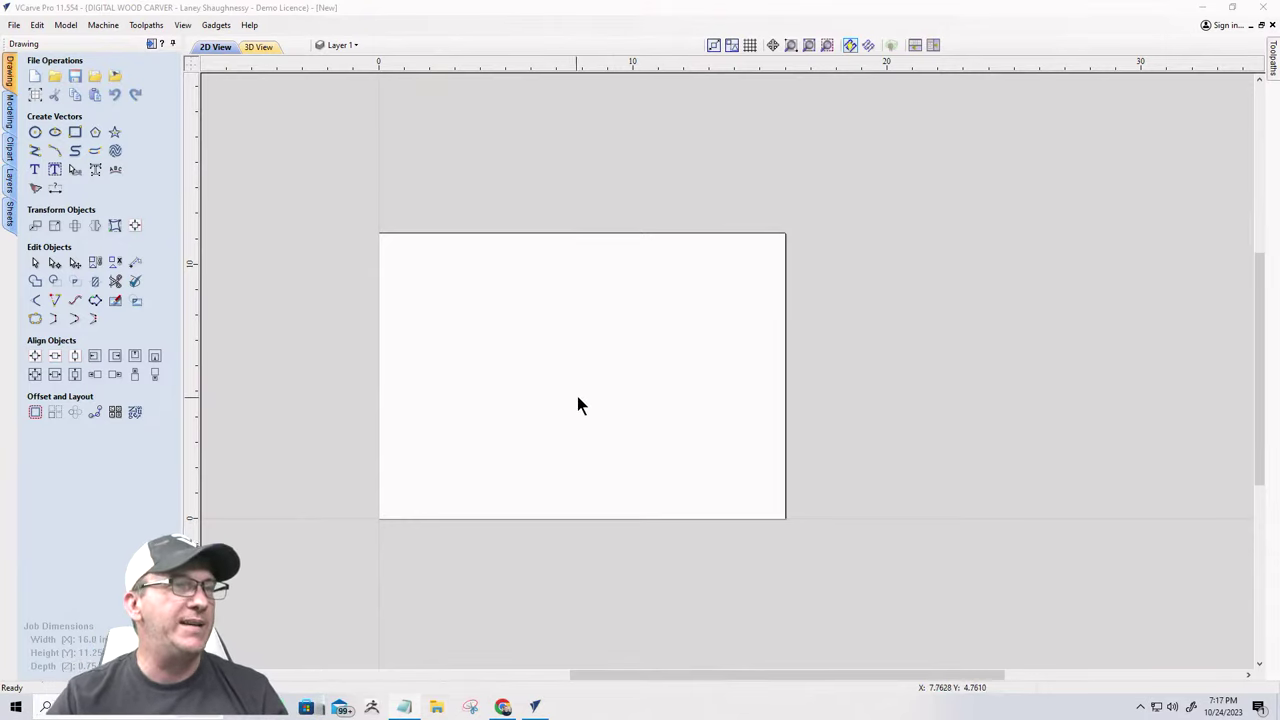
- Make the 16 × 11.25 × 0.75 inch job double sided using the second flip direction
{"action": "scroll", "coordinate": [577, 400], "scroll_direction": "up", "scroll_amount": 3}
{"action": "scroll", "coordinate": [583, 414], "scroll_direction": "down", "scroll_amount": 3}
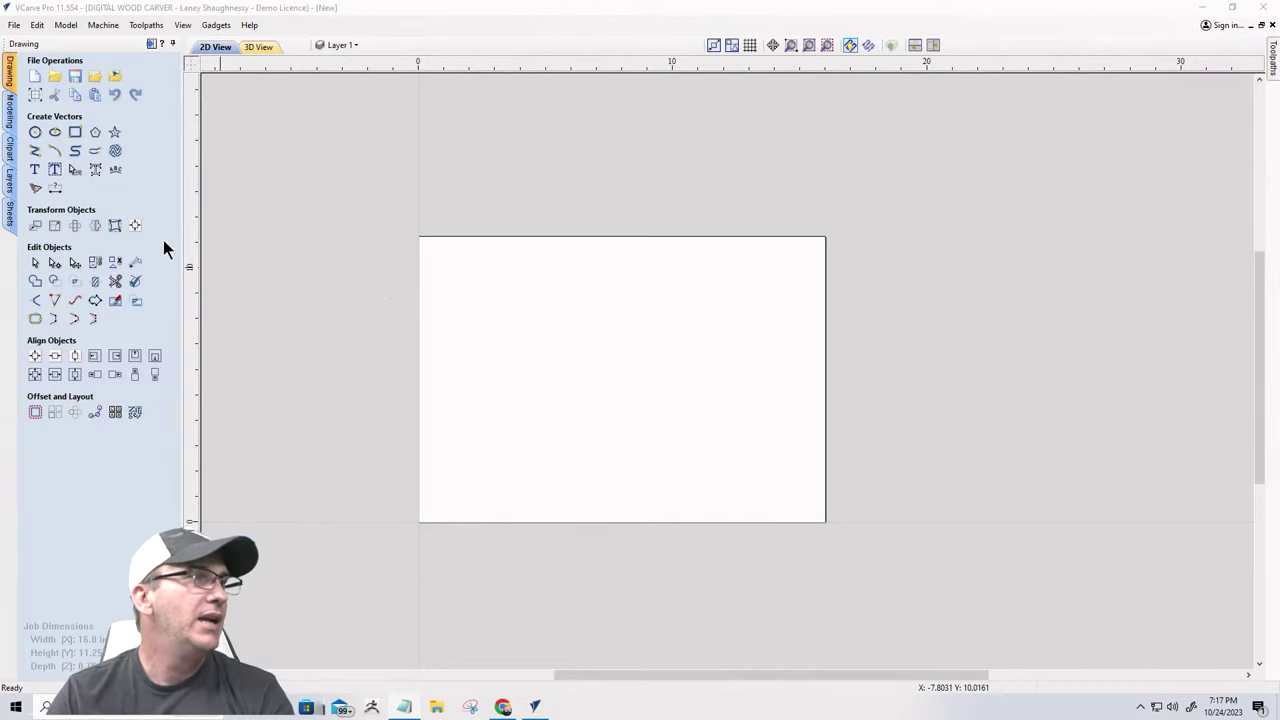
{"action": "left_click", "coordinate": [12, 25]}
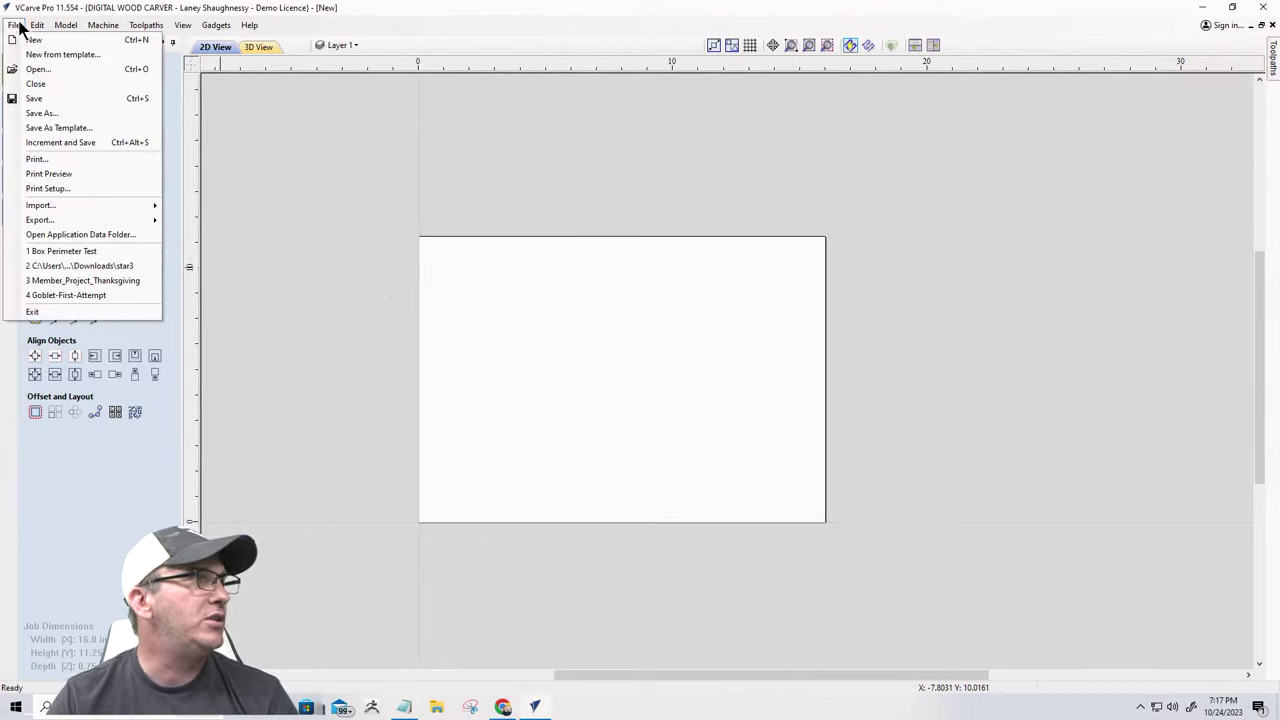
{"action": "left_click", "coordinate": [350, 266]}
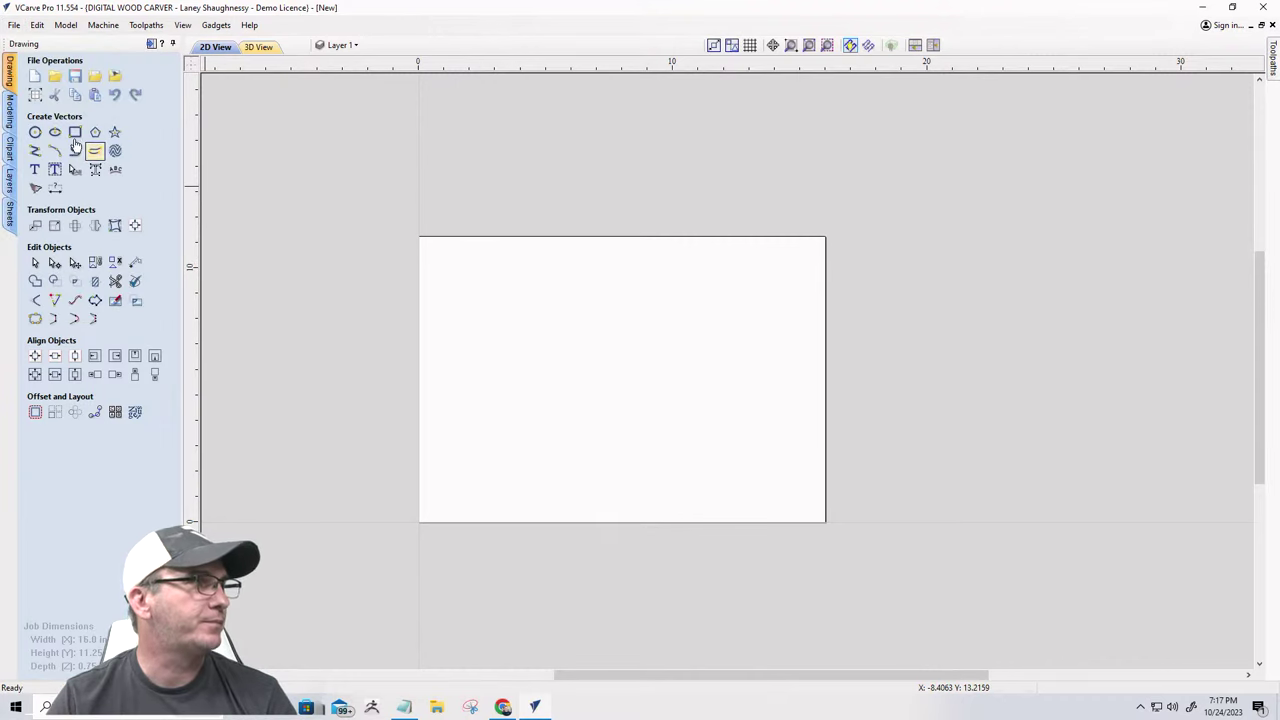
{"action": "left_click", "coordinate": [30, 90]}
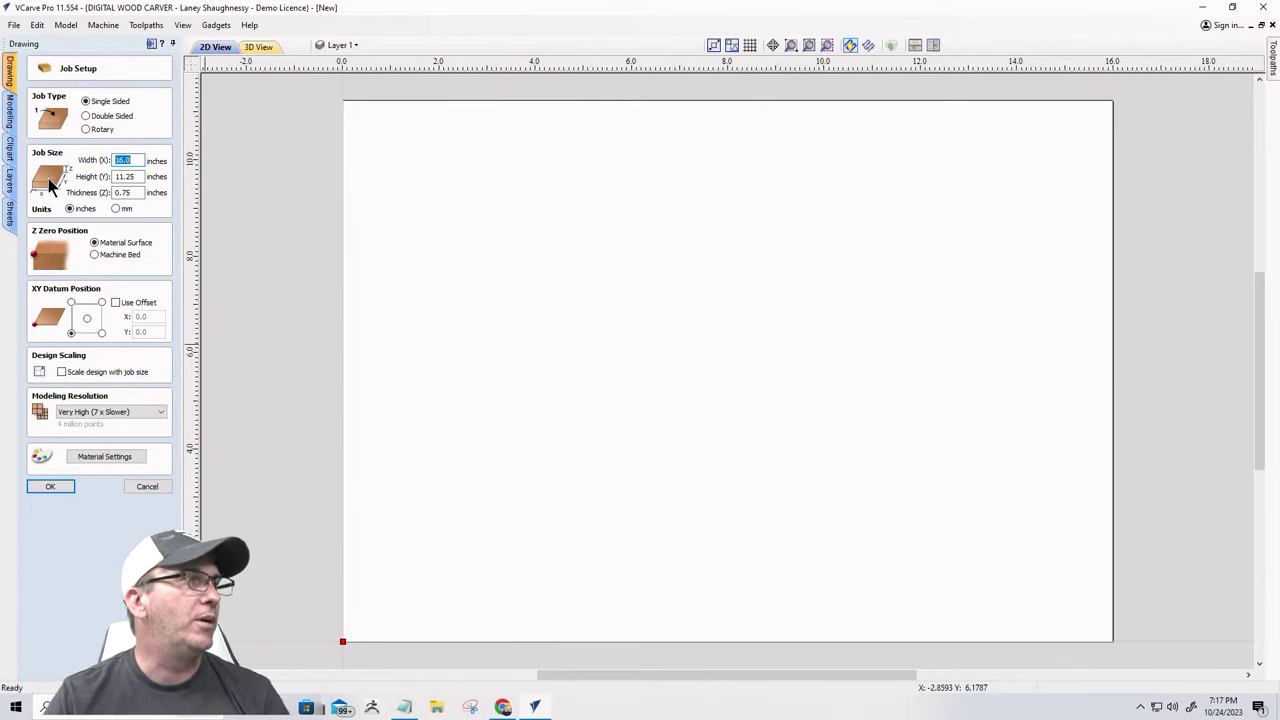
{"action": "left_click", "coordinate": [86, 116]}
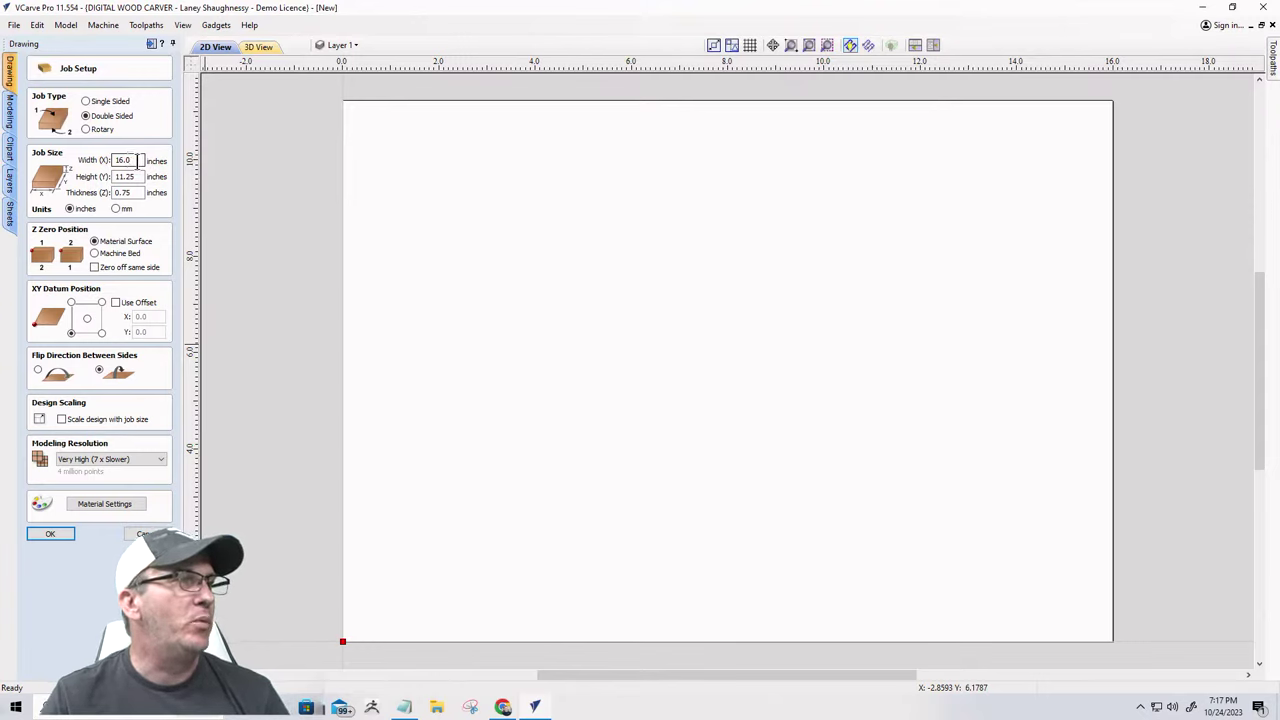
{"action": "left_click_drag", "start_coordinate": [137, 161], "coordinate": [68, 168]}
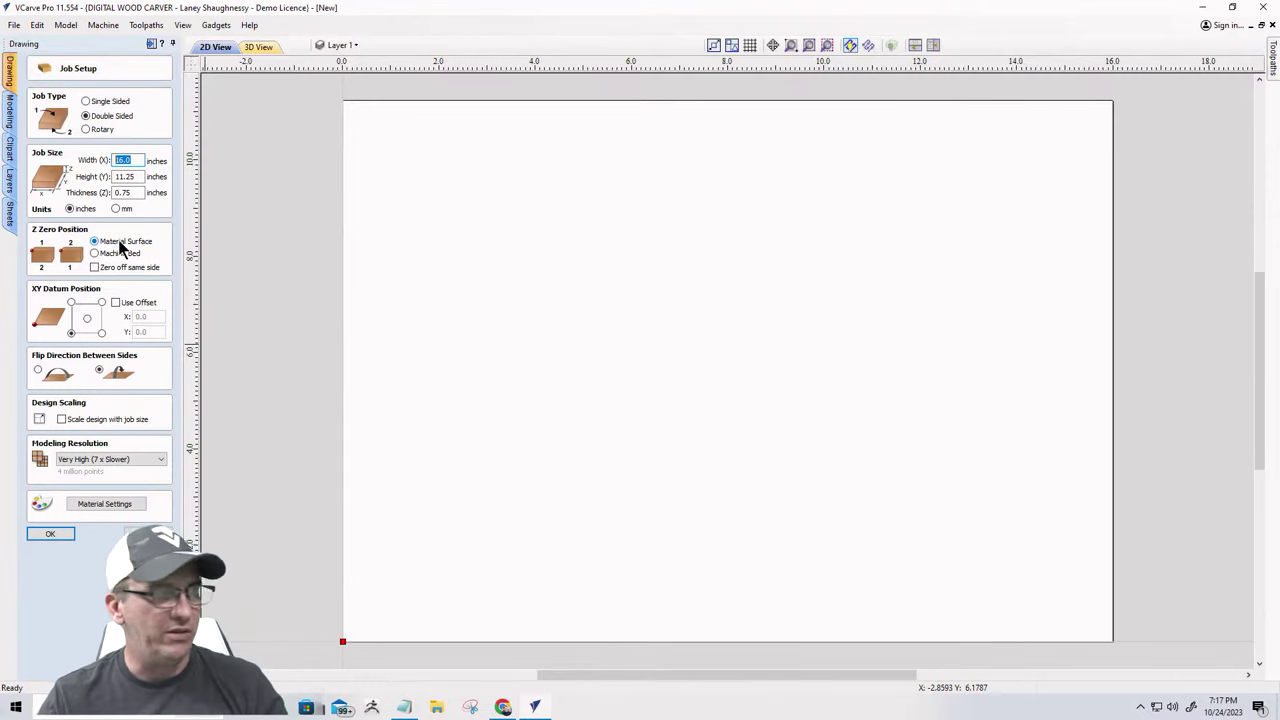
{"action": "left_click", "coordinate": [99, 370]}
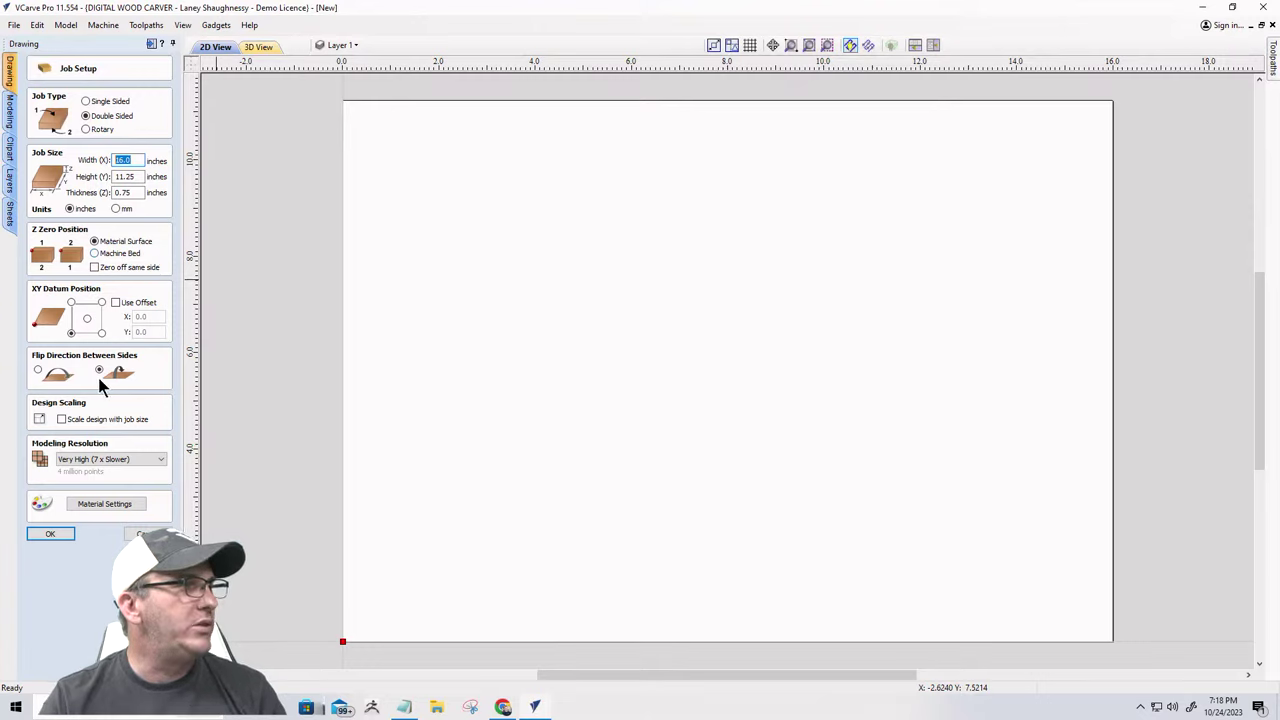
{"action": "left_click", "coordinate": [49, 533]}
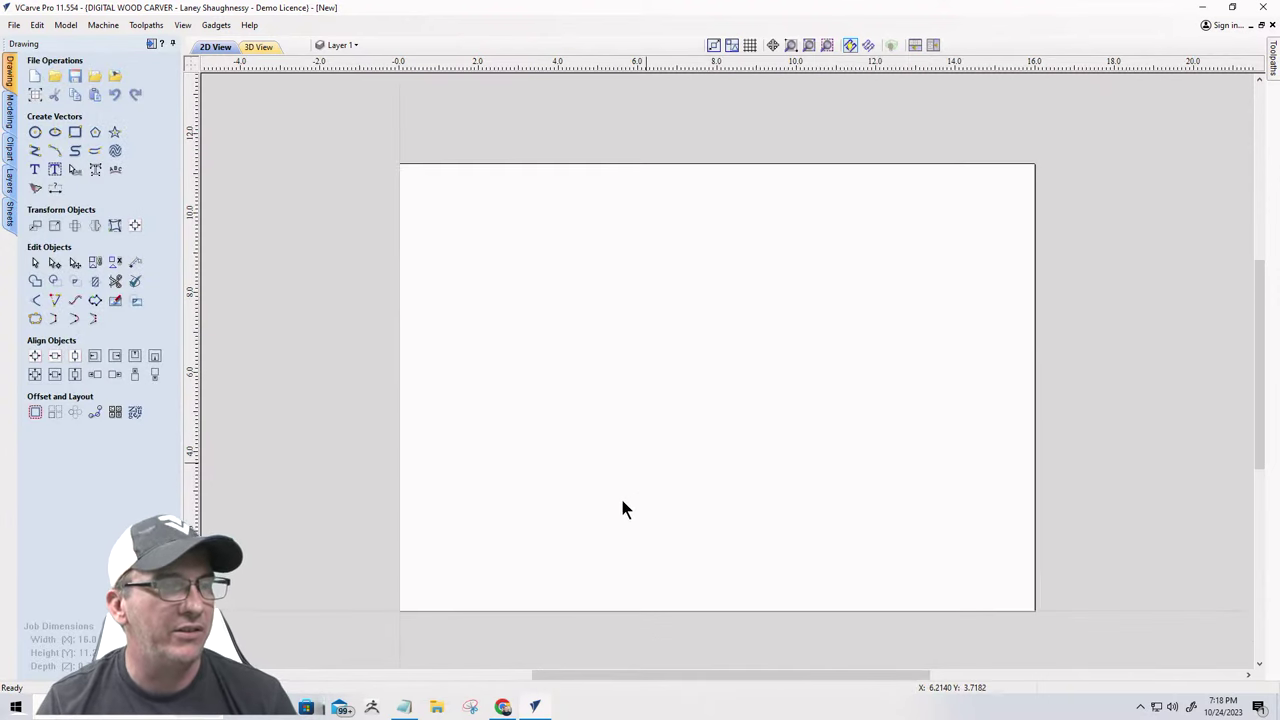
- Zoom the blank job to fit and bring the 'wood bottle opener' image results onscreen
{"action": "scroll", "coordinate": [350, 454], "scroll_direction": "down", "scroll_amount": 1}
{"action": "scroll", "coordinate": [691, 417], "scroll_direction": "up", "scroll_amount": 2}
{"action": "scroll", "coordinate": [691, 412], "scroll_direction": "down", "scroll_amount": 1}
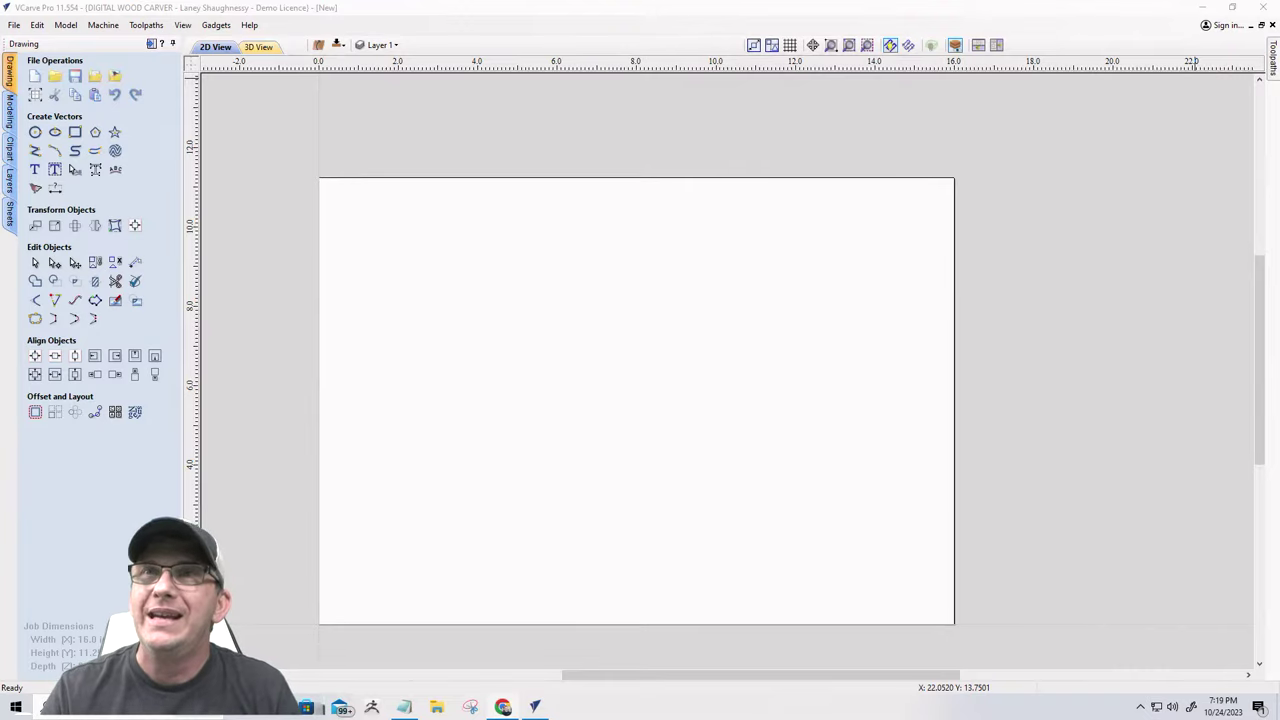
{"action": "left_click_drag", "start_coordinate": [1279, 205], "coordinate": [282, 101]}
- Browse the 'wood bottle opener' image results full-screen, then minimize the browser
{"action": "left_click", "coordinate": [792, 95]}
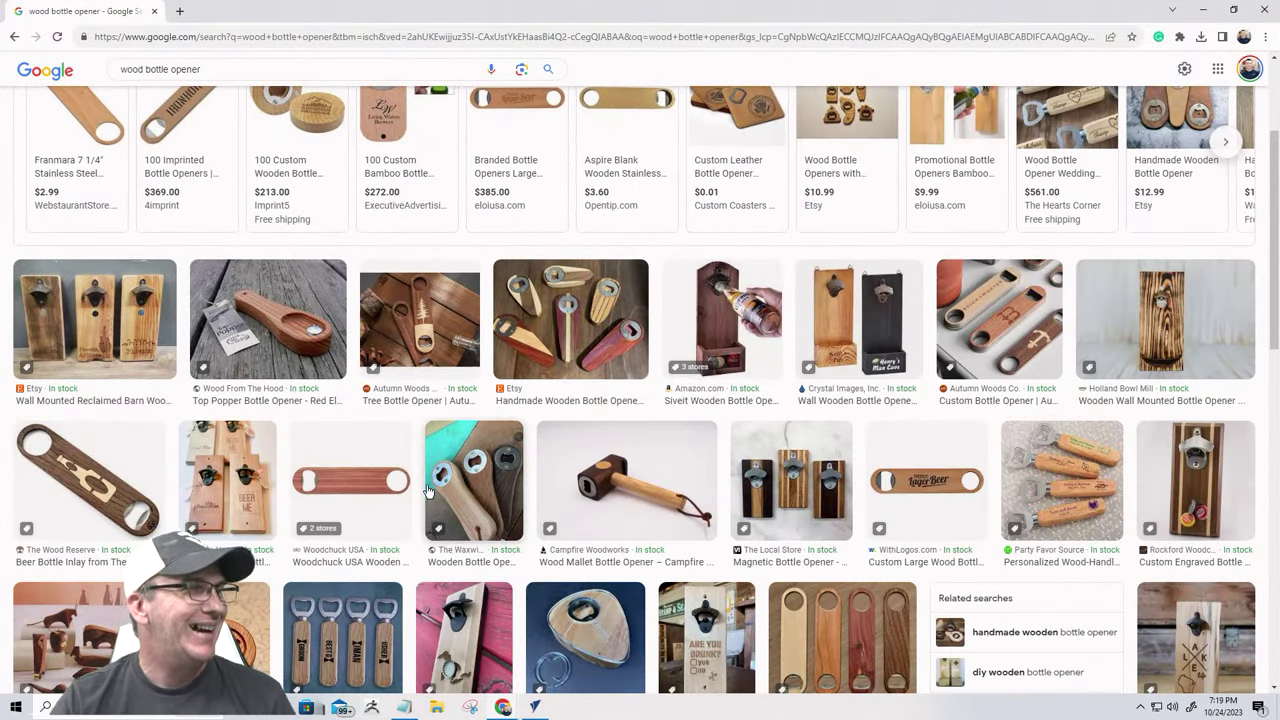
{"action": "scroll", "coordinate": [170, 445], "scroll_direction": "down", "scroll_amount": 2}
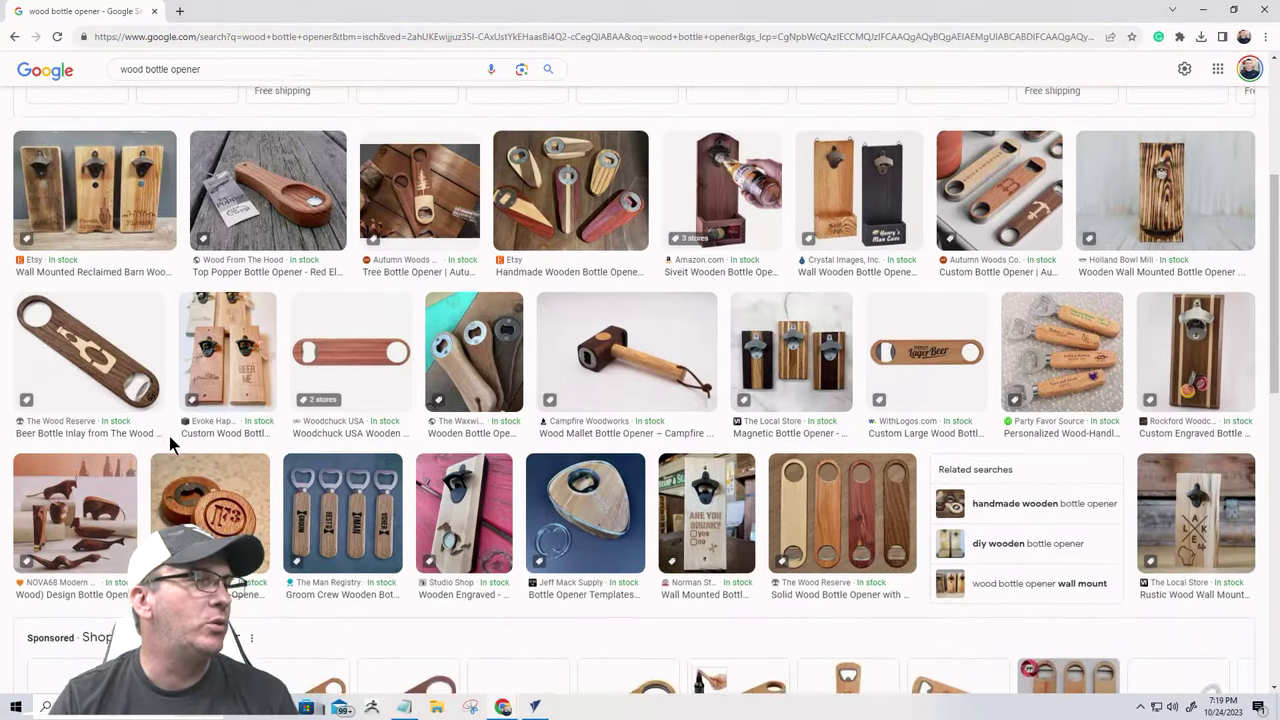
{"action": "scroll", "coordinate": [170, 445], "scroll_direction": "down", "scroll_amount": 1}
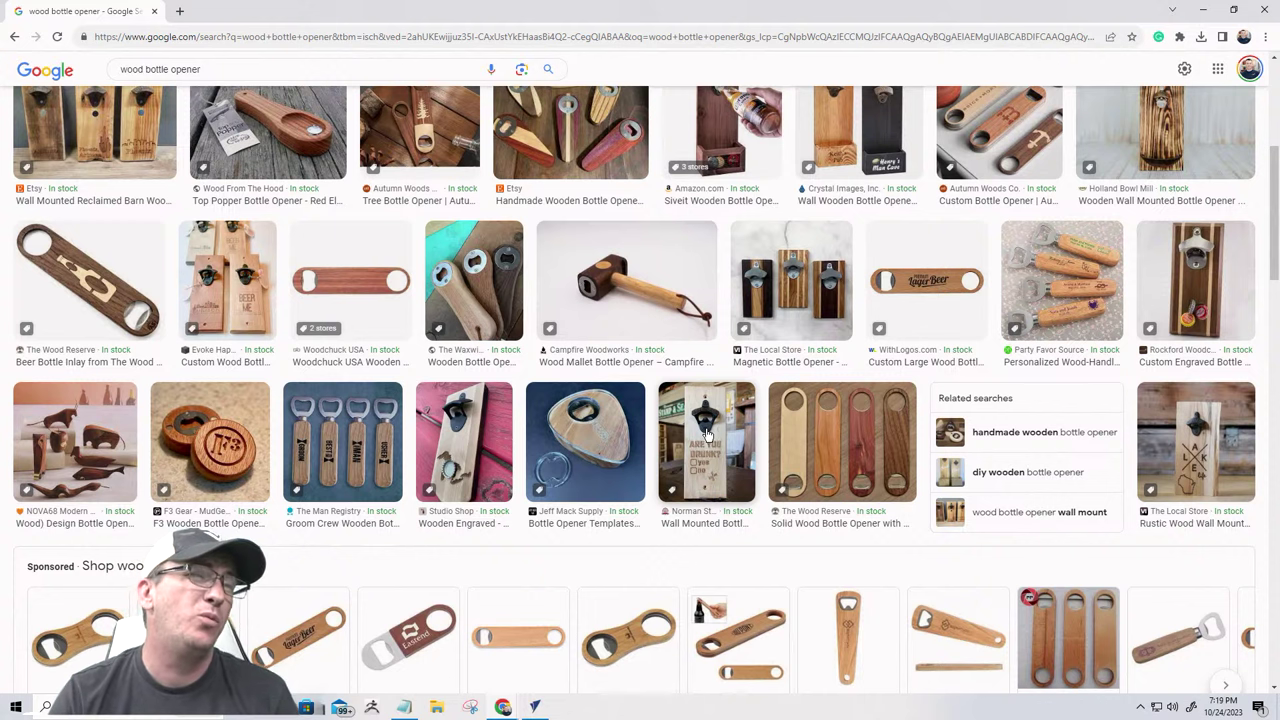
{"action": "scroll", "coordinate": [706, 432], "scroll_direction": "up", "scroll_amount": 3}
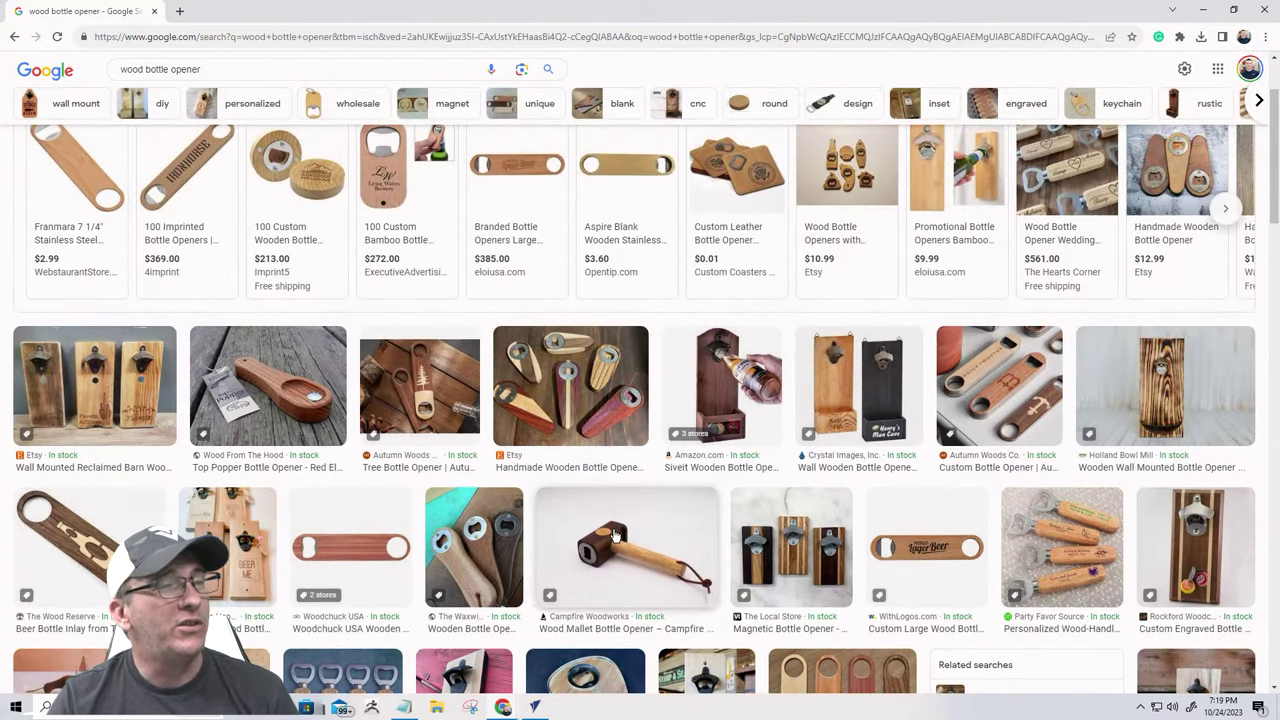
{"action": "scroll", "coordinate": [615, 537], "scroll_direction": "down", "scroll_amount": 3}
{"action": "scroll", "coordinate": [615, 370], "scroll_direction": "up", "scroll_amount": 5}
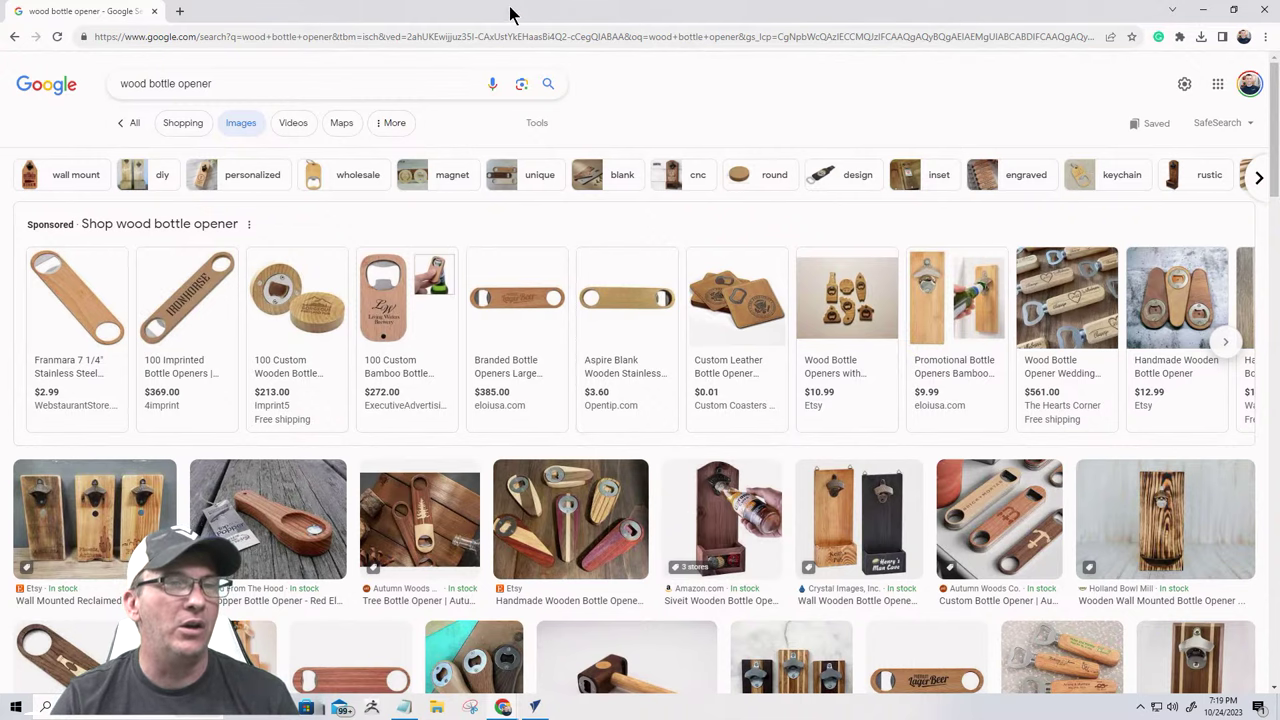
{"action": "key", "text": "super+Down"}
{"action": "key", "text": "super+Down"}
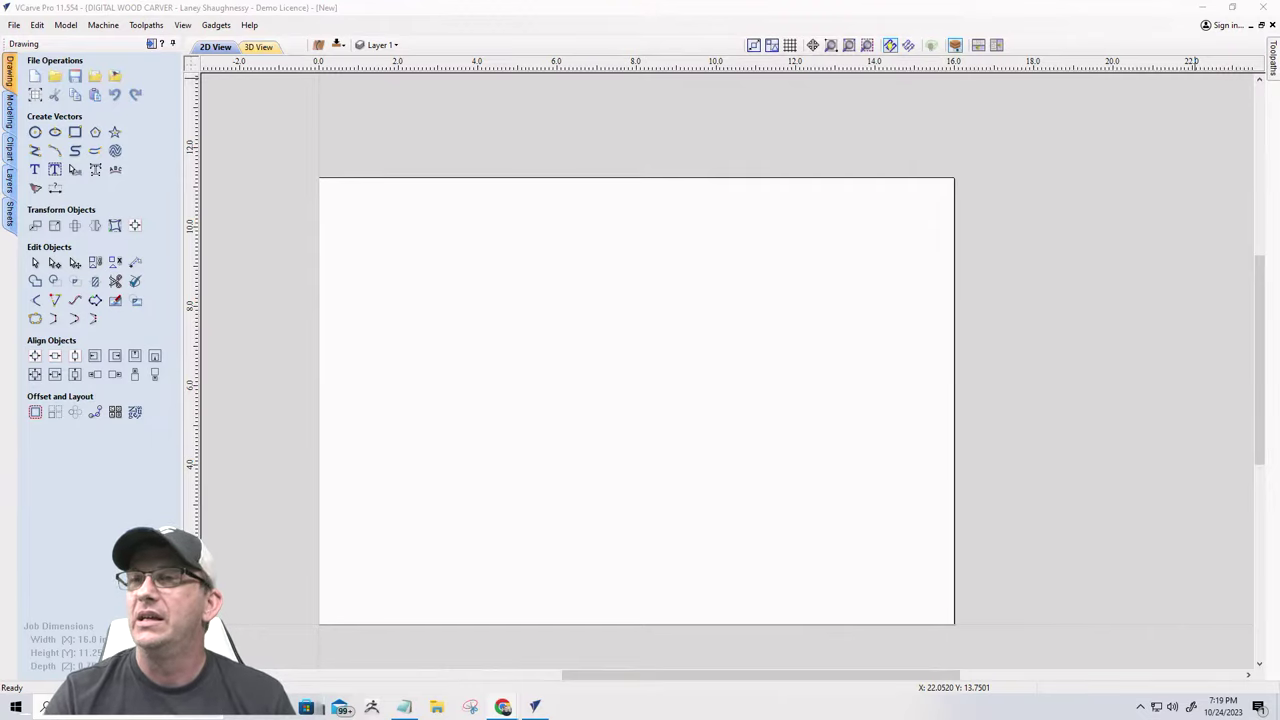
- View the $21.98 50-set stainless bottle opener insert kit listing and its gallery images full-screen
{"action": "left_click_drag", "start_coordinate": [711, 136], "coordinate": [459, 134]}
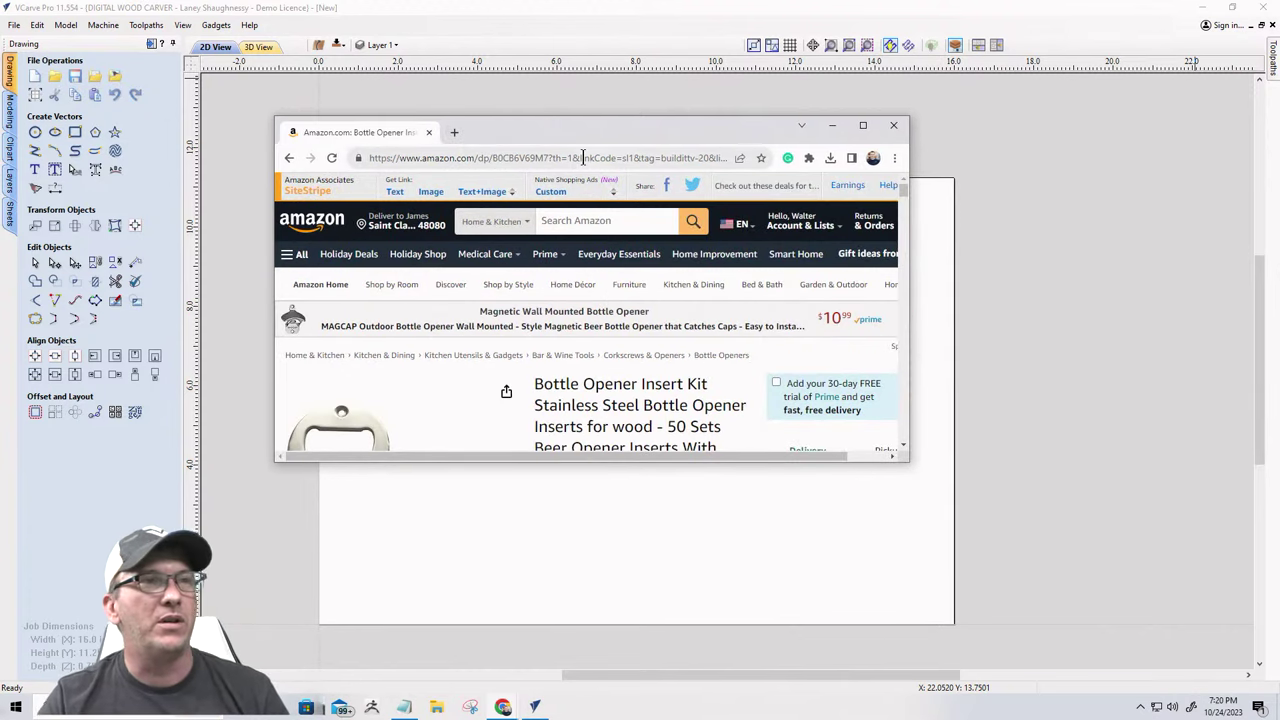
{"action": "left_click", "coordinate": [863, 125]}
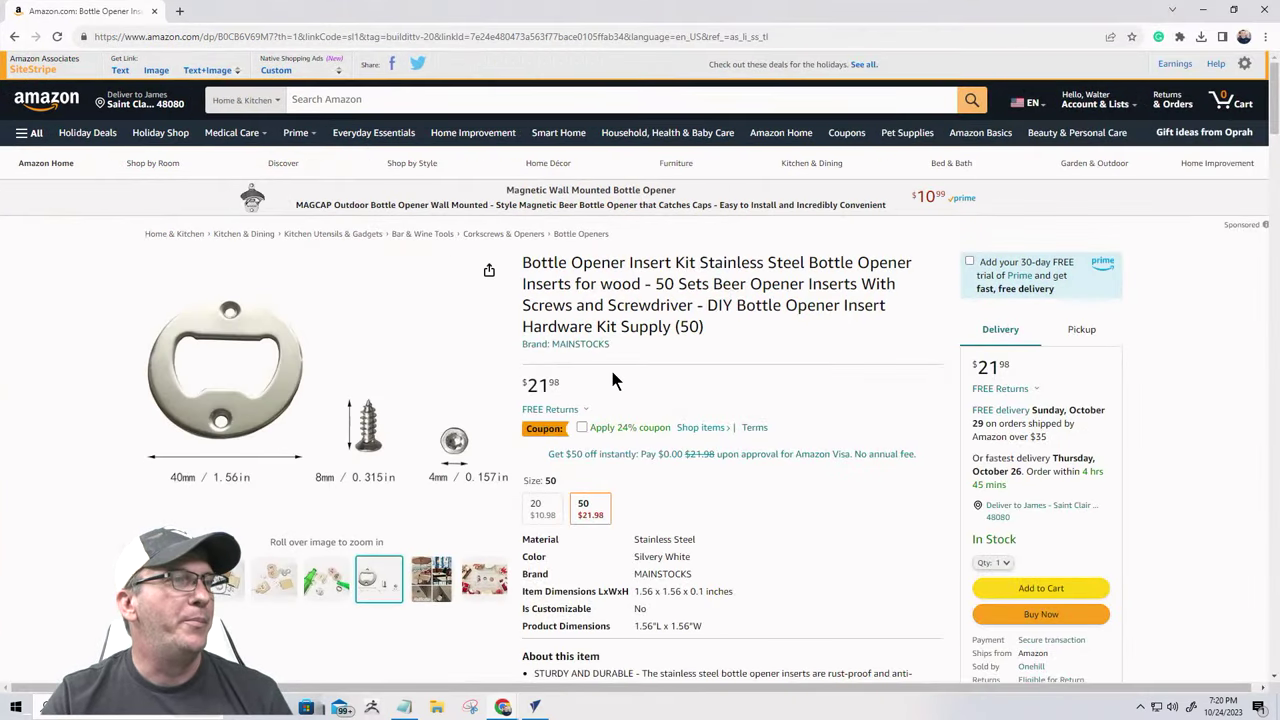
{"action": "mouse_move", "coordinate": [226, 579]}
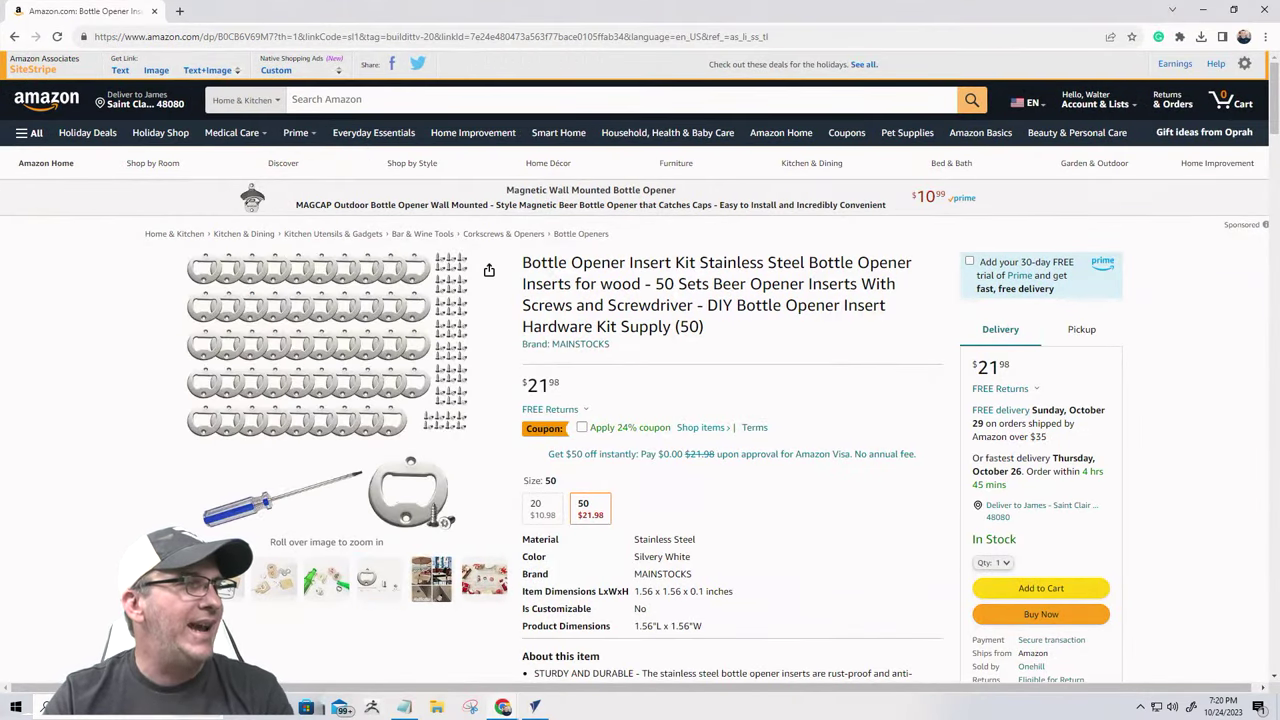
{"action": "mouse_move", "coordinate": [200, 425]}
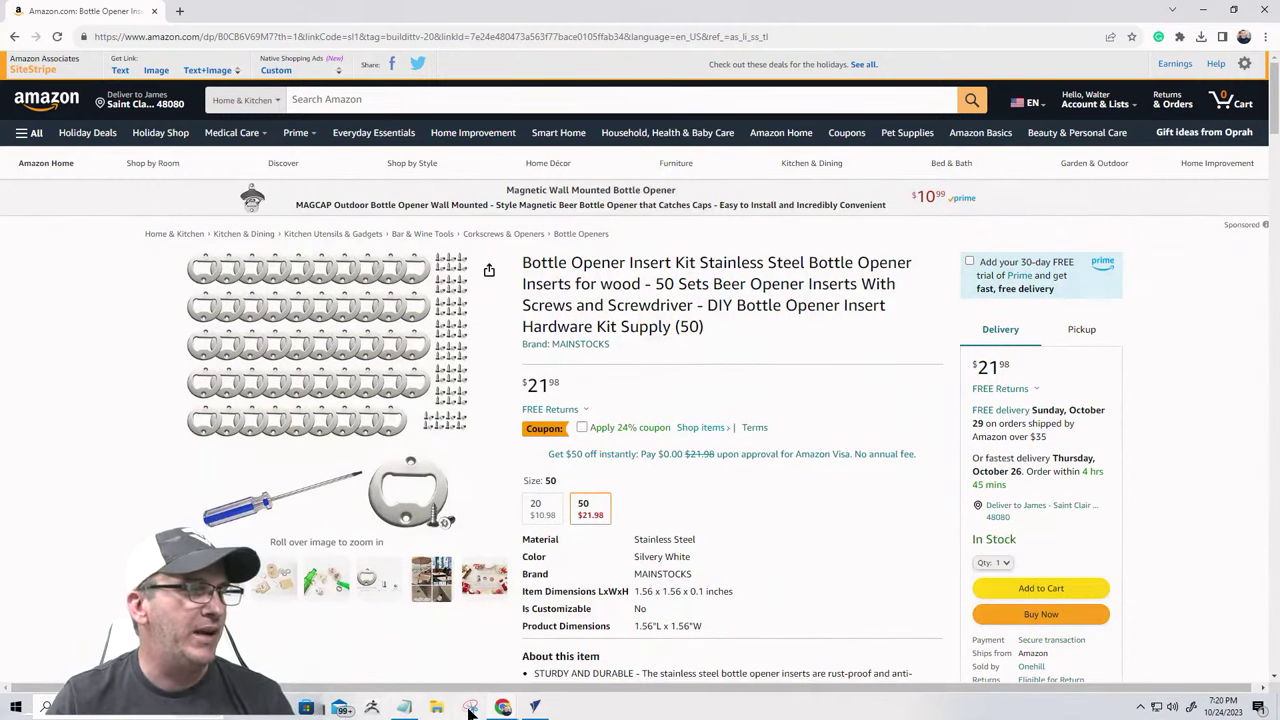
{"action": "mouse_move", "coordinate": [496, 710]}
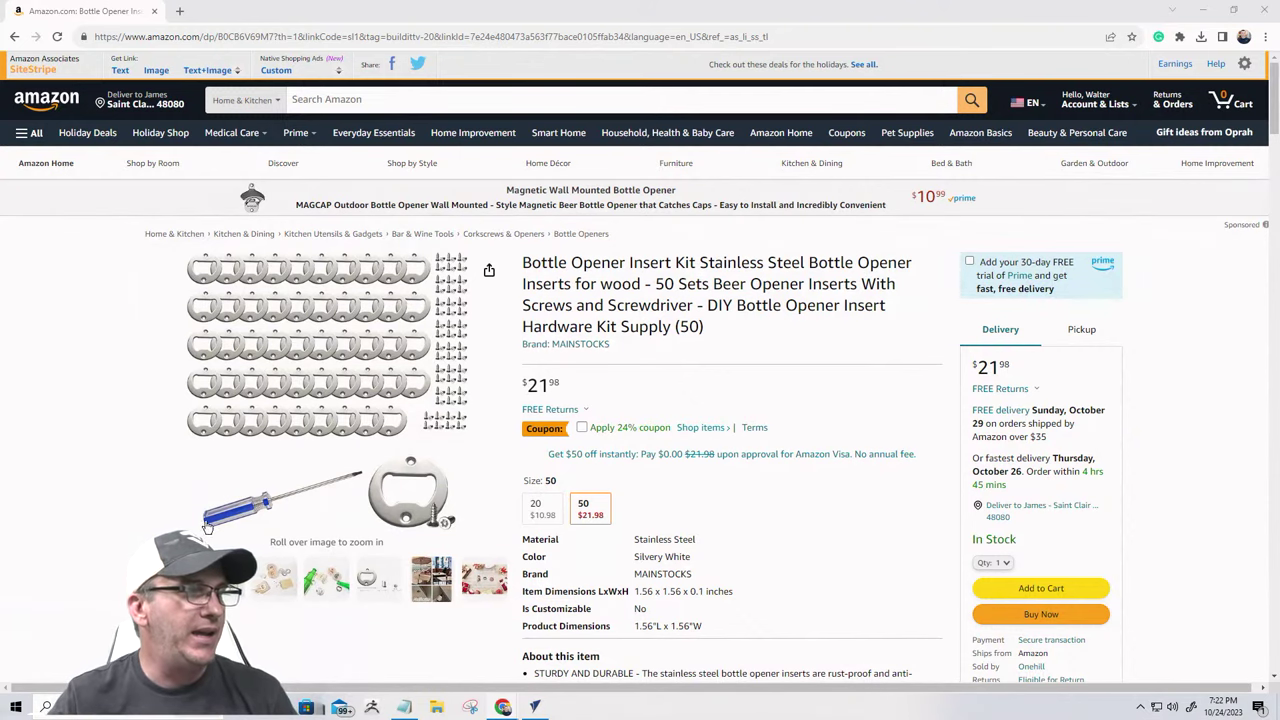
{"action": "mouse_move", "coordinate": [225, 585]}
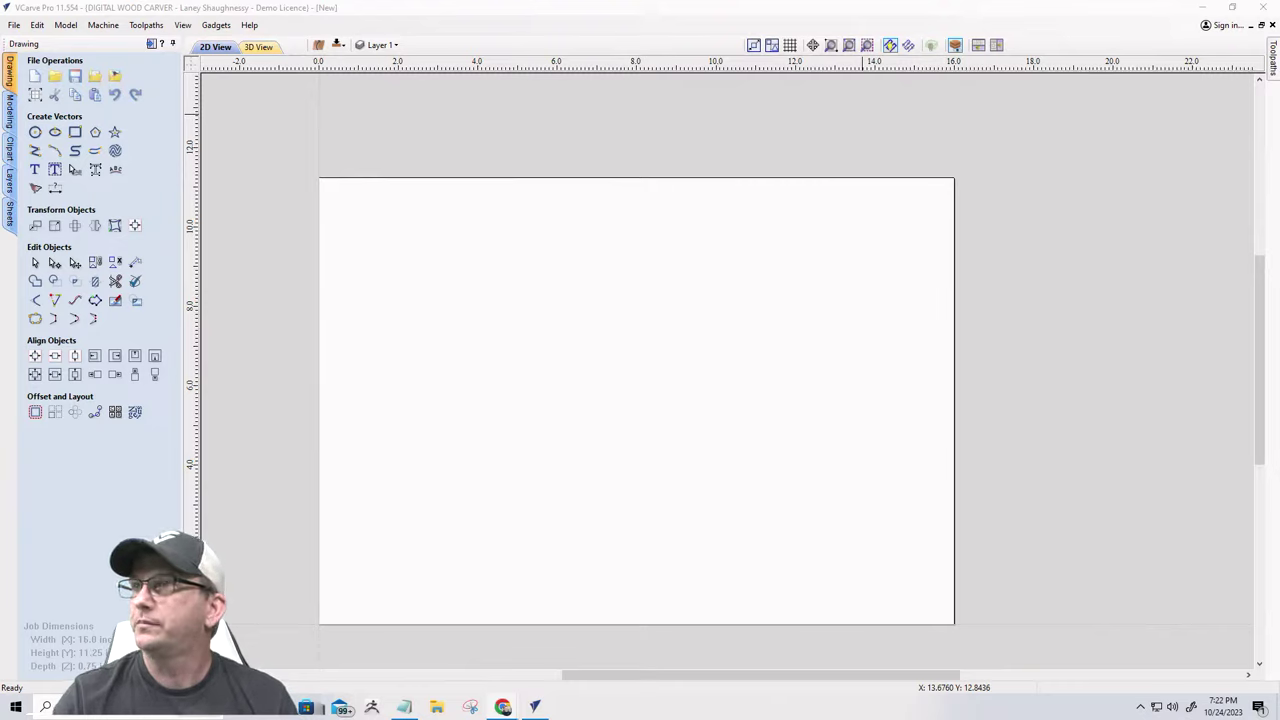
- View the $17.99 ROYHOO 16-piece wall-mounted opener listing full-screen, then shrink the browser
{"action": "left_click_drag", "start_coordinate": [1270, 195], "coordinate": [520, 90]}
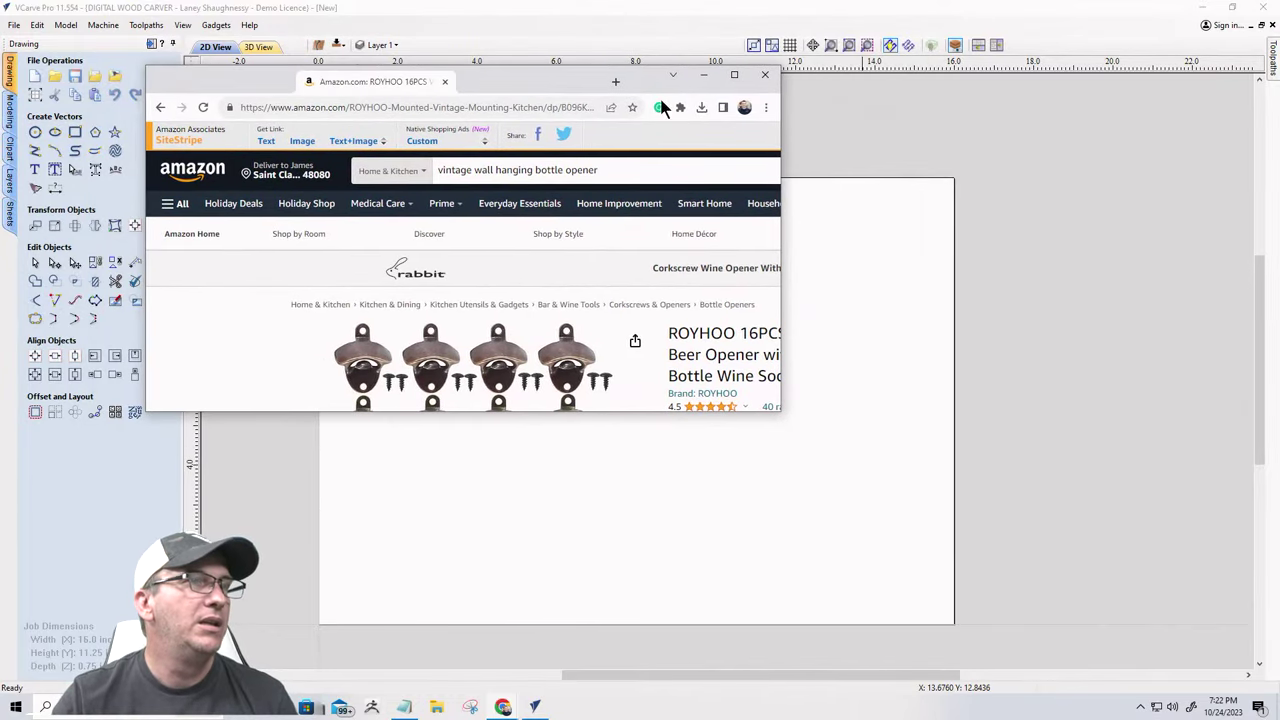
{"action": "left_click", "coordinate": [734, 74]}
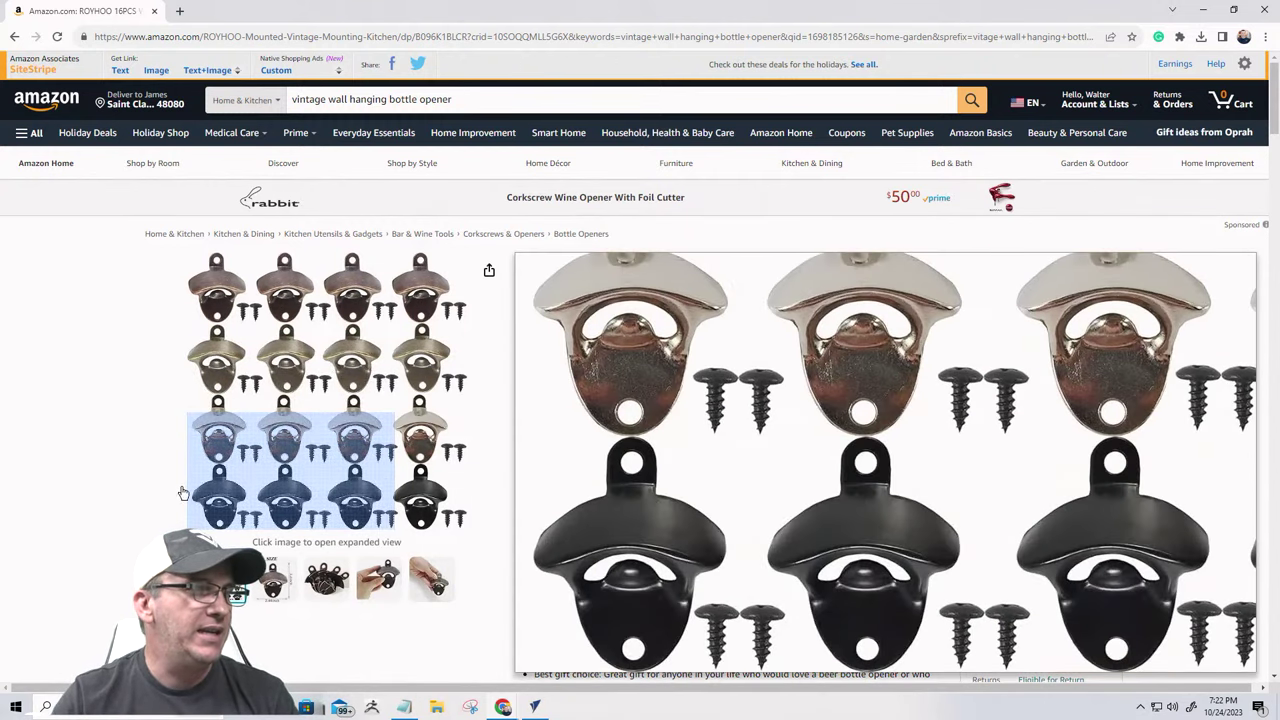
{"action": "mouse_move", "coordinate": [273, 580]}
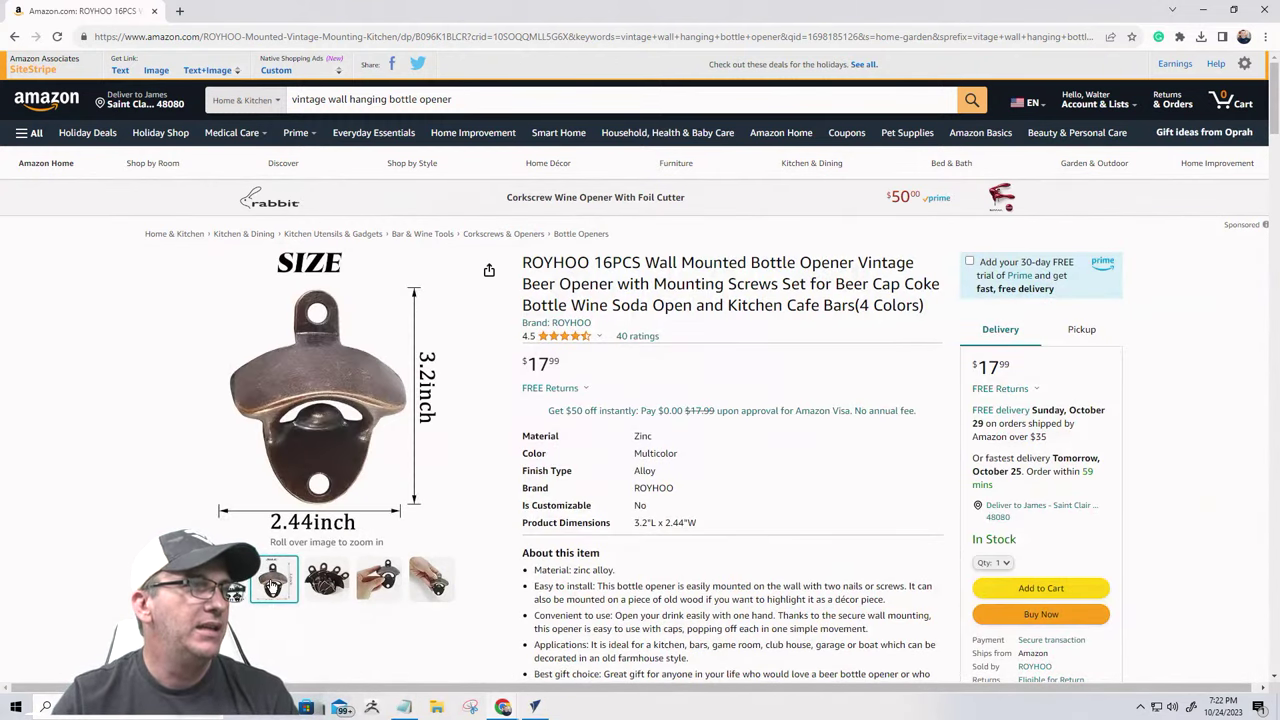
{"action": "mouse_move", "coordinate": [225, 580]}
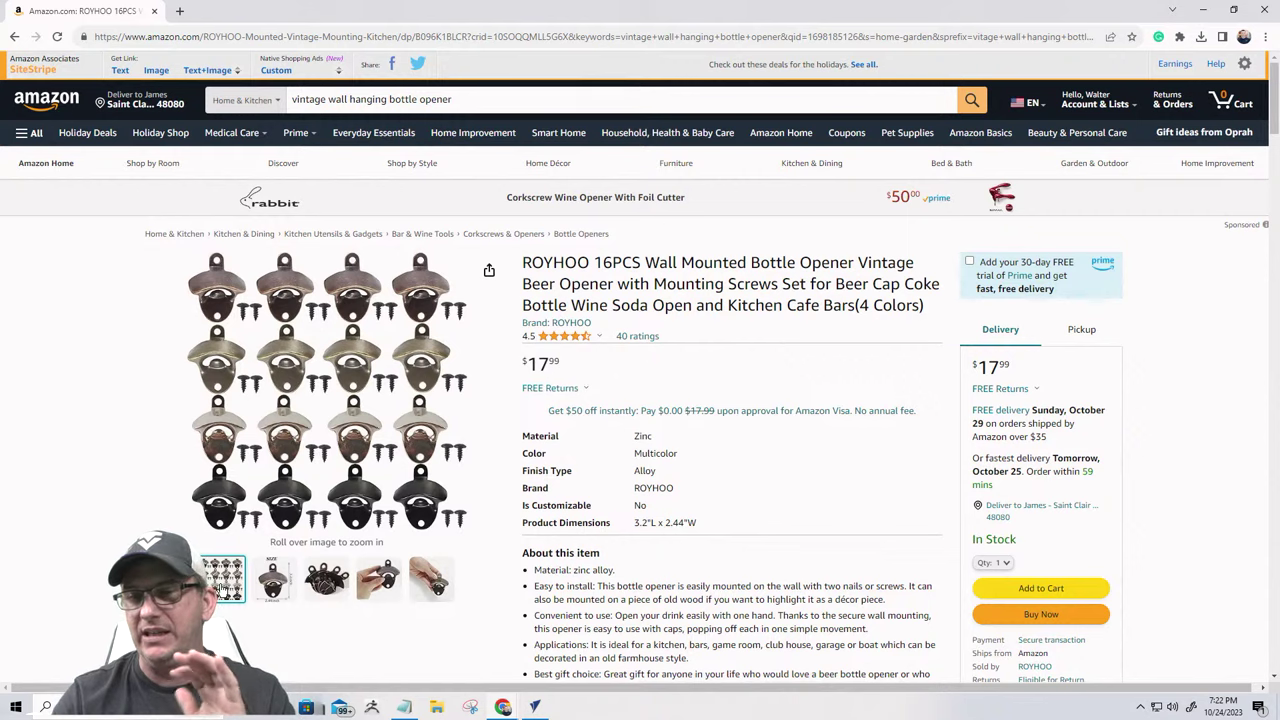
{"action": "mouse_move", "coordinate": [326, 580]}
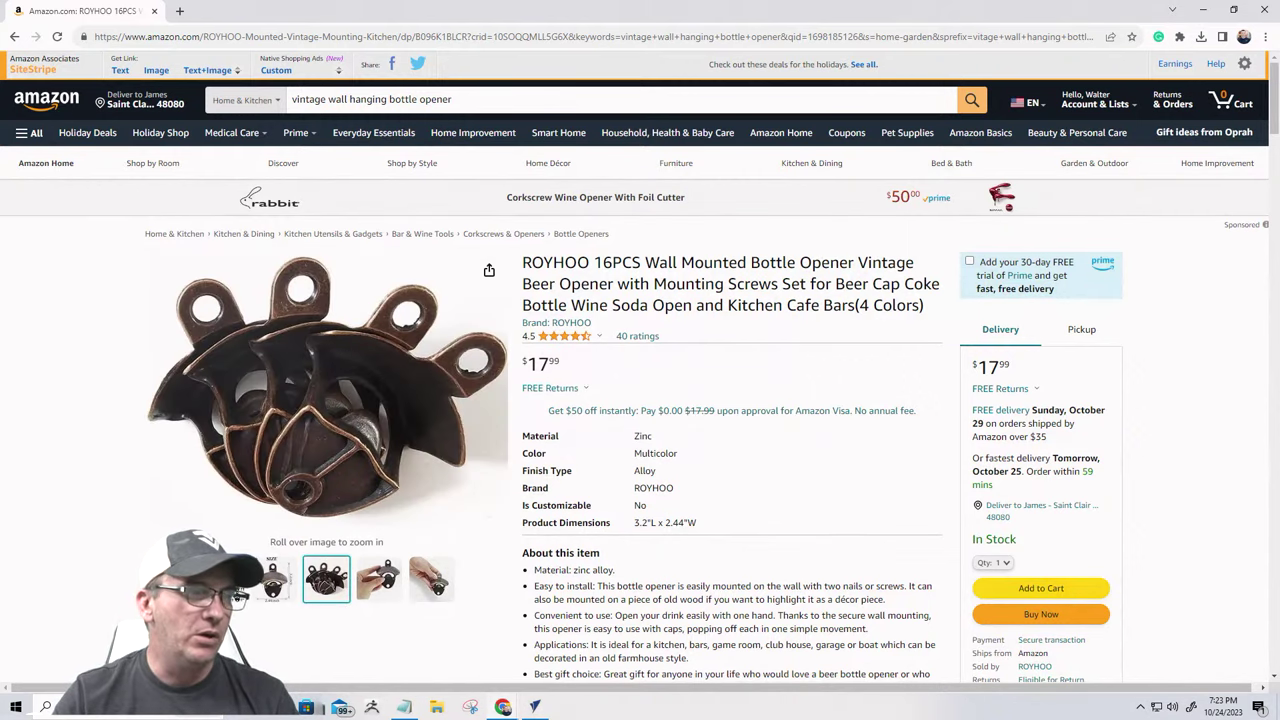
{"action": "left_click", "coordinate": [435, 707]}
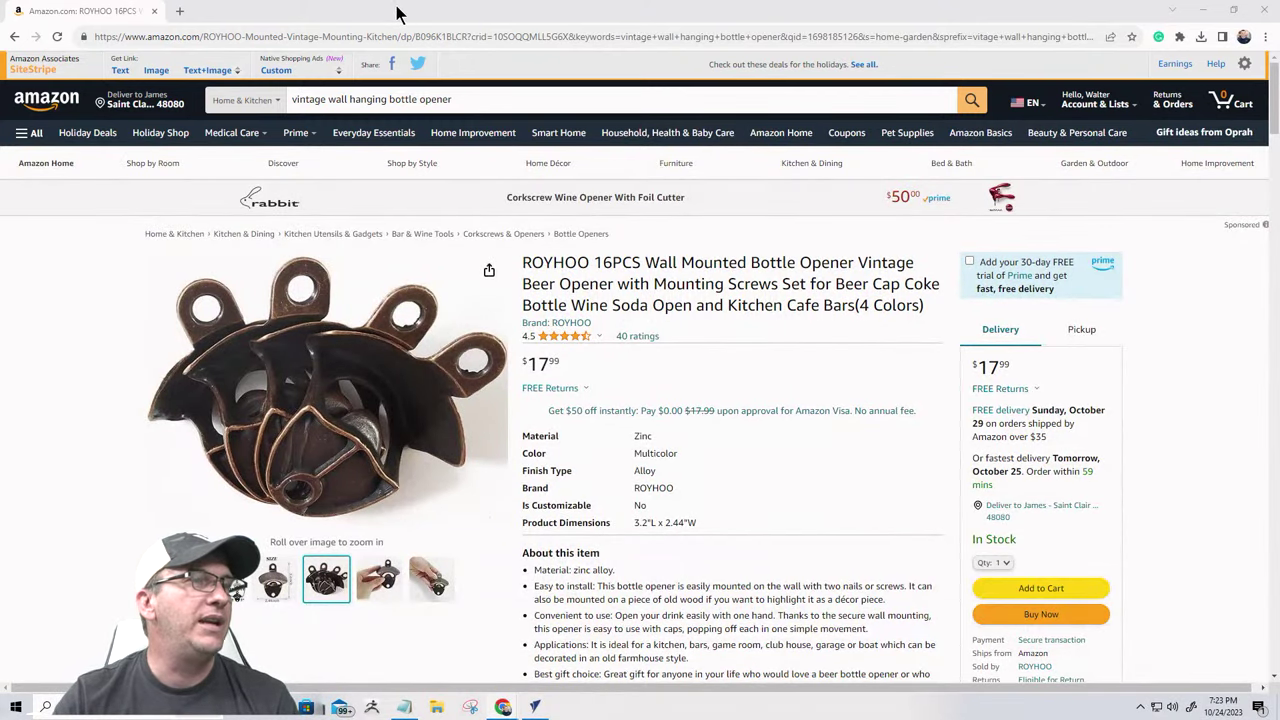
{"action": "left_click_drag", "start_coordinate": [396, 13], "coordinate": [796, 26]}
- Glance at the blank job, then bring the 100-piece 6x3mm magnets listing back full-screen
{"action": "left_click", "coordinate": [1000, 31]}
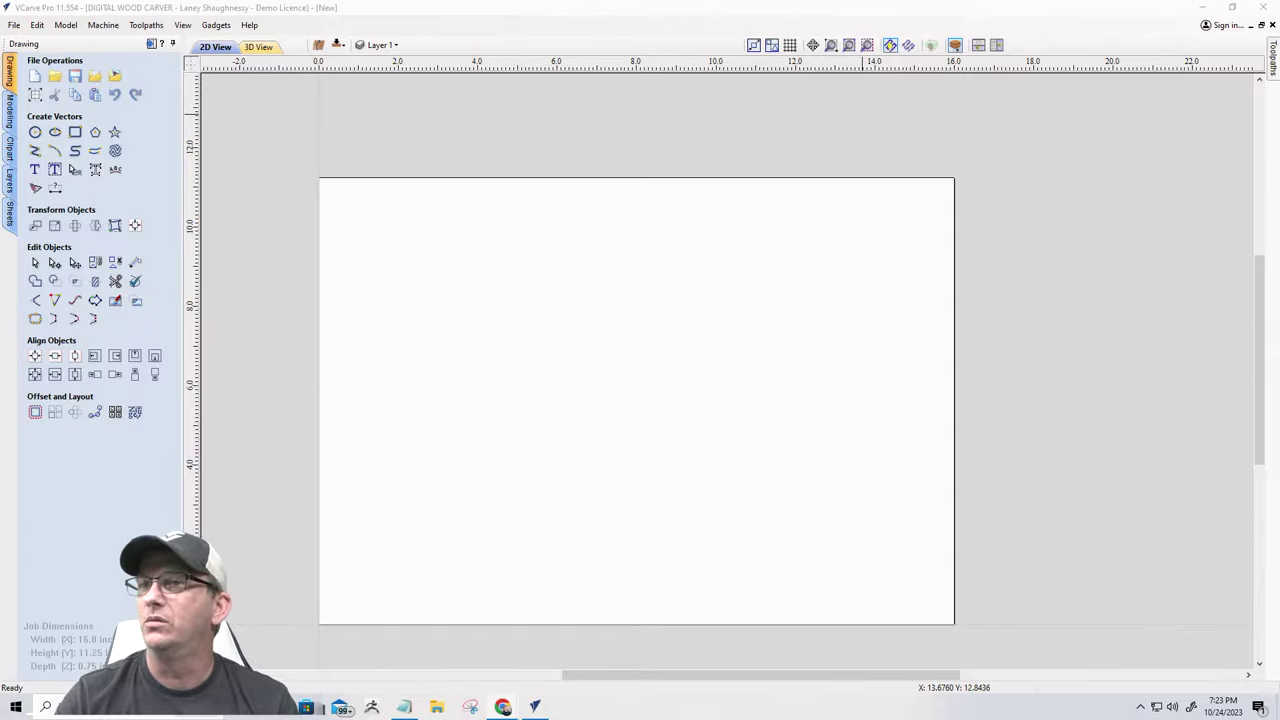
{"action": "left_click", "coordinate": [503, 707]}
{"action": "left_click_drag", "start_coordinate": [1014, 83], "coordinate": [477, 28]}
{"action": "left_click", "coordinate": [699, 10]}
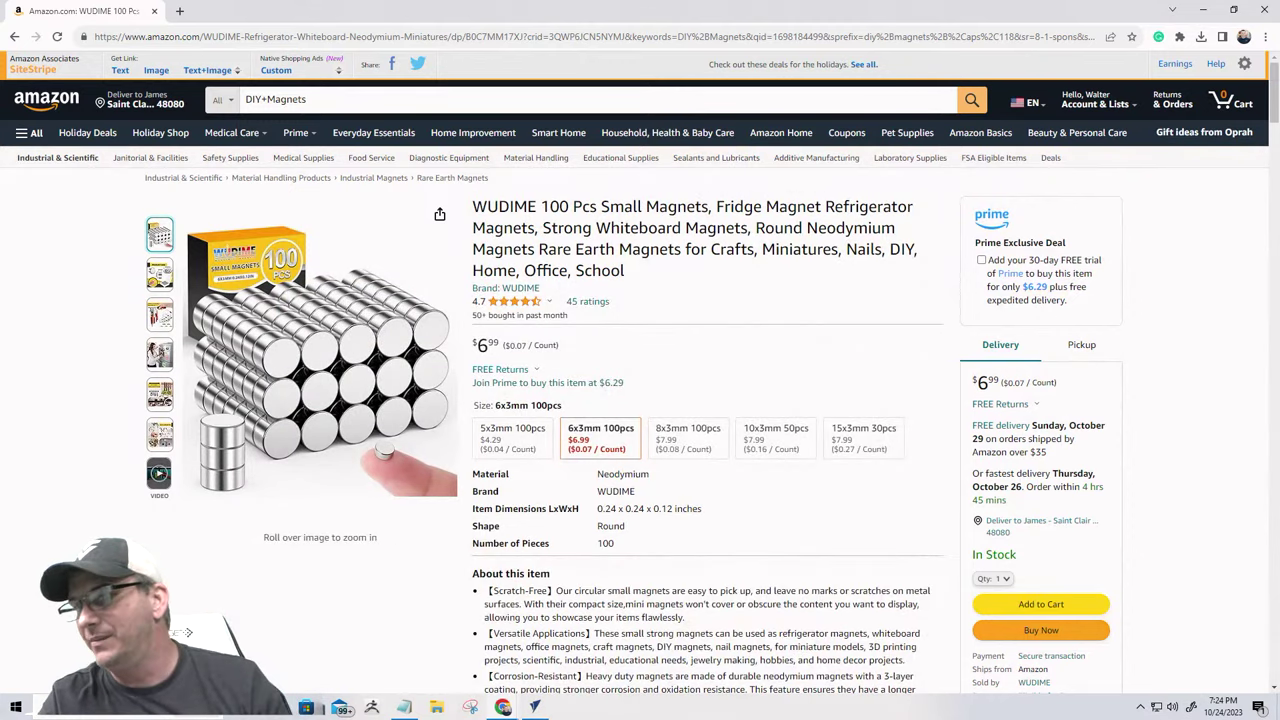
- Pick the 6x3mm 100pcs size on the magnets listing, then restore the browser smaller
{"action": "left_click", "coordinate": [188, 632]}
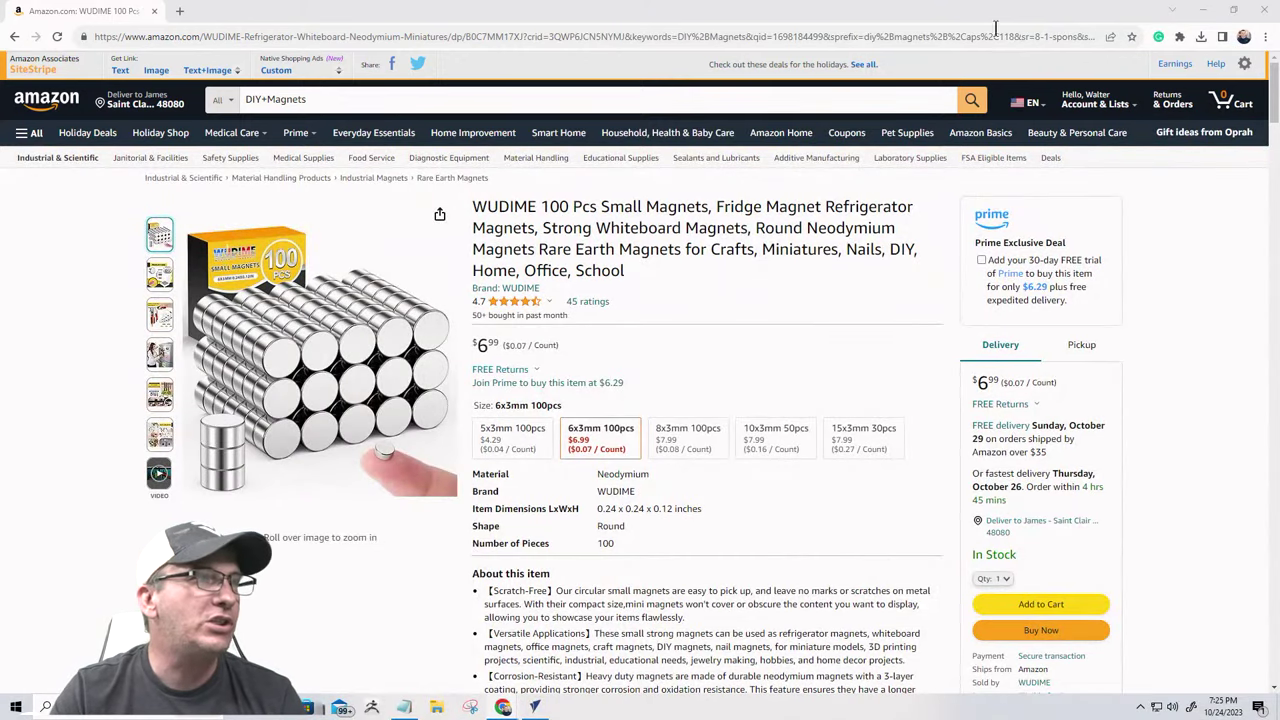
{"action": "left_click_drag", "start_coordinate": [592, 6], "coordinate": [628, 22]}
- Minimize Chrome and start Import Bitmap, showing the Downloads folder's image files
{"action": "left_click", "coordinate": [866, 9]}
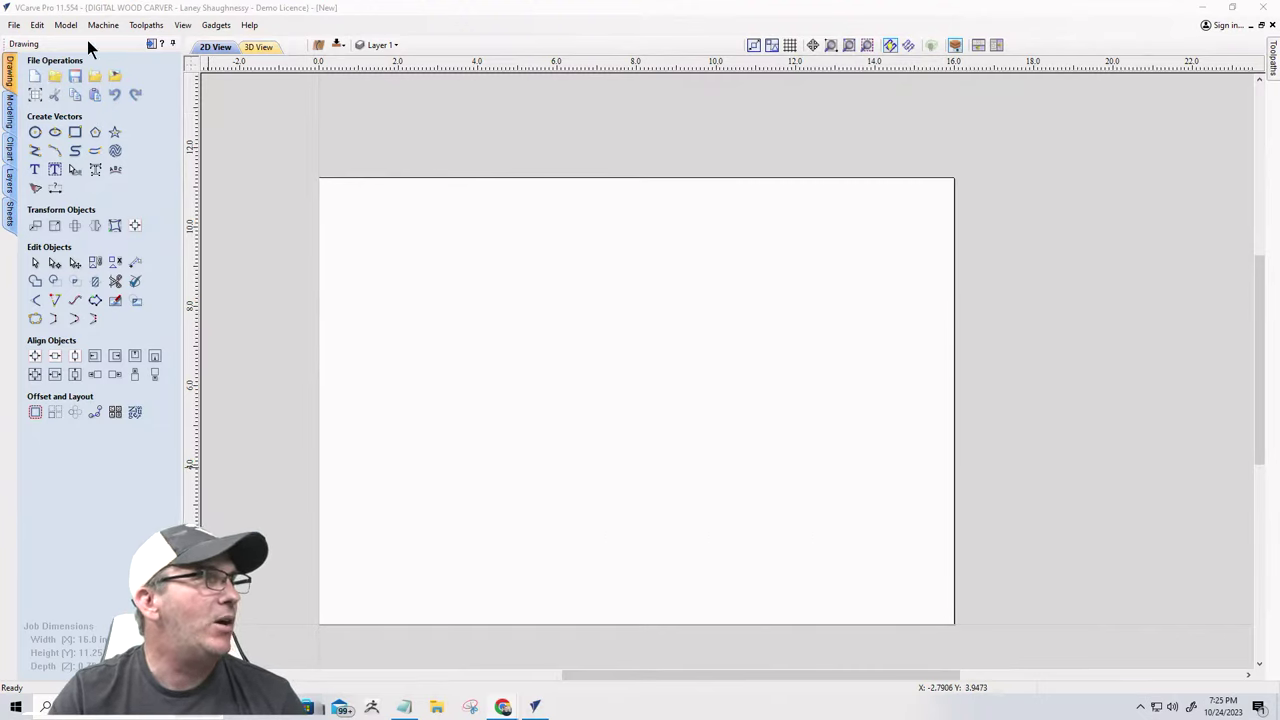
{"action": "left_click", "coordinate": [114, 76]}
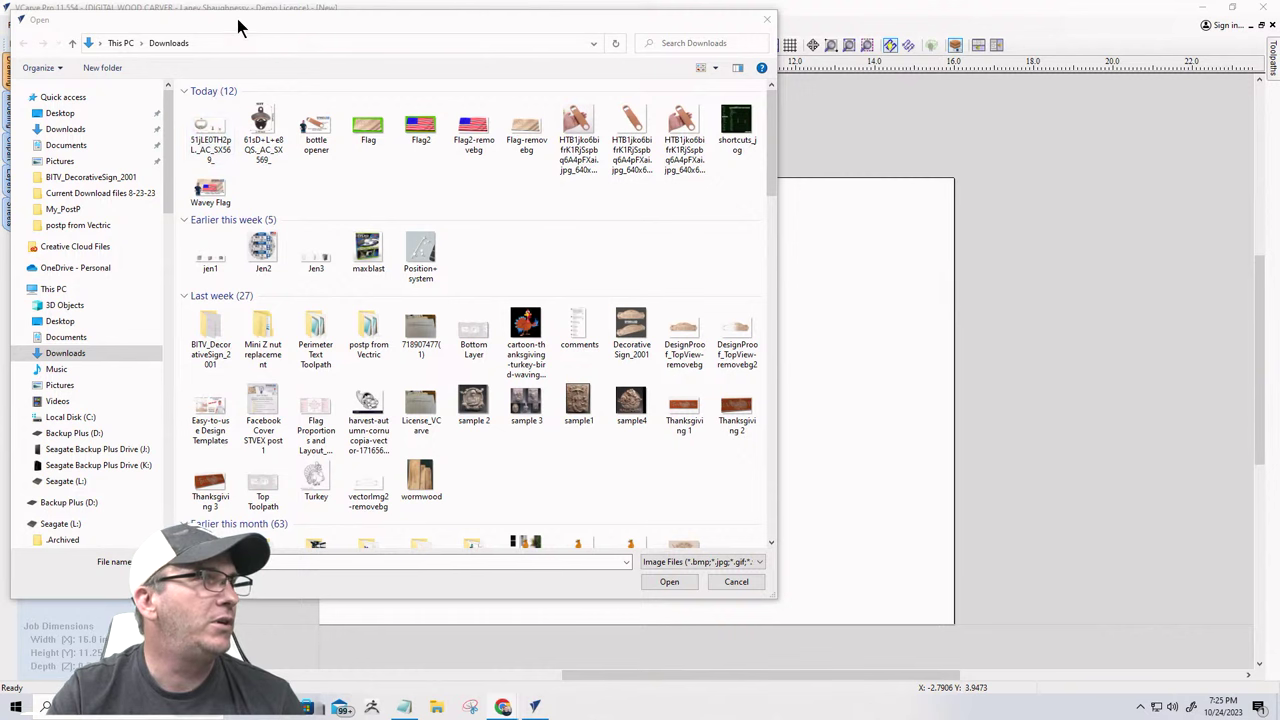
- Import the round bottle-opener image and the bronze opener SIZE image onto the sheet
{"action": "left_click_drag", "start_coordinate": [240, 22], "coordinate": [1279, 28]}
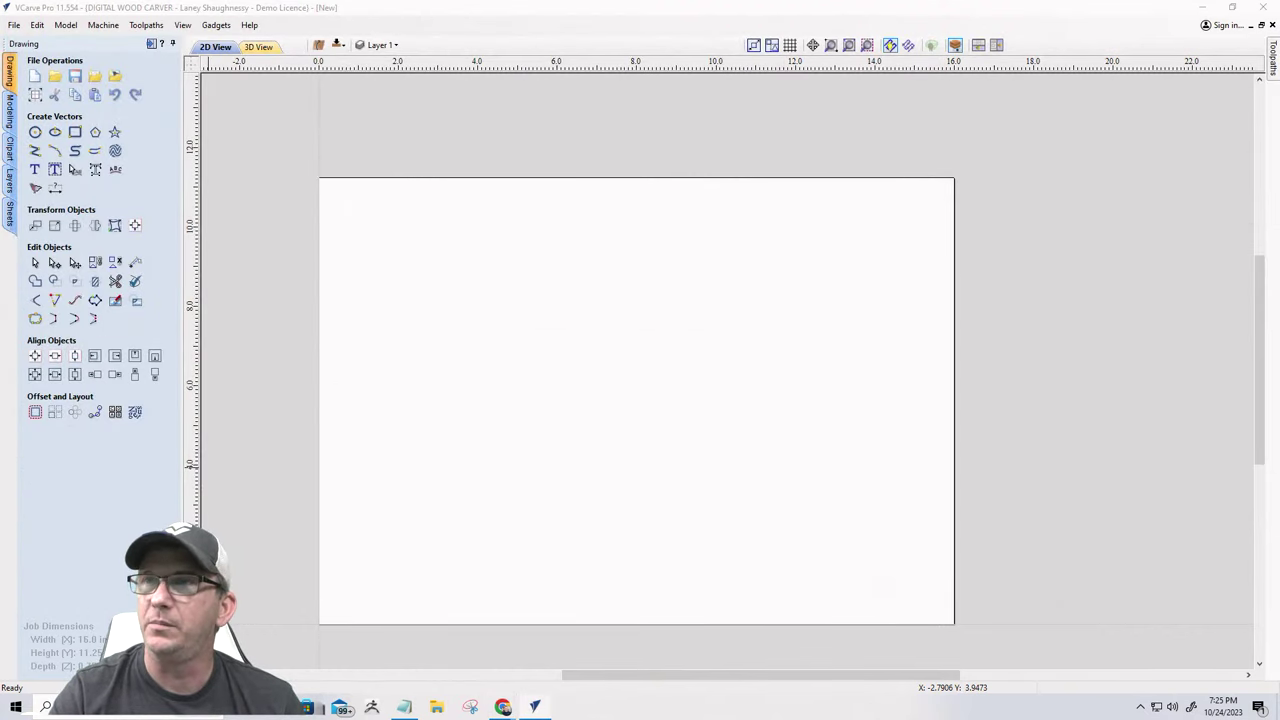
{"action": "key", "text": "Return"}
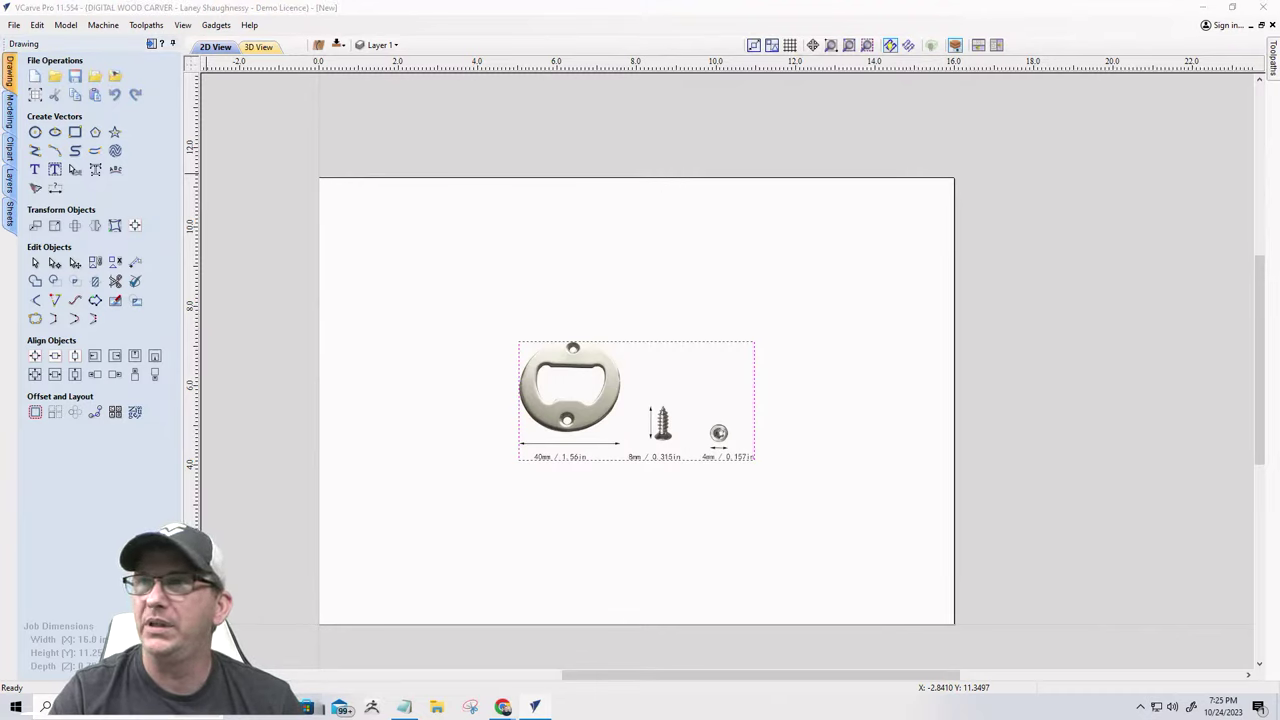
{"action": "key", "text": "Return"}
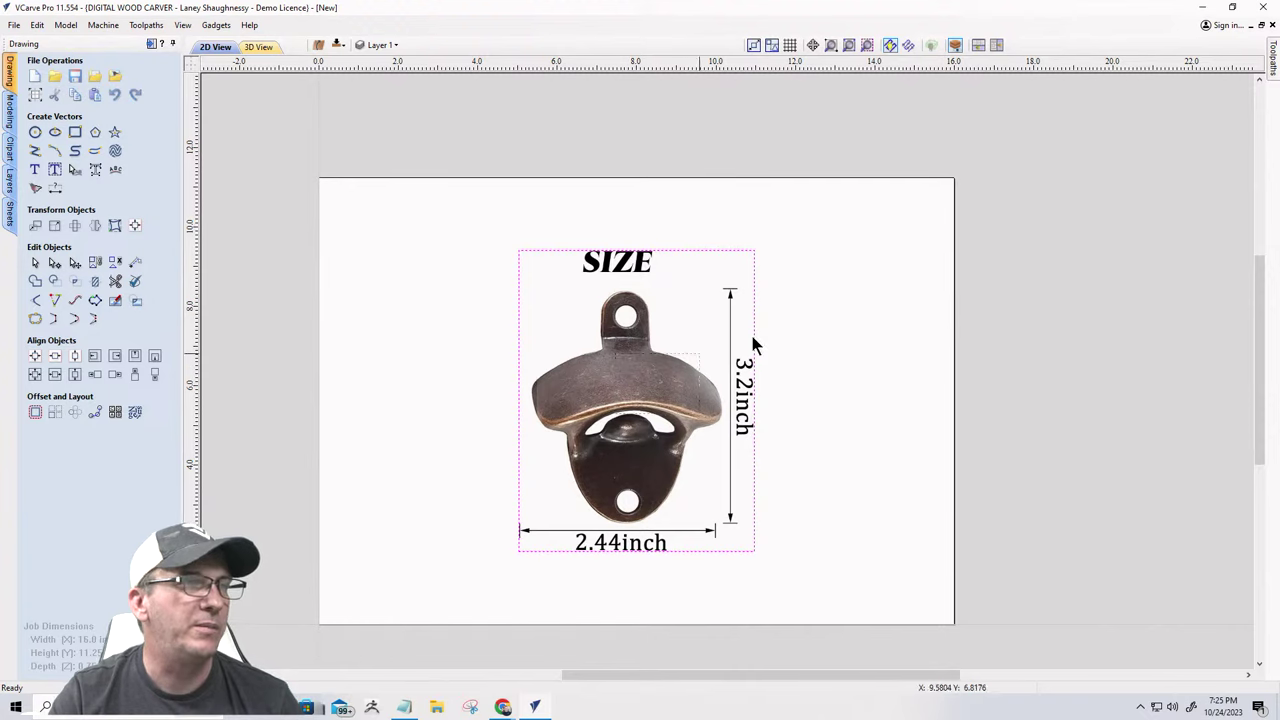
{"action": "left_click", "coordinate": [627, 383]}
- Drag the bronze SIZE picture and the round opener picture off the sheet to the right
{"action": "left_click_drag", "start_coordinate": [627, 383], "coordinate": [1237, 165]}
{"action": "scroll", "coordinate": [540, 390], "scroll_direction": "down", "scroll_amount": 4}
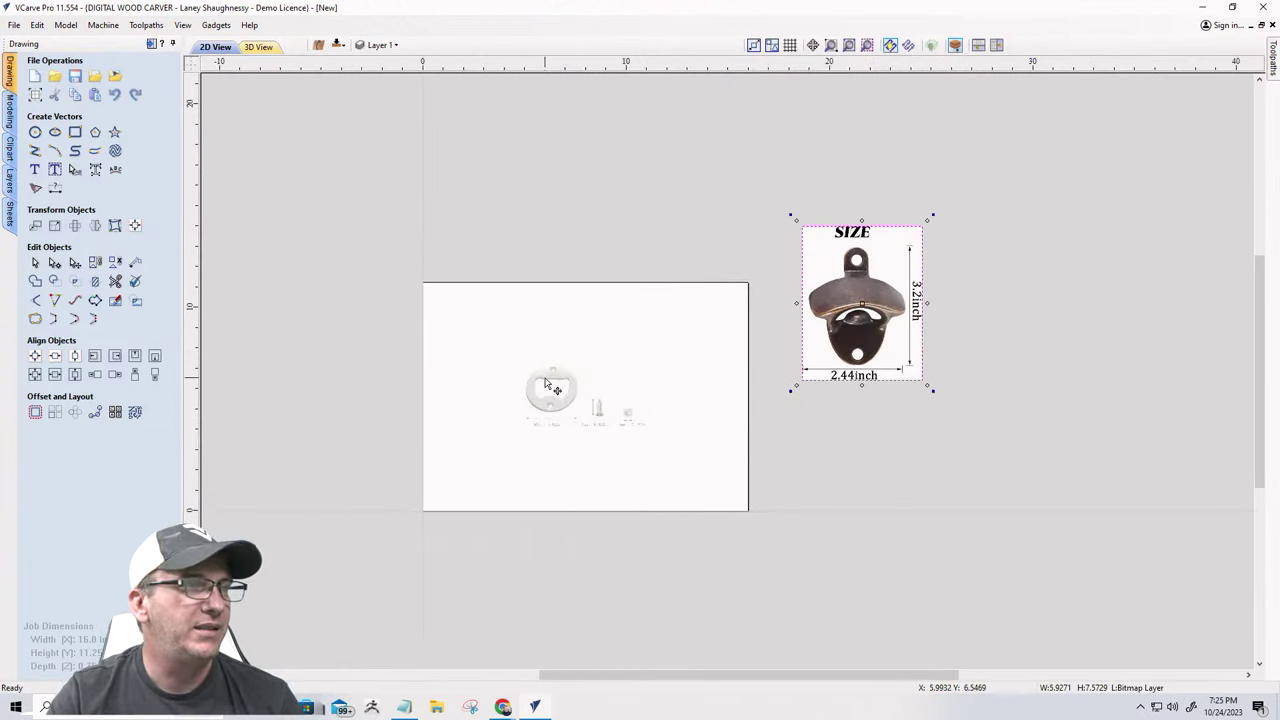
{"action": "left_click", "coordinate": [546, 383]}
{"action": "left_click_drag", "start_coordinate": [546, 383], "coordinate": [1100, 230]}
{"action": "scroll", "coordinate": [1137, 228], "scroll_direction": "up", "scroll_amount": 4}
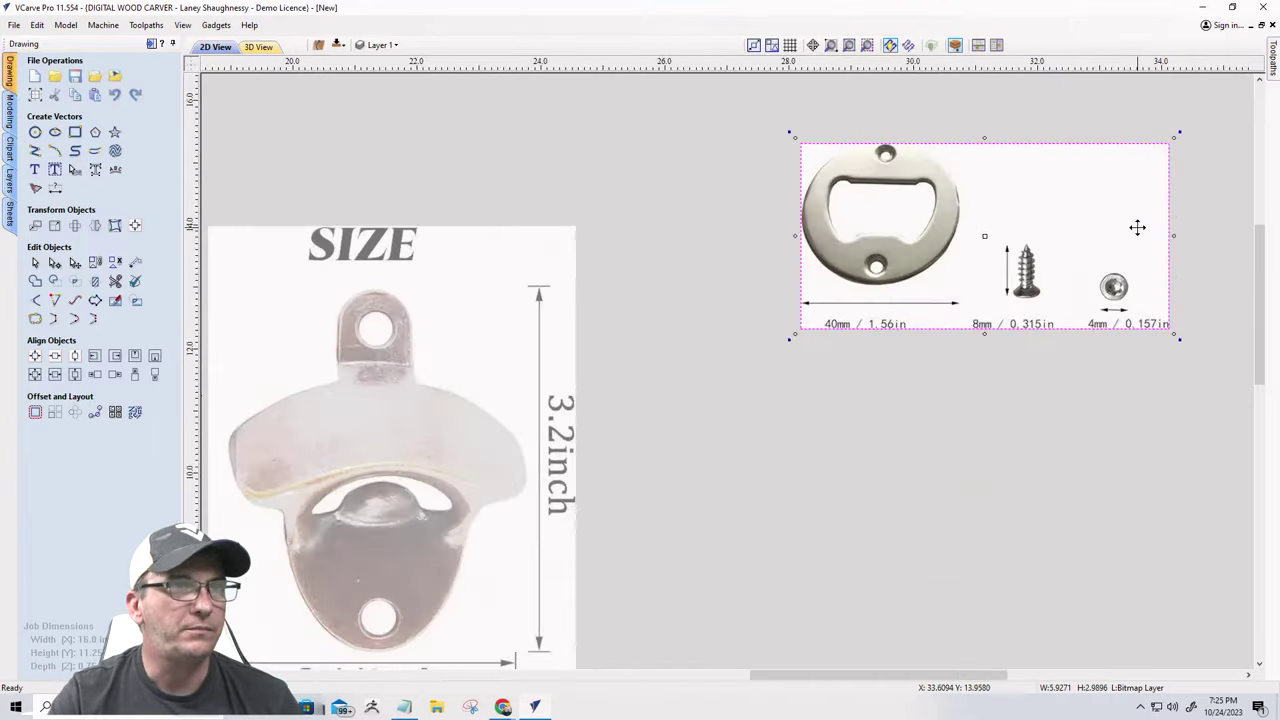
{"action": "scroll", "coordinate": [1110, 235], "scroll_direction": "up", "scroll_amount": 3}
{"action": "scroll", "coordinate": [826, 369], "scroll_direction": "down", "scroll_amount": 4}
{"action": "scroll", "coordinate": [931, 211], "scroll_direction": "up", "scroll_amount": 2}
{"action": "scroll", "coordinate": [834, 264], "scroll_direction": "down", "scroll_amount": 2}
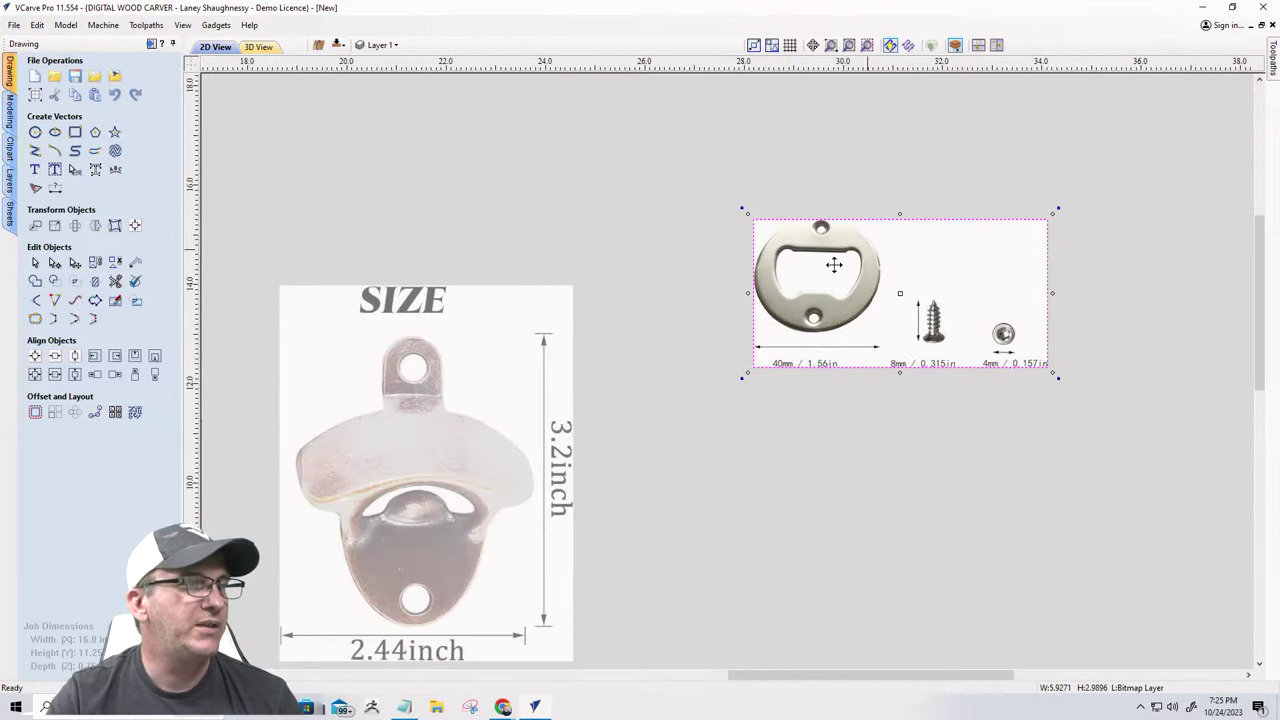
{"action": "scroll", "coordinate": [498, 379], "scroll_direction": "down", "scroll_amount": 3}
- Push the SIZE picture further right and bring the round opener picture beside the sheet
{"action": "left_click", "coordinate": [467, 394]}
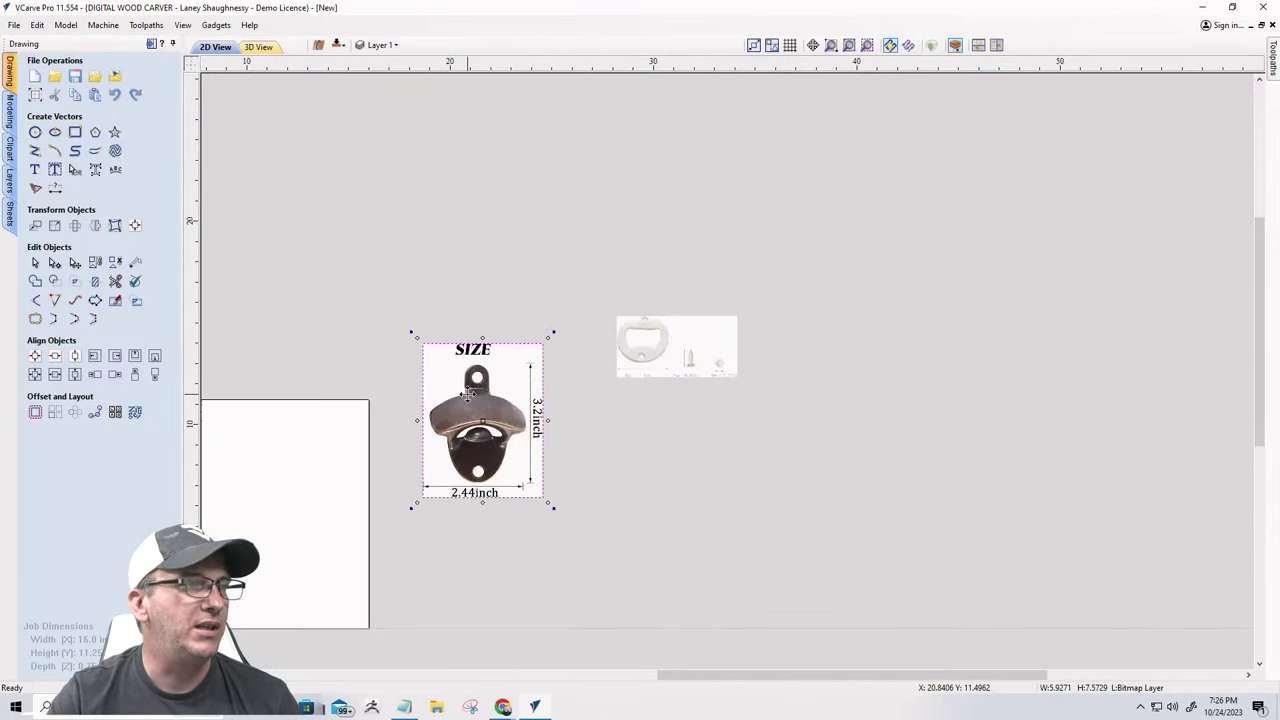
{"action": "left_click_drag", "start_coordinate": [467, 394], "coordinate": [977, 315]}
{"action": "left_click", "coordinate": [668, 350]}
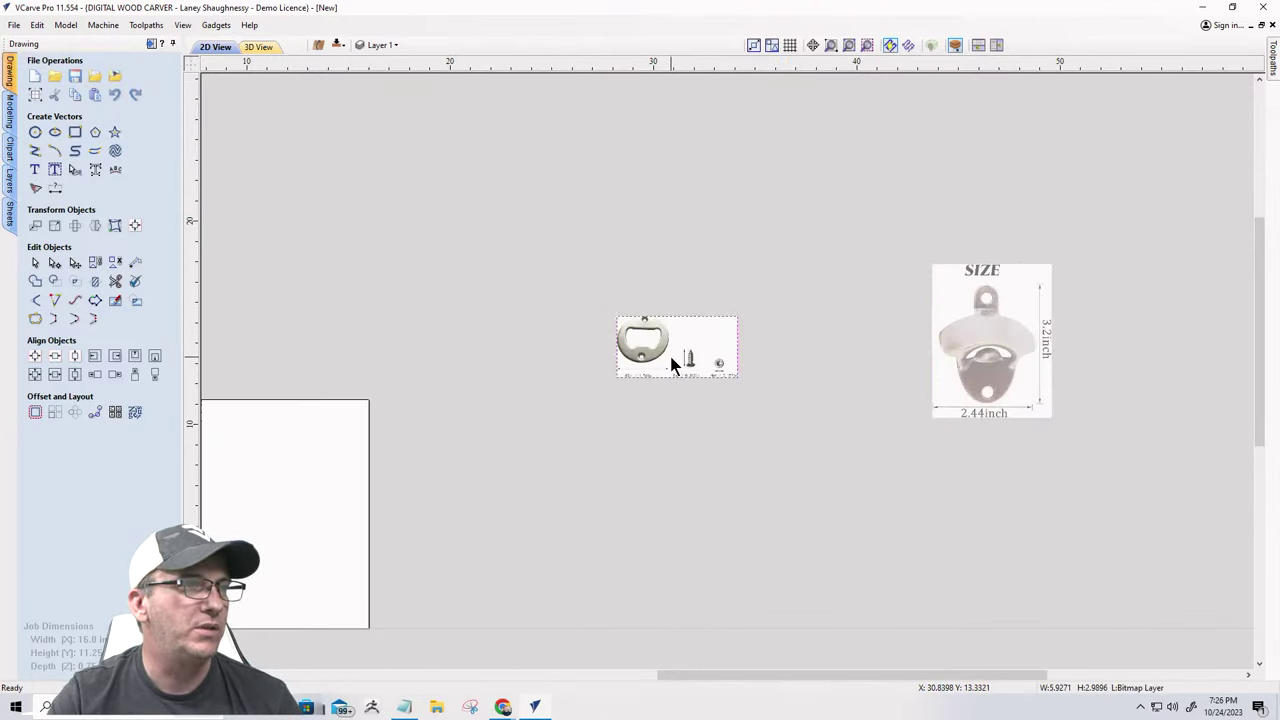
{"action": "left_click_drag", "start_coordinate": [671, 358], "coordinate": [453, 451]}
{"action": "scroll", "coordinate": [440, 460], "scroll_direction": "up", "scroll_amount": 5}
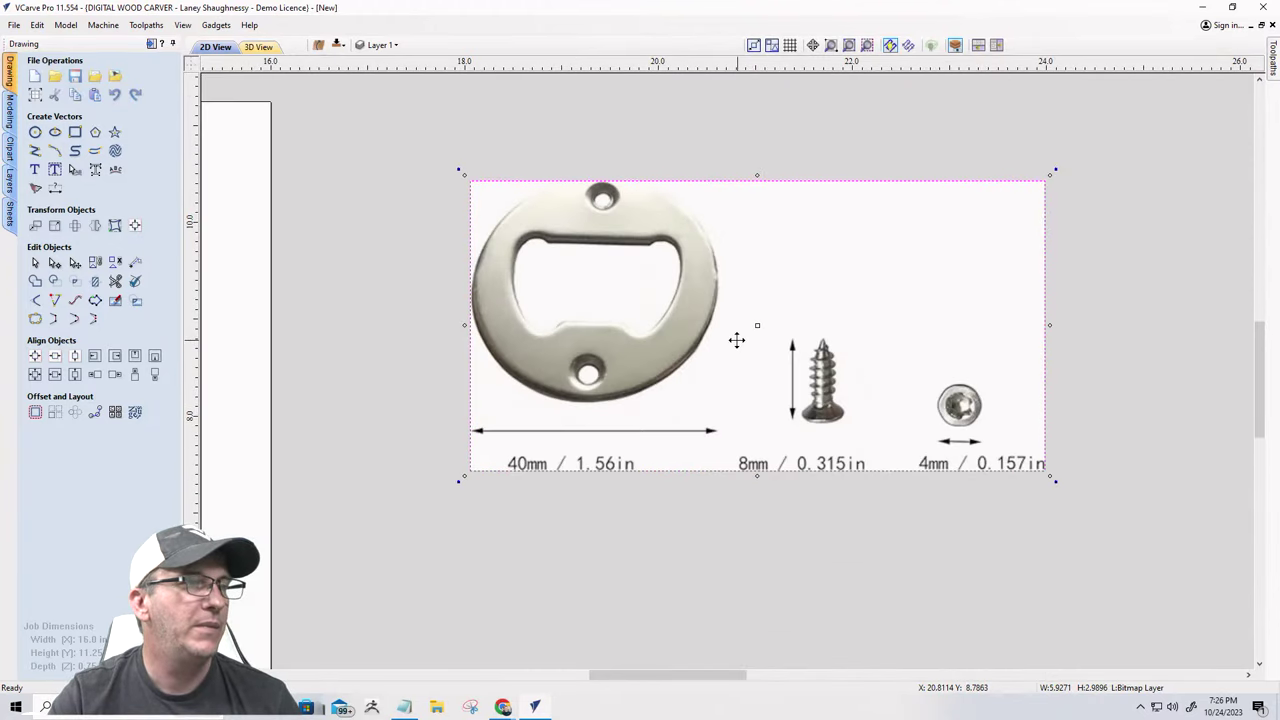
{"action": "scroll", "coordinate": [736, 340], "scroll_direction": "up", "scroll_amount": 1}
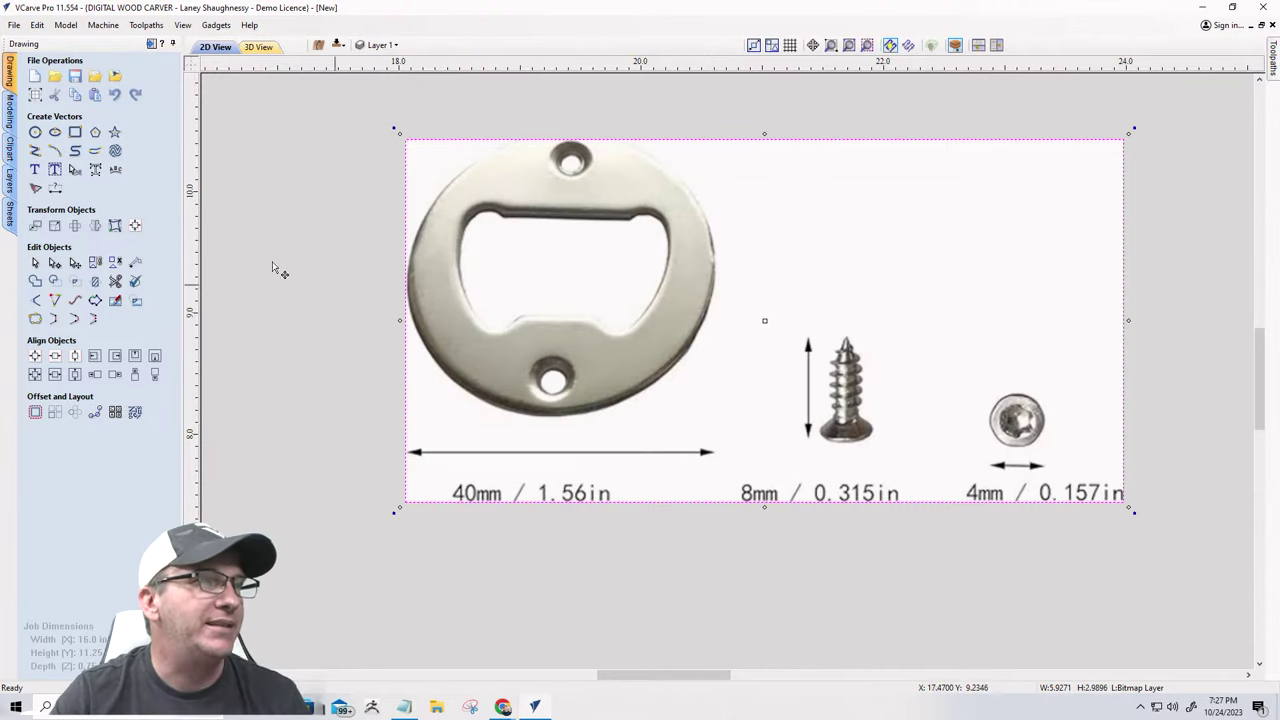
{"action": "scroll", "coordinate": [920, 374], "scroll_direction": "down", "scroll_amount": 6}
{"action": "scroll", "coordinate": [608, 470], "scroll_direction": "up", "scroll_amount": 4}
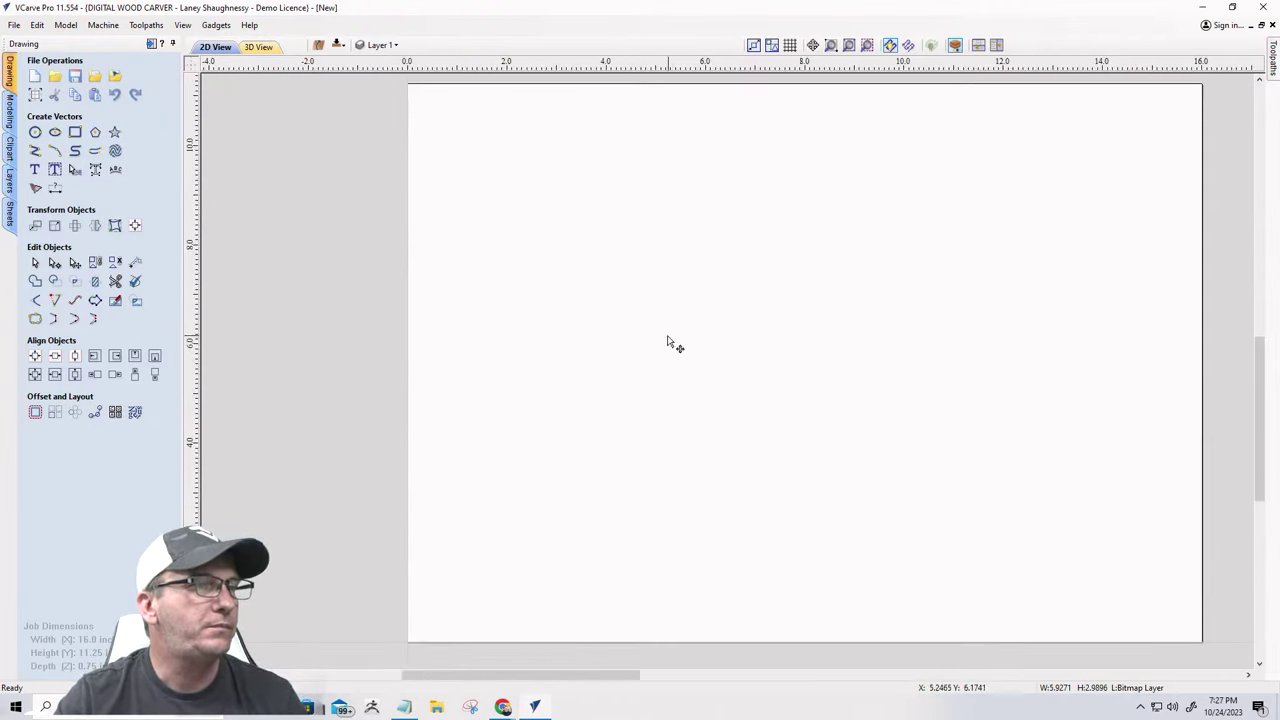
{"action": "scroll", "coordinate": [660, 400], "scroll_direction": "down", "scroll_amount": 1}
{"action": "scroll", "coordinate": [700, 250], "scroll_direction": "up", "scroll_amount": 1}
{"action": "scroll", "coordinate": [460, 270], "scroll_direction": "down", "scroll_amount": 1}
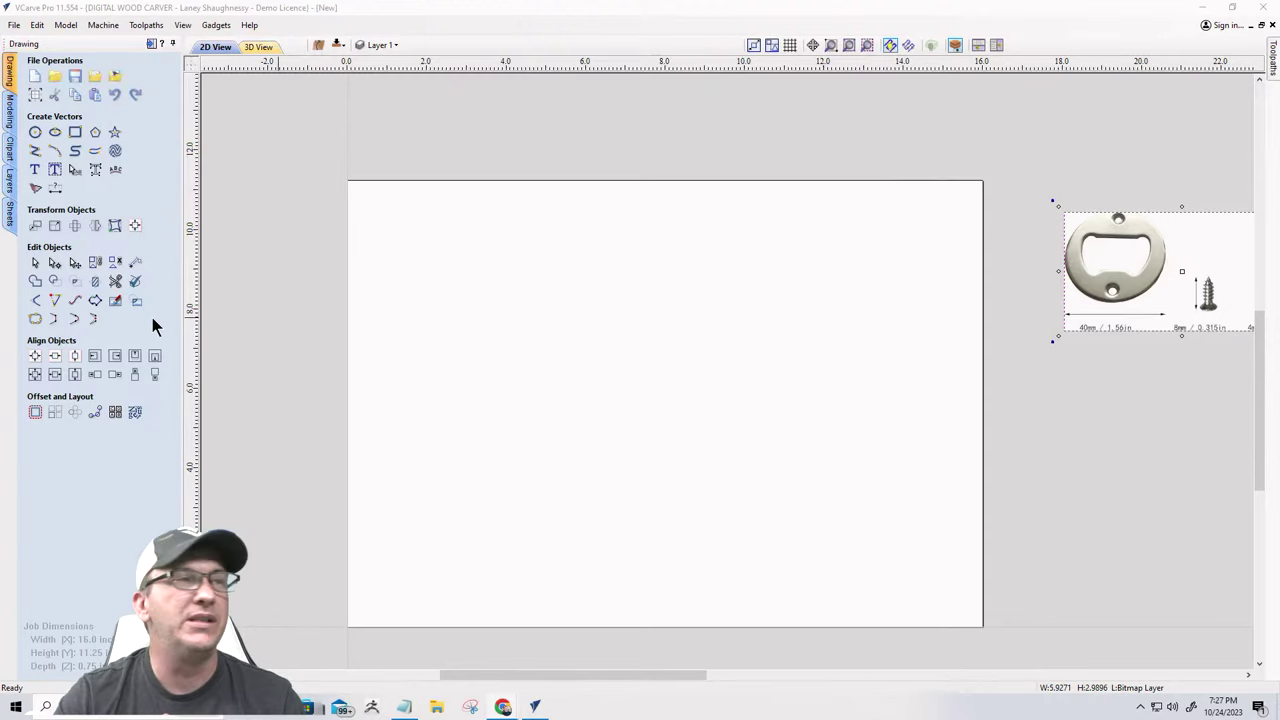
- Draw a 2.5-inch diameter circle near the sheet's upper left
{"action": "left_click", "coordinate": [34, 136]}
{"action": "left_click", "coordinate": [34, 136]}
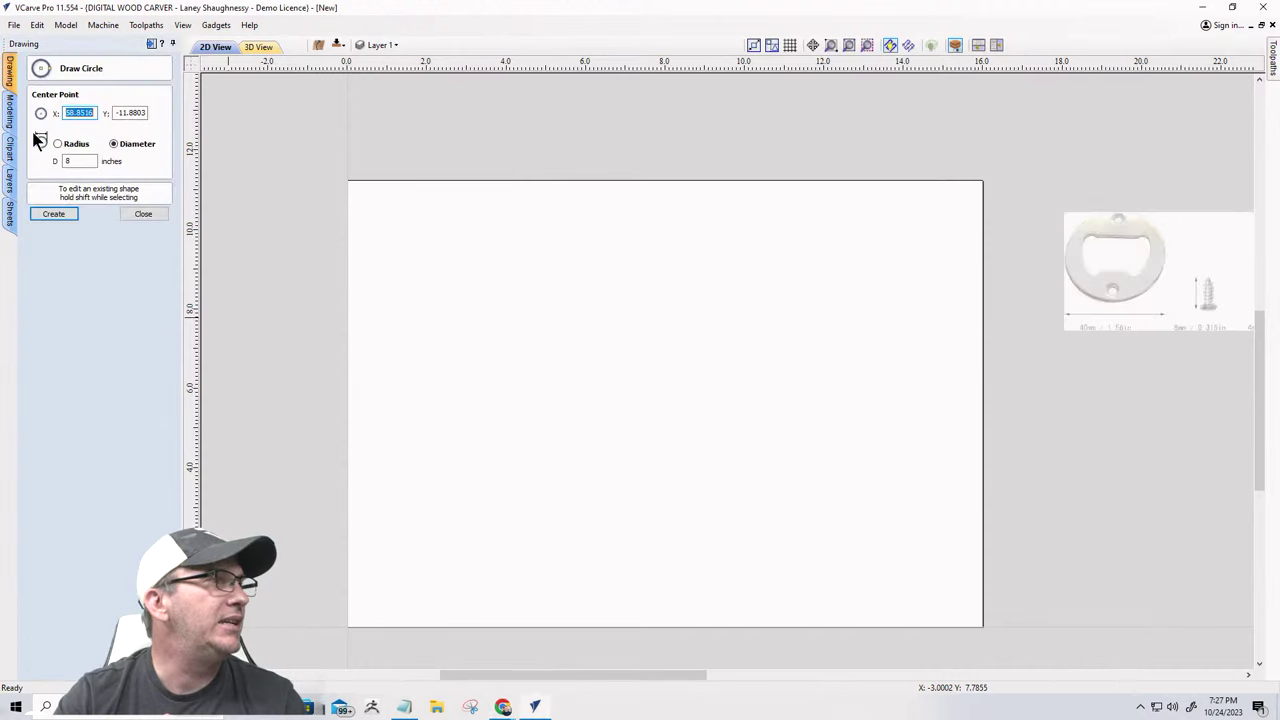
{"action": "left_click", "coordinate": [455, 292]}
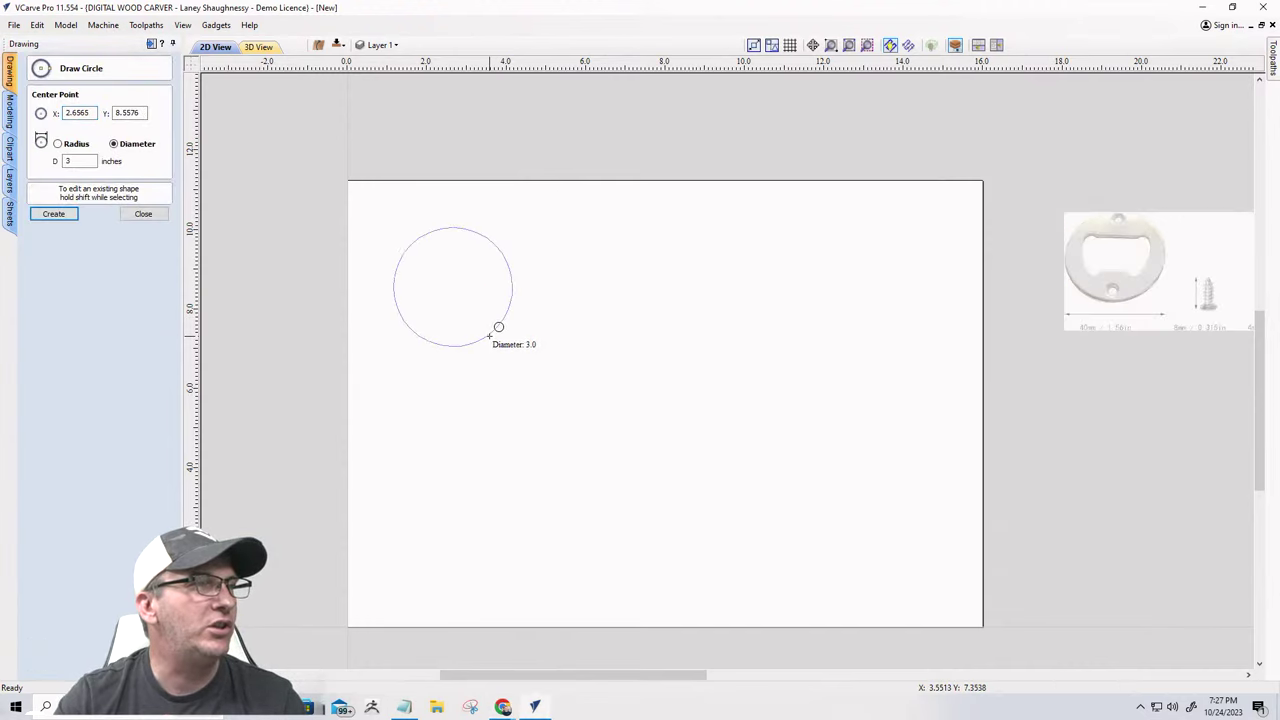
{"action": "left_click", "coordinate": [490, 336]}
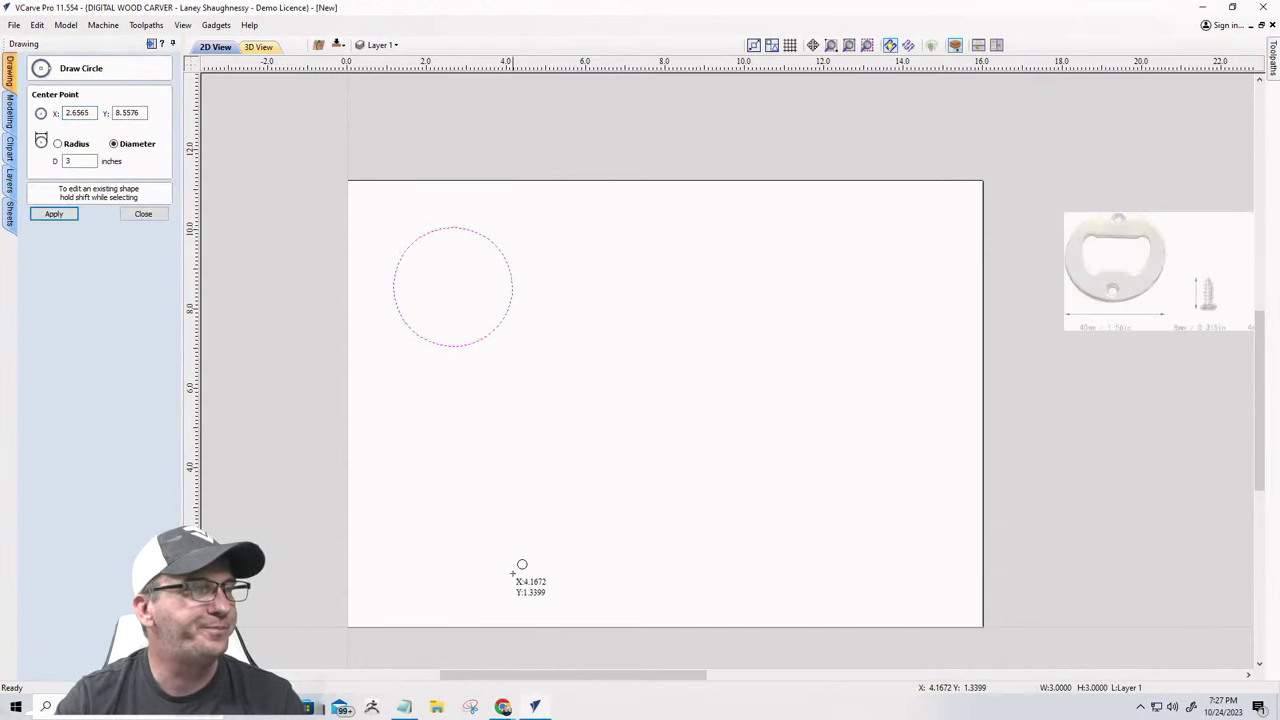
{"action": "double_click", "coordinate": [70, 161]}
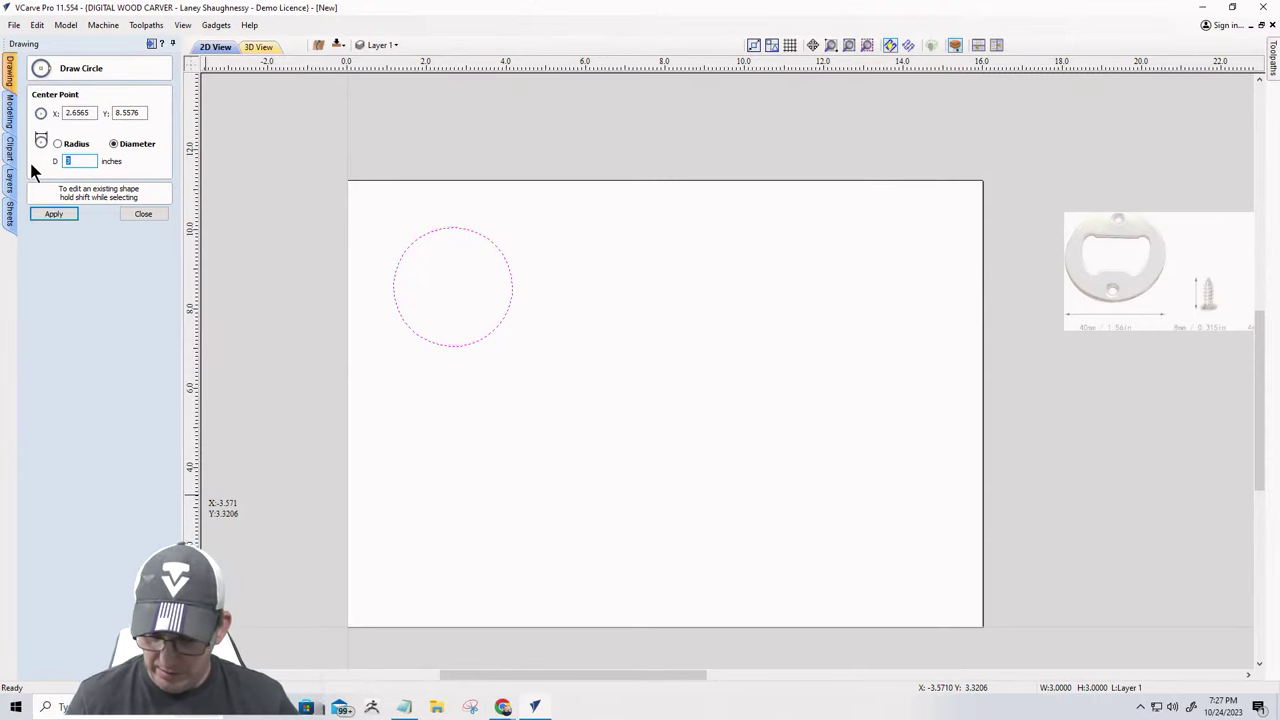
{"action": "type", "text": "2.5"}
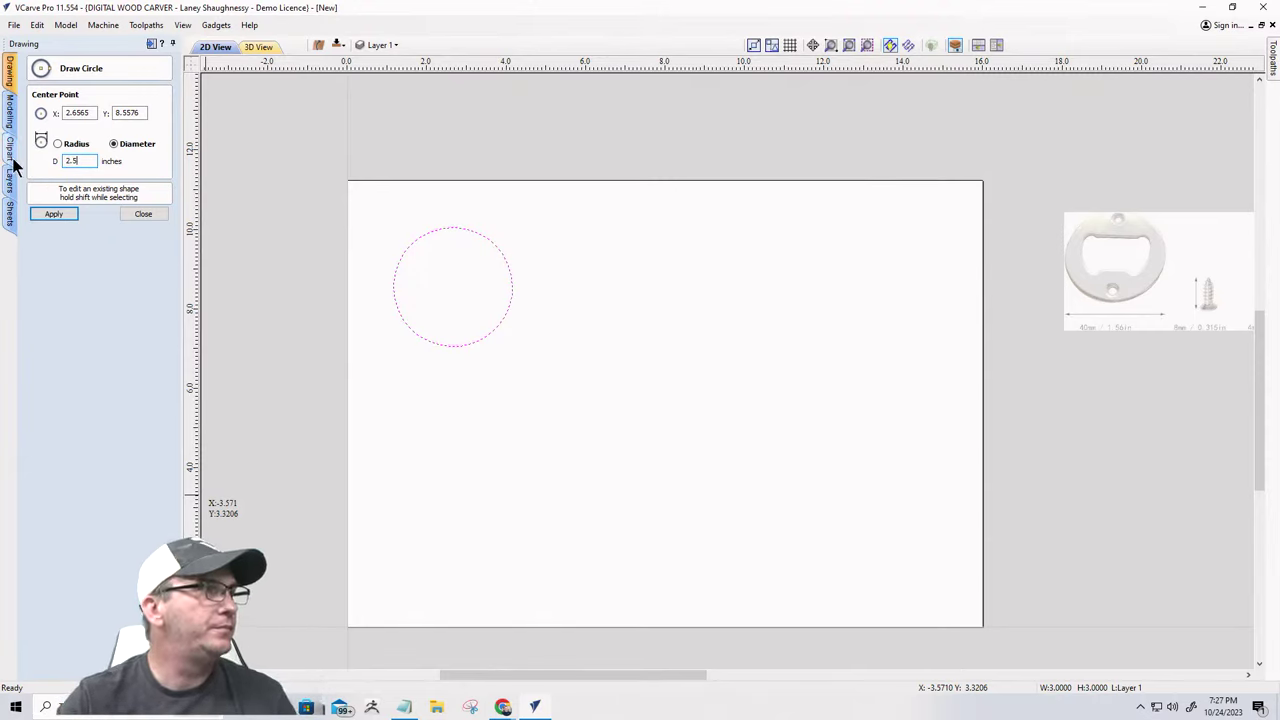
{"action": "left_click", "coordinate": [45, 214]}
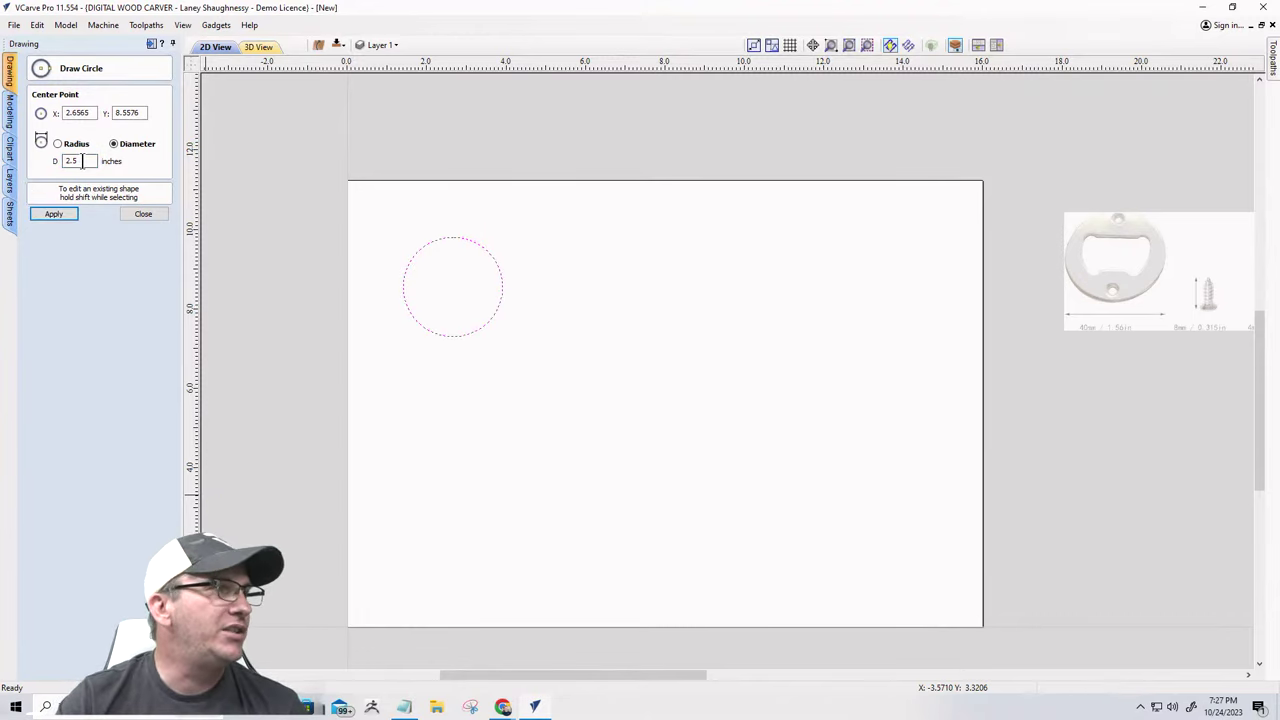
- Add a concentric 1.56-inch circle inside the 2.5-inch circle
{"action": "double_click", "coordinate": [72, 161]}
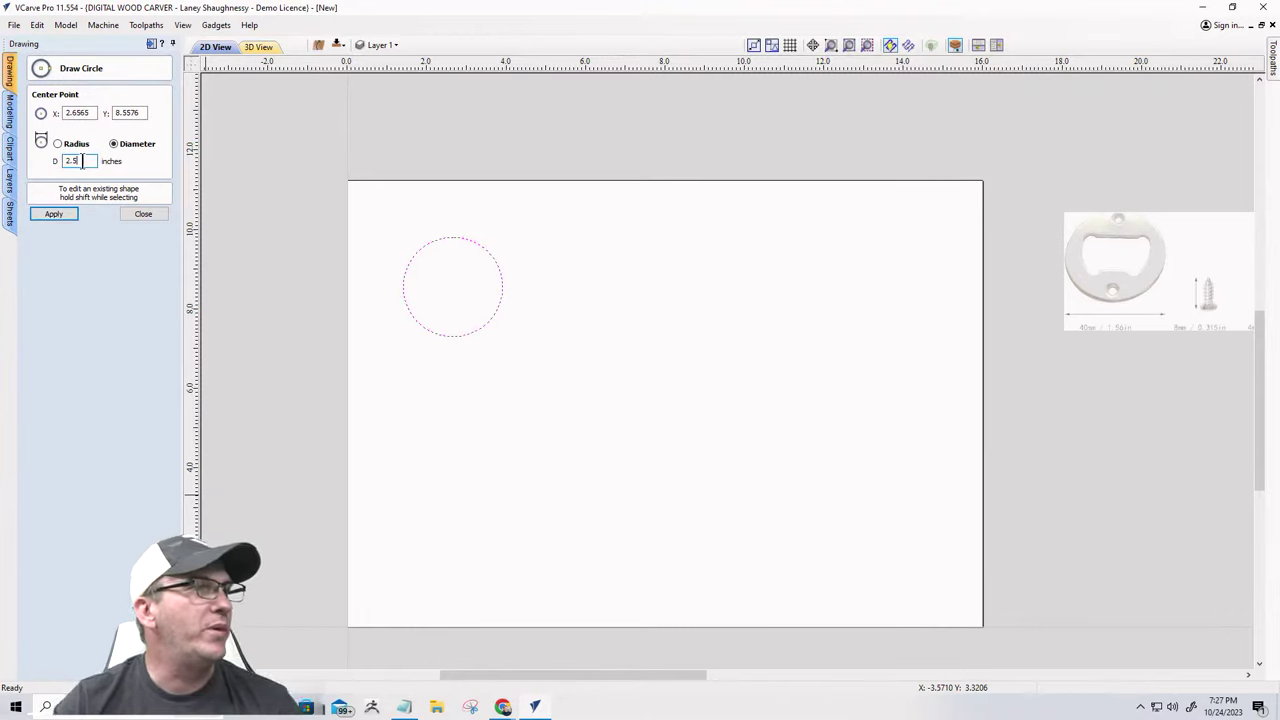
{"action": "left_click", "coordinate": [452, 289]}
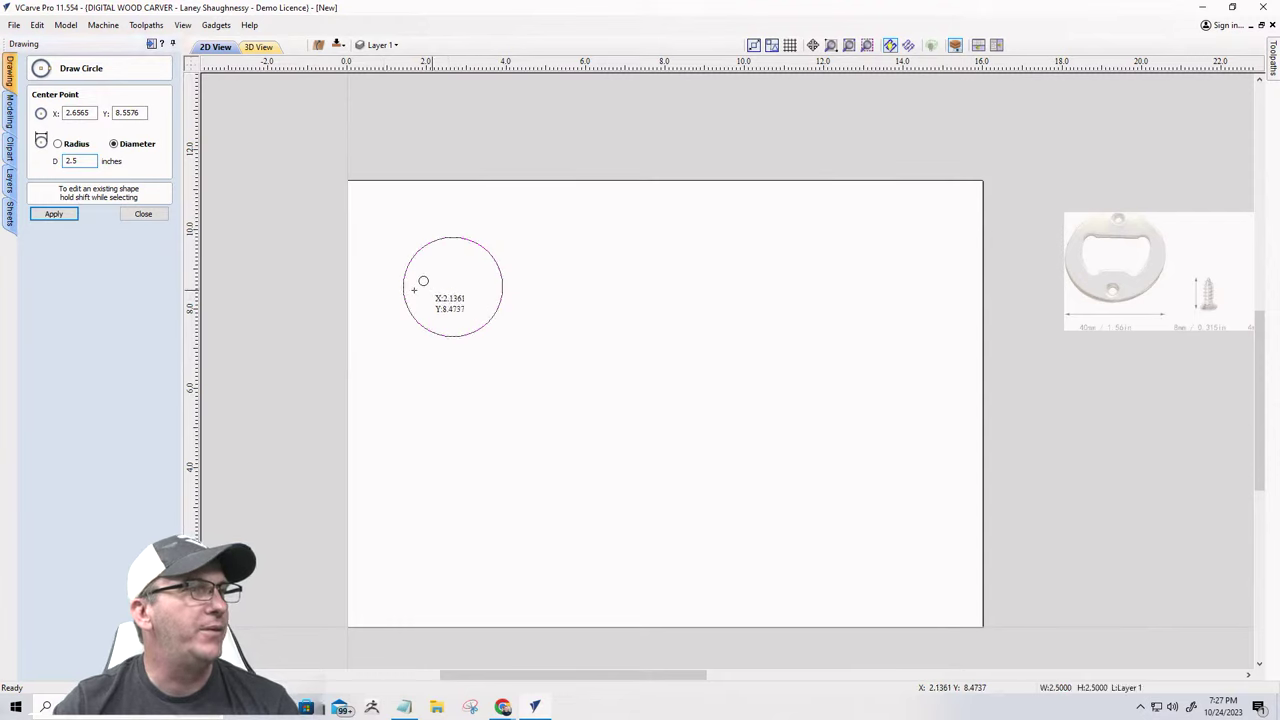
{"action": "double_click", "coordinate": [82, 163]}
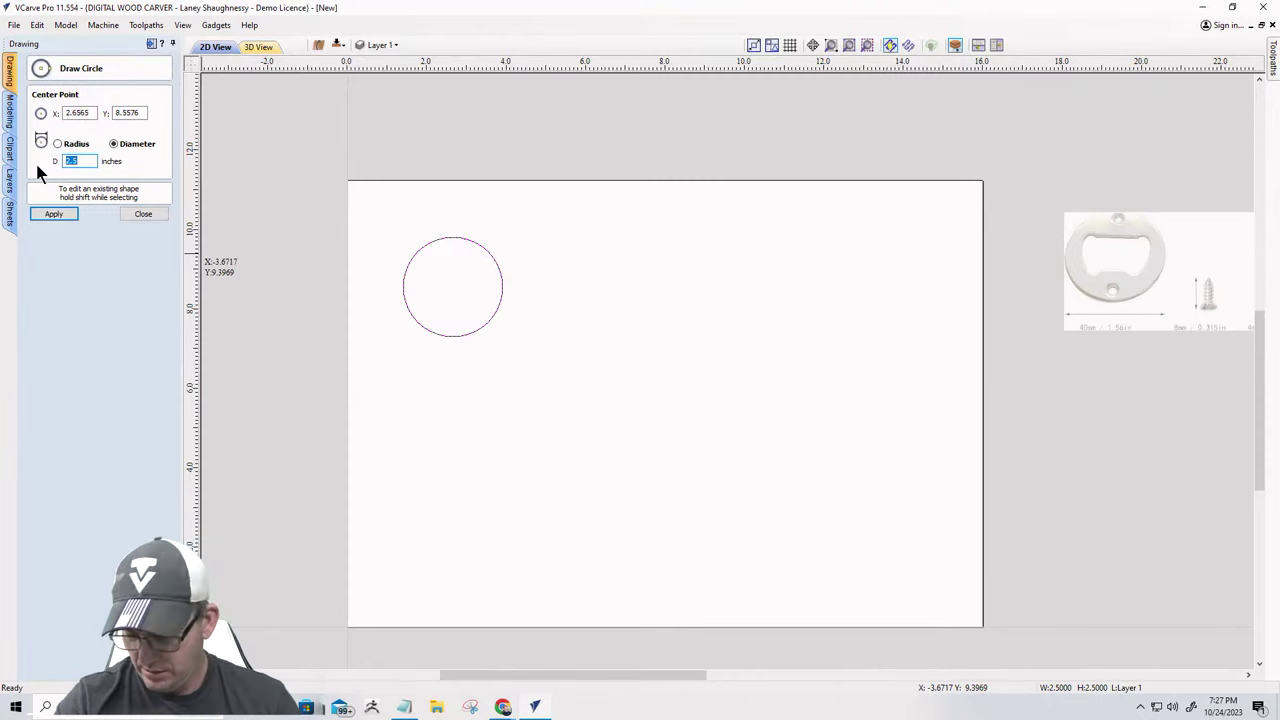
{"action": "type", "text": "1.56"}
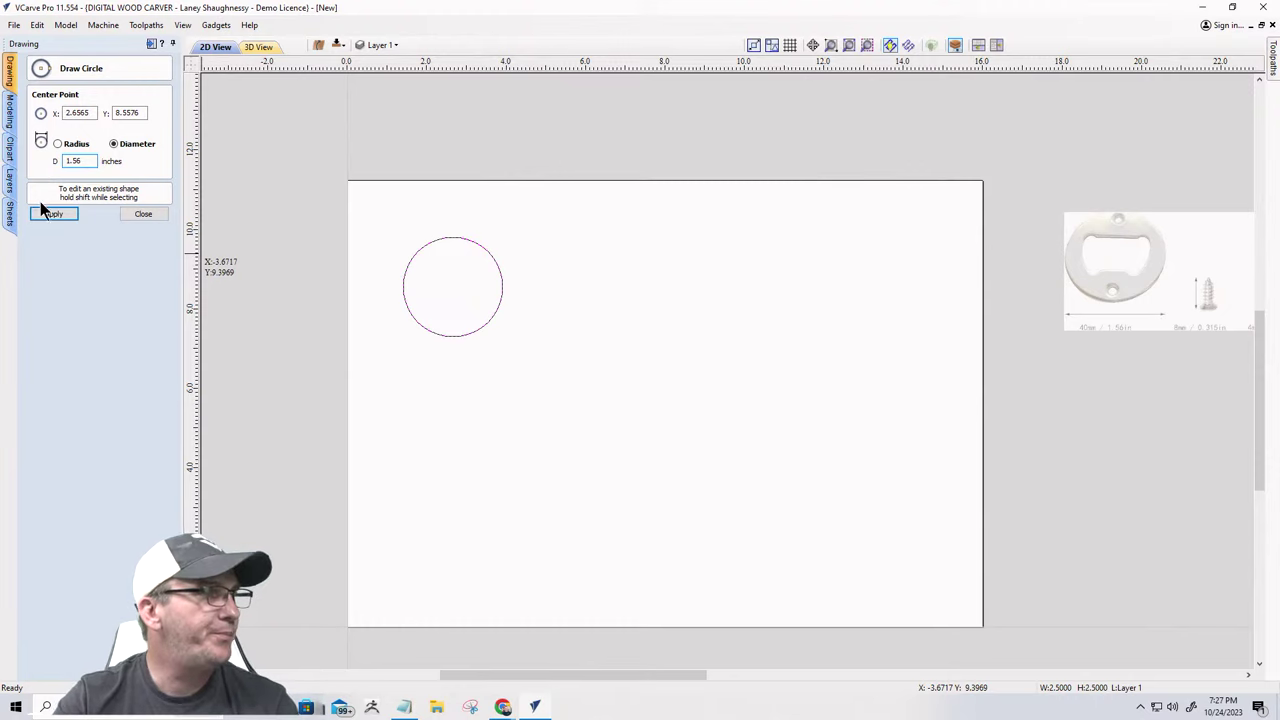
{"action": "left_click", "coordinate": [45, 212]}
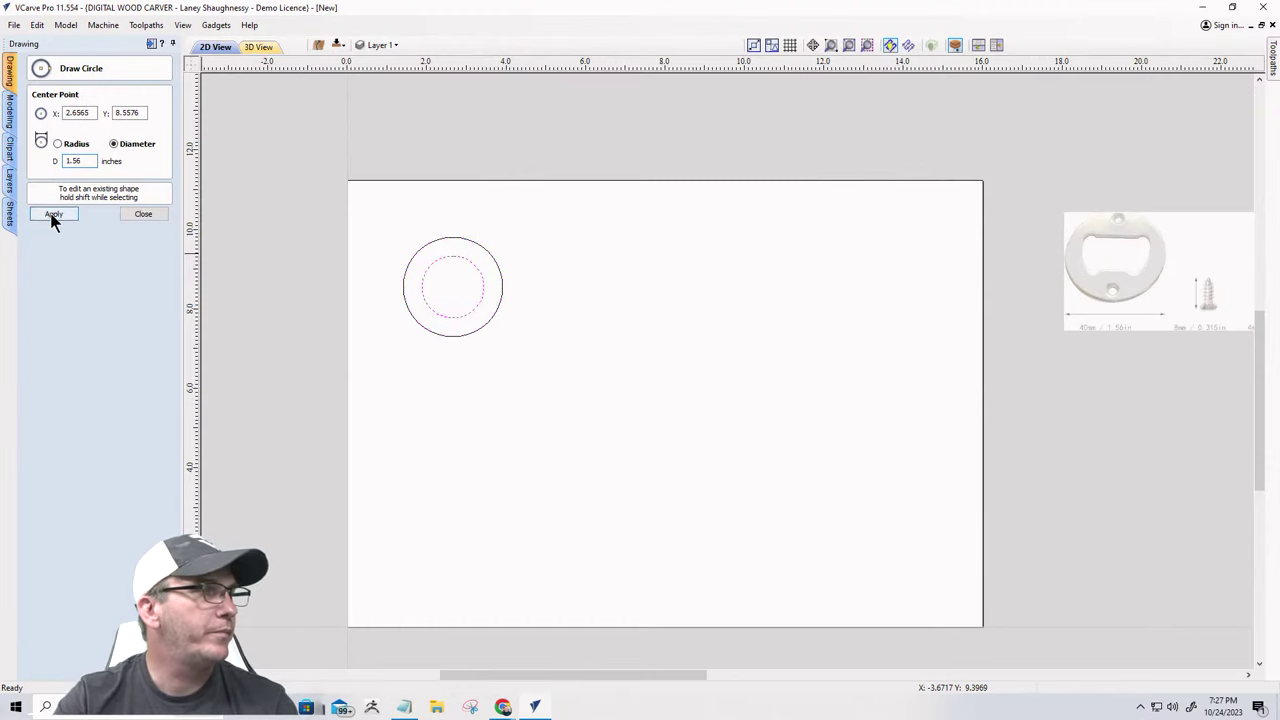
{"action": "left_click", "coordinate": [141, 216]}
{"action": "scroll", "coordinate": [474, 266], "scroll_direction": "up", "scroll_amount": 4}
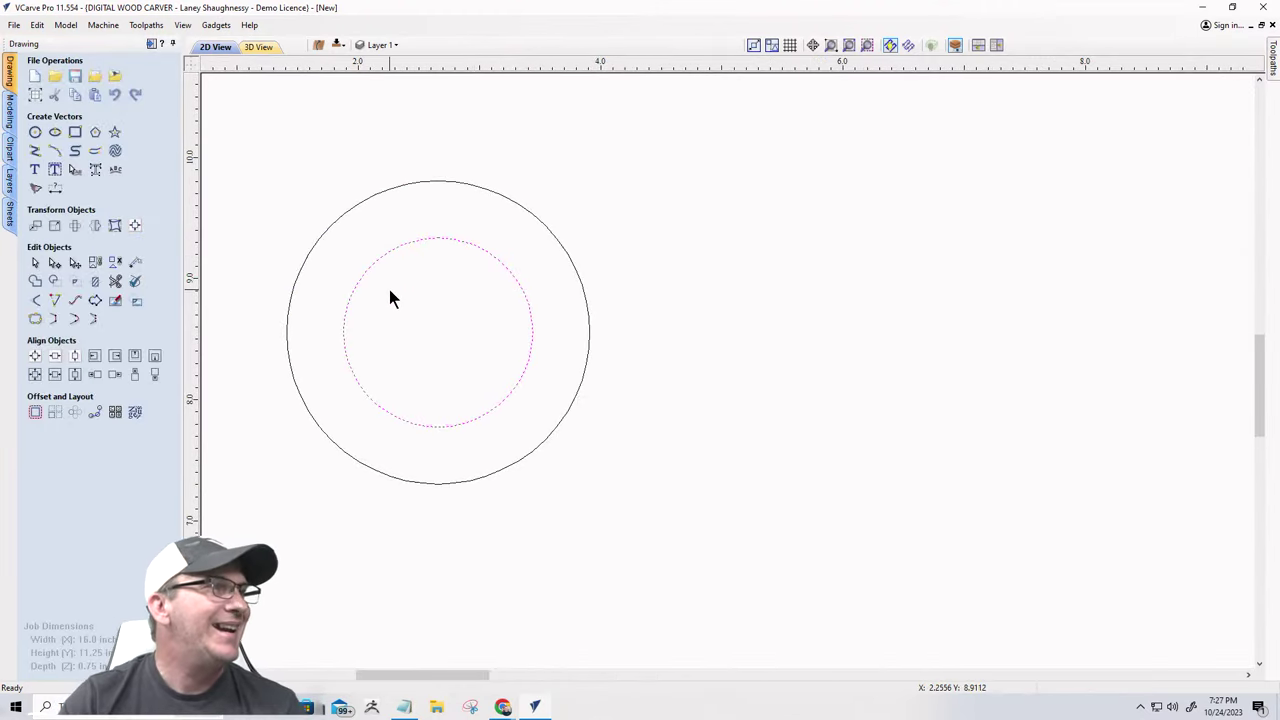
- Zoom out and bring back the Draw Circle form for another circle
{"action": "scroll", "coordinate": [391, 292], "scroll_direction": "down", "scroll_amount": 4}
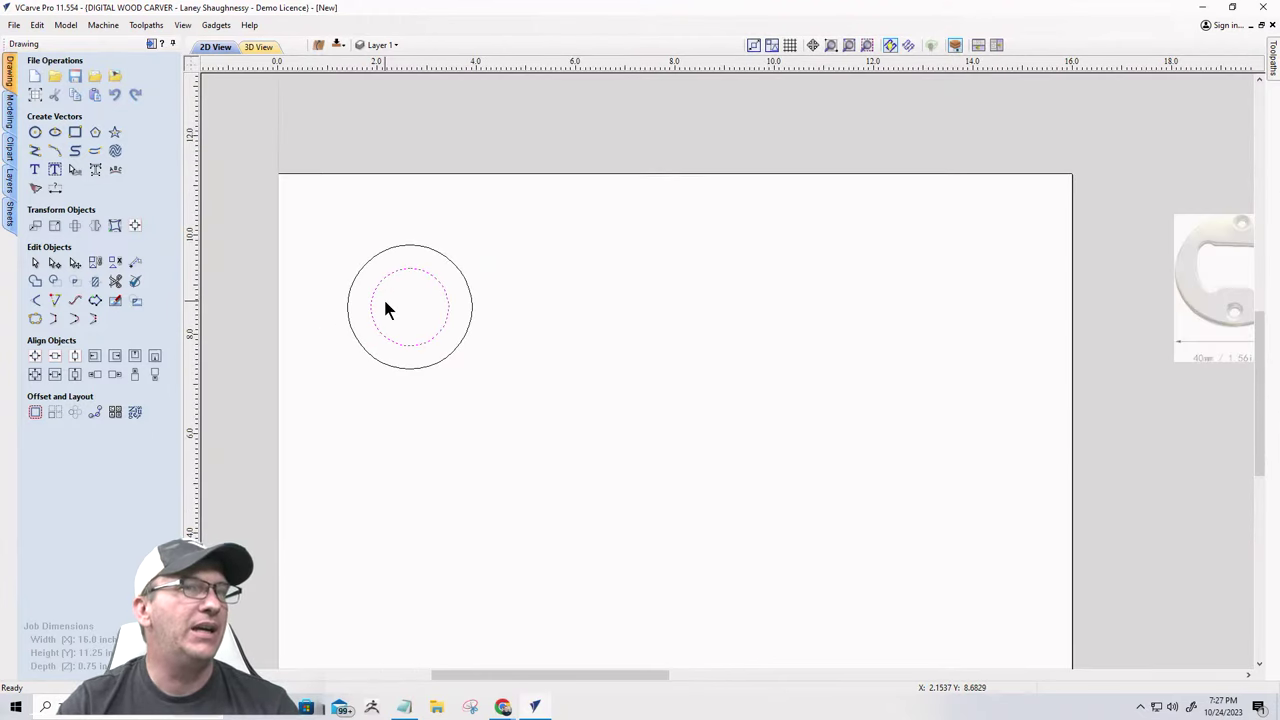
{"action": "left_click", "coordinate": [35, 132]}
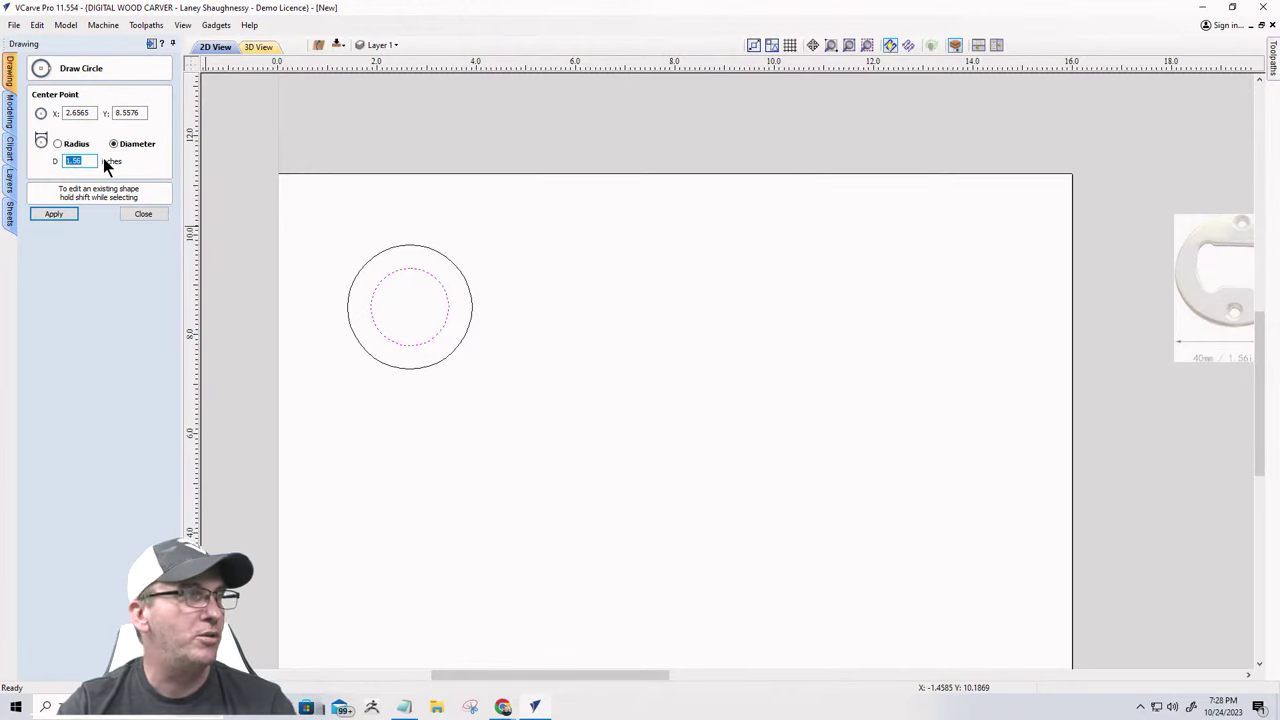
- Place a 6 mm (0.2362-inch) circle in the left side of the ring between the circles
{"action": "type", "text": "6"}
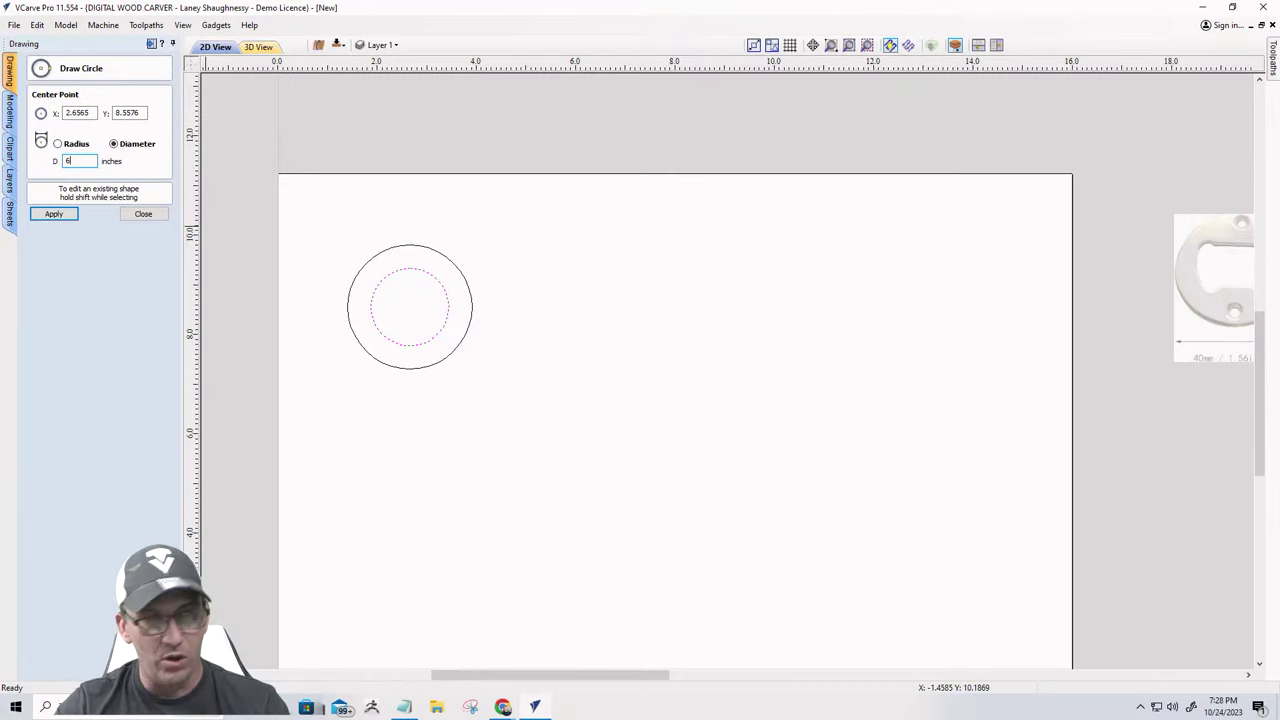
{"action": "type", "text": "\""}
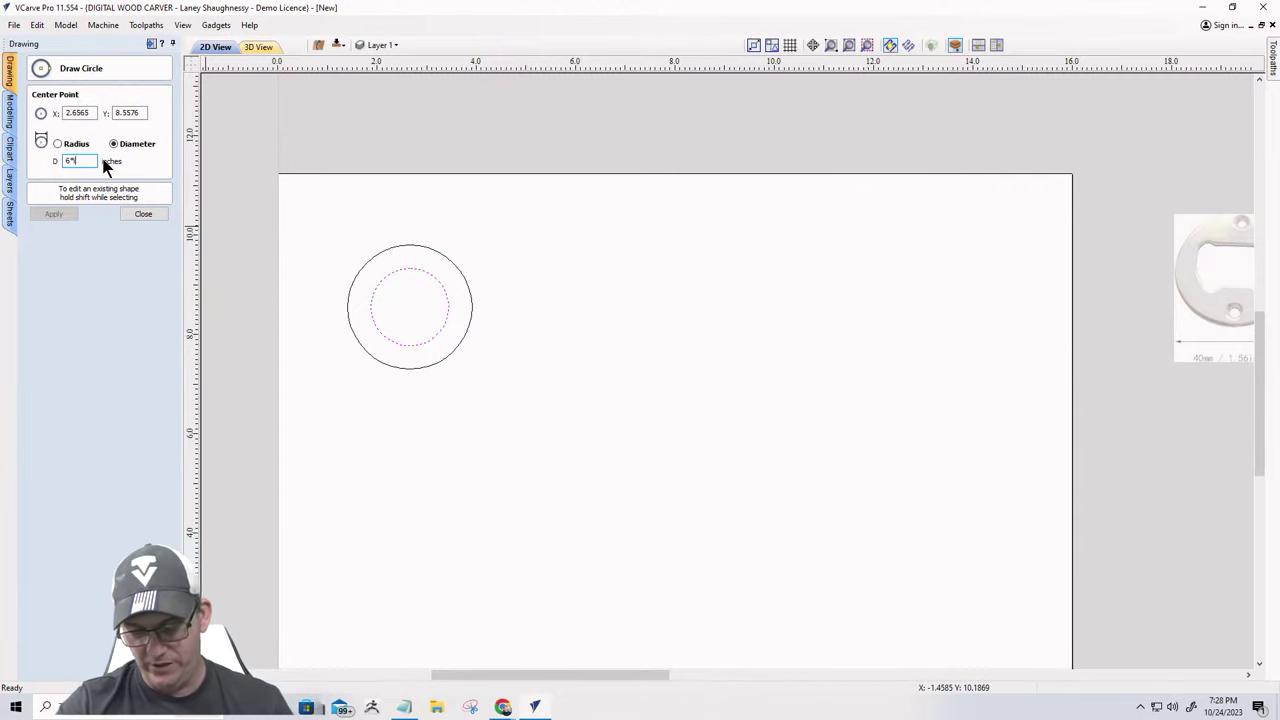
{"action": "key", "text": "Return"}
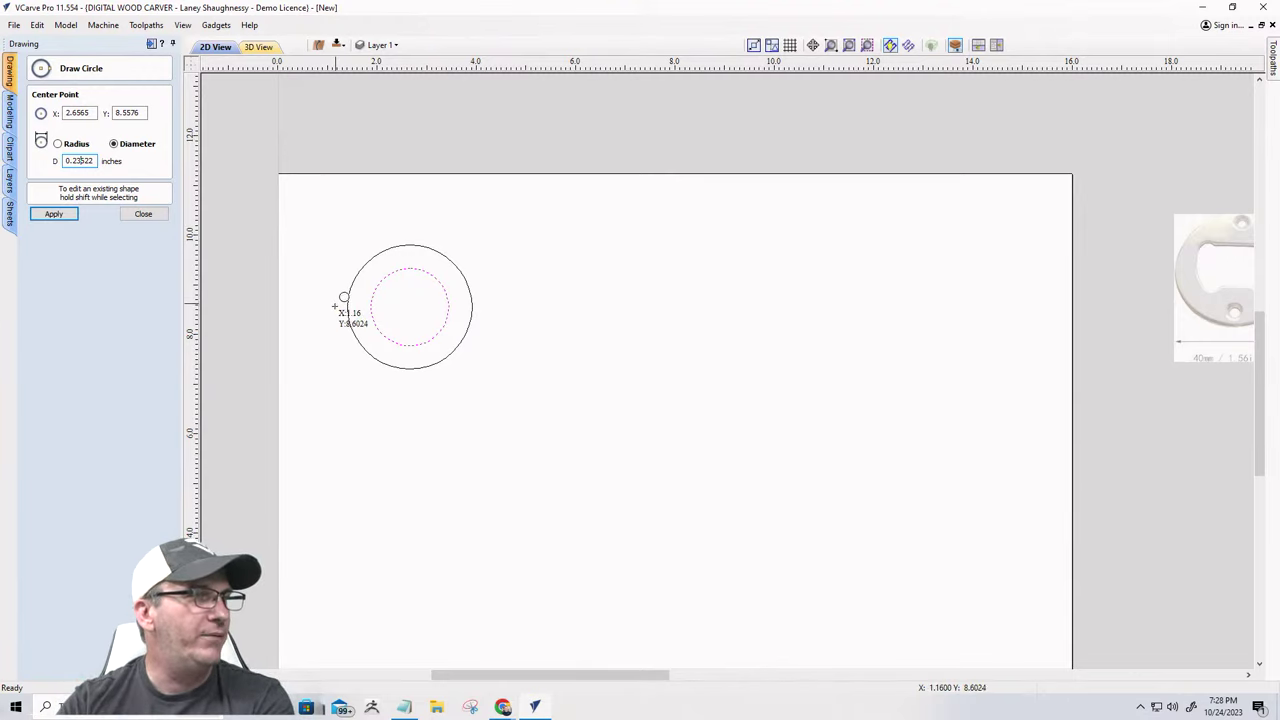
{"action": "left_click", "coordinate": [370, 299]}
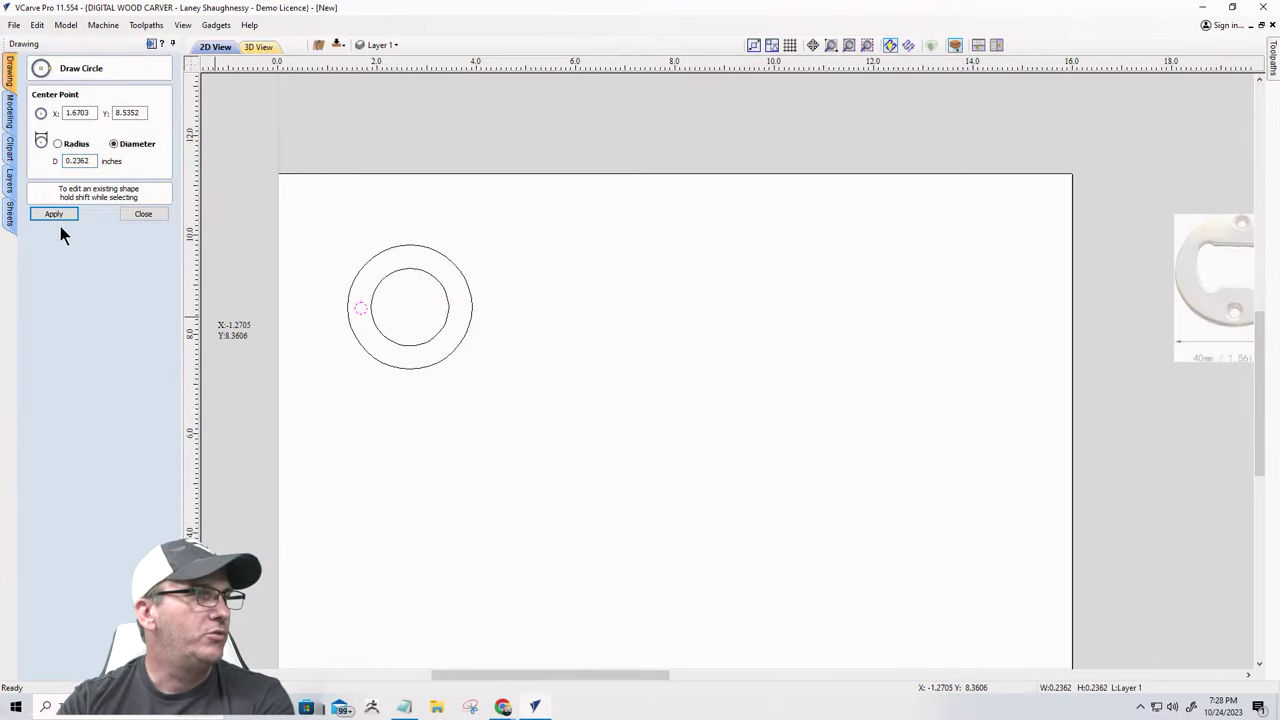
{"action": "left_click", "coordinate": [140, 214]}
{"action": "scroll", "coordinate": [450, 325], "scroll_direction": "up", "scroll_amount": 3}
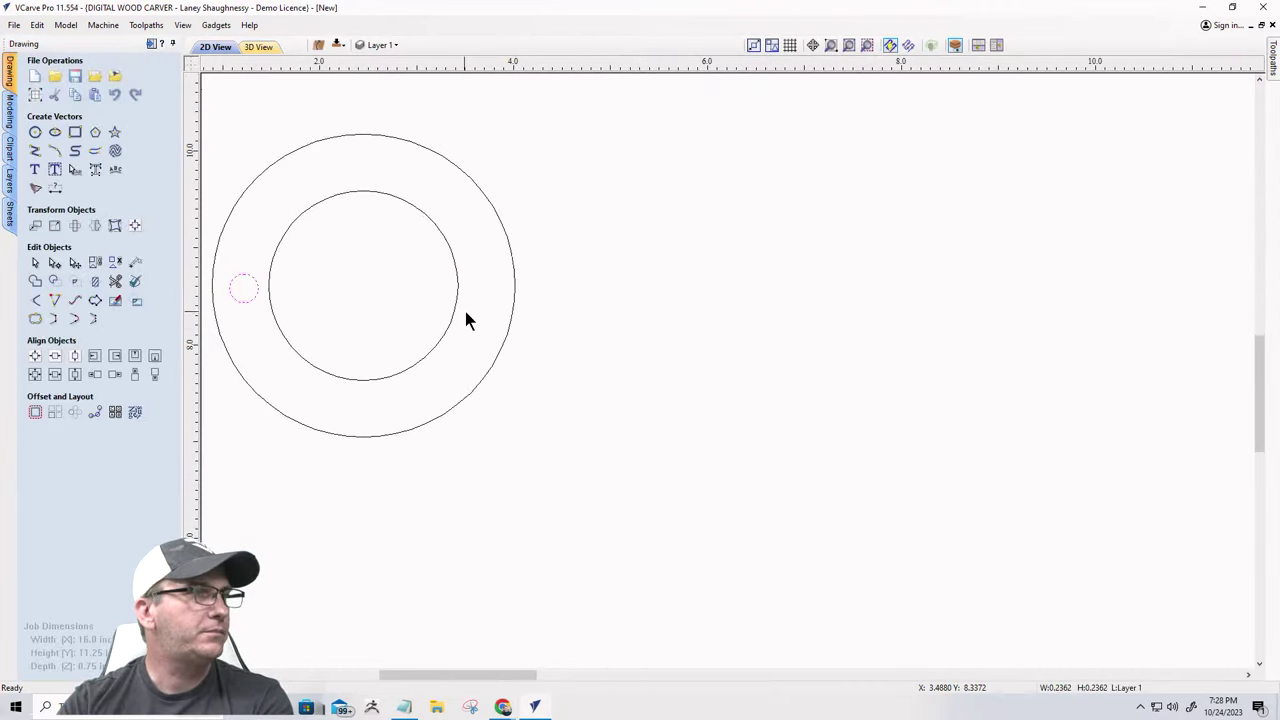
- Zoom in on the circles and pick the Draw Polyline tool
{"action": "scroll", "coordinate": [244, 314], "scroll_direction": "up", "scroll_amount": 3}
{"action": "scroll", "coordinate": [326, 290], "scroll_direction": "up", "scroll_amount": 2}
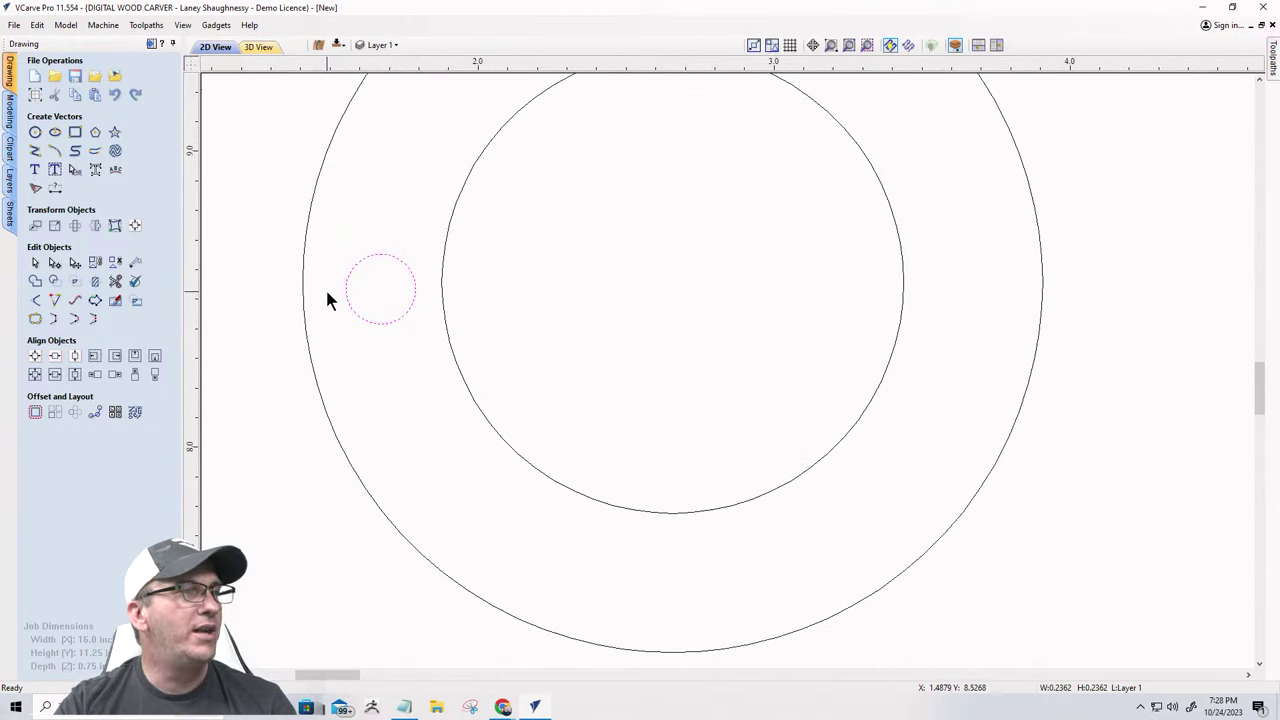
{"action": "scroll", "coordinate": [326, 290], "scroll_direction": "down", "scroll_amount": 2}
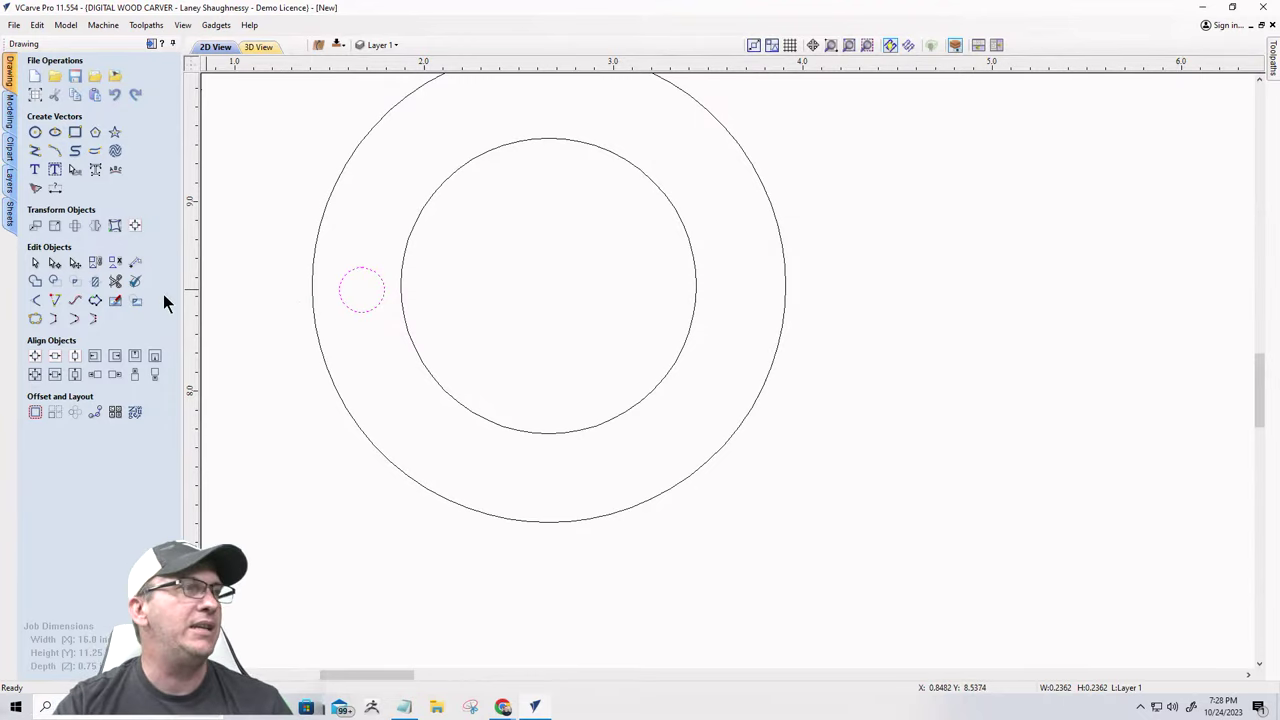
{"action": "left_click", "coordinate": [55, 151]}
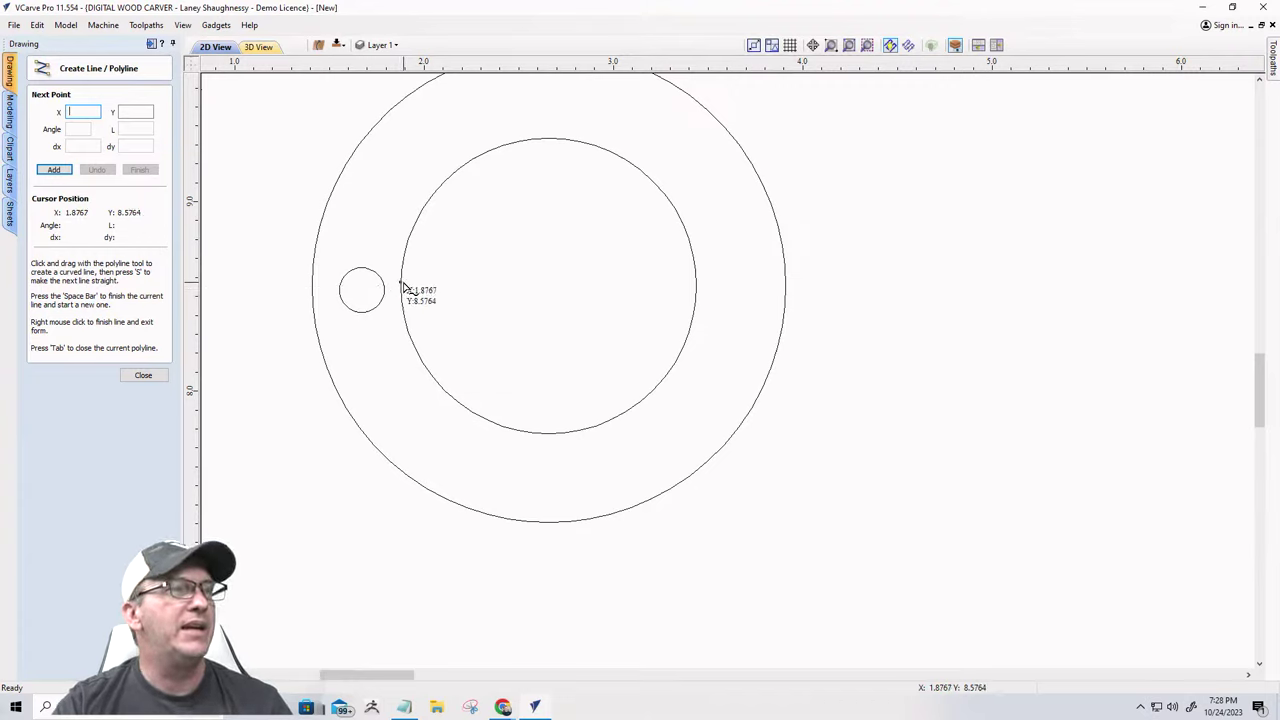
- Show the inner circle's nodes, then return to object selection
{"action": "left_click", "coordinate": [143, 375]}
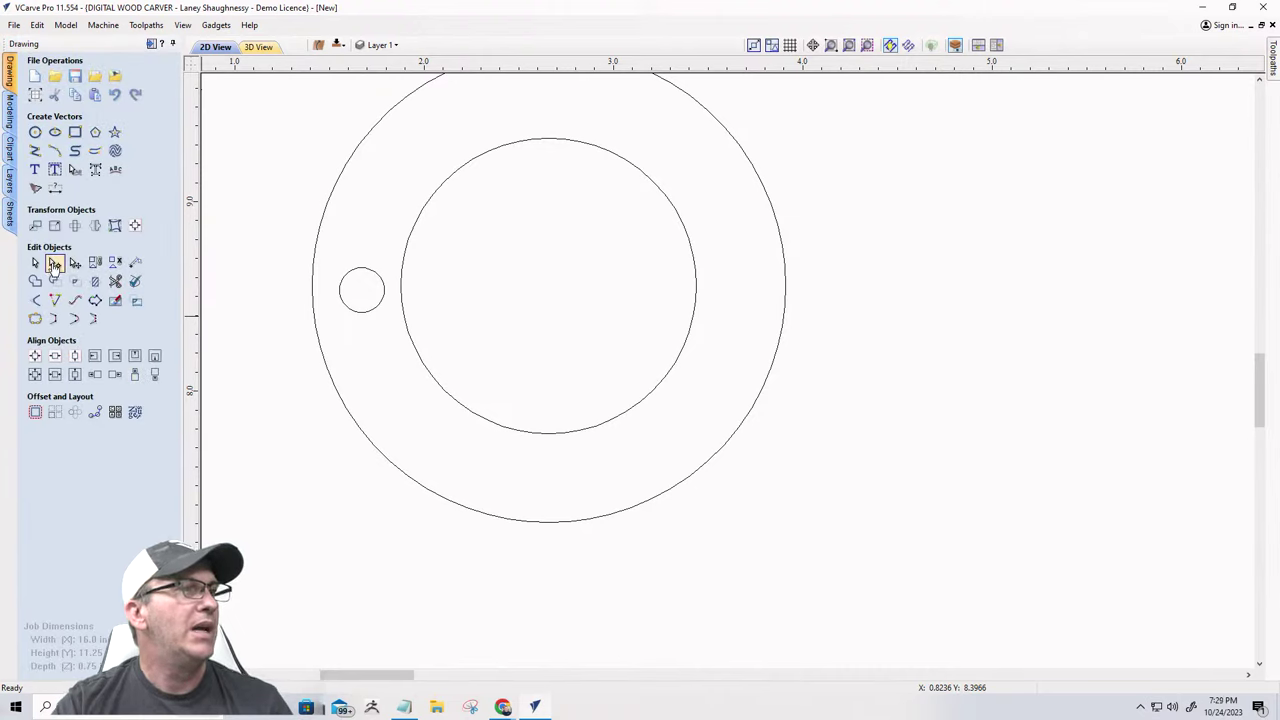
{"action": "left_click", "coordinate": [410, 240]}
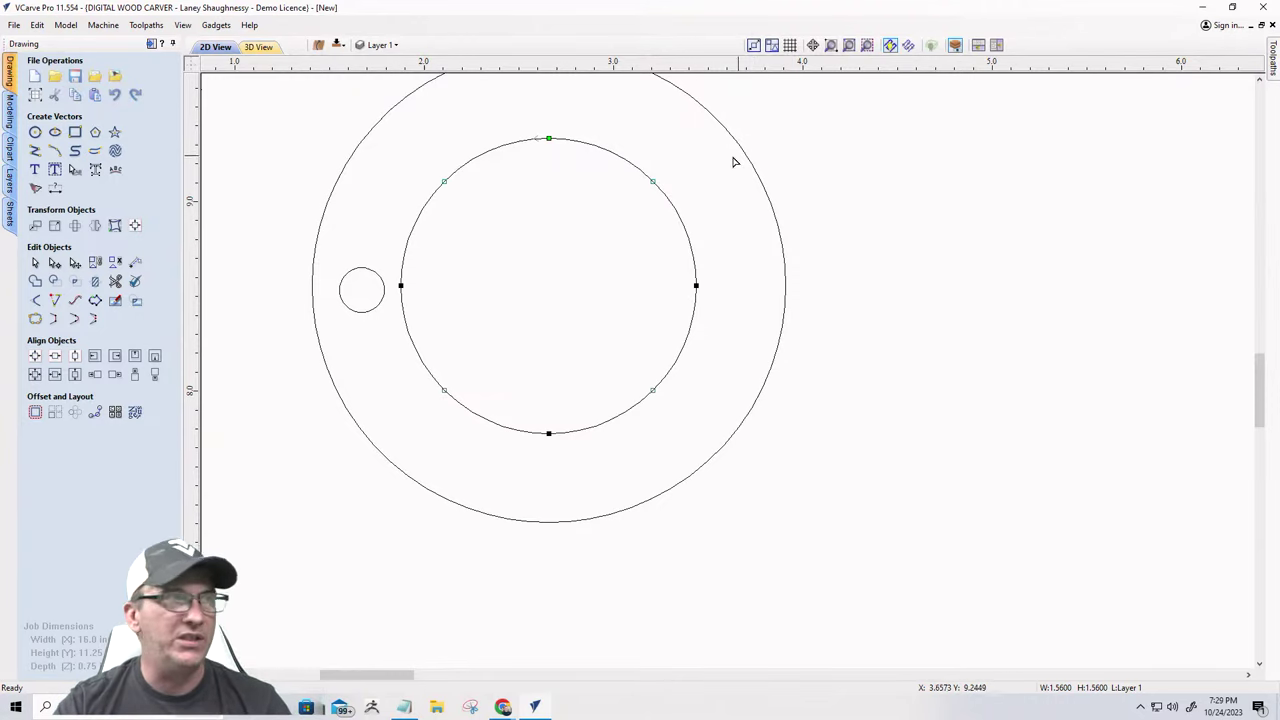
{"action": "left_click", "coordinate": [34, 263]}
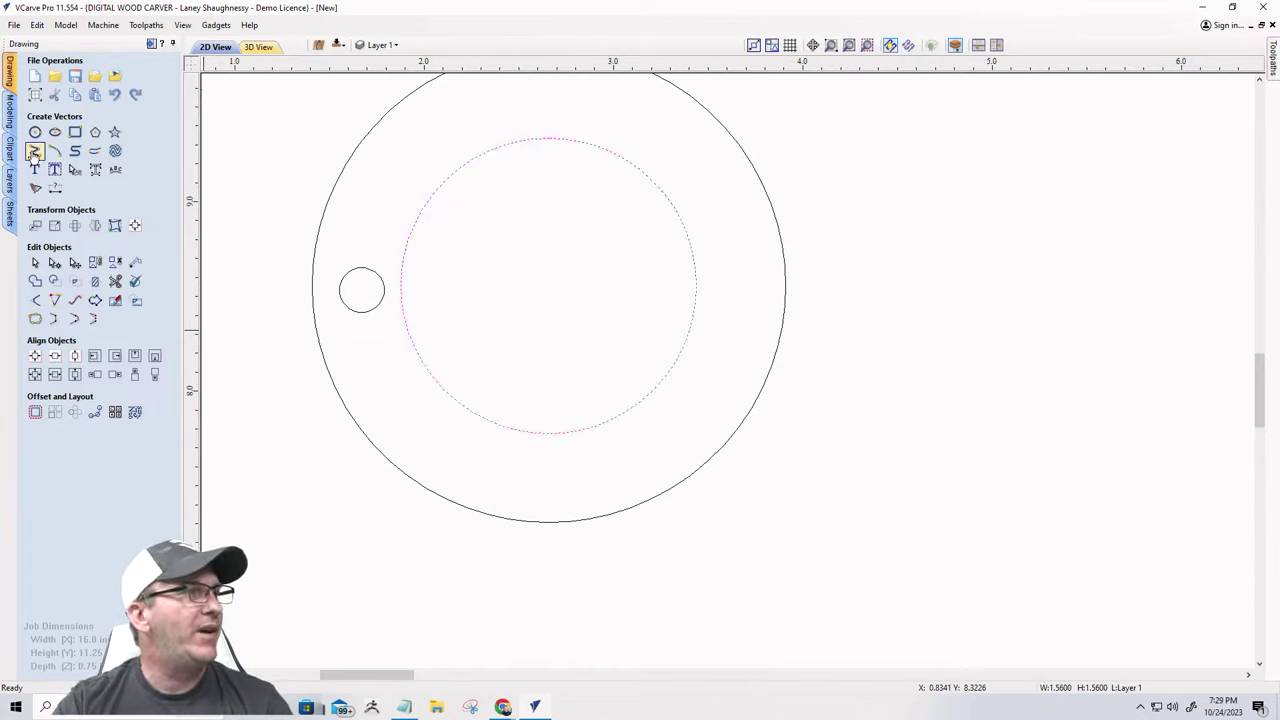
- Draw a 0.47-inch horizontal line from the inner circle's left edge to the outer circle
{"action": "left_click", "coordinate": [35, 150]}
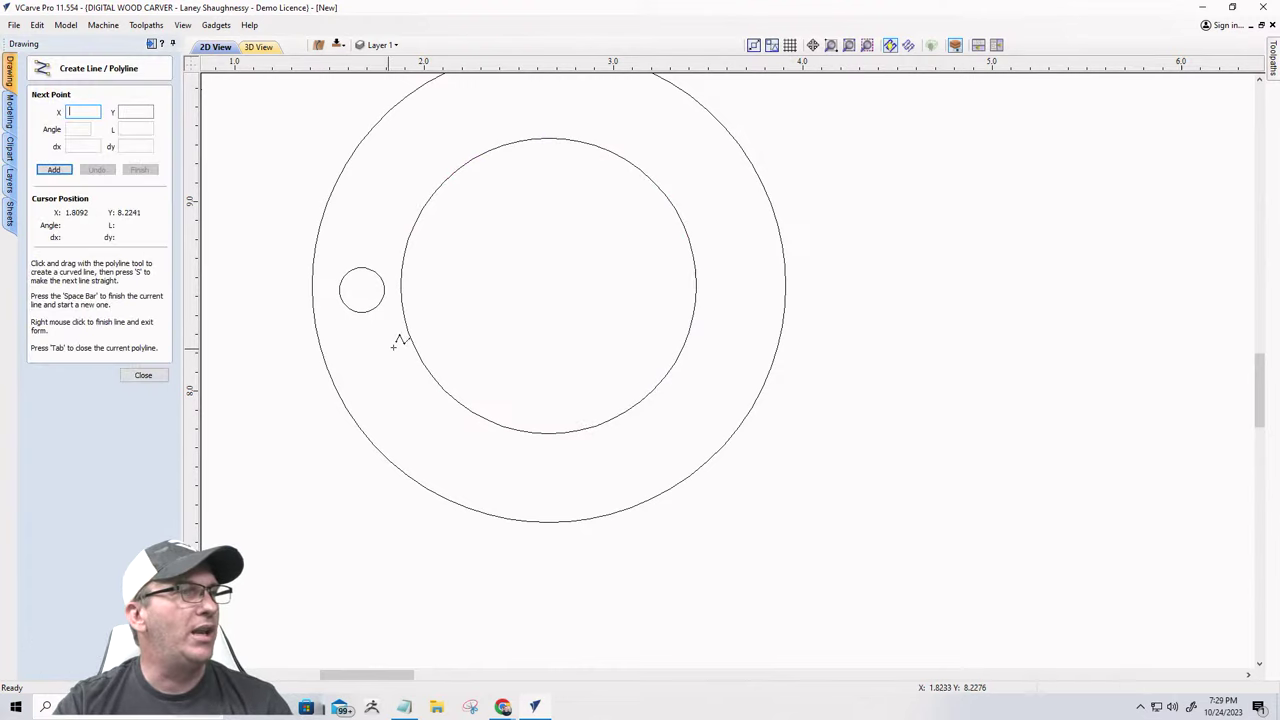
{"action": "left_click", "coordinate": [400, 287]}
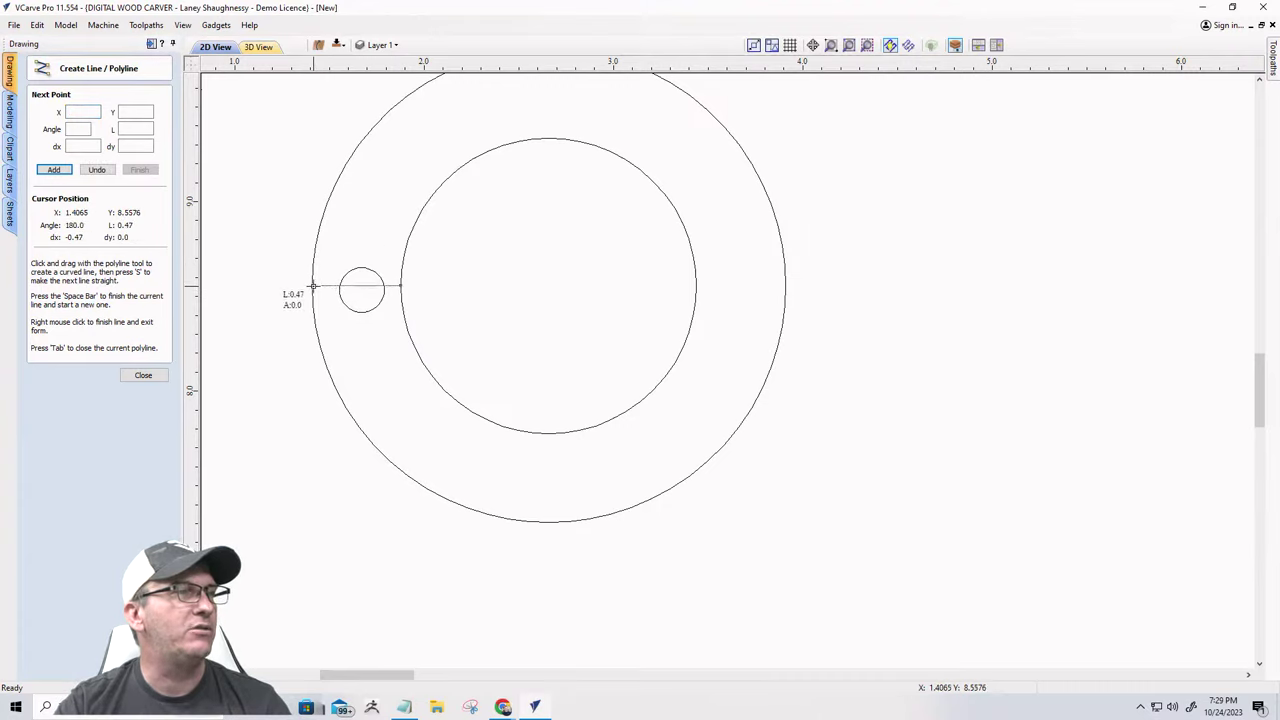
{"action": "left_click", "coordinate": [312, 287]}
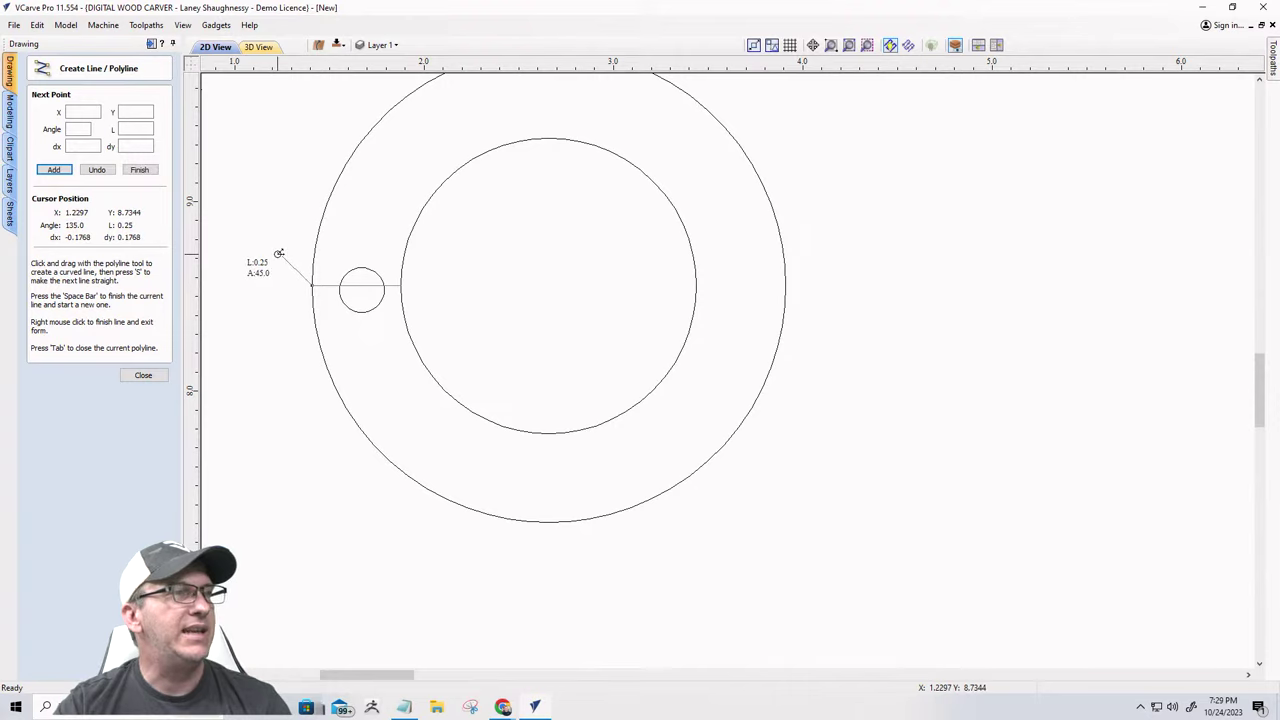
{"action": "key", "text": "space"}
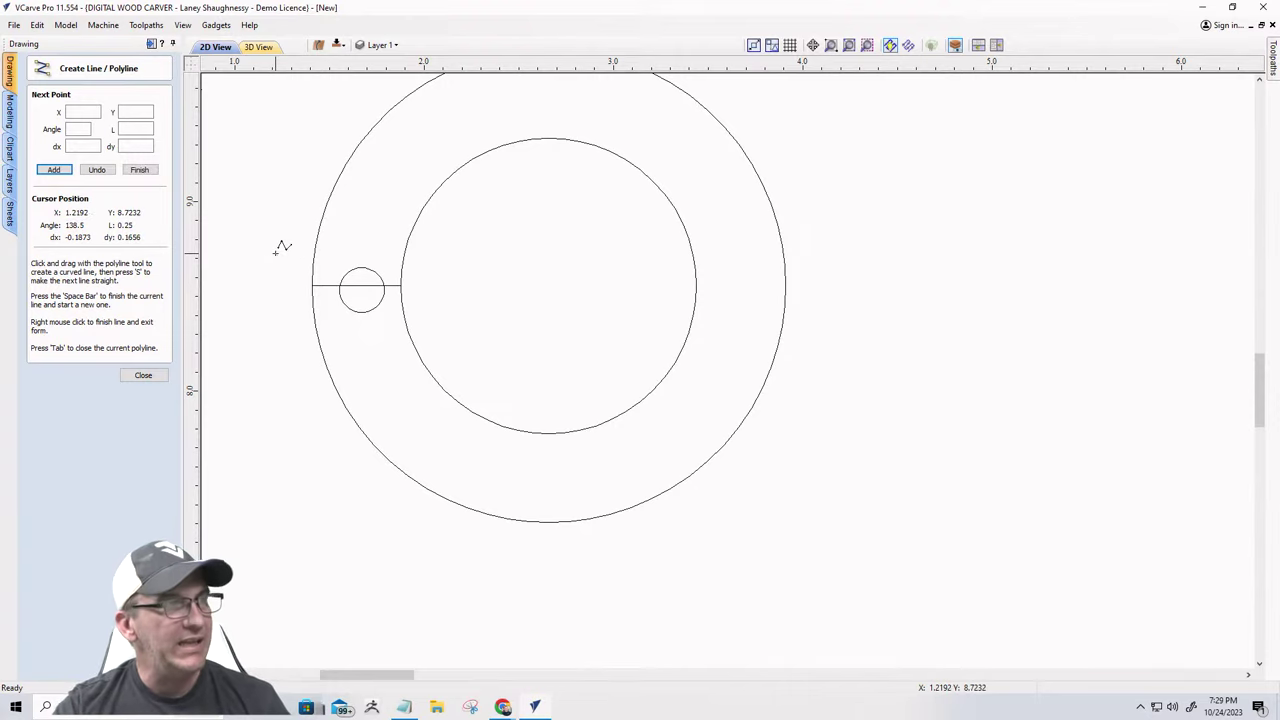
{"action": "right_click", "coordinate": [198, 358]}
{"action": "left_click", "coordinate": [327, 285]}
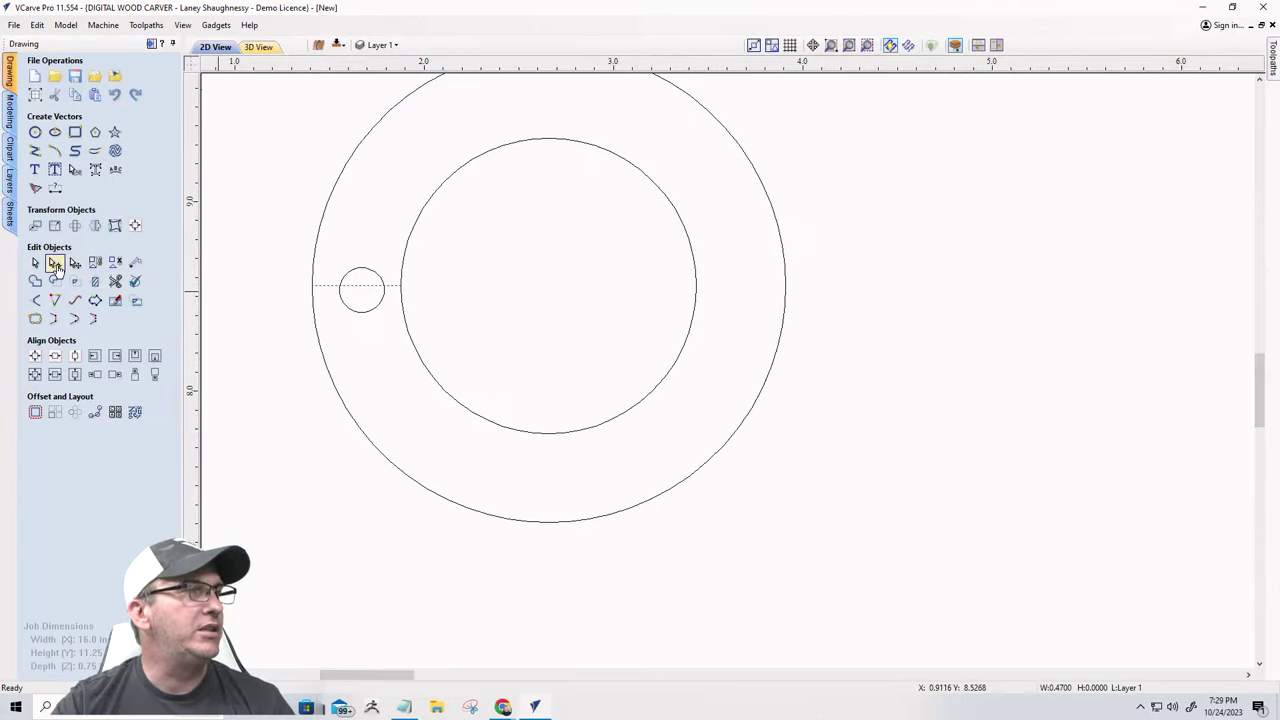
{"action": "left_click", "coordinate": [55, 263]}
{"action": "scroll", "coordinate": [337, 277], "scroll_direction": "up", "scroll_amount": 4}
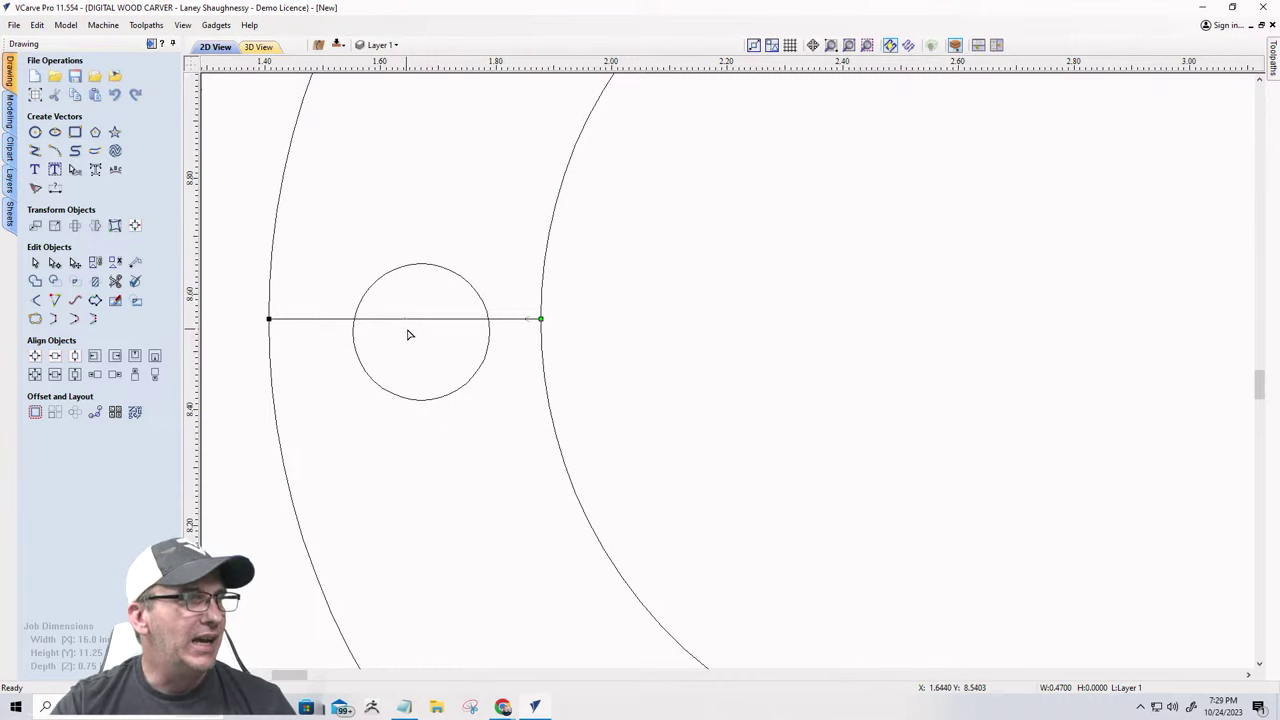
- Launch Mouse Highlight from Start, dismiss its already-running notice, and minimize its settings
{"action": "left_click", "coordinate": [16, 708]}
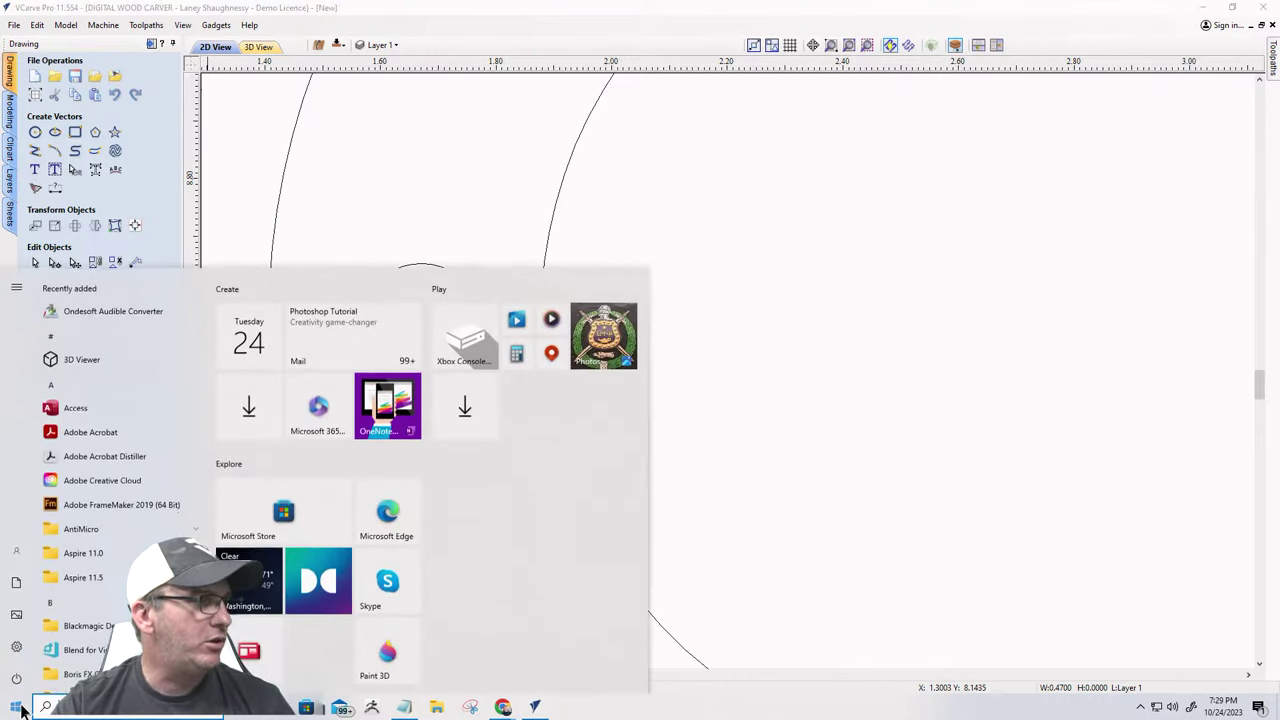
{"action": "scroll", "coordinate": [95, 600], "scroll_direction": "down", "scroll_amount": 10}
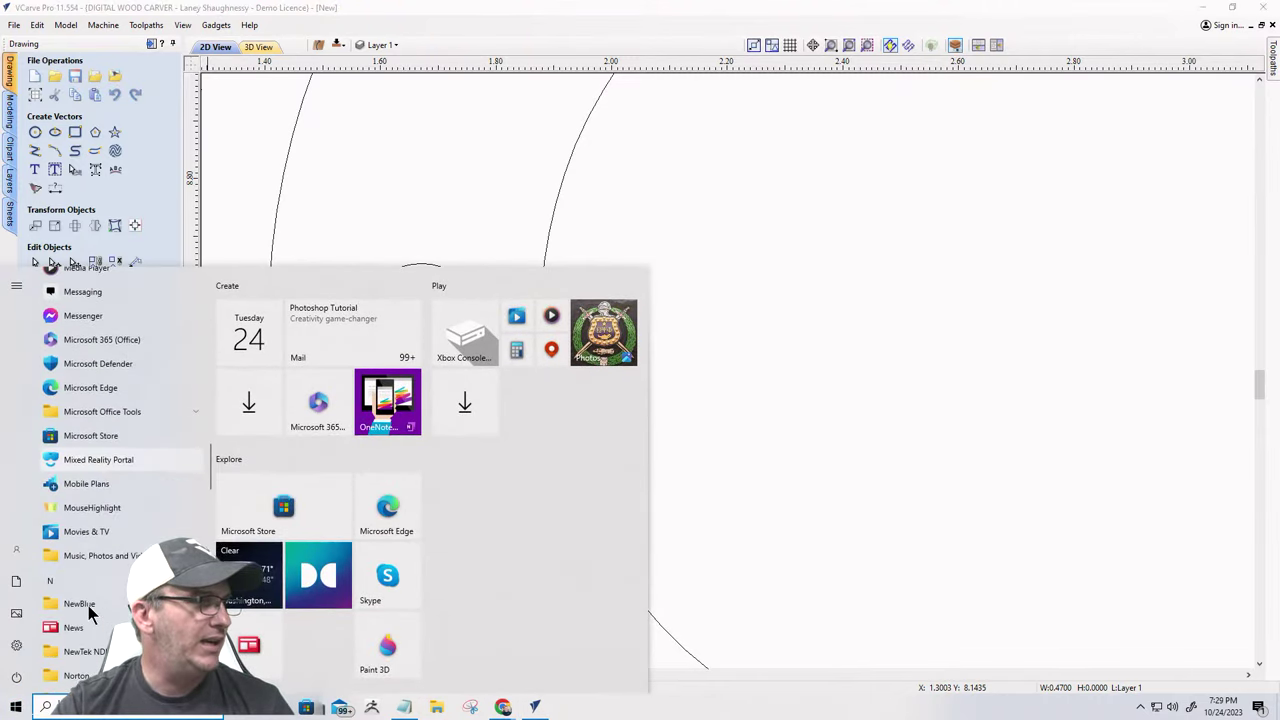
{"action": "scroll", "coordinate": [88, 605], "scroll_direction": "up", "scroll_amount": 1}
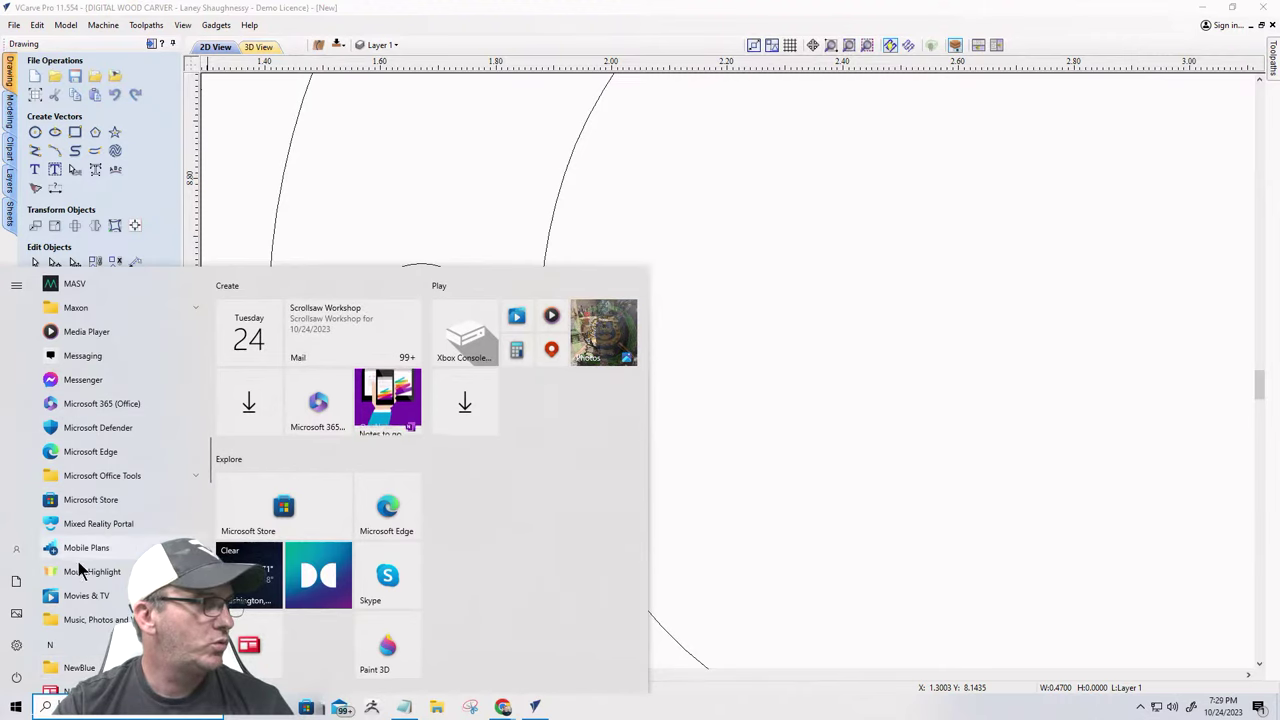
{"action": "left_click", "coordinate": [90, 571]}
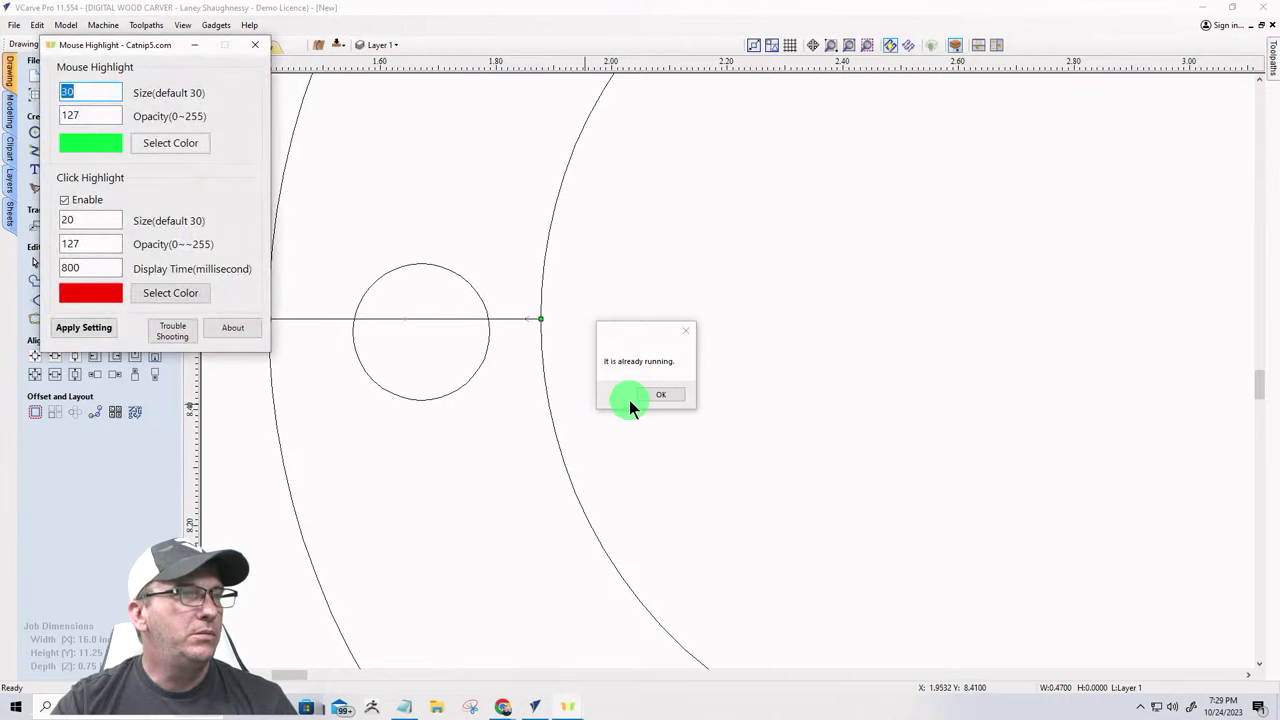
{"action": "left_click", "coordinate": [652, 394]}
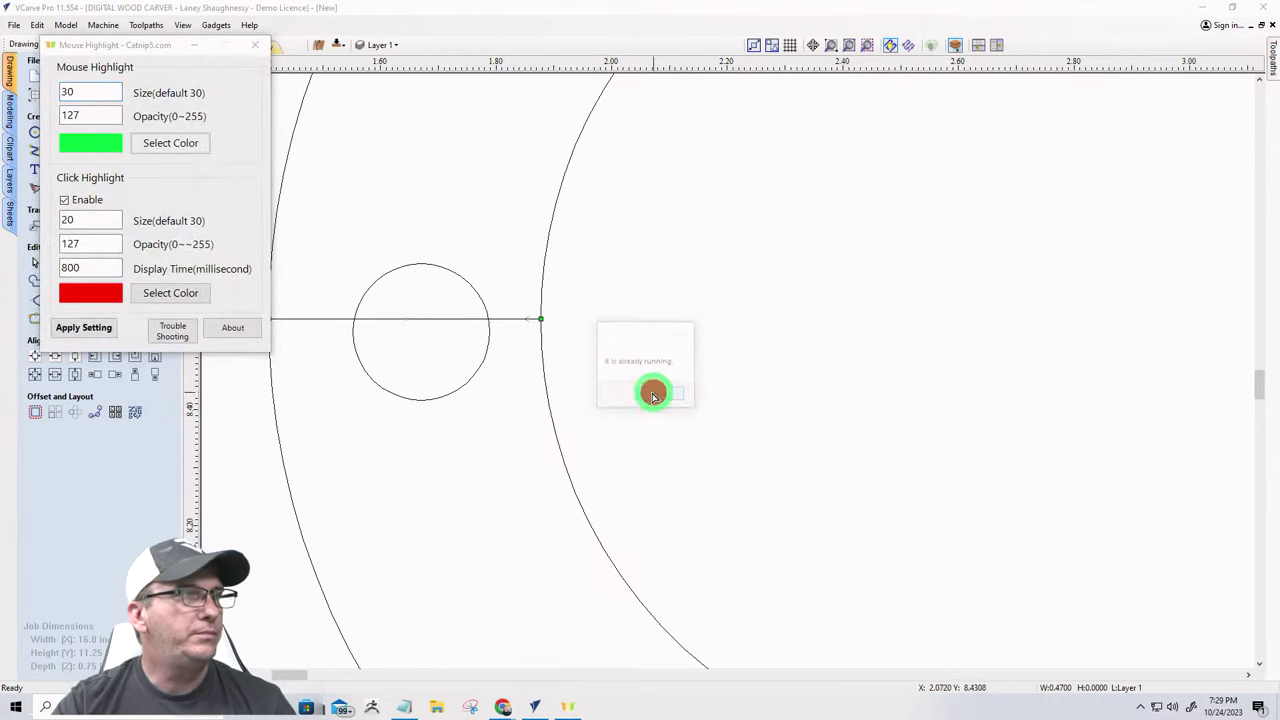
{"action": "left_click", "coordinate": [197, 46]}
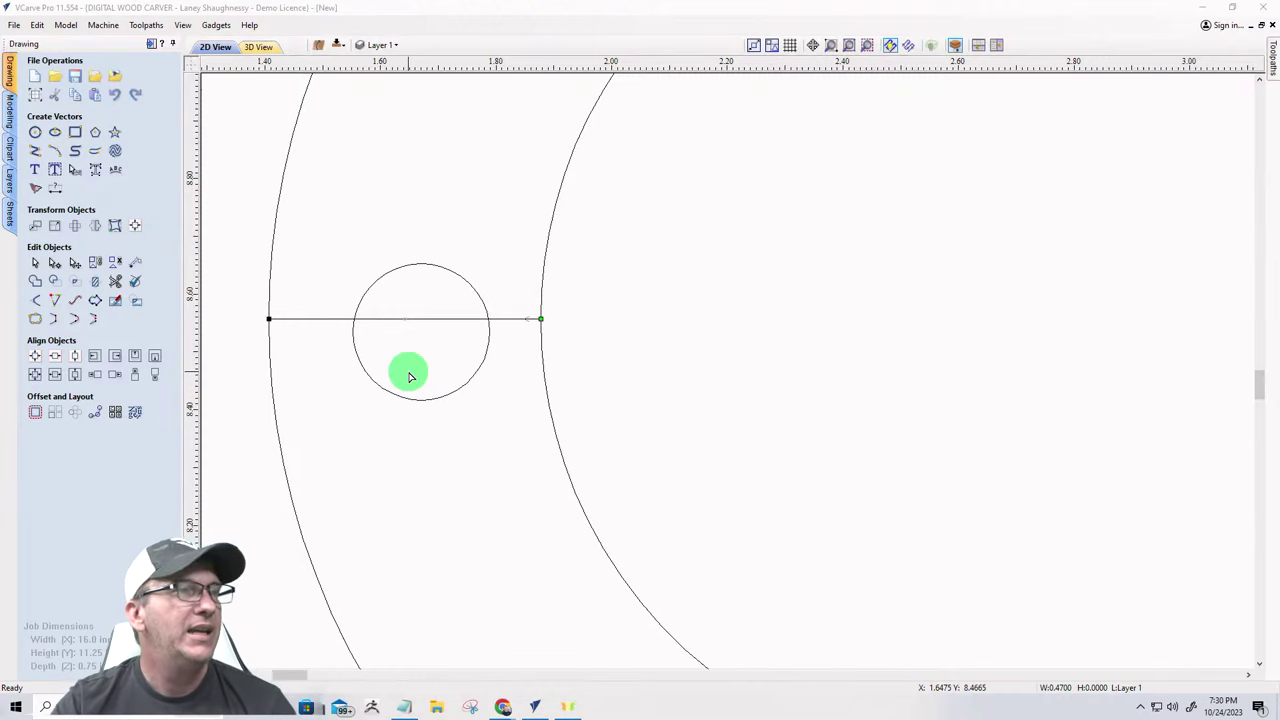
- Drag the 0.2362-inch hole circle so its centre snaps onto the horizontal line
{"action": "left_click", "coordinate": [35, 265]}
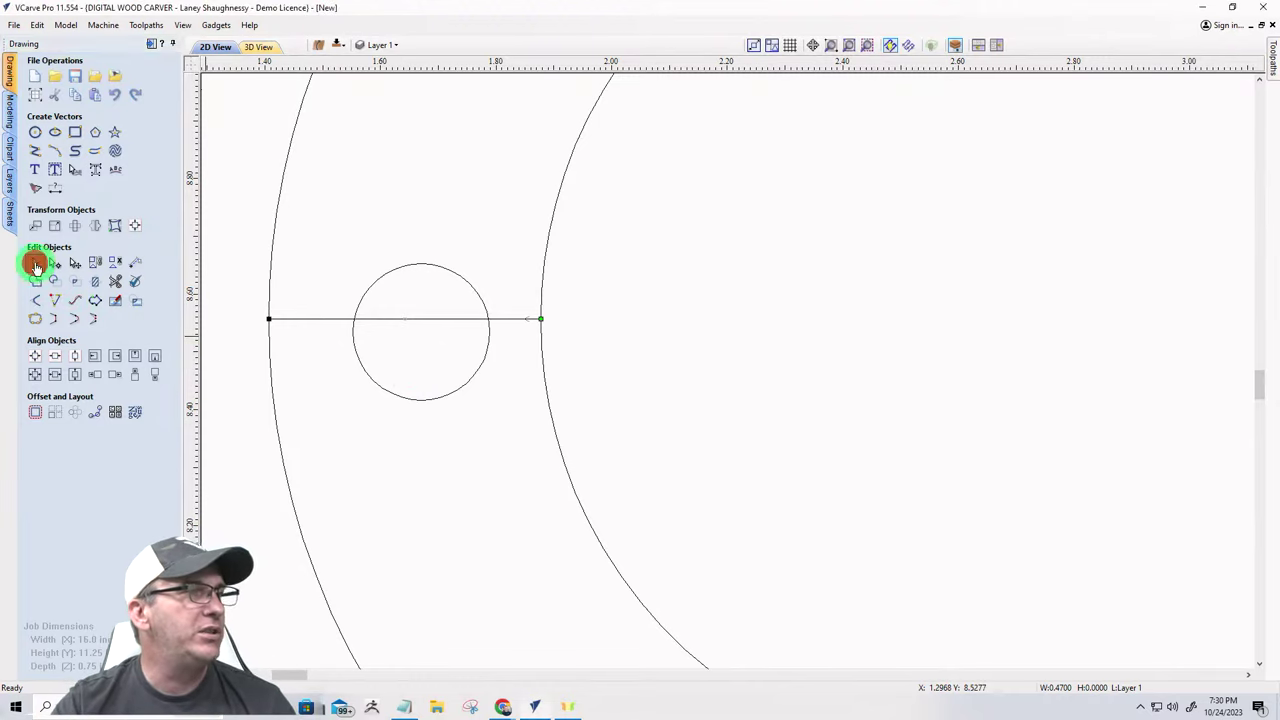
{"action": "left_click", "coordinate": [408, 403]}
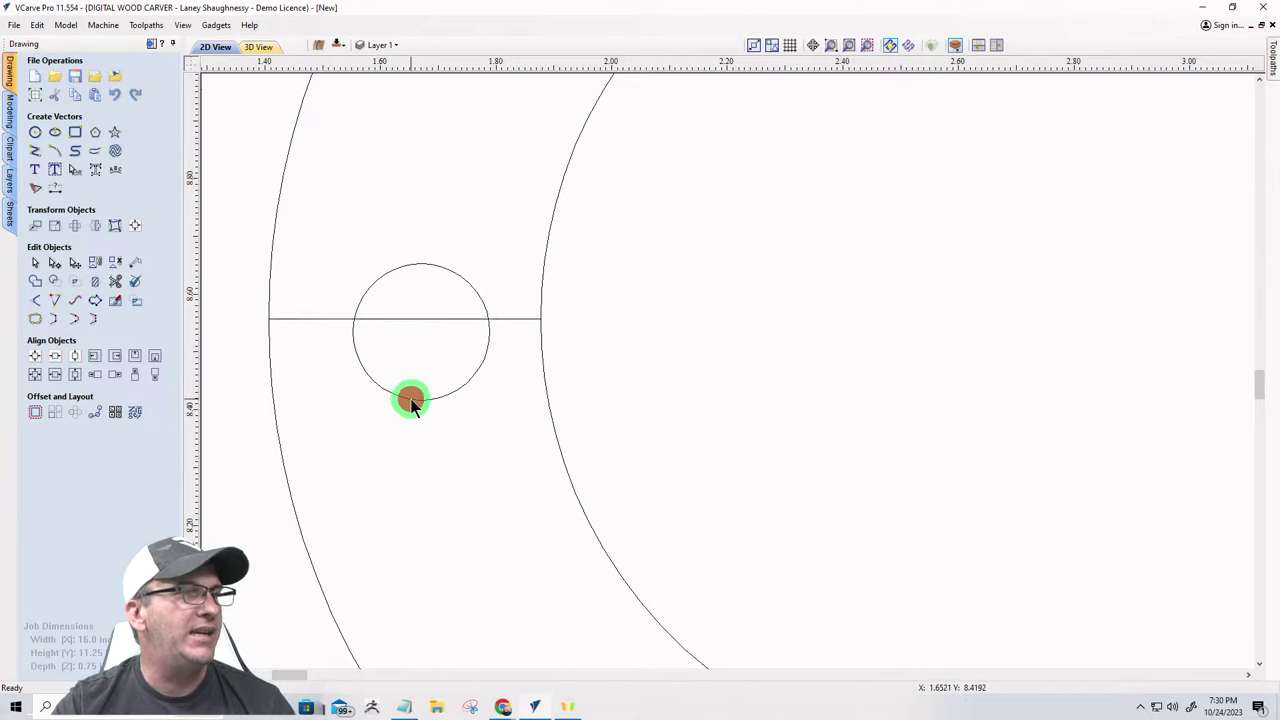
{"action": "left_click", "coordinate": [408, 403]}
{"action": "left_click", "coordinate": [411, 405]}
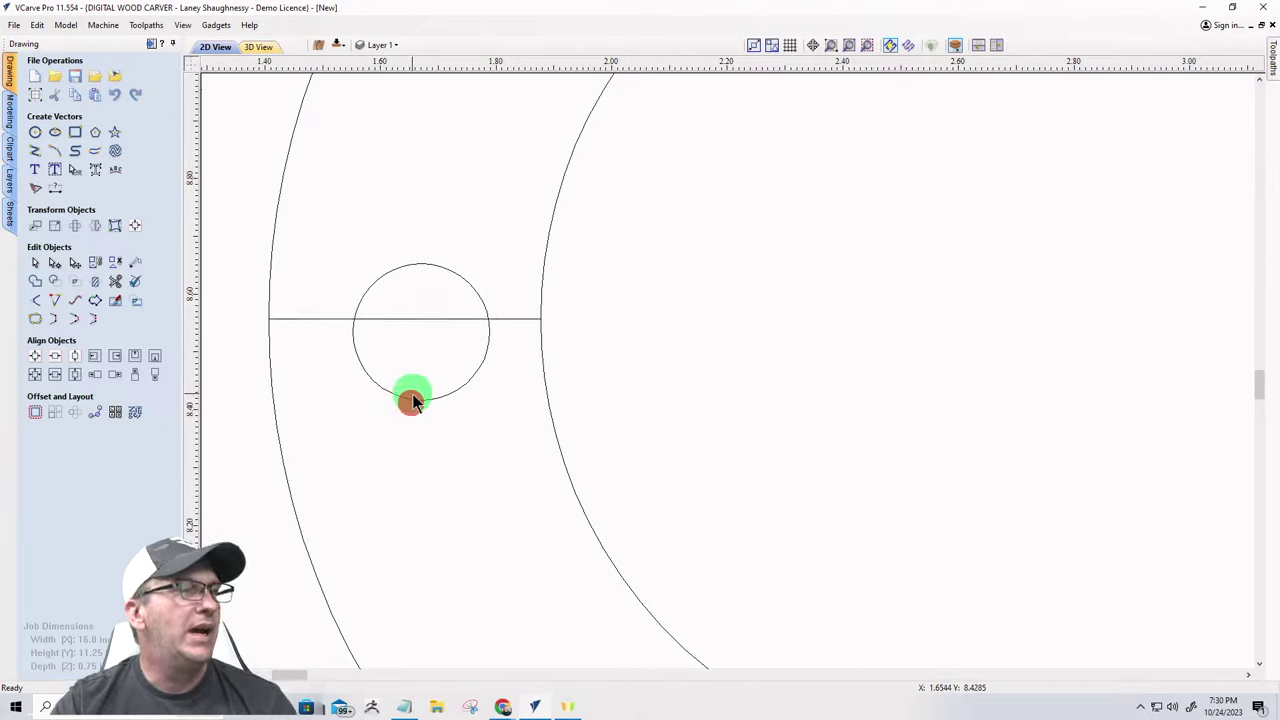
{"action": "left_click", "coordinate": [414, 397]}
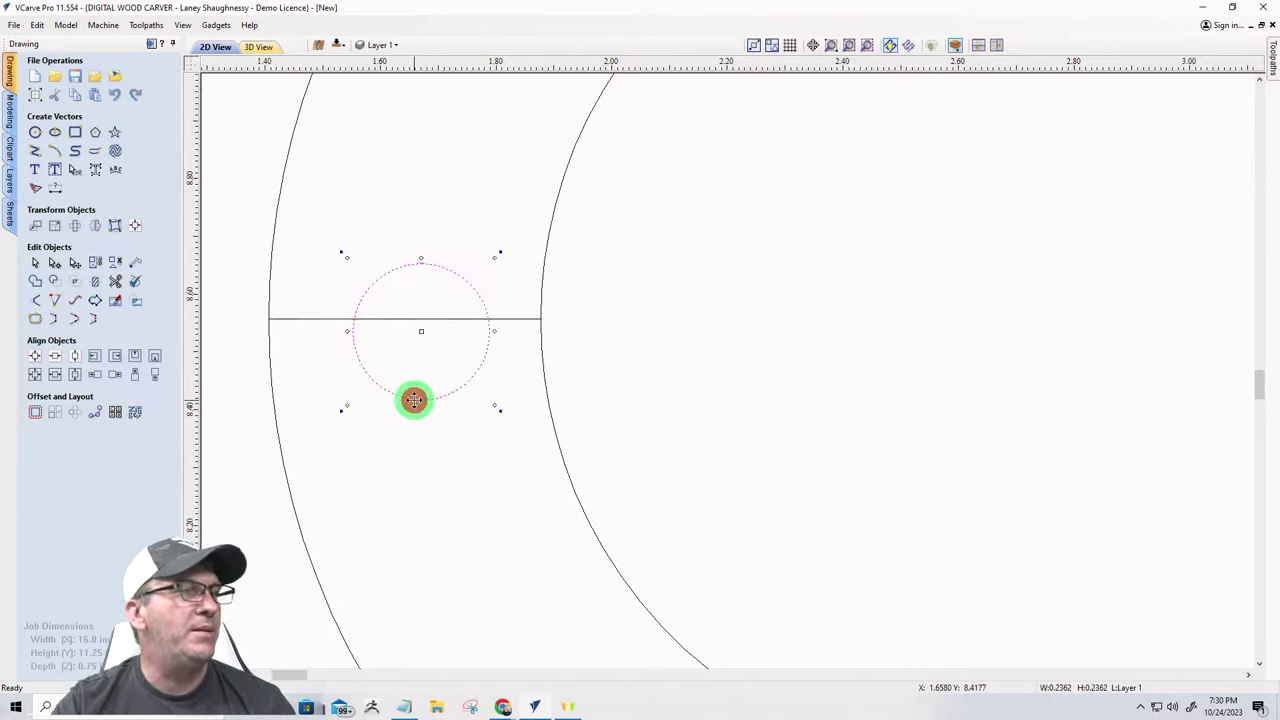
{"action": "left_click_drag", "start_coordinate": [414, 400], "coordinate": [405, 318]}
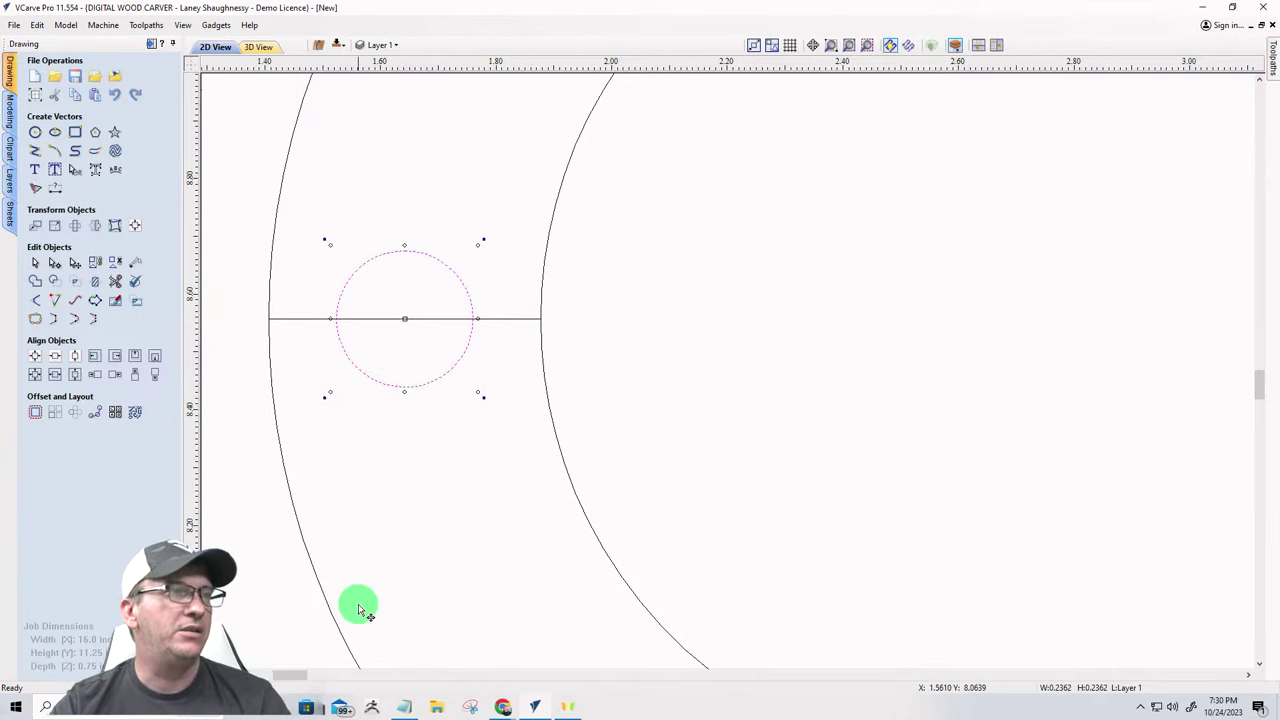
{"action": "scroll", "coordinate": [429, 486], "scroll_direction": "down", "scroll_amount": 3}
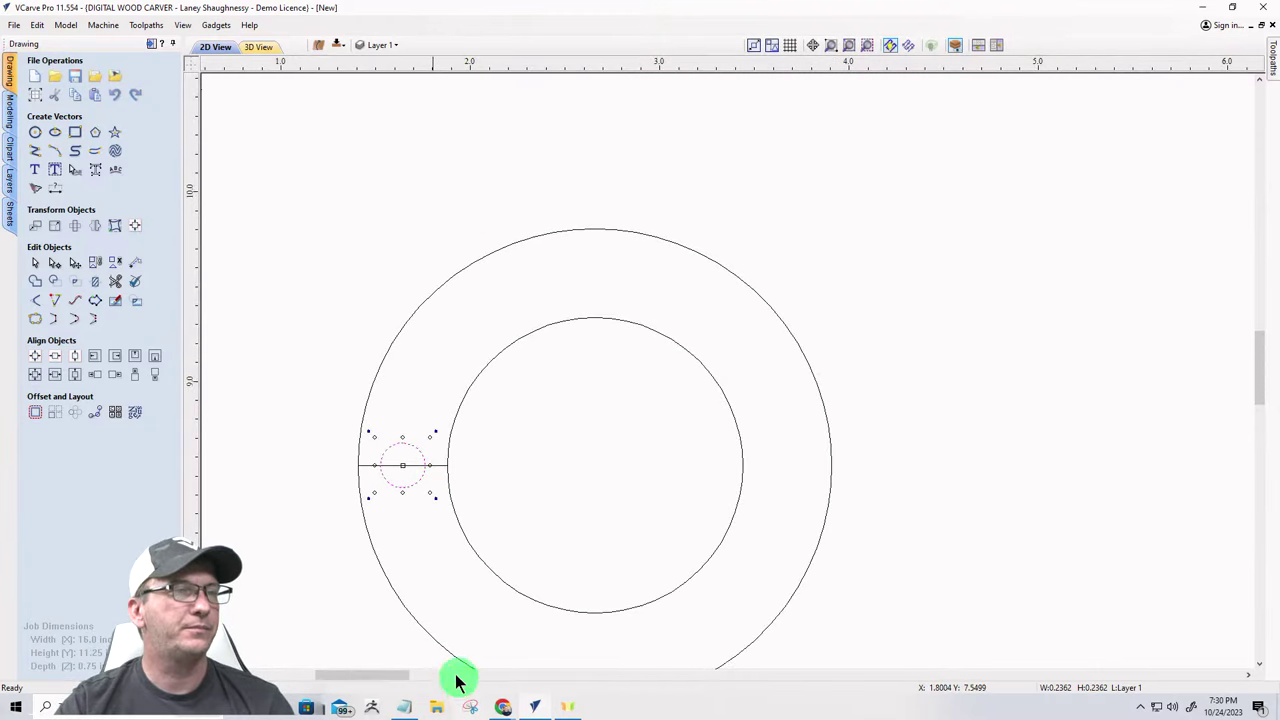
{"action": "scroll", "coordinate": [437, 660], "scroll_direction": "up", "scroll_amount": 3}
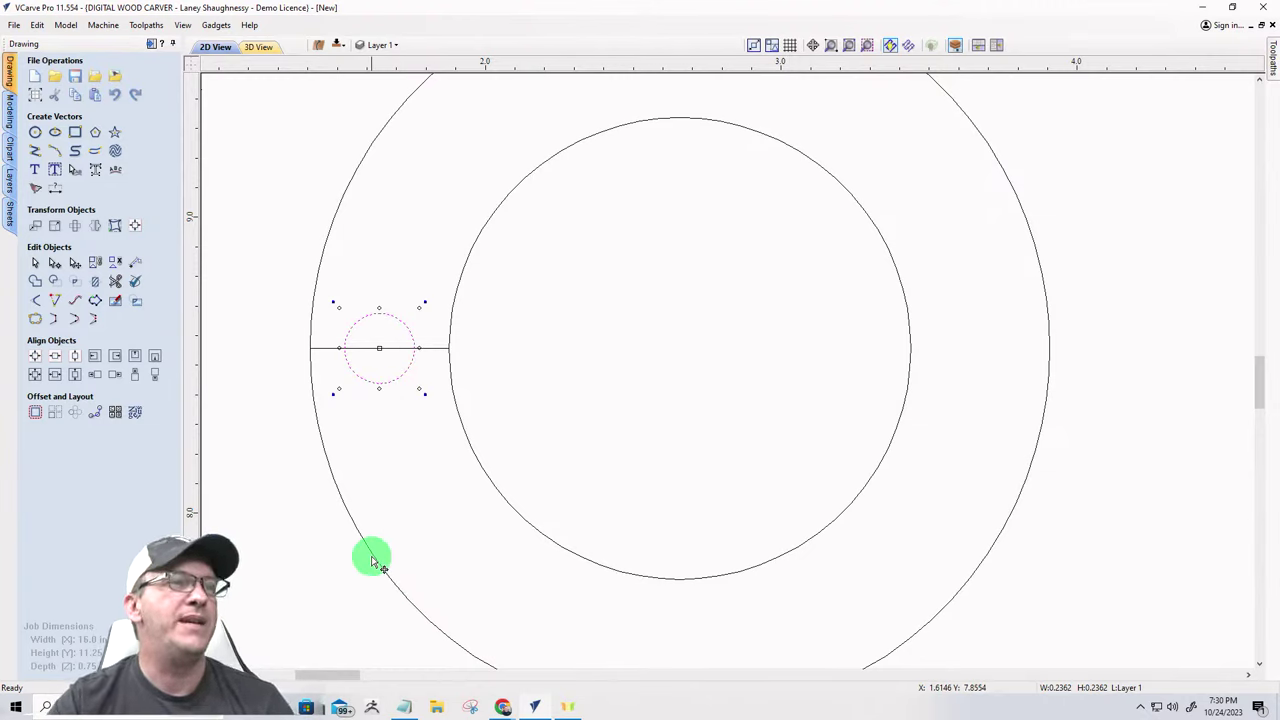
- Draw a 2.5-inch vertical line through the ring's centre, top to bottom of the outer circle
{"action": "left_click", "coordinate": [35, 151]}
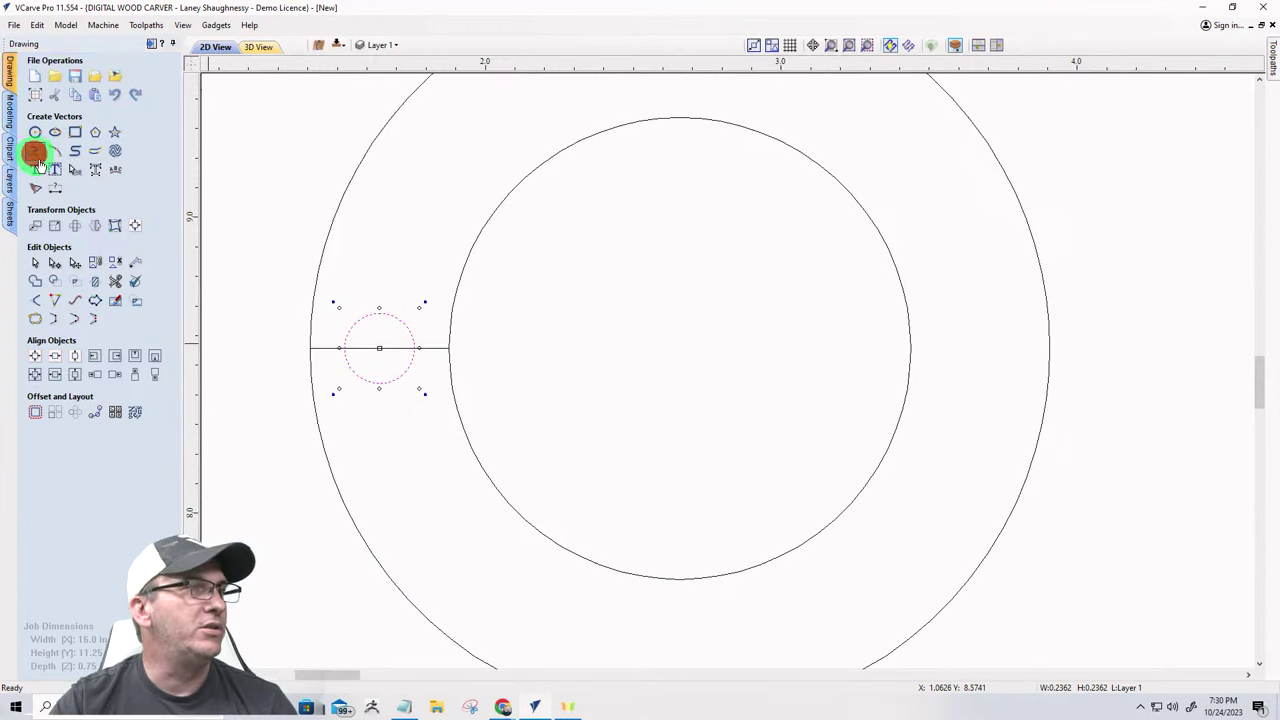
{"action": "scroll", "coordinate": [521, 432], "scroll_direction": "down", "scroll_amount": 2}
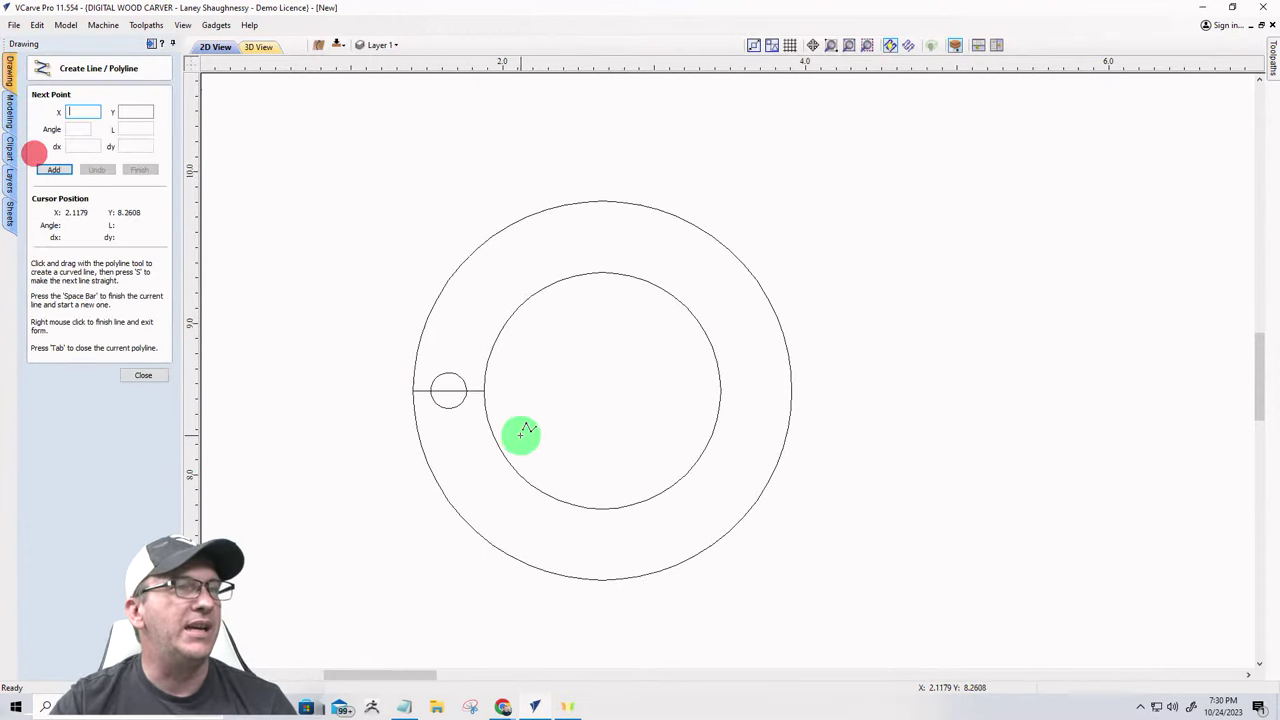
{"action": "left_click", "coordinate": [601, 200]}
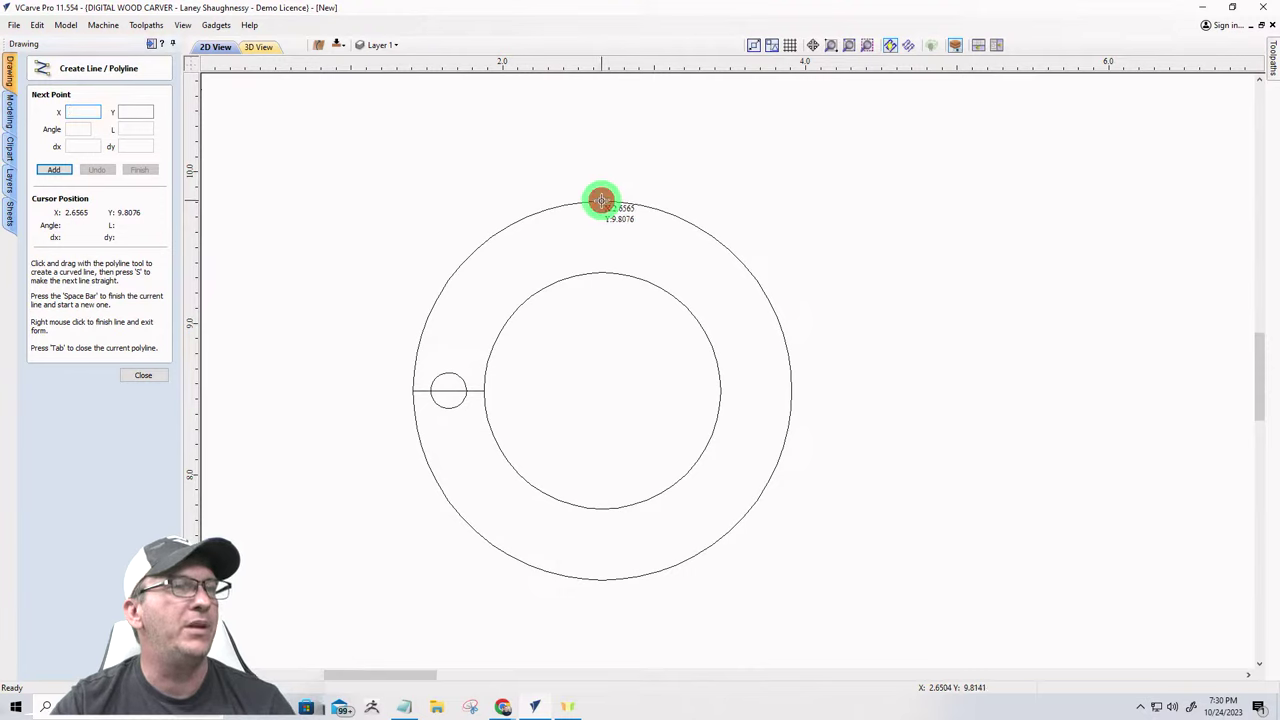
{"action": "left_click", "coordinate": [601, 578]}
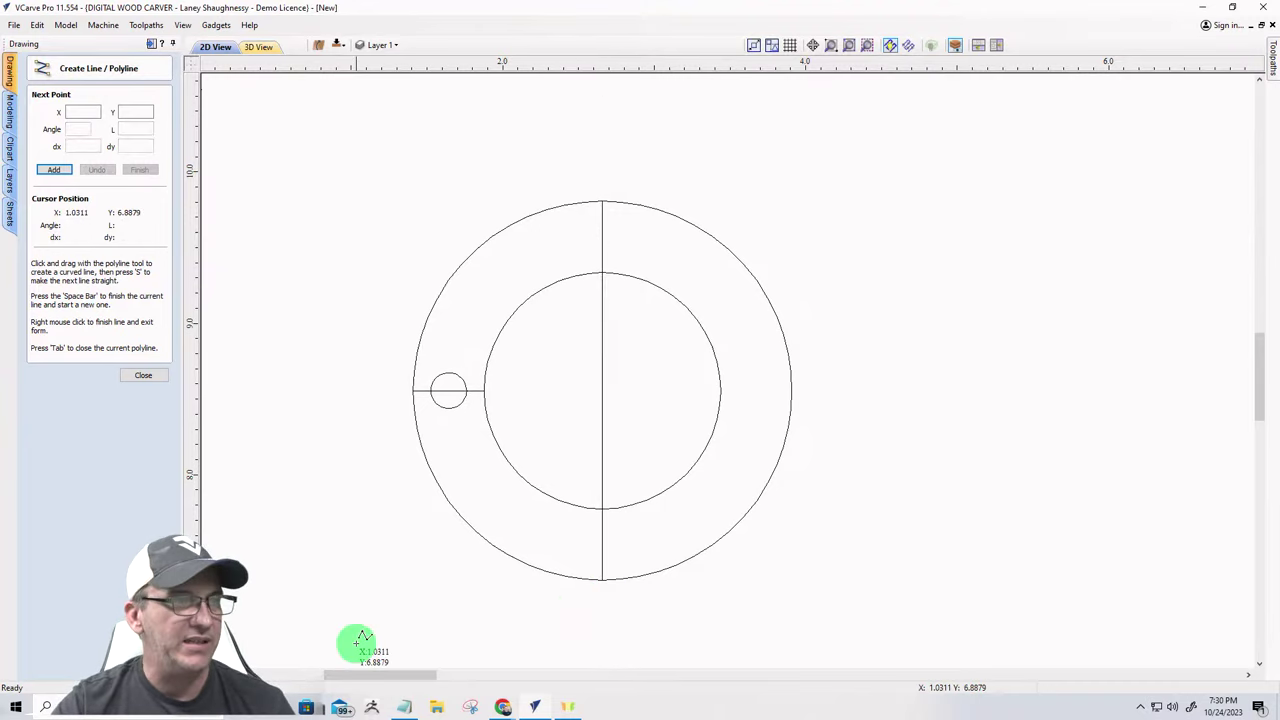
{"action": "left_click", "coordinate": [157, 377]}
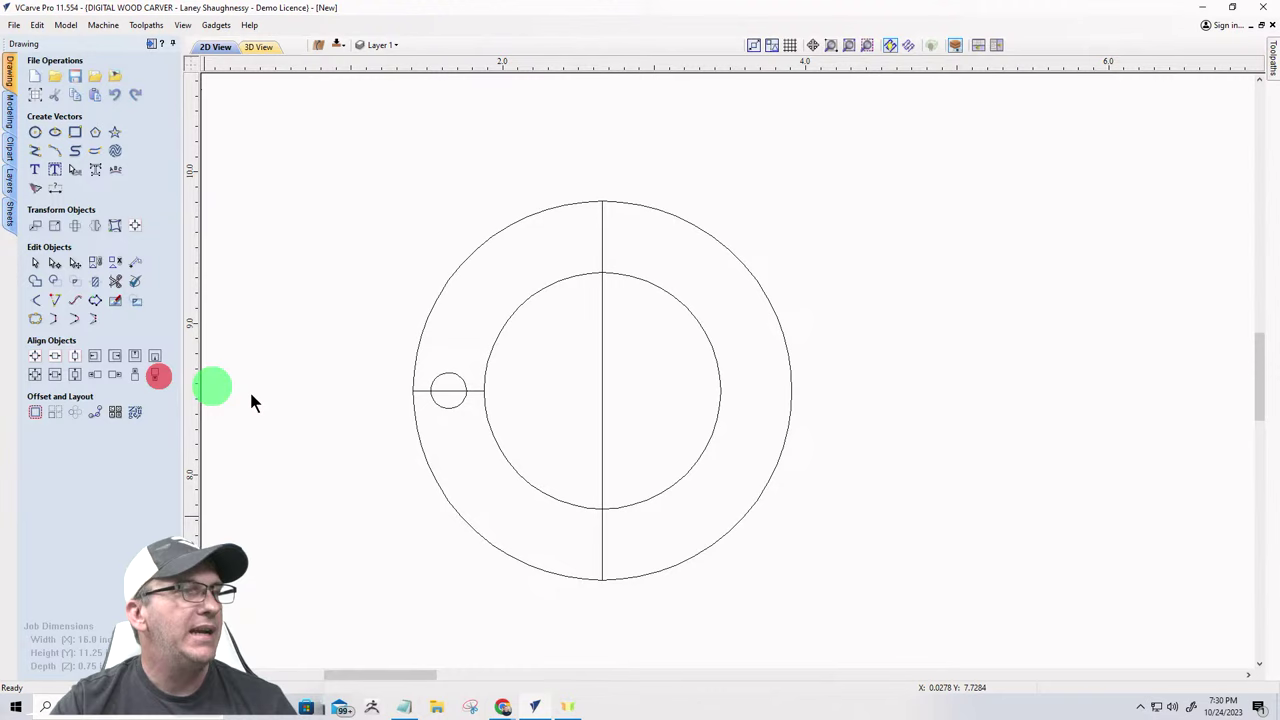
{"action": "left_click", "coordinate": [445, 374]}
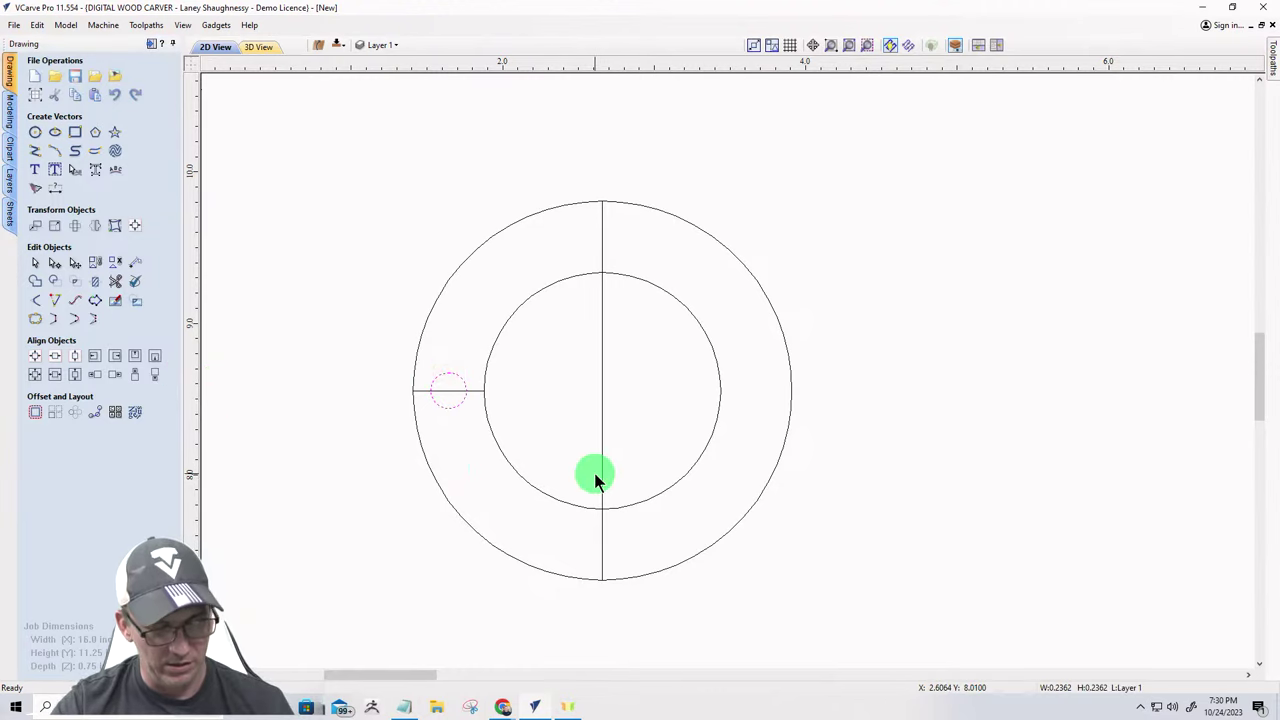
- Mirror a copy of the small hole circle across the vertical line to the ring's right side
{"action": "left_click", "coordinate": [603, 424], "text": "shift"}
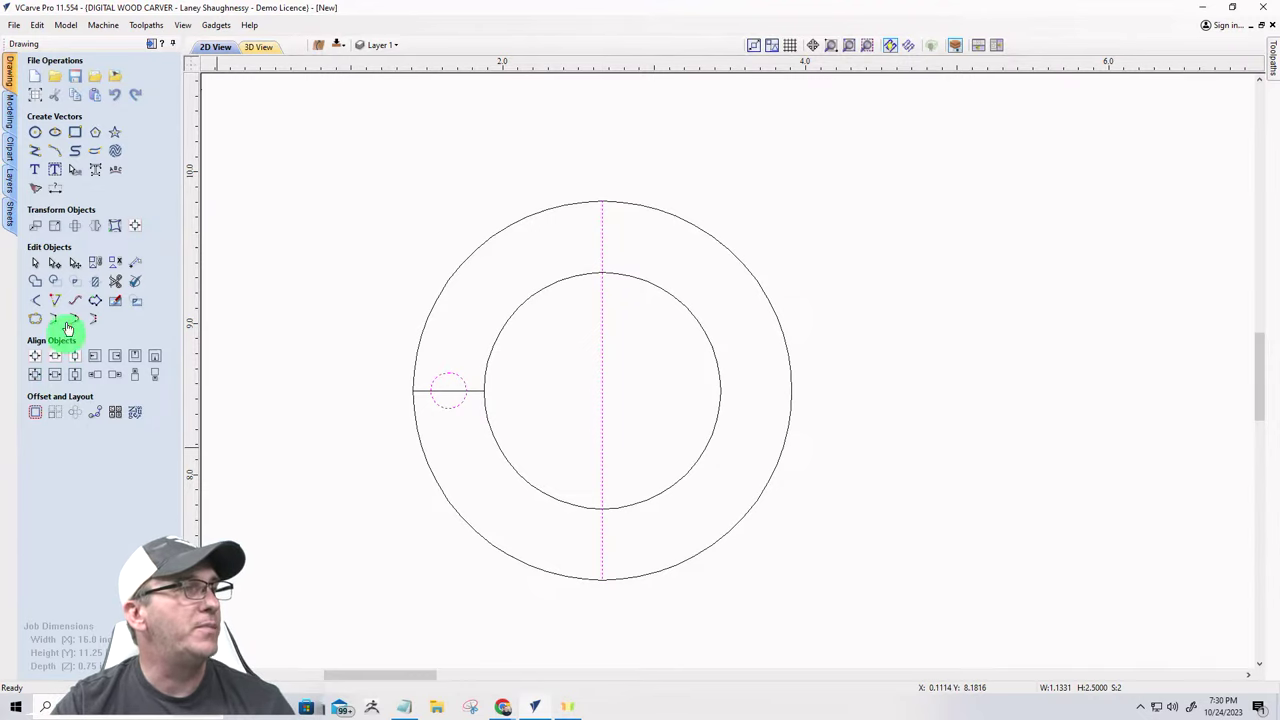
{"action": "left_click", "coordinate": [92, 228]}
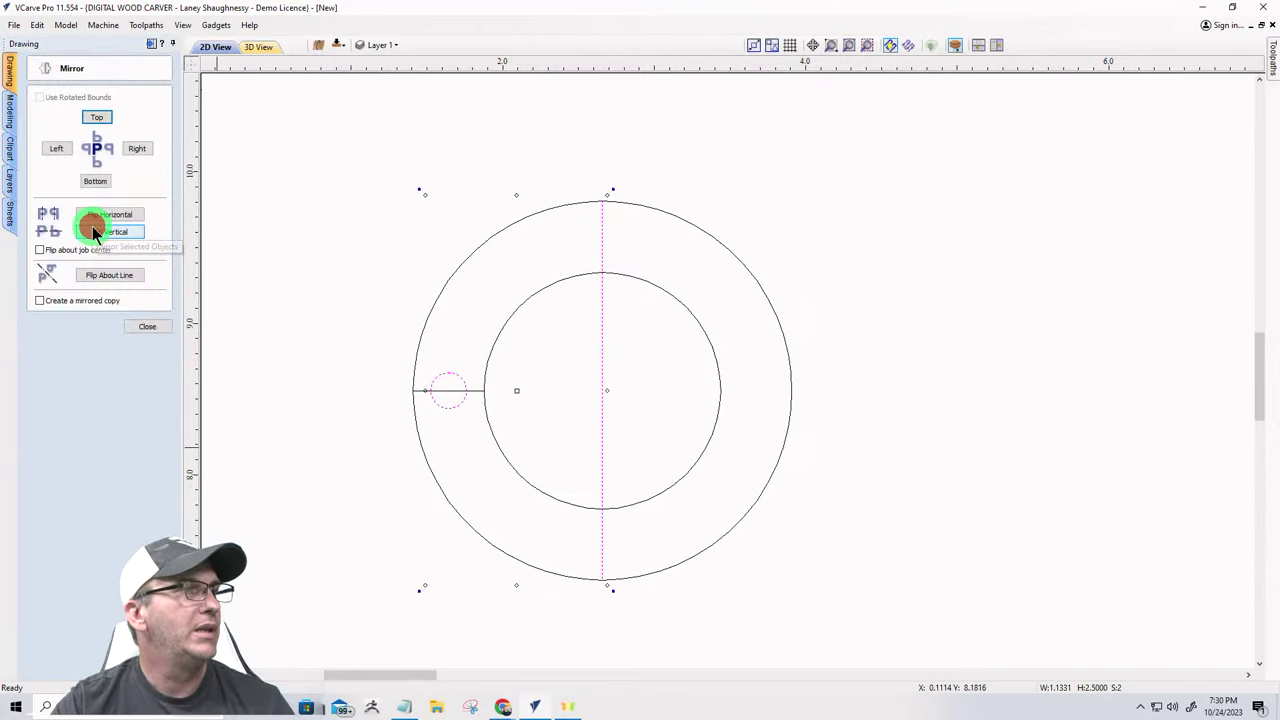
{"action": "left_click", "coordinate": [100, 278]}
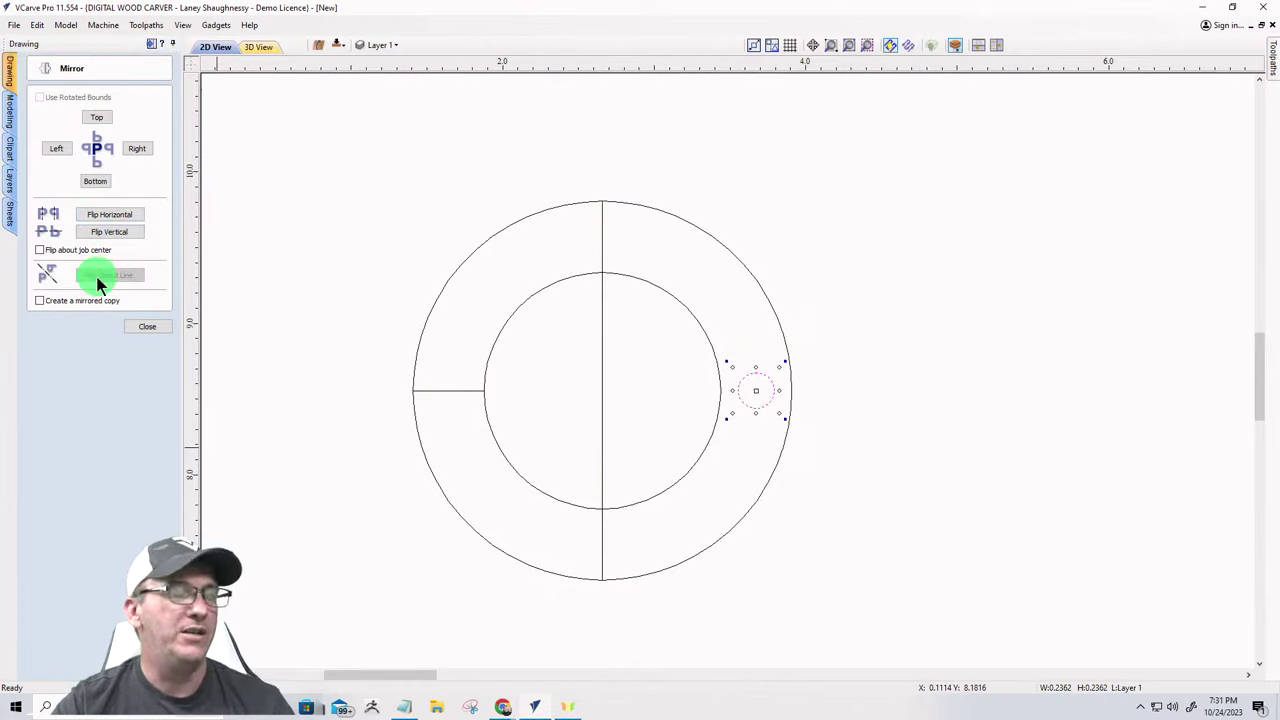
{"action": "left_click", "coordinate": [96, 277]}
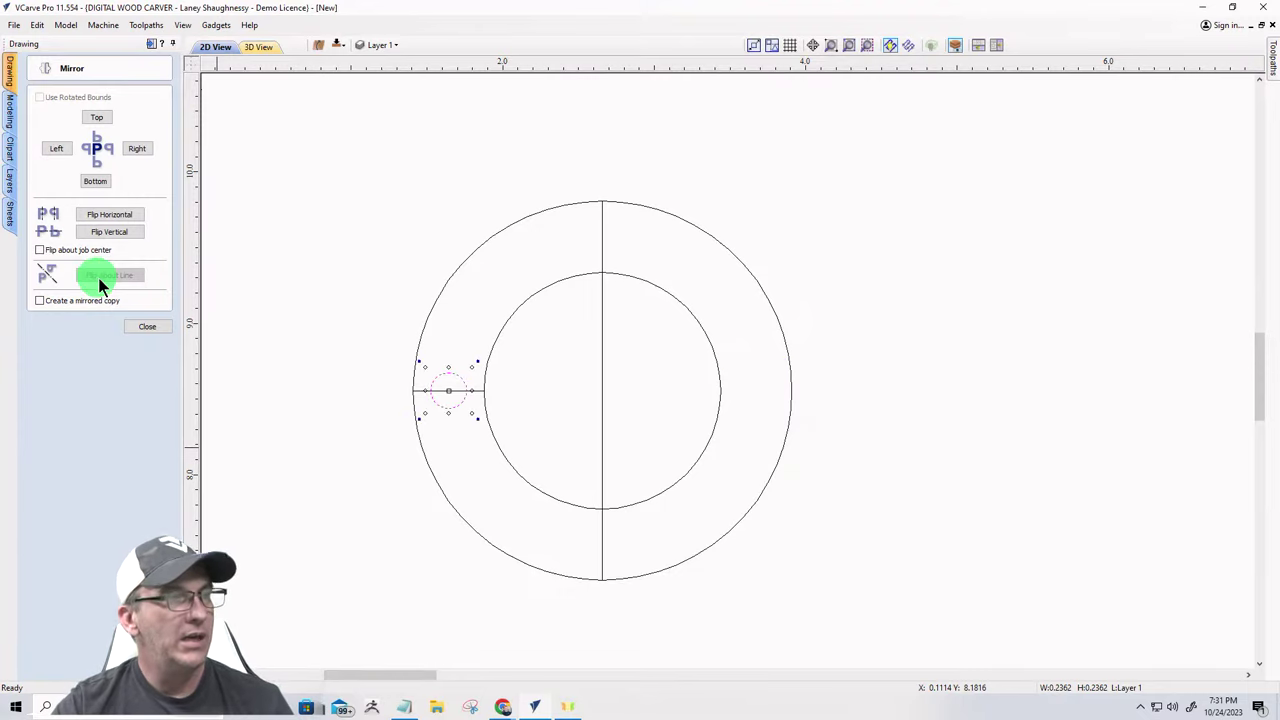
{"action": "left_click", "coordinate": [602, 398], "text": "shift"}
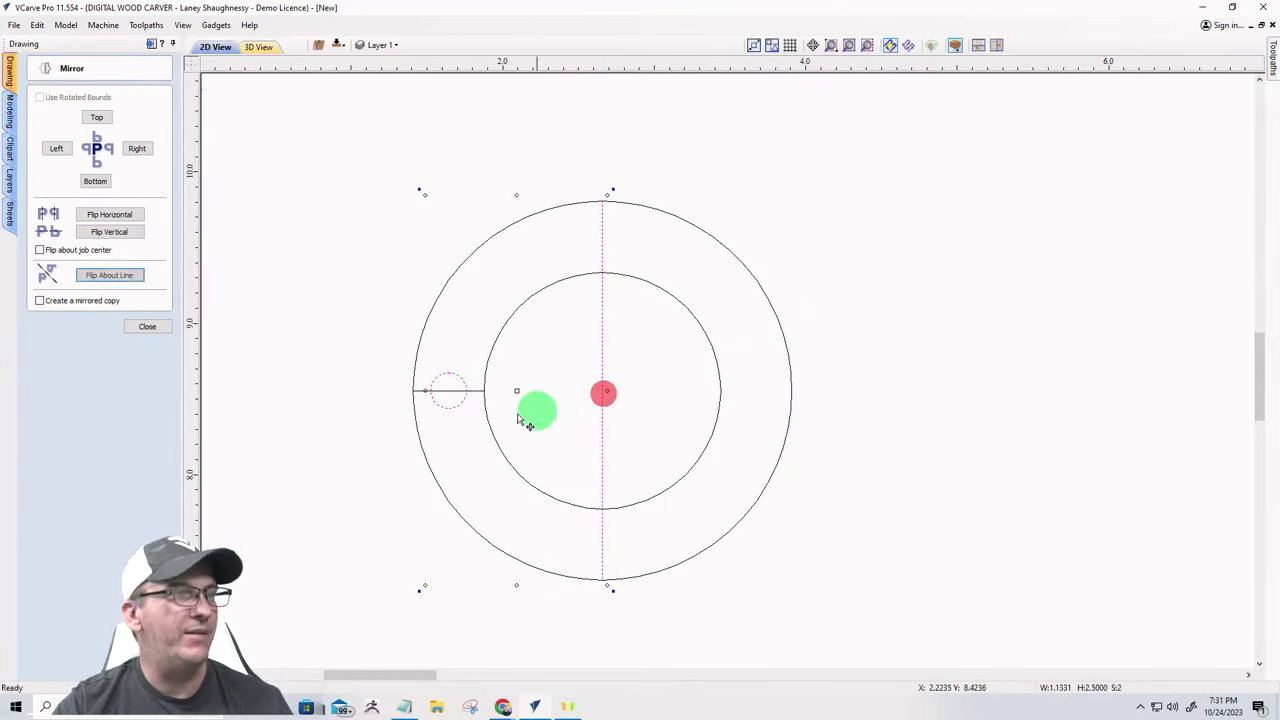
{"action": "left_click", "coordinate": [40, 301]}
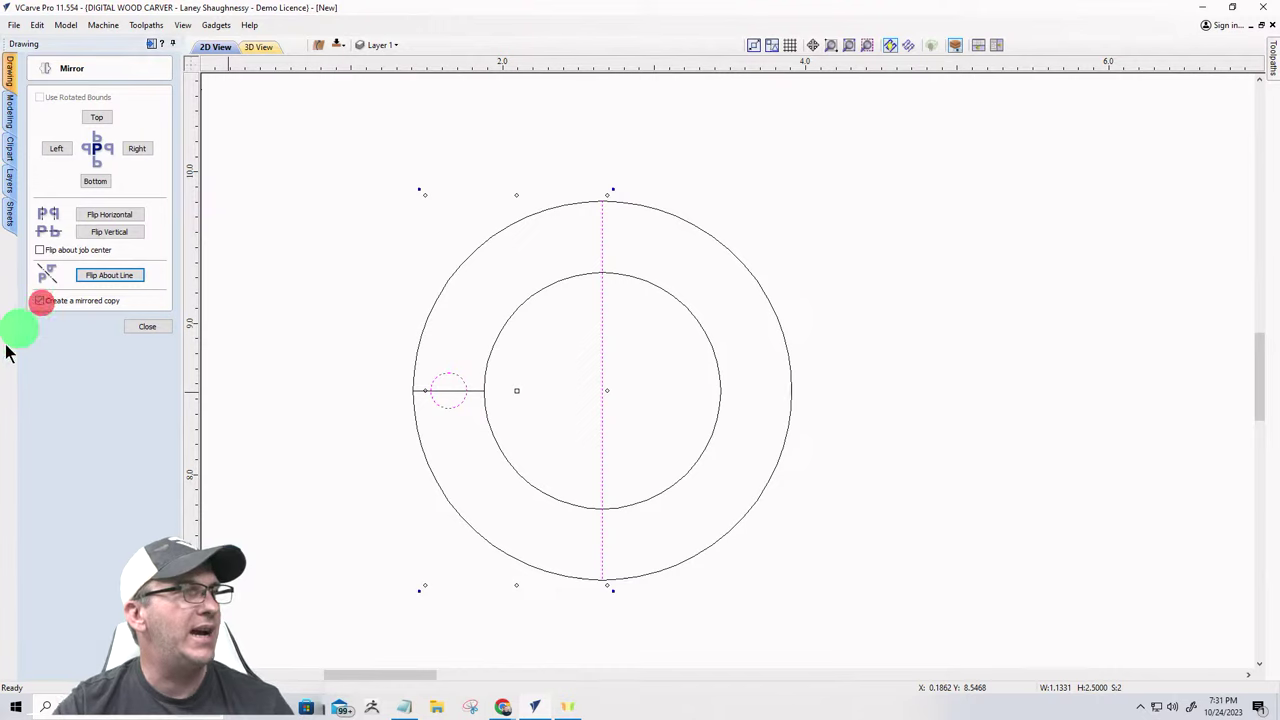
{"action": "left_click", "coordinate": [106, 277]}
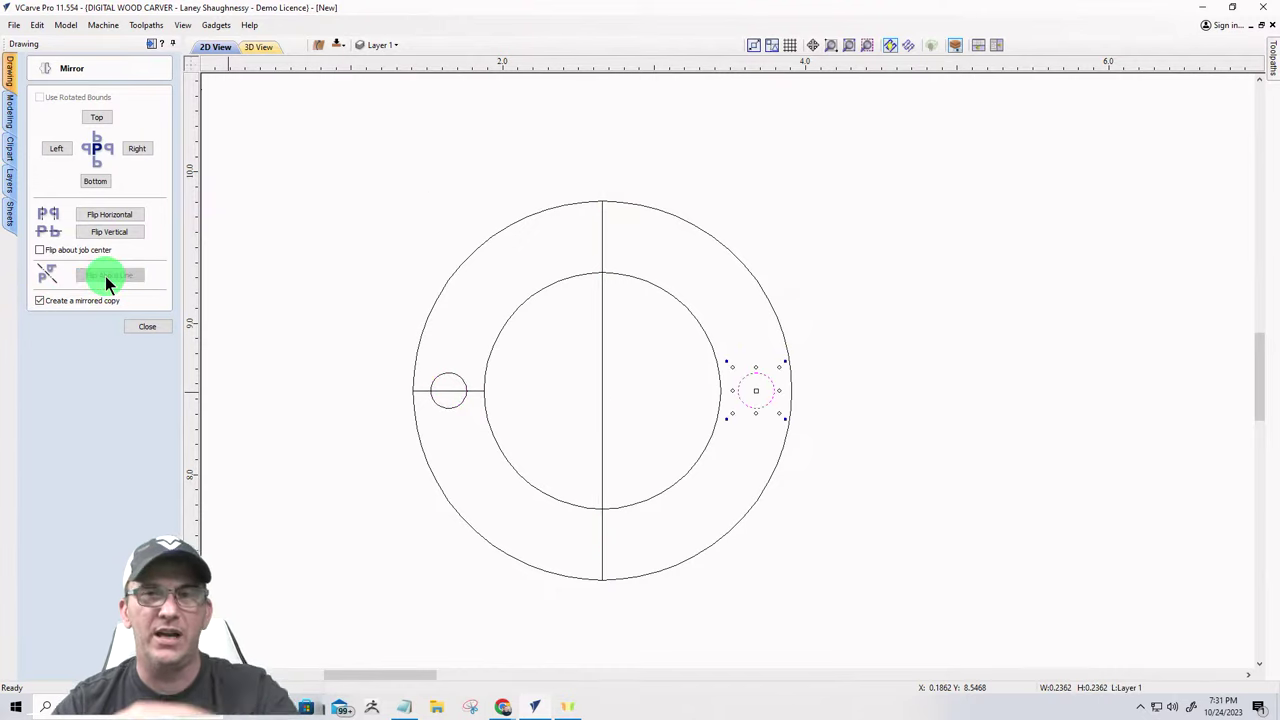
{"action": "left_click", "coordinate": [136, 327]}
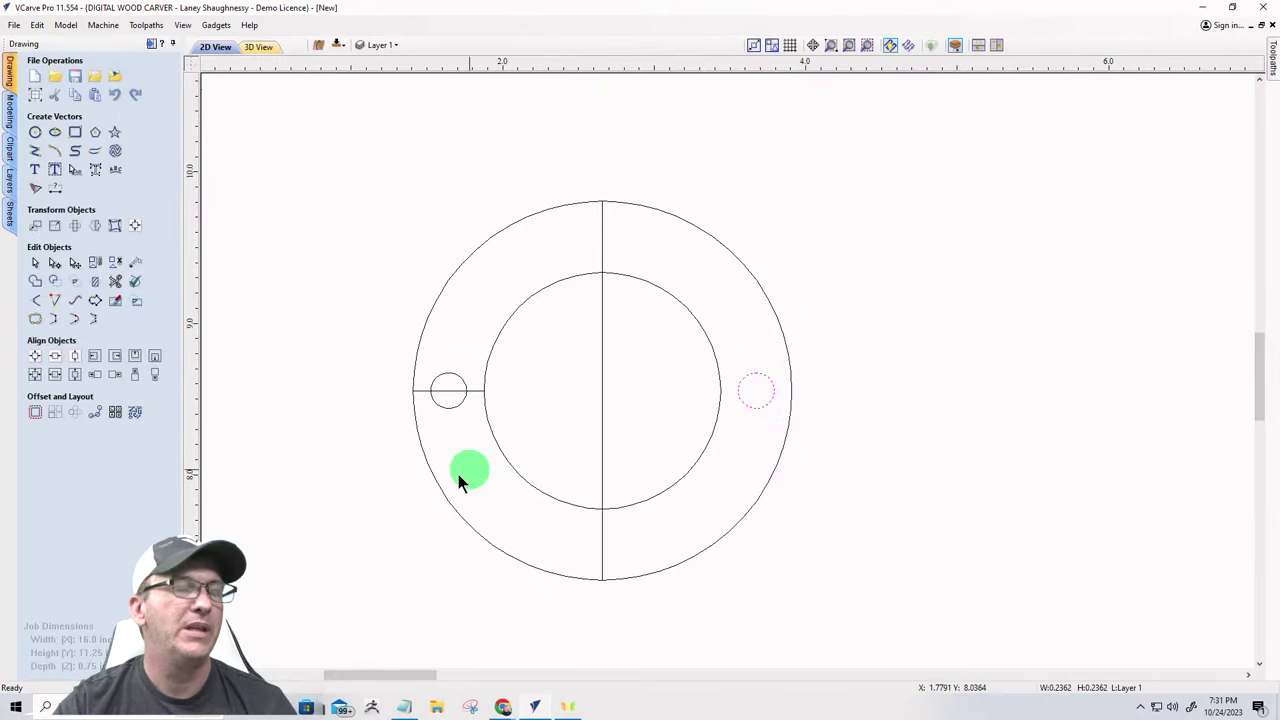
- Zoom out and back in on the 40mm / 1.56in insert reference picture
{"action": "scroll", "coordinate": [450, 480], "scroll_direction": "down", "scroll_amount": 5}
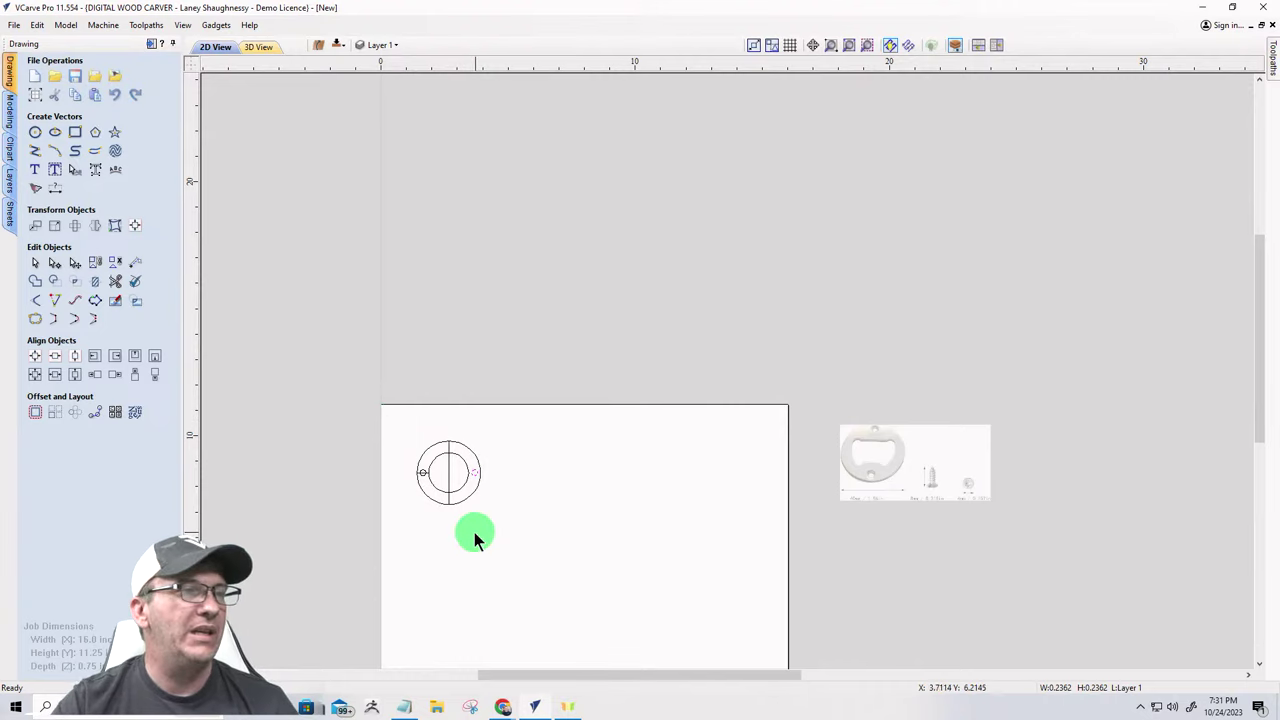
{"action": "scroll", "coordinate": [922, 490], "scroll_direction": "up", "scroll_amount": 5}
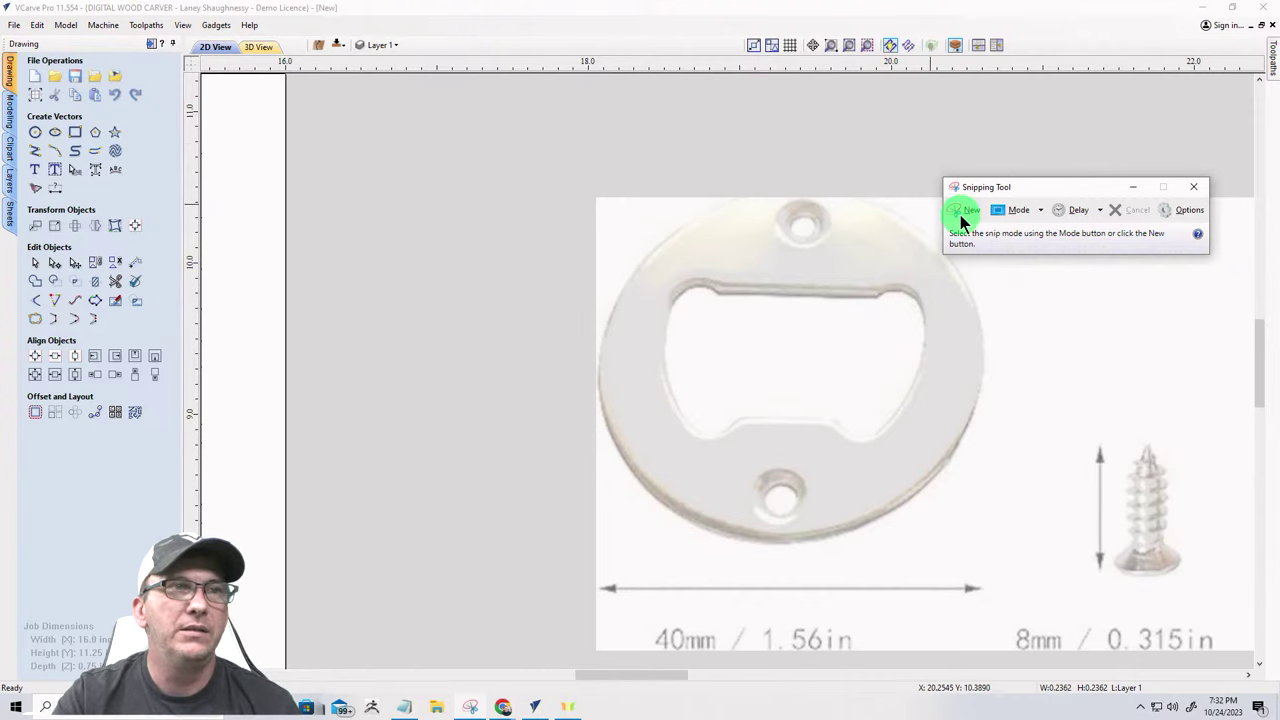
- Capture a snip of the round wooden bottle opener and maximize the snip window over the left half
{"action": "left_click", "coordinate": [965, 210]}
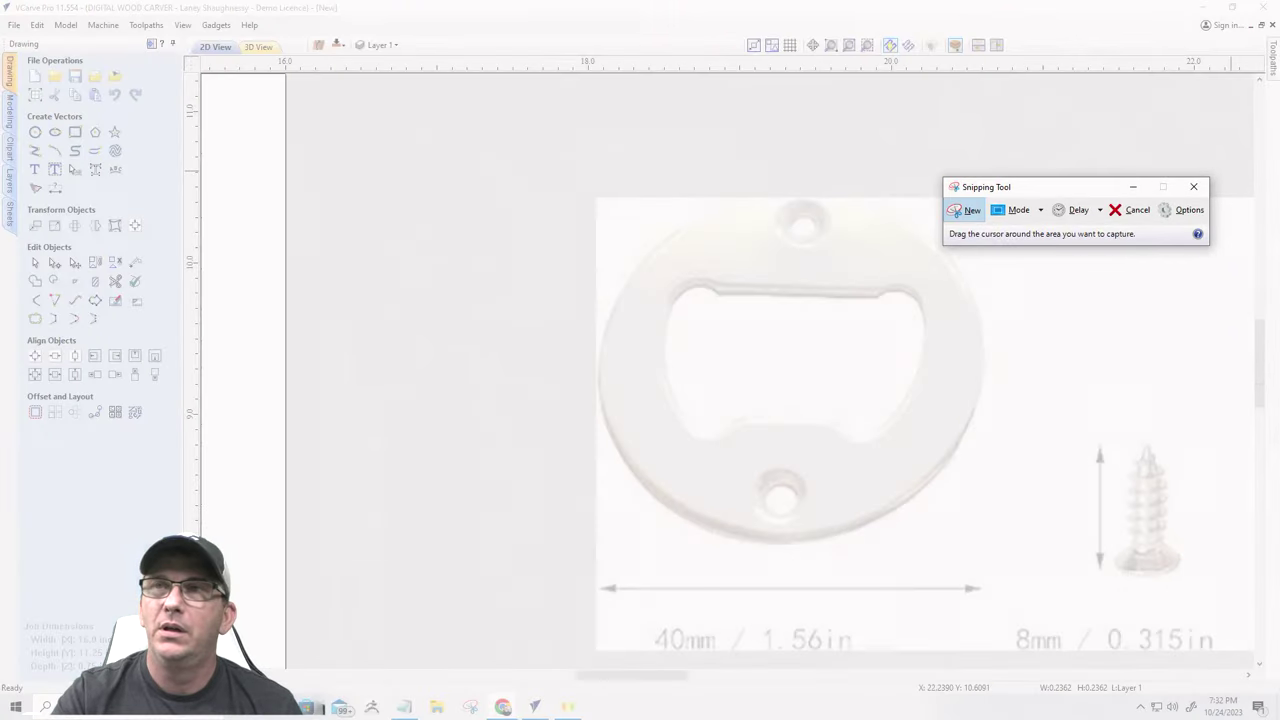
{"action": "left_click", "coordinate": [964, 206]}
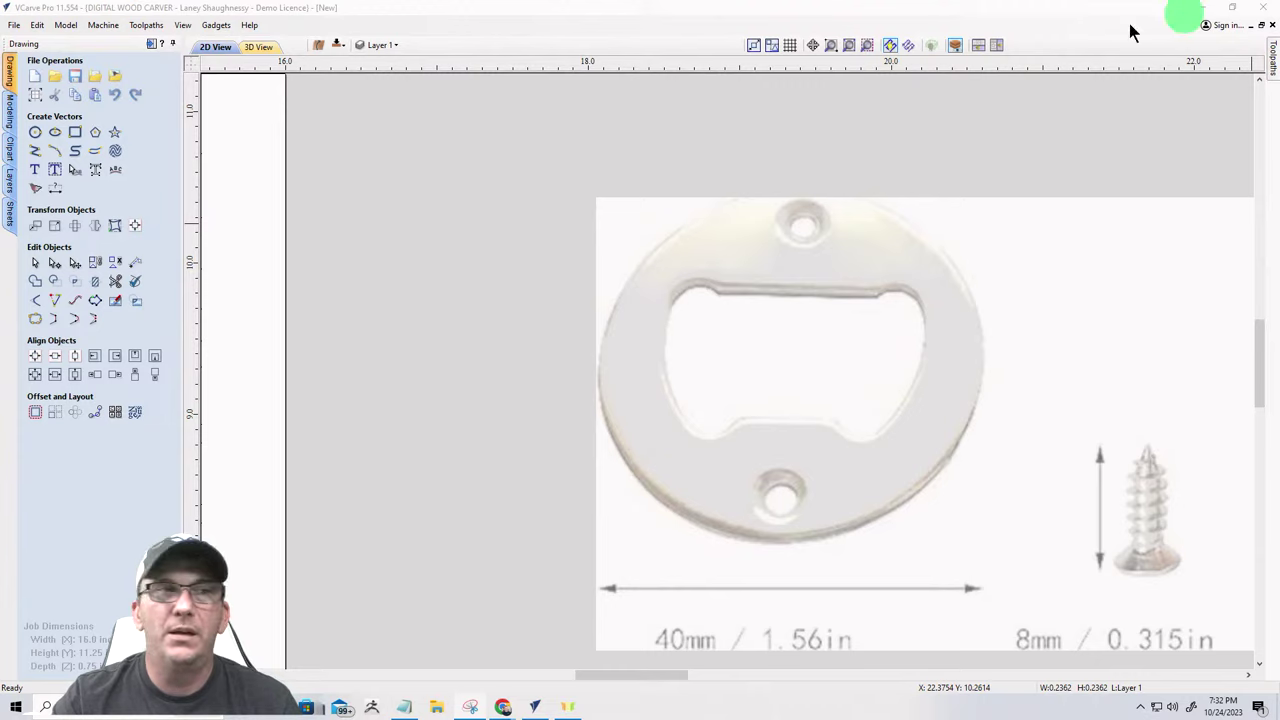
{"action": "left_click_drag", "start_coordinate": [1279, 112], "coordinate": [729, 83]}
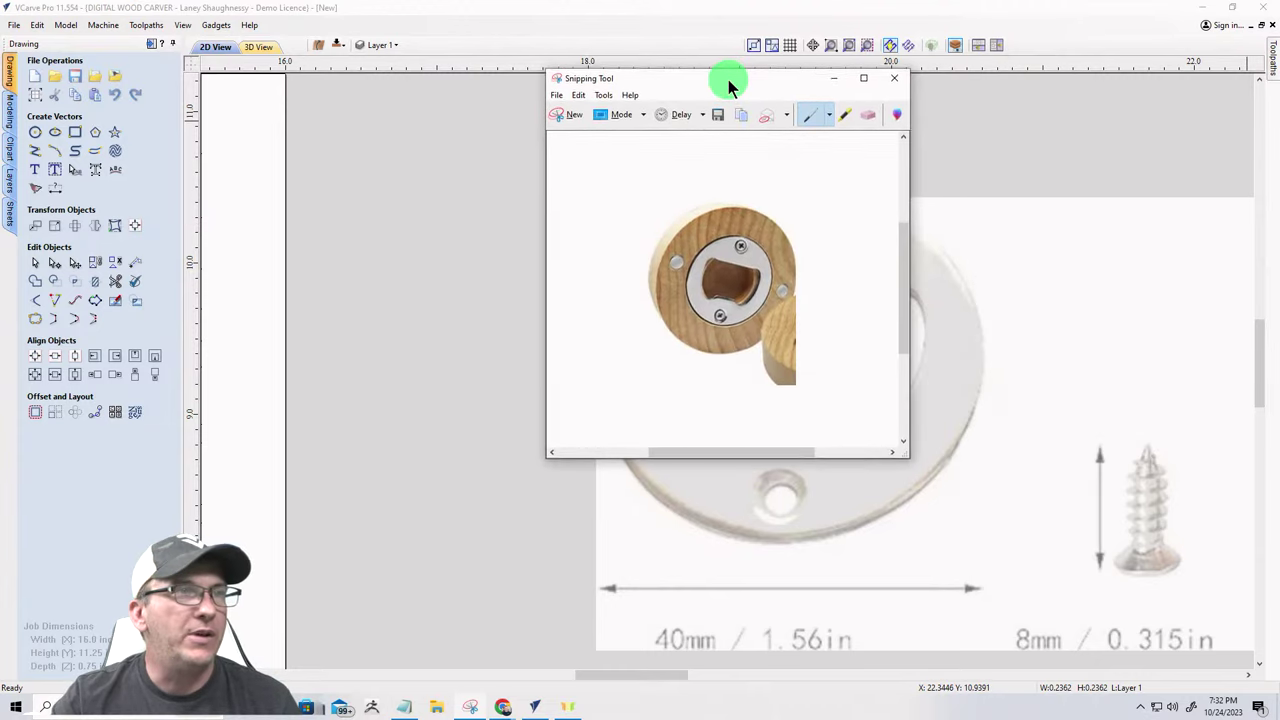
{"action": "left_click", "coordinate": [864, 78]}
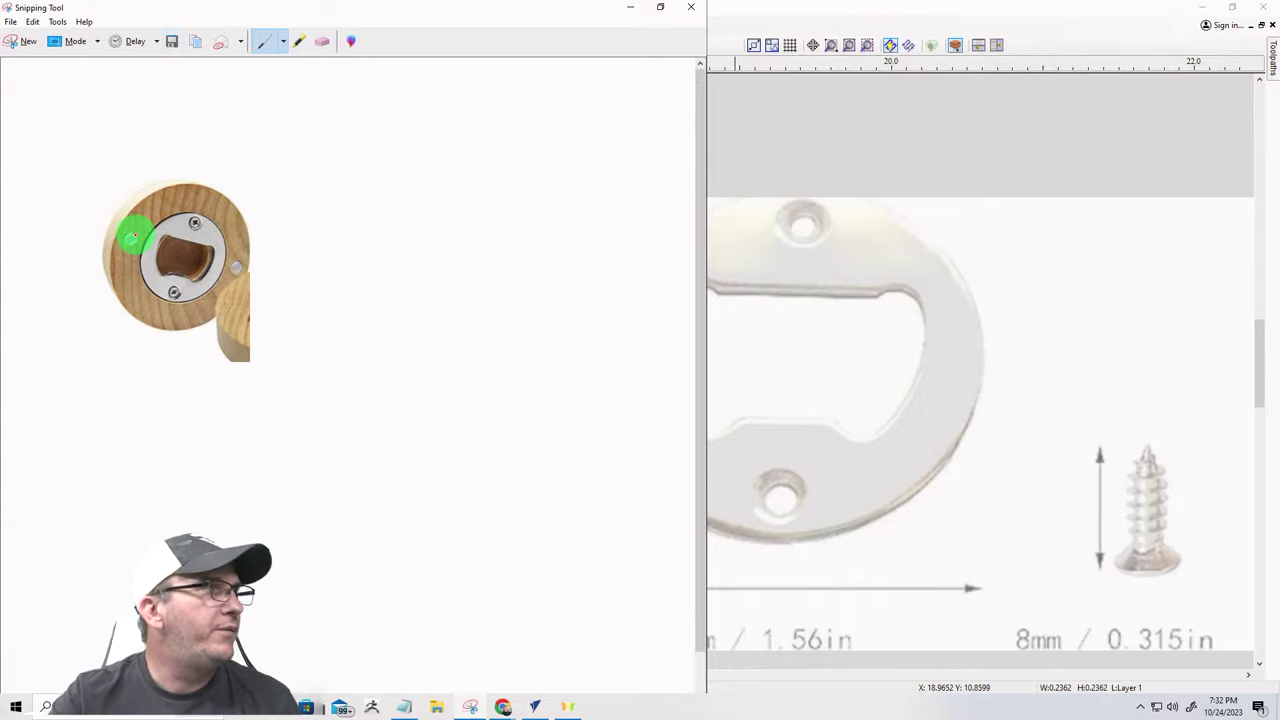
- Close the Snipping Tool and bring up File Explorer at Quick access
{"action": "left_click", "coordinate": [692, 10]}
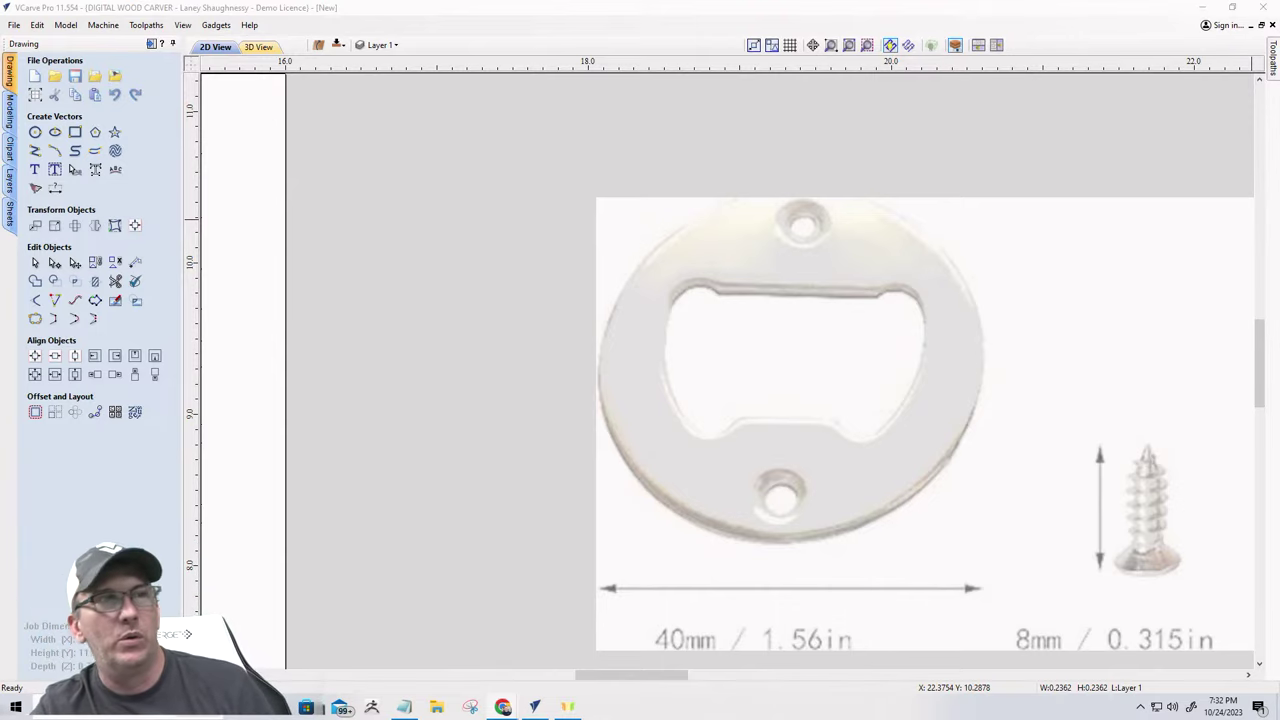
{"action": "key", "text": "super+e"}
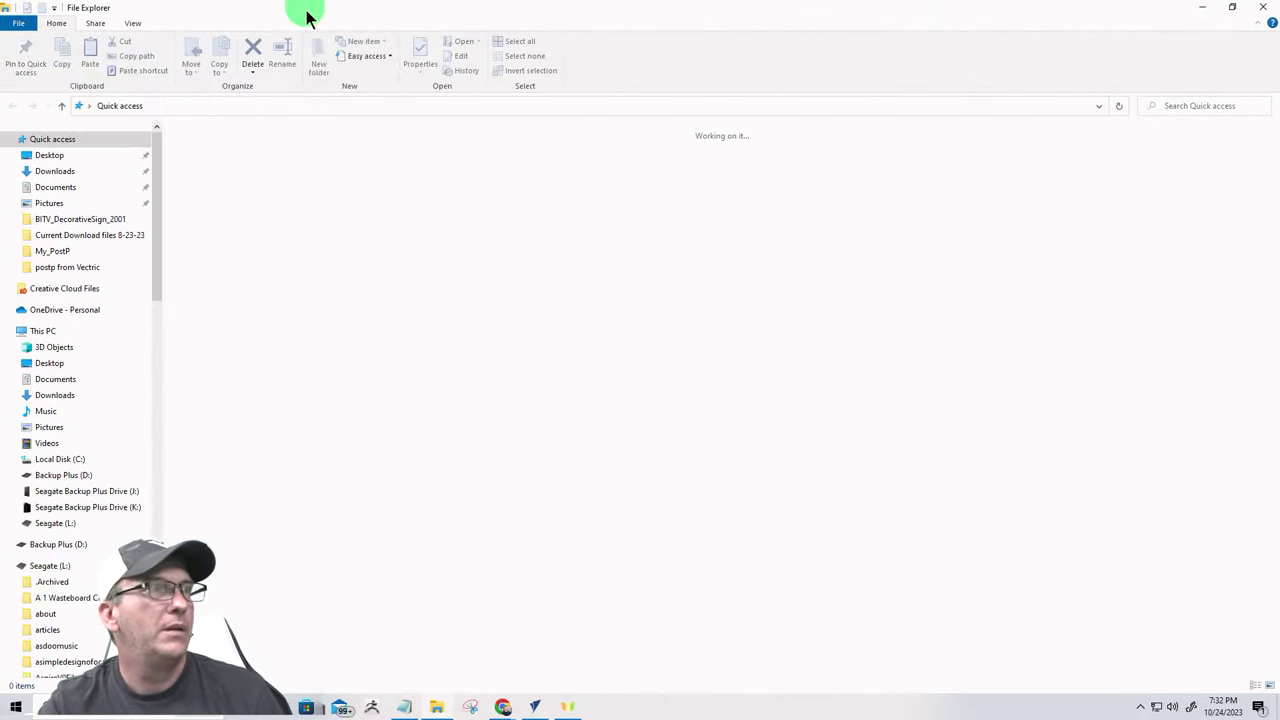
- View round.PNG in Photos zoomed to 459%, then minimize Photos to return to VCarve Pro
{"action": "key", "text": "alt+Tab"}
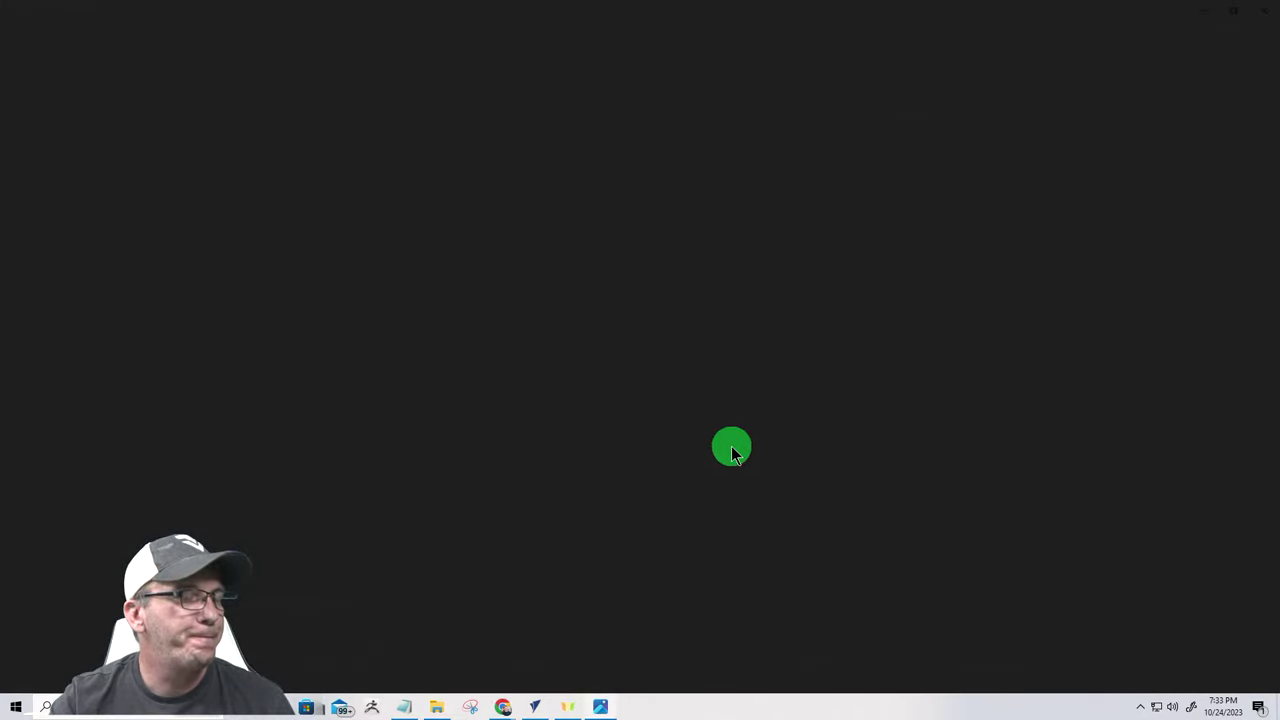
{"action": "scroll", "coordinate": [678, 345], "scroll_direction": "up", "scroll_amount": 5}
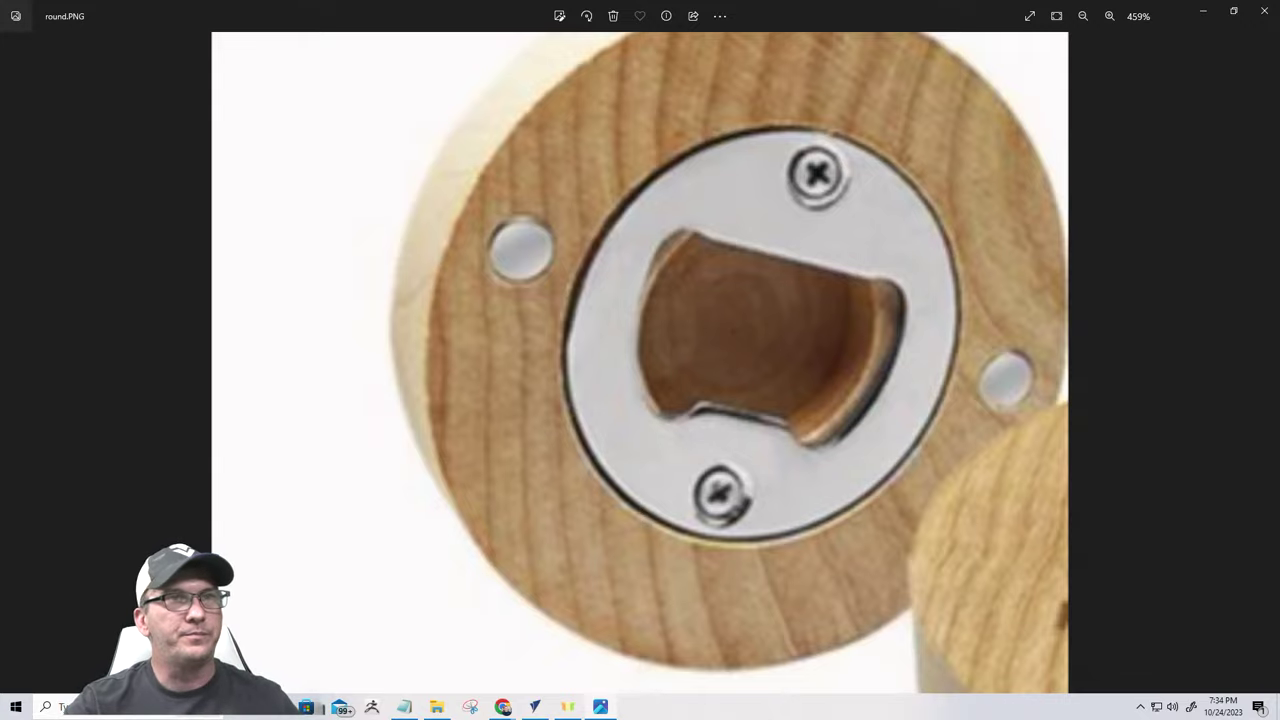
{"action": "left_click", "coordinate": [1204, 14]}
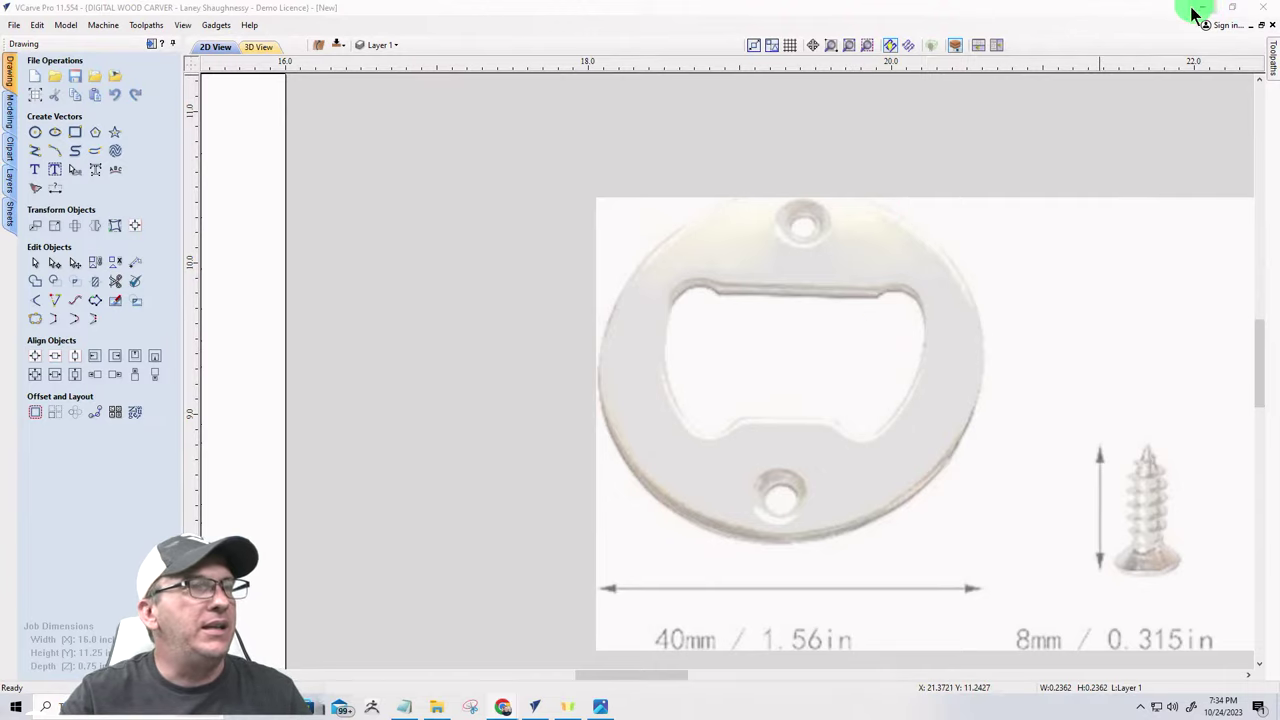
- Deselect the right screw hole and zoom in on the left 0.2362-inch hole to check its placement
{"action": "scroll", "coordinate": [1014, 304], "scroll_direction": "down", "scroll_amount": 6}
{"action": "scroll", "coordinate": [691, 306], "scroll_direction": "up", "scroll_amount": 2}
{"action": "scroll", "coordinate": [640, 320], "scroll_direction": "up", "scroll_amount": 8}
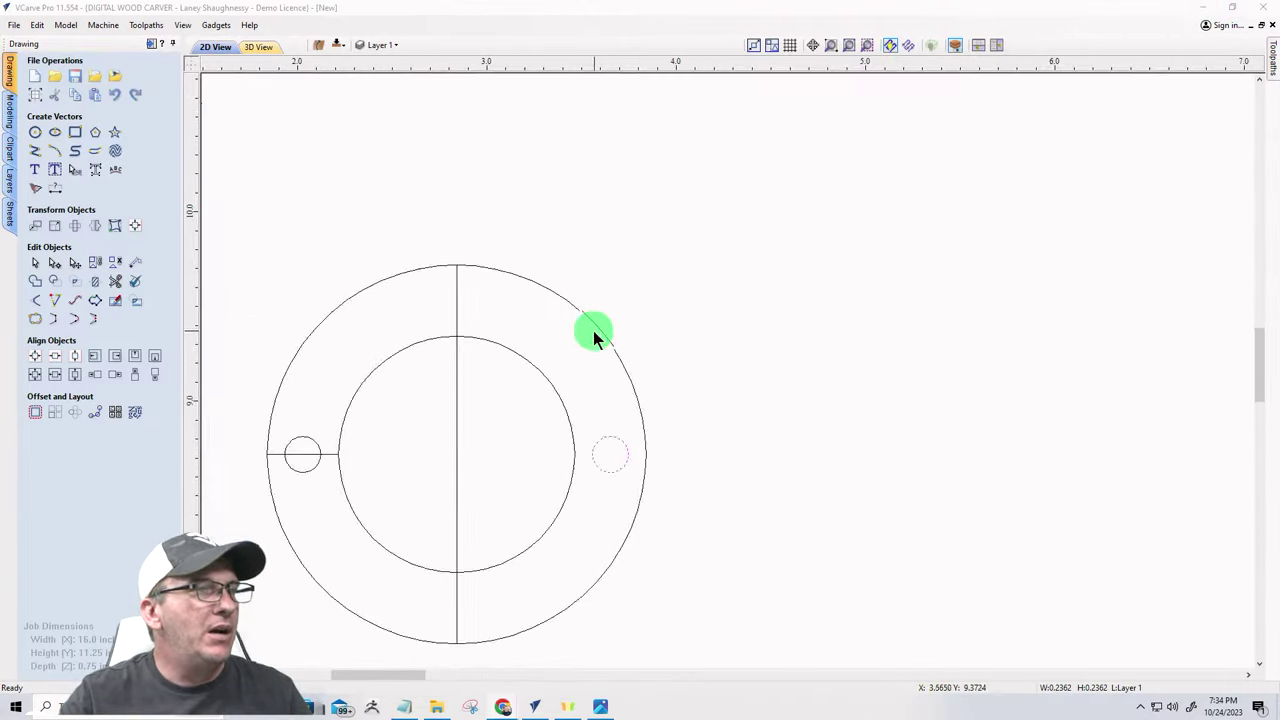
{"action": "scroll", "coordinate": [591, 340], "scroll_direction": "down", "scroll_amount": 4}
{"action": "scroll", "coordinate": [450, 515], "scroll_direction": "up", "scroll_amount": 2}
{"action": "scroll", "coordinate": [656, 486], "scroll_direction": "down", "scroll_amount": 2}
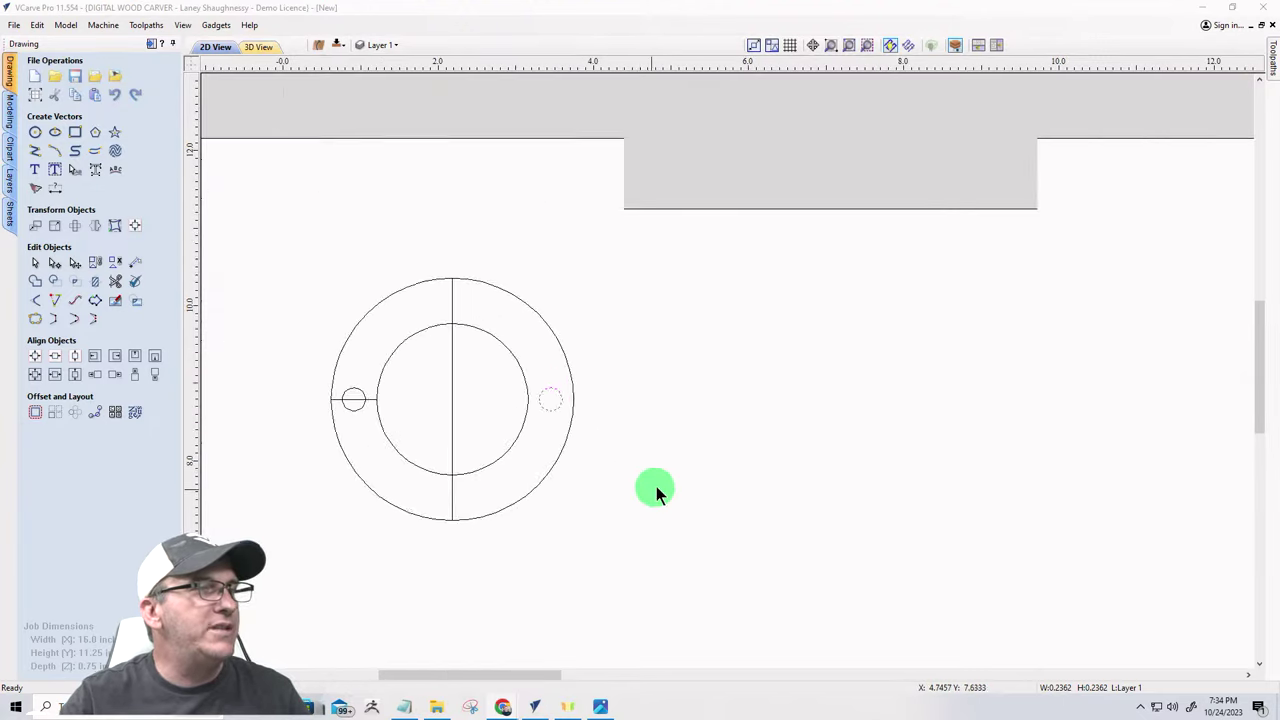
{"action": "scroll", "coordinate": [459, 430], "scroll_direction": "up", "scroll_amount": 4}
{"action": "scroll", "coordinate": [489, 356], "scroll_direction": "down", "scroll_amount": 2}
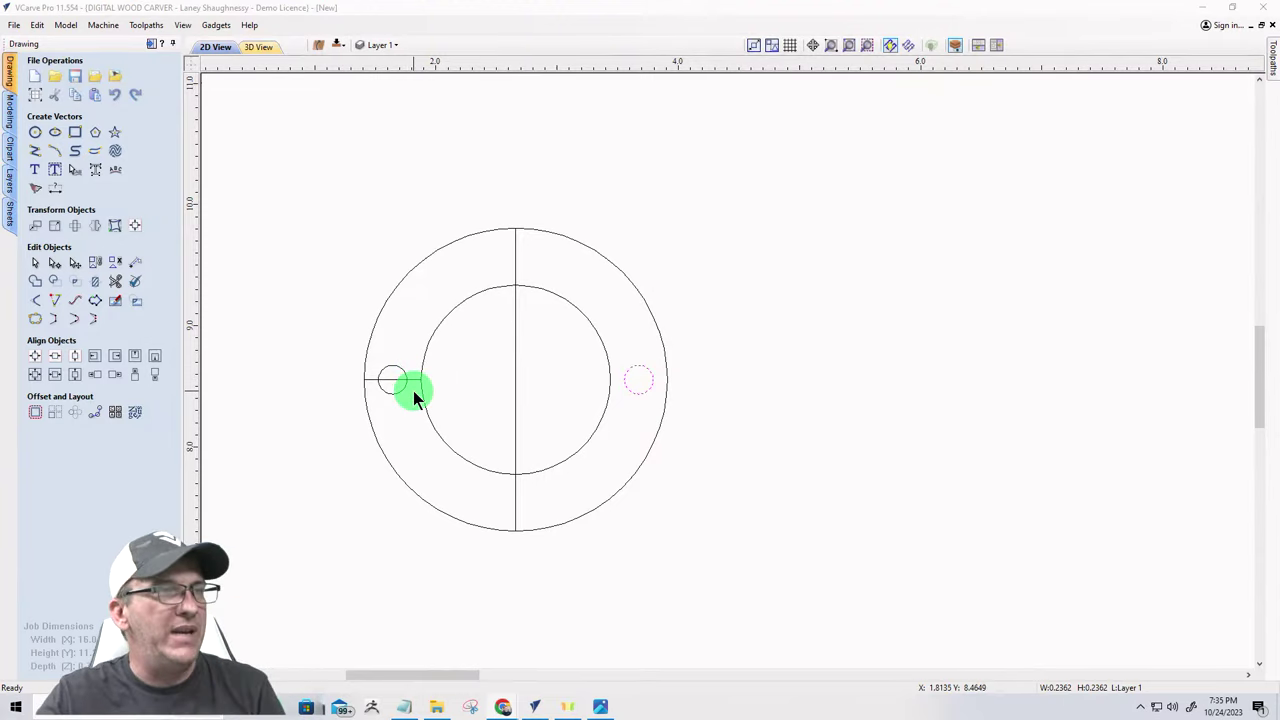
{"action": "scroll", "coordinate": [406, 389], "scroll_direction": "down", "scroll_amount": 5}
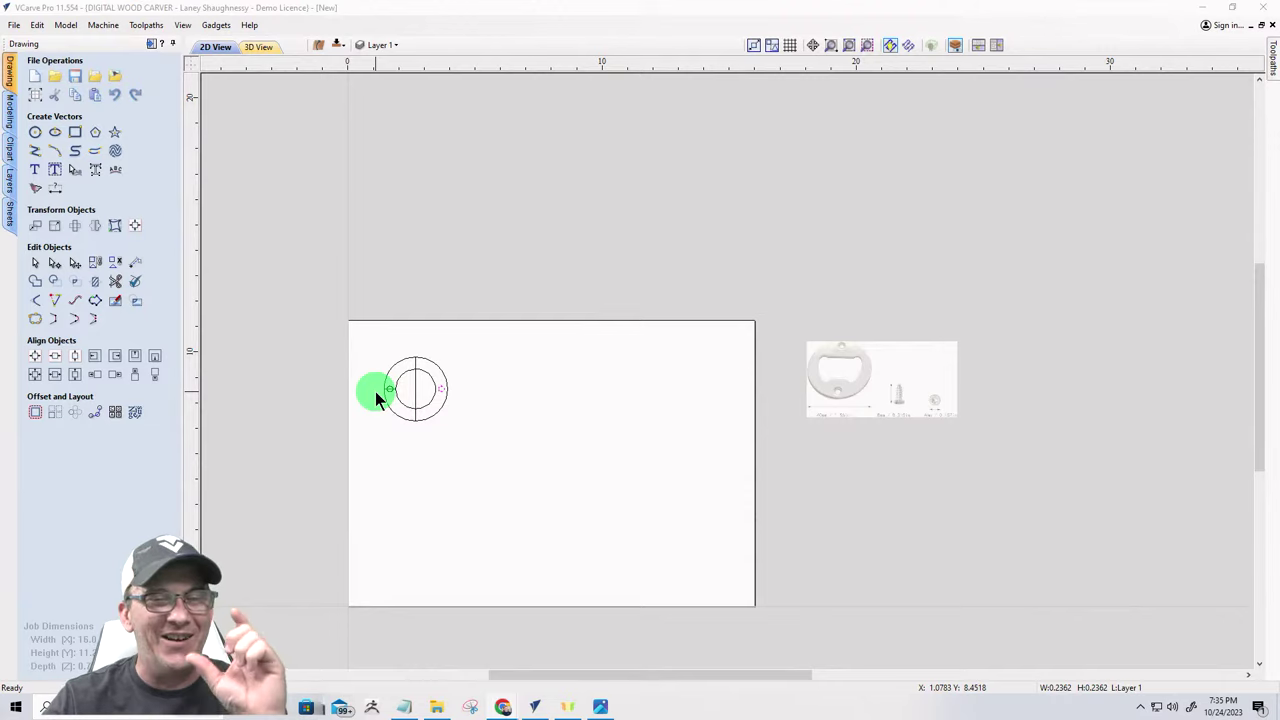
{"action": "scroll", "coordinate": [375, 391], "scroll_direction": "up", "scroll_amount": 2}
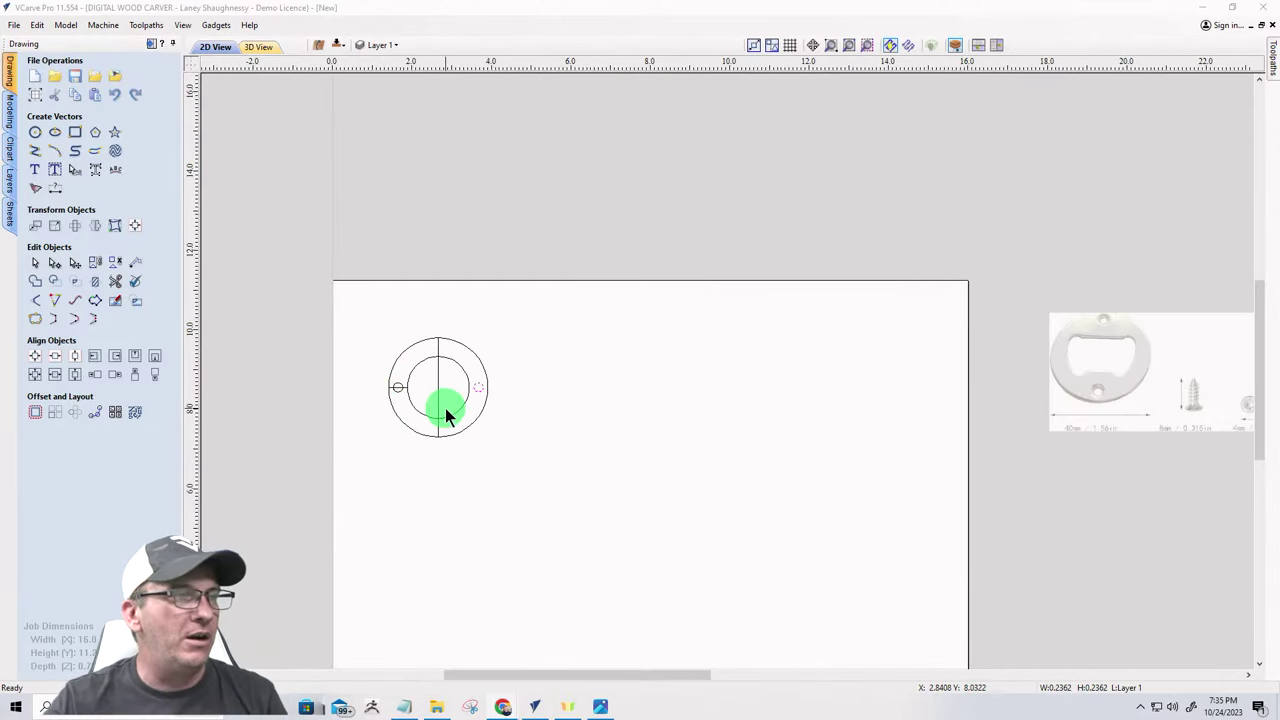
{"action": "scroll", "coordinate": [445, 408], "scroll_direction": "up", "scroll_amount": 3}
{"action": "scroll", "coordinate": [500, 394], "scroll_direction": "down", "scroll_amount": 2}
{"action": "scroll", "coordinate": [480, 429], "scroll_direction": "up", "scroll_amount": 1}
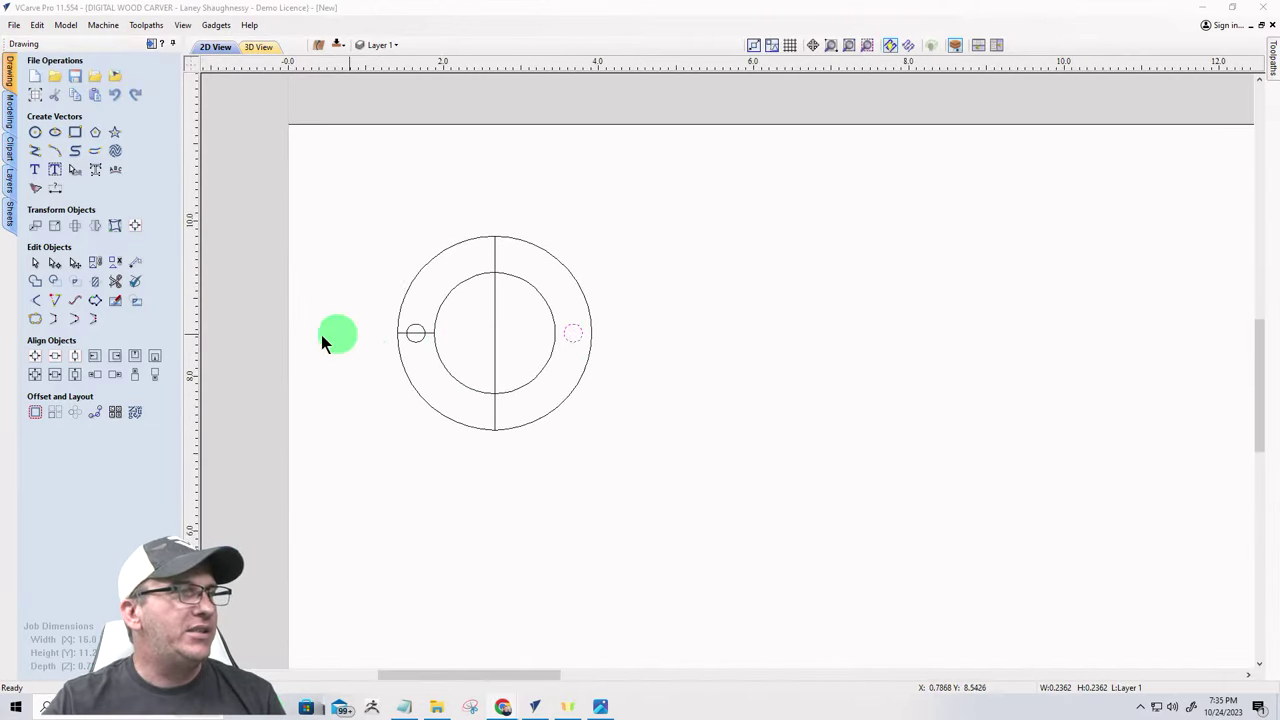
{"action": "left_click", "coordinate": [35, 262]}
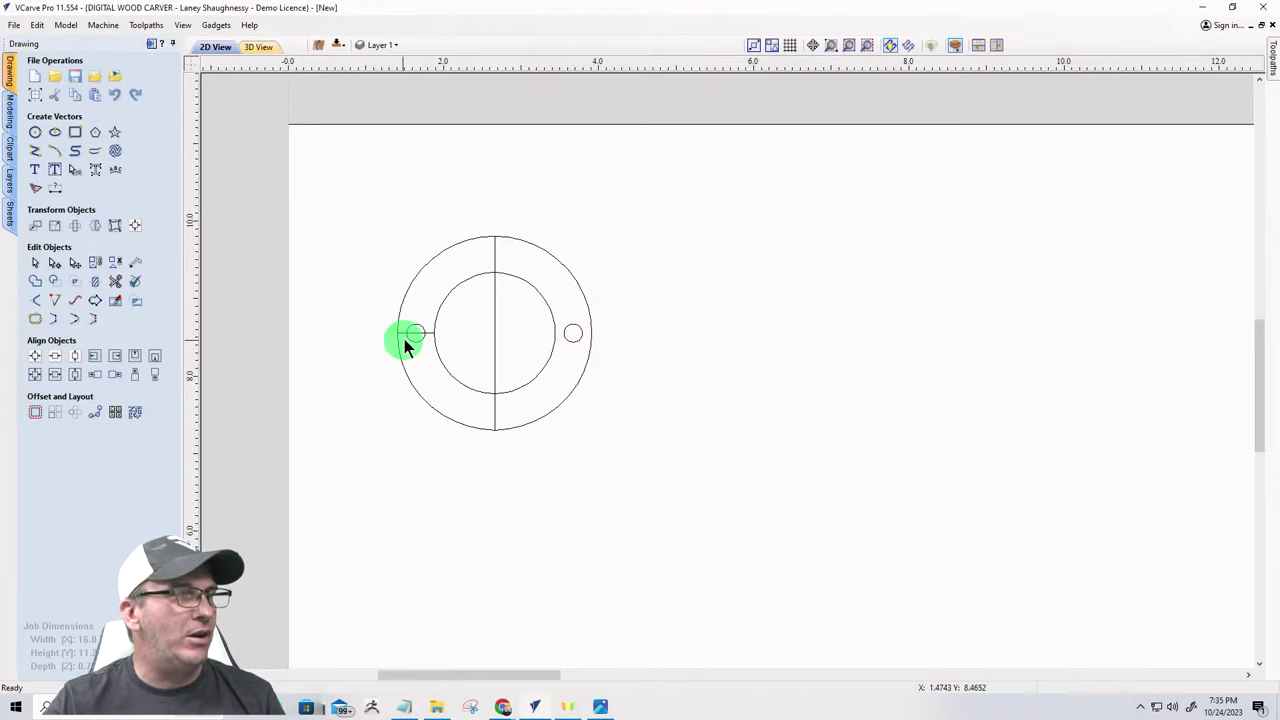
{"action": "scroll", "coordinate": [407, 347], "scroll_direction": "up", "scroll_amount": 4}
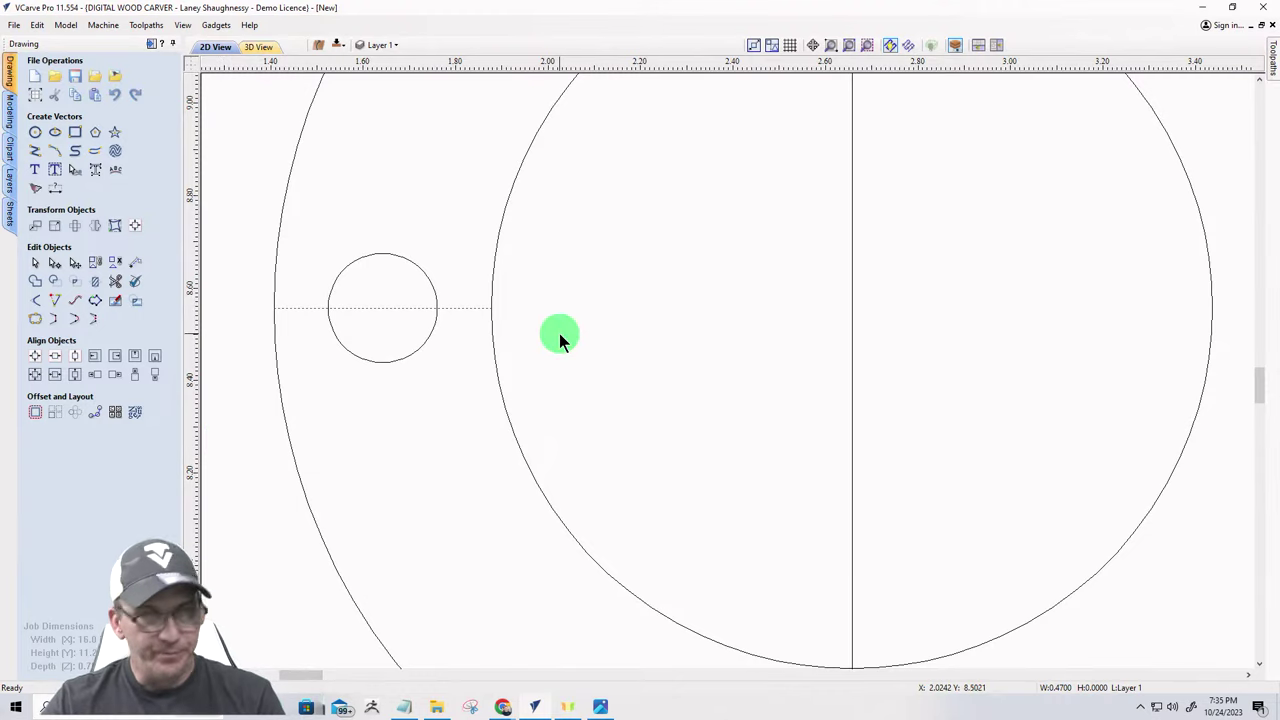
- Delete the vertical centre line from the ring design
{"action": "left_click", "coordinate": [851, 291]}
{"action": "key", "text": "Delete"}
{"action": "scroll", "coordinate": [652, 397], "scroll_direction": "down", "scroll_amount": 4}
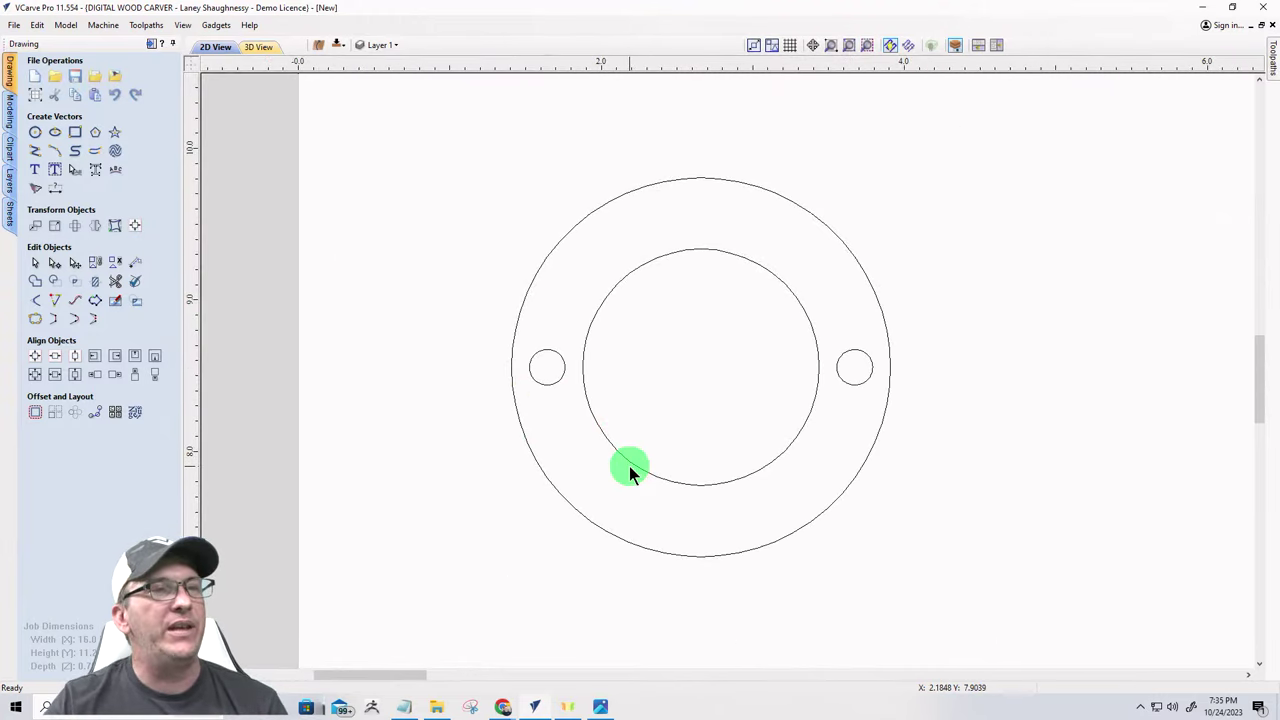
- Select the inner circle and compare the ring with the bottle-opener reference image
{"action": "left_click", "coordinate": [712, 252]}
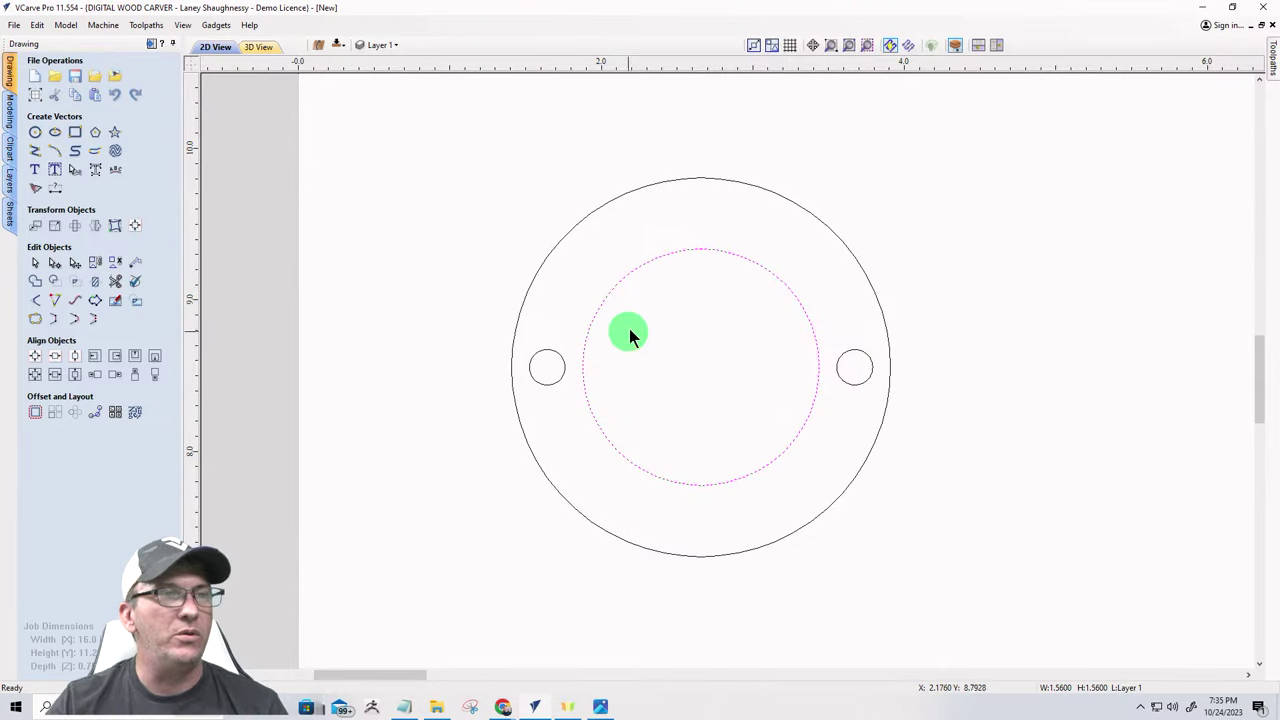
{"action": "scroll", "coordinate": [510, 413], "scroll_direction": "down", "scroll_amount": 10}
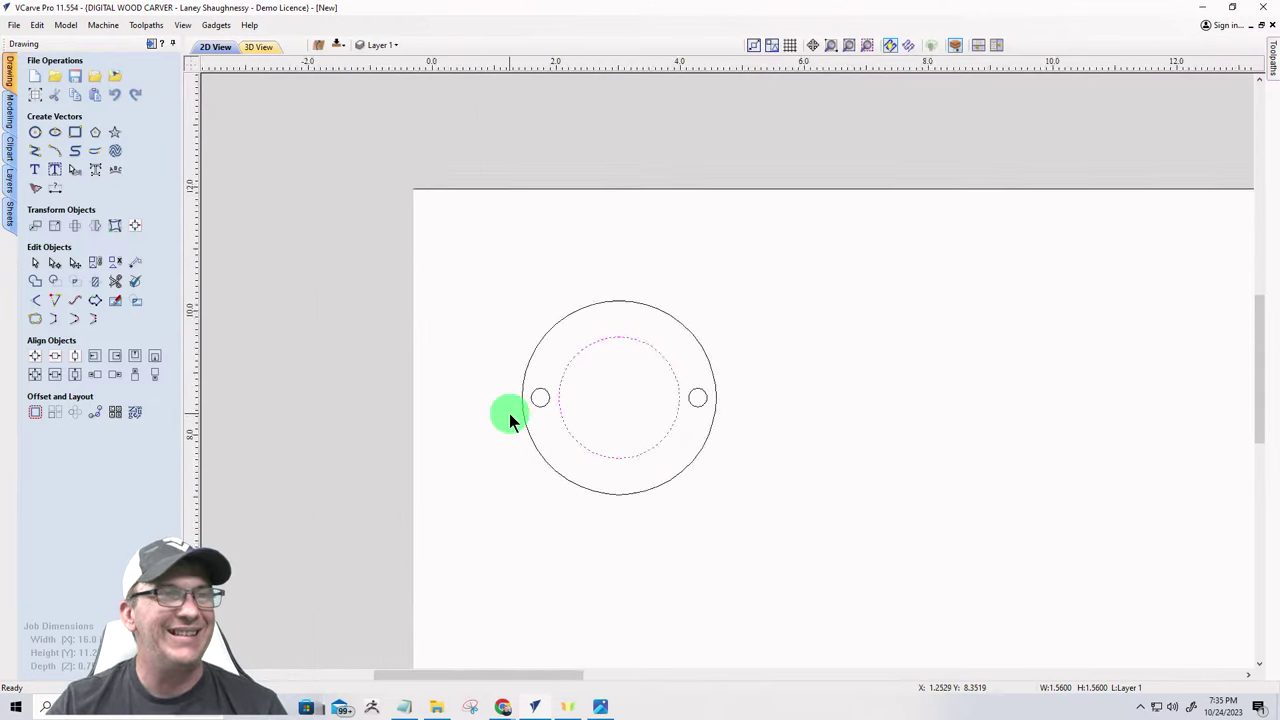
{"action": "scroll", "coordinate": [725, 400], "scroll_direction": "up", "scroll_amount": 10}
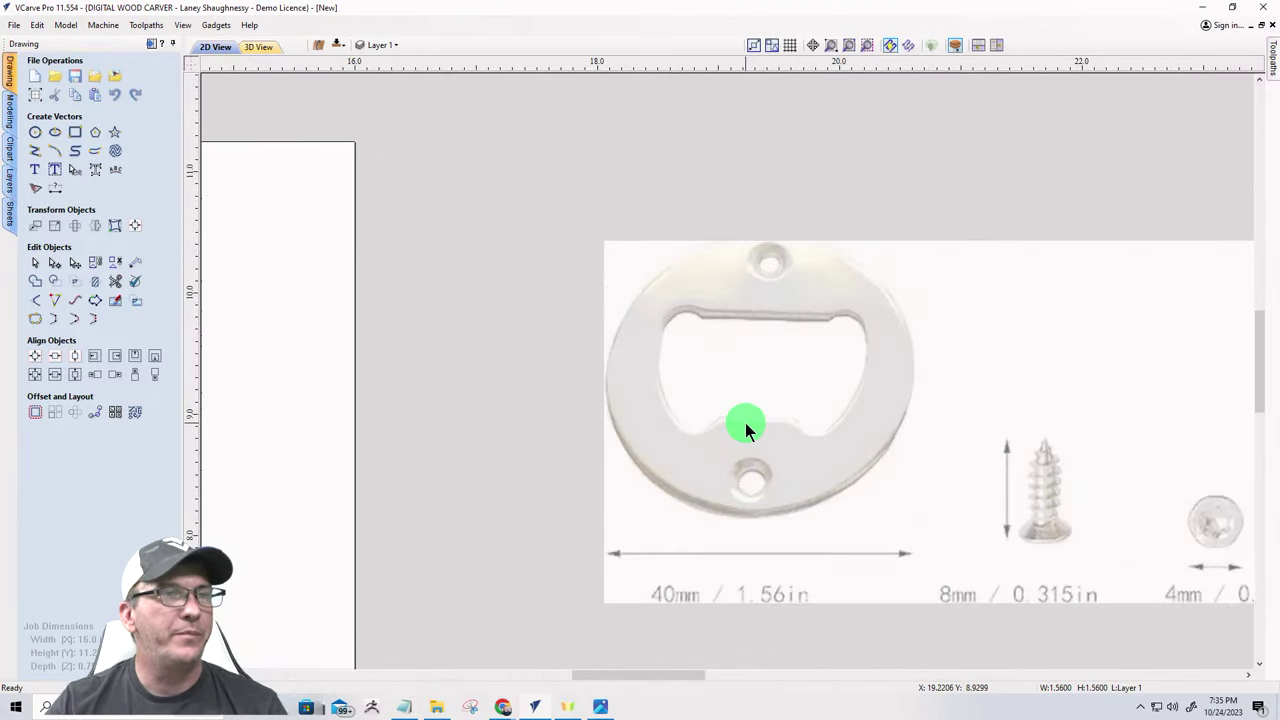
{"action": "scroll", "coordinate": [903, 340], "scroll_direction": "down", "scroll_amount": 5}
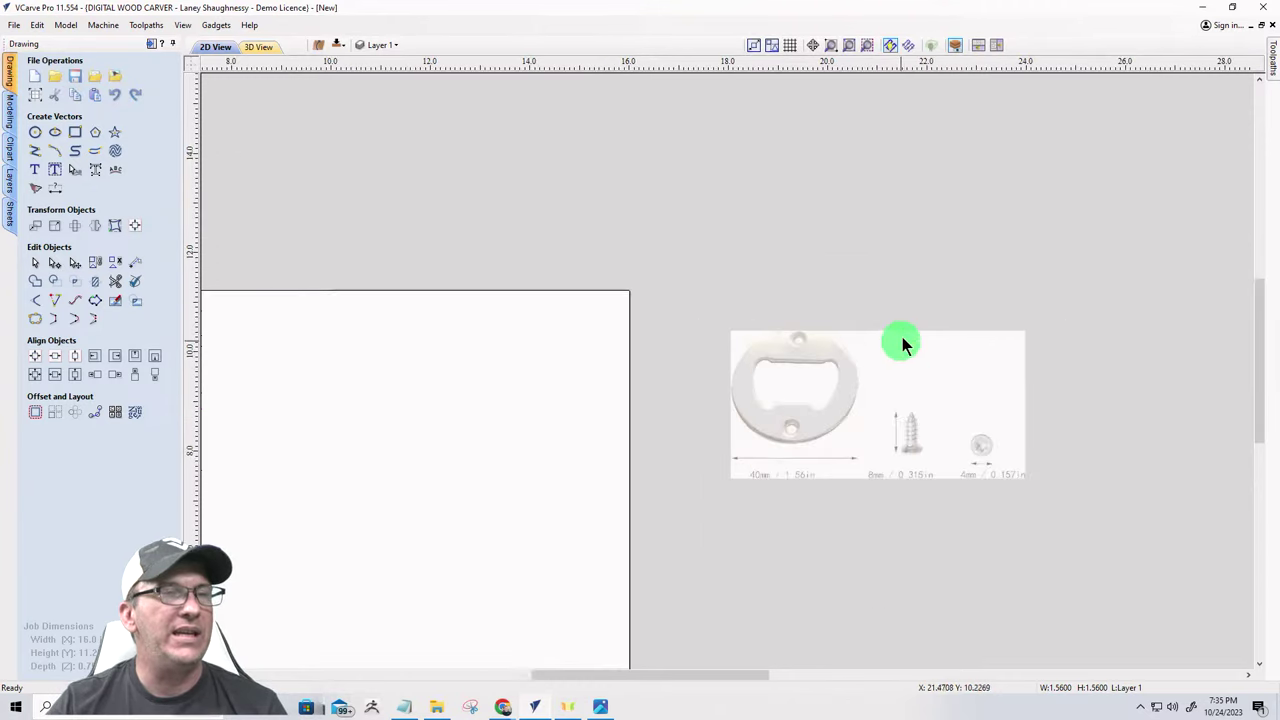
{"action": "scroll", "coordinate": [906, 333], "scroll_direction": "down", "scroll_amount": 3}
{"action": "scroll", "coordinate": [624, 347], "scroll_direction": "up", "scroll_amount": 6}
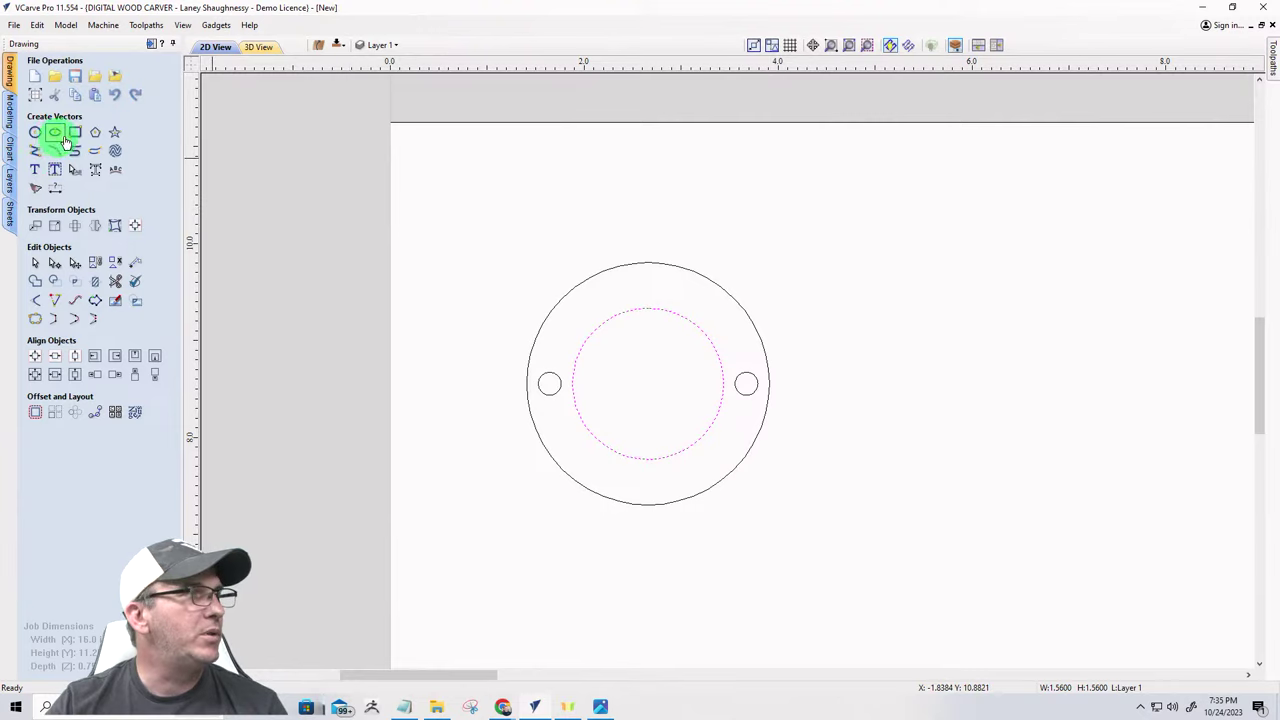
- Draw a square-cornered 0.8 × 0.5 inch rectangle inside the inner circle
{"action": "left_click", "coordinate": [75, 134]}
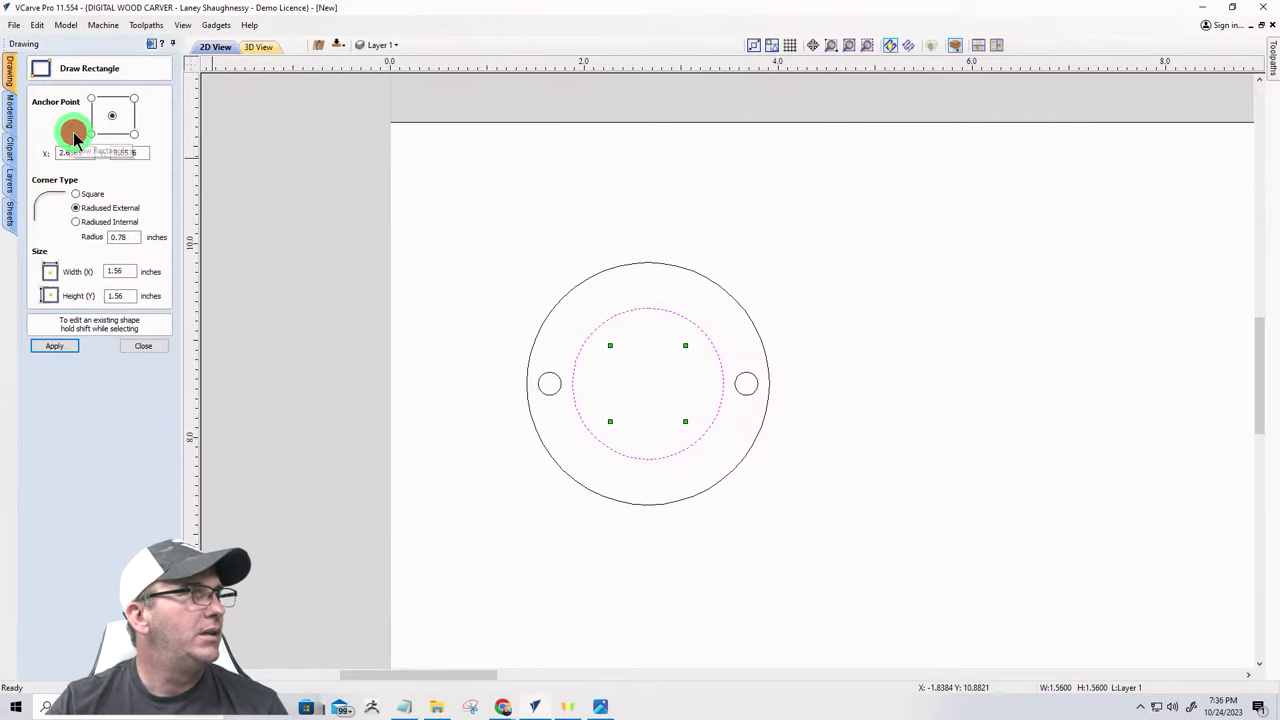
{"action": "left_click", "coordinate": [75, 194]}
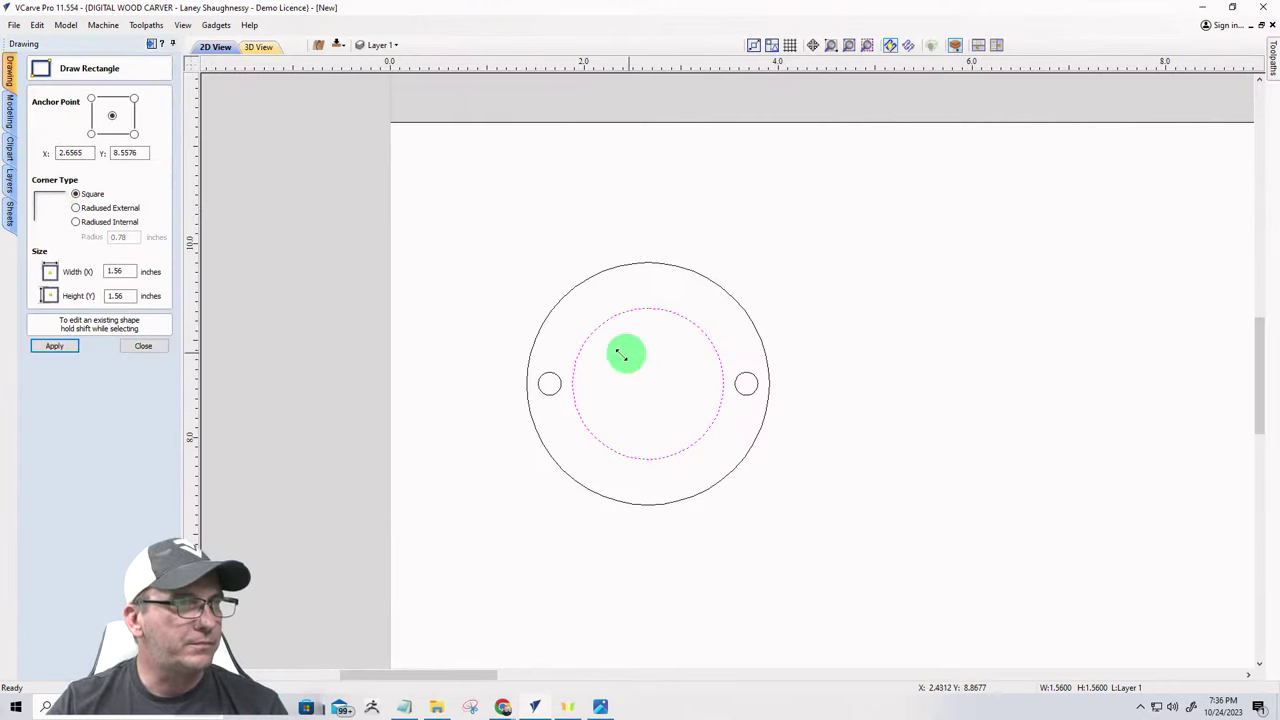
{"action": "mouse_move", "coordinate": [610, 361]}
{"action": "left_mouse_down"}
{"action": "mouse_move", "coordinate": [620, 416]}
{"action": "mouse_move", "coordinate": [688, 410]}
{"action": "left_mouse_up"}
{"action": "left_click", "coordinate": [143, 345]}
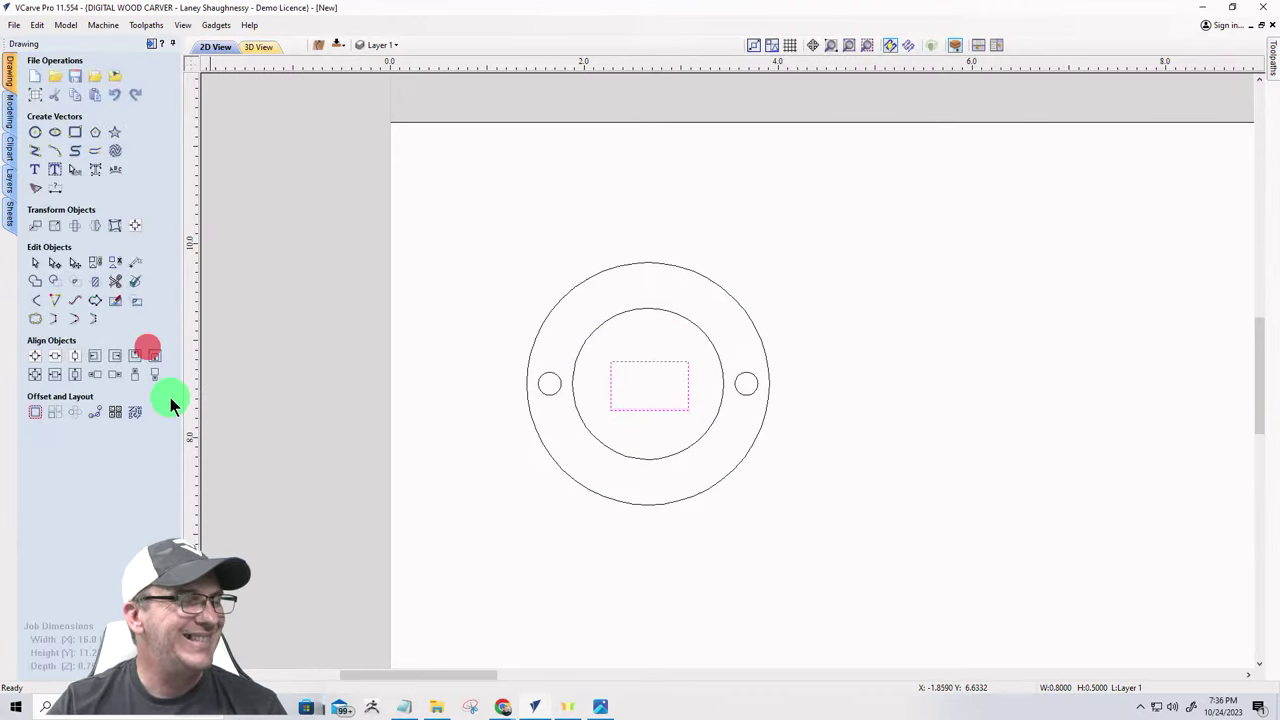
{"action": "left_click", "coordinate": [632, 382]}
{"action": "scroll", "coordinate": [640, 377], "scroll_direction": "up", "scroll_amount": 3}
{"action": "scroll", "coordinate": [640, 377], "scroll_direction": "down", "scroll_amount": 1}
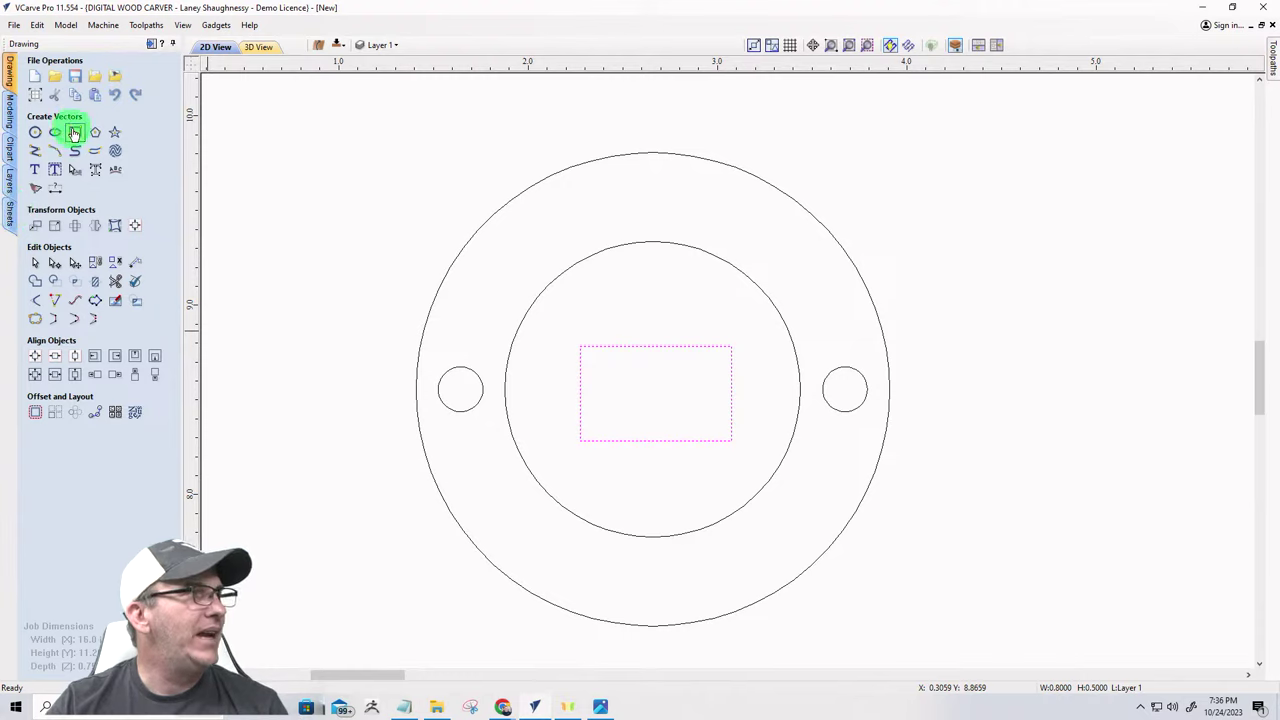
- Change the rectangle to Radiused External corners with a 0.25 radius
{"action": "left_click", "coordinate": [74, 131]}
{"action": "left_click", "coordinate": [76, 207]}
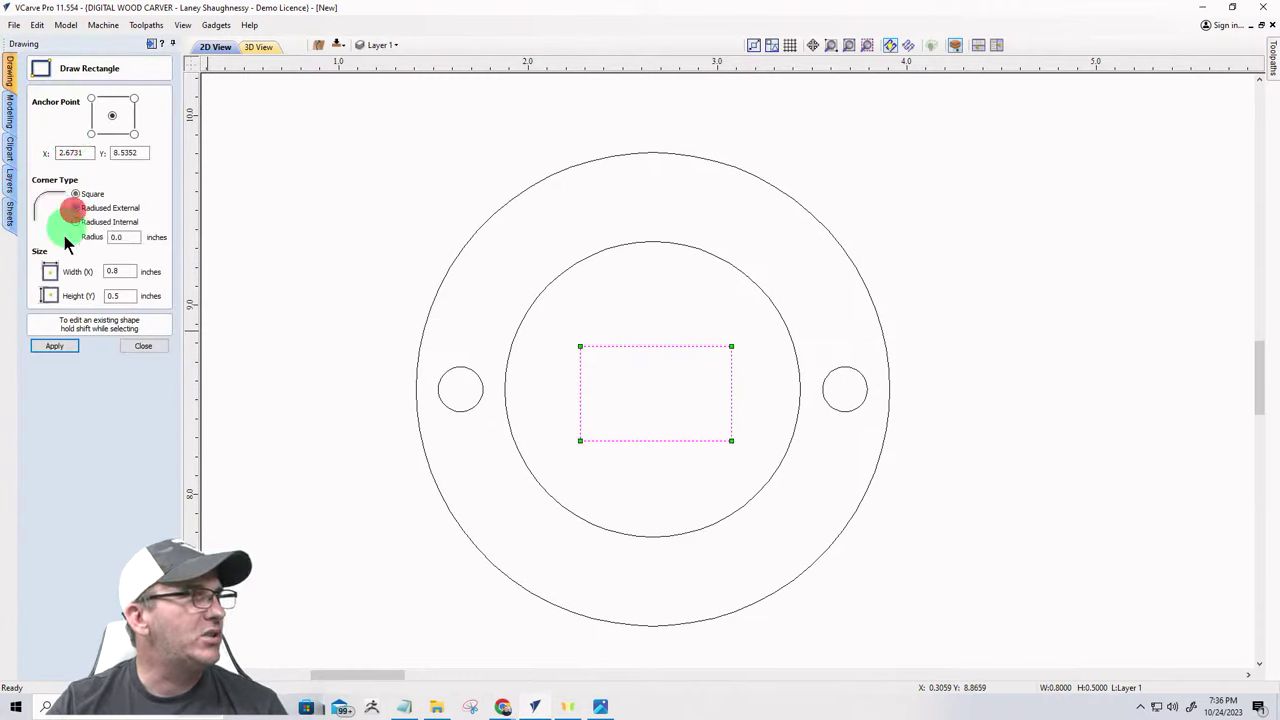
{"action": "double_click", "coordinate": [125, 240]}
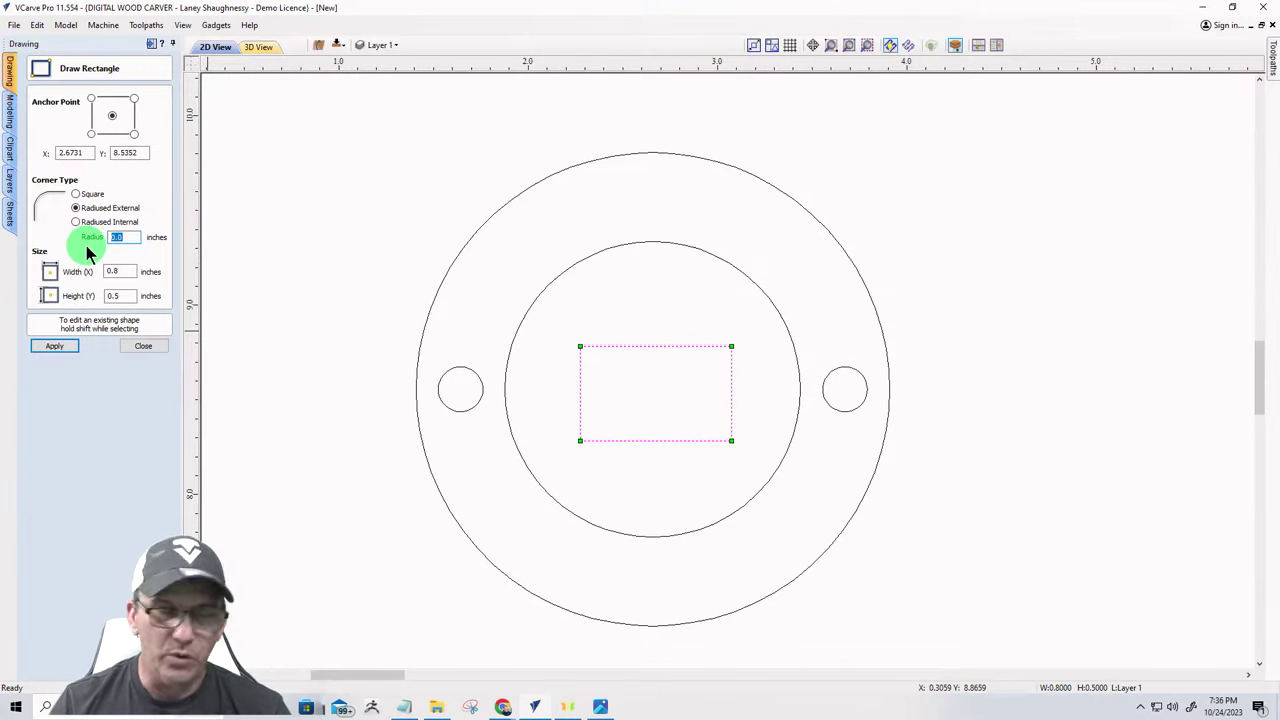
{"action": "left_click", "coordinate": [125, 236]}
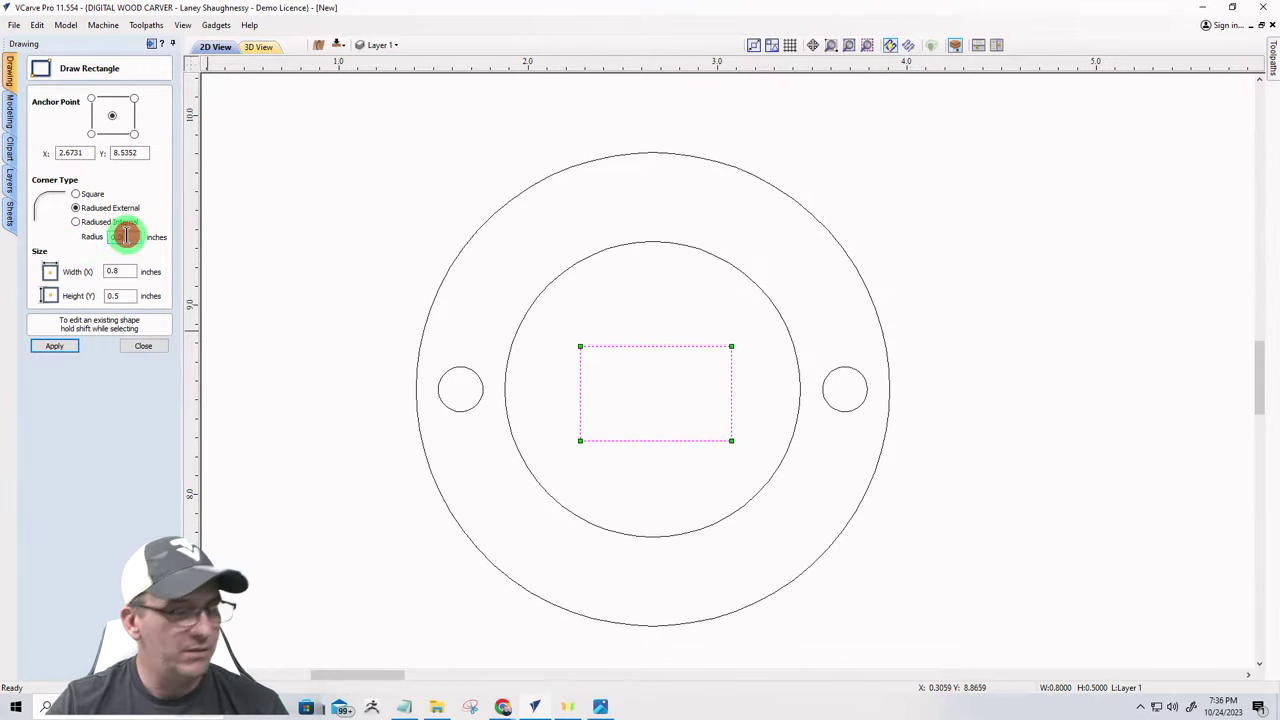
{"action": "type", "text": "0.25"}
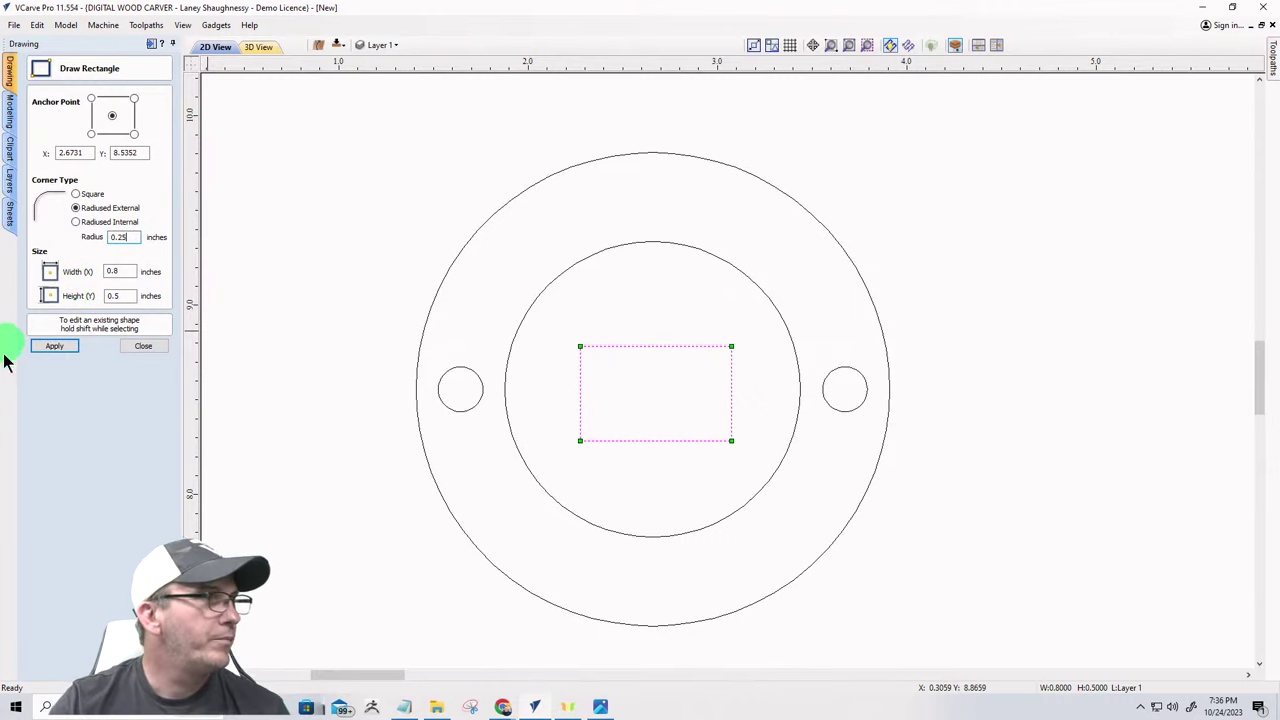
{"action": "left_click", "coordinate": [48, 348]}
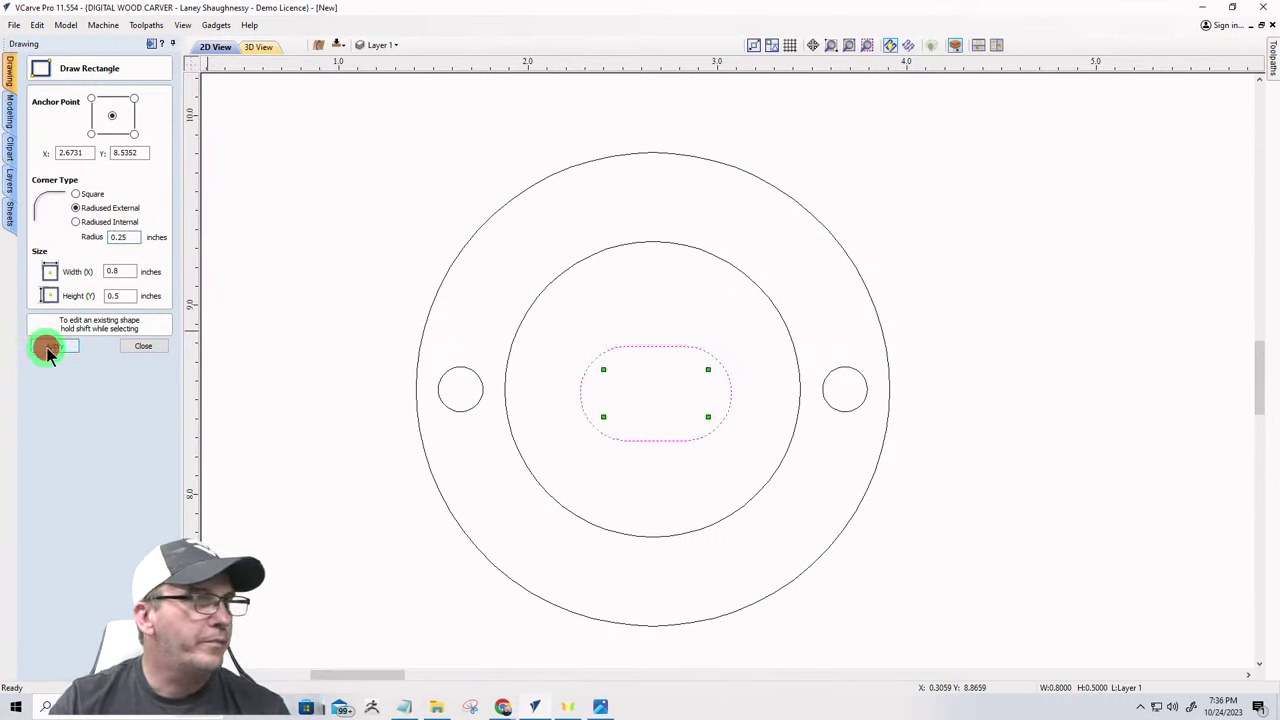
{"action": "left_click", "coordinate": [143, 346]}
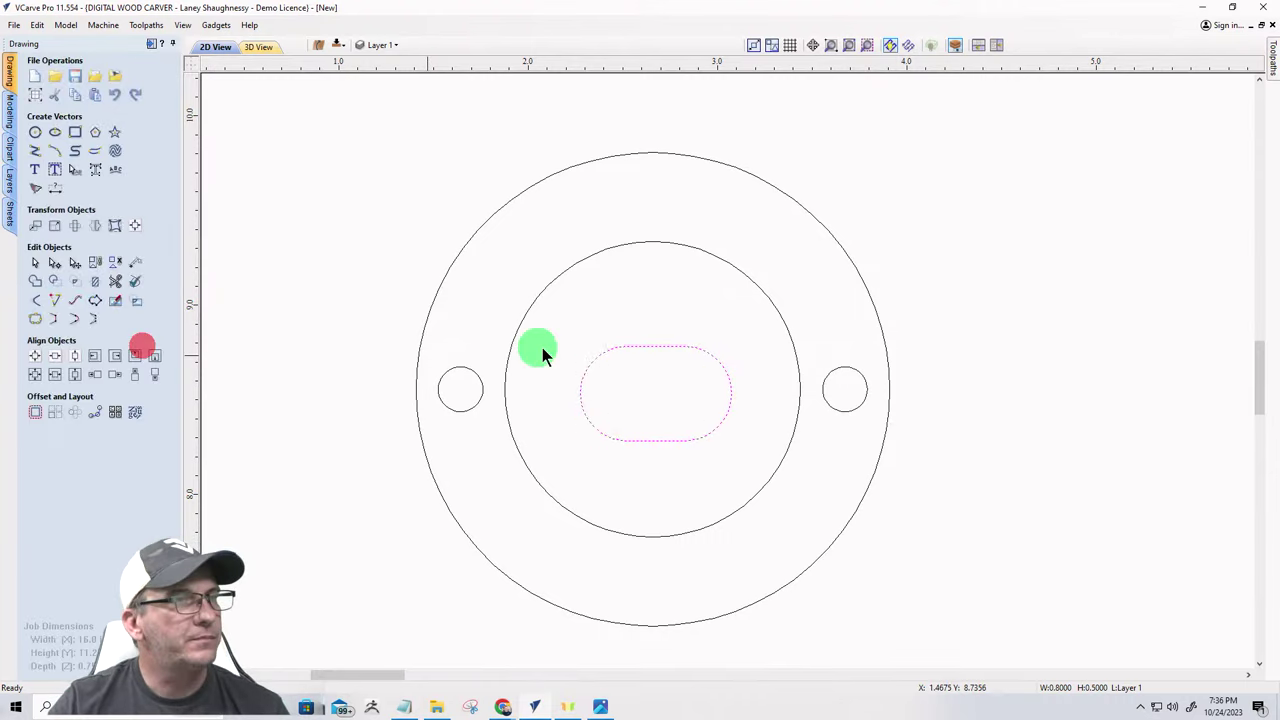
{"action": "left_click", "coordinate": [603, 351]}
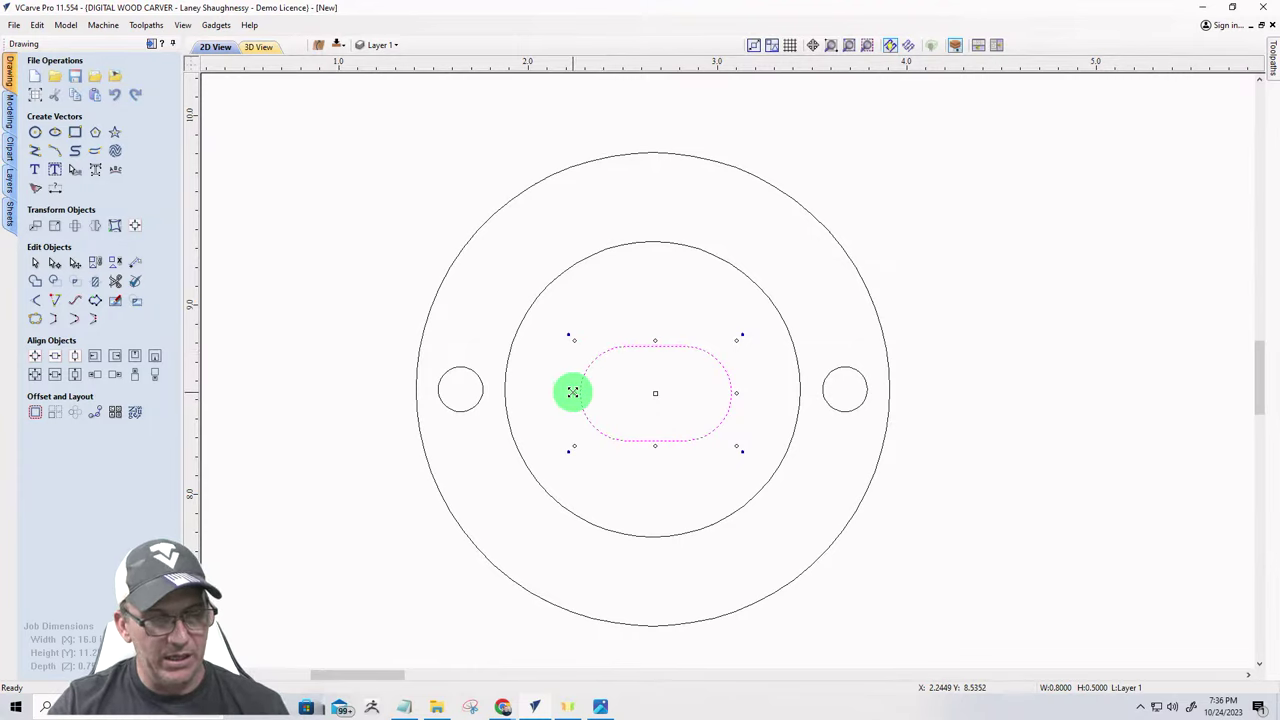
- Stretch the rounded slot outward on all four sides to about 1.06 × 0.82 inches
{"action": "left_click_drag", "start_coordinate": [572, 392], "coordinate": [545, 393]}
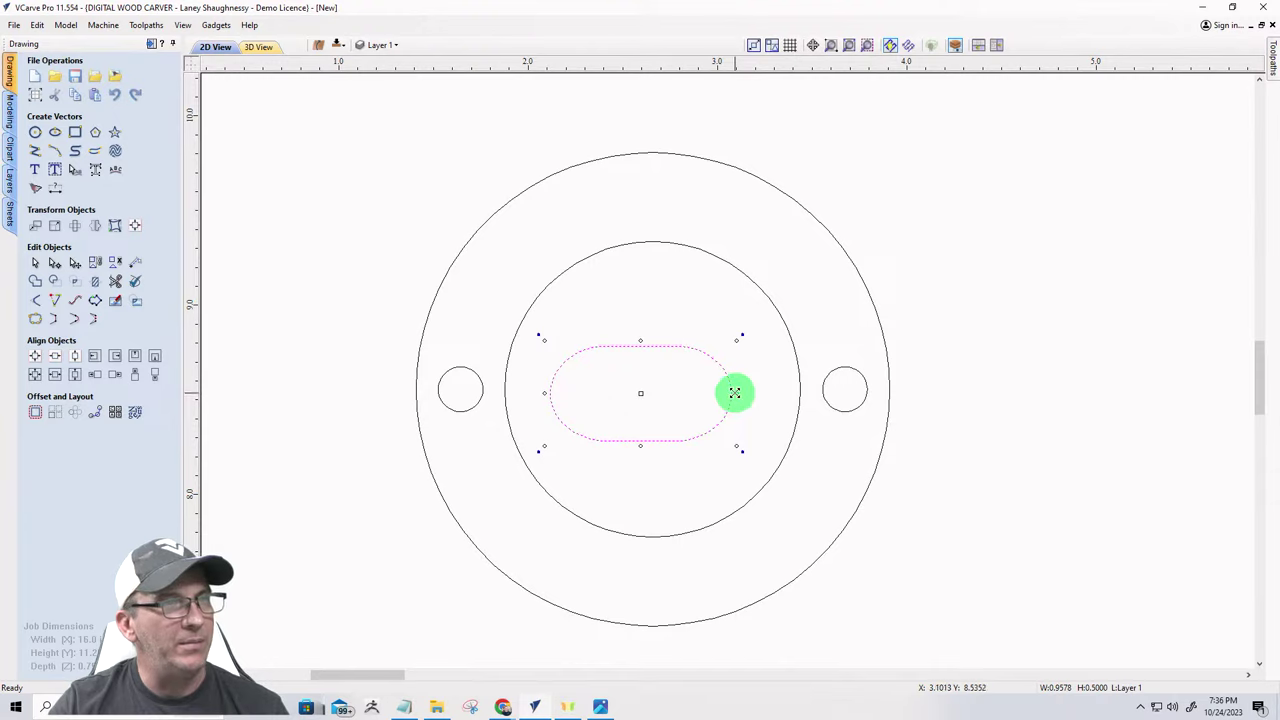
{"action": "left_click_drag", "start_coordinate": [736, 393], "coordinate": [752, 392]}
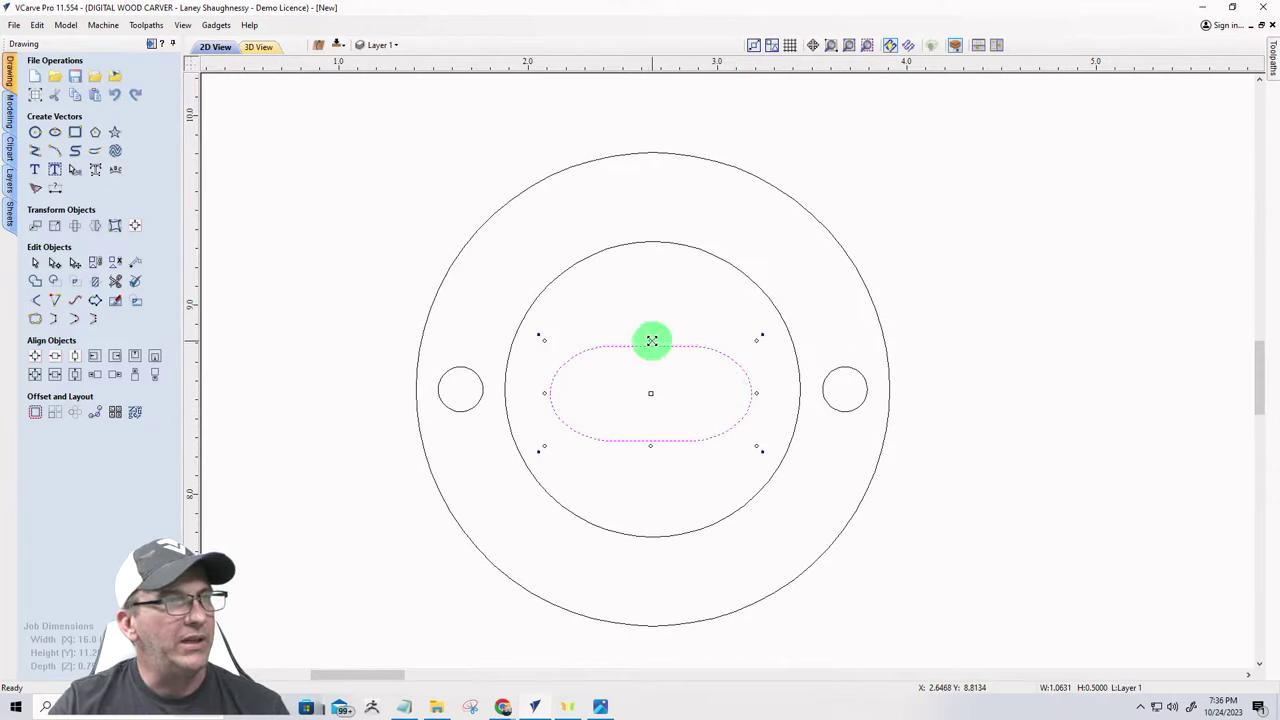
{"action": "left_click_drag", "start_coordinate": [651, 342], "coordinate": [650, 314]}
{"action": "left_click_drag", "start_coordinate": [650, 445], "coordinate": [651, 467]}
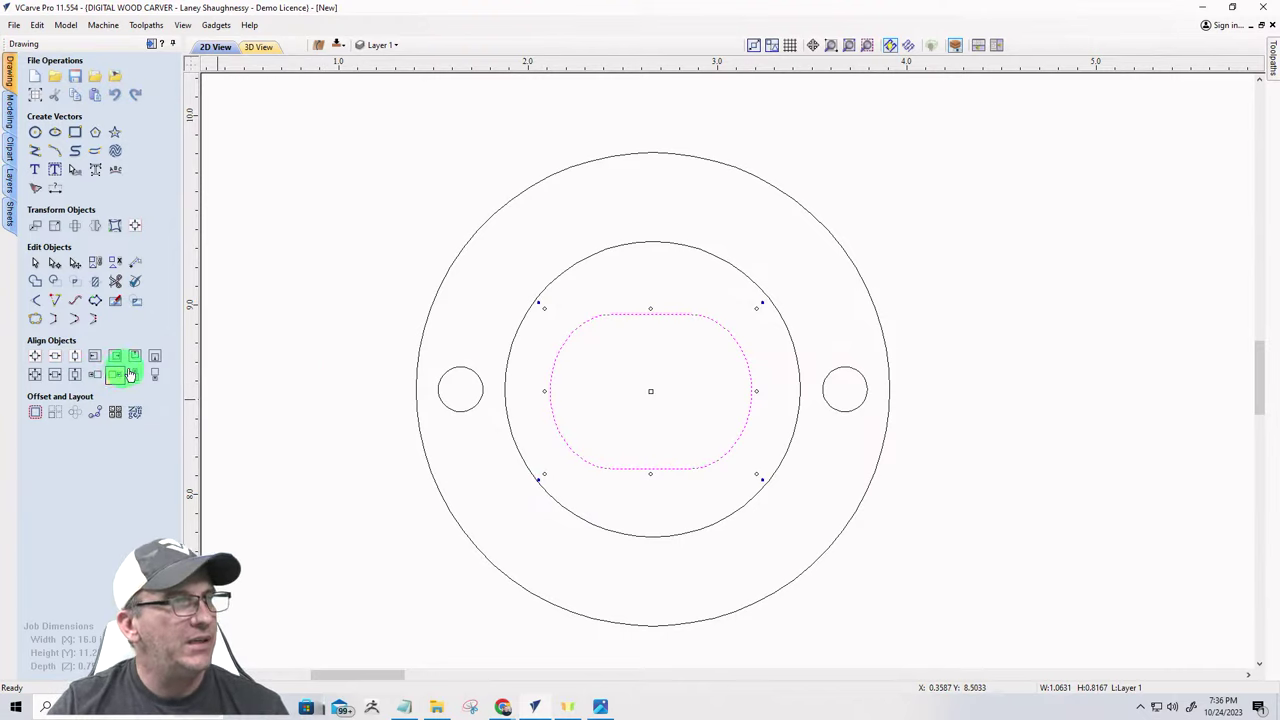
- Deselect the slot, then select the inner circle and the rounded slot
{"action": "left_click", "coordinate": [33, 261]}
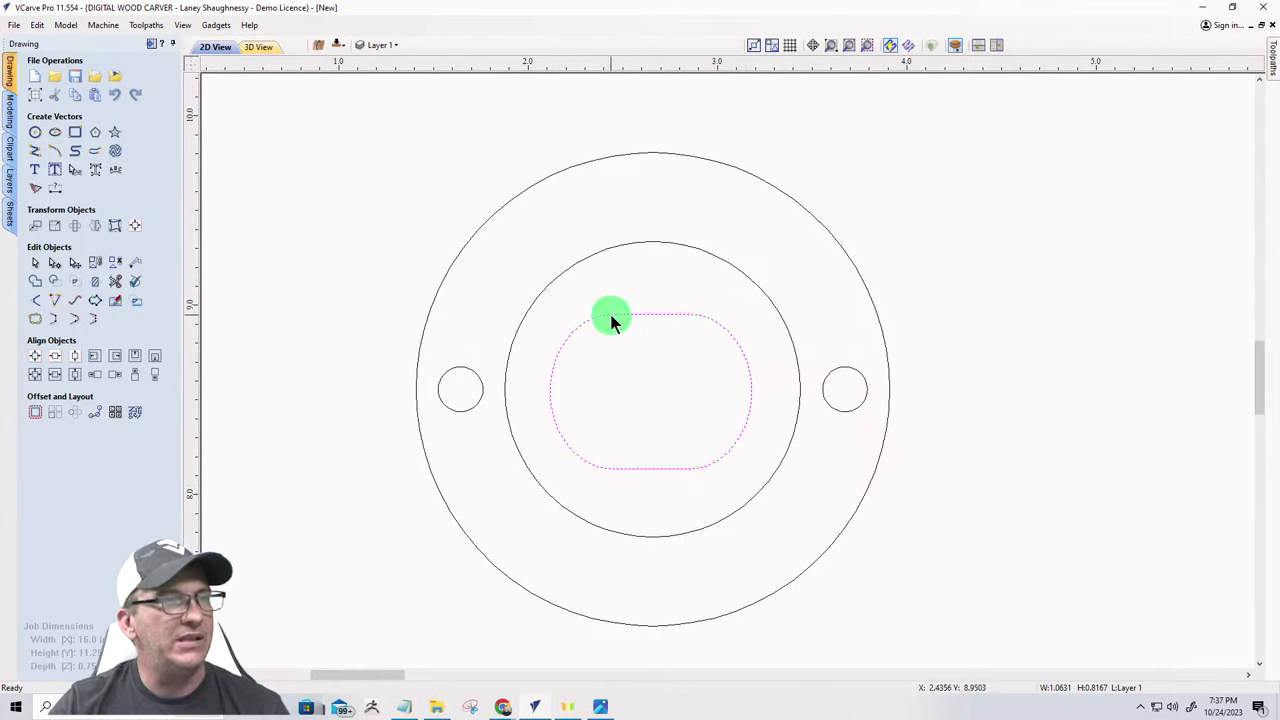
{"action": "left_click", "coordinate": [503, 389]}
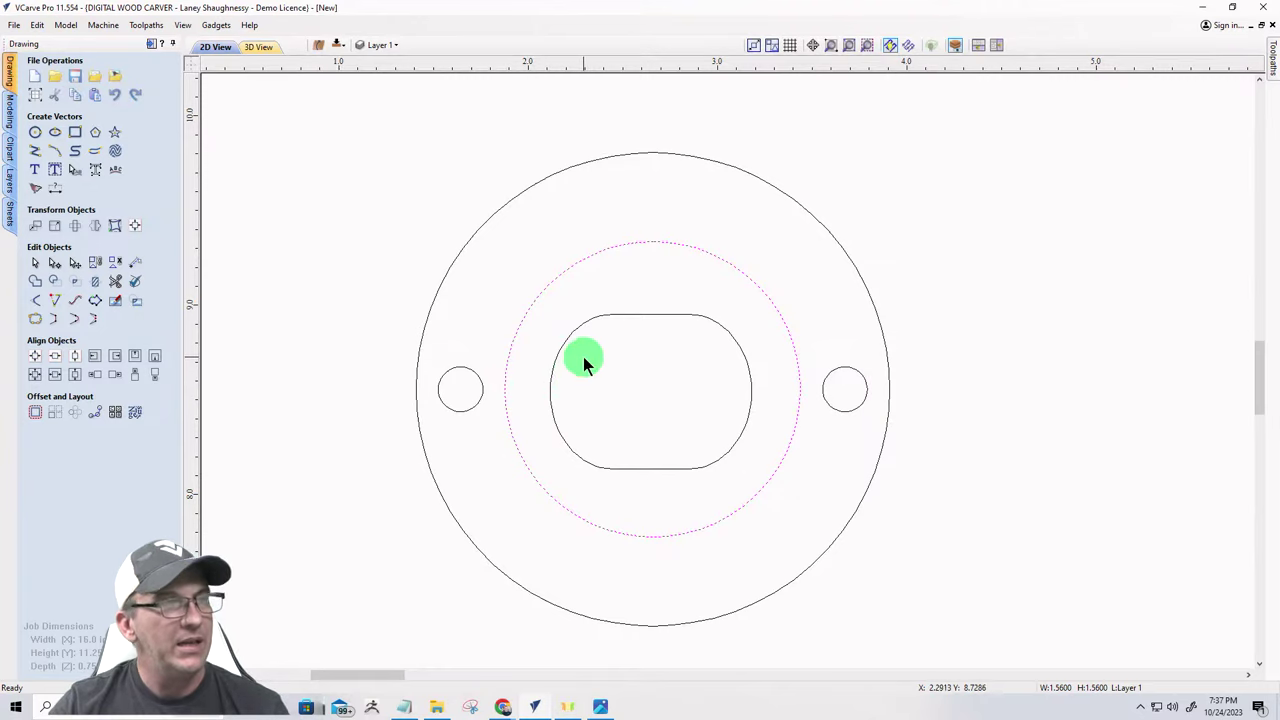
{"action": "left_click", "coordinate": [556, 354]}
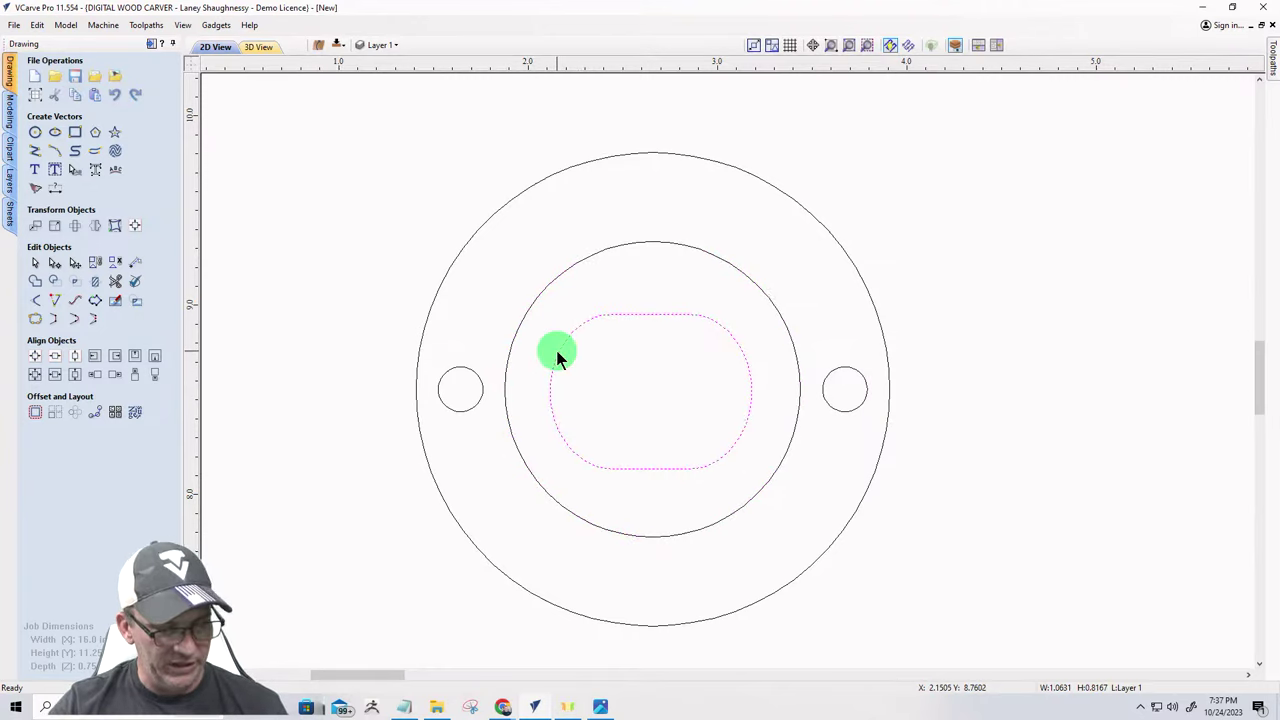
- Centre the rounded slot on the inner circle using the alignment options
{"action": "left_click", "coordinate": [507, 354], "text": "shift"}
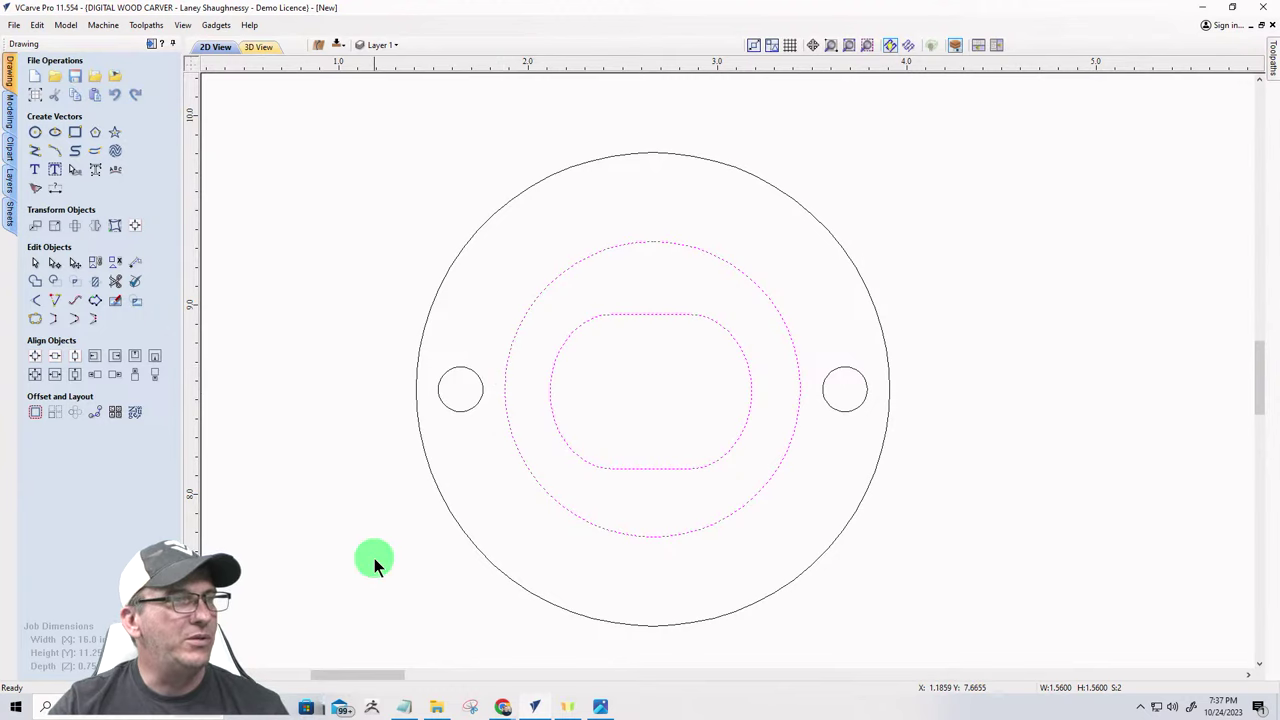
{"action": "left_click", "coordinate": [140, 225]}
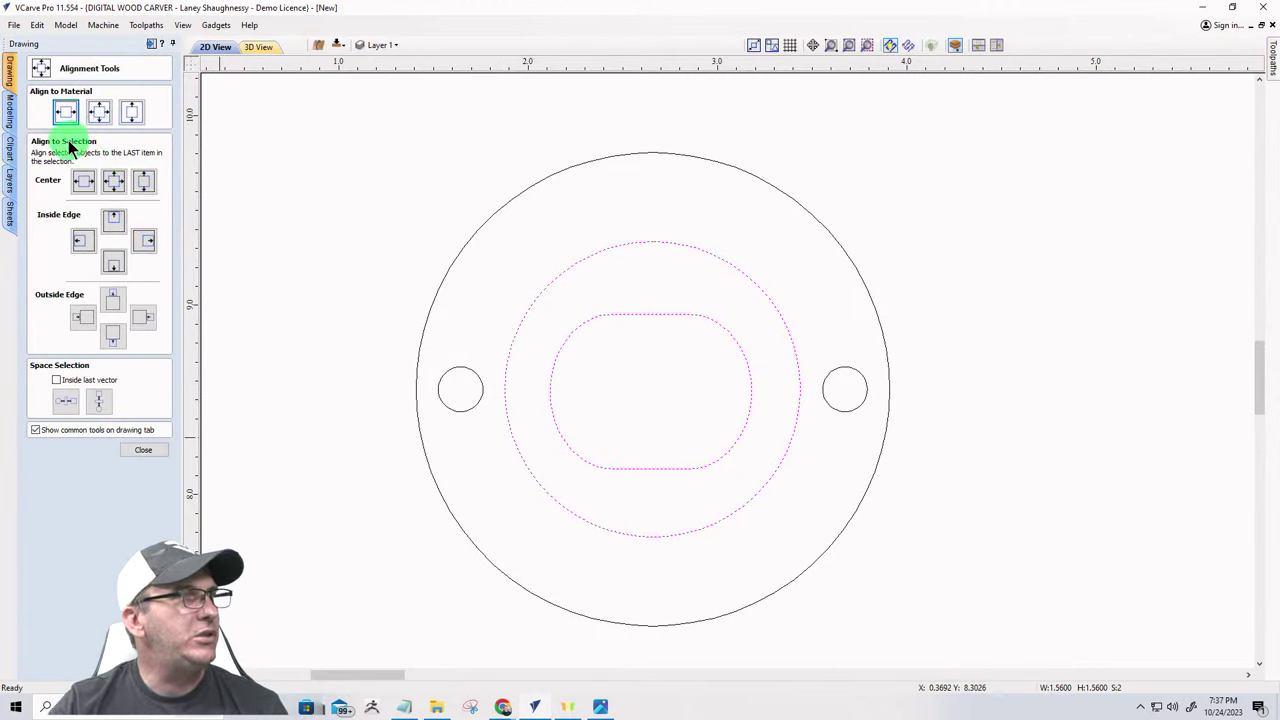
{"action": "left_click", "coordinate": [114, 181]}
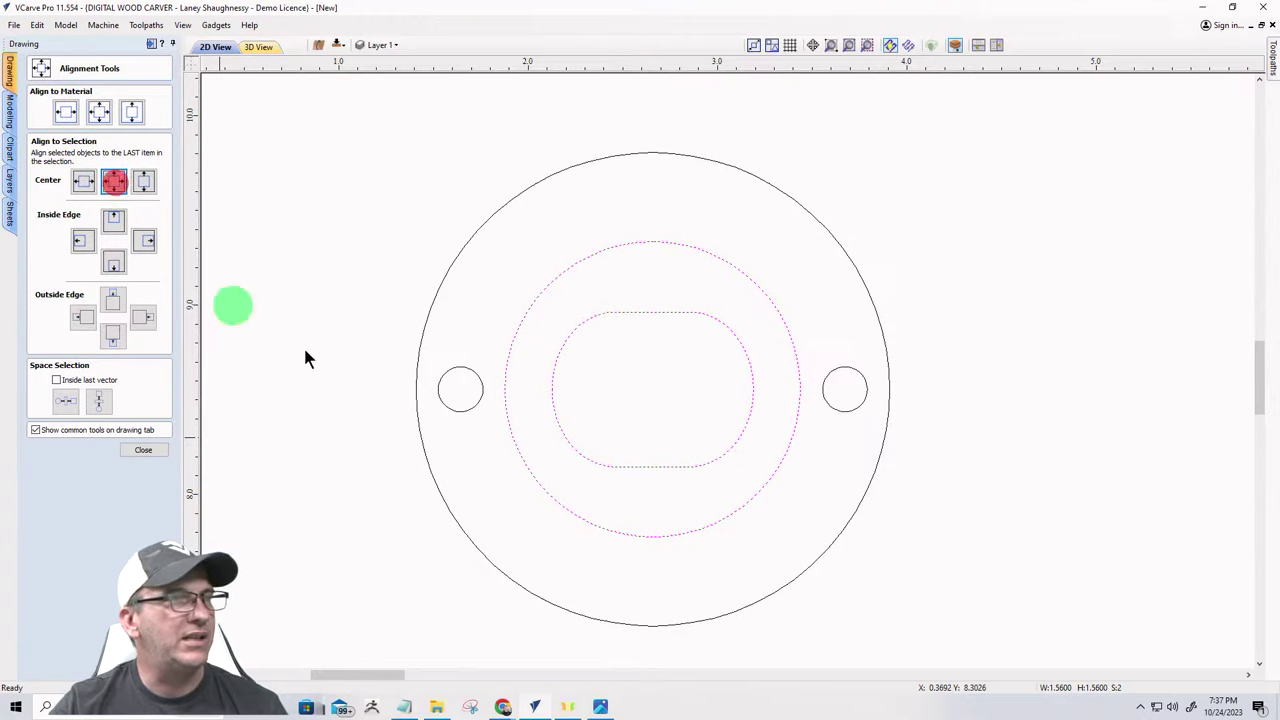
{"action": "mouse_move", "coordinate": [503, 707]}
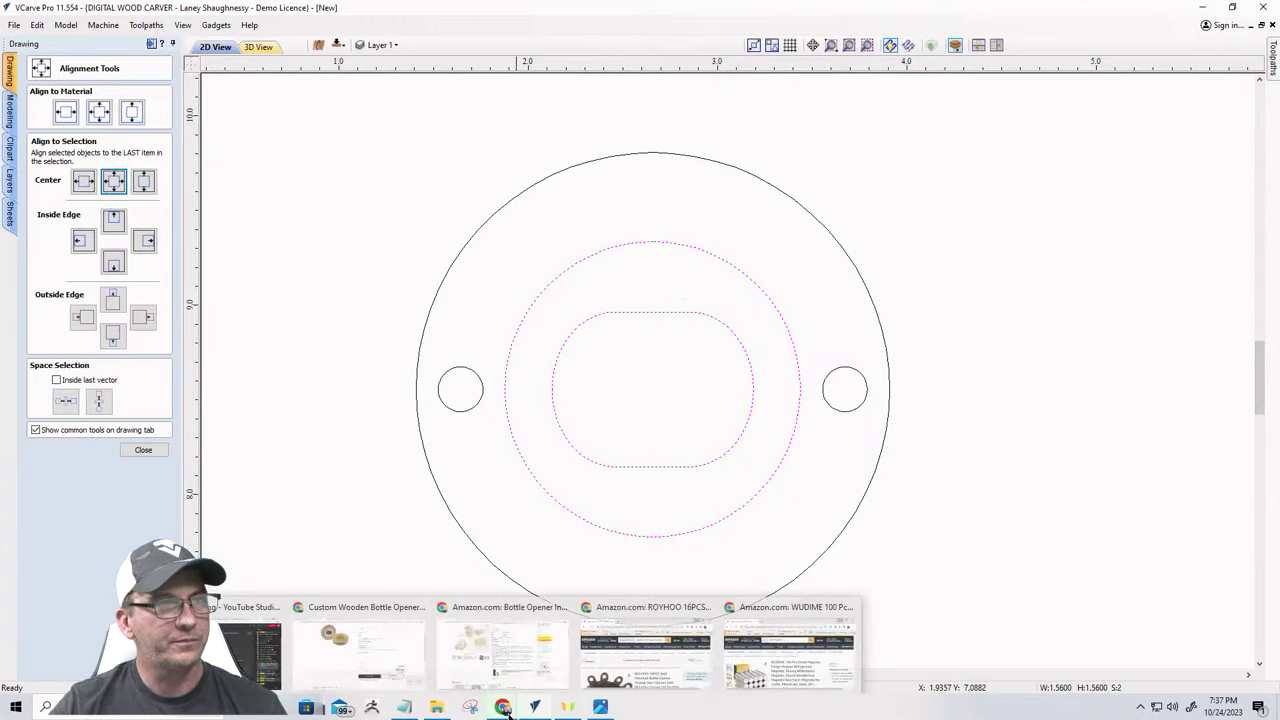
{"action": "left_click", "coordinate": [140, 449]}
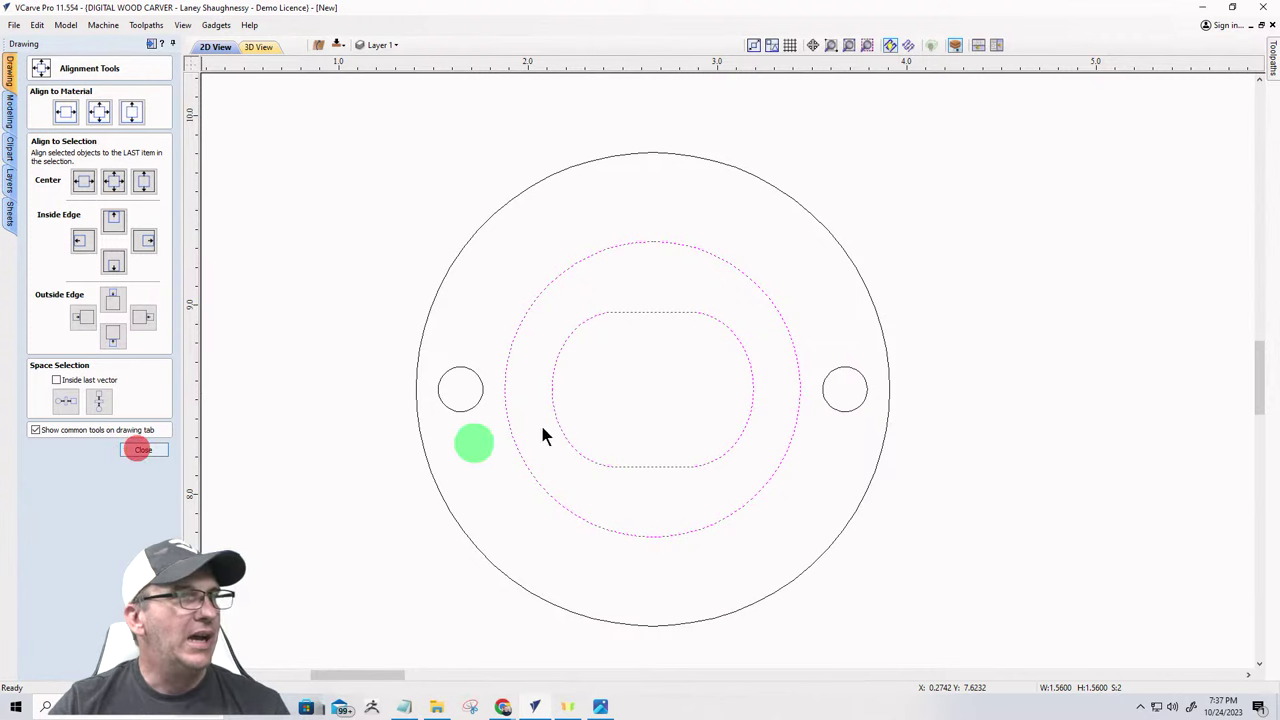
- Pull the slot's top edge down to about 1.06 × 0.76 inches, keeping it centred
{"action": "left_click", "coordinate": [651, 312]}
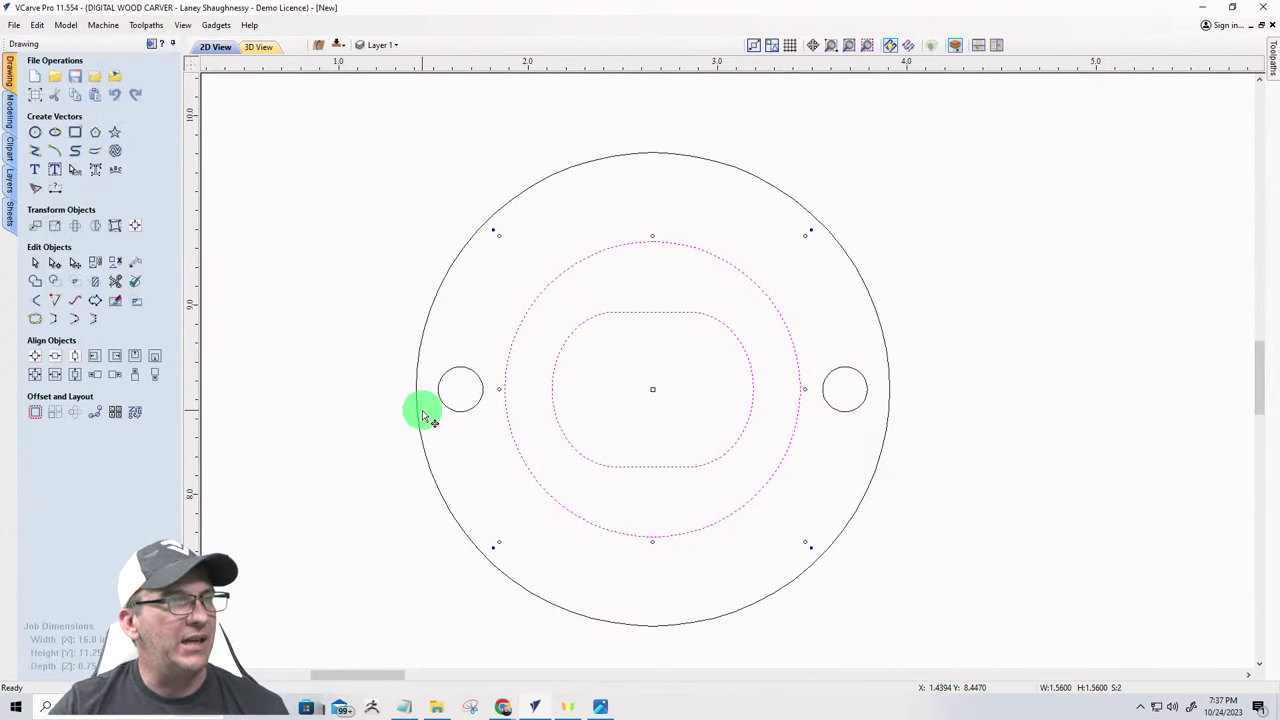
{"action": "left_click", "coordinate": [382, 438]}
{"action": "left_click", "coordinate": [647, 313]}
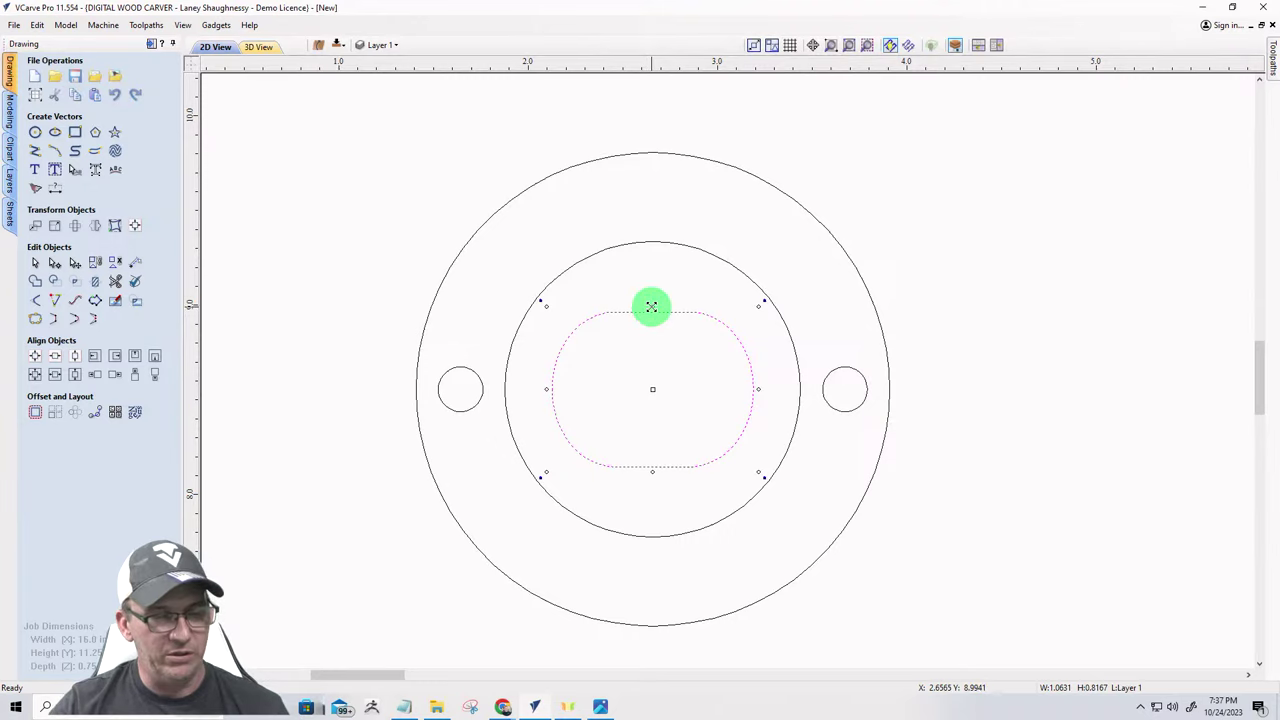
{"action": "left_click_drag", "start_coordinate": [651, 306], "coordinate": [651, 318]}
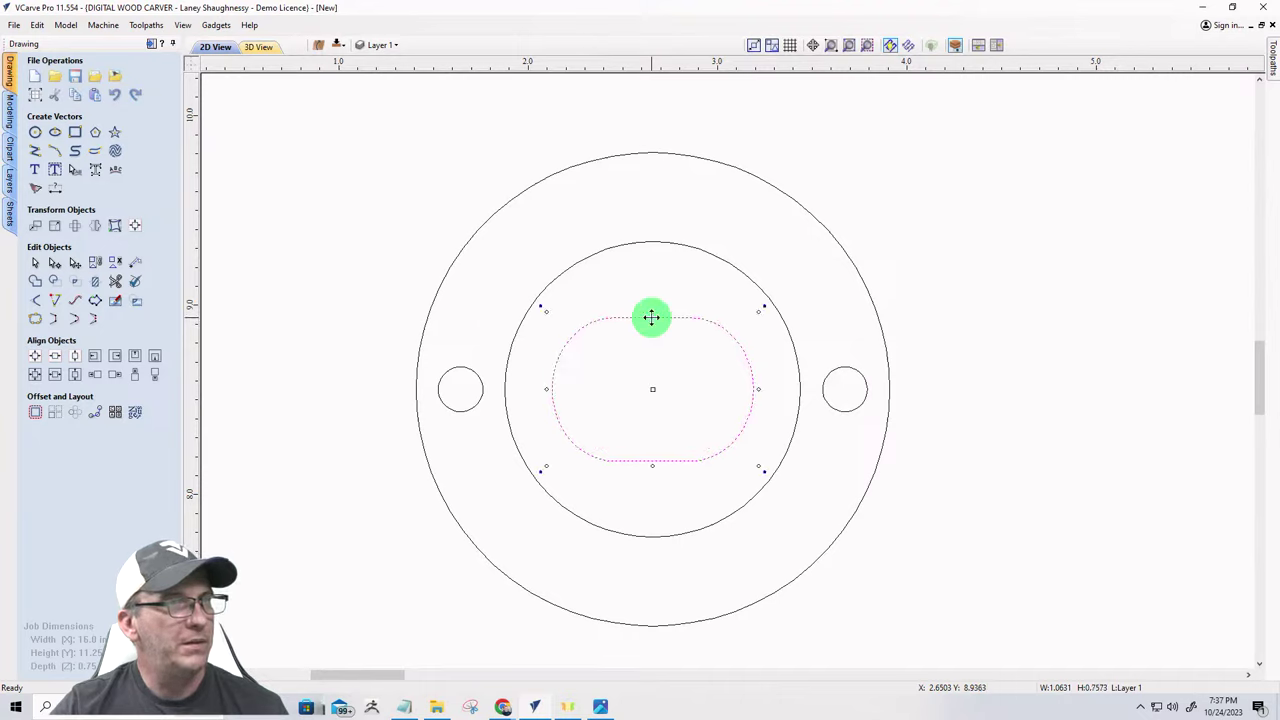
{"action": "left_click", "coordinate": [294, 505]}
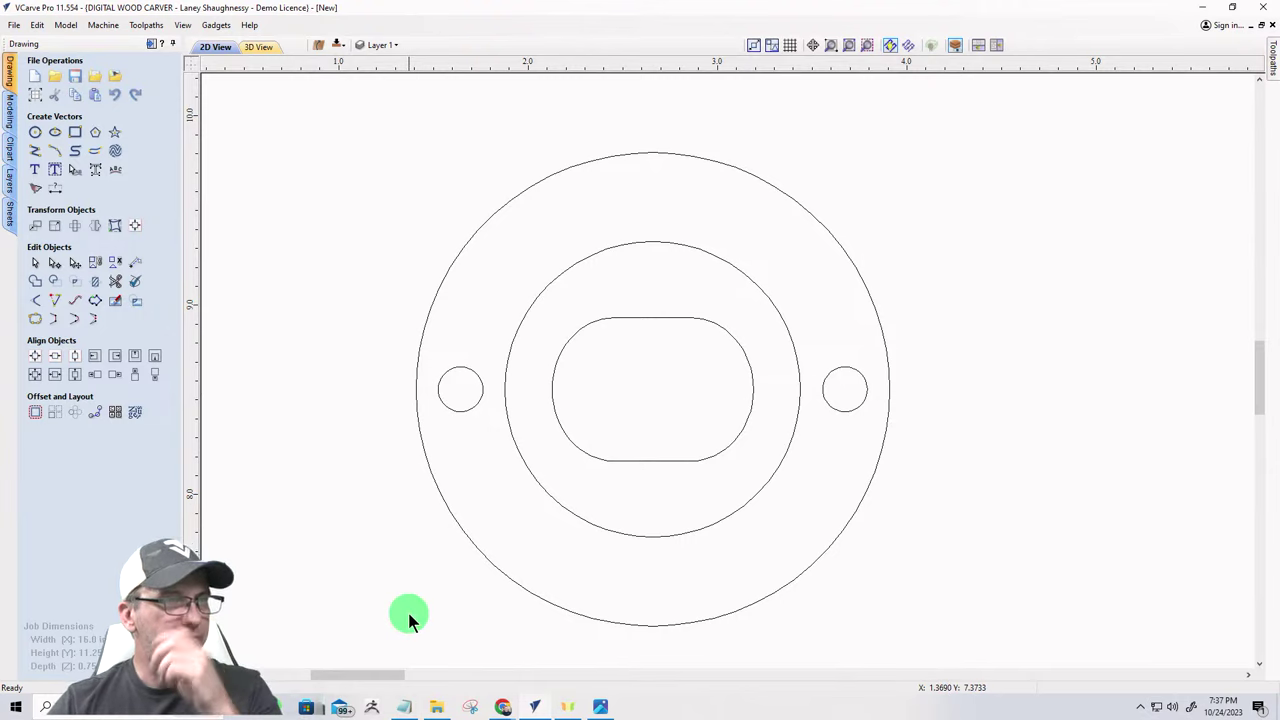
- Zoom out and select the outer circle, dismissing its context menu unused
{"action": "scroll", "coordinate": [541, 585], "scroll_direction": "down", "scroll_amount": 6}
{"action": "scroll", "coordinate": [543, 423], "scroll_direction": "down", "scroll_amount": 1}
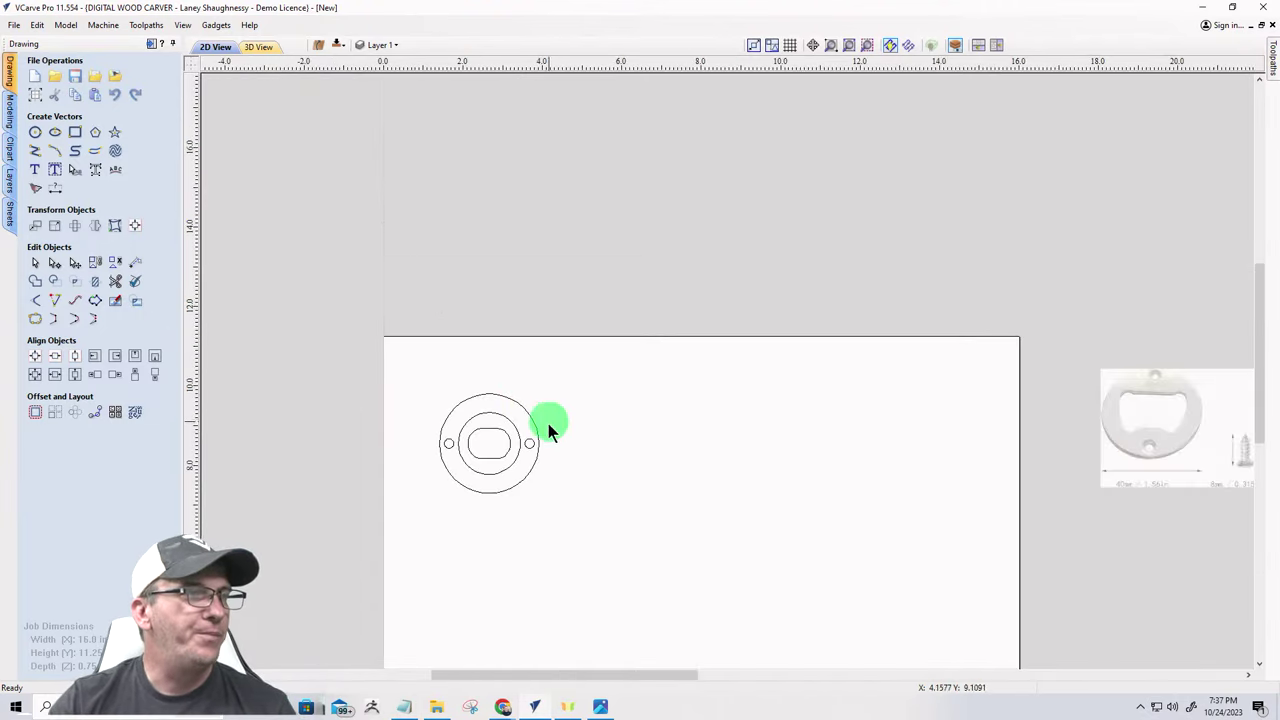
{"action": "scroll", "coordinate": [537, 457], "scroll_direction": "up", "scroll_amount": 3}
{"action": "scroll", "coordinate": [500, 343], "scroll_direction": "down", "scroll_amount": 2}
{"action": "scroll", "coordinate": [488, 447], "scroll_direction": "up", "scroll_amount": 3}
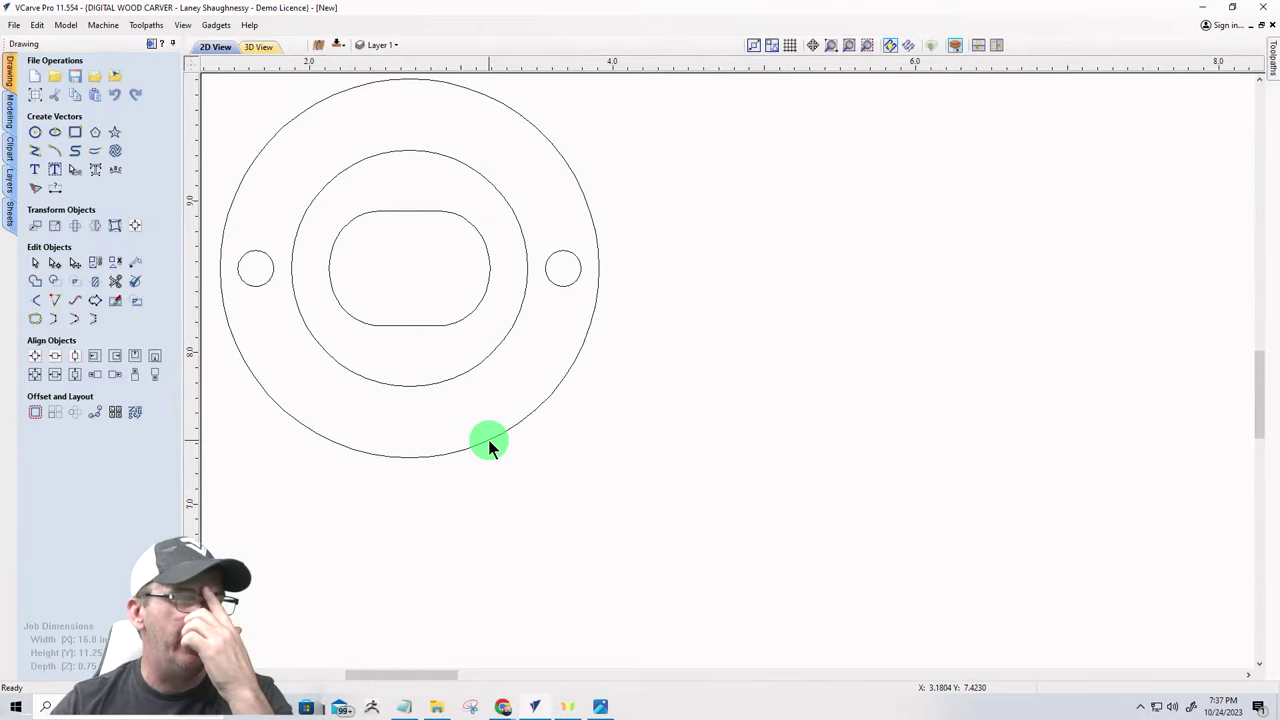
{"action": "left_click", "coordinate": [488, 441]}
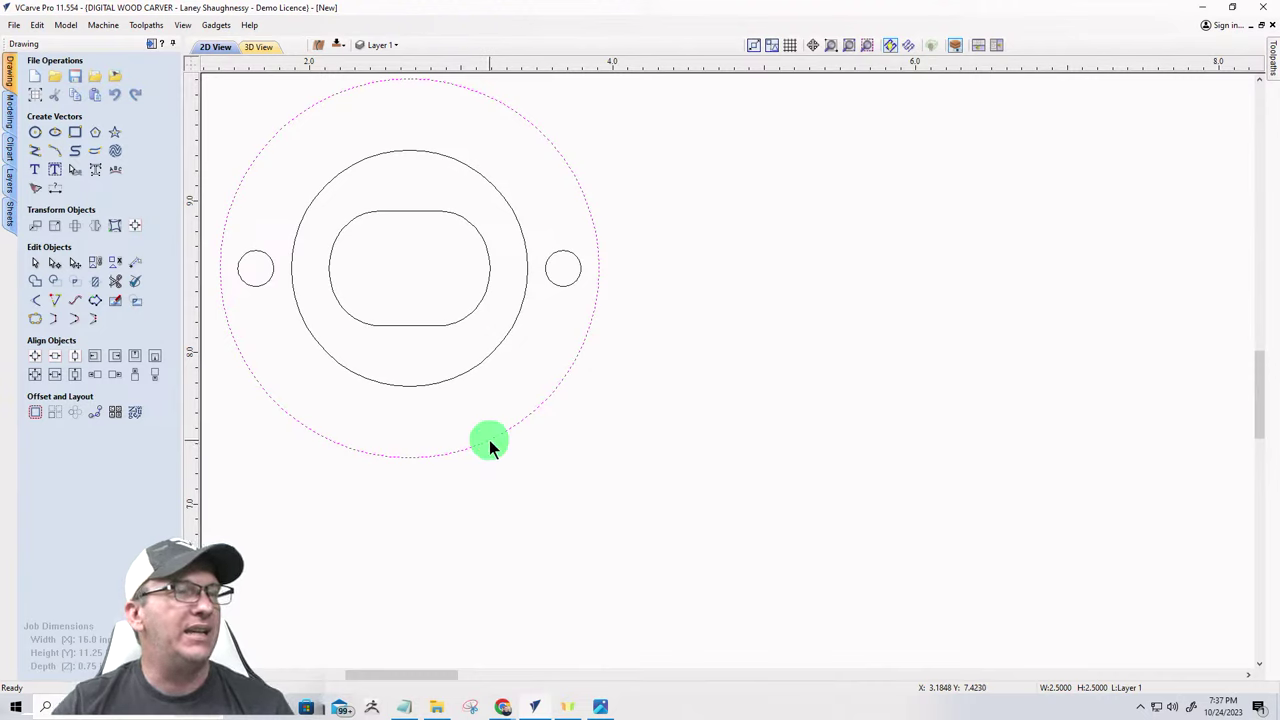
{"action": "right_click", "coordinate": [489, 442]}
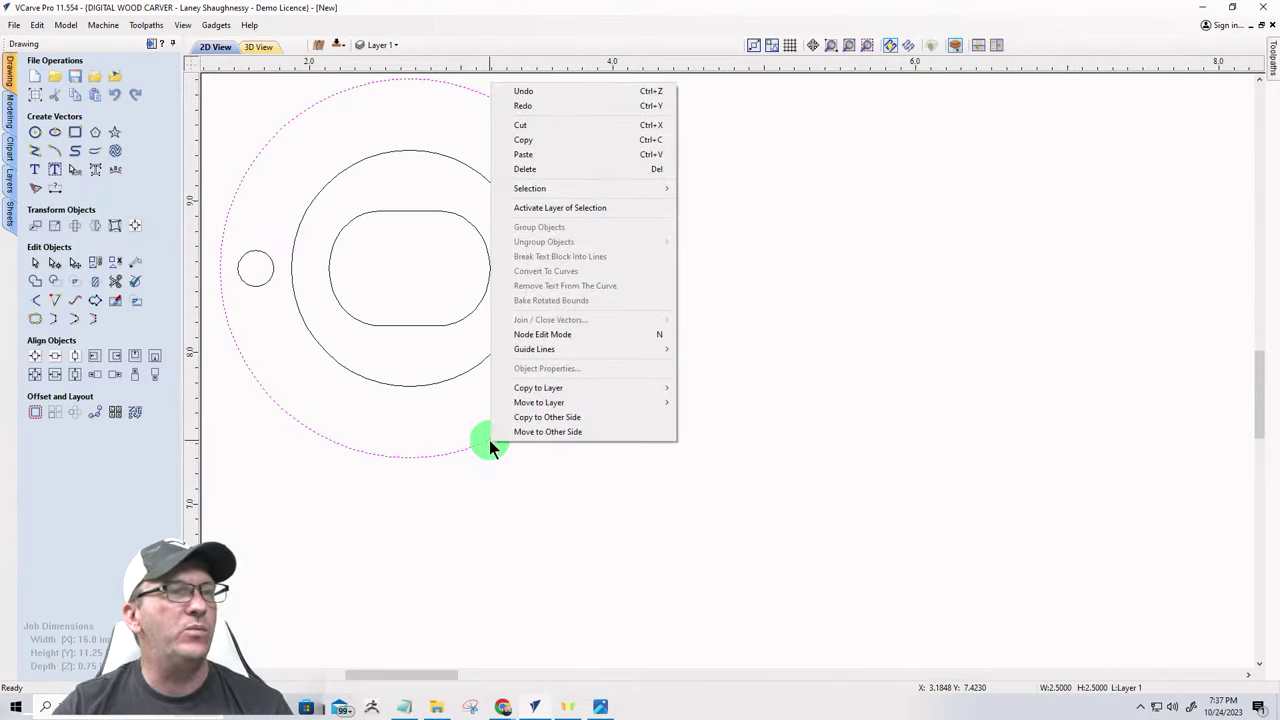
{"action": "mouse_move", "coordinate": [534, 390]}
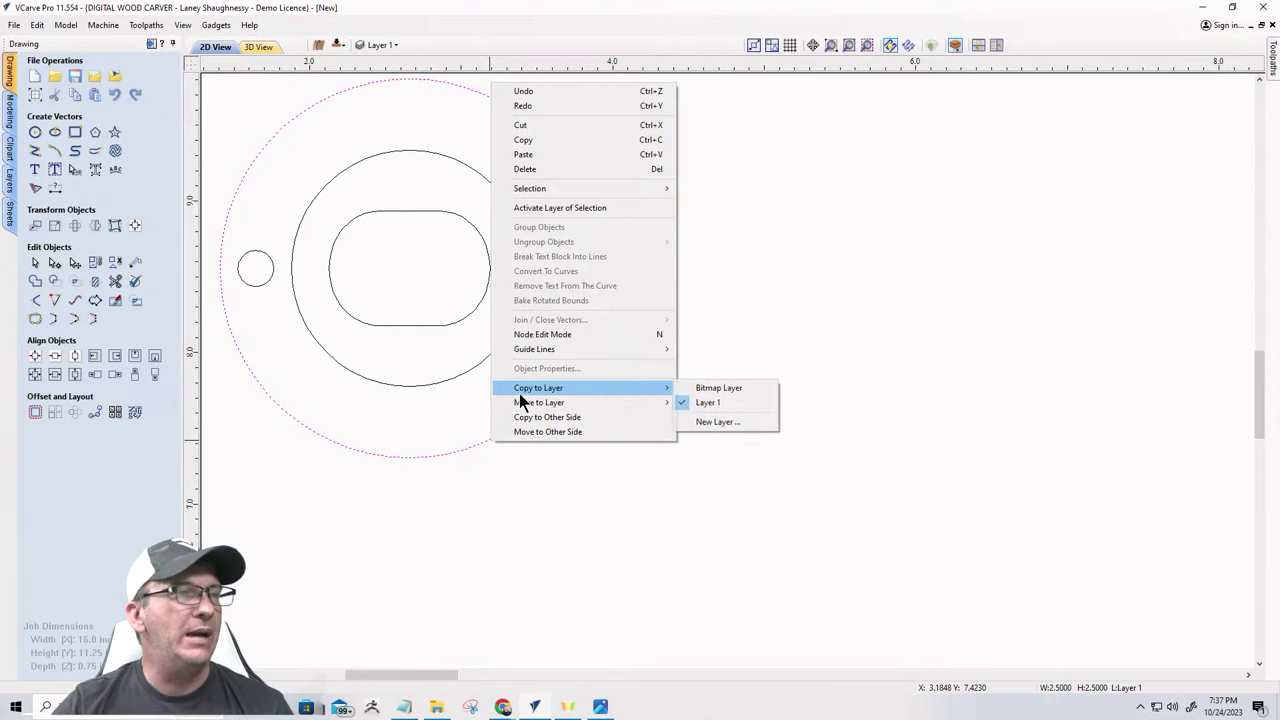
{"action": "left_click", "coordinate": [372, 537]}
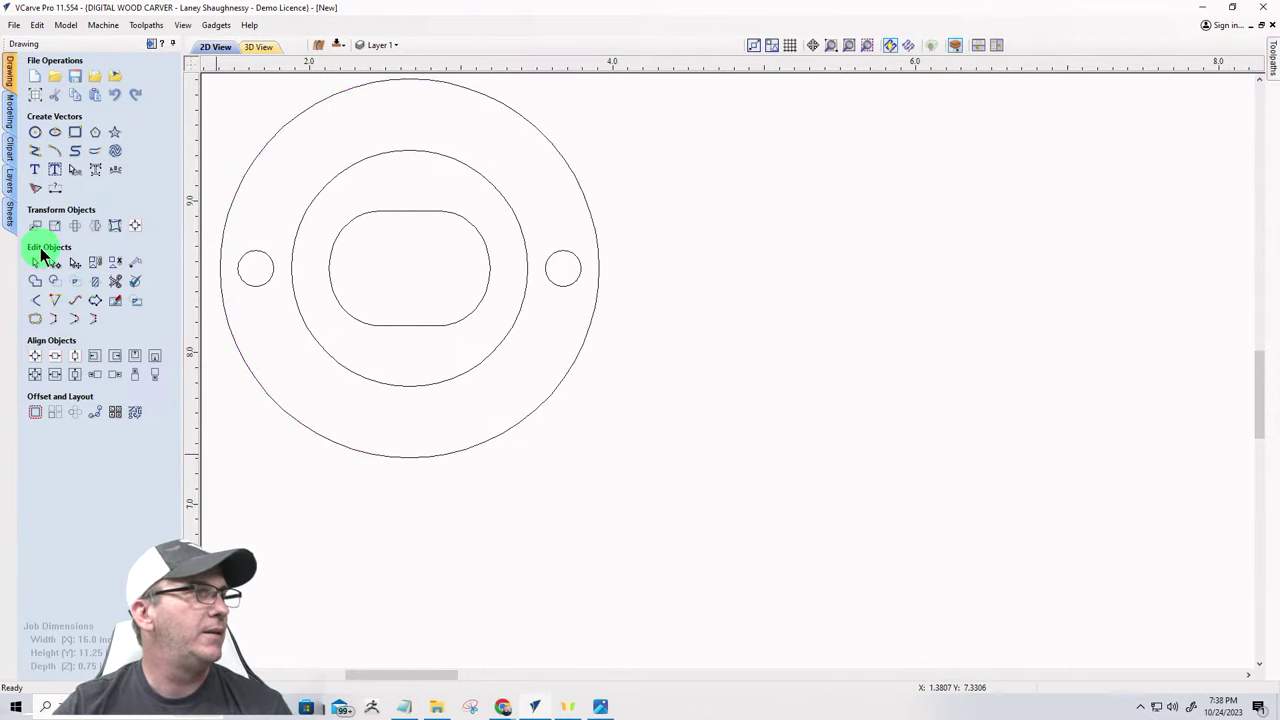
- Select all five vectors and move the design into the sheet's lower-left corner
{"action": "left_click", "coordinate": [36, 258]}
{"action": "scroll", "coordinate": [563, 346], "scroll_direction": "down", "scroll_amount": 3}
{"action": "mouse_move", "coordinate": [302, 185]}
{"action": "left_mouse_down"}
{"action": "mouse_move", "coordinate": [451, 234]}
{"action": "mouse_move", "coordinate": [657, 481]}
{"action": "left_mouse_up"}
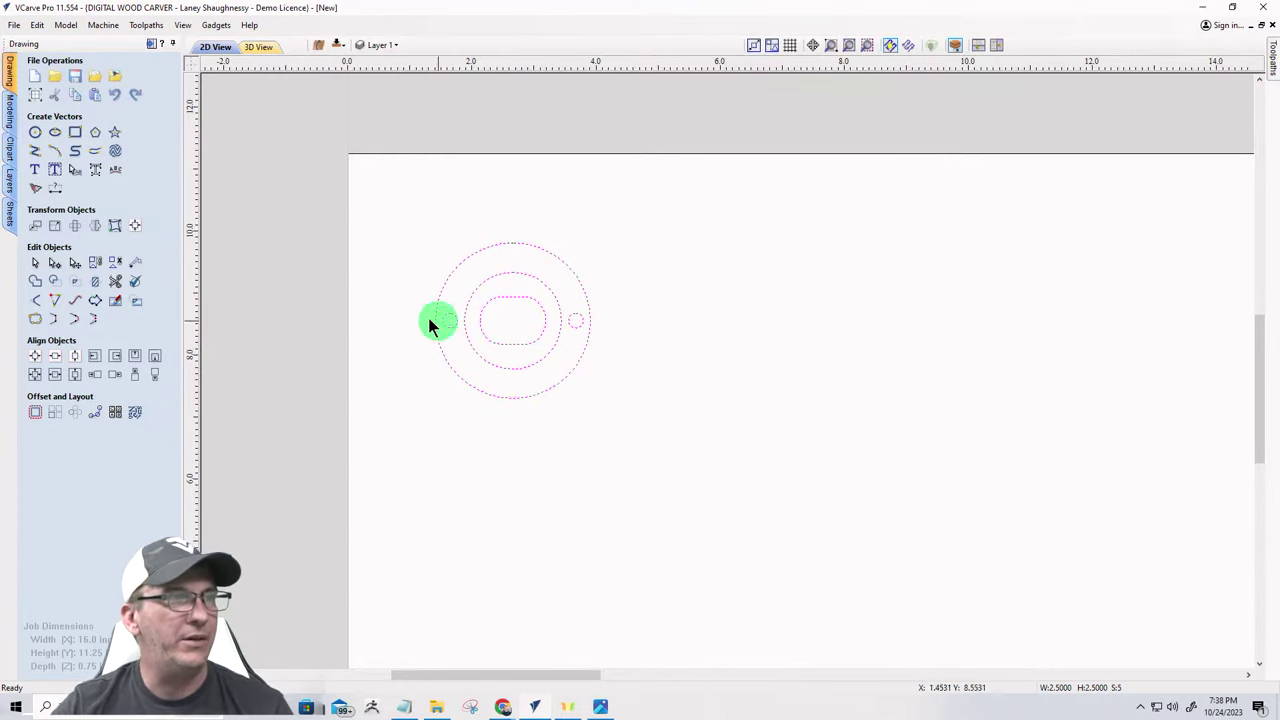
{"action": "scroll", "coordinate": [366, 299], "scroll_direction": "down", "scroll_amount": 2}
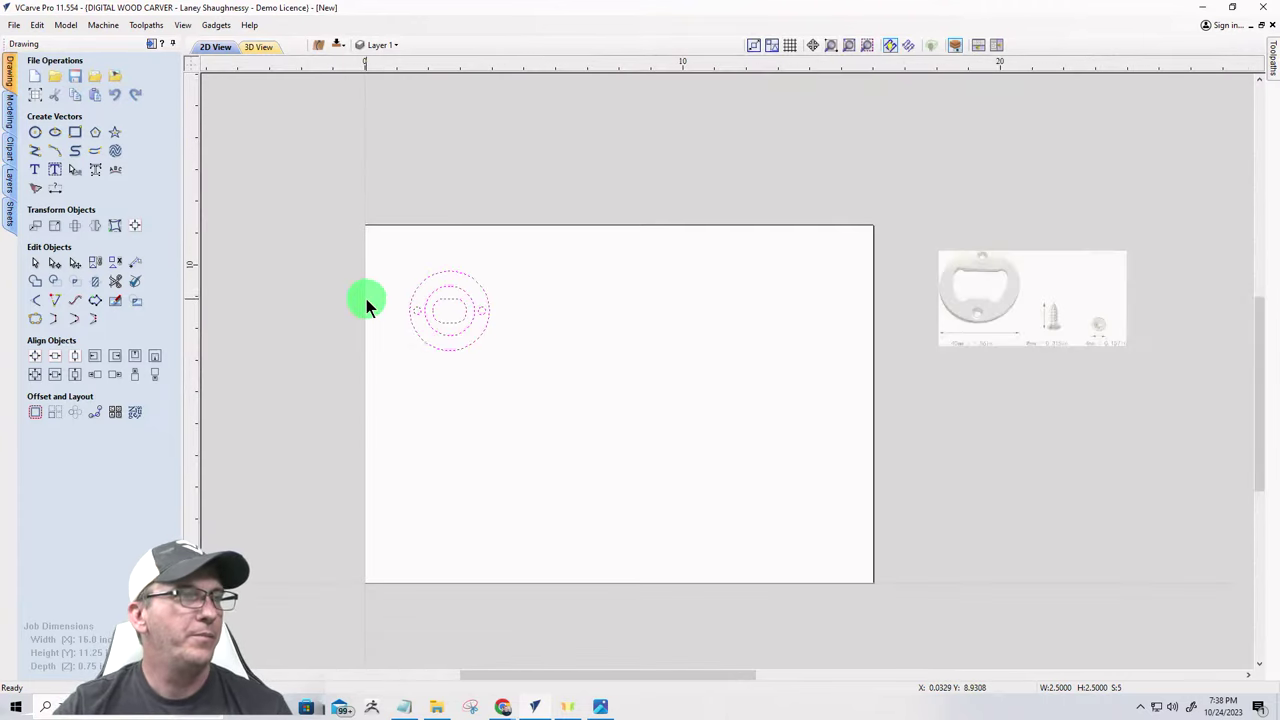
{"action": "left_click", "coordinate": [432, 346]}
{"action": "left_click", "coordinate": [432, 346]}
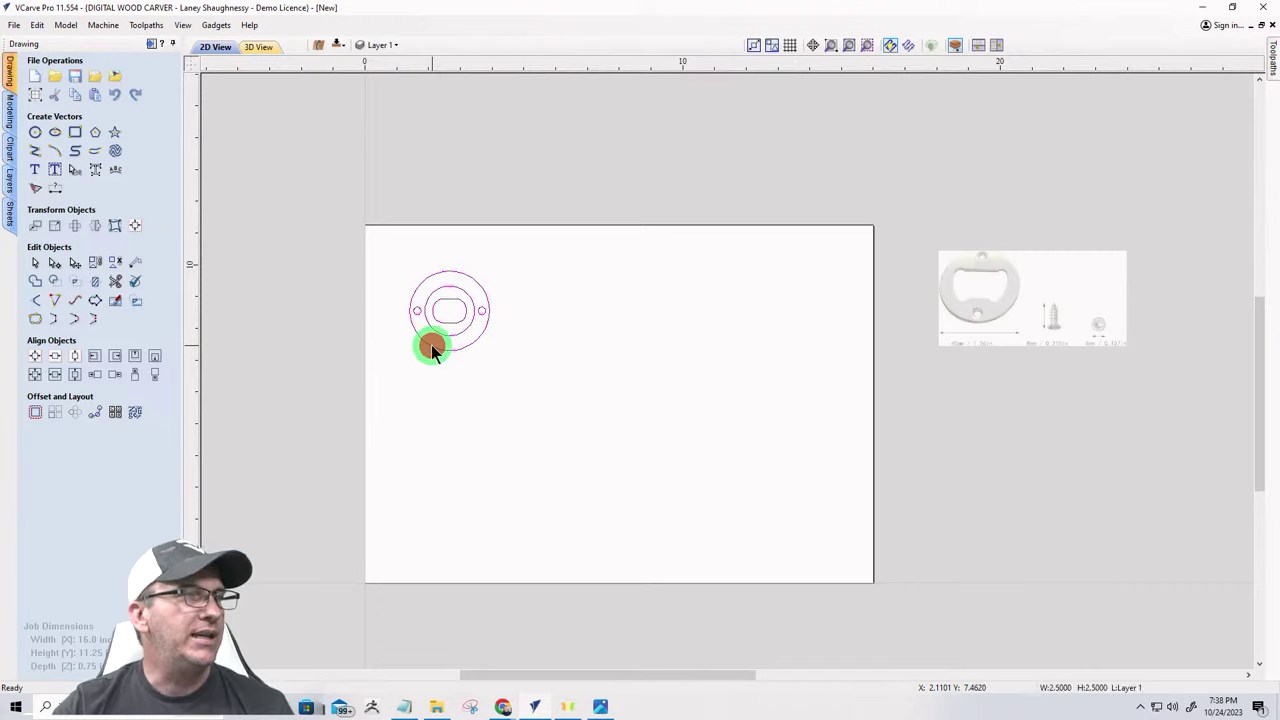
{"action": "left_click_drag", "start_coordinate": [430, 344], "coordinate": [391, 570]}
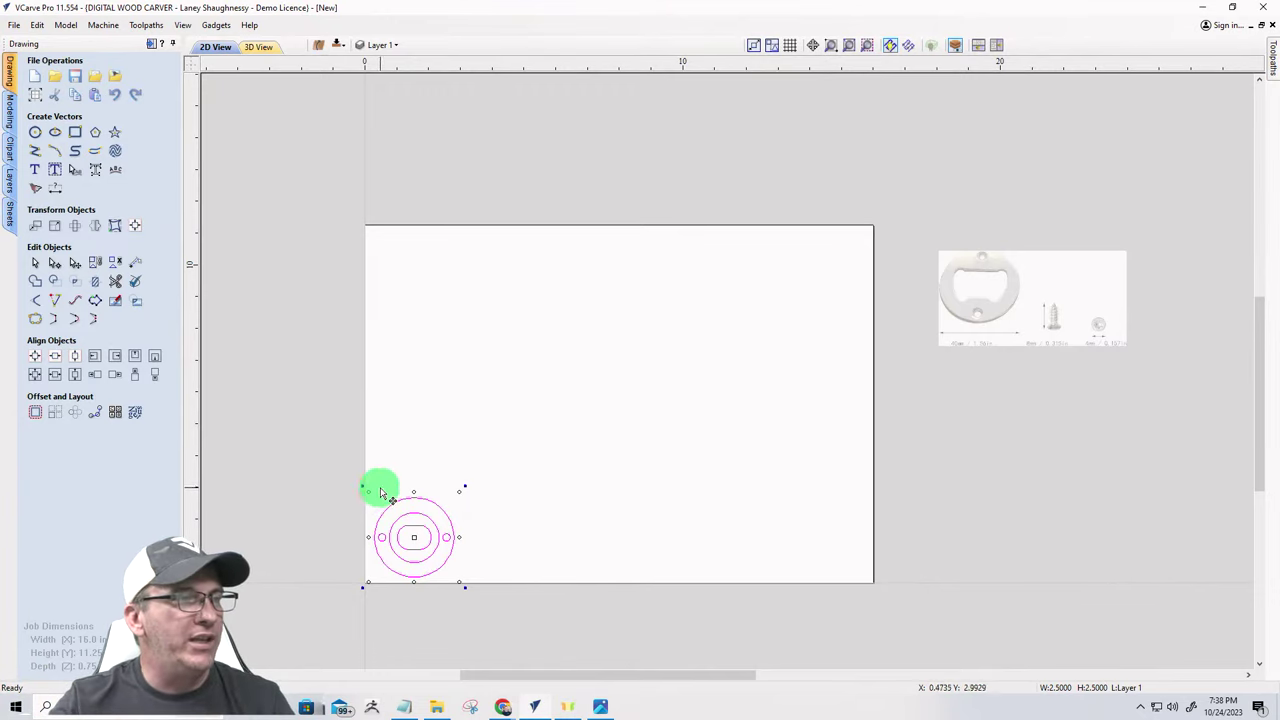
{"action": "left_click_drag", "start_coordinate": [422, 497], "coordinate": [413, 490]}
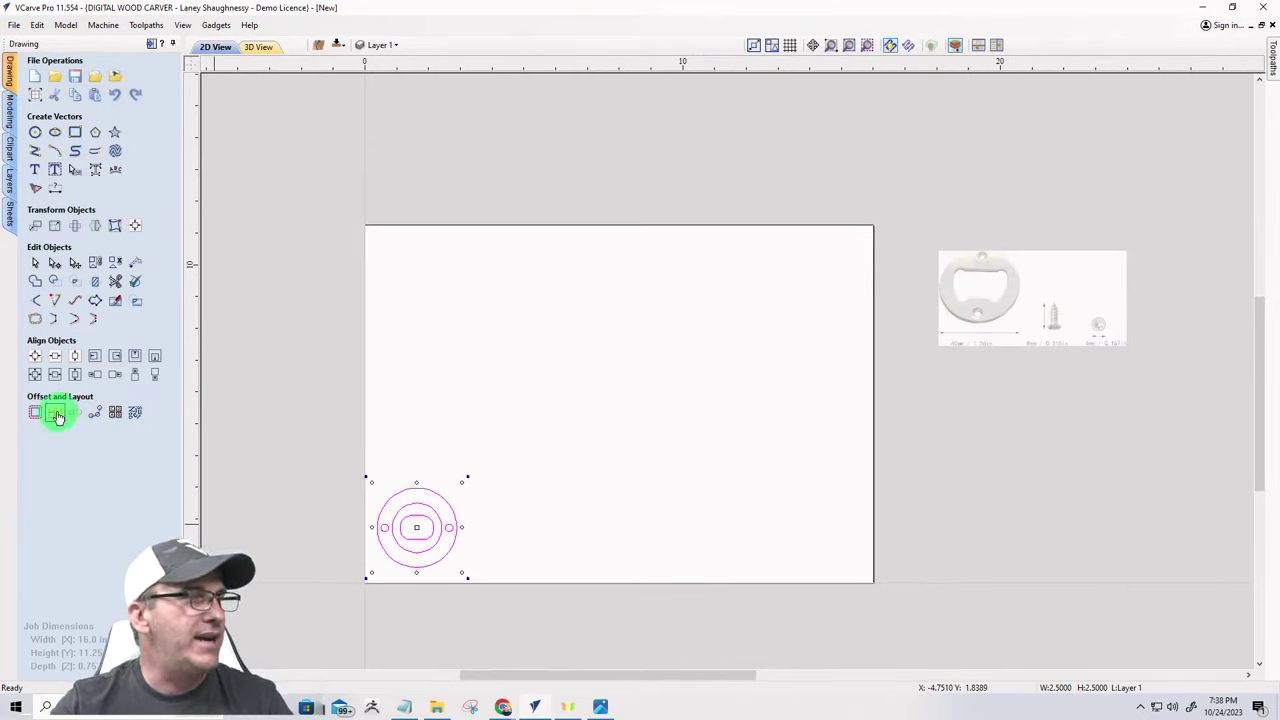
- Set Array Copy to 3 rows, 6 columns, with 0.3-inch X and Y gaps
{"action": "left_click", "coordinate": [57, 417]}
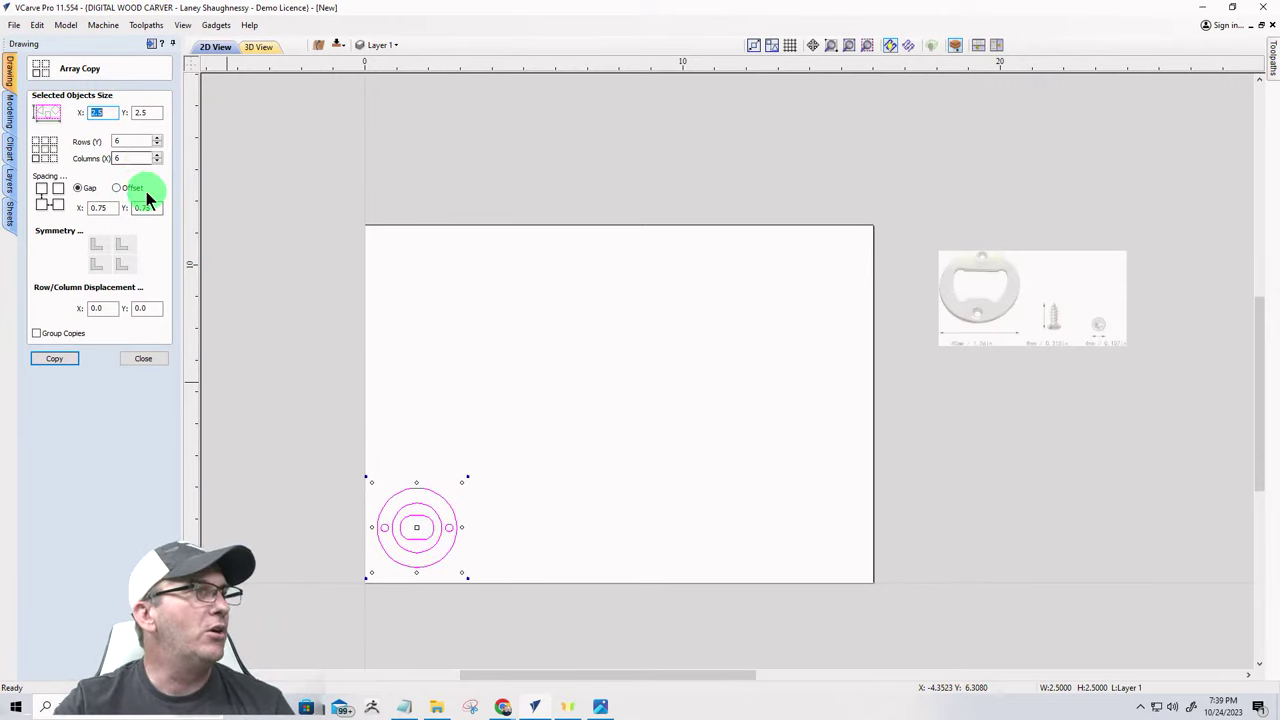
{"action": "left_click", "coordinate": [155, 145]}
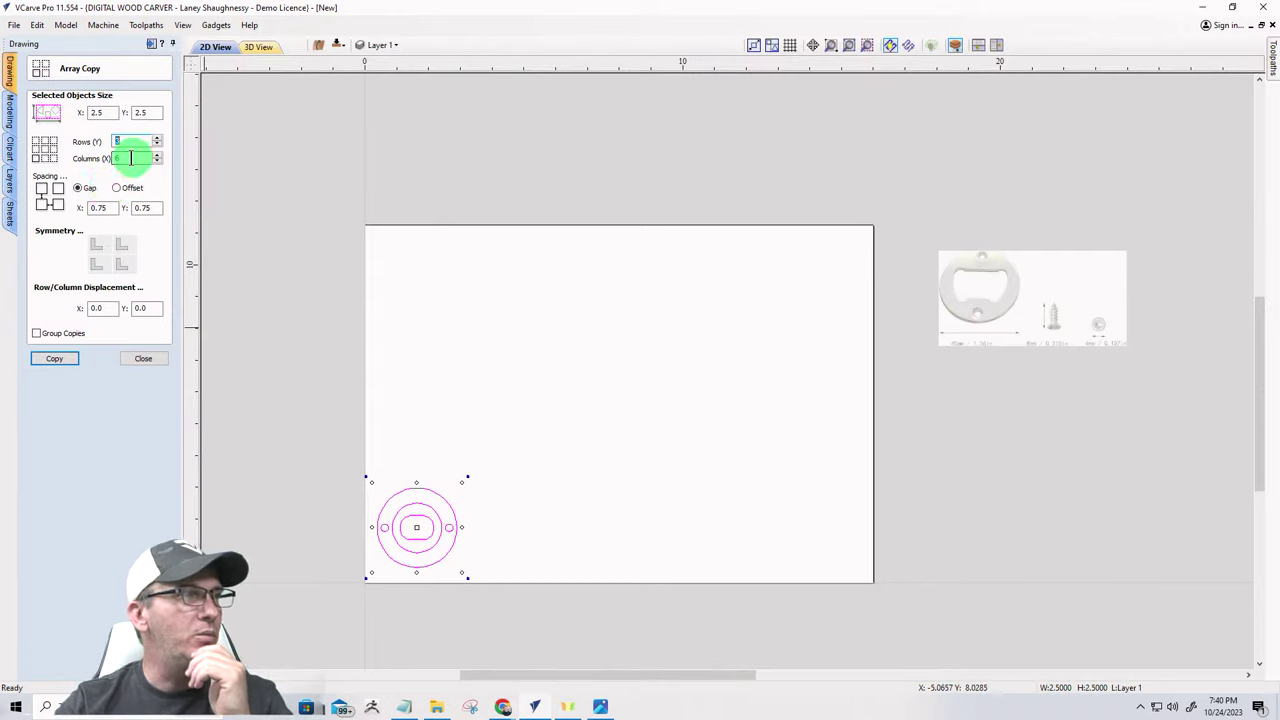
{"action": "double_click", "coordinate": [108, 208]}
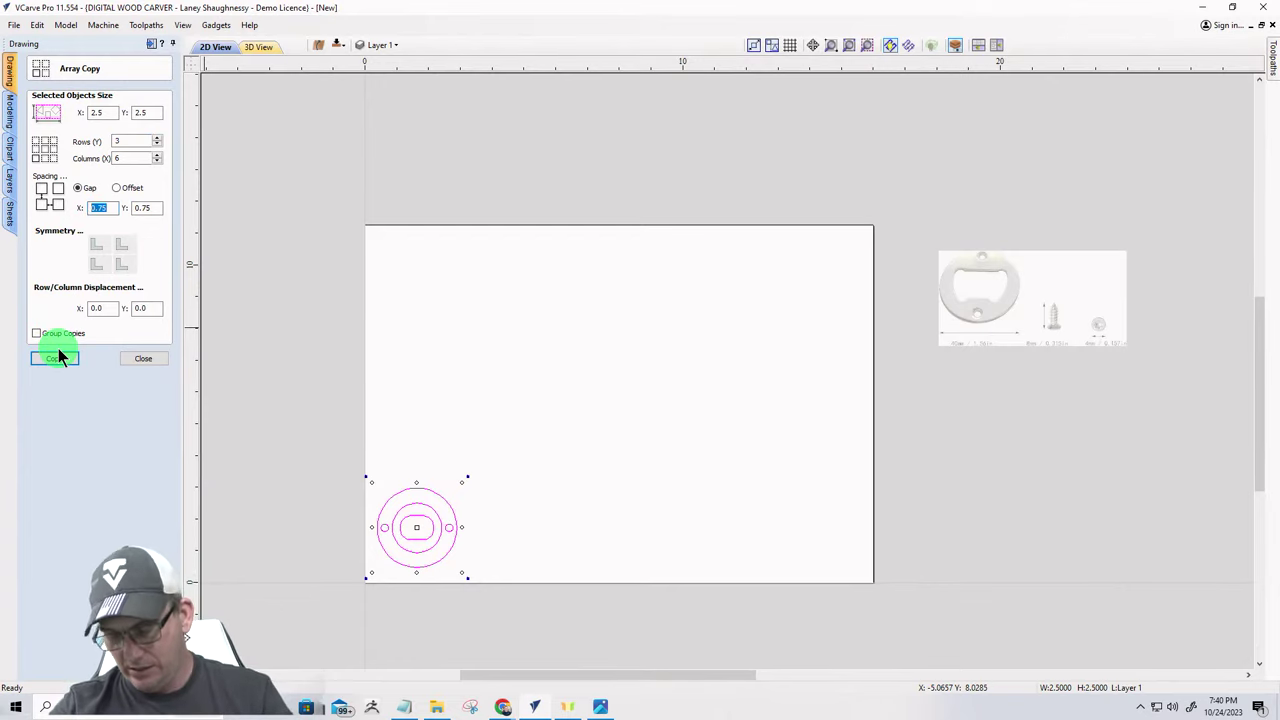
{"action": "type", "text": "0.3"}
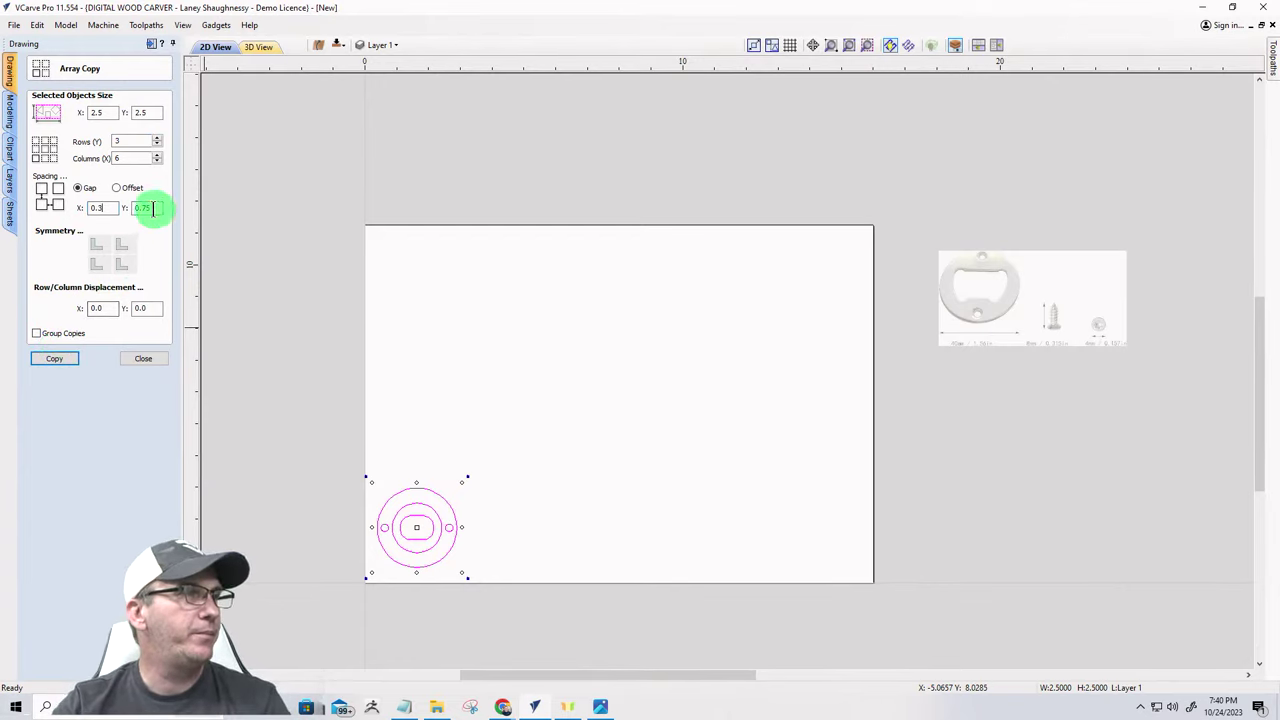
{"action": "double_click", "coordinate": [150, 208]}
{"action": "type", "text": "0.3"}
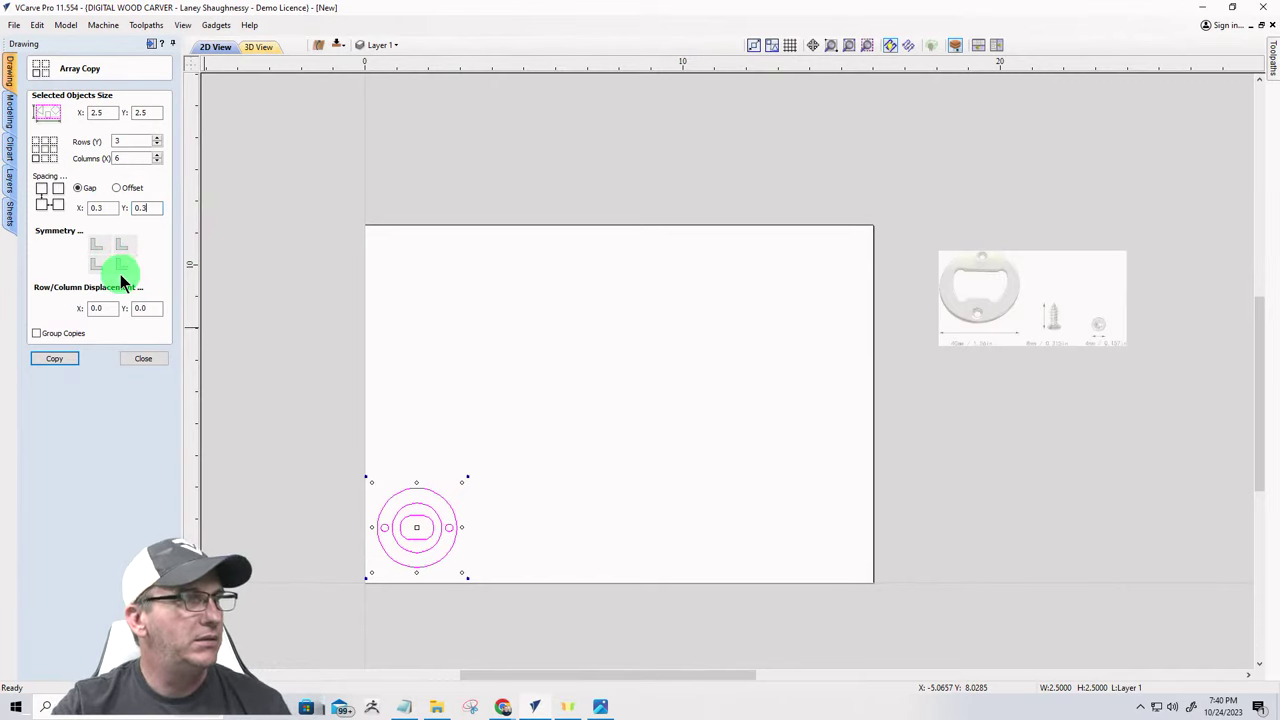
{"action": "left_click", "coordinate": [52, 358]}
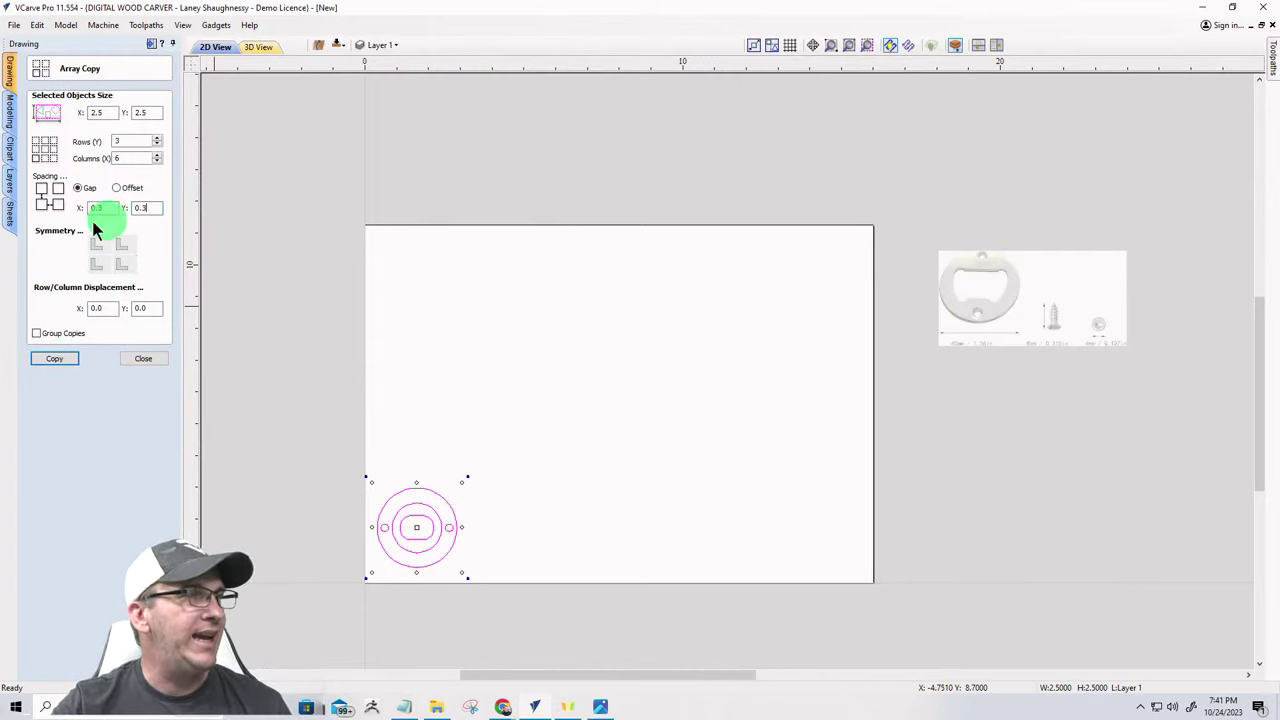
- Replace the overflowing 3 by 6 array with a 4 rows by 5 columns copy grid
{"action": "left_click", "coordinate": [63, 358]}
{"action": "left_click", "coordinate": [55, 359]}
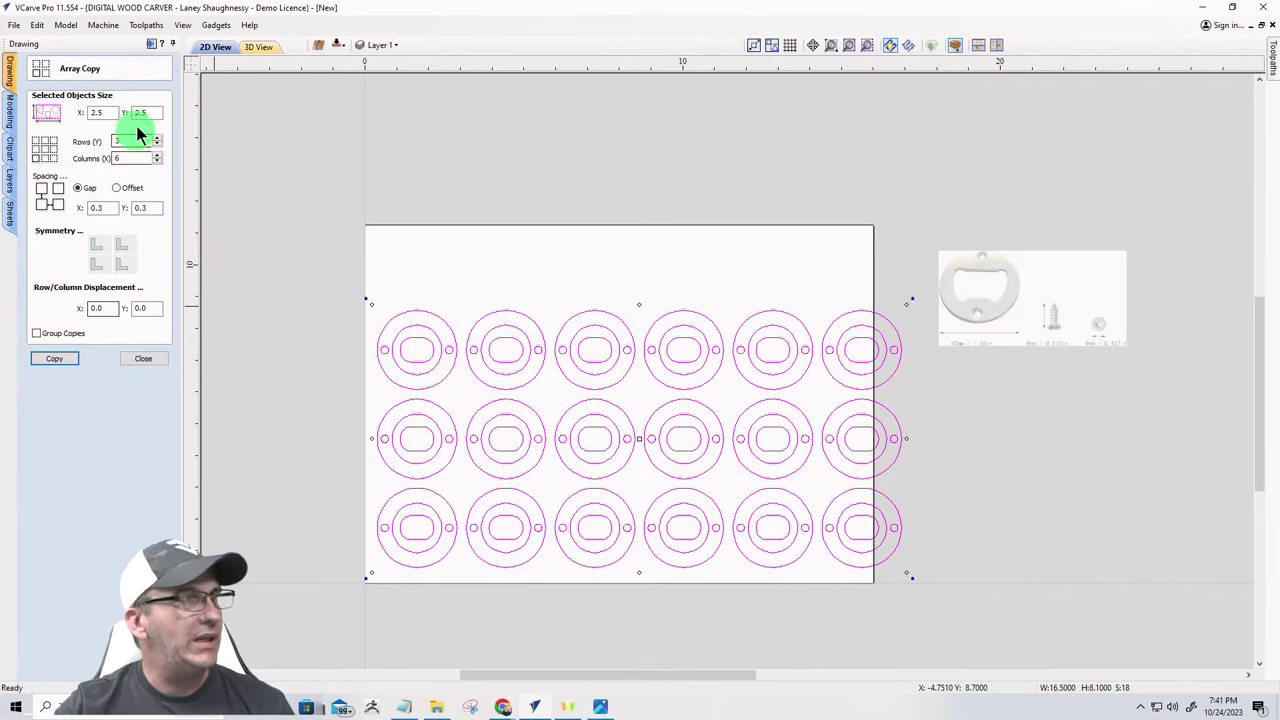
{"action": "key", "text": "ctrl+z"}
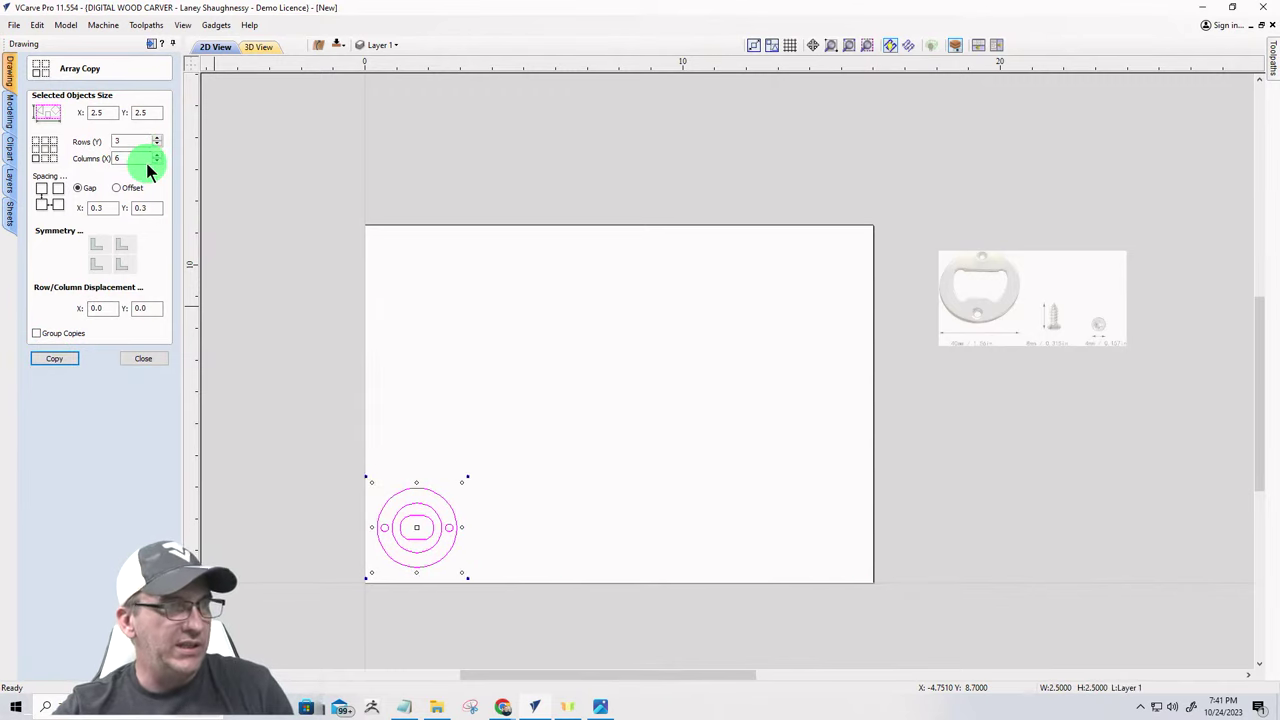
{"action": "left_click", "coordinate": [157, 162]}
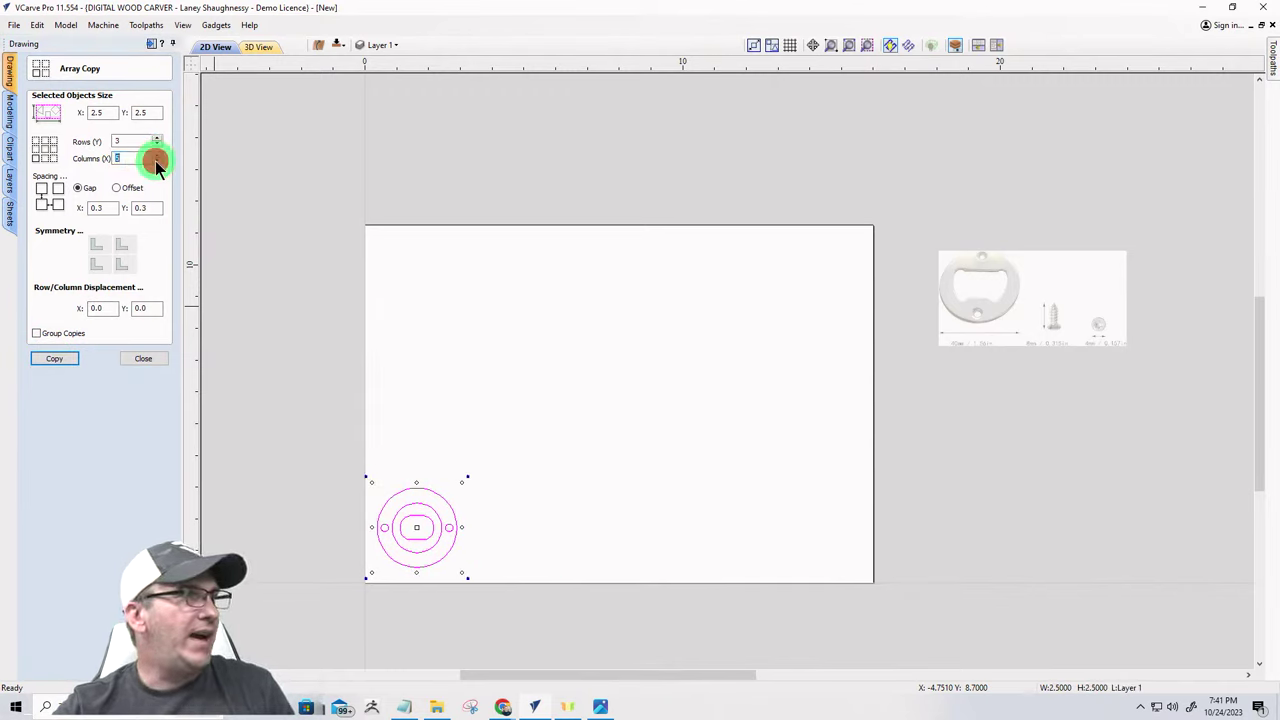
{"action": "left_click", "coordinate": [156, 137]}
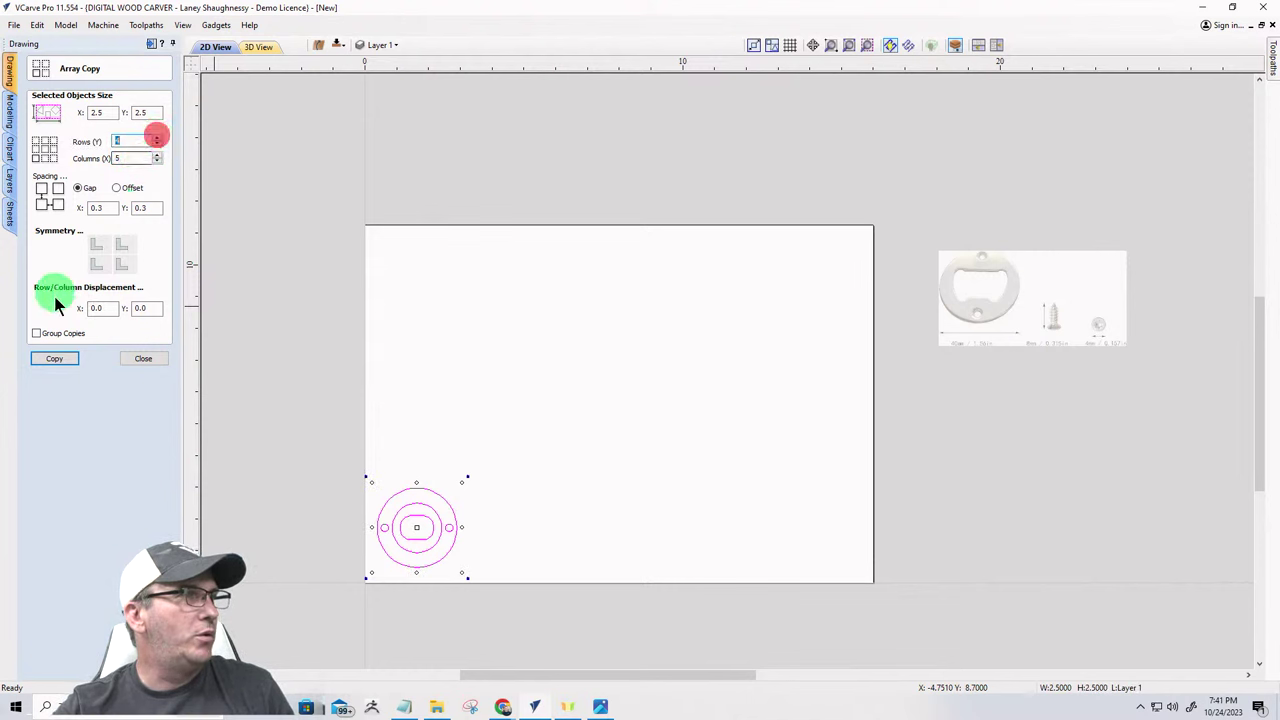
{"action": "left_click", "coordinate": [47, 360]}
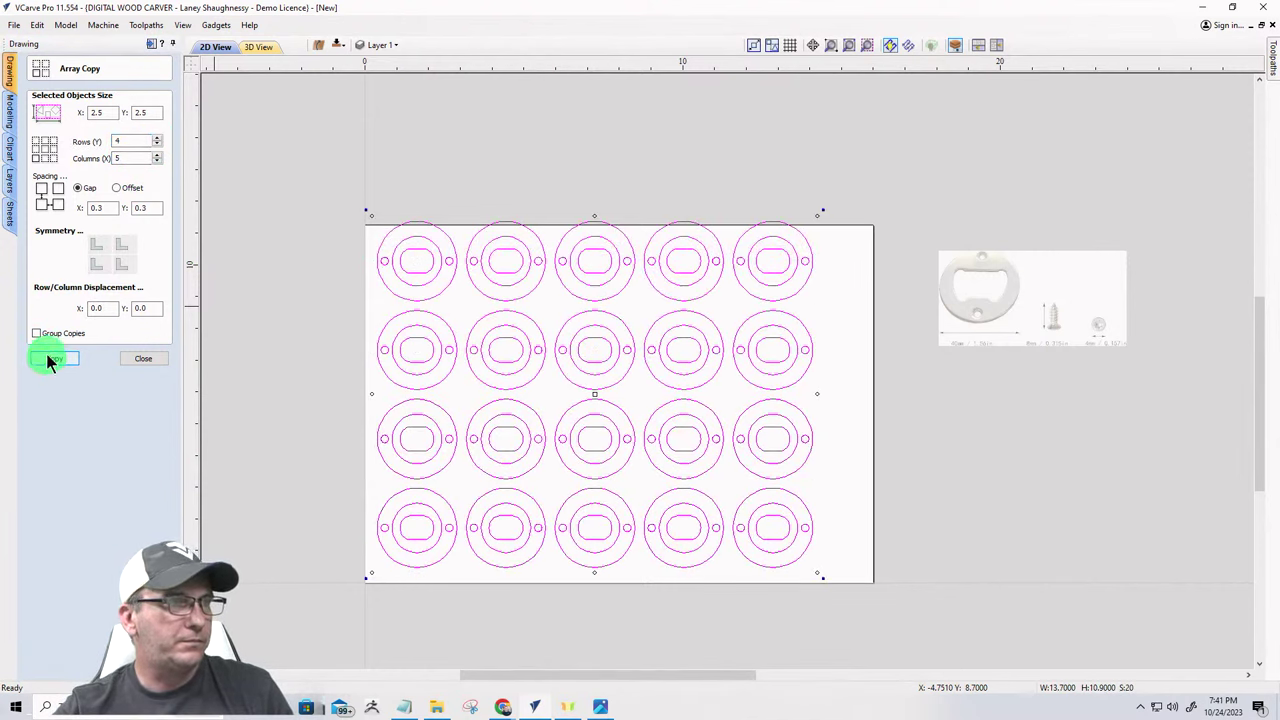
- Centre the twenty-opener grid on the material with Align to Material centre
{"action": "left_click", "coordinate": [145, 359]}
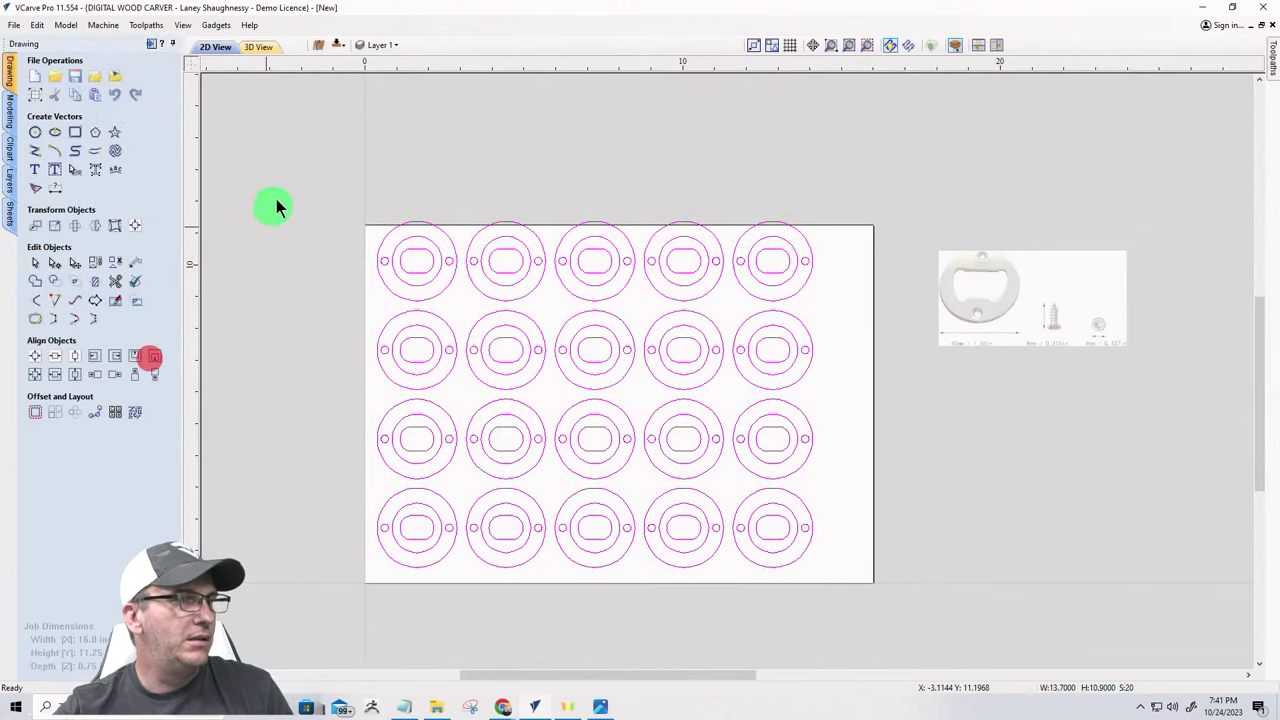
{"action": "left_click", "coordinate": [288, 153]}
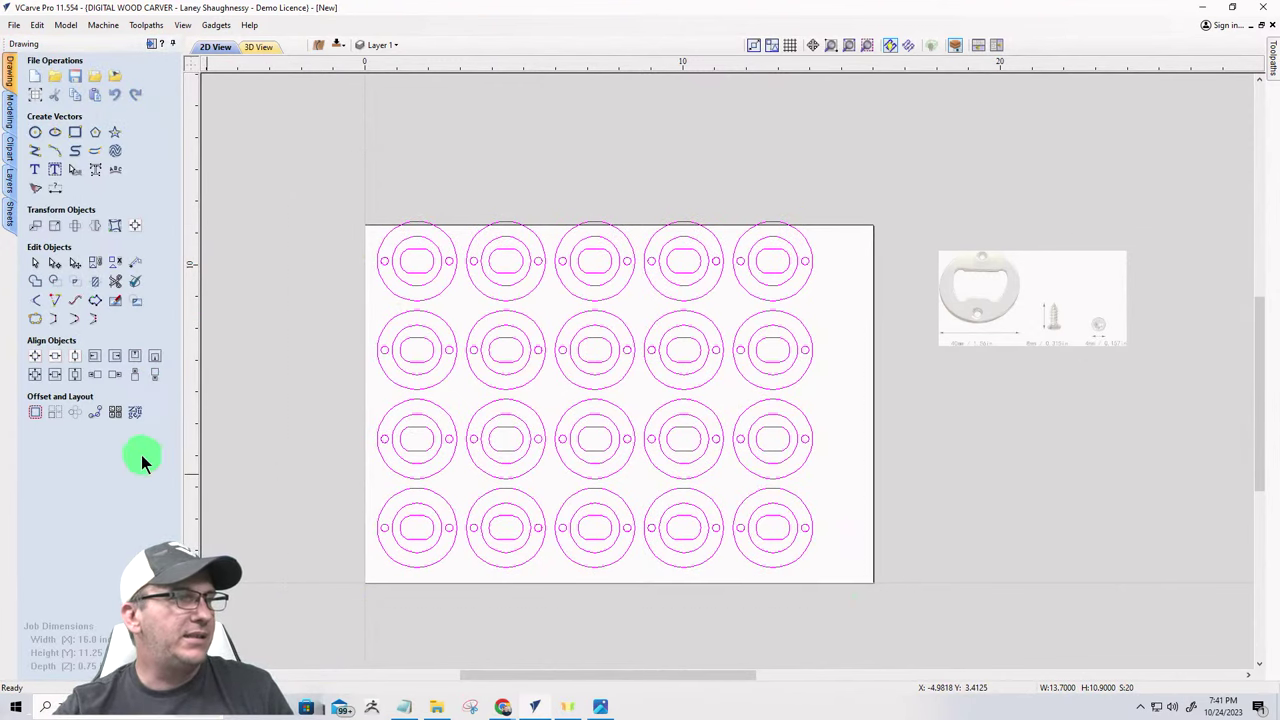
{"action": "left_click", "coordinate": [135, 228]}
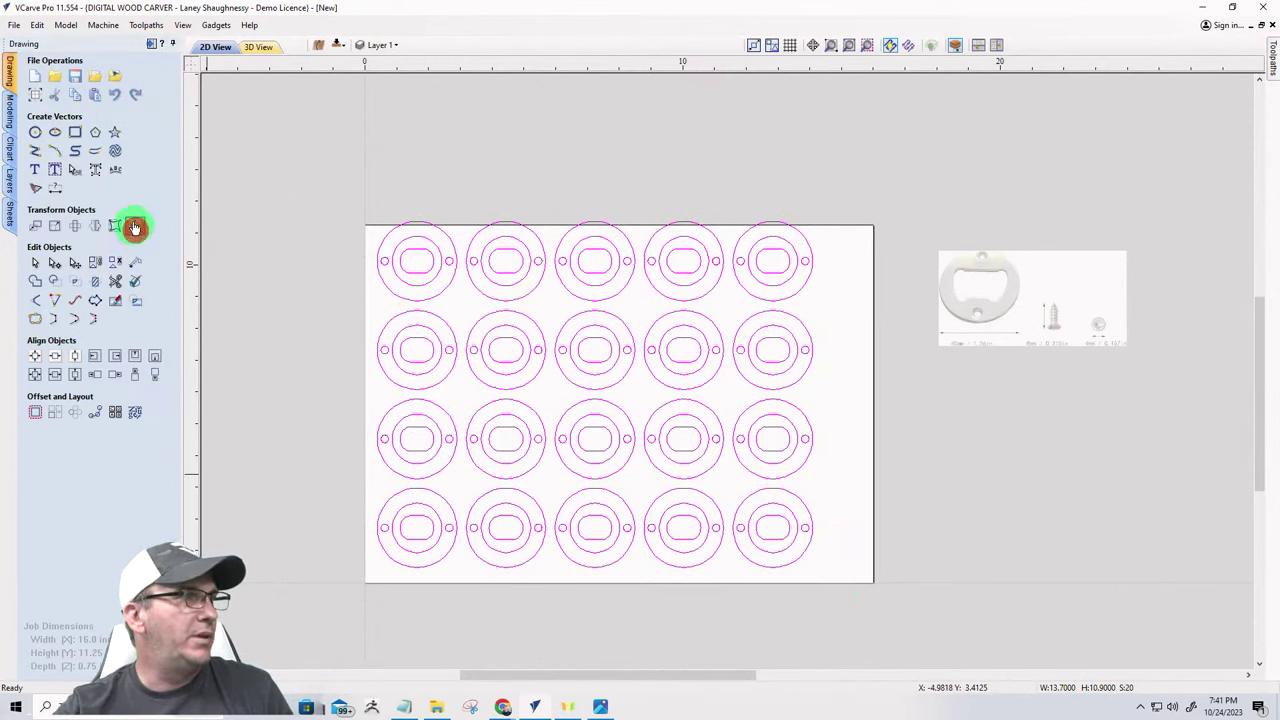
{"action": "left_click", "coordinate": [99, 112]}
{"action": "left_click", "coordinate": [286, 352]}
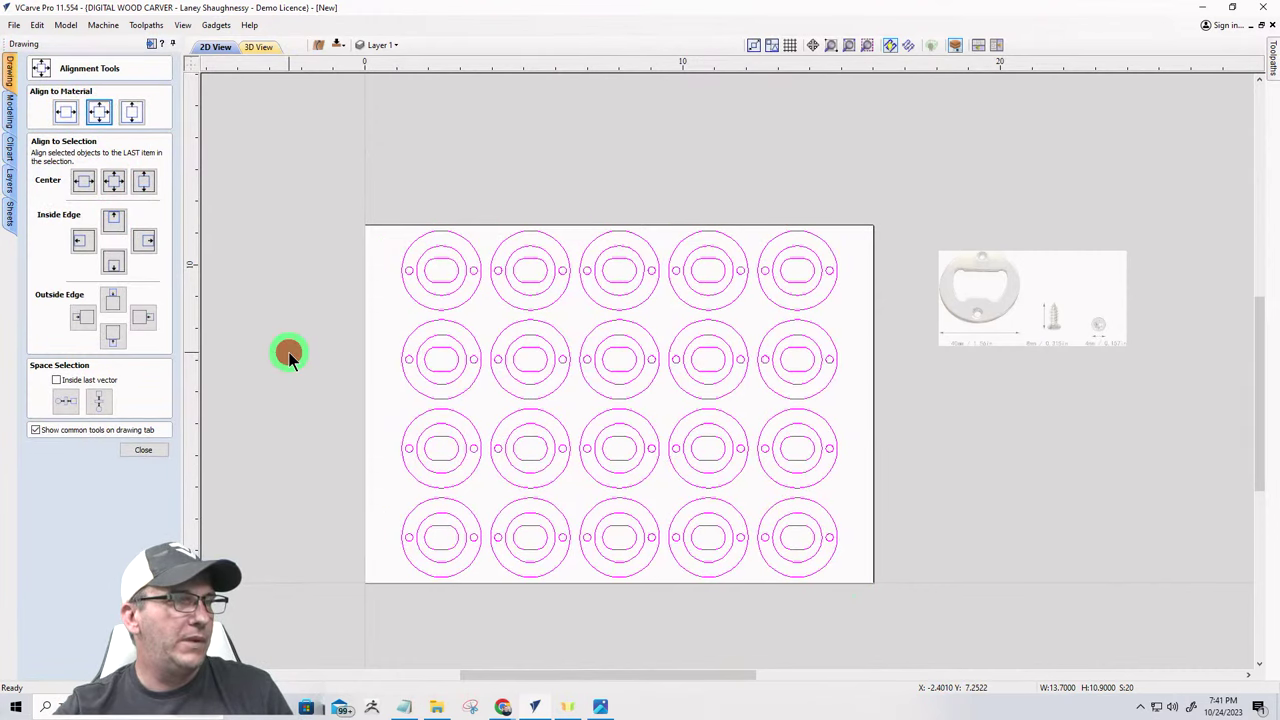
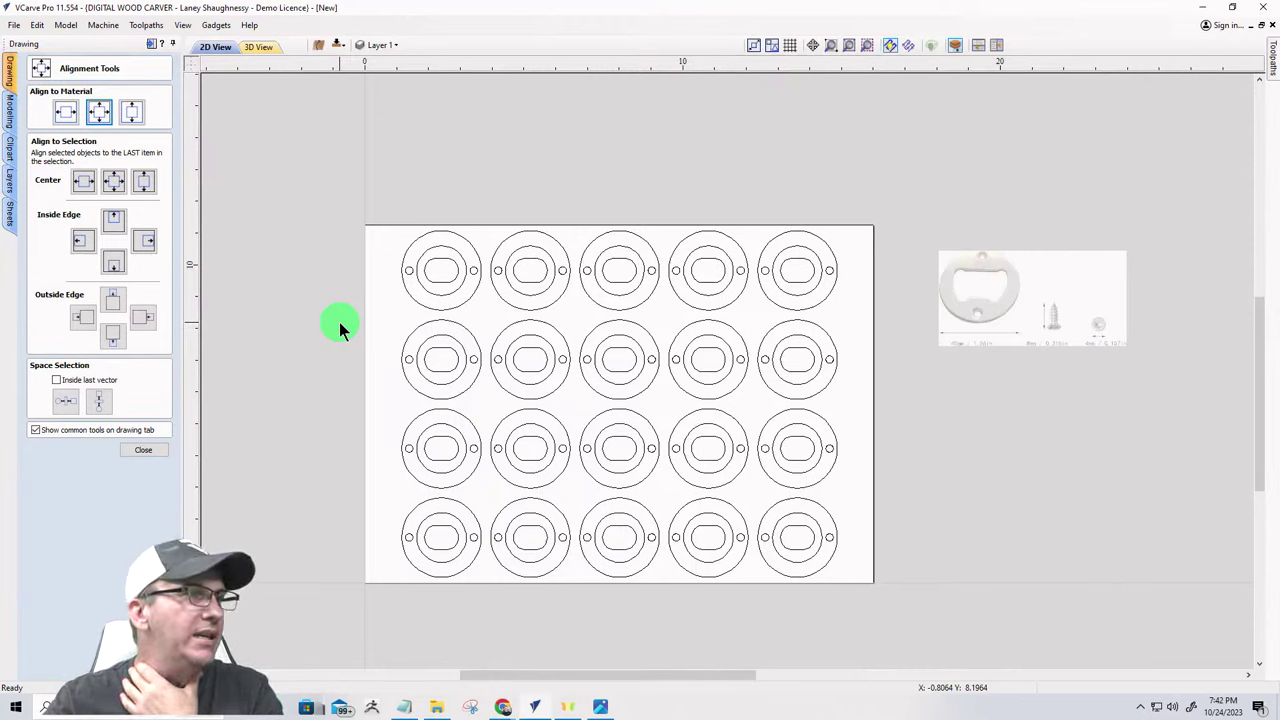
- Close the Alignment Tools and return to the Drawing tools with all 20 blanks in view
{"action": "left_click", "coordinate": [145, 451]}
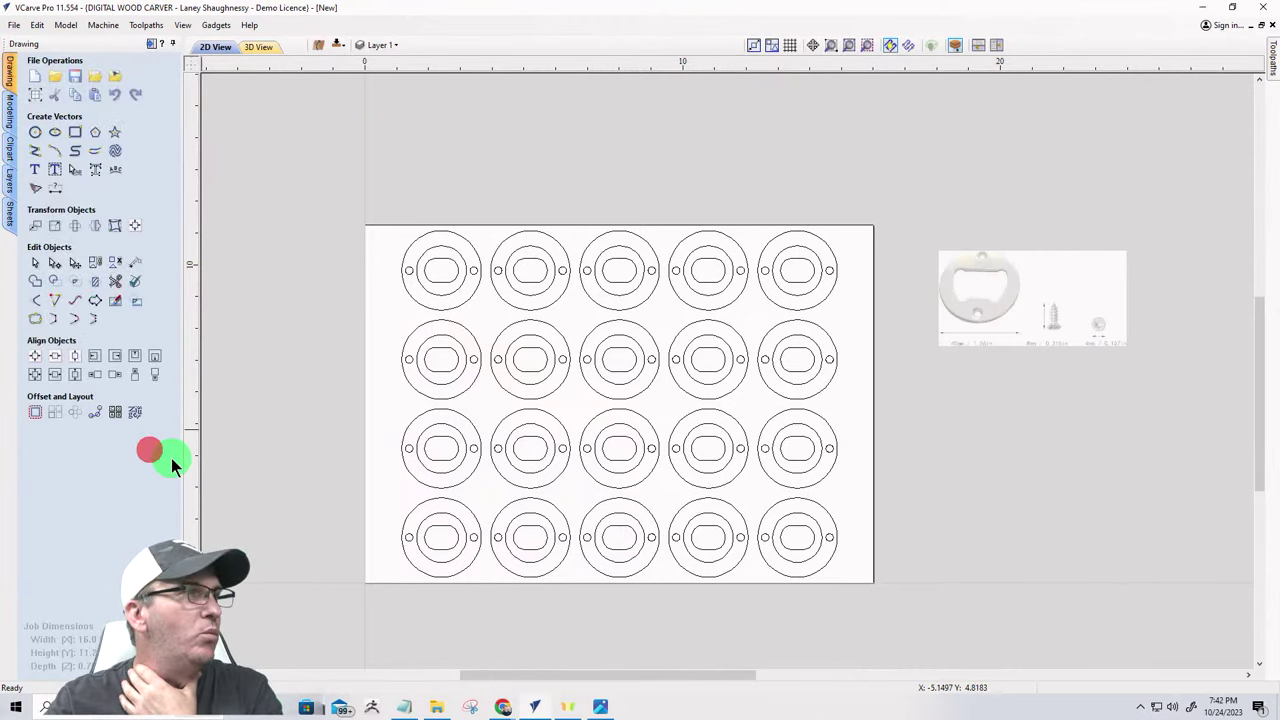
{"action": "left_click", "coordinate": [150, 44]}
{"action": "scroll", "coordinate": [650, 330], "scroll_direction": "down", "scroll_amount": 3}
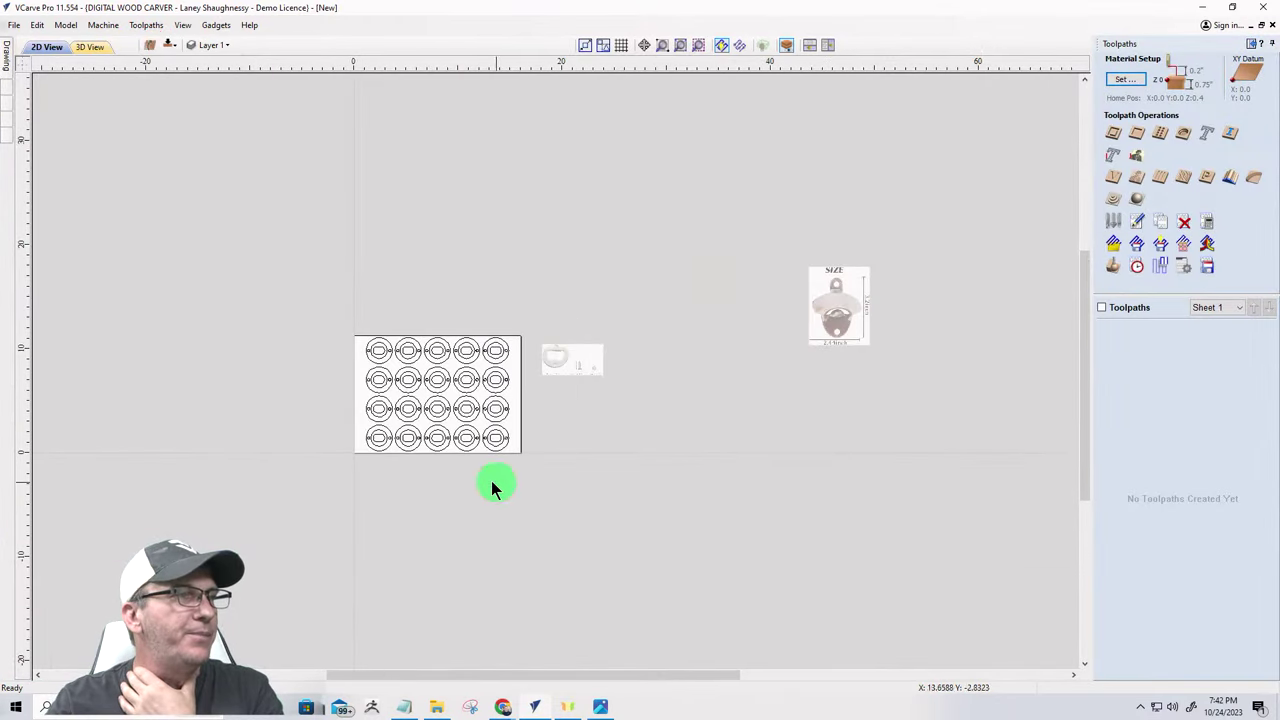
{"action": "scroll", "coordinate": [453, 452], "scroll_direction": "up", "scroll_amount": 3}
{"action": "scroll", "coordinate": [317, 360], "scroll_direction": "up", "scroll_amount": 2}
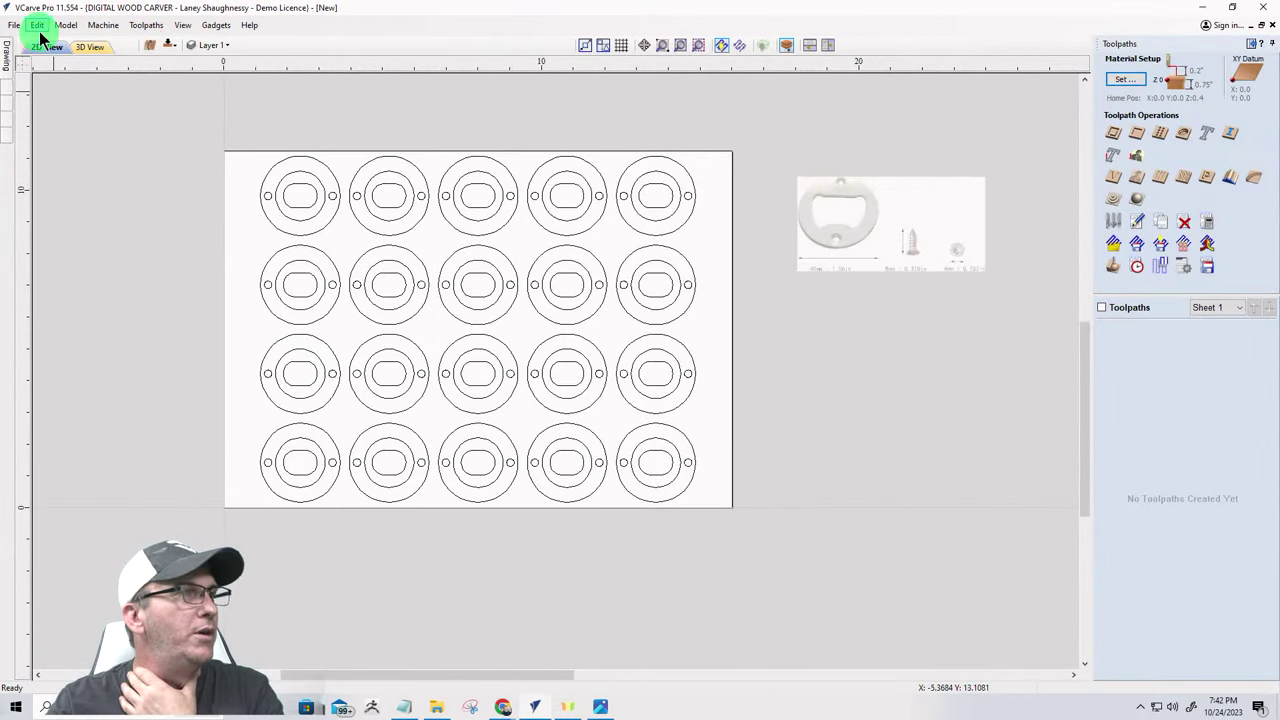
{"action": "left_click", "coordinate": [1250, 45]}
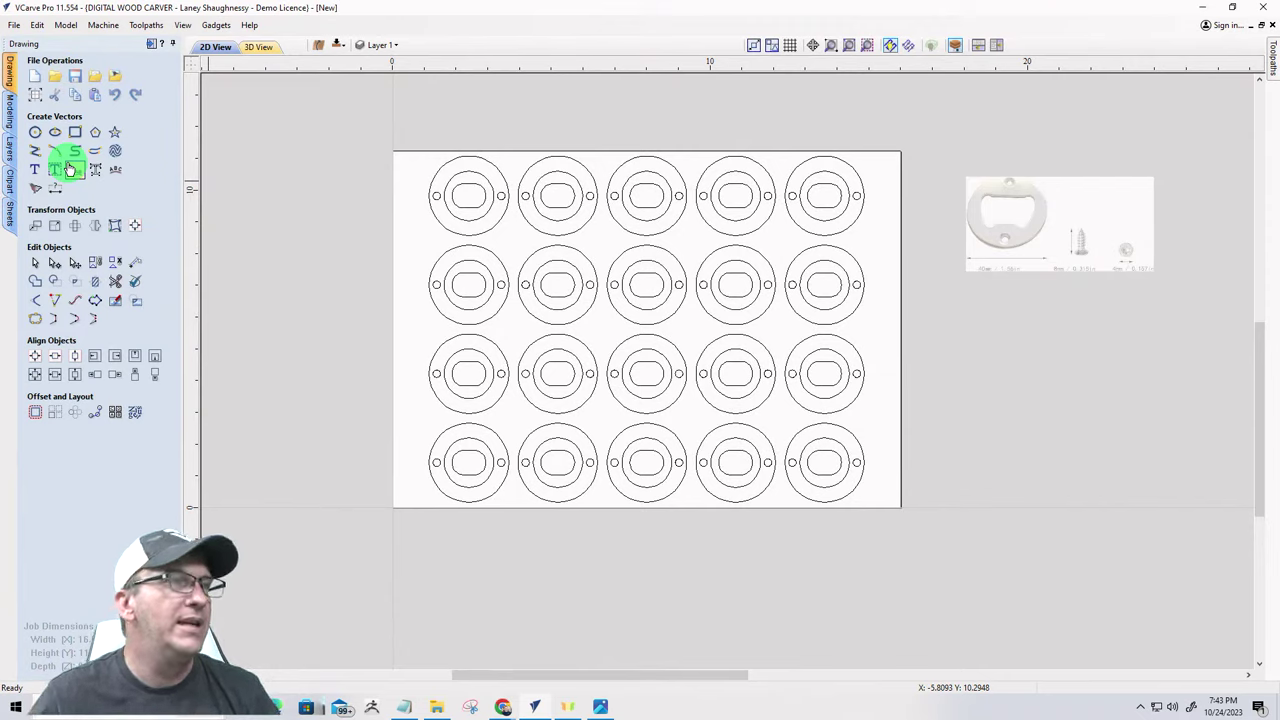
- Draw two 0.25-inch circles, beside the top-left blank and near the lower-right blank
{"action": "left_click", "coordinate": [36, 132]}
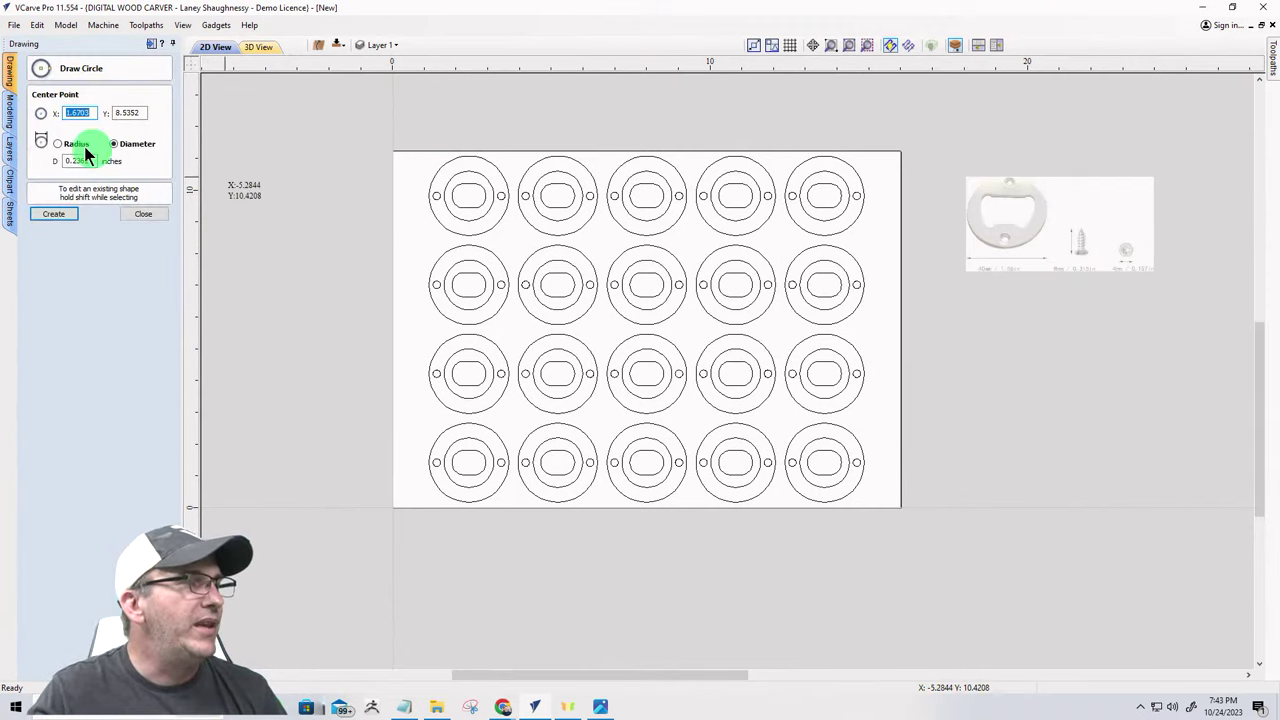
{"action": "double_click", "coordinate": [80, 161]}
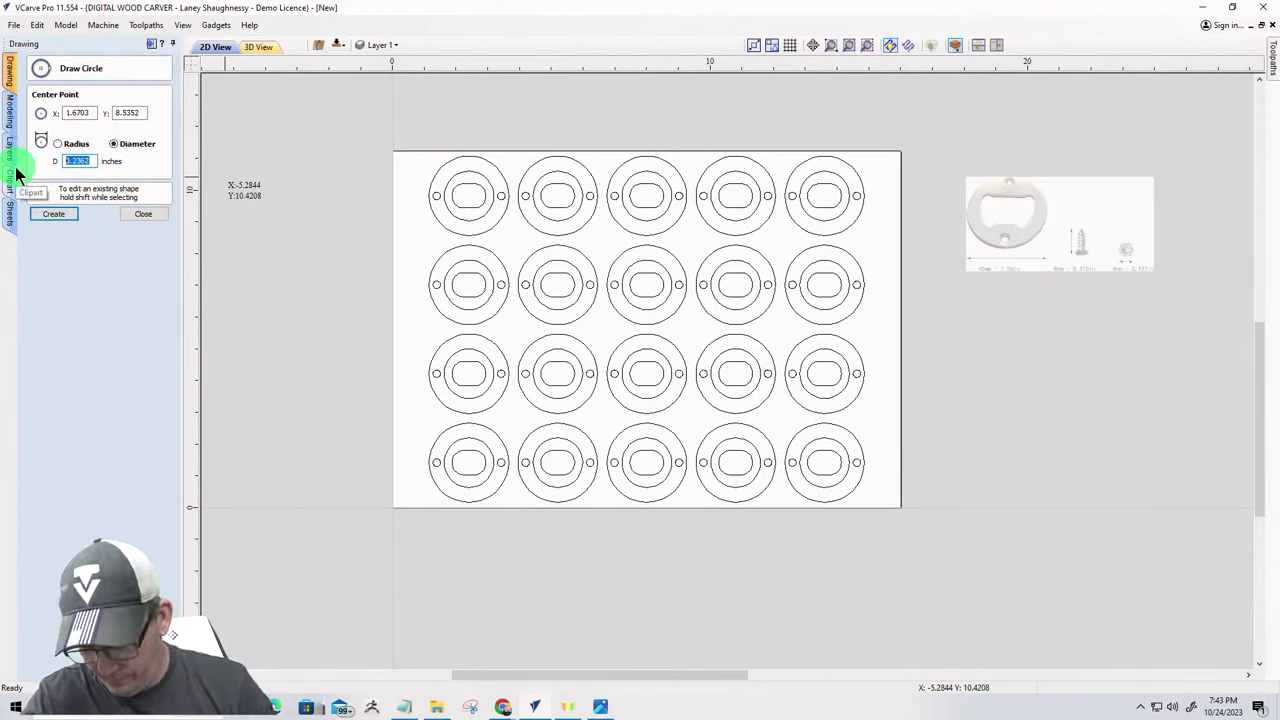
{"action": "type", "text": "0.25"}
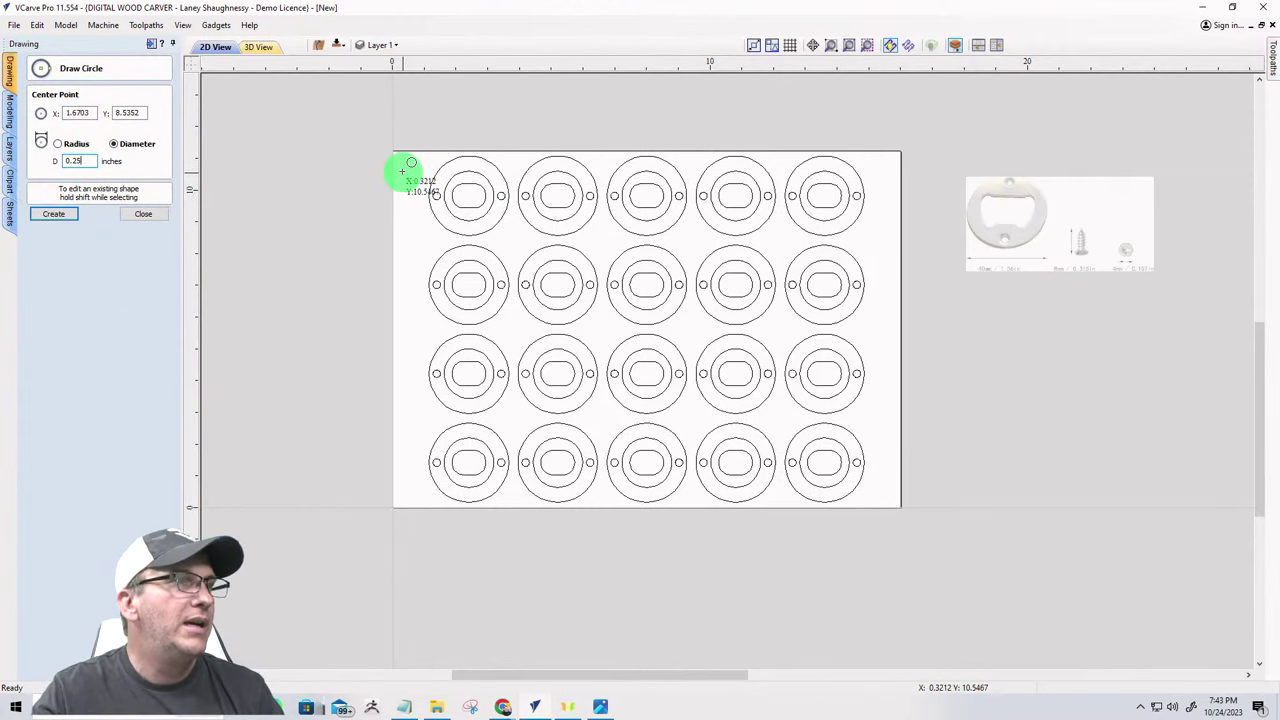
{"action": "left_click", "coordinate": [414, 231]}
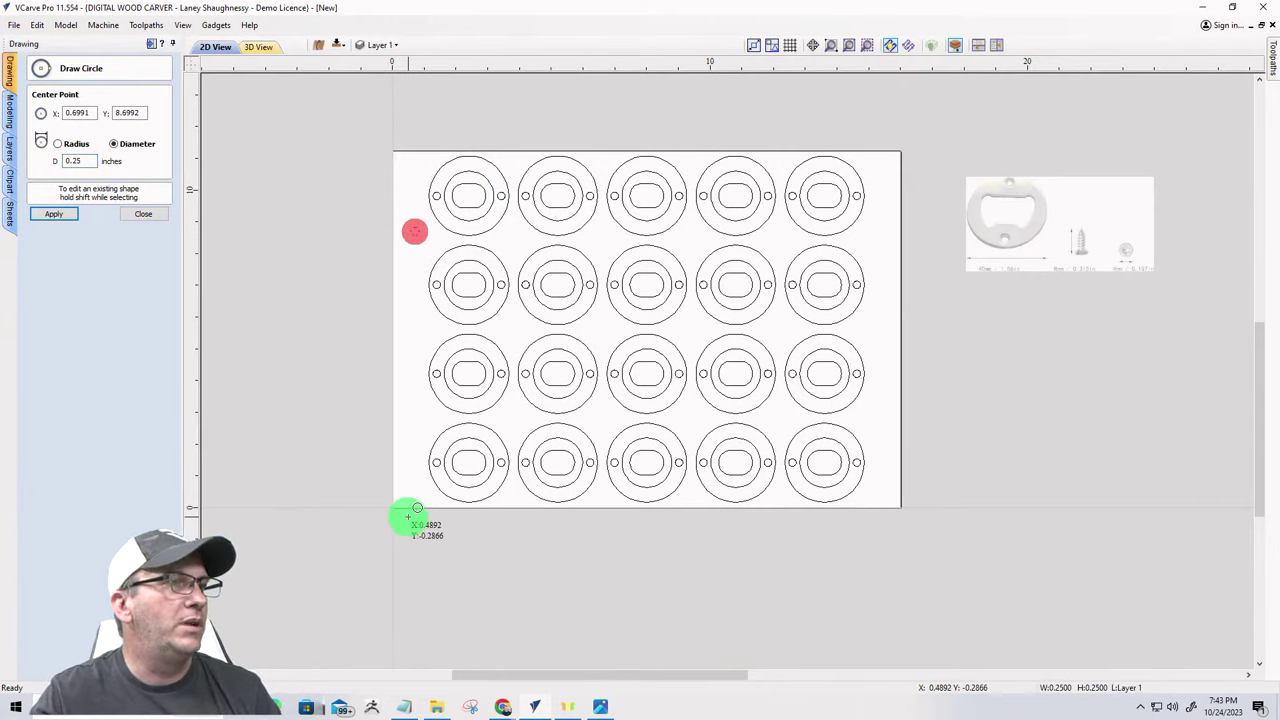
{"action": "left_click", "coordinate": [878, 418]}
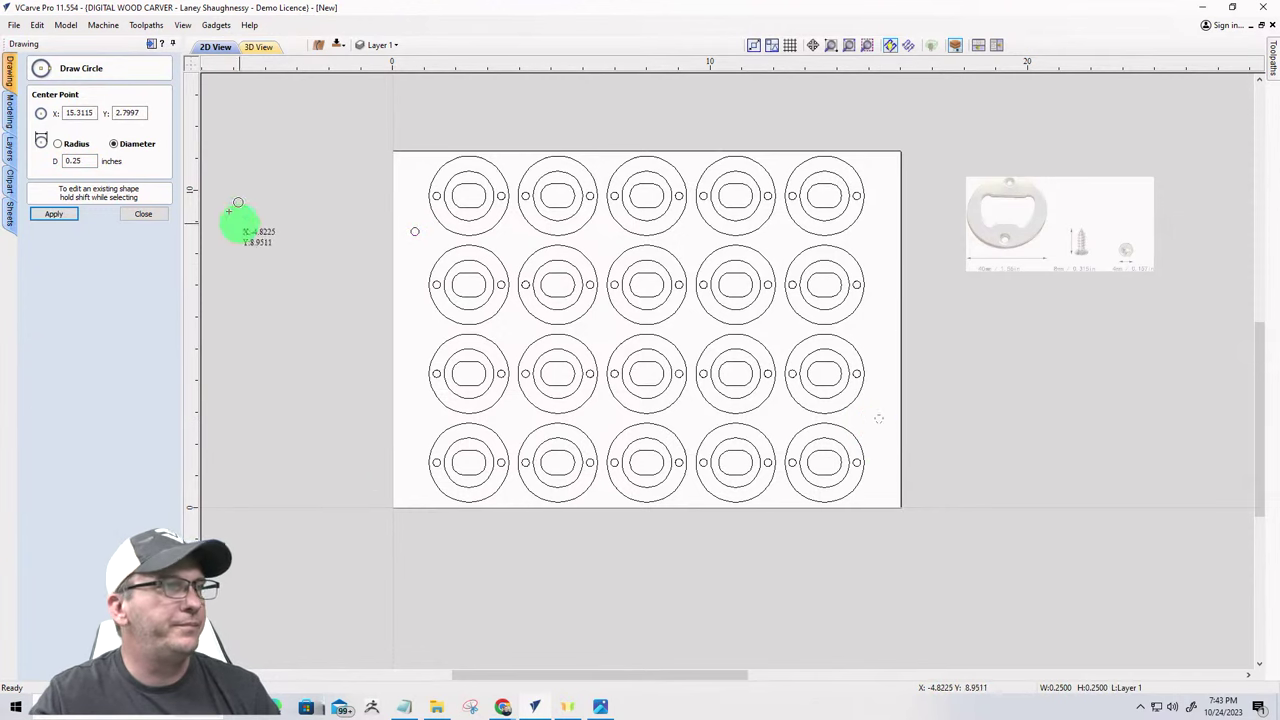
{"action": "left_click", "coordinate": [147, 217]}
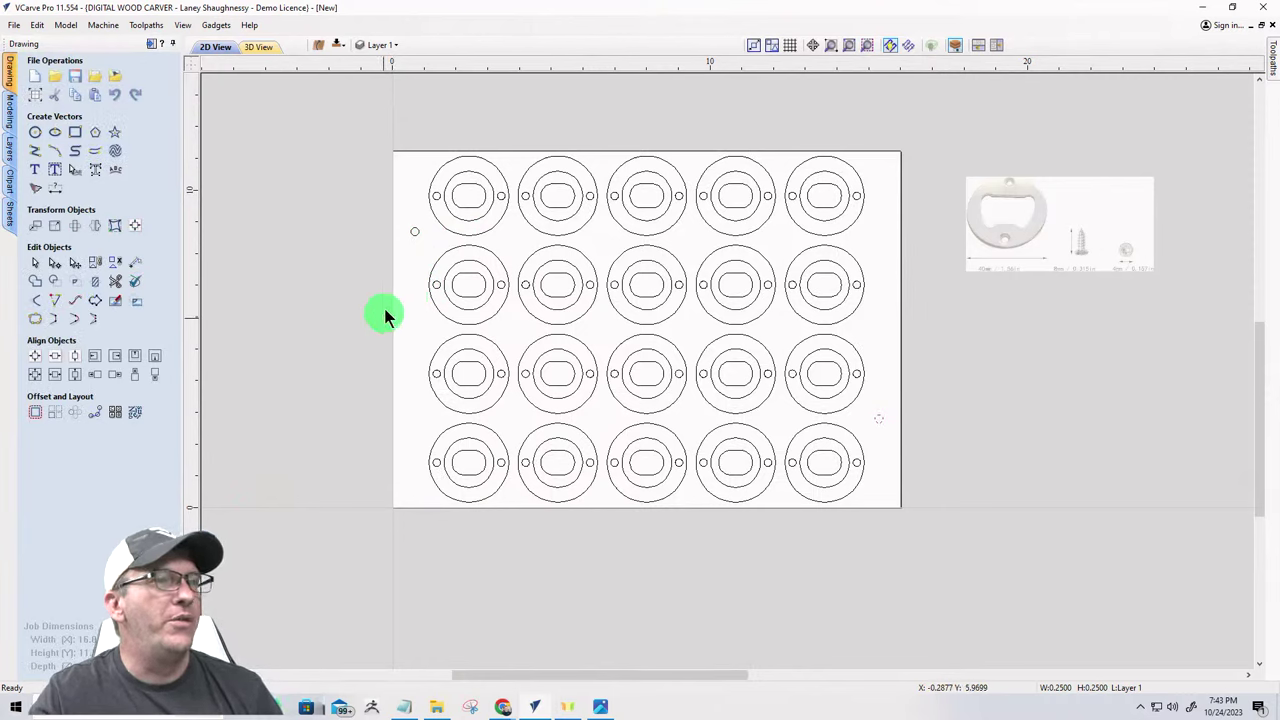
- Copy both small circles to the other side of the material
{"action": "left_click", "coordinate": [363, 207]}
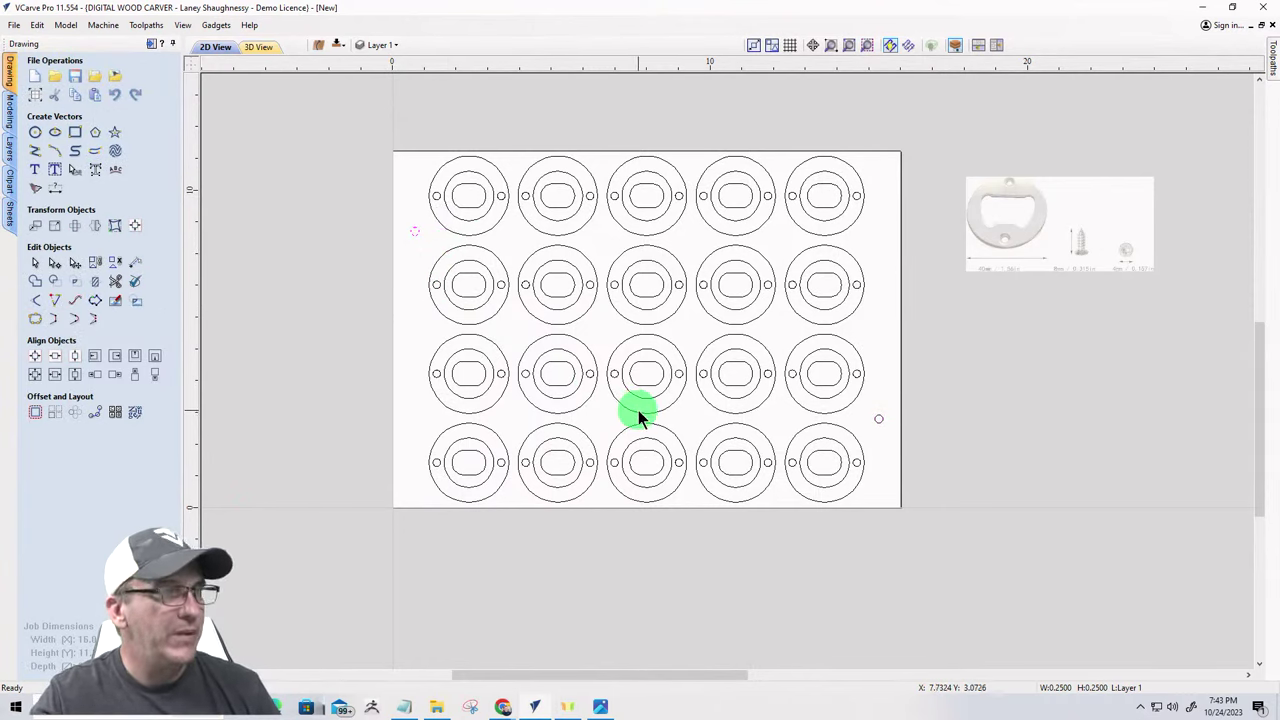
{"action": "left_click", "coordinate": [862, 408], "text": "shift"}
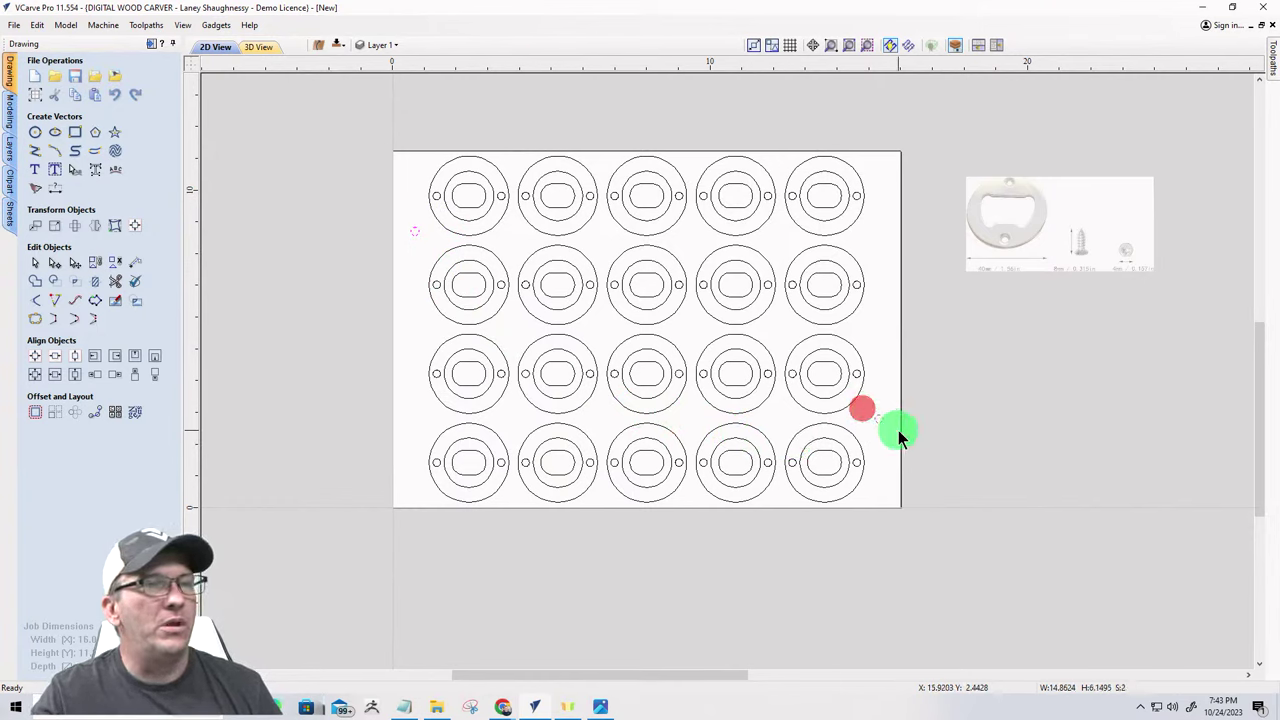
{"action": "right_click", "coordinate": [882, 421]}
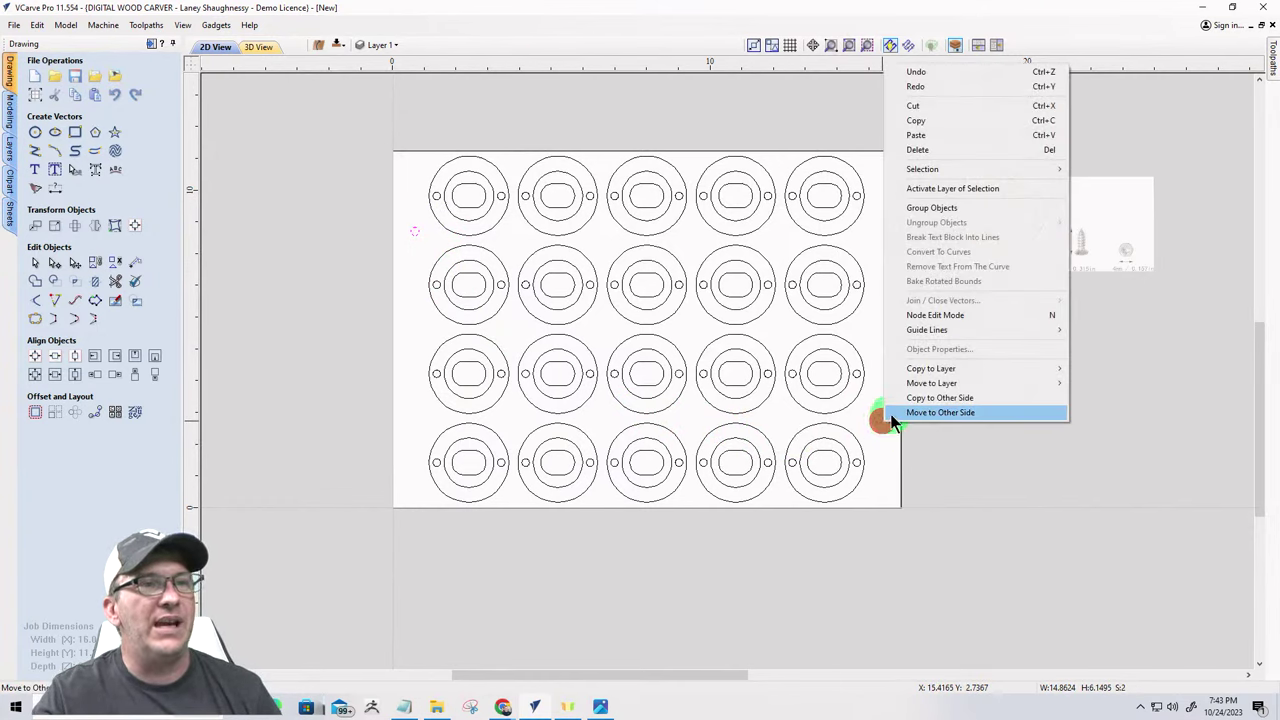
{"action": "left_click", "coordinate": [898, 400]}
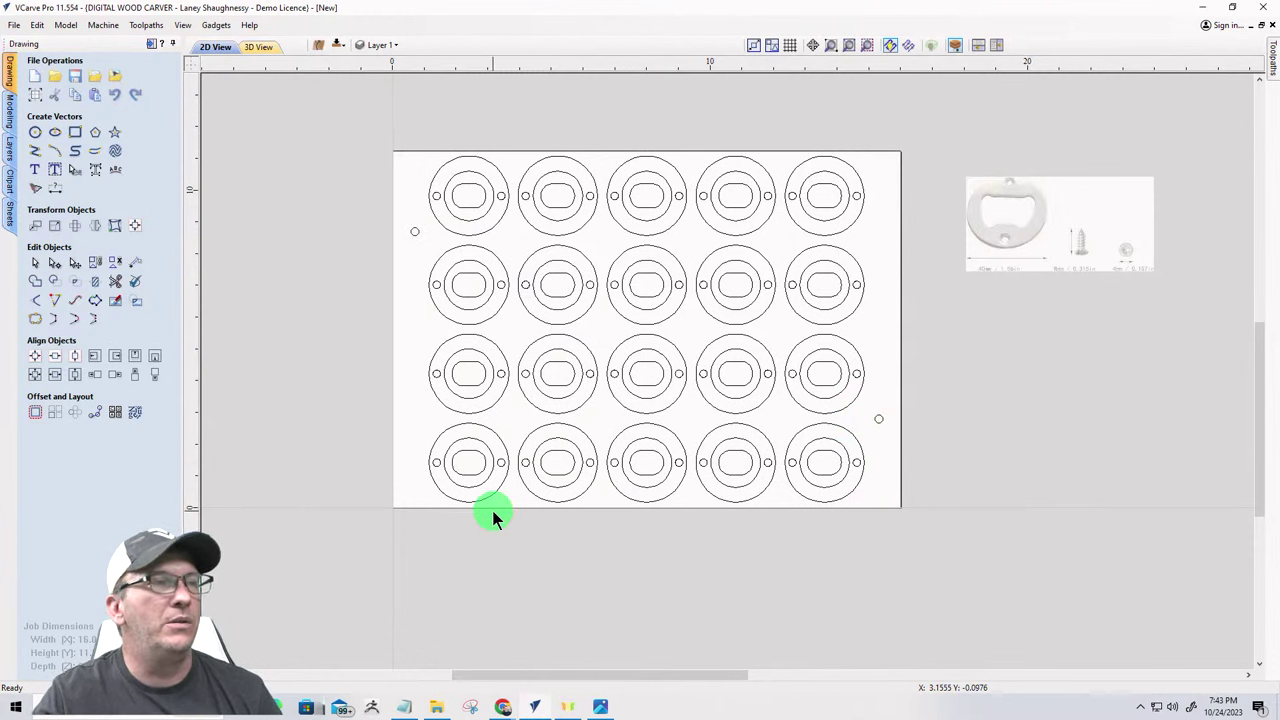
- Copy all the bottle-opener blanks to the other side, then show the toolpath operations
{"action": "left_click", "coordinate": [440, 170]}
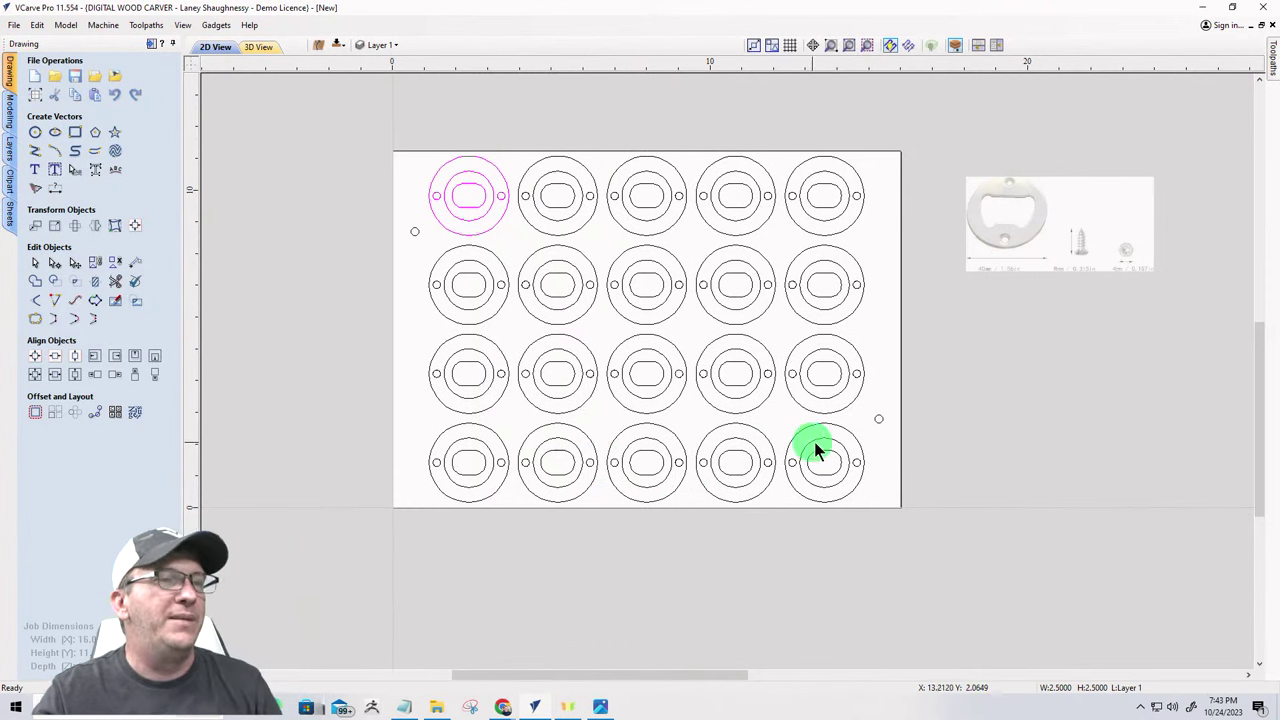
{"action": "left_click_drag", "start_coordinate": [829, 466], "coordinate": [462, 197]}
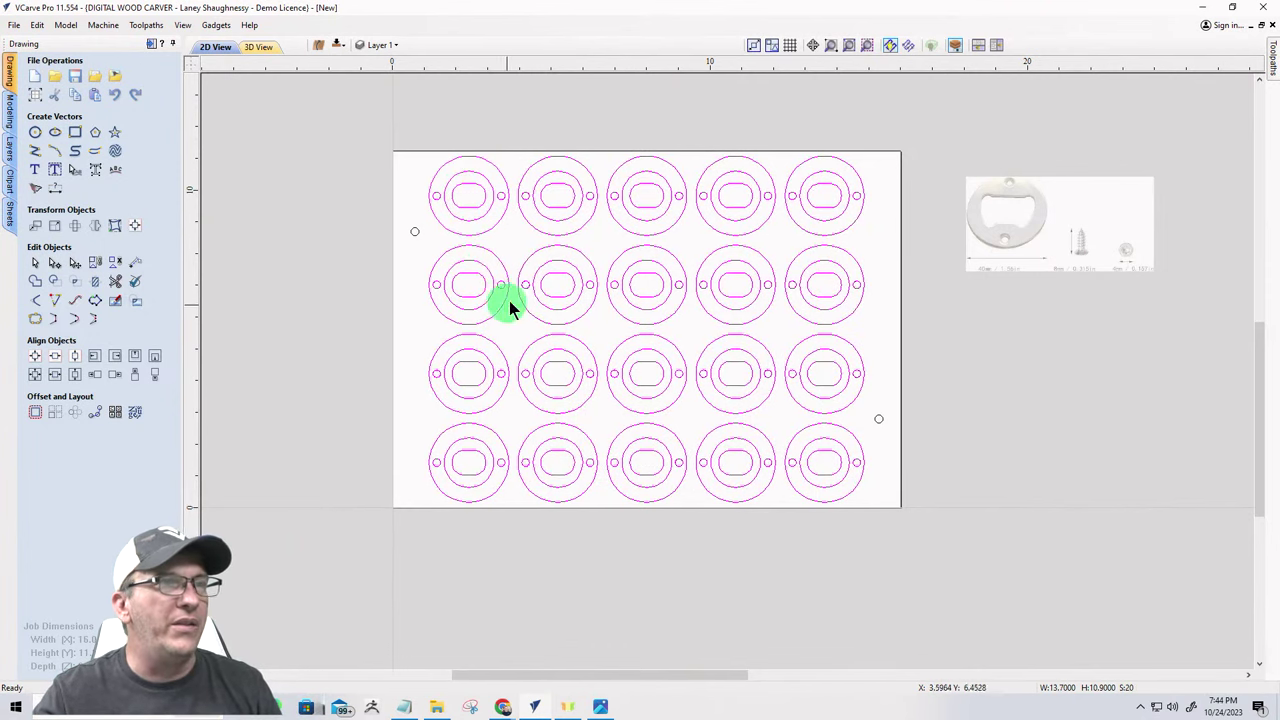
{"action": "right_click", "coordinate": [548, 262]}
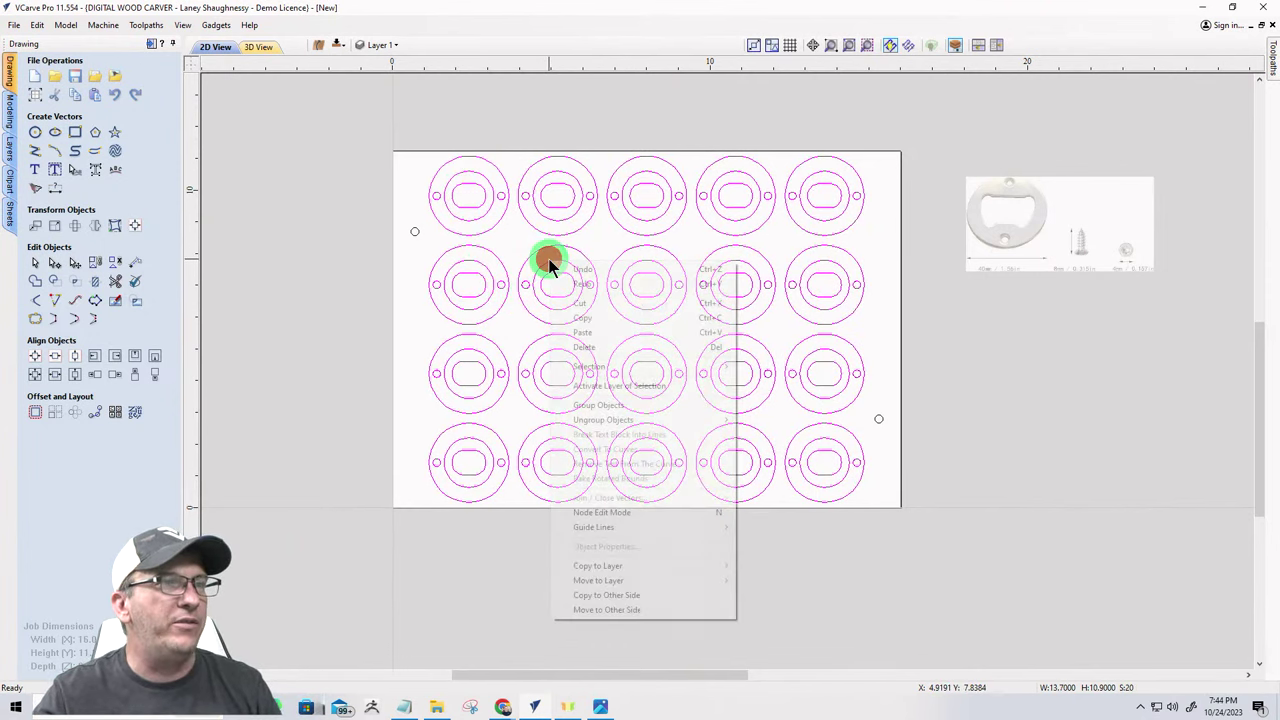
{"action": "left_click", "coordinate": [604, 596]}
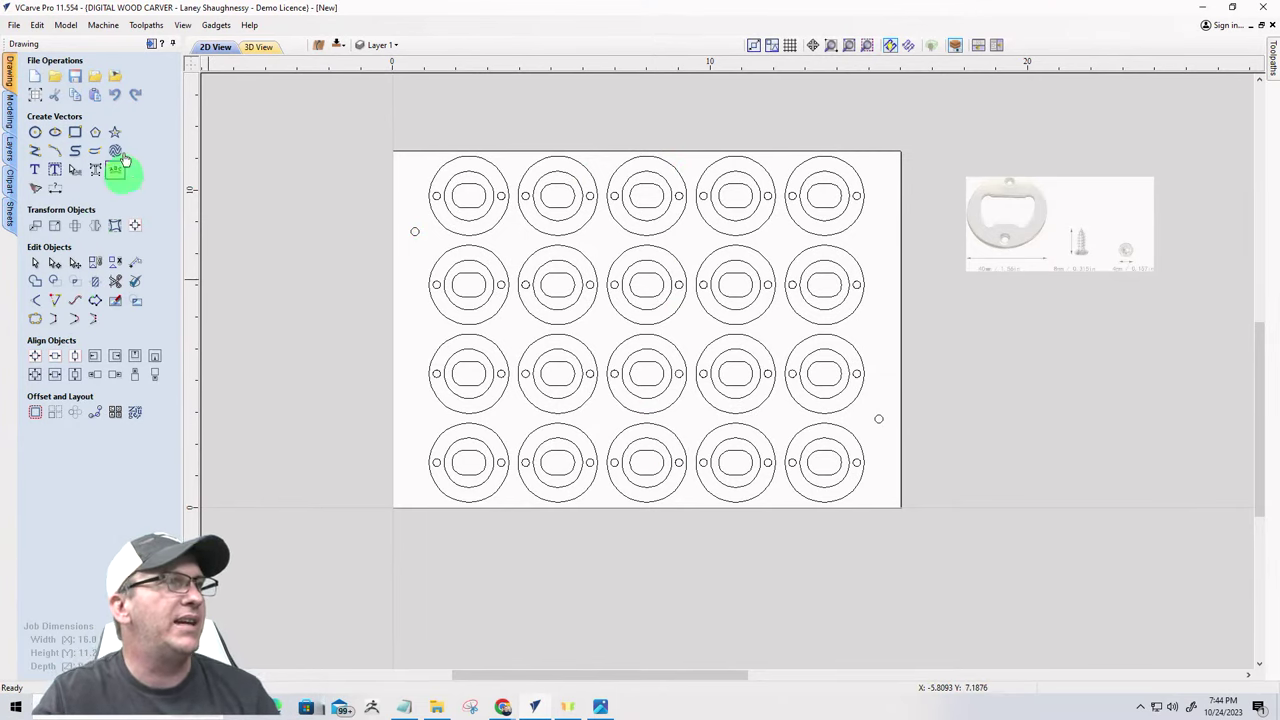
{"action": "left_click", "coordinate": [150, 47]}
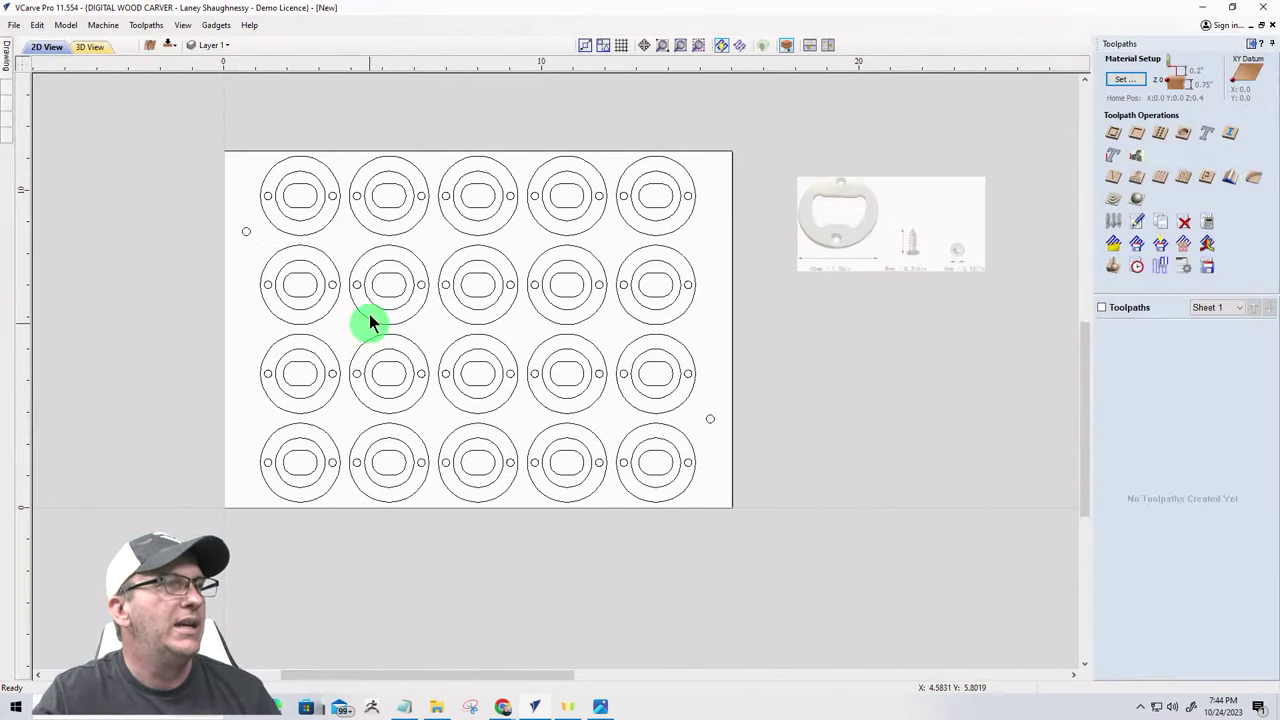
{"action": "scroll", "coordinate": [442, 199], "scroll_direction": "up", "scroll_amount": 4}
{"action": "scroll", "coordinate": [437, 198], "scroll_direction": "up", "scroll_amount": 1}
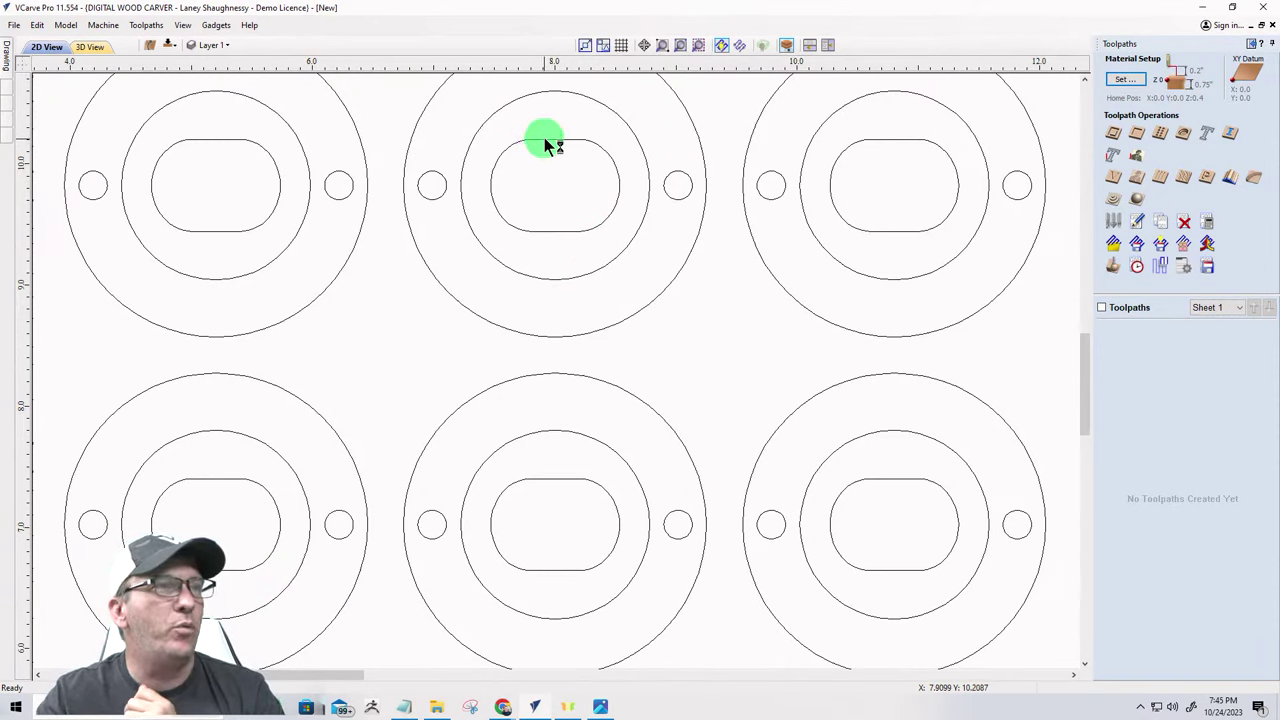
{"action": "left_click", "coordinate": [537, 96]}
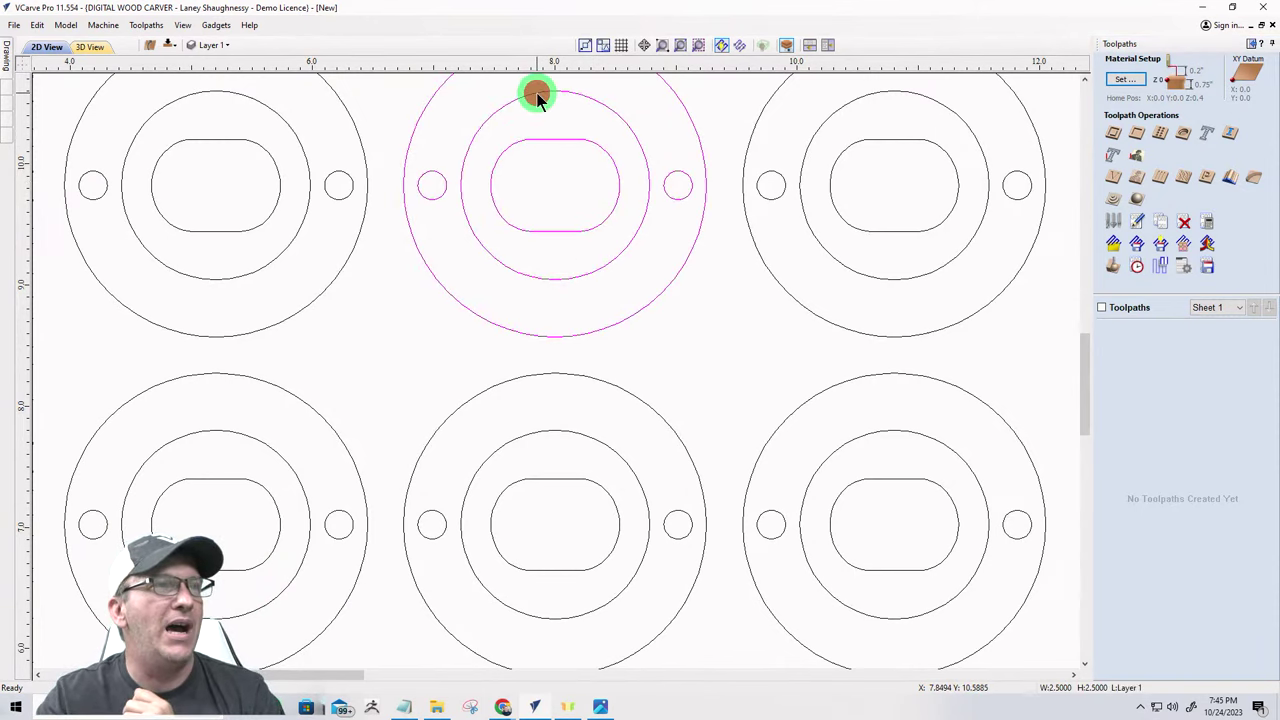
{"action": "scroll", "coordinate": [792, 332], "scroll_direction": "down", "scroll_amount": 8}
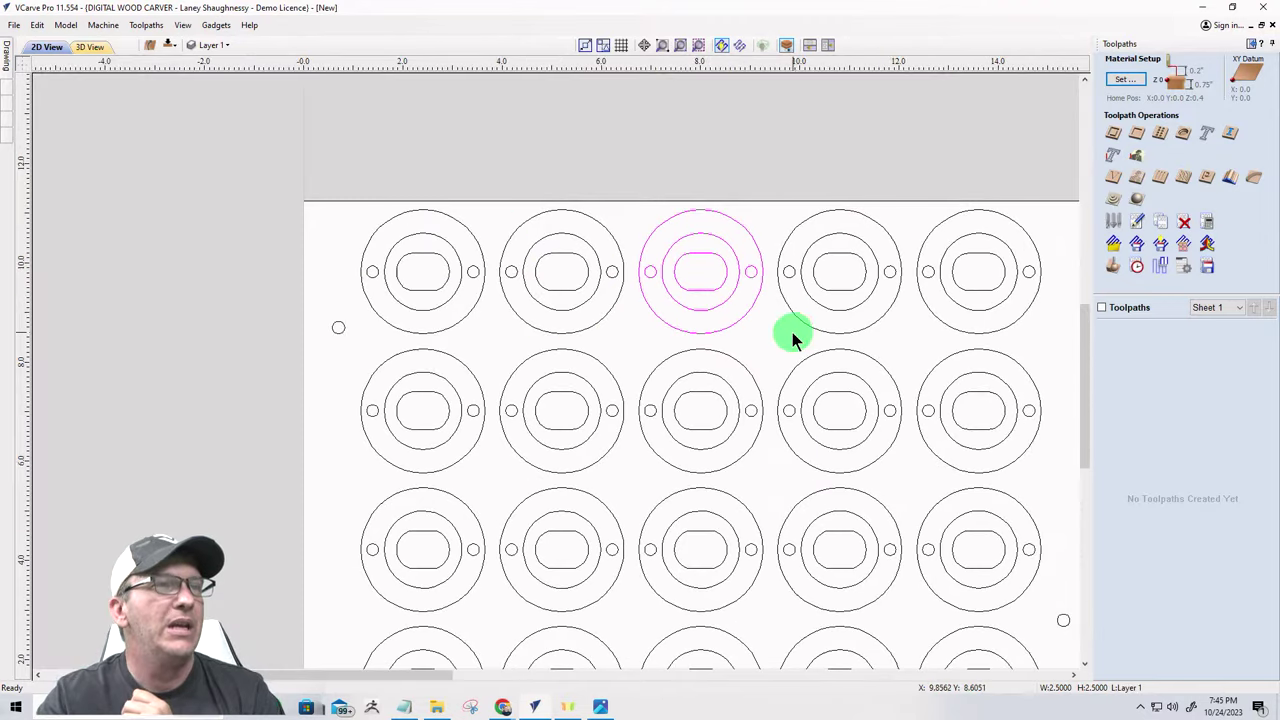
{"action": "scroll", "coordinate": [492, 470], "scroll_direction": "up", "scroll_amount": 3}
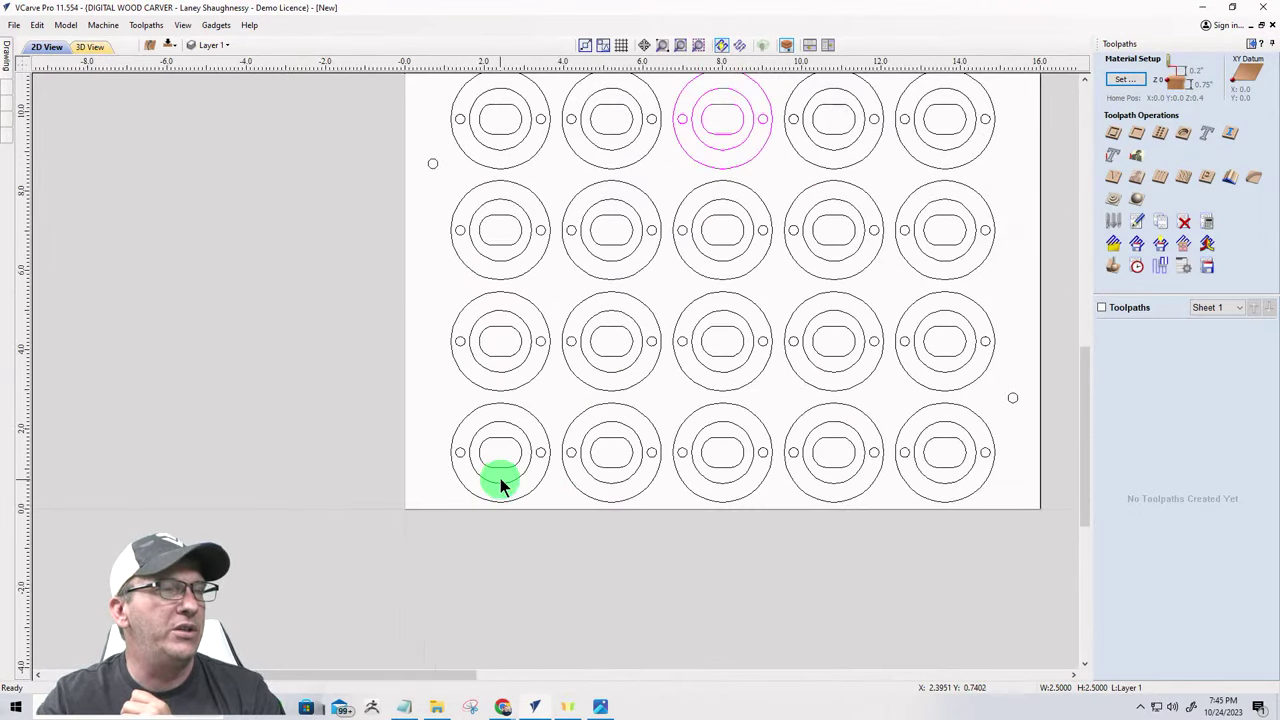
{"action": "scroll", "coordinate": [457, 378], "scroll_direction": "down", "scroll_amount": 2}
- Select all 21 parts, then deselect columns 1–2's outer rings, holes and the margin circle
{"action": "left_click_drag", "start_coordinate": [440, 175], "coordinate": [810, 537]}
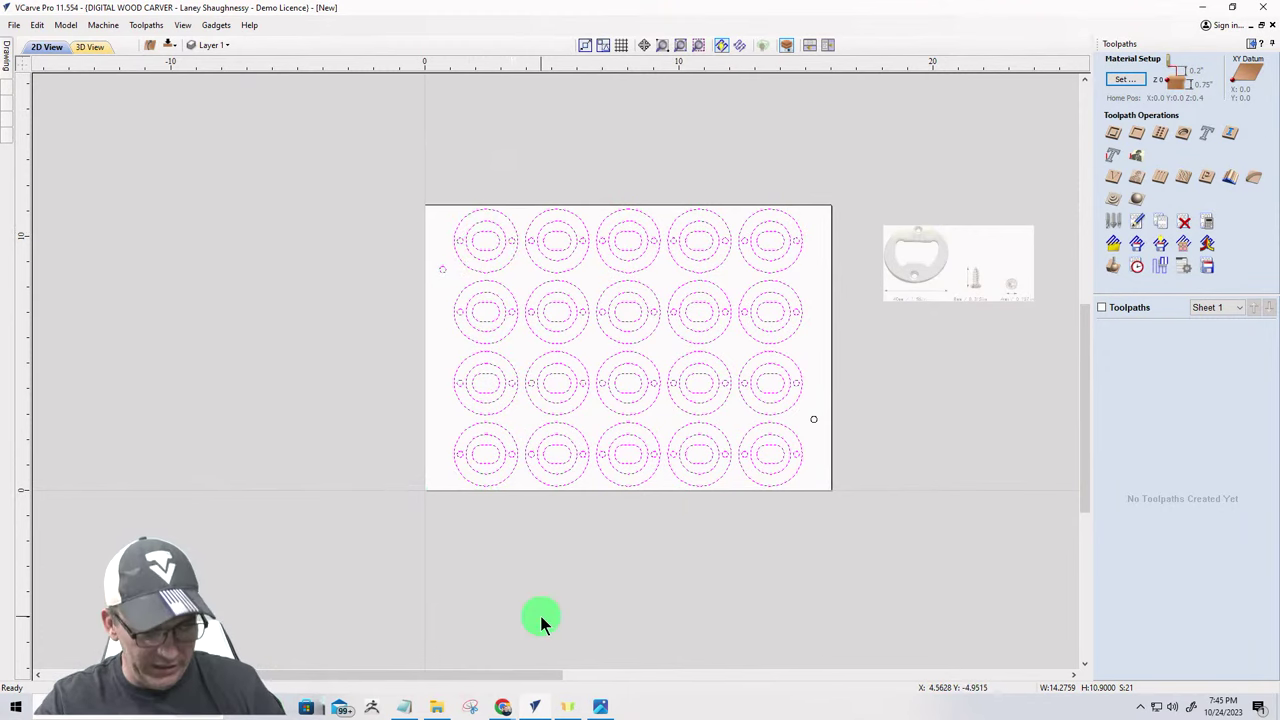
{"action": "left_click", "coordinate": [542, 495]}
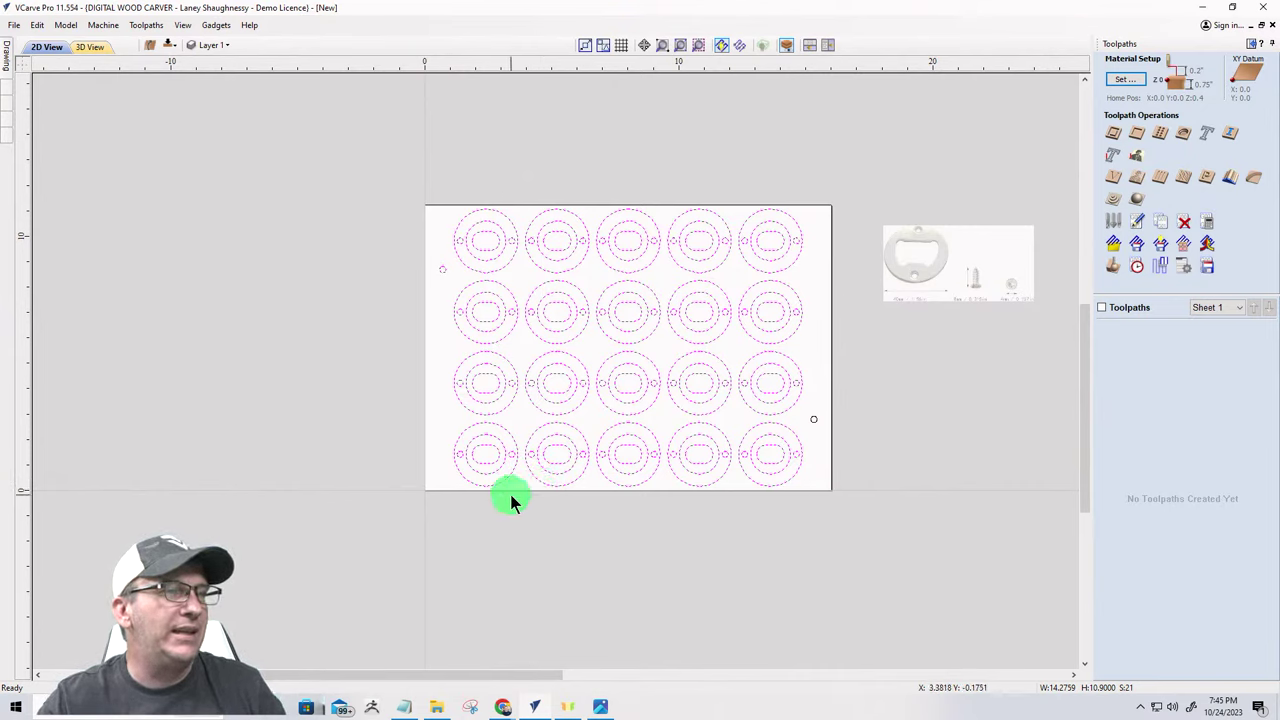
{"action": "left_click_drag", "start_coordinate": [510, 494], "coordinate": [503, 207]}
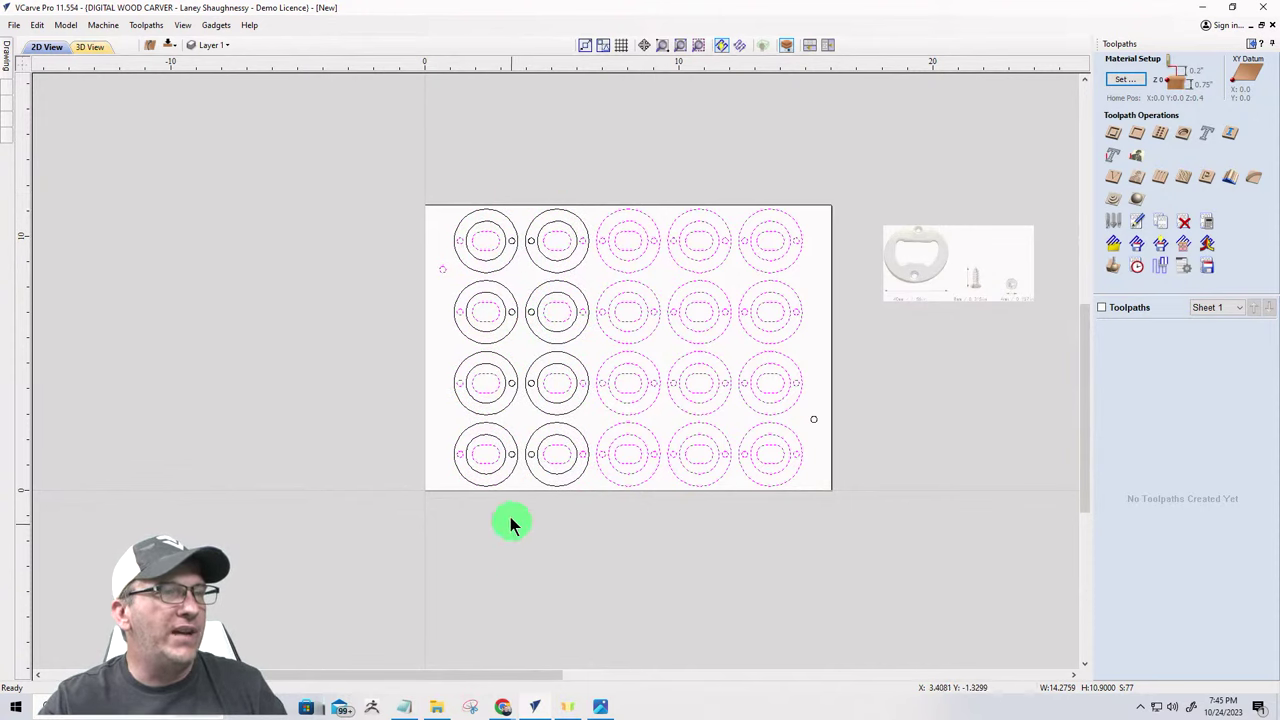
{"action": "mouse_move", "coordinate": [480, 454]}
{"action": "left_mouse_down"}
{"action": "mouse_move", "coordinate": [532, 312]}
{"action": "mouse_move", "coordinate": [498, 204]}
{"action": "mouse_move", "coordinate": [489, 442]}
{"action": "left_mouse_up"}
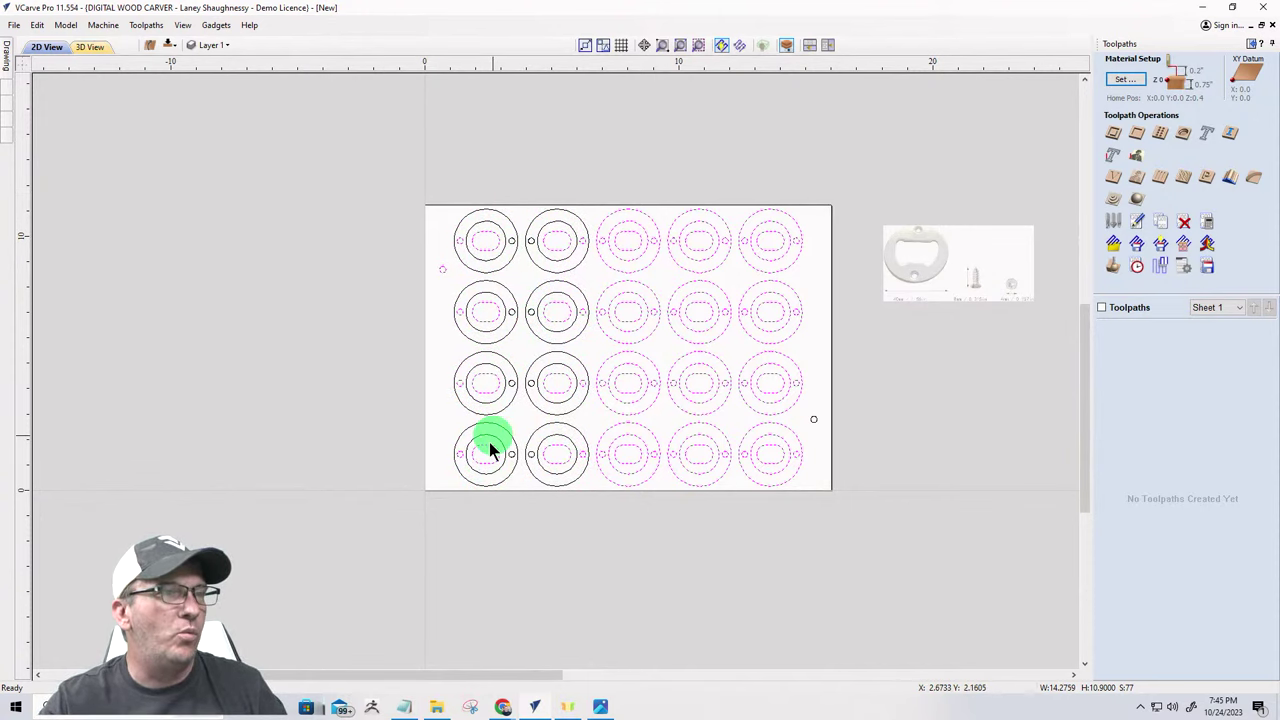
{"action": "left_click", "coordinate": [458, 452]}
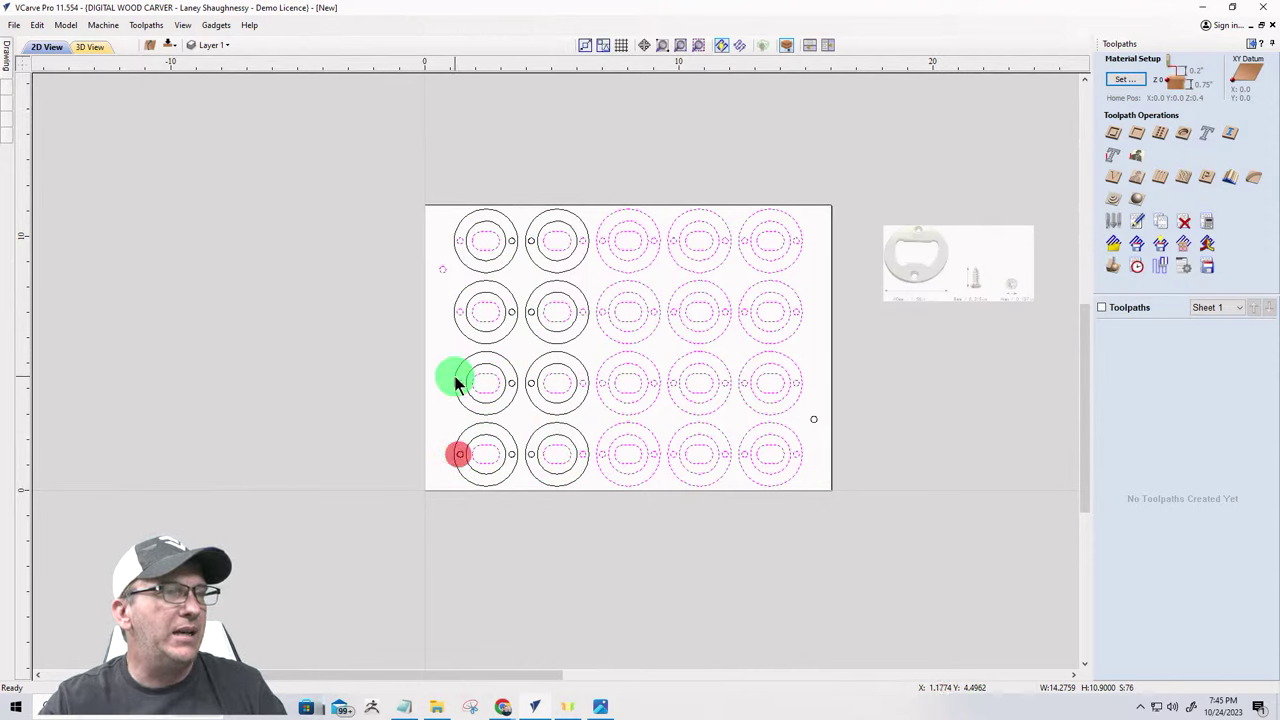
{"action": "left_click", "coordinate": [460, 382]}
{"action": "left_click", "coordinate": [459, 311]}
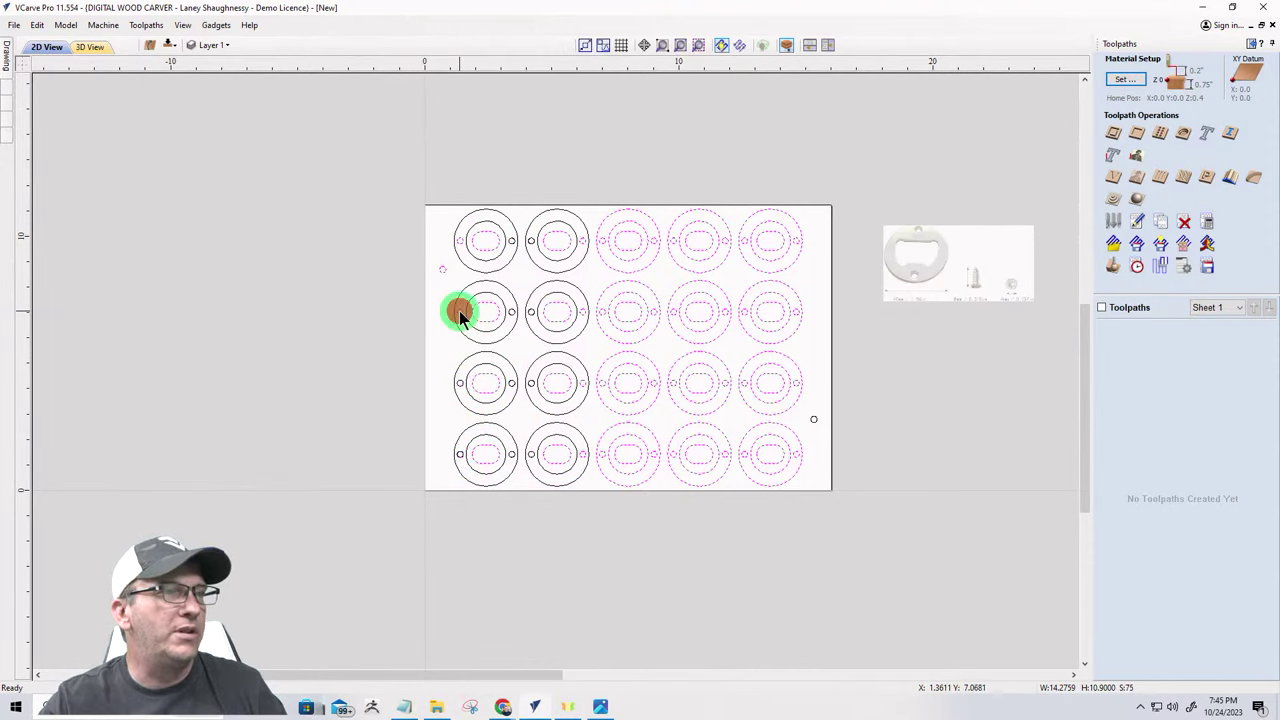
{"action": "left_click", "coordinate": [457, 241]}
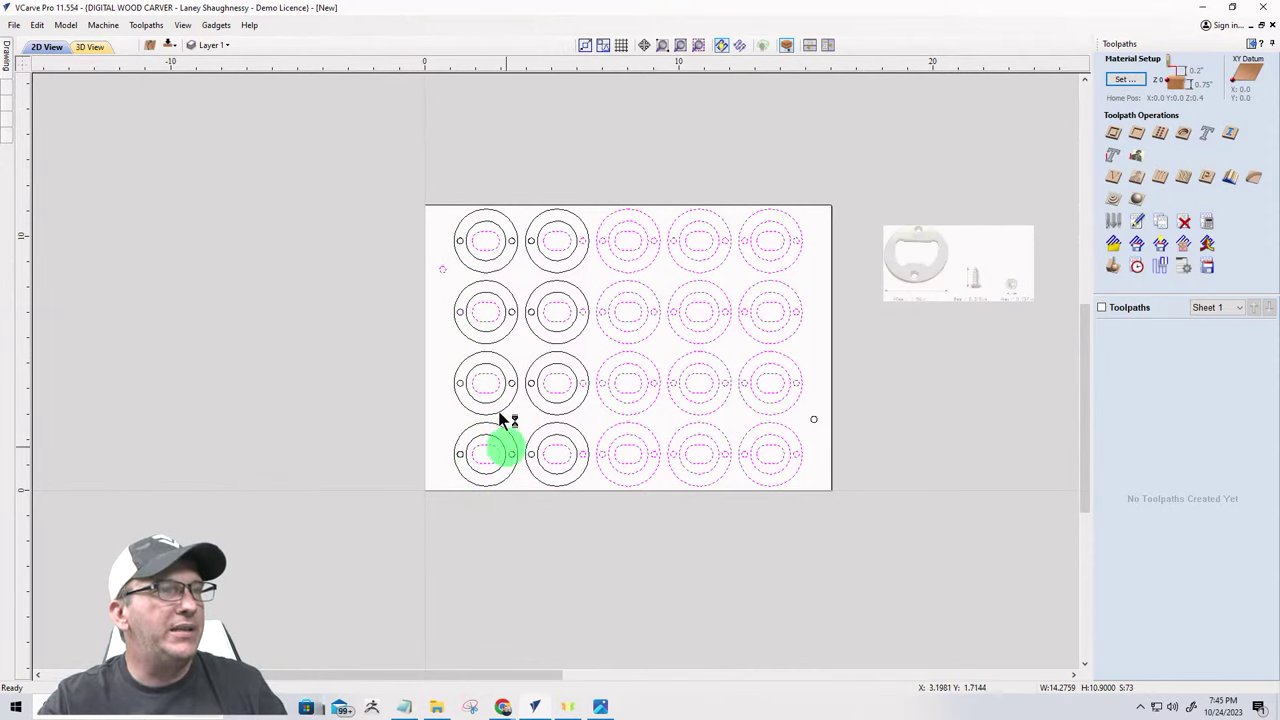
{"action": "left_click", "coordinate": [442, 269]}
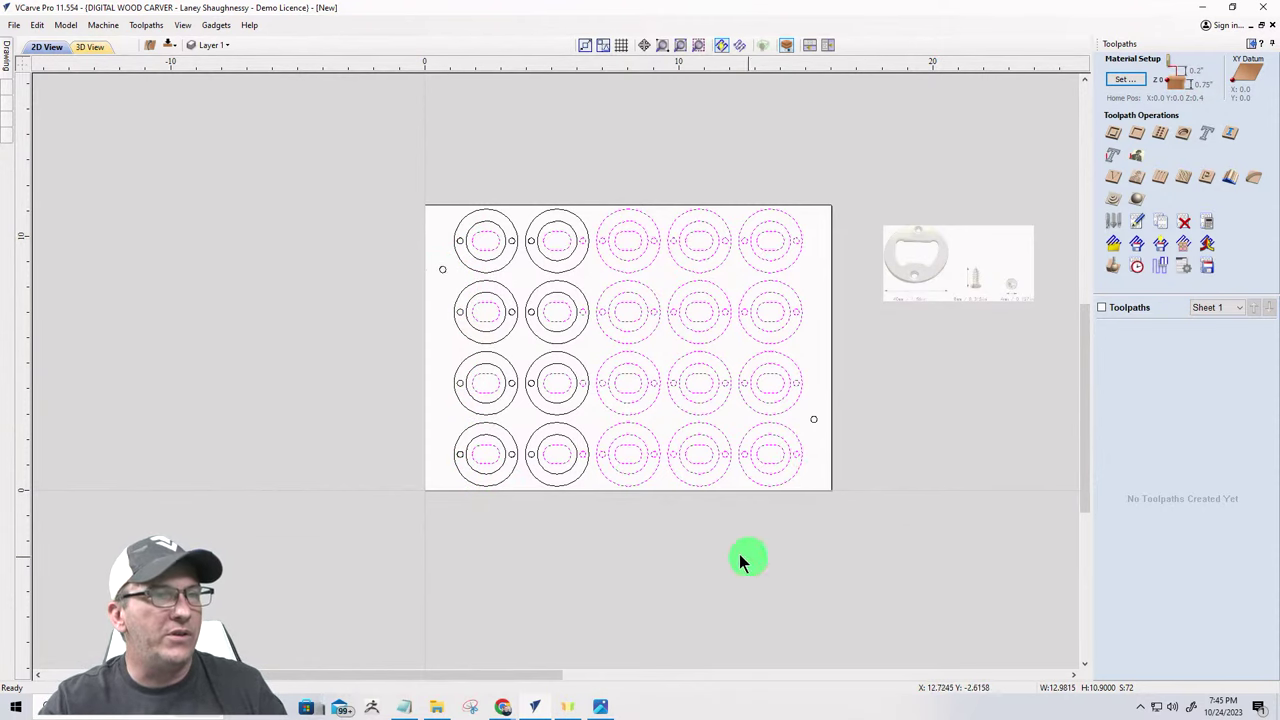
{"action": "left_click", "coordinate": [686, 487]}
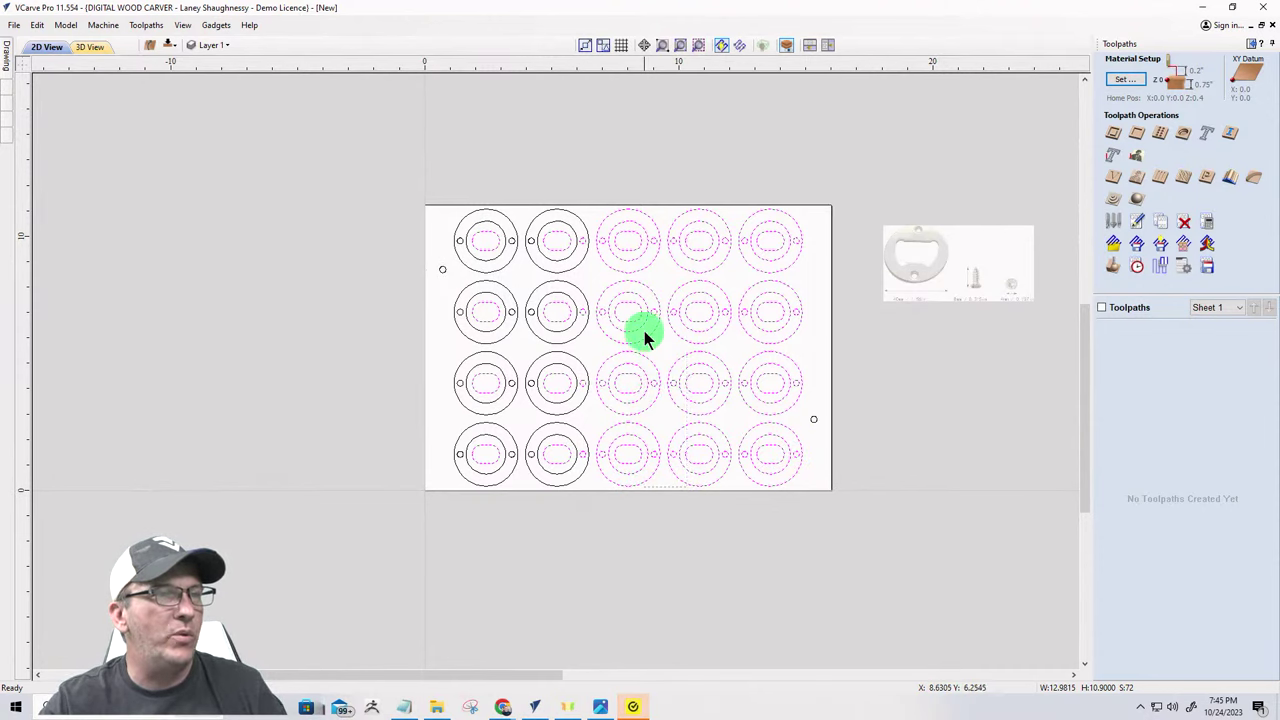
- Deselect the outer rings in columns 3–5 and the side holes in columns 4 and 5
{"action": "left_click_drag", "start_coordinate": [643, 326], "coordinate": [663, 510]}
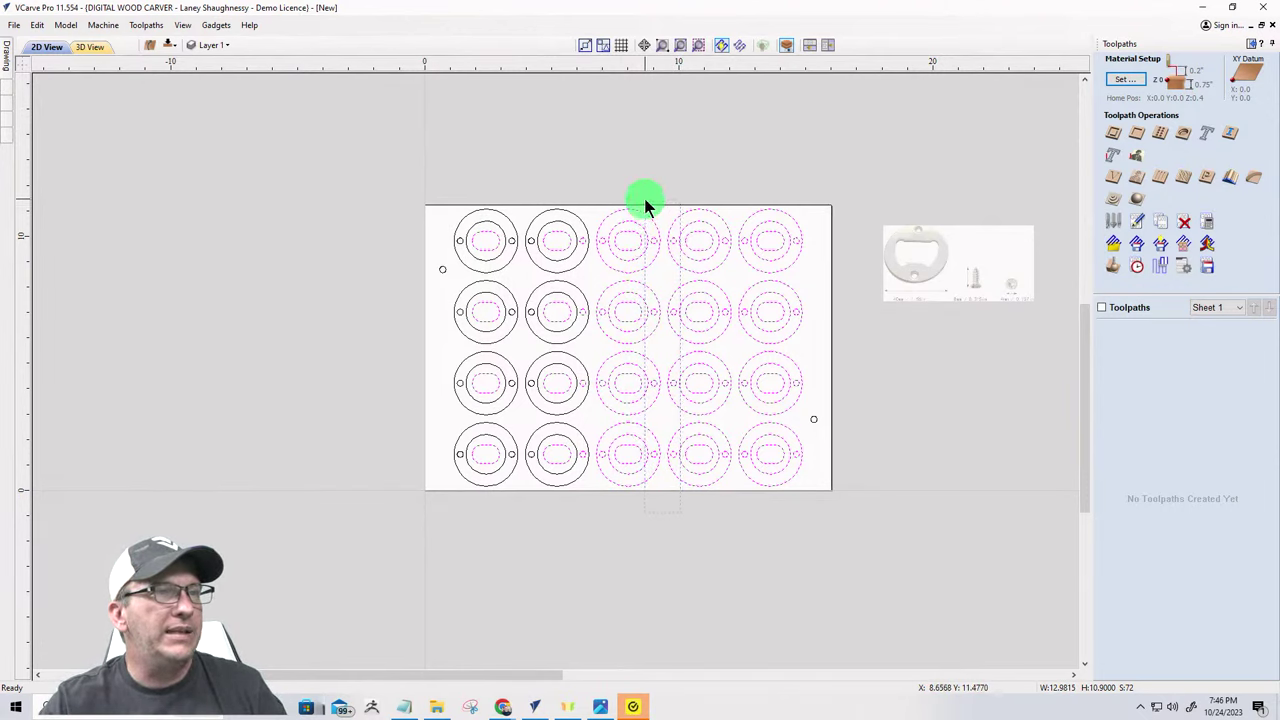
{"action": "left_click_drag", "start_coordinate": [644, 205], "coordinate": [644, 205], "text": "ctrl"}
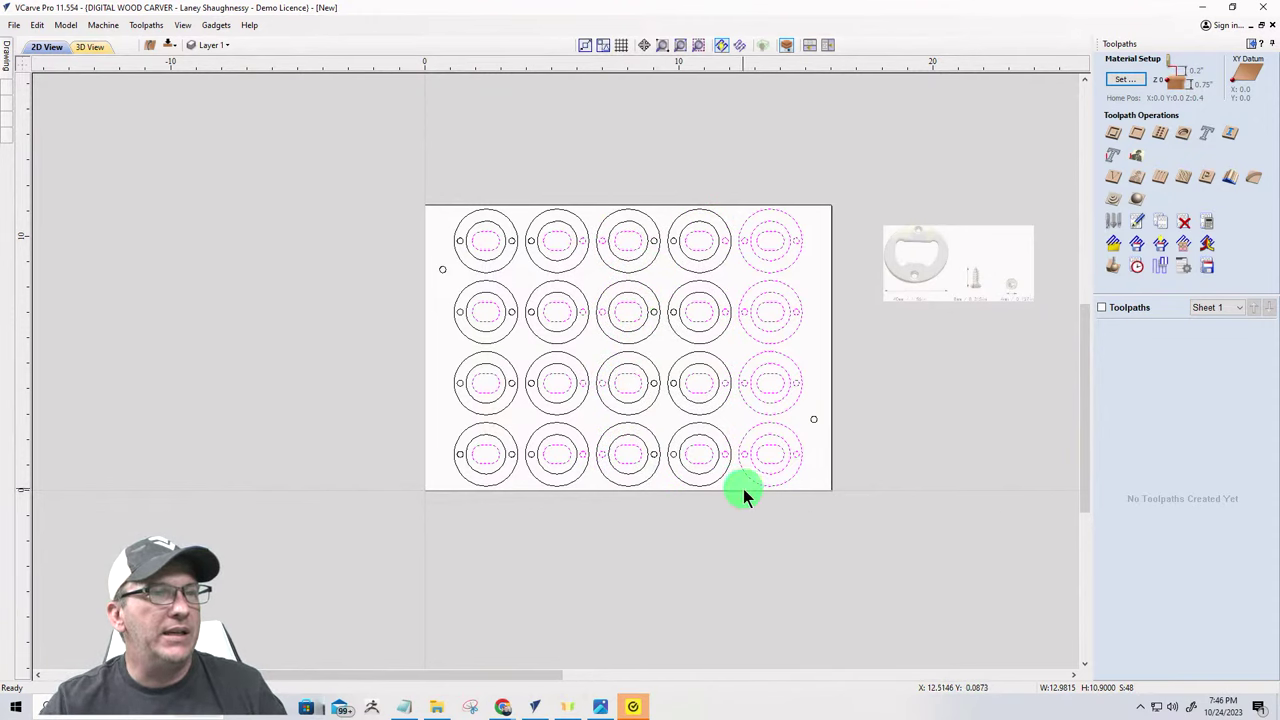
{"action": "left_click_drag", "start_coordinate": [753, 496], "coordinate": [742, 187]}
{"action": "left_click", "coordinate": [793, 241]}
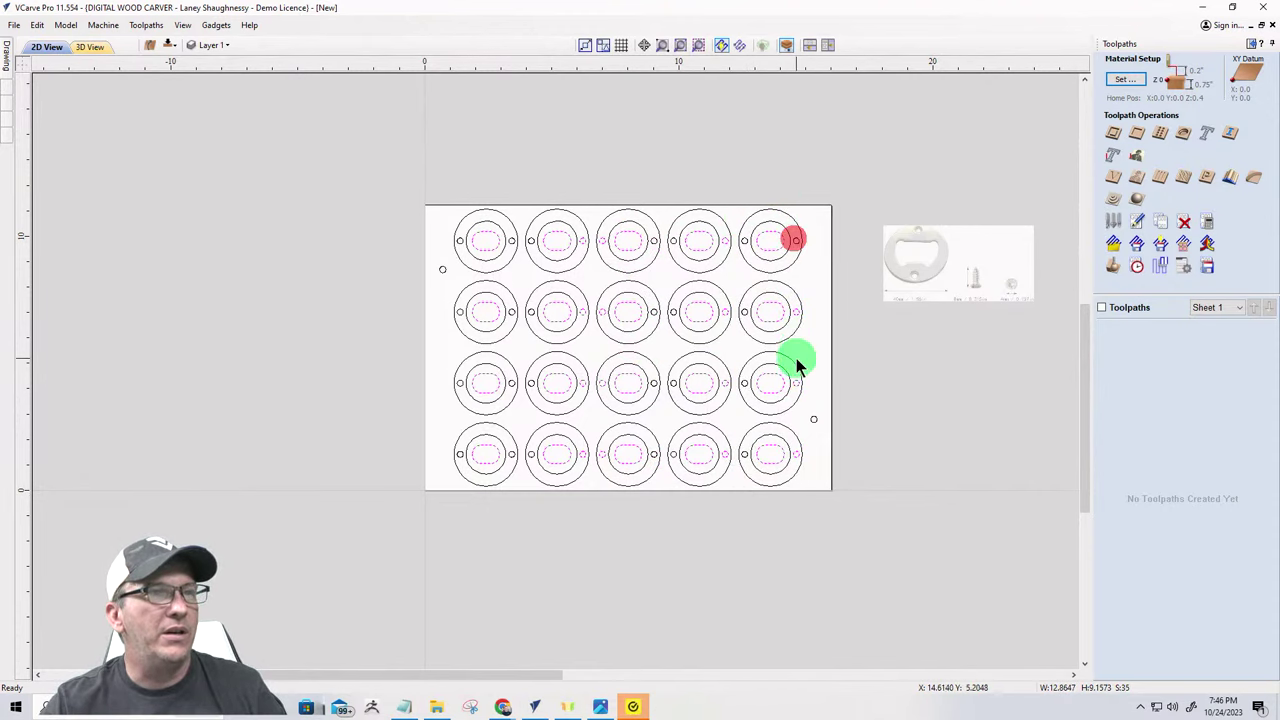
{"action": "left_click", "coordinate": [795, 309]}
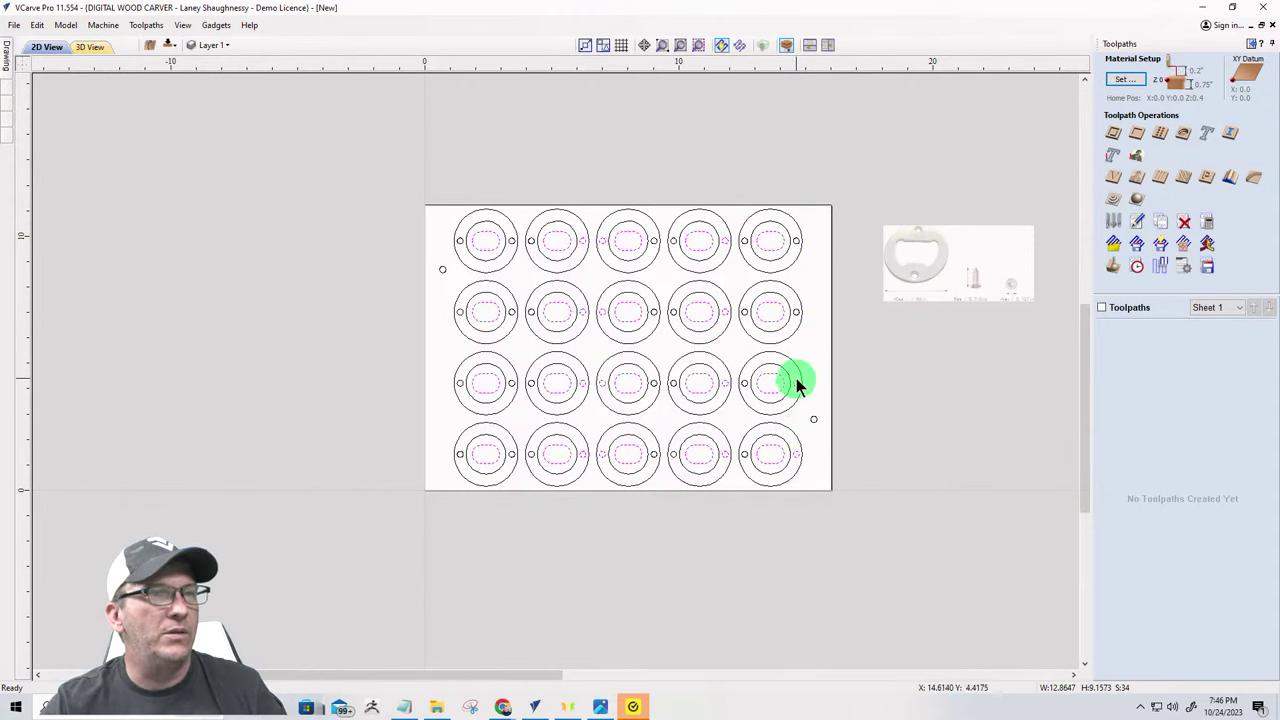
{"action": "left_click", "coordinate": [795, 376]}
{"action": "left_click", "coordinate": [797, 452]}
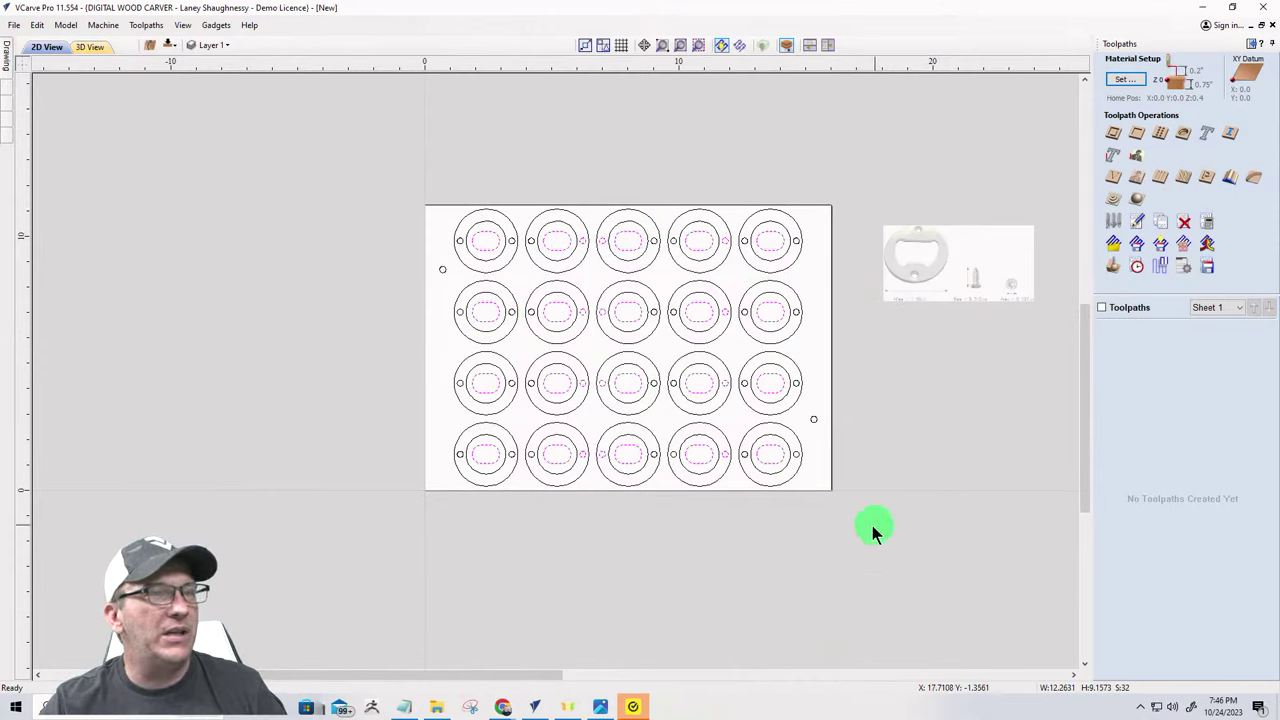
{"action": "left_click", "coordinate": [720, 456]}
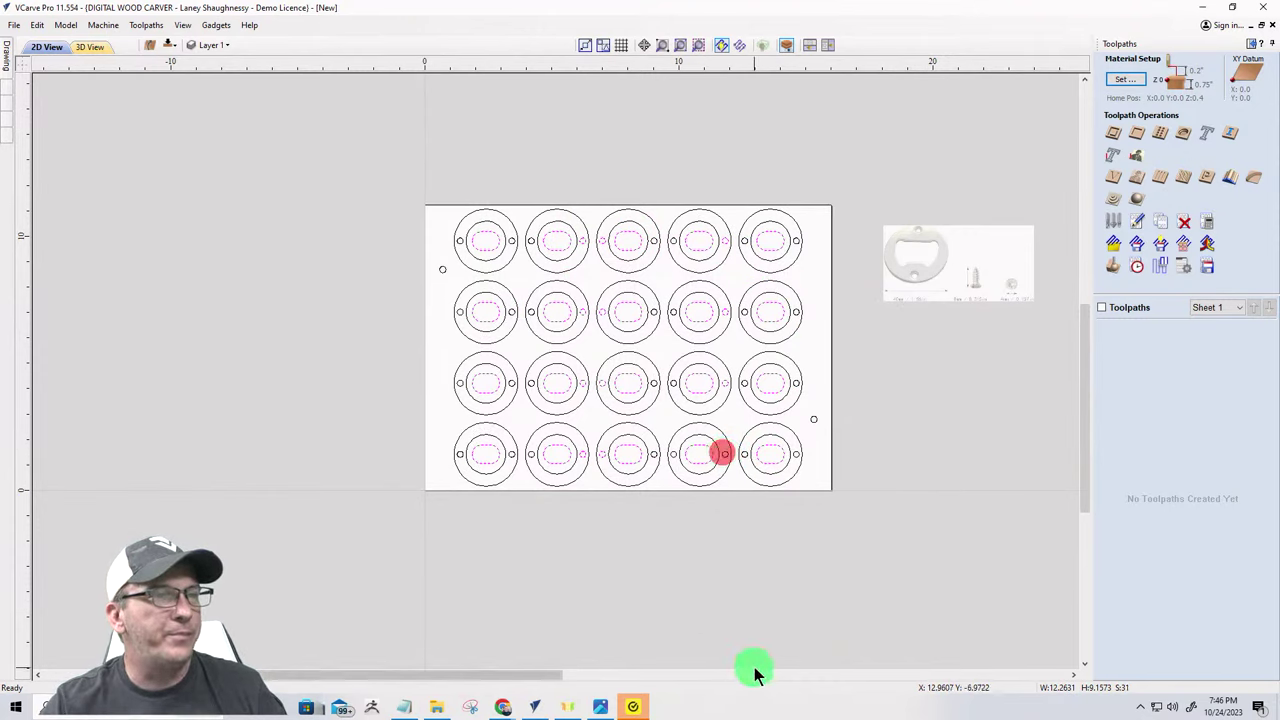
{"action": "left_click", "coordinate": [724, 381]}
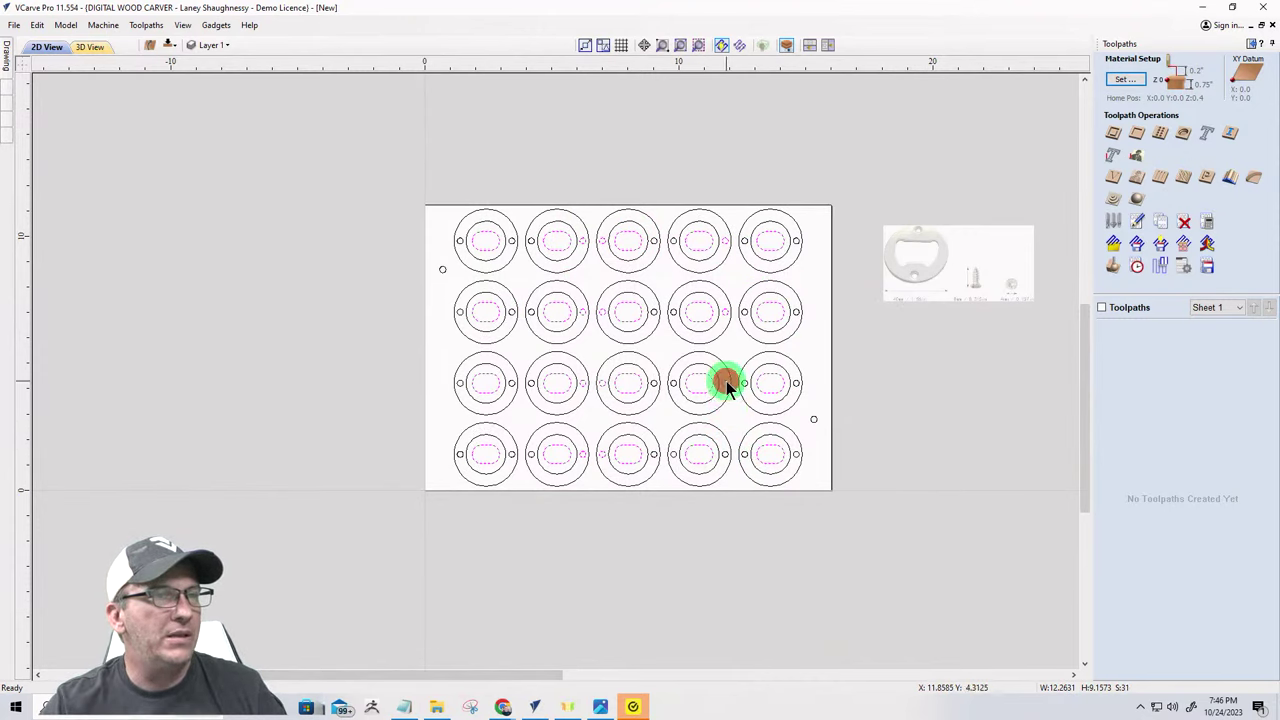
{"action": "left_click", "coordinate": [722, 312]}
{"action": "left_click", "coordinate": [725, 241]}
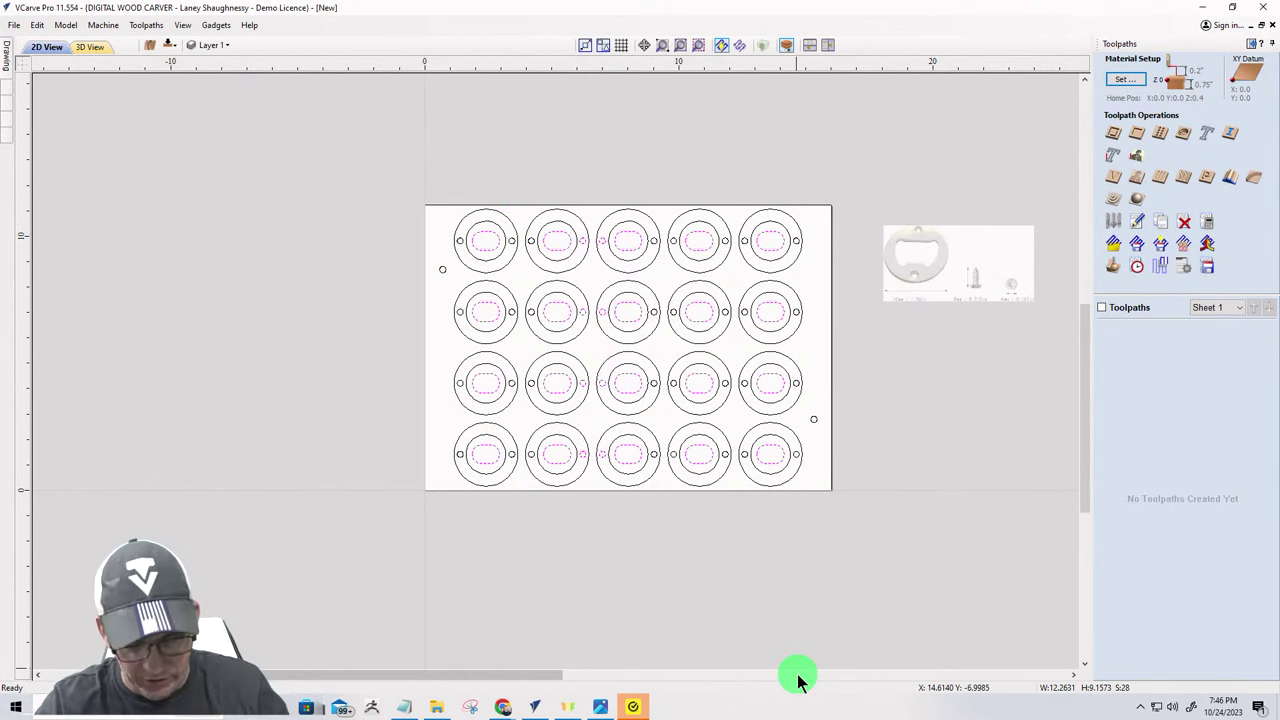
- Clear the selection, then select the top two rows and deselect their outer rings
{"action": "key", "text": "Escape"}
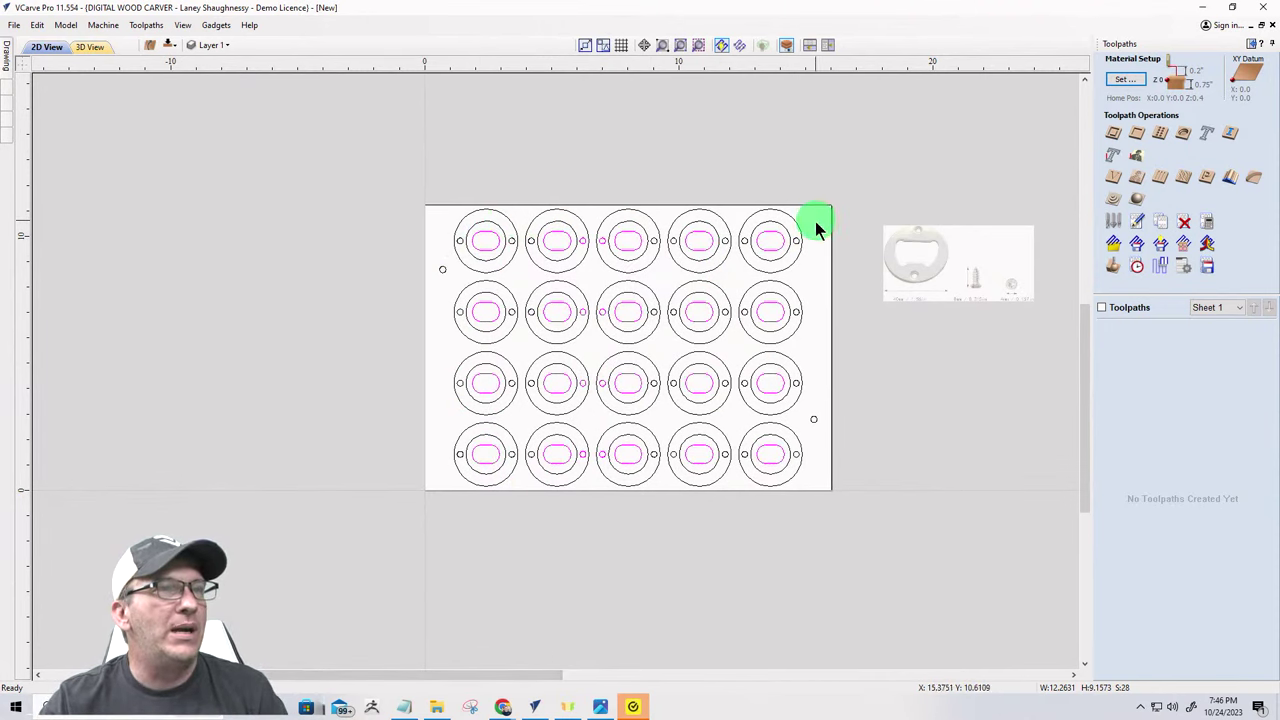
{"action": "left_click_drag", "start_coordinate": [797, 226], "coordinate": [478, 238]}
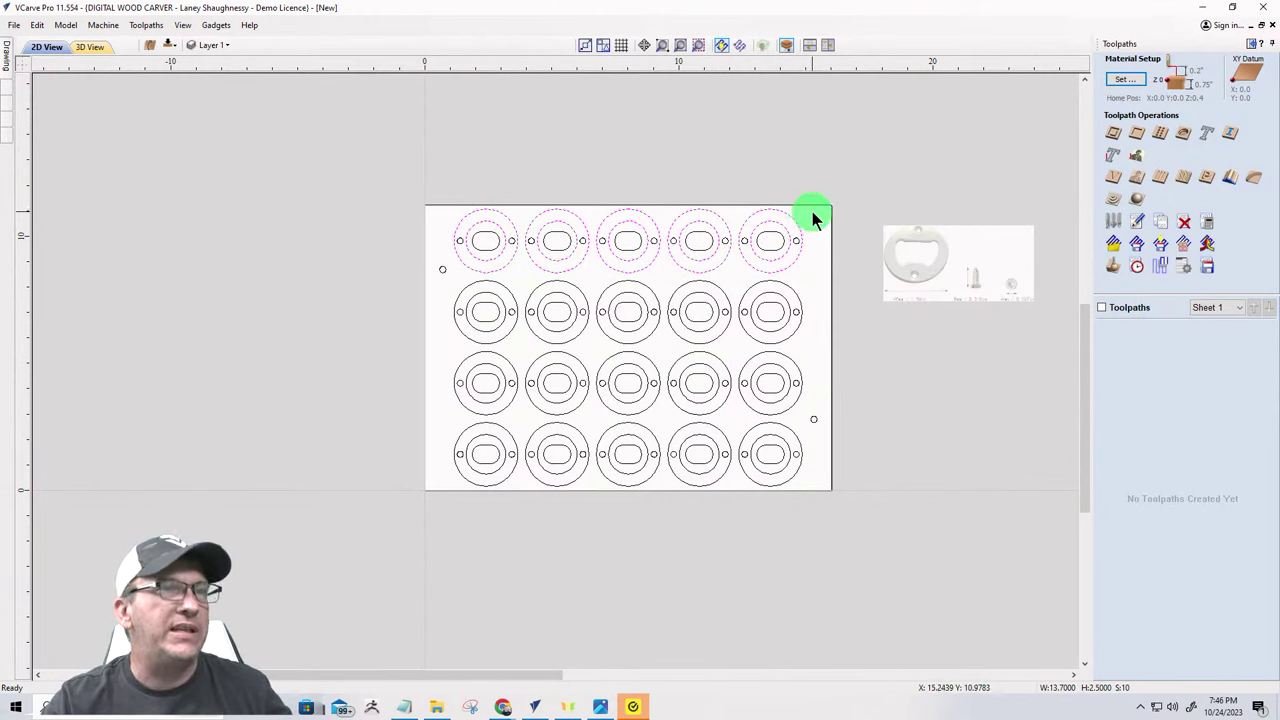
{"action": "left_click_drag", "start_coordinate": [810, 212], "coordinate": [401, 216]}
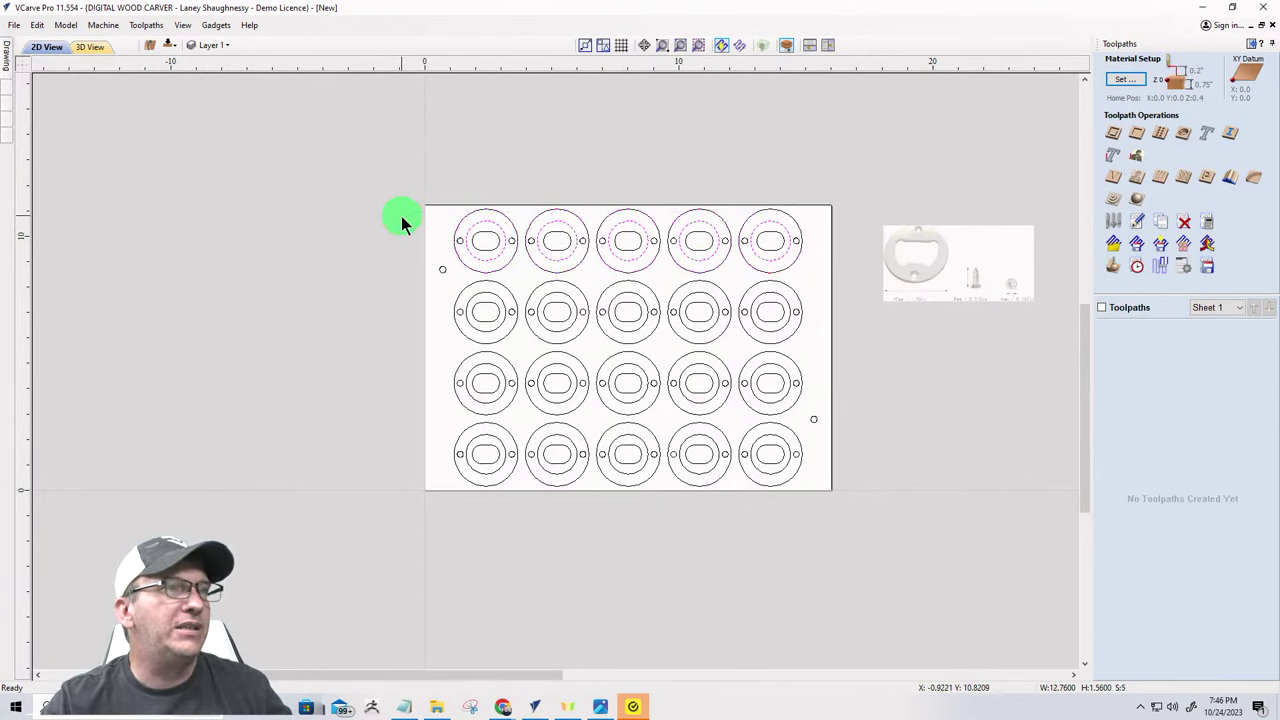
{"action": "left_click", "coordinate": [857, 266]}
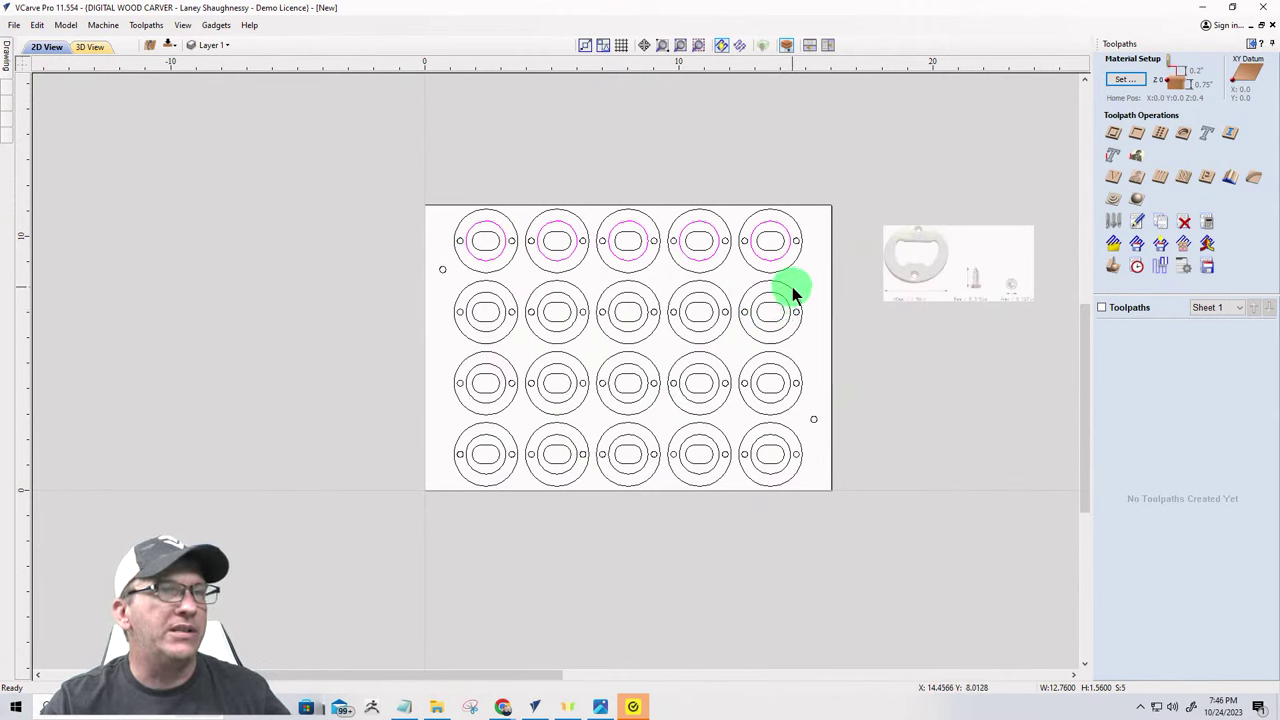
{"action": "left_click_drag", "start_coordinate": [801, 276], "coordinate": [372, 295]}
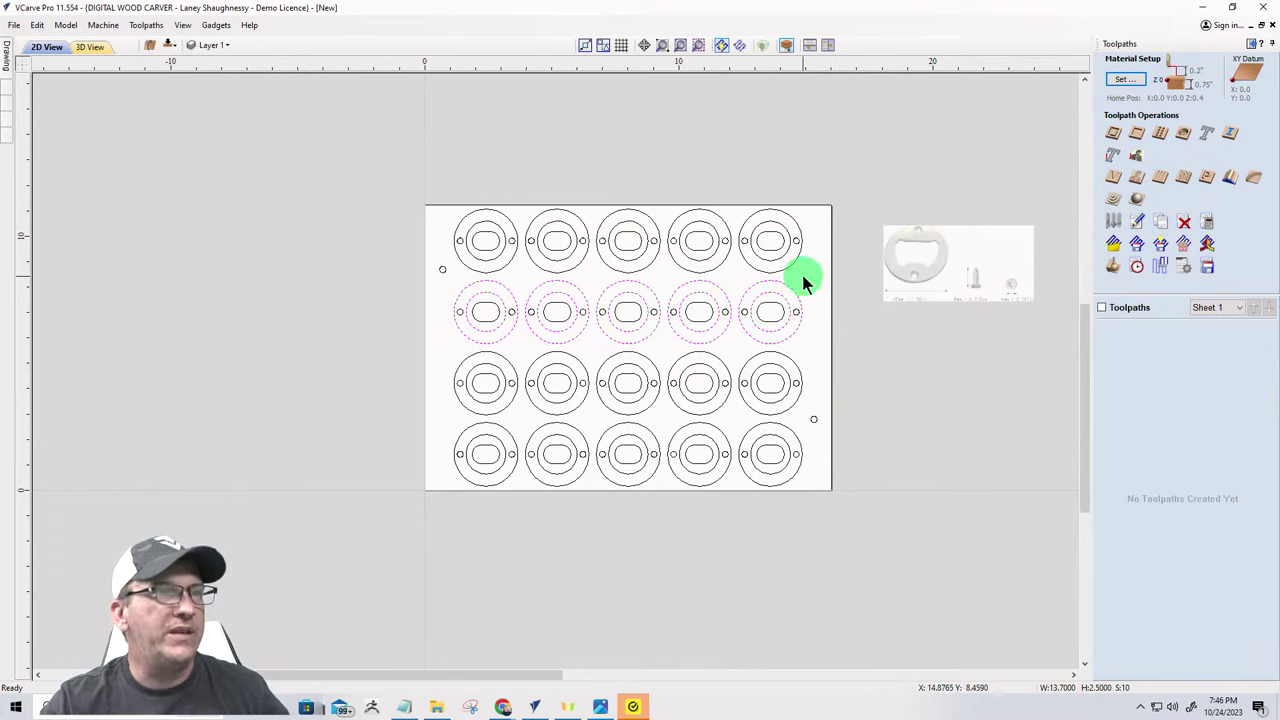
{"action": "mouse_move", "coordinate": [802, 275]}
{"action": "left_mouse_down"}
{"action": "mouse_move", "coordinate": [640, 298]}
{"action": "mouse_move", "coordinate": [405, 290]}
{"action": "left_mouse_up"}
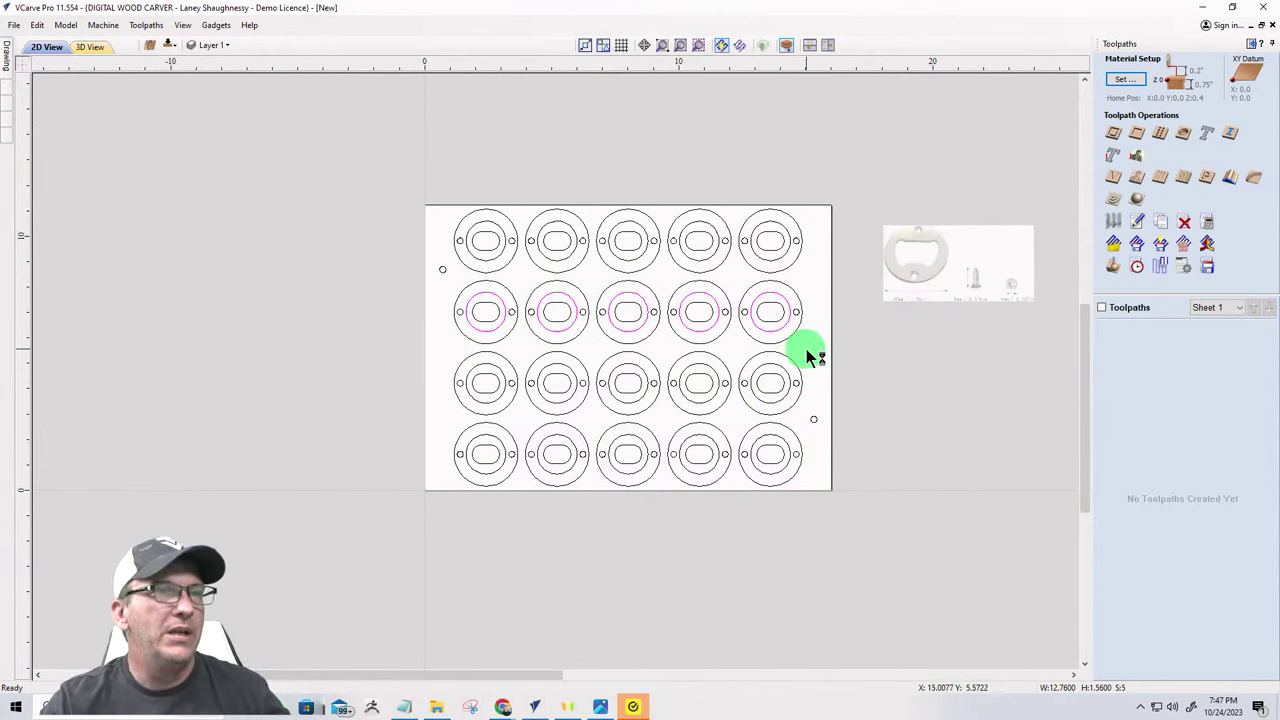
- Select rows three and four, deselecting their outer rings and ovals to keep the middle circles
{"action": "left_click_drag", "start_coordinate": [806, 354], "coordinate": [432, 367]}
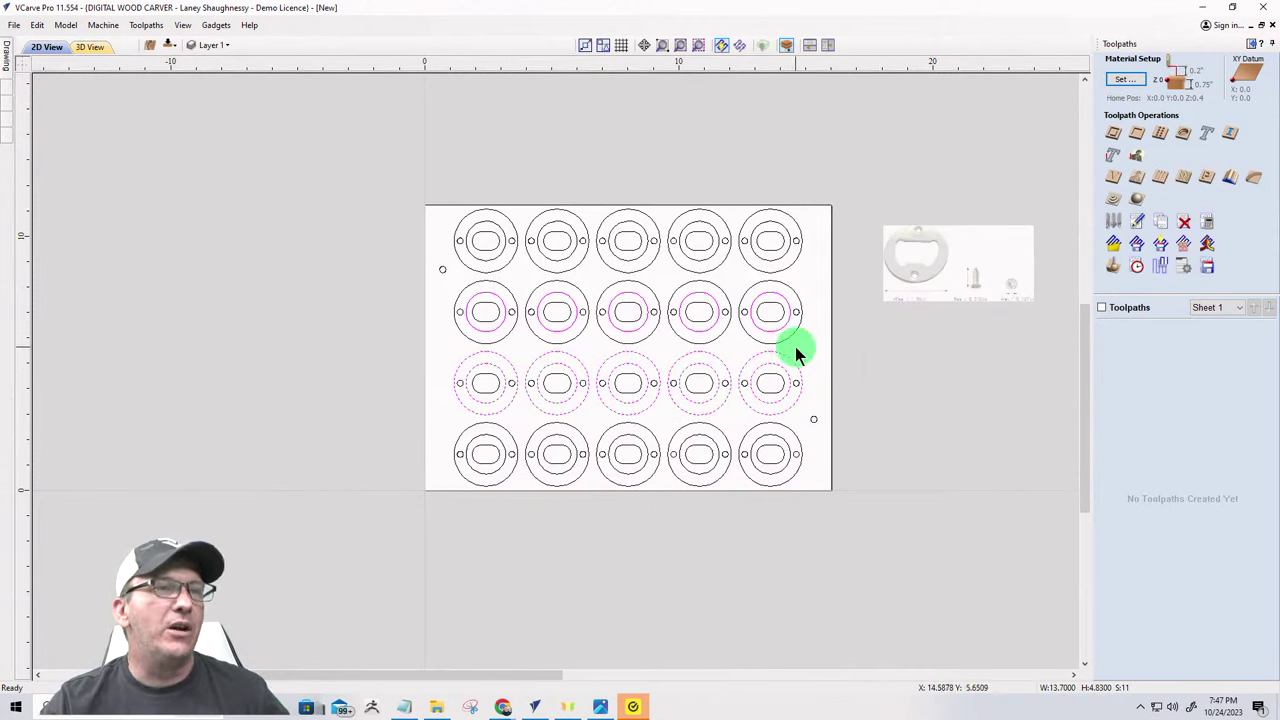
{"action": "left_click", "coordinate": [470, 363]}
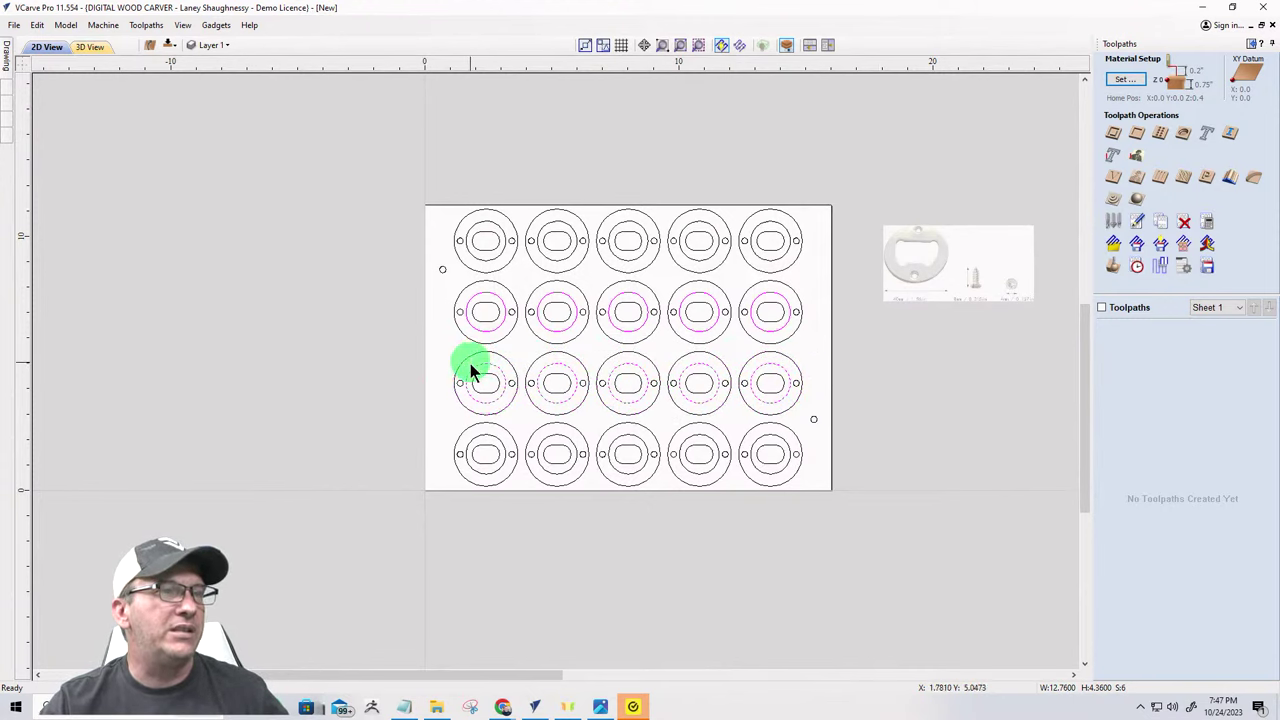
{"action": "left_click", "coordinate": [651, 520]}
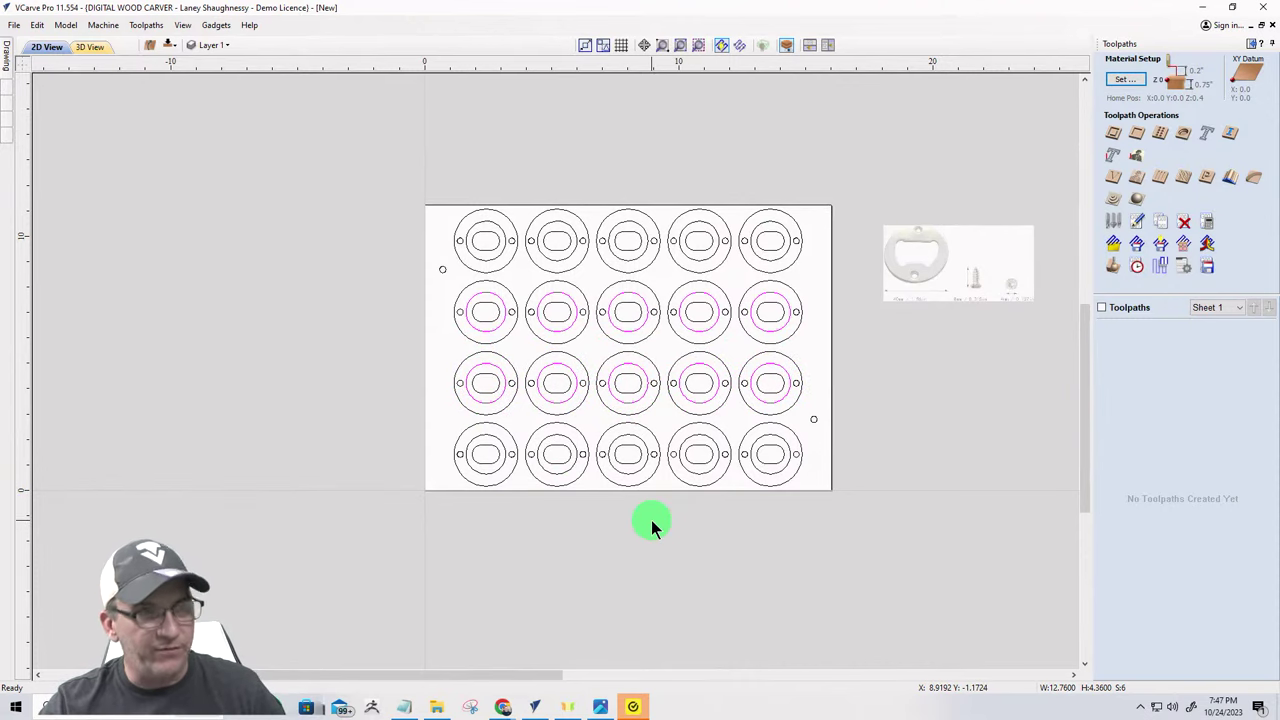
{"action": "left_click_drag", "start_coordinate": [795, 422], "coordinate": [391, 440]}
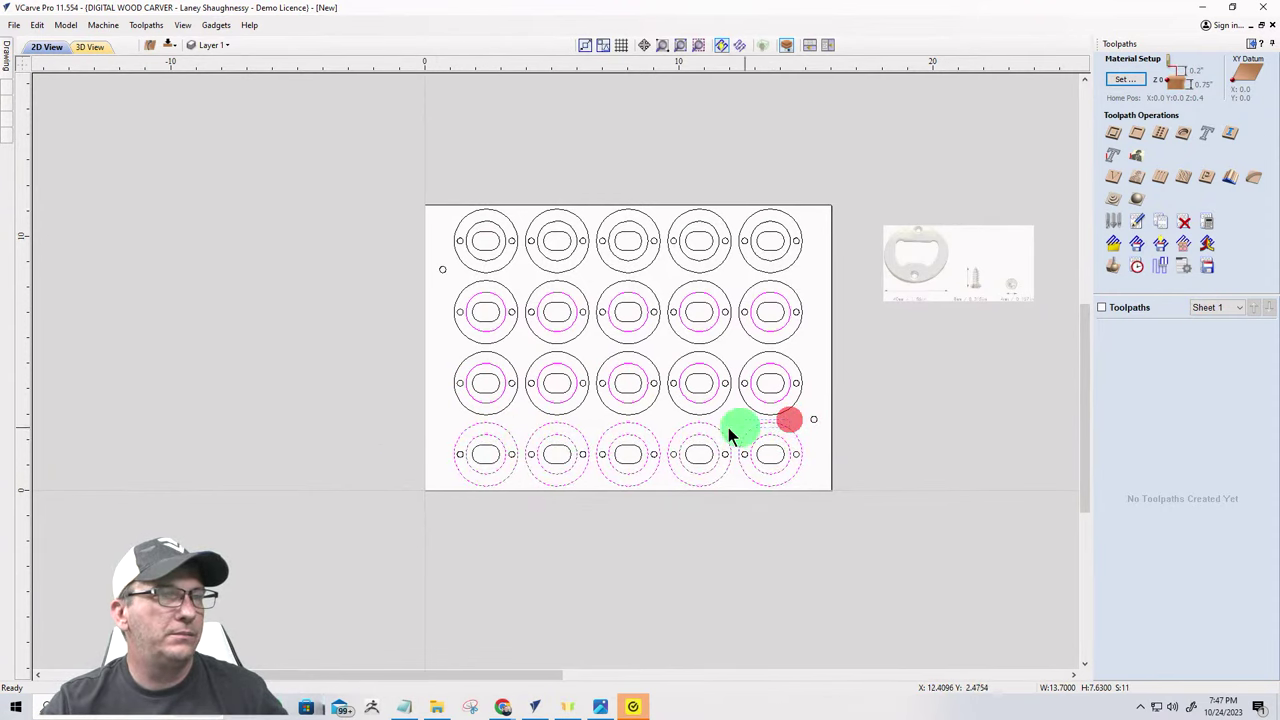
{"action": "left_click_drag", "start_coordinate": [728, 427], "coordinate": [467, 428], "text": "ctrl"}
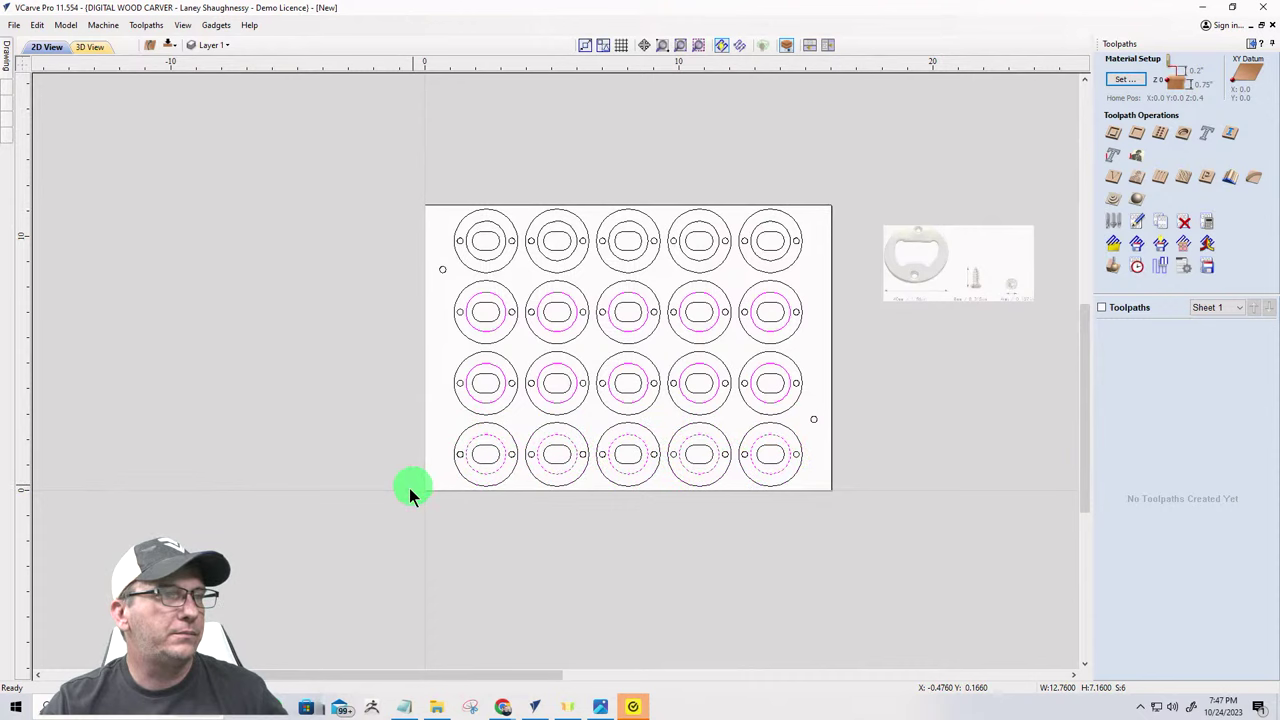
{"action": "left_click", "coordinate": [348, 527]}
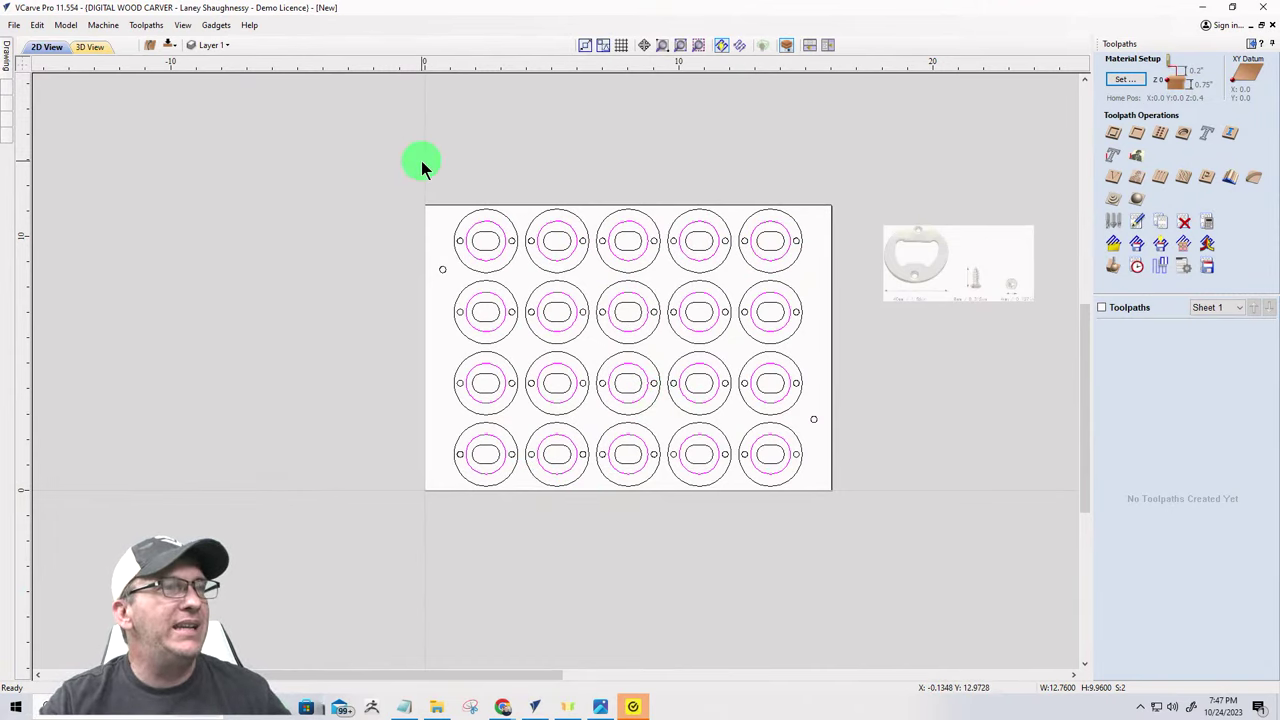
- Clear the selection and pick one inner oval to select all twenty ovals across the sheet
{"action": "left_click_drag", "start_coordinate": [444, 199], "coordinate": [807, 517]}
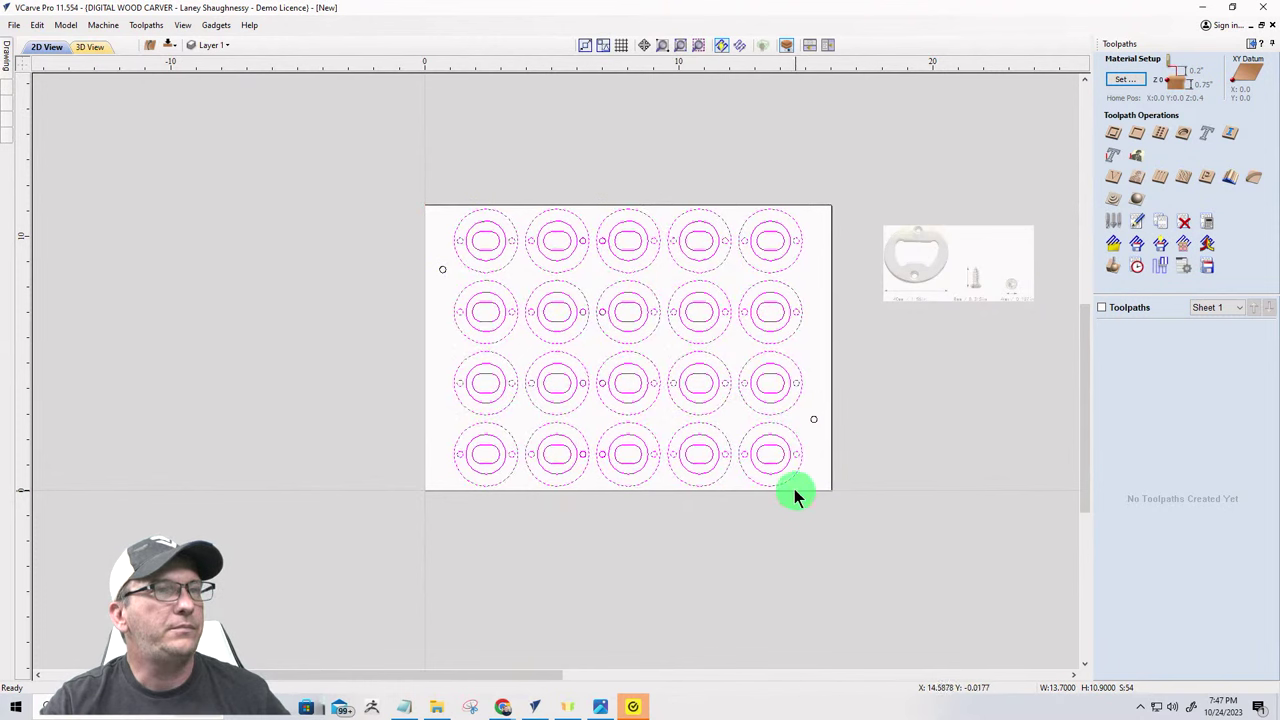
{"action": "left_click", "coordinate": [773, 250]}
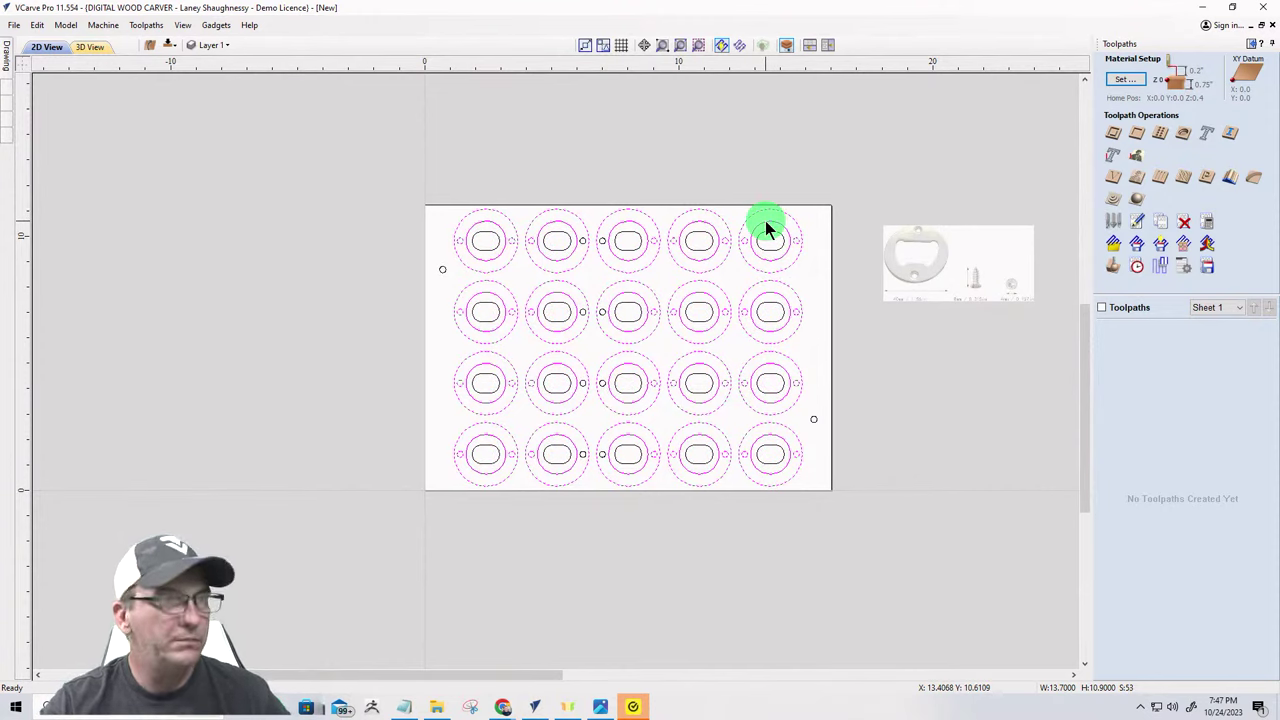
{"action": "left_click", "coordinate": [764, 228]}
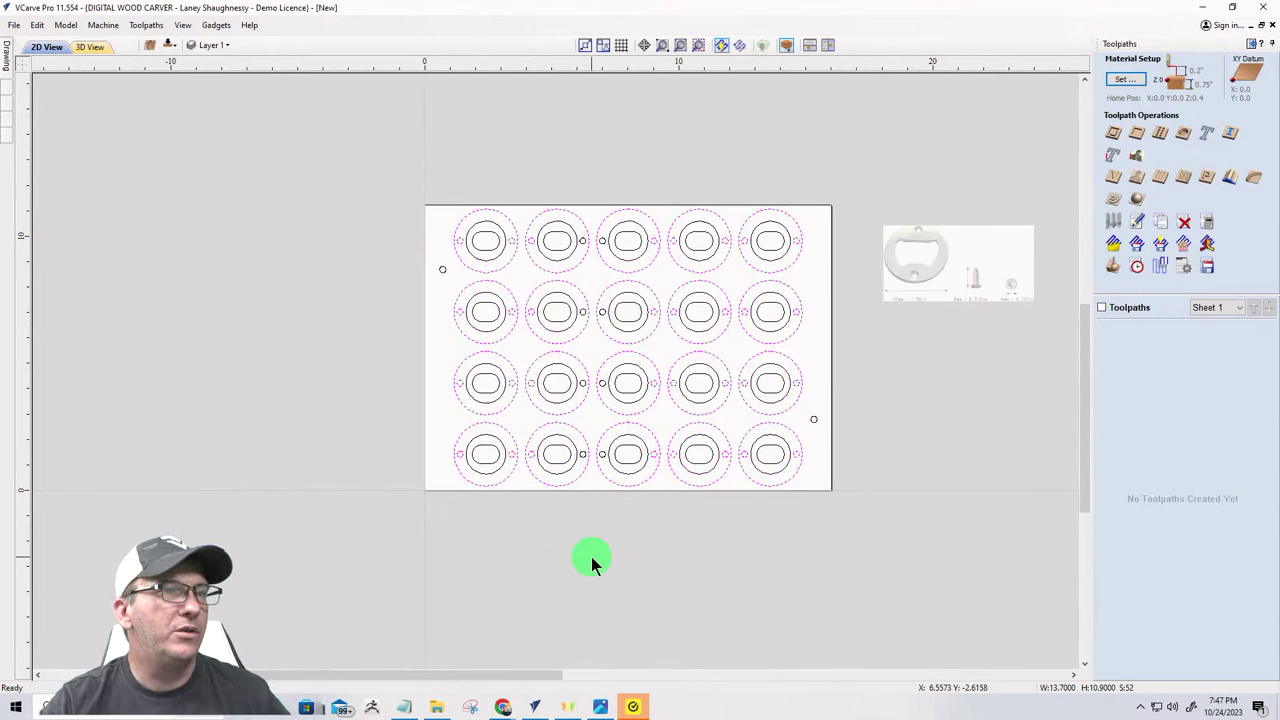
{"action": "left_click", "coordinate": [796, 196]}
{"action": "left_click_drag", "start_coordinate": [796, 196], "coordinate": [470, 250]}
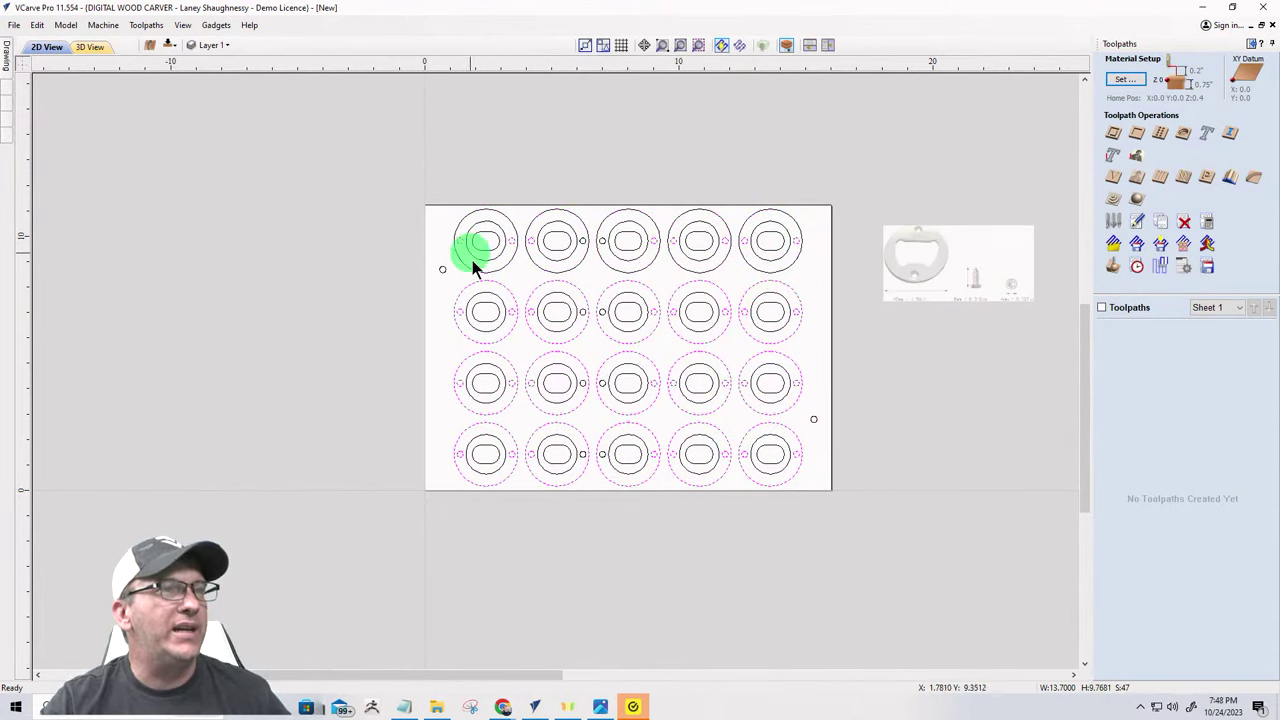
{"action": "left_click", "coordinate": [600, 239], "text": "shift"}
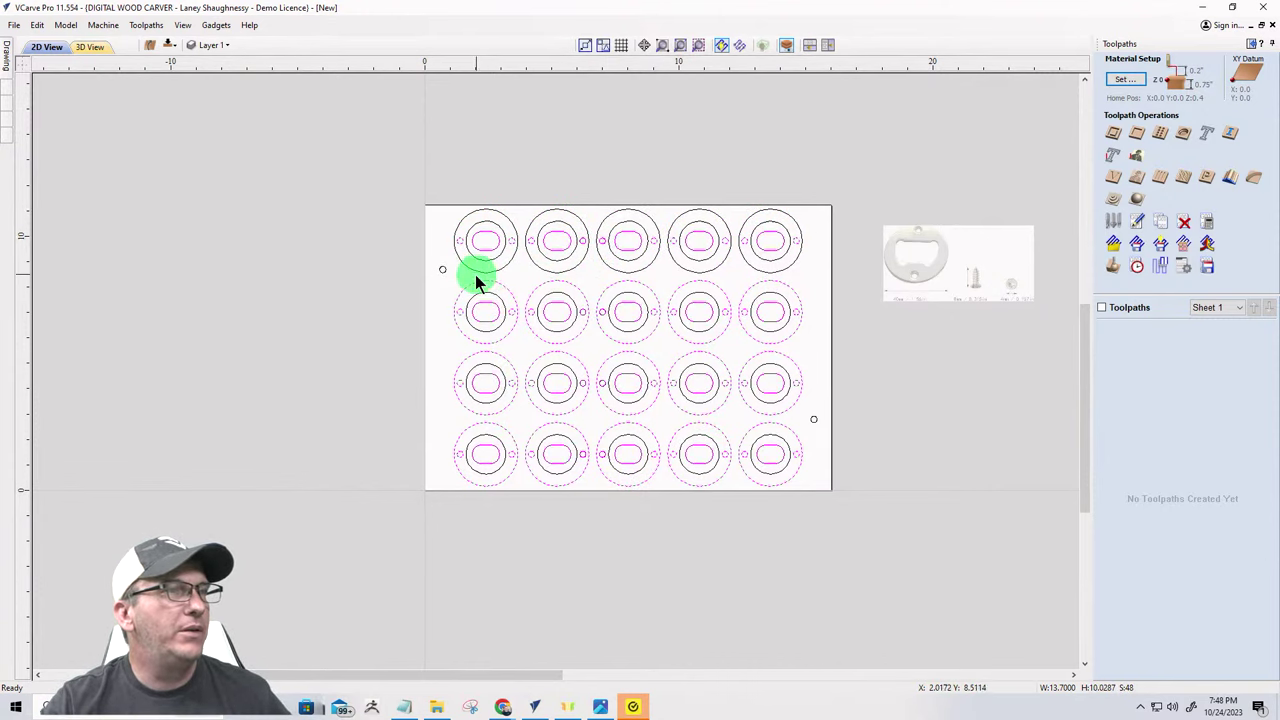
{"action": "scroll", "coordinate": [557, 275], "scroll_direction": "up", "scroll_amount": 3}
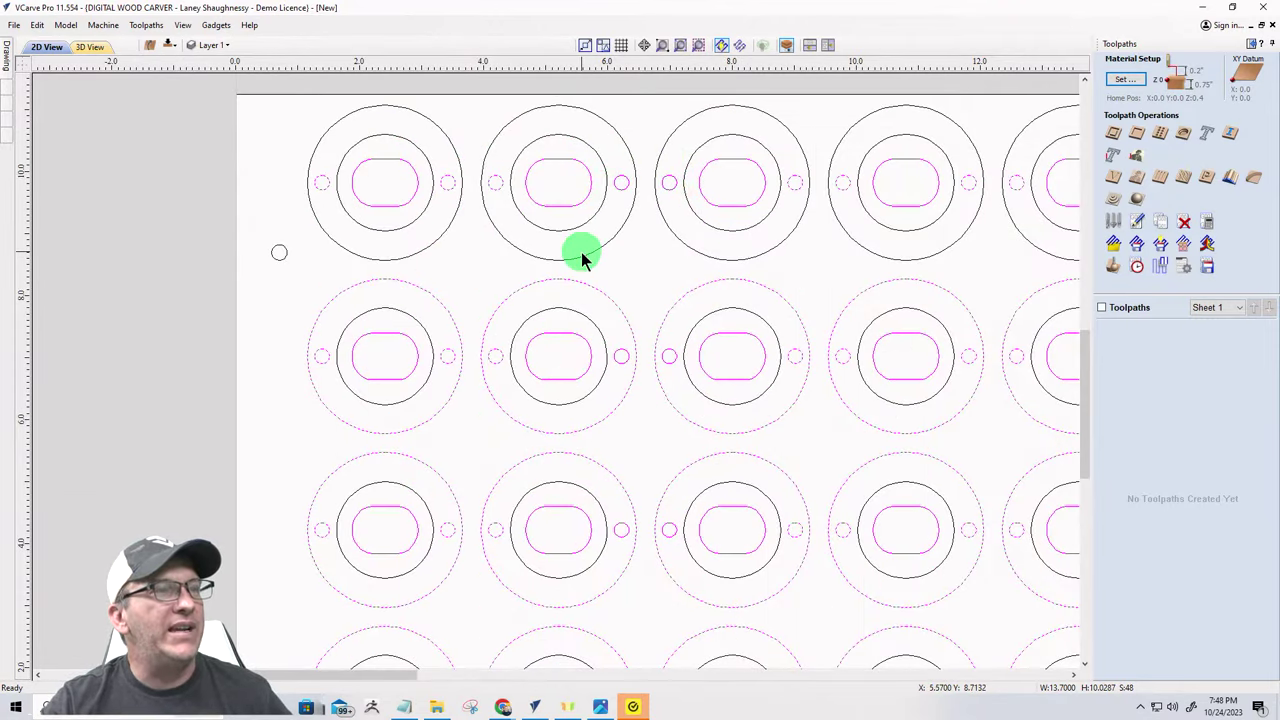
{"action": "left_click", "coordinate": [294, 275]}
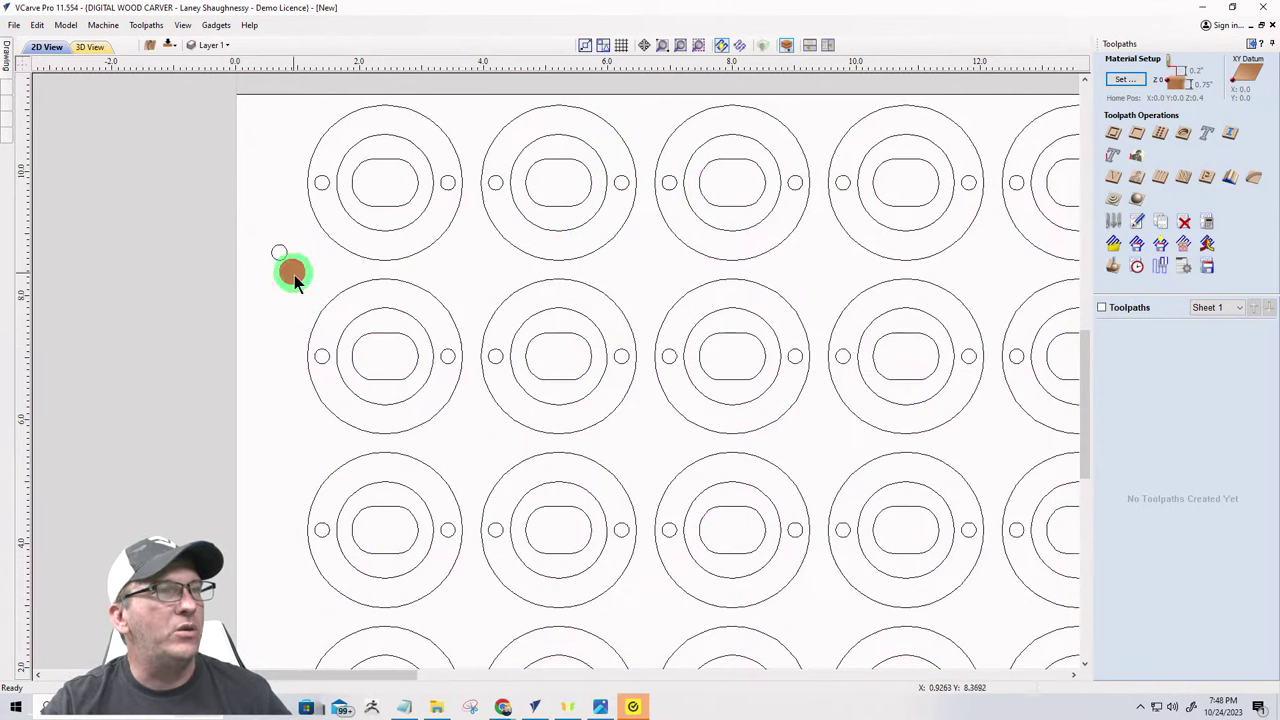
{"action": "left_click", "coordinate": [588, 193]}
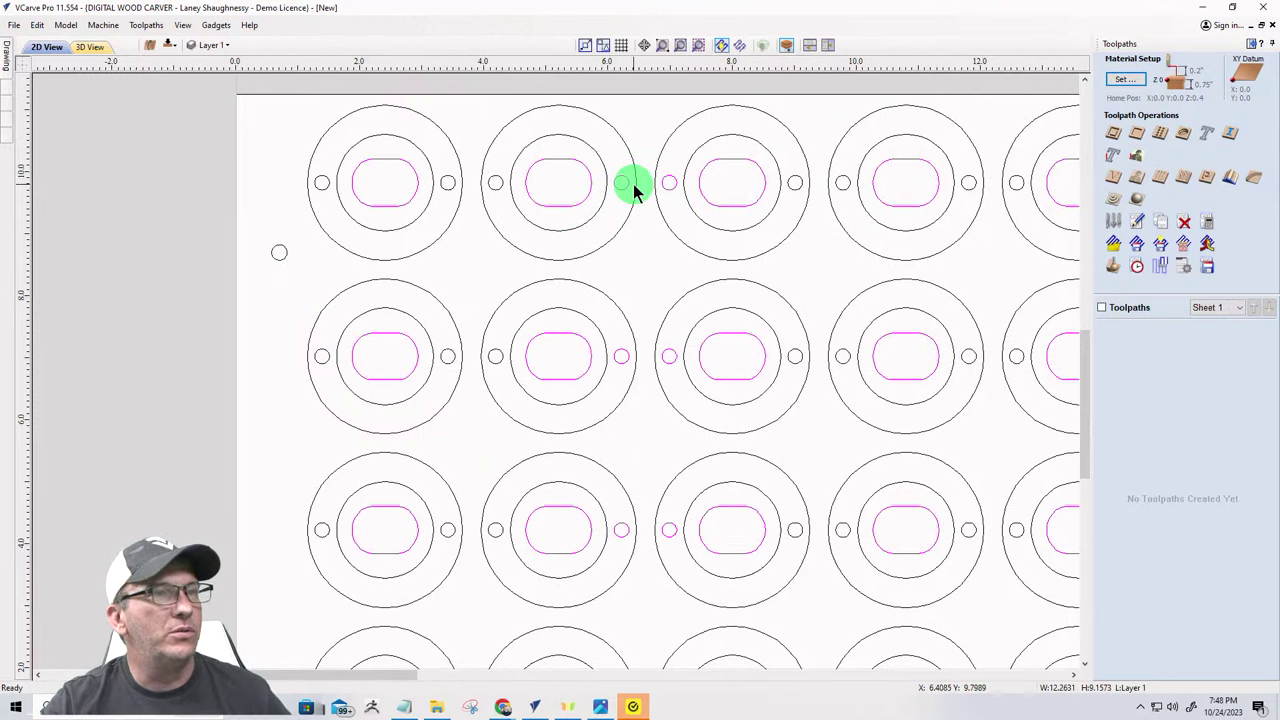
{"action": "scroll", "coordinate": [624, 368], "scroll_direction": "down", "scroll_amount": 4}
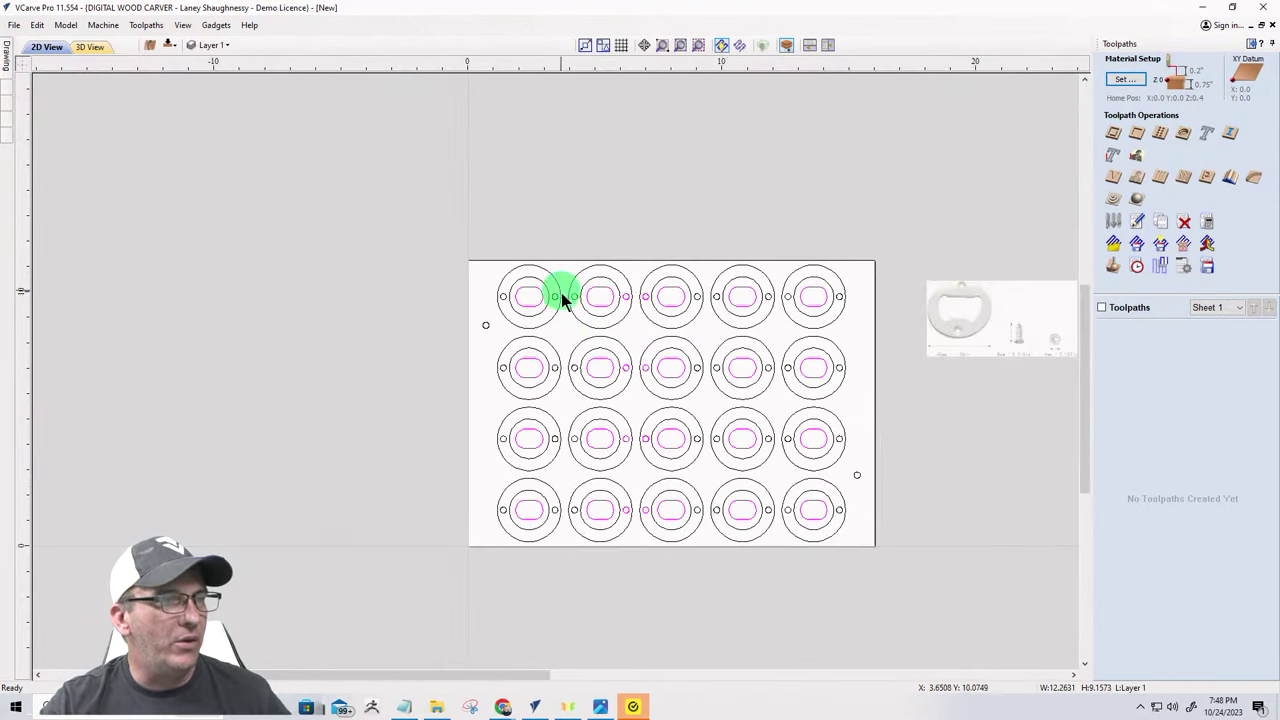
{"action": "scroll", "coordinate": [632, 509], "scroll_direction": "up", "scroll_amount": 4}
{"action": "scroll", "coordinate": [658, 564], "scroll_direction": "down", "scroll_amount": 3}
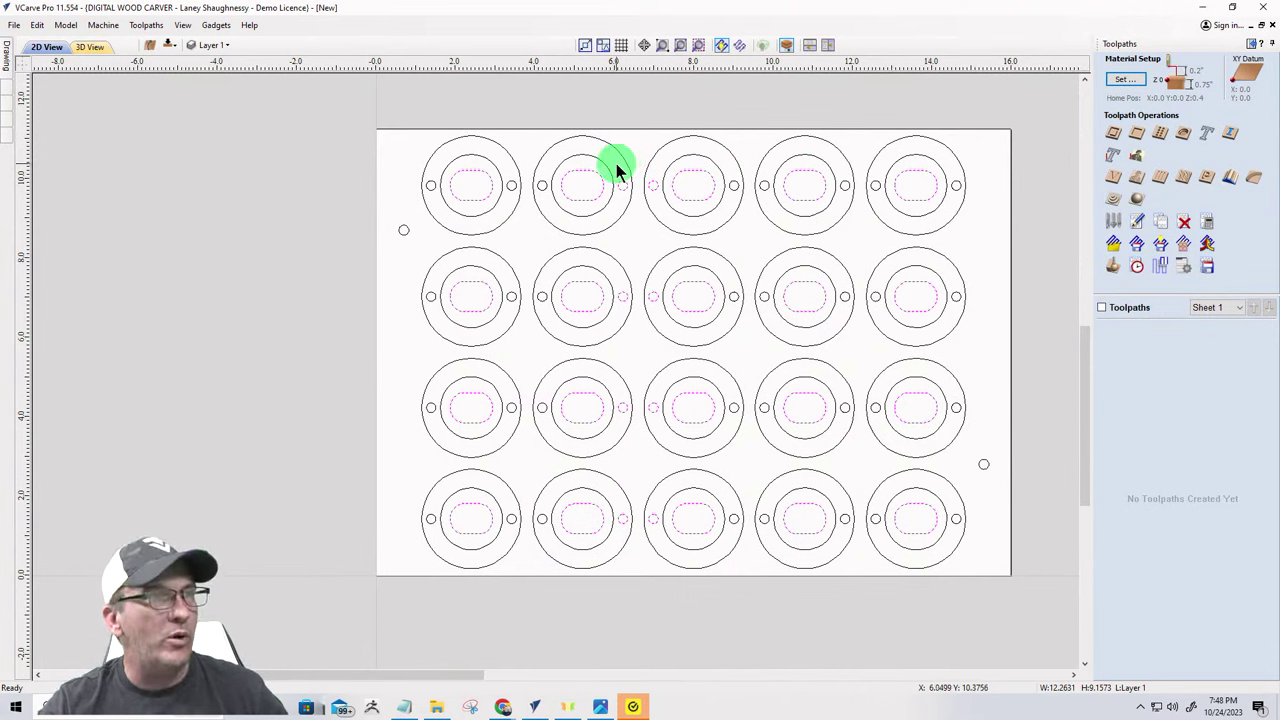
{"action": "left_click_drag", "start_coordinate": [614, 160], "coordinate": [663, 543]}
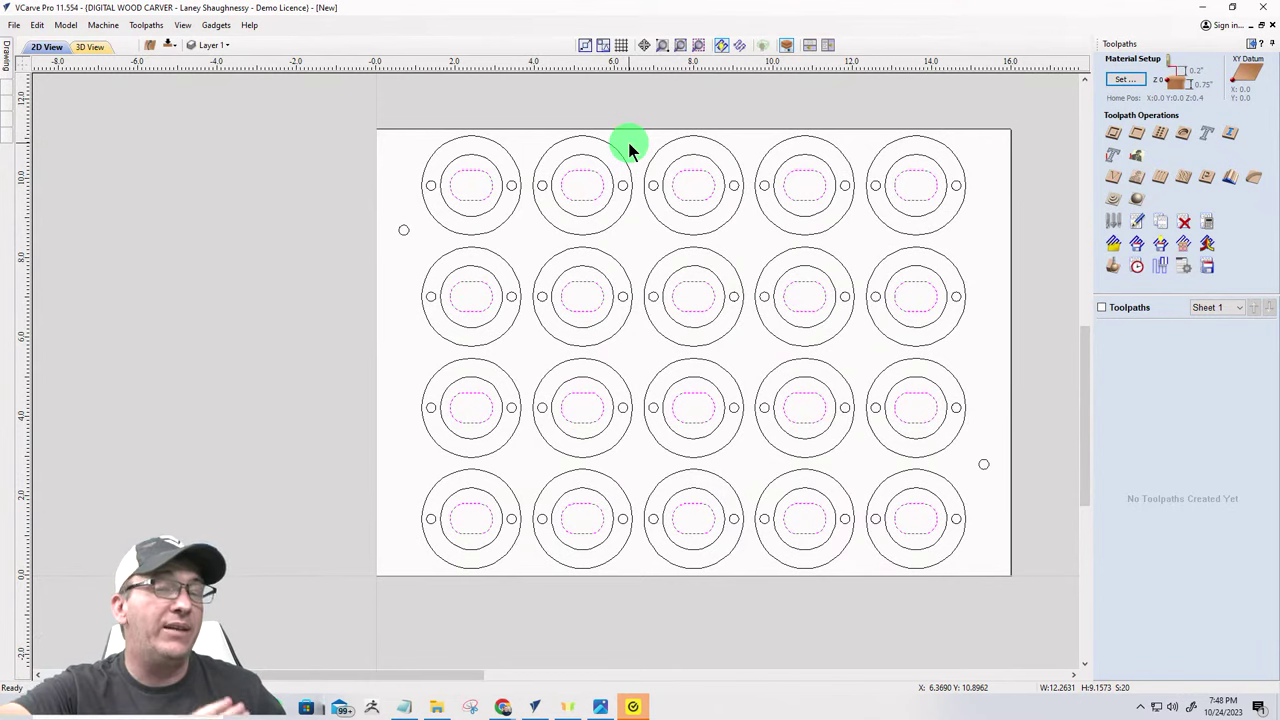
{"action": "left_click", "coordinate": [545, 546]}
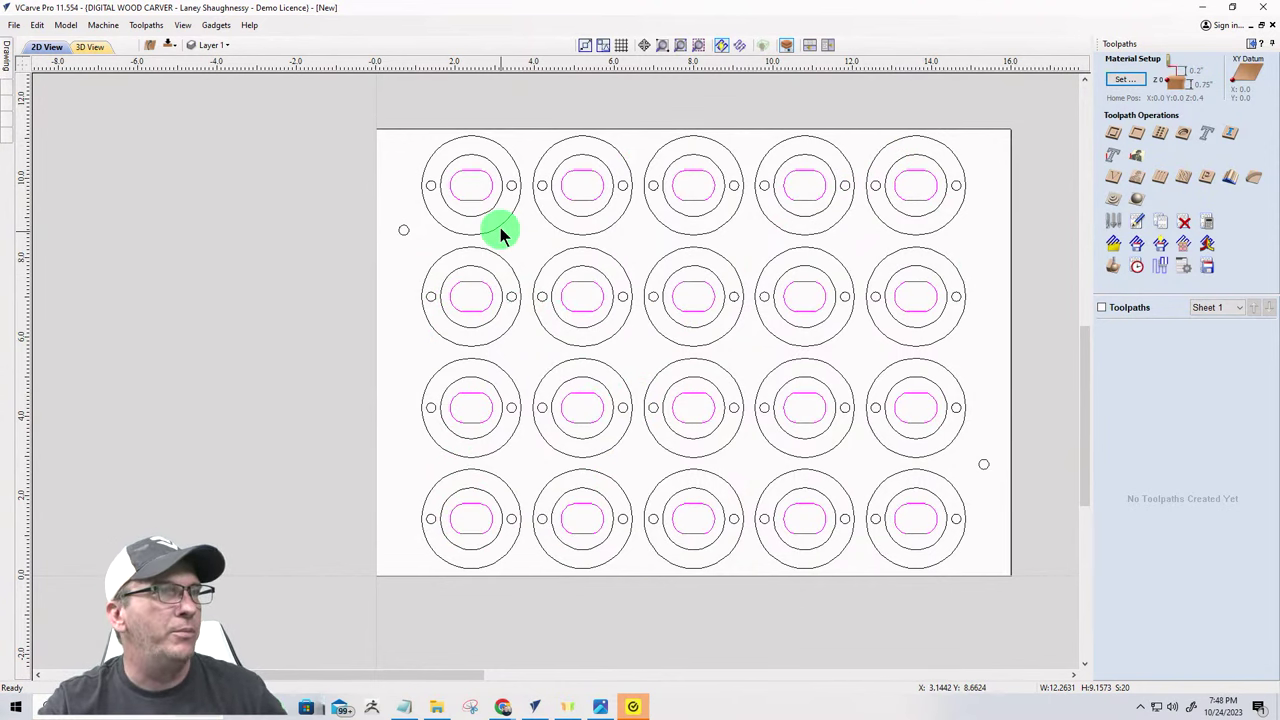
{"action": "left_click_drag", "start_coordinate": [434, 229], "coordinate": [444, 596]}
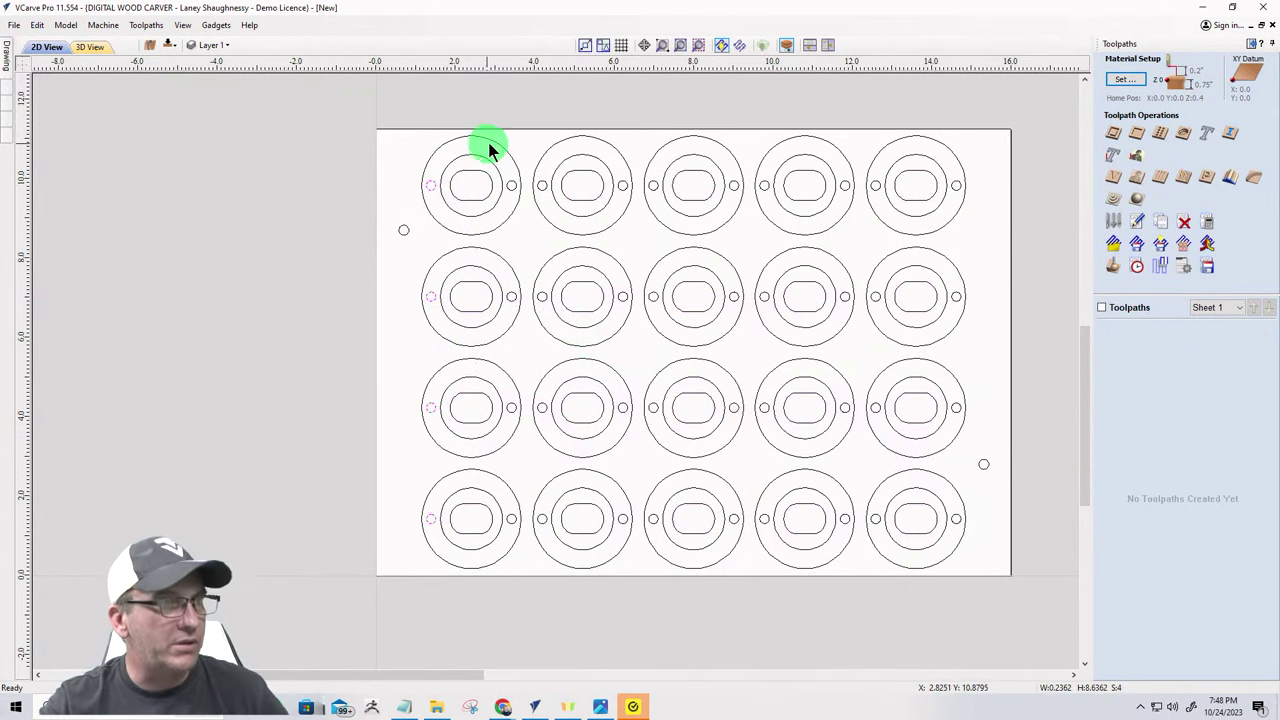
{"action": "left_click_drag", "start_coordinate": [492, 140], "coordinate": [550, 560]}
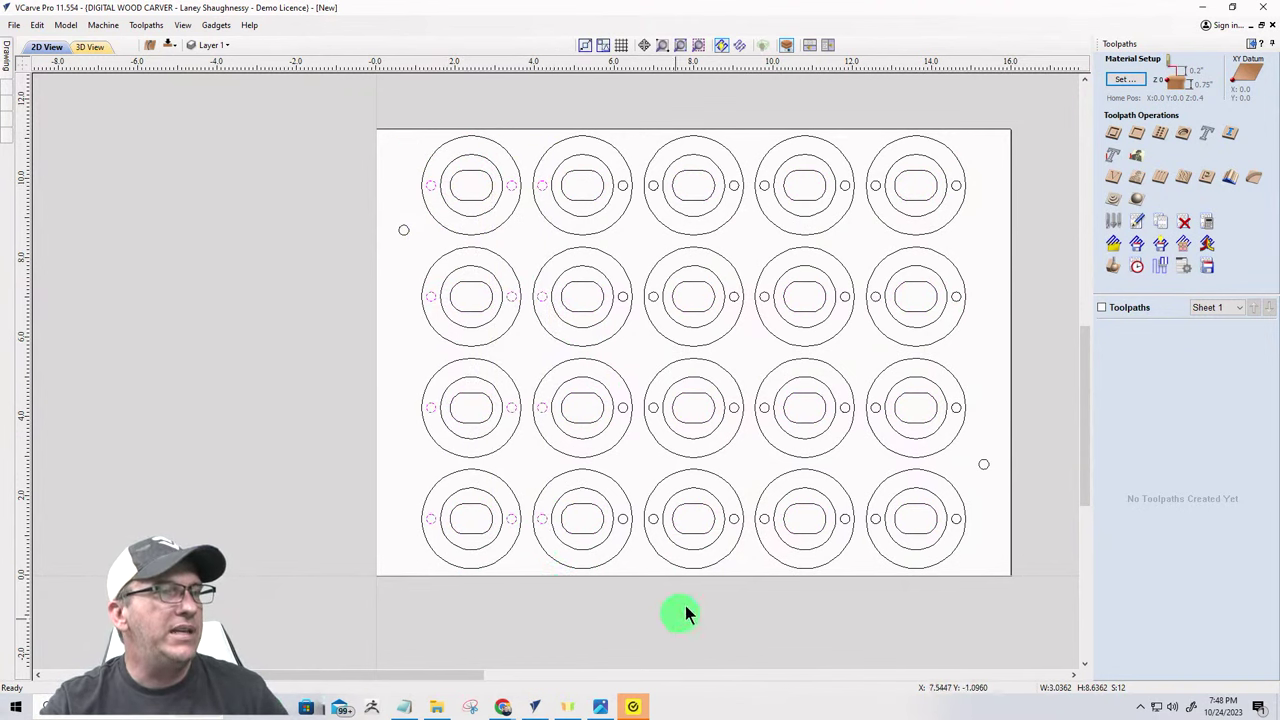
{"action": "left_click_drag", "start_coordinate": [602, 148], "coordinate": [671, 580]}
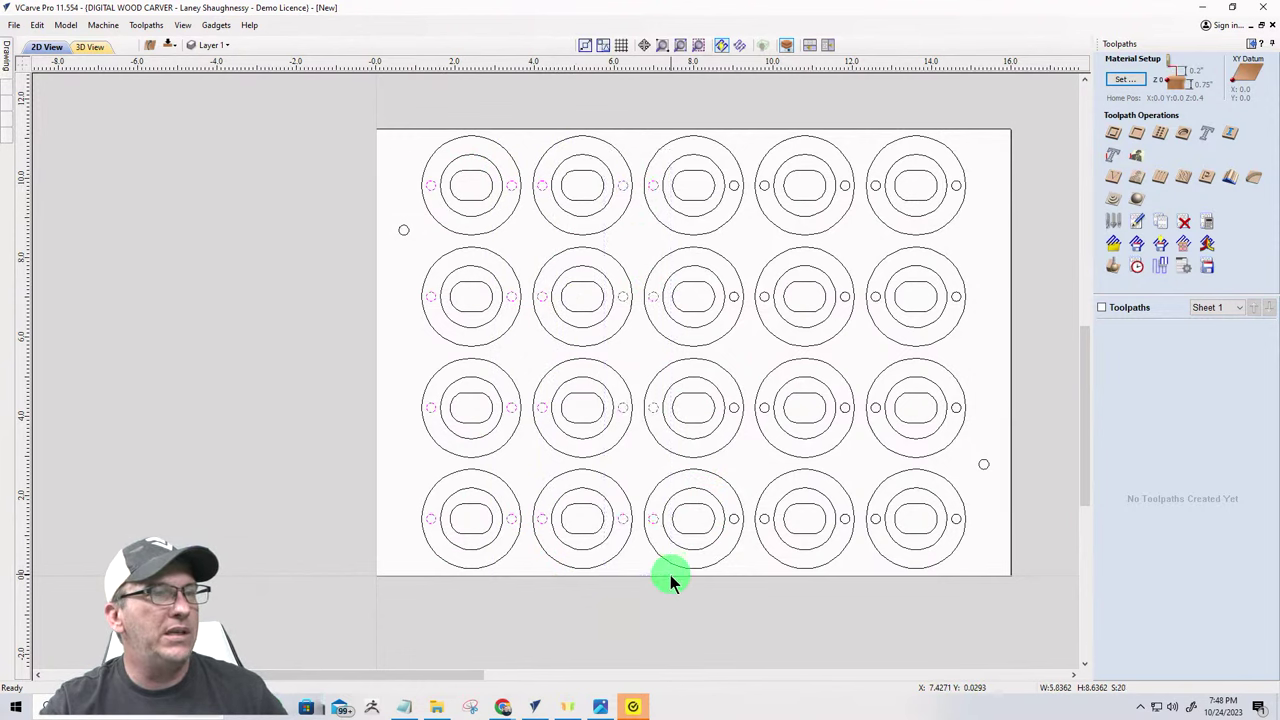
{"action": "left_click_drag", "start_coordinate": [733, 132], "coordinate": [772, 577]}
{"action": "left_click_drag", "start_coordinate": [820, 122], "coordinate": [888, 576]}
{"action": "left_click_drag", "start_coordinate": [929, 133], "coordinate": [972, 573]}
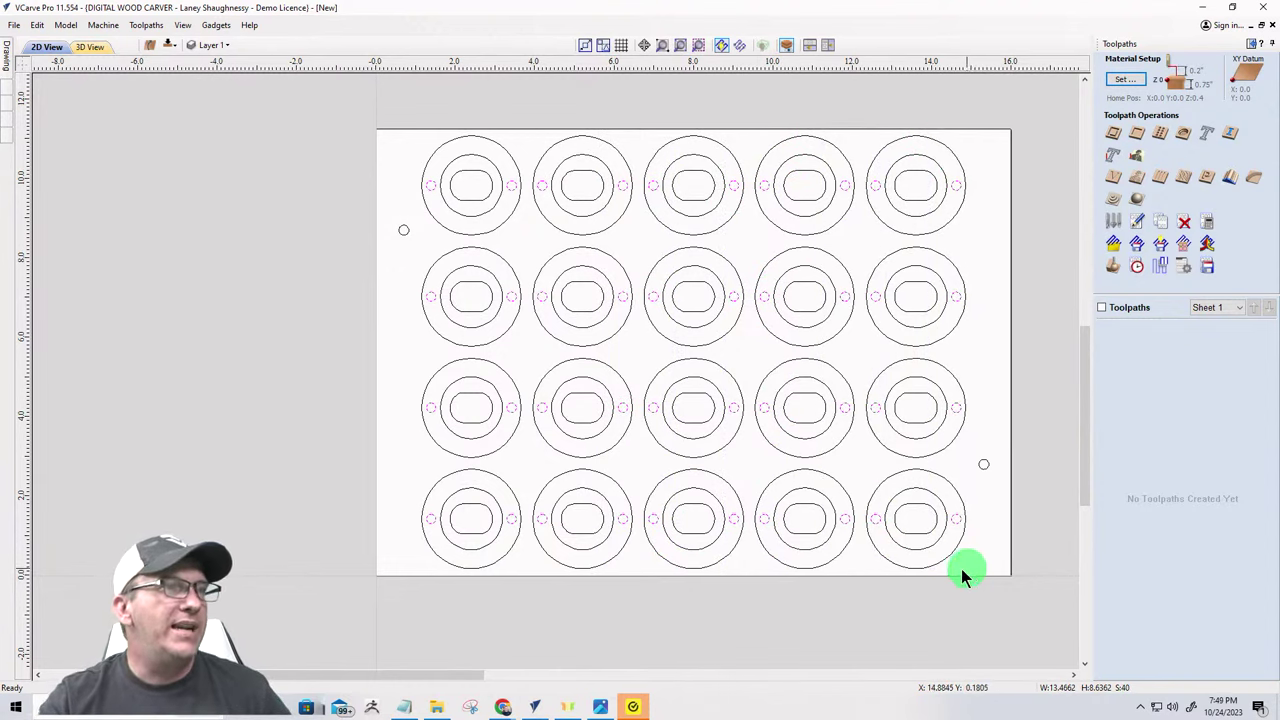
{"action": "left_click", "coordinate": [664, 630]}
{"action": "left_click_drag", "start_coordinate": [386, 104], "coordinate": [977, 632]}
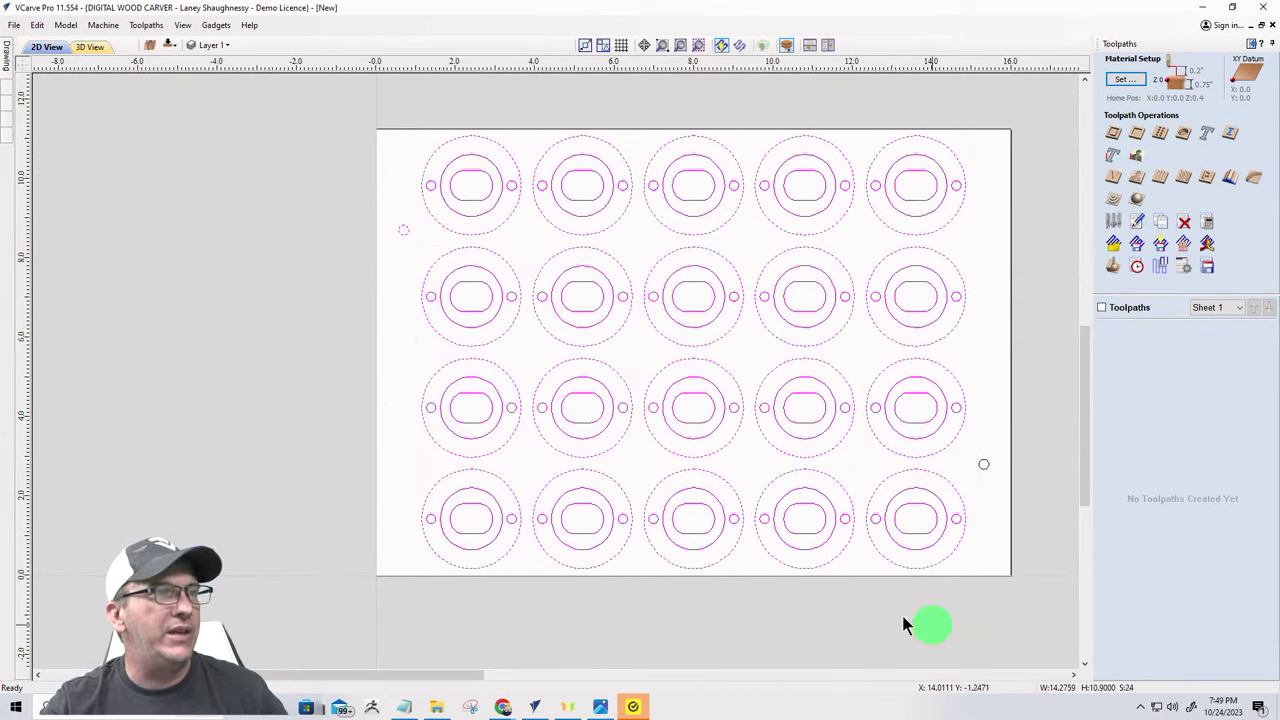
{"action": "left_click", "coordinate": [401, 233]}
{"action": "left_click", "coordinate": [433, 184], "text": "shift"}
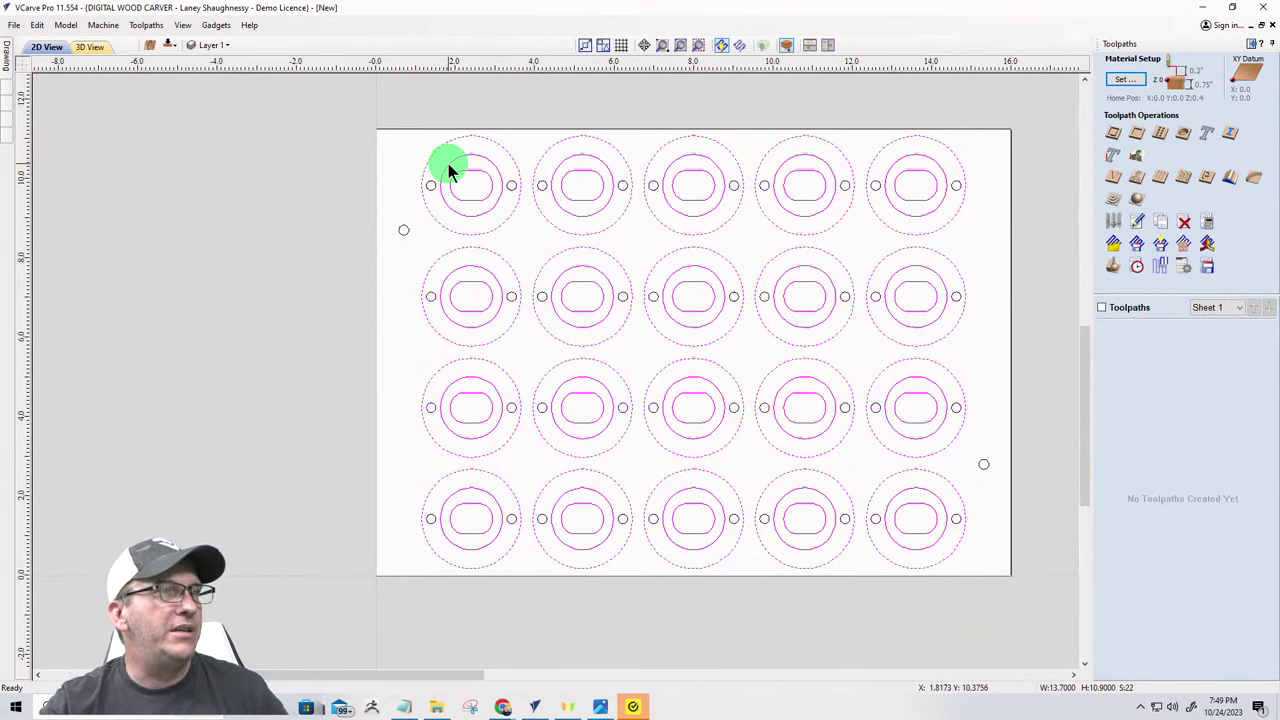
{"action": "left_click", "coordinate": [448, 163], "text": "shift"}
{"action": "left_click", "coordinate": [455, 181], "text": "shift"}
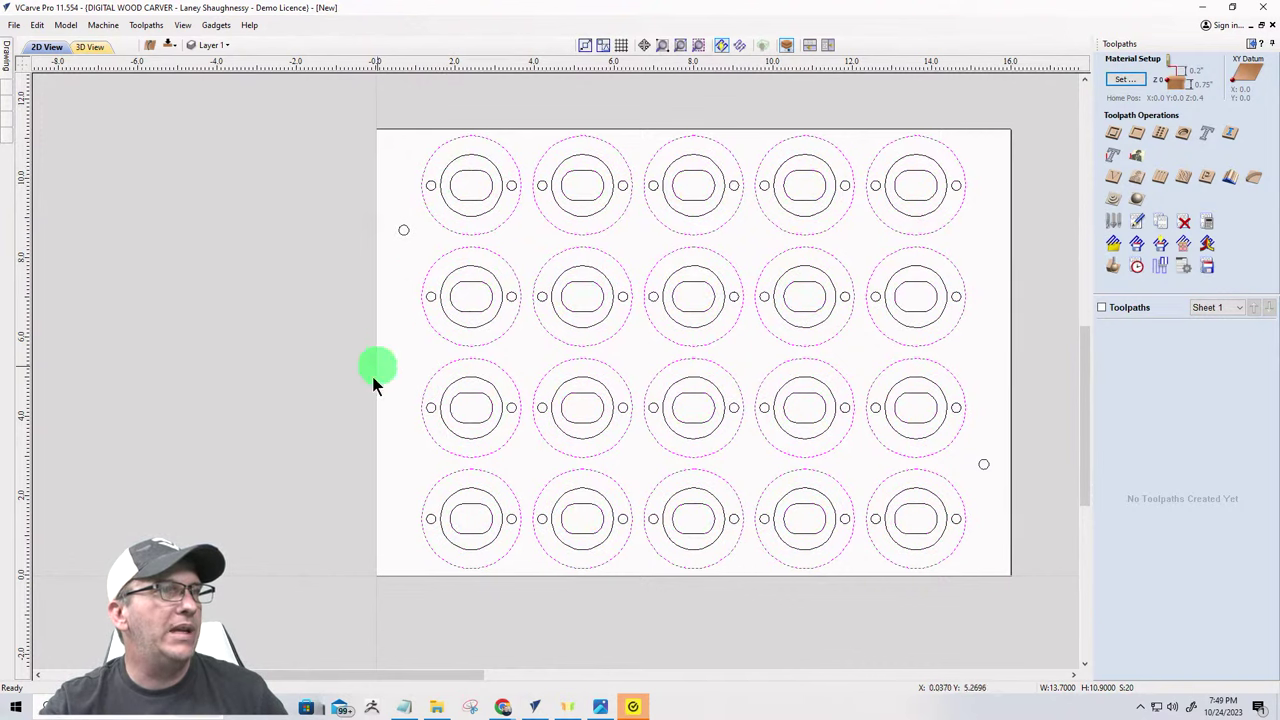
{"action": "left_click", "coordinate": [694, 611]}
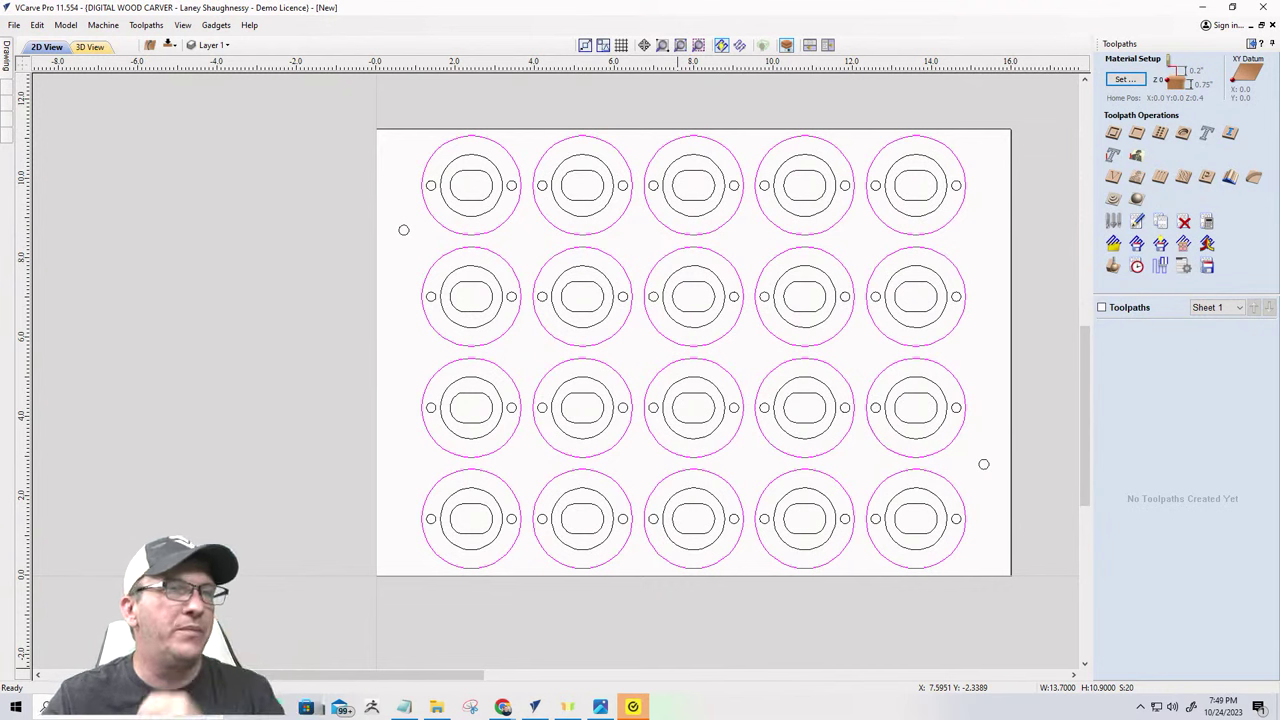
{"action": "left_click", "coordinate": [278, 287]}
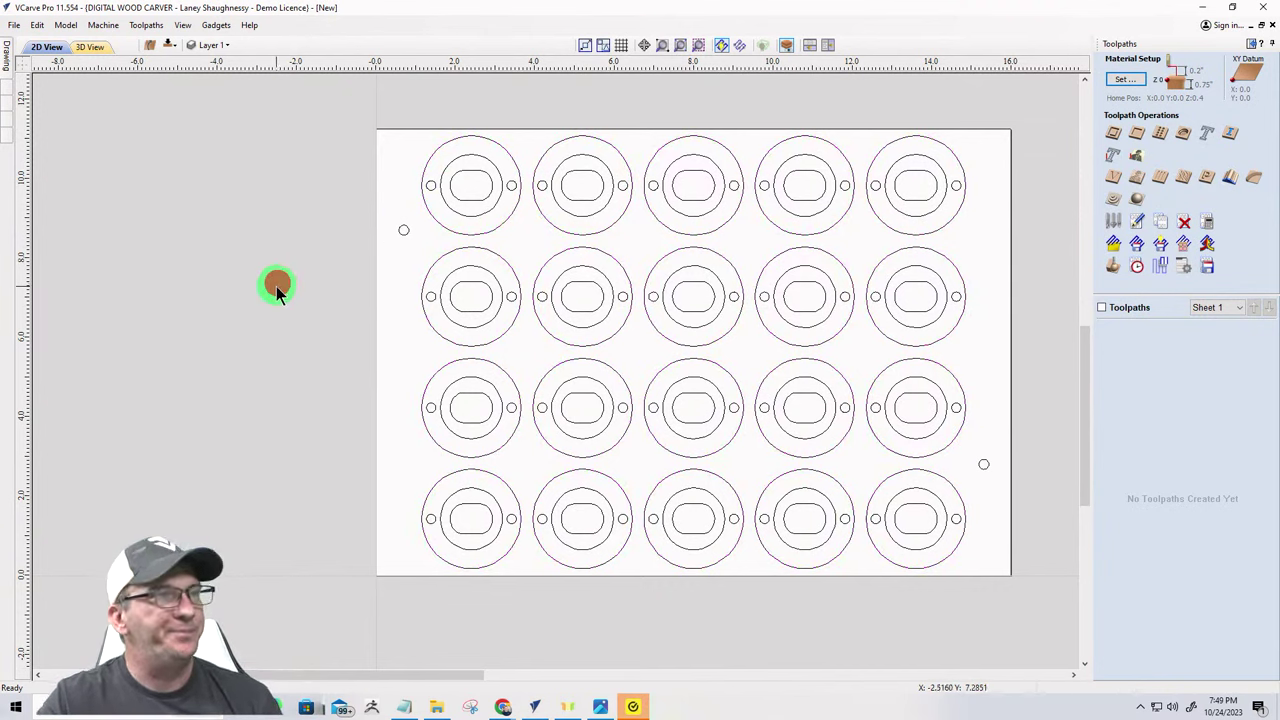
- Start a pocket toolpath on all twenty middle circles with a 0.105-inch cut depth
{"action": "left_click", "coordinate": [1137, 132]}
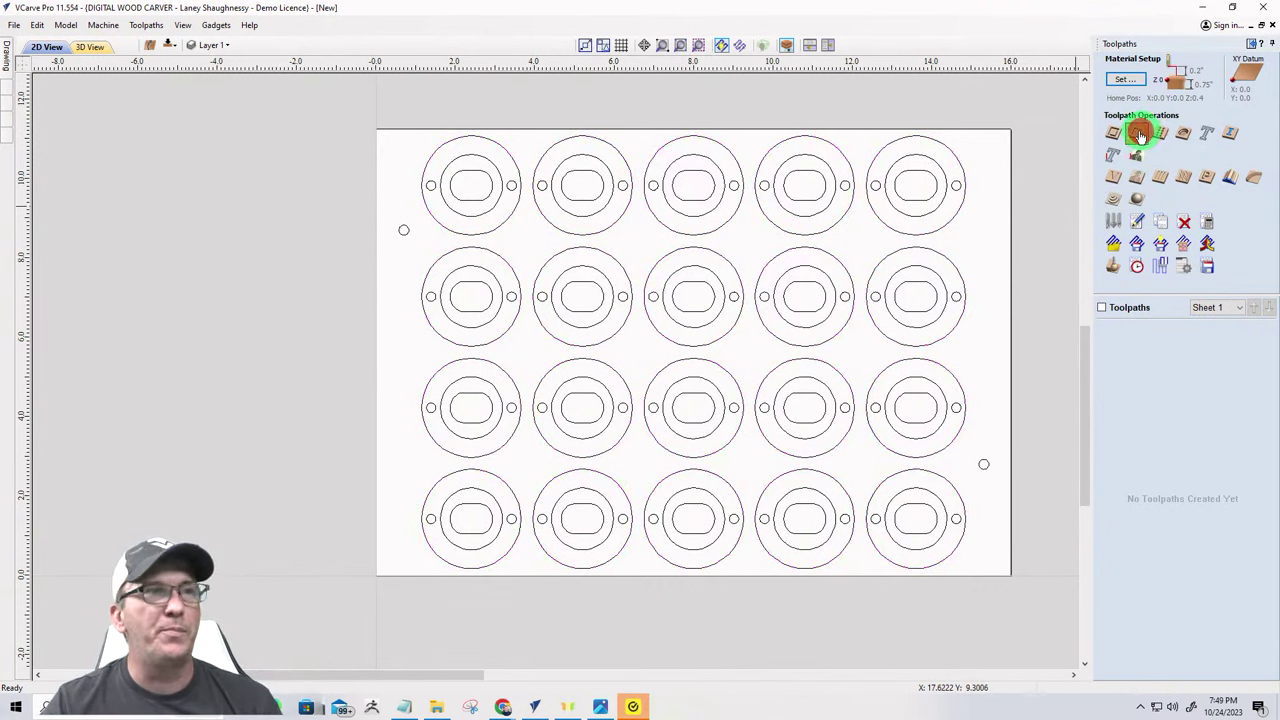
{"action": "left_click", "coordinate": [480, 154]}
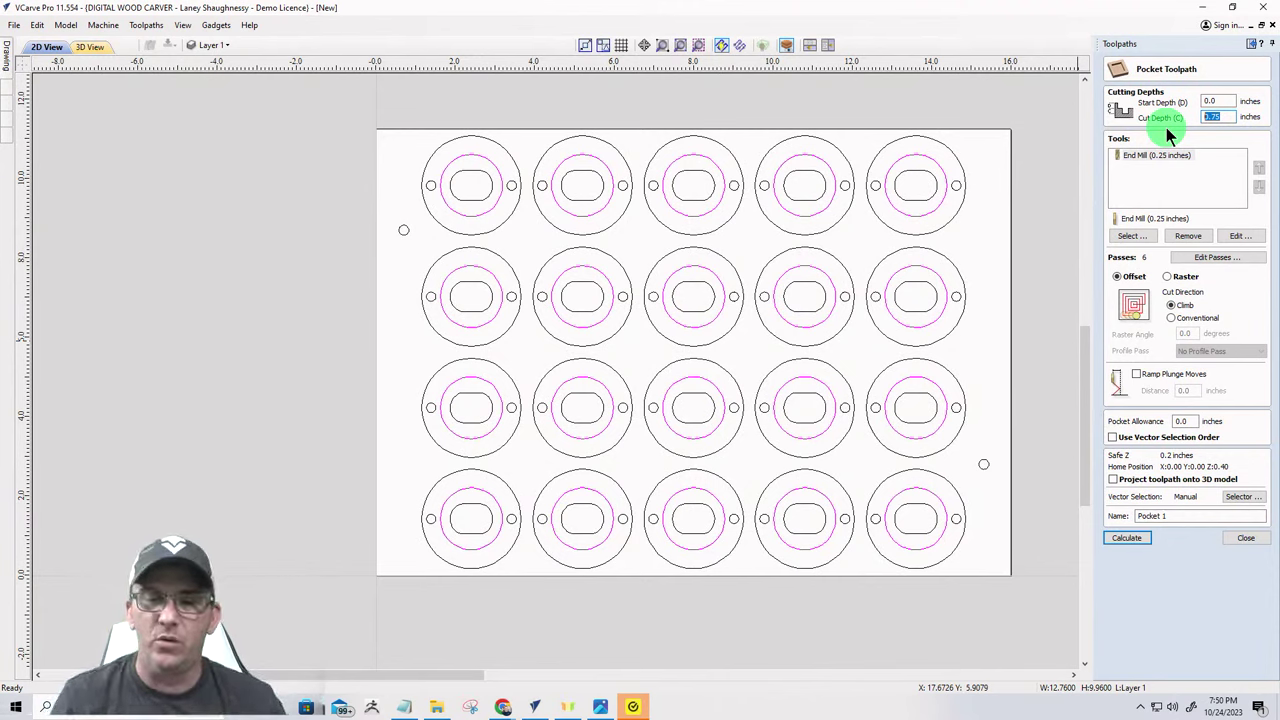
{"action": "key", "text": "BackSpace"}
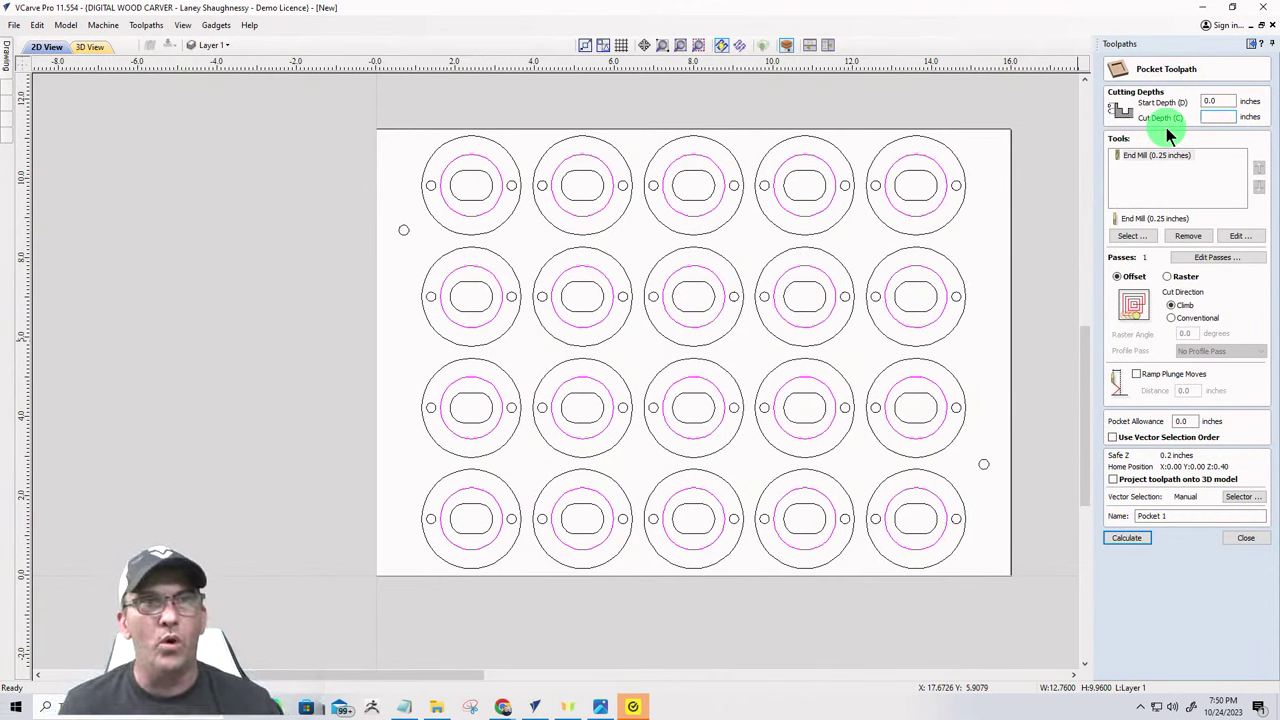
{"action": "type", "text": "0.1"}
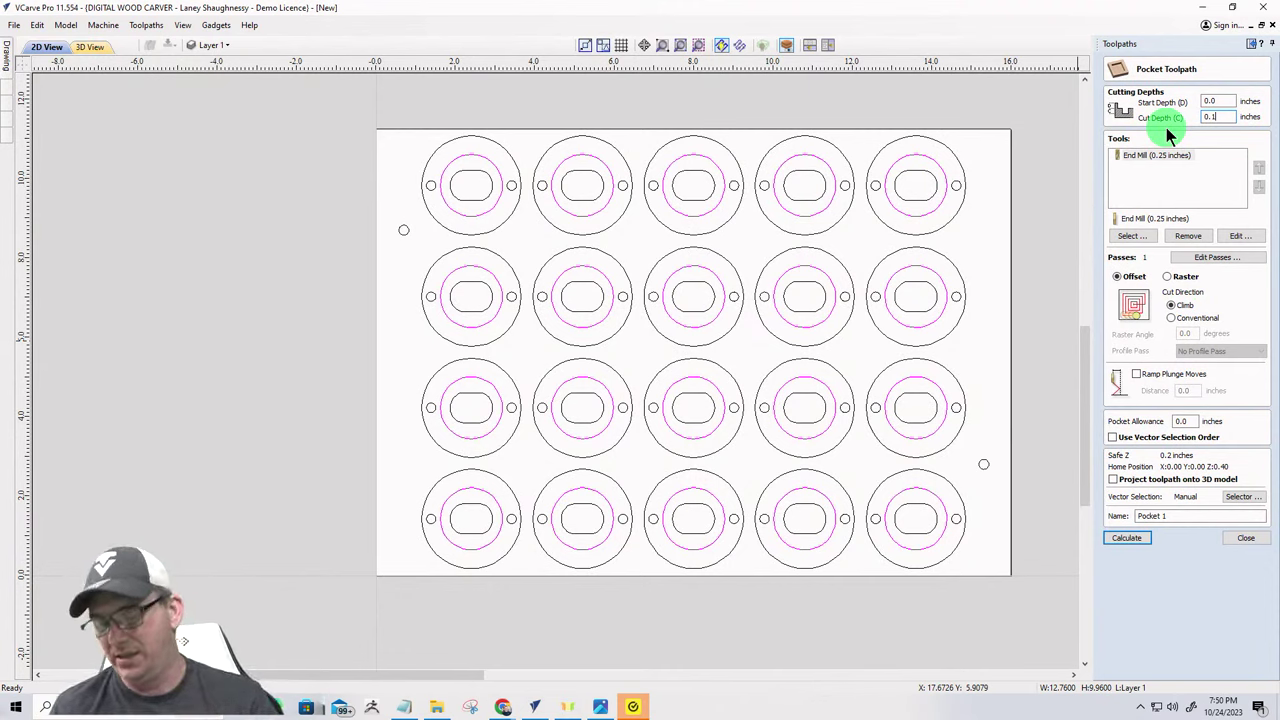
{"action": "type", "text": "05"}
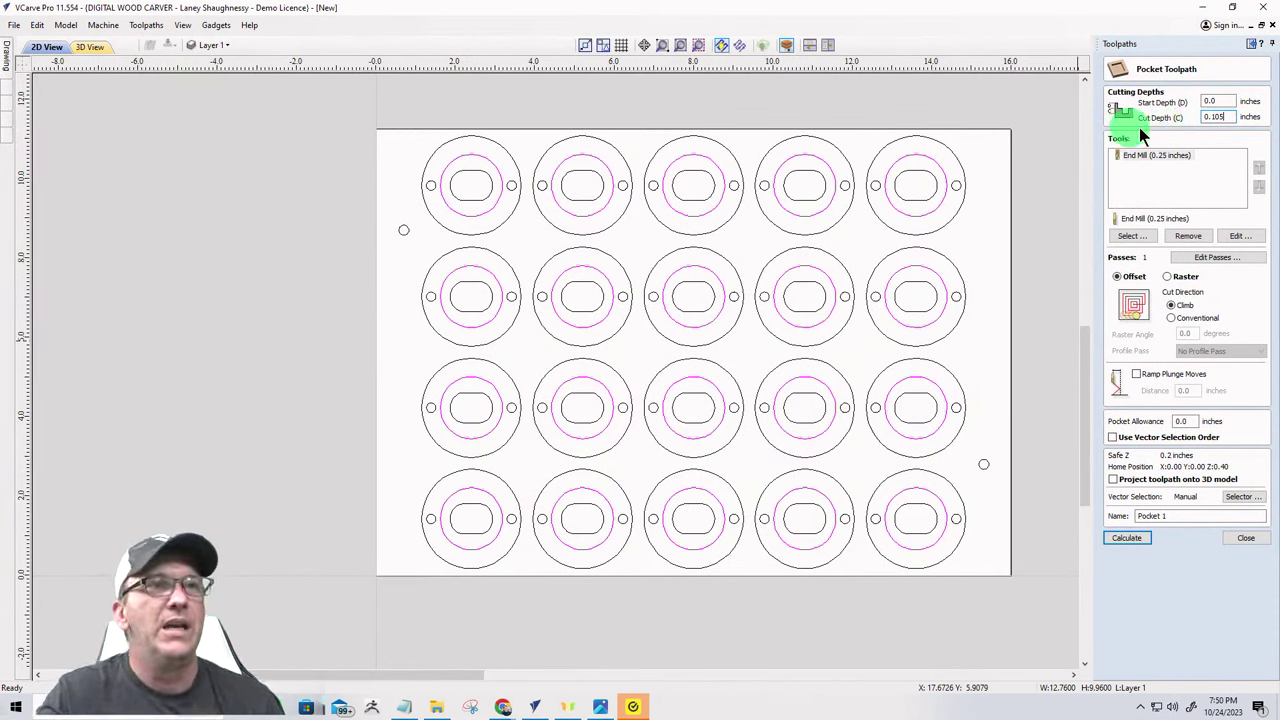
- Swap the pocket's tool for the 0.125-inch end mill from the tool database
{"action": "left_click", "coordinate": [1188, 235]}
{"action": "left_click", "coordinate": [1122, 237]}
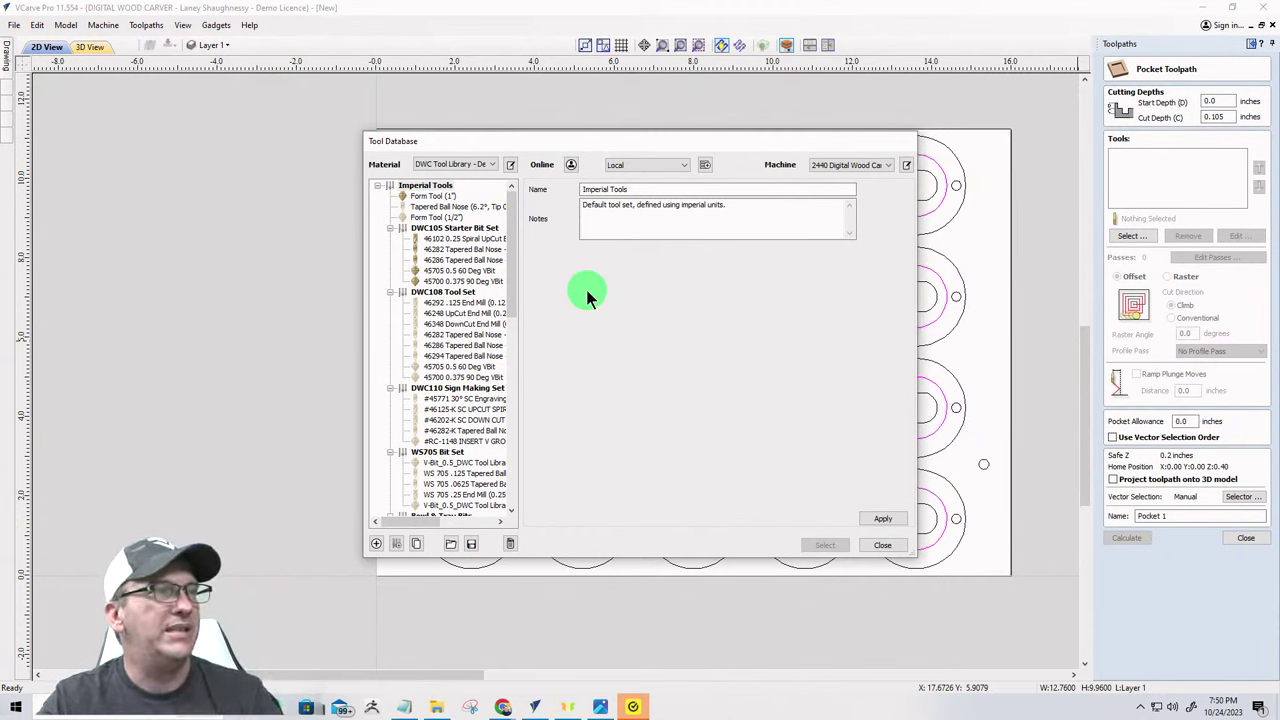
{"action": "scroll", "coordinate": [456, 440], "scroll_direction": "down", "scroll_amount": 4}
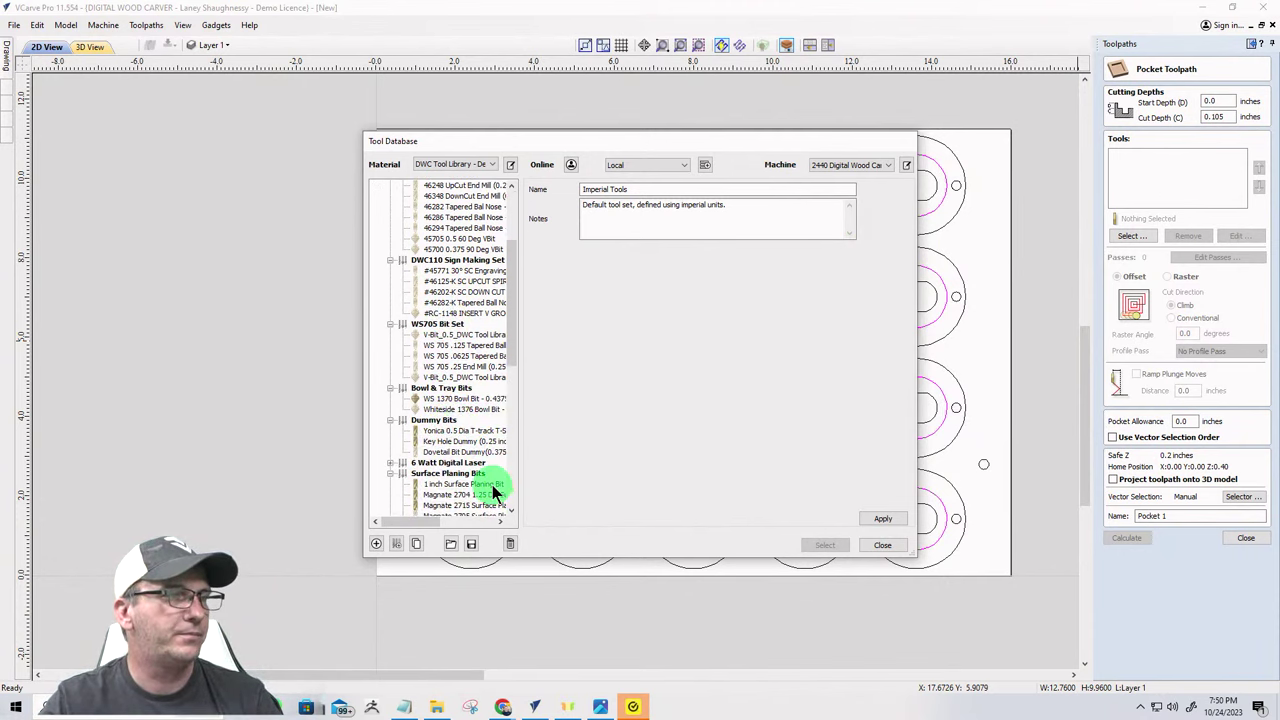
{"action": "scroll", "coordinate": [463, 422], "scroll_direction": "down", "scroll_amount": 3}
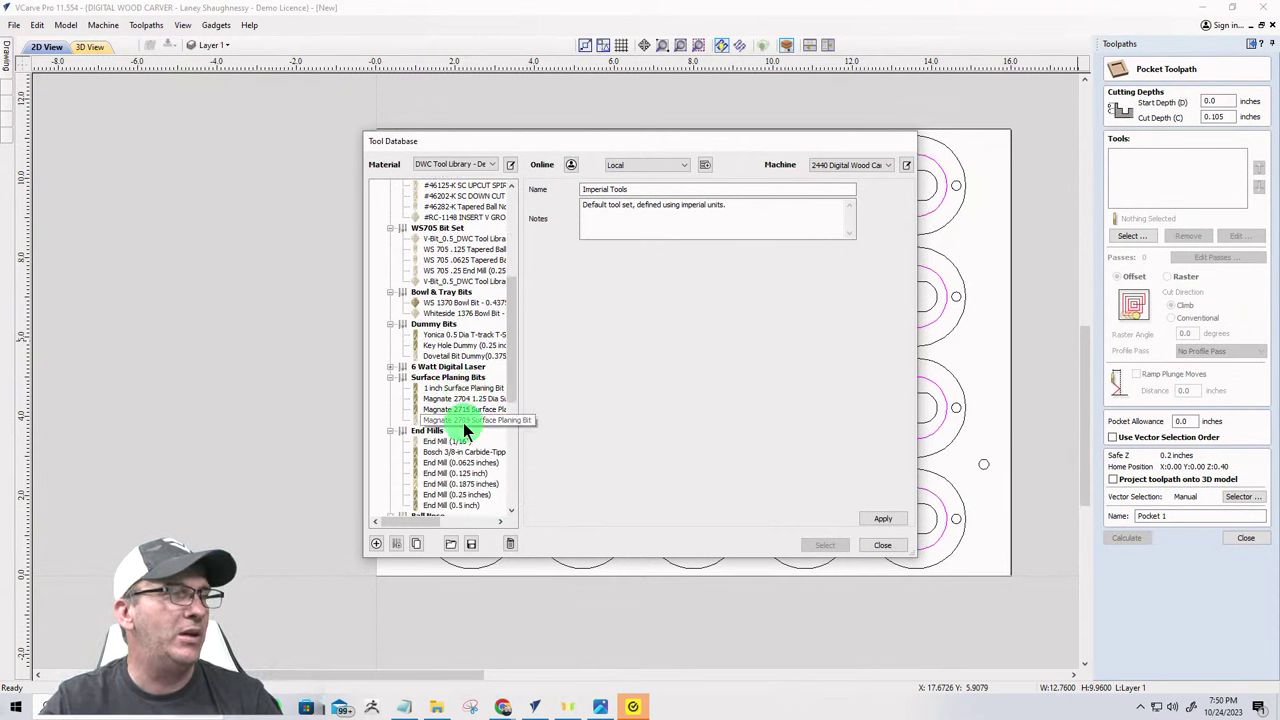
{"action": "left_click", "coordinate": [460, 473]}
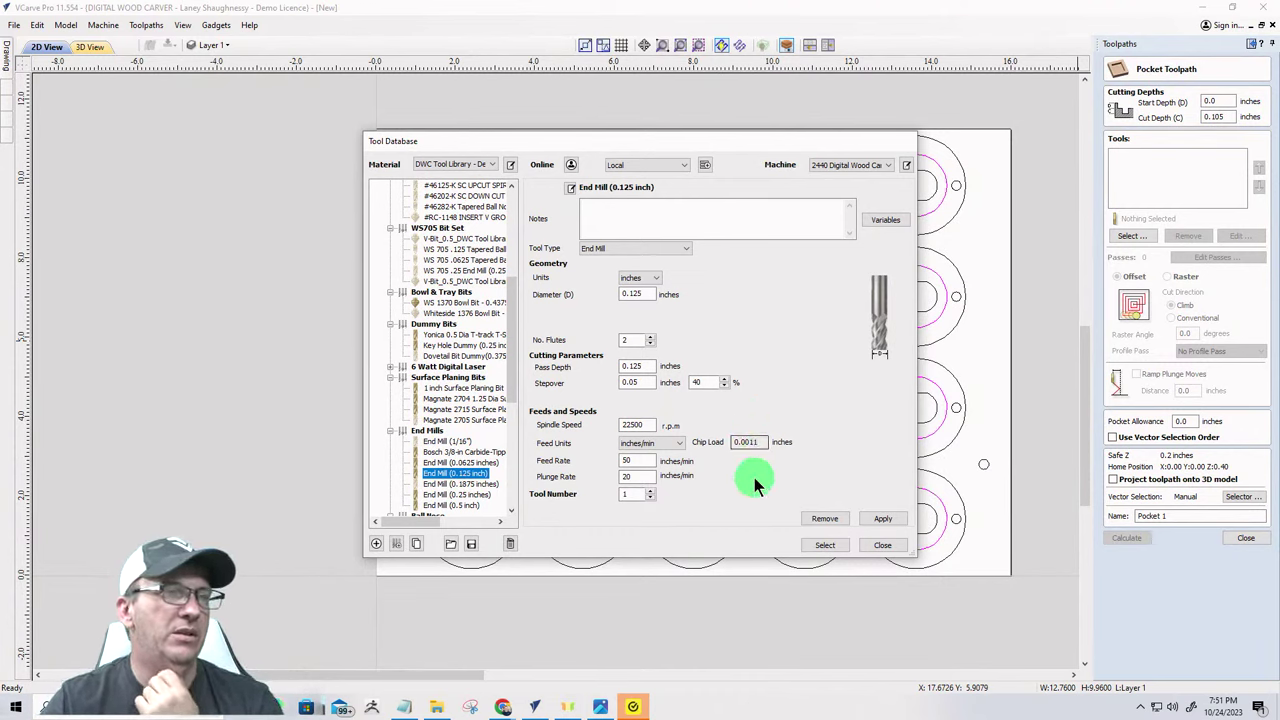
{"action": "left_click", "coordinate": [817, 547]}
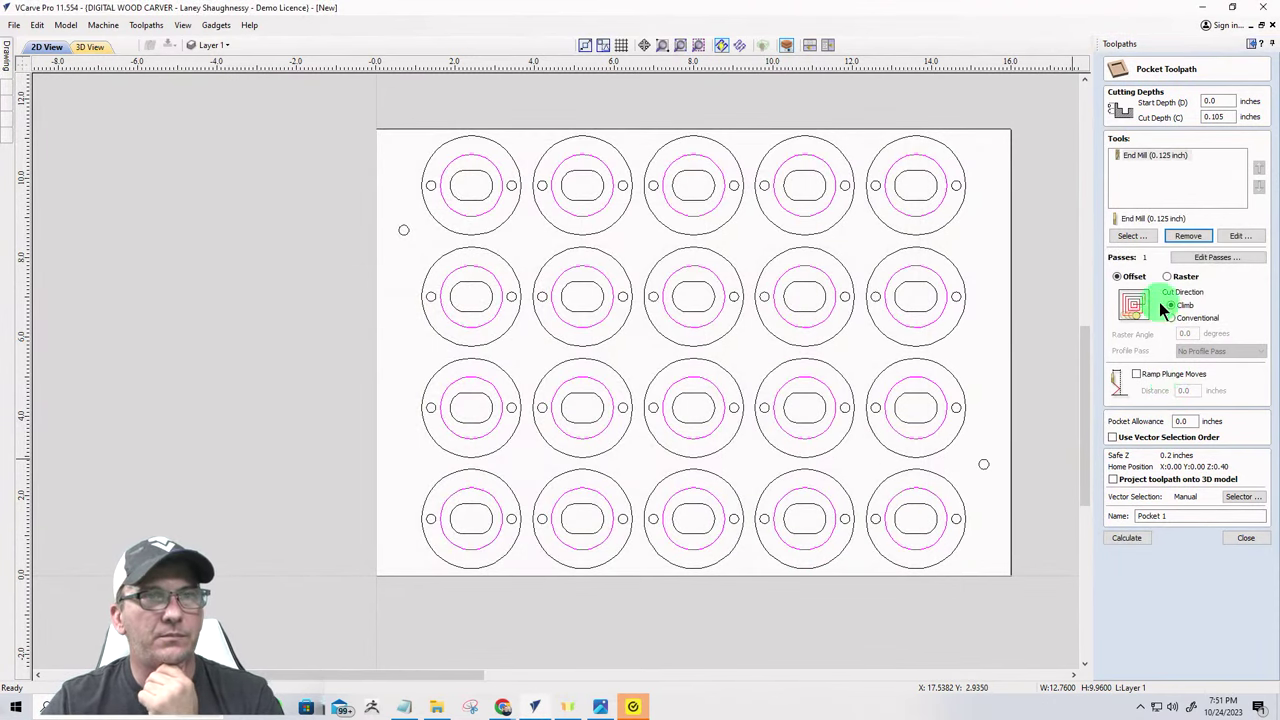
- Name the toolpath 'Insert Pocket_0.125EM', calculate it, and preview the result
{"action": "double_click", "coordinate": [1180, 515]}
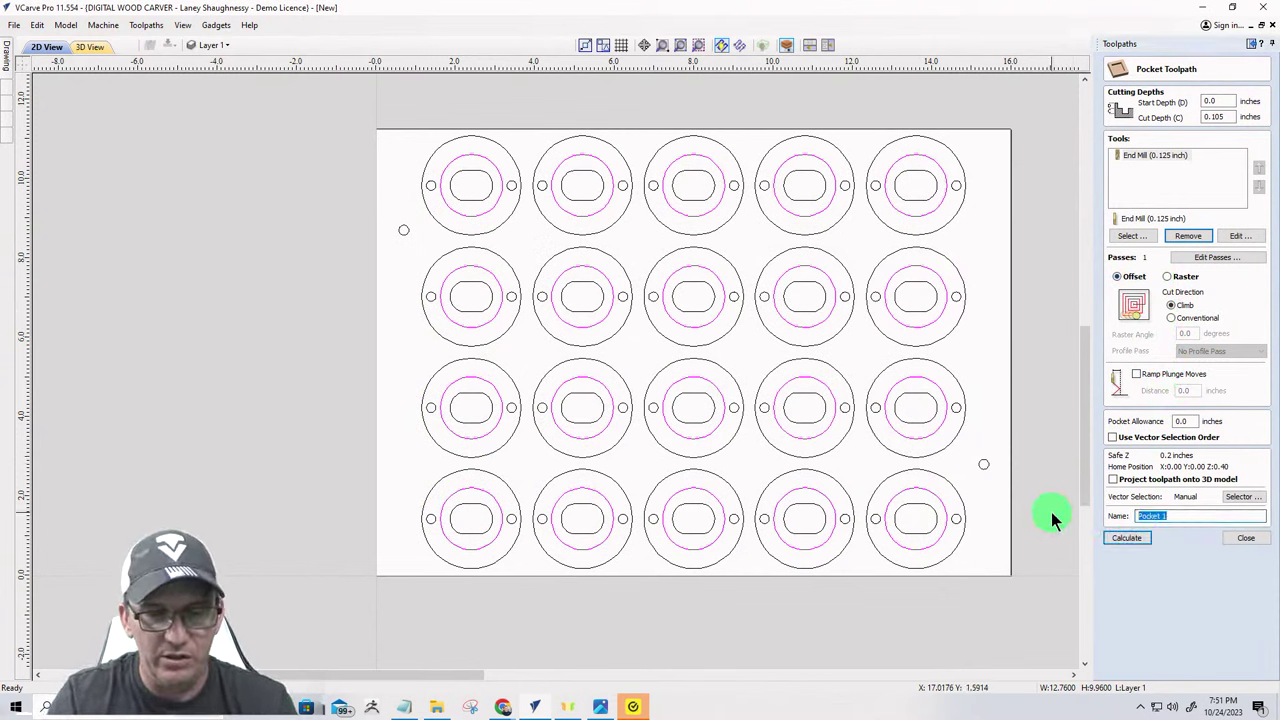
{"action": "type", "text": "In"}
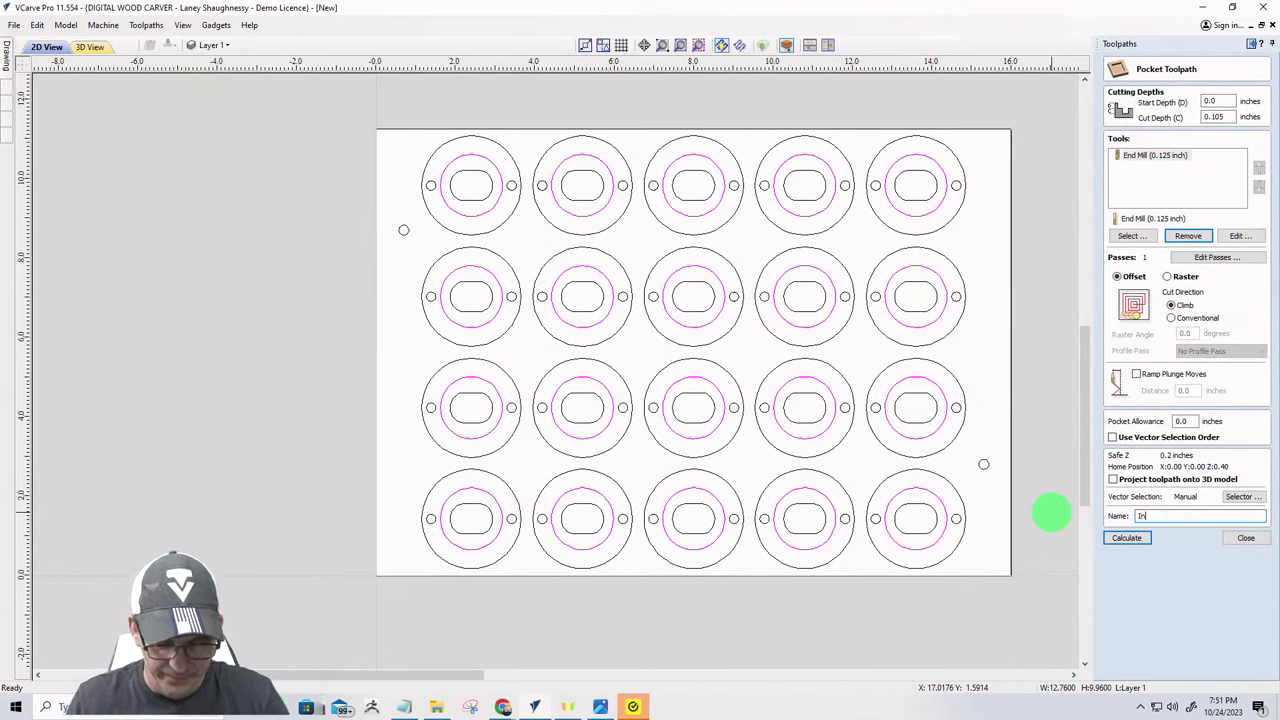
{"action": "type", "text": "sert Pocket"}
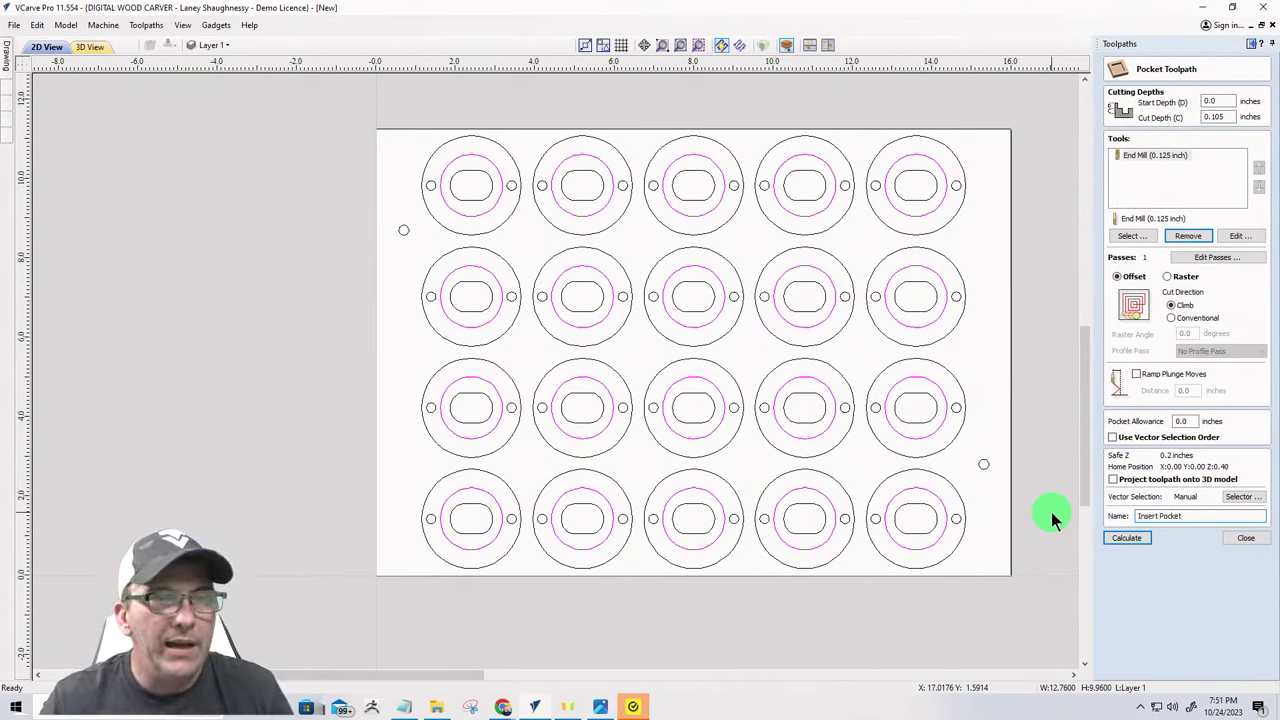
{"action": "type", "text": "_0."}
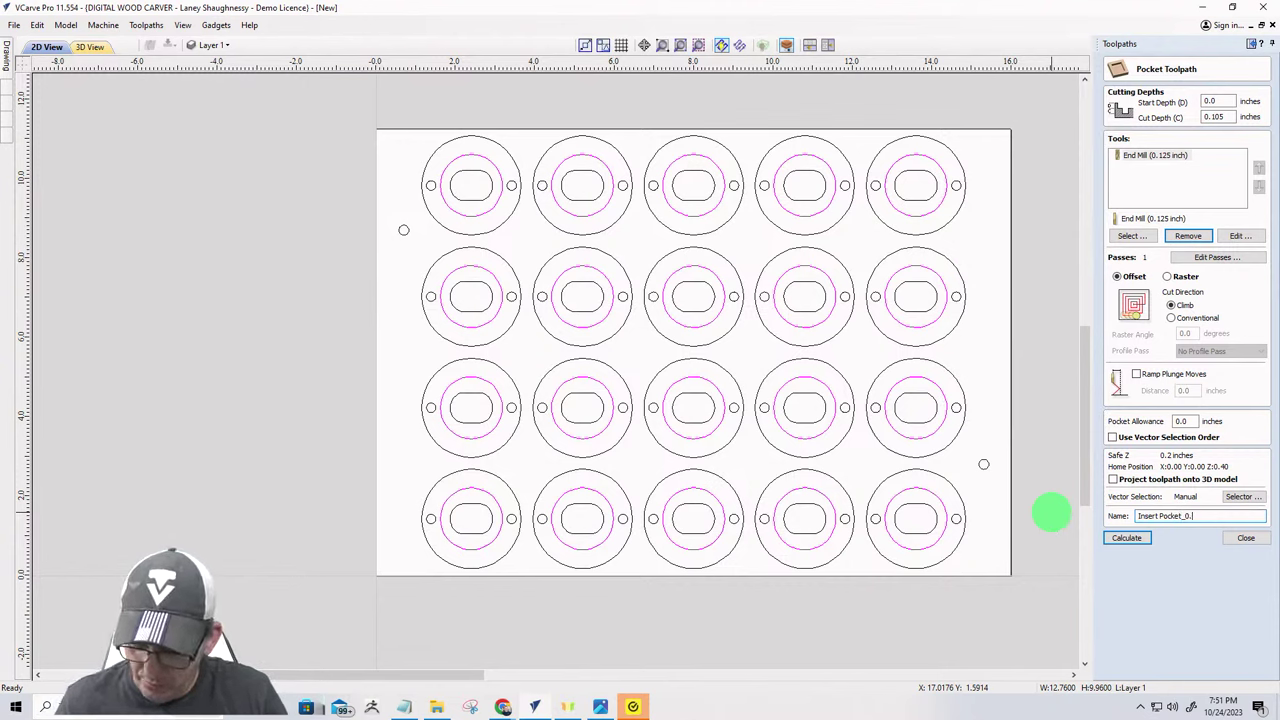
{"action": "type", "text": "125EM"}
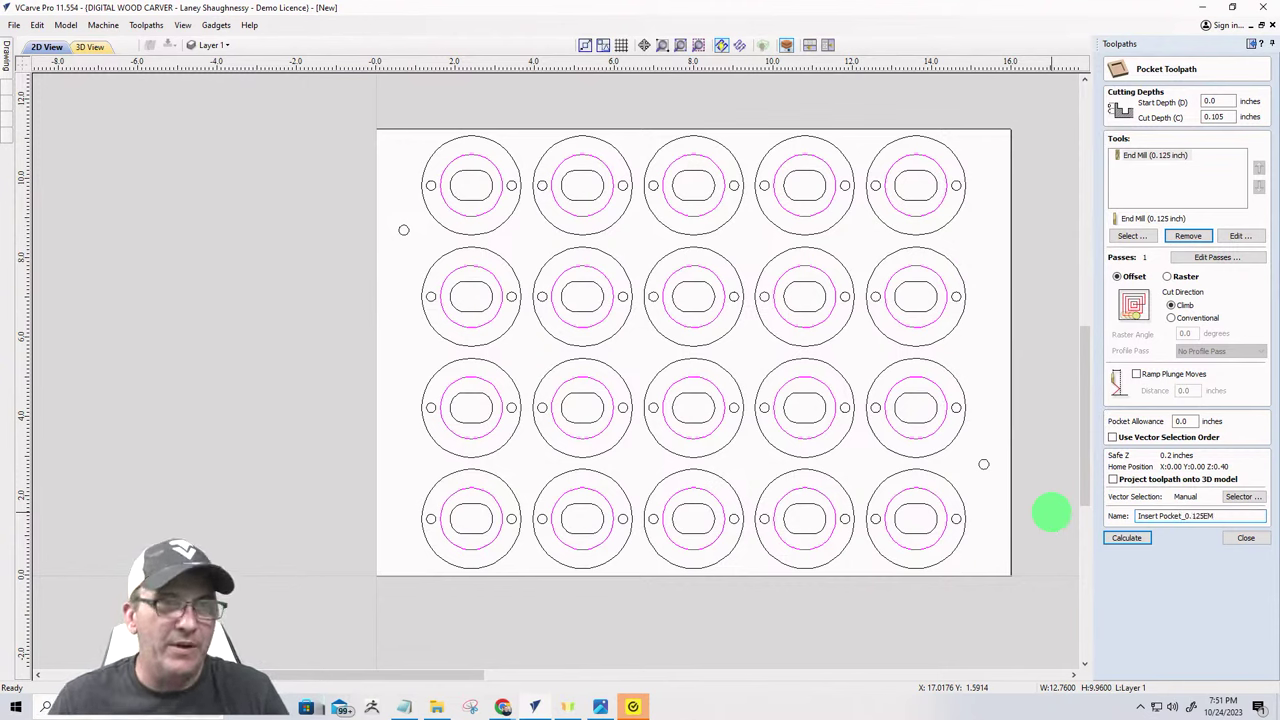
{"action": "left_click", "coordinate": [1127, 538]}
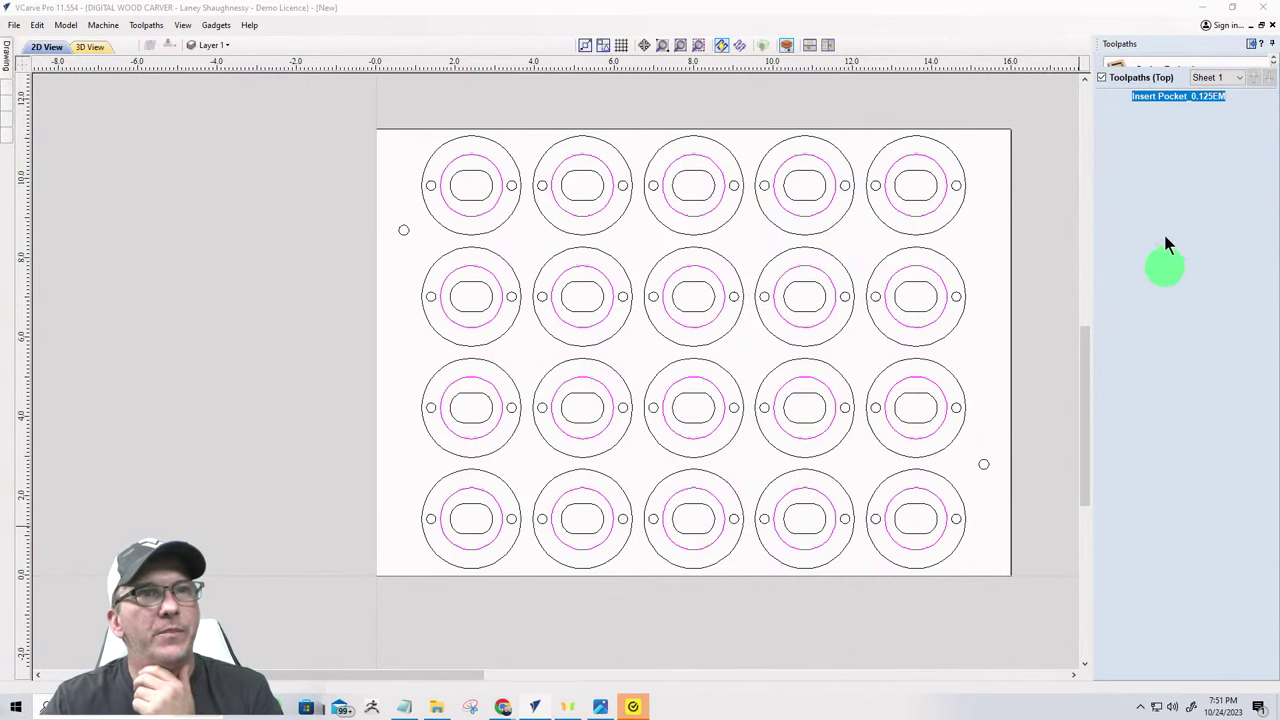
{"action": "double_click", "coordinate": [1184, 95]}
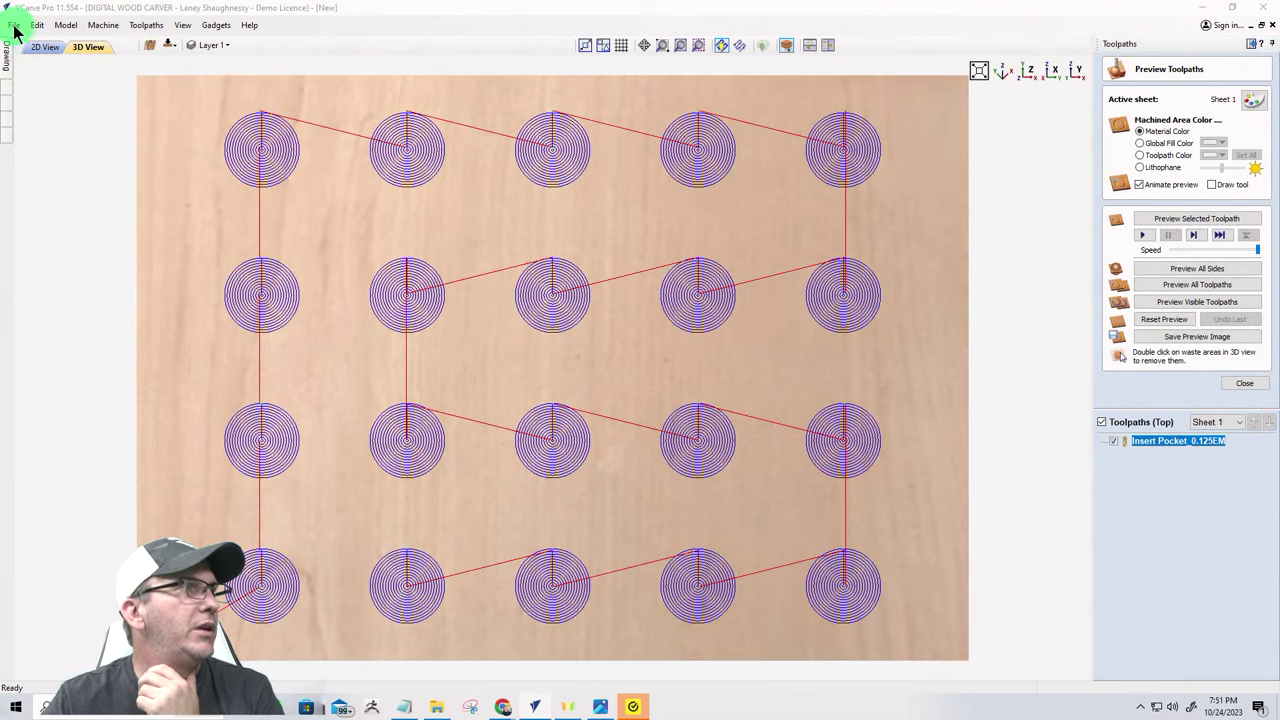
- Save the job as 'ROund Bottle Opener' and set preview simulation quality to Very High
{"action": "left_click", "coordinate": [14, 26]}
{"action": "left_click", "coordinate": [20, 113]}
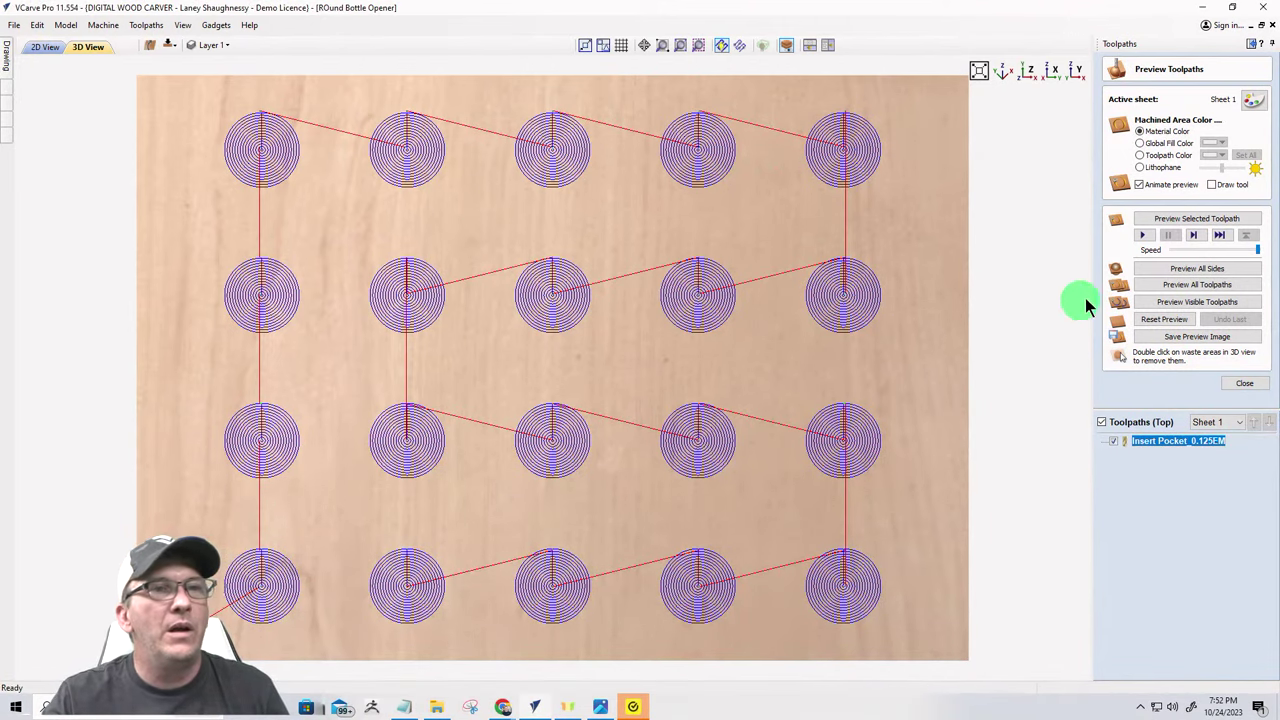
{"action": "left_click", "coordinate": [150, 24]}
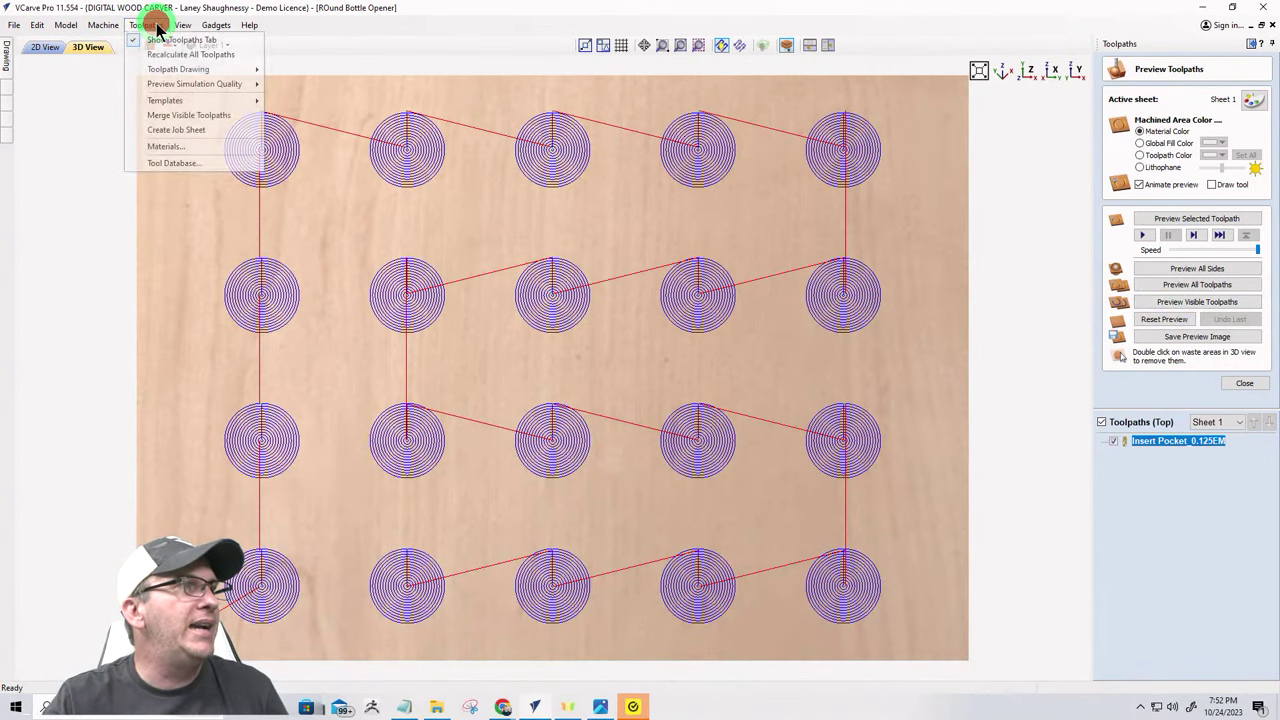
{"action": "mouse_move", "coordinate": [168, 85]}
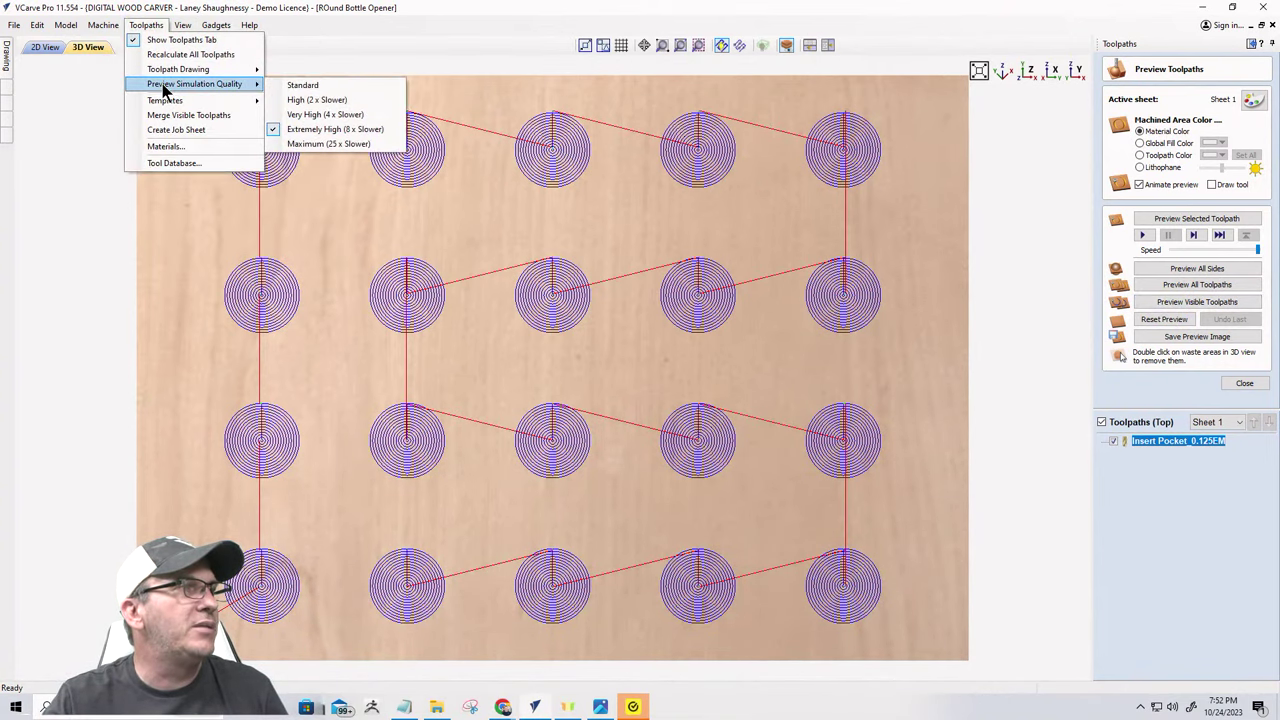
{"action": "left_click", "coordinate": [315, 116]}
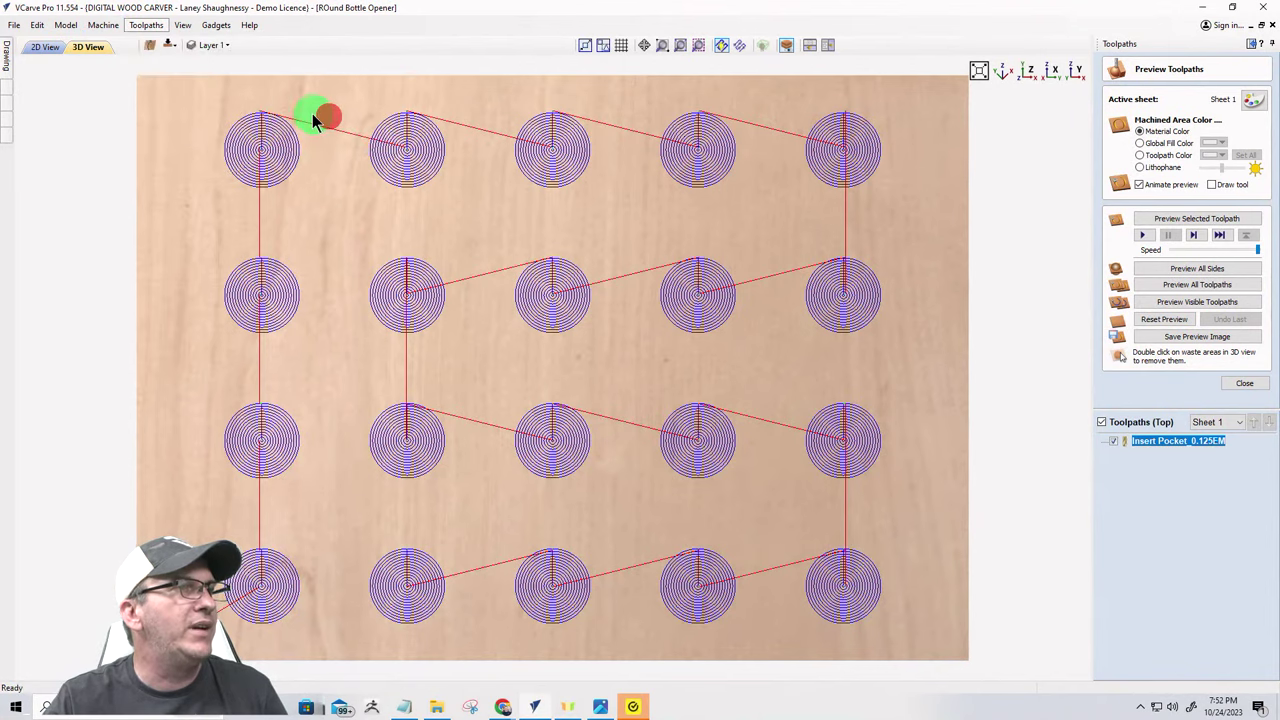
- Change preview quality to High (2x Slower) and simulate the insert pockets cut into the board
{"action": "left_click", "coordinate": [152, 27]}
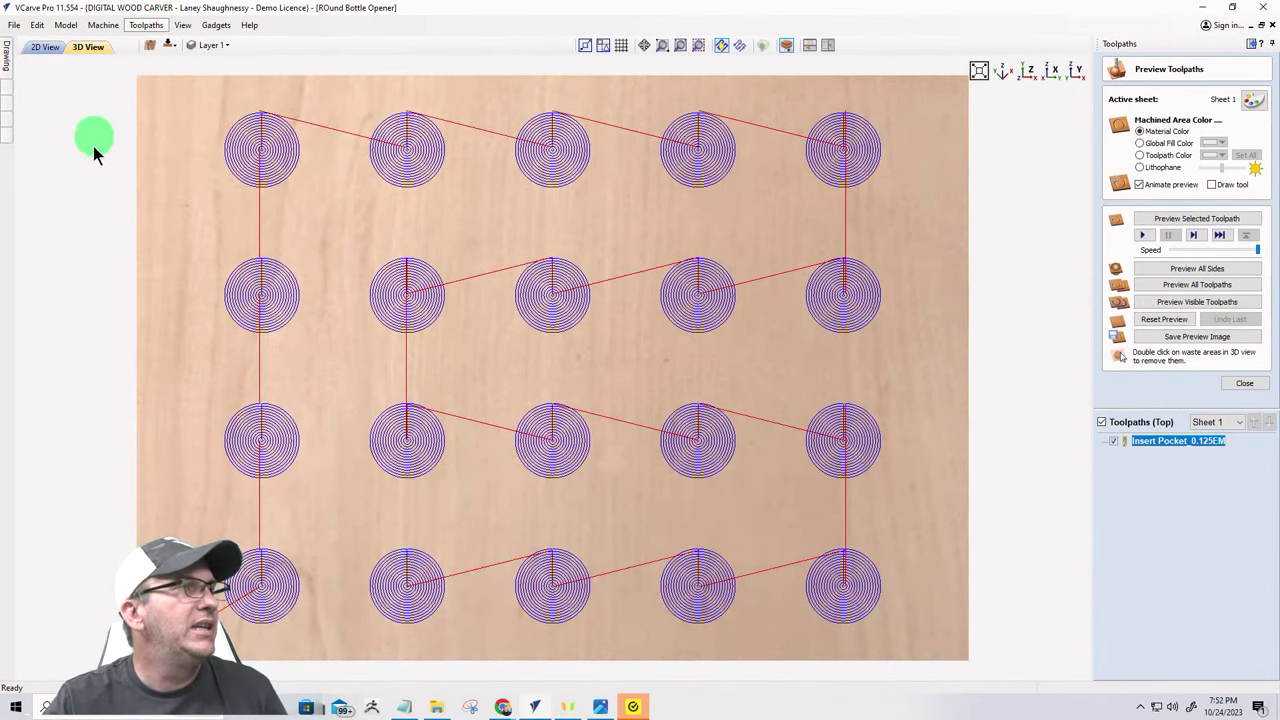
{"action": "left_click", "coordinate": [157, 30]}
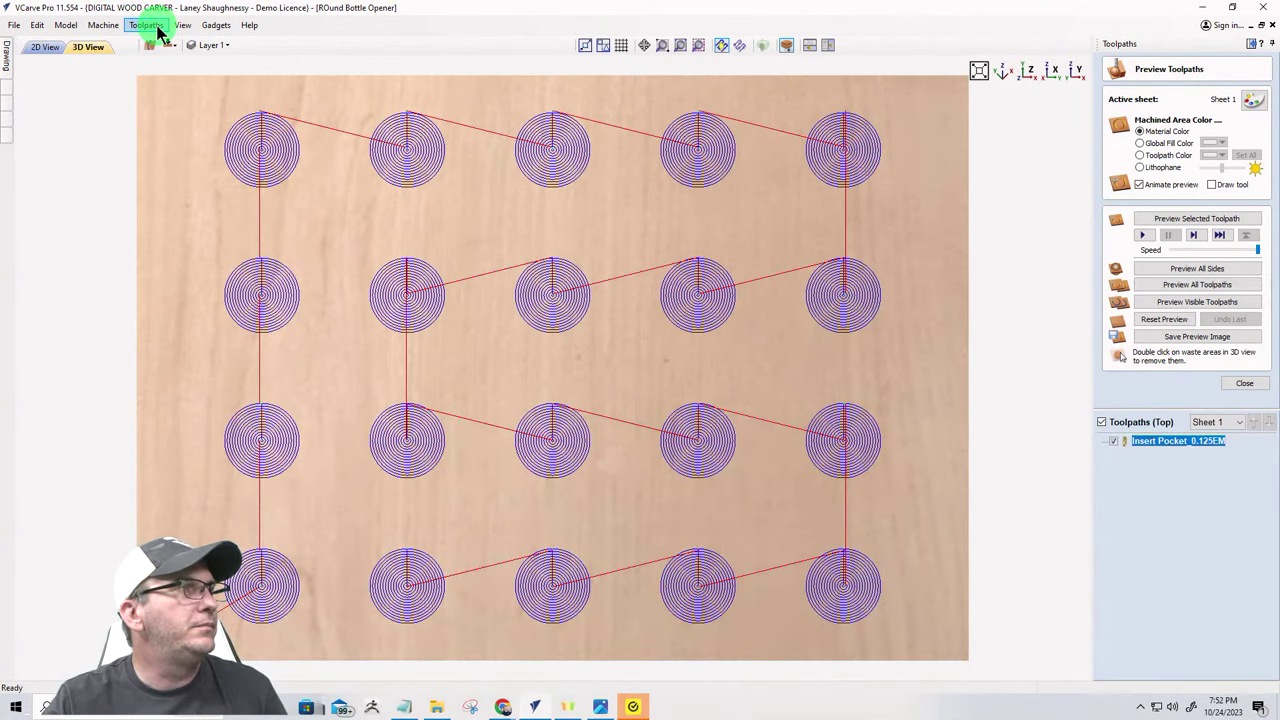
{"action": "mouse_move", "coordinate": [177, 84]}
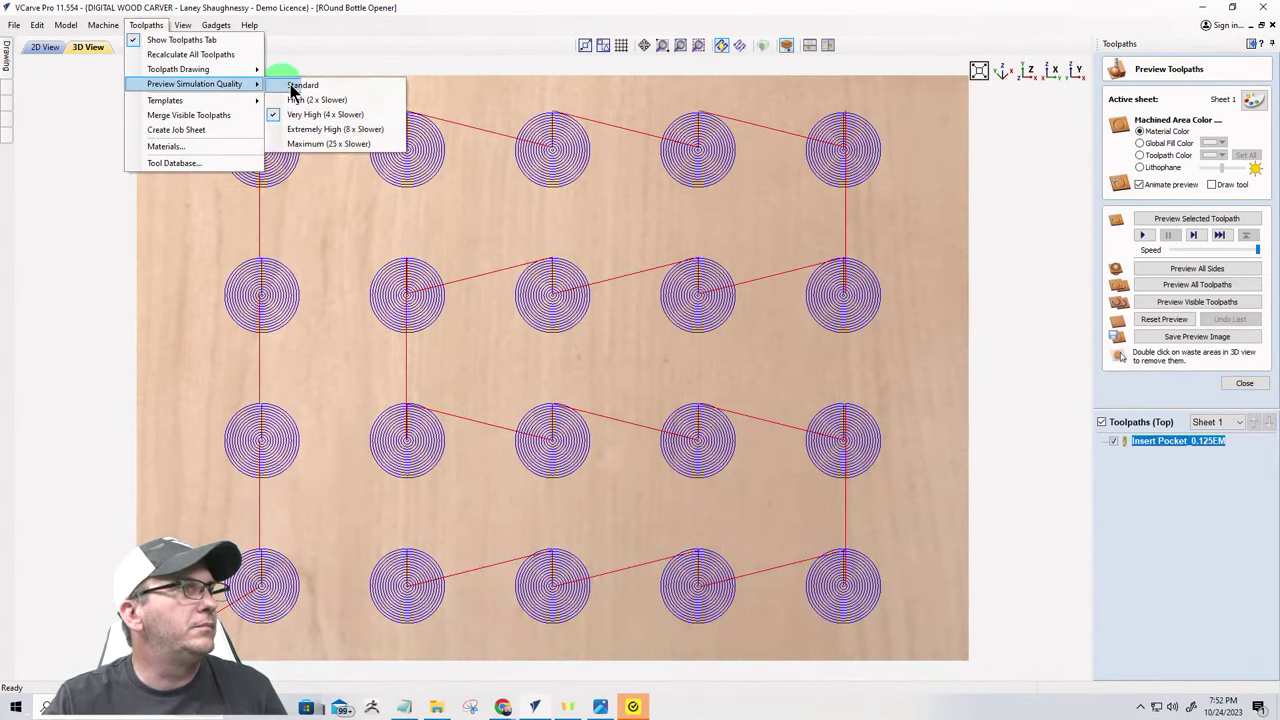
{"action": "left_click", "coordinate": [318, 100]}
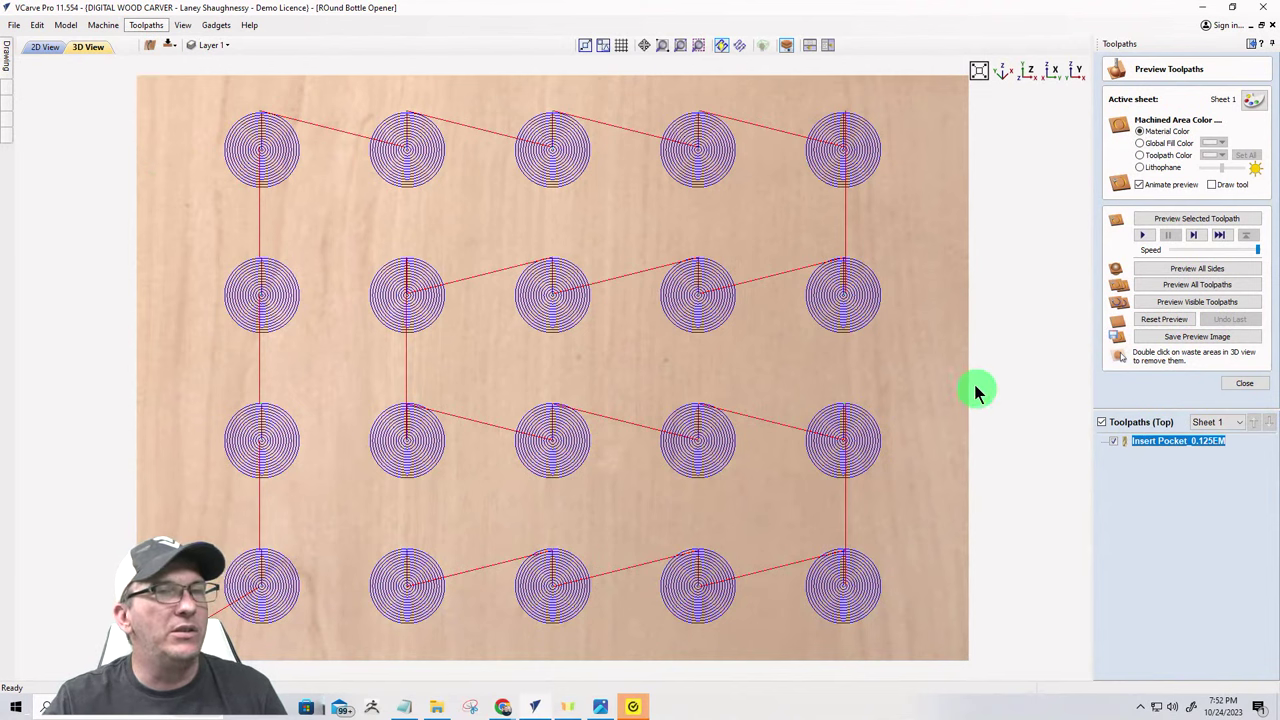
{"action": "left_click", "coordinate": [1191, 300]}
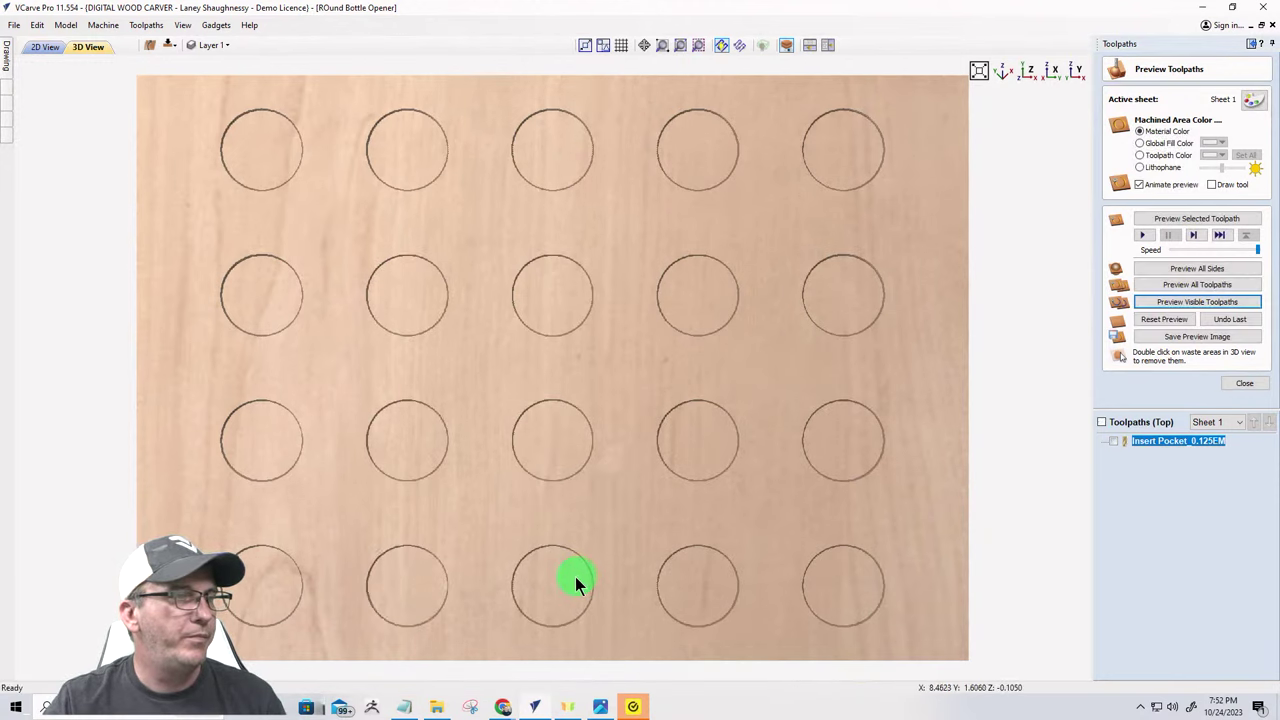
{"action": "left_click_drag", "start_coordinate": [564, 581], "coordinate": [530, 447]}
- Select the inner ovals on all blanks for a new pocket toolpath
{"action": "left_click", "coordinate": [45, 47]}
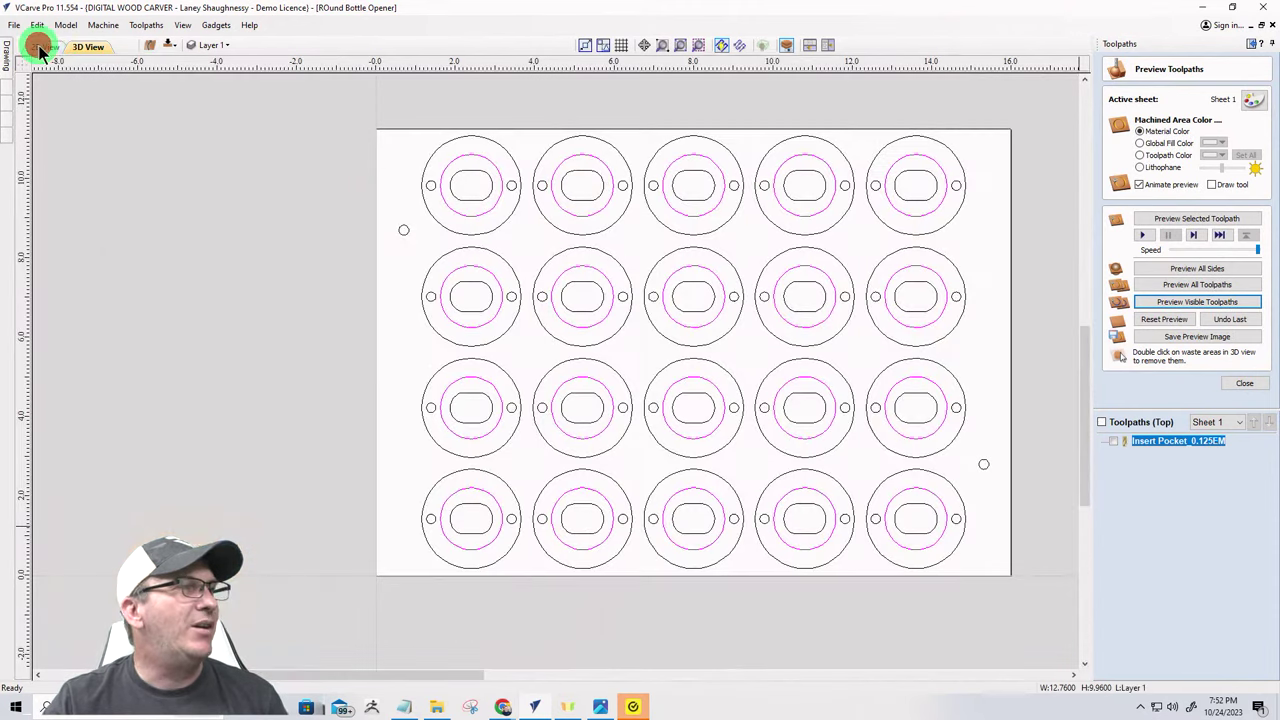
{"action": "left_click", "coordinate": [471, 193]}
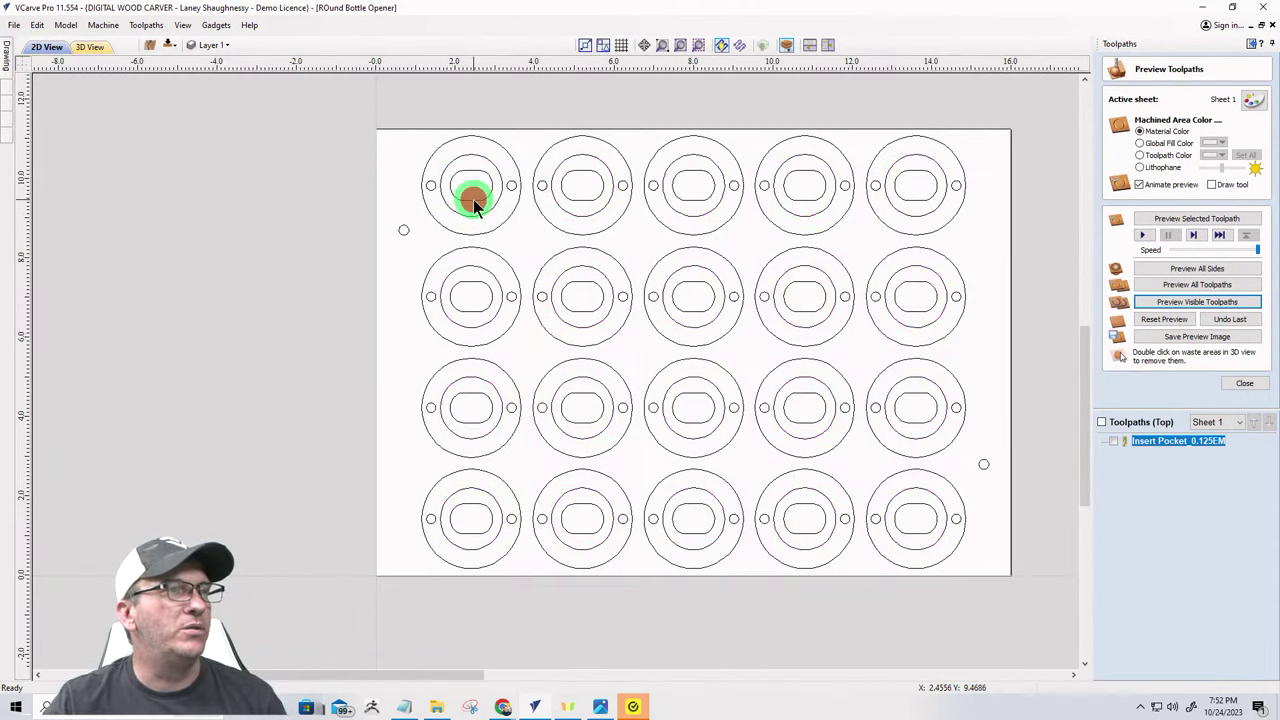
{"action": "left_click", "coordinate": [473, 198]}
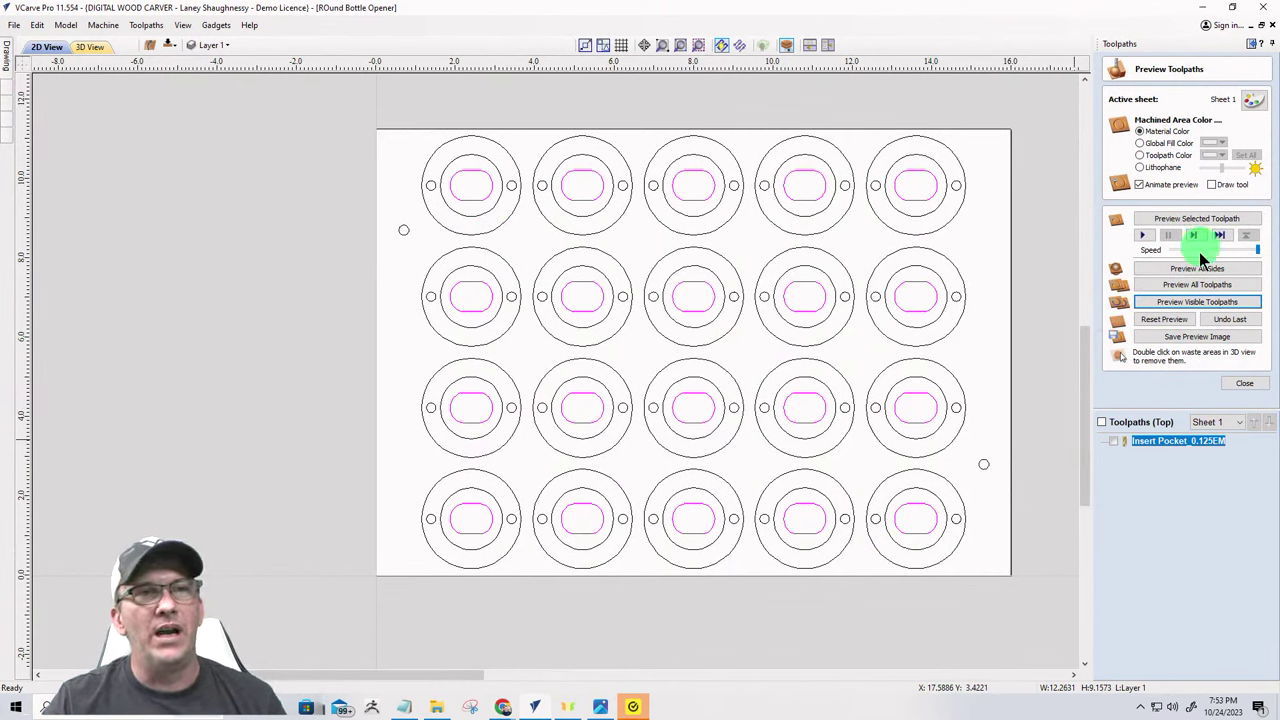
{"action": "left_click", "coordinate": [1244, 383]}
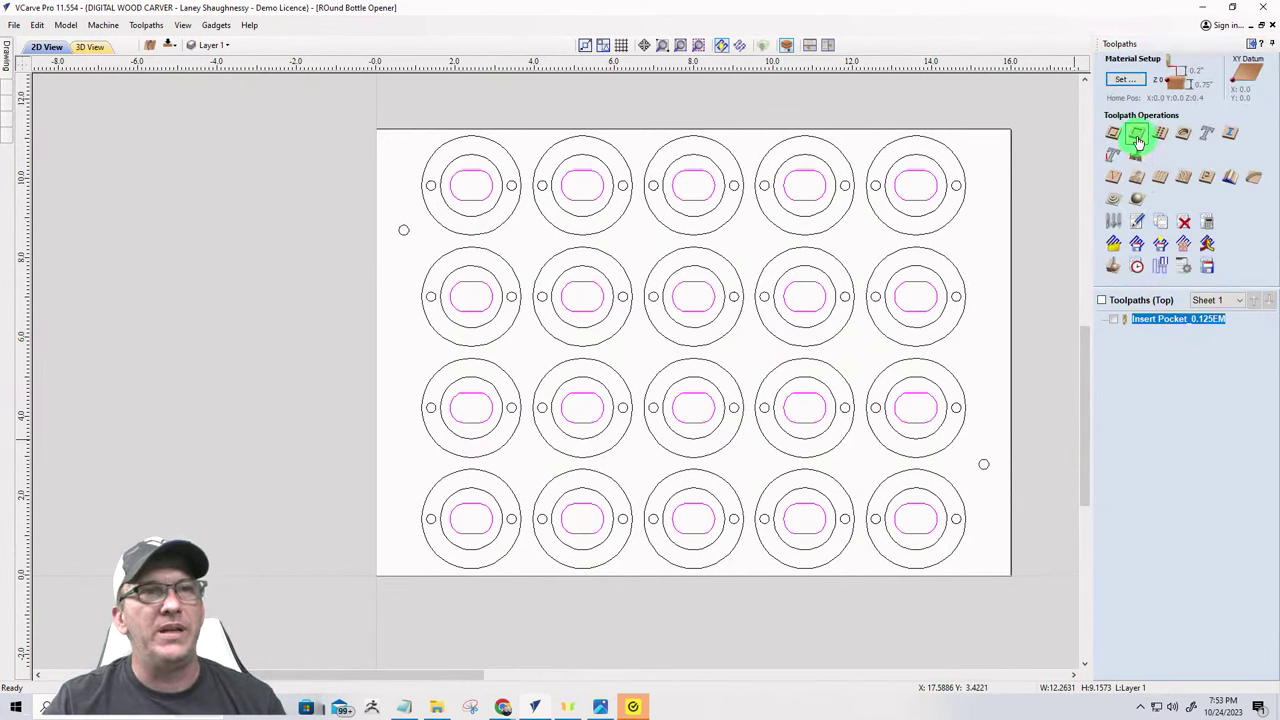
{"action": "left_click", "coordinate": [1138, 138]}
- Set the pocket's start depth to 0.105 and cut depth to 0.1875 inches
{"action": "double_click", "coordinate": [1231, 104]}
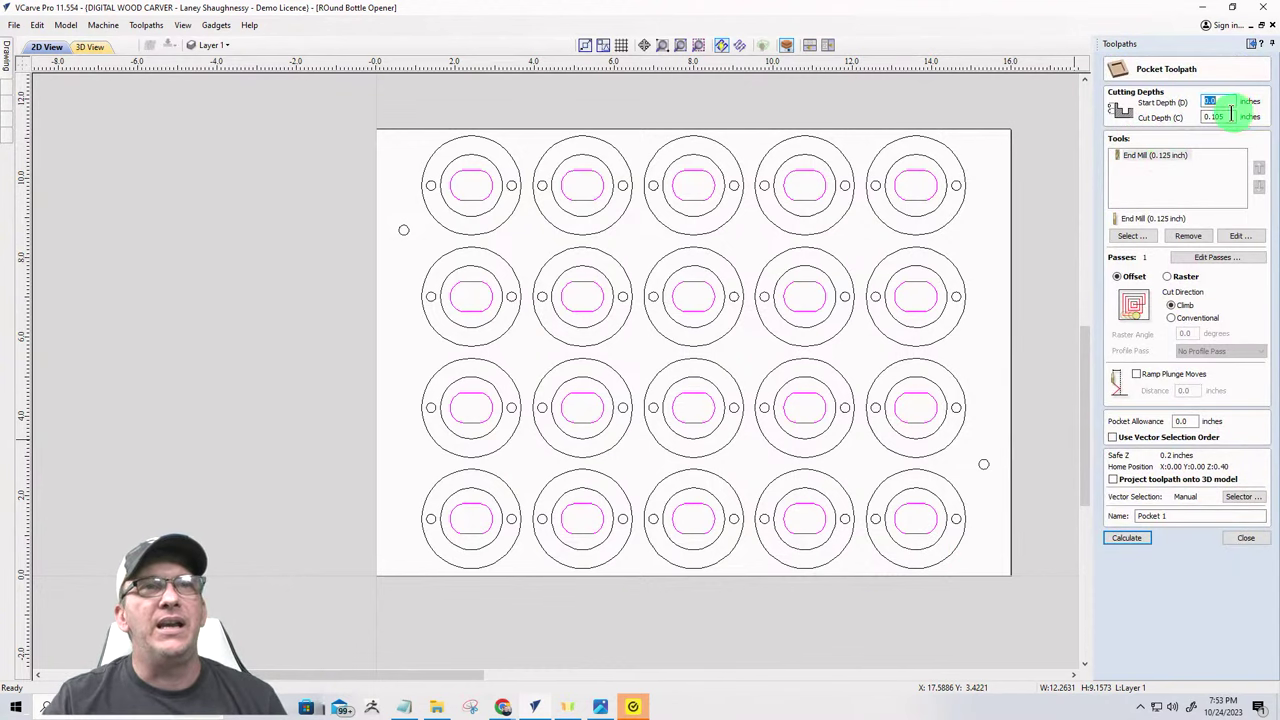
{"action": "left_click", "coordinate": [1224, 114]}
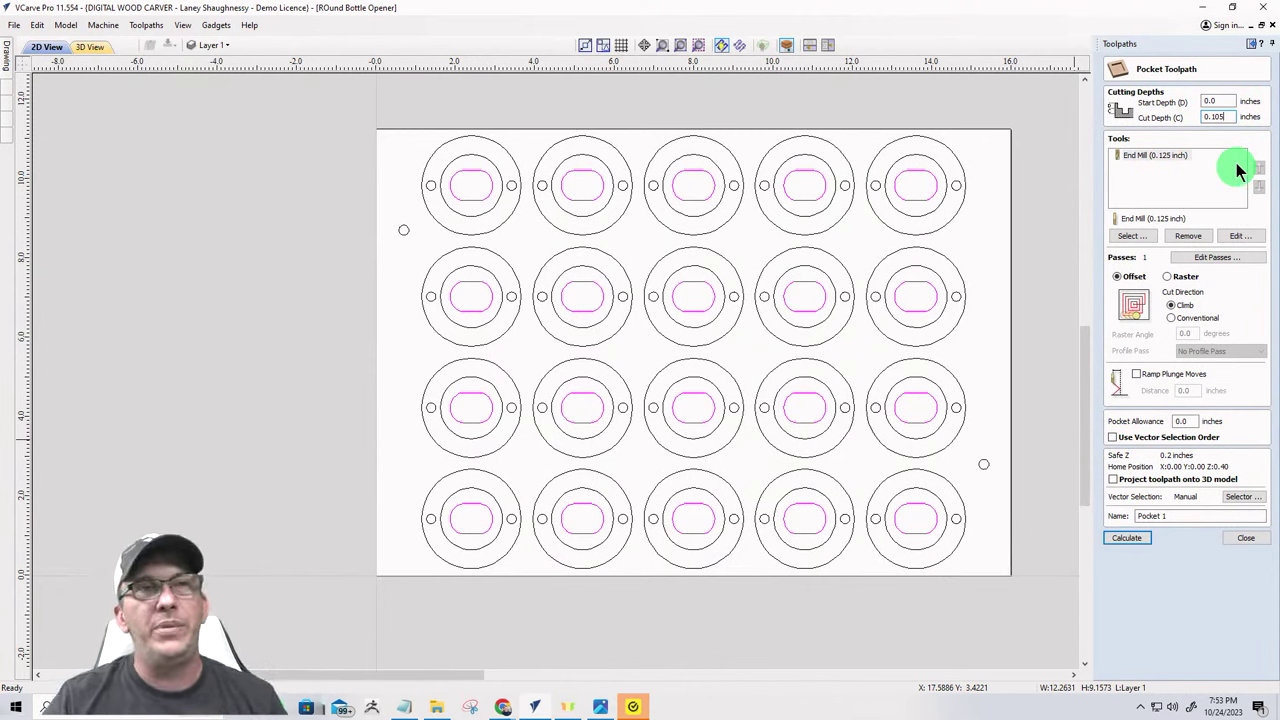
{"action": "left_click_drag", "start_coordinate": [1222, 101], "coordinate": [1187, 103]}
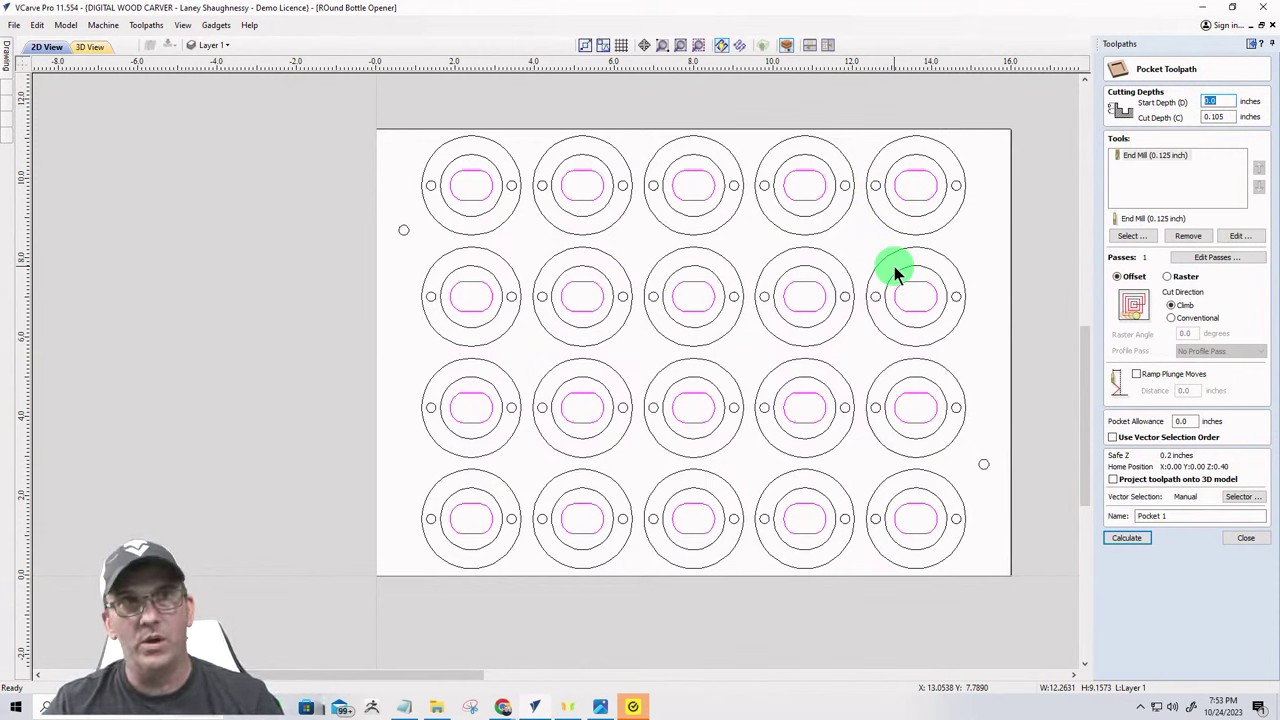
{"action": "type", "text": "0"}
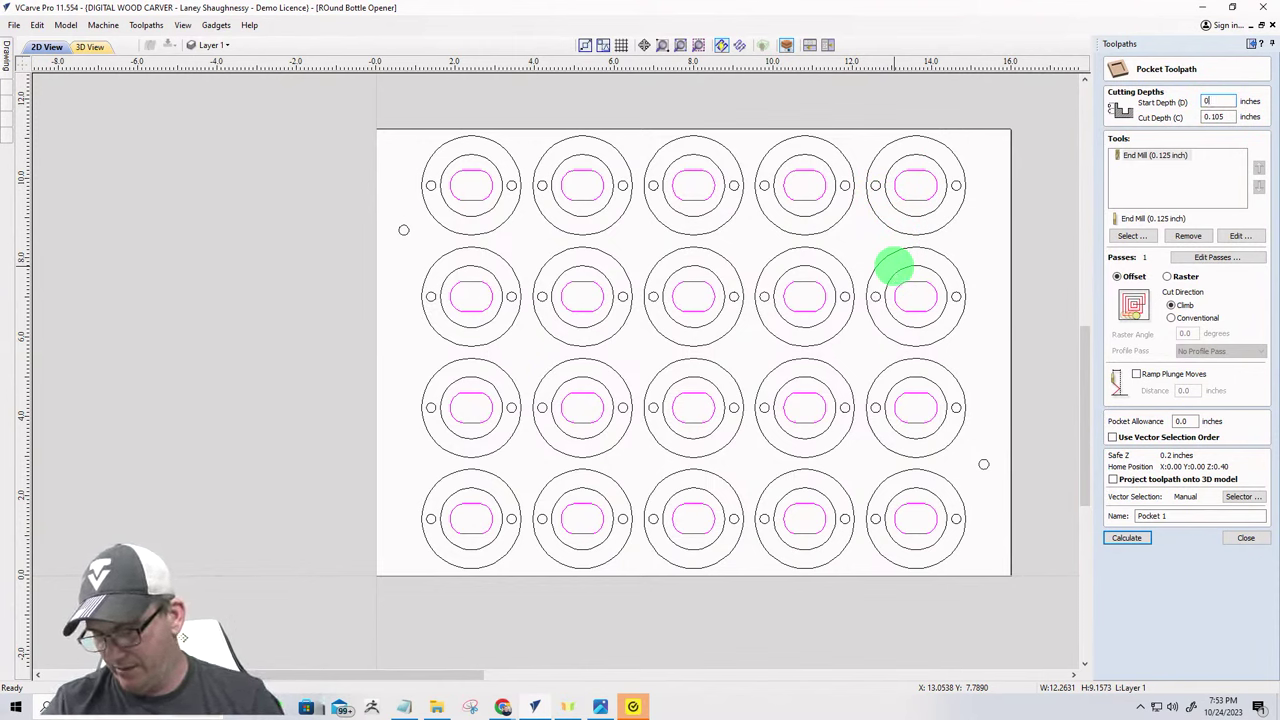
{"action": "type", "text": "."}
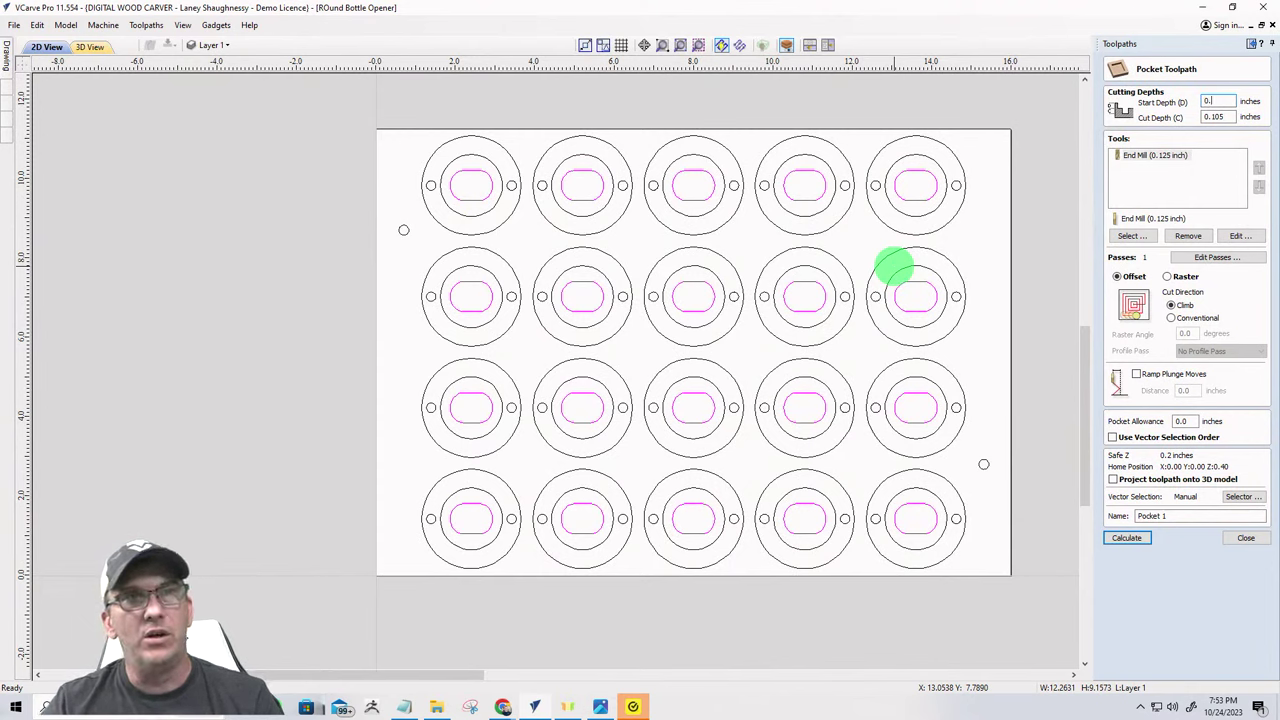
{"action": "type", "text": "105"}
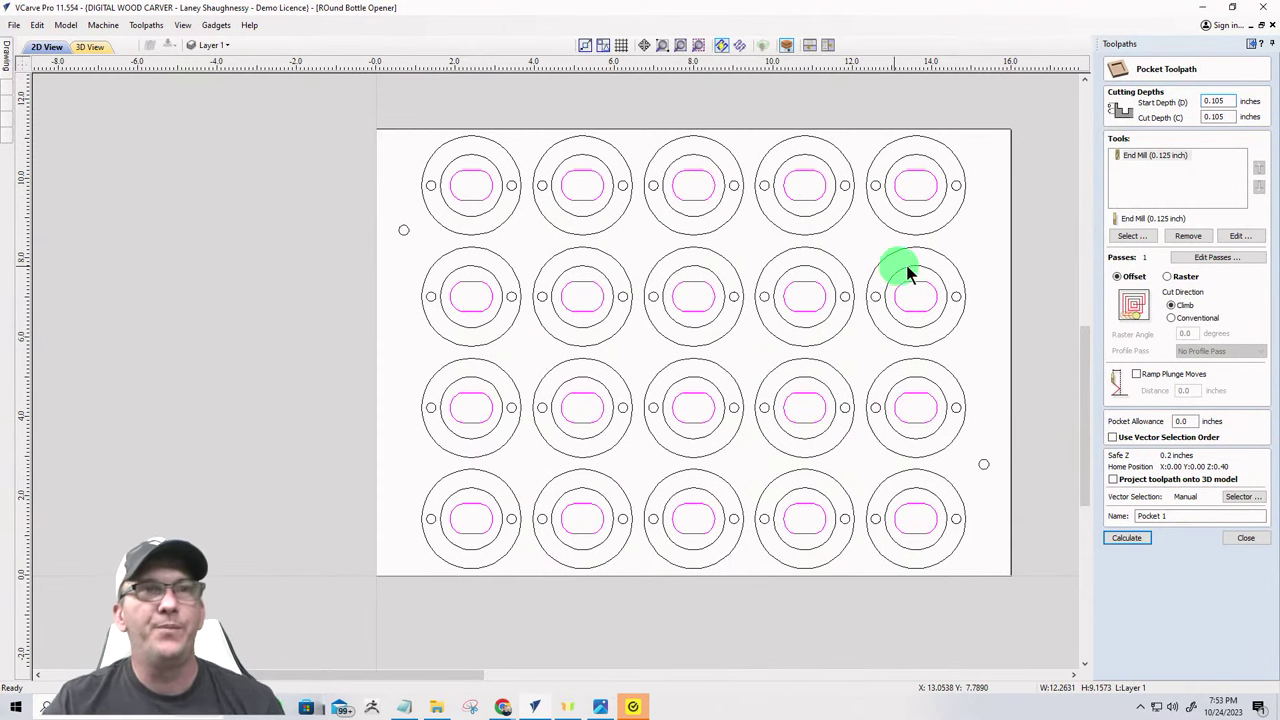
{"action": "left_click", "coordinate": [1222, 117]}
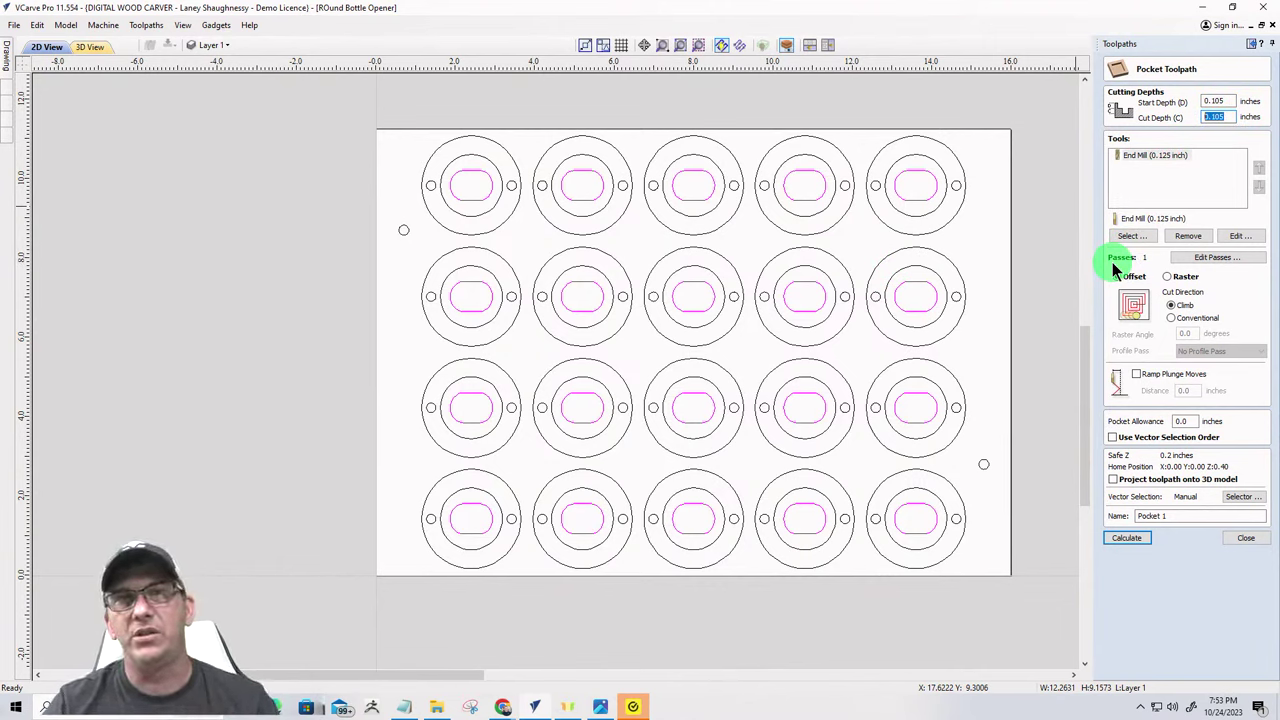
{"action": "type", "text": "0."}
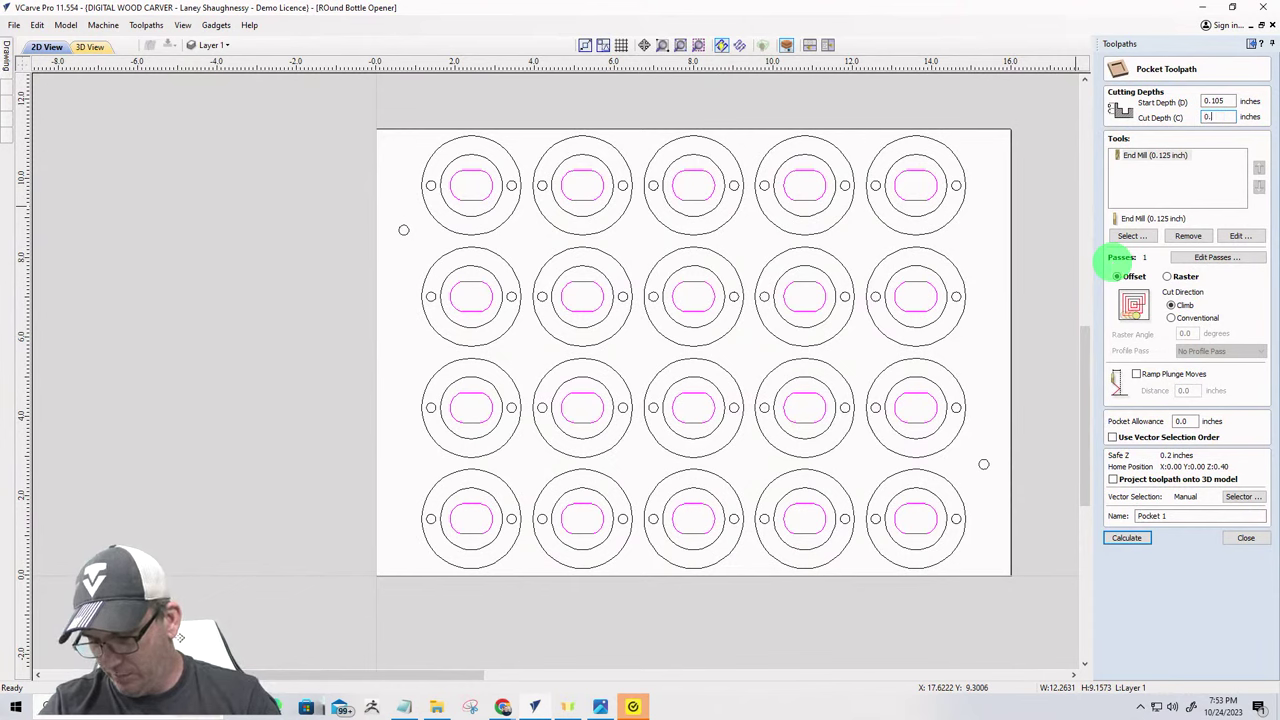
{"action": "type", "text": "25"}
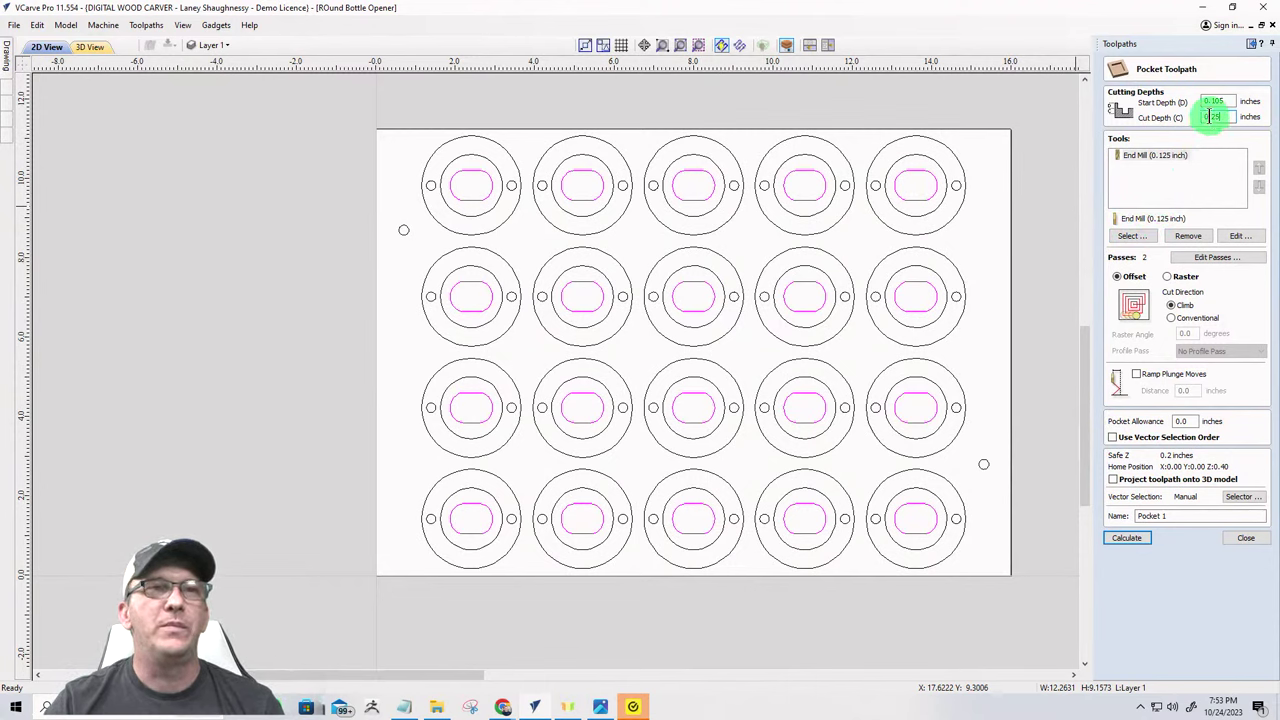
{"action": "left_click_drag", "start_coordinate": [1214, 116], "coordinate": [1220, 296]}
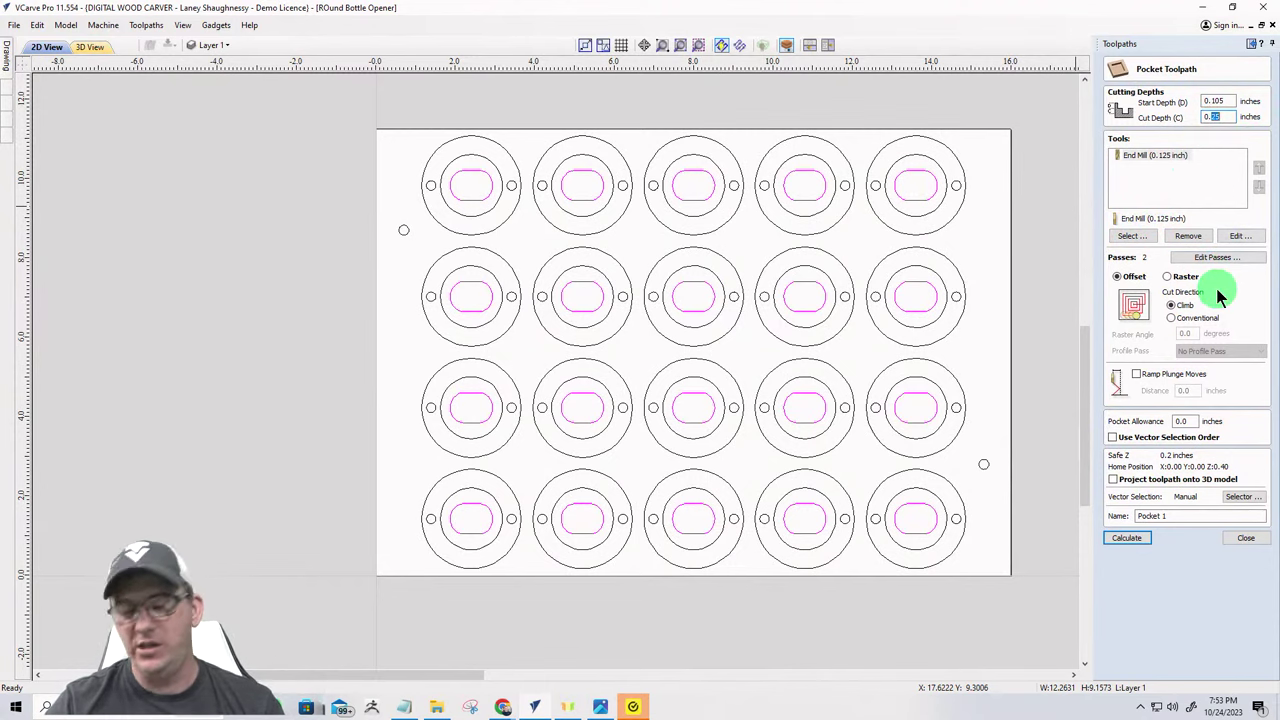
{"action": "type", "text": "0.1875"}
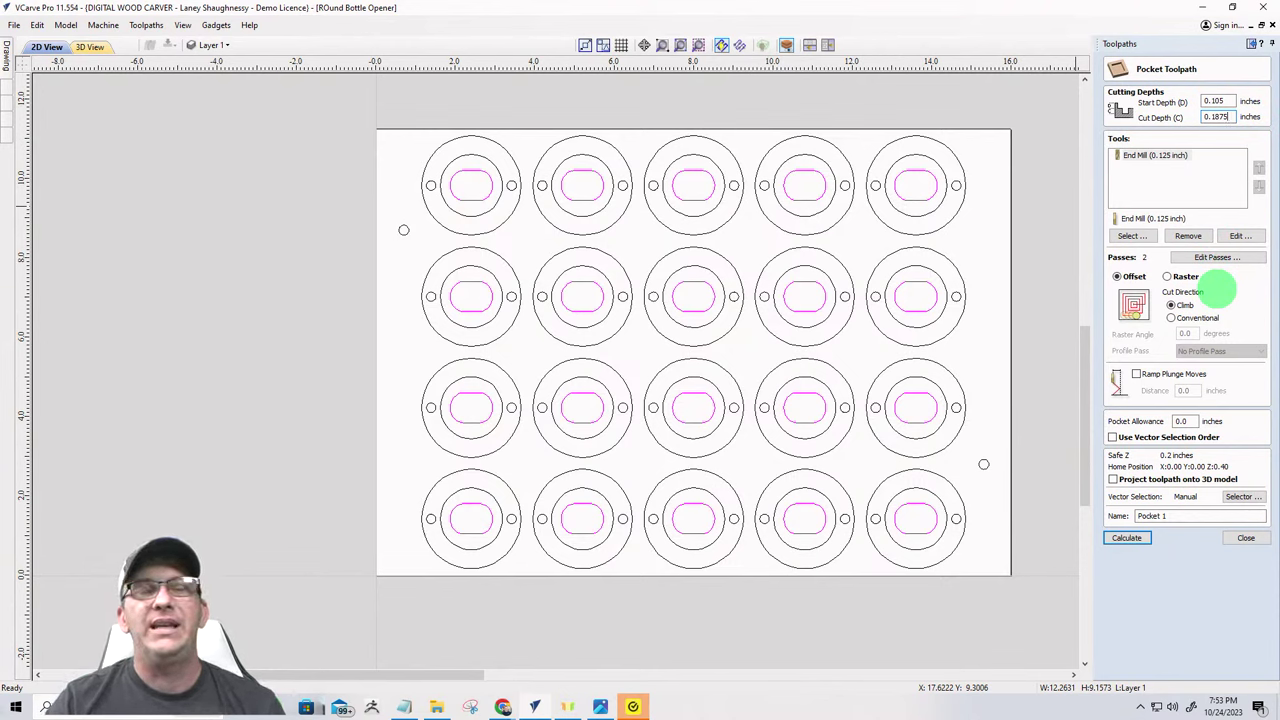
{"action": "double_click", "coordinate": [1217, 102]}
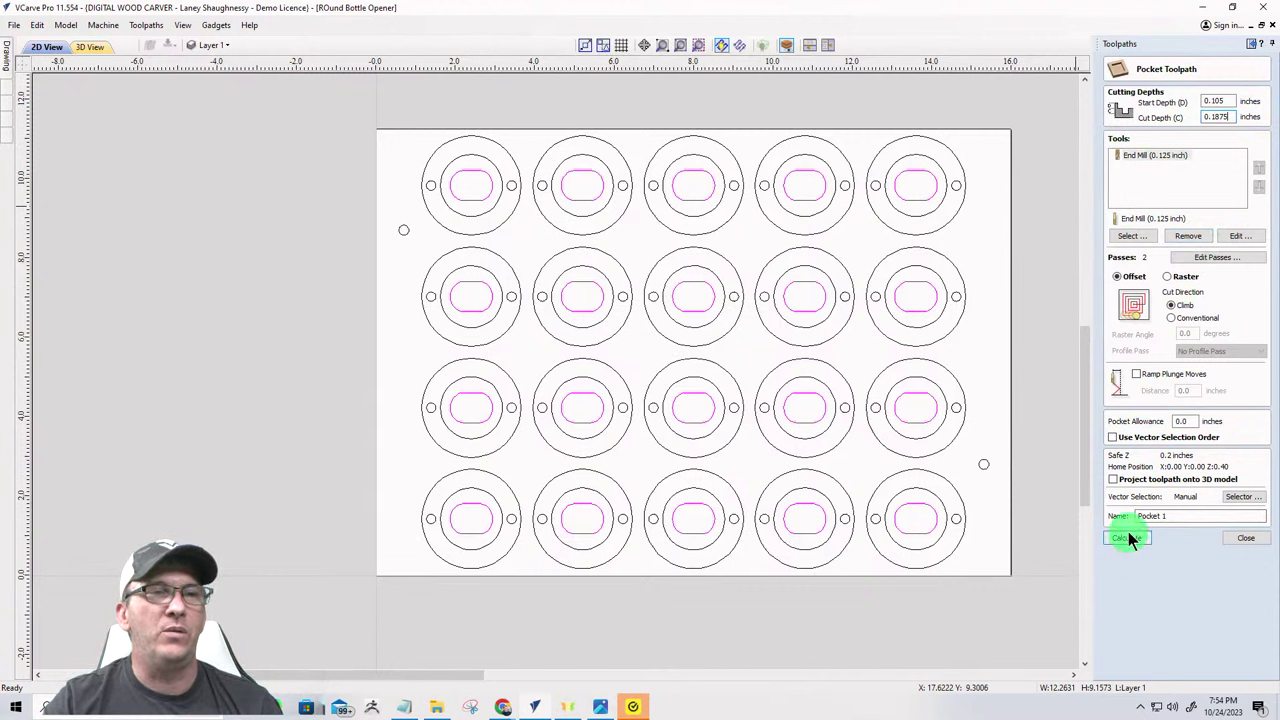
- Name the toolpath Relief Pocket_0.125EM and calculate it
{"action": "left_click_drag", "start_coordinate": [1180, 515], "coordinate": [1062, 520]}
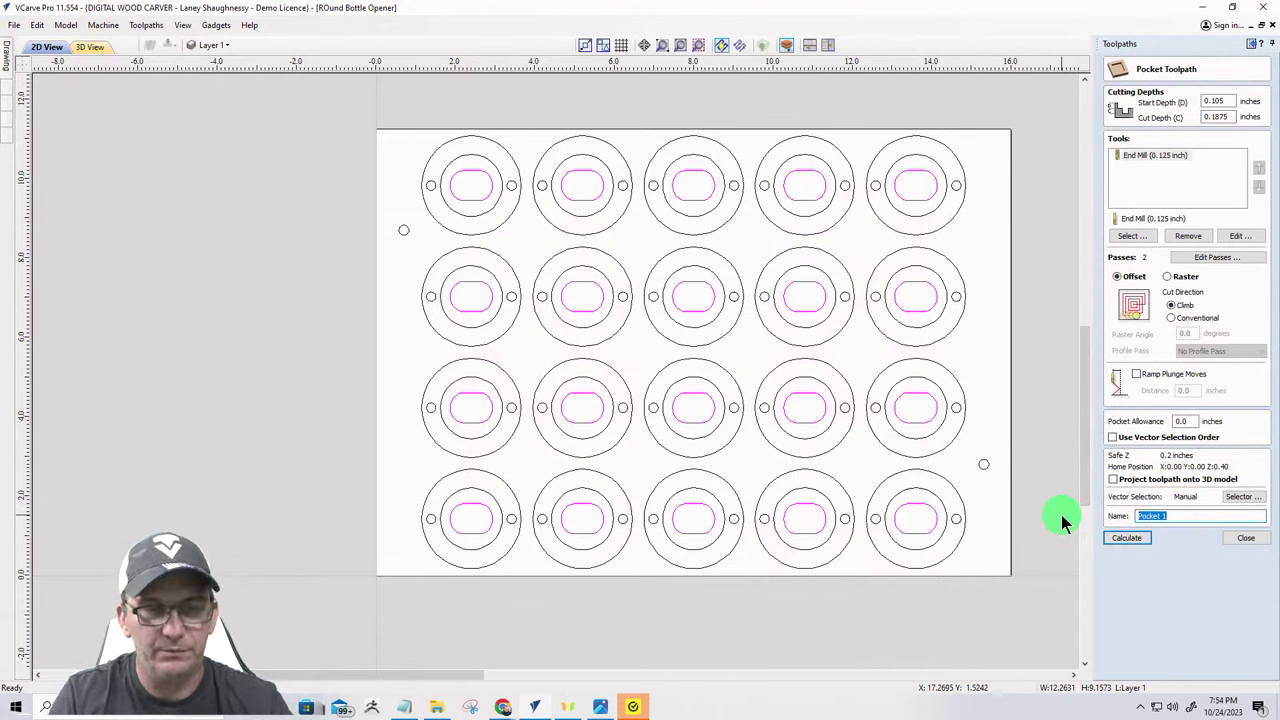
{"action": "type", "text": "Relief"}
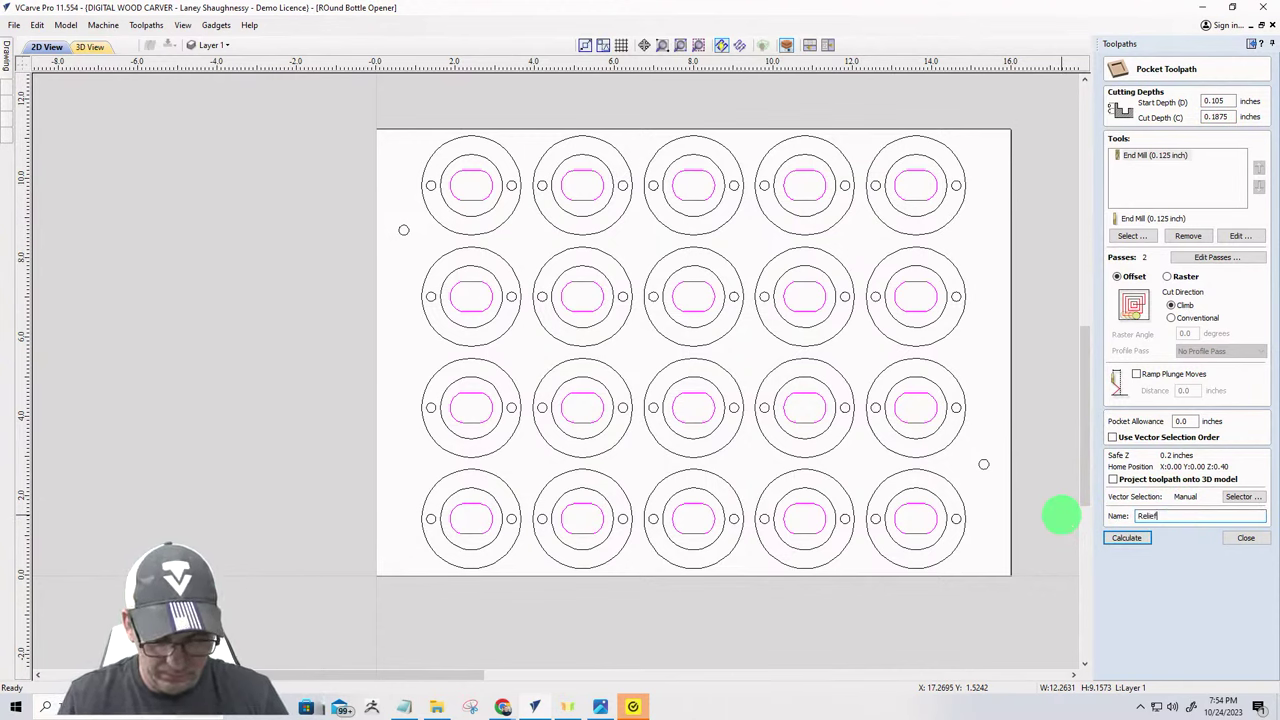
{"action": "type", "text": " Pocket"}
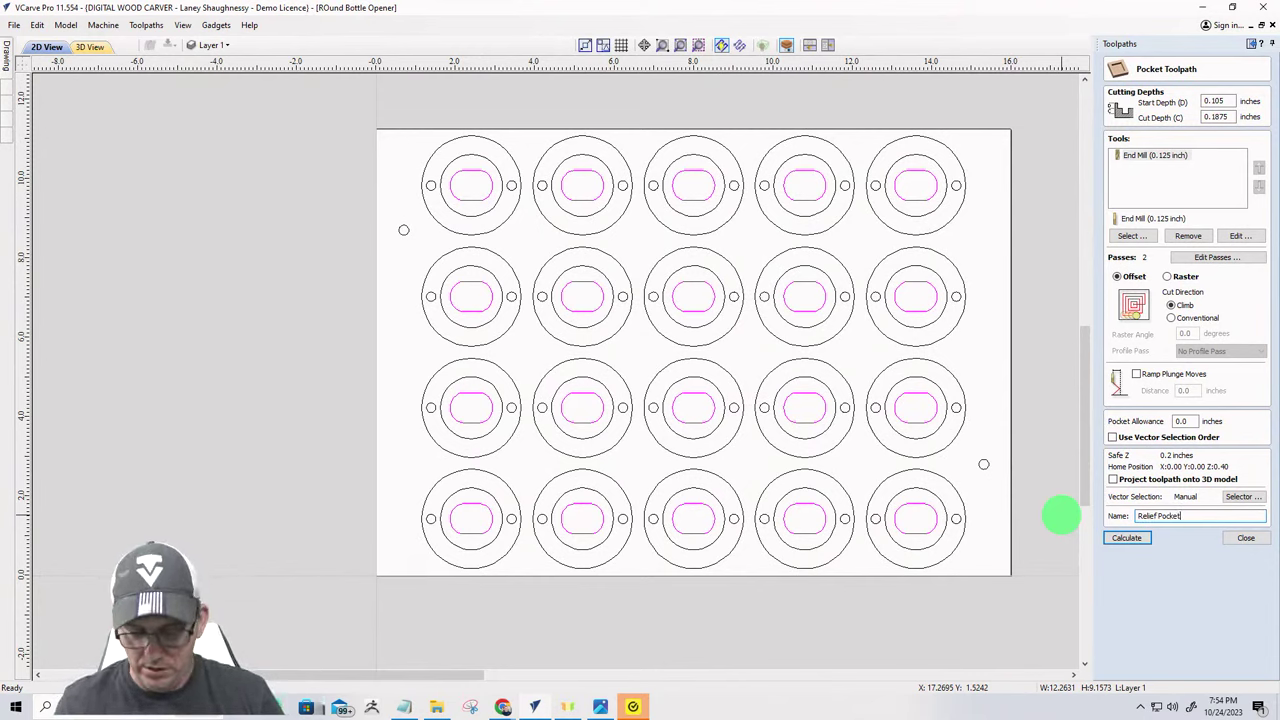
{"action": "type", "text": "_0.12"}
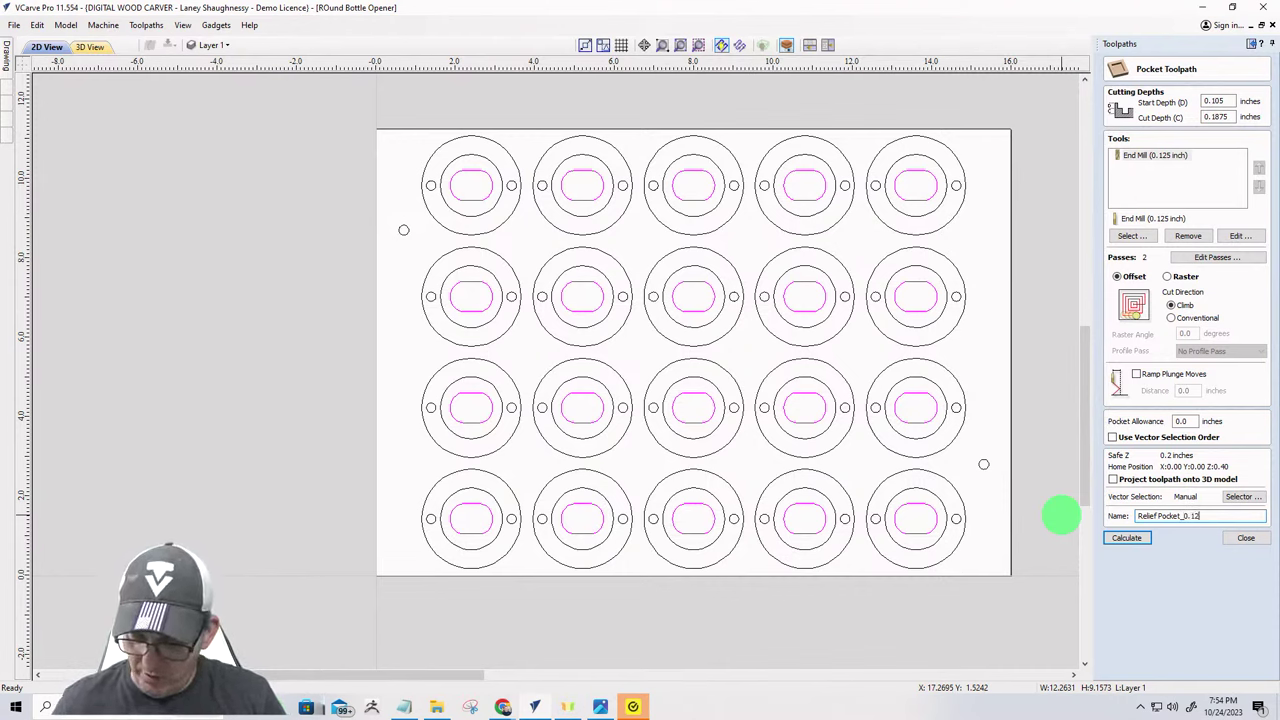
{"action": "type", "text": "5EM"}
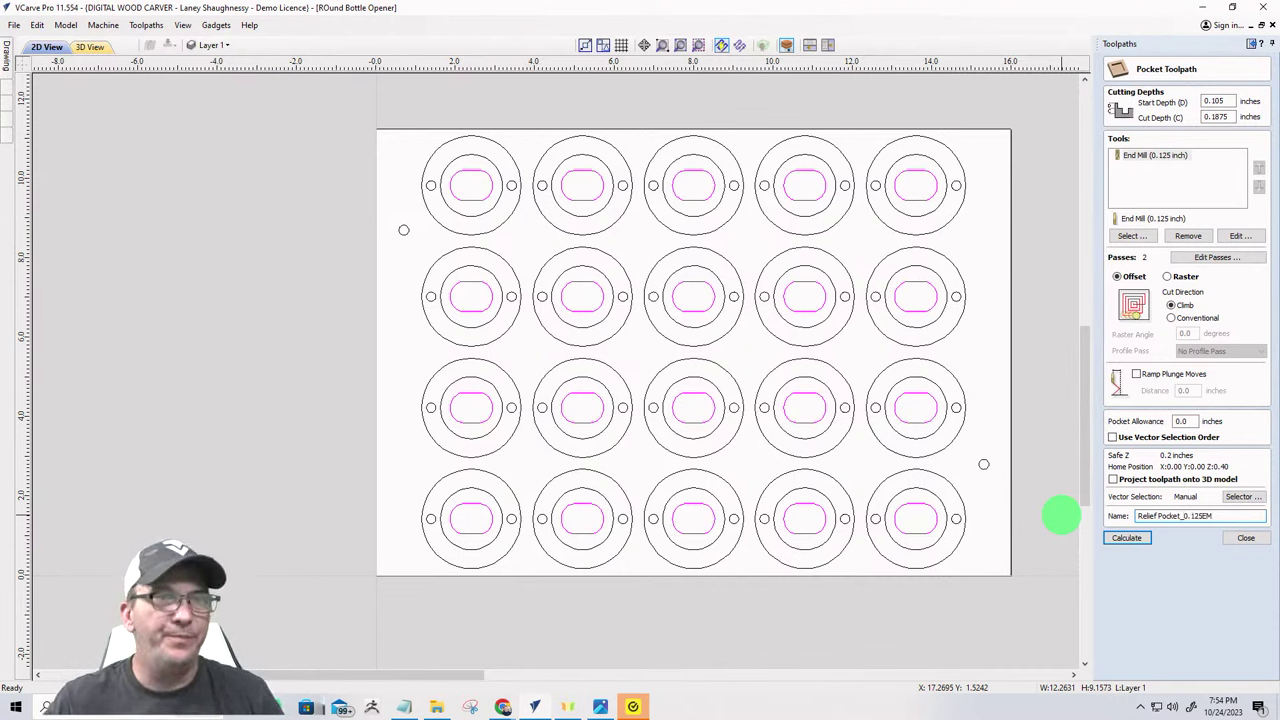
{"action": "left_click", "coordinate": [1124, 539]}
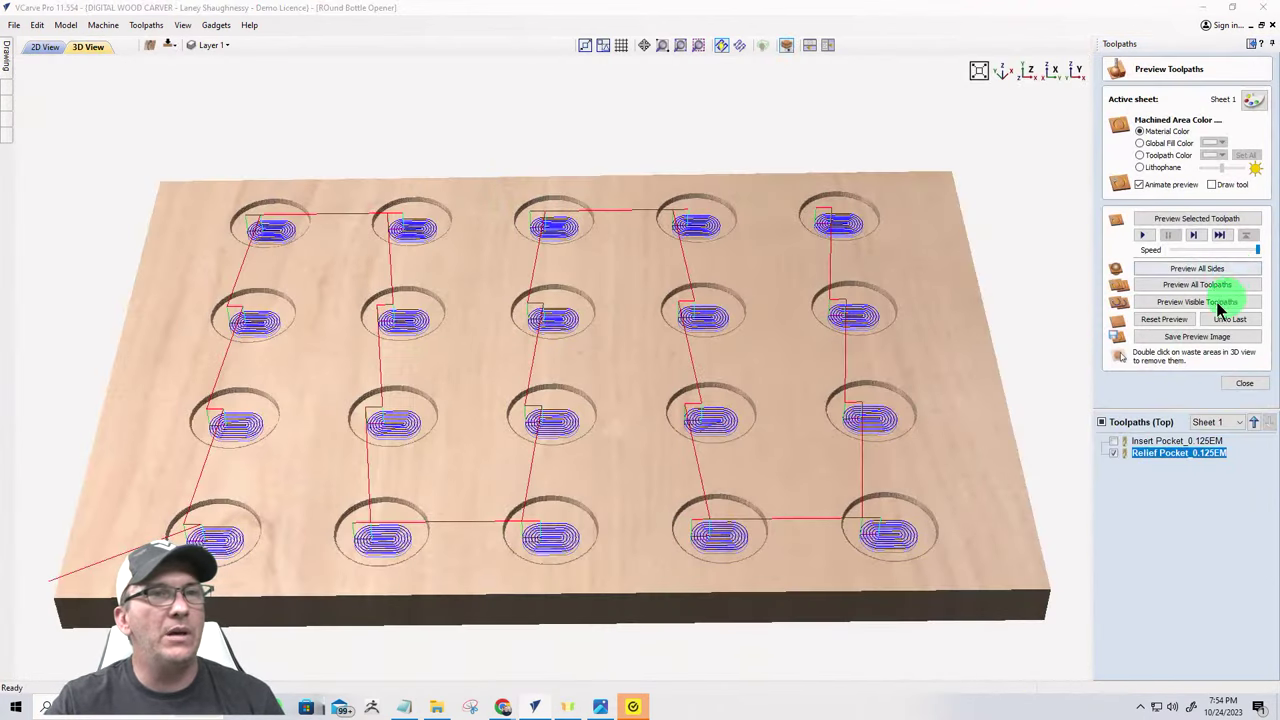
- Simulate the oval relief pockets, tilt the 3D board to inspect them, then go back to 2D
{"action": "left_click", "coordinate": [1192, 301]}
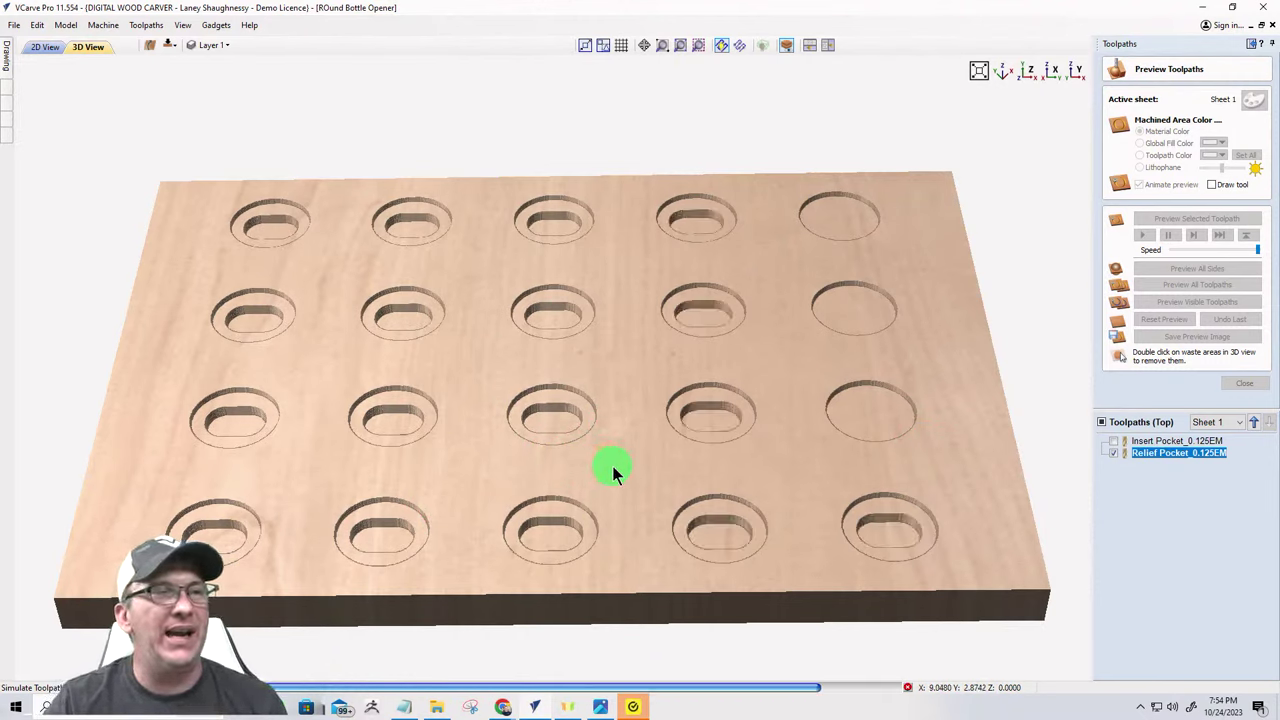
{"action": "left_click", "coordinate": [627, 485]}
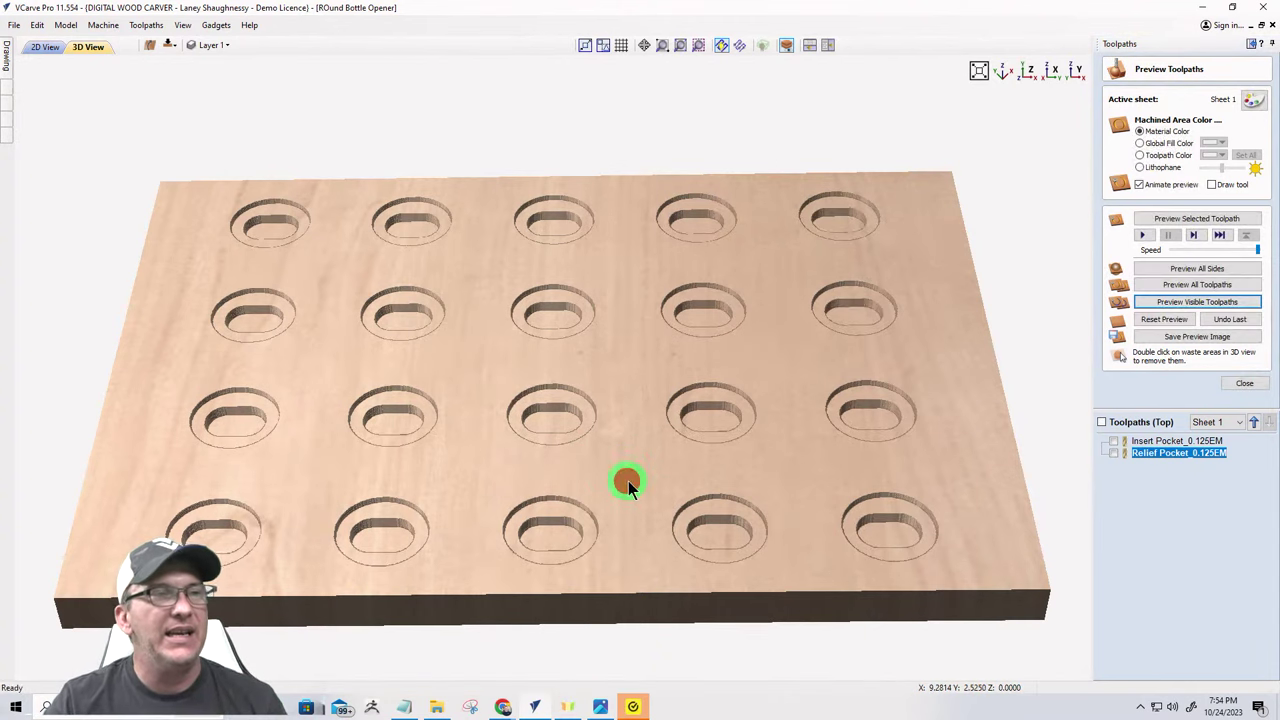
{"action": "left_click_drag", "start_coordinate": [627, 485], "coordinate": [574, 297]}
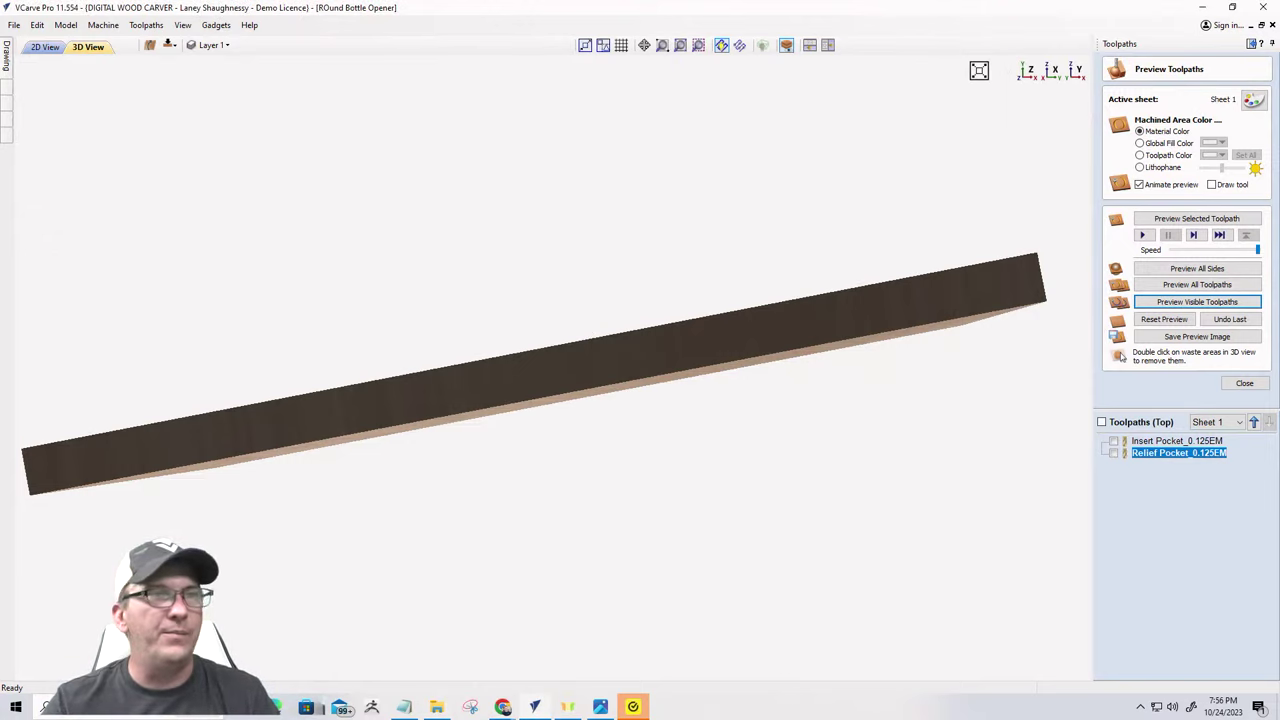
{"action": "left_click_drag", "start_coordinate": [729, 346], "coordinate": [784, 543]}
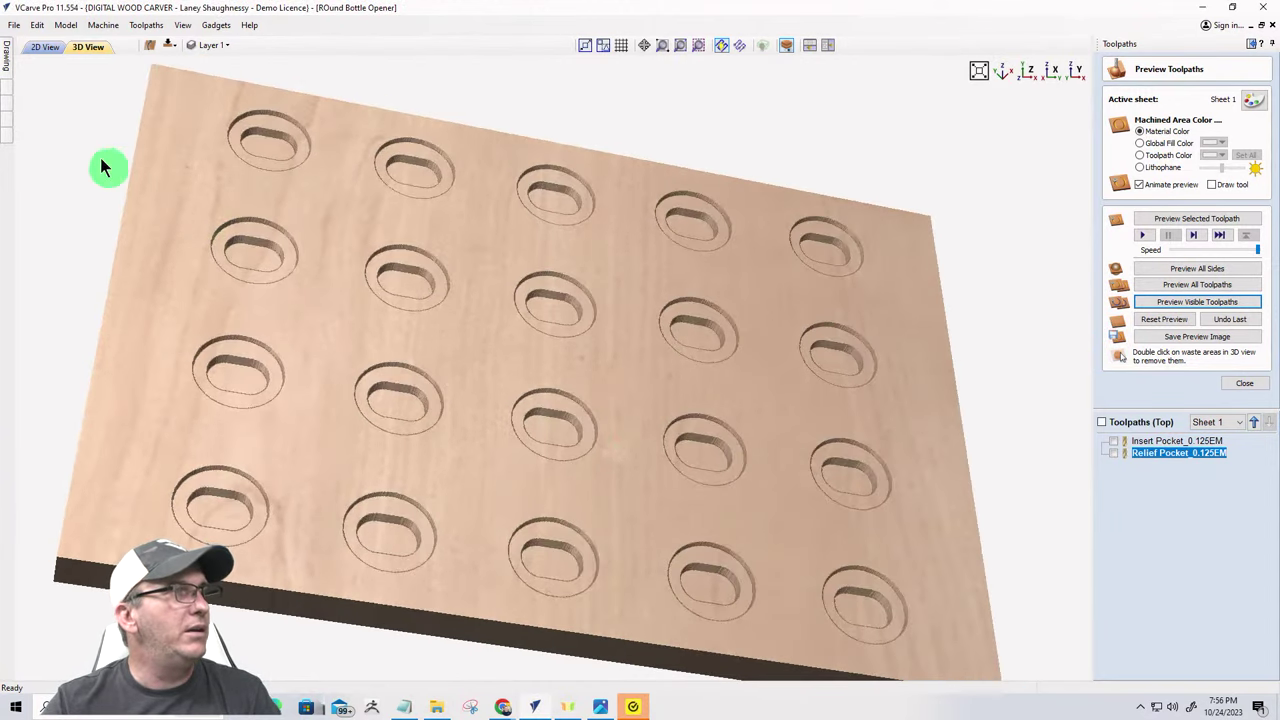
{"action": "left_click", "coordinate": [47, 48]}
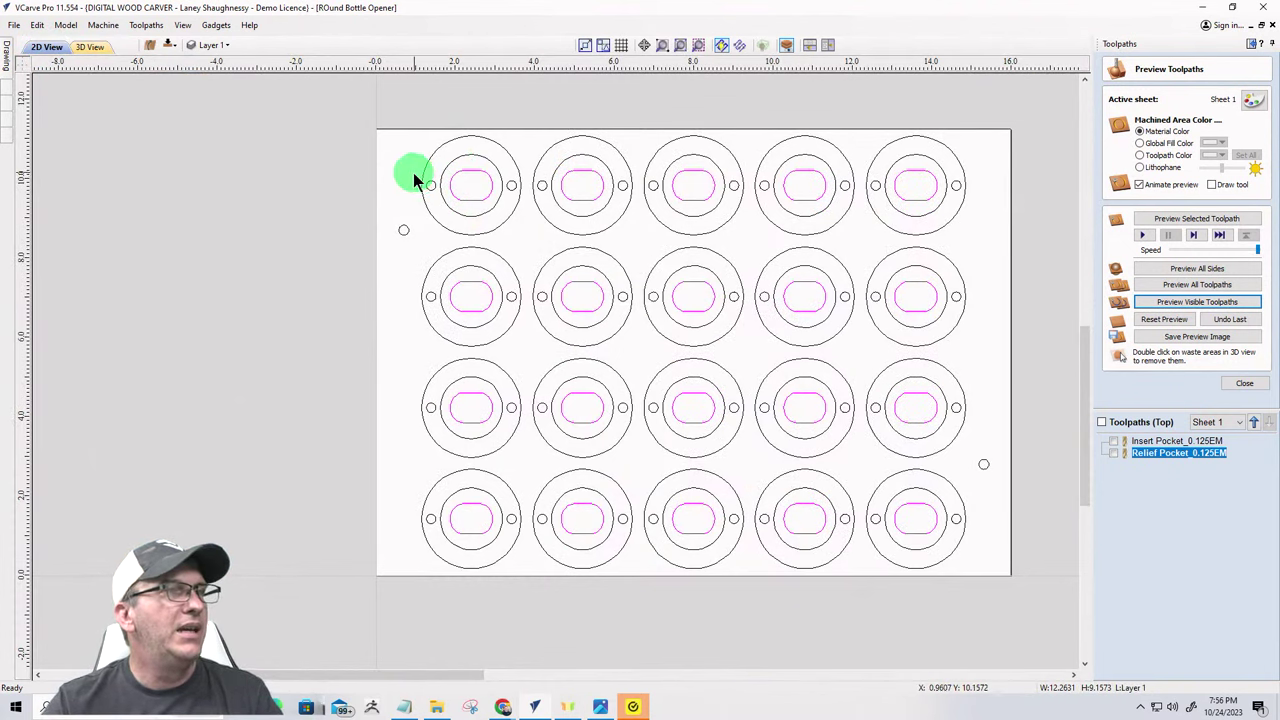
- Select the small side holes and start a pocket toolpath with a 3mm (0.11811-inch) cut depth
{"action": "left_click", "coordinate": [431, 190]}
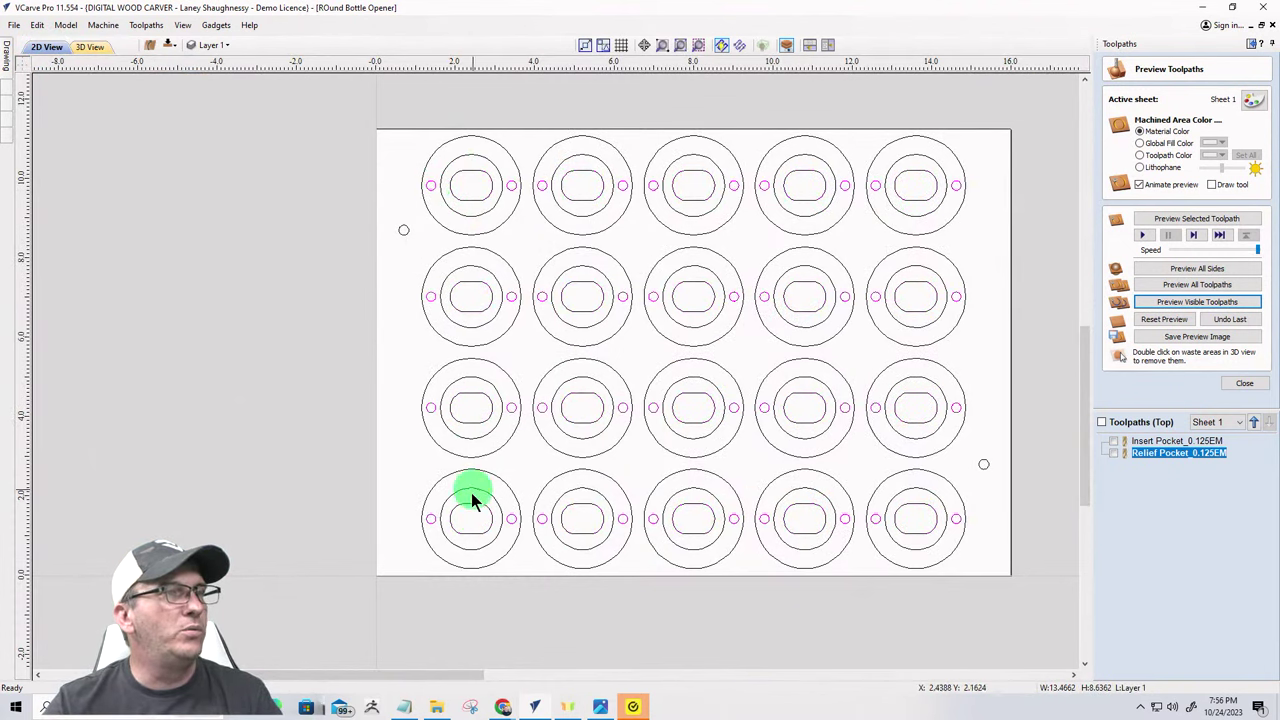
{"action": "left_click", "coordinate": [1244, 384]}
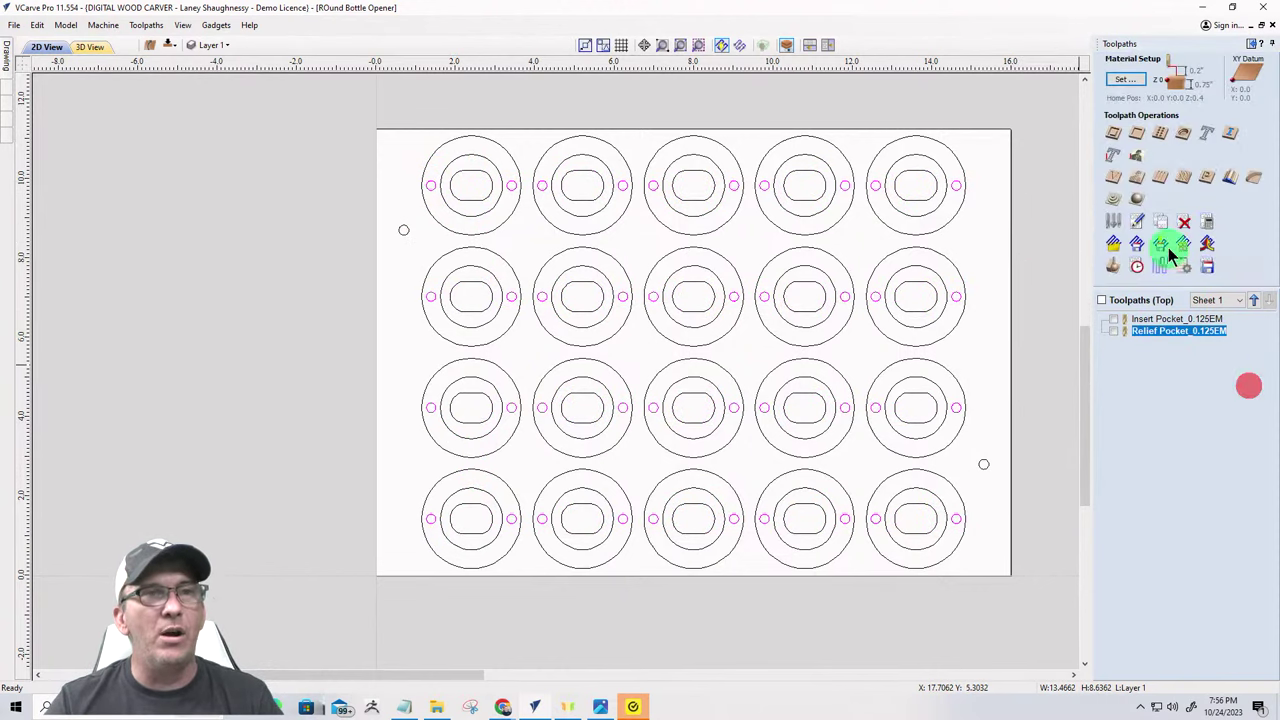
{"action": "left_click", "coordinate": [1134, 140]}
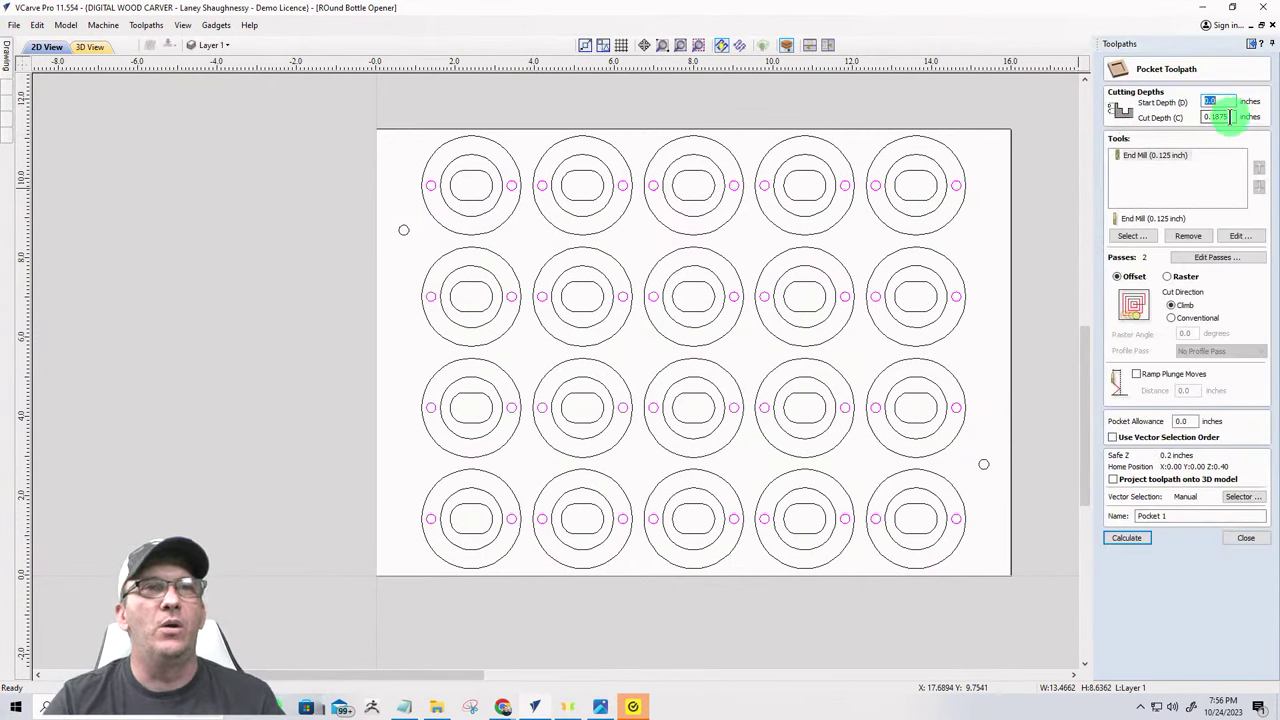
{"action": "left_click", "coordinate": [1228, 117]}
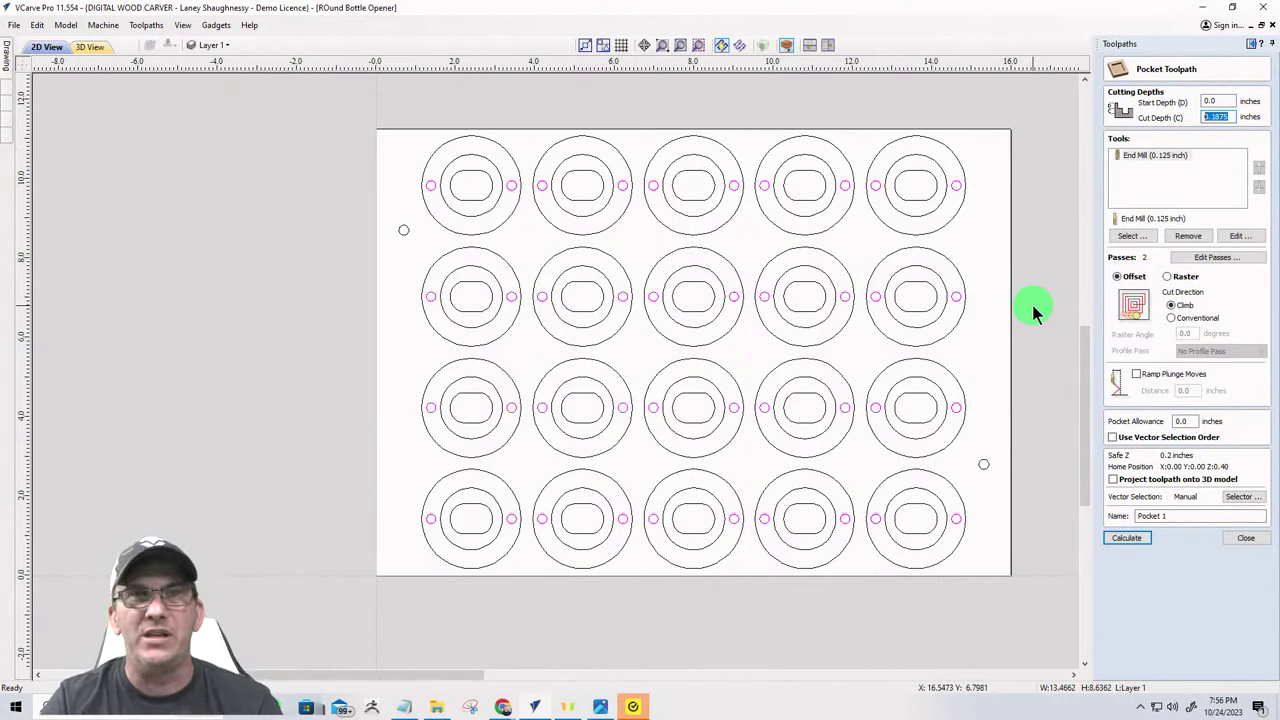
{"action": "type", "text": "3"}
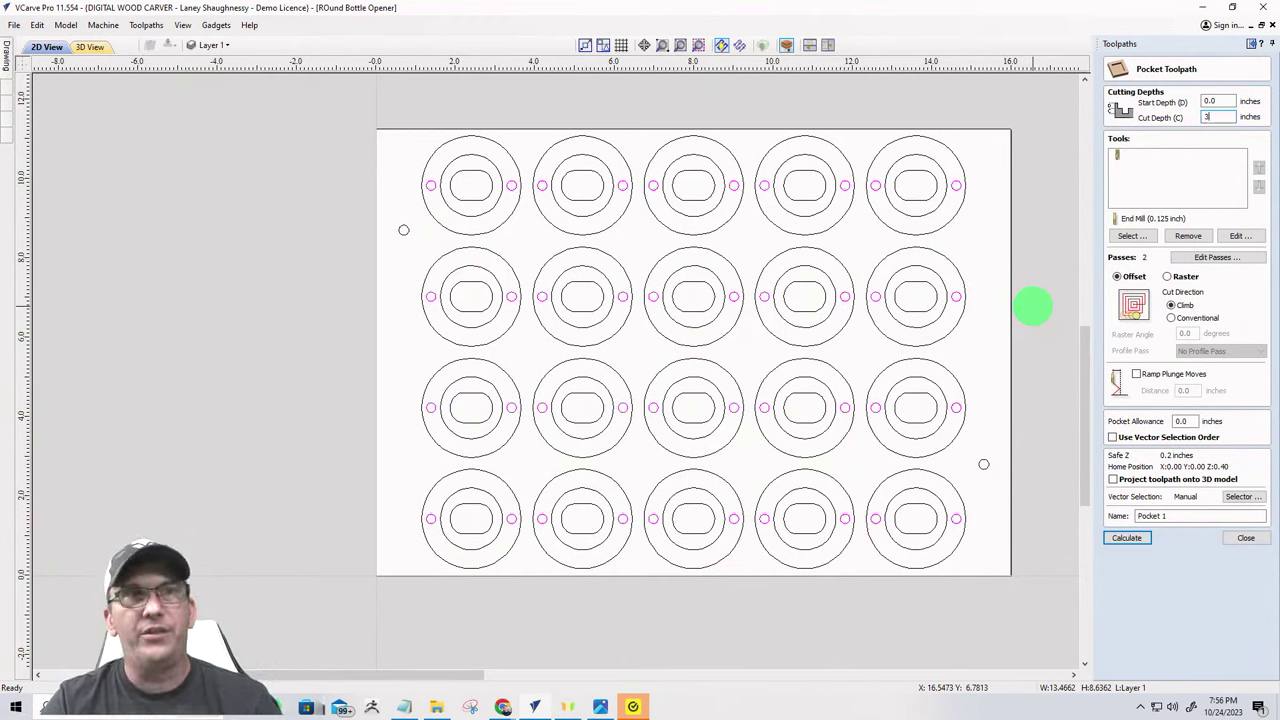
{"action": "type", "text": "/"}
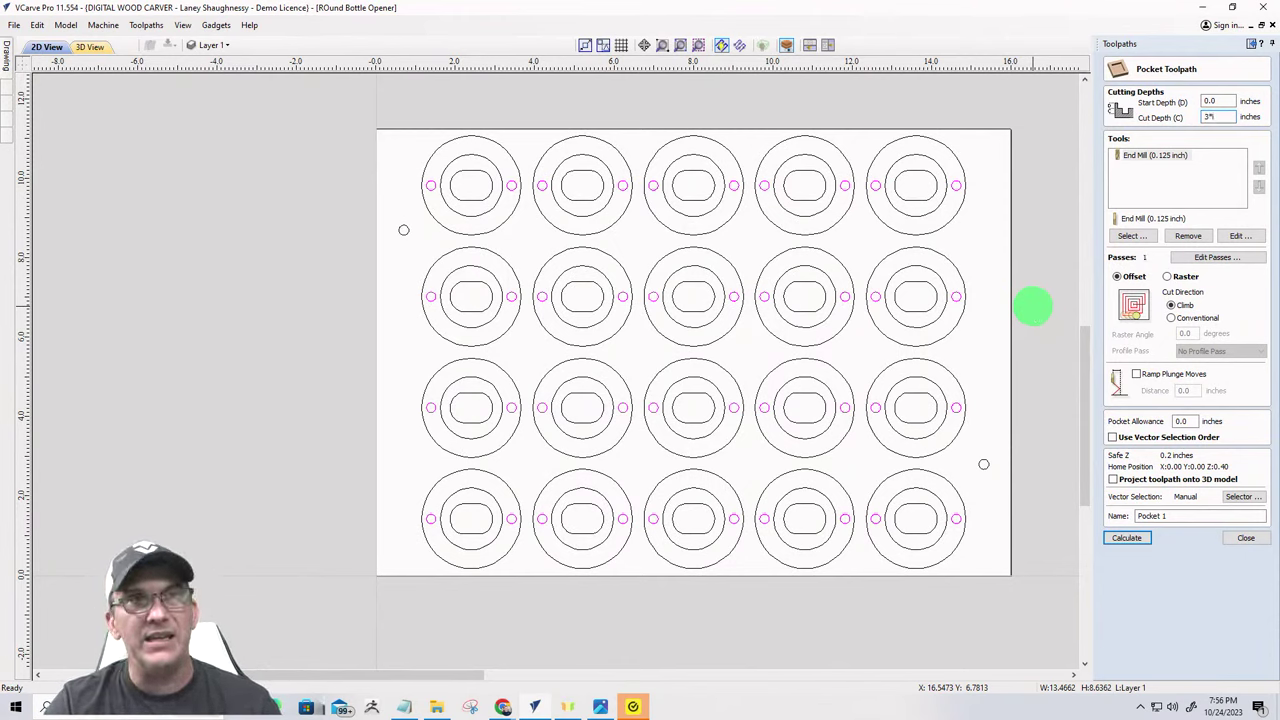
{"action": "left_click", "coordinate": [1033, 305]}
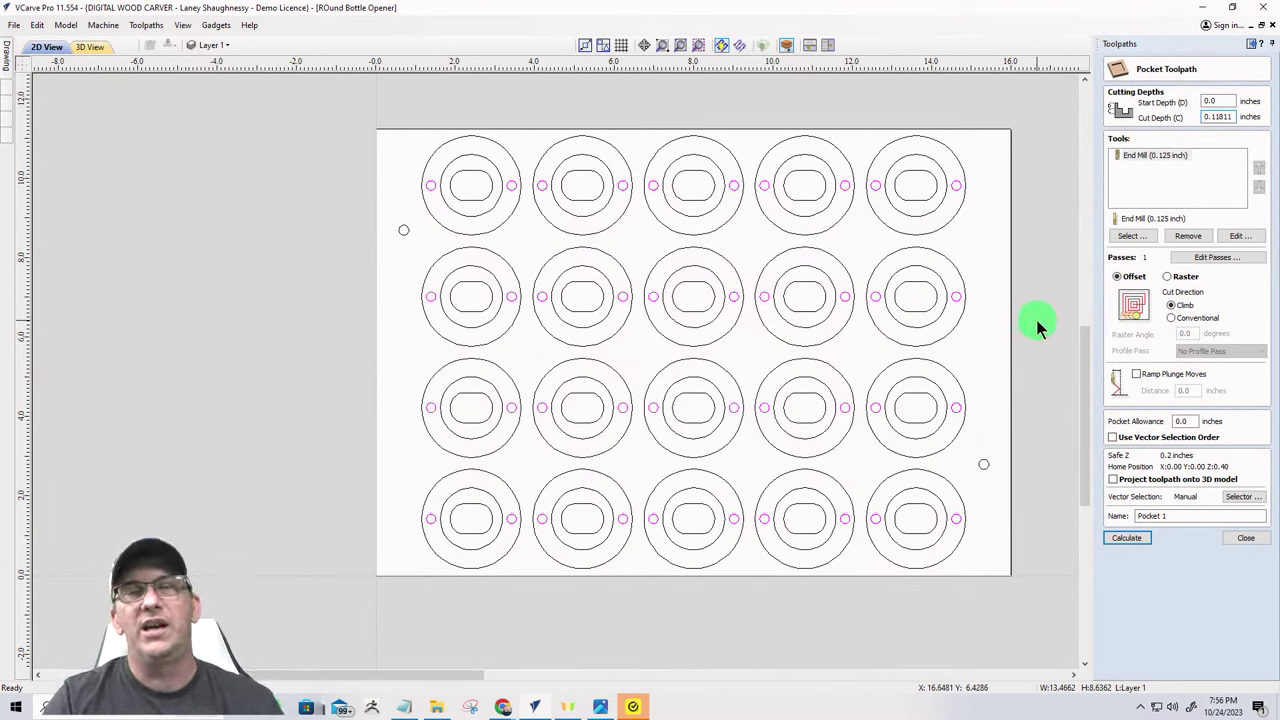
{"action": "double_click", "coordinate": [1216, 117]}
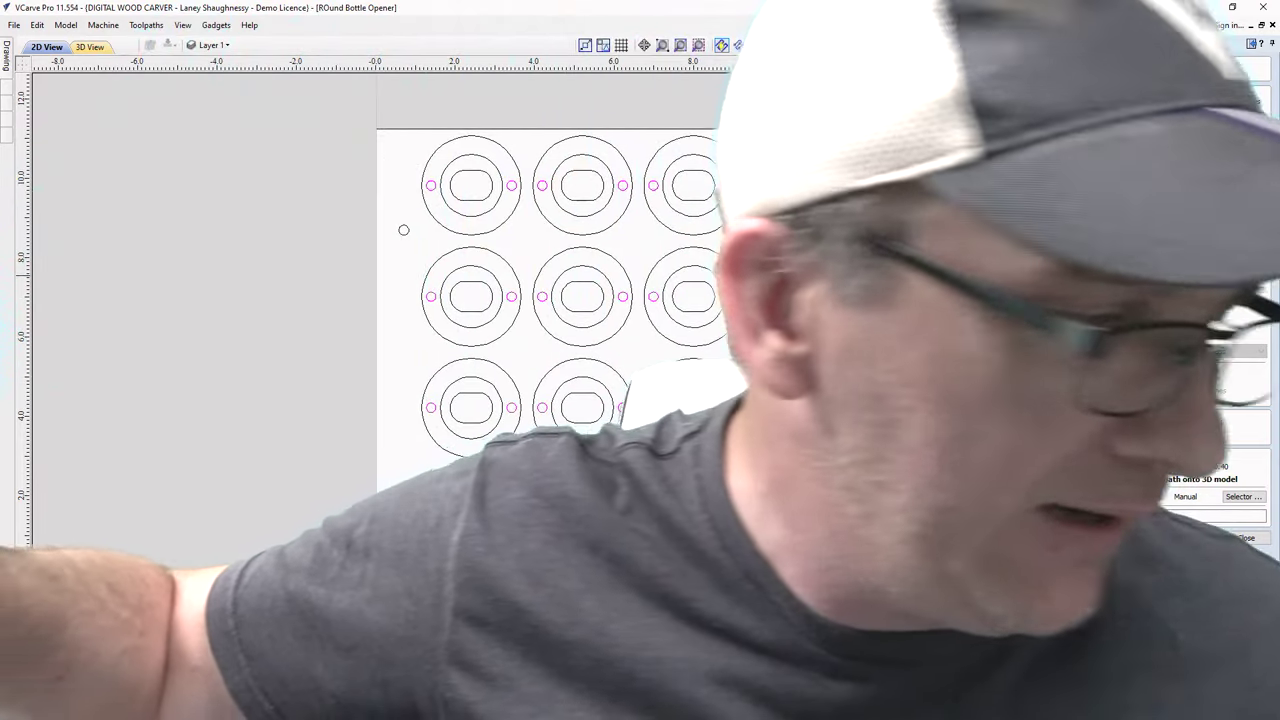
{"action": "left_click", "coordinate": [1246, 537]}
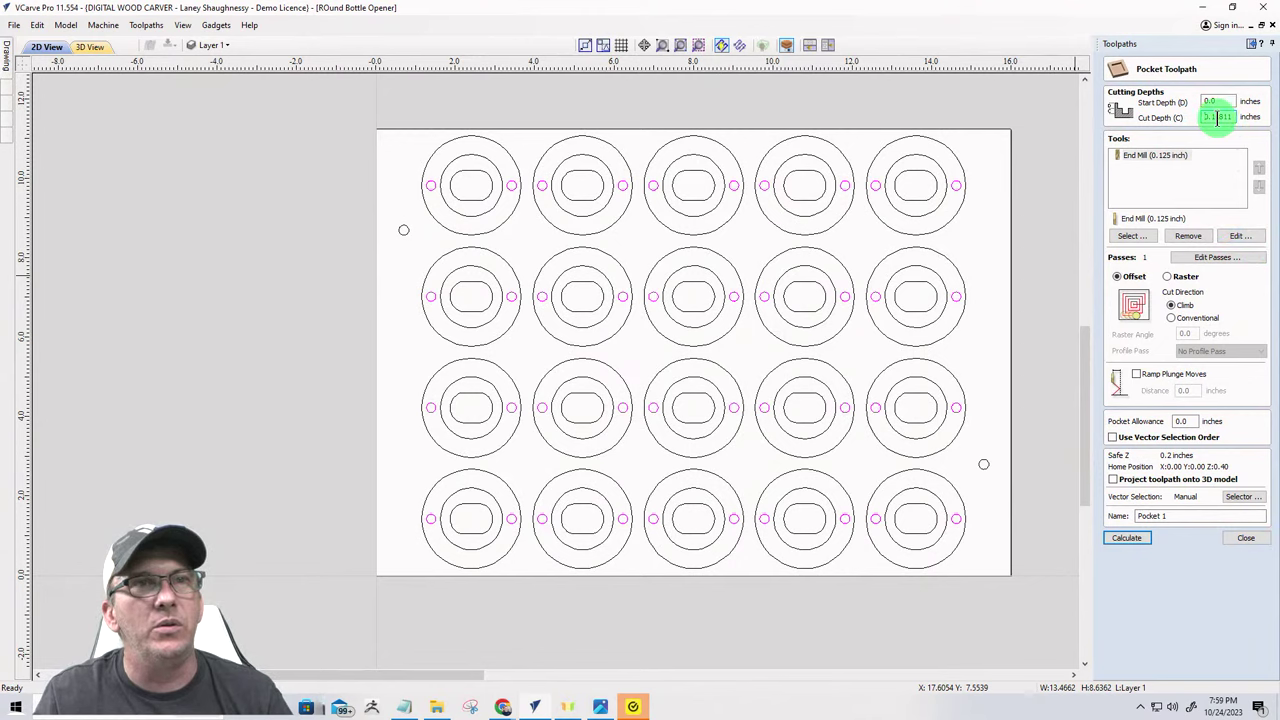
- Change the cut depth to 0.125 inches and name the toolpath Magnet Pockets _0.125EM
{"action": "double_click", "coordinate": [1220, 116]}
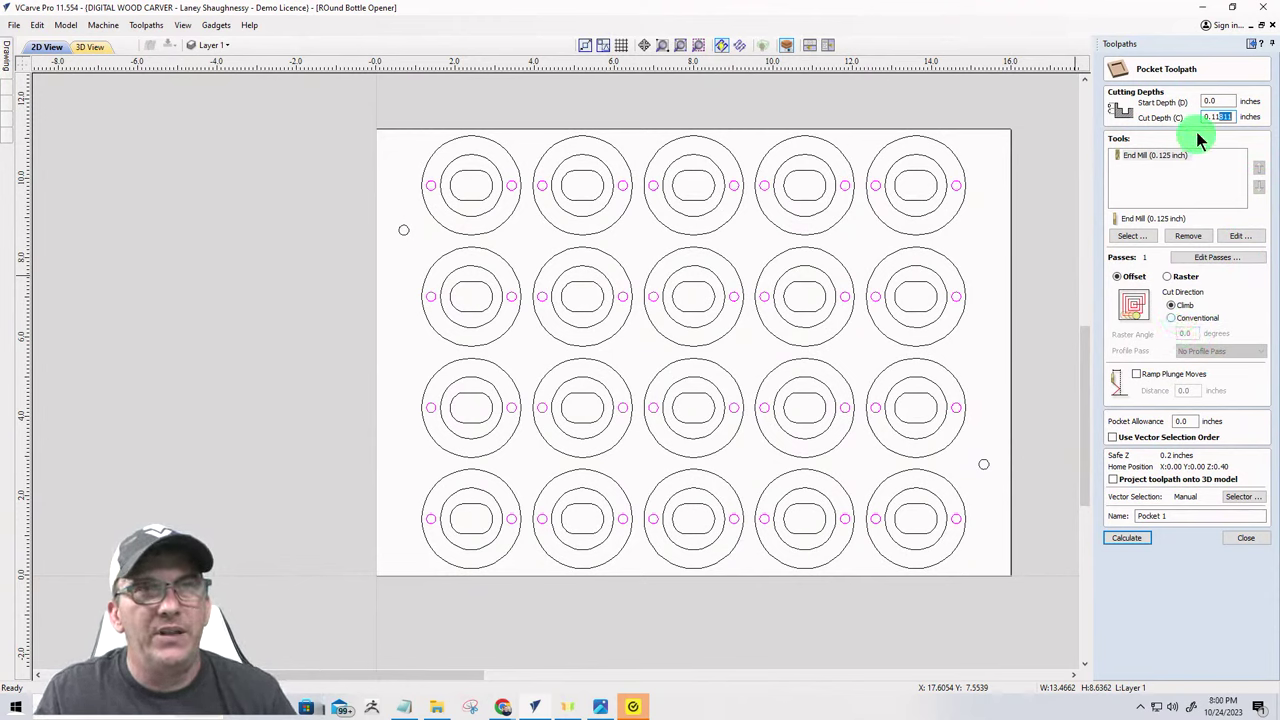
{"action": "left_click", "coordinate": [1236, 116]}
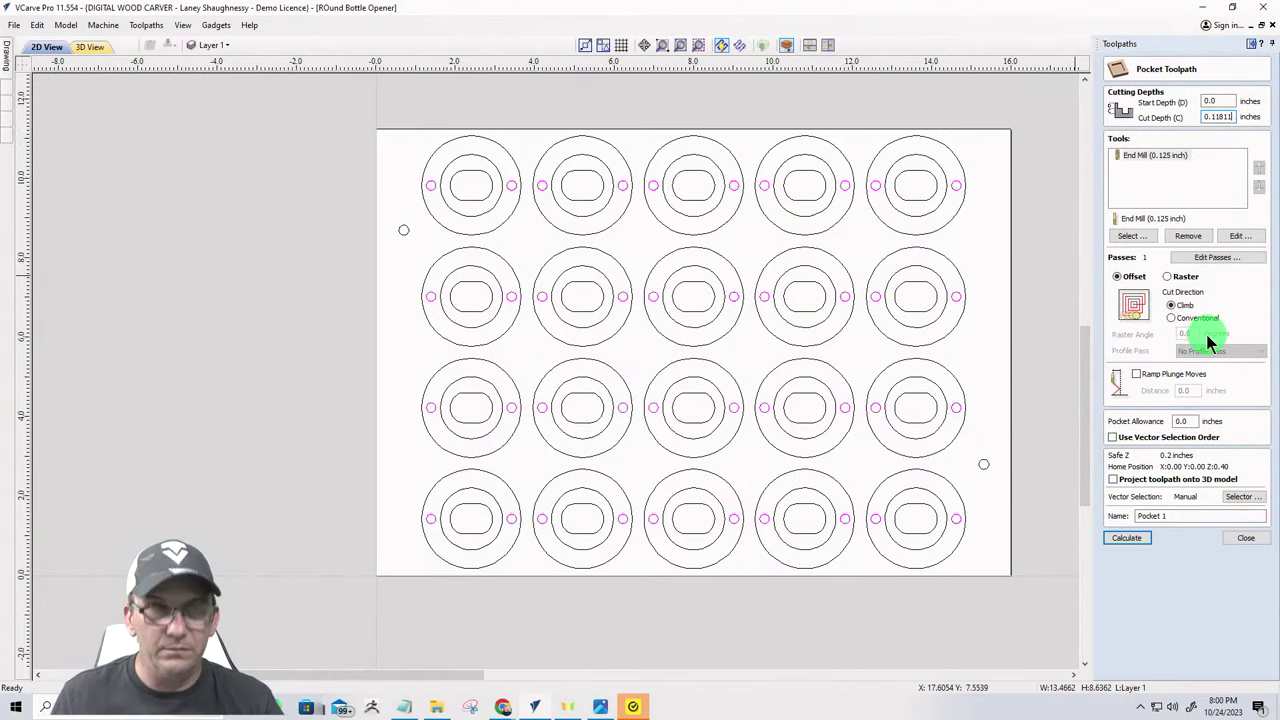
{"action": "key", "text": "BackSpace"}
{"action": "key", "text": "BackSpace"}
{"action": "key", "text": "BackSpace"}
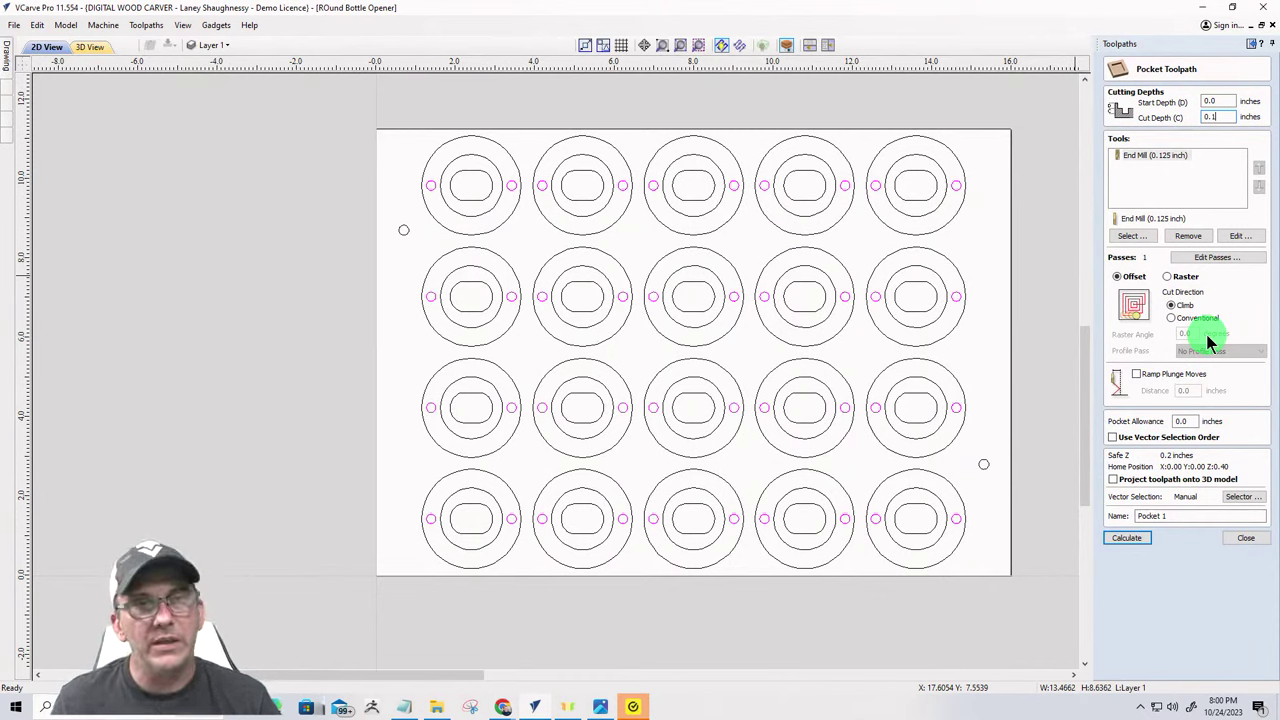
{"action": "type", "text": "25"}
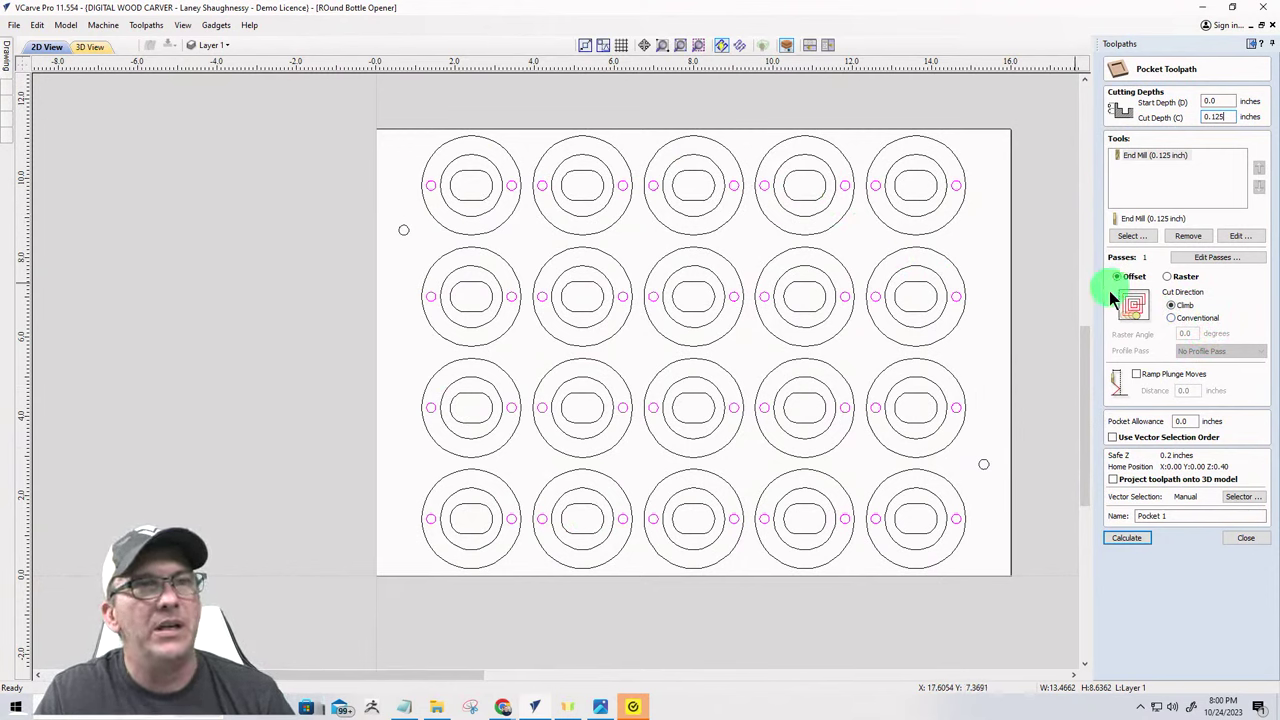
{"action": "left_click_drag", "start_coordinate": [1170, 516], "coordinate": [1034, 517]}
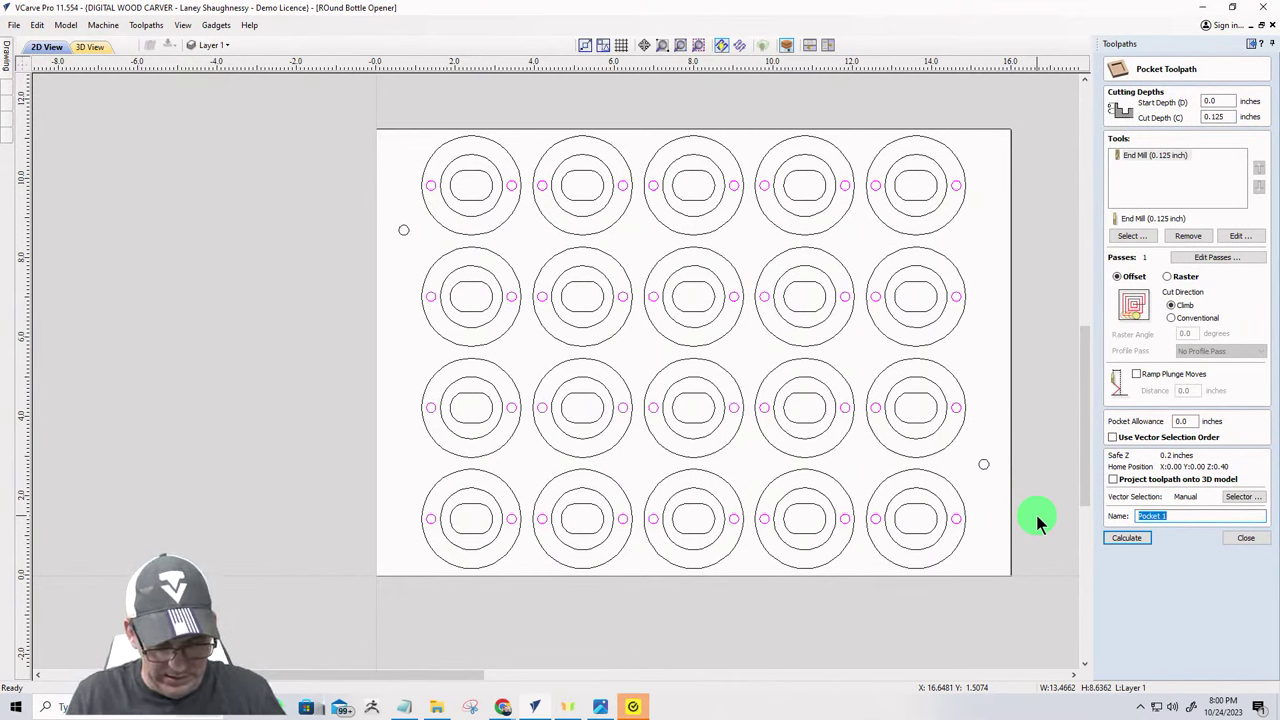
{"action": "type", "text": "Magnet P"}
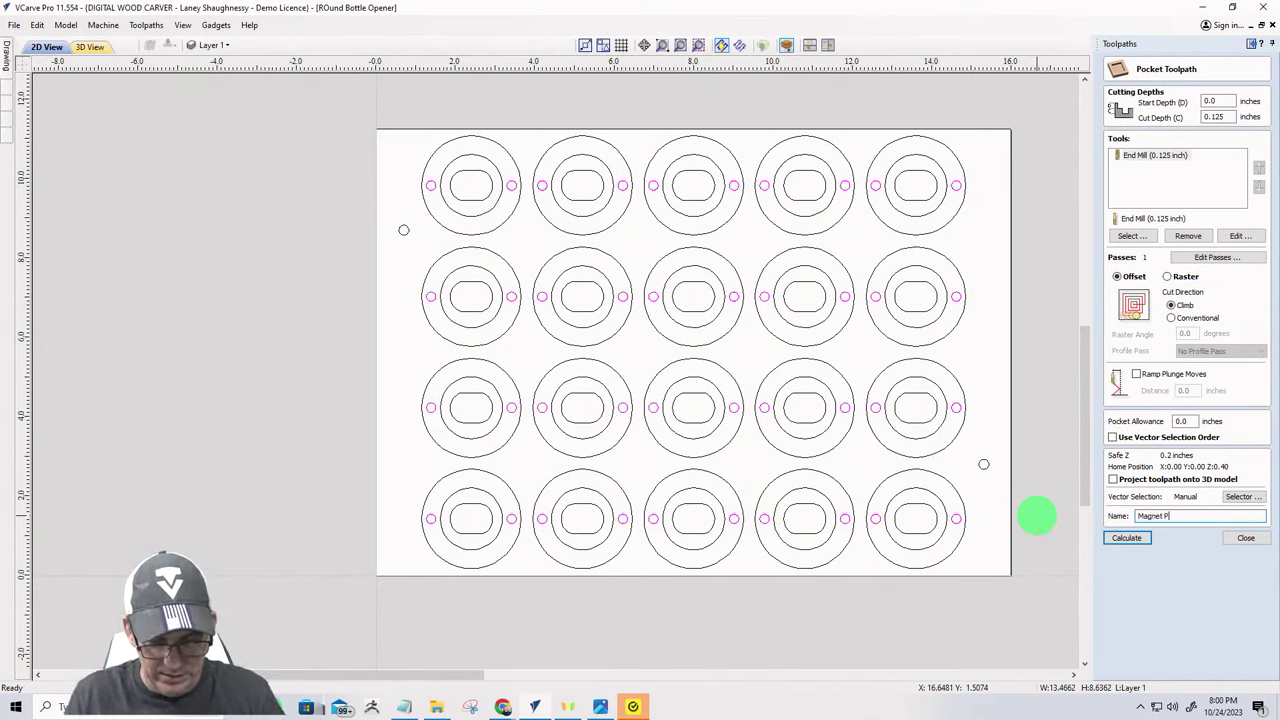
{"action": "type", "text": "oc"}
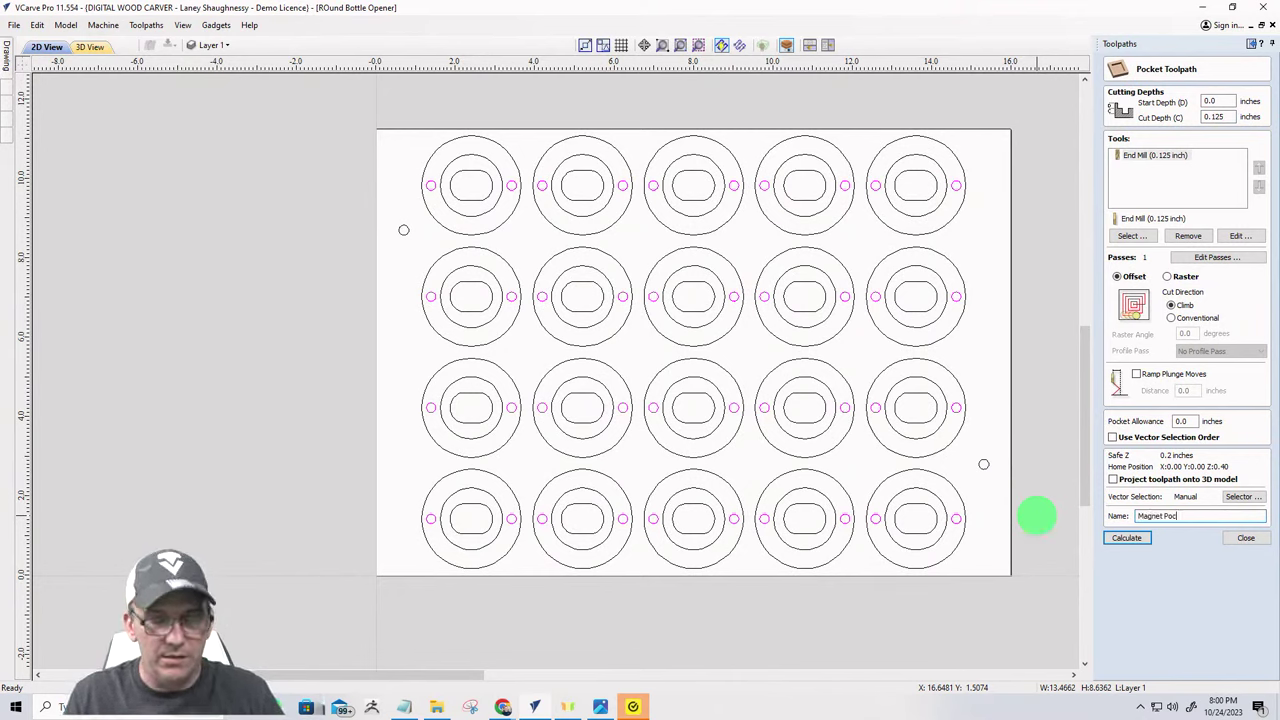
{"action": "type", "text": "kets"}
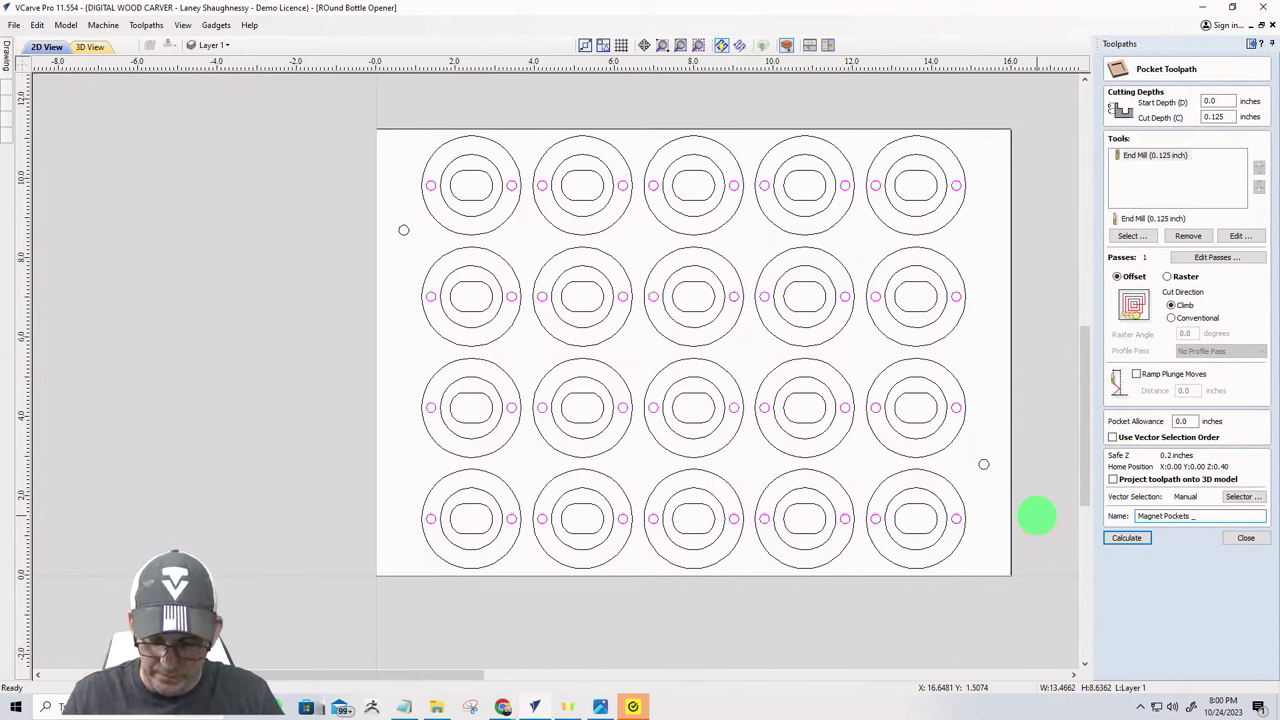
{"action": "type", "text": " _0.125"}
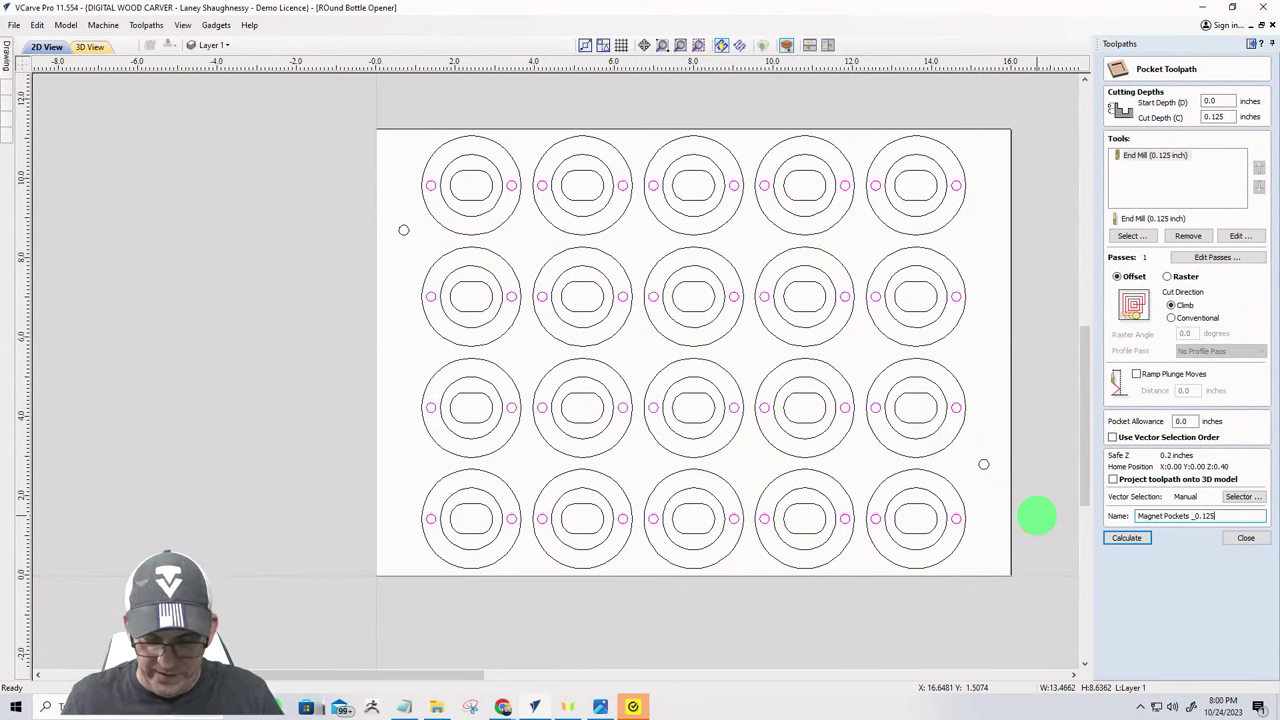
{"action": "type", "text": "EM"}
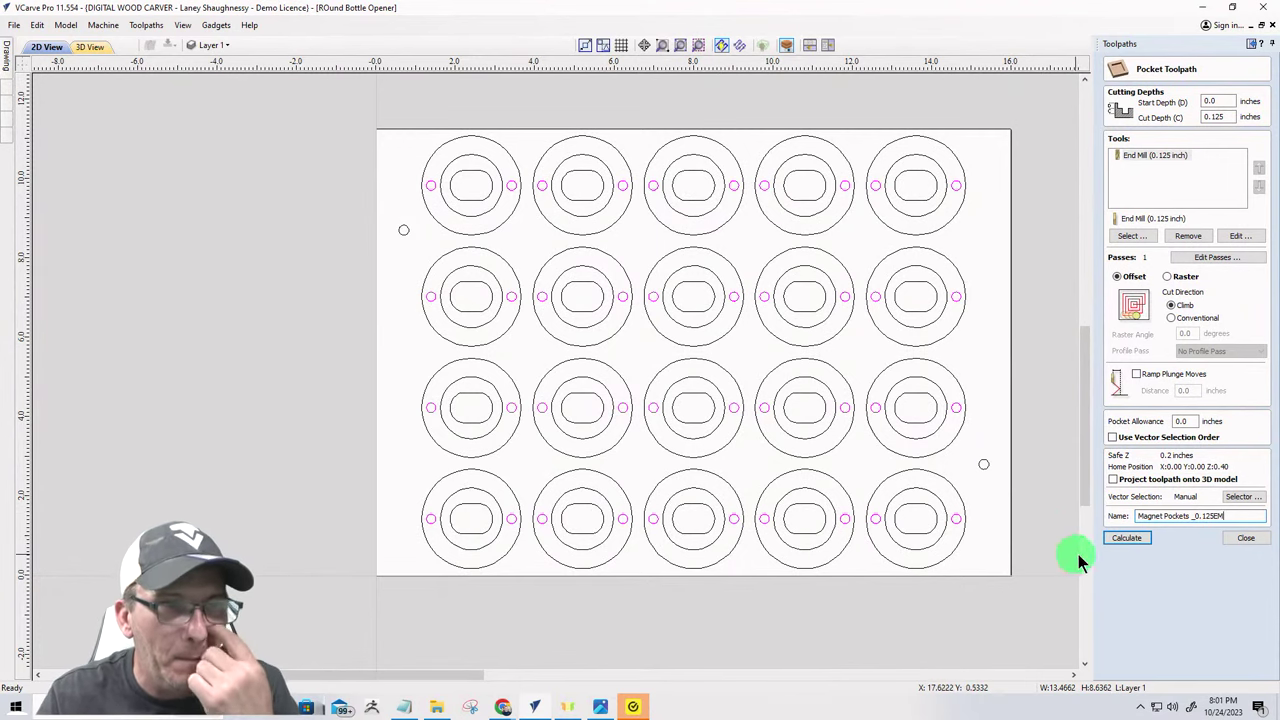
- Calculate the Magnet Pockets_0.125EM toolpath, simulate it on the board, and return to 2D
{"action": "left_click", "coordinate": [1119, 533]}
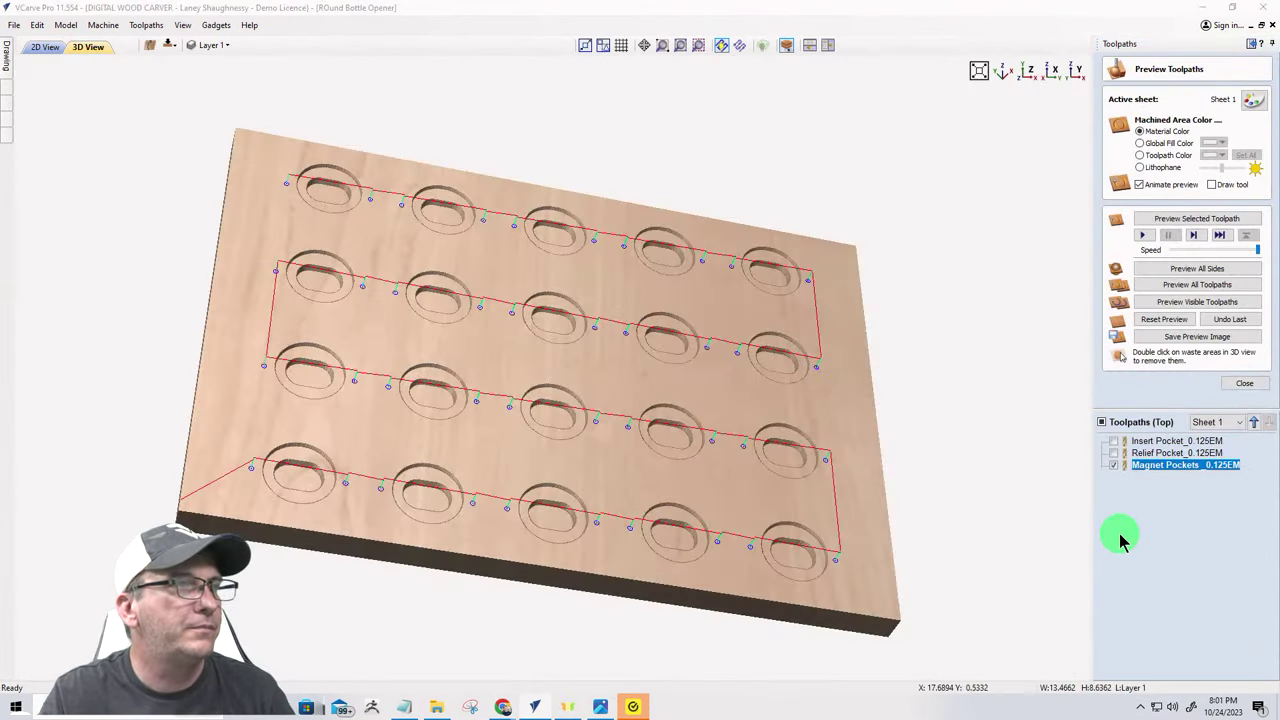
{"action": "left_click", "coordinate": [1190, 302]}
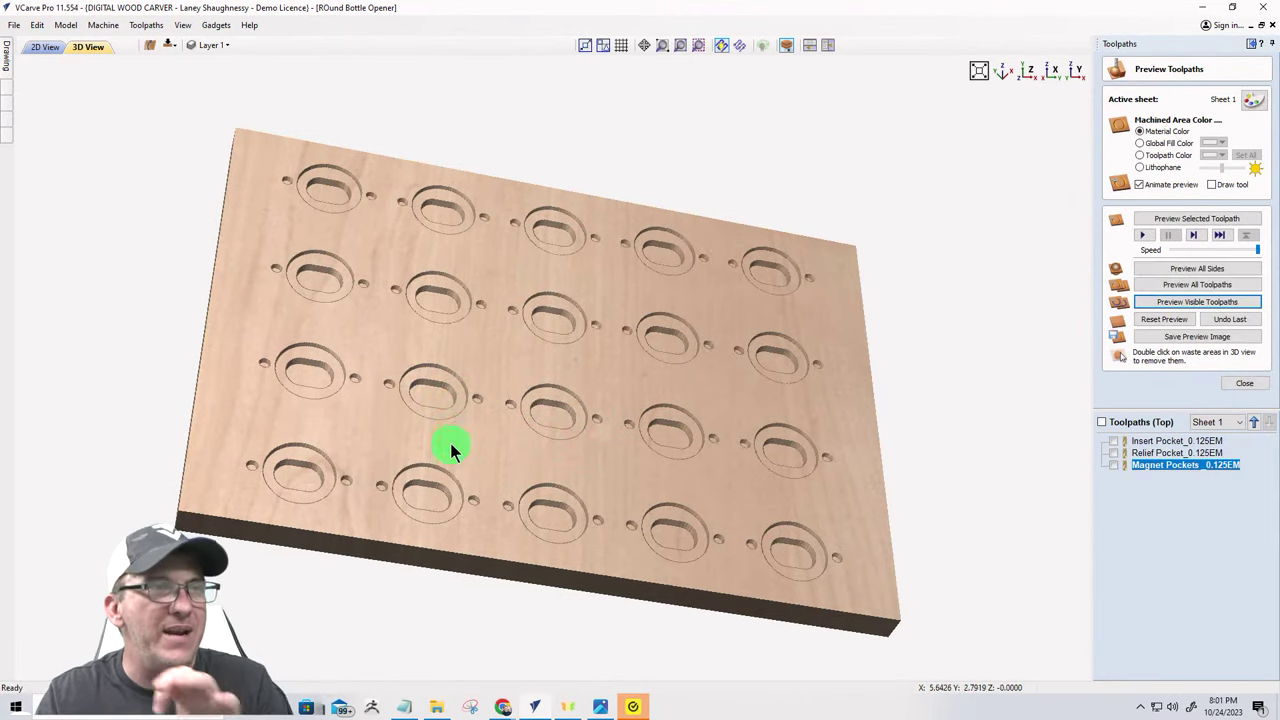
{"action": "left_click", "coordinate": [45, 48]}
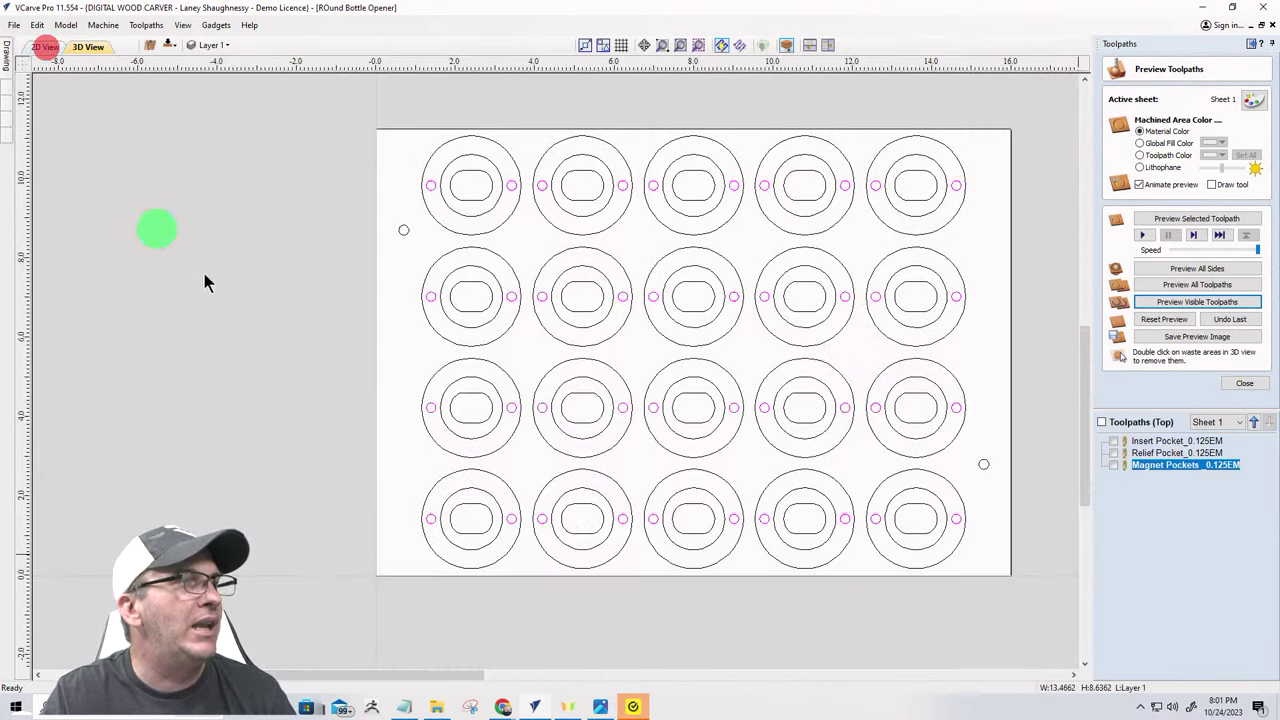
- Select both opposite-corner alignment-pin circles and close the toolpath preview
{"action": "left_click", "coordinate": [364, 217]}
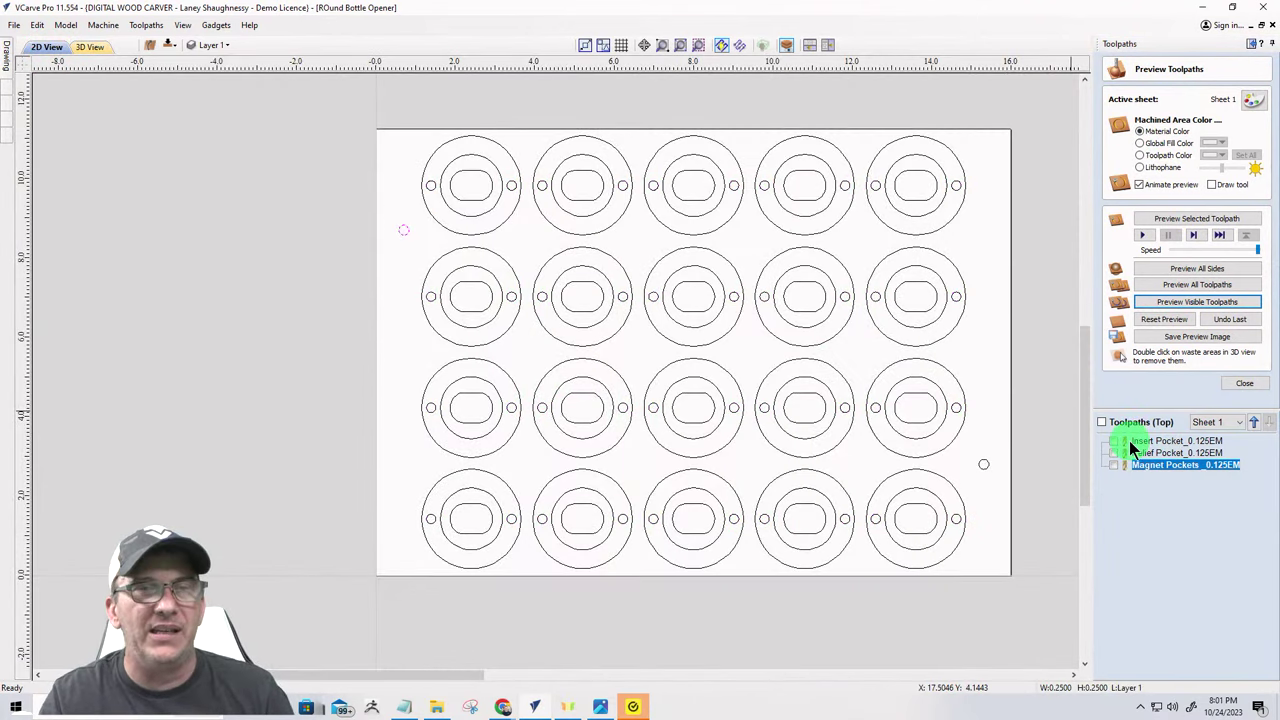
{"action": "left_click", "coordinate": [972, 450]}
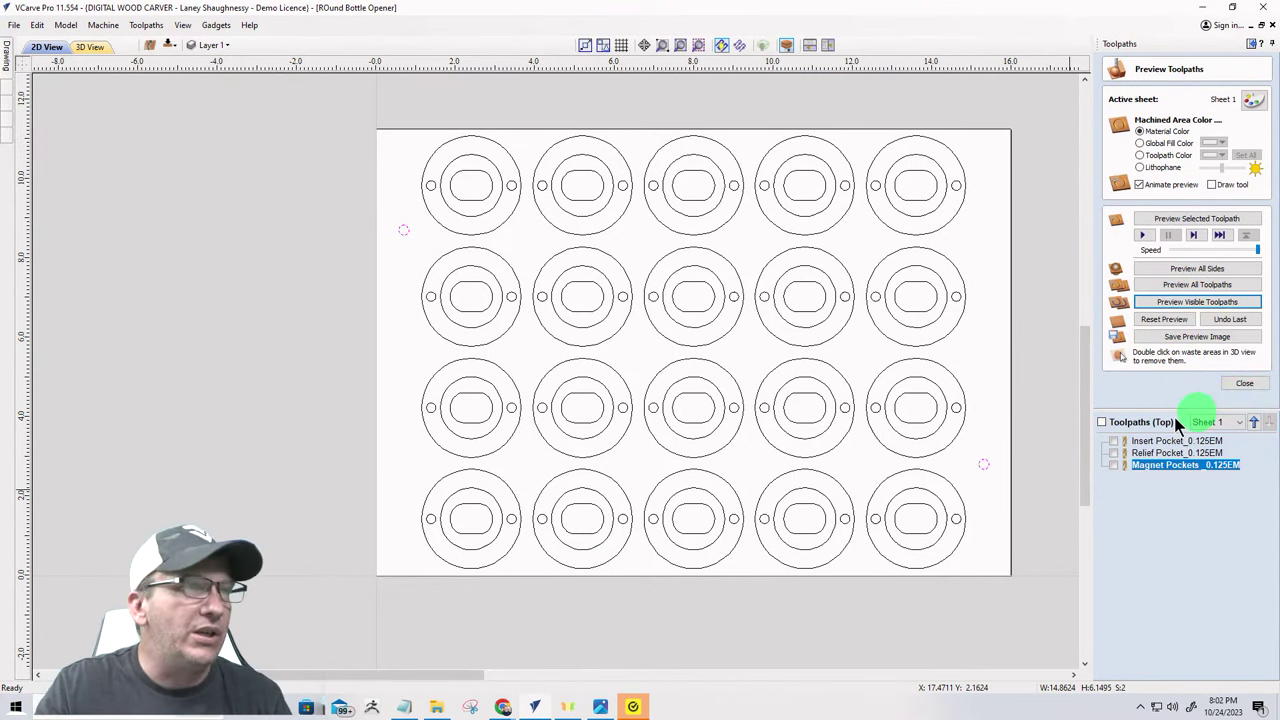
{"action": "left_click", "coordinate": [1243, 383]}
- Create a .375-inch-deep pocket toolpath for the pin circles named Alignment Pin Holes_0.125EM and calculate it
{"action": "left_click", "coordinate": [1145, 140]}
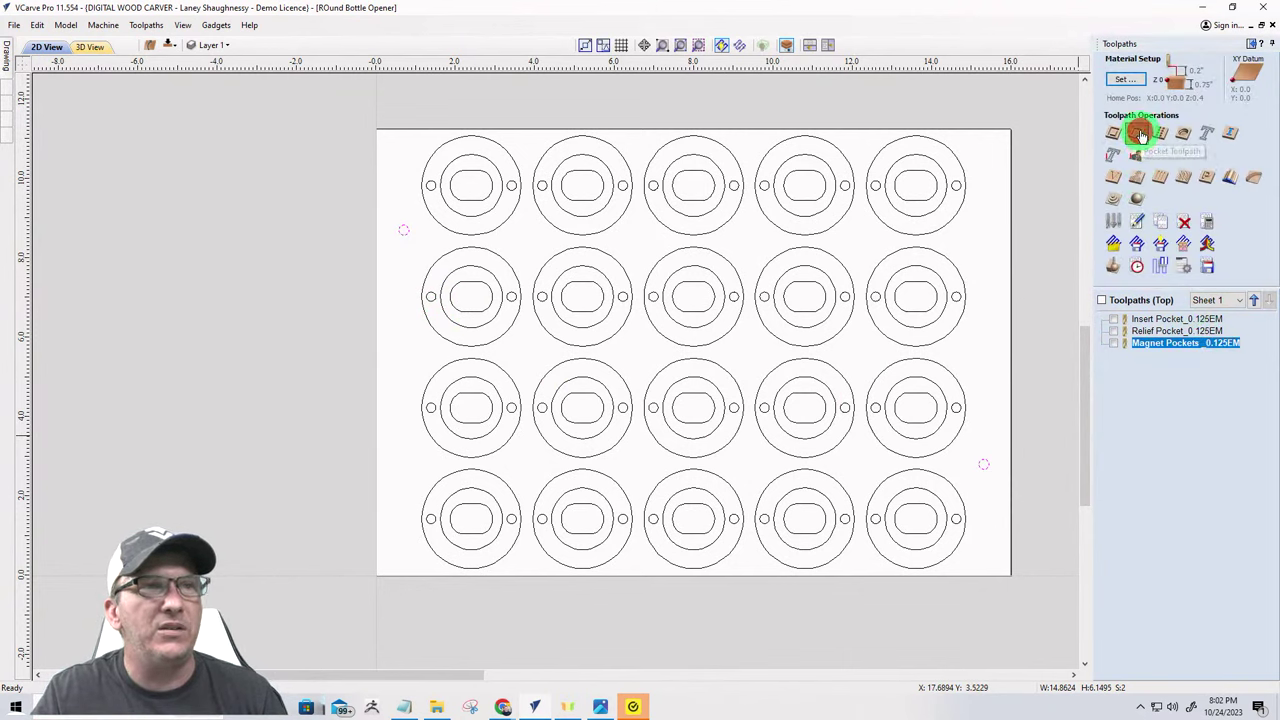
{"action": "left_click", "coordinate": [1135, 237]}
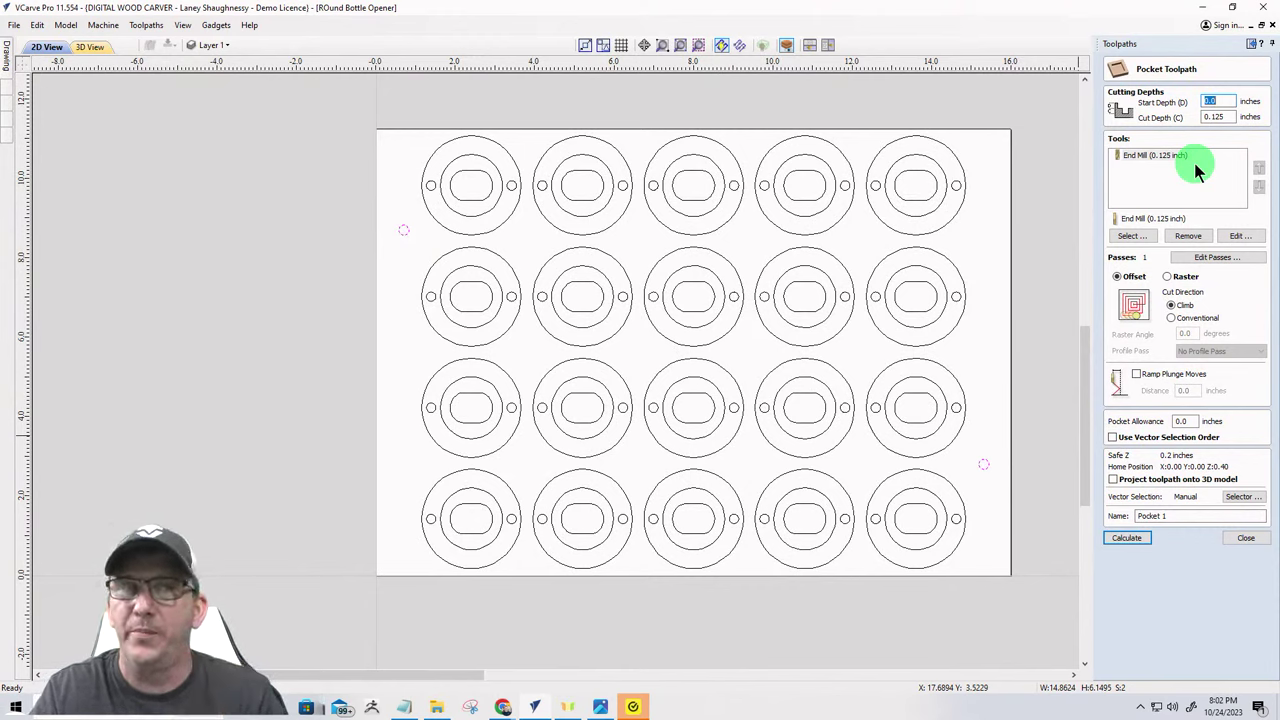
{"action": "left_click", "coordinate": [1218, 117]}
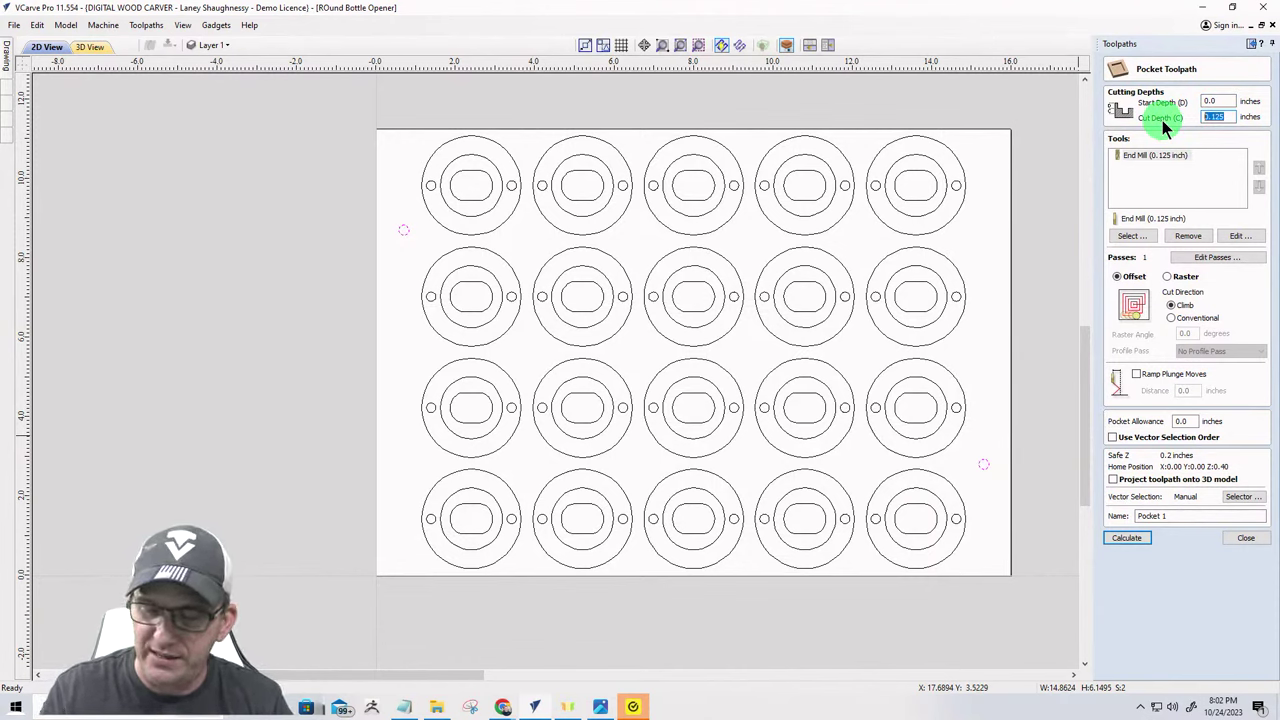
{"action": "type", "text": ".375"}
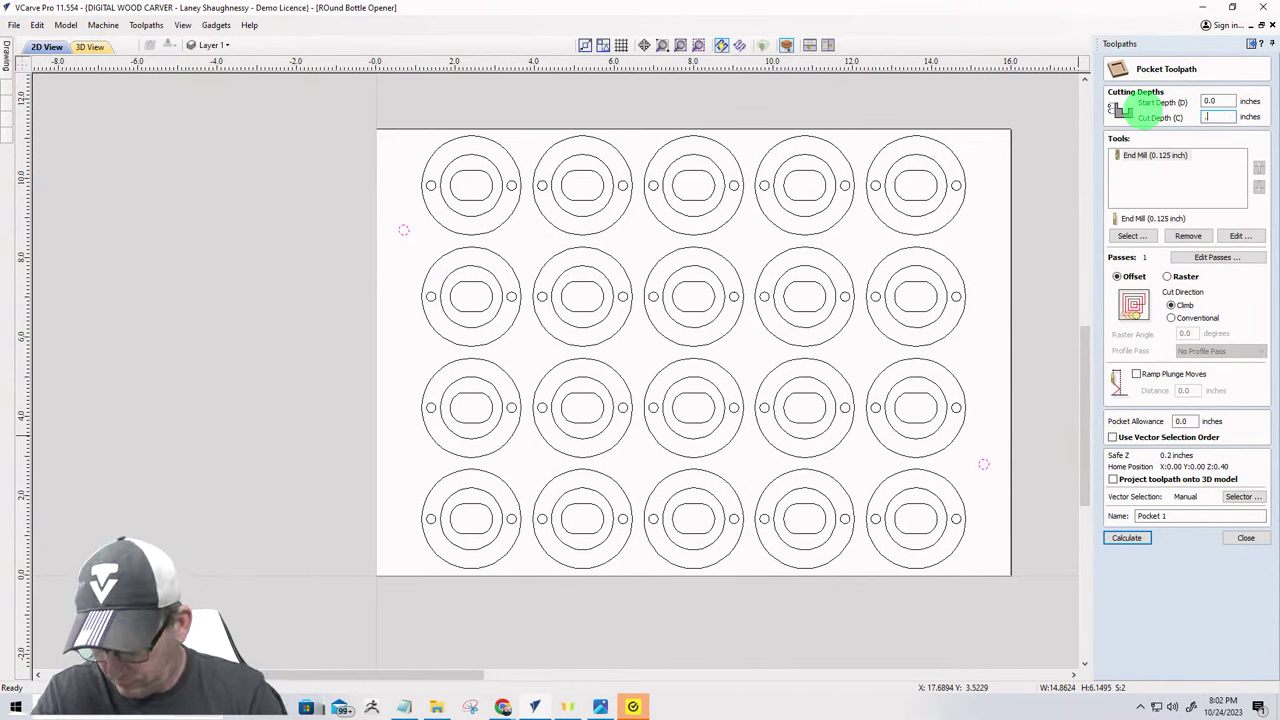
{"action": "left_click", "coordinate": [1174, 516]}
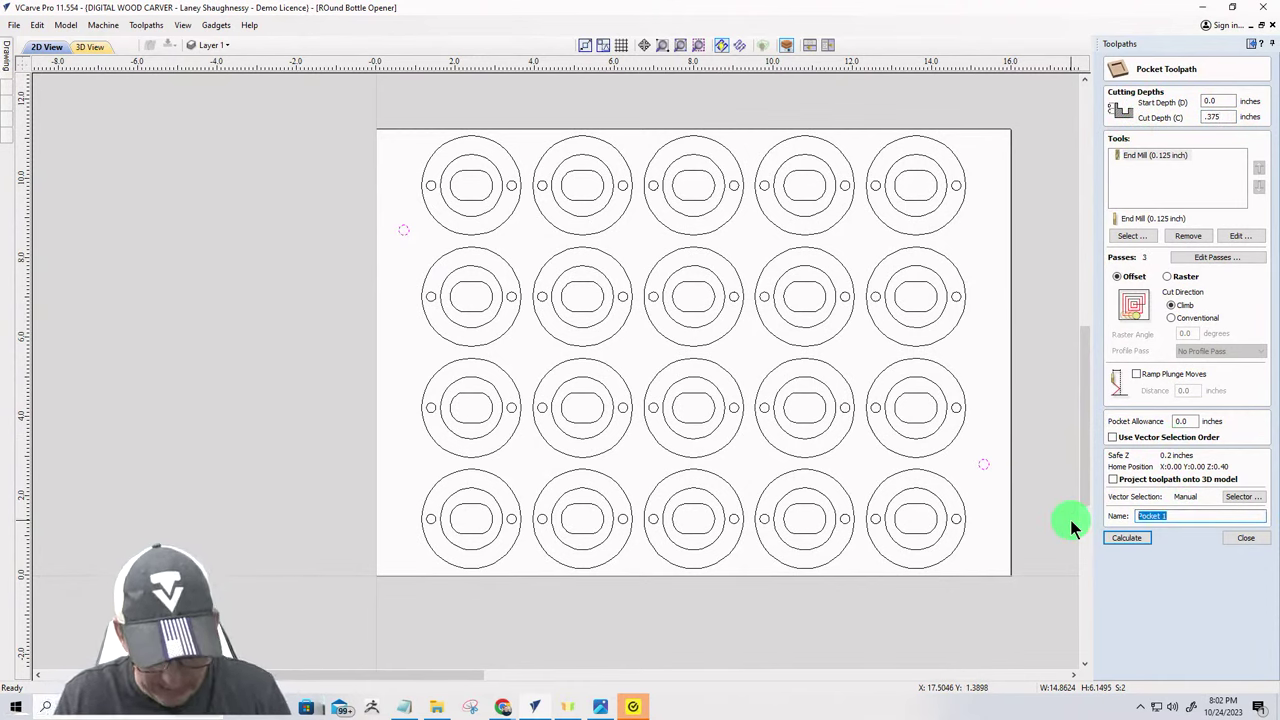
{"action": "type", "text": "Alignment"}
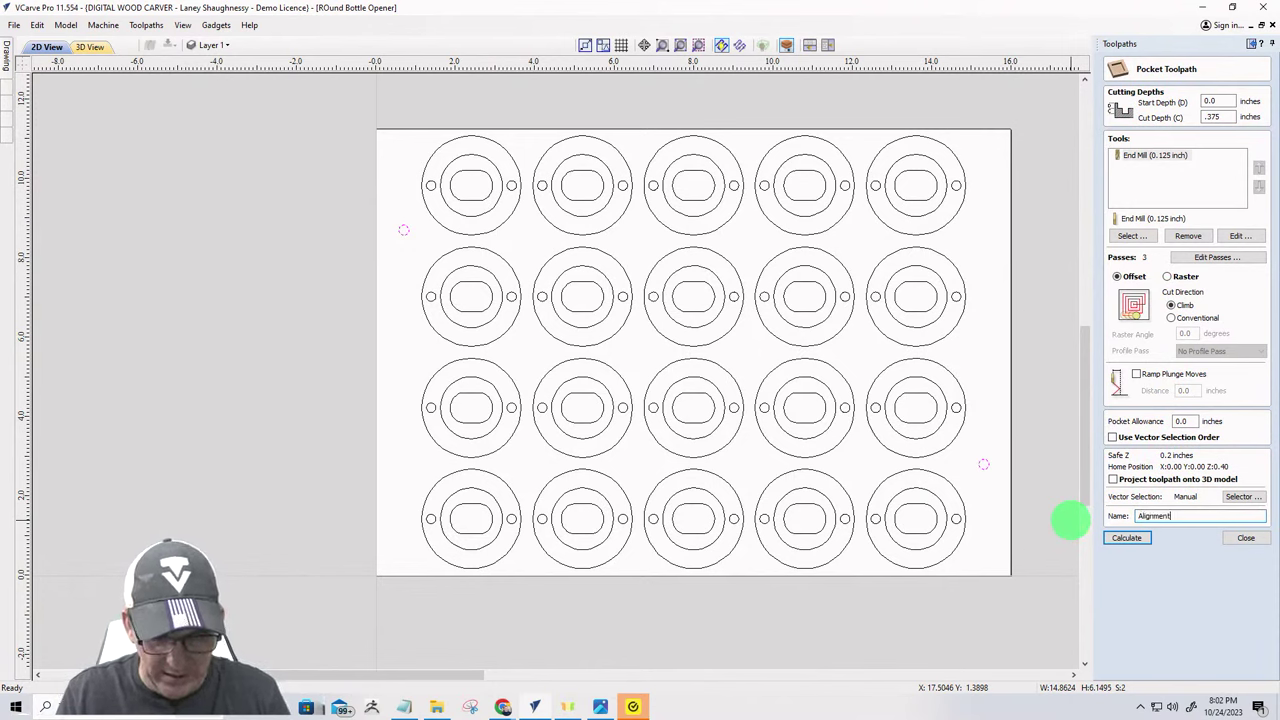
{"action": "type", "text": " Pin Holes"}
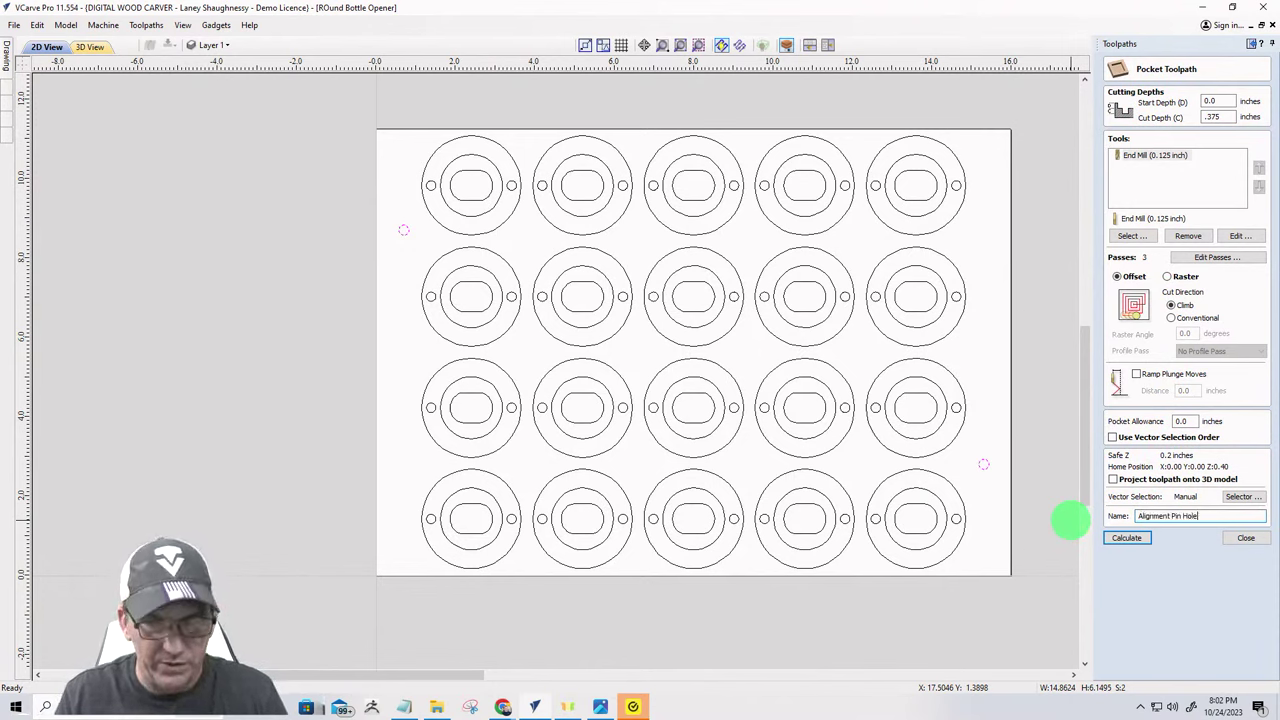
{"action": "left_click", "coordinate": [1124, 539]}
{"action": "type", "text": "_0"}
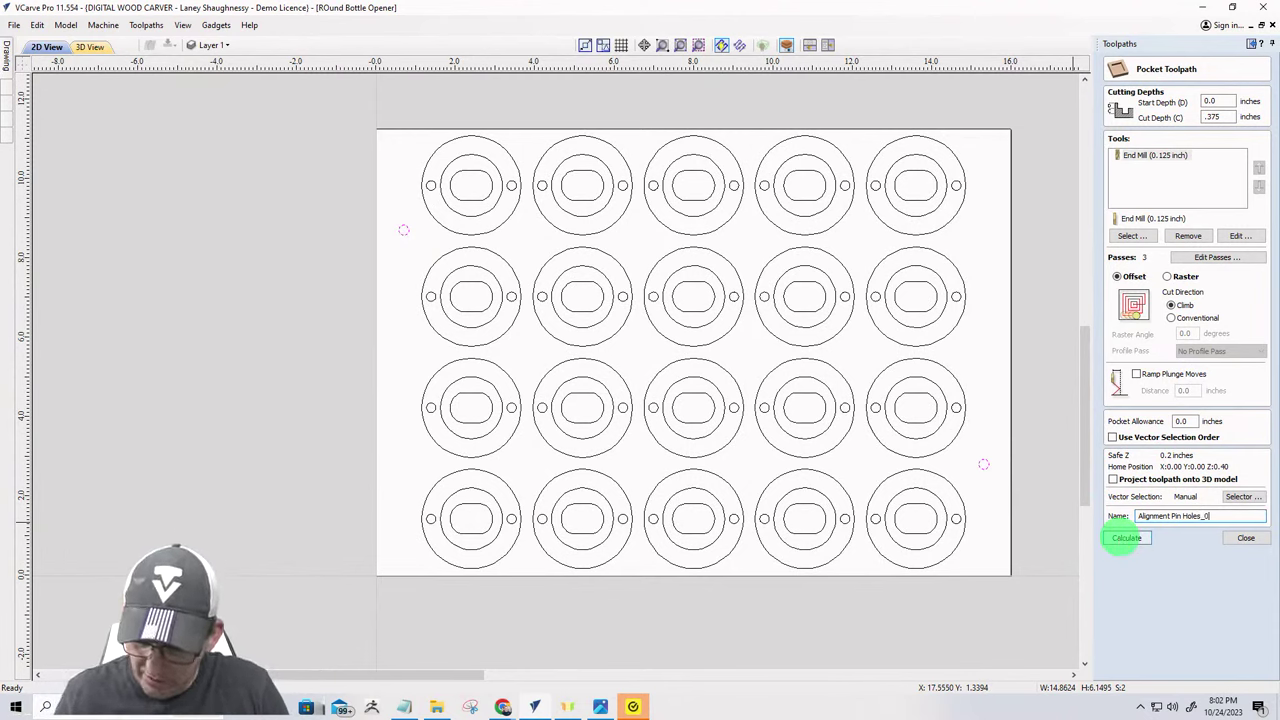
{"action": "type", "text": ".125EM"}
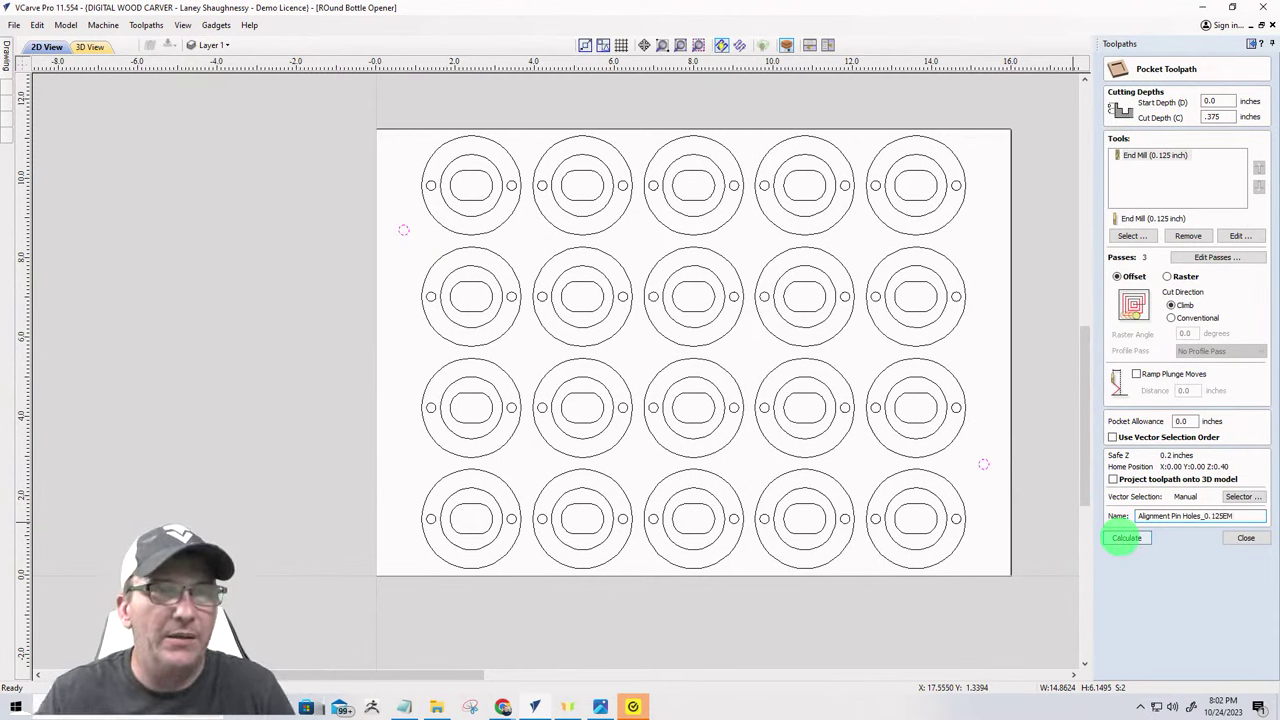
{"action": "left_click", "coordinate": [1127, 537]}
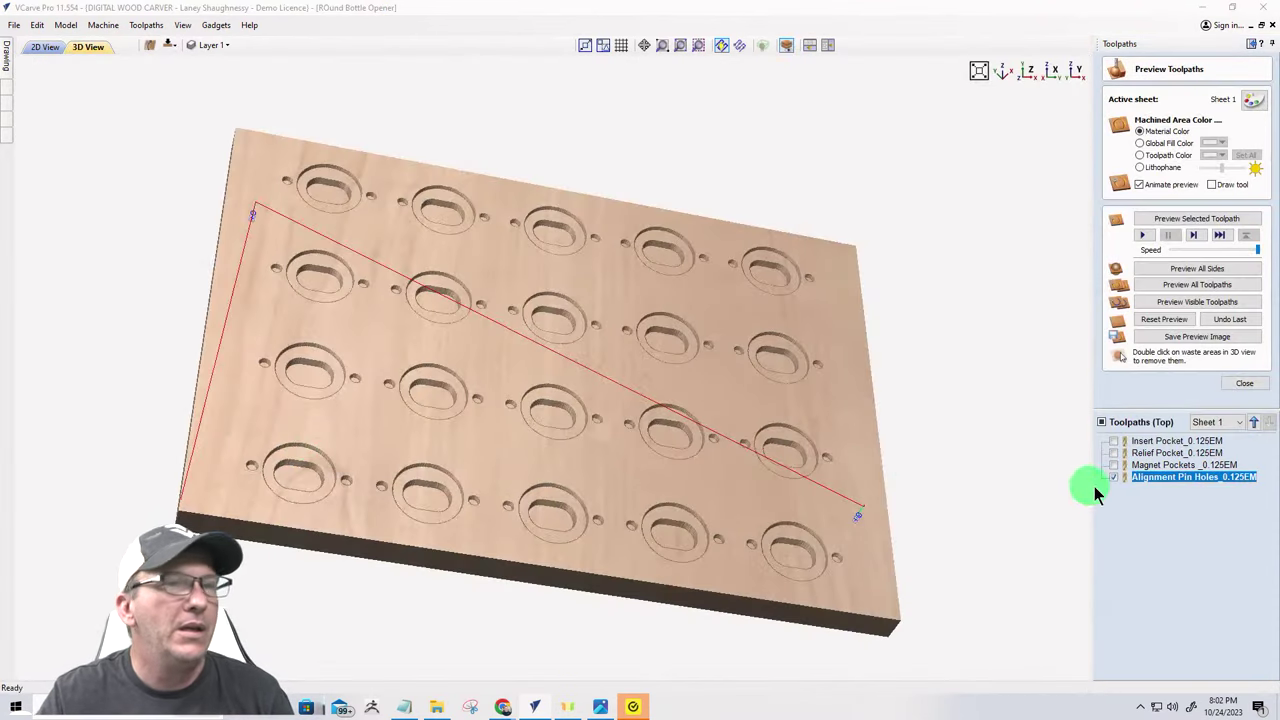
- Move Alignment Pin Holes to the top of the toolpath order and simulate all visible toolpaths
{"action": "left_click", "coordinate": [1255, 422]}
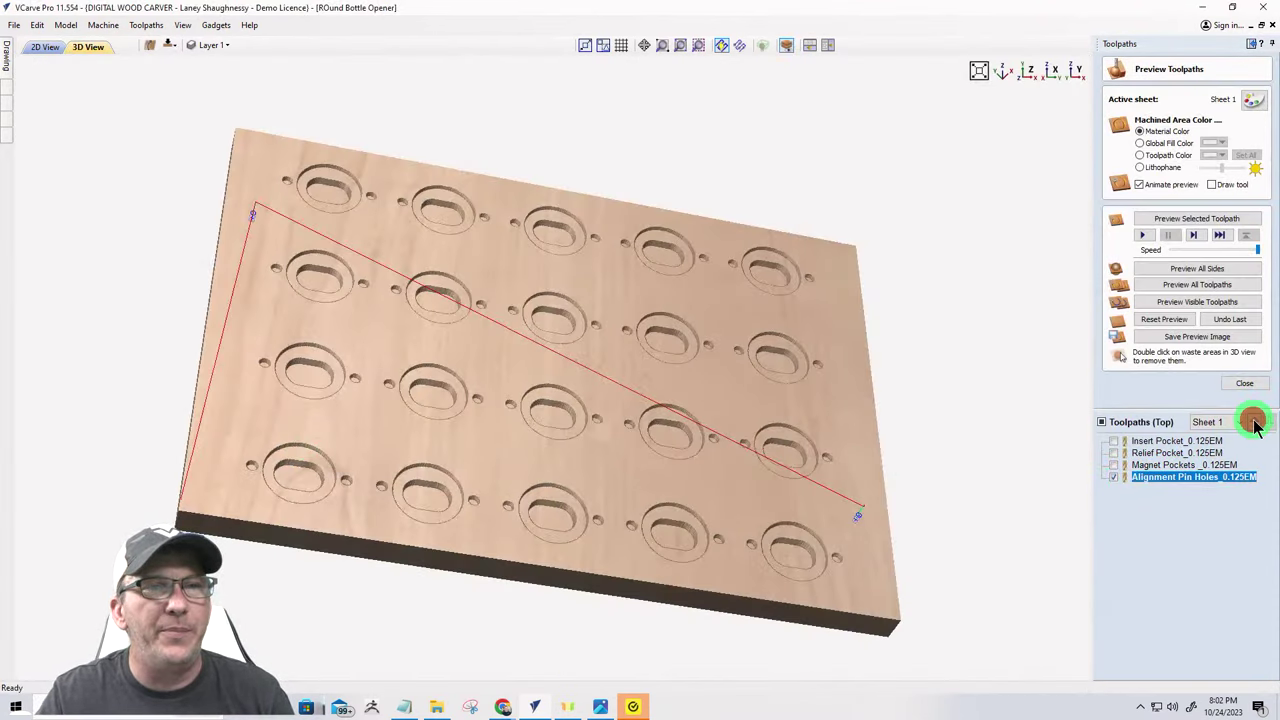
{"action": "left_click", "coordinate": [1255, 422]}
{"action": "left_click", "coordinate": [1255, 422]}
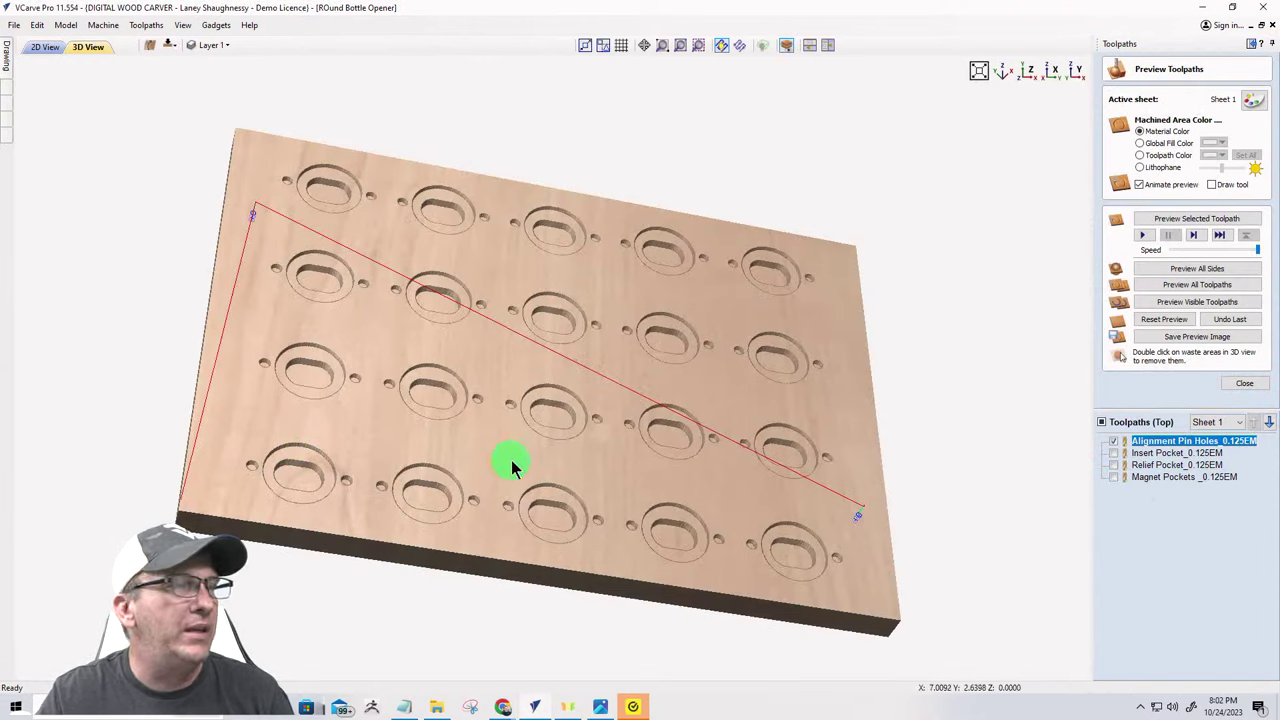
{"action": "left_click", "coordinate": [1197, 301]}
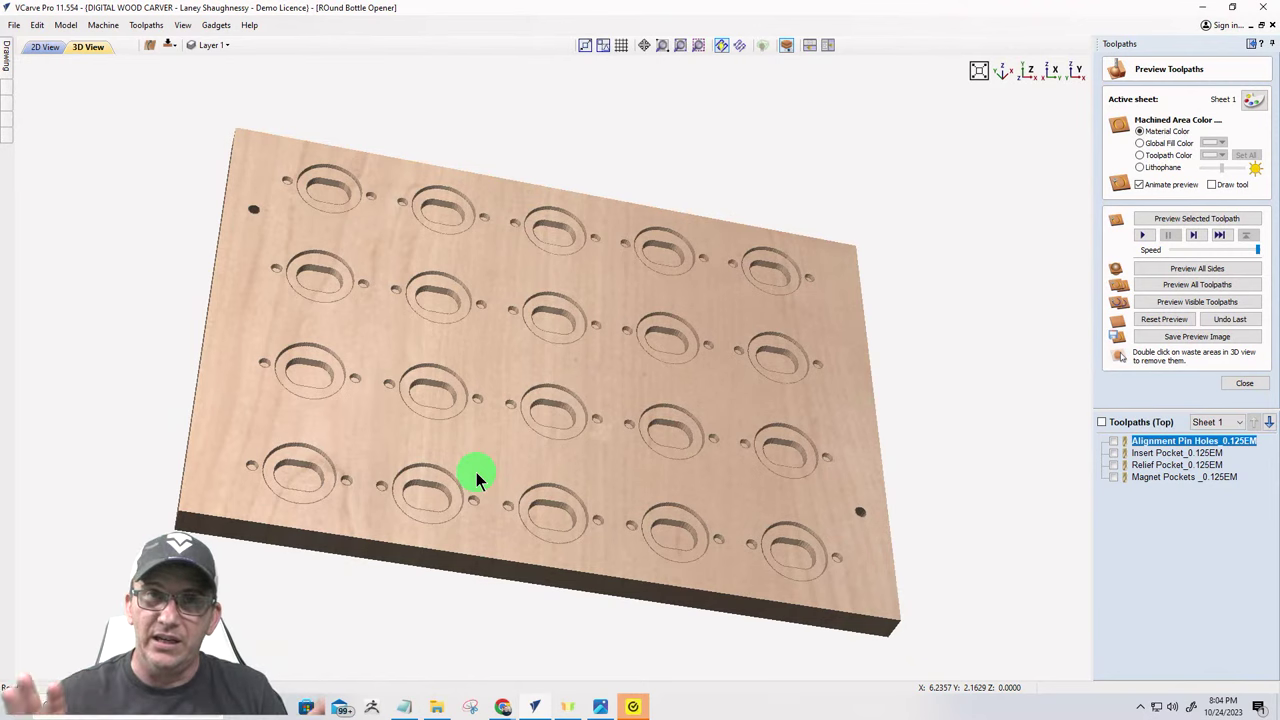
- Pin the Drawing tools open and flip the job to its bottom side
{"action": "left_click", "coordinate": [45, 47]}
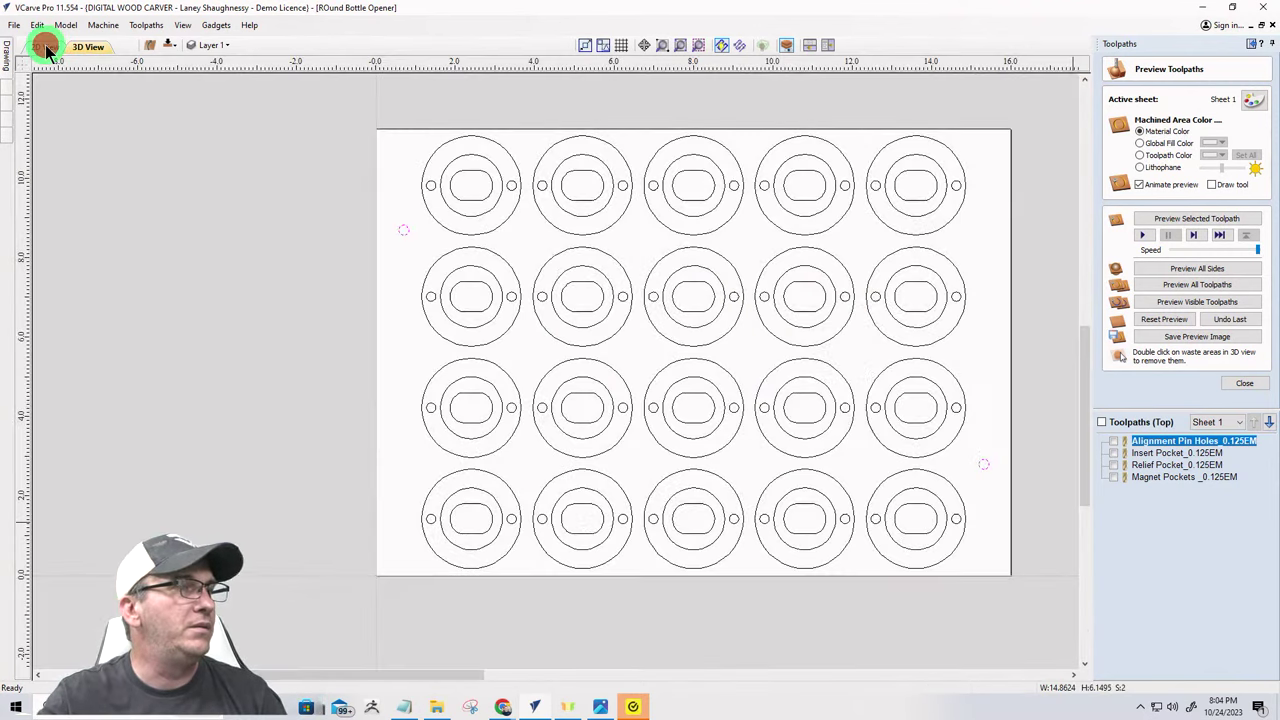
{"action": "left_click", "coordinate": [5, 57]}
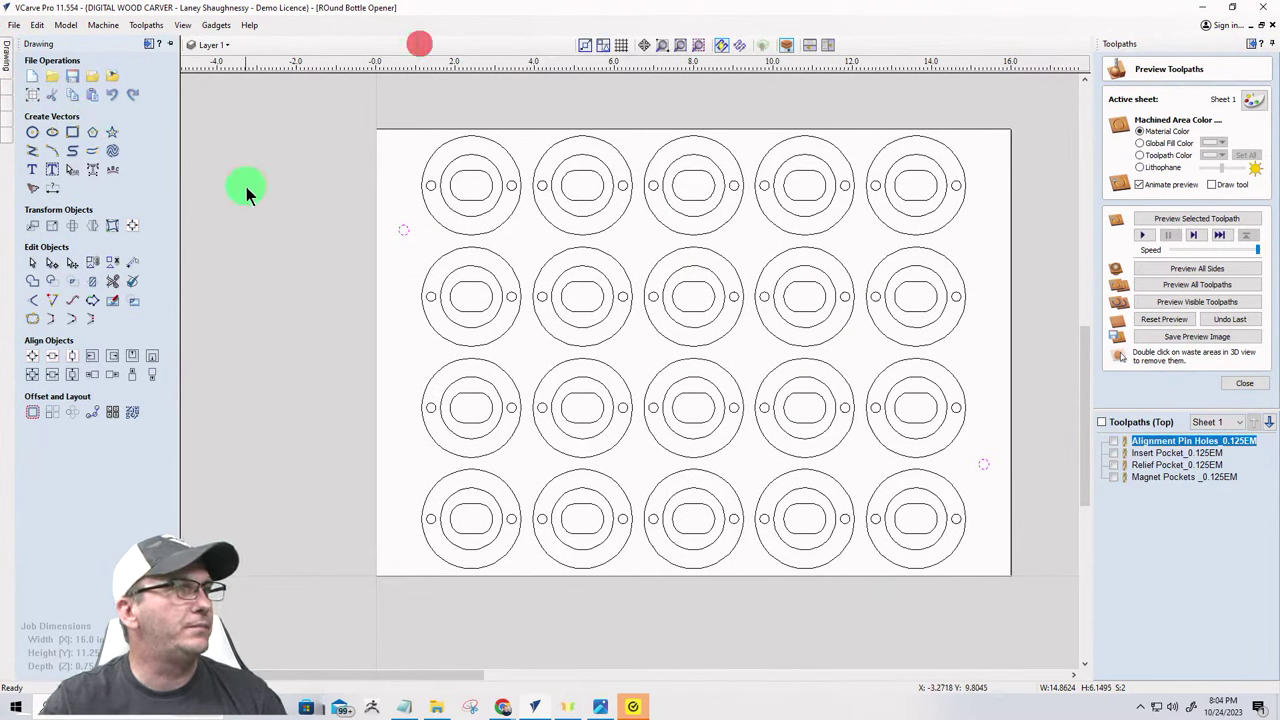
{"action": "left_click", "coordinate": [1252, 44]}
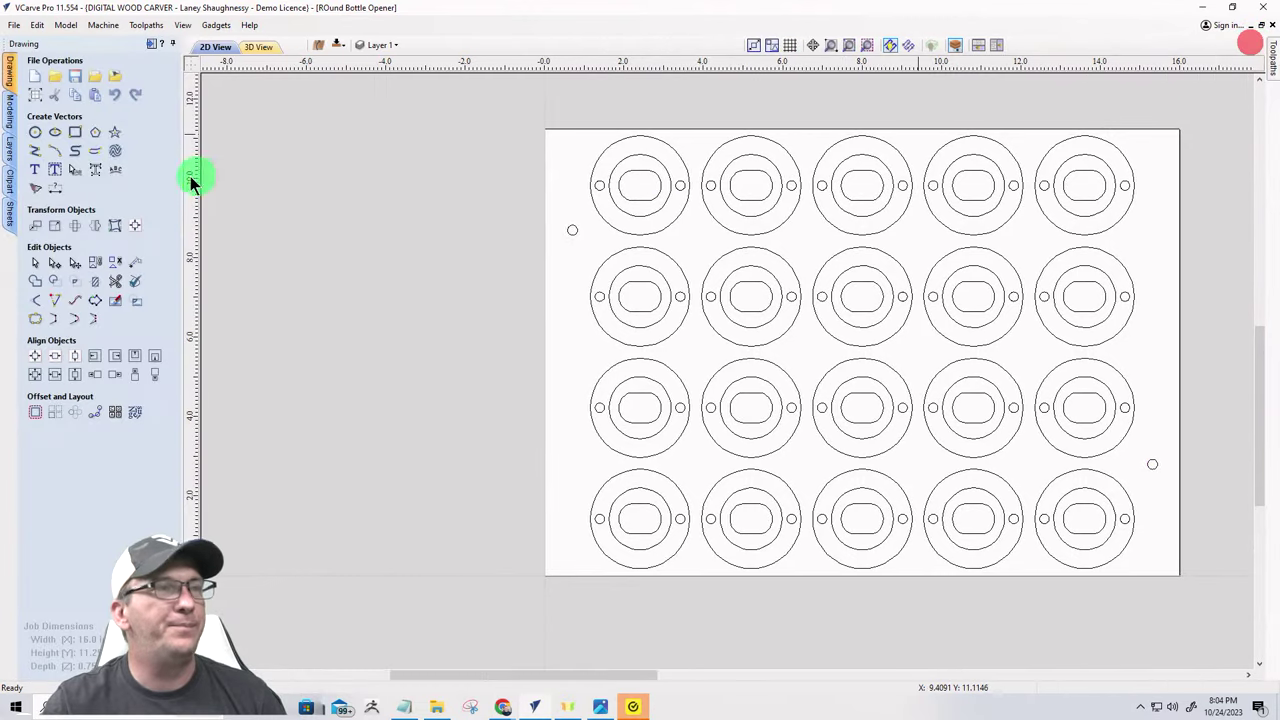
{"action": "left_click", "coordinate": [336, 45]}
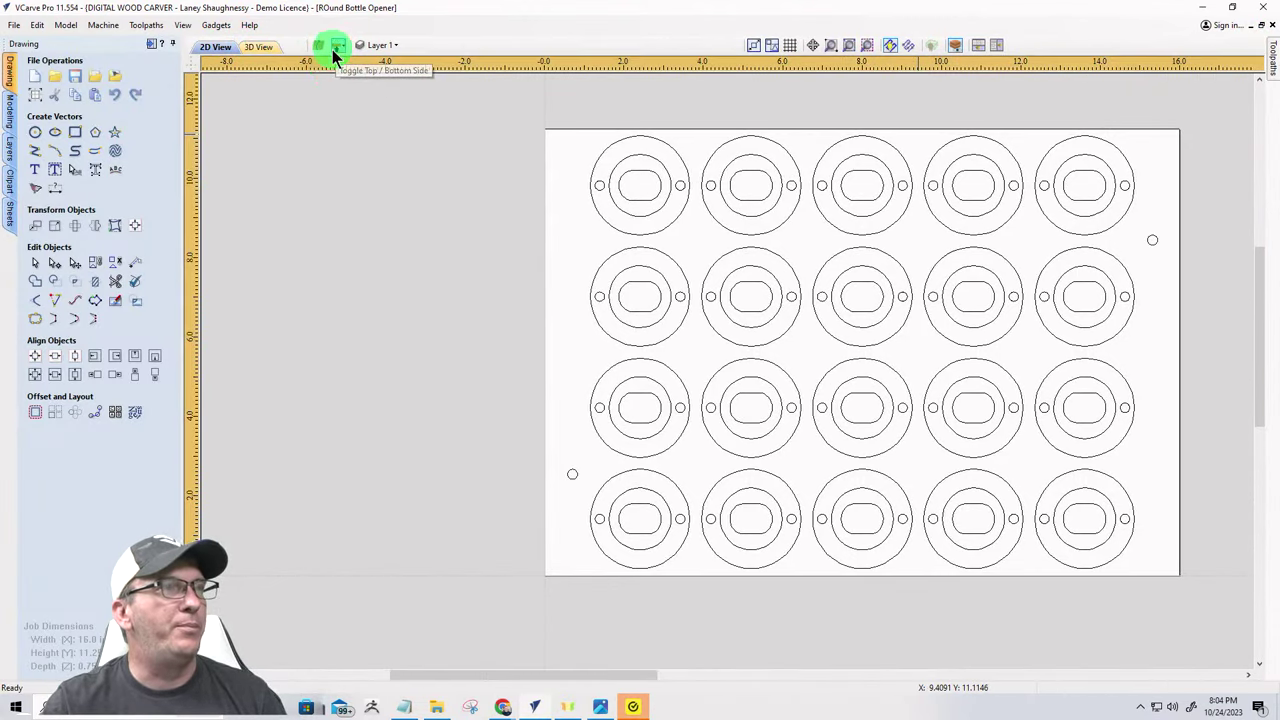
{"action": "scroll", "coordinate": [298, 372], "scroll_direction": "down", "scroll_amount": 3}
{"action": "scroll", "coordinate": [560, 312], "scroll_direction": "up", "scroll_amount": 4}
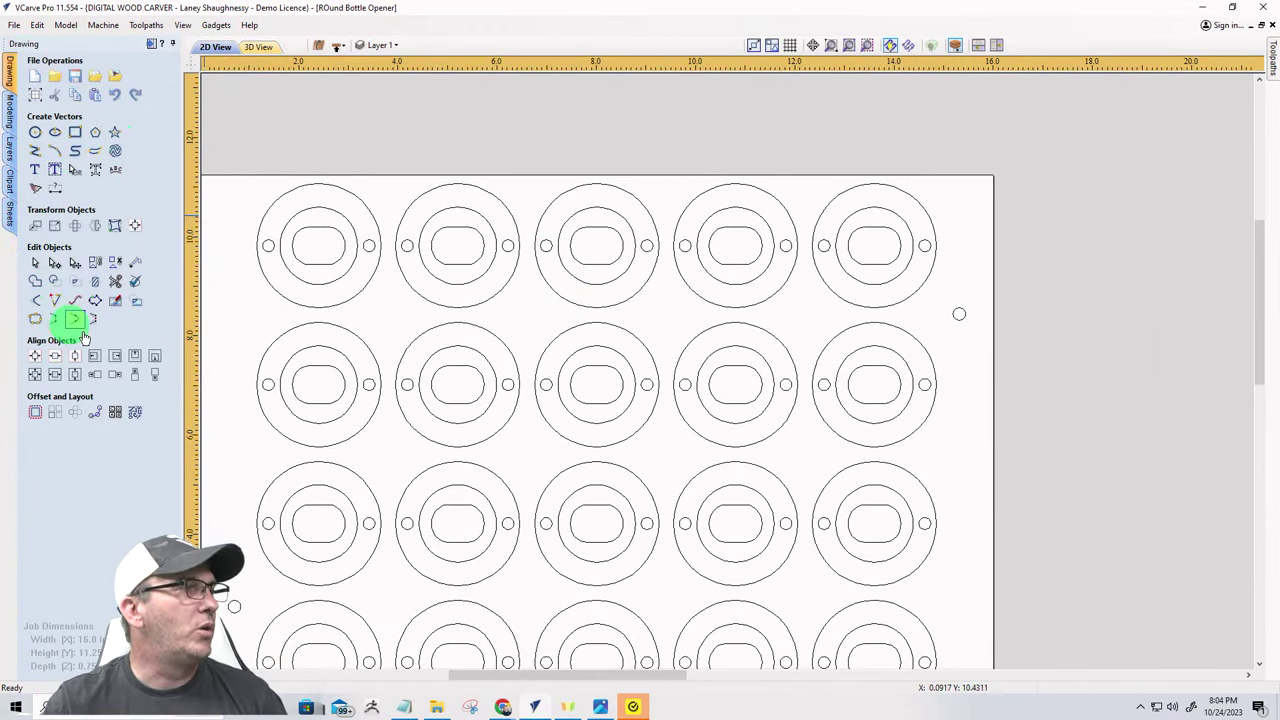
- Select all the bottle openers on the board and ungroup them
{"action": "left_click", "coordinate": [315, 227]}
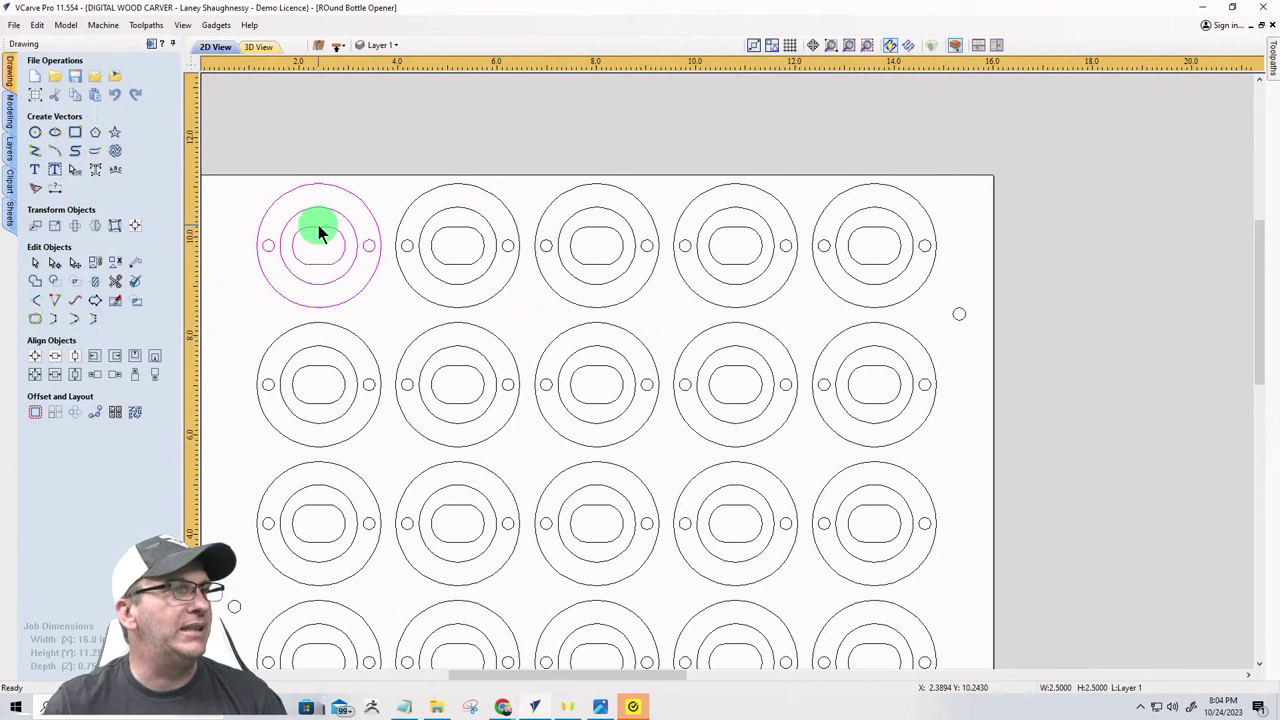
{"action": "scroll", "coordinate": [380, 160], "scroll_direction": "down", "scroll_amount": 2}
{"action": "left_click_drag", "start_coordinate": [310, 126], "coordinate": [695, 491]}
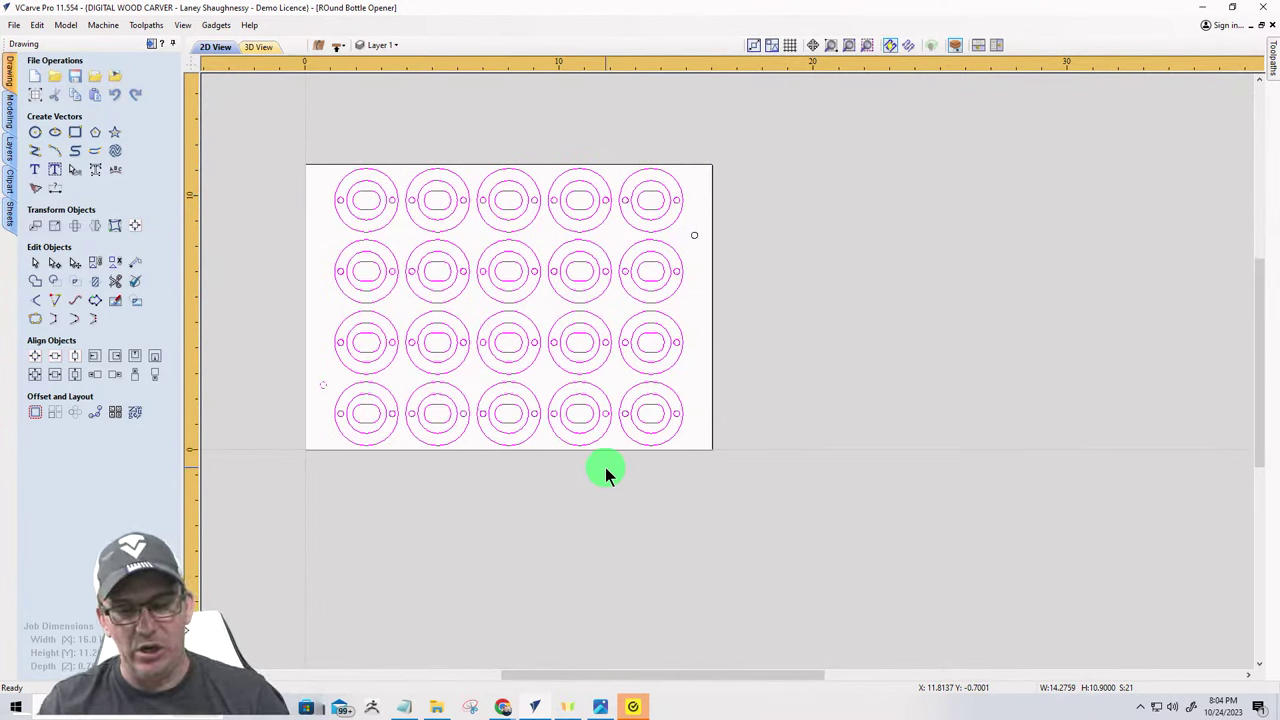
{"action": "key", "text": "ctrl+a"}
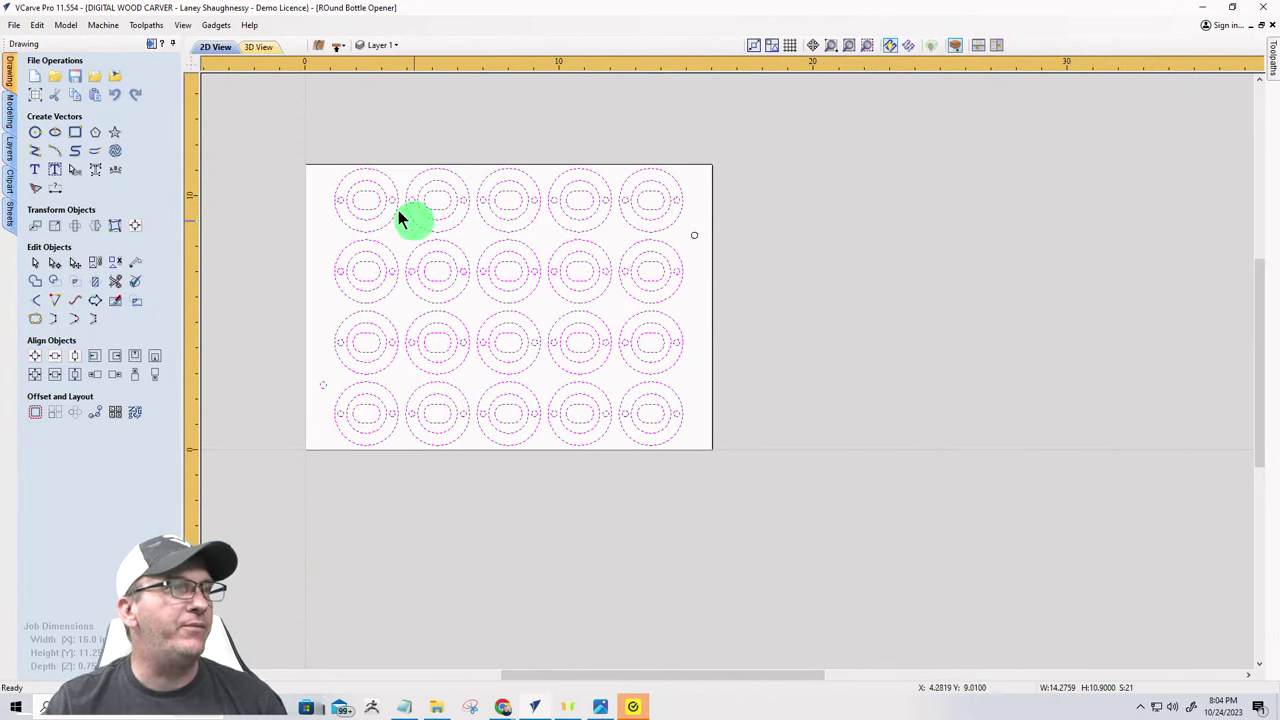
- Delete the inner shapes from rows 1 through 4, then zoom in to check the blanks
{"action": "left_click_drag", "start_coordinate": [327, 179], "coordinate": [706, 223]}
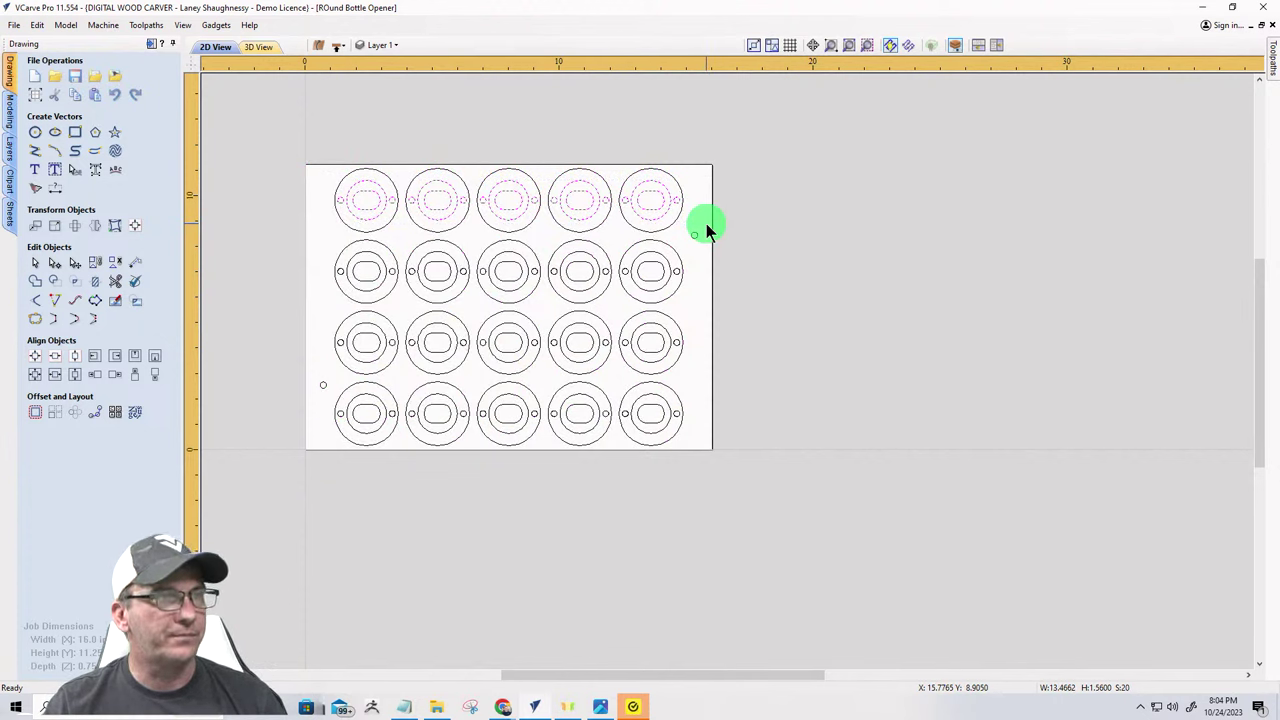
{"action": "key", "text": "Delete"}
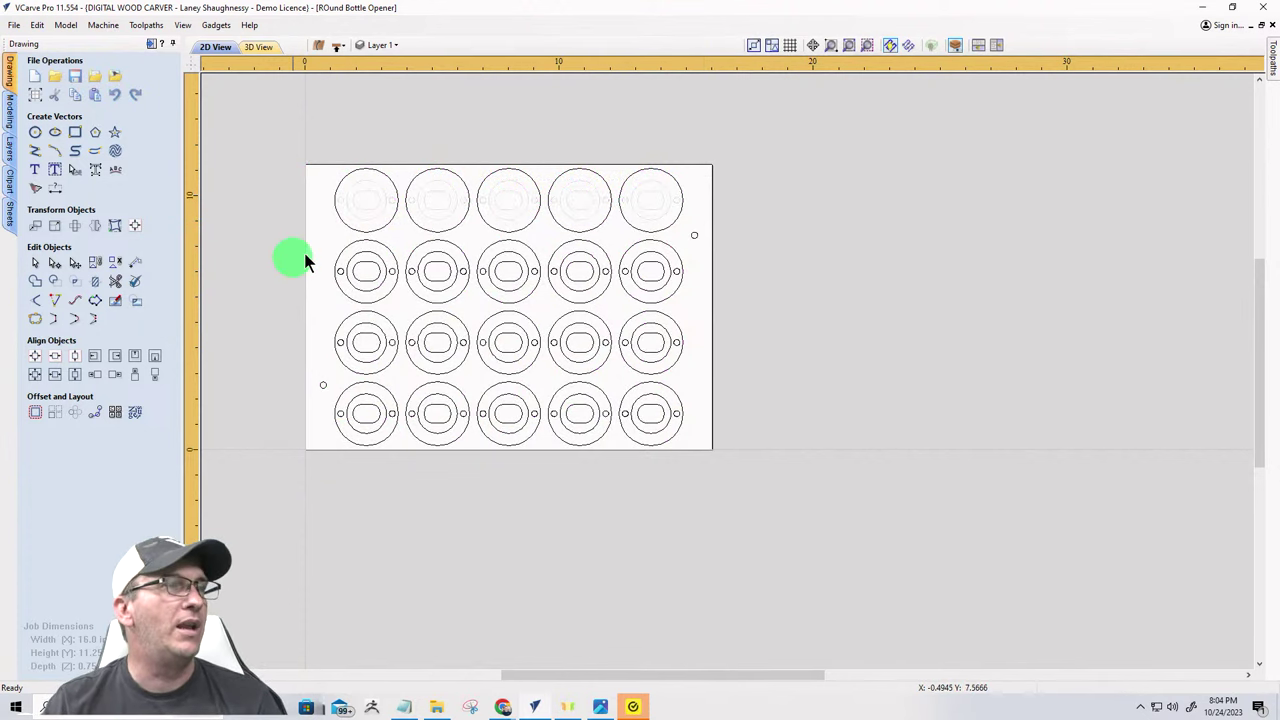
{"action": "left_click_drag", "start_coordinate": [305, 239], "coordinate": [693, 295]}
{"action": "key", "text": "Delete"}
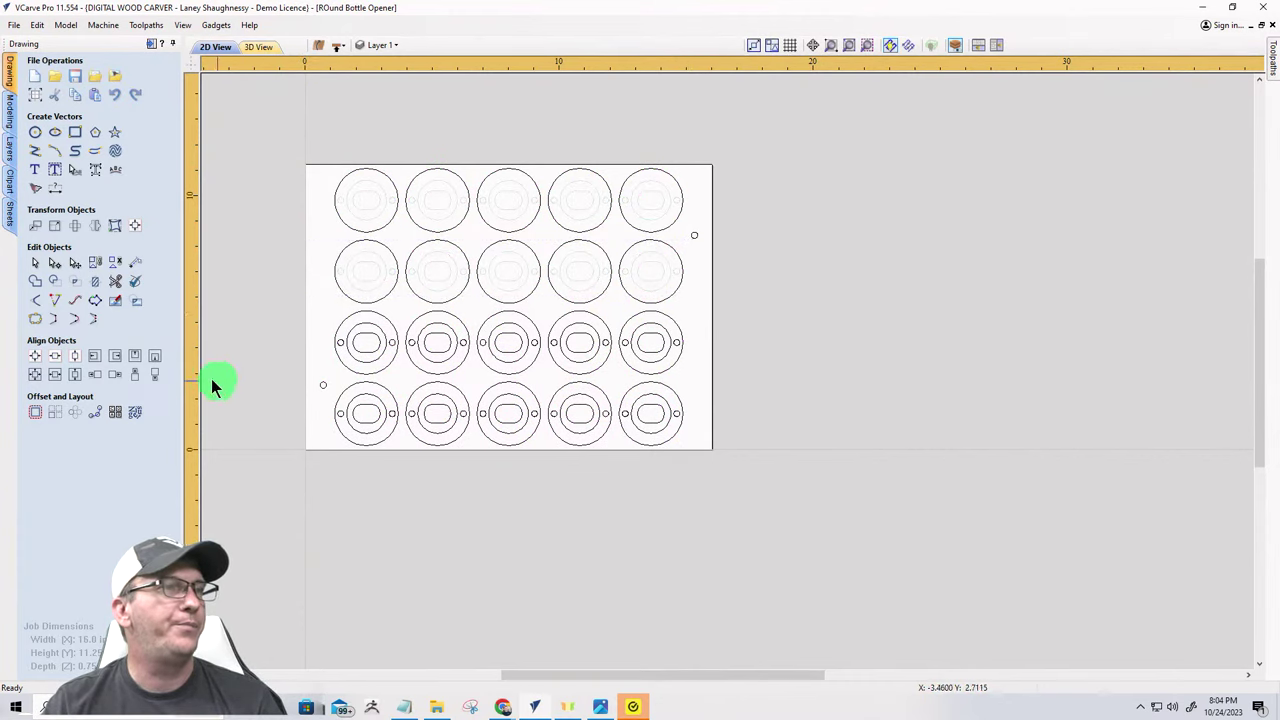
{"action": "left_click_drag", "start_coordinate": [310, 320], "coordinate": [710, 367]}
{"action": "key", "text": "Delete"}
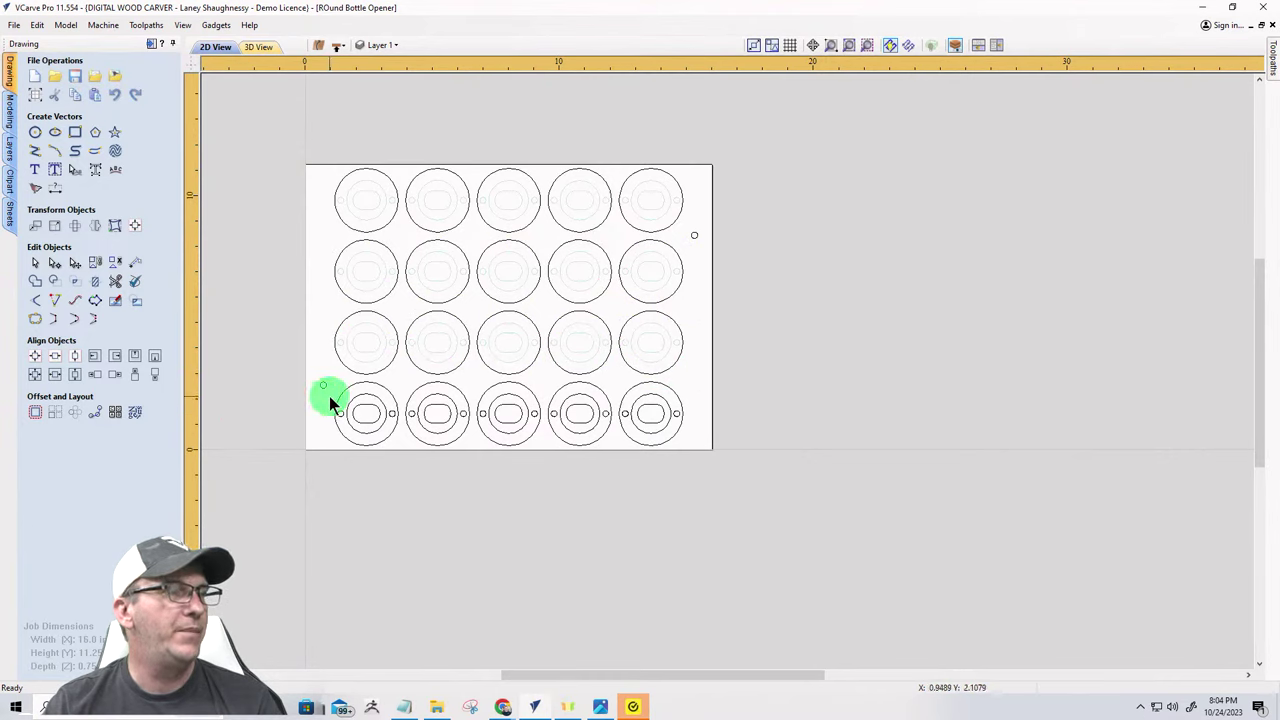
{"action": "left_click_drag", "start_coordinate": [328, 388], "coordinate": [702, 438]}
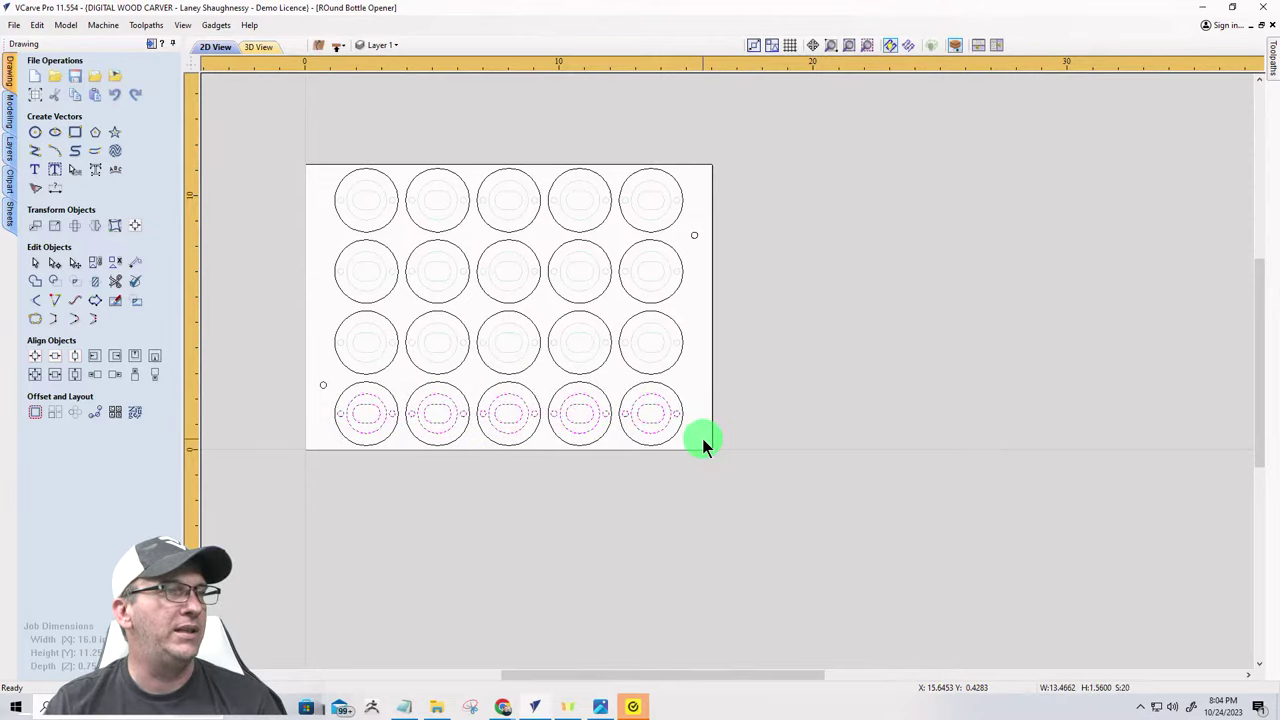
{"action": "key", "text": "Delete"}
{"action": "scroll", "coordinate": [592, 430], "scroll_direction": "up", "scroll_amount": 2}
{"action": "scroll", "coordinate": [752, 386], "scroll_direction": "down", "scroll_amount": 3}
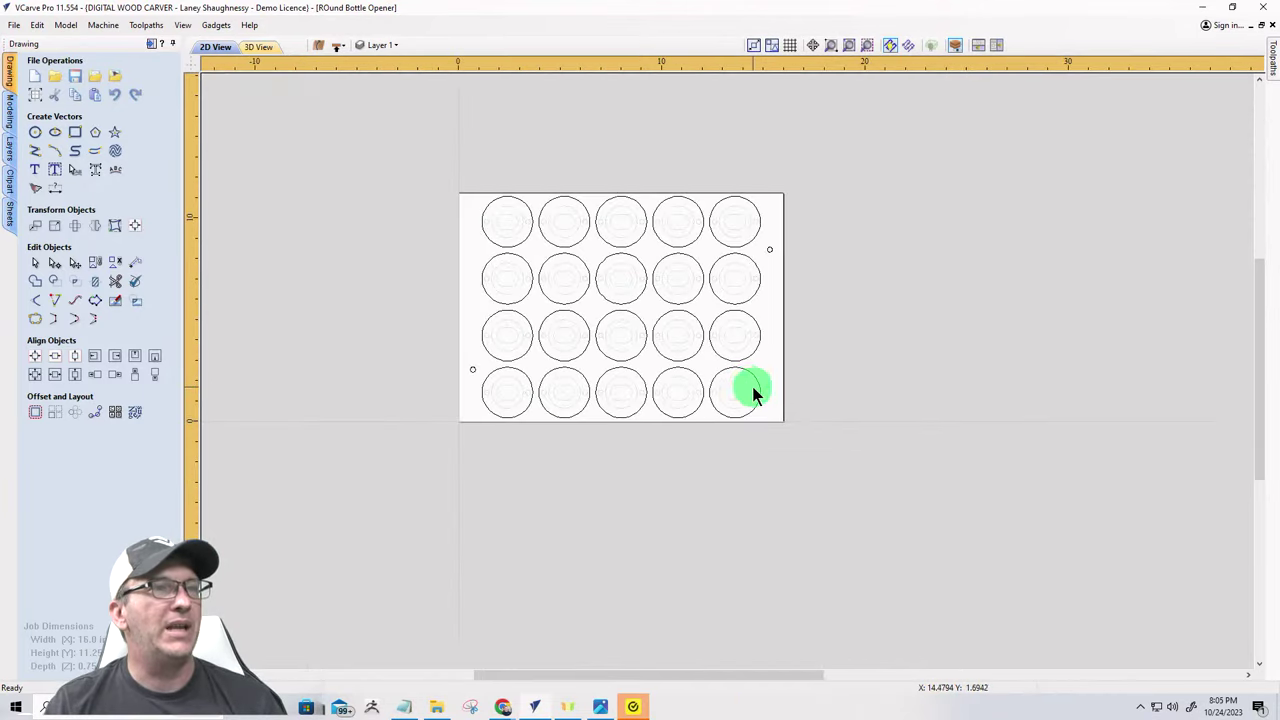
{"action": "scroll", "coordinate": [600, 197], "scroll_direction": "up", "scroll_amount": 3}
{"action": "scroll", "coordinate": [512, 304], "scroll_direction": "down", "scroll_amount": 1}
{"action": "scroll", "coordinate": [394, 365], "scroll_direction": "down", "scroll_amount": 2}
{"action": "scroll", "coordinate": [401, 361], "scroll_direction": "up", "scroll_amount": 3}
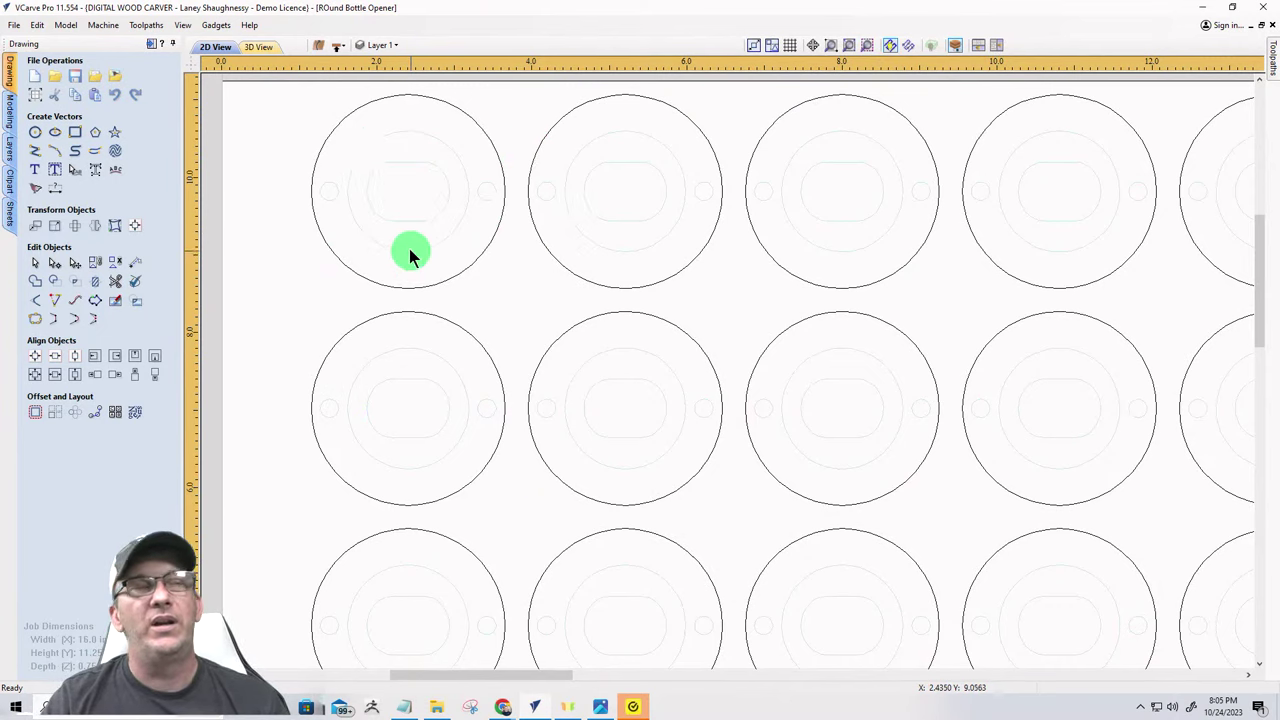
{"action": "scroll", "coordinate": [408, 156], "scroll_direction": "up", "scroll_amount": 3}
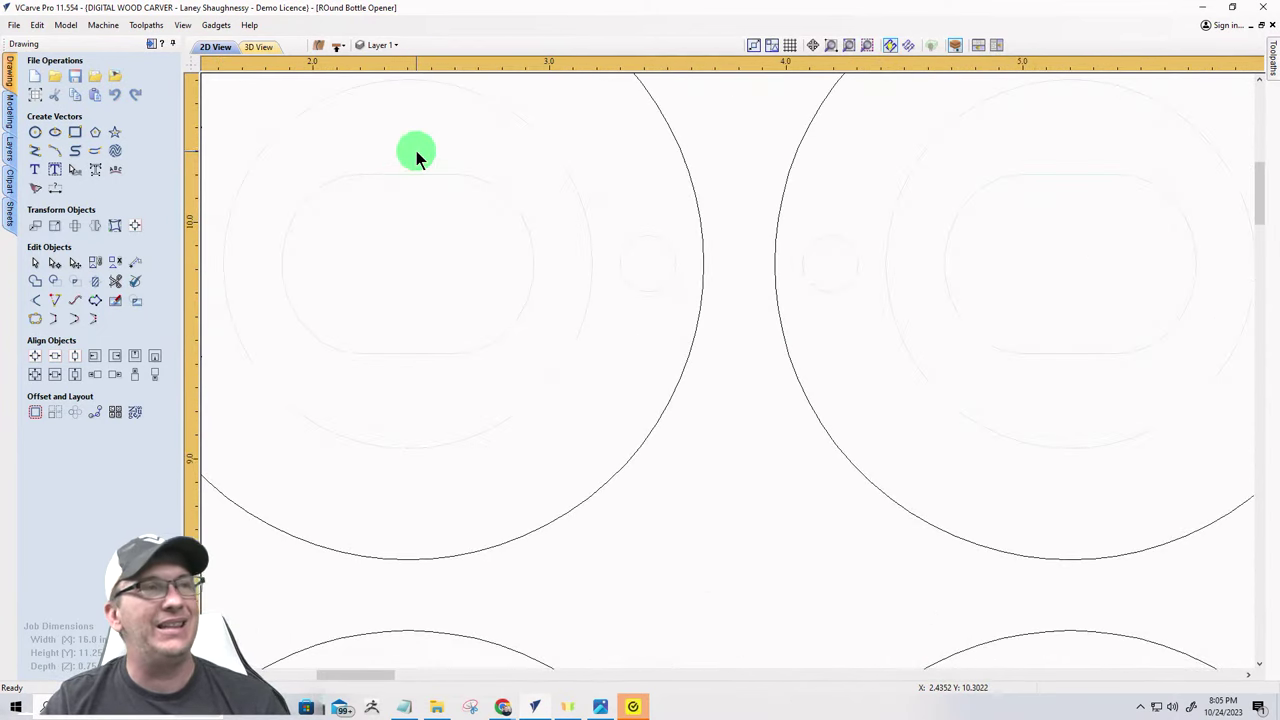
{"action": "scroll", "coordinate": [700, 329], "scroll_direction": "down", "scroll_amount": 3}
{"action": "scroll", "coordinate": [492, 230], "scroll_direction": "up", "scroll_amount": 3}
{"action": "scroll", "coordinate": [492, 230], "scroll_direction": "down", "scroll_amount": 1}
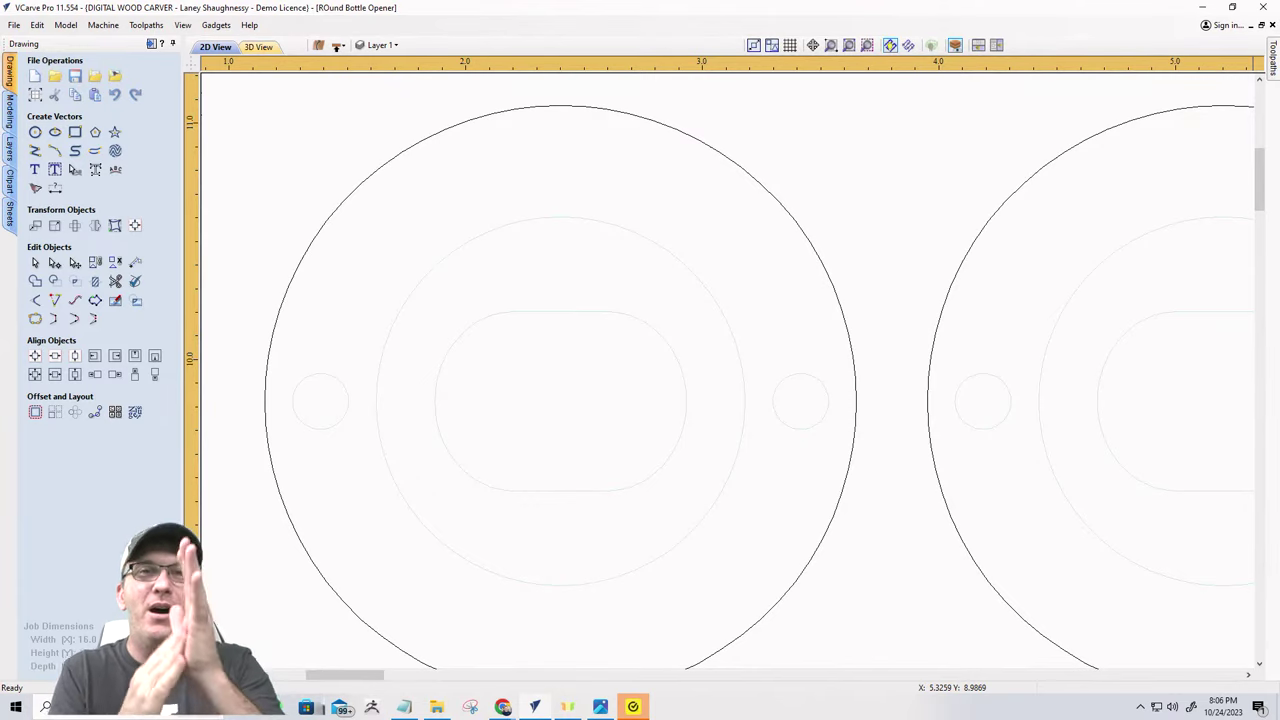
{"action": "scroll", "coordinate": [480, 251], "scroll_direction": "down", "scroll_amount": 8}
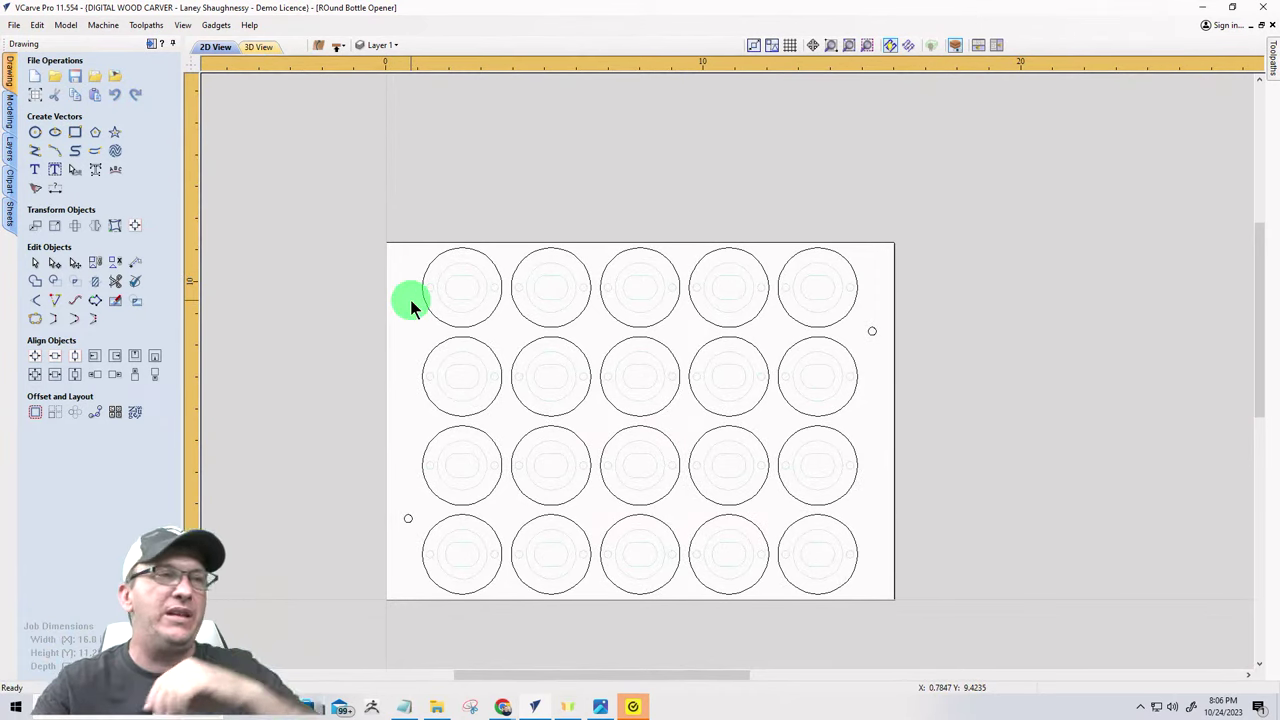
- Draw a square-cornered 16 by 11.25 inch rectangle around the whole sheet and select it
{"action": "left_click", "coordinate": [73, 134]}
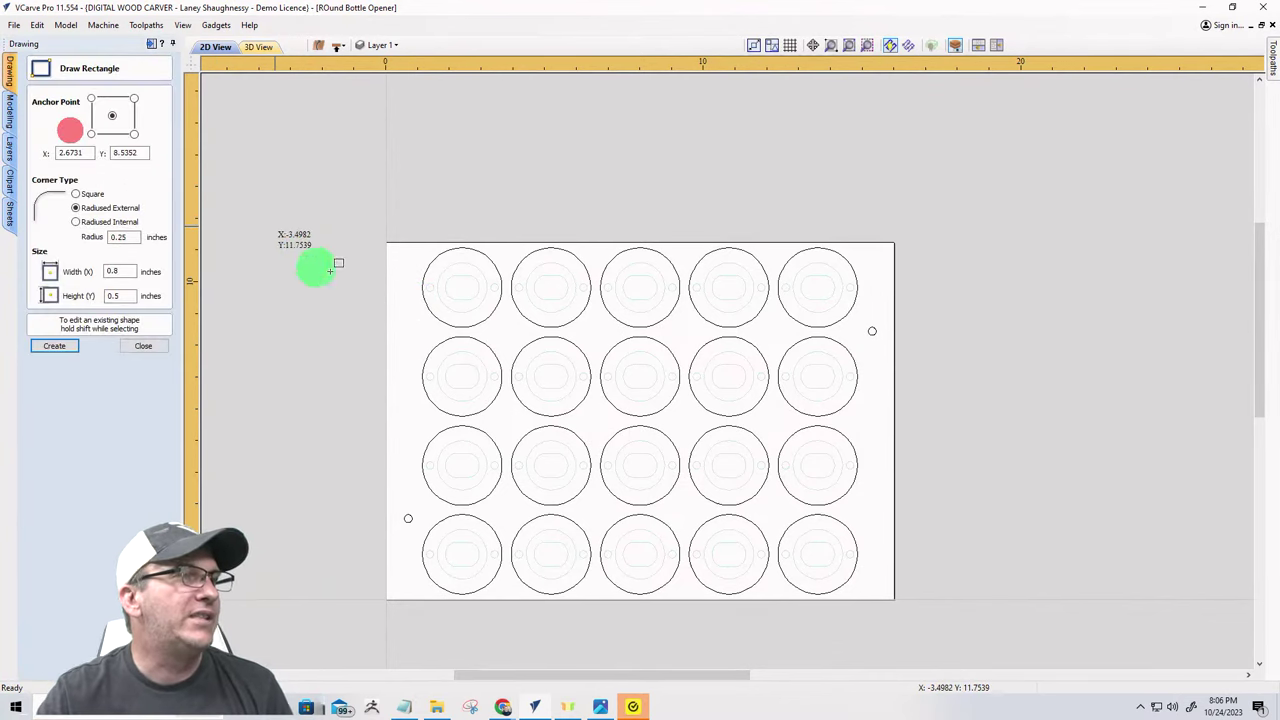
{"action": "left_click", "coordinate": [75, 193]}
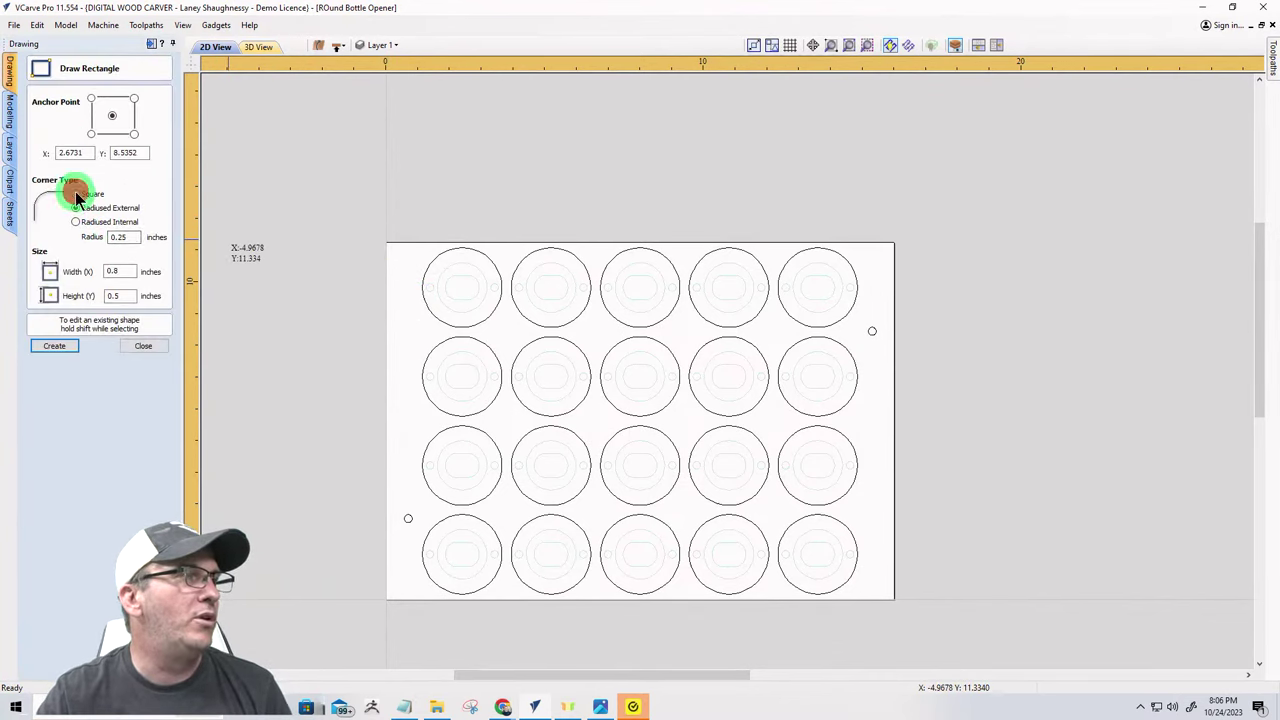
{"action": "left_click_drag", "start_coordinate": [384, 241], "coordinate": [895, 598]}
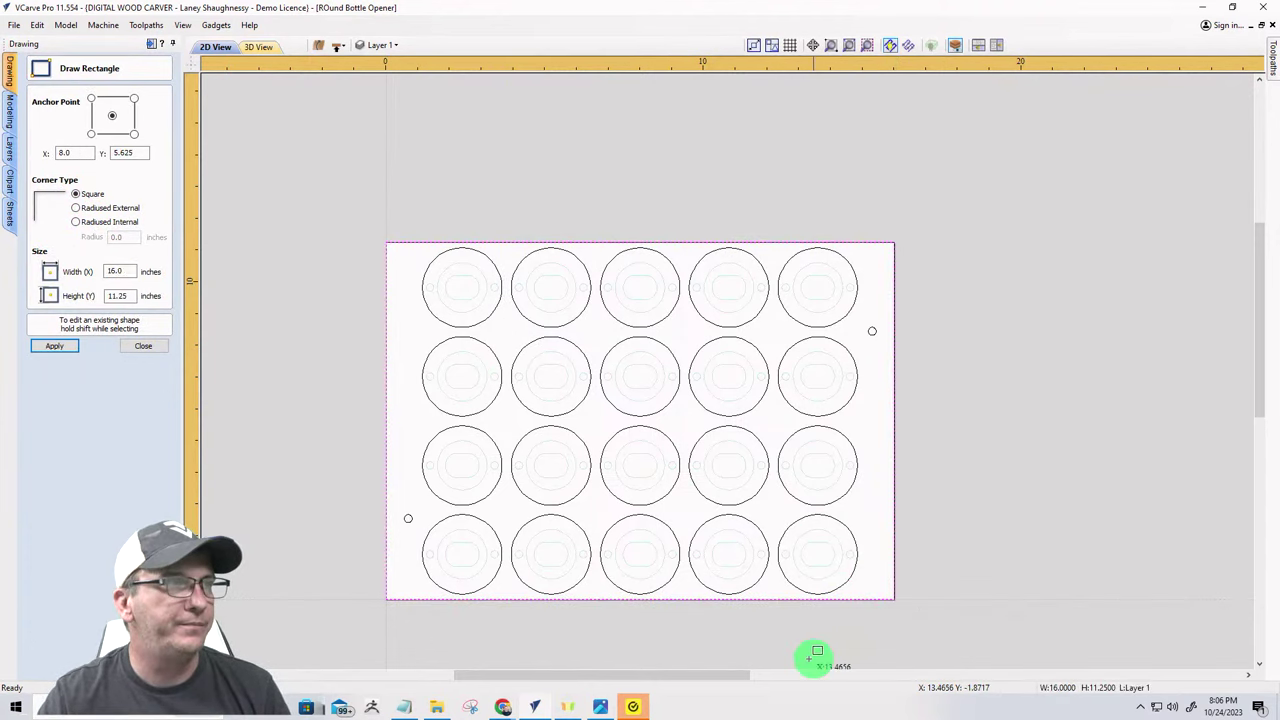
{"action": "left_click", "coordinate": [148, 345]}
{"action": "left_click", "coordinate": [385, 280]}
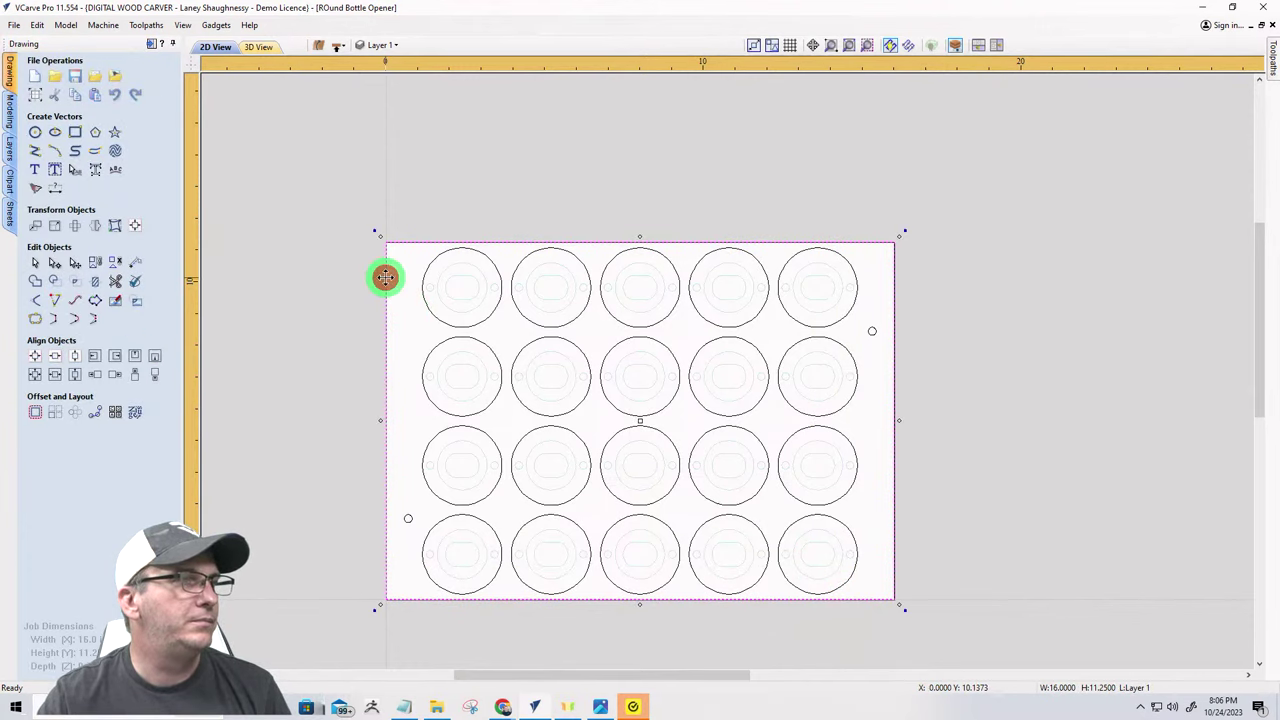
{"action": "scroll", "coordinate": [385, 243], "scroll_direction": "up", "scroll_amount": 6}
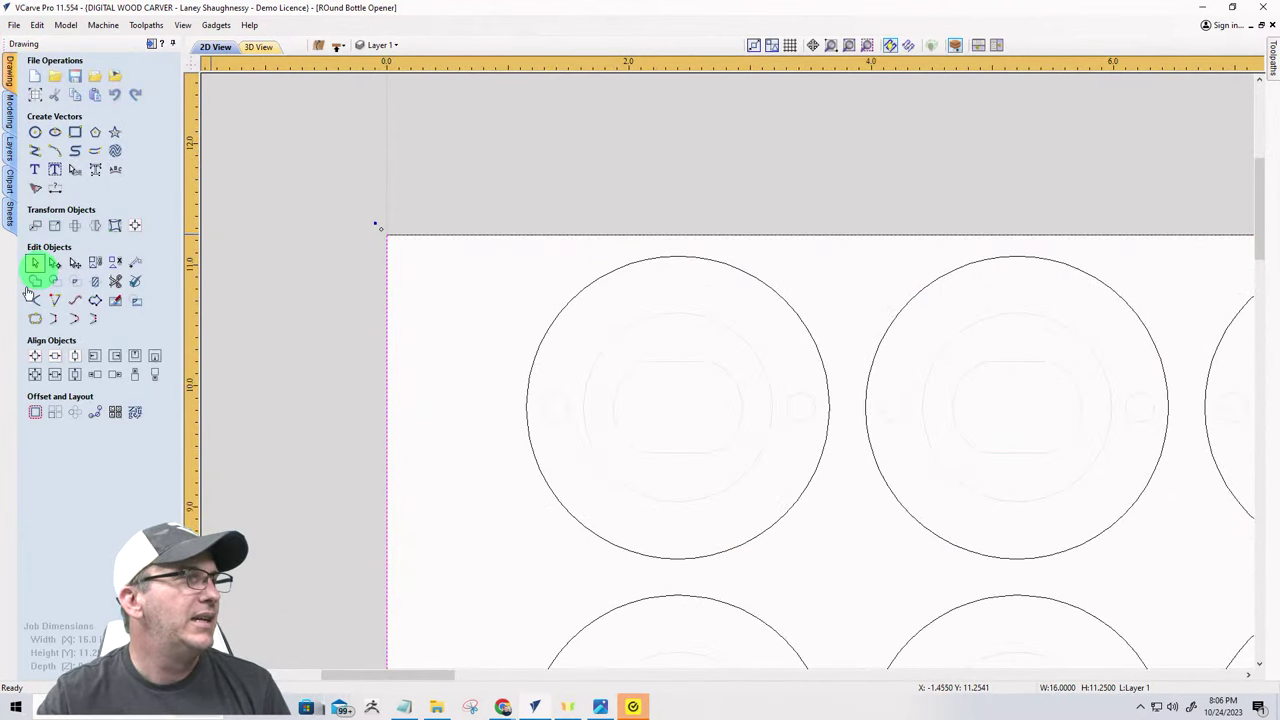
- Offset the selected rectangle 0.0625 inch outward, deleting the original rectangle
{"action": "left_click", "coordinate": [34, 412]}
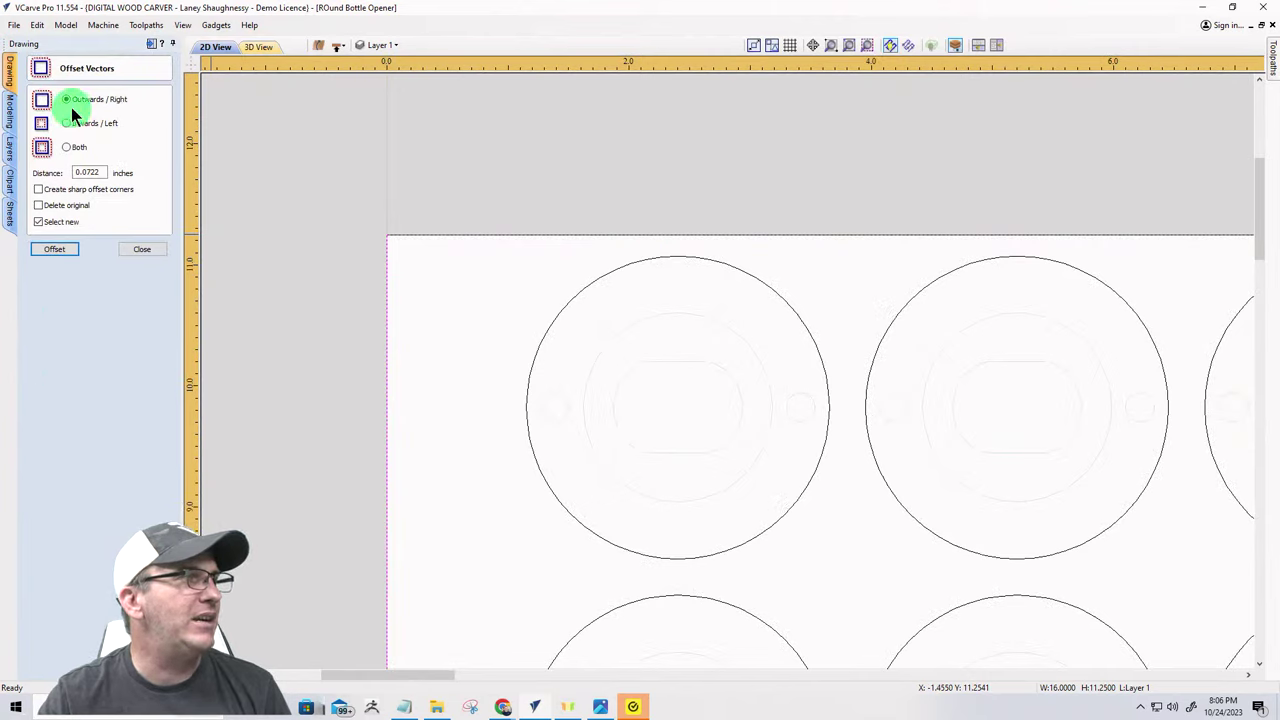
{"action": "double_click", "coordinate": [100, 172]}
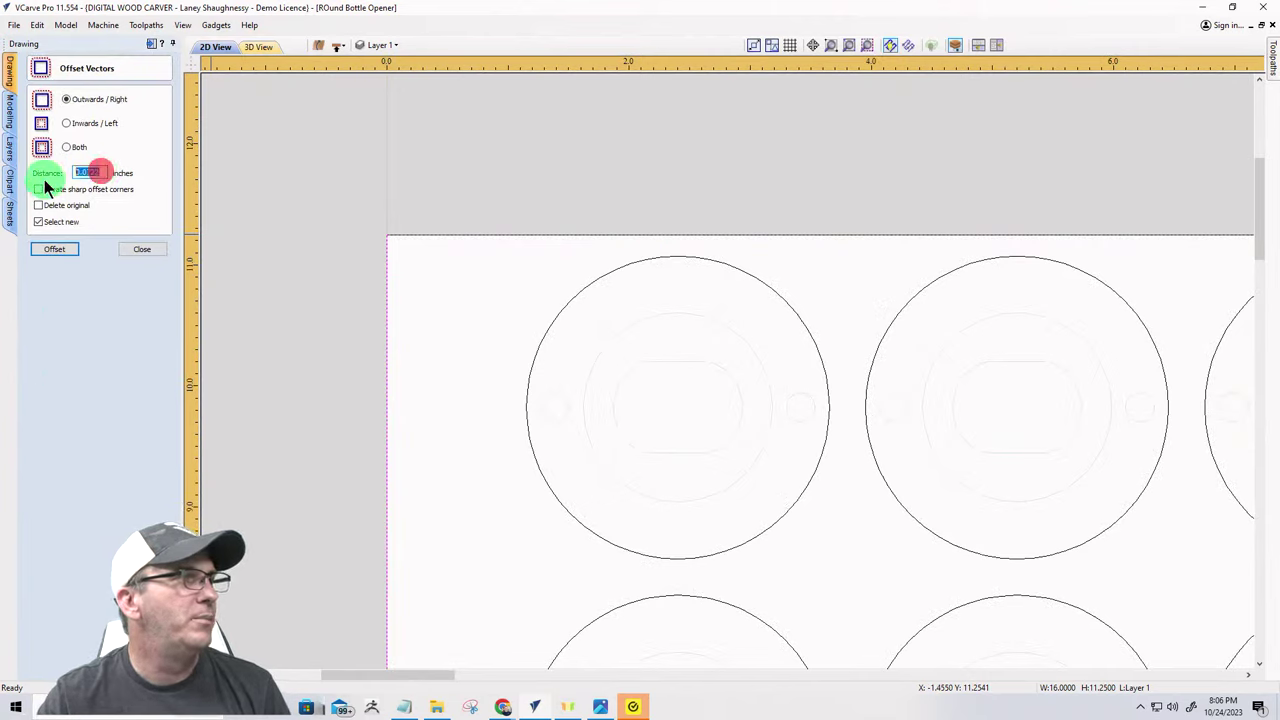
{"action": "type", "text": "0.0625"}
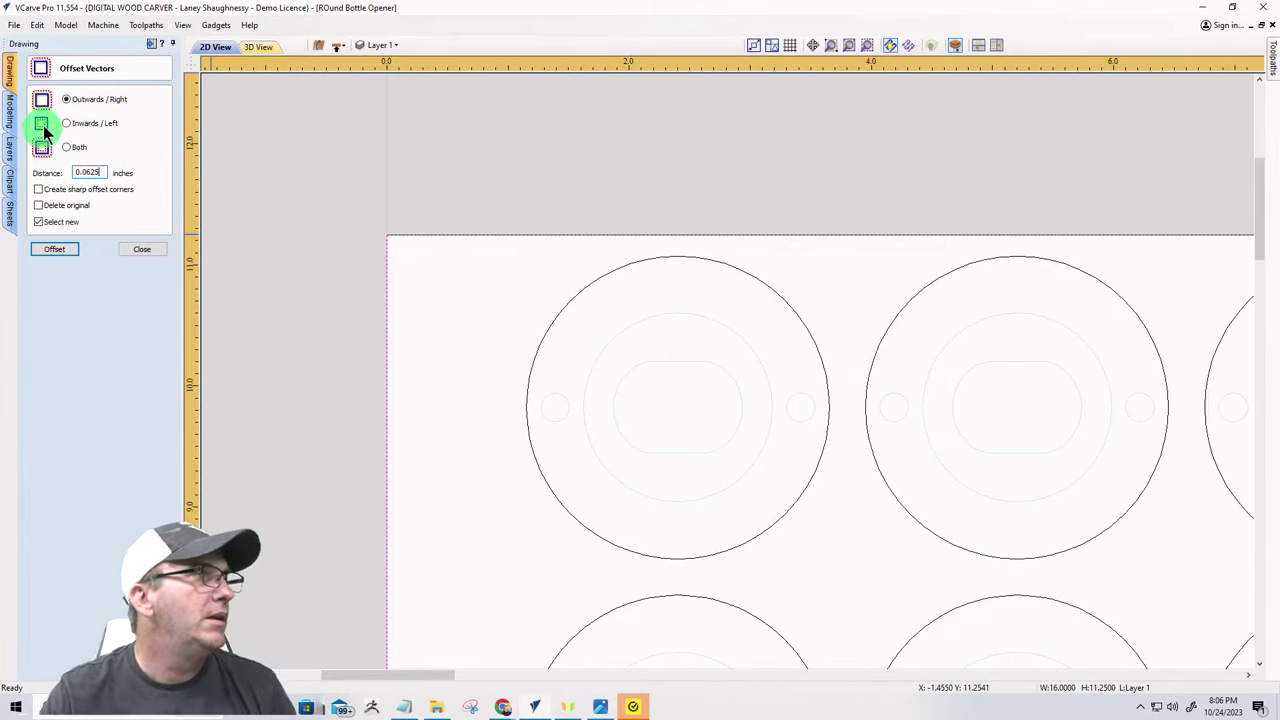
{"action": "left_click", "coordinate": [38, 205]}
{"action": "left_click", "coordinate": [54, 249]}
{"action": "scroll", "coordinate": [366, 331], "scroll_direction": "up", "scroll_amount": 2}
{"action": "scroll", "coordinate": [366, 331], "scroll_direction": "down", "scroll_amount": 5}
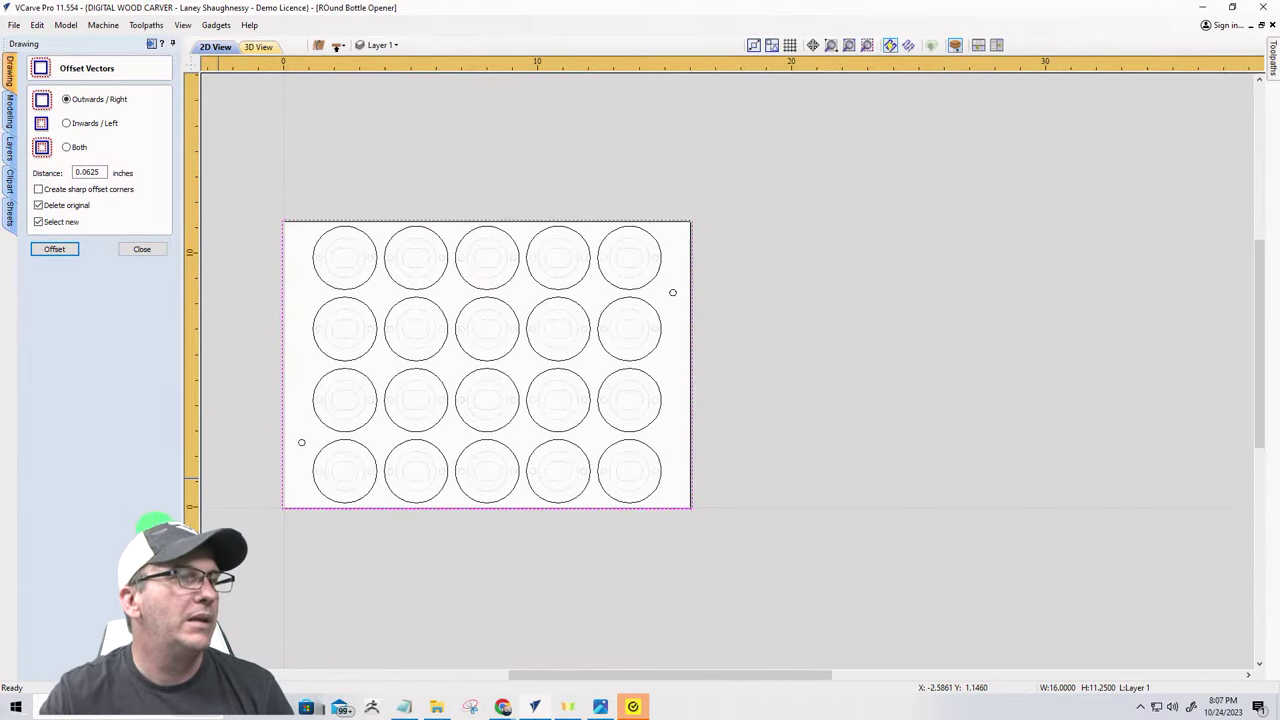
{"action": "left_click", "coordinate": [148, 247]}
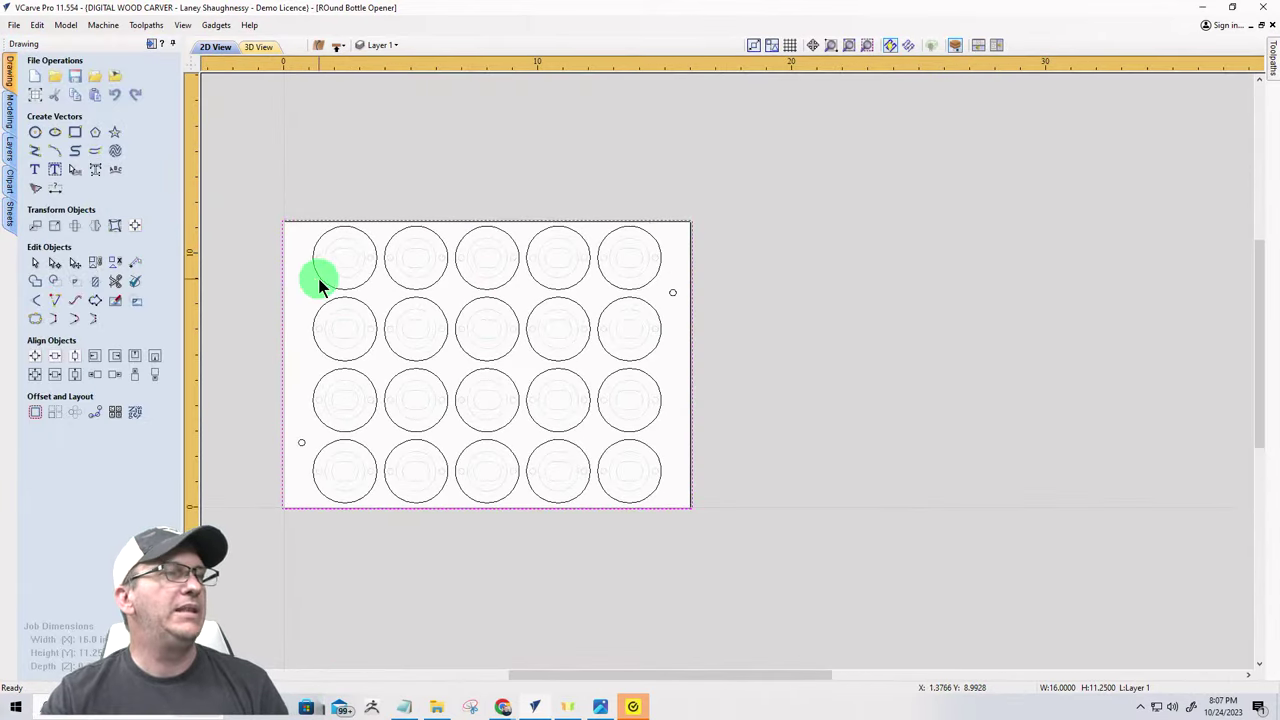
{"action": "scroll", "coordinate": [320, 277], "scroll_direction": "up", "scroll_amount": 4}
{"action": "scroll", "coordinate": [503, 294], "scroll_direction": "down", "scroll_amount": 2}
{"action": "scroll", "coordinate": [407, 240], "scroll_direction": "up", "scroll_amount": 1}
{"action": "scroll", "coordinate": [407, 240], "scroll_direction": "up", "scroll_amount": 3}
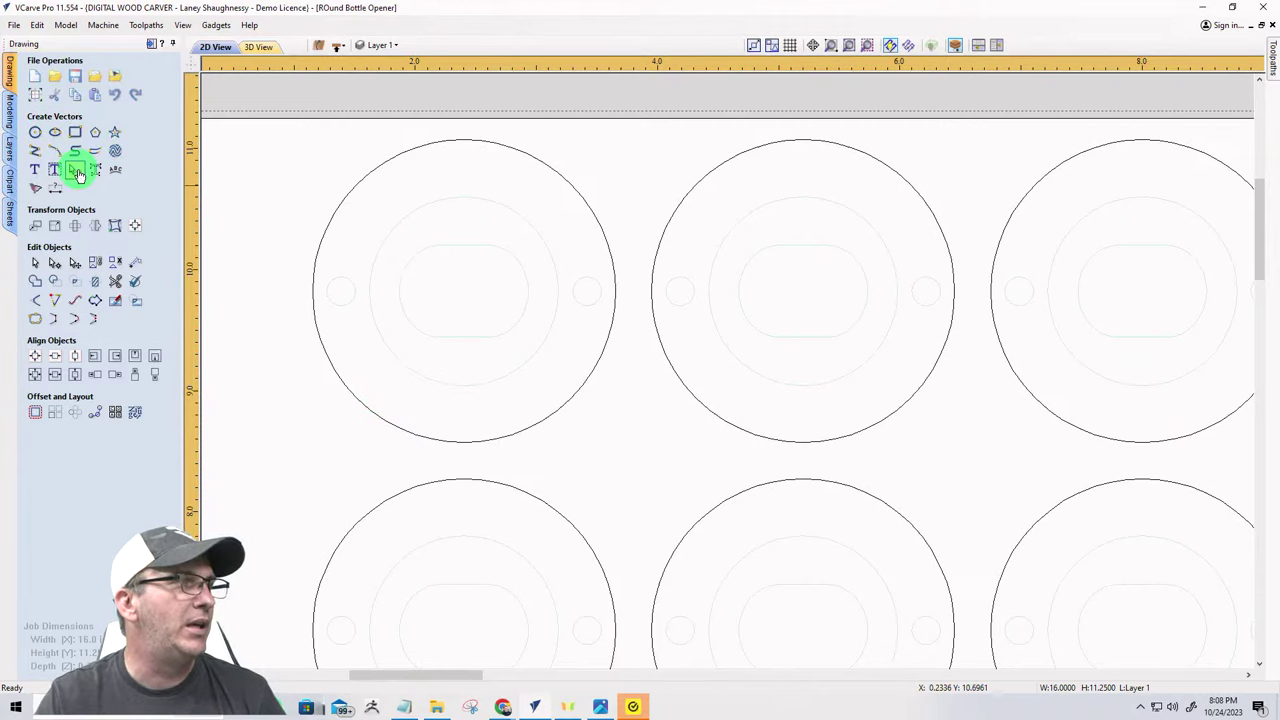
{"action": "left_click", "coordinate": [8, 148]}
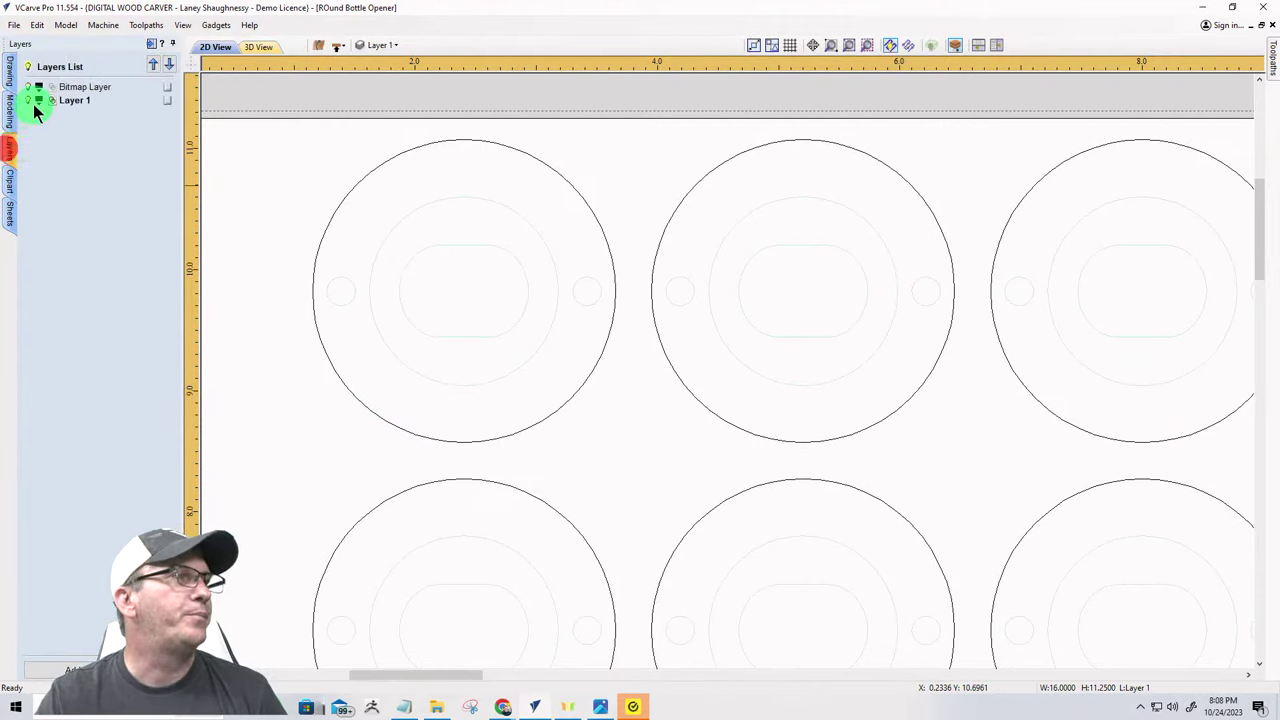
{"action": "left_click", "coordinate": [10, 185]}
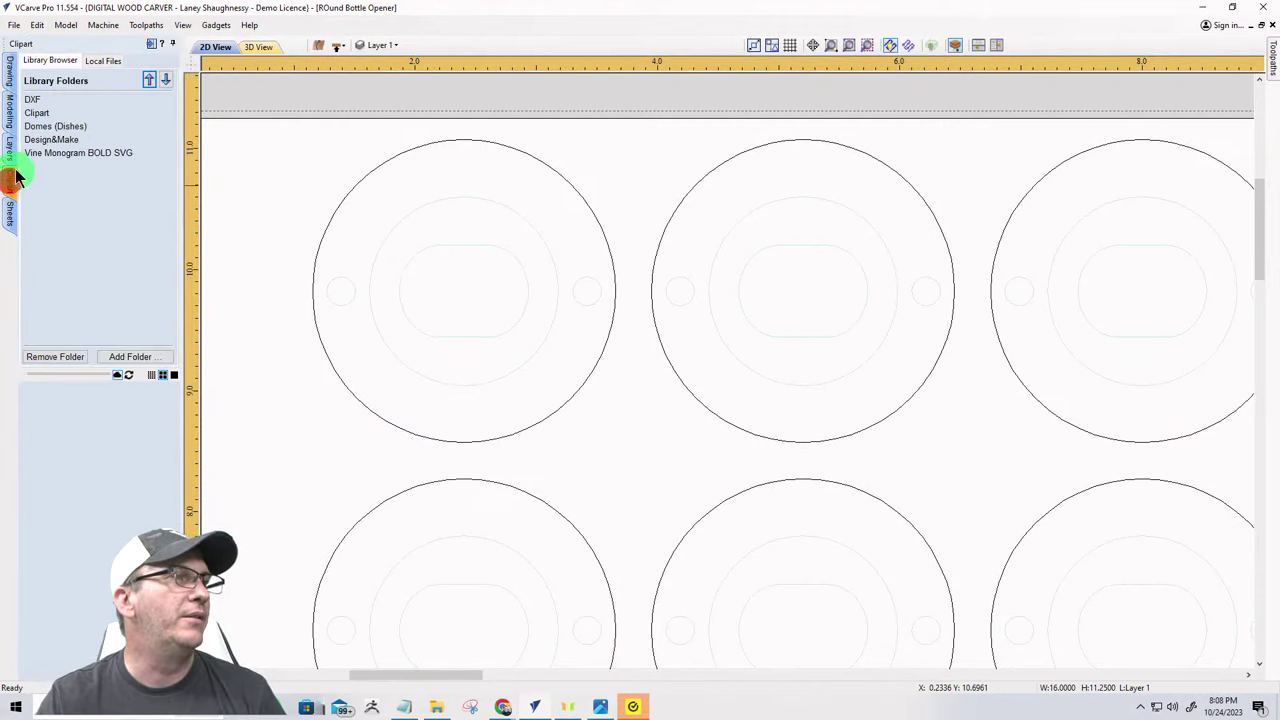
{"action": "double_click", "coordinate": [35, 116]}
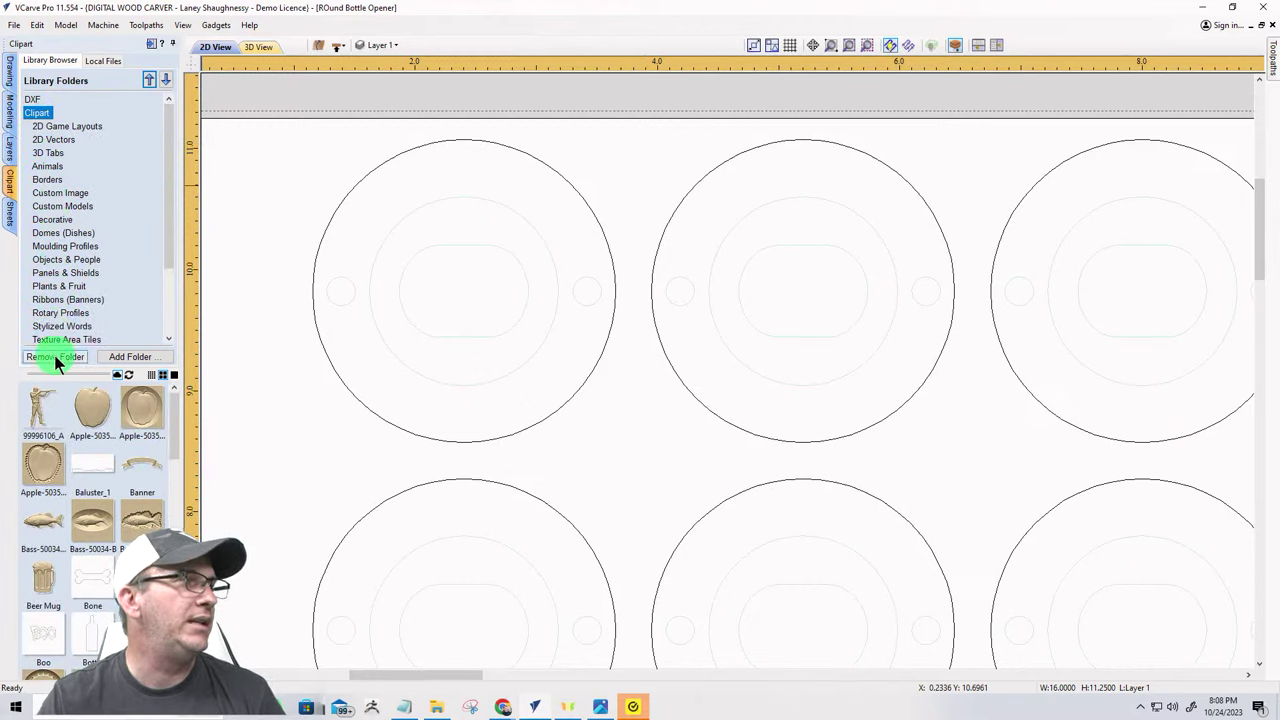
{"action": "left_click", "coordinate": [50, 325]}
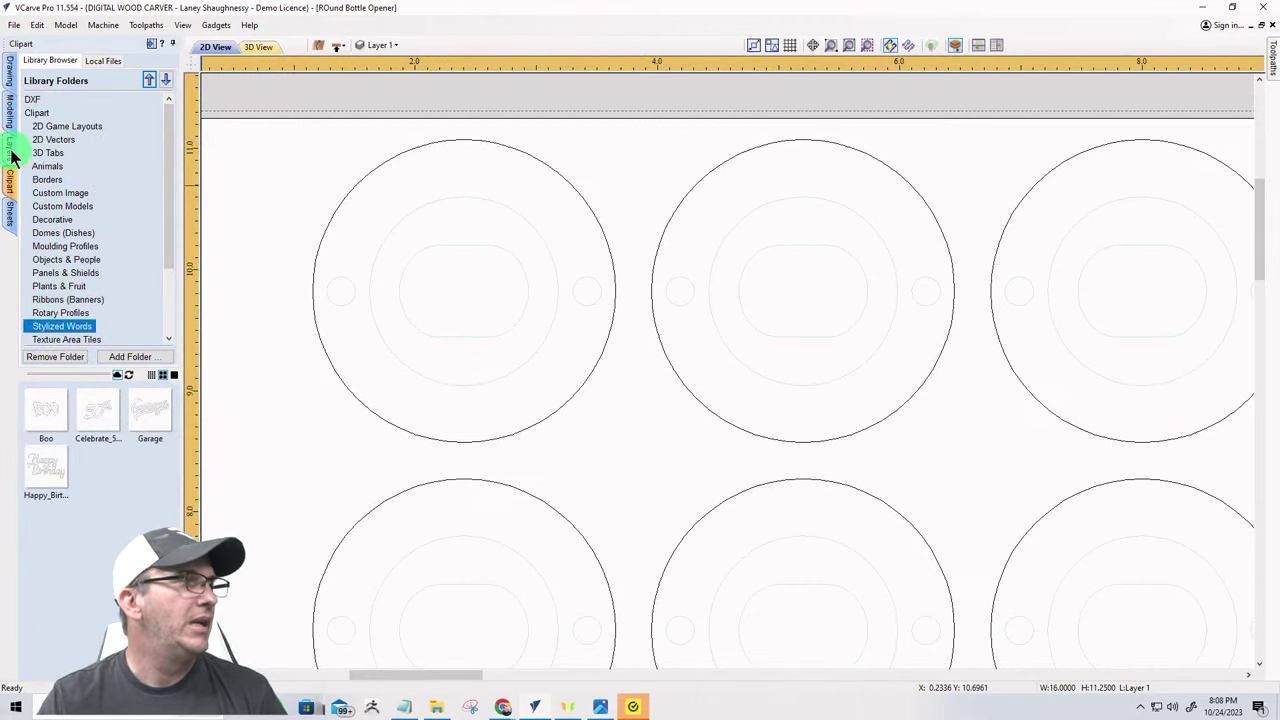
{"action": "left_click", "coordinate": [9, 75]}
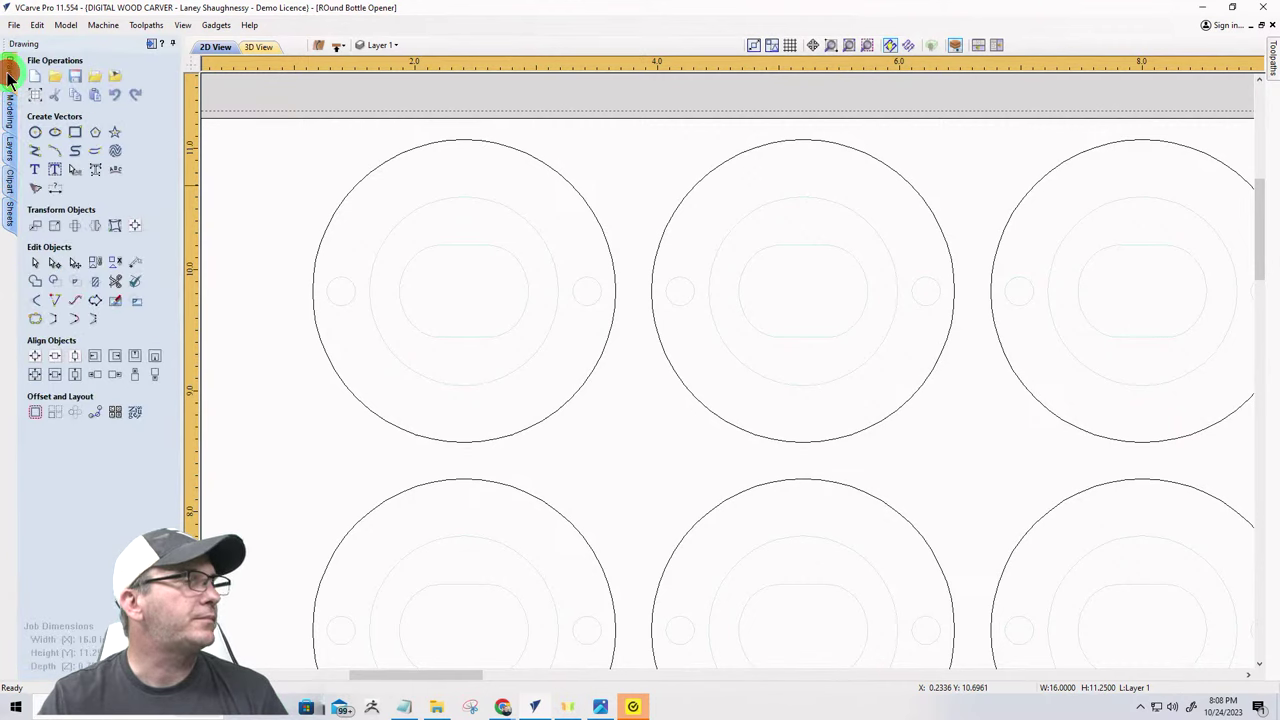
{"action": "left_click", "coordinate": [36, 172]}
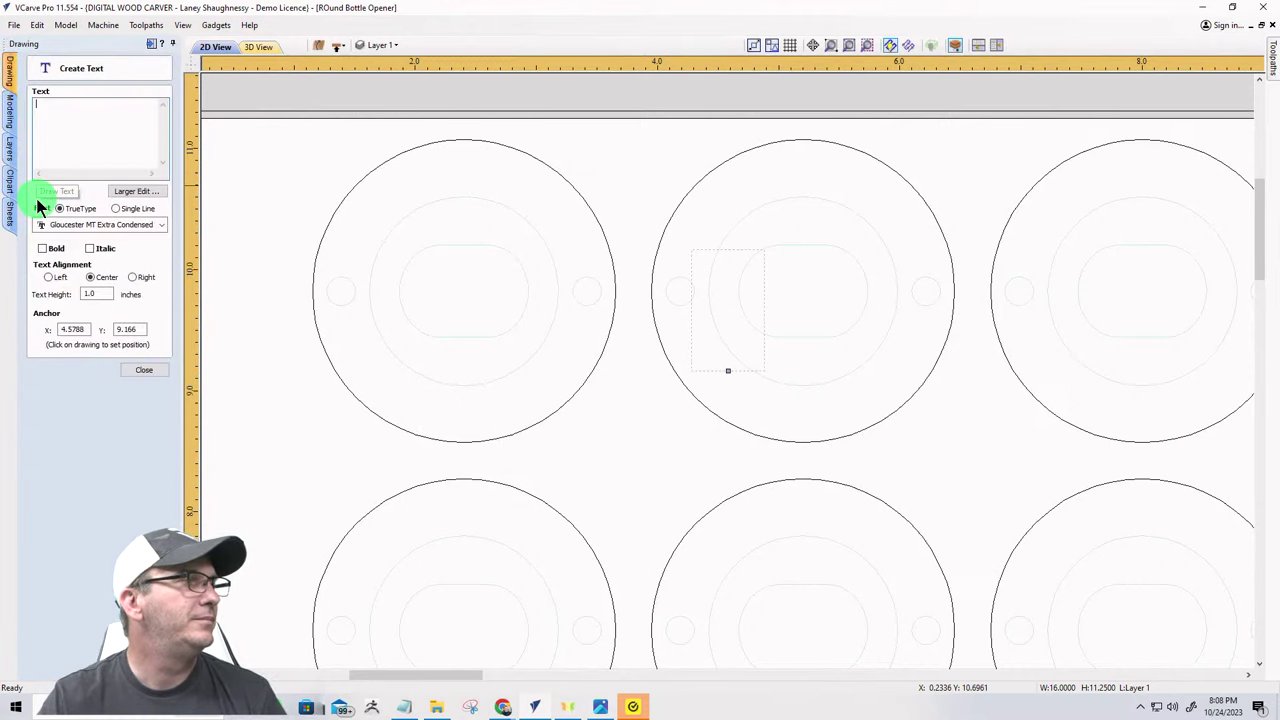
- Set the text height to 0.25 inch and anchor the text in the top-left circle
{"action": "double_click", "coordinate": [96, 293]}
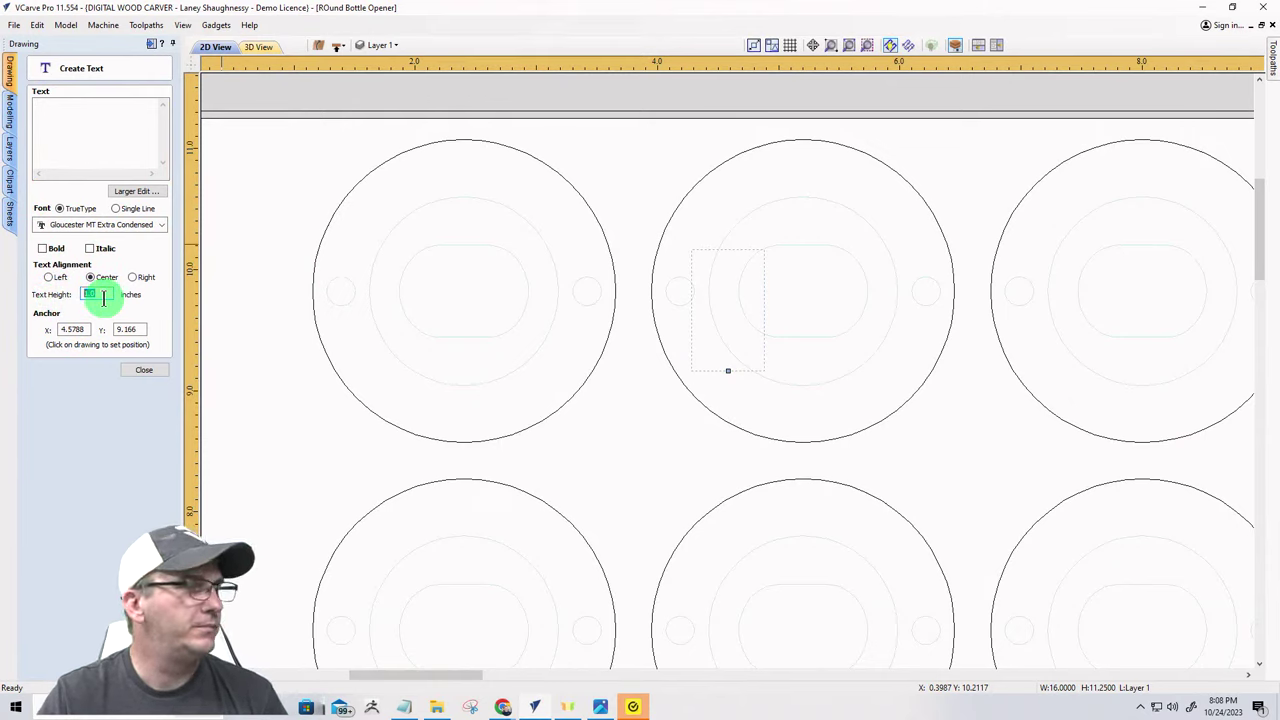
{"action": "type", "text": "0.25"}
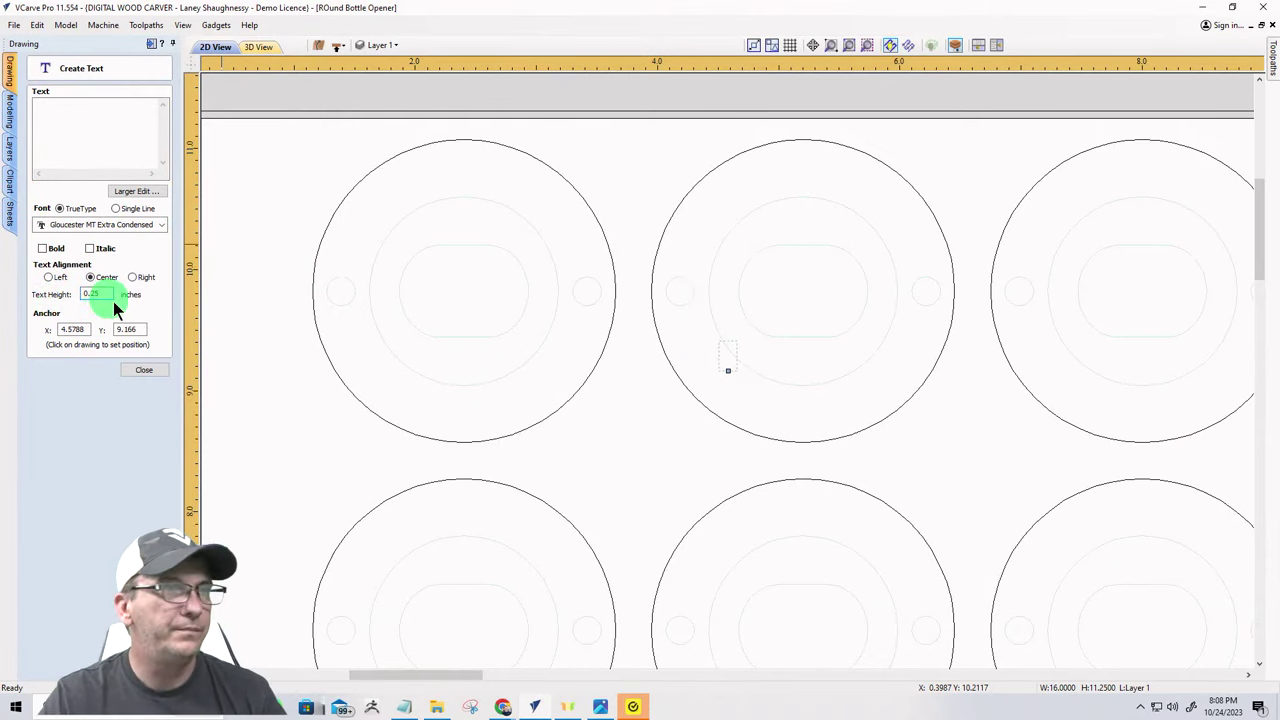
{"action": "left_click", "coordinate": [402, 227]}
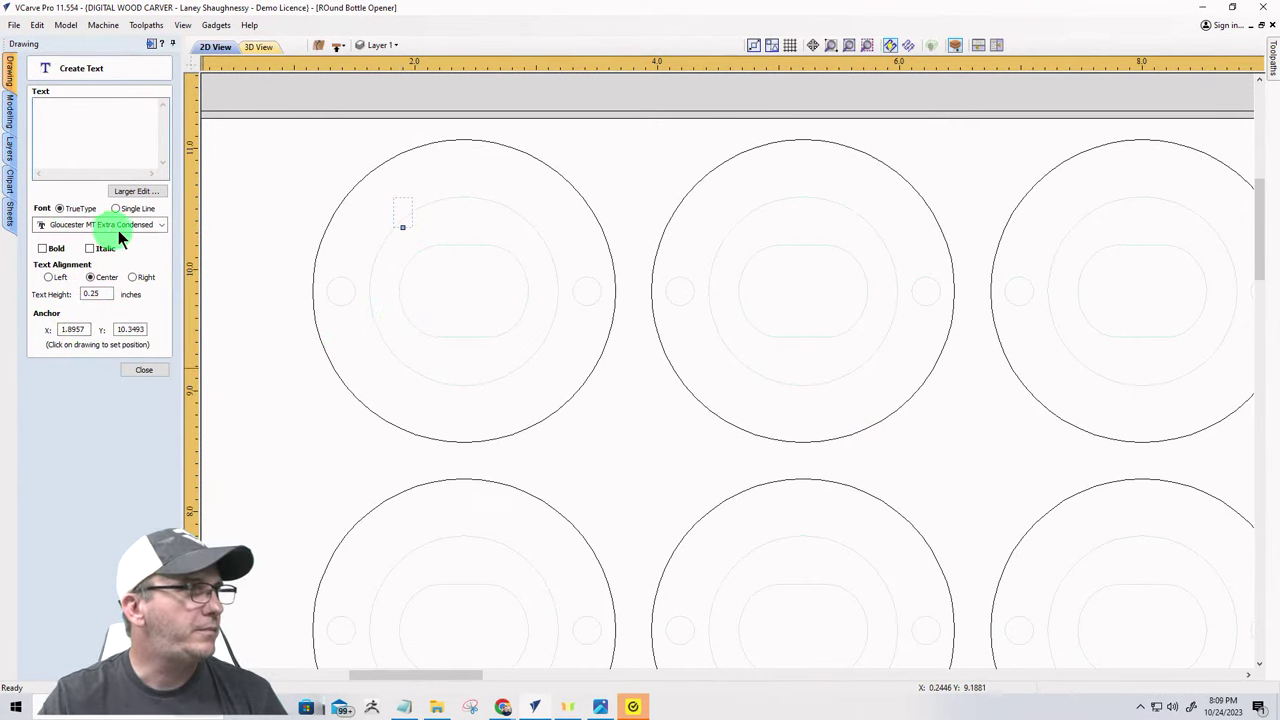
- Scroll down the font list toward Bell MT
{"action": "left_click", "coordinate": [162, 225]}
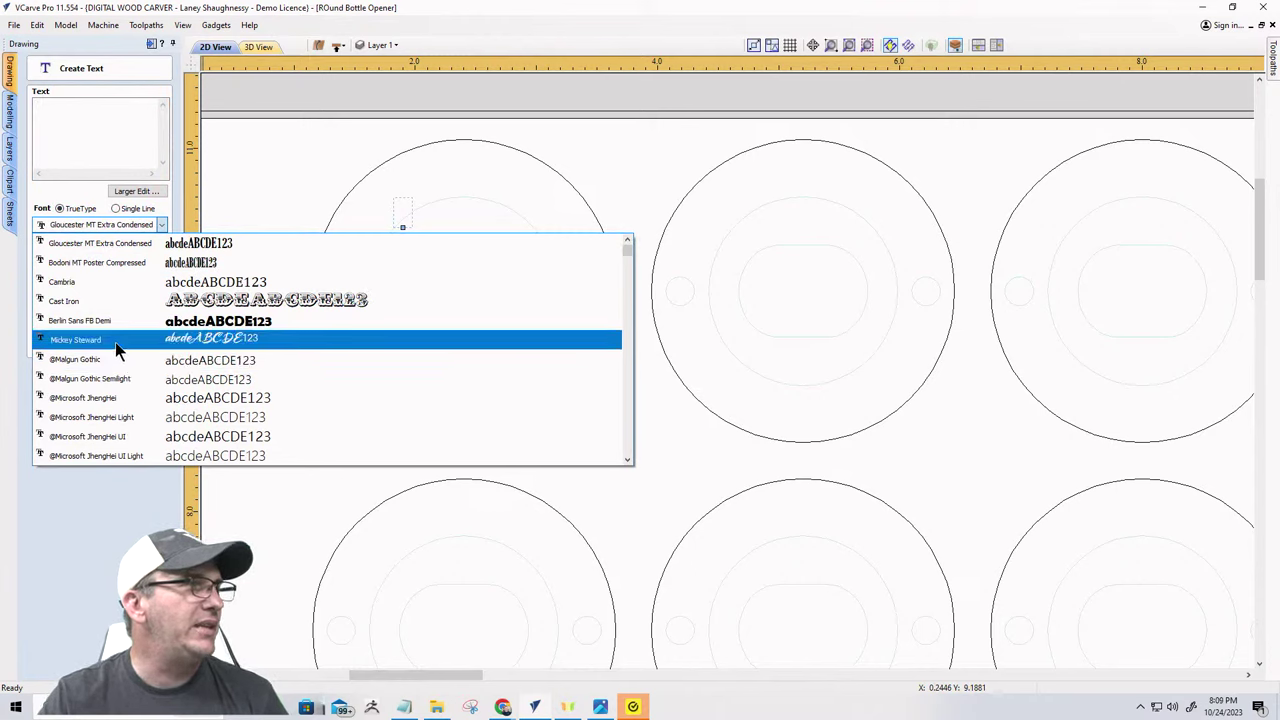
{"action": "scroll", "coordinate": [117, 338], "scroll_direction": "down", "scroll_amount": 8}
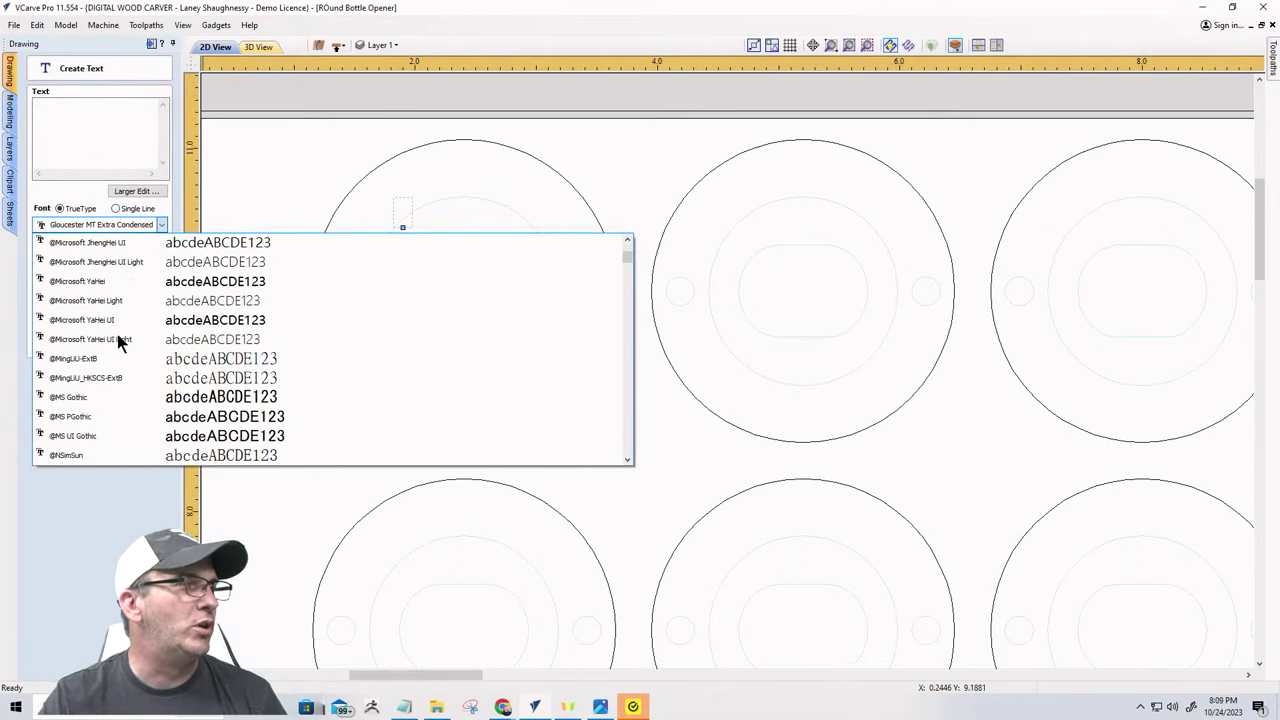
{"action": "scroll", "coordinate": [117, 334], "scroll_direction": "down", "scroll_amount": 2}
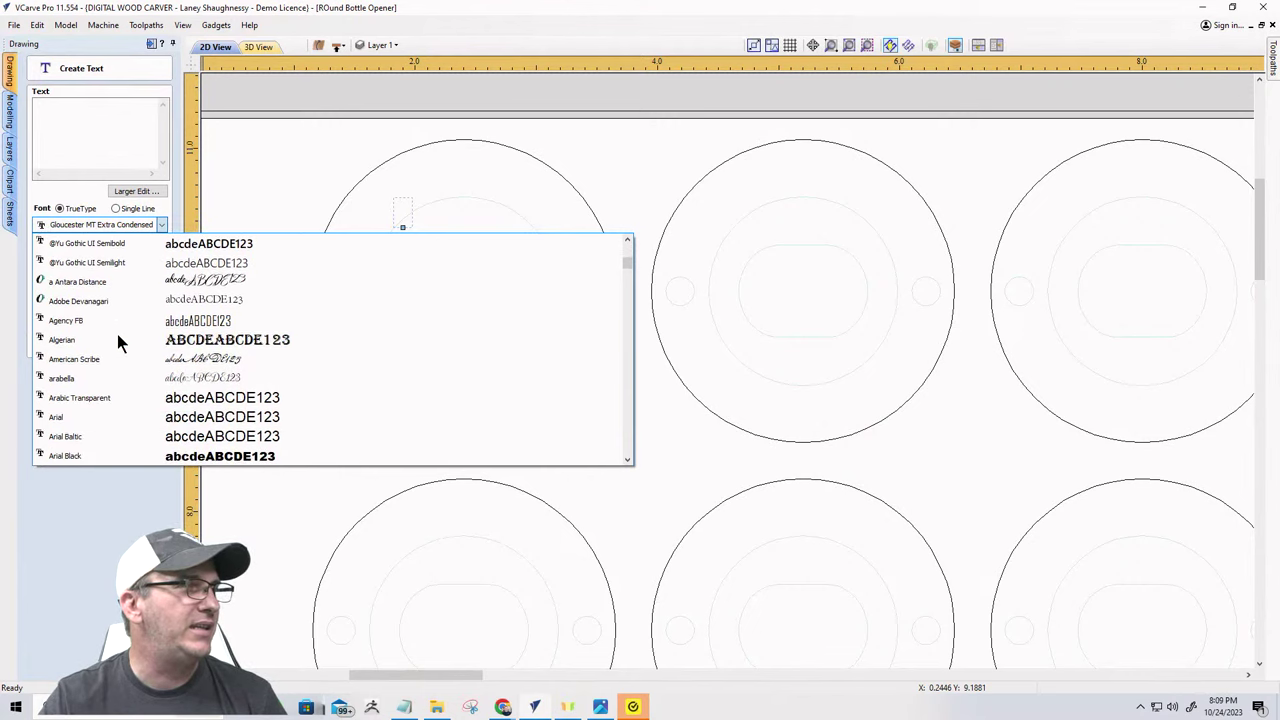
{"action": "scroll", "coordinate": [111, 365], "scroll_direction": "down", "scroll_amount": 4}
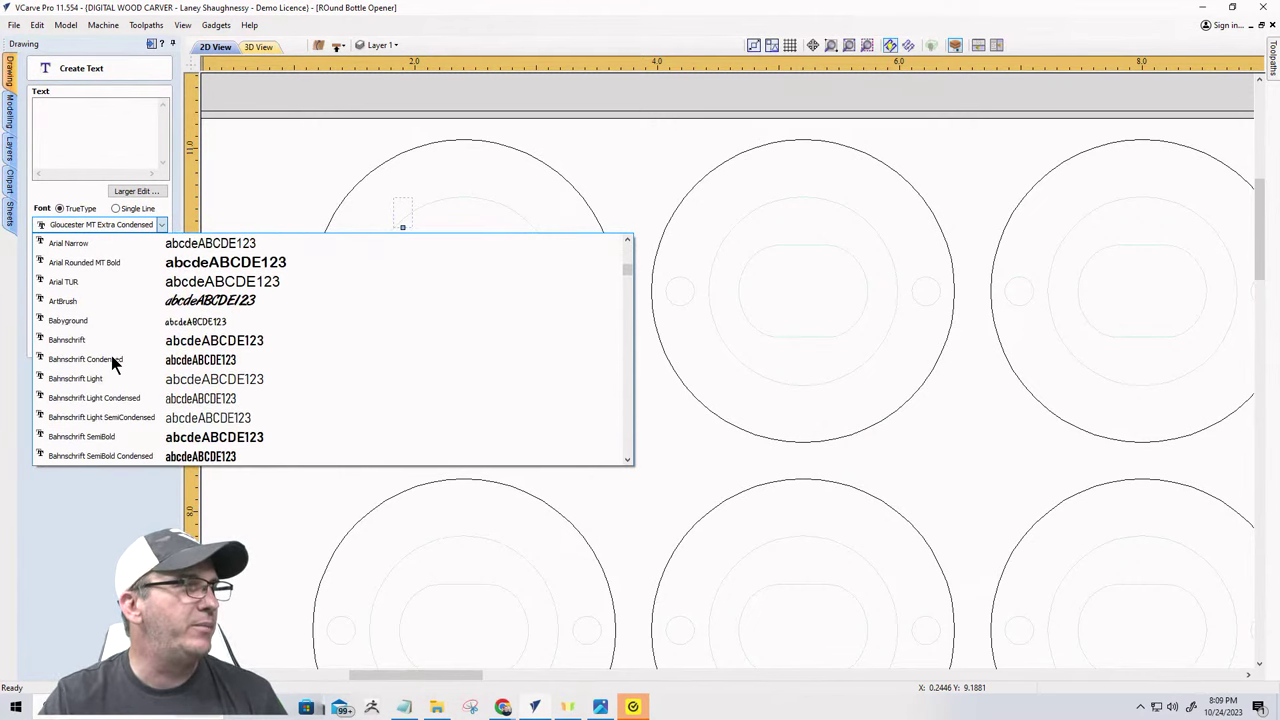
{"action": "scroll", "coordinate": [112, 362], "scroll_direction": "down", "scroll_amount": 3}
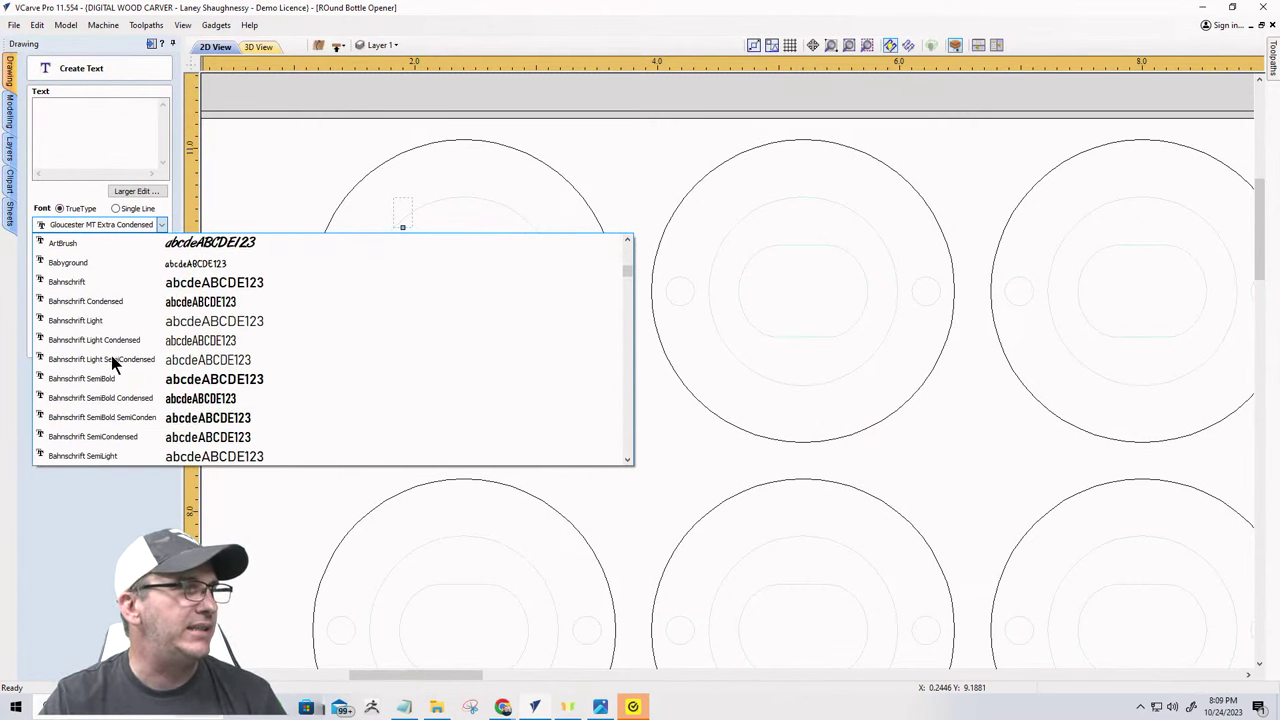
{"action": "scroll", "coordinate": [111, 362], "scroll_direction": "down", "scroll_amount": 4}
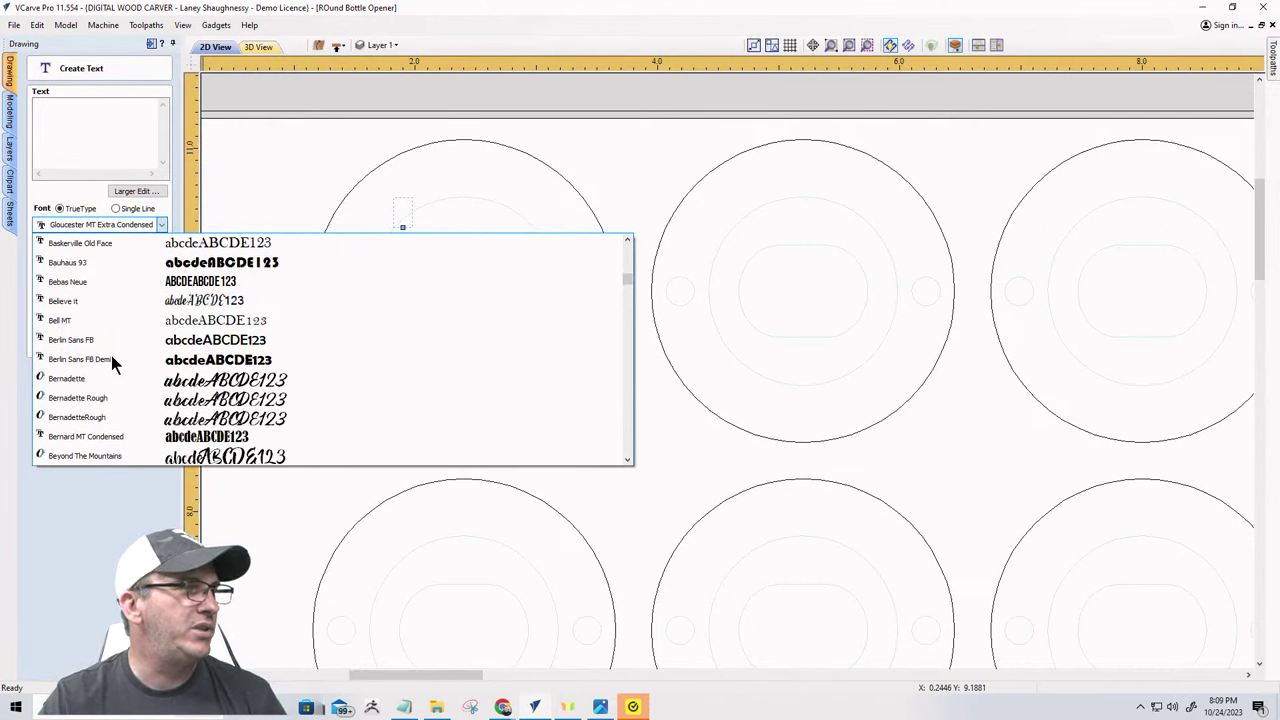
- Pick Bell MT, then enter the text It's and start a new line
{"action": "left_click", "coordinate": [101, 321]}
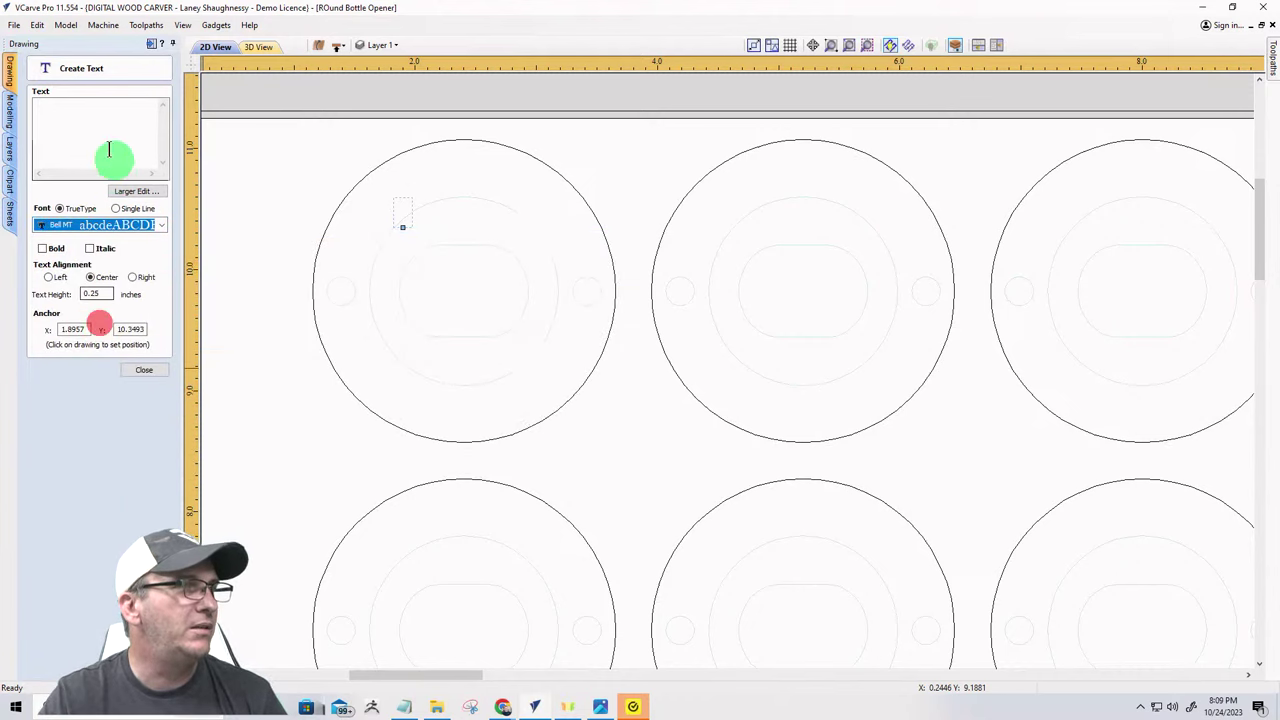
{"action": "left_click", "coordinate": [60, 122]}
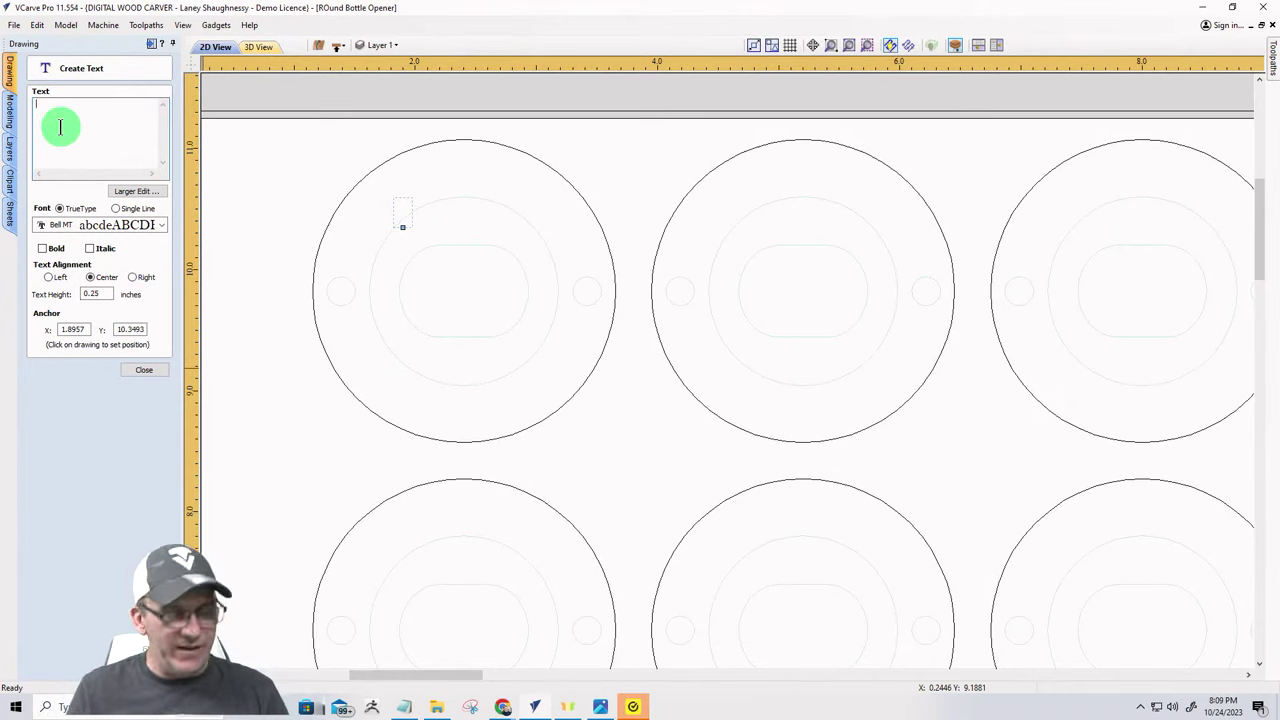
{"action": "type", "text": "T"}
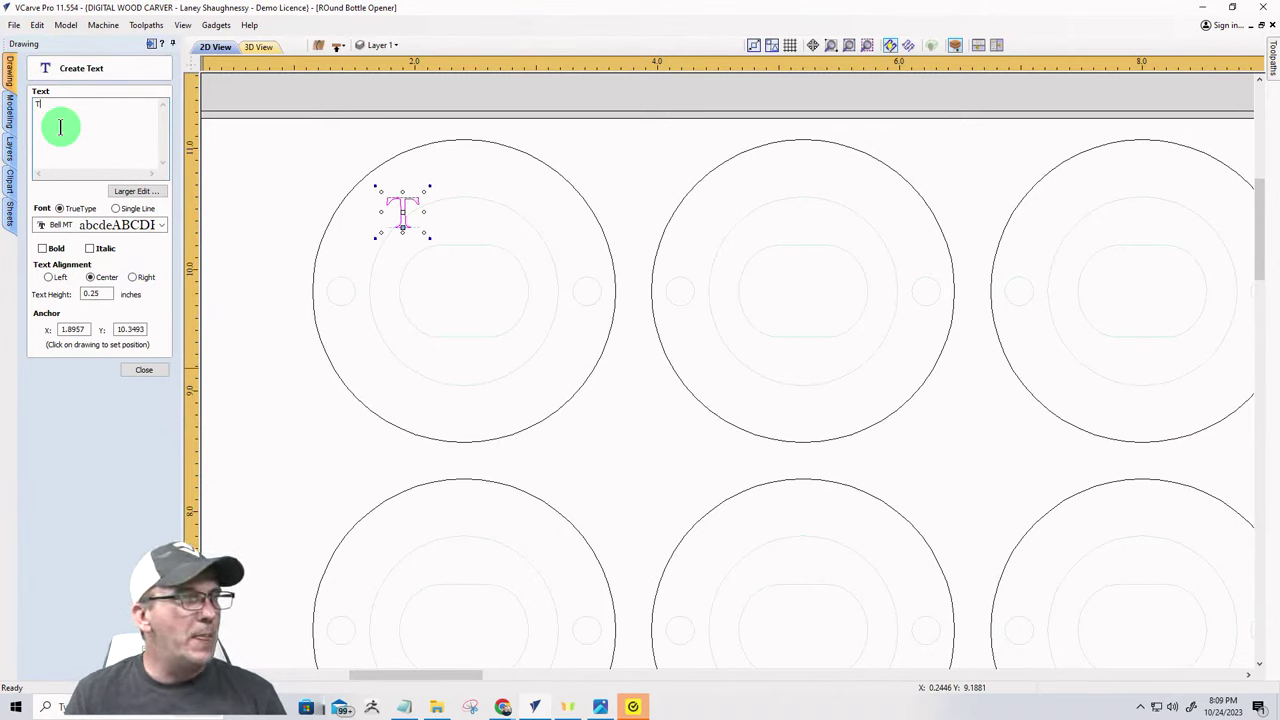
{"action": "key", "text": "BackSpace"}
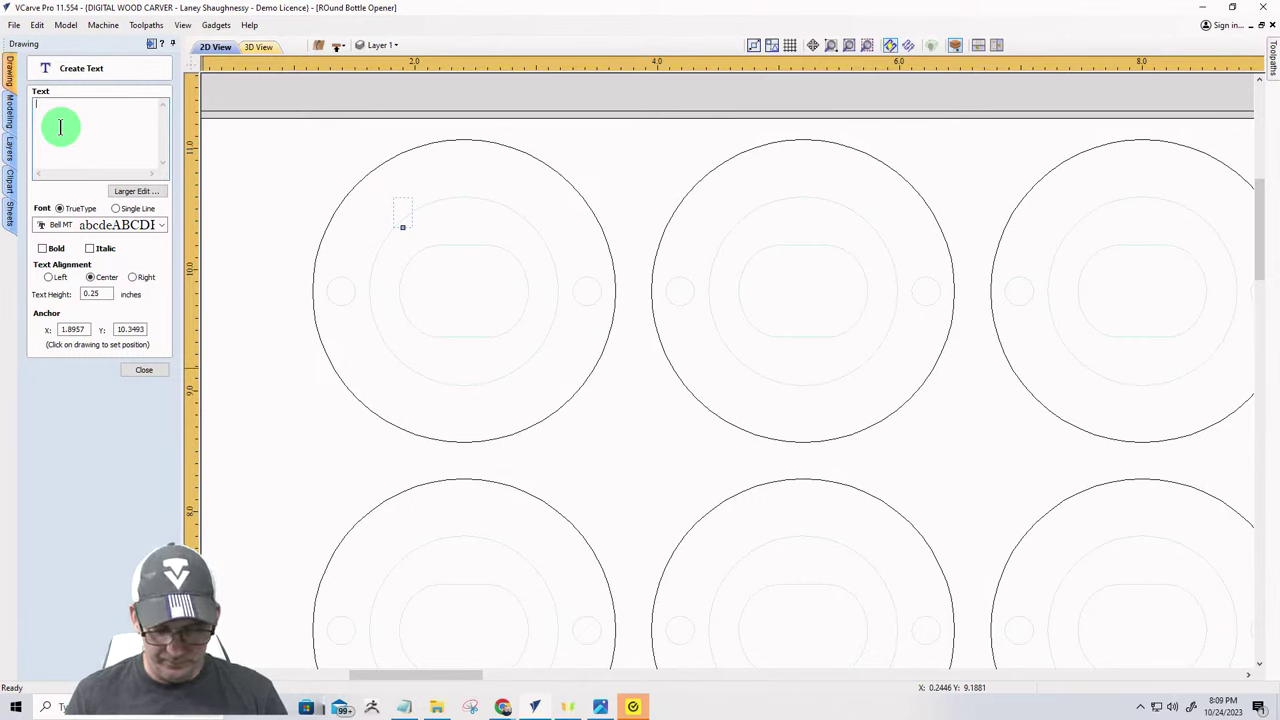
{"action": "type", "text": "It"}
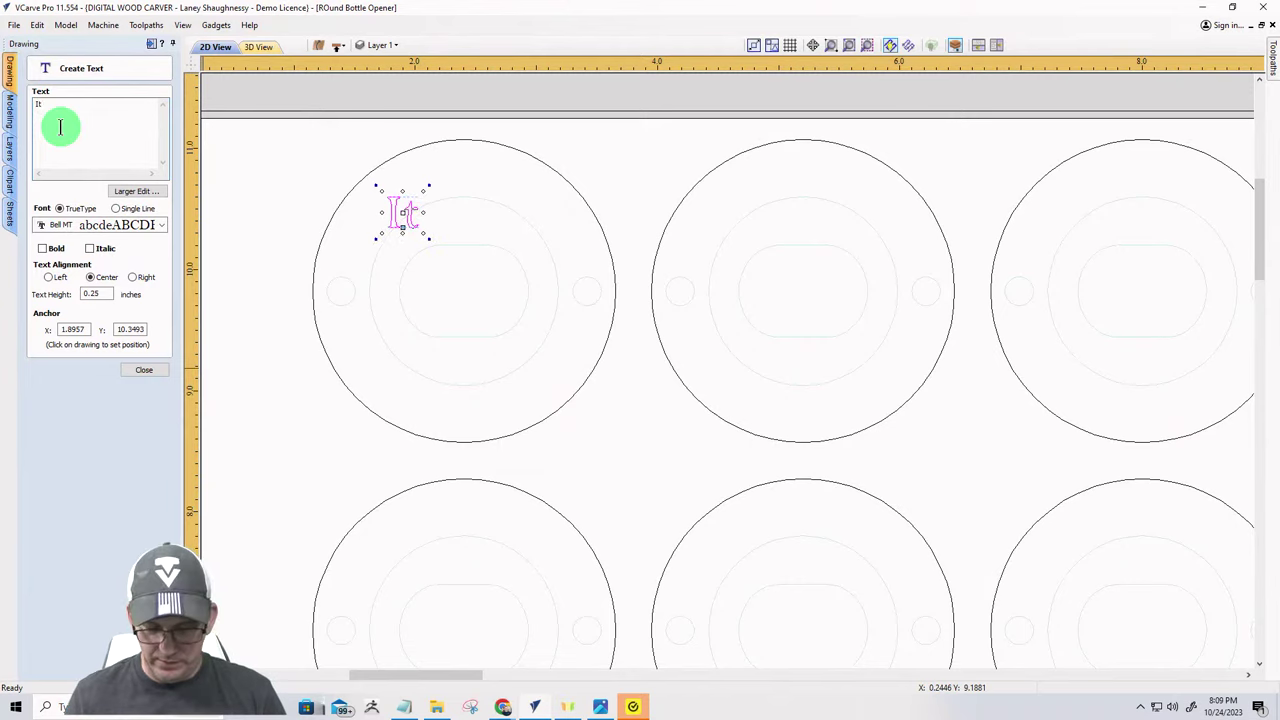
{"action": "type", "text": "'s"}
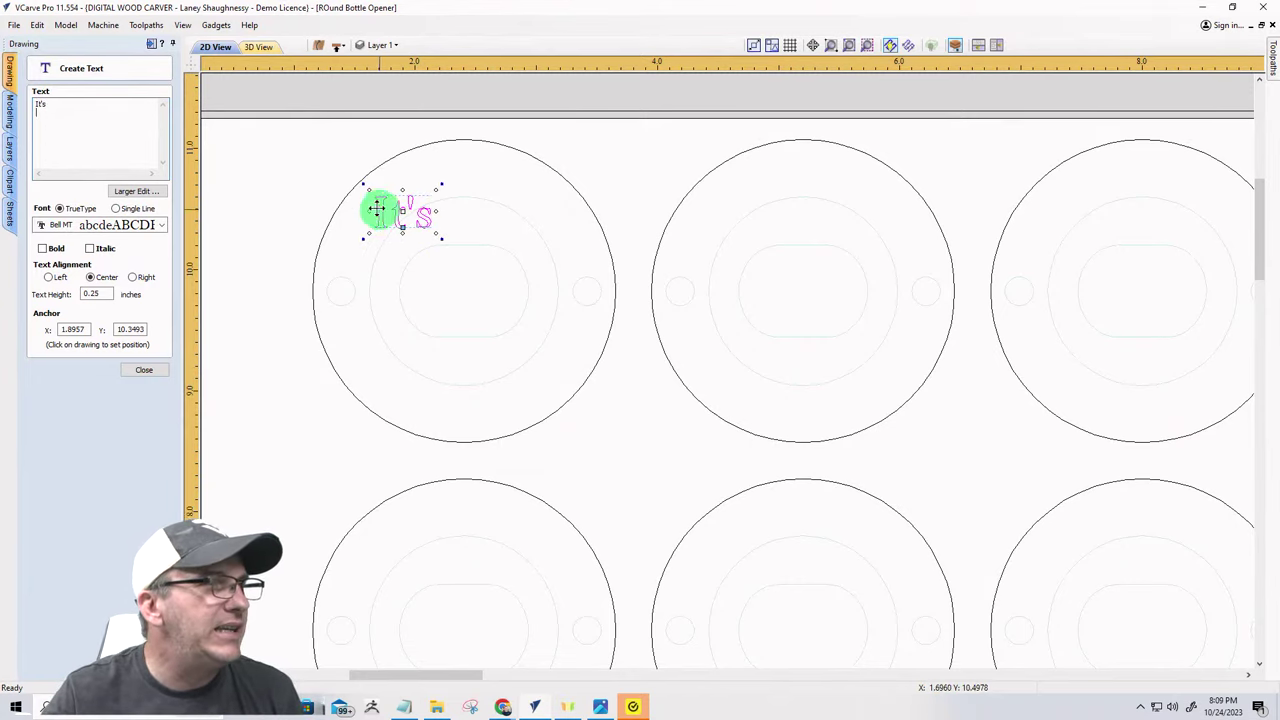
{"action": "scroll", "coordinate": [370, 208], "scroll_direction": "up", "scroll_amount": 5}
{"action": "scroll", "coordinate": [368, 208], "scroll_direction": "up", "scroll_amount": 3}
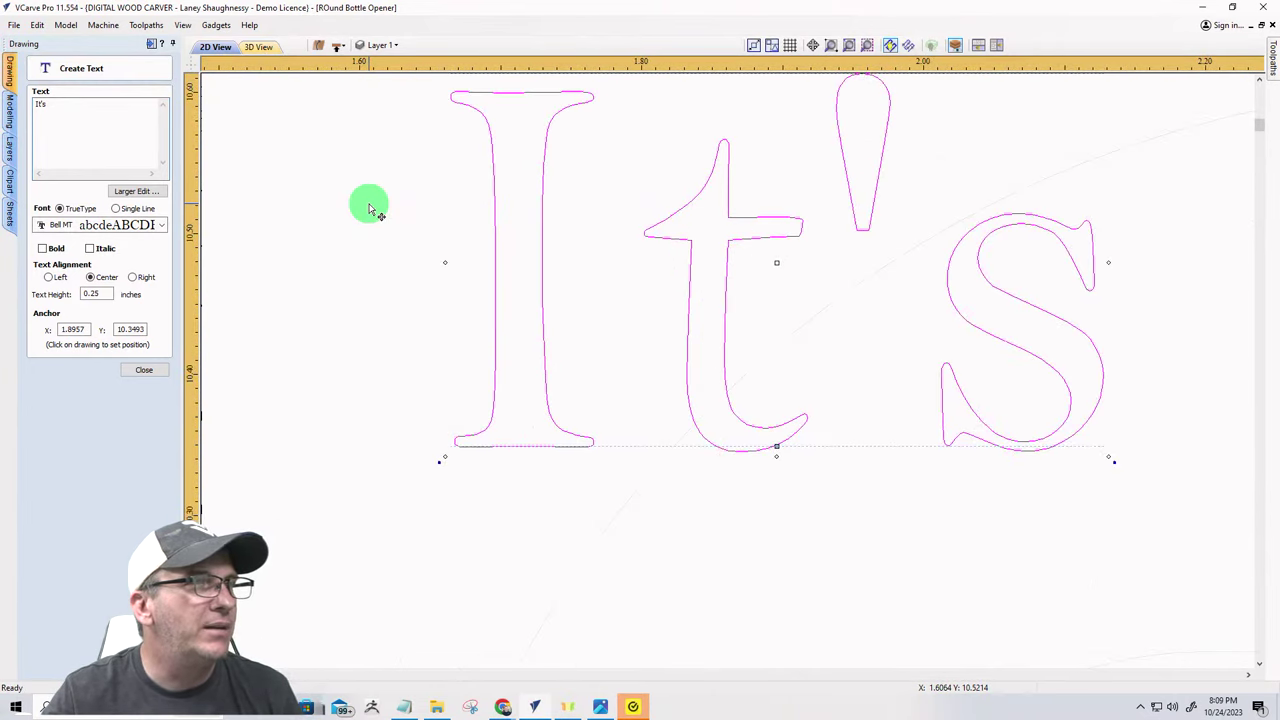
{"action": "scroll", "coordinate": [368, 210], "scroll_direction": "down", "scroll_amount": 1}
{"action": "key", "text": "Return"}
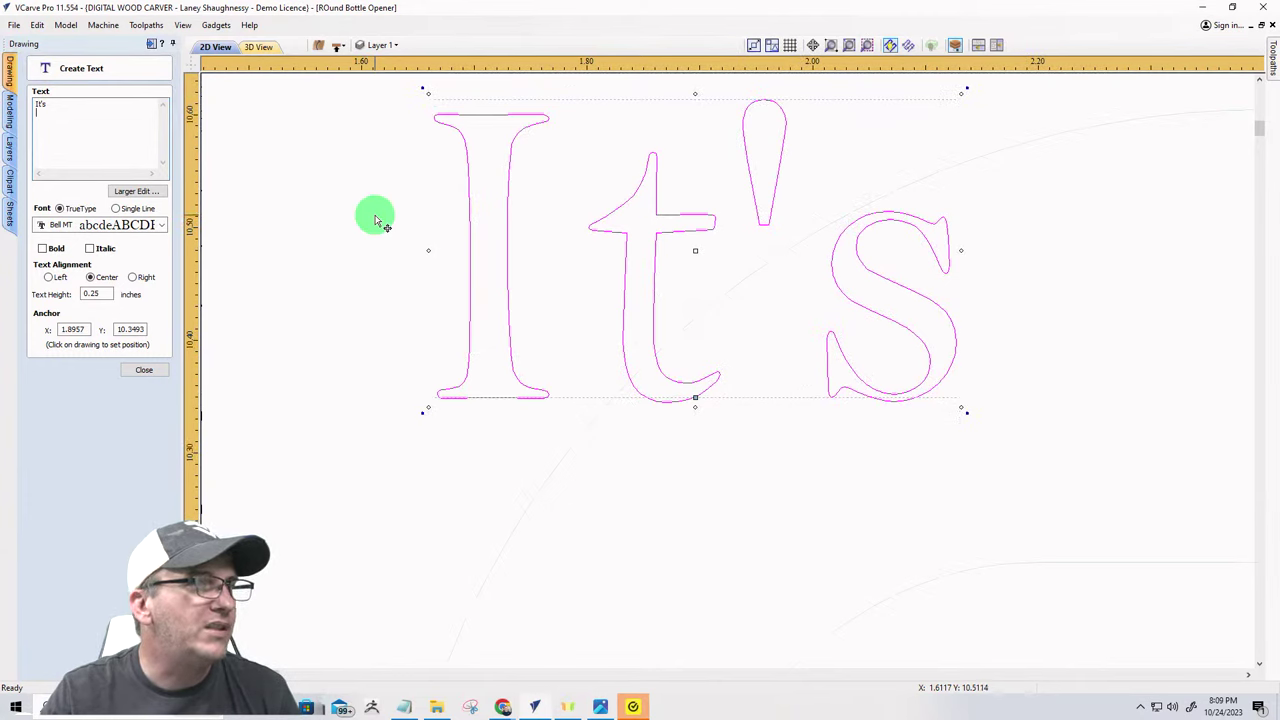
- Try Calisto MT and then Century Schoolbook as the text font
{"action": "left_click", "coordinate": [159, 225]}
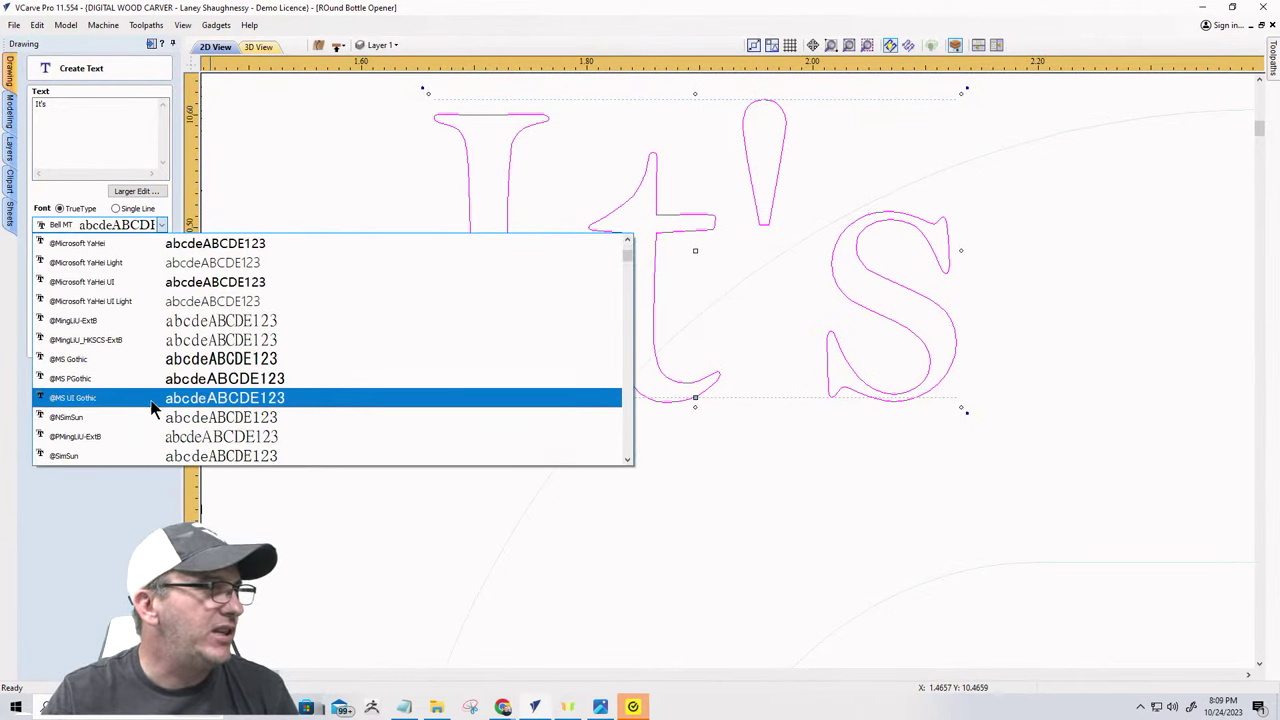
{"action": "scroll", "coordinate": [153, 406], "scroll_direction": "down", "scroll_amount": 10}
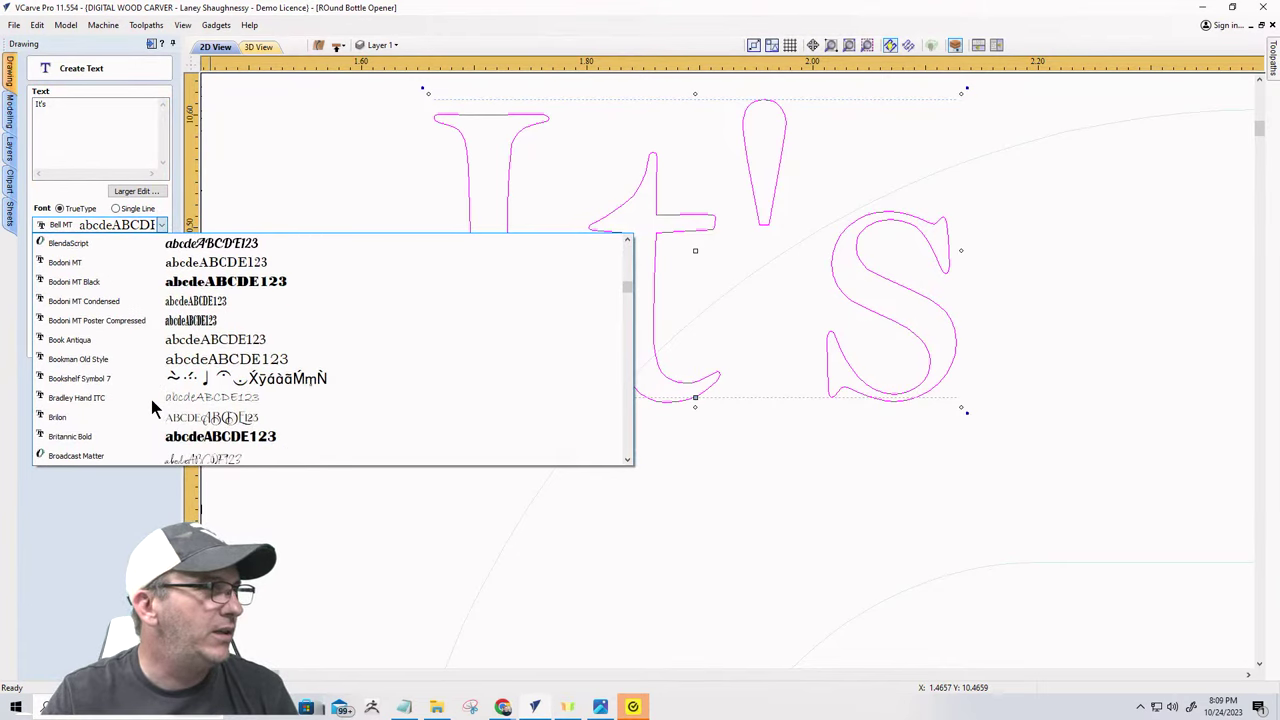
{"action": "scroll", "coordinate": [151, 399], "scroll_direction": "down", "scroll_amount": 3}
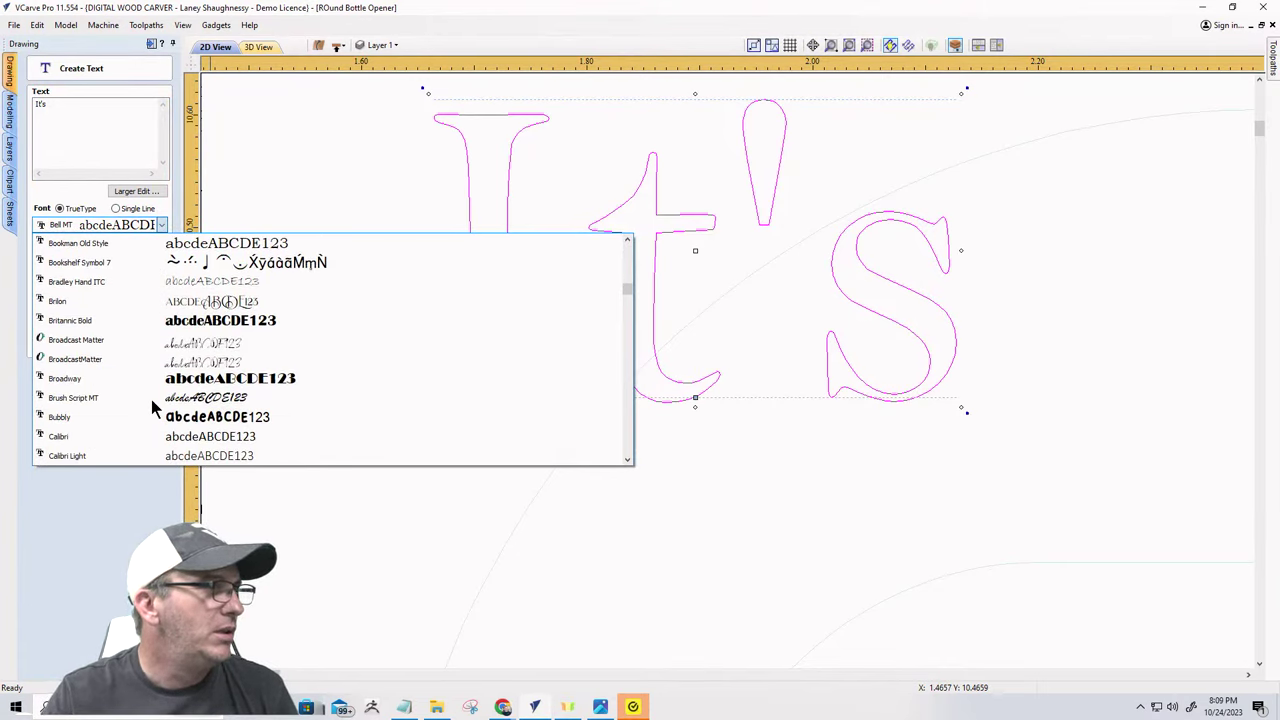
{"action": "scroll", "coordinate": [151, 399], "scroll_direction": "down", "scroll_amount": 1}
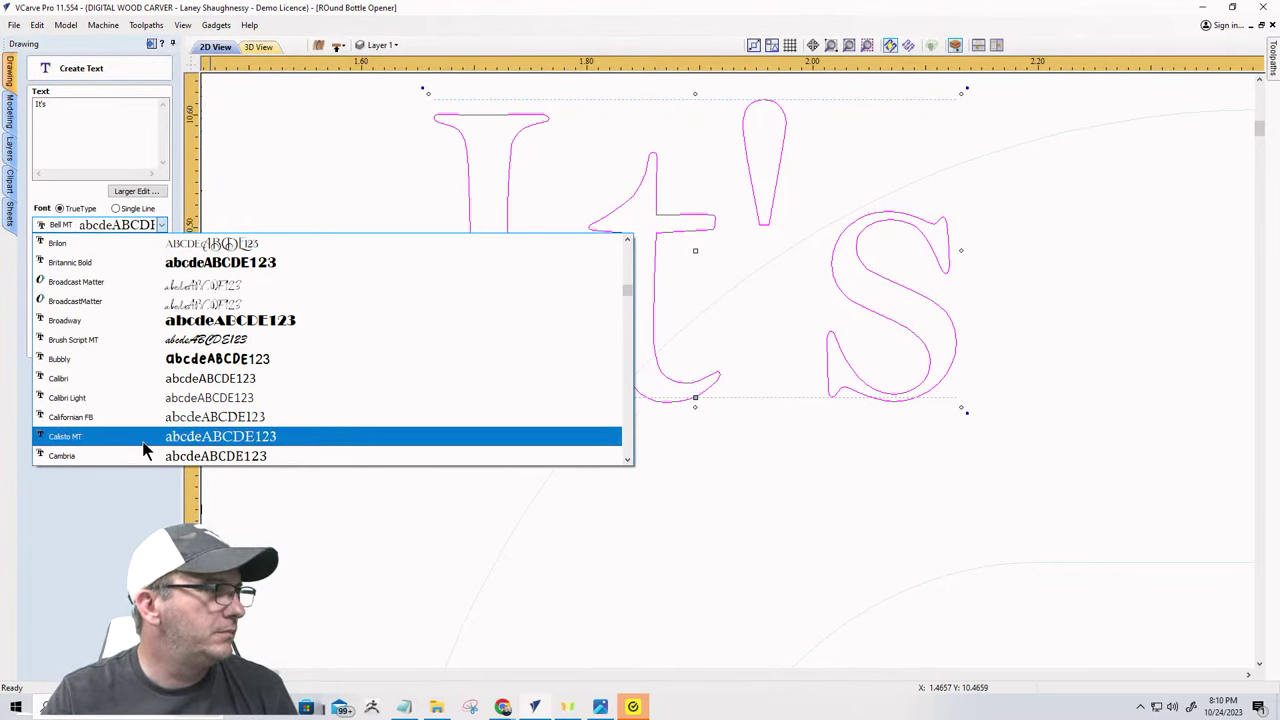
{"action": "left_click", "coordinate": [143, 442]}
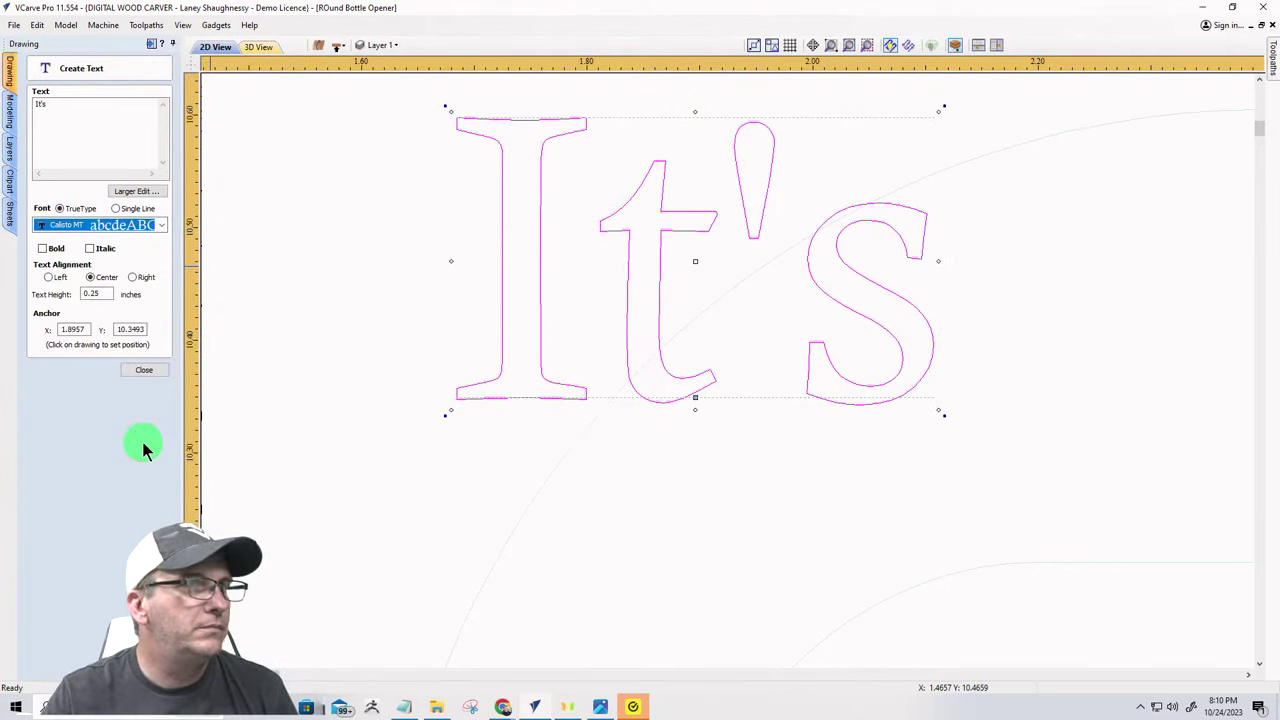
{"action": "left_click", "coordinate": [161, 224]}
{"action": "scroll", "coordinate": [114, 446], "scroll_direction": "down", "scroll_amount": 3}
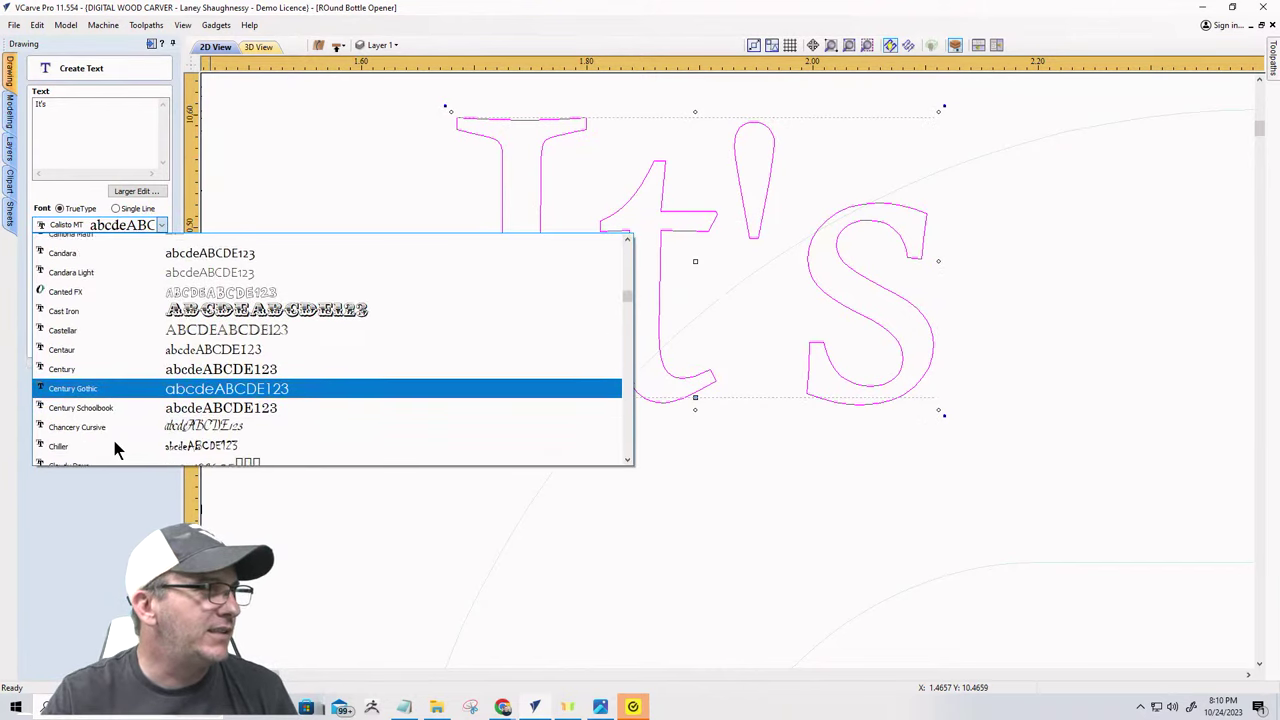
{"action": "scroll", "coordinate": [113, 446], "scroll_direction": "down", "scroll_amount": 1}
{"action": "left_click", "coordinate": [114, 340]}
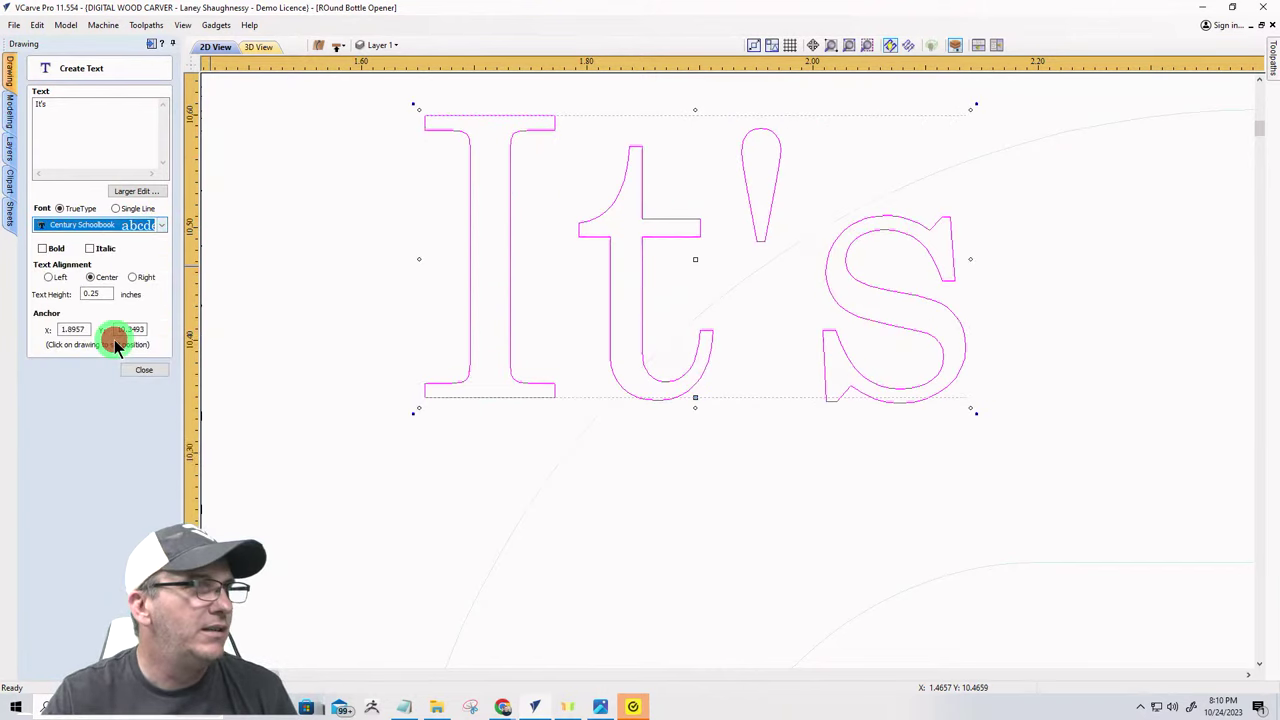
- Try Footlight MT Light, then settle on Gala Script for the text
{"action": "left_click", "coordinate": [161, 224]}
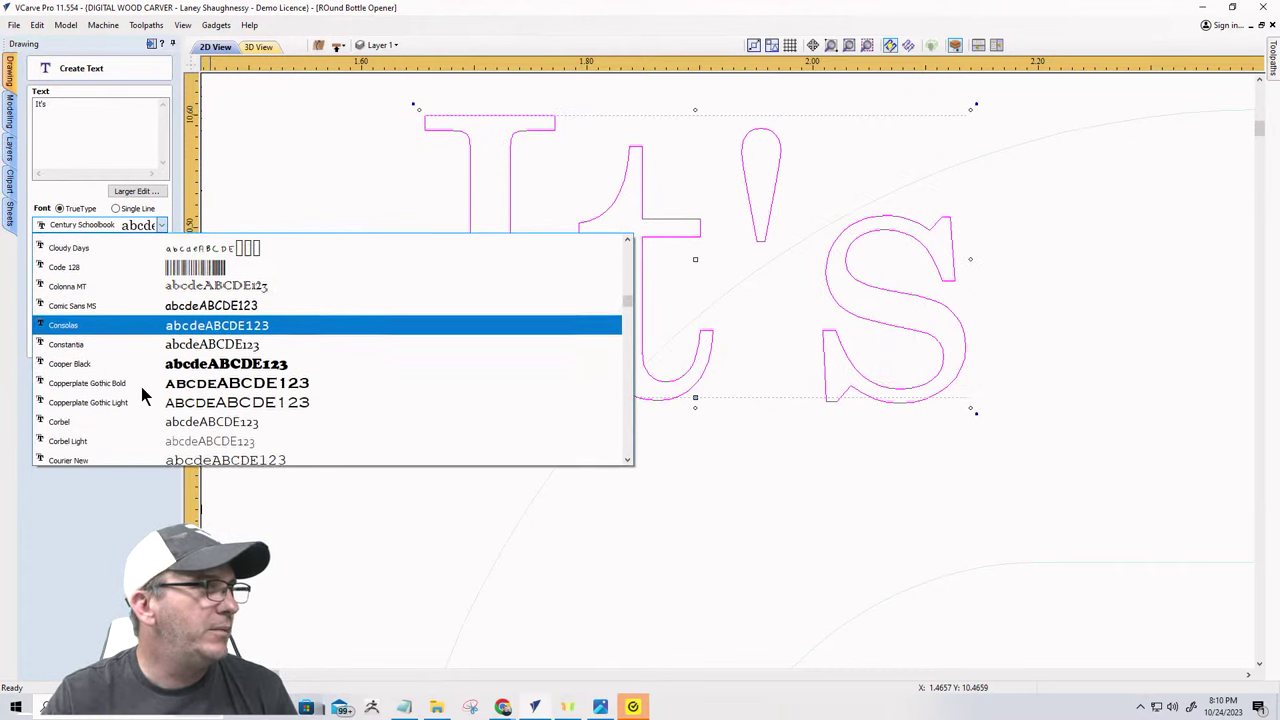
{"action": "scroll", "coordinate": [142, 396], "scroll_direction": "down", "scroll_amount": 7}
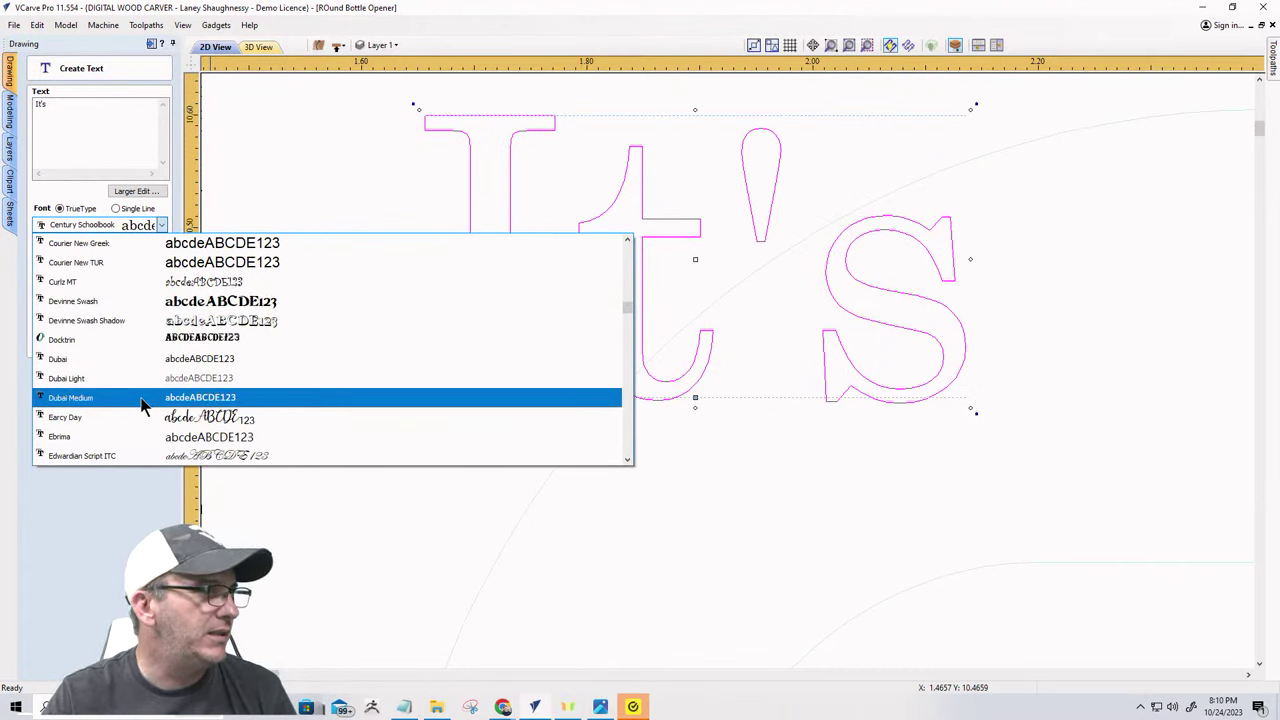
{"action": "scroll", "coordinate": [142, 417], "scroll_direction": "down", "scroll_amount": 2}
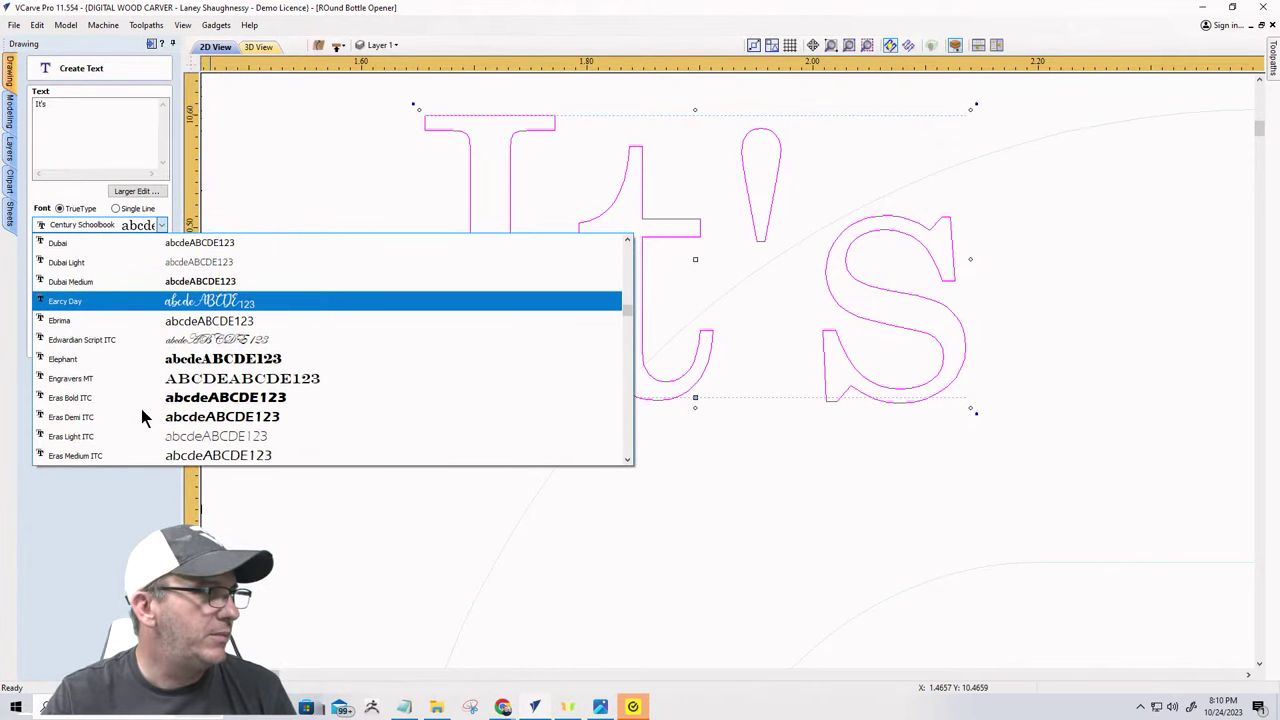
{"action": "scroll", "coordinate": [142, 417], "scroll_direction": "down", "scroll_amount": 3}
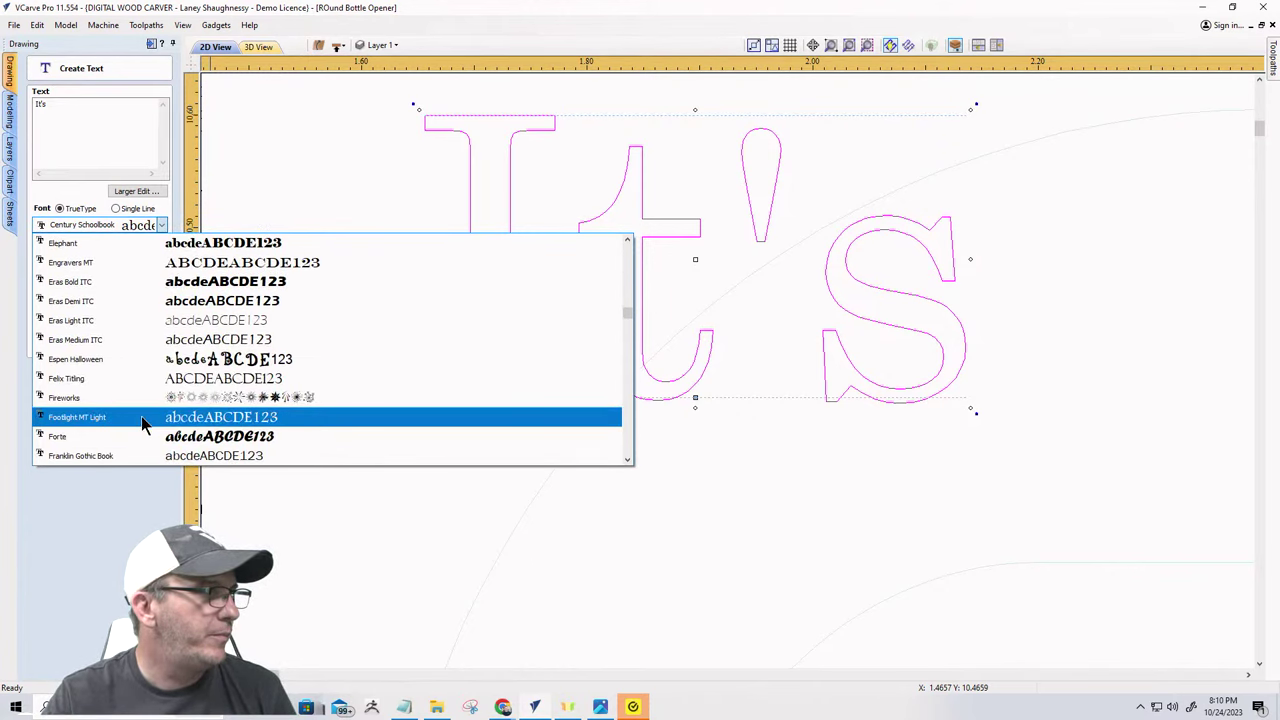
{"action": "left_click", "coordinate": [144, 420]}
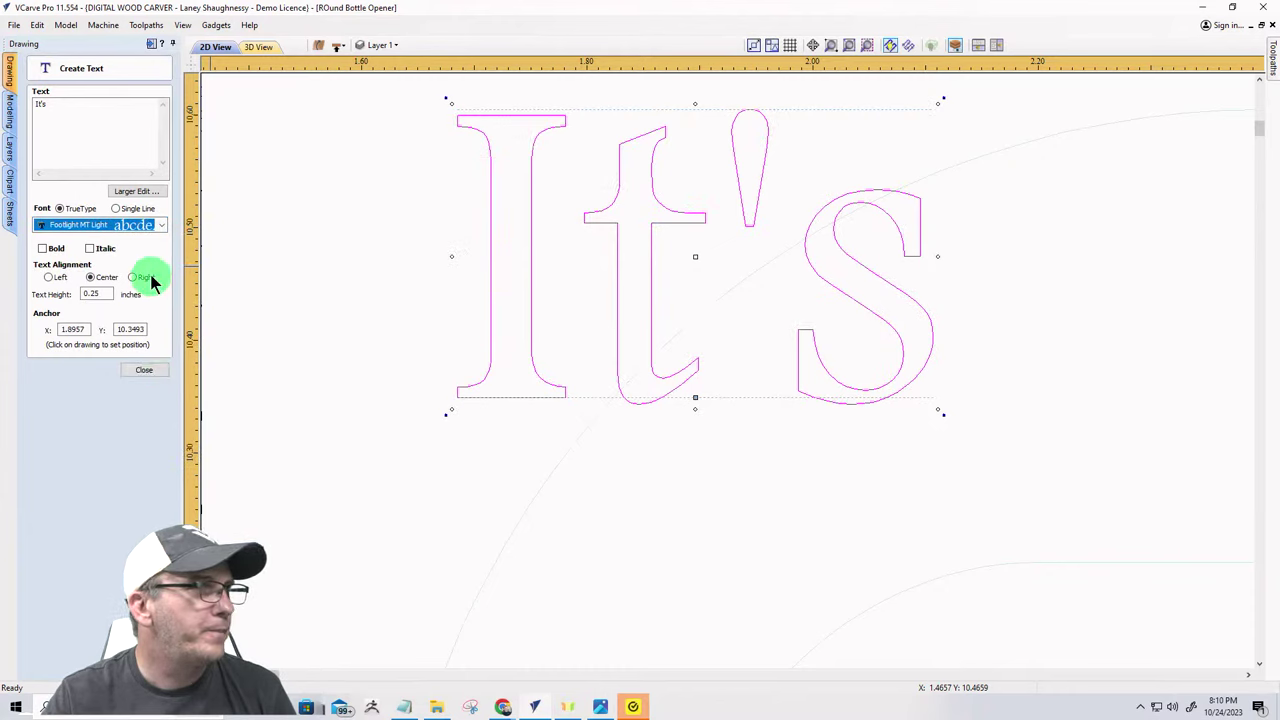
{"action": "left_click", "coordinate": [154, 228]}
{"action": "scroll", "coordinate": [117, 451], "scroll_direction": "down", "scroll_amount": 2}
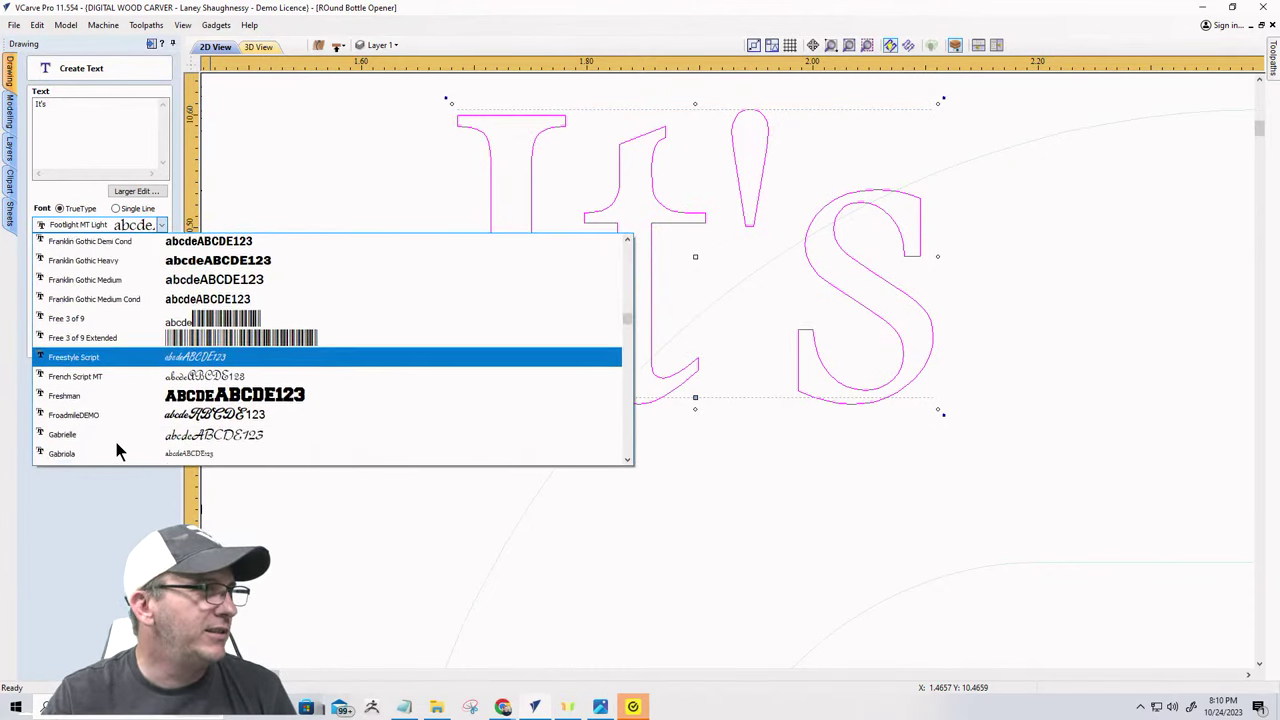
{"action": "scroll", "coordinate": [117, 447], "scroll_direction": "down", "scroll_amount": 1}
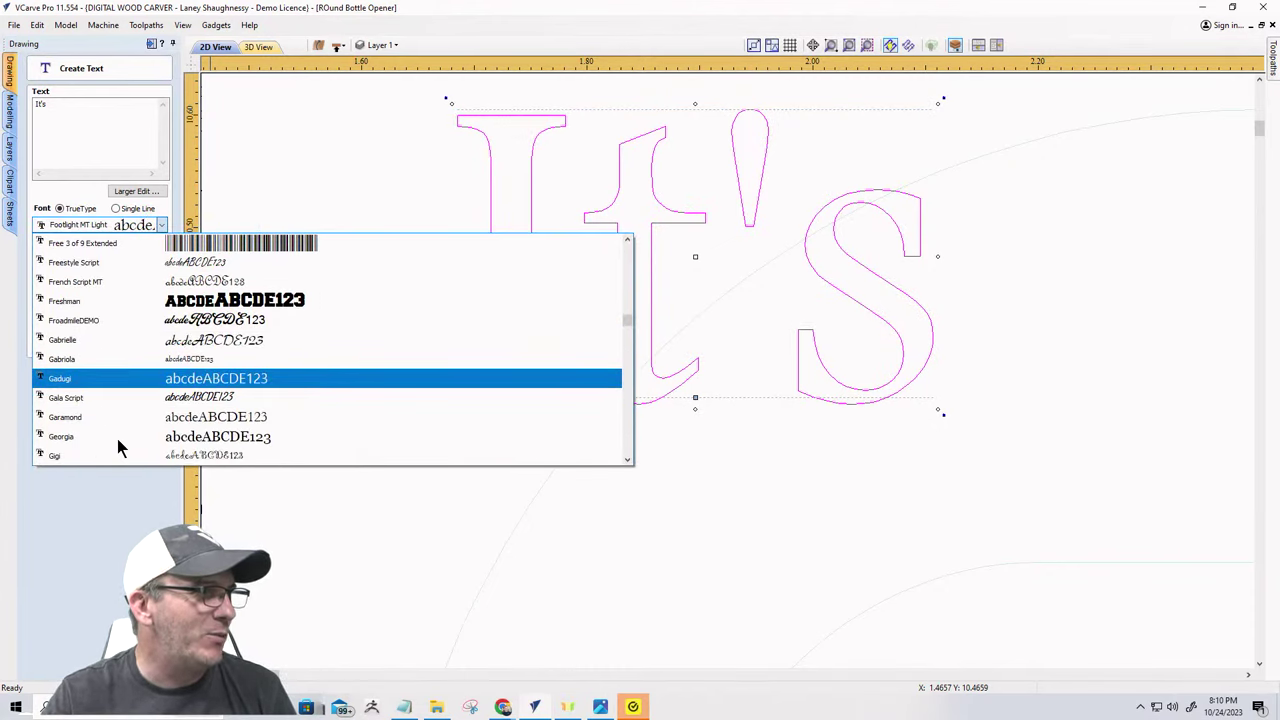
{"action": "left_click", "coordinate": [116, 398]}
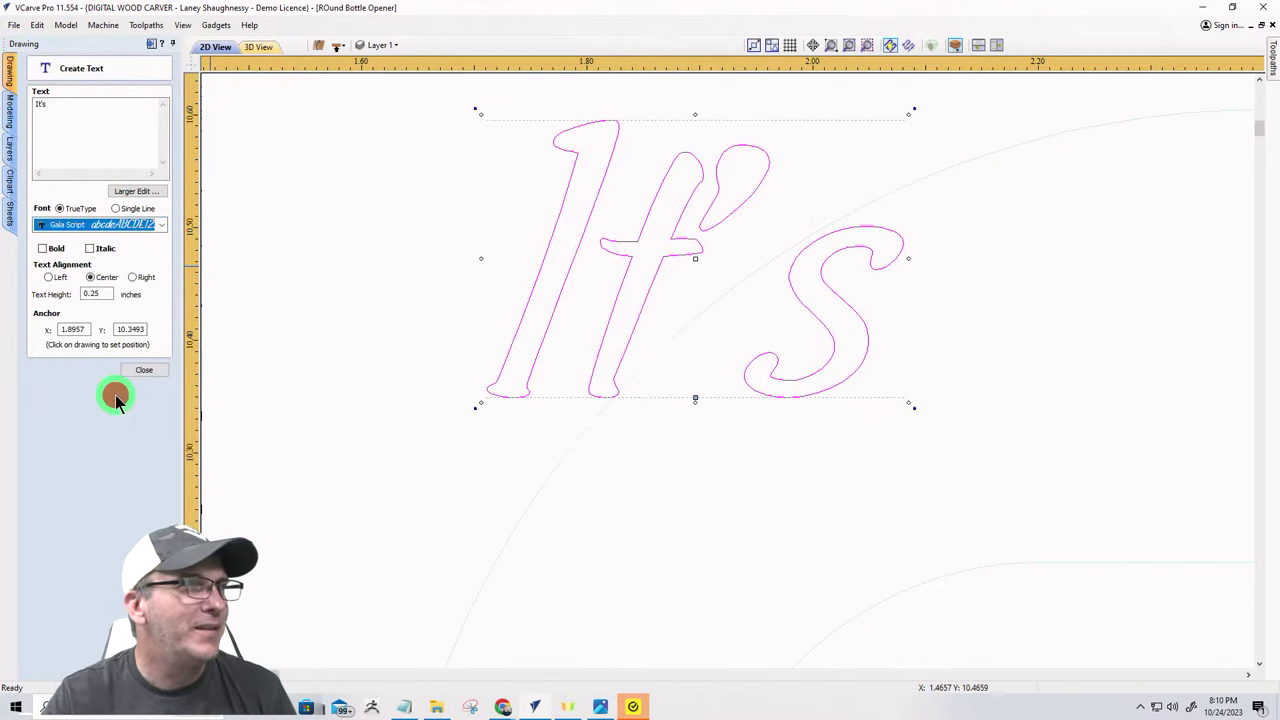
- Add 'Beer O'Clock' below It's so the text shows three centred Gala Script lines
{"action": "left_click", "coordinate": [94, 105]}
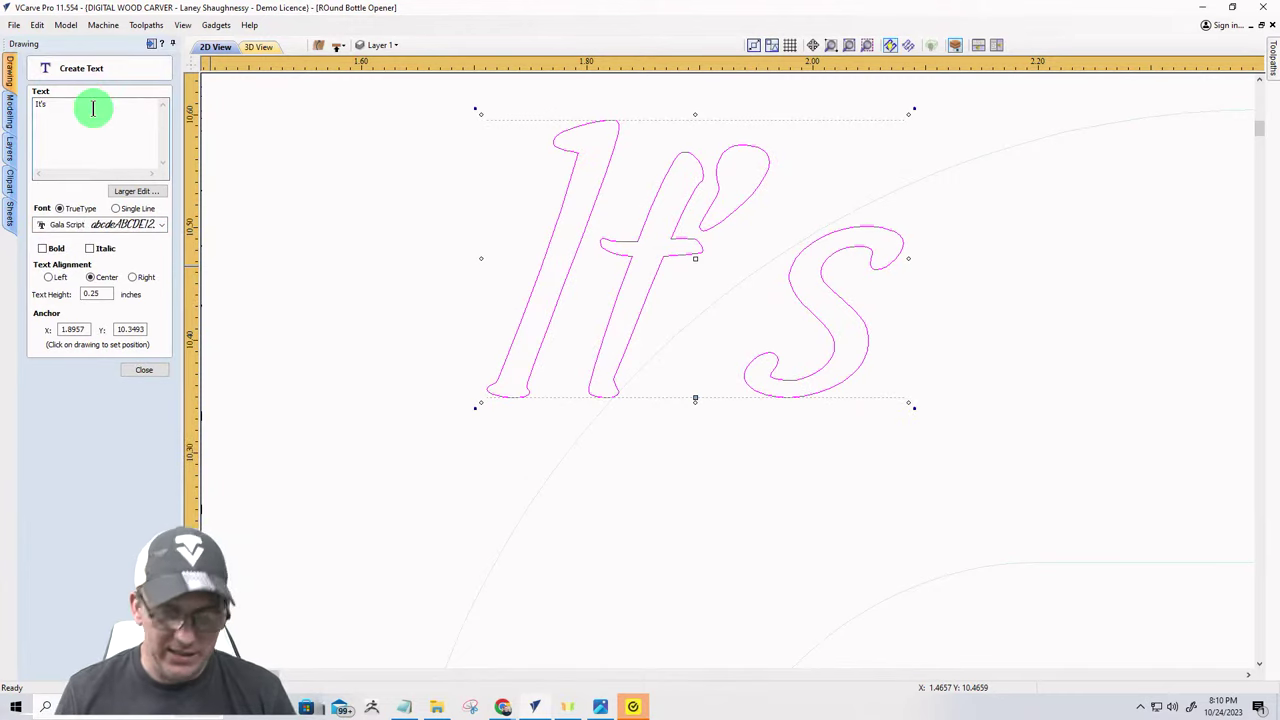
{"action": "type", "text": "Beer "}
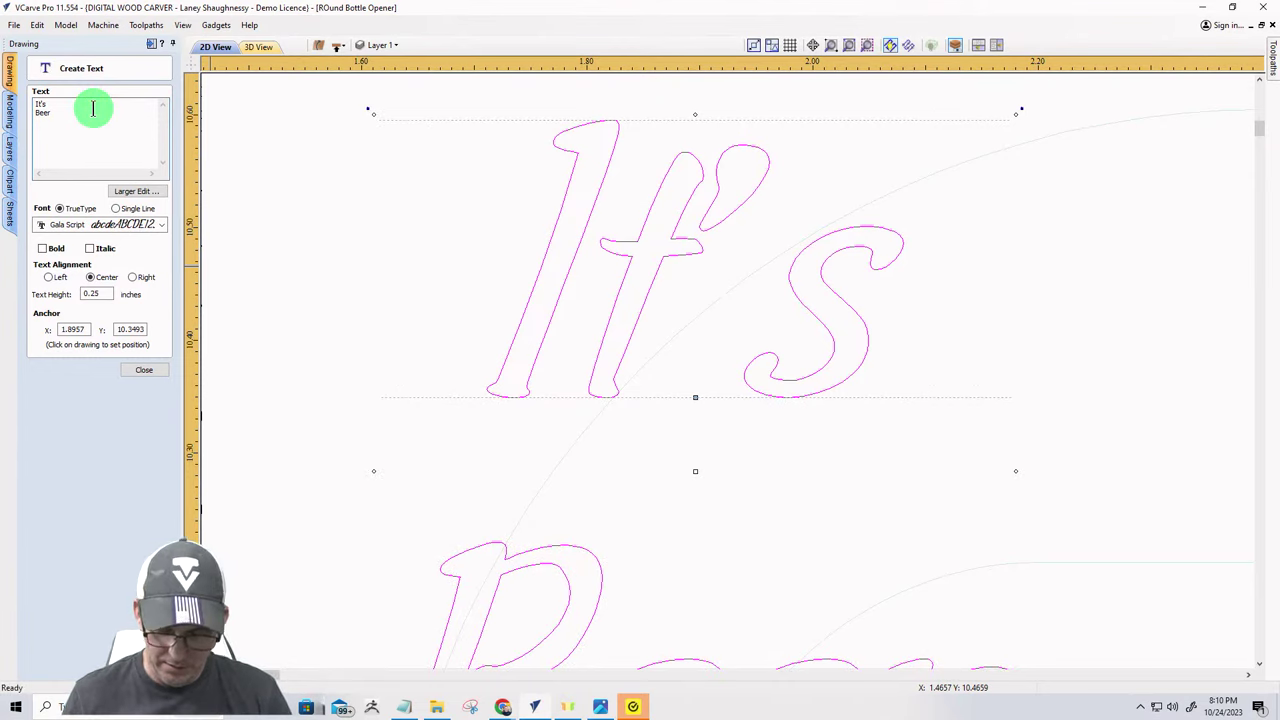
{"action": "type", "text": "O'Clock"}
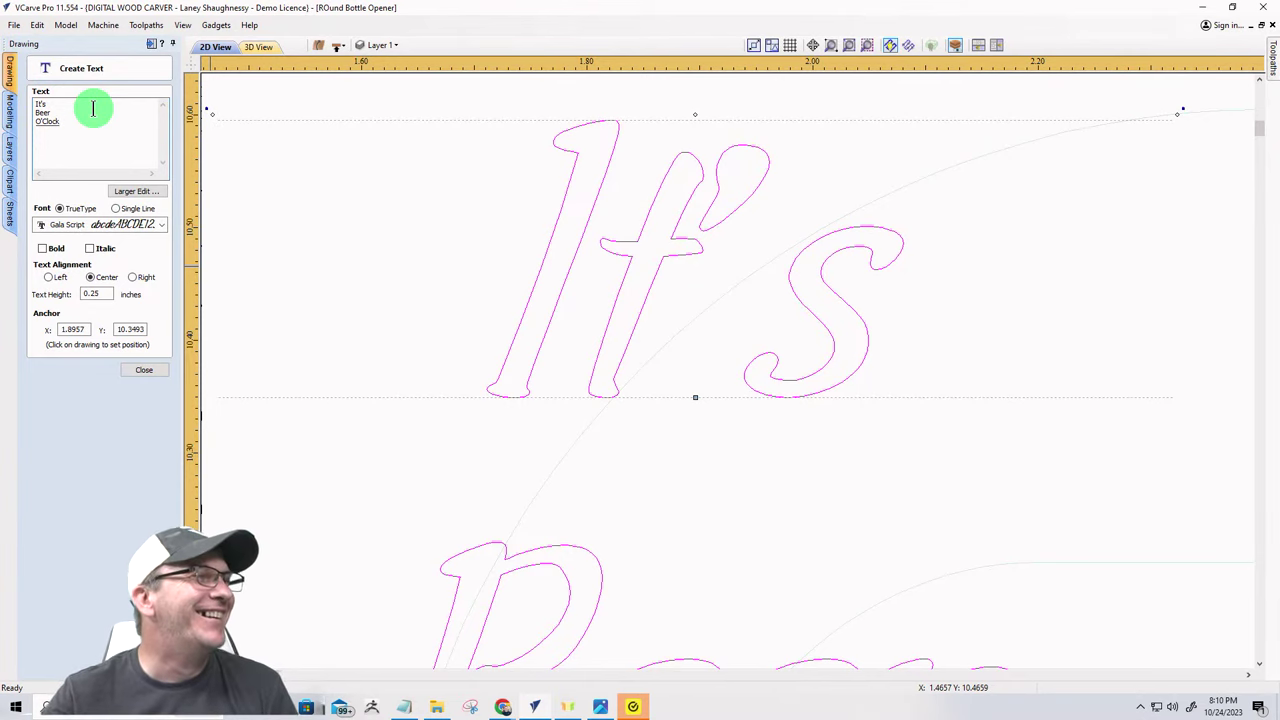
{"action": "scroll", "coordinate": [560, 300], "scroll_direction": "down", "scroll_amount": 4}
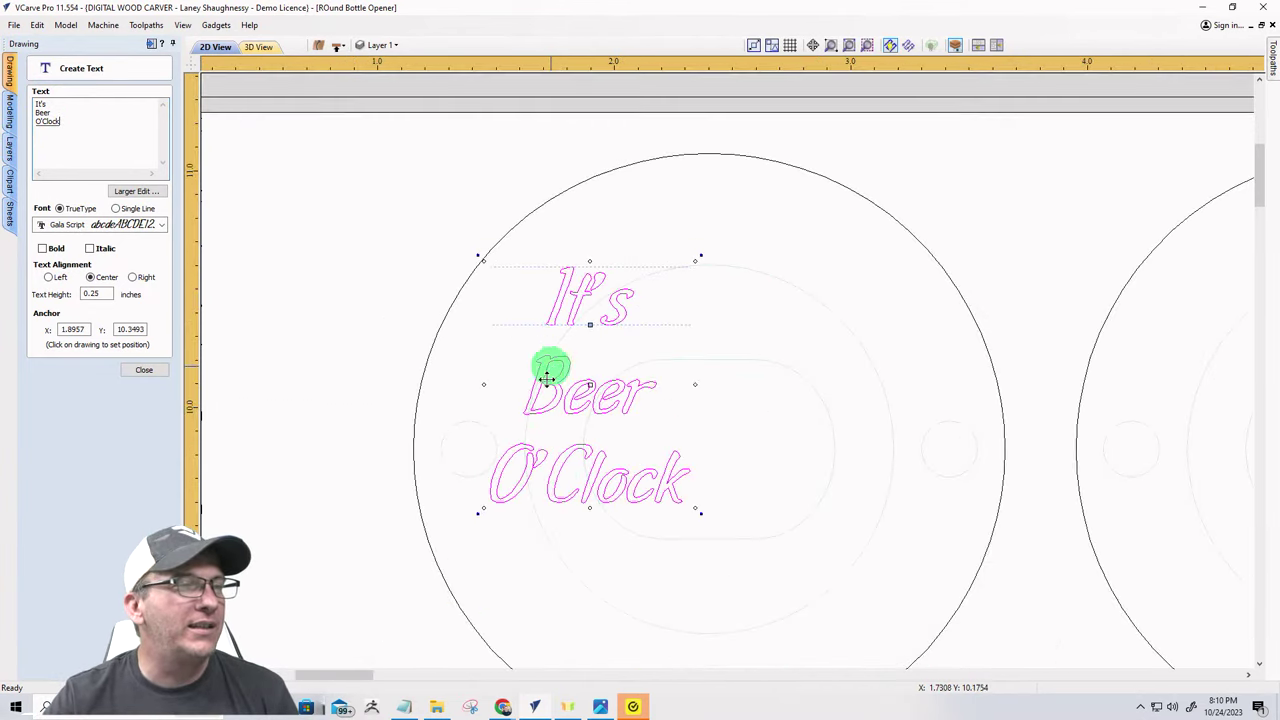
{"action": "scroll", "coordinate": [572, 506], "scroll_direction": "up", "scroll_amount": 3}
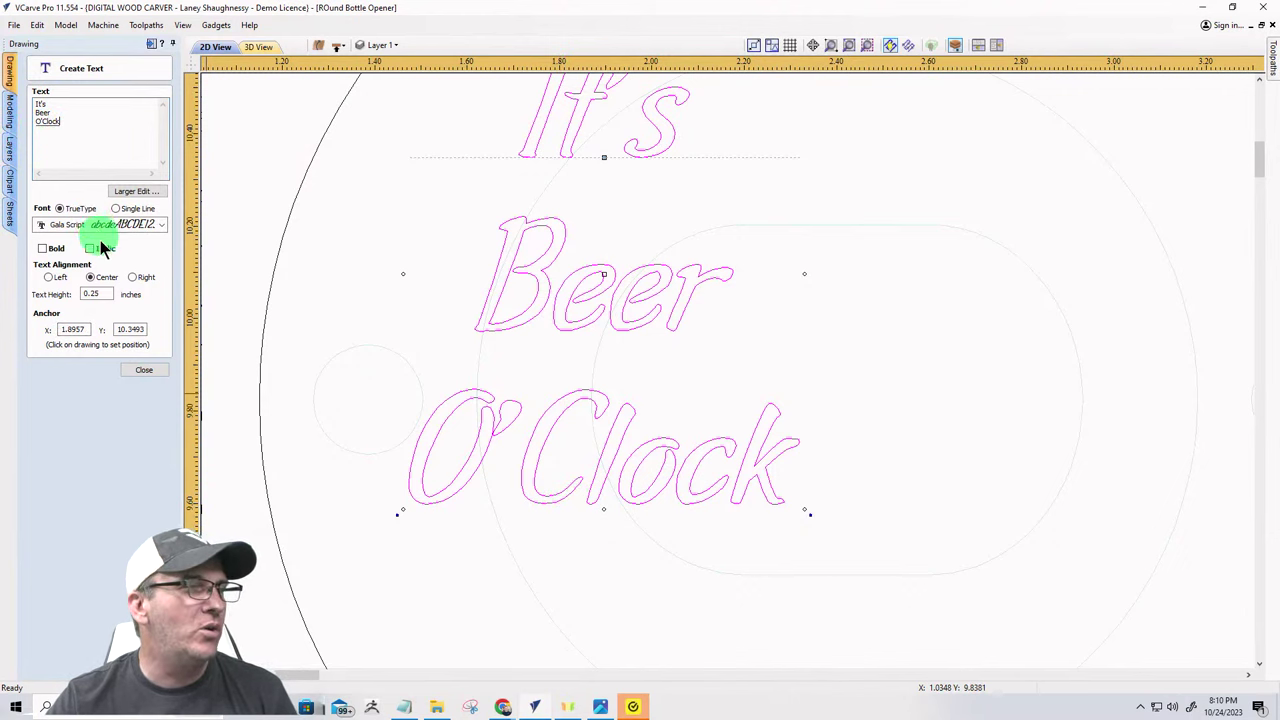
{"action": "scroll", "coordinate": [429, 380], "scroll_direction": "down", "scroll_amount": 2}
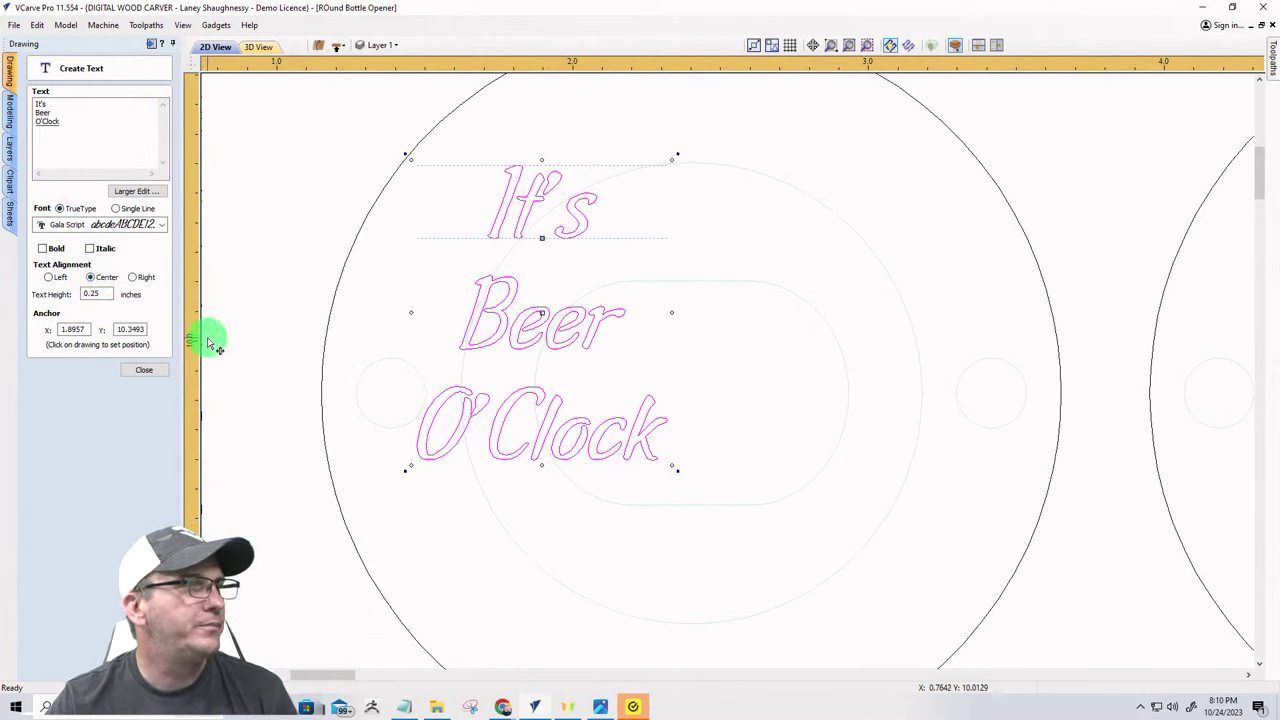
- Change the text font to Dubai Medium
{"action": "left_click", "coordinate": [160, 225]}
{"action": "scroll", "coordinate": [90, 380], "scroll_direction": "up", "scroll_amount": 10}
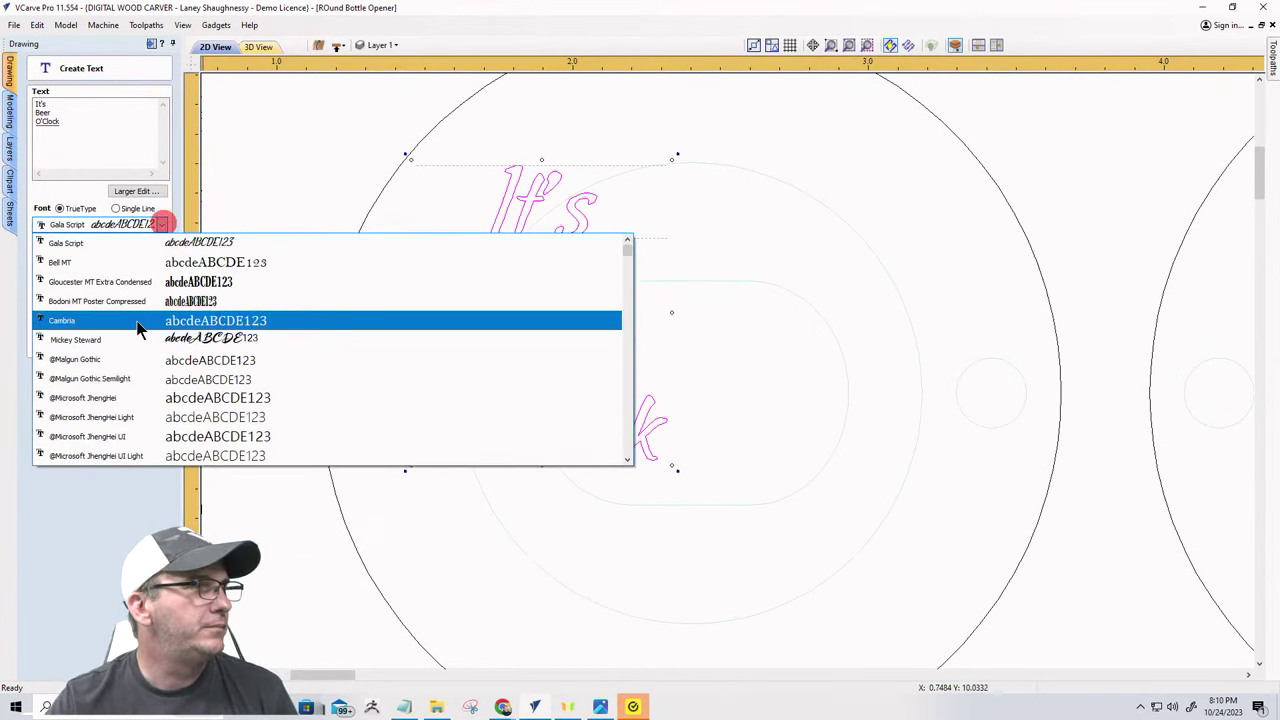
{"action": "scroll", "coordinate": [118, 412], "scroll_direction": "down", "scroll_amount": 15}
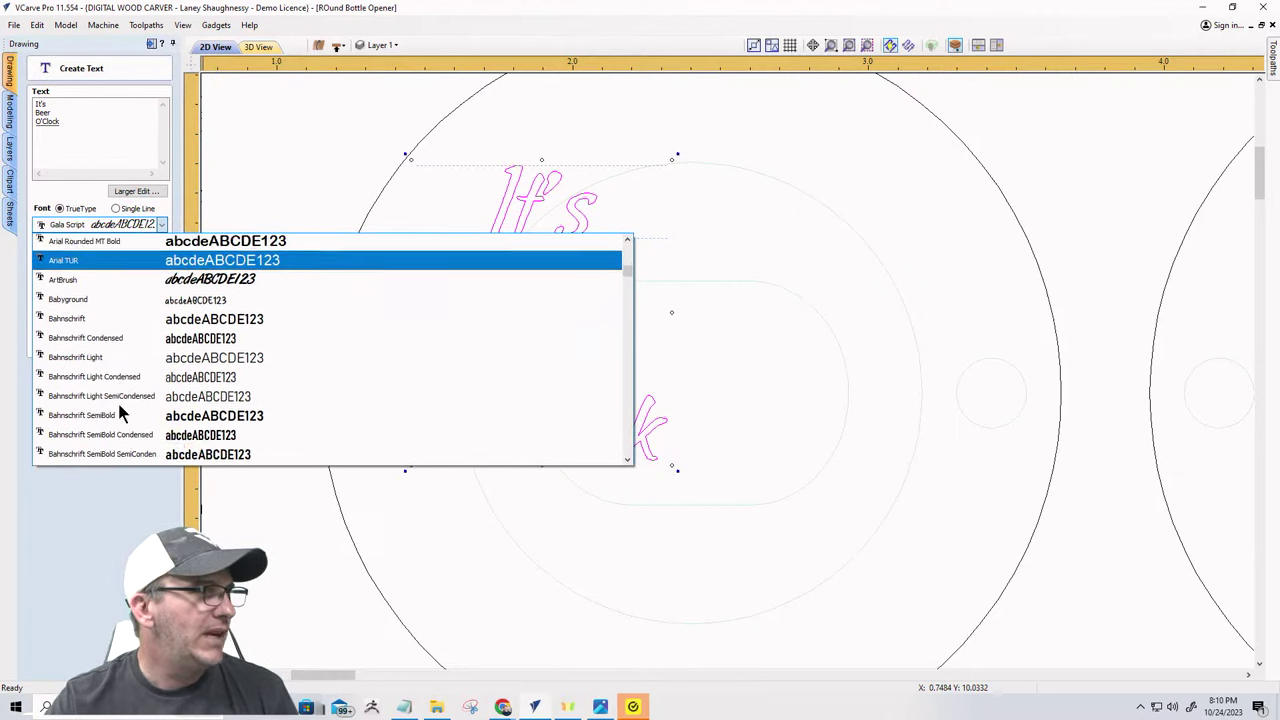
{"action": "scroll", "coordinate": [118, 412], "scroll_direction": "down", "scroll_amount": 3}
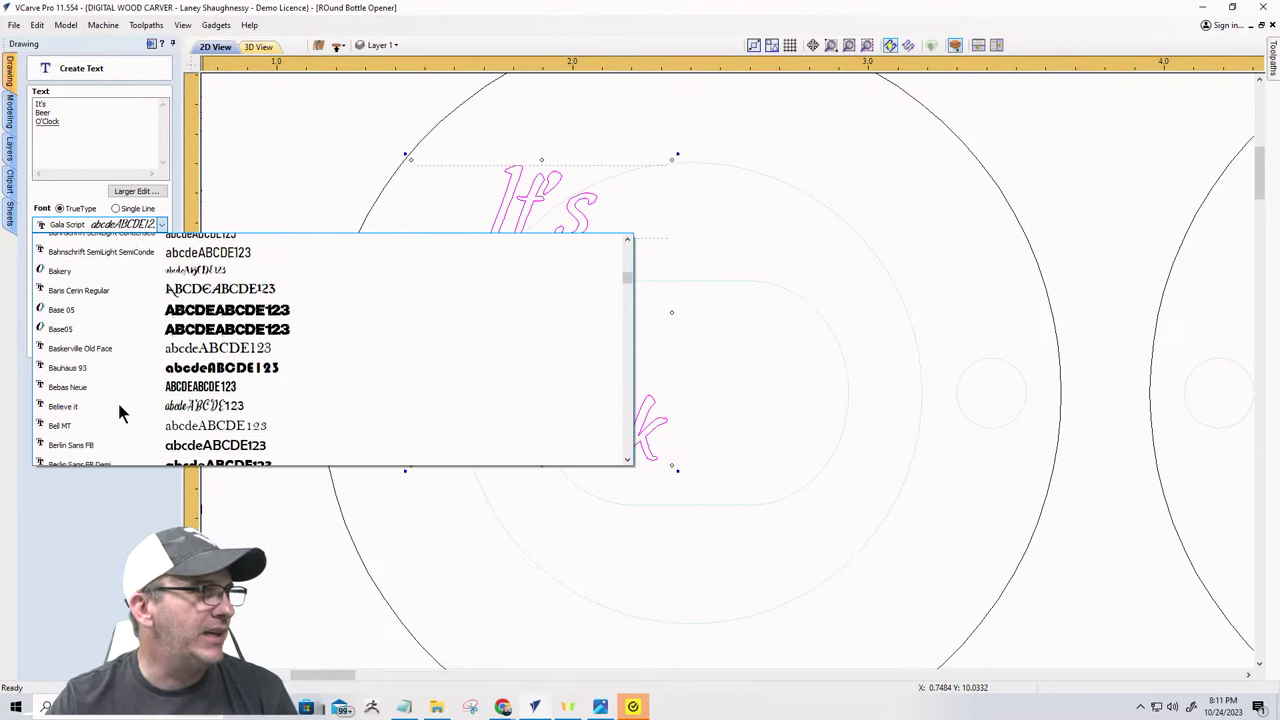
{"action": "scroll", "coordinate": [120, 412], "scroll_direction": "down", "scroll_amount": 1}
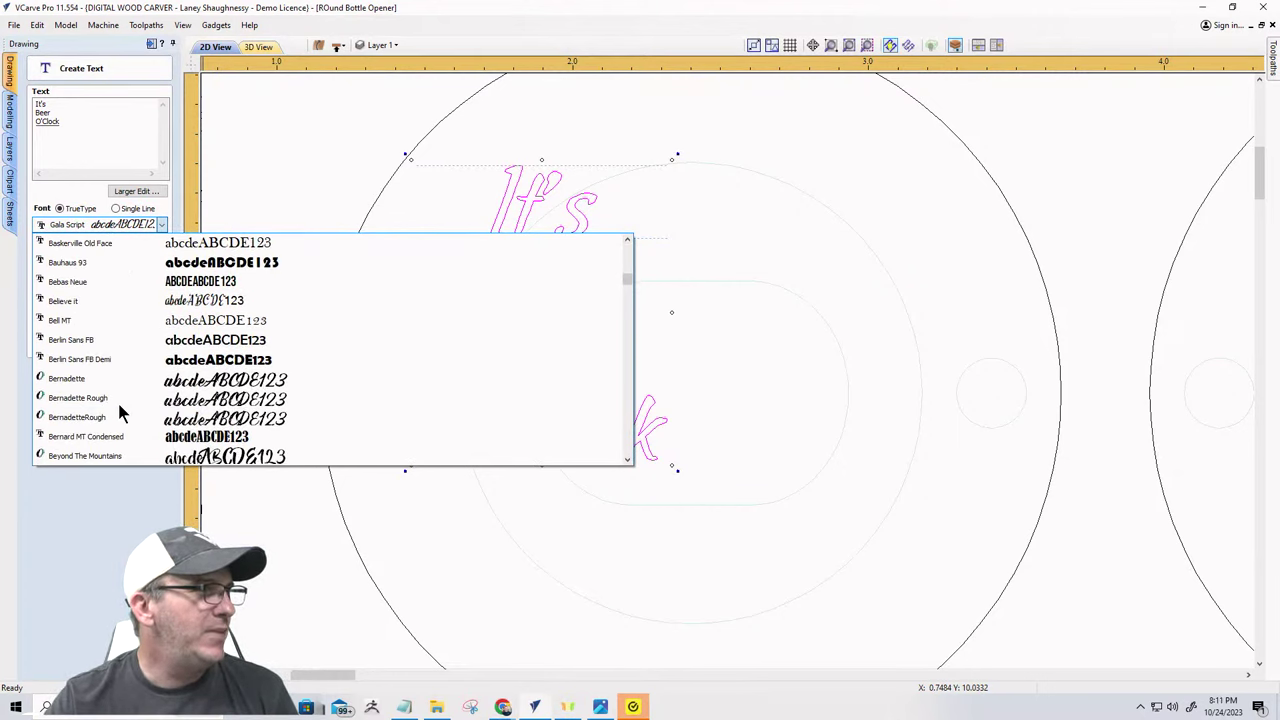
{"action": "scroll", "coordinate": [118, 412], "scroll_direction": "down", "scroll_amount": 10}
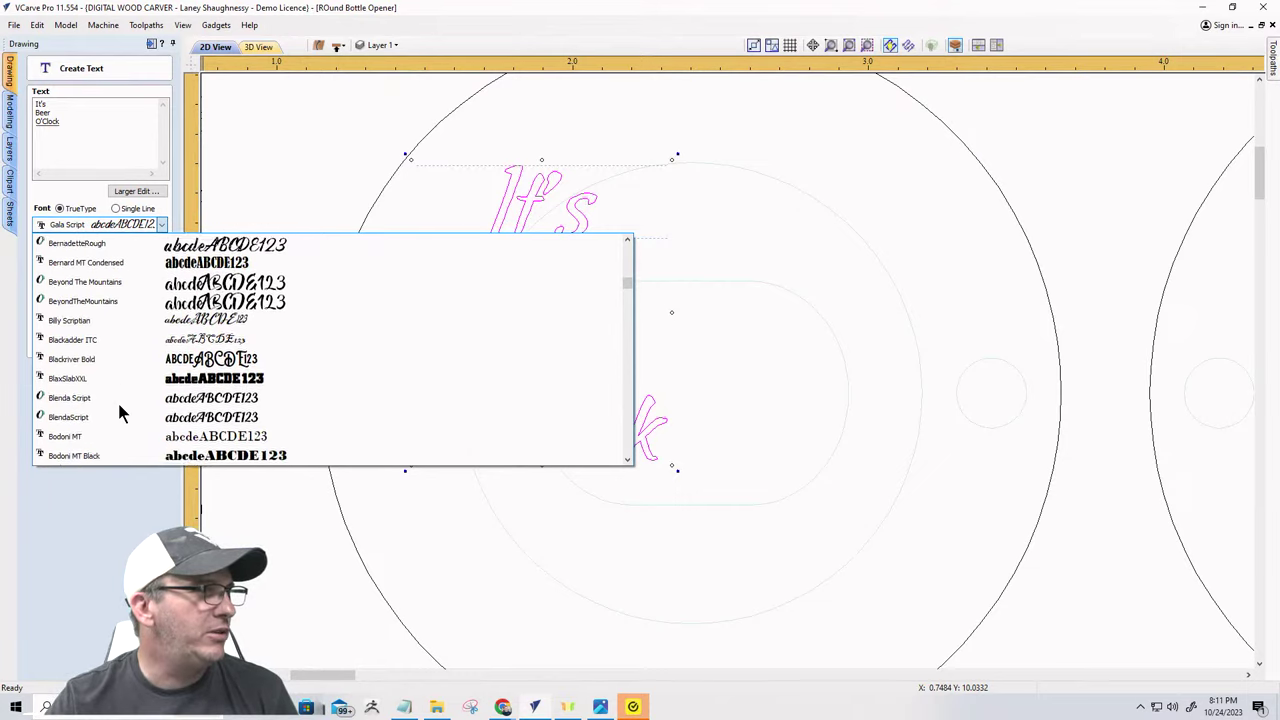
{"action": "scroll", "coordinate": [118, 412], "scroll_direction": "down", "scroll_amount": 6}
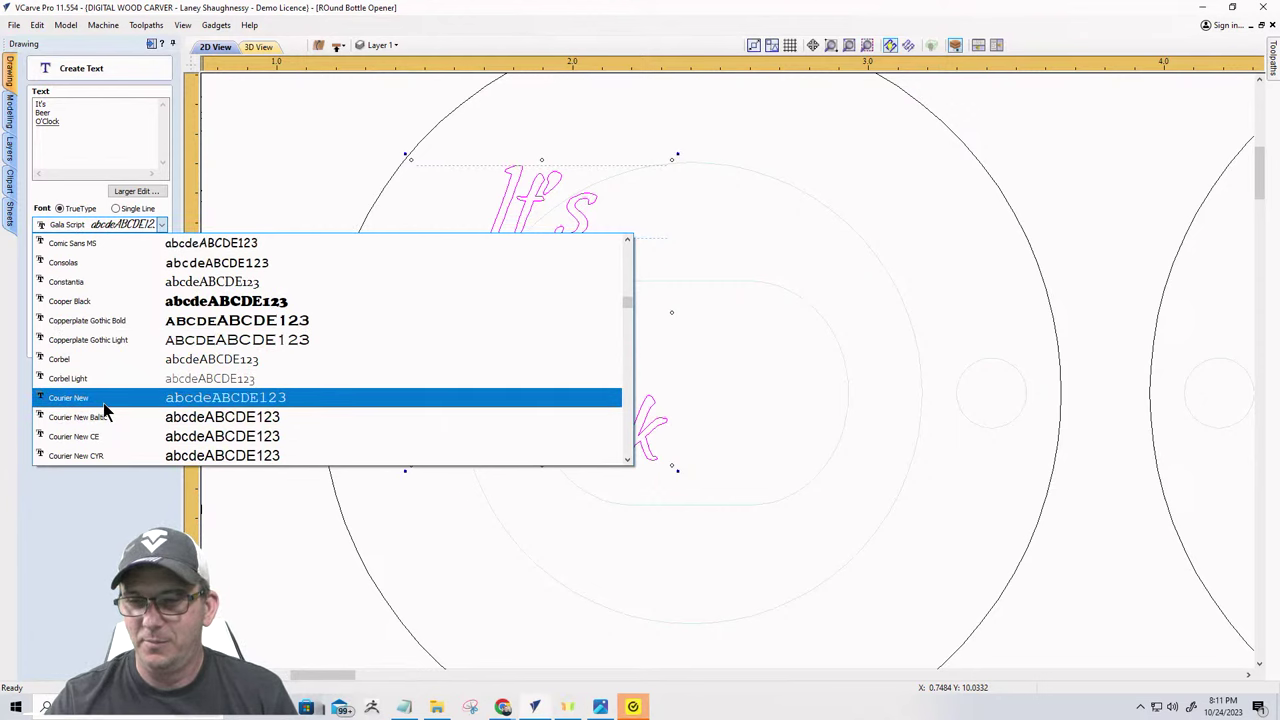
{"action": "scroll", "coordinate": [148, 395], "scroll_direction": "down", "scroll_amount": 3}
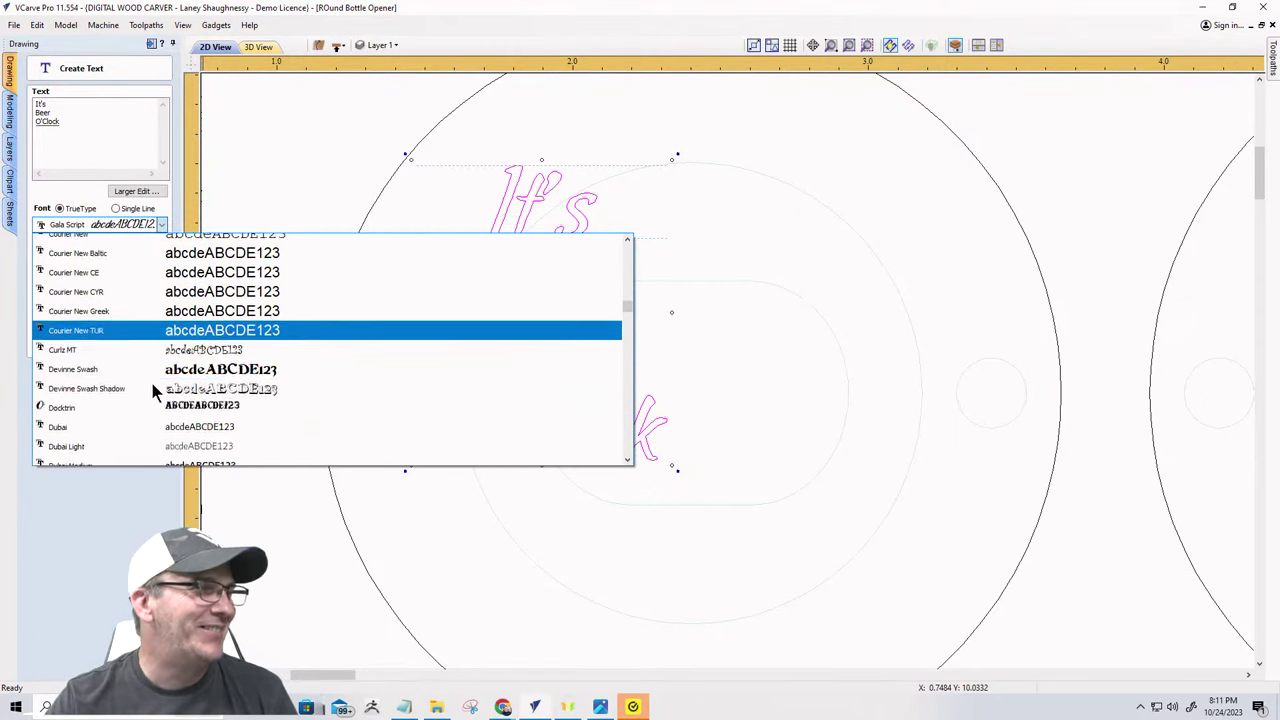
{"action": "scroll", "coordinate": [155, 392], "scroll_direction": "down", "scroll_amount": 1}
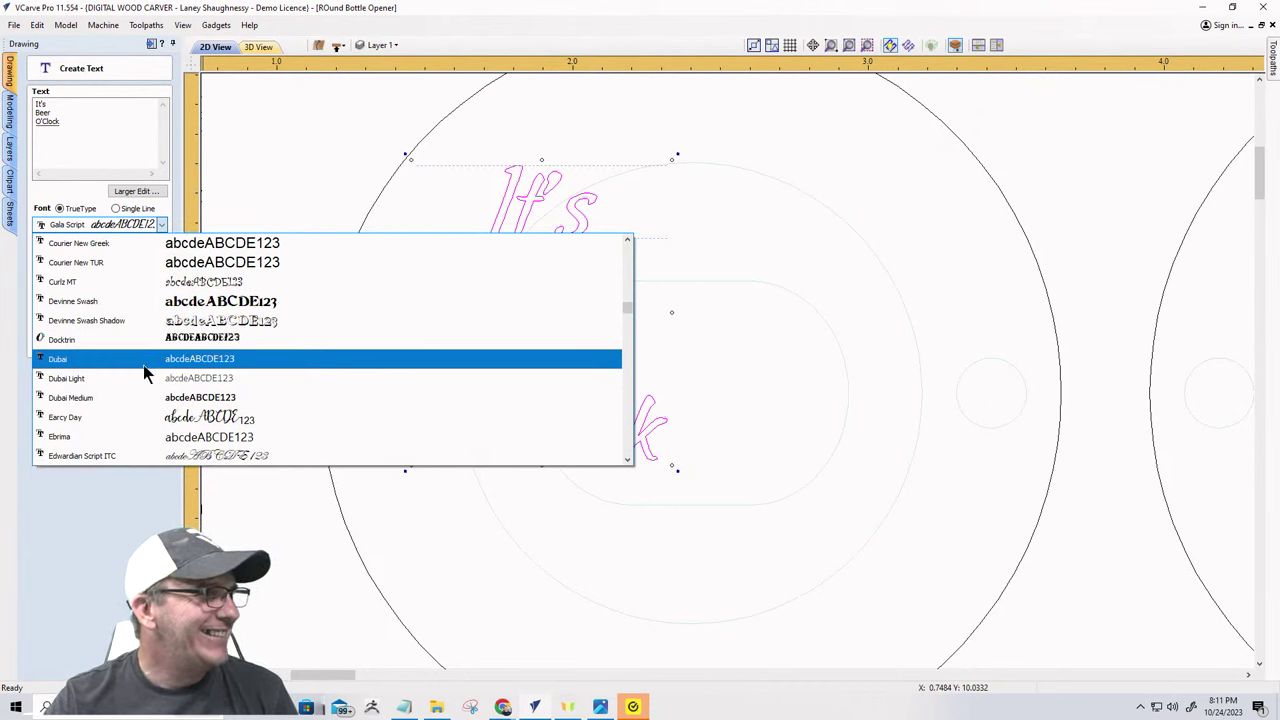
{"action": "left_click", "coordinate": [143, 397]}
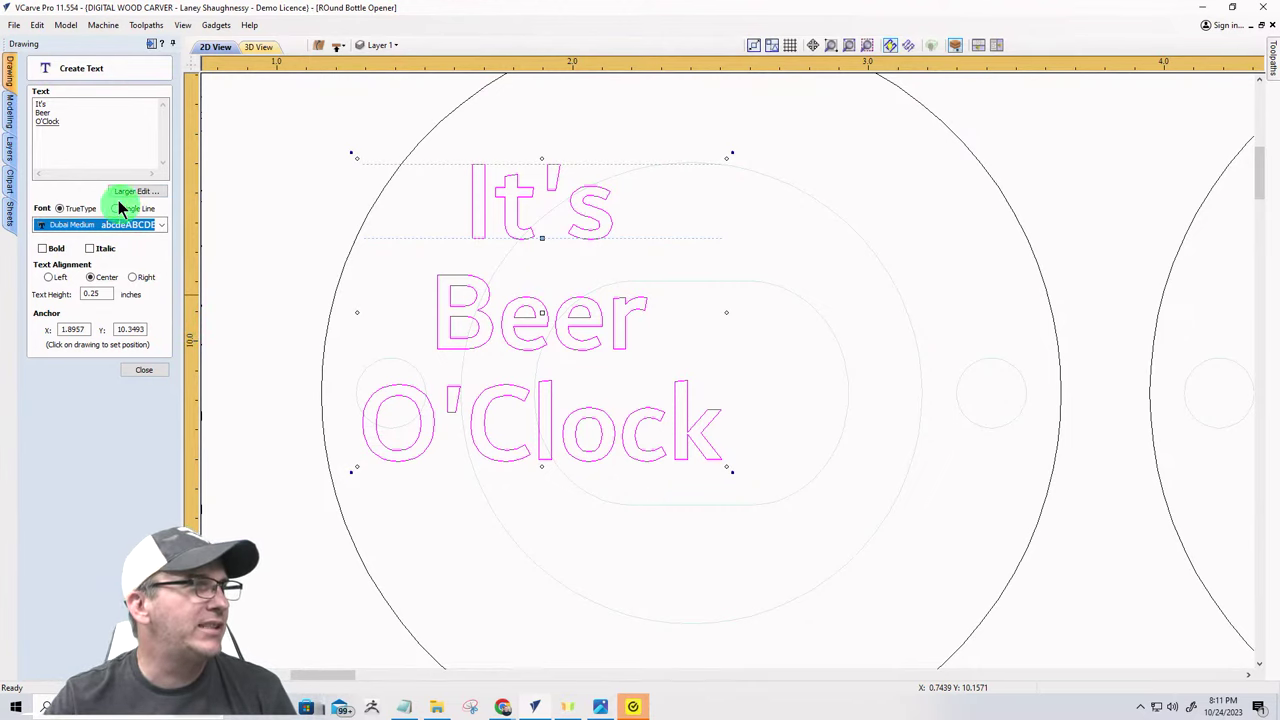
- Change O'Clock to O'clock with a lowercase c and close the text form
{"action": "left_click", "coordinate": [42, 120]}
{"action": "left_click", "coordinate": [42, 120]}
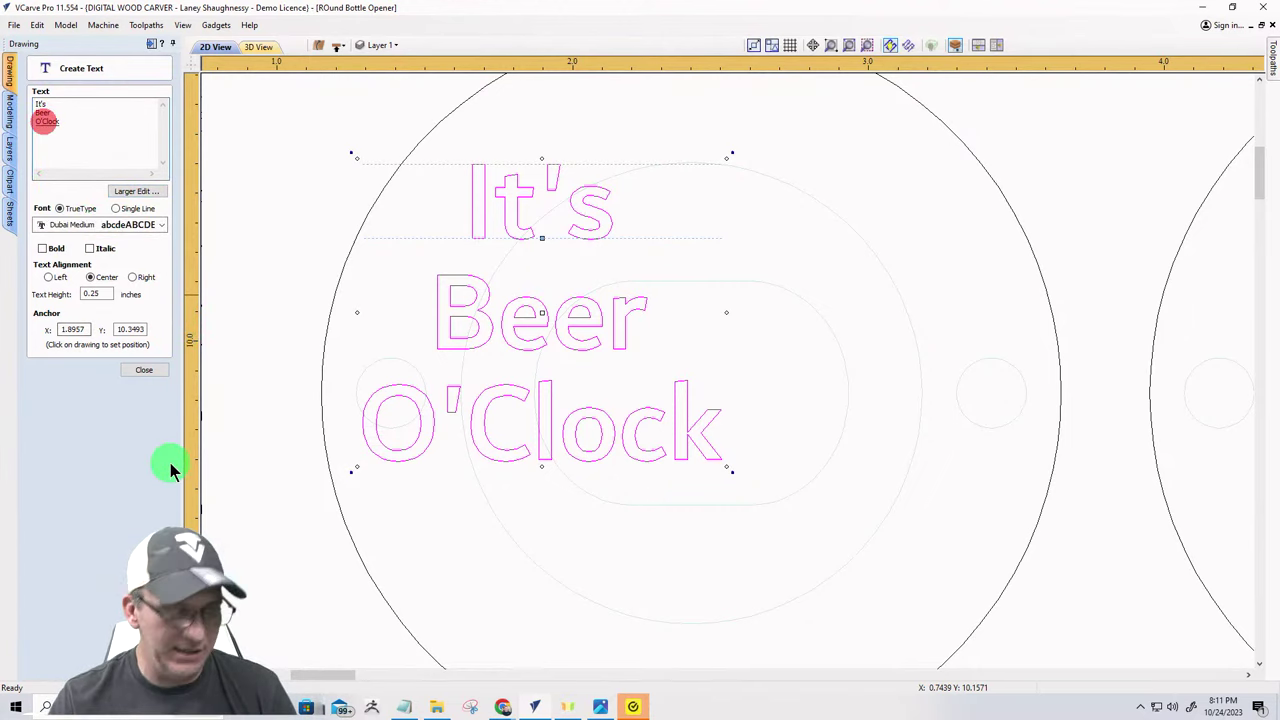
{"action": "type", "text": "c"}
{"action": "key", "text": "Delete"}
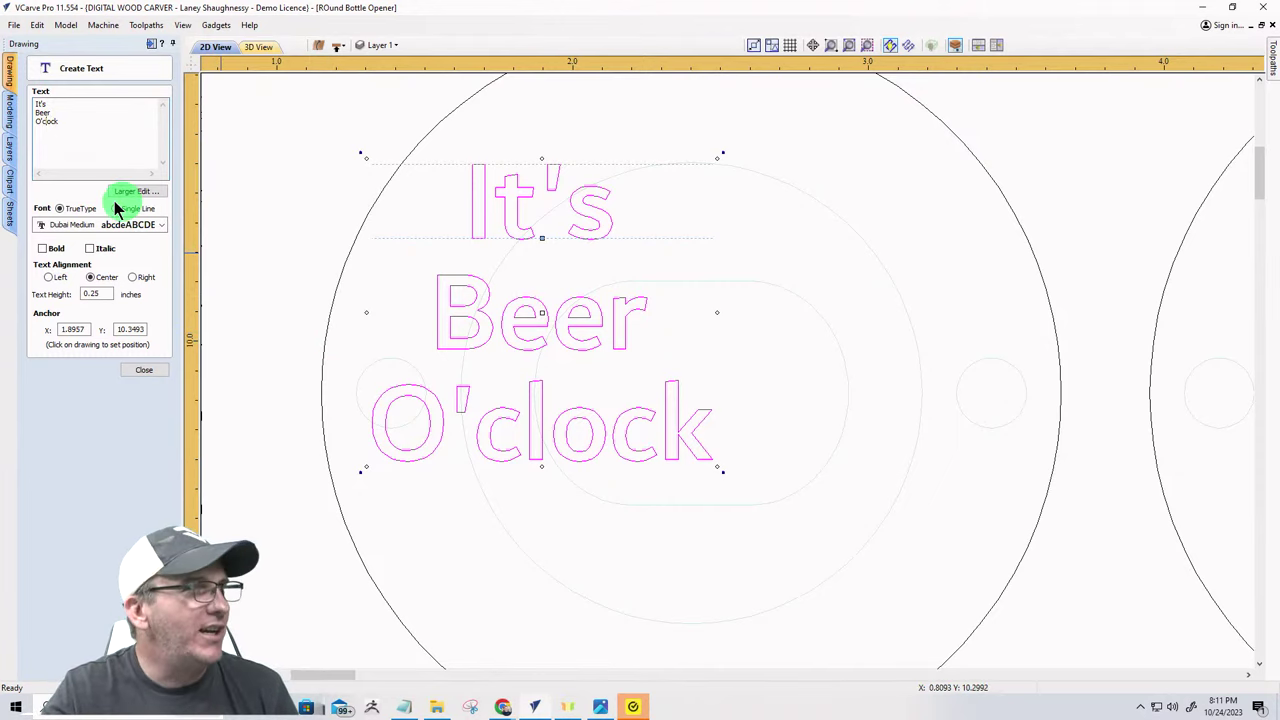
{"action": "left_click", "coordinate": [138, 368]}
- Move the text and centre it within the top-left blank's circle
{"action": "left_click", "coordinate": [478, 318]}
{"action": "left_click_drag", "start_coordinate": [480, 309], "coordinate": [619, 392]}
{"action": "scroll", "coordinate": [612, 392], "scroll_direction": "down", "scroll_amount": 2}
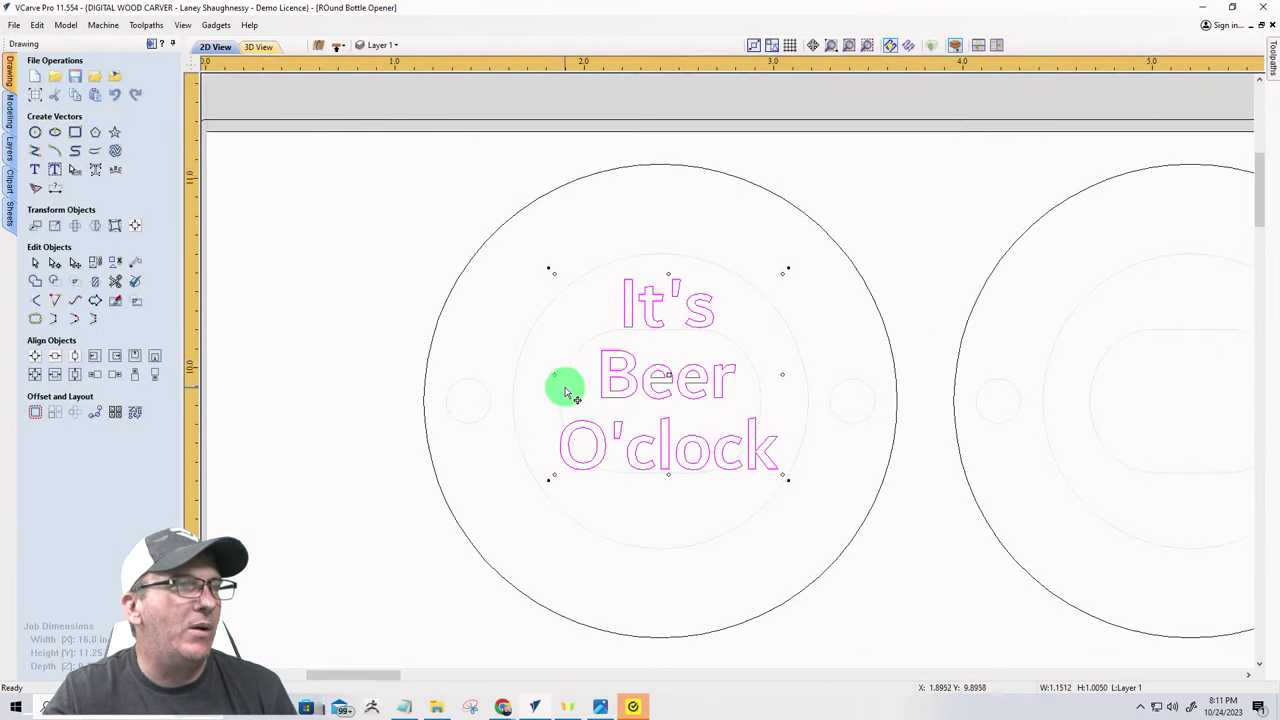
{"action": "left_click", "coordinate": [459, 280]}
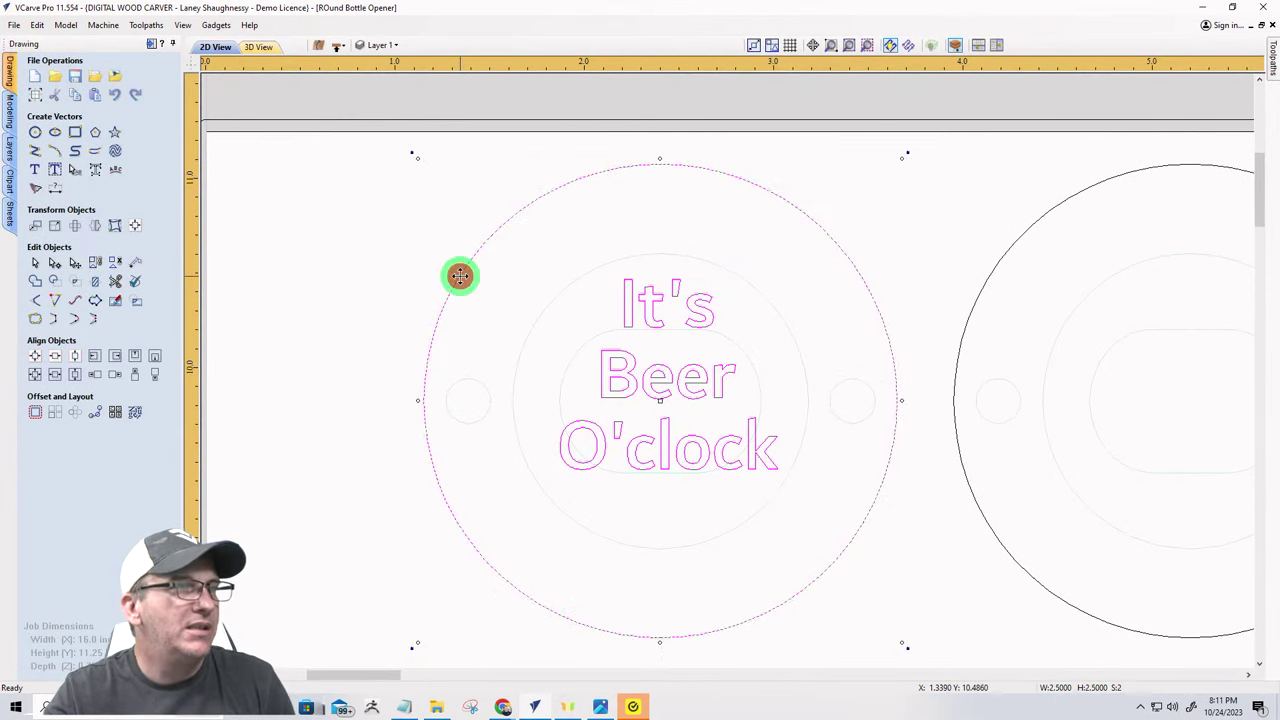
{"action": "left_click", "coordinate": [135, 226]}
{"action": "left_click", "coordinate": [114, 180]}
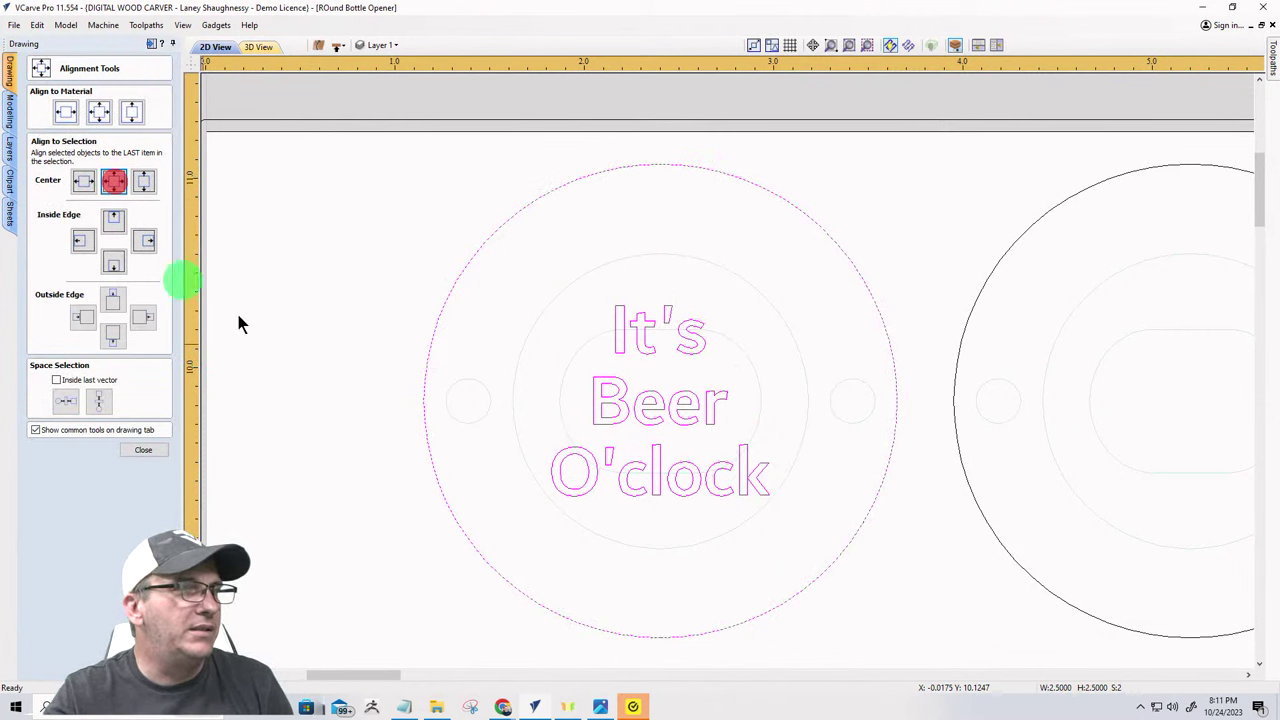
{"action": "scroll", "coordinate": [447, 194], "scroll_direction": "down", "scroll_amount": 5}
- Centre the text on the bottom-left blank's circle, then clear the selection
{"action": "left_click", "coordinate": [490, 245]}
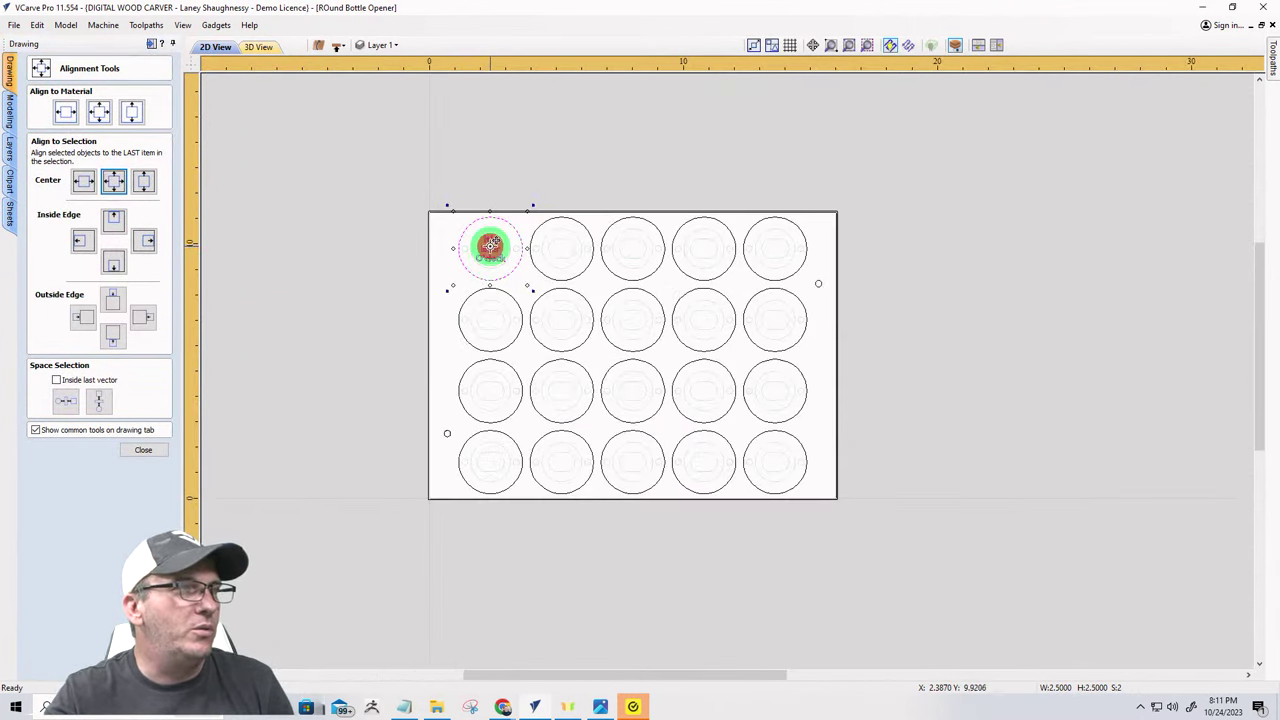
{"action": "left_click_drag", "start_coordinate": [490, 245], "coordinate": [489, 445]}
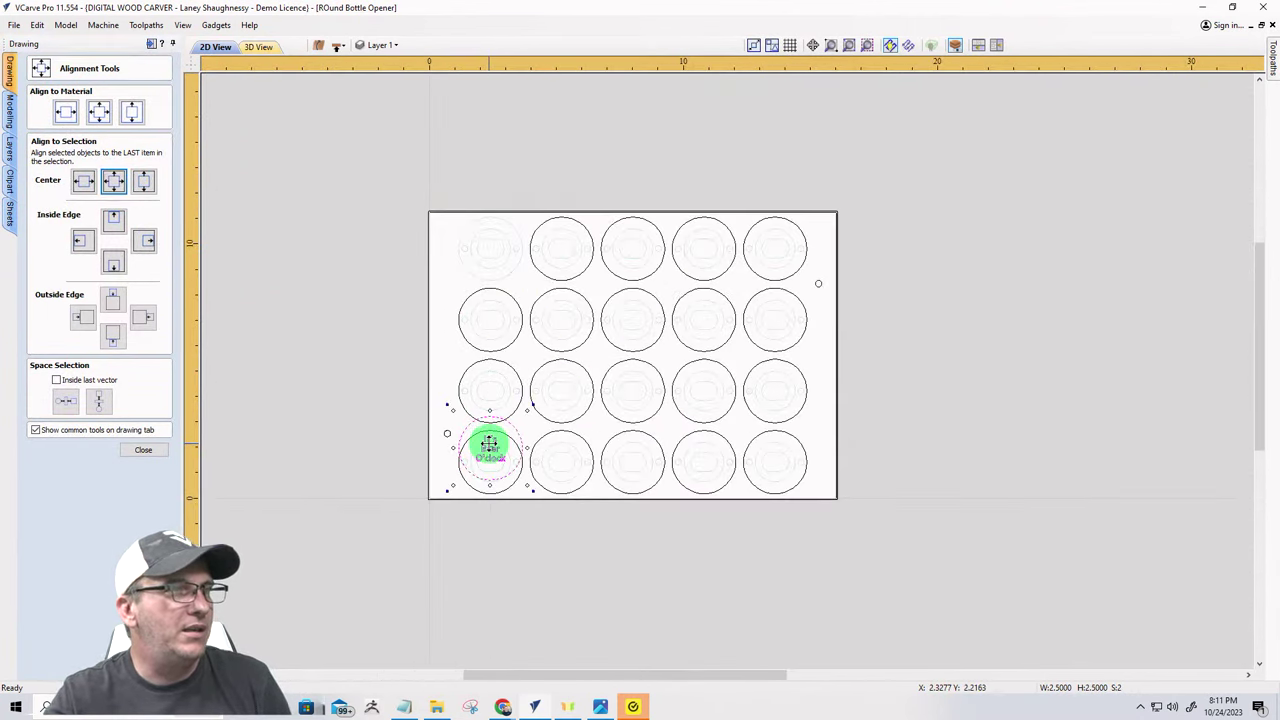
{"action": "key", "text": "ctrl+z"}
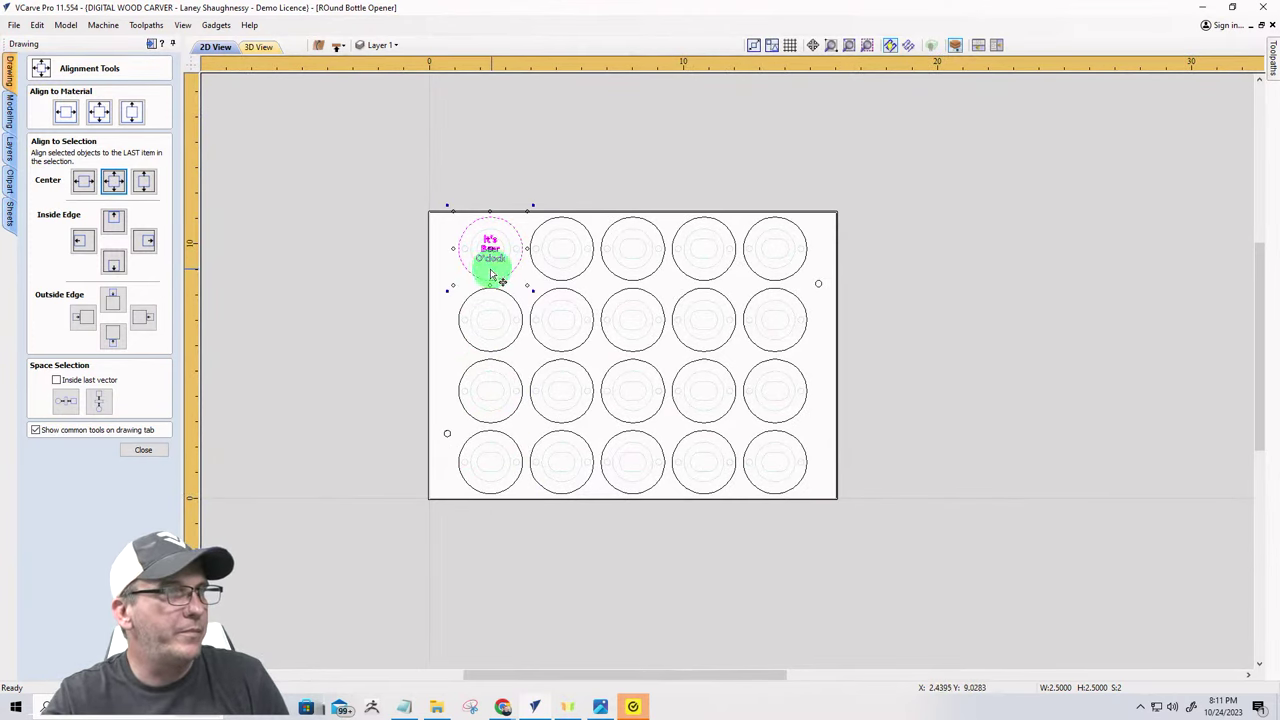
{"action": "left_click_drag", "start_coordinate": [490, 255], "coordinate": [493, 463]}
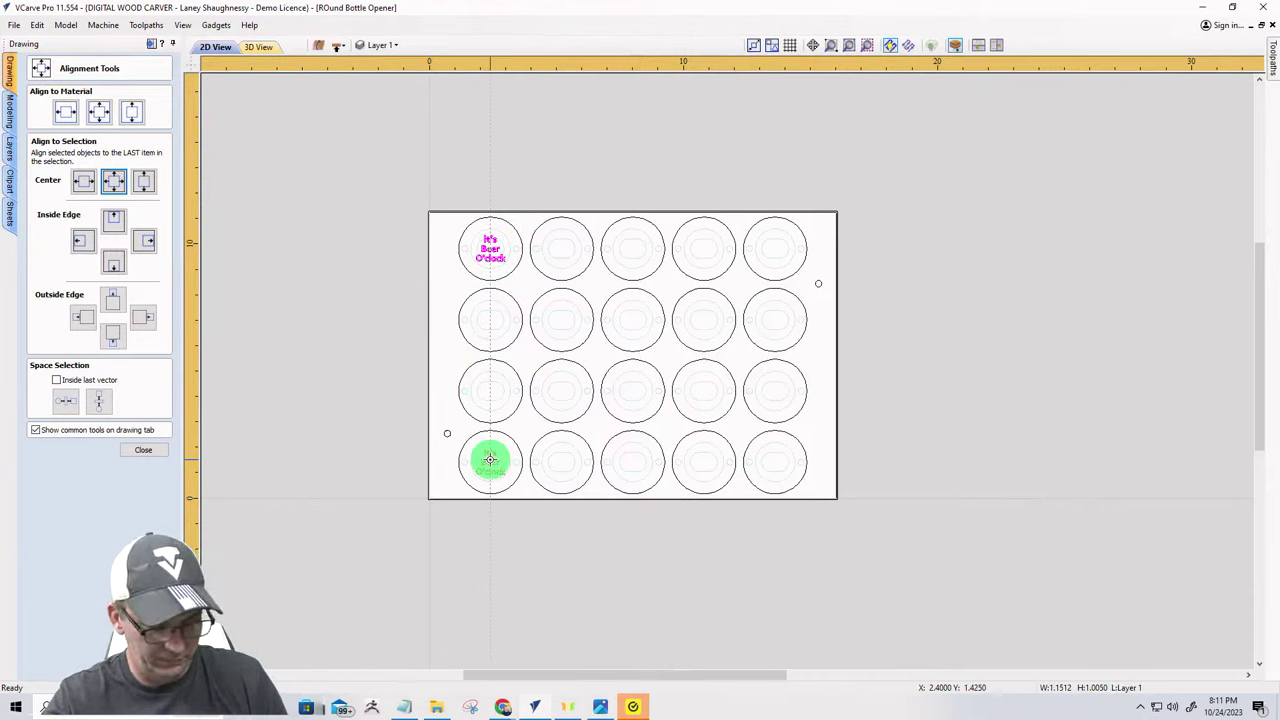
{"action": "key", "text": "F10"}
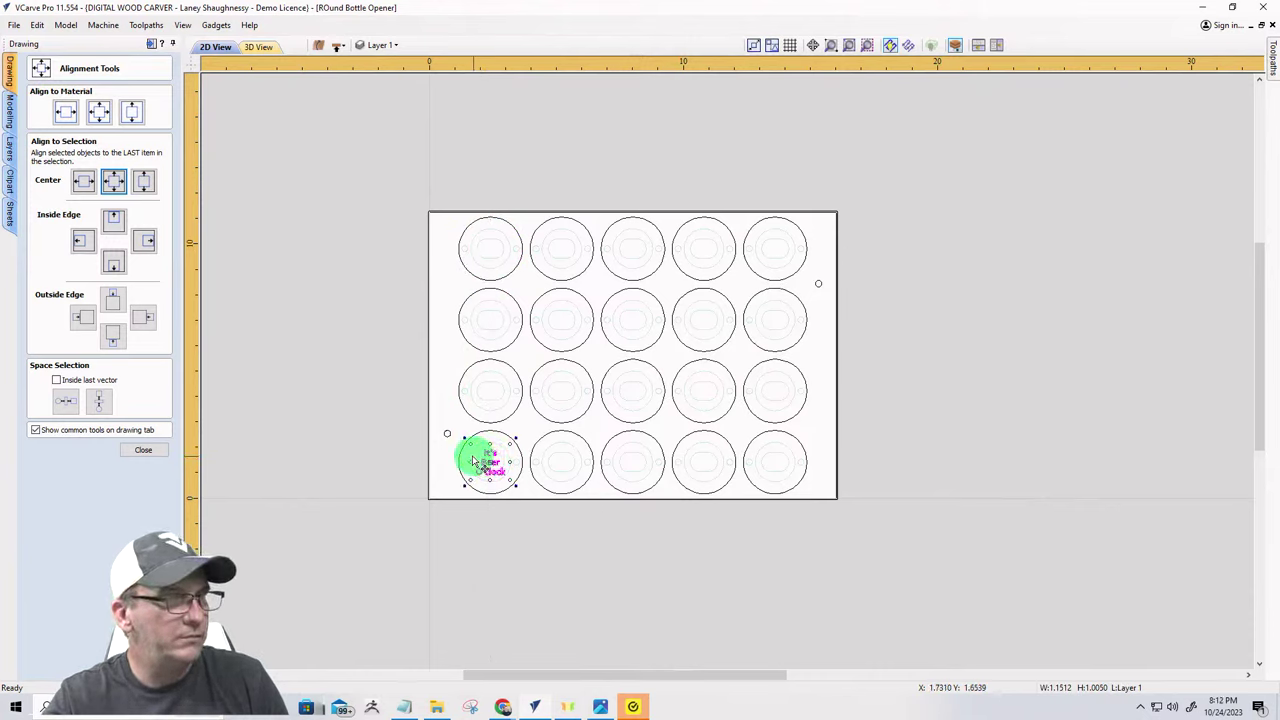
{"action": "left_click", "coordinate": [460, 460]}
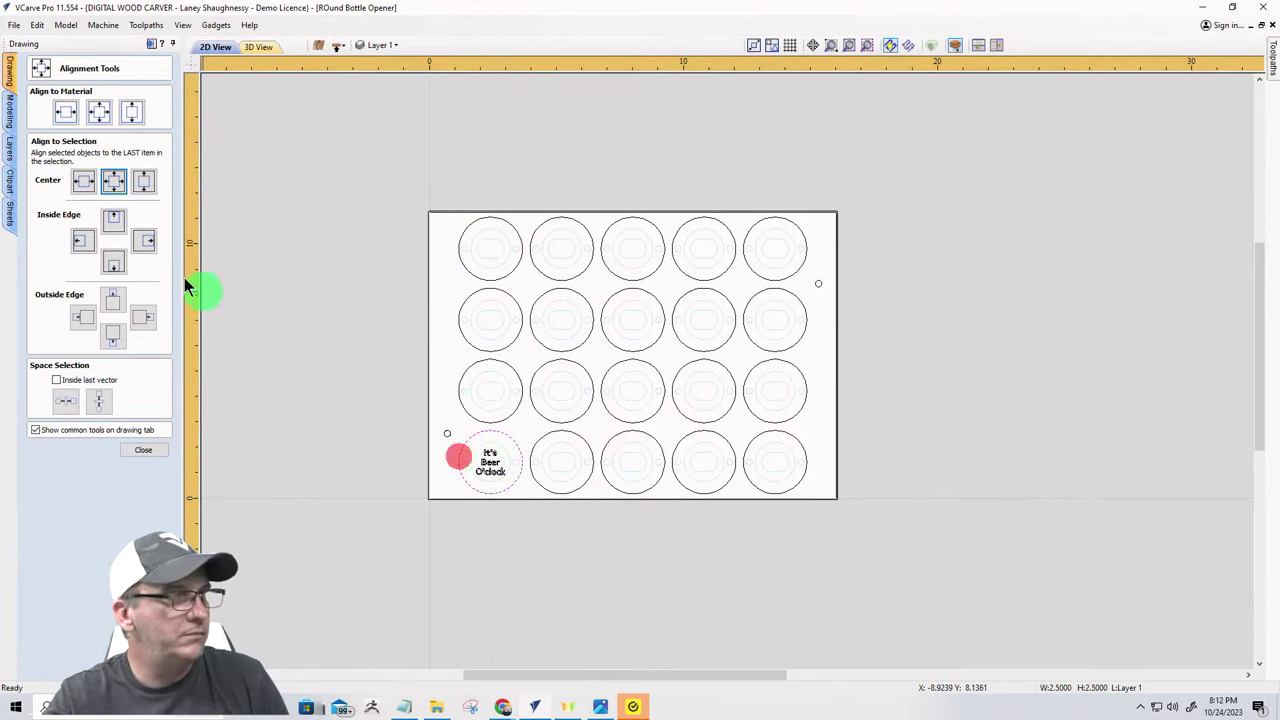
{"action": "left_click", "coordinate": [113, 181]}
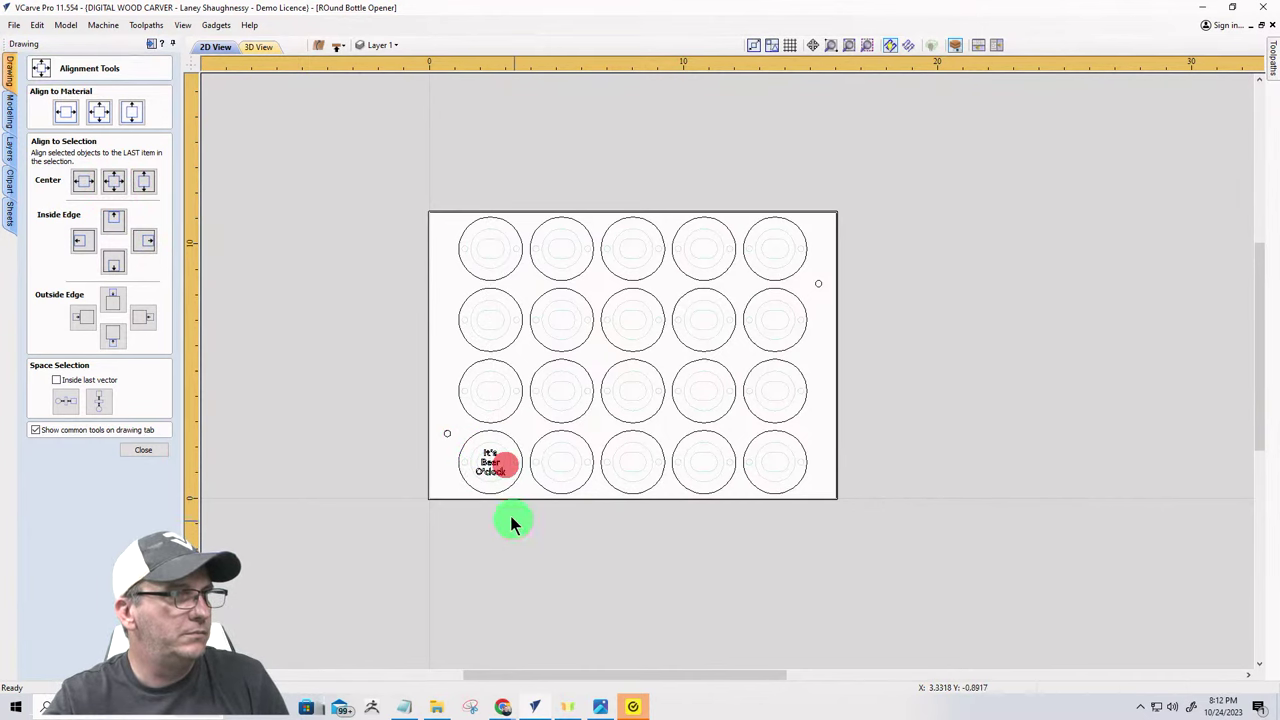
{"action": "left_click", "coordinate": [317, 531]}
- Zoom in and out to check the text sits centred in its blank
{"action": "scroll", "coordinate": [488, 468], "scroll_direction": "up", "scroll_amount": 5}
{"action": "scroll", "coordinate": [499, 486], "scroll_direction": "up", "scroll_amount": 1}
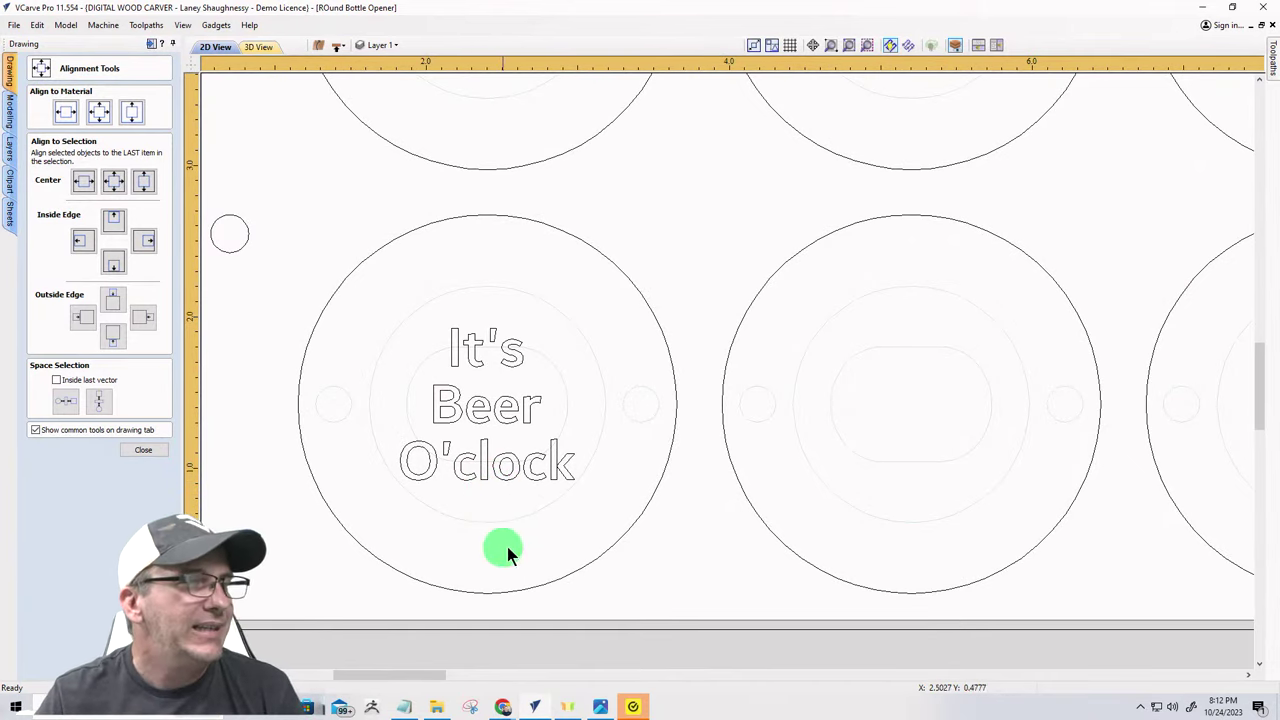
{"action": "scroll", "coordinate": [507, 546], "scroll_direction": "down", "scroll_amount": 1}
{"action": "scroll", "coordinate": [489, 545], "scroll_direction": "up", "scroll_amount": 2}
{"action": "scroll", "coordinate": [489, 543], "scroll_direction": "up", "scroll_amount": 1}
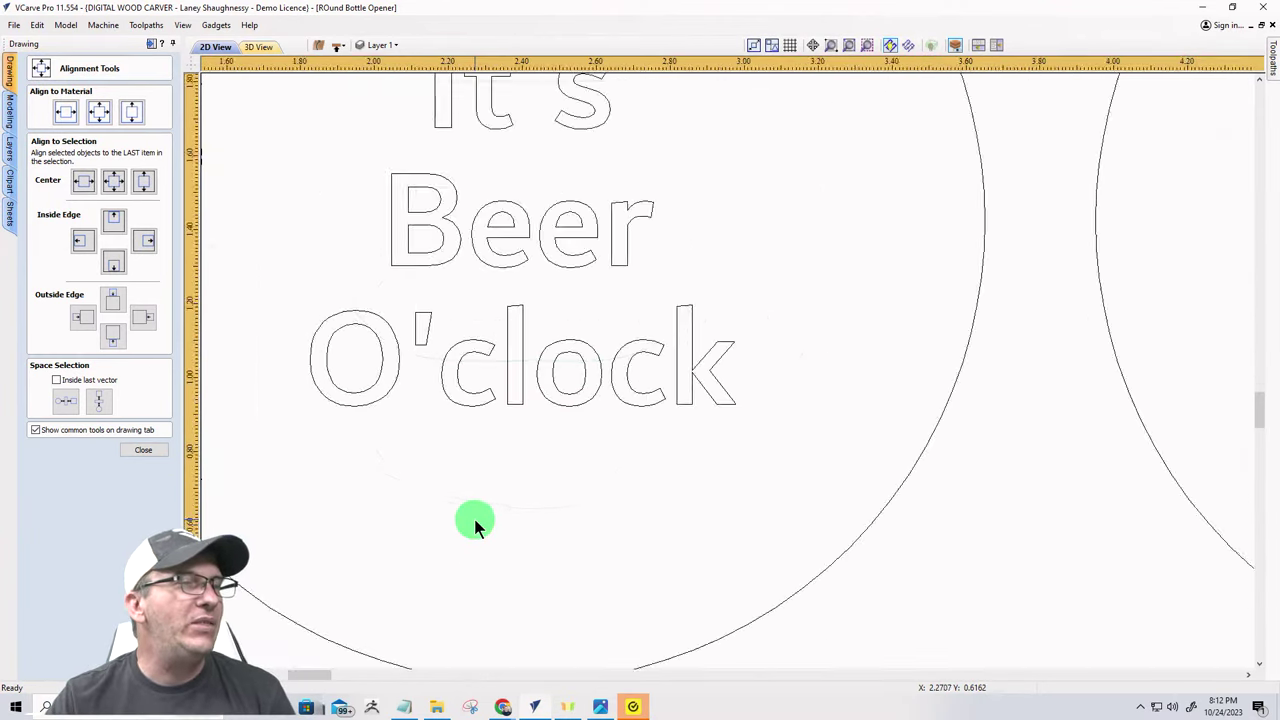
{"action": "scroll", "coordinate": [474, 519], "scroll_direction": "down", "scroll_amount": 3}
{"action": "scroll", "coordinate": [443, 378], "scroll_direction": "down", "scroll_amount": 3}
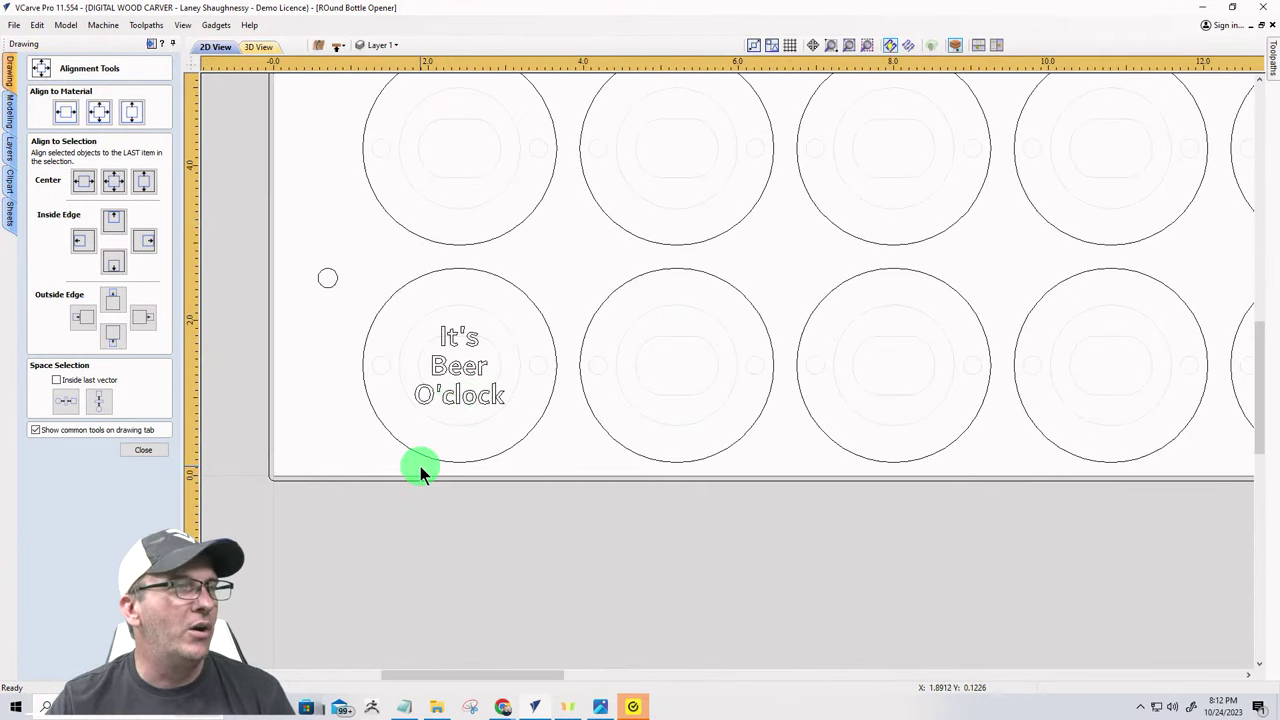
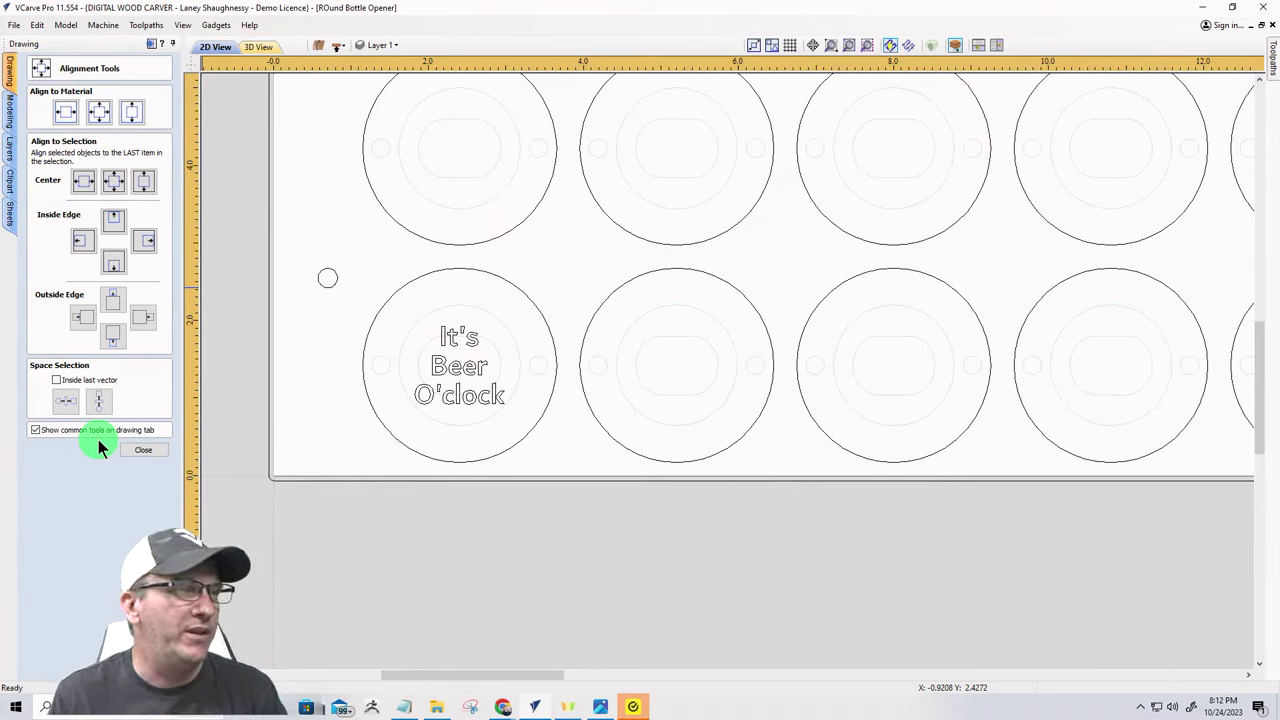
- Close Alignment Tools and break the It's Beer O'clock text block into separate lines
{"action": "scroll", "coordinate": [321, 452], "scroll_direction": "down", "scroll_amount": 3}
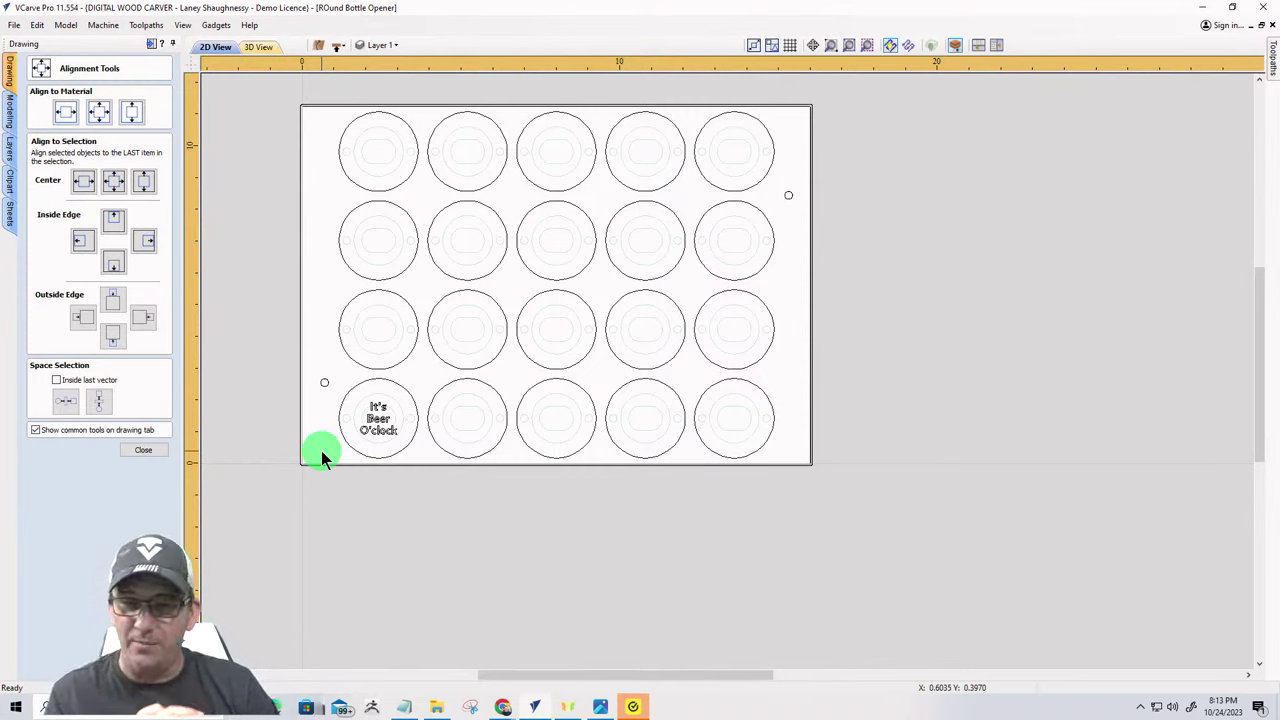
{"action": "scroll", "coordinate": [376, 442], "scroll_direction": "up", "scroll_amount": 6}
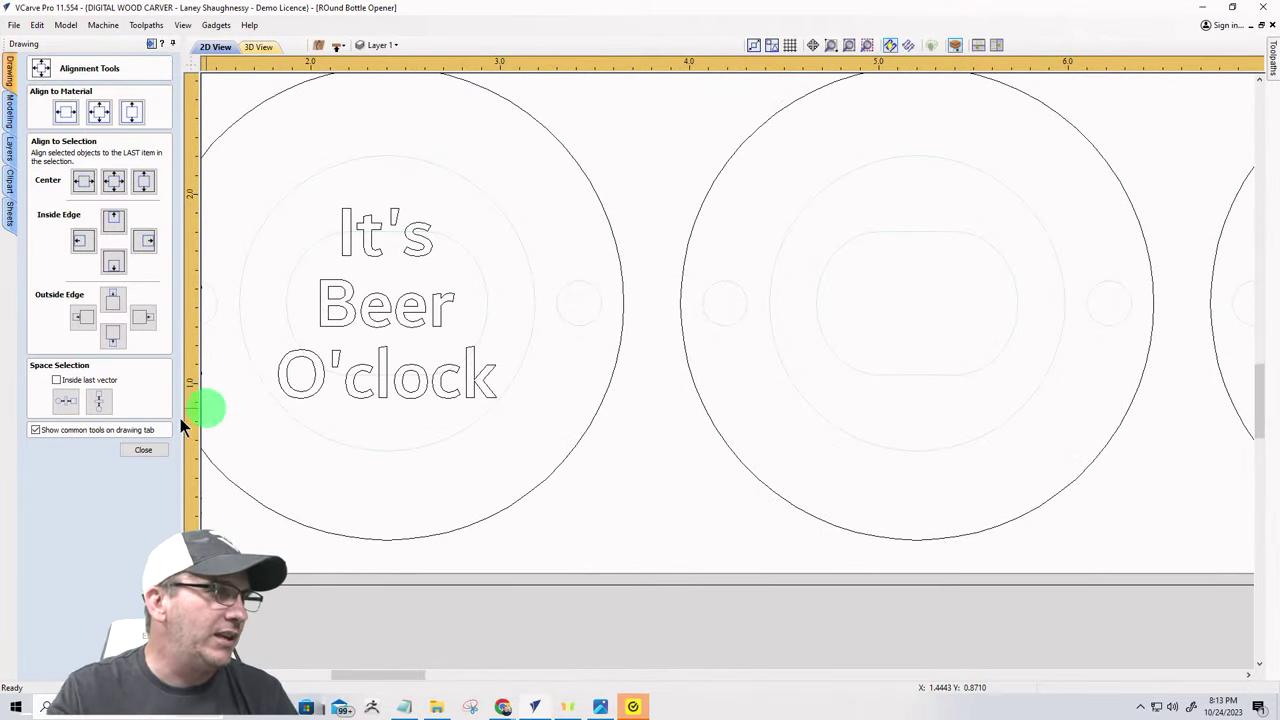
{"action": "left_click", "coordinate": [143, 449]}
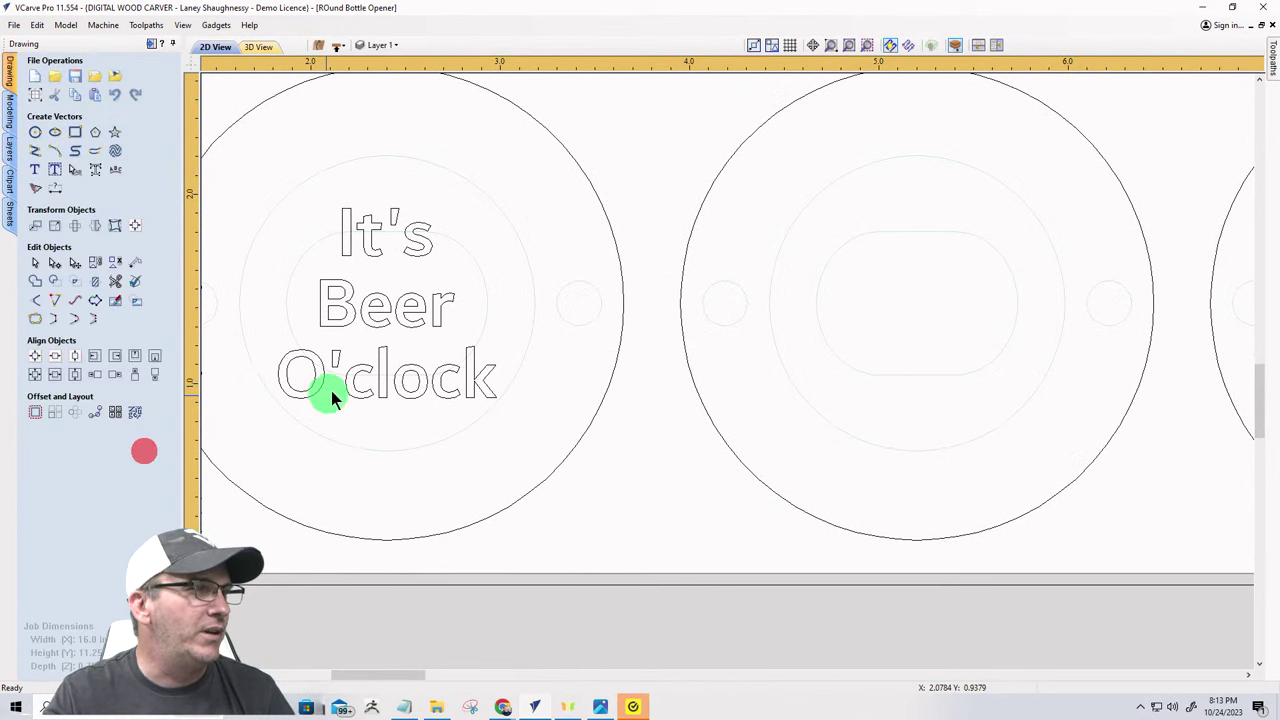
{"action": "right_click", "coordinate": [377, 305]}
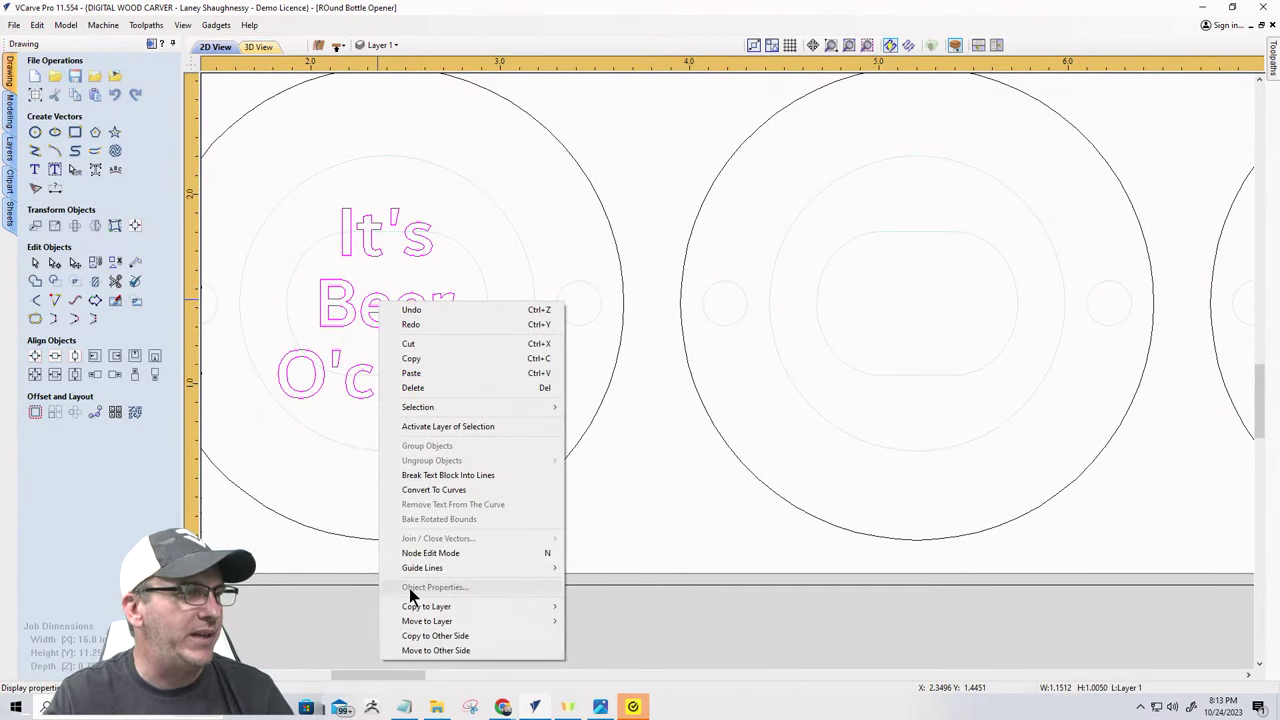
{"action": "left_click", "coordinate": [436, 477]}
- Nudge It's and Beer upward, then open the O'clock line in Create Text
{"action": "left_click", "coordinate": [391, 310]}
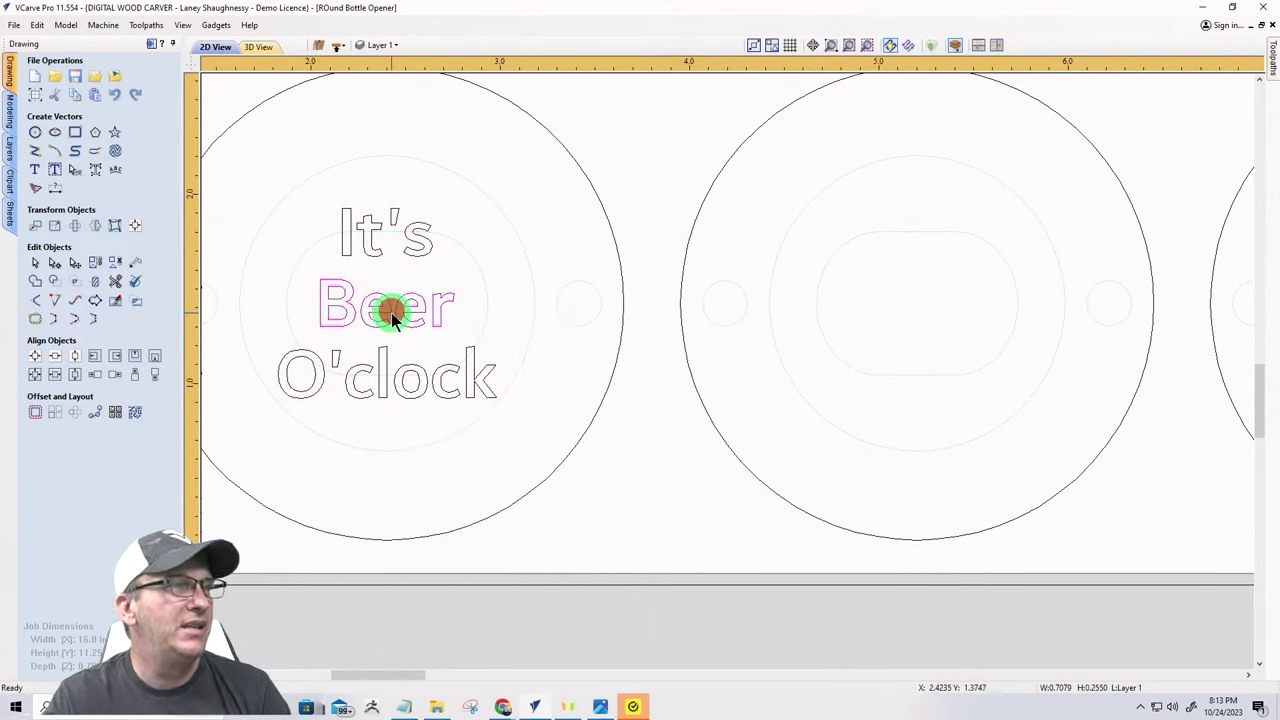
{"action": "left_click", "coordinate": [375, 255], "text": "shift"}
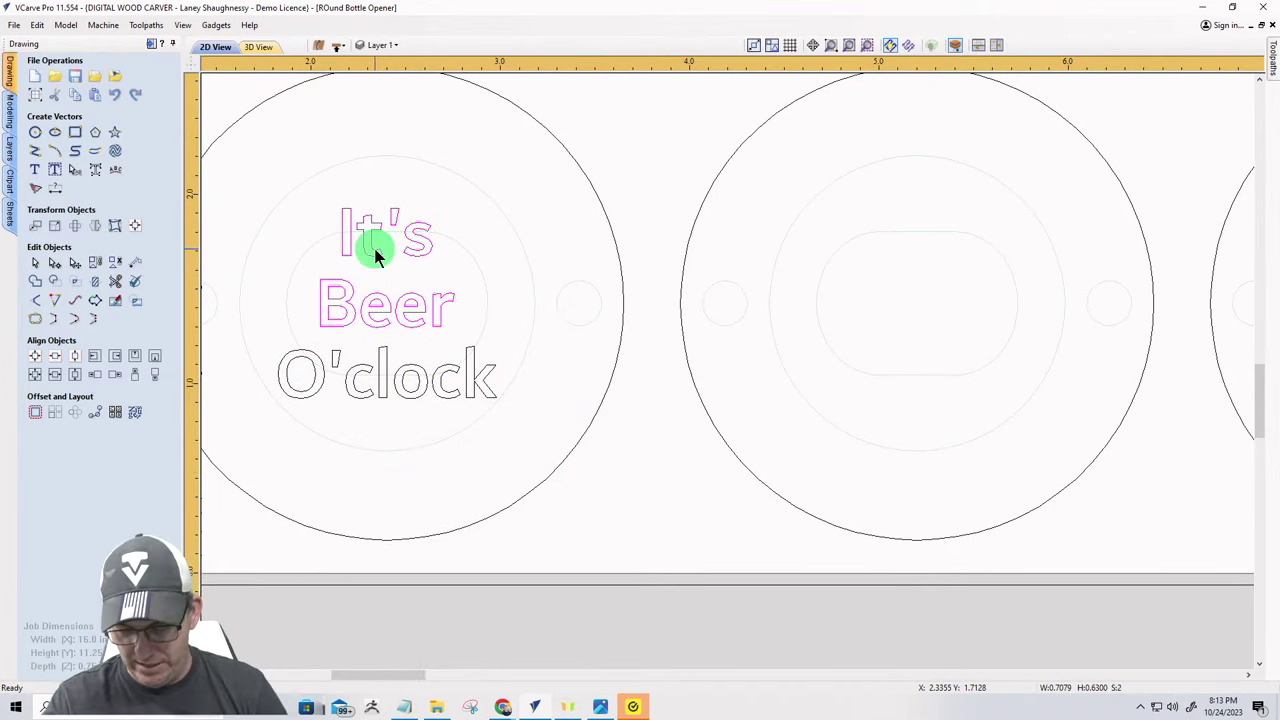
{"action": "key", "text": "Up"}
{"action": "key", "text": "Up"}
{"action": "key", "text": "Up"}
{"action": "key", "text": "Up"}
{"action": "key", "text": "Up"}
{"action": "key", "text": "Up"}
{"action": "key", "text": "Up"}
{"action": "key", "text": "Up"}
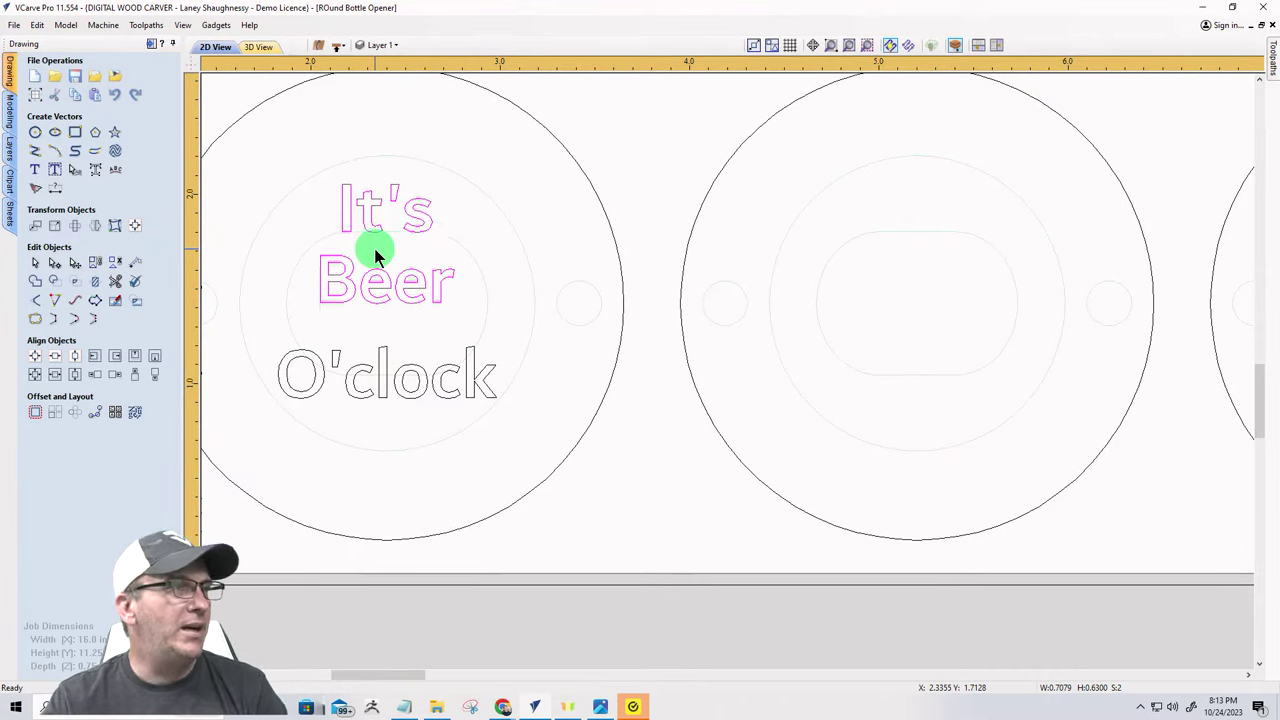
{"action": "left_click", "coordinate": [378, 371]}
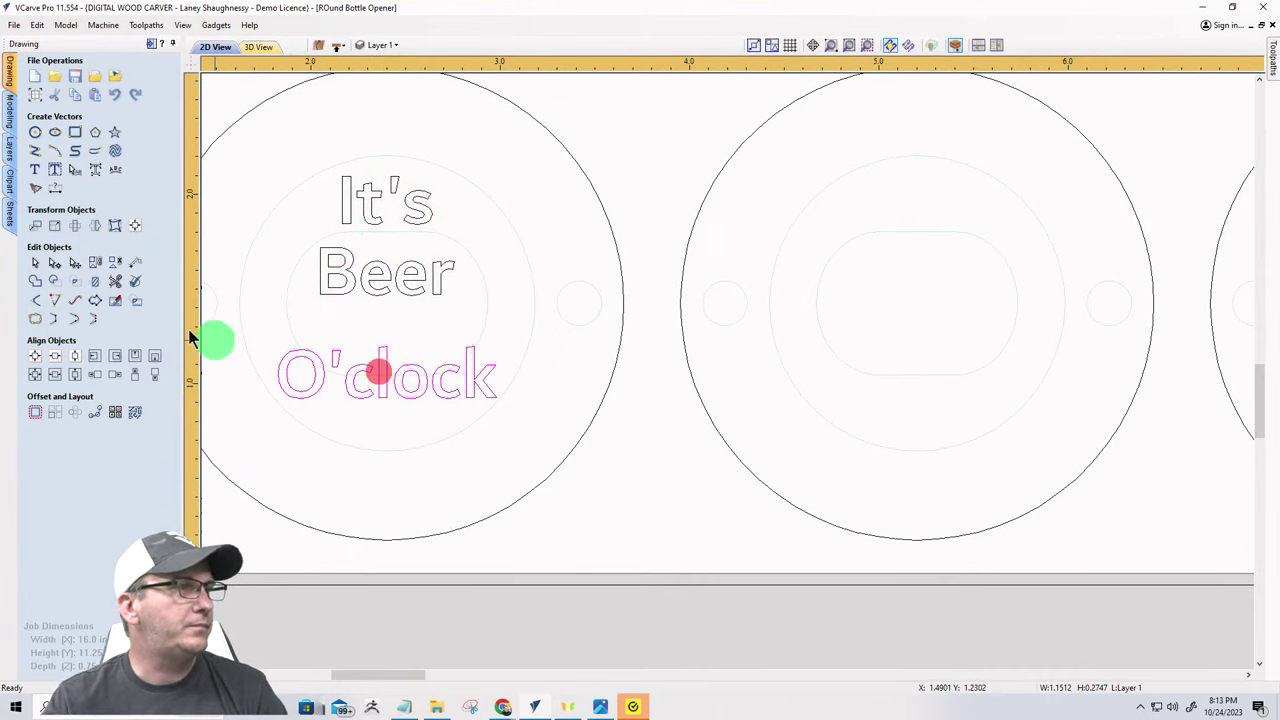
{"action": "left_click", "coordinate": [36, 172]}
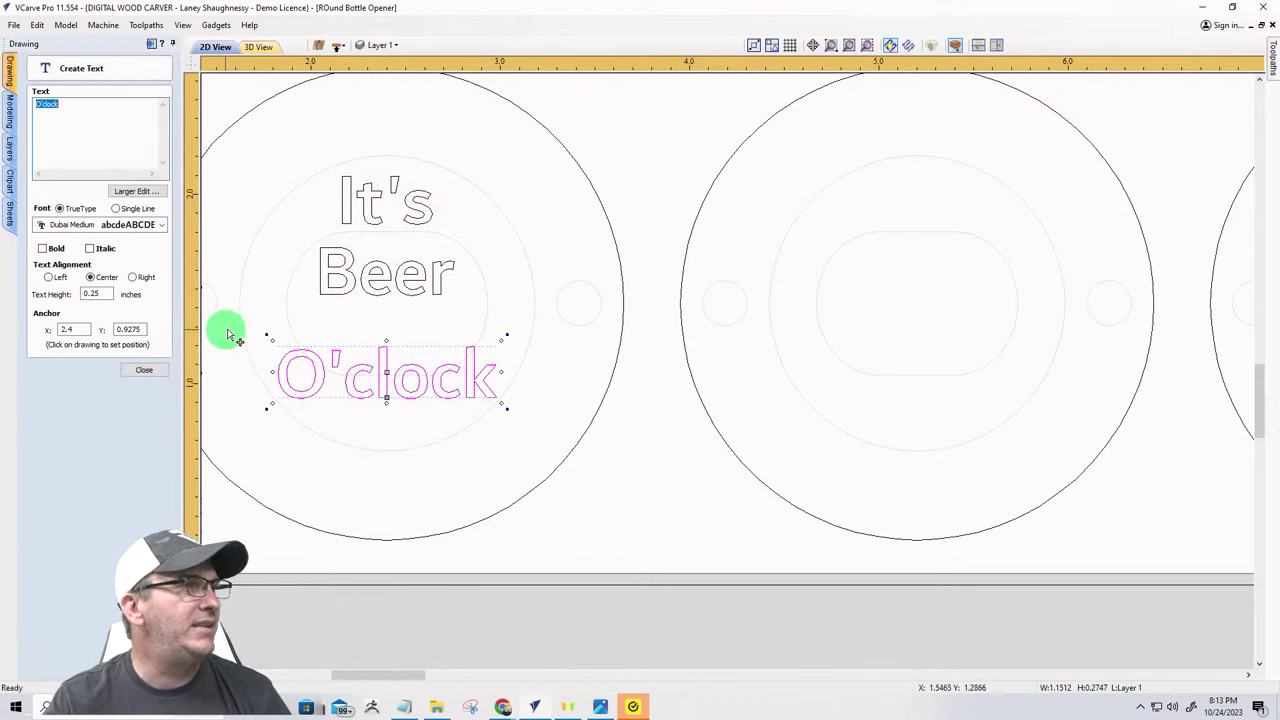
- Try the Mickey Steward, ArtBrush and Bernadette fonts on the O'clock line
{"action": "left_click", "coordinate": [160, 225]}
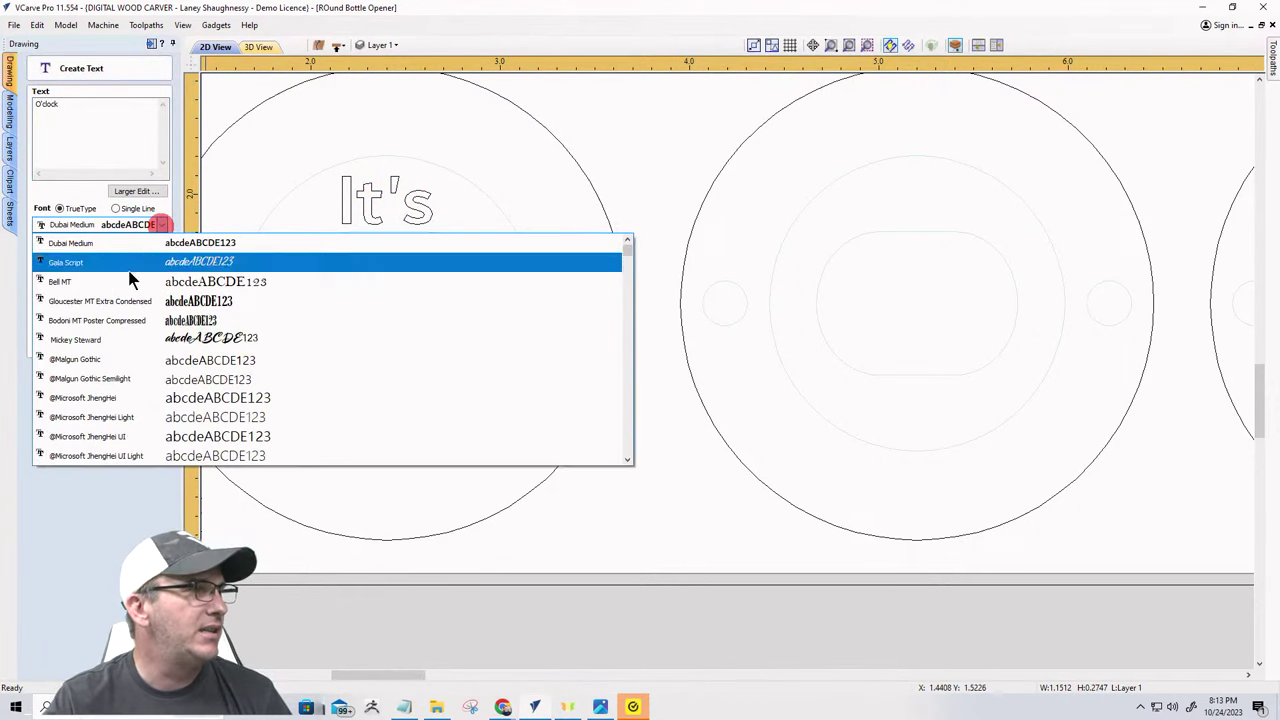
{"action": "left_click", "coordinate": [91, 338]}
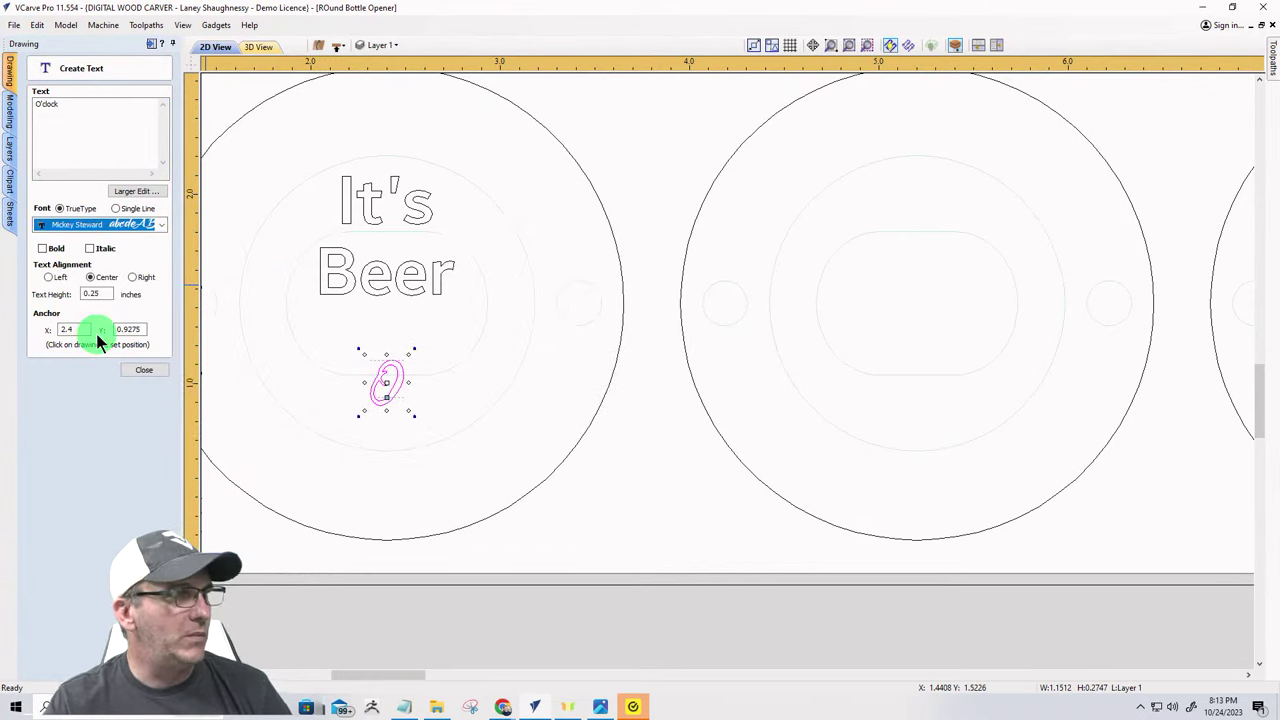
{"action": "right_click", "coordinate": [158, 216]}
{"action": "left_click", "coordinate": [135, 331]}
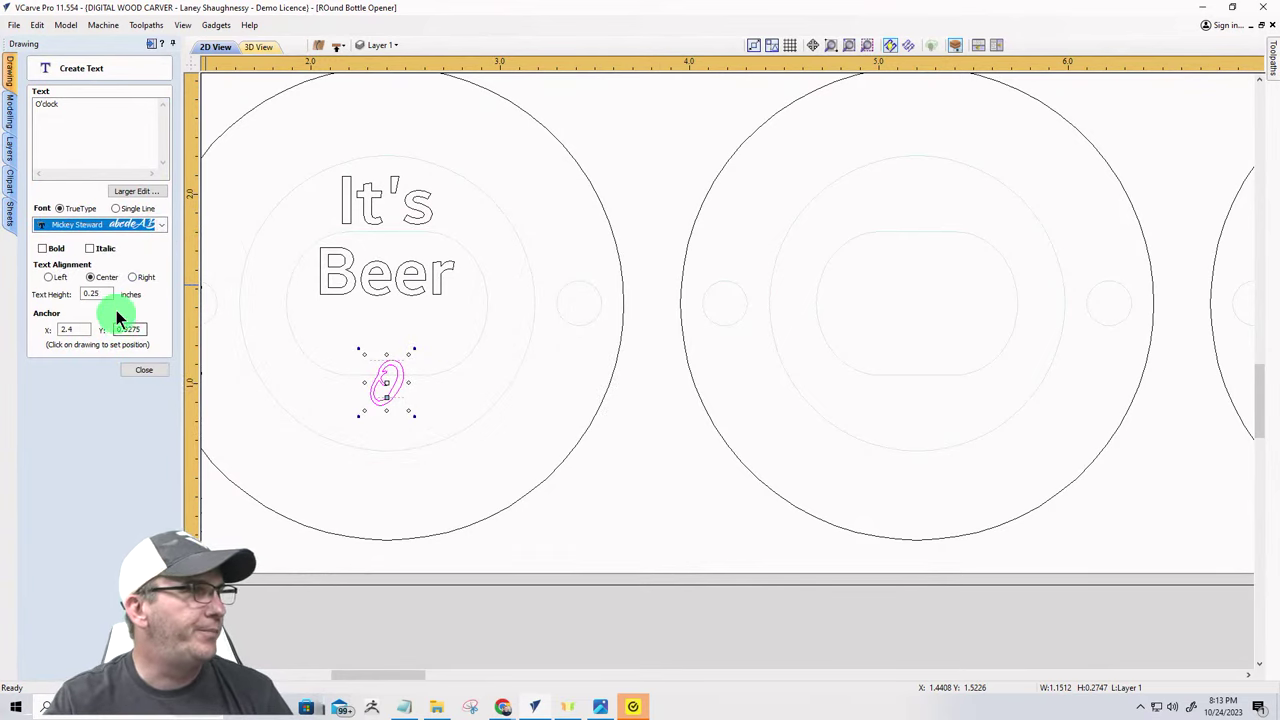
{"action": "left_click", "coordinate": [159, 223]}
{"action": "scroll", "coordinate": [134, 345], "scroll_direction": "down", "scroll_amount": 15}
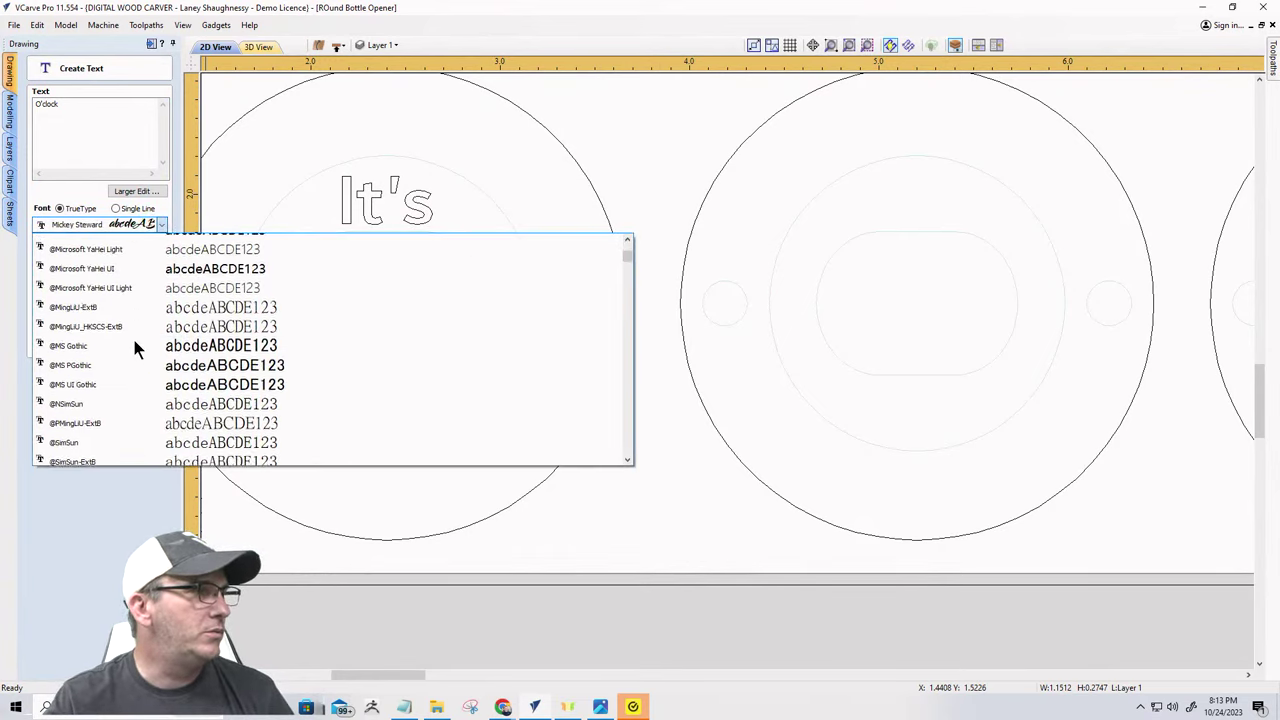
{"action": "scroll", "coordinate": [134, 345], "scroll_direction": "down", "scroll_amount": 4}
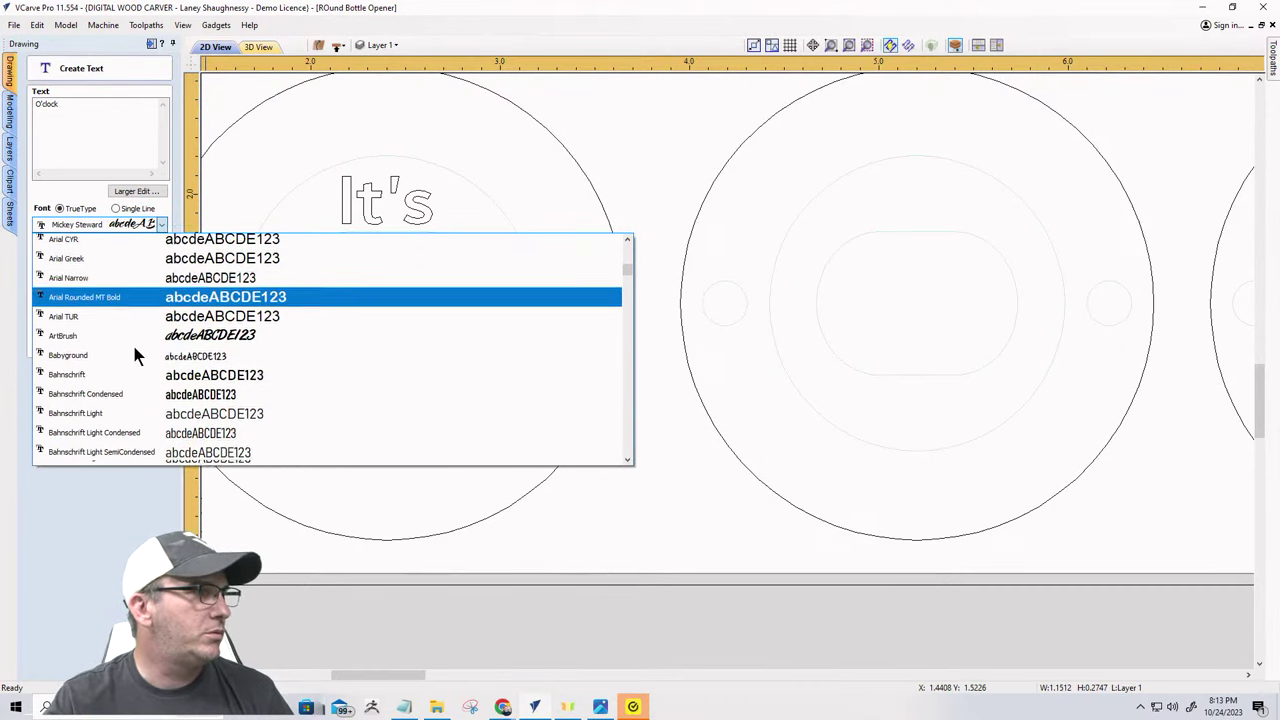
{"action": "scroll", "coordinate": [127, 325], "scroll_direction": "up", "scroll_amount": 2}
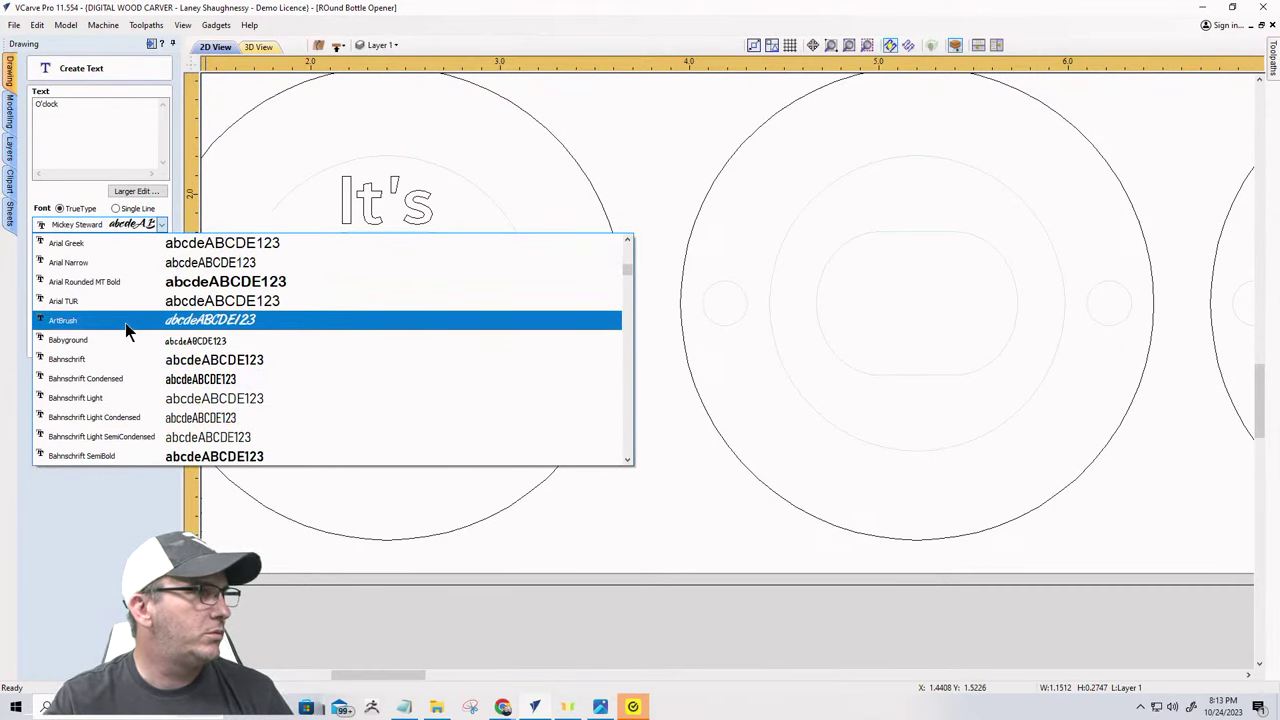
{"action": "left_click", "coordinate": [126, 321]}
{"action": "left_click", "coordinate": [161, 224]}
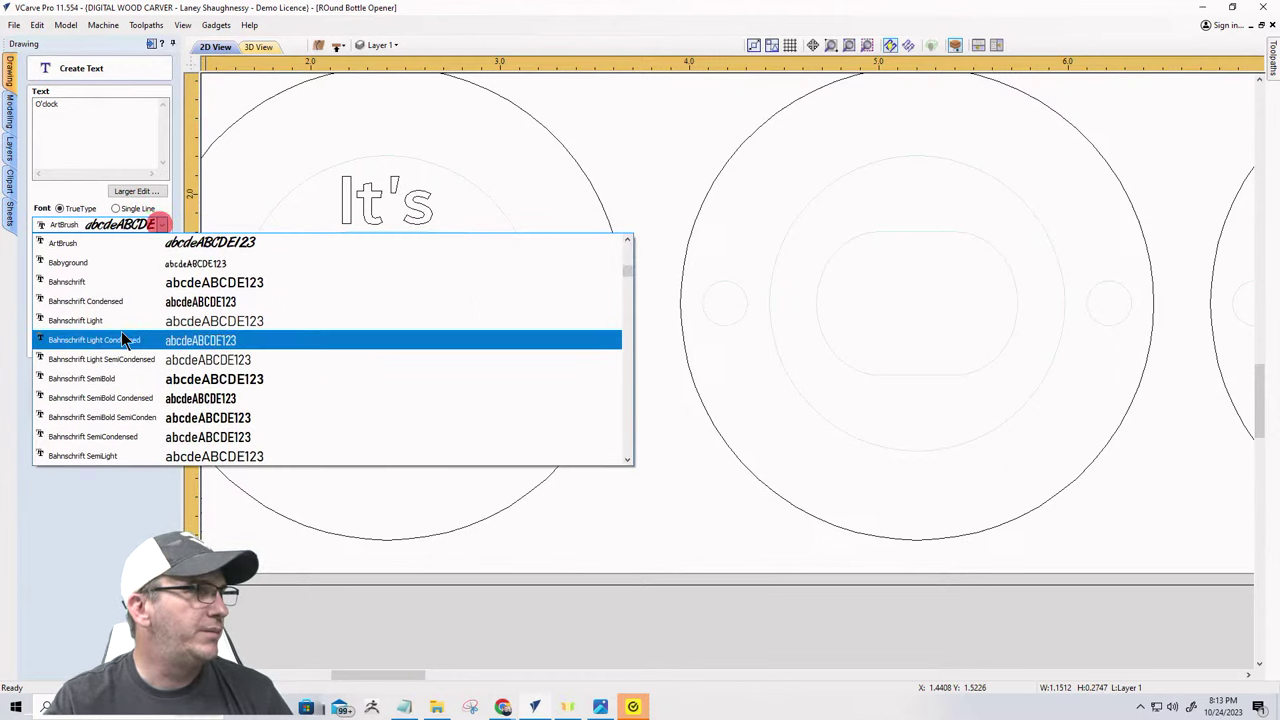
{"action": "scroll", "coordinate": [121, 331], "scroll_direction": "down", "scroll_amount": 5}
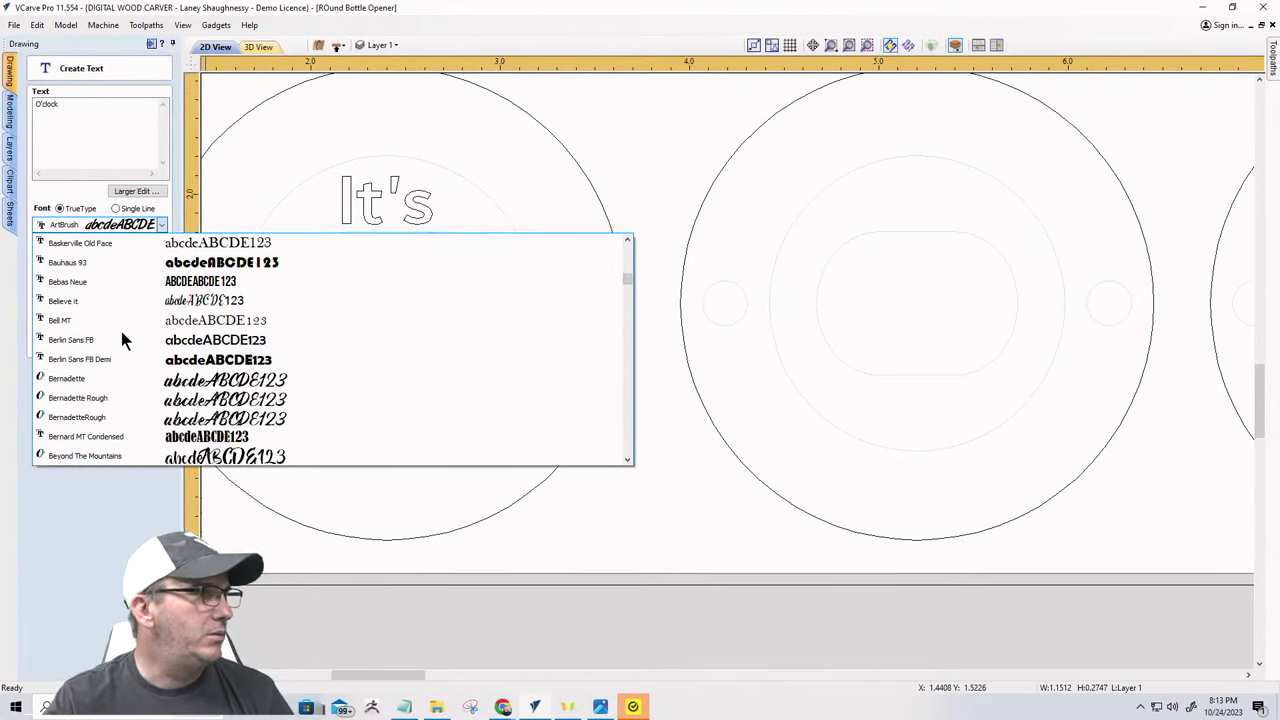
{"action": "scroll", "coordinate": [118, 345], "scroll_direction": "down", "scroll_amount": 3}
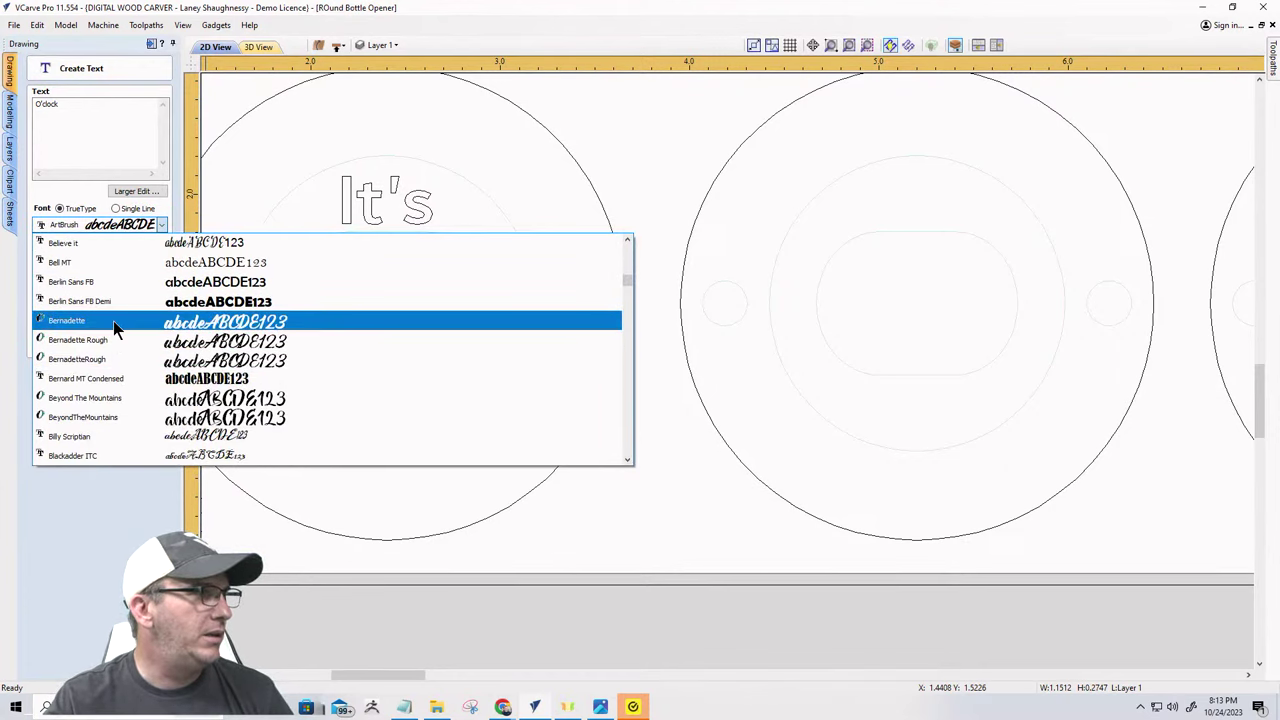
{"action": "left_click", "coordinate": [113, 321]}
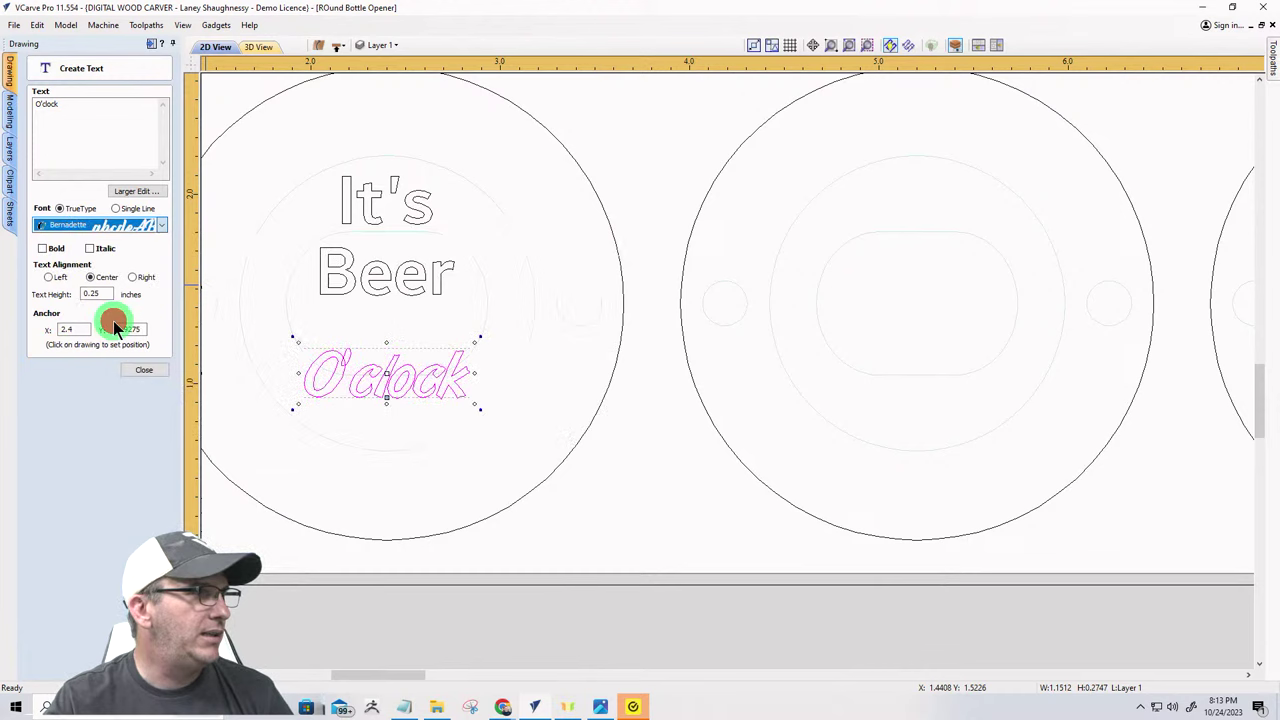
- Try Blackriver Bold, then settle on the GrandAventure script font for O'clock
{"action": "left_click", "coordinate": [160, 225]}
{"action": "scroll", "coordinate": [134, 372], "scroll_direction": "down", "scroll_amount": 4}
{"action": "scroll", "coordinate": [131, 371], "scroll_direction": "up", "scroll_amount": 4}
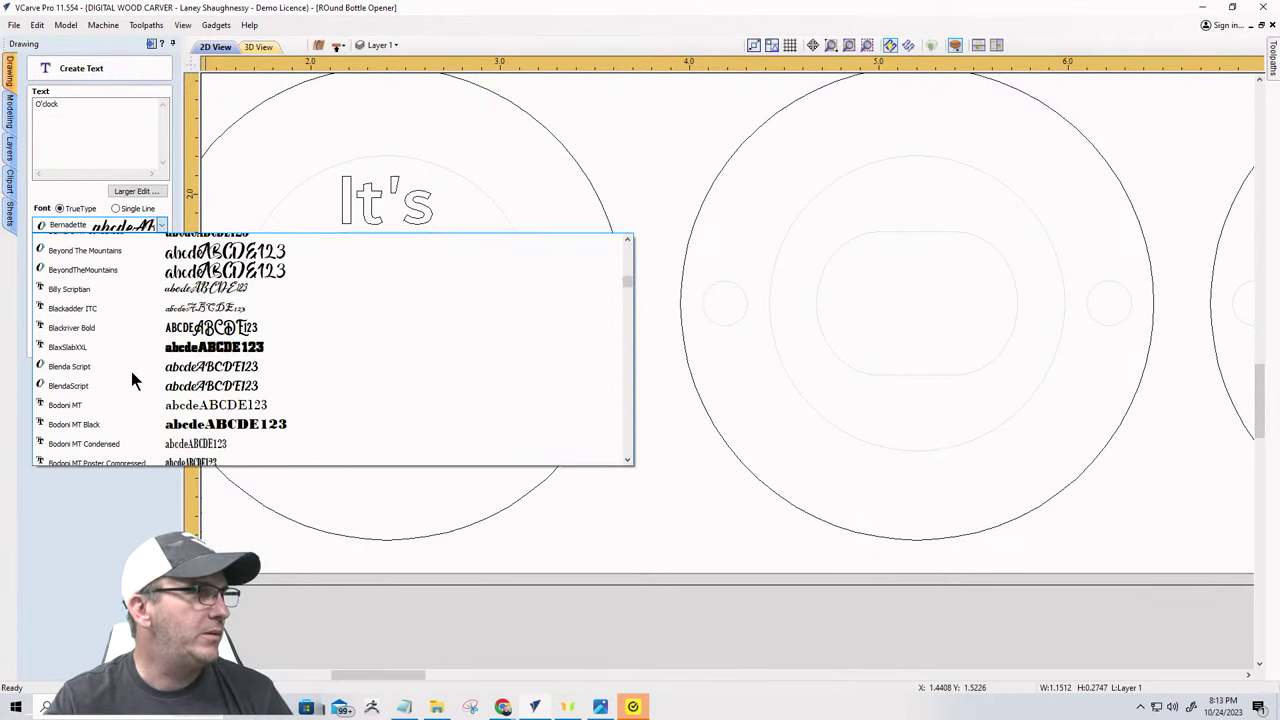
{"action": "left_click", "coordinate": [141, 398]}
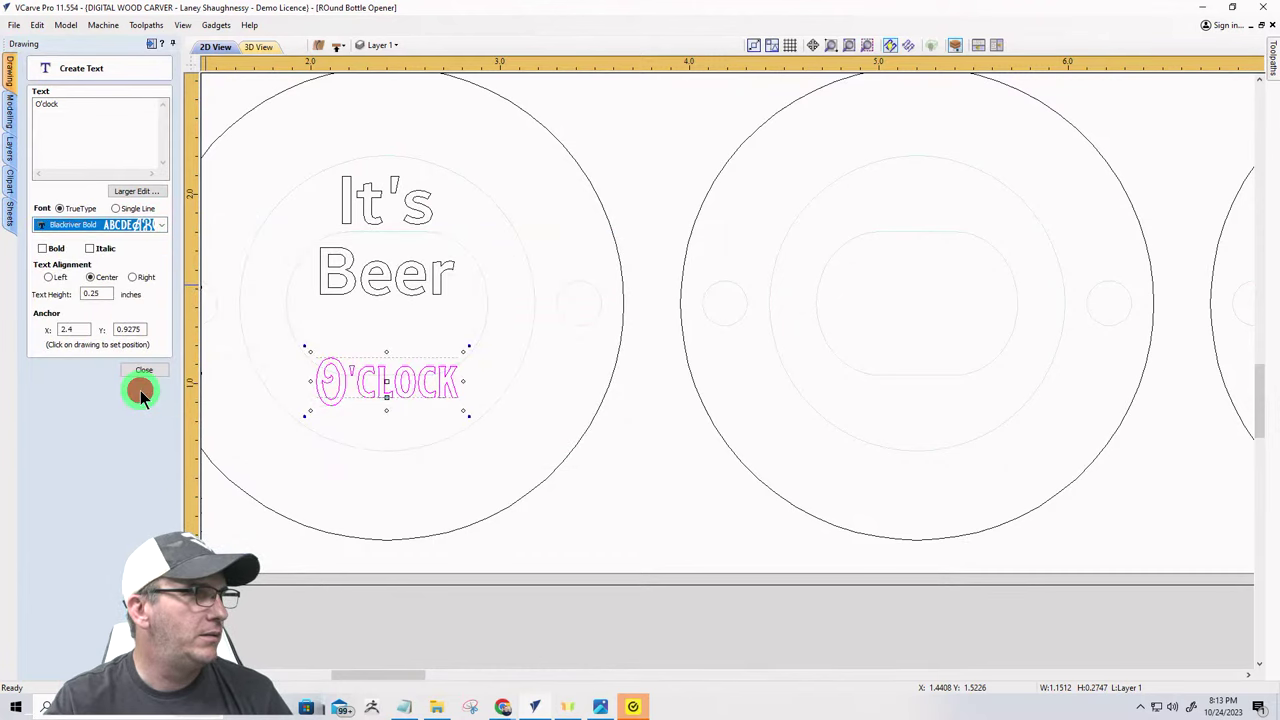
{"action": "left_click", "coordinate": [160, 227]}
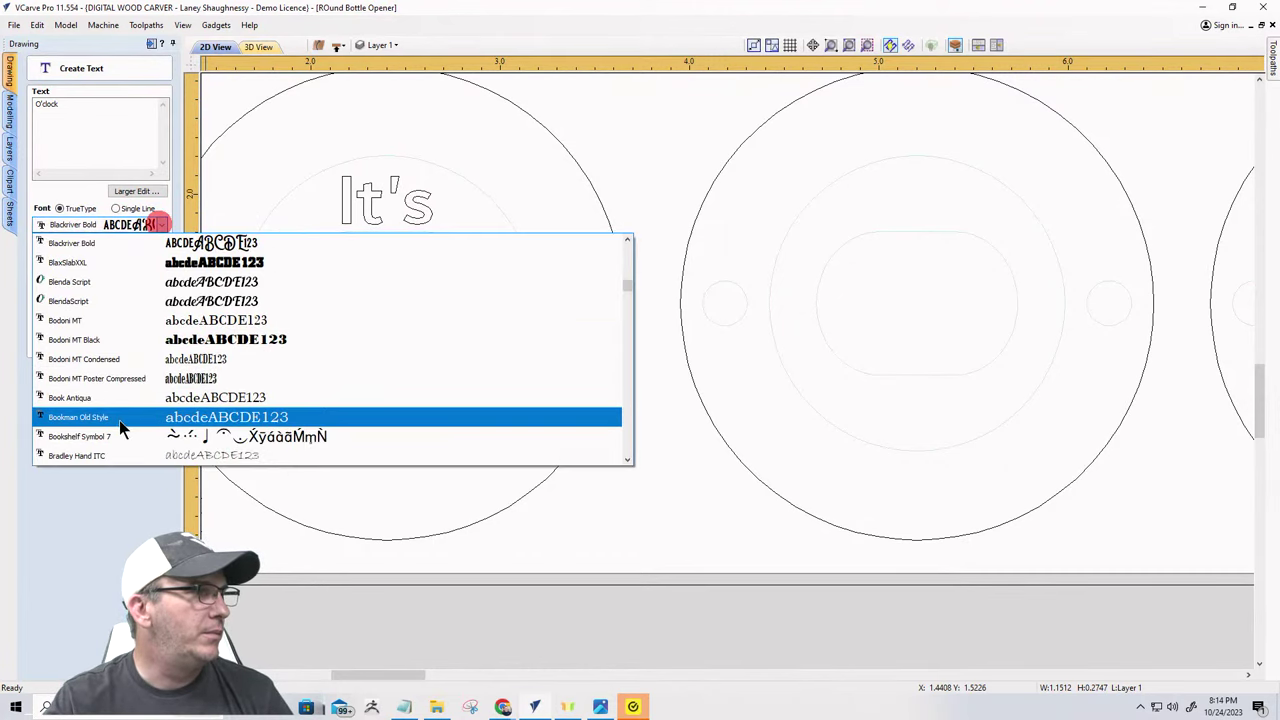
{"action": "scroll", "coordinate": [117, 428], "scroll_direction": "down", "scroll_amount": 10}
{"action": "scroll", "coordinate": [117, 428], "scroll_direction": "down", "scroll_amount": 10}
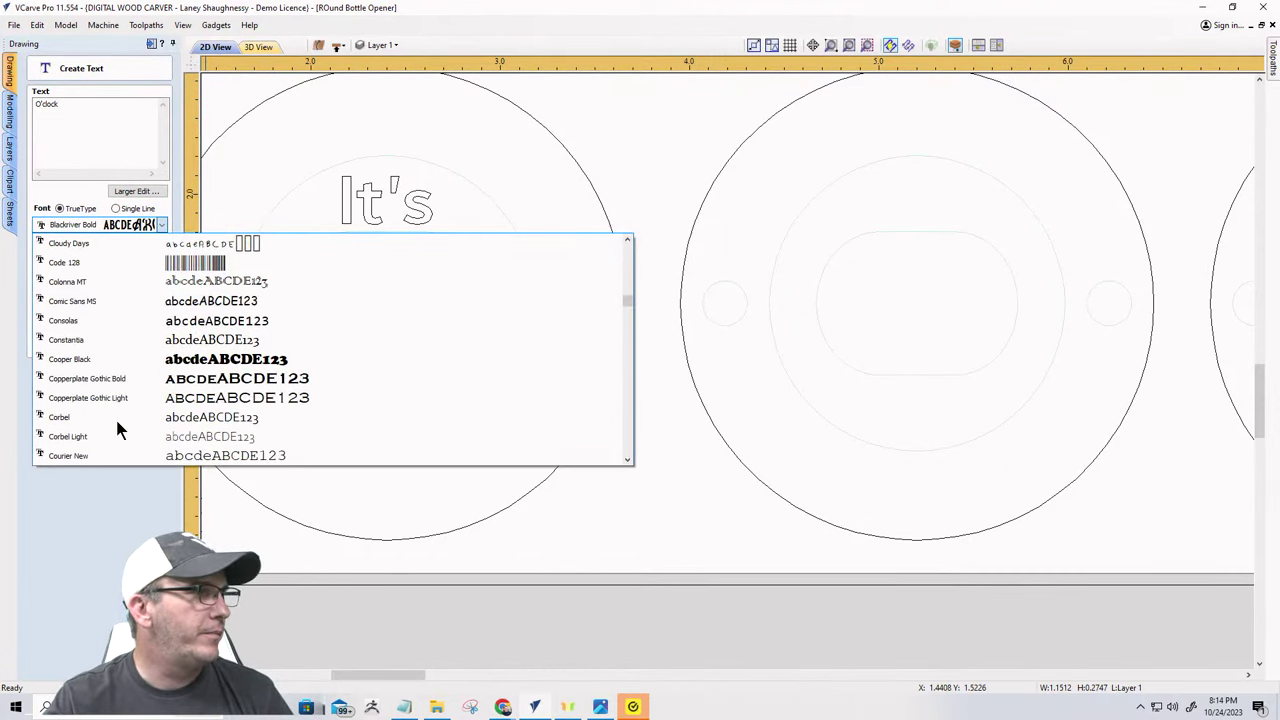
{"action": "scroll", "coordinate": [117, 428], "scroll_direction": "down", "scroll_amount": 10}
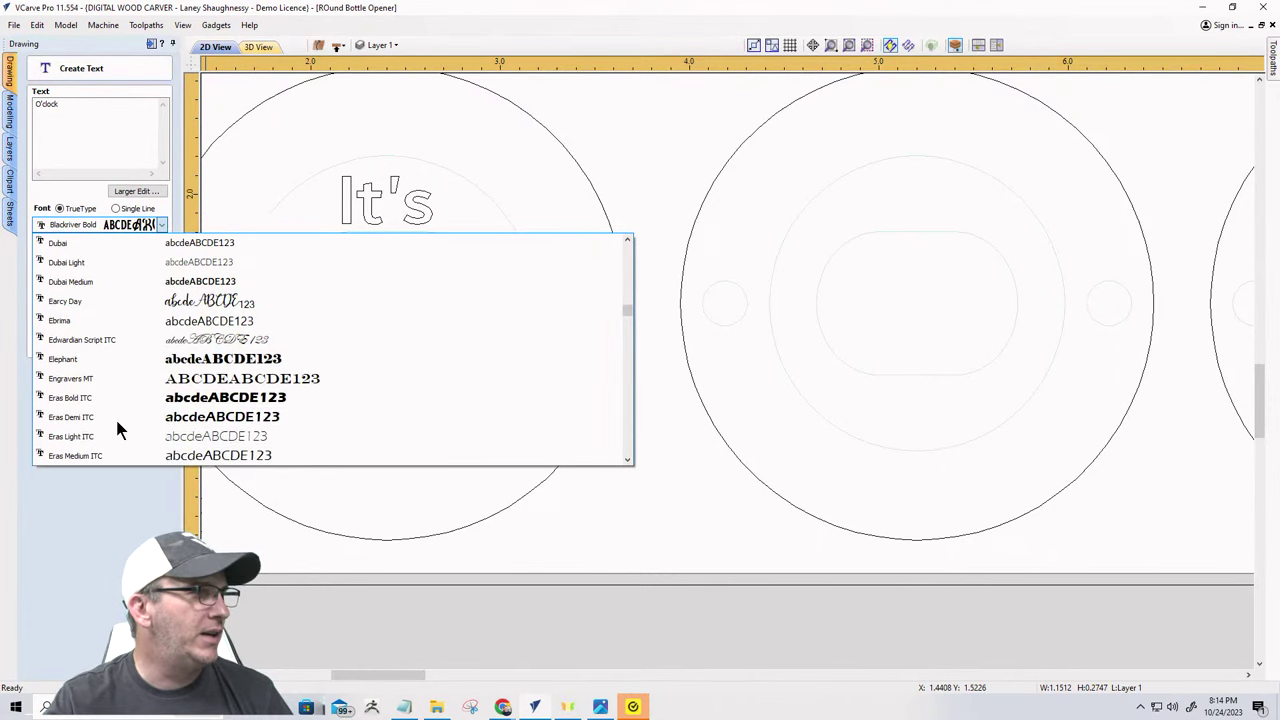
{"action": "scroll", "coordinate": [117, 428], "scroll_direction": "down", "scroll_amount": 3}
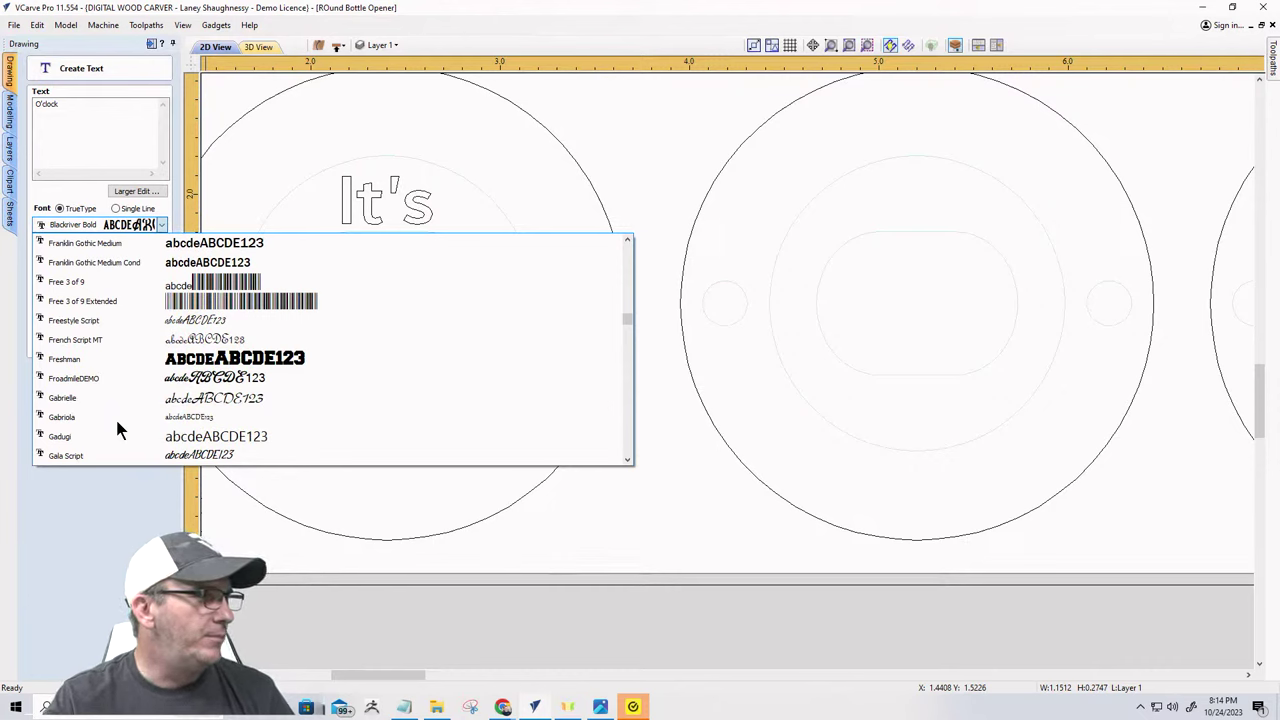
{"action": "scroll", "coordinate": [117, 430], "scroll_direction": "down", "scroll_amount": 8}
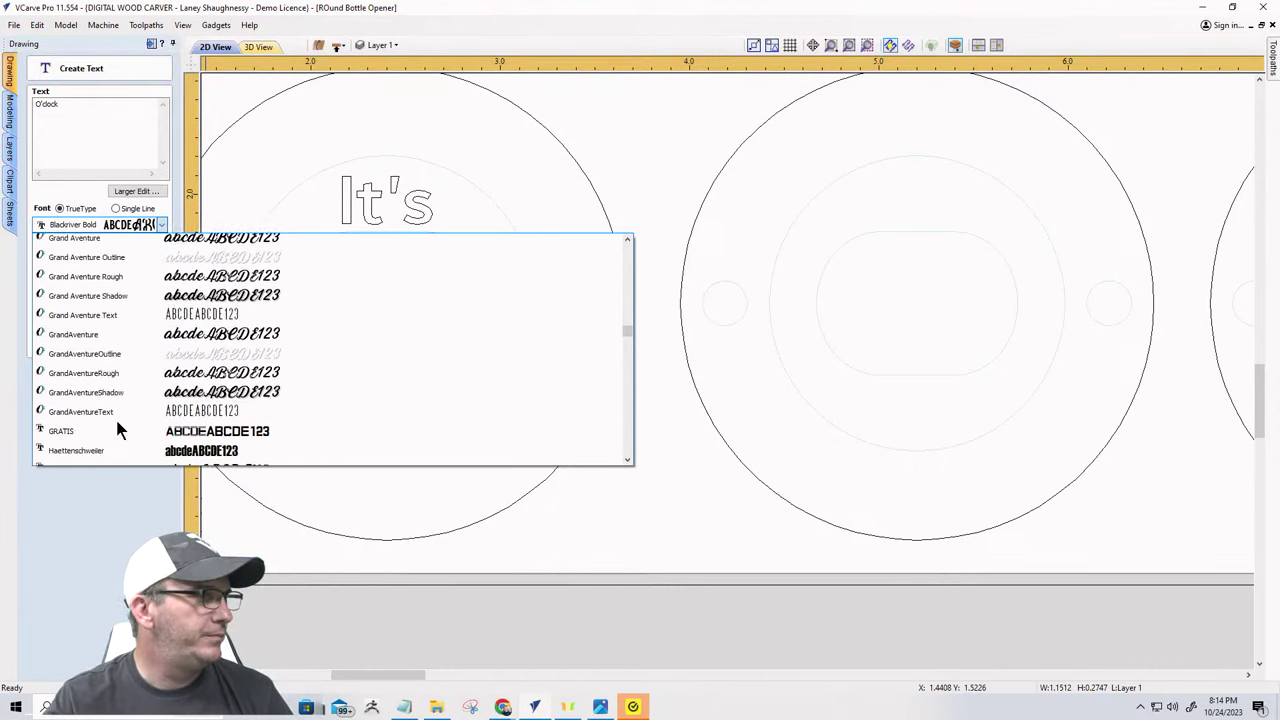
{"action": "scroll", "coordinate": [117, 428], "scroll_direction": "down", "scroll_amount": 3}
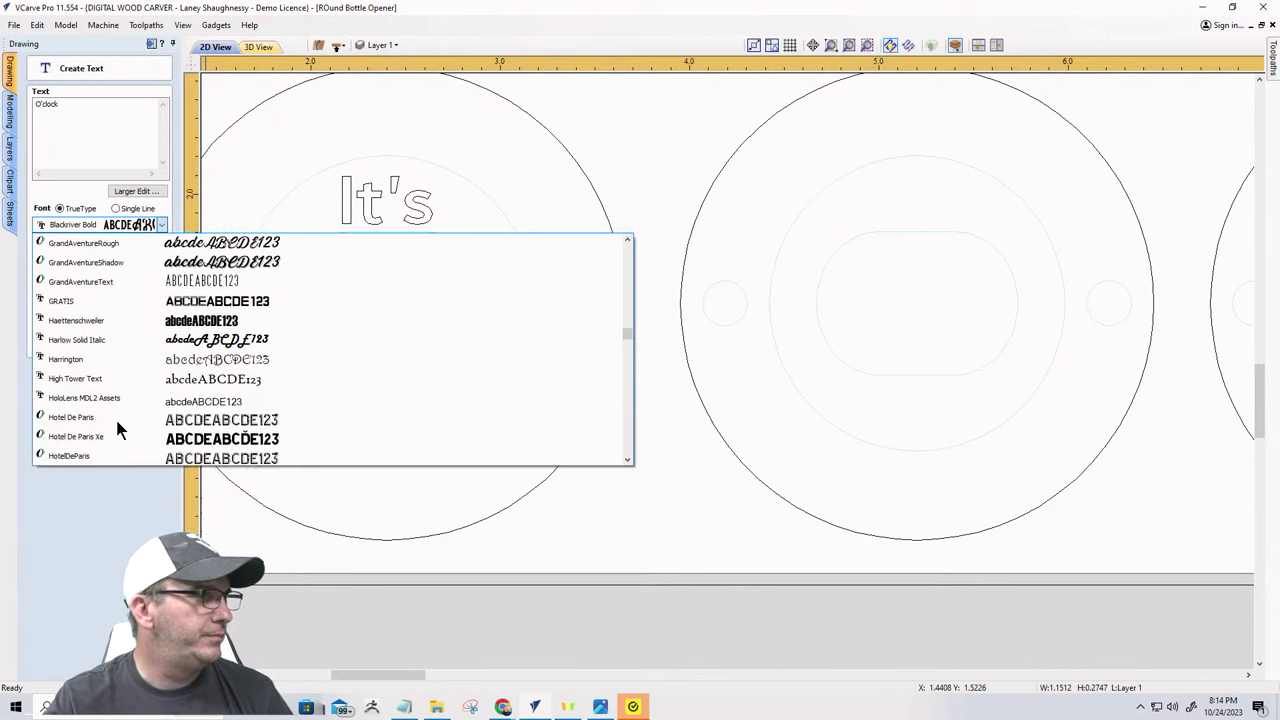
{"action": "scroll", "coordinate": [114, 415], "scroll_direction": "up", "scroll_amount": 1}
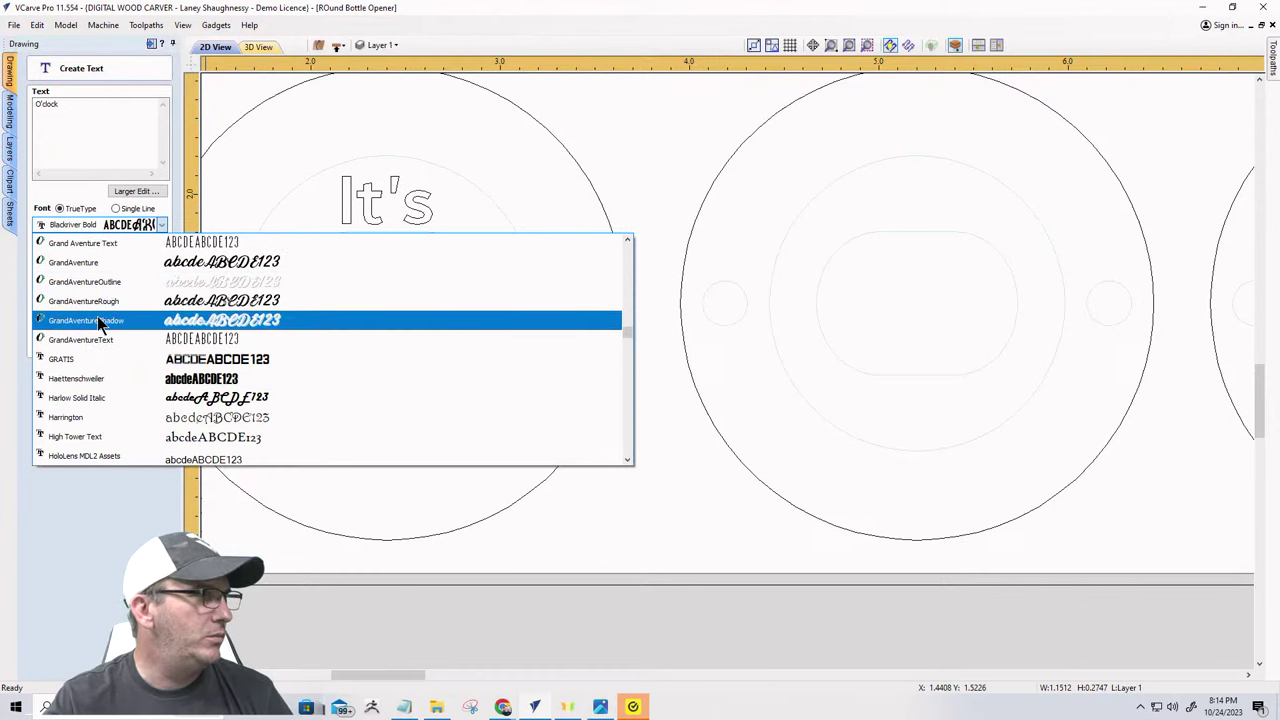
{"action": "left_click", "coordinate": [95, 264]}
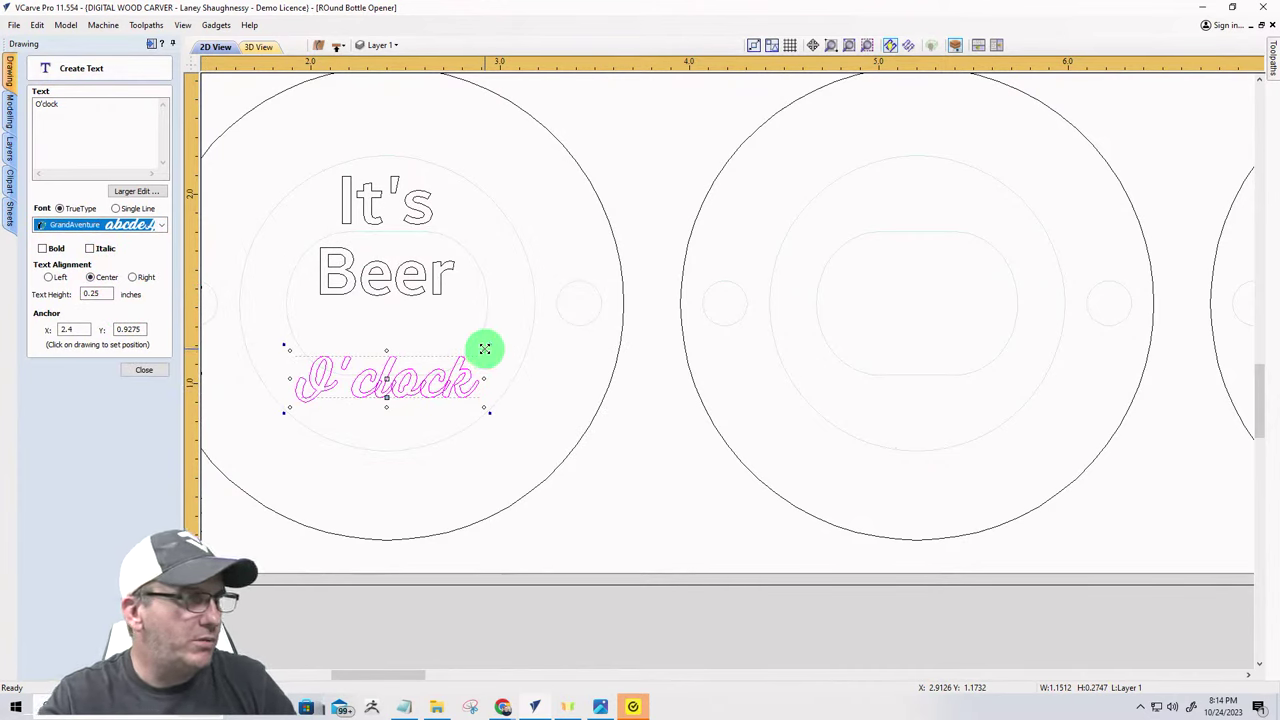
- Scale up the O'clock text slightly and switch it to Royal Signage Rg
{"action": "mouse_move", "coordinate": [484, 348]}
{"action": "left_mouse_down"}
{"action": "mouse_move", "coordinate": [486, 314]}
{"action": "mouse_move", "coordinate": [470, 342]}
{"action": "left_mouse_up"}
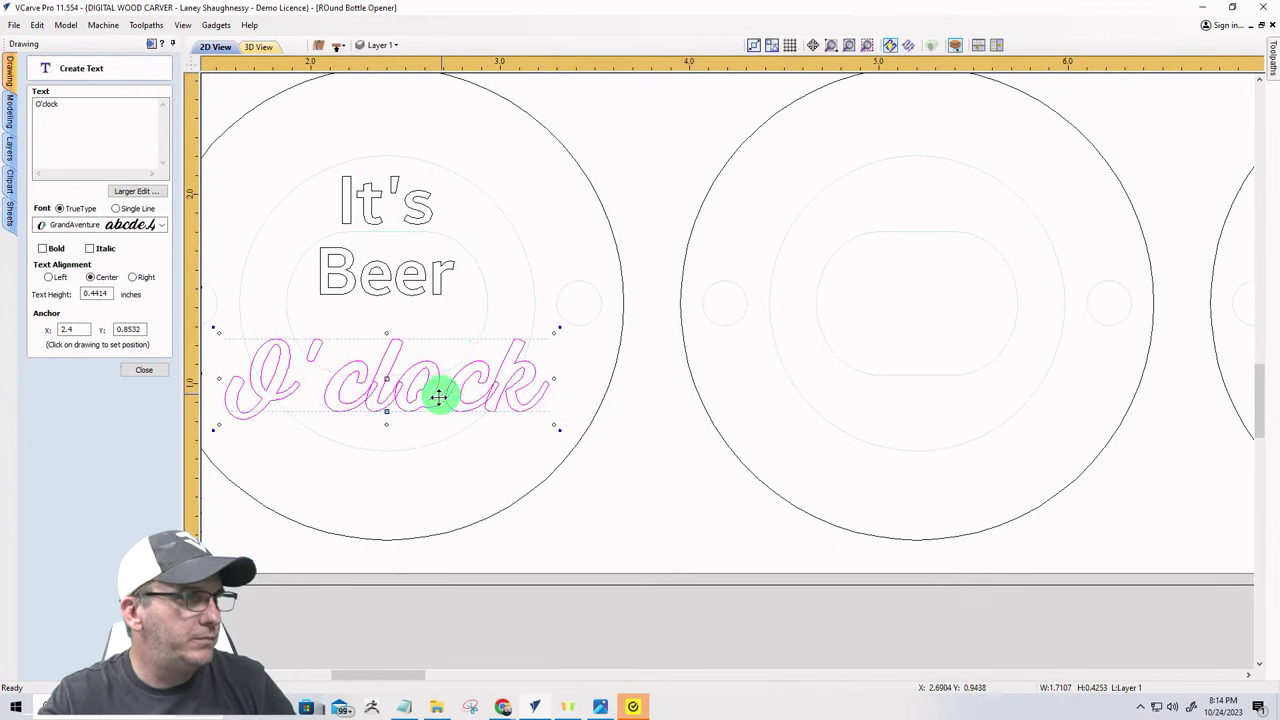
{"action": "left_click", "coordinate": [161, 224]}
{"action": "scroll", "coordinate": [152, 356], "scroll_direction": "up", "scroll_amount": 5}
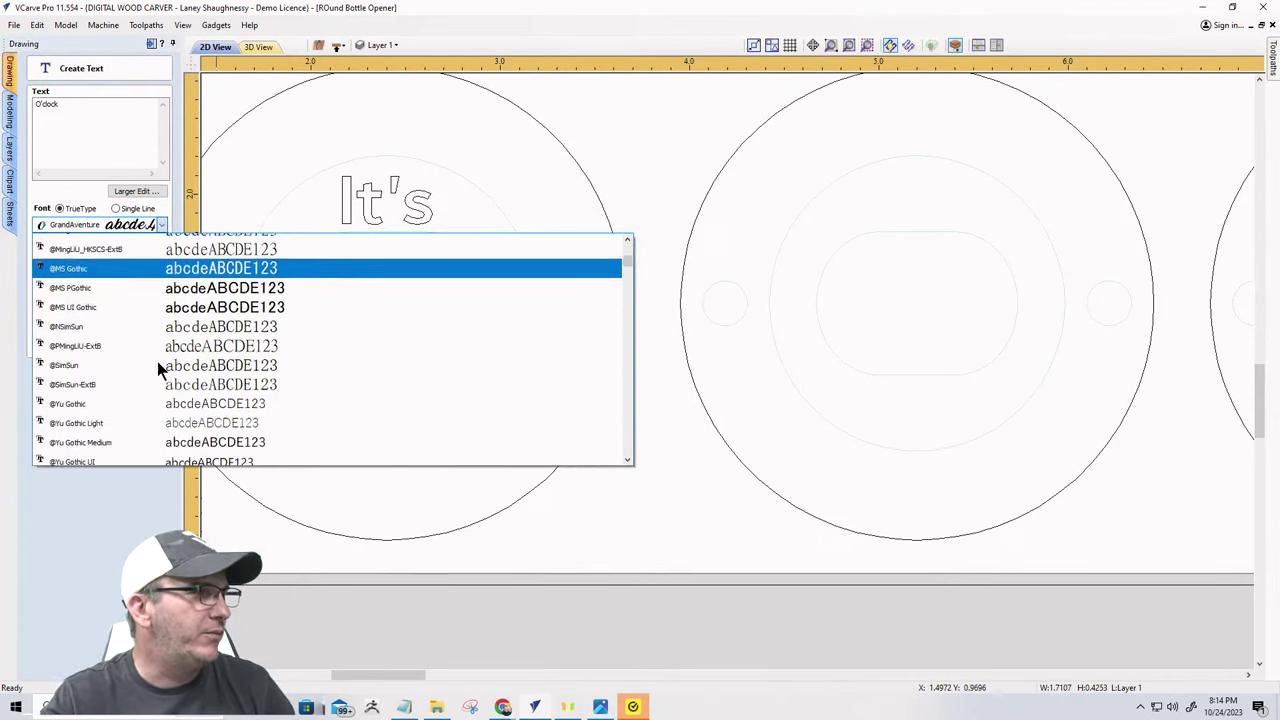
{"action": "scroll", "coordinate": [158, 366], "scroll_direction": "down", "scroll_amount": 20}
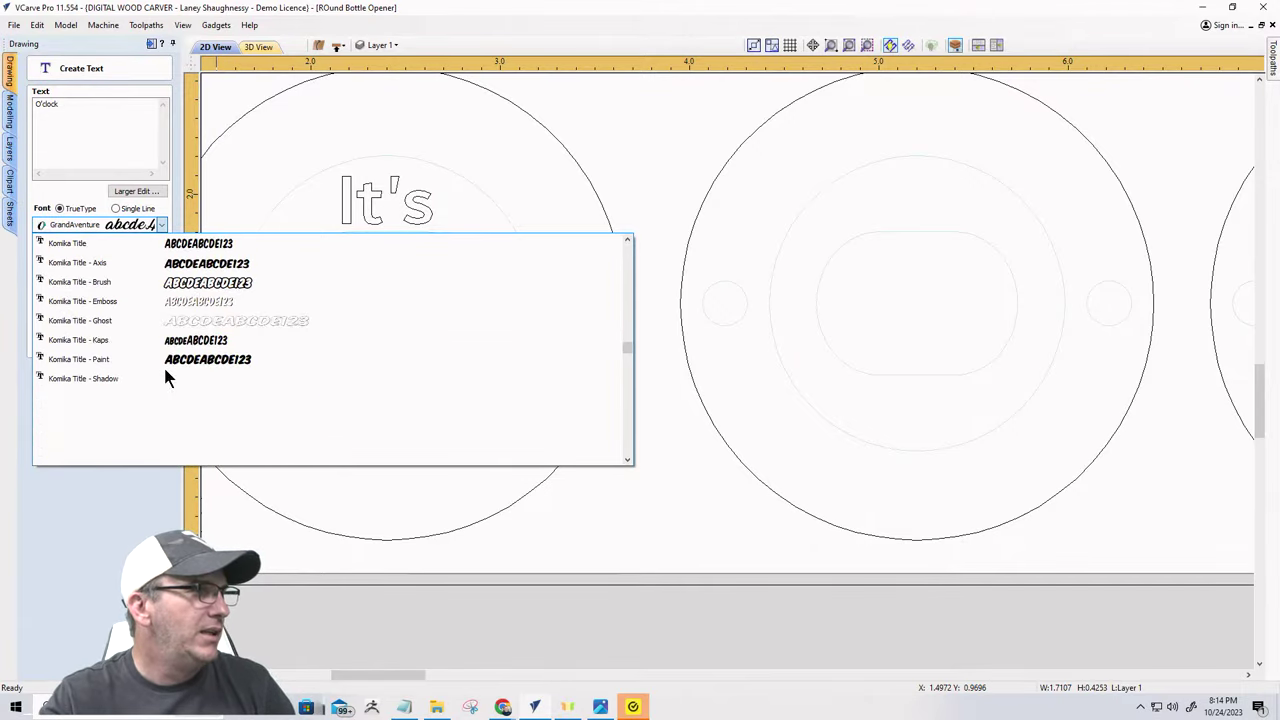
{"action": "scroll", "coordinate": [165, 377], "scroll_direction": "down", "scroll_amount": 10}
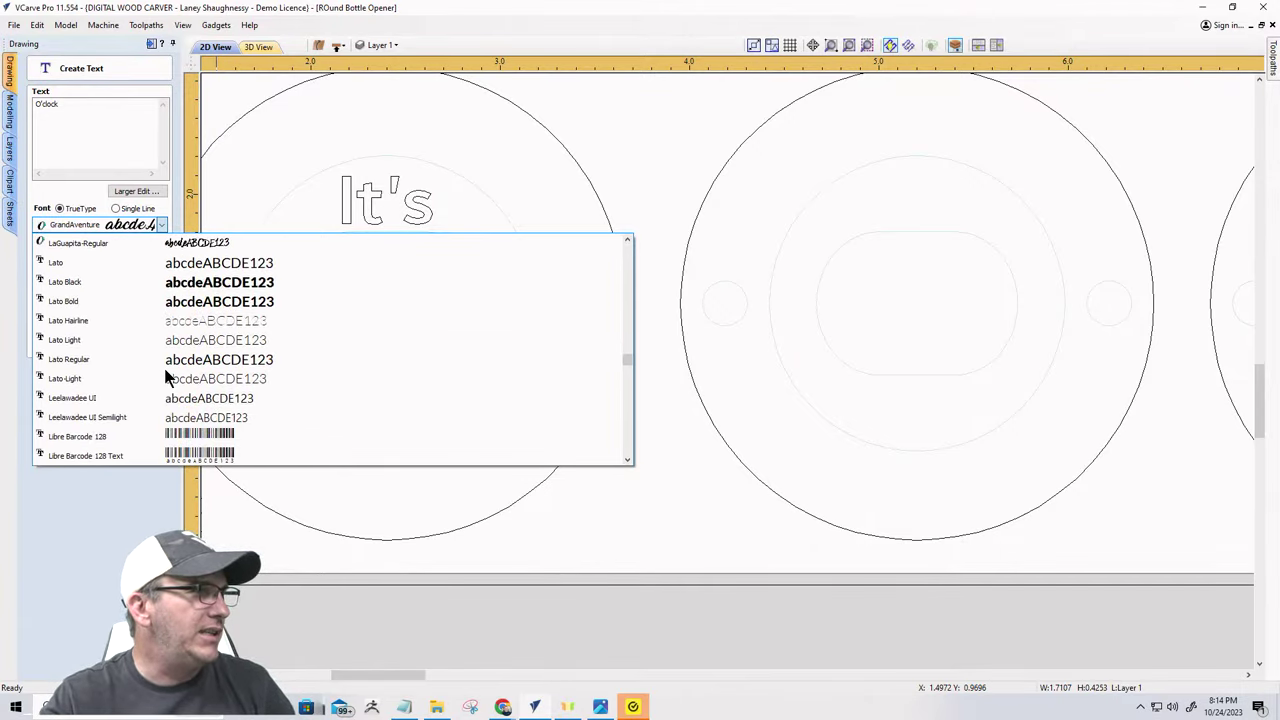
{"action": "scroll", "coordinate": [165, 377], "scroll_direction": "down", "scroll_amount": 12}
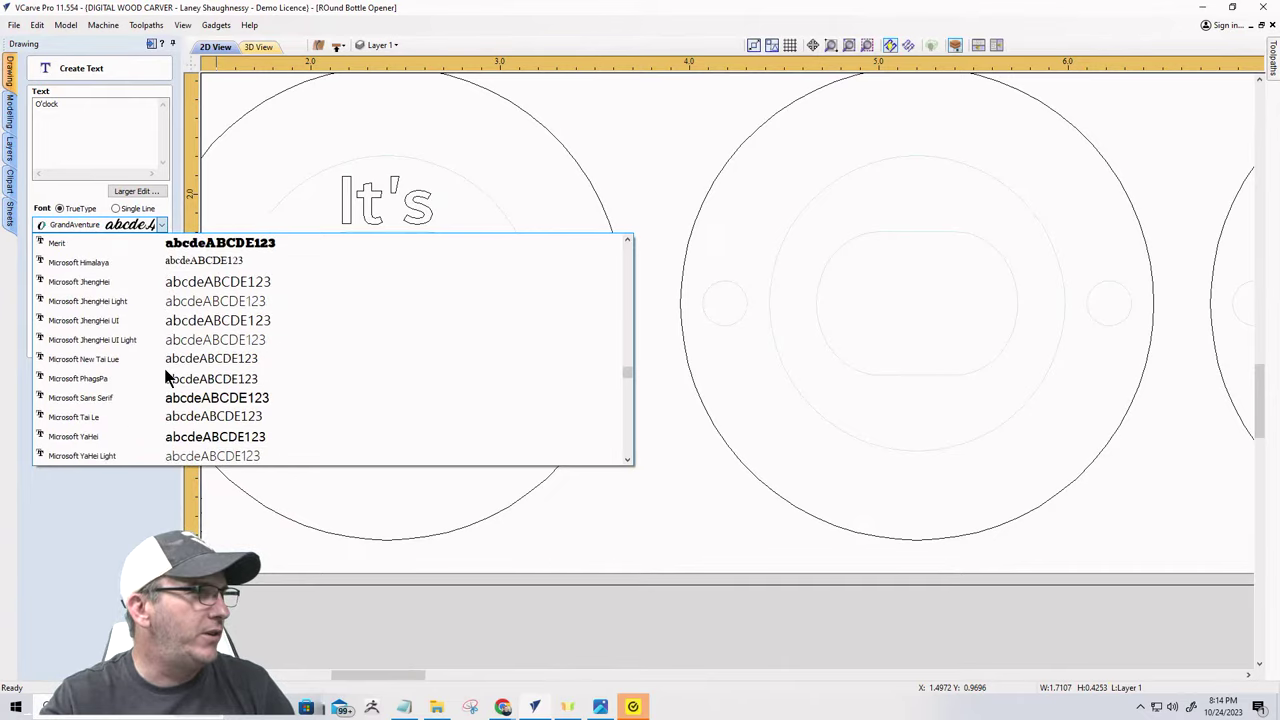
{"action": "scroll", "coordinate": [167, 377], "scroll_direction": "down", "scroll_amount": 7}
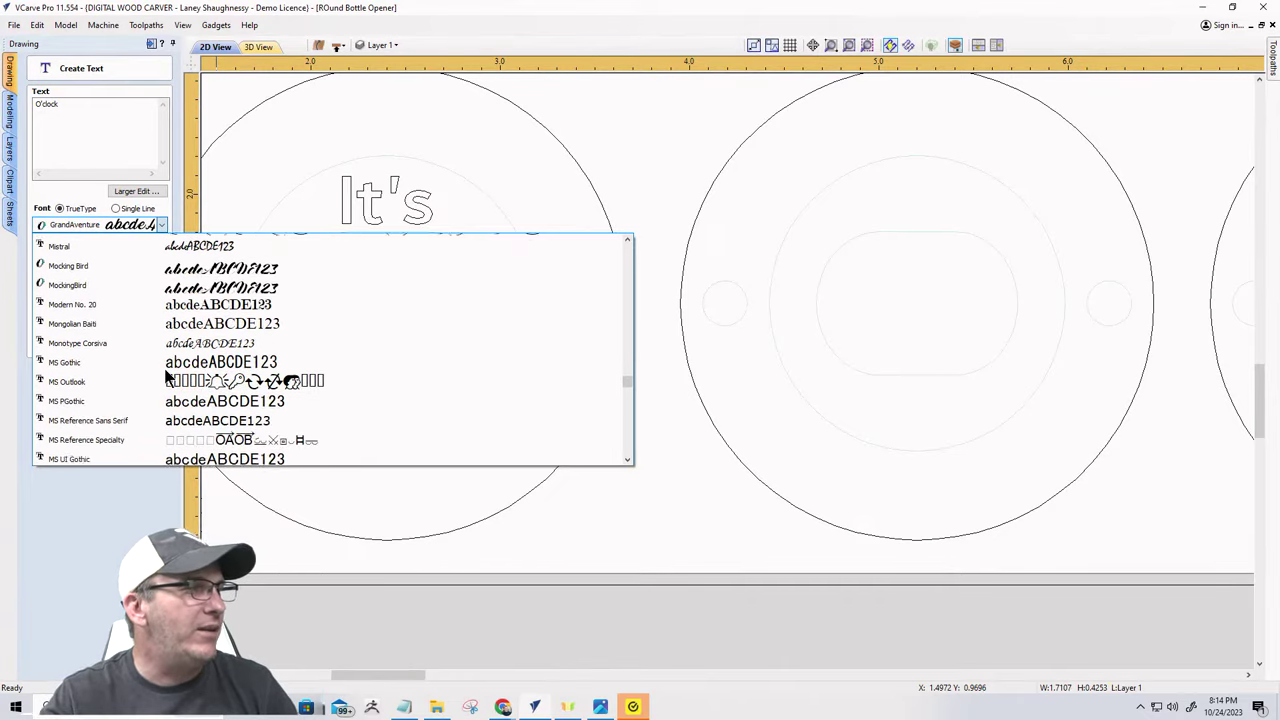
{"action": "scroll", "coordinate": [167, 377], "scroll_direction": "down", "scroll_amount": 12}
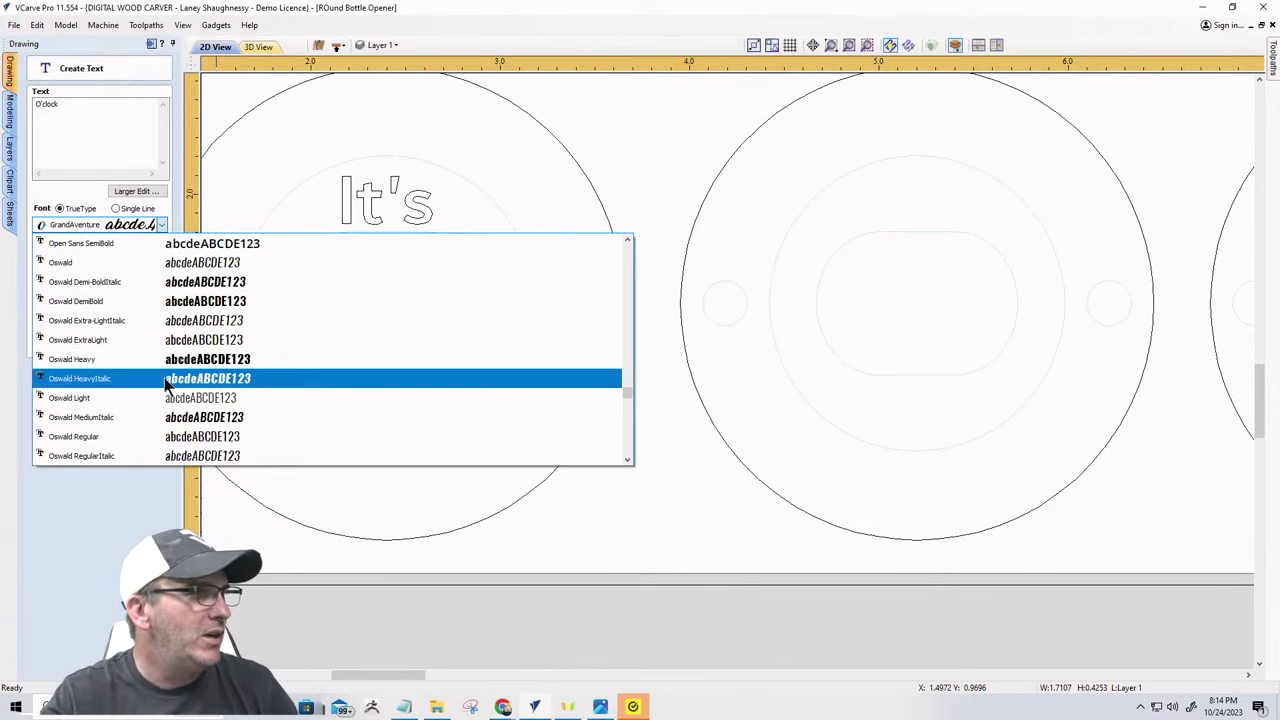
{"action": "scroll", "coordinate": [166, 383], "scroll_direction": "down", "scroll_amount": 10}
{"action": "scroll", "coordinate": [166, 388], "scroll_direction": "down", "scroll_amount": 1}
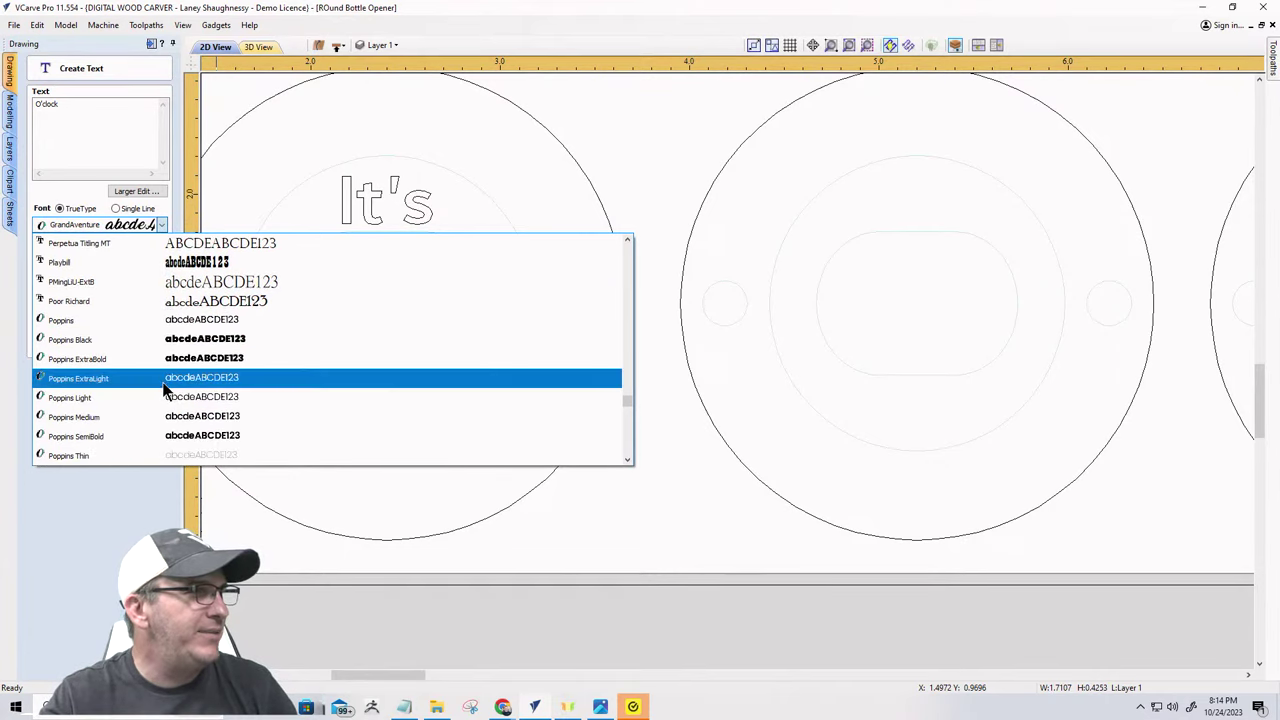
{"action": "scroll", "coordinate": [164, 386], "scroll_direction": "down", "scroll_amount": 7}
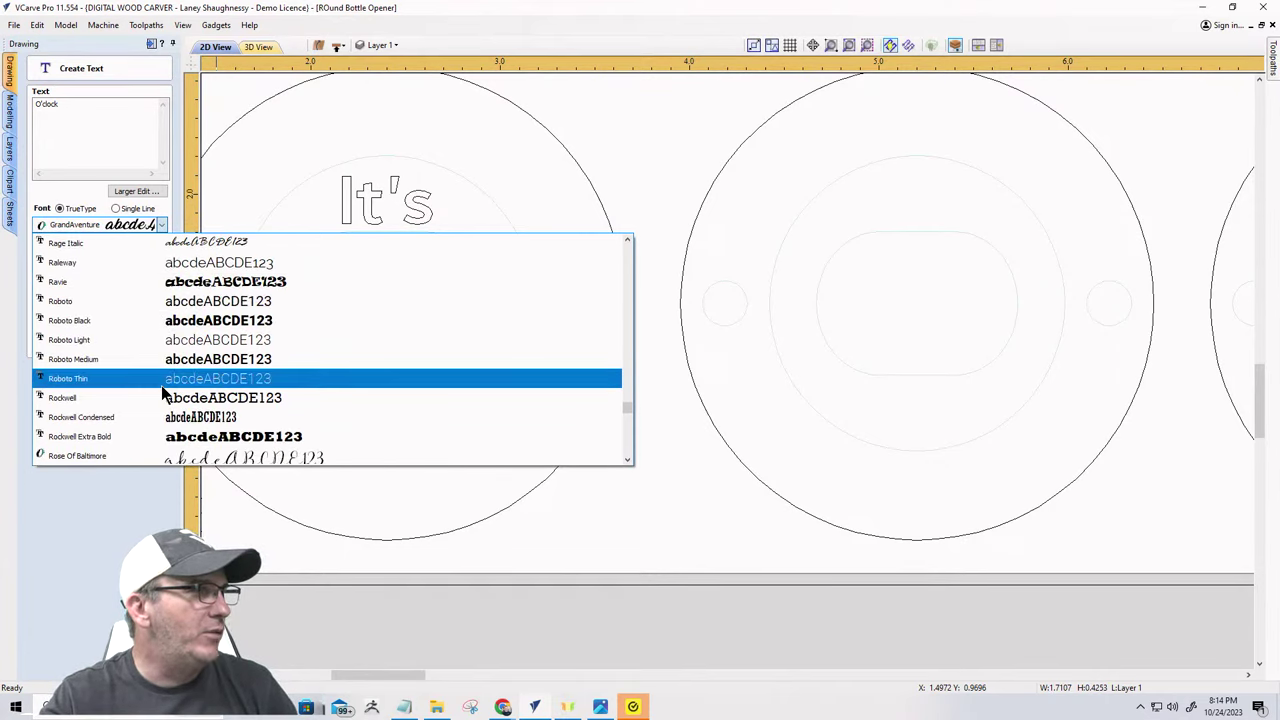
{"action": "scroll", "coordinate": [161, 385], "scroll_direction": "down", "scroll_amount": 3}
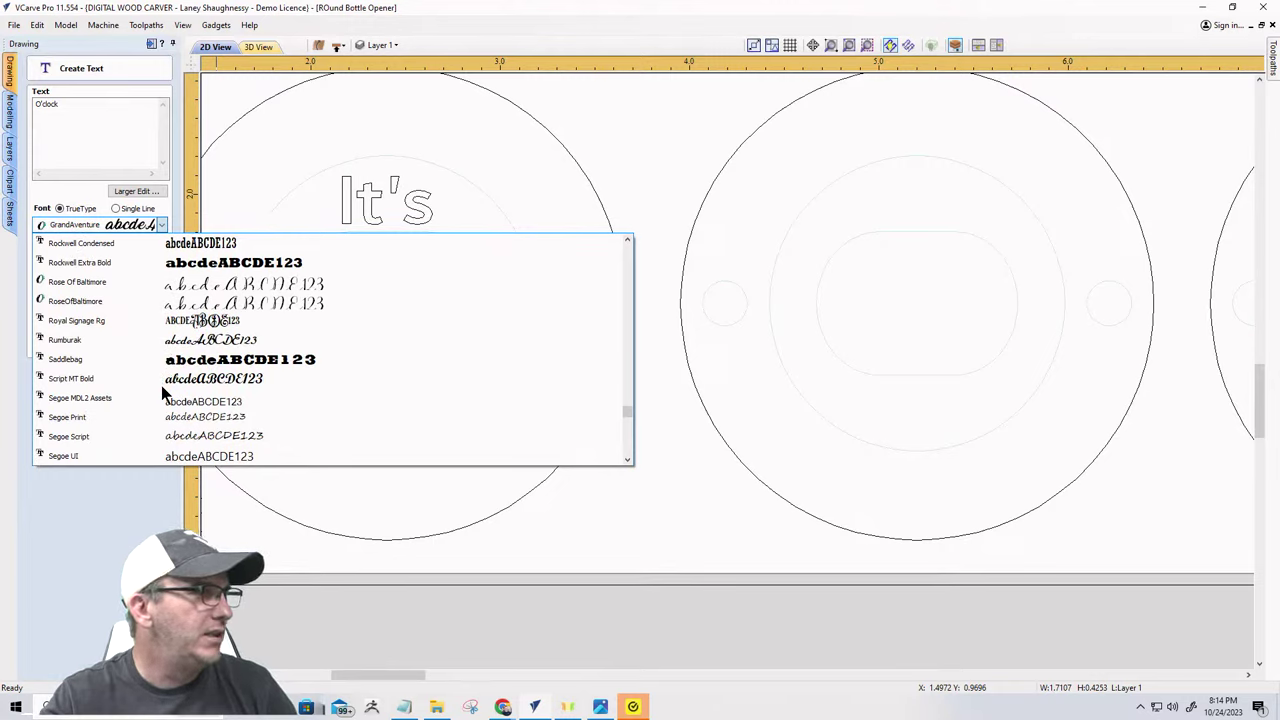
{"action": "left_click", "coordinate": [145, 319]}
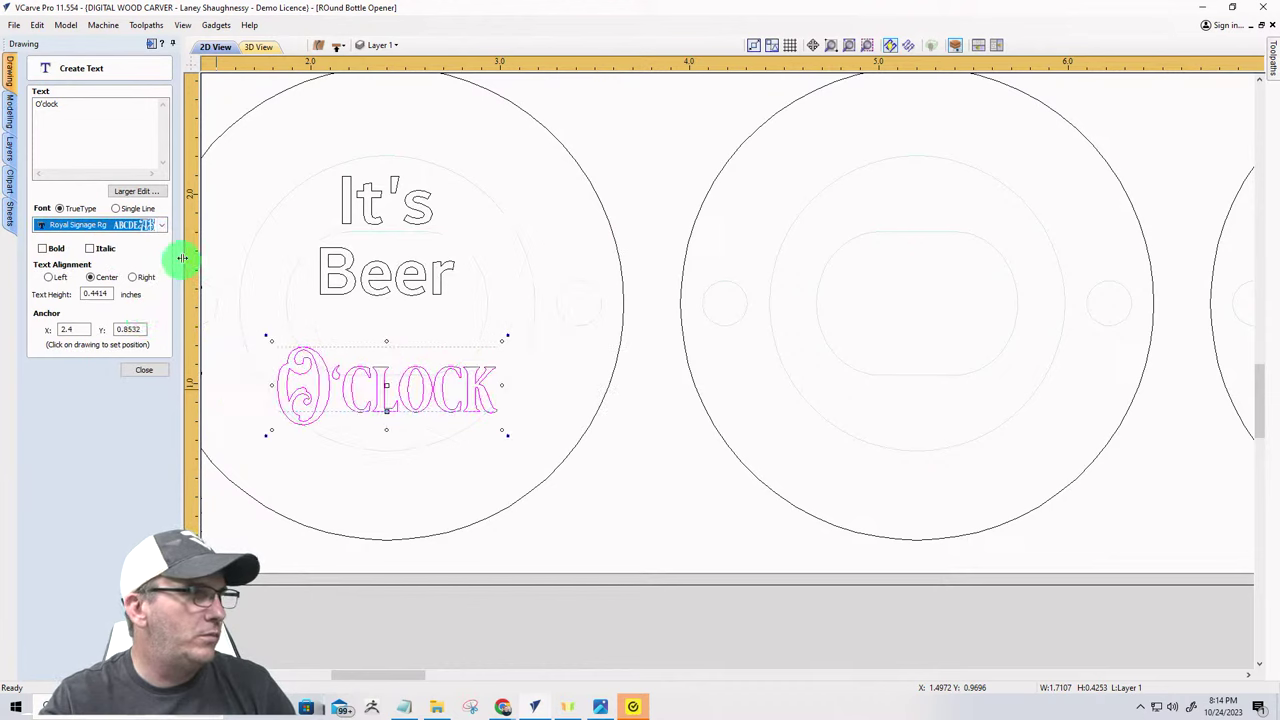
- Change the O'clock font to Thinking Of Betty Light script
{"action": "left_click", "coordinate": [161, 224]}
{"action": "scroll", "coordinate": [137, 360], "scroll_direction": "down", "scroll_amount": 10}
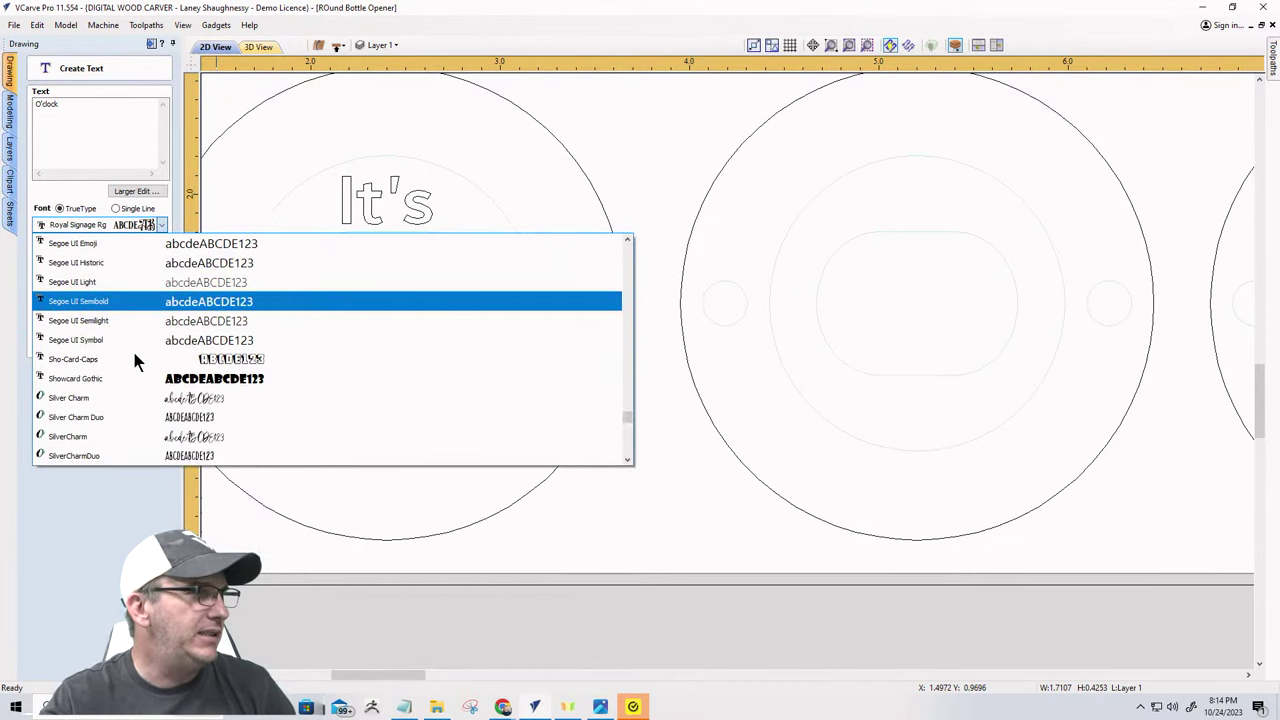
{"action": "scroll", "coordinate": [134, 358], "scroll_direction": "down", "scroll_amount": 10}
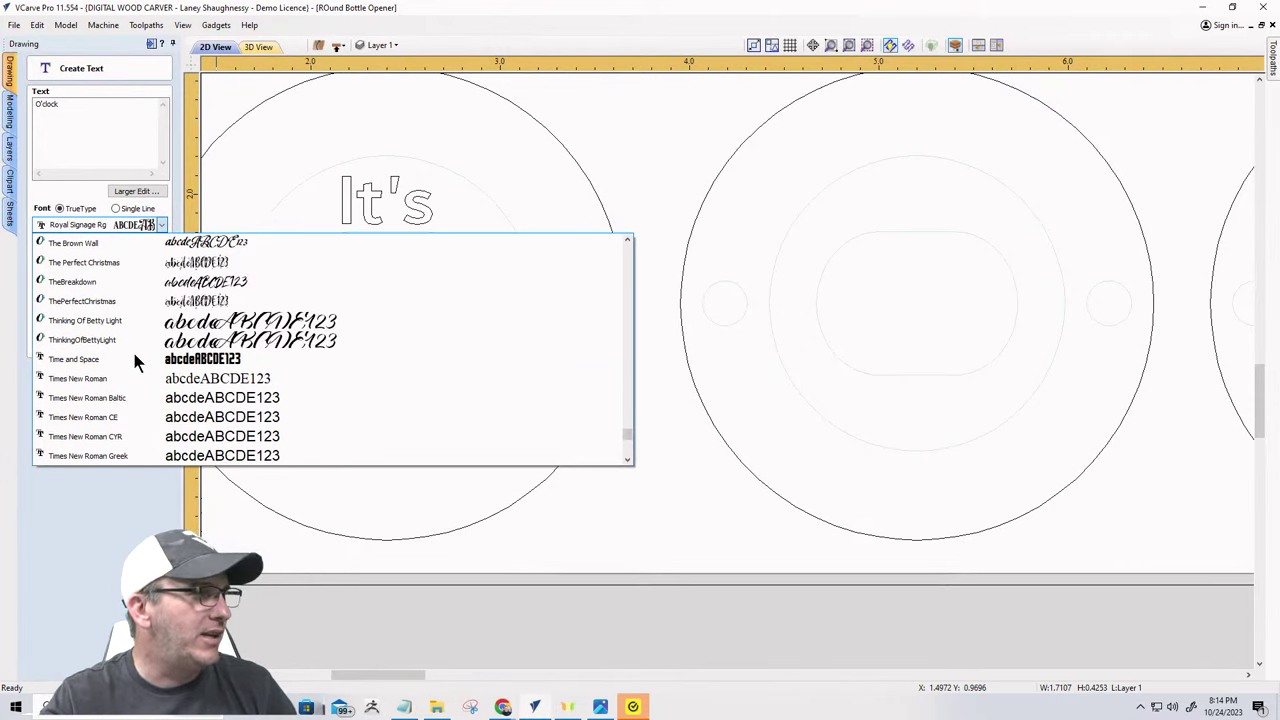
{"action": "left_click", "coordinate": [624, 436]}
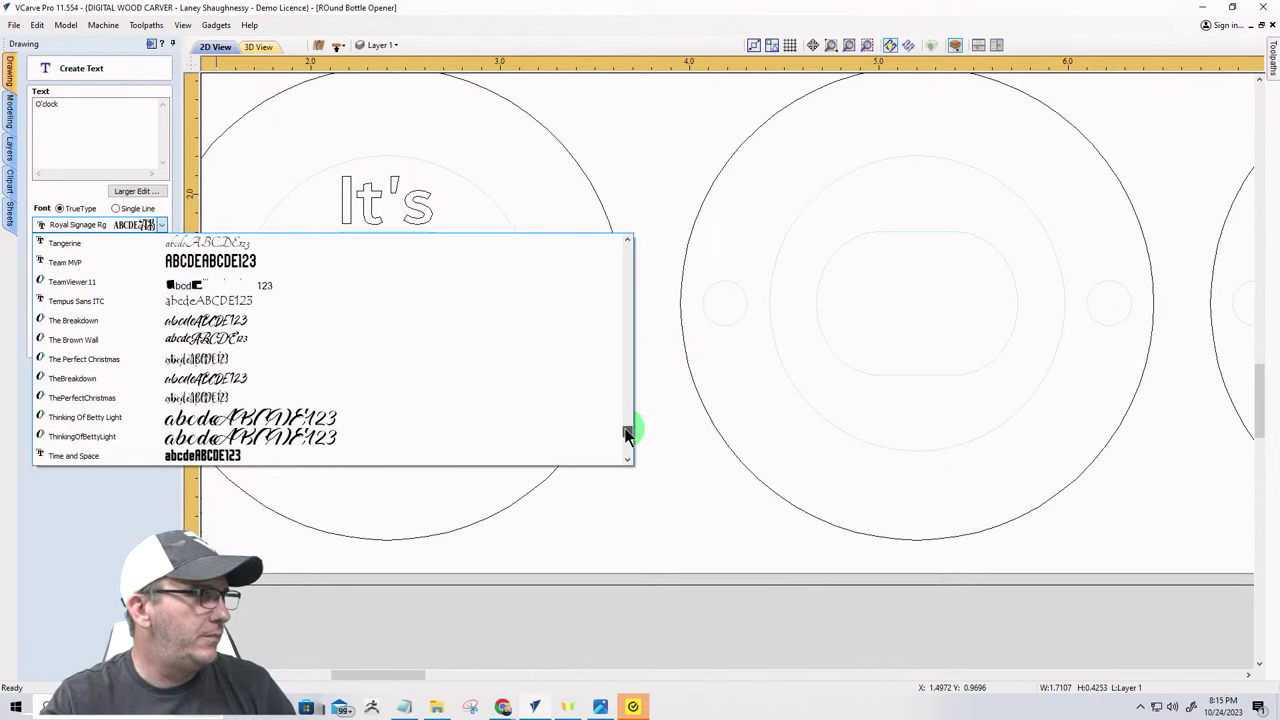
{"action": "left_click", "coordinate": [203, 420]}
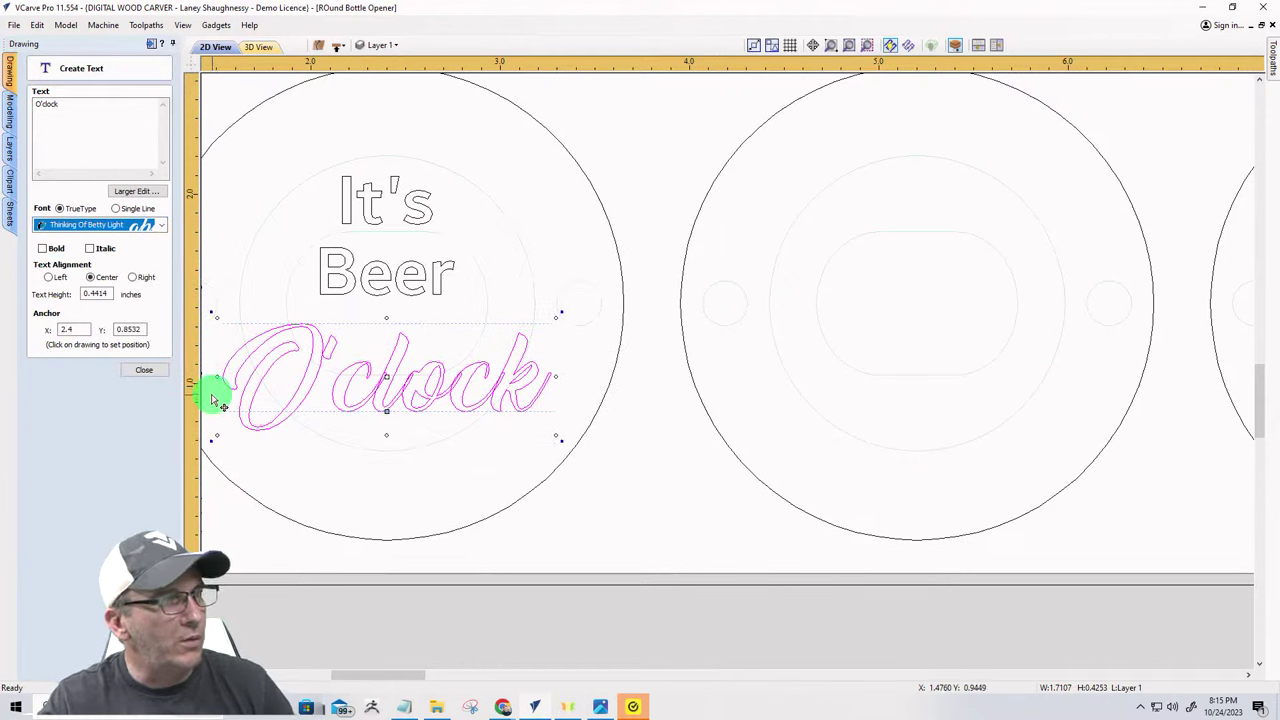
- Finish text editing and weld the O'clock letters, replacing the text with one outline
{"action": "left_click", "coordinate": [131, 370]}
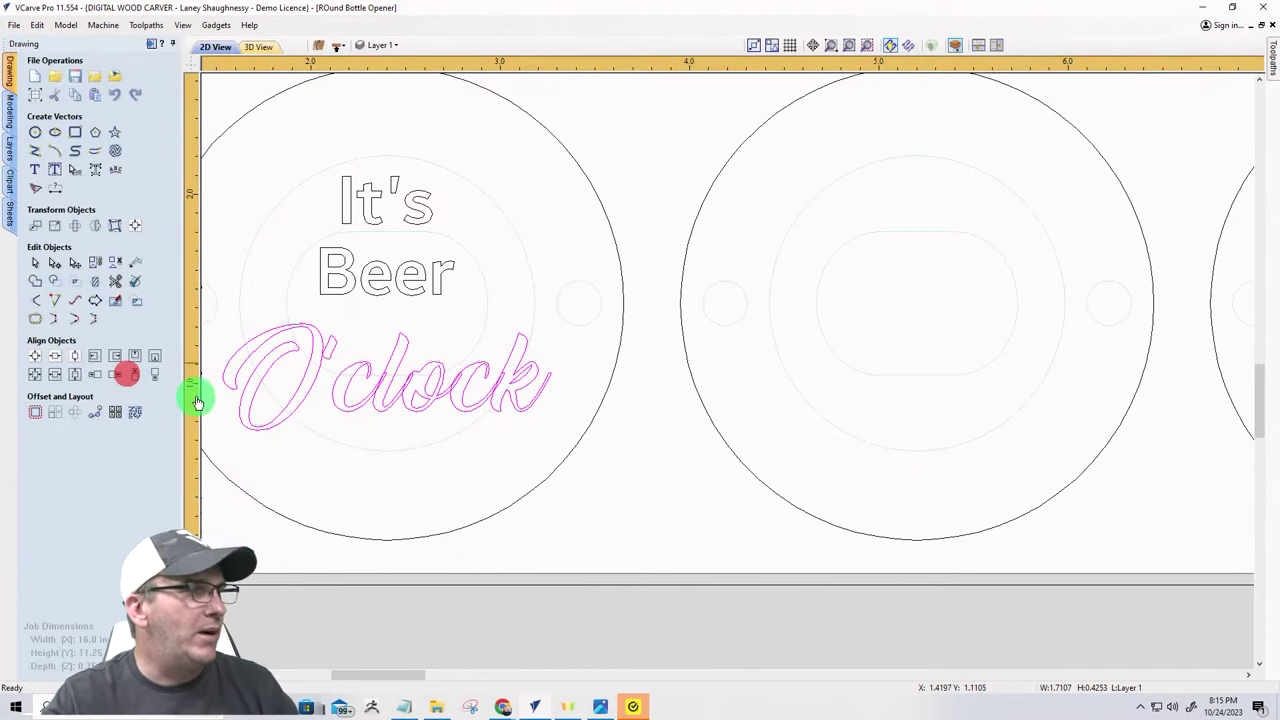
{"action": "left_click", "coordinate": [35, 281]}
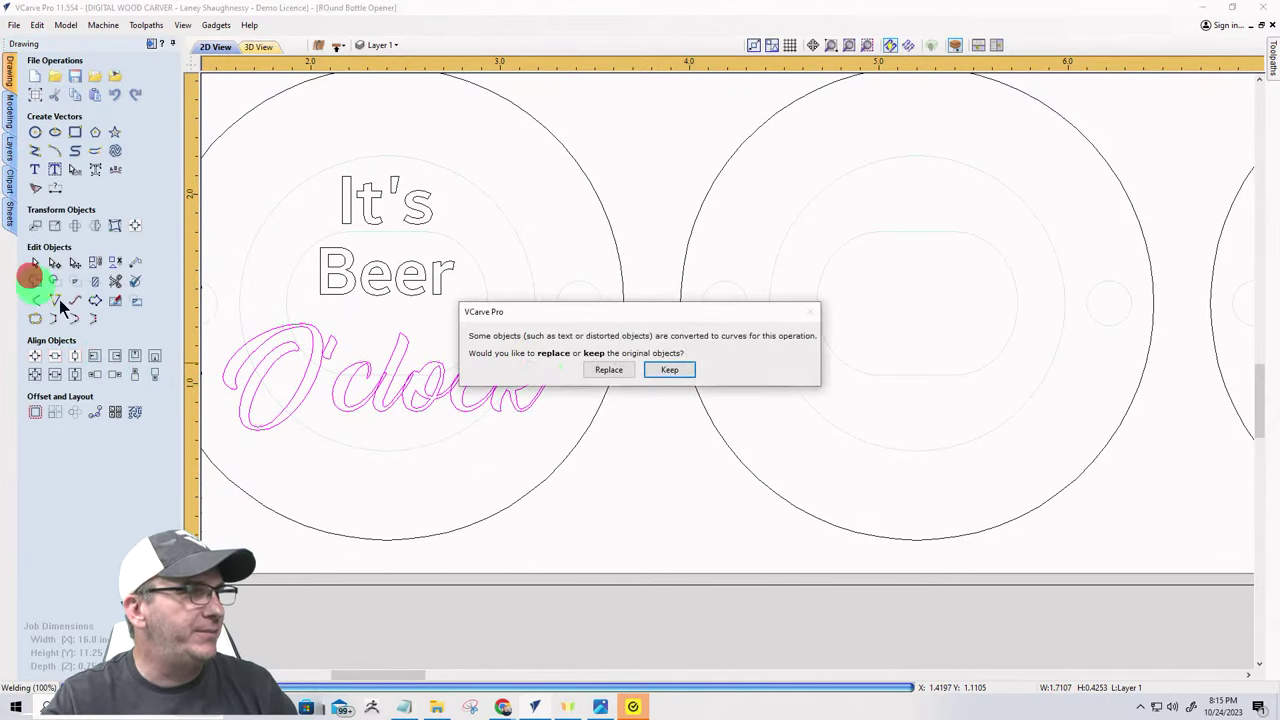
{"action": "left_click", "coordinate": [610, 370]}
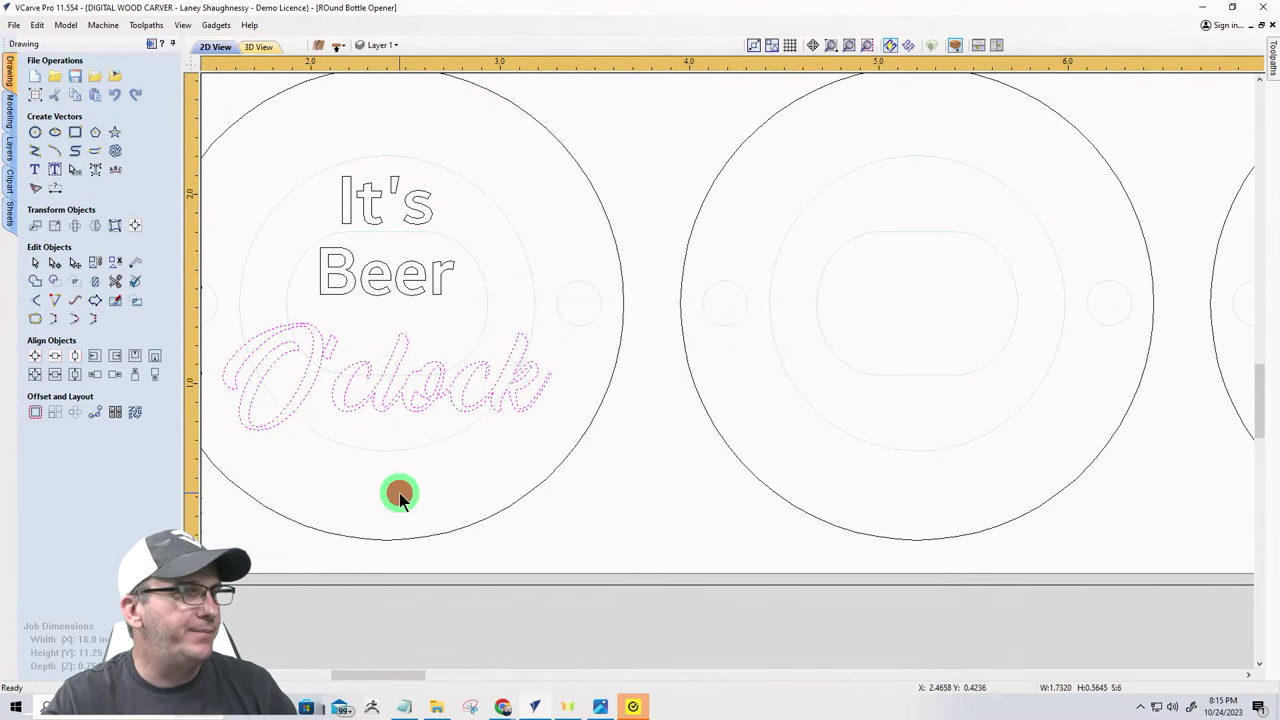
{"action": "left_click", "coordinate": [400, 492]}
{"action": "scroll", "coordinate": [372, 480], "scroll_direction": "down", "scroll_amount": 2}
{"action": "scroll", "coordinate": [265, 488], "scroll_direction": "up", "scroll_amount": 2}
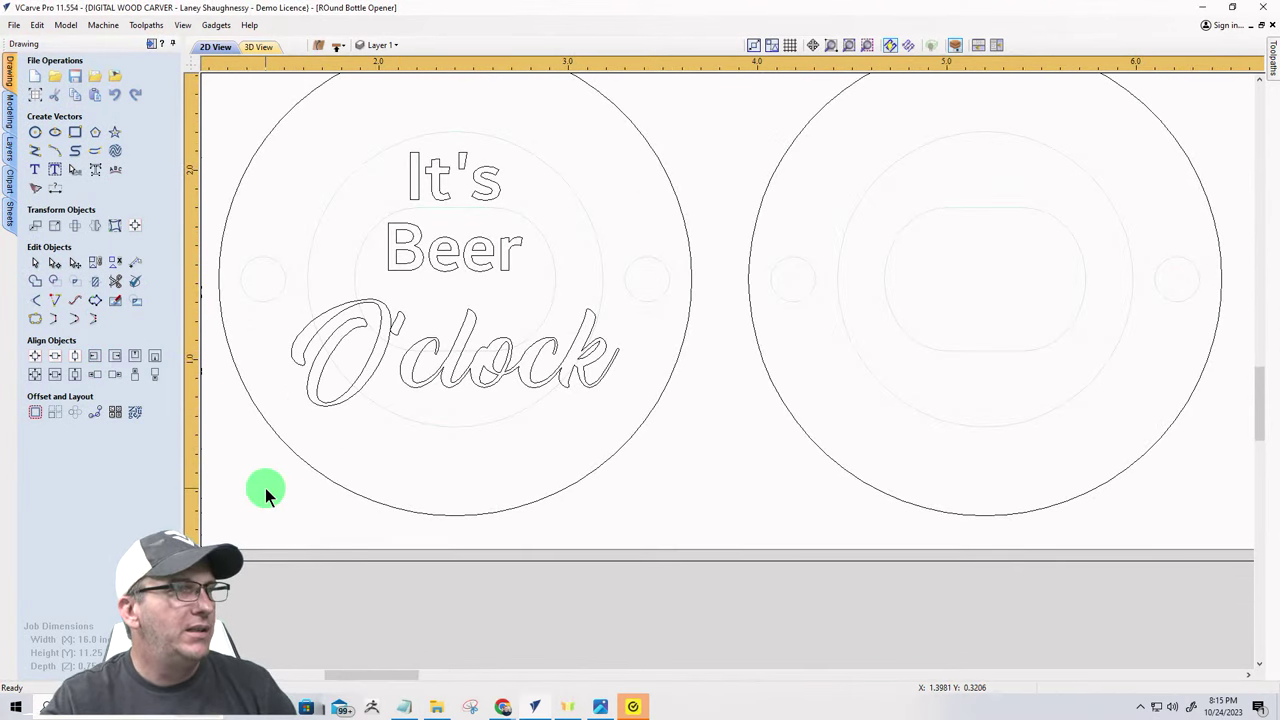
- Scale Beer up to about 0.91 in wide and nudge it down above O'clock
{"action": "left_click", "coordinate": [416, 232]}
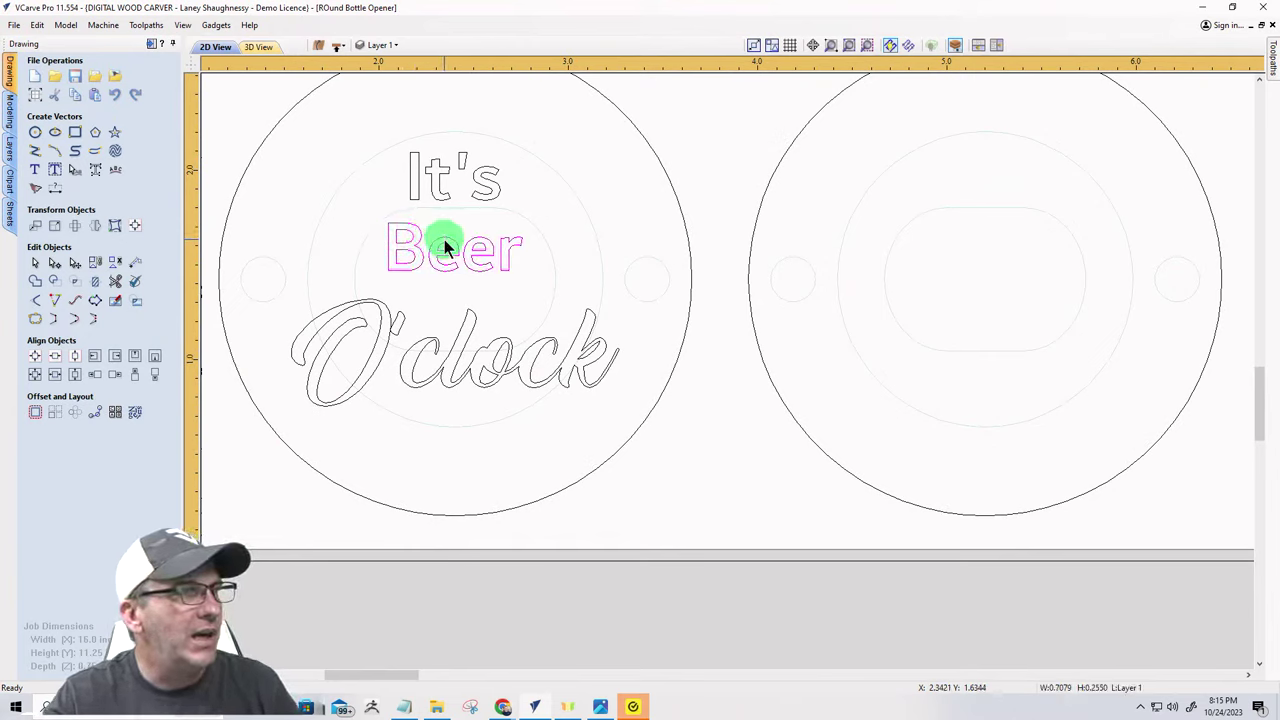
{"action": "left_click_drag", "start_coordinate": [372, 205], "coordinate": [540, 297]}
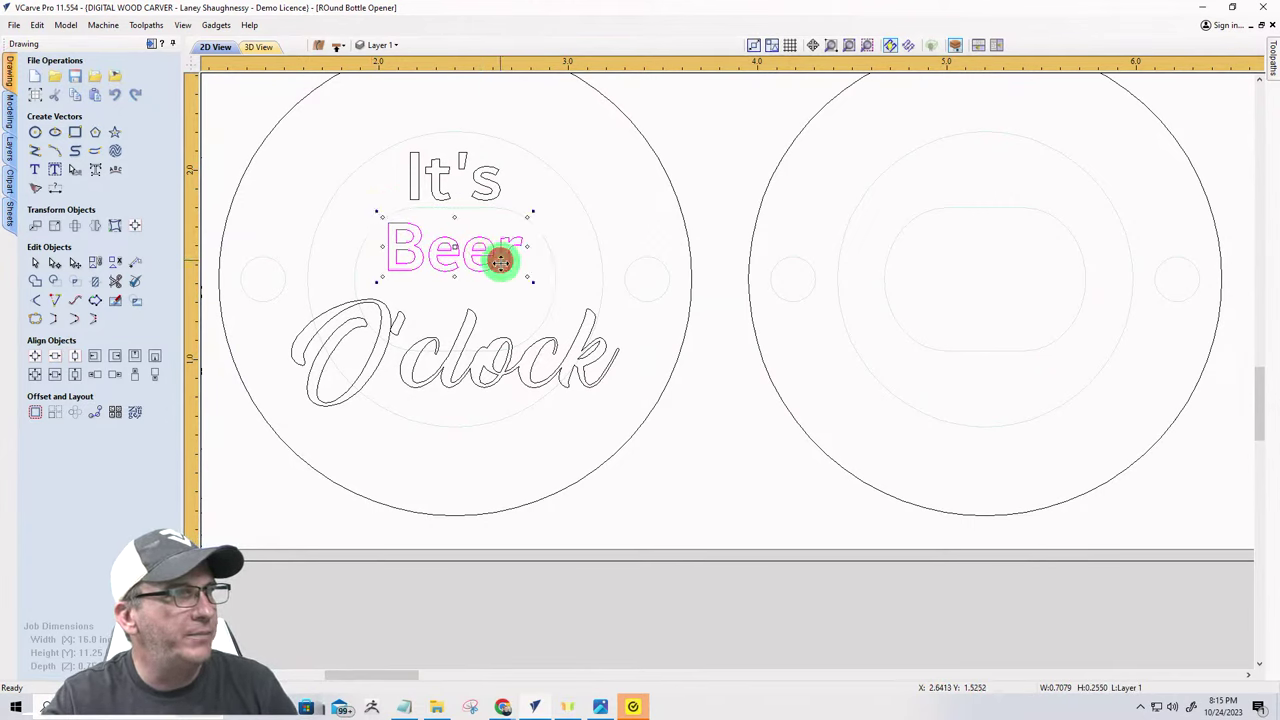
{"action": "left_click", "coordinate": [500, 261]}
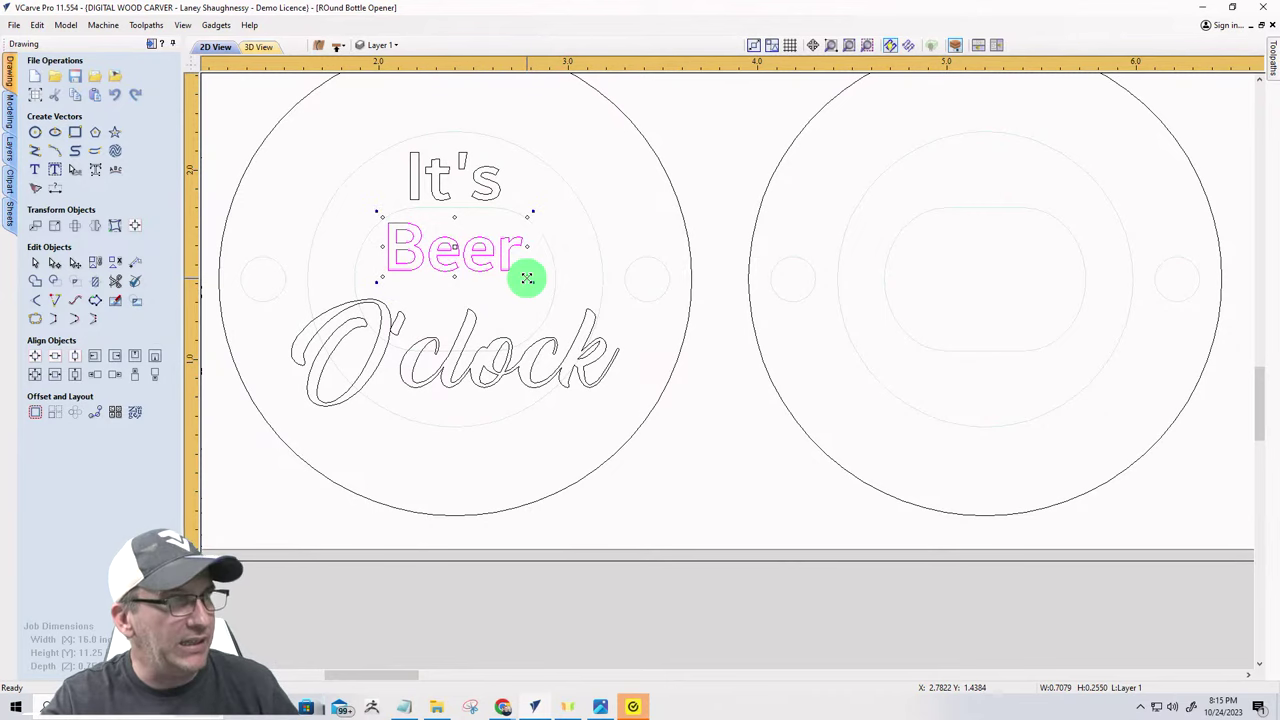
{"action": "left_click_drag", "start_coordinate": [527, 277], "coordinate": [530, 285]}
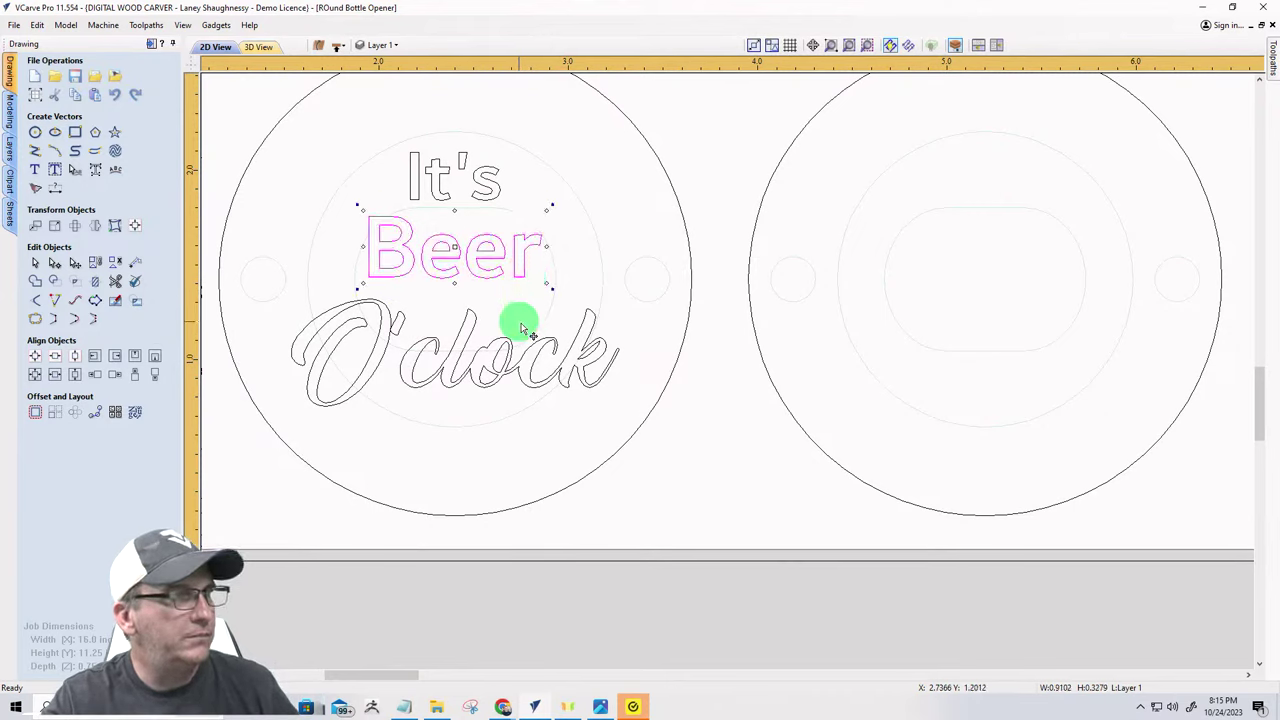
{"action": "key", "text": "Down"}
{"action": "key", "text": "Down"}
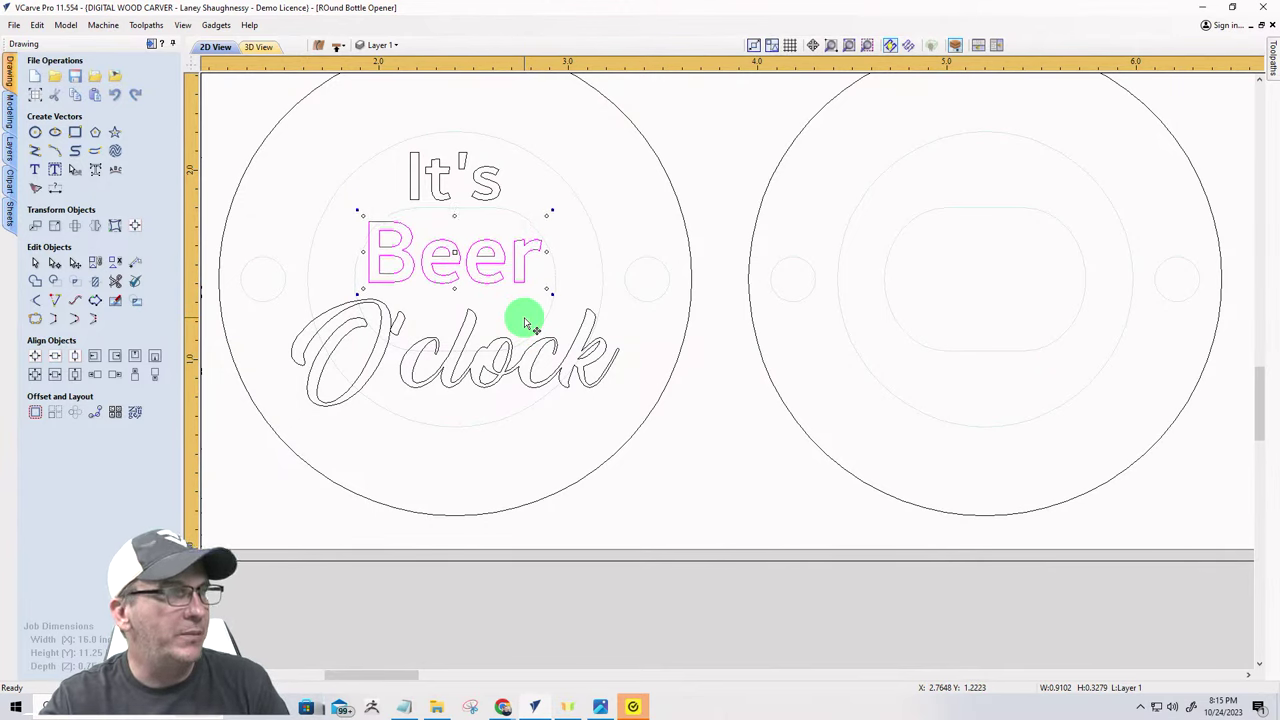
{"action": "left_click", "coordinate": [450, 197]}
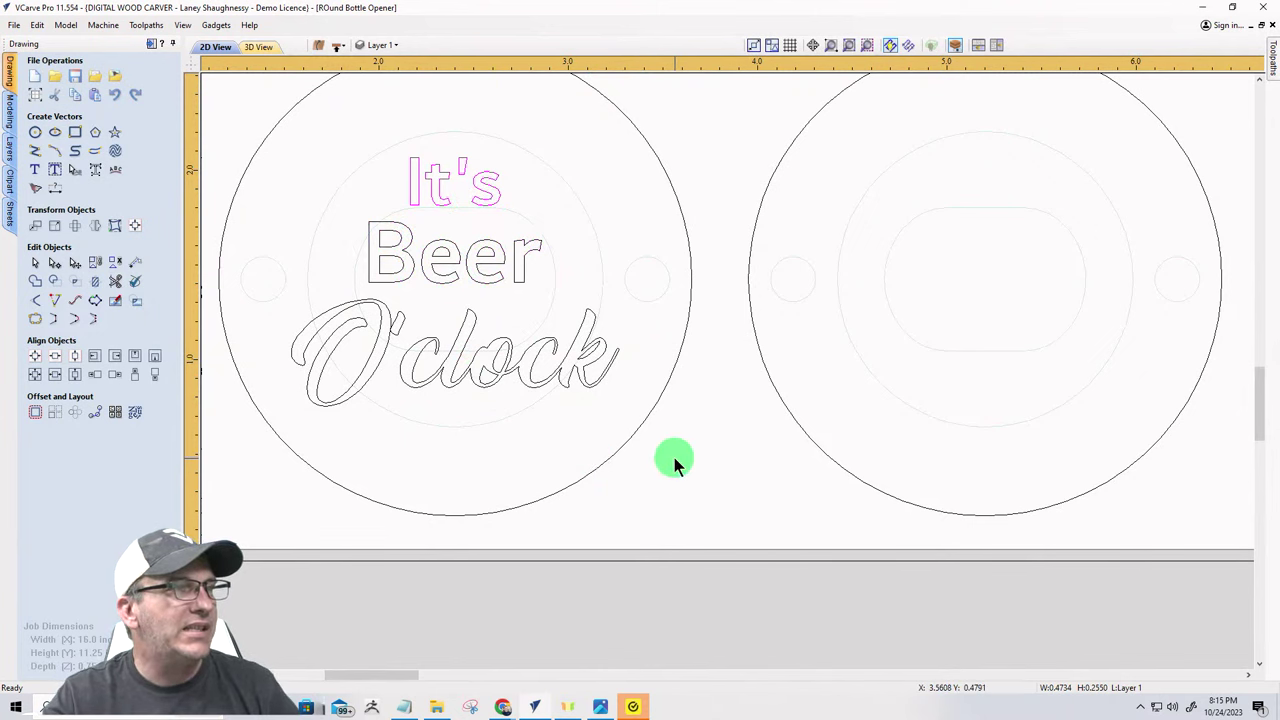
{"action": "left_click_drag", "start_coordinate": [674, 457], "coordinate": [264, 88]}
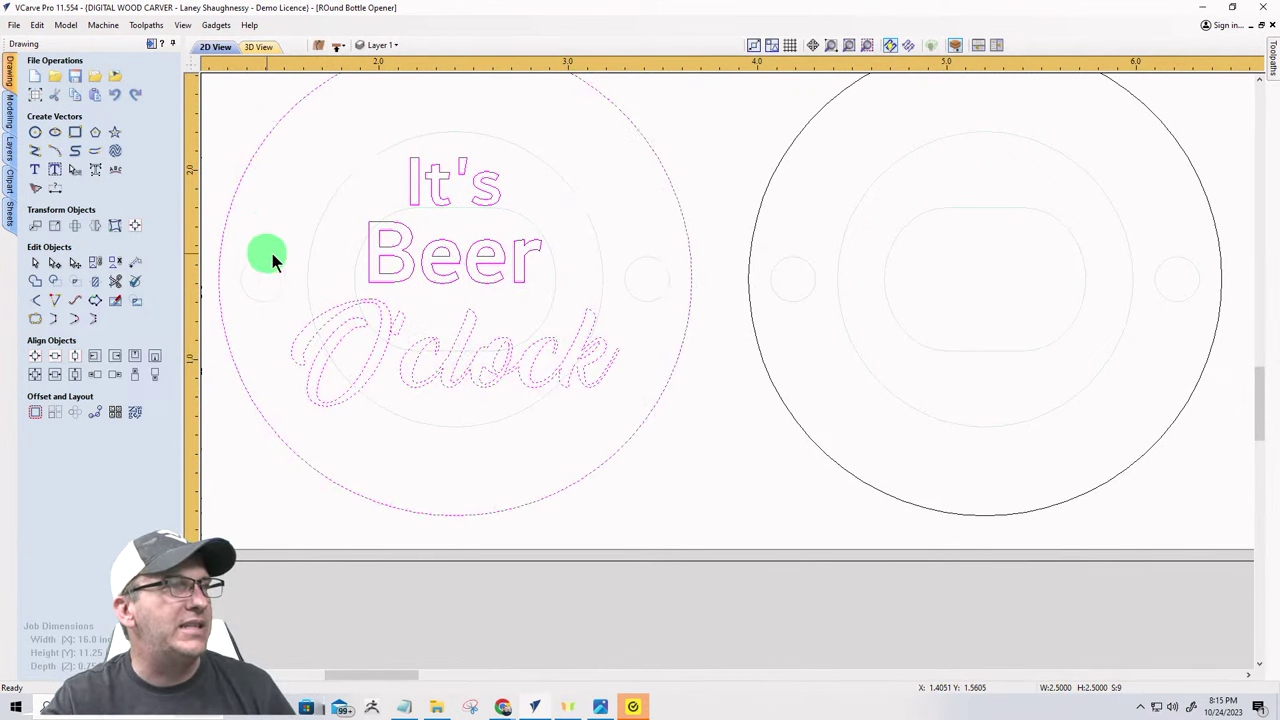
- Select the text with the left blank's outer circle and center it using Alignment Tools
{"action": "scroll", "coordinate": [272, 258], "scroll_direction": "down", "scroll_amount": 1}
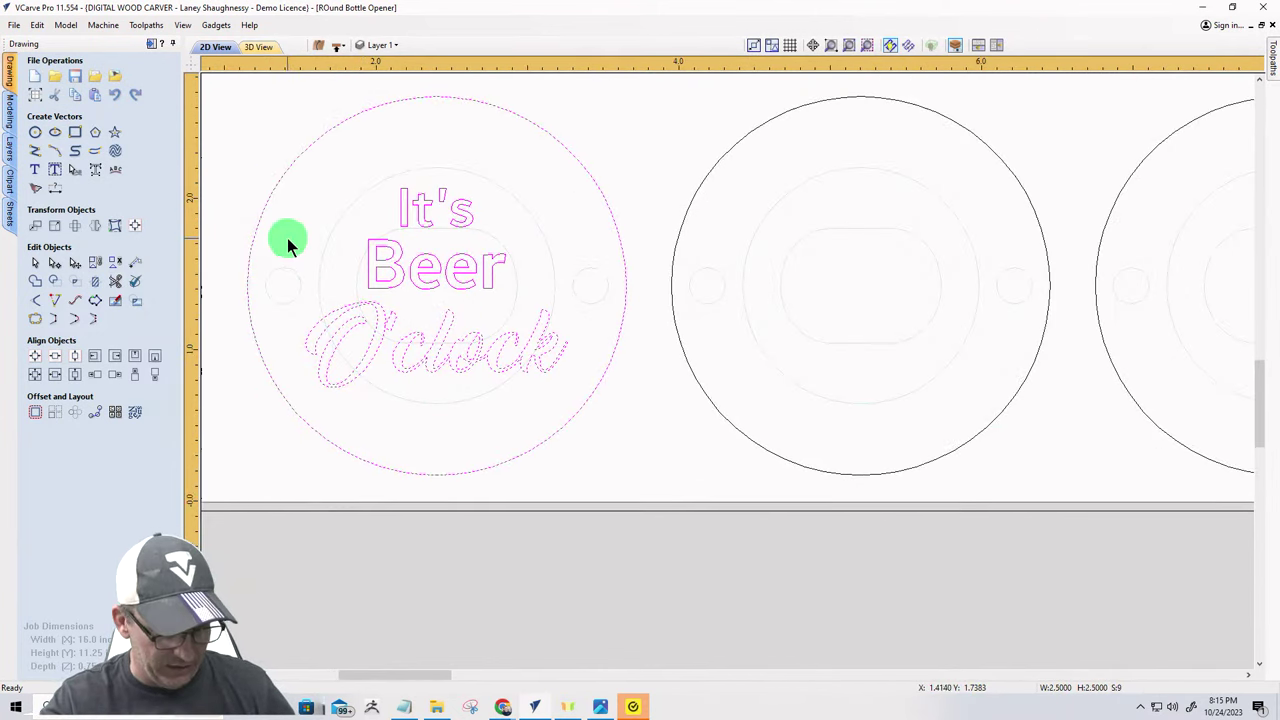
{"action": "left_click", "coordinate": [260, 222], "text": "shift"}
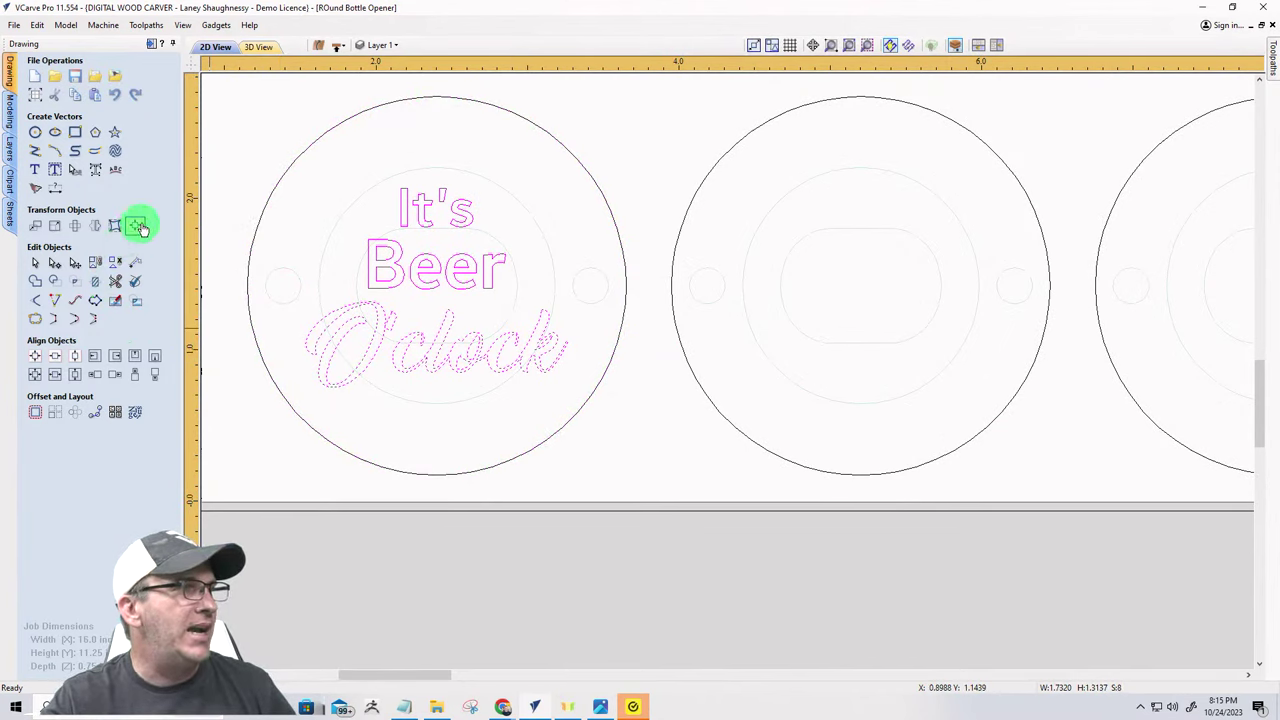
{"action": "left_click", "coordinate": [257, 222], "text": "shift"}
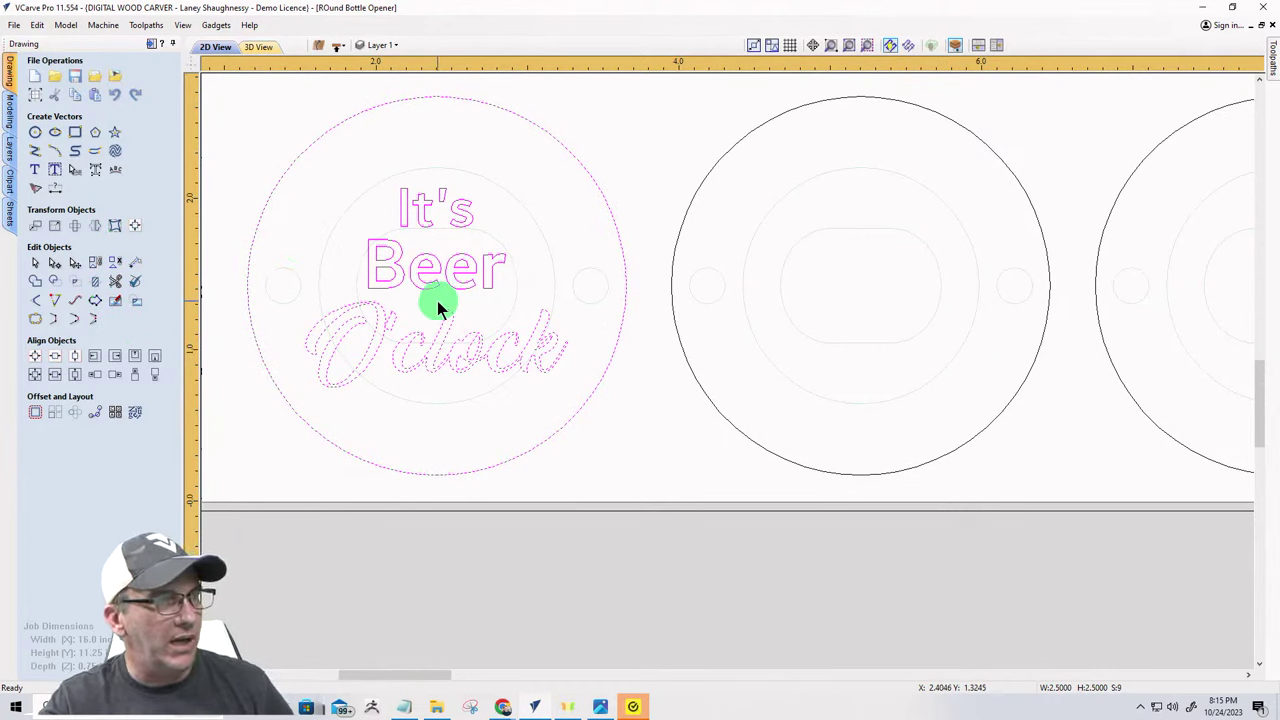
{"action": "left_click", "coordinate": [255, 230], "text": "shift"}
{"action": "key", "text": "Escape"}
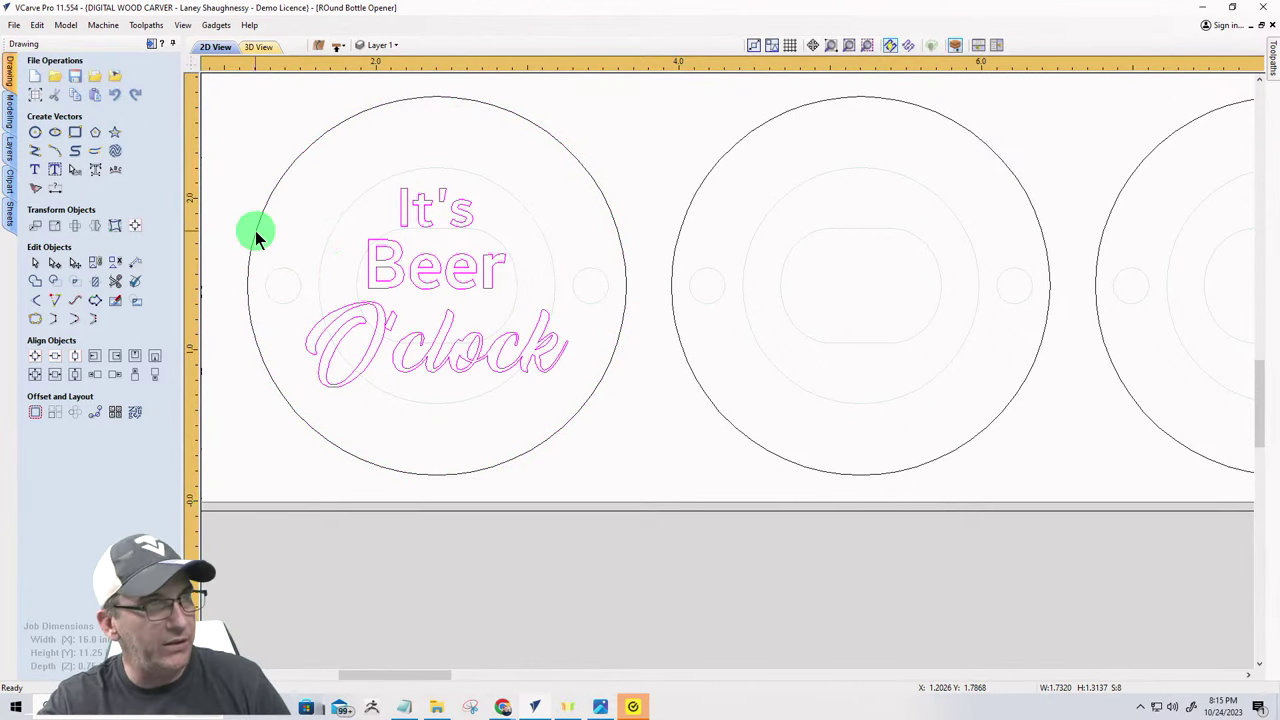
{"action": "left_click", "coordinate": [255, 232]}
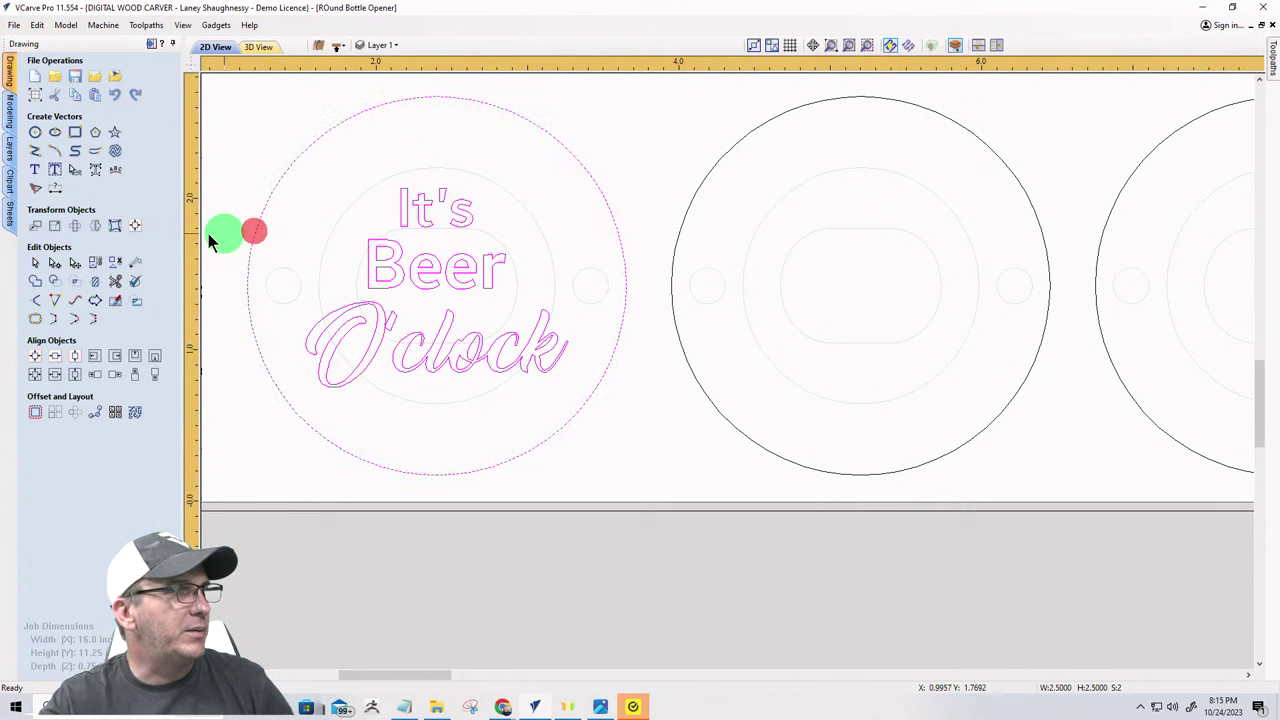
{"action": "left_click", "coordinate": [135, 225]}
{"action": "left_click", "coordinate": [115, 182]}
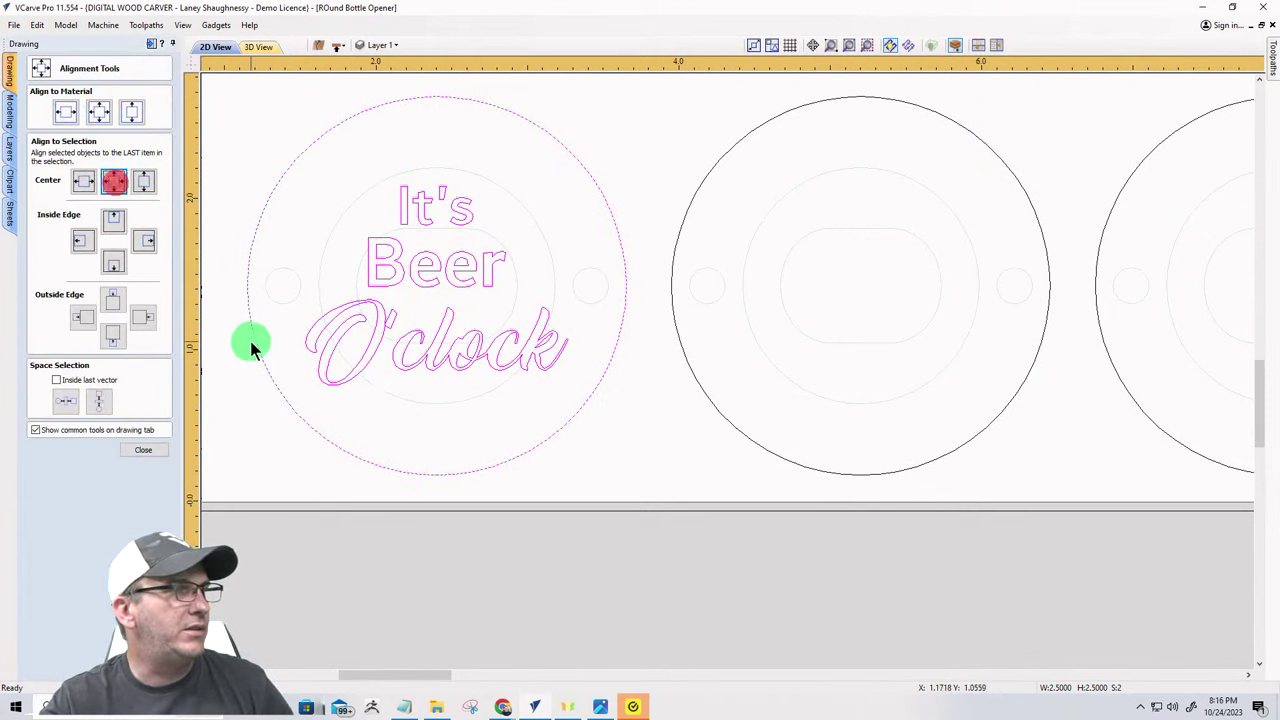
{"action": "left_click", "coordinate": [242, 412]}
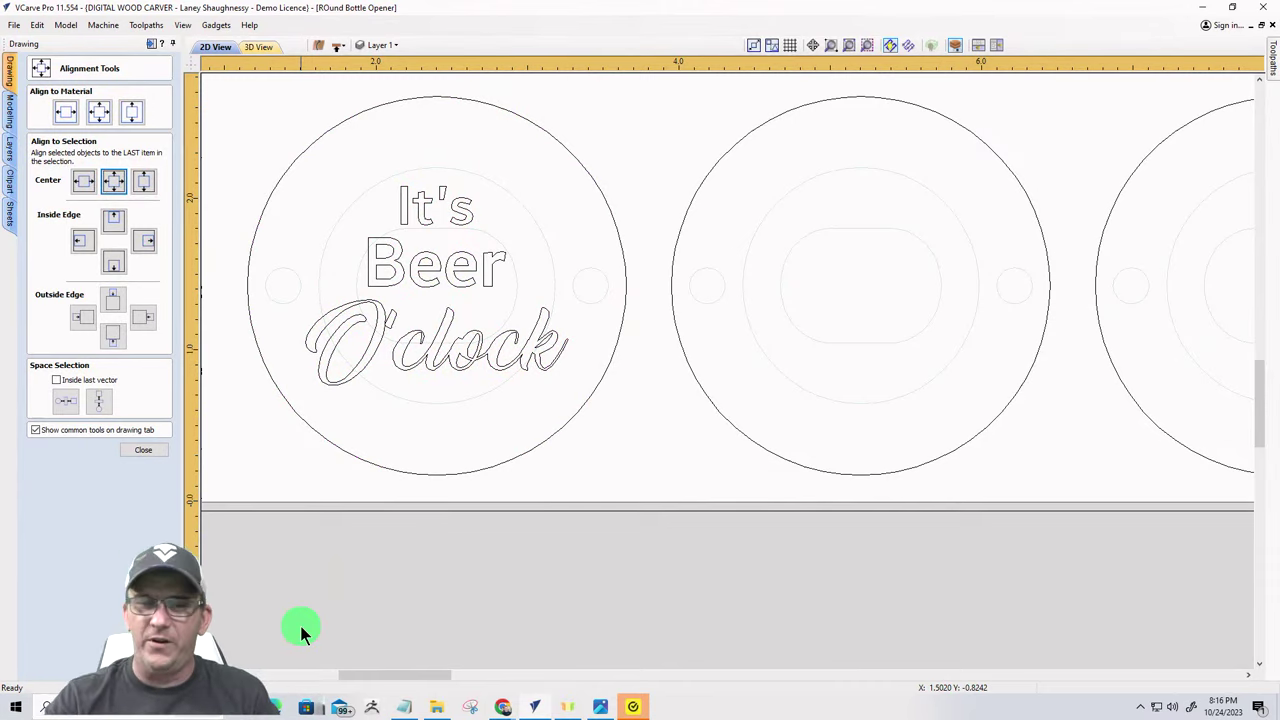
- Copy the It's Beer O'clock text into the second circle and the circle above
{"action": "scroll", "coordinate": [320, 460], "scroll_direction": "down", "scroll_amount": 1}
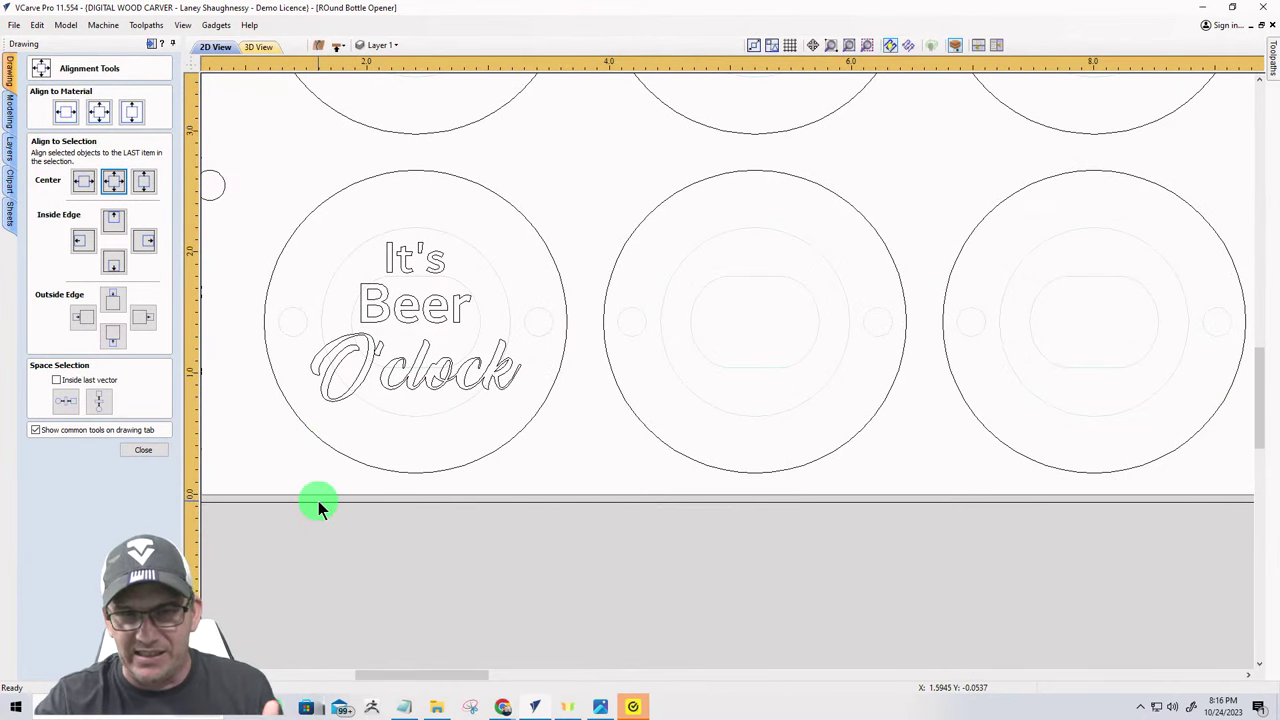
{"action": "scroll", "coordinate": [318, 501], "scroll_direction": "up", "scroll_amount": 1}
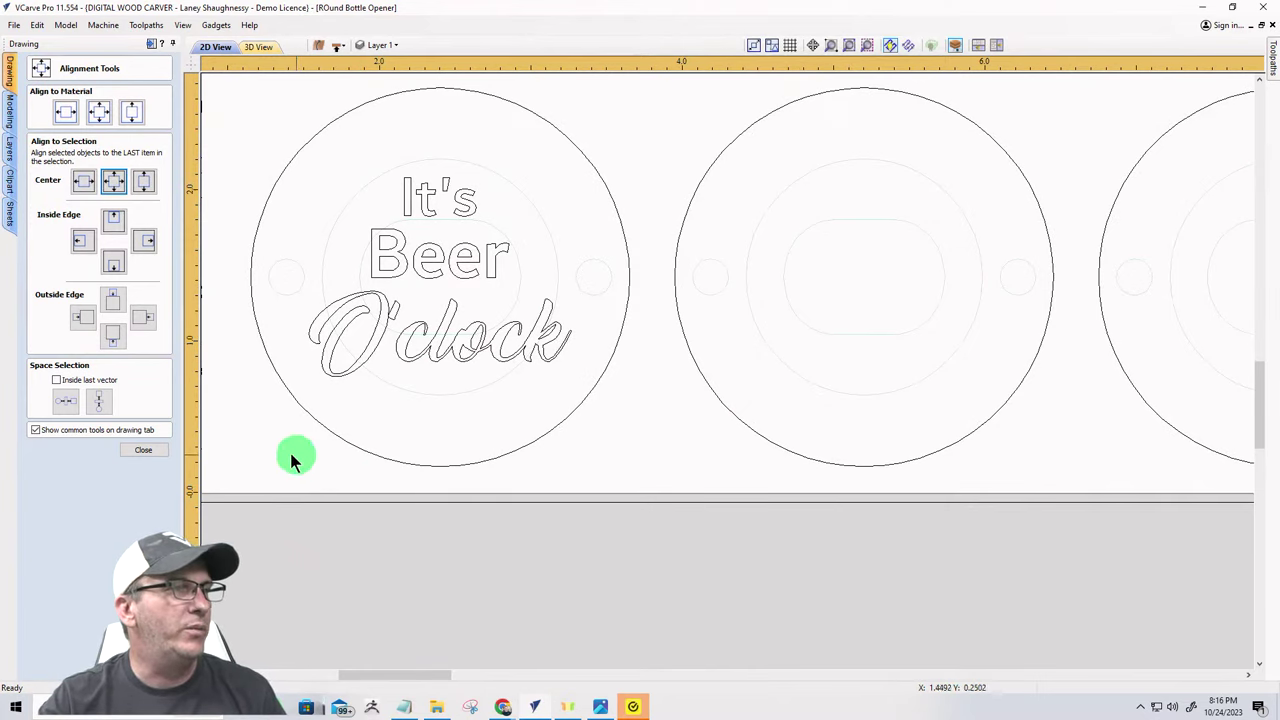
{"action": "scroll", "coordinate": [229, 386], "scroll_direction": "down", "scroll_amount": 3}
{"action": "scroll", "coordinate": [537, 380], "scroll_direction": "down", "scroll_amount": 1}
{"action": "scroll", "coordinate": [420, 395], "scroll_direction": "up", "scroll_amount": 1}
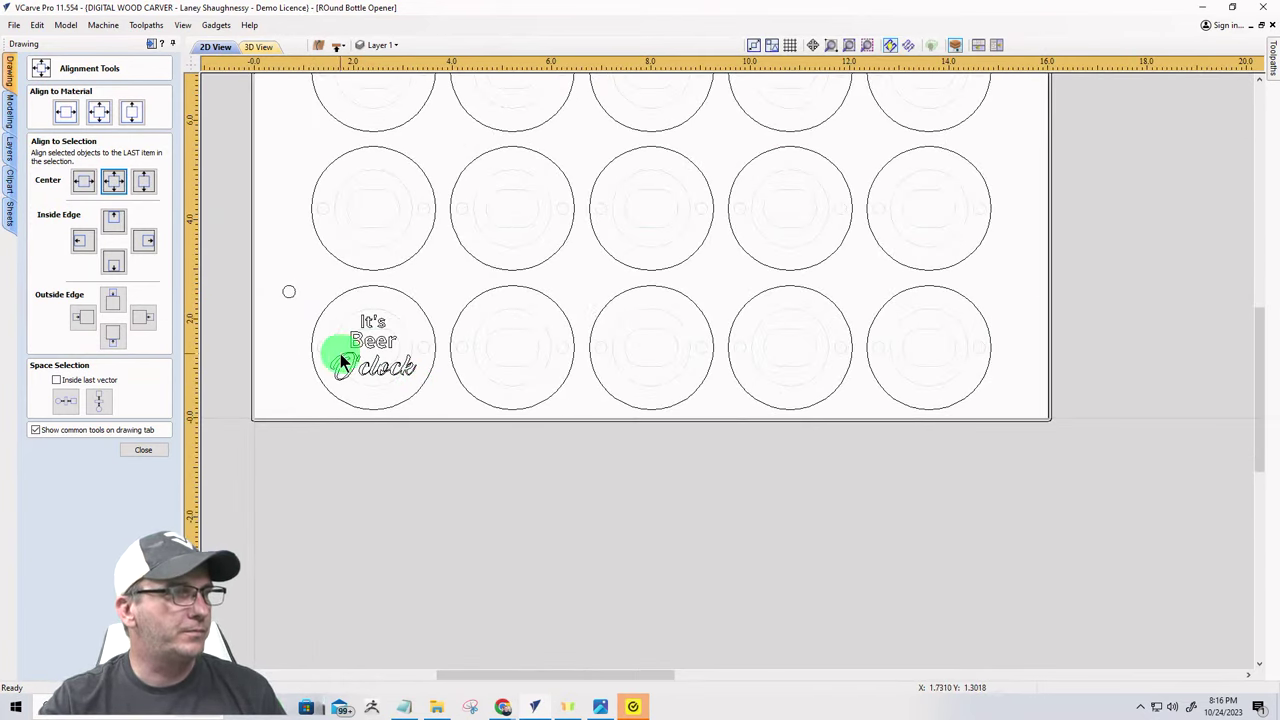
{"action": "left_click", "coordinate": [369, 345]}
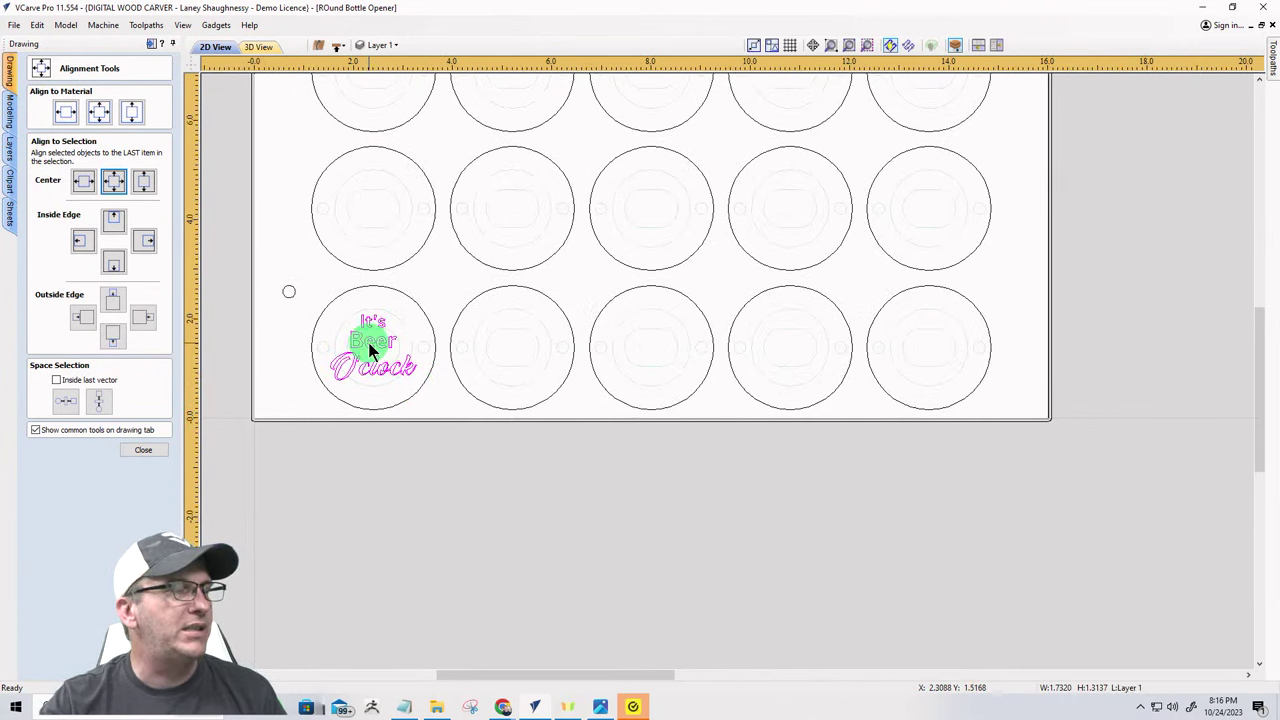
{"action": "scroll", "coordinate": [568, 486], "scroll_direction": "down", "scroll_amount": 2}
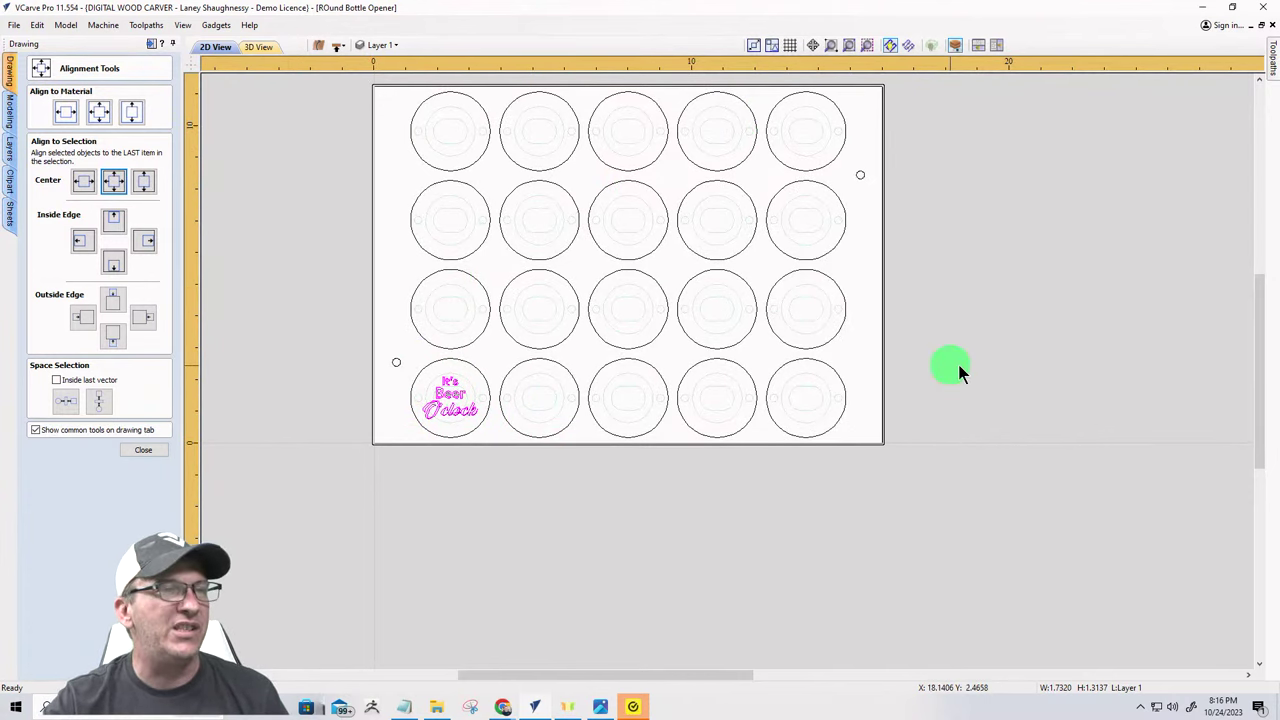
{"action": "right_click", "coordinate": [698, 92]}
{"action": "left_click", "coordinate": [279, 362]}
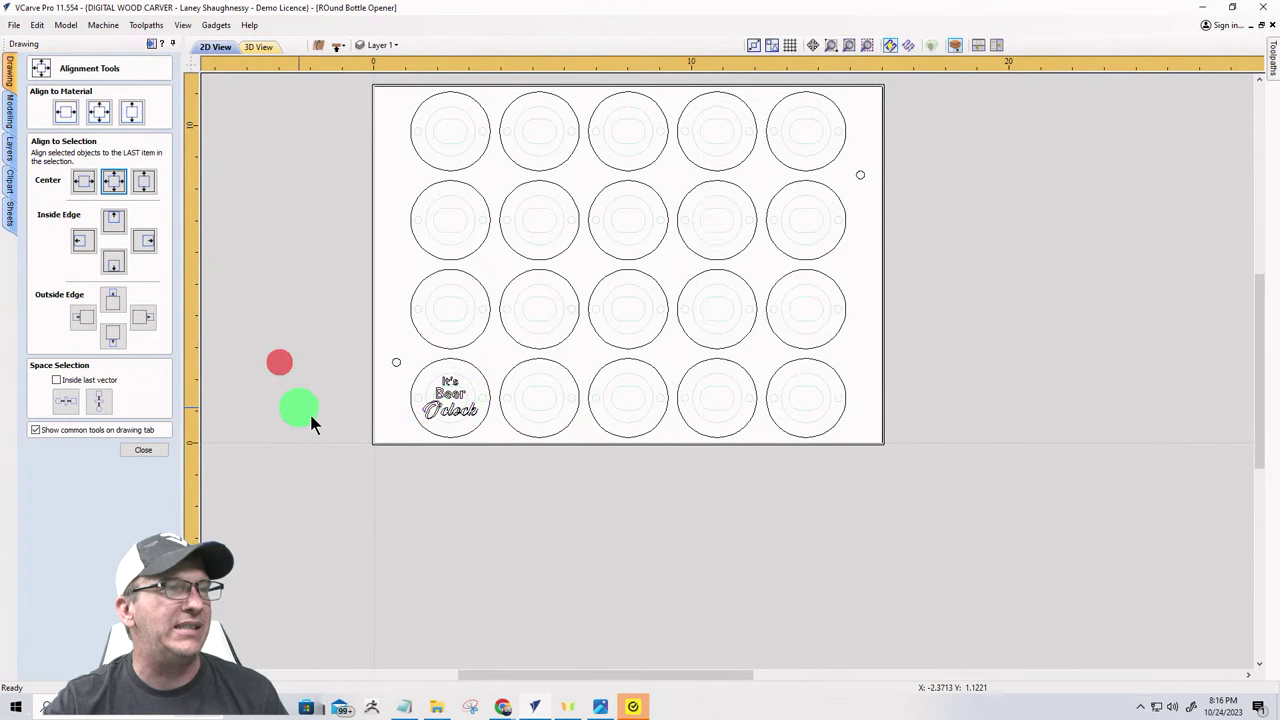
{"action": "left_click", "coordinate": [450, 393]}
{"action": "scroll", "coordinate": [450, 393], "scroll_direction": "up", "scroll_amount": 3}
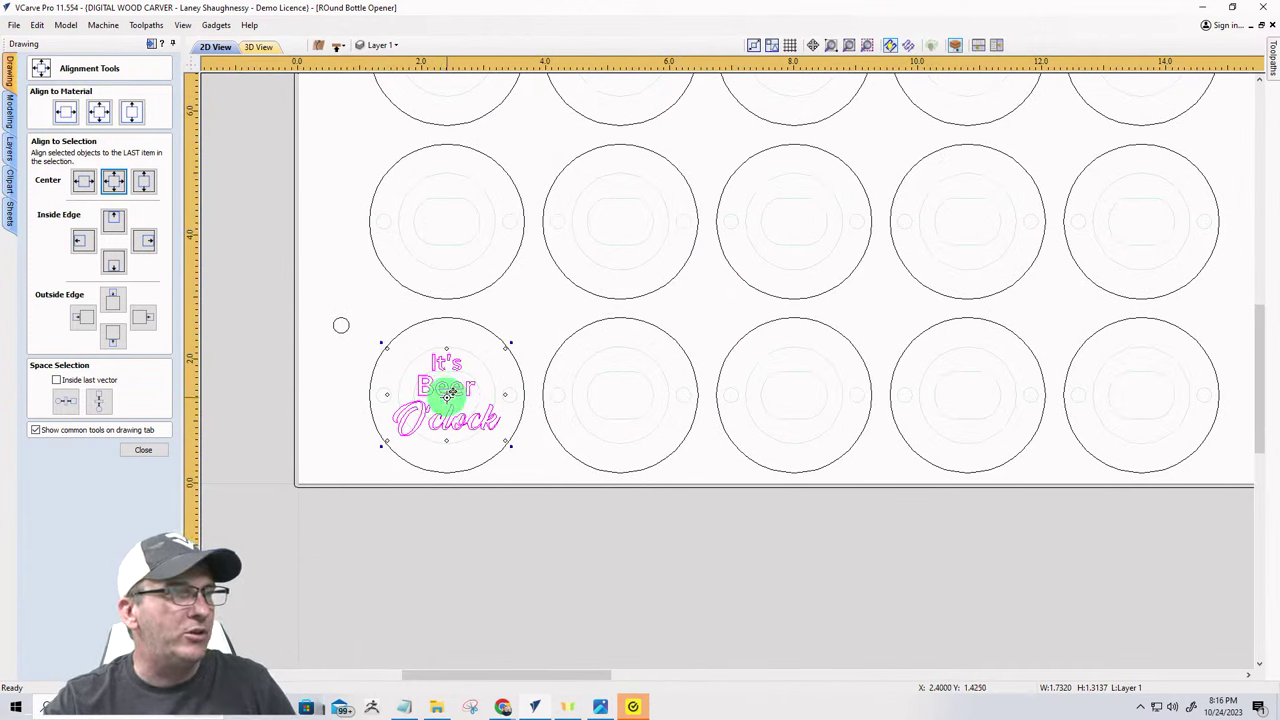
{"action": "left_click_drag", "start_coordinate": [449, 393], "coordinate": [445, 221]}
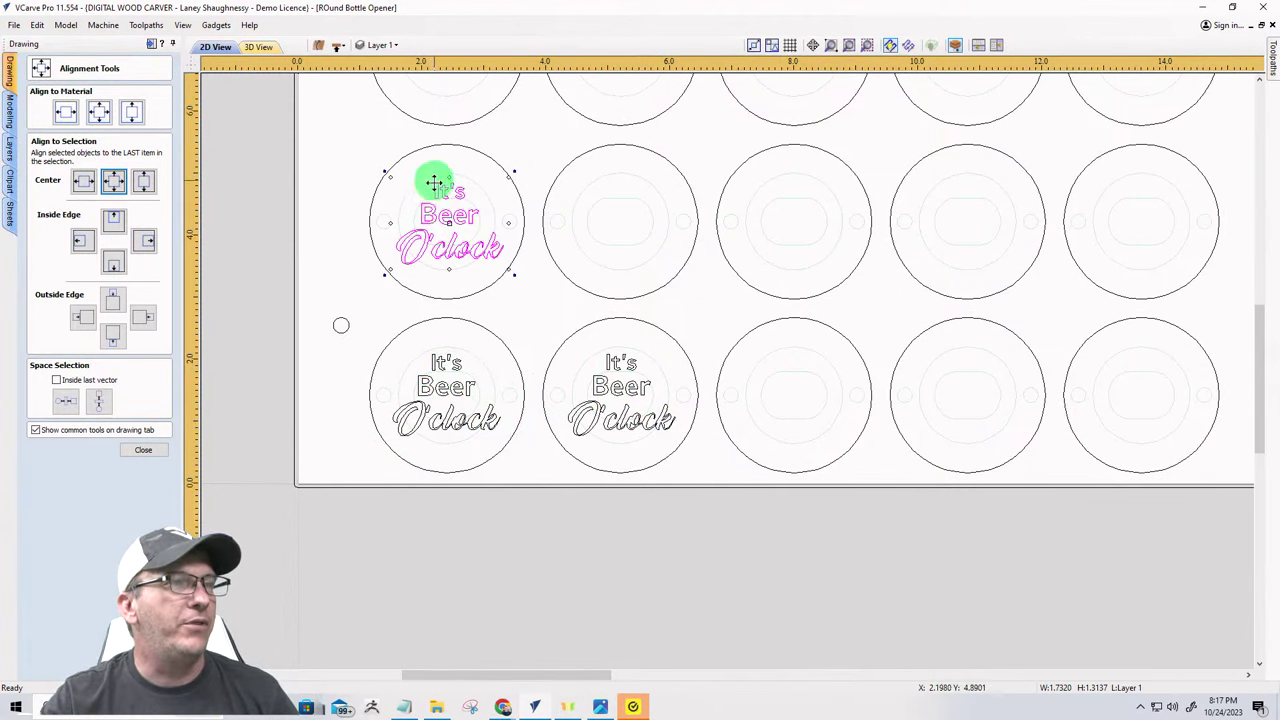
{"action": "left_click", "coordinate": [143, 452]}
{"action": "left_click", "coordinate": [392, 452]}
{"action": "left_click", "coordinate": [417, 314]}
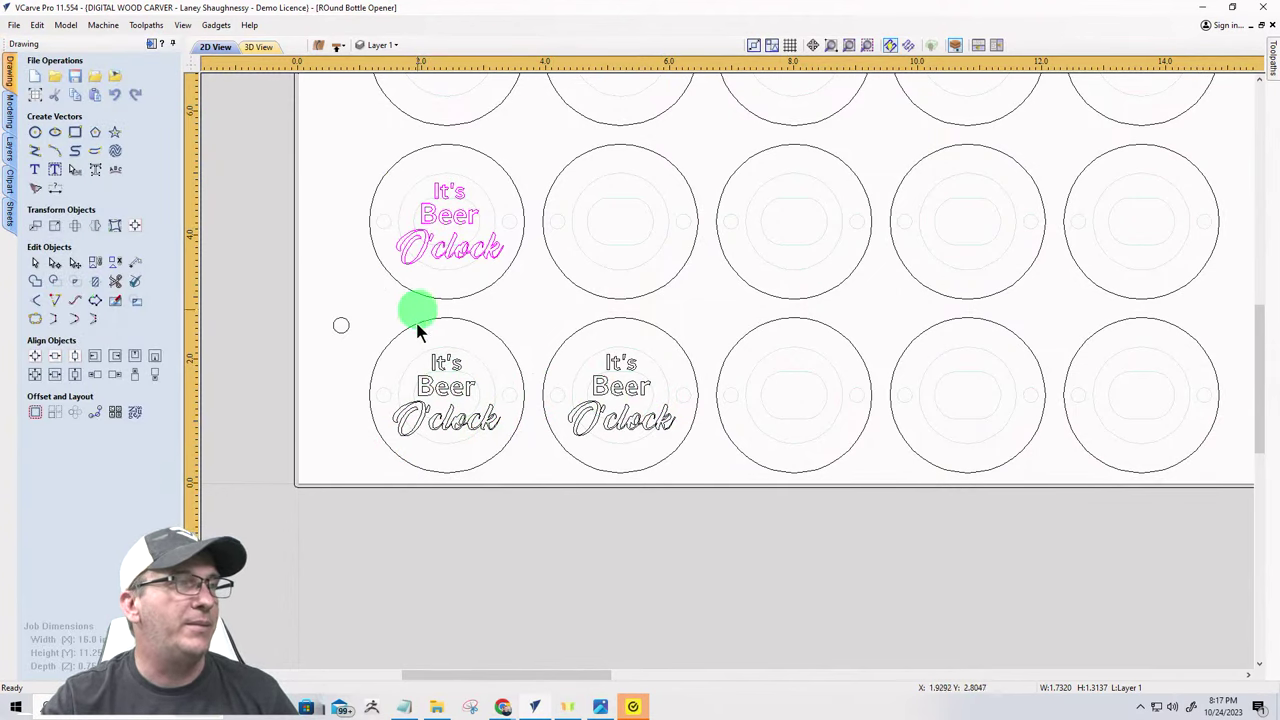
{"action": "left_click", "coordinate": [55, 411]}
{"action": "scroll", "coordinate": [402, 420], "scroll_direction": "down", "scroll_amount": 3}
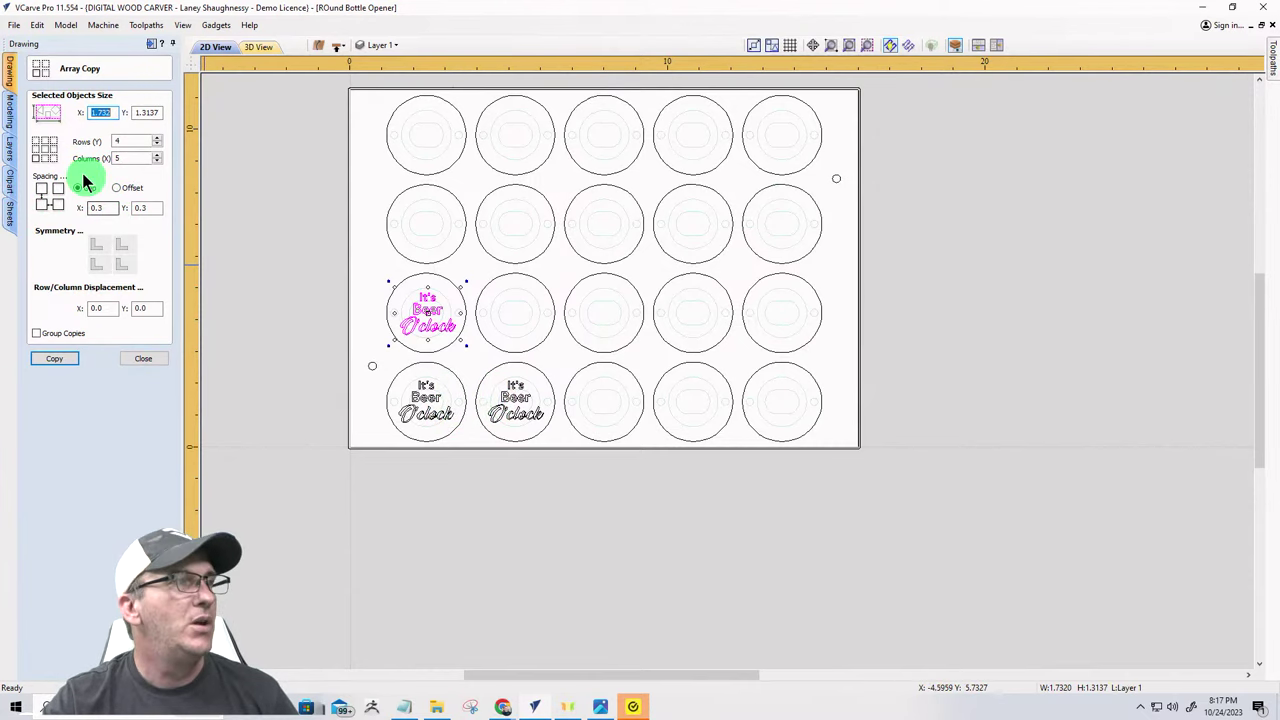
{"action": "left_click", "coordinate": [124, 160]}
{"action": "left_click", "coordinate": [116, 188]}
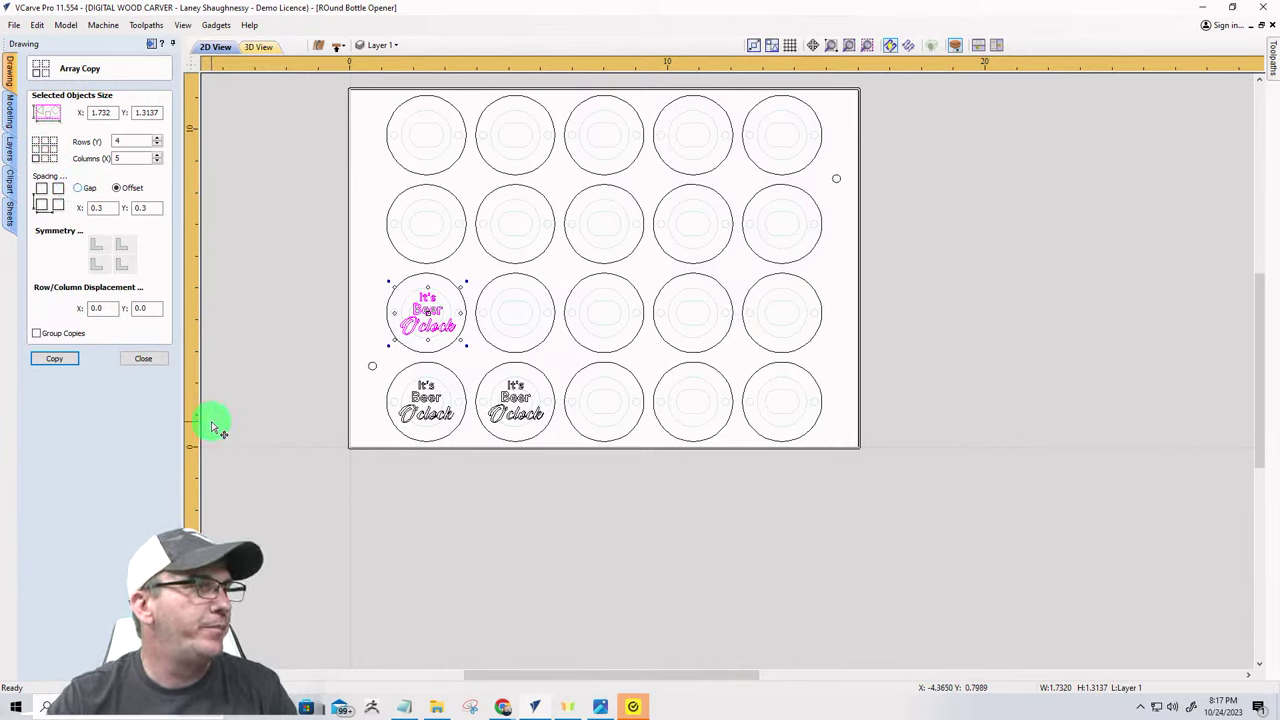
{"action": "left_click", "coordinate": [143, 360]}
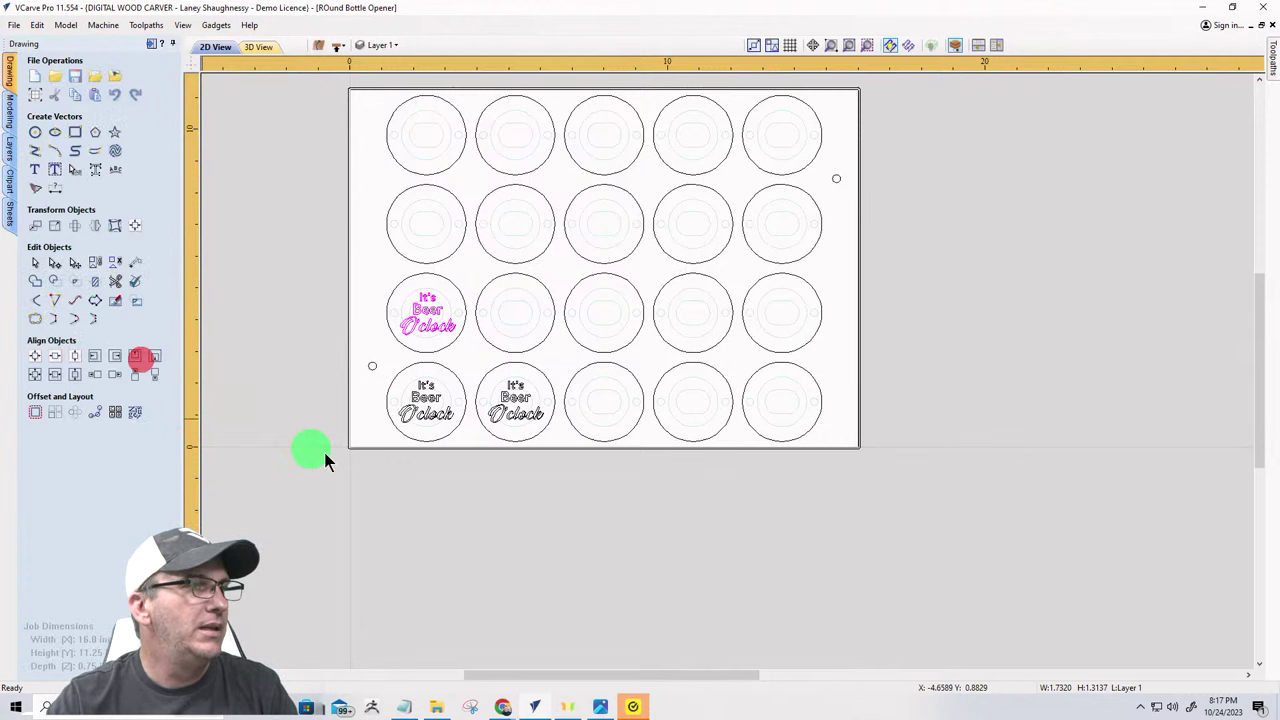
- Remove the duplicate It's Beer O'clock copies, keeping only the original in the first blank
{"action": "left_click", "coordinate": [410, 415]}
{"action": "scroll", "coordinate": [426, 420], "scroll_direction": "up", "scroll_amount": 5}
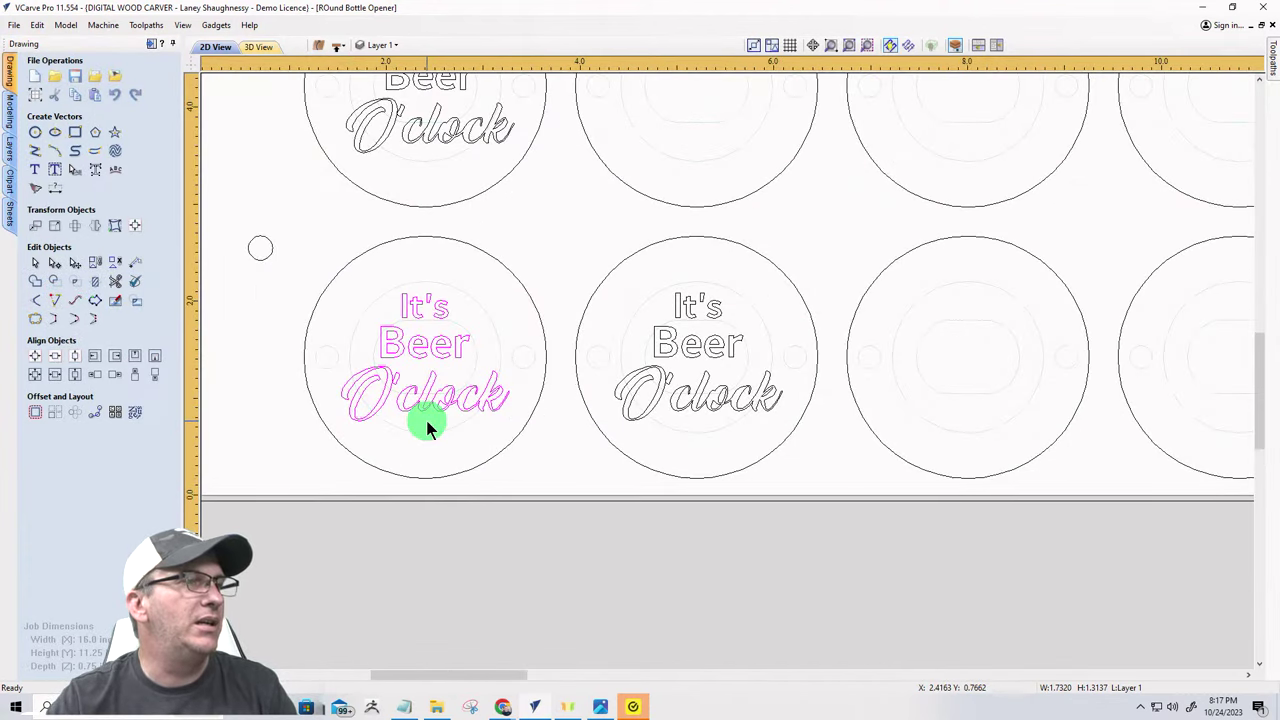
{"action": "scroll", "coordinate": [426, 420], "scroll_direction": "up", "scroll_amount": 2}
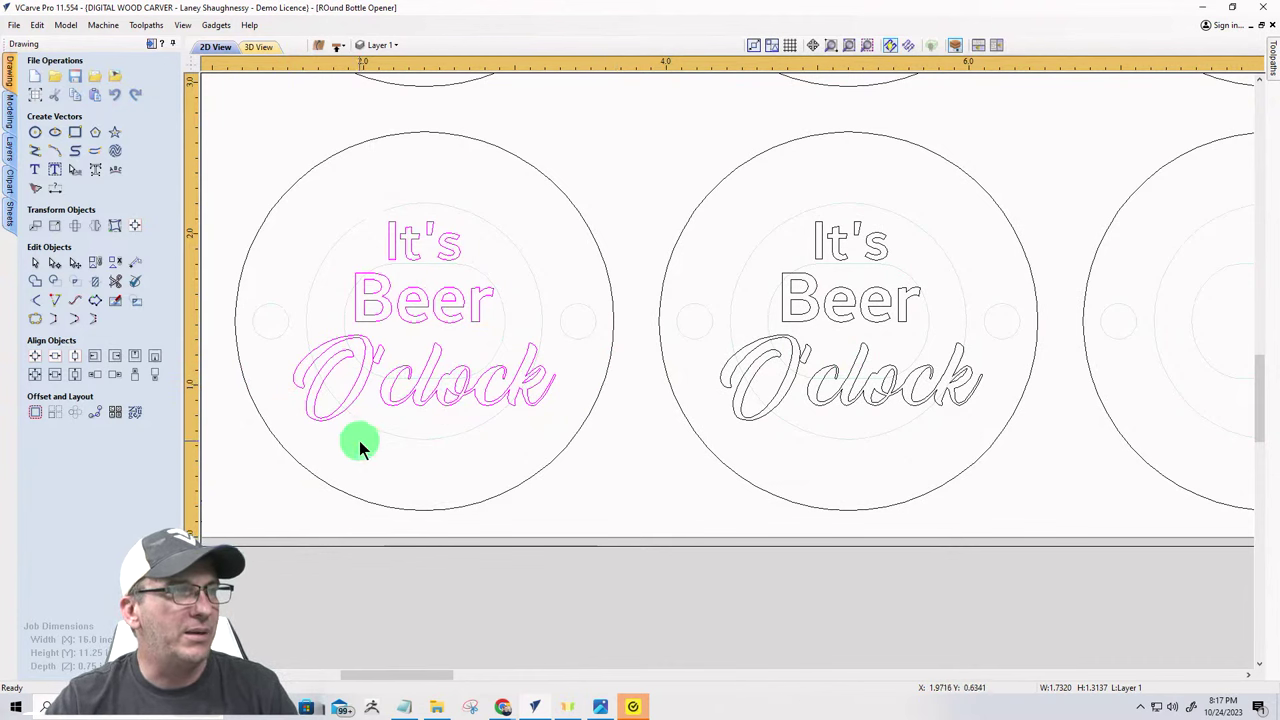
{"action": "left_click", "coordinate": [363, 336]}
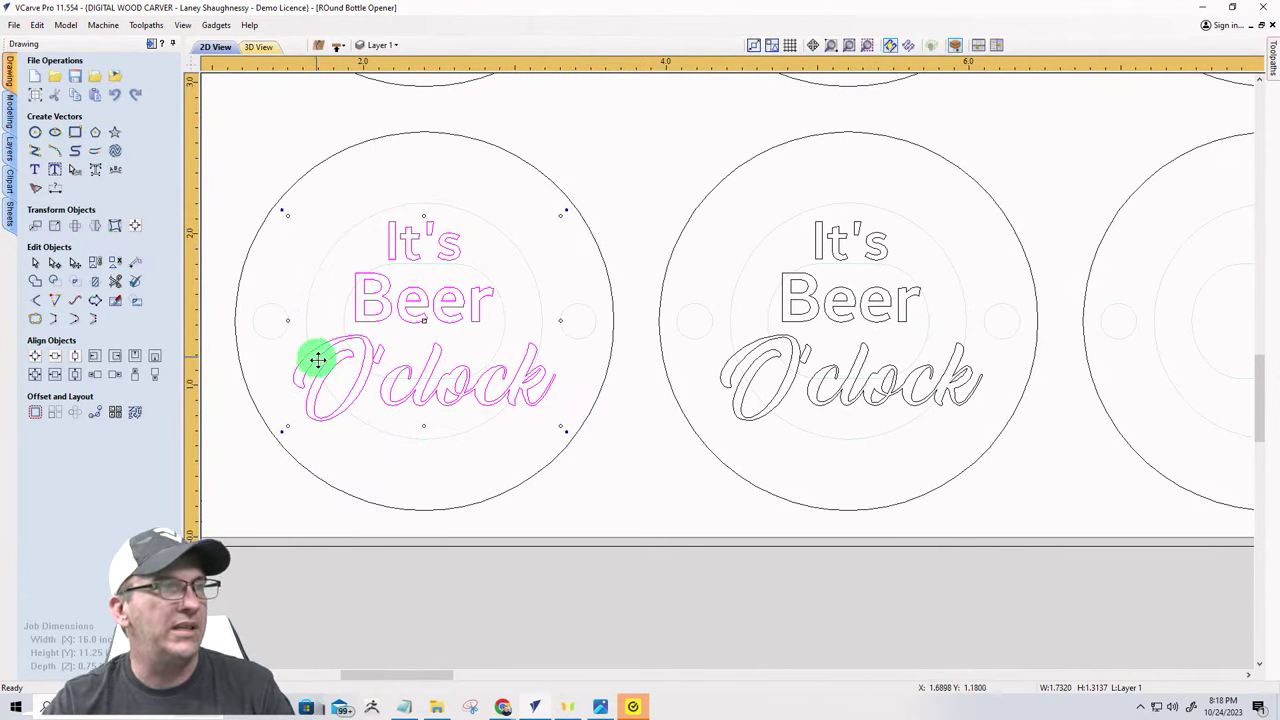
{"action": "left_click", "coordinate": [376, 471]}
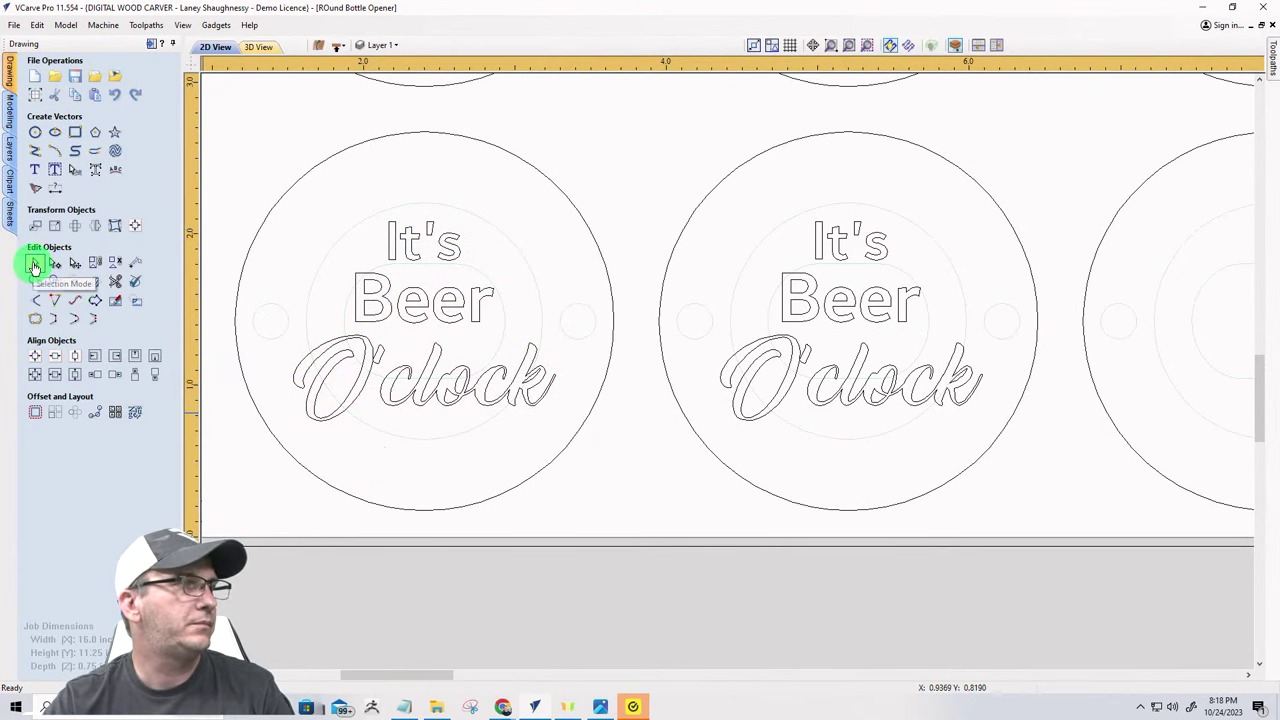
{"action": "scroll", "coordinate": [472, 400], "scroll_direction": "down", "scroll_amount": 3}
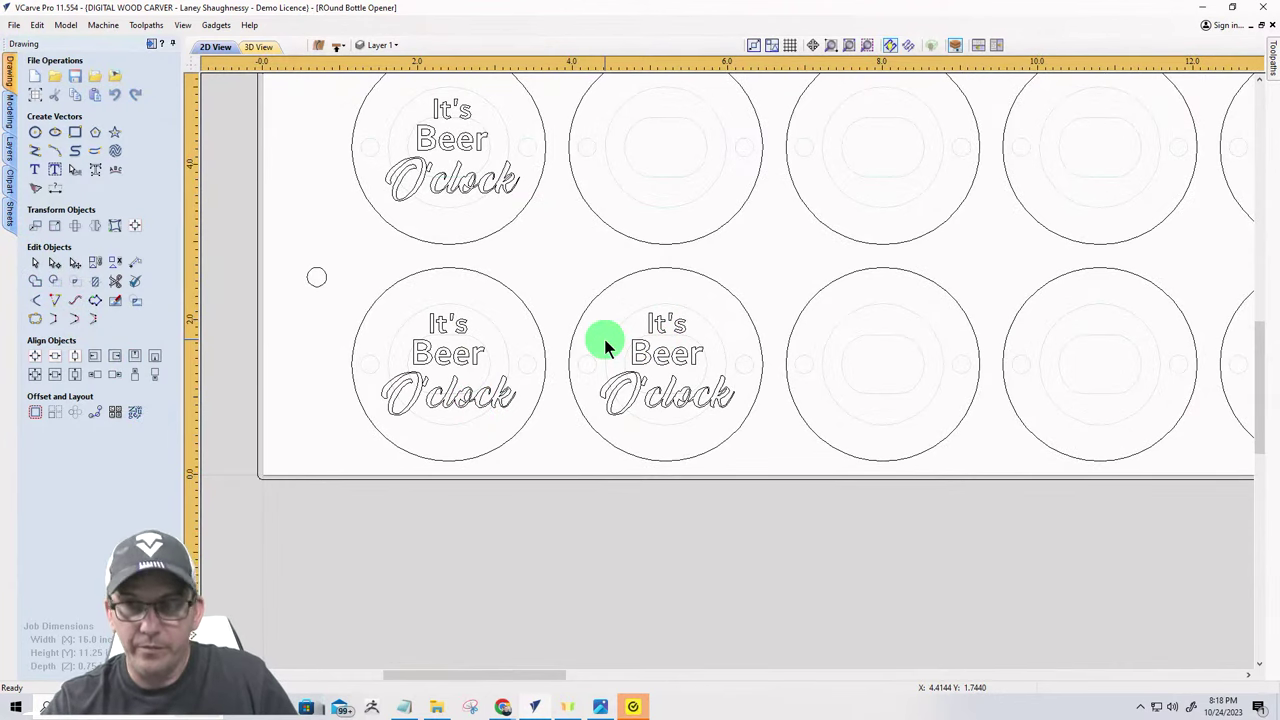
{"action": "key", "text": "ctrl+z"}
{"action": "key", "text": "ctrl+z"}
{"action": "scroll", "coordinate": [445, 363], "scroll_direction": "up", "scroll_amount": 3}
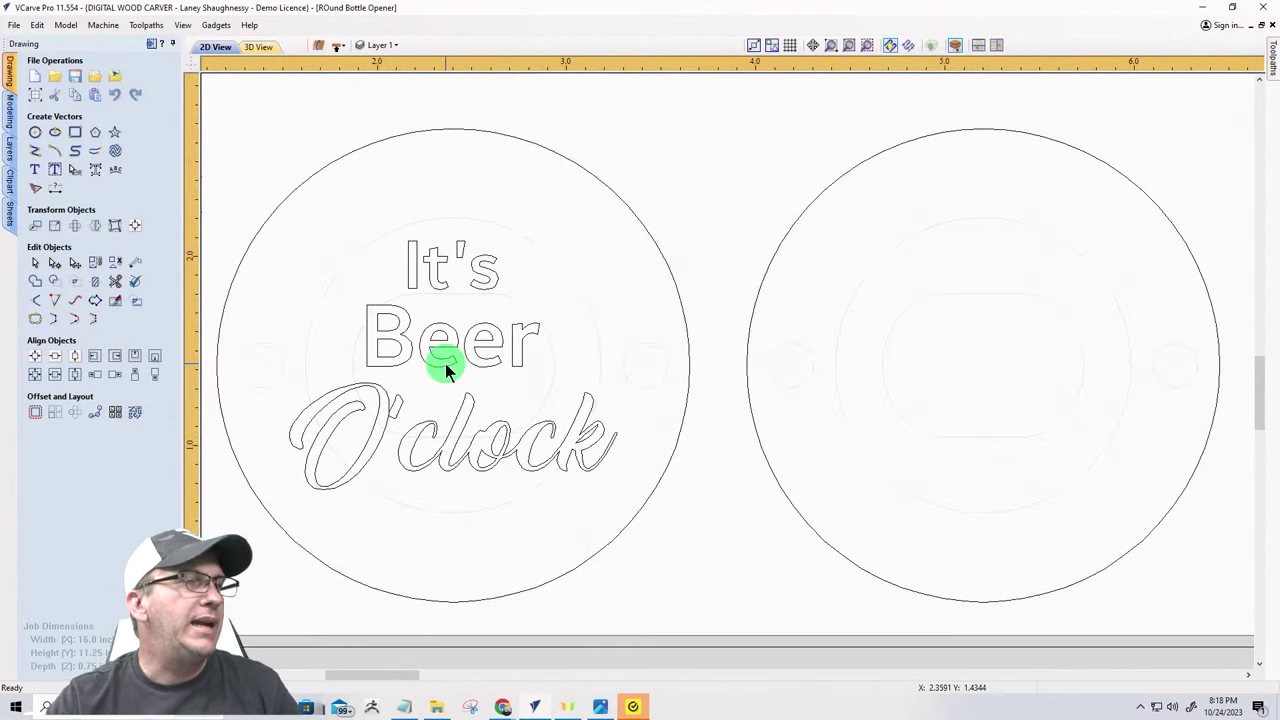
{"action": "scroll", "coordinate": [445, 363], "scroll_direction": "down", "scroll_amount": 1}
- Draw a rectangle roughly spanning from Beer to below O'clock
{"action": "left_click", "coordinate": [75, 132]}
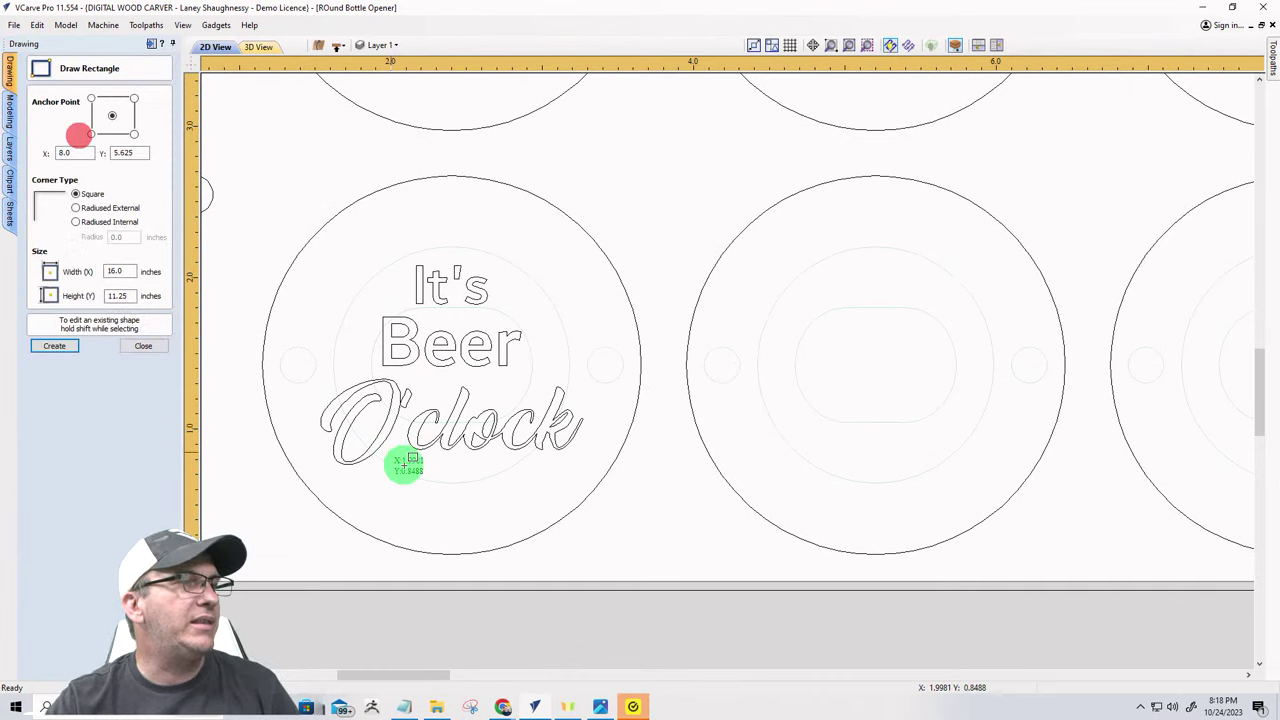
{"action": "left_click", "coordinate": [455, 364]}
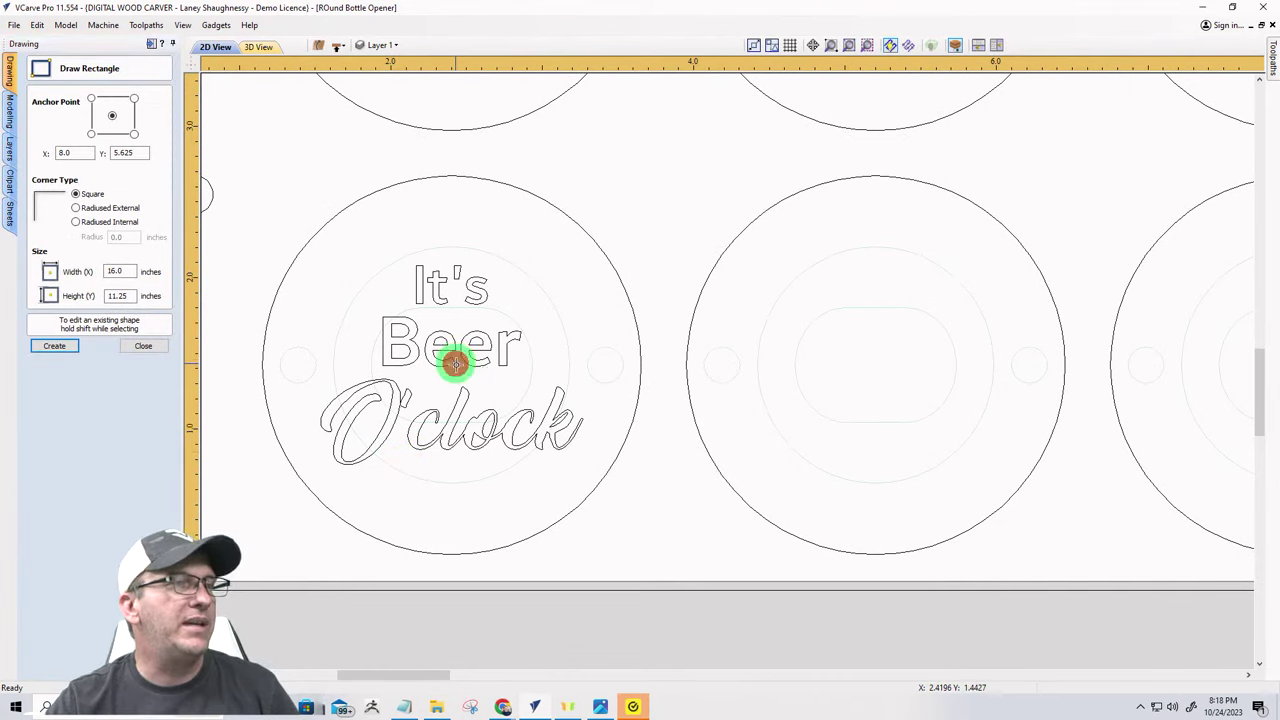
{"action": "left_click", "coordinate": [584, 456]}
{"action": "left_click", "coordinate": [137, 347]}
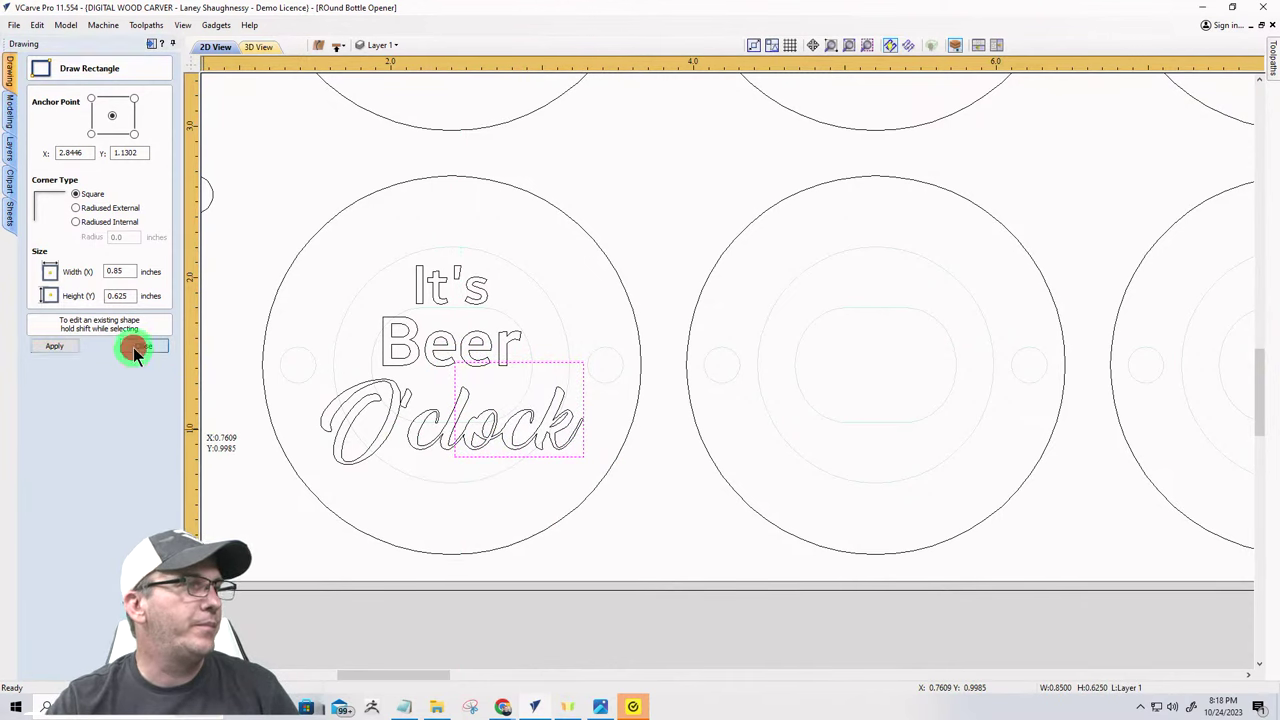
- Drag the rectangle's edges so it frames the whole It's Beer O'clock text
{"action": "left_click", "coordinate": [454, 394]}
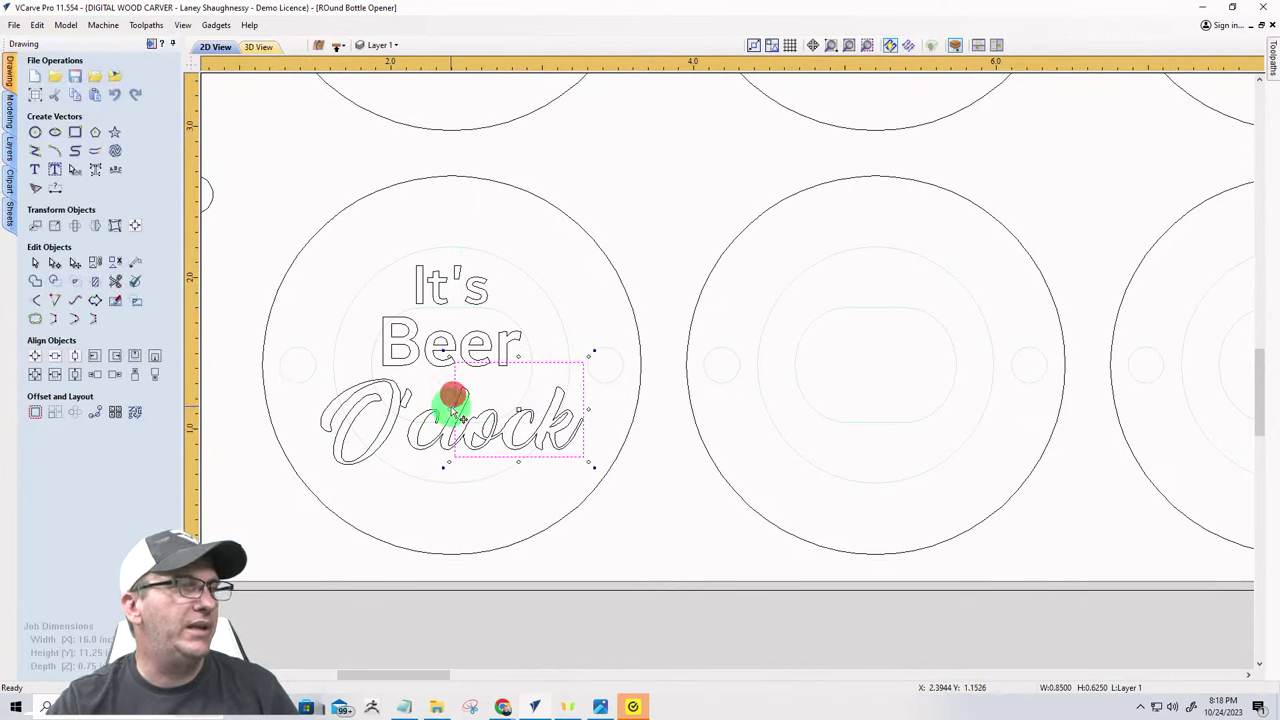
{"action": "left_click_drag", "start_coordinate": [450, 407], "coordinate": [318, 422]}
{"action": "scroll", "coordinate": [434, 534], "scroll_direction": "up", "scroll_amount": 4}
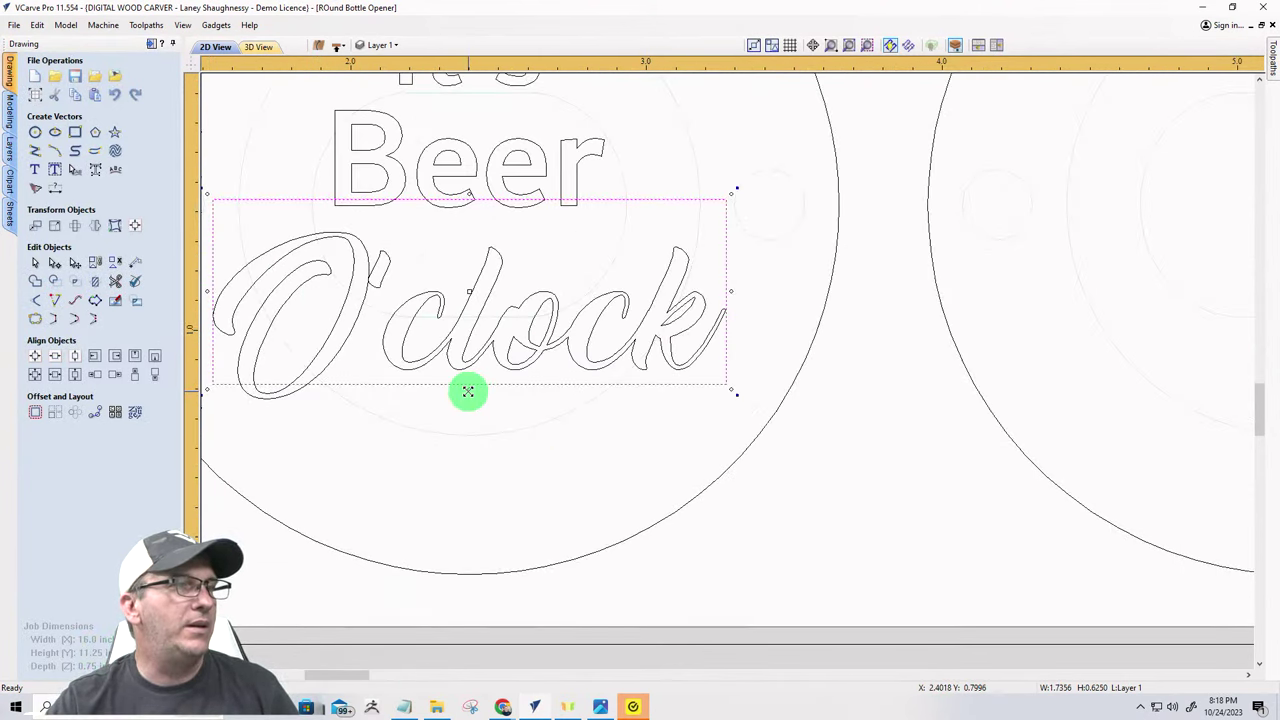
{"action": "mouse_move", "coordinate": [468, 389]}
{"action": "left_mouse_down"}
{"action": "mouse_move", "coordinate": [457, 400]}
{"action": "mouse_move", "coordinate": [260, 394]}
{"action": "left_mouse_up"}
{"action": "scroll", "coordinate": [350, 566], "scroll_direction": "down", "scroll_amount": 2}
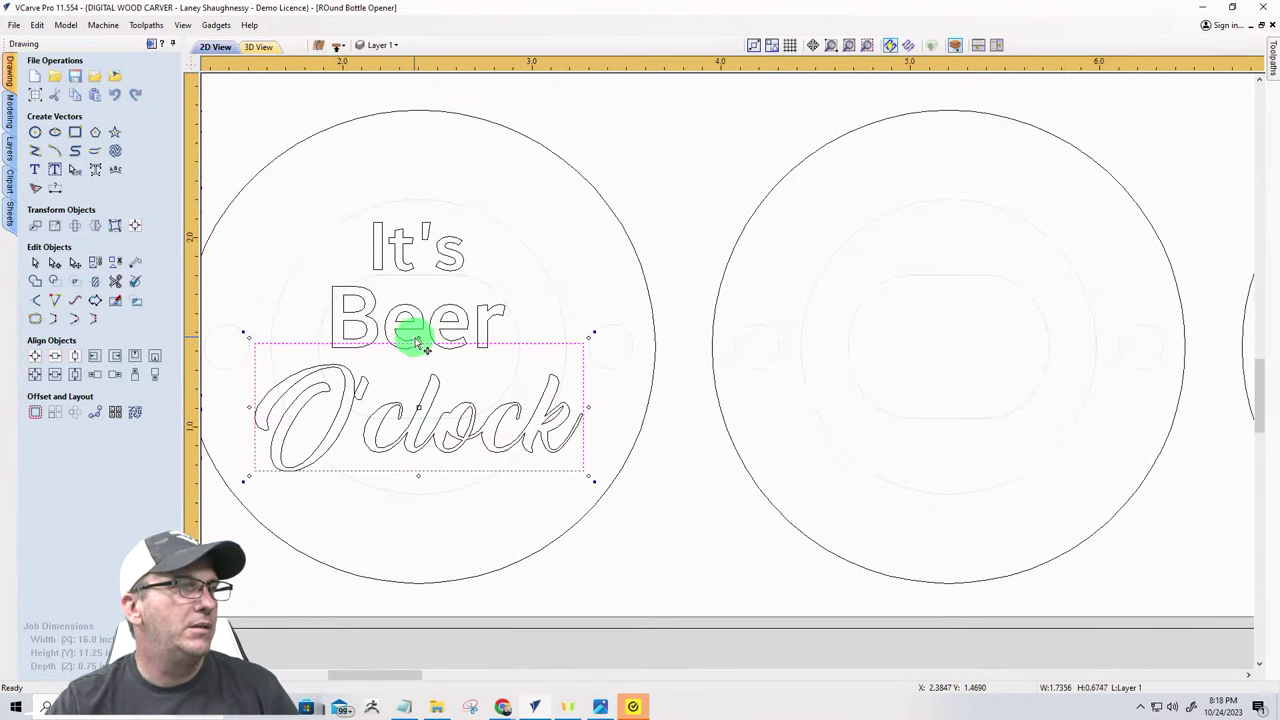
{"action": "left_click_drag", "start_coordinate": [418, 337], "coordinate": [409, 245]}
{"action": "mouse_move", "coordinate": [420, 212]}
{"action": "left_mouse_down"}
{"action": "mouse_move", "coordinate": [429, 223]}
{"action": "mouse_move", "coordinate": [403, 211]}
{"action": "mouse_move", "coordinate": [357, 223]}
{"action": "mouse_move", "coordinate": [429, 209]}
{"action": "left_mouse_up"}
{"action": "scroll", "coordinate": [303, 257], "scroll_direction": "up", "scroll_amount": 5}
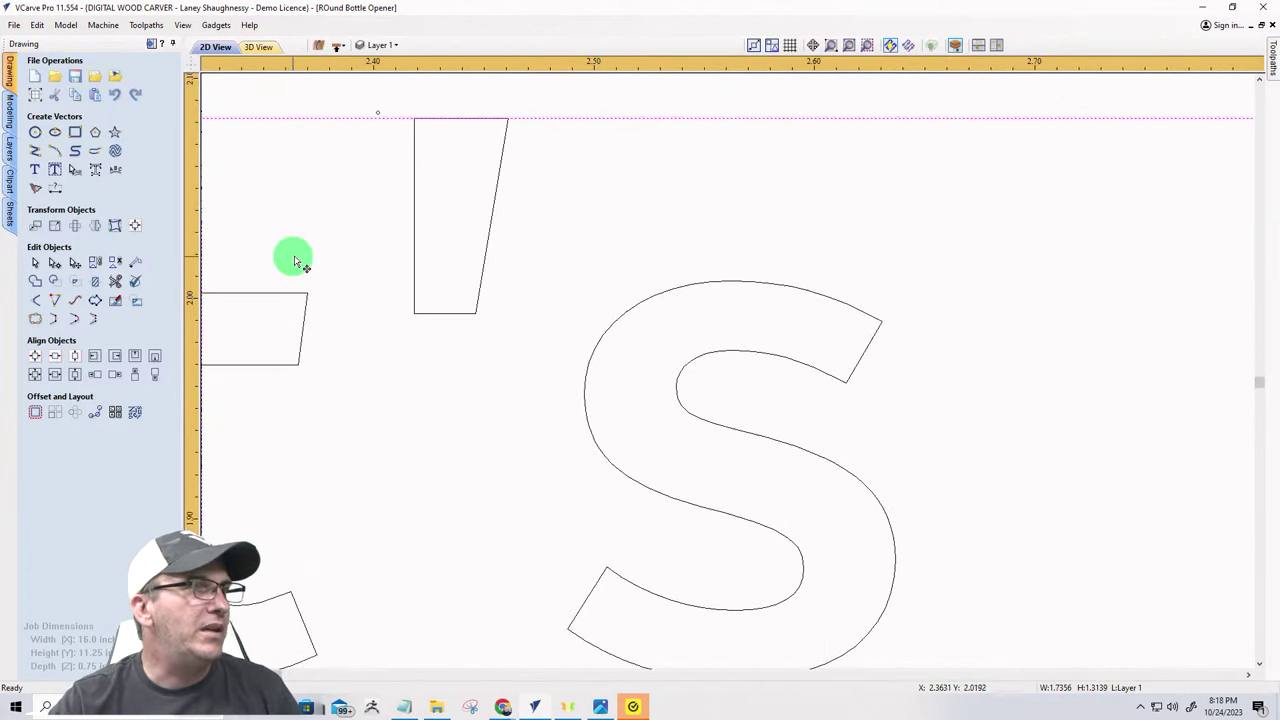
{"action": "scroll", "coordinate": [590, 268], "scroll_direction": "down", "scroll_amount": 2}
{"action": "scroll", "coordinate": [291, 206], "scroll_direction": "up", "scroll_amount": 2}
{"action": "scroll", "coordinate": [277, 206], "scroll_direction": "down", "scroll_amount": 6}
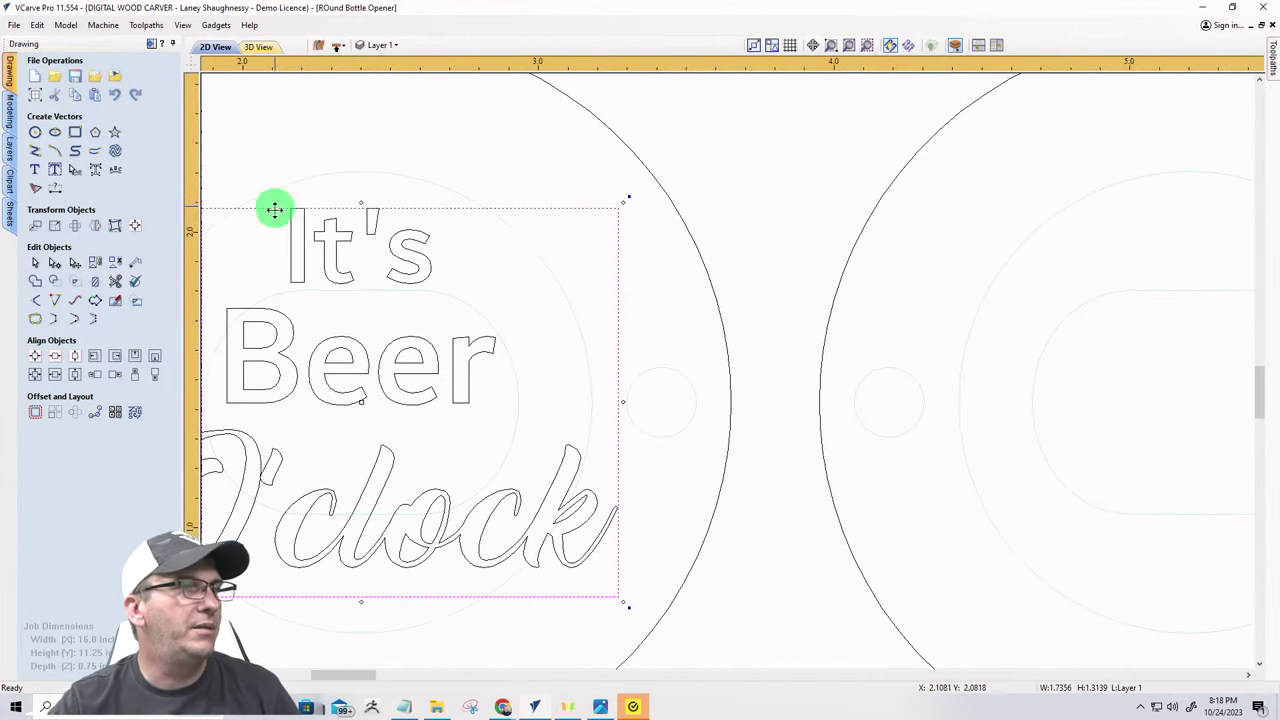
{"action": "scroll", "coordinate": [594, 349], "scroll_direction": "up", "scroll_amount": 4}
{"action": "scroll", "coordinate": [606, 280], "scroll_direction": "down", "scroll_amount": 4}
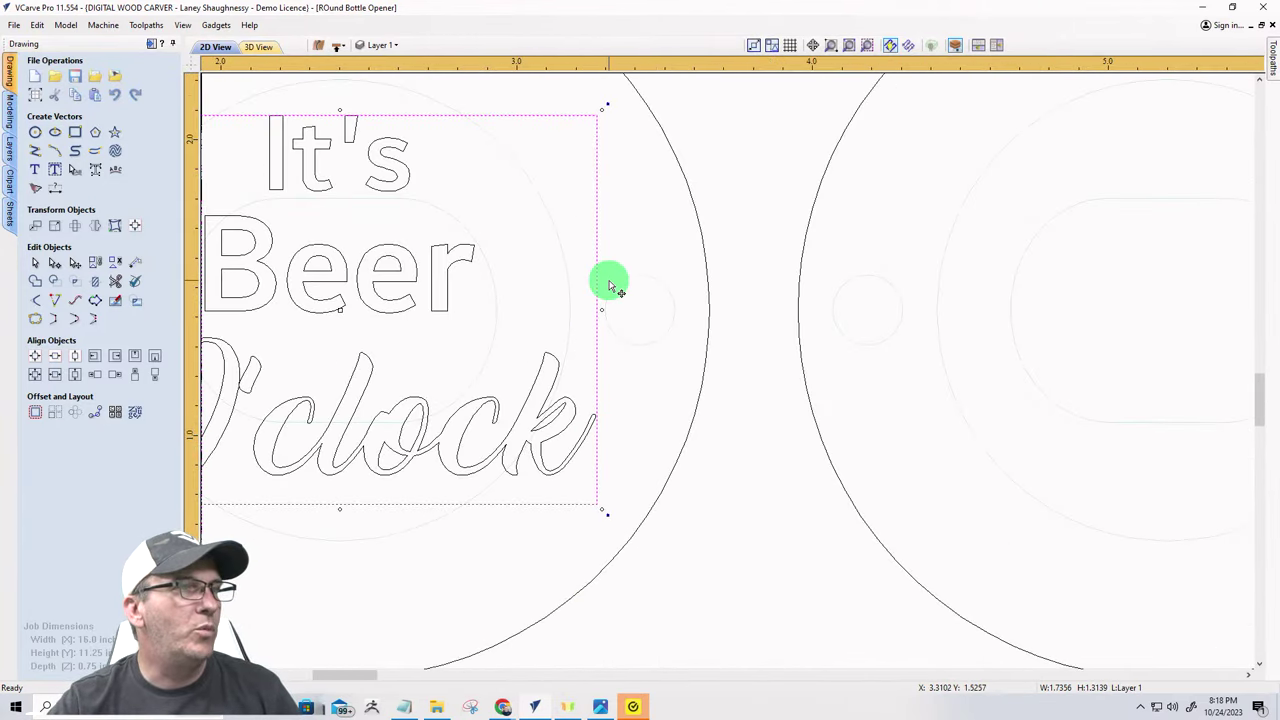
{"action": "left_click_drag", "start_coordinate": [600, 310], "coordinate": [597, 413]}
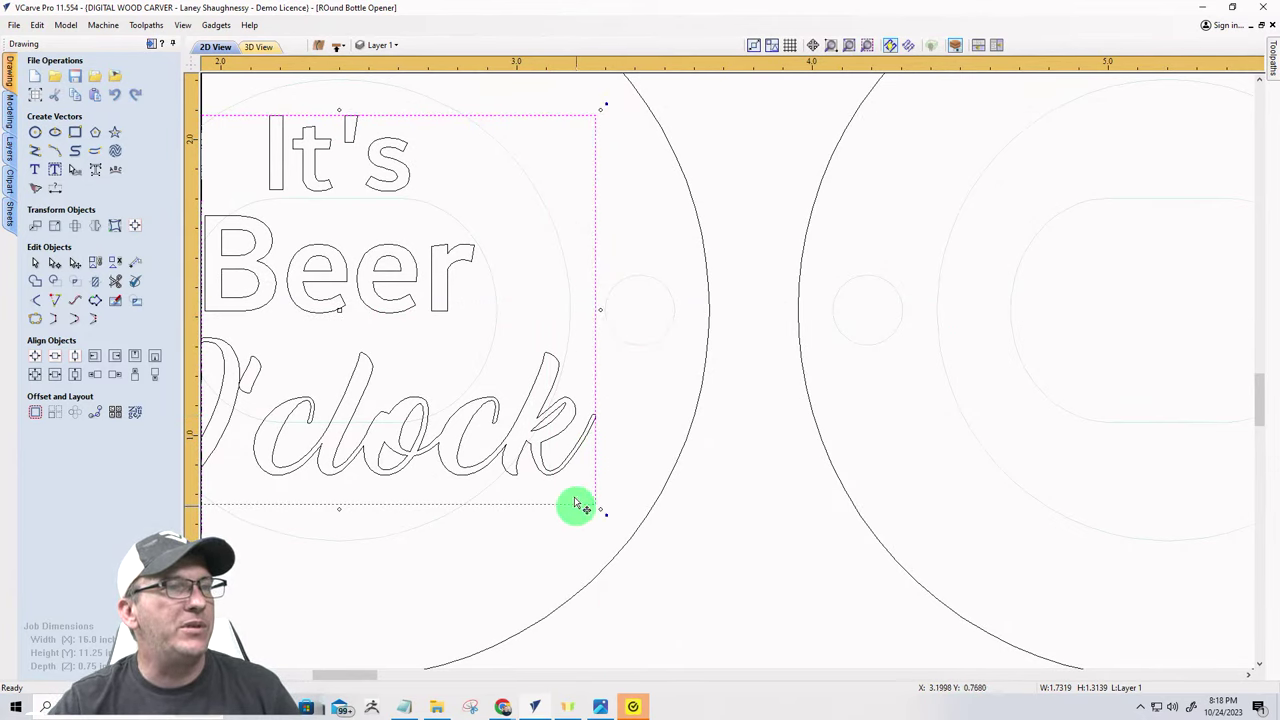
- Box-select the framed It's Beer O'clock design and Ctrl-drag a copy into the right circle
{"action": "scroll", "coordinate": [631, 386], "scroll_direction": "up", "scroll_amount": 10}
{"action": "scroll", "coordinate": [641, 385], "scroll_direction": "down", "scroll_amount": 10}
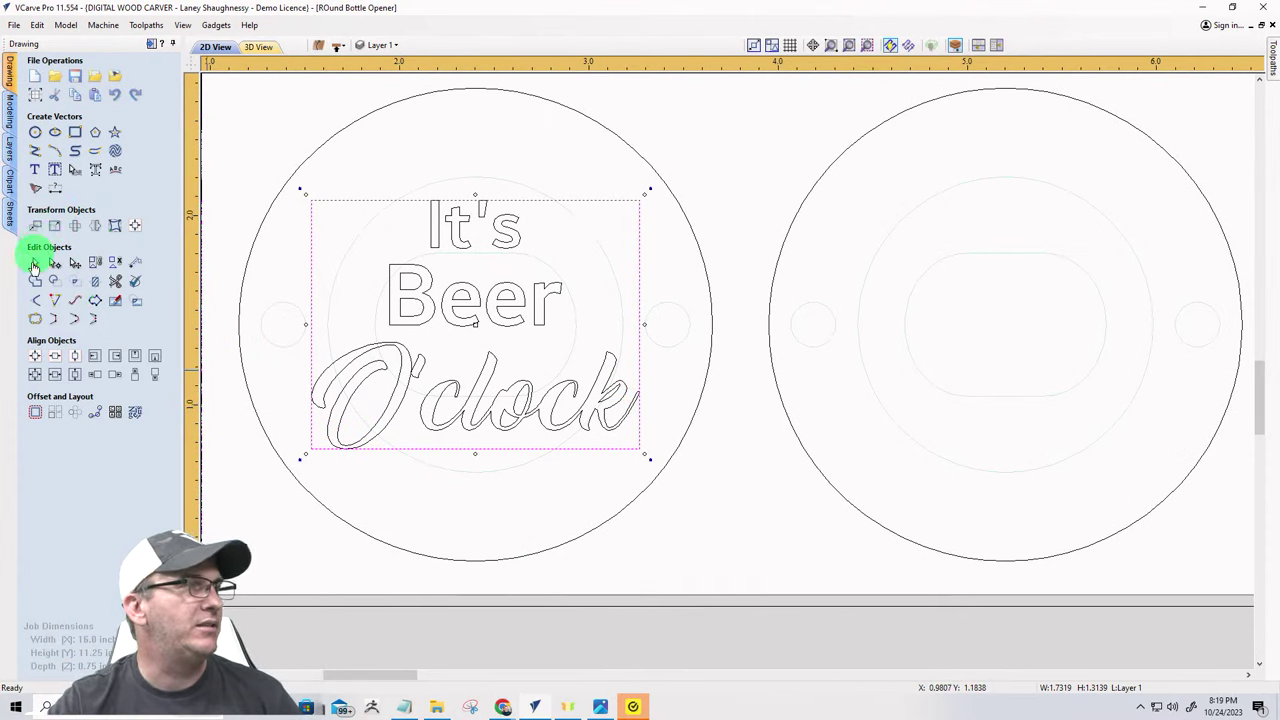
{"action": "left_click", "coordinate": [33, 263]}
{"action": "left_click_drag", "start_coordinate": [267, 176], "coordinate": [711, 519]}
{"action": "left_click", "coordinate": [469, 304]}
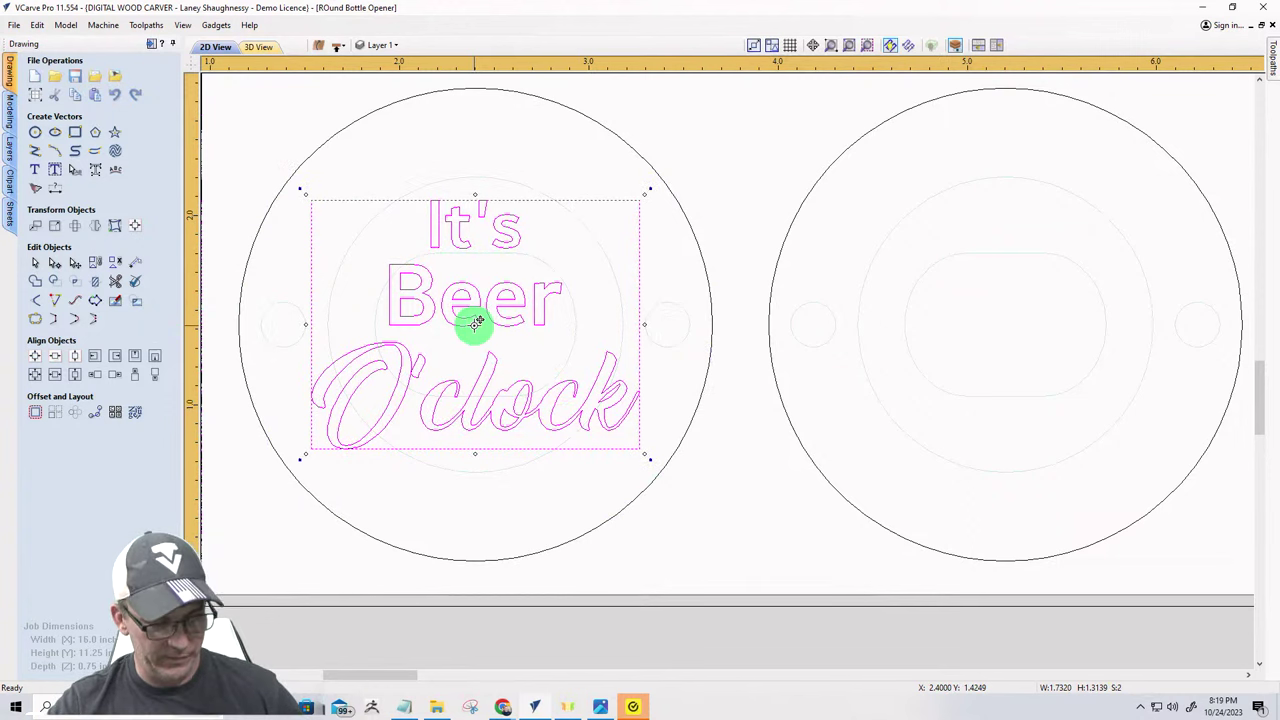
{"action": "left_click_drag", "start_coordinate": [476, 323], "coordinate": [1003, 323], "text": "ctrl"}
- Move the copy into the circle above the original and centre it within that circle
{"action": "scroll", "coordinate": [1006, 370], "scroll_direction": "down", "scroll_amount": 3}
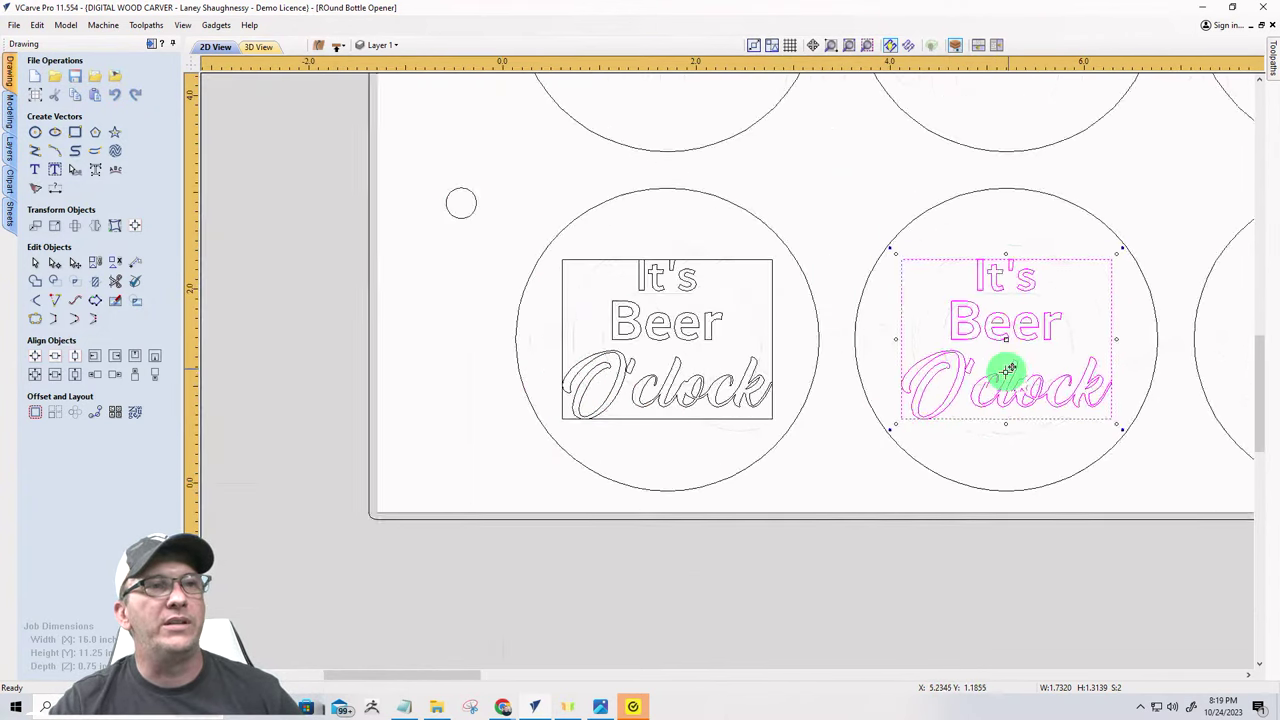
{"action": "scroll", "coordinate": [1010, 341], "scroll_direction": "down", "scroll_amount": 3}
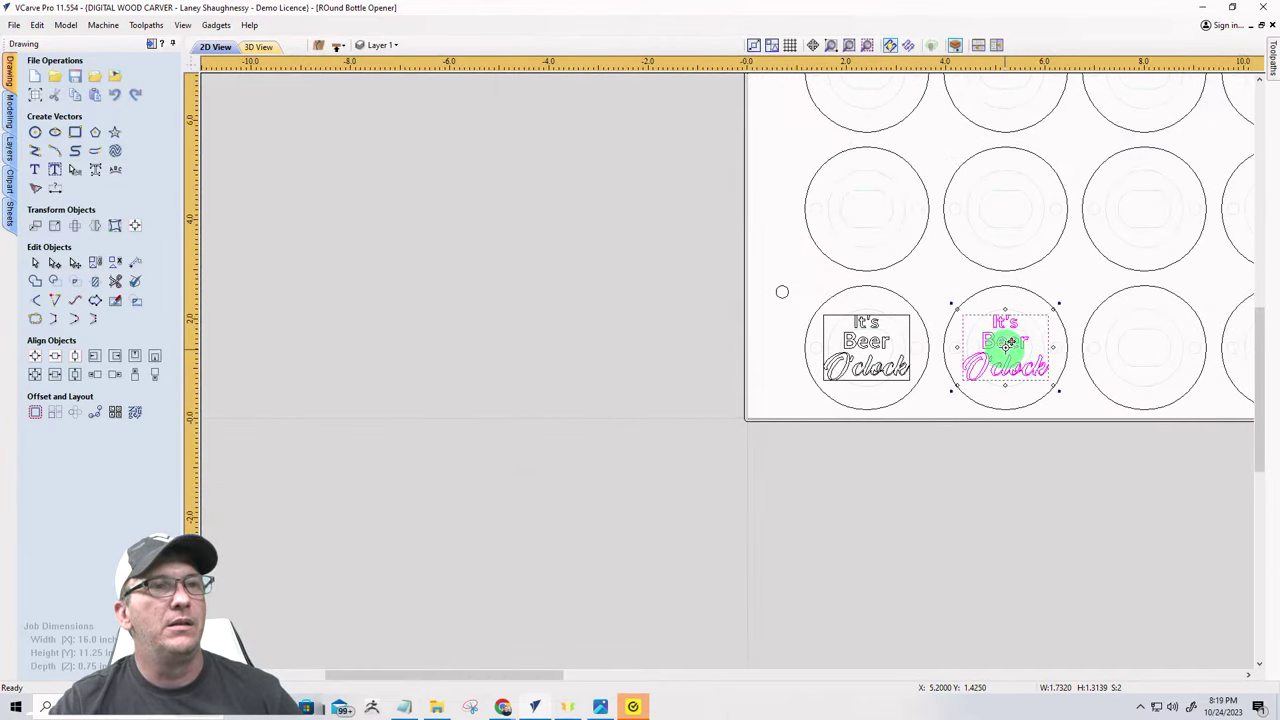
{"action": "left_click_drag", "start_coordinate": [1008, 343], "coordinate": [847, 211]}
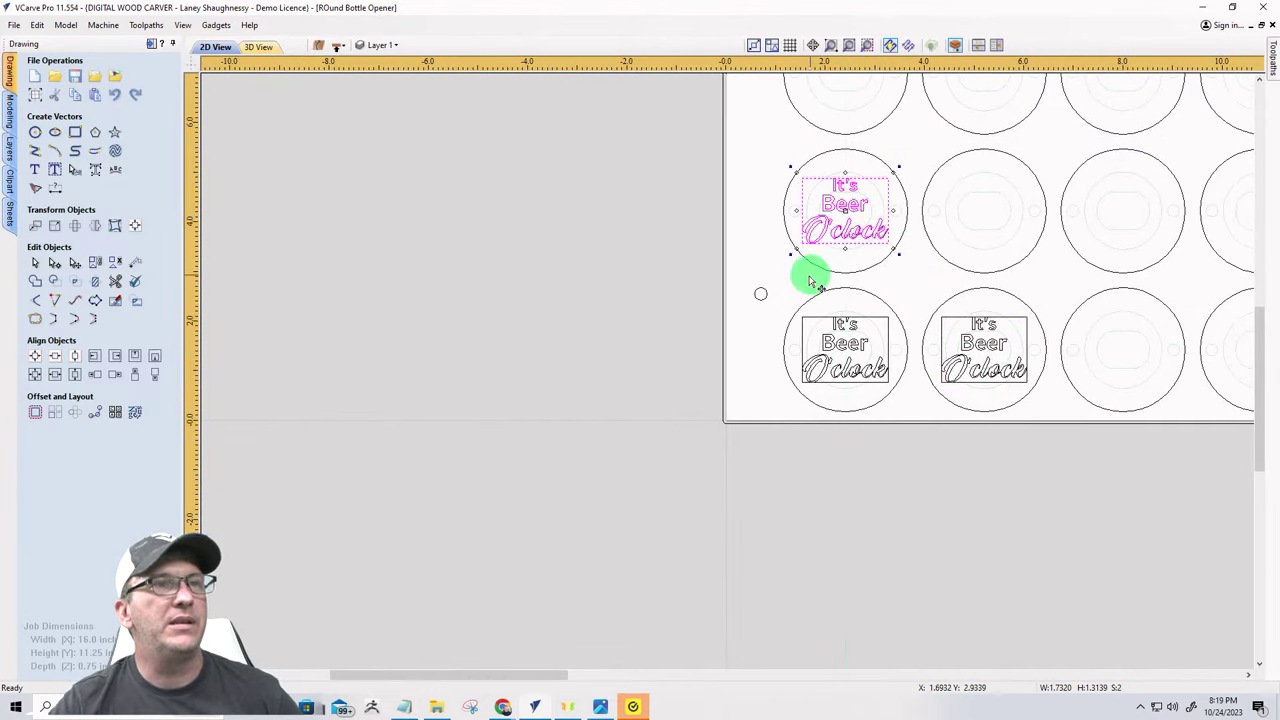
{"action": "scroll", "coordinate": [997, 171], "scroll_direction": "up", "scroll_amount": 3}
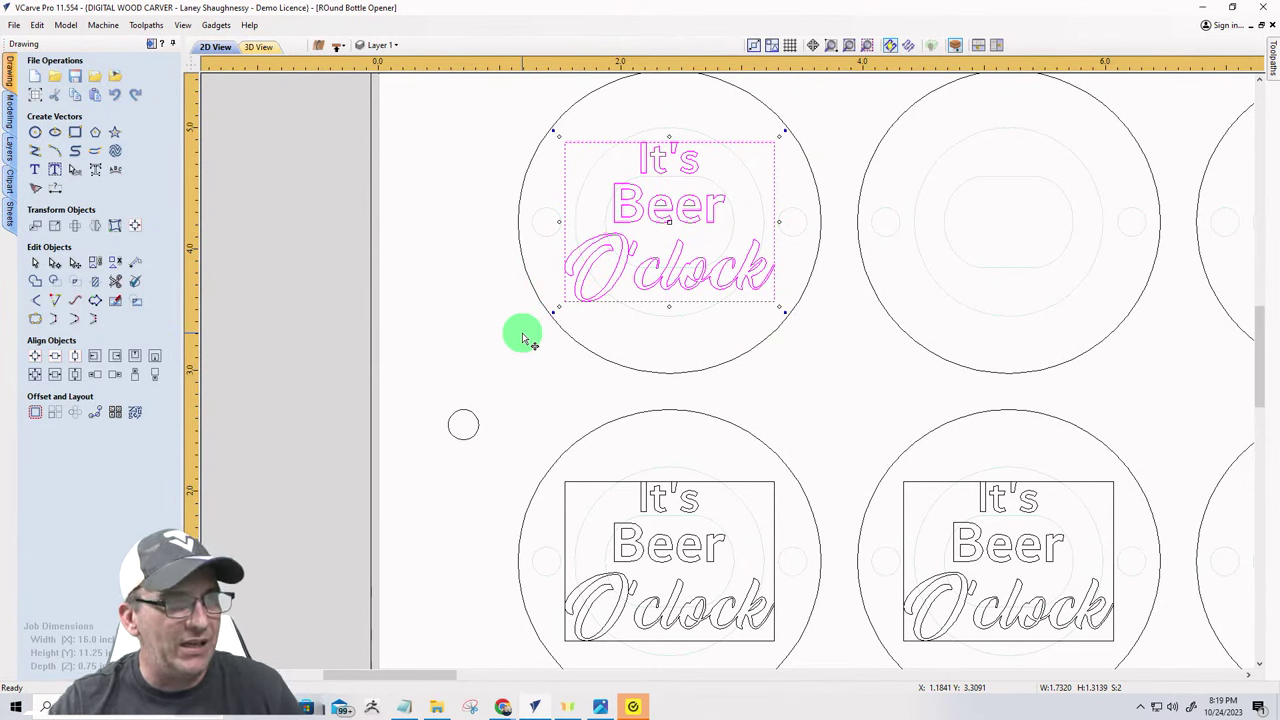
{"action": "left_click", "coordinate": [521, 256], "text": "shift"}
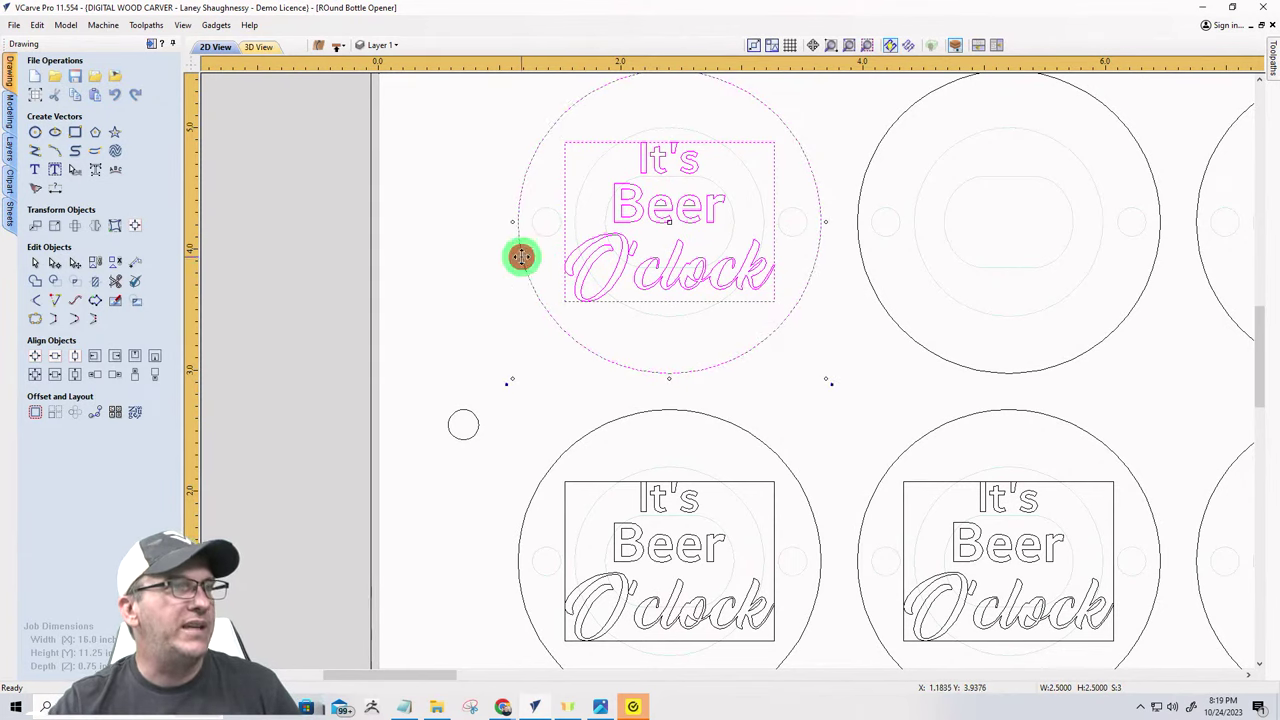
{"action": "left_click", "coordinate": [120, 226]}
{"action": "left_click", "coordinate": [117, 182]}
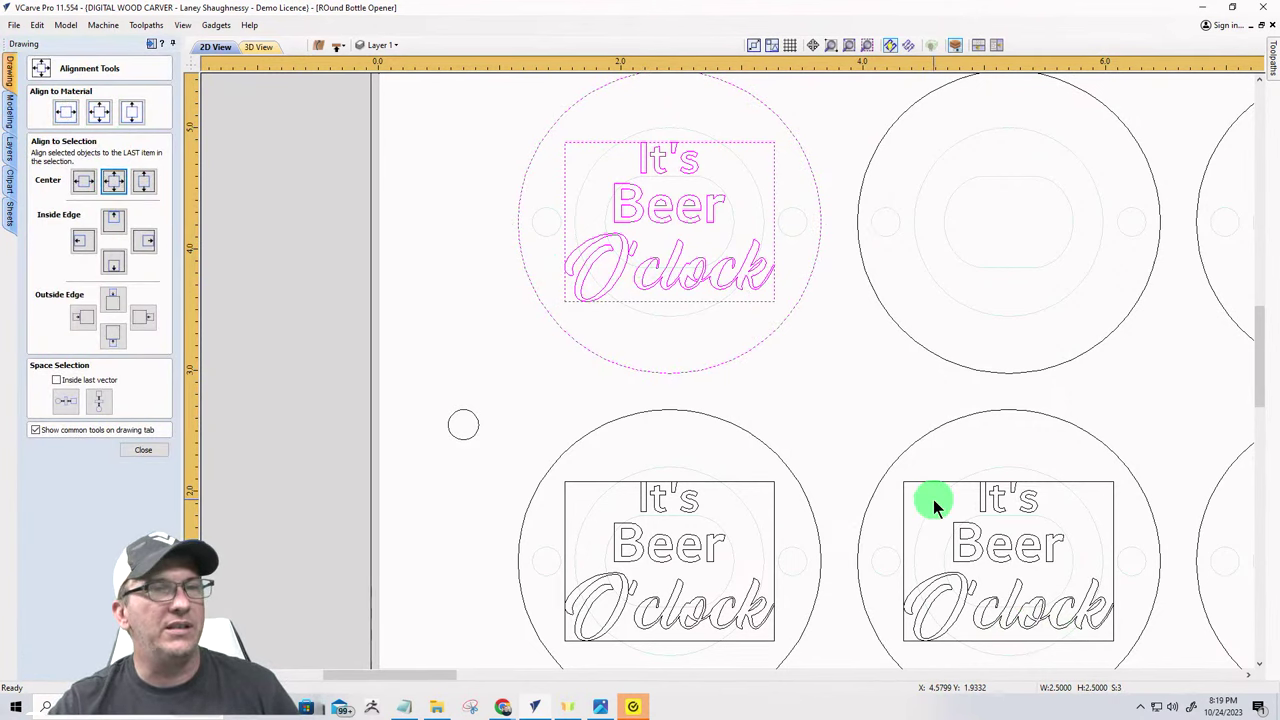
- Centre the lower-right design copy within its circle using Align Objects > Center
{"action": "left_click_drag", "start_coordinate": [883, 450], "coordinate": [1097, 631]}
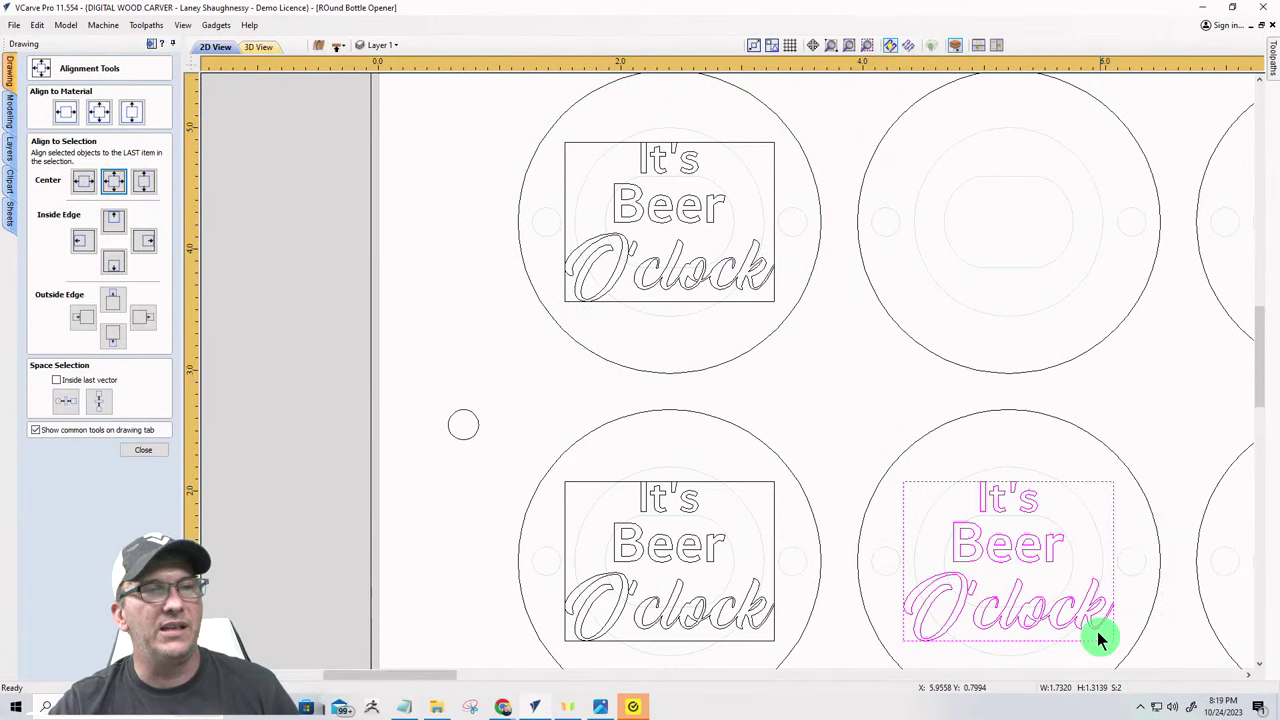
{"action": "left_click", "coordinate": [1020, 411], "text": "shift"}
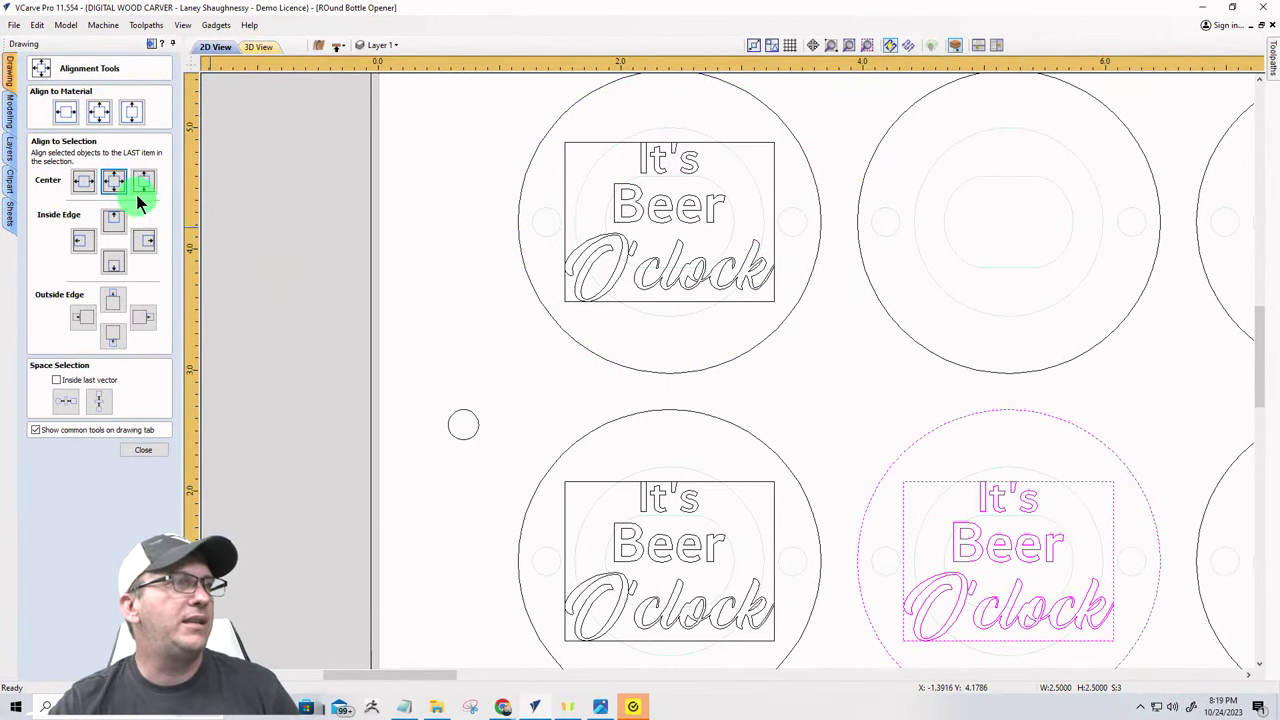
{"action": "left_click", "coordinate": [112, 180]}
{"action": "left_click", "coordinate": [682, 372]}
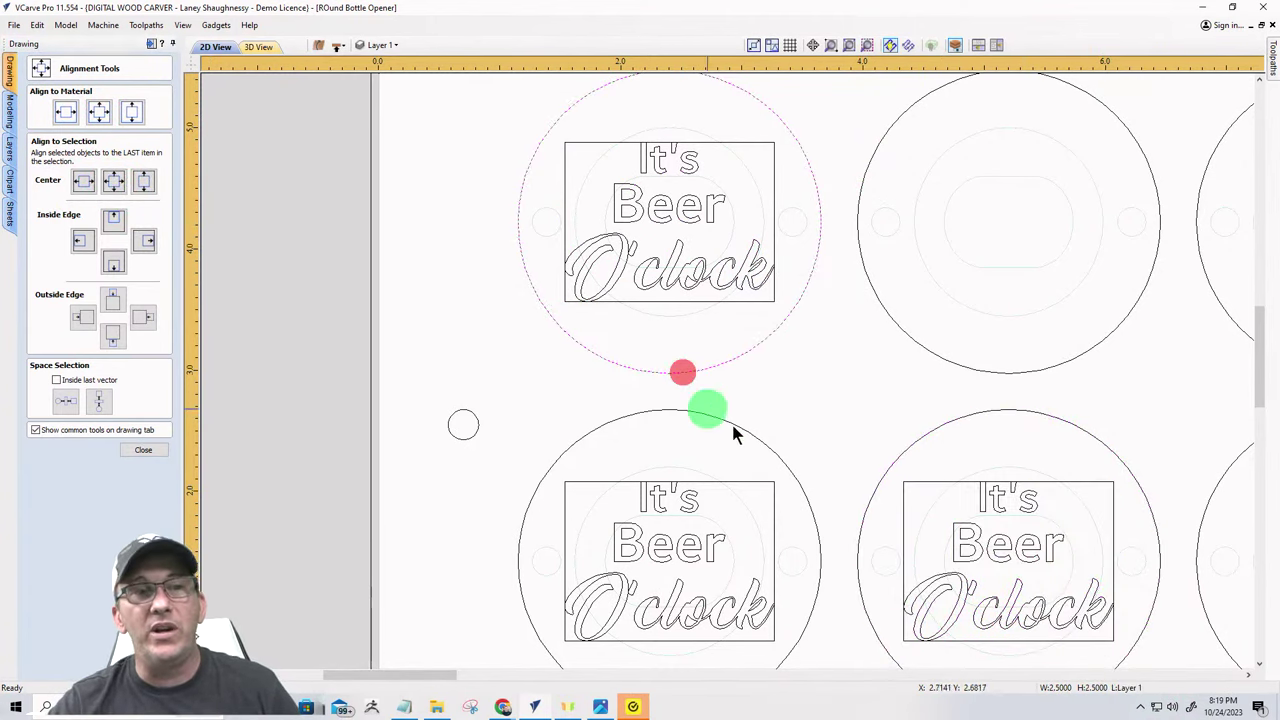
{"action": "scroll", "coordinate": [733, 432], "scroll_direction": "down", "scroll_amount": 3}
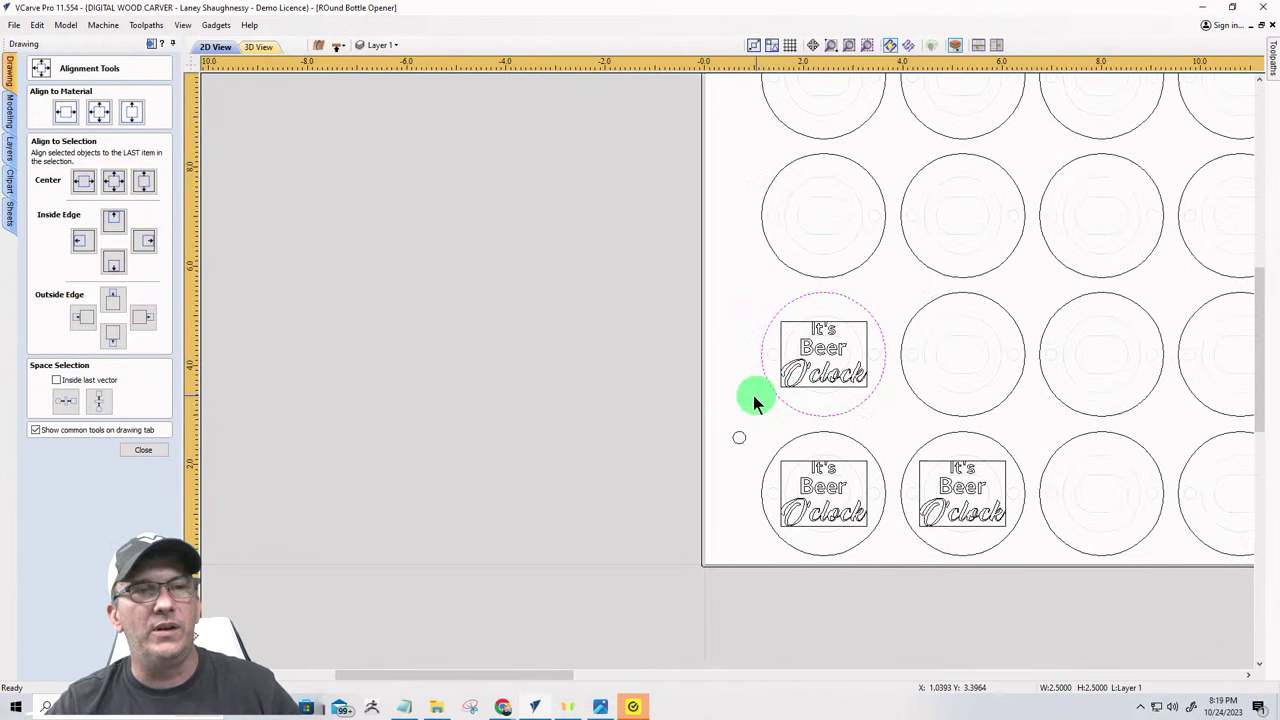
{"action": "left_click", "coordinate": [129, 451]}
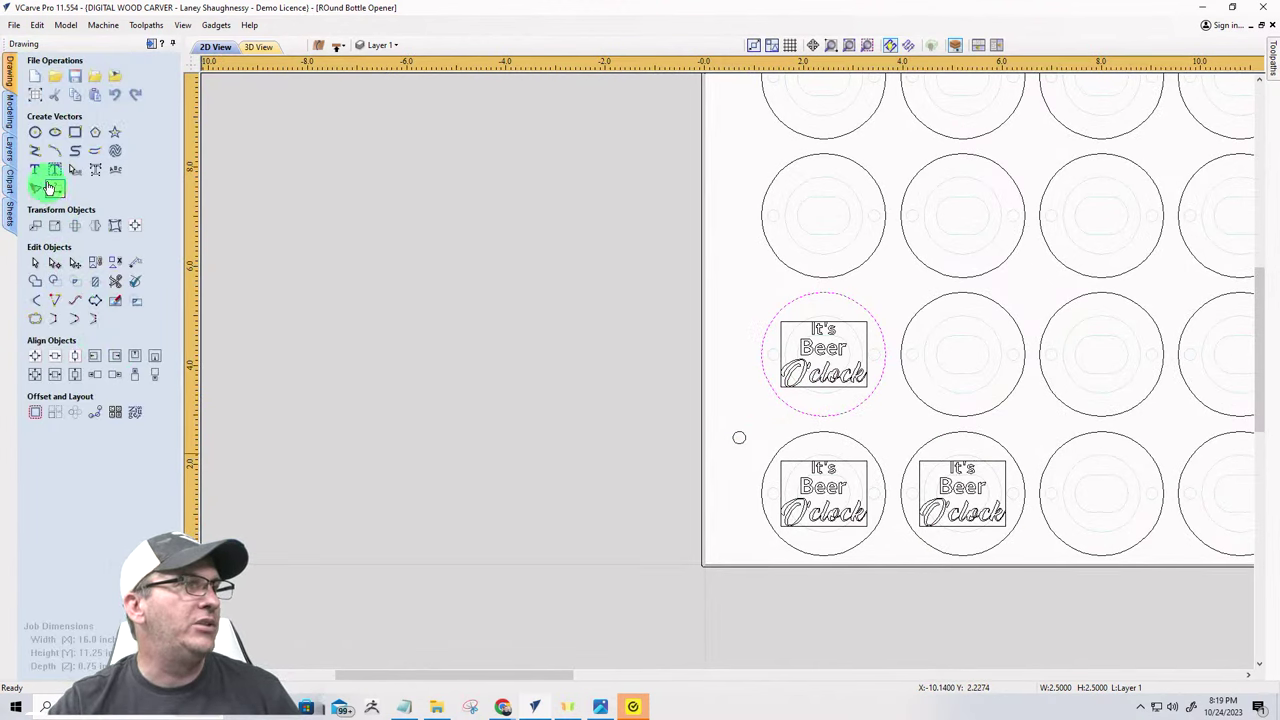
- Add a vertical dimension showing the 2.8 gap between stacked blanks
{"action": "left_click", "coordinate": [50, 187]}
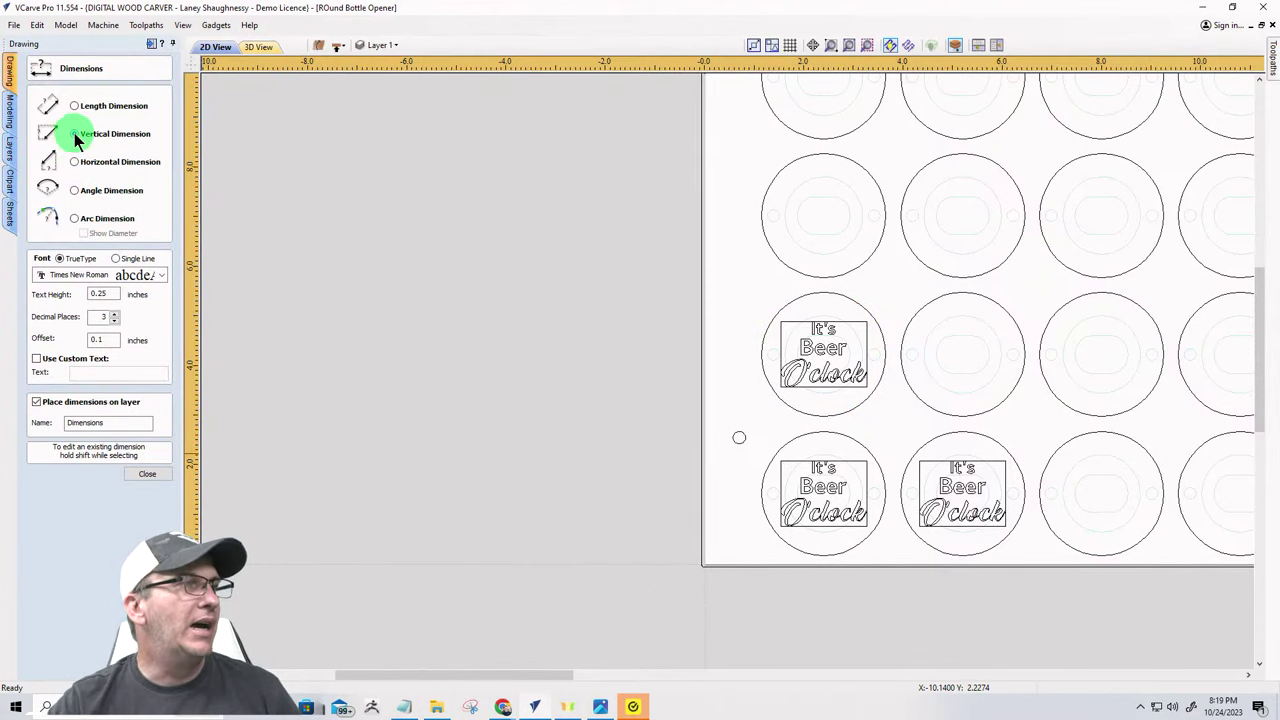
{"action": "scroll", "coordinate": [896, 432], "scroll_direction": "up", "scroll_amount": 3}
{"action": "scroll", "coordinate": [791, 371], "scroll_direction": "down", "scroll_amount": 2}
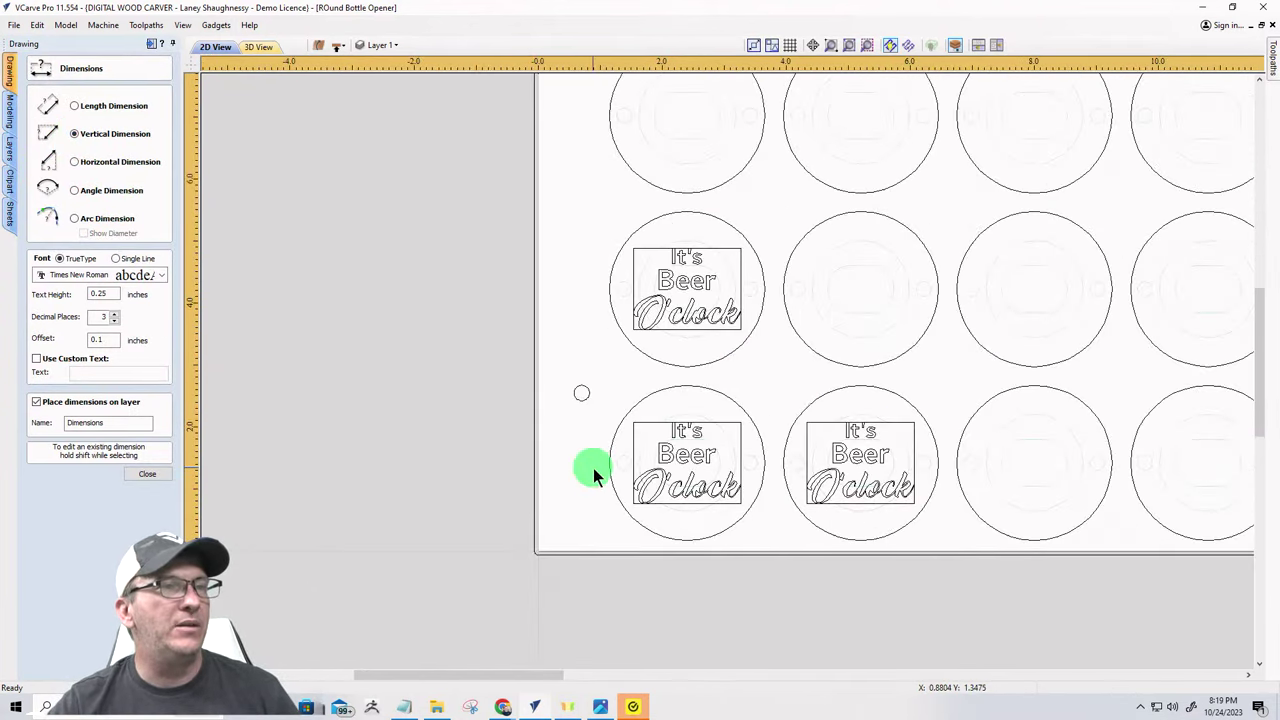
{"action": "scroll", "coordinate": [698, 440], "scroll_direction": "up", "scroll_amount": 2}
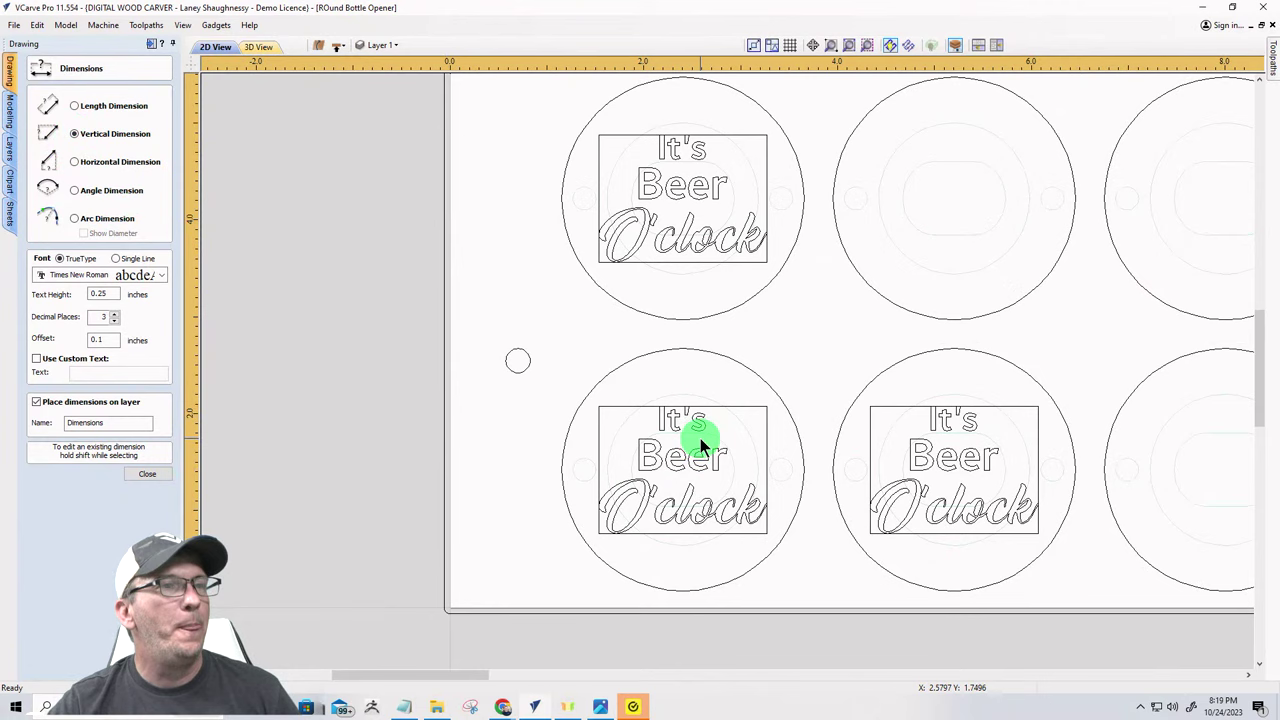
{"action": "left_click", "coordinate": [689, 537]}
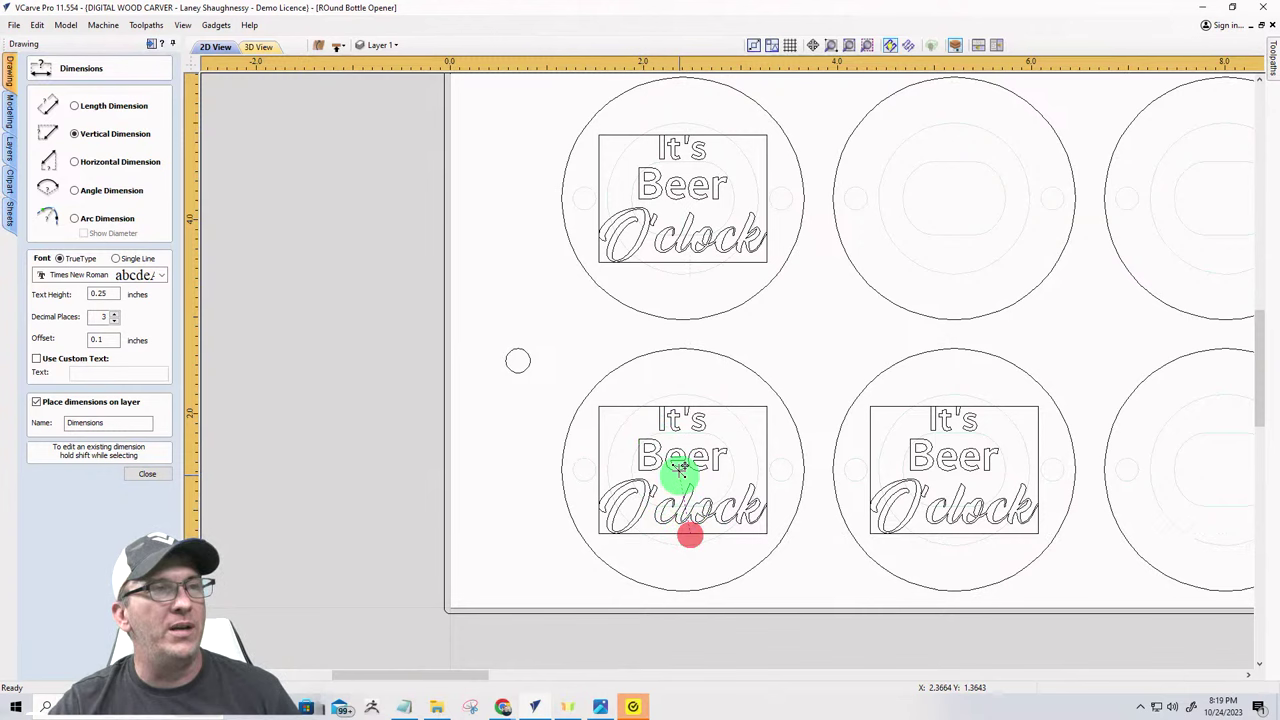
{"action": "left_click", "coordinate": [684, 260]}
{"action": "left_click", "coordinate": [681, 329]}
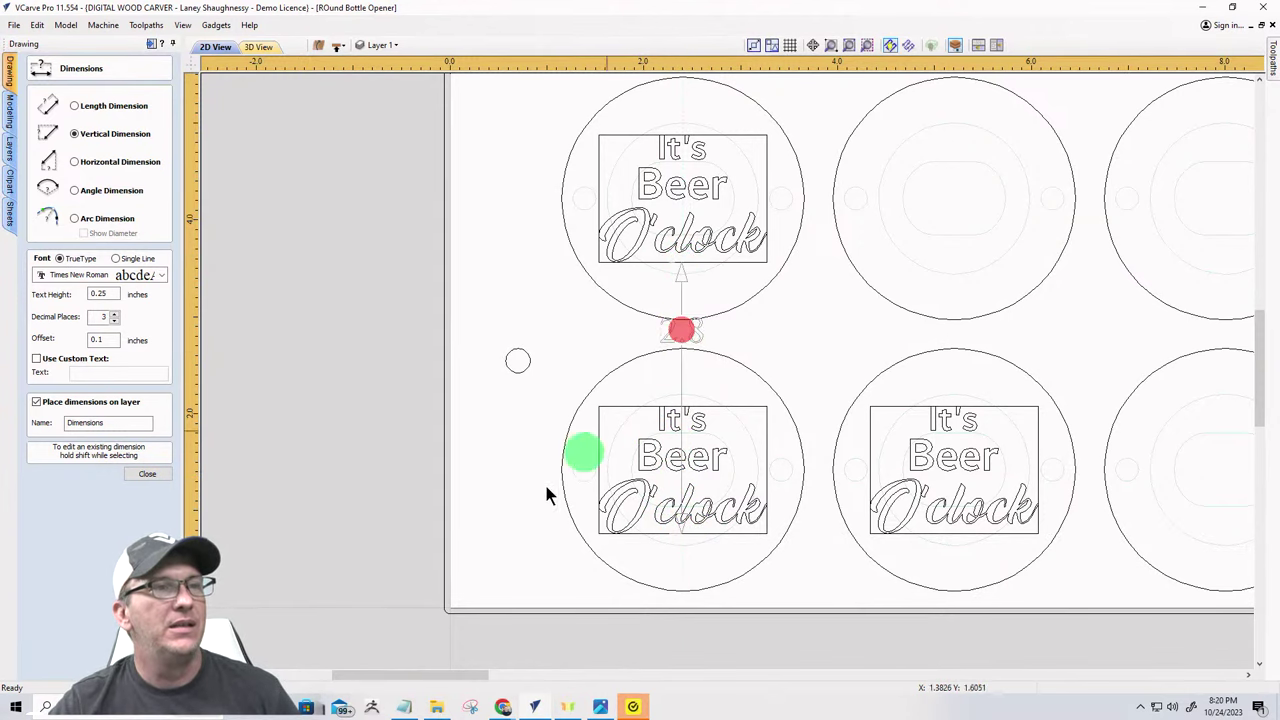
- Add a horizontal 2.8 dimension between the left edges of neighbouring blanks
{"action": "left_click", "coordinate": [74, 161]}
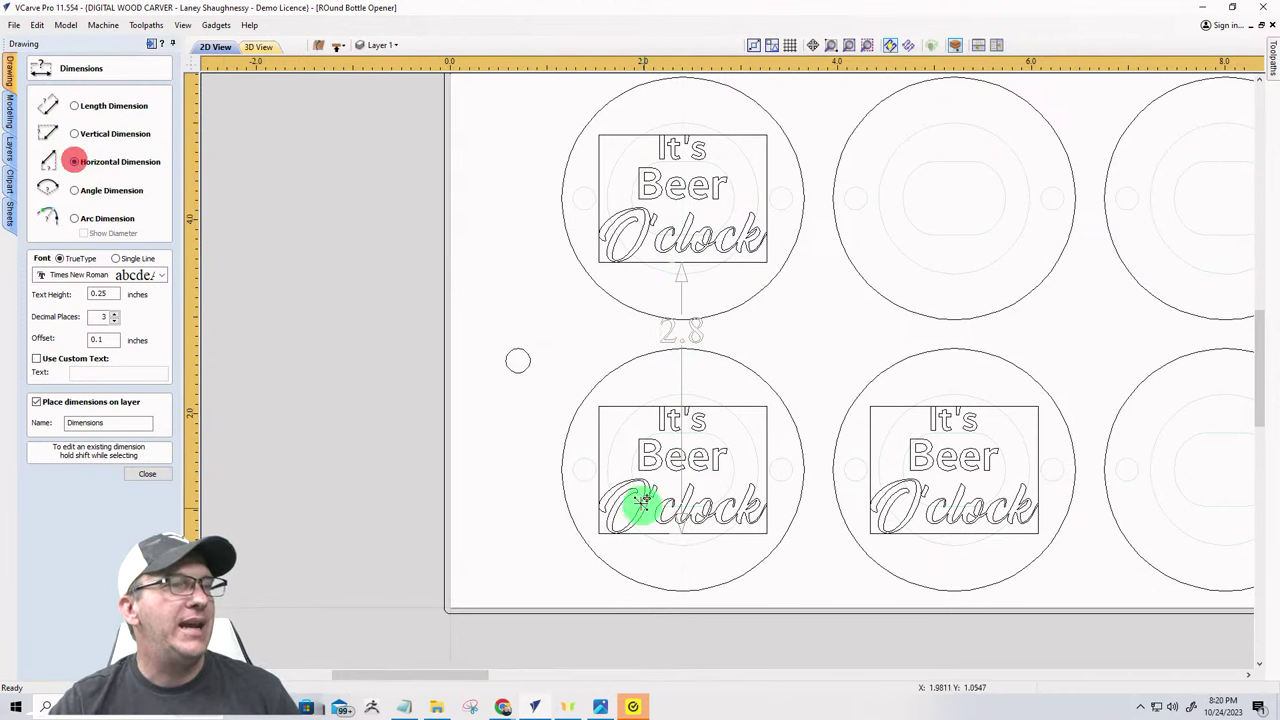
{"action": "left_click", "coordinate": [600, 468]}
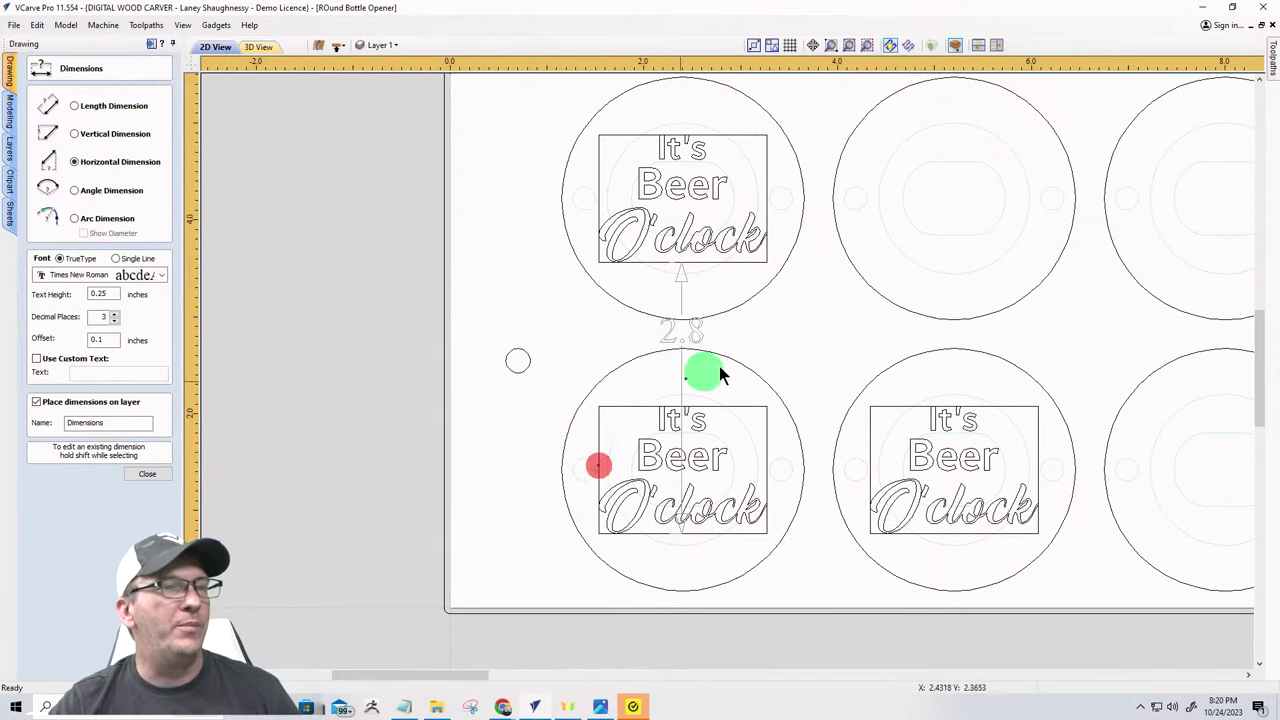
{"action": "left_click", "coordinate": [870, 468]}
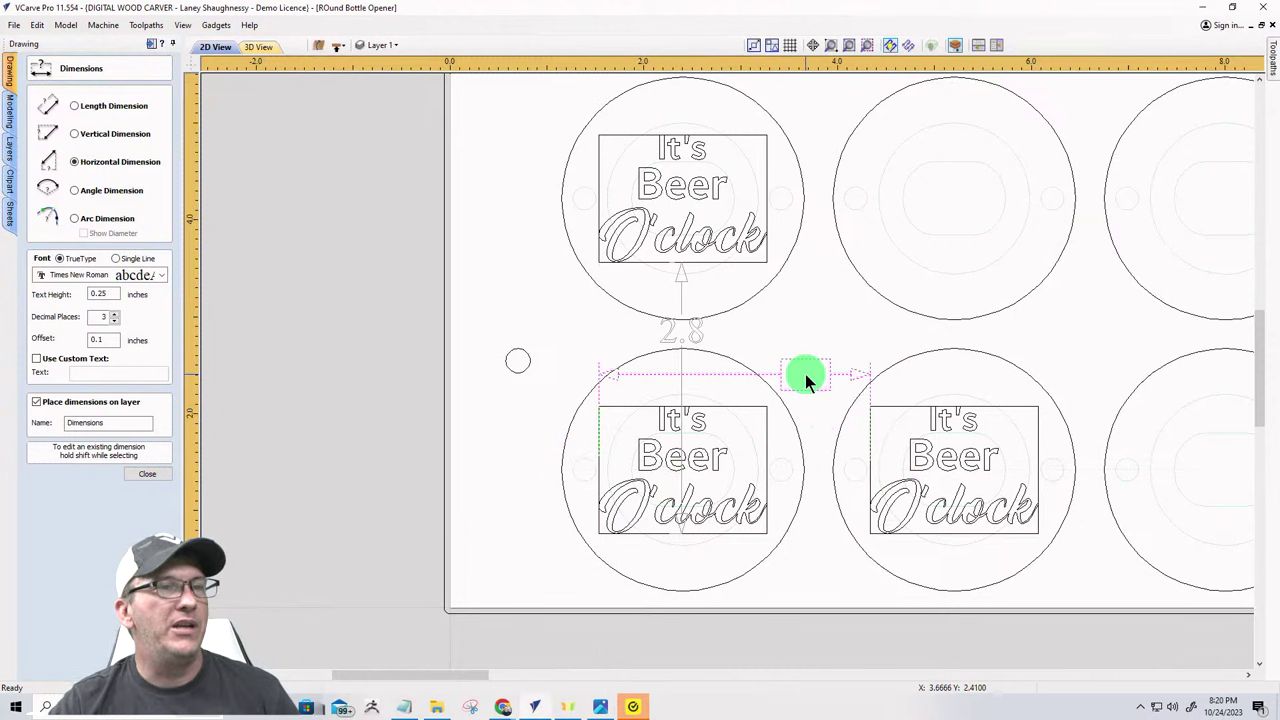
{"action": "left_click", "coordinate": [808, 379]}
{"action": "left_click", "coordinate": [159, 475]}
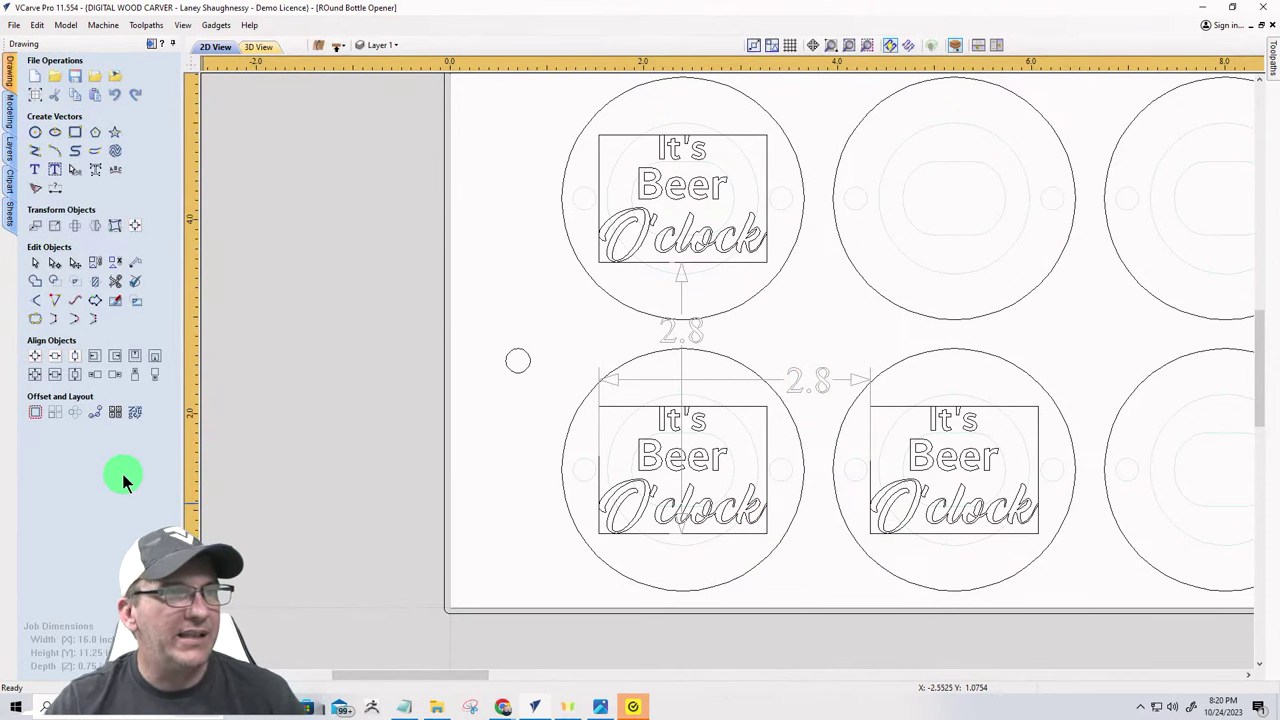
- Delete the second and upper design copies
{"action": "scroll", "coordinate": [270, 474], "scroll_direction": "down", "scroll_amount": 5}
{"action": "scroll", "coordinate": [337, 480], "scroll_direction": "up", "scroll_amount": 2}
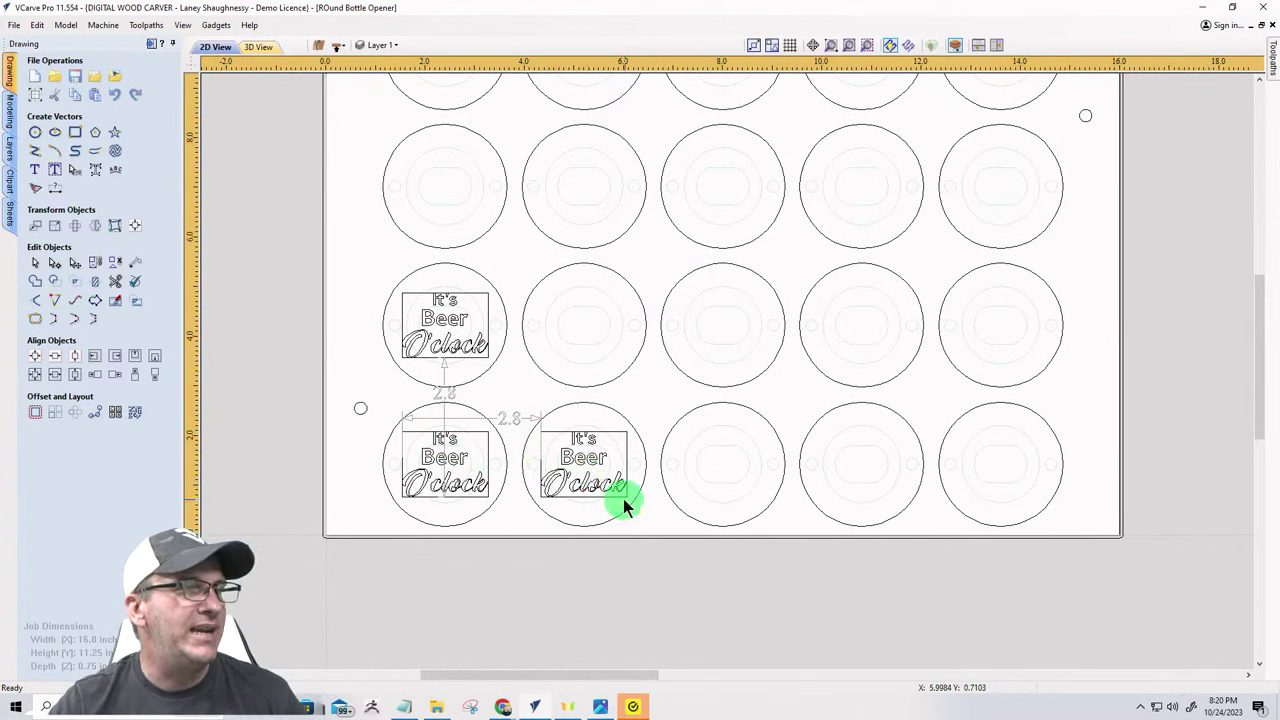
{"action": "left_click_drag", "start_coordinate": [604, 499], "coordinate": [555, 425]}
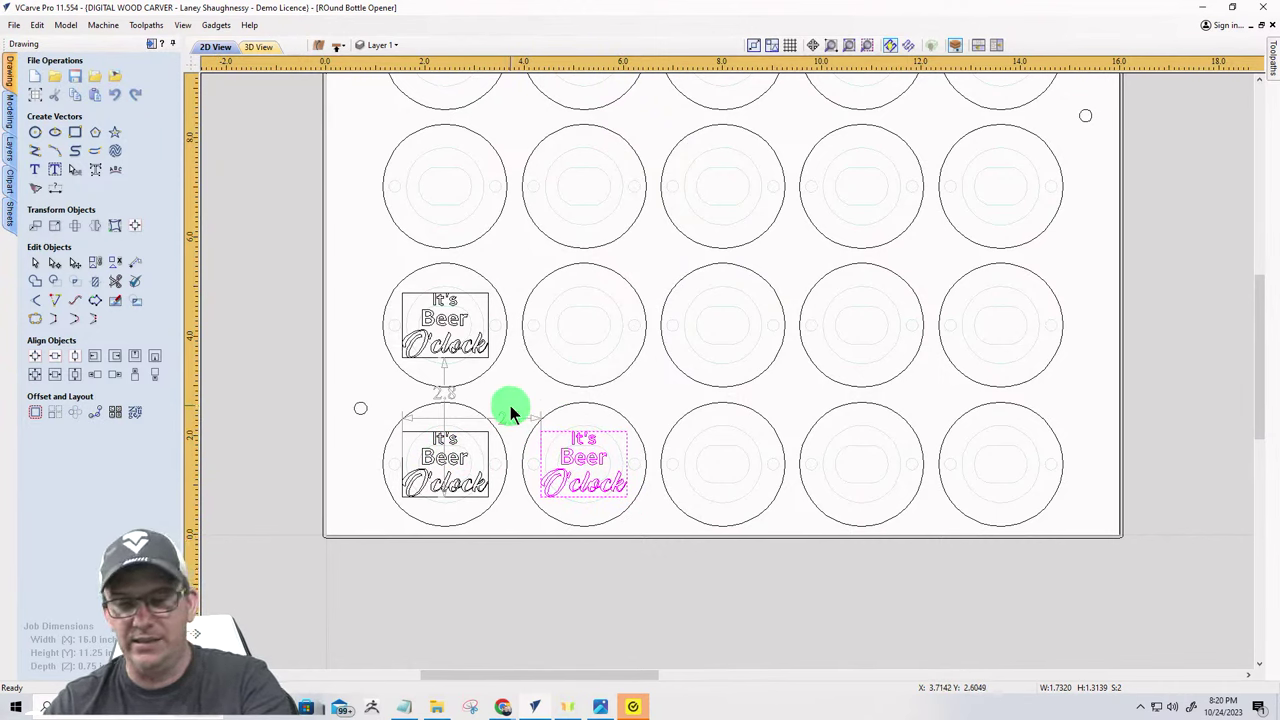
{"action": "key", "text": "Delete"}
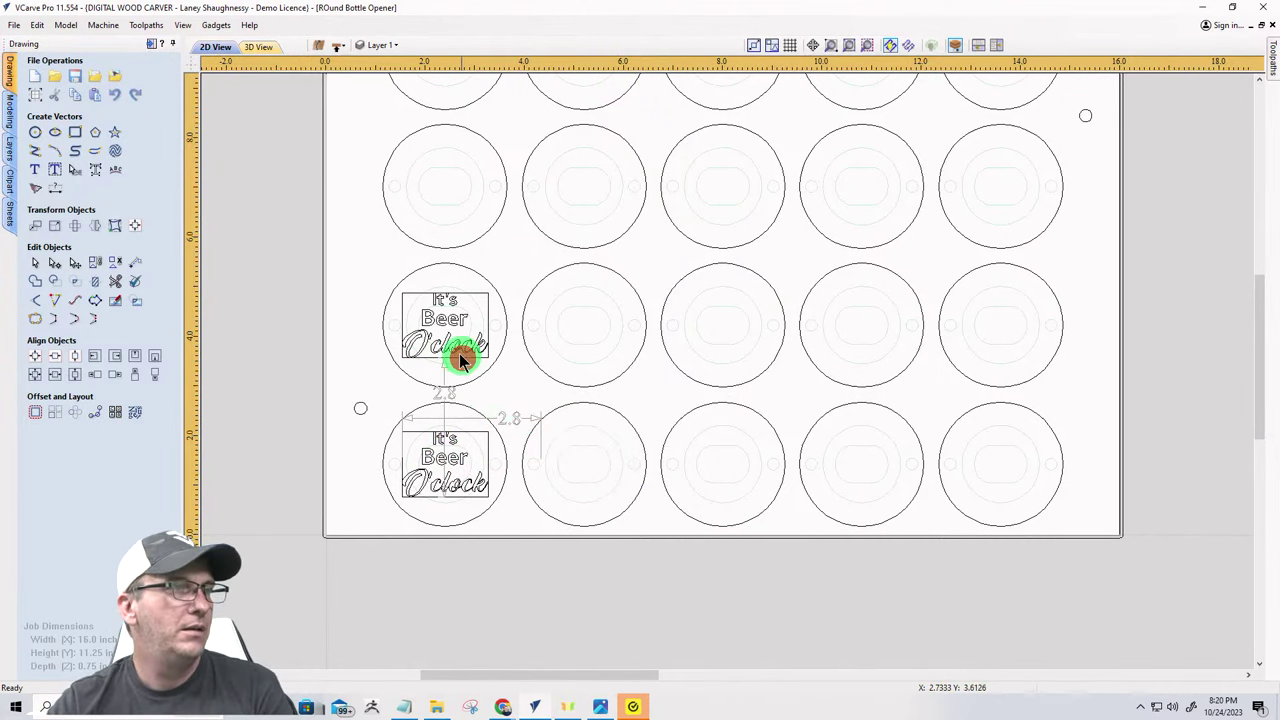
{"action": "left_click", "coordinate": [459, 353]}
{"action": "key", "text": "Delete"}
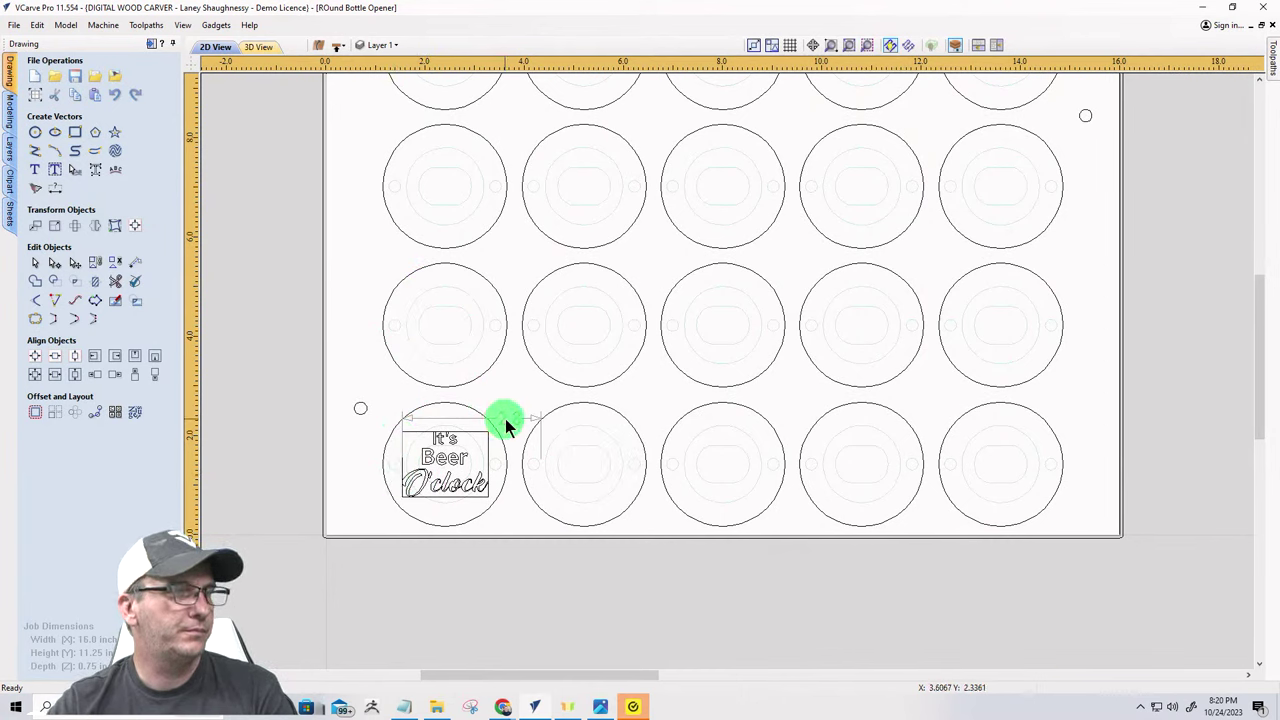
- Select the remaining It's Beer O'clock design in the first blank
{"action": "left_click", "coordinate": [411, 430]}
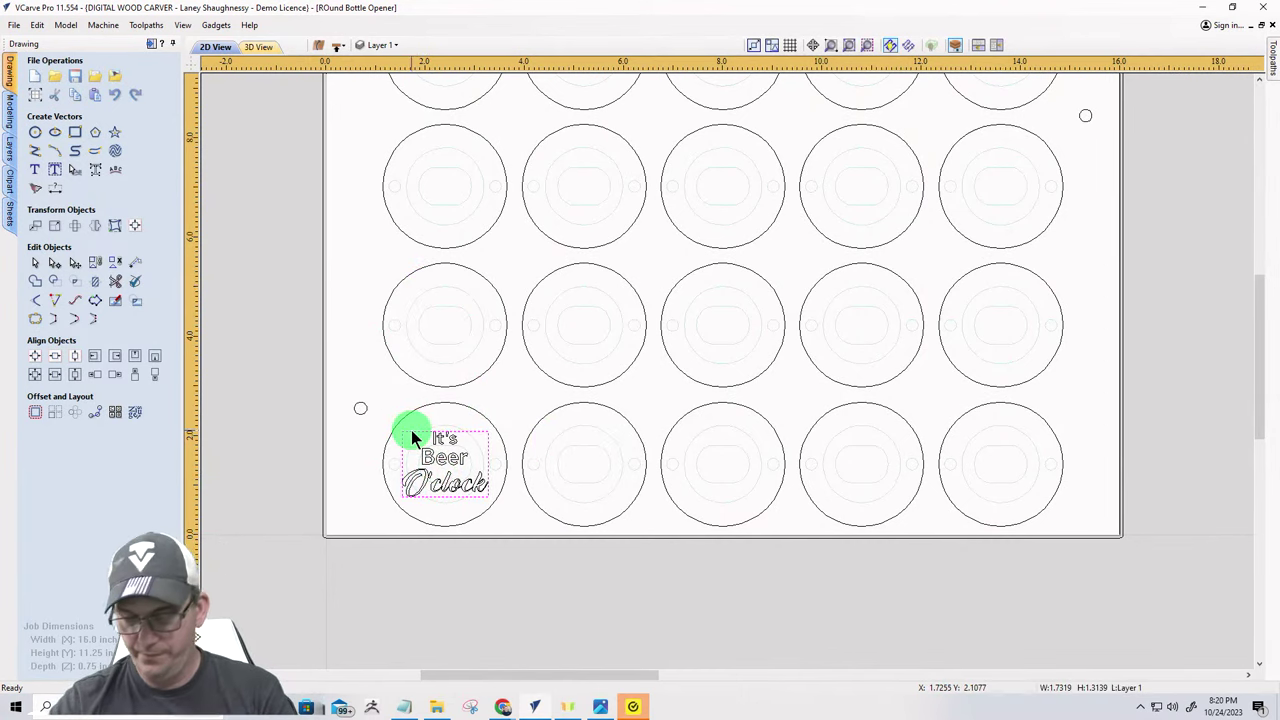
{"action": "key", "text": "Escape"}
{"action": "left_click", "coordinate": [435, 455]}
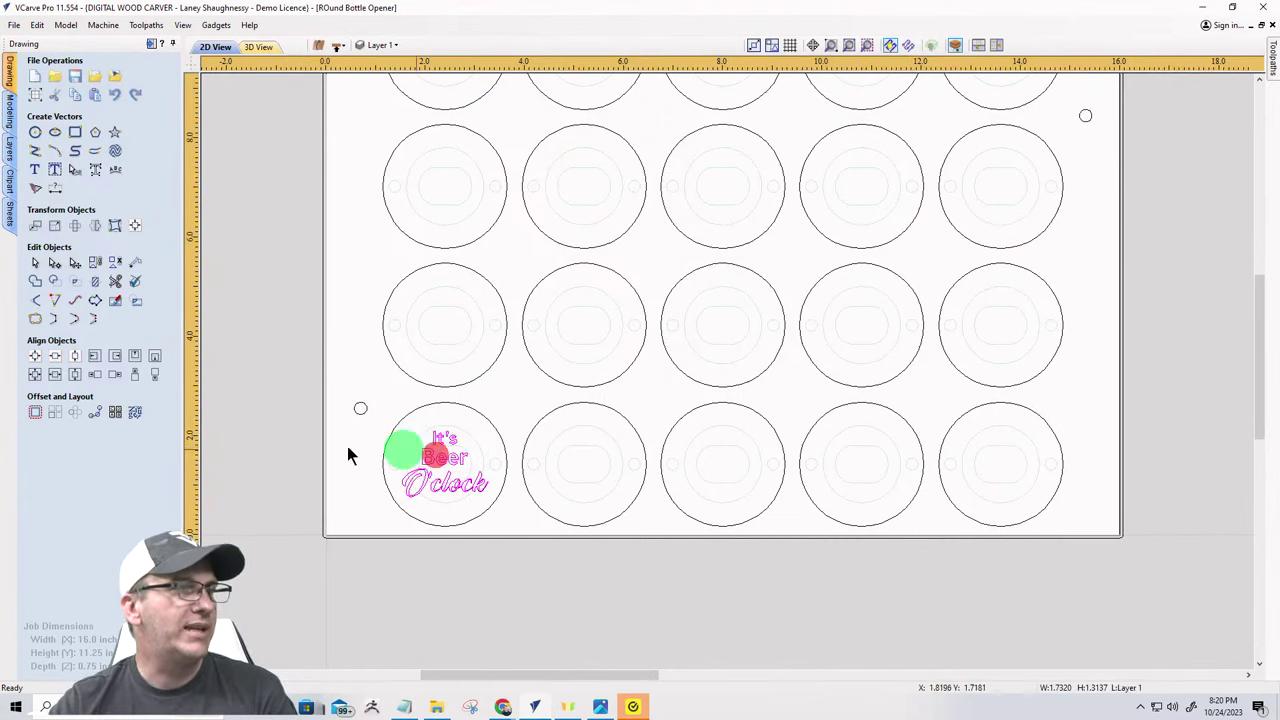
- Array-copy the design into 4 rows by 5 columns with 2.8 X and Y spacing
{"action": "left_click", "coordinate": [54, 410]}
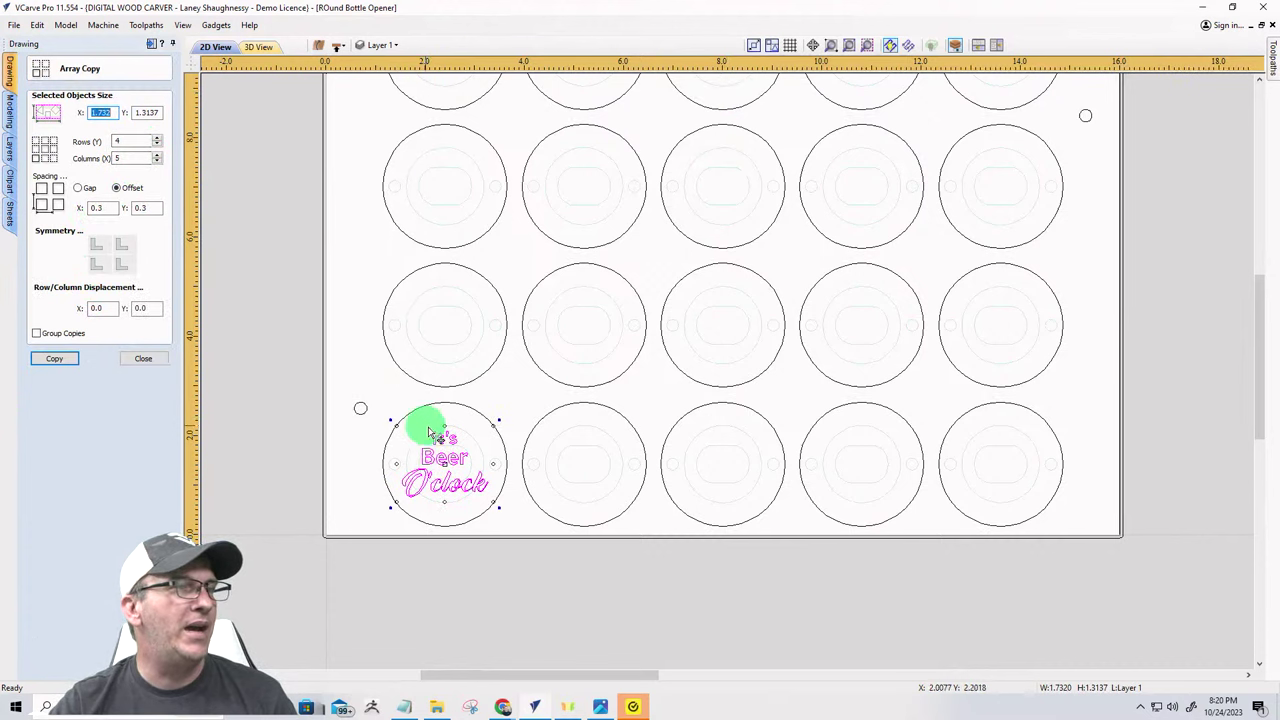
{"action": "left_click", "coordinate": [100, 207]}
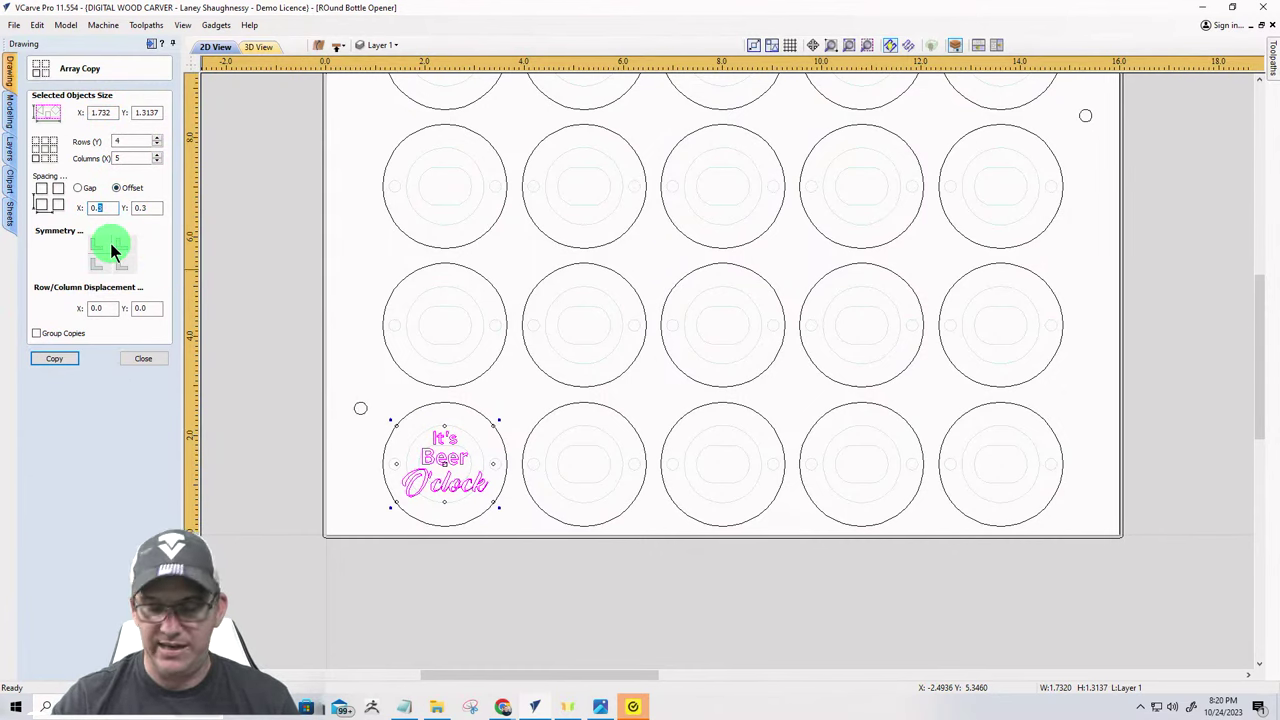
{"action": "type", "text": "0."}
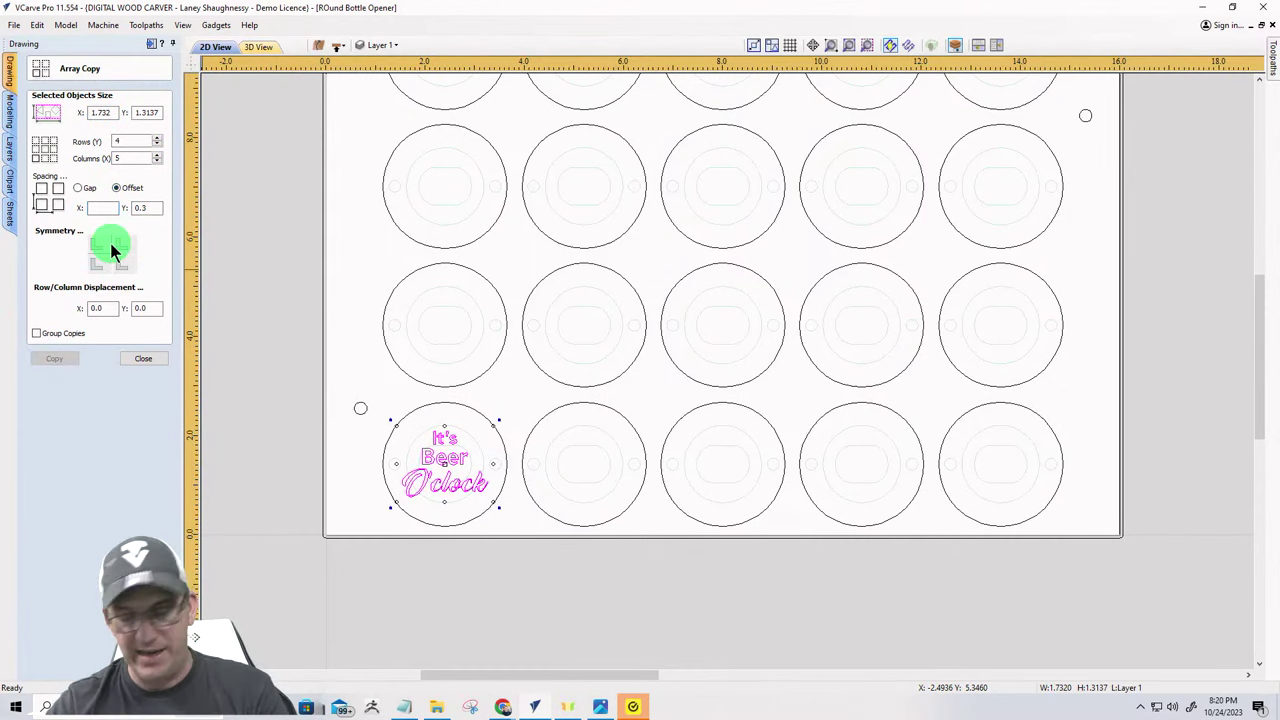
{"action": "type", "text": "2.5"}
{"action": "left_click", "coordinate": [150, 207]}
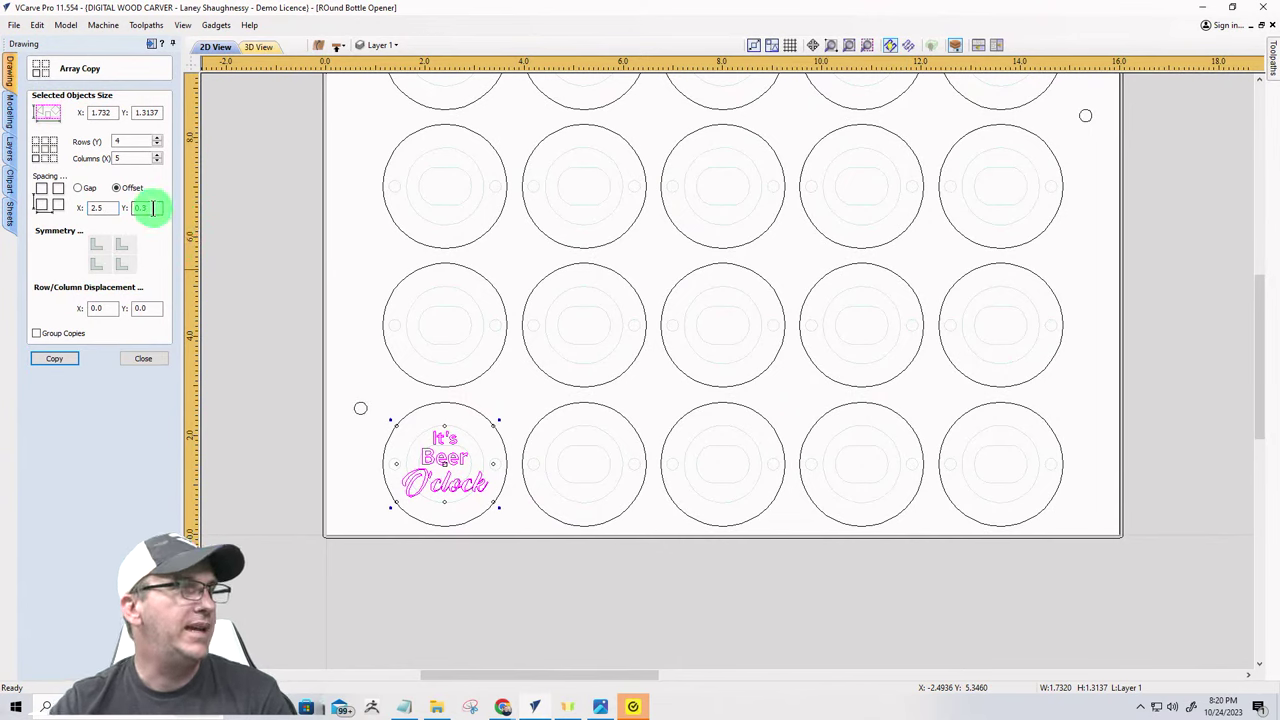
{"action": "left_click", "coordinate": [90, 207]}
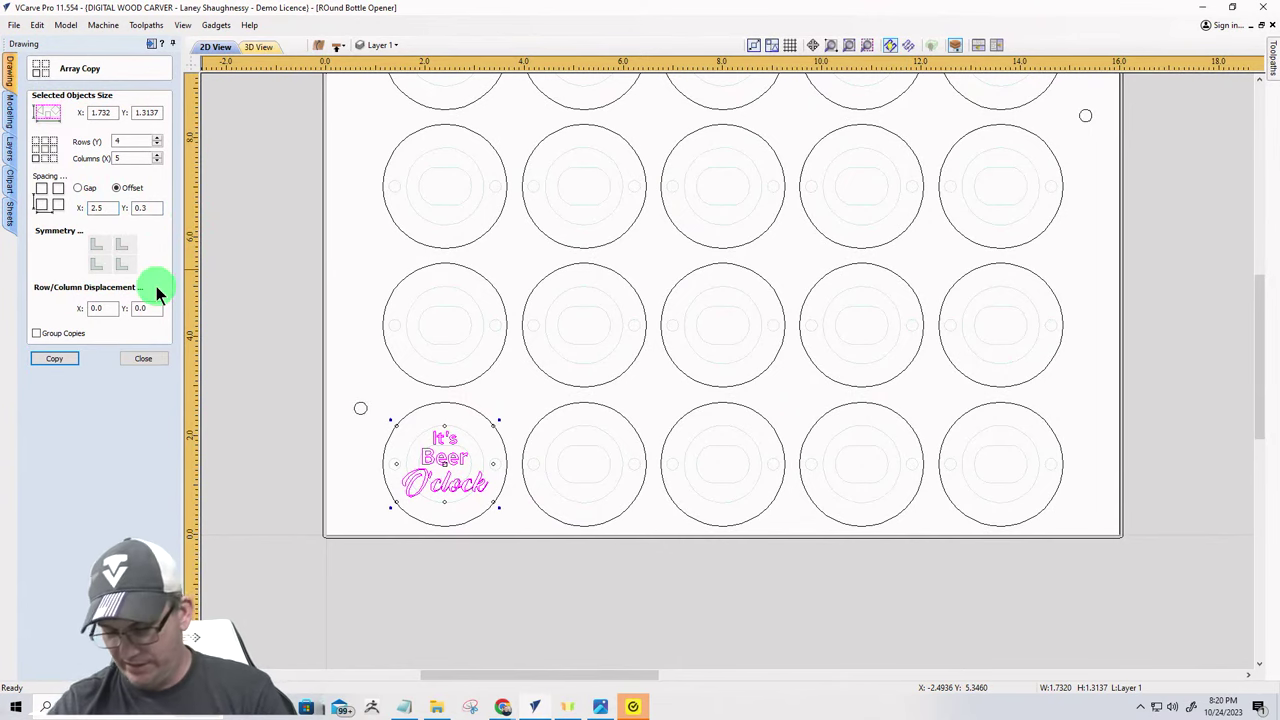
{"action": "key", "text": "BackSpace"}
{"action": "type", "text": "8"}
{"action": "left_click", "coordinate": [150, 207]}
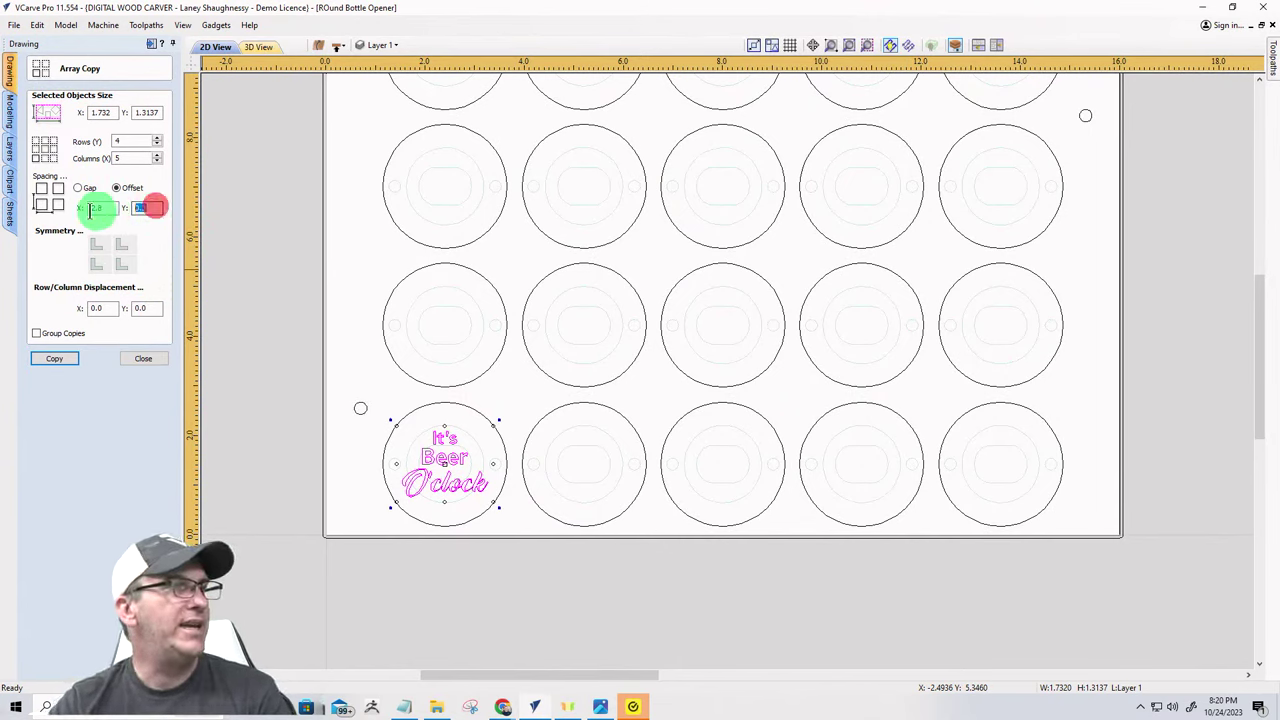
{"action": "type", "text": "2.8"}
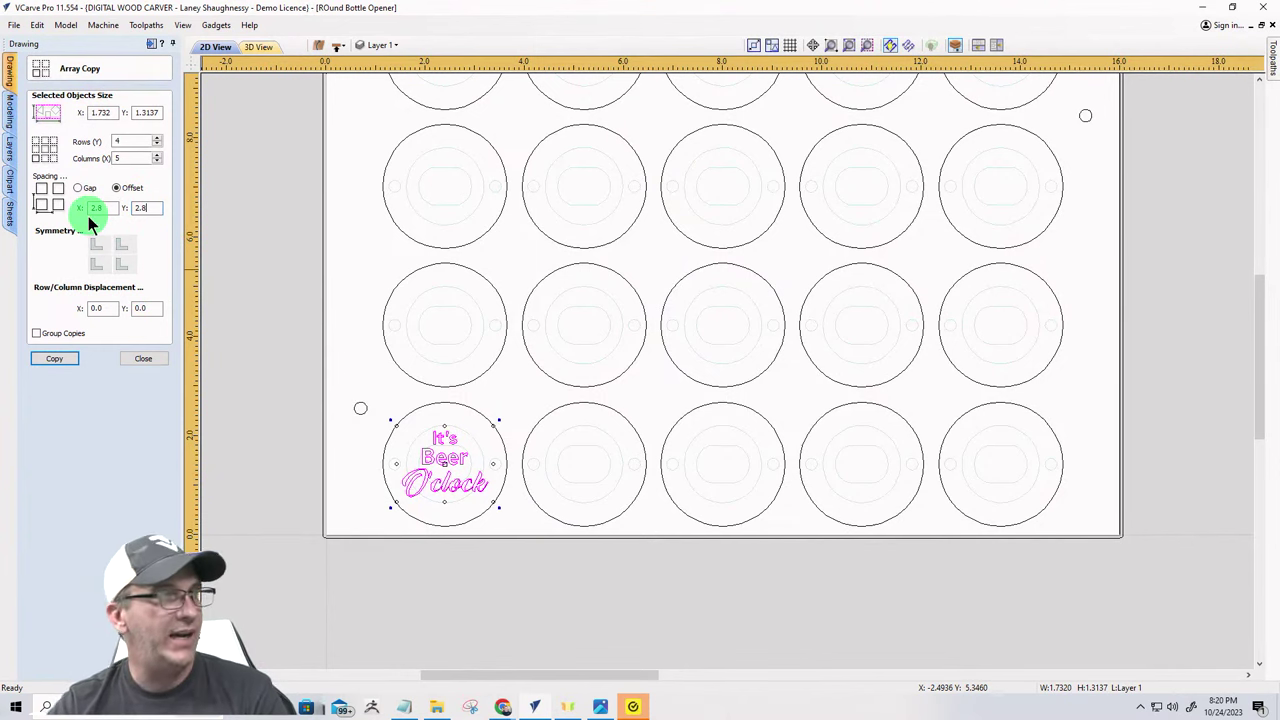
{"action": "left_click", "coordinate": [55, 358]}
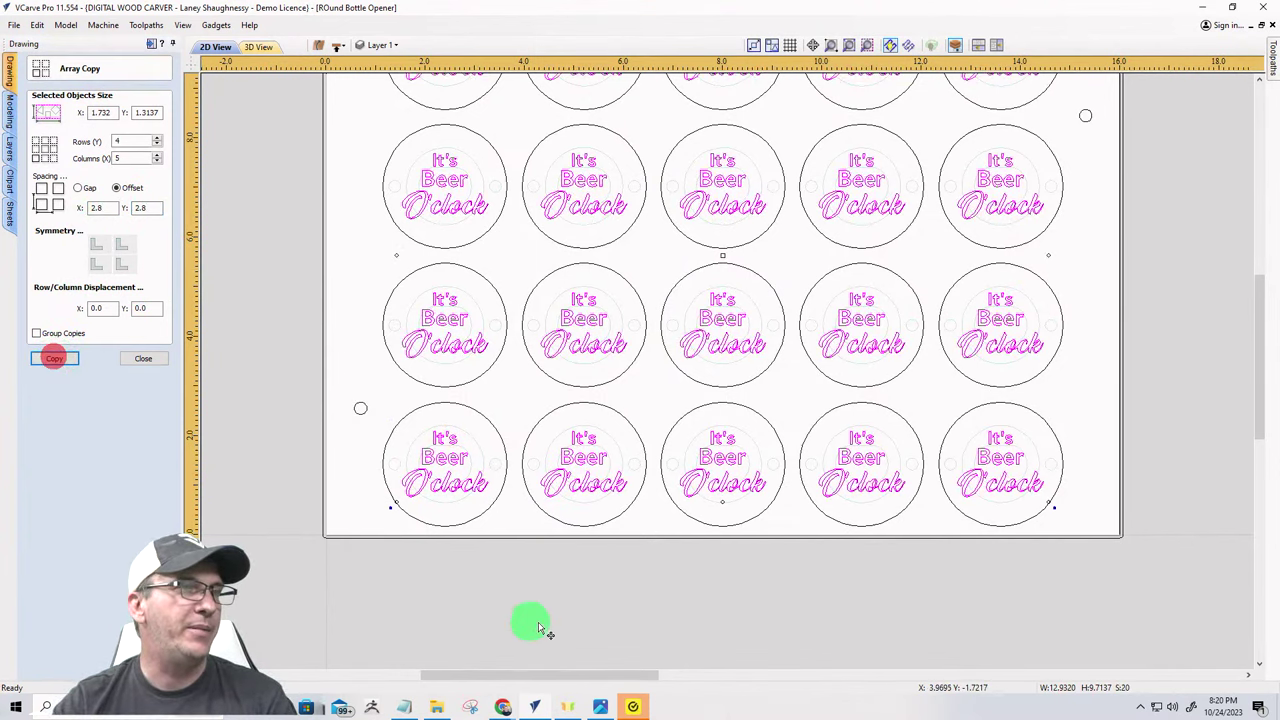
{"action": "scroll", "coordinate": [494, 566], "scroll_direction": "down", "scroll_amount": 3}
{"action": "scroll", "coordinate": [500, 570], "scroll_direction": "up", "scroll_amount": 1}
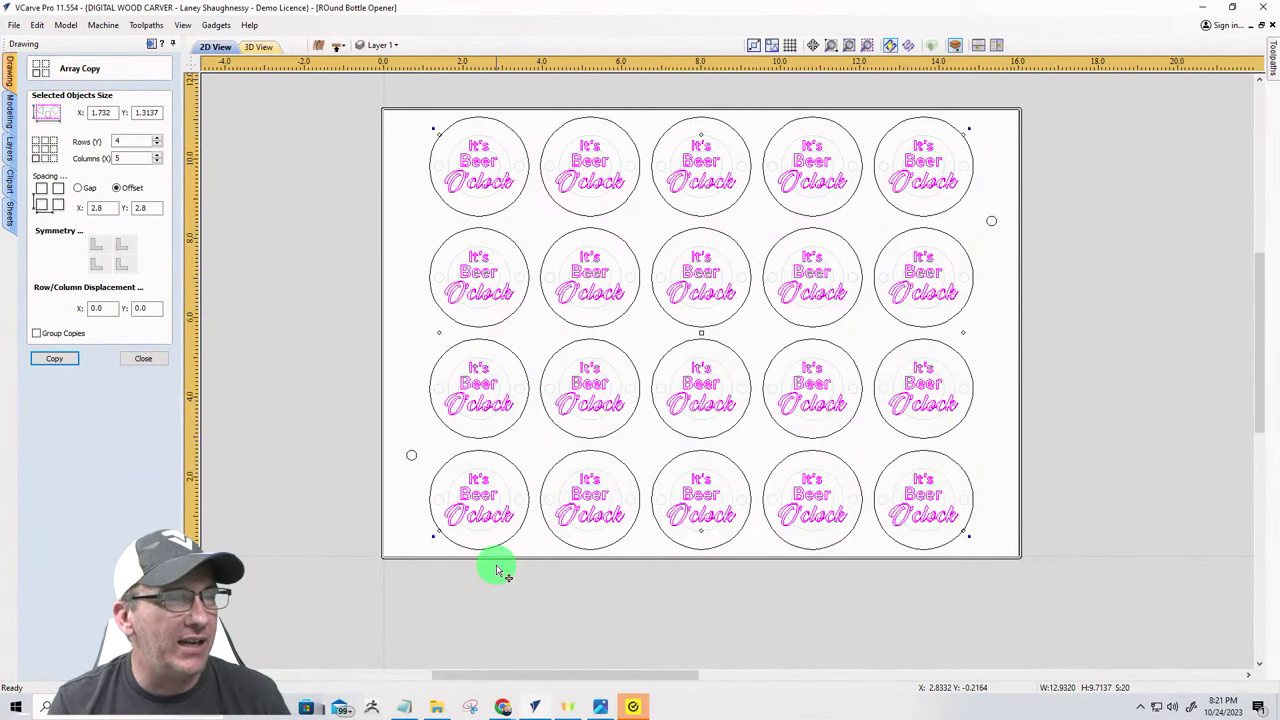
- On the Toolpaths tab, select the two small alignment-hole circles for a pocket toolpath
{"action": "left_click", "coordinate": [140, 358]}
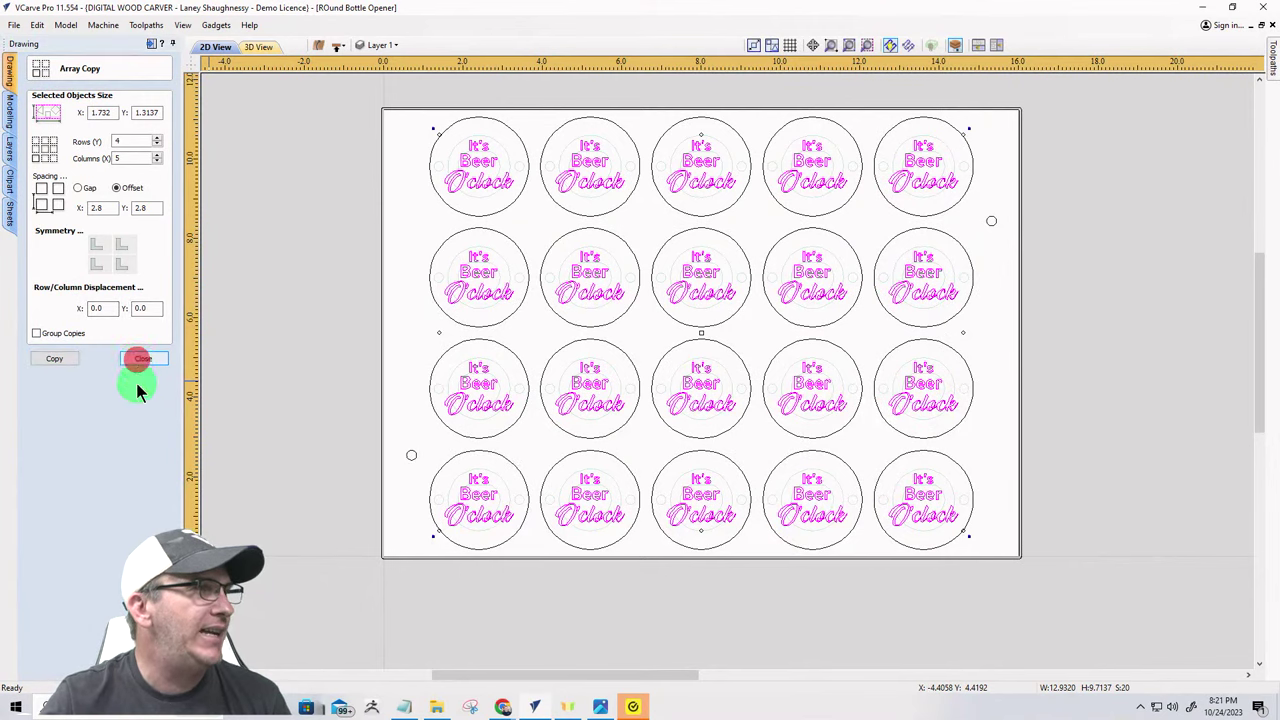
{"action": "left_click", "coordinate": [152, 46]}
{"action": "left_click", "coordinate": [221, 428]}
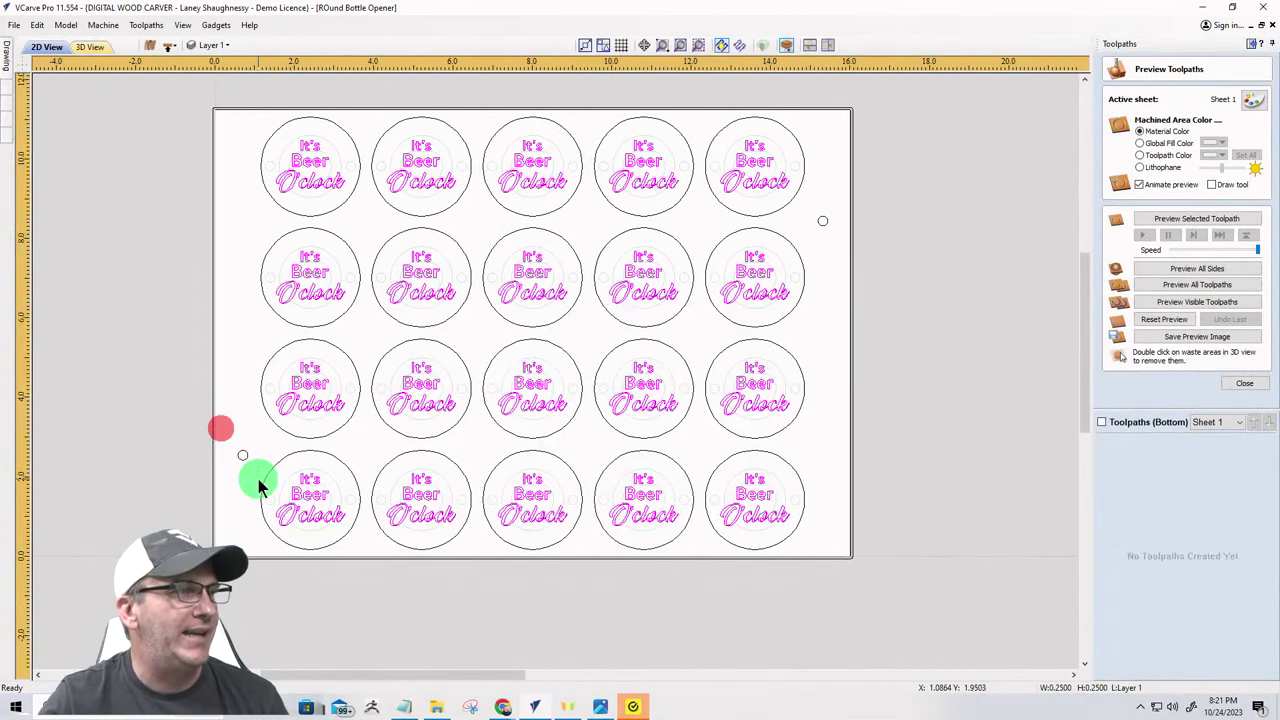
{"action": "left_click_drag", "start_coordinate": [258, 485], "coordinate": [254, 481]}
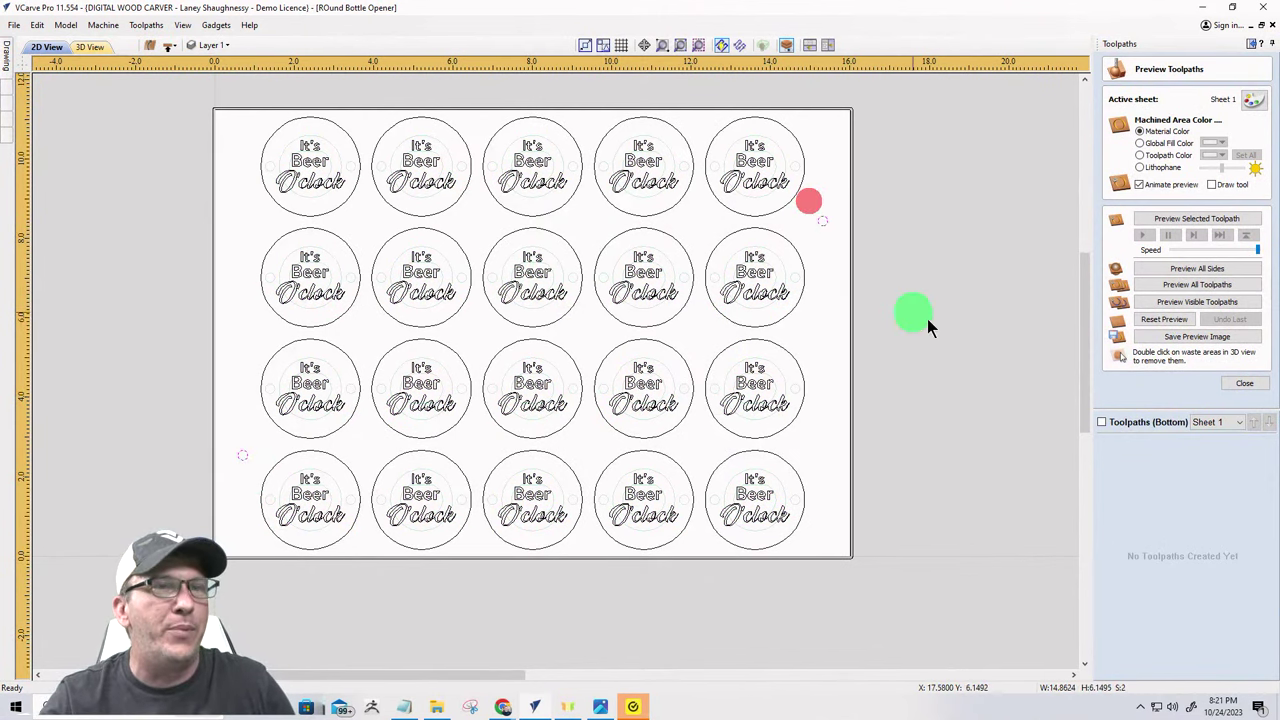
{"action": "left_click", "coordinate": [1250, 386]}
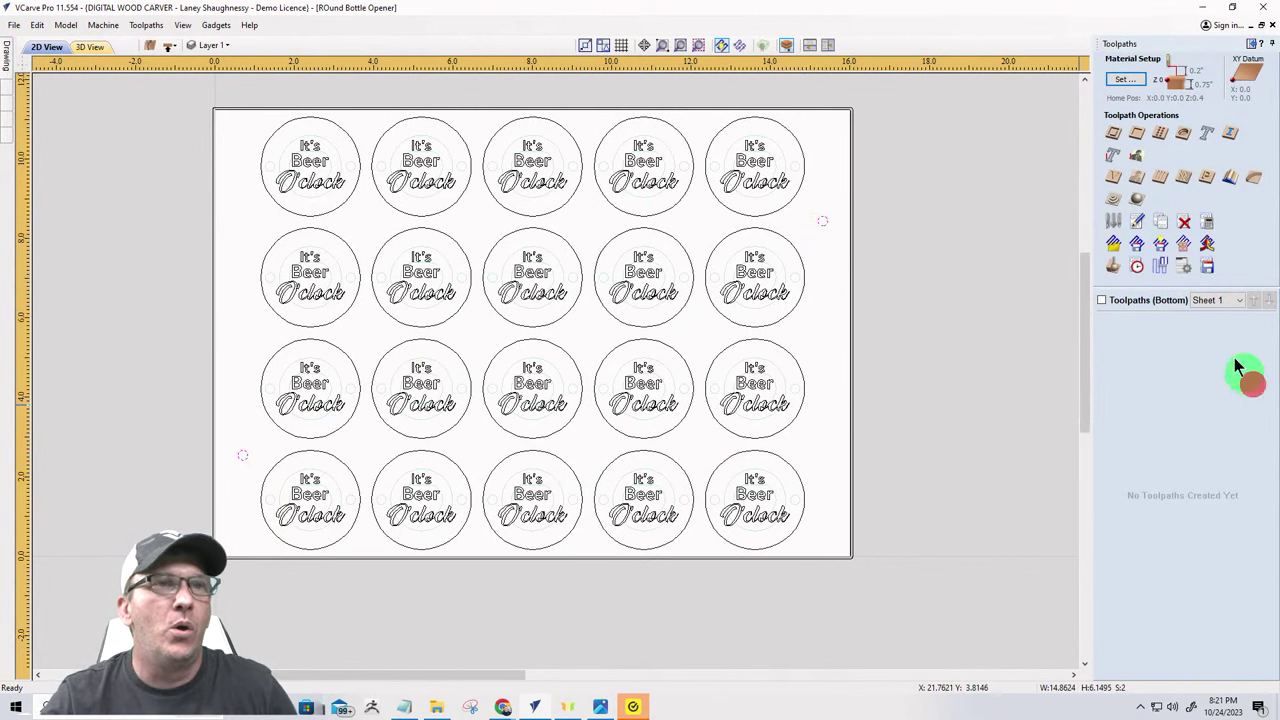
{"action": "left_click", "coordinate": [1138, 135]}
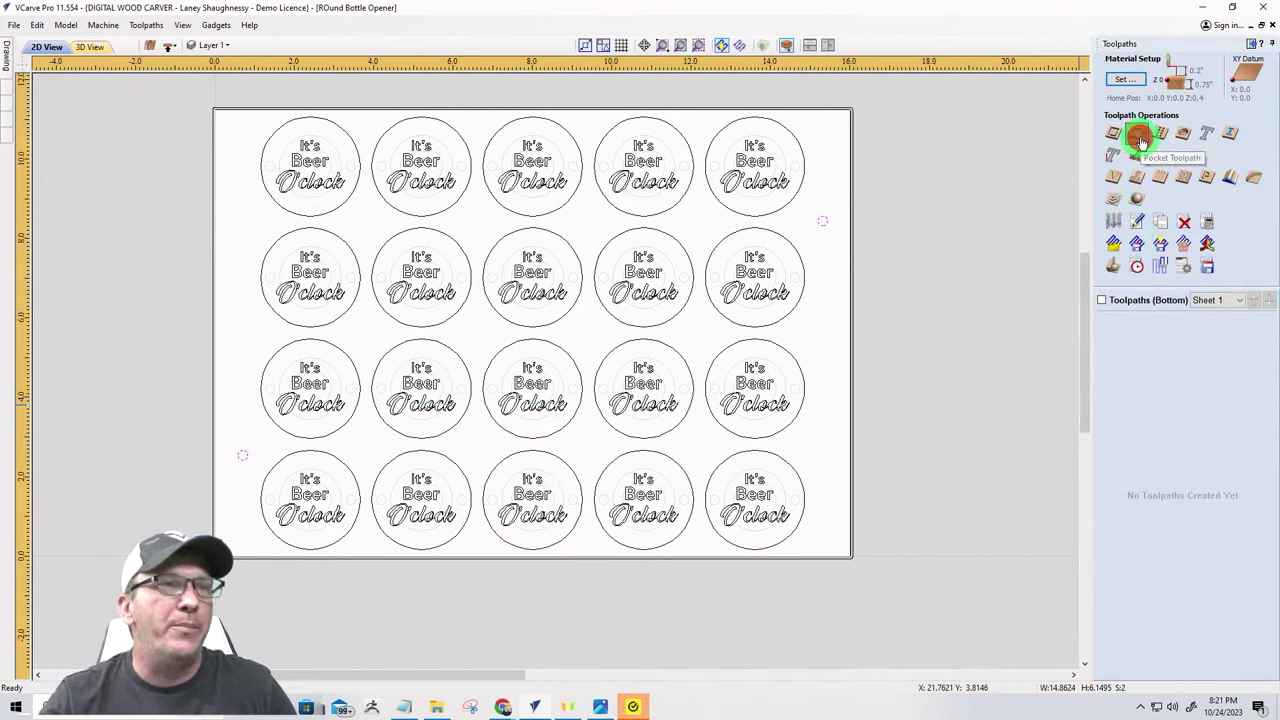
- Calculate a 0.25-inch-deep pocket toolpath named WasteBoard_AlignmentHoles_0.125EM
{"action": "left_click", "coordinate": [1222, 116]}
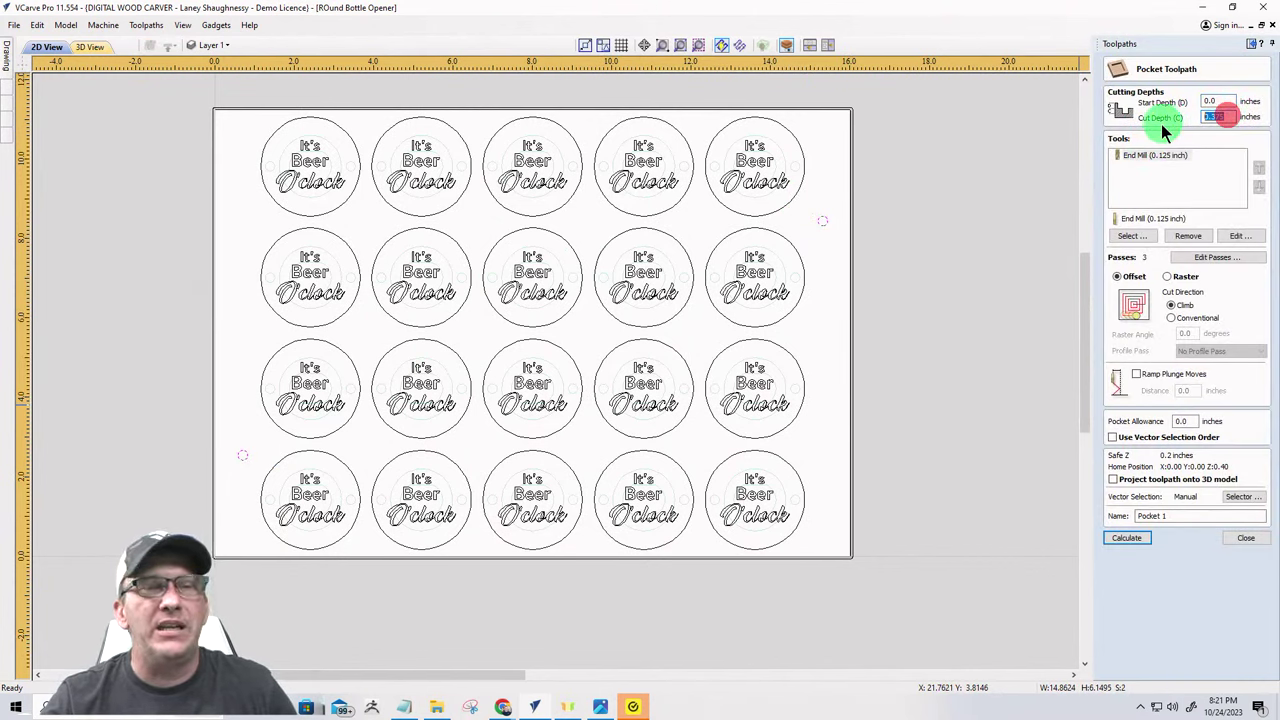
{"action": "type", "text": ".25"}
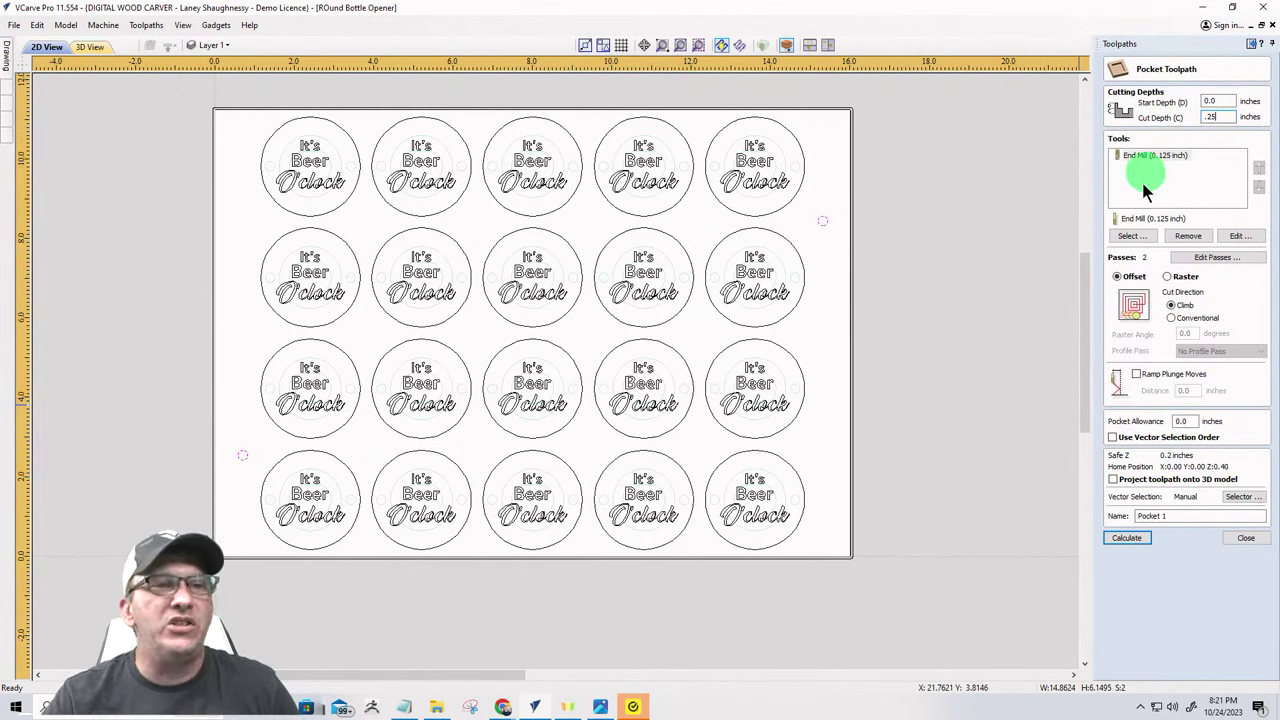
{"action": "double_click", "coordinate": [1165, 516]}
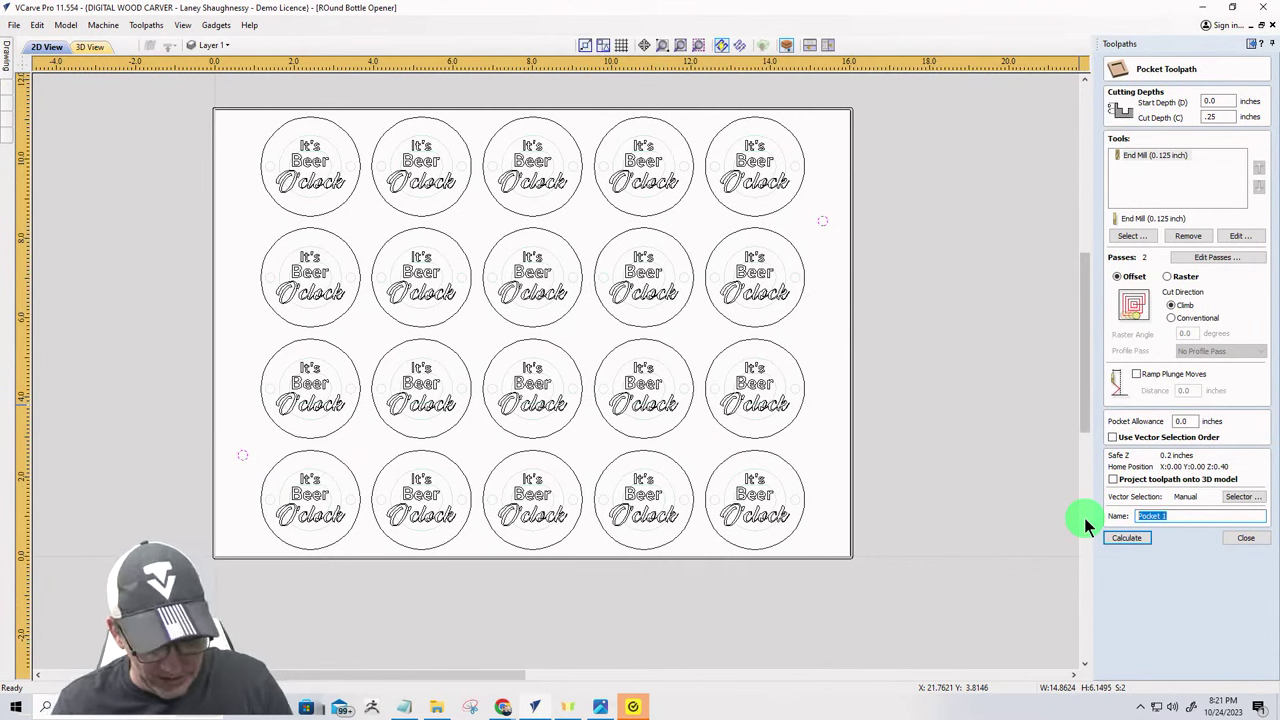
{"action": "type", "text": "WasteBoard_AlignmentHoles_0.125EM"}
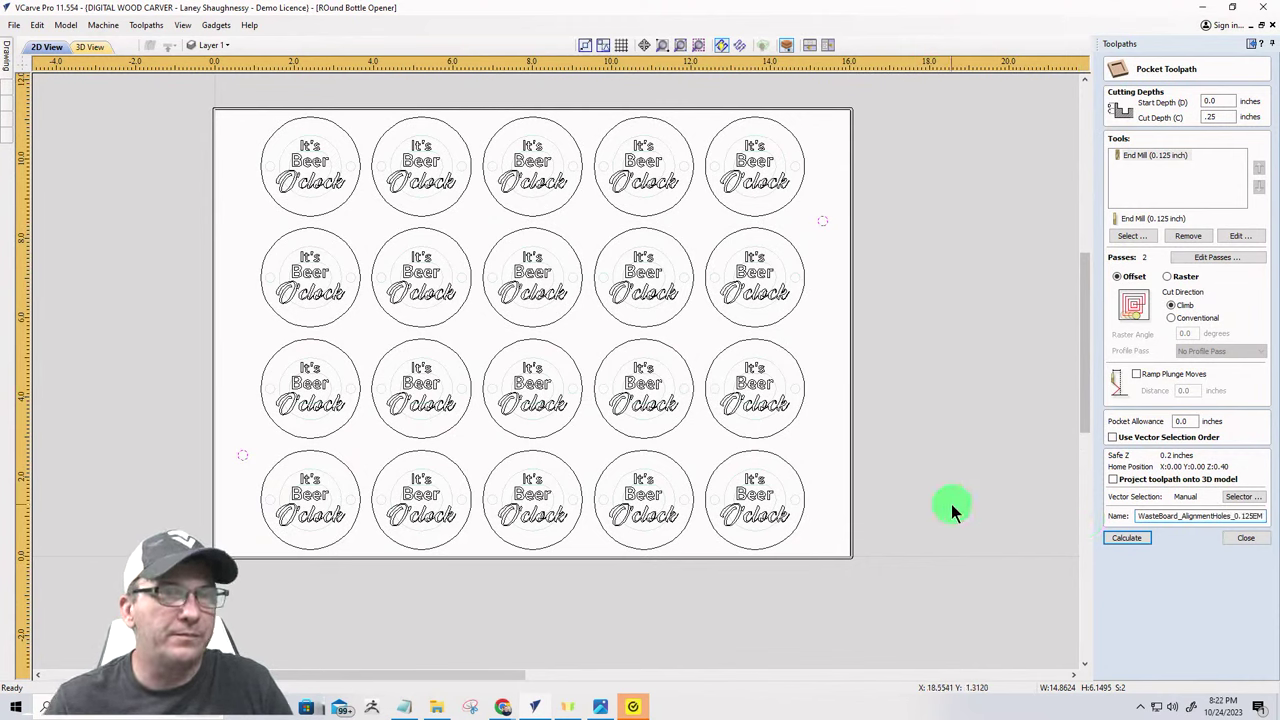
{"action": "left_click", "coordinate": [1124, 537]}
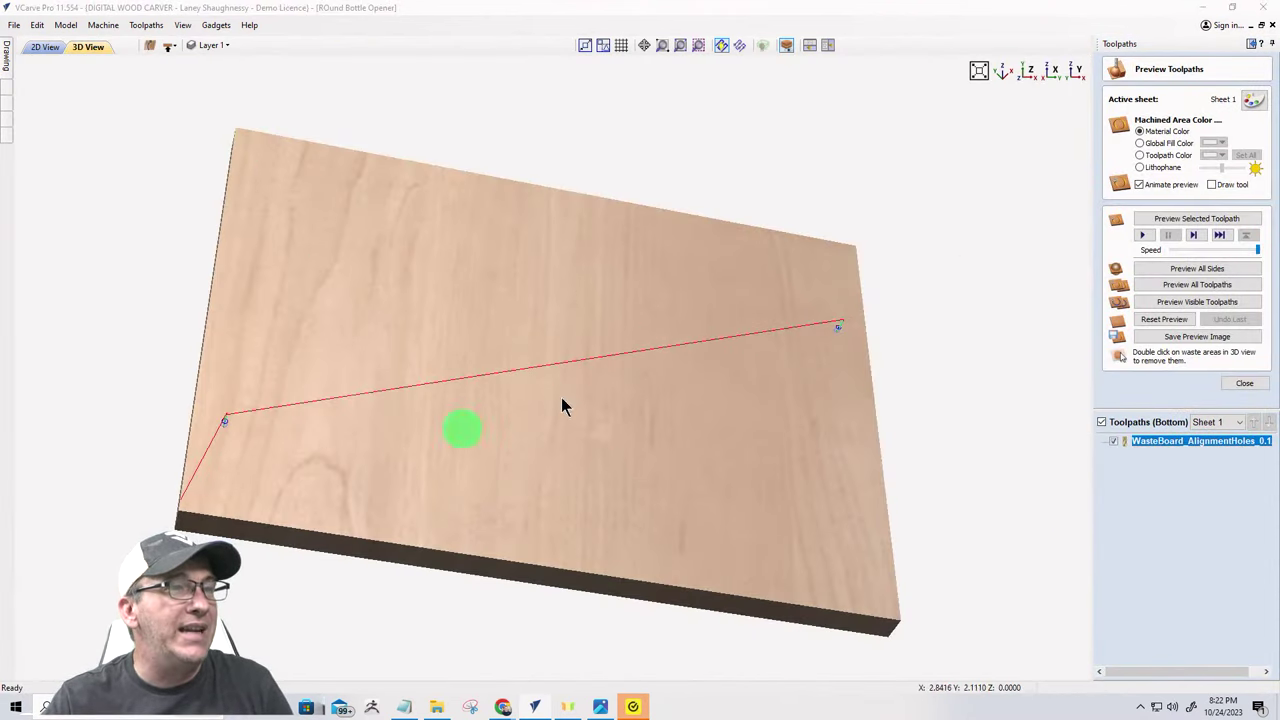
- In the 2D view, select all four rows of It's Beer O'clock designs
{"action": "left_click", "coordinate": [42, 47]}
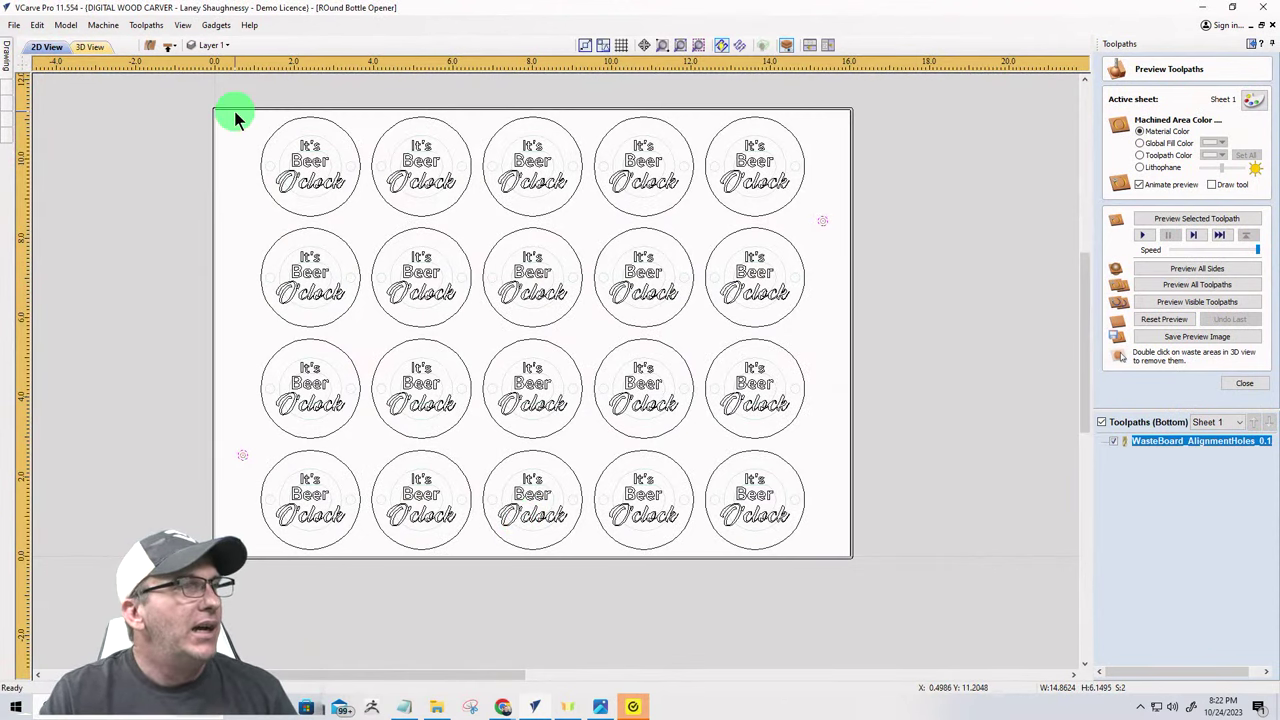
{"action": "left_click_drag", "start_coordinate": [234, 114], "coordinate": [793, 547]}
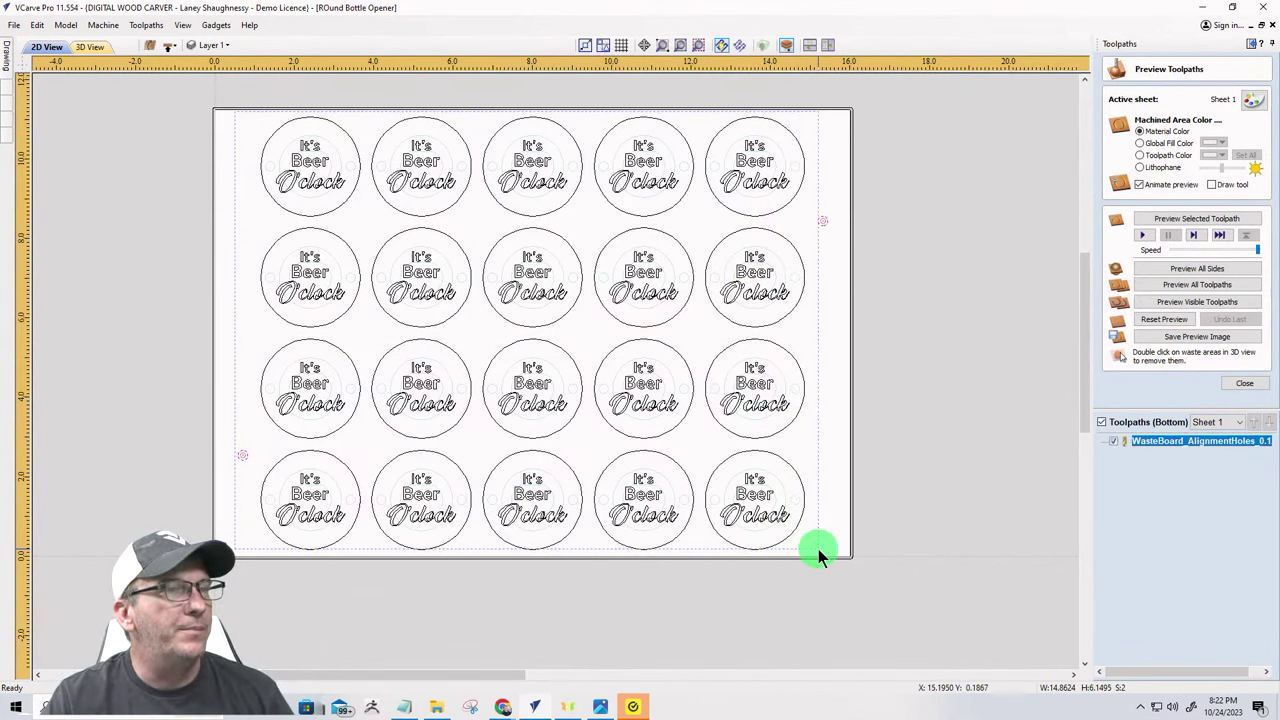
{"action": "left_click", "coordinate": [843, 510]}
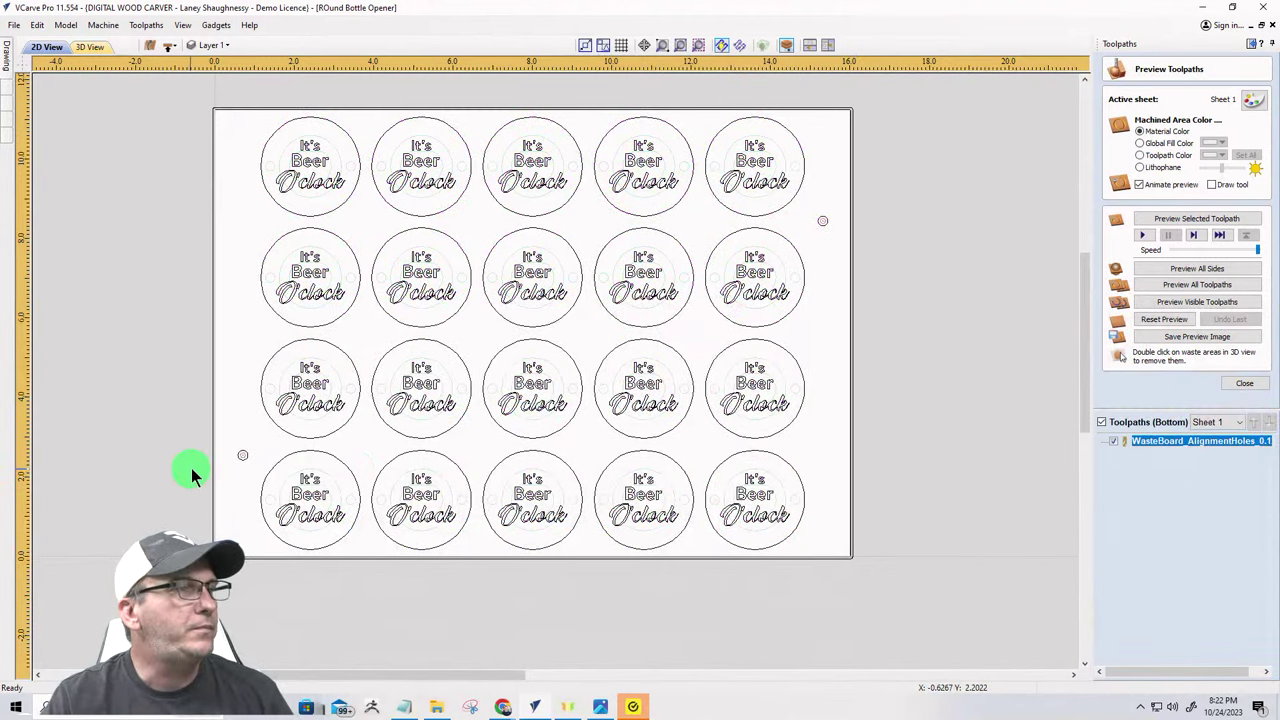
{"action": "left_click_drag", "start_coordinate": [339, 492], "coordinate": [829, 541]}
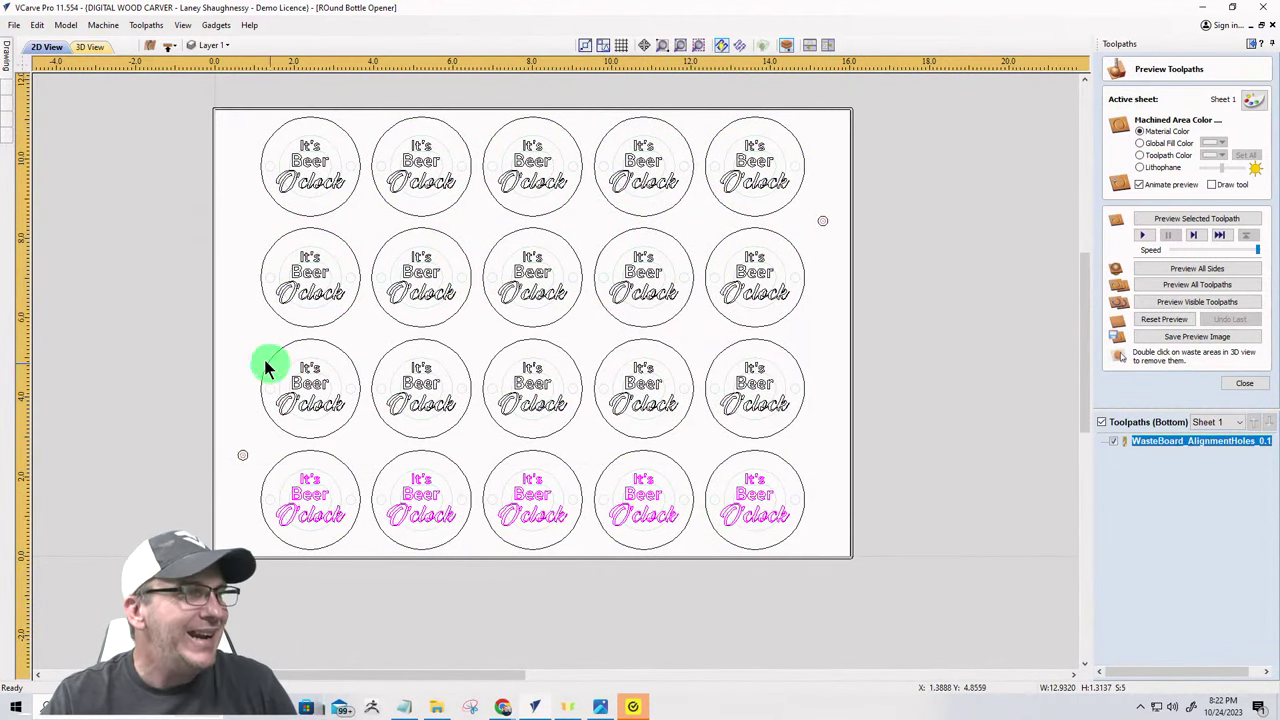
{"action": "left_click_drag", "start_coordinate": [256, 349], "coordinate": [843, 429]}
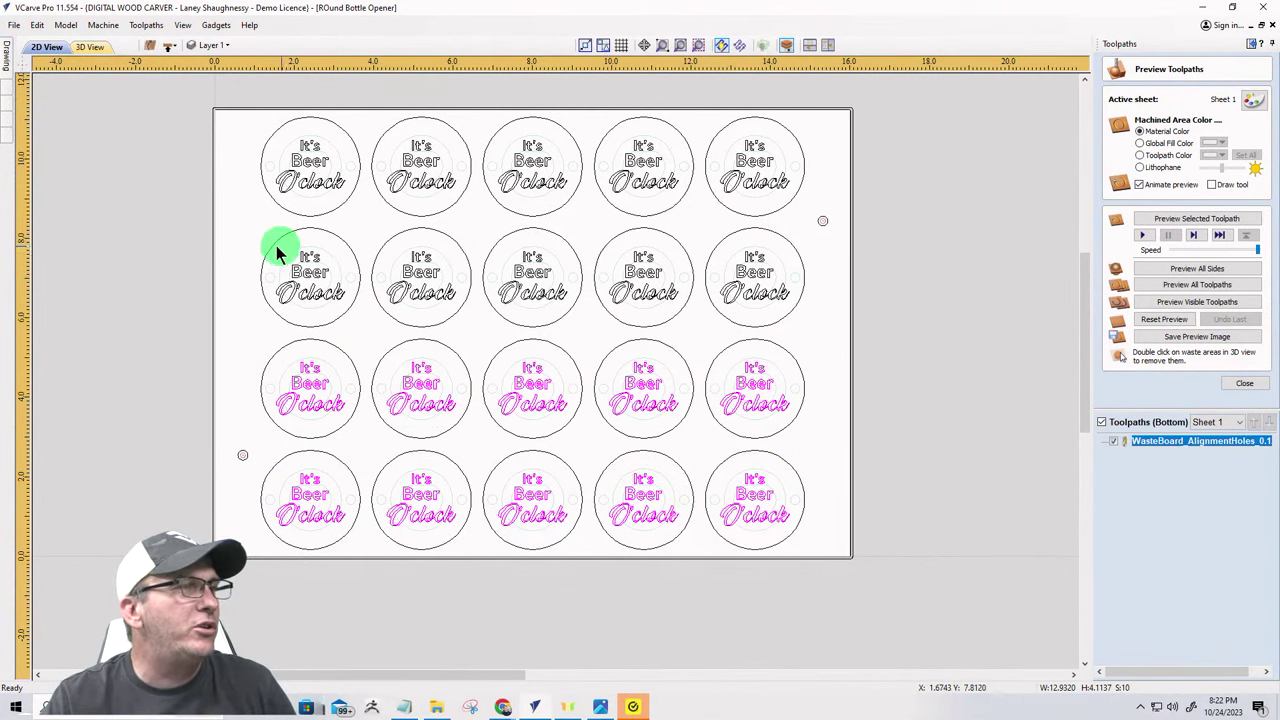
{"action": "left_click_drag", "start_coordinate": [243, 235], "coordinate": [841, 309]}
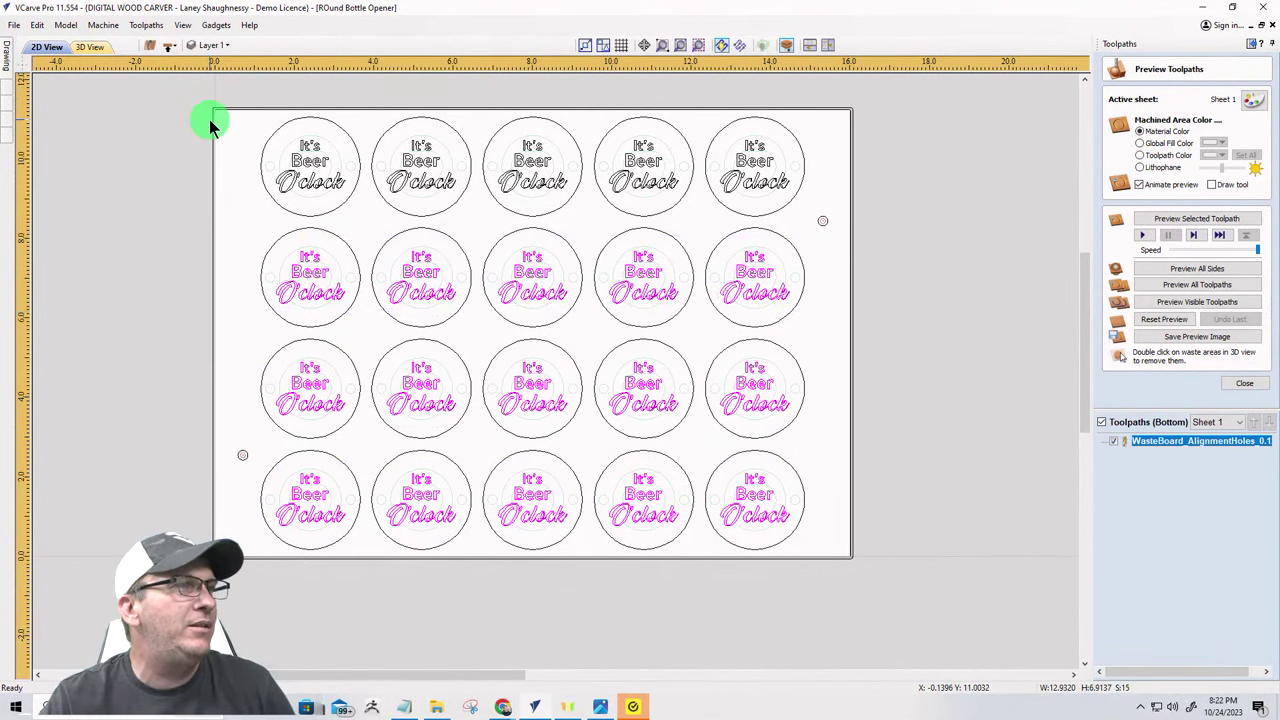
{"action": "left_click_drag", "start_coordinate": [216, 121], "coordinate": [820, 206]}
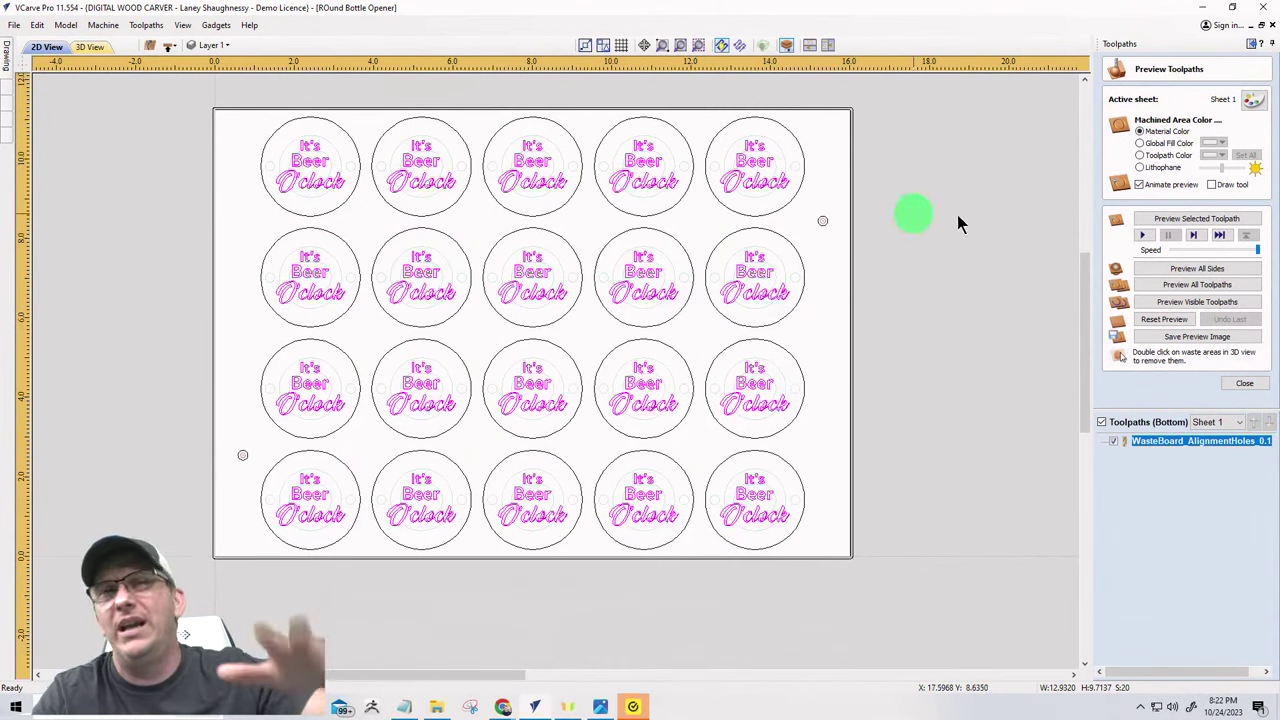
- Set up a V-carve toolpath with start depth 0, no flat depth and no clearance tools
{"action": "left_click", "coordinate": [1244, 385]}
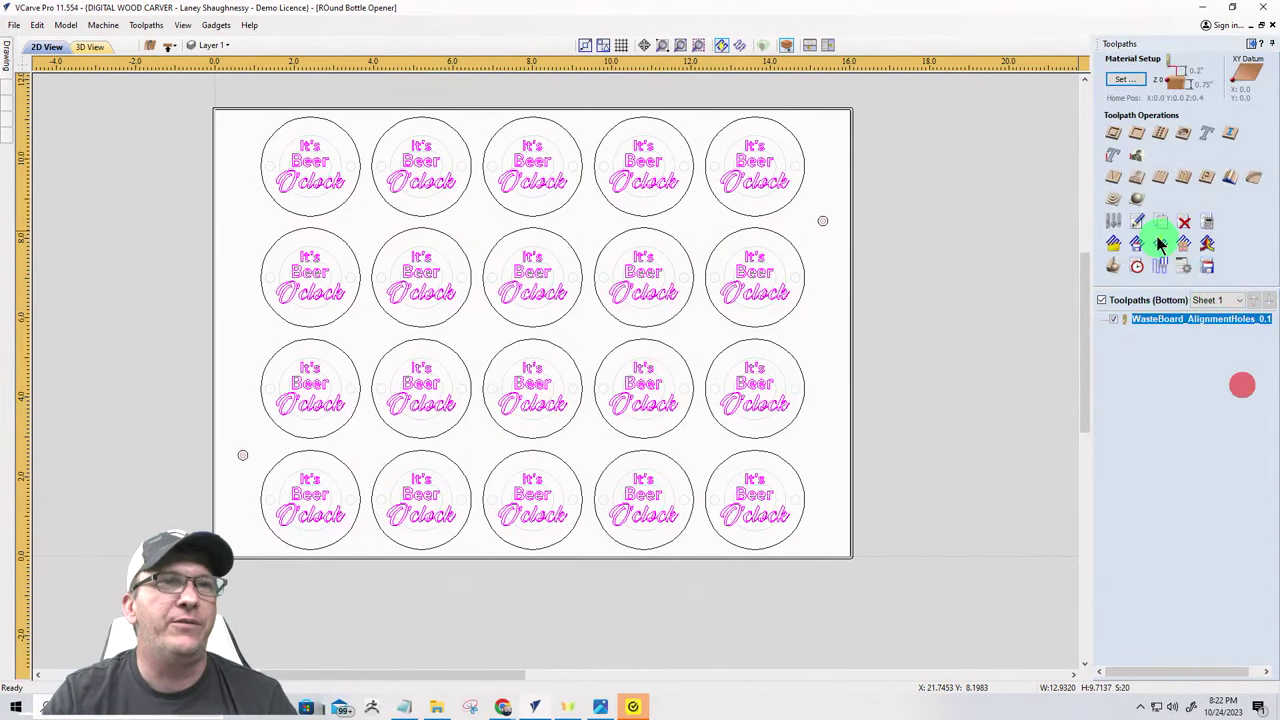
{"action": "left_click", "coordinate": [1110, 184]}
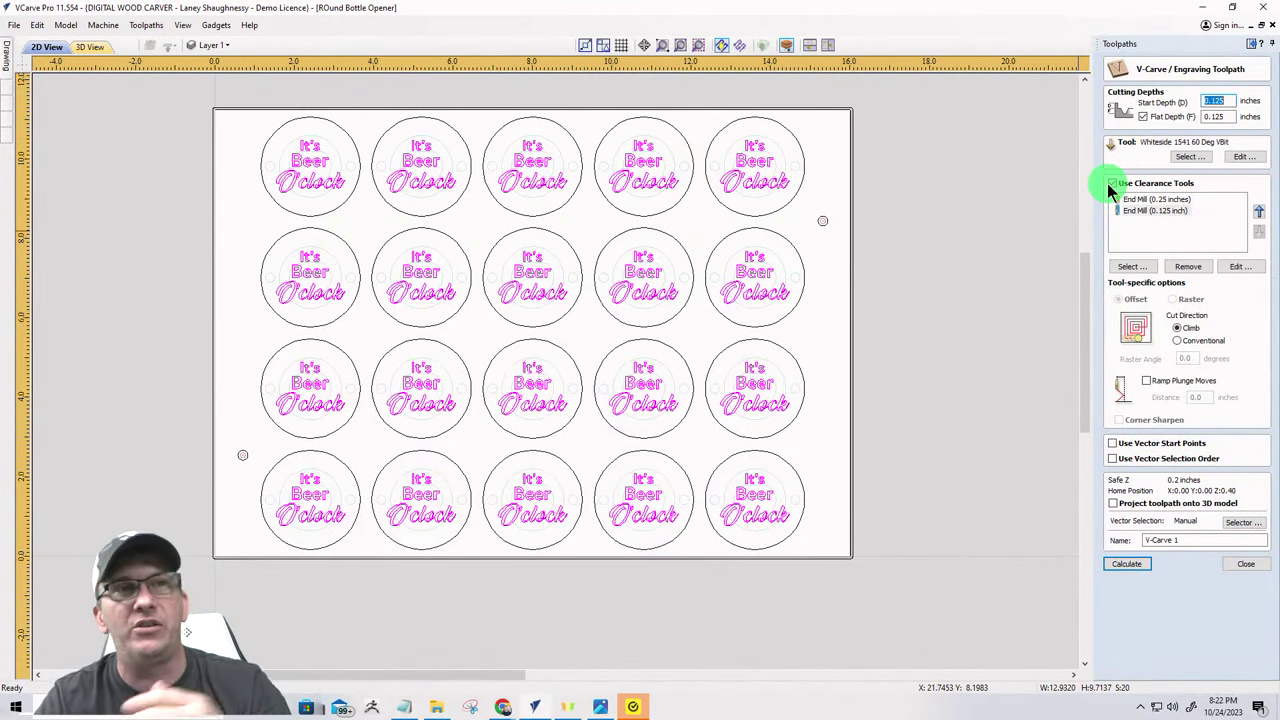
{"action": "left_click", "coordinate": [1112, 184]}
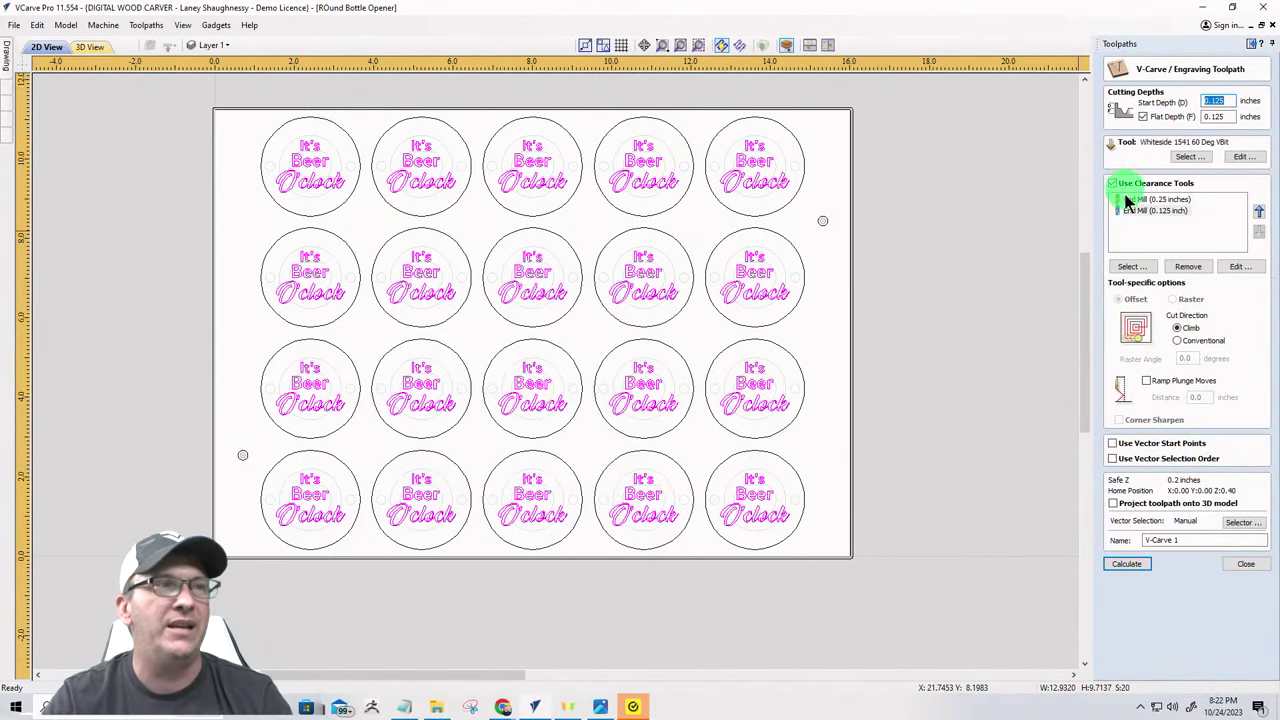
{"action": "double_click", "coordinate": [1228, 100]}
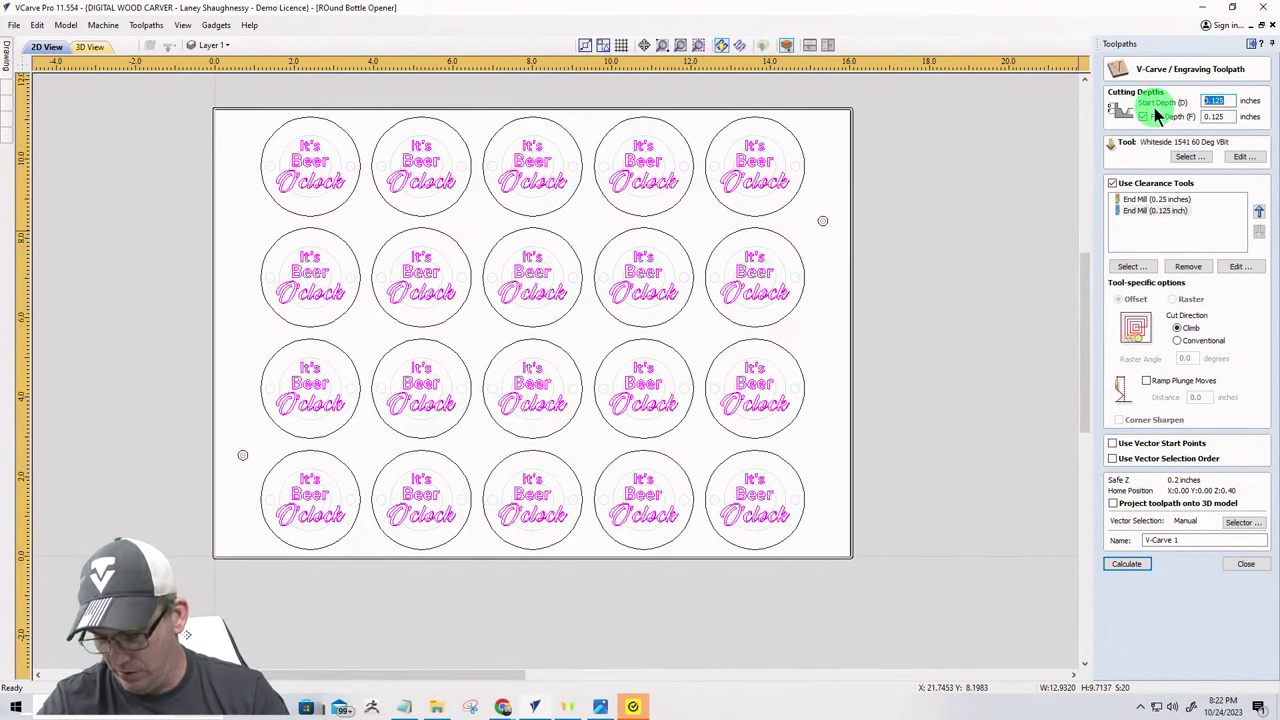
{"action": "type", "text": "0"}
{"action": "double_click", "coordinate": [1230, 116]}
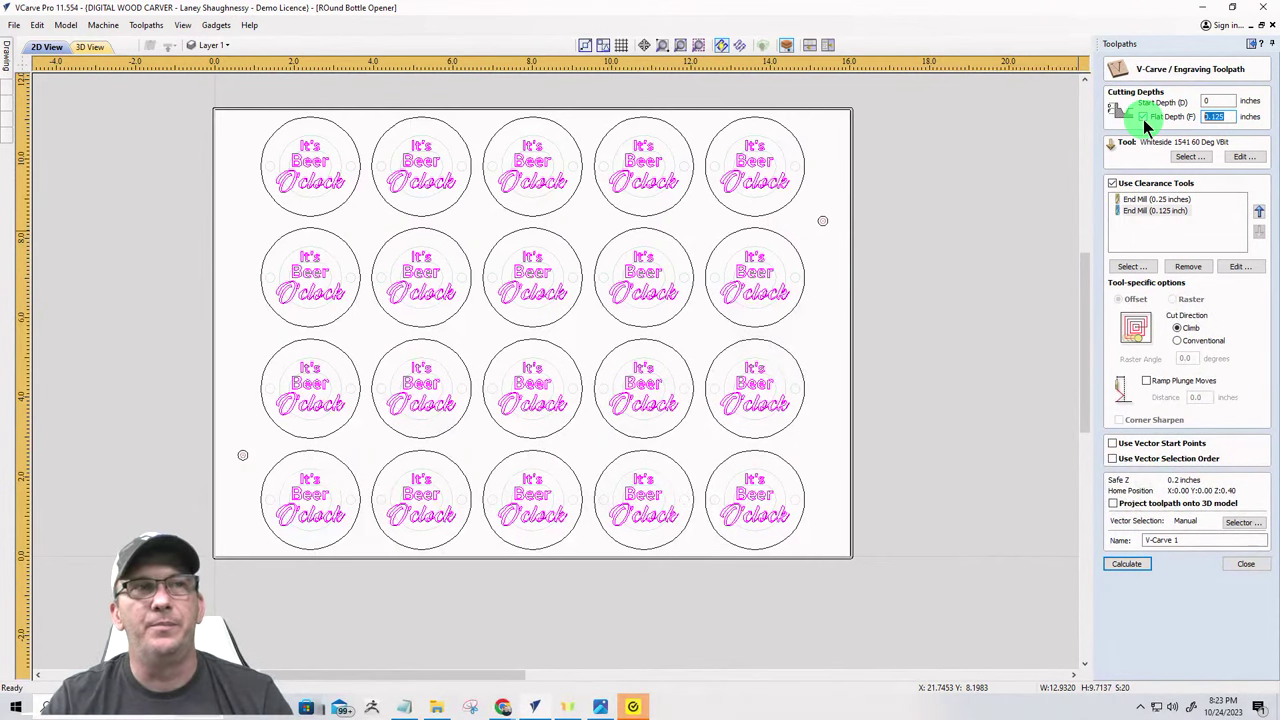
{"action": "left_click", "coordinate": [1143, 117]}
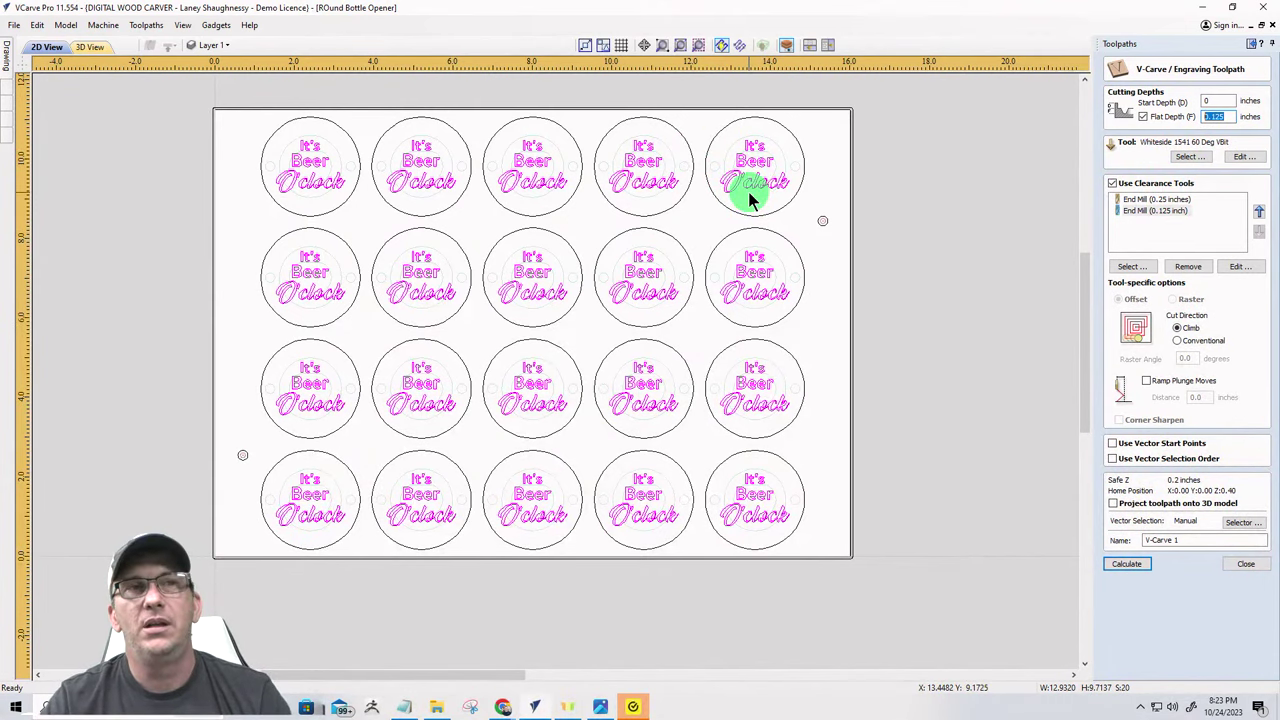
{"action": "left_click", "coordinate": [1111, 184]}
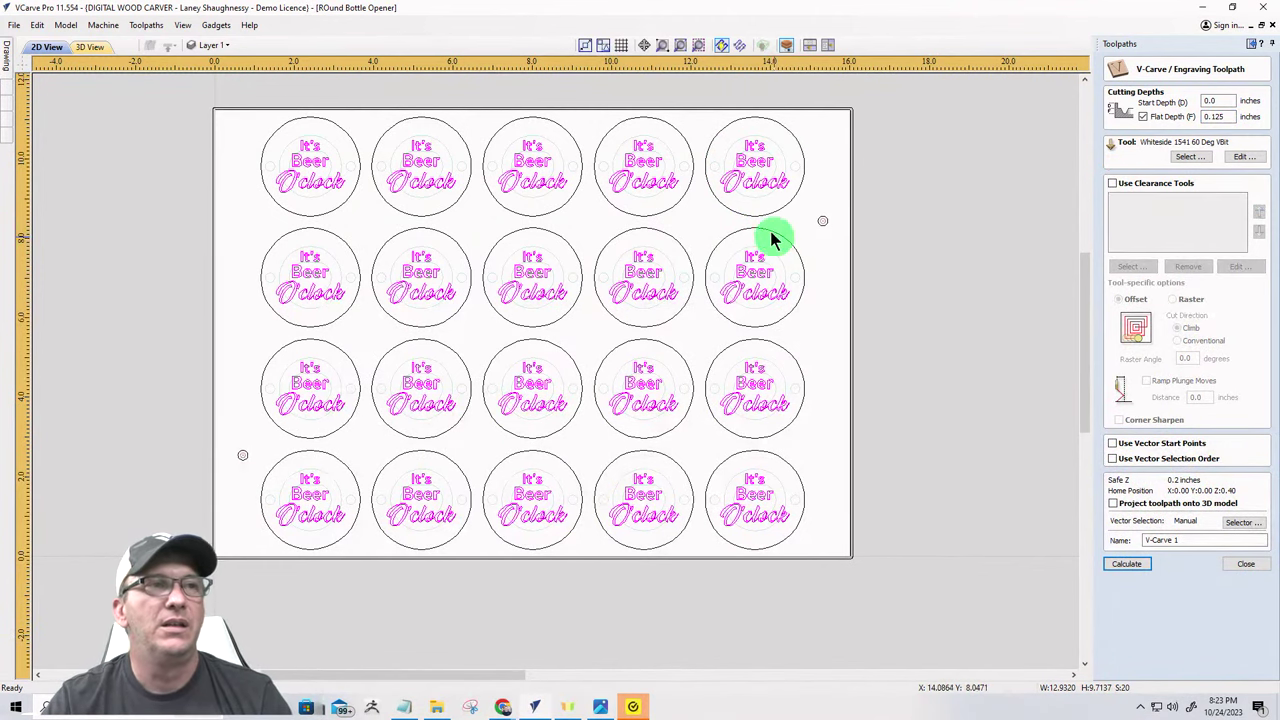
- Name the V-carve toolpath Center Object_60DegVBit and calculate it
{"action": "scroll", "coordinate": [765, 166], "scroll_direction": "up", "scroll_amount": 4}
{"action": "scroll", "coordinate": [765, 166], "scroll_direction": "up", "scroll_amount": 3}
{"action": "scroll", "coordinate": [809, 277], "scroll_direction": "down", "scroll_amount": 4}
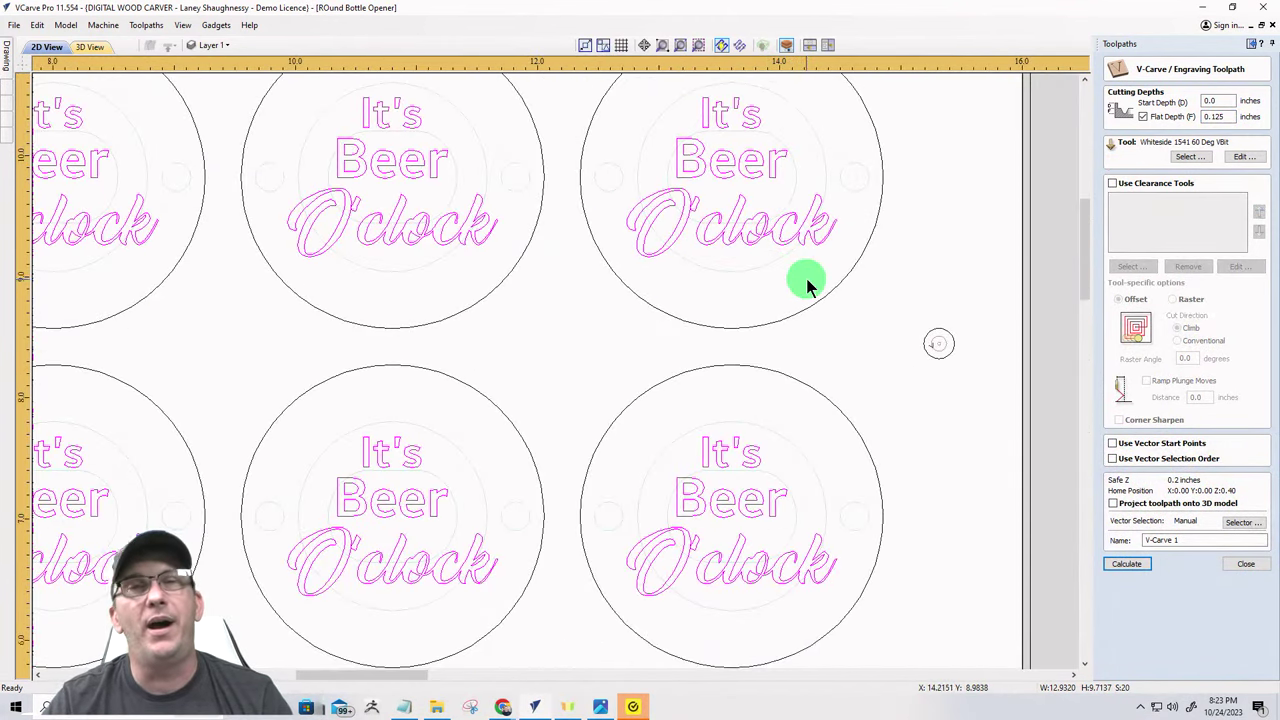
{"action": "scroll", "coordinate": [920, 282], "scroll_direction": "up", "scroll_amount": 1}
{"action": "scroll", "coordinate": [971, 266], "scroll_direction": "down", "scroll_amount": 3}
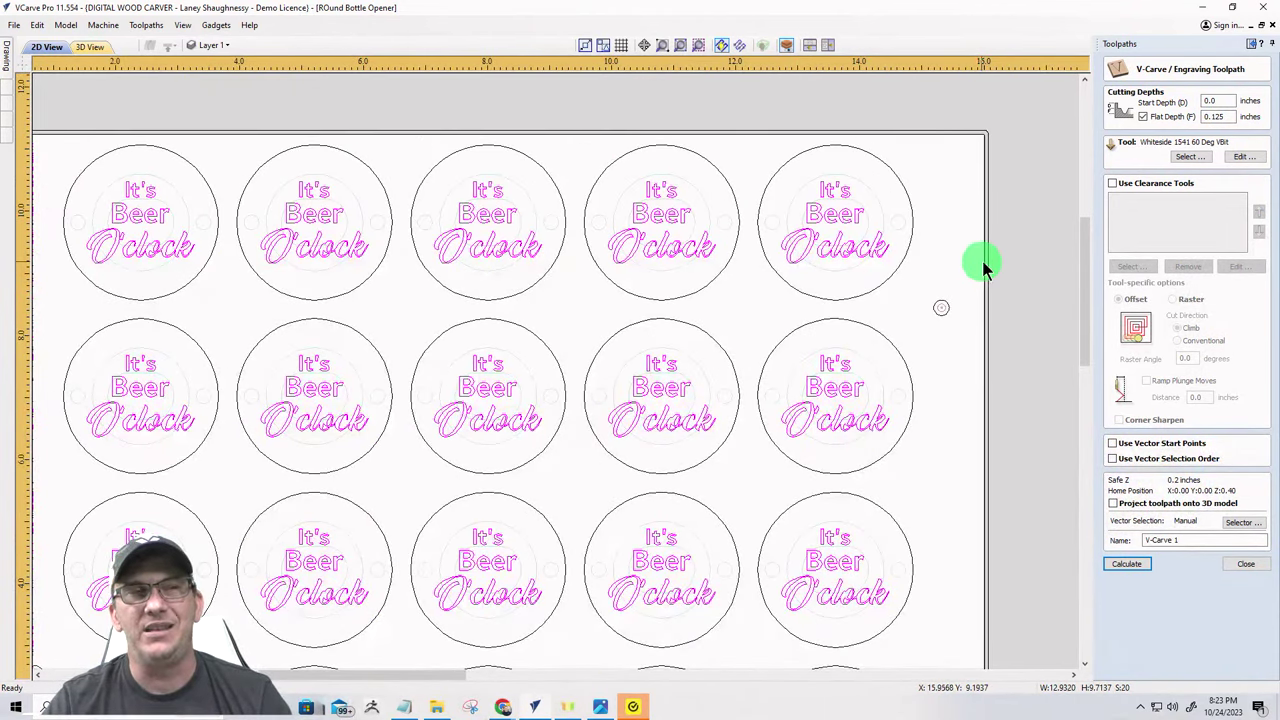
{"action": "scroll", "coordinate": [947, 240], "scroll_direction": "down", "scroll_amount": 2}
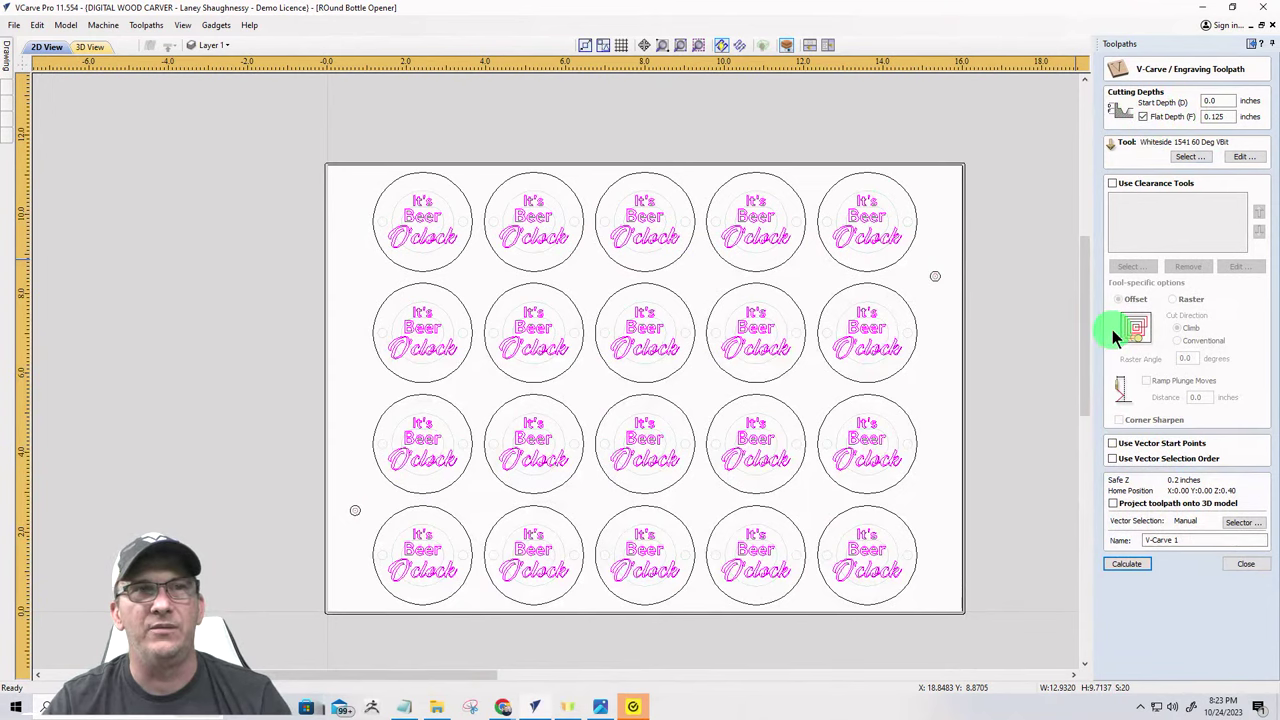
{"action": "triple_click", "coordinate": [1195, 540]}
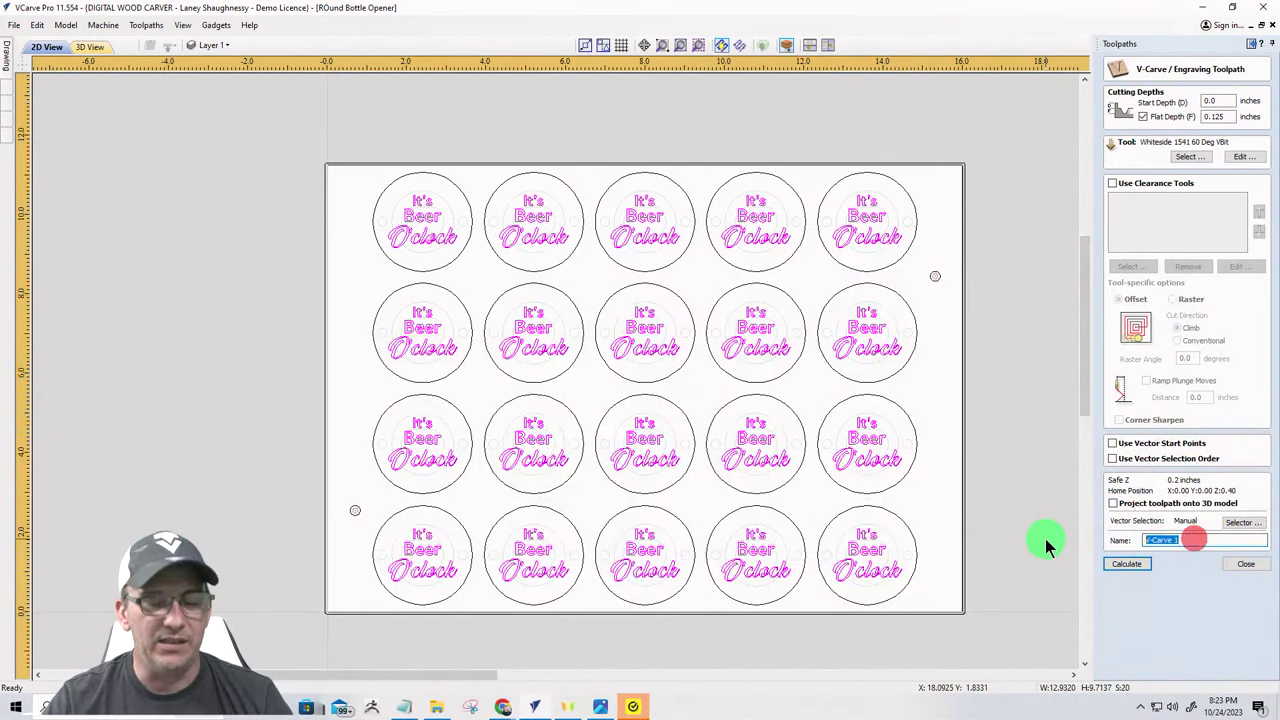
{"action": "type", "text": "Mo"}
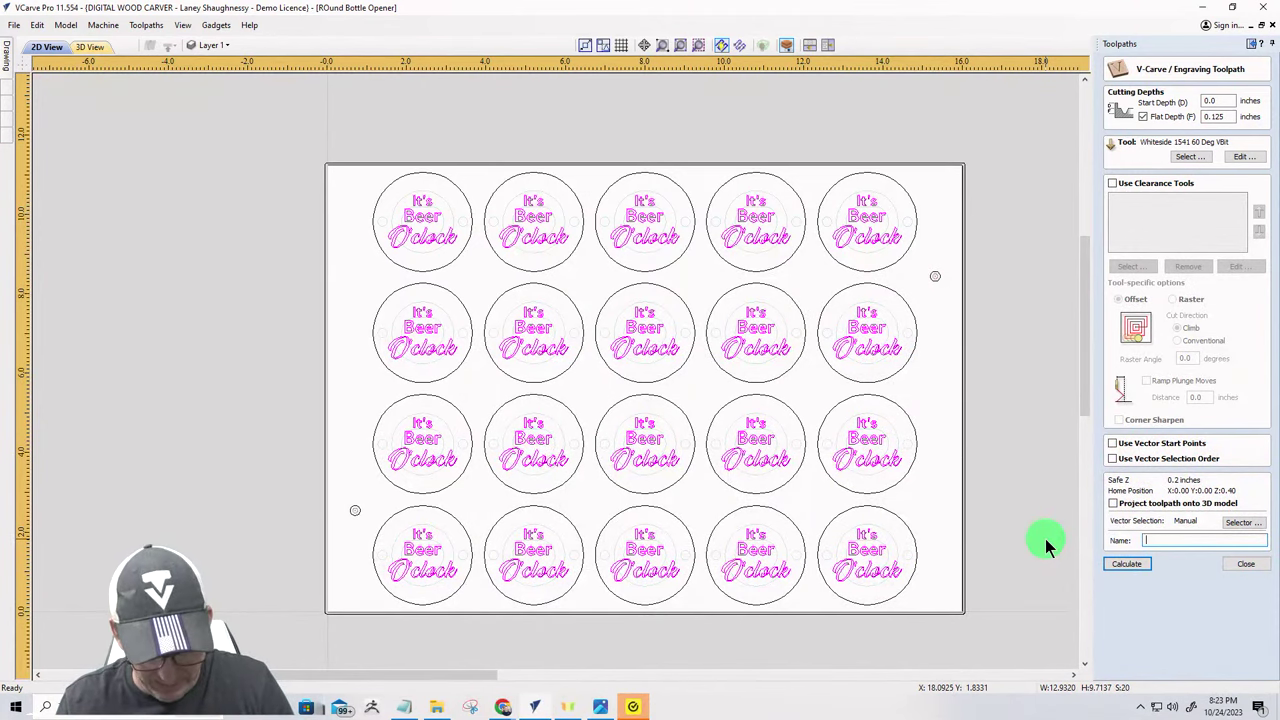
{"action": "type", "text": "Center Object_60DegVBit"}
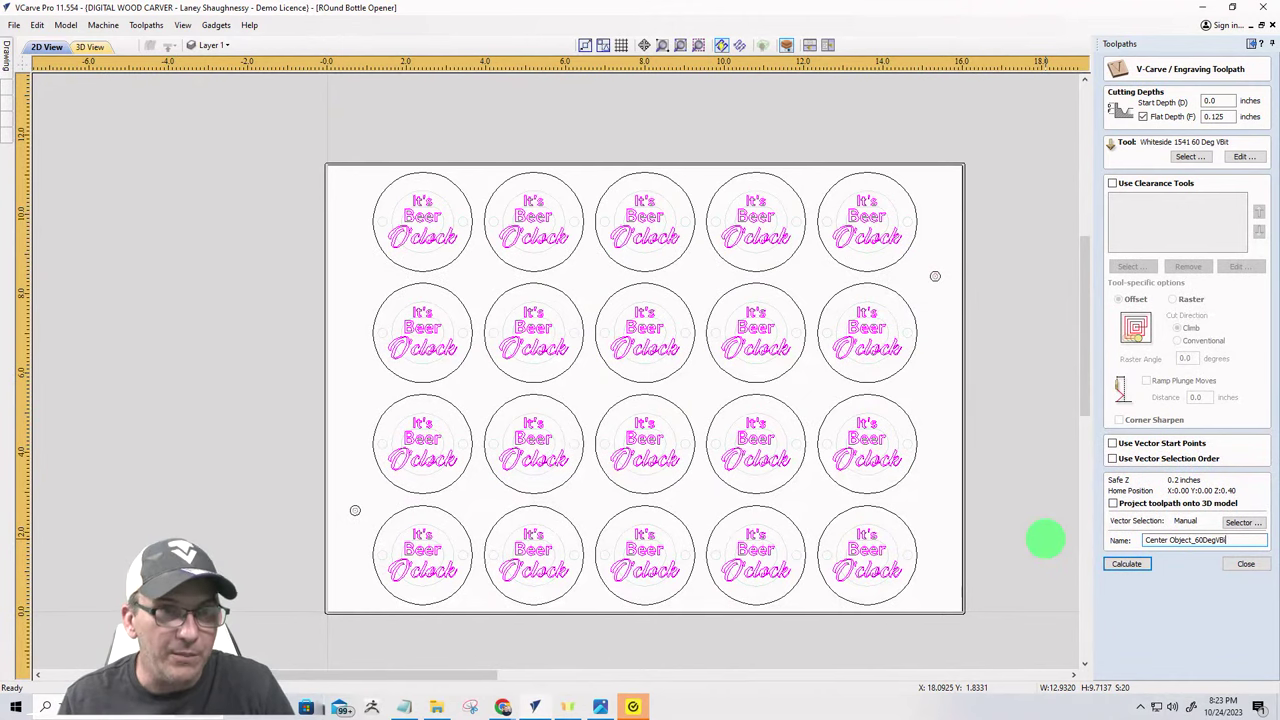
{"action": "left_click", "coordinate": [1126, 564]}
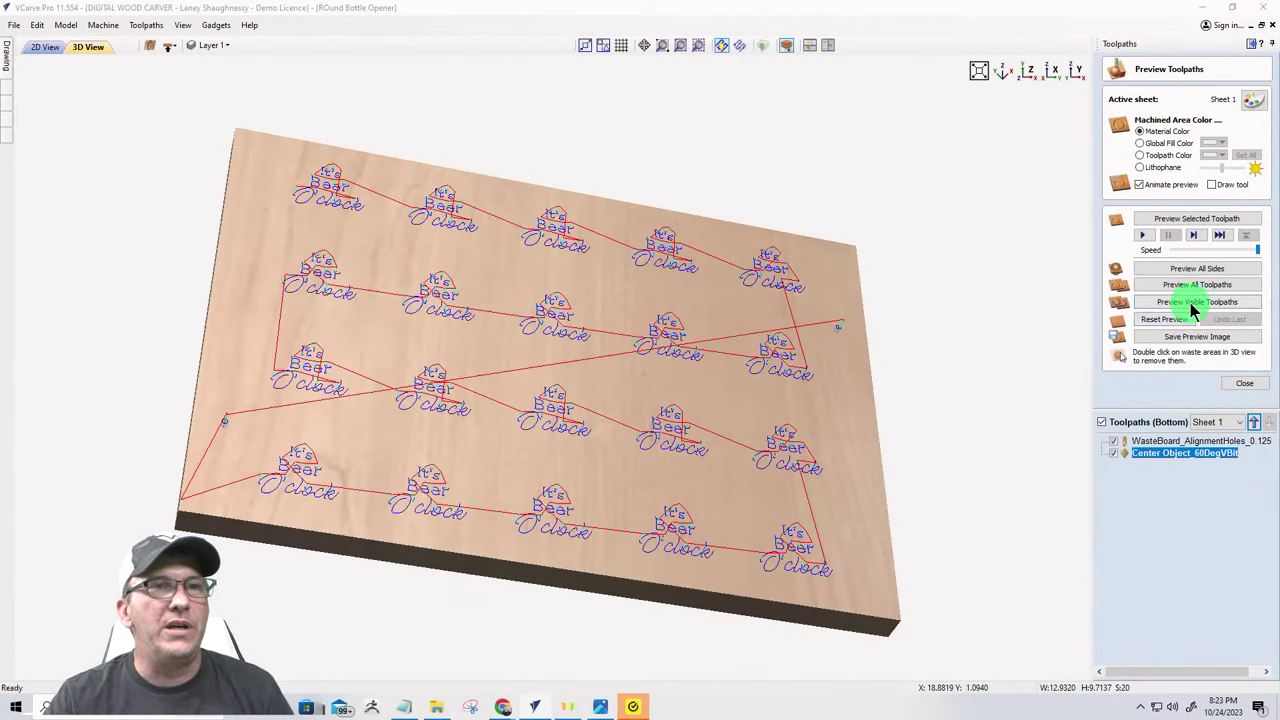
- Simulate the V-carving of all twenty texts in 3D, then return to the 2D view
{"action": "left_click", "coordinate": [1191, 306]}
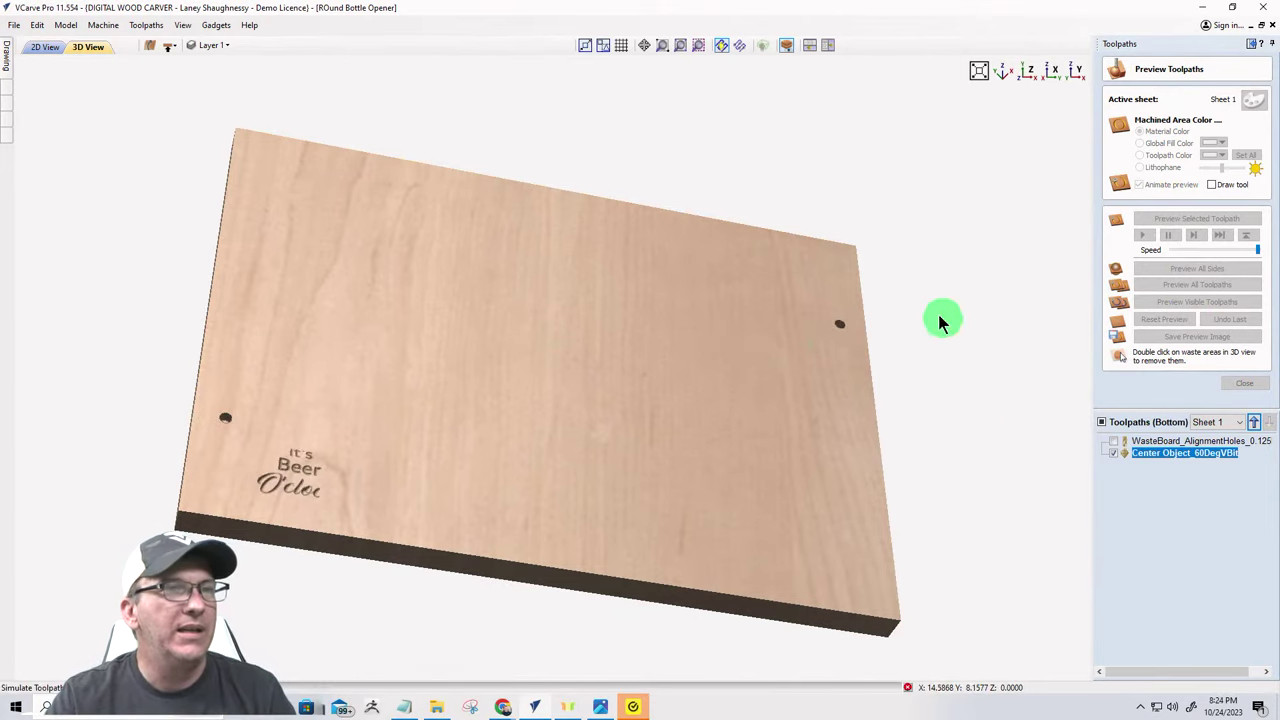
{"action": "left_click_drag", "start_coordinate": [489, 349], "coordinate": [360, 388]}
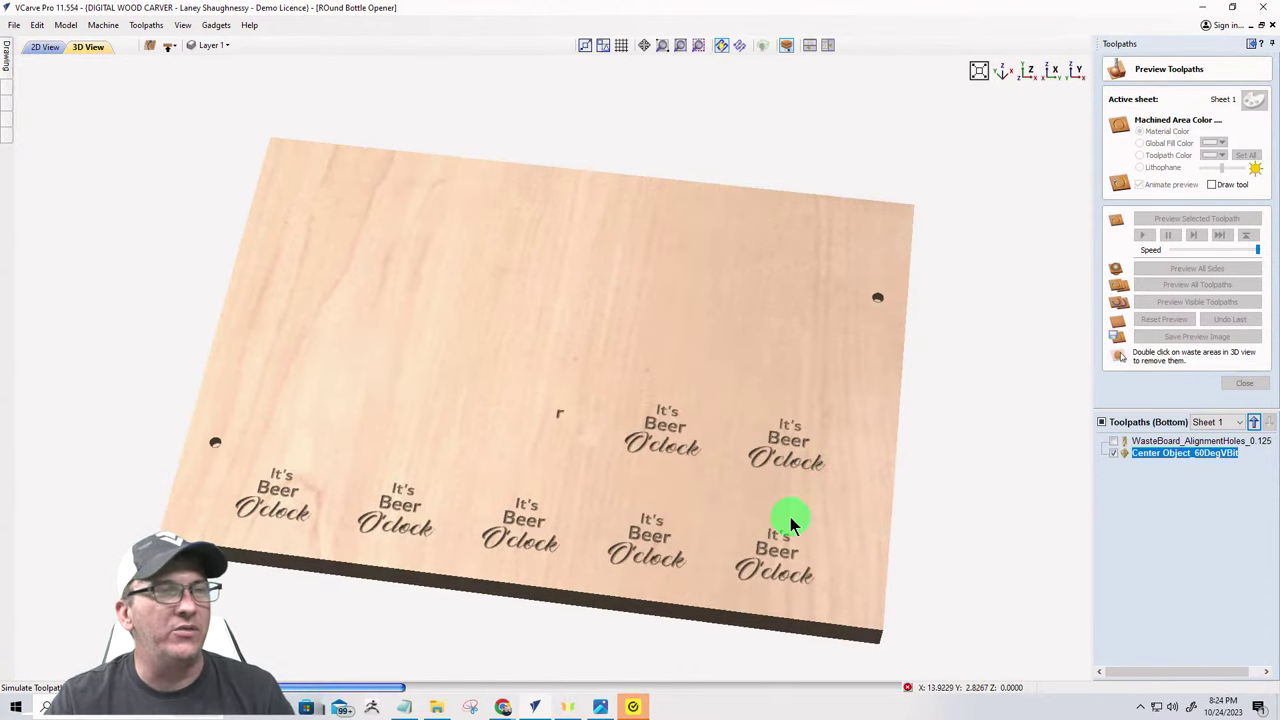
{"action": "left_click_drag", "start_coordinate": [797, 514], "coordinate": [843, 507]}
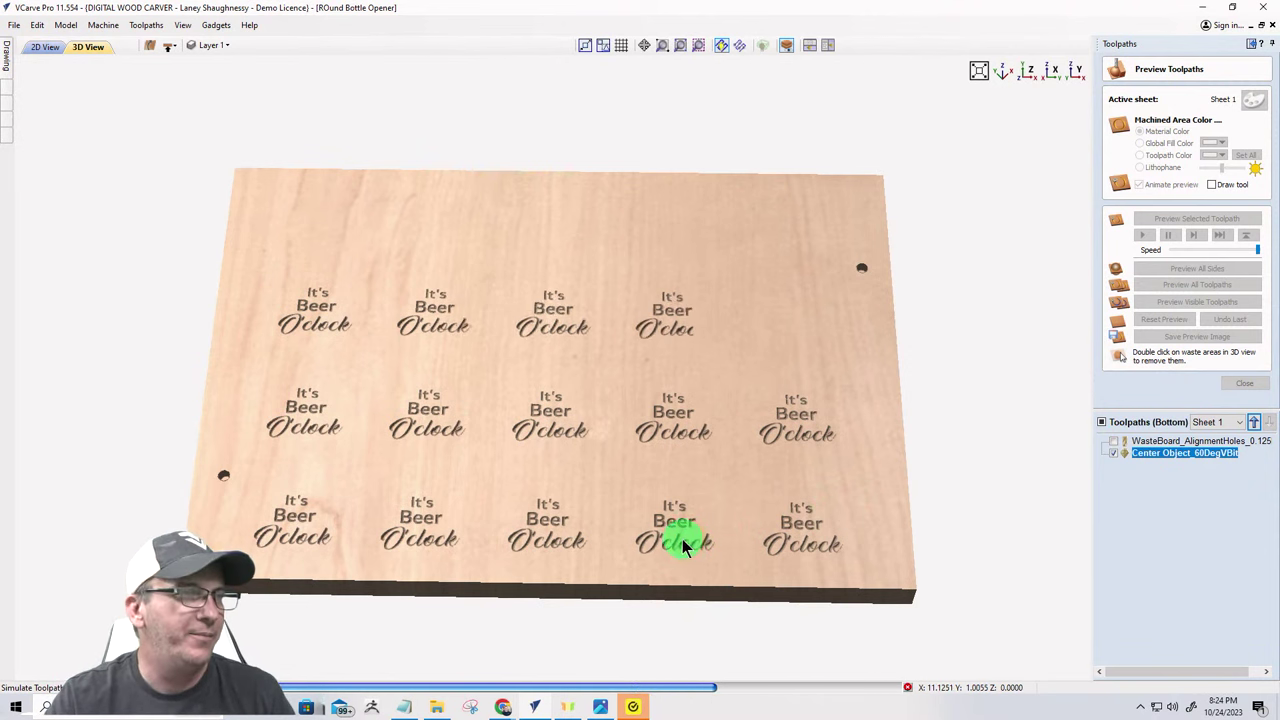
{"action": "left_click", "coordinate": [648, 438]}
{"action": "mouse_move", "coordinate": [654, 468]}
{"action": "left_mouse_down"}
{"action": "mouse_move", "coordinate": [658, 488]}
{"action": "mouse_move", "coordinate": [651, 472]}
{"action": "left_mouse_up"}
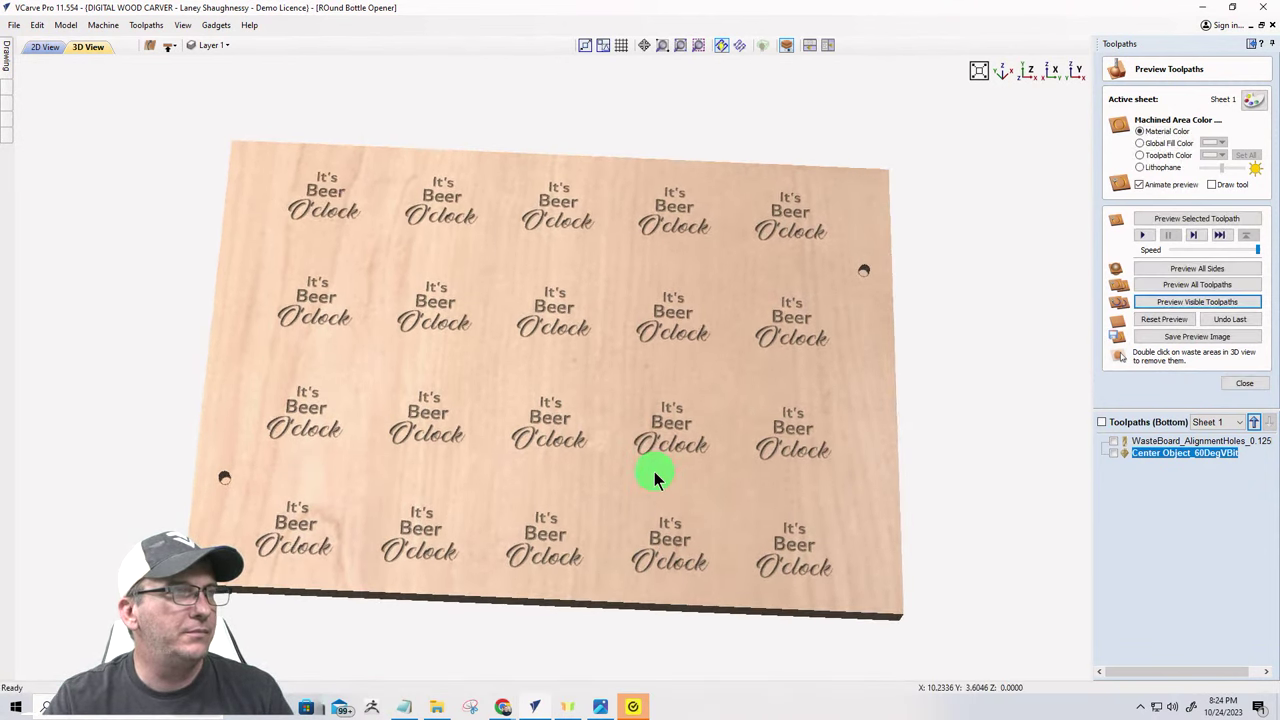
{"action": "left_click", "coordinate": [43, 50]}
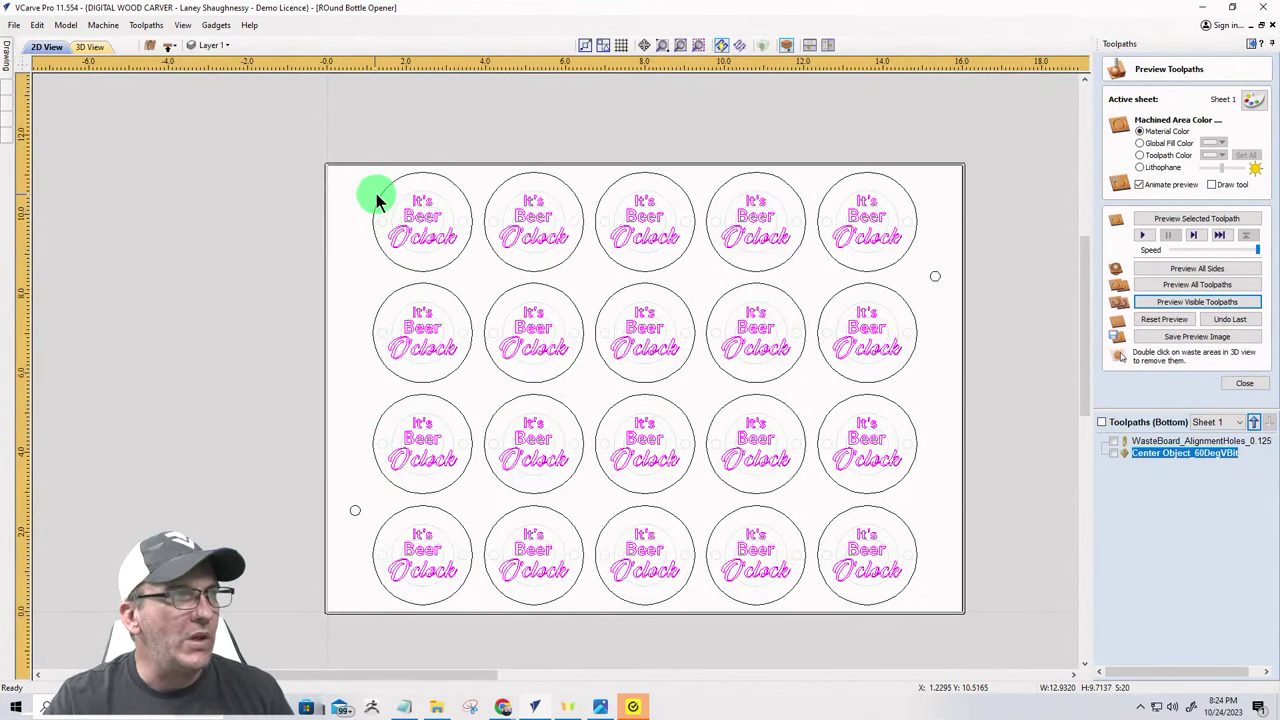
- Select the top two rows and the sheet boundary, then close the toolpath preview
{"action": "left_click_drag", "start_coordinate": [920, 155], "coordinate": [390, 181]}
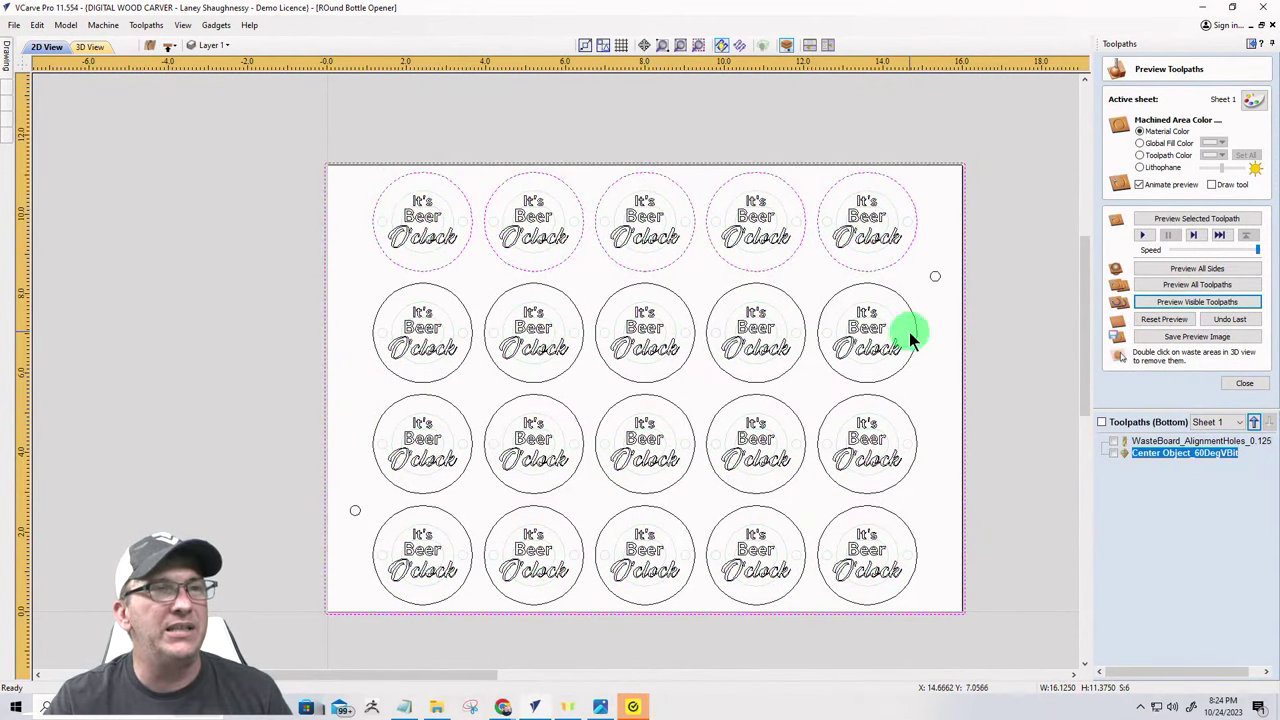
{"action": "left_click_drag", "start_coordinate": [896, 282], "coordinate": [340, 296]}
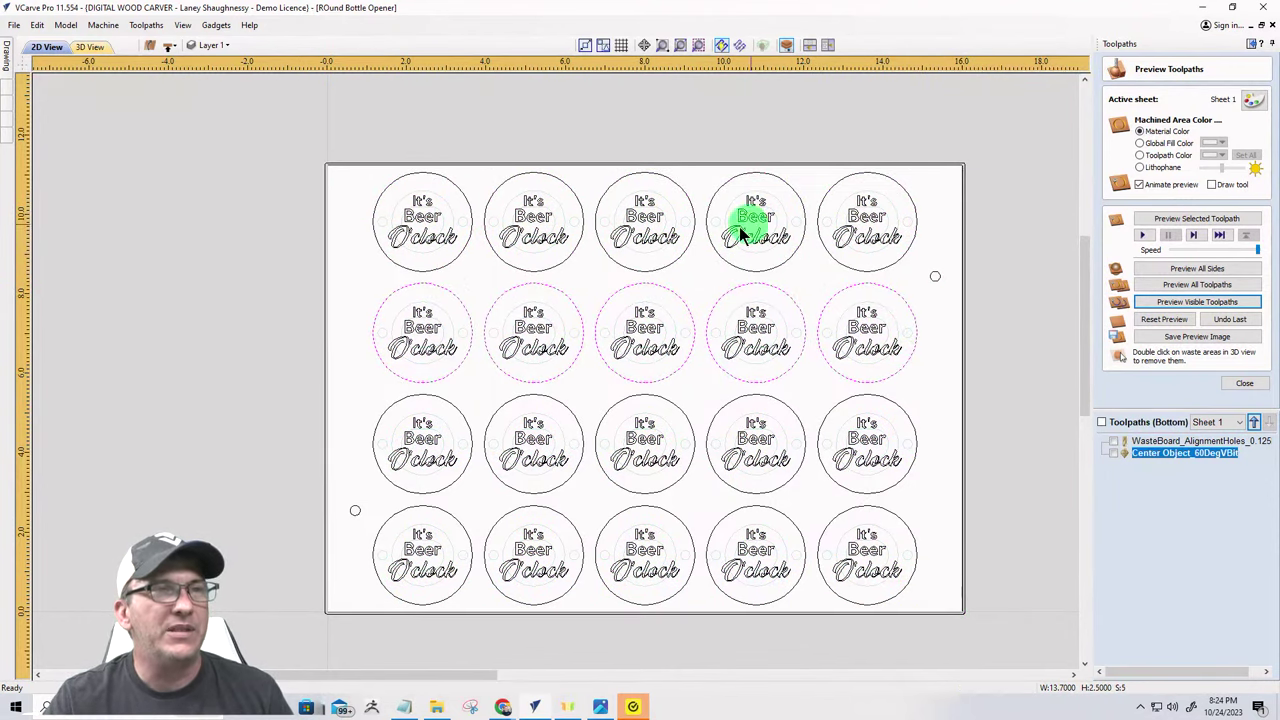
{"action": "left_click", "coordinate": [324, 224]}
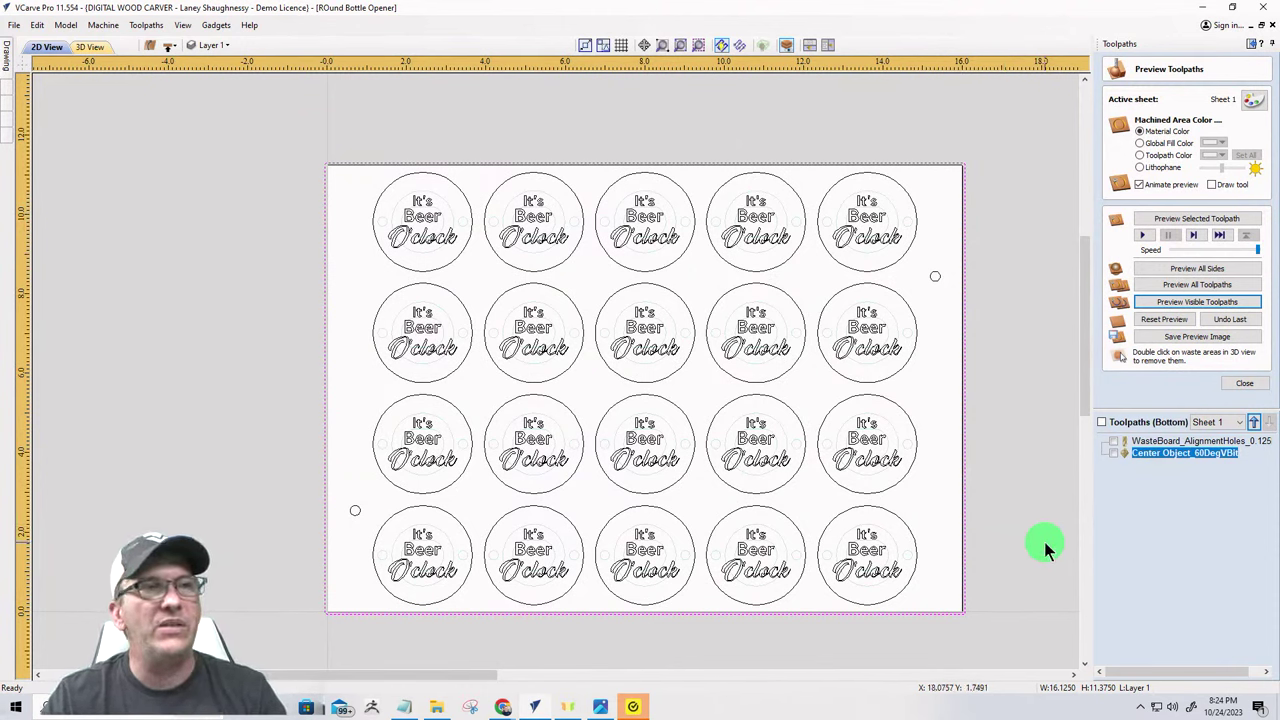
{"action": "left_click", "coordinate": [1252, 384]}
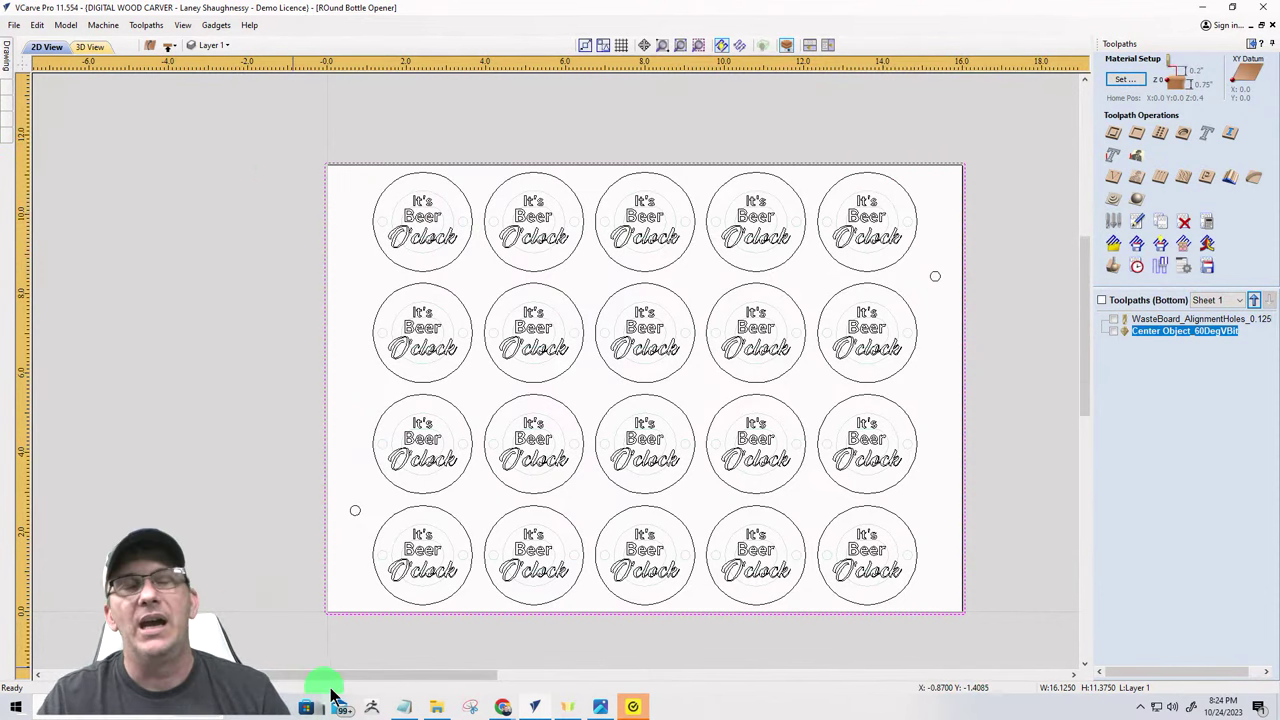
{"action": "mouse_move", "coordinate": [400, 707]}
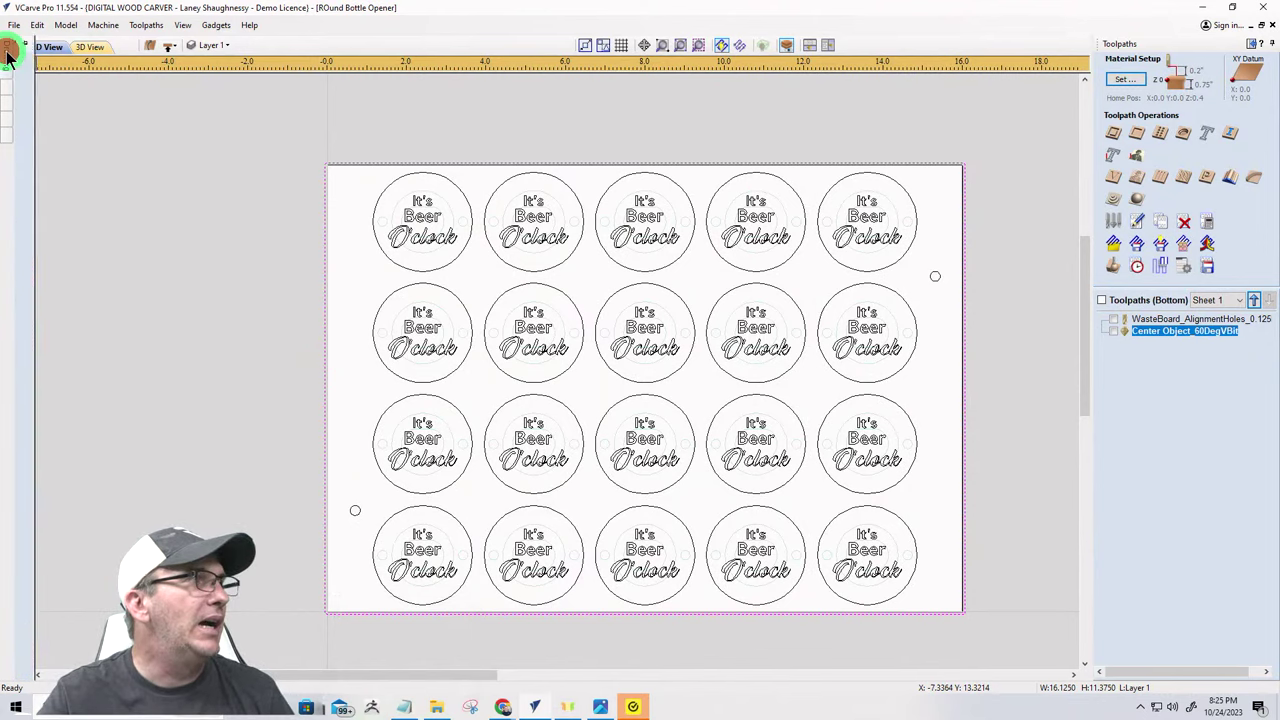
- Draw a 1.25-inch diameter circle near the board's lower-left corner
{"action": "mouse_move", "coordinate": [5, 88]}
{"action": "left_click", "coordinate": [32, 132]}
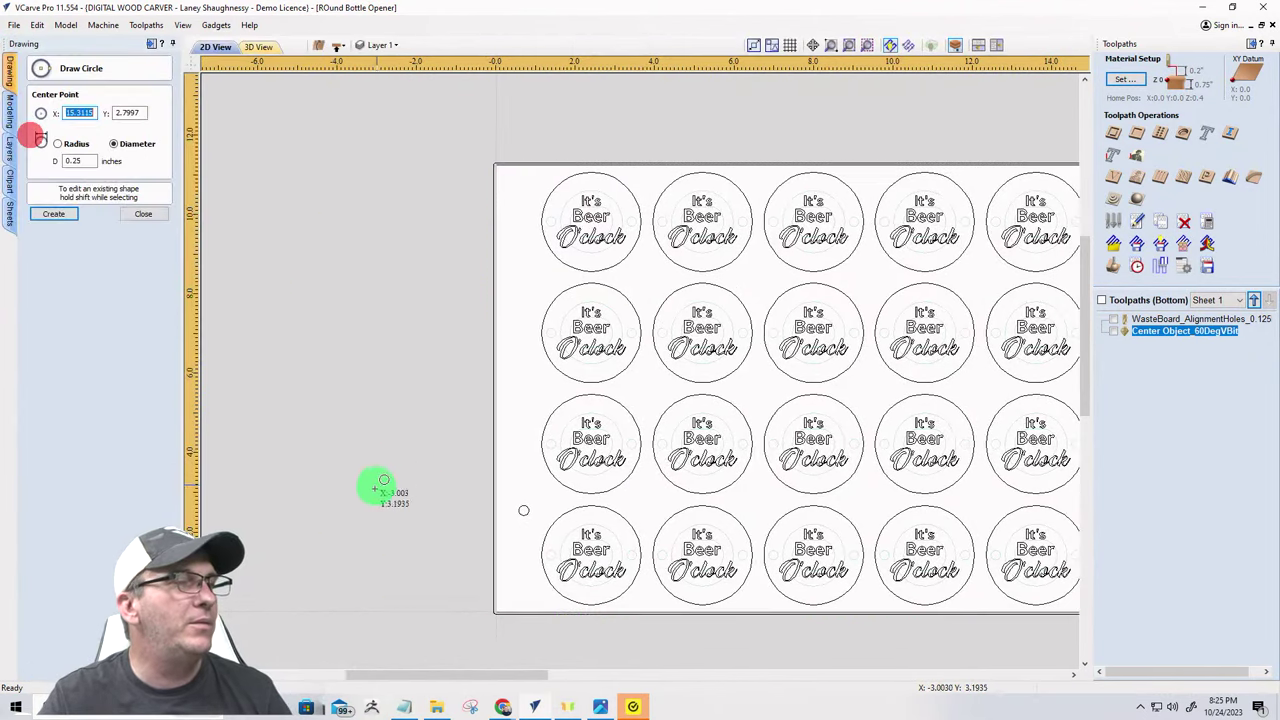
{"action": "double_click", "coordinate": [80, 161]}
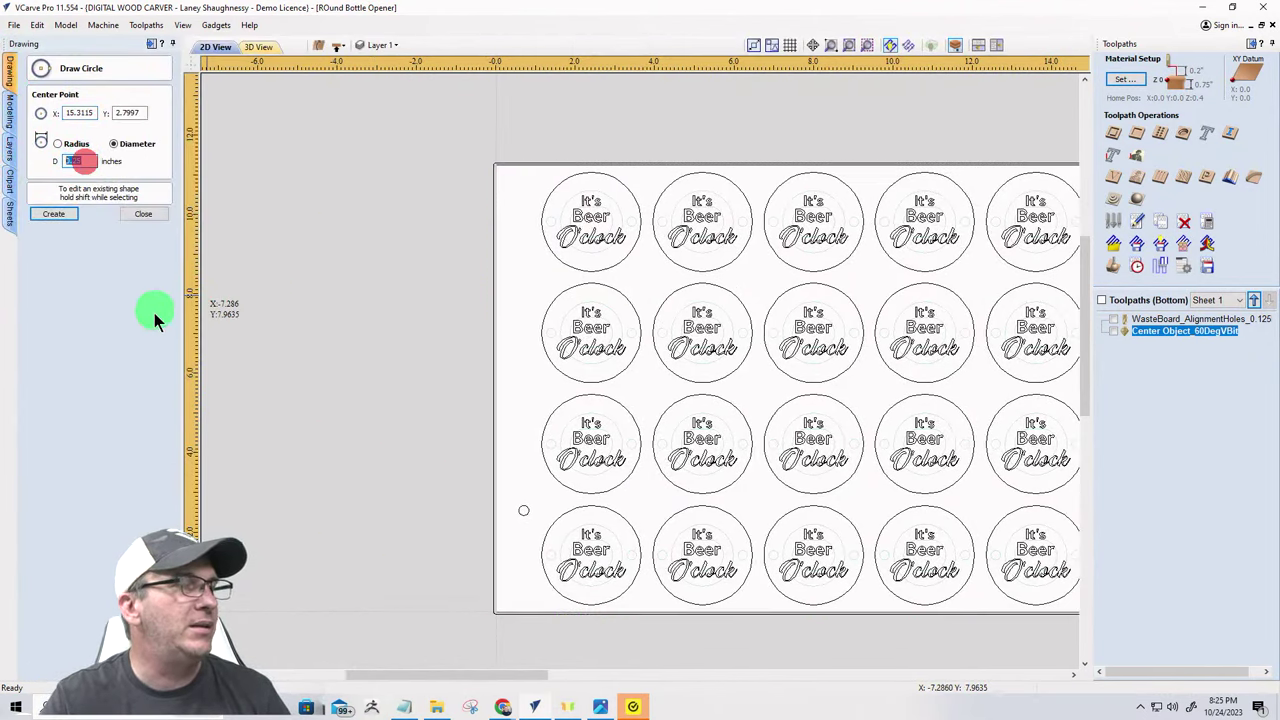
{"action": "scroll", "coordinate": [380, 430], "scroll_direction": "down", "scroll_amount": 2}
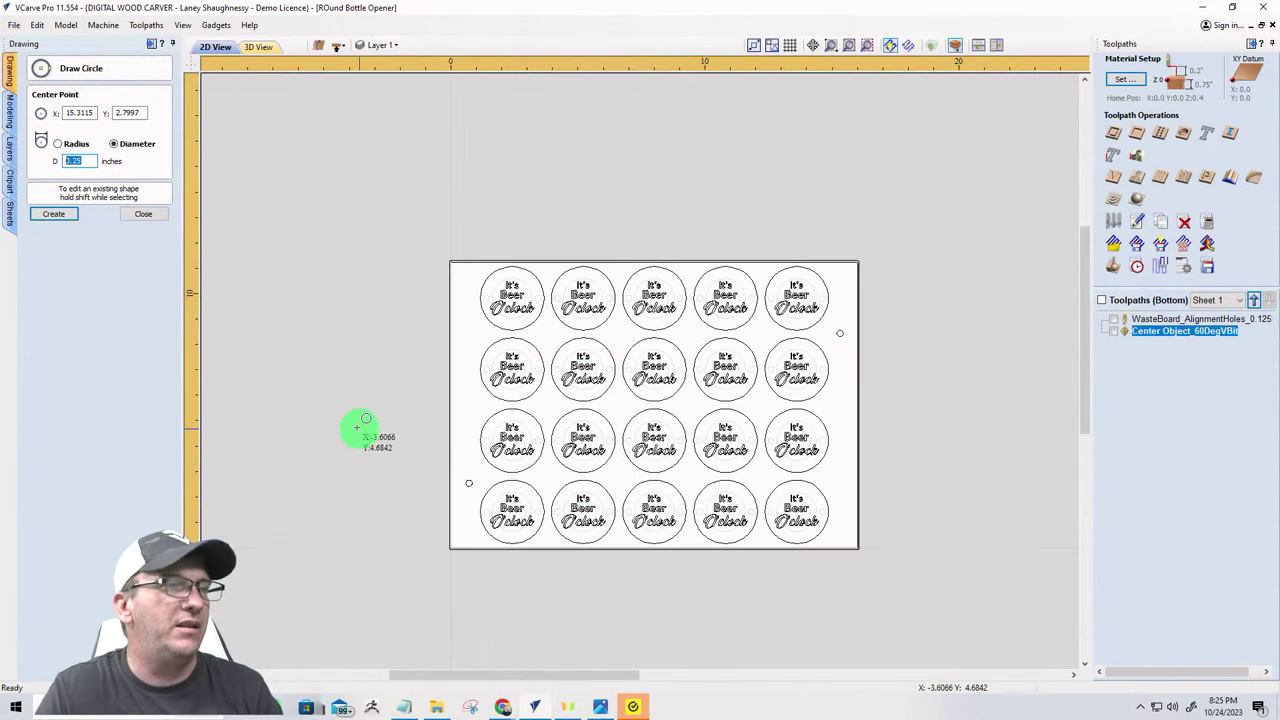
{"action": "scroll", "coordinate": [433, 572], "scroll_direction": "up", "scroll_amount": 3}
{"action": "scroll", "coordinate": [433, 572], "scroll_direction": "up", "scroll_amount": 2}
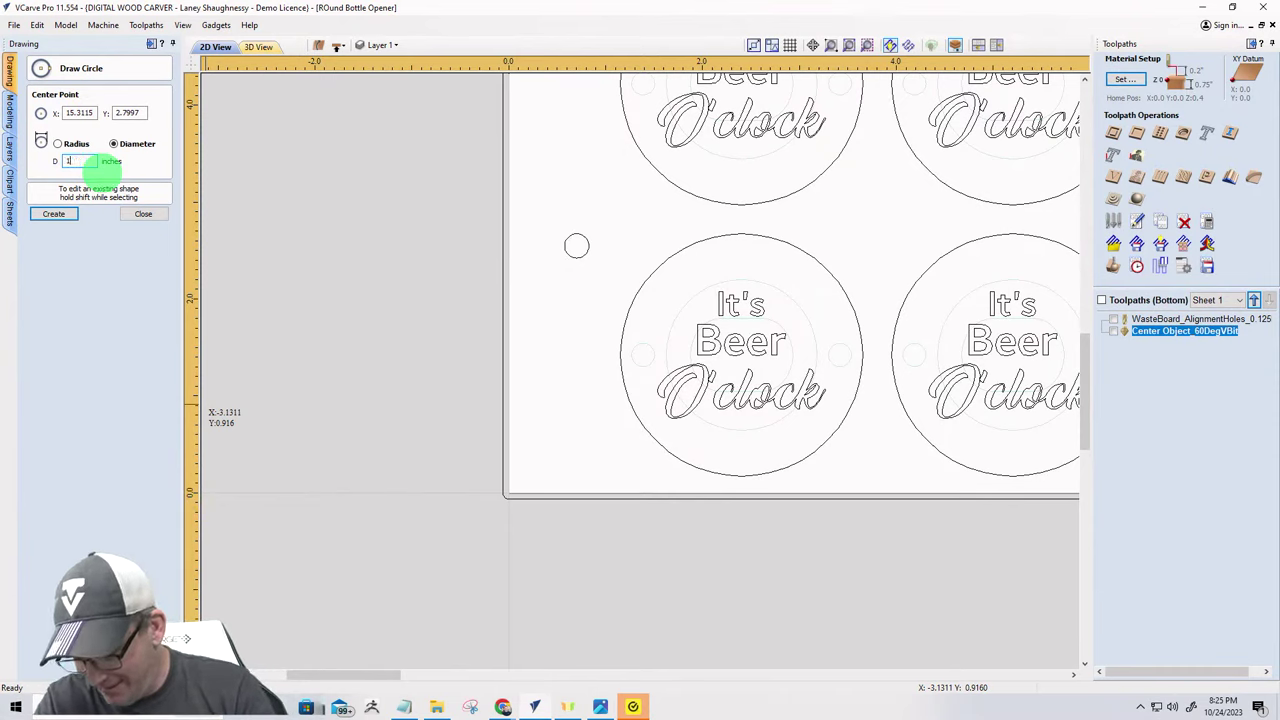
{"action": "type", "text": "1.25"}
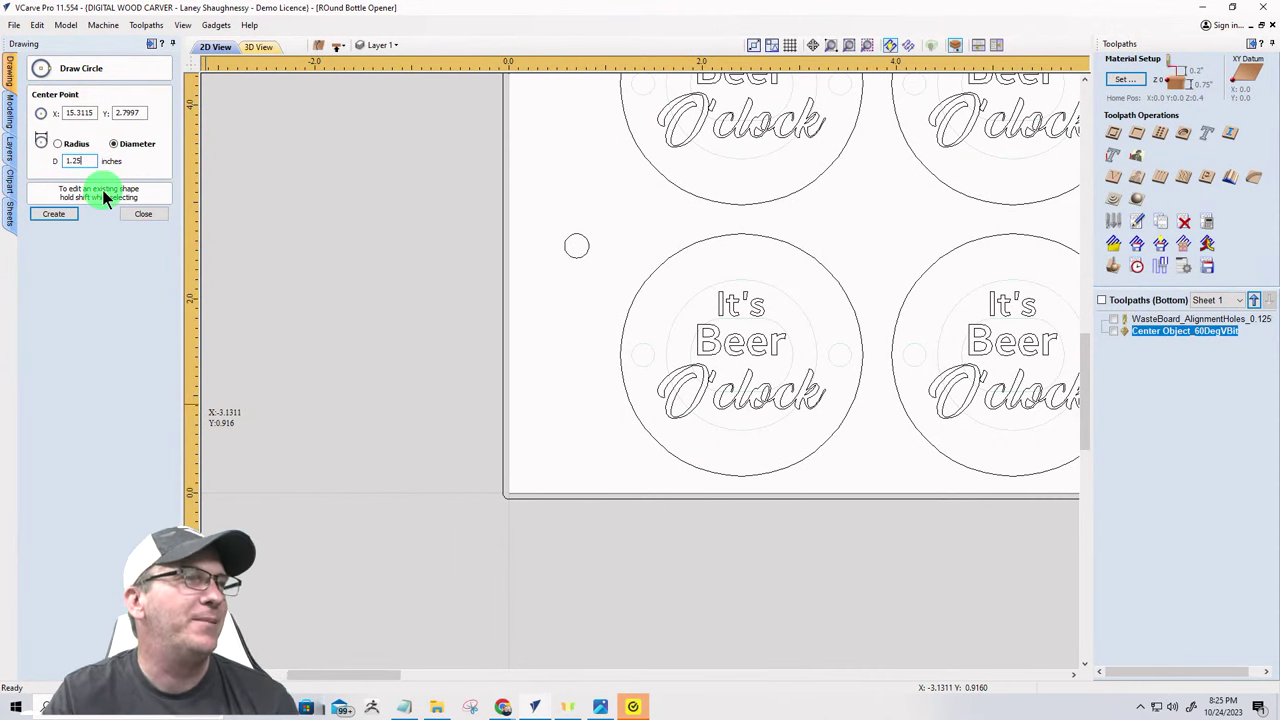
{"action": "left_click", "coordinate": [473, 480]}
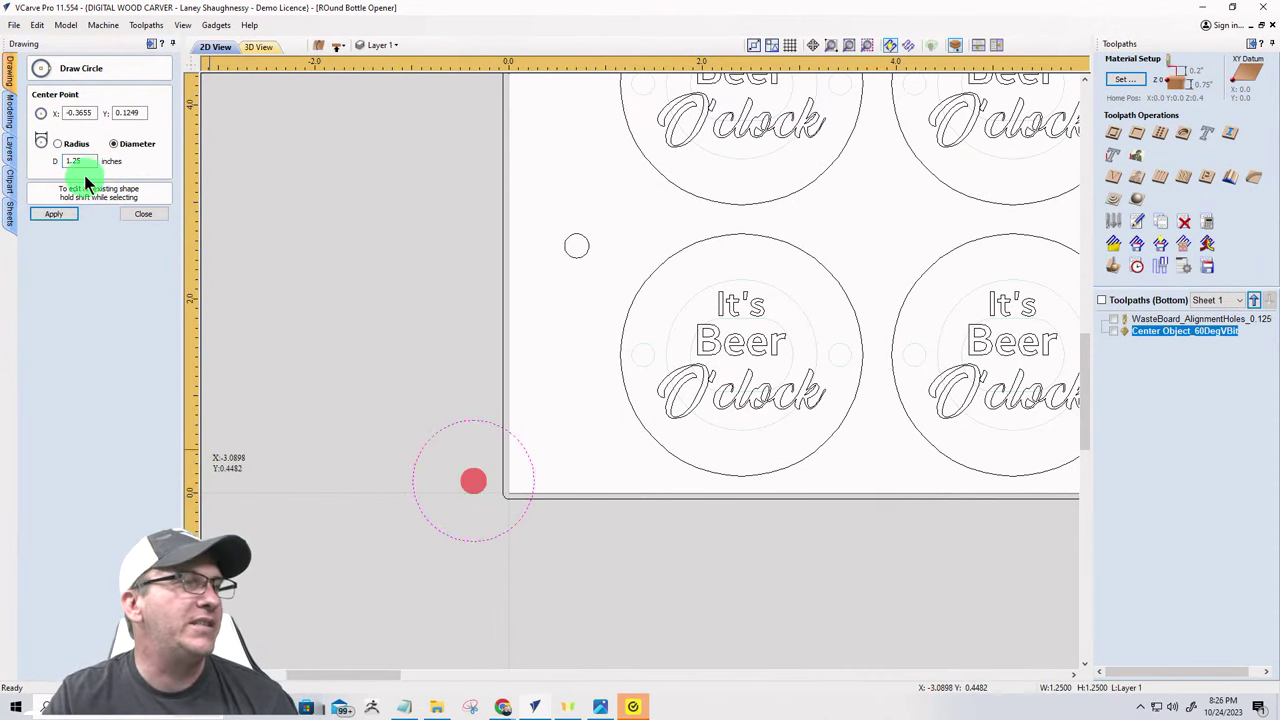
{"action": "left_click", "coordinate": [143, 213]}
- Drag the new circle onto the board's lower-left corner
{"action": "scroll", "coordinate": [520, 510], "scroll_direction": "up", "scroll_amount": 5}
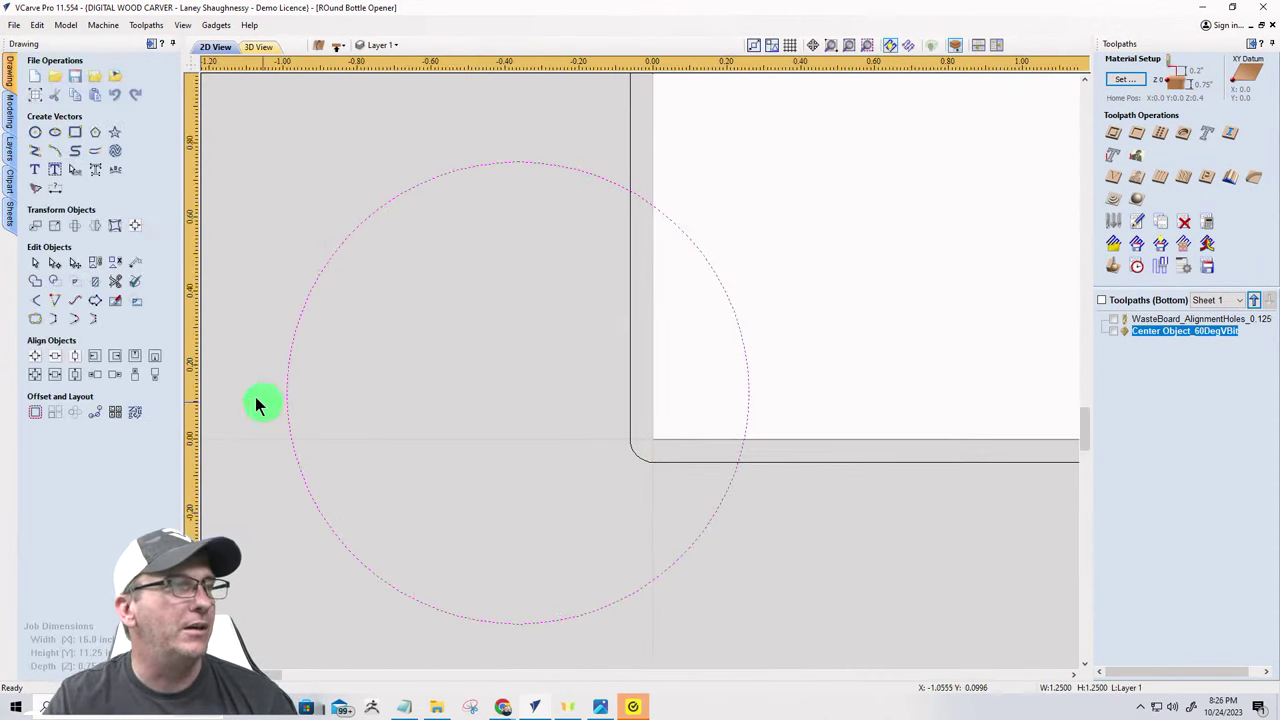
{"action": "left_click", "coordinate": [35, 262]}
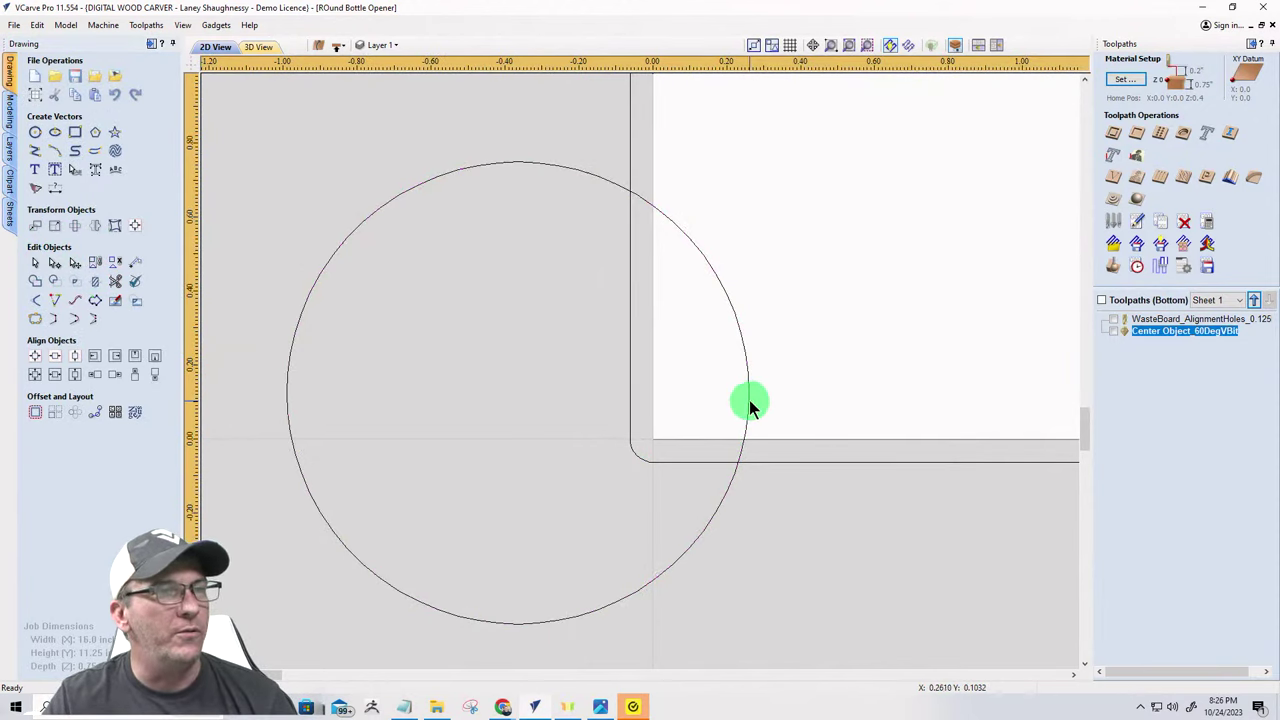
{"action": "left_click", "coordinate": [749, 400]}
{"action": "left_click_drag", "start_coordinate": [749, 400], "coordinate": [652, 451]}
{"action": "scroll", "coordinate": [652, 447], "scroll_direction": "up", "scroll_amount": 3}
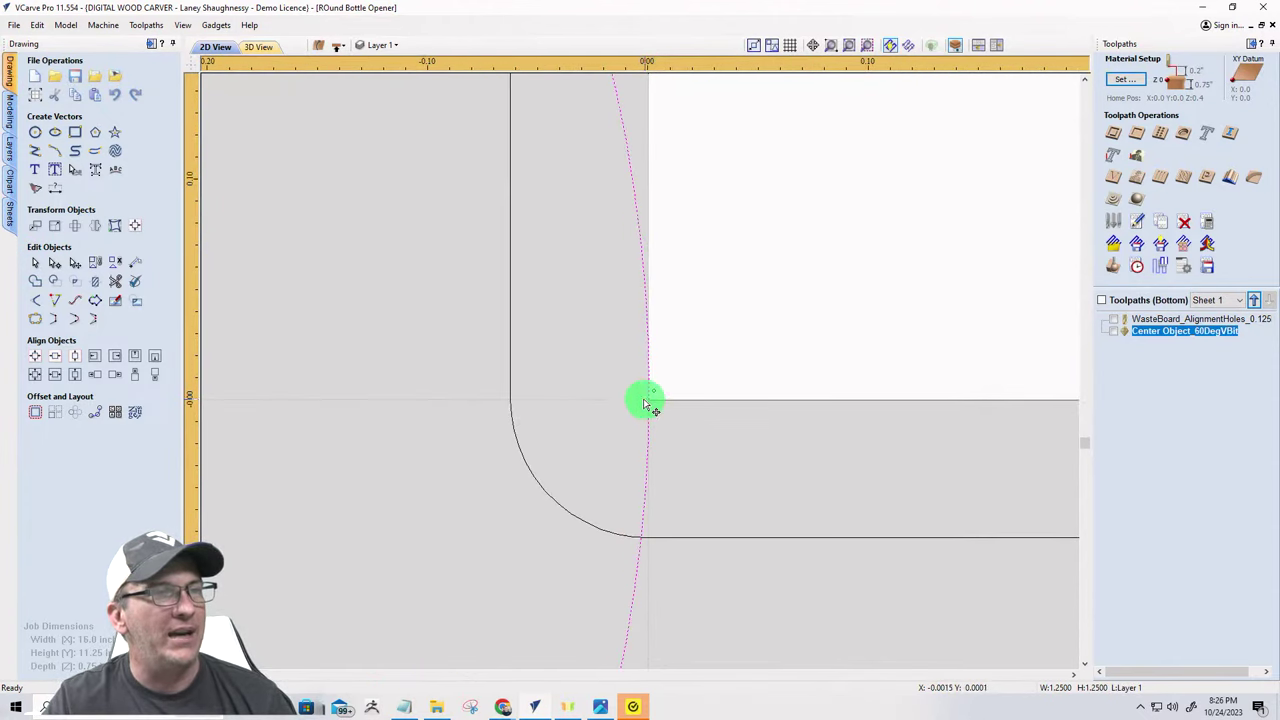
{"action": "scroll", "coordinate": [660, 400], "scroll_direction": "down", "scroll_amount": 4}
{"action": "scroll", "coordinate": [679, 404], "scroll_direction": "down", "scroll_amount": 2}
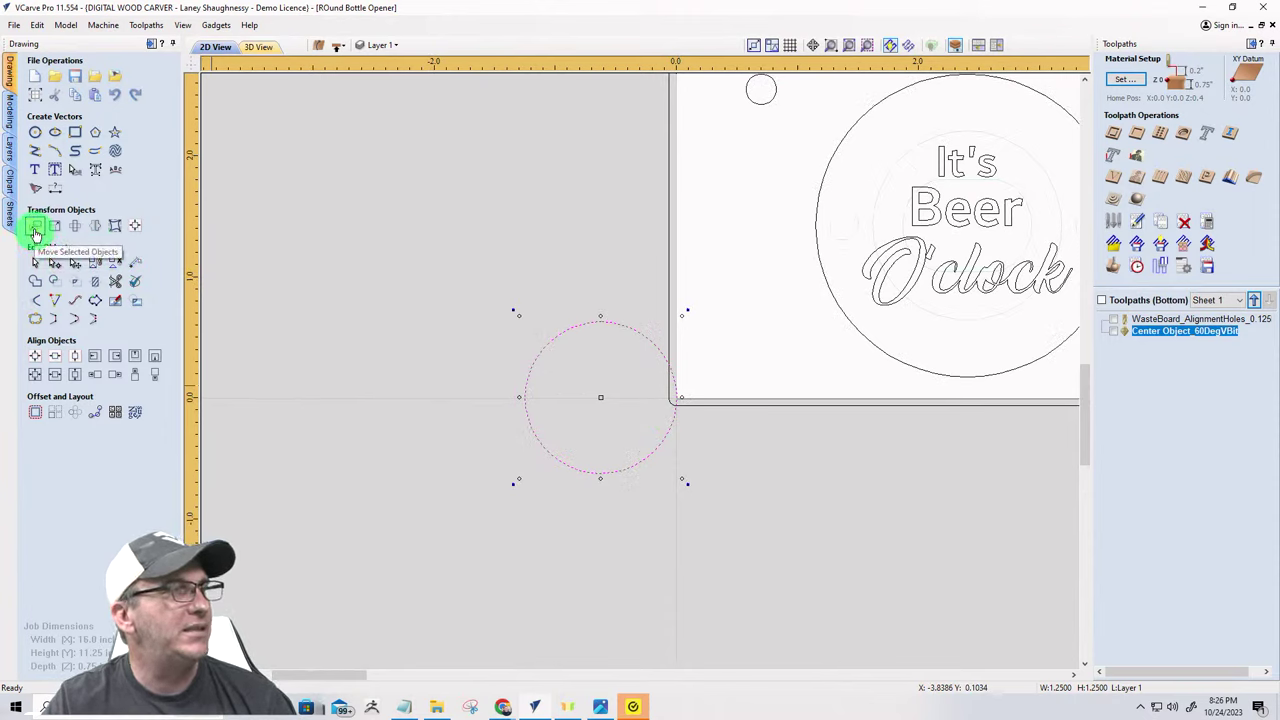
{"action": "left_click", "coordinate": [35, 225]}
- Move the circle by a relative X of -0.0625 inch so it sits just outside the corner
{"action": "double_click", "coordinate": [100, 205]}
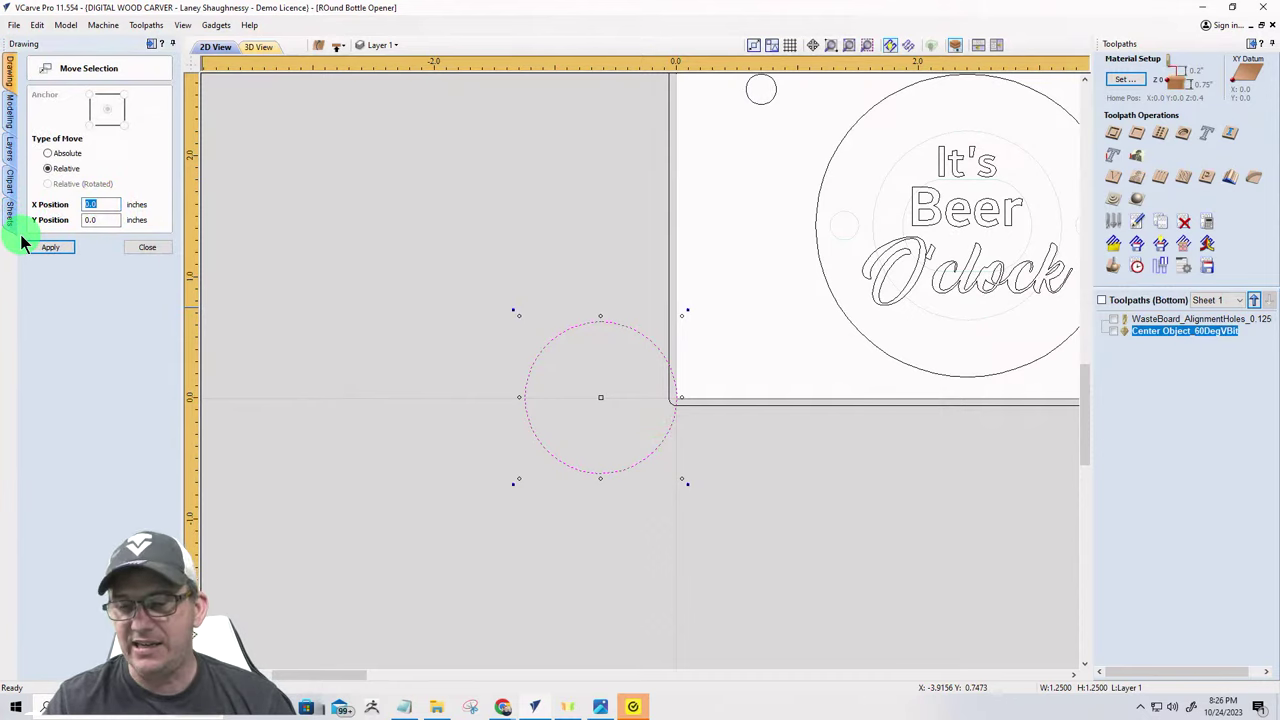
{"action": "type", "text": "-0"}
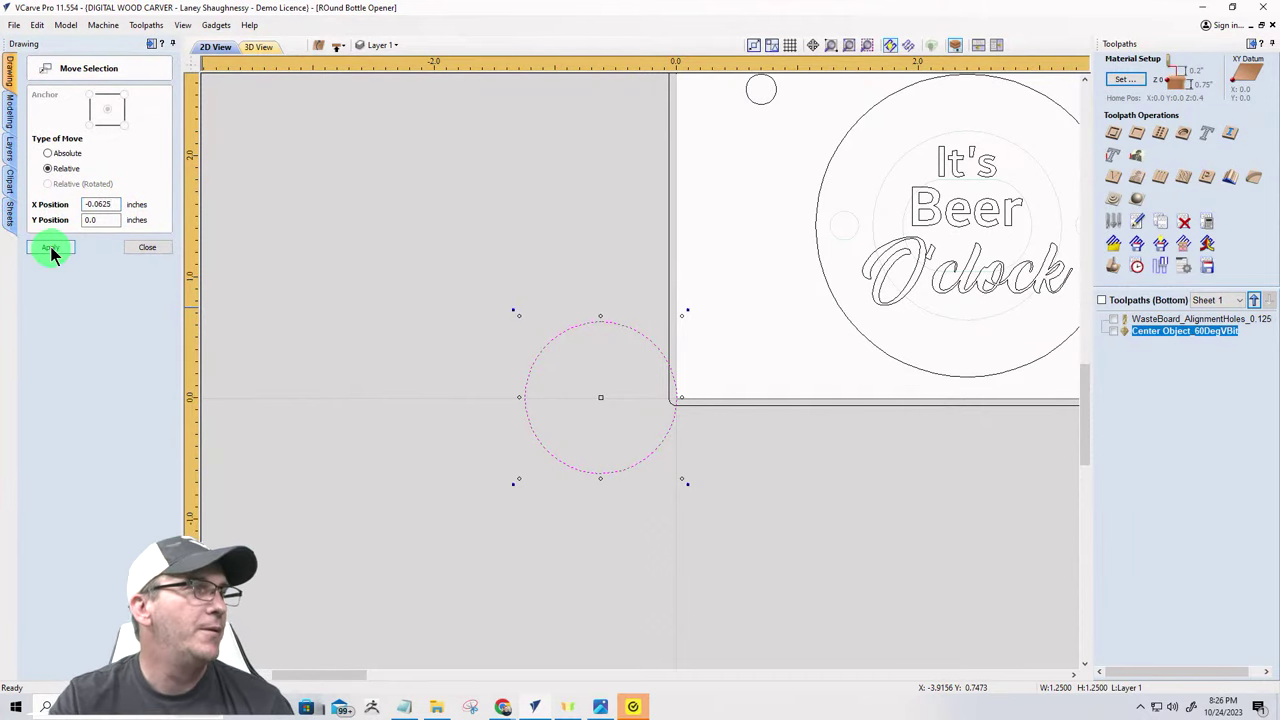
{"action": "left_click", "coordinate": [48, 248]}
{"action": "scroll", "coordinate": [704, 378], "scroll_direction": "up", "scroll_amount": 3}
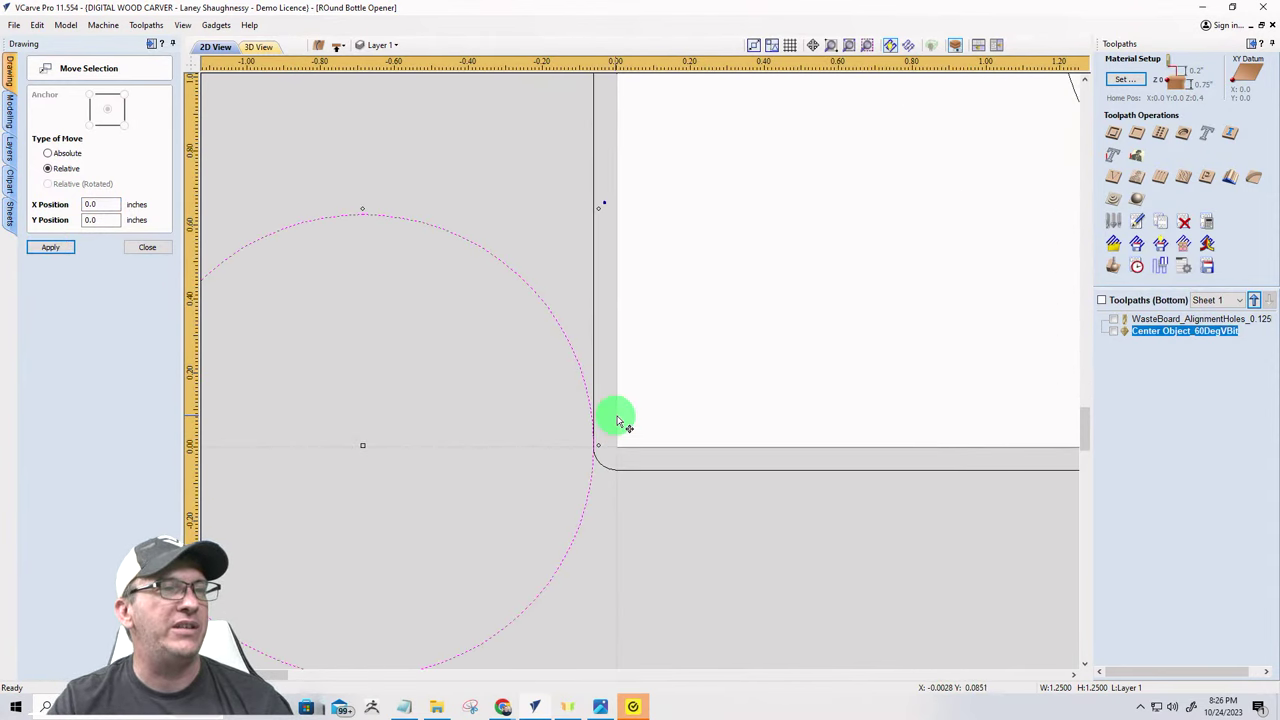
{"action": "scroll", "coordinate": [590, 384], "scroll_direction": "down", "scroll_amount": 2}
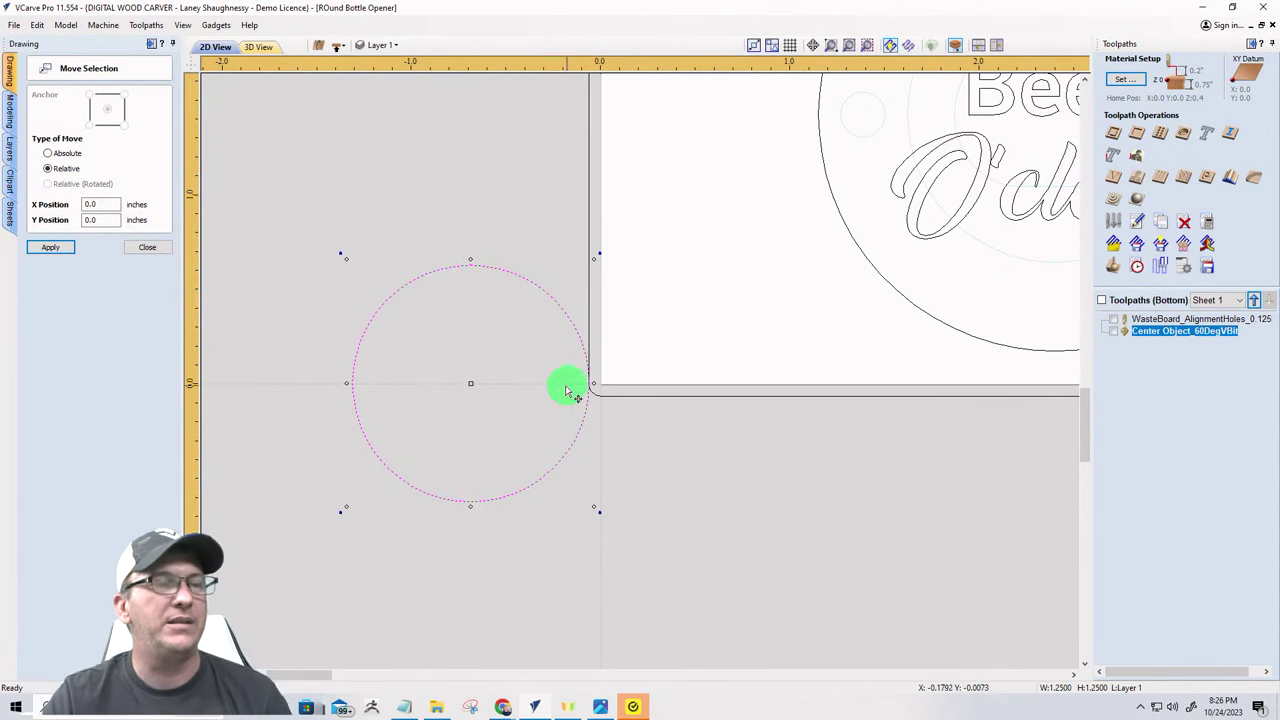
{"action": "scroll", "coordinate": [391, 370], "scroll_direction": "down", "scroll_amount": 3}
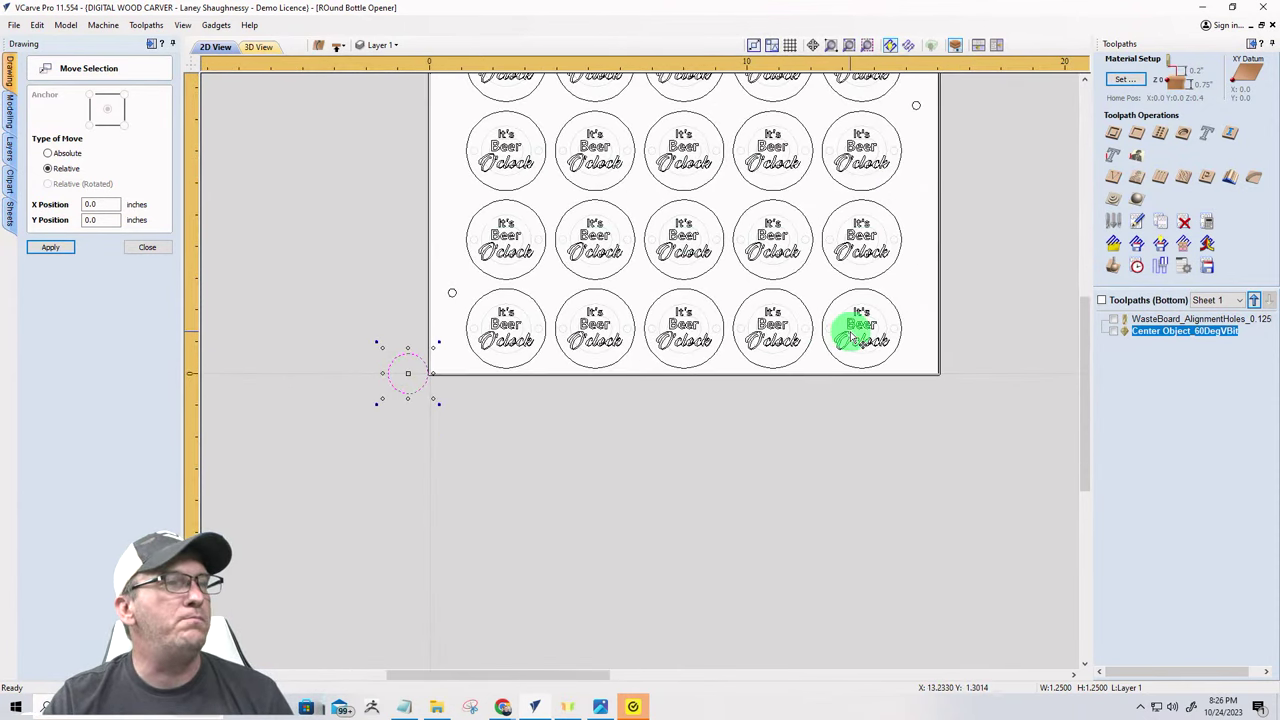
{"action": "left_click", "coordinate": [147, 247]}
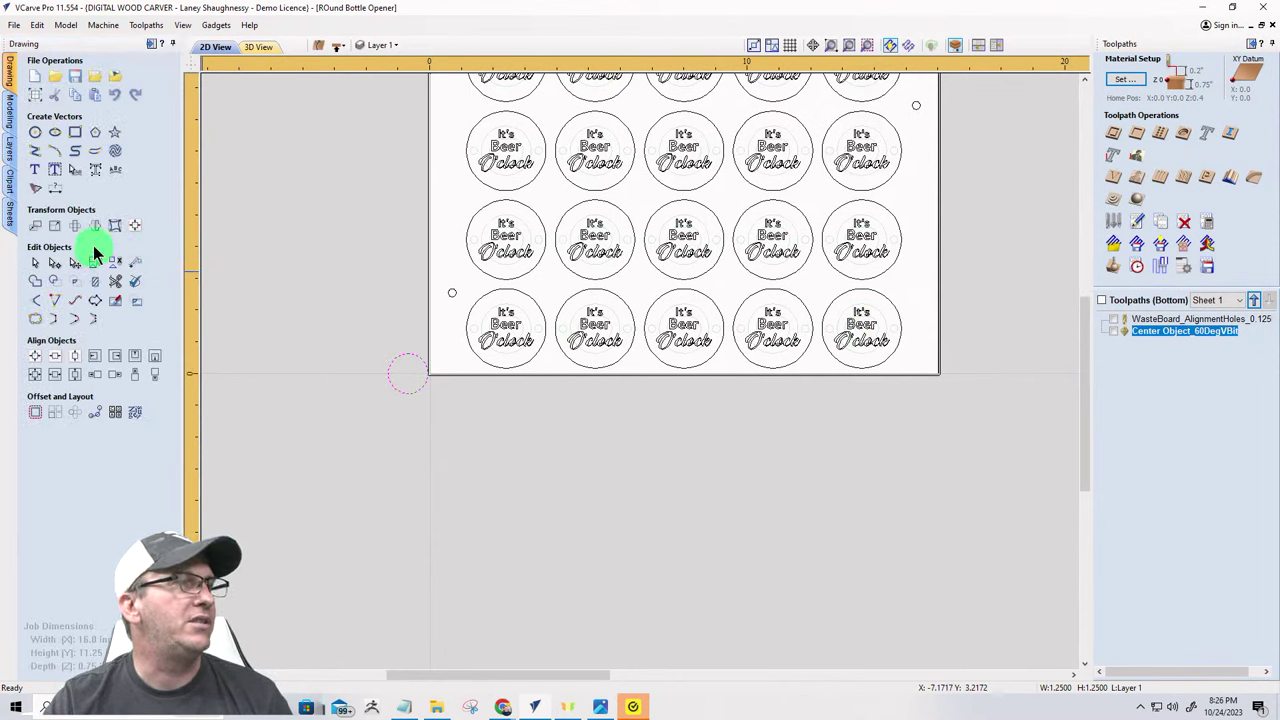
- Mirror a copy of the circle about the job centre to the bottom-right corner
{"action": "left_click", "coordinate": [99, 229]}
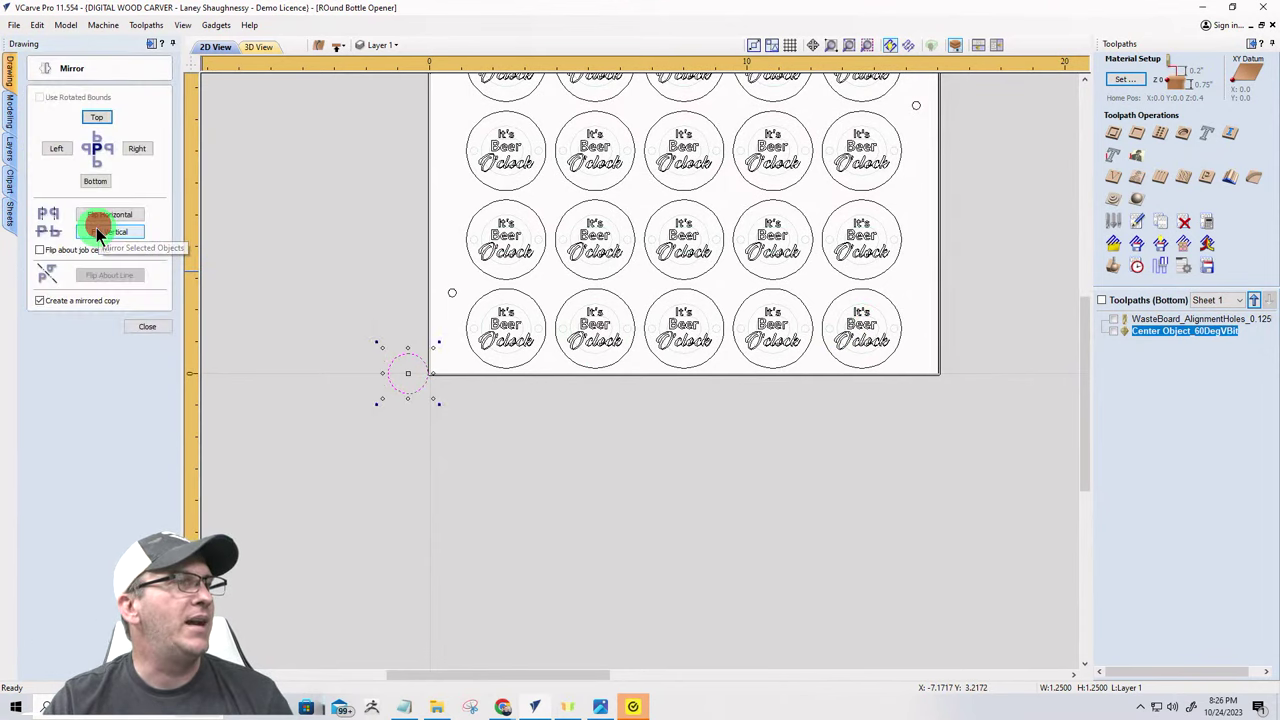
{"action": "left_click", "coordinate": [40, 300]}
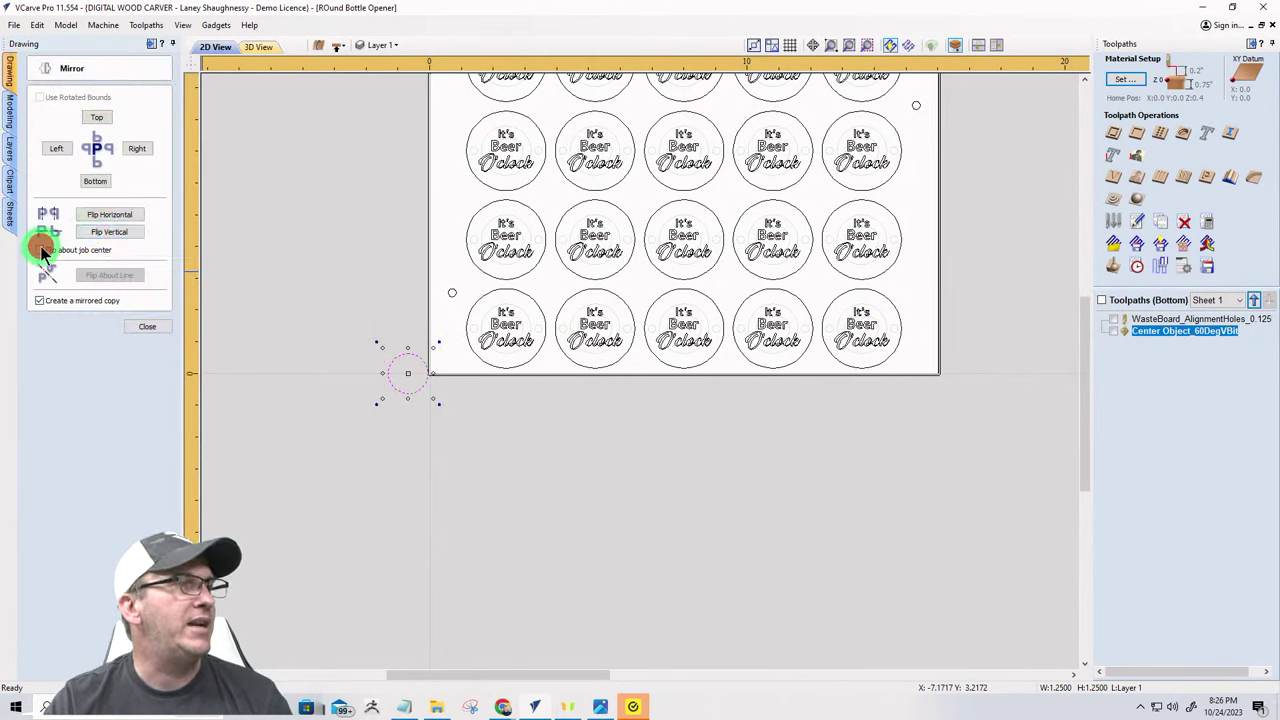
{"action": "left_click", "coordinate": [40, 250]}
{"action": "left_click", "coordinate": [96, 216]}
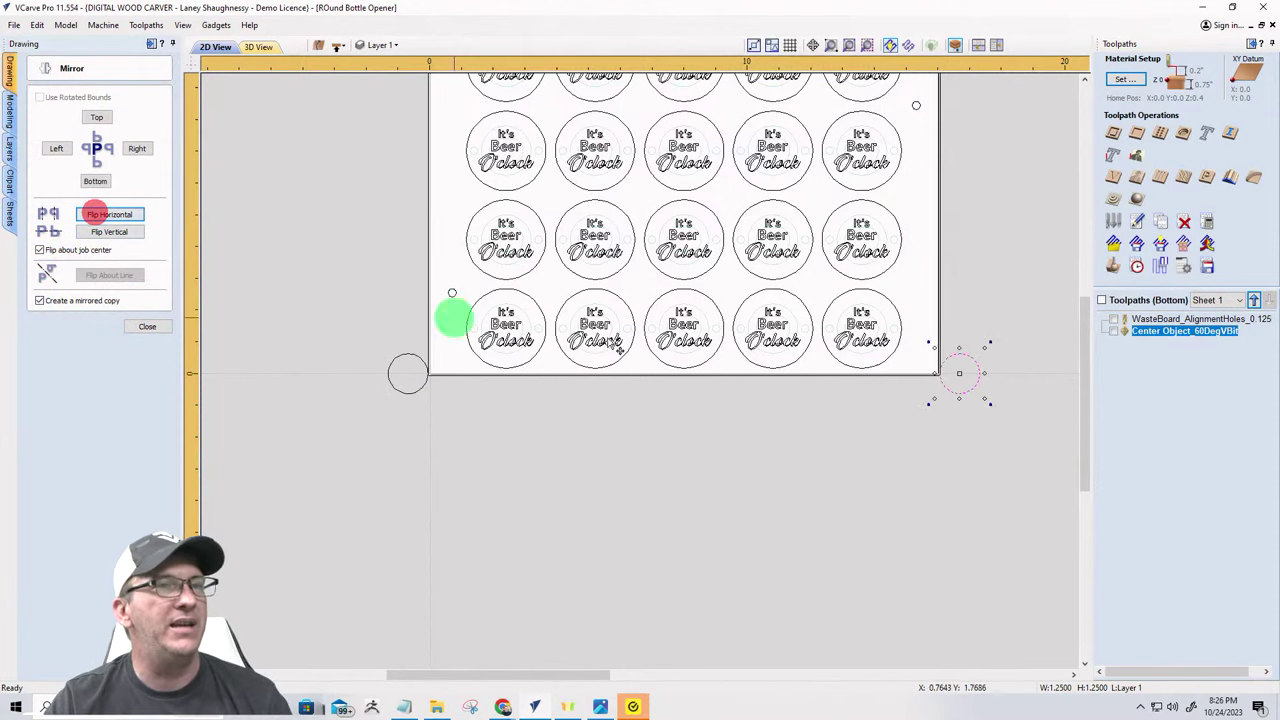
{"action": "scroll", "coordinate": [985, 365], "scroll_direction": "up", "scroll_amount": 10}
{"action": "scroll", "coordinate": [985, 365], "scroll_direction": "down", "scroll_amount": 8}
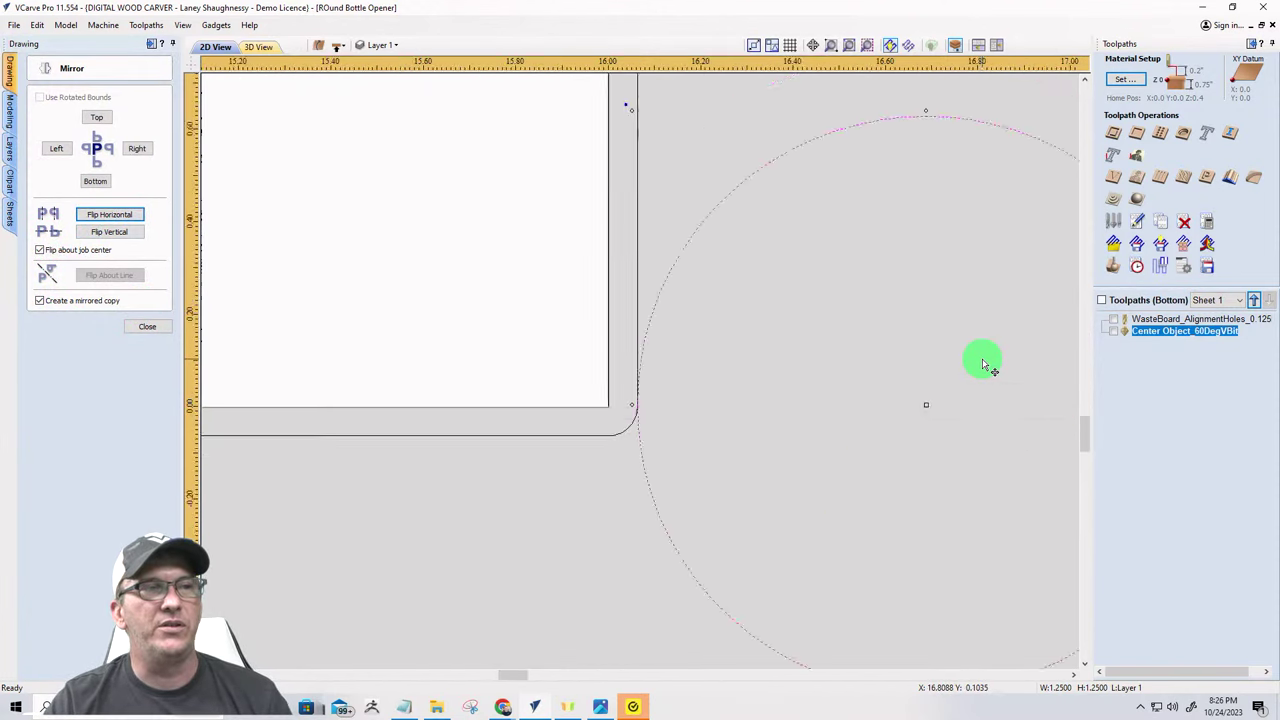
{"action": "scroll", "coordinate": [752, 380], "scroll_direction": "down", "scroll_amount": 2}
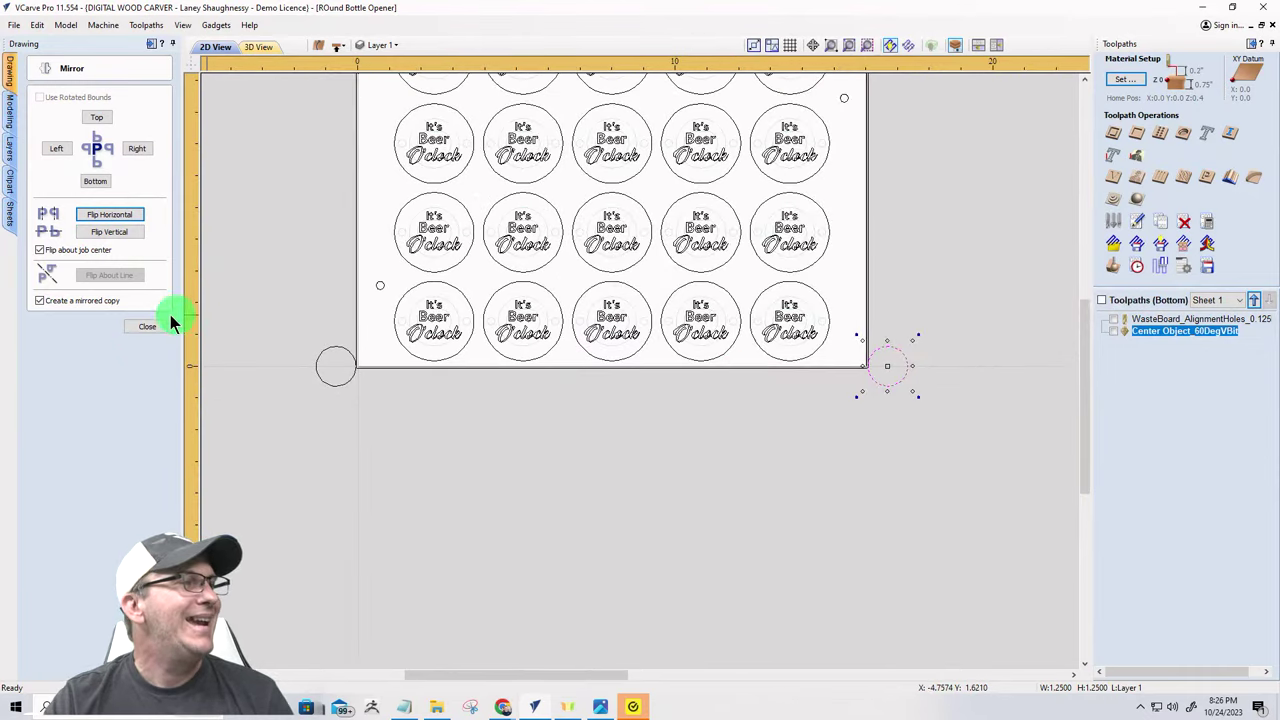
{"action": "left_click", "coordinate": [133, 327]}
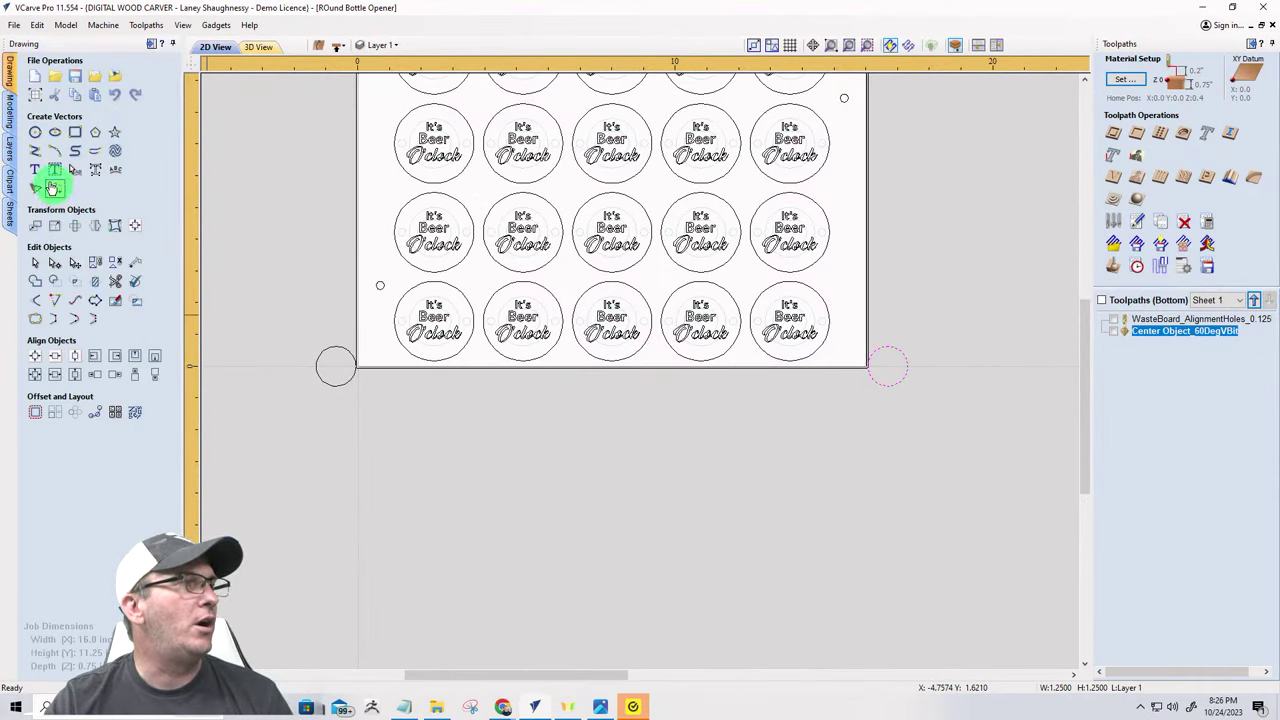
- Draw a 17.37-inch line joining the two circles' centres and select it
{"action": "left_click", "coordinate": [34, 150]}
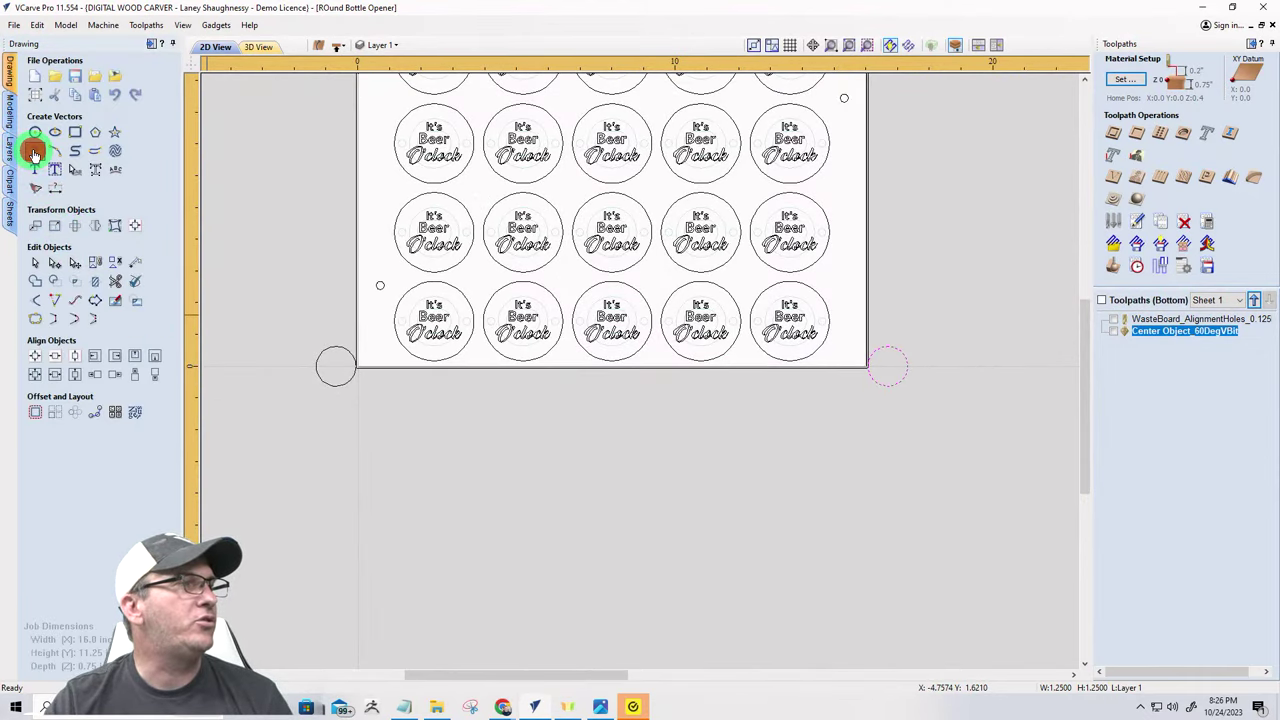
{"action": "left_click", "coordinate": [890, 366]}
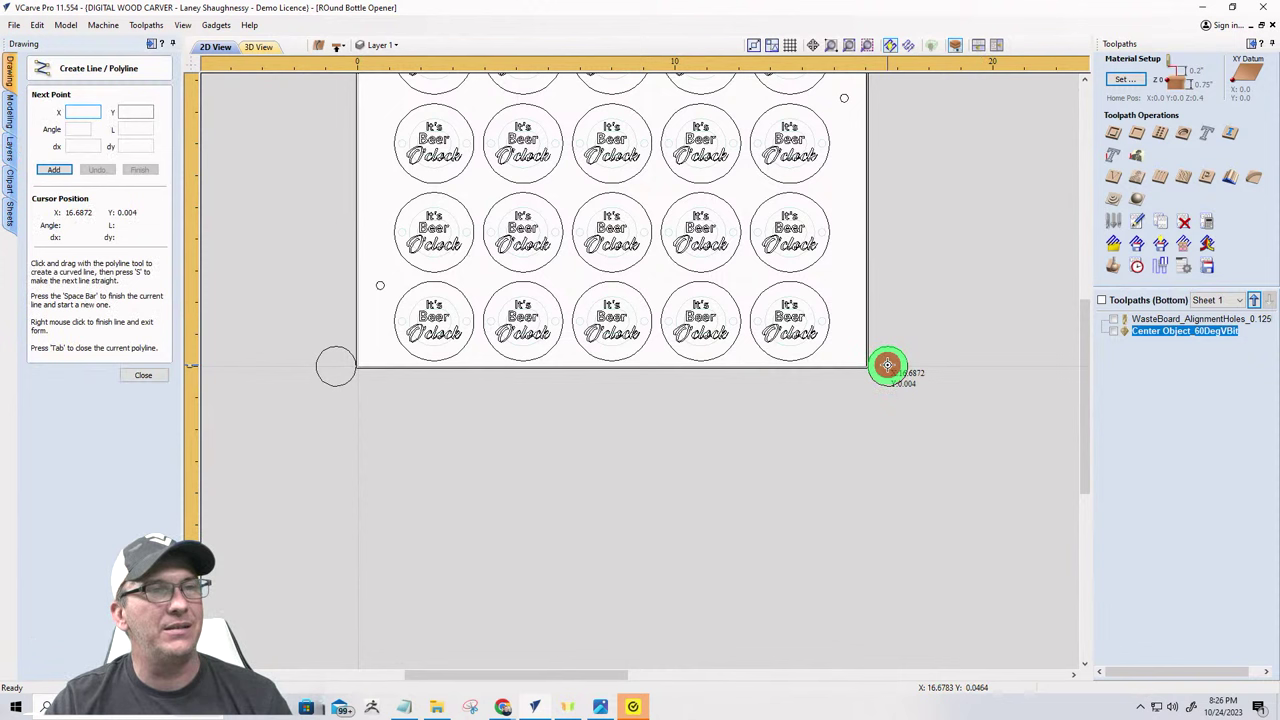
{"action": "left_click", "coordinate": [335, 366]}
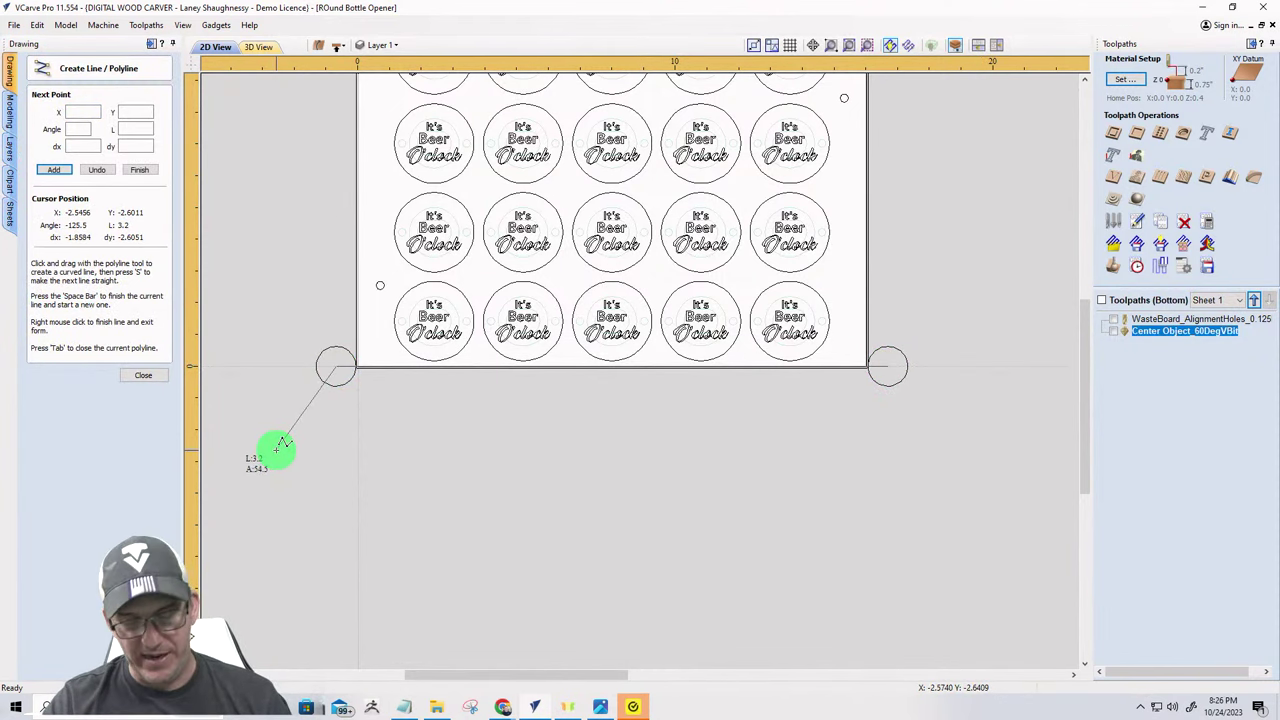
{"action": "key", "text": "space"}
{"action": "left_click", "coordinate": [146, 377]}
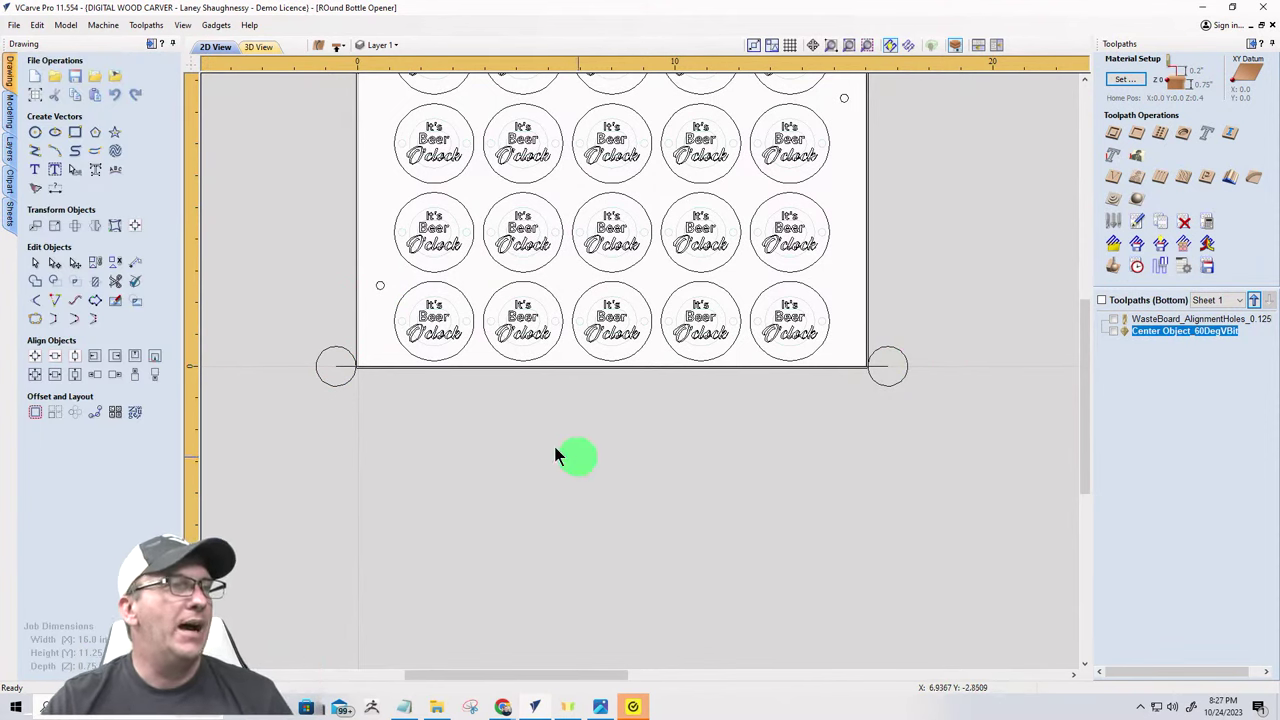
{"action": "left_click", "coordinate": [340, 367]}
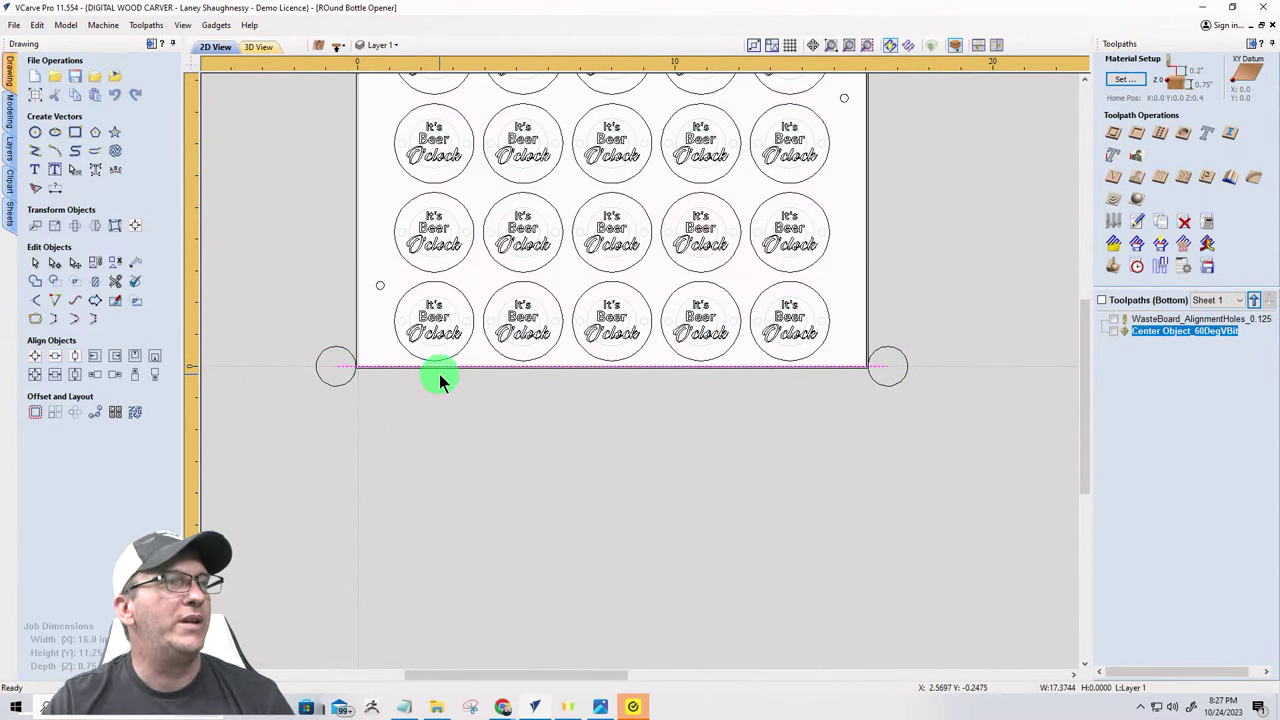
{"action": "scroll", "coordinate": [460, 395], "scroll_direction": "down", "scroll_amount": 2}
{"action": "scroll", "coordinate": [295, 100], "scroll_direction": "up", "scroll_amount": 2}
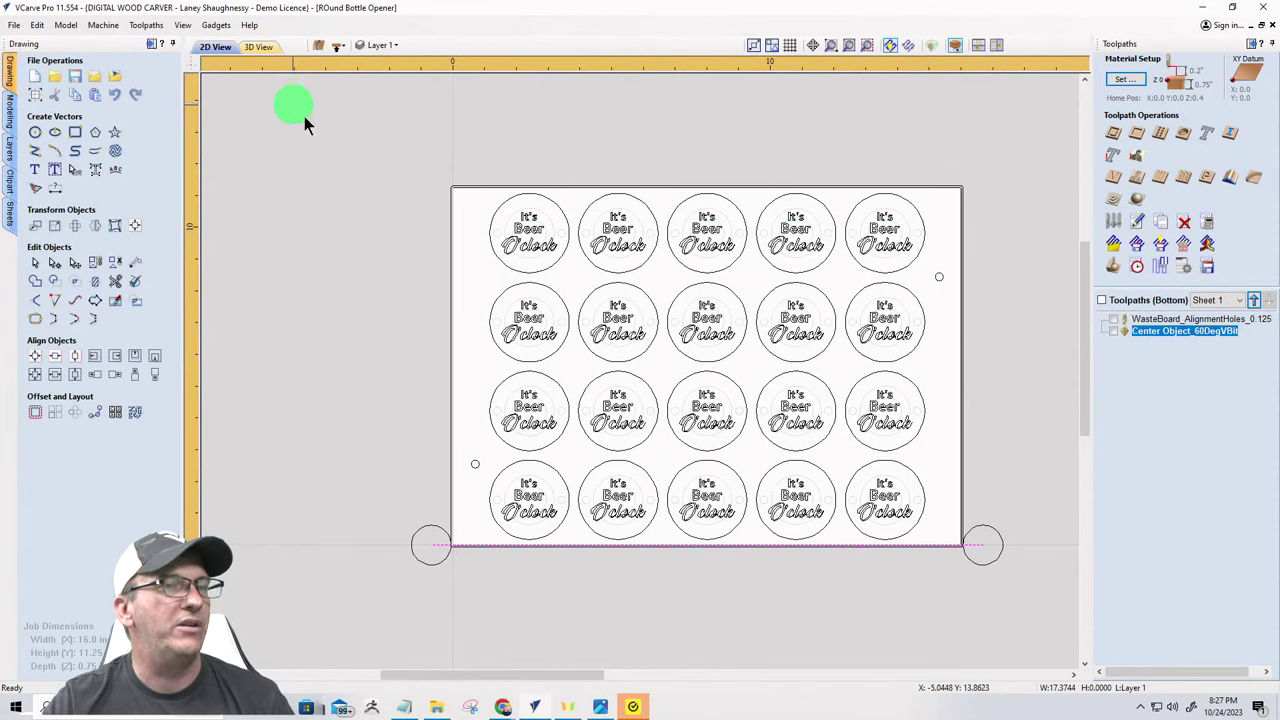
- Set the Offset Vectors distance to 0.5 inch, offsetting outwards
{"action": "left_click", "coordinate": [33, 413]}
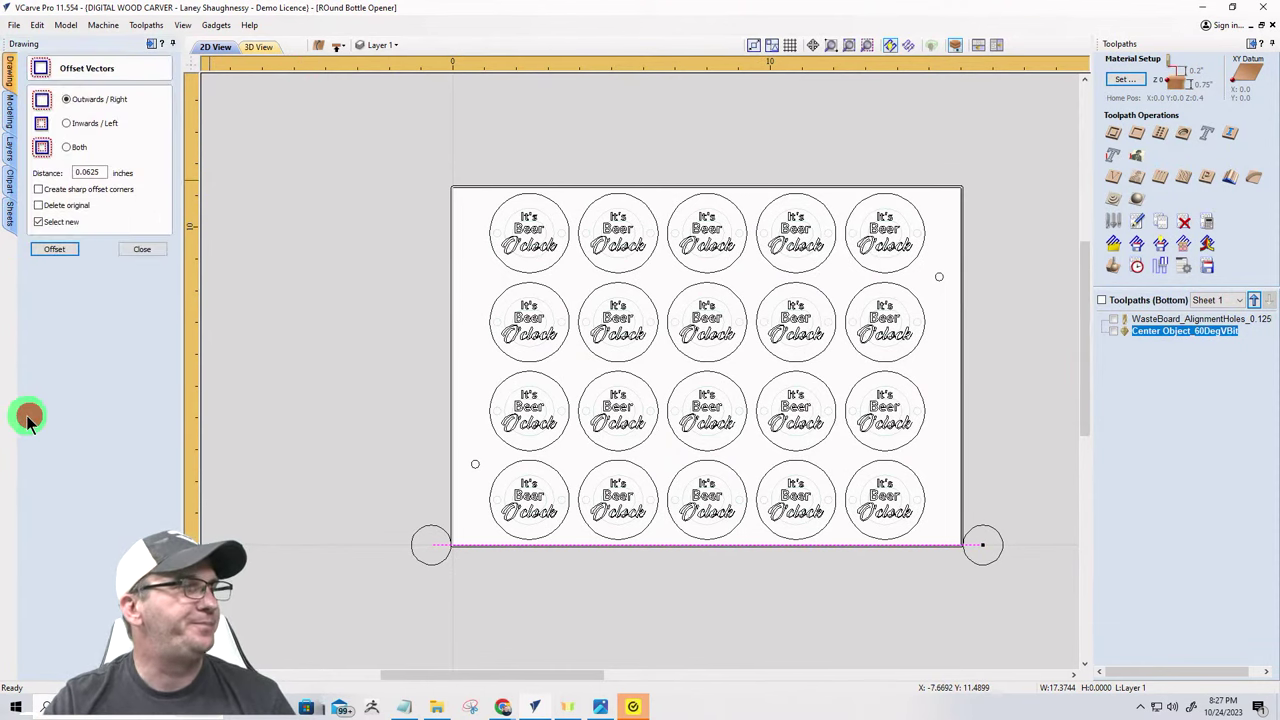
{"action": "left_click", "coordinate": [142, 249]}
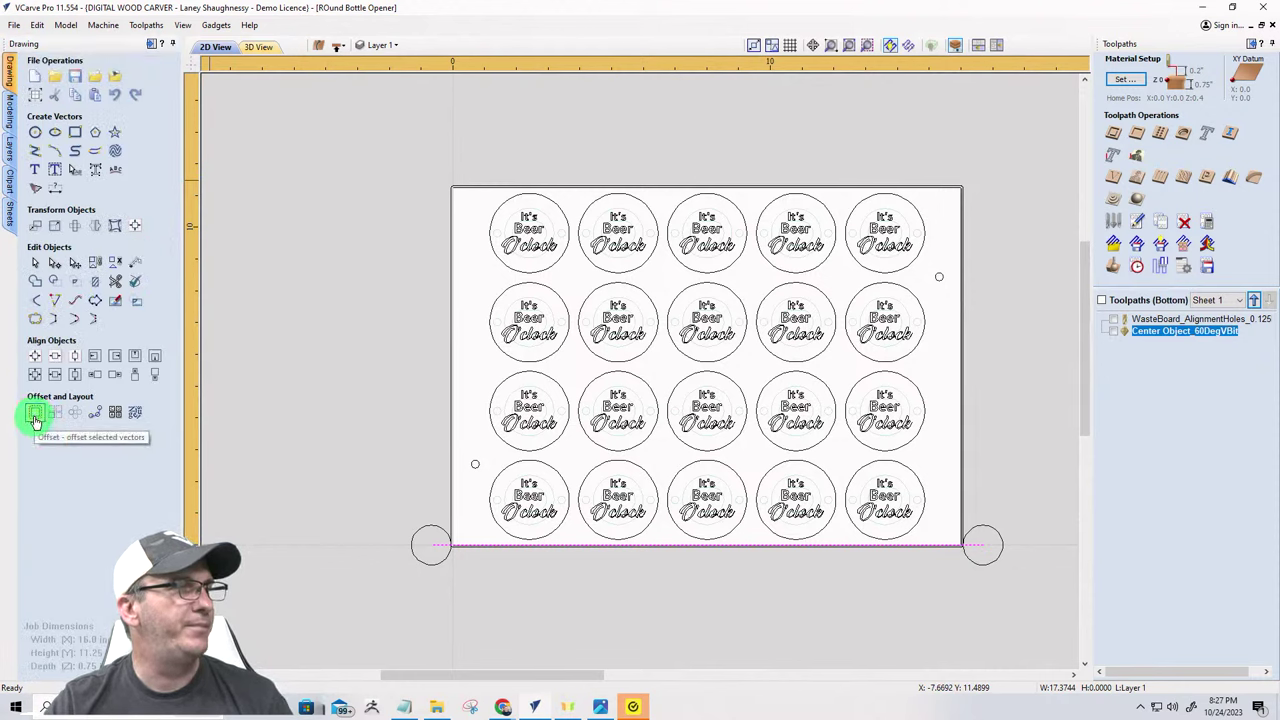
{"action": "left_click", "coordinate": [33, 415]}
{"action": "left_click_drag", "start_coordinate": [104, 172], "coordinate": [32, 173]}
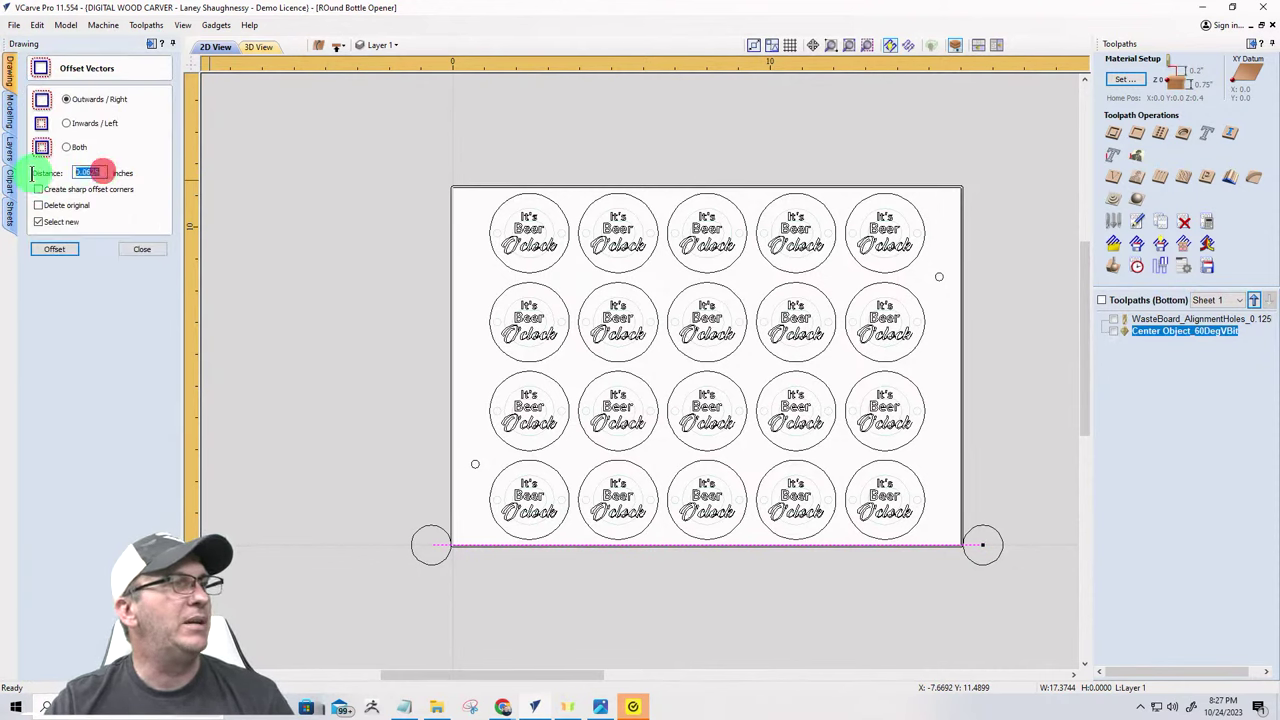
{"action": "type", "text": "1"}
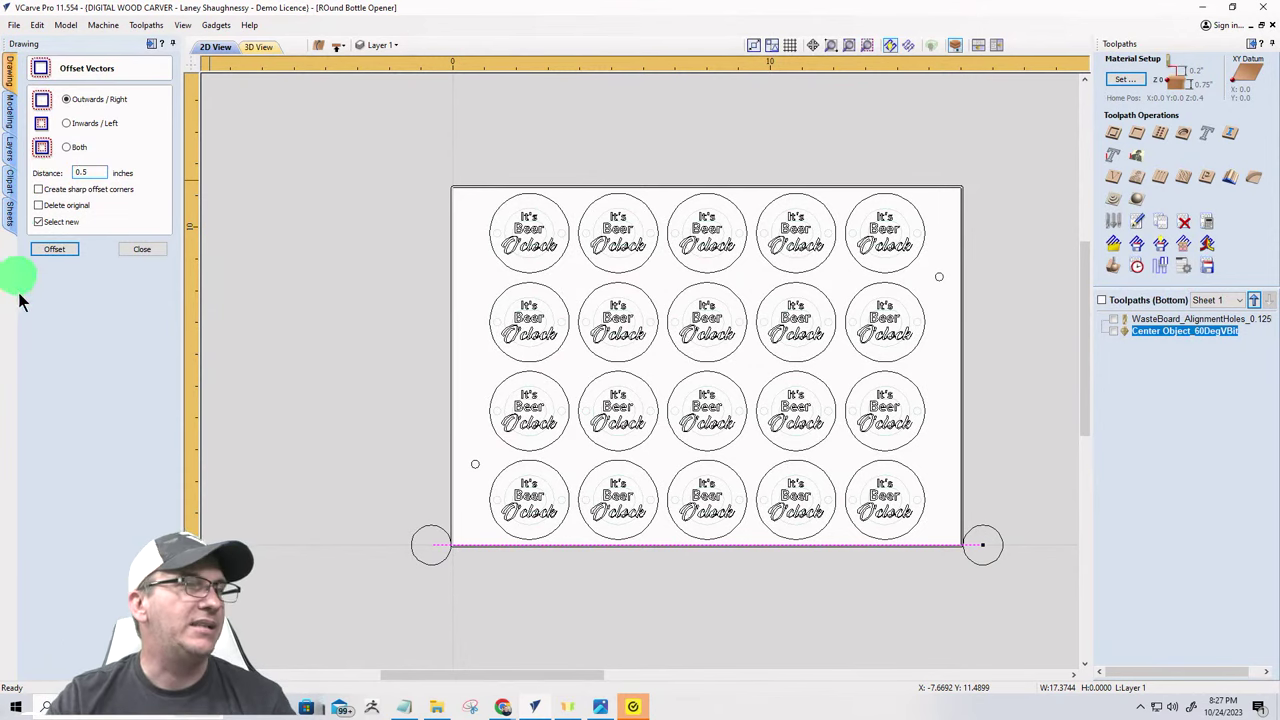
- Offset the bottom line repeatedly, stacking parallel lines up across three rows of blanks
{"action": "left_click", "coordinate": [55, 251]}
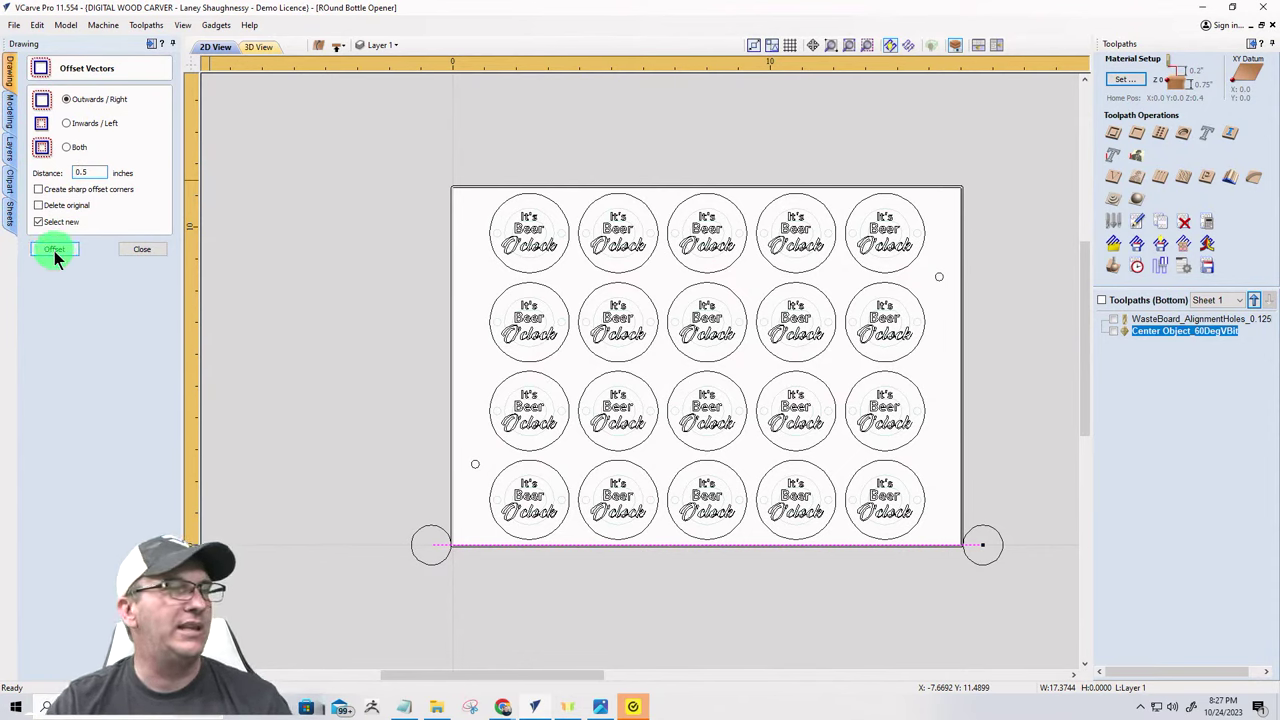
{"action": "left_click", "coordinate": [54, 250]}
{"action": "left_click", "coordinate": [54, 250]}
{"action": "left_click", "coordinate": [54, 250]}
{"action": "left_click", "coordinate": [54, 250]}
{"action": "left_click", "coordinate": [54, 250]}
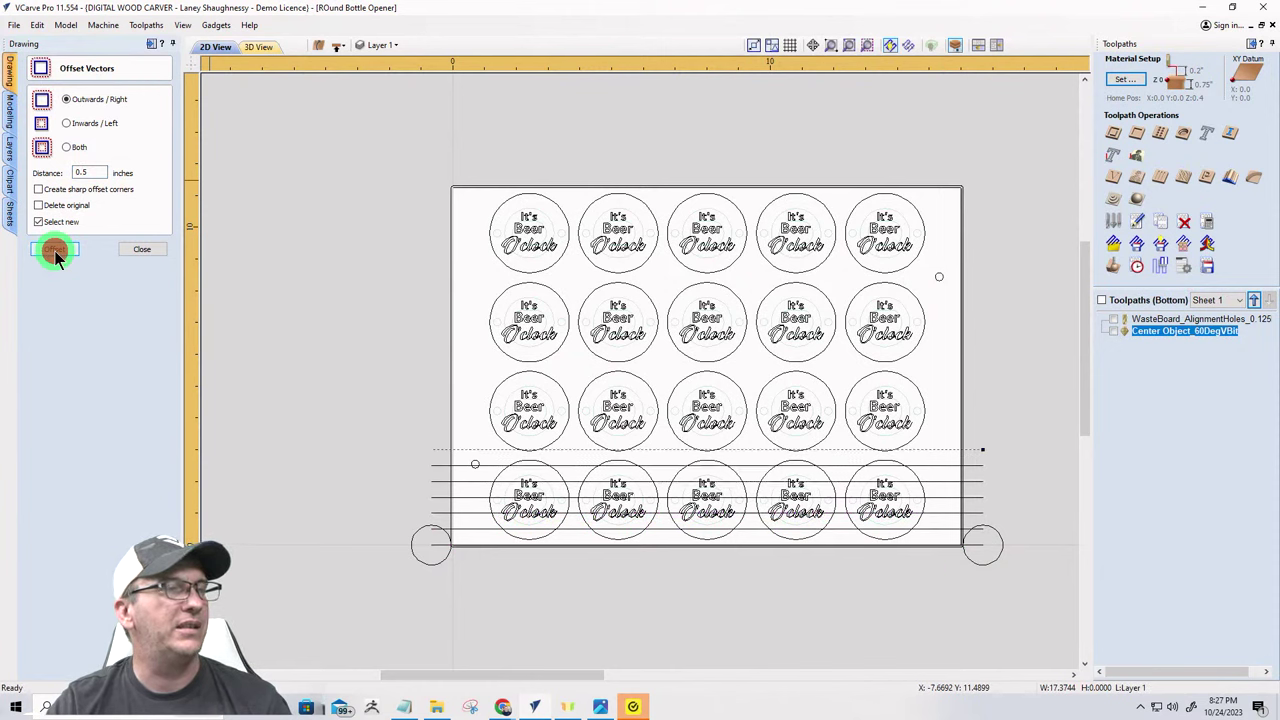
{"action": "left_click", "coordinate": [54, 250]}
{"action": "left_click", "coordinate": [54, 250]}
{"action": "left_click", "coordinate": [54, 250]}
{"action": "left_click", "coordinate": [54, 250]}
{"action": "left_click", "coordinate": [54, 250]}
{"action": "left_click", "coordinate": [54, 250]}
{"action": "left_click", "coordinate": [54, 250]}
{"action": "left_click", "coordinate": [54, 250]}
{"action": "left_click", "coordinate": [54, 250]}
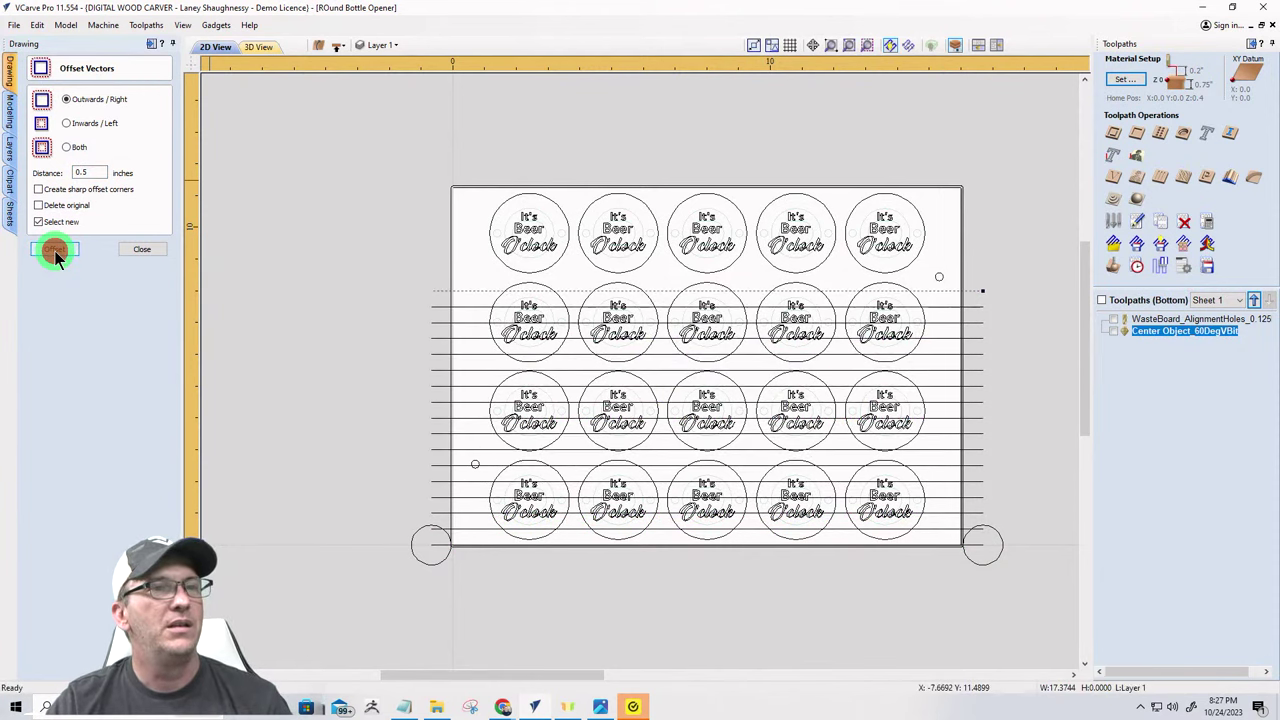
{"action": "left_click", "coordinate": [54, 250]}
{"action": "left_click", "coordinate": [54, 250]}
{"action": "left_click", "coordinate": [54, 250]}
{"action": "left_click", "coordinate": [54, 250]}
{"action": "left_click", "coordinate": [54, 250]}
{"action": "left_click", "coordinate": [54, 250]}
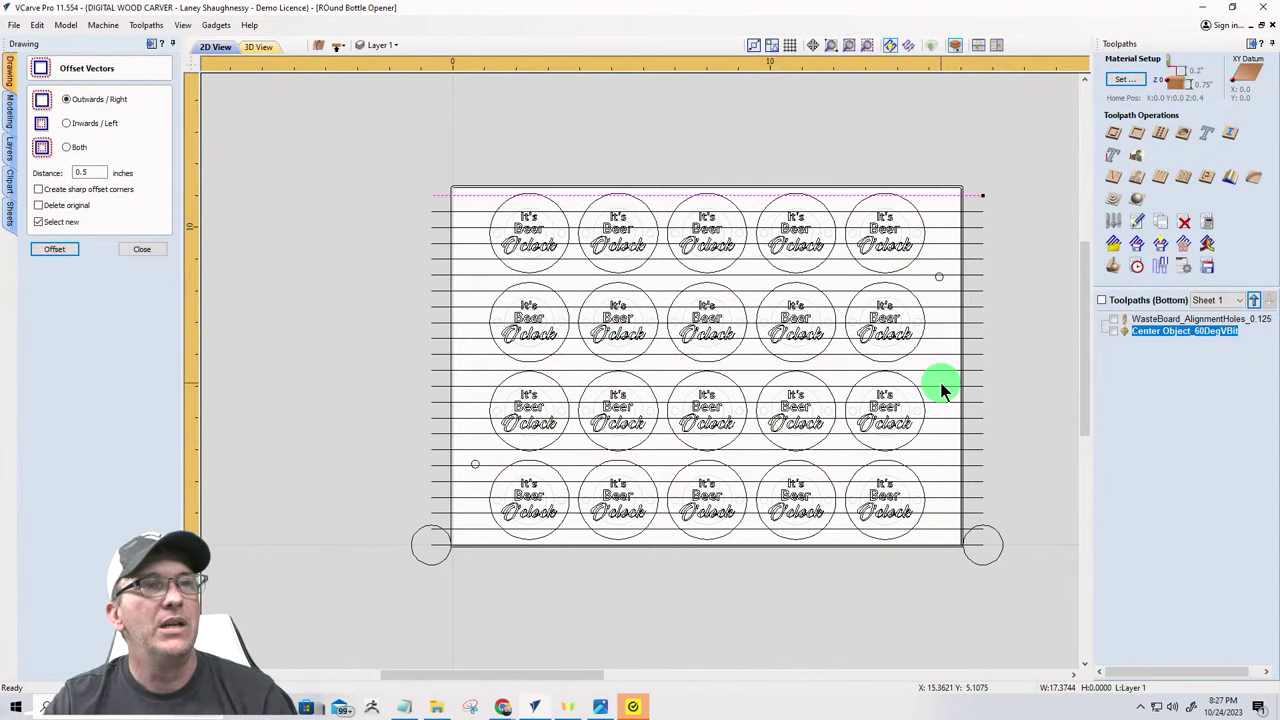
- Select the existing lines and add more 0.5-inch offset lines toward the top of the sheet
{"action": "left_click", "coordinate": [986, 552]}
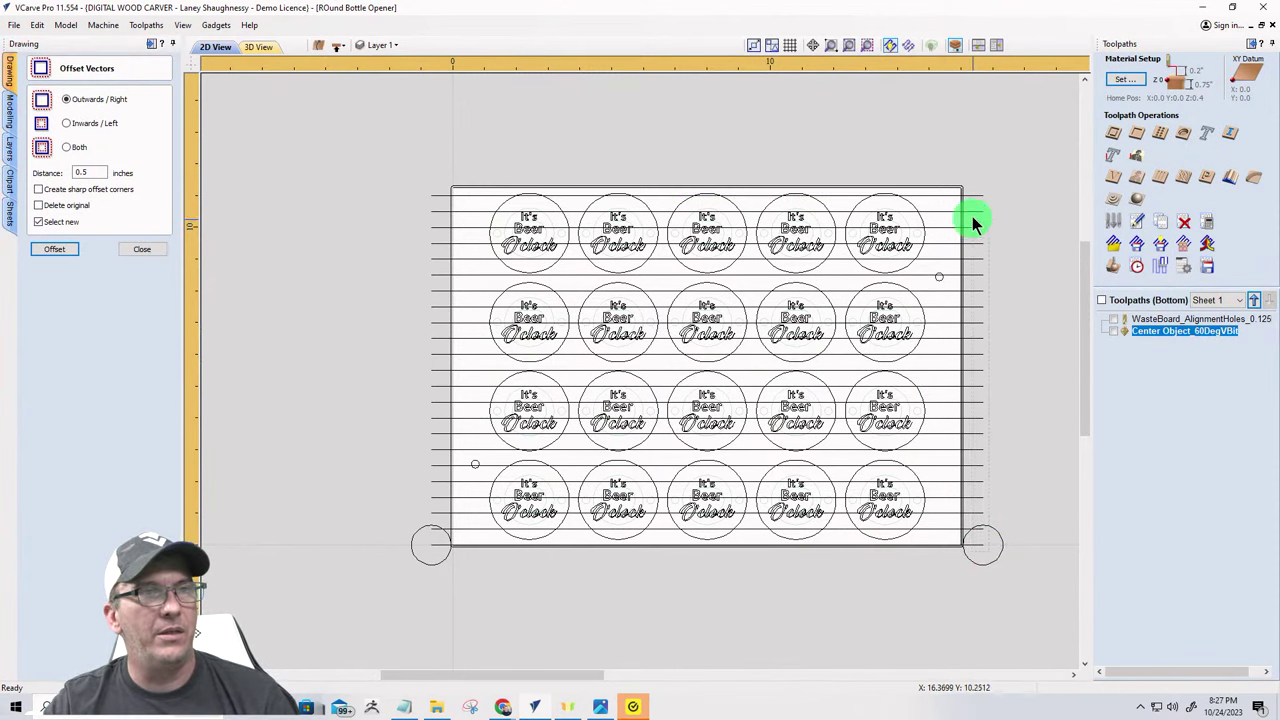
{"action": "left_click_drag", "start_coordinate": [968, 180], "coordinate": [1045, 650]}
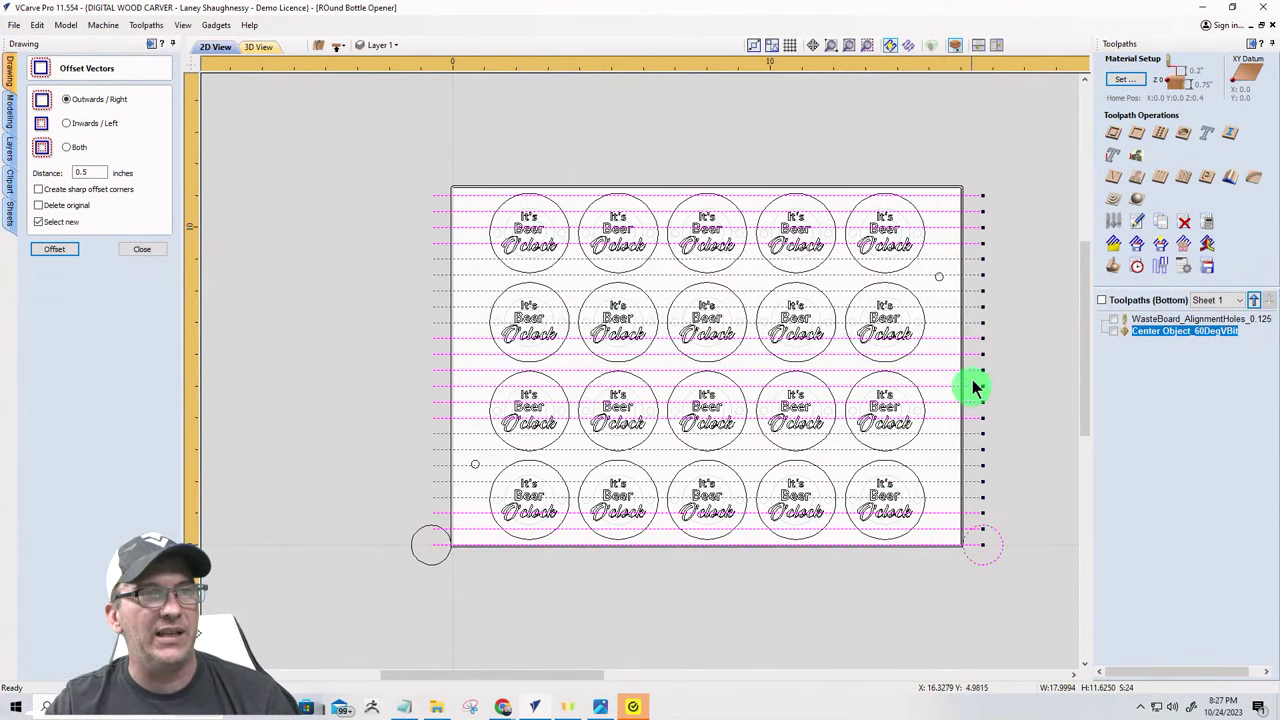
{"action": "right_click", "coordinate": [975, 290]}
{"action": "left_click", "coordinate": [1007, 147]}
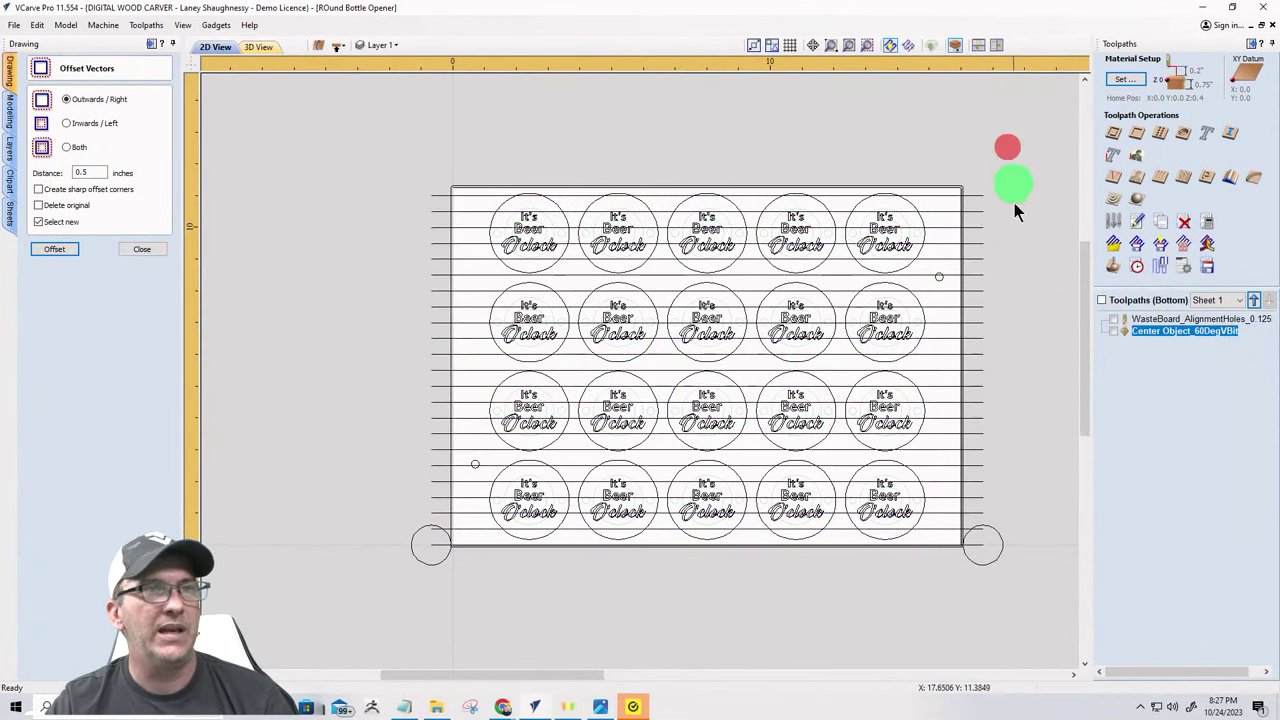
{"action": "left_click_drag", "start_coordinate": [997, 549], "coordinate": [969, 121]}
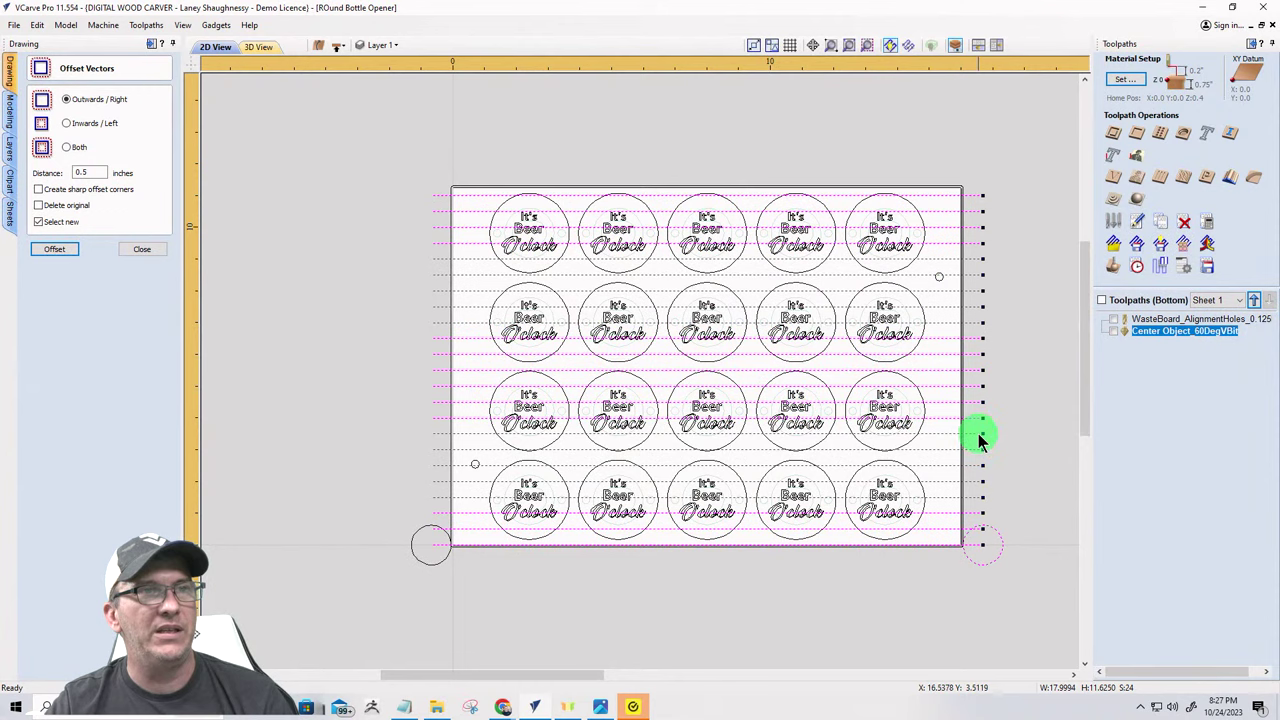
{"action": "left_click", "coordinate": [997, 557]}
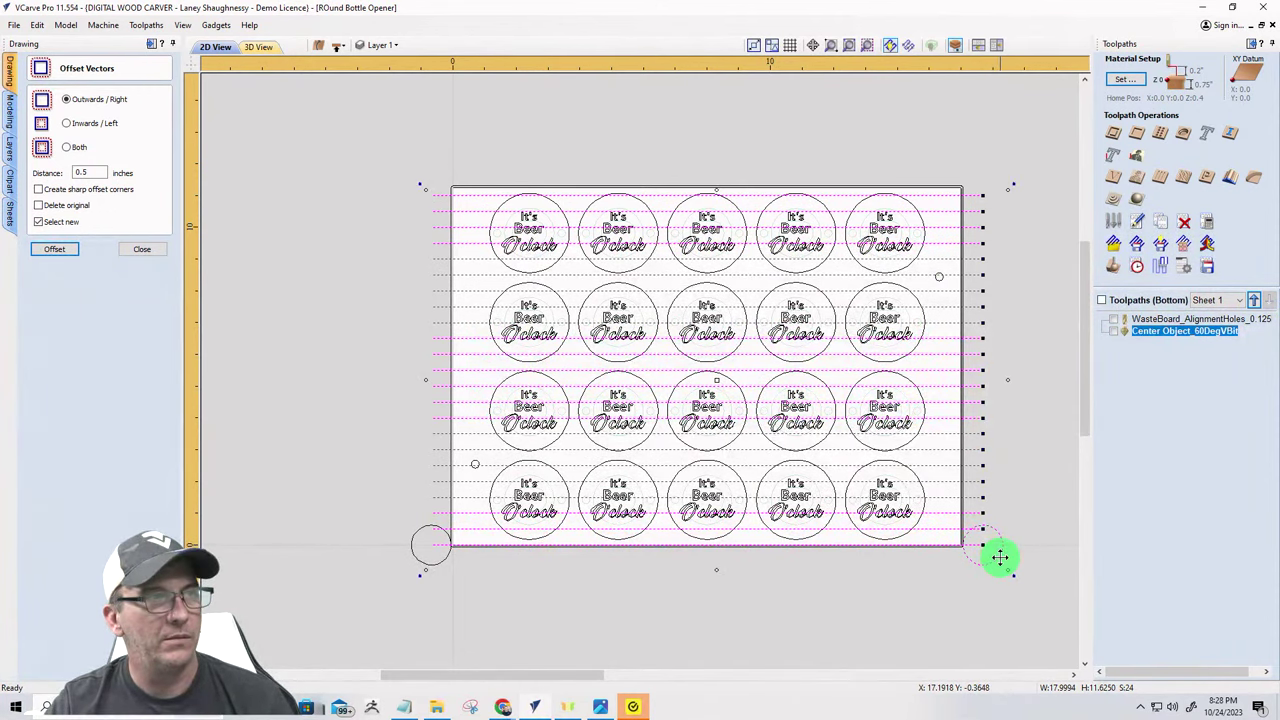
{"action": "left_click", "coordinate": [996, 558]}
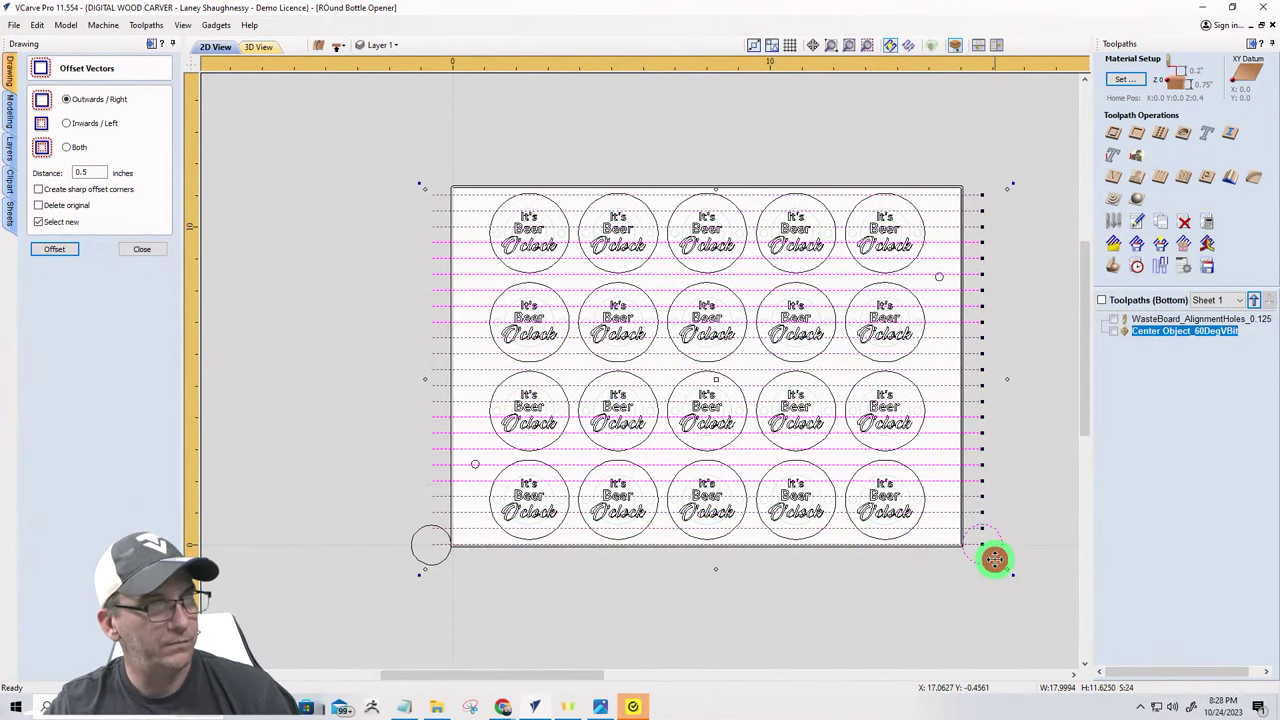
{"action": "left_click", "coordinate": [998, 555]}
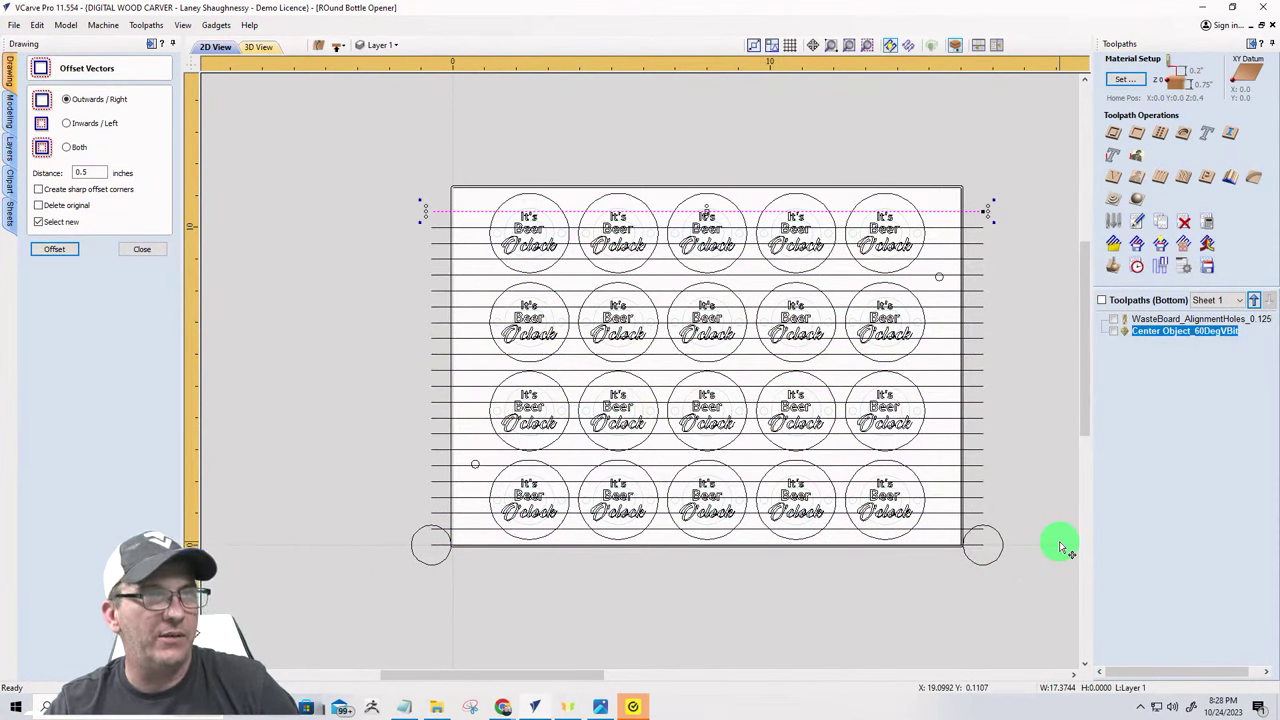
- Nudge the top line up to the sheet edge, then select all lines except the right circle
{"action": "key", "text": "Up"}
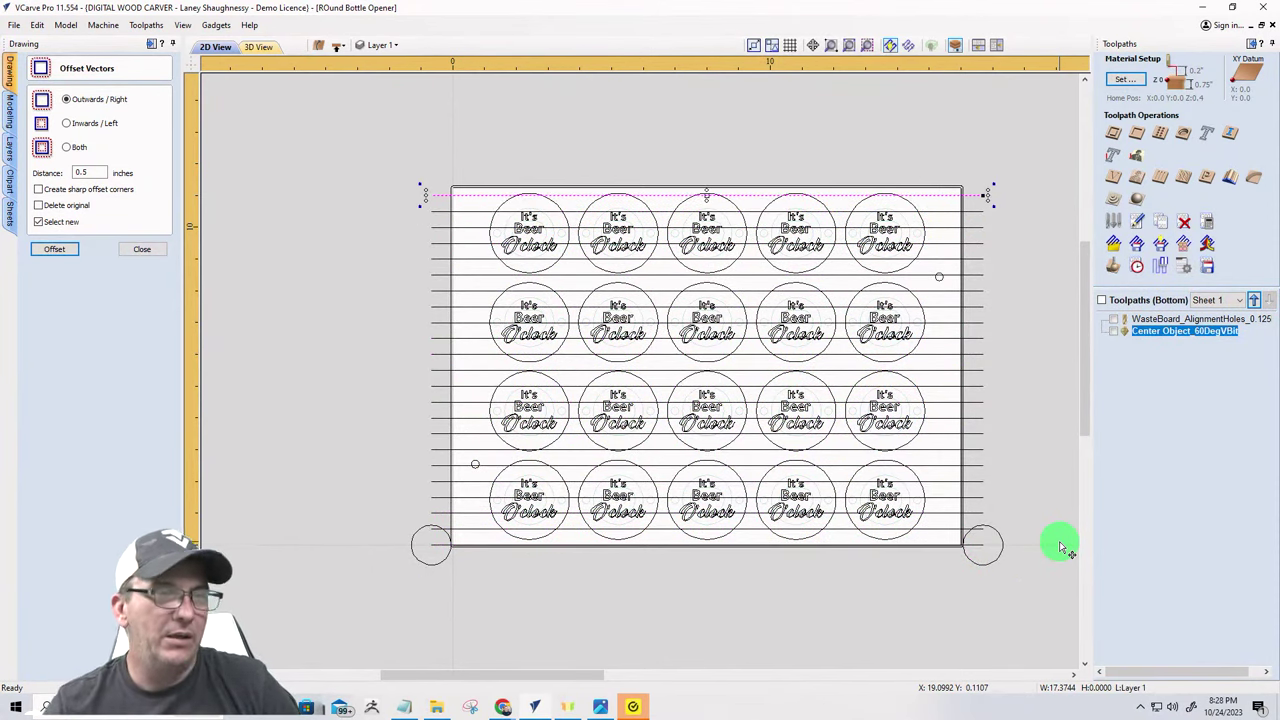
{"action": "left_click", "coordinate": [1014, 554]}
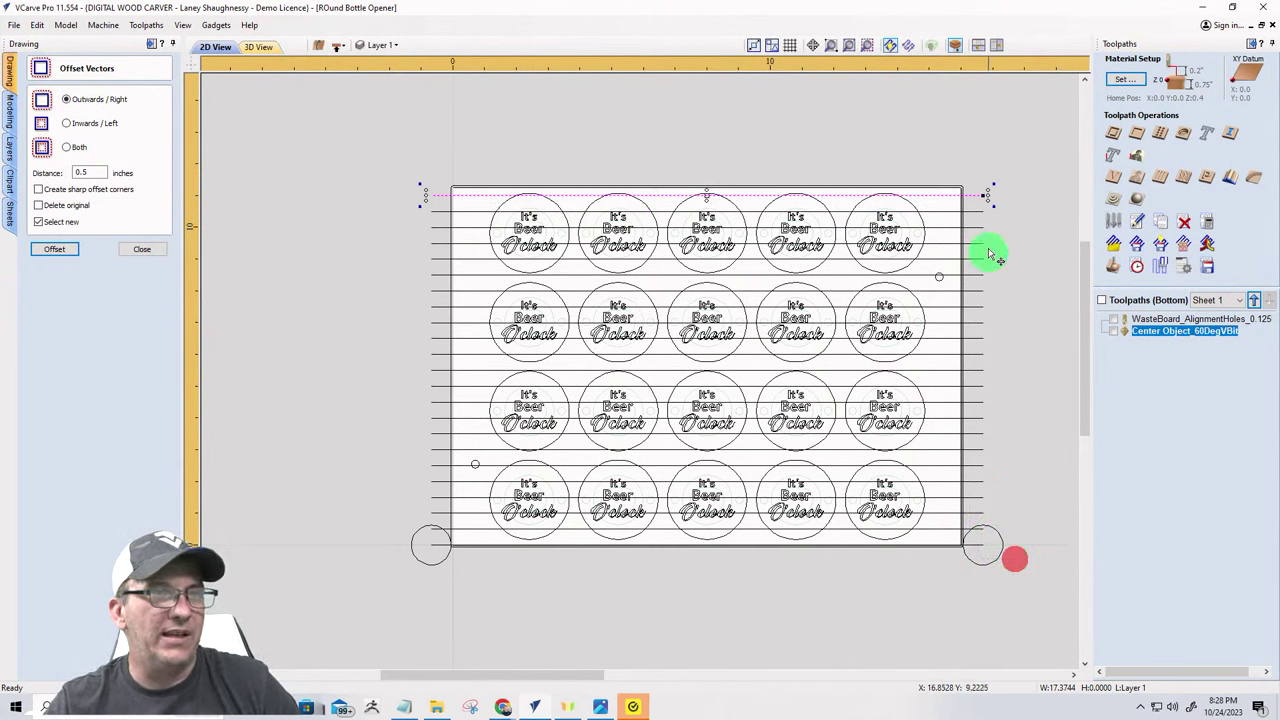
{"action": "key", "text": "Escape"}
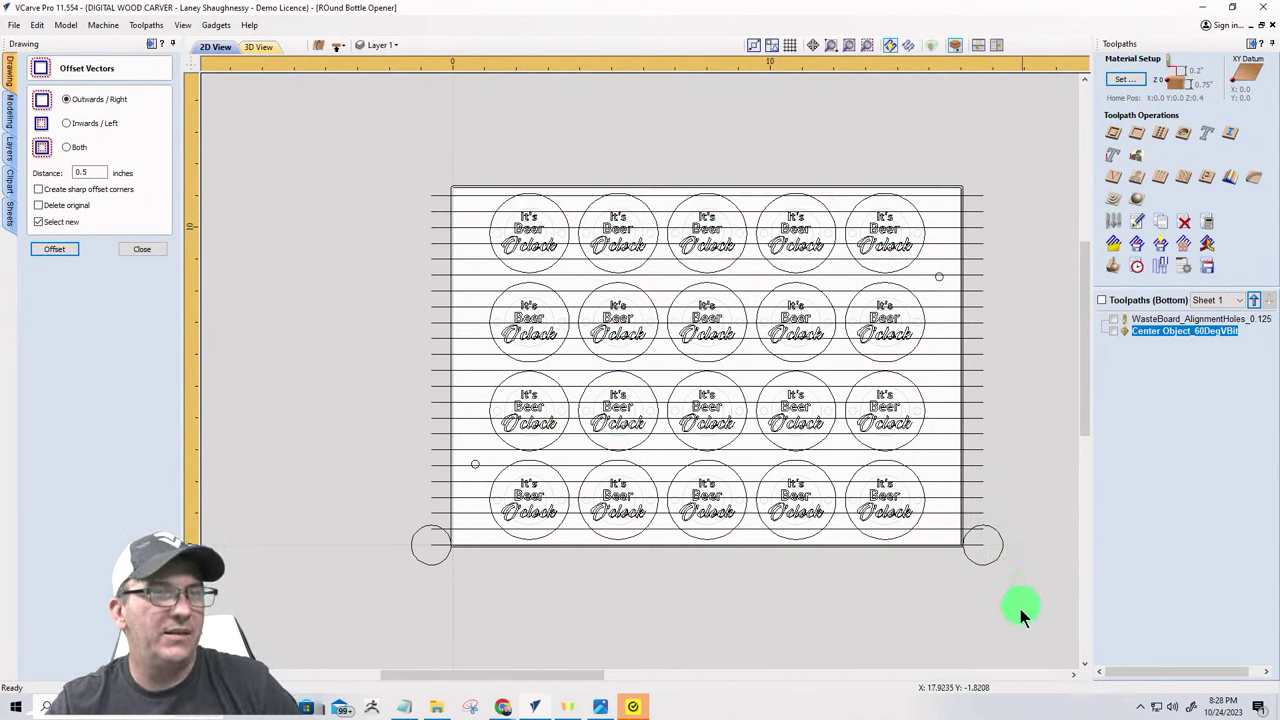
{"action": "left_click_drag", "start_coordinate": [1019, 574], "coordinate": [977, 166]}
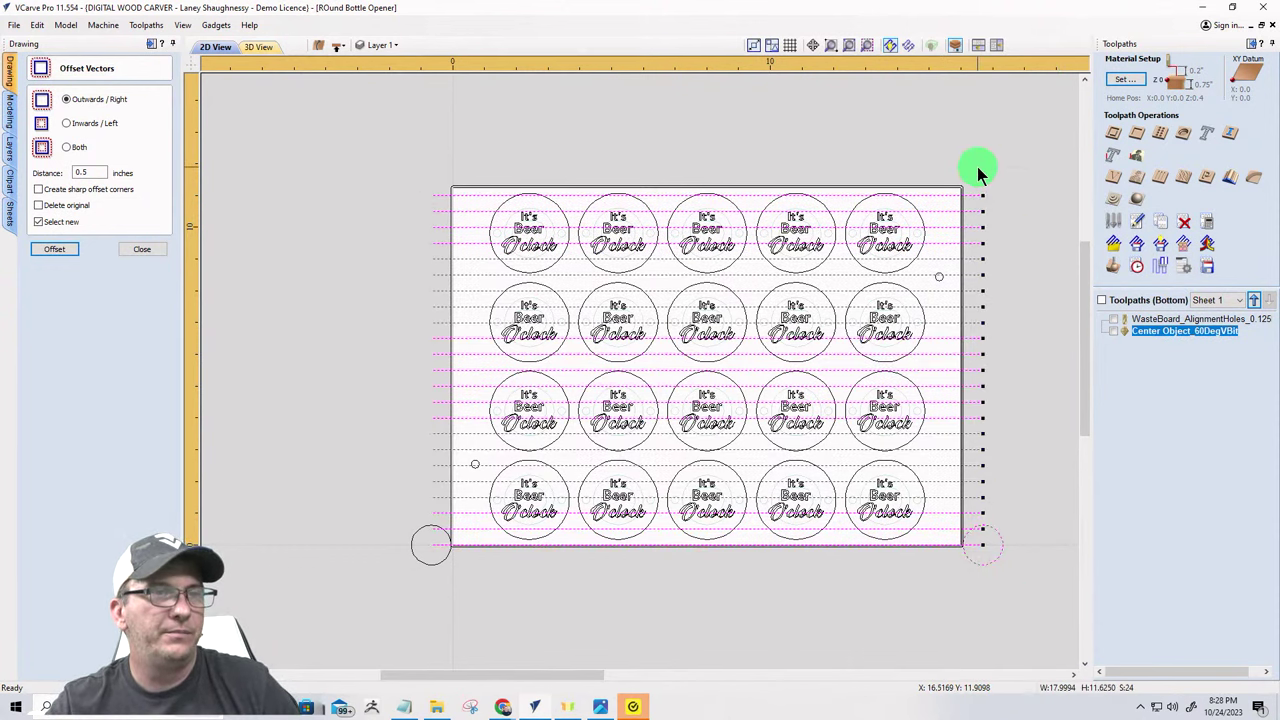
{"action": "left_click", "coordinate": [1003, 548], "text": "ctrl"}
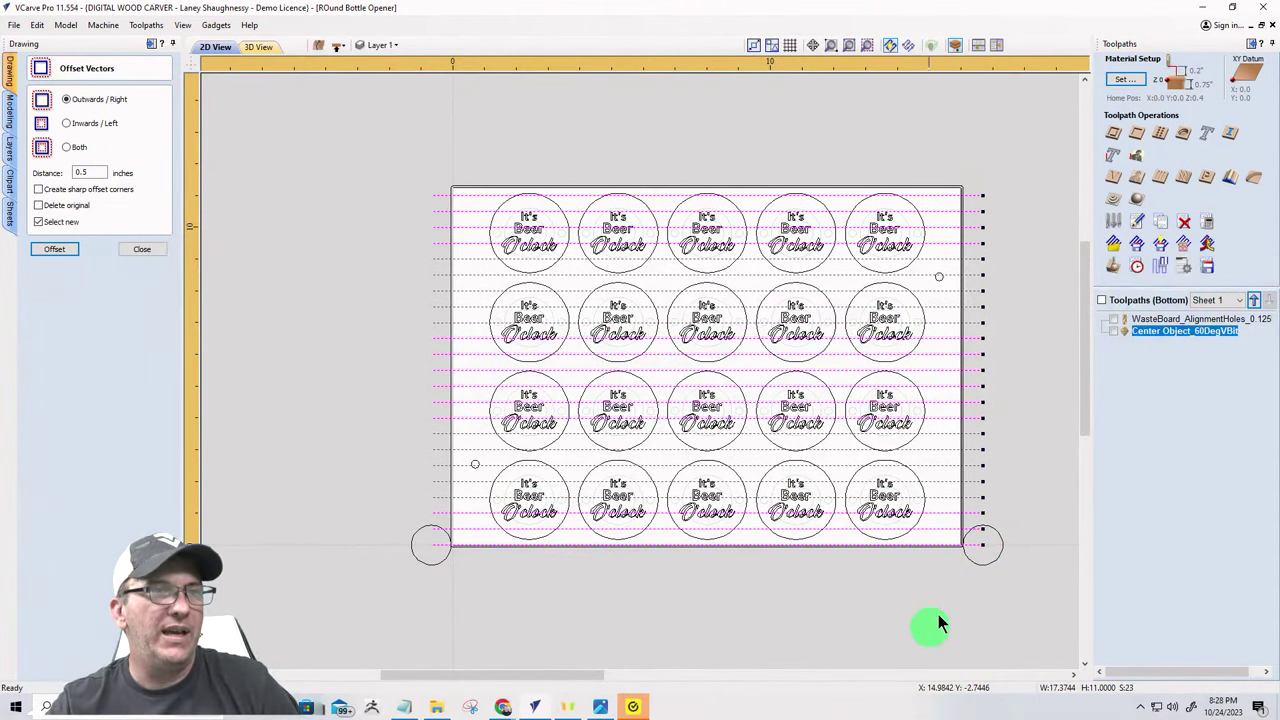
- Start a 2D profile toolpath with cut depth z-.625, evaluating to 0.125 inch
{"action": "left_click", "coordinate": [1112, 133]}
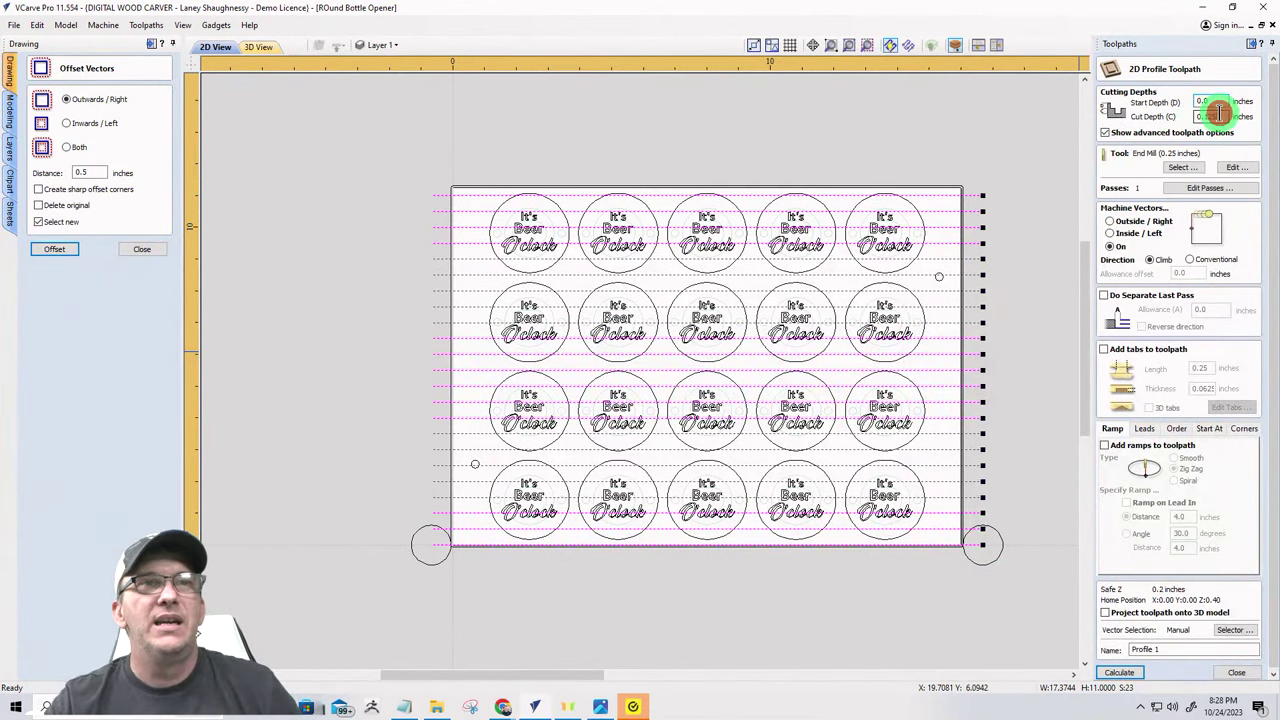
{"action": "left_click", "coordinate": [1207, 115]}
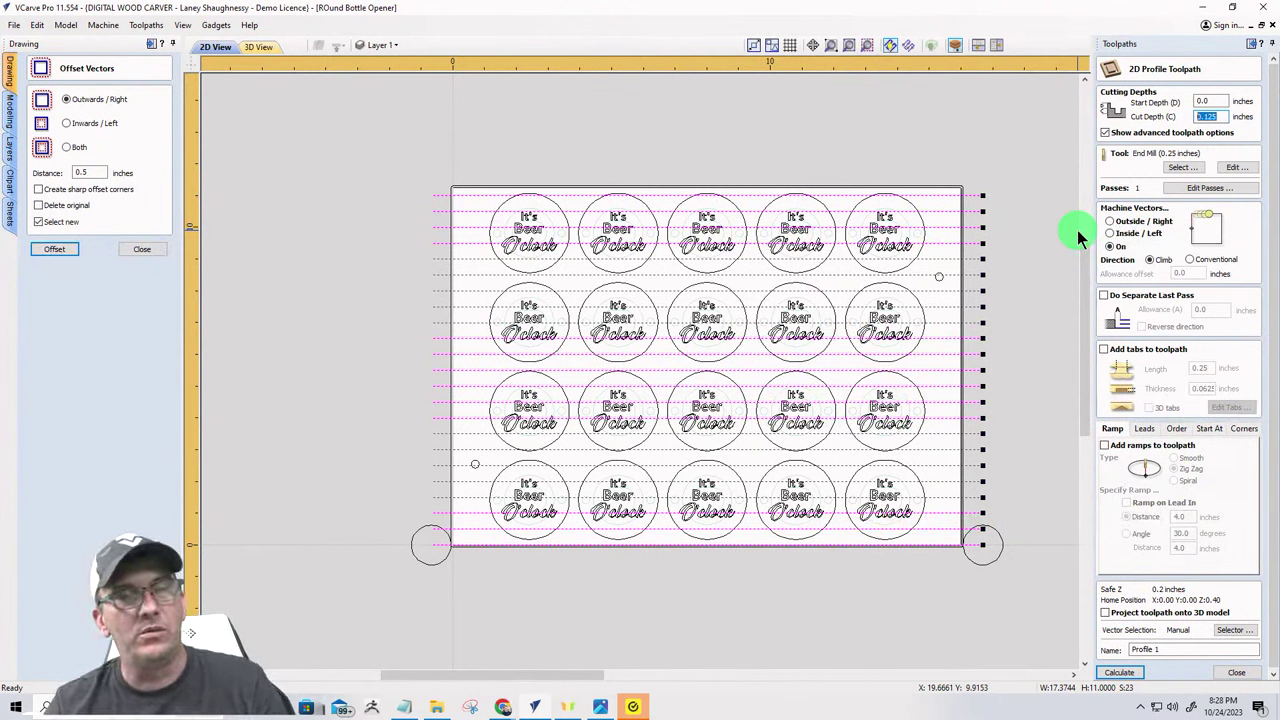
{"action": "type", "text": "2"}
{"action": "key", "text": "BackSpace"}
{"action": "type", "text": "0.75"}
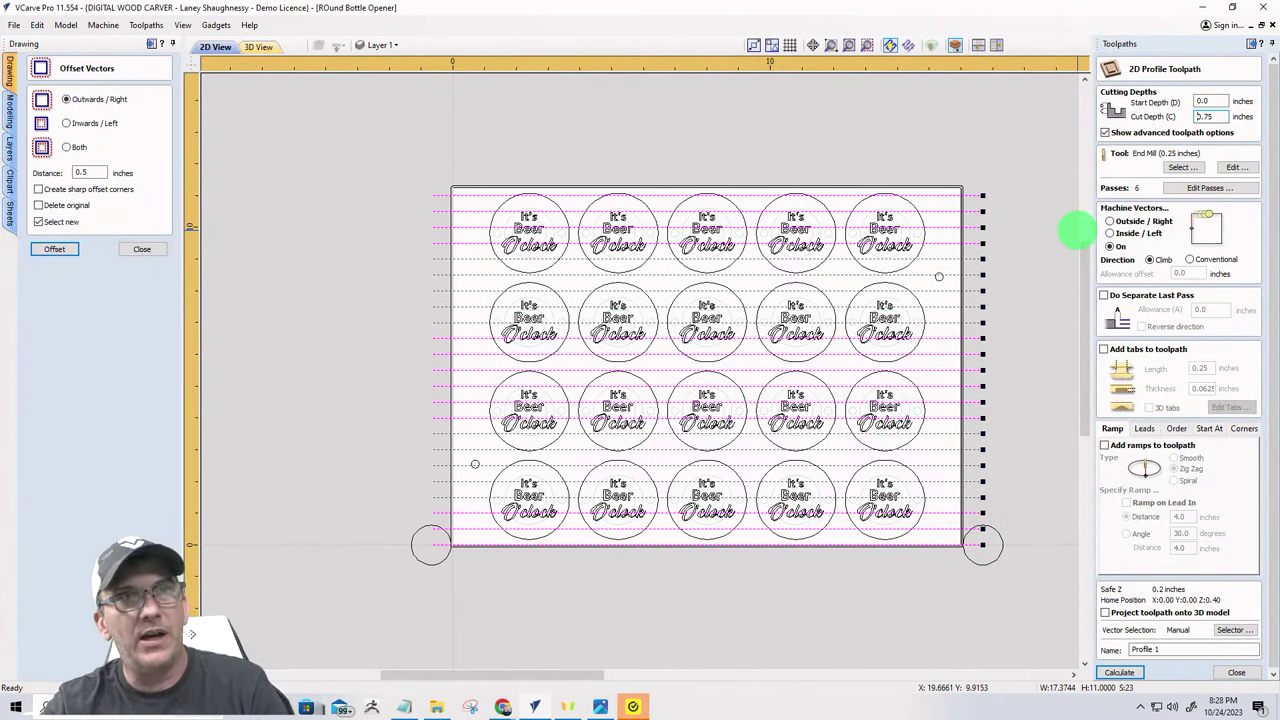
{"action": "left_click", "coordinate": [1123, 185]}
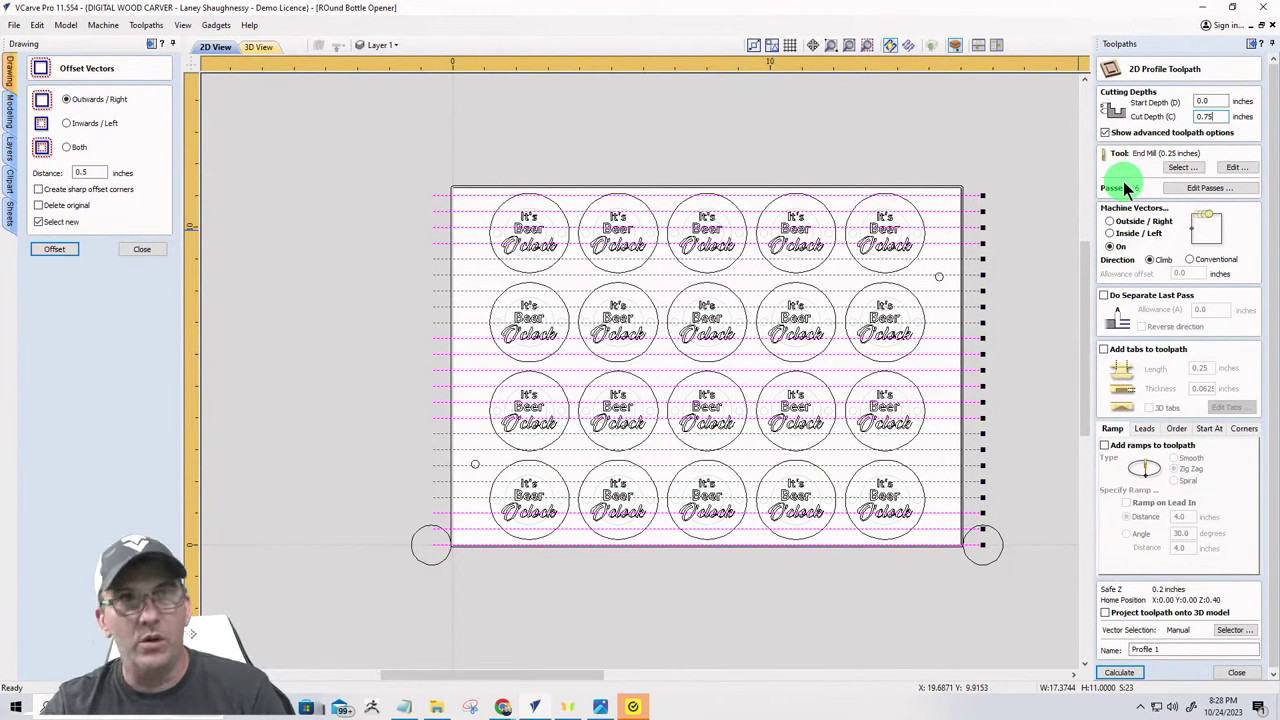
{"action": "key", "text": "BackSpace"}
{"action": "key", "text": "BackSpace"}
{"action": "key", "text": "BackSpace"}
{"action": "key", "text": "BackSpace"}
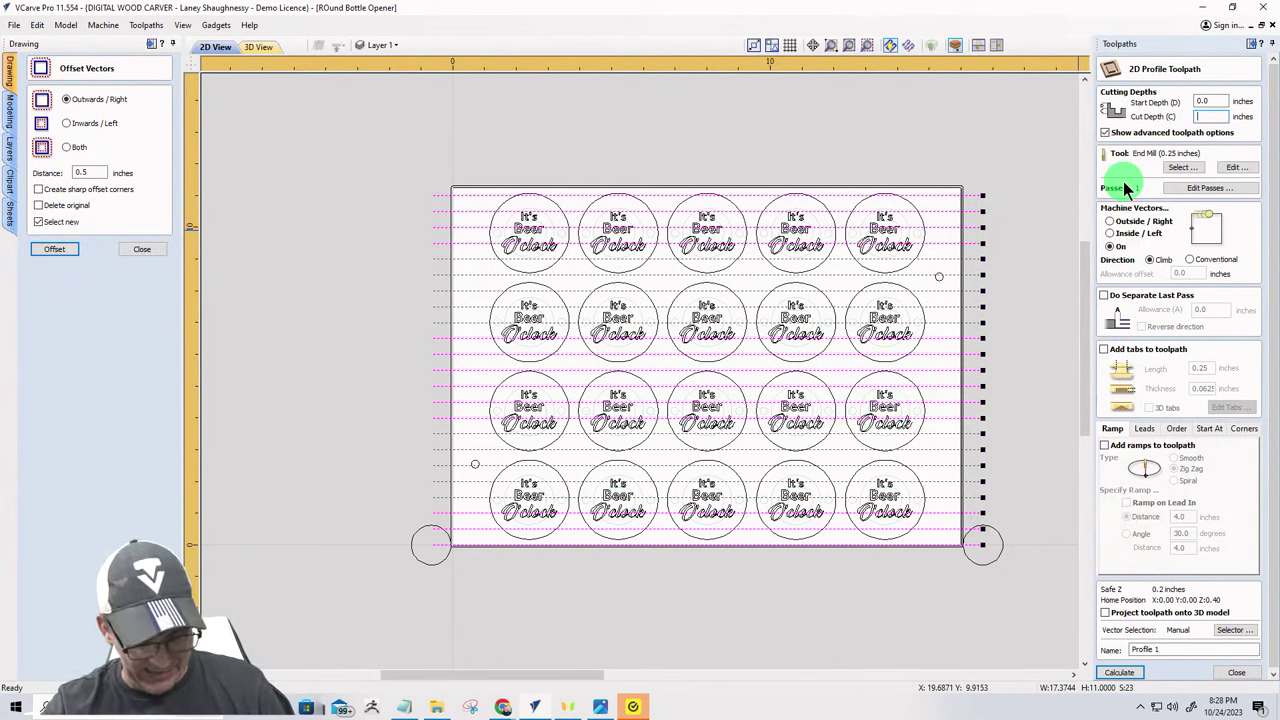
{"action": "type", "text": "2"}
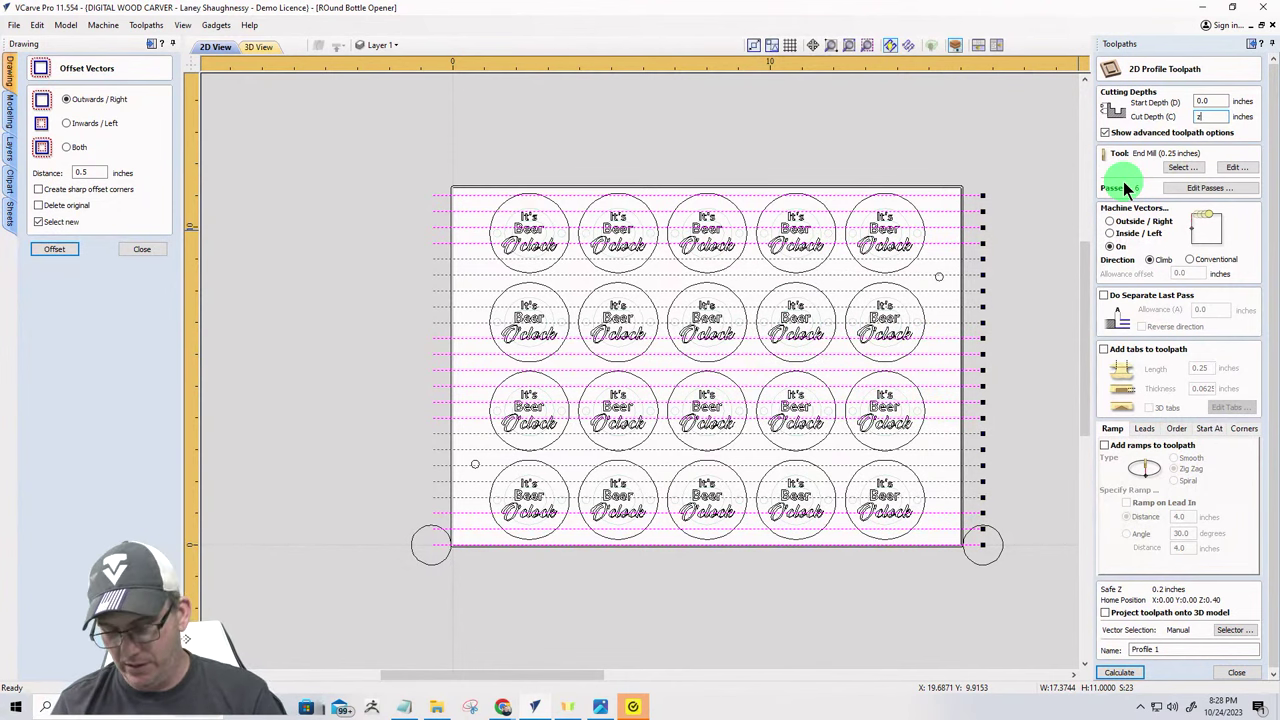
{"action": "type", "text": "-"}
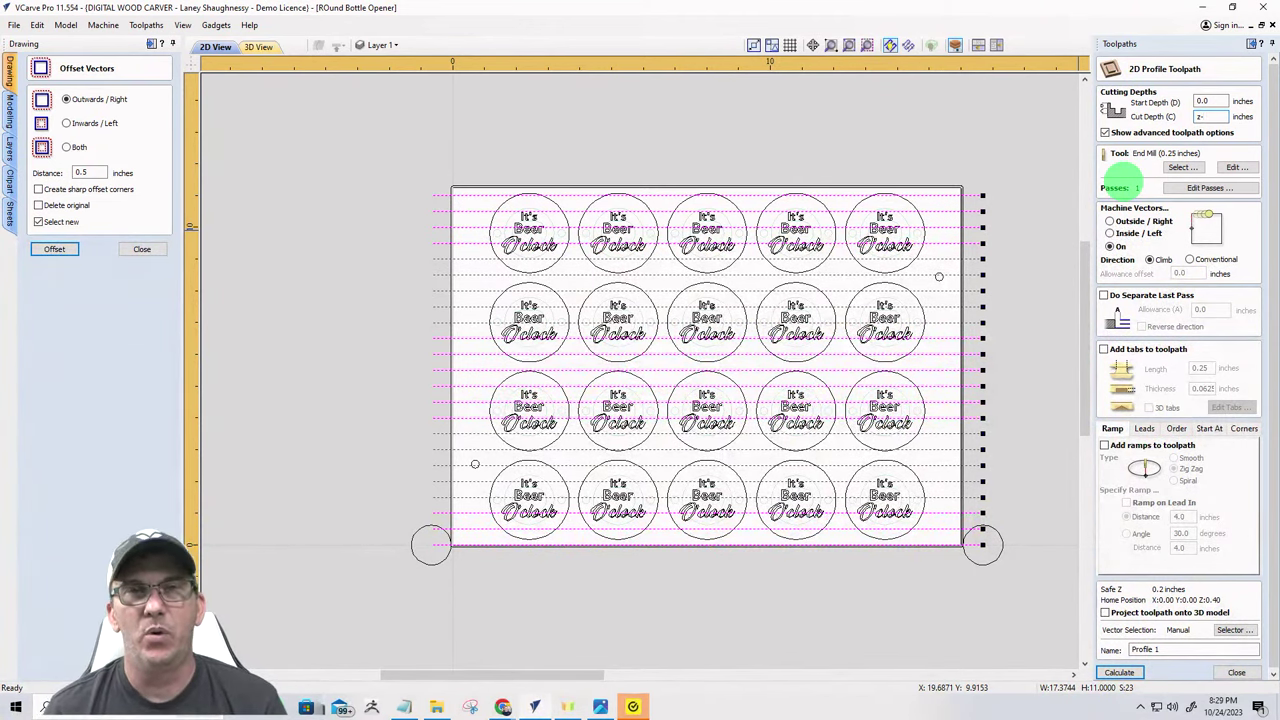
{"action": "type", "text": ".625"}
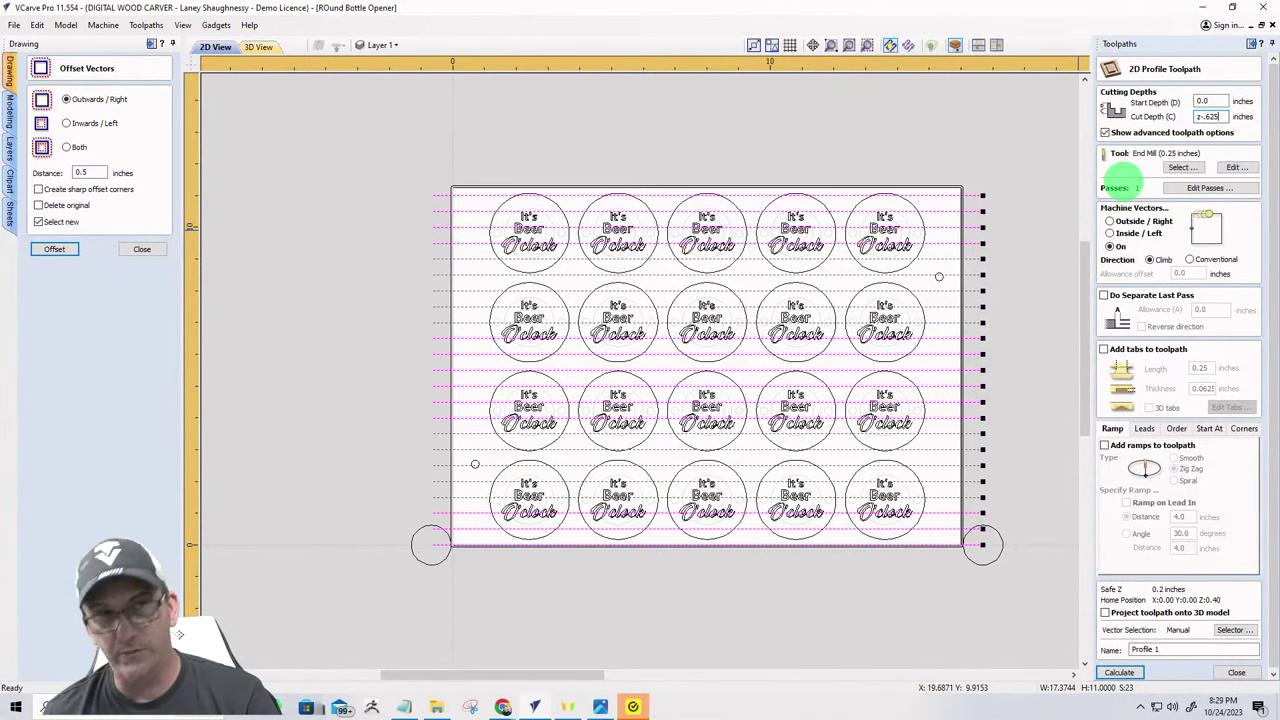
{"action": "key", "text": "Tab"}
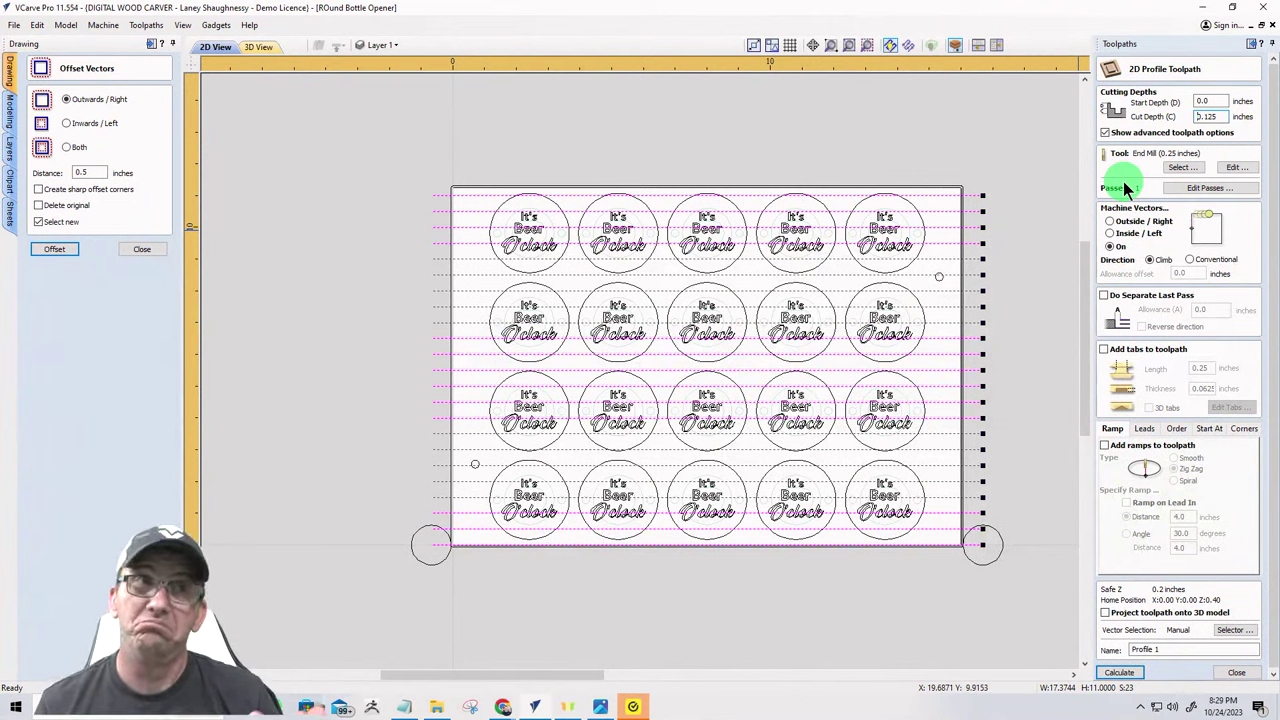
- Choose Conventional cutting direction and order cuts by Vector Selection Order only
{"action": "left_click", "coordinate": [1189, 260]}
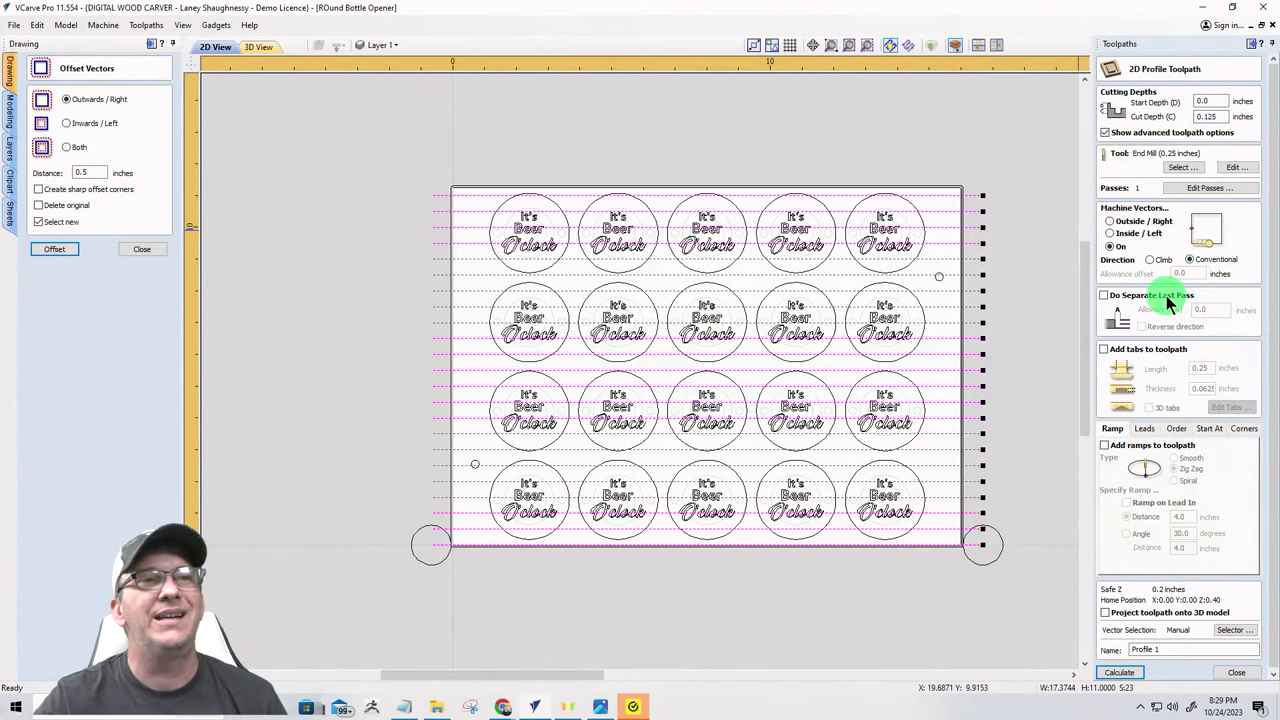
{"action": "left_click", "coordinate": [1176, 428]}
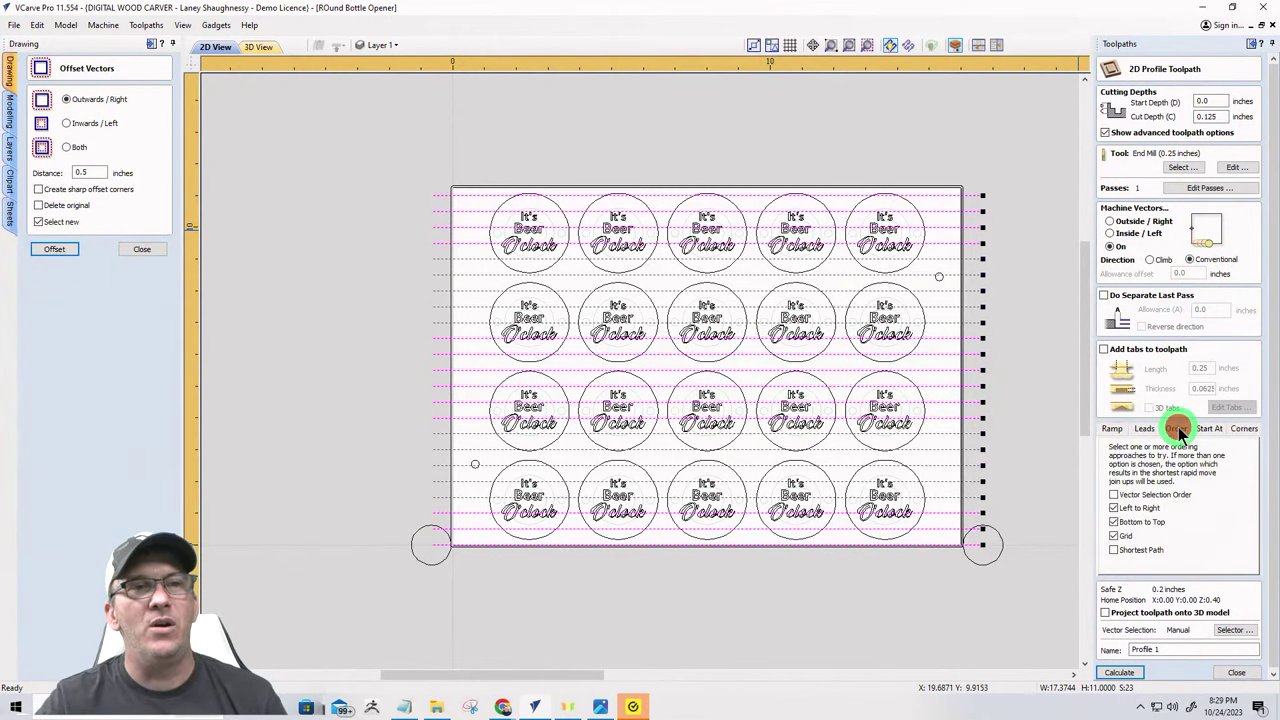
{"action": "left_click", "coordinate": [1113, 508]}
{"action": "left_click", "coordinate": [1113, 522]}
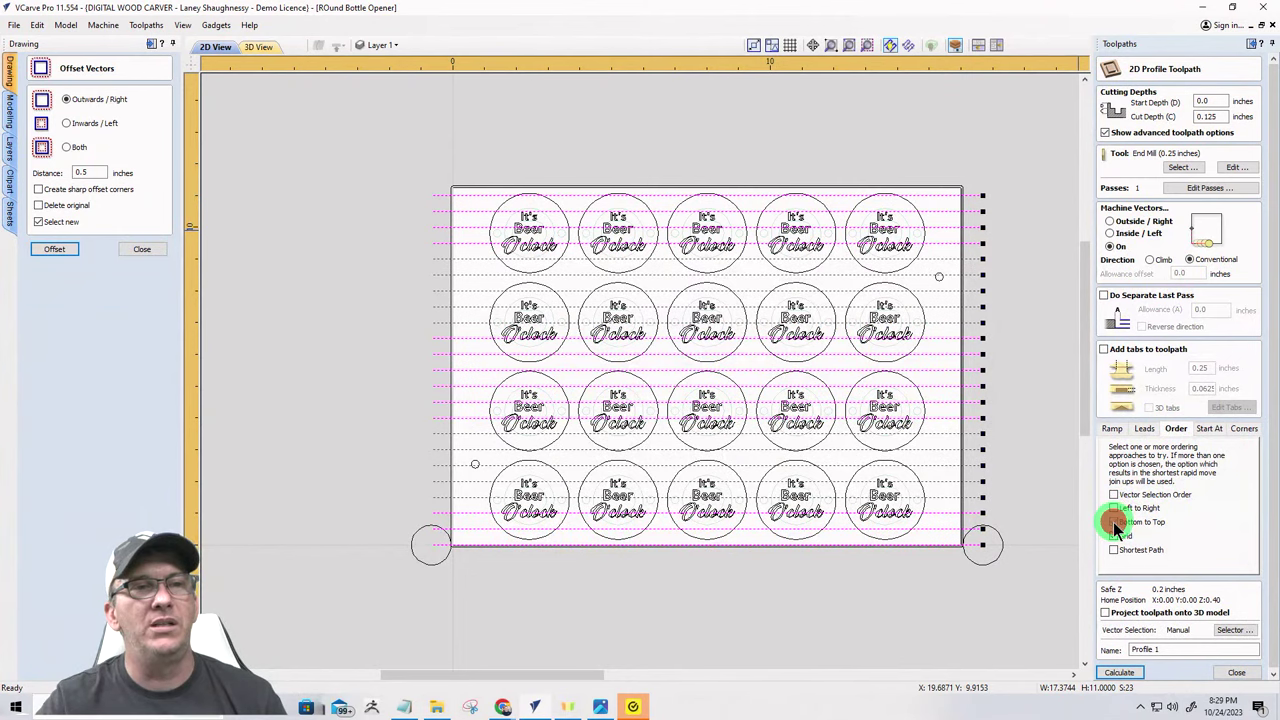
{"action": "left_click", "coordinate": [1114, 536]}
{"action": "left_click", "coordinate": [1113, 494]}
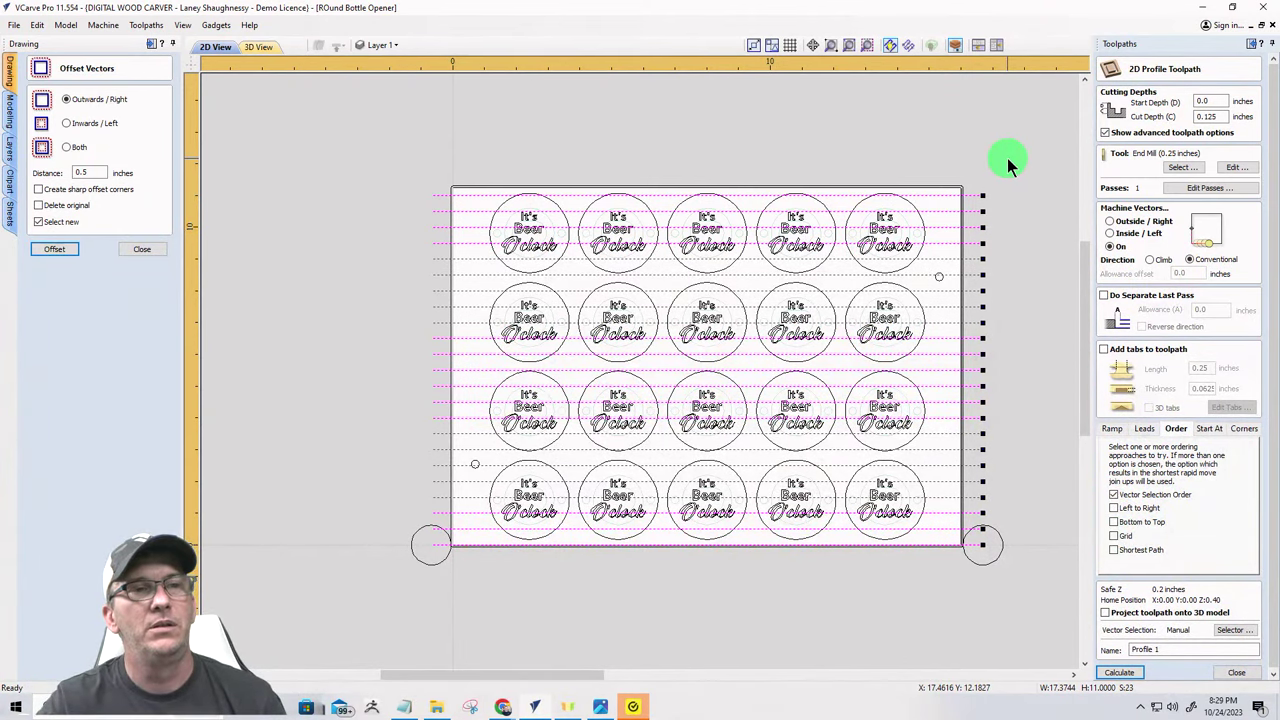
{"action": "left_click", "coordinate": [1208, 428]}
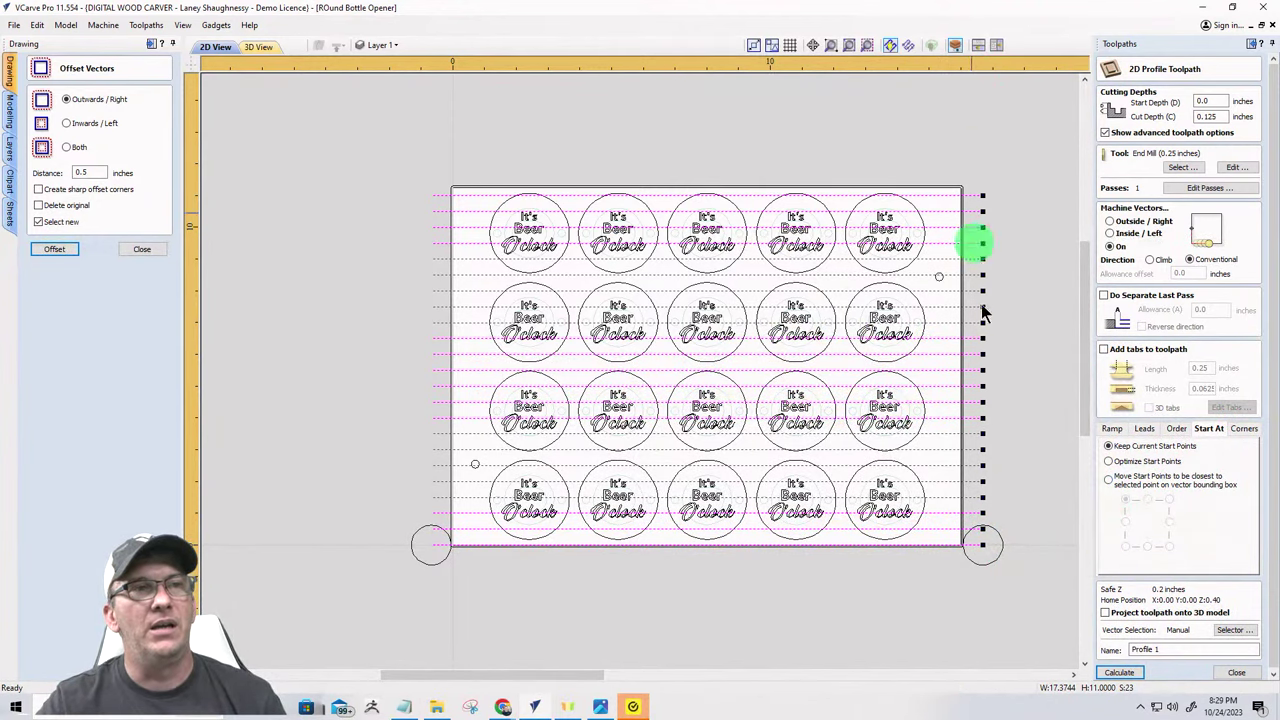
{"action": "left_click", "coordinate": [1168, 647]}
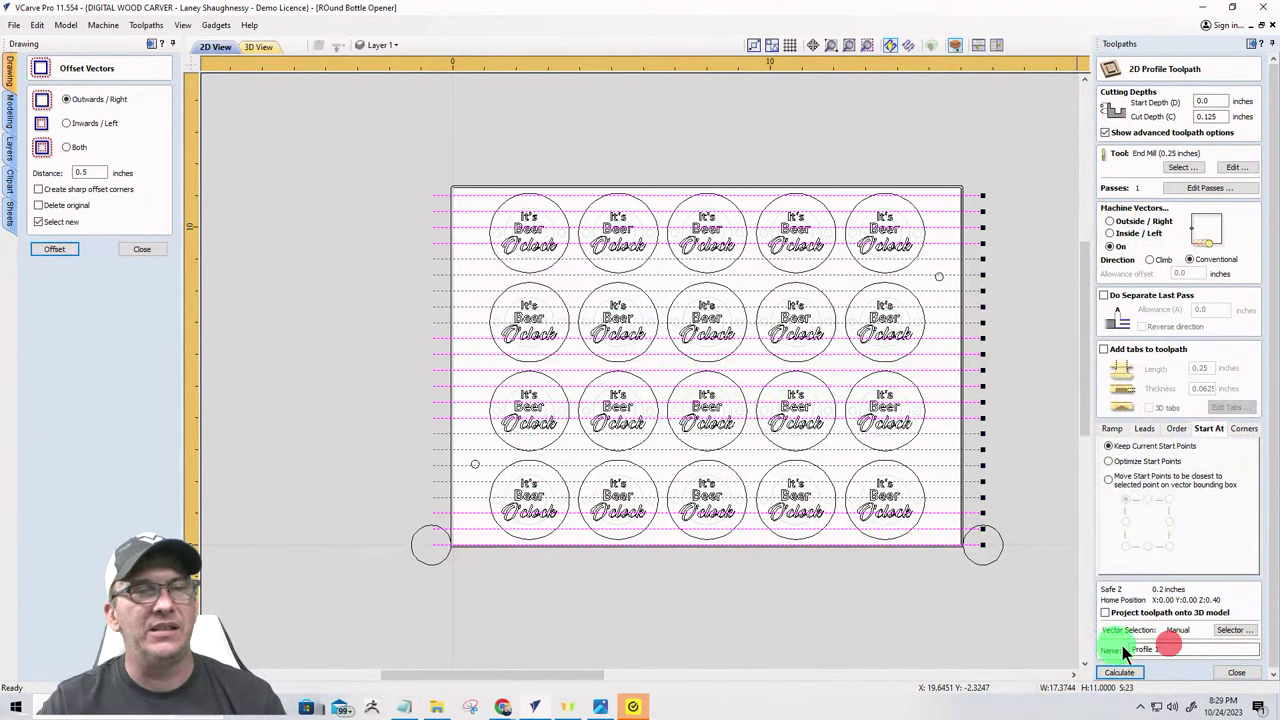
{"action": "double_click", "coordinate": [1166, 649]}
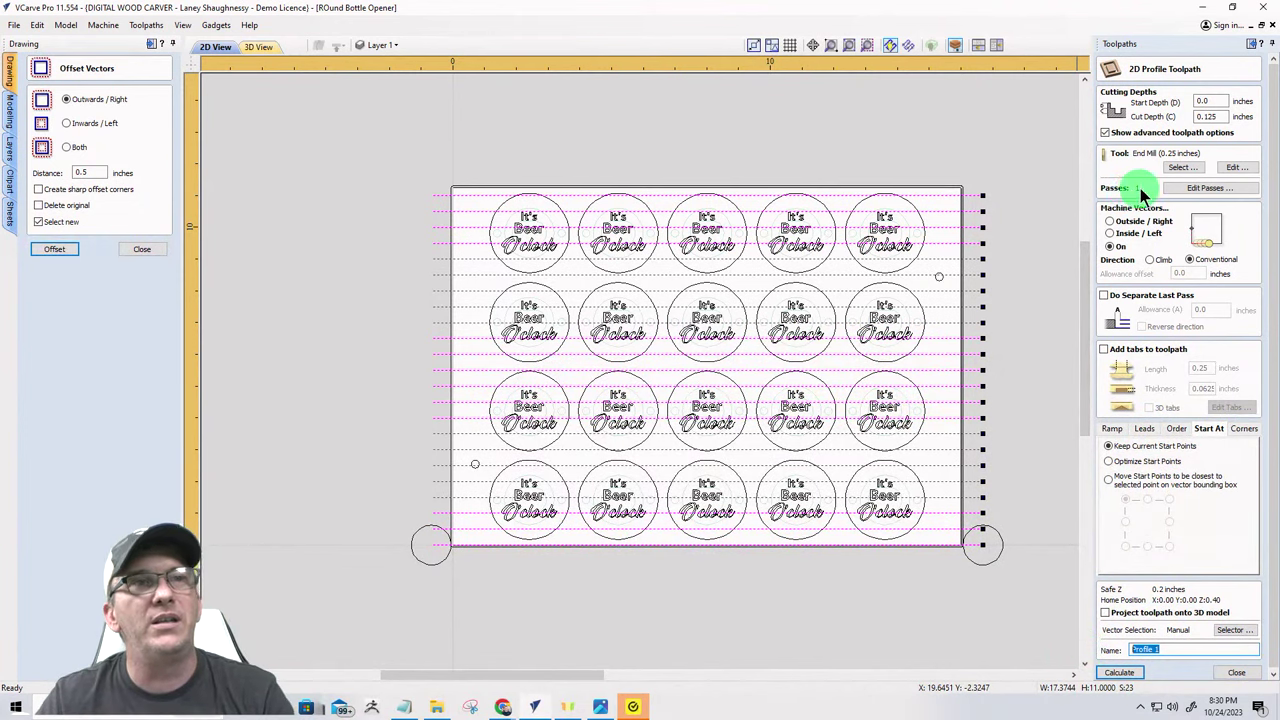
{"action": "left_click", "coordinate": [1207, 188]}
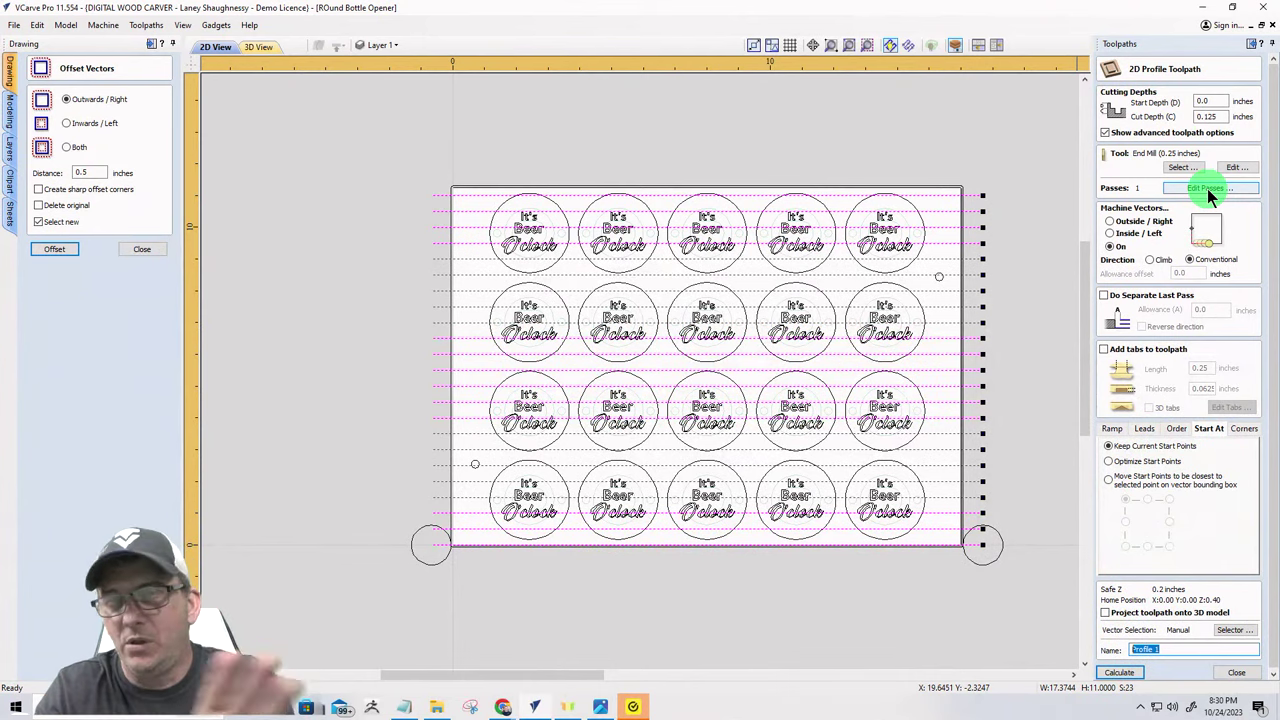
- Set the pass depth plan to two passes of 0.0625 inch
{"action": "left_click", "coordinate": [1206, 189]}
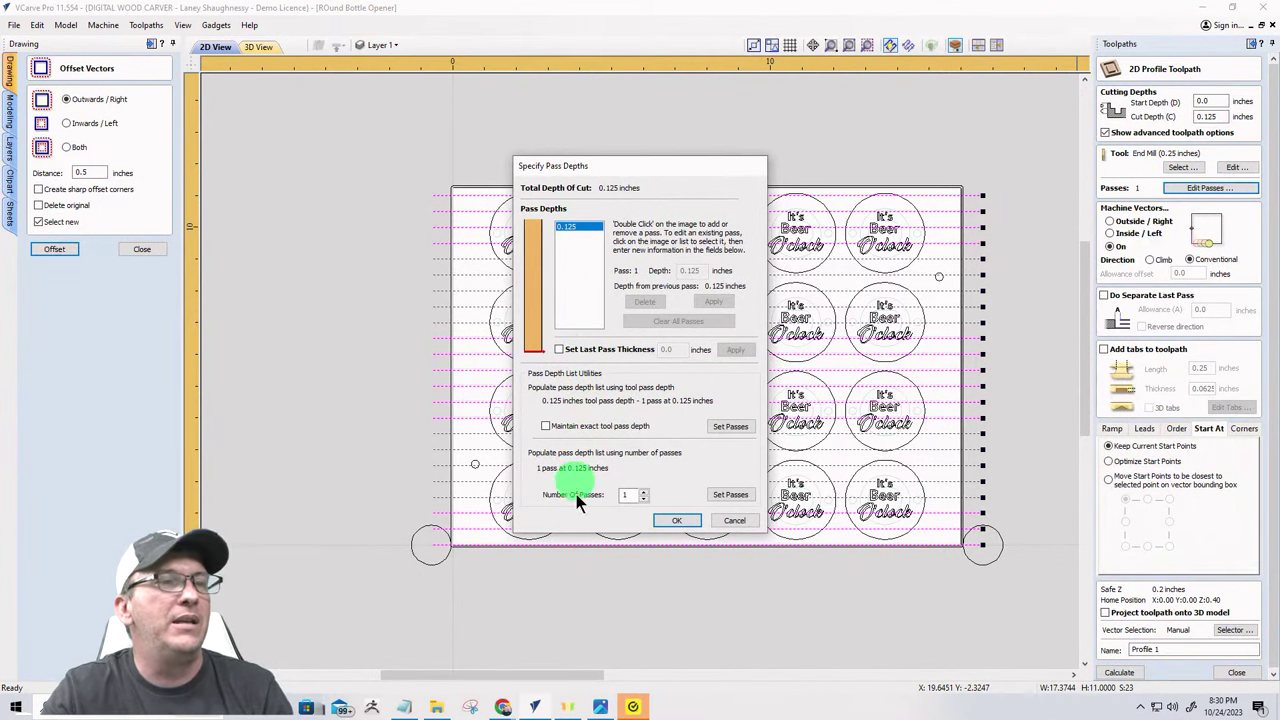
{"action": "left_click", "coordinate": [644, 491]}
{"action": "left_click", "coordinate": [644, 491]}
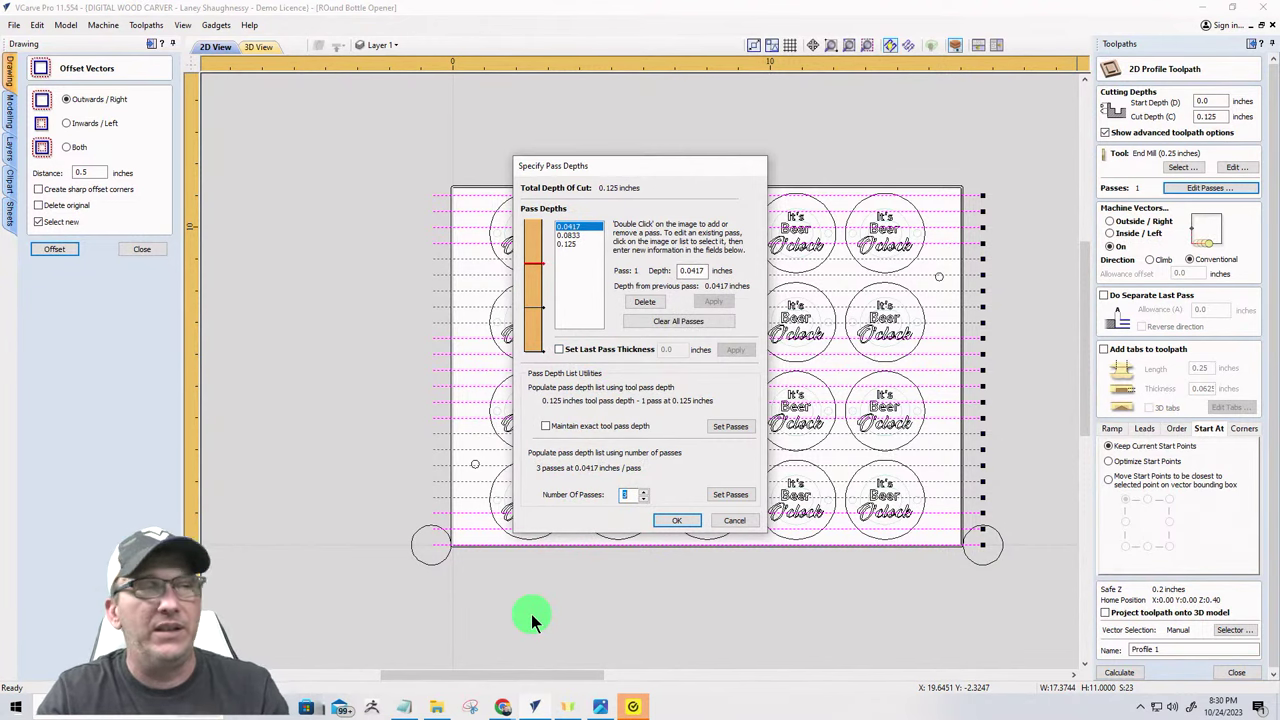
{"action": "left_click", "coordinate": [644, 498]}
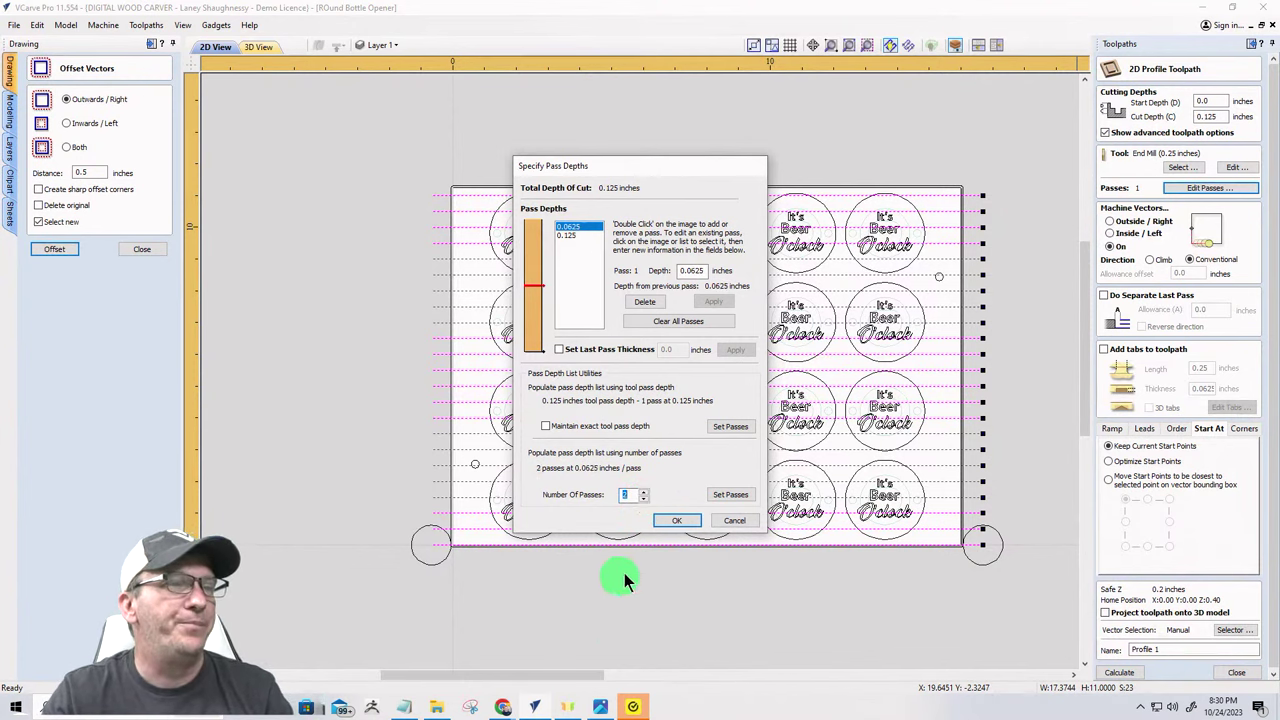
{"action": "left_click", "coordinate": [678, 521]}
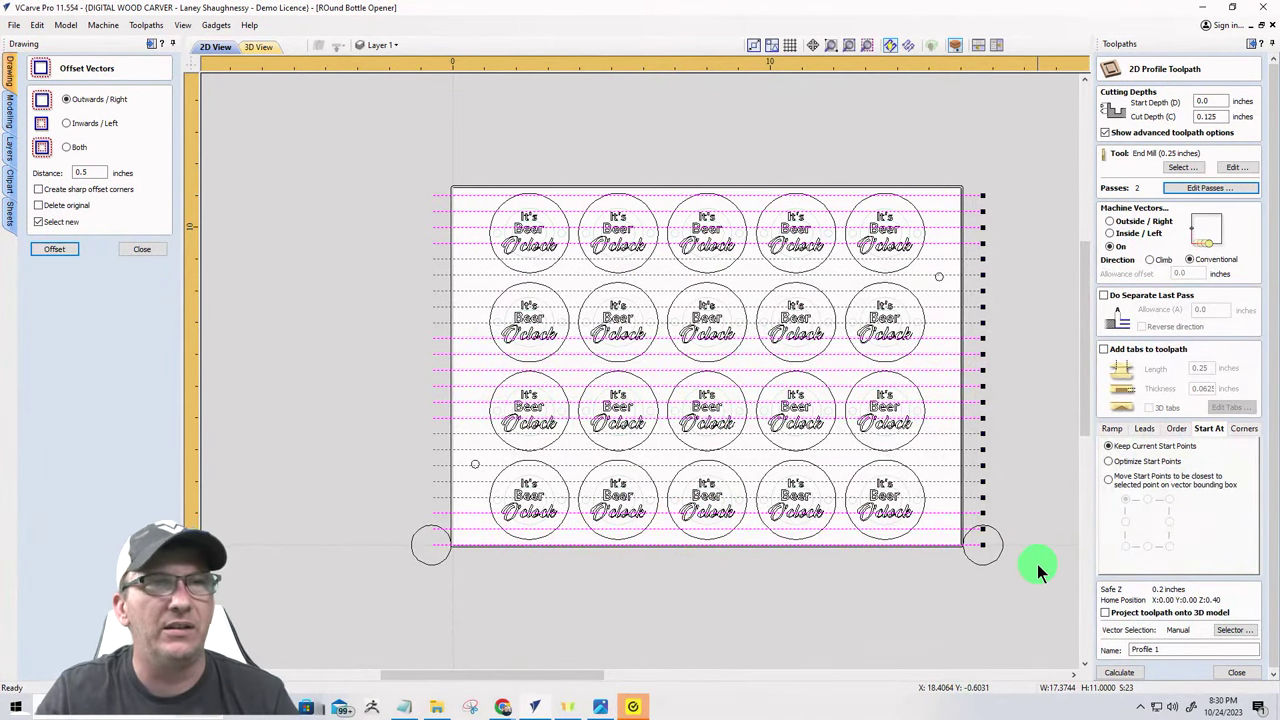
- Rename the profile toolpath to 'SurfaceToSize_1.25EM'
{"action": "left_click", "coordinate": [1160, 650]}
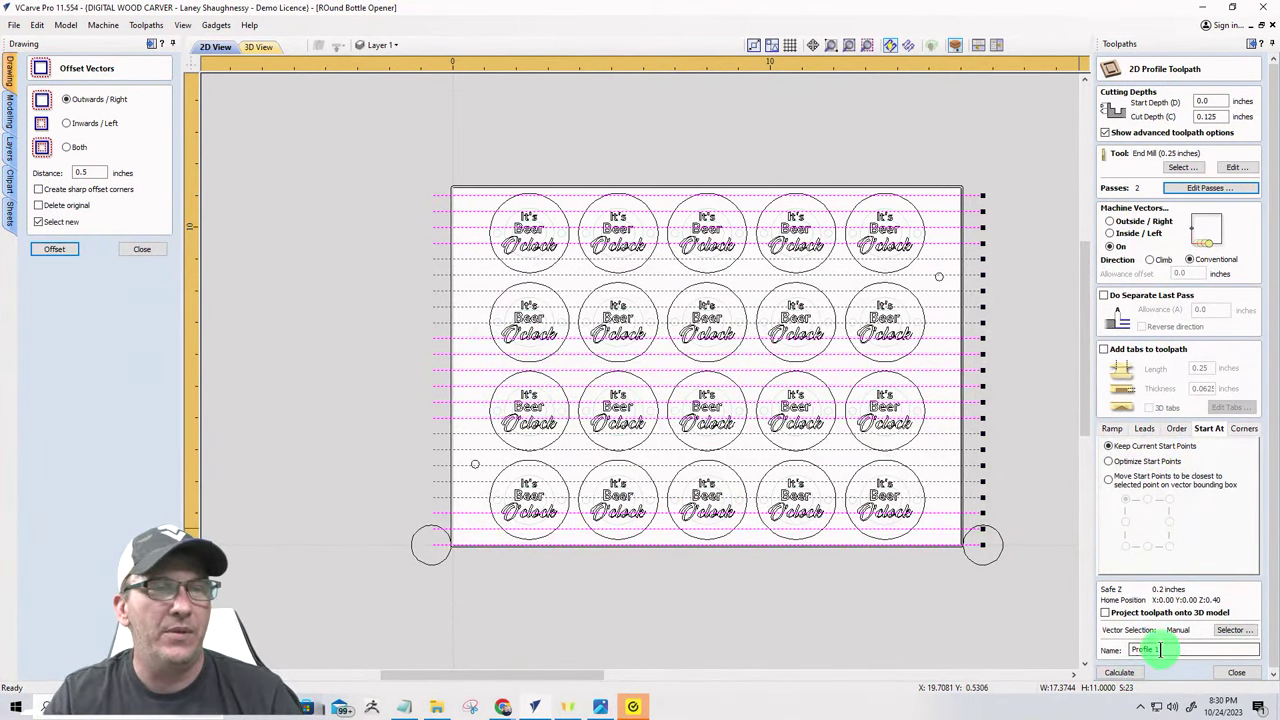
{"action": "double_click", "coordinate": [1160, 650]}
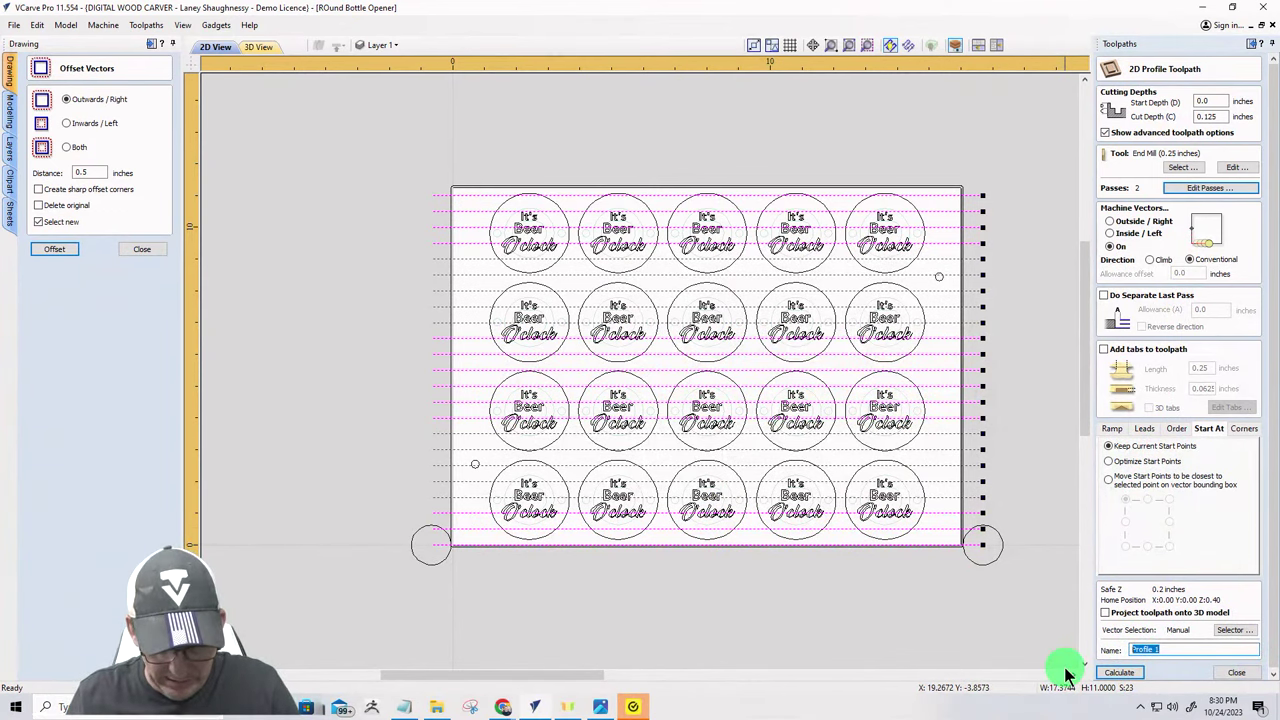
{"action": "type", "text": "Surface to"}
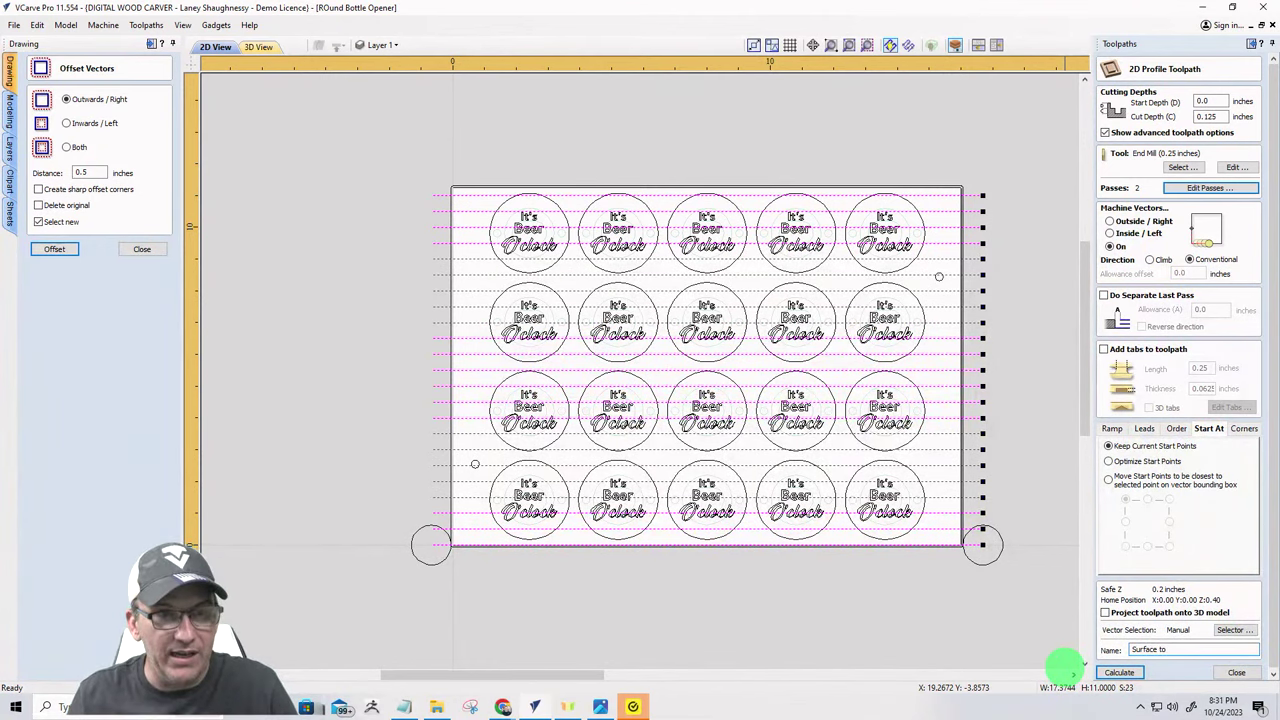
{"action": "key", "text": "BackSpace"}
{"action": "key", "text": "BackSpace"}
{"action": "type", "text": "ToSize_"}
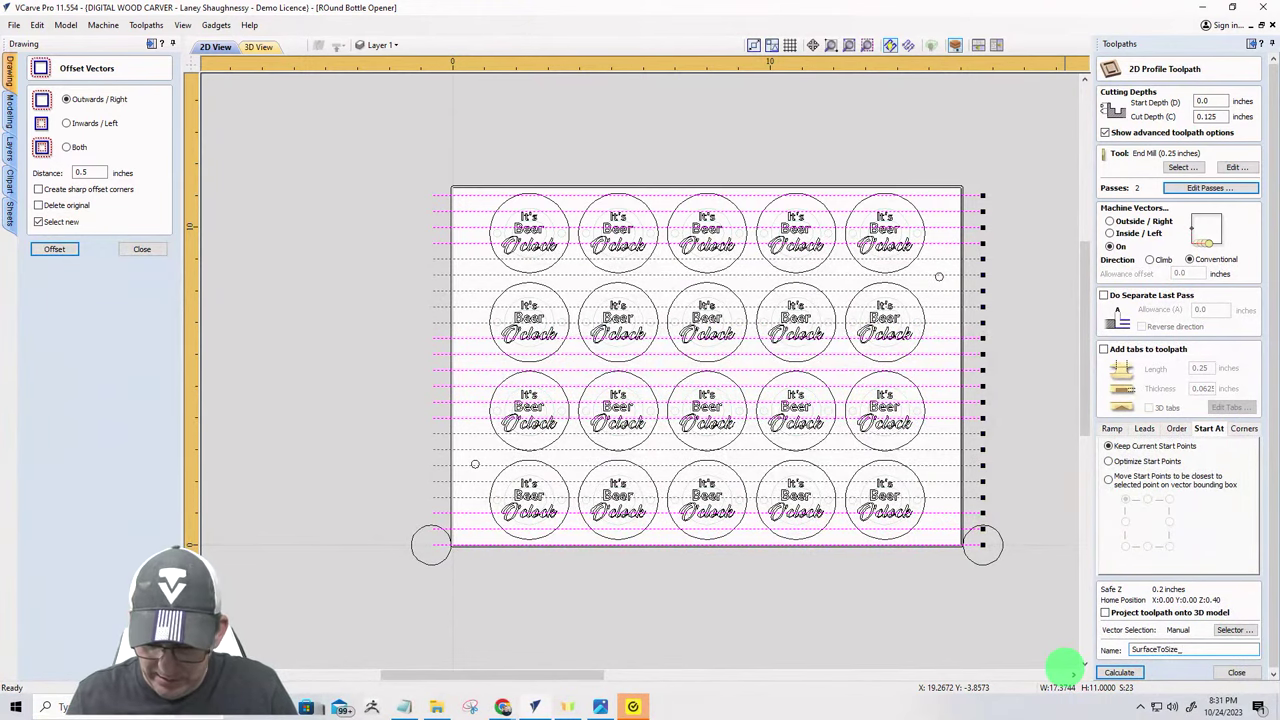
{"action": "type", "text": "1.25"}
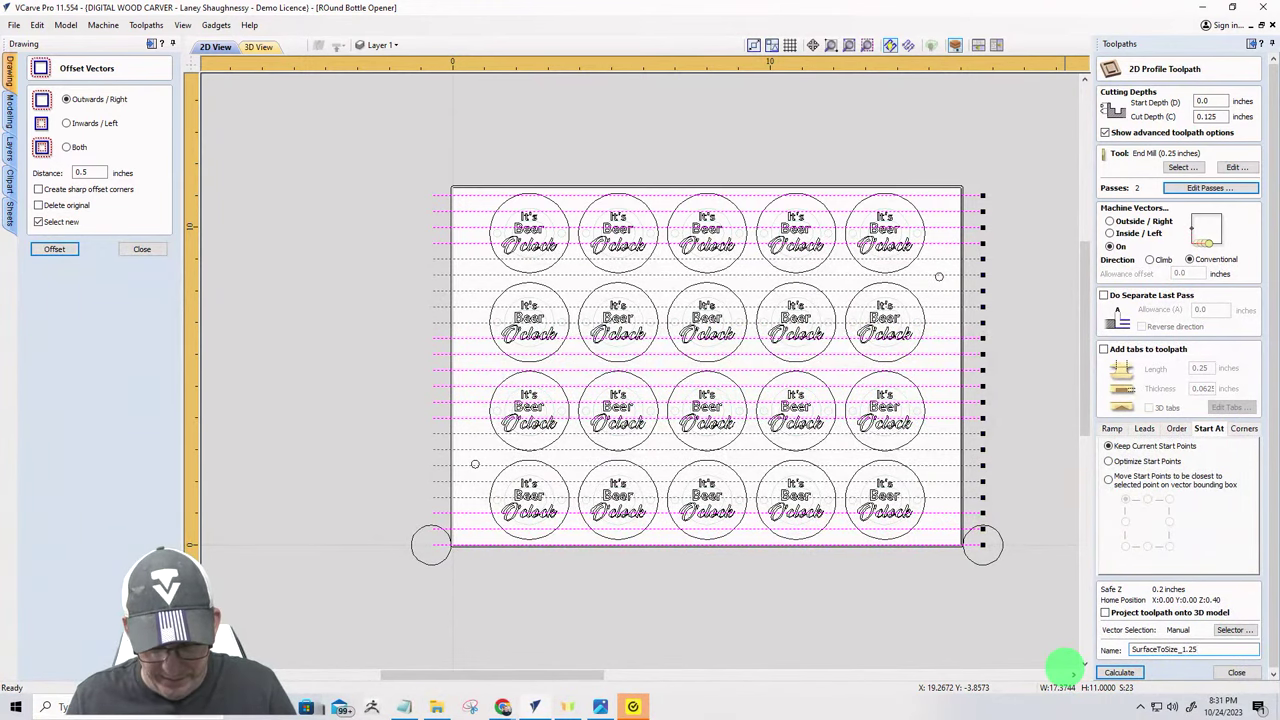
{"action": "type", "text": "EM"}
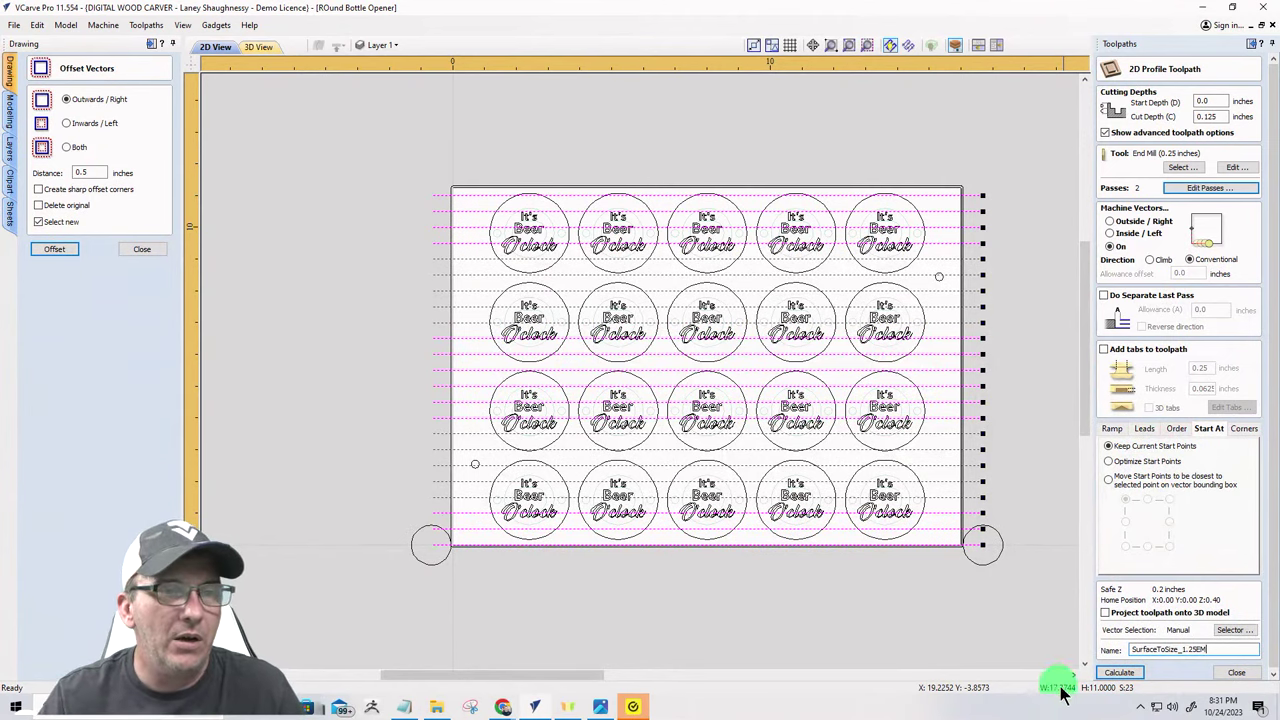
- Calculate the surfacing toolpath and tilt the 3D preview to inspect it
{"action": "left_click", "coordinate": [1117, 675]}
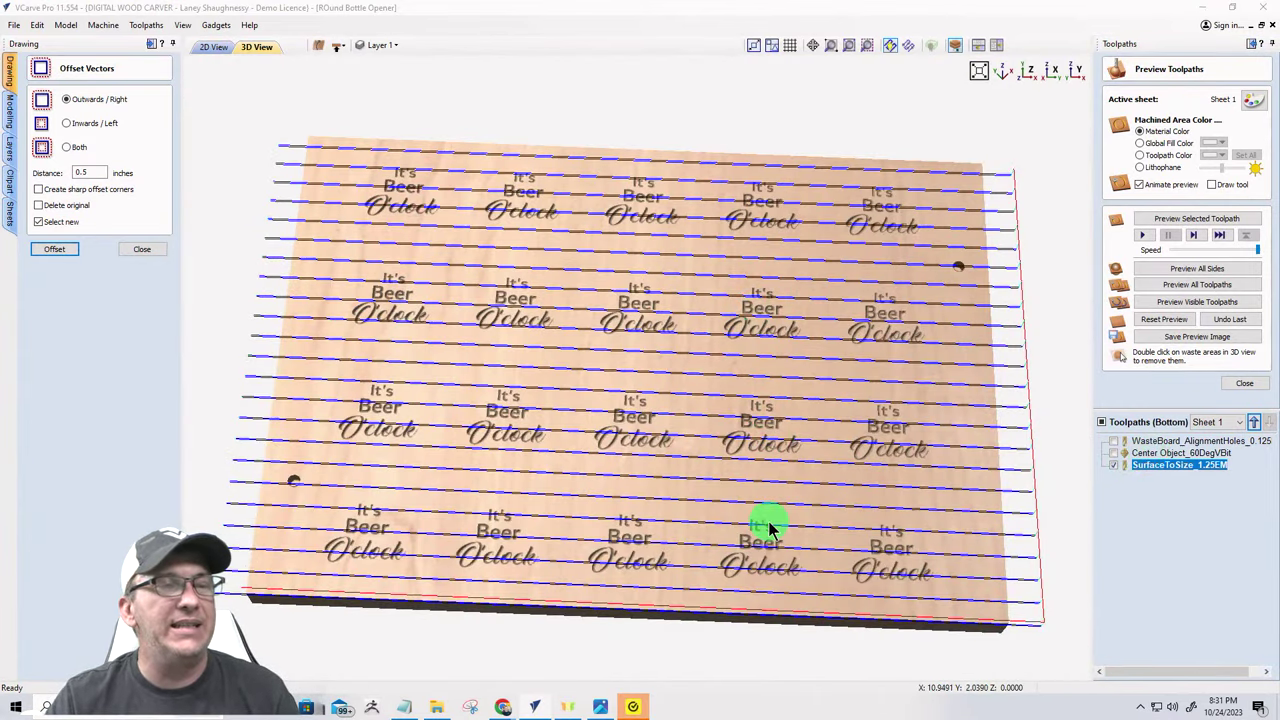
{"action": "left_click", "coordinate": [758, 608]}
{"action": "left_click_drag", "start_coordinate": [758, 608], "coordinate": [748, 565]}
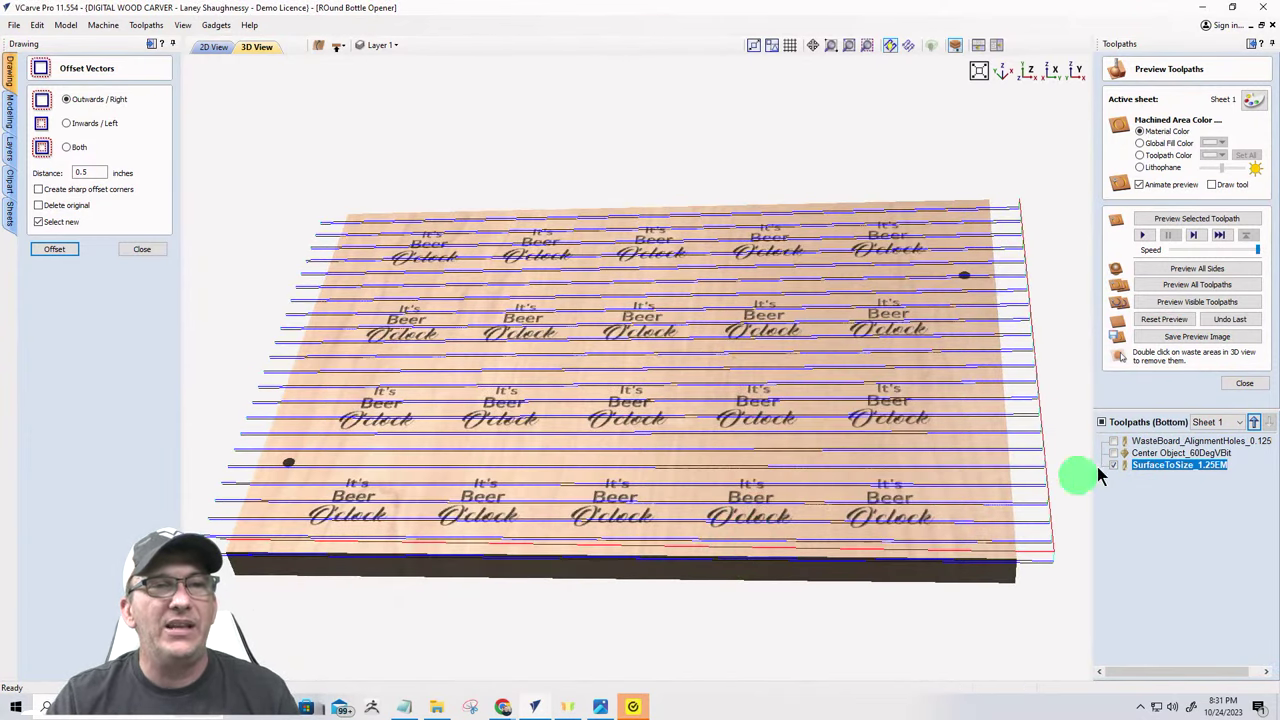
- Reorder toolpaths so WasteBoard_AlignmentHoles_0.125 runs first, then SurfaceToSize_1.25EM
{"action": "left_click", "coordinate": [1253, 423]}
{"action": "left_click", "coordinate": [1255, 424]}
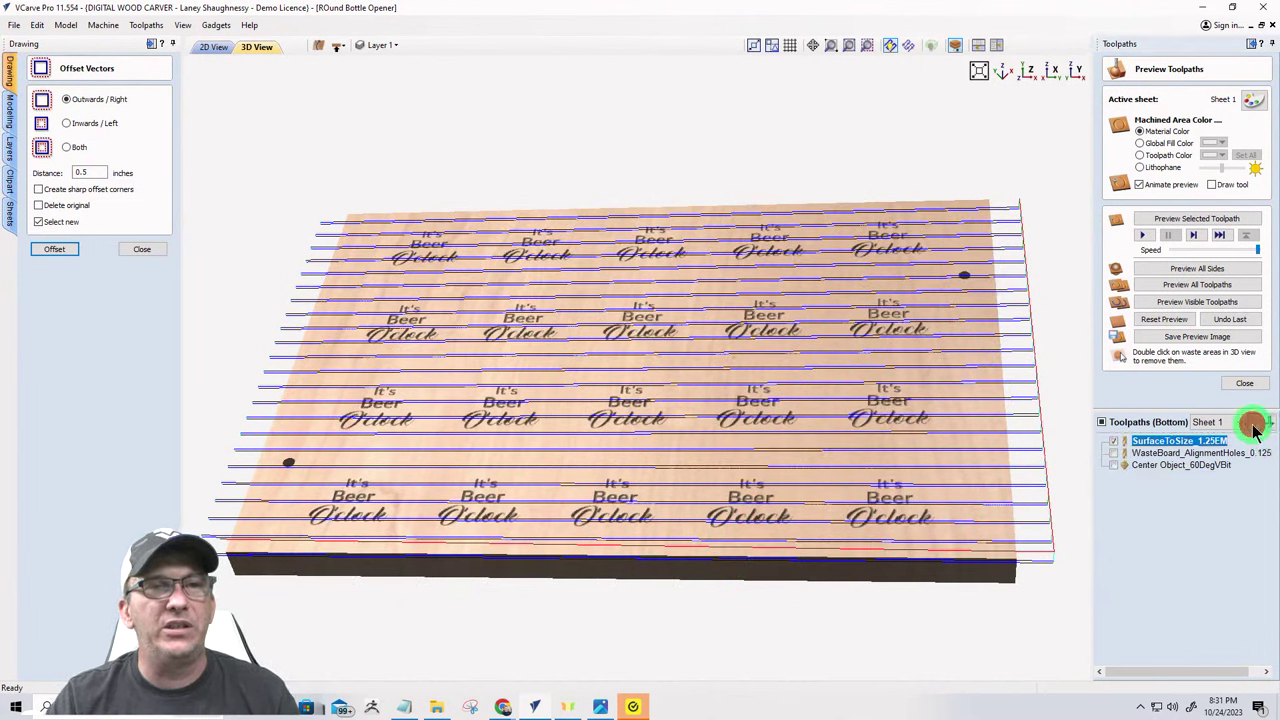
{"action": "left_click", "coordinate": [1150, 455]}
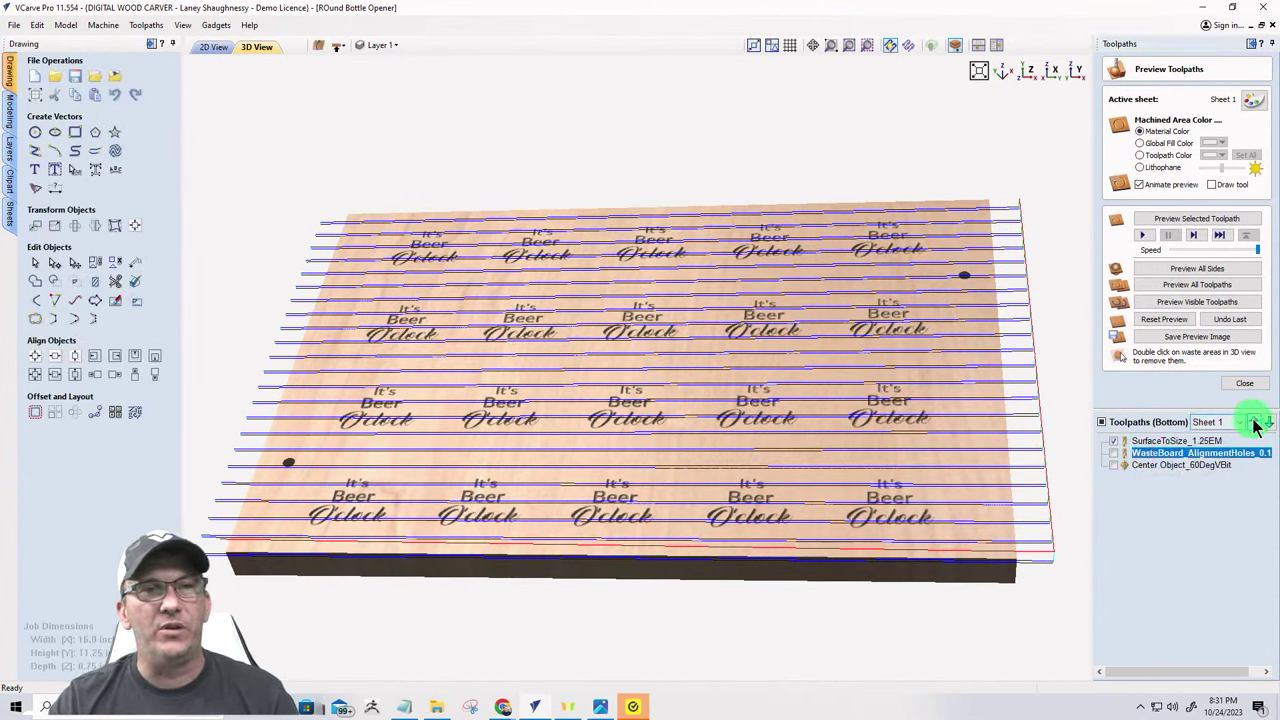
{"action": "left_click", "coordinate": [1255, 424]}
{"action": "mouse_move", "coordinate": [1162, 465]}
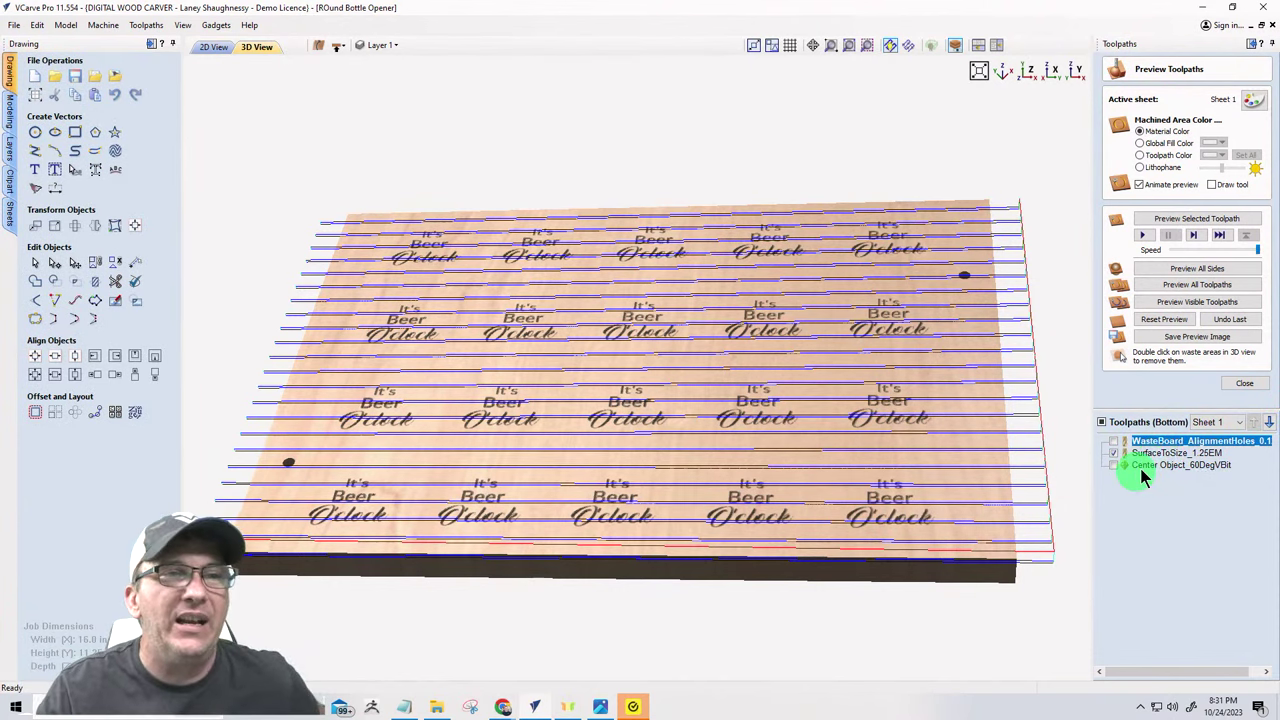
{"action": "left_click", "coordinate": [1168, 466]}
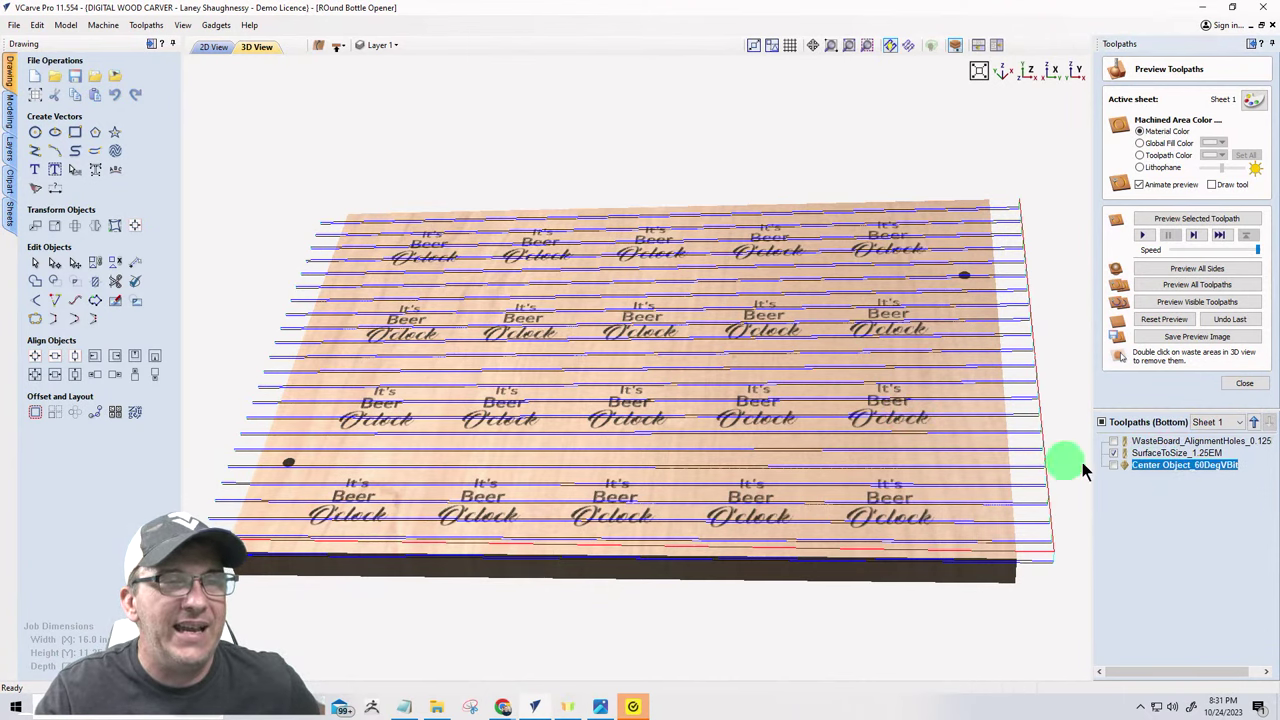
- Reopen the Center Object_60DegVBit V-carve settings and select its Start Depth value
{"action": "double_click", "coordinate": [1159, 466]}
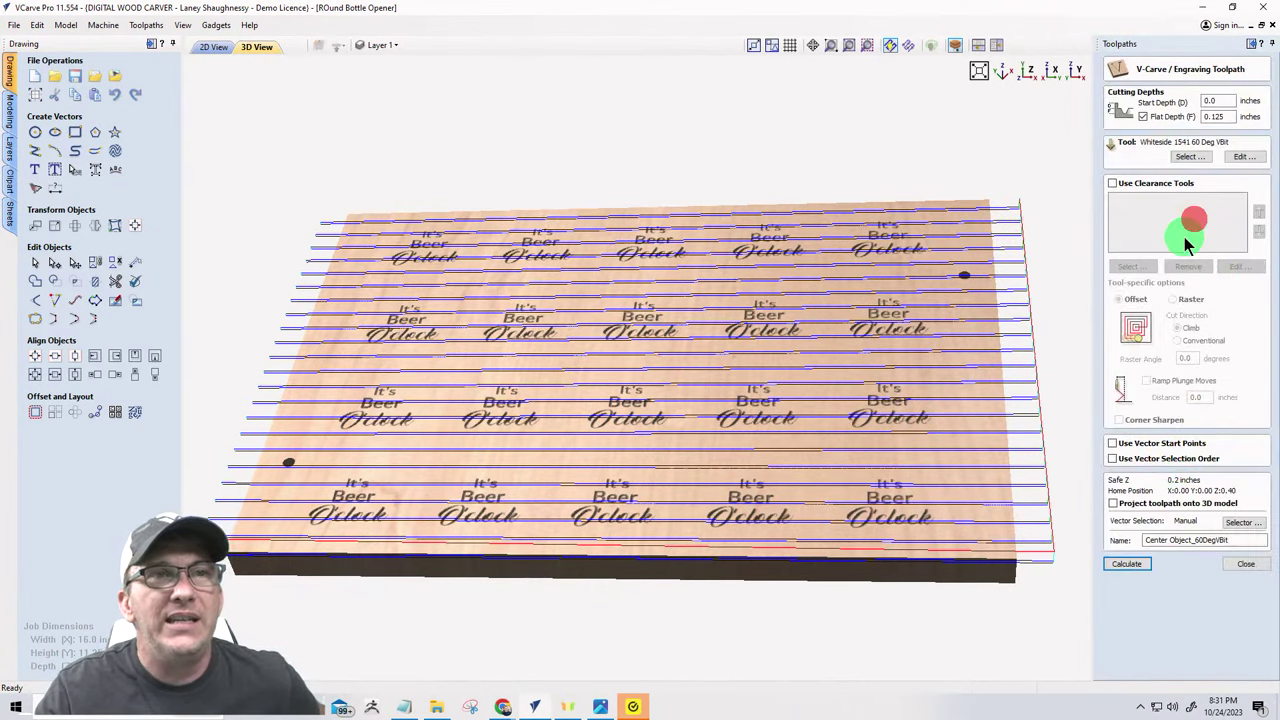
{"action": "double_click", "coordinate": [1219, 101]}
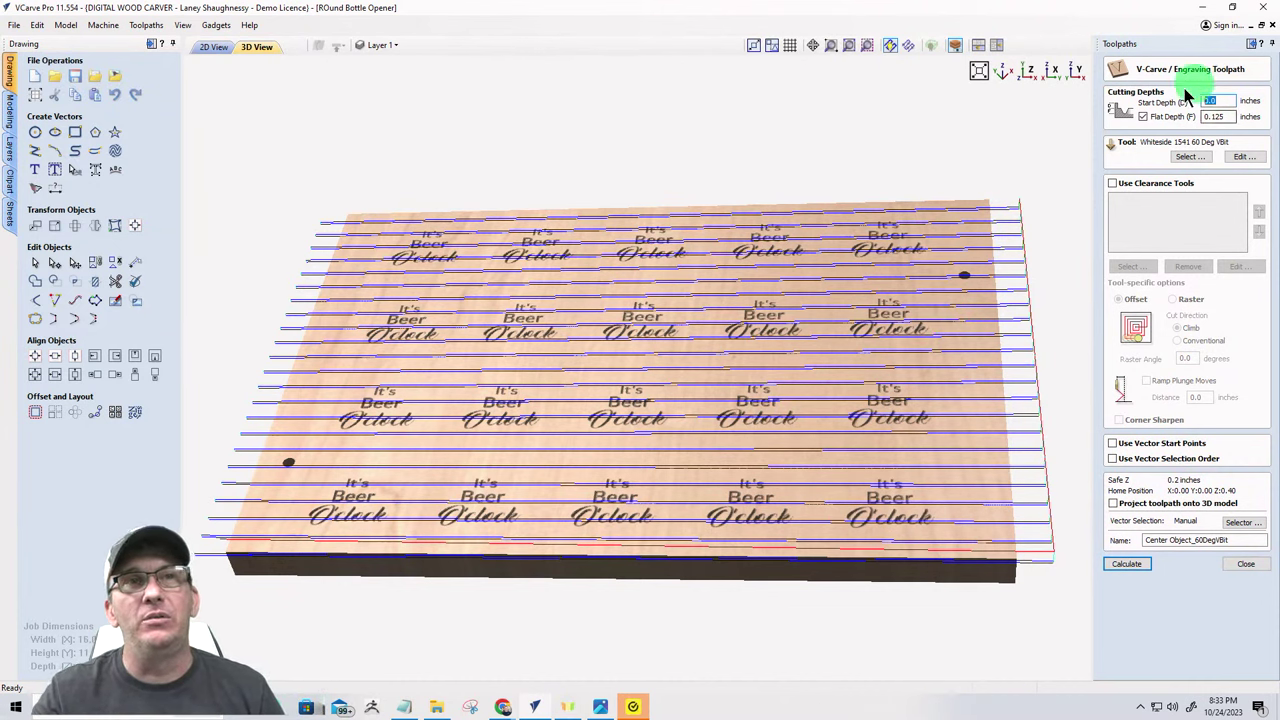
- Change the V-carve toolpath's start depth from 0.125 to 0 and close the form
{"action": "left_click", "coordinate": [1233, 100]}
{"action": "left_click_drag", "start_coordinate": [1233, 100], "coordinate": [1158, 100]}
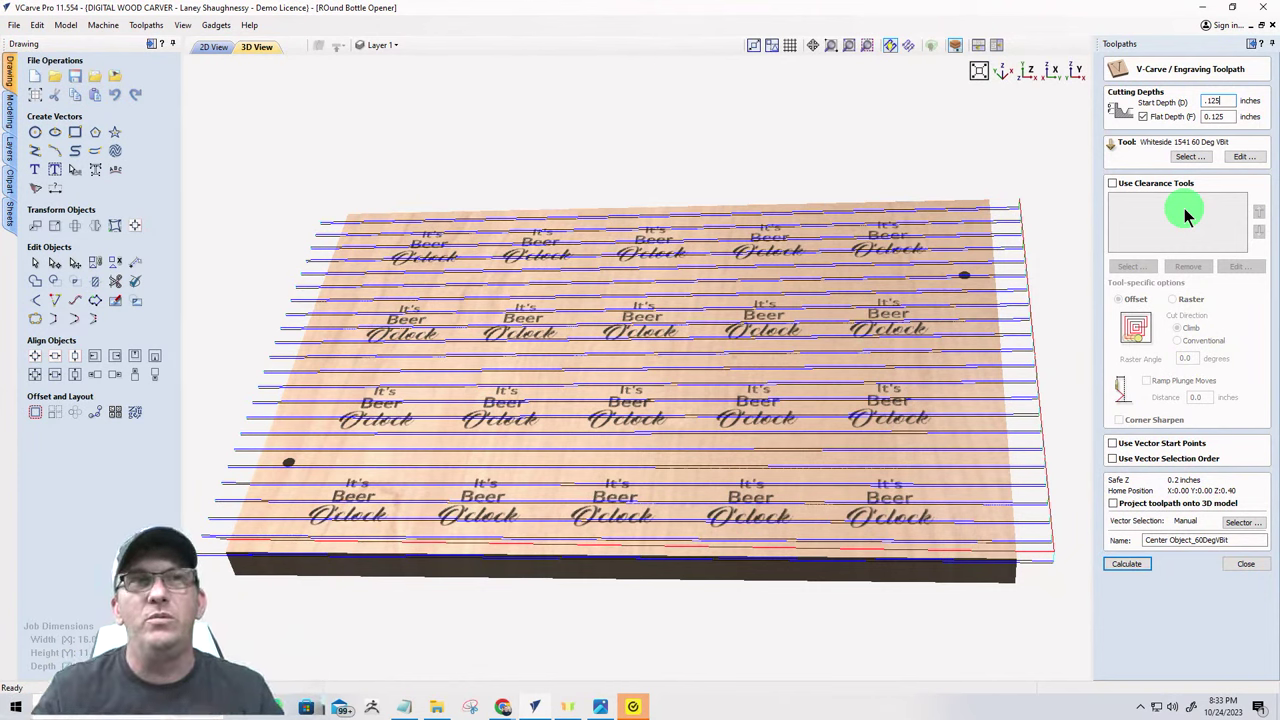
{"action": "double_click", "coordinate": [1215, 101]}
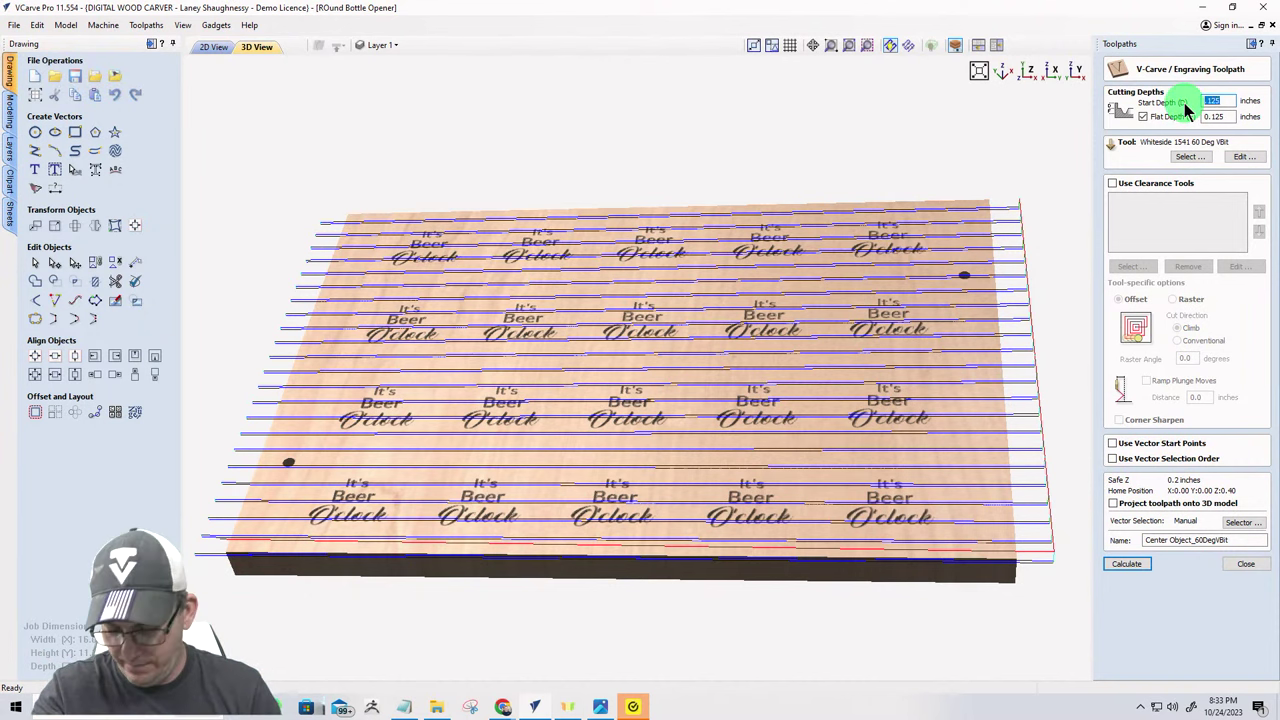
{"action": "type", "text": "0"}
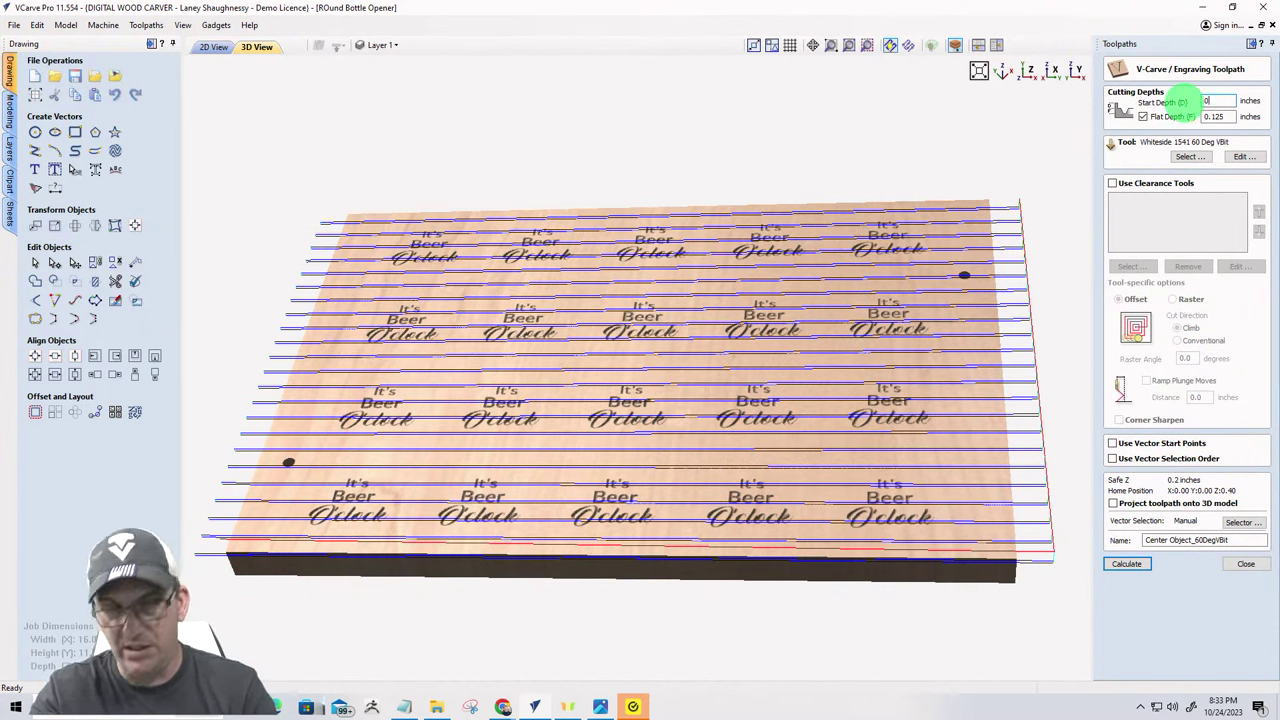
{"action": "left_click", "coordinate": [1247, 562]}
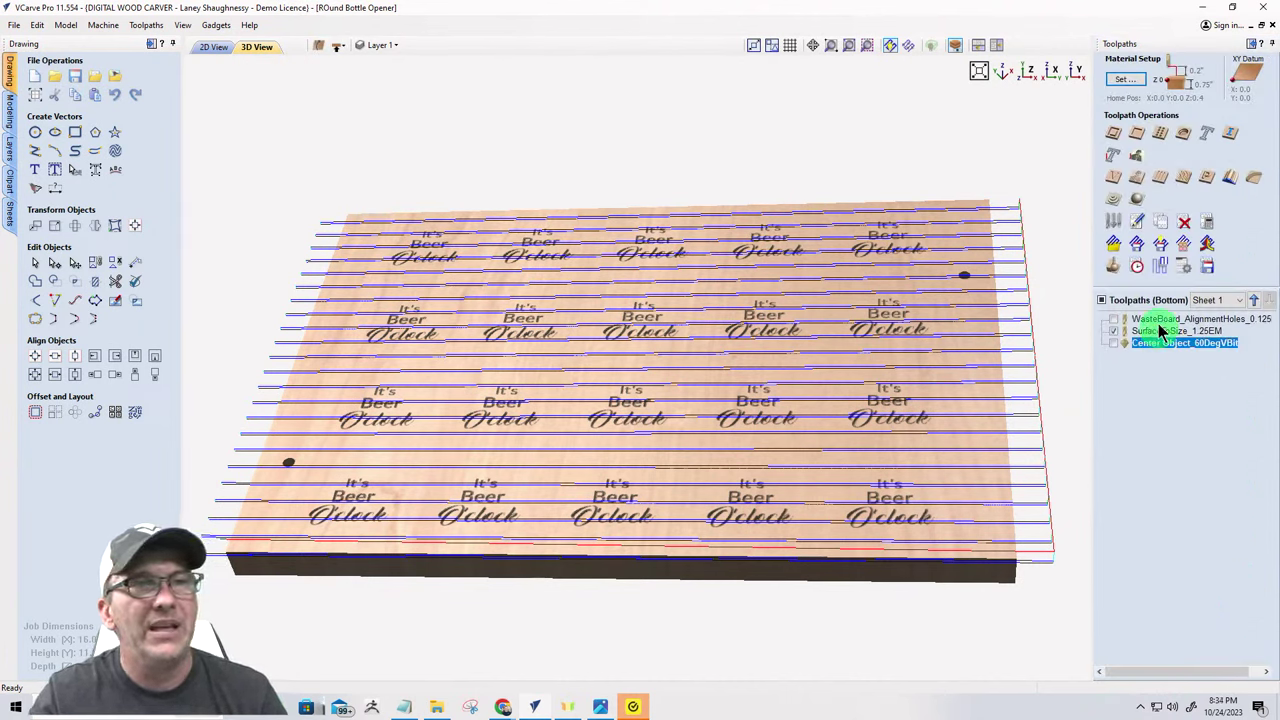
- Clear the old simulation and preview just the SurfaceToSize_1.25EM surfacing passes on the board
{"action": "left_click", "coordinate": [1111, 270]}
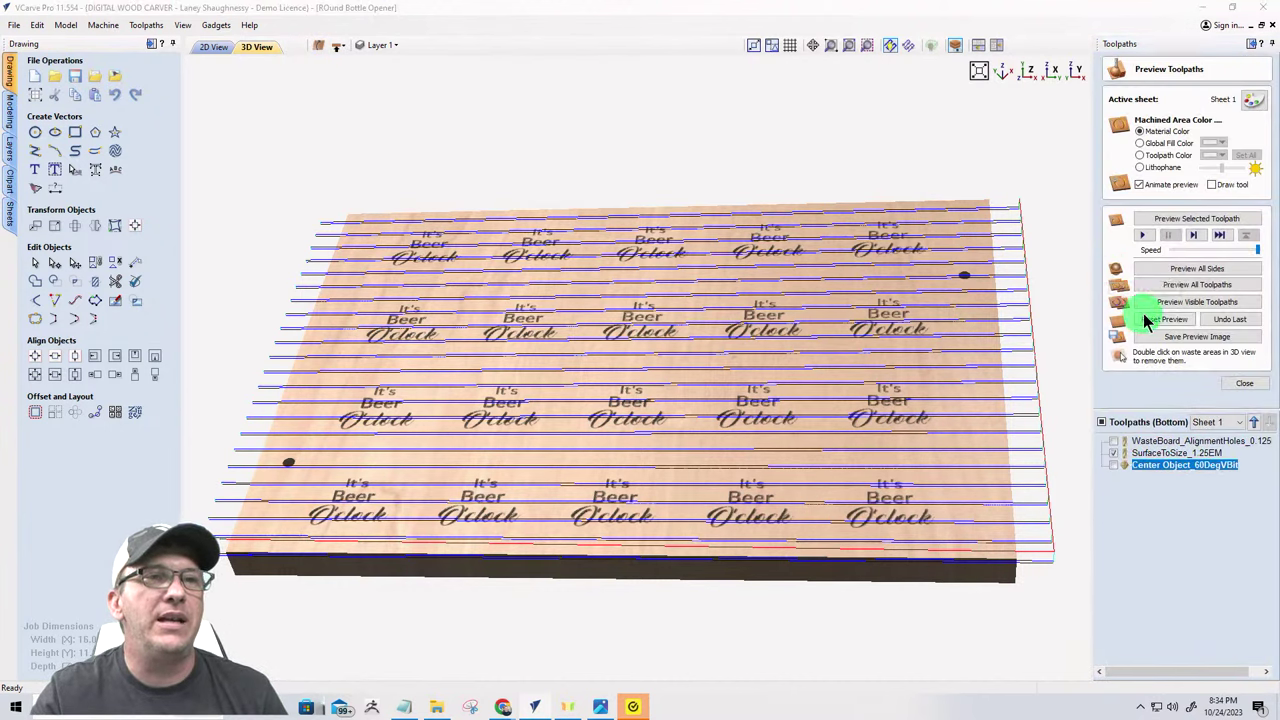
{"action": "left_click", "coordinate": [1150, 319]}
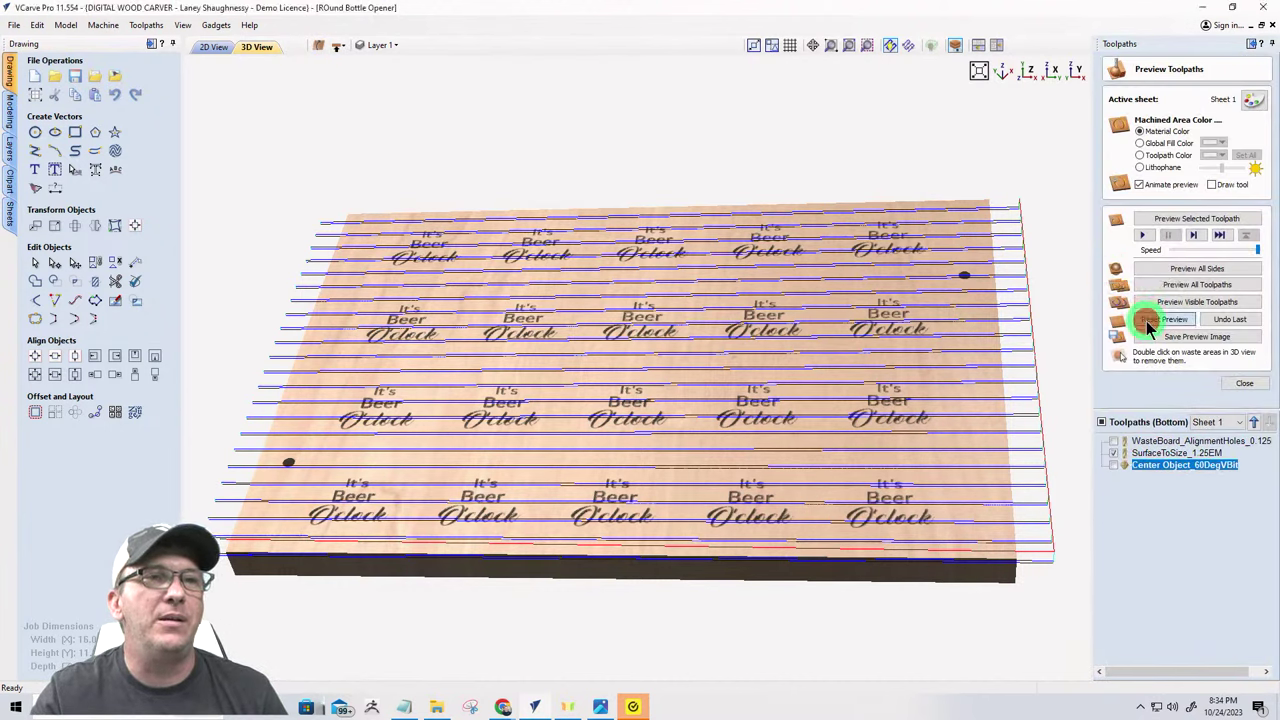
{"action": "left_click", "coordinate": [1146, 452]}
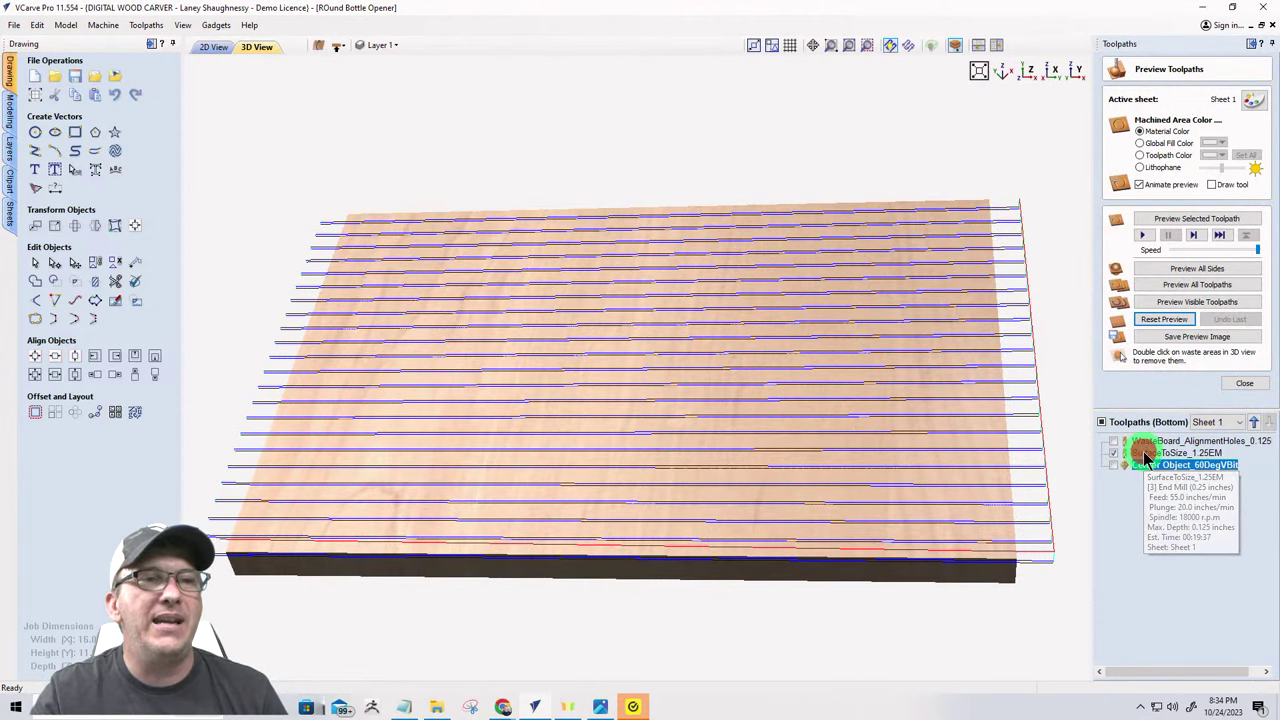
{"action": "left_click", "coordinate": [1166, 301]}
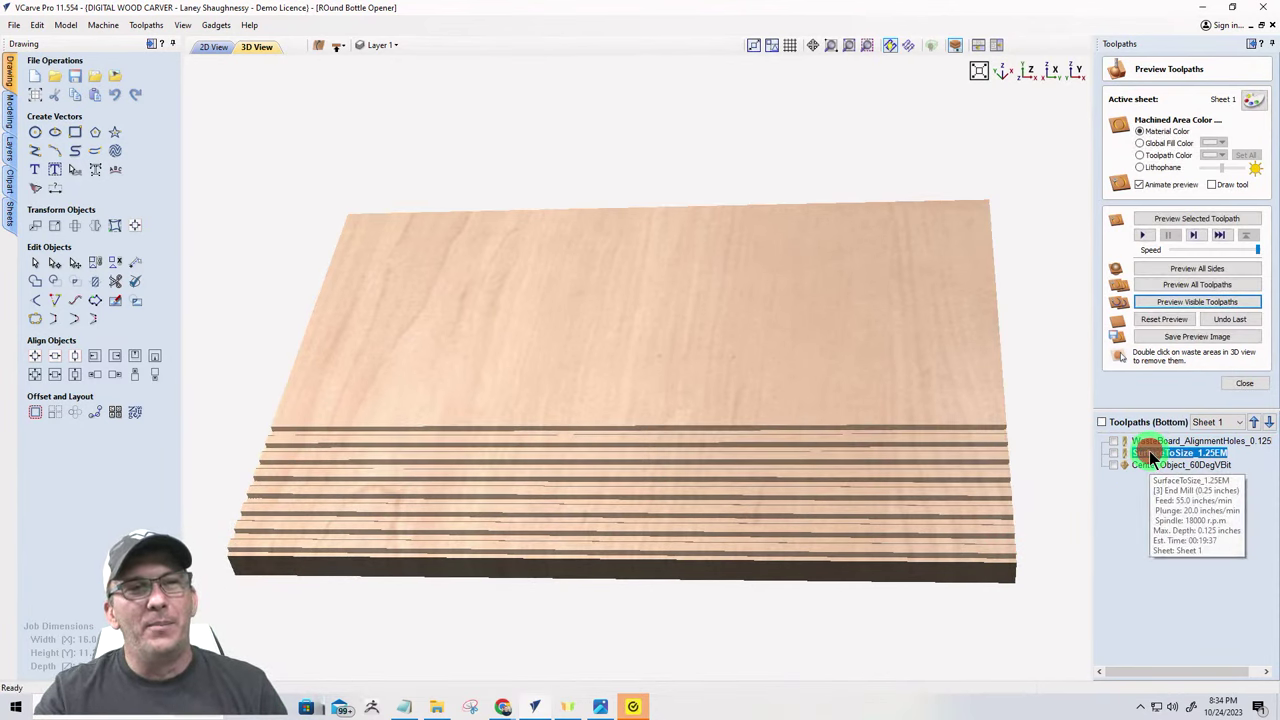
- Change the SurfaceToSize_1.25EM toolpath's tool to the Magnate 2715 Surface Planing Bit
{"action": "double_click", "coordinate": [1149, 455]}
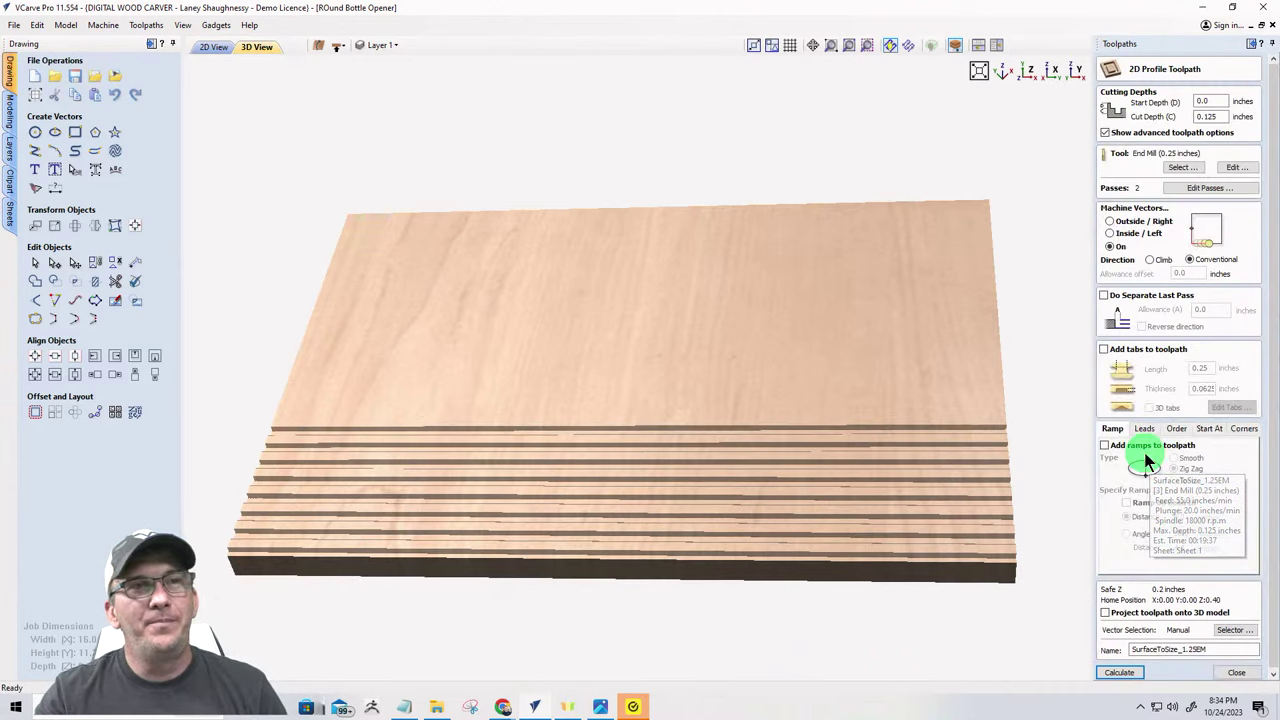
{"action": "left_click", "coordinate": [1182, 167]}
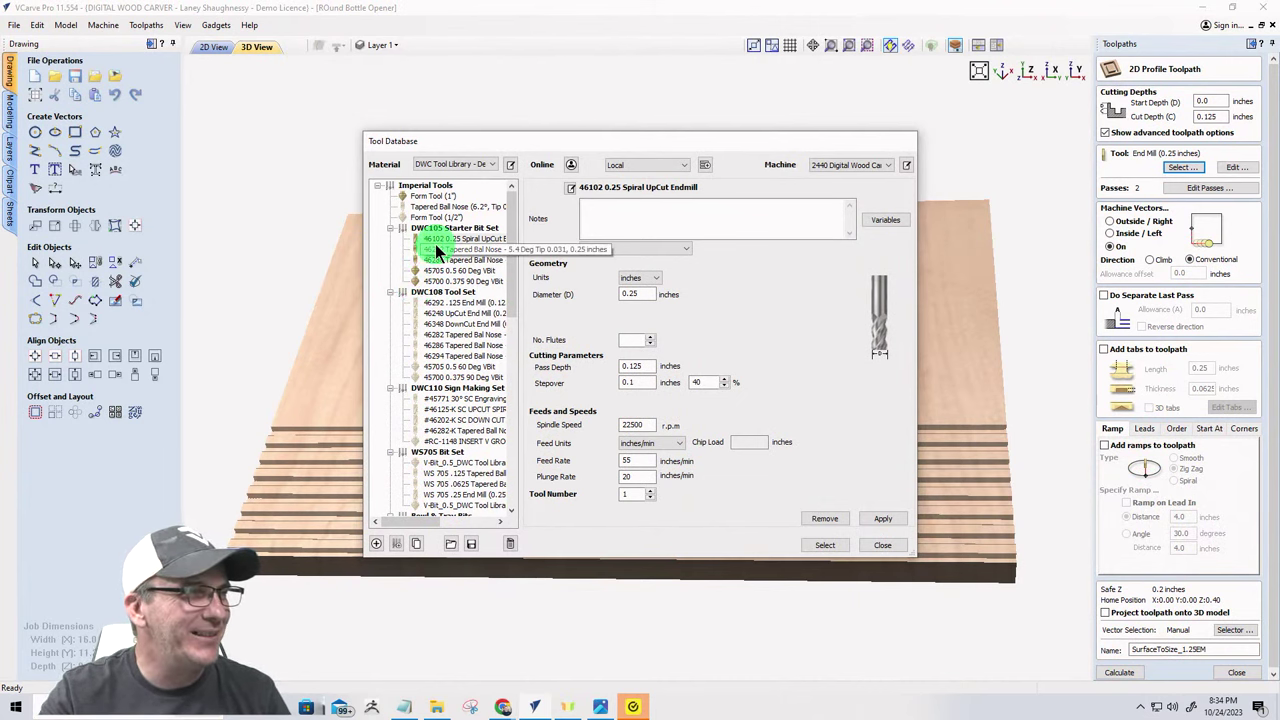
{"action": "scroll", "coordinate": [420, 280], "scroll_direction": "down", "scroll_amount": 1}
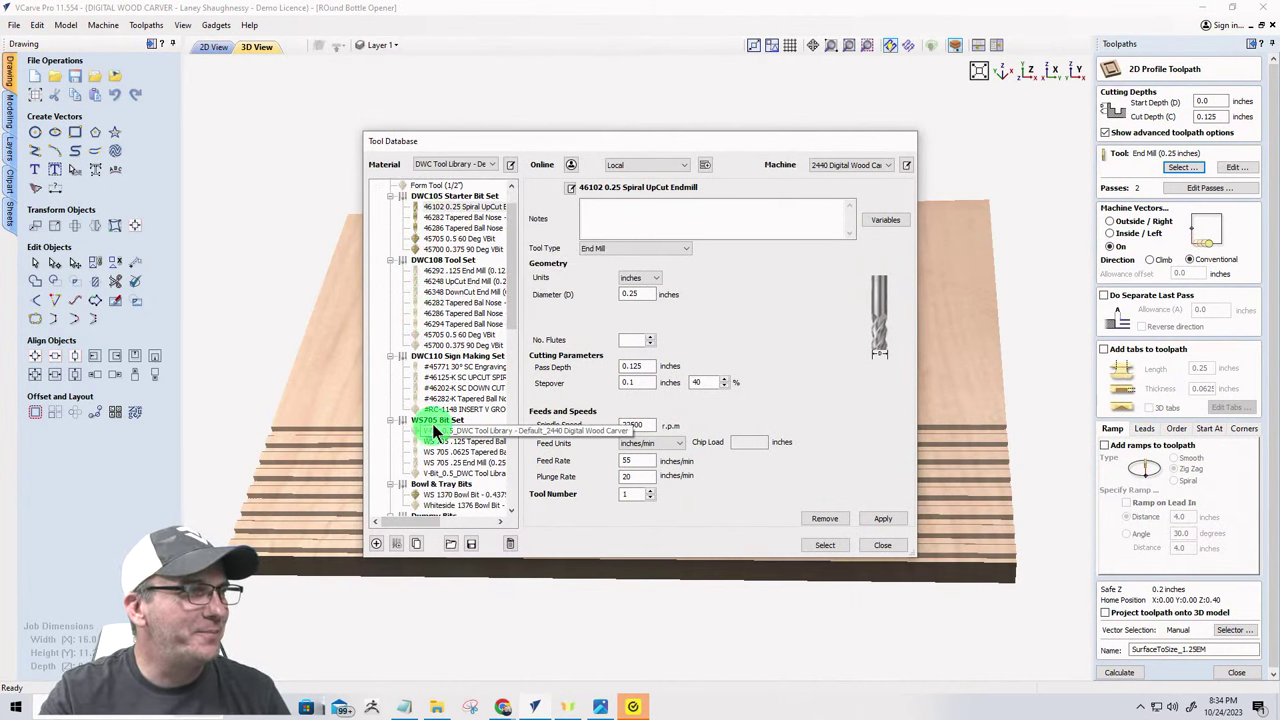
{"action": "scroll", "coordinate": [420, 435], "scroll_direction": "down", "scroll_amount": 4}
{"action": "scroll", "coordinate": [432, 428], "scroll_direction": "down", "scroll_amount": 1}
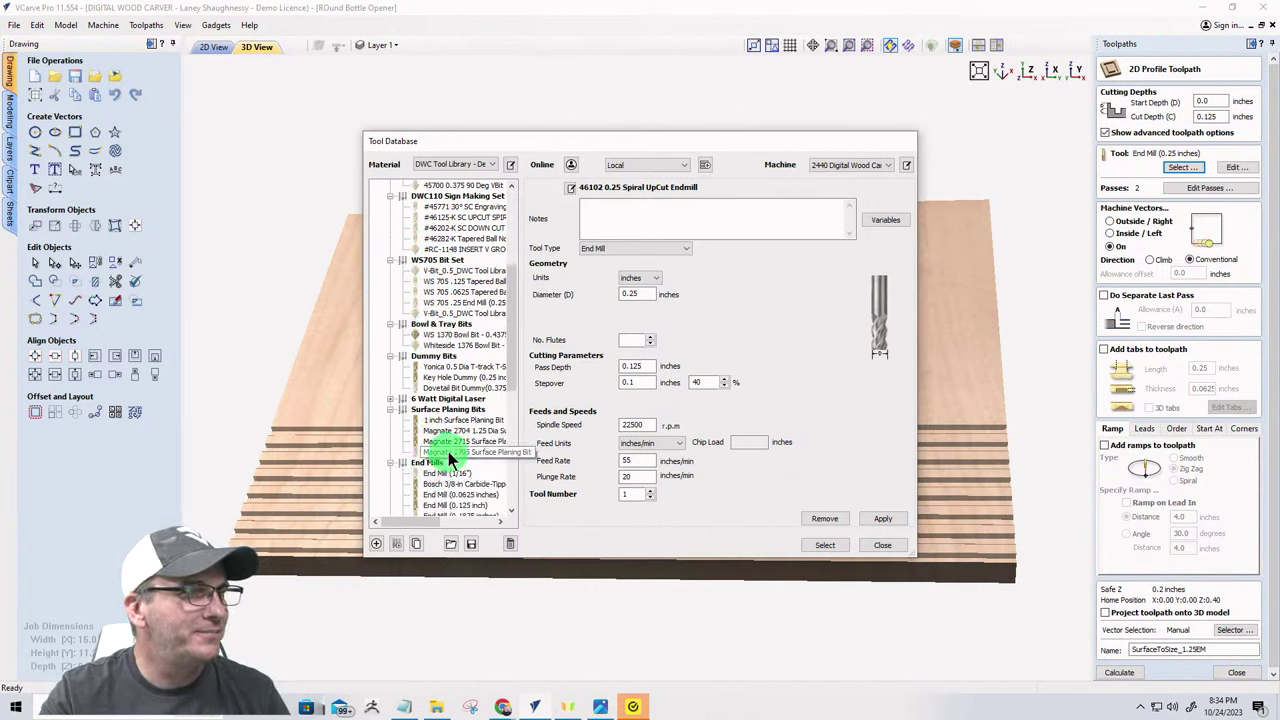
{"action": "left_click", "coordinate": [448, 446]}
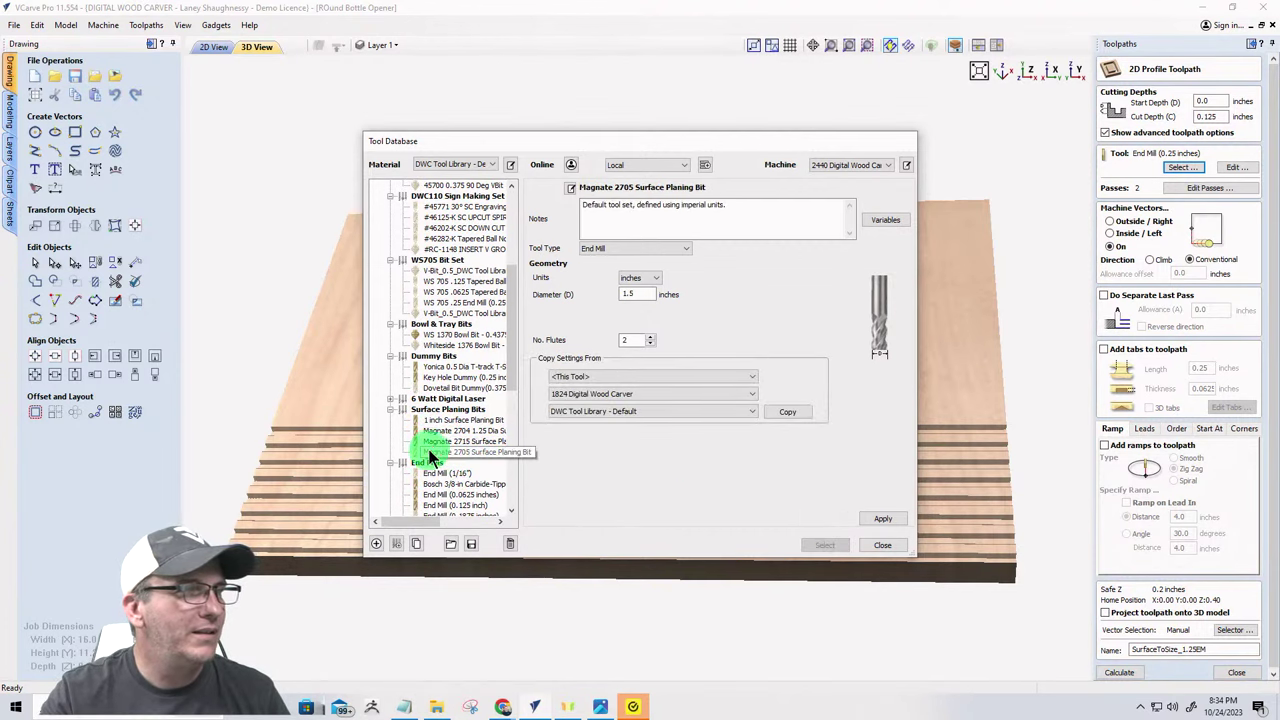
{"action": "left_click", "coordinate": [438, 442]}
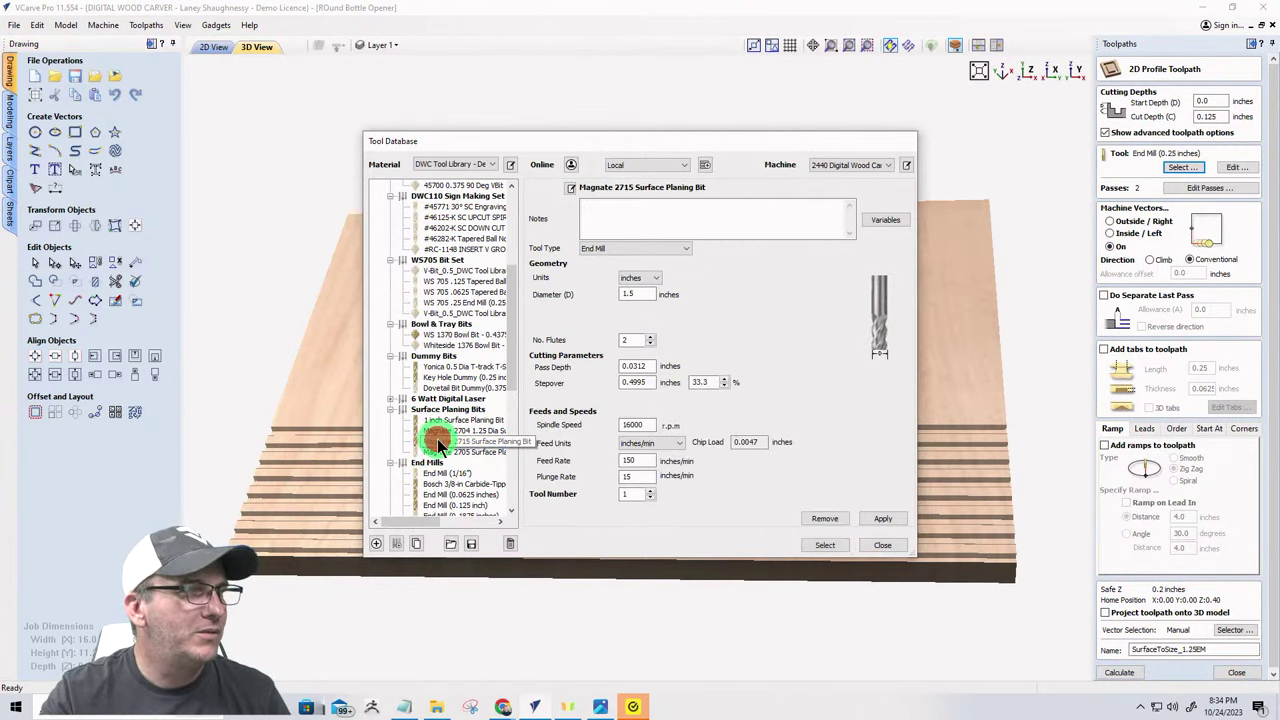
{"action": "left_click", "coordinate": [816, 545]}
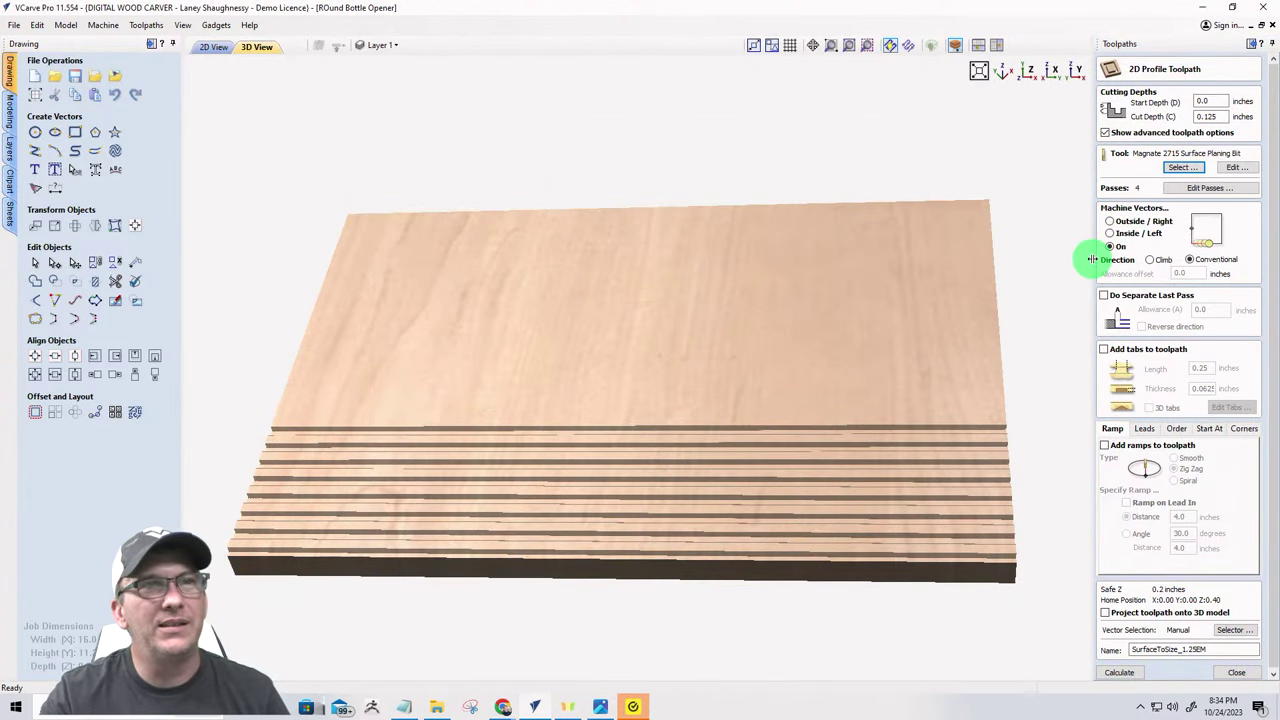
- Recalculate the surfacing toolpath, reset the preview and simulate it again across the board
{"action": "left_click", "coordinate": [1120, 674]}
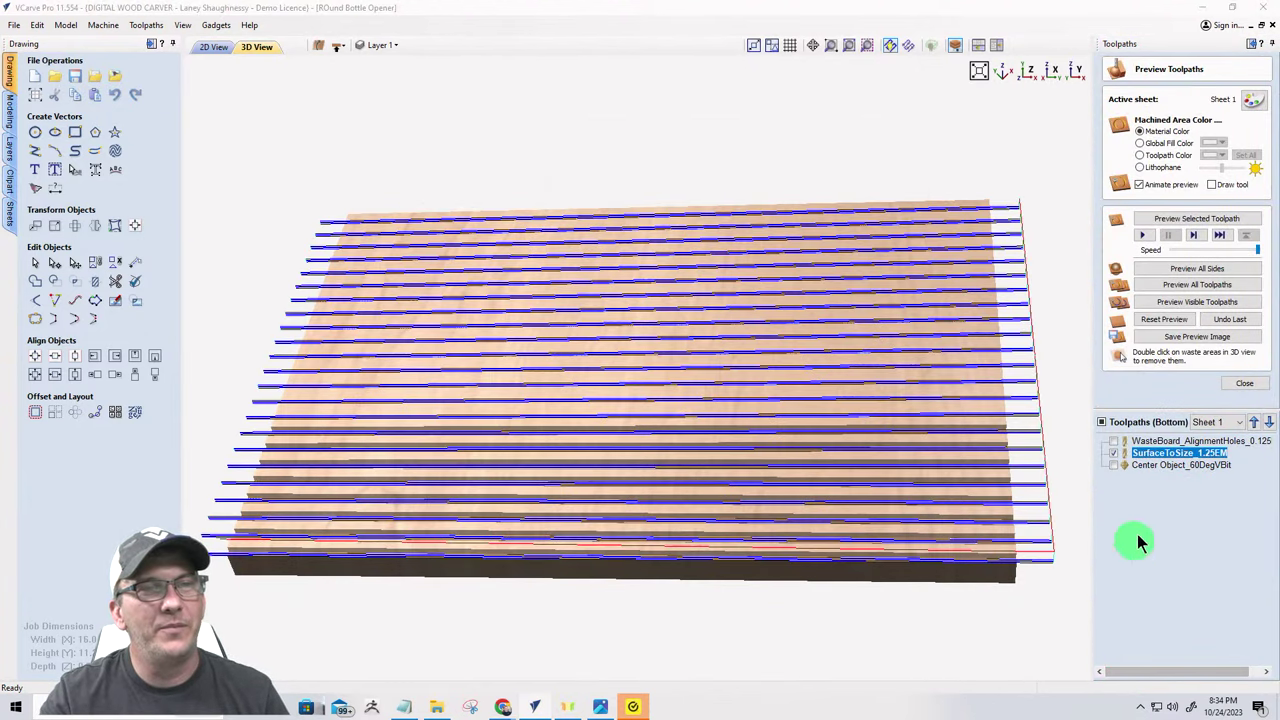
{"action": "left_click", "coordinate": [1158, 319]}
{"action": "left_click", "coordinate": [1176, 300]}
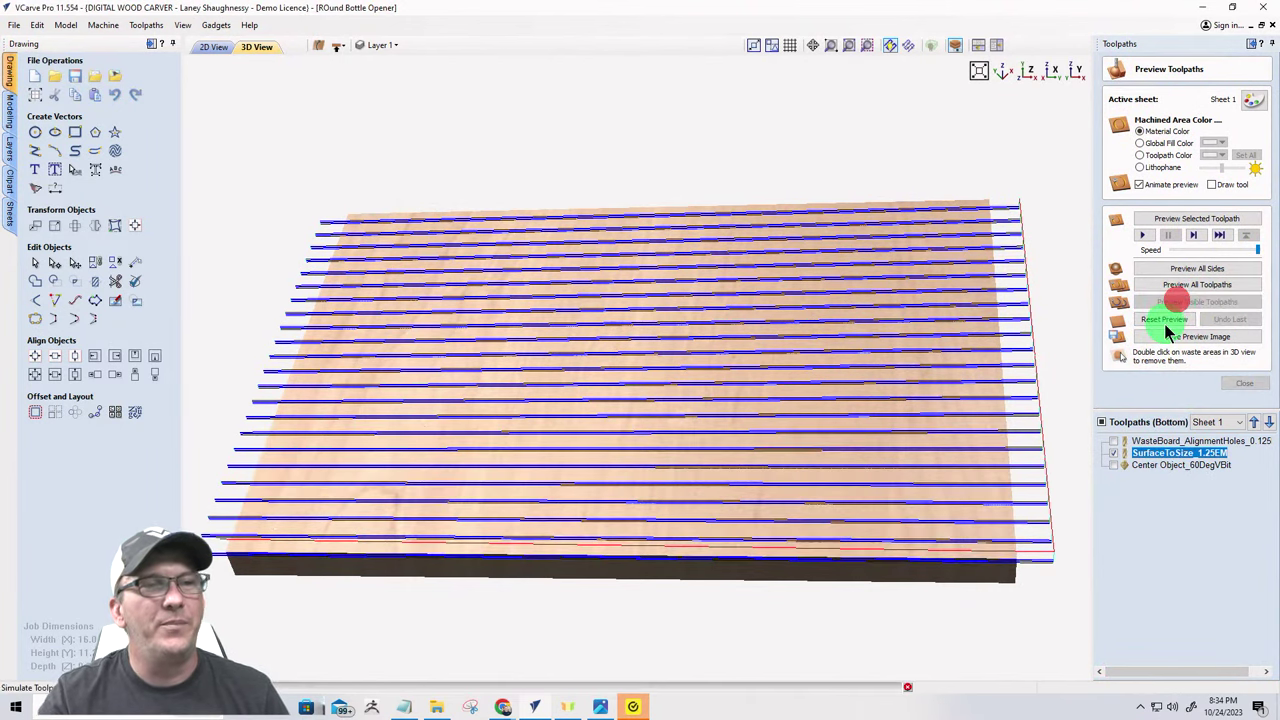
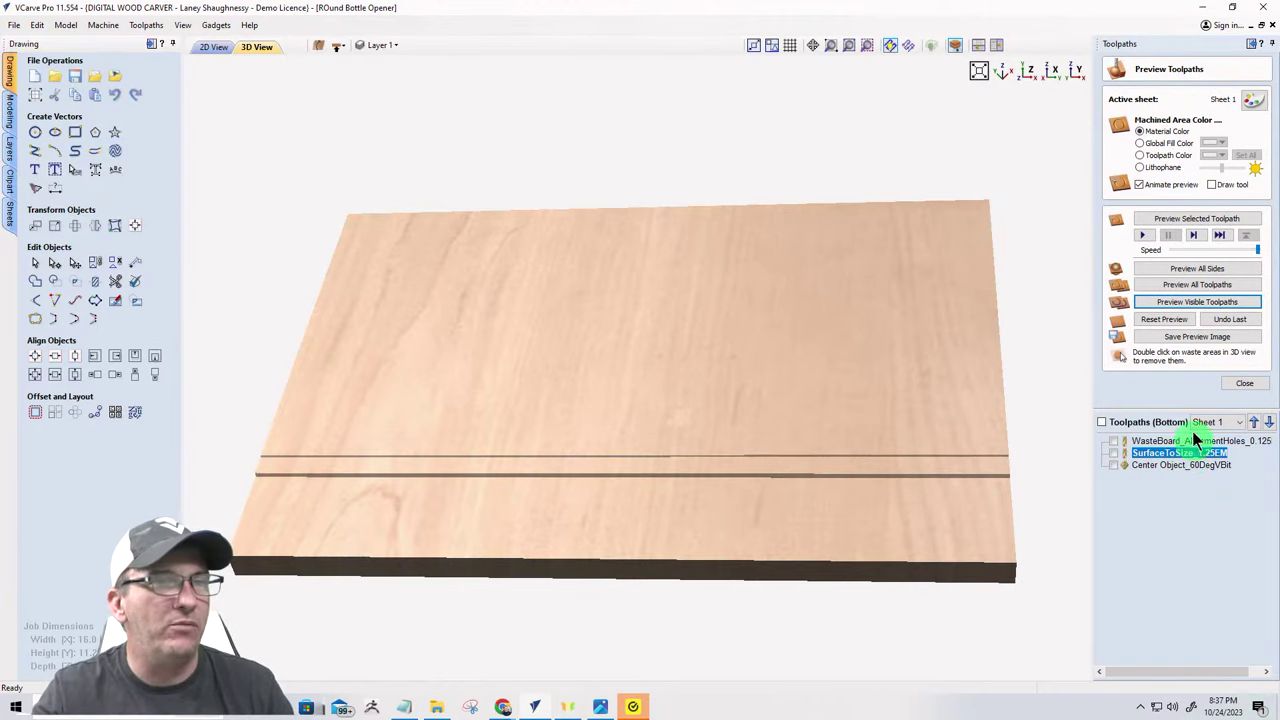
- Clear the simulated cuts and open Job Setup for the 16.0 × 11.25 × 0.75 inch double-sided board
{"action": "left_click", "coordinate": [1152, 324]}
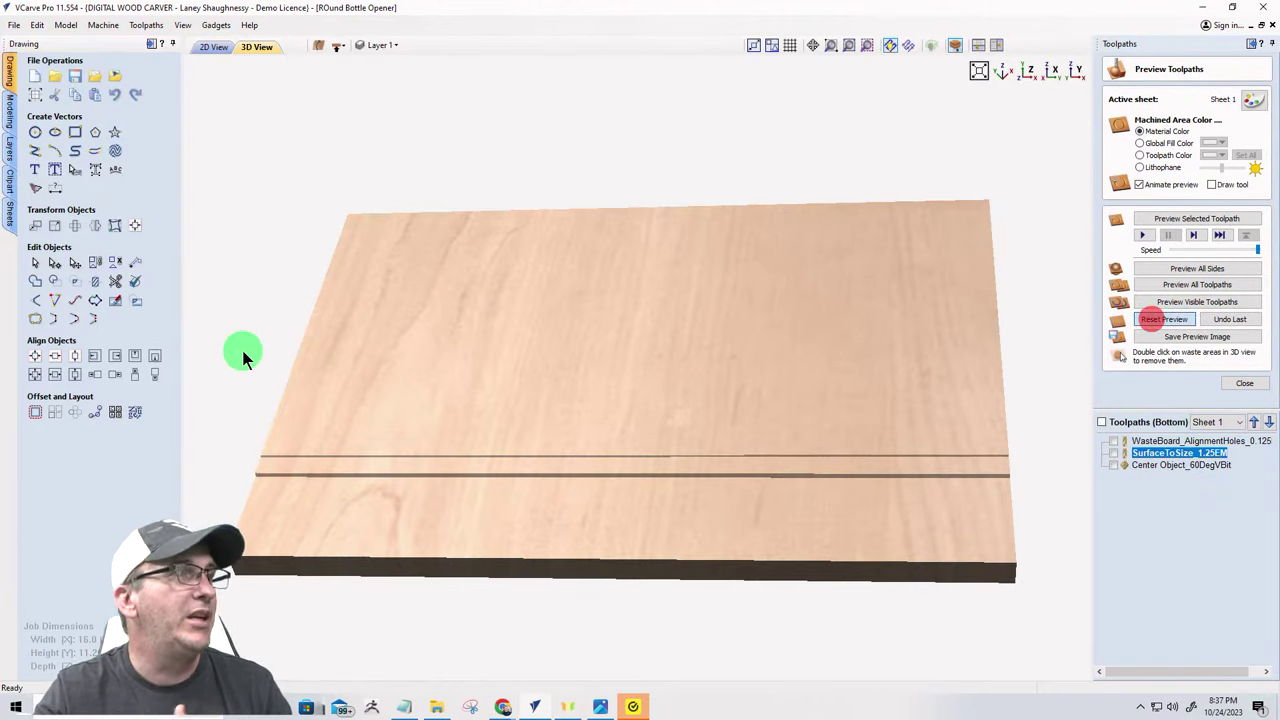
{"action": "left_click", "coordinate": [36, 100]}
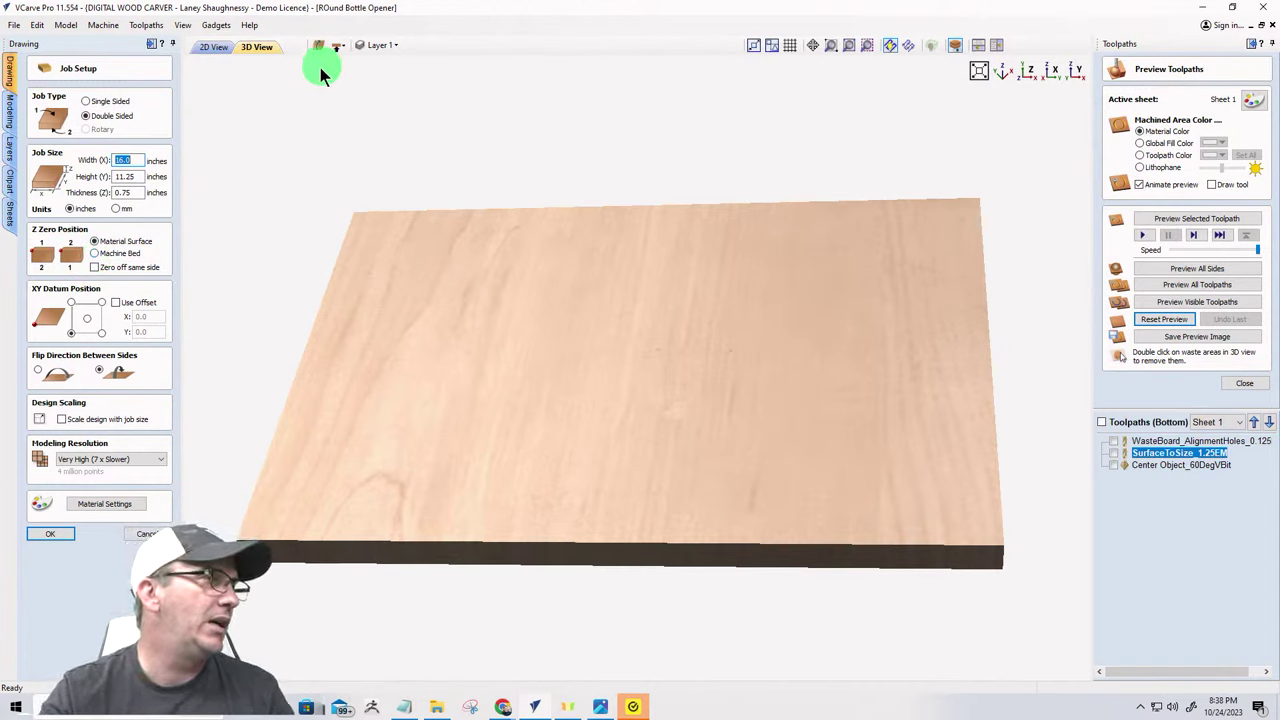
- Enable 'Zero off same side' and recalculate all toolpaths for both sides of the board
{"action": "left_click", "coordinate": [98, 270]}
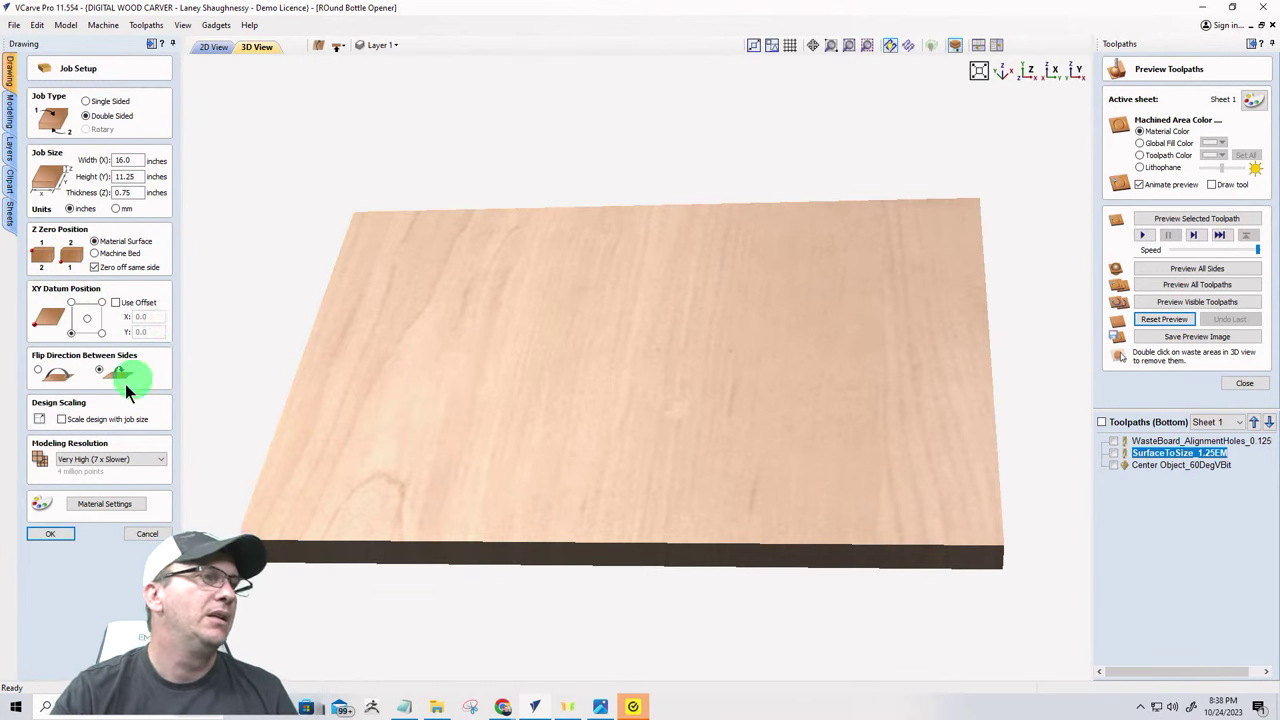
{"action": "left_click", "coordinate": [41, 538]}
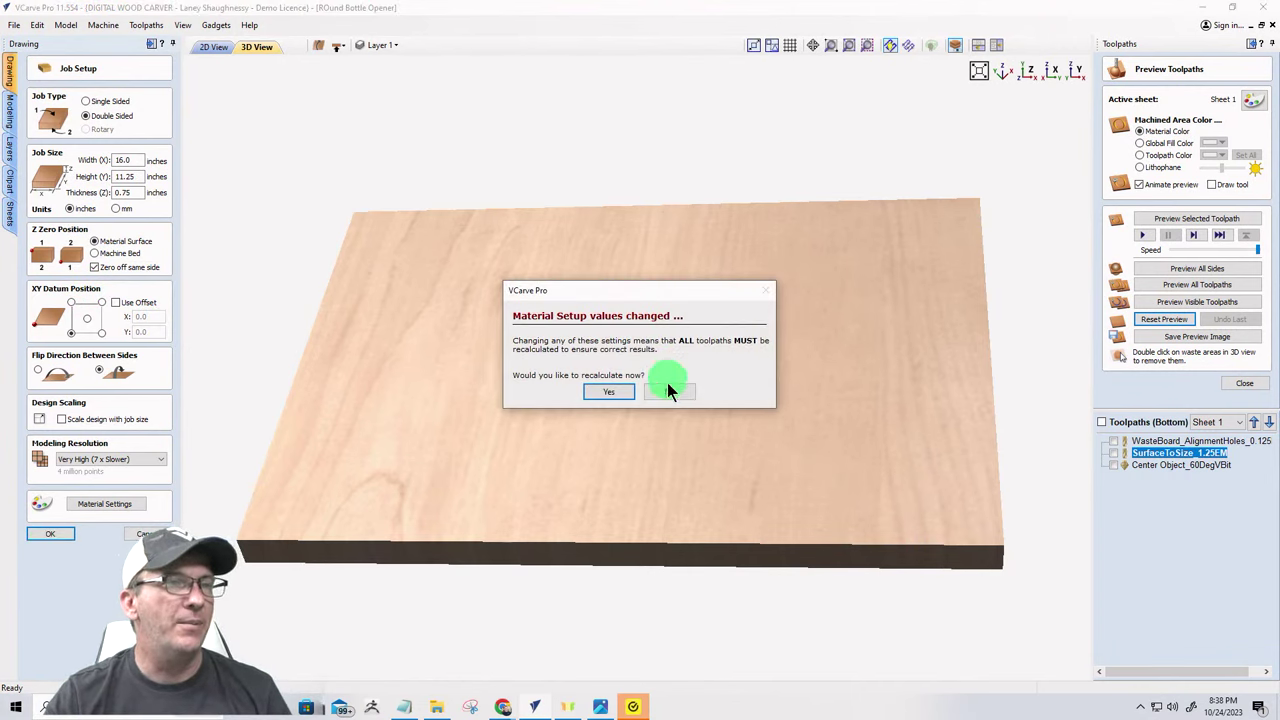
{"action": "left_click", "coordinate": [605, 392]}
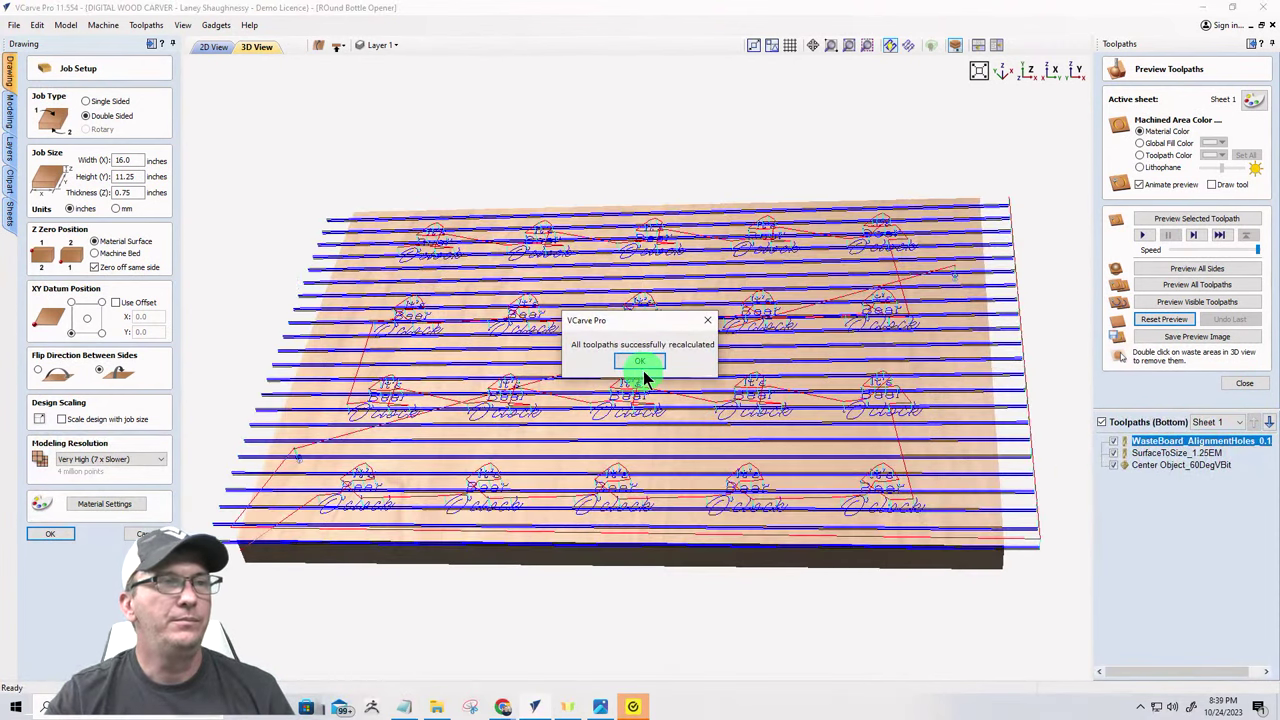
{"action": "left_click", "coordinate": [637, 358]}
- Switch back to the bottom side and hide its three toolpaths, leaving the uncut board in view
{"action": "left_click_drag", "start_coordinate": [688, 388], "coordinate": [664, 360]}
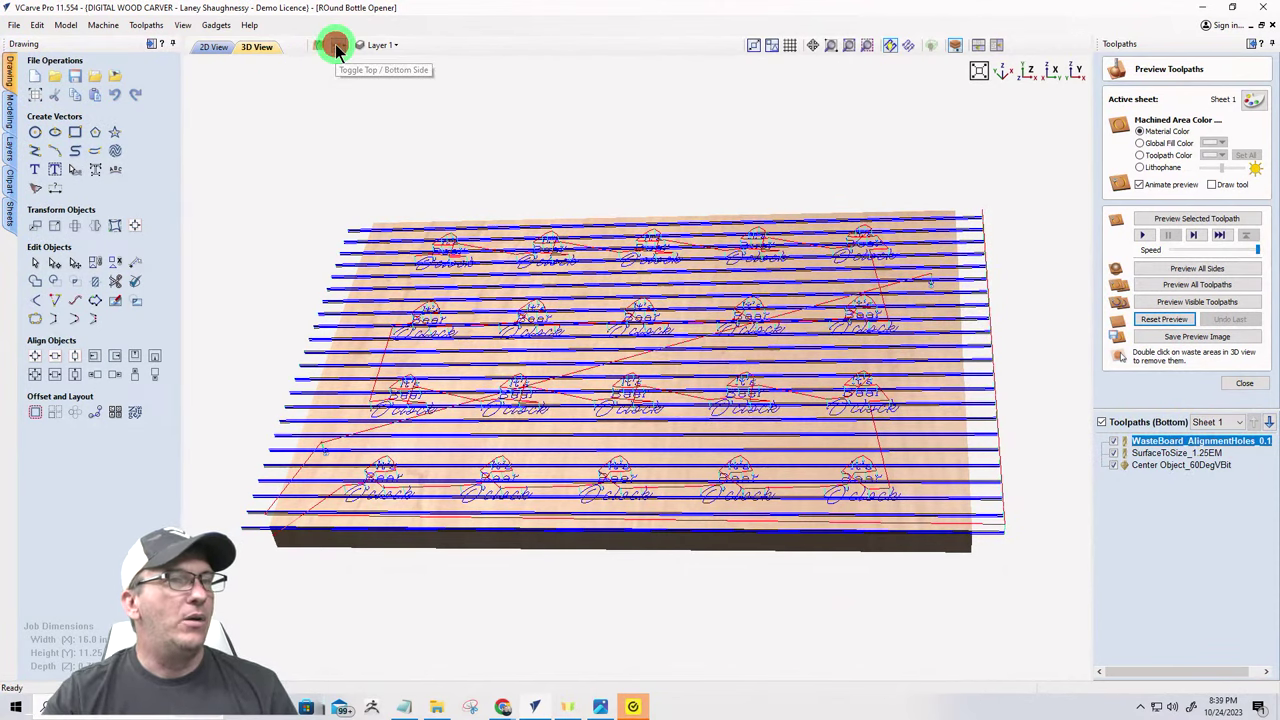
{"action": "left_click", "coordinate": [336, 50]}
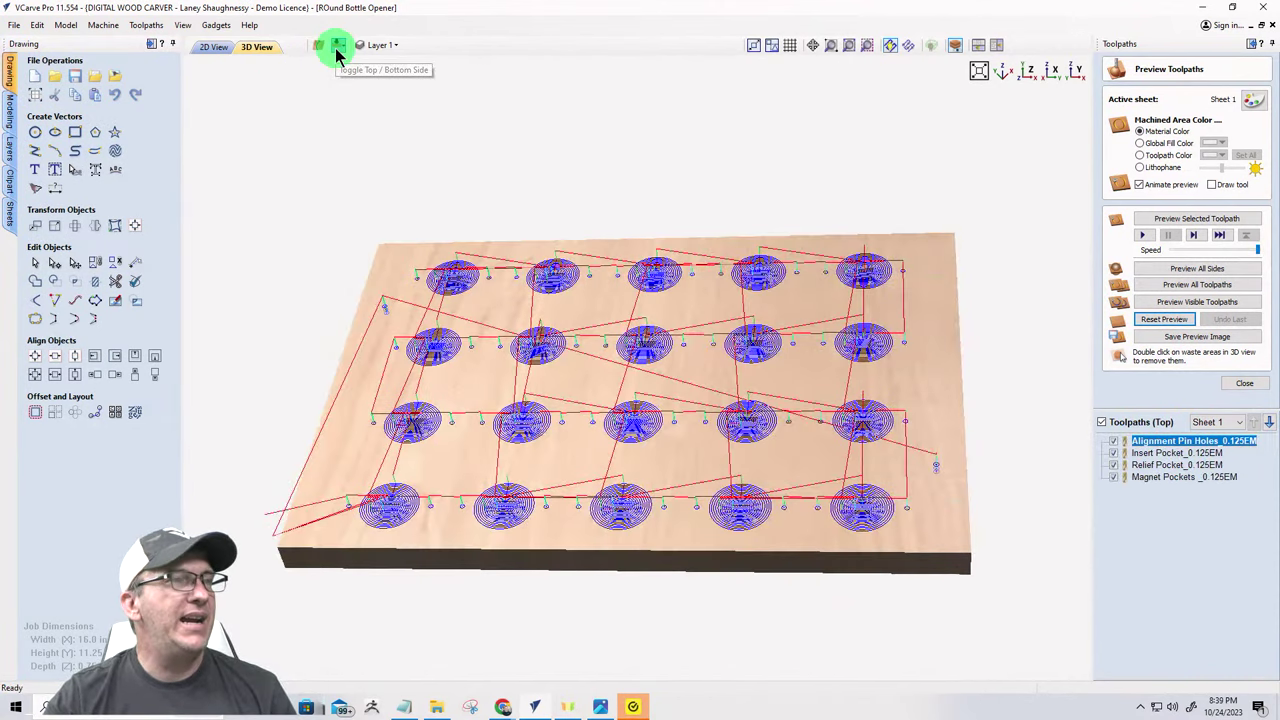
{"action": "left_click", "coordinate": [337, 45]}
{"action": "left_click", "coordinate": [1101, 422]}
{"action": "left_click", "coordinate": [1101, 422]}
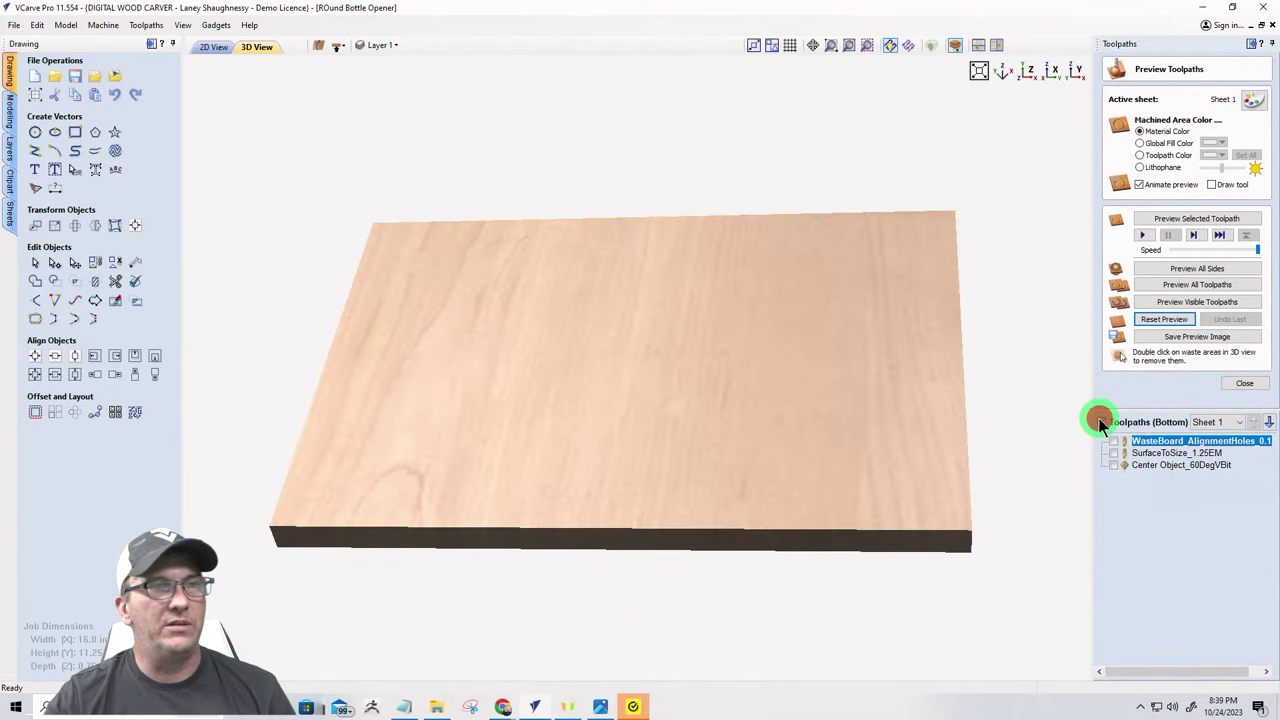
{"action": "left_click", "coordinate": [1150, 442]}
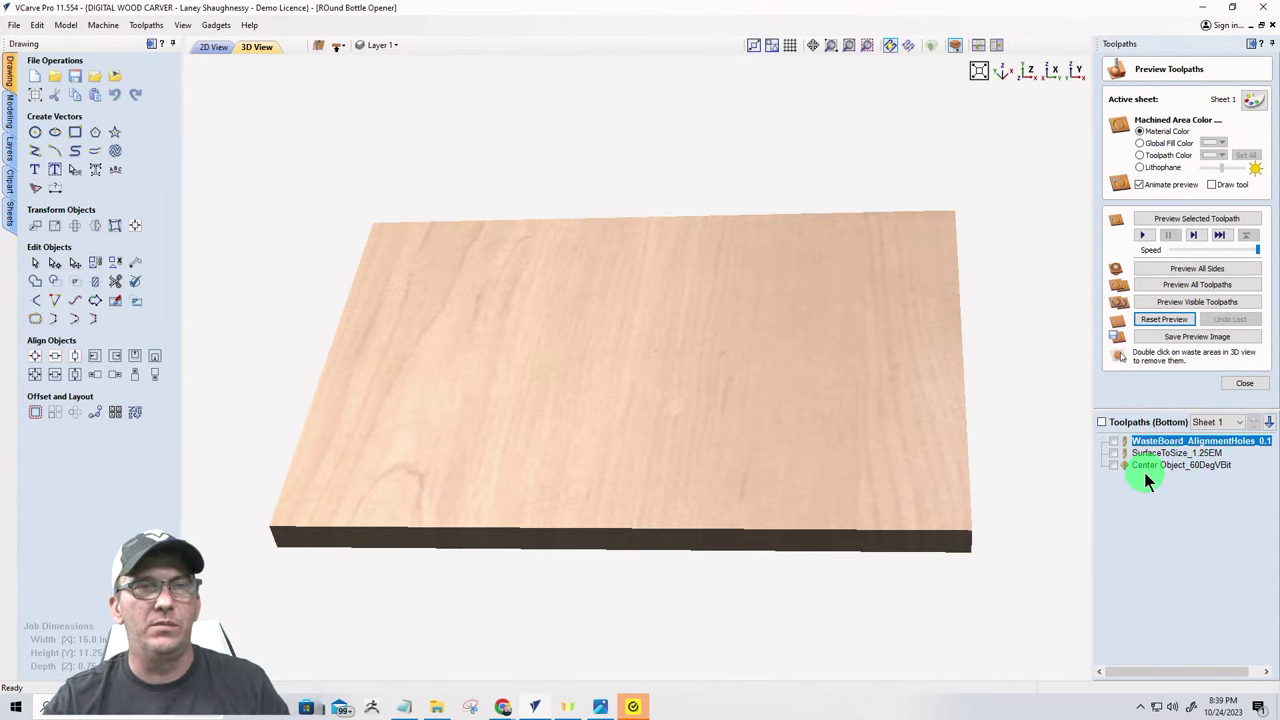
{"action": "mouse_move", "coordinate": [1136, 455]}
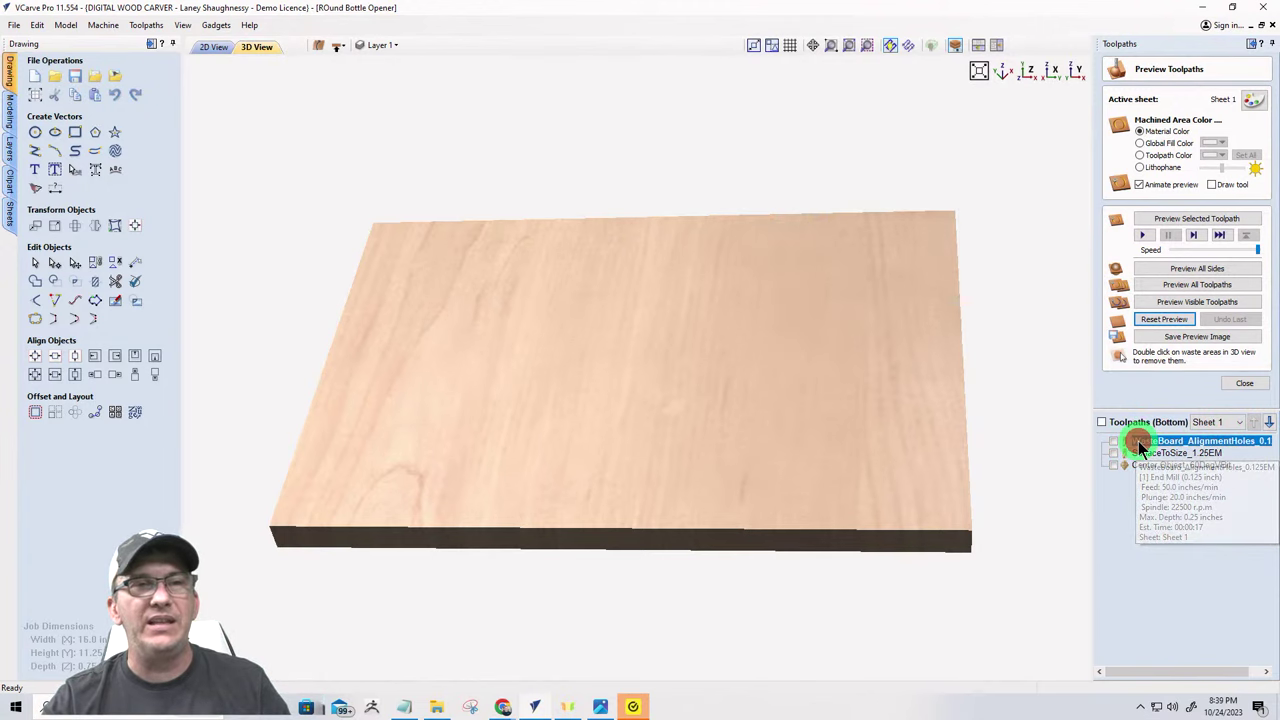
- Set WasteBoard_AlignmentHoles start depth to 0.75 and recalculate, accepting the cut-through warning
{"action": "double_click", "coordinate": [1138, 441]}
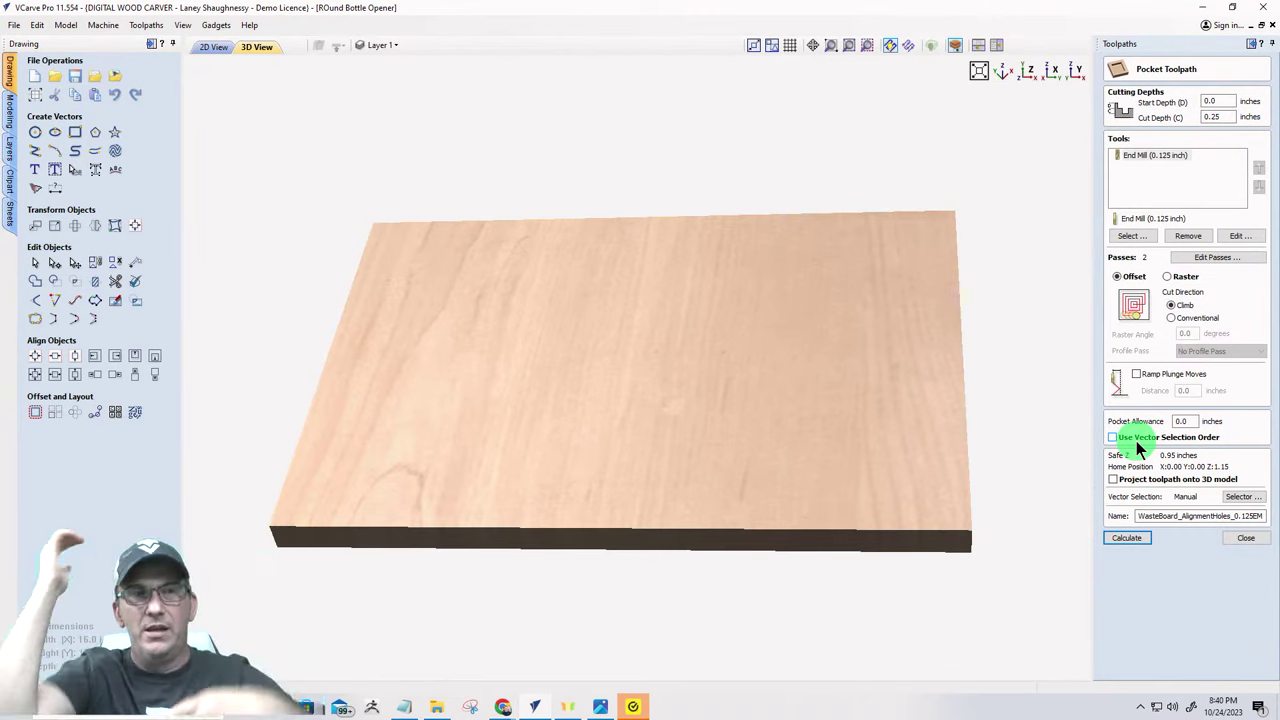
{"action": "double_click", "coordinate": [1212, 102]}
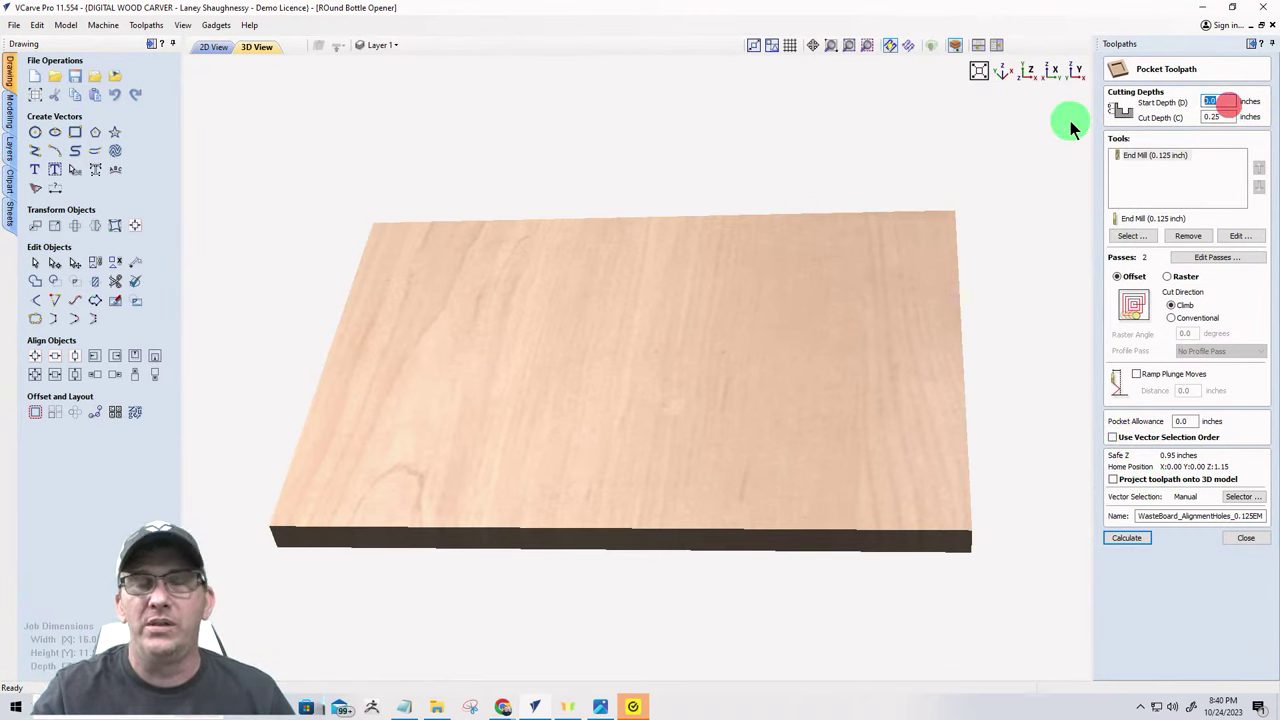
{"action": "type", "text": "0.75"}
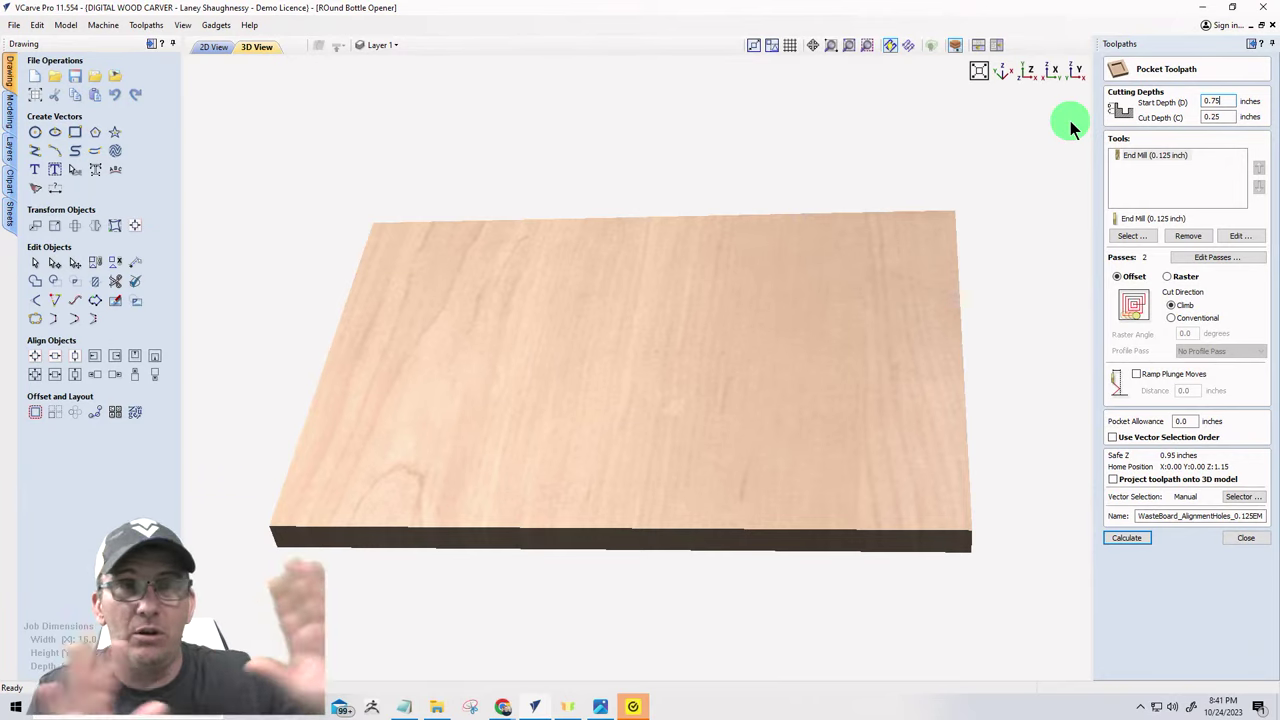
{"action": "left_click", "coordinate": [1230, 101]}
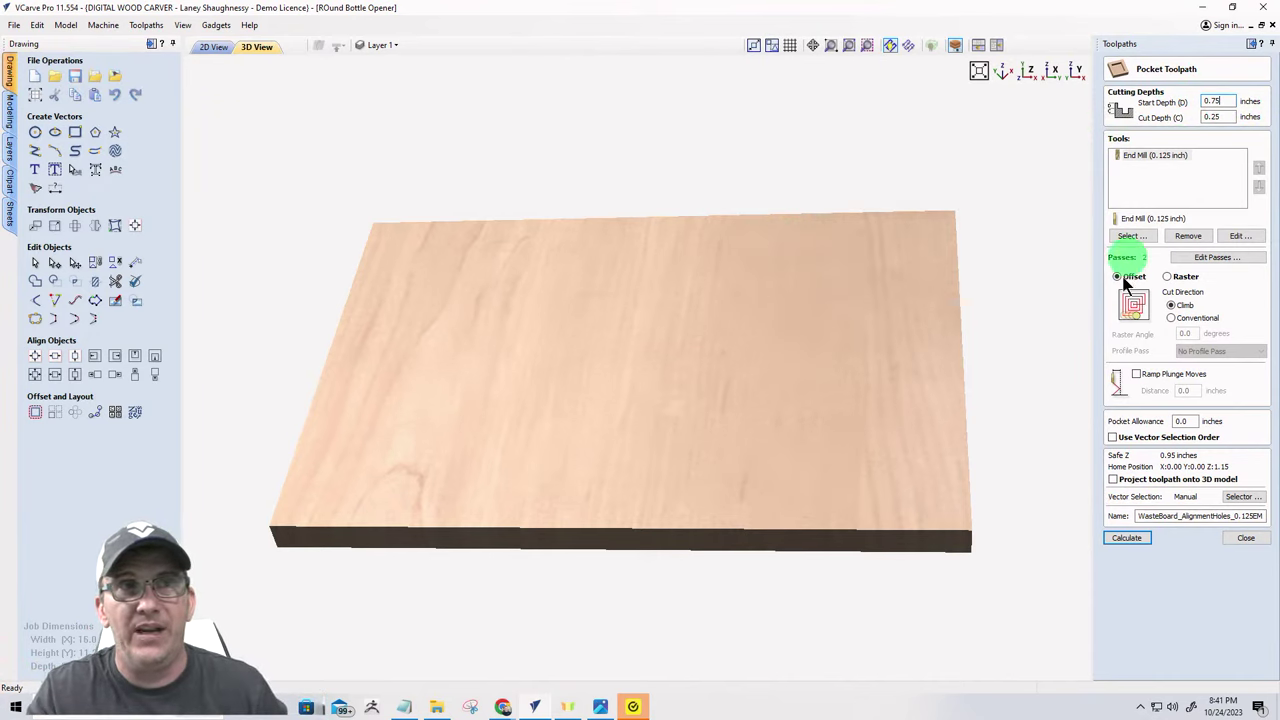
{"action": "left_click", "coordinate": [1127, 539]}
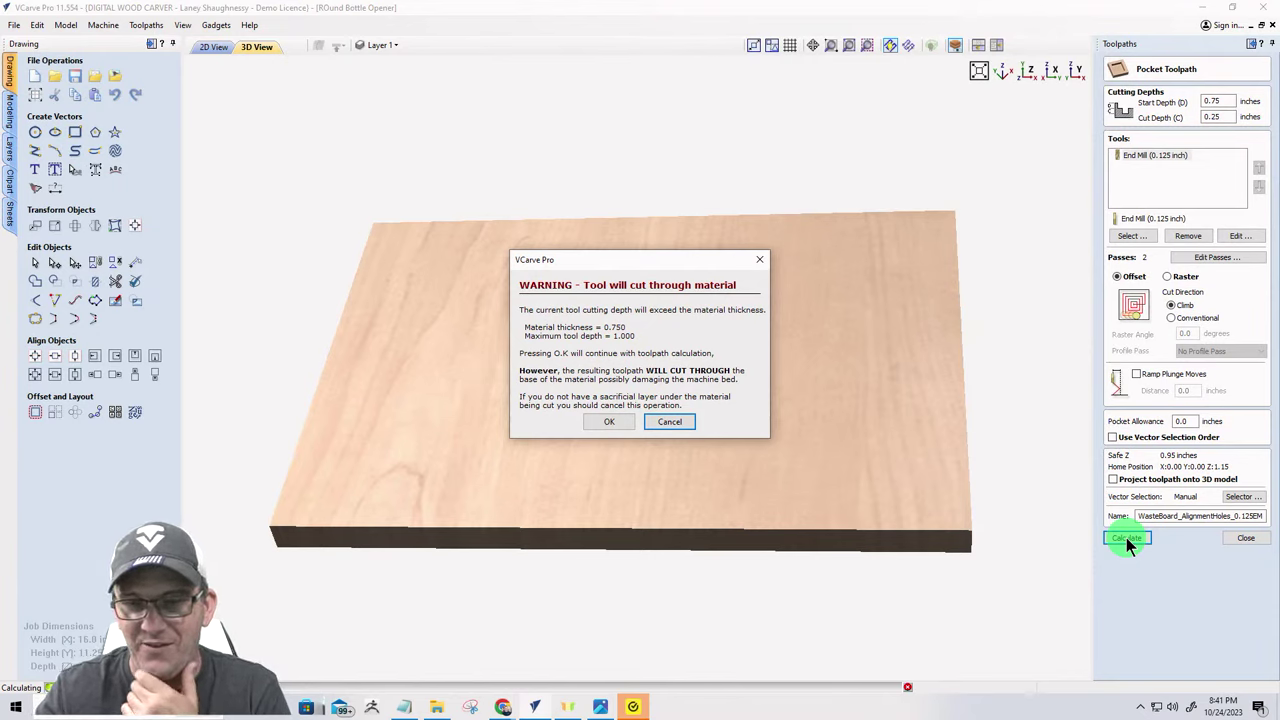
{"action": "left_click", "coordinate": [616, 421]}
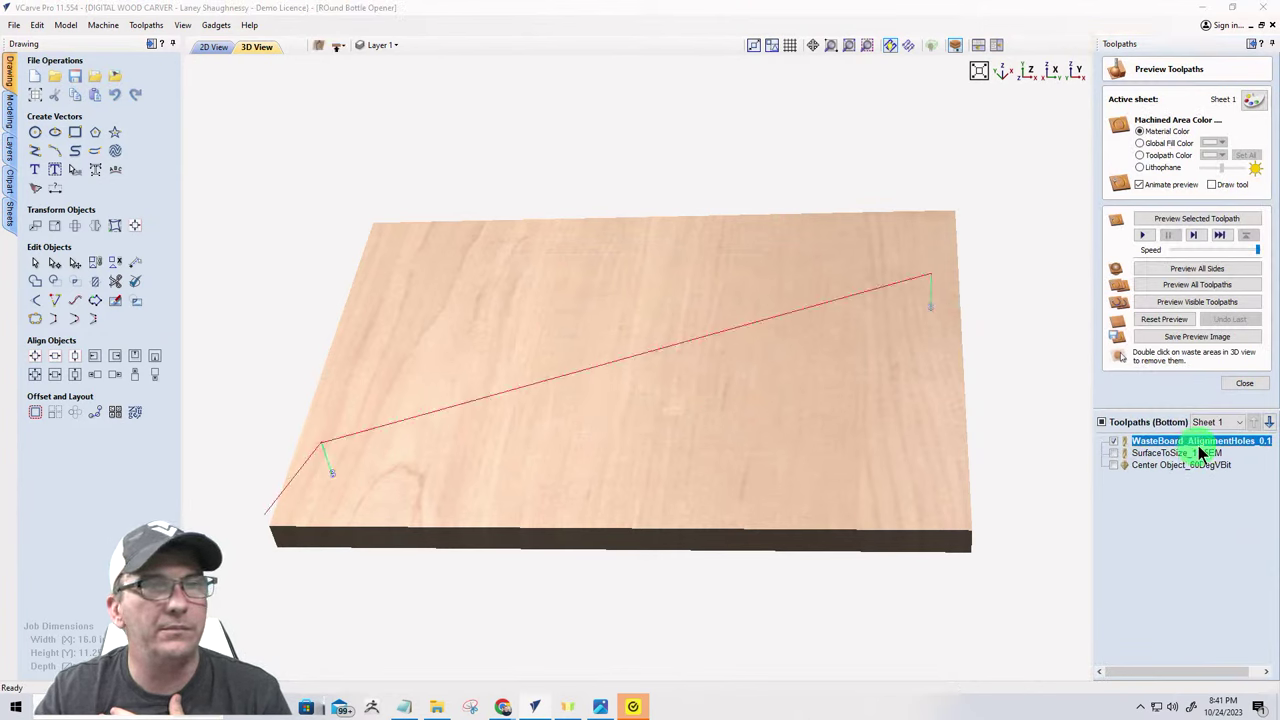
- Review the SurfaceToSize_1.25EM settings with its 0.125 cut depth and close without changes
{"action": "left_click", "coordinate": [1146, 454]}
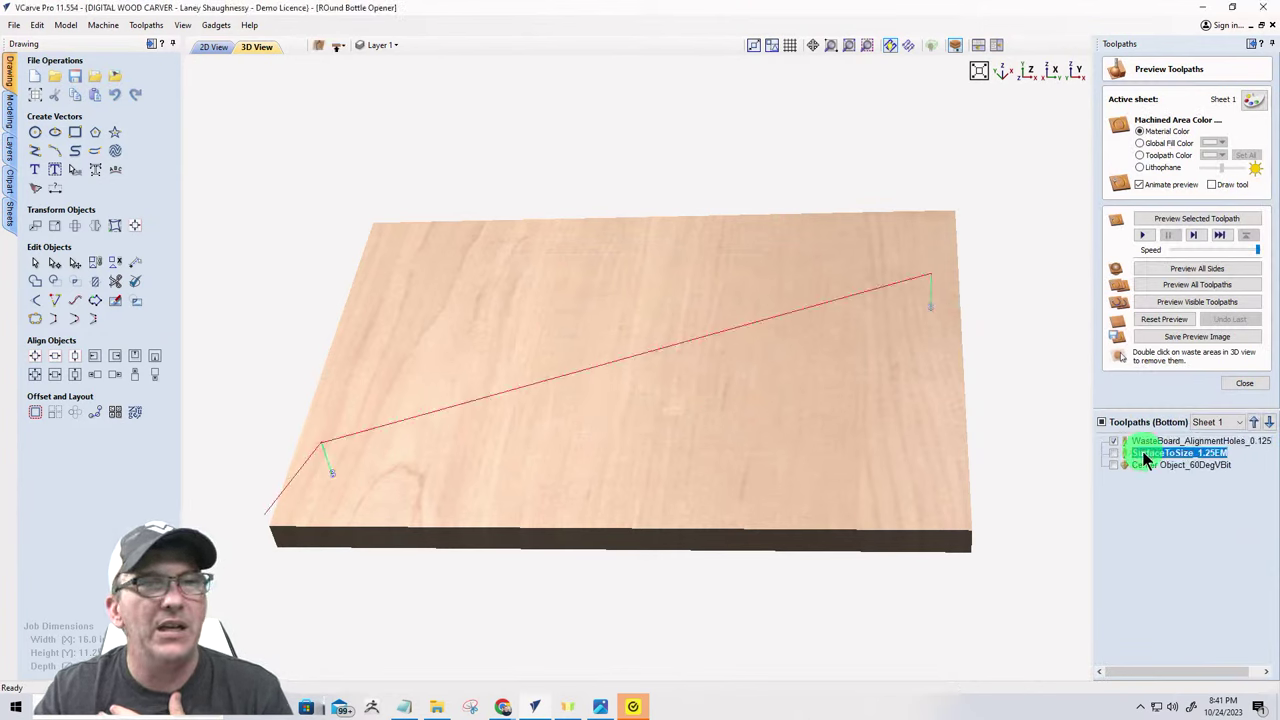
{"action": "double_click", "coordinate": [1146, 457]}
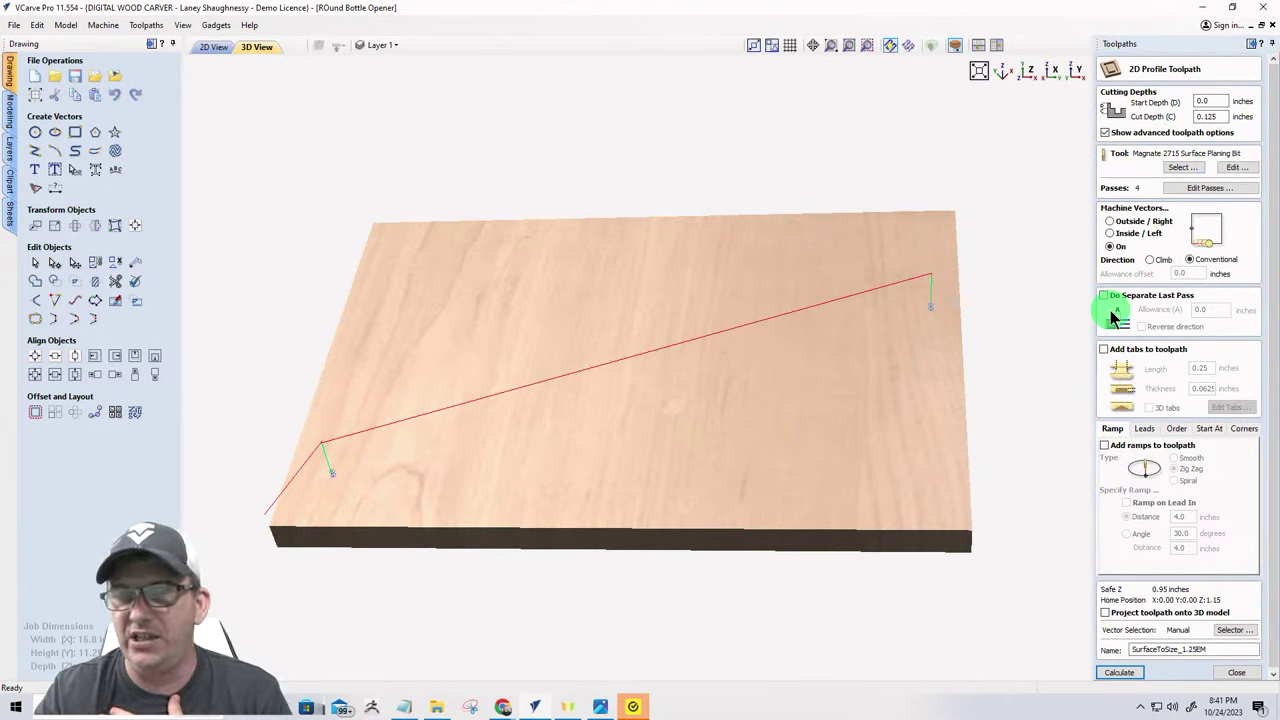
{"action": "left_click", "coordinate": [1210, 116]}
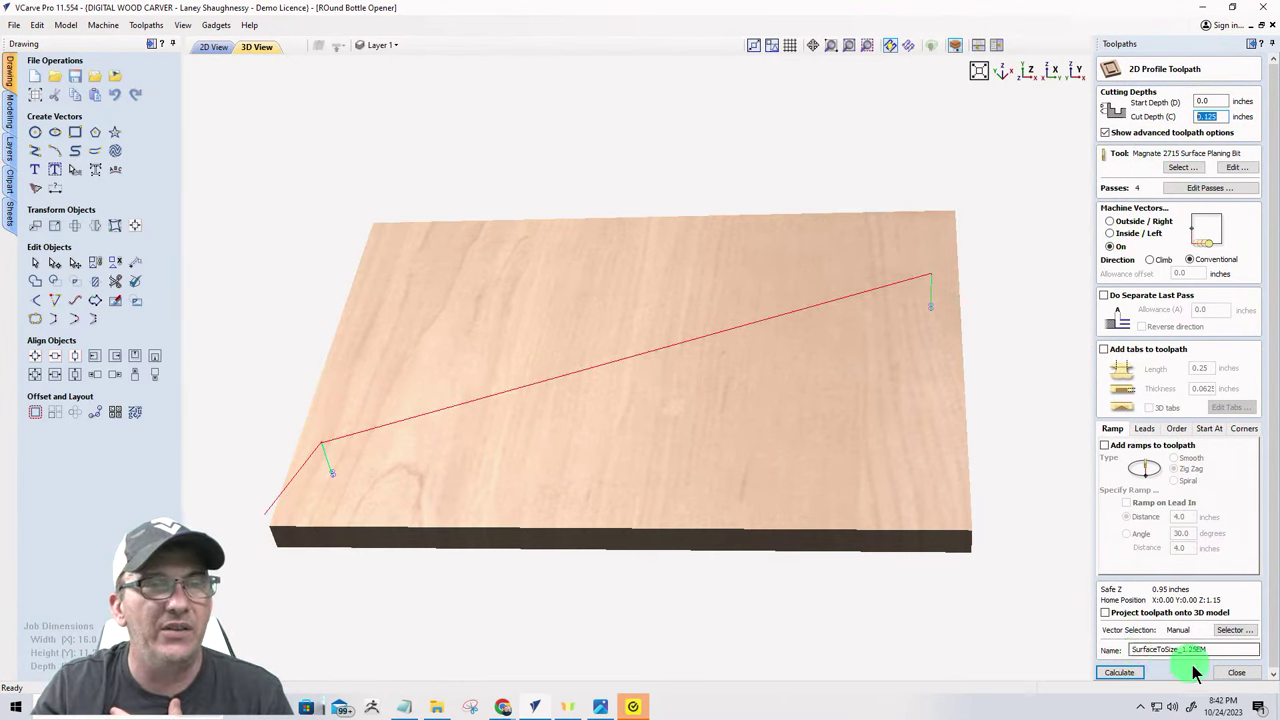
{"action": "left_click", "coordinate": [1237, 676]}
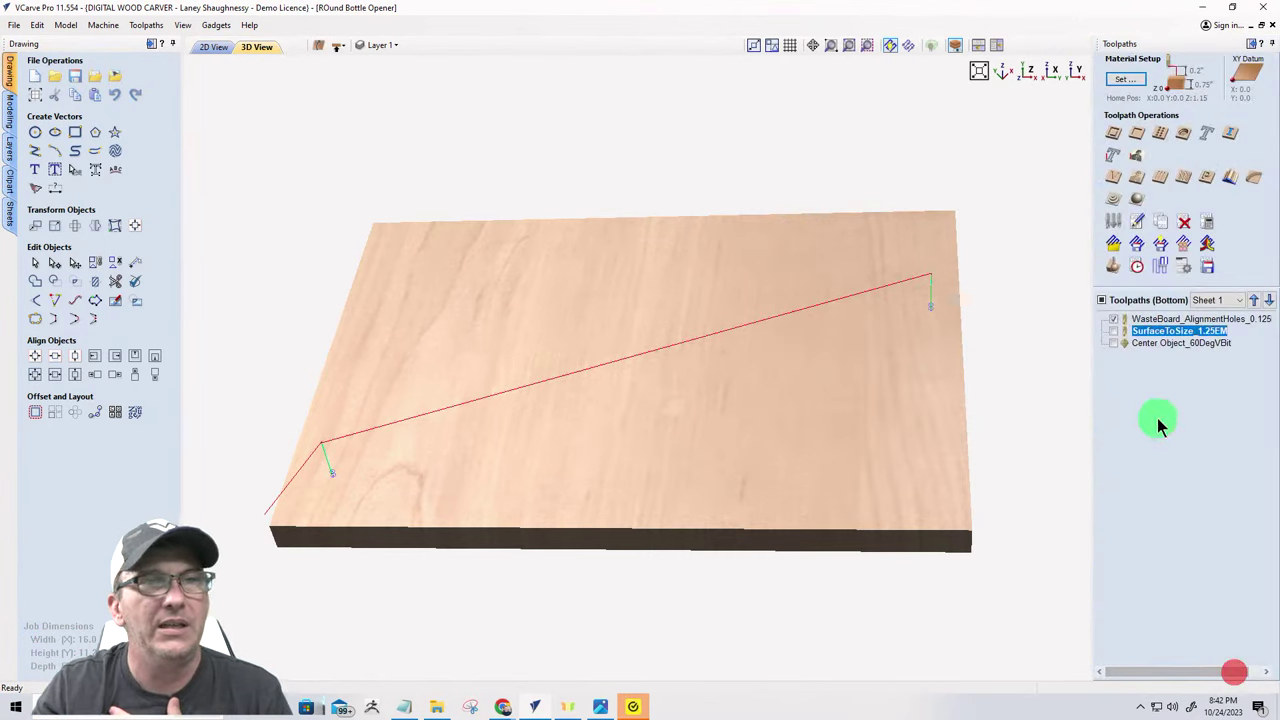
- Hide WasteBoard_AlignmentHoles and make Center Object_60DegVBit visible
{"action": "left_click", "coordinate": [1154, 342]}
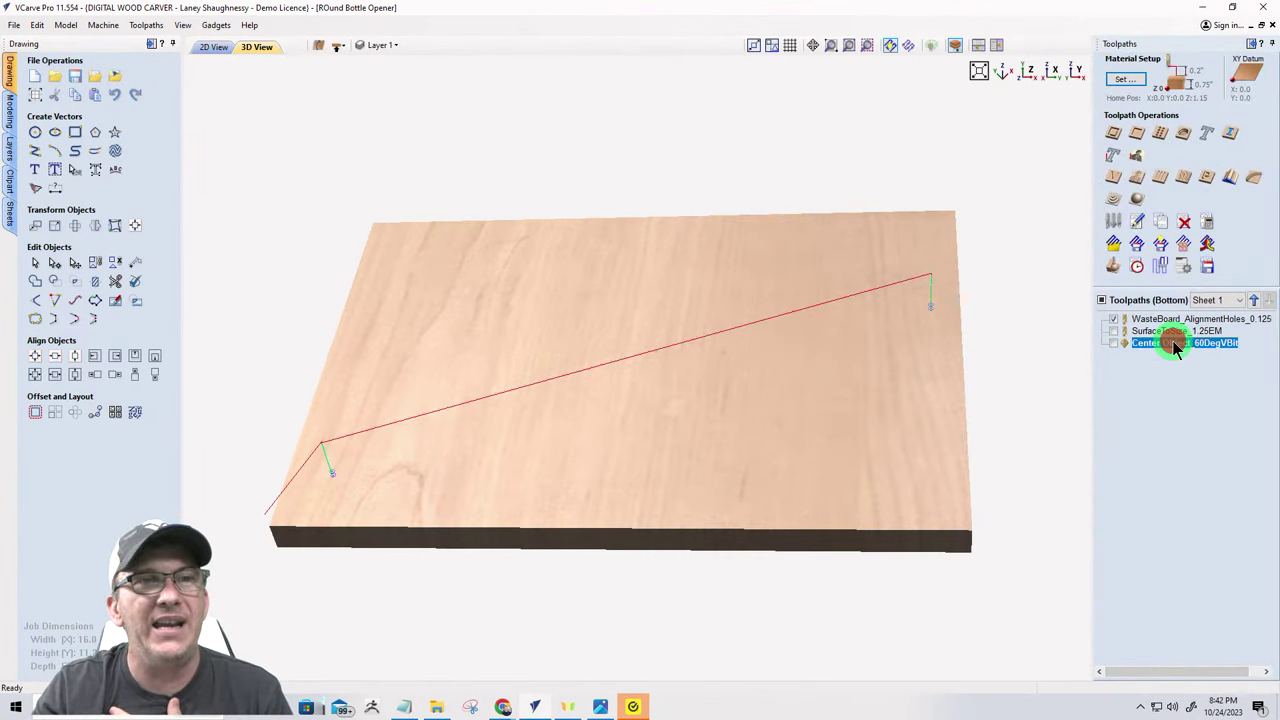
{"action": "left_click", "coordinate": [1114, 320]}
{"action": "left_click", "coordinate": [1113, 343]}
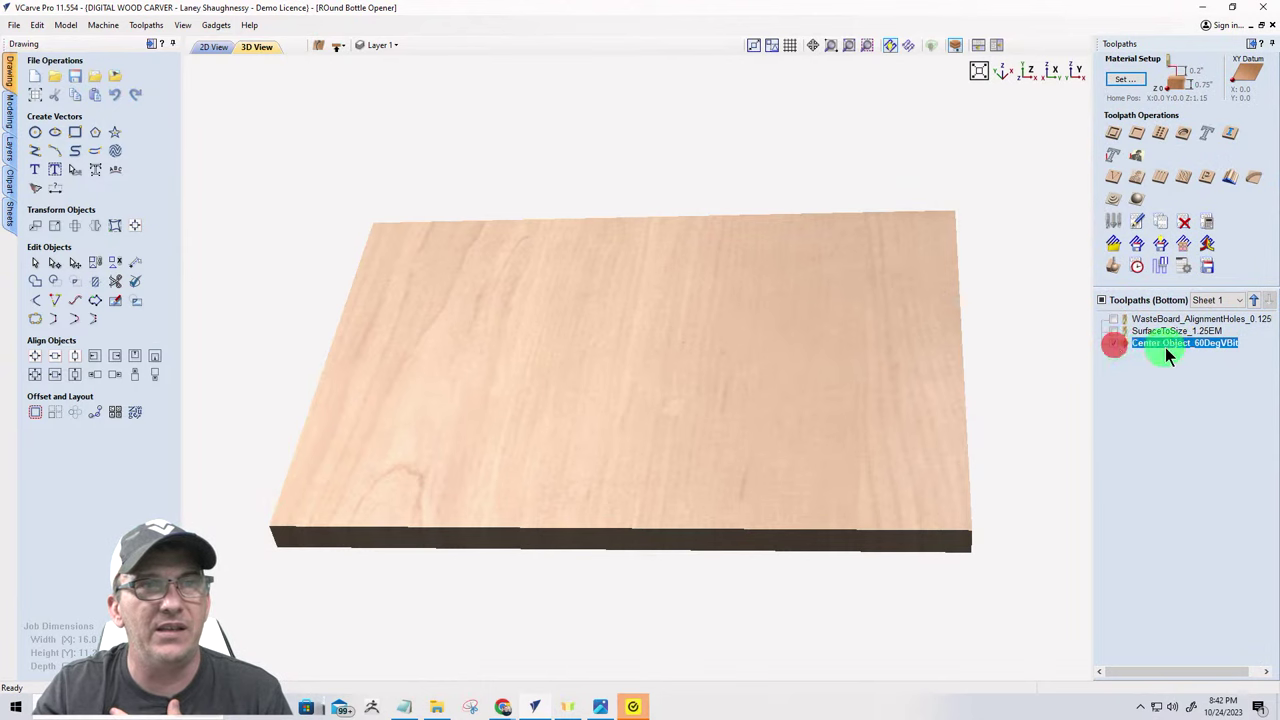
- Change Center Object_60DegVBit's start depth to 0.125 and recalculate the V-carve
{"action": "double_click", "coordinate": [1152, 343]}
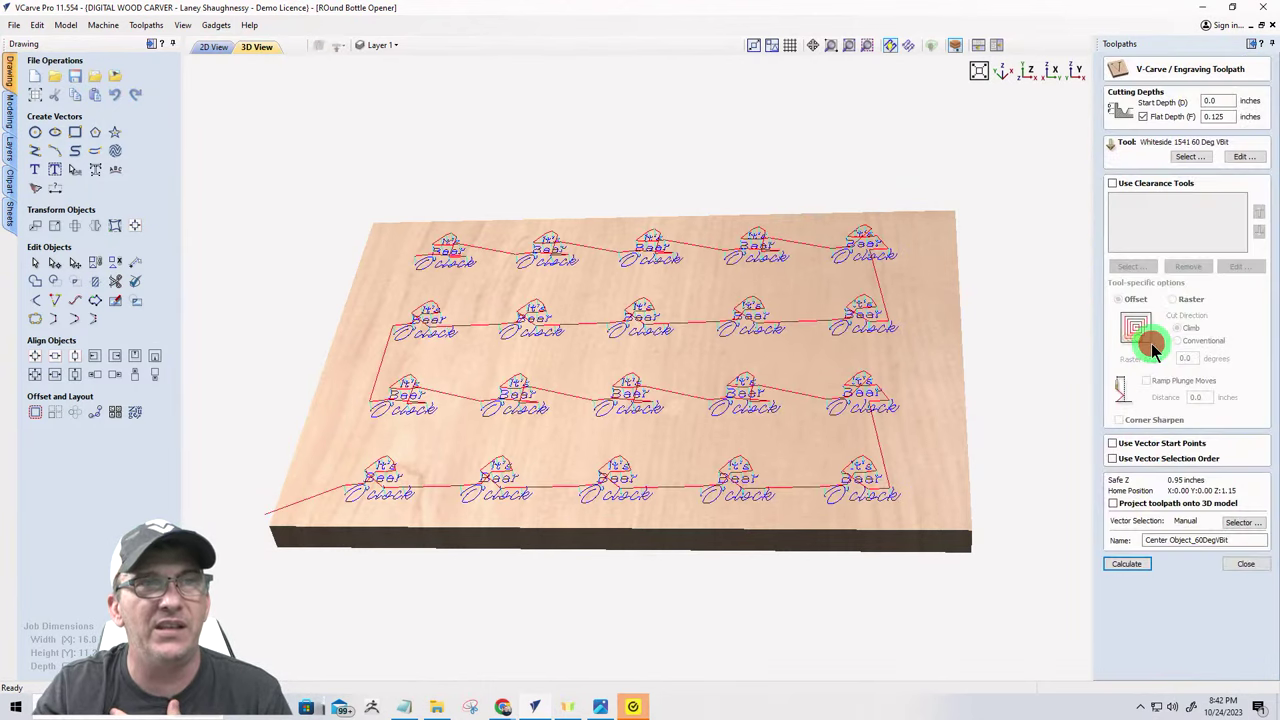
{"action": "left_click", "coordinate": [1220, 101]}
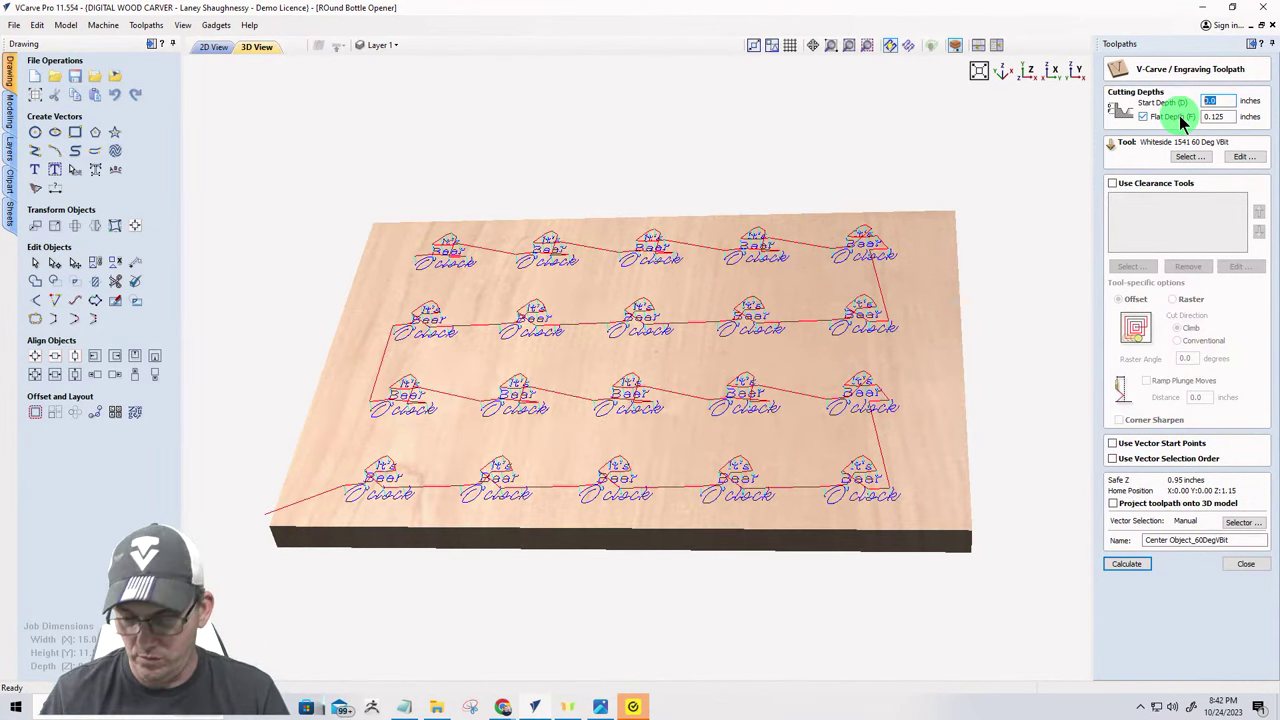
{"action": "type", "text": "0."}
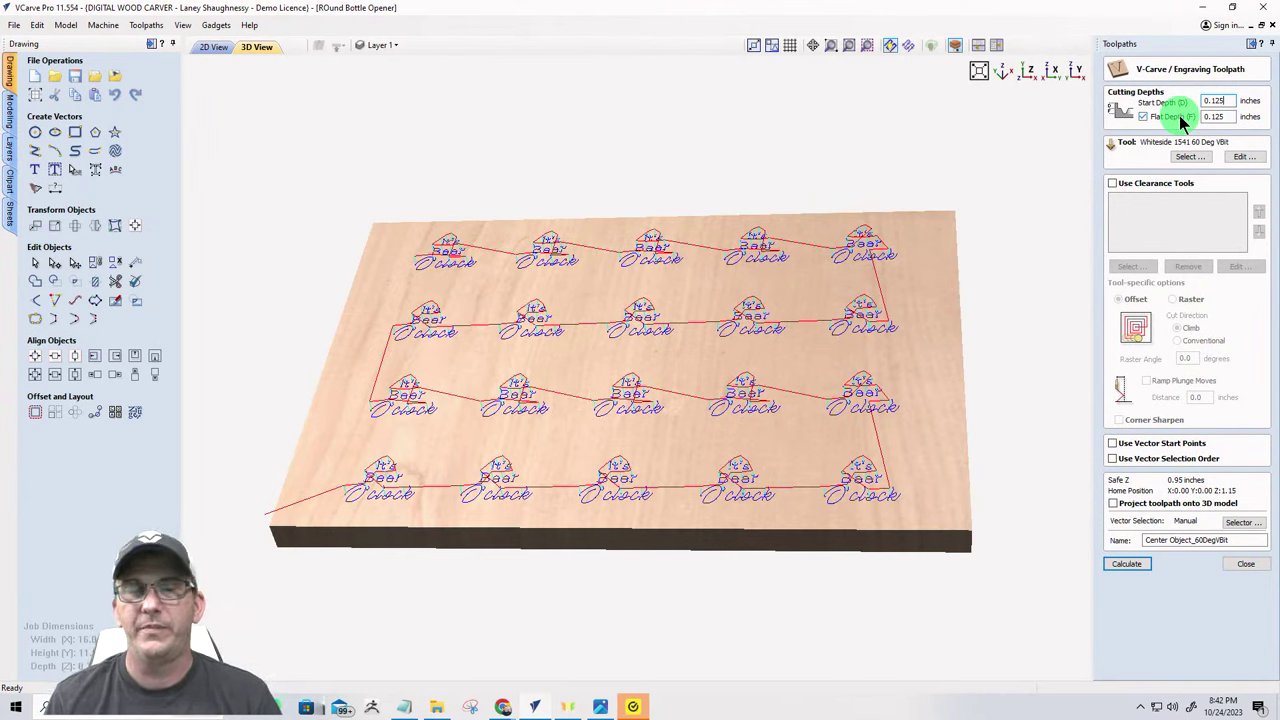
{"action": "left_click", "coordinate": [1126, 564]}
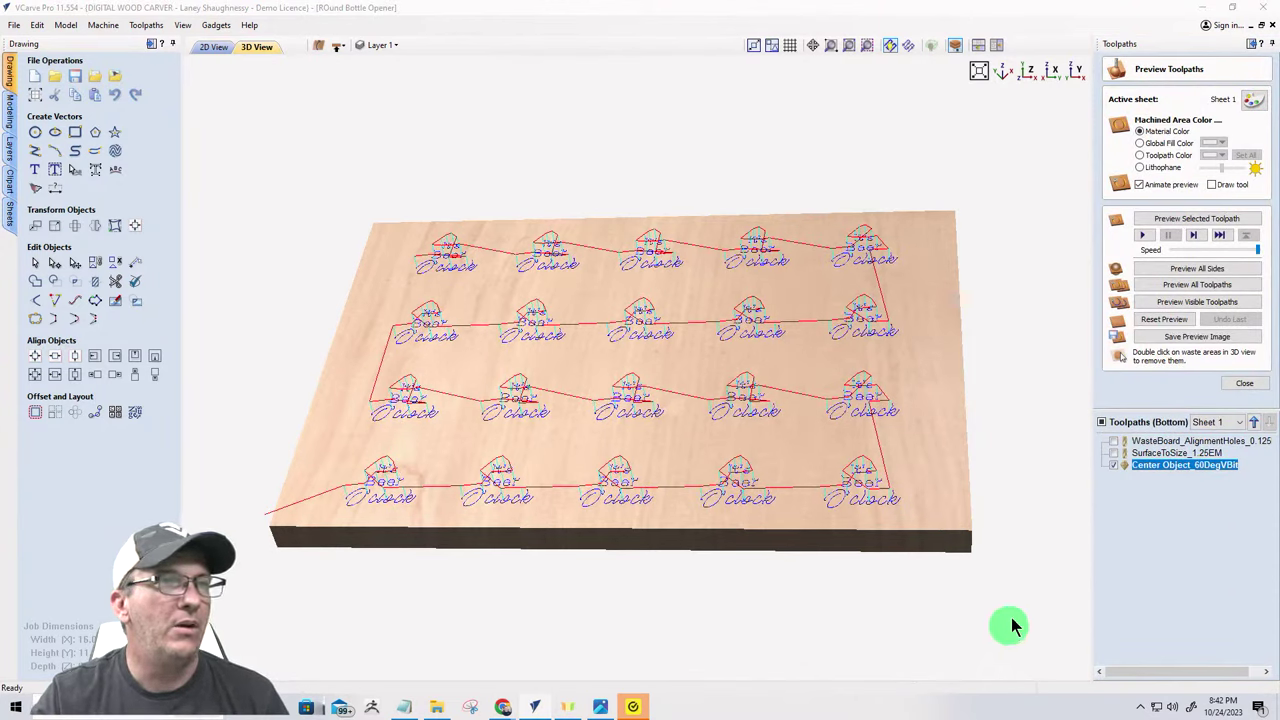
- Show only SurfaceToSize_1.25EM and adjust the preview simulation quality and animation settings
{"action": "left_click", "coordinate": [1113, 453]}
{"action": "left_click", "coordinate": [1112, 466]}
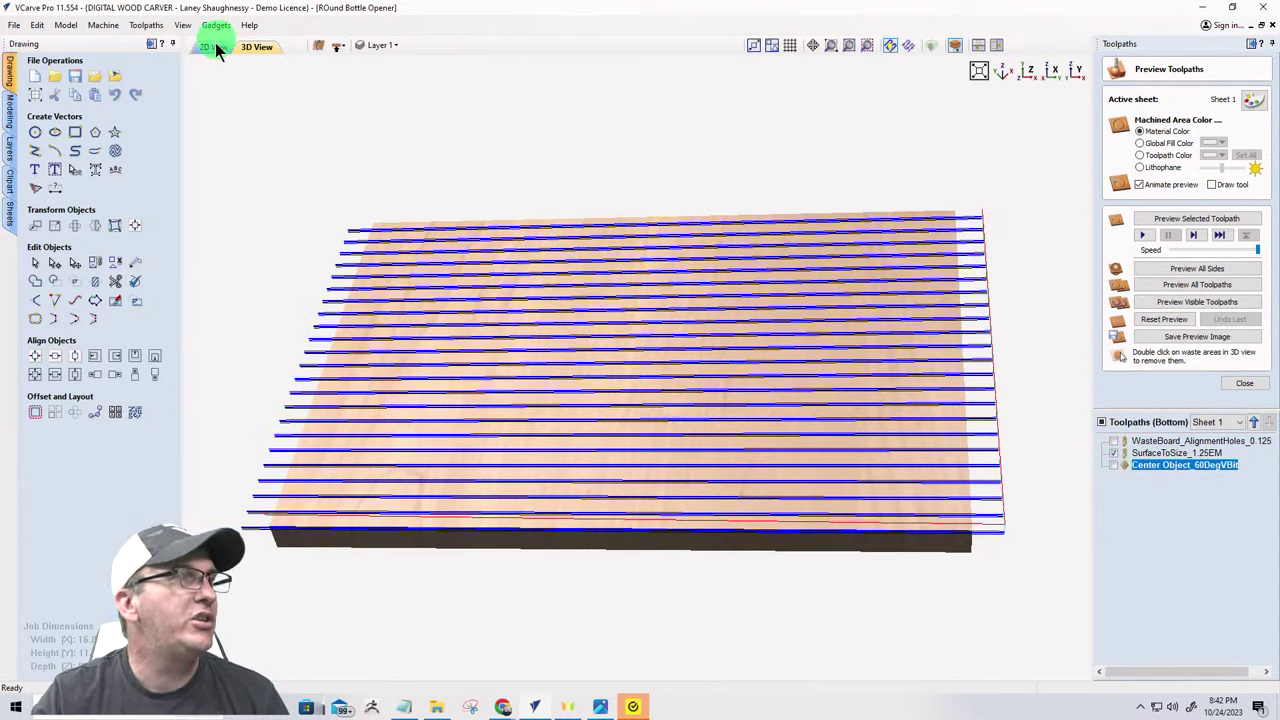
{"action": "left_click", "coordinate": [146, 25]}
{"action": "mouse_move", "coordinate": [175, 88]}
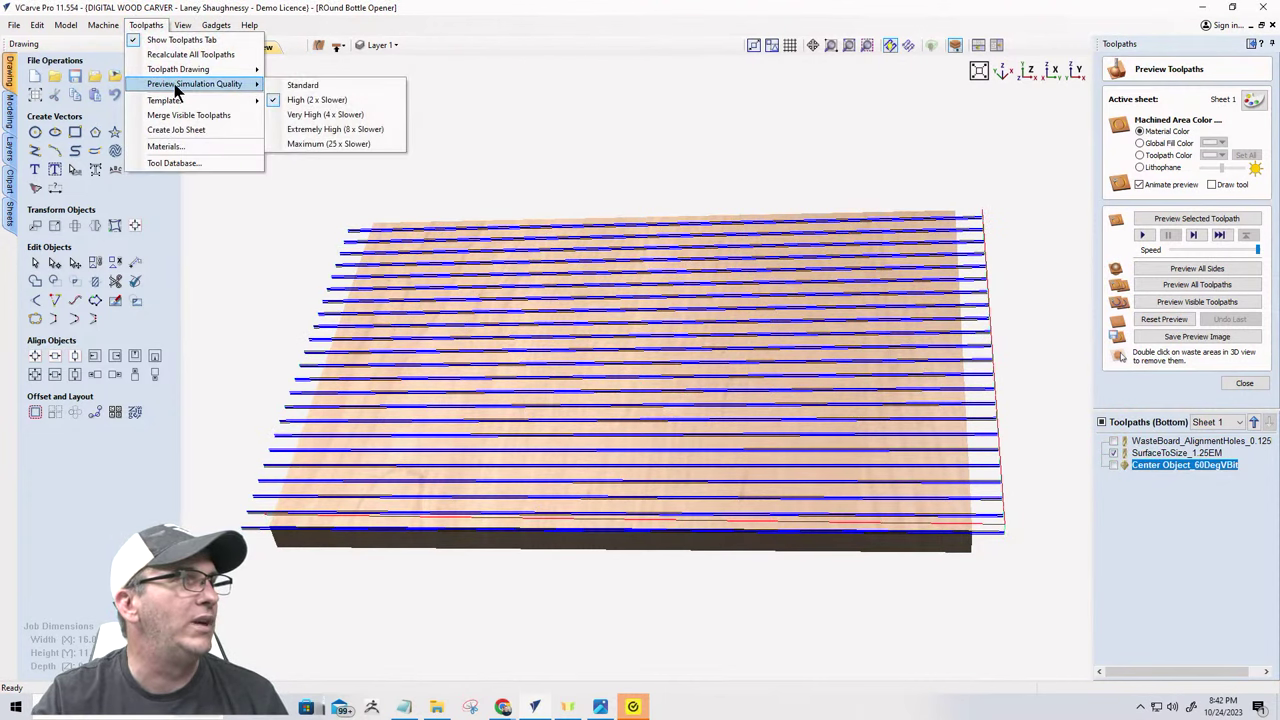
{"action": "left_click", "coordinate": [300, 86]}
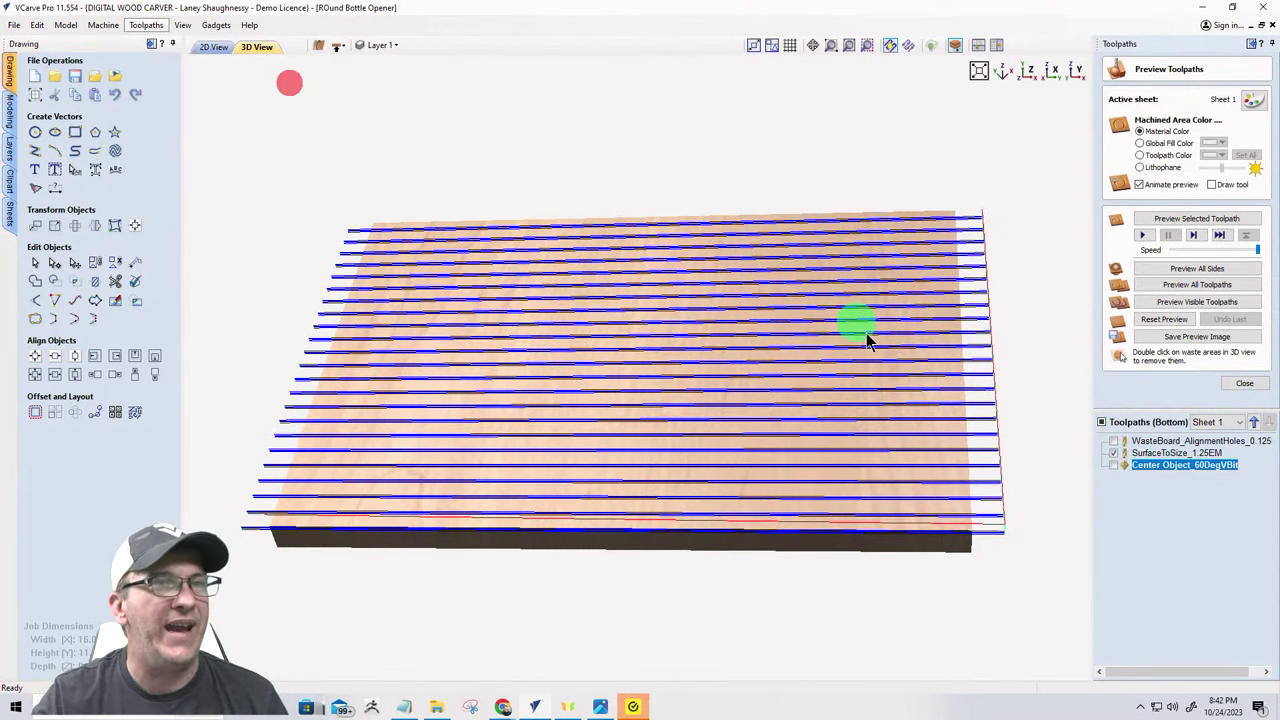
{"action": "left_click", "coordinate": [1141, 186]}
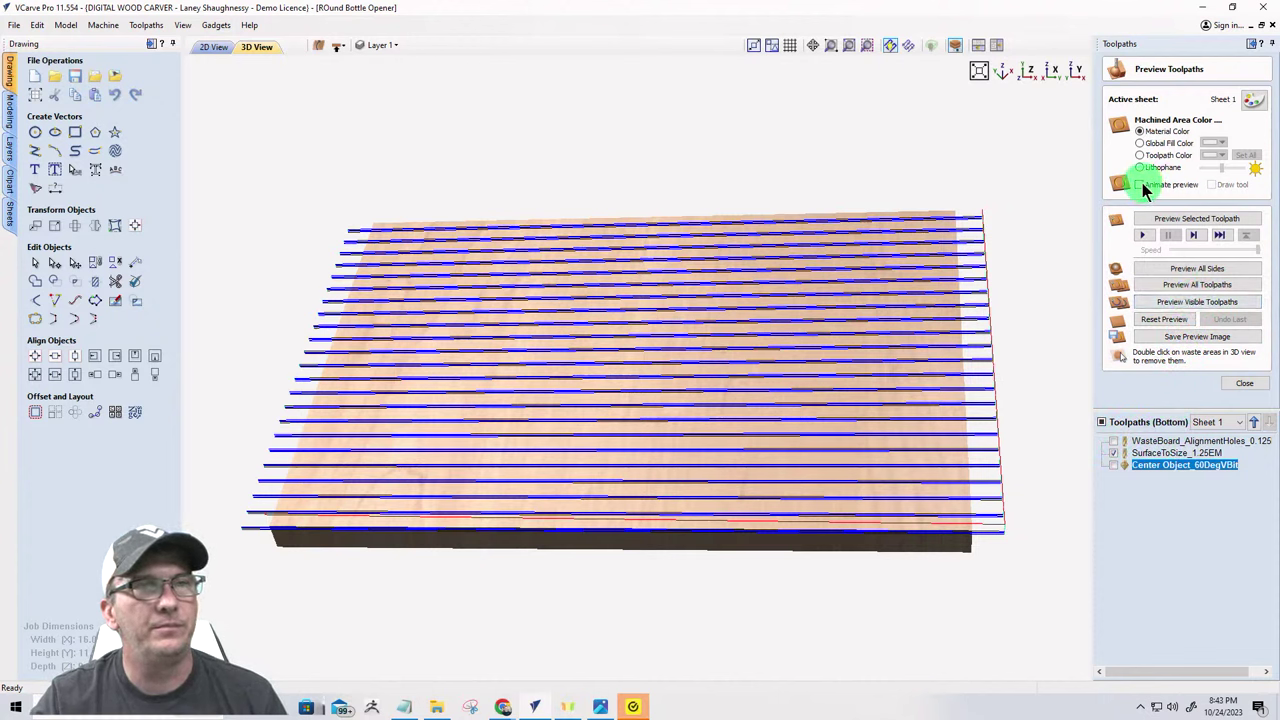
{"action": "left_click", "coordinate": [1141, 185]}
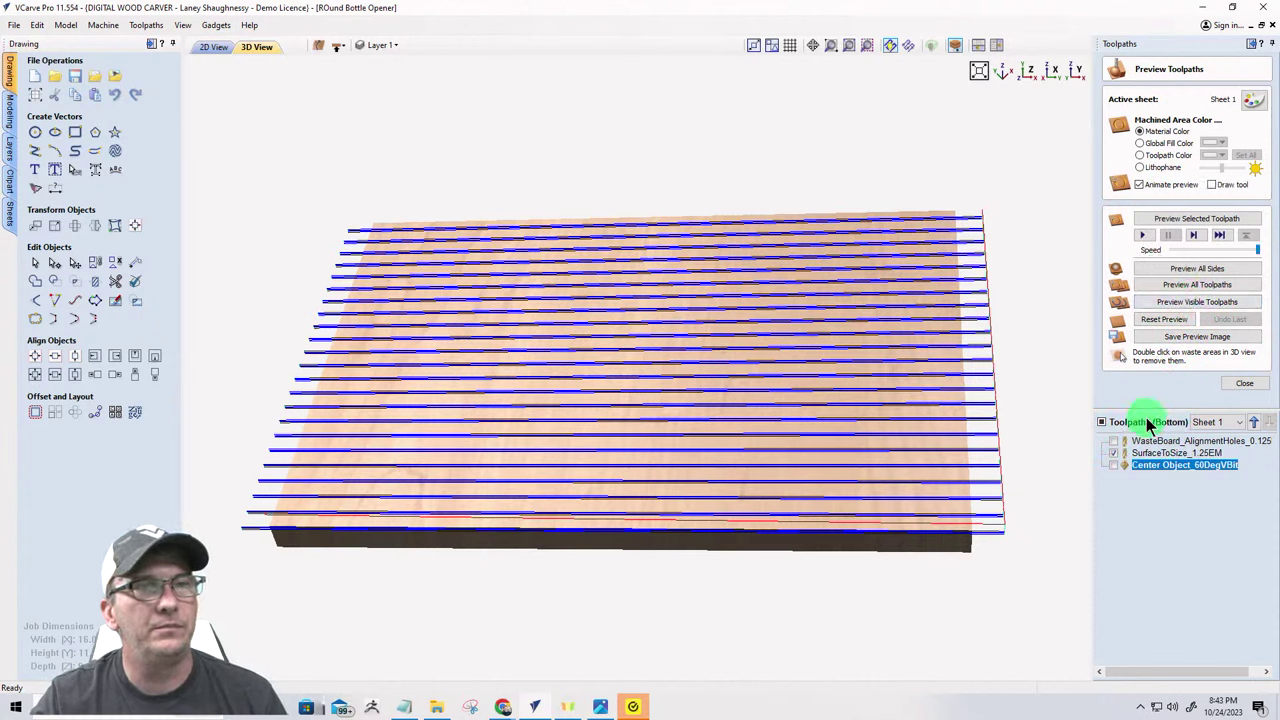
- Preview the SurfaceToSize_1.25EM surfacing pass, then make Center Object_60DegVBit visible
{"action": "left_click", "coordinate": [1147, 453]}
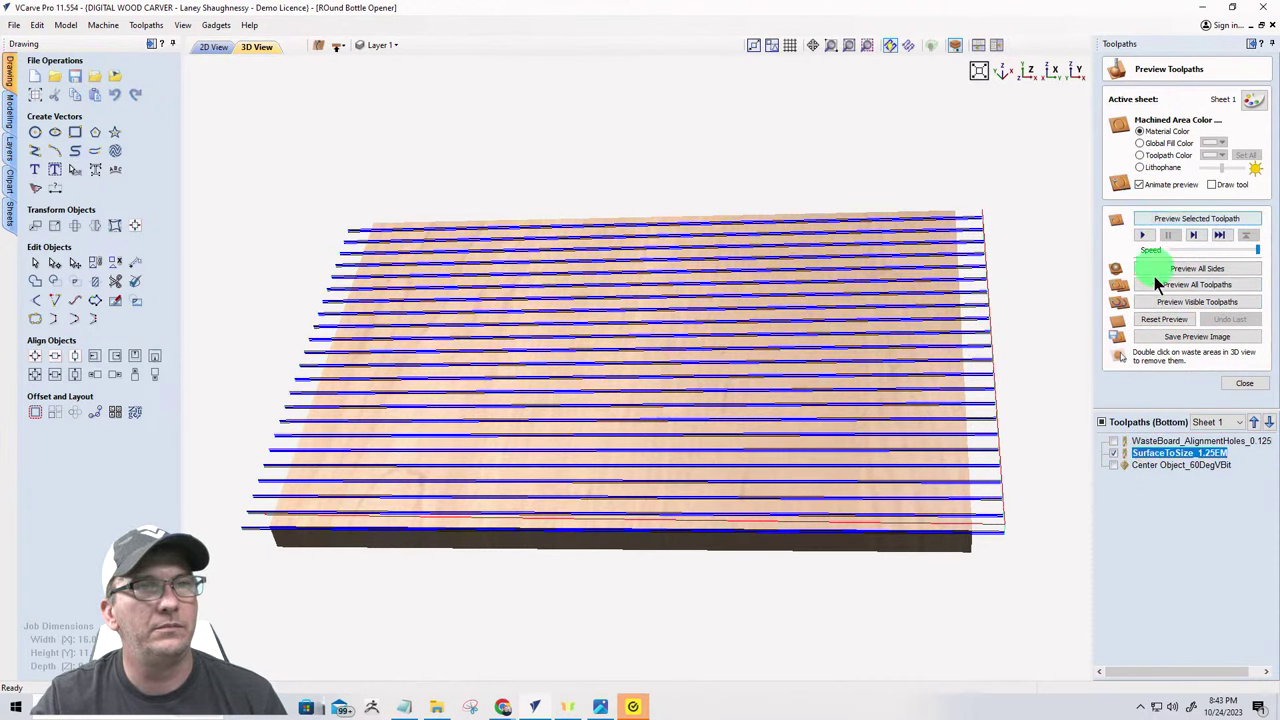
{"action": "left_click", "coordinate": [1157, 307]}
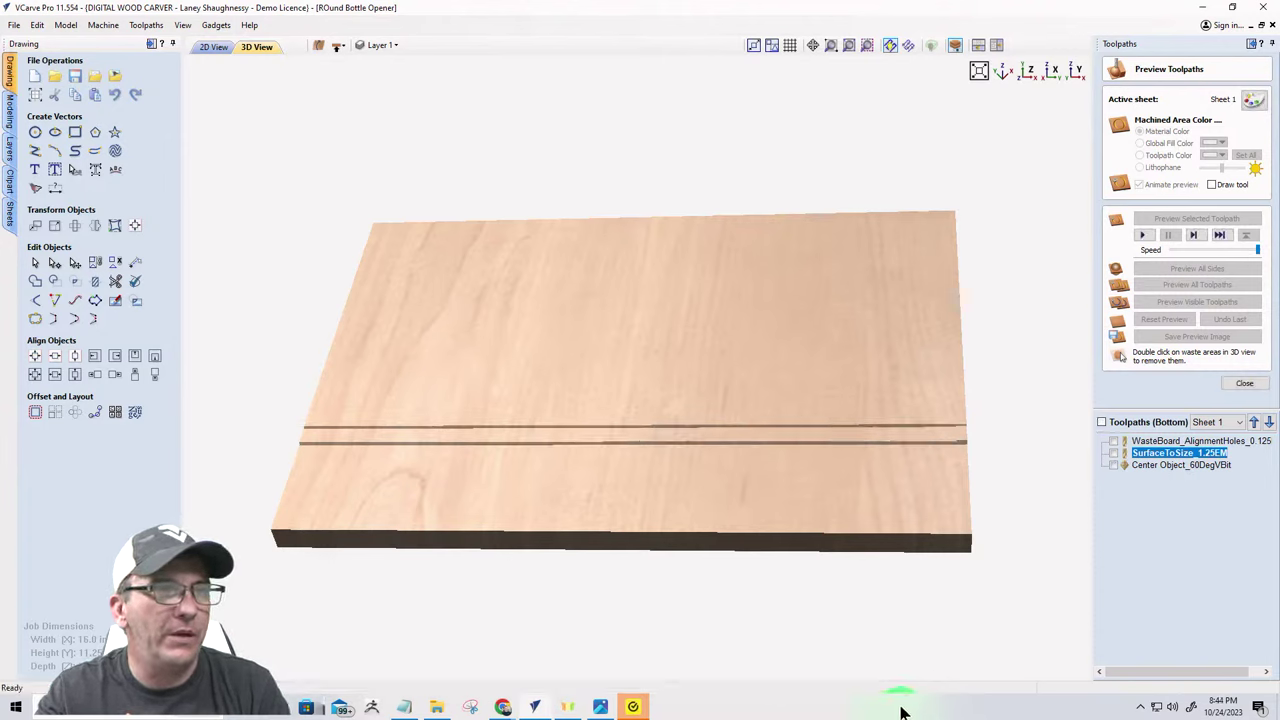
{"action": "left_click", "coordinate": [1113, 465]}
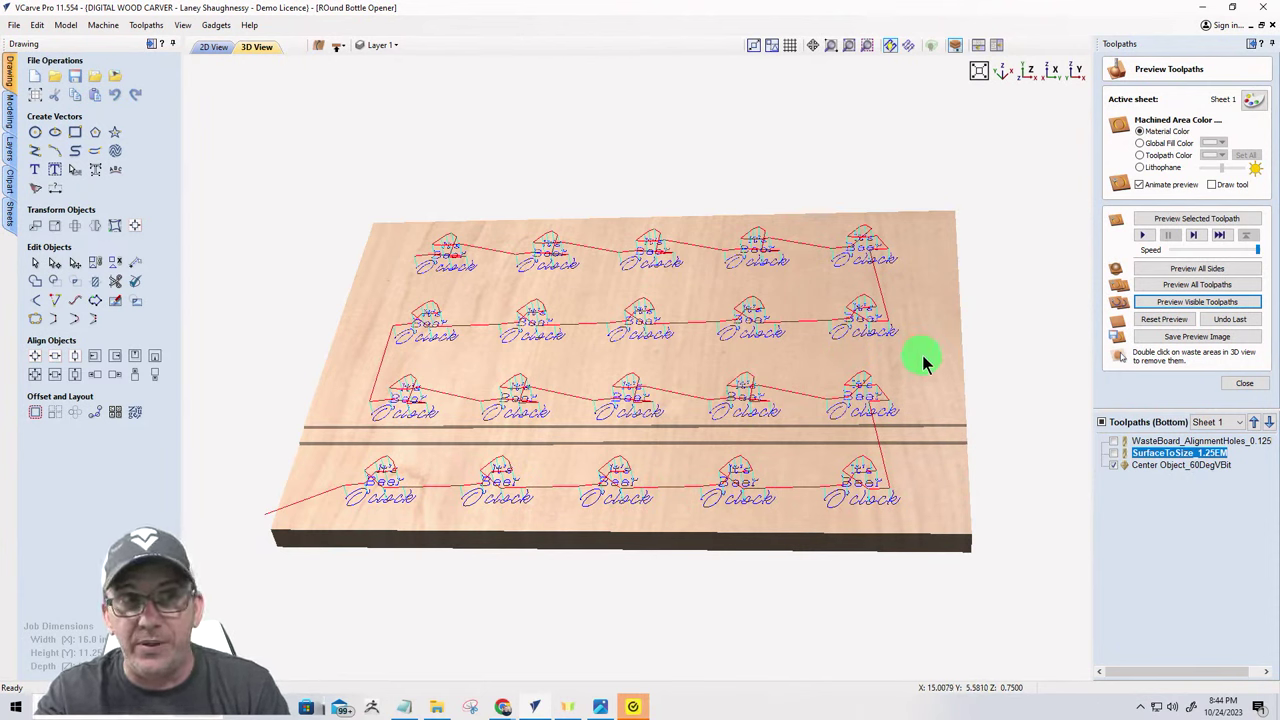
- Simulate the 'Beer O'clock' V-carving, reset the preview and return to the zoomed-out 2D drawing
{"action": "left_click", "coordinate": [1176, 303]}
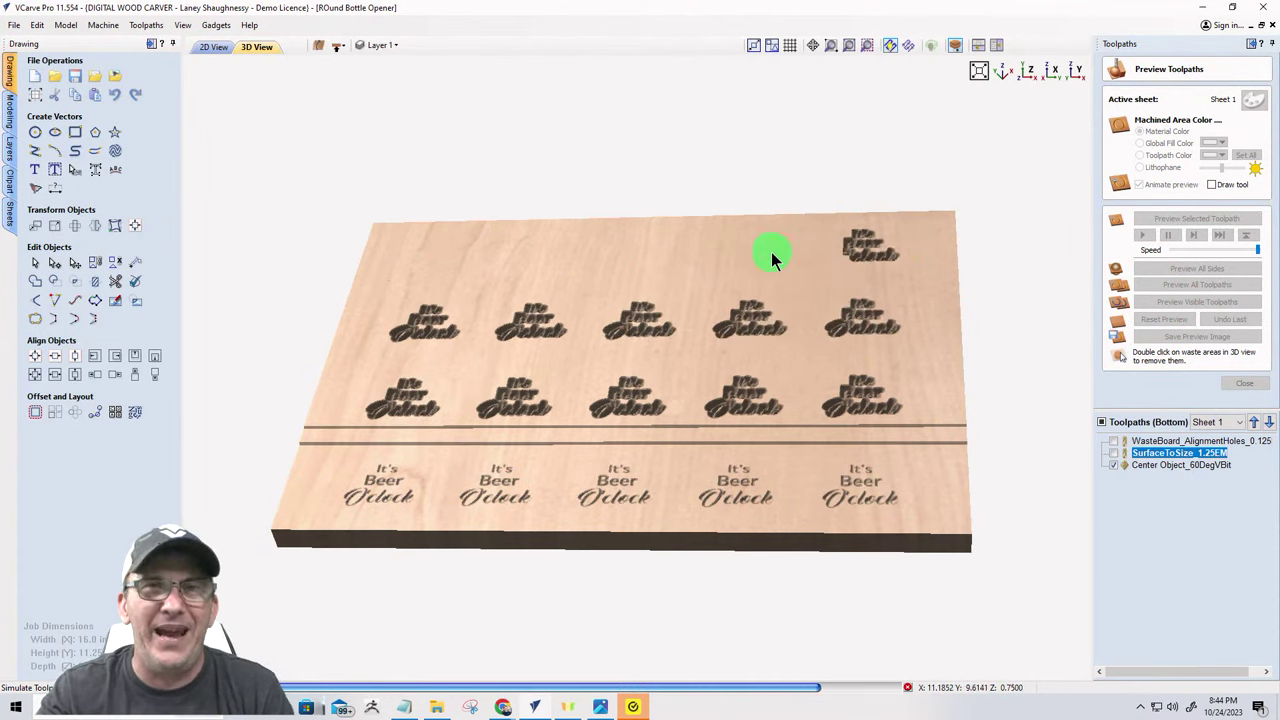
{"action": "left_click", "coordinate": [512, 495]}
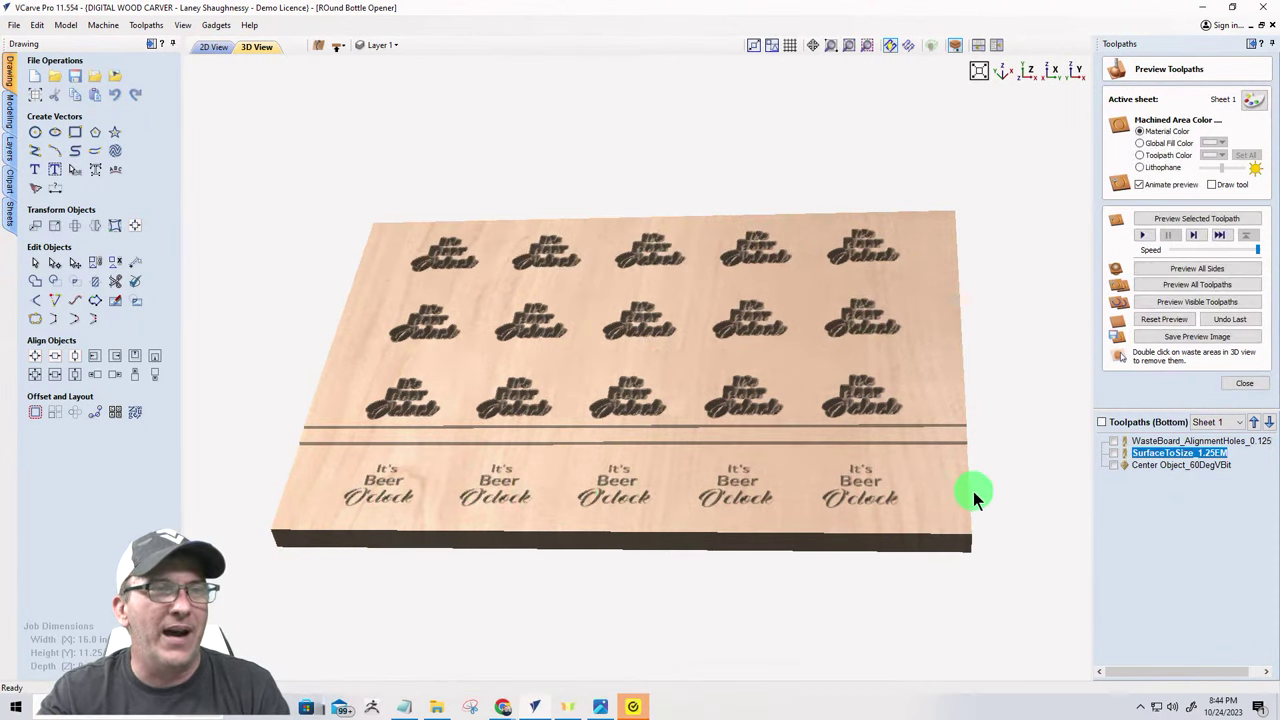
{"action": "left_click", "coordinate": [1155, 320]}
{"action": "left_click", "coordinate": [210, 48]}
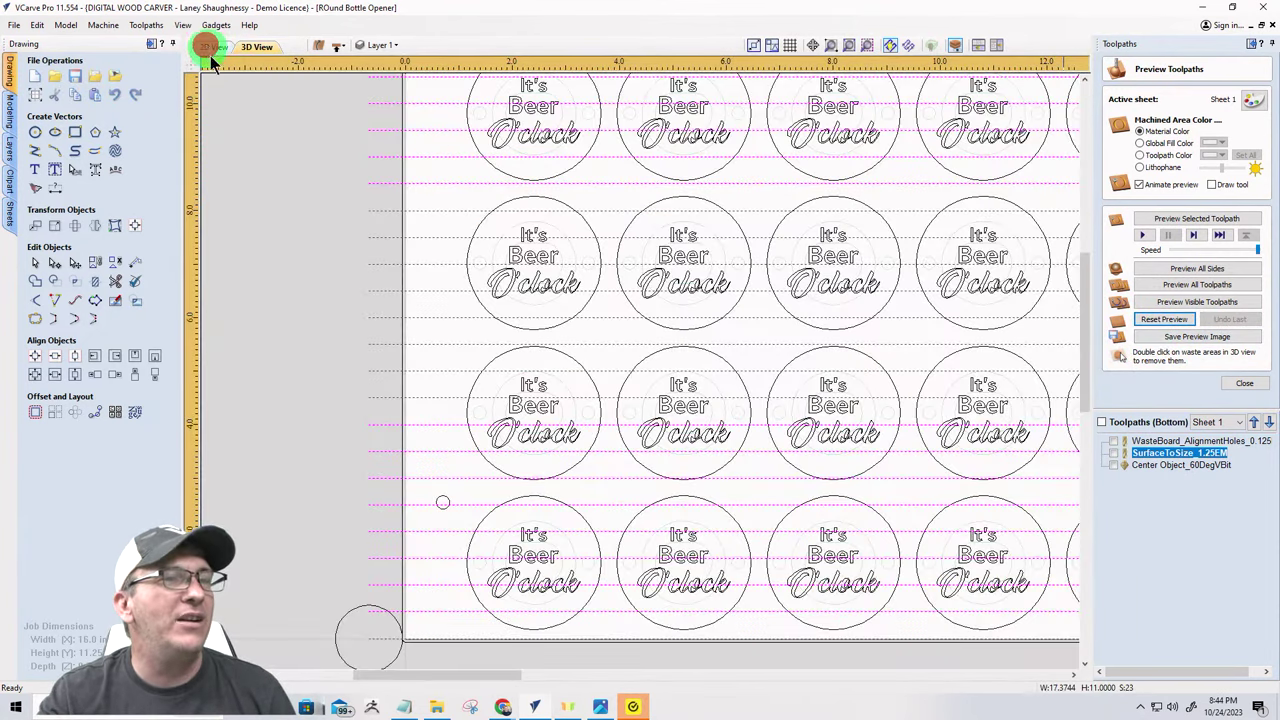
{"action": "scroll", "coordinate": [407, 494], "scroll_direction": "down", "scroll_amount": 5}
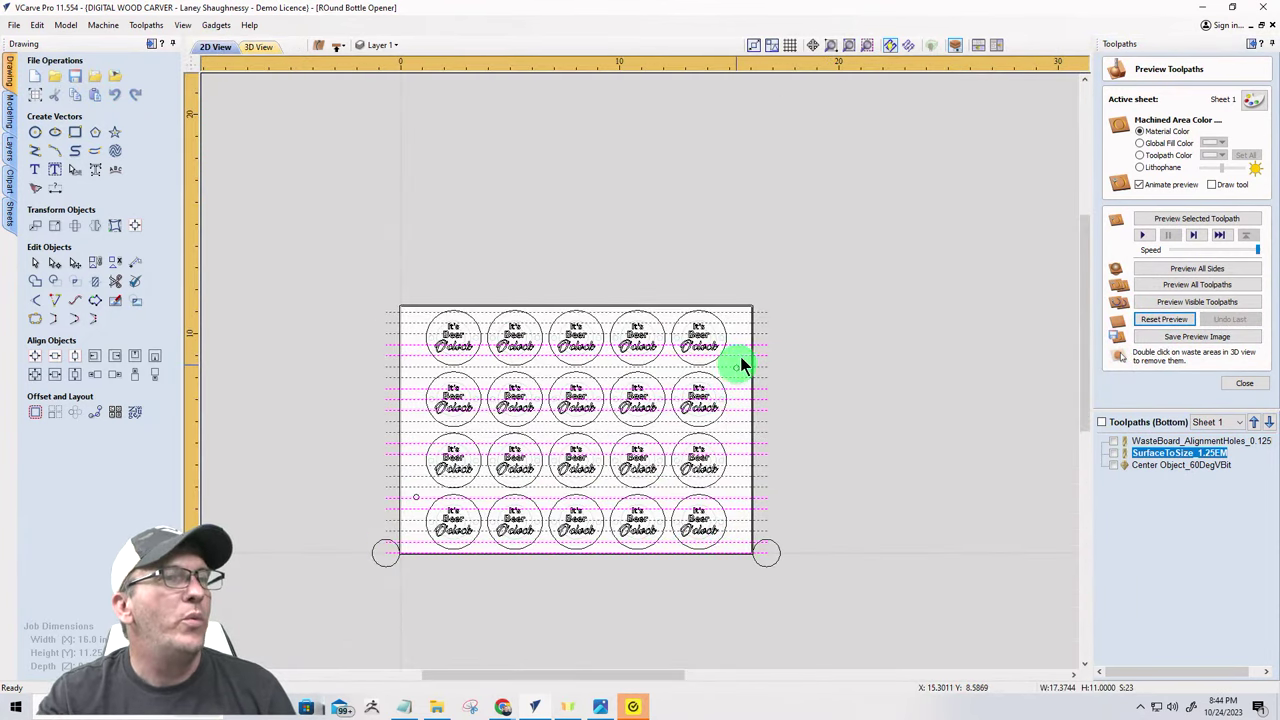
{"action": "right_click", "coordinate": [761, 312]}
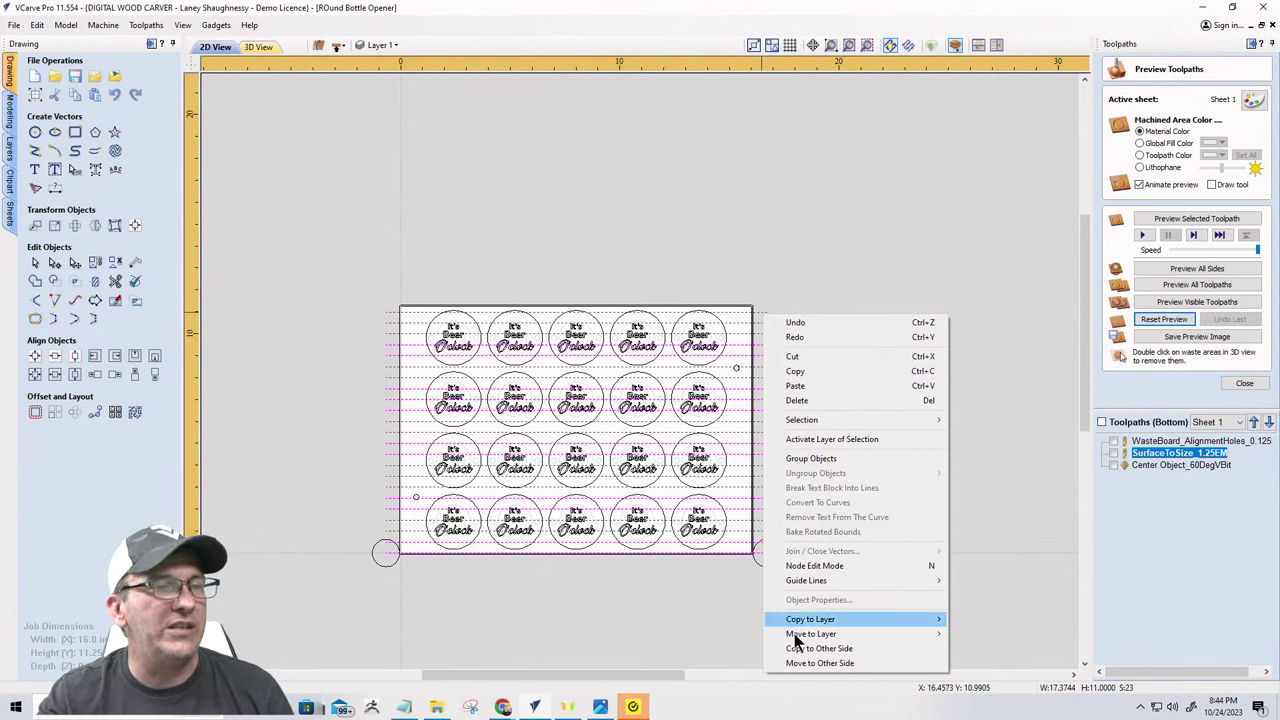
- Put the selected surfacing lines on a new hidden layer called 'Surfacing Vectors'
{"action": "mouse_move", "coordinate": [880, 634]}
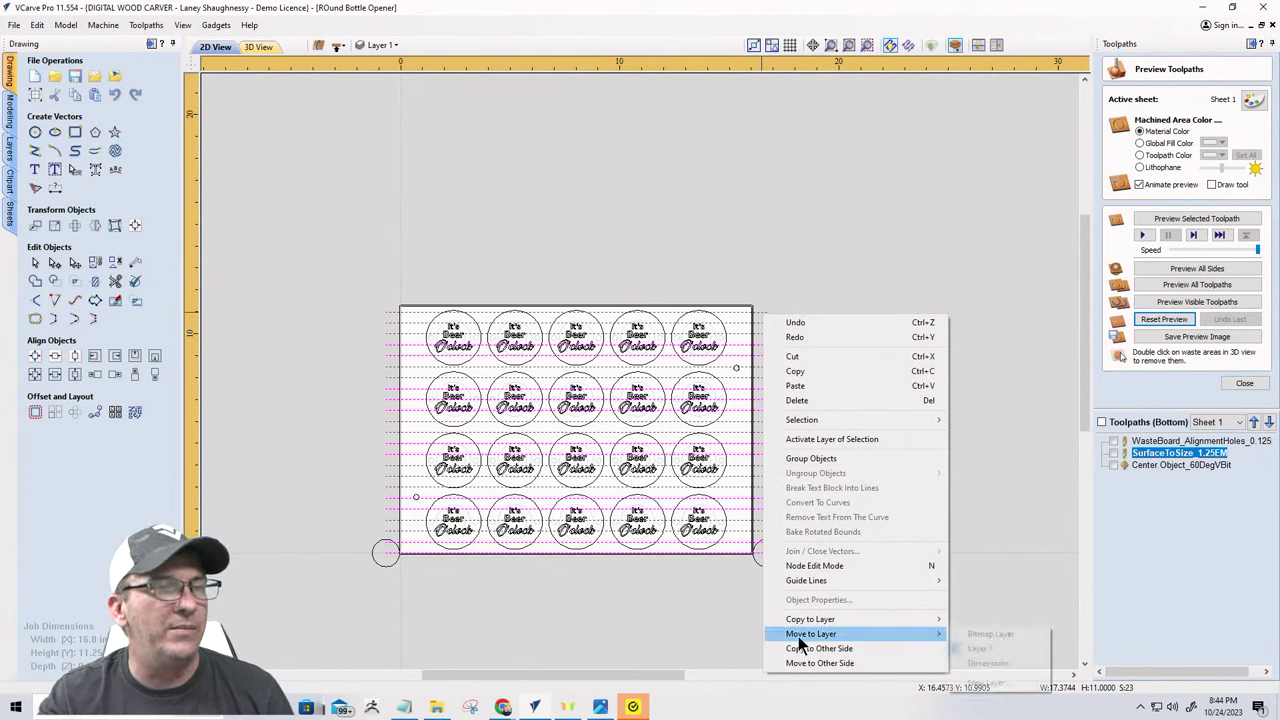
{"action": "left_click", "coordinate": [985, 682]}
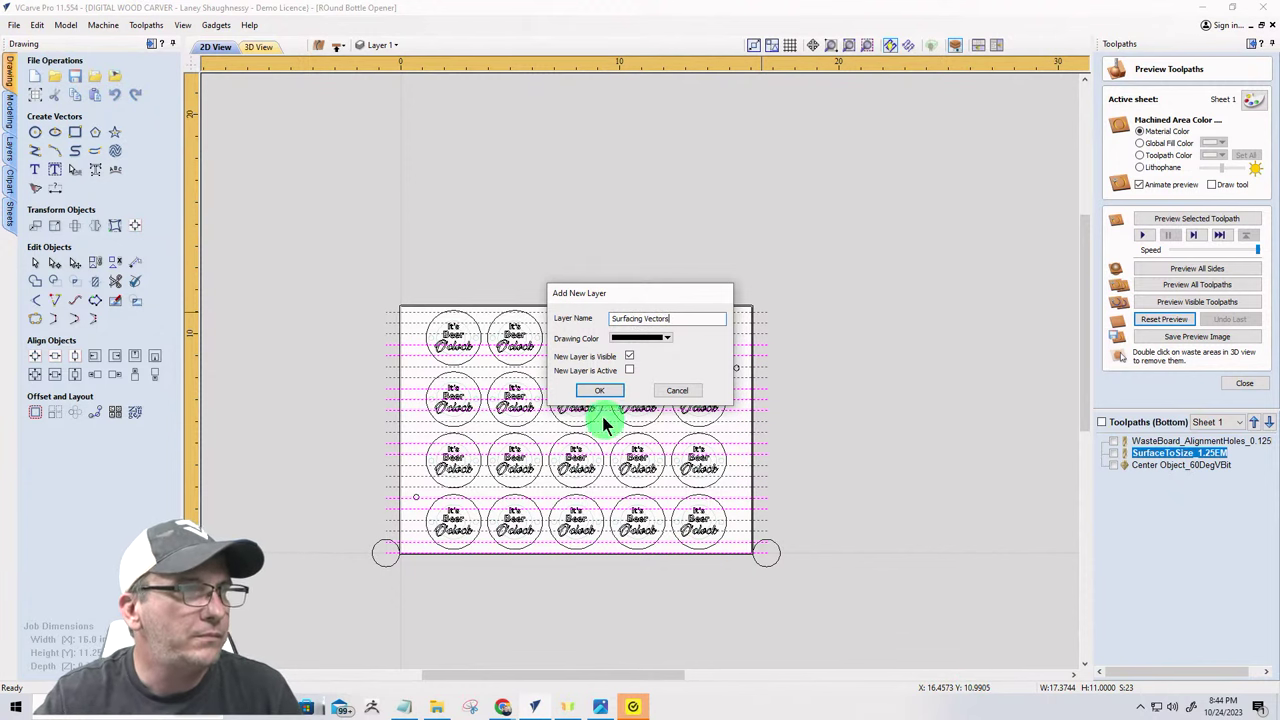
{"action": "left_click", "coordinate": [629, 356]}
{"action": "left_click", "coordinate": [600, 390]}
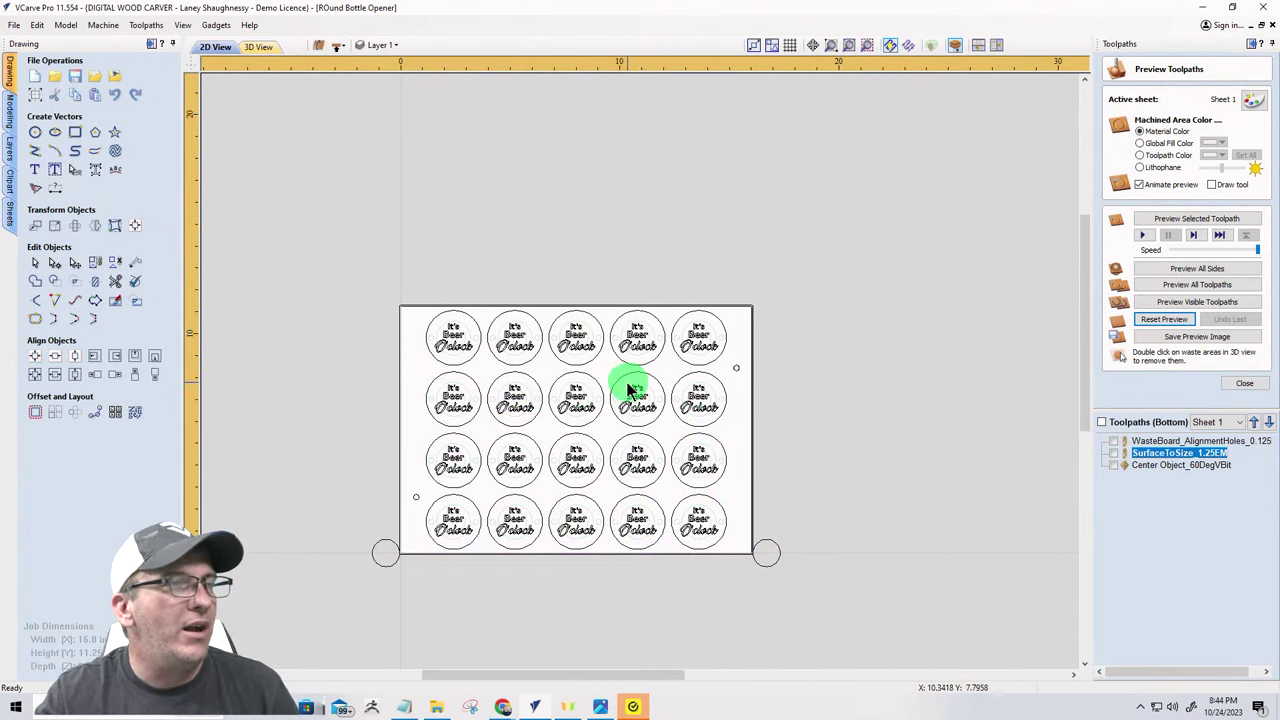
- Window-select all four rows of opener circles, then close the Preview Toolpaths panel
{"action": "scroll", "coordinate": [729, 412], "scroll_direction": "up", "scroll_amount": 3}
{"action": "scroll", "coordinate": [730, 413], "scroll_direction": "down", "scroll_amount": 3}
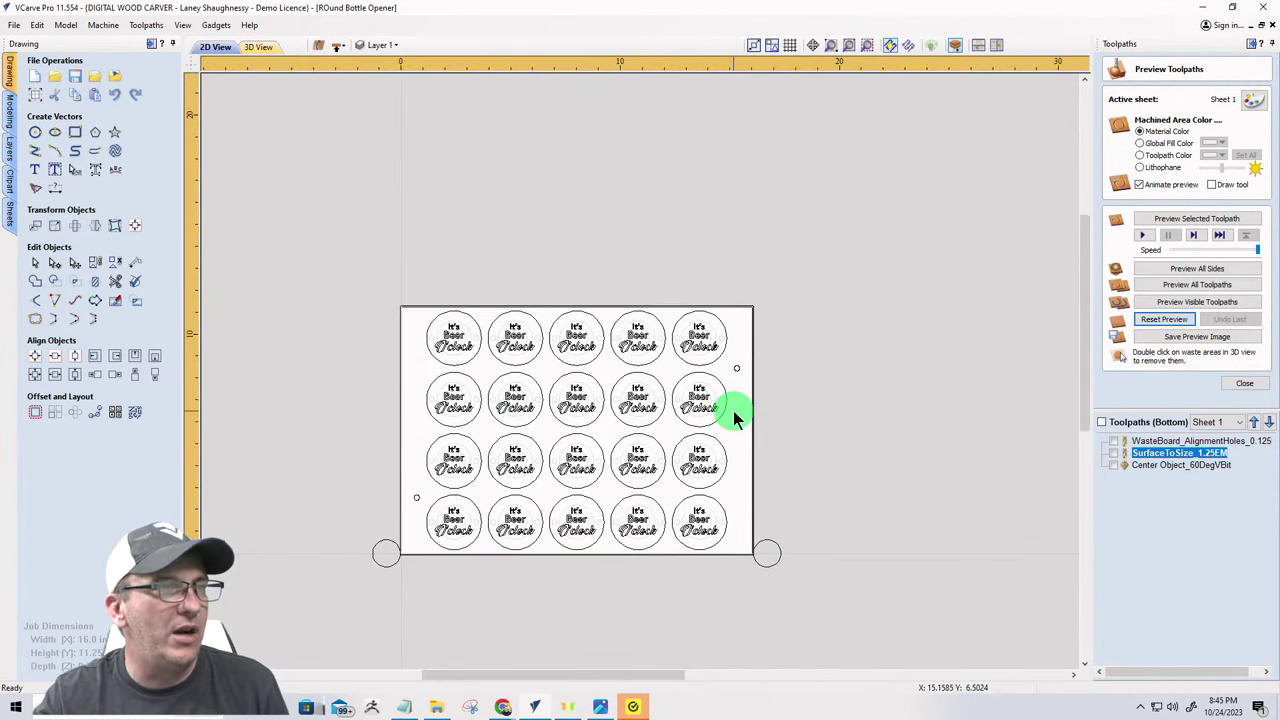
{"action": "scroll", "coordinate": [731, 414], "scroll_direction": "up", "scroll_amount": 2}
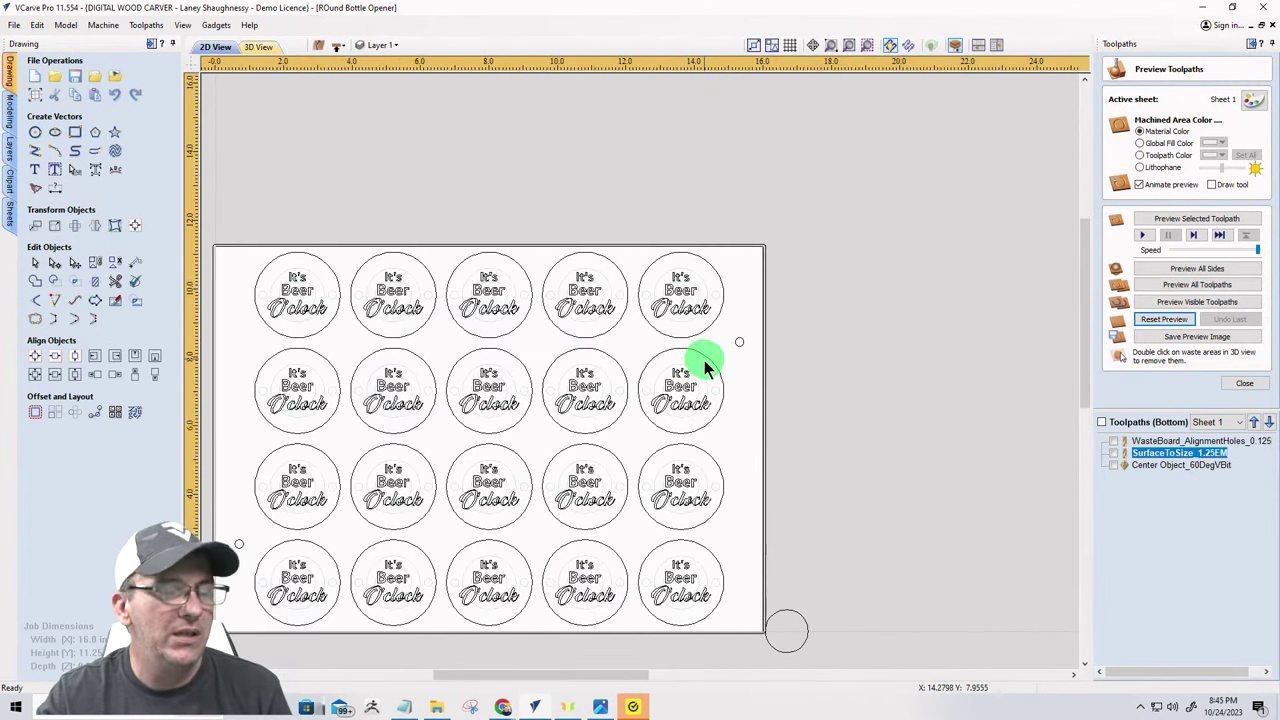
{"action": "left_click_drag", "start_coordinate": [695, 352], "coordinate": [271, 334]}
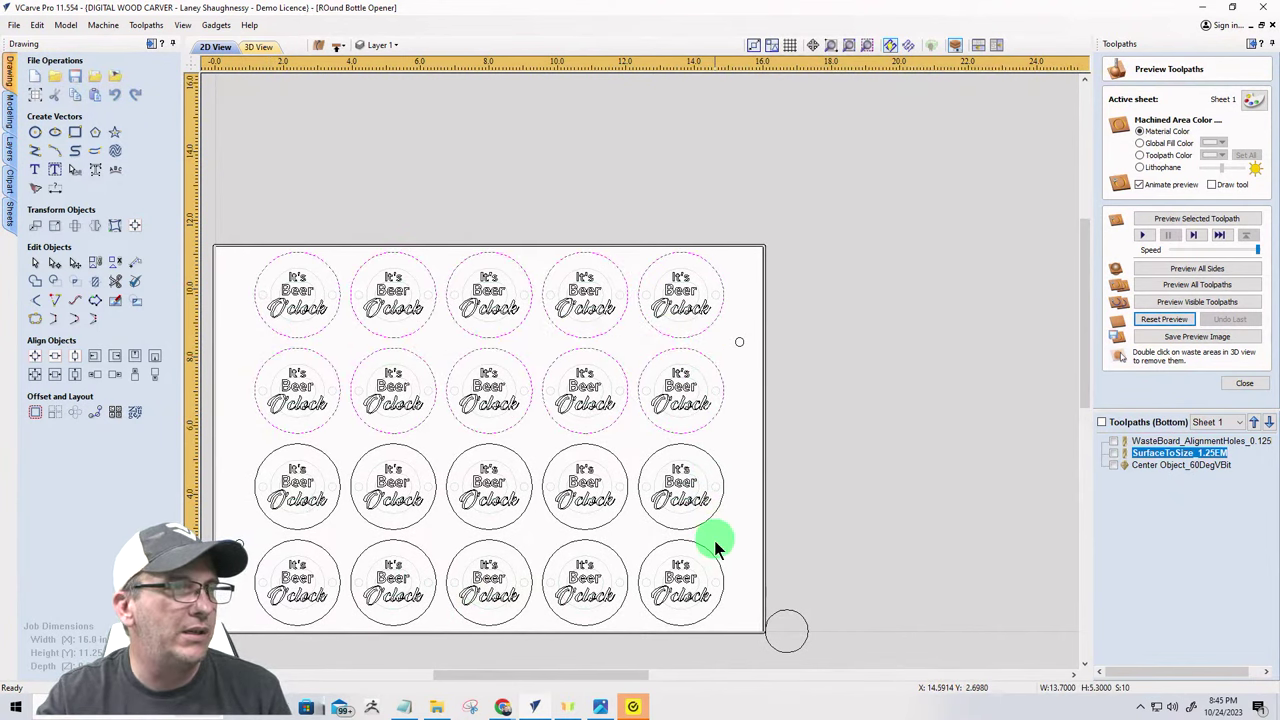
{"action": "left_click_drag", "start_coordinate": [708, 545], "coordinate": [265, 522]}
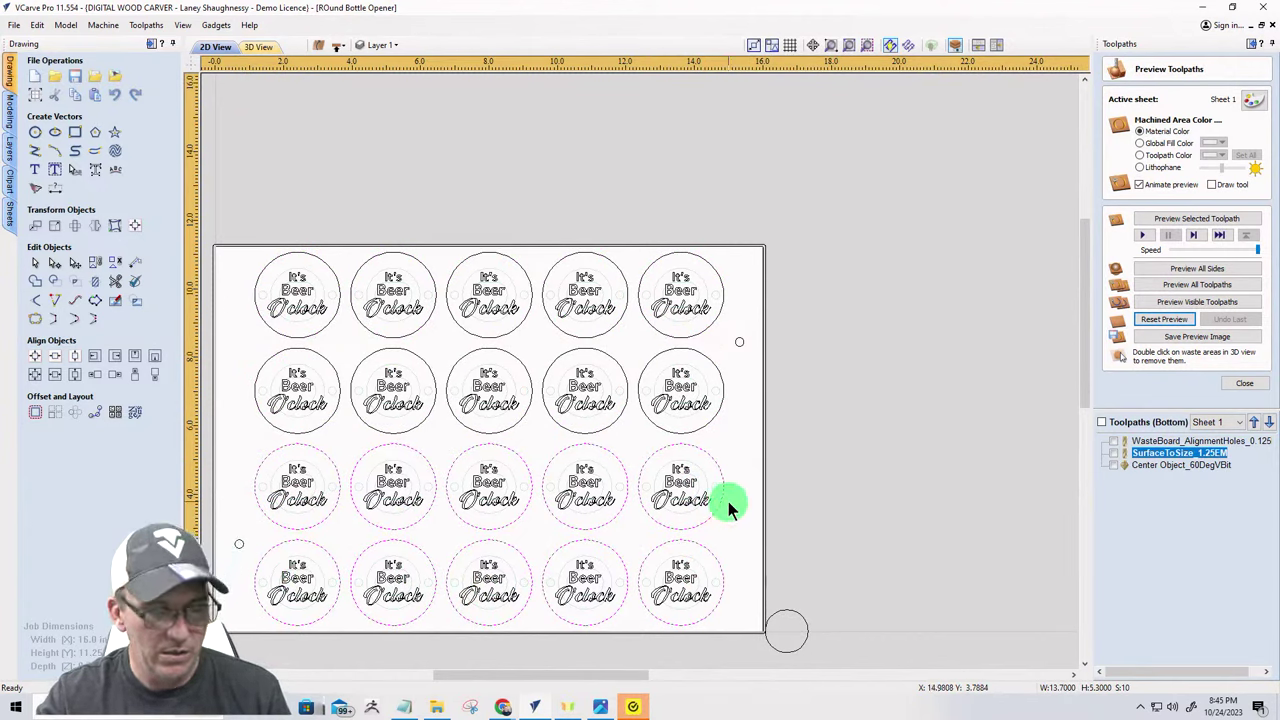
{"action": "left_click", "coordinate": [711, 352]}
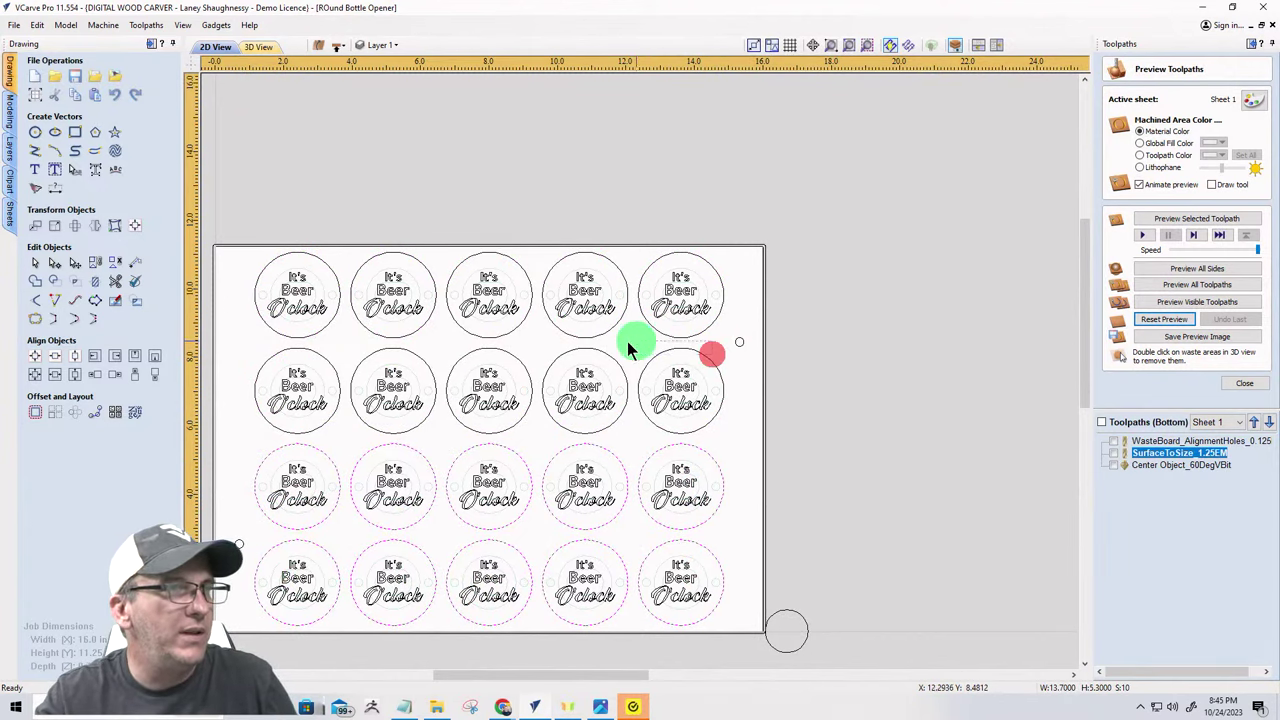
{"action": "left_click", "coordinate": [286, 329], "text": "shift"}
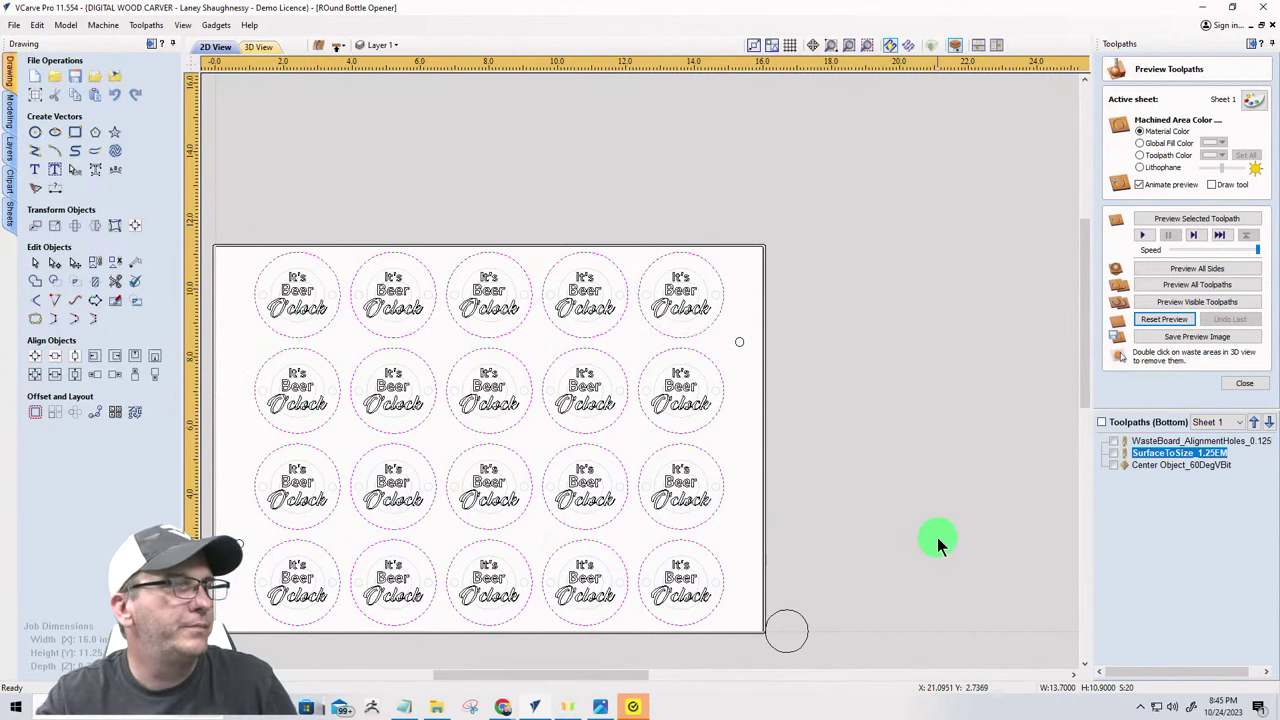
{"action": "left_click", "coordinate": [1231, 386]}
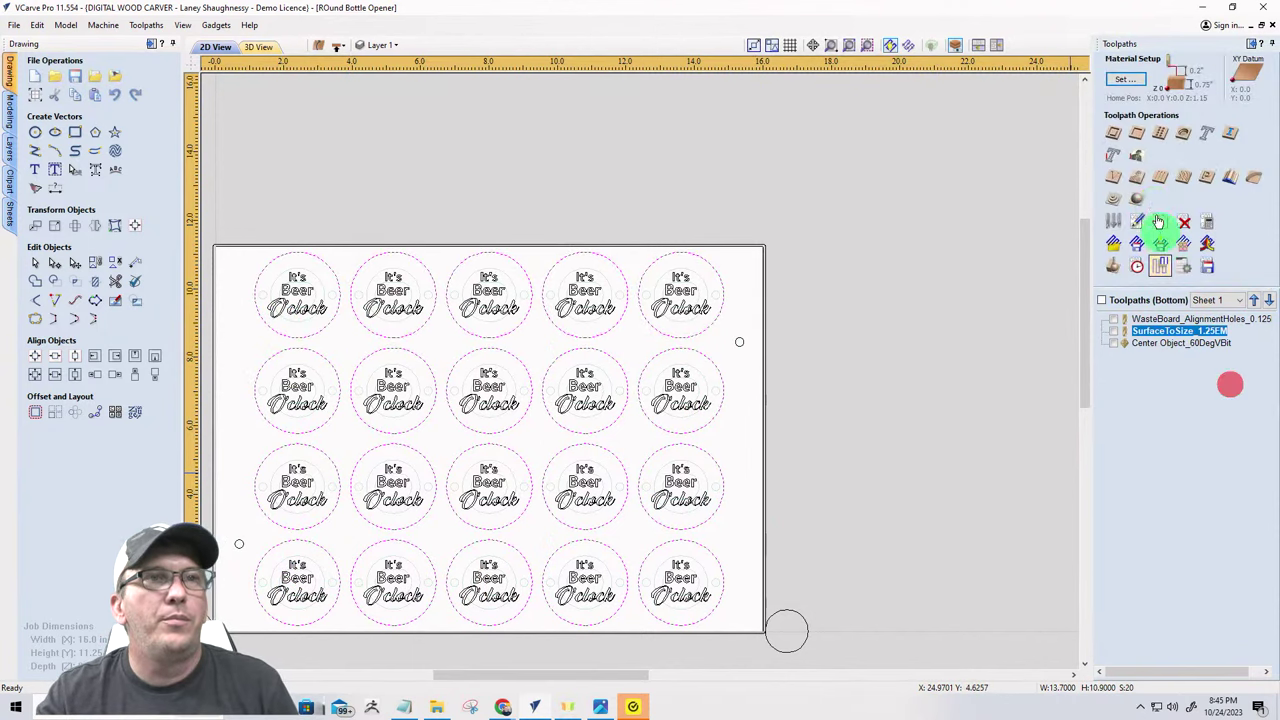
- Start a 2D profile toolpath cutting from 0.125 to 0.625 inches deep
{"action": "left_click", "coordinate": [1113, 133]}
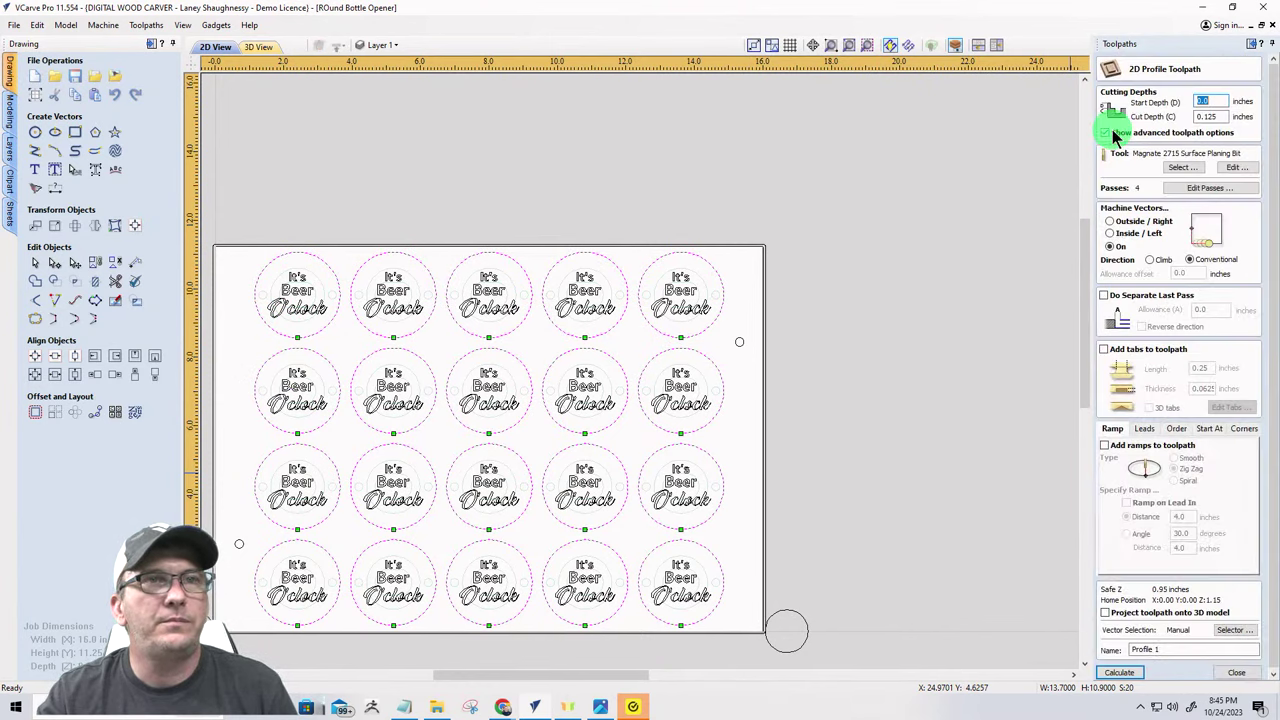
{"action": "left_click", "coordinate": [1218, 116]}
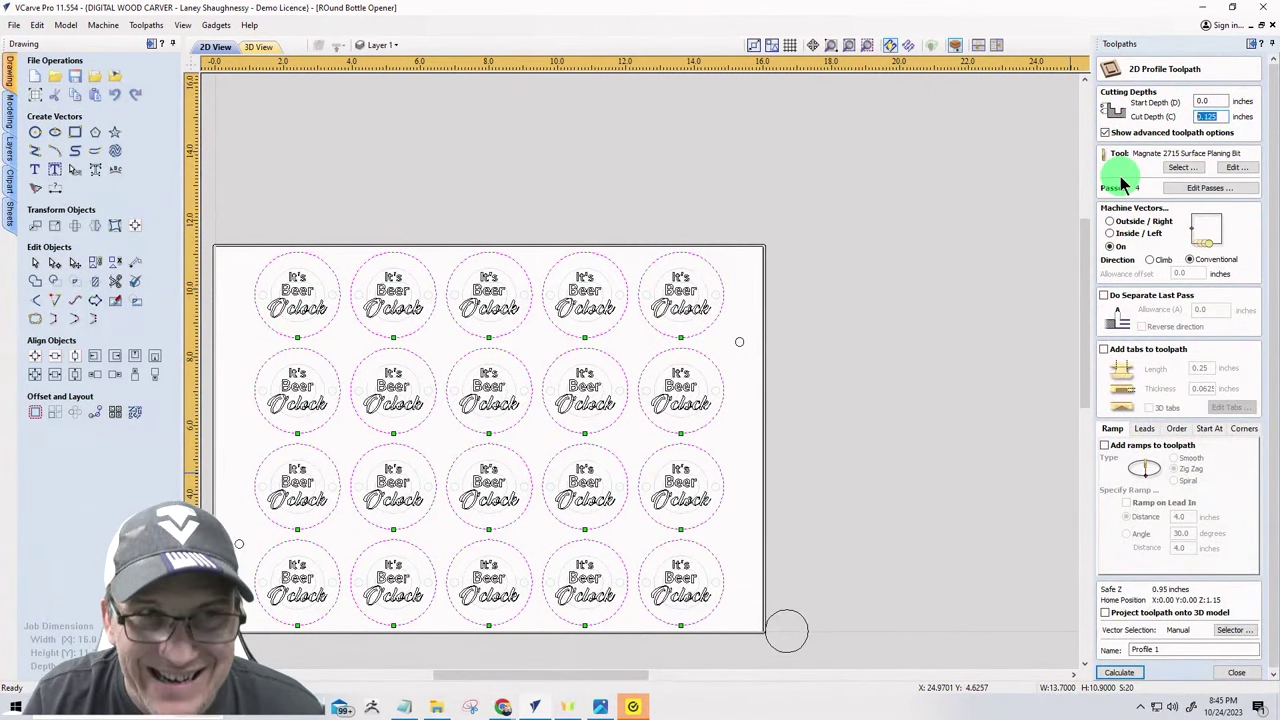
{"action": "left_click", "coordinate": [1210, 101]}
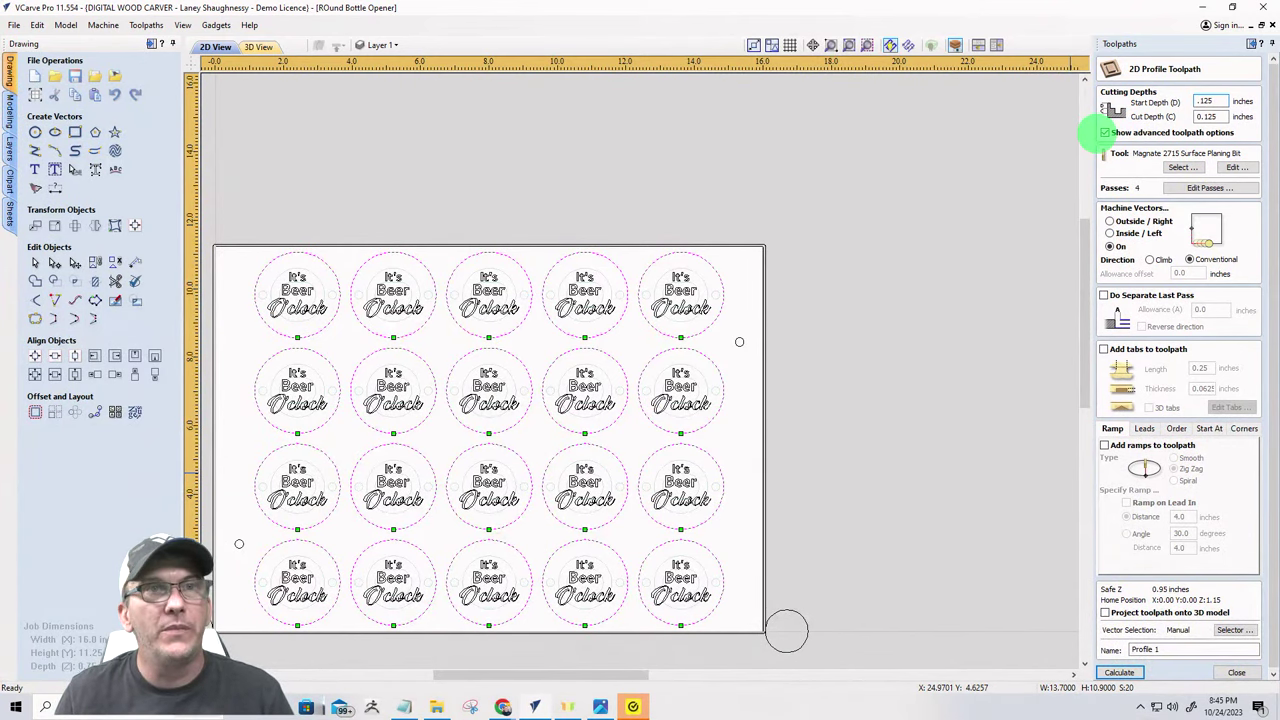
{"action": "left_click", "coordinate": [1214, 116]}
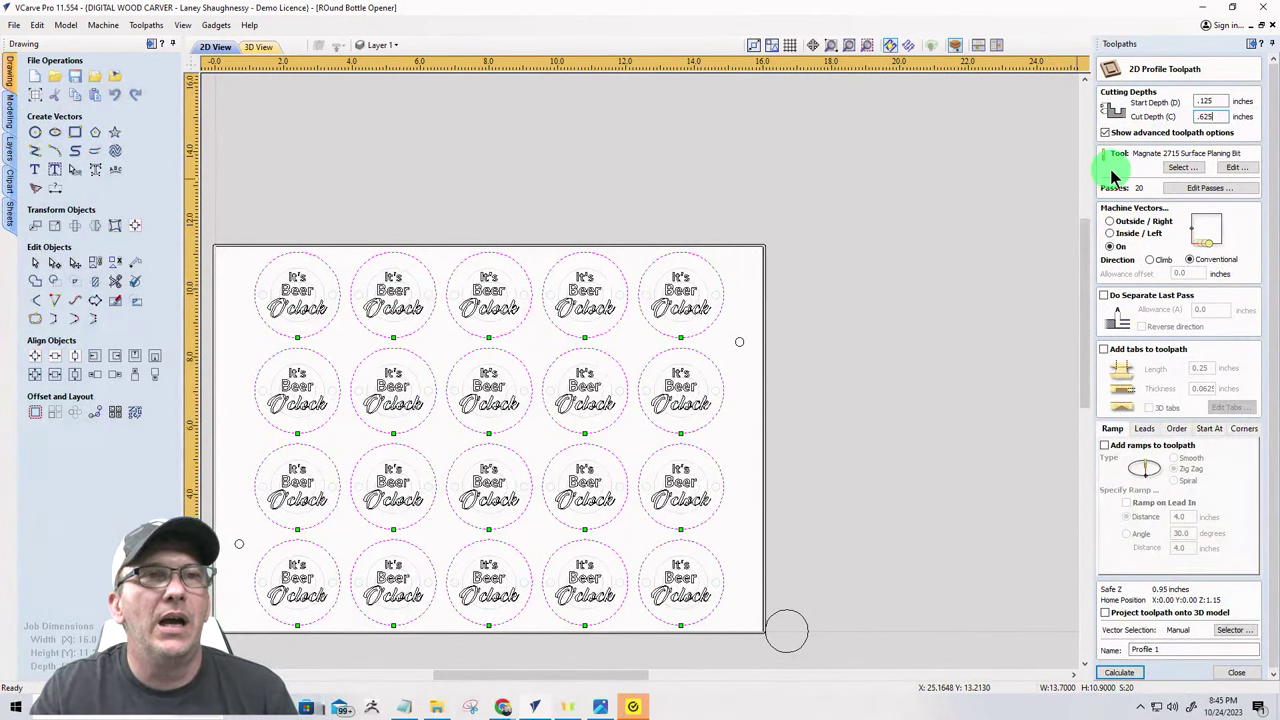
- Choose the End Mill (0.25 inches) as the toolpath's cutting tool
{"action": "left_click", "coordinate": [1183, 167]}
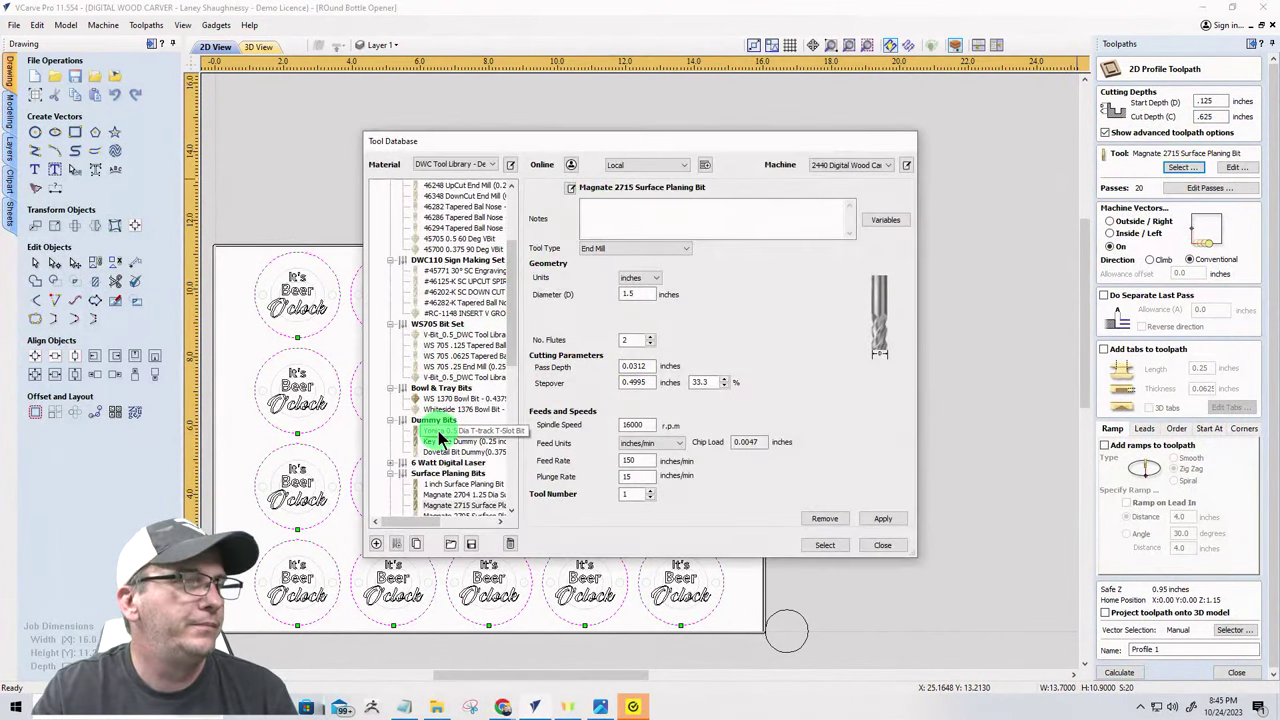
{"action": "scroll", "coordinate": [435, 460], "scroll_direction": "down", "scroll_amount": 3}
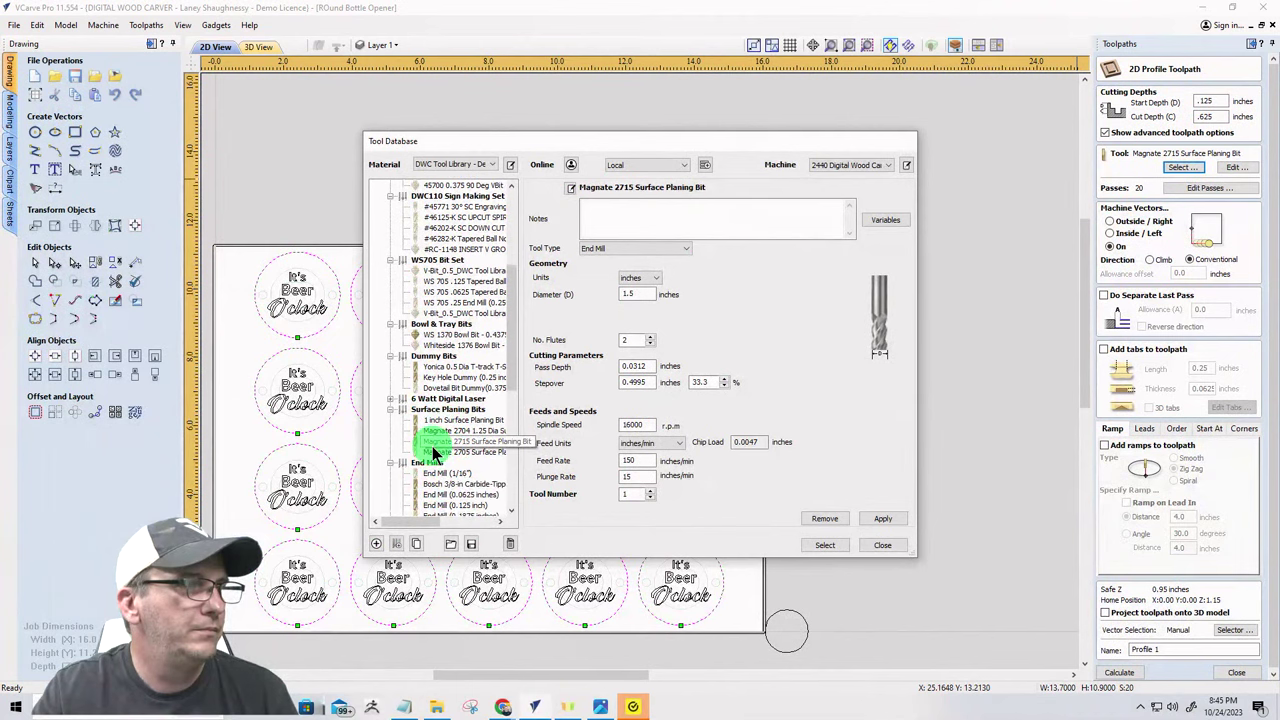
{"action": "left_click", "coordinate": [446, 462]}
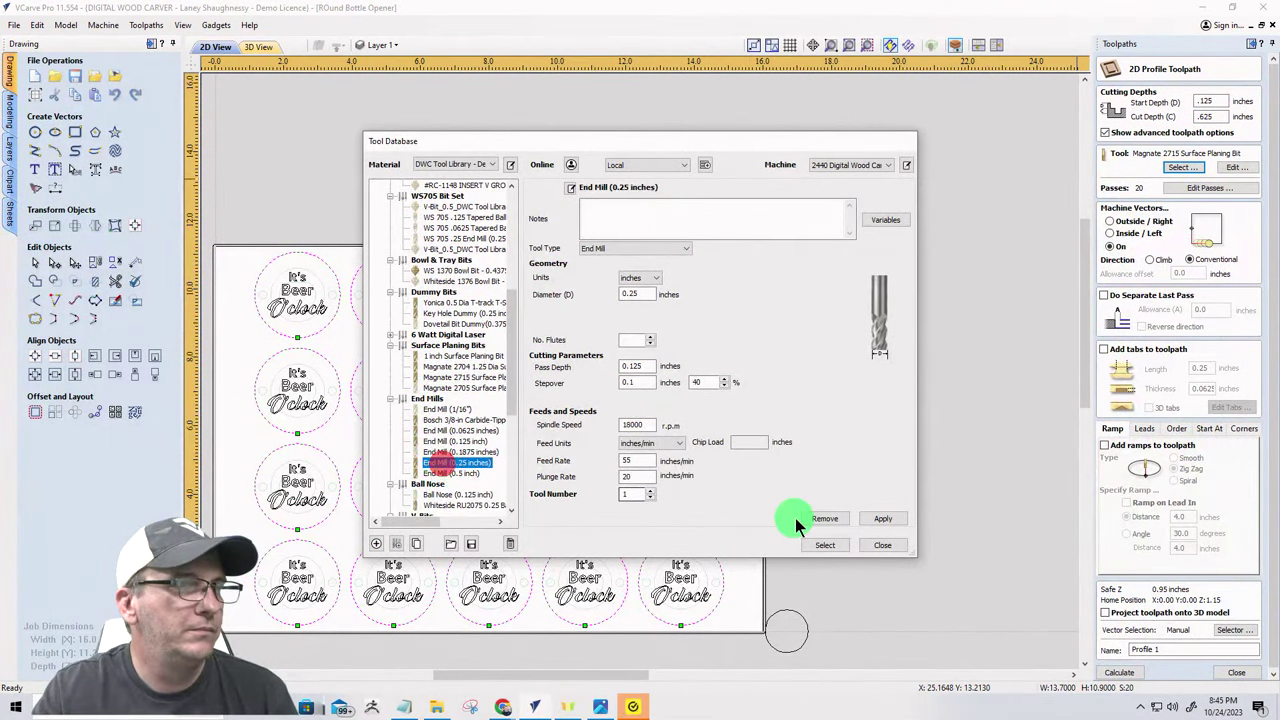
{"action": "left_click", "coordinate": [823, 548]}
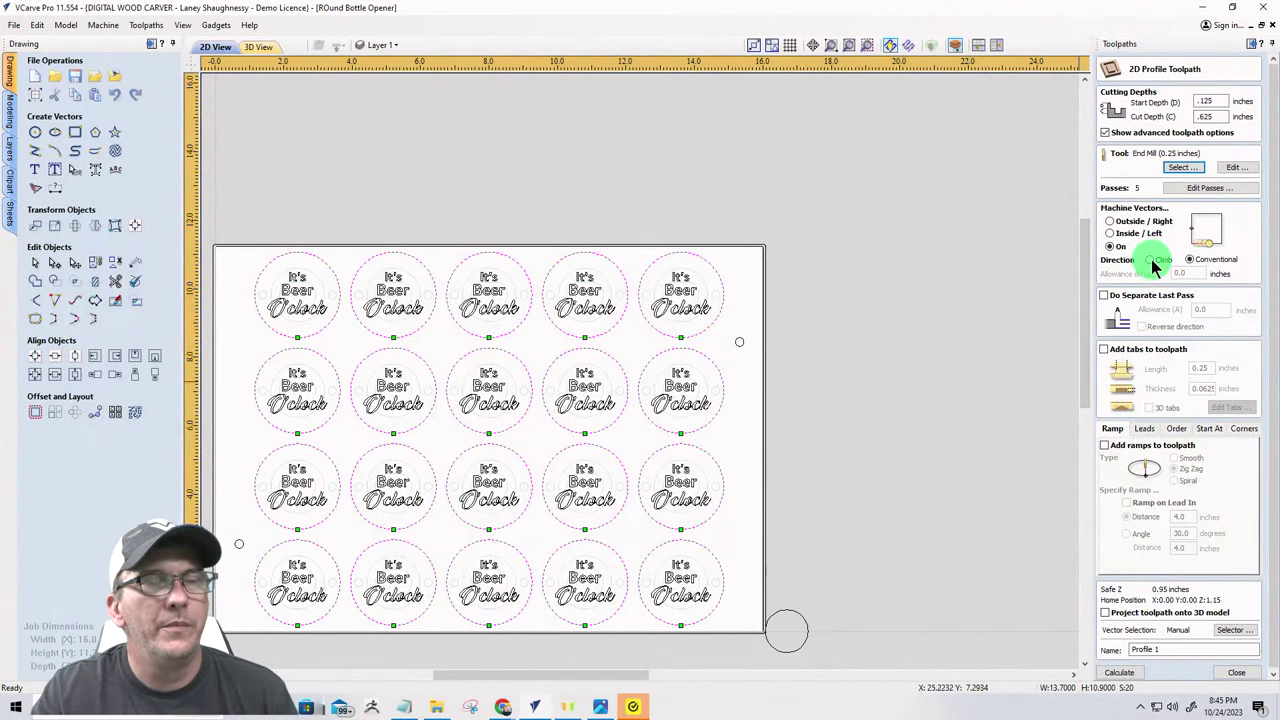
- Cut climb along the outside of the circles, with smooth ramps over 0.5 inches
{"action": "left_click", "coordinate": [1152, 260]}
{"action": "left_click", "coordinate": [1111, 220]}
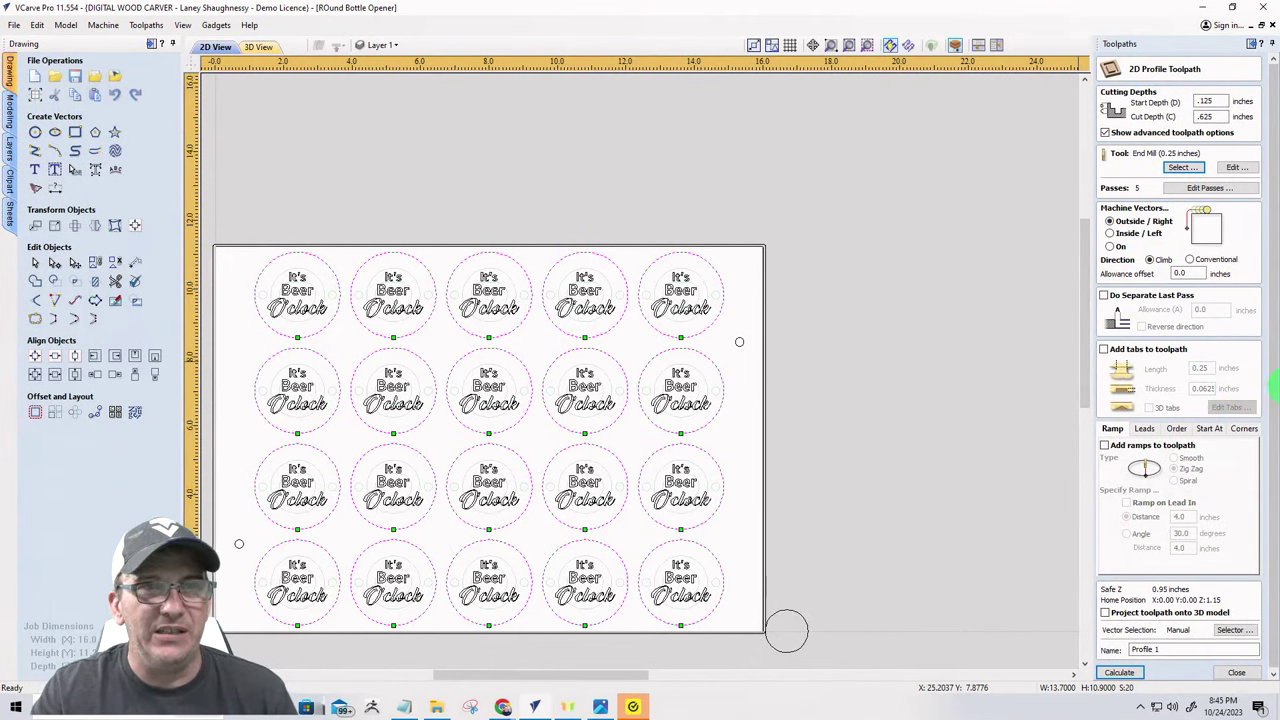
{"action": "left_click", "coordinate": [1276, 386]}
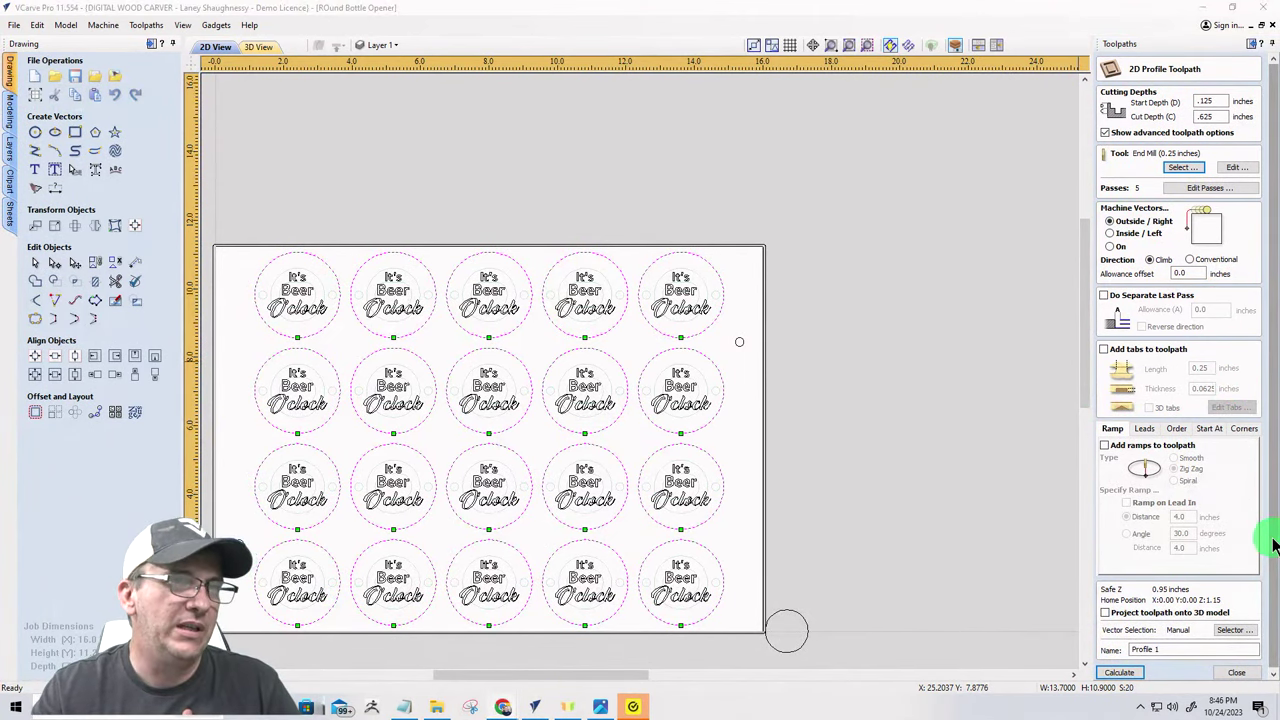
{"action": "left_click", "coordinate": [1104, 445]}
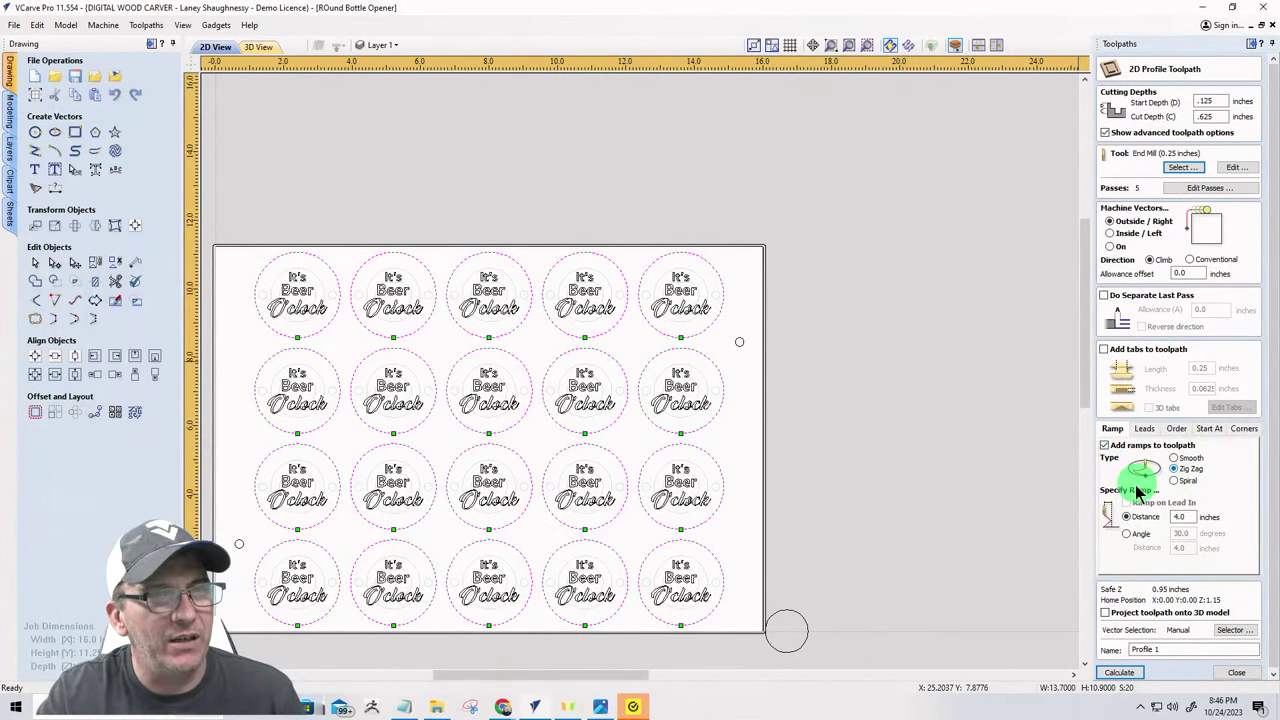
{"action": "double_click", "coordinate": [1181, 516]}
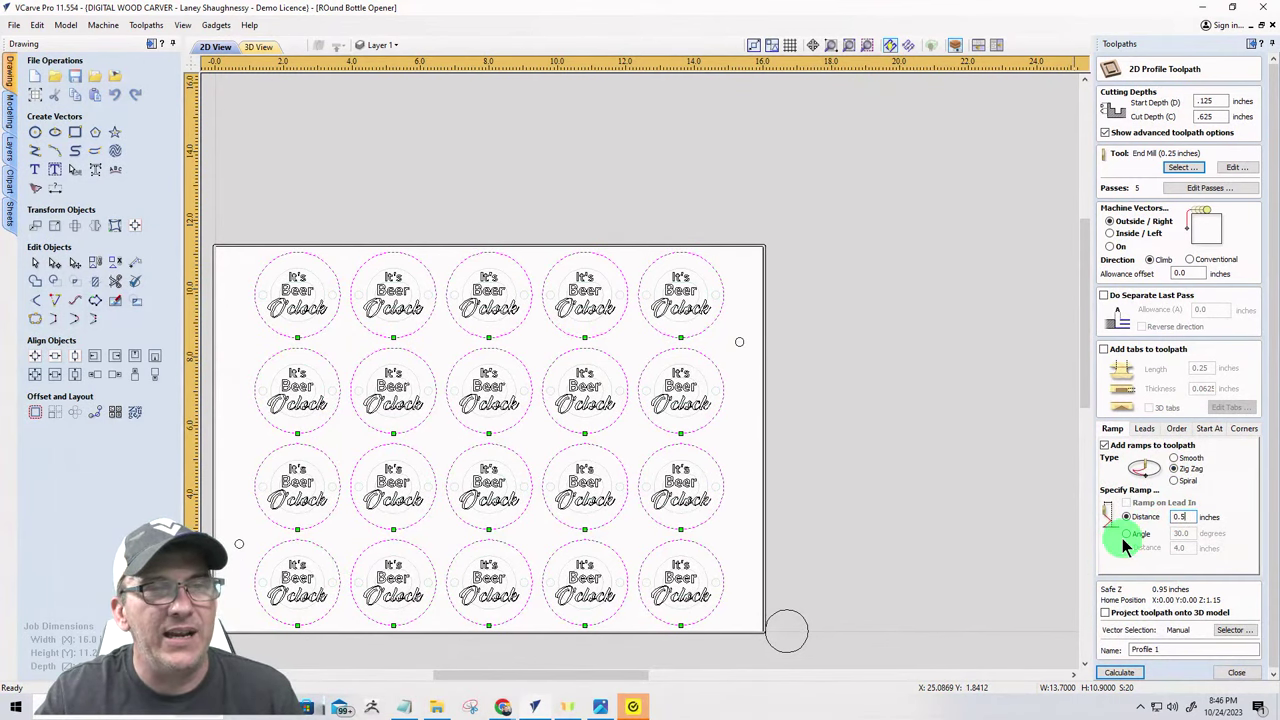
{"action": "left_click", "coordinate": [1174, 482]}
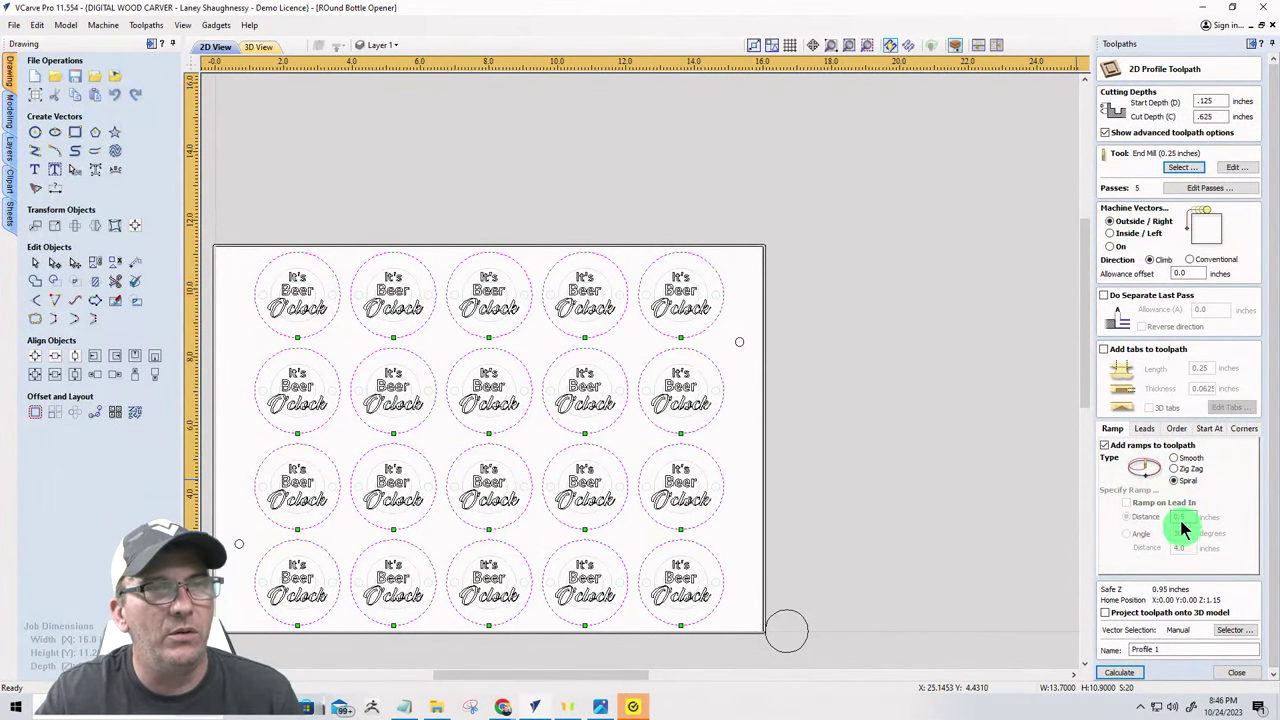
{"action": "left_click", "coordinate": [1174, 458]}
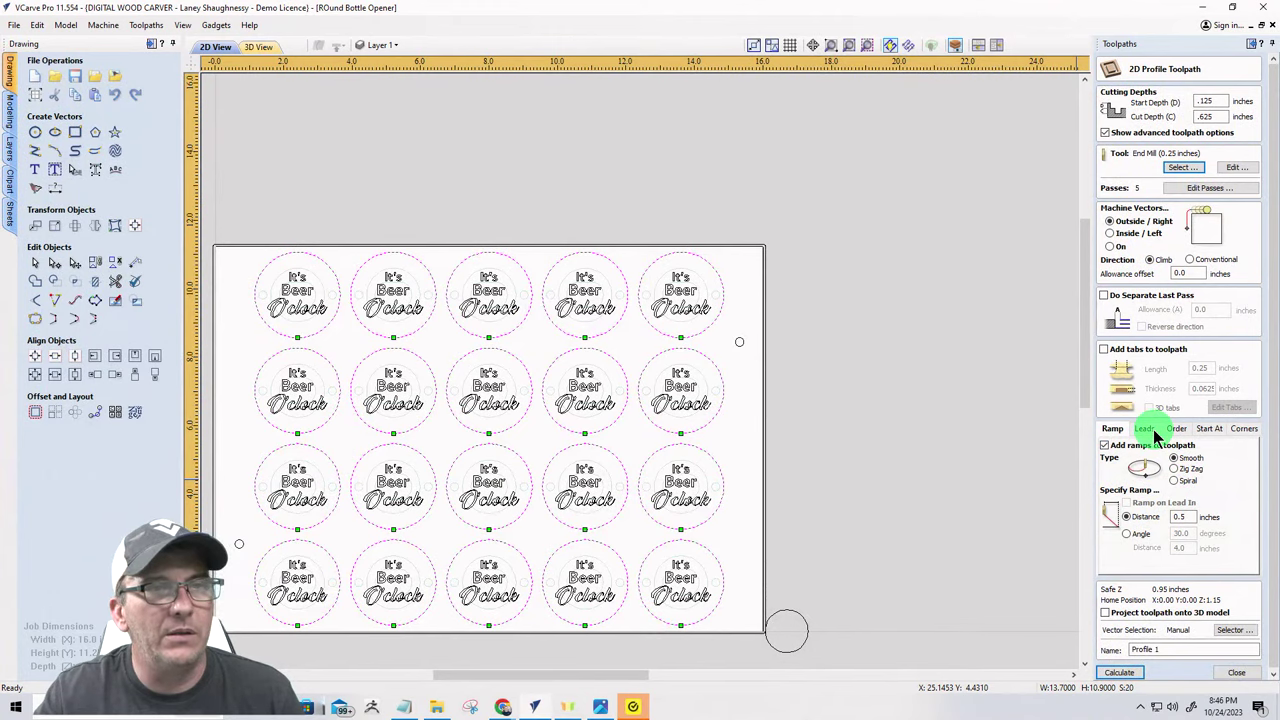
- Calculate Profile 1 and simulate all sides of the board without animated preview
{"action": "left_click", "coordinate": [1116, 673]}
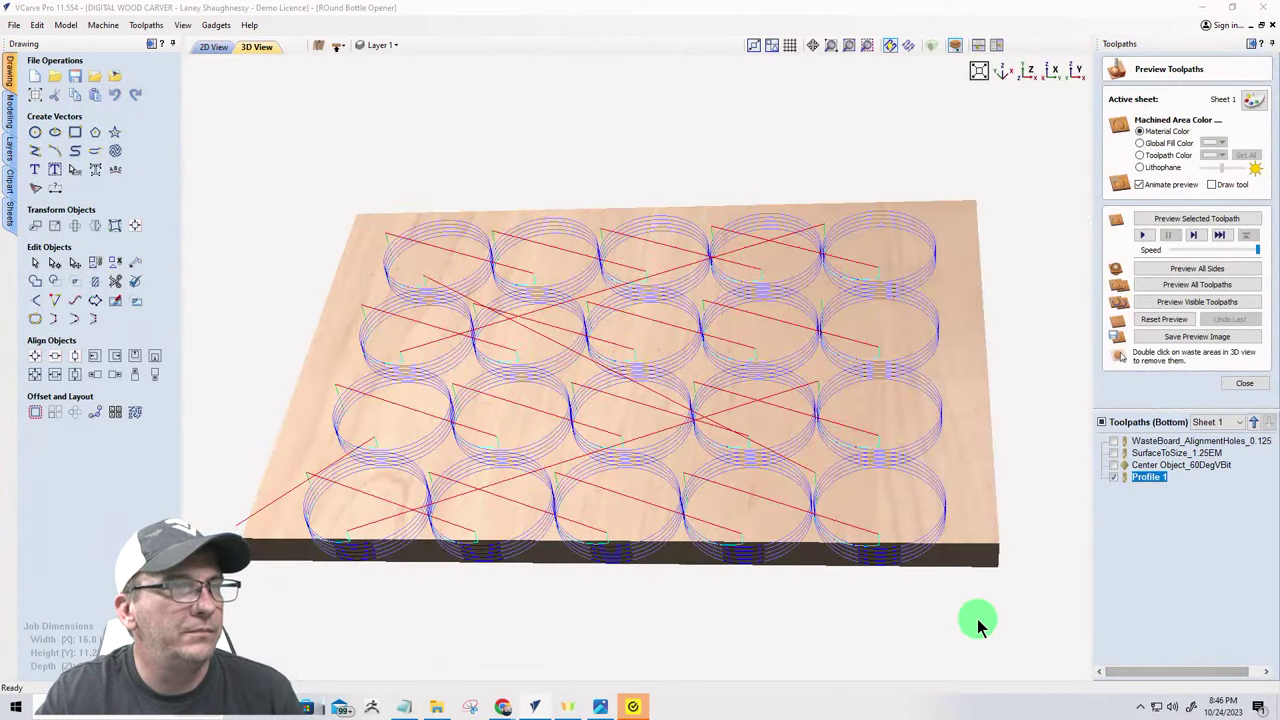
{"action": "mouse_move", "coordinate": [978, 625]}
{"action": "left_mouse_down"}
{"action": "mouse_move", "coordinate": [871, 566]}
{"action": "mouse_move", "coordinate": [891, 491]}
{"action": "mouse_move", "coordinate": [858, 522]}
{"action": "left_mouse_up"}
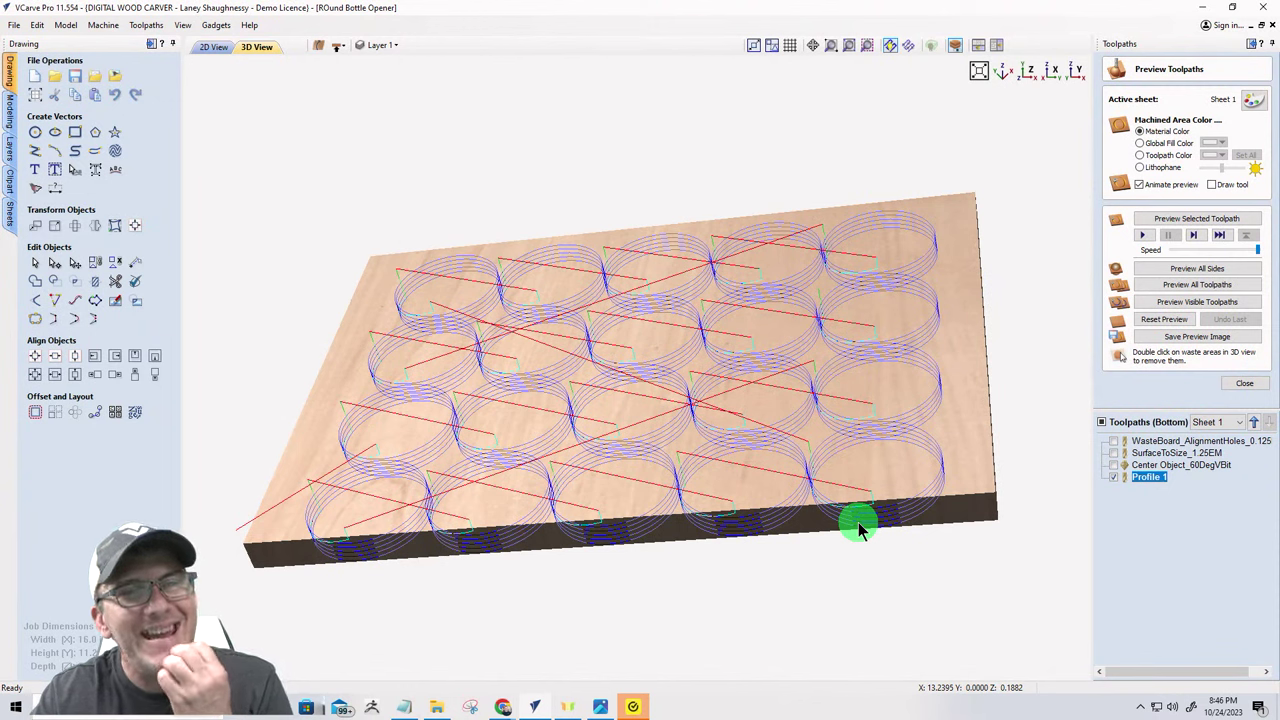
{"action": "left_click", "coordinate": [1141, 185]}
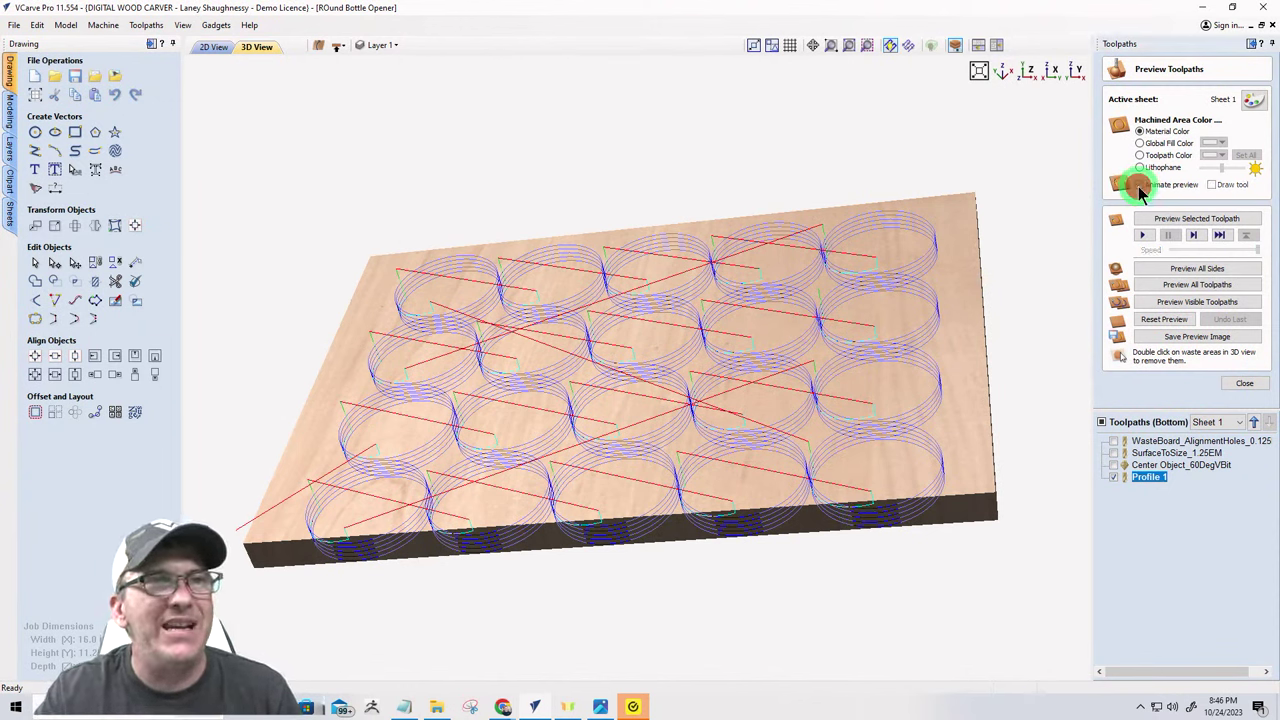
{"action": "left_click", "coordinate": [1167, 270]}
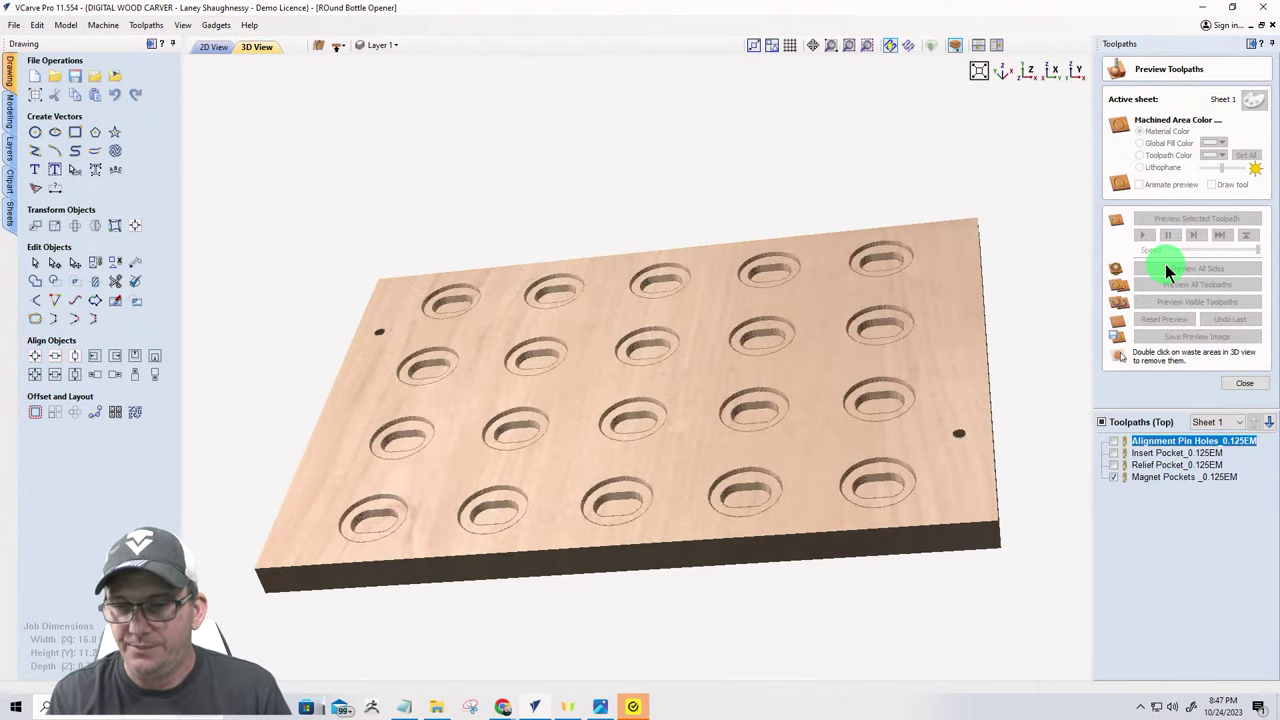
- In the all-sides preview, remove every waste strip and tab between the twenty coasters
{"action": "left_click", "coordinate": [1167, 271]}
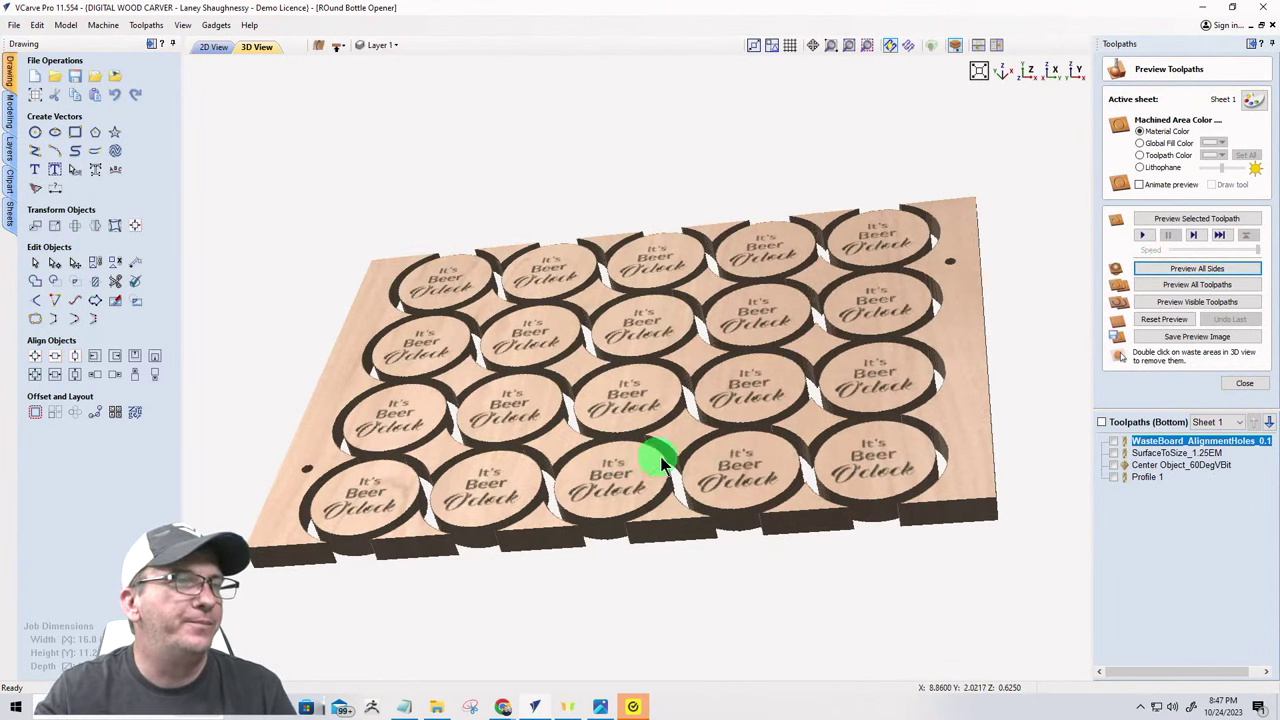
{"action": "double_click", "coordinate": [670, 527]}
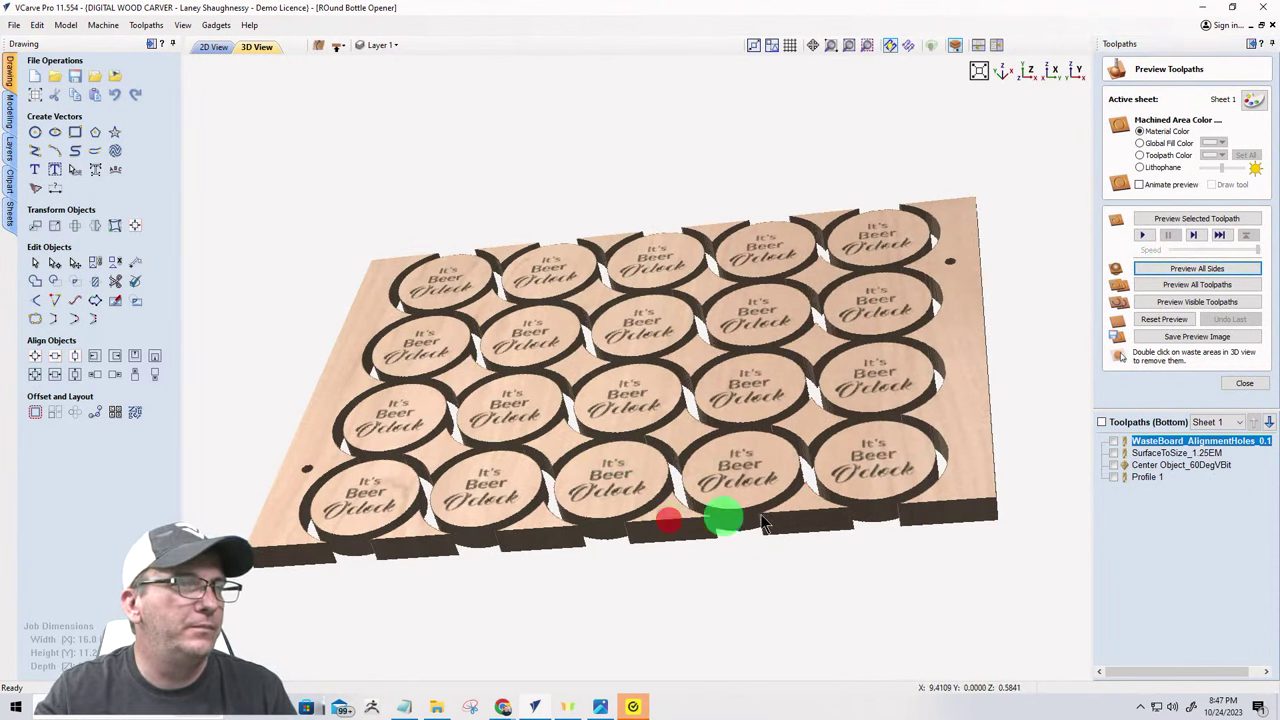
{"action": "double_click", "coordinate": [976, 466]}
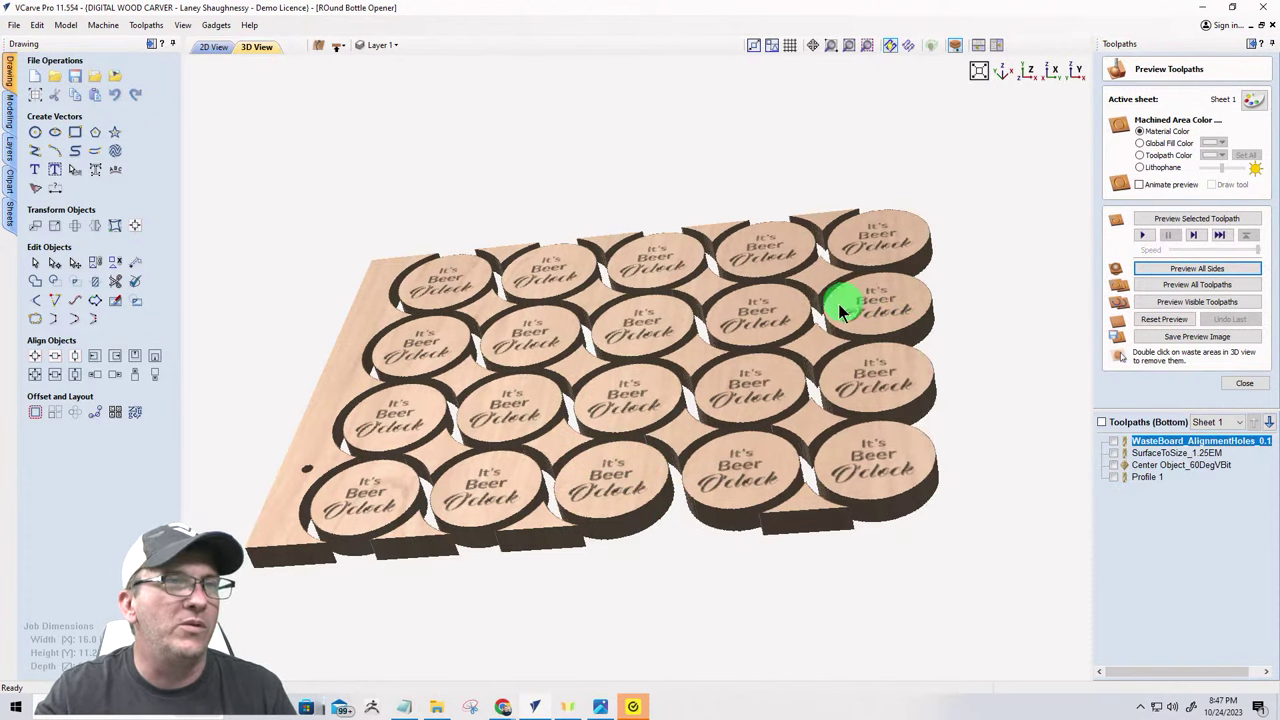
{"action": "double_click", "coordinate": [815, 337]}
{"action": "double_click", "coordinate": [826, 226]}
{"action": "double_click", "coordinate": [706, 234]}
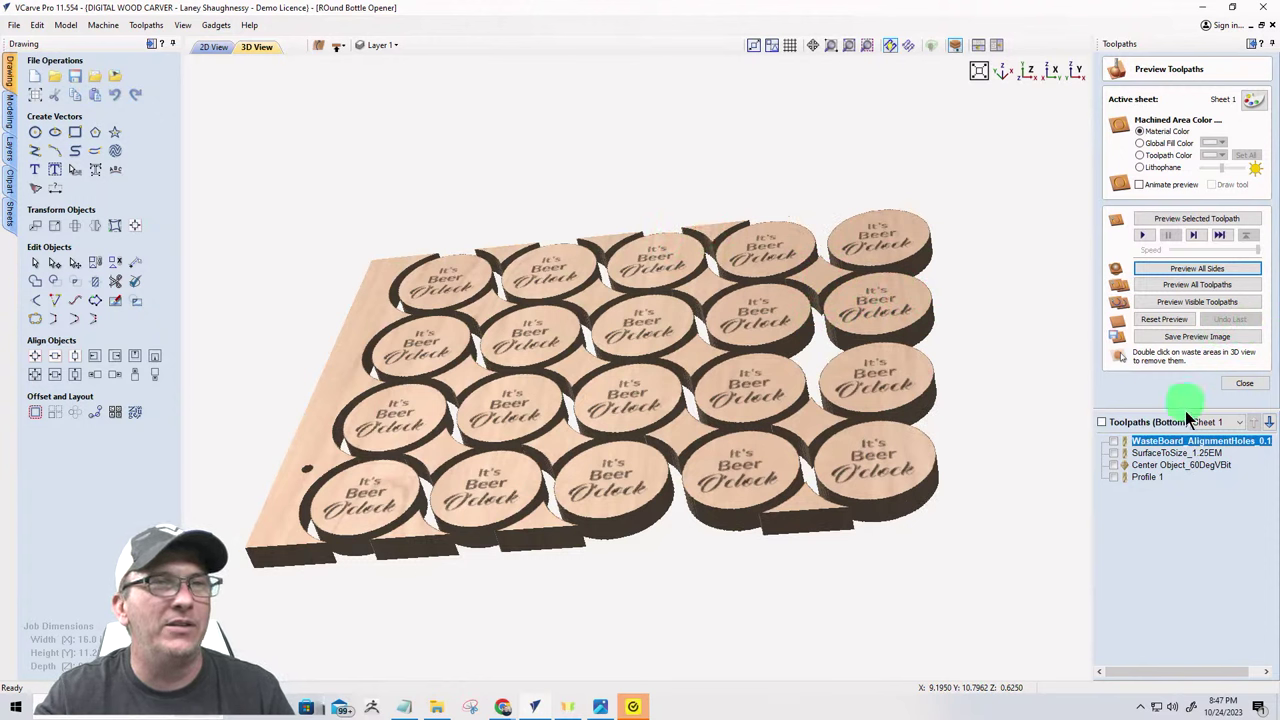
{"action": "double_click", "coordinate": [692, 300]}
{"action": "double_click", "coordinate": [826, 274]}
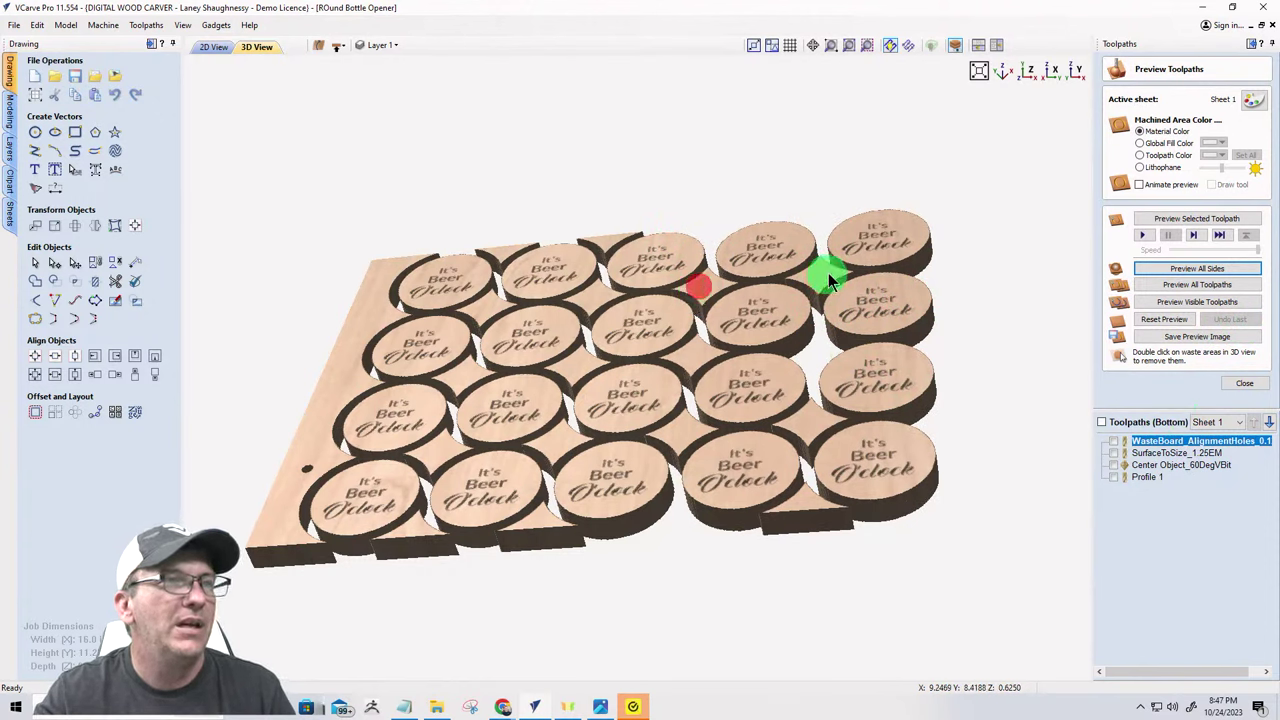
{"action": "double_click", "coordinate": [780, 316]}
{"action": "double_click", "coordinate": [700, 344]}
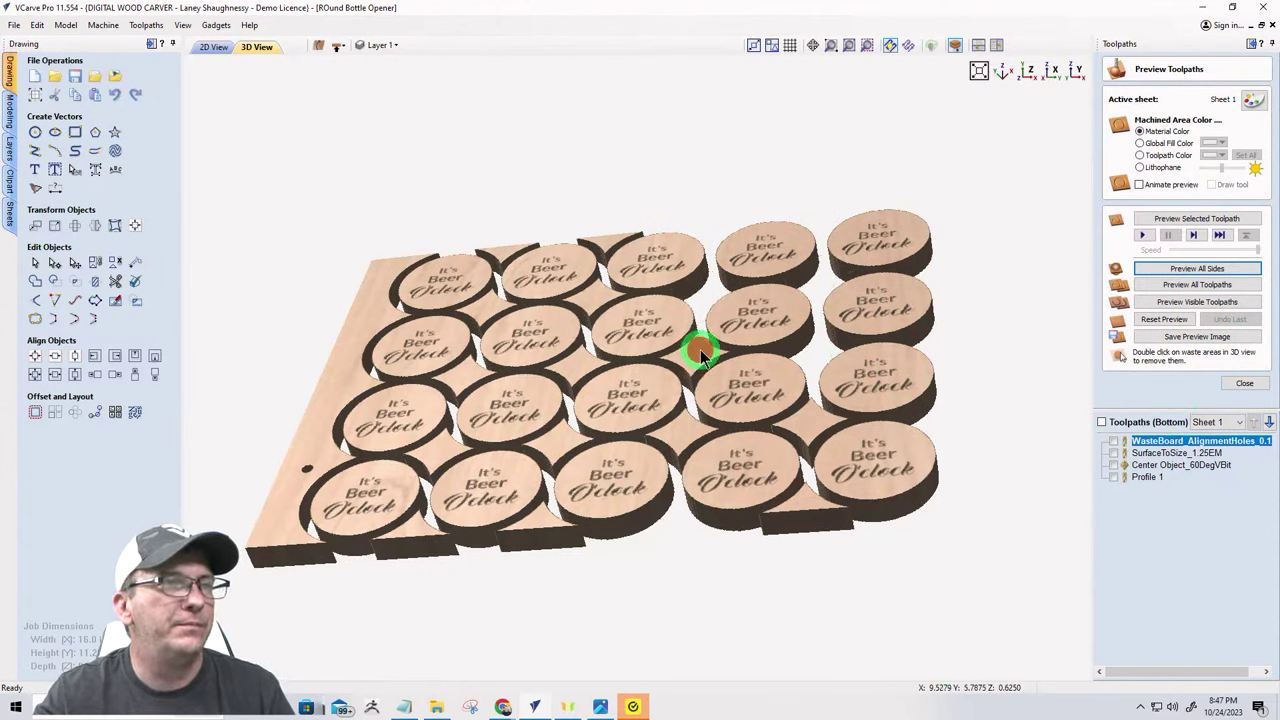
{"action": "double_click", "coordinate": [672, 436]}
{"action": "double_click", "coordinate": [789, 434]}
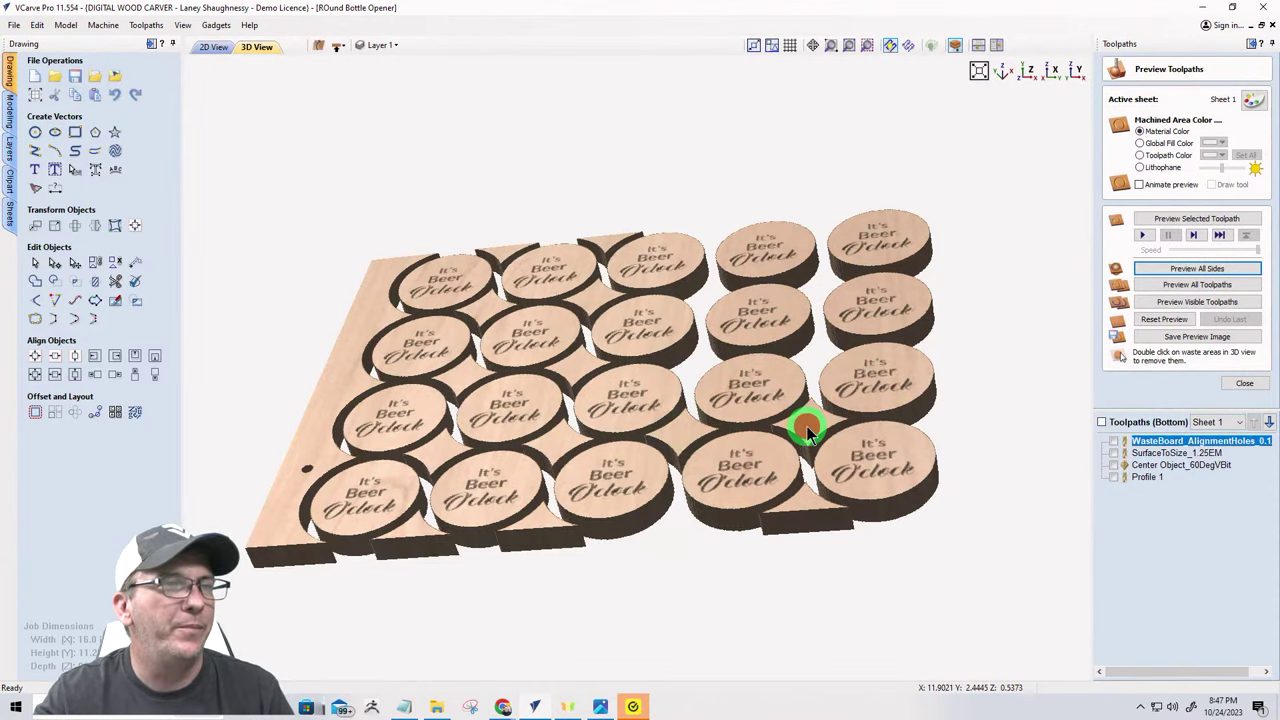
{"action": "double_click", "coordinate": [894, 463]}
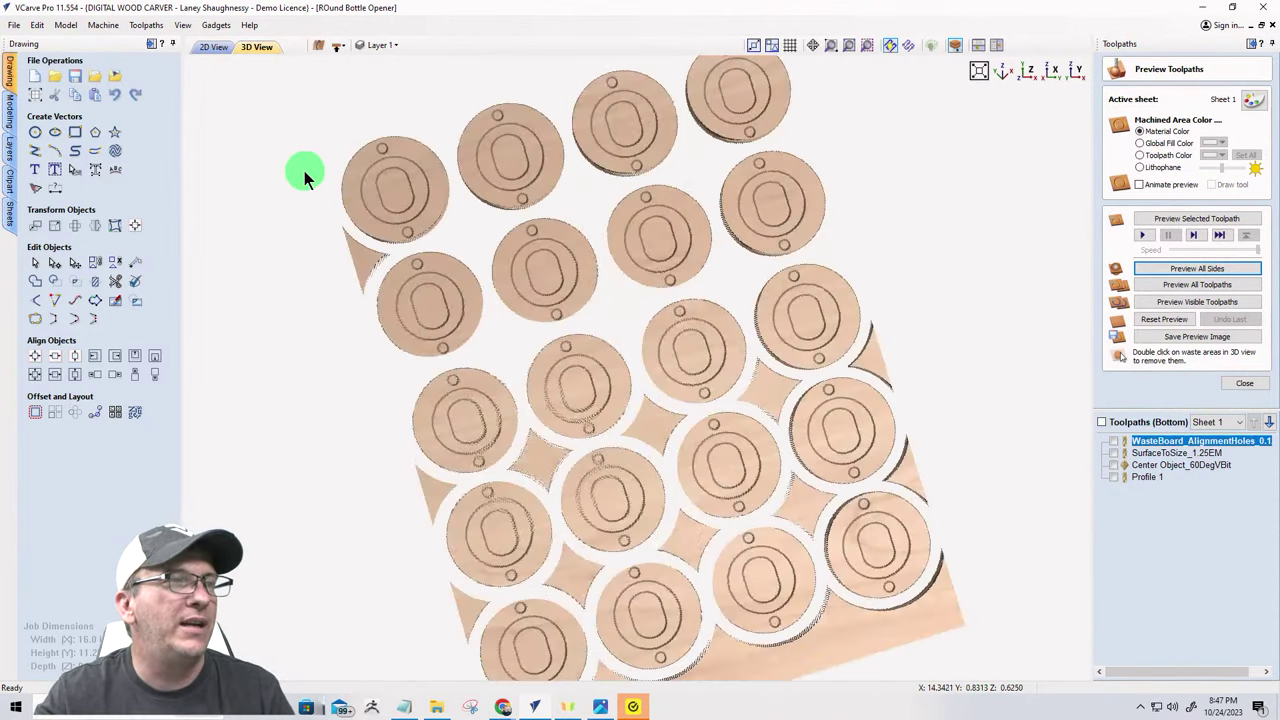
- Remove the leftover board surrounding the coasters in the 3D preview
{"action": "mouse_move", "coordinate": [328, 345]}
{"action": "left_mouse_down"}
{"action": "mouse_move", "coordinate": [309, 400]}
{"action": "mouse_move", "coordinate": [509, 420]}
{"action": "mouse_move", "coordinate": [571, 191]}
{"action": "mouse_move", "coordinate": [510, 170]}
{"action": "left_mouse_up"}
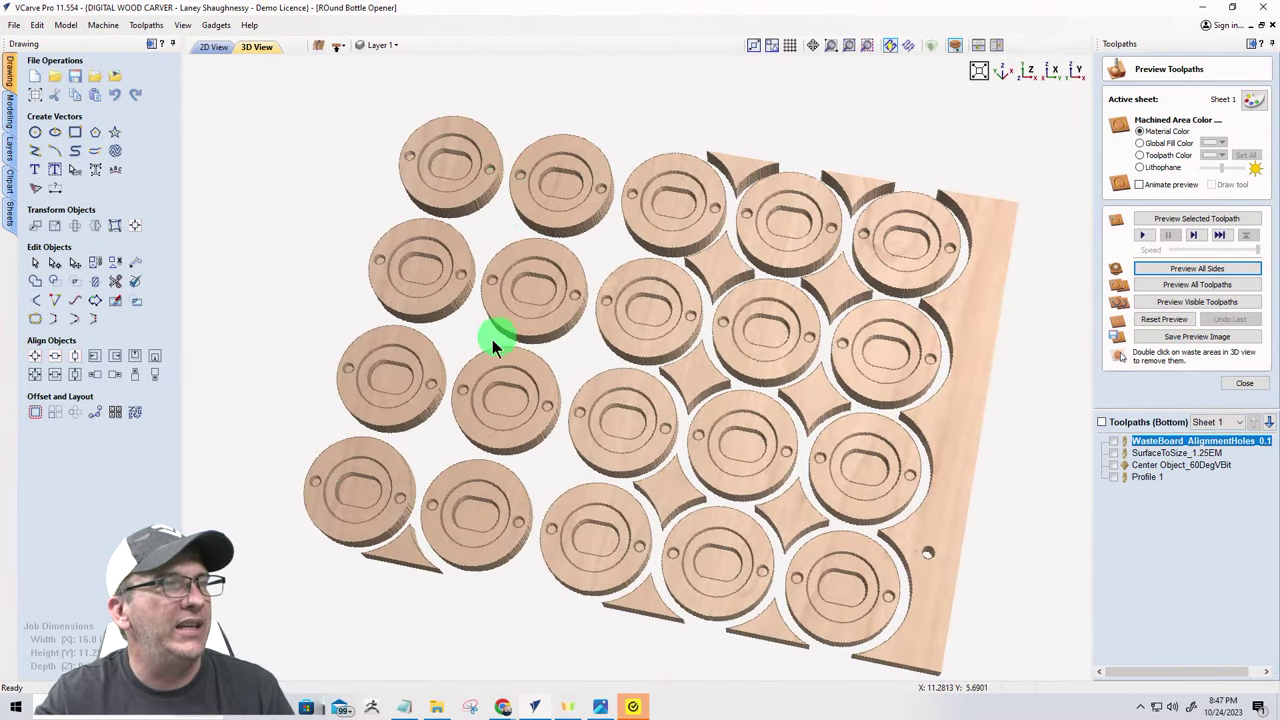
{"action": "mouse_move", "coordinate": [436, 281]}
{"action": "left_mouse_down"}
{"action": "mouse_move", "coordinate": [663, 257]}
{"action": "mouse_move", "coordinate": [877, 309]}
{"action": "mouse_move", "coordinate": [1263, 606]}
{"action": "left_mouse_up"}
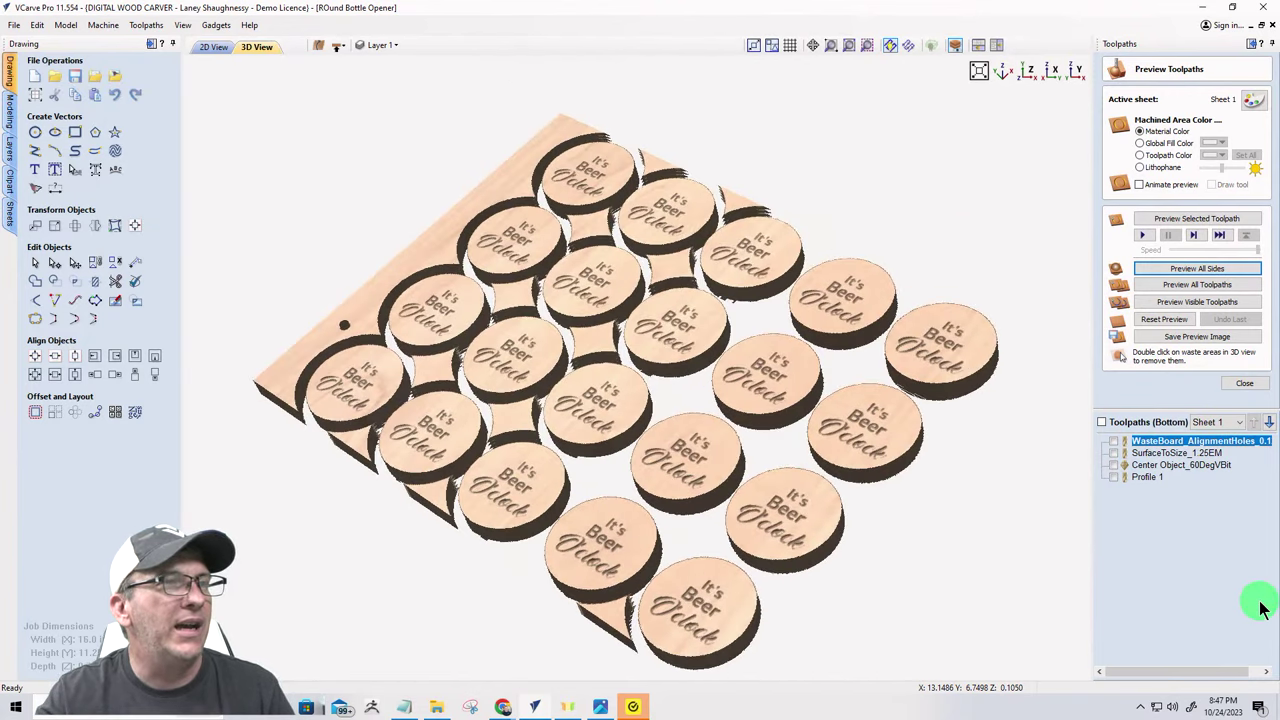
{"action": "mouse_move", "coordinate": [600, 430]}
{"action": "left_mouse_down"}
{"action": "mouse_move", "coordinate": [980, 471]}
{"action": "mouse_move", "coordinate": [893, 480]}
{"action": "left_mouse_up"}
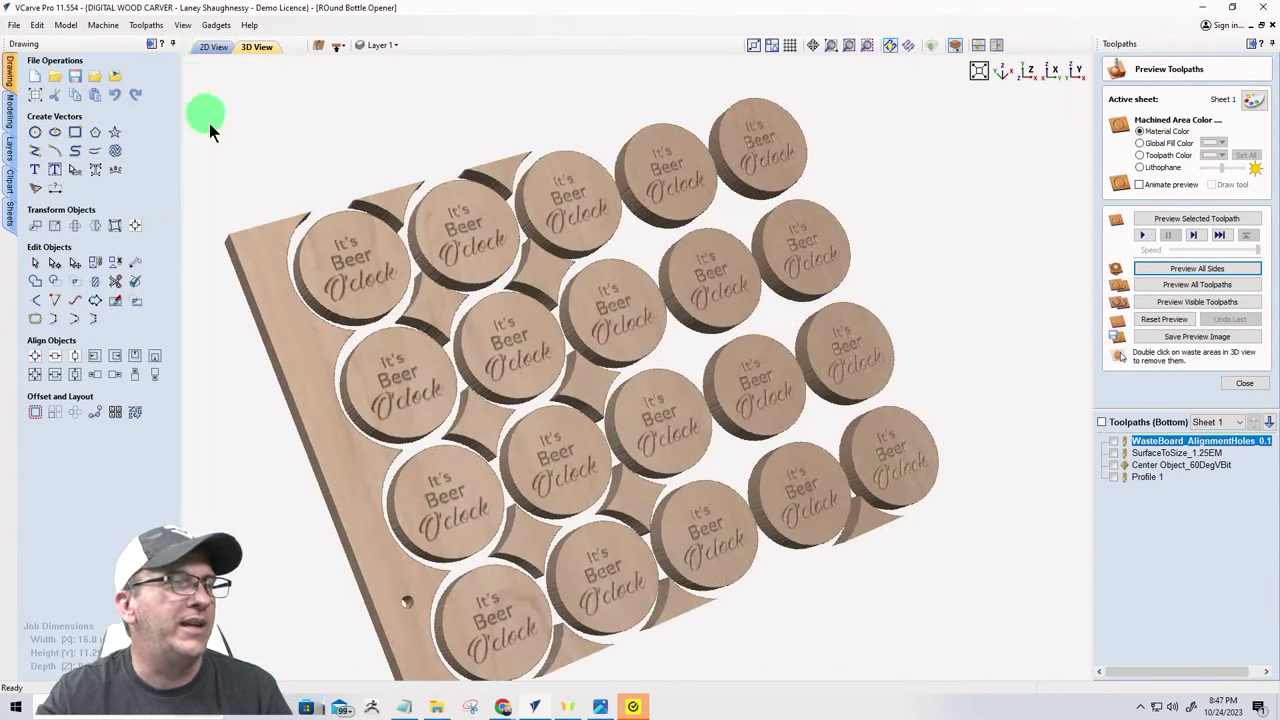
{"action": "left_click", "coordinate": [331, 442]}
{"action": "double_click", "coordinate": [331, 442]}
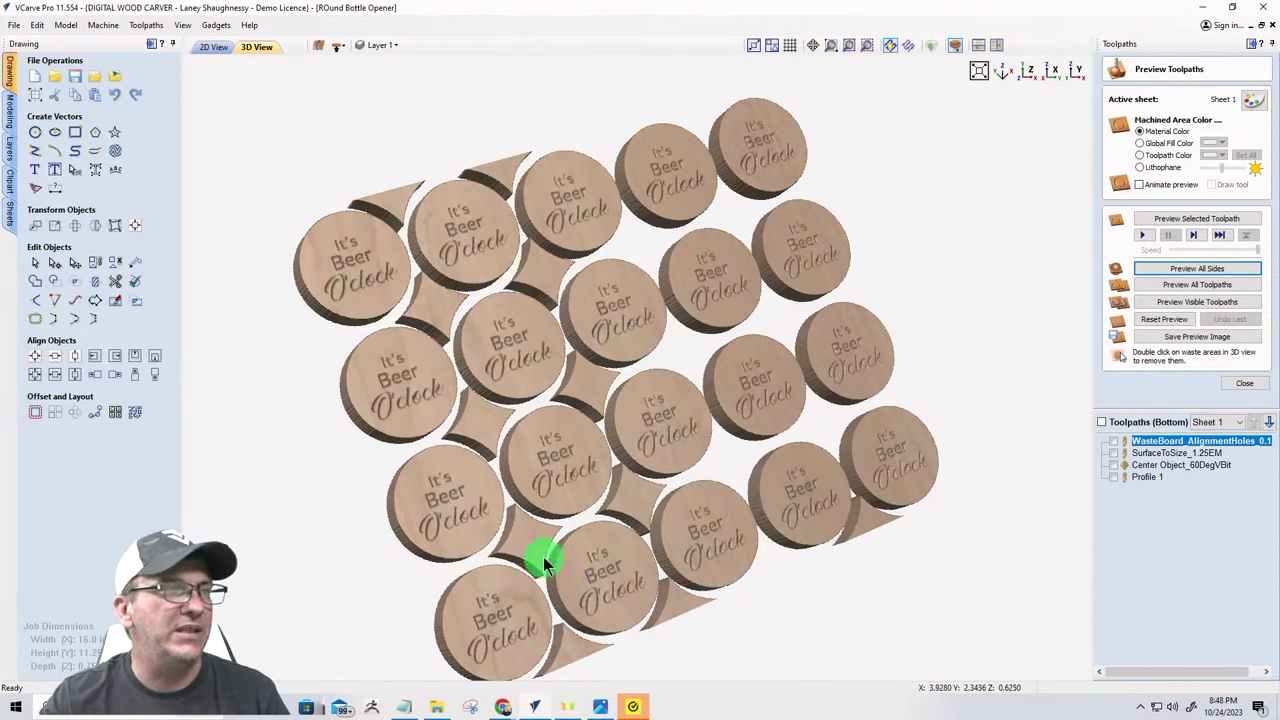
- Inspect the coaster edges, then return to the zoomed-in 2D layout
{"action": "left_click_drag", "start_coordinate": [532, 541], "coordinate": [497, 580]}
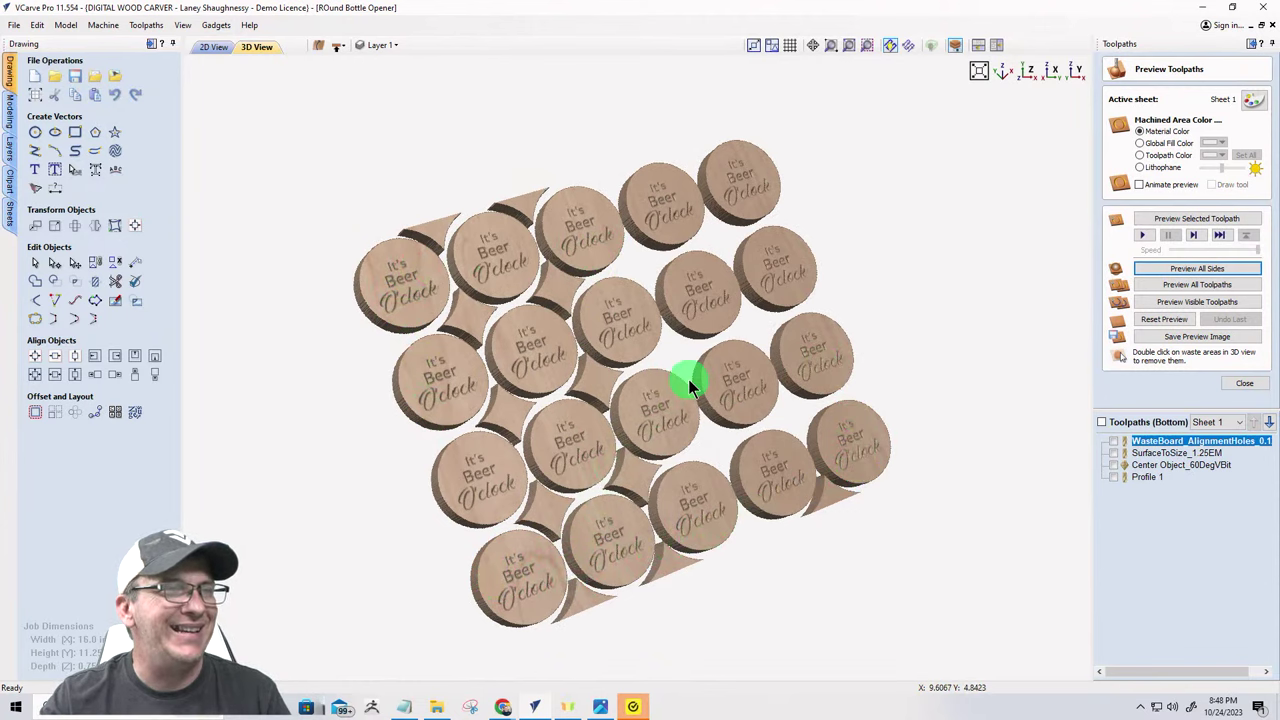
{"action": "left_click_drag", "start_coordinate": [517, 553], "coordinate": [606, 620]}
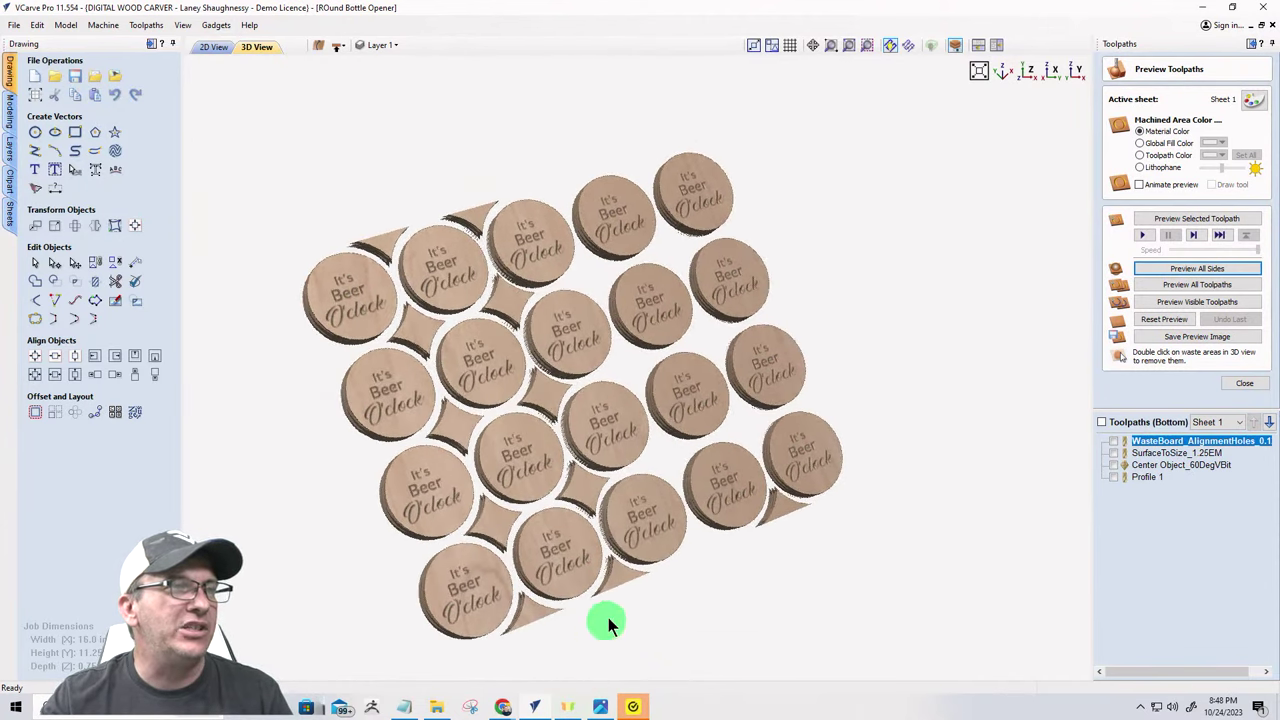
{"action": "left_click", "coordinate": [213, 46]}
{"action": "scroll", "coordinate": [470, 310], "scroll_direction": "up", "scroll_amount": 3}
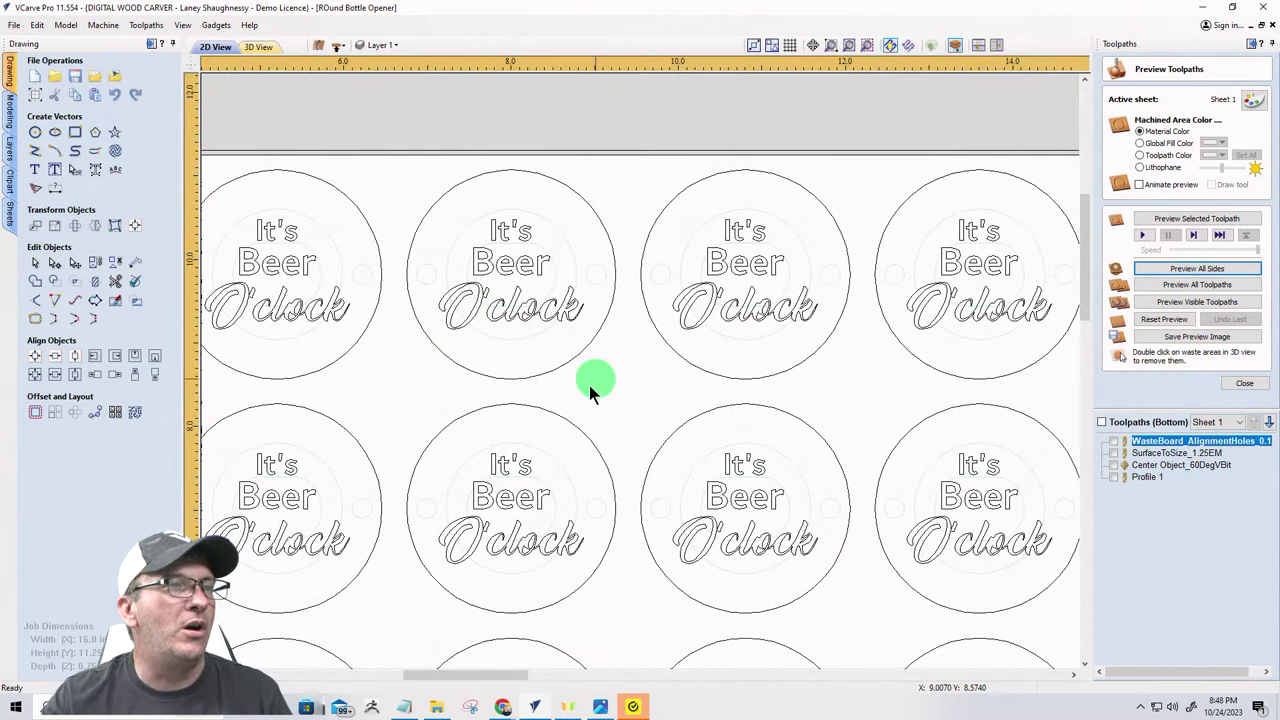
- Select Profile 1, make it visible across the sheet, and close Preview Toolpaths
{"action": "scroll", "coordinate": [843, 266], "scroll_direction": "down", "scroll_amount": 5}
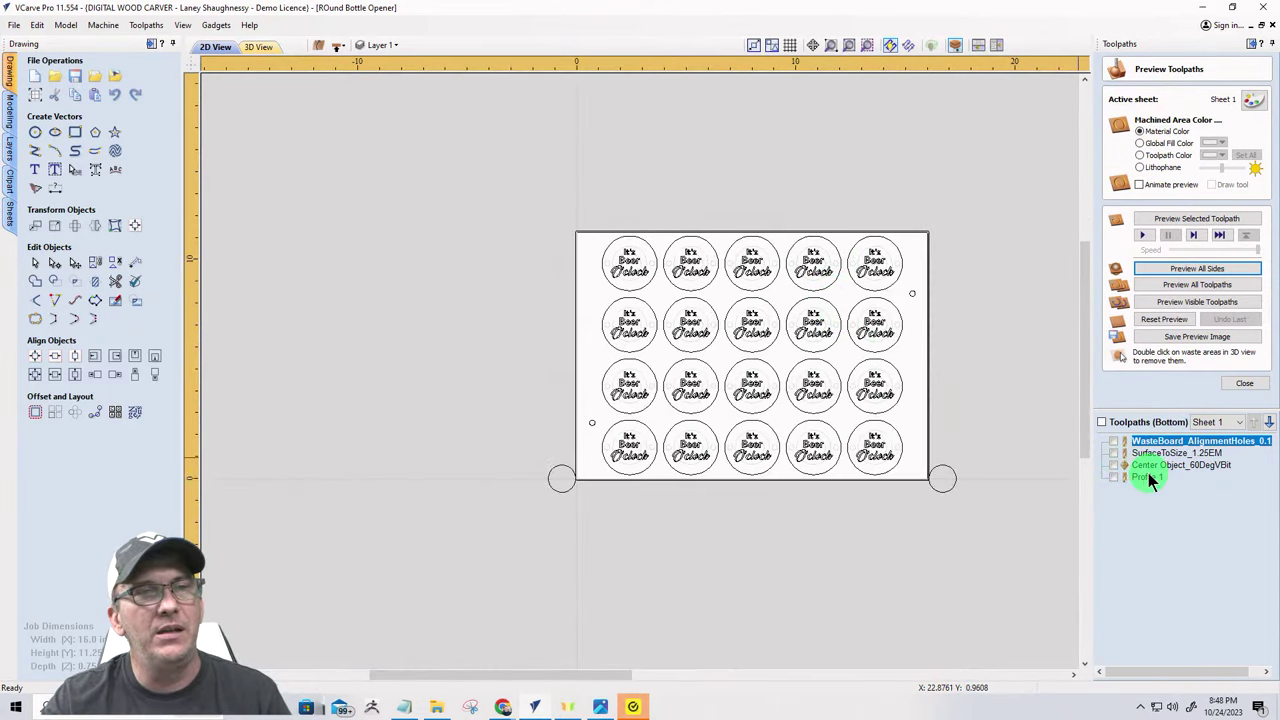
{"action": "left_click", "coordinate": [1148, 478]}
{"action": "left_click", "coordinate": [1115, 477]}
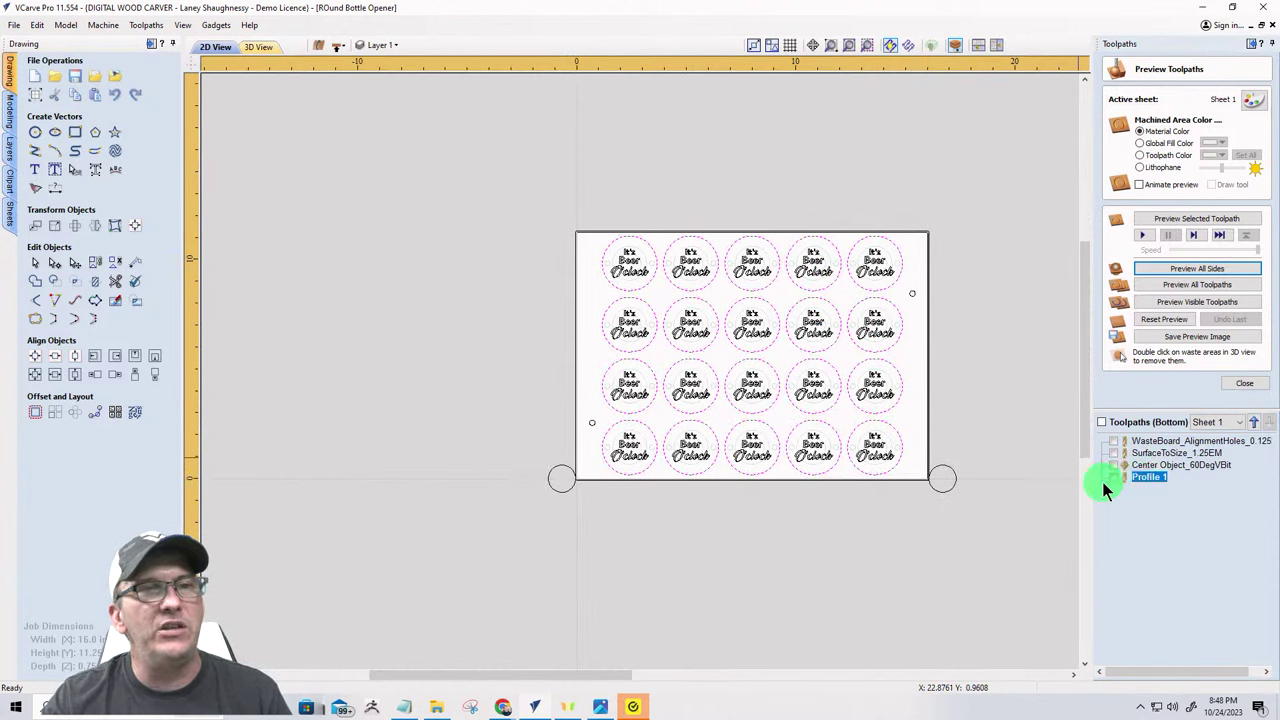
{"action": "left_click", "coordinate": [1245, 383]}
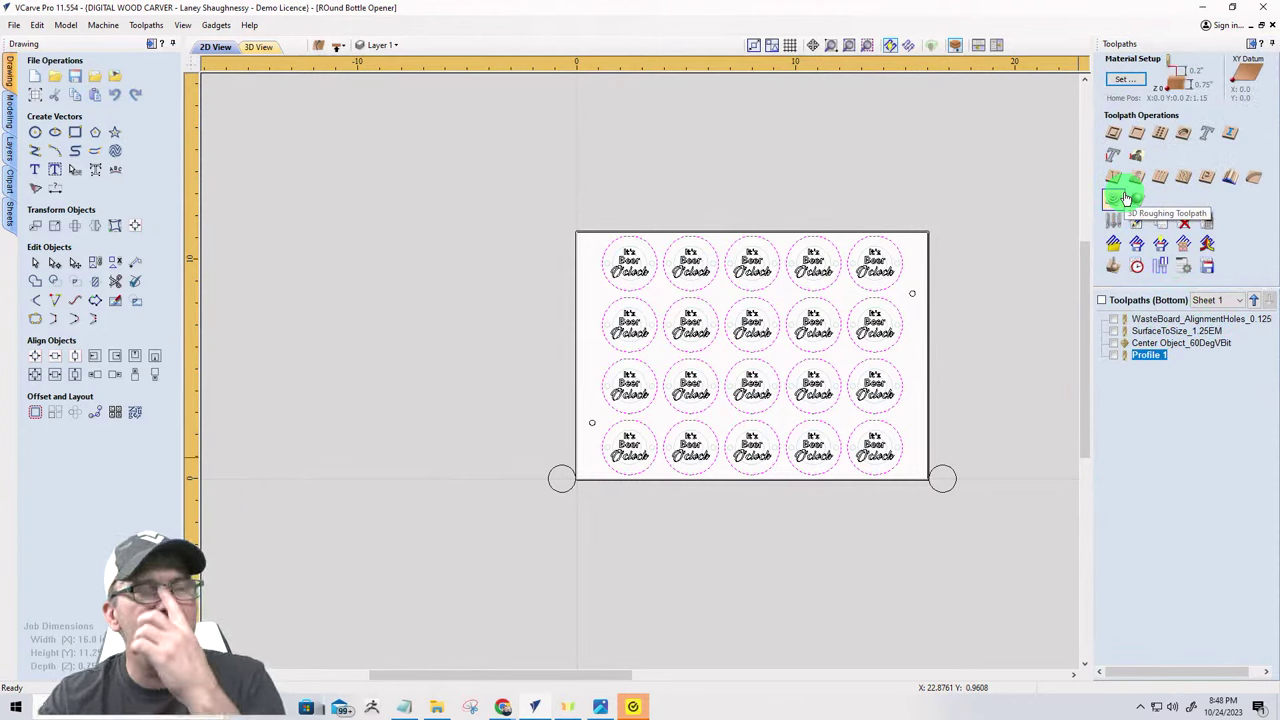
- Create Profile 2 with start depth 0.125 and cut depth 0.25 inches
{"action": "left_click", "coordinate": [1113, 135]}
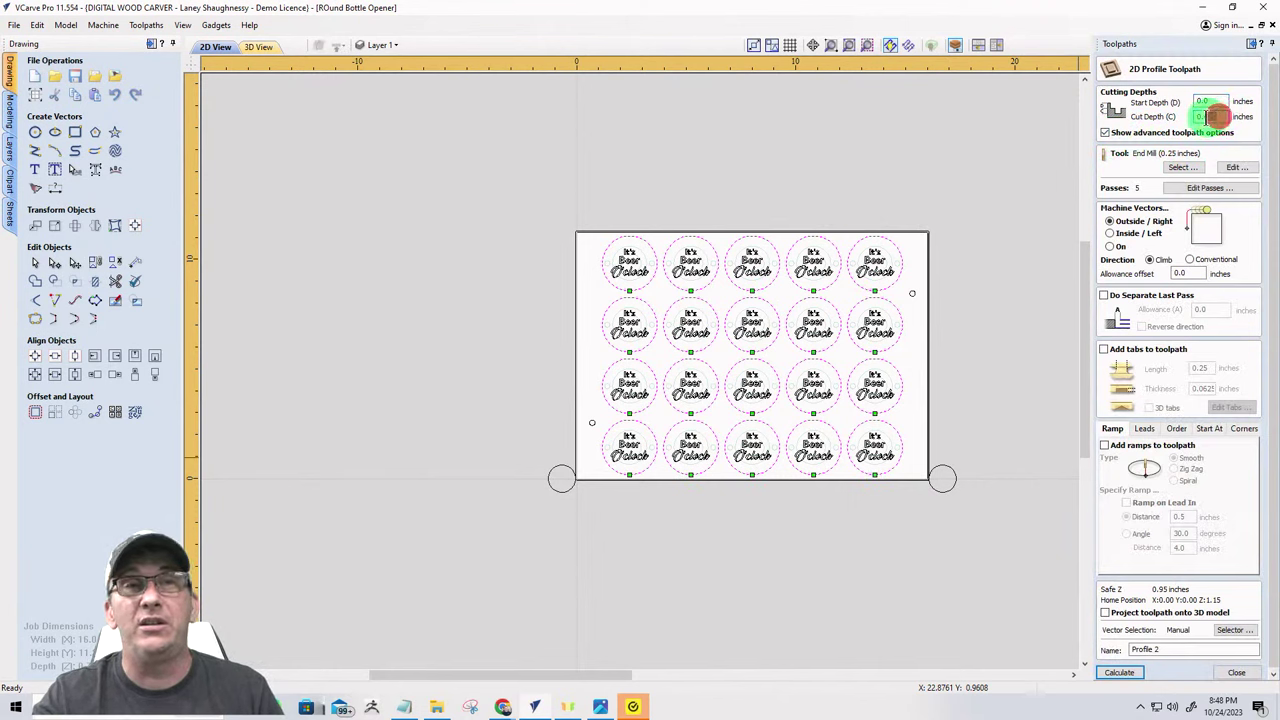
{"action": "double_click", "coordinate": [1203, 117]}
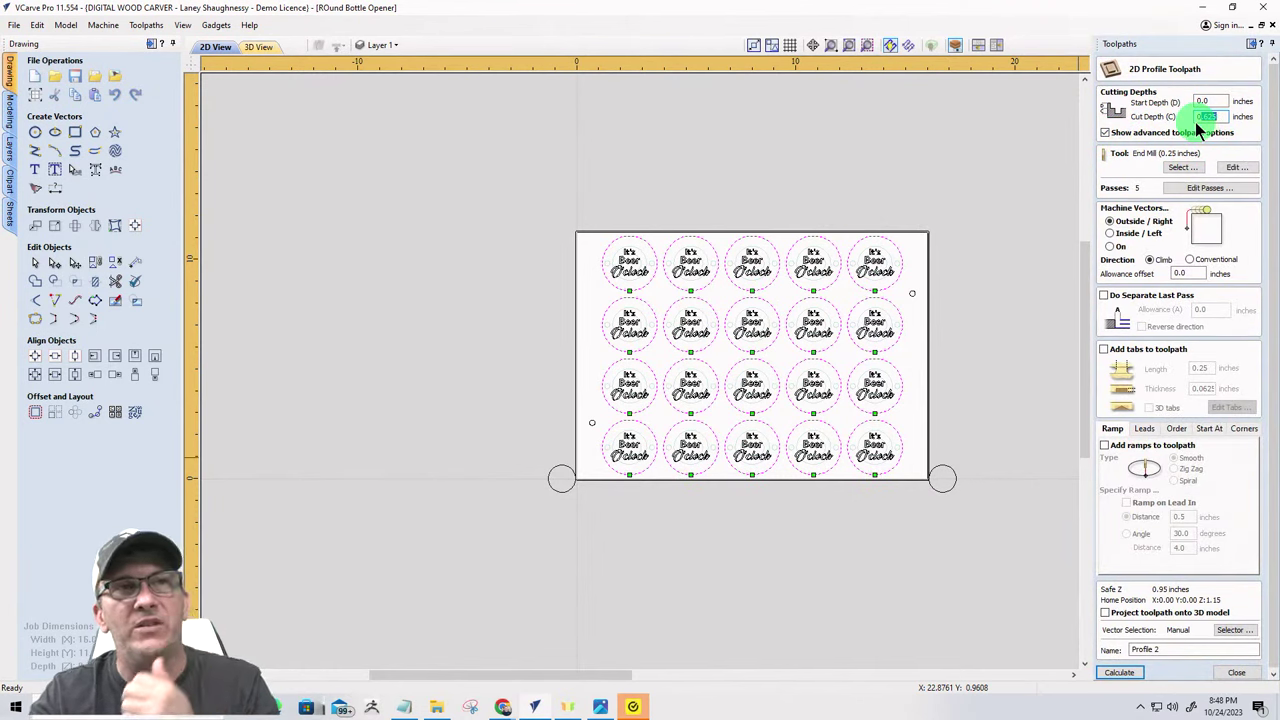
{"action": "double_click", "coordinate": [1208, 101]}
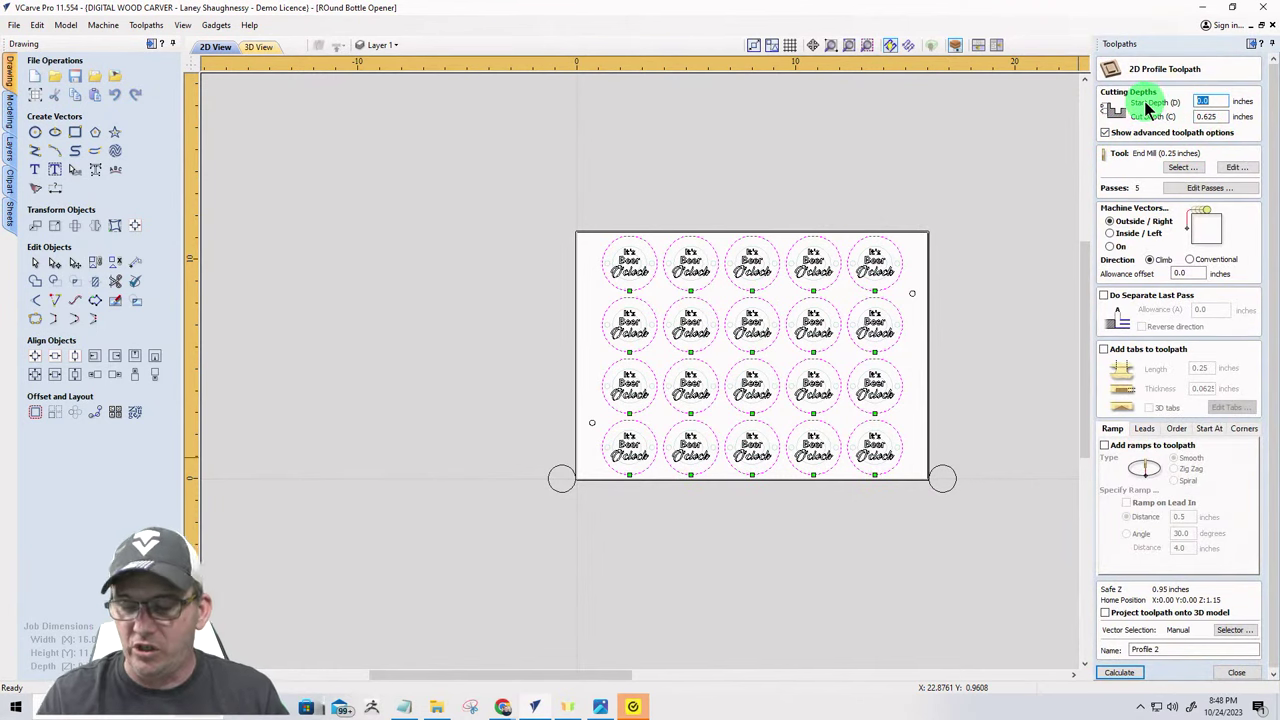
{"action": "type", "text": "0"}
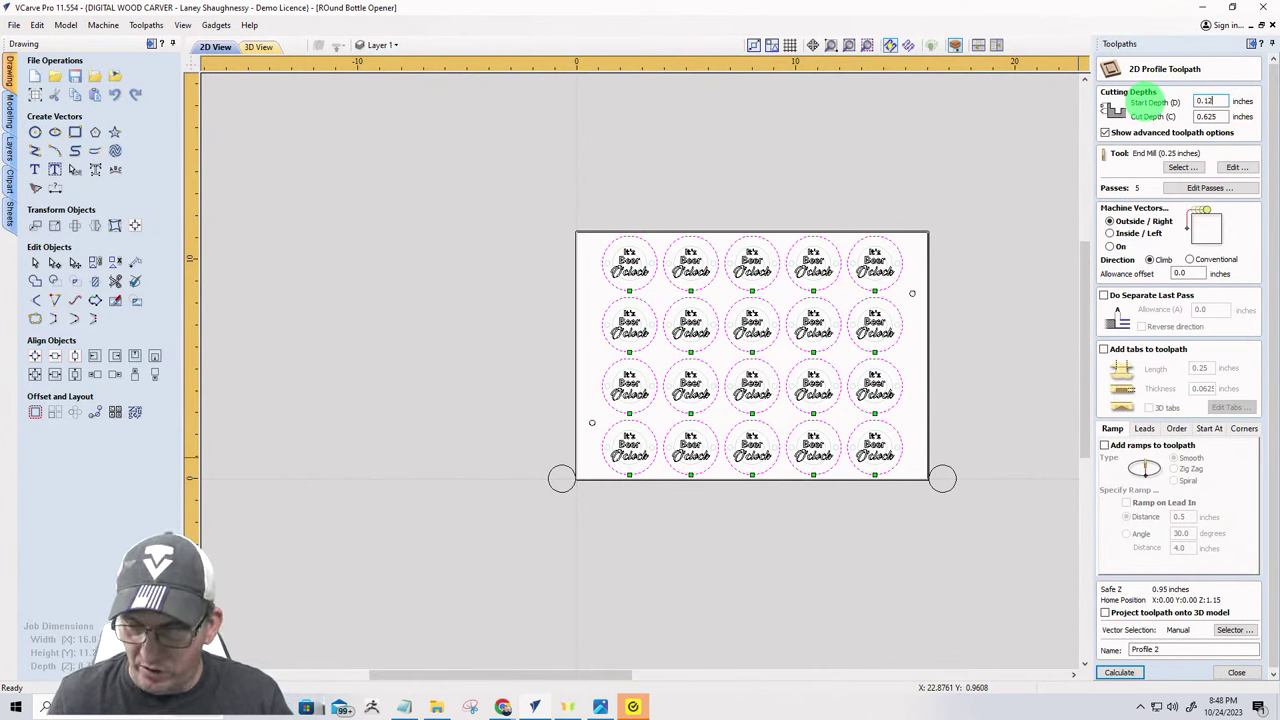
{"action": "double_click", "coordinate": [1218, 117]}
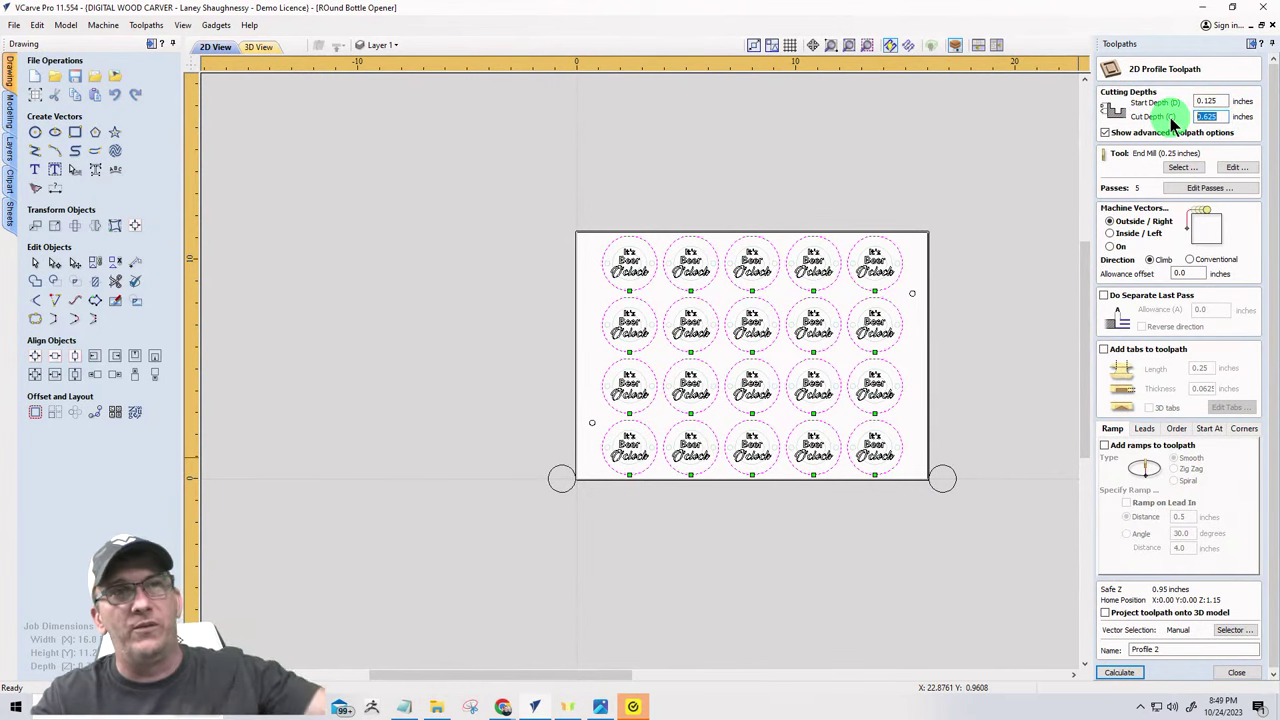
{"action": "type", "text": "."}
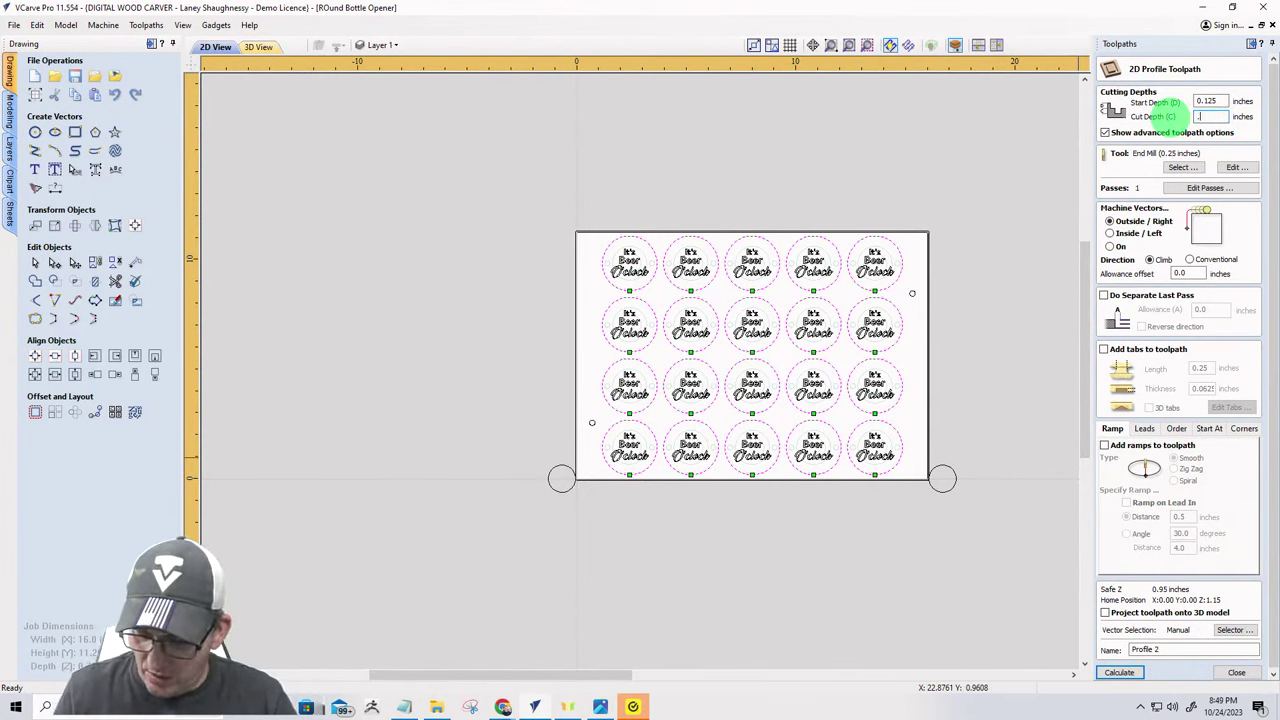
- Select the Whiteside 2050 - .125R bit from Roundover Bits in the tool database
{"action": "left_click", "coordinate": [1182, 167]}
{"action": "scroll", "coordinate": [451, 433], "scroll_direction": "down", "scroll_amount": 4}
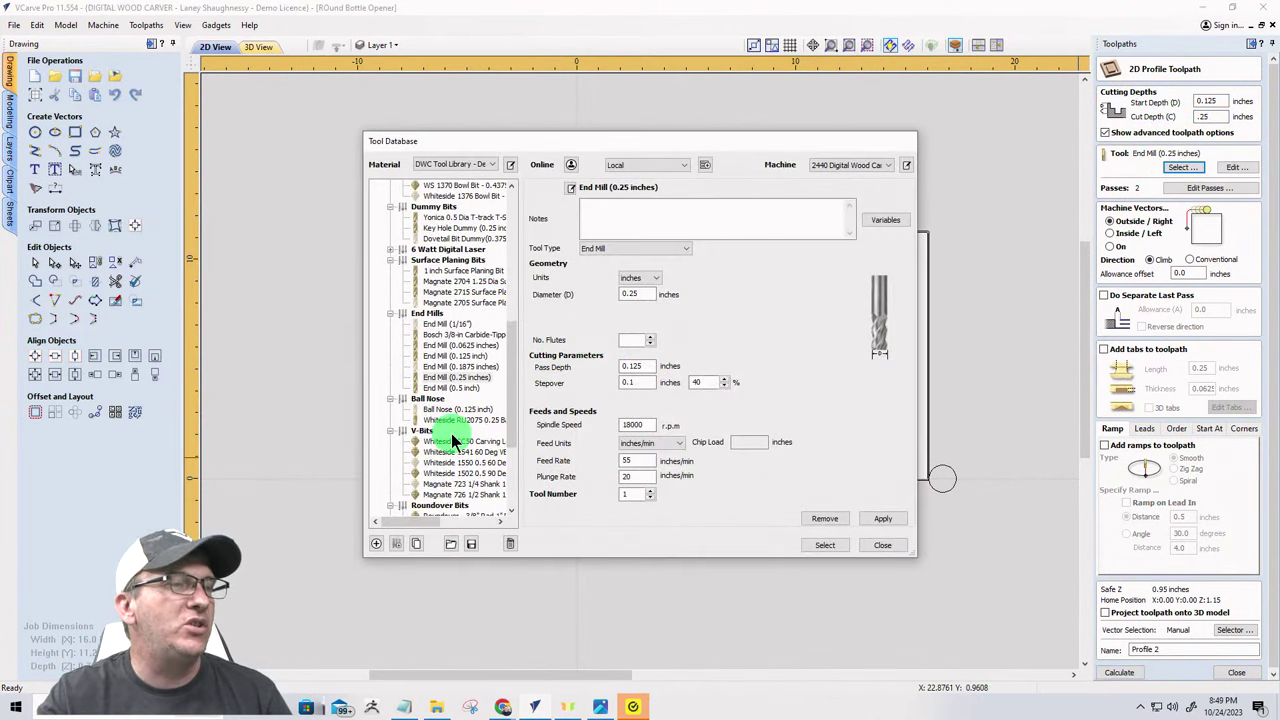
{"action": "scroll", "coordinate": [451, 435], "scroll_direction": "down", "scroll_amount": 4}
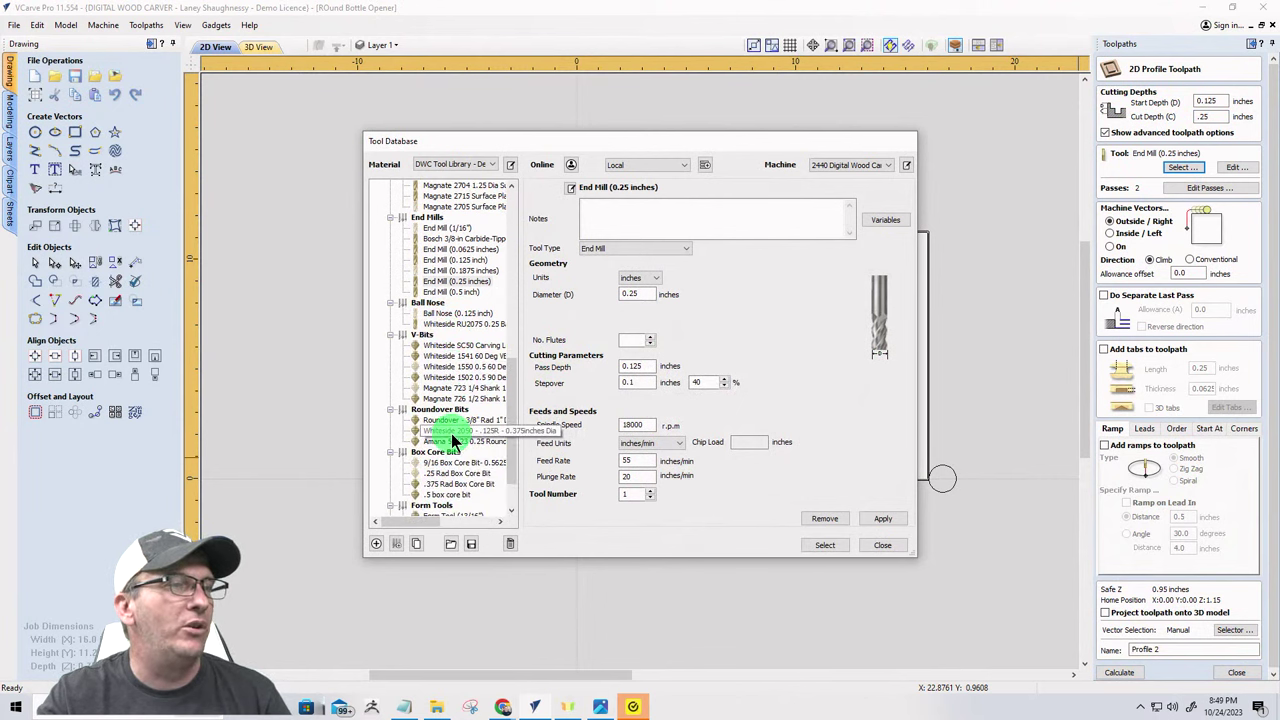
{"action": "scroll", "coordinate": [447, 470], "scroll_direction": "down", "scroll_amount": 1}
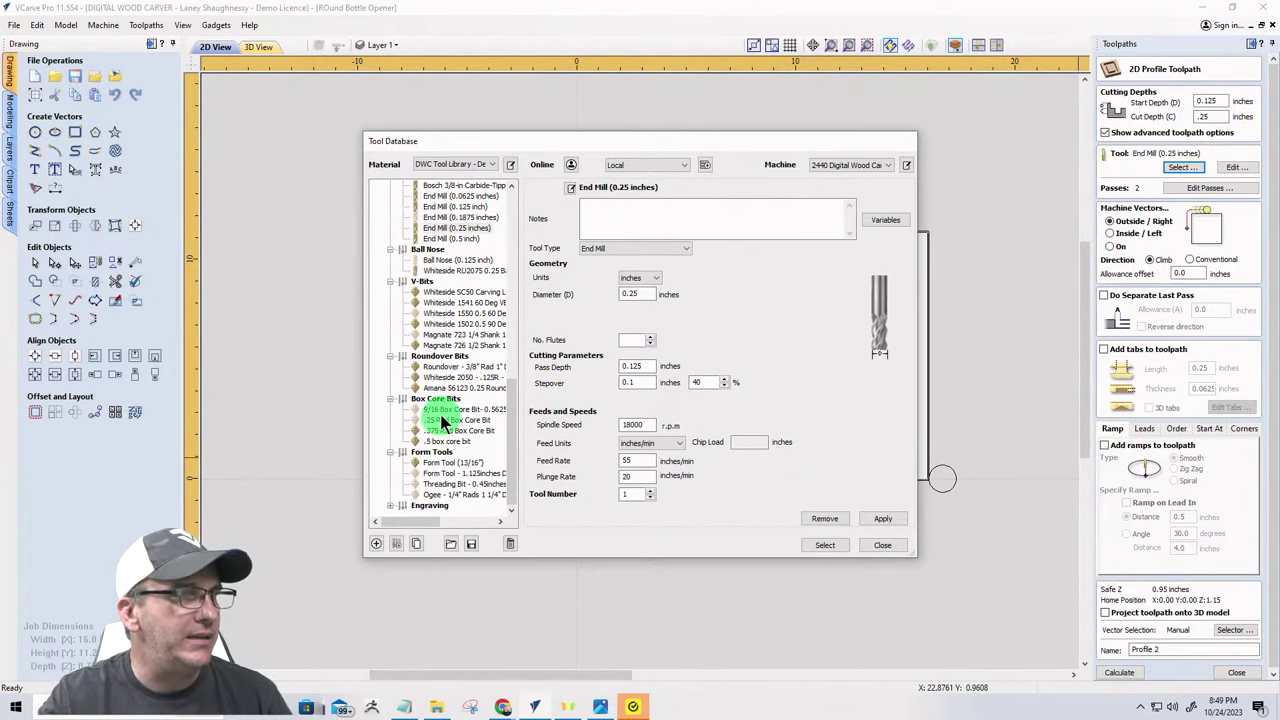
{"action": "left_click", "coordinate": [442, 377]}
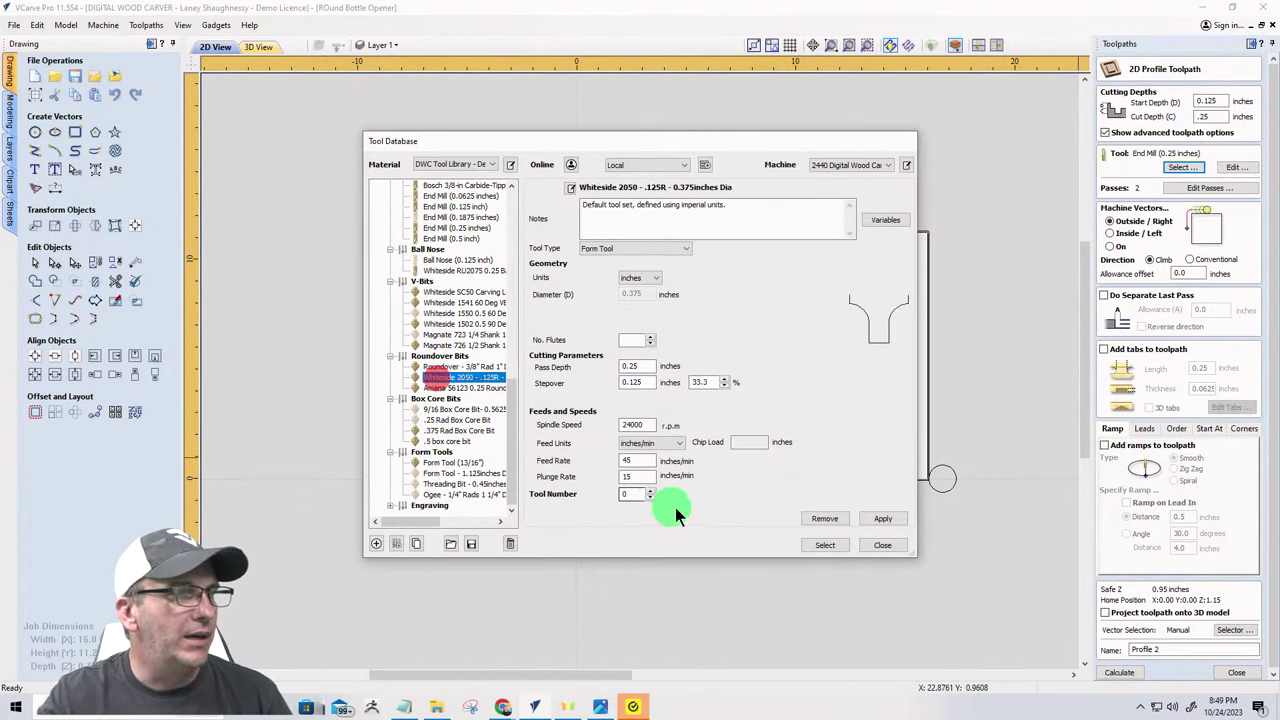
{"action": "left_click", "coordinate": [818, 544]}
- Set allowance offset to -0.125, name it Edge Round Over_WS2050, and calculate
{"action": "double_click", "coordinate": [1190, 273]}
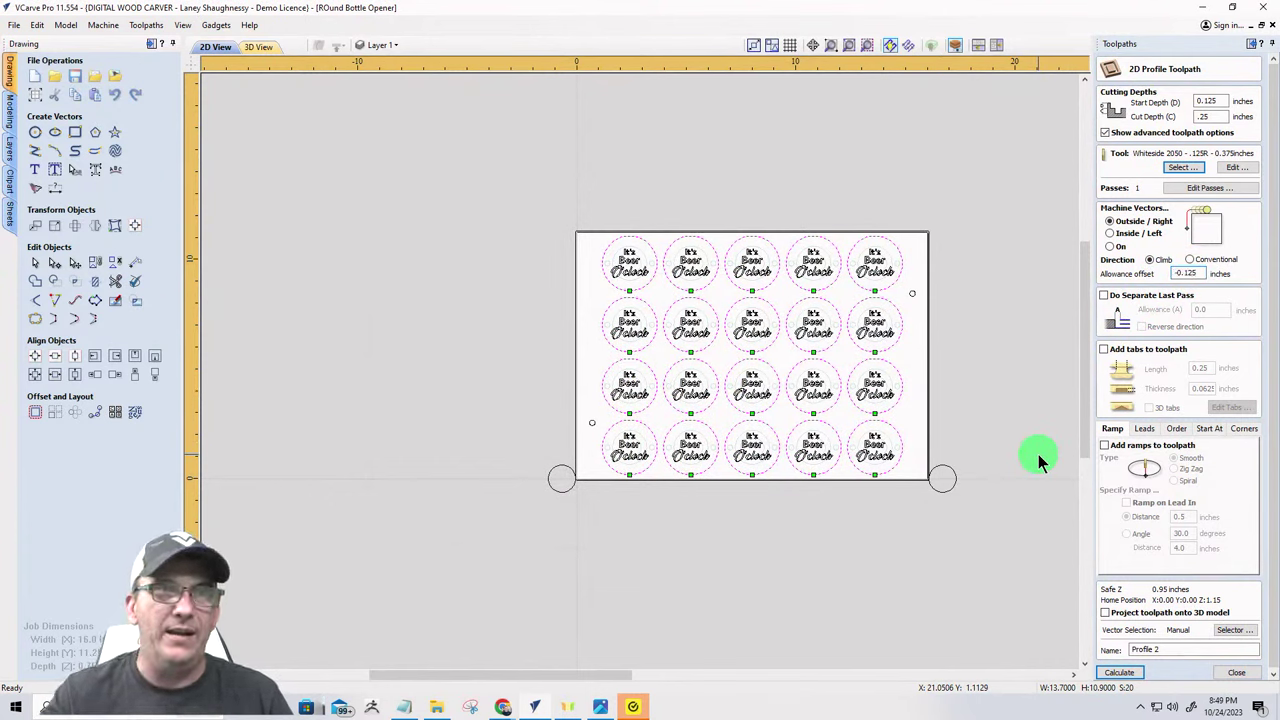
{"action": "double_click", "coordinate": [1185, 274]}
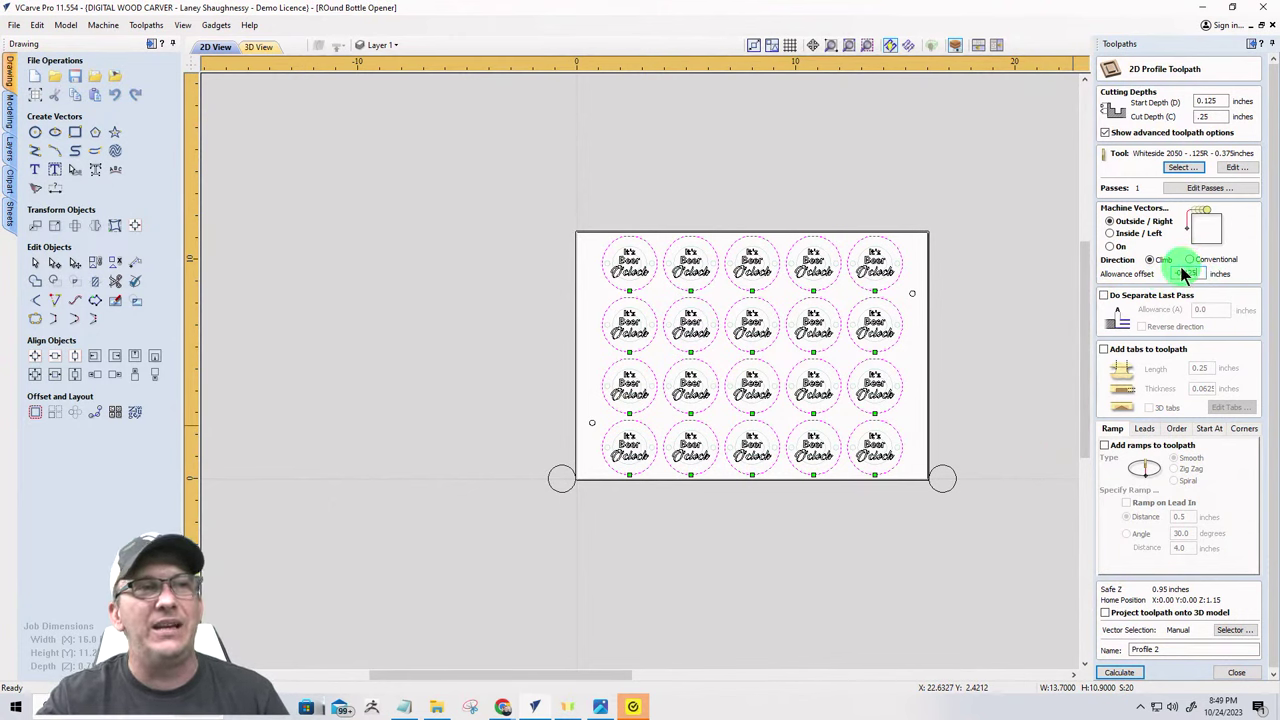
{"action": "left_click", "coordinate": [1170, 649]}
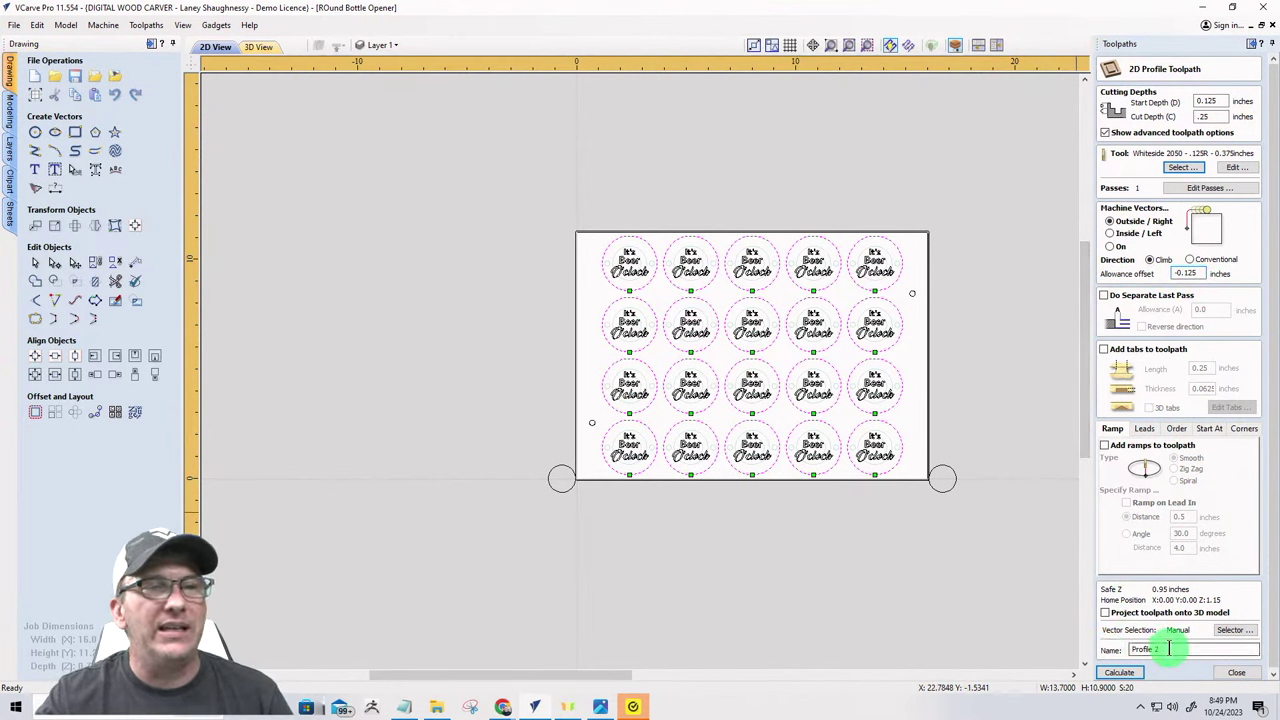
{"action": "left_click_drag", "start_coordinate": [1170, 649], "coordinate": [1057, 651]}
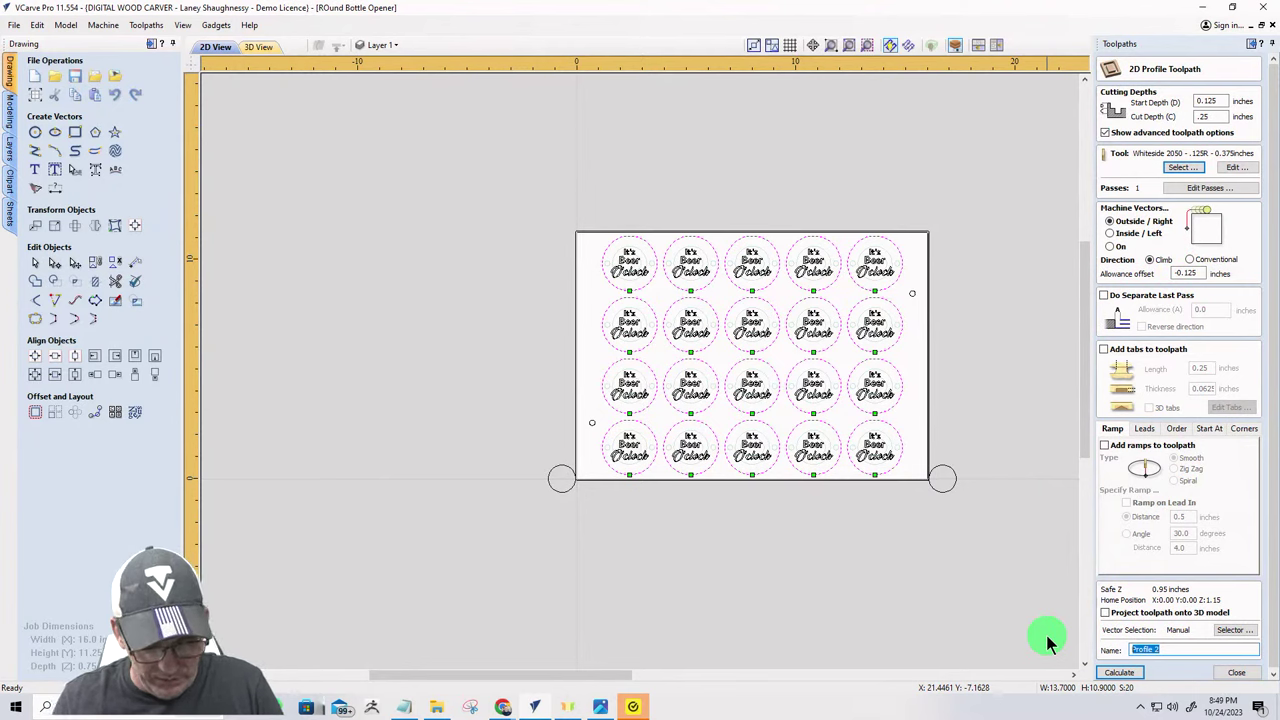
{"action": "type", "text": "Edge Round Over_WS2050"}
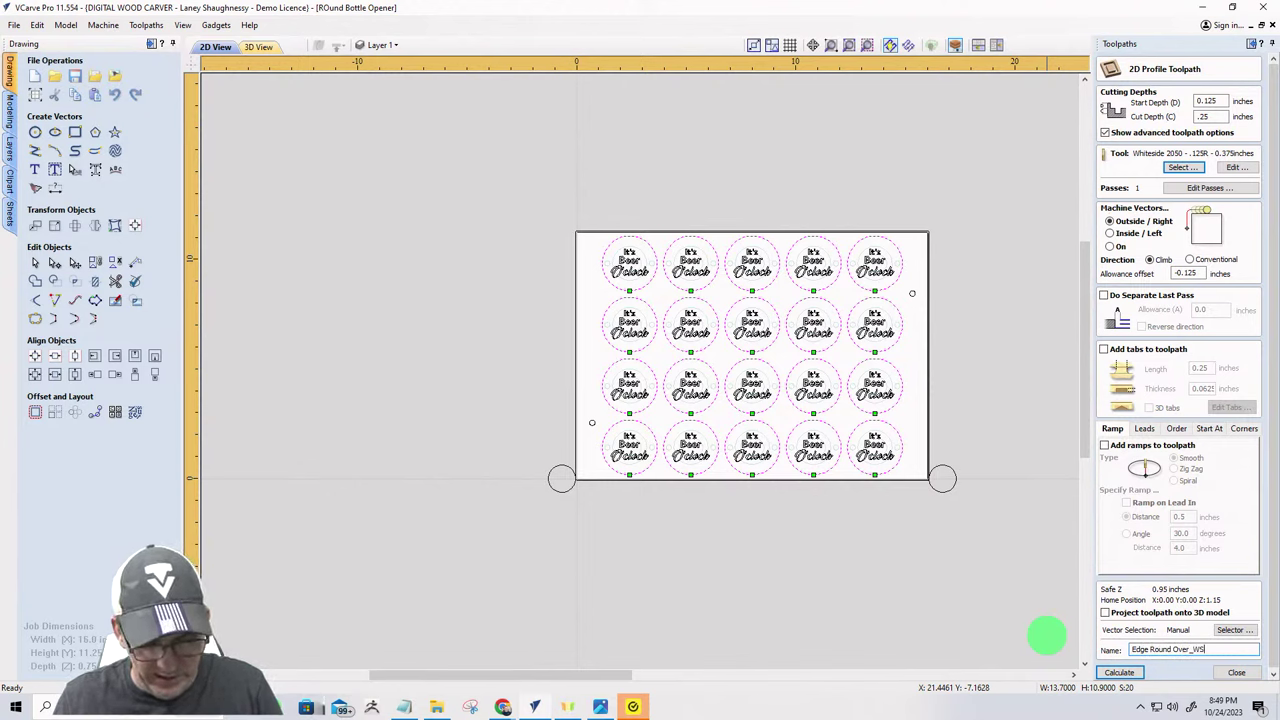
{"action": "left_click", "coordinate": [1112, 673]}
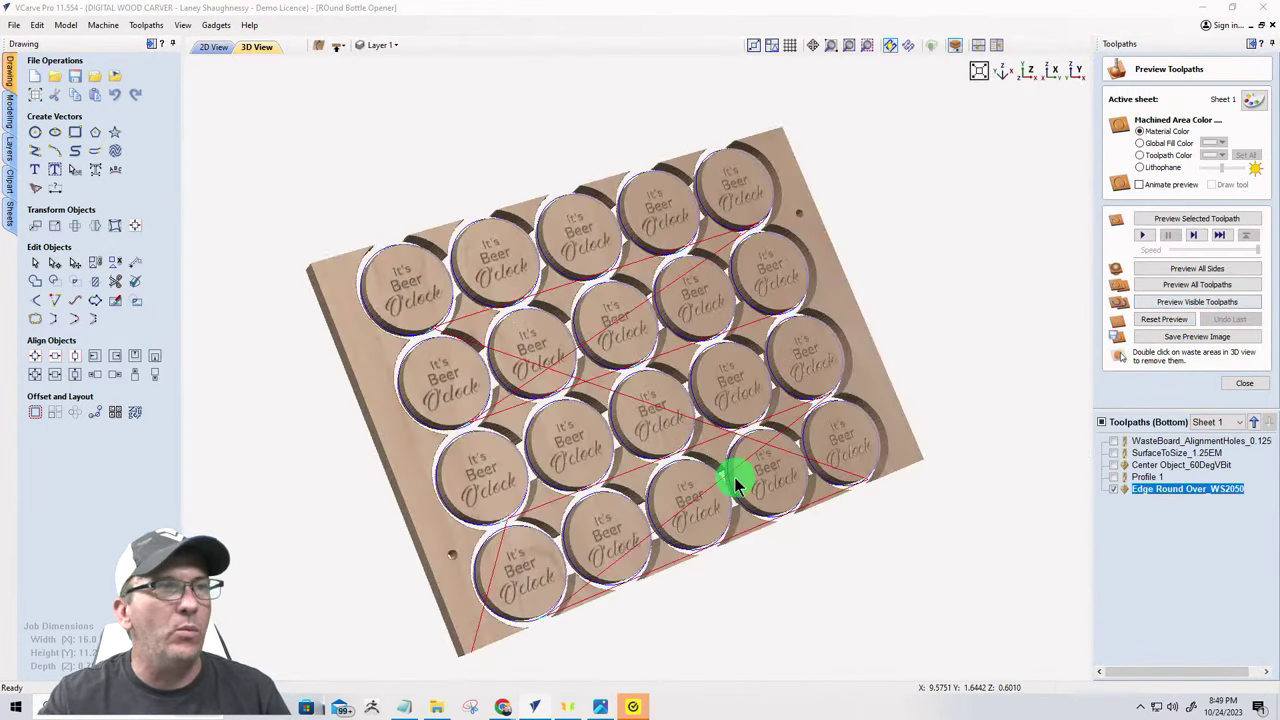
- Zoom and tilt the 3D view, simulate the visible roundover toolpaths, then return to 2D
{"action": "scroll", "coordinate": [657, 437], "scroll_direction": "up", "scroll_amount": 4}
{"action": "scroll", "coordinate": [656, 408], "scroll_direction": "up", "scroll_amount": 6}
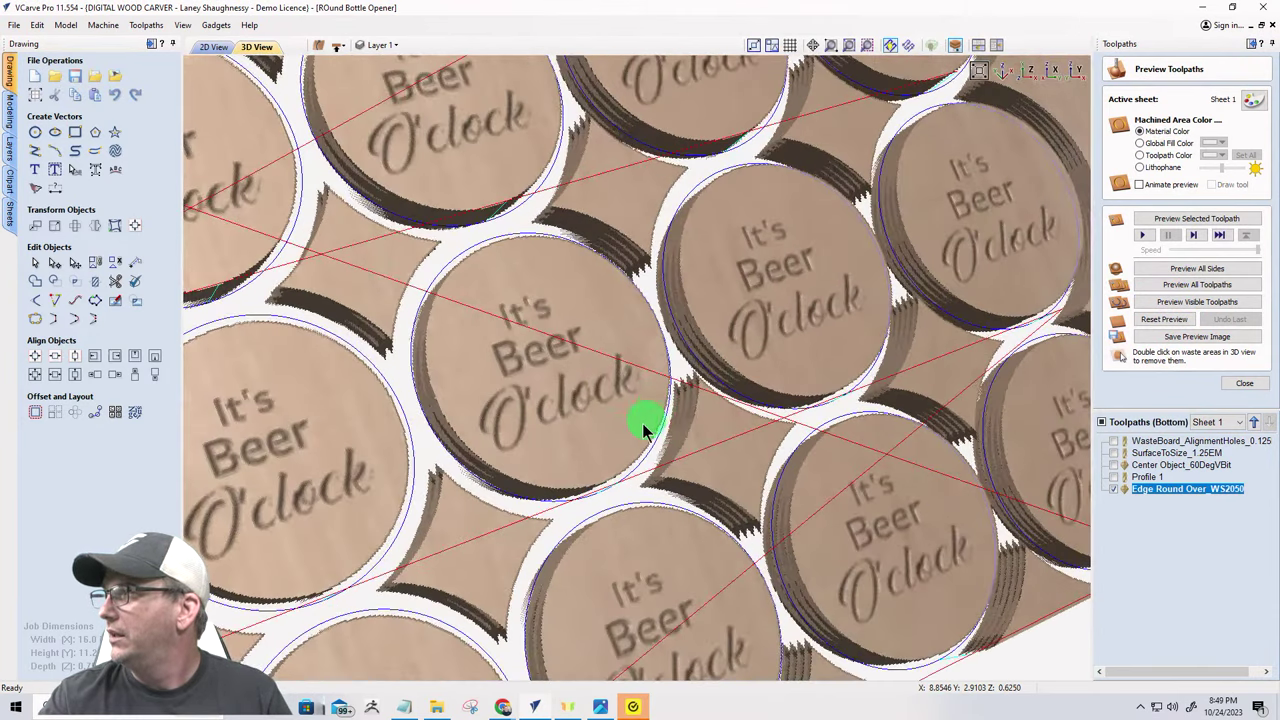
{"action": "left_click_drag", "start_coordinate": [644, 428], "coordinate": [471, 335]}
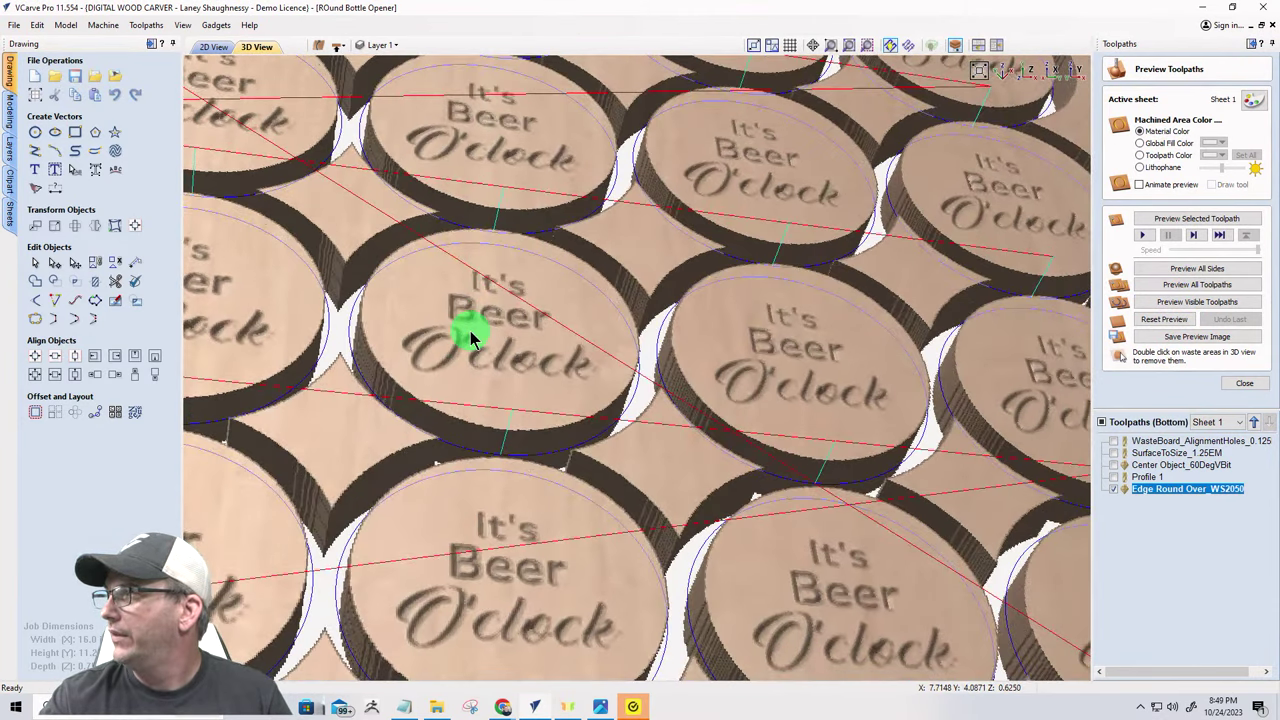
{"action": "left_click", "coordinate": [1180, 304]}
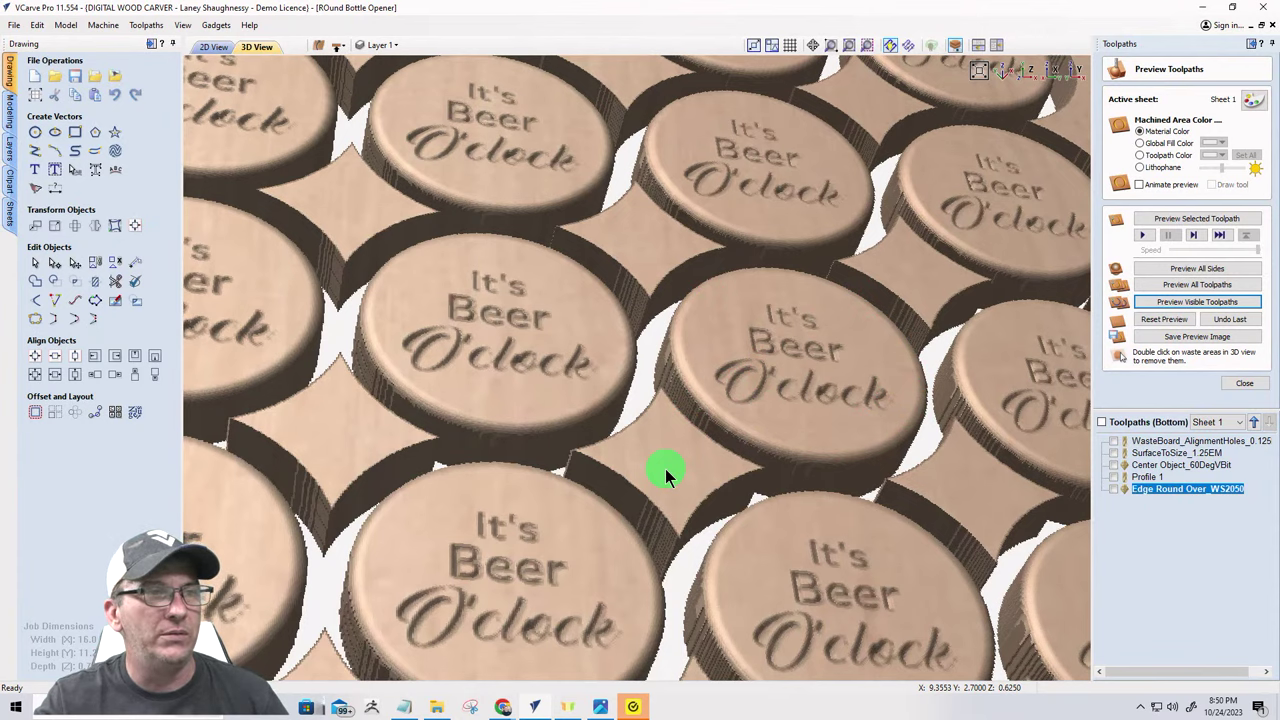
{"action": "left_click_drag", "start_coordinate": [591, 466], "coordinate": [776, 331]}
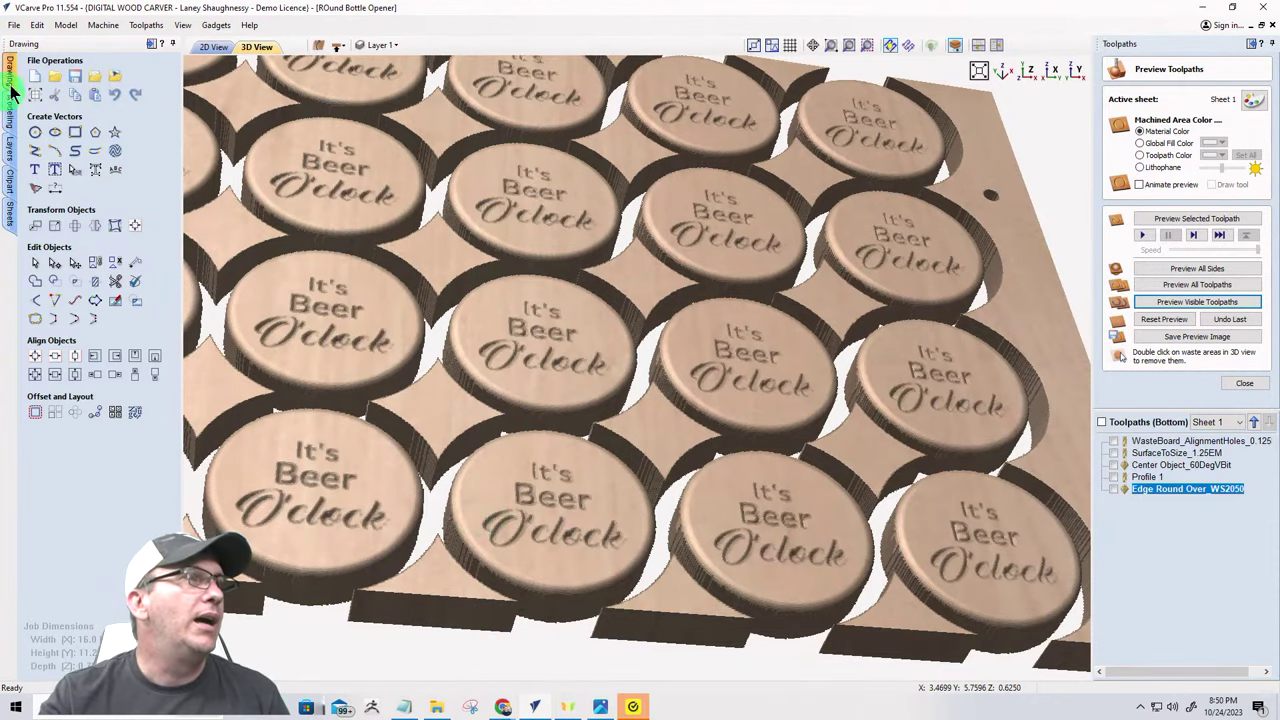
{"action": "left_click", "coordinate": [206, 48]}
- Turn on the SurfaceToSize toolpath, then tilt the 3D preview to see its passes over the board
{"action": "scroll", "coordinate": [400, 371], "scroll_direction": "down", "scroll_amount": 4}
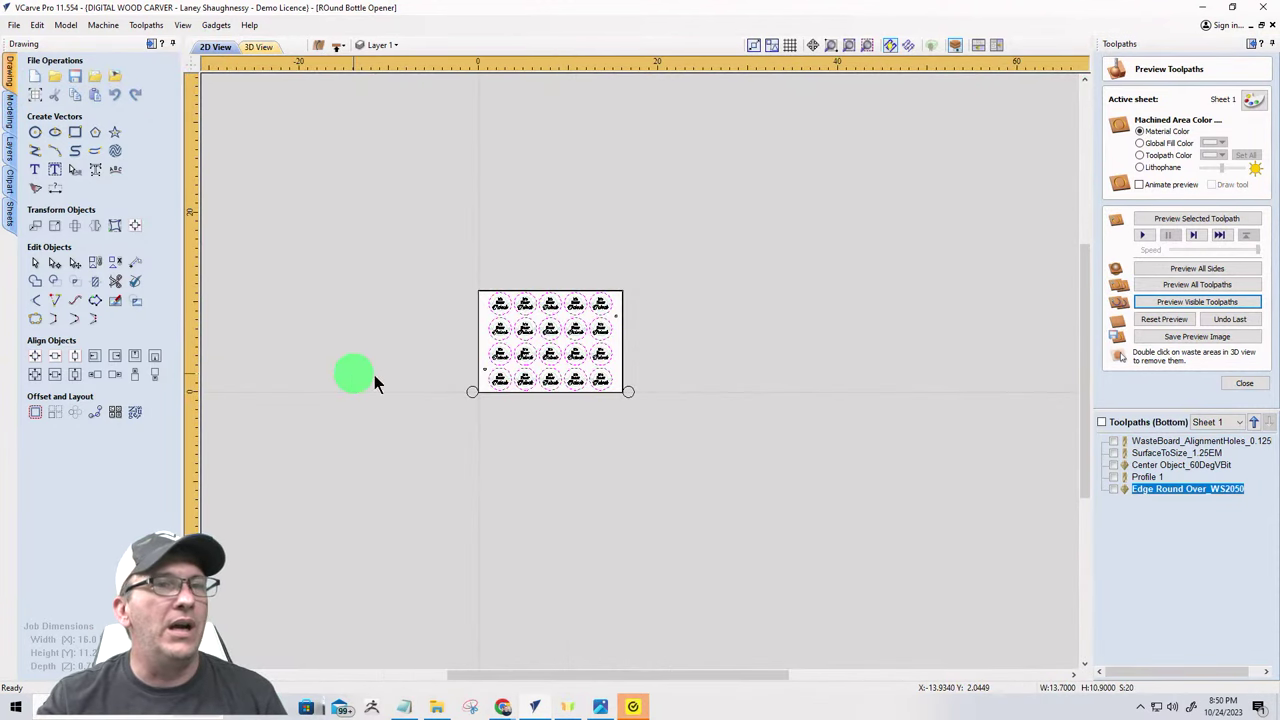
{"action": "left_click", "coordinate": [1115, 454]}
{"action": "left_click", "coordinate": [583, 511]}
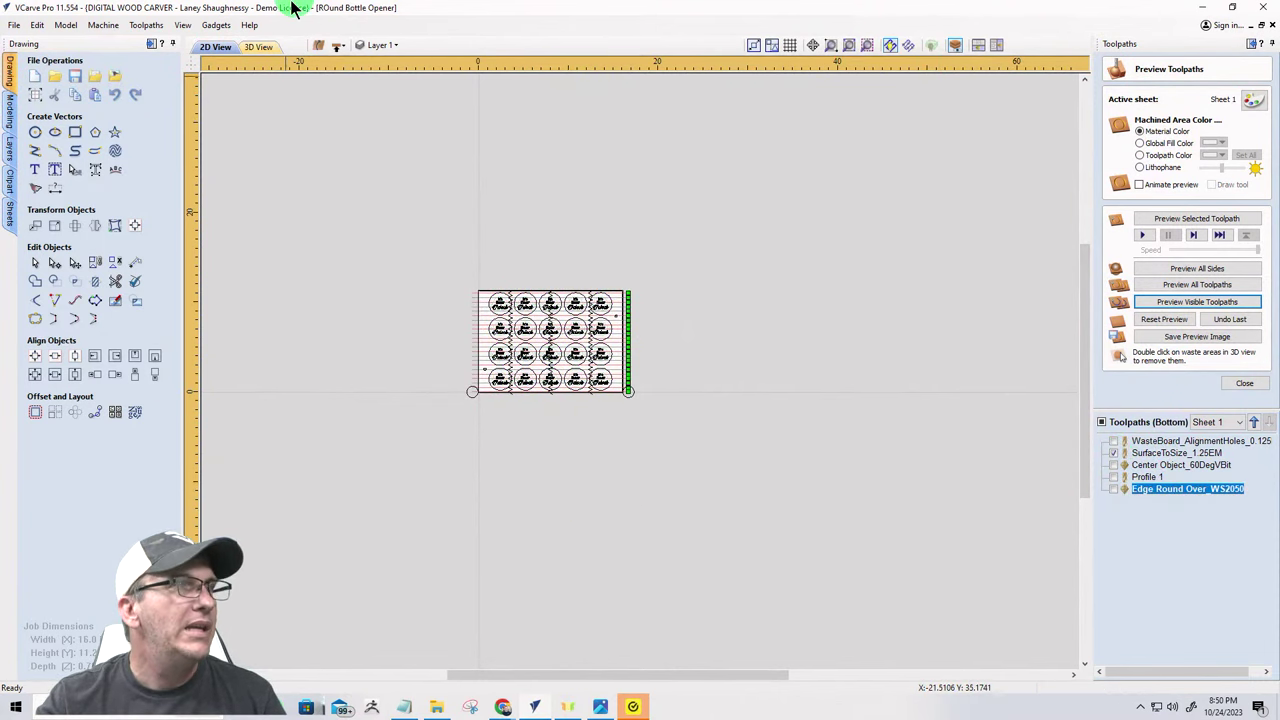
{"action": "left_click", "coordinate": [257, 48]}
{"action": "scroll", "coordinate": [548, 515], "scroll_direction": "up", "scroll_amount": 6}
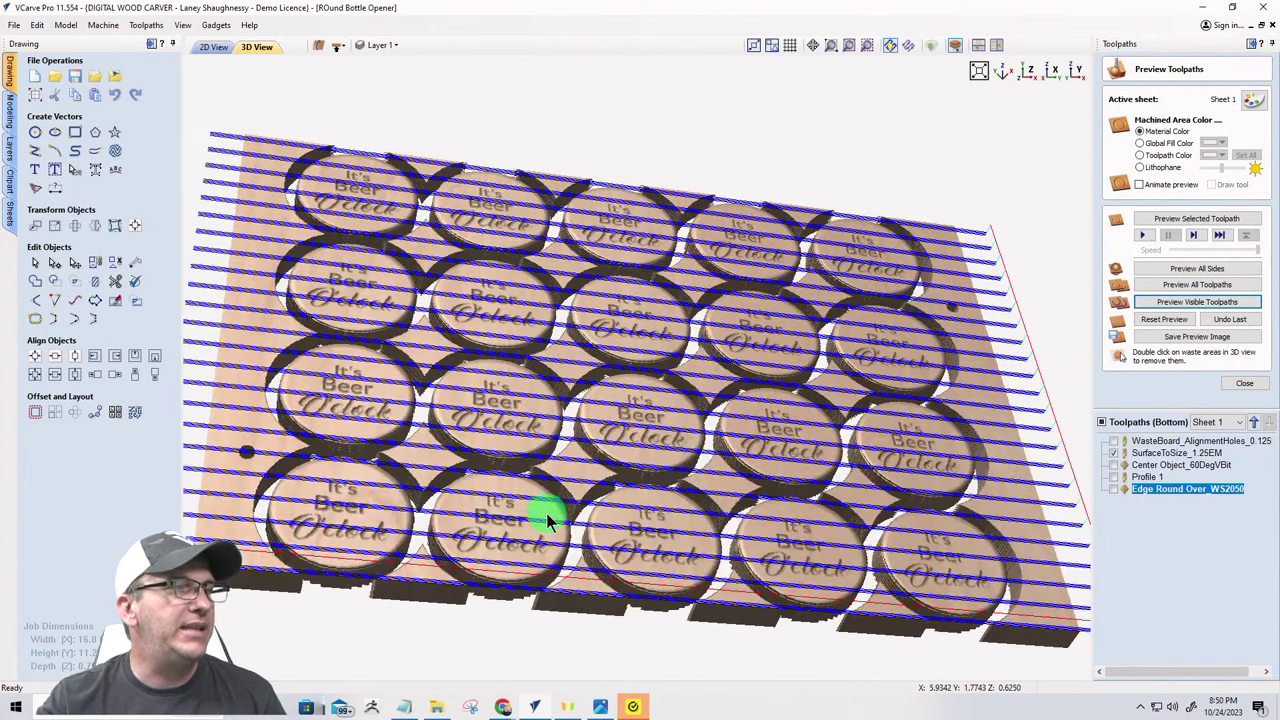
{"action": "left_click_drag", "start_coordinate": [548, 515], "coordinate": [380, 214]}
{"action": "scroll", "coordinate": [380, 218], "scroll_direction": "down", "scroll_amount": 3}
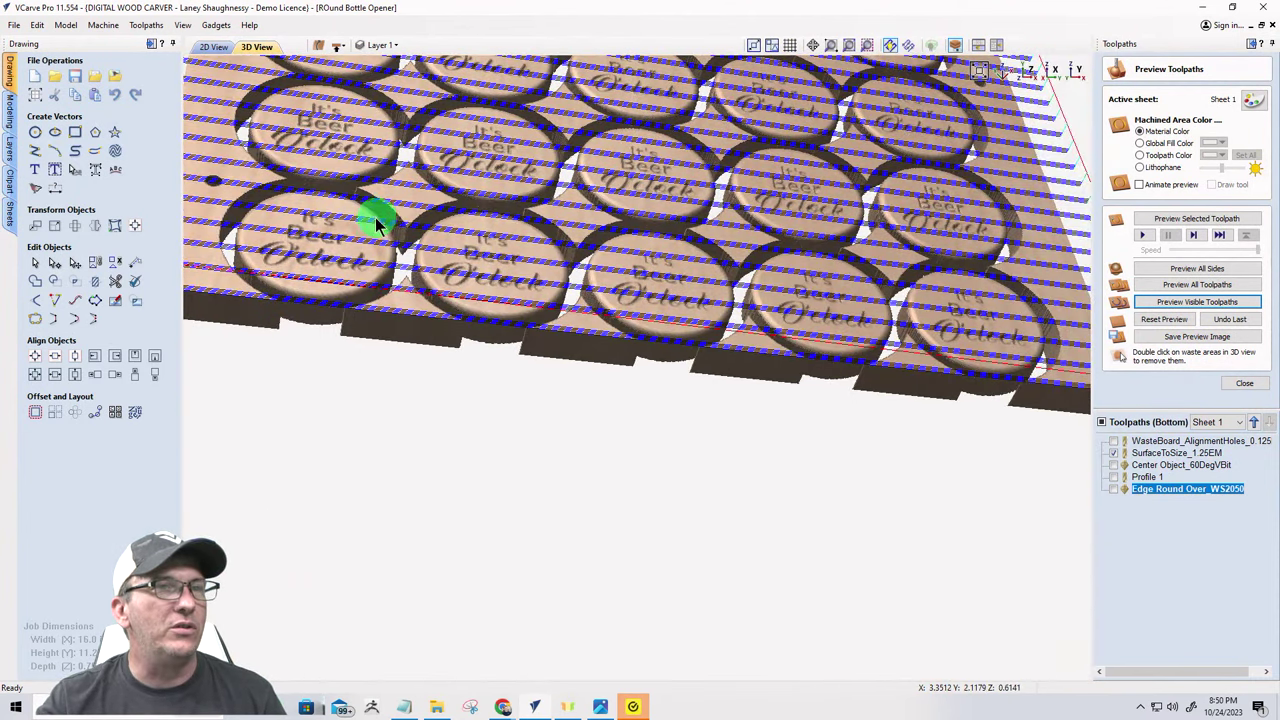
{"action": "scroll", "coordinate": [452, 280], "scroll_direction": "up", "scroll_amount": 3}
{"action": "right_click_drag", "start_coordinate": [1009, 434], "coordinate": [1051, 405]}
{"action": "left_click_drag", "start_coordinate": [1051, 399], "coordinate": [1071, 459]}
- Change the Magnate 2715 planing bit's pass depth from 0.0312 to 0.125 inch
{"action": "double_click", "coordinate": [1166, 452]}
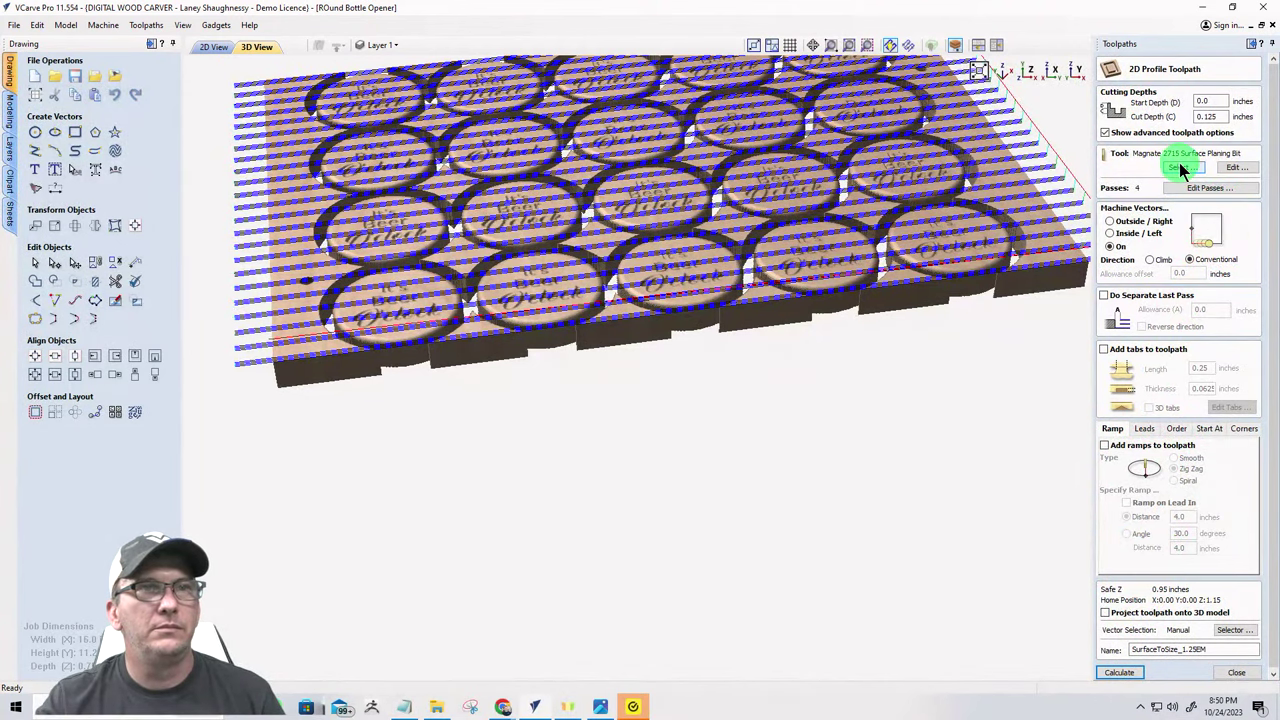
{"action": "left_click", "coordinate": [1236, 167]}
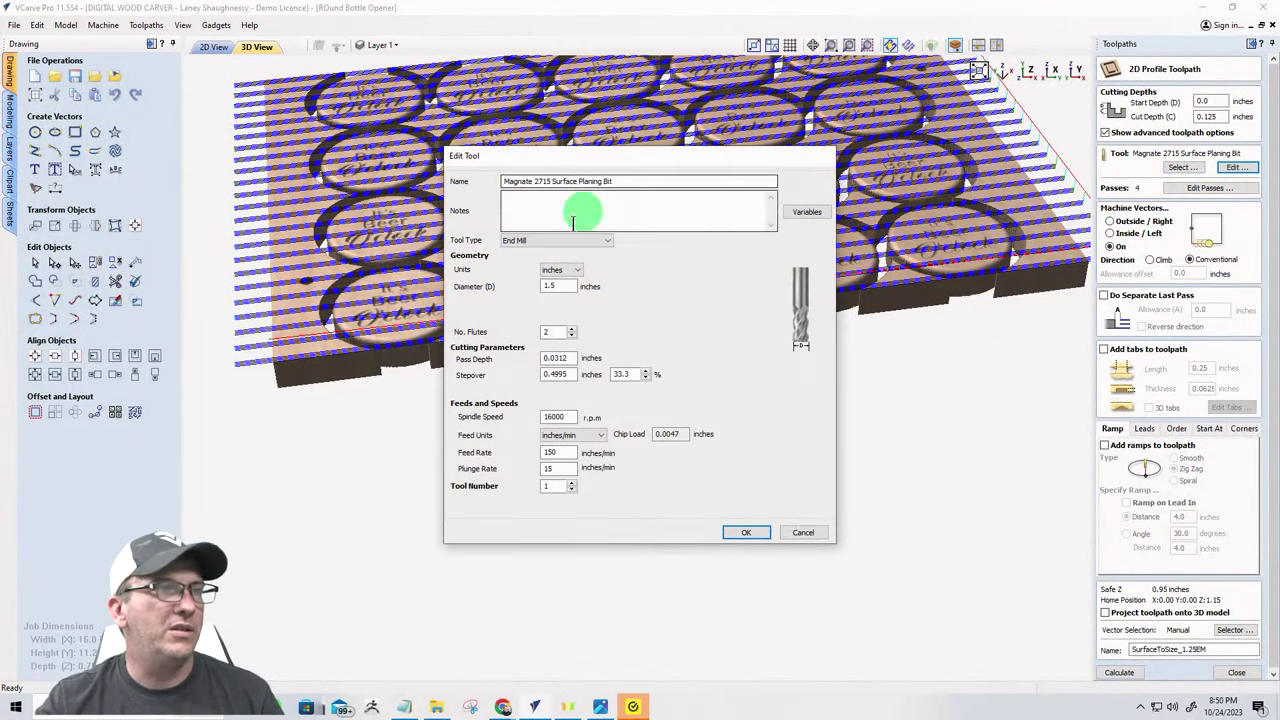
{"action": "double_click", "coordinate": [556, 358]}
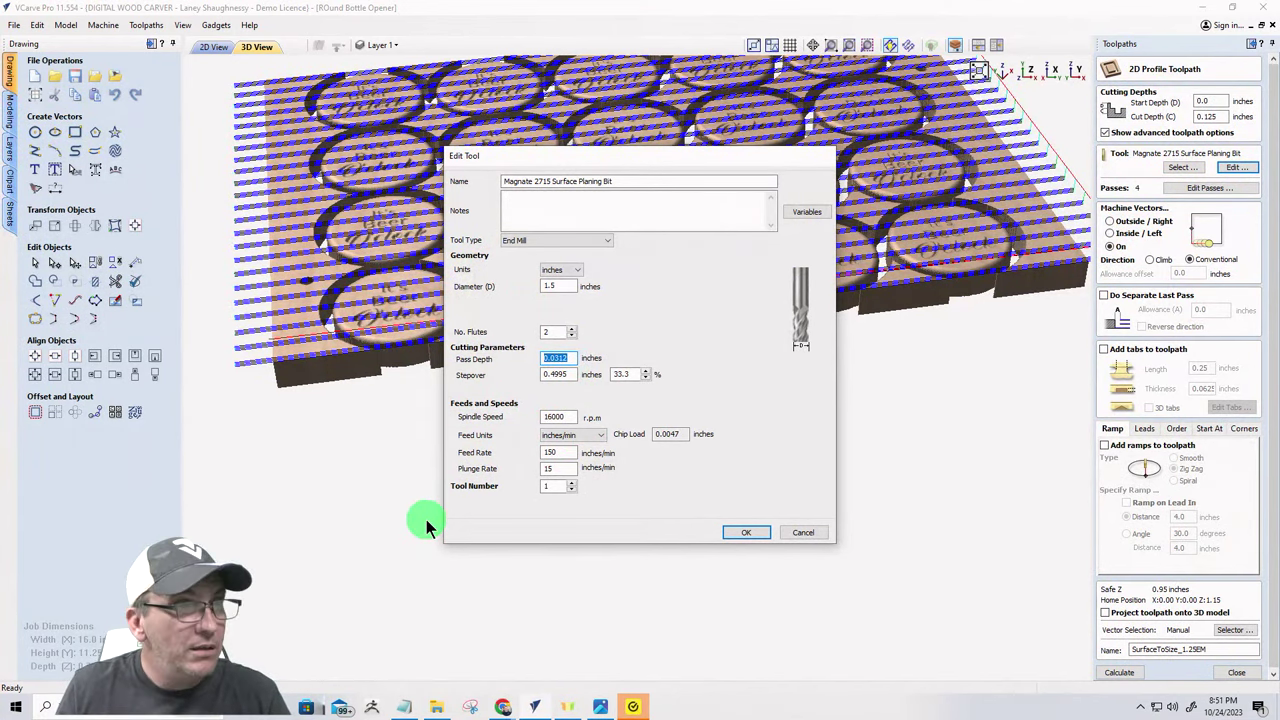
{"action": "type", "text": "."}
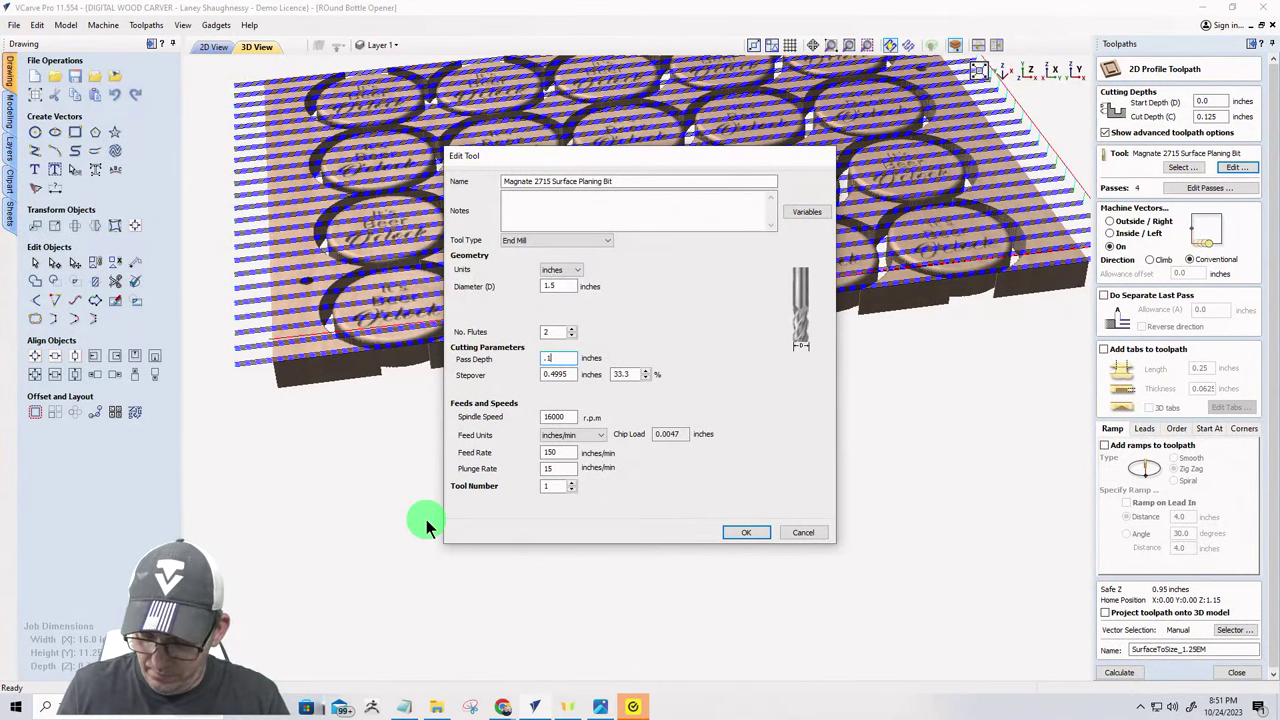
{"action": "left_click", "coordinate": [745, 533]}
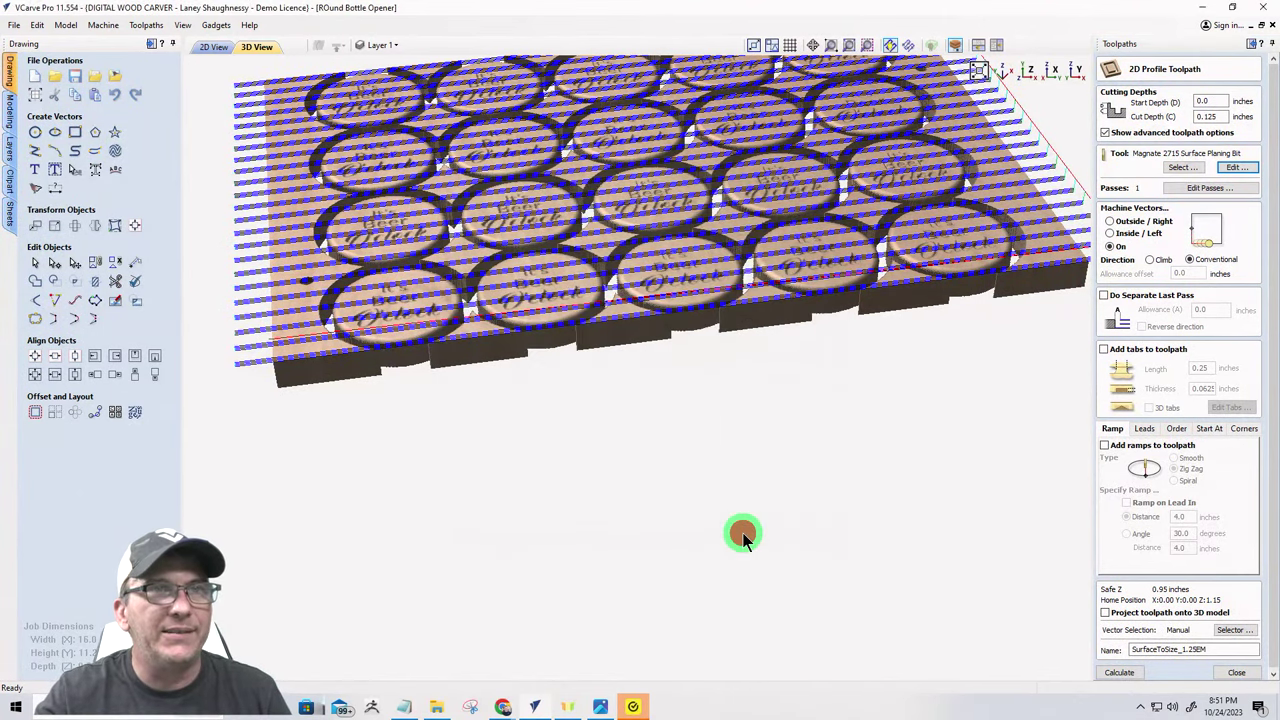
{"action": "left_click", "coordinate": [1120, 673]}
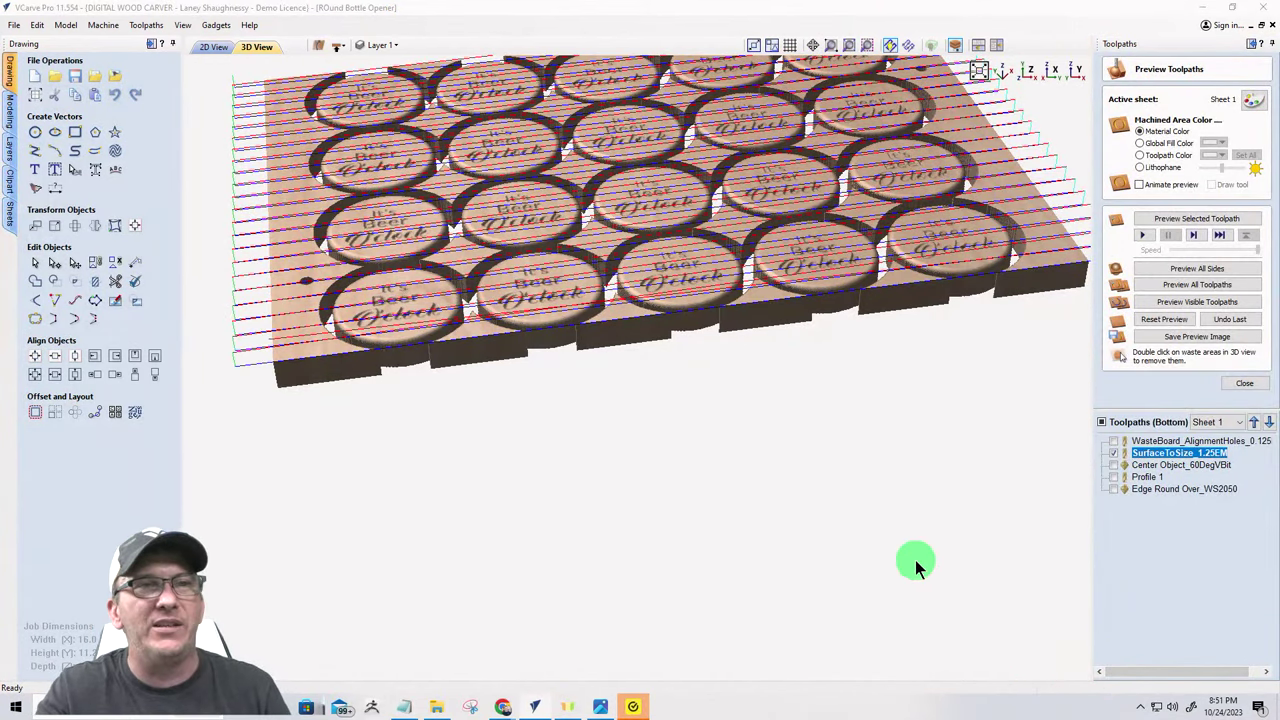
{"action": "scroll", "coordinate": [270, 340], "scroll_direction": "up", "scroll_amount": 3}
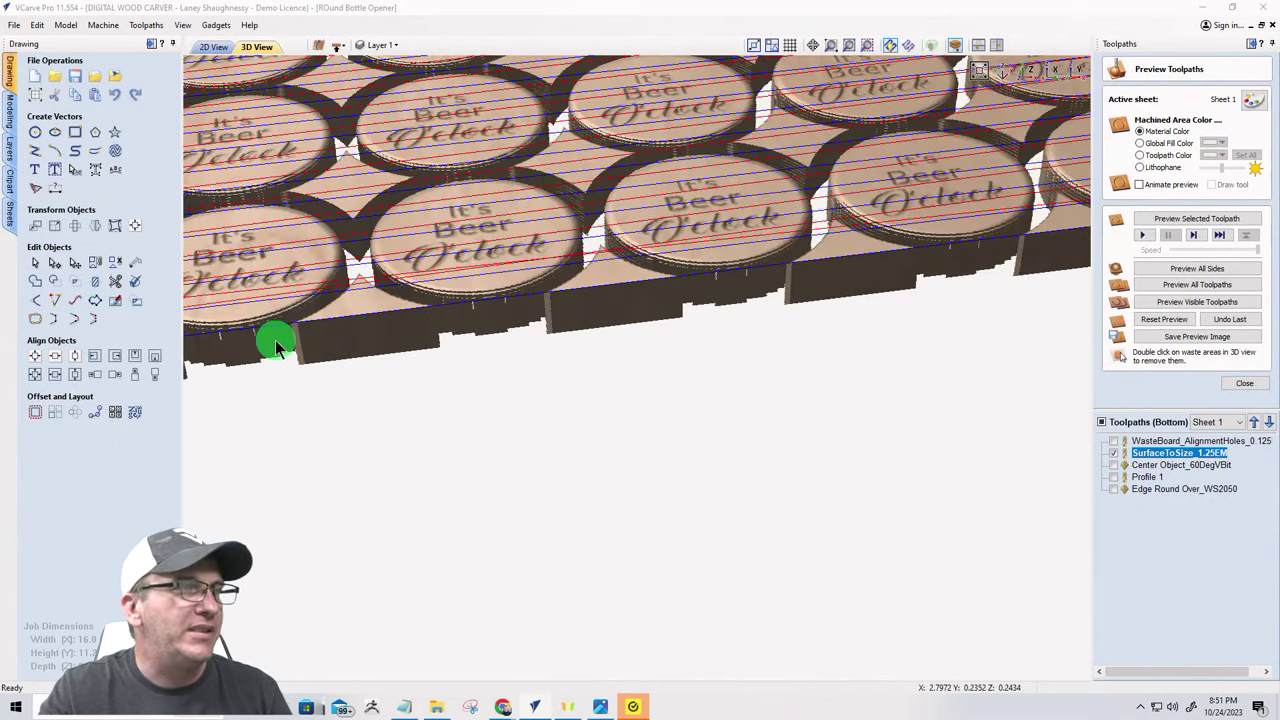
{"action": "scroll", "coordinate": [277, 345], "scroll_direction": "down", "scroll_amount": 5}
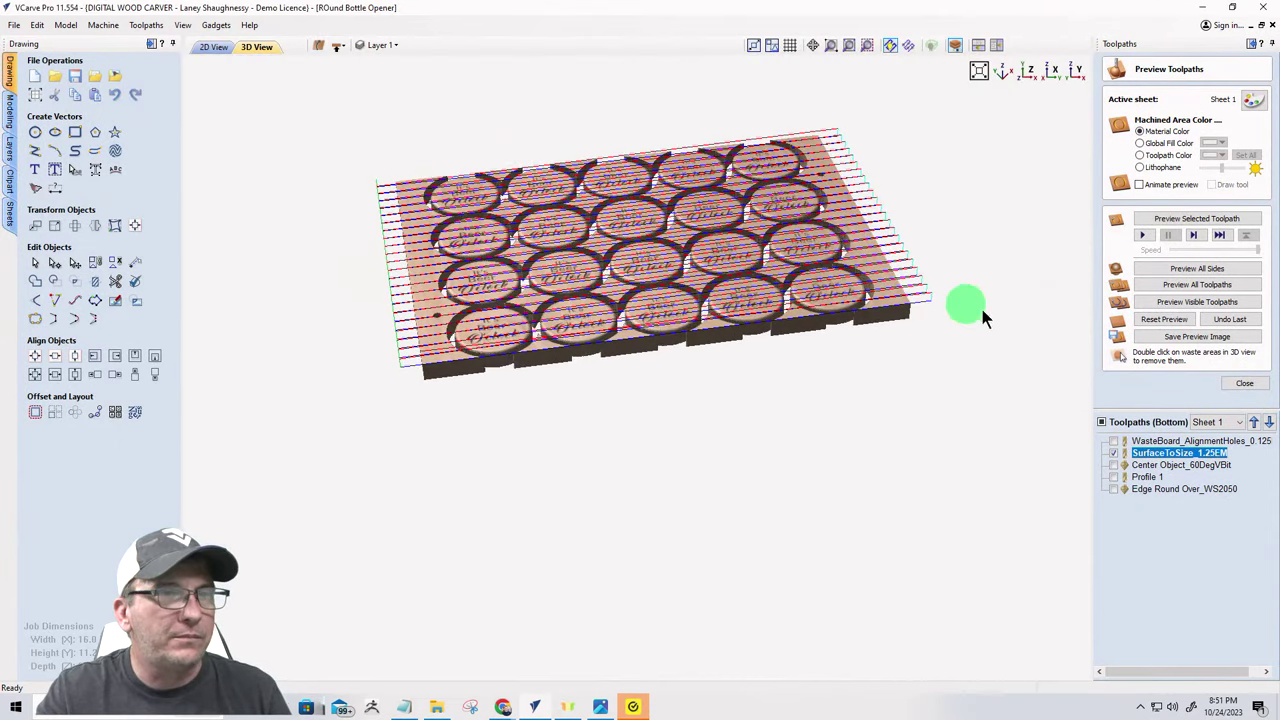
{"action": "left_click", "coordinate": [1164, 319]}
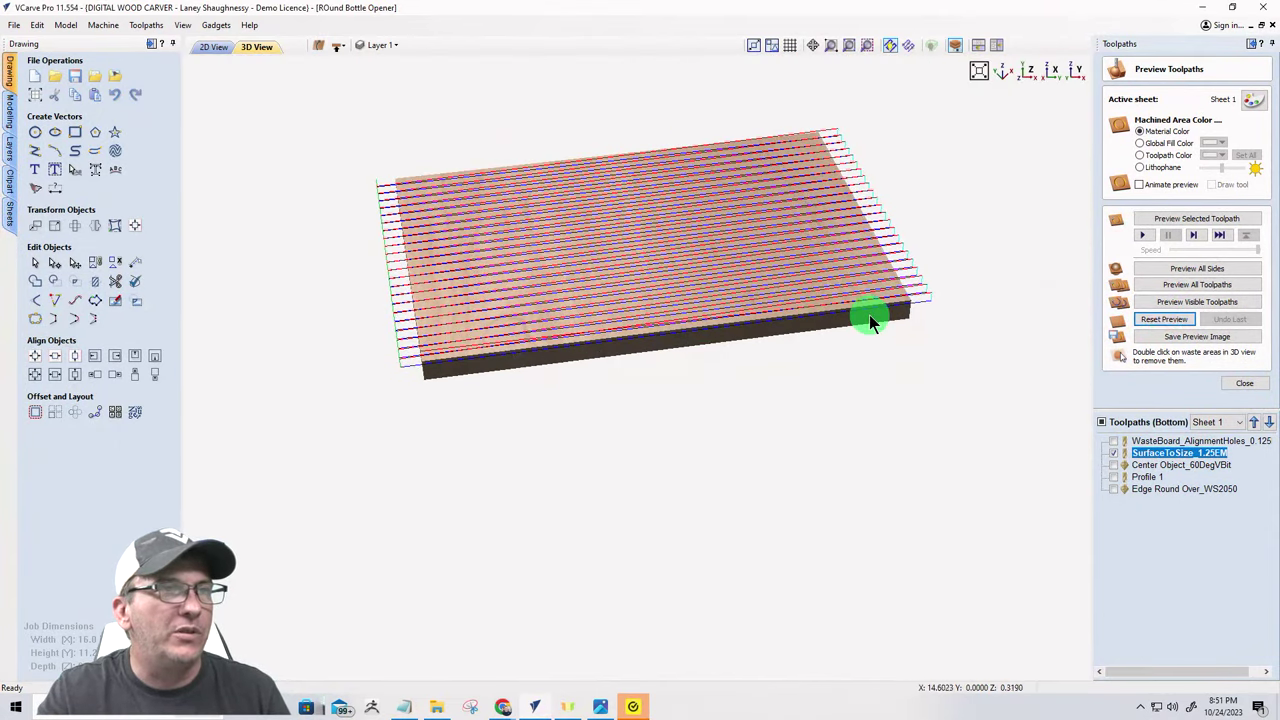
{"action": "scroll", "coordinate": [870, 318], "scroll_direction": "up", "scroll_amount": 3}
{"action": "scroll", "coordinate": [866, 320], "scroll_direction": "down", "scroll_amount": 3}
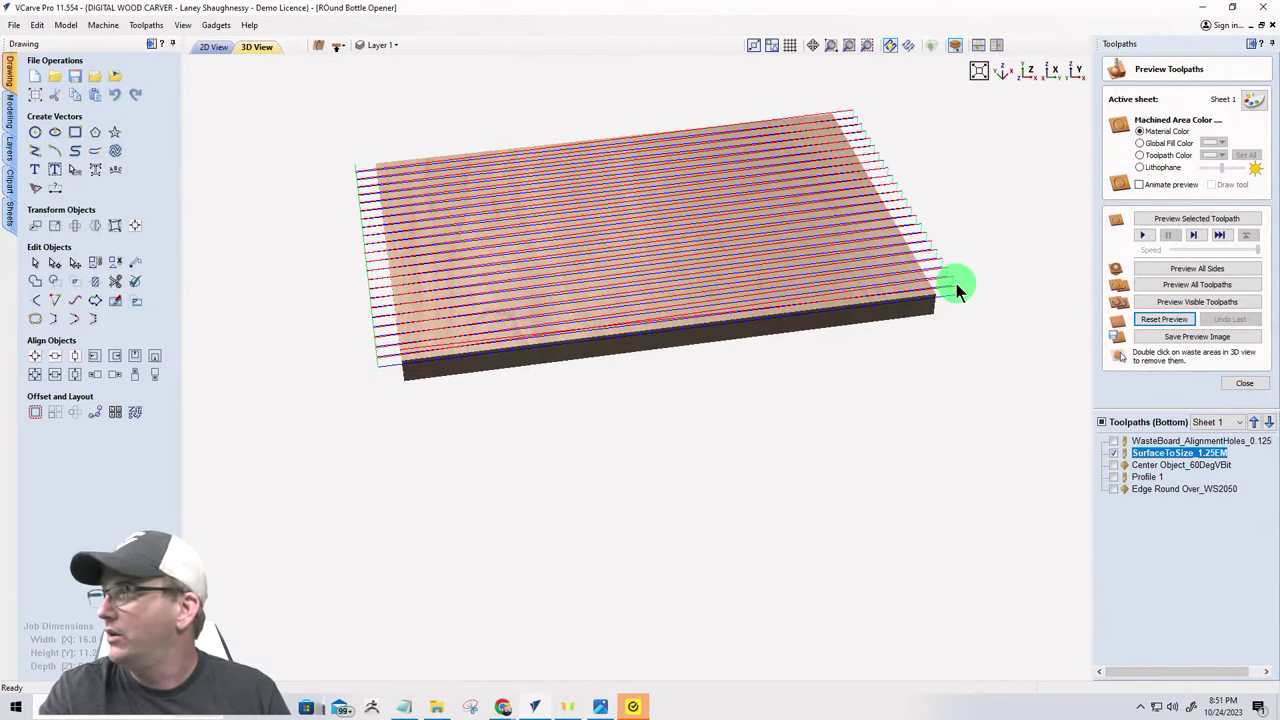
{"action": "scroll", "coordinate": [954, 283], "scroll_direction": "up", "scroll_amount": 5}
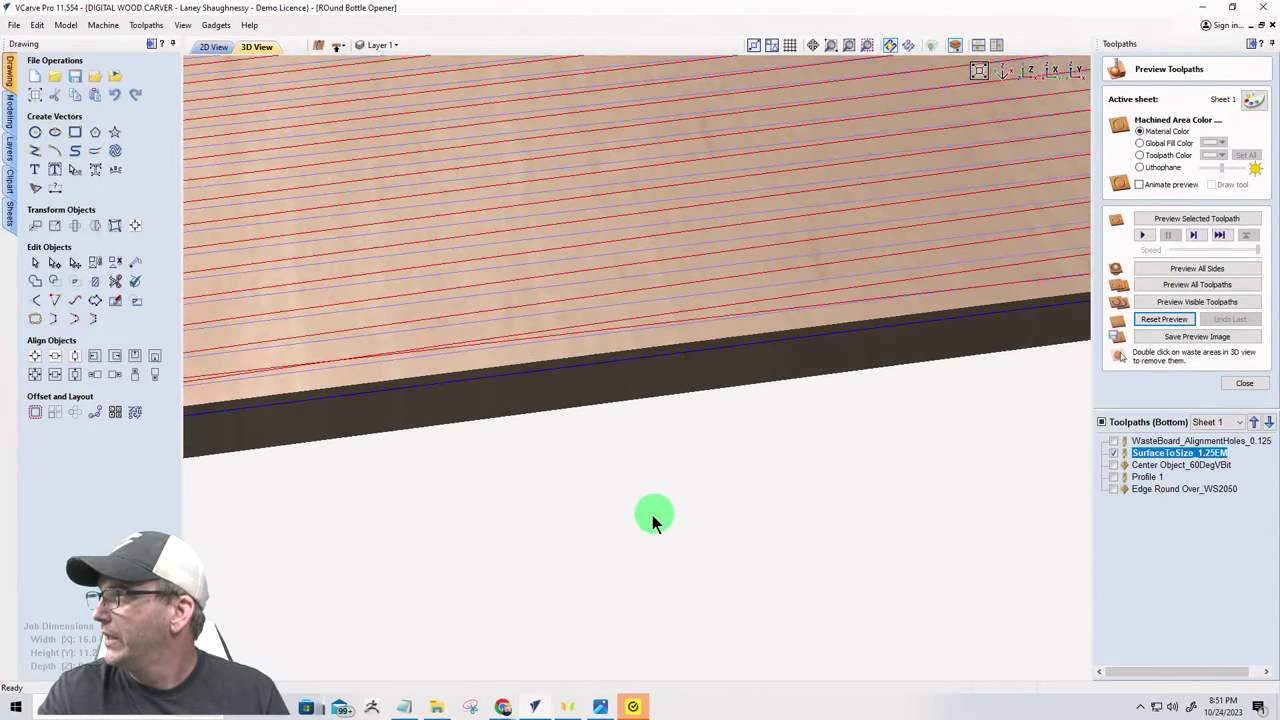
{"action": "scroll", "coordinate": [650, 510], "scroll_direction": "down", "scroll_amount": 1}
{"action": "scroll", "coordinate": [650, 505], "scroll_direction": "down", "scroll_amount": 3}
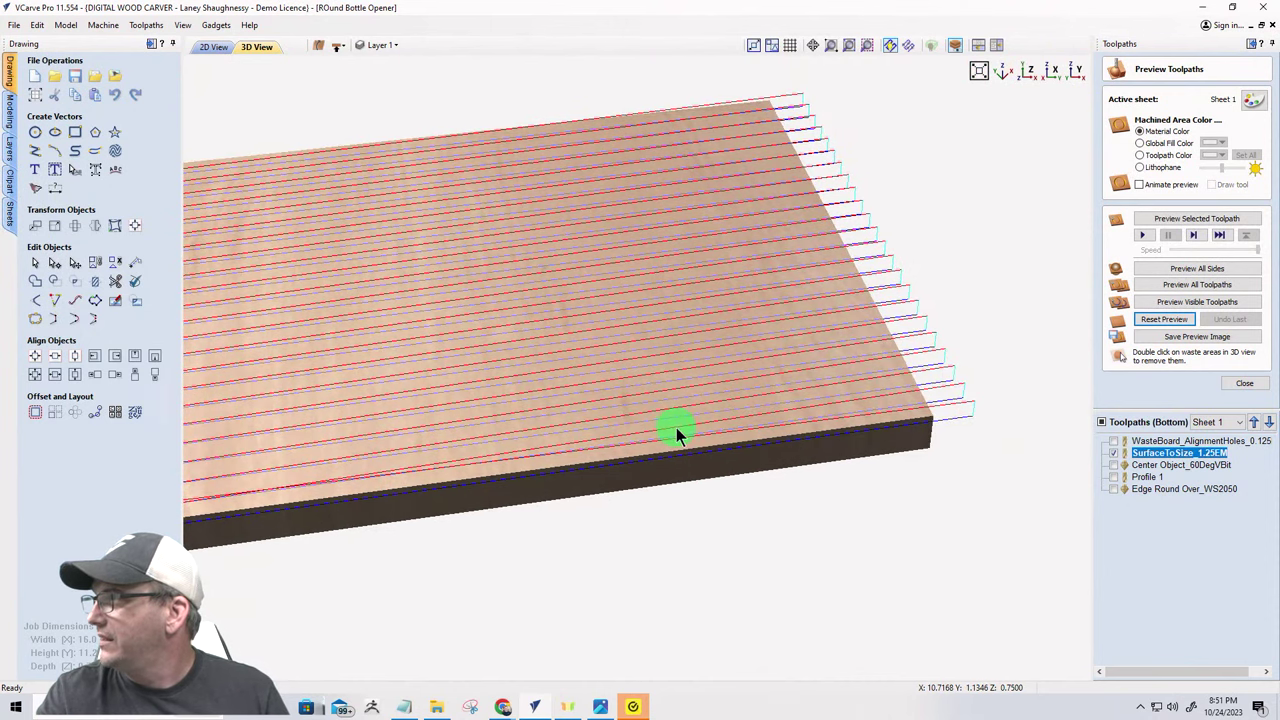
{"action": "scroll", "coordinate": [676, 427], "scroll_direction": "up", "scroll_amount": 1}
{"action": "scroll", "coordinate": [727, 422], "scroll_direction": "down", "scroll_amount": 2}
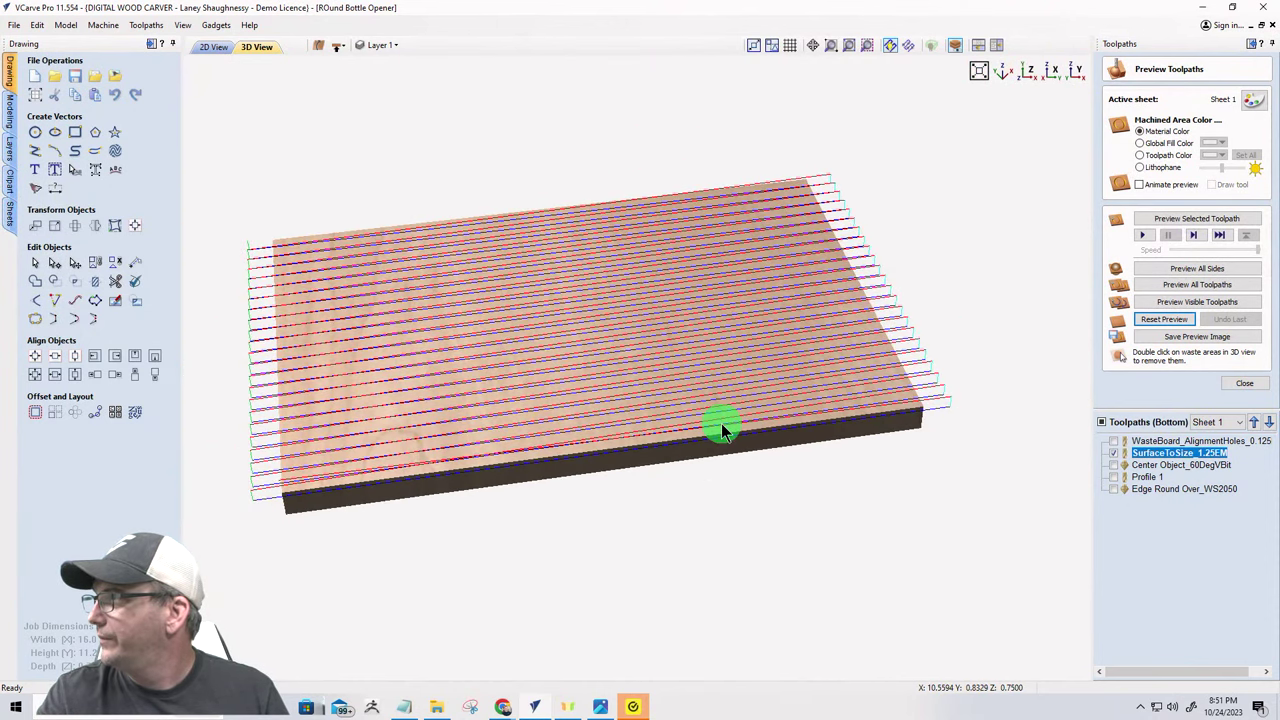
{"action": "scroll", "coordinate": [721, 423], "scroll_direction": "up", "scroll_amount": 2}
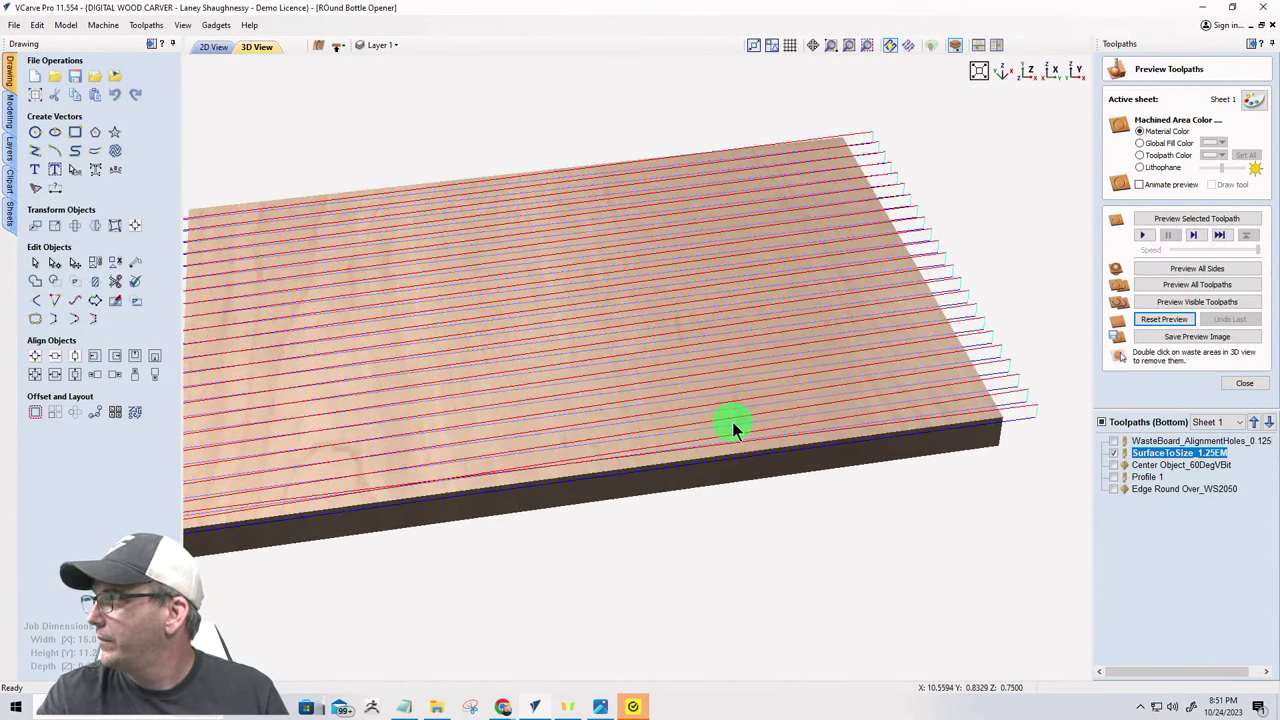
{"action": "scroll", "coordinate": [738, 421], "scroll_direction": "up", "scroll_amount": 1}
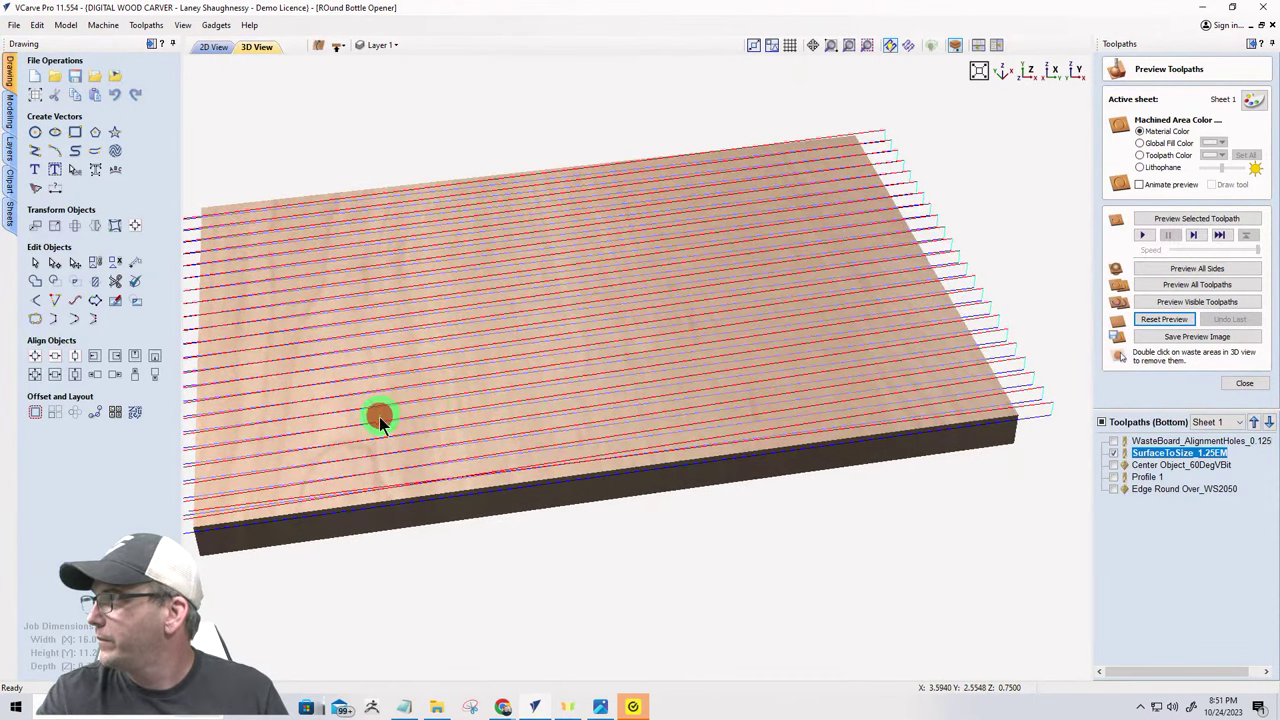
{"action": "scroll", "coordinate": [379, 416], "scroll_direction": "down", "scroll_amount": 1}
{"action": "left_click_drag", "start_coordinate": [426, 440], "coordinate": [749, 423]}
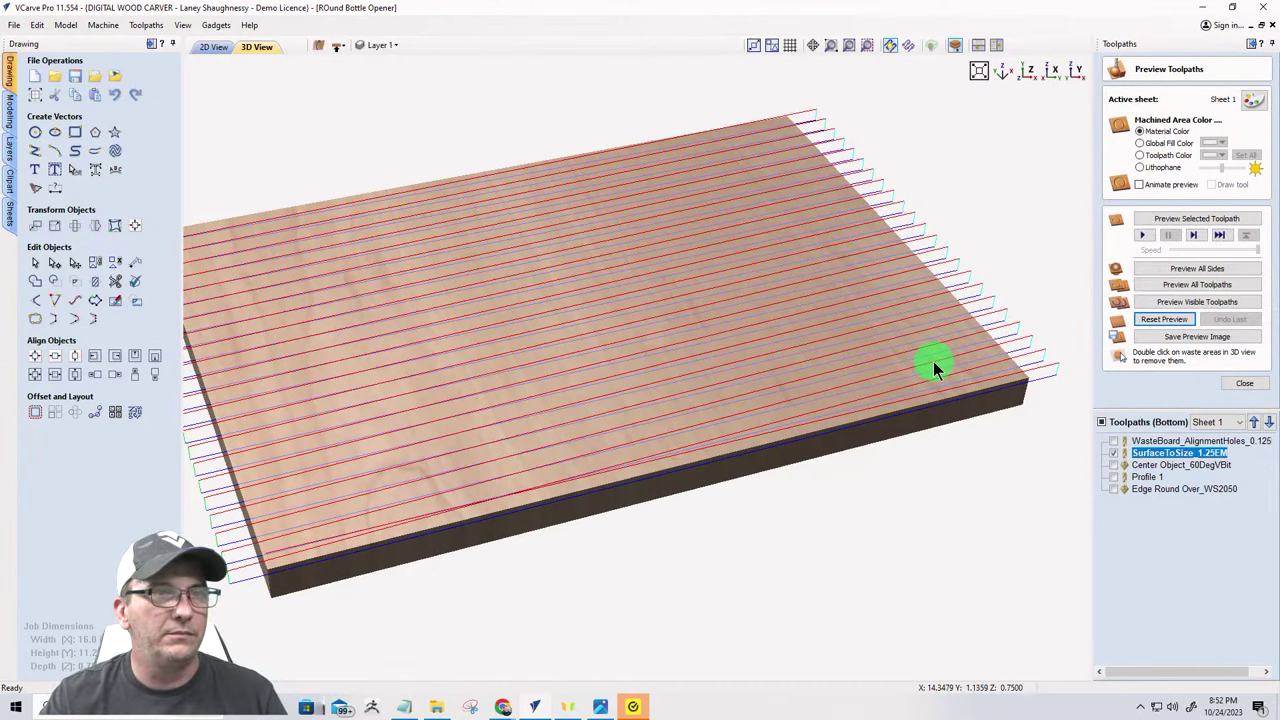
{"action": "scroll", "coordinate": [933, 361], "scroll_direction": "down", "scroll_amount": 1}
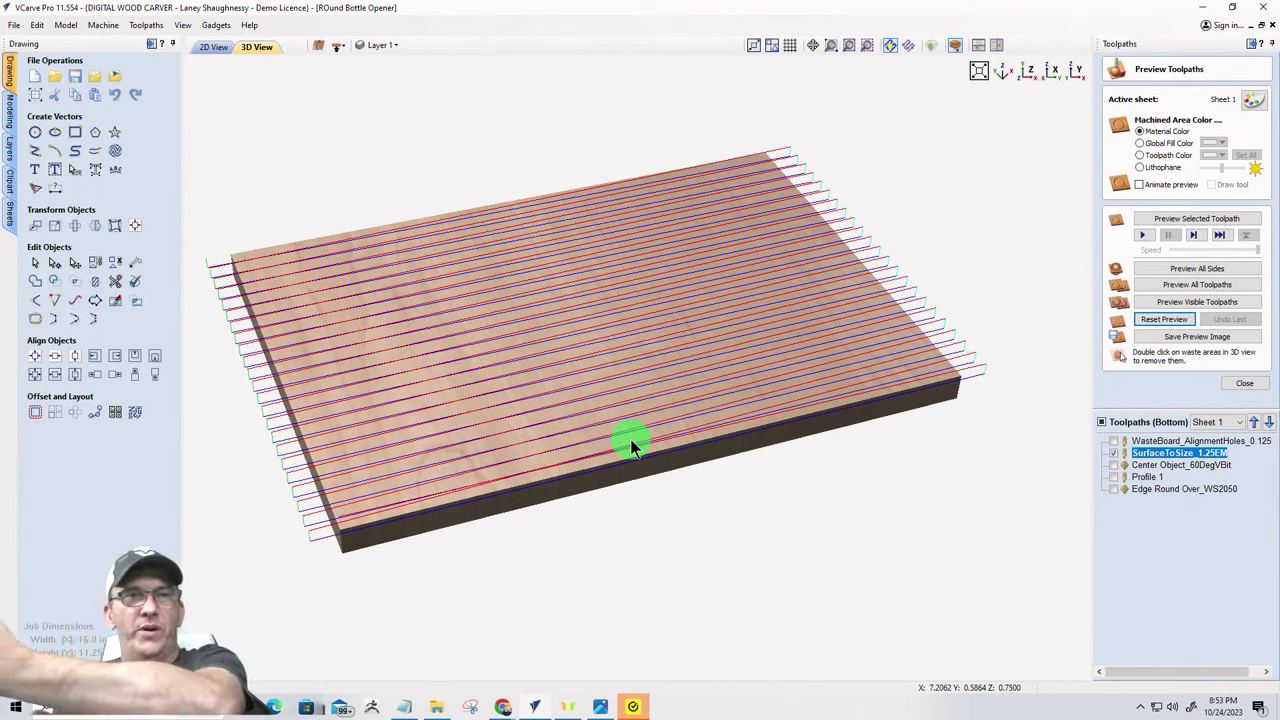
- Open SurfaceToSize_1.25EM, keep its current start points, and bring up its pass depths
{"action": "double_click", "coordinate": [1148, 454]}
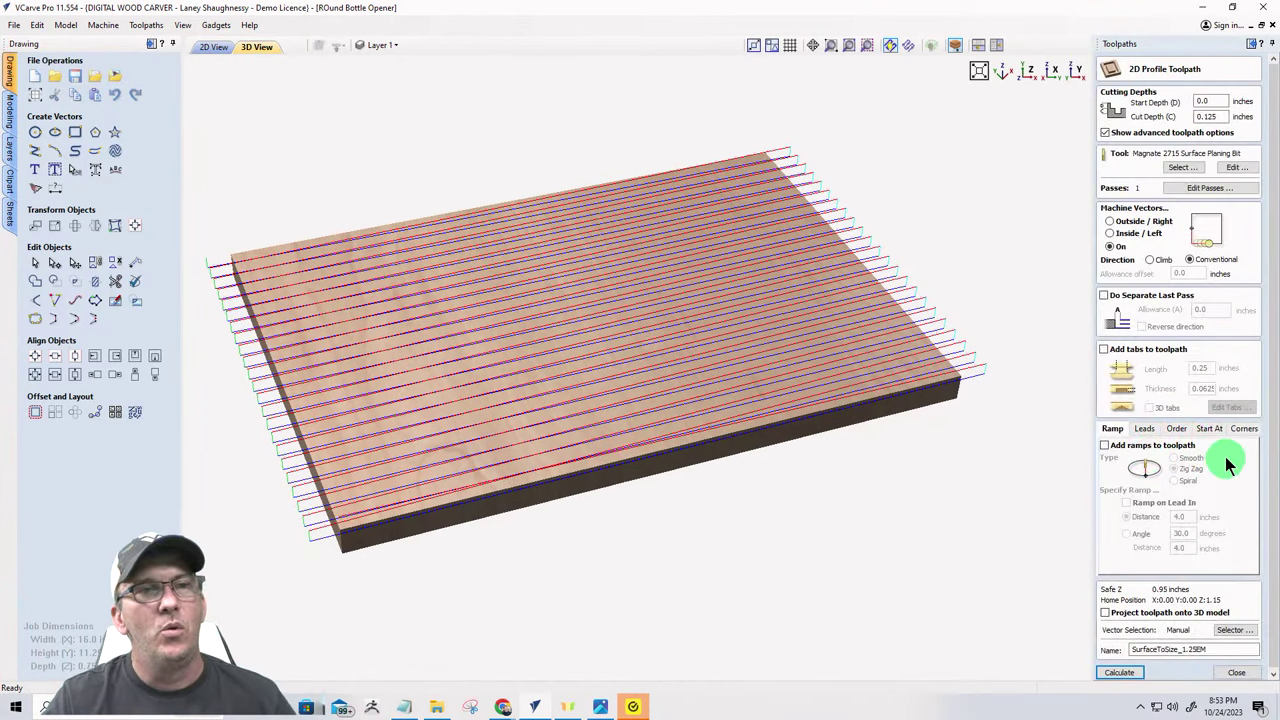
{"action": "left_click", "coordinate": [1209, 431]}
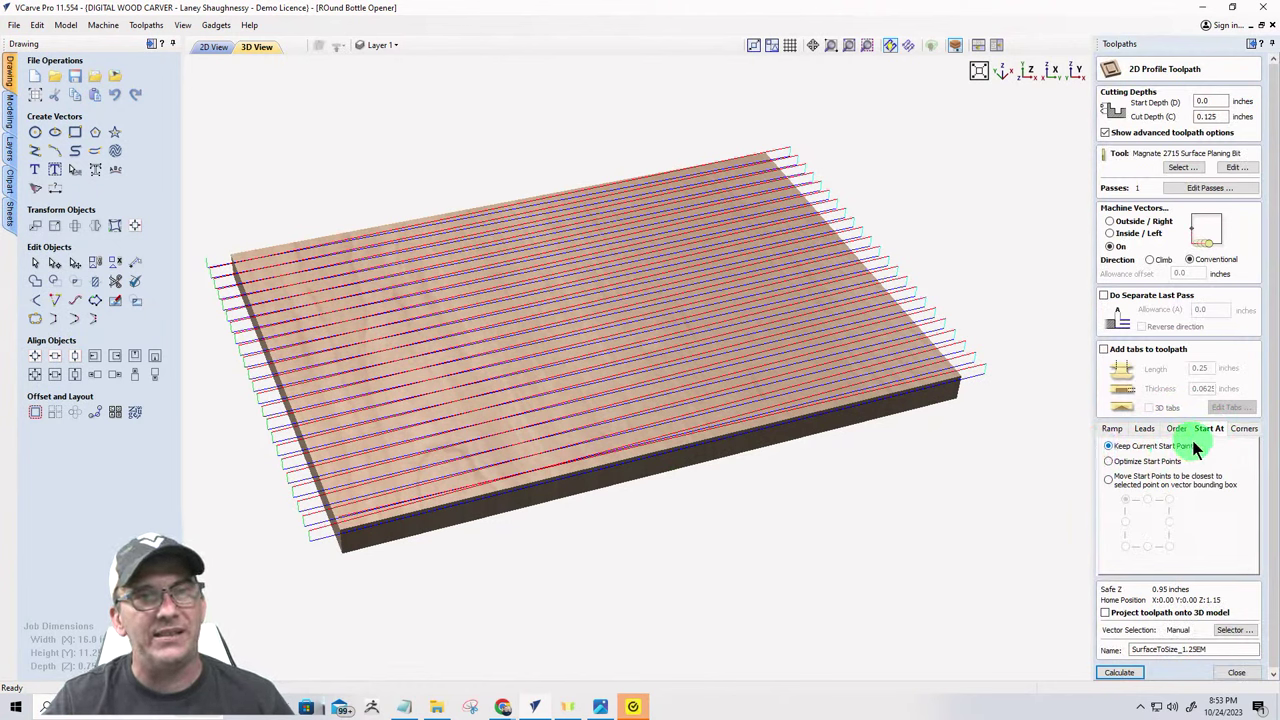
{"action": "left_click", "coordinate": [1108, 446]}
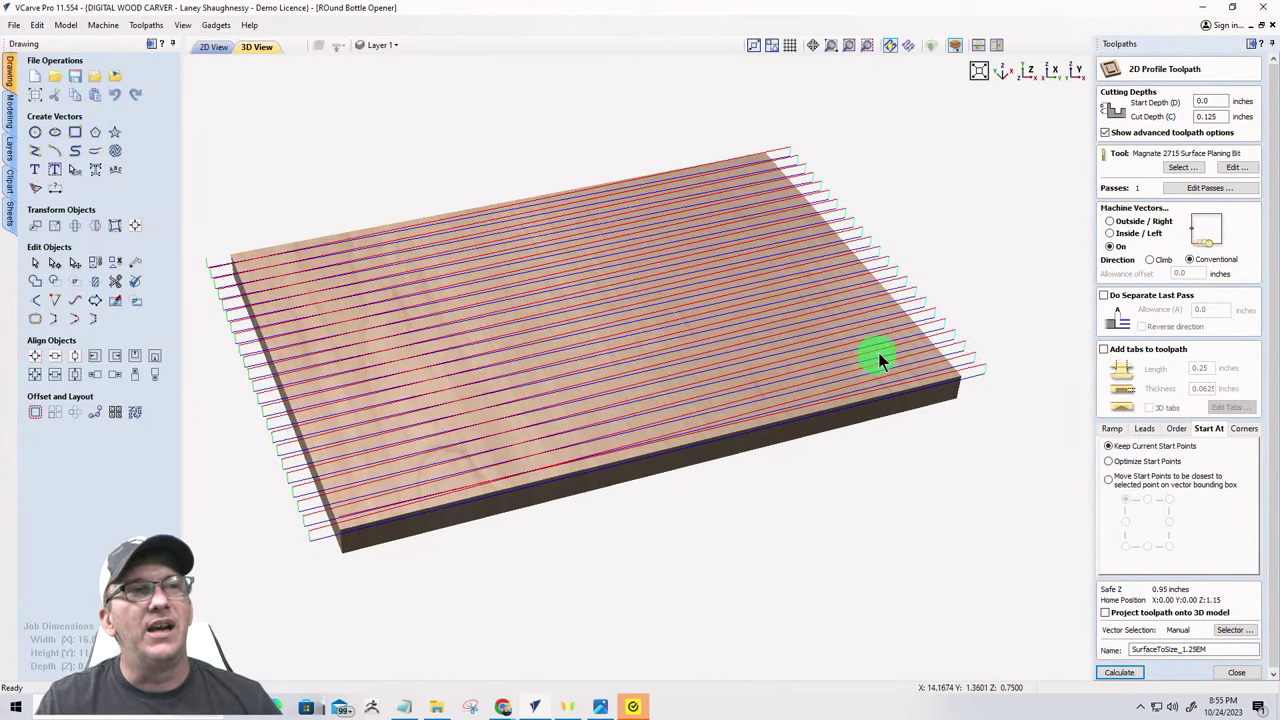
{"action": "left_click", "coordinate": [1205, 187]}
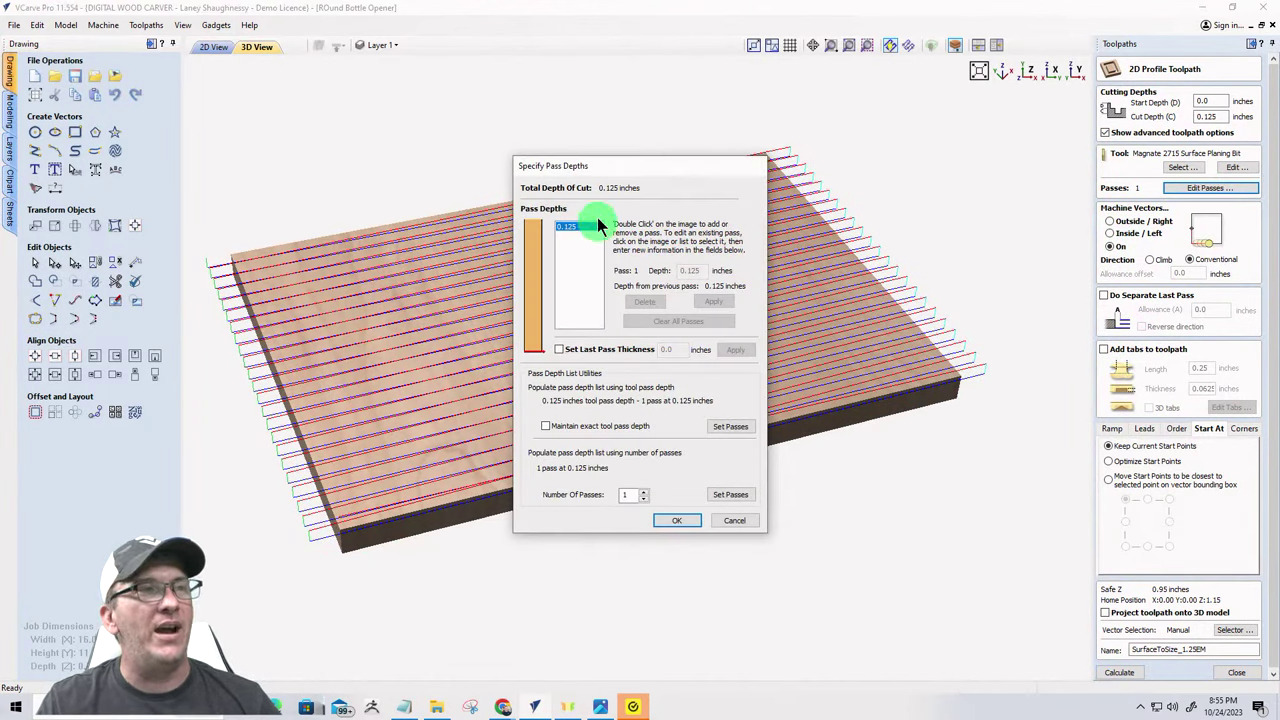
- Try a 3-pass split, then cancel to keep the single 0.125-inch pass
{"action": "double_click", "coordinate": [643, 495]}
{"action": "left_click", "coordinate": [727, 495]}
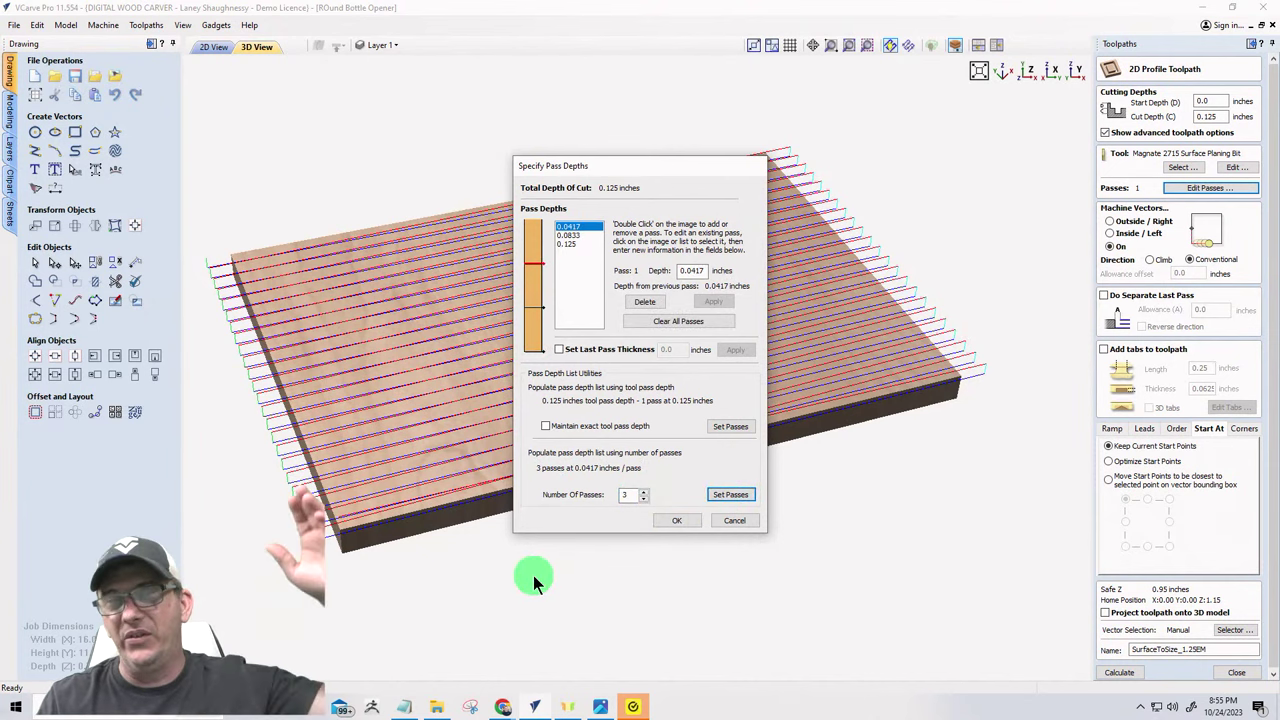
{"action": "left_click", "coordinate": [736, 520]}
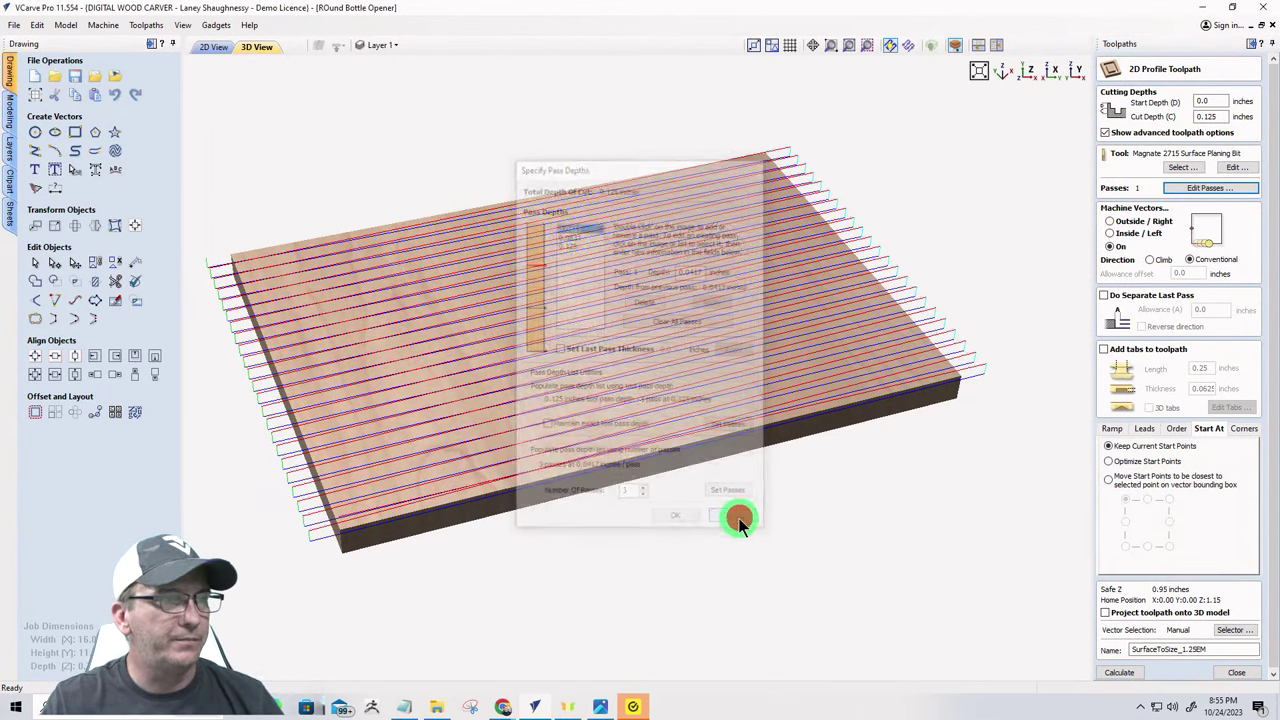
{"action": "left_click_drag", "start_coordinate": [670, 497], "coordinate": [650, 459]}
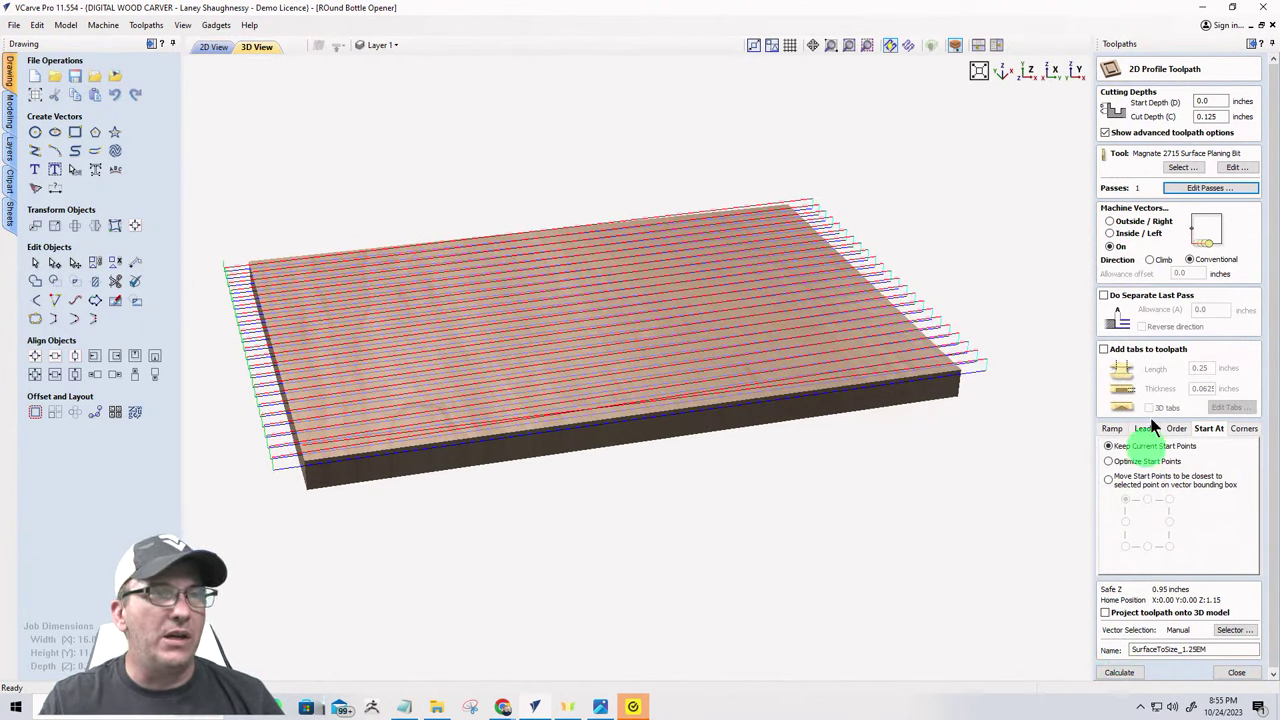
{"action": "left_click", "coordinate": [1195, 189]}
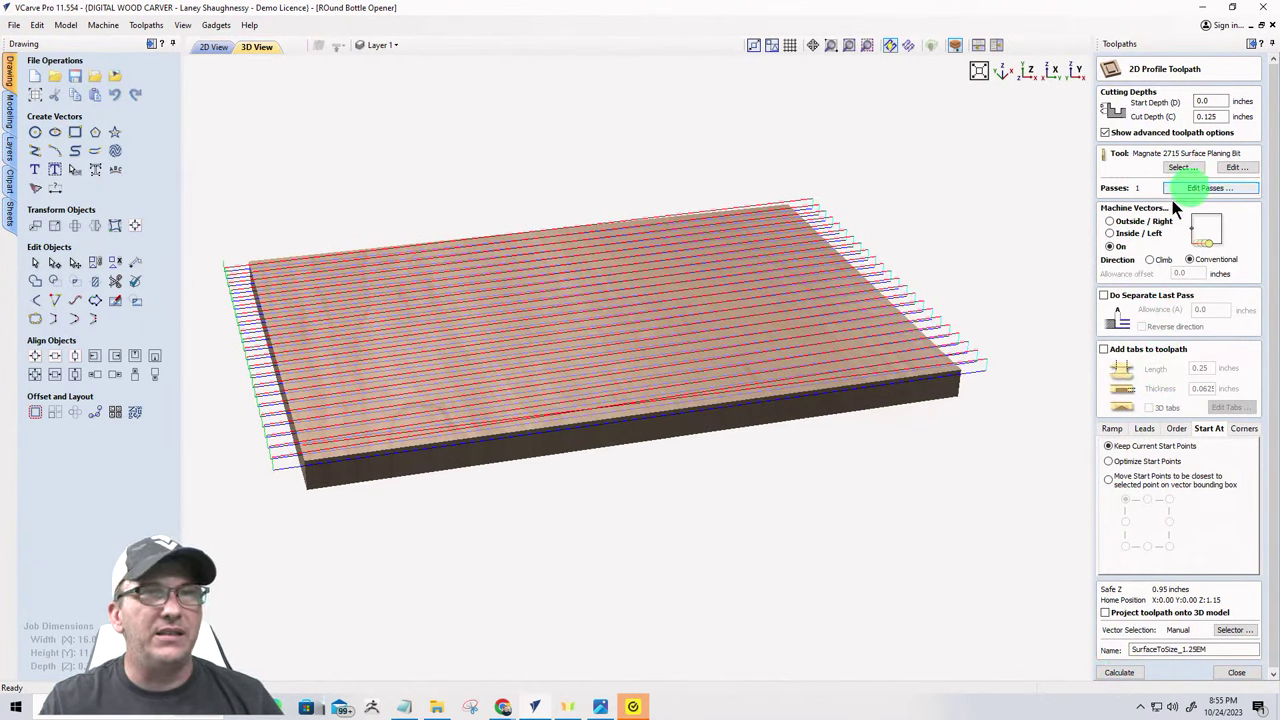
- Recalculate the SurfaceToSize toolpath and hide its lines in the 2D view
{"action": "left_click", "coordinate": [1115, 669]}
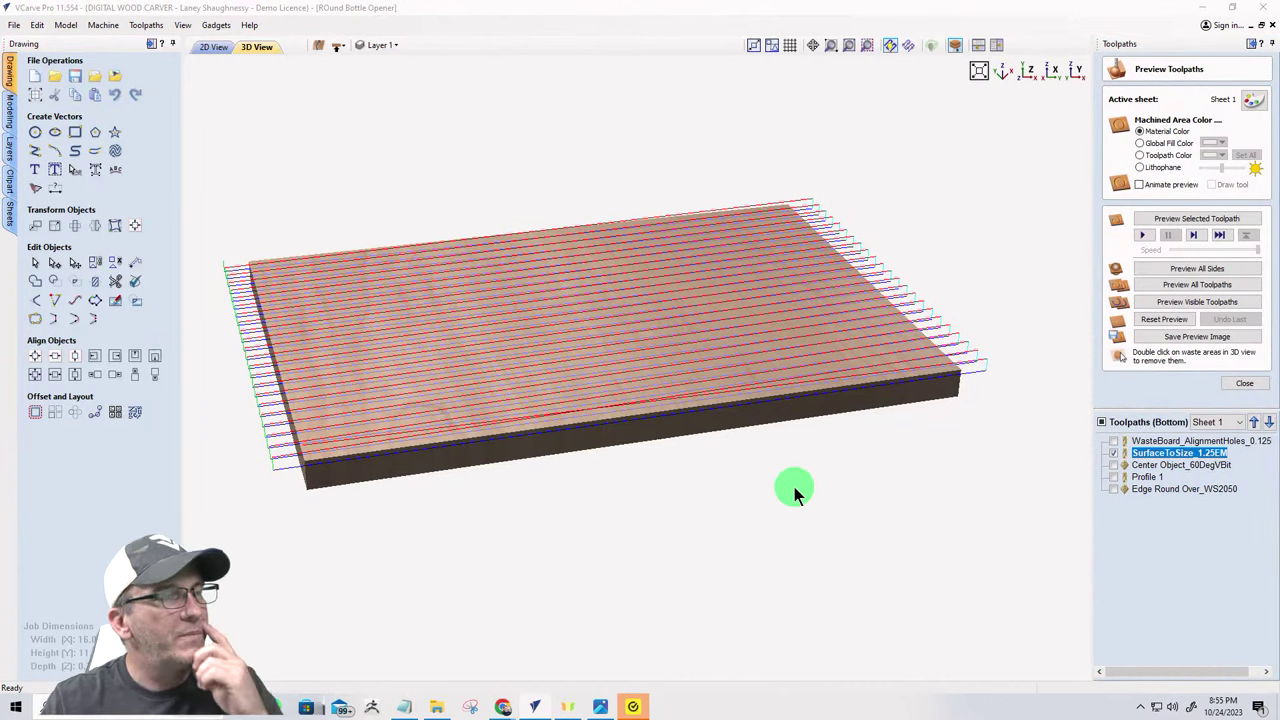
{"action": "left_click_drag", "start_coordinate": [868, 444], "coordinate": [894, 537]}
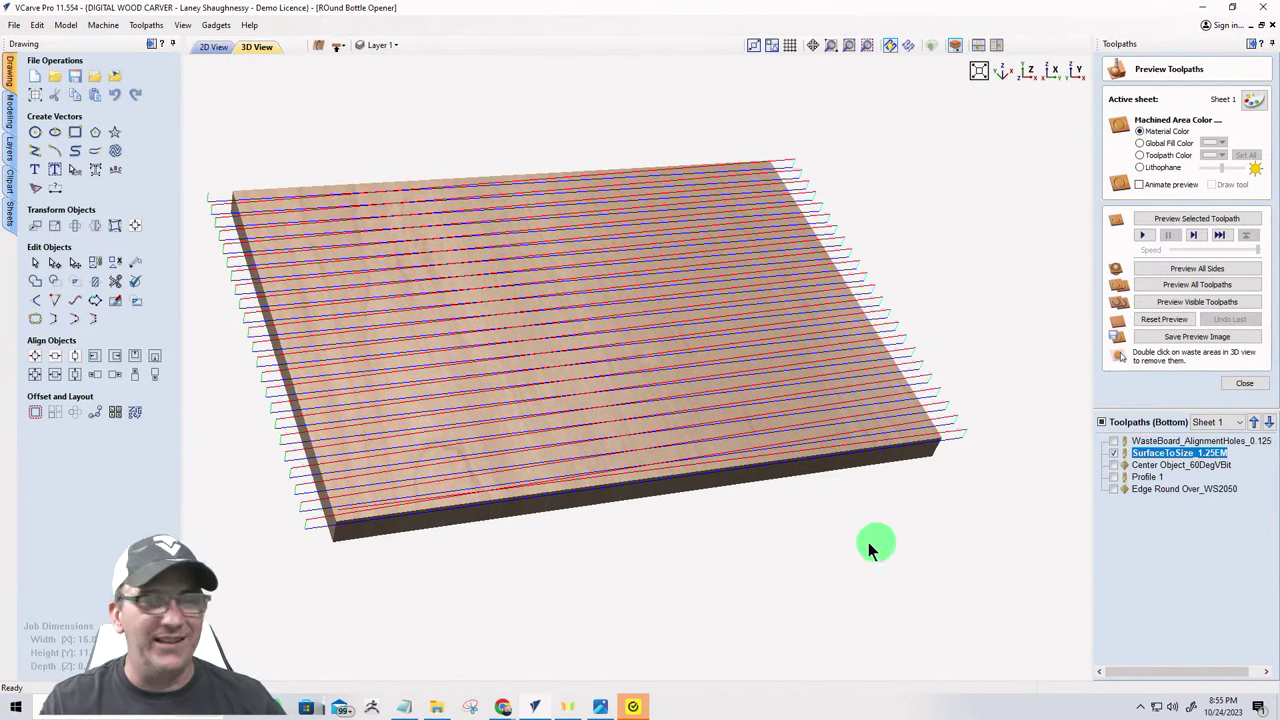
{"action": "left_click", "coordinate": [213, 47]}
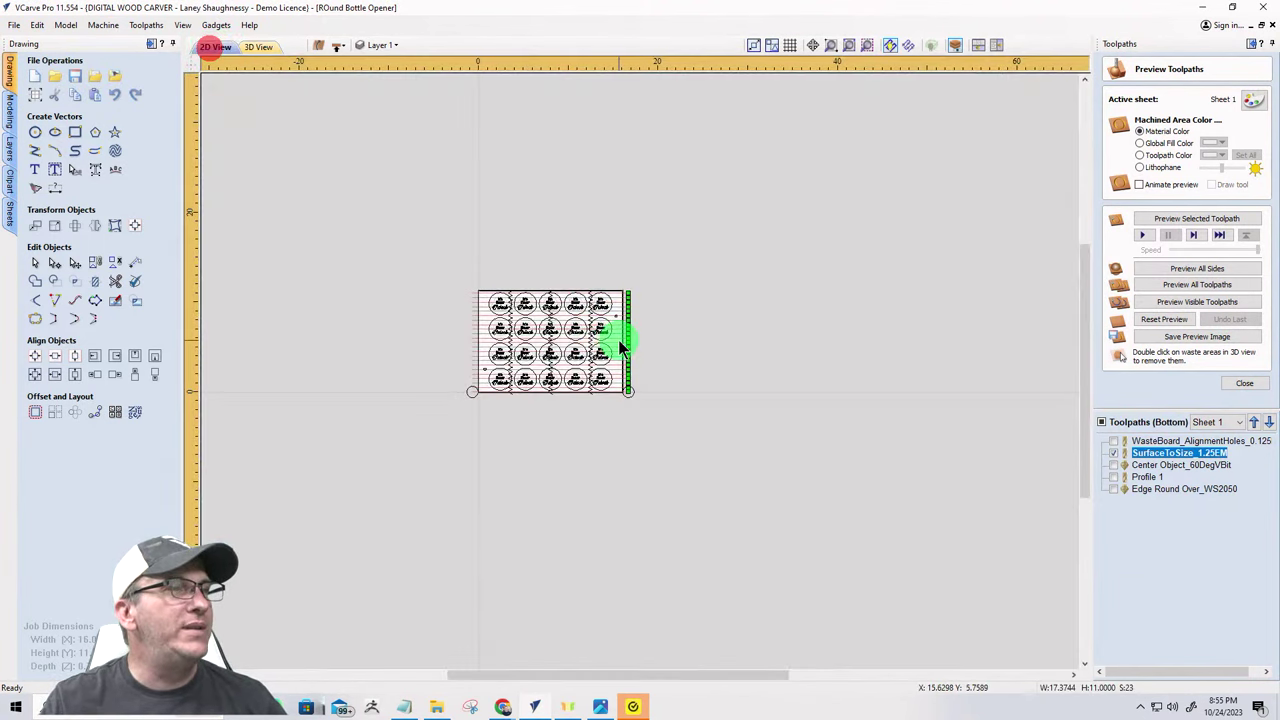
{"action": "scroll", "coordinate": [606, 355], "scroll_direction": "up", "scroll_amount": 6}
{"action": "scroll", "coordinate": [414, 228], "scroll_direction": "down", "scroll_amount": 2}
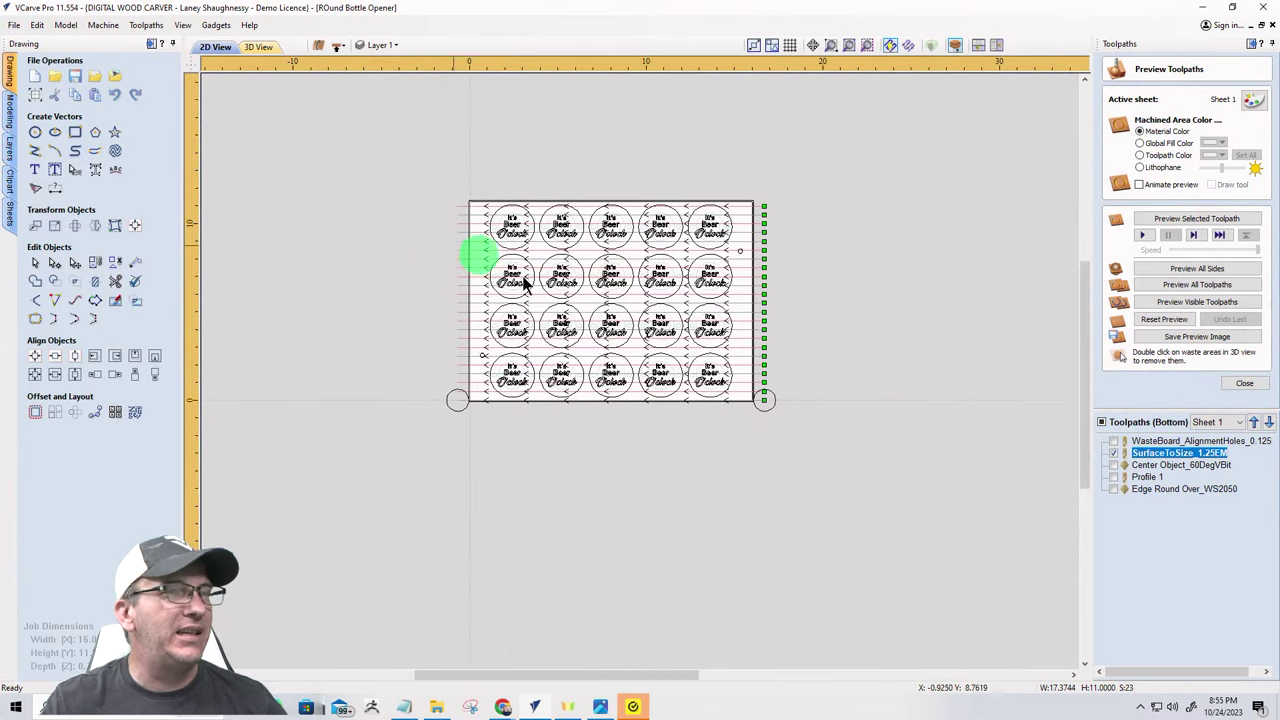
{"action": "left_click", "coordinate": [1114, 453]}
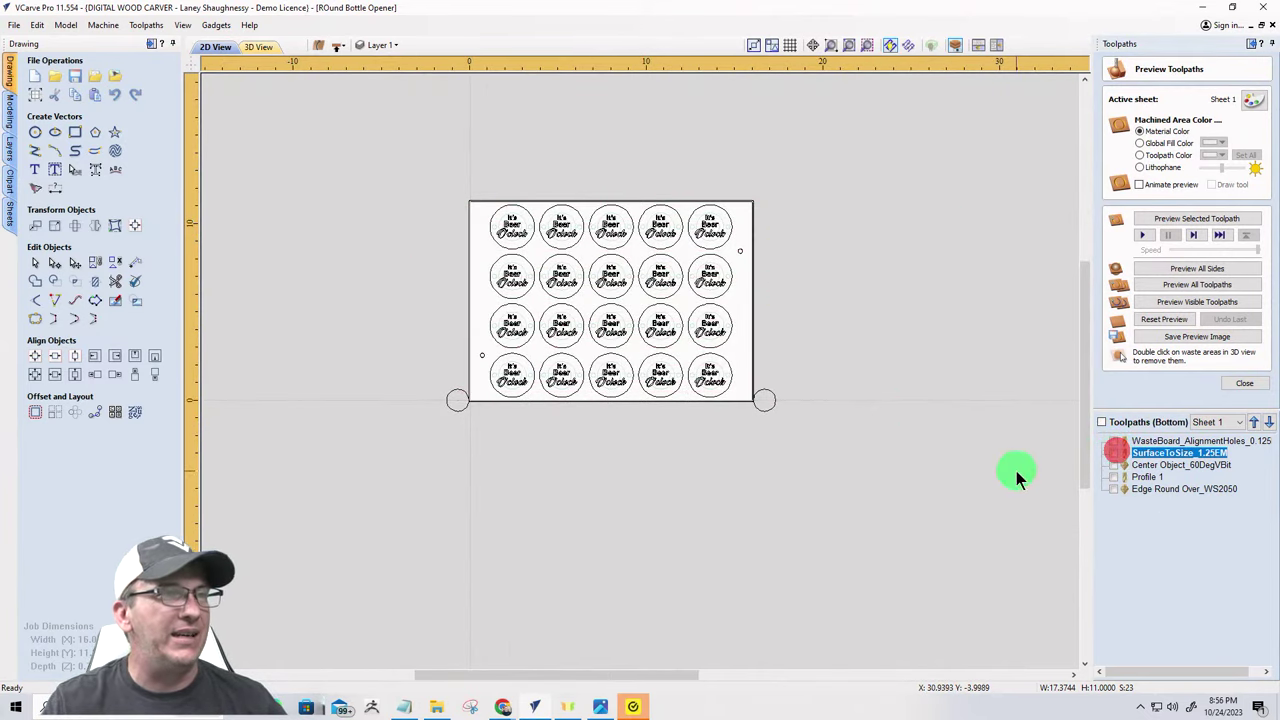
- Add Sheet 2 matching Sheet 1 at 16.0 × 11.25 × 0.75 inches
{"action": "left_click", "coordinate": [9, 213]}
{"action": "left_click", "coordinate": [52, 105]}
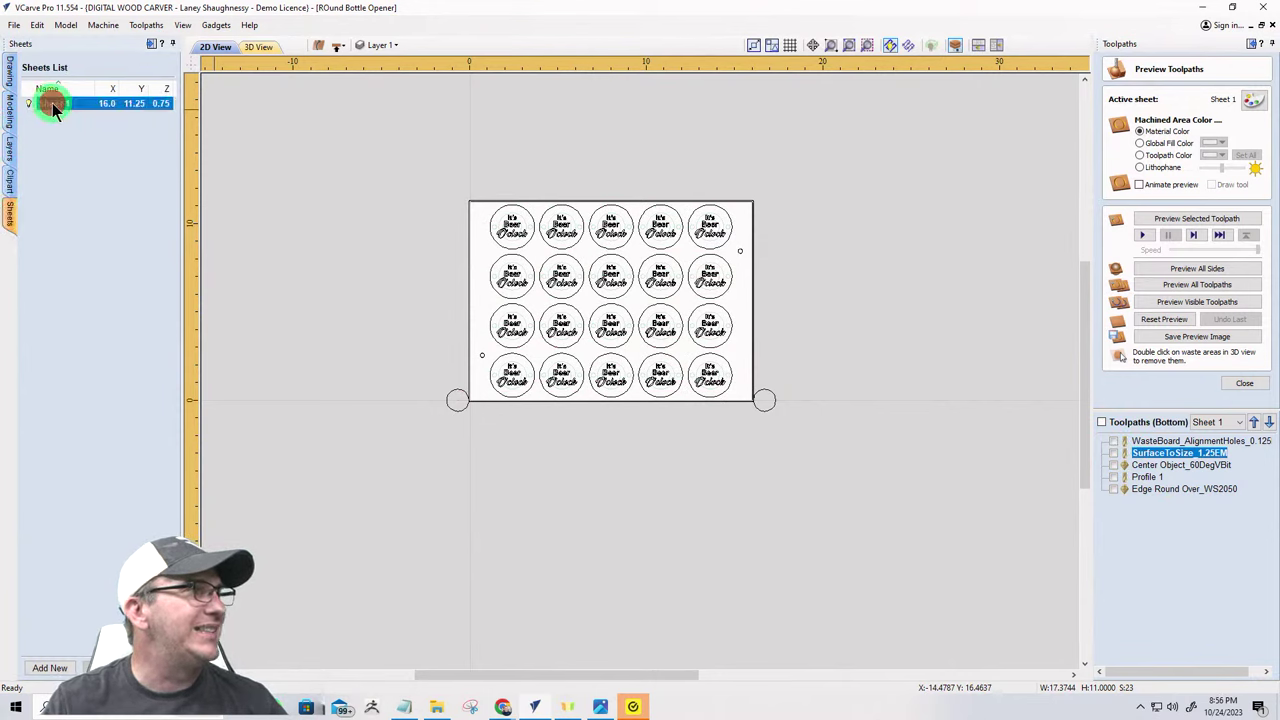
{"action": "left_click", "coordinate": [50, 668]}
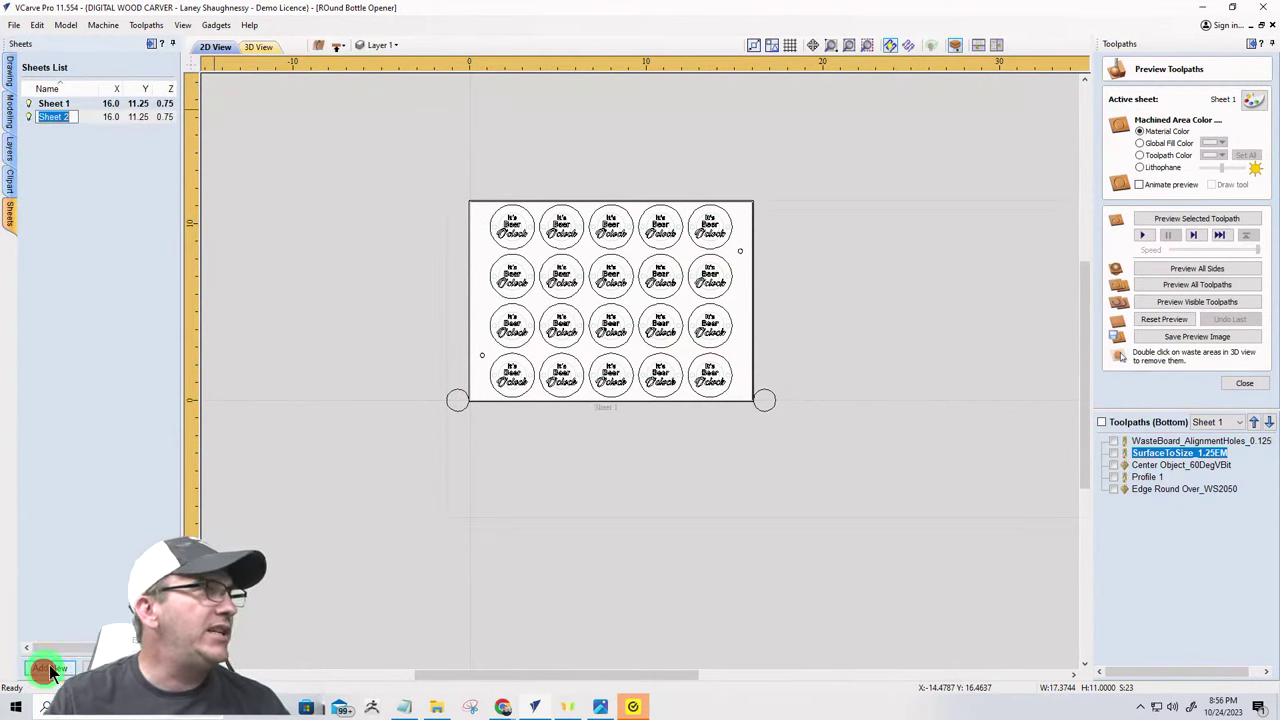
{"action": "left_click", "coordinate": [118, 116]}
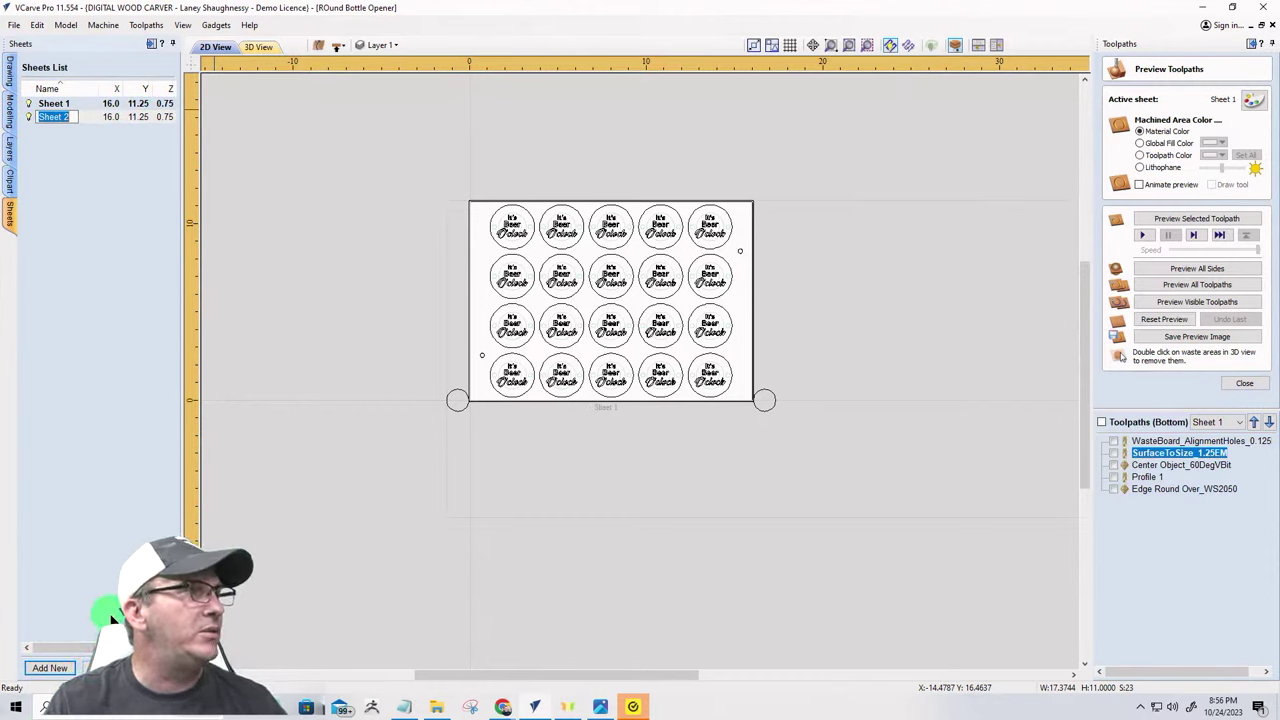
{"action": "left_click", "coordinate": [23, 243]}
{"action": "left_click", "coordinate": [55, 199]}
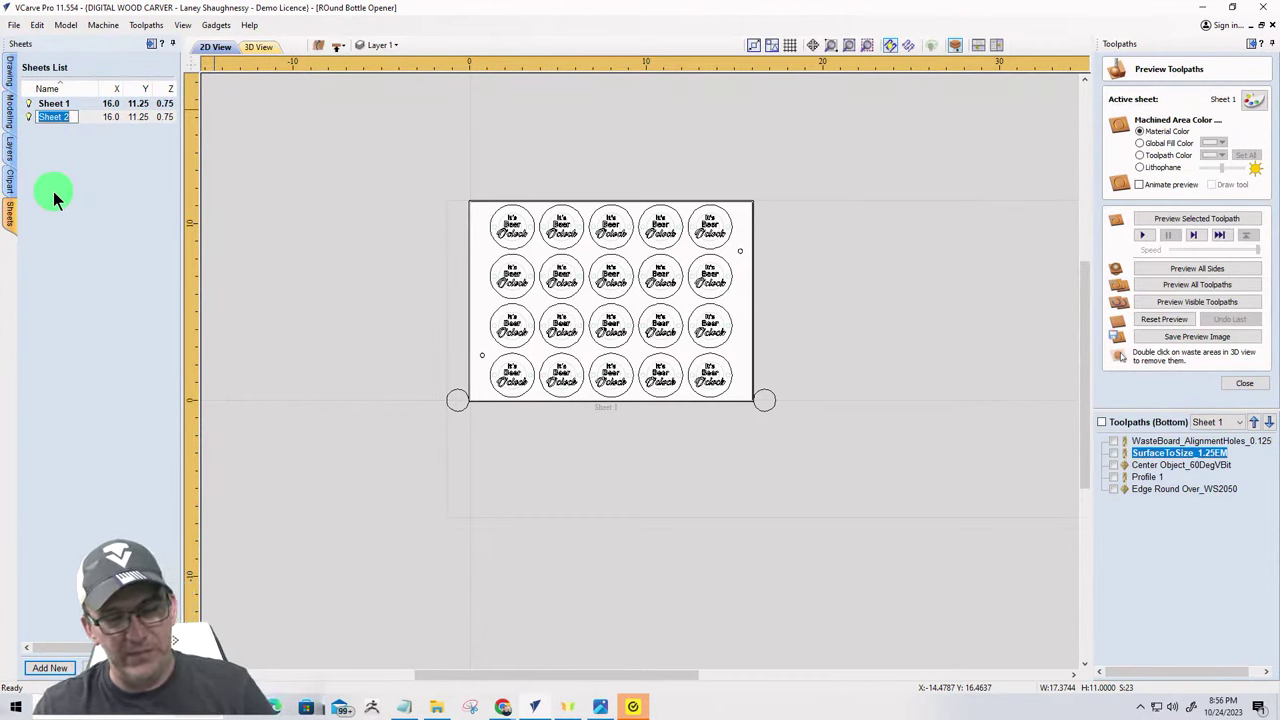
{"action": "scroll", "coordinate": [230, 465], "scroll_direction": "down", "scroll_amount": 3}
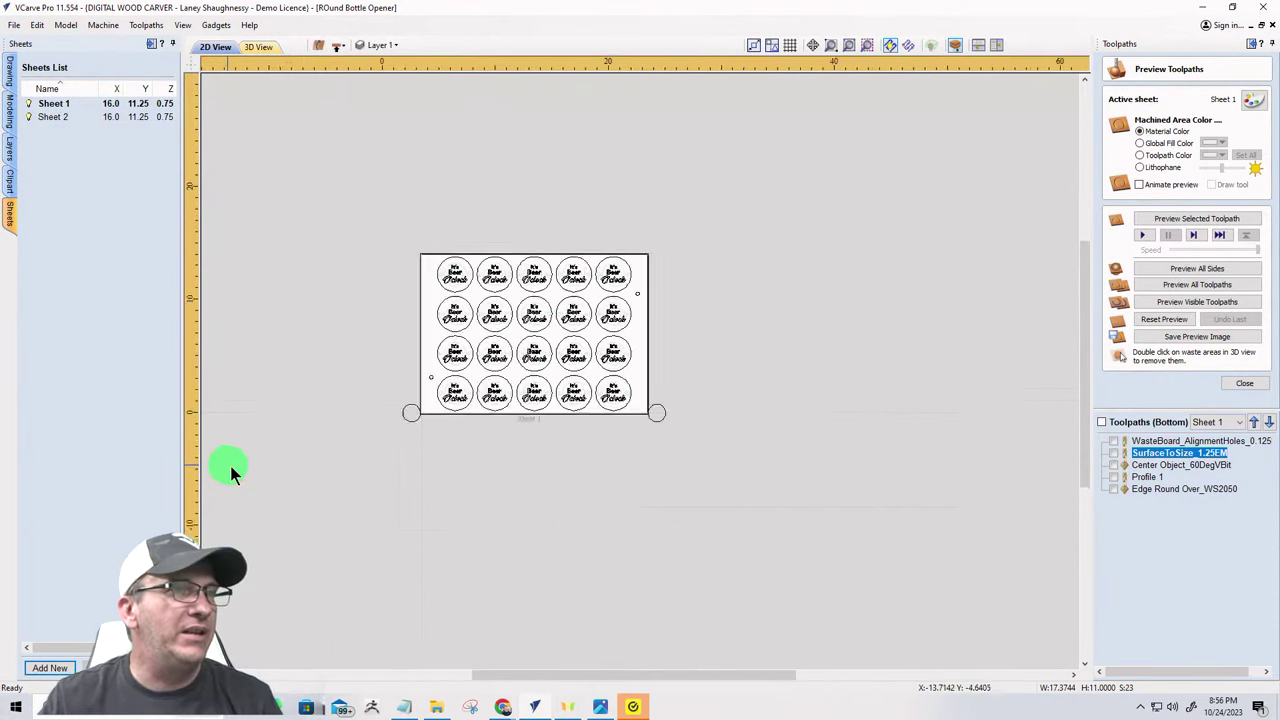
{"action": "scroll", "coordinate": [404, 453], "scroll_direction": "up", "scroll_amount": 2}
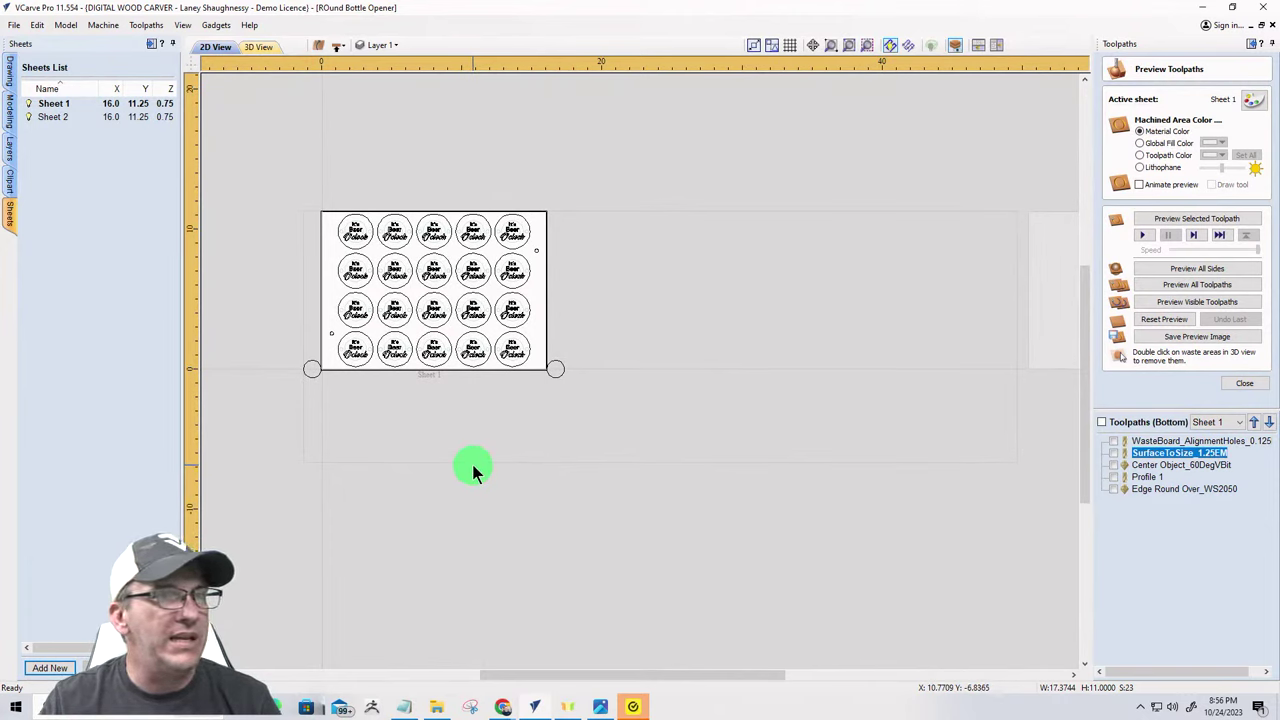
- On the top side, move the large and small bottle-opener images to Sheet 2
{"action": "left_click", "coordinate": [338, 45]}
{"action": "left_click", "coordinate": [746, 249]}
{"action": "left_click", "coordinate": [968, 162]}
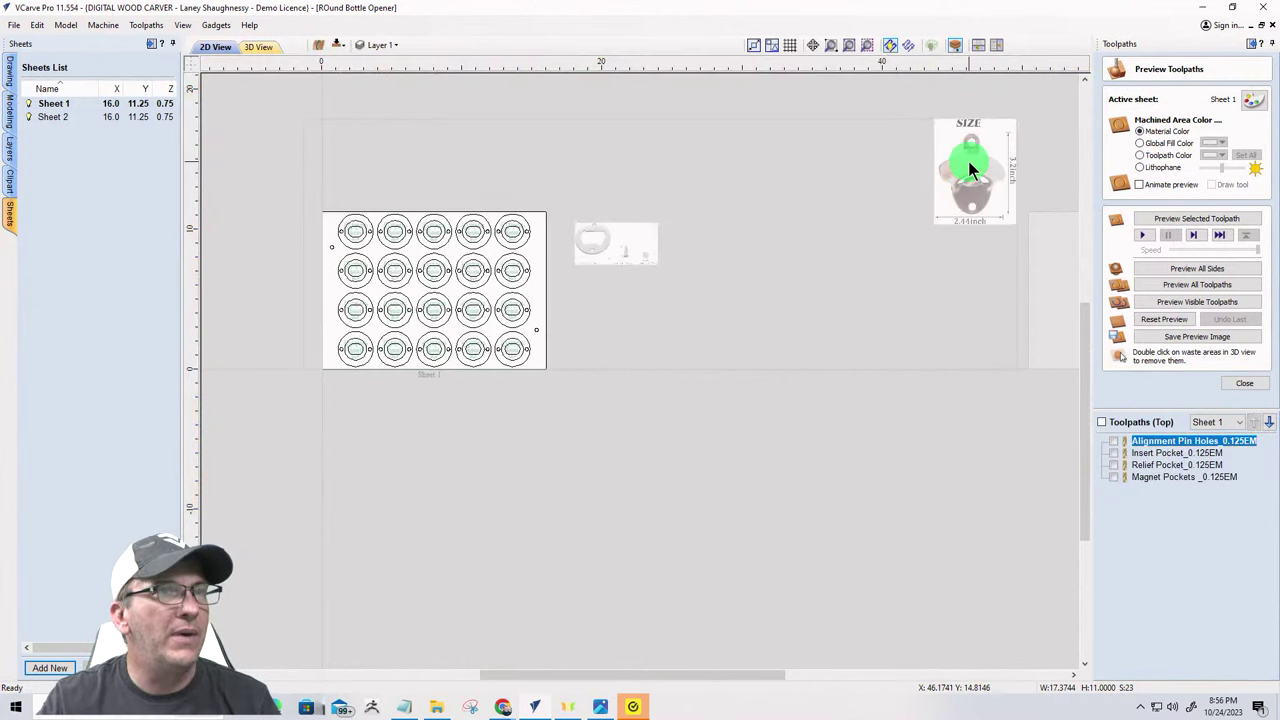
{"action": "left_click_drag", "start_coordinate": [968, 162], "coordinate": [596, 300]}
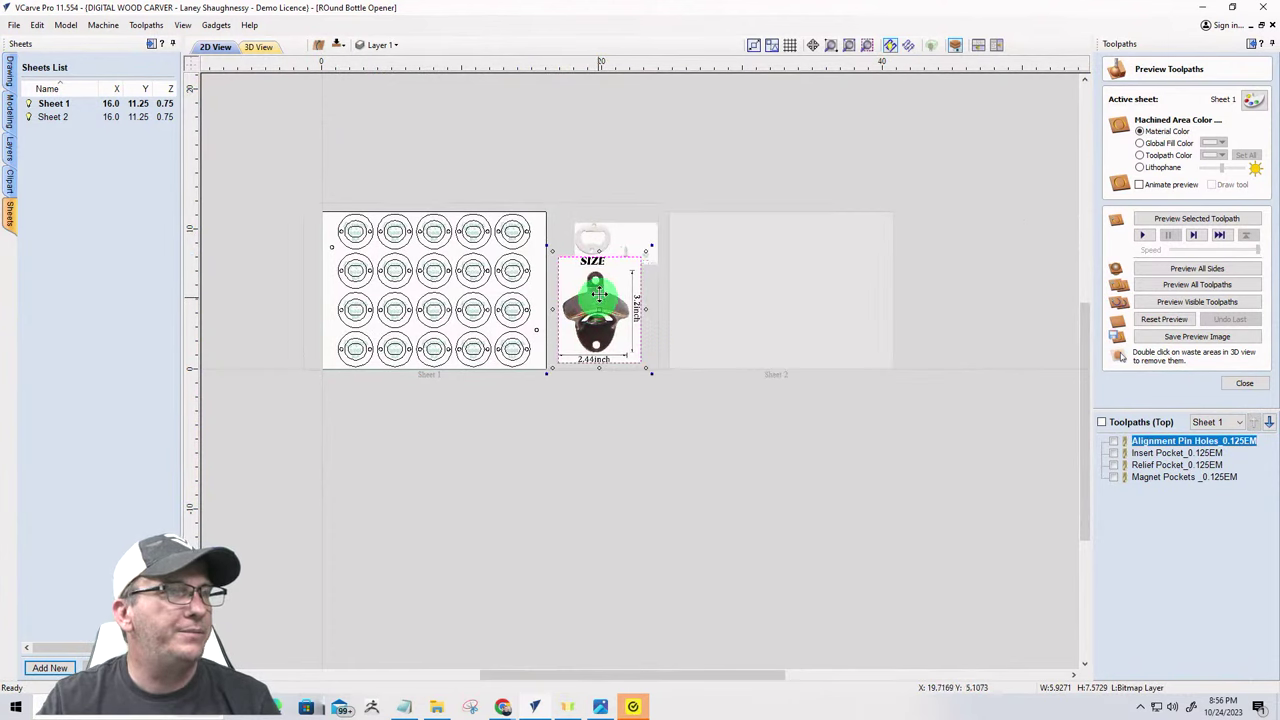
{"action": "right_click", "coordinate": [599, 291]}
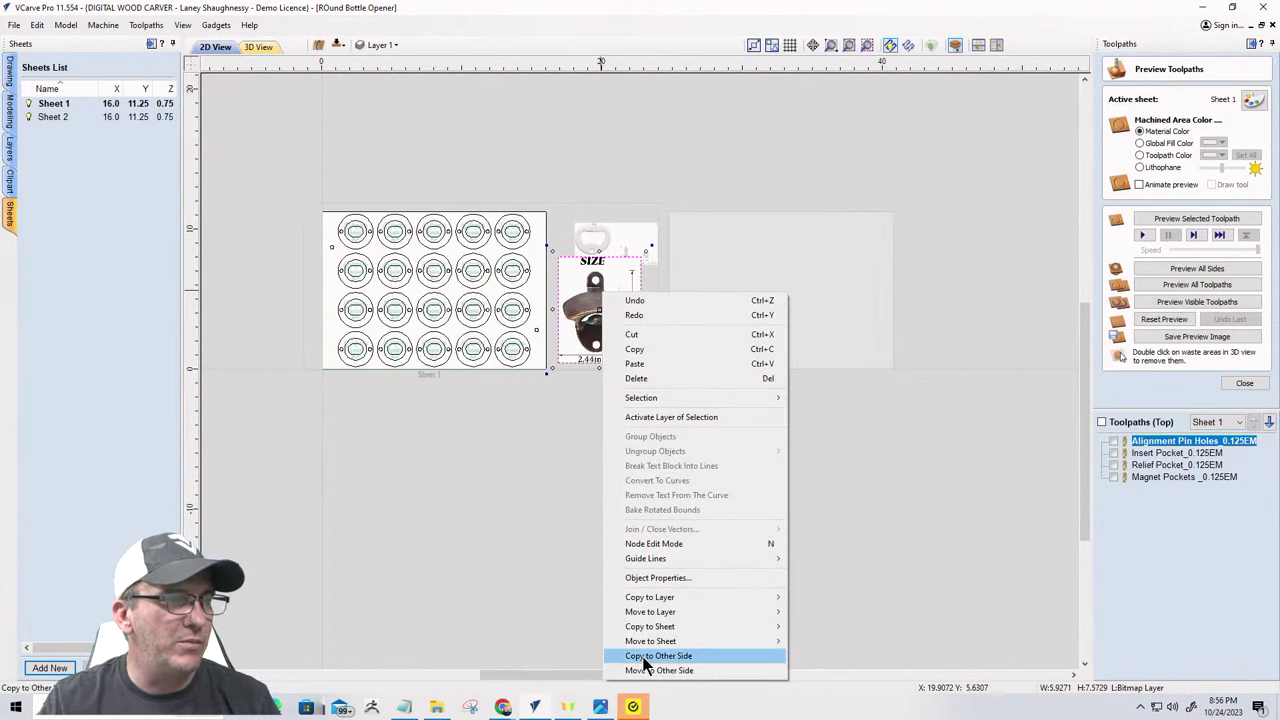
{"action": "mouse_move", "coordinate": [645, 647]}
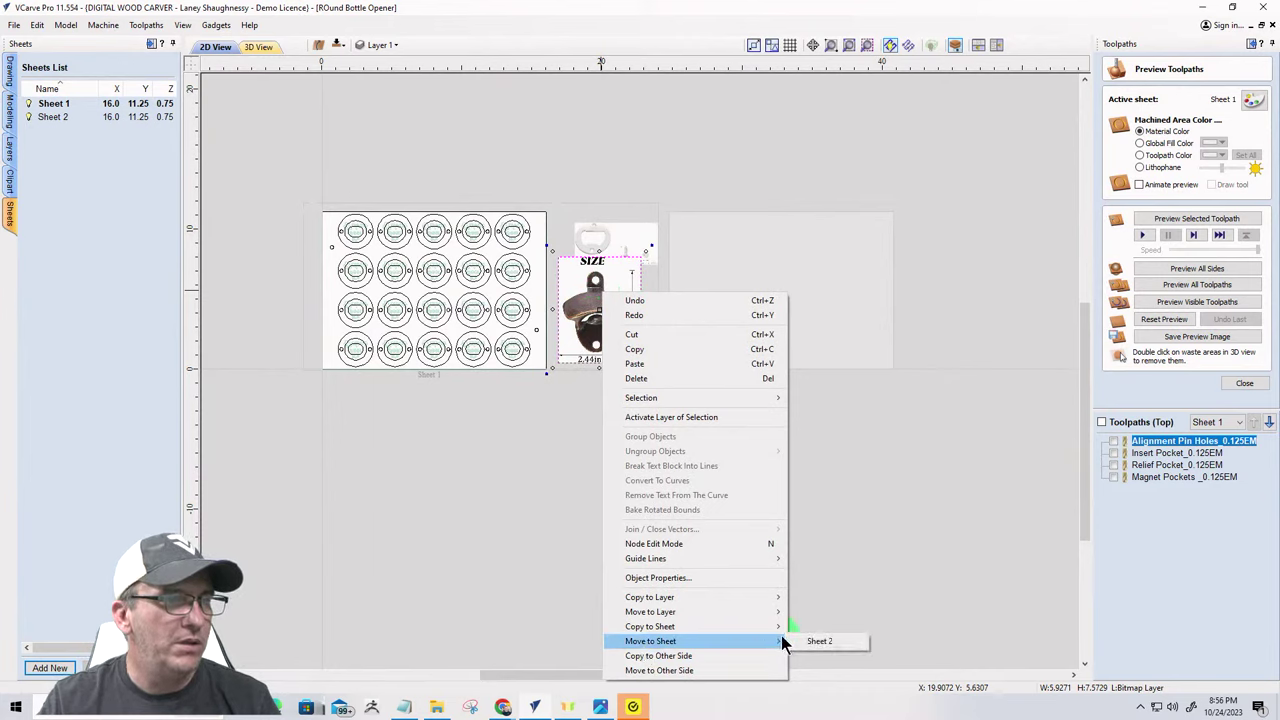
{"action": "left_click", "coordinate": [812, 641]}
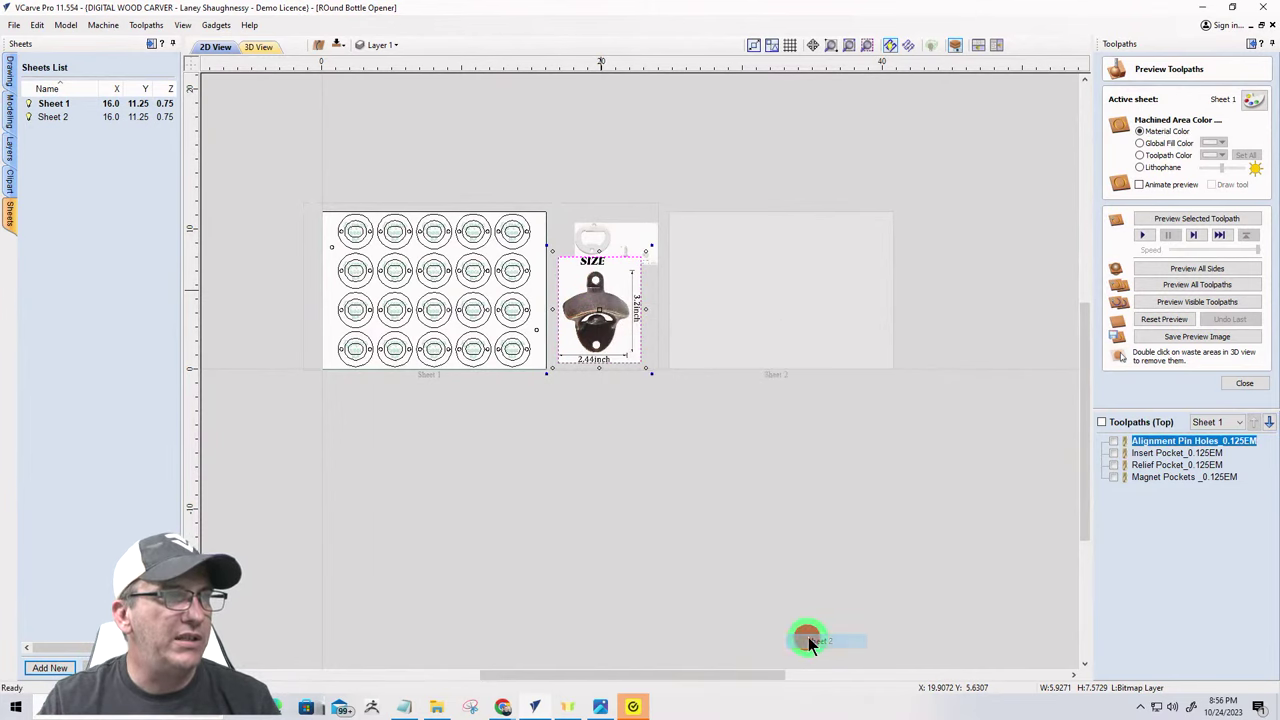
{"action": "right_click", "coordinate": [606, 247]}
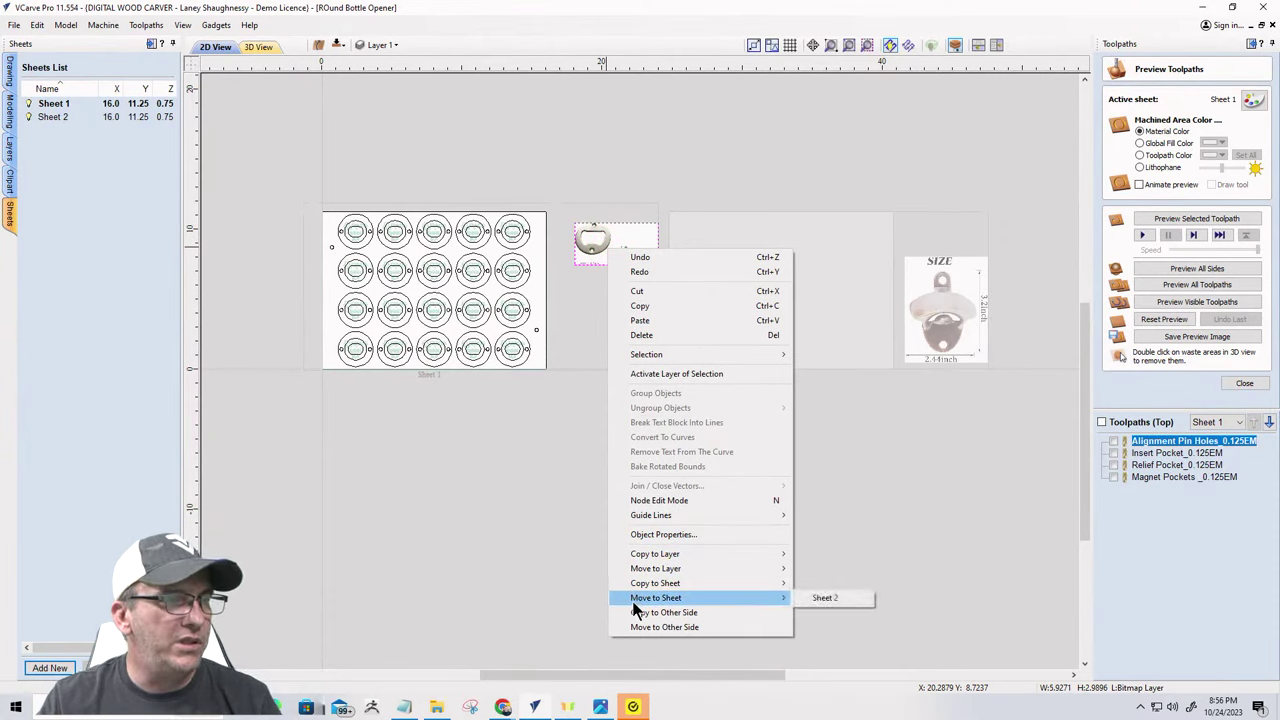
{"action": "left_click", "coordinate": [836, 599]}
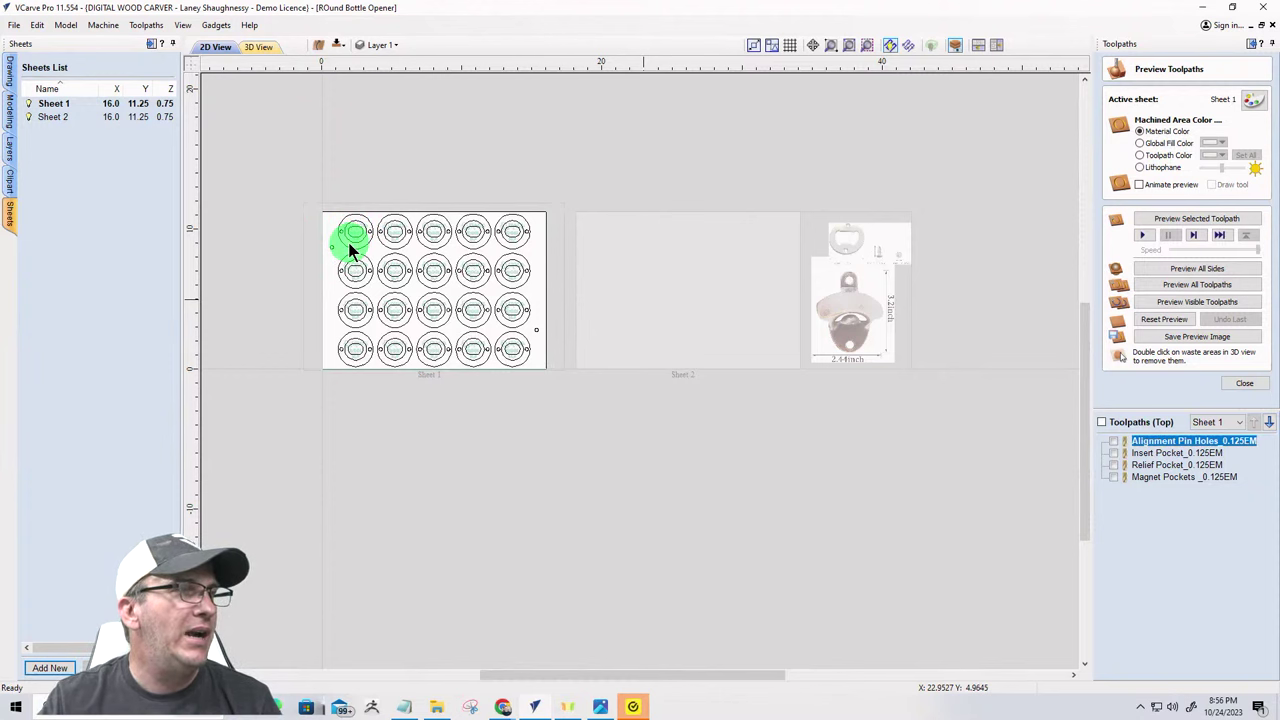
- Make Sheet 1 the active sheet and zoom in on its ring grid
{"action": "scroll", "coordinate": [414, 331], "scroll_direction": "down", "scroll_amount": 1}
{"action": "scroll", "coordinate": [406, 325], "scroll_direction": "up", "scroll_amount": 3}
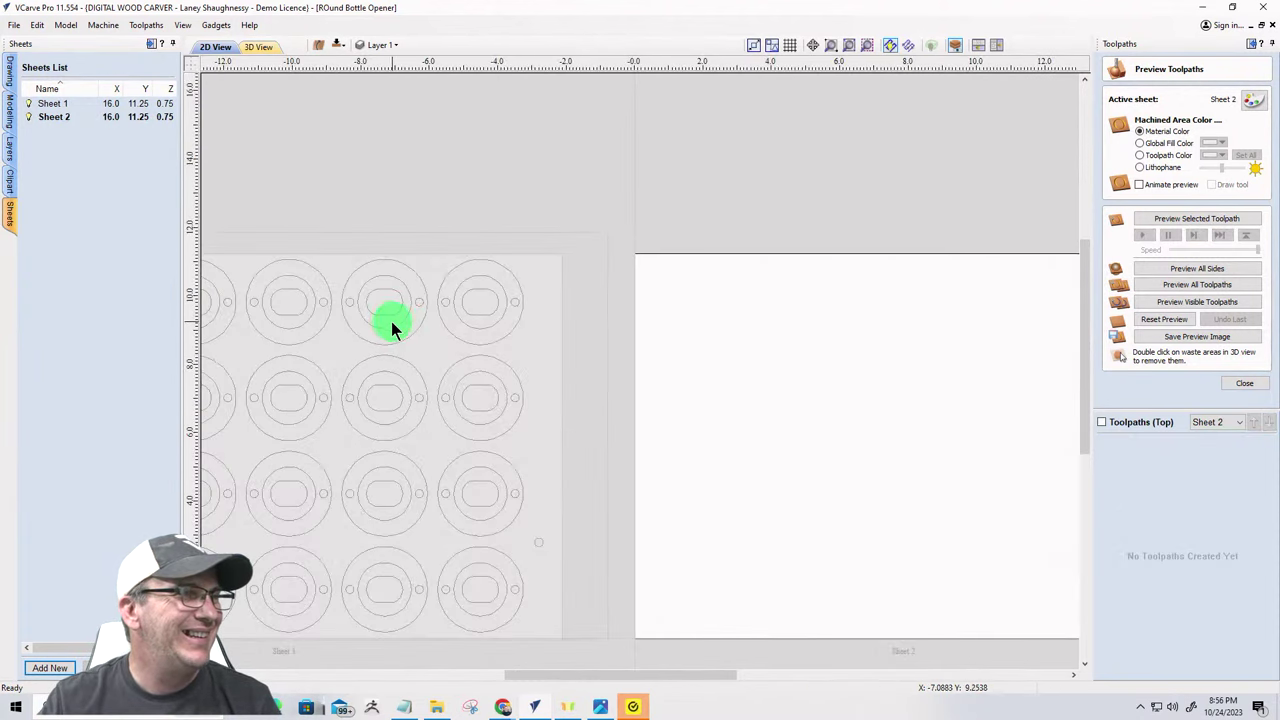
{"action": "scroll", "coordinate": [391, 321], "scroll_direction": "up", "scroll_amount": 2}
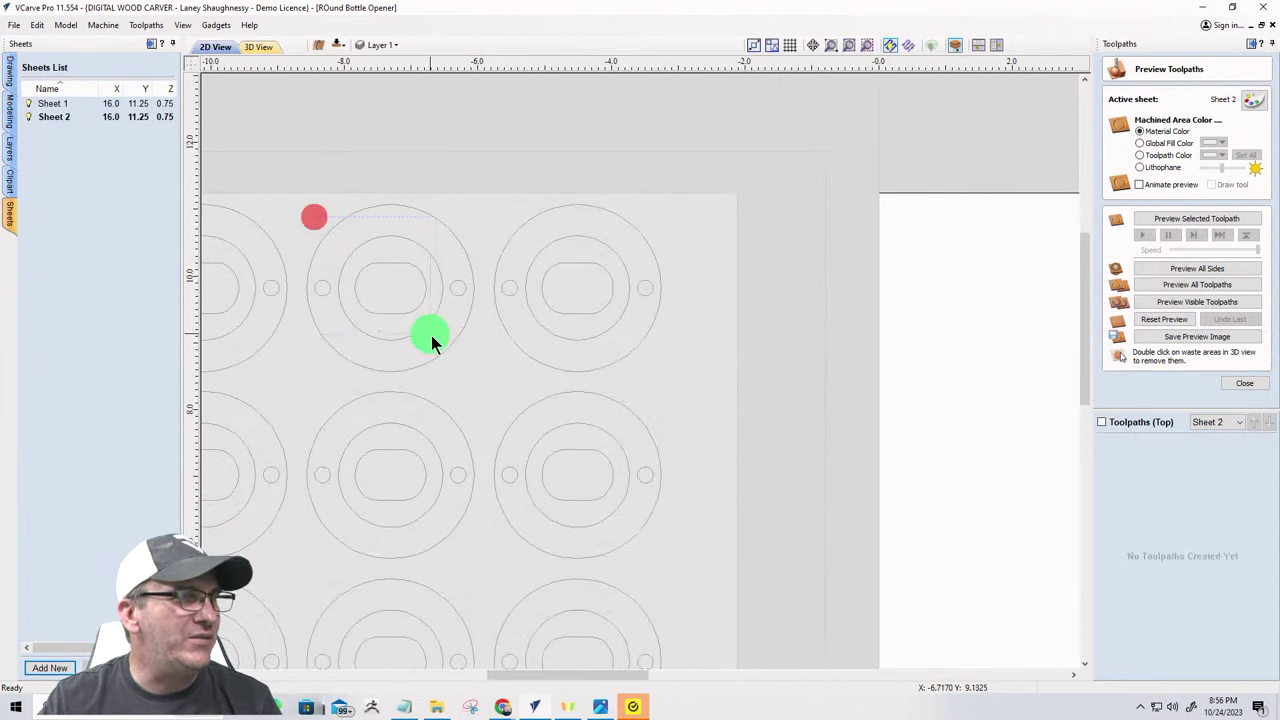
{"action": "left_click_drag", "start_coordinate": [431, 340], "coordinate": [448, 352]}
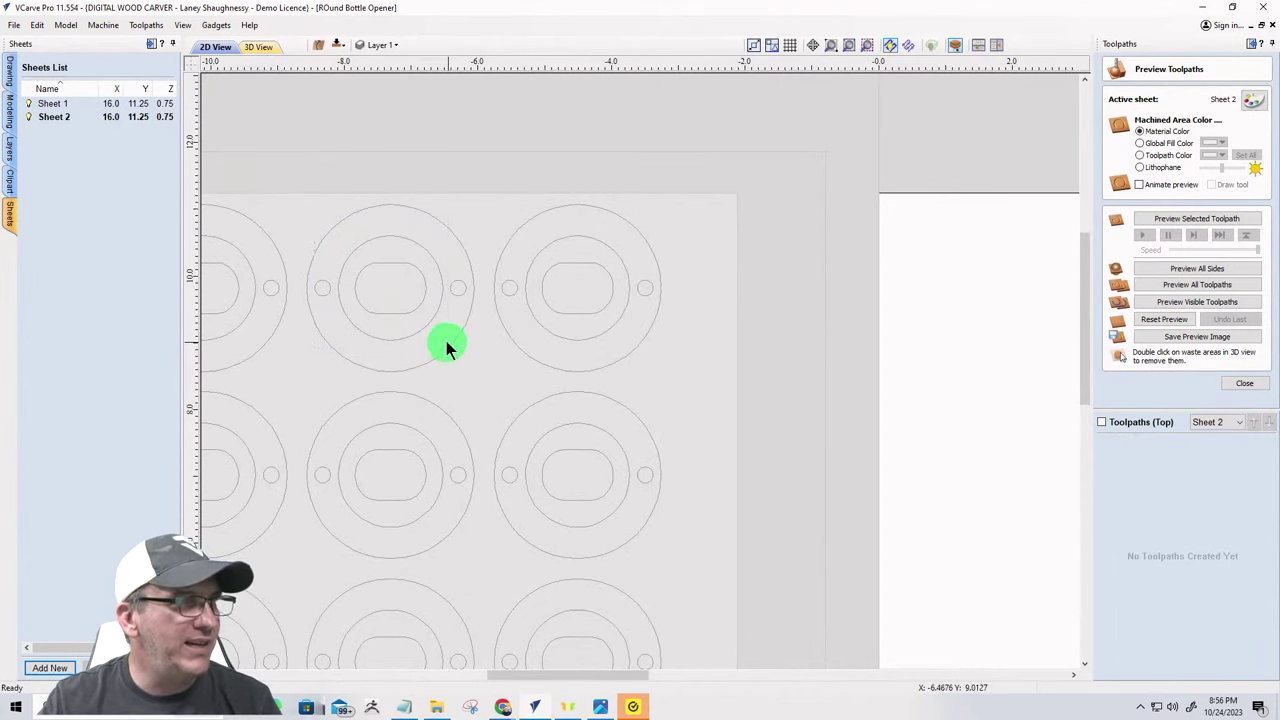
{"action": "left_click", "coordinate": [380, 280]}
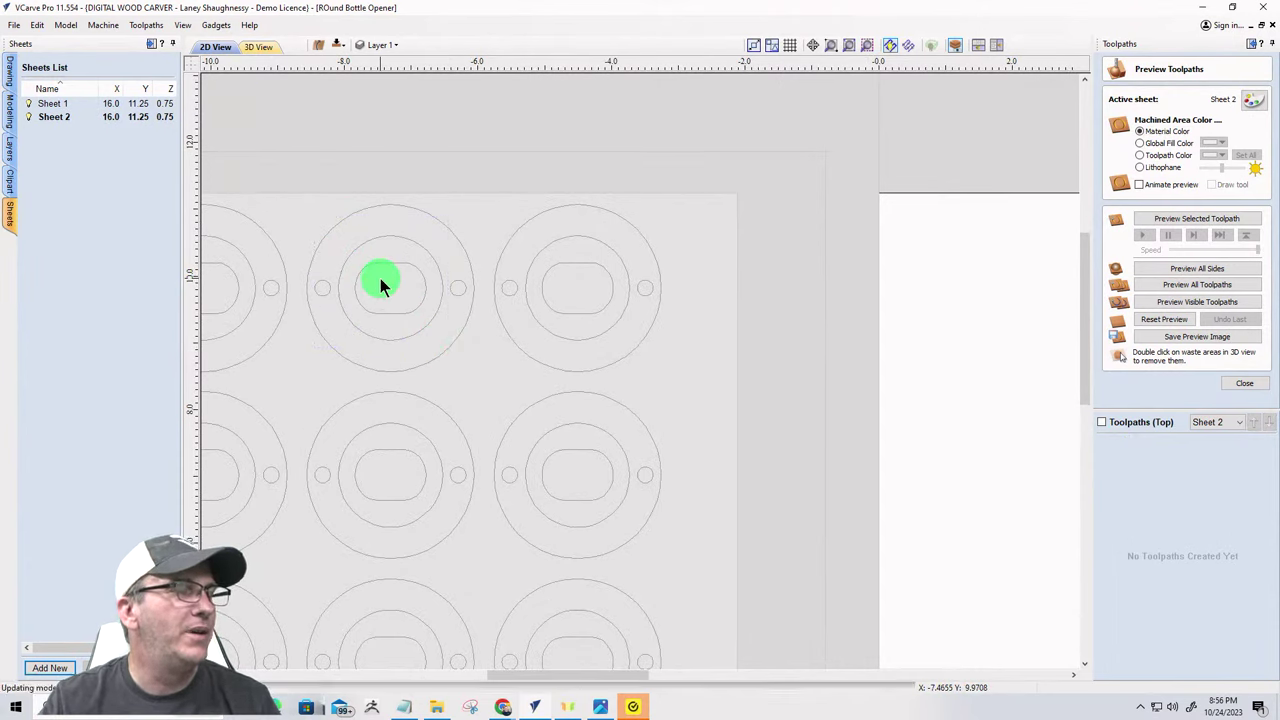
{"action": "left_click", "coordinate": [380, 280]}
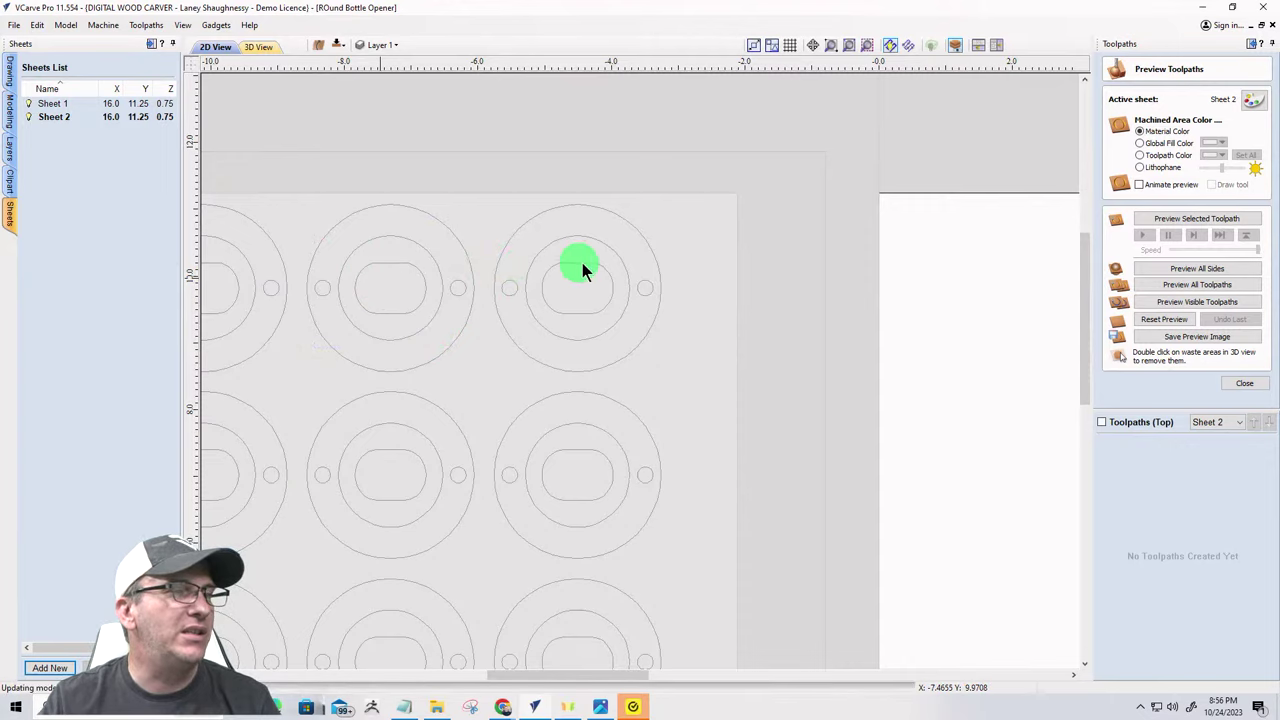
{"action": "left_click", "coordinate": [477, 302]}
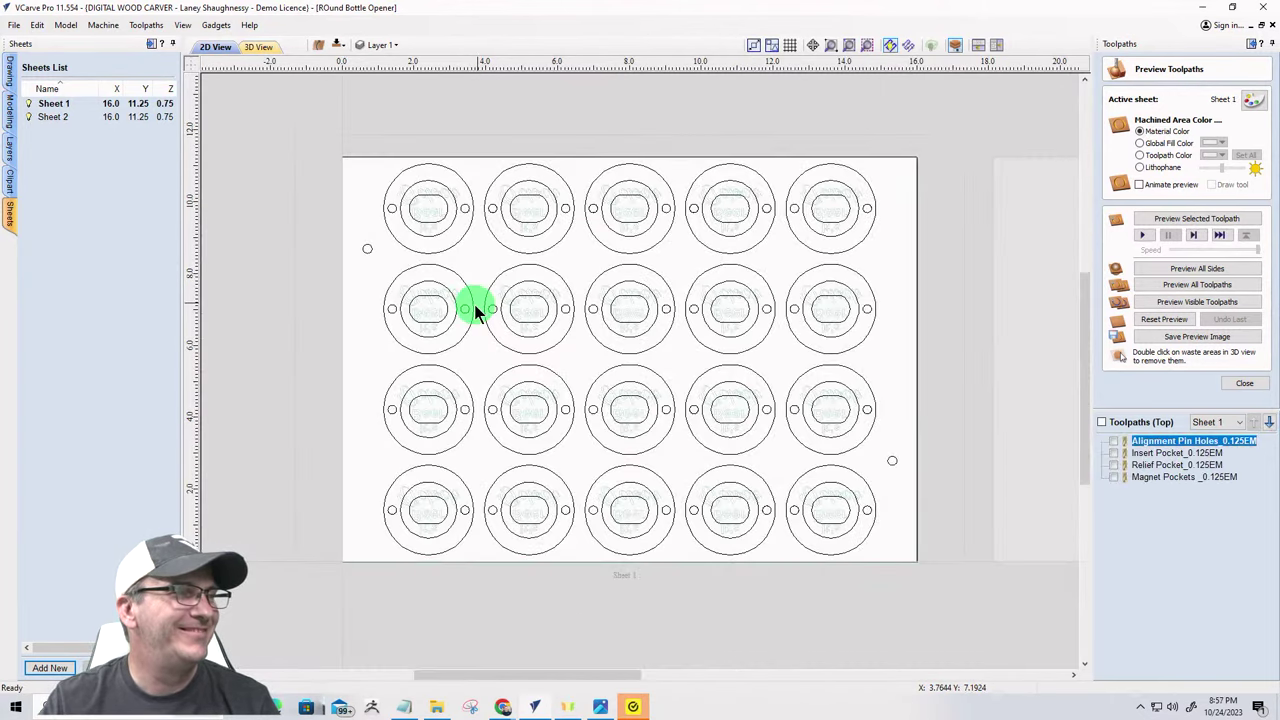
{"action": "scroll", "coordinate": [425, 490], "scroll_direction": "up", "scroll_amount": 2}
{"action": "scroll", "coordinate": [435, 511], "scroll_direction": "up", "scroll_amount": 2}
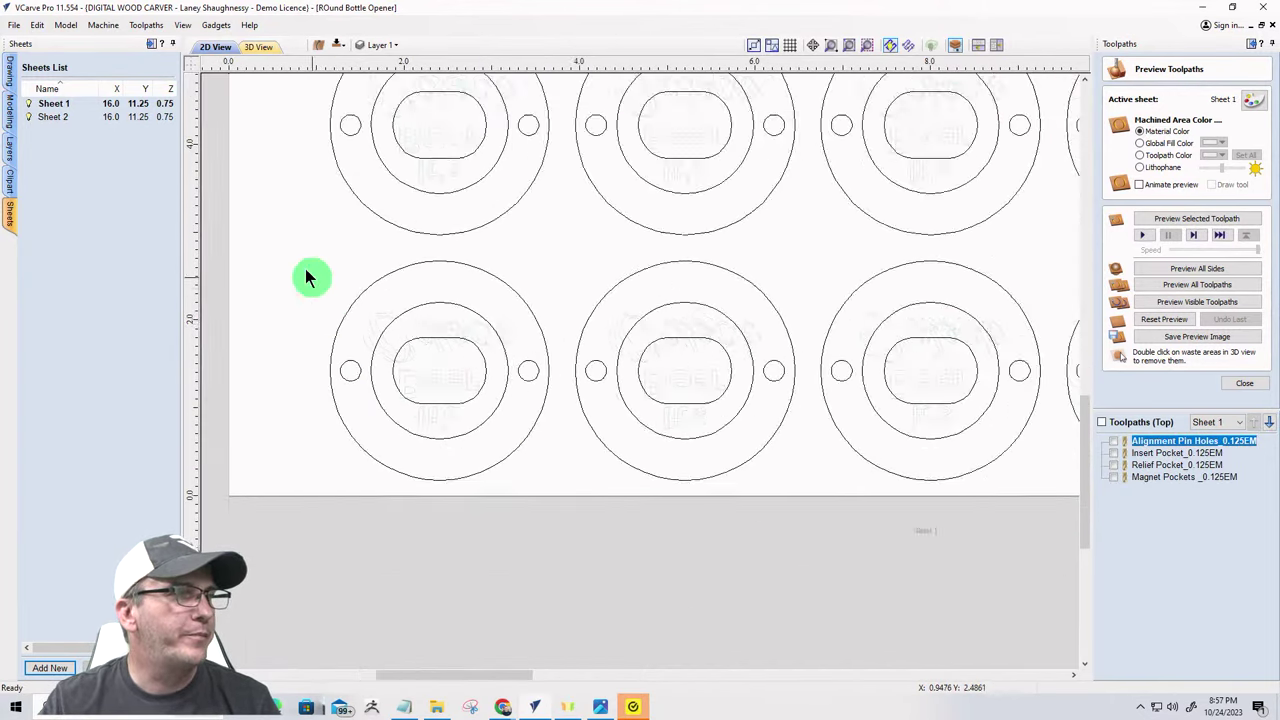
{"action": "scroll", "coordinate": [380, 290], "scroll_direction": "down", "scroll_amount": 1}
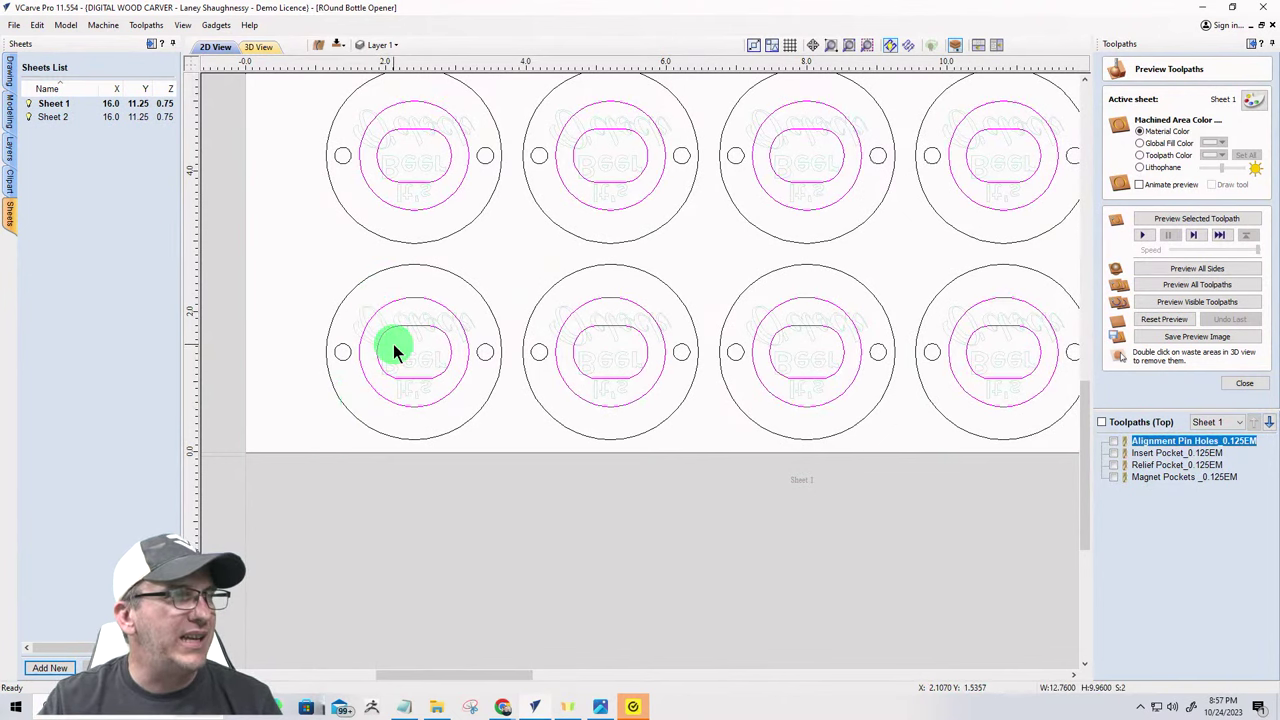
- Undo an accidental move of the pocket vectors to Sheet 2
{"action": "right_click", "coordinate": [399, 325]}
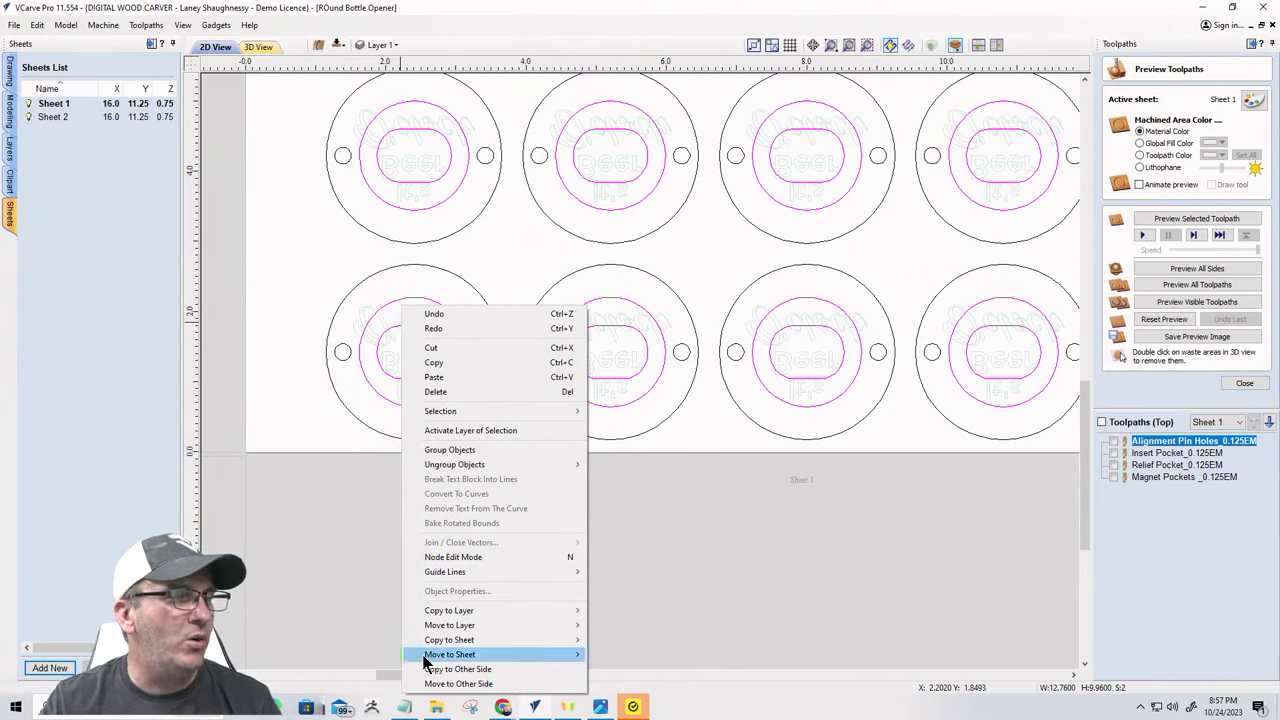
{"action": "left_click", "coordinate": [618, 654]}
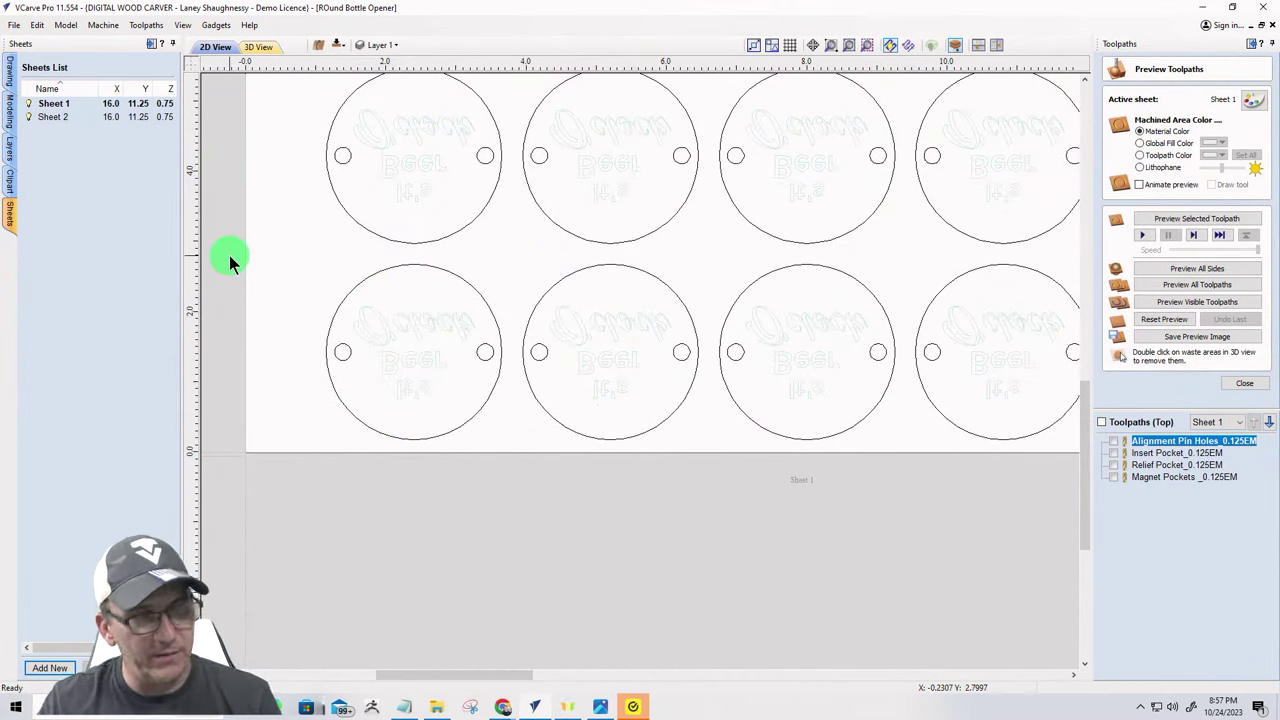
{"action": "left_click", "coordinate": [40, 26]}
{"action": "left_click", "coordinate": [43, 39]}
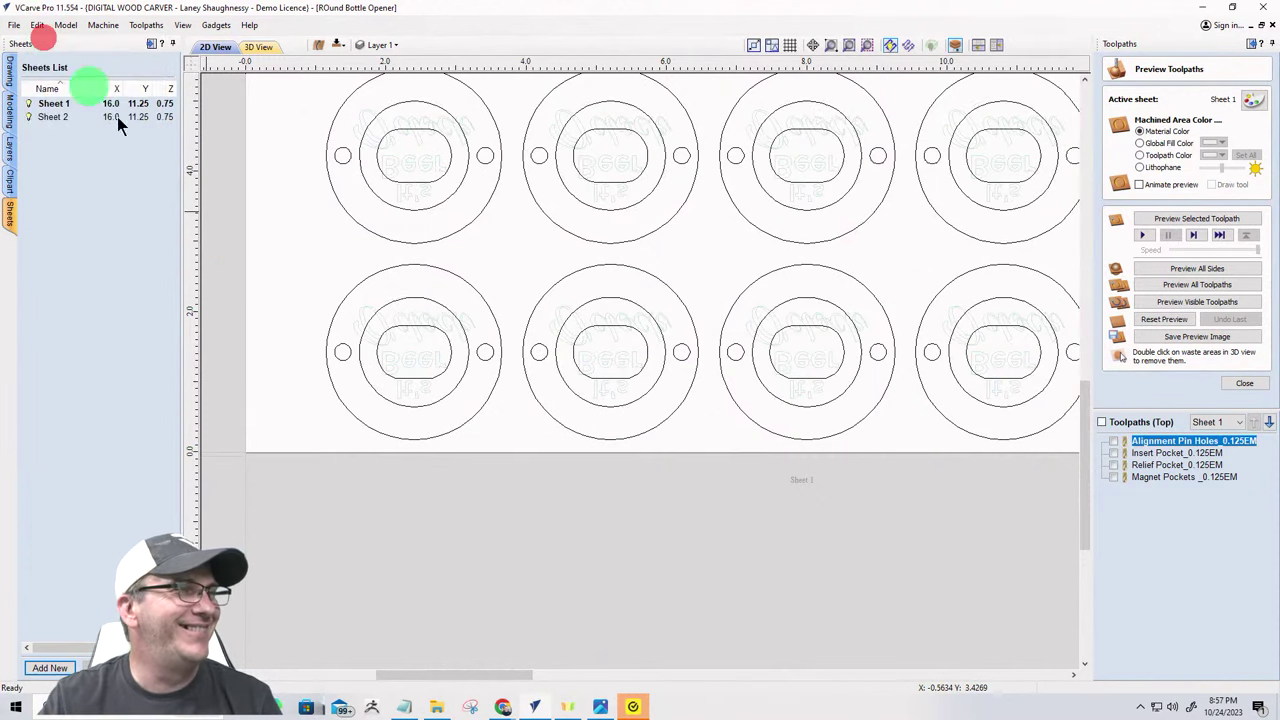
- Copy the pocket ovals and inner circles to Sheet 2, then pick Sheet 2
{"action": "left_click", "coordinate": [406, 329]}
{"action": "right_click", "coordinate": [408, 325]}
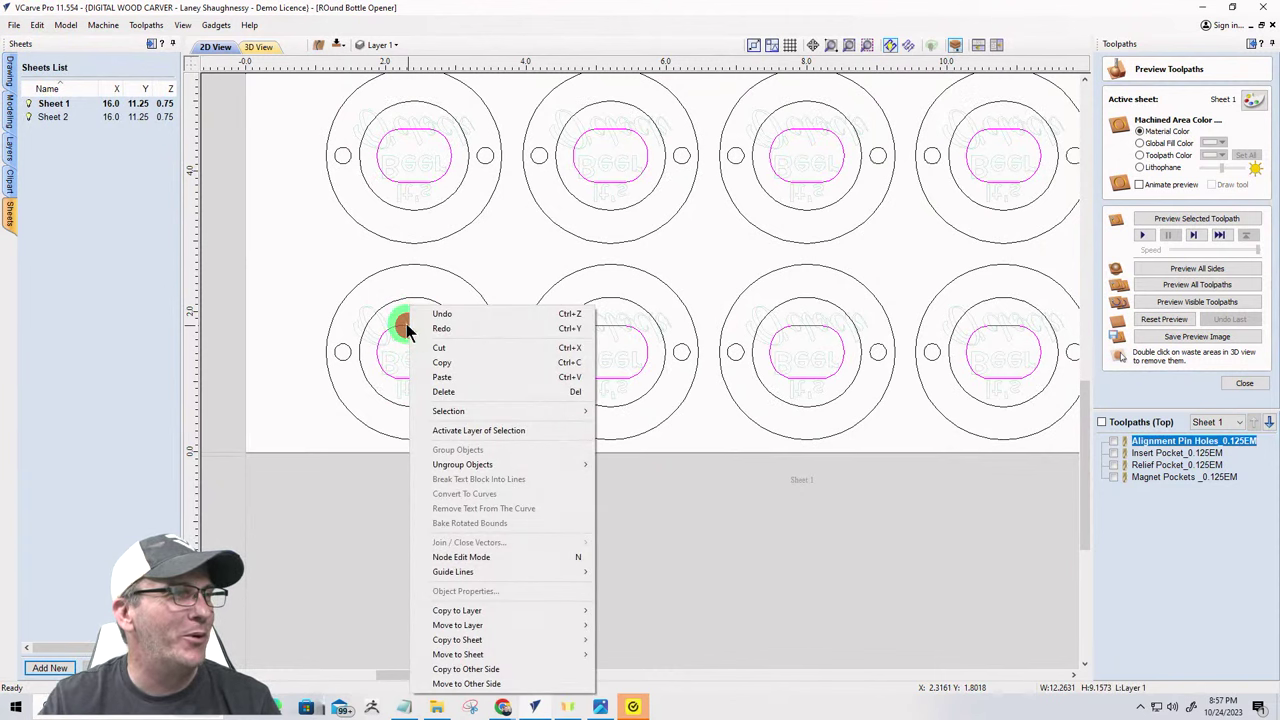
{"action": "left_click", "coordinate": [370, 319]}
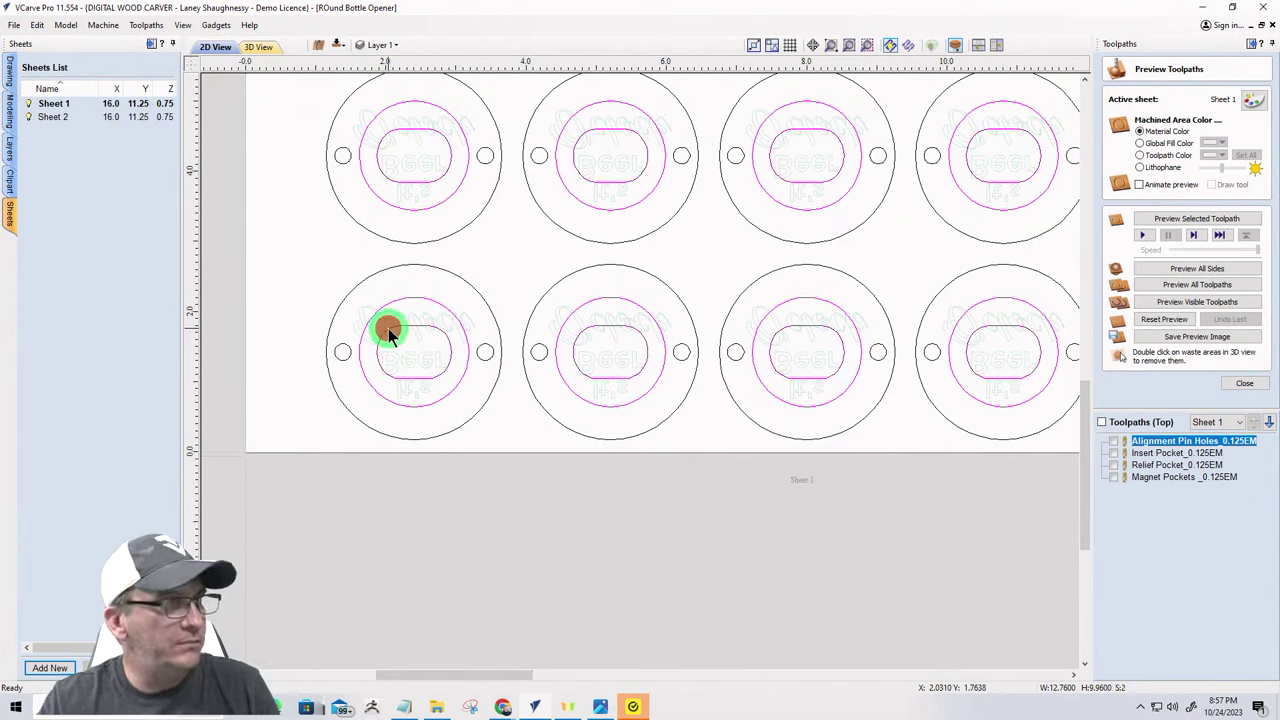
{"action": "right_click", "coordinate": [388, 328]}
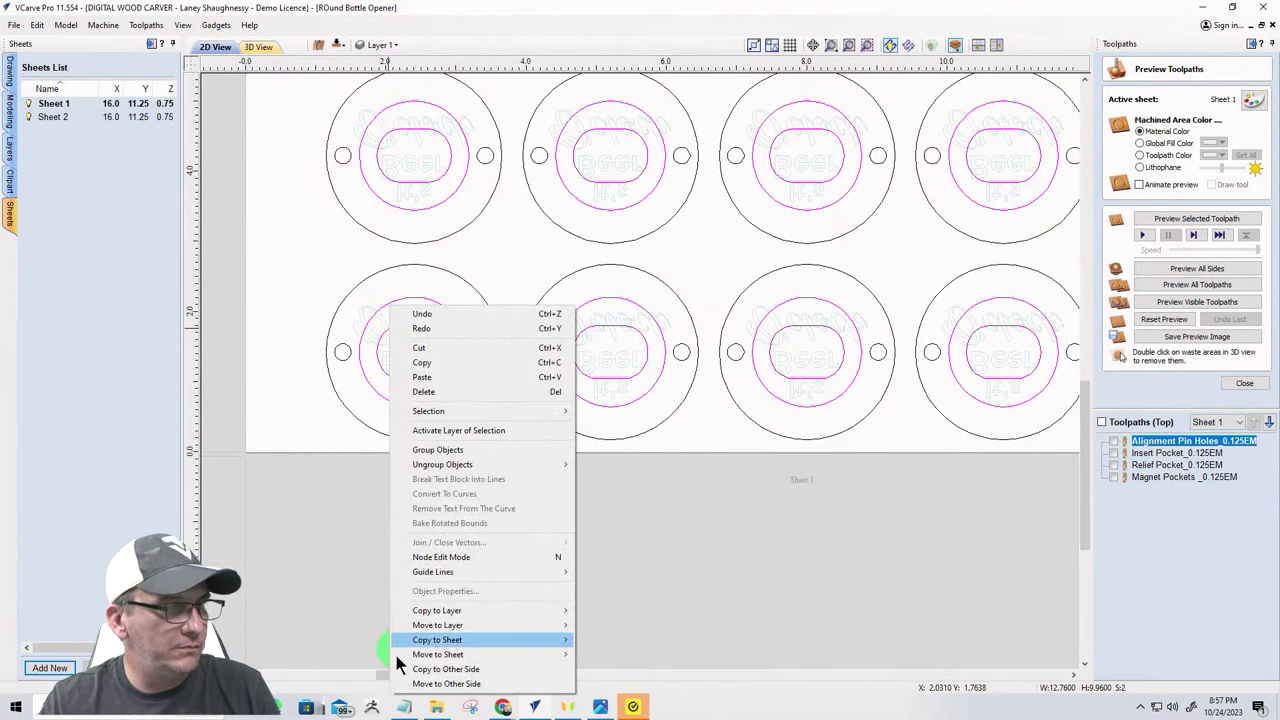
{"action": "mouse_move", "coordinate": [420, 640]}
{"action": "left_click", "coordinate": [648, 641]}
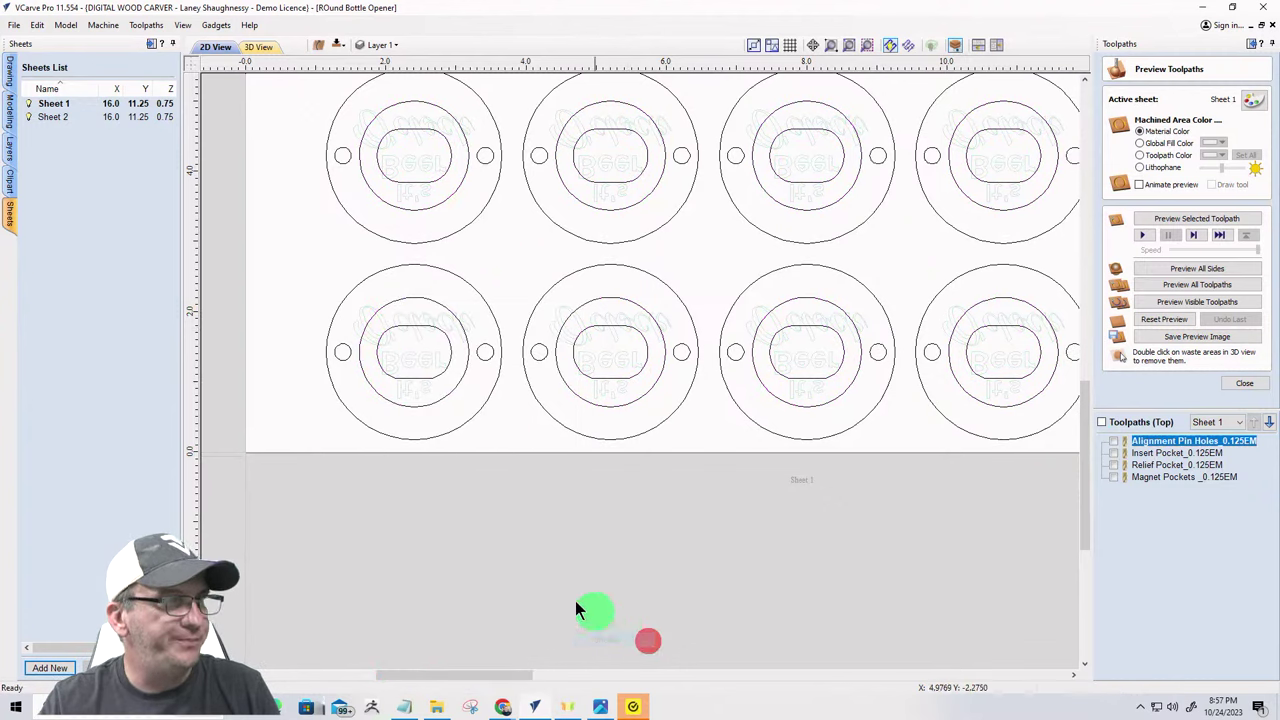
{"action": "left_click", "coordinate": [64, 119]}
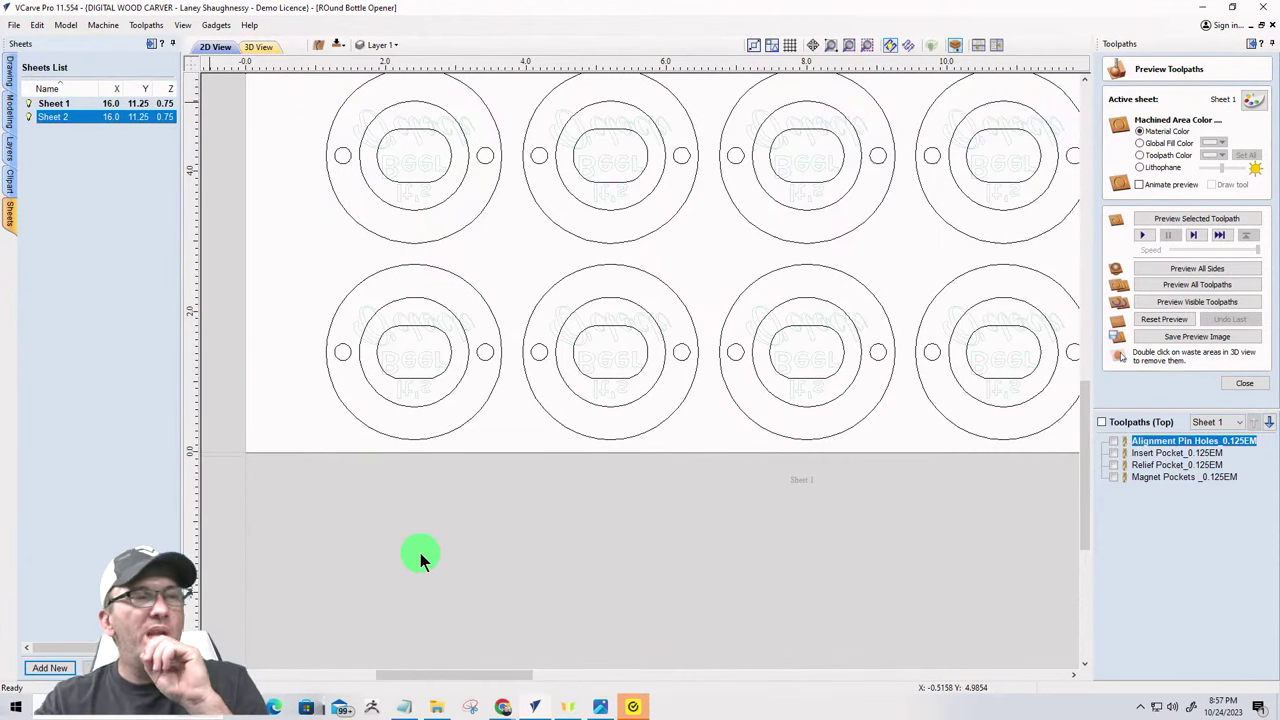
- On Sheet 2, box-select and delete the top three rows of rings
{"action": "left_click", "coordinate": [53, 117]}
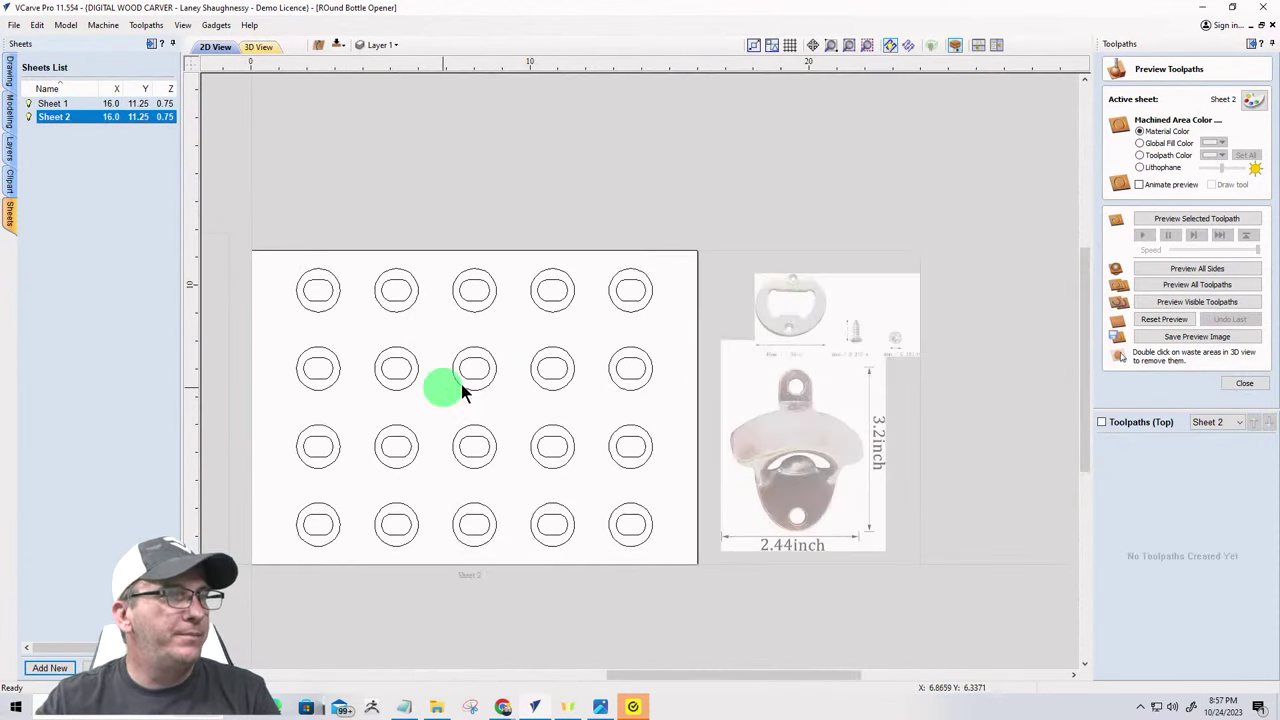
{"action": "scroll", "coordinate": [463, 389], "scroll_direction": "down", "scroll_amount": 4}
{"action": "scroll", "coordinate": [497, 388], "scroll_direction": "up", "scroll_amount": 3}
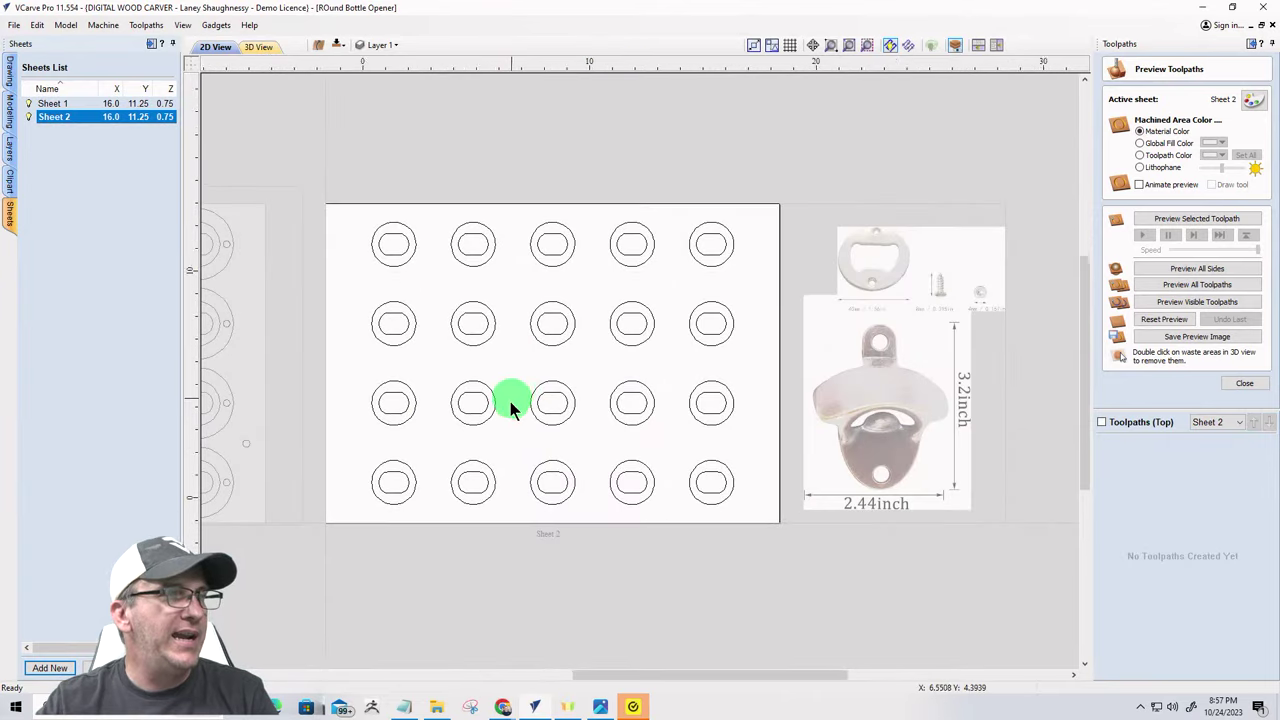
{"action": "scroll", "coordinate": [463, 477], "scroll_direction": "up", "scroll_amount": 1}
{"action": "scroll", "coordinate": [457, 463], "scroll_direction": "down", "scroll_amount": 2}
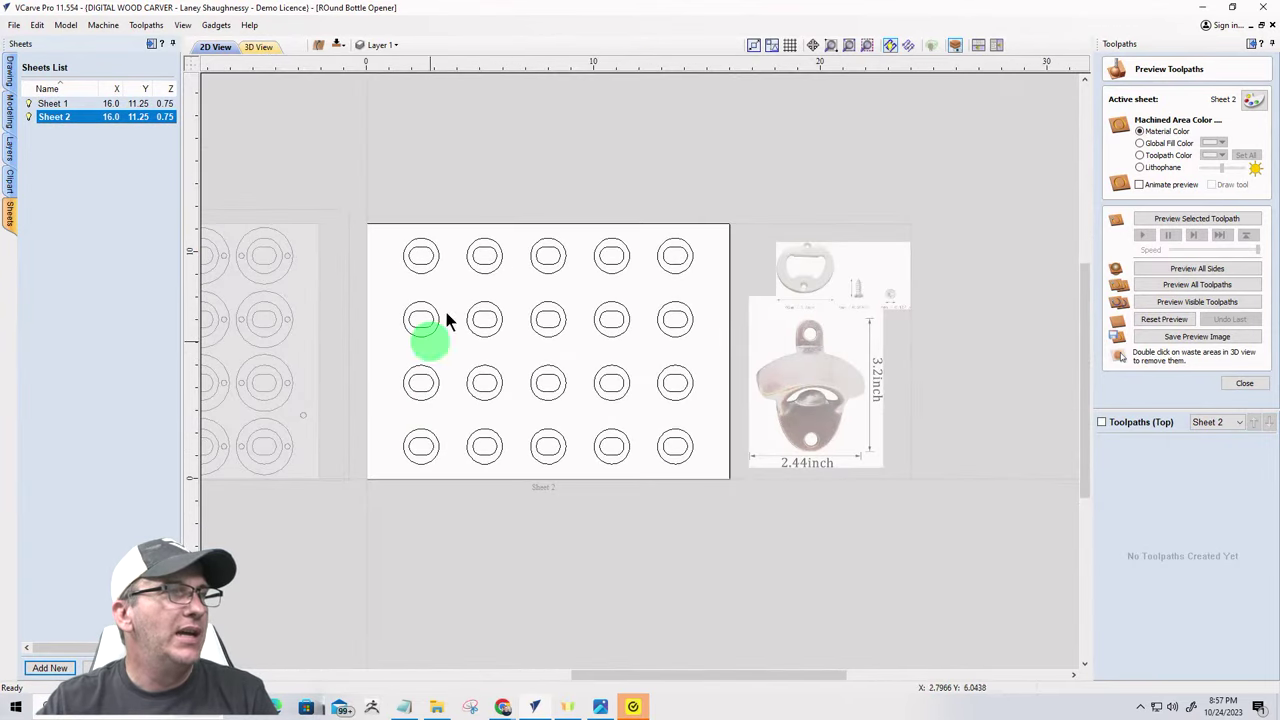
{"action": "left_click", "coordinate": [420, 262]}
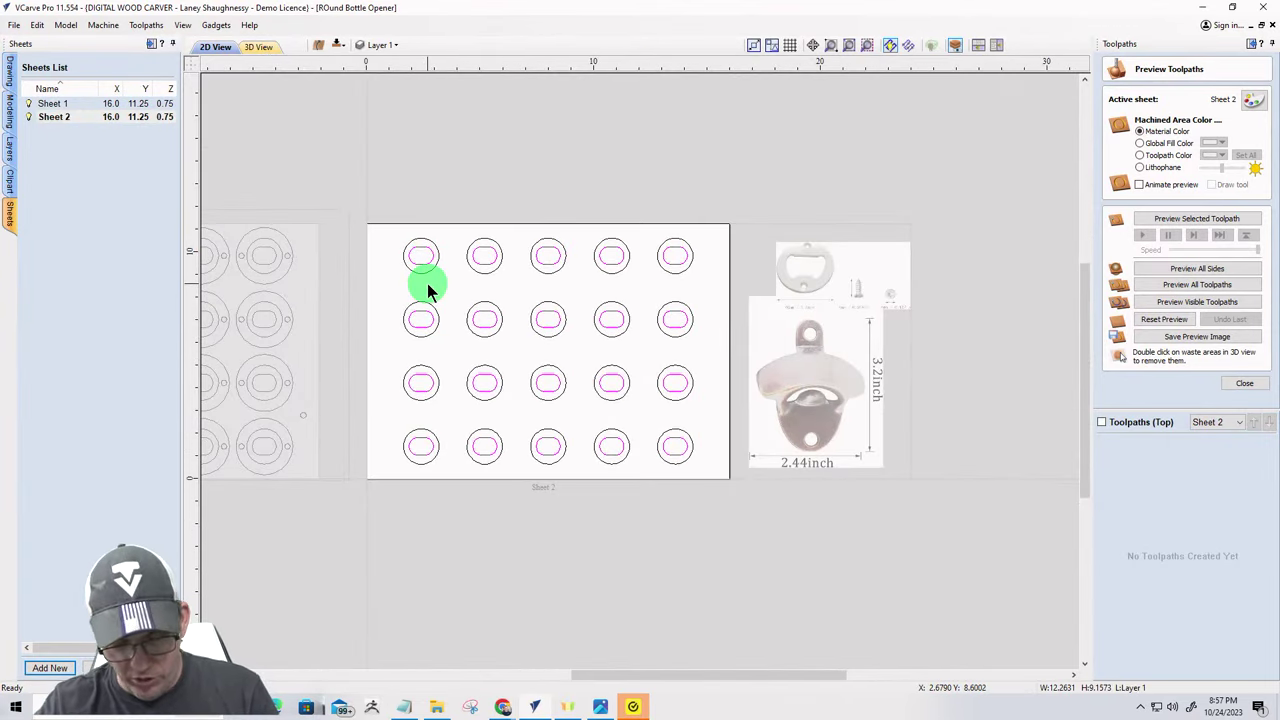
{"action": "left_click", "coordinate": [421, 302]}
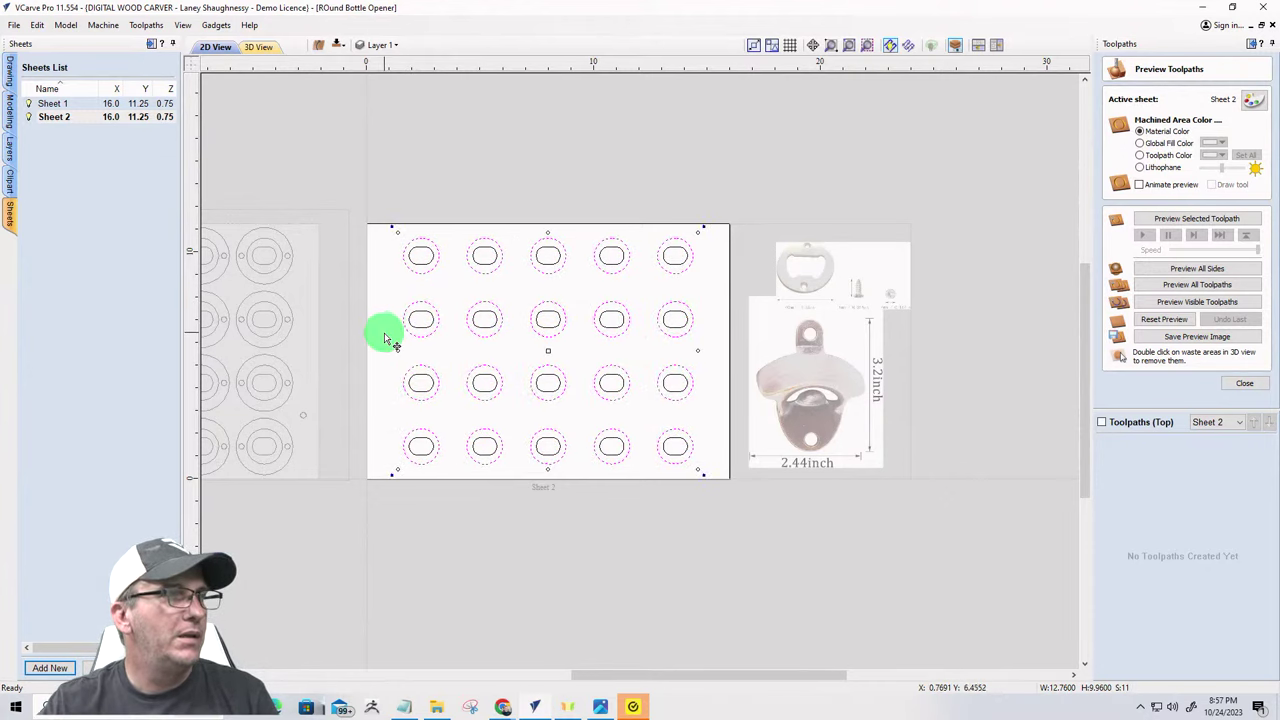
{"action": "left_click", "coordinate": [385, 332]}
{"action": "left_click", "coordinate": [366, 204]}
{"action": "left_click_drag", "start_coordinate": [518, 252], "coordinate": [720, 418]}
{"action": "key", "text": "Delete"}
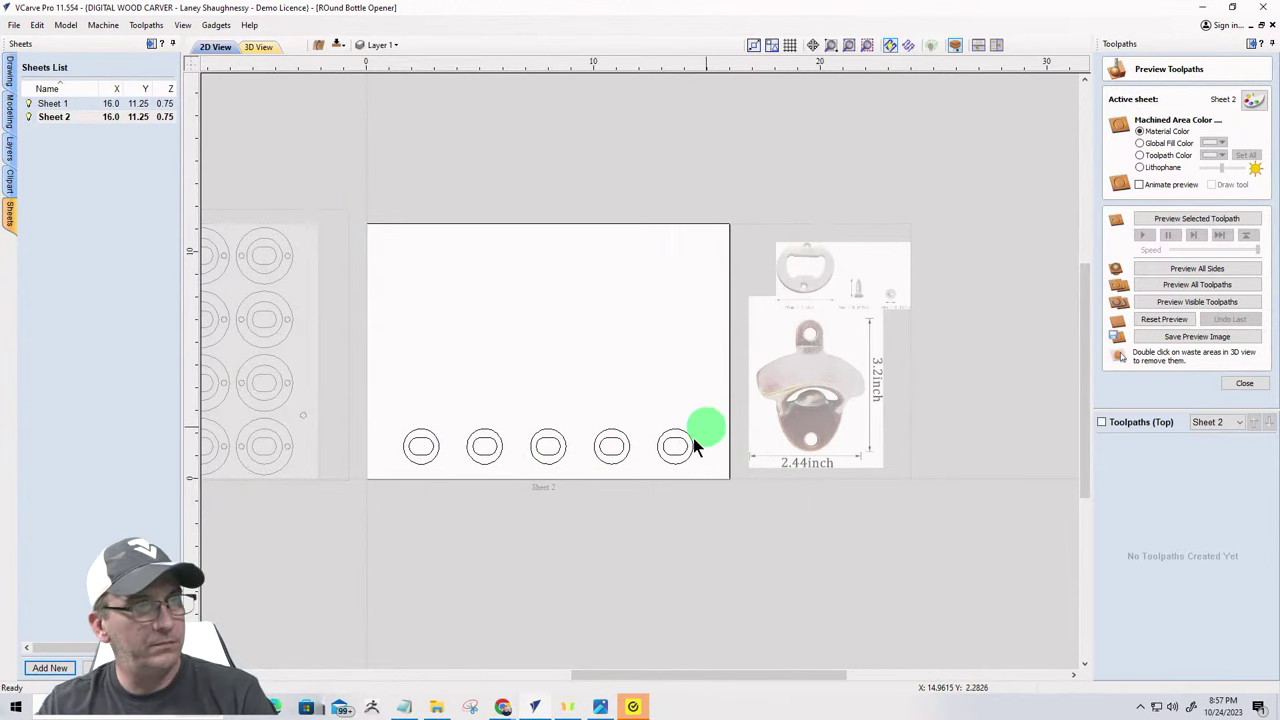
- Box-select the four right-hand rings in the bottom row
{"action": "left_click_drag", "start_coordinate": [446, 403], "coordinate": [758, 530]}
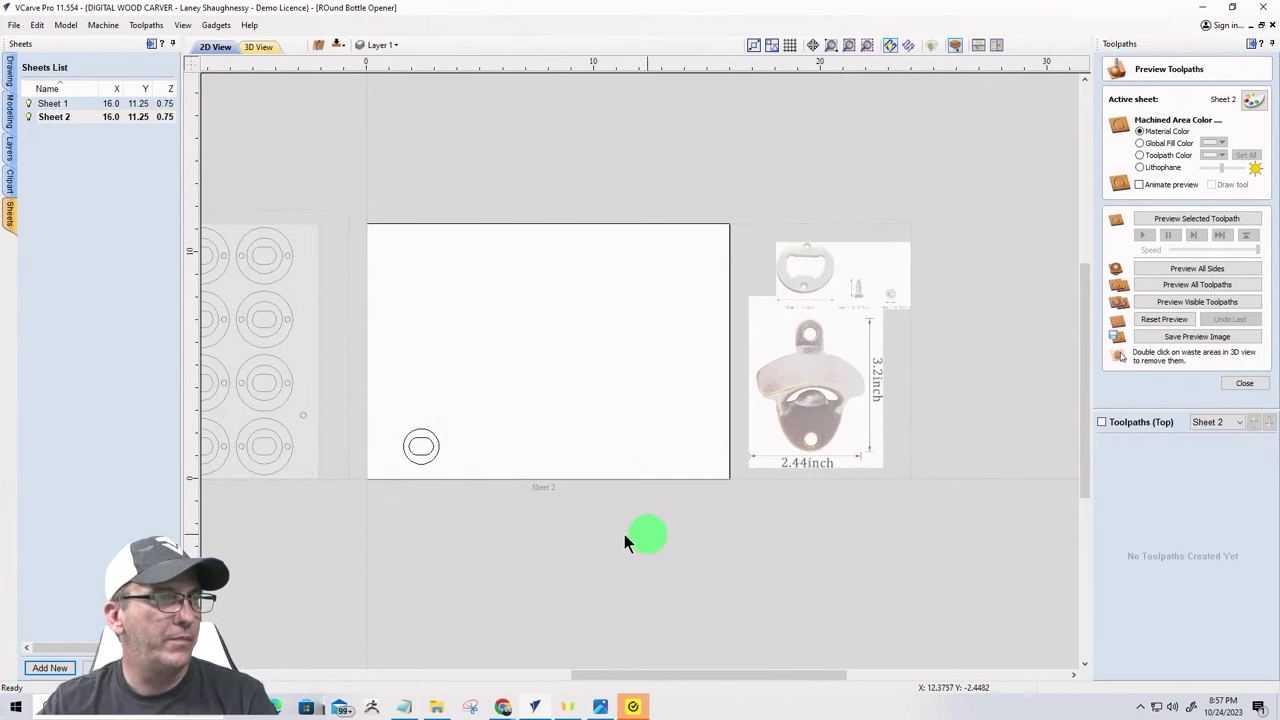
{"action": "scroll", "coordinate": [413, 345], "scroll_direction": "up", "scroll_amount": 2}
{"action": "scroll", "coordinate": [406, 346], "scroll_direction": "down", "scroll_amount": 1}
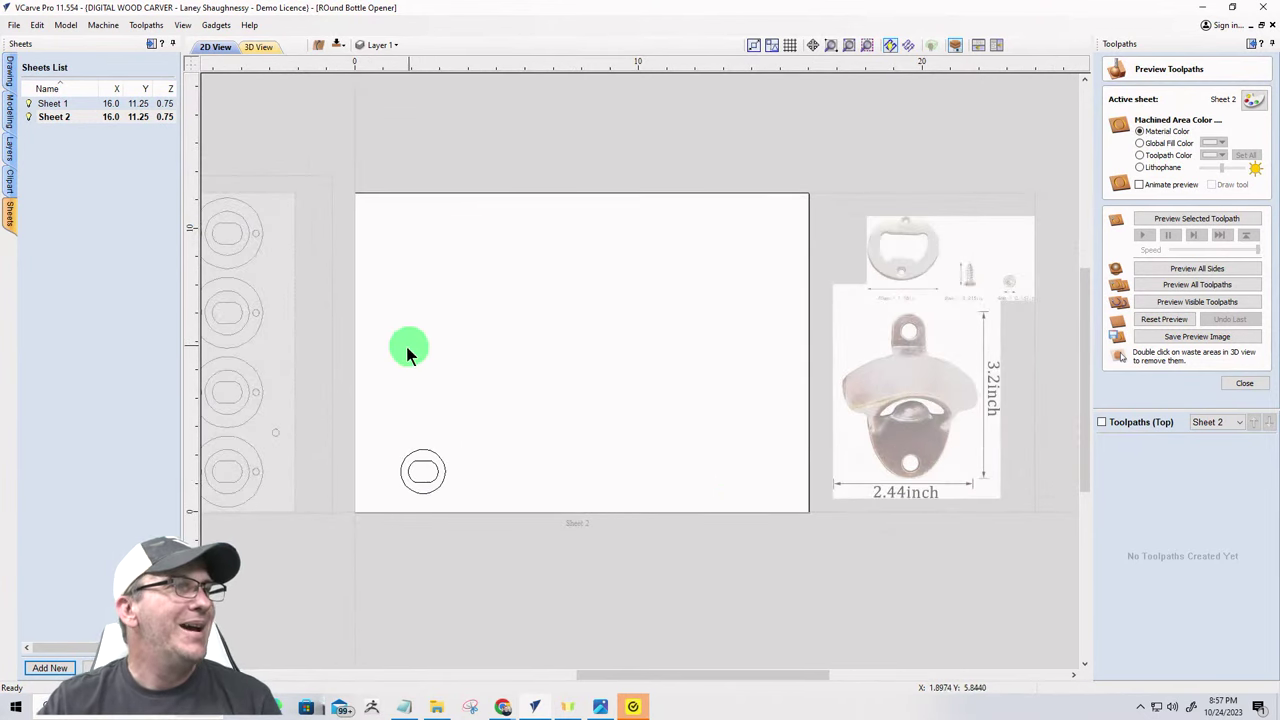
{"action": "left_click", "coordinate": [10, 75]}
{"action": "left_click", "coordinate": [10, 110]}
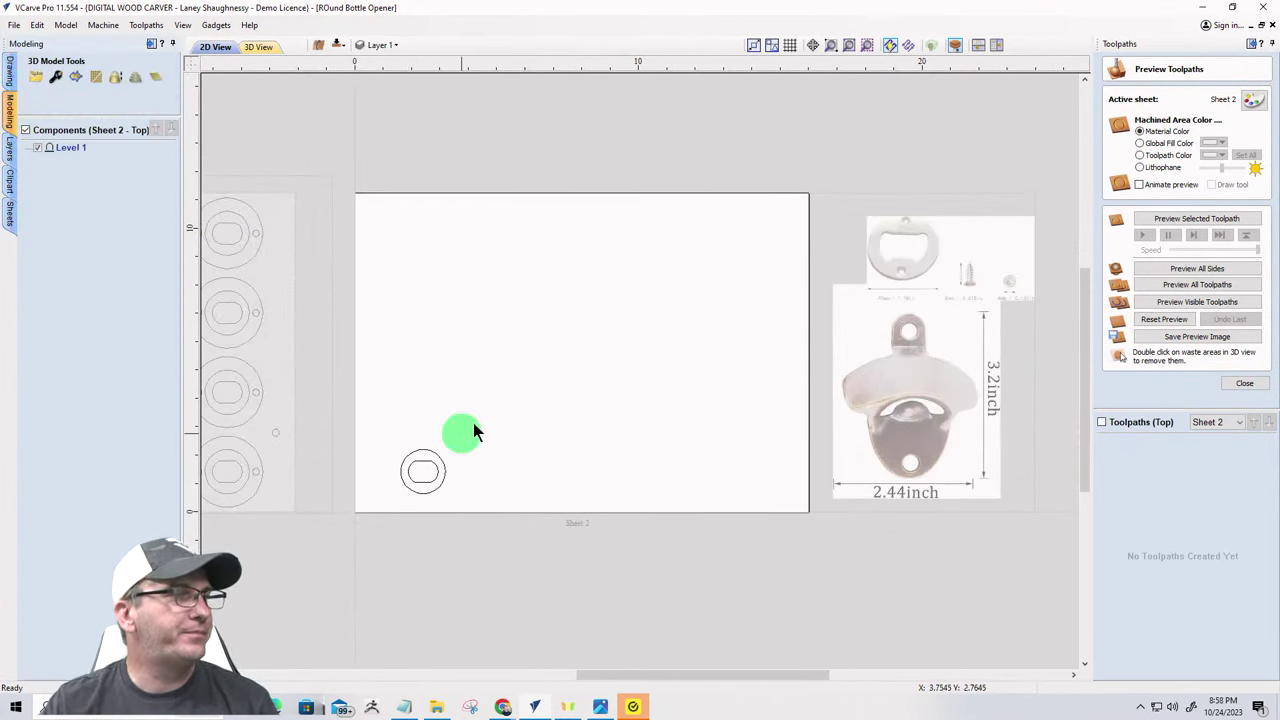
{"action": "scroll", "coordinate": [460, 425], "scroll_direction": "up", "scroll_amount": 3}
{"action": "scroll", "coordinate": [449, 440], "scroll_direction": "down", "scroll_amount": 4}
{"action": "scroll", "coordinate": [440, 440], "scroll_direction": "up", "scroll_amount": 2}
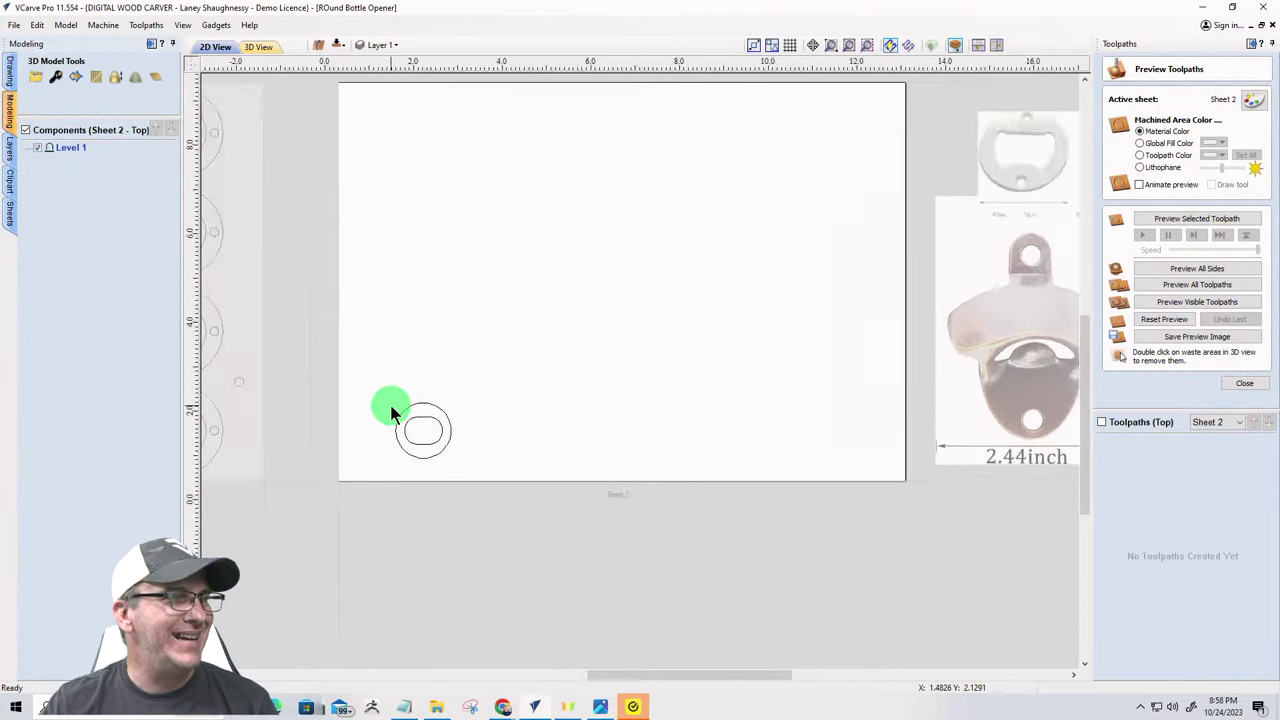
{"action": "scroll", "coordinate": [395, 415], "scroll_direction": "up", "scroll_amount": 2}
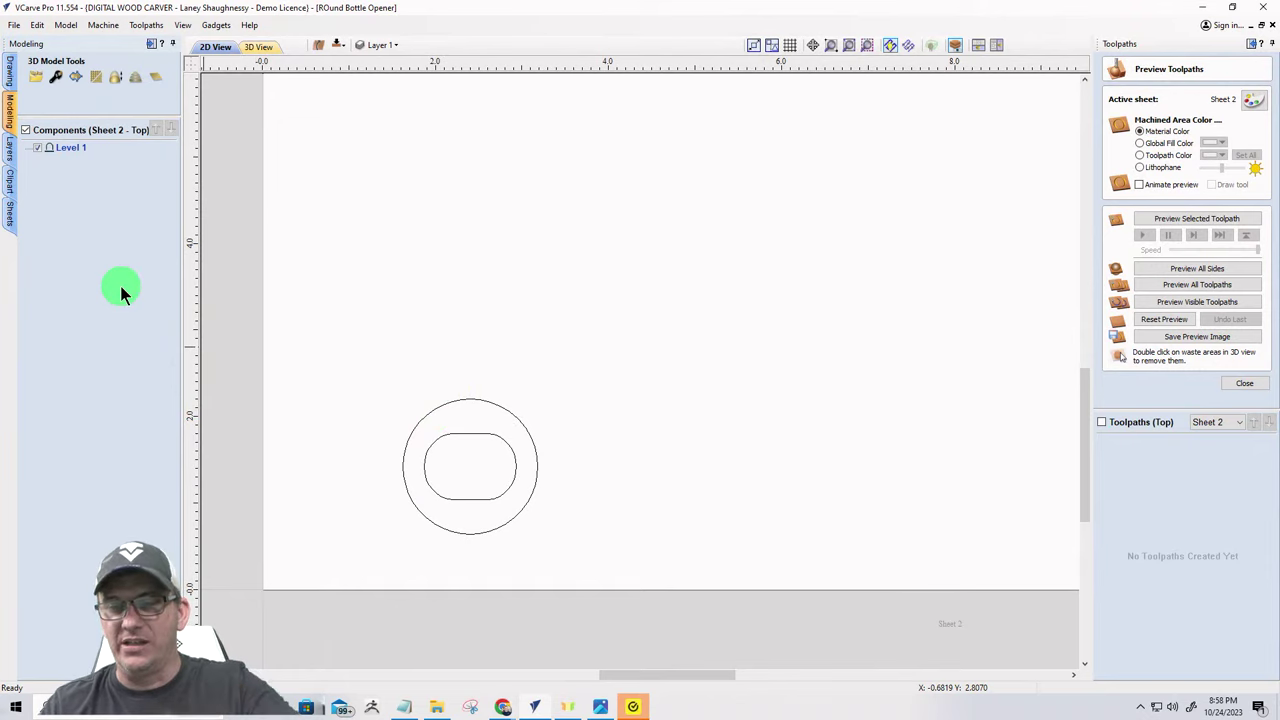
{"action": "scroll", "coordinate": [259, 346], "scroll_direction": "down", "scroll_amount": 3}
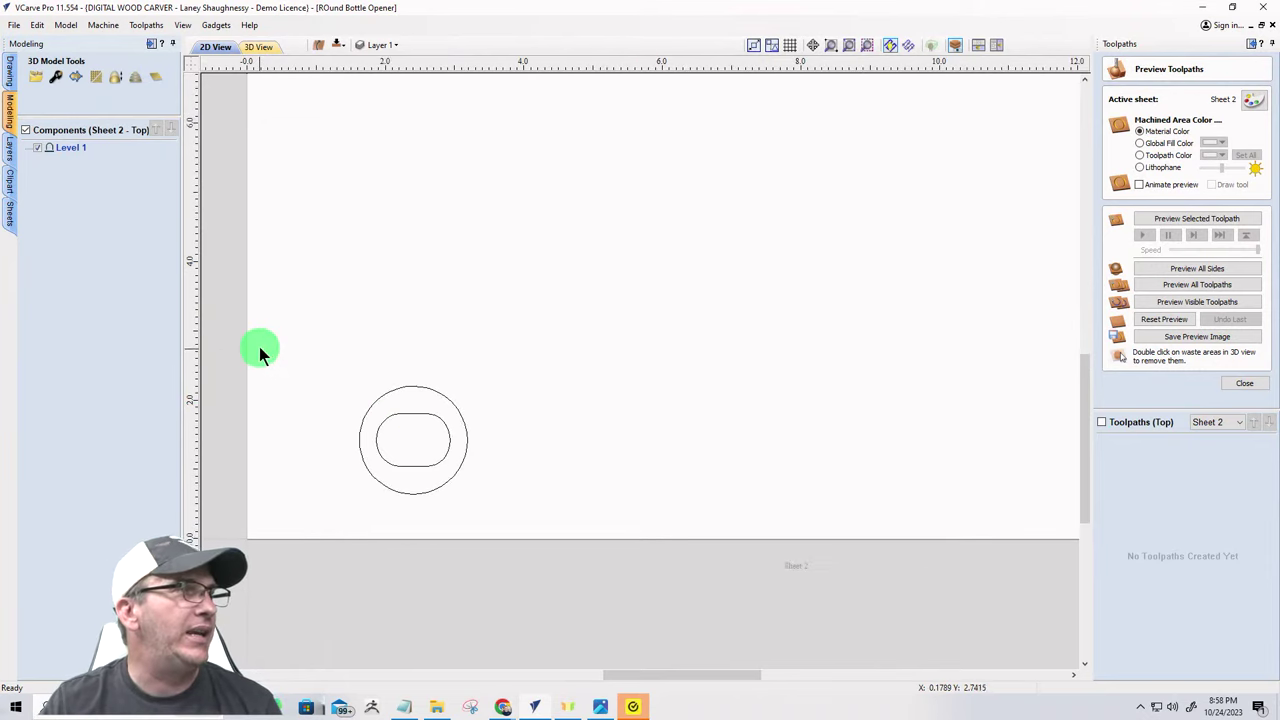
{"action": "scroll", "coordinate": [337, 257], "scroll_direction": "down", "scroll_amount": 3}
{"action": "scroll", "coordinate": [307, 340], "scroll_direction": "up", "scroll_amount": 3}
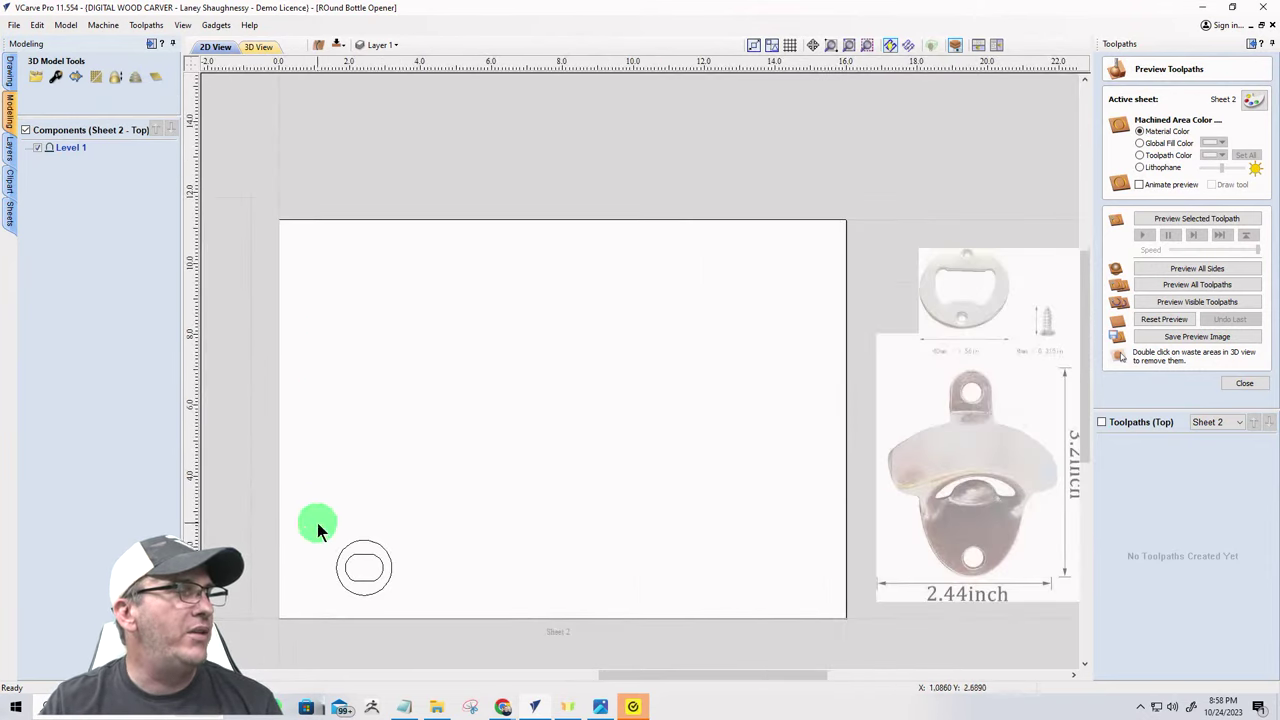
{"action": "left_click_drag", "start_coordinate": [308, 515], "coordinate": [385, 566]}
{"action": "left_click_drag", "start_coordinate": [420, 632], "coordinate": [420, 632]}
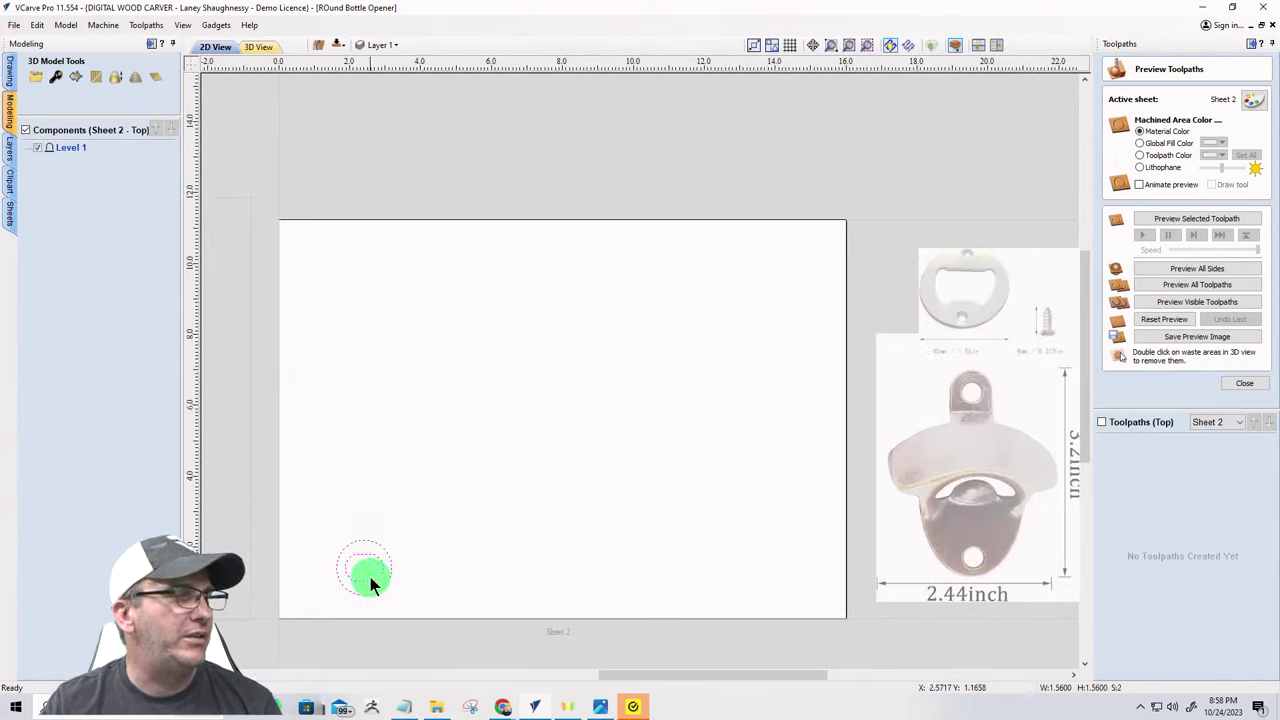
{"action": "left_click_drag", "start_coordinate": [368, 578], "coordinate": [739, 345]}
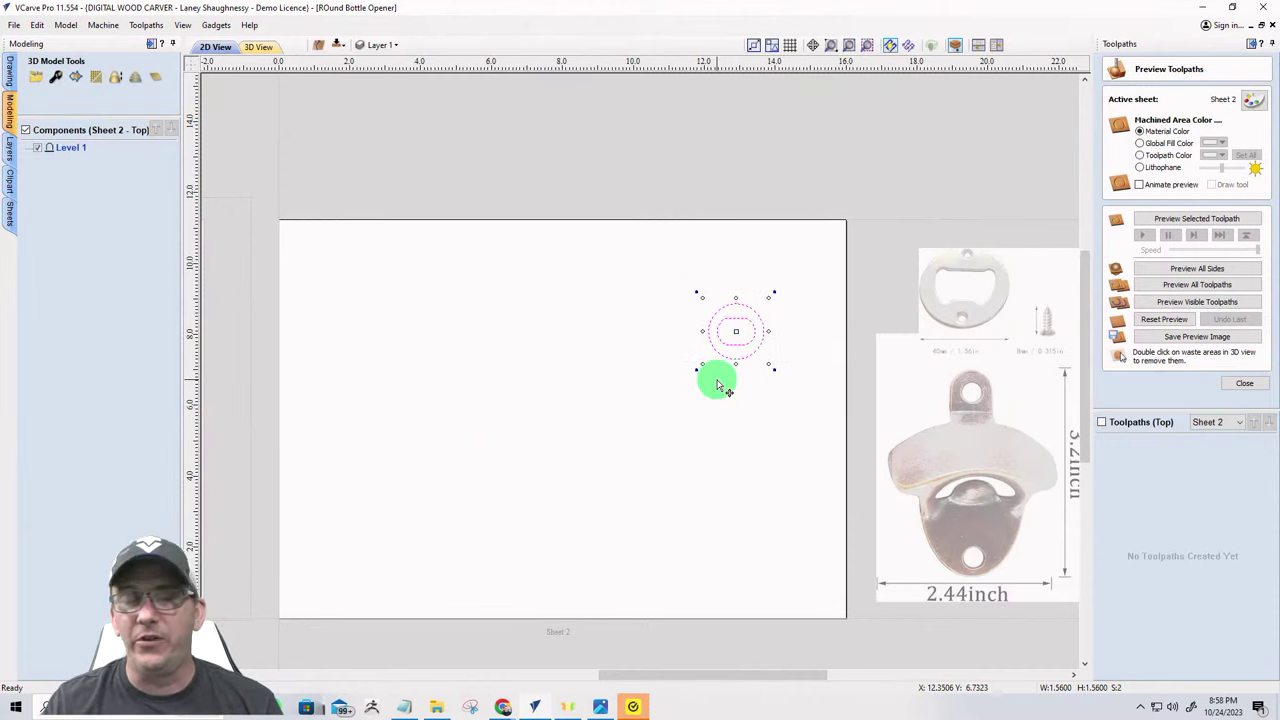
{"action": "left_click", "coordinate": [984, 290]}
{"action": "scroll", "coordinate": [1039, 312], "scroll_direction": "up", "scroll_amount": 2}
{"action": "scroll", "coordinate": [1039, 310], "scroll_direction": "up", "scroll_amount": 3}
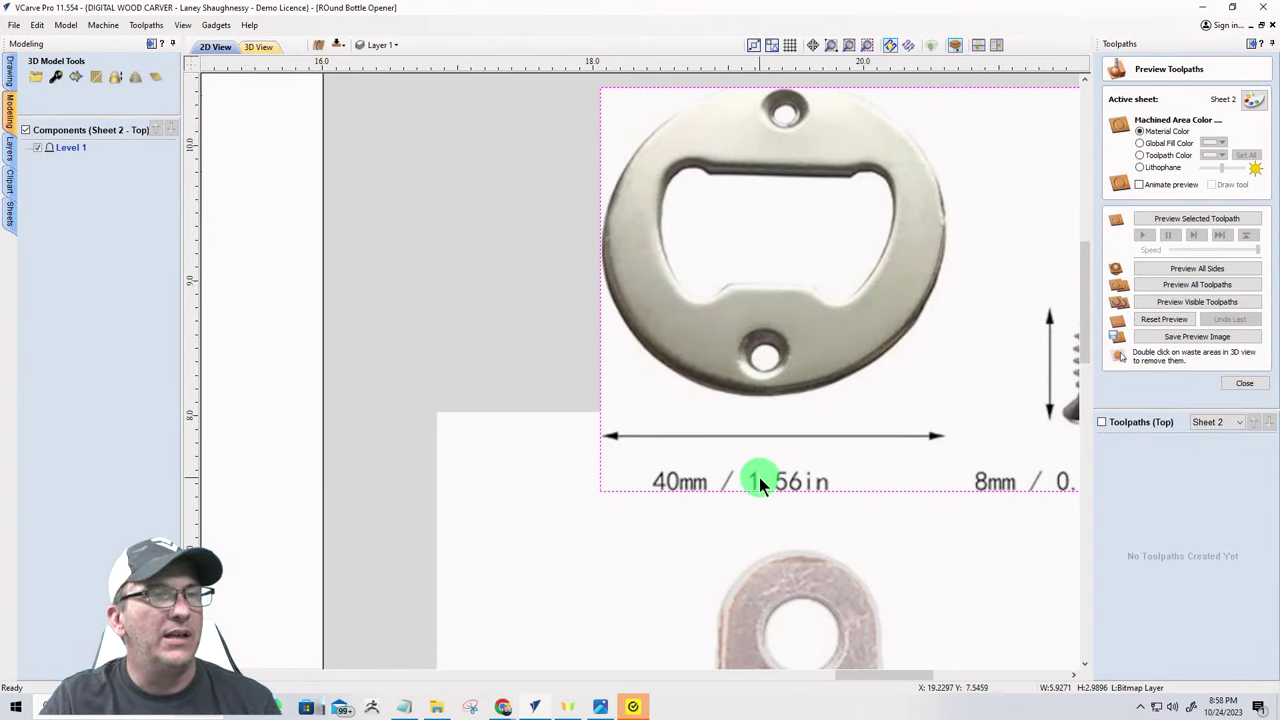
{"action": "scroll", "coordinate": [750, 470], "scroll_direction": "down", "scroll_amount": 2}
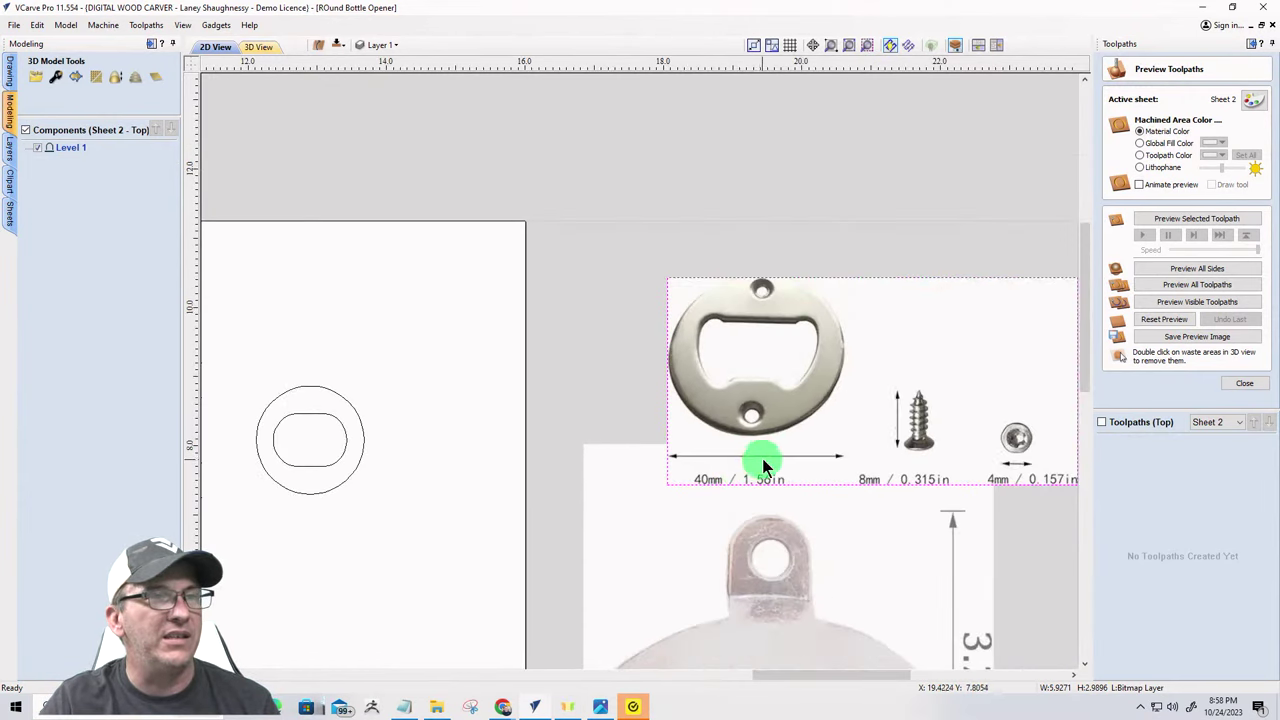
{"action": "scroll", "coordinate": [790, 420], "scroll_direction": "up", "scroll_amount": 3}
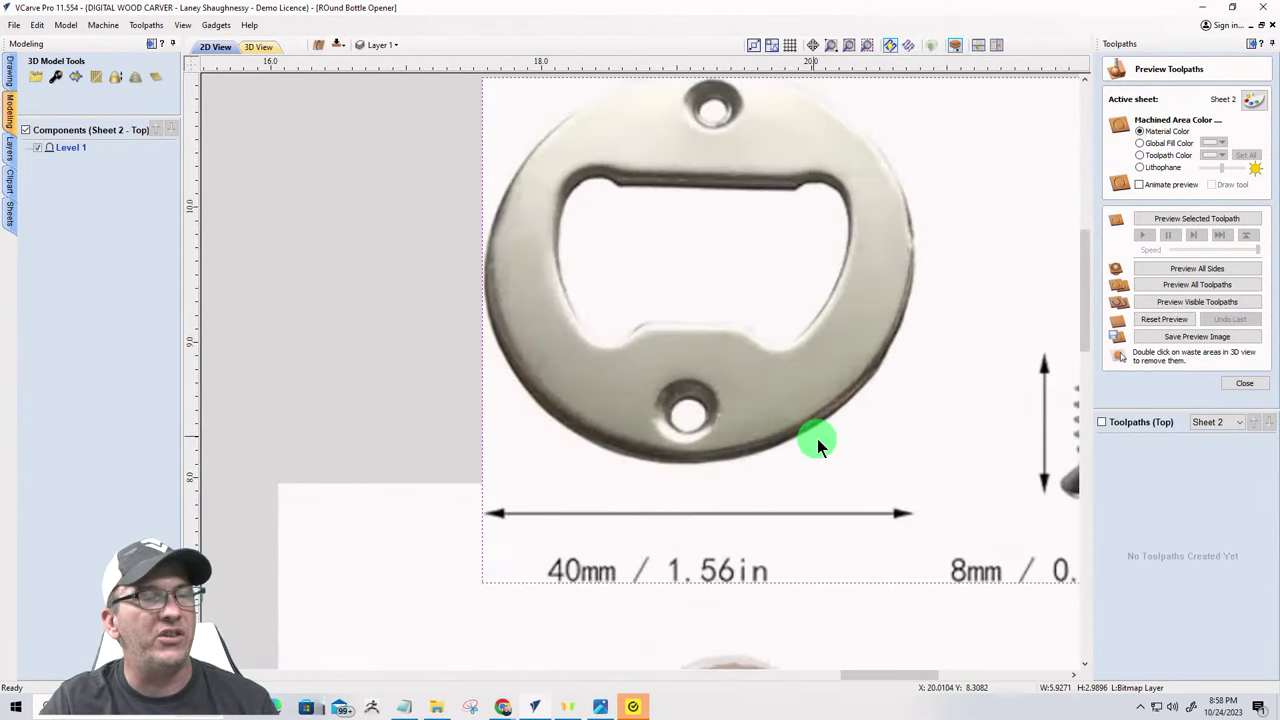
{"action": "scroll", "coordinate": [817, 438], "scroll_direction": "down", "scroll_amount": 3}
{"action": "scroll", "coordinate": [619, 462], "scroll_direction": "up", "scroll_amount": 1}
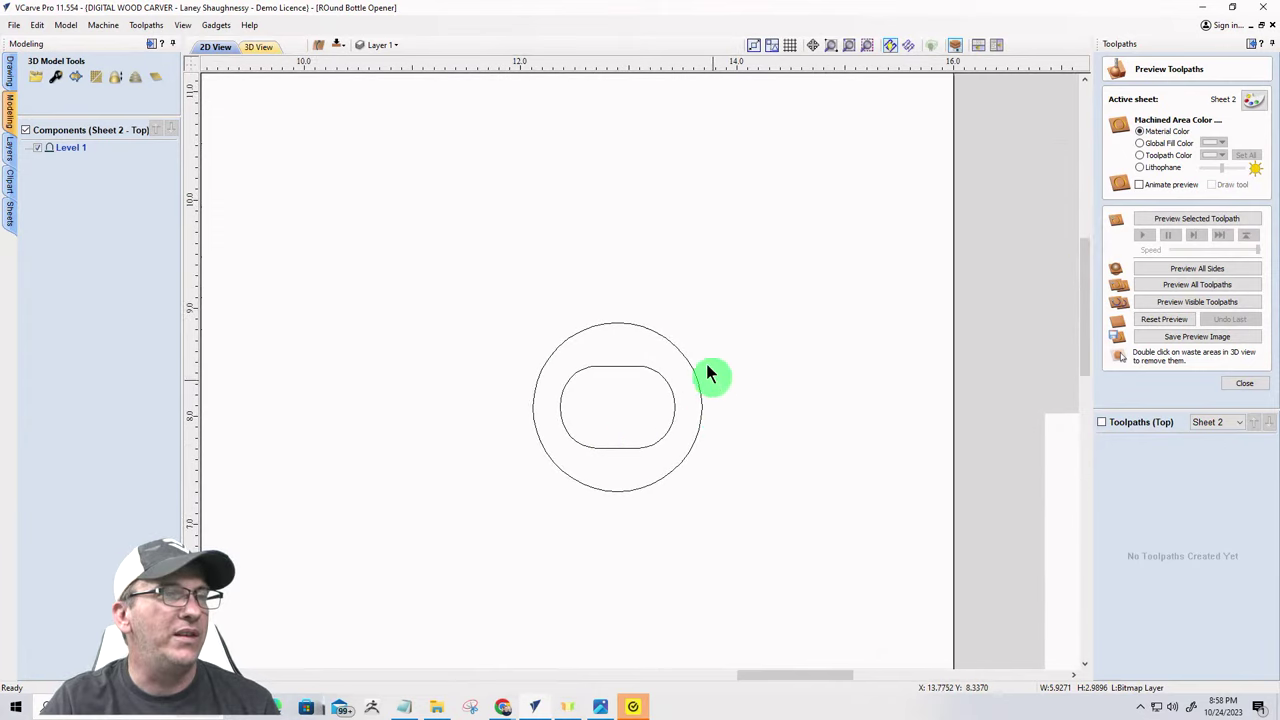
{"action": "scroll", "coordinate": [494, 437], "scroll_direction": "down", "scroll_amount": 3}
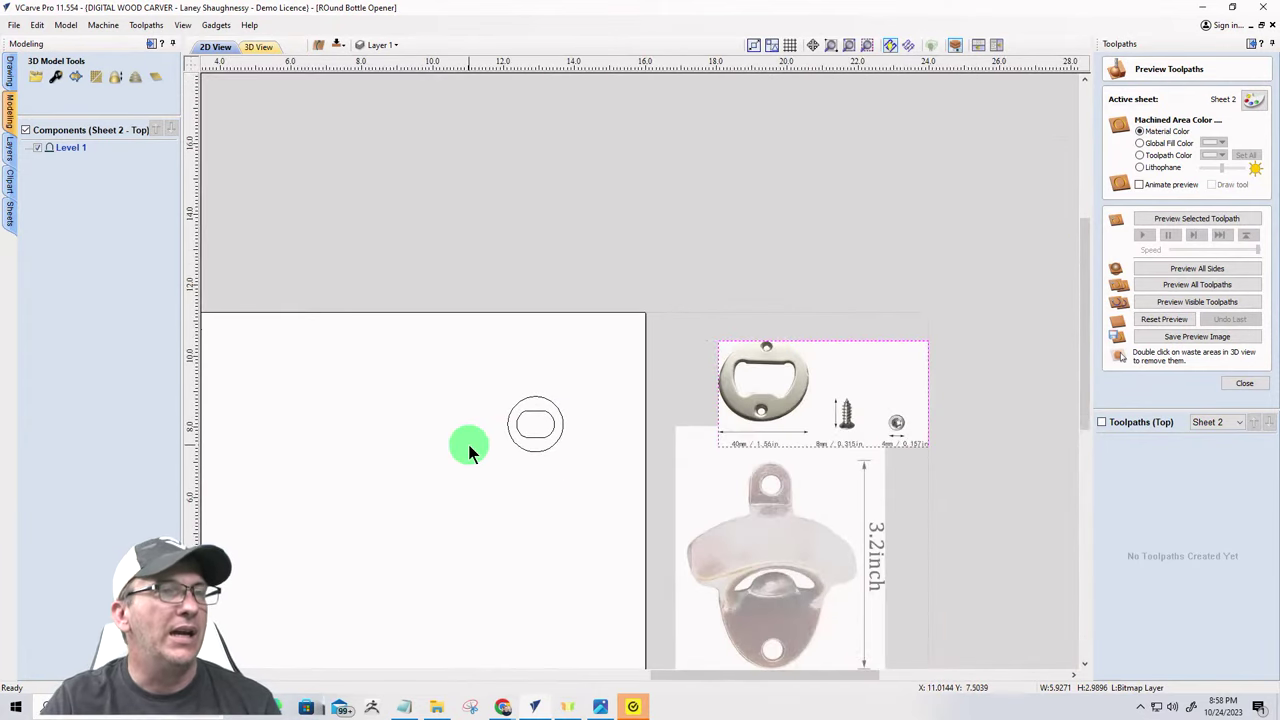
{"action": "scroll", "coordinate": [536, 430], "scroll_direction": "up", "scroll_amount": 3}
{"action": "scroll", "coordinate": [538, 432], "scroll_direction": "down", "scroll_amount": 6}
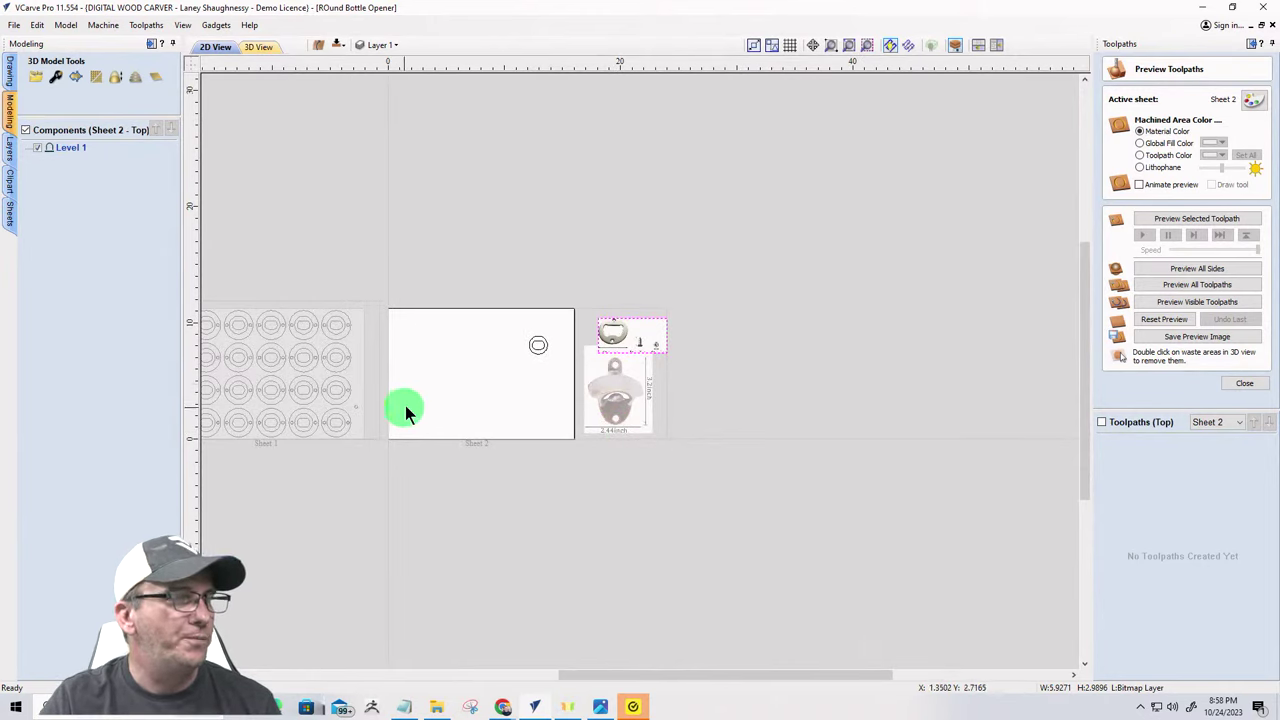
- Zoom in on the 1.56-inch circle-and-oval design on Sheet 2, then deselect it
{"action": "left_click", "coordinate": [482, 300]}
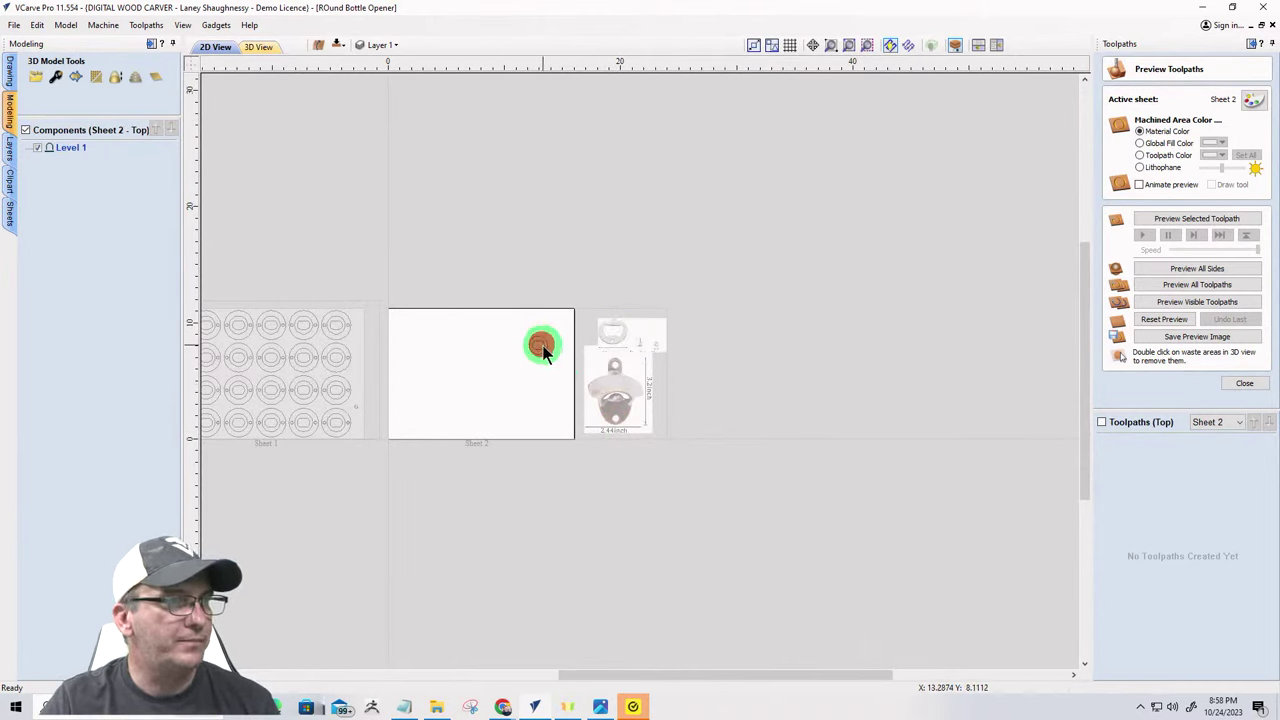
{"action": "left_click", "coordinate": [500, 311]}
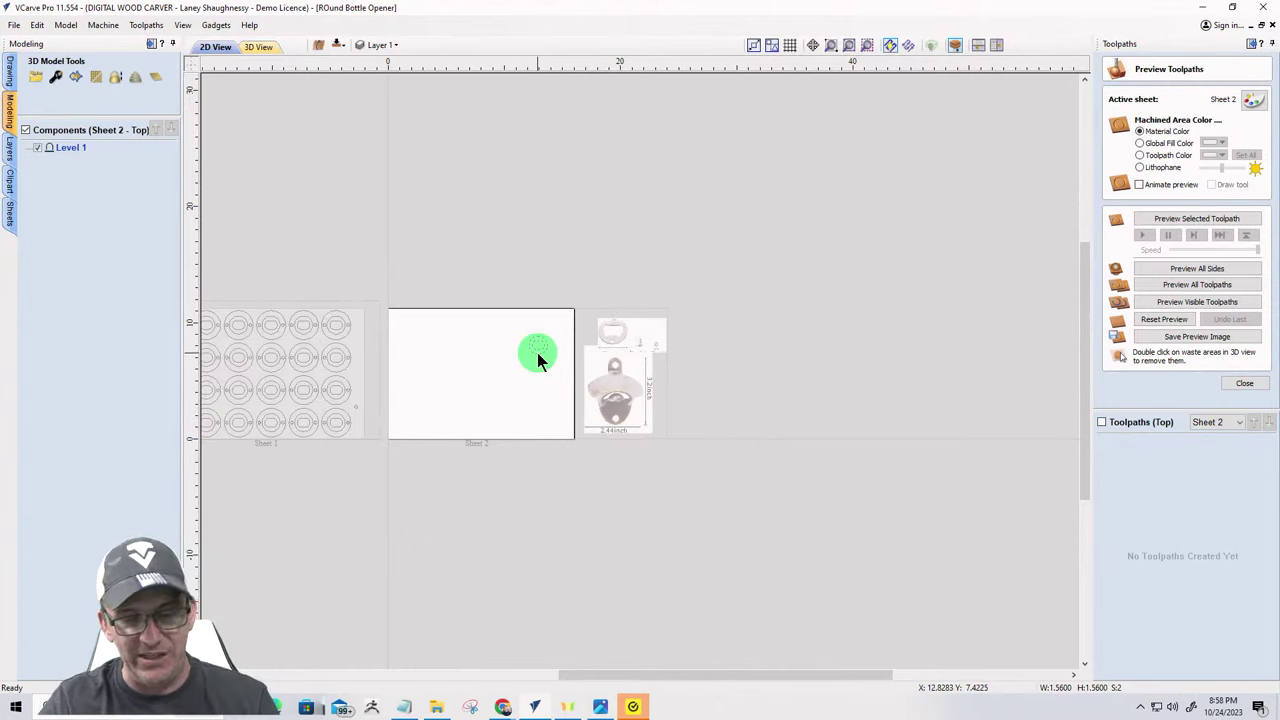
{"action": "left_click", "coordinate": [537, 351]}
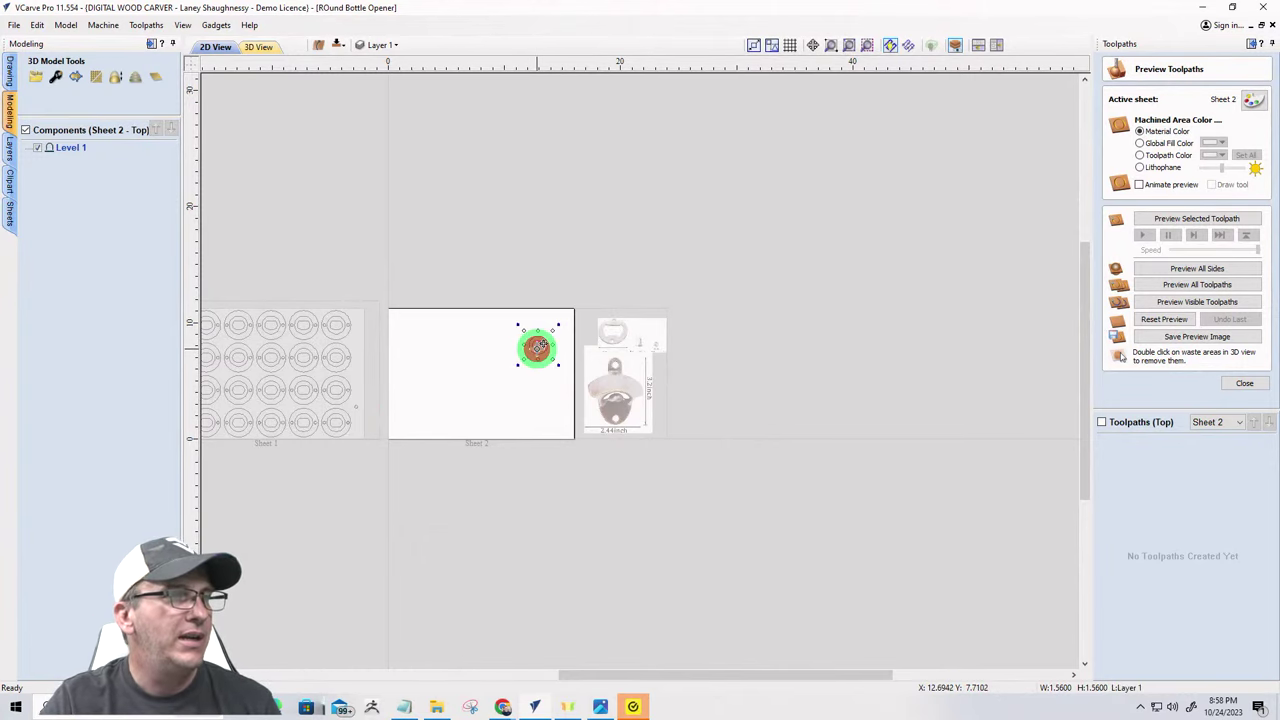
{"action": "left_click", "coordinate": [460, 422]}
{"action": "scroll", "coordinate": [383, 410], "scroll_direction": "up", "scroll_amount": 4}
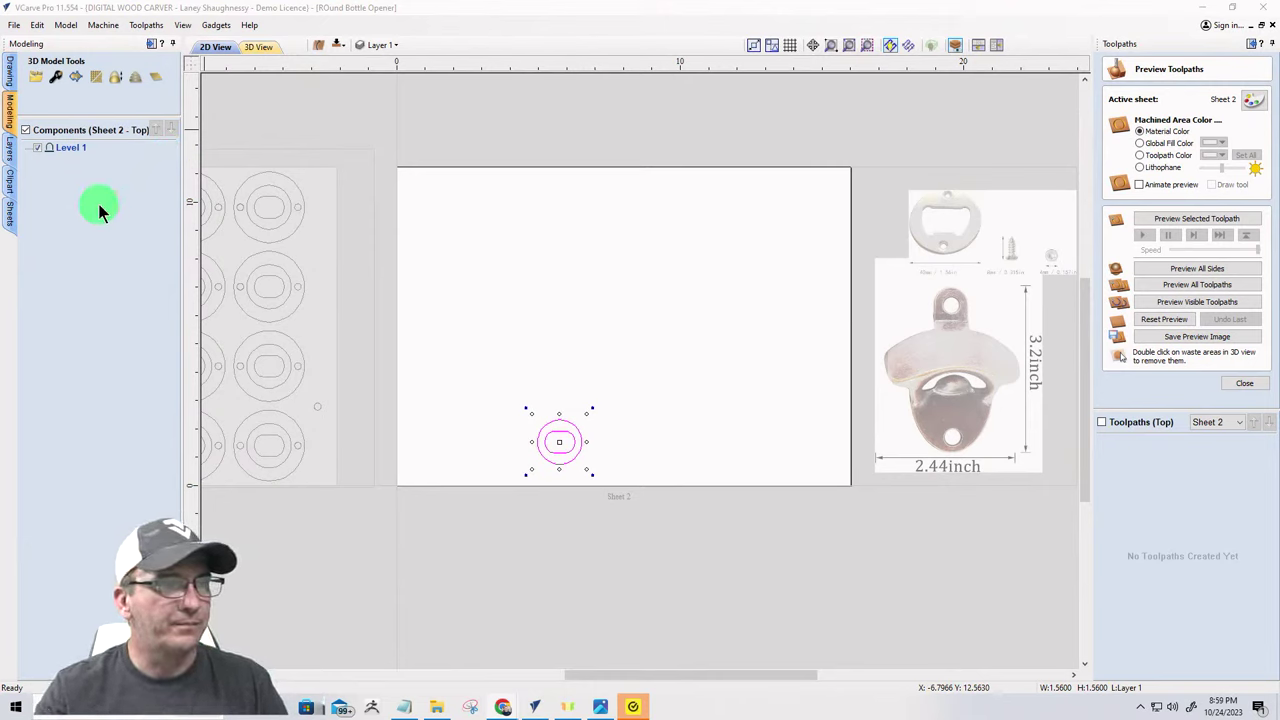
{"action": "scroll", "coordinate": [562, 444], "scroll_direction": "up", "scroll_amount": 3}
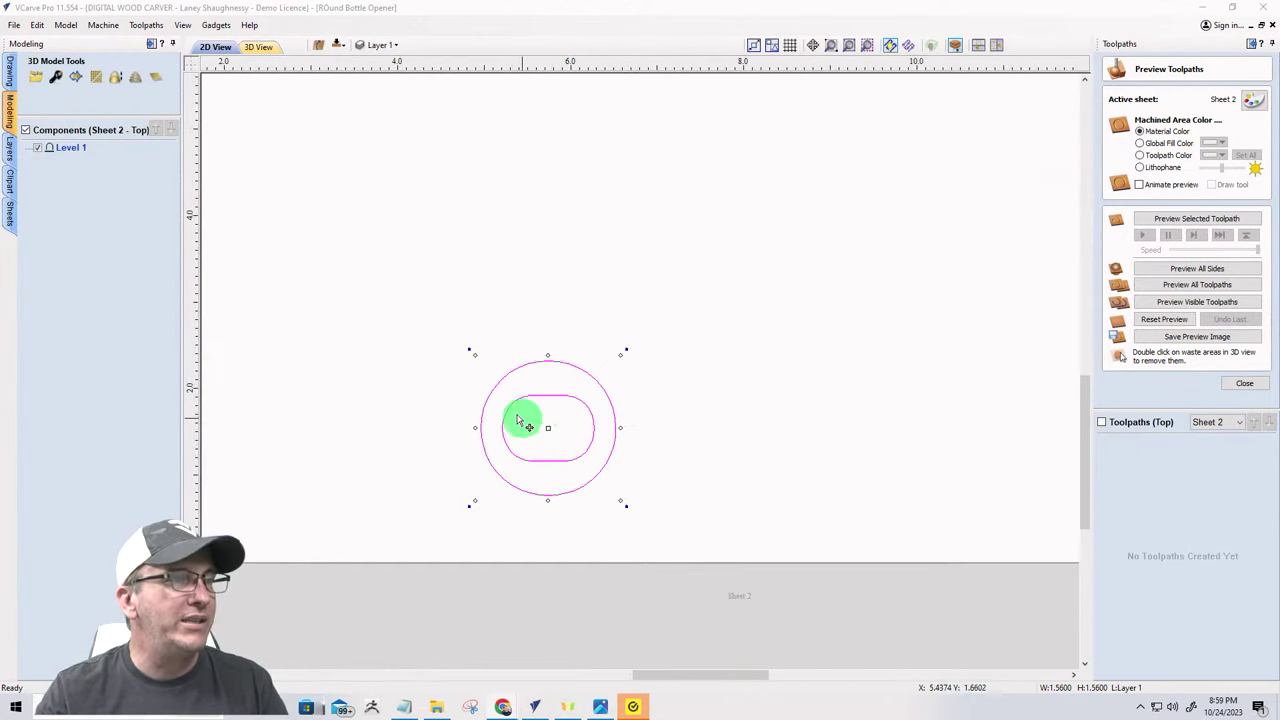
{"action": "left_click", "coordinate": [449, 398]}
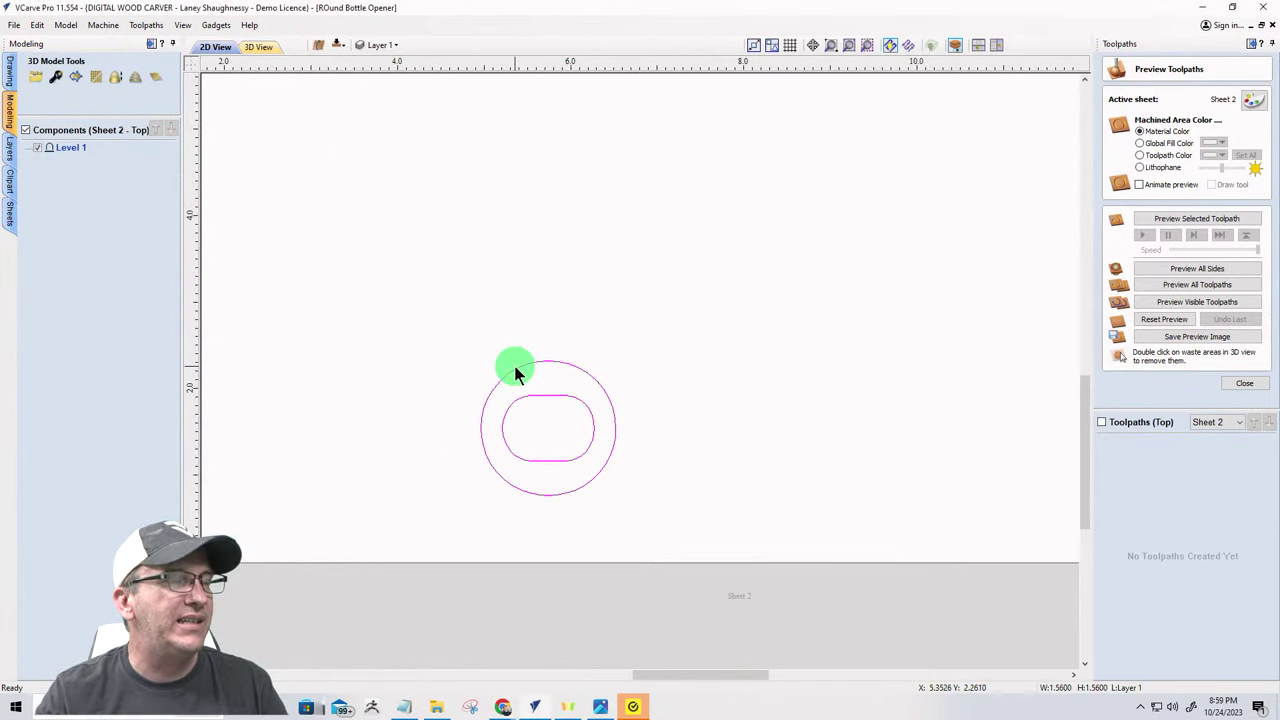
- Offset the ring outlines by 0.1875 inches, undoing the accidental second offset
{"action": "left_click", "coordinate": [6, 78]}
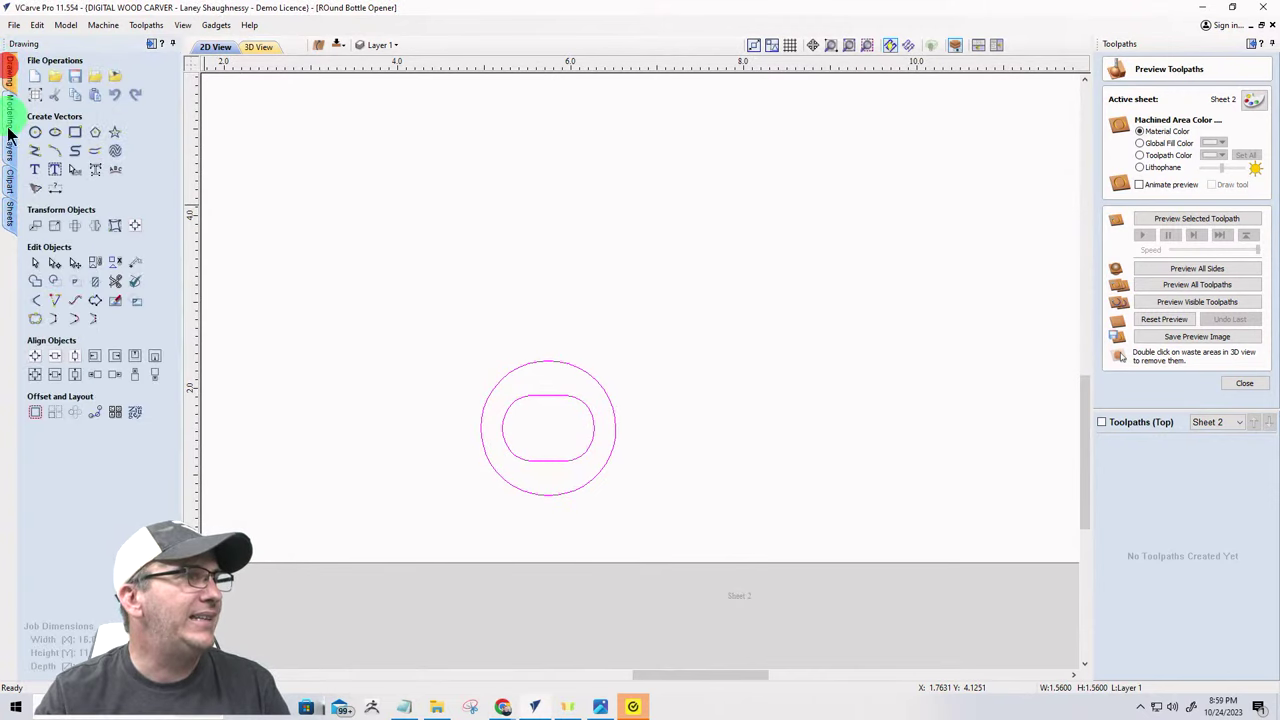
{"action": "left_click", "coordinate": [36, 414]}
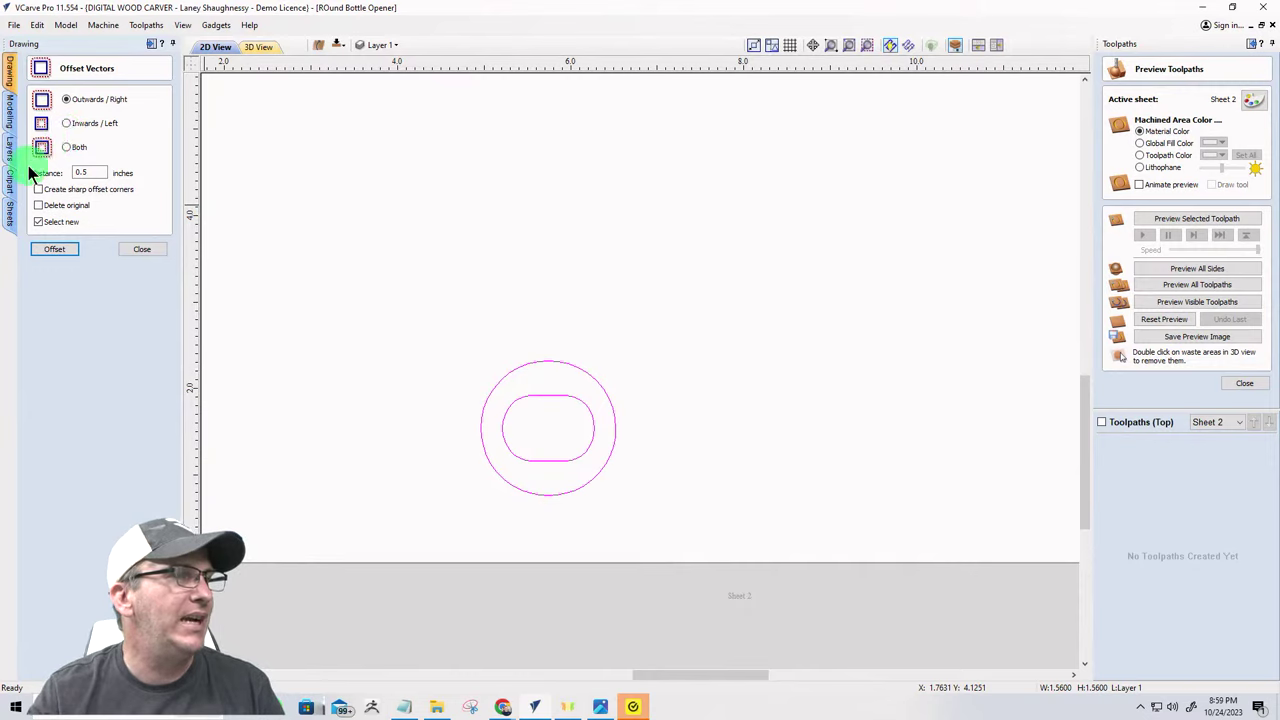
{"action": "double_click", "coordinate": [99, 170]}
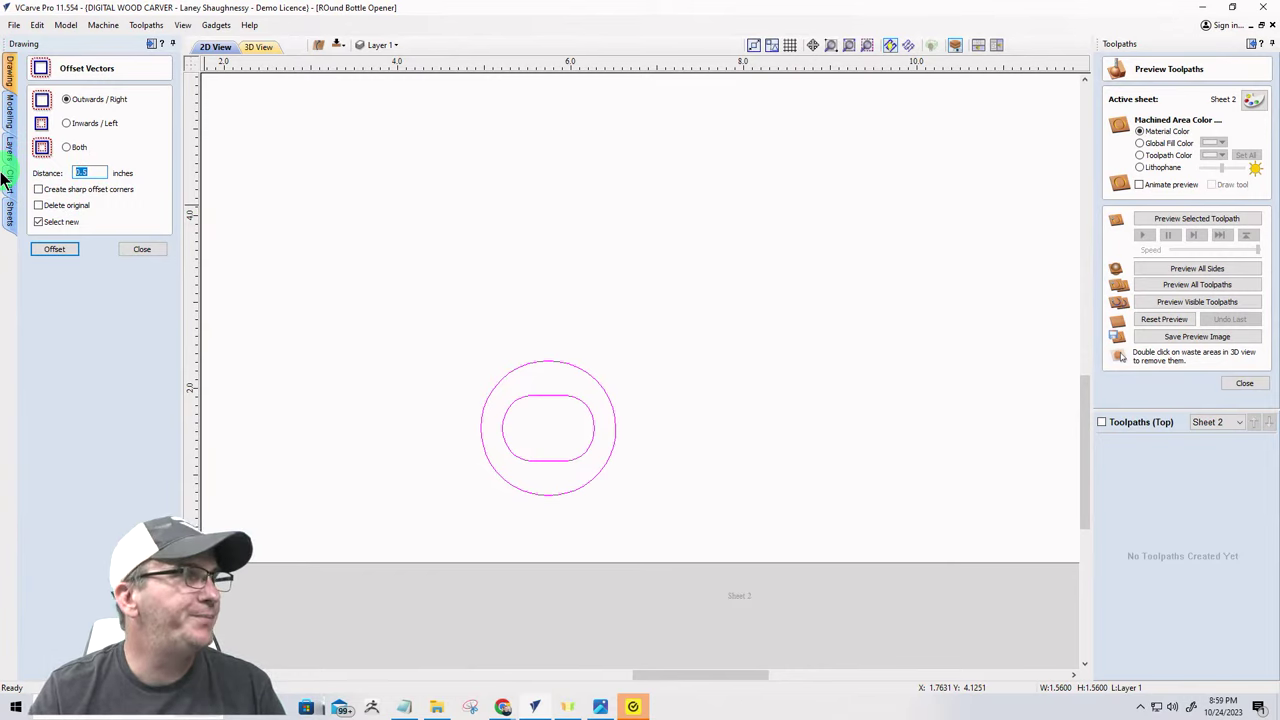
{"action": "left_click", "coordinate": [100, 173]}
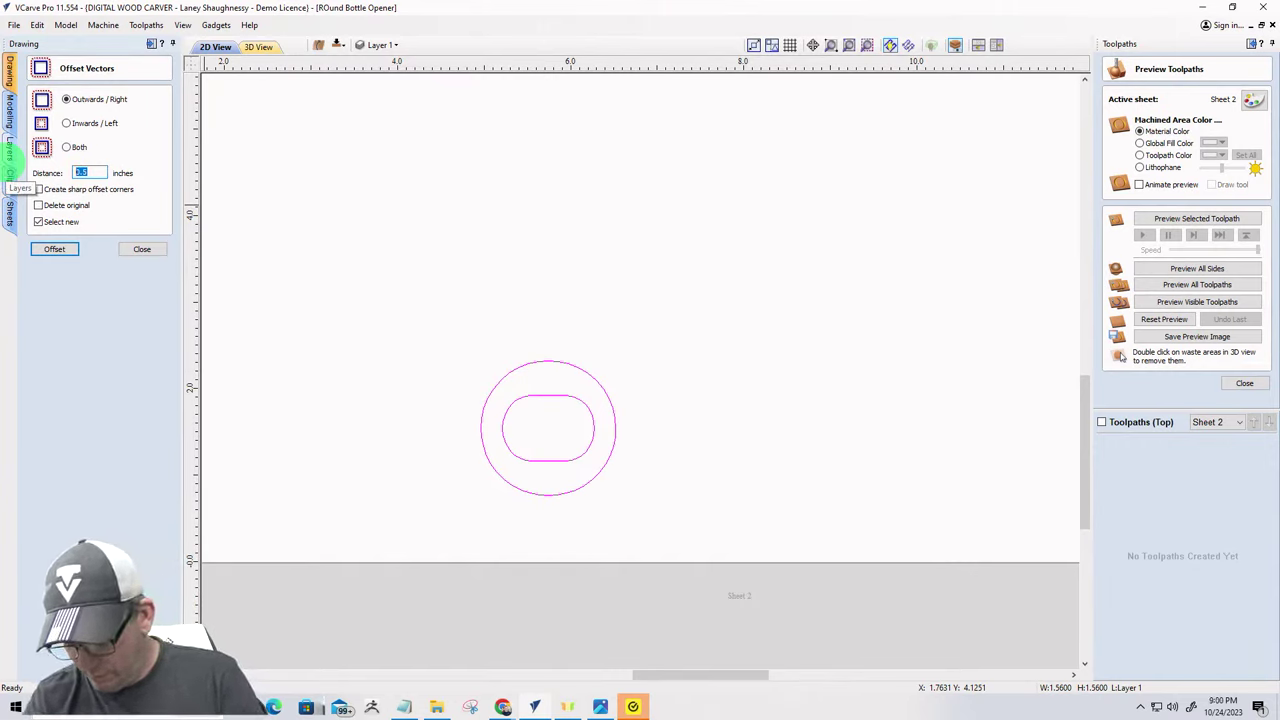
{"action": "type", "text": "0.1875"}
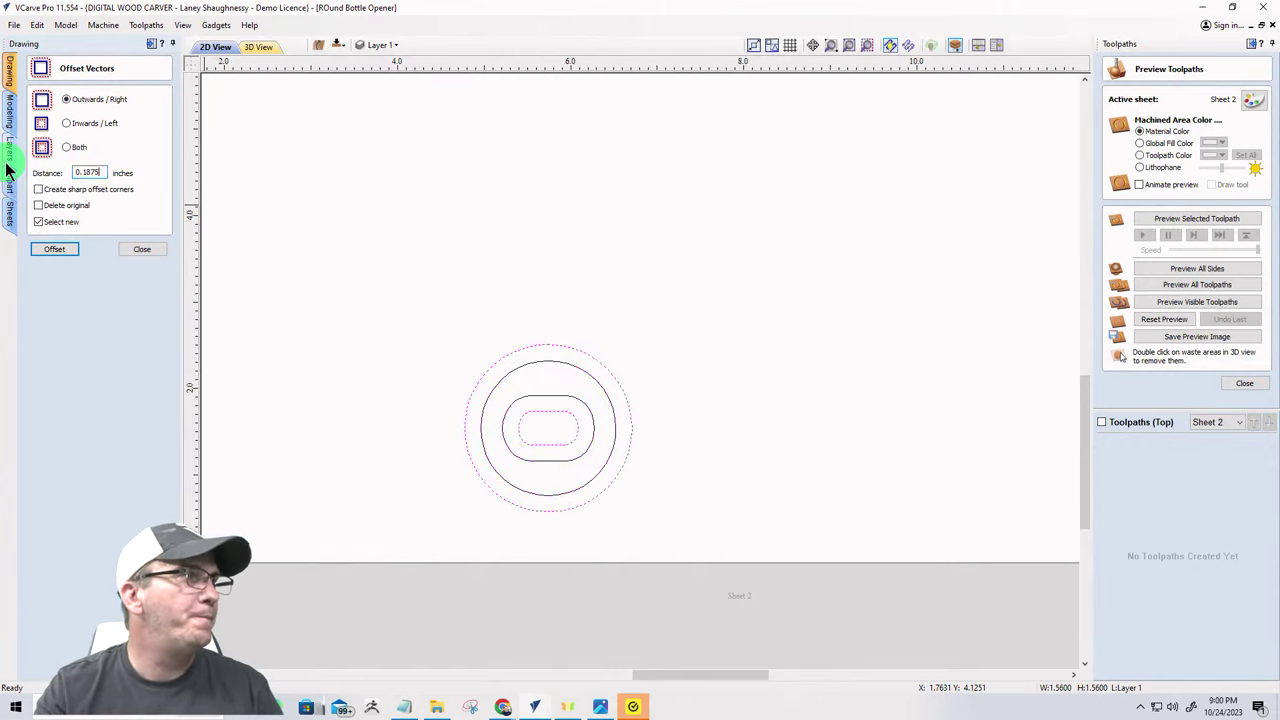
{"action": "left_click", "coordinate": [43, 250]}
{"action": "left_click", "coordinate": [44, 254]}
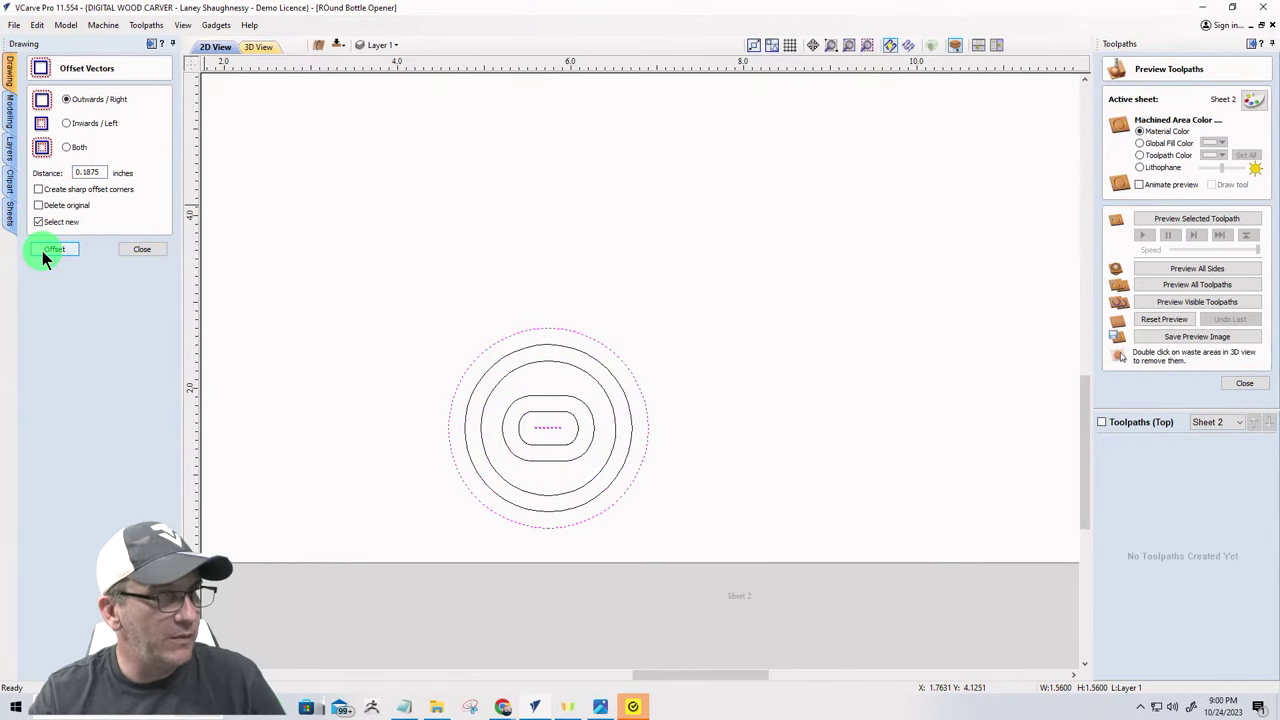
{"action": "key", "text": "ctrl+z"}
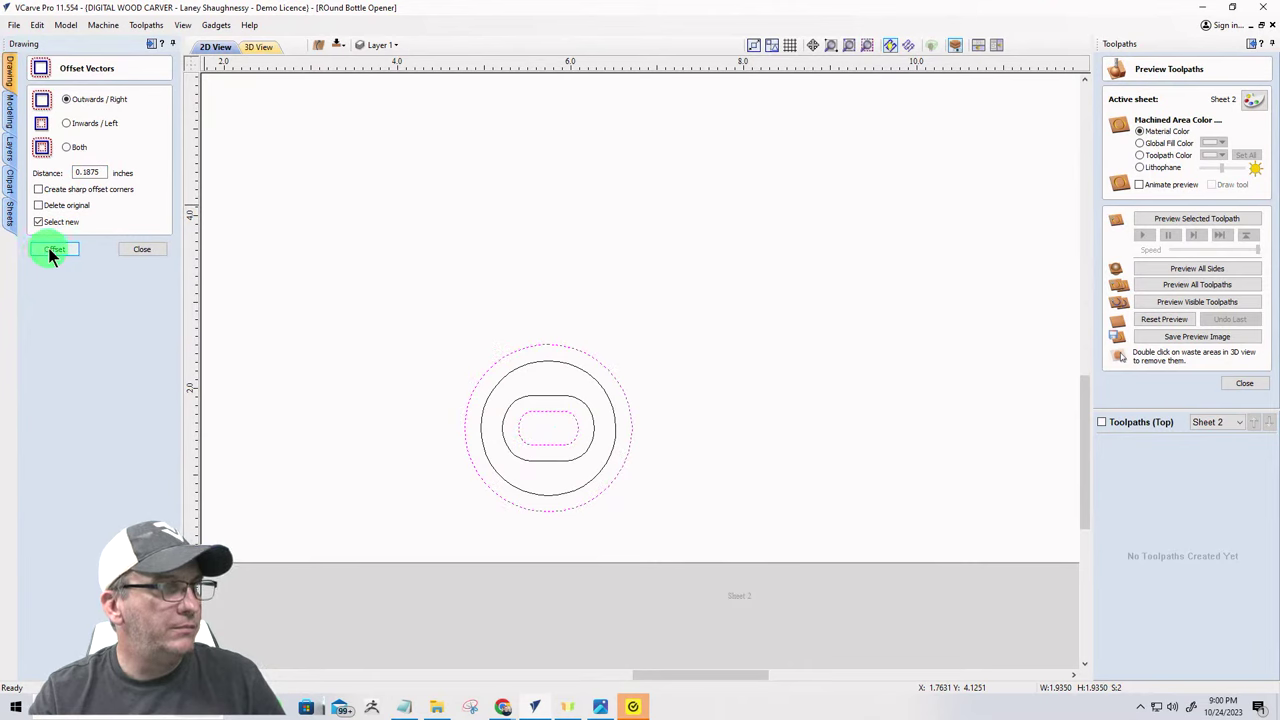
{"action": "left_click", "coordinate": [152, 246]}
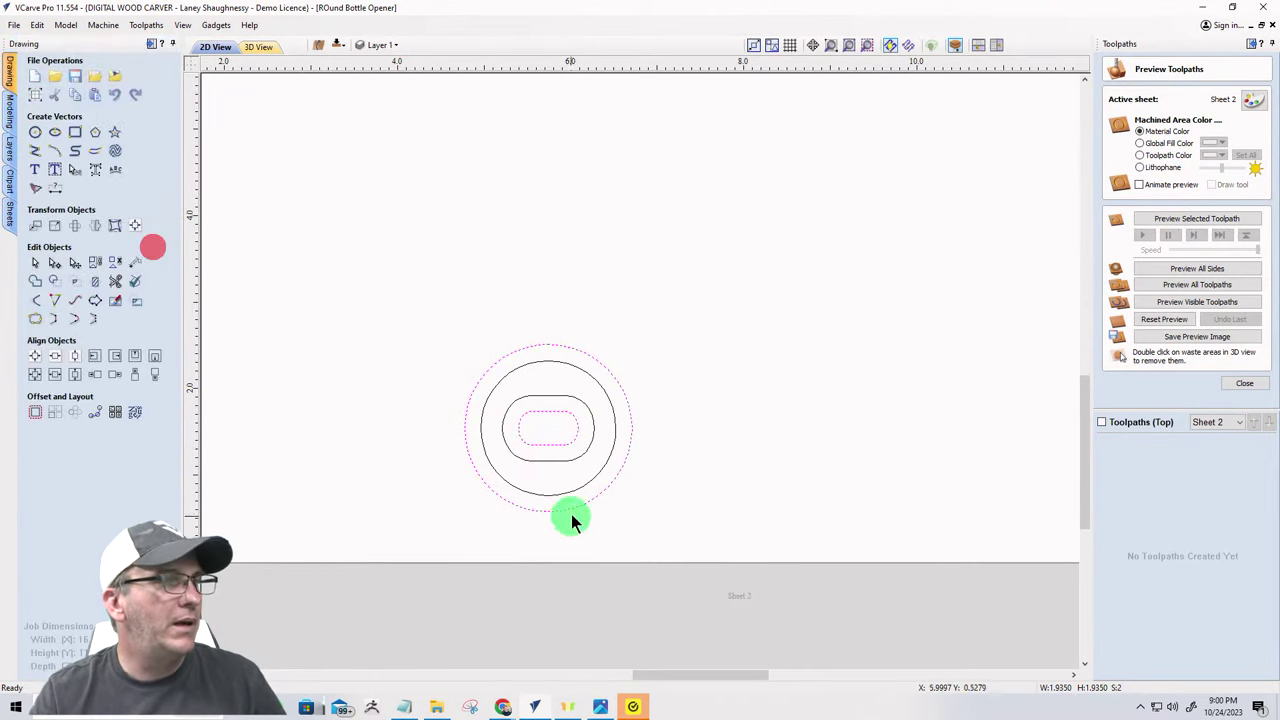
- Delete the small inner offset slot, keeping the new 1.935-inch outer circle
{"action": "left_click", "coordinate": [561, 410]}
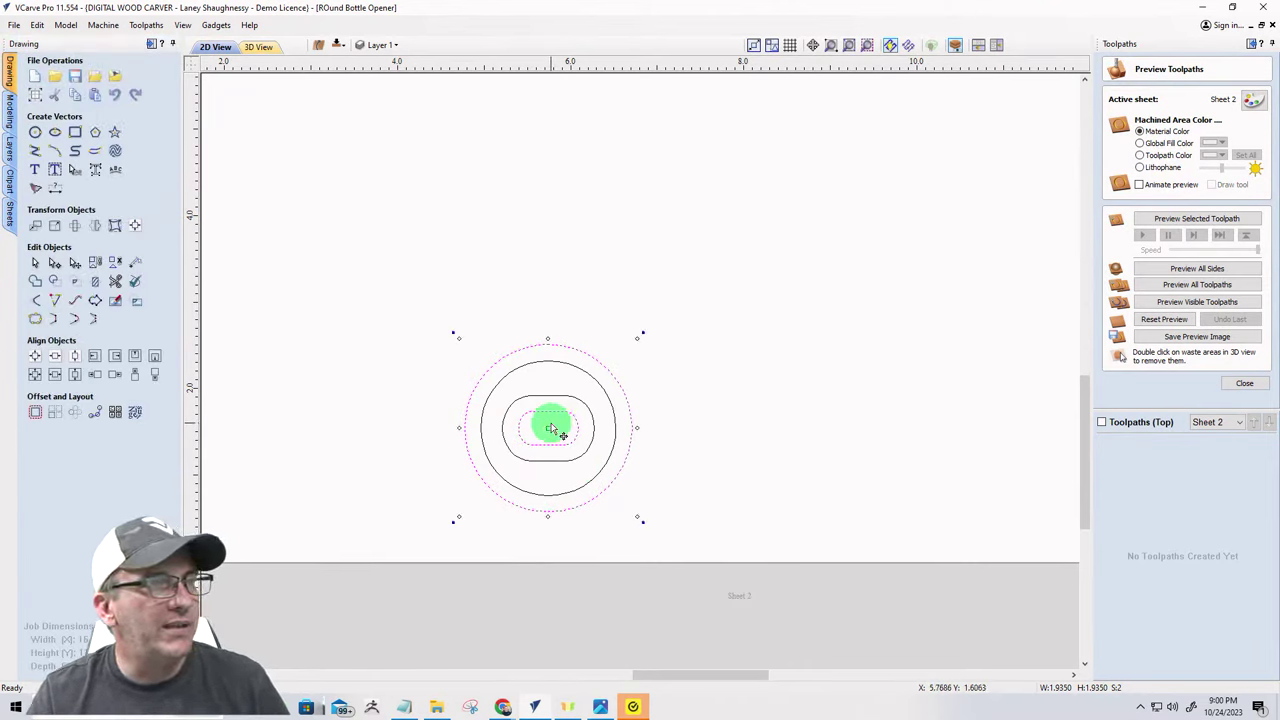
{"action": "left_click", "coordinate": [548, 422]}
{"action": "left_click", "coordinate": [547, 412]}
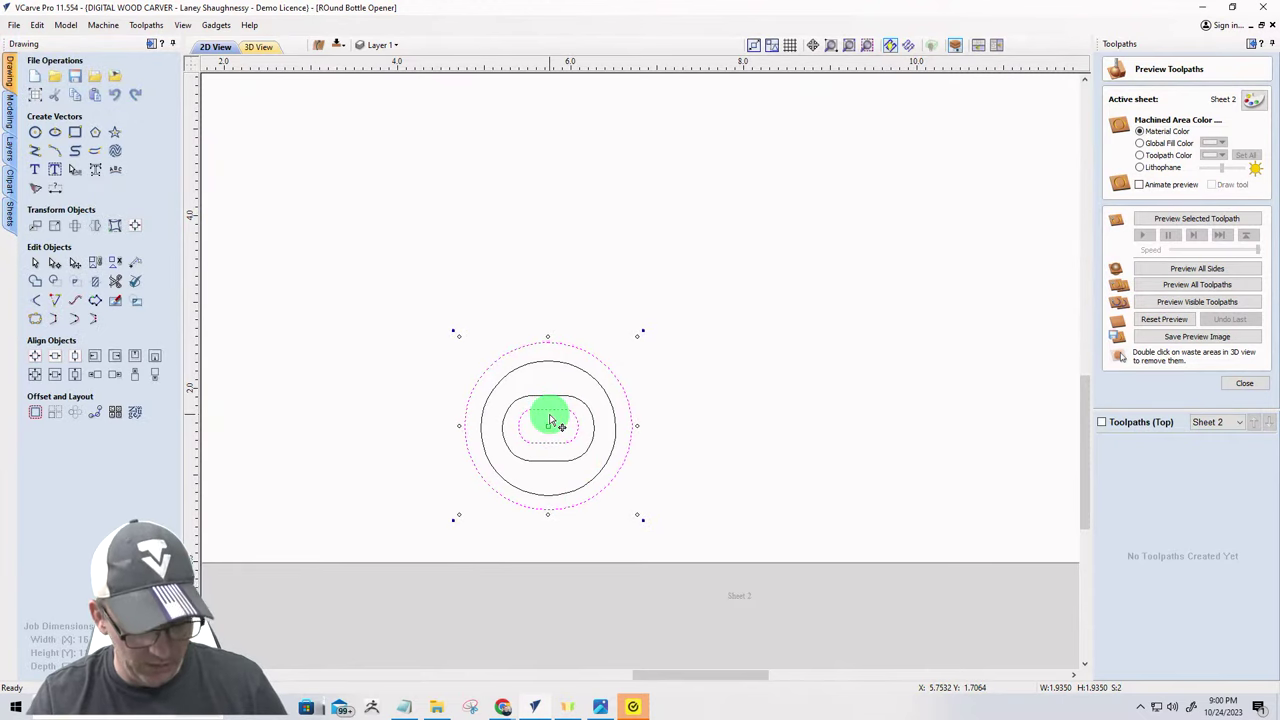
{"action": "left_click", "coordinate": [537, 427]}
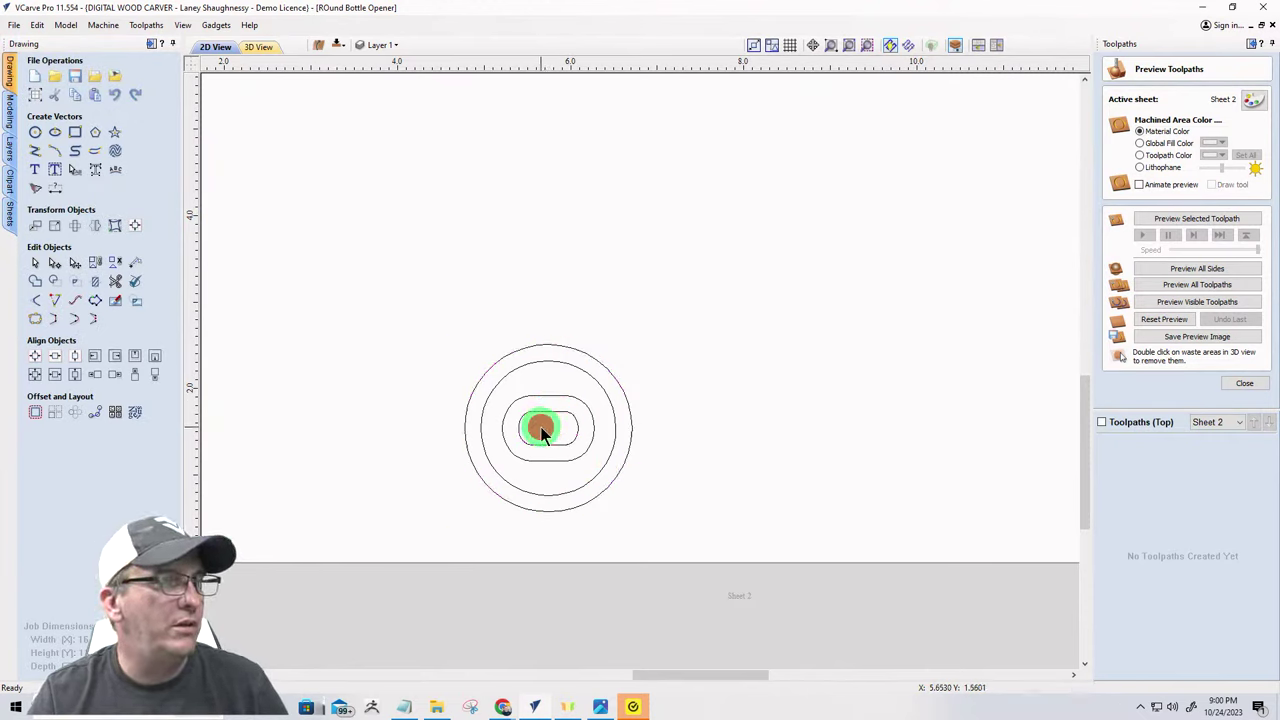
{"action": "left_click", "coordinate": [535, 416]}
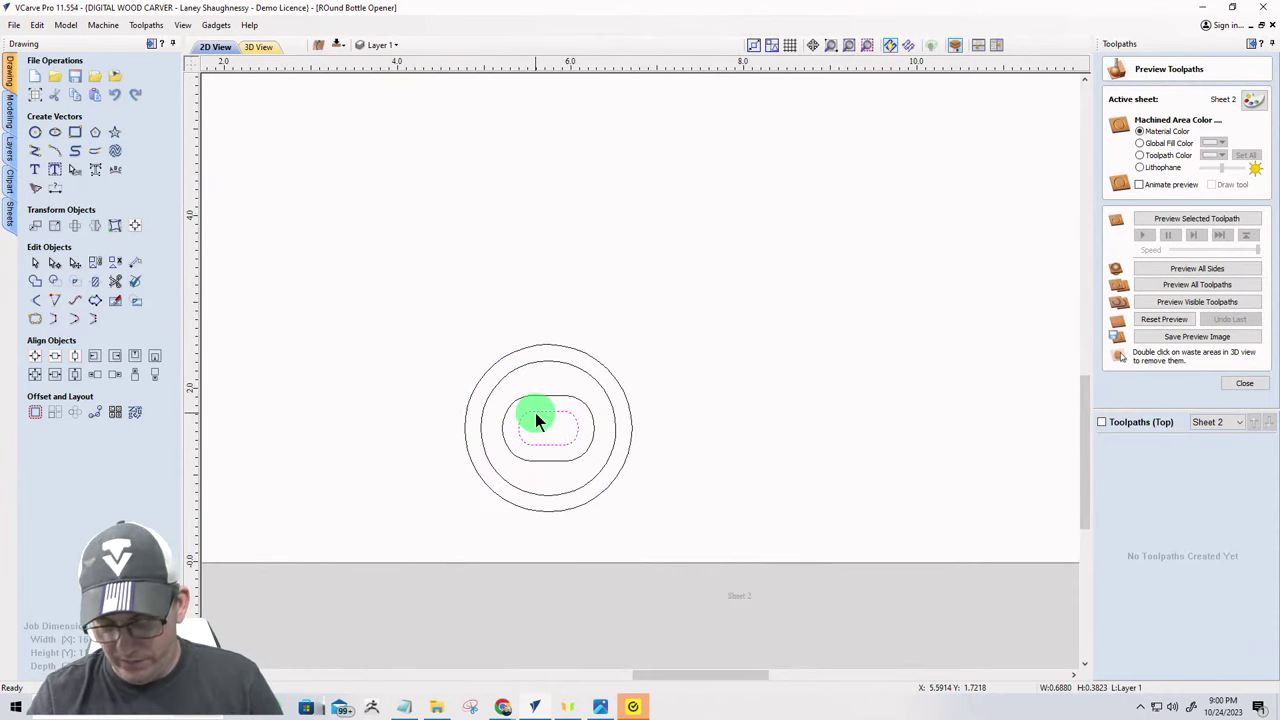
{"action": "key", "text": "Delete"}
{"action": "left_click", "coordinate": [481, 385]}
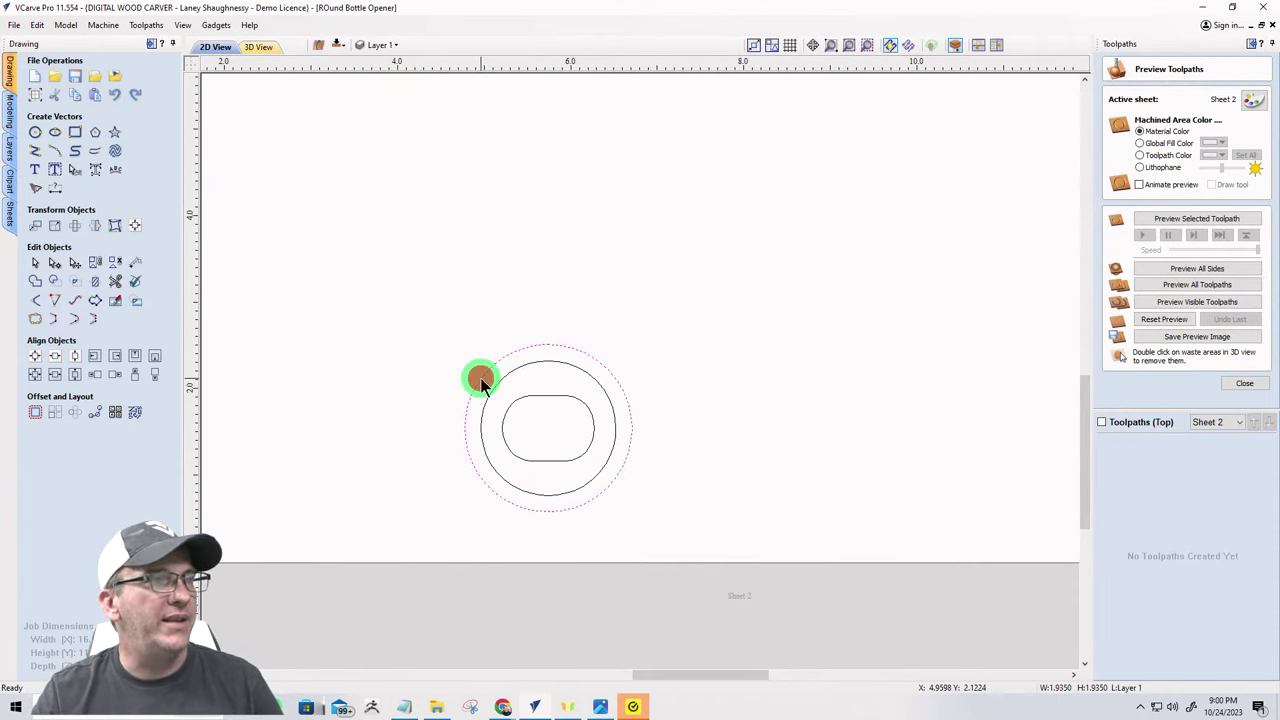
{"action": "scroll", "coordinate": [441, 449], "scroll_direction": "down", "scroll_amount": 4}
{"action": "scroll", "coordinate": [397, 385], "scroll_direction": "up", "scroll_amount": 3}
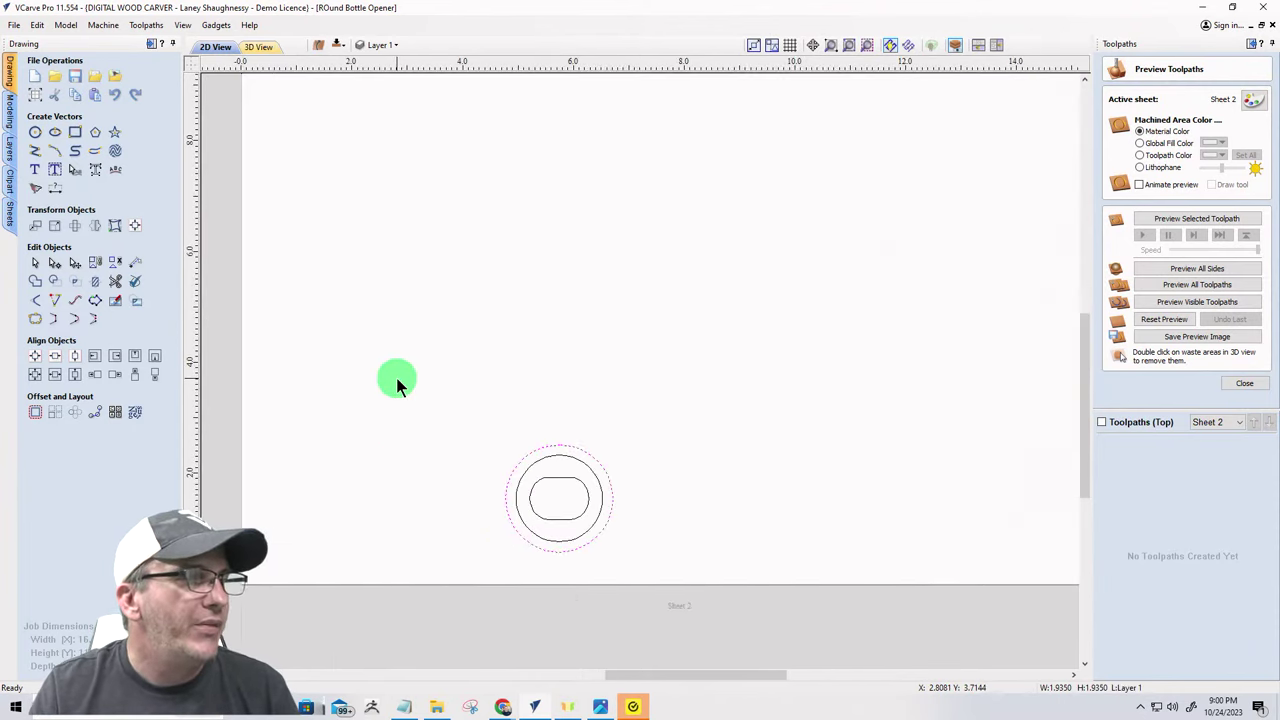
{"action": "scroll", "coordinate": [397, 385], "scroll_direction": "down", "scroll_amount": 1}
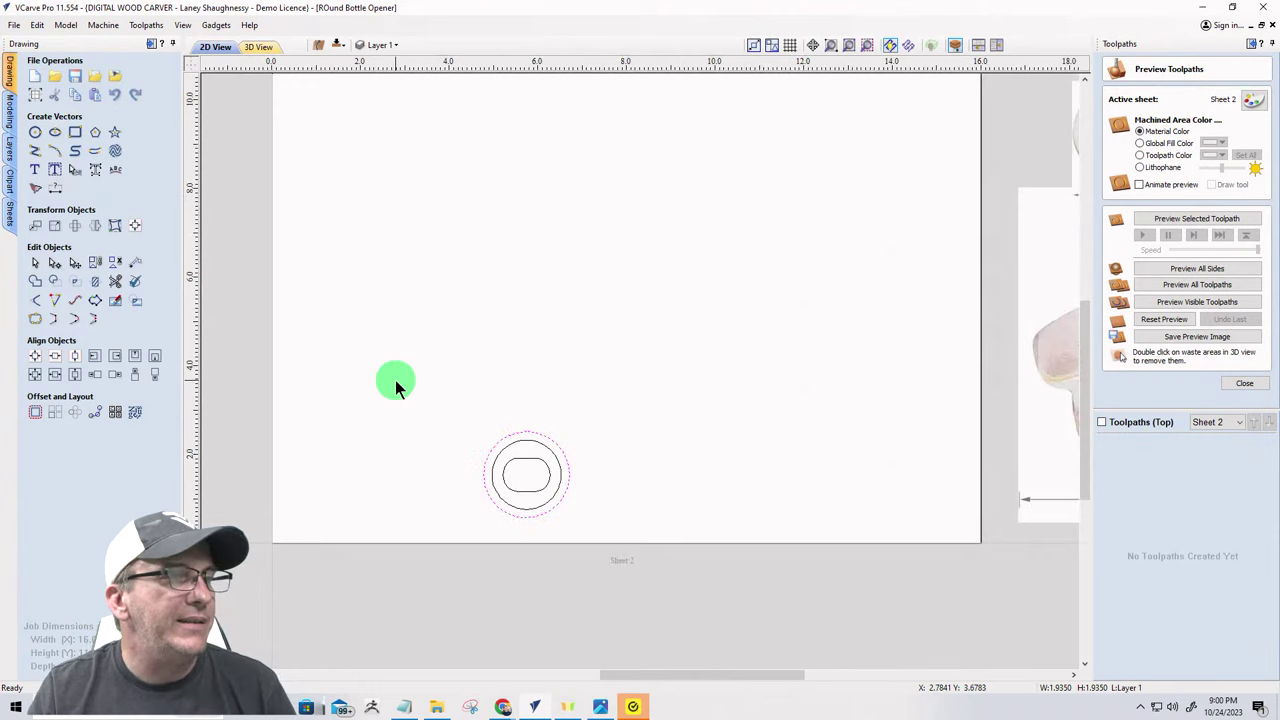
- Try a 4-inch circle at the ring's right side, then discard it
{"action": "left_click", "coordinate": [35, 132]}
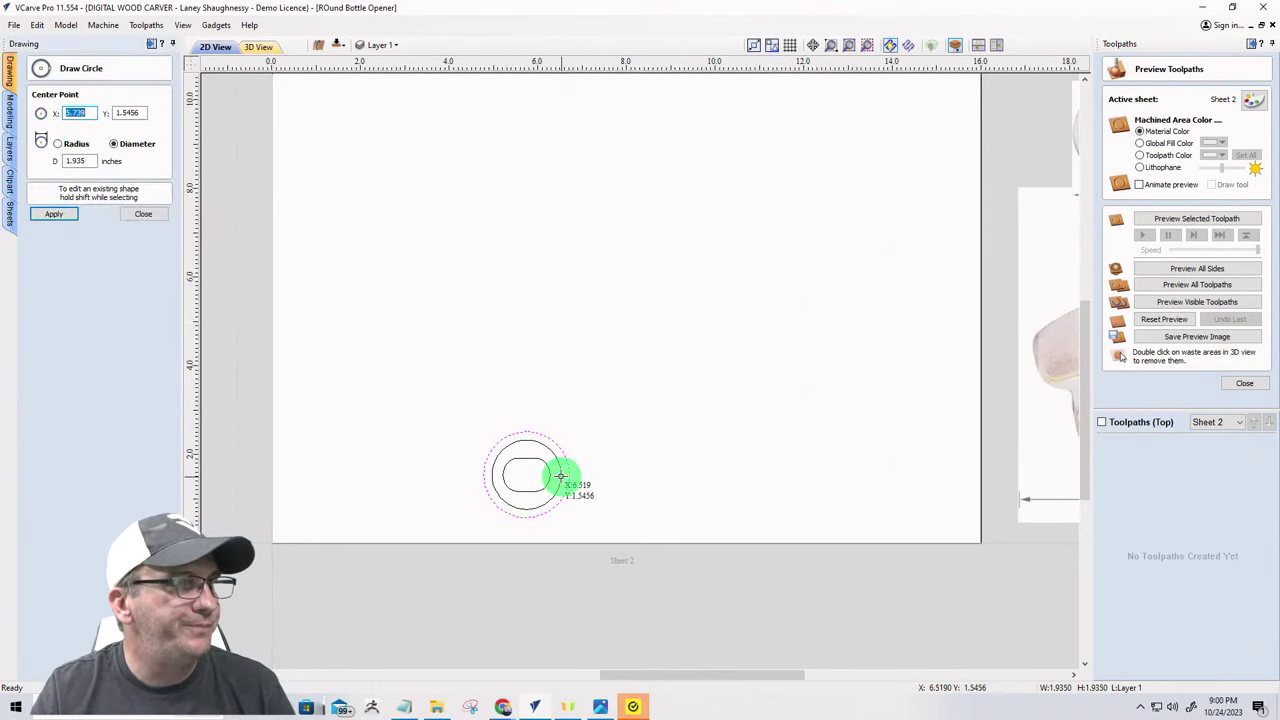
{"action": "left_click", "coordinate": [570, 475]}
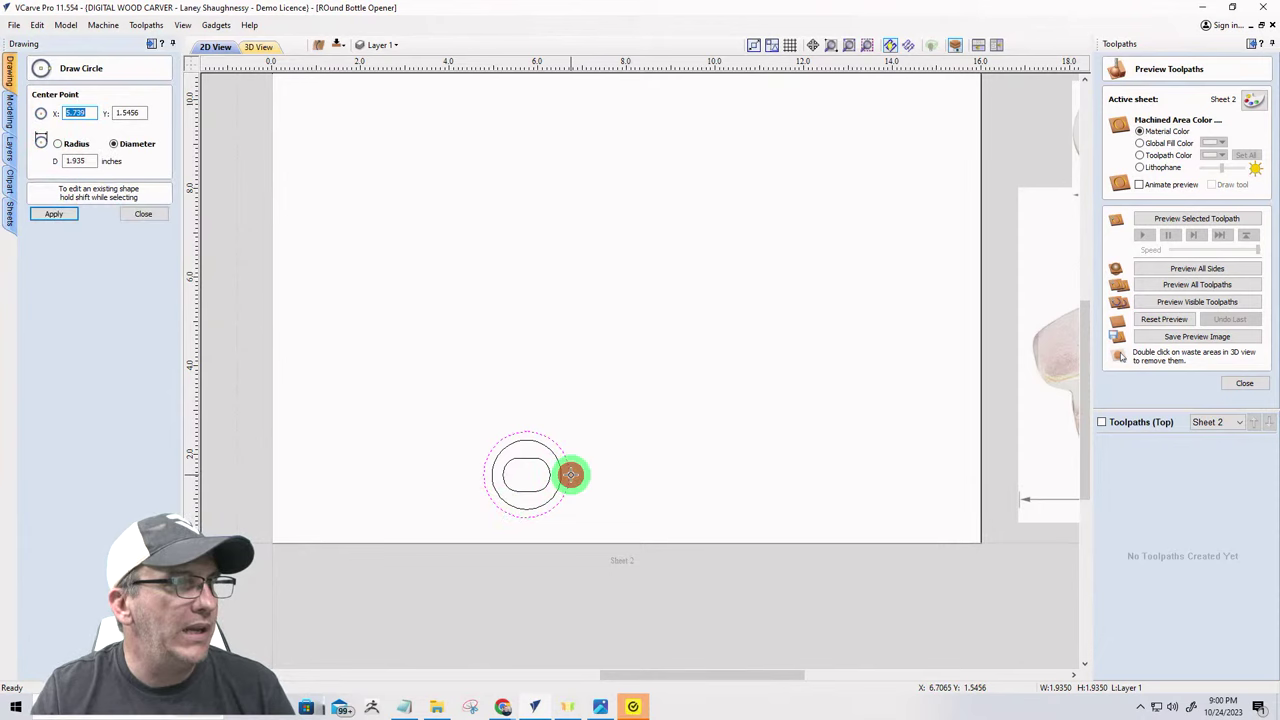
{"action": "left_click", "coordinate": [482, 476]}
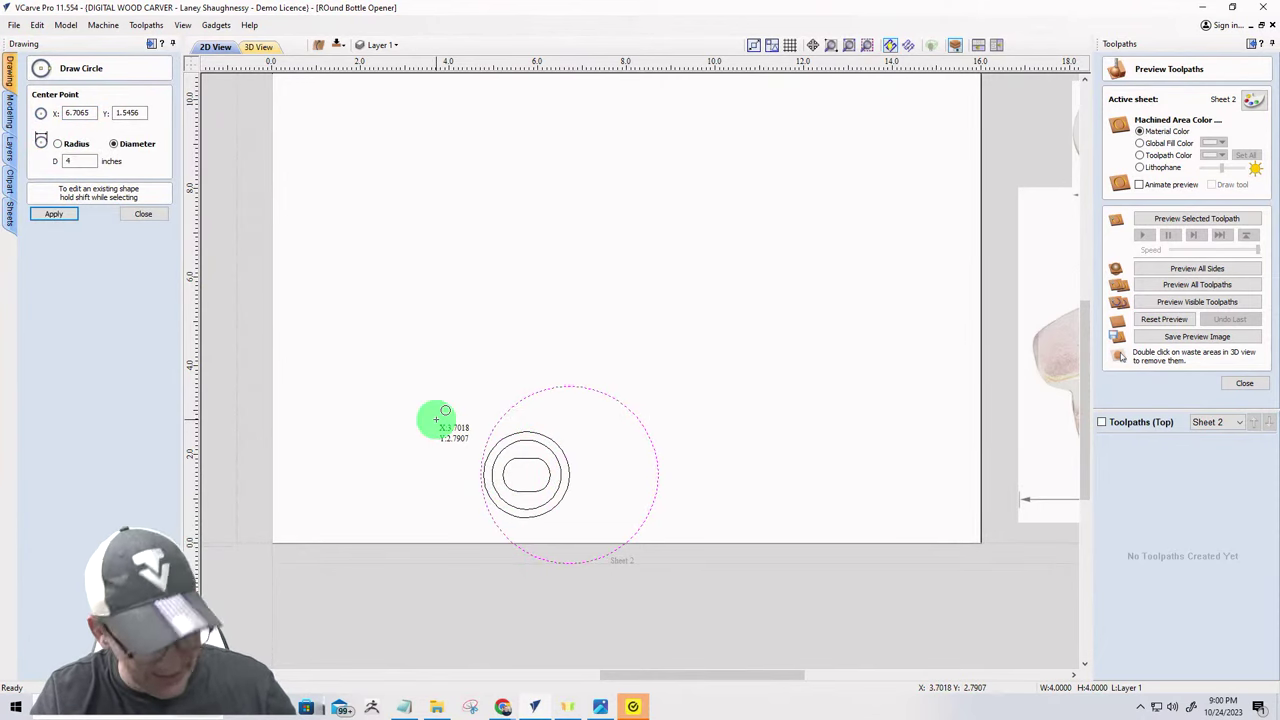
{"action": "left_click", "coordinate": [140, 213]}
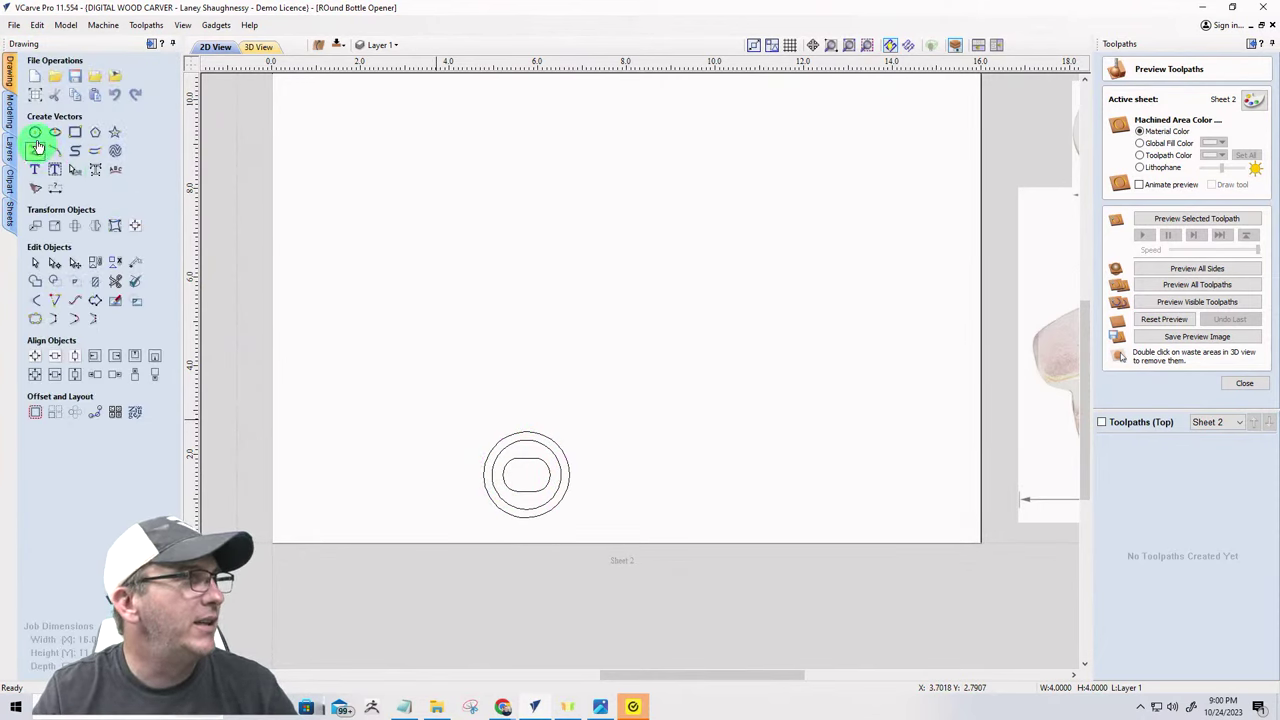
- Draw a rectangle rising from the ring and size it 2 inches wide by 6 tall
{"action": "left_click", "coordinate": [75, 132]}
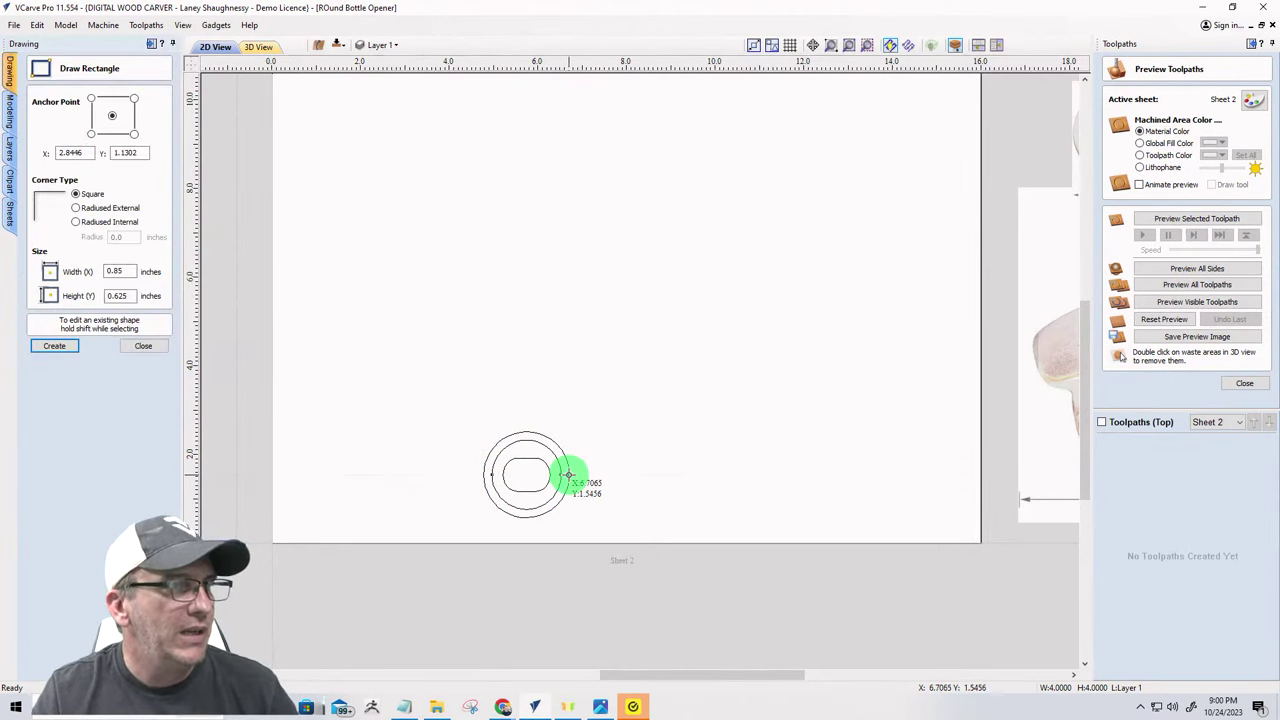
{"action": "left_click_drag", "start_coordinate": [568, 476], "coordinate": [484, 114]}
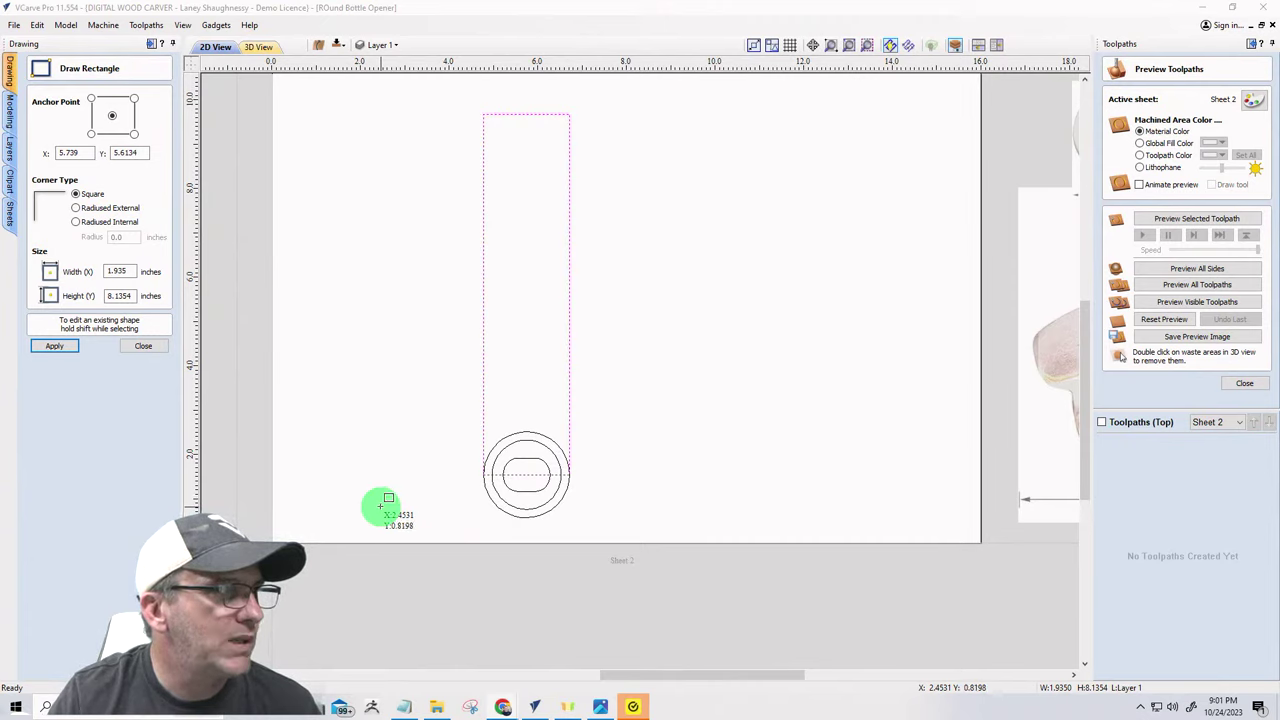
{"action": "double_click", "coordinate": [128, 272]}
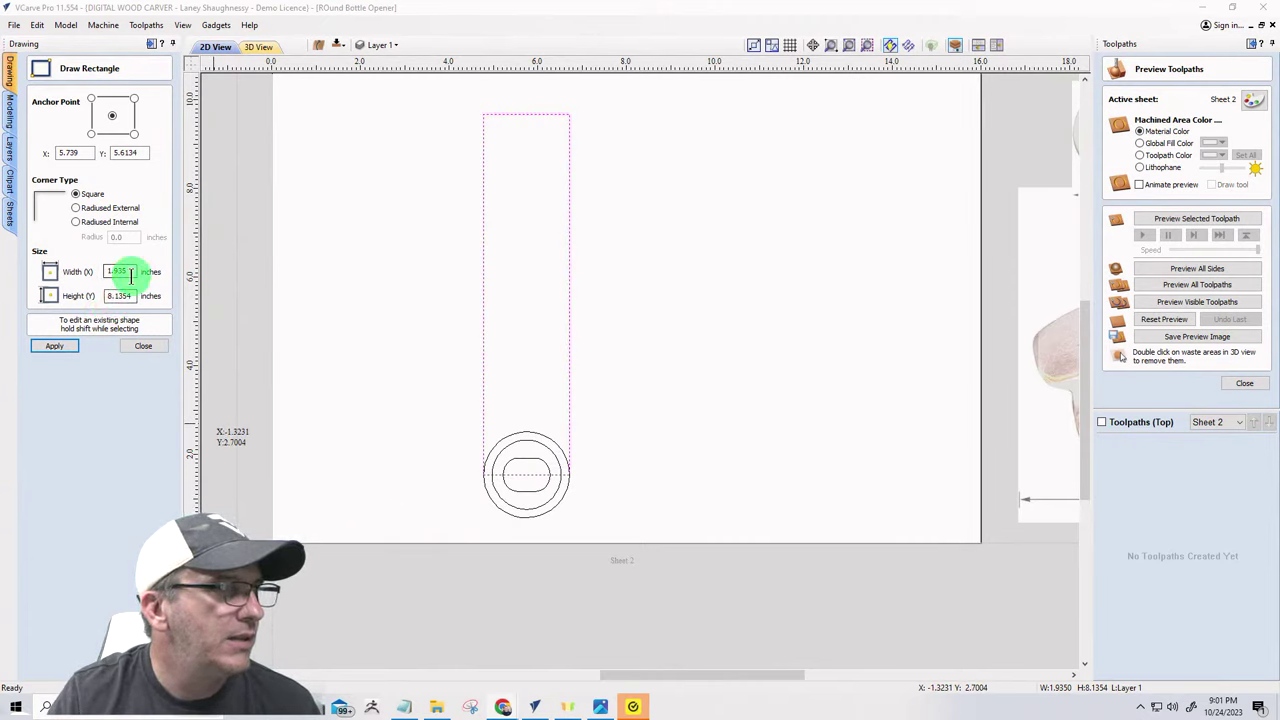
{"action": "double_click", "coordinate": [135, 295]}
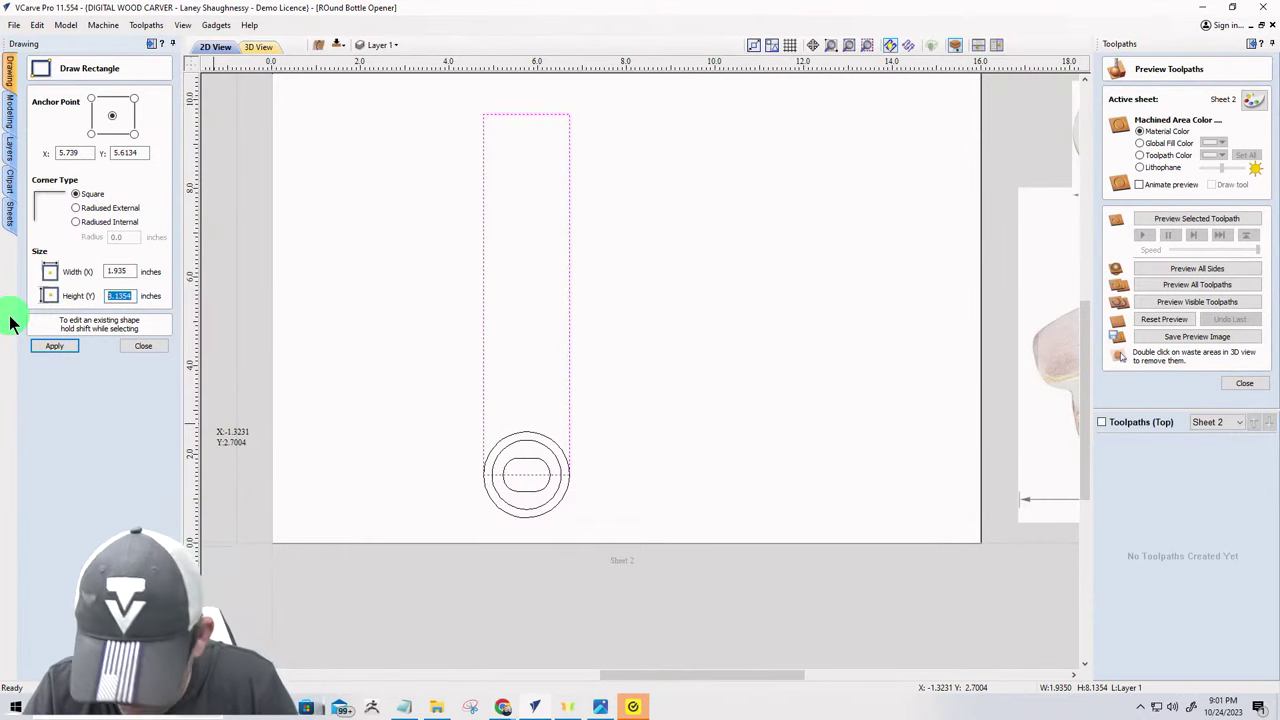
{"action": "type", "text": "6"}
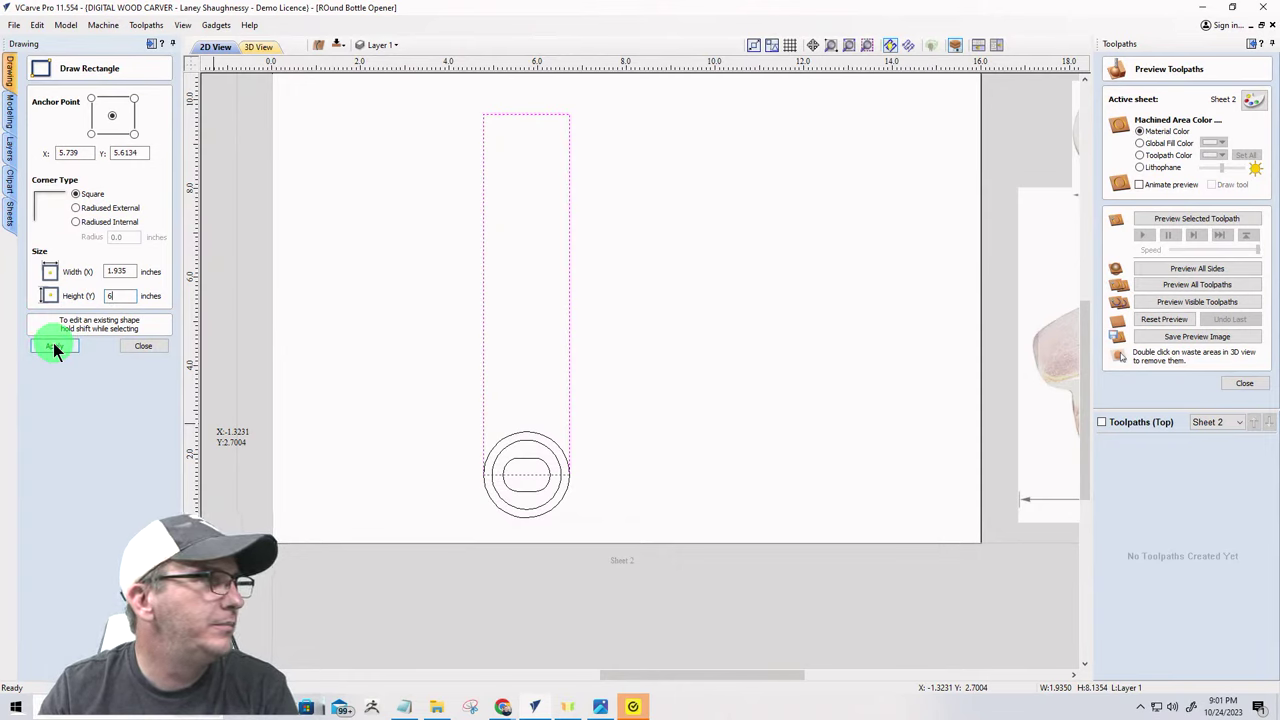
{"action": "left_click_drag", "start_coordinate": [104, 271], "coordinate": [133, 271]}
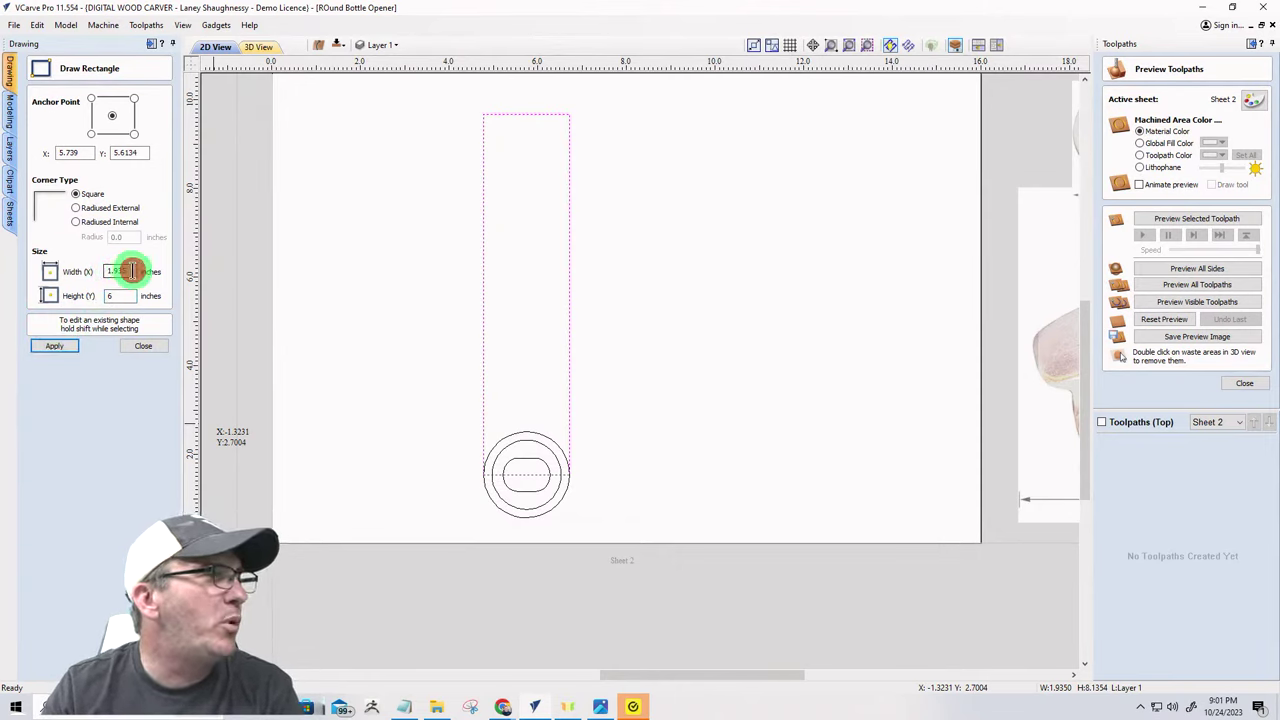
{"action": "type", "text": "2"}
{"action": "left_click", "coordinate": [54, 346]}
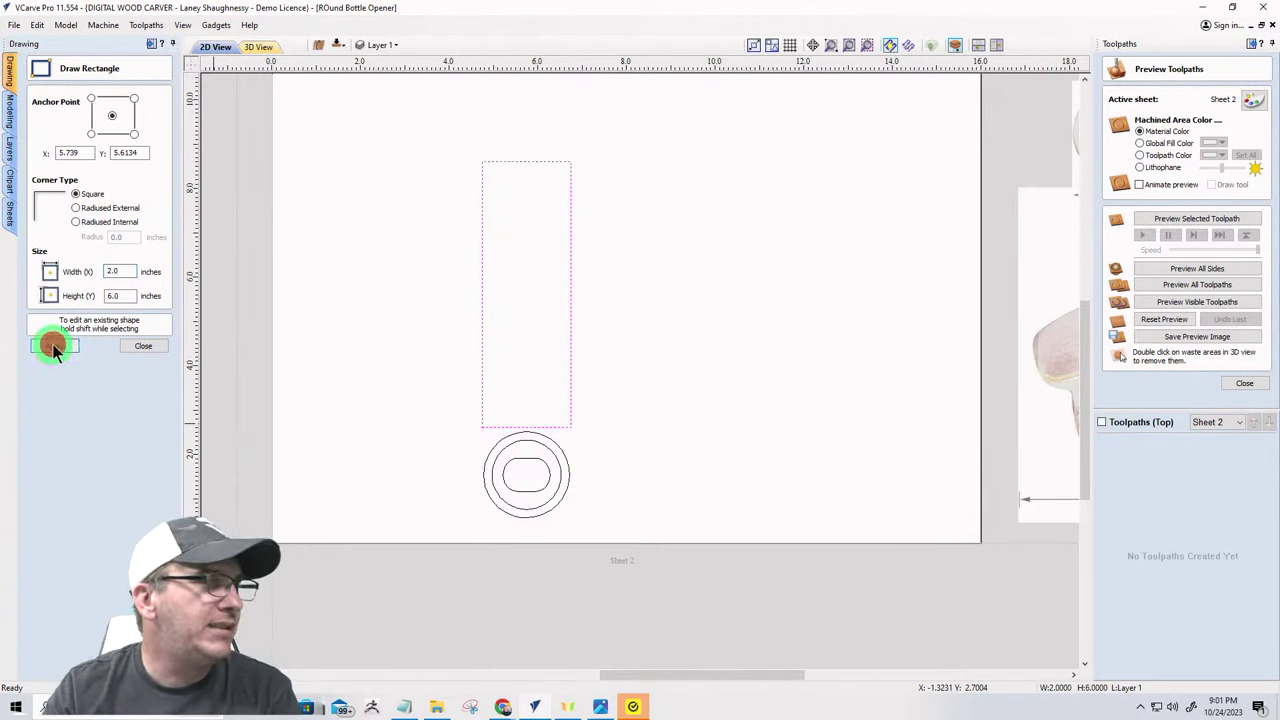
{"action": "left_click", "coordinate": [140, 346]}
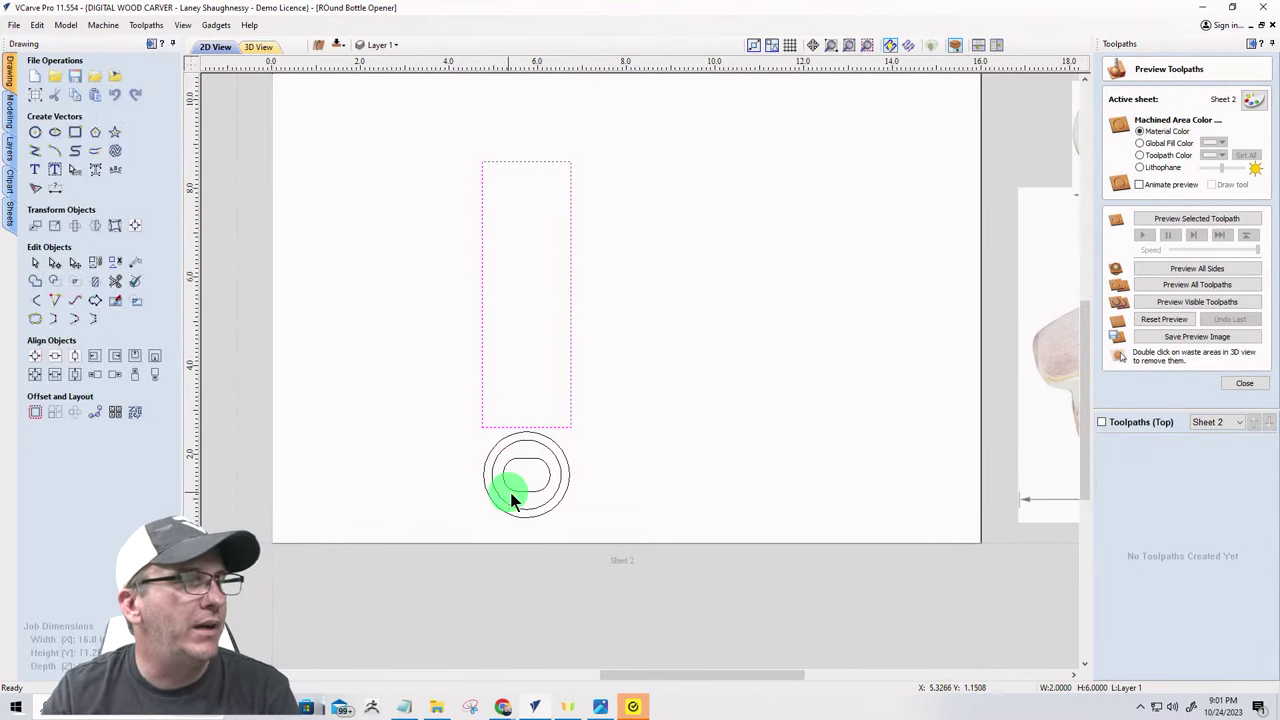
- Convert the handle rectangle's bottom and top spans into arcs with node editing
{"action": "left_click", "coordinate": [565, 456]}
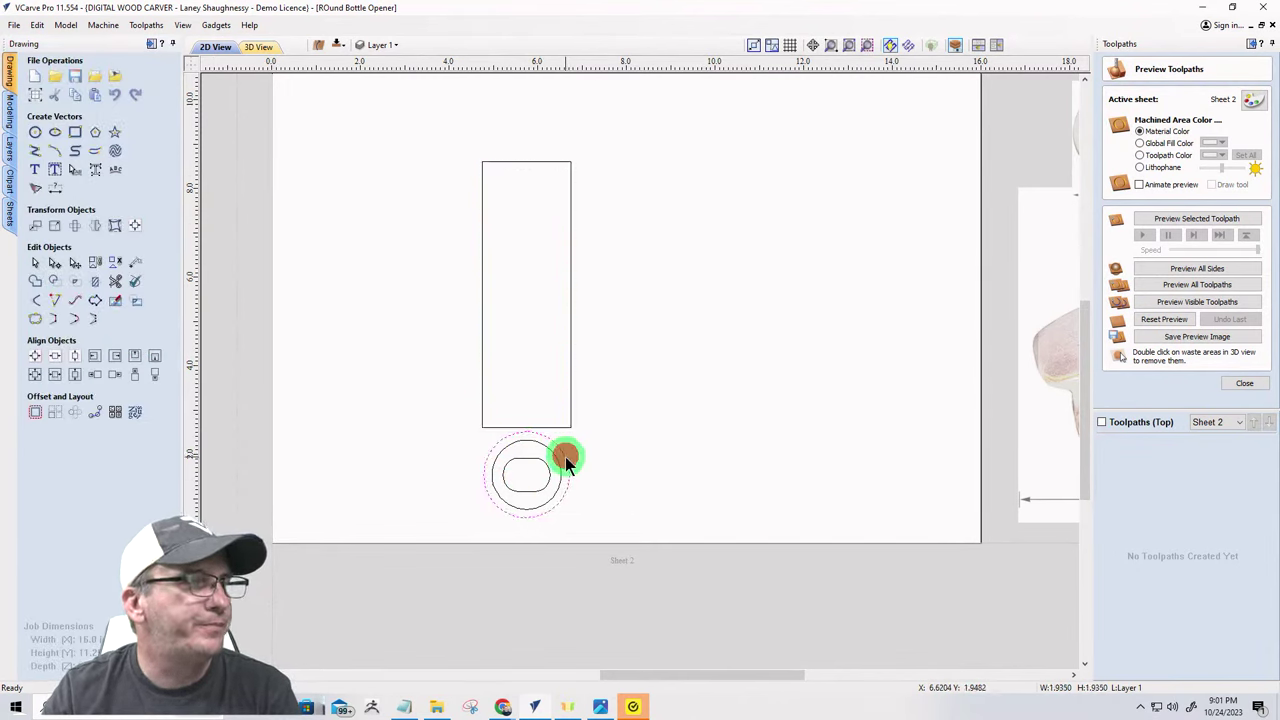
{"action": "left_click", "coordinate": [486, 428]}
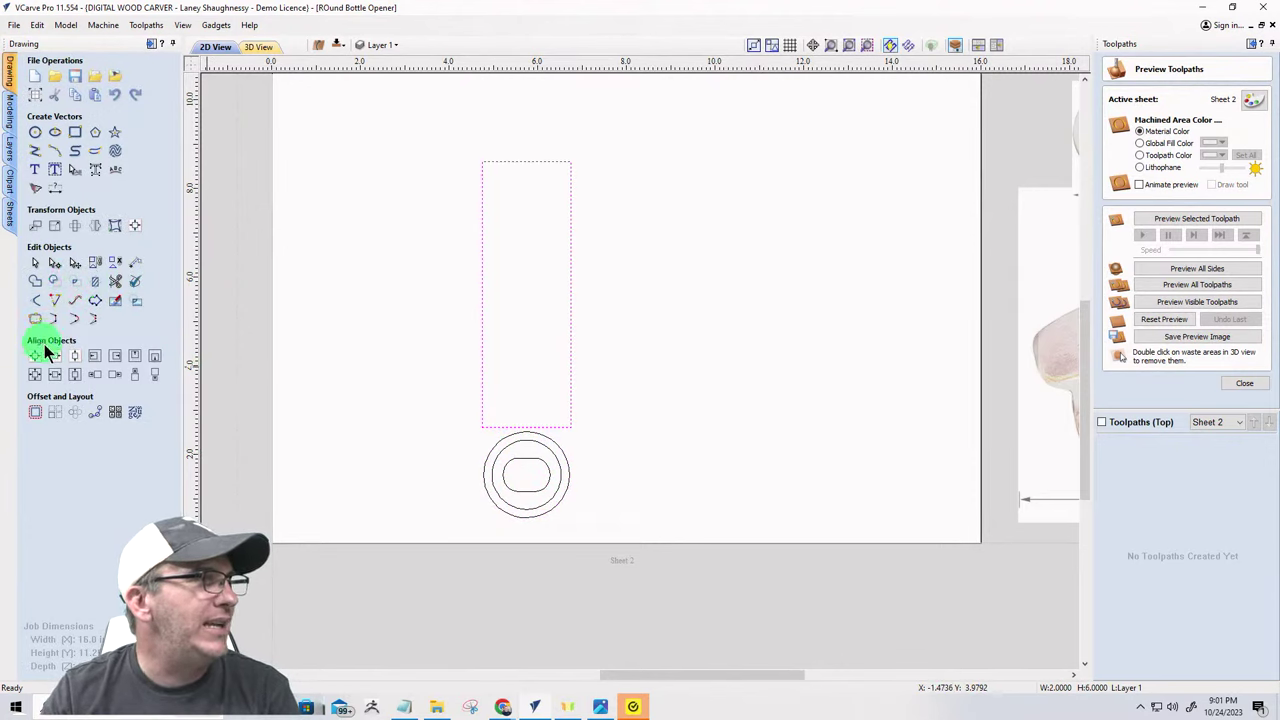
{"action": "left_click", "coordinate": [54, 262]}
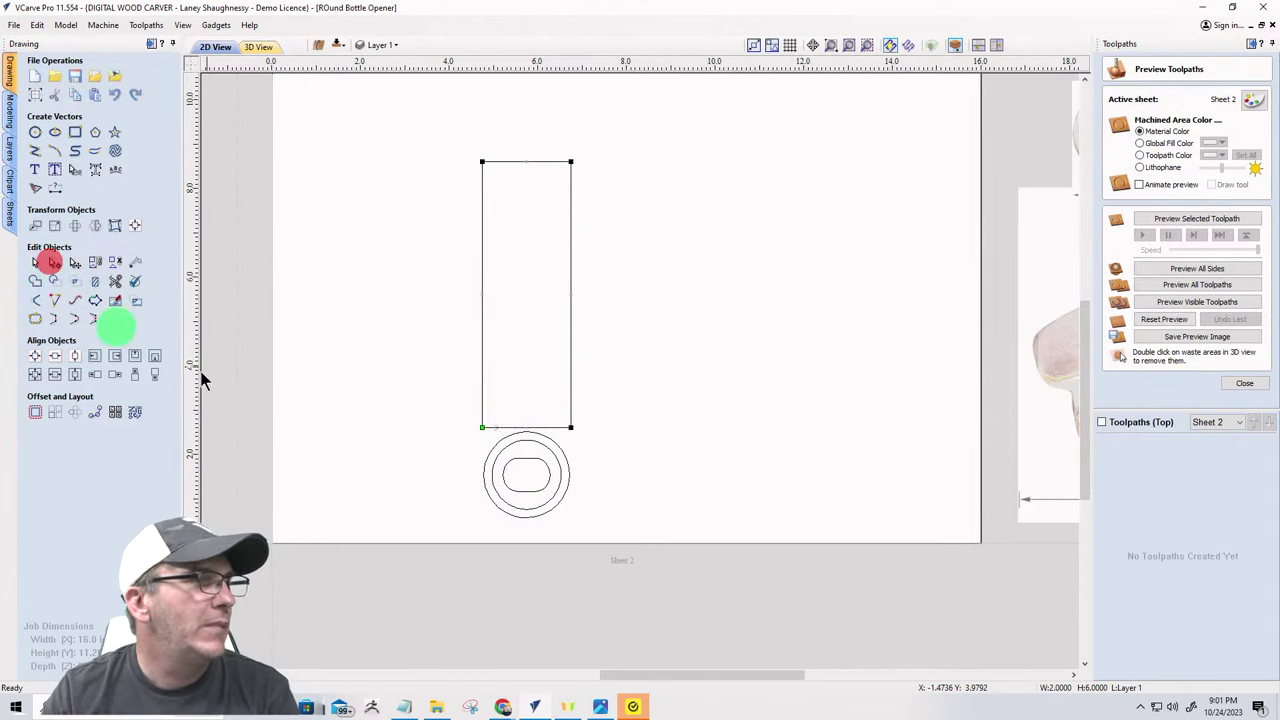
{"action": "right_click", "coordinate": [508, 430]}
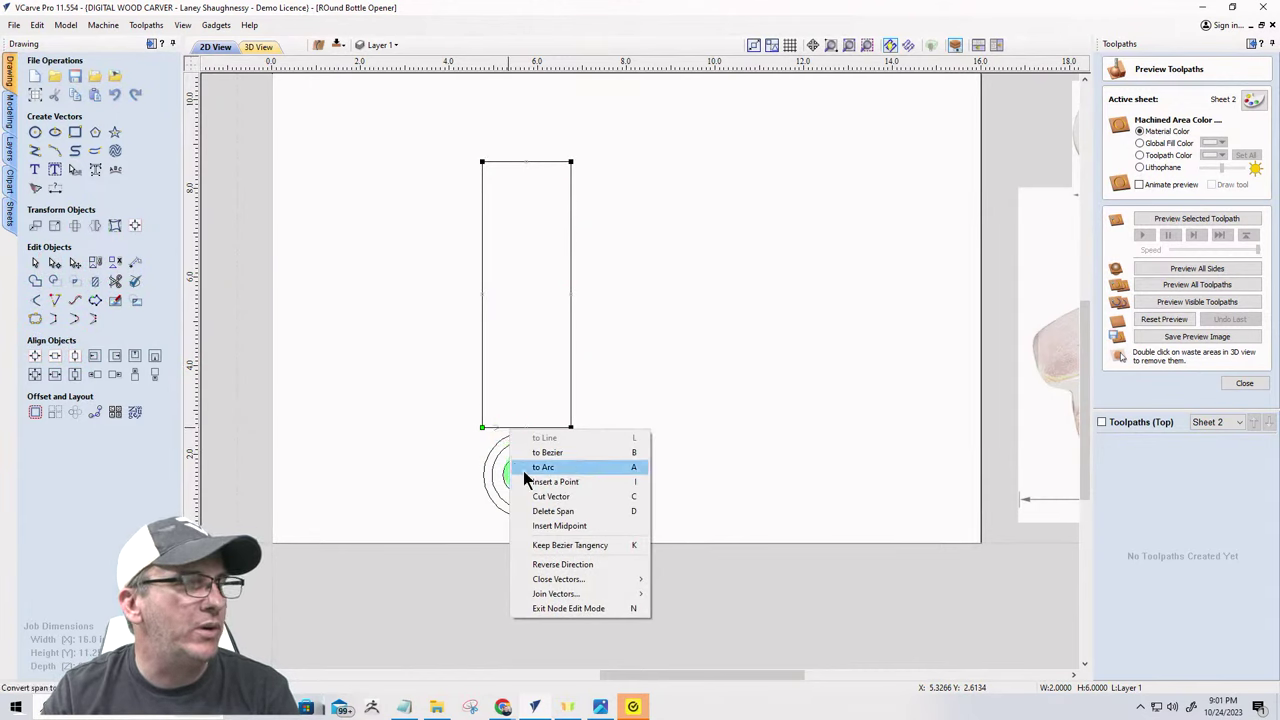
{"action": "left_click", "coordinate": [523, 466]}
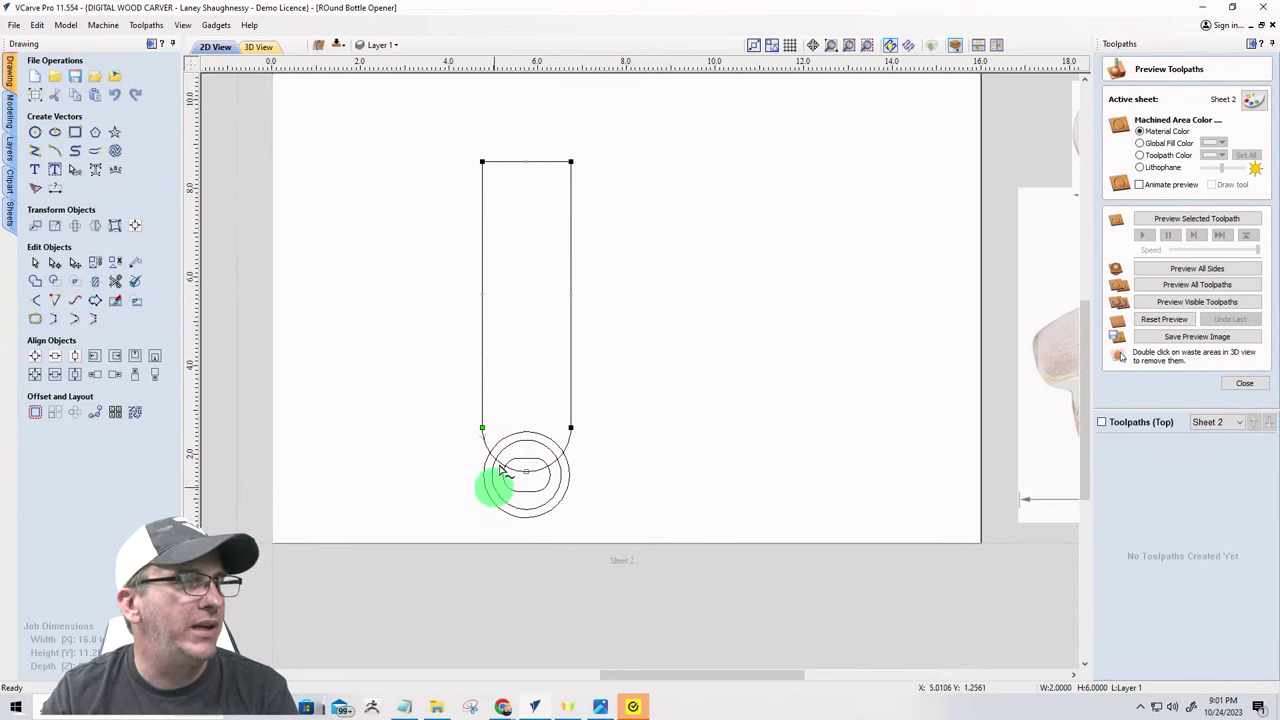
{"action": "right_click", "coordinate": [503, 168]}
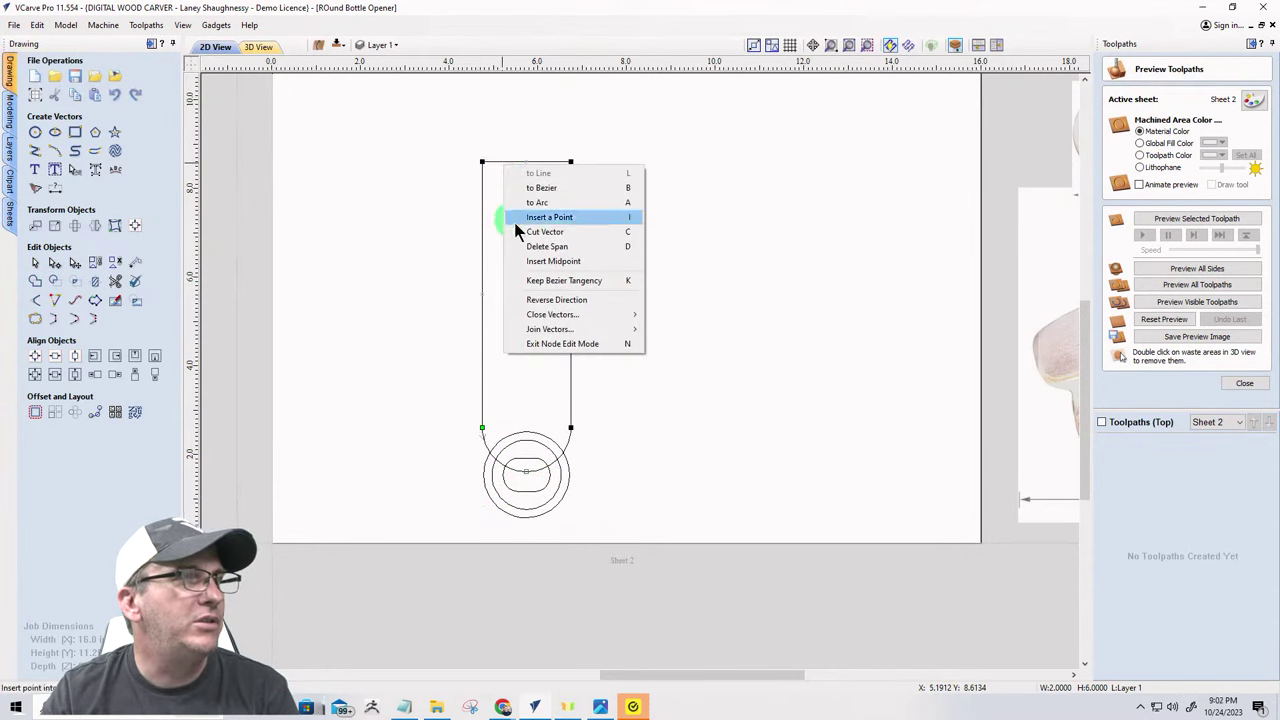
{"action": "left_click", "coordinate": [530, 202]}
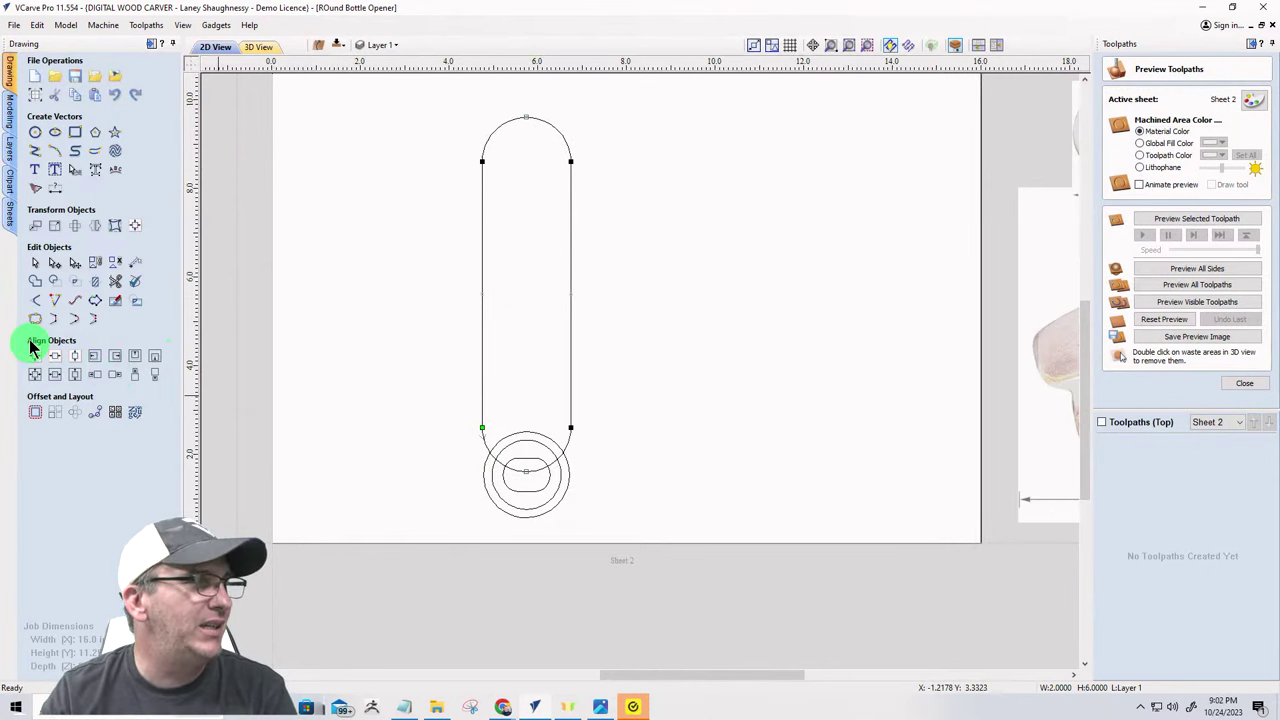
{"action": "left_click", "coordinate": [38, 264]}
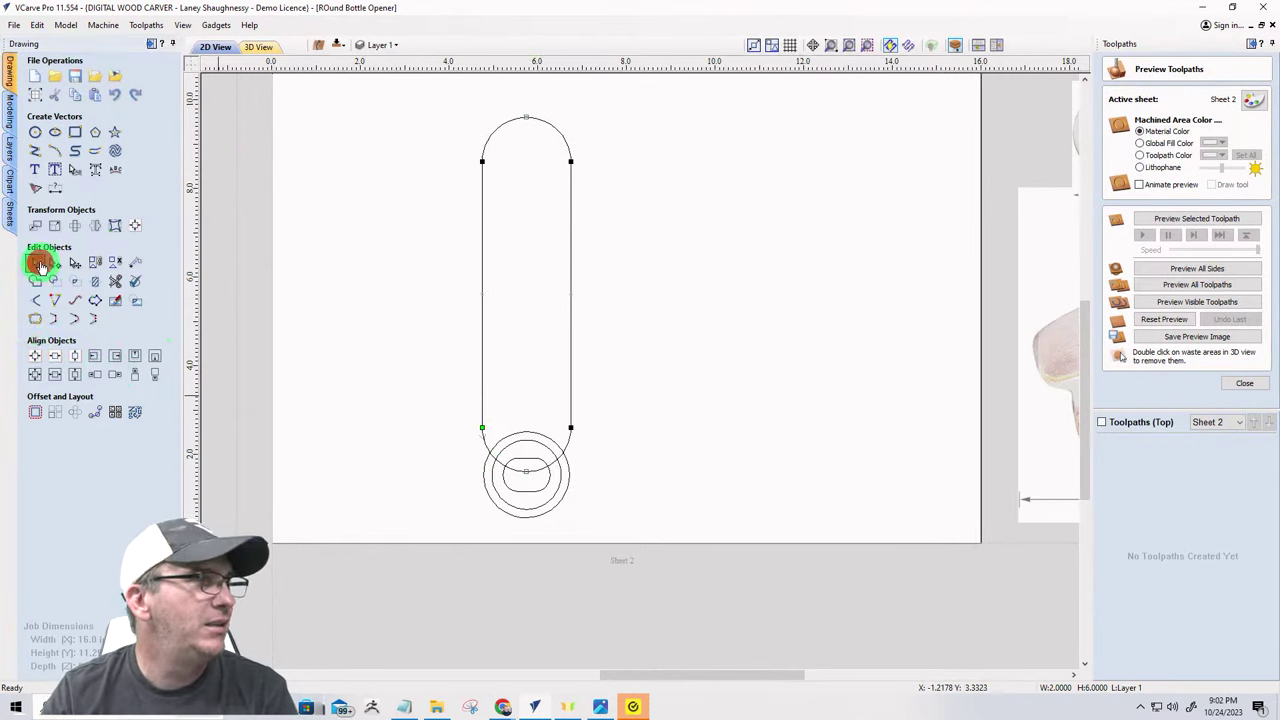
{"action": "left_click", "coordinate": [375, 332]}
{"action": "left_click", "coordinate": [481, 312]}
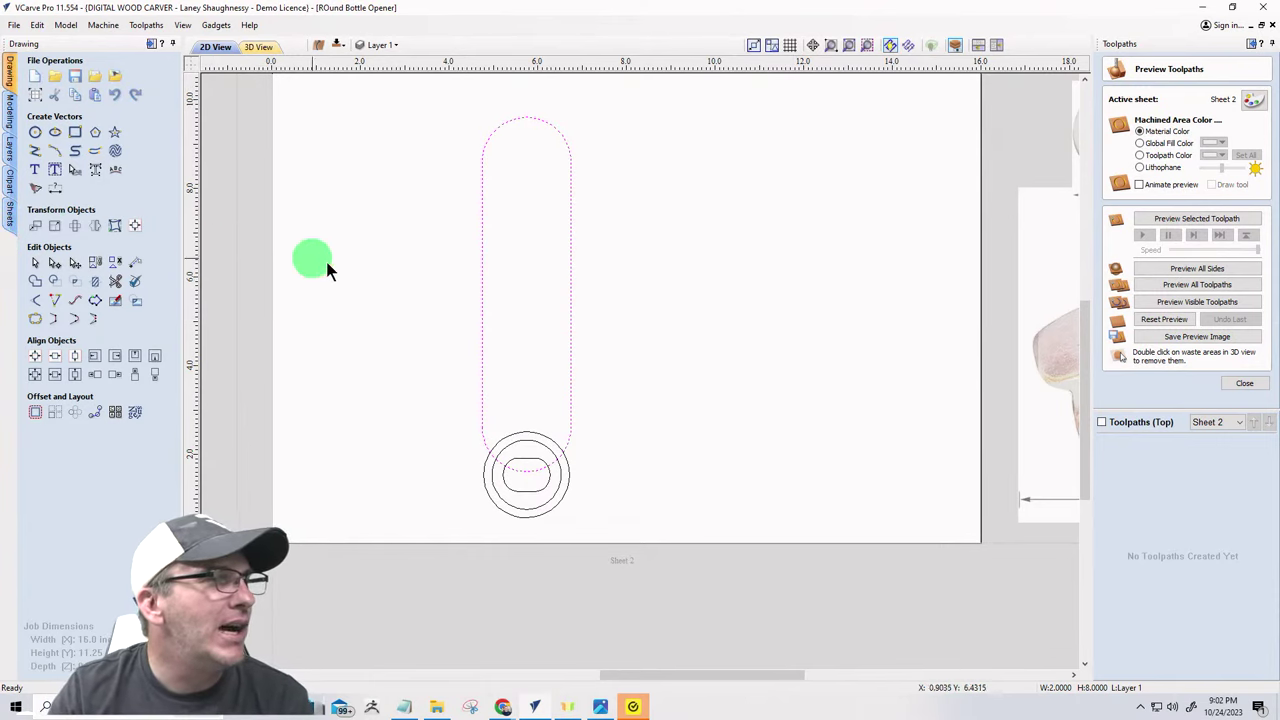
- Measure the 1.0-inch vertical gap from the ring centre, then undo the rounded handle ends
{"action": "left_click", "coordinate": [55, 190]}
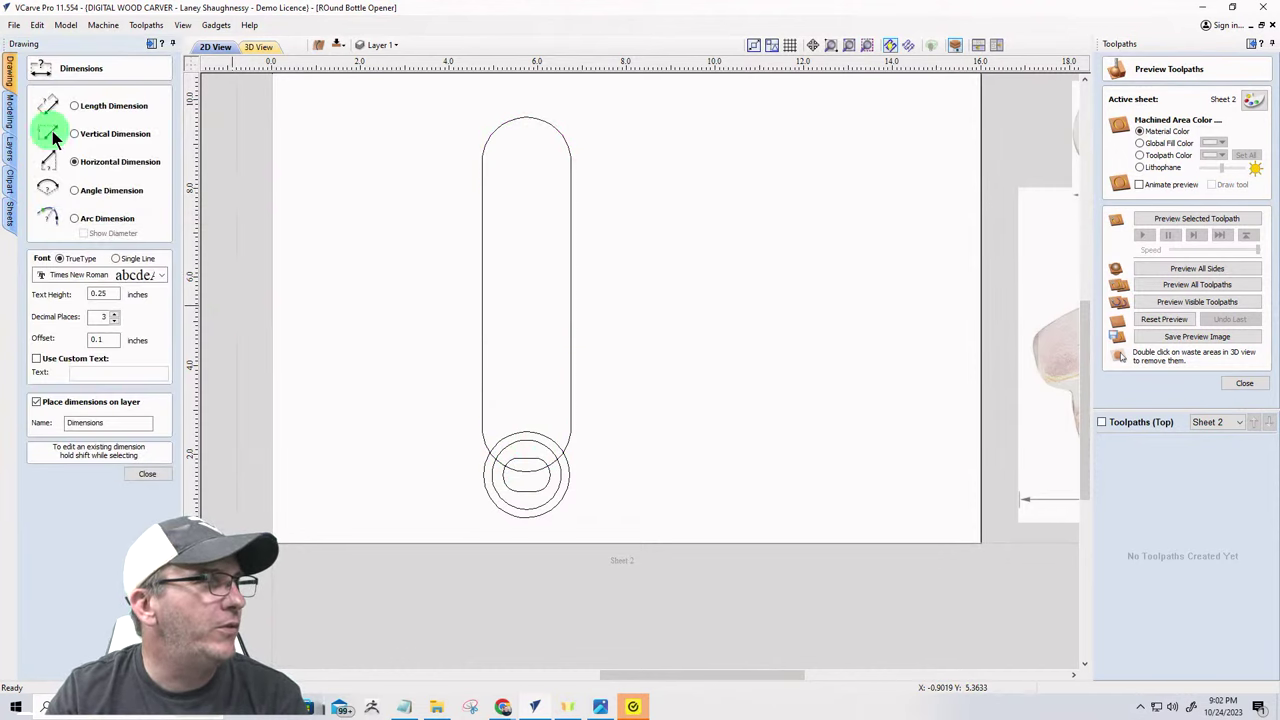
{"action": "left_click", "coordinate": [52, 134]}
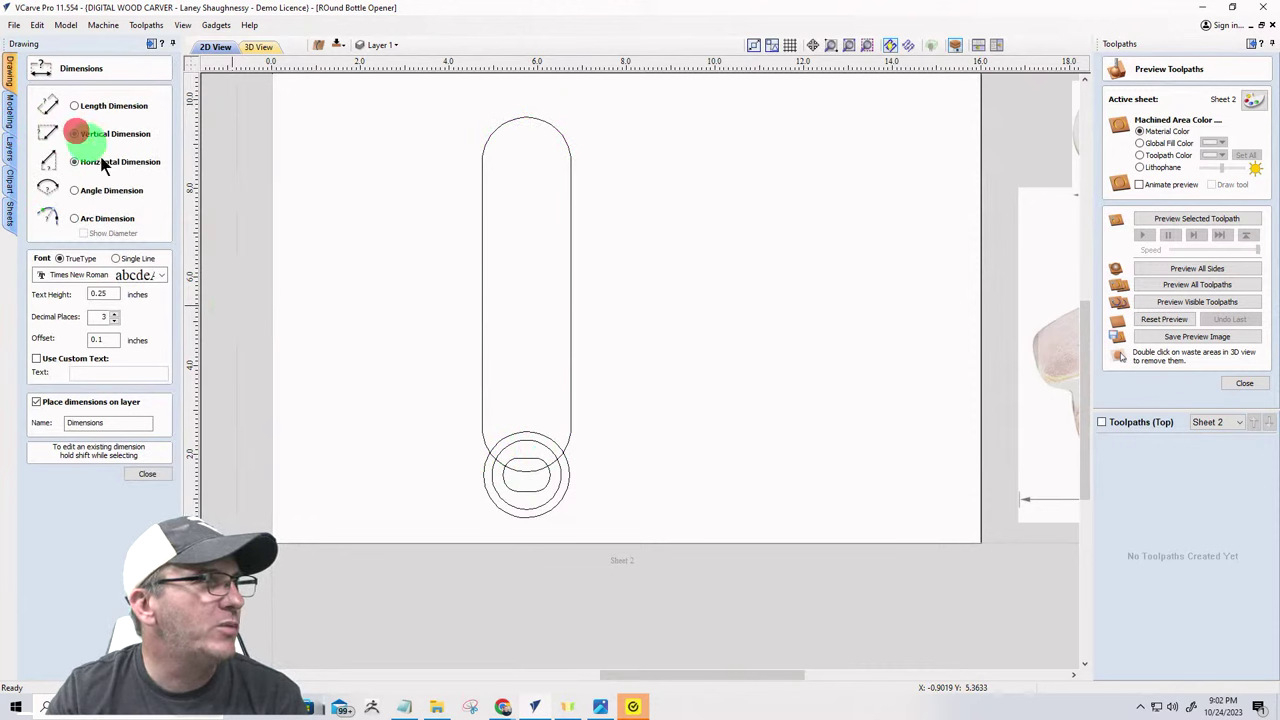
{"action": "left_click", "coordinate": [526, 470]}
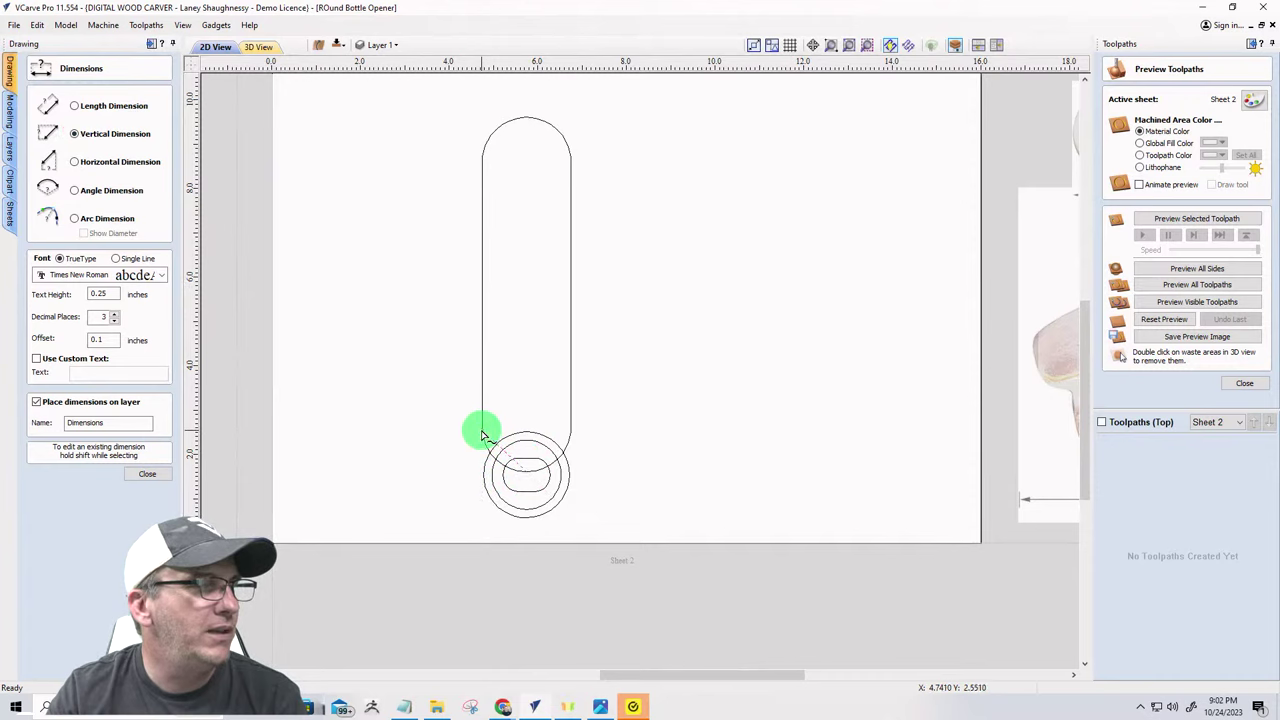
{"action": "left_click", "coordinate": [414, 445]}
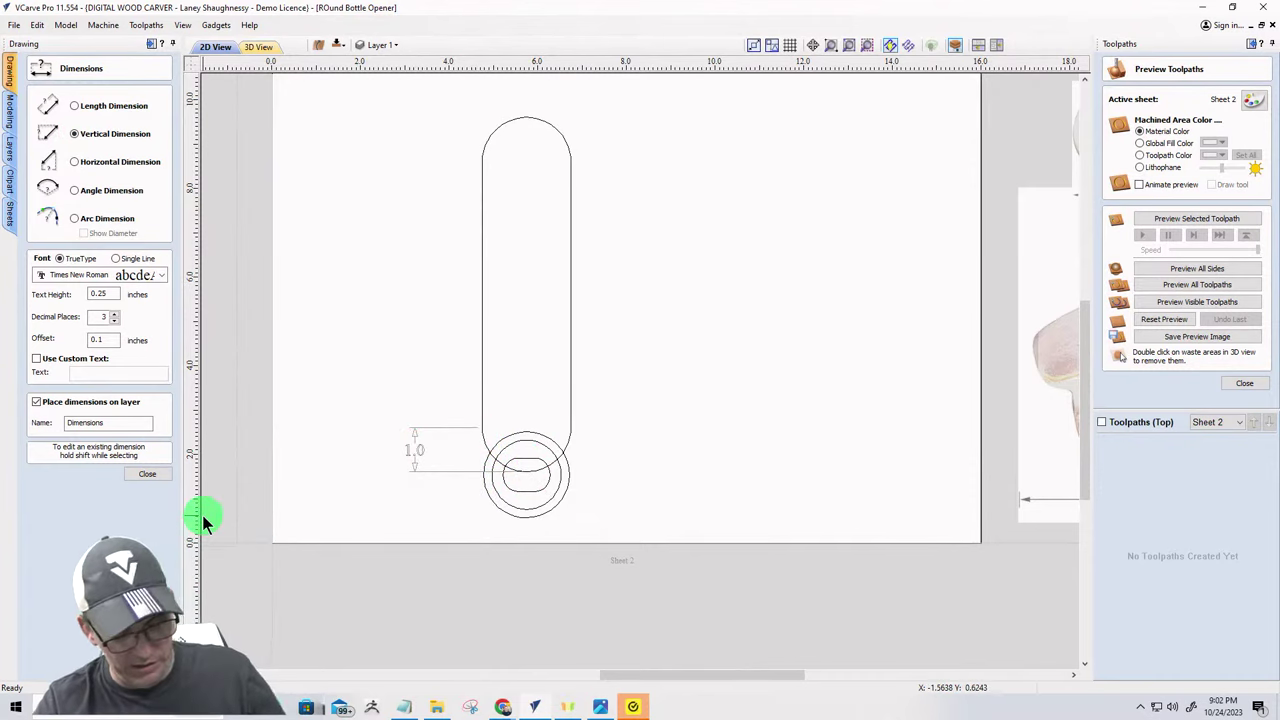
{"action": "key", "text": "Escape"}
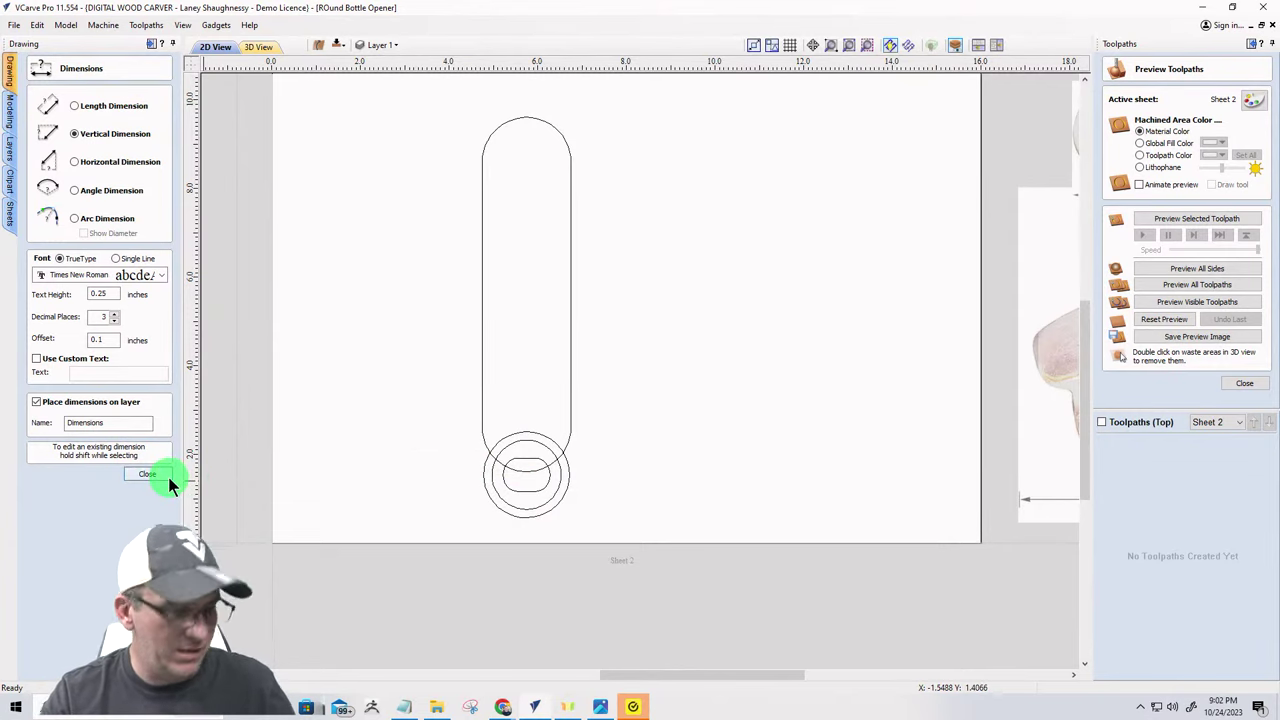
{"action": "key", "text": "ctrl+z"}
{"action": "key", "text": "ctrl+z"}
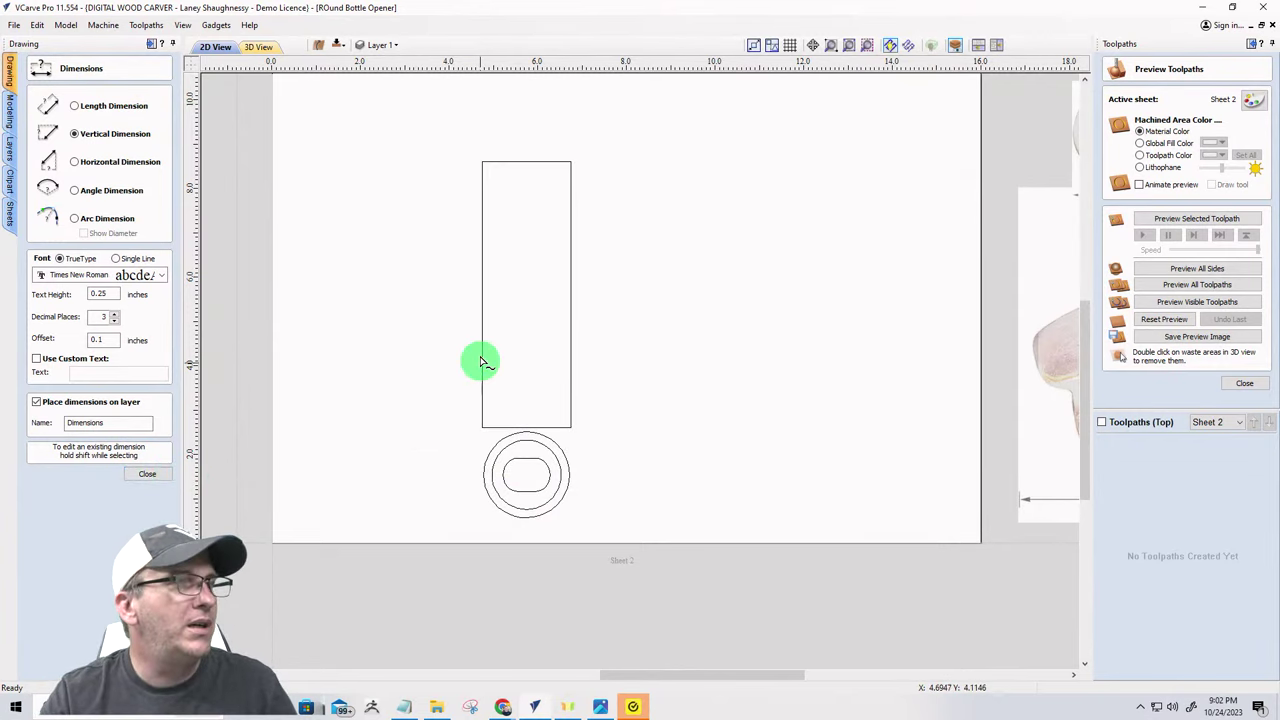
{"action": "left_click", "coordinate": [150, 474]}
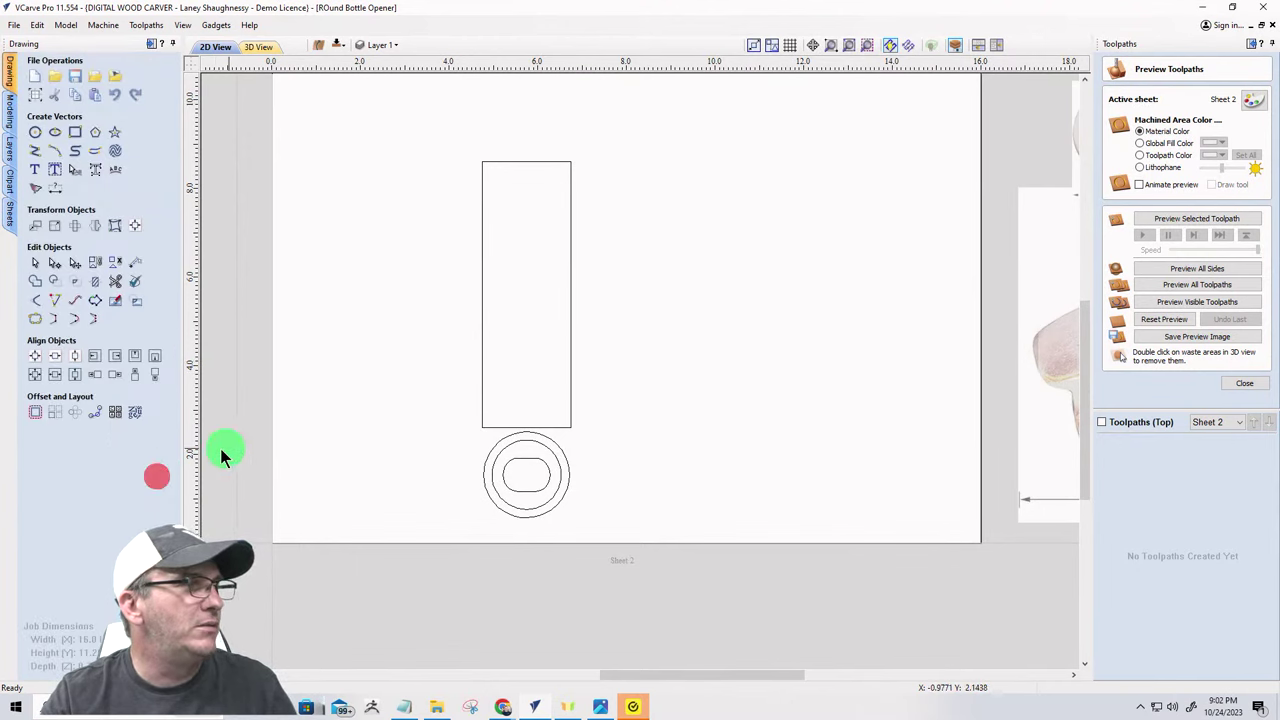
{"action": "left_click", "coordinate": [479, 366]}
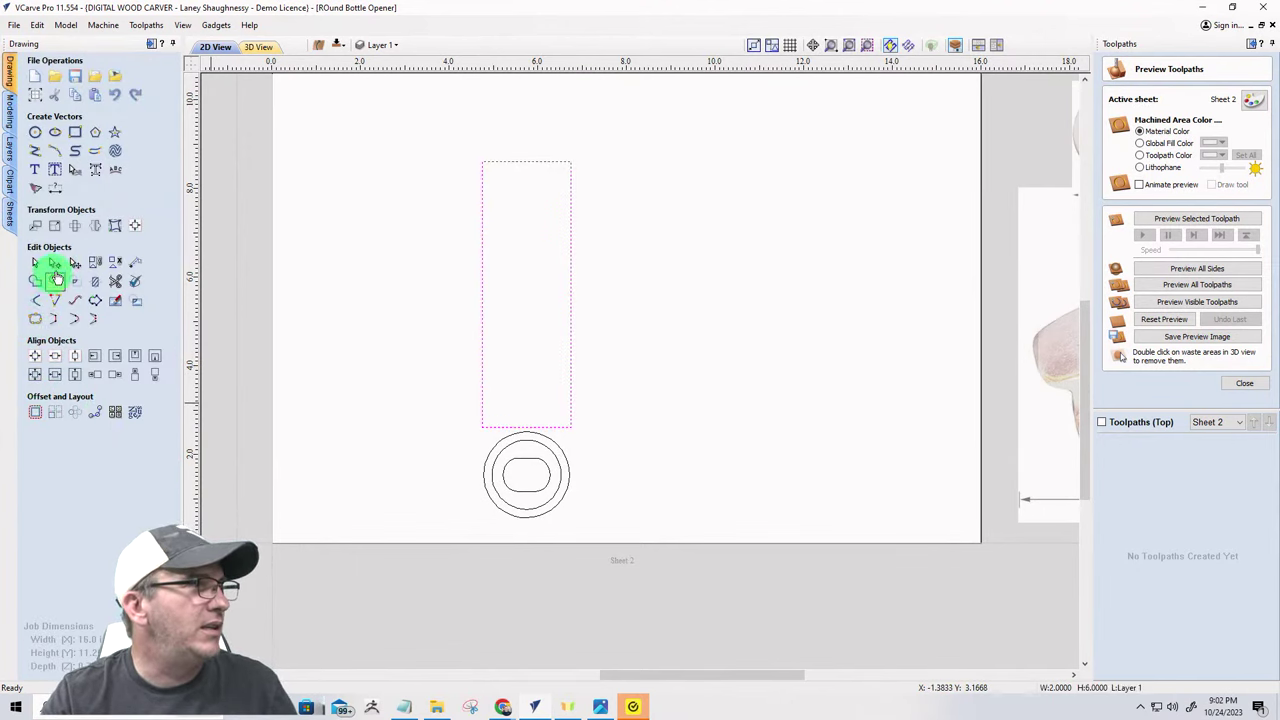
- Resize the handle to 5 inches tall with width and height unlinked
{"action": "left_click", "coordinate": [52, 225]}
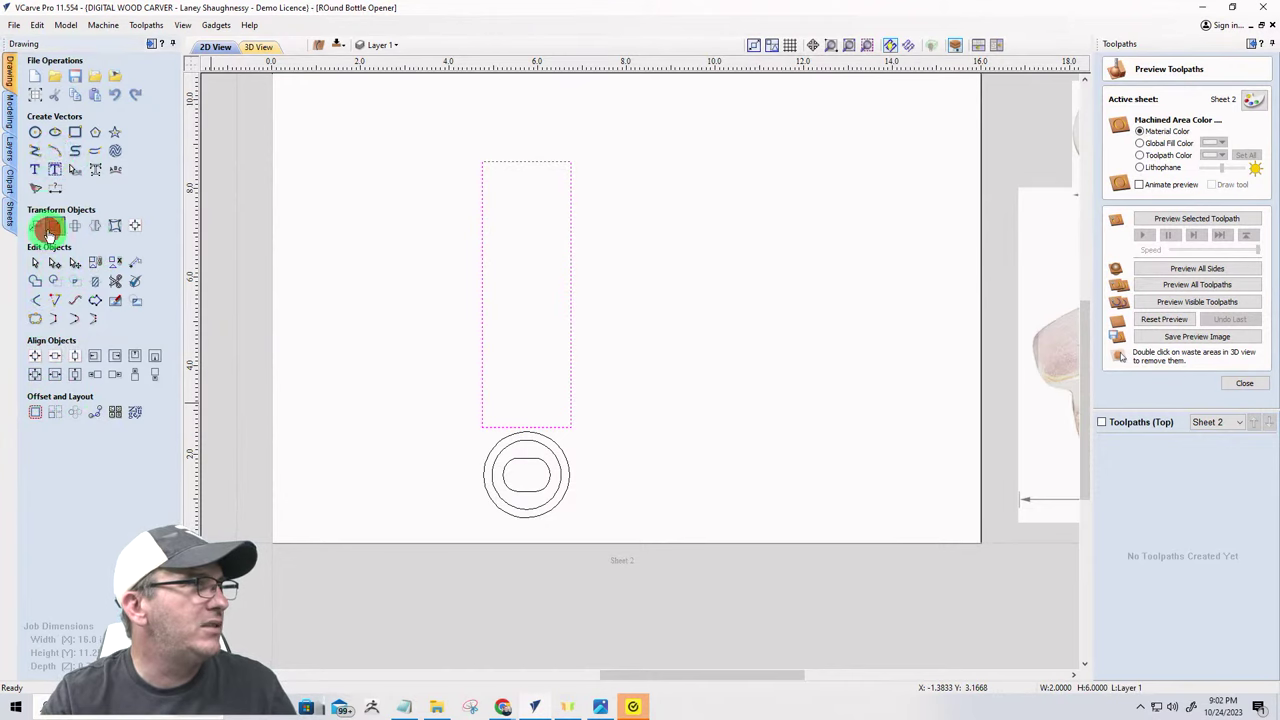
{"action": "double_click", "coordinate": [95, 317]}
{"action": "left_click", "coordinate": [137, 300]}
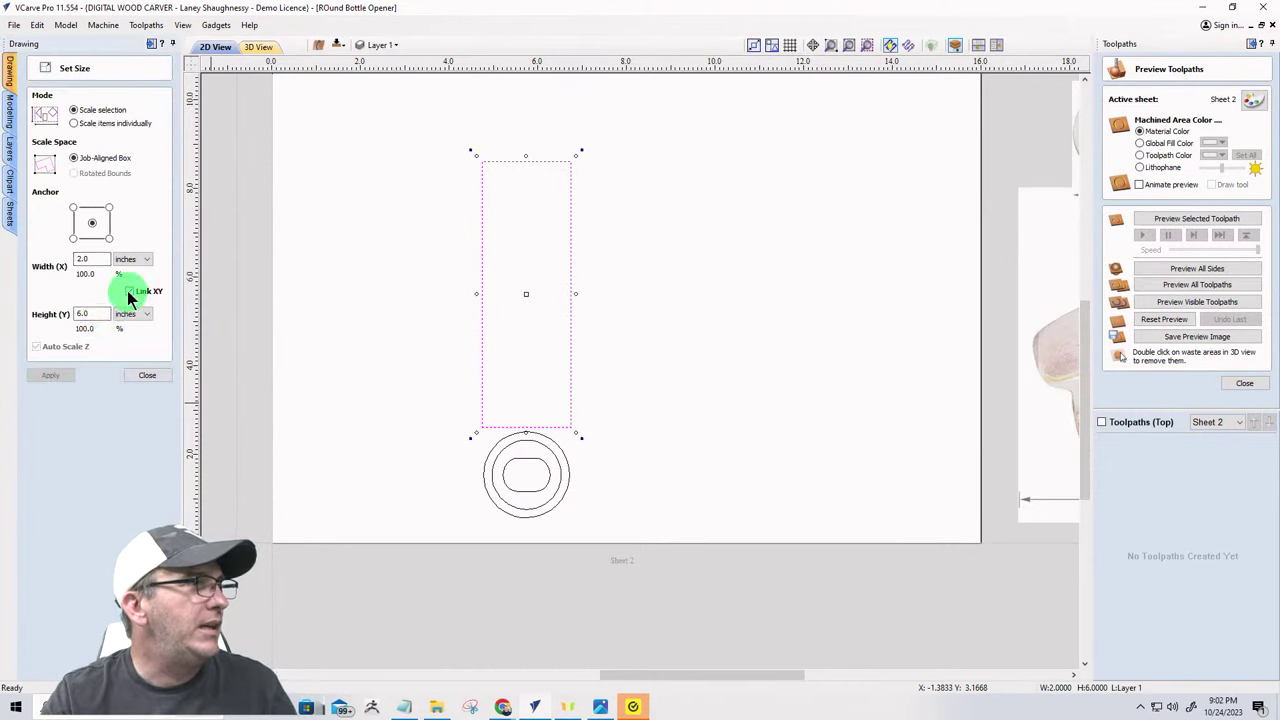
{"action": "double_click", "coordinate": [90, 314]}
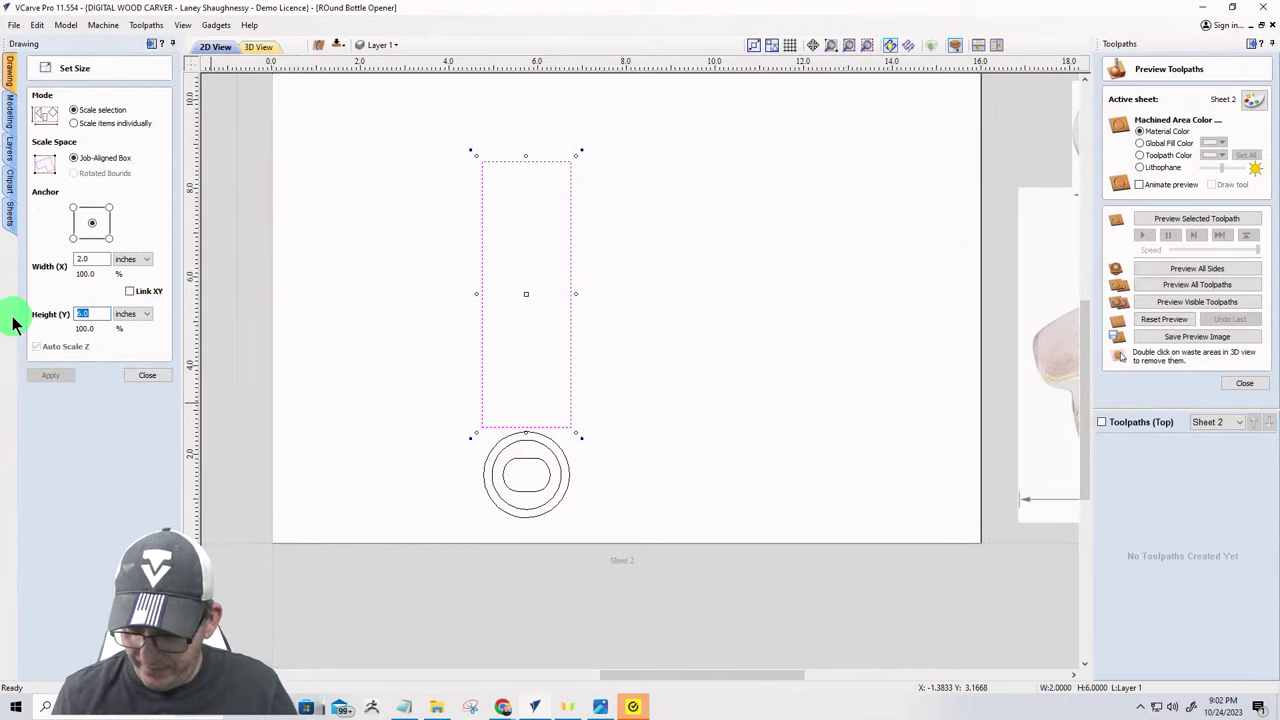
{"action": "type", "text": "5"}
{"action": "left_click", "coordinate": [47, 378]}
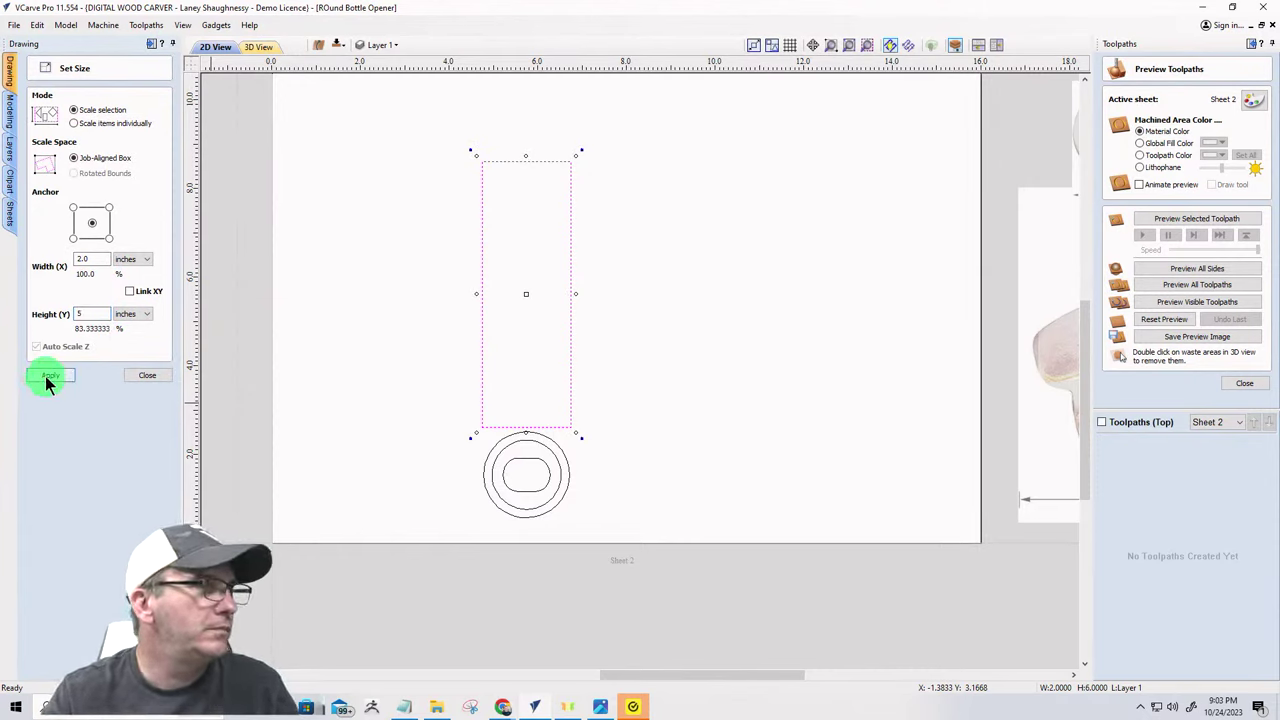
{"action": "left_click", "coordinate": [134, 376]}
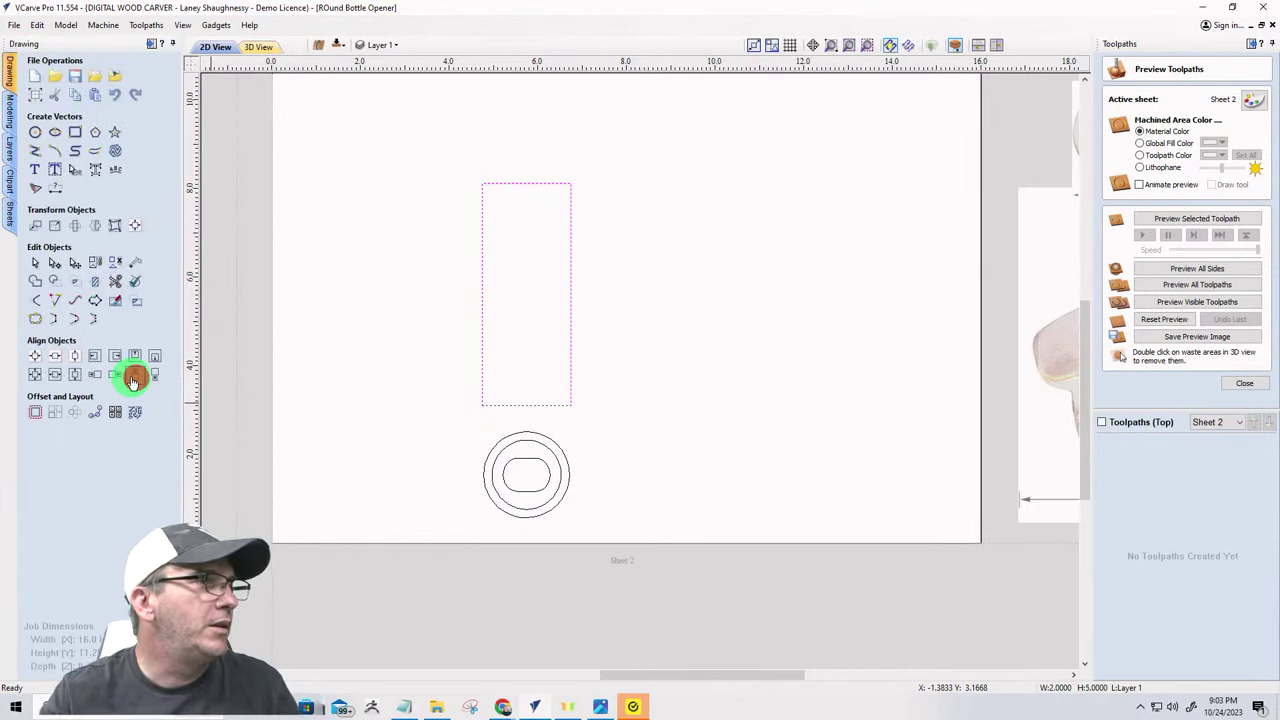
- Round the handle's top and bottom spans into arcs, then select the grouped ring circles
{"action": "left_click", "coordinate": [53, 261]}
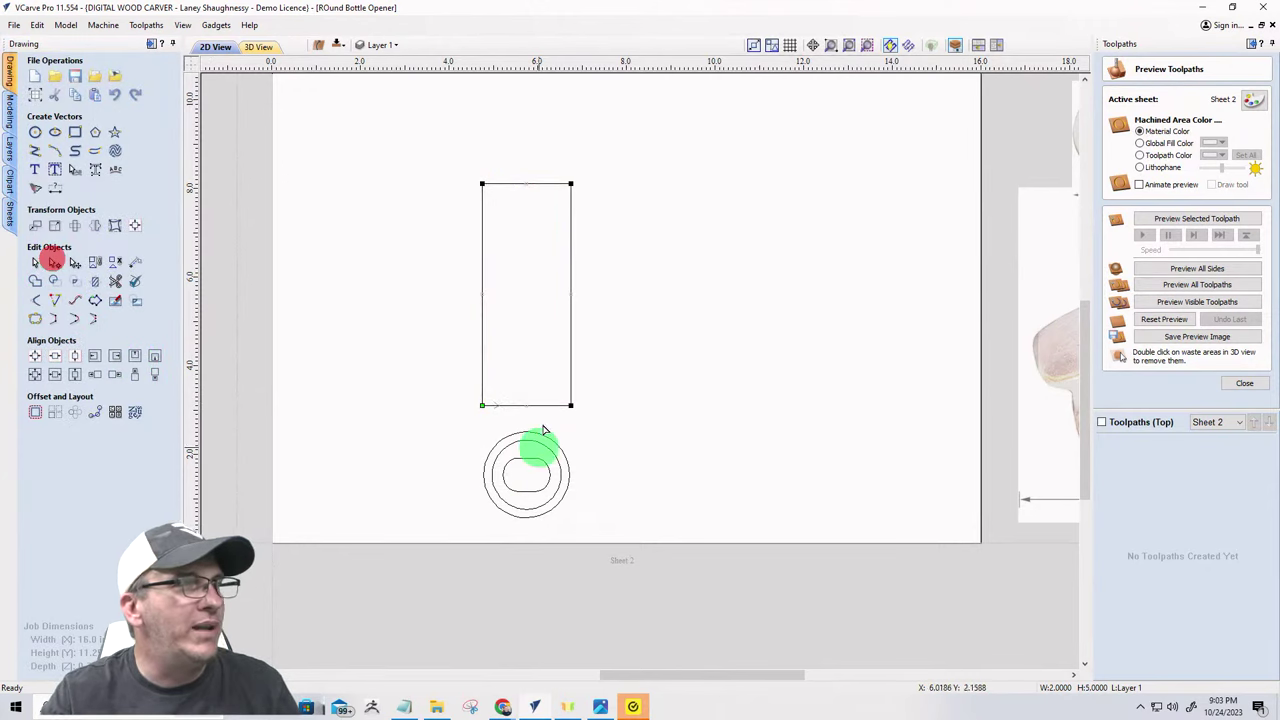
{"action": "right_click", "coordinate": [511, 186]}
{"action": "left_click", "coordinate": [530, 214]}
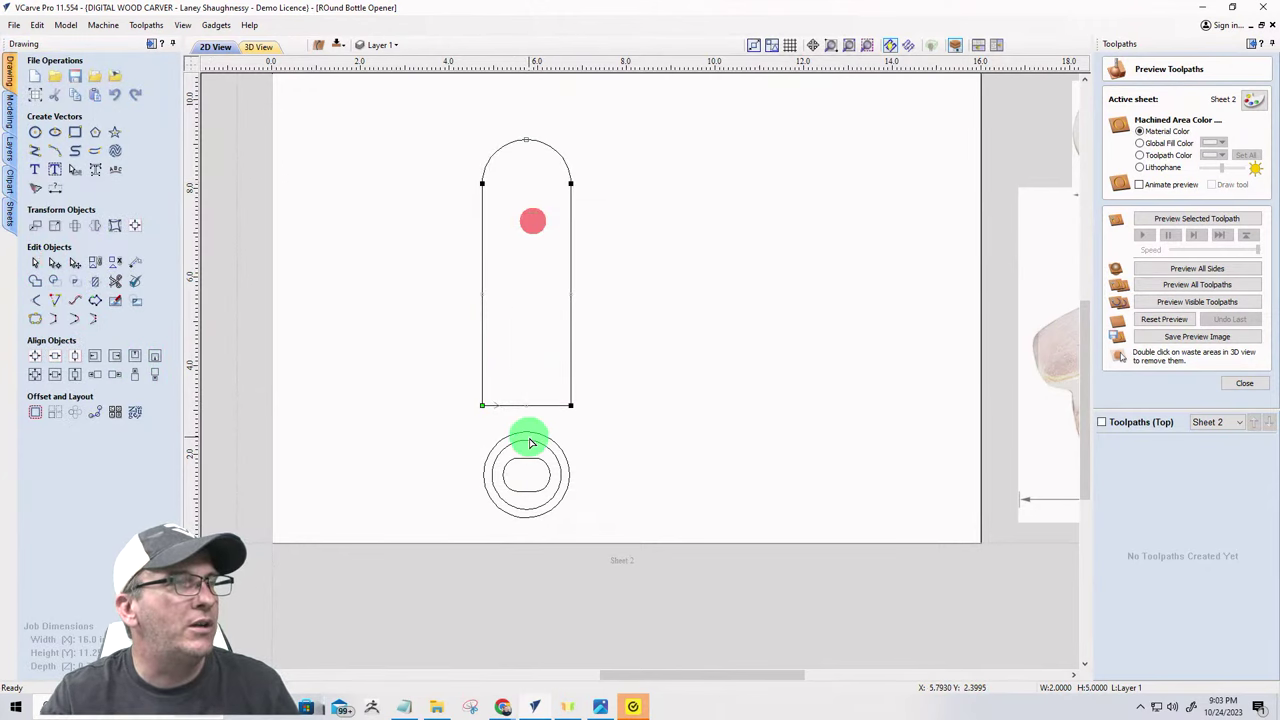
{"action": "right_click", "coordinate": [516, 410]}
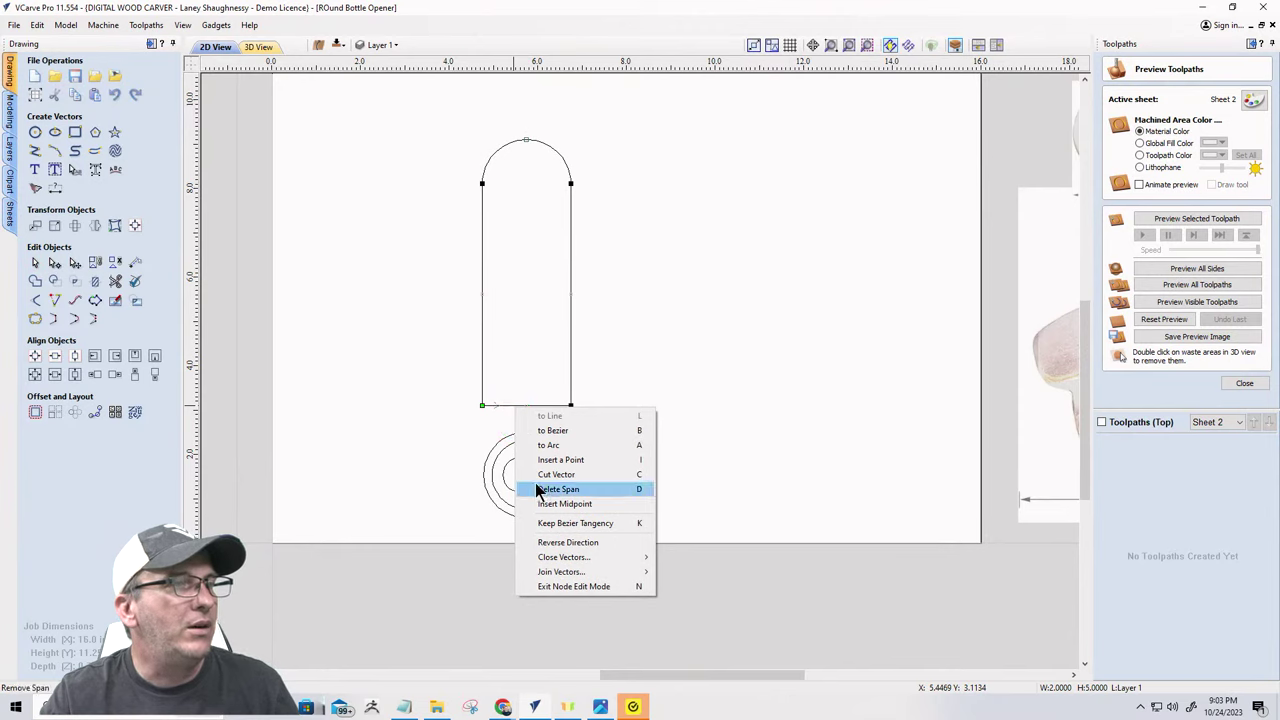
{"action": "left_click", "coordinate": [538, 444]}
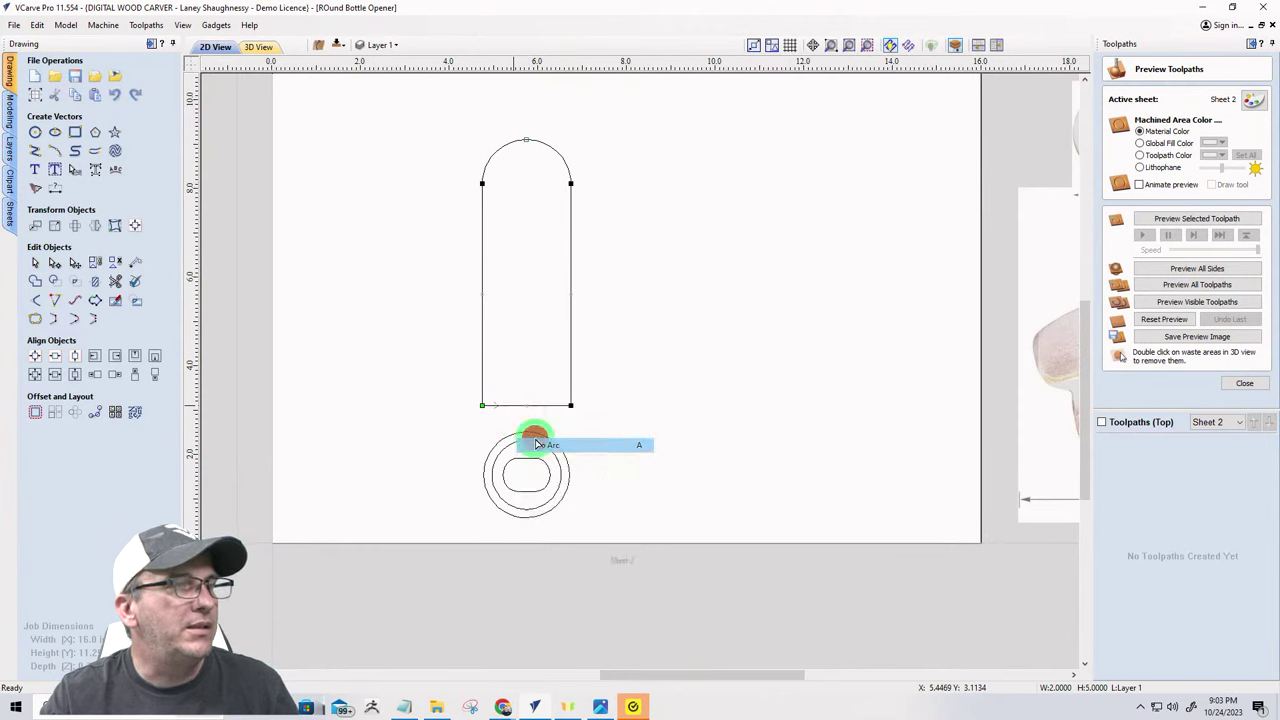
{"action": "left_click", "coordinate": [451, 494]}
{"action": "left_click_drag", "start_coordinate": [451, 400], "coordinate": [586, 497]}
{"action": "left_click", "coordinate": [669, 383]}
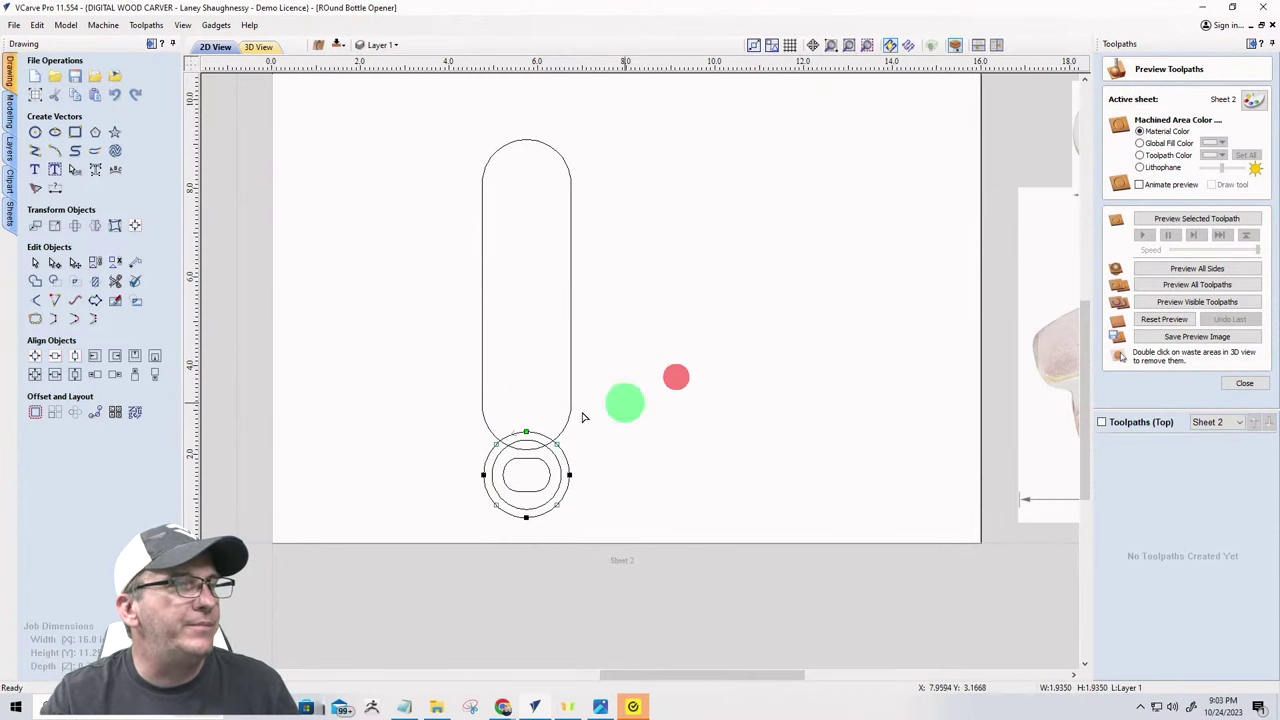
{"action": "left_click", "coordinate": [36, 262]}
- Drag the grouped ring circles up into the handle's rounded bottom end
{"action": "left_click_drag", "start_coordinate": [400, 389], "coordinate": [640, 563]}
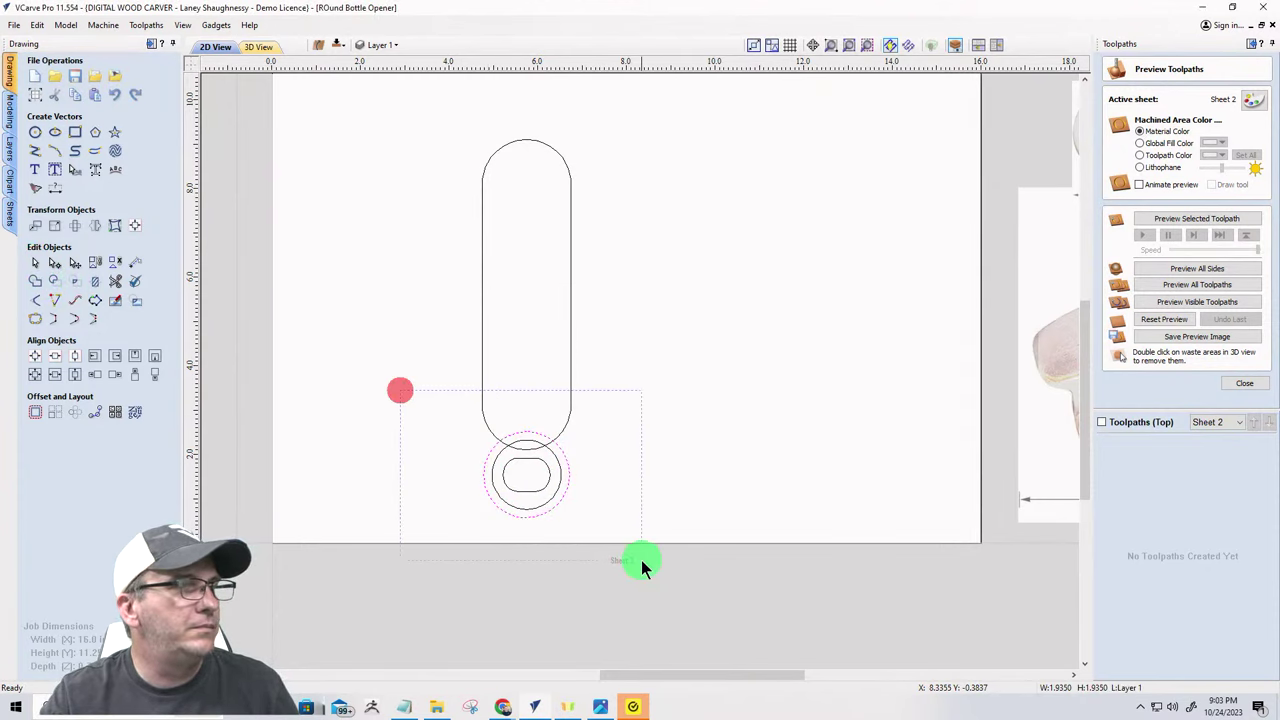
{"action": "left_click_drag", "start_coordinate": [526, 517], "coordinate": [527, 448]}
{"action": "scroll", "coordinate": [524, 462], "scroll_direction": "up", "scroll_amount": 6}
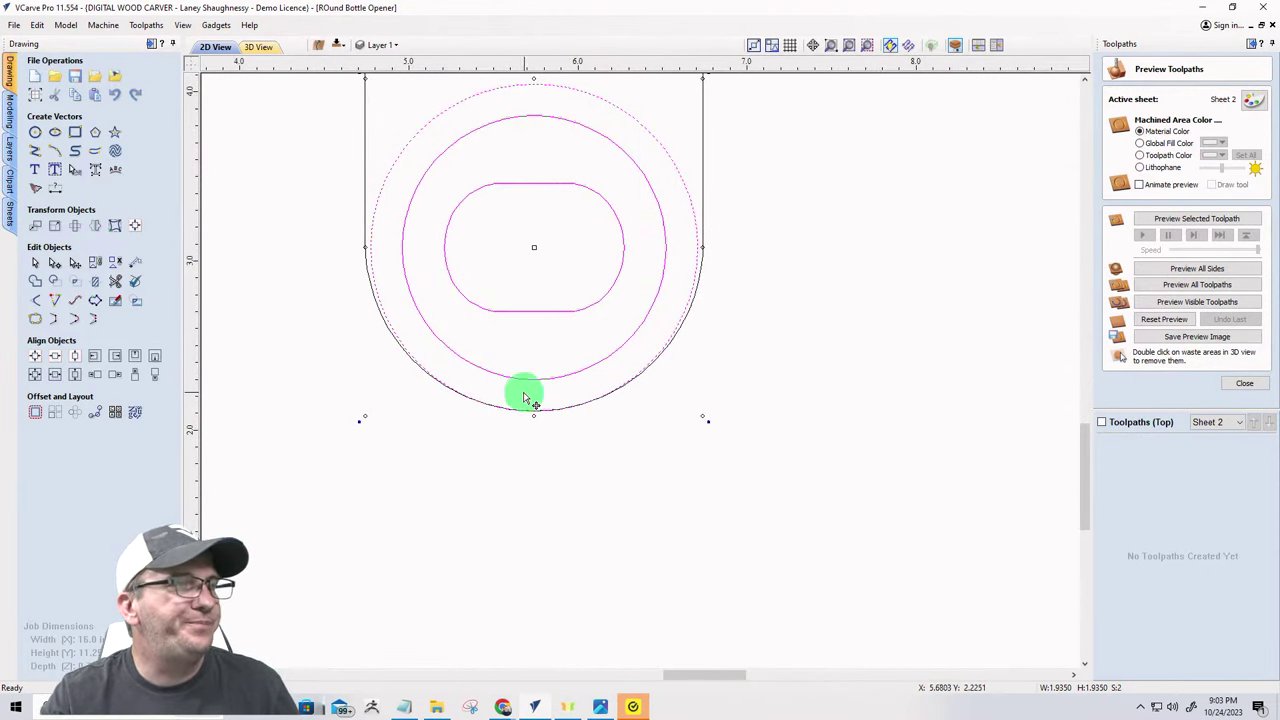
{"action": "right_click", "coordinate": [666, 190]}
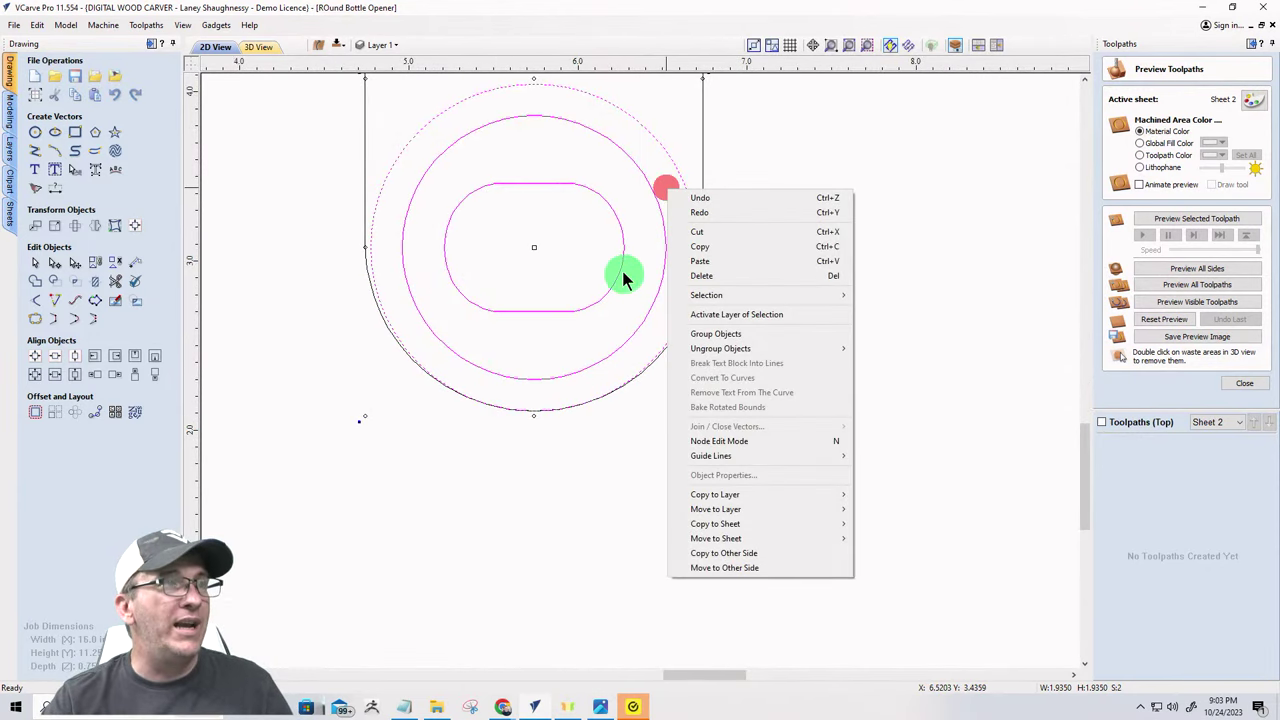
{"action": "left_click", "coordinate": [312, 468]}
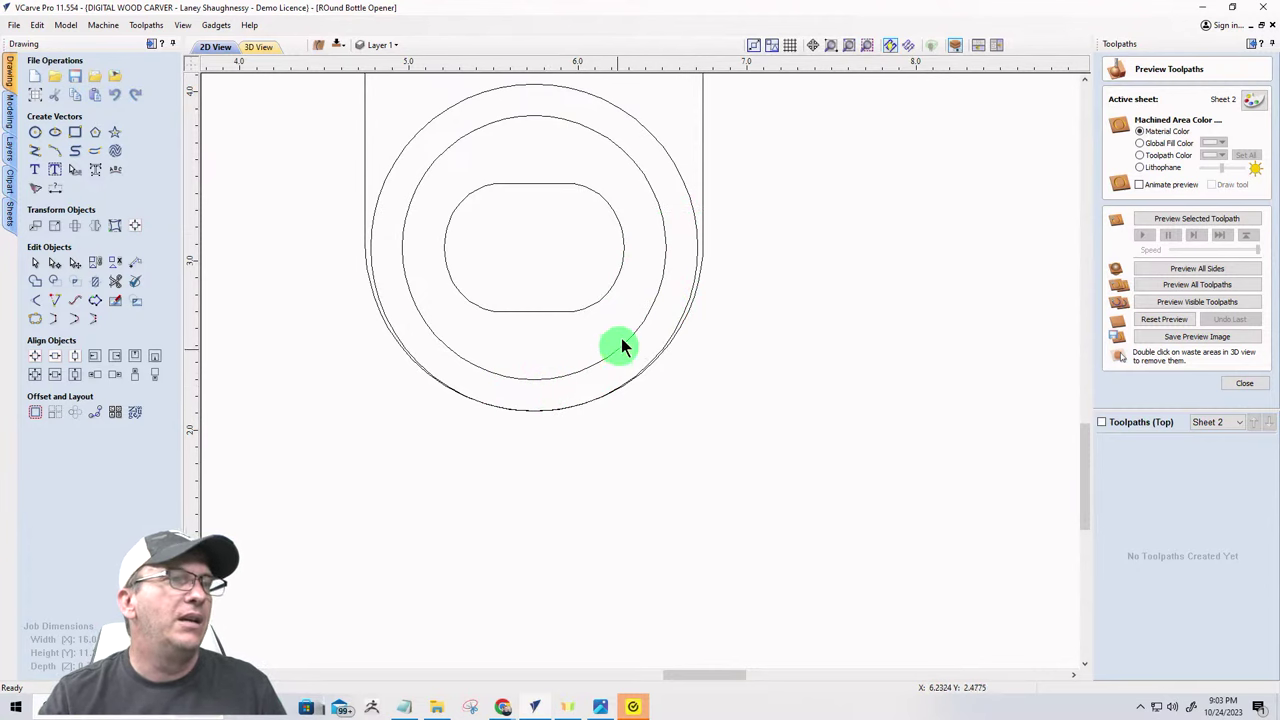
- Fine-tune the ring circles' position with arrow-key nudges and check the outer circle's size
{"action": "left_click_drag", "start_coordinate": [562, 346], "coordinate": [461, 68]}
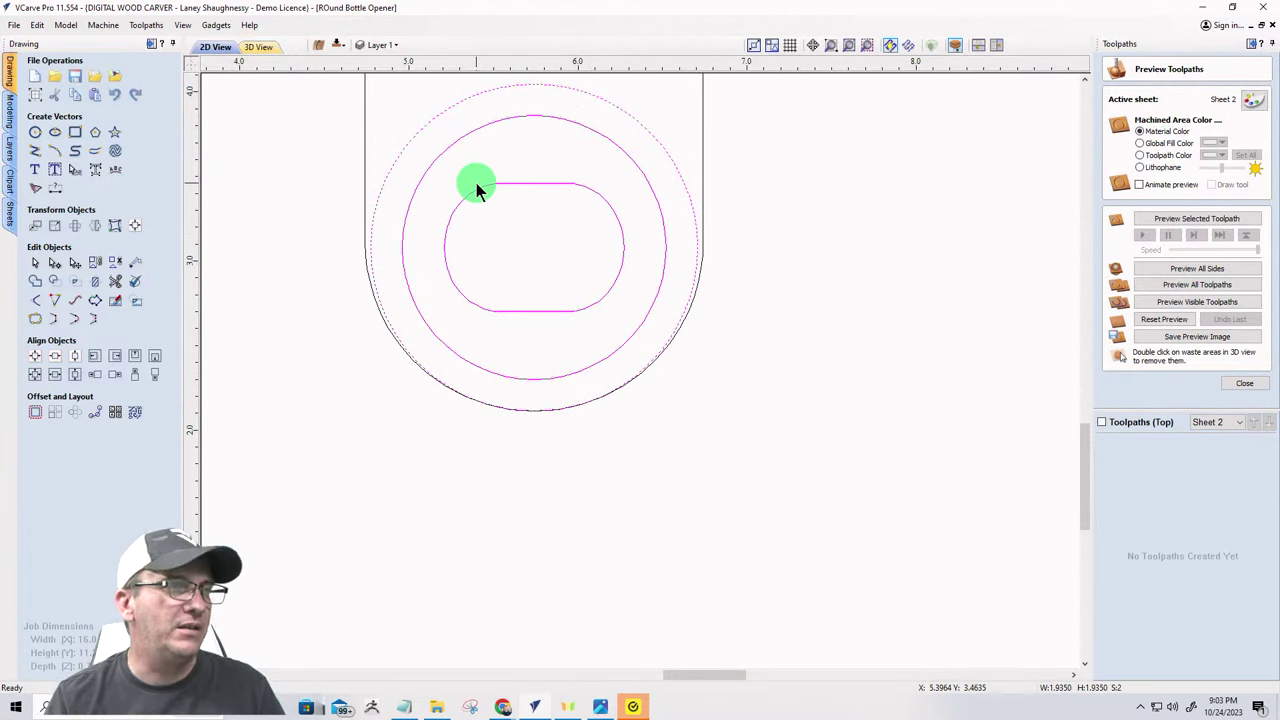
{"action": "left_click", "coordinate": [472, 130]}
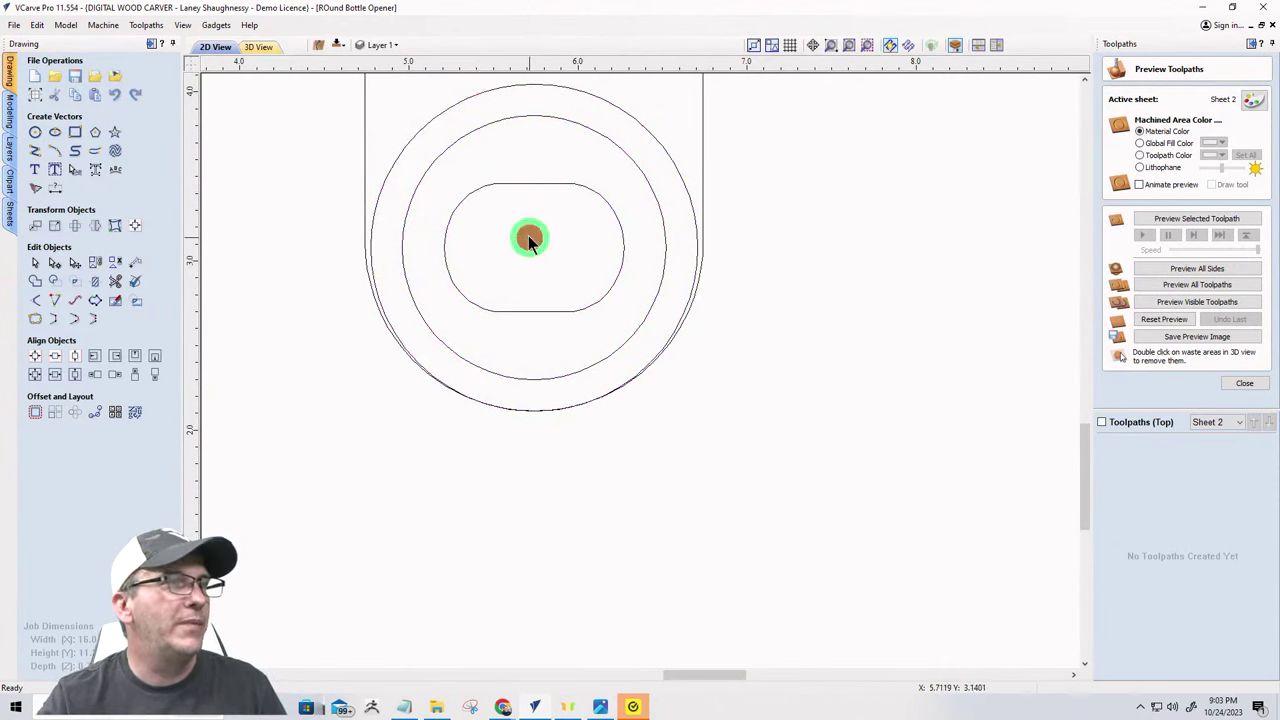
{"action": "mouse_move", "coordinate": [529, 237]}
{"action": "left_mouse_down"}
{"action": "mouse_move", "coordinate": [472, 92]}
{"action": "mouse_move", "coordinate": [476, 110]}
{"action": "left_mouse_up"}
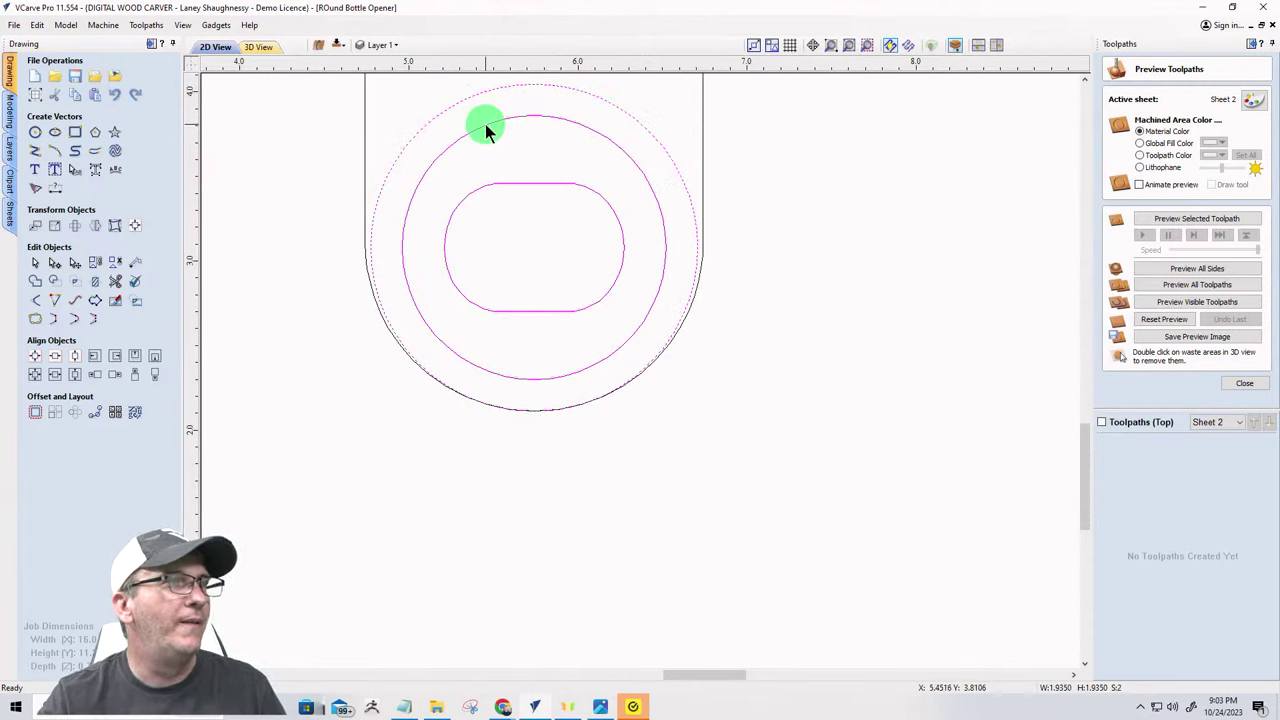
{"action": "left_click", "coordinate": [486, 124]}
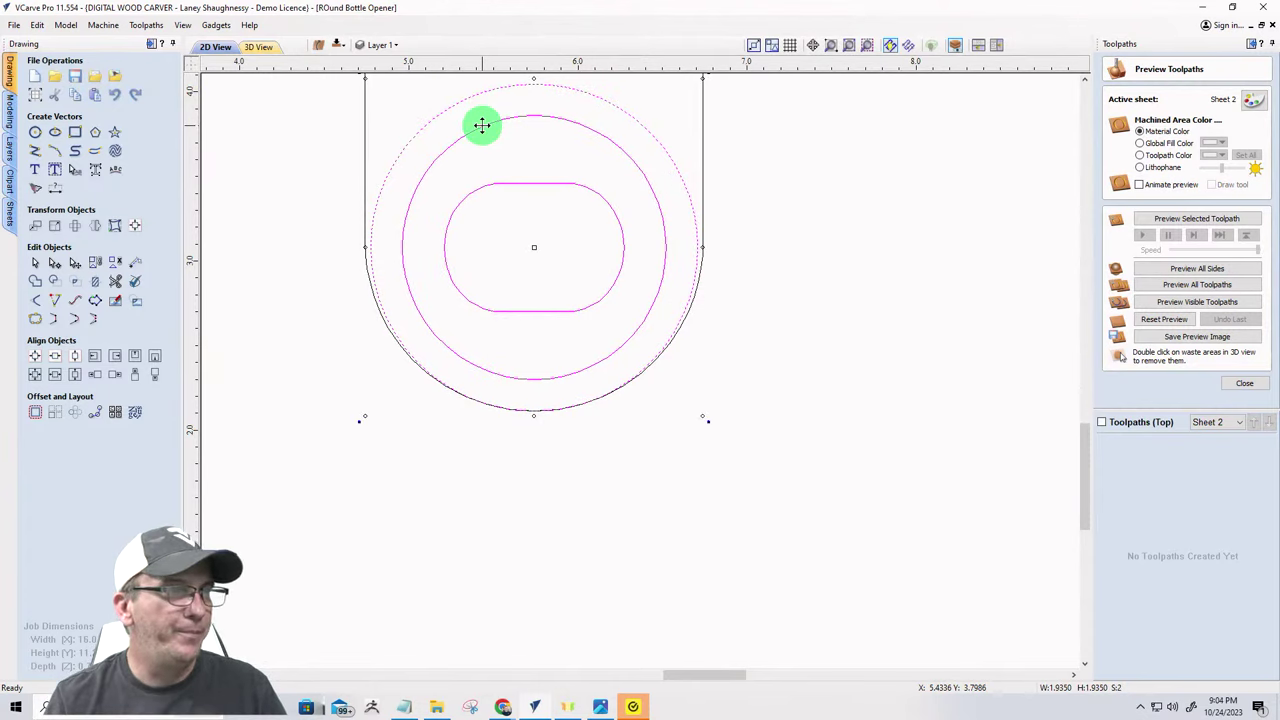
{"action": "key", "text": "Up"}
{"action": "key", "text": "Up"}
{"action": "key", "text": "Up"}
{"action": "key", "text": "Up"}
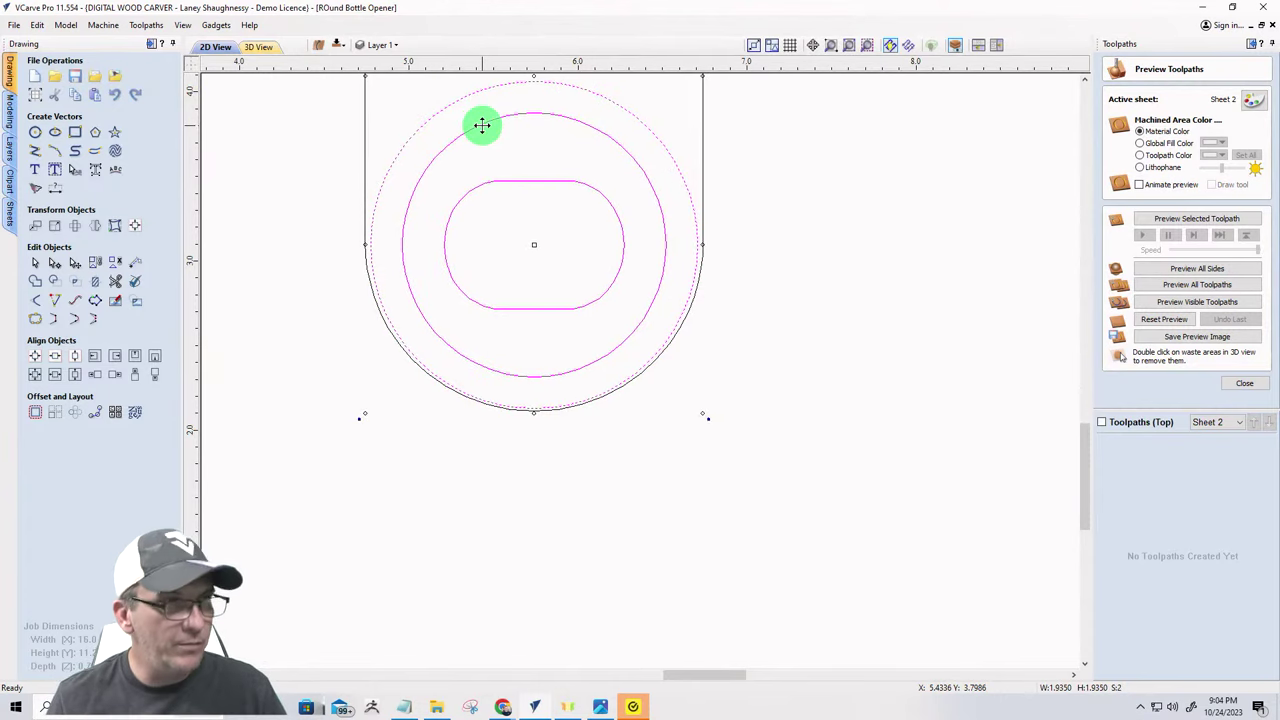
{"action": "key", "text": "Up"}
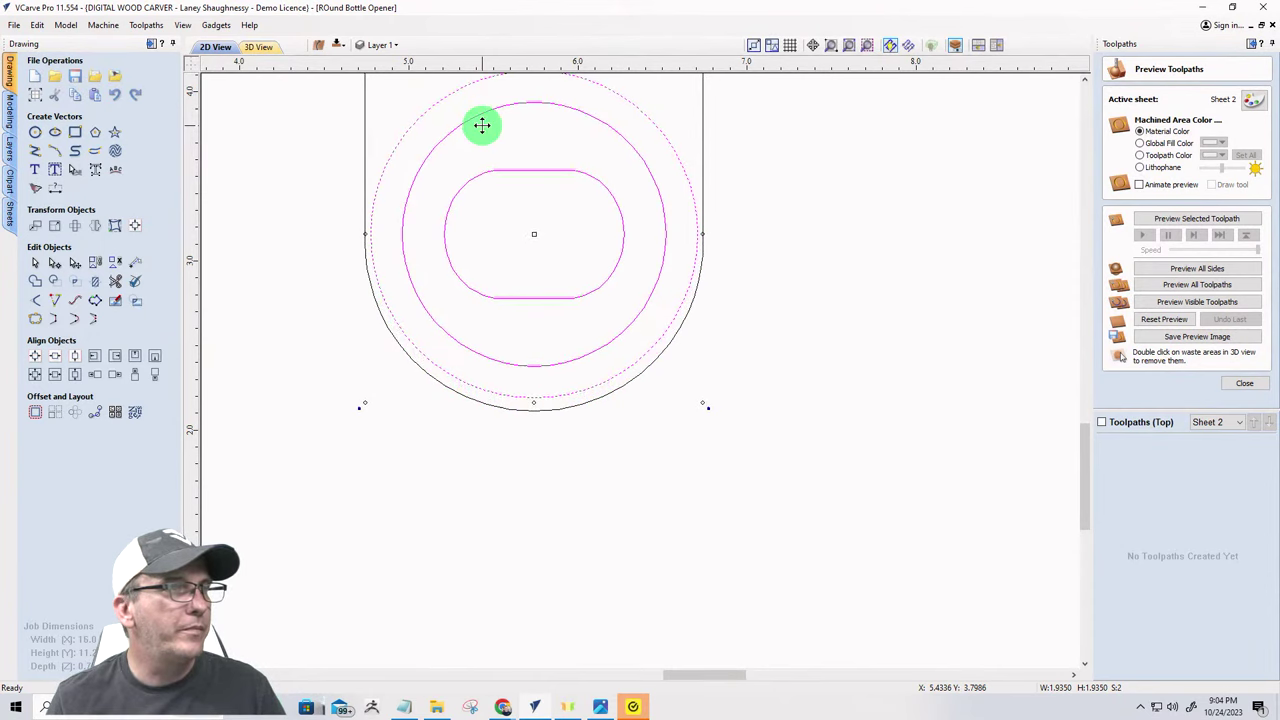
{"action": "key", "text": "Down"}
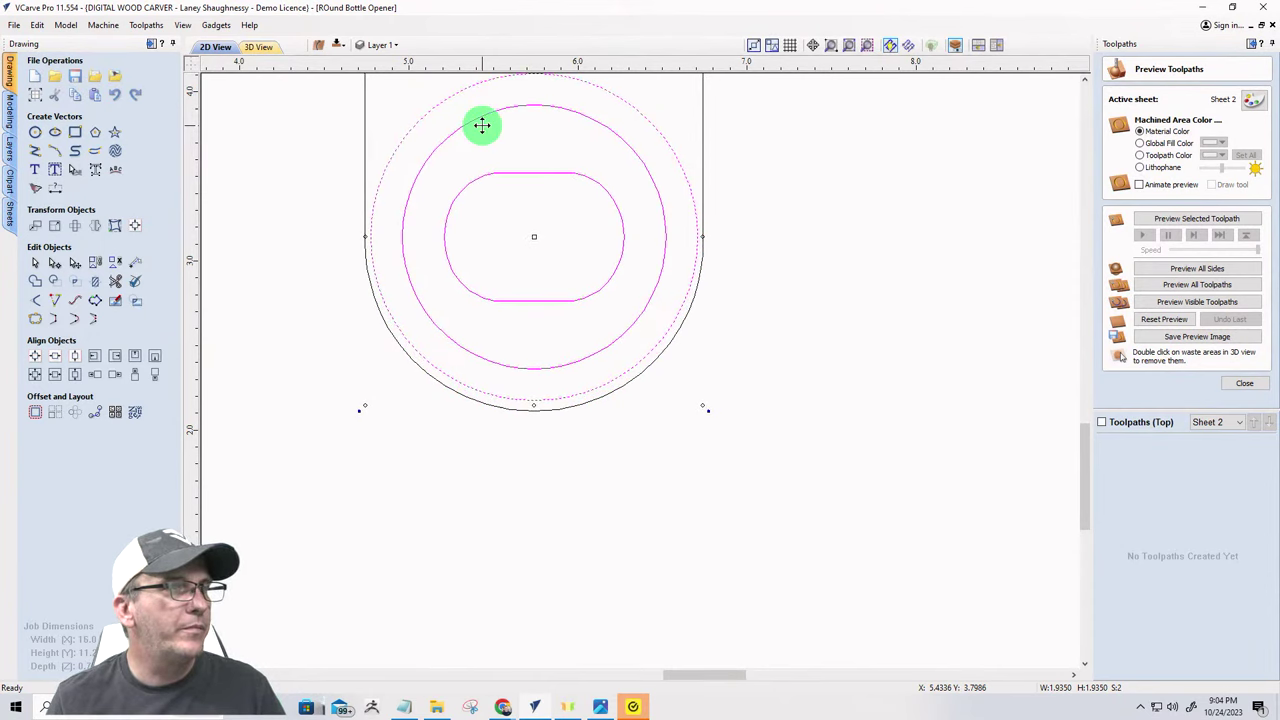
{"action": "left_click", "coordinate": [478, 148]}
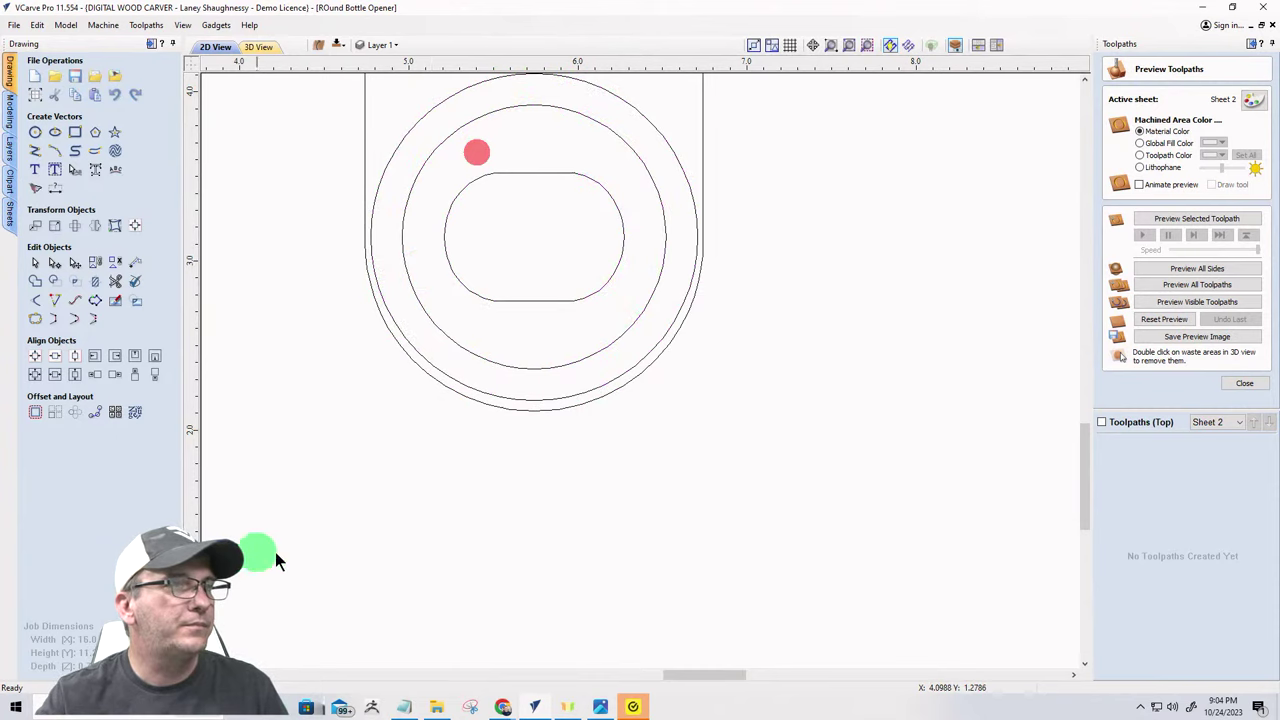
{"action": "scroll", "coordinate": [447, 513], "scroll_direction": "down", "scroll_amount": 3}
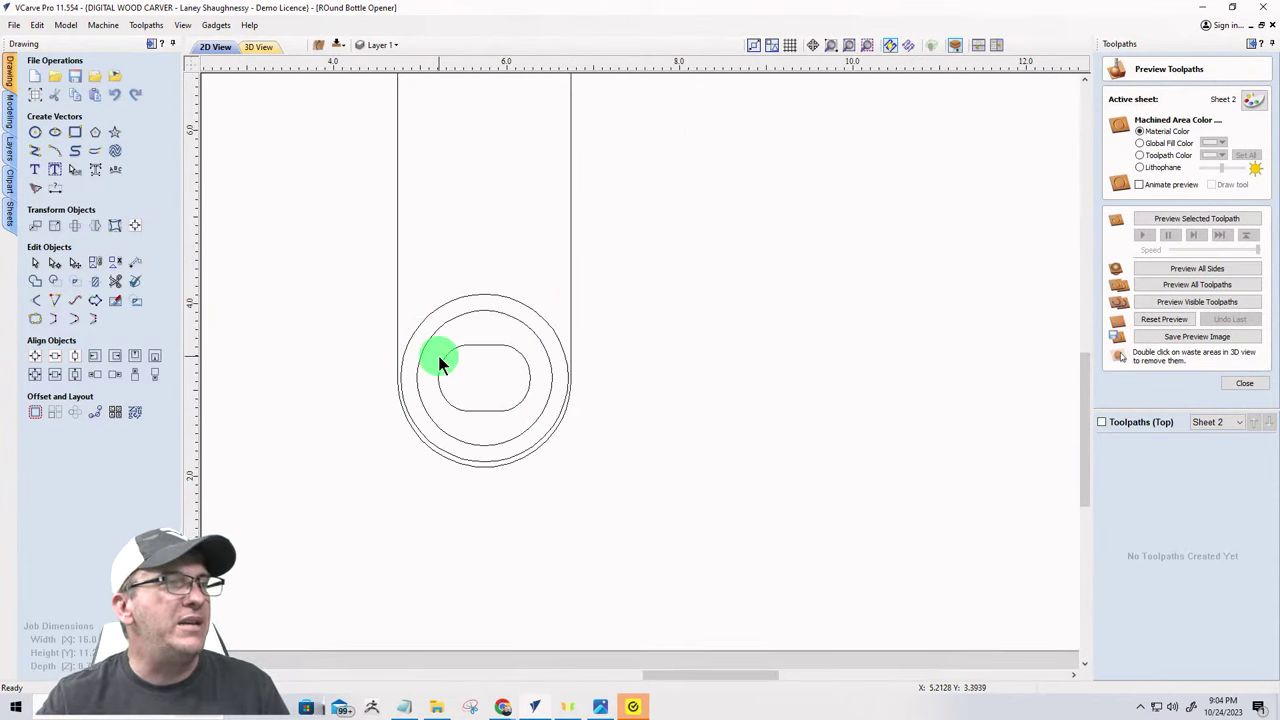
{"action": "scroll", "coordinate": [438, 362], "scroll_direction": "down", "scroll_amount": 1}
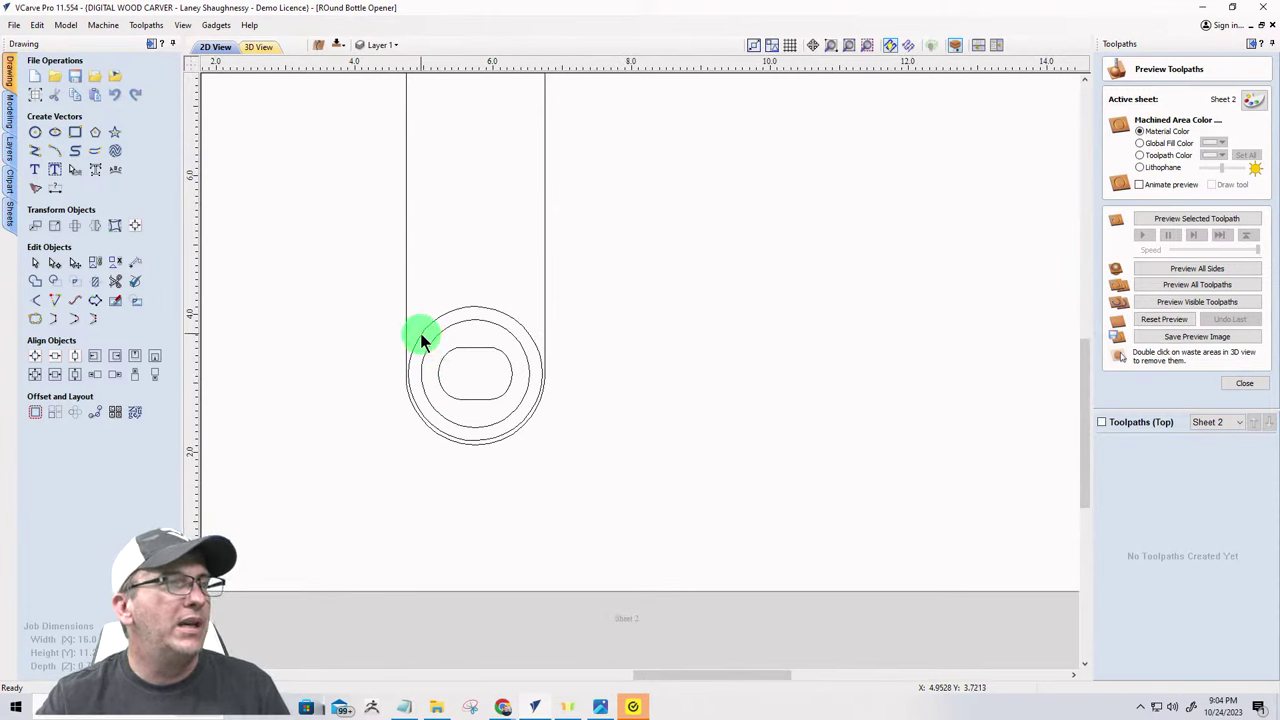
{"action": "left_click", "coordinate": [420, 334]}
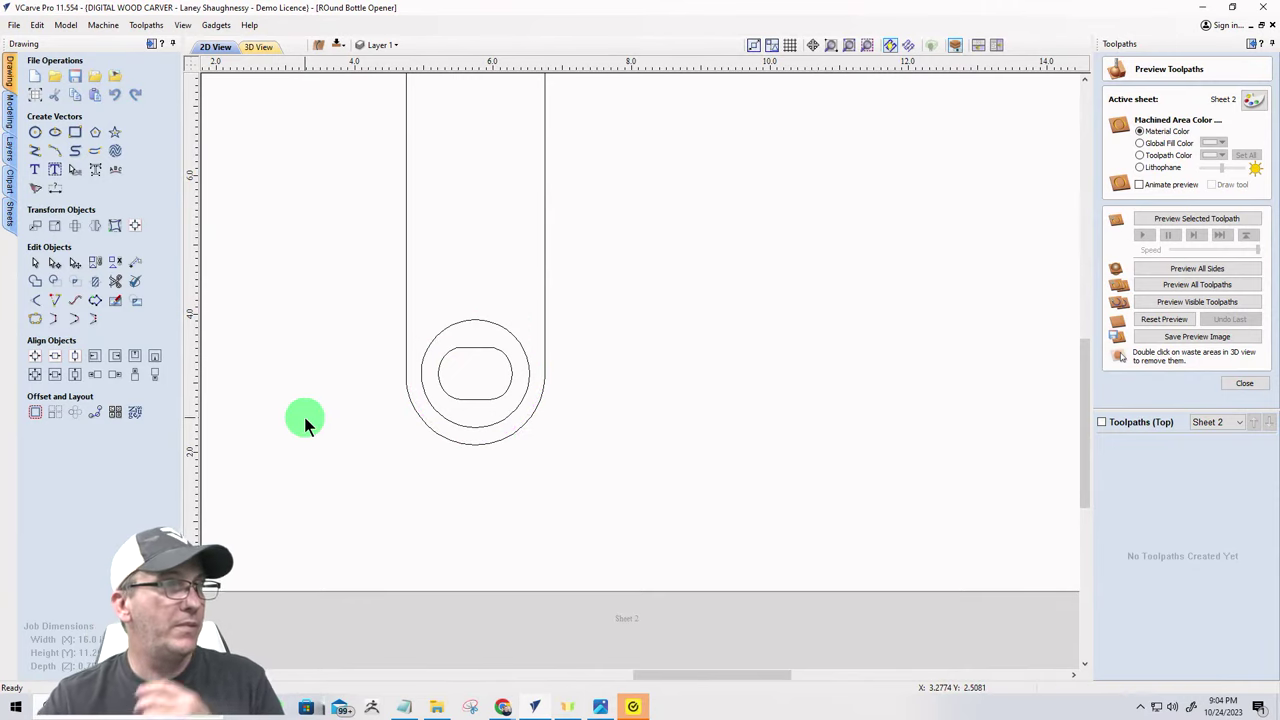
{"action": "scroll", "coordinate": [305, 425], "scroll_direction": "down", "scroll_amount": 2}
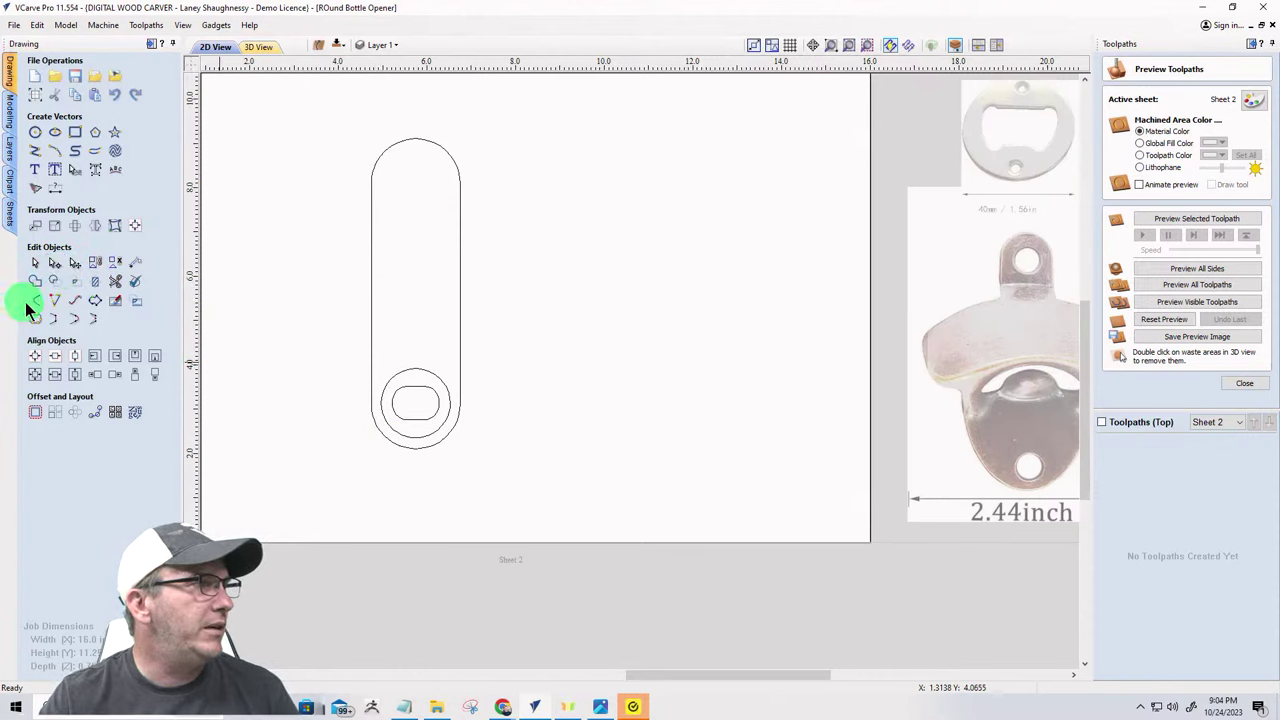
- Draw a 2-inch polyline across the handle from its left edge to its right edge
{"action": "left_click", "coordinate": [34, 151]}
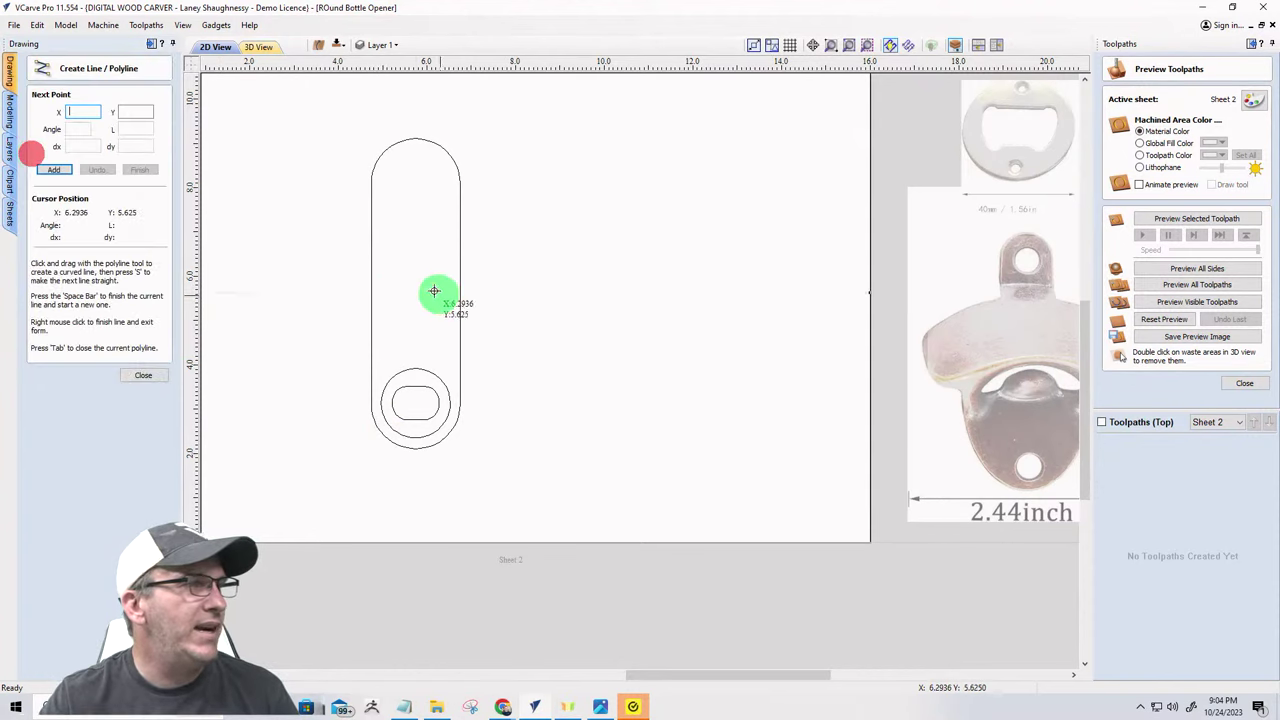
{"action": "left_click", "coordinate": [372, 291]}
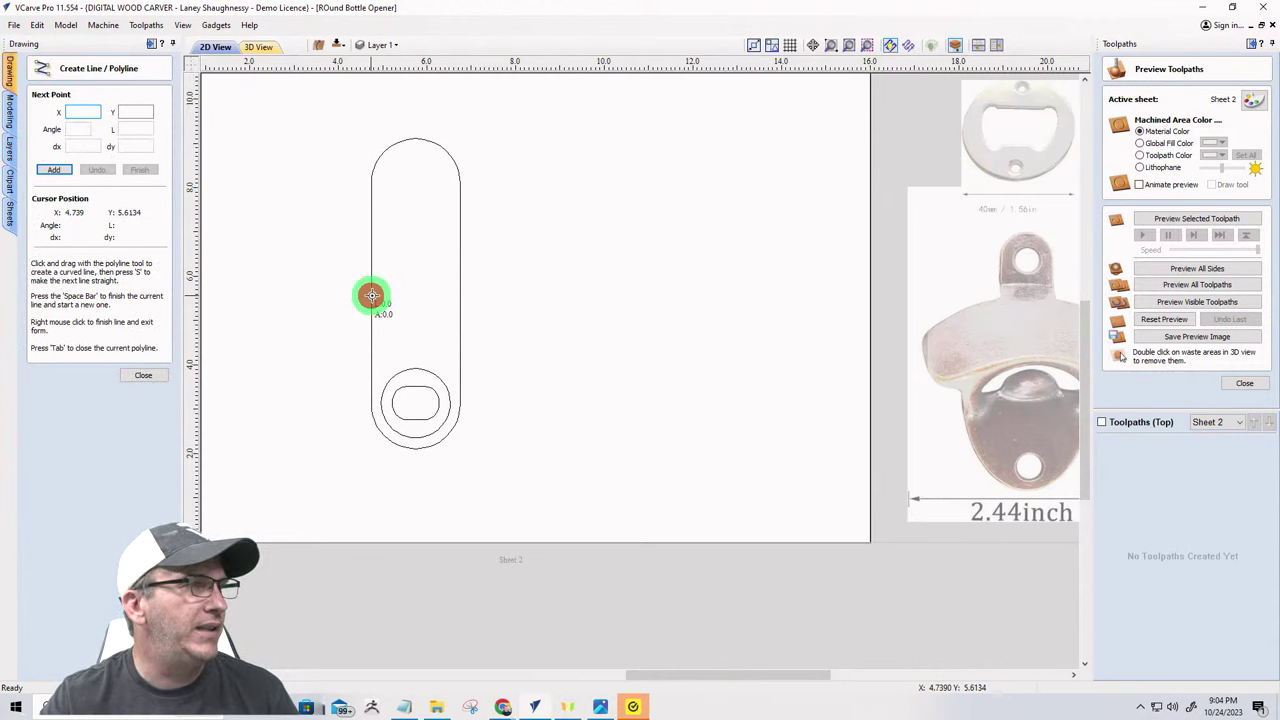
{"action": "left_click", "coordinate": [459, 292]}
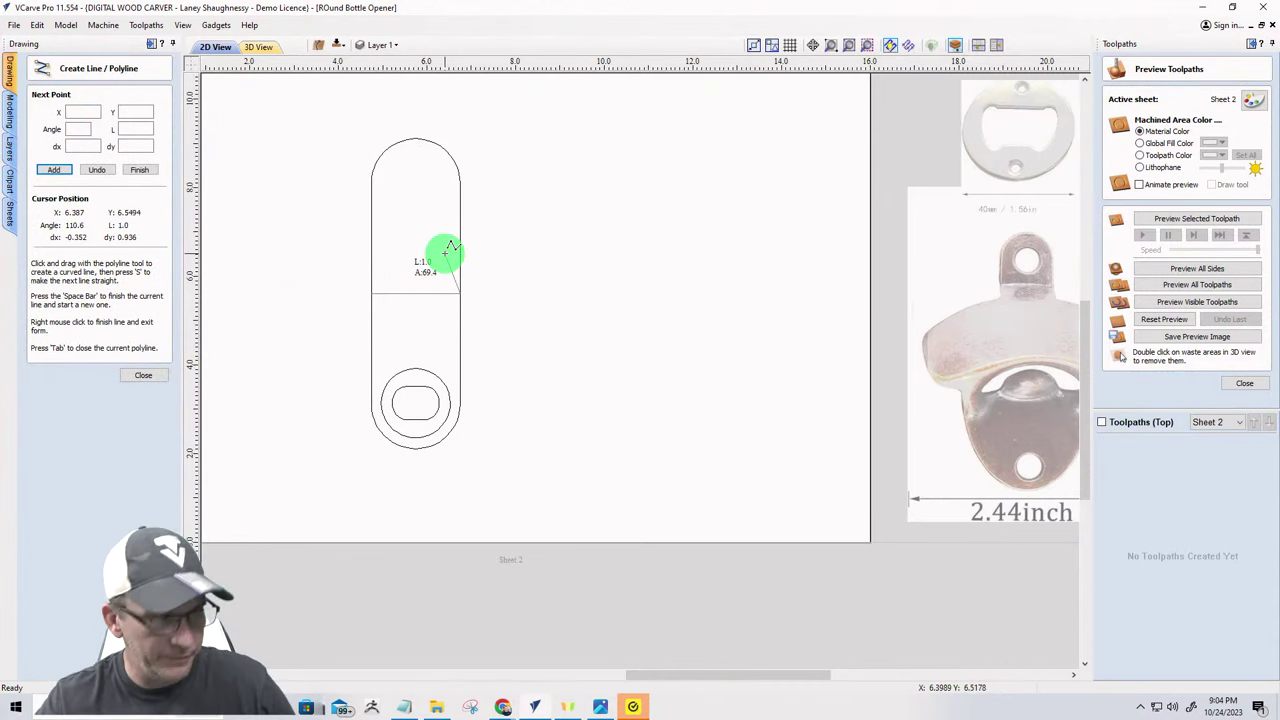
{"action": "key", "text": "space"}
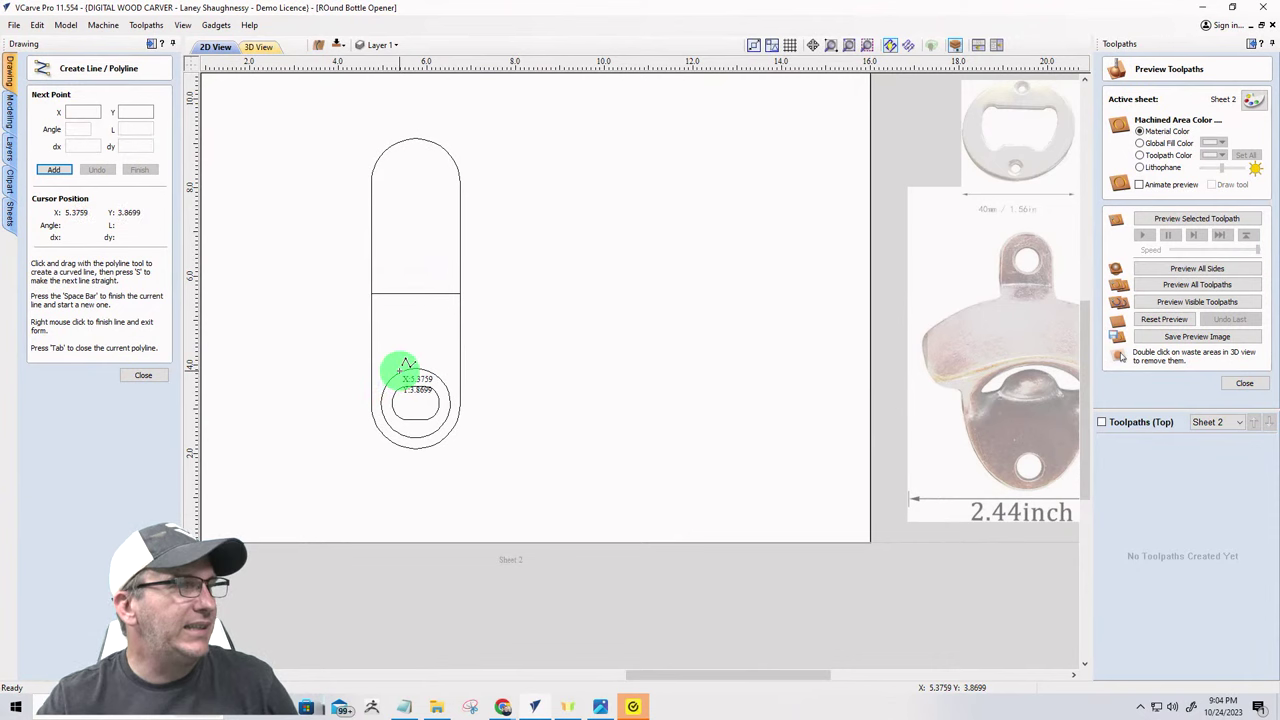
{"action": "left_click", "coordinate": [143, 375]}
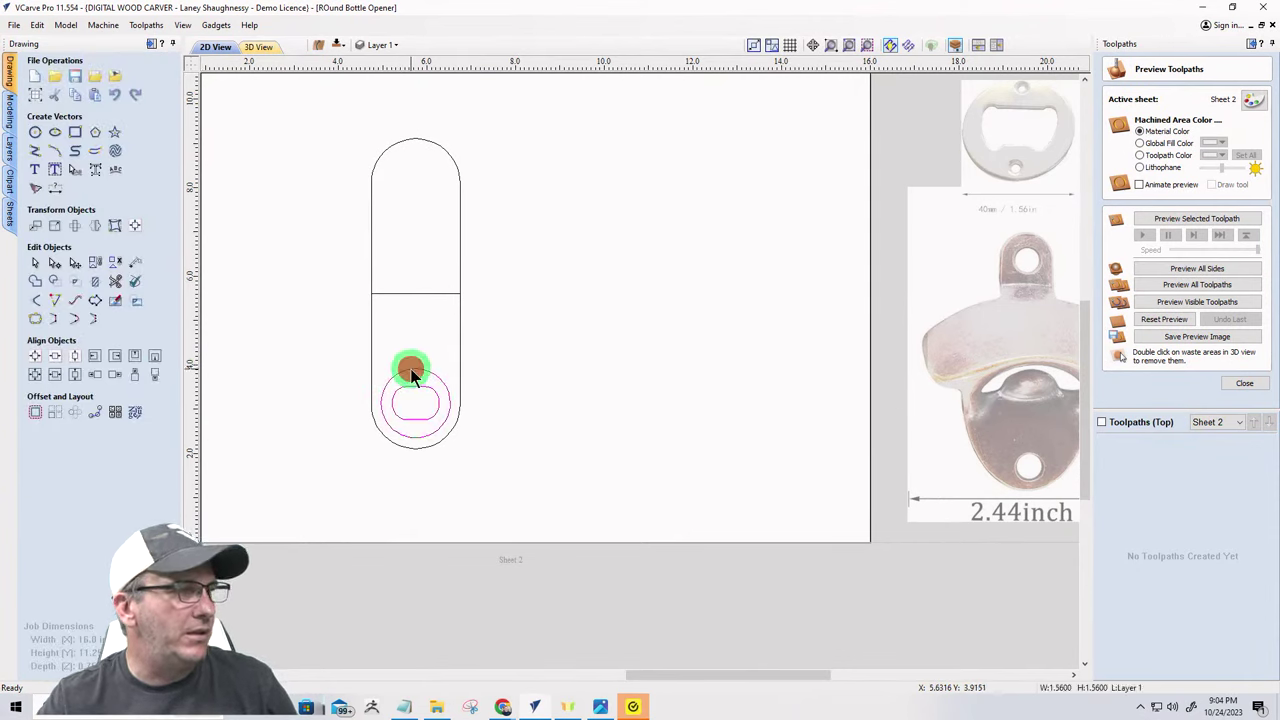
- Mirror a copy of the rings about the dividing line into the handle's top end
{"action": "left_click", "coordinate": [410, 293]}
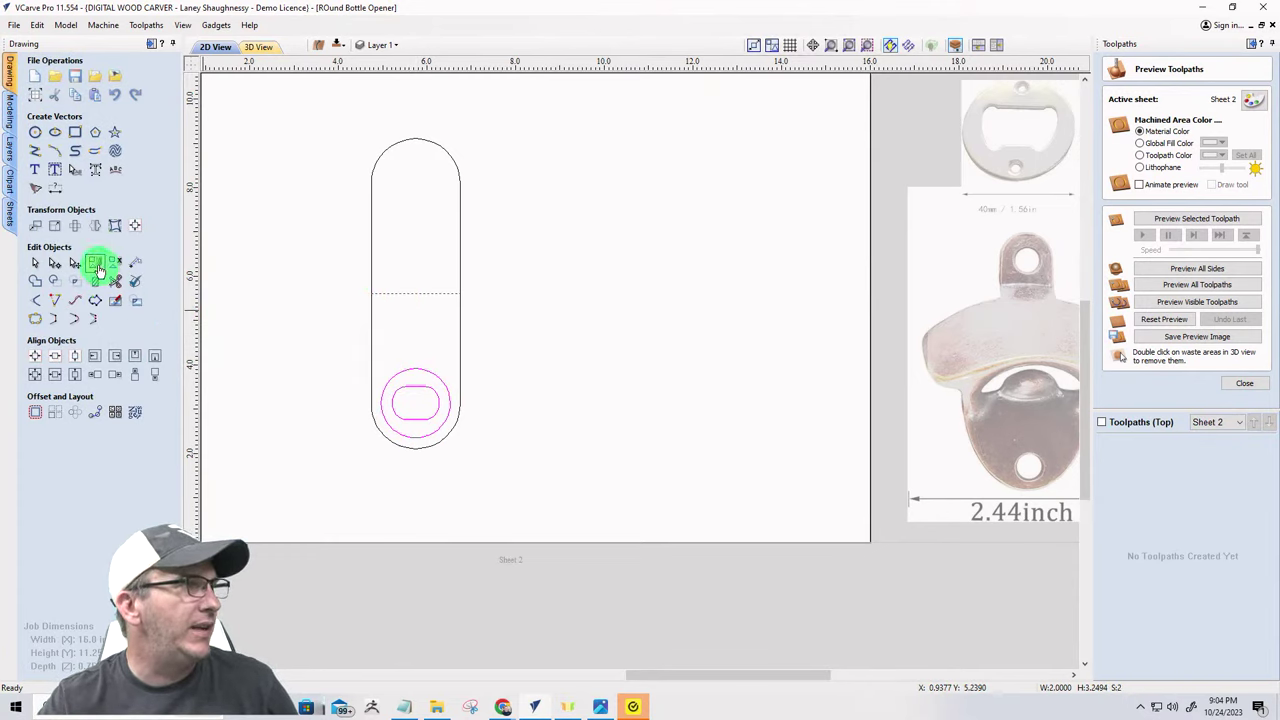
{"action": "left_click", "coordinate": [97, 228]}
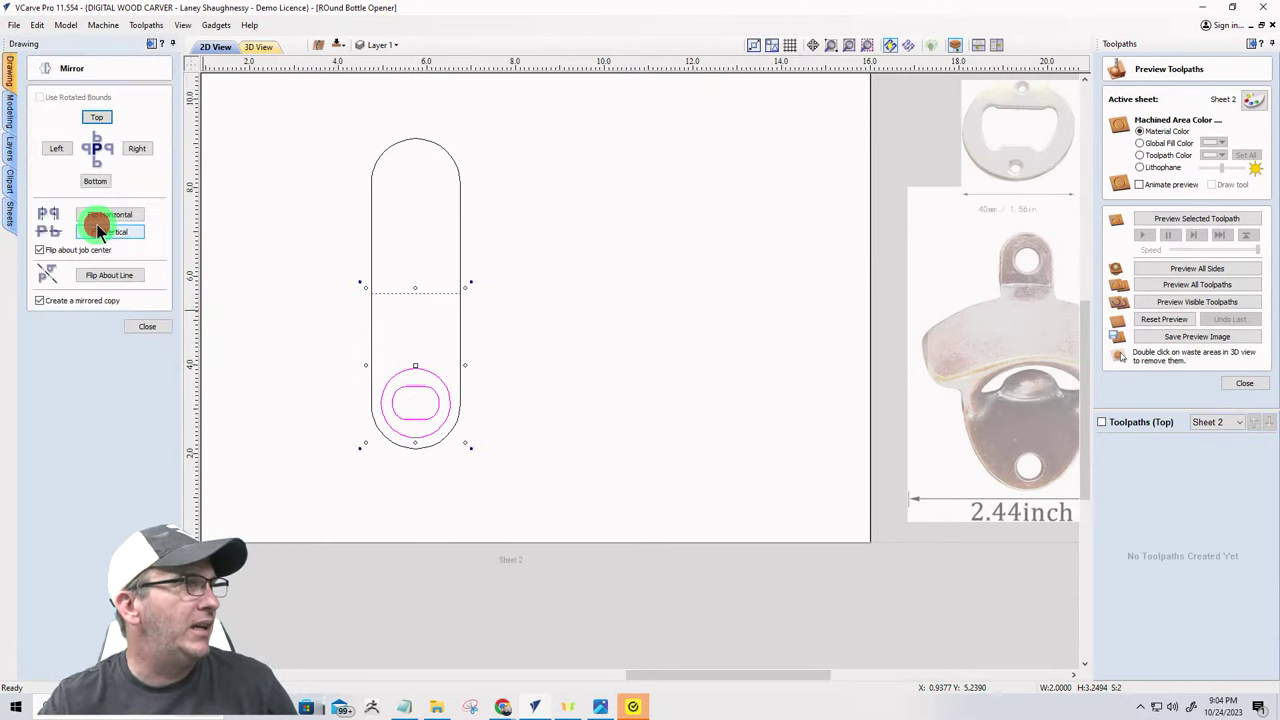
{"action": "left_click", "coordinate": [100, 280]}
{"action": "left_click", "coordinate": [140, 327]}
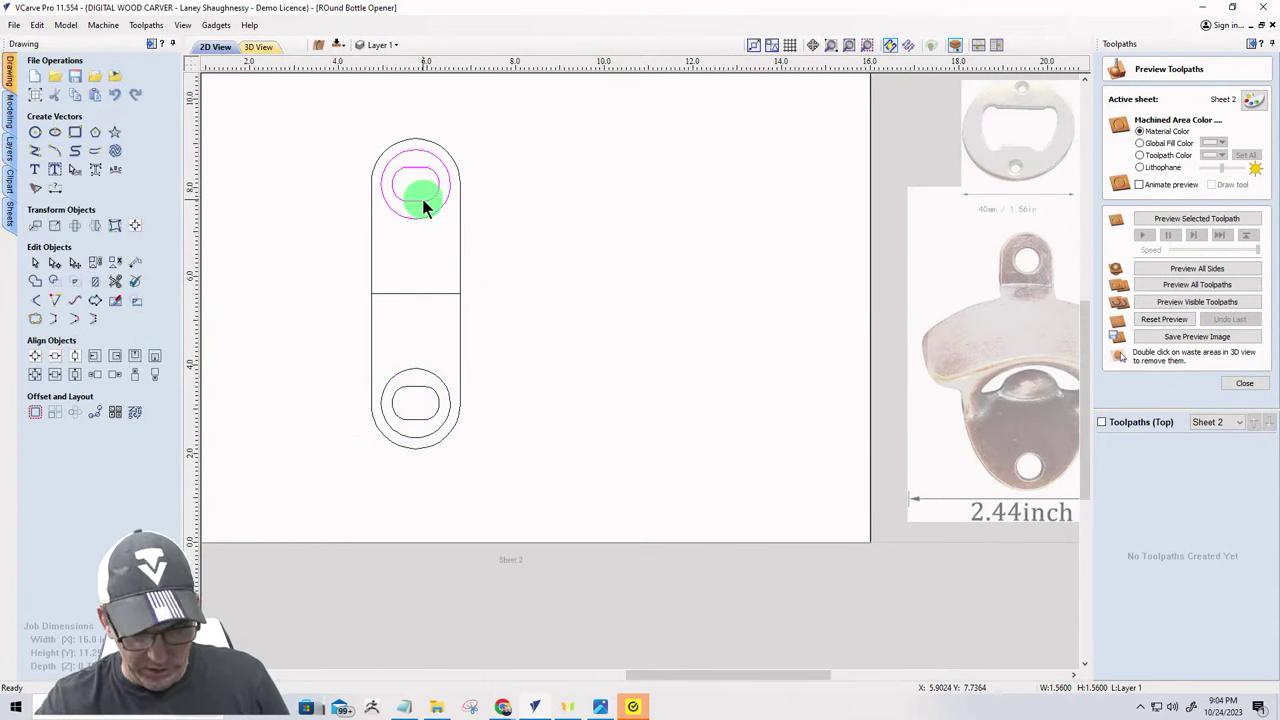
{"action": "left_click", "coordinate": [391, 261]}
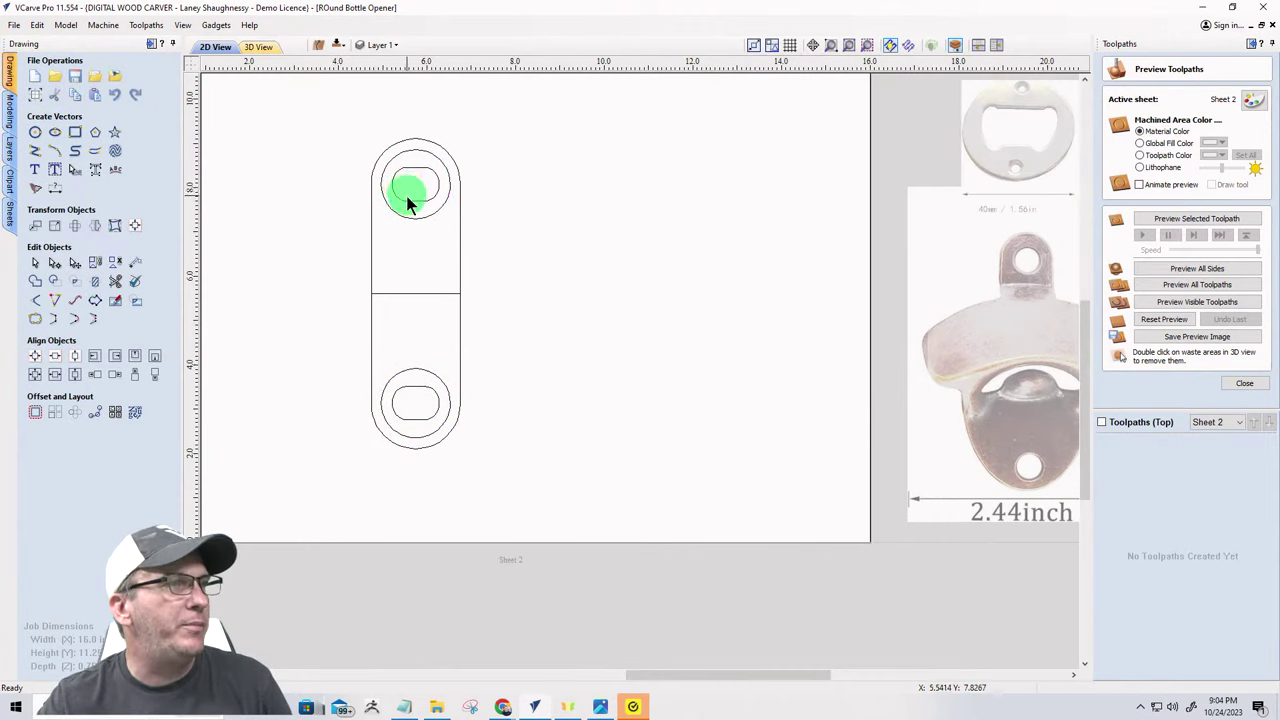
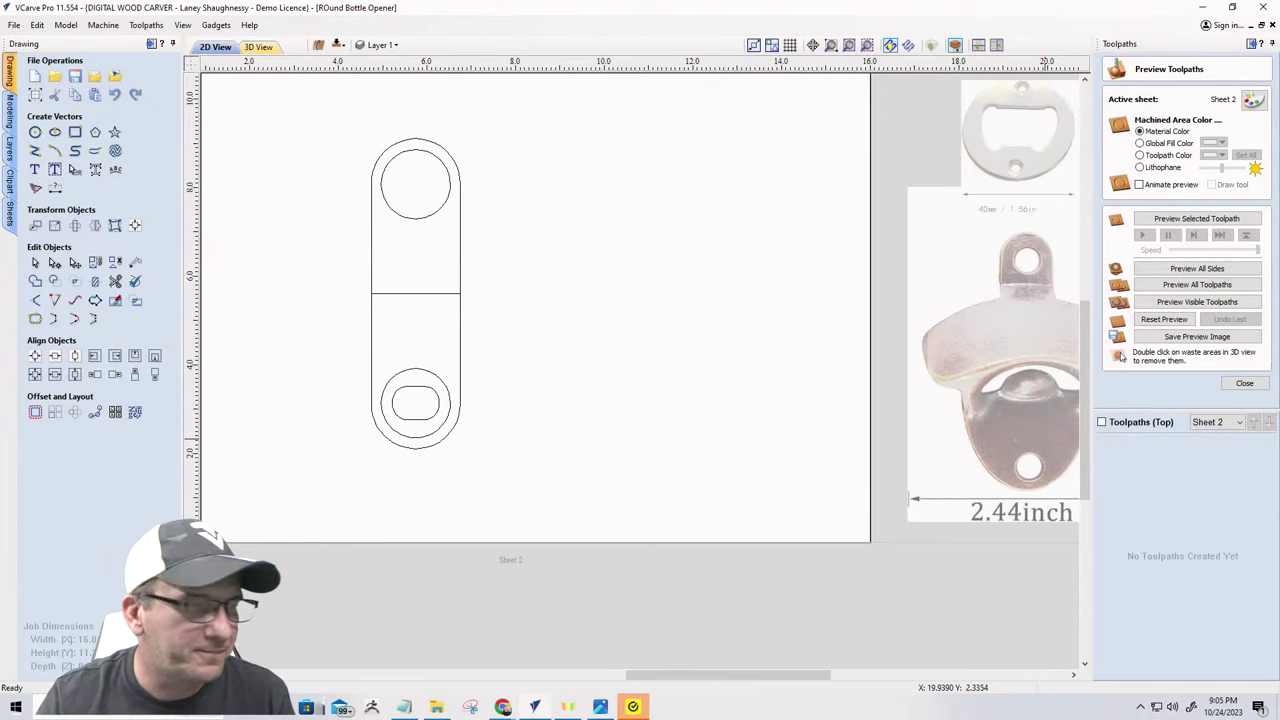
- Box-select every part of the long bottle opener
{"action": "left_click", "coordinate": [424, 295]}
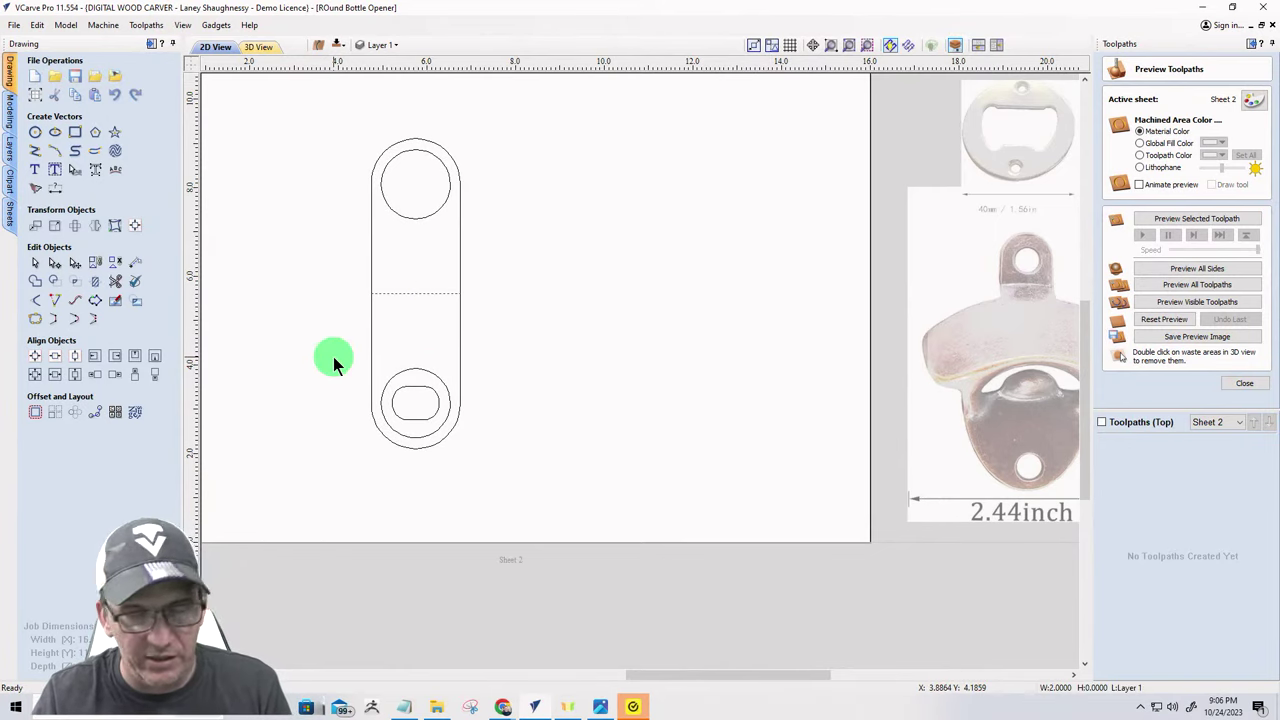
{"action": "left_click_drag", "start_coordinate": [312, 108], "coordinate": [493, 505]}
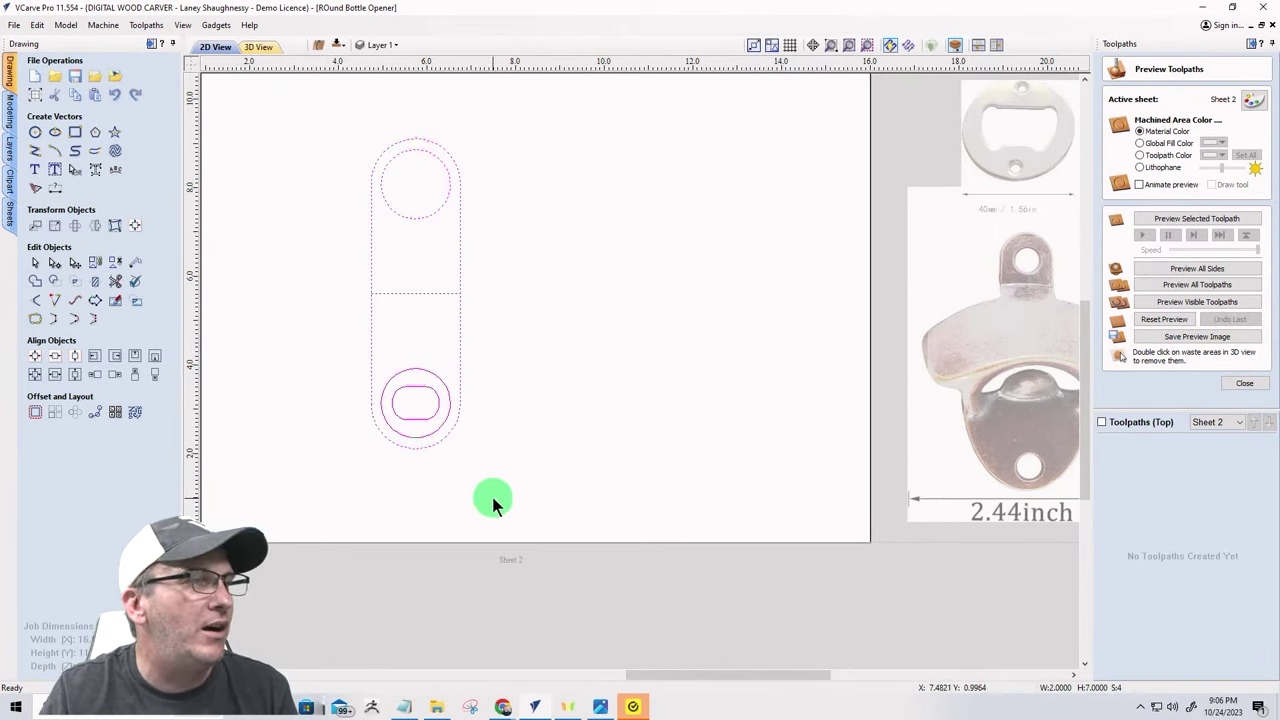
{"action": "left_click", "coordinate": [367, 379]}
{"action": "scroll", "coordinate": [526, 463], "scroll_direction": "down", "scroll_amount": 3}
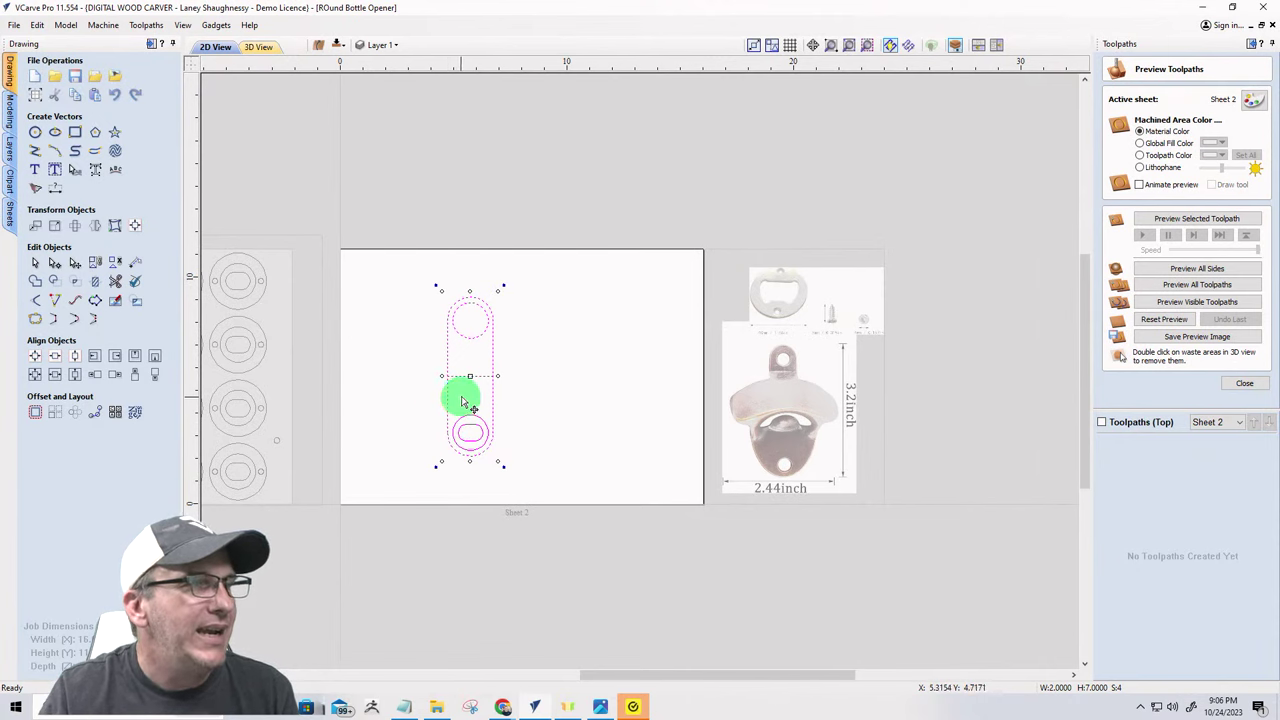
{"action": "scroll", "coordinate": [457, 391], "scroll_direction": "up", "scroll_amount": 3}
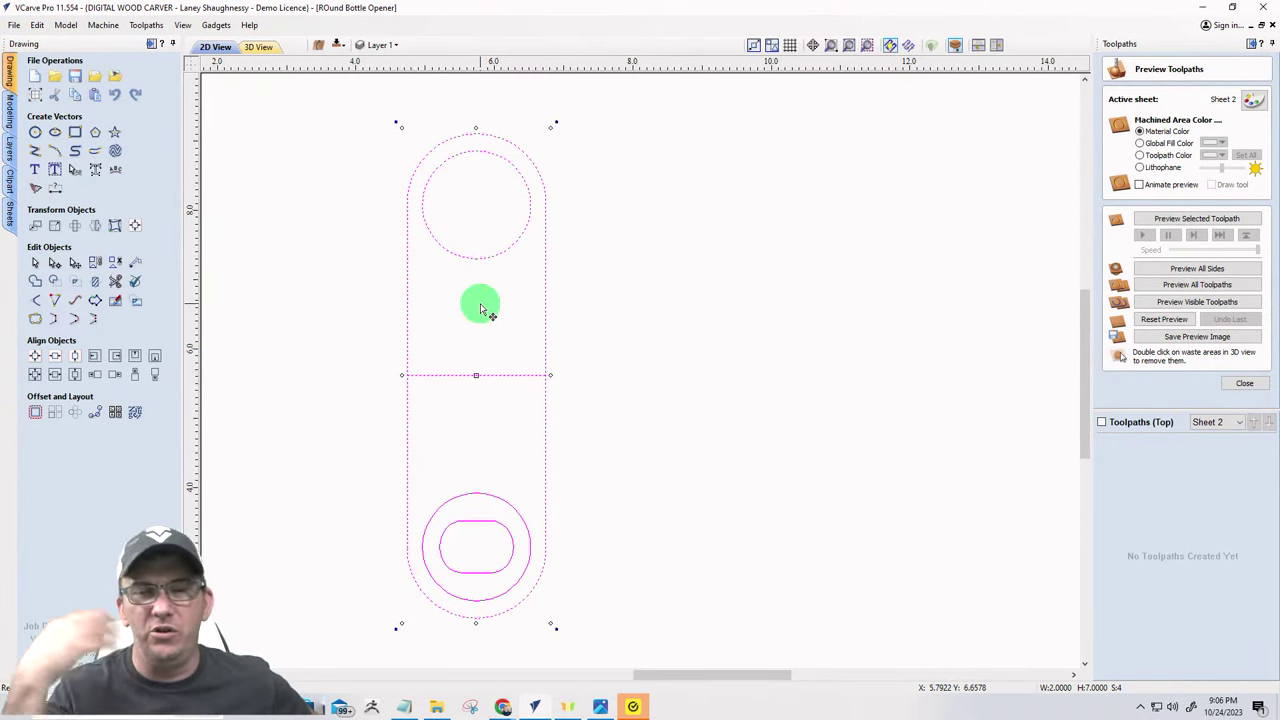
{"action": "scroll", "coordinate": [478, 296], "scroll_direction": "down", "scroll_amount": 4}
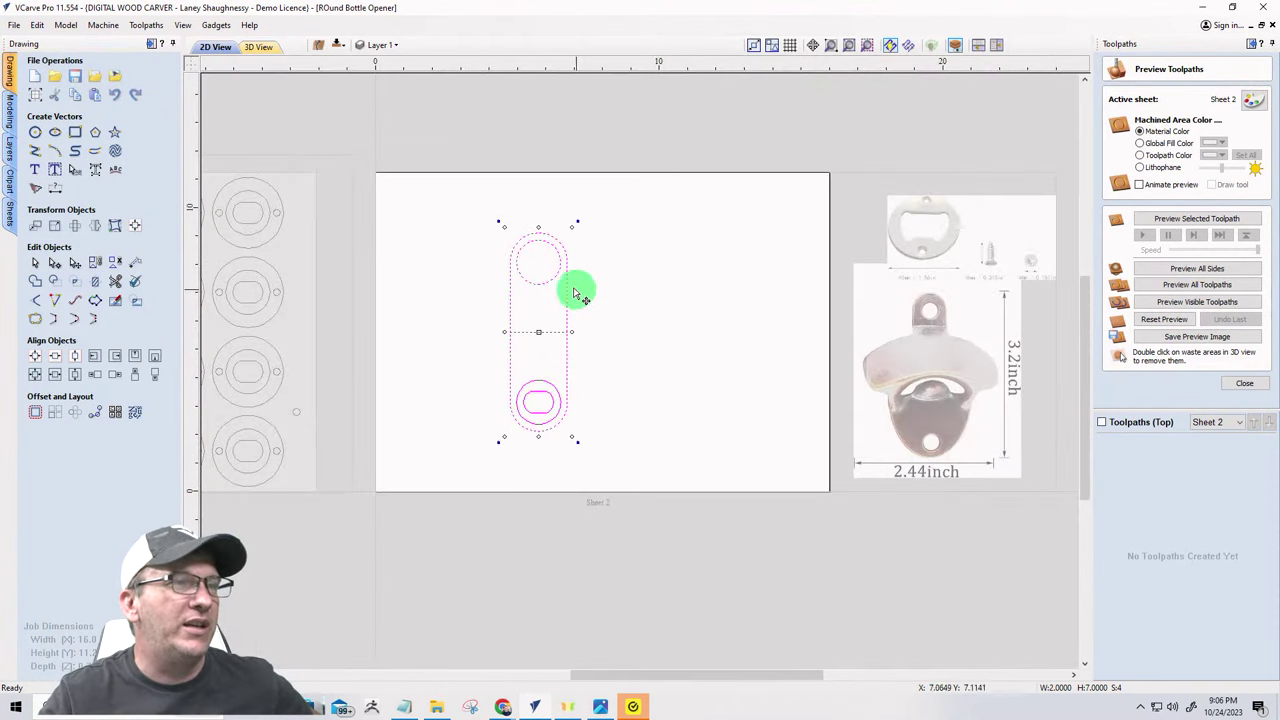
- Reselect the whole opener and move it to Sheet 2's right edge
{"action": "left_click", "coordinate": [436, 376]}
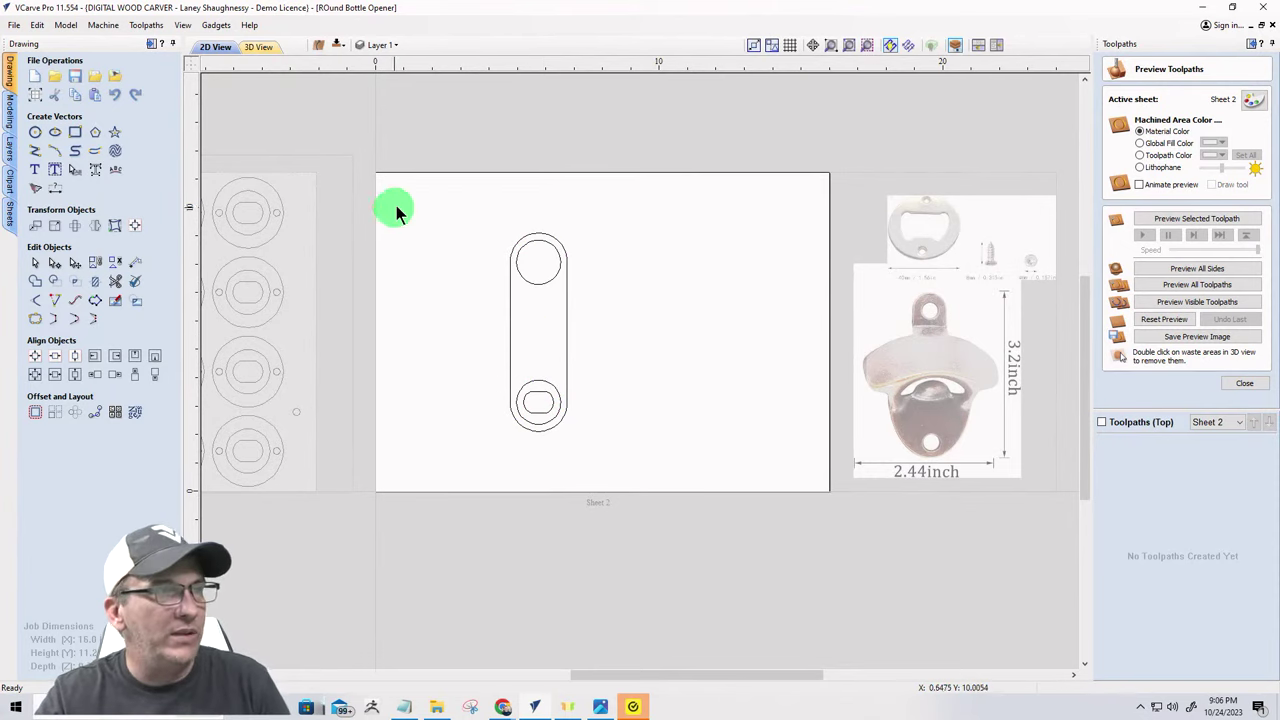
{"action": "left_click_drag", "start_coordinate": [435, 186], "coordinate": [585, 450]}
{"action": "left_click", "coordinate": [509, 400]}
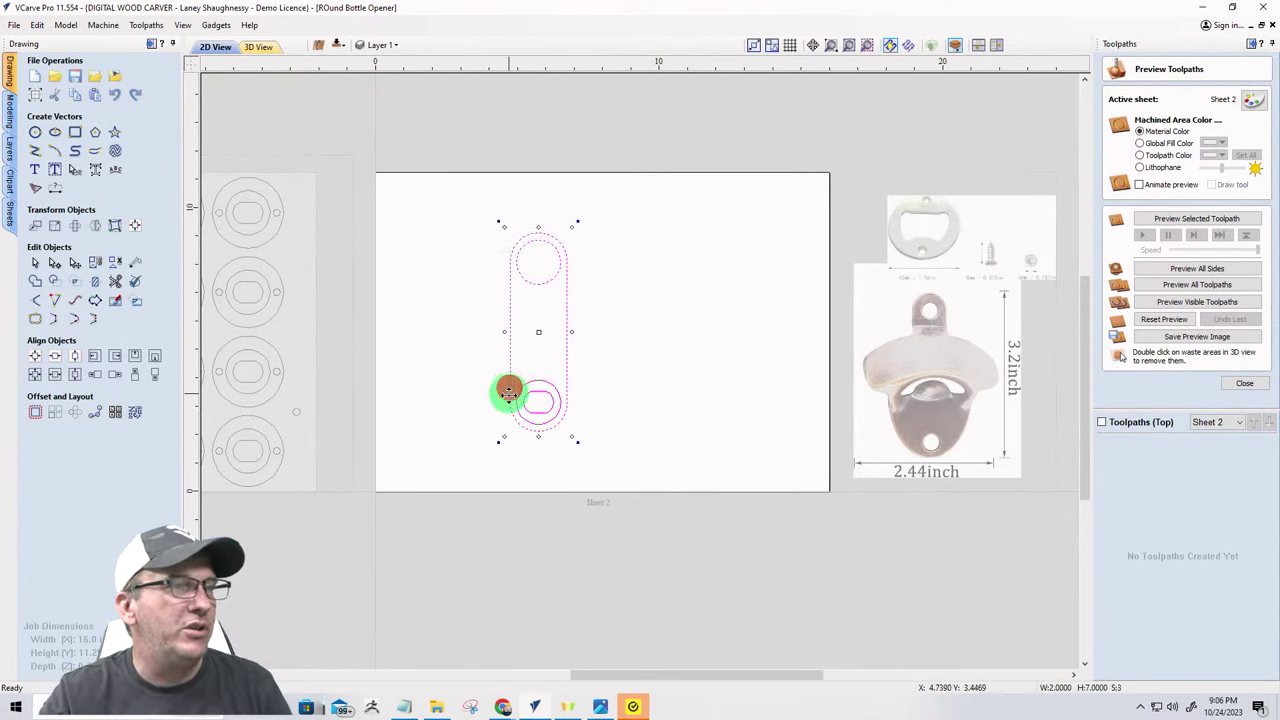
{"action": "left_click_drag", "start_coordinate": [509, 401], "coordinate": [757, 443]}
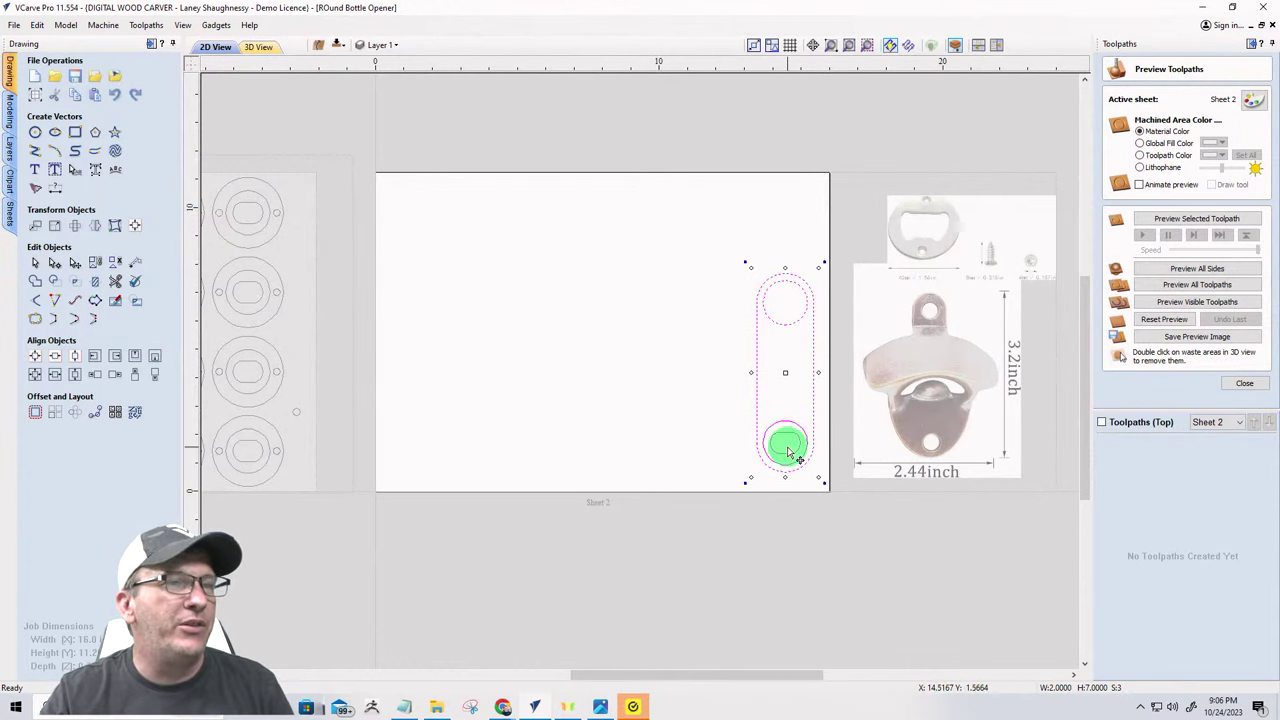
{"action": "scroll", "coordinate": [794, 423], "scroll_direction": "up", "scroll_amount": 3}
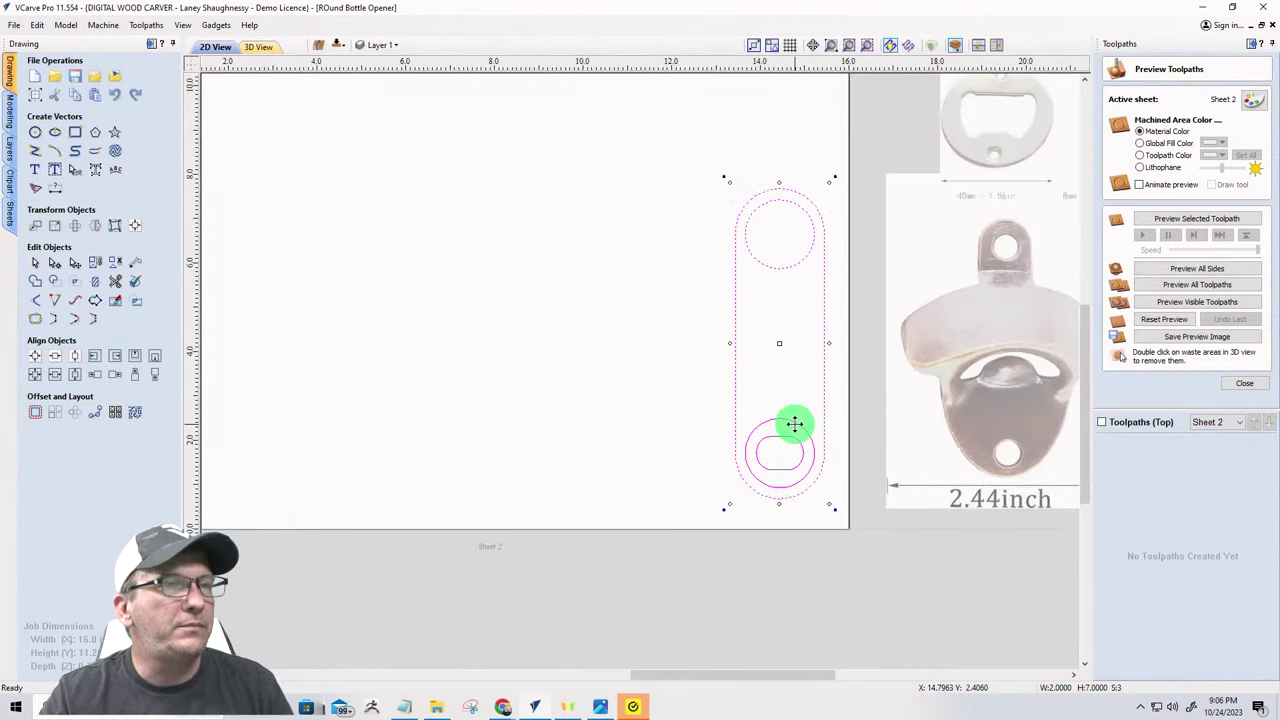
{"action": "scroll", "coordinate": [779, 459], "scroll_direction": "down", "scroll_amount": 1}
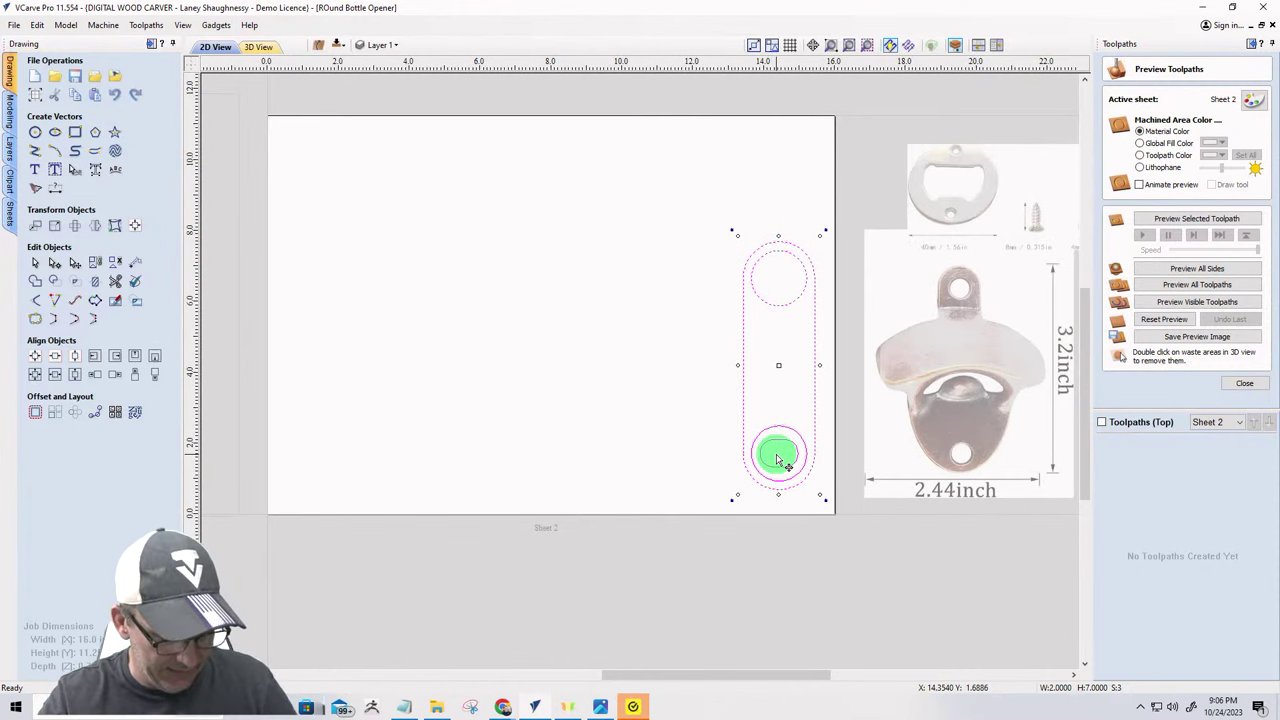
{"action": "scroll", "coordinate": [779, 459], "scroll_direction": "down", "scroll_amount": 1}
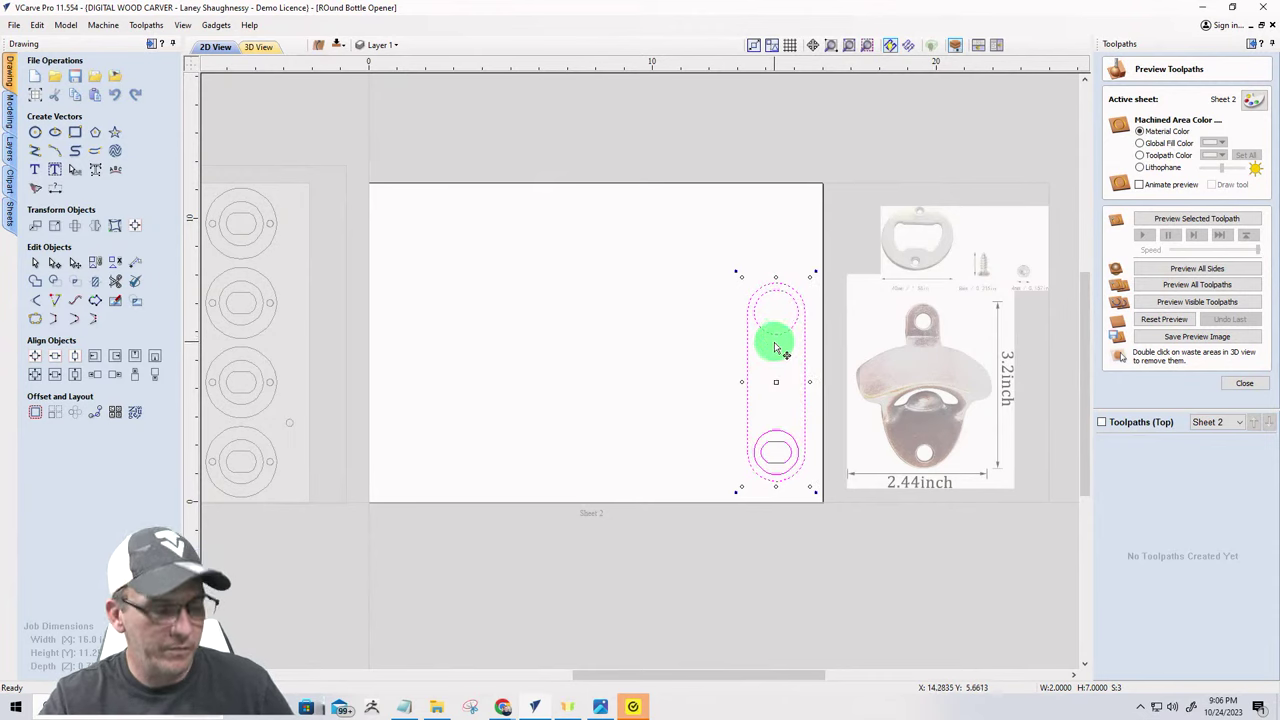
- Copy the opener's outer outline and lower circles to the left of the original
{"action": "left_click", "coordinate": [767, 370]}
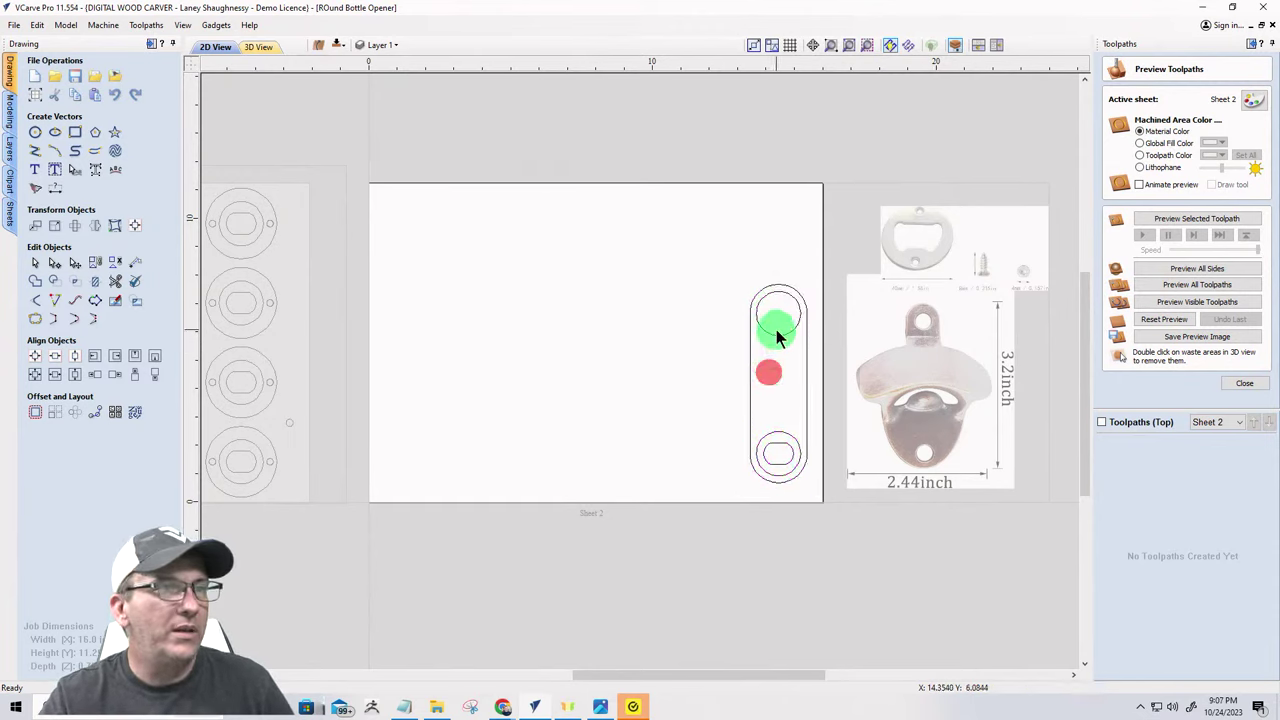
{"action": "left_click", "coordinate": [777, 338]}
{"action": "left_click", "coordinate": [803, 476]}
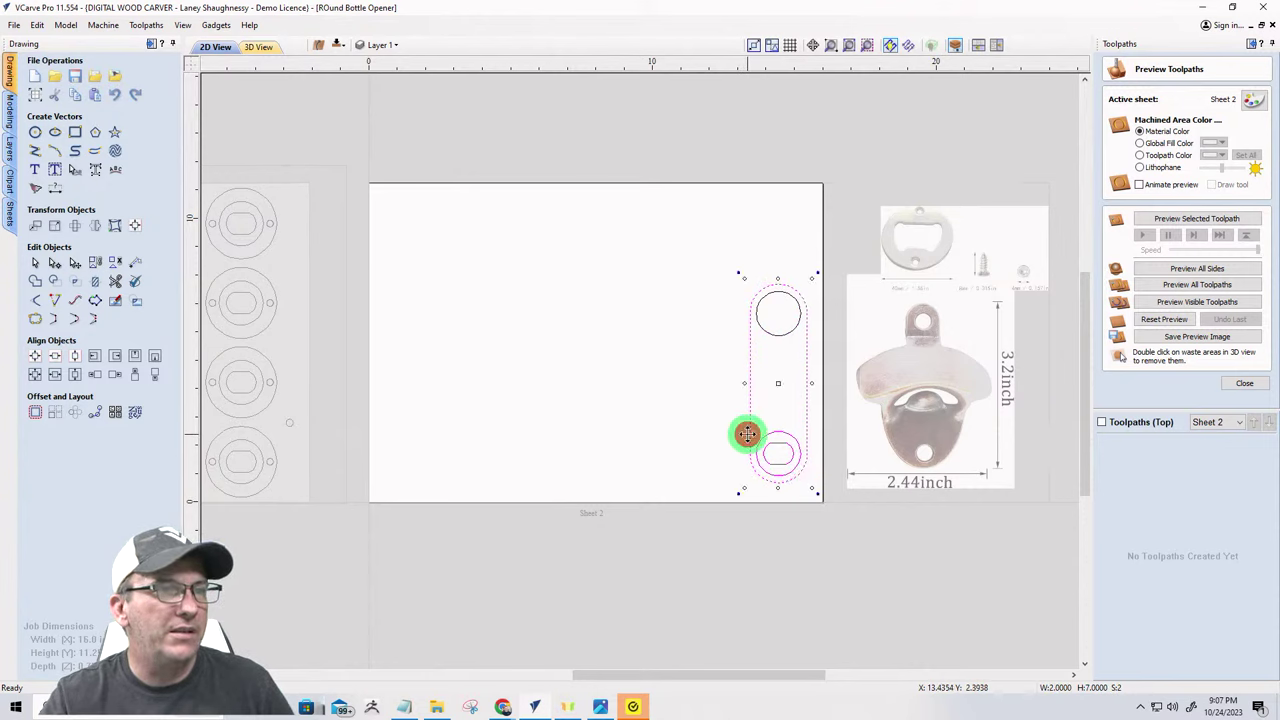
{"action": "left_click_drag", "start_coordinate": [747, 433], "coordinate": [648, 430]}
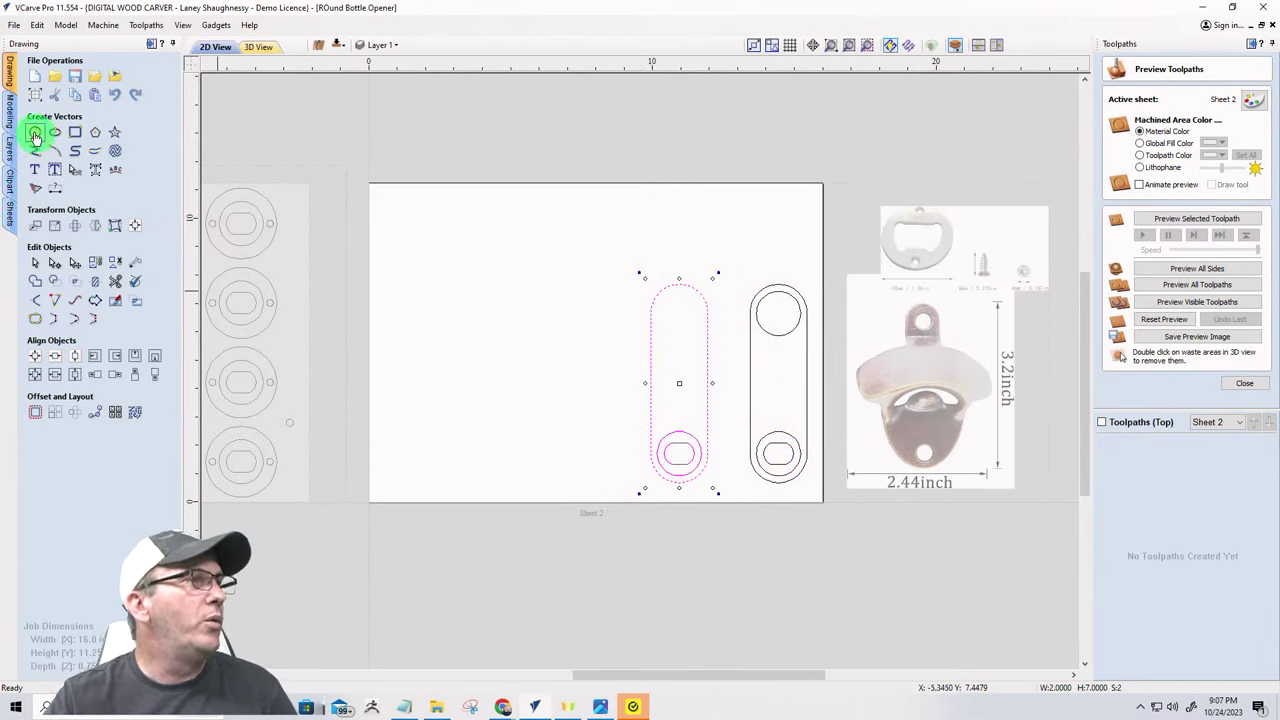
- Draw a 0.8-inch magnet hole circle near the top of the copied opener
{"action": "left_click", "coordinate": [36, 132]}
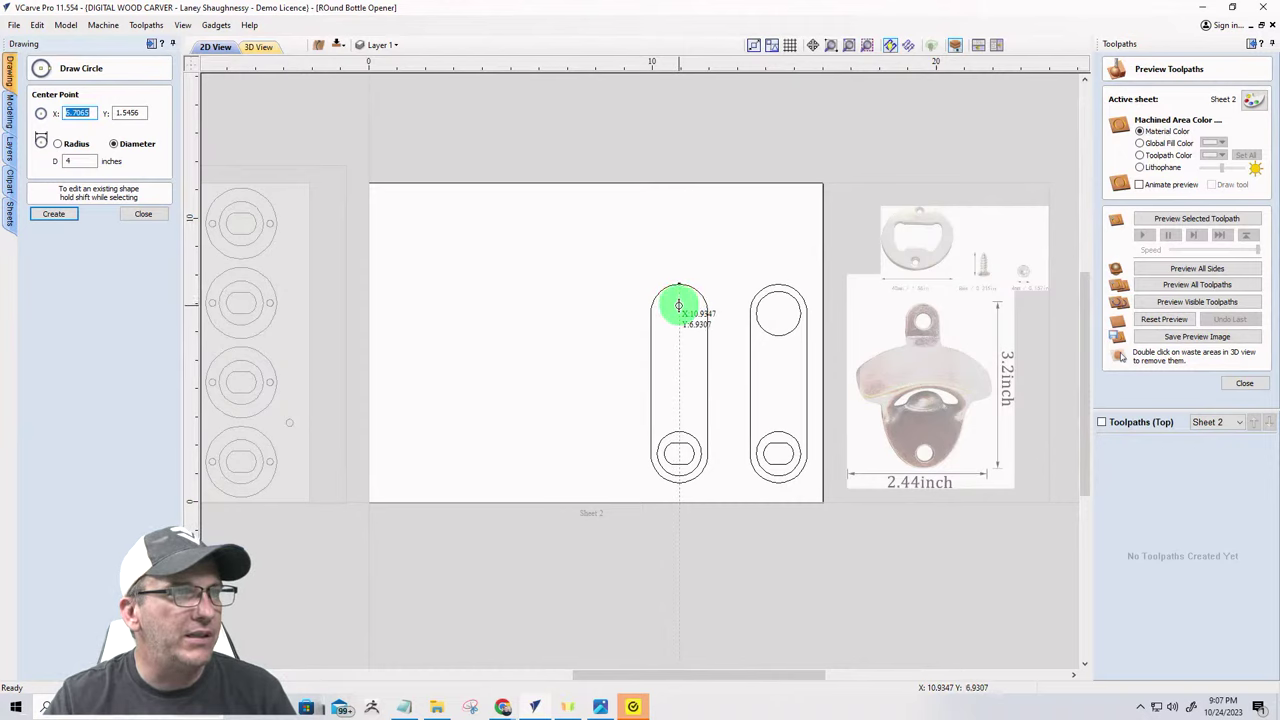
{"action": "left_click", "coordinate": [679, 307]}
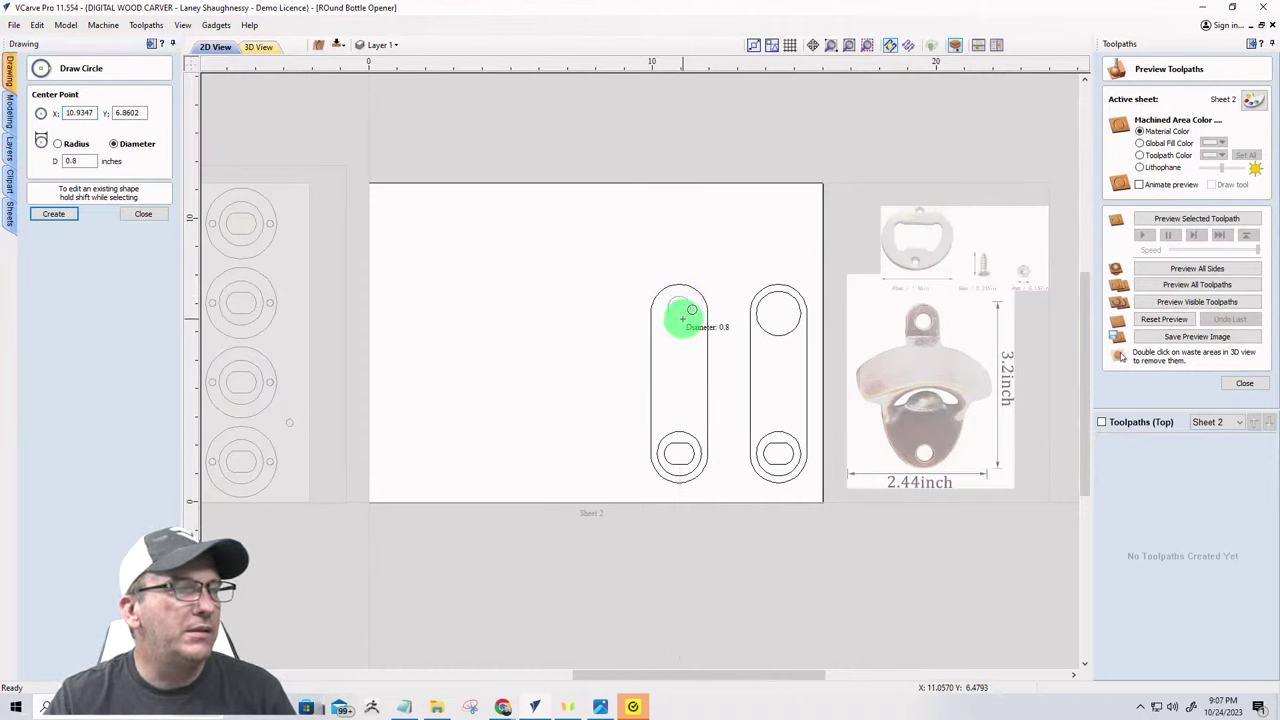
{"action": "left_click", "coordinate": [683, 318]}
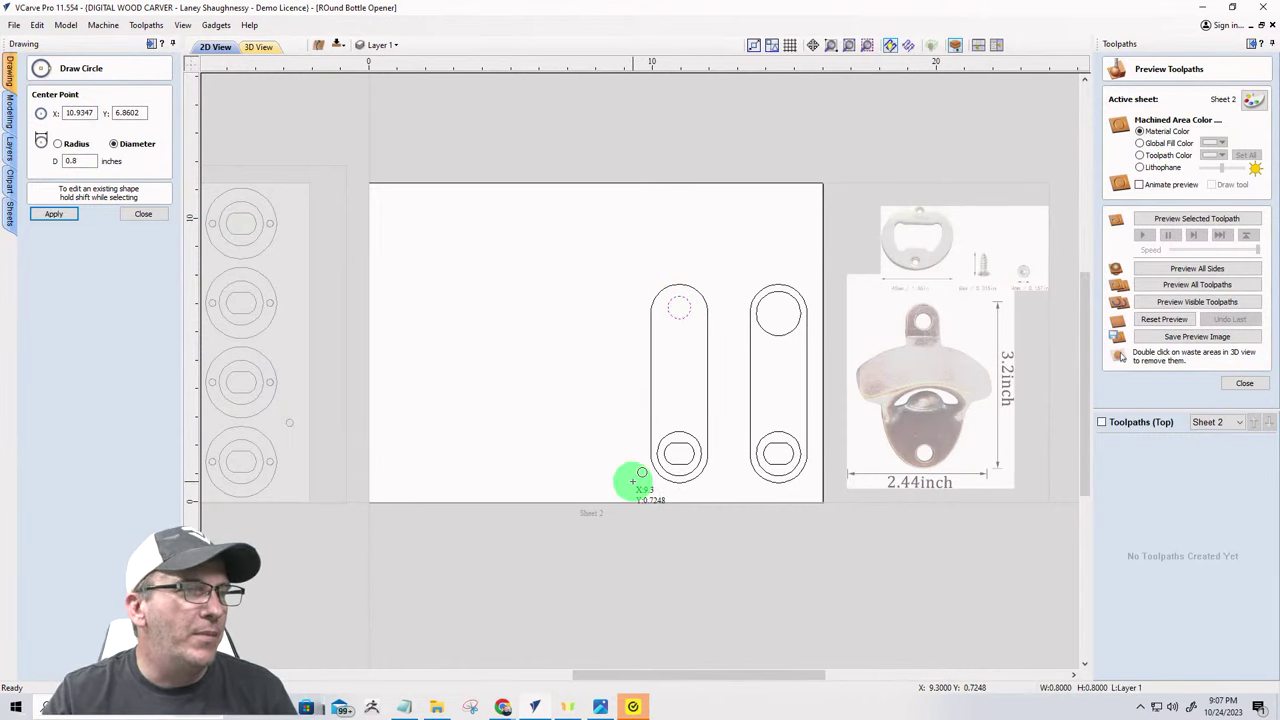
{"action": "scroll", "coordinate": [610, 474], "scroll_direction": "up", "scroll_amount": 5}
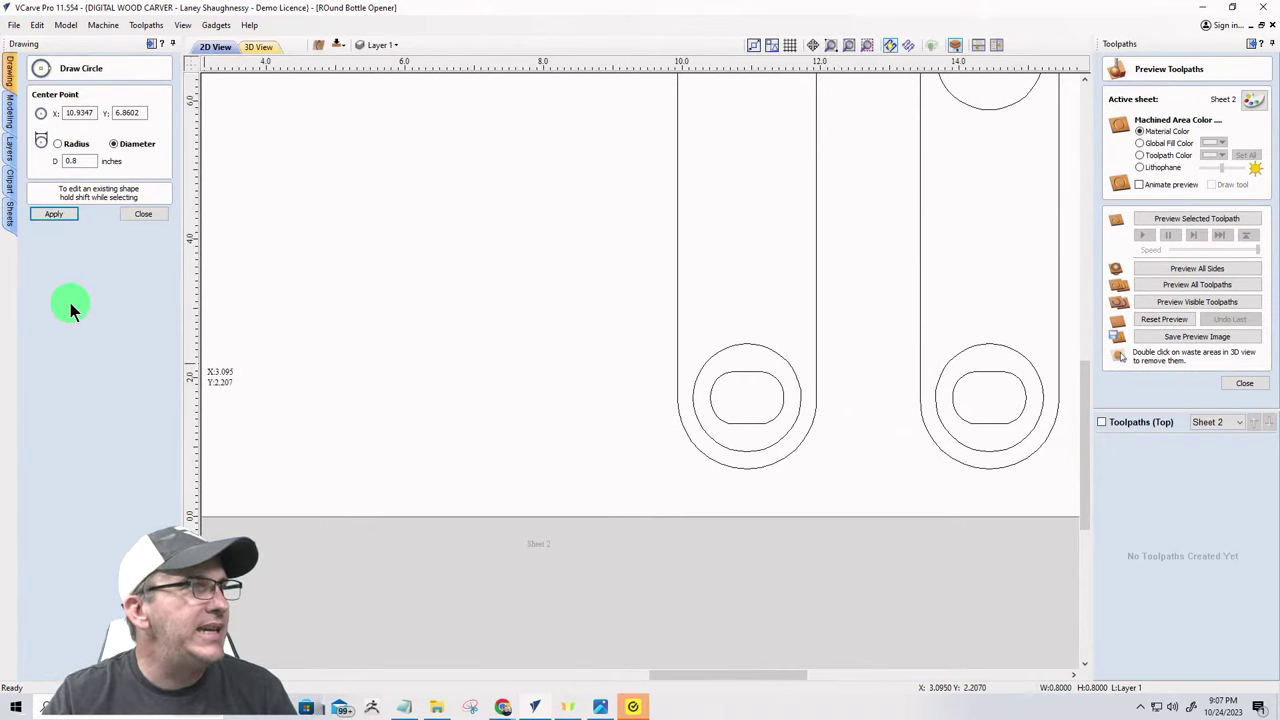
- Draw circles around the lower slot, ending with a 2.0599-inch circle at X 9.9347, Y 3.7042
{"action": "left_click", "coordinate": [747, 399]}
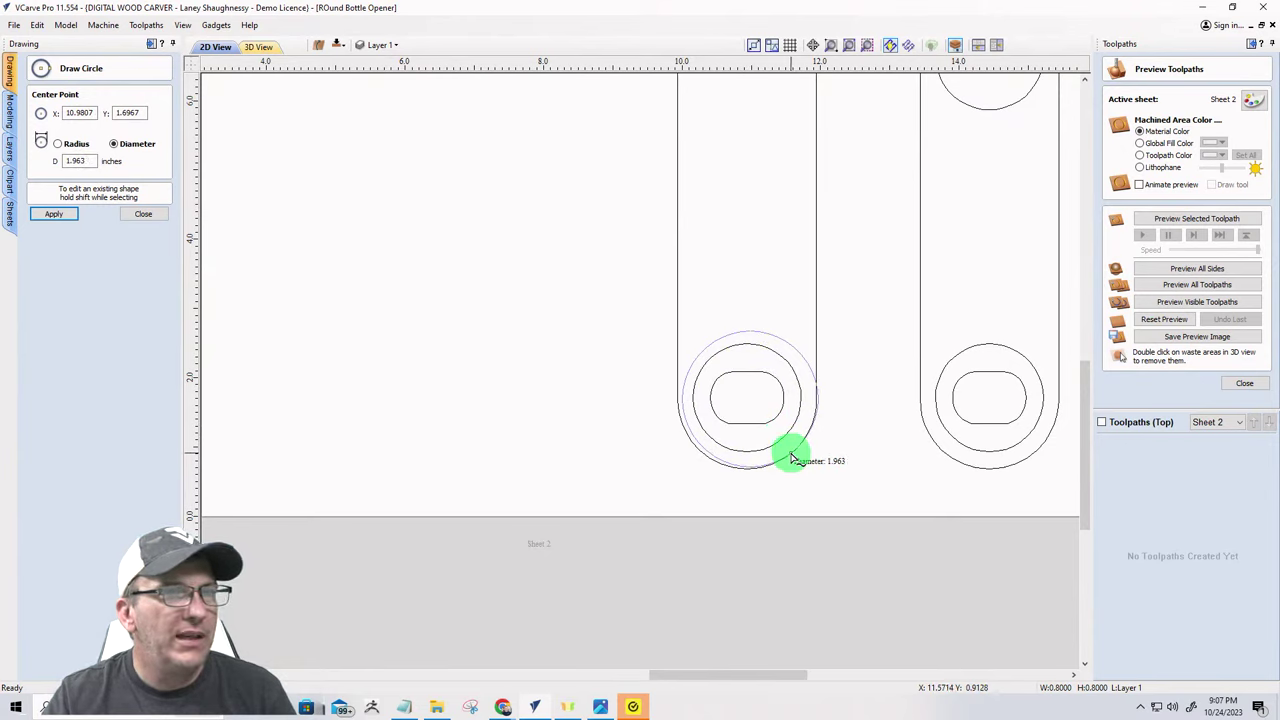
{"action": "left_click", "coordinate": [791, 457]}
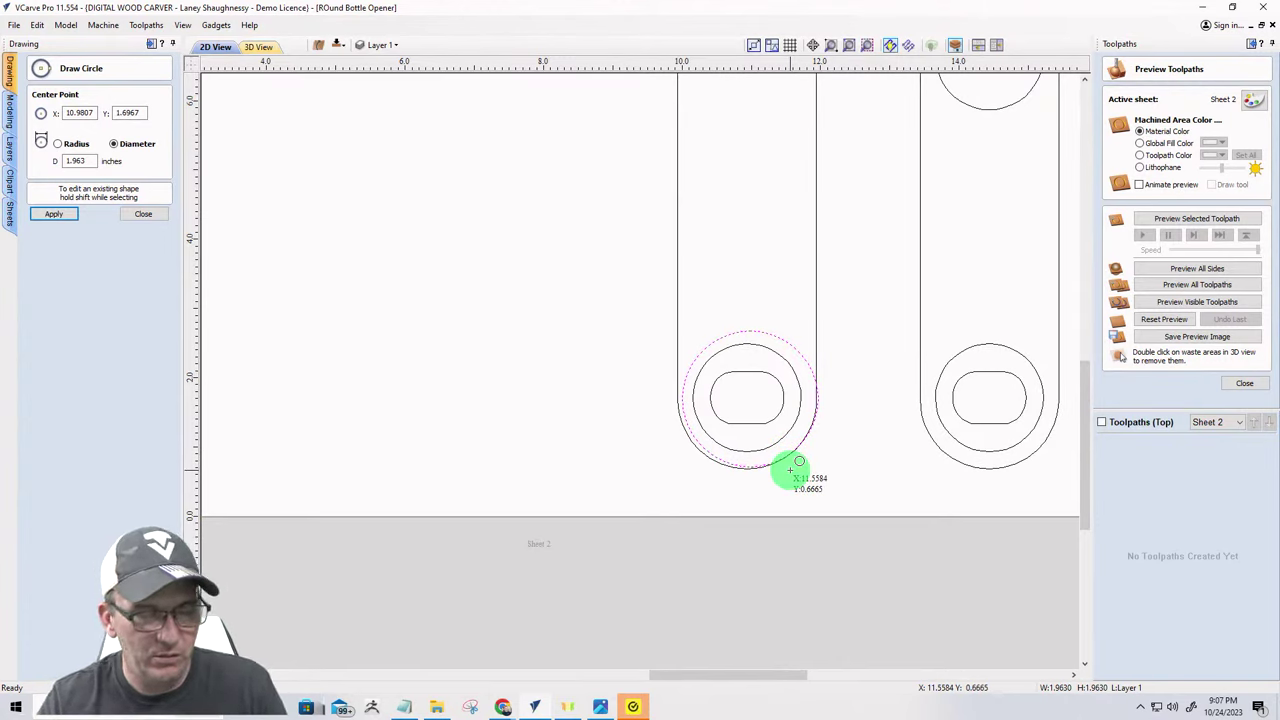
{"action": "key", "text": "Escape"}
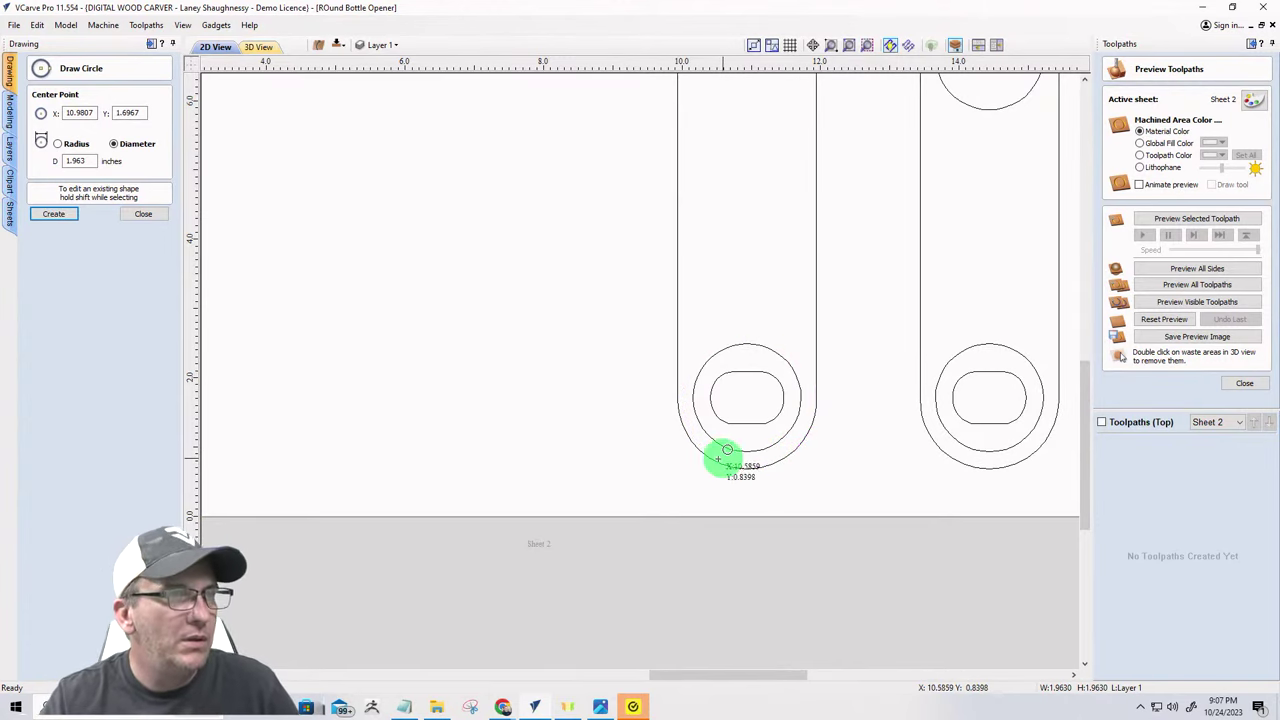
{"action": "left_click", "coordinate": [747, 397]}
{"action": "left_click", "coordinate": [747, 467]}
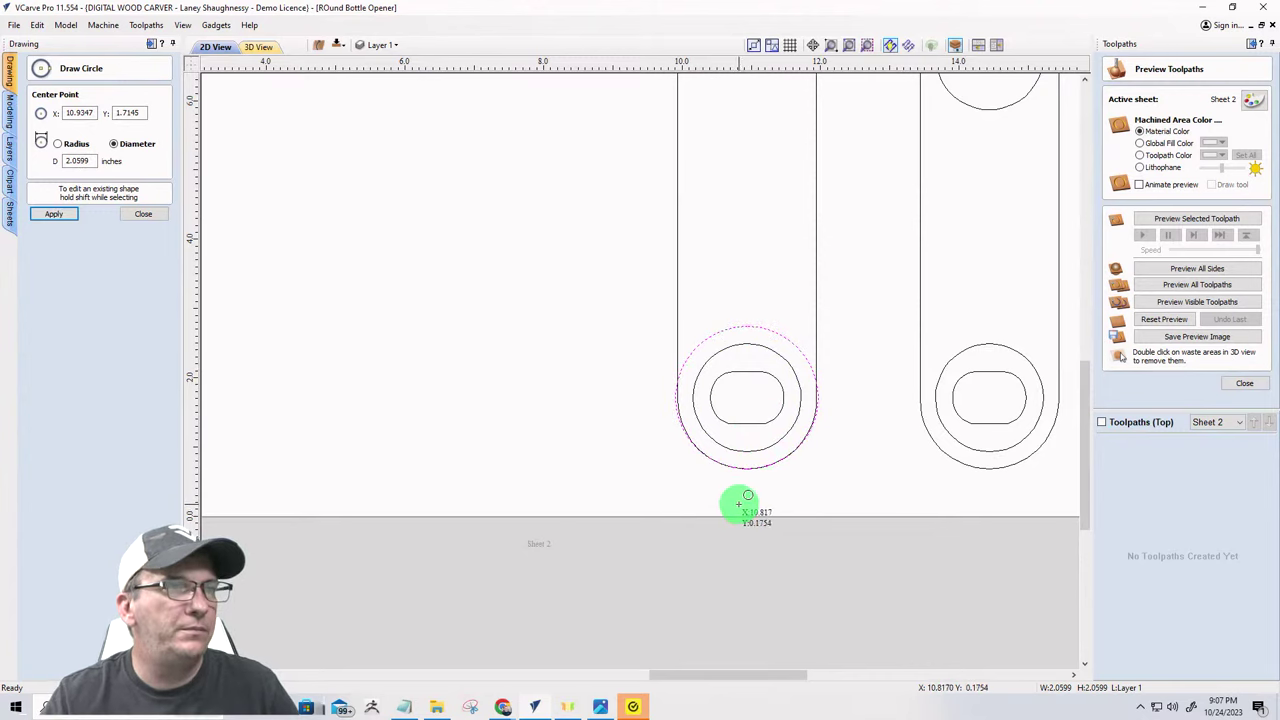
{"action": "scroll", "coordinate": [735, 497], "scroll_direction": "down", "scroll_amount": 1}
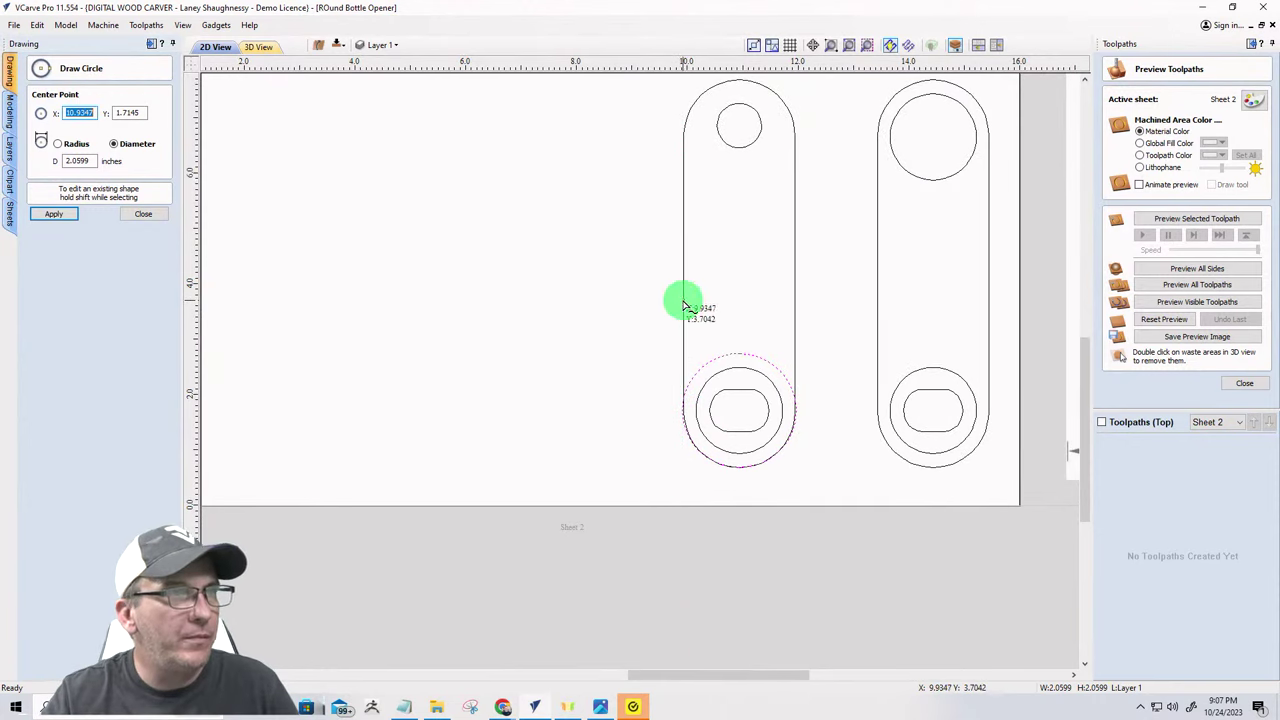
{"action": "left_click", "coordinate": [684, 300]}
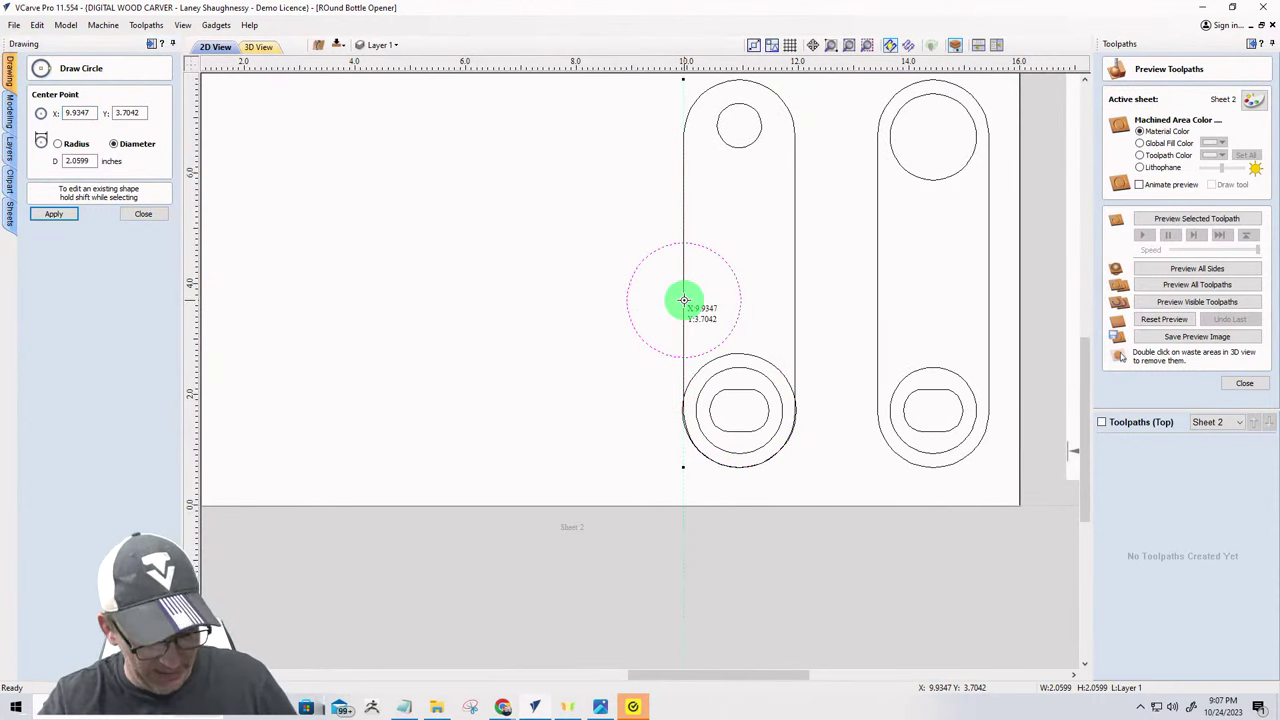
- Delete the copied opener's outer outline
{"action": "left_click", "coordinate": [132, 215]}
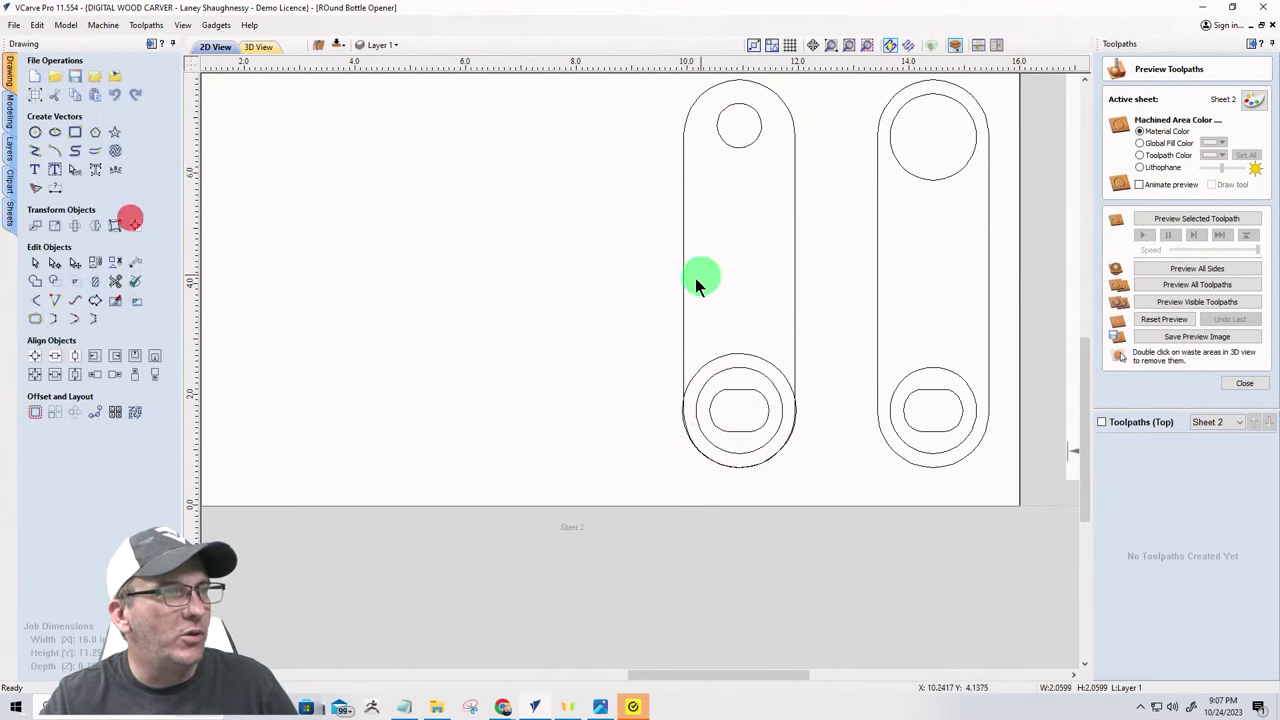
{"action": "left_click", "coordinate": [684, 298]}
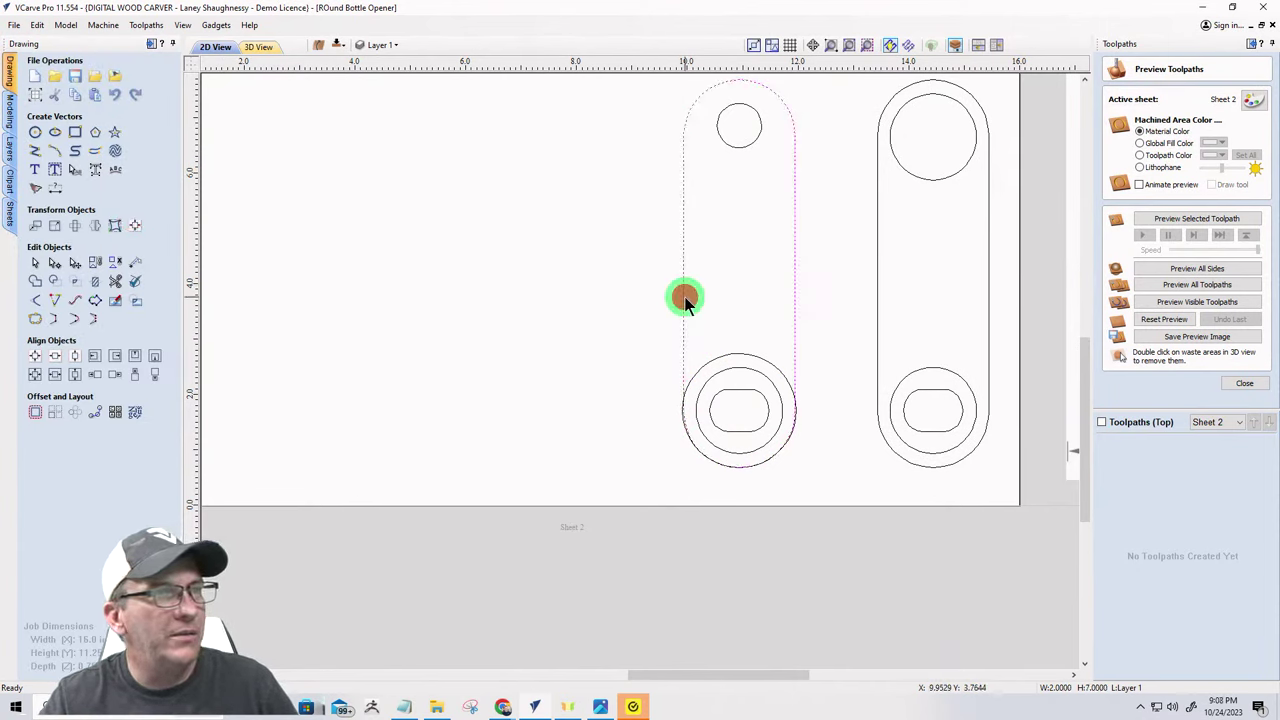
{"action": "key", "text": "Delete"}
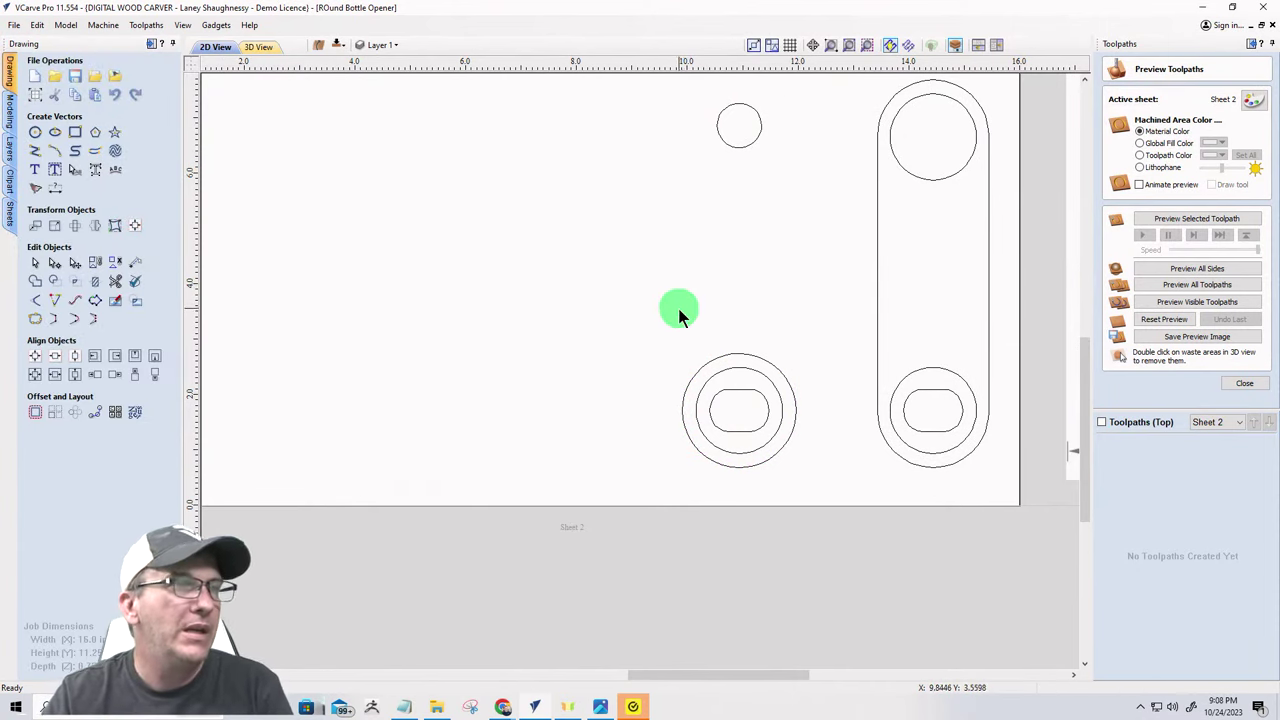
- Draw left and right side lines from the lower ring up to the small magnet hole
{"action": "left_click", "coordinate": [36, 151]}
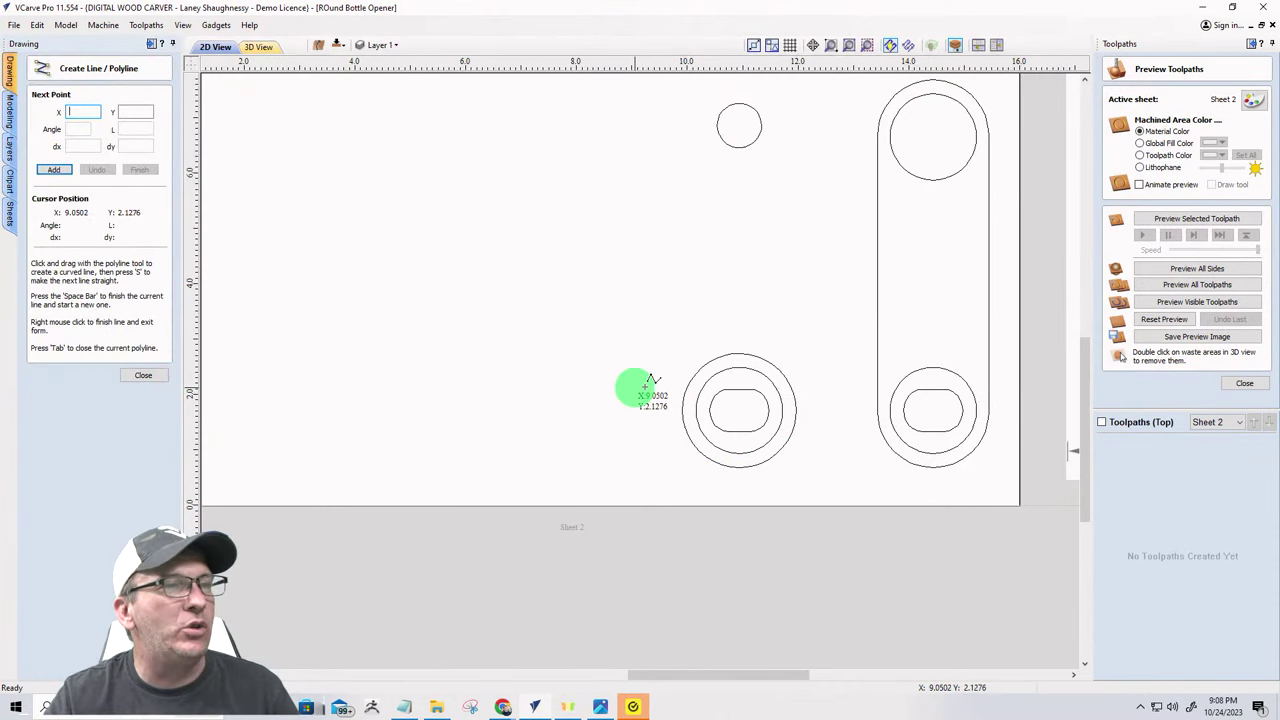
{"action": "left_click", "coordinate": [682, 408]}
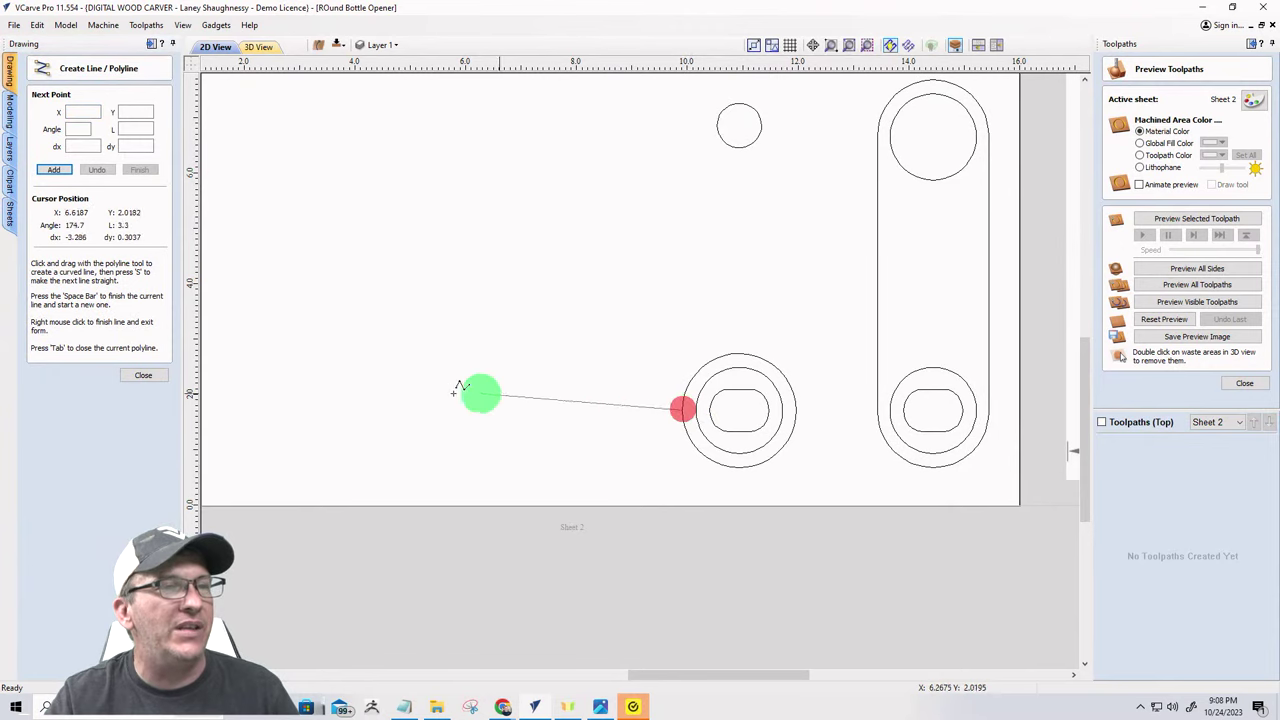
{"action": "left_click", "coordinate": [327, 410]}
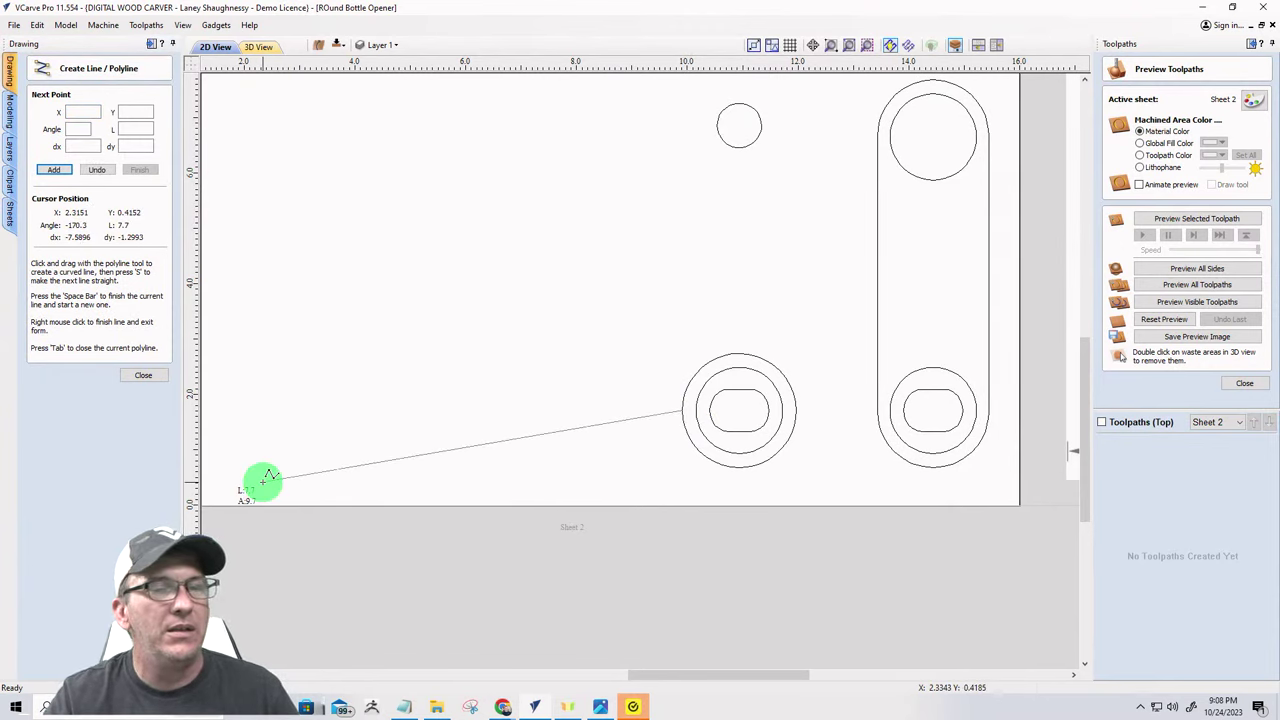
{"action": "left_click", "coordinate": [711, 122]}
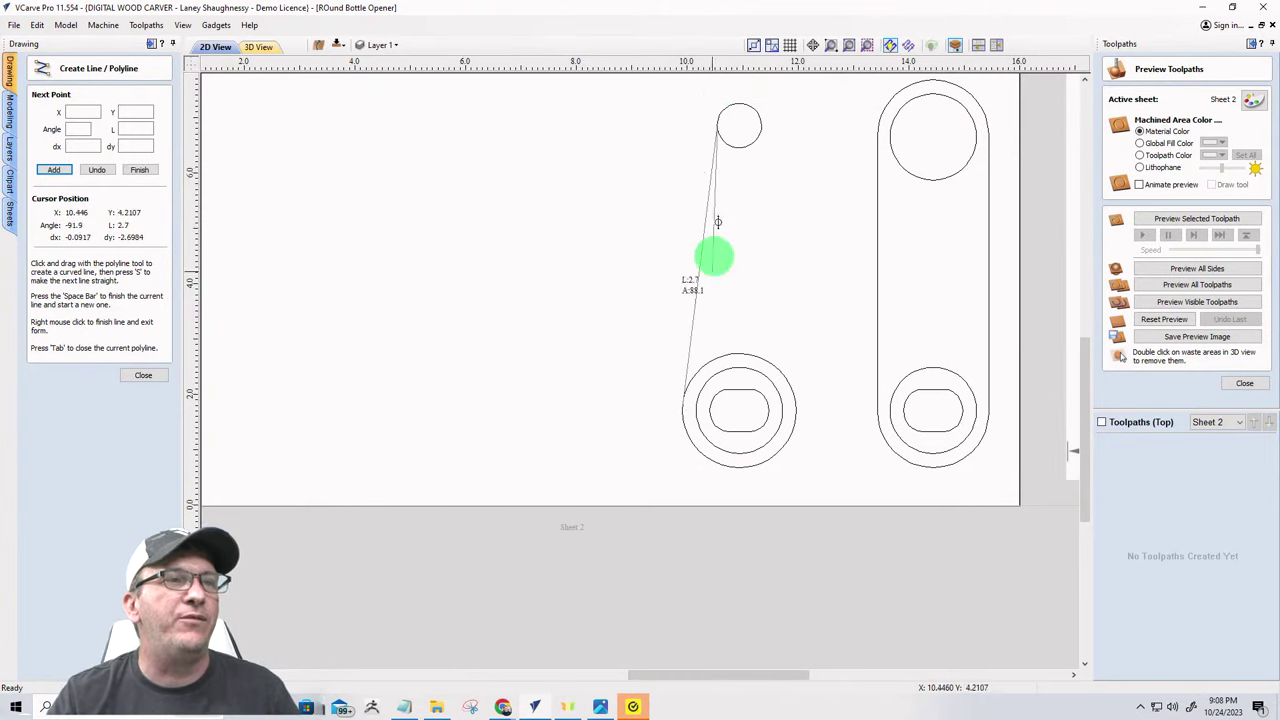
{"action": "key", "text": "space"}
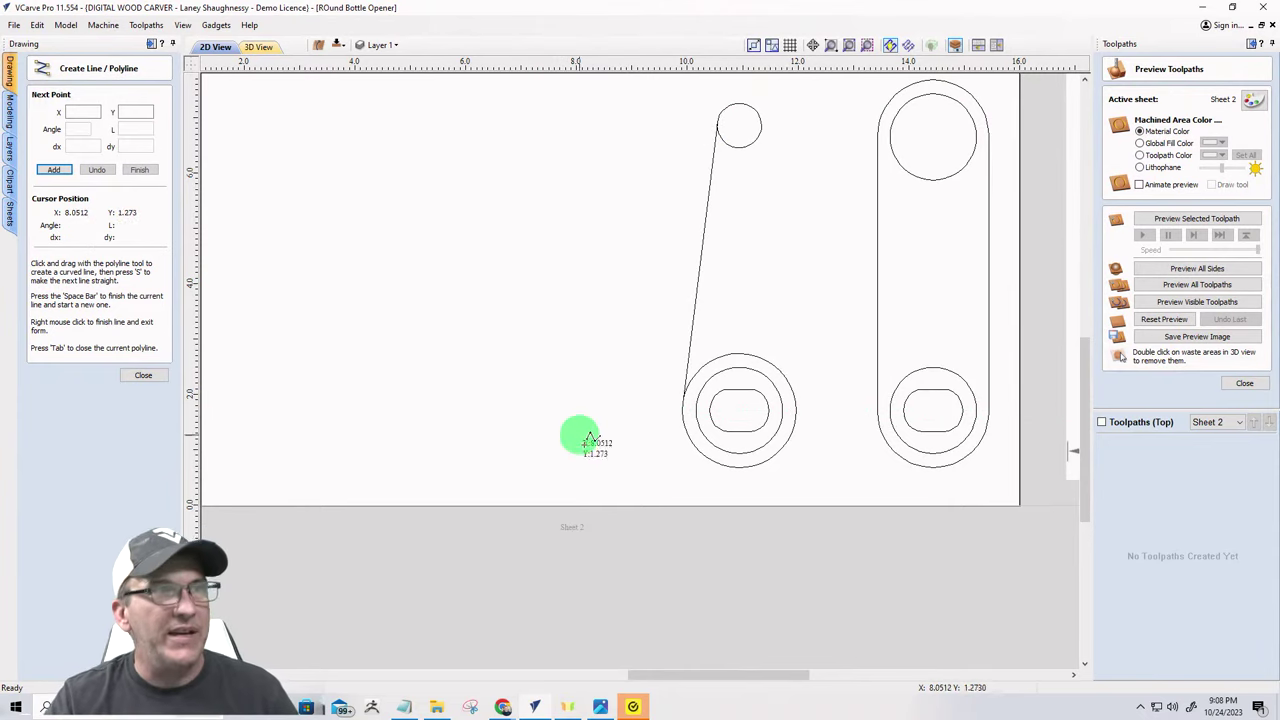
{"action": "left_click", "coordinate": [796, 411]}
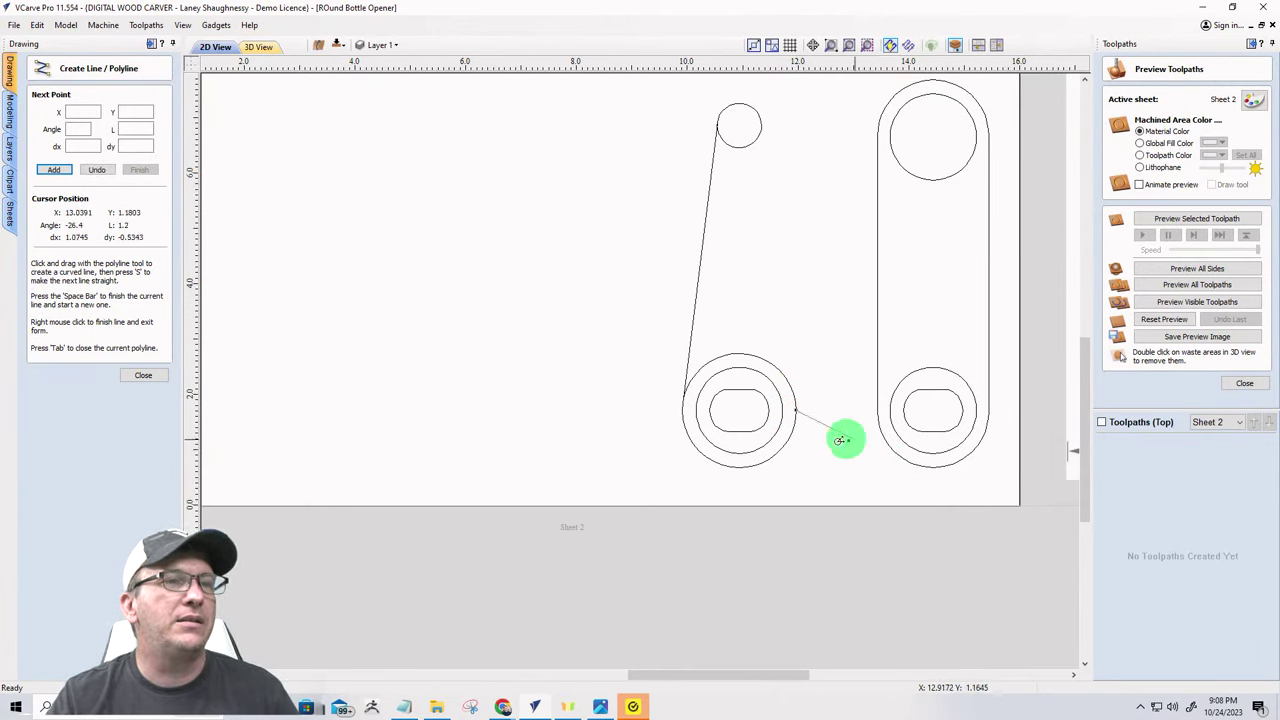
{"action": "left_click", "coordinate": [761, 125]}
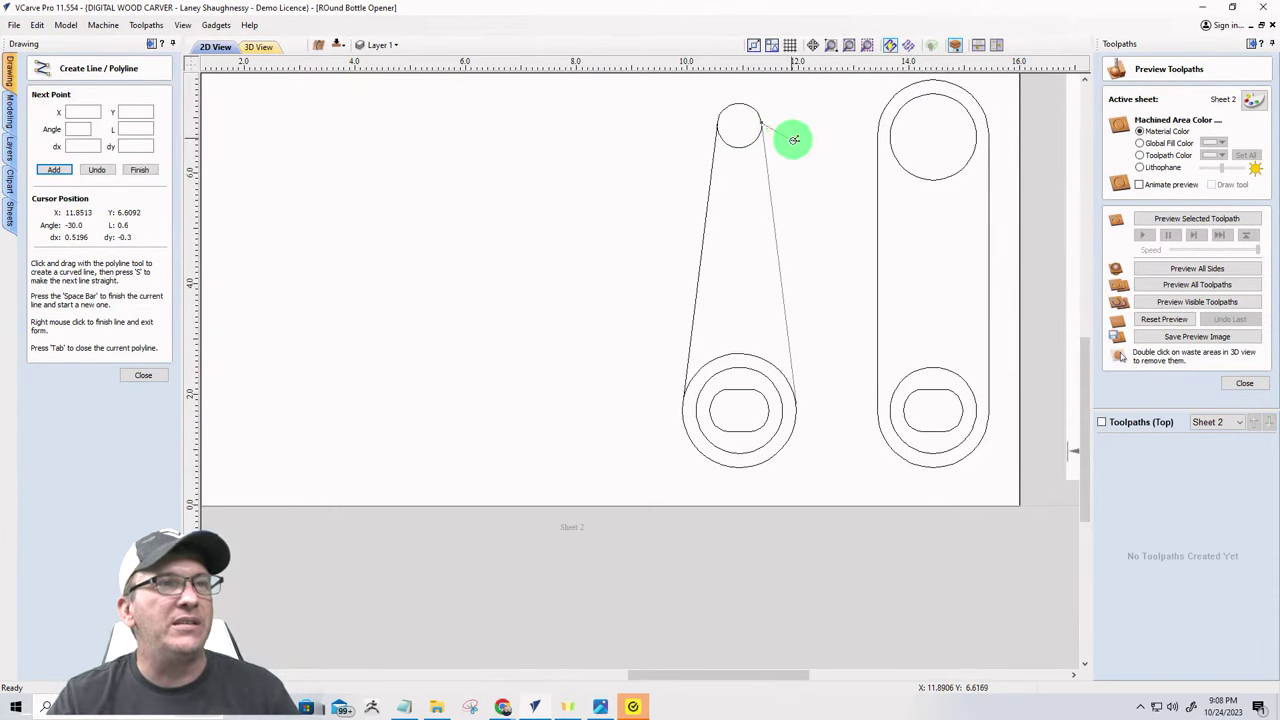
{"action": "key", "text": "space"}
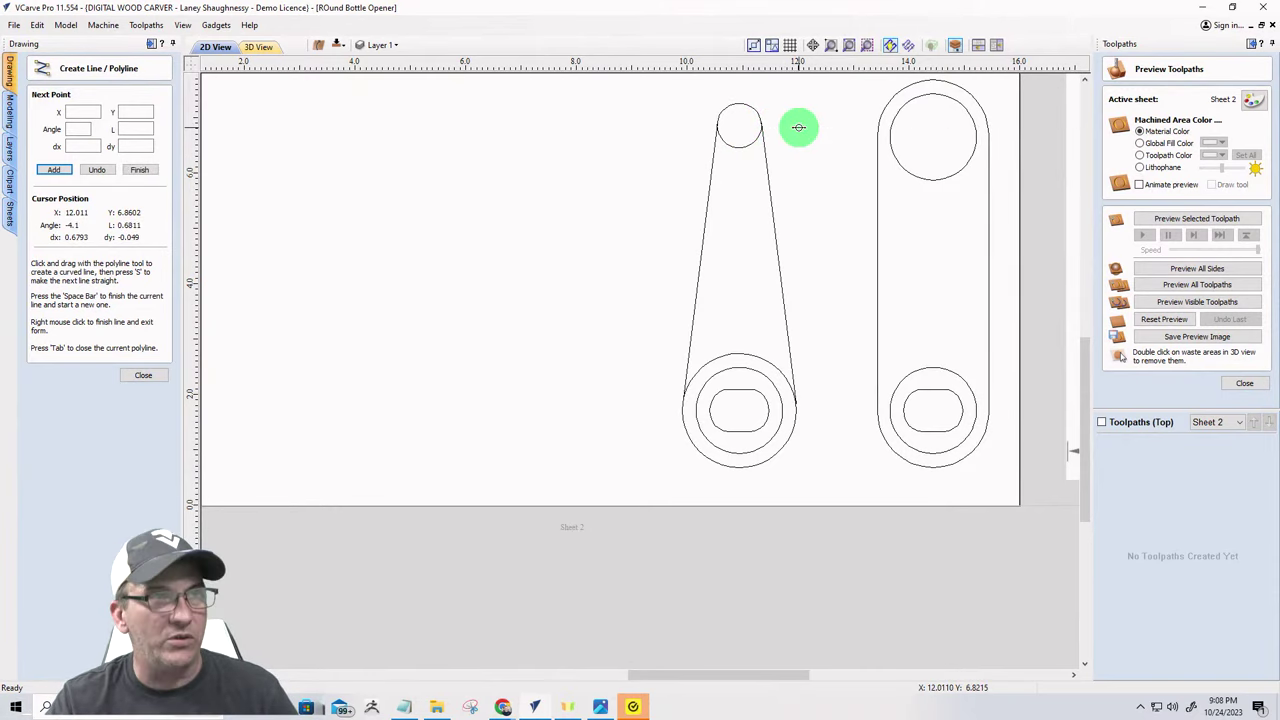
{"action": "left_click", "coordinate": [135, 375]}
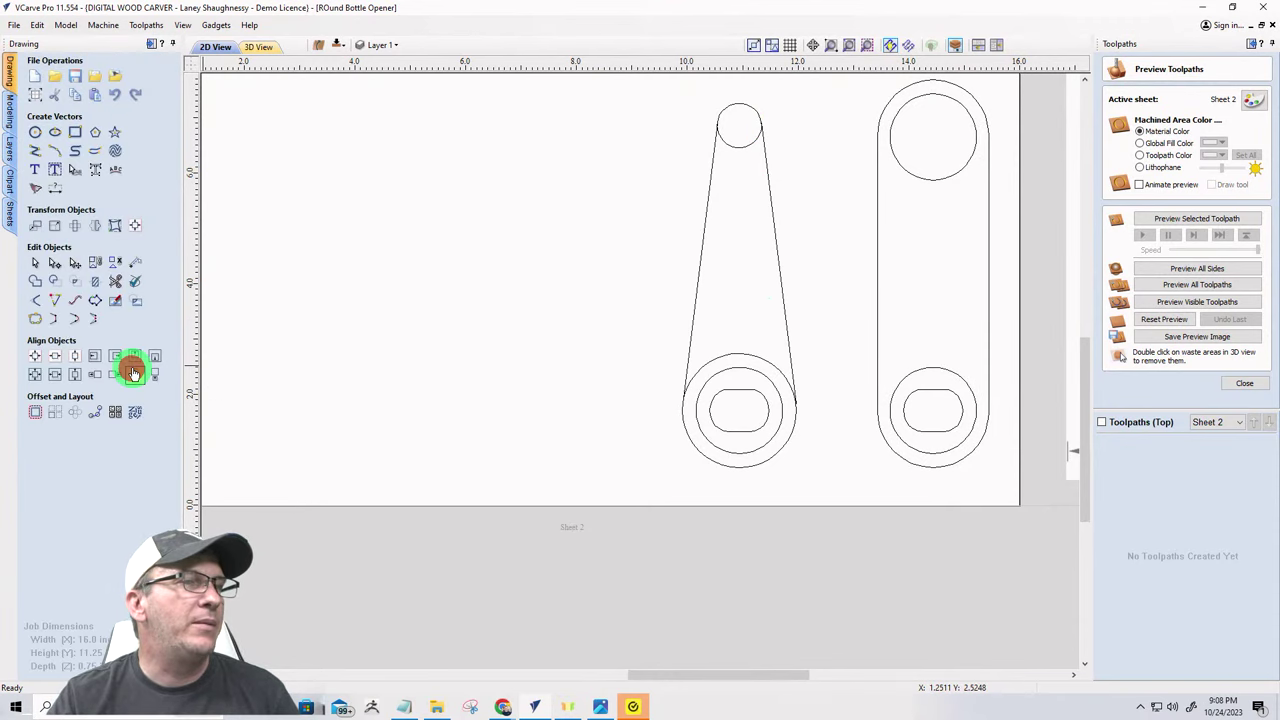
- Trim the ring's arc between the side lines and the overlapping arc at the top
{"action": "left_click", "coordinate": [110, 277]}
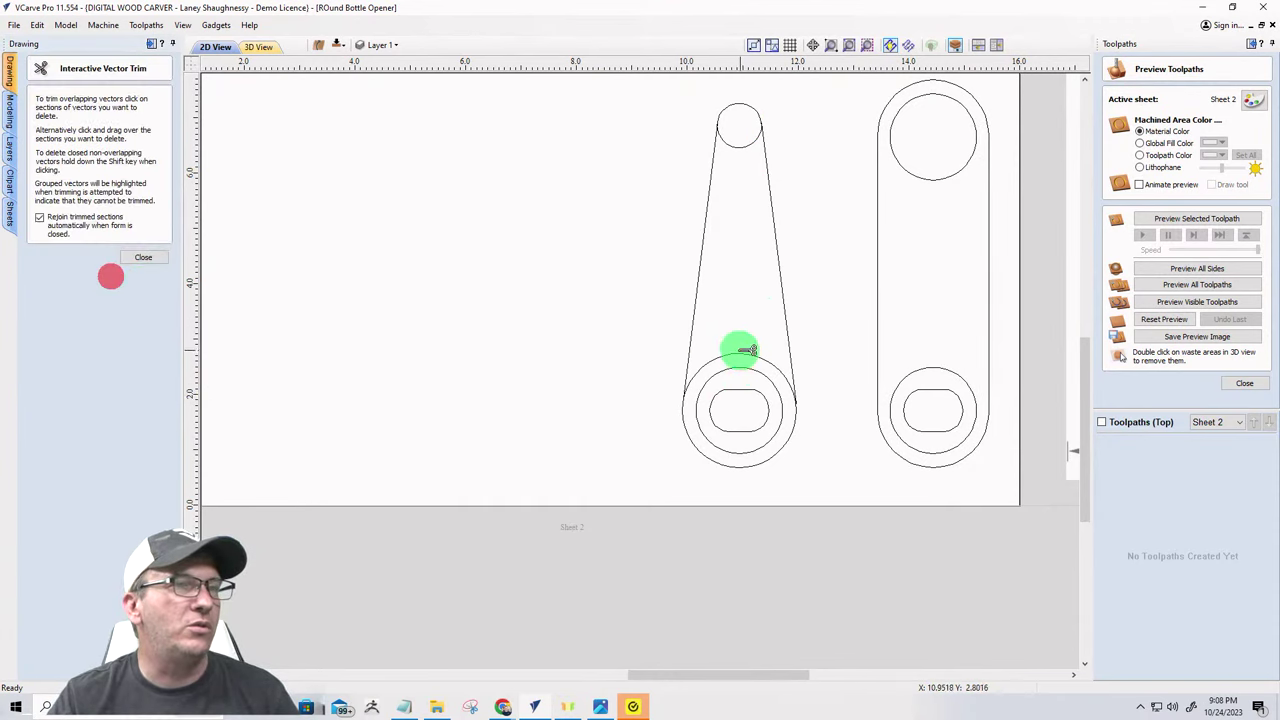
{"action": "left_click", "coordinate": [738, 357]}
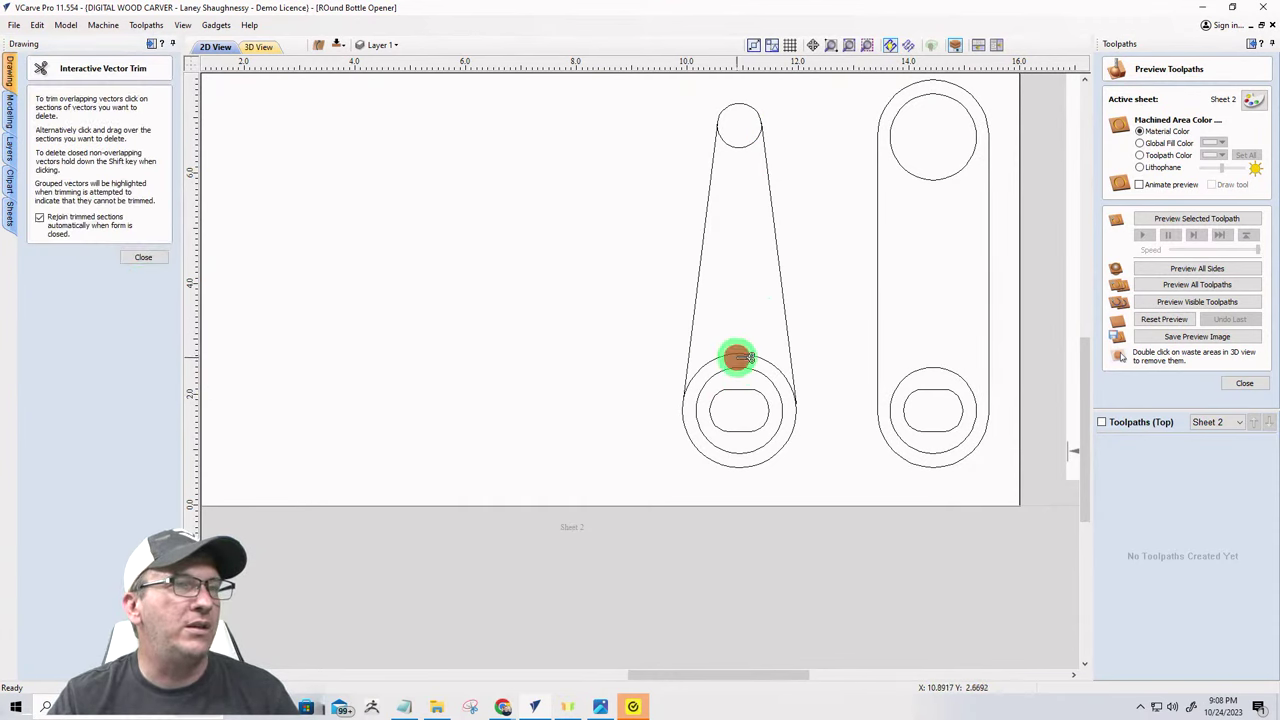
{"action": "left_click", "coordinate": [143, 257]}
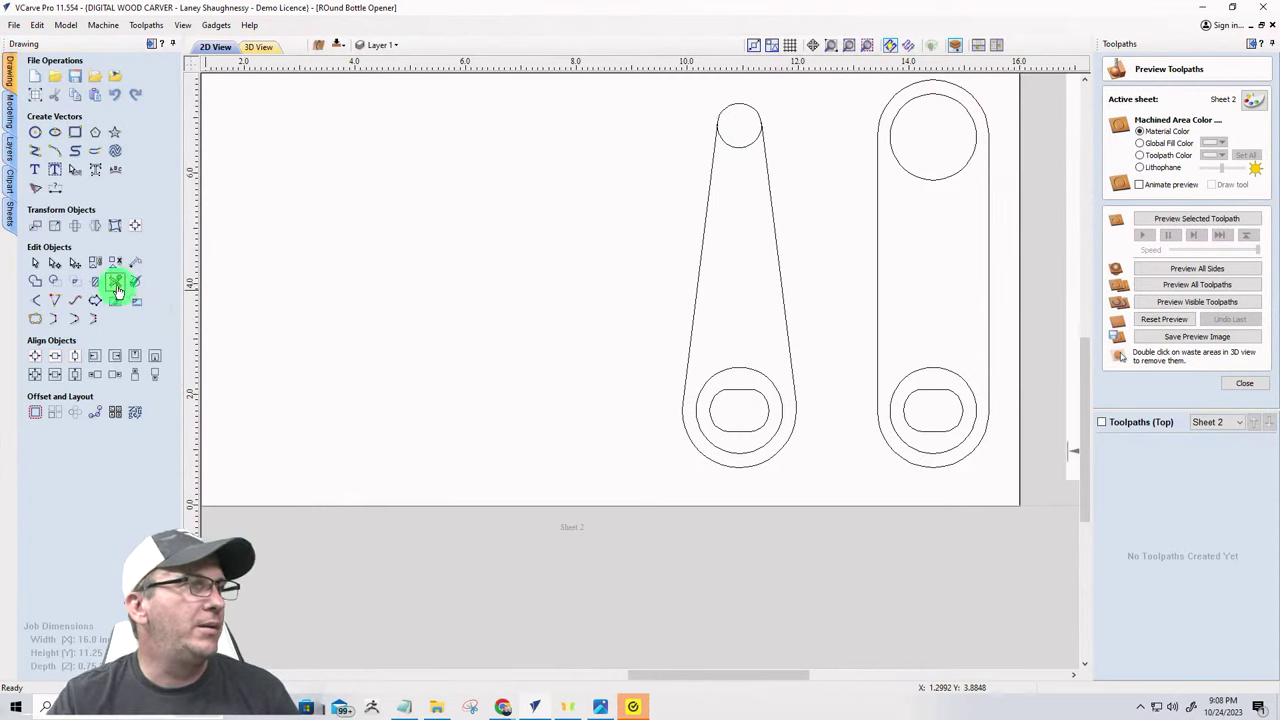
{"action": "left_click", "coordinate": [114, 279]}
{"action": "left_click", "coordinate": [742, 148]}
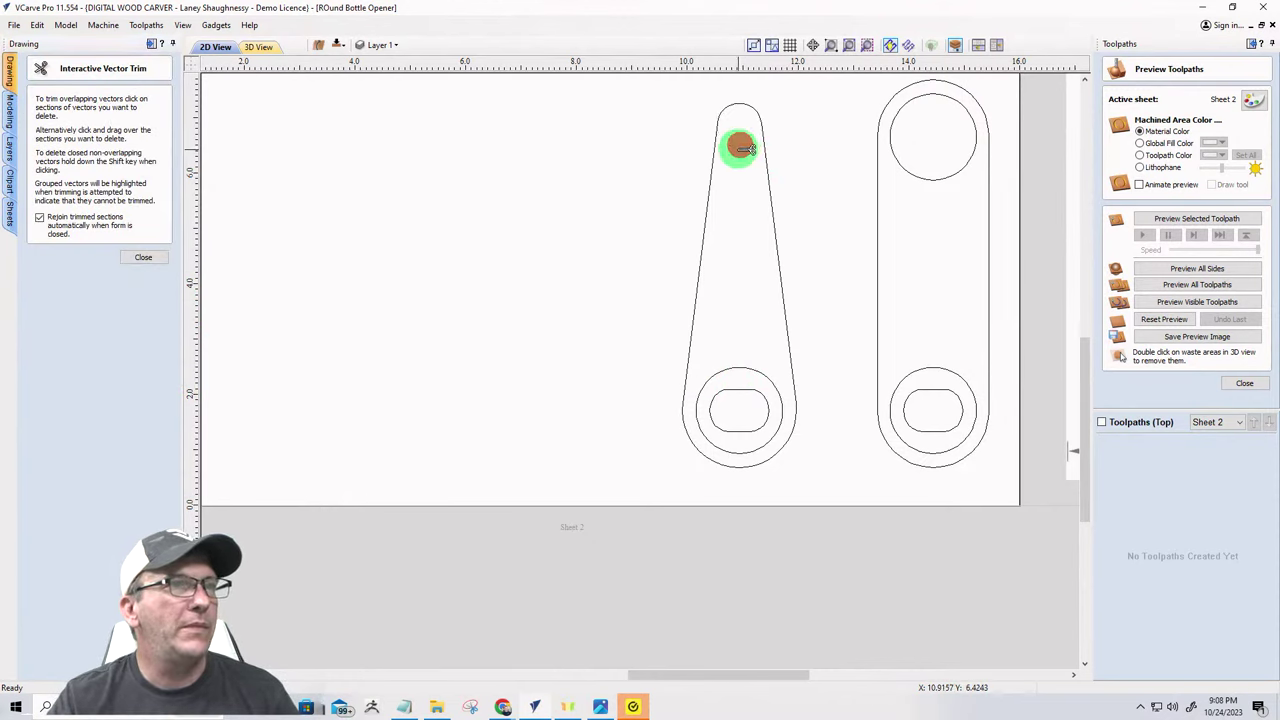
{"action": "left_click", "coordinate": [143, 257]}
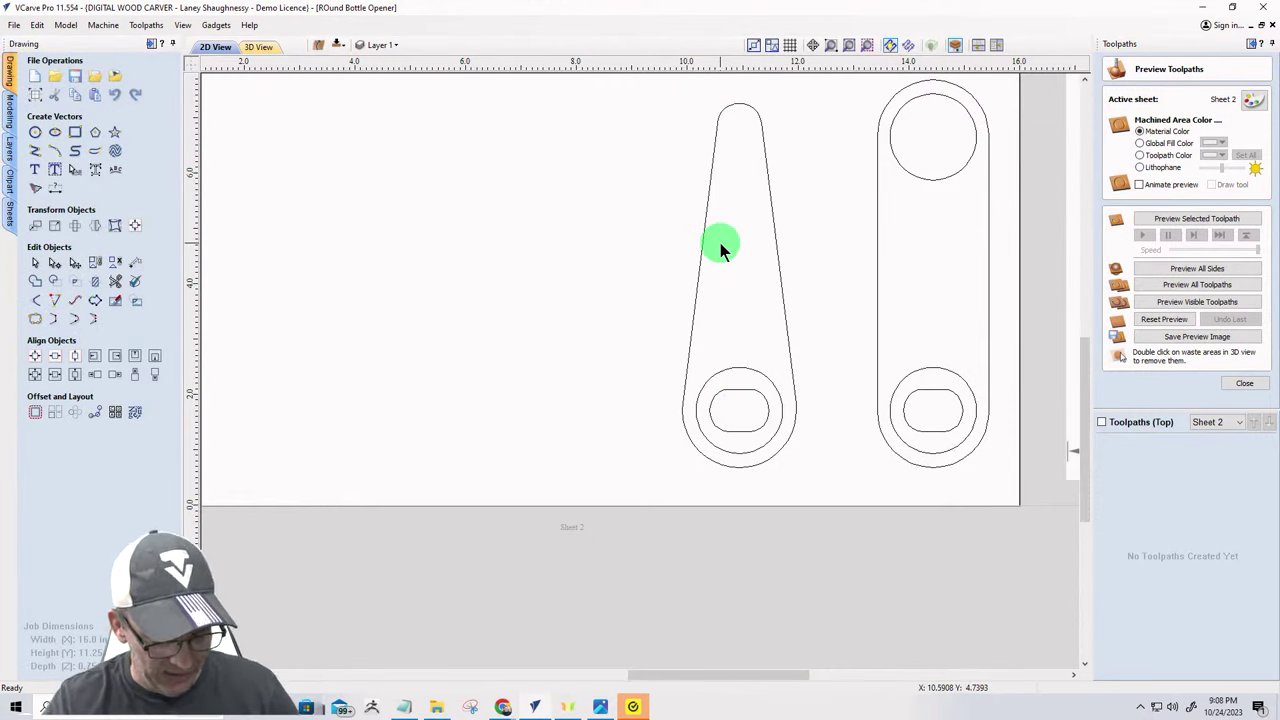
- Undo the trims and side lines, then nudge the small top circle down twice
{"action": "key", "text": "ctrl+z"}
{"action": "key", "text": "ctrl+z"}
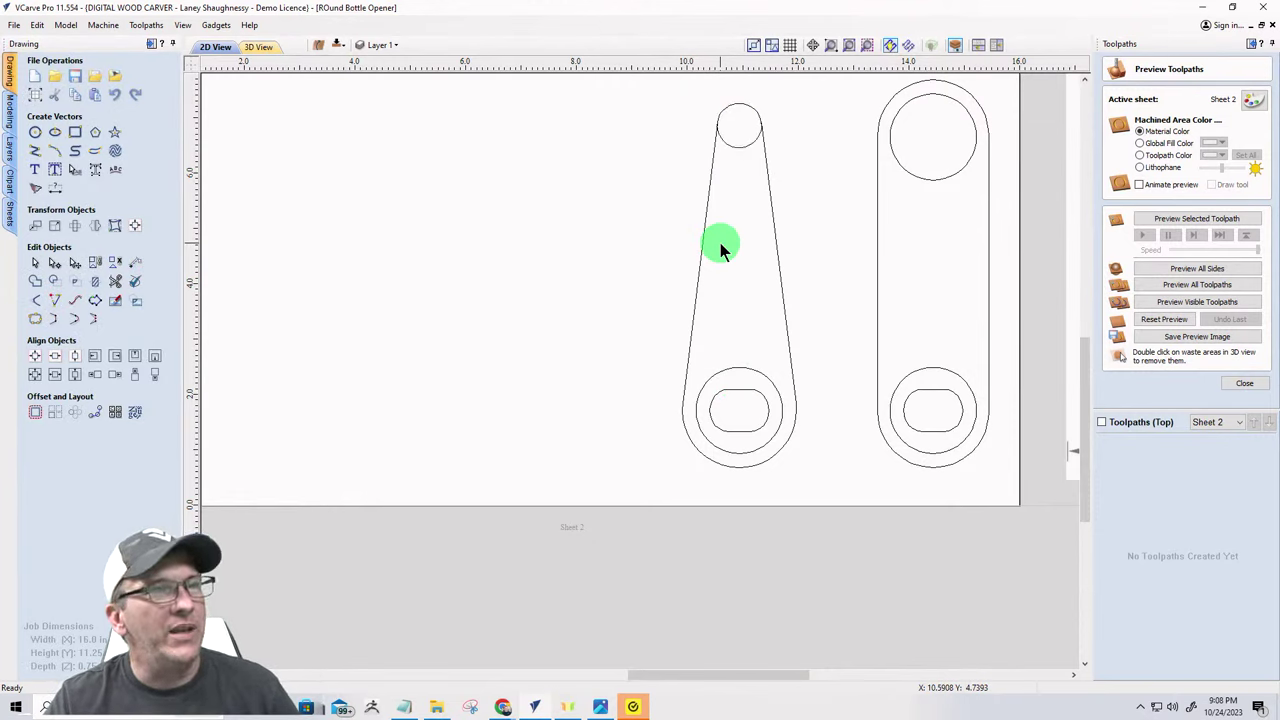
{"action": "key", "text": "ctrl+z"}
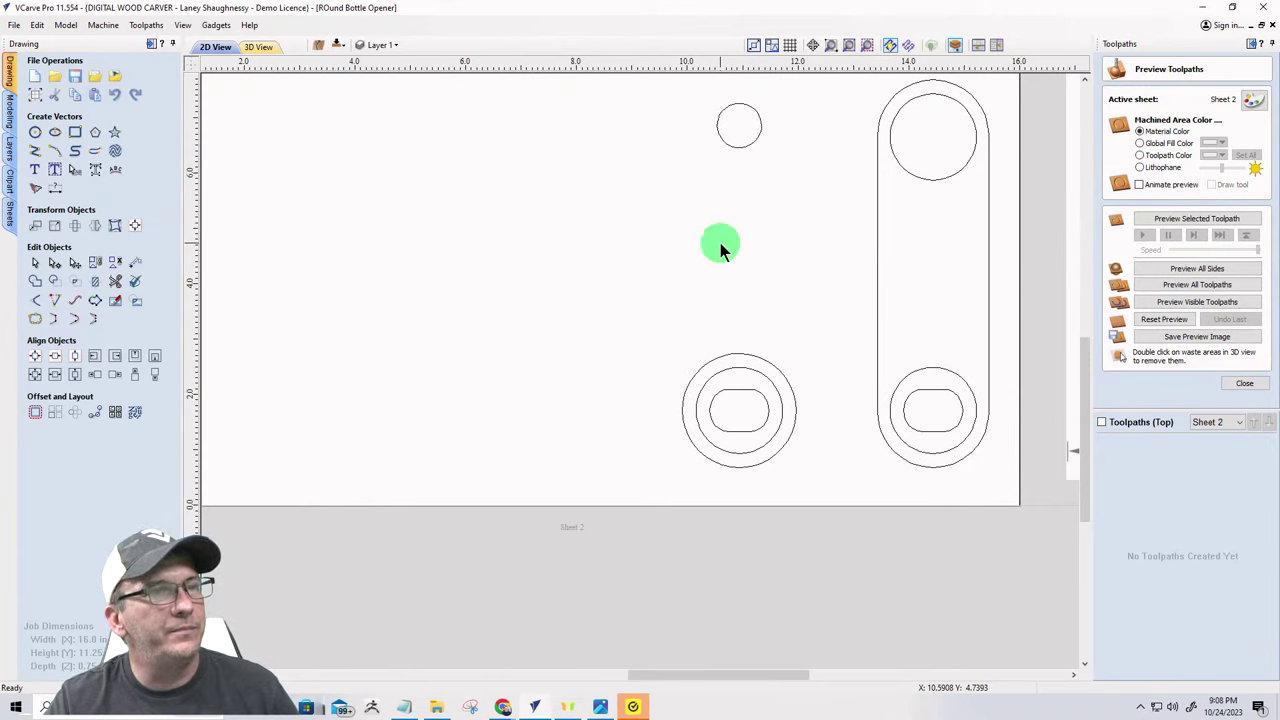
{"action": "left_click", "coordinate": [738, 148]}
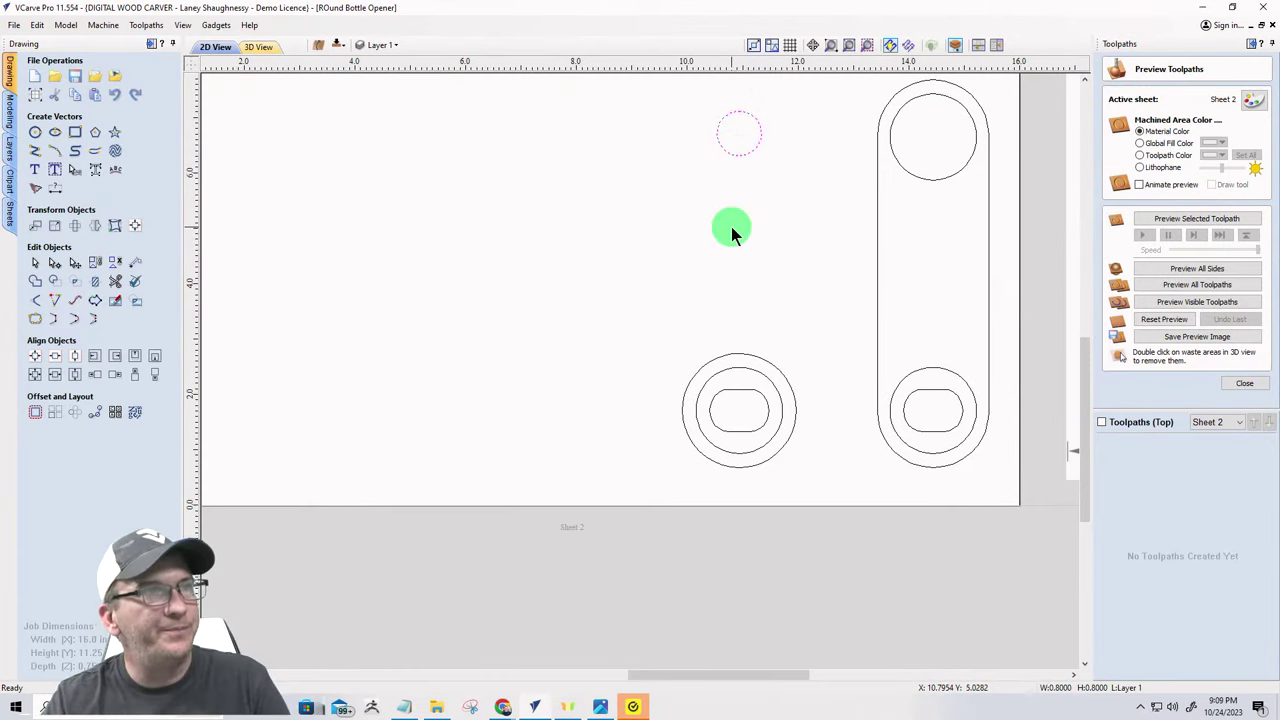
{"action": "key", "text": "Down"}
{"action": "key", "text": "Down"}
{"action": "key", "text": "Down"}
{"action": "key", "text": "Down"}
{"action": "key", "text": "Down"}
{"action": "key", "text": "Down"}
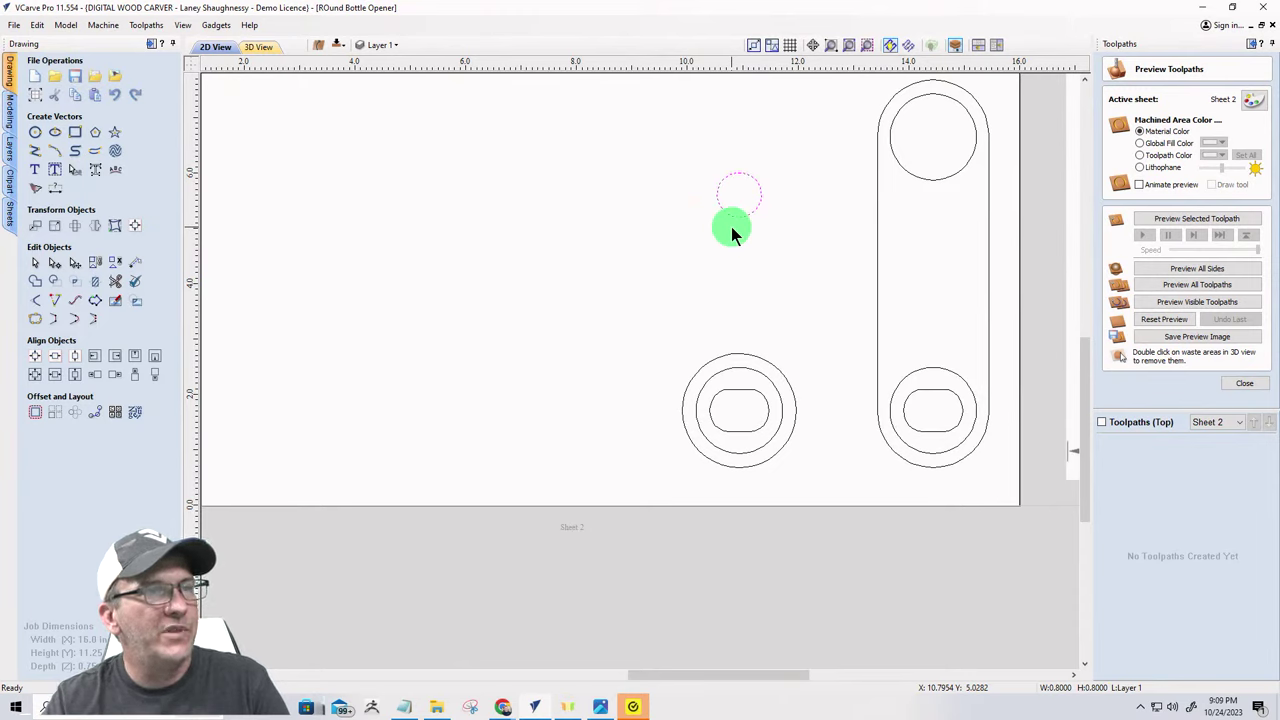
{"action": "key", "text": "Down"}
{"action": "key", "text": "Down"}
{"action": "key", "text": "Down"}
{"action": "key", "text": "Down"}
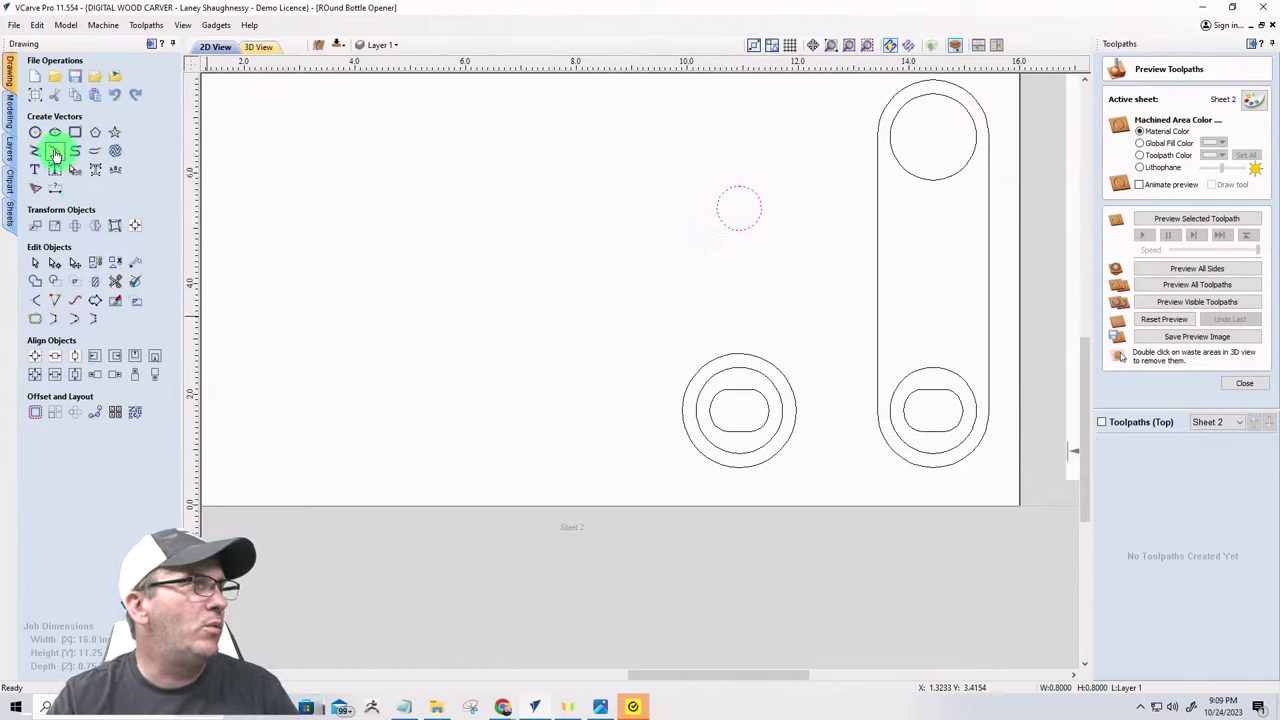
- Draw new left and right lines from the lower ring's edges to the lowered small circle
{"action": "left_click", "coordinate": [34, 150]}
{"action": "left_click", "coordinate": [679, 415]}
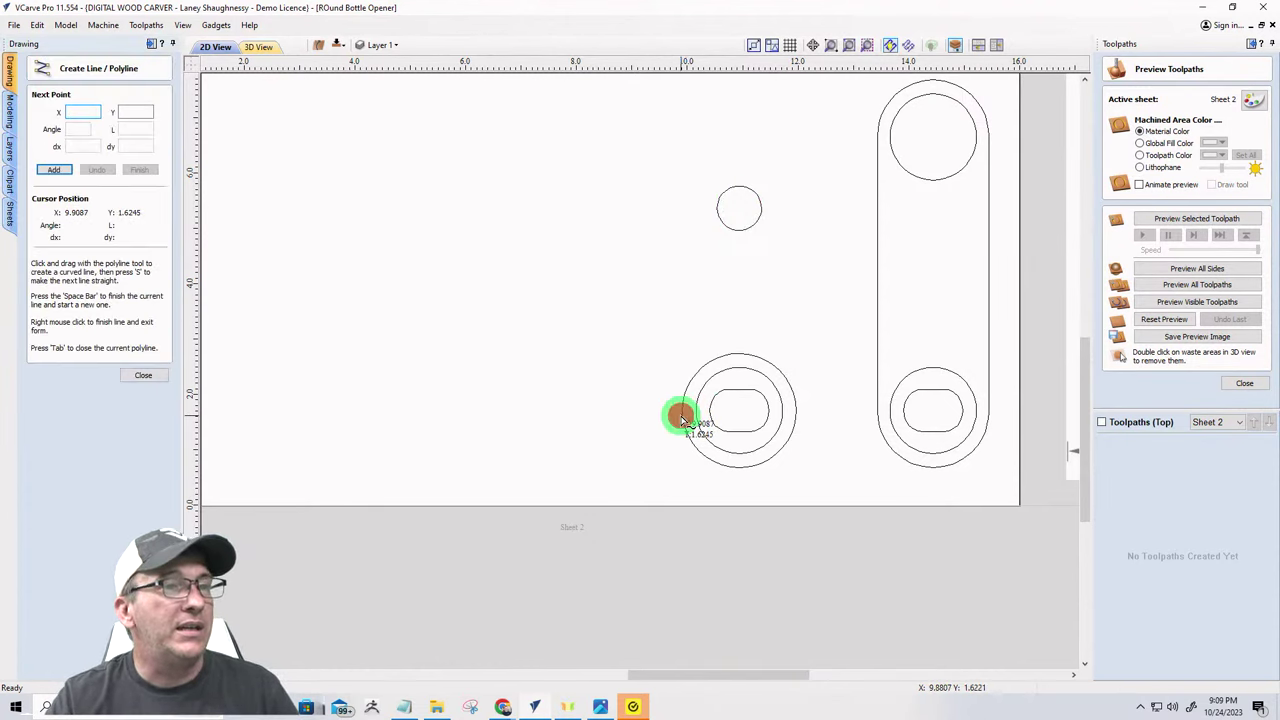
{"action": "left_click", "coordinate": [712, 207]}
{"action": "key", "text": "space"}
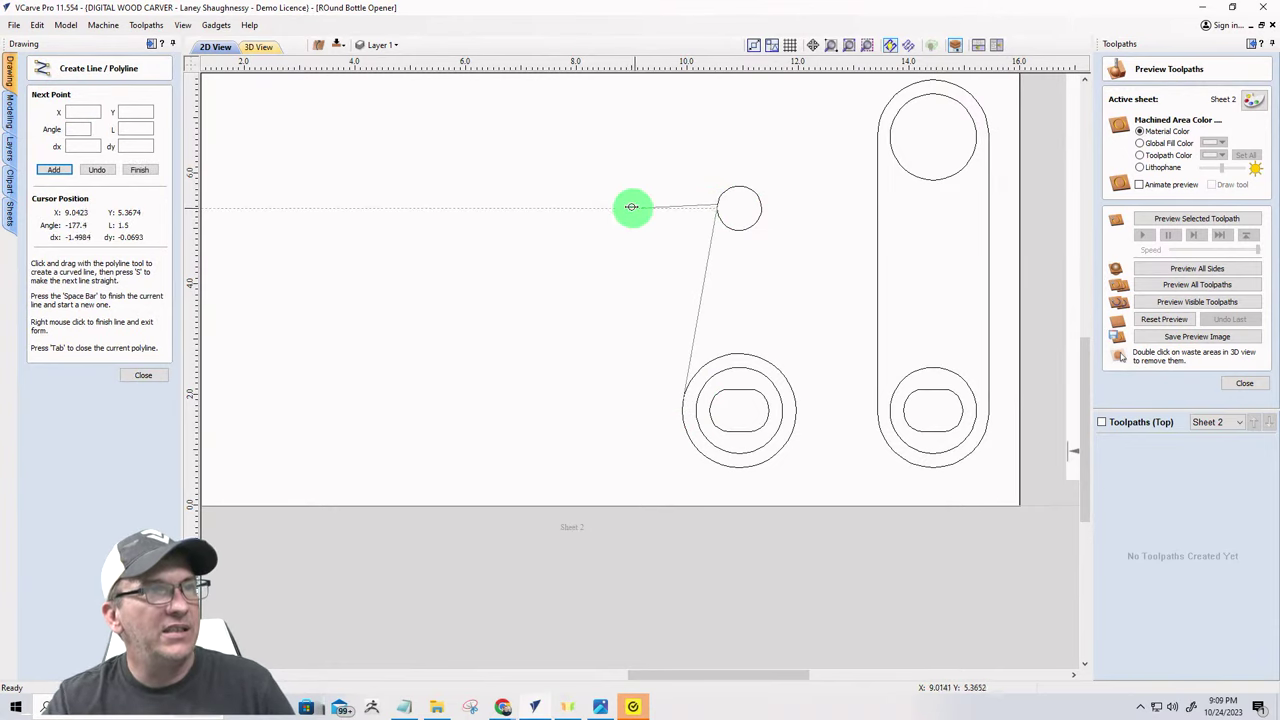
{"action": "left_click", "coordinate": [797, 408]}
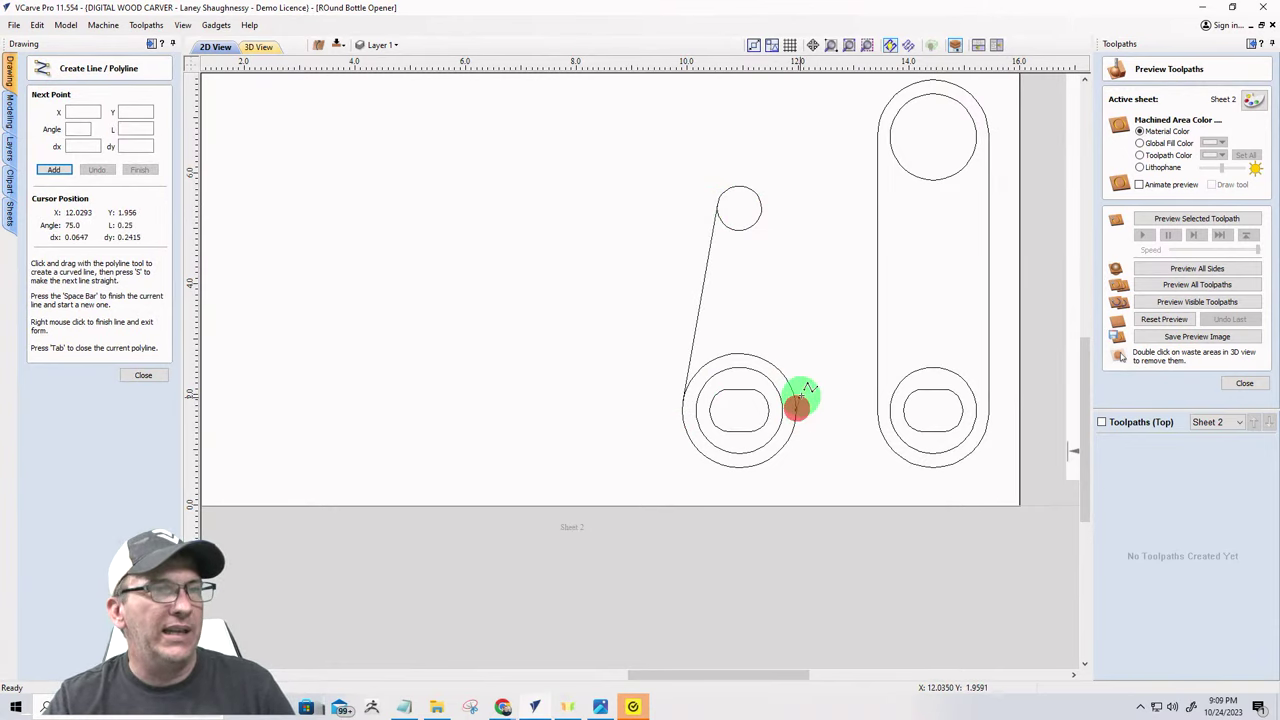
{"action": "left_click", "coordinate": [760, 208]}
{"action": "key", "text": "space"}
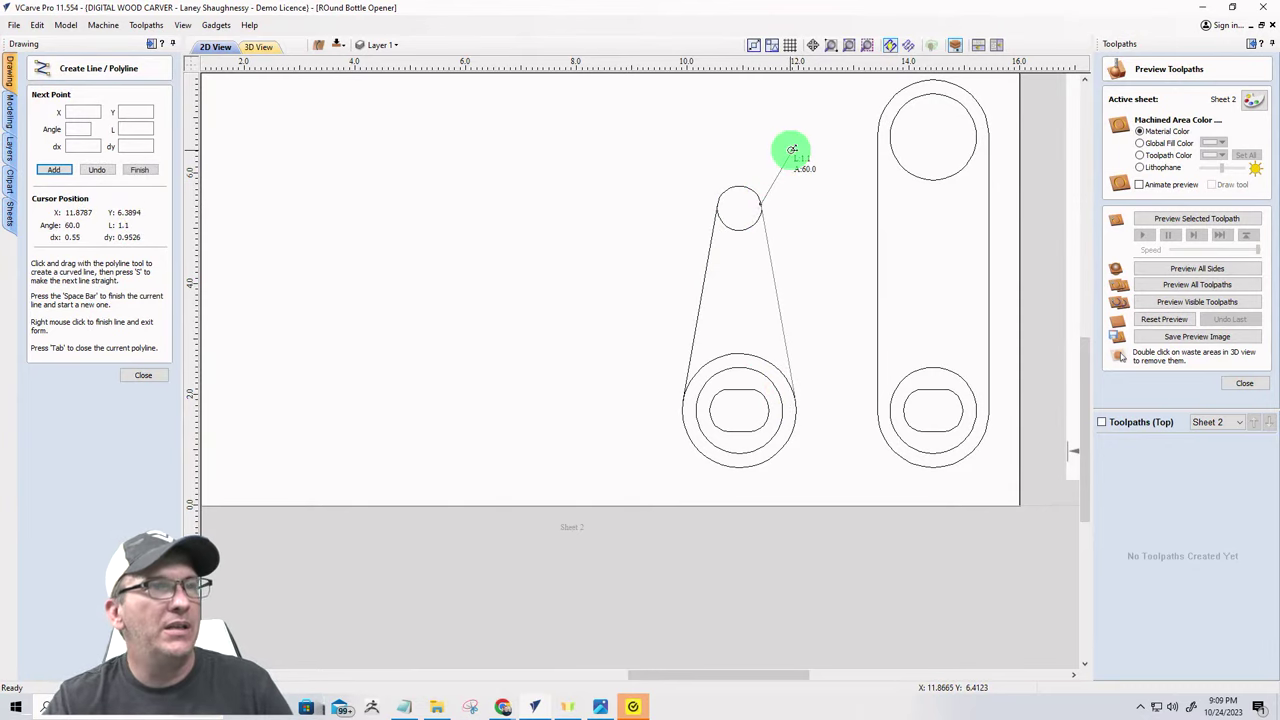
{"action": "left_click", "coordinate": [143, 375]}
- Trim away the lower ring's arc and the small circle's arc between the side lines
{"action": "left_click", "coordinate": [115, 285]}
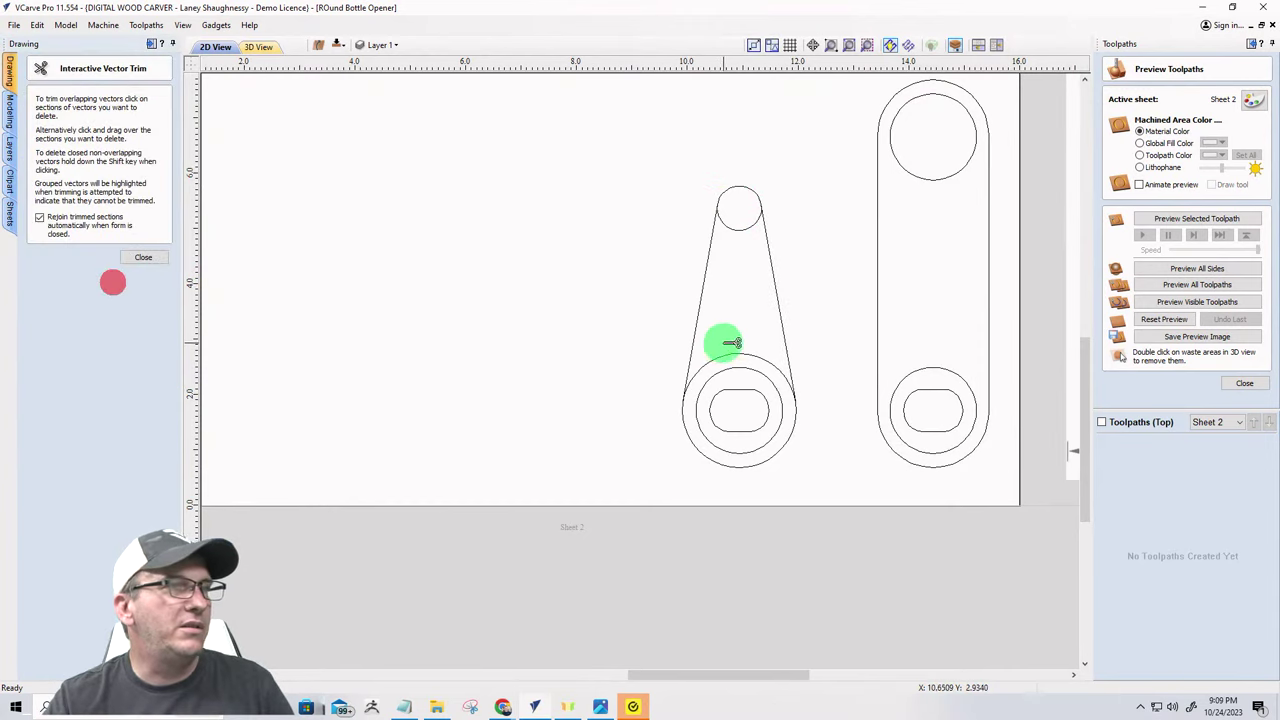
{"action": "left_click", "coordinate": [737, 355]}
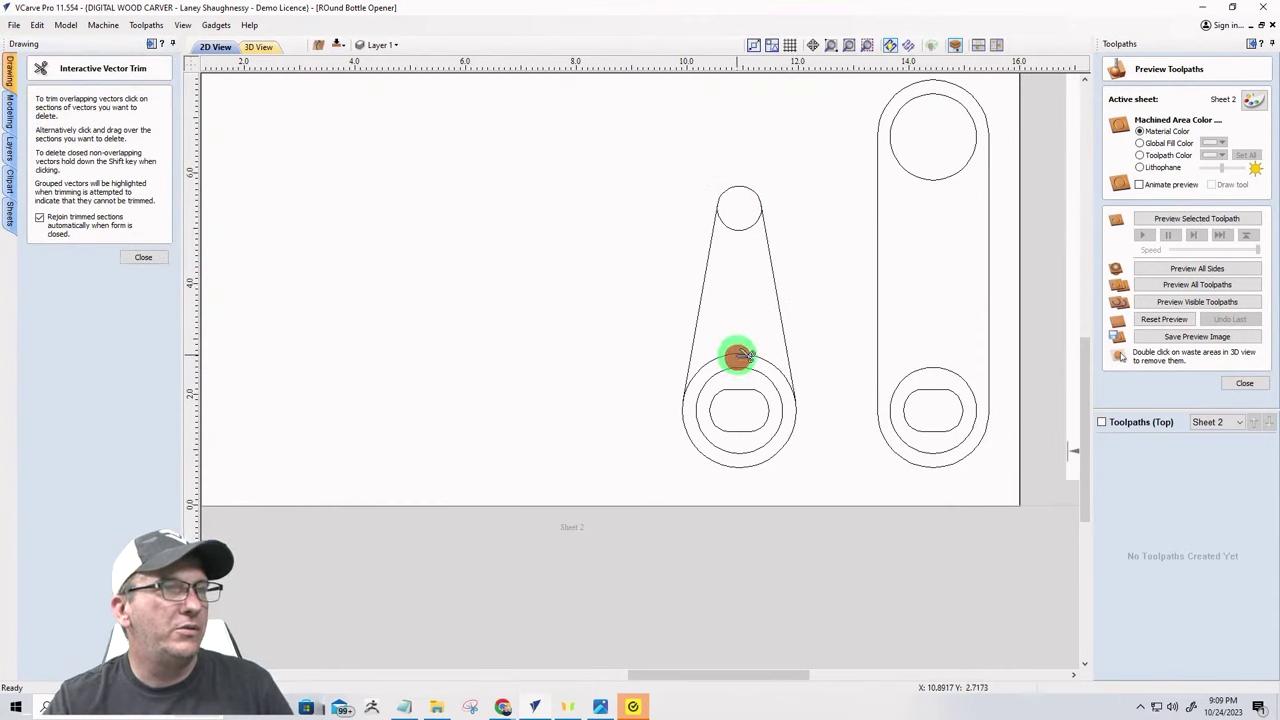
{"action": "left_click", "coordinate": [736, 230]}
{"action": "left_click", "coordinate": [155, 258]}
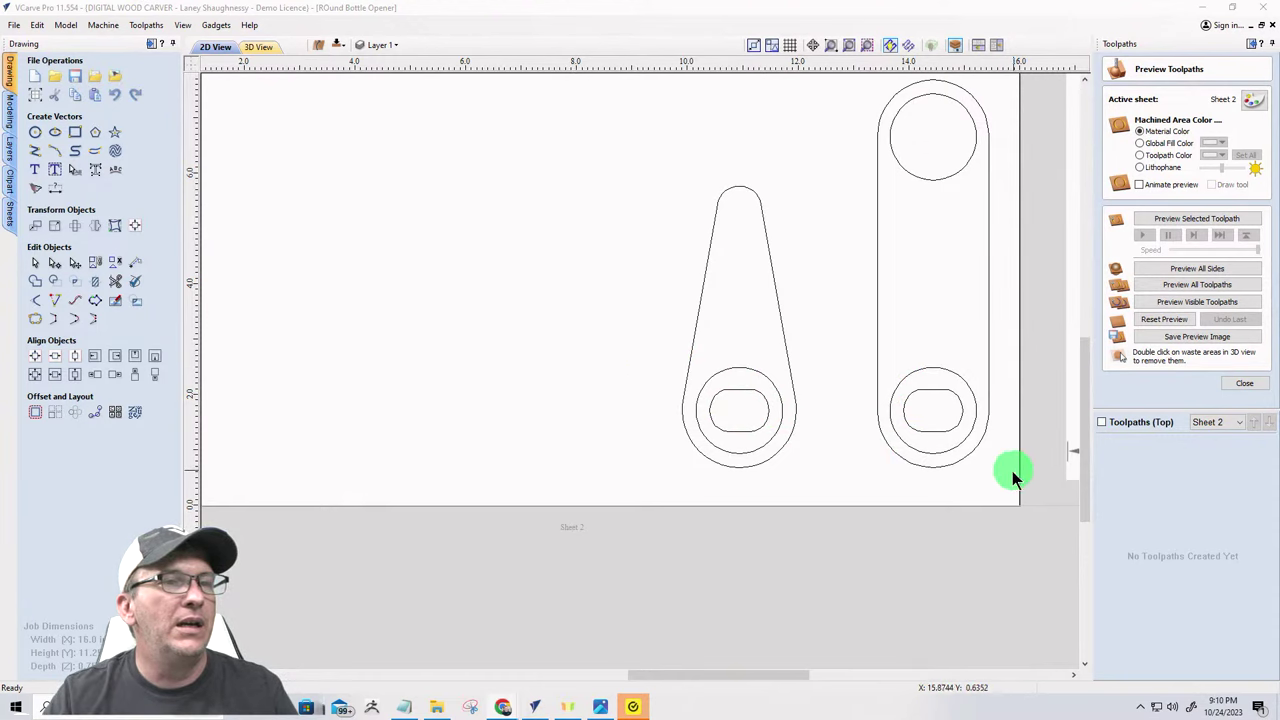
- Copy the long plain opener from the right side over to the left
{"action": "left_click_drag", "start_coordinate": [1006, 475], "coordinate": [865, 326]}
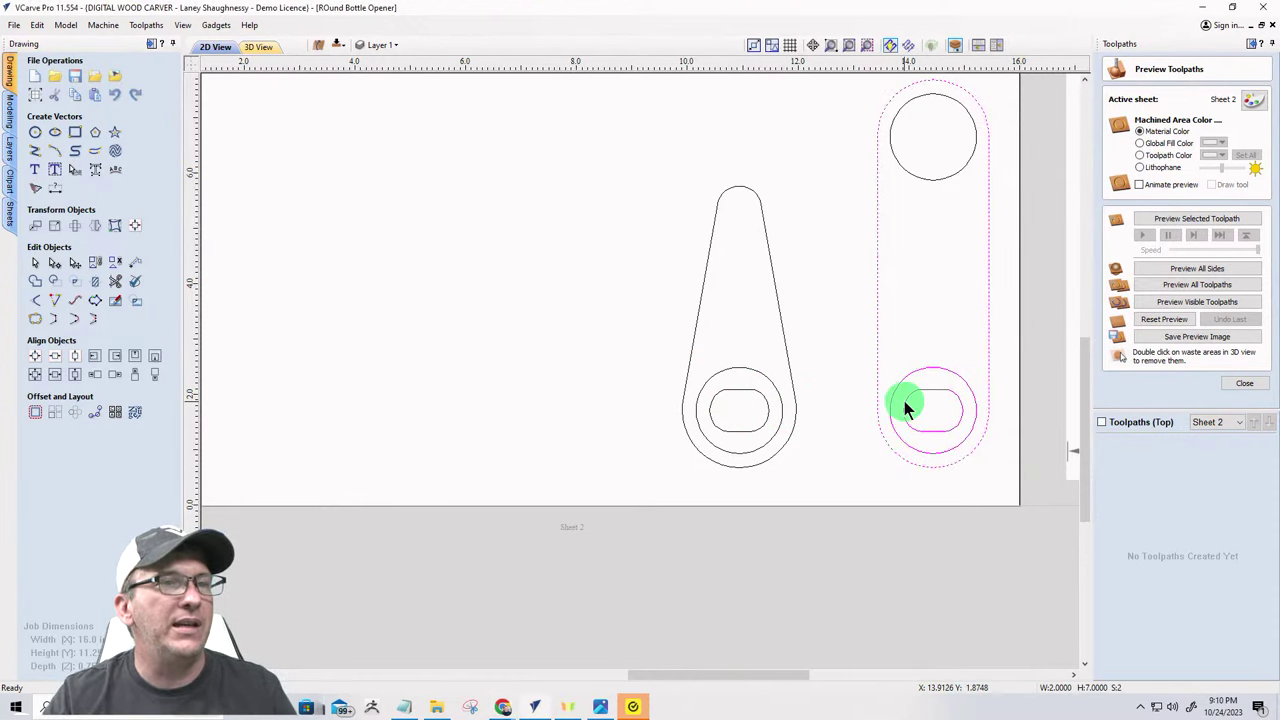
{"action": "left_click", "coordinate": [903, 404]}
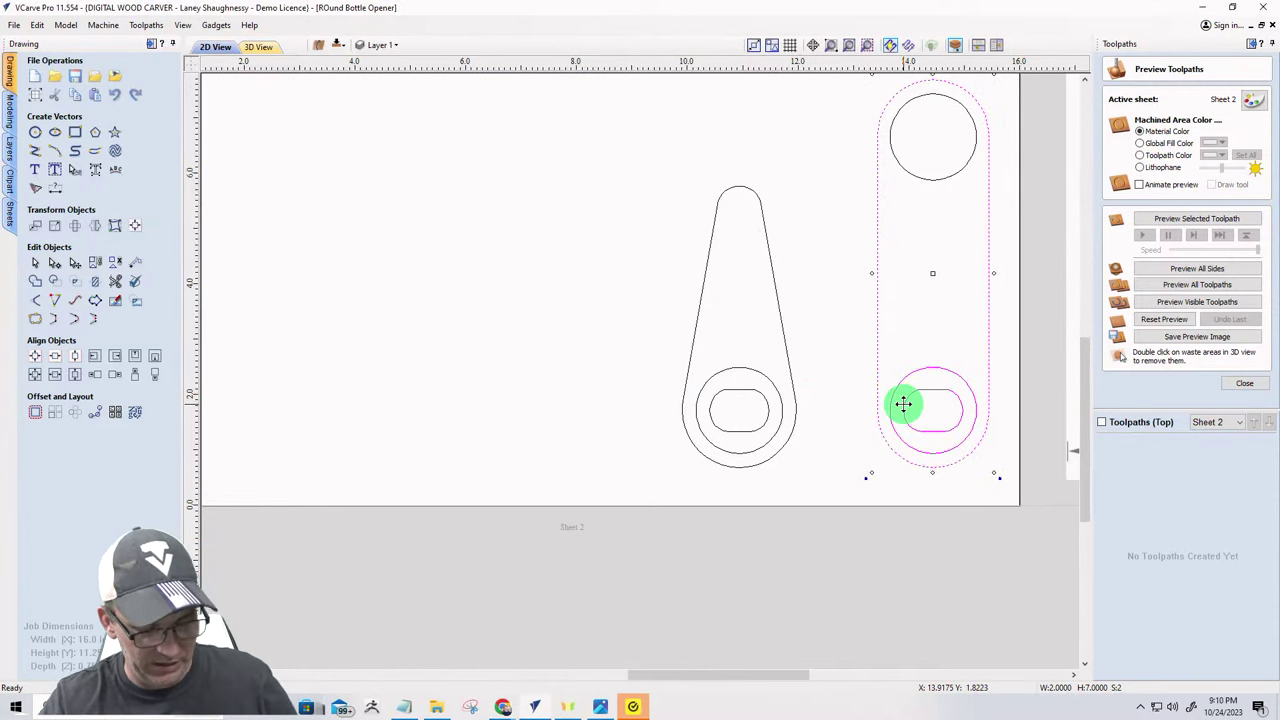
{"action": "left_click_drag", "start_coordinate": [903, 404], "coordinate": [523, 395]}
{"action": "left_click", "coordinate": [397, 406]}
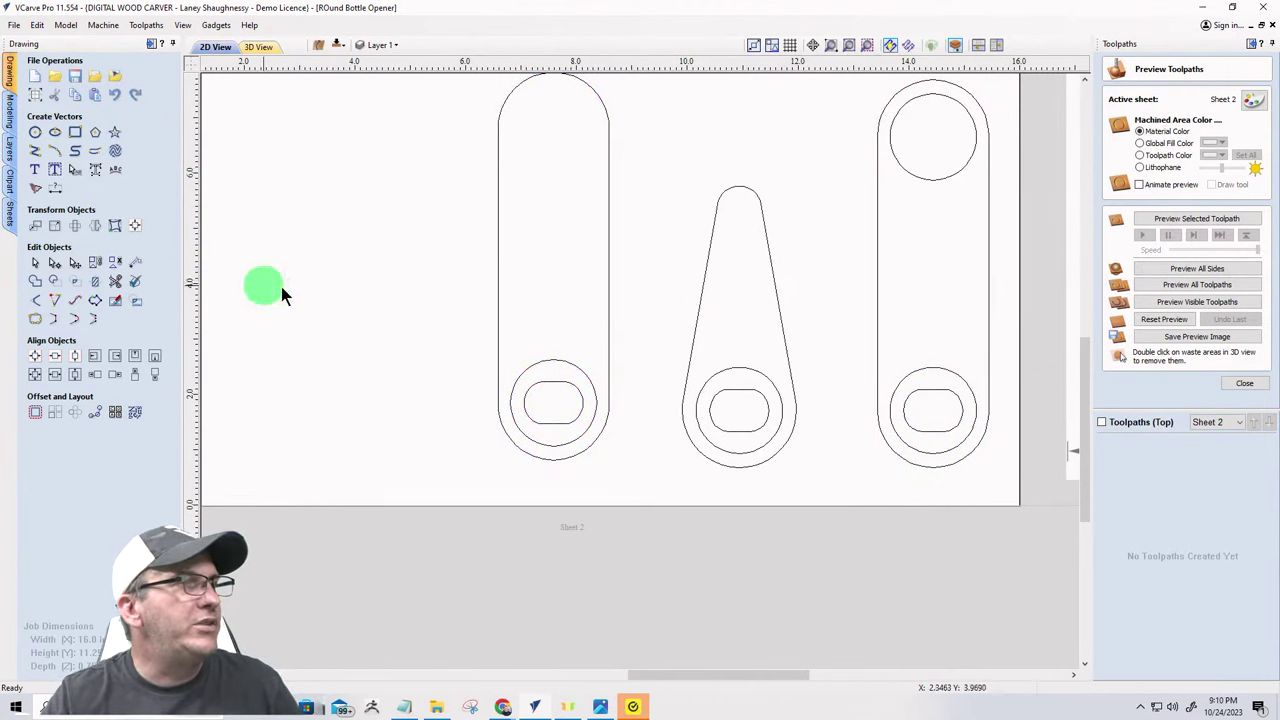
{"action": "left_click", "coordinate": [497, 263]}
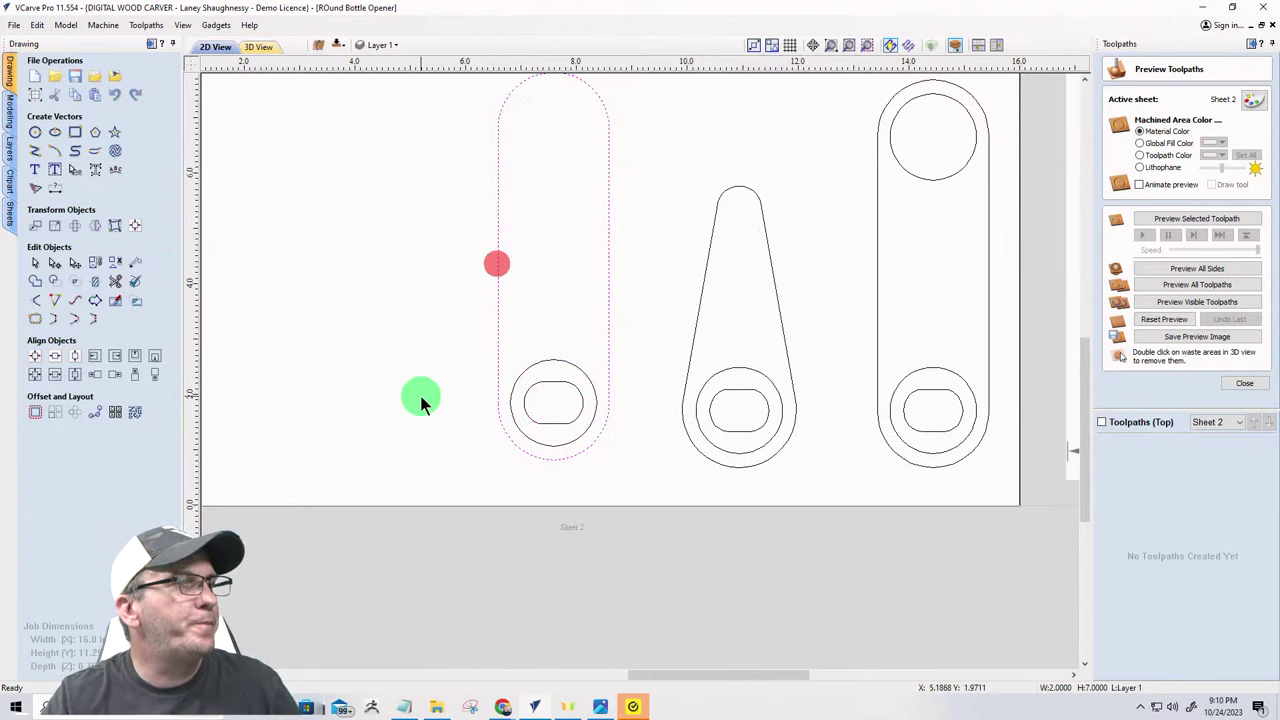
{"action": "scroll", "coordinate": [420, 400], "scroll_direction": "down", "scroll_amount": 1}
- Draw a 2.0597-inch circle at X 7.5822, Y 1.8513 around the left opener's lower end
{"action": "left_click", "coordinate": [35, 132]}
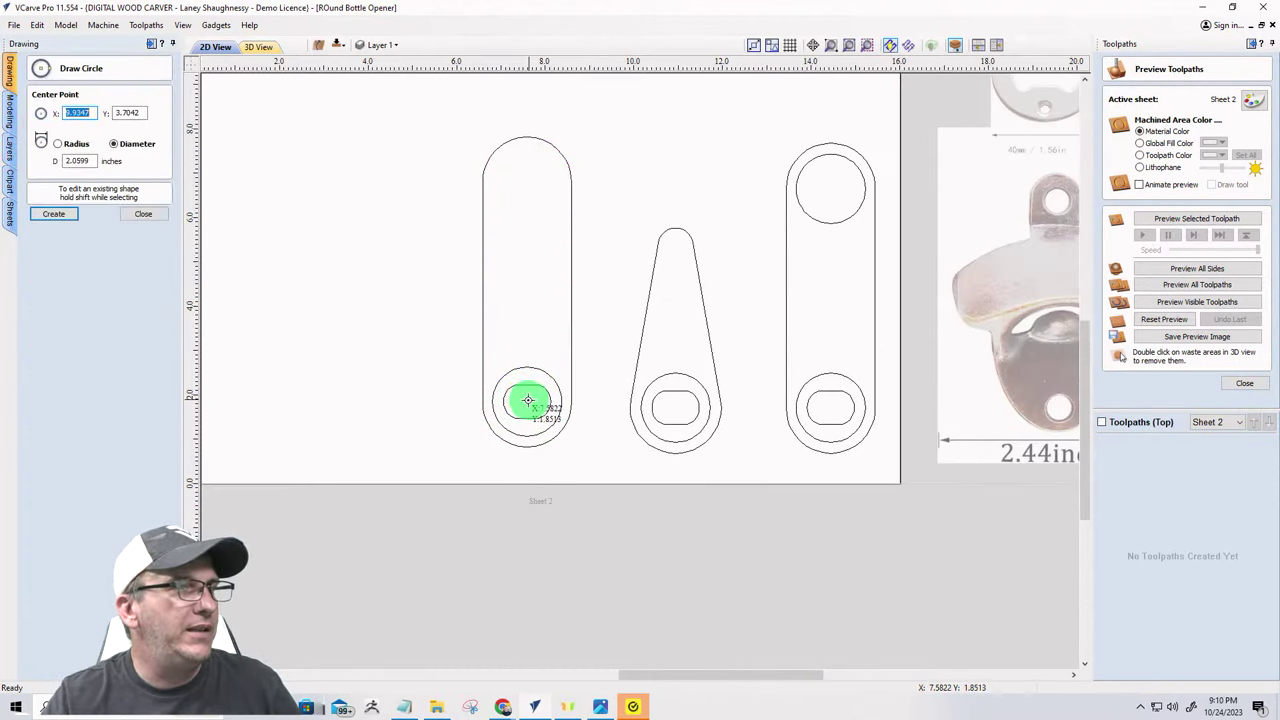
{"action": "left_click", "coordinate": [527, 400]}
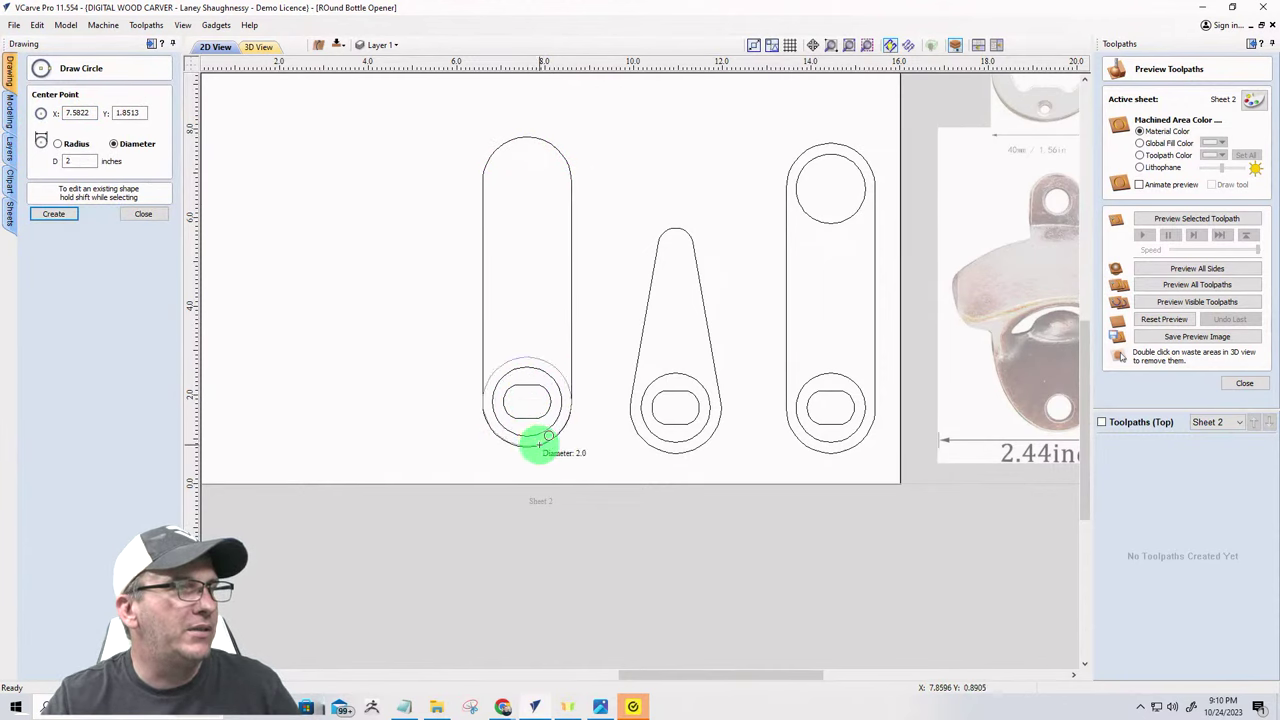
{"action": "left_click", "coordinate": [537, 452]}
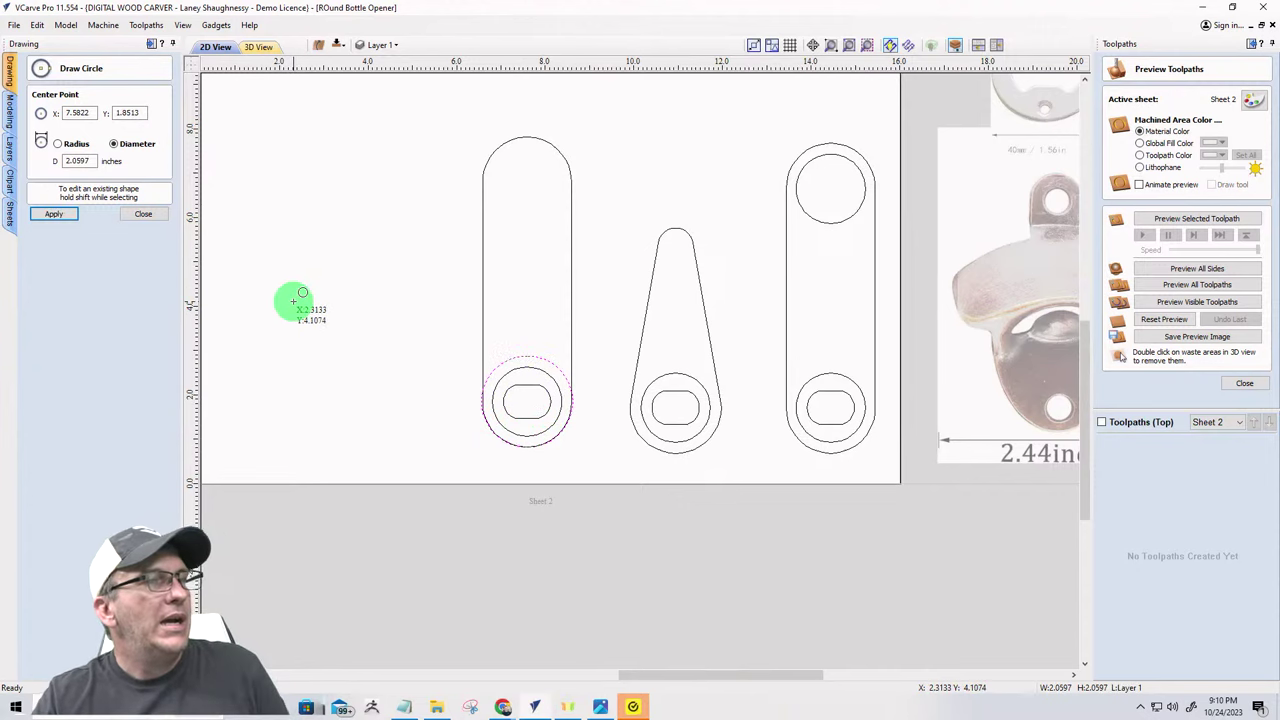
{"action": "scroll", "coordinate": [567, 345], "scroll_direction": "up", "scroll_amount": 2}
{"action": "scroll", "coordinate": [567, 345], "scroll_direction": "down", "scroll_amount": 2}
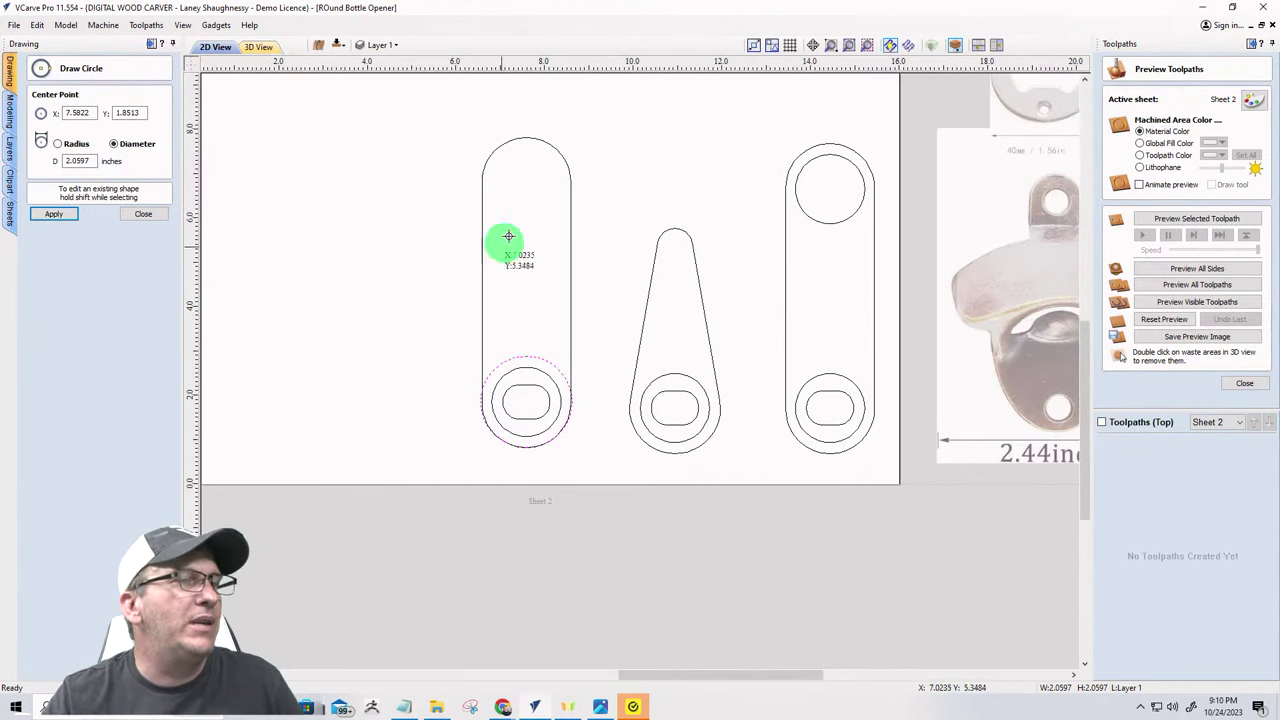
{"action": "scroll", "coordinate": [531, 149], "scroll_direction": "up", "scroll_amount": 2}
{"action": "scroll", "coordinate": [527, 165], "scroll_direction": "down", "scroll_amount": 1}
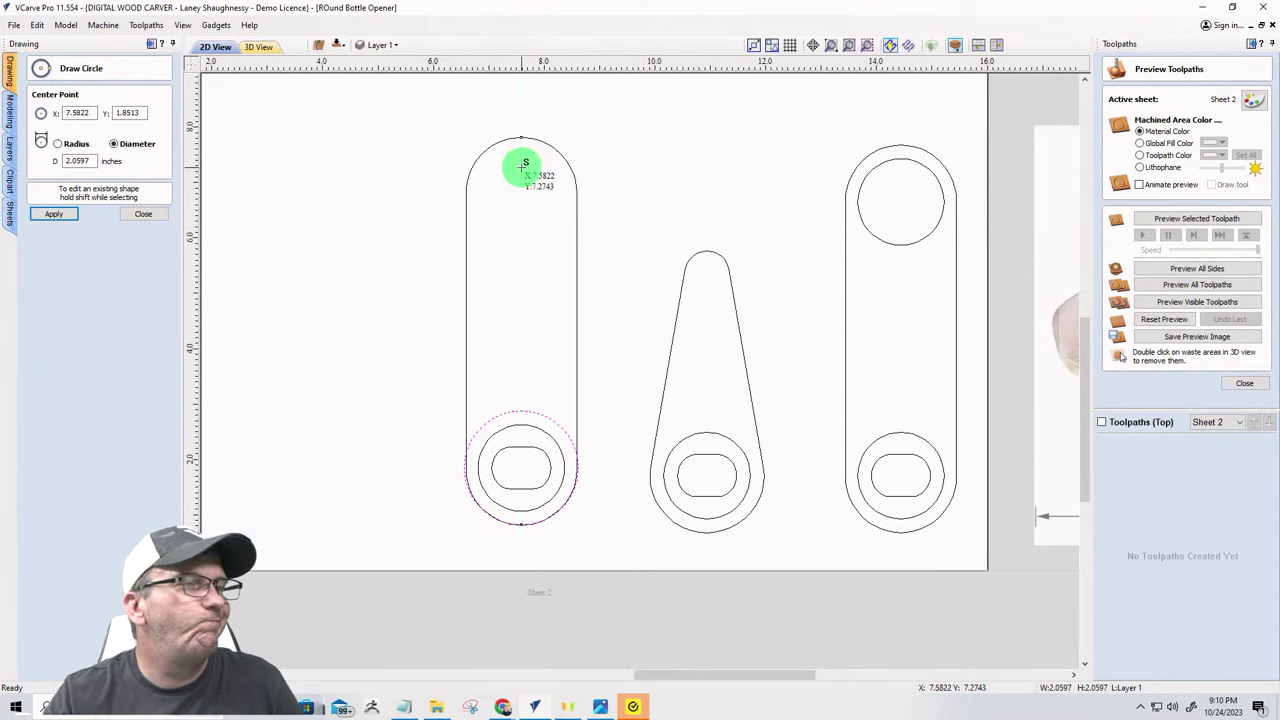
- Draw a horizontal line across the middle of the opener
{"action": "left_click", "coordinate": [135, 213]}
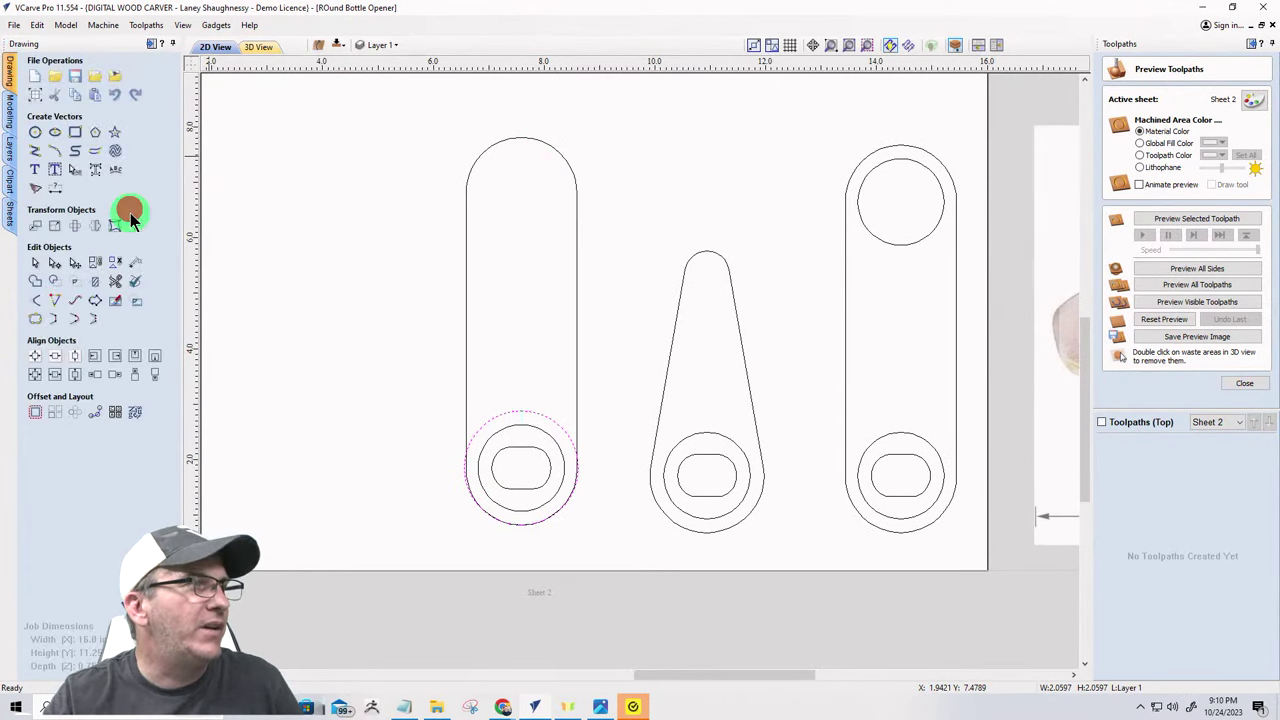
{"action": "left_click", "coordinate": [87, 263]}
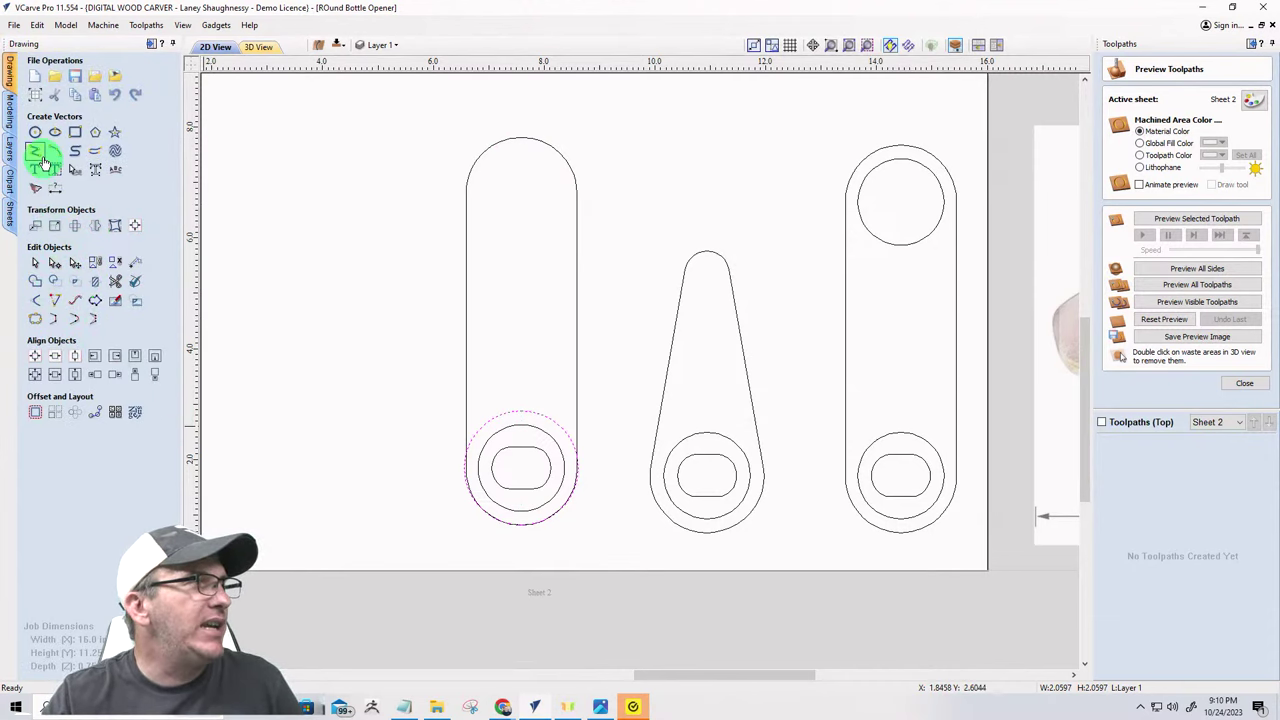
{"action": "left_click", "coordinate": [42, 160]}
{"action": "scroll", "coordinate": [455, 305], "scroll_direction": "up", "scroll_amount": 2}
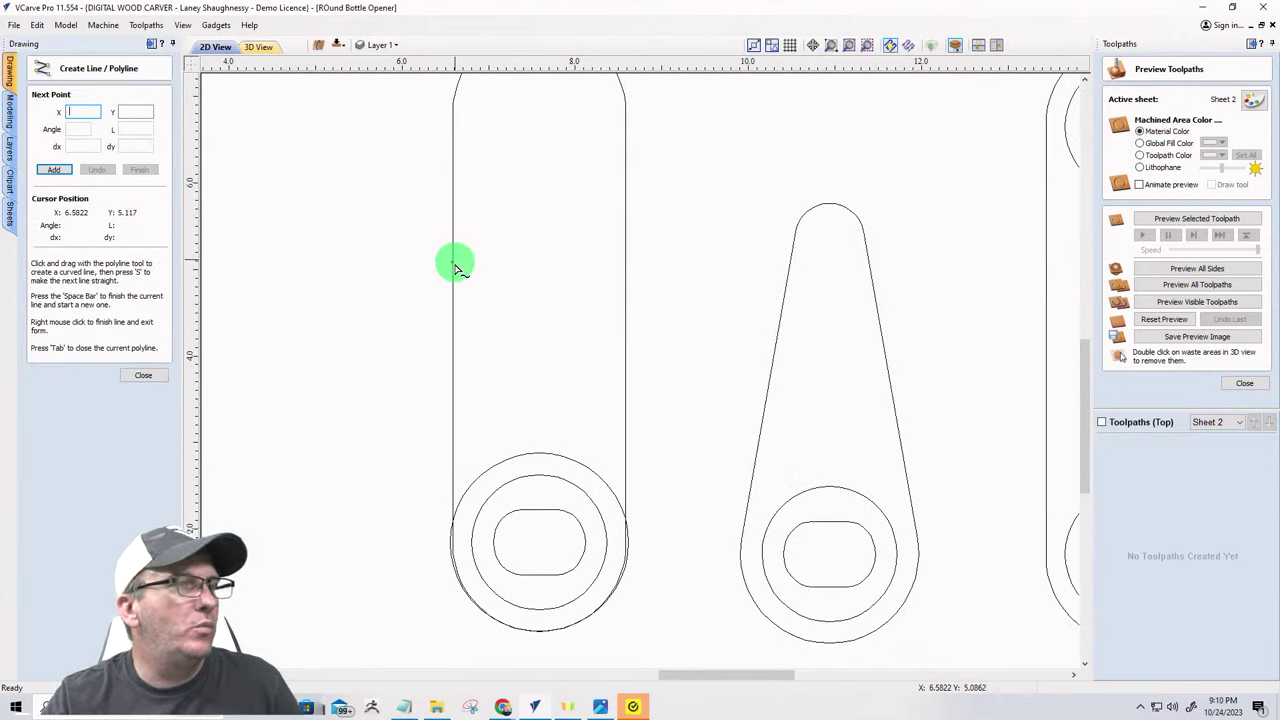
{"action": "left_click", "coordinate": [455, 324]}
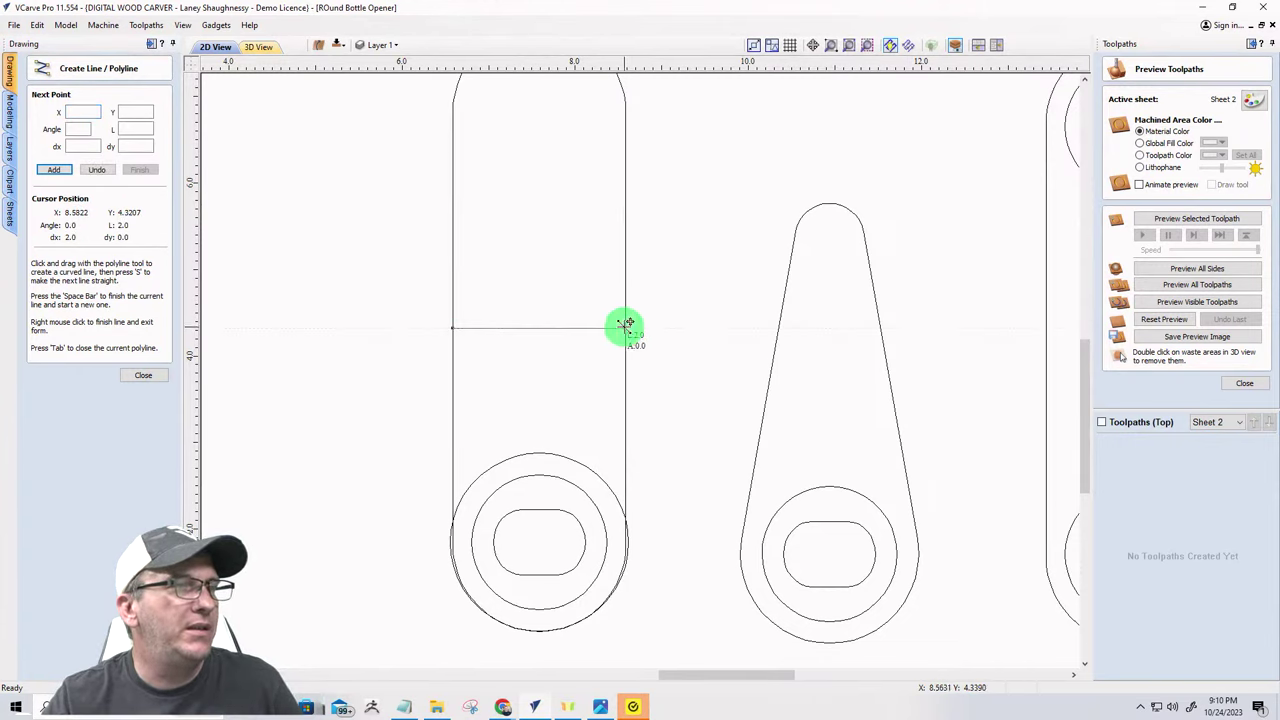
{"action": "left_click", "coordinate": [623, 324]}
{"action": "key", "text": "space"}
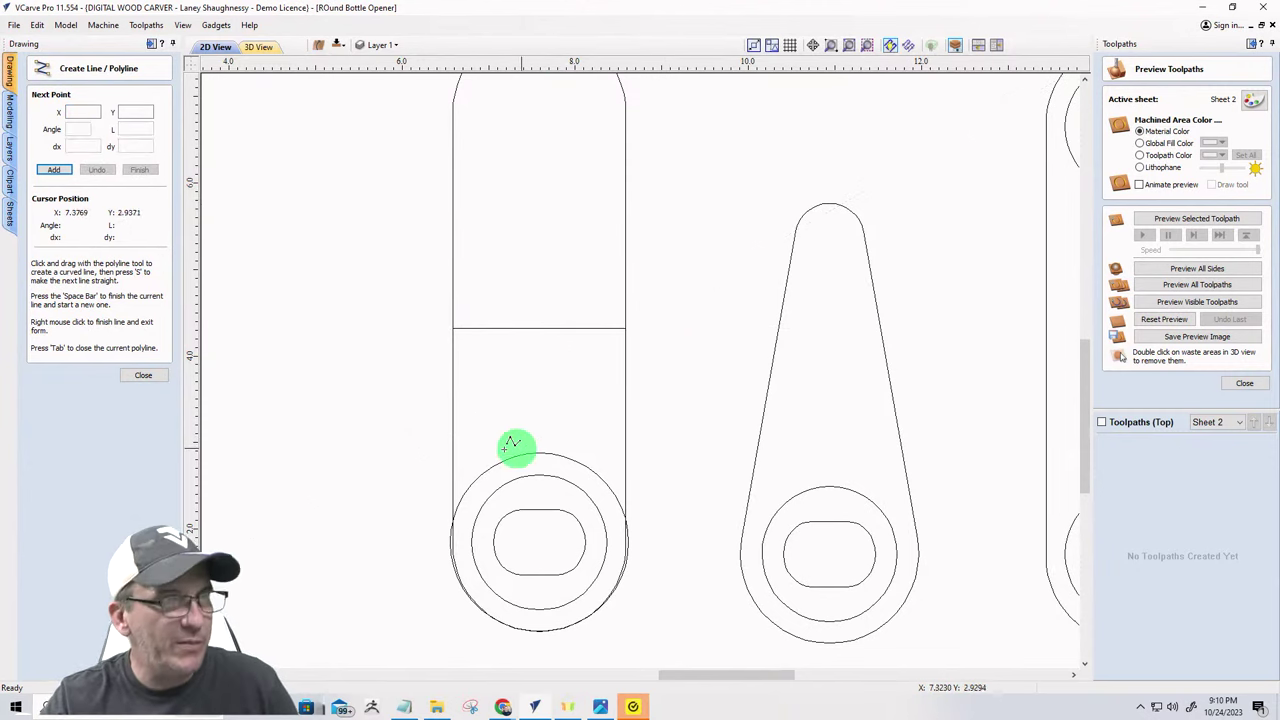
{"action": "left_click", "coordinate": [155, 375]}
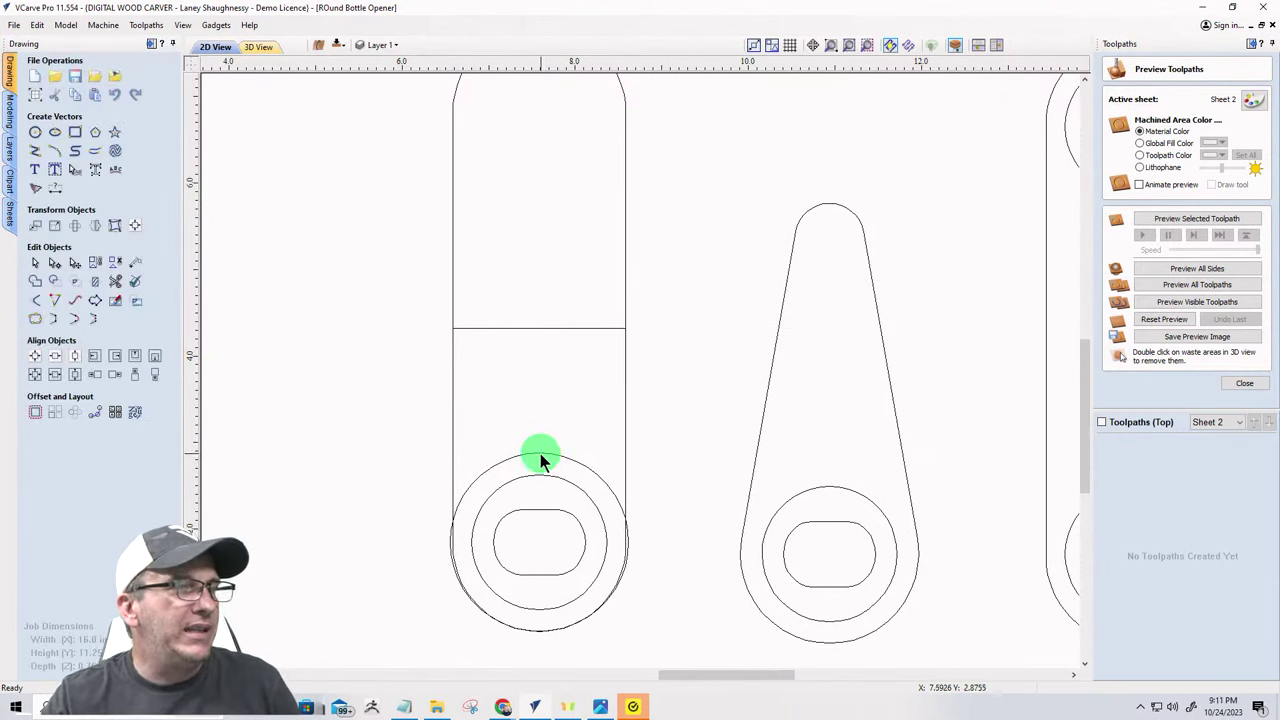
- Mirror the bottom circle upward about the line, then delete the tall outer outline
{"action": "left_click", "coordinate": [539, 452]}
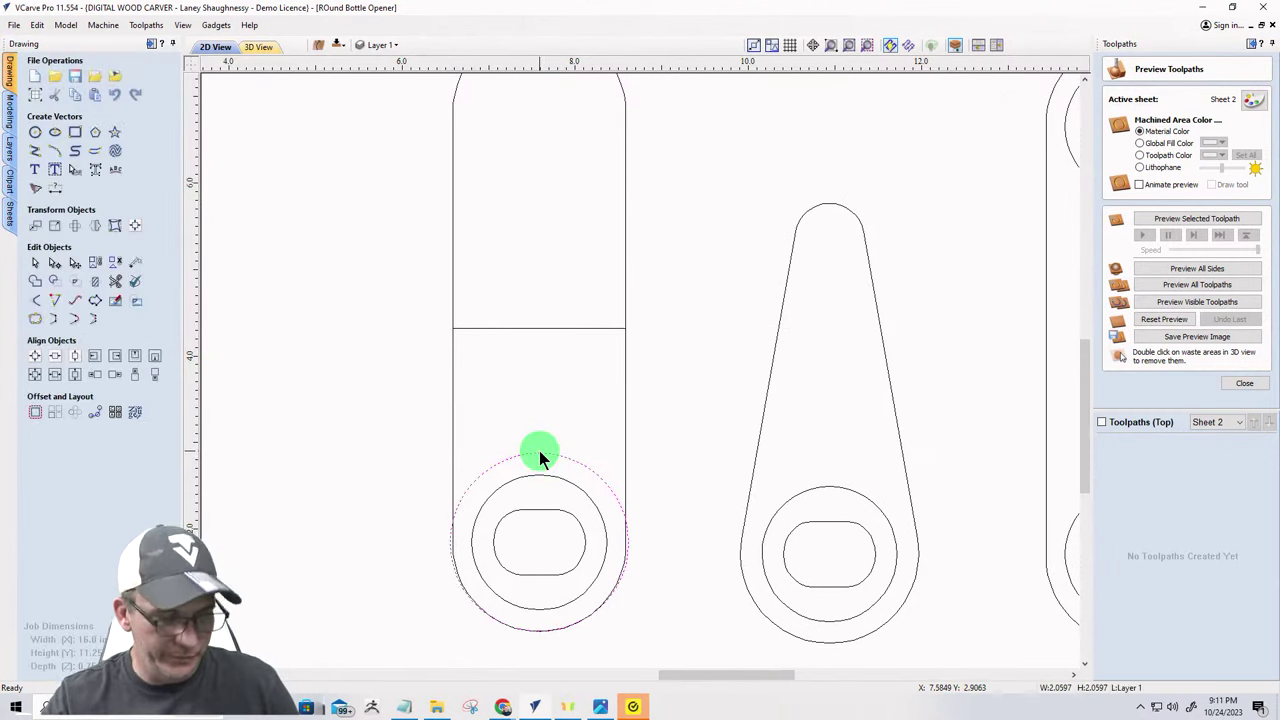
{"action": "left_click", "coordinate": [525, 328], "text": "shift"}
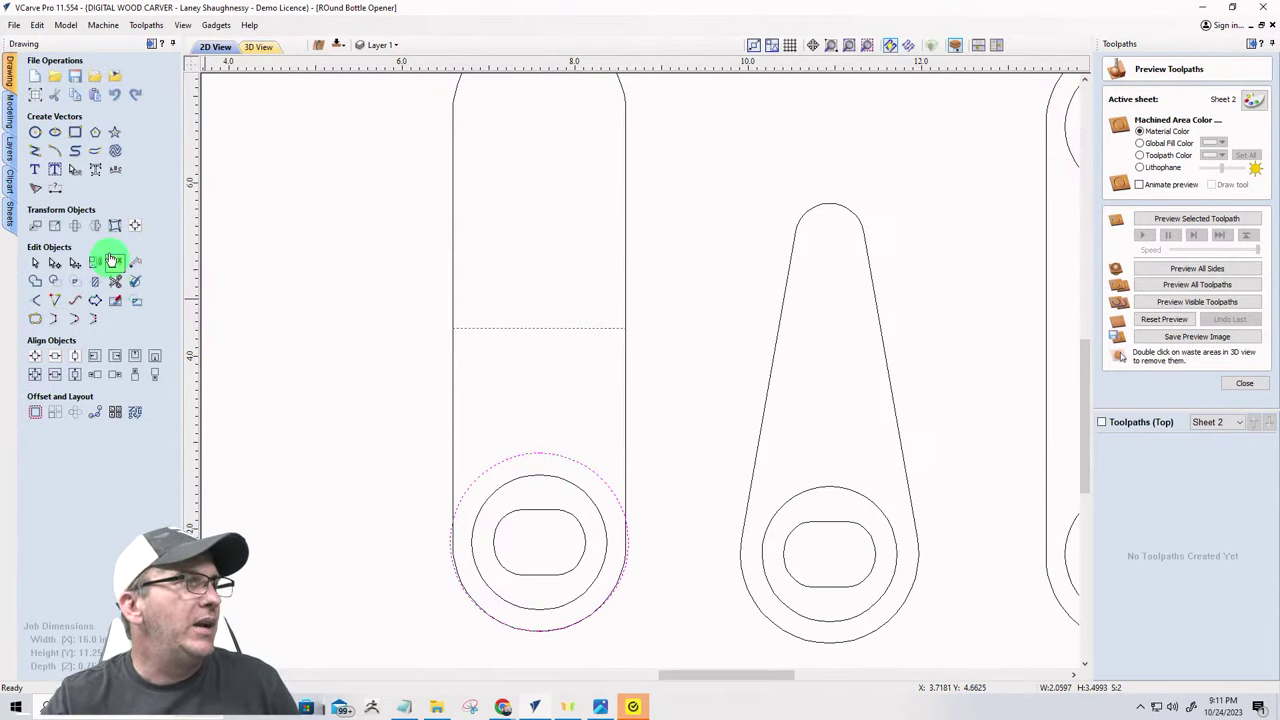
{"action": "left_click", "coordinate": [95, 225]}
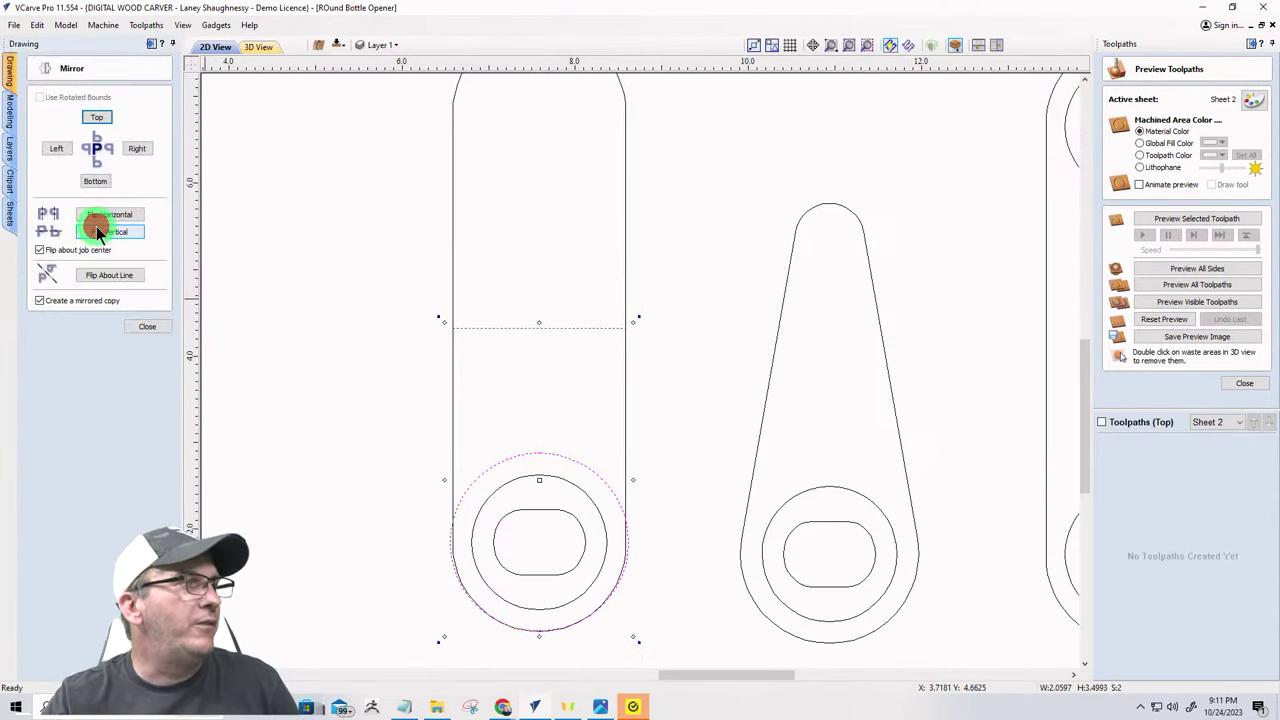
{"action": "left_click", "coordinate": [122, 280]}
{"action": "scroll", "coordinate": [491, 486], "scroll_direction": "down", "scroll_amount": 2}
{"action": "scroll", "coordinate": [510, 495], "scroll_direction": "up", "scroll_amount": 1}
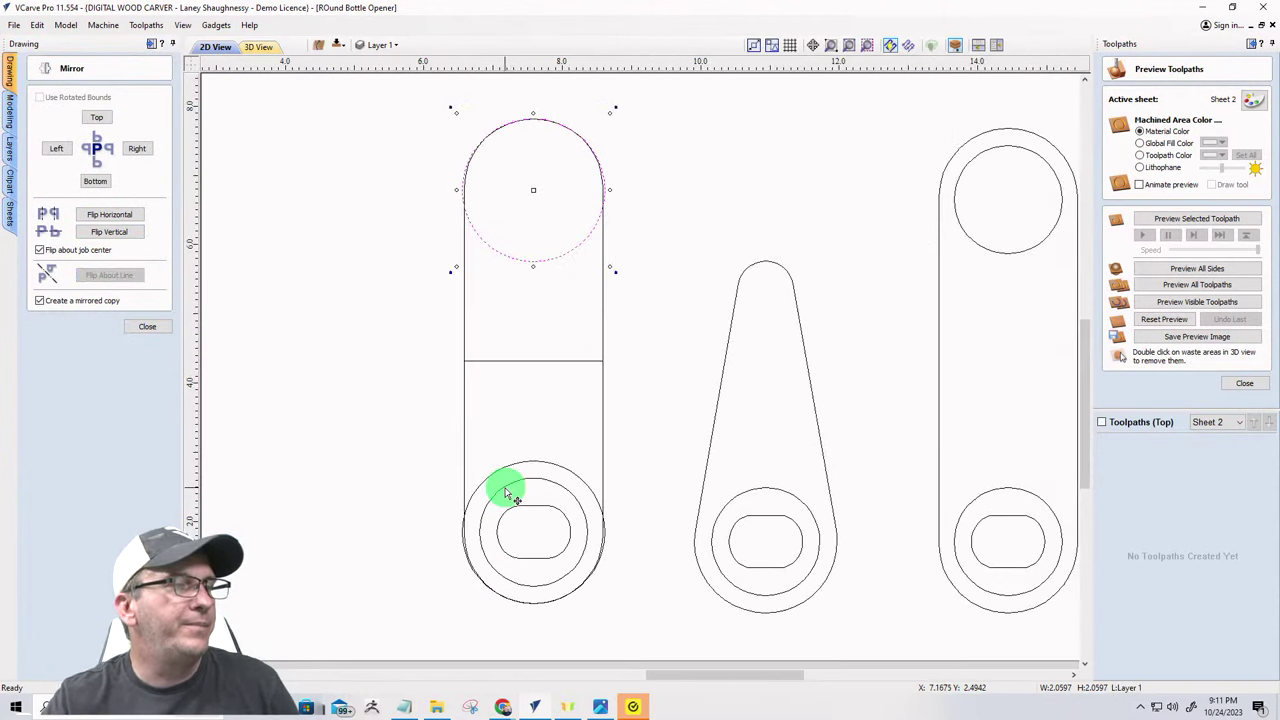
{"action": "left_click", "coordinate": [140, 320]}
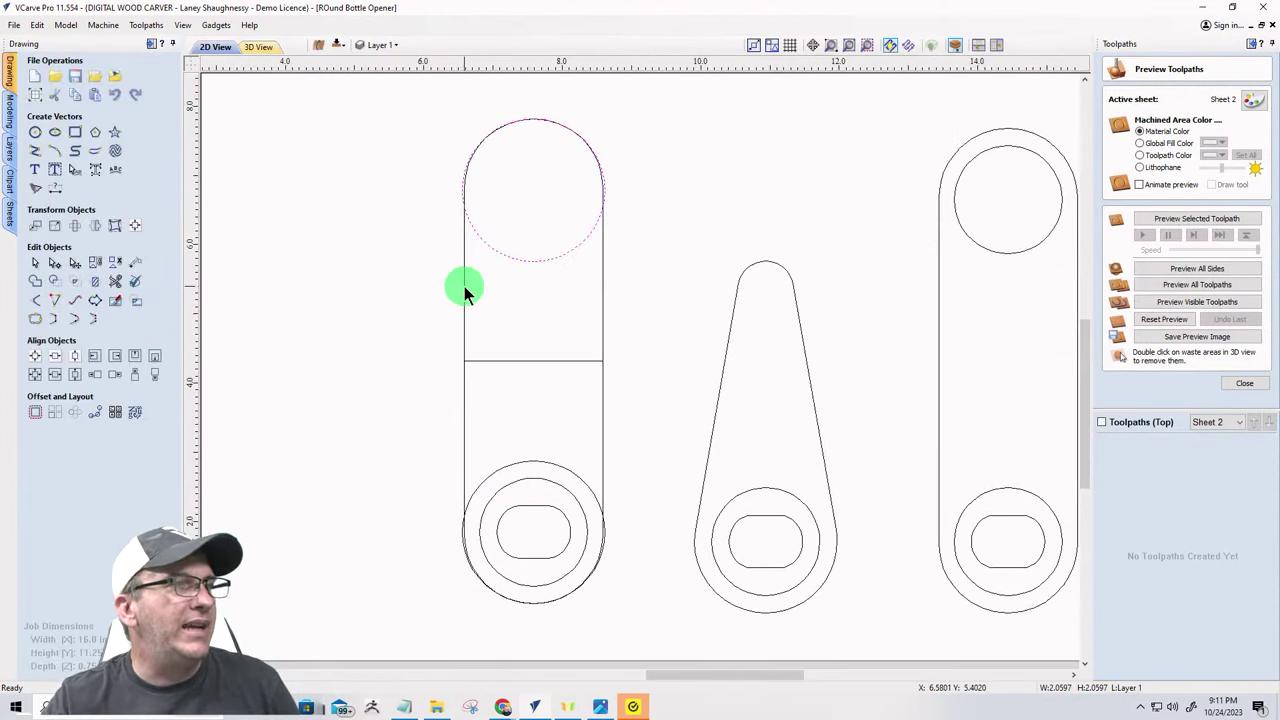
{"action": "left_click", "coordinate": [464, 290]}
{"action": "key", "text": "Delete"}
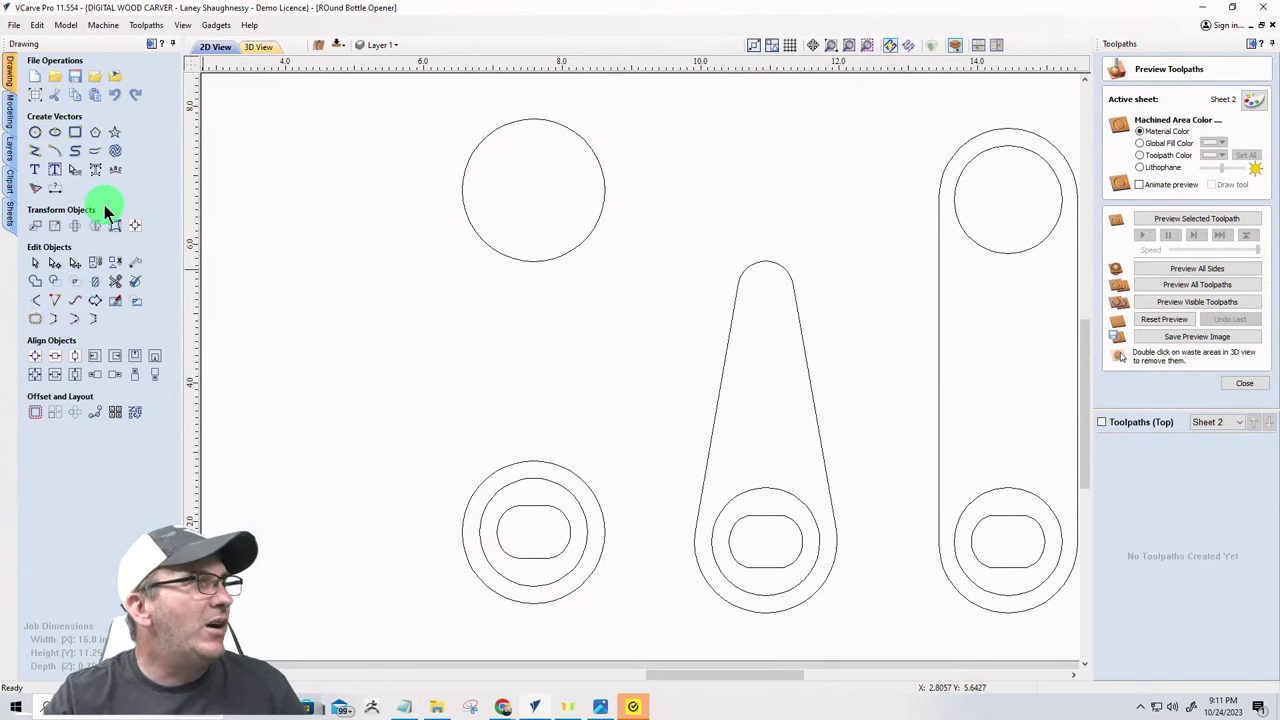
- Draw vertical lines from the bottom circle's left and right edges up to the top circle
{"action": "left_click", "coordinate": [33, 155]}
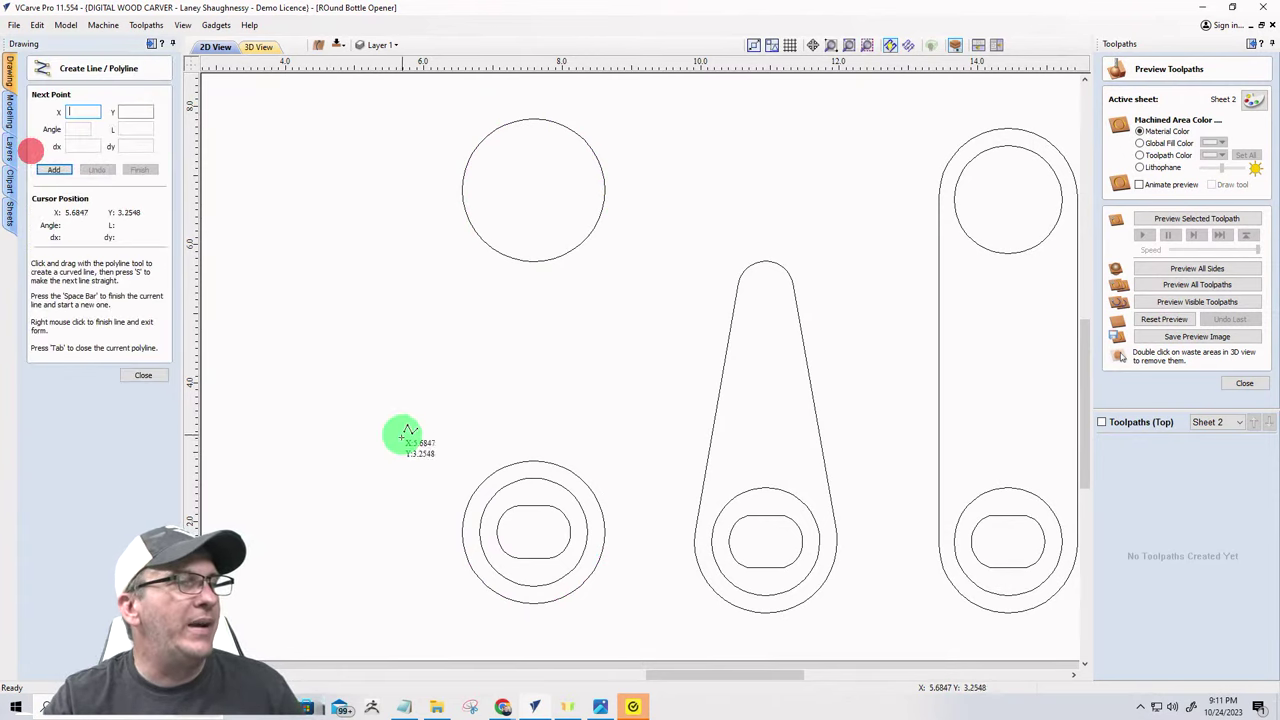
{"action": "left_click", "coordinate": [462, 534]}
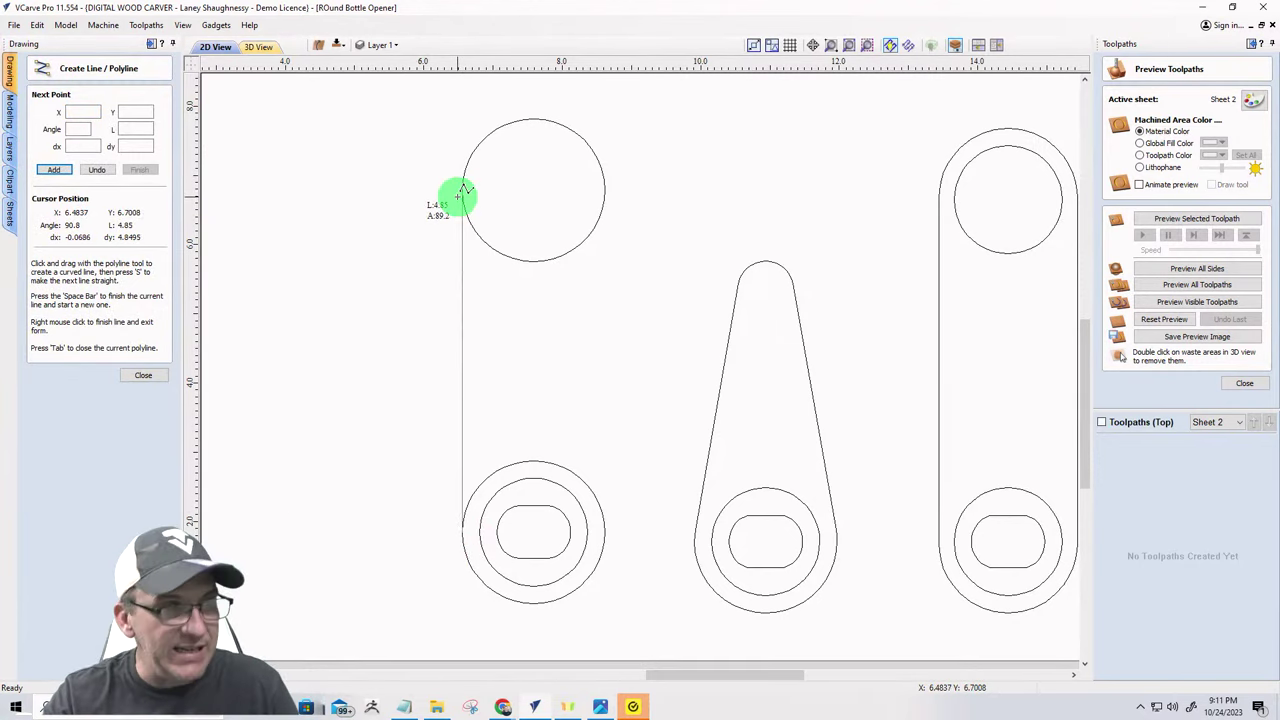
{"action": "left_click", "coordinate": [462, 192]}
{"action": "key", "text": "space"}
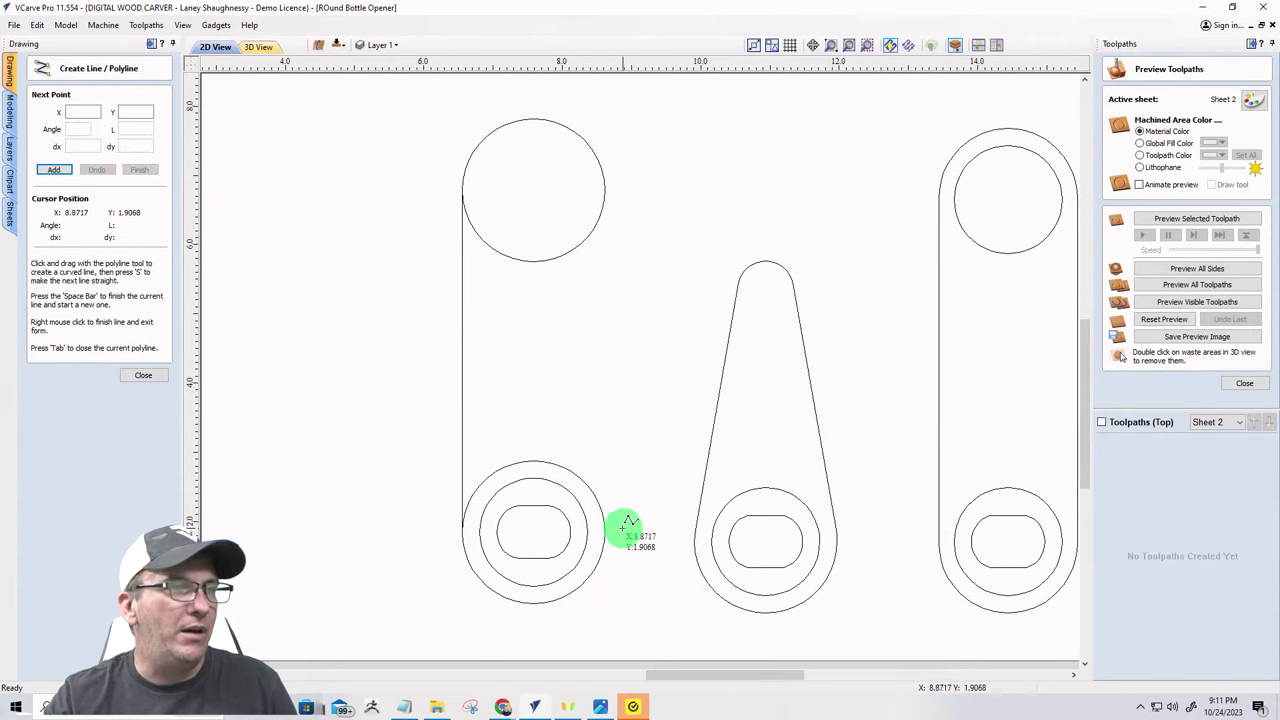
{"action": "left_click", "coordinate": [605, 534]}
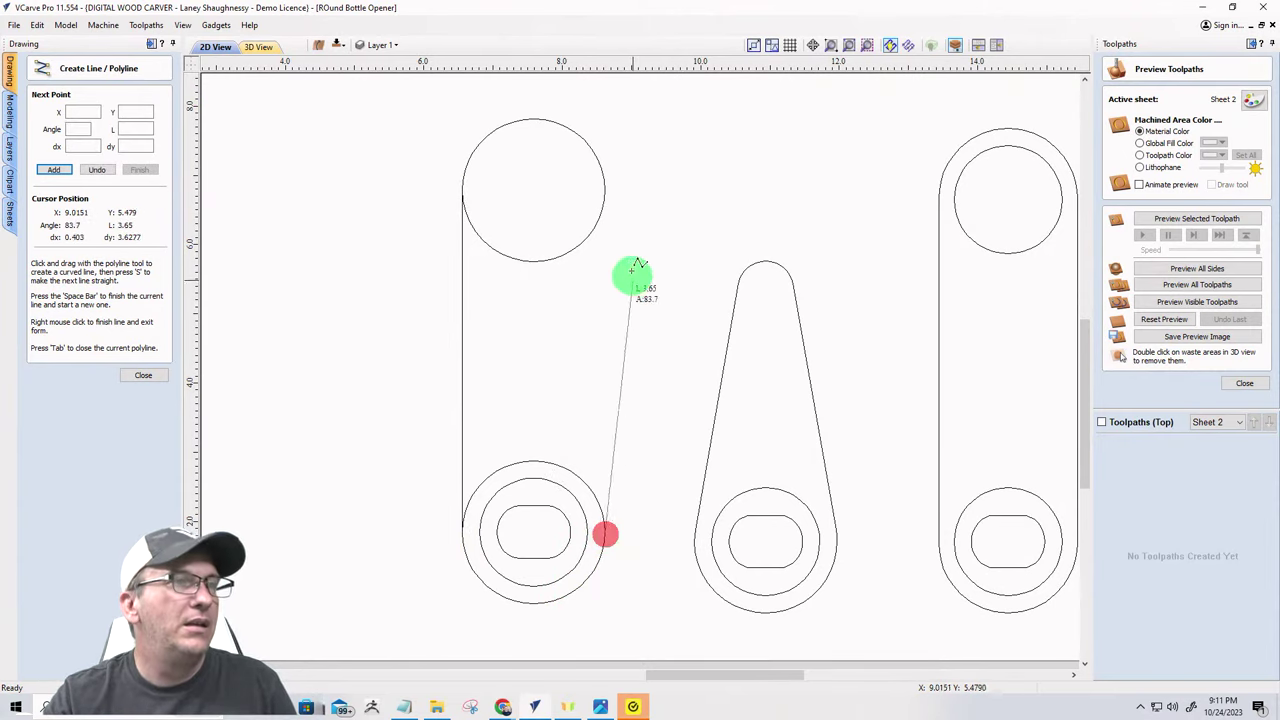
{"action": "left_click", "coordinate": [605, 186]}
{"action": "key", "text": "space"}
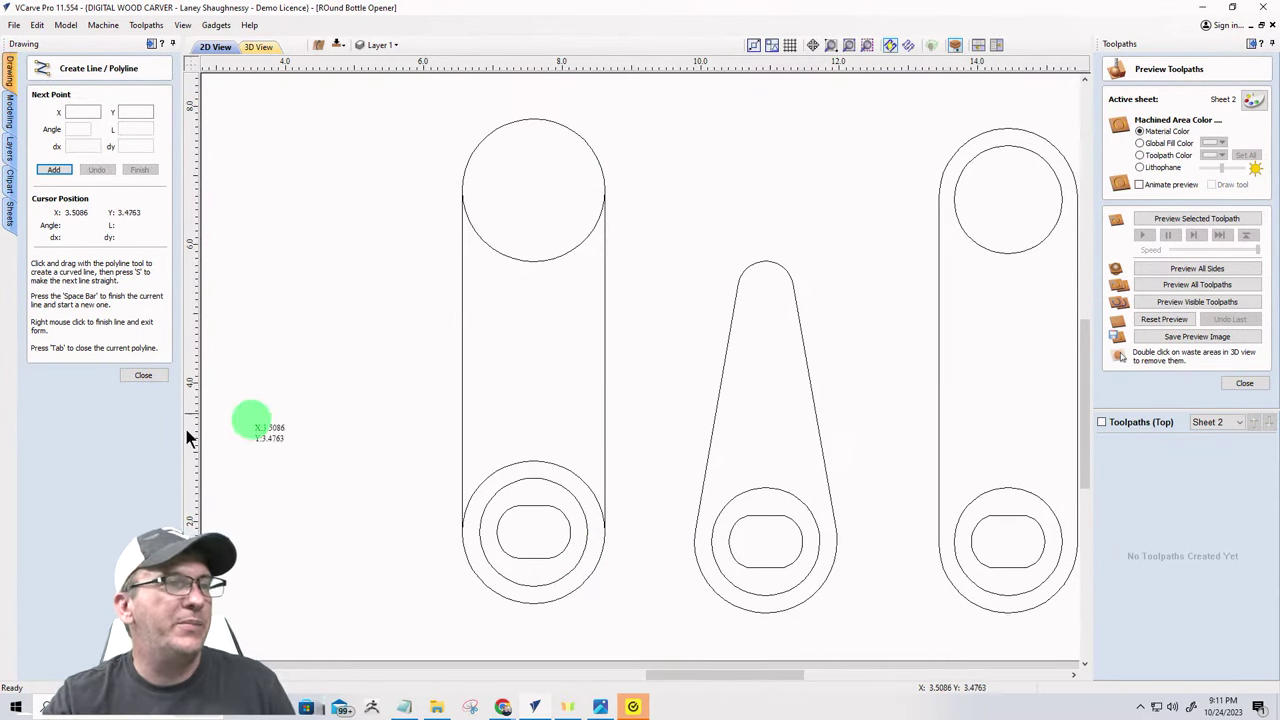
{"action": "left_click", "coordinate": [145, 373]}
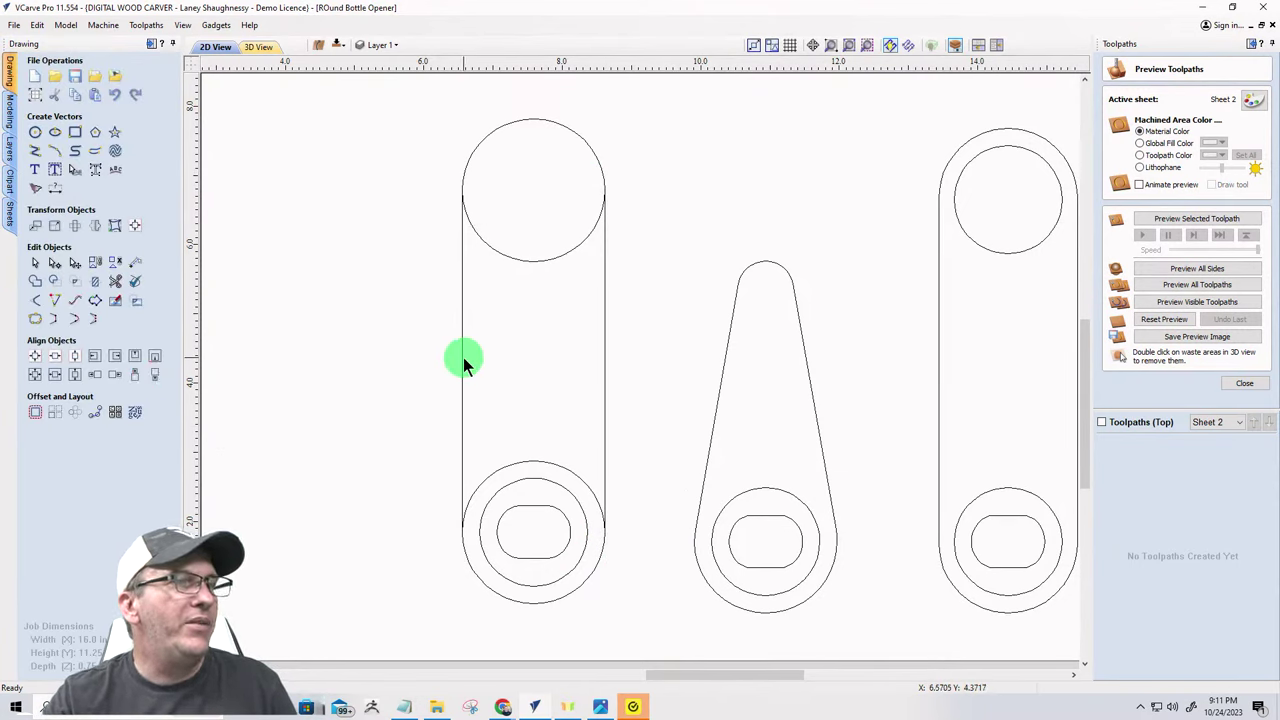
{"action": "left_click", "coordinate": [463, 357]}
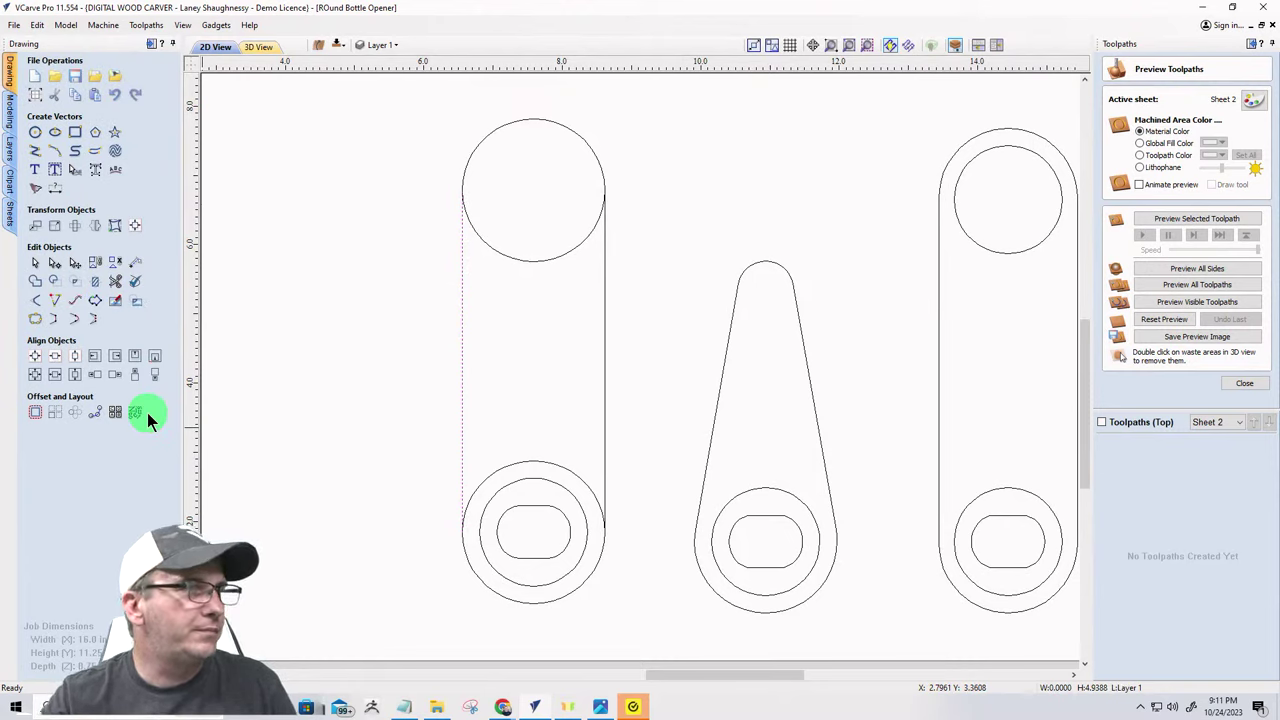
- Convert the left side line to an arc and bend it inward toward the opener's centre
{"action": "left_click", "coordinate": [605, 388]}
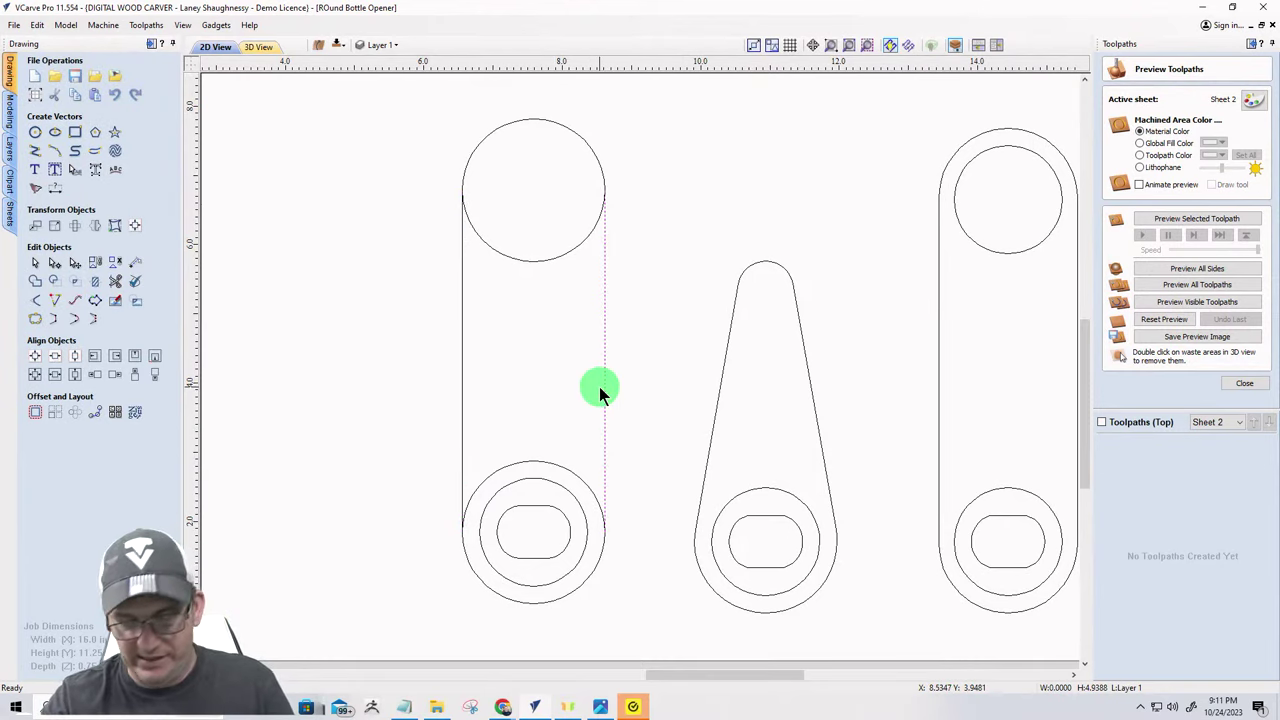
{"action": "left_click", "coordinate": [462, 369]}
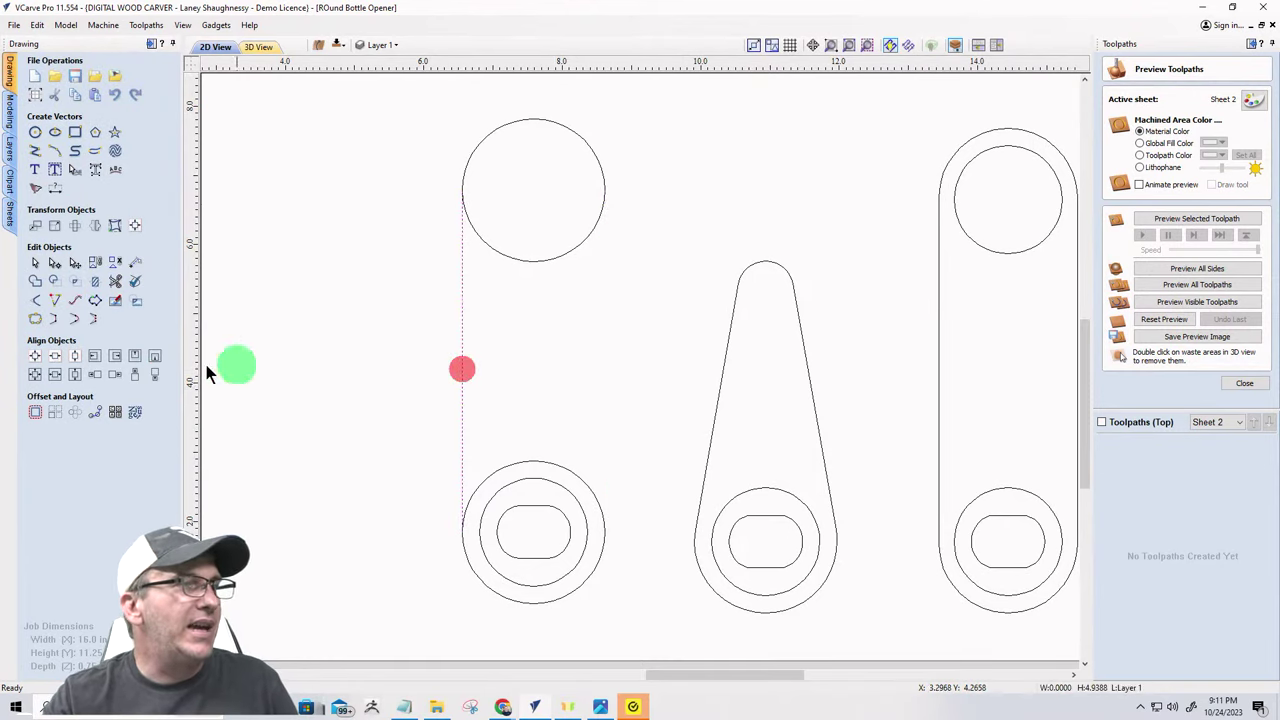
{"action": "left_click", "coordinate": [55, 263]}
{"action": "left_click", "coordinate": [465, 337]}
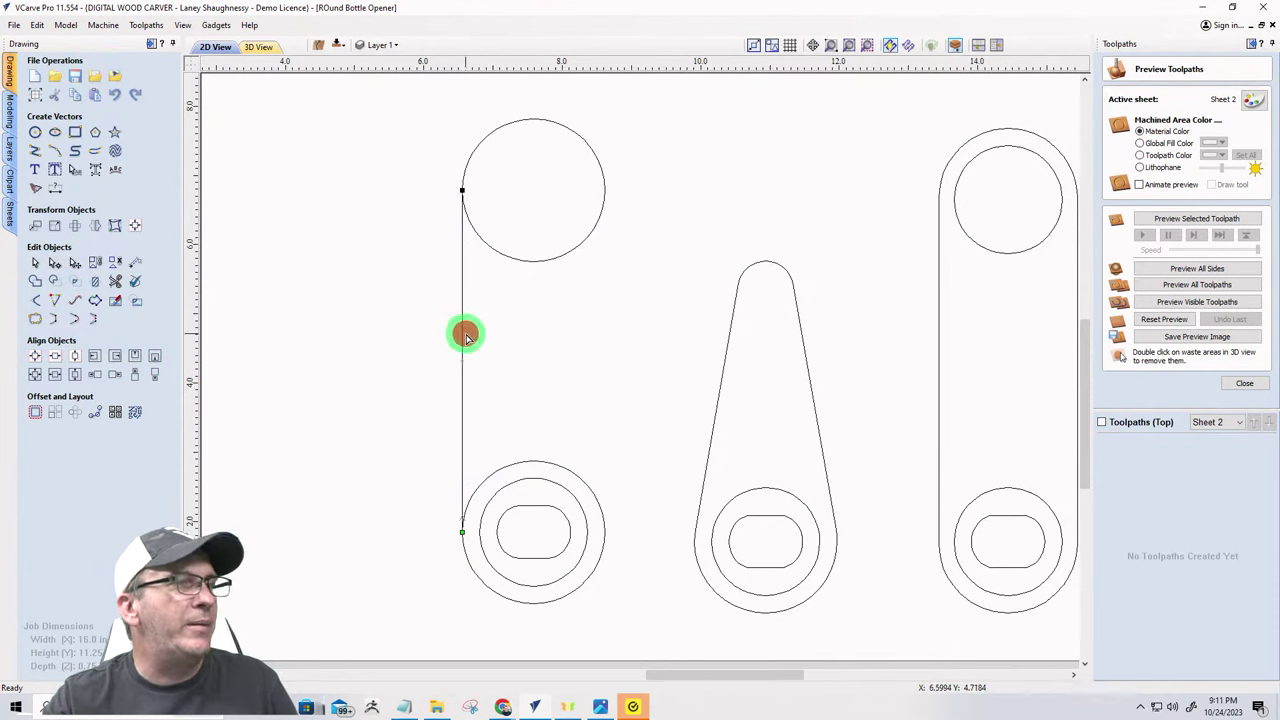
{"action": "right_click", "coordinate": [463, 337]}
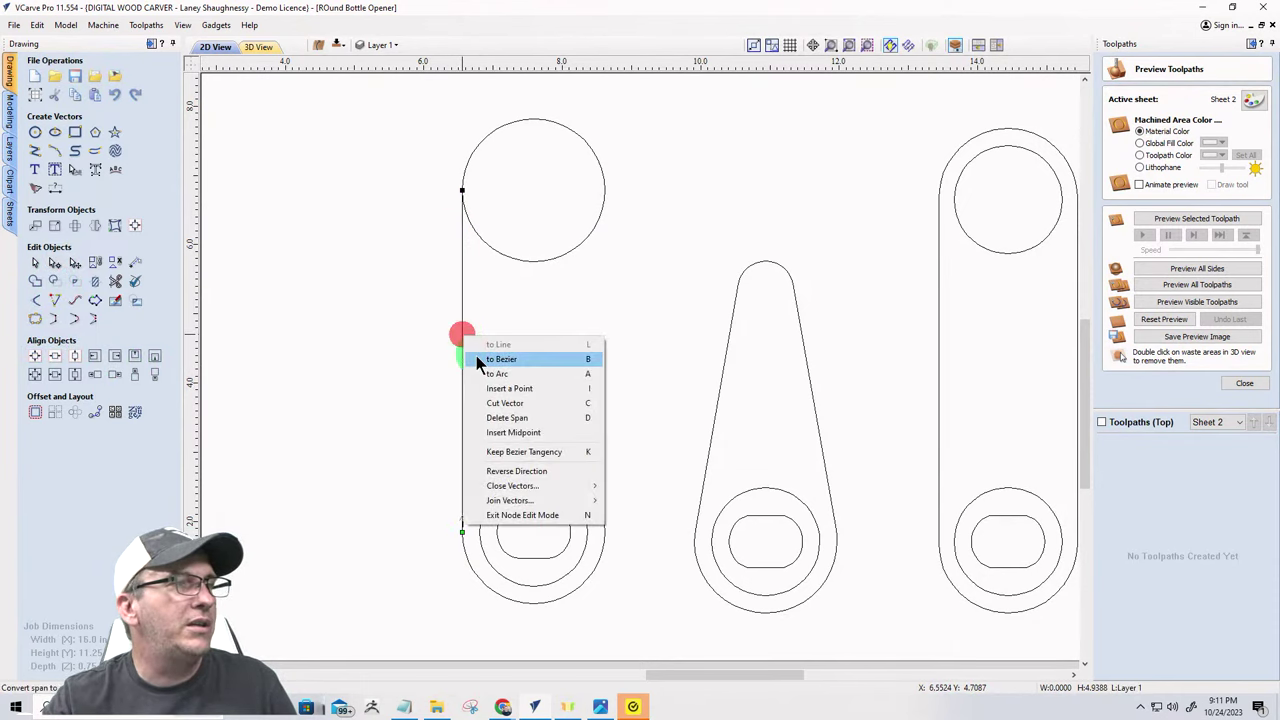
{"action": "left_click", "coordinate": [474, 376]}
{"action": "left_click_drag", "start_coordinate": [632, 361], "coordinate": [484, 330]}
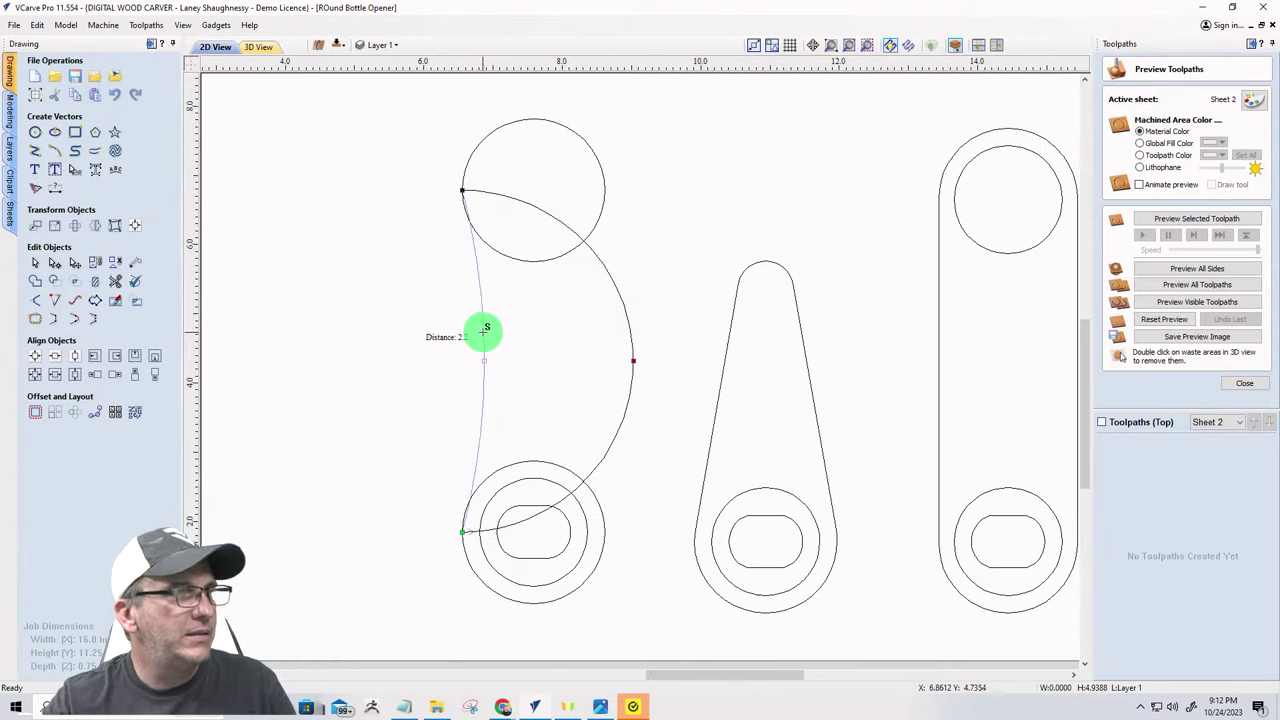
{"action": "left_click", "coordinate": [484, 330]}
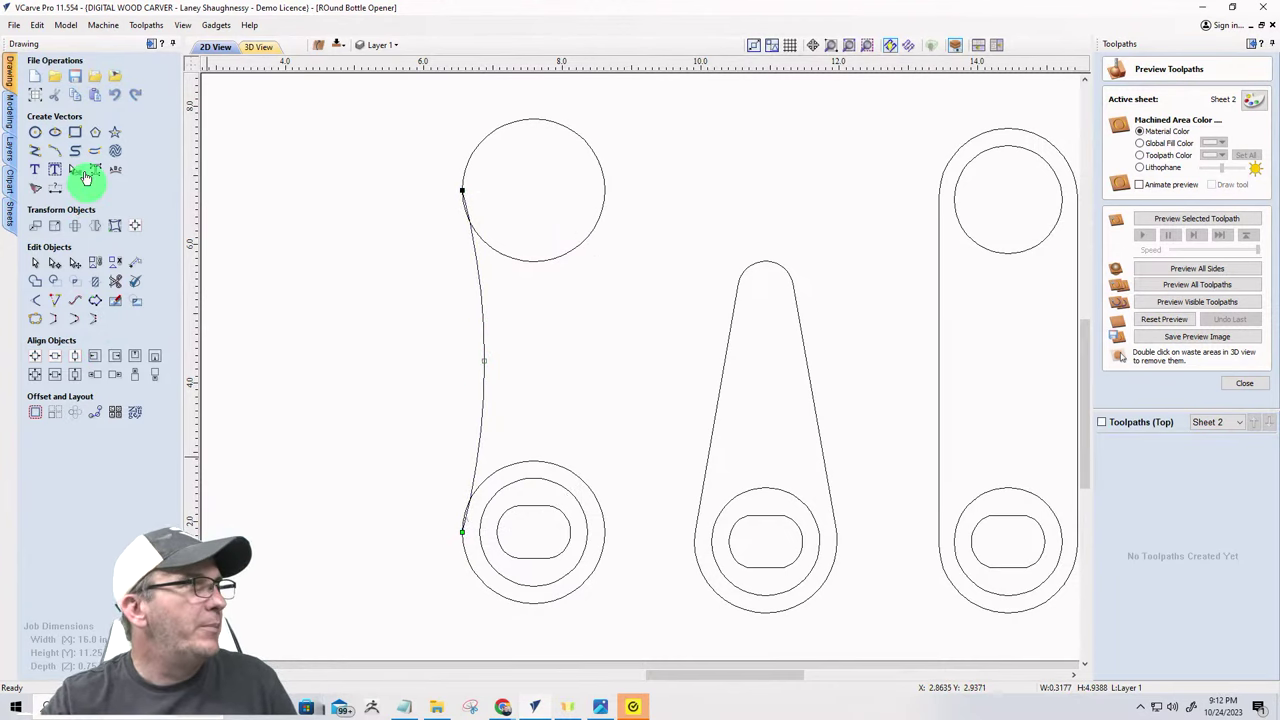
{"action": "left_click", "coordinate": [33, 155]}
{"action": "right_click", "coordinate": [491, 231]}
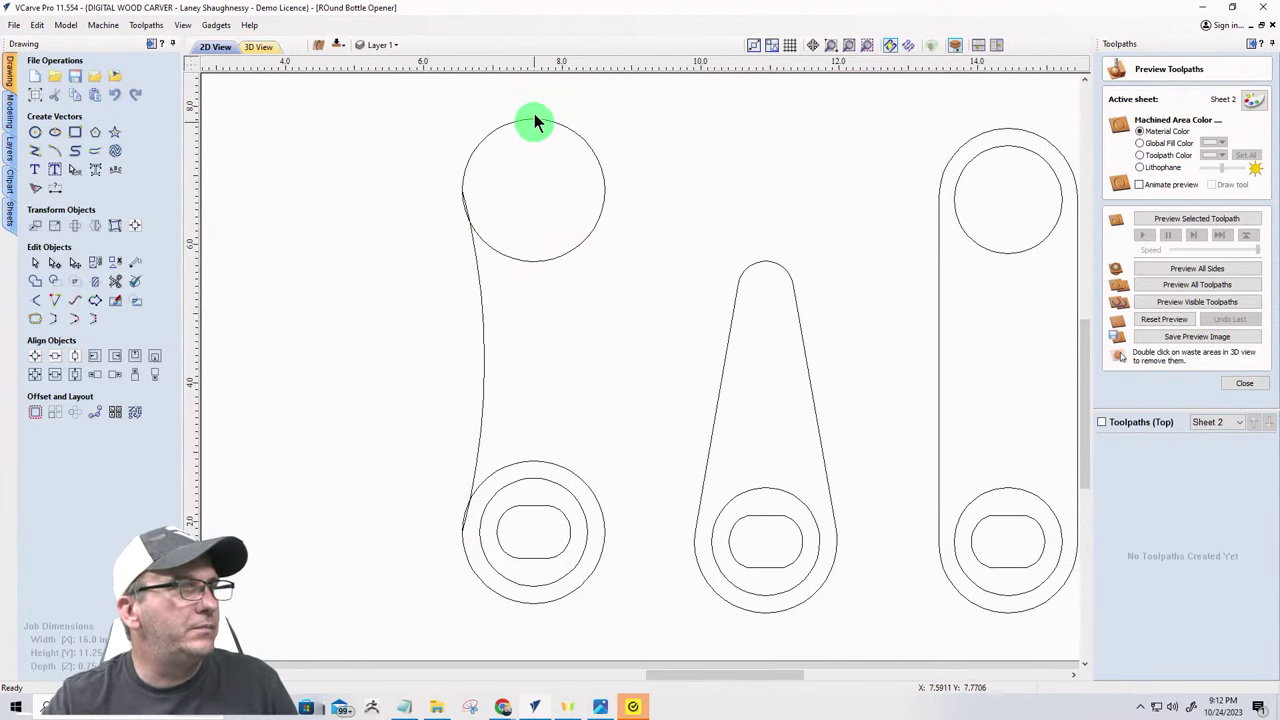
- Draw a vertical line snapped from the top circle's top point to the outer ring's bottom point
{"action": "left_click", "coordinate": [41, 156]}
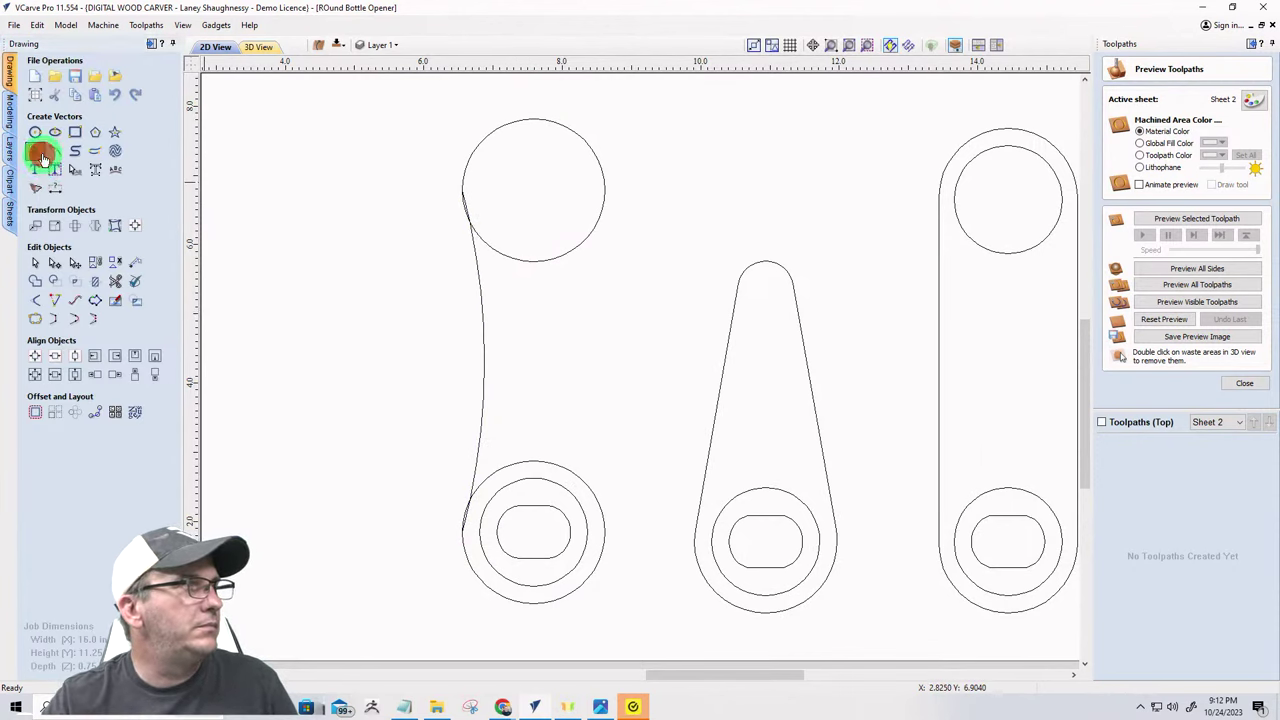
{"action": "left_click", "coordinate": [533, 118]}
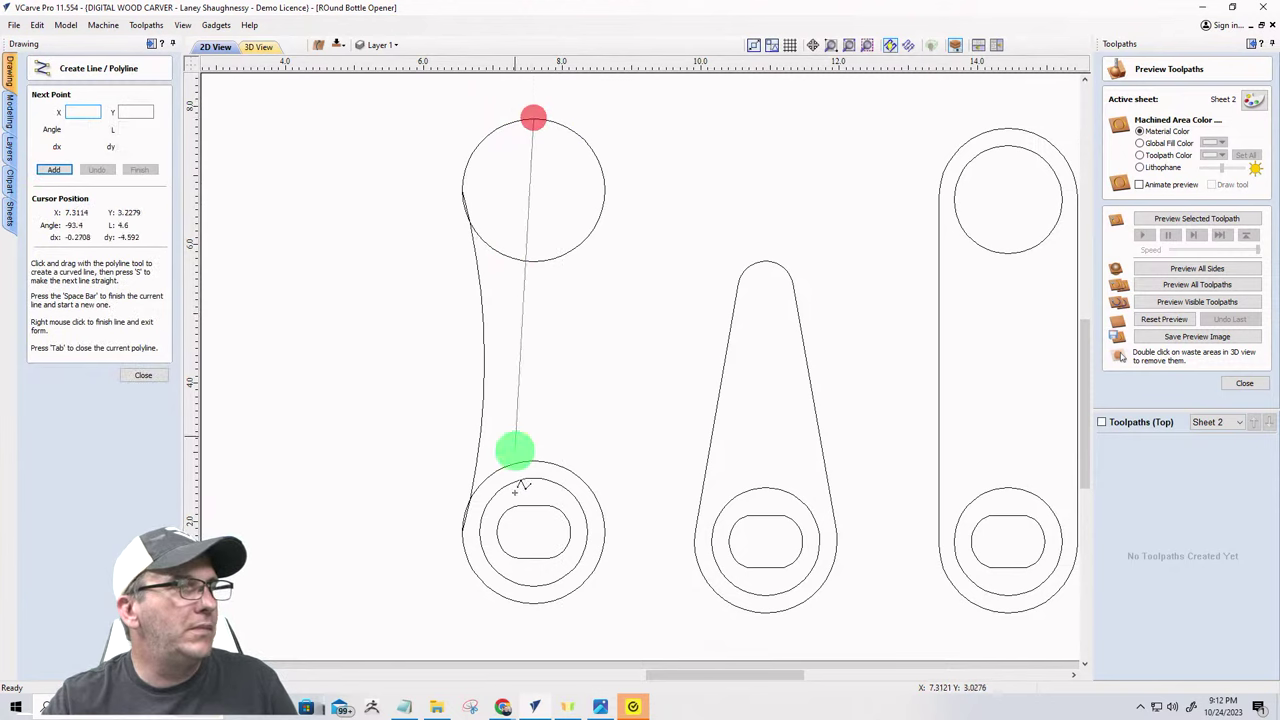
{"action": "left_click", "coordinate": [533, 603]}
{"action": "right_click", "coordinate": [623, 620]}
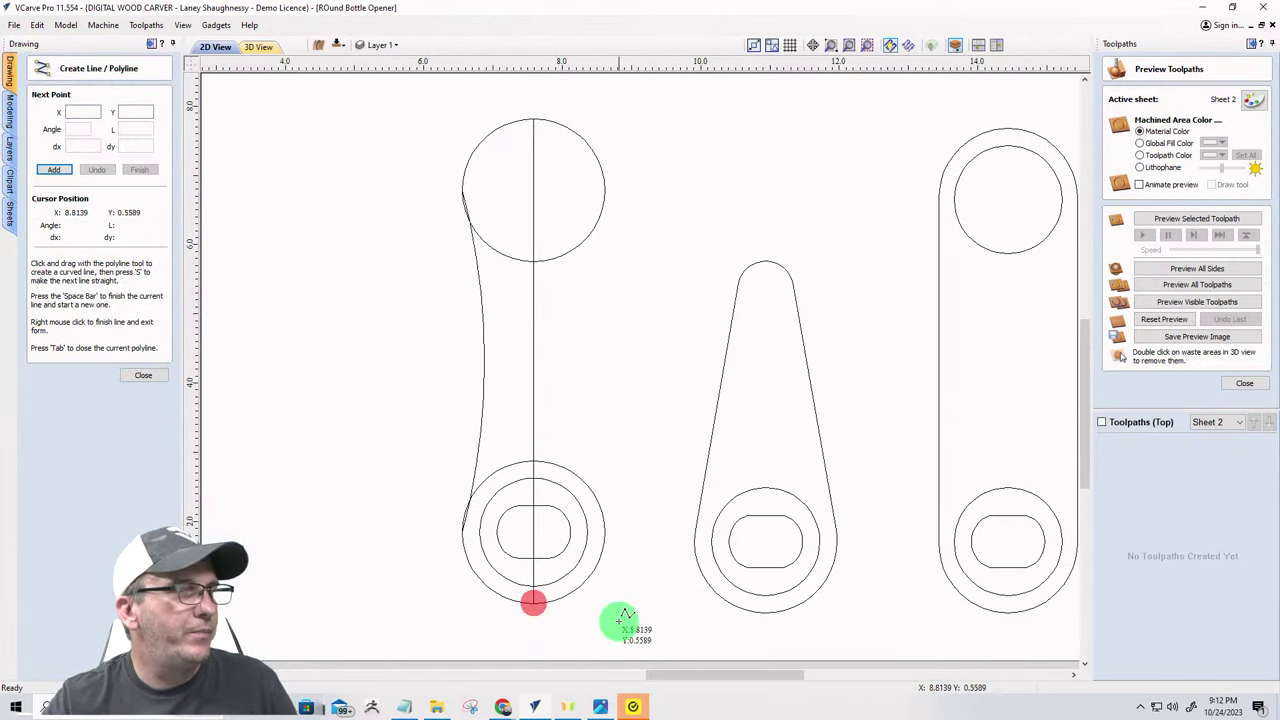
{"action": "left_click", "coordinate": [137, 377]}
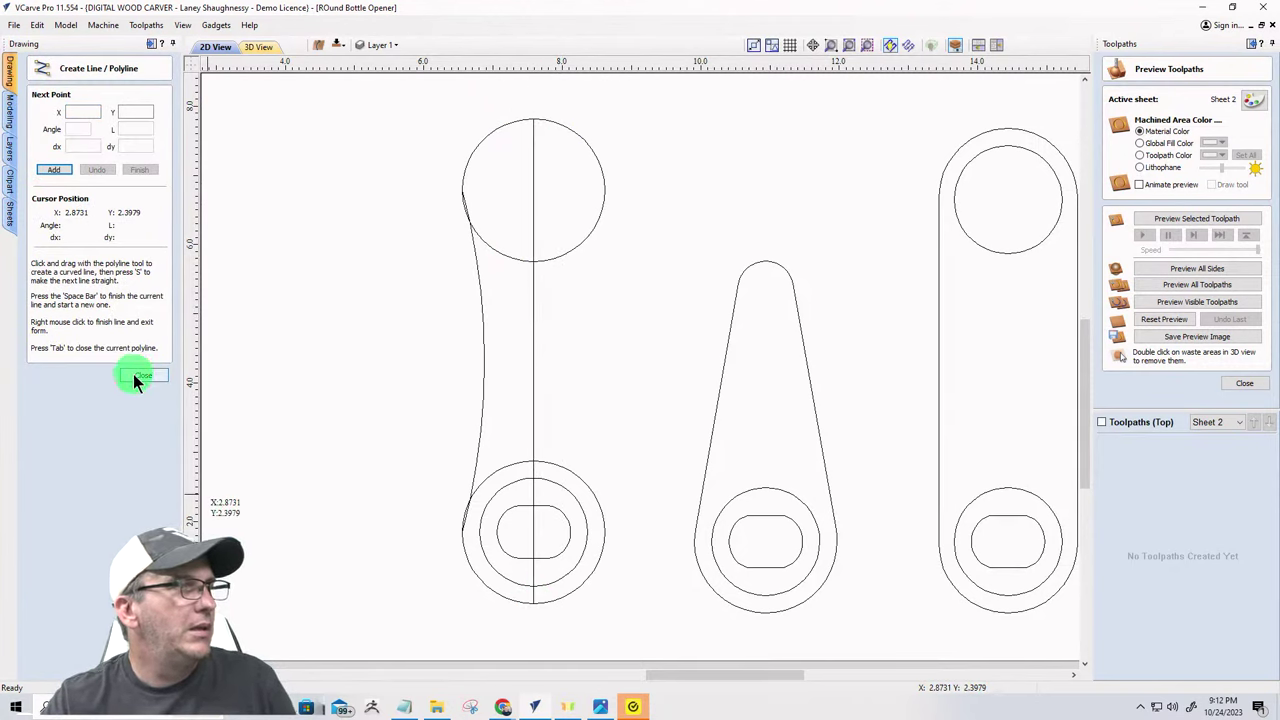
- Mirror a copy of the left side curve about the centre line to form the right side
{"action": "left_click", "coordinate": [482, 348]}
{"action": "left_click", "coordinate": [531, 355], "text": "shift"}
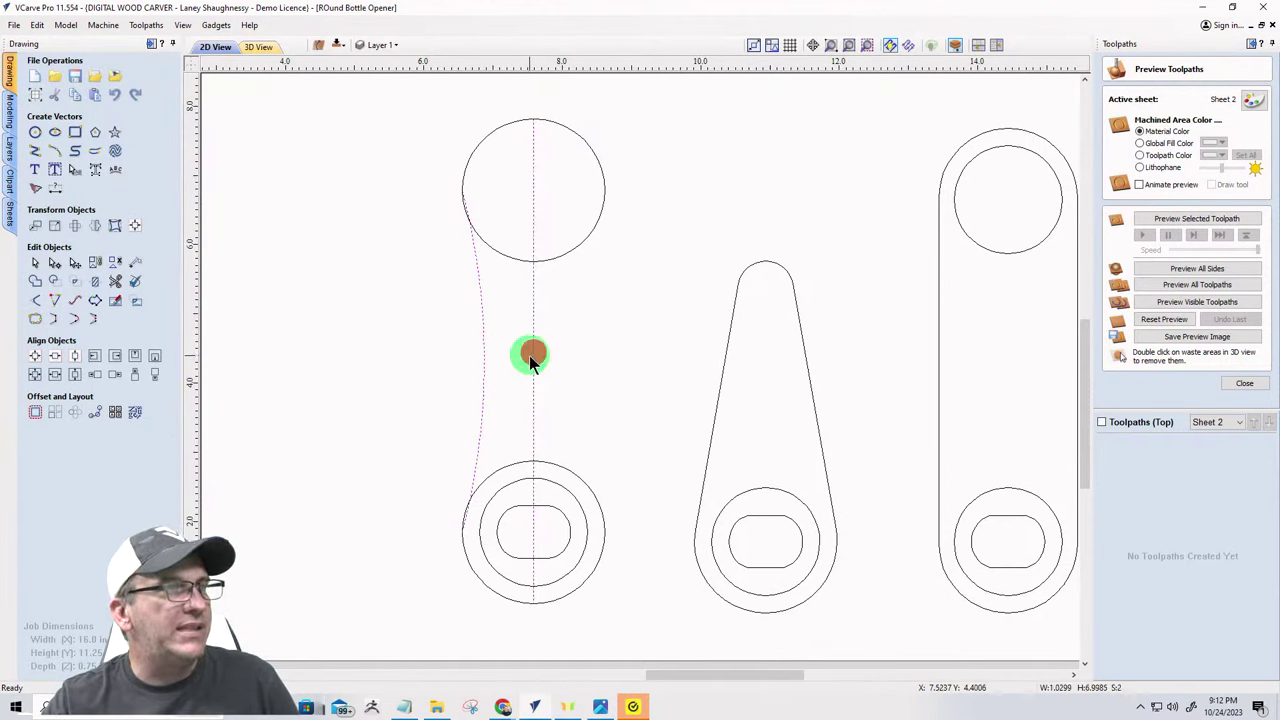
{"action": "left_click", "coordinate": [93, 225]}
{"action": "left_click", "coordinate": [100, 276]}
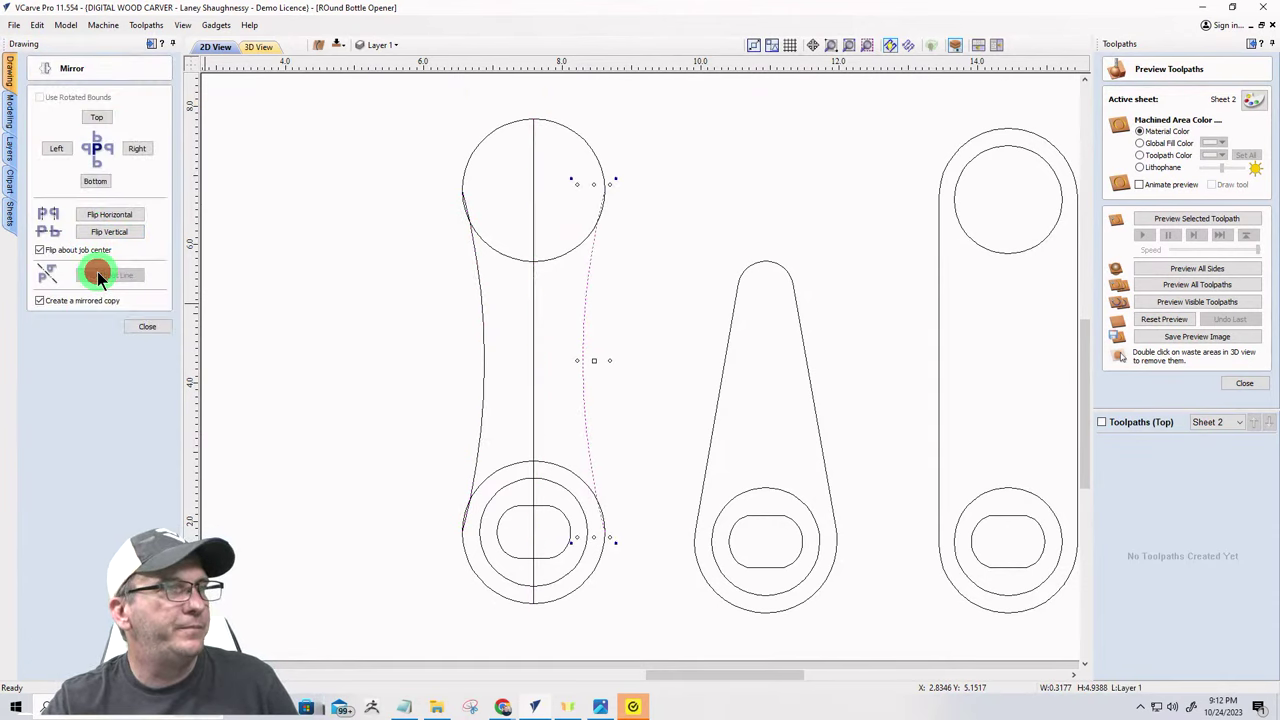
{"action": "left_click", "coordinate": [134, 327]}
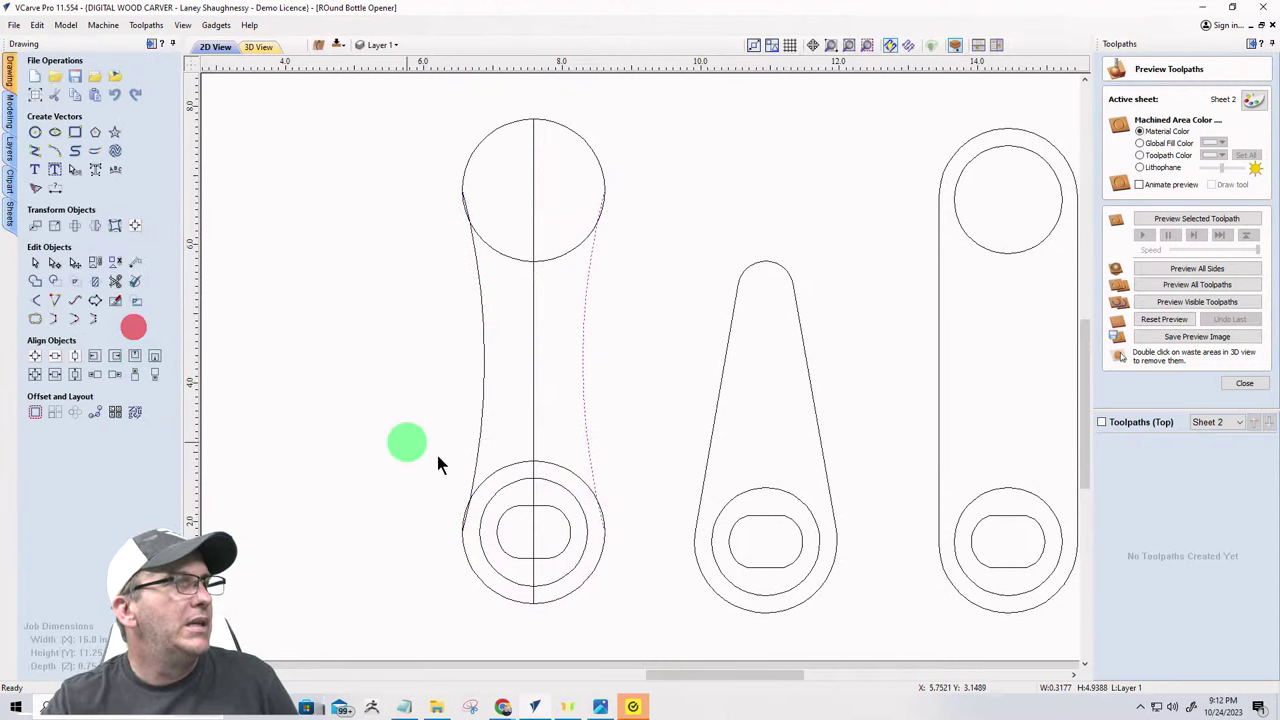
{"action": "left_click", "coordinate": [114, 285]}
- Trim the top circle's overlapping arcs and the centre line inside the top end
{"action": "scroll", "coordinate": [480, 110], "scroll_direction": "up", "scroll_amount": 4}
{"action": "scroll", "coordinate": [420, 353], "scroll_direction": "up", "scroll_amount": 2}
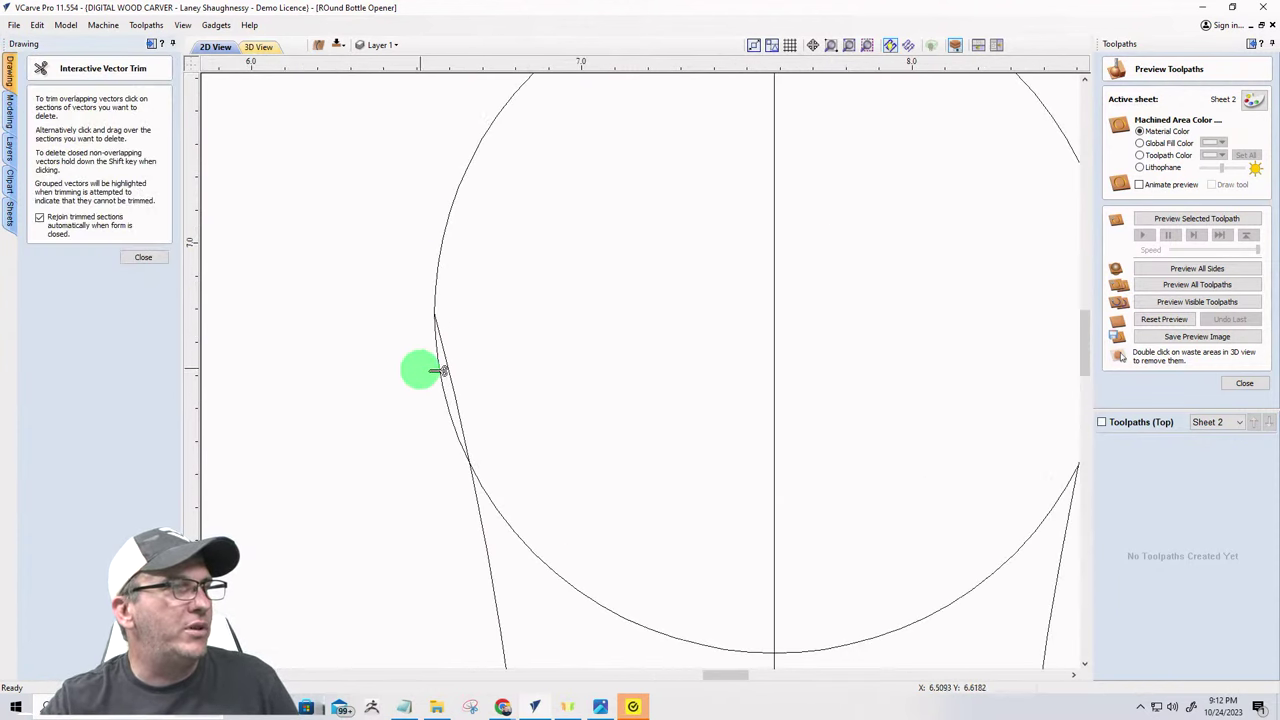
{"action": "left_click", "coordinate": [441, 375]}
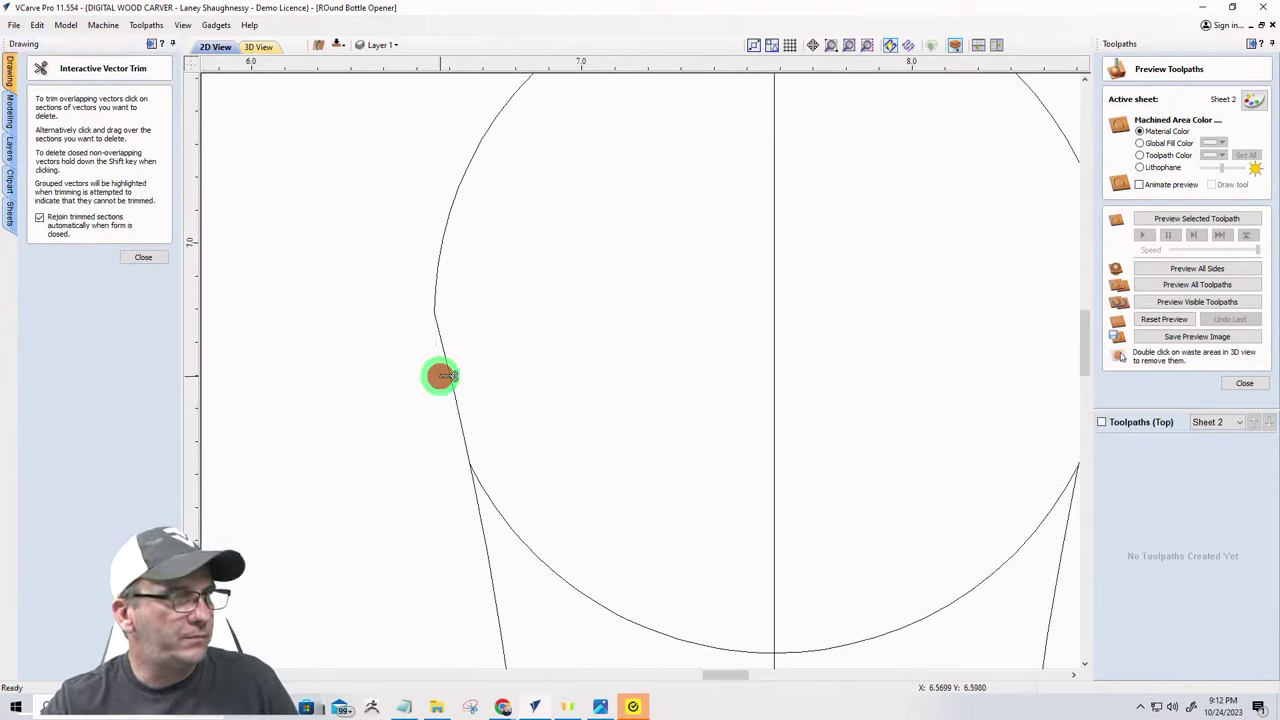
{"action": "left_click", "coordinate": [544, 564]}
{"action": "left_click", "coordinate": [785, 530]}
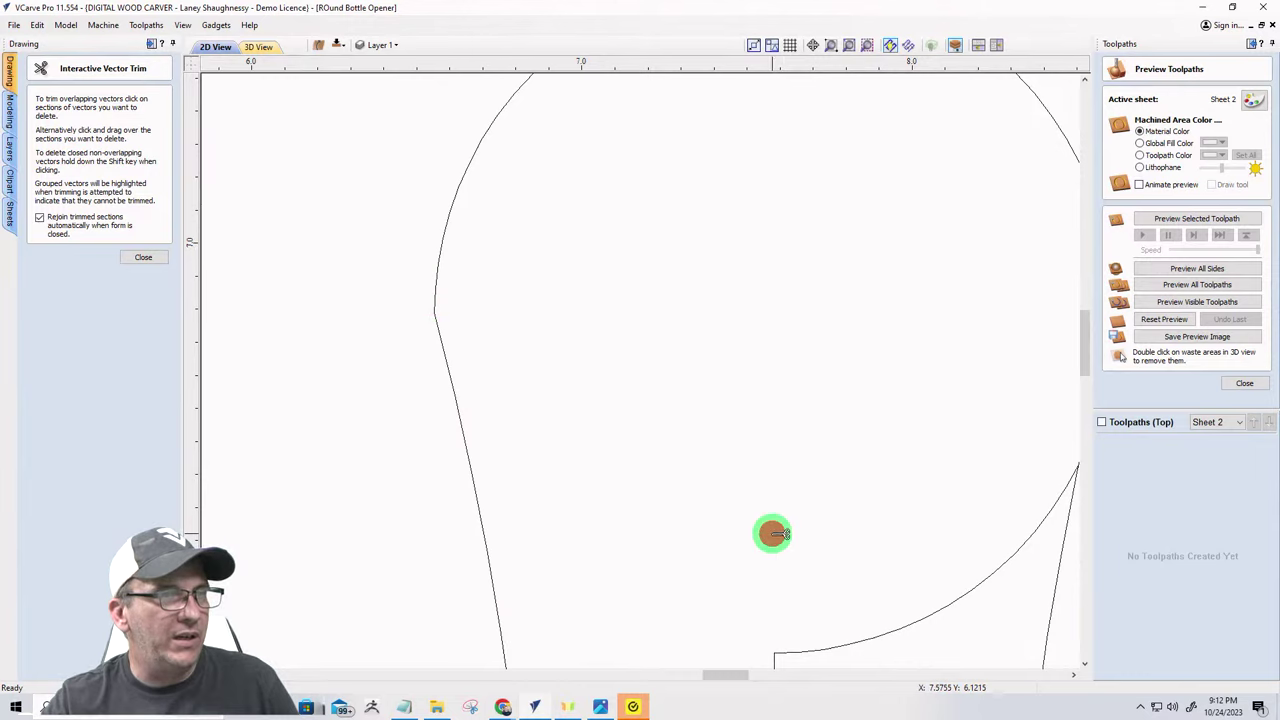
{"action": "left_click", "coordinate": [843, 640]}
{"action": "scroll", "coordinate": [545, 496], "scroll_direction": "down", "scroll_amount": 5}
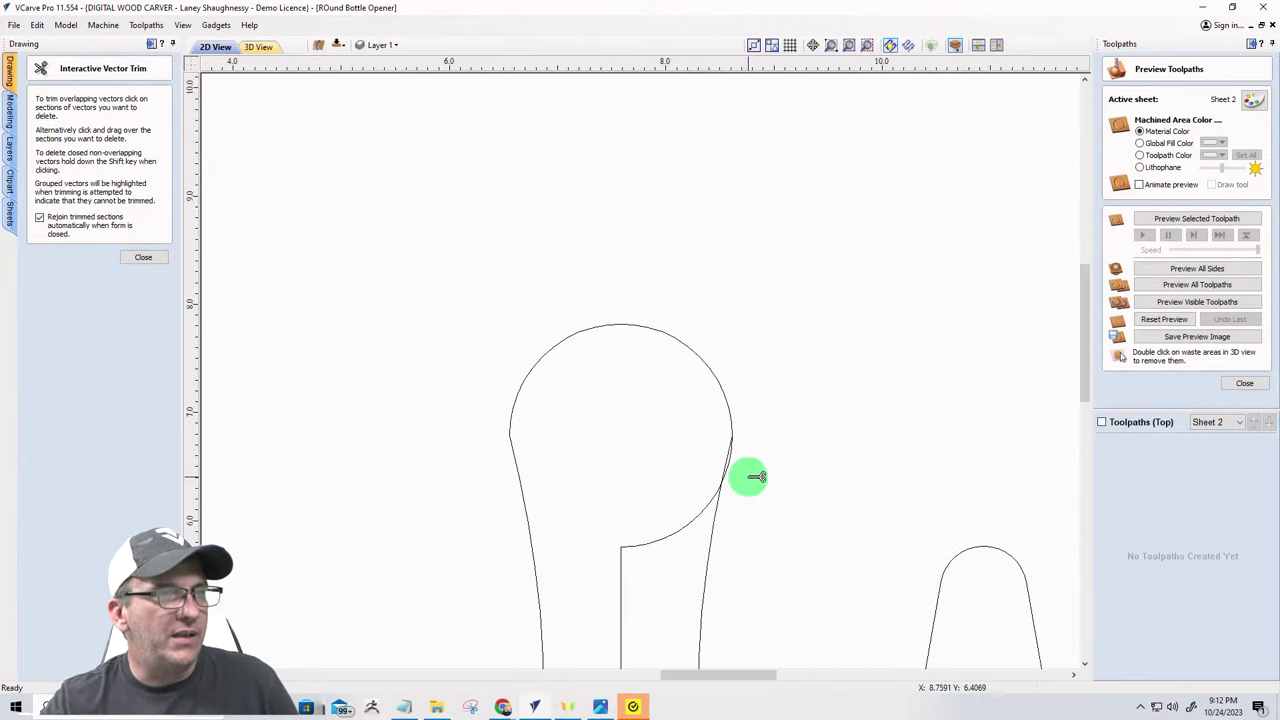
{"action": "scroll", "coordinate": [745, 470], "scroll_direction": "up", "scroll_amount": 4}
{"action": "left_click", "coordinate": [693, 441]}
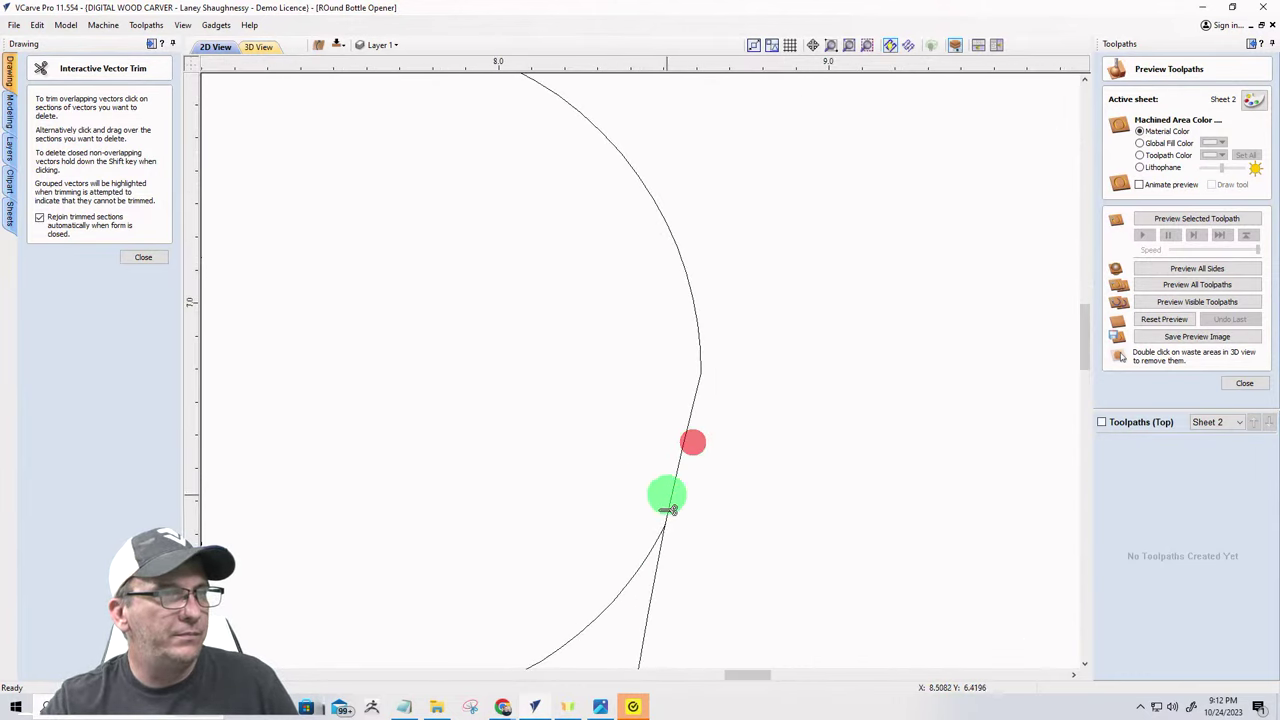
{"action": "left_click", "coordinate": [620, 592]}
{"action": "scroll", "coordinate": [669, 350], "scroll_direction": "down", "scroll_amount": 5}
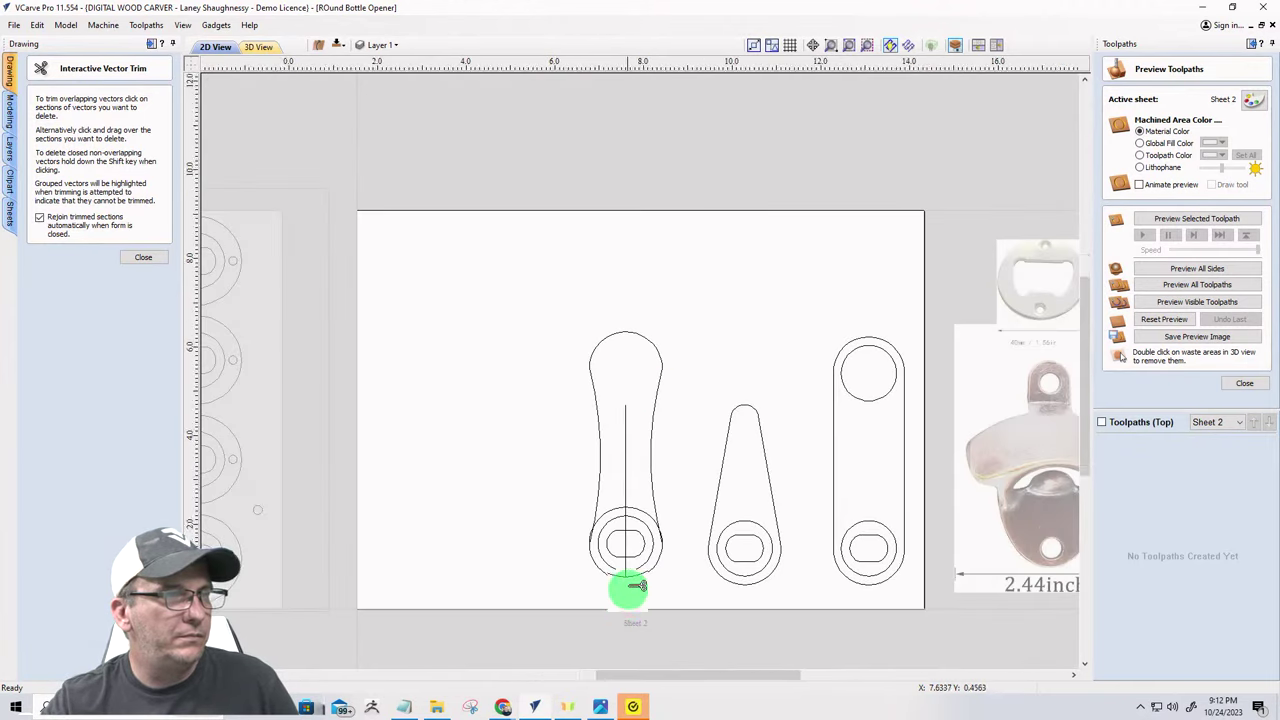
{"action": "scroll", "coordinate": [628, 591], "scroll_direction": "up", "scroll_amount": 8}
- Trim the bottom ring's overlapping arcs and the centre line through the ring and slot
{"action": "left_click", "coordinate": [530, 450]}
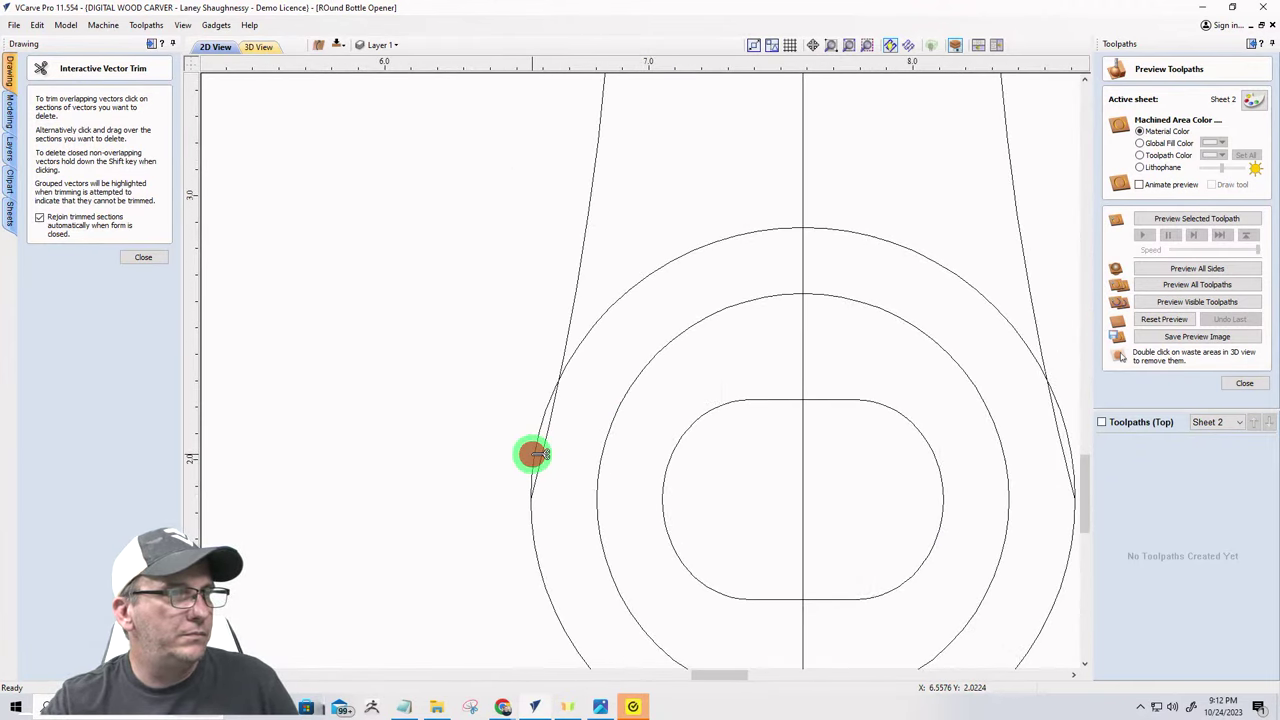
{"action": "left_click", "coordinate": [655, 271]}
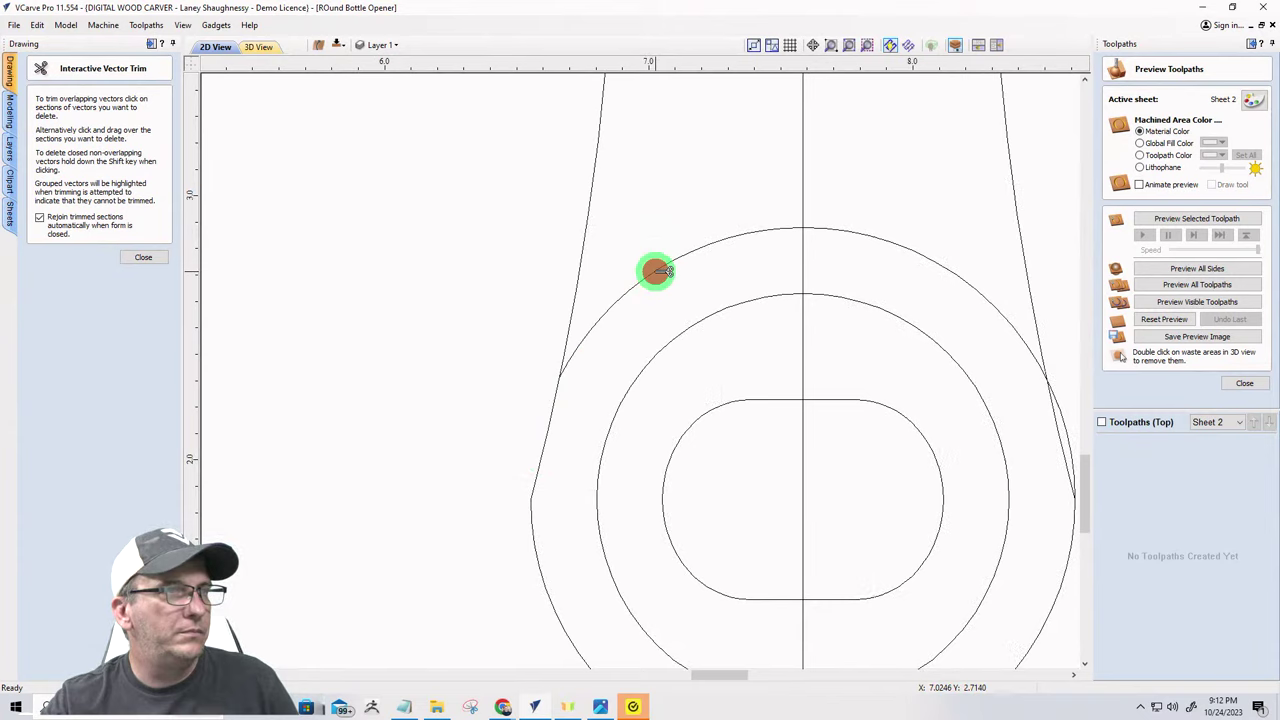
{"action": "left_click", "coordinate": [803, 226]}
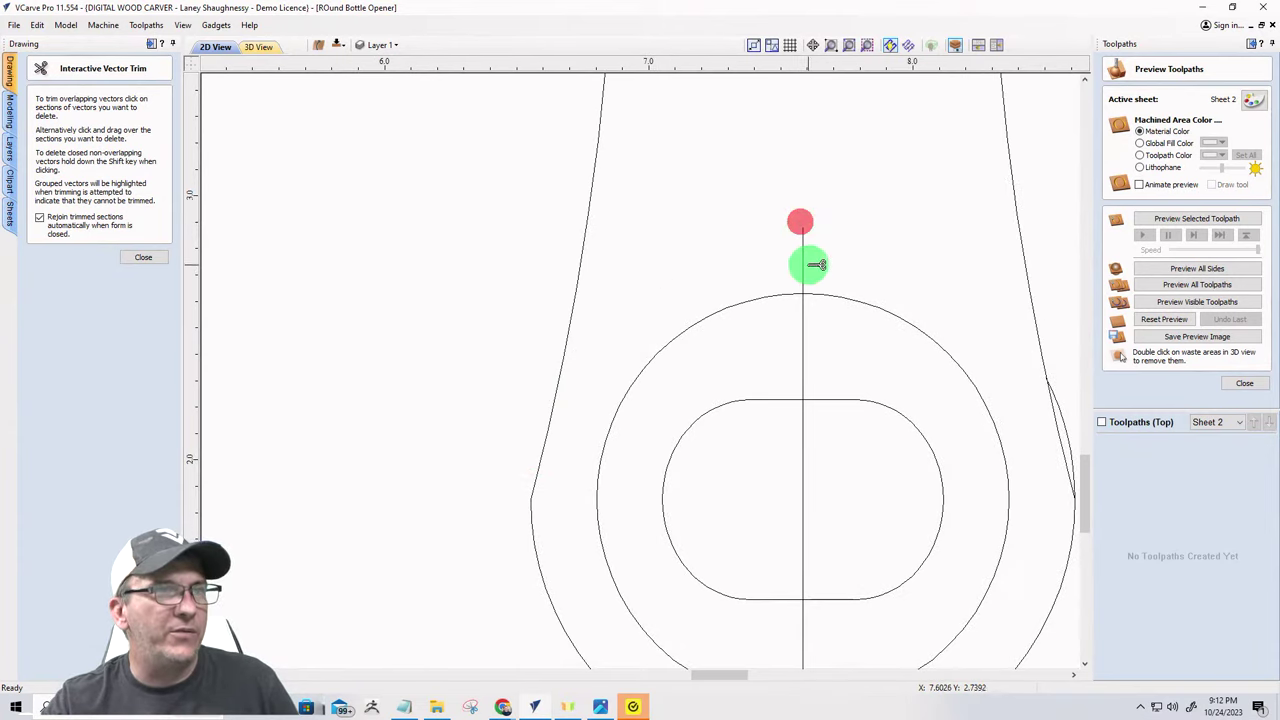
{"action": "left_click", "coordinate": [803, 266]}
{"action": "left_click", "coordinate": [810, 337]}
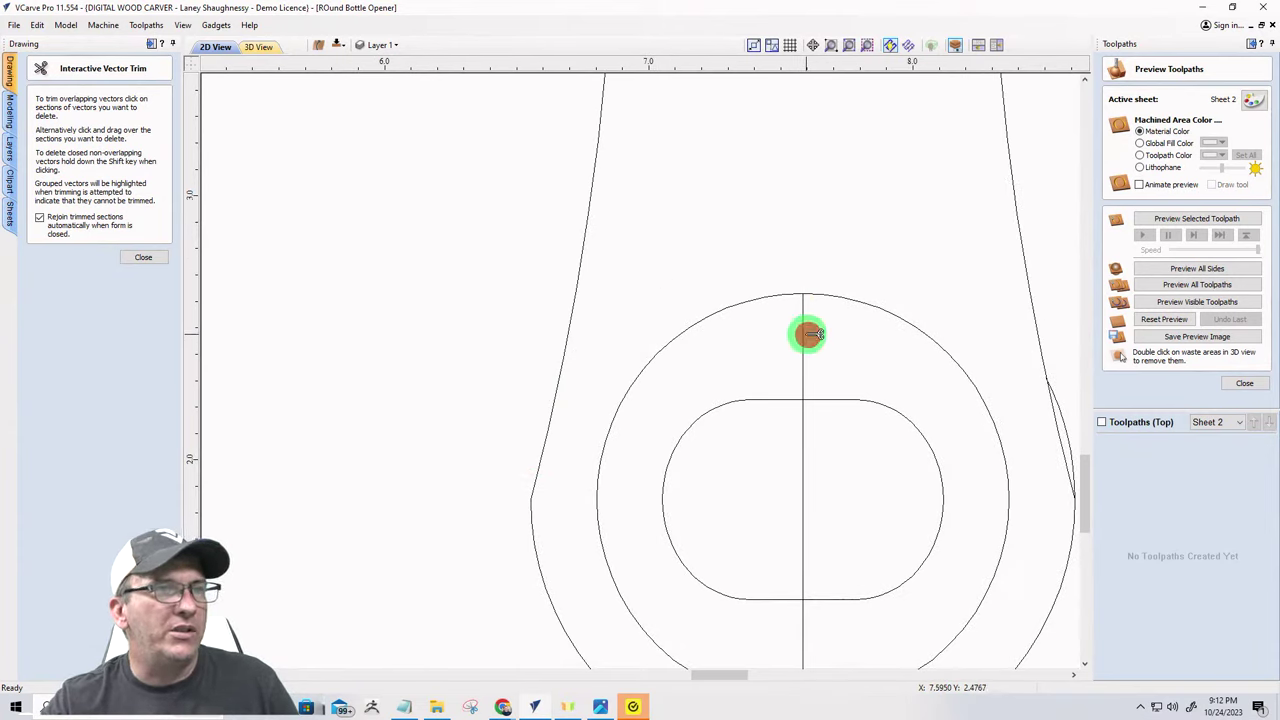
{"action": "left_click", "coordinate": [826, 521]}
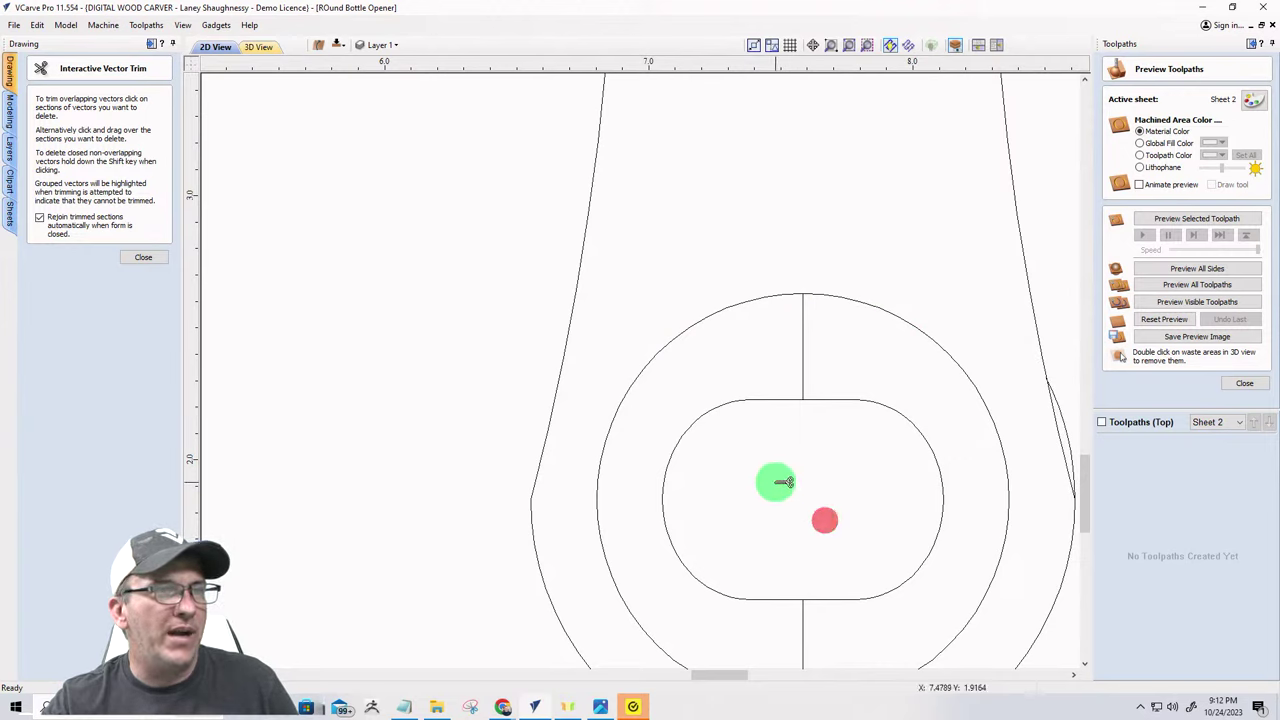
{"action": "left_click", "coordinate": [805, 346]}
{"action": "left_click", "coordinate": [803, 643]}
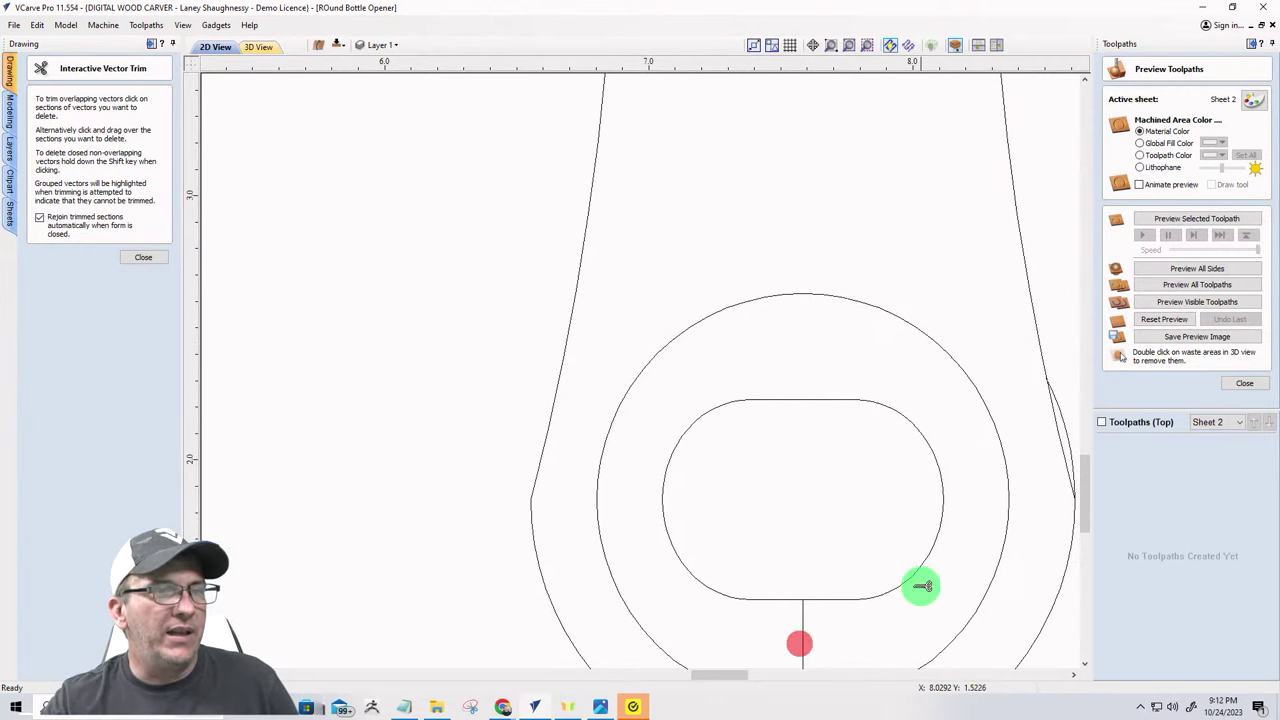
{"action": "left_click", "coordinate": [1066, 423]}
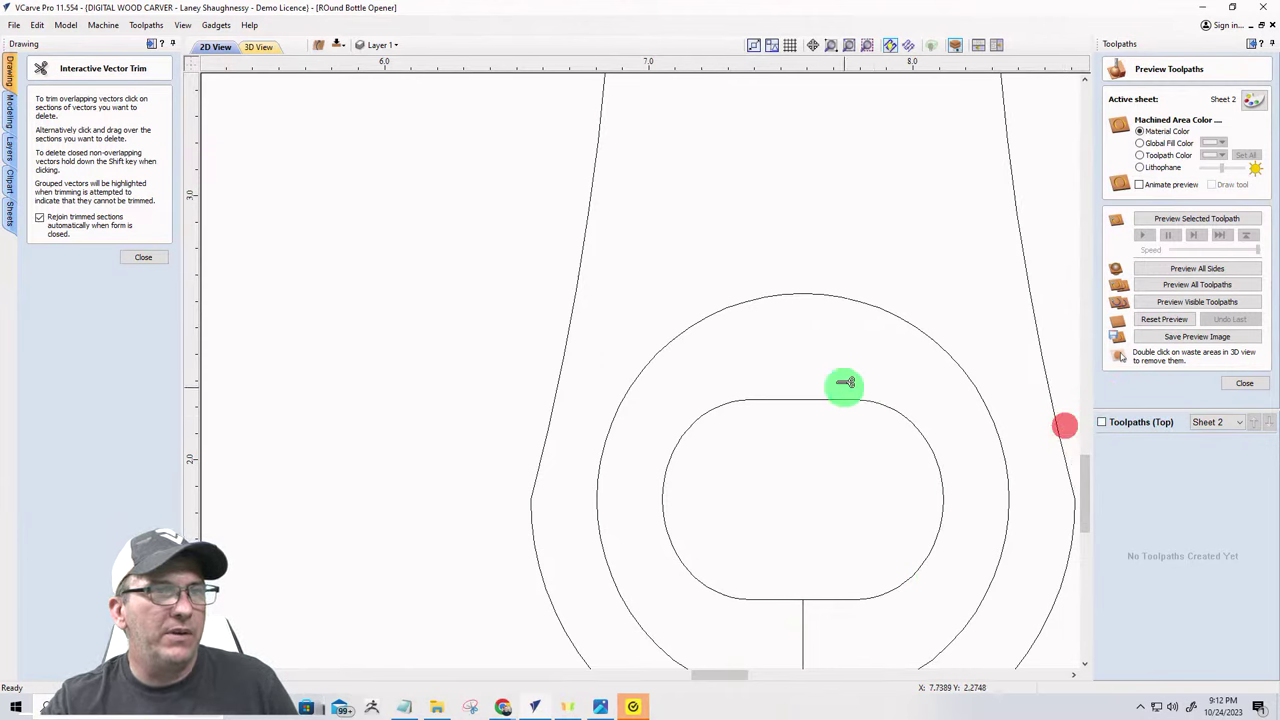
- Remove the last centre line pieces between the lower arcs and close Vector Trim
{"action": "scroll", "coordinate": [800, 531], "scroll_direction": "down", "scroll_amount": 2}
{"action": "scroll", "coordinate": [775, 533], "scroll_direction": "up", "scroll_amount": 3}
{"action": "left_click", "coordinate": [757, 533]}
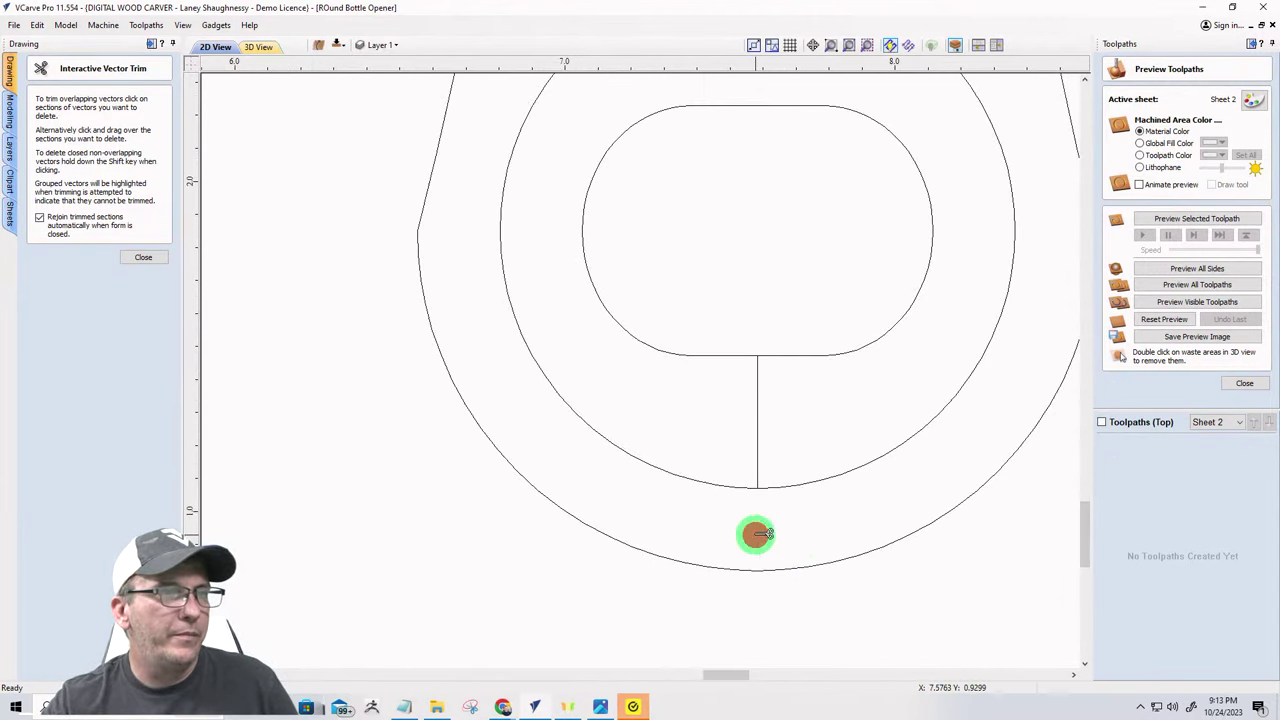
{"action": "left_click", "coordinate": [756, 453]}
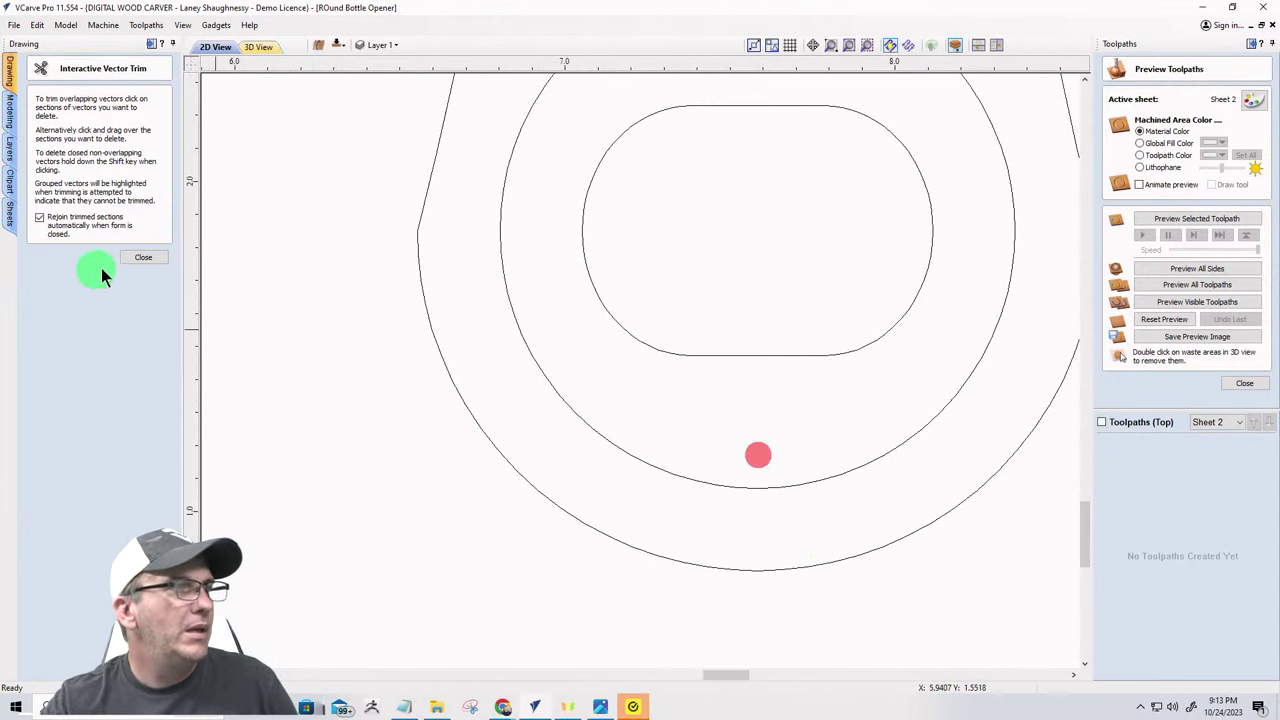
{"action": "left_click", "coordinate": [143, 257]}
{"action": "scroll", "coordinate": [451, 474], "scroll_direction": "down", "scroll_amount": 3}
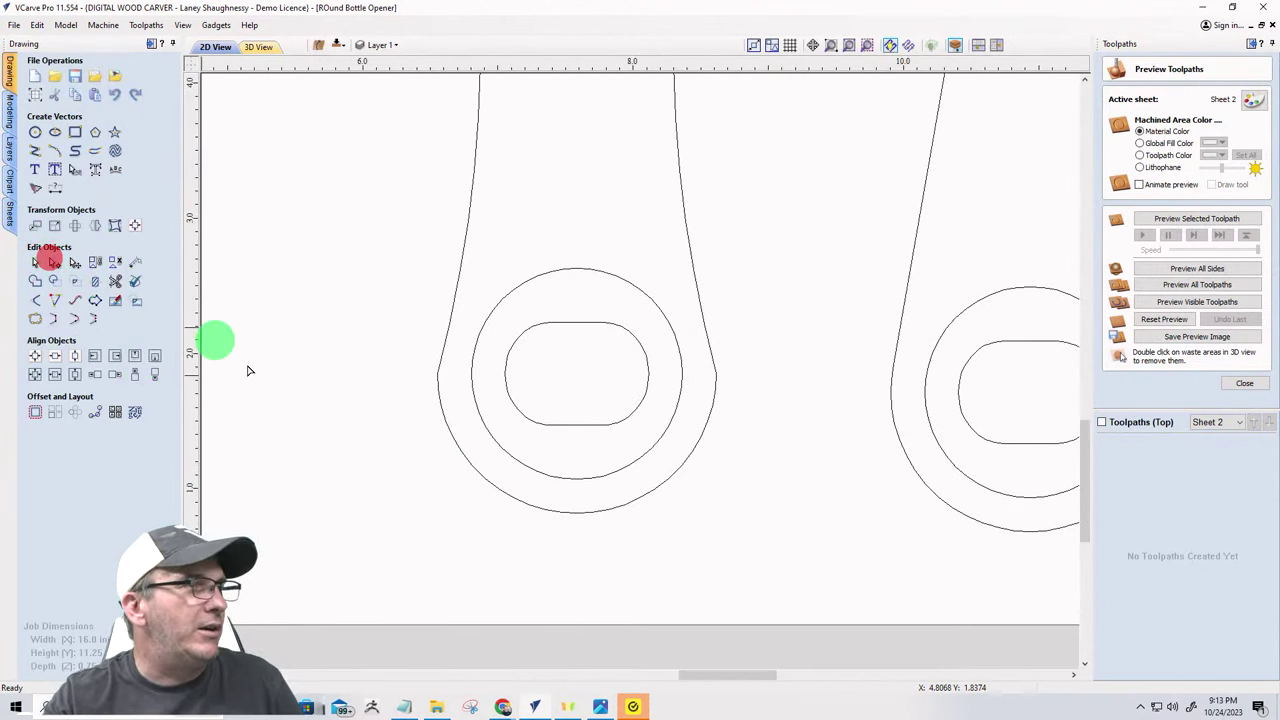
{"action": "scroll", "coordinate": [423, 369], "scroll_direction": "up", "scroll_amount": 3}
{"action": "left_click", "coordinate": [465, 405]}
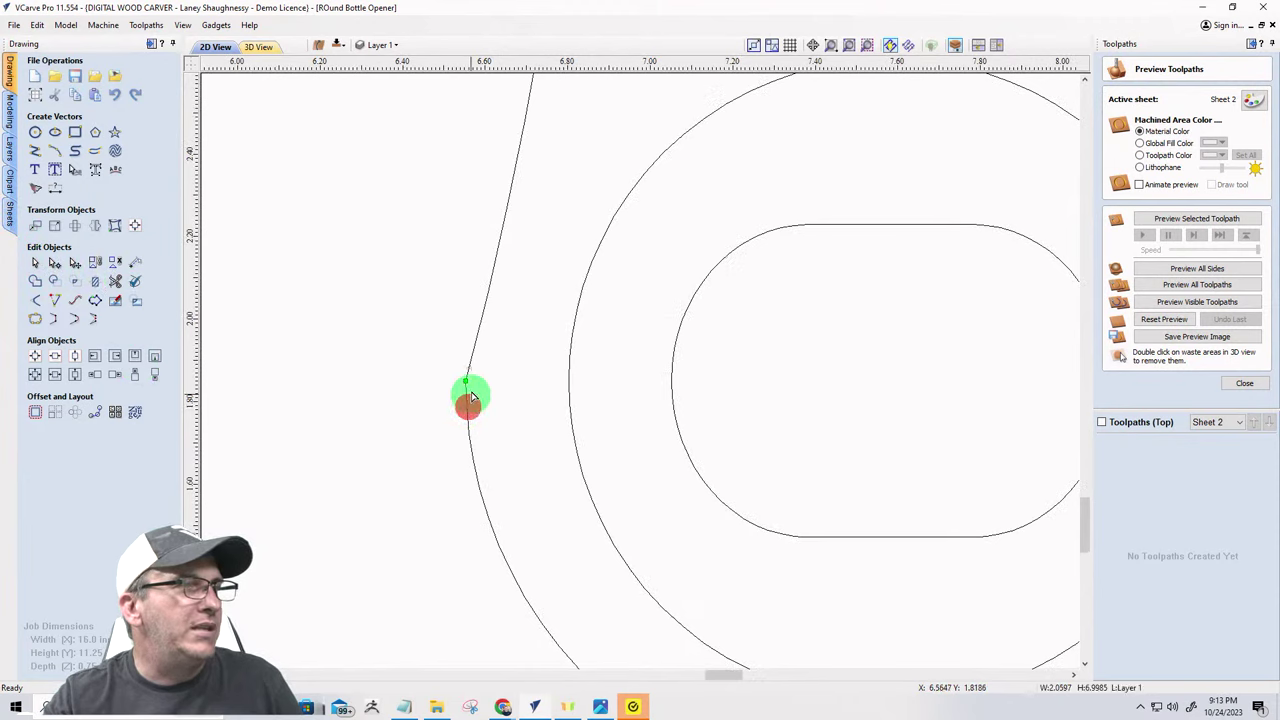
{"action": "scroll", "coordinate": [470, 386], "scroll_direction": "up", "scroll_amount": 2}
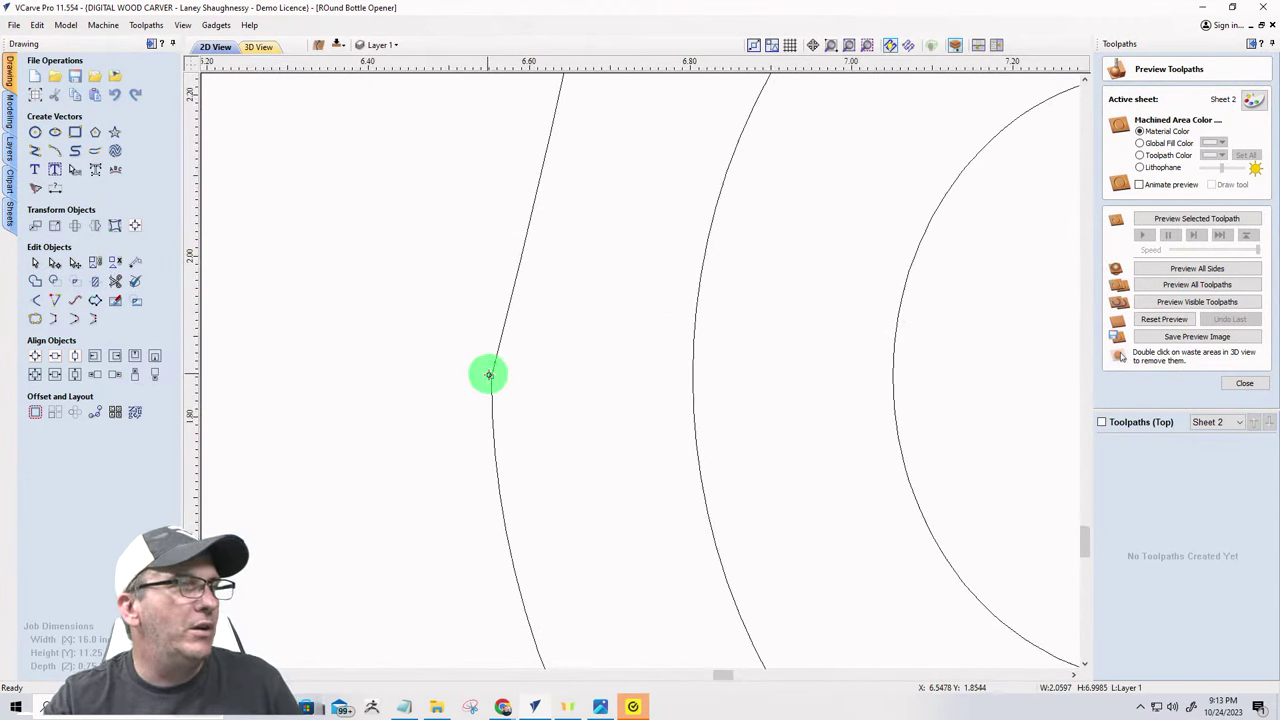
{"action": "right_click", "coordinate": [492, 376]}
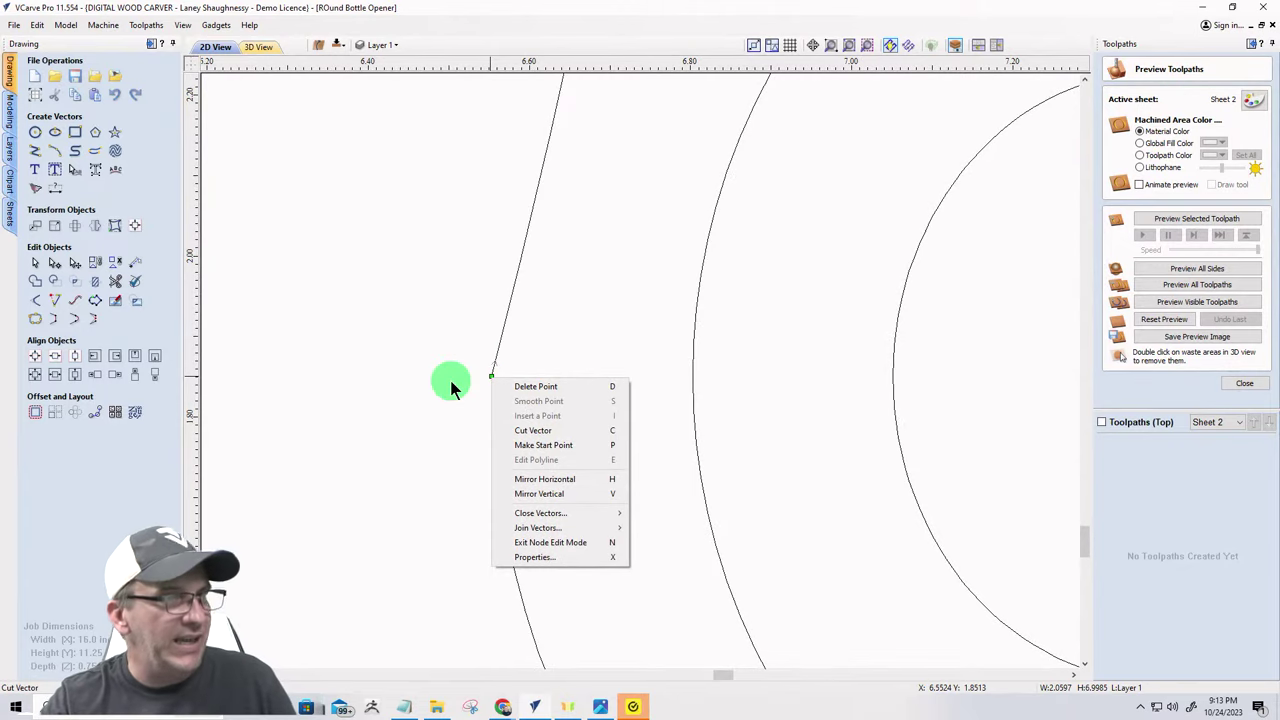
{"action": "left_click", "coordinate": [491, 377]}
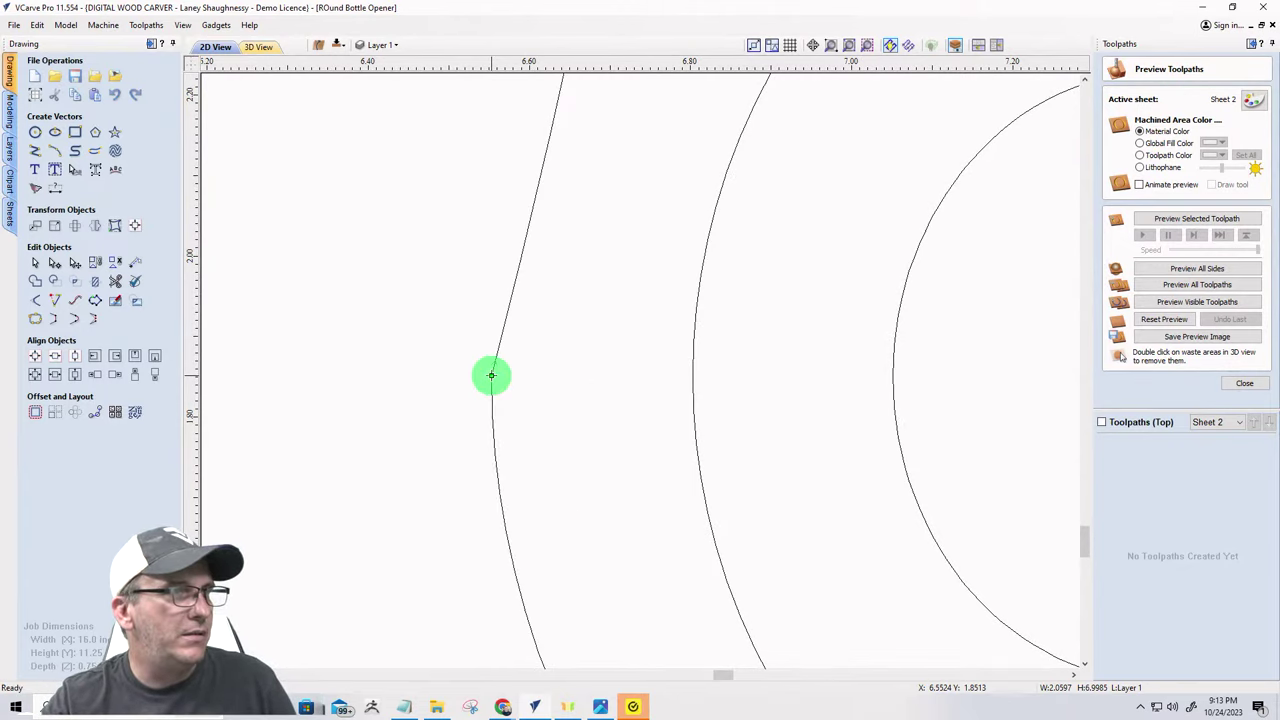
{"action": "scroll", "coordinate": [440, 397], "scroll_direction": "down", "scroll_amount": 4}
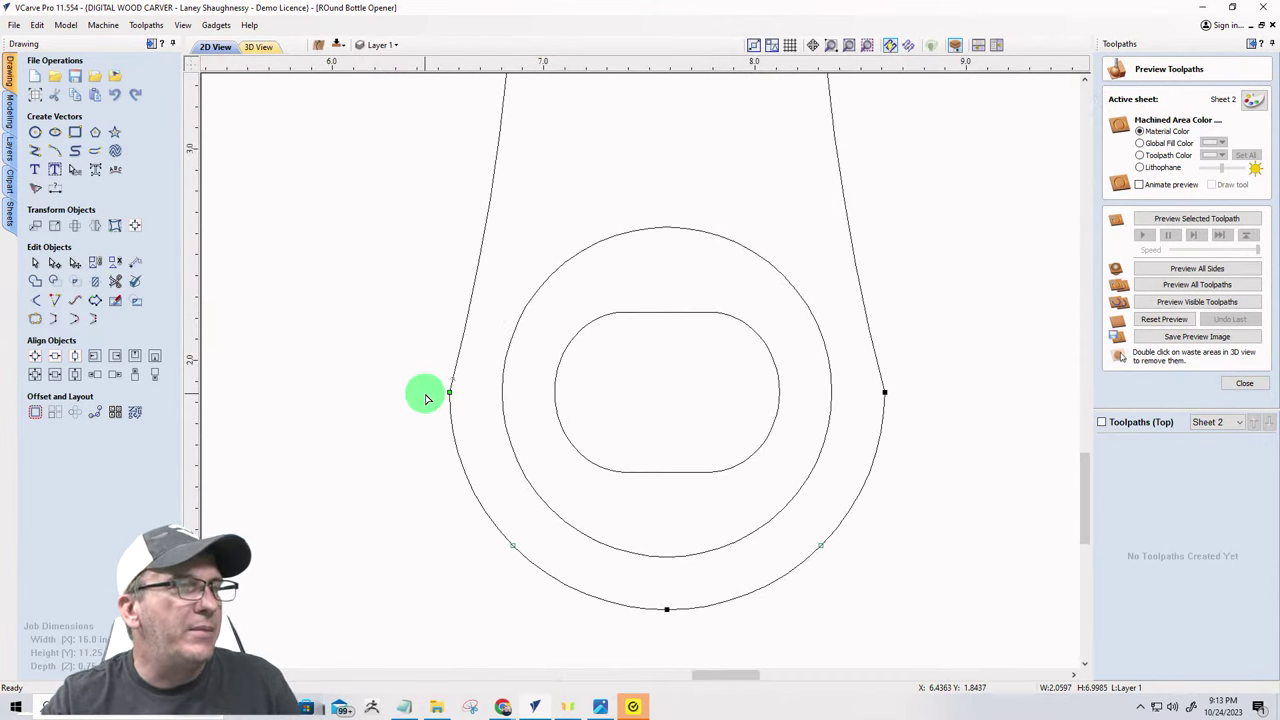
{"action": "scroll", "coordinate": [411, 480], "scroll_direction": "down", "scroll_amount": 3}
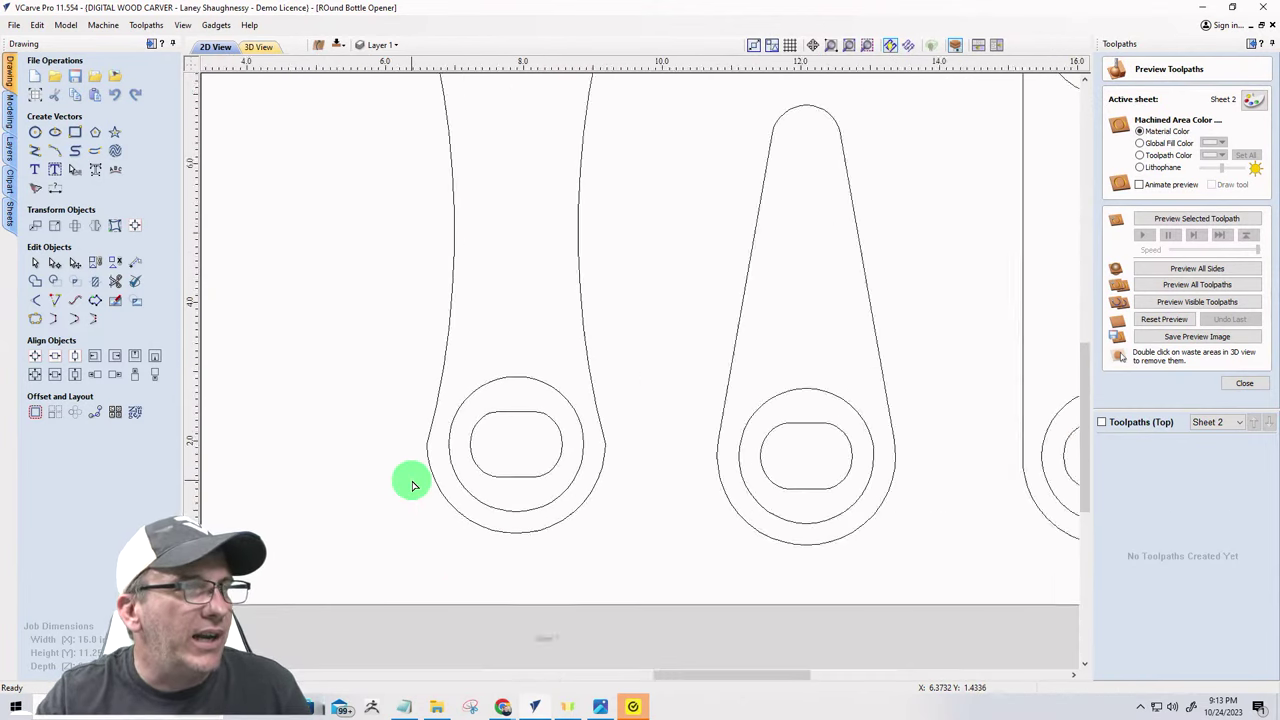
{"action": "left_click", "coordinate": [592, 238]}
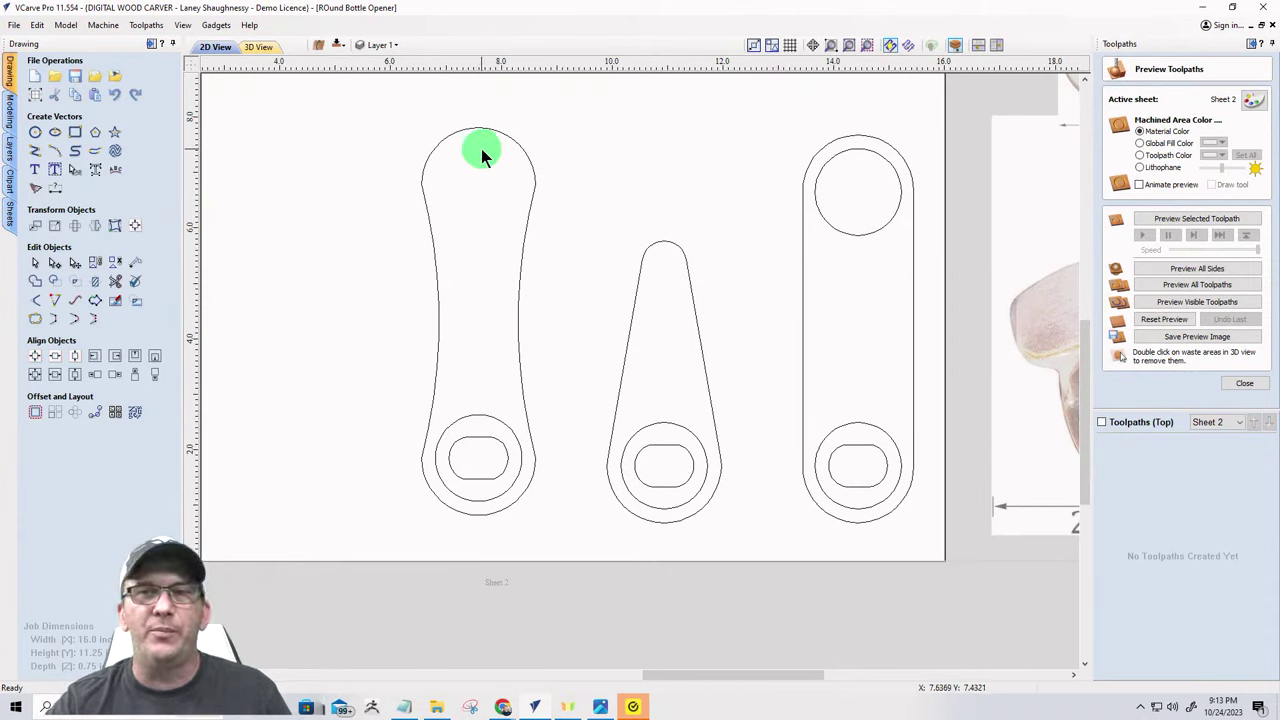
- Draw a 0.3-inch diameter circle near the long opener's top as a magnet hole
{"action": "left_click", "coordinate": [35, 132]}
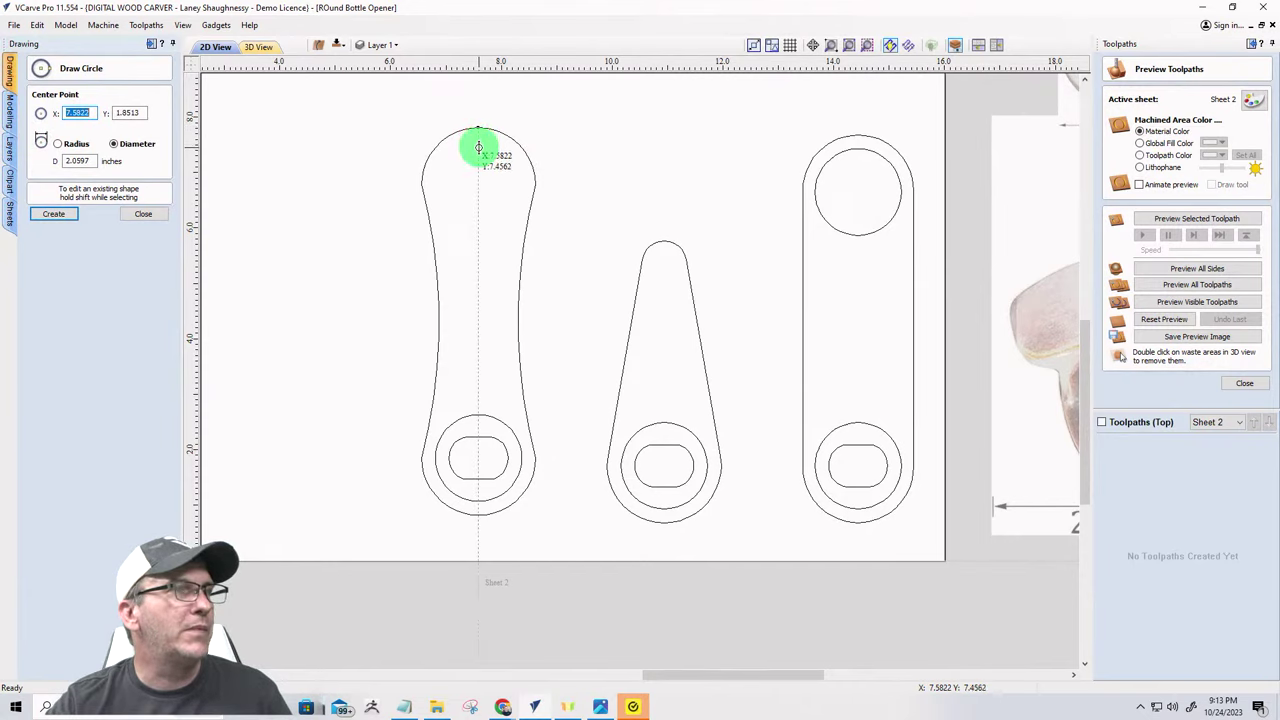
{"action": "left_click_drag", "start_coordinate": [478, 147], "coordinate": [484, 153]}
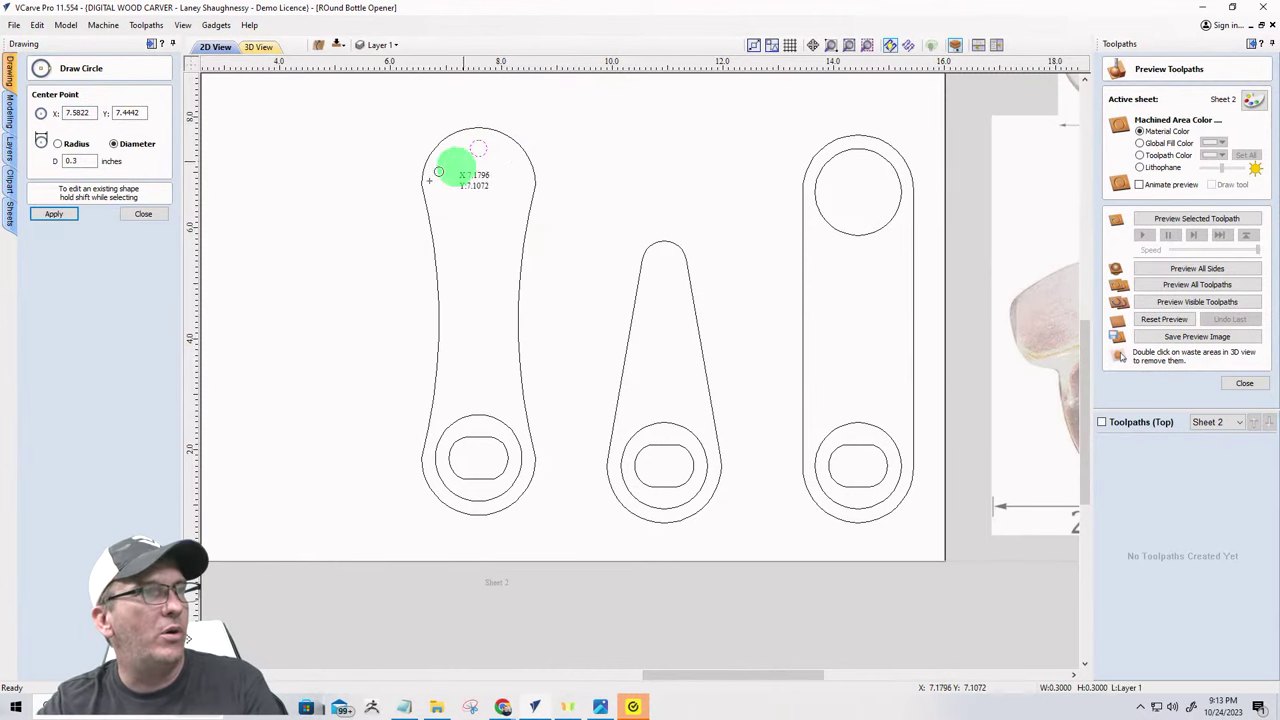
{"action": "left_click", "coordinate": [145, 214]}
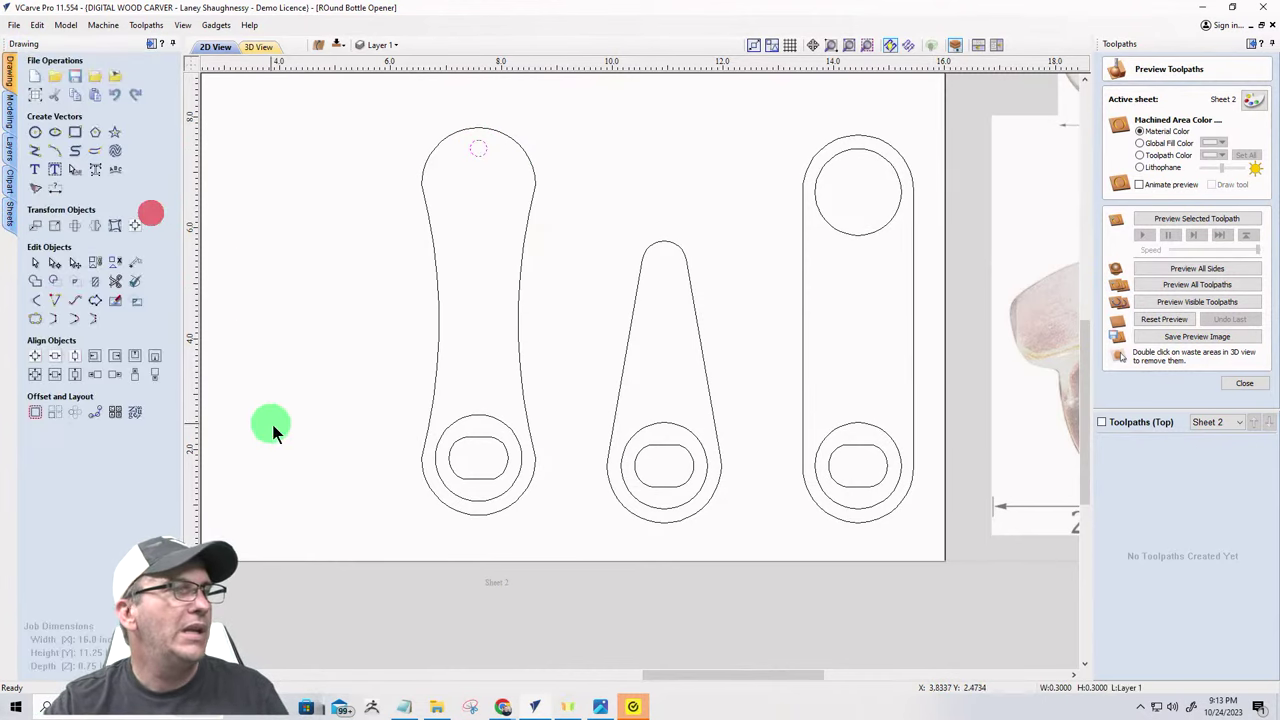
{"action": "scroll", "coordinate": [723, 414], "scroll_direction": "down", "scroll_amount": 4}
{"action": "scroll", "coordinate": [478, 401], "scroll_direction": "up", "scroll_amount": 2}
- Scroll the view to inspect the long opener's new magnet hole on Sheet 2
{"action": "scroll", "coordinate": [478, 401], "scroll_direction": "up", "scroll_amount": 1}
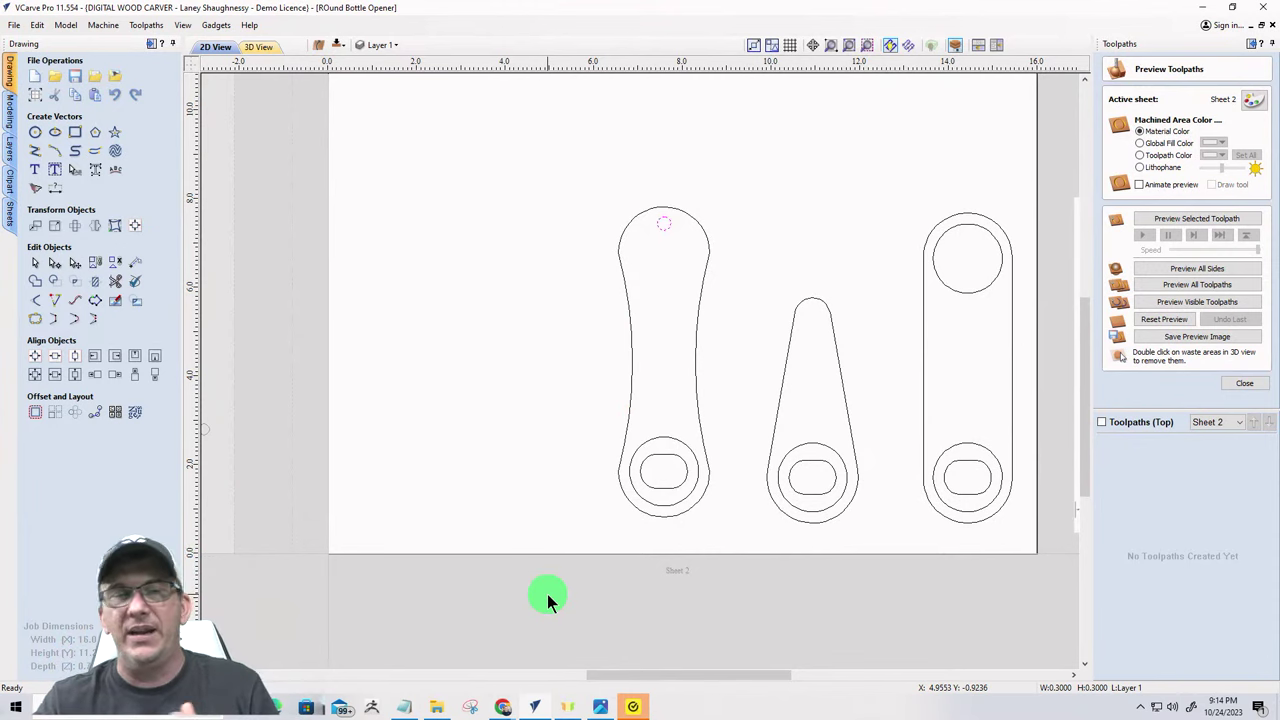
{"action": "scroll", "coordinate": [666, 449], "scroll_direction": "up", "scroll_amount": 3}
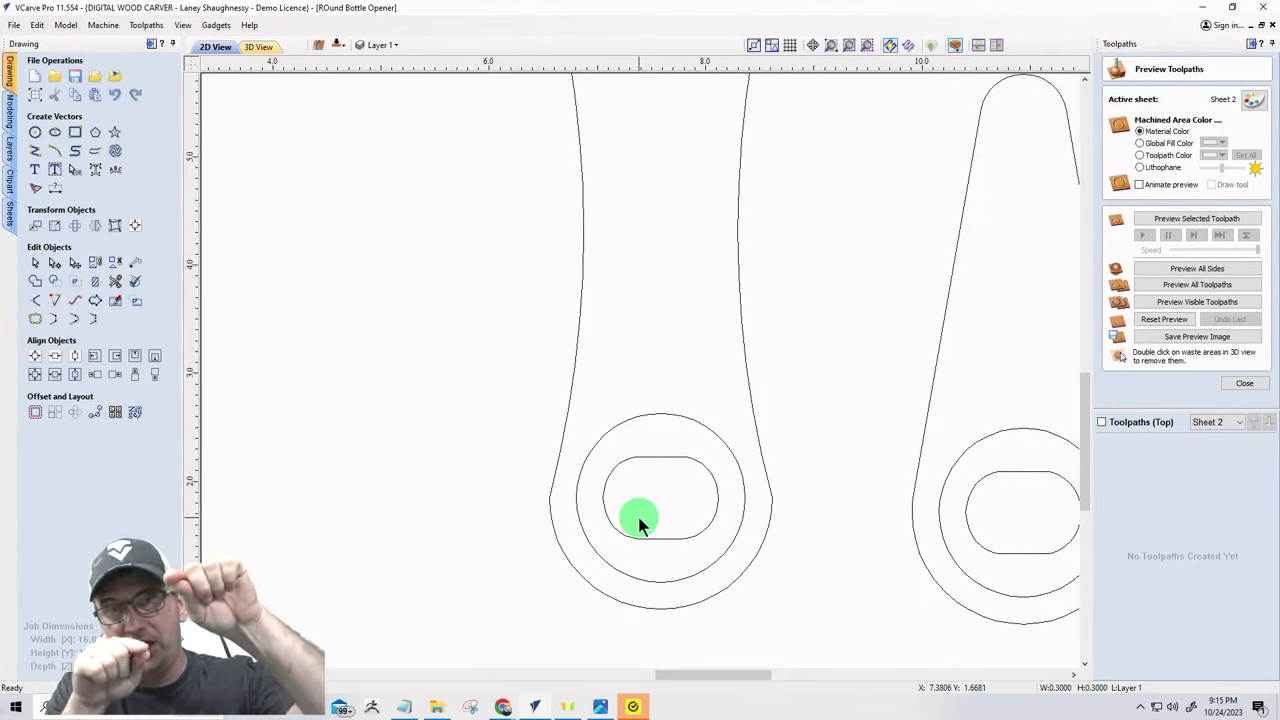
{"action": "scroll", "coordinate": [445, 336], "scroll_direction": "down", "scroll_amount": 5}
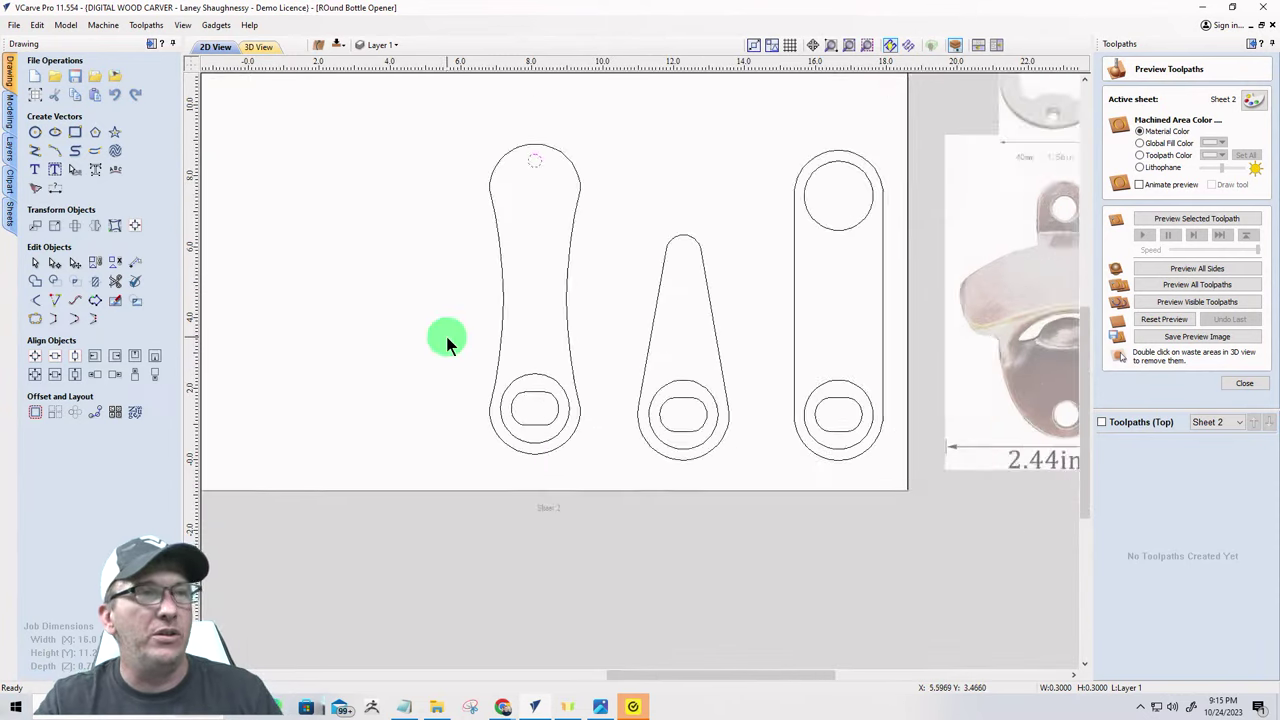
{"action": "left_click", "coordinate": [863, 171]}
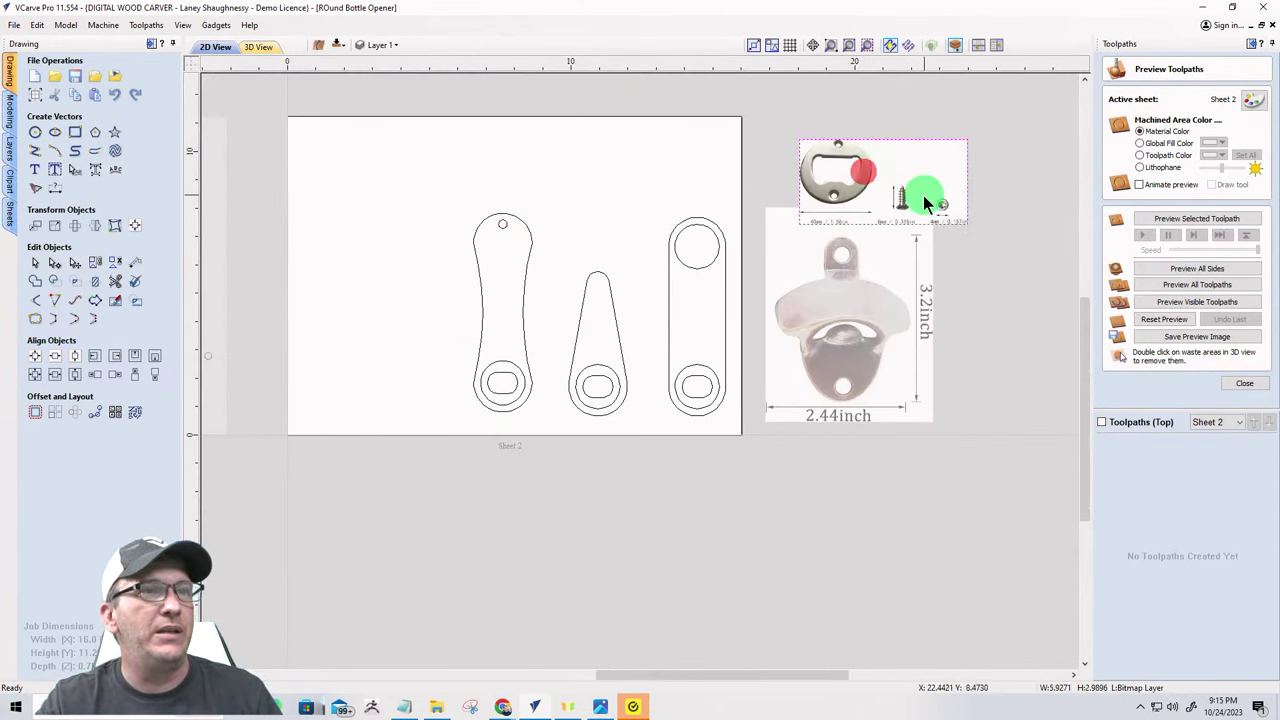
{"action": "scroll", "coordinate": [895, 222], "scroll_direction": "up", "scroll_amount": 5}
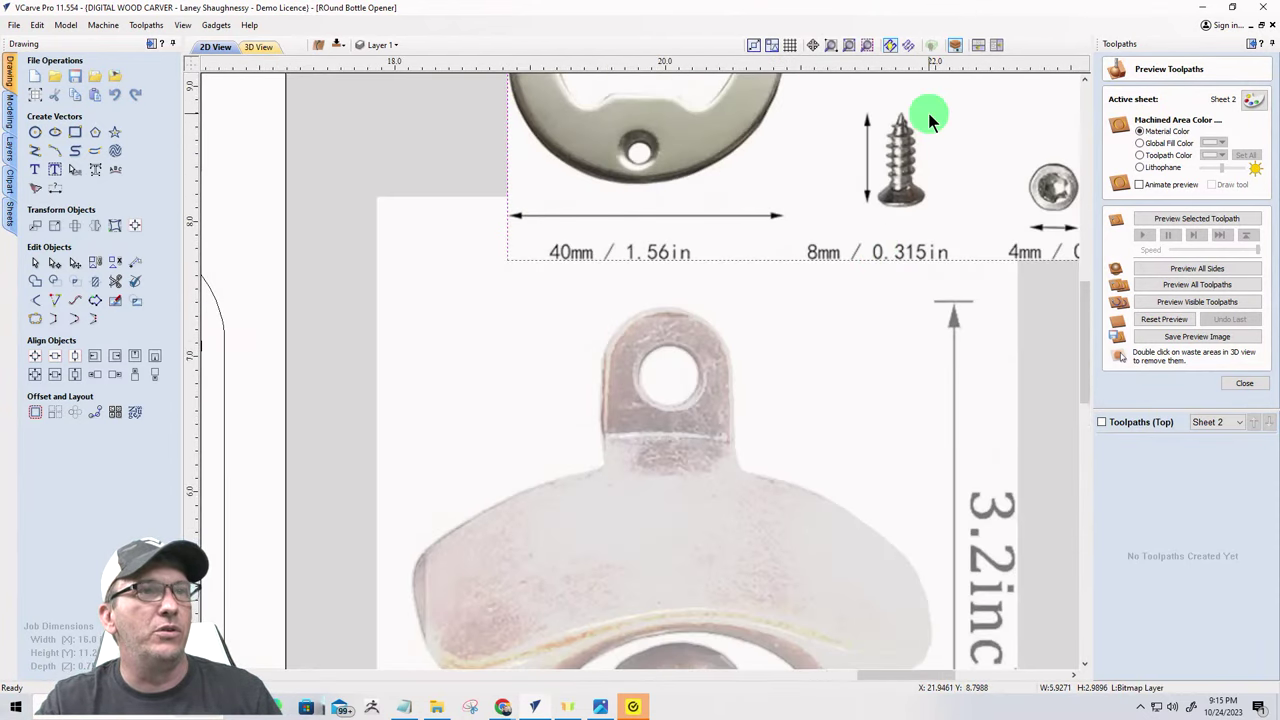
{"action": "scroll", "coordinate": [928, 118], "scroll_direction": "up", "scroll_amount": 4}
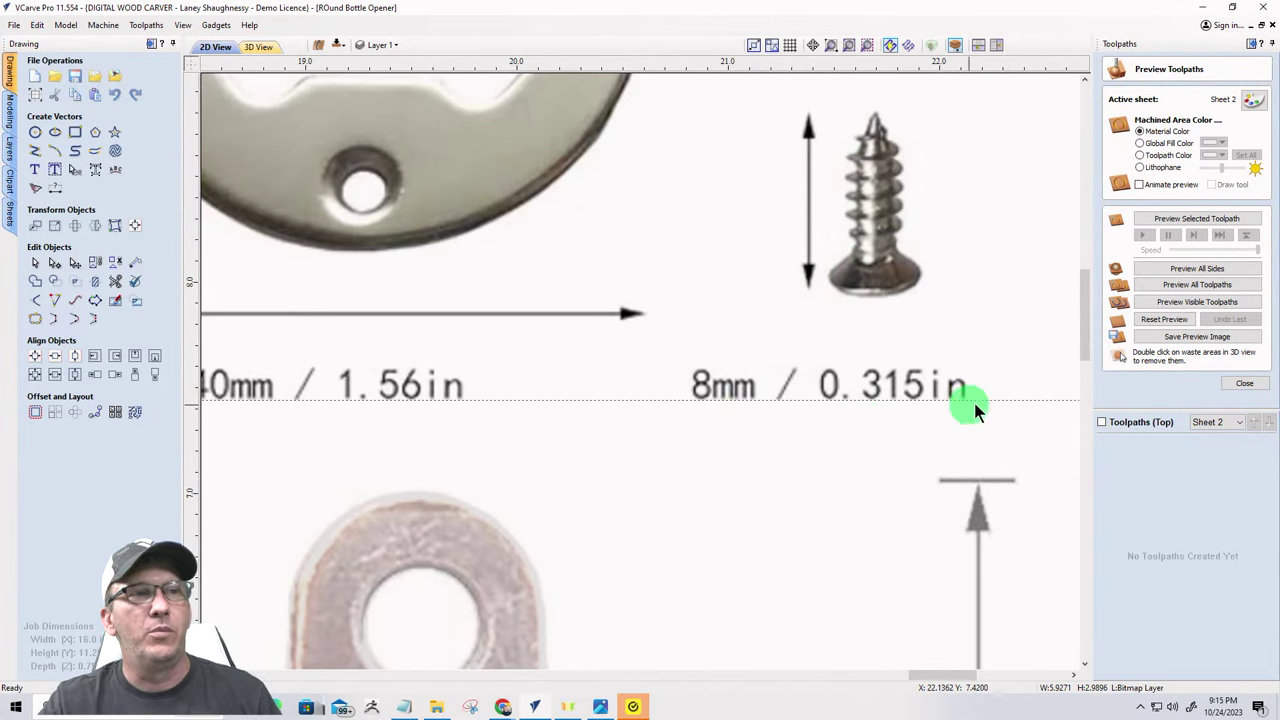
{"action": "scroll", "coordinate": [975, 398], "scroll_direction": "down", "scroll_amount": 6}
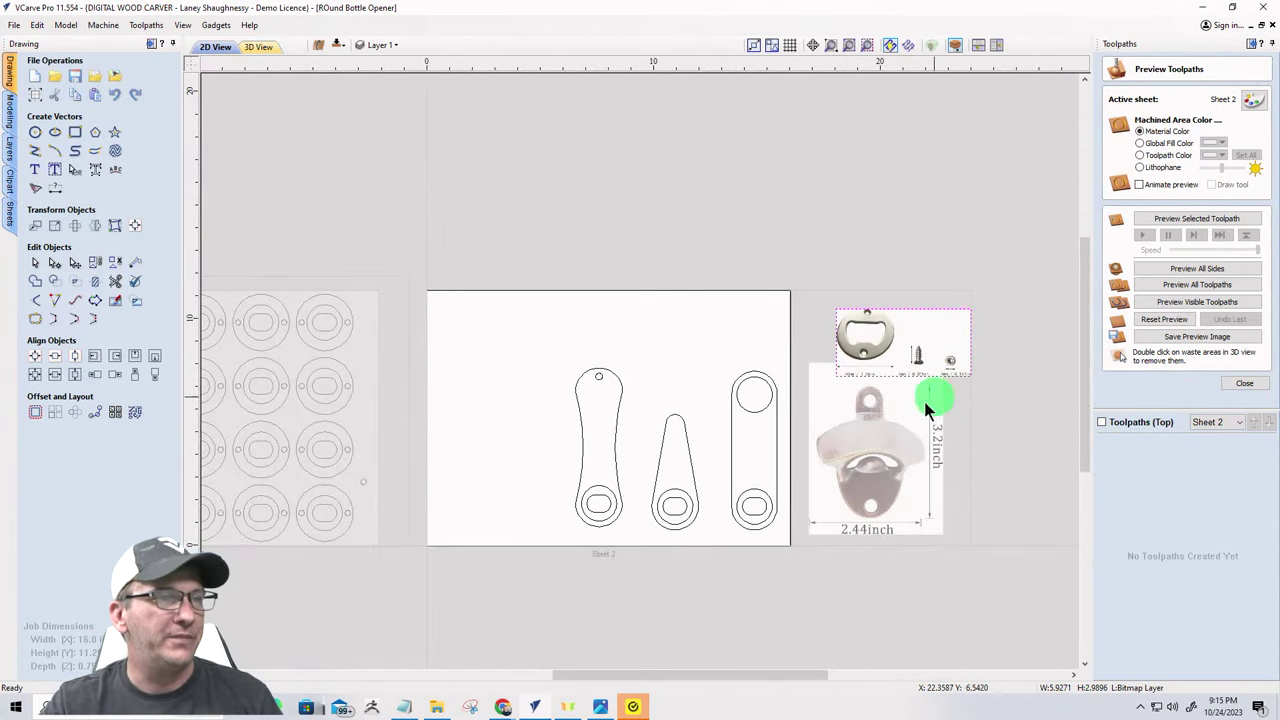
{"action": "scroll", "coordinate": [606, 510], "scroll_direction": "down", "scroll_amount": 2}
{"action": "scroll", "coordinate": [560, 371], "scroll_direction": "up", "scroll_amount": 4}
{"action": "scroll", "coordinate": [583, 380], "scroll_direction": "down", "scroll_amount": 1}
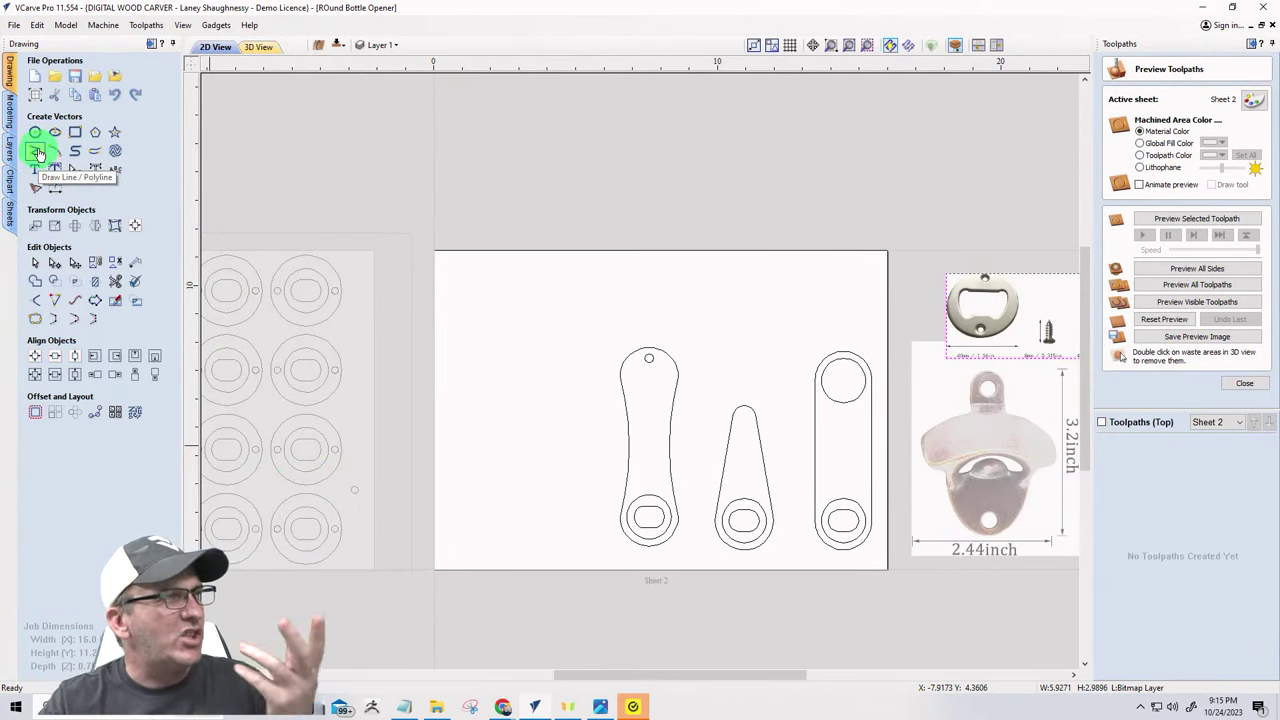
- Draw a rectangle left of the long opener sized Width 2 by Height 4 inches
{"action": "left_click", "coordinate": [75, 132]}
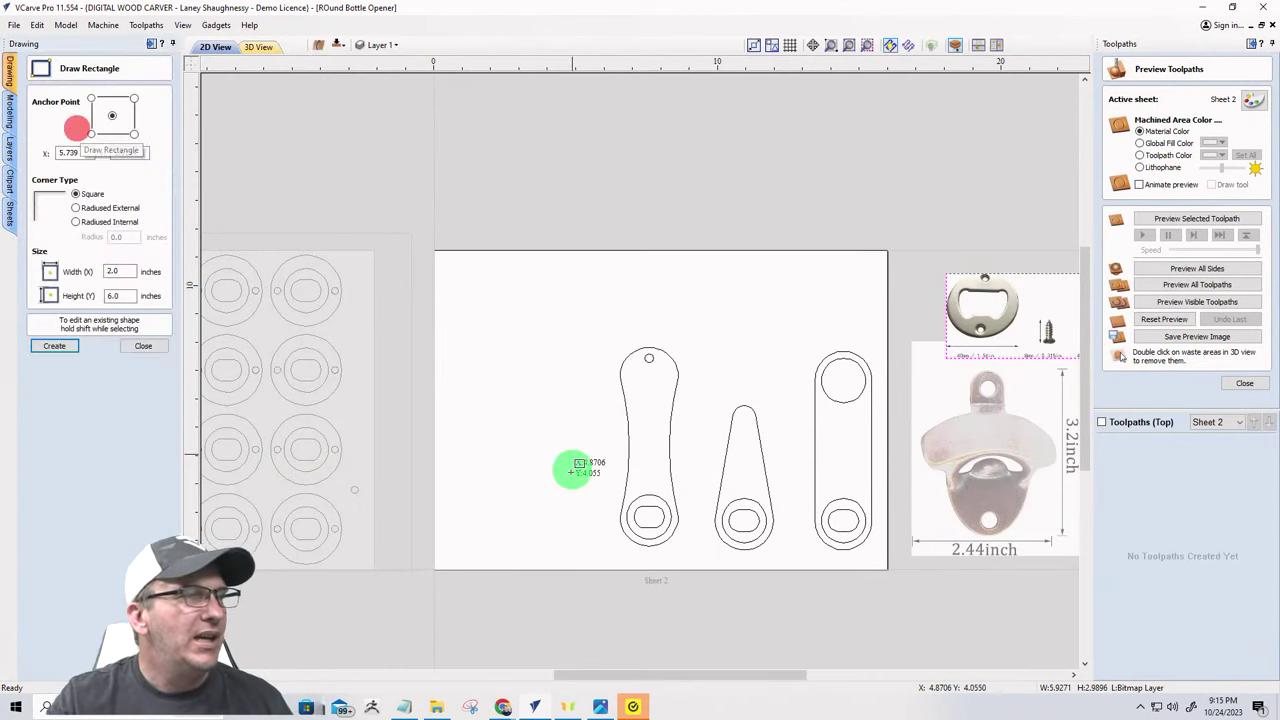
{"action": "left_click_drag", "start_coordinate": [591, 534], "coordinate": [523, 358]}
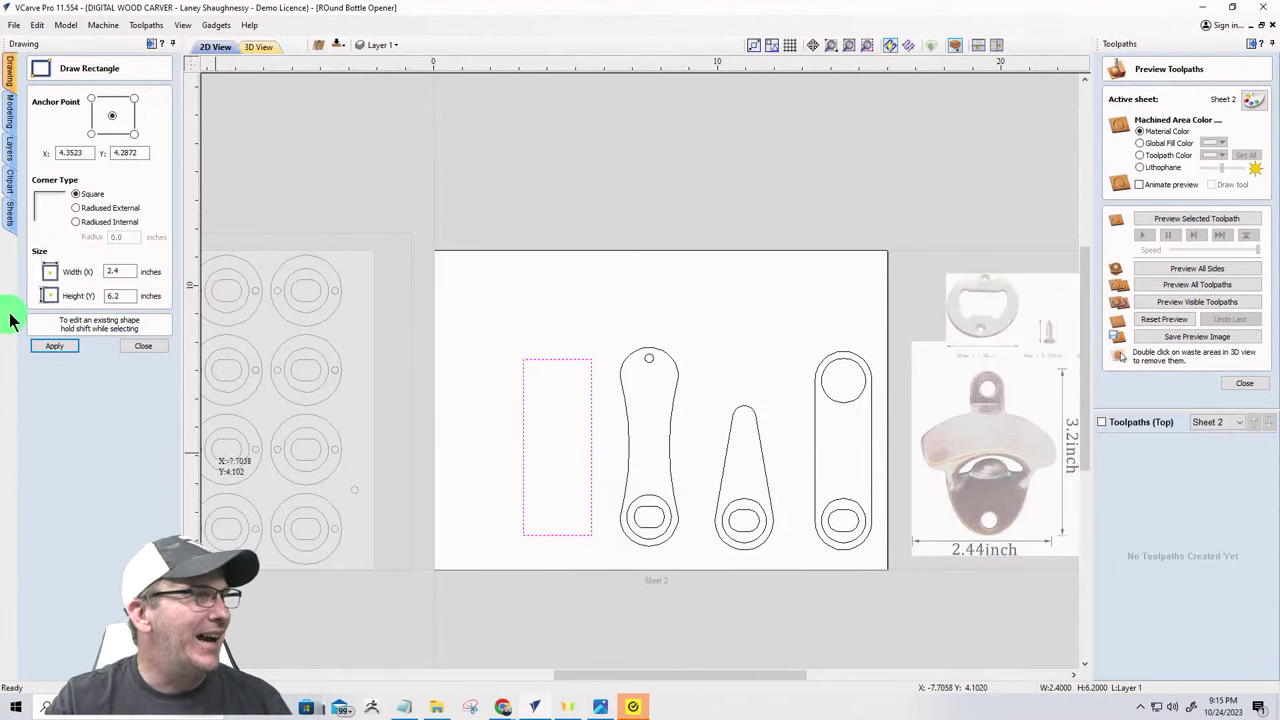
{"action": "double_click", "coordinate": [120, 271]}
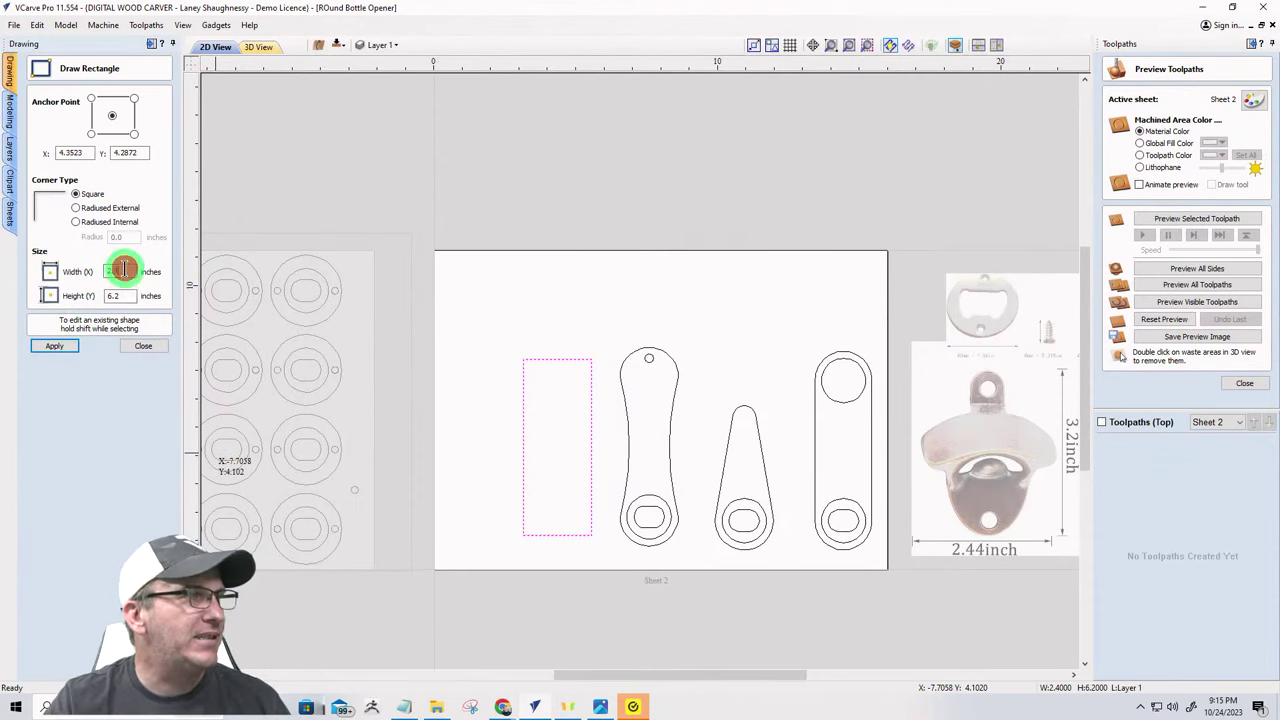
{"action": "left_click_drag", "start_coordinate": [123, 270], "coordinate": [103, 271]}
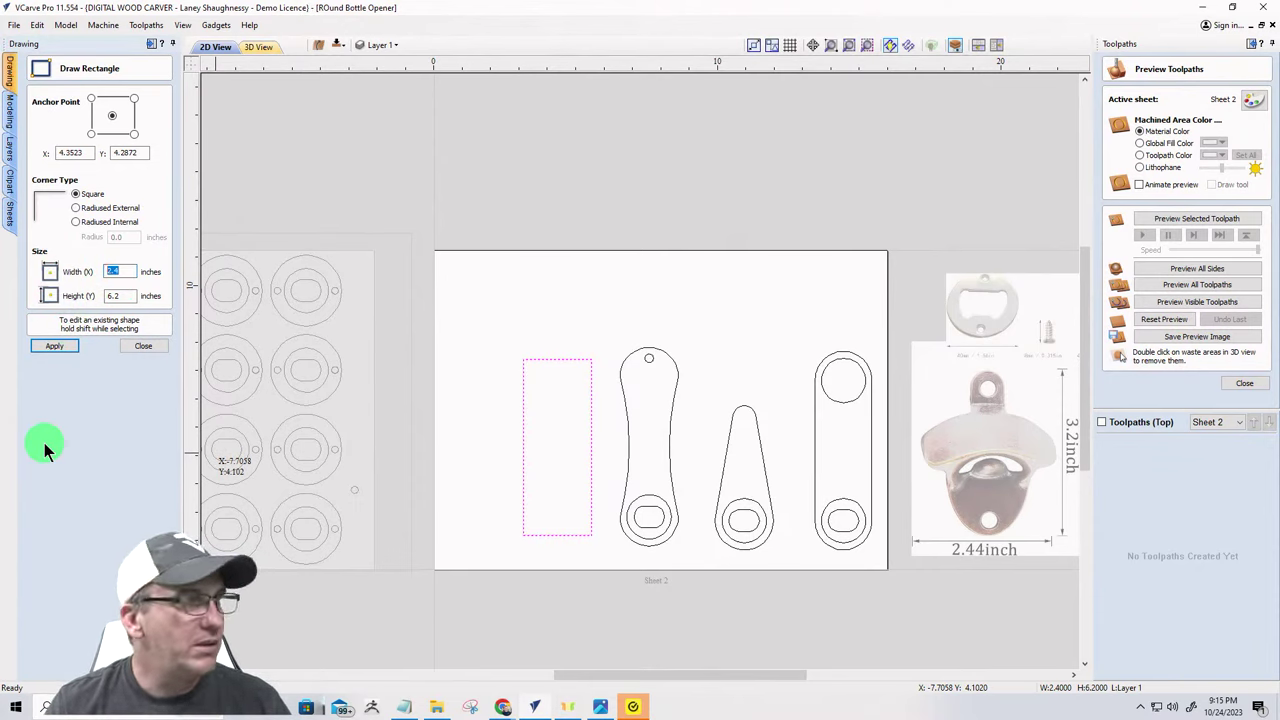
{"action": "type", "text": "2"}
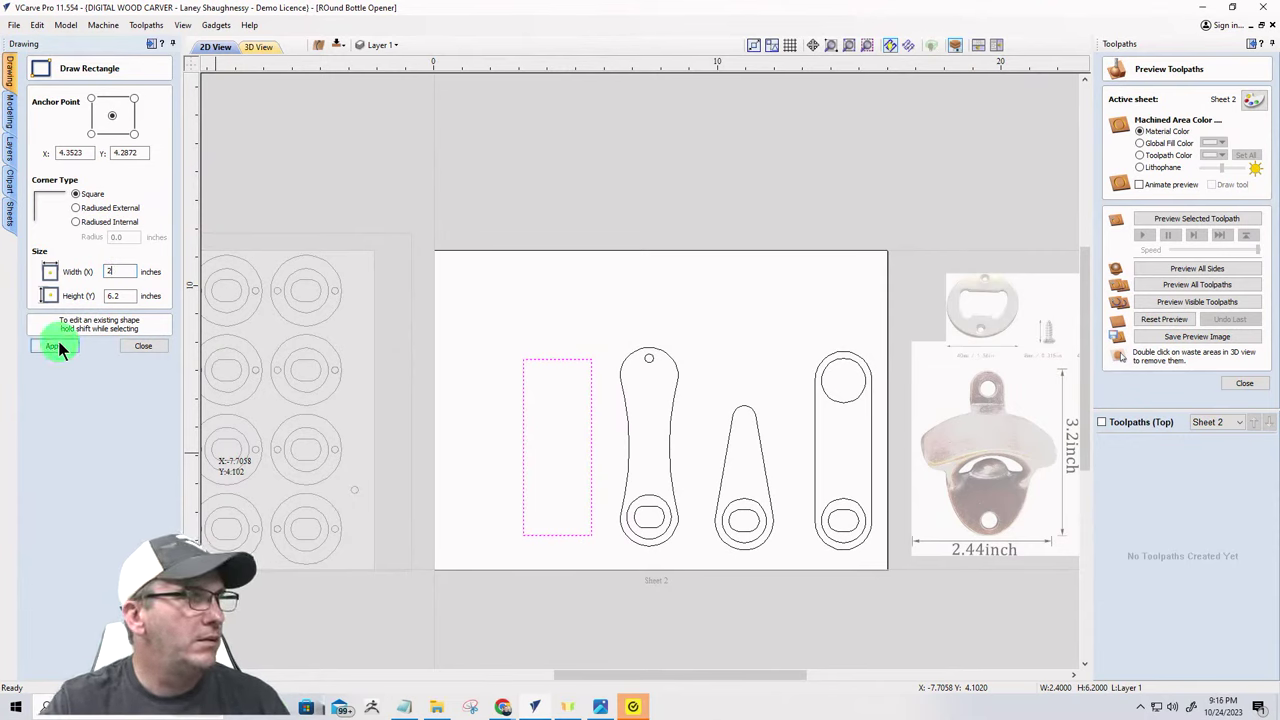
{"action": "double_click", "coordinate": [122, 296]}
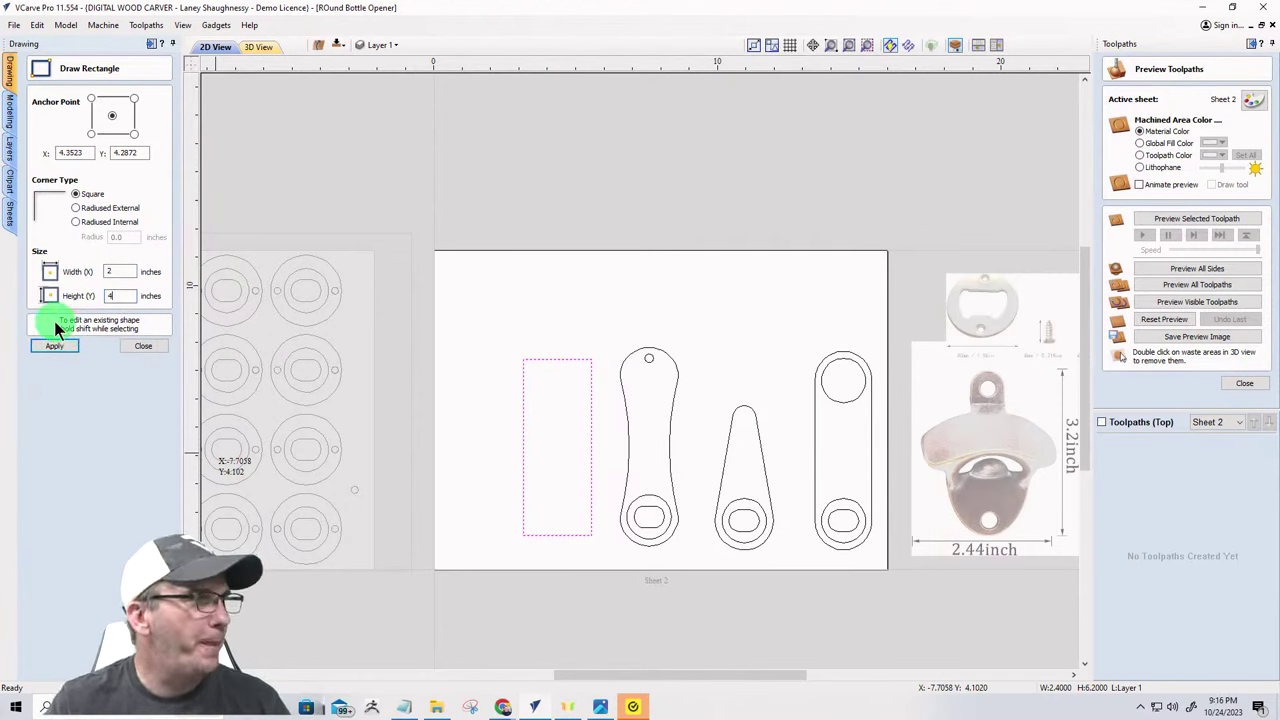
{"action": "left_click", "coordinate": [55, 346]}
{"action": "scroll", "coordinate": [550, 420], "scroll_direction": "up", "scroll_amount": 4}
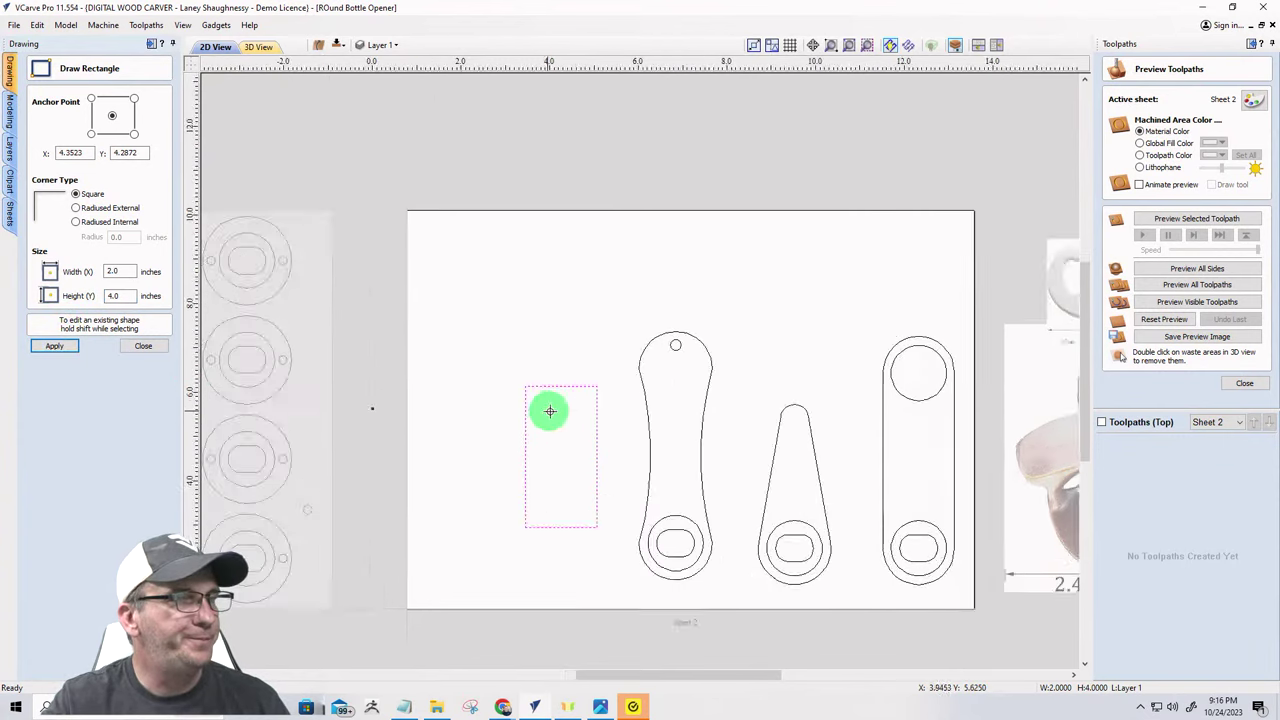
{"action": "scroll", "coordinate": [578, 436], "scroll_direction": "down", "scroll_amount": 2}
{"action": "scroll", "coordinate": [651, 417], "scroll_direction": "up", "scroll_amount": 1}
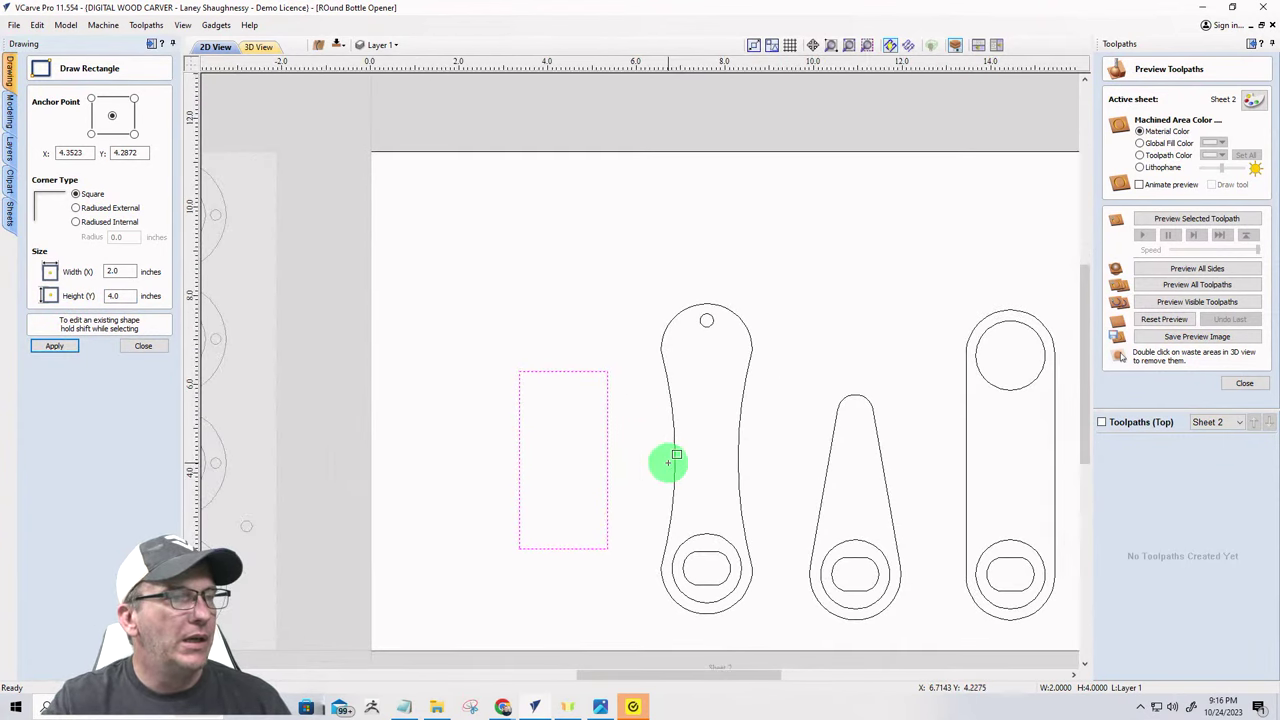
- Draw a second rectangle boxing the long opener's bottom rings
{"action": "left_click_drag", "start_coordinate": [654, 511], "coordinate": [757, 621]}
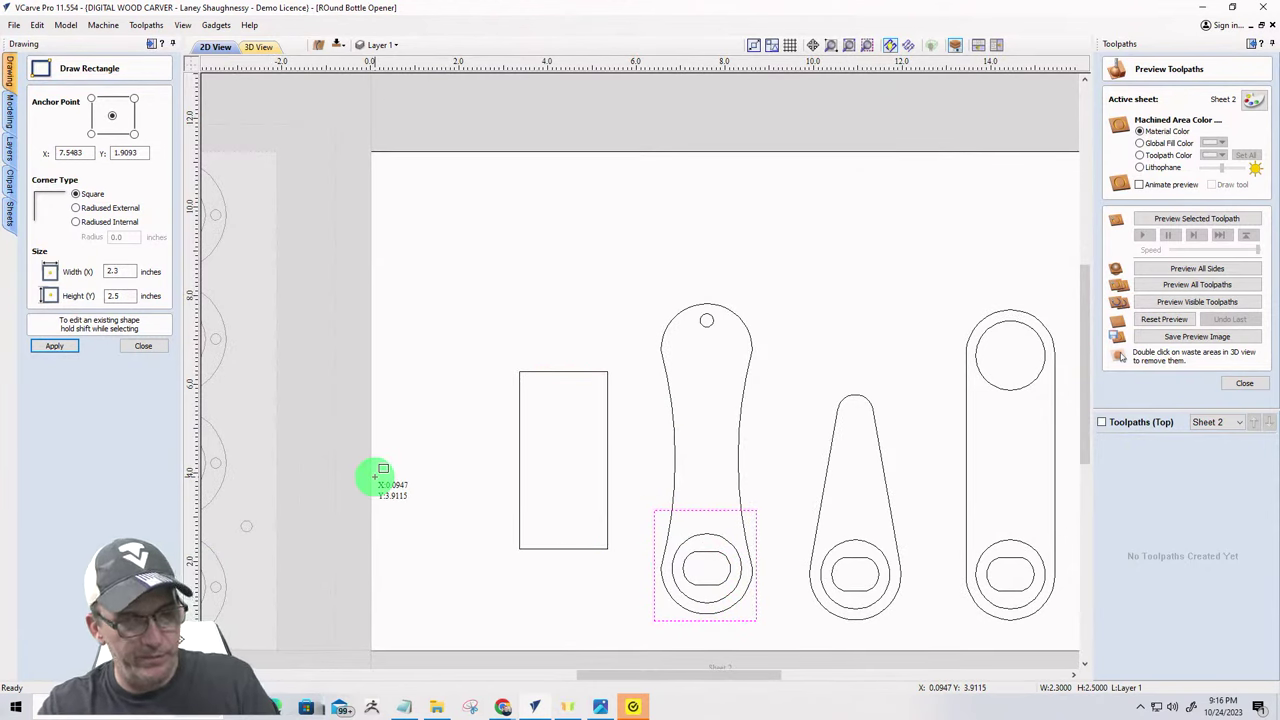
{"action": "left_click", "coordinate": [137, 347]}
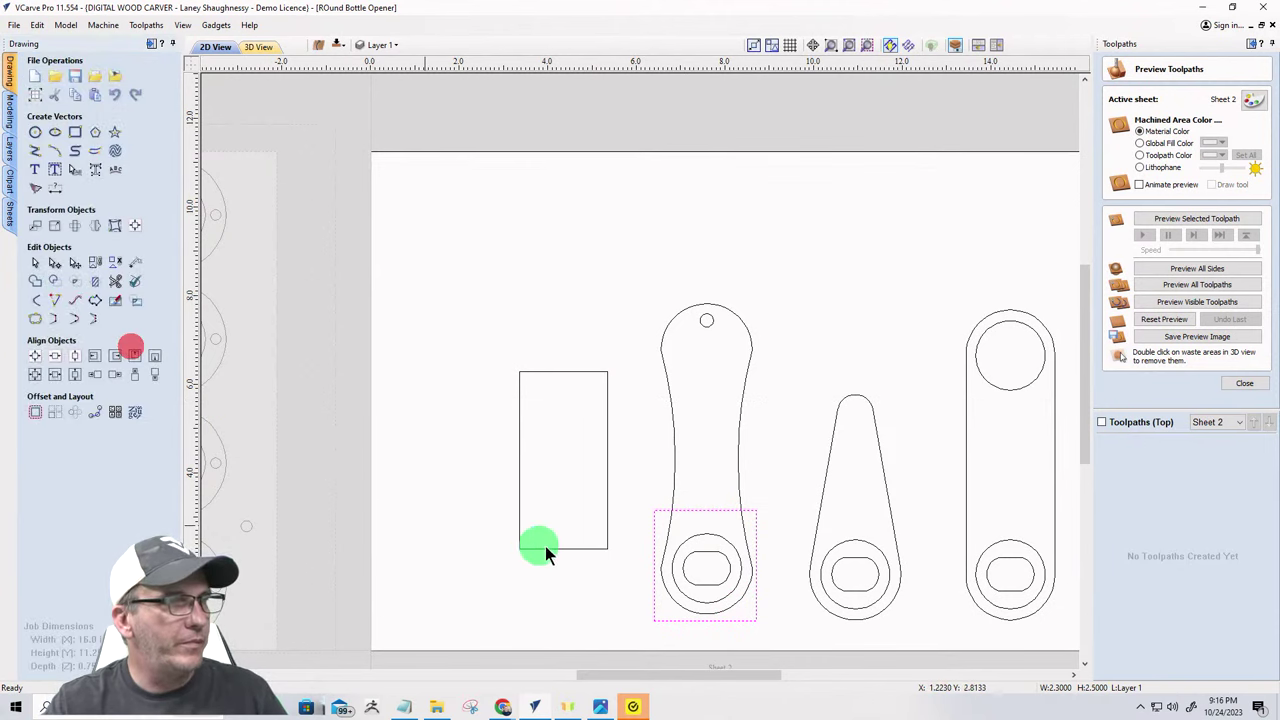
{"action": "left_click", "coordinate": [566, 548]}
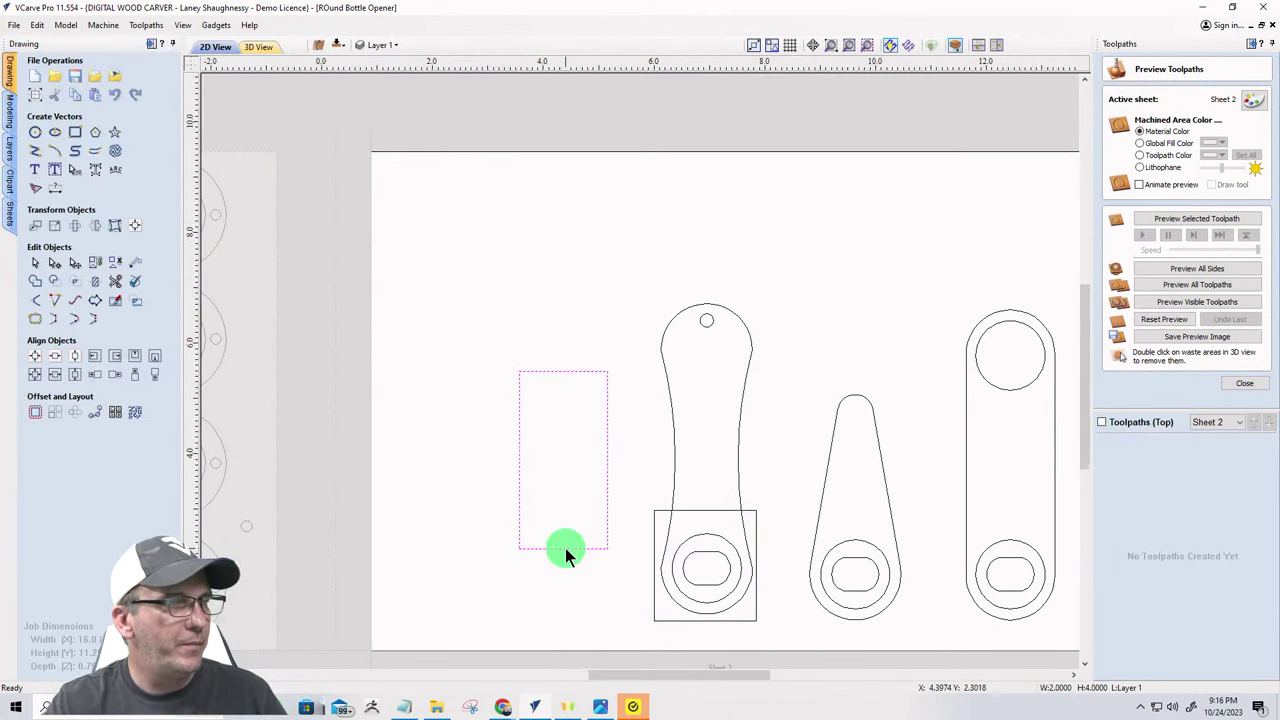
{"action": "scroll", "coordinate": [563, 549], "scroll_direction": "up", "scroll_amount": 2}
{"action": "scroll", "coordinate": [480, 512], "scroll_direction": "down", "scroll_amount": 2}
{"action": "scroll", "coordinate": [550, 547], "scroll_direction": "up", "scroll_amount": 1}
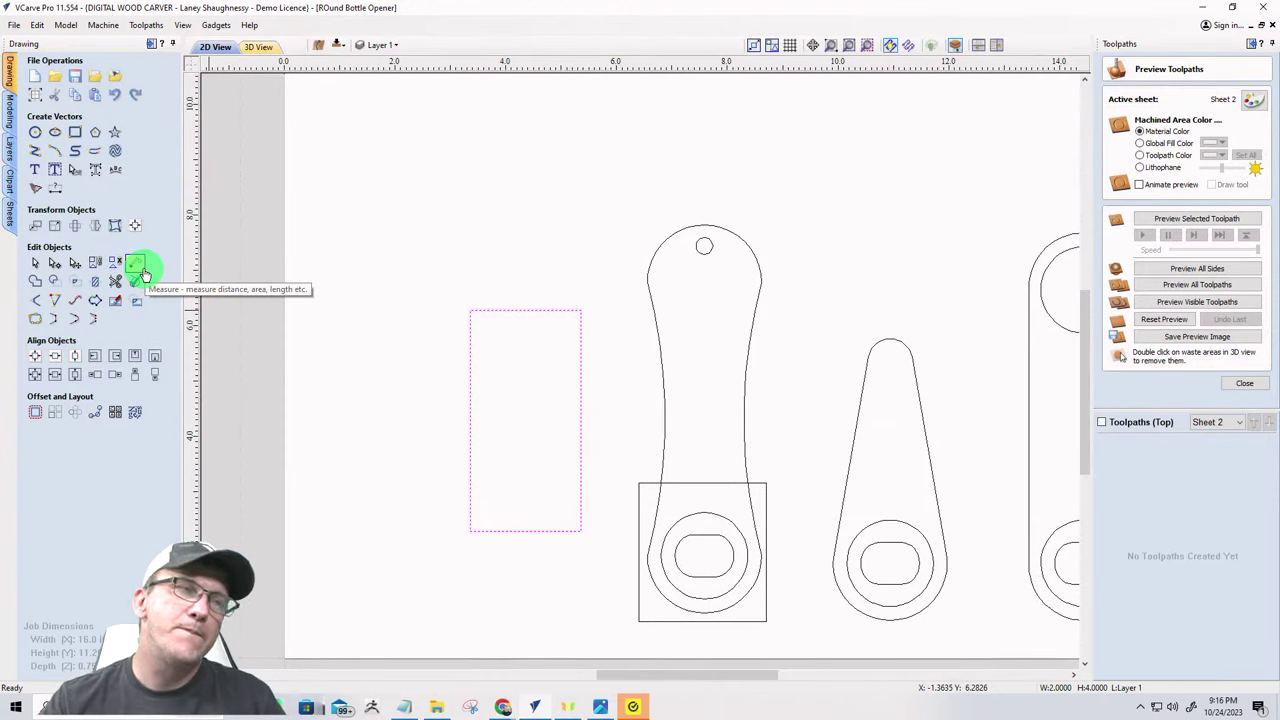
- Convert the 2 by 4 rectangle's bottom span into an arc with node editing
{"action": "left_click", "coordinate": [54, 262]}
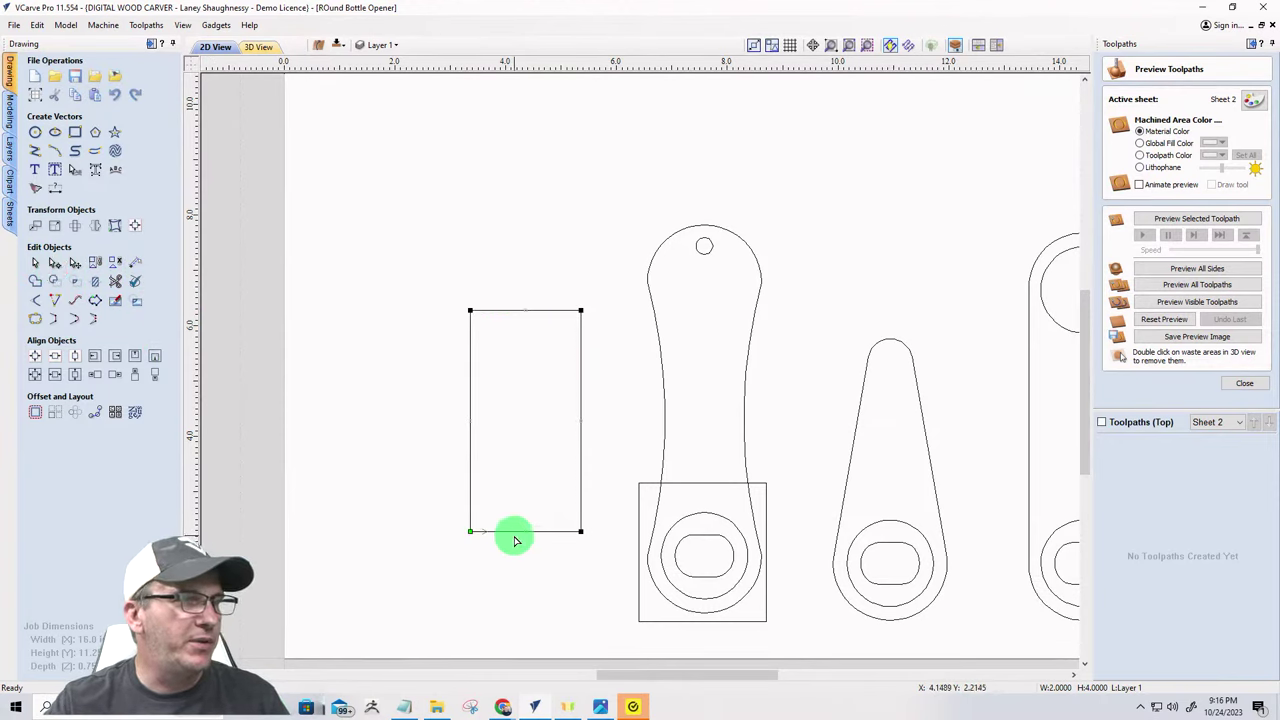
{"action": "left_click", "coordinate": [506, 531]}
{"action": "right_click", "coordinate": [505, 530]}
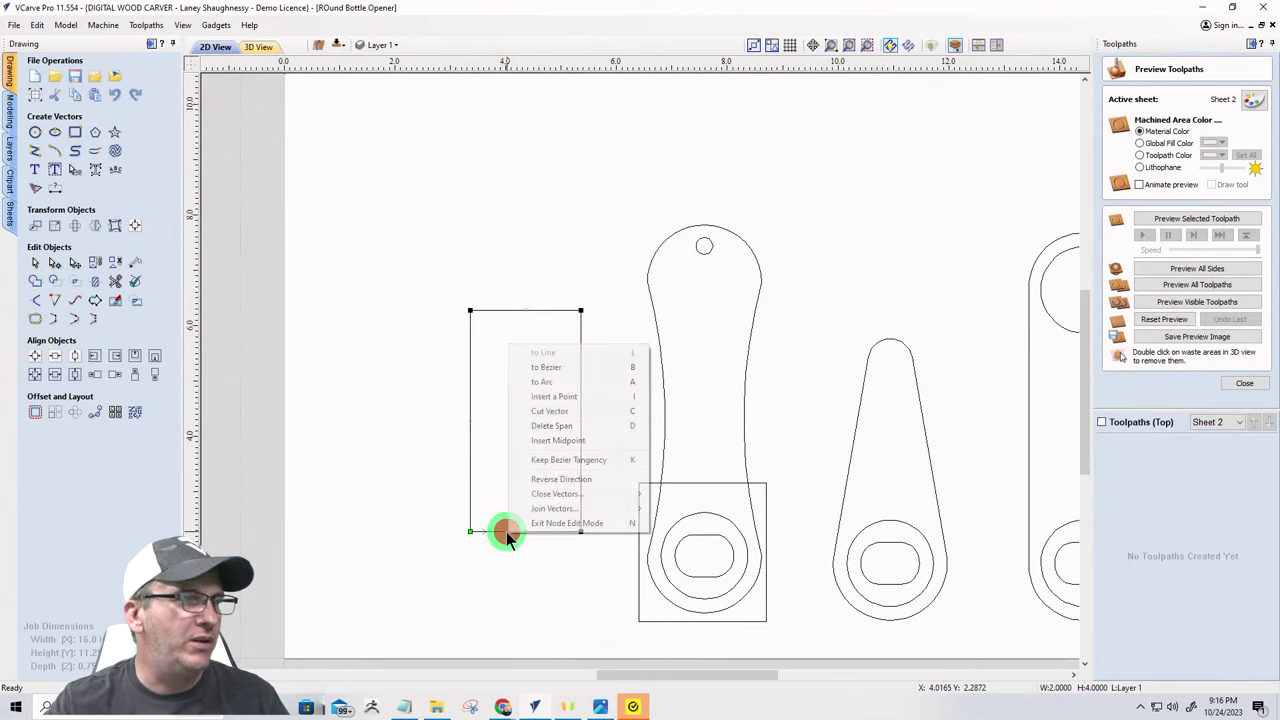
{"action": "left_click", "coordinate": [520, 385]}
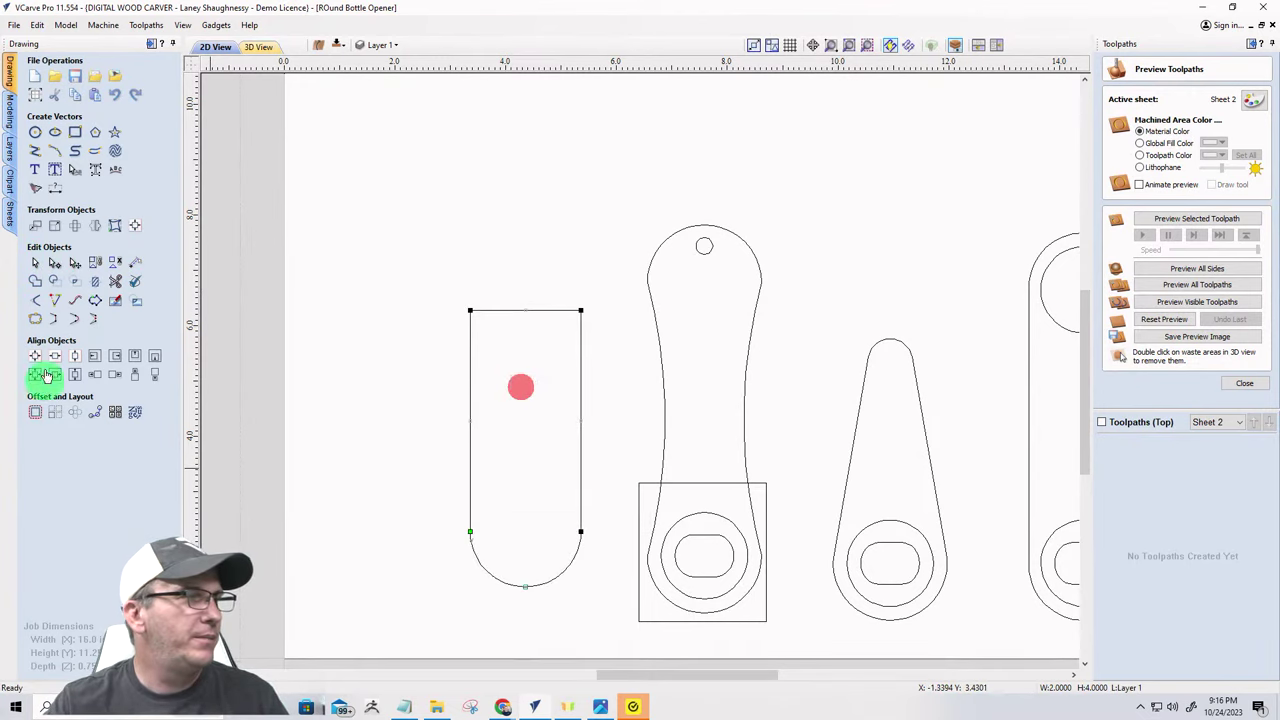
{"action": "left_click", "coordinate": [36, 264]}
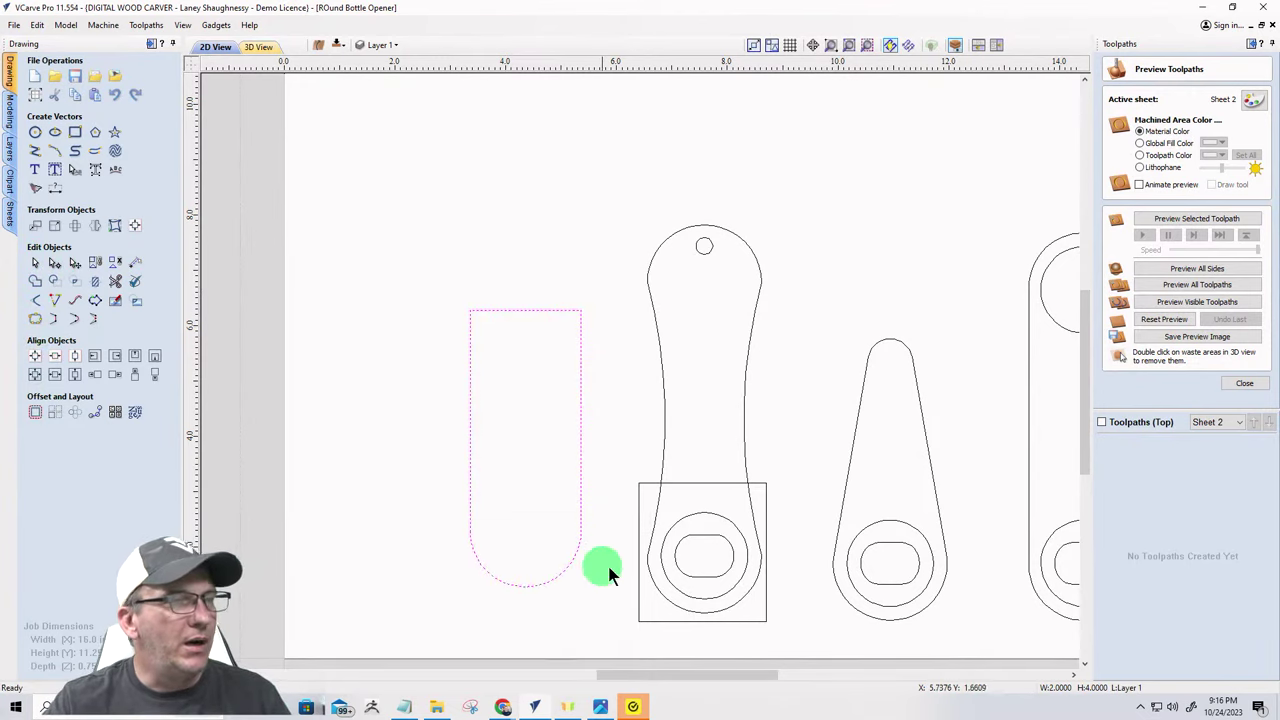
- Move the ring and slot from the boxed area into the rounded-bottom rectangle
{"action": "left_click_drag", "start_coordinate": [613, 484], "coordinate": [790, 612]}
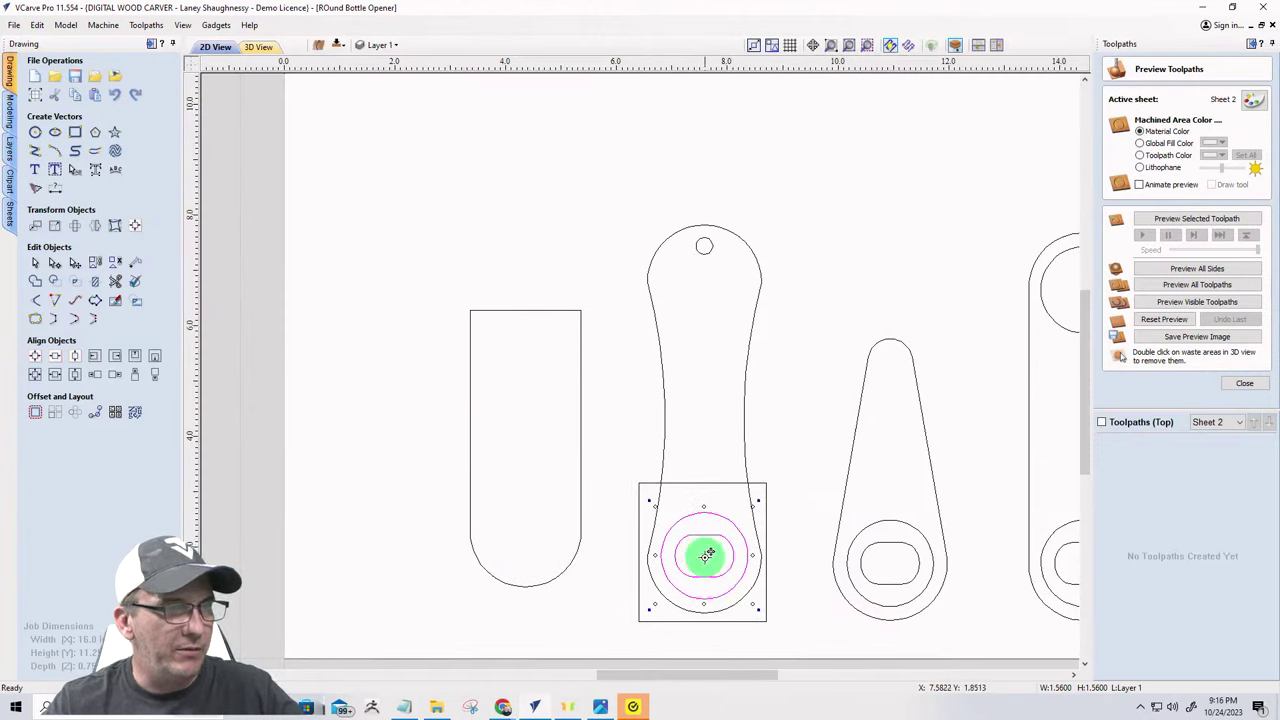
{"action": "mouse_move", "coordinate": [706, 556]}
{"action": "left_mouse_down"}
{"action": "mouse_move", "coordinate": [537, 517]}
{"action": "mouse_move", "coordinate": [525, 531]}
{"action": "left_mouse_up"}
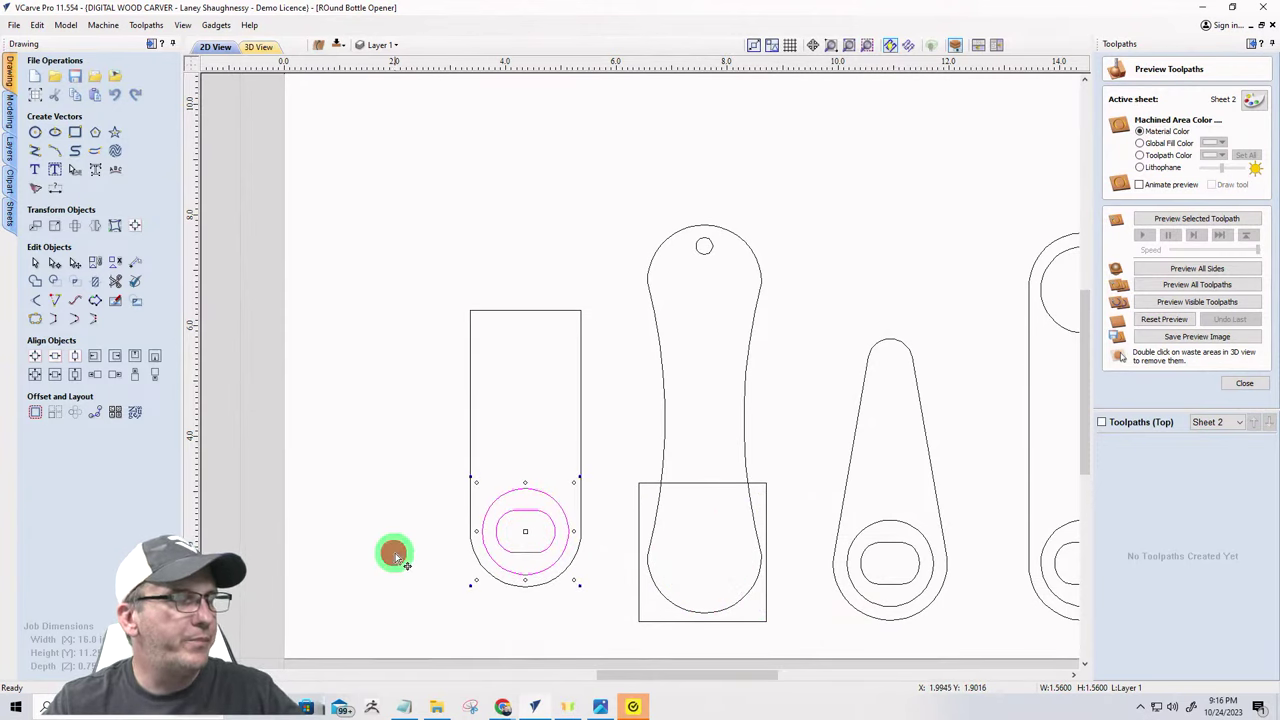
{"action": "left_click", "coordinate": [396, 551]}
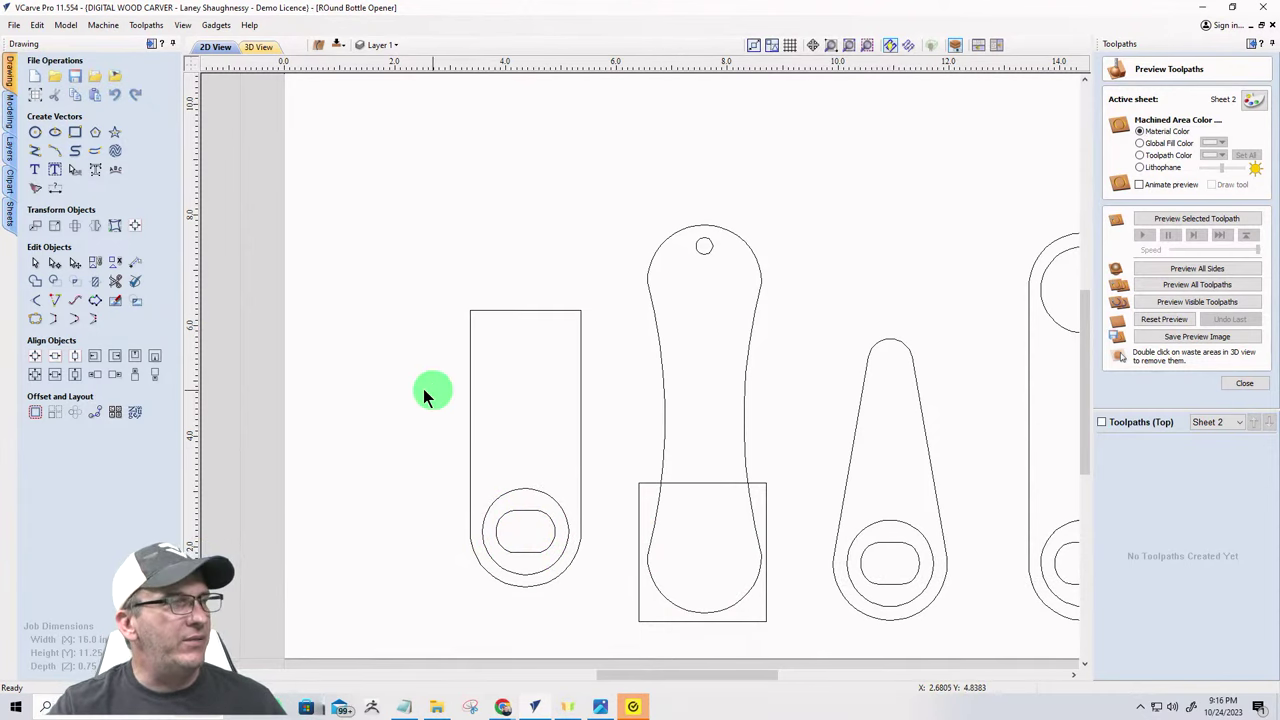
{"action": "left_click", "coordinate": [55, 262]}
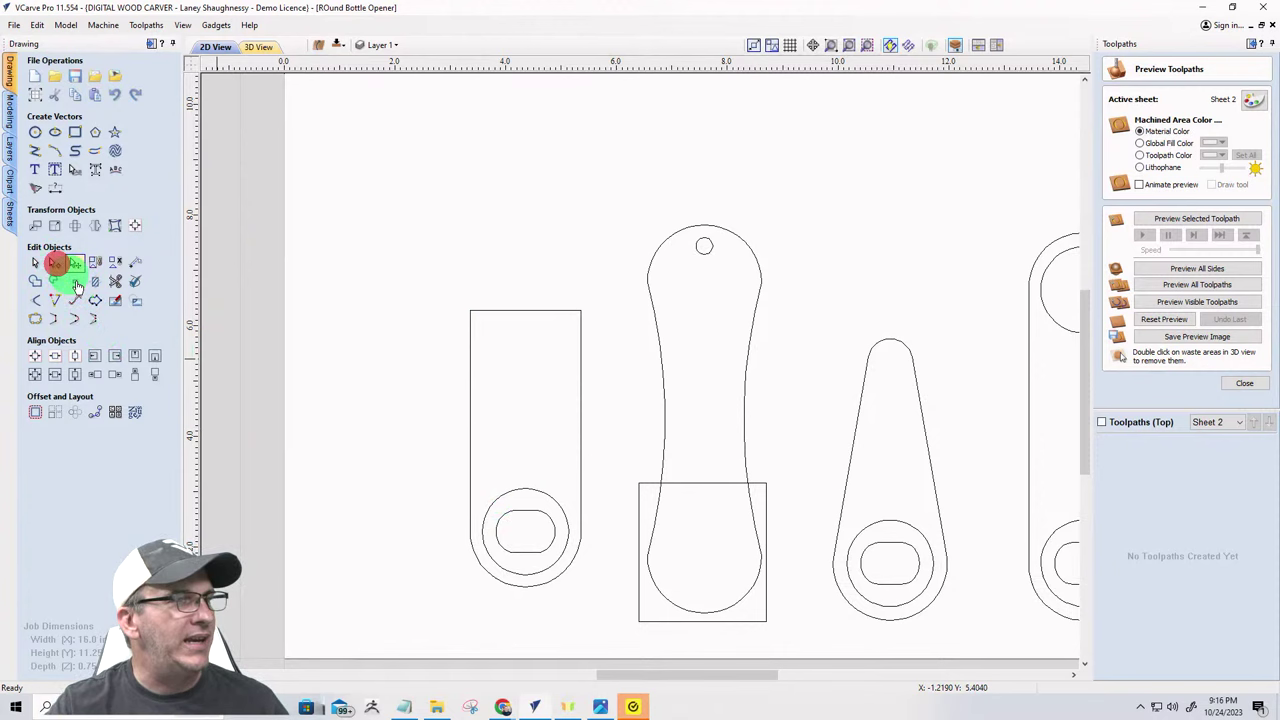
- Open Create Fillets on the new shape and switch to a normal rounded fillet
{"action": "left_click", "coordinate": [470, 420]}
{"action": "scroll", "coordinate": [497, 364], "scroll_direction": "up", "scroll_amount": 1}
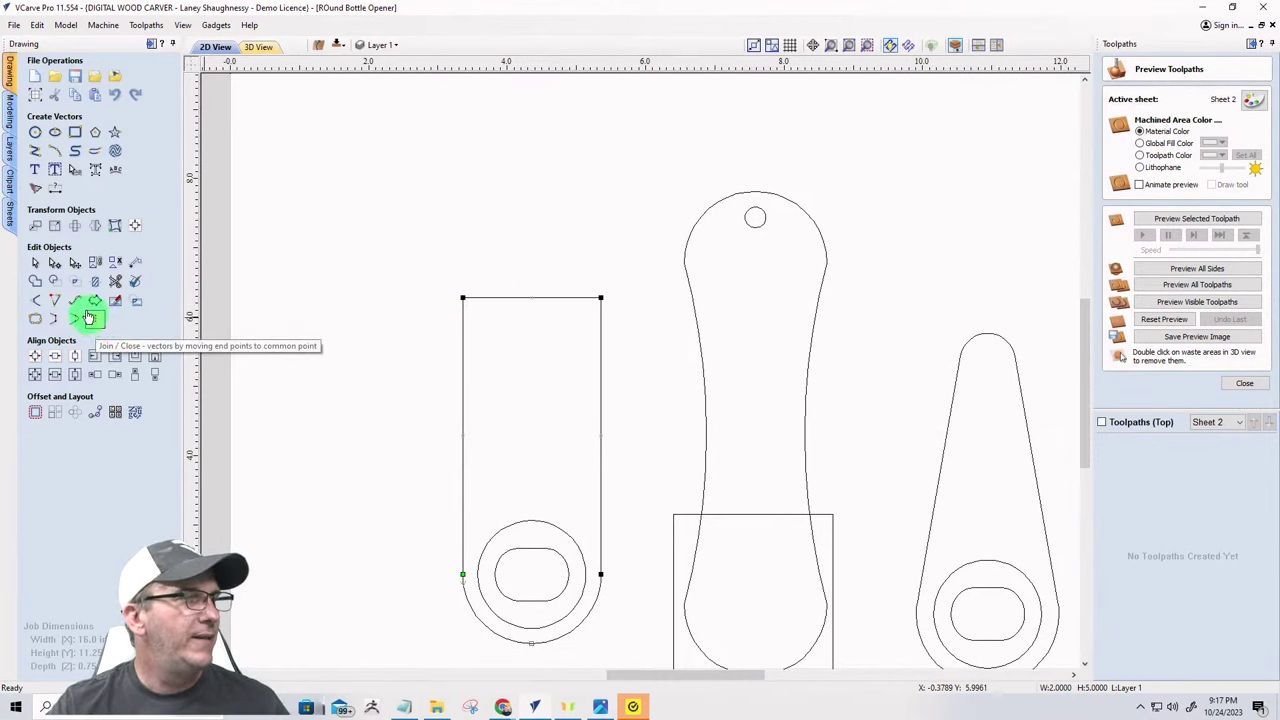
{"action": "left_click", "coordinate": [33, 307]}
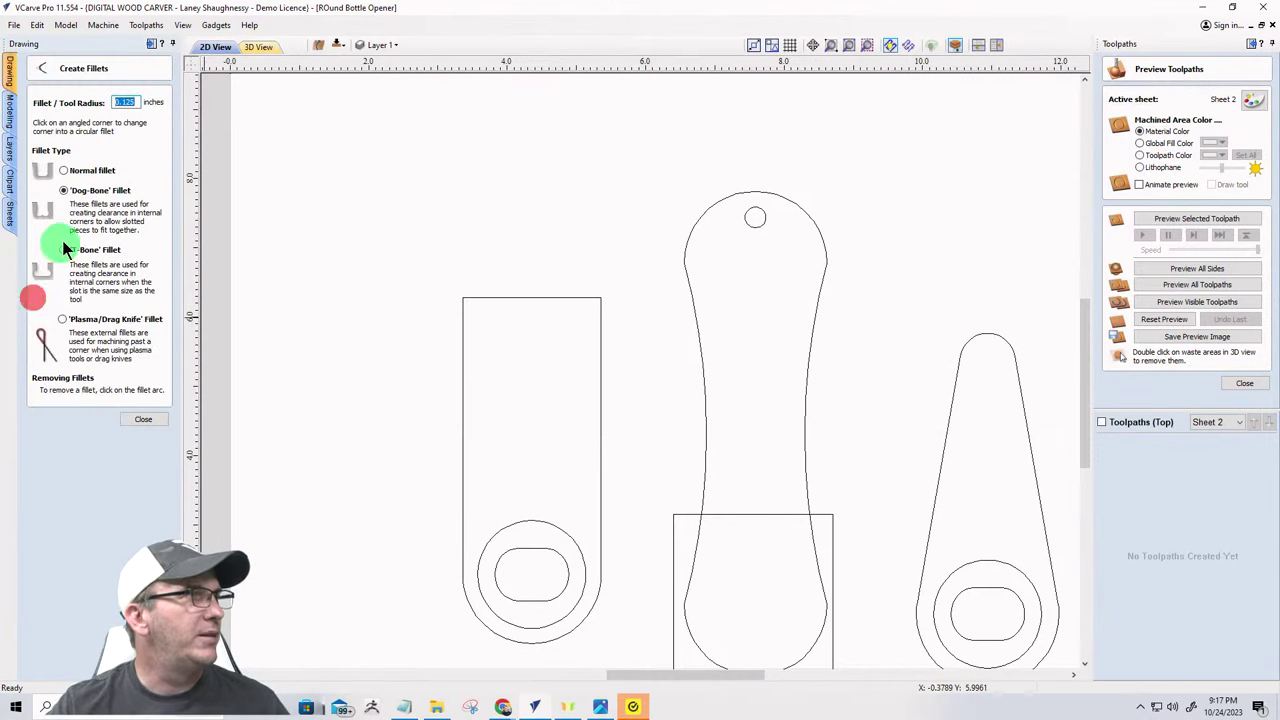
{"action": "double_click", "coordinate": [128, 103]}
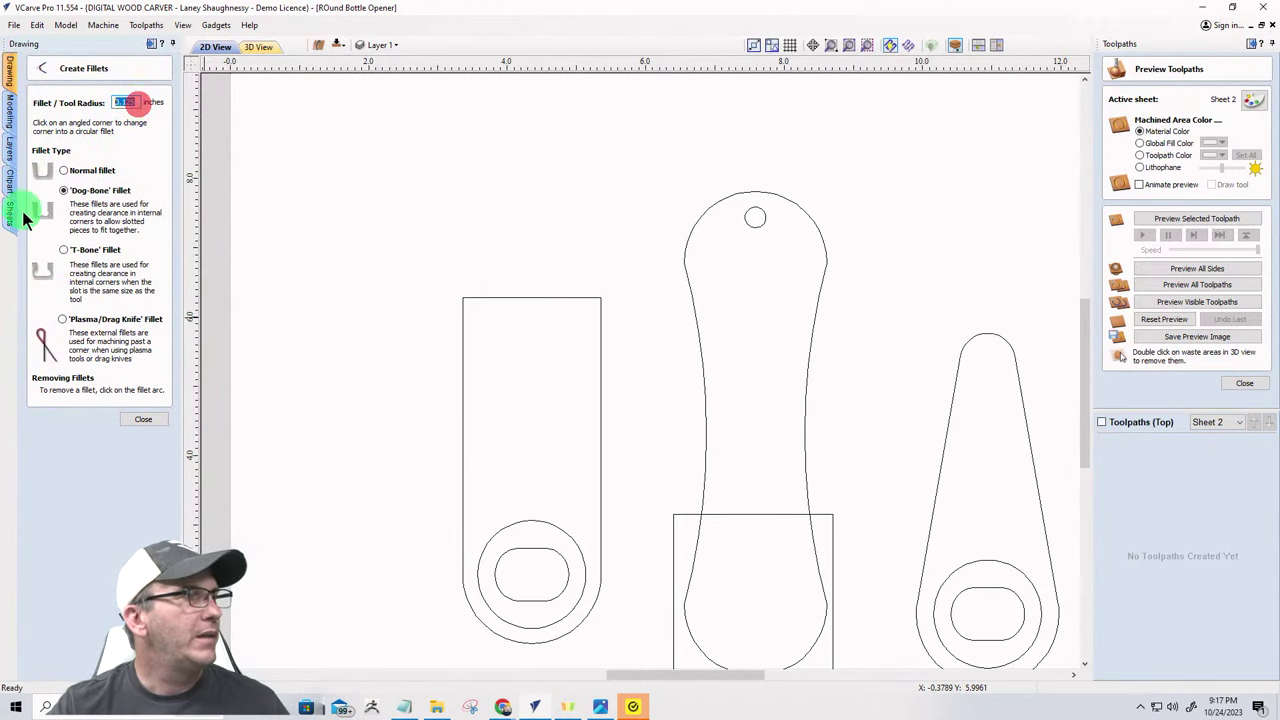
{"action": "left_click", "coordinate": [463, 296]}
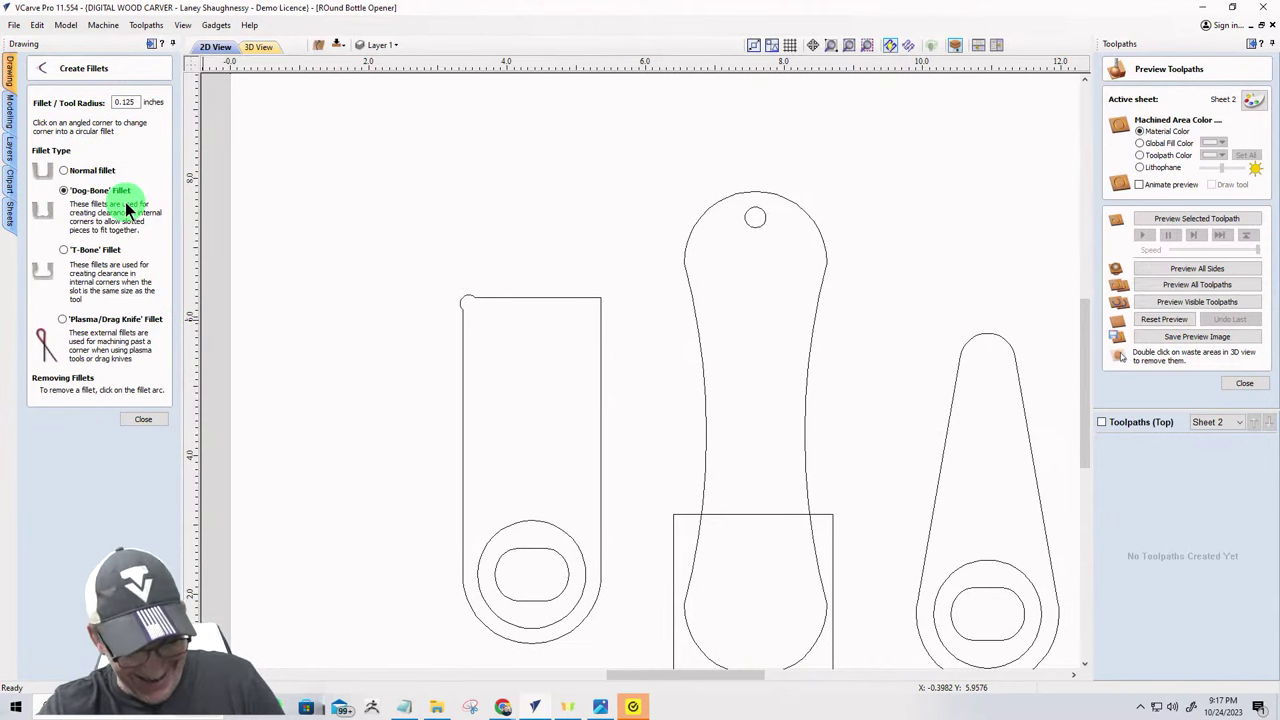
{"action": "left_click", "coordinate": [63, 170]}
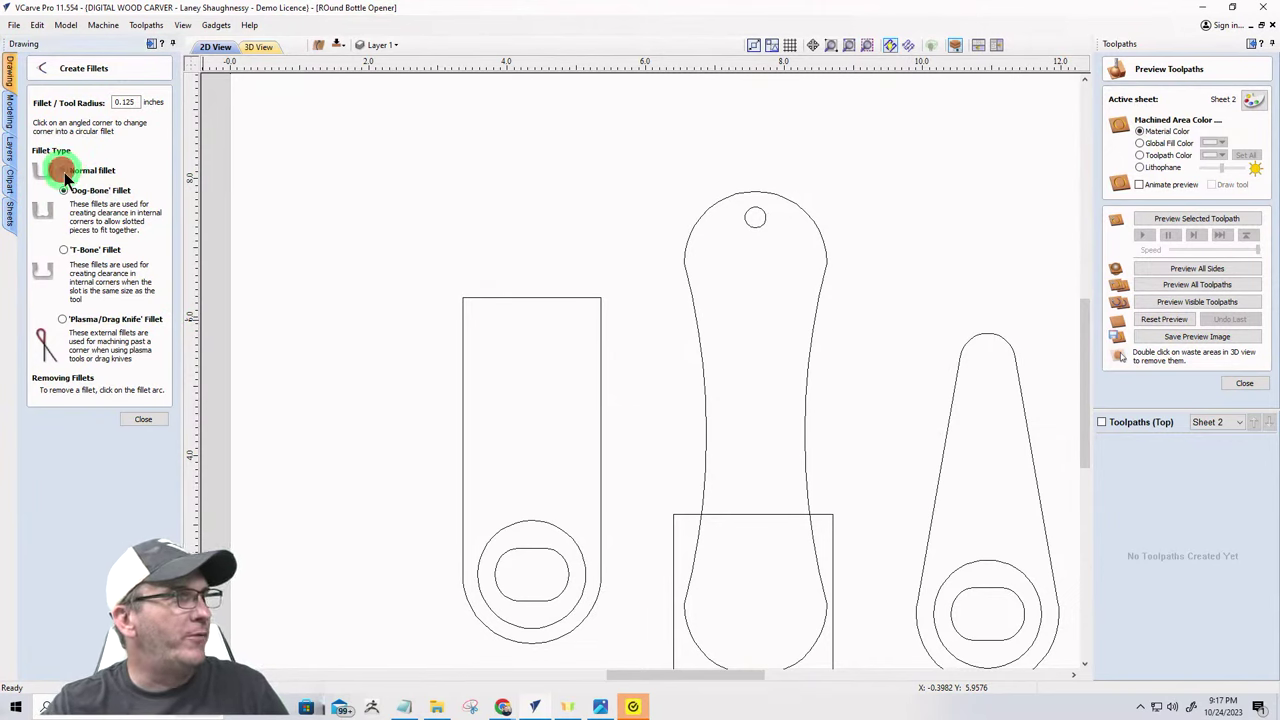
{"action": "left_click", "coordinate": [462, 297]}
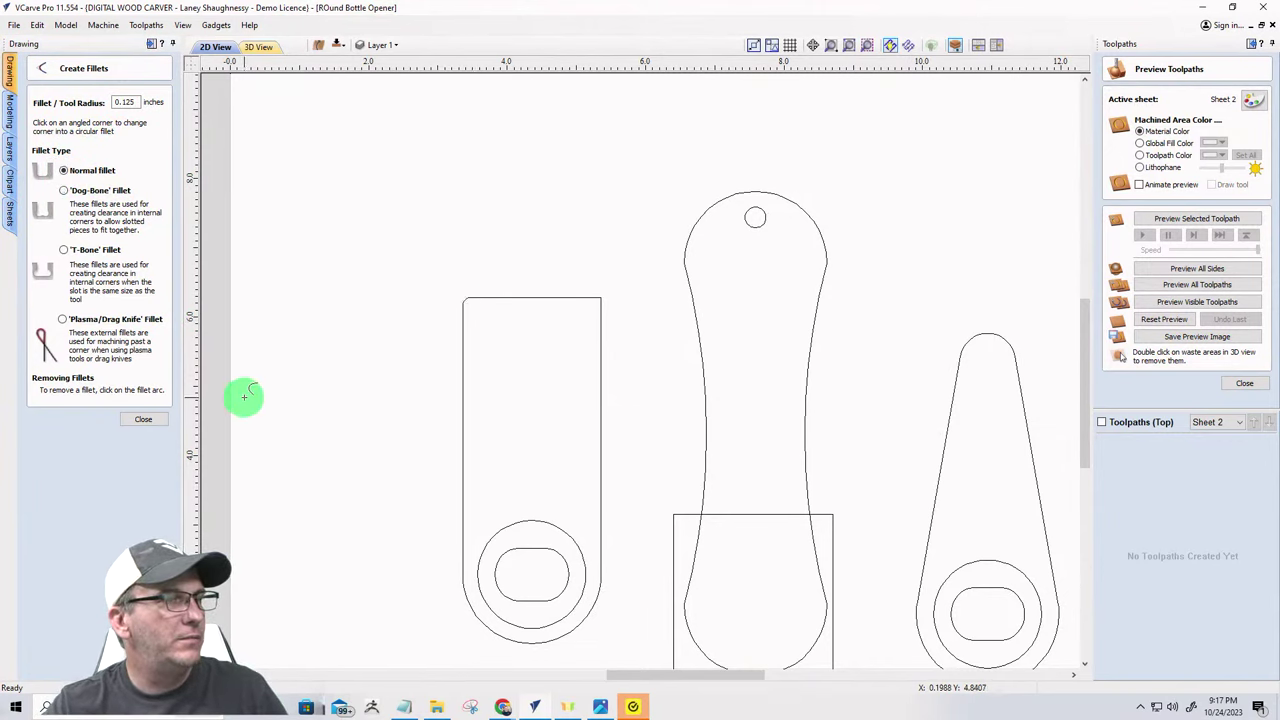
- Fillet the rectangle's top-left and top-right corners with a 0.3-inch radius
{"action": "left_click", "coordinate": [125, 103]}
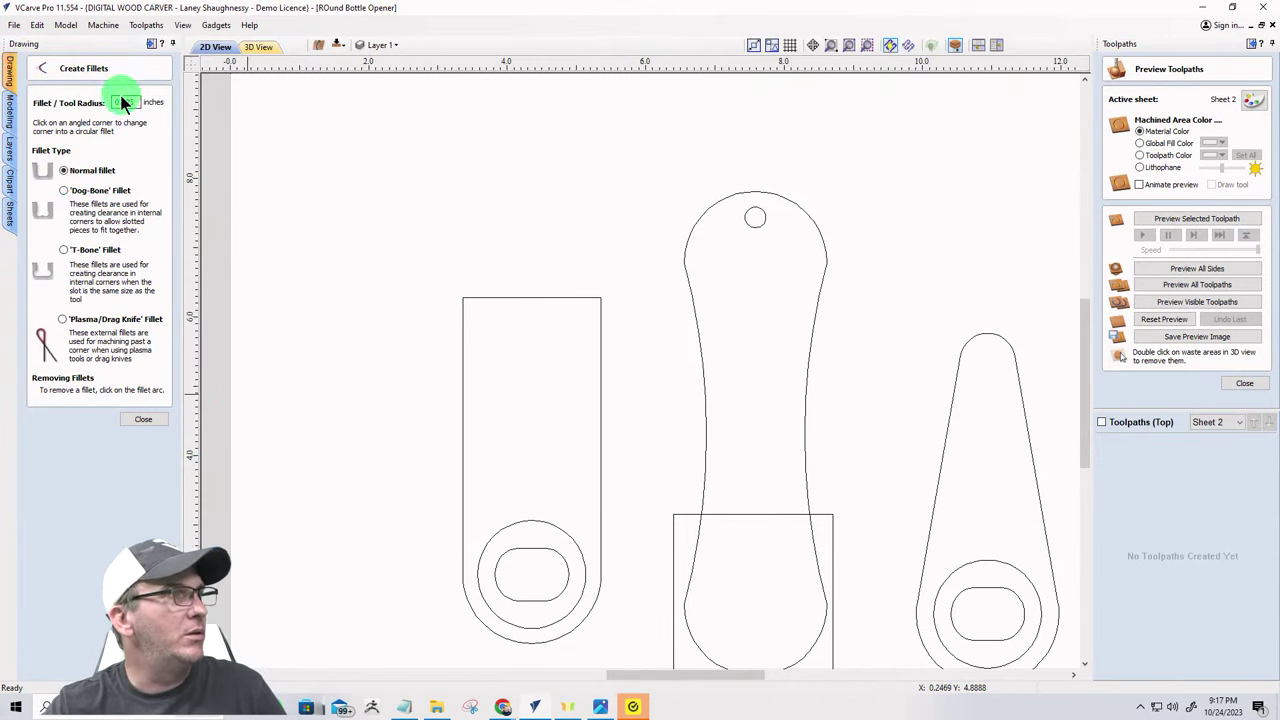
{"action": "double_click", "coordinate": [125, 103]}
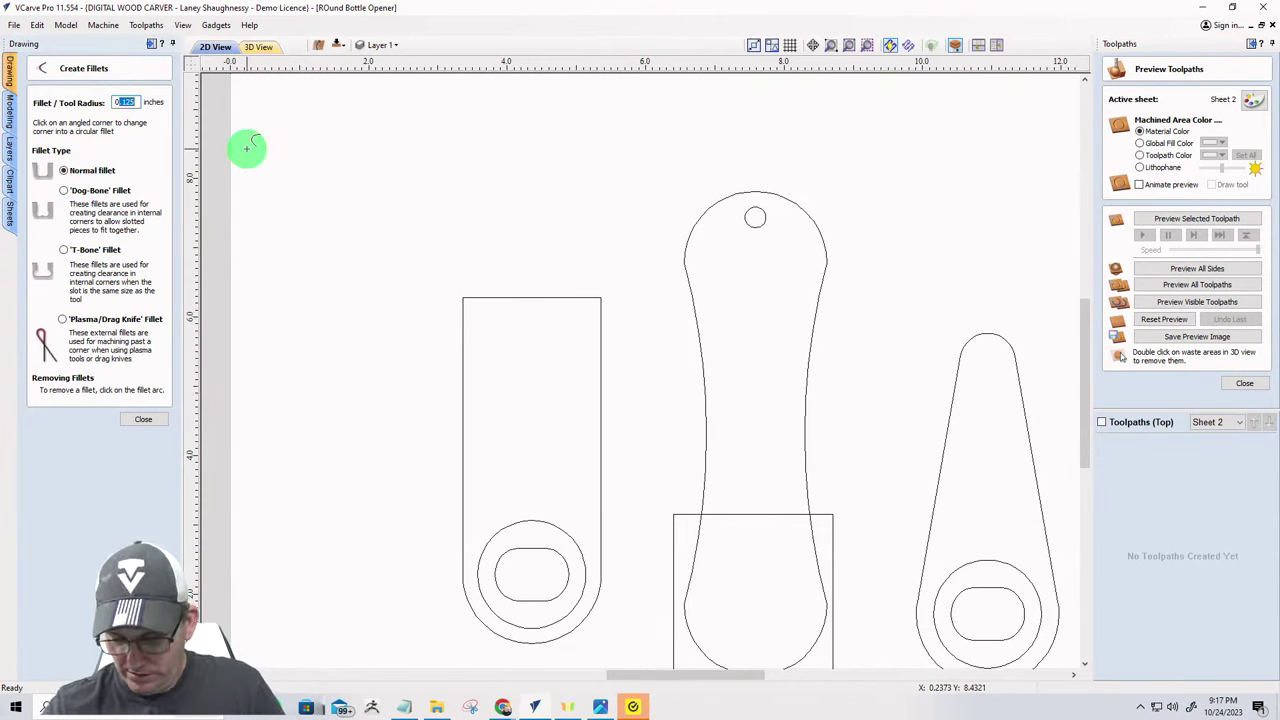
{"action": "type", "text": "00.3"}
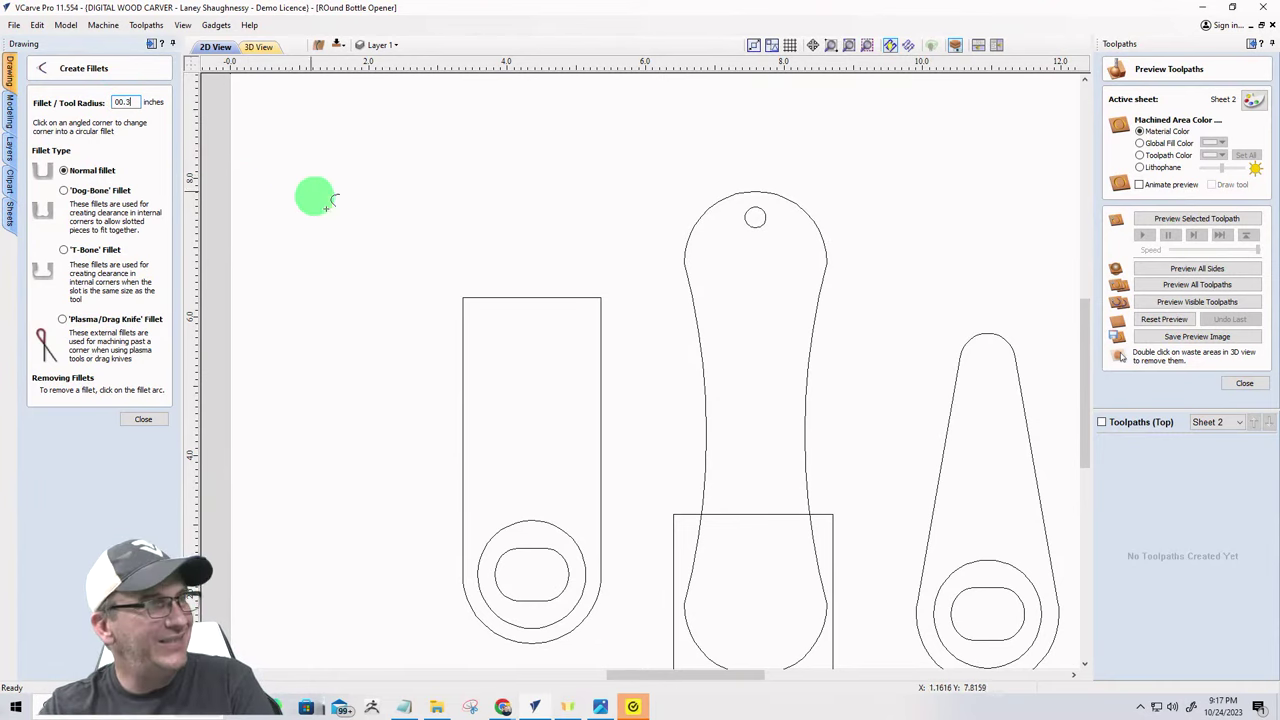
{"action": "left_click", "coordinate": [466, 297]}
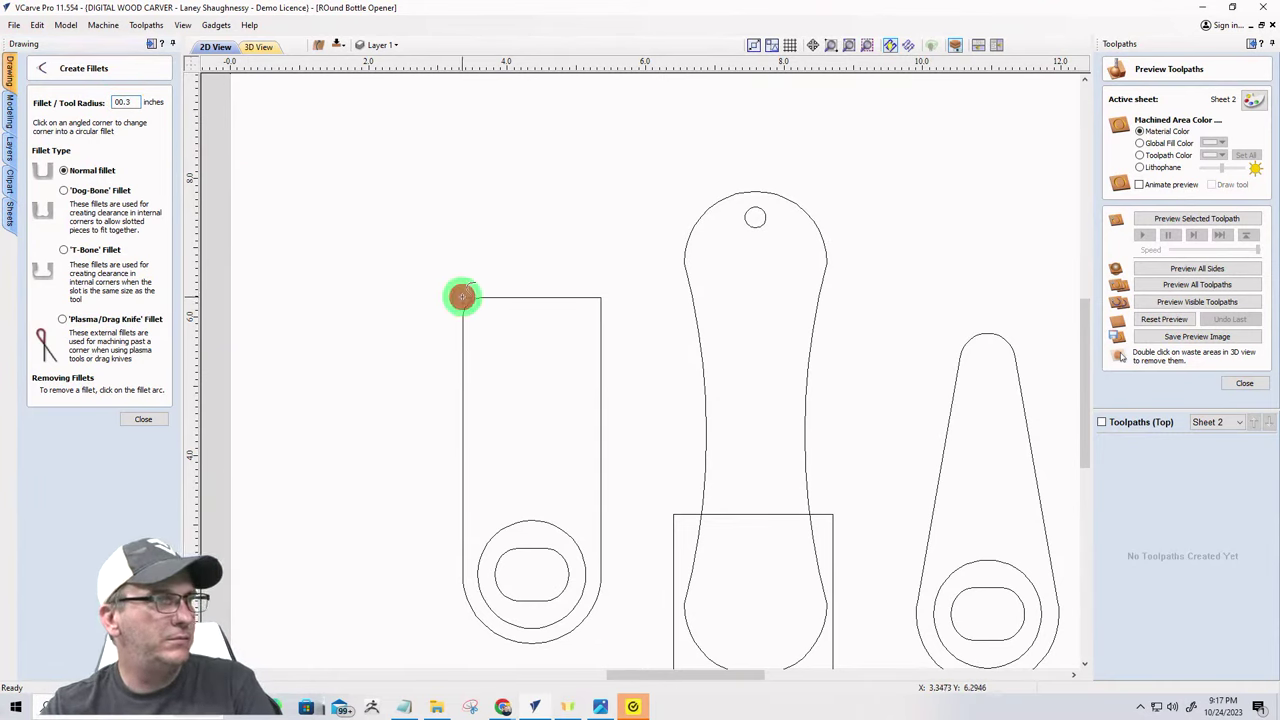
{"action": "left_click", "coordinate": [600, 298]}
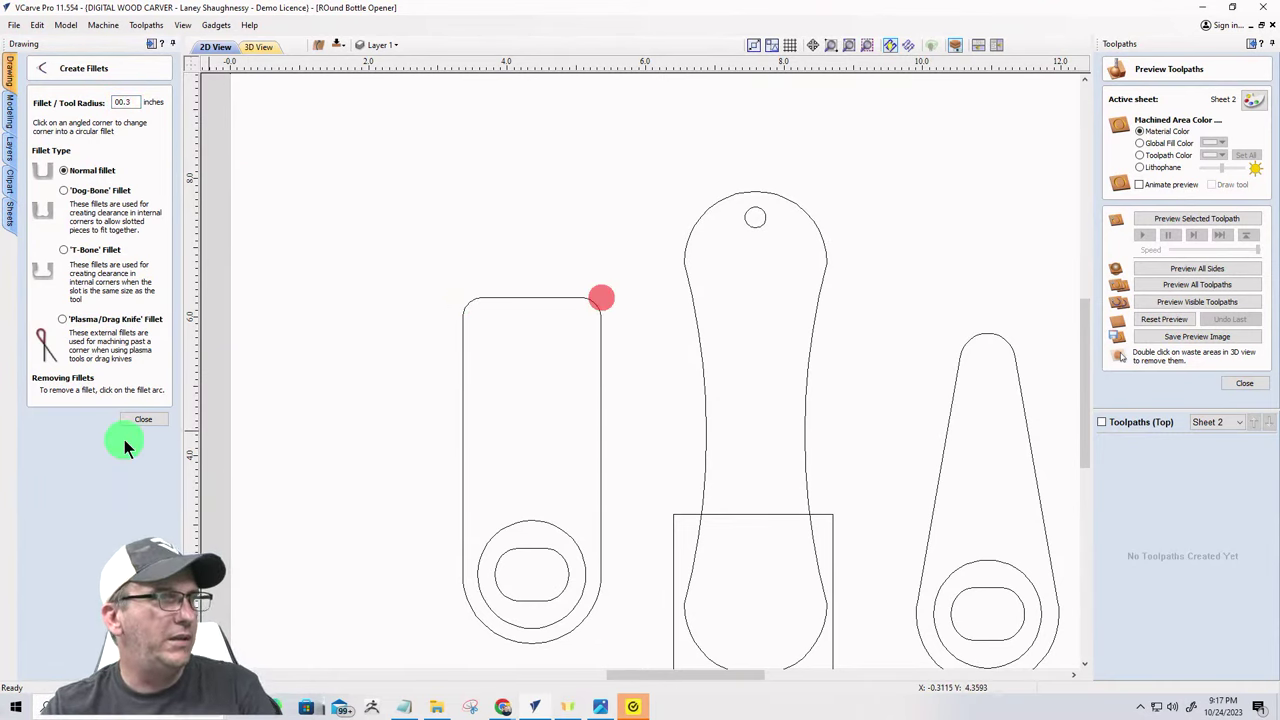
{"action": "left_click", "coordinate": [132, 420]}
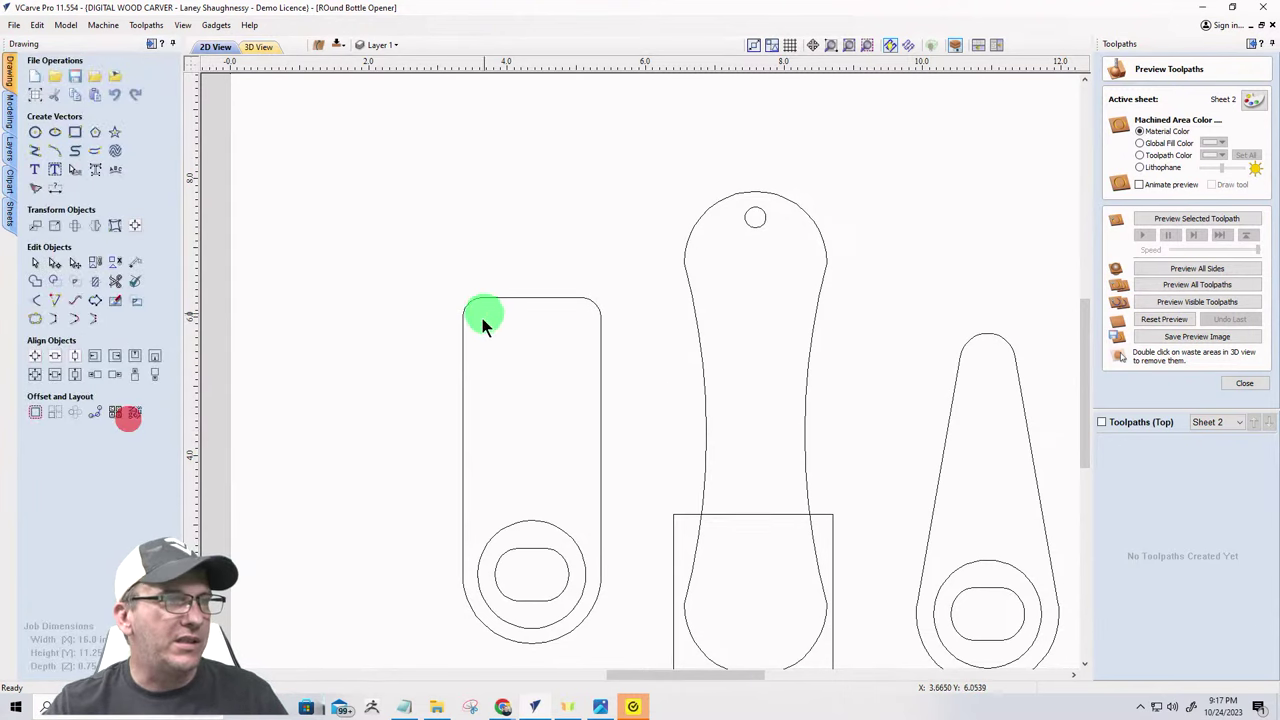
- Cancel an arc attempt and inspect the left opener outline's nodes
{"action": "left_click", "coordinate": [55, 151]}
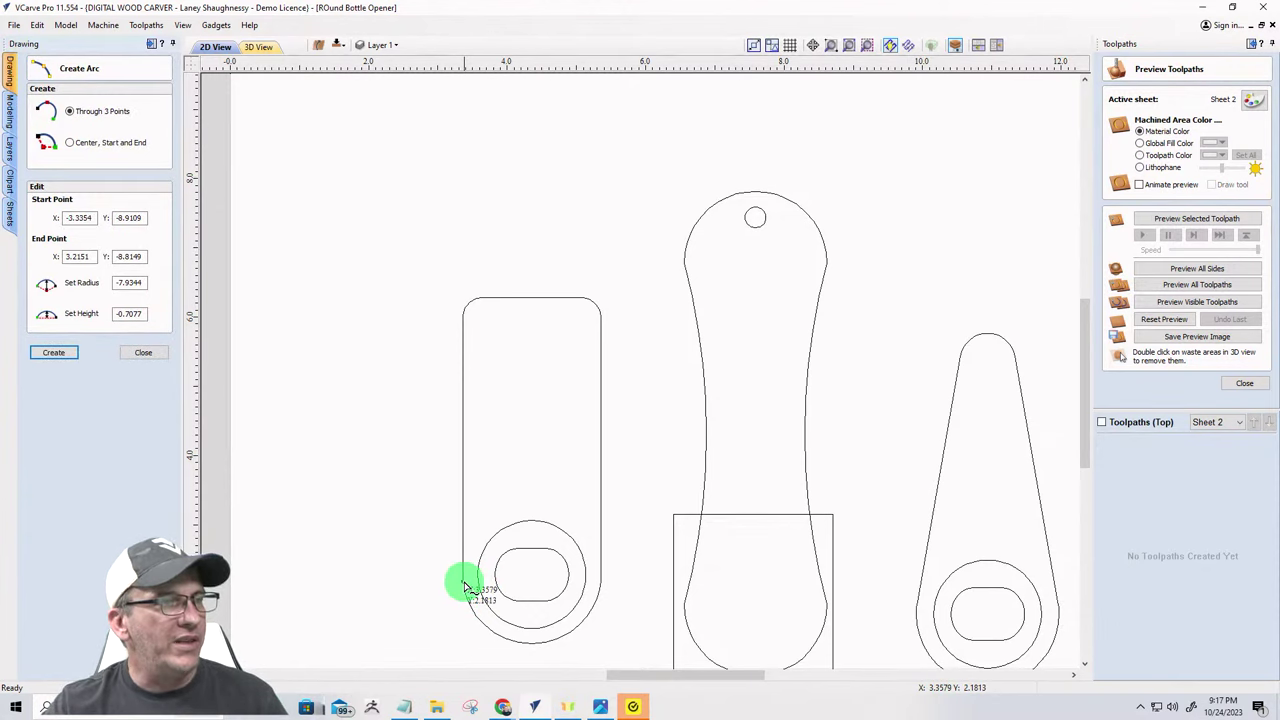
{"action": "left_click", "coordinate": [137, 353]}
{"action": "scroll", "coordinate": [500, 634], "scroll_direction": "up", "scroll_amount": 3}
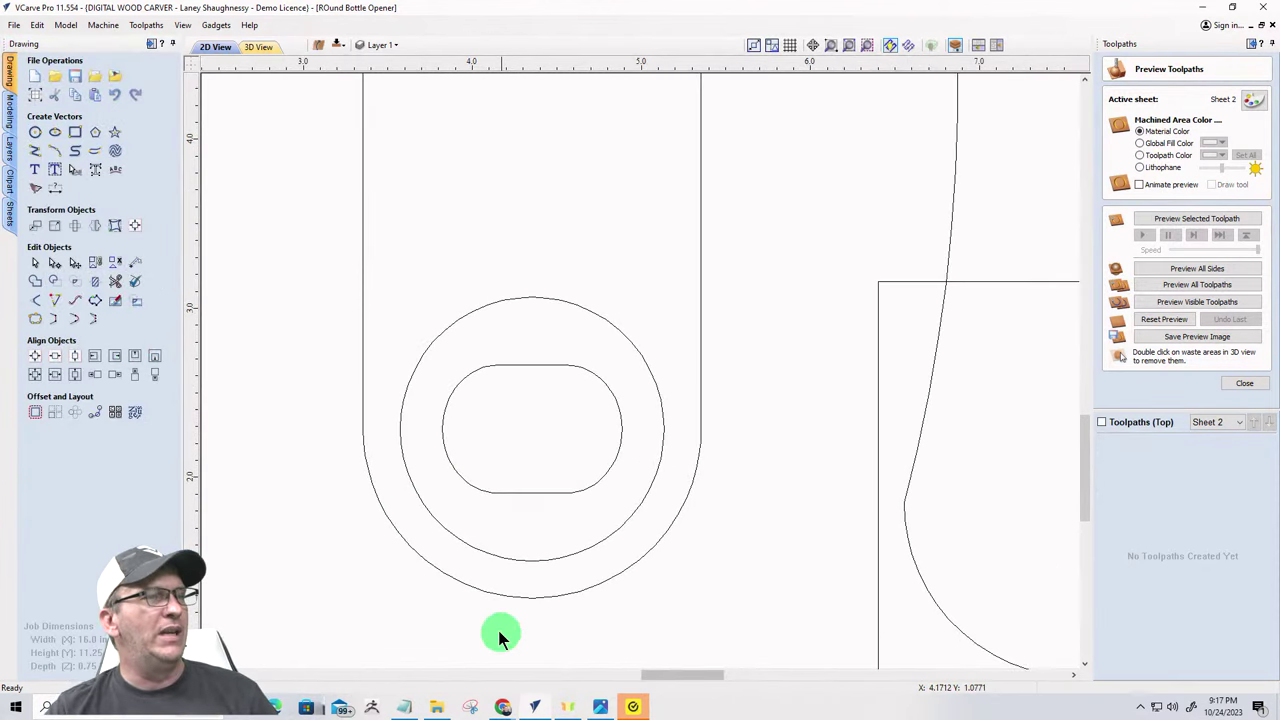
{"action": "left_click", "coordinate": [55, 265]}
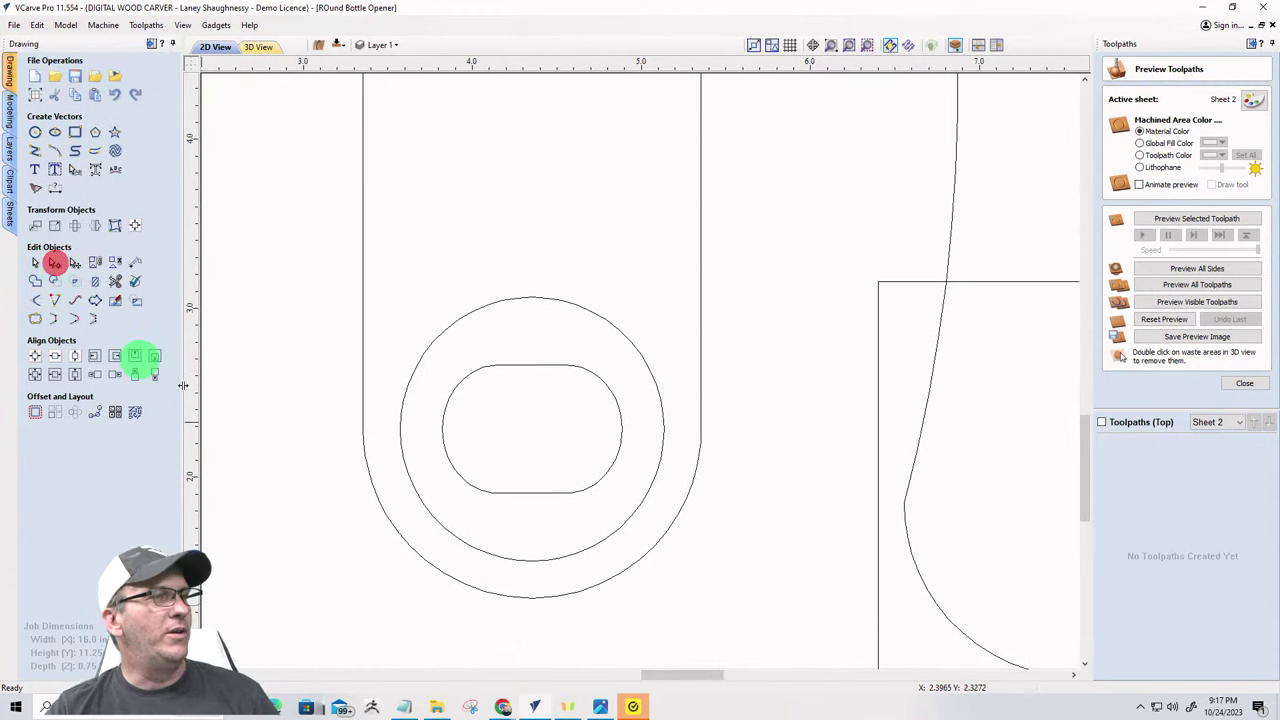
{"action": "left_click", "coordinate": [363, 414]}
{"action": "scroll", "coordinate": [350, 425], "scroll_direction": "up", "scroll_amount": 2}
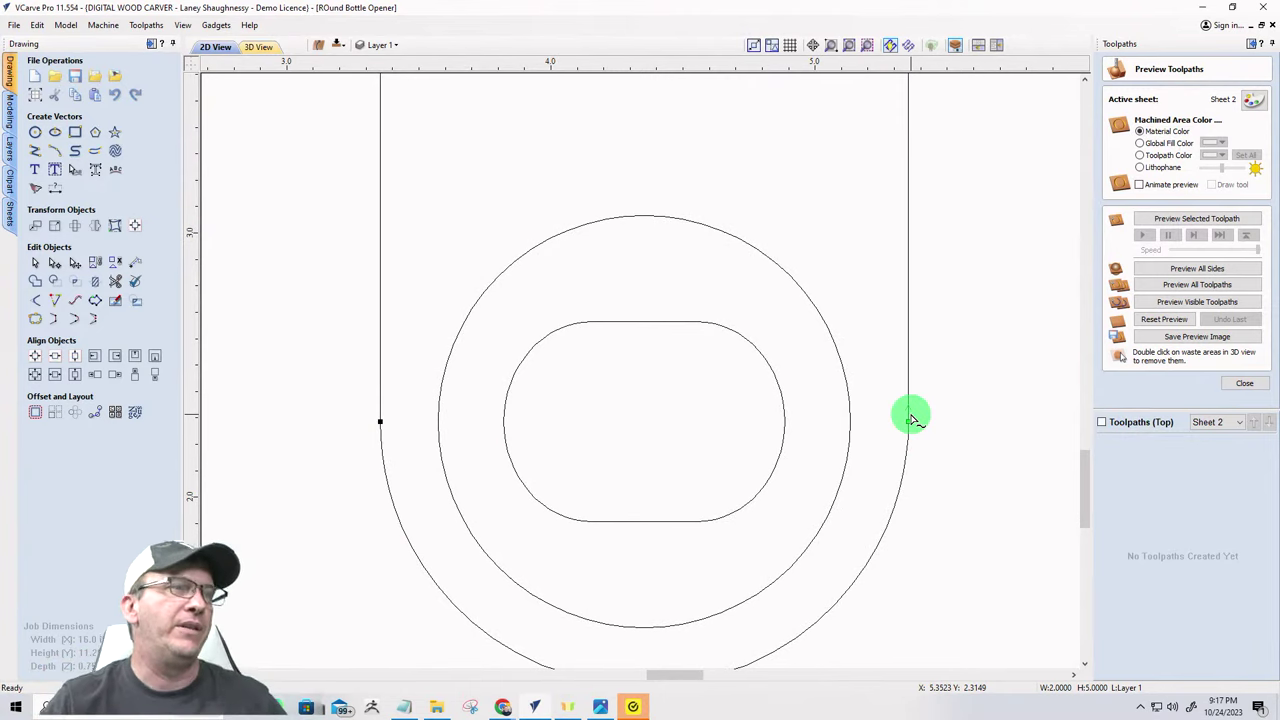
{"action": "left_click", "coordinate": [34, 265]}
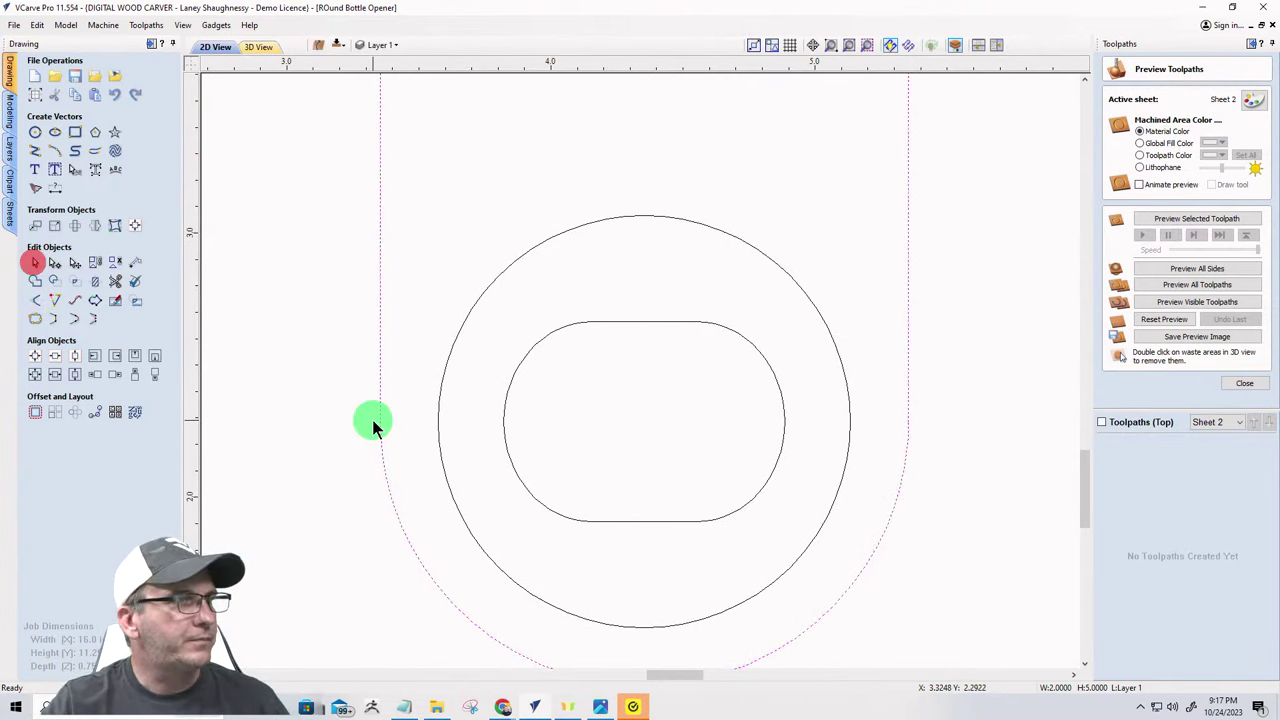
- Start an arc along the left opener's edge, then abandon it with Escape
{"action": "left_click", "coordinate": [59, 153]}
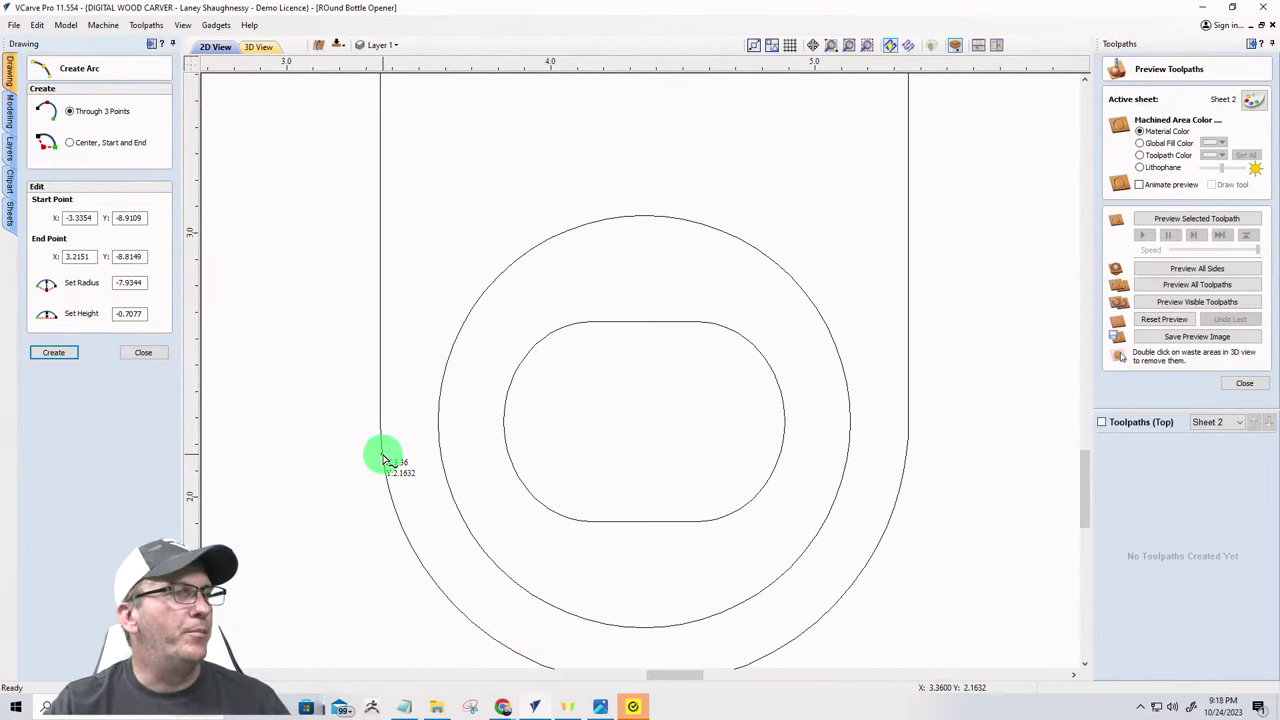
{"action": "left_click", "coordinate": [383, 460]}
{"action": "scroll", "coordinate": [375, 566], "scroll_direction": "down", "scroll_amount": 3}
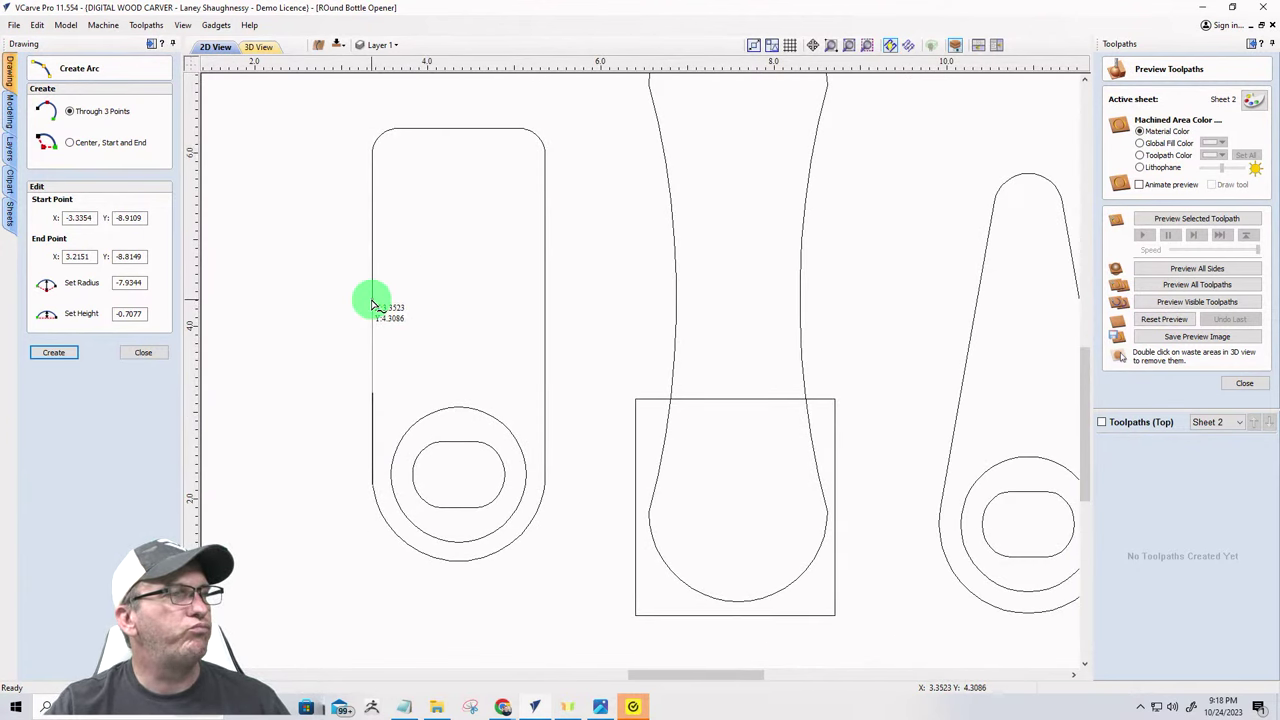
{"action": "left_click", "coordinate": [371, 300]}
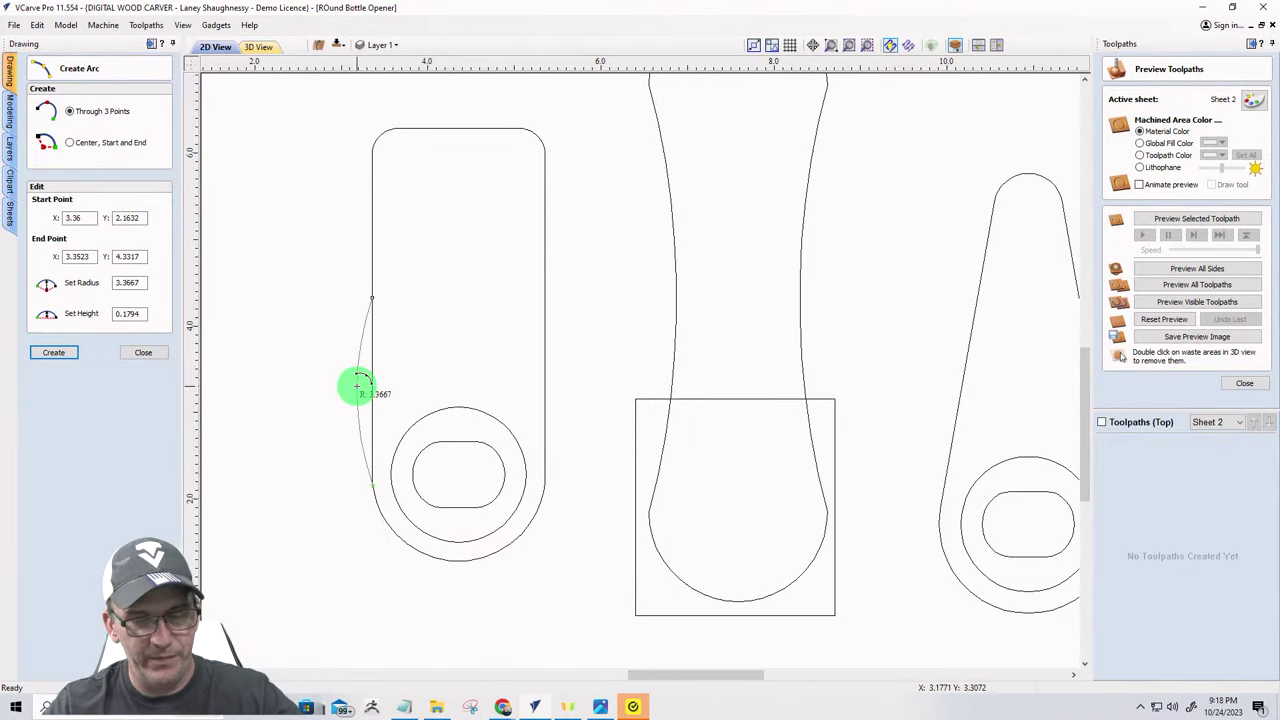
{"action": "key", "text": "Escape"}
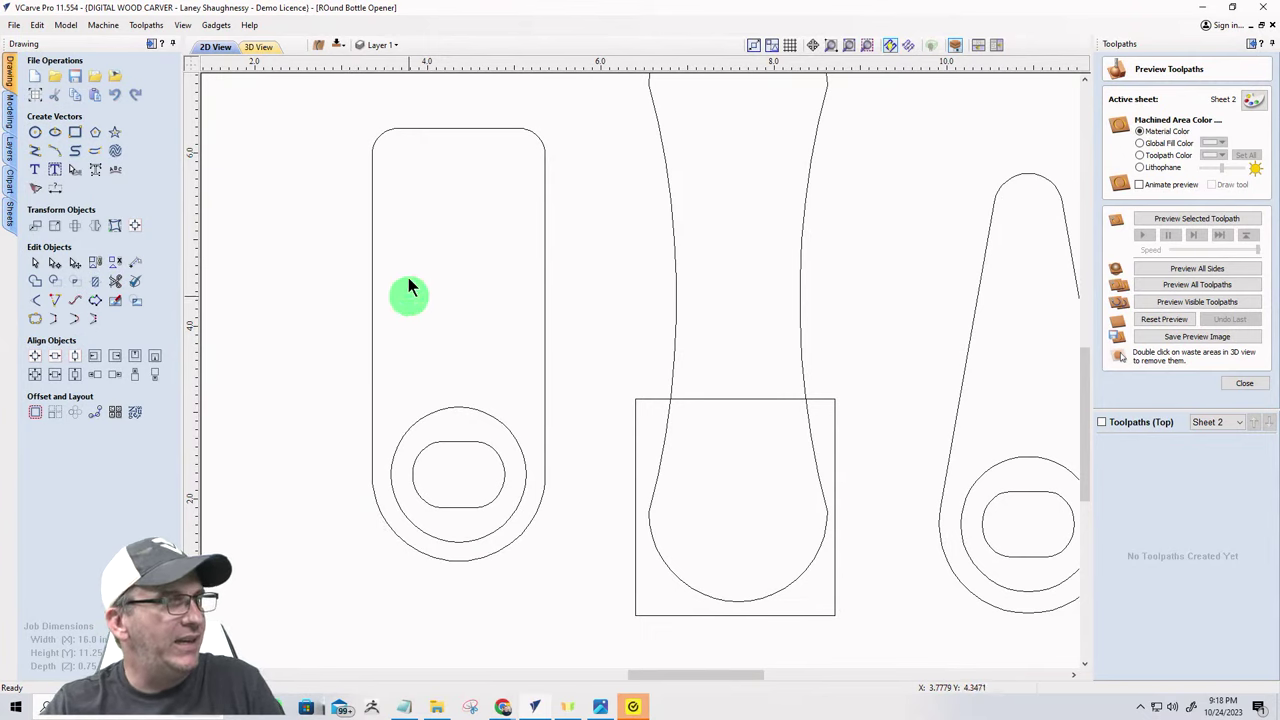
- Drag a vertical guide from the ruler to the rounded-rectangle opener's centre
{"action": "left_click", "coordinate": [456, 128]}
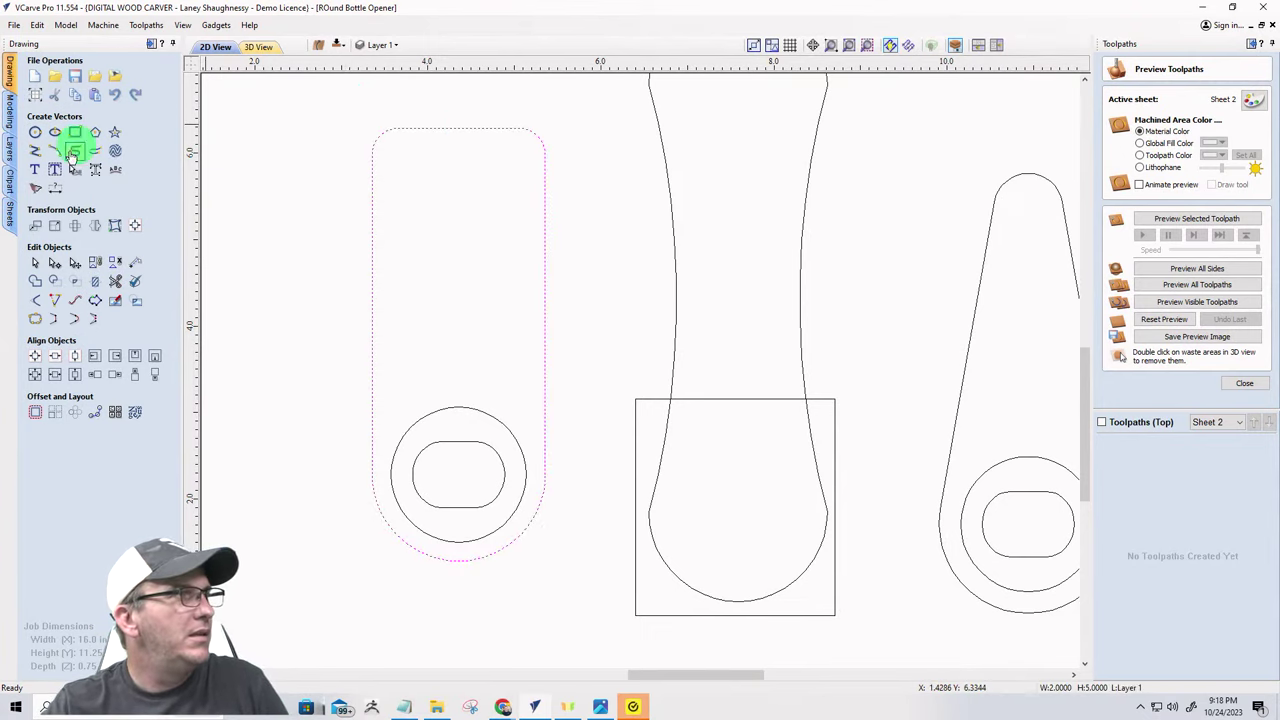
{"action": "left_click", "coordinate": [53, 266]}
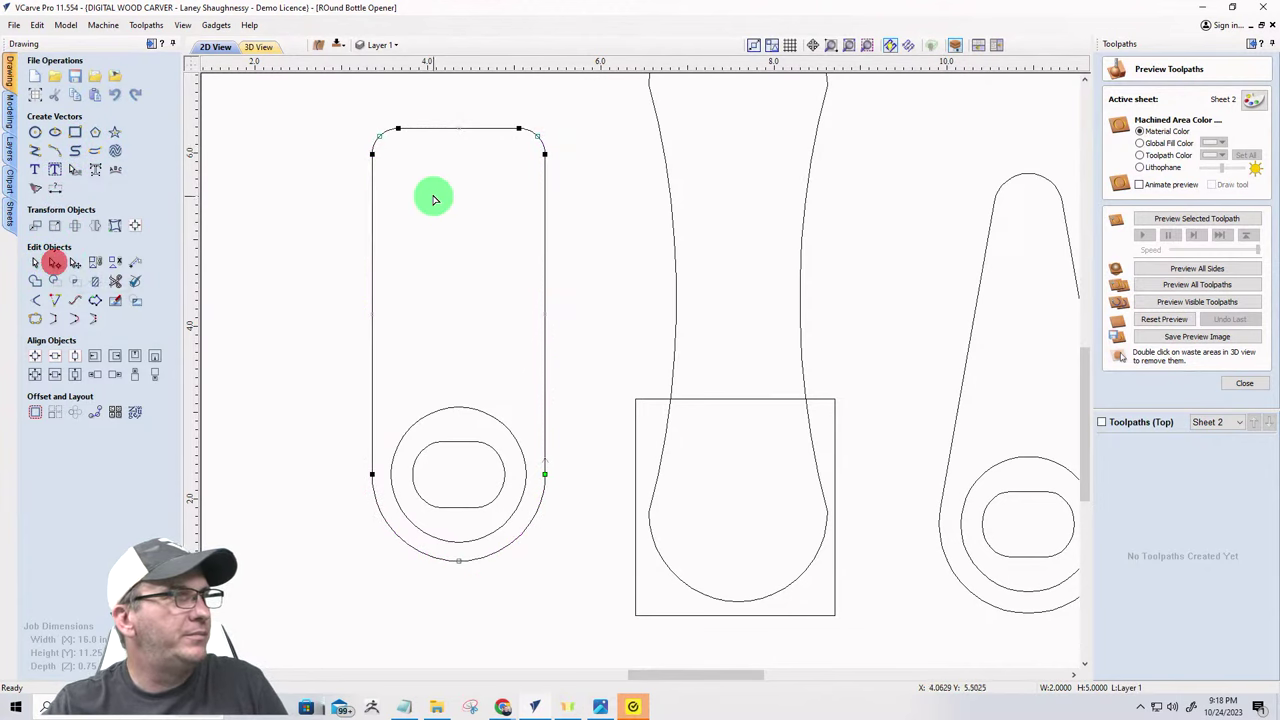
{"action": "left_click_drag", "start_coordinate": [348, 105], "coordinate": [428, 199]}
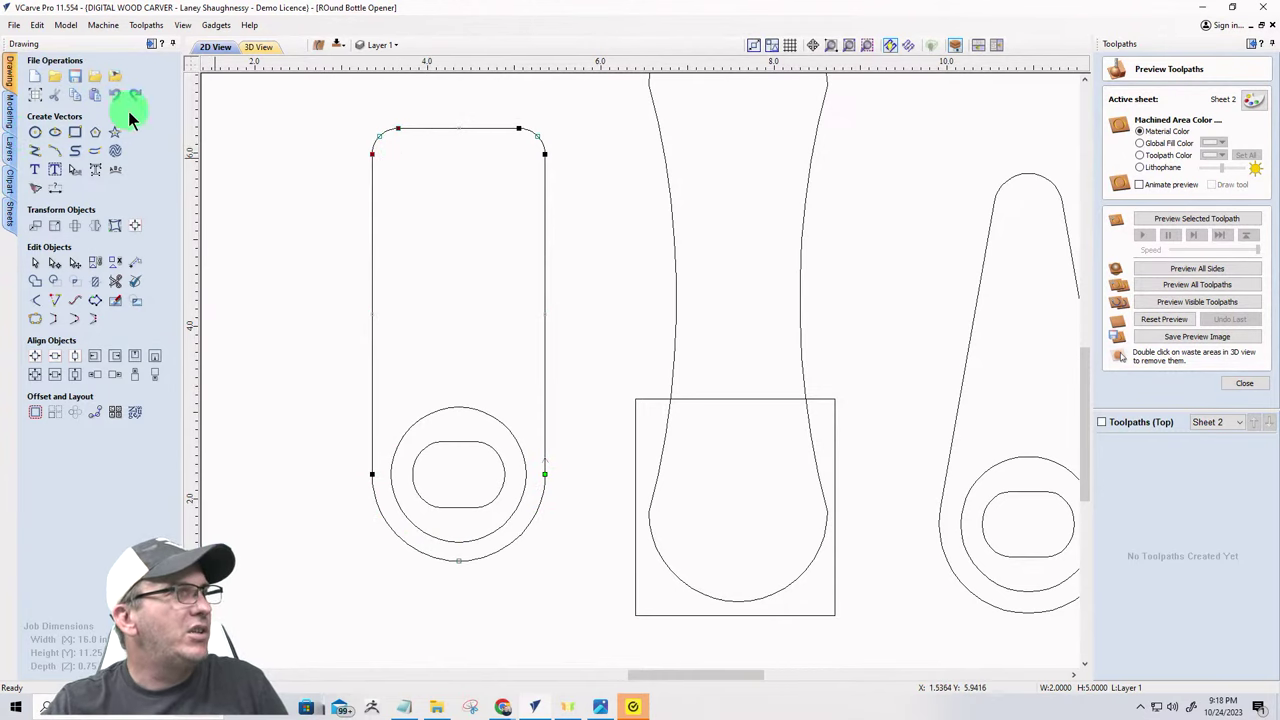
{"action": "left_click_drag", "start_coordinate": [191, 229], "coordinate": [459, 128]}
{"action": "left_click", "coordinate": [458, 186]}
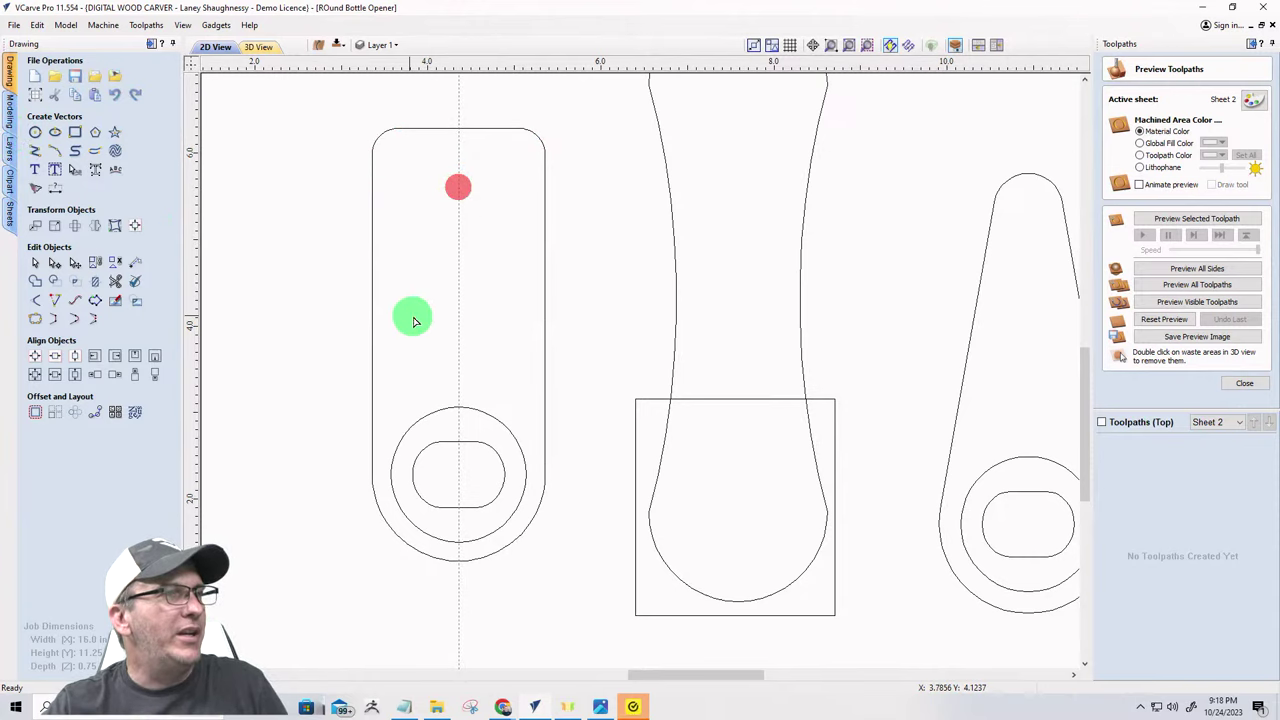
- Create a guide offset 0.75 inch right of the centre guide
{"action": "double_click", "coordinate": [457, 257]}
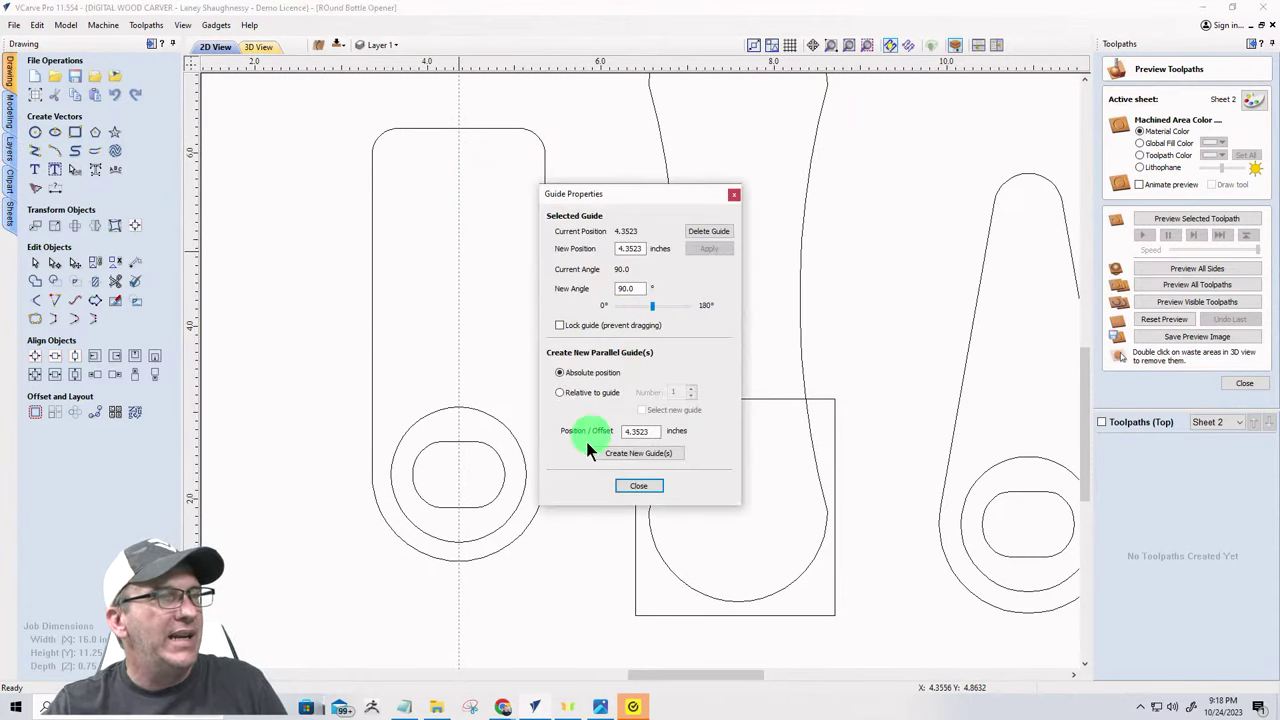
{"action": "left_click", "coordinate": [559, 392]}
{"action": "double_click", "coordinate": [640, 431]}
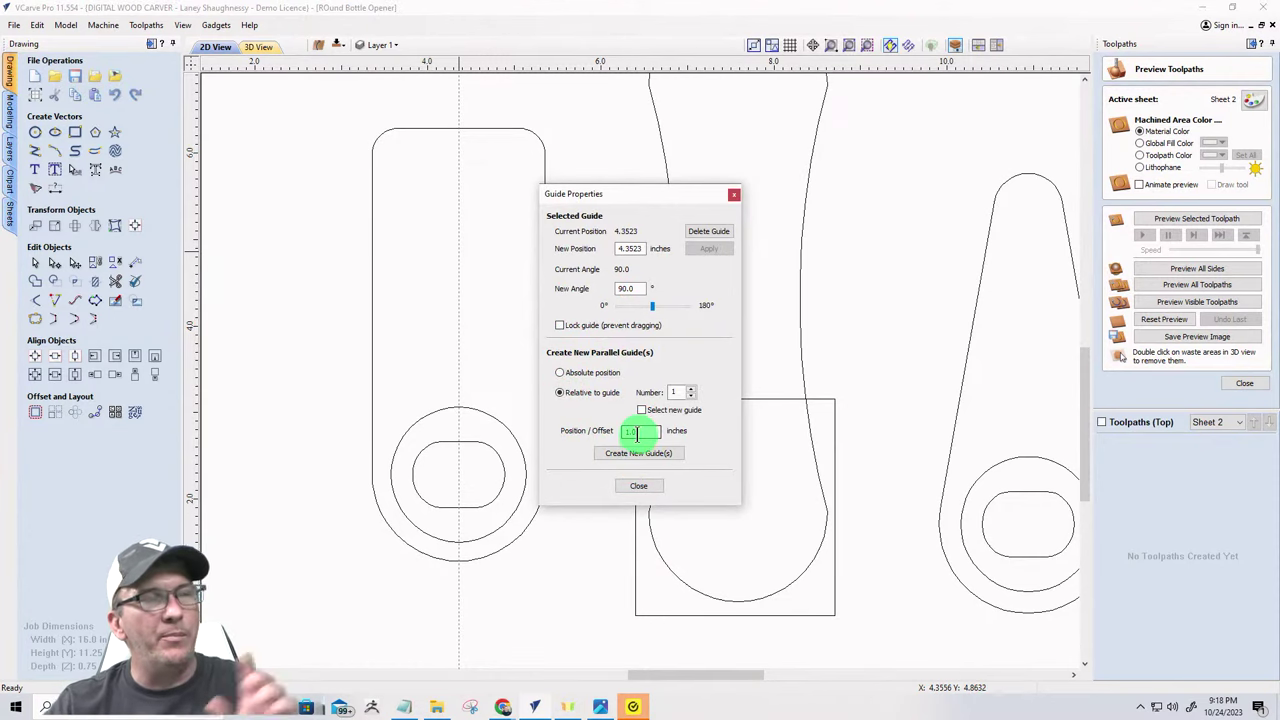
{"action": "left_click", "coordinate": [640, 431]}
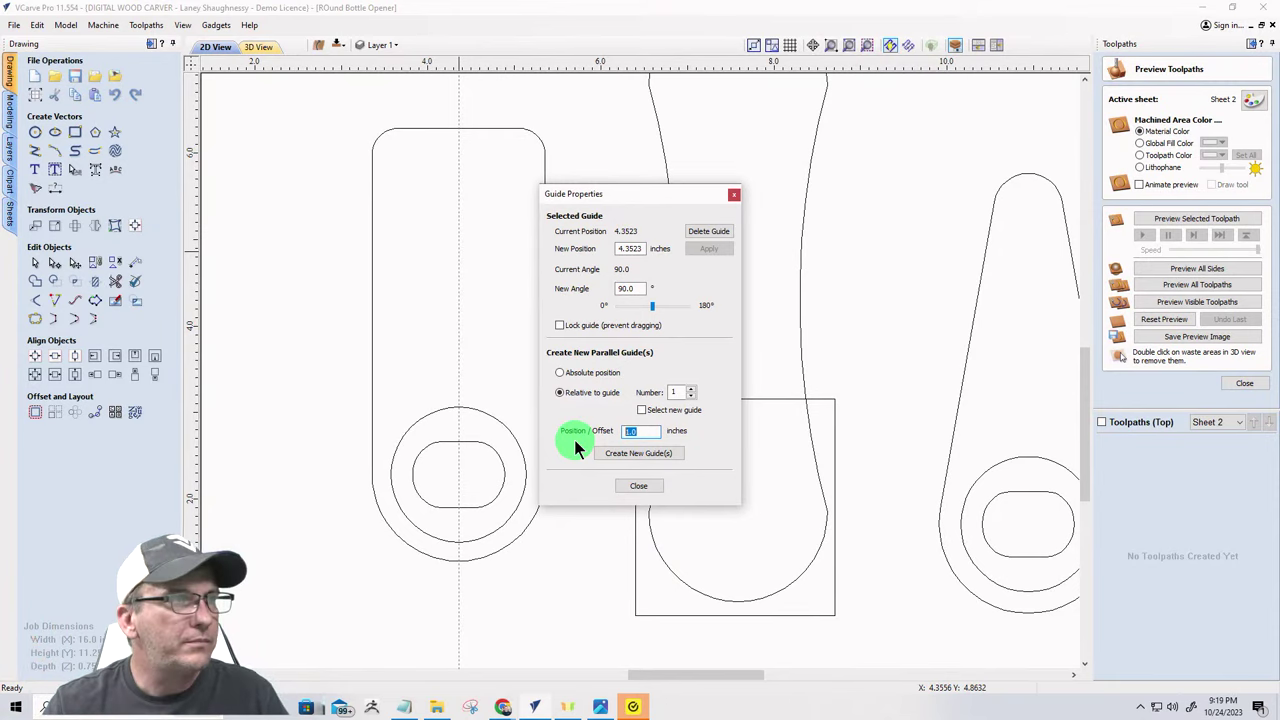
{"action": "double_click", "coordinate": [644, 430]}
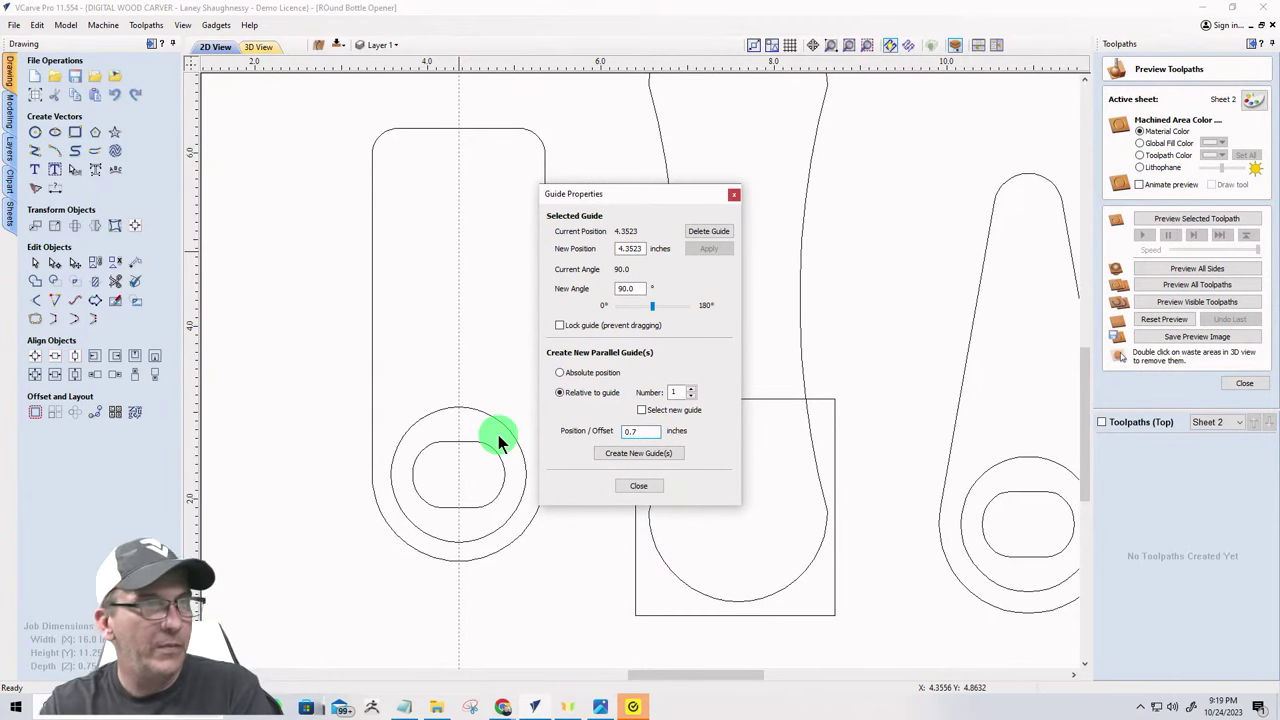
{"action": "double_click", "coordinate": [640, 430]}
{"action": "key", "text": "Num_Lock"}
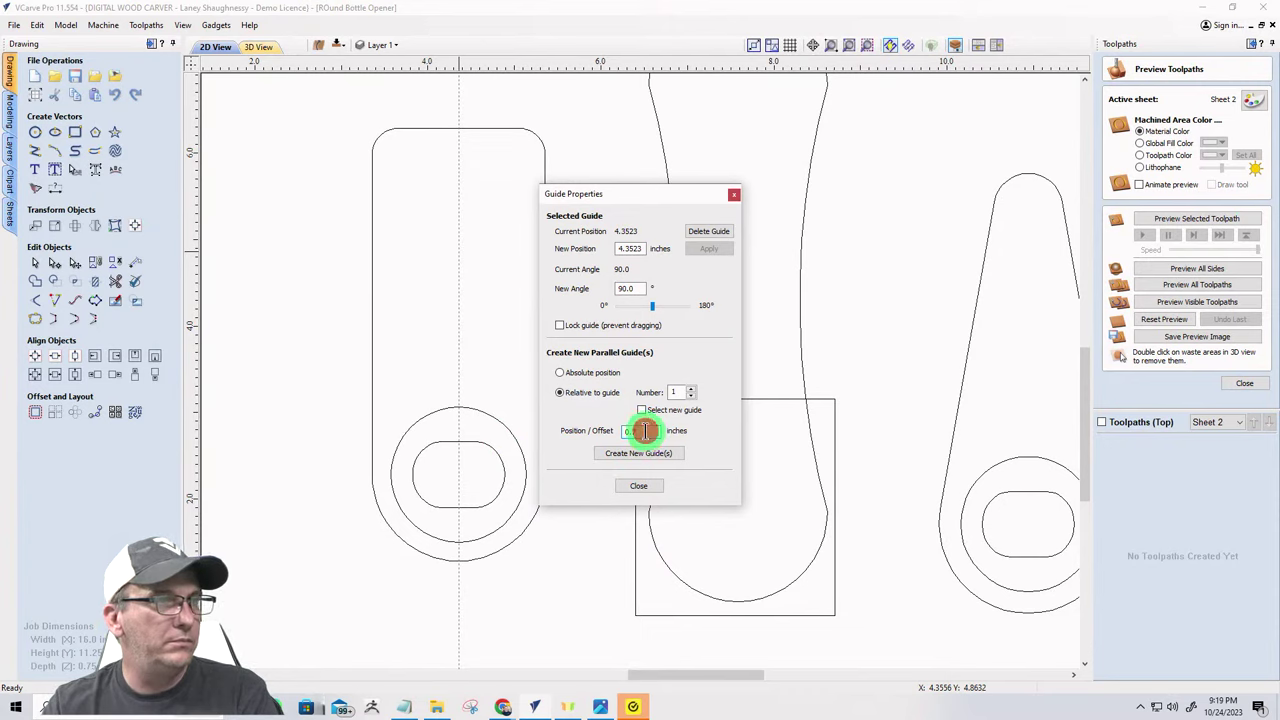
{"action": "key", "text": "Num_Lock"}
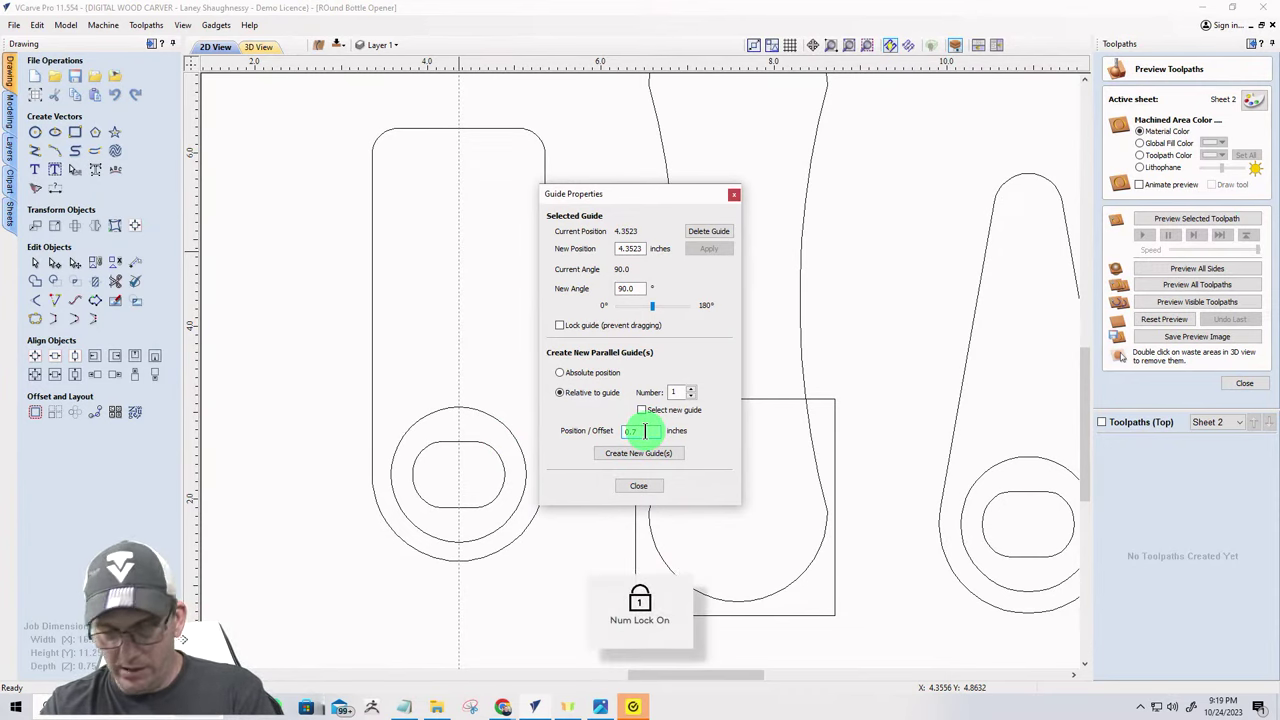
{"action": "left_click", "coordinate": [638, 453]}
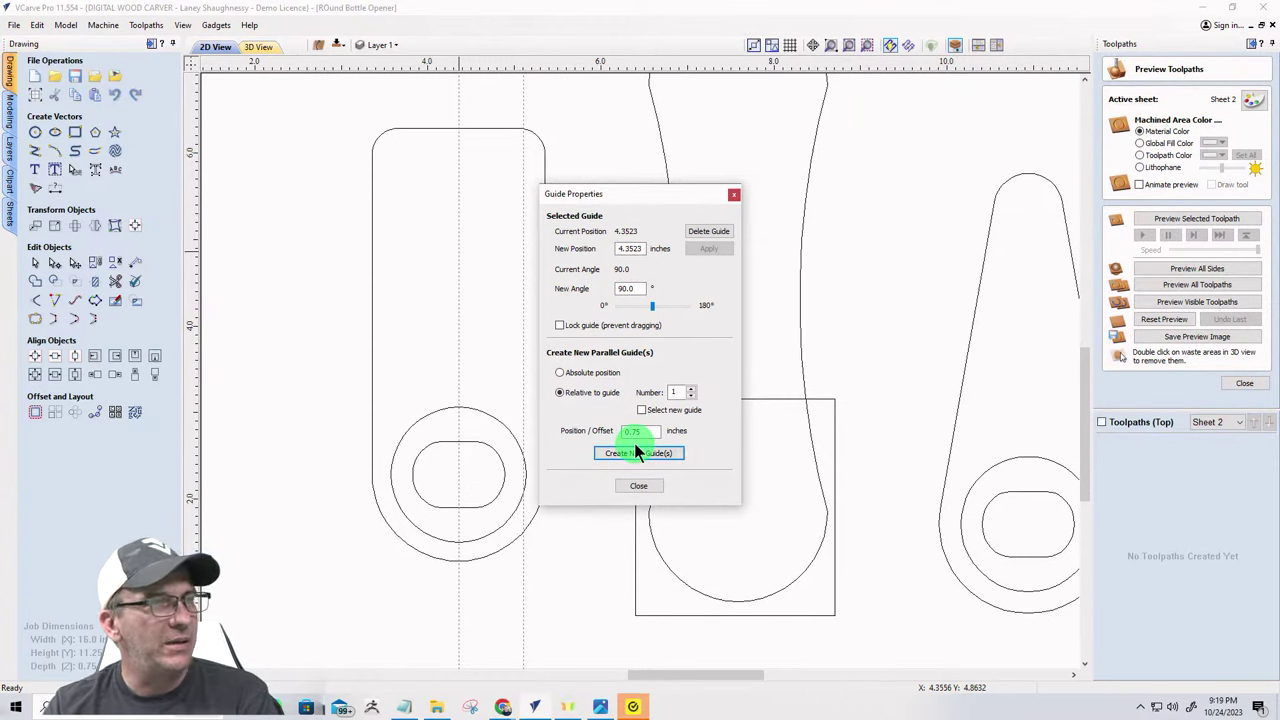
- Create a matching guide at -0.75 inch, left of centre
{"action": "left_click", "coordinate": [625, 431]}
{"action": "double_click", "coordinate": [626, 431]}
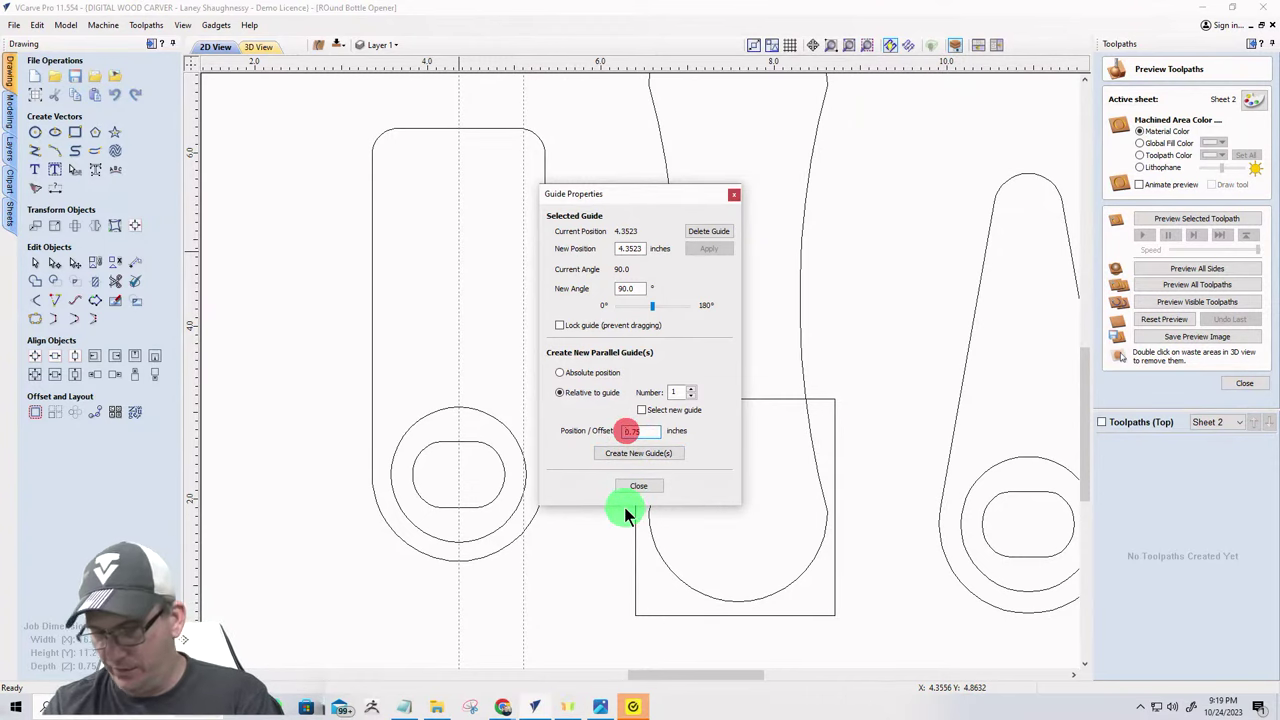
{"action": "left_click", "coordinate": [630, 453]}
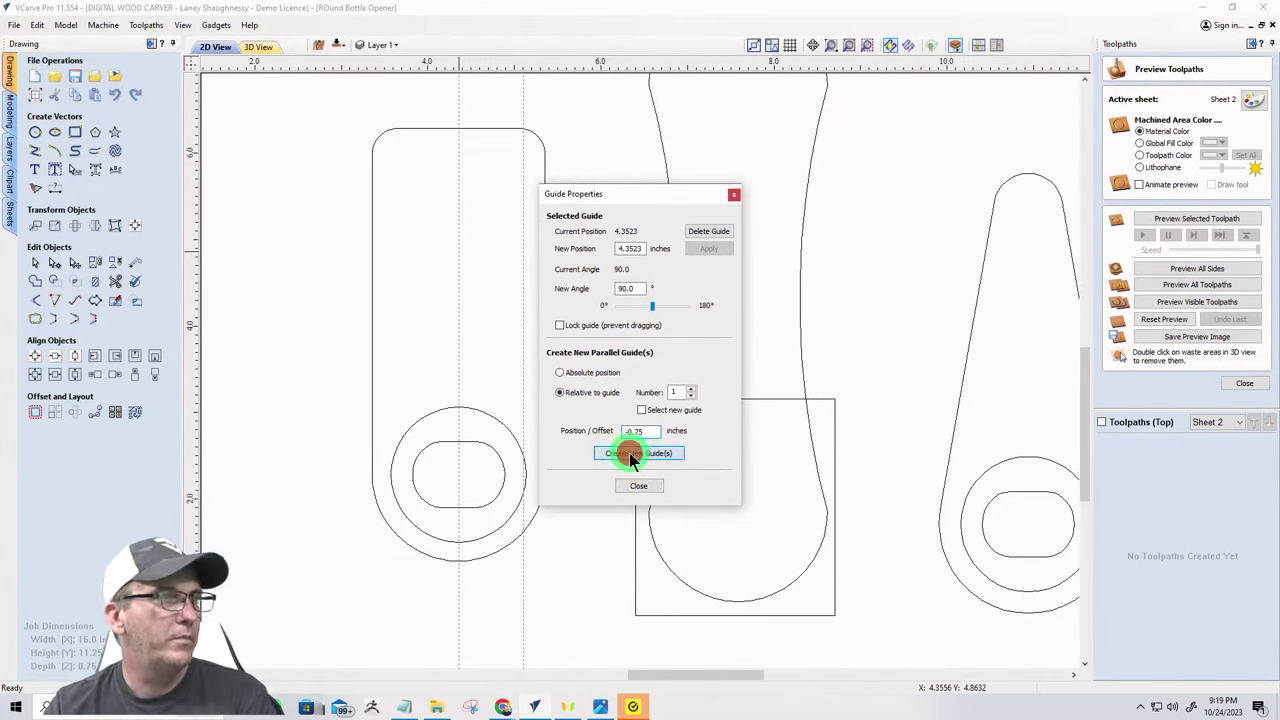
{"action": "left_click", "coordinate": [632, 488]}
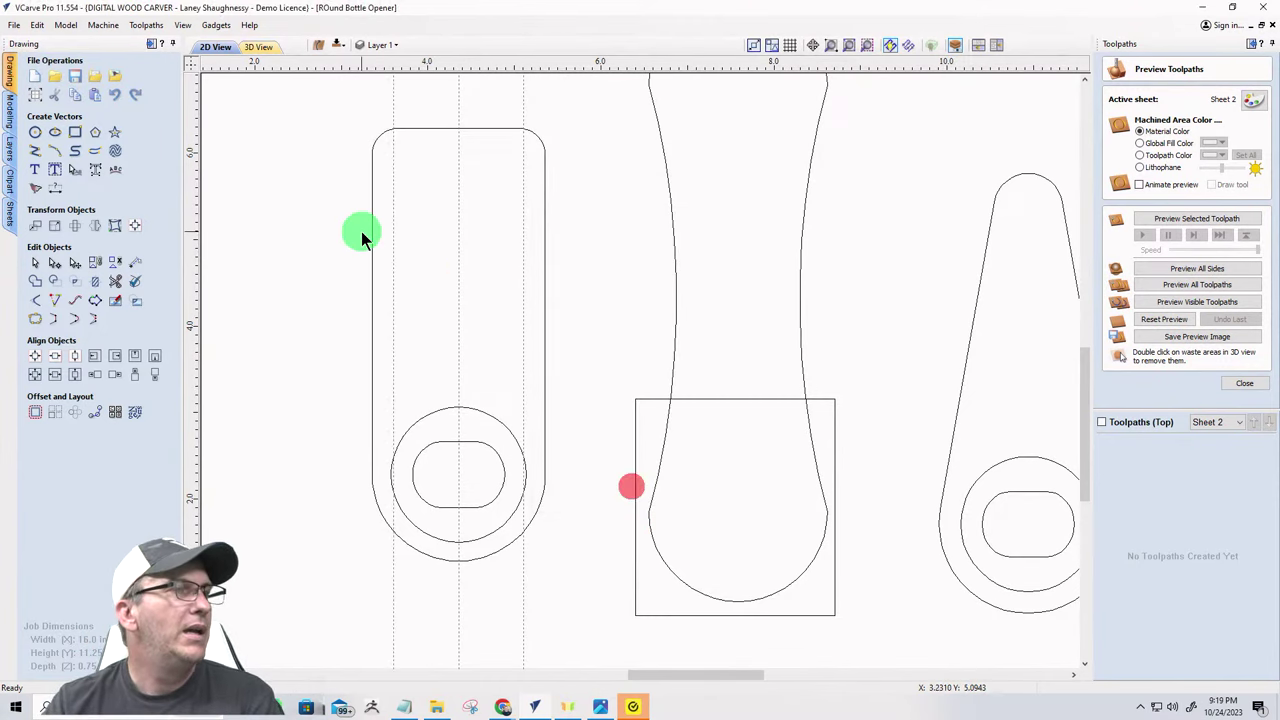
- In node editing, pull the opener outline's top-left corner node inward to slant the left edge
{"action": "left_click", "coordinate": [371, 162]}
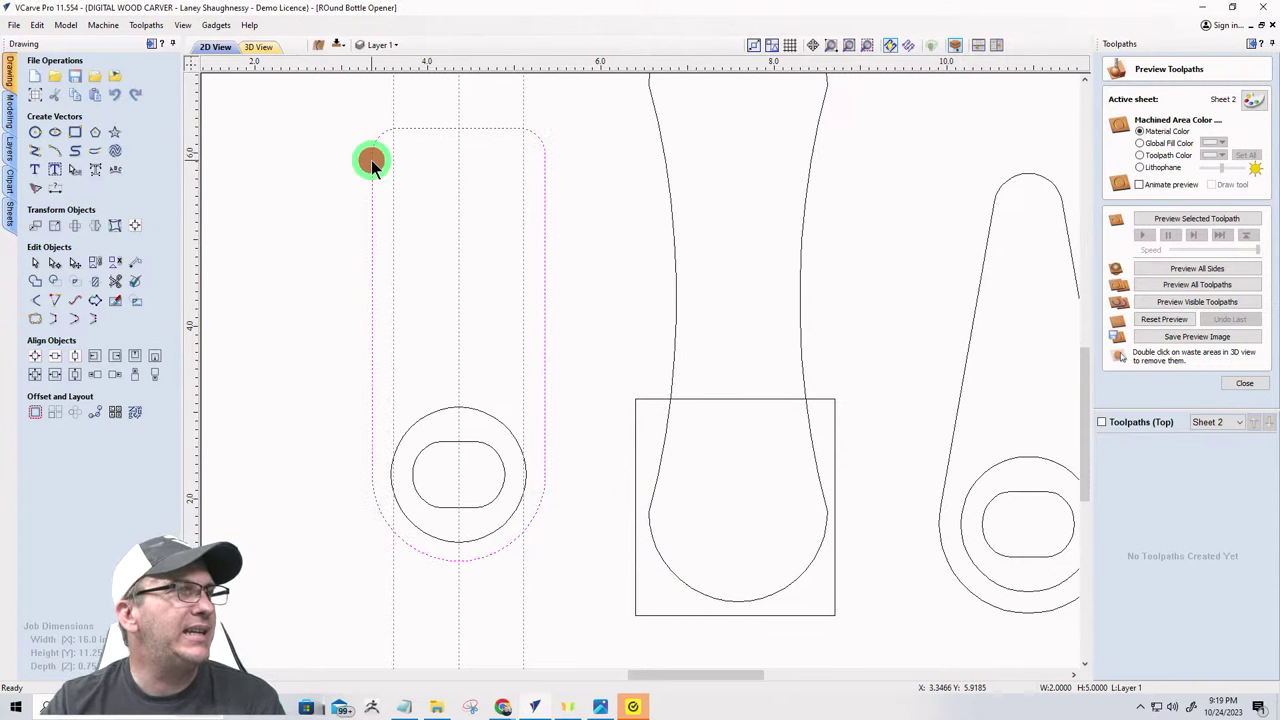
{"action": "left_click", "coordinate": [56, 262]}
{"action": "left_click_drag", "start_coordinate": [330, 120], "coordinate": [430, 177]}
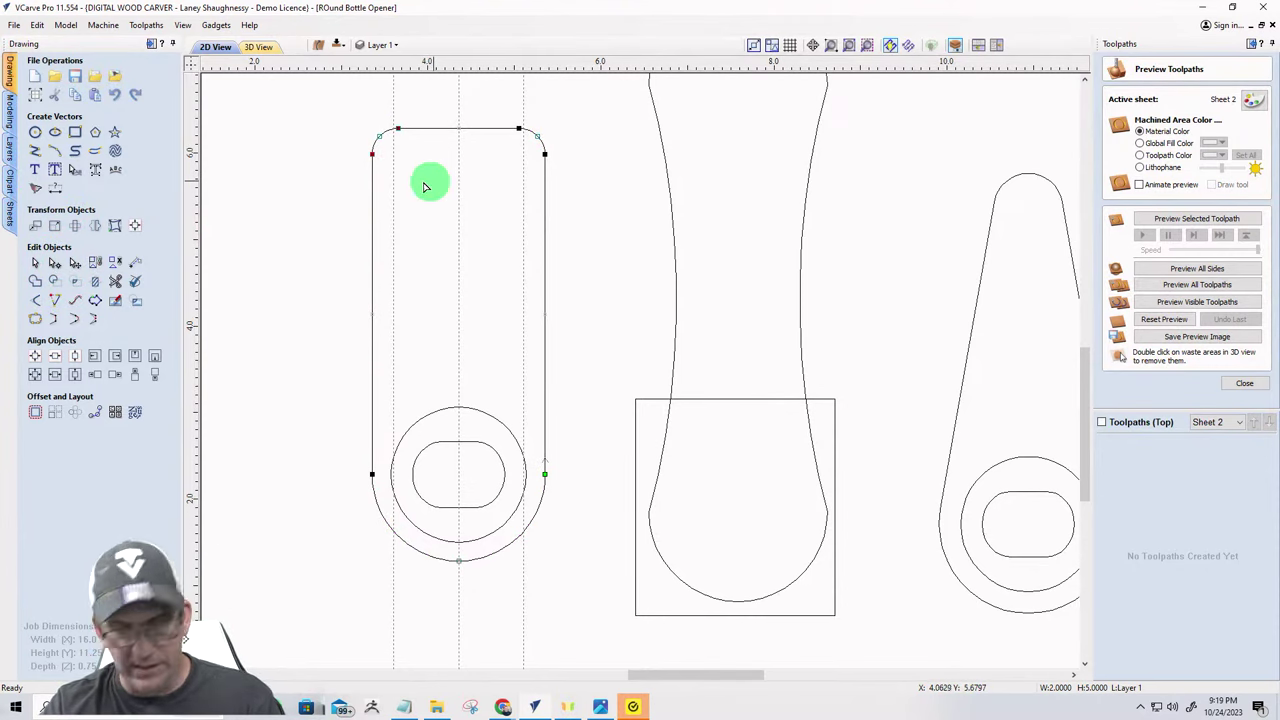
{"action": "scroll", "coordinate": [370, 163], "scroll_direction": "up", "scroll_amount": 2}
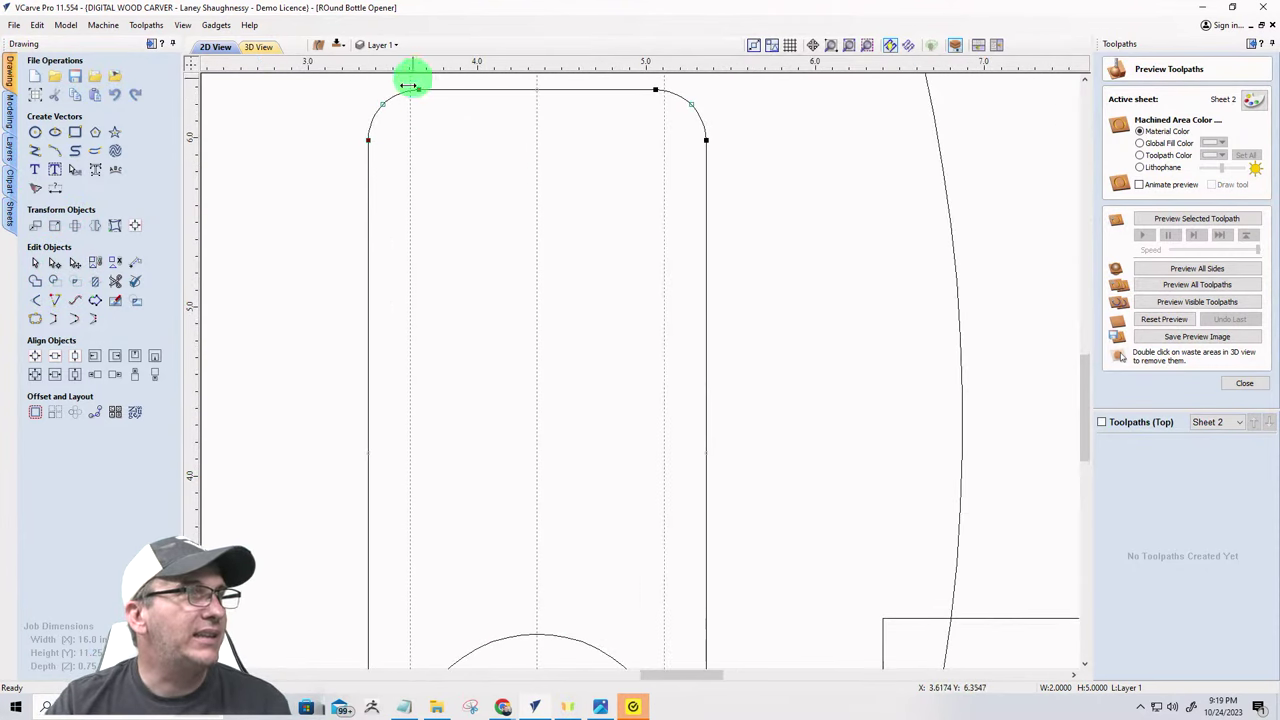
{"action": "left_click", "coordinate": [364, 140]}
{"action": "left_click_drag", "start_coordinate": [402, 141], "coordinate": [410, 140]}
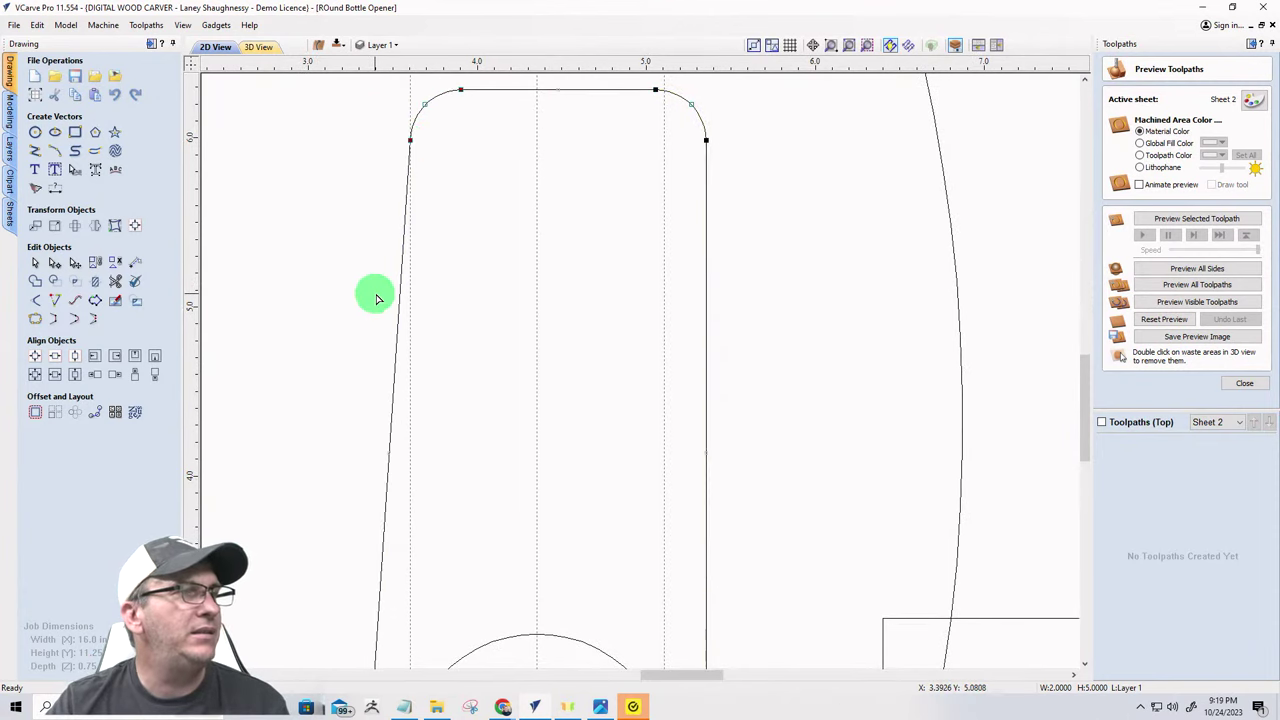
{"action": "scroll", "coordinate": [376, 298], "scroll_direction": "down", "scroll_amount": 1}
- Pull the top-right corner node inward so the top narrows to 1.5 inches, then deselect
{"action": "left_click", "coordinate": [578, 105]}
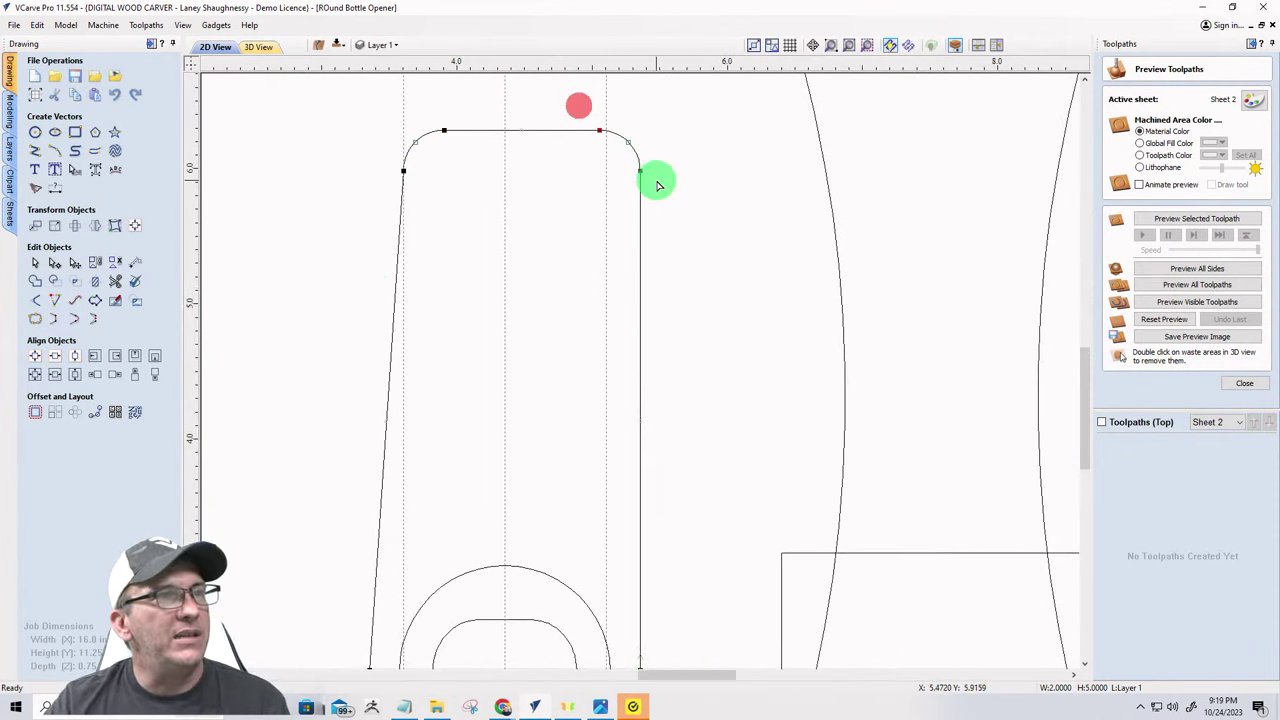
{"action": "scroll", "coordinate": [658, 185], "scroll_direction": "up", "scroll_amount": 3}
{"action": "left_click_drag", "start_coordinate": [608, 150], "coordinate": [506, 149]}
{"action": "scroll", "coordinate": [610, 208], "scroll_direction": "down", "scroll_amount": 4}
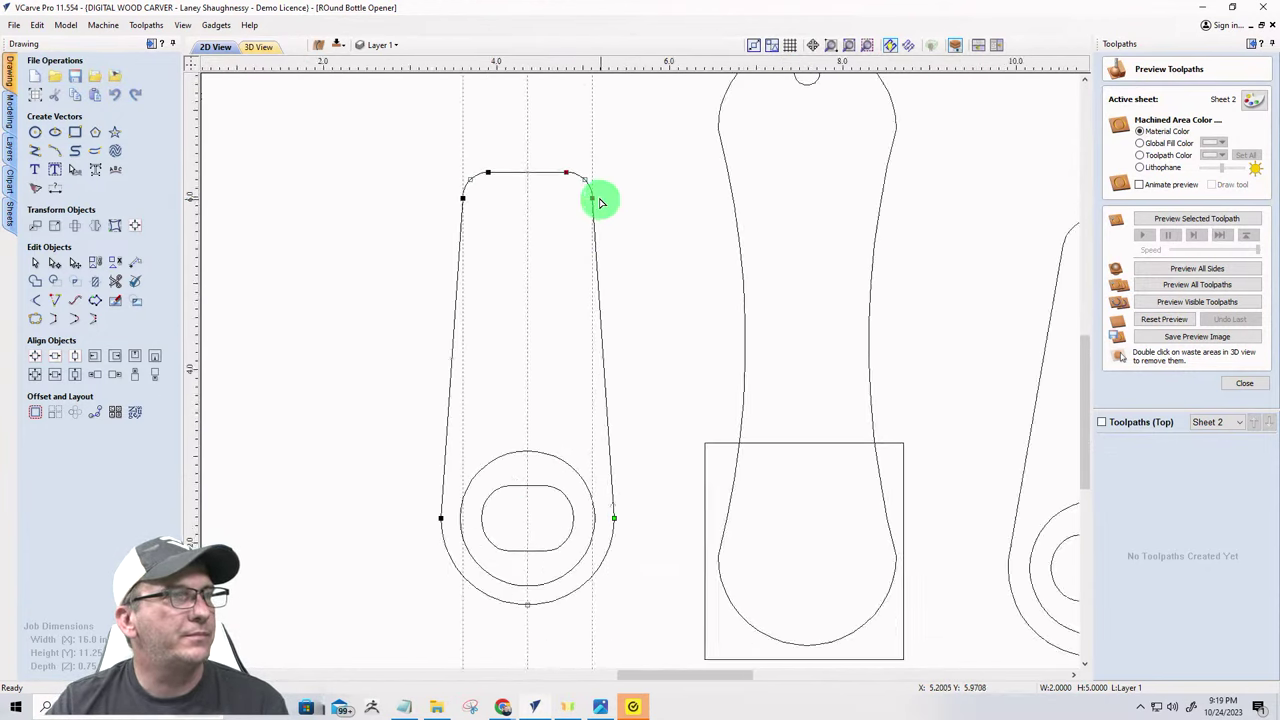
{"action": "left_click", "coordinate": [594, 201]}
{"action": "scroll", "coordinate": [606, 309], "scroll_direction": "down", "scroll_amount": 3}
{"action": "scroll", "coordinate": [611, 323], "scroll_direction": "up", "scroll_amount": 2}
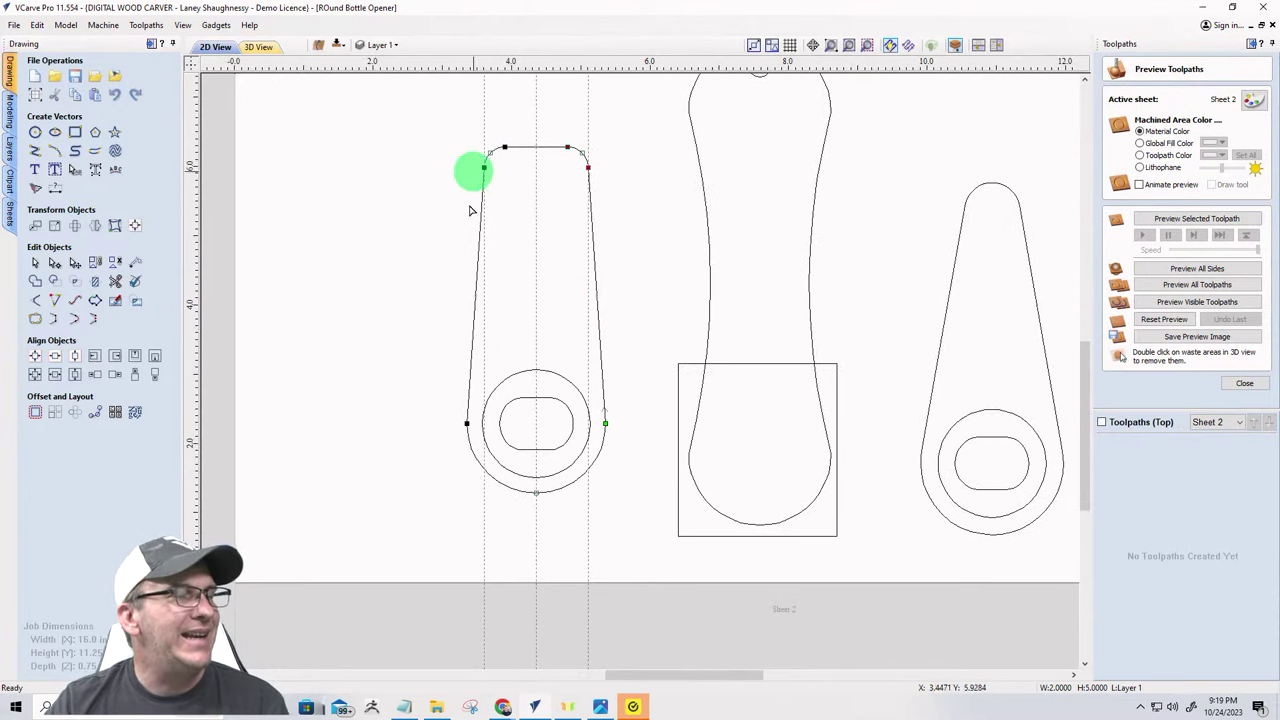
{"action": "left_click", "coordinate": [320, 443]}
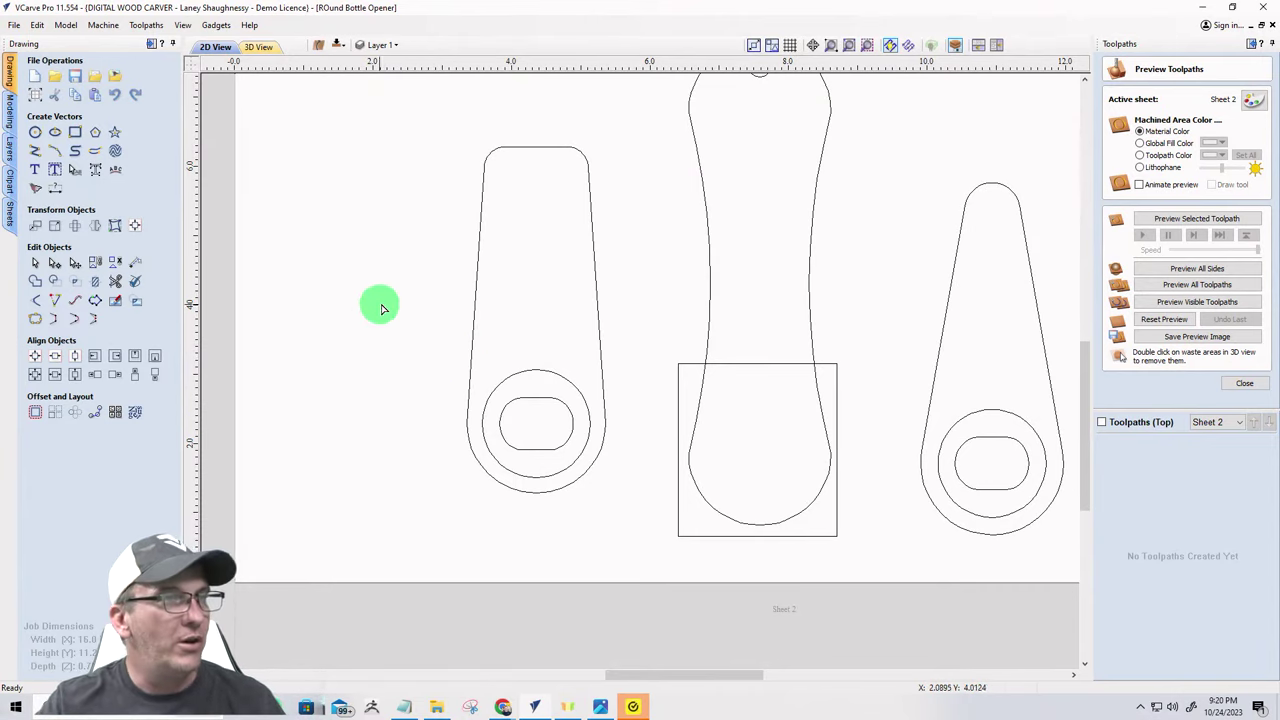
- Draw a small circle beside the tapered lever's left edge
{"action": "left_click", "coordinate": [53, 153]}
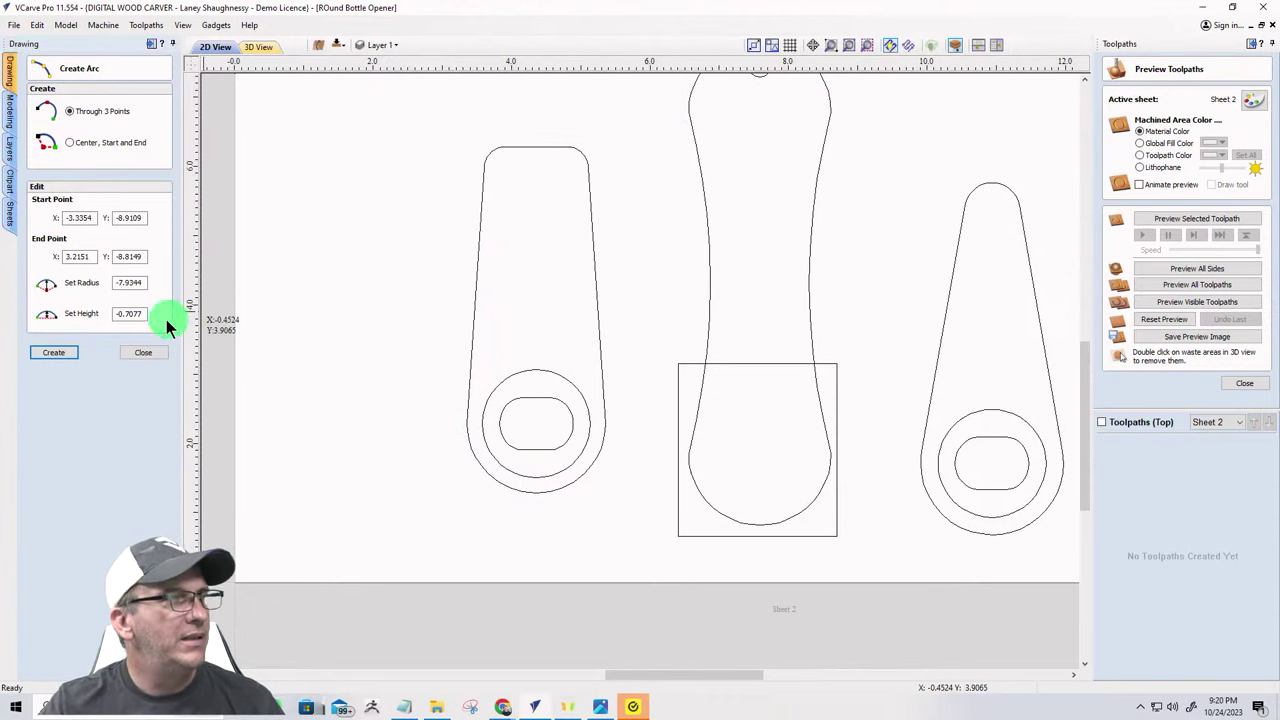
{"action": "left_click", "coordinate": [128, 353]}
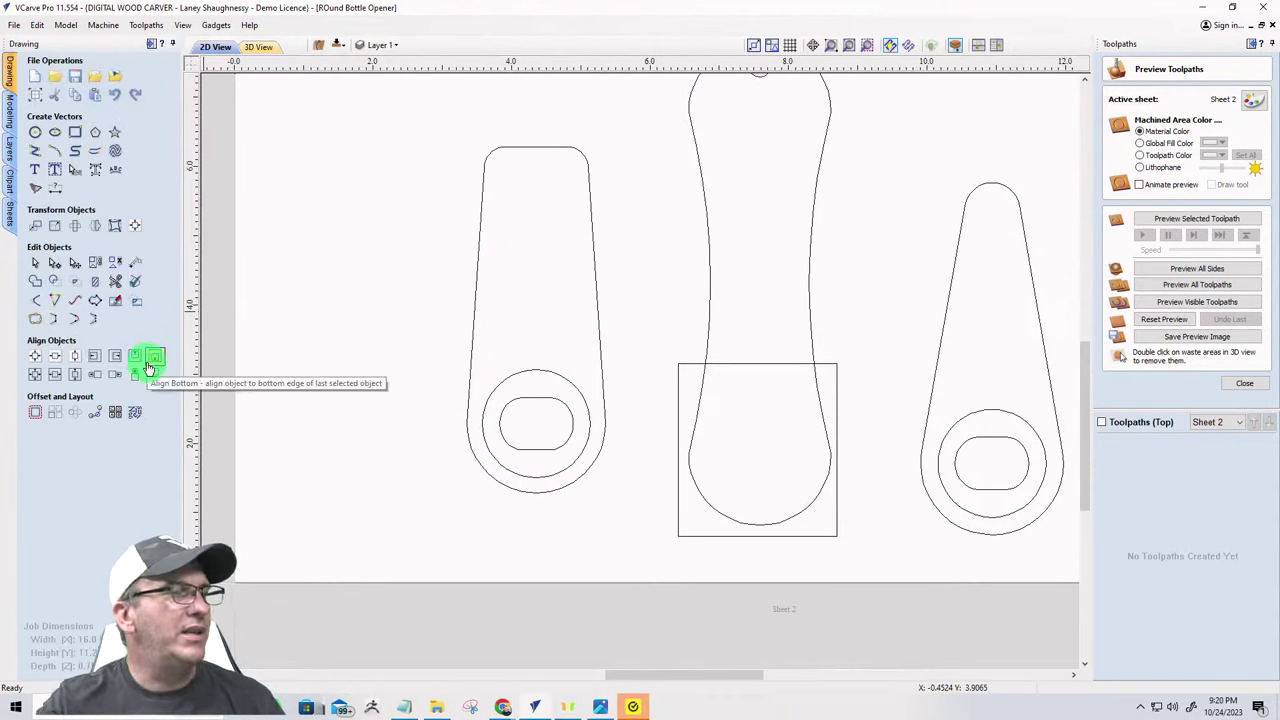
{"action": "left_click", "coordinate": [35, 131]}
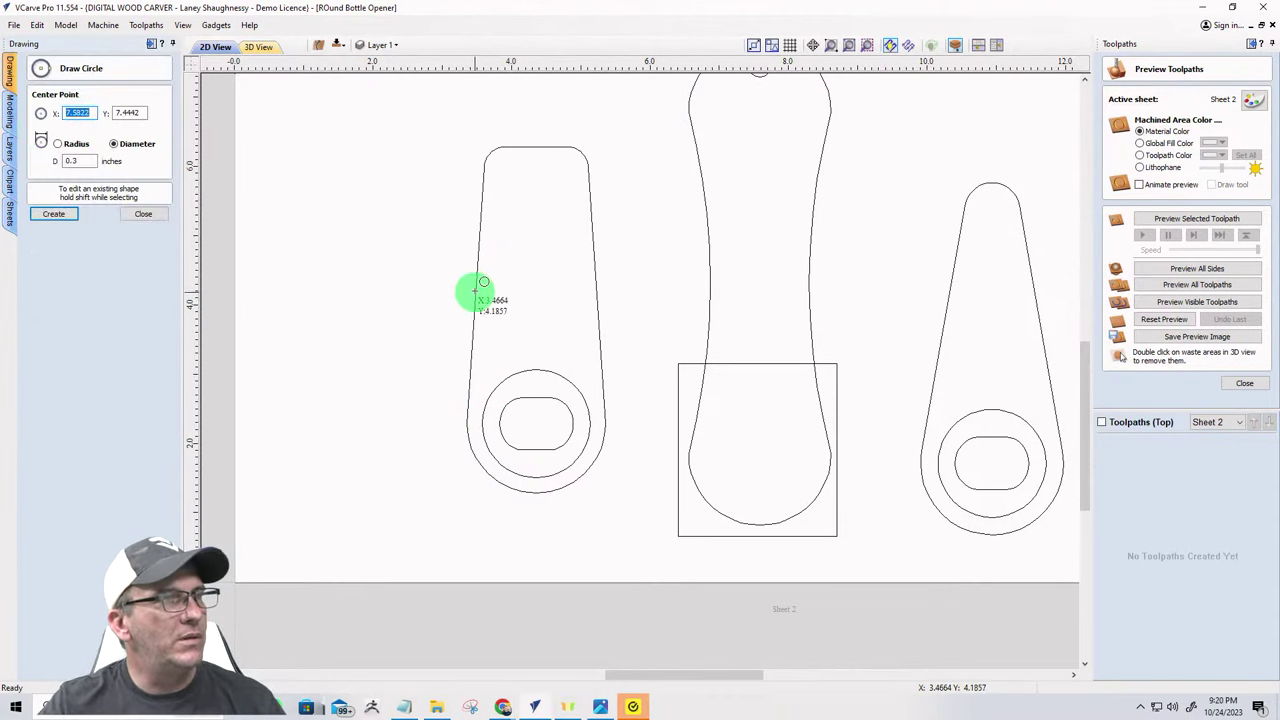
{"action": "left_click", "coordinate": [475, 295]}
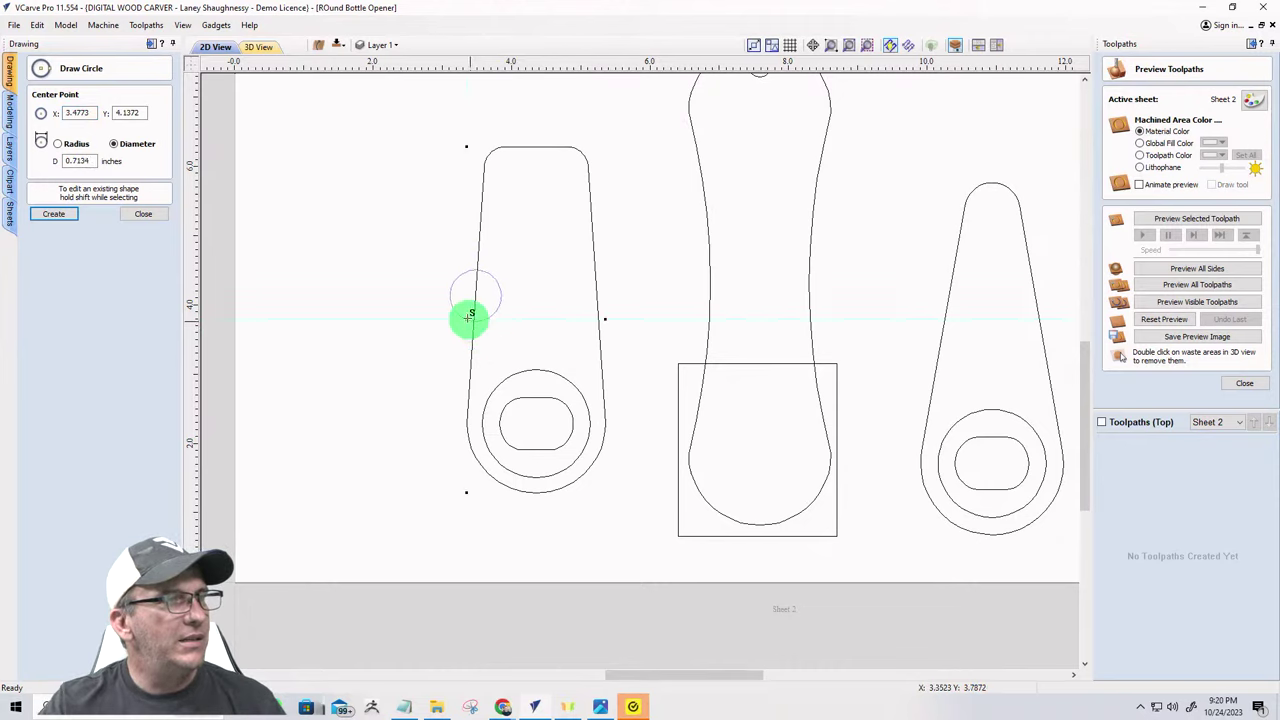
{"action": "left_click", "coordinate": [468, 317]}
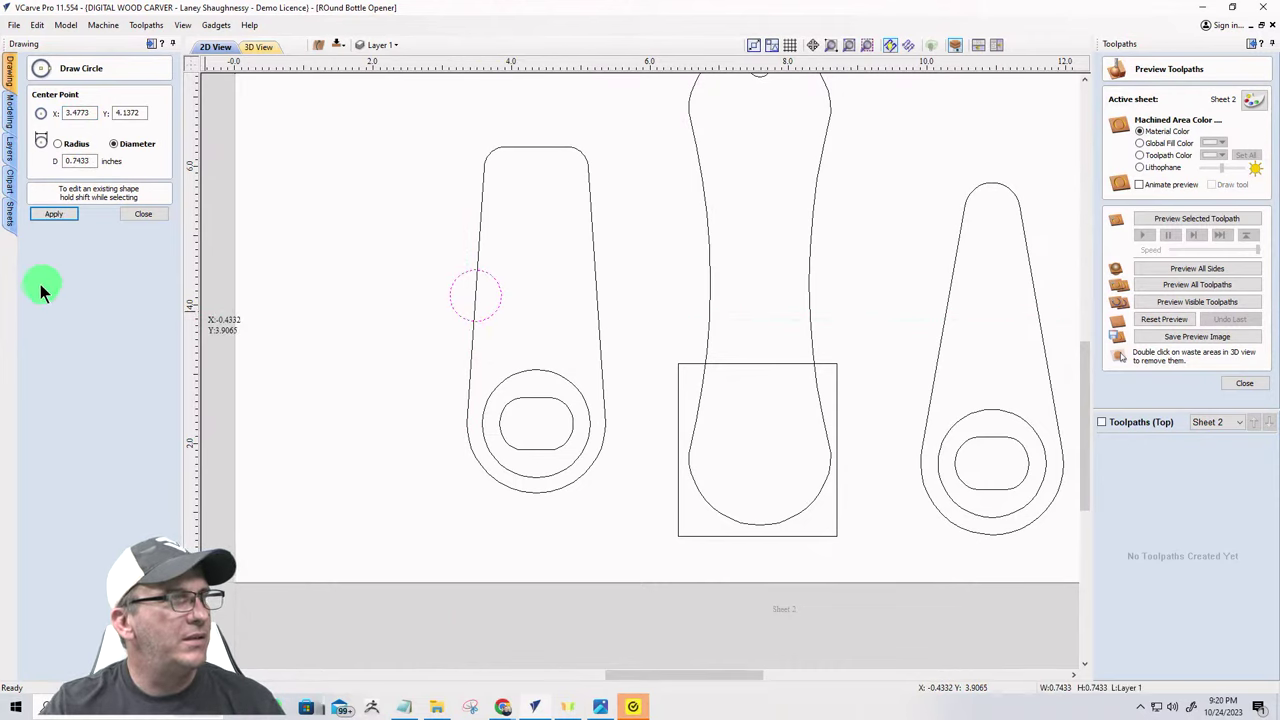
{"action": "left_click", "coordinate": [145, 214]}
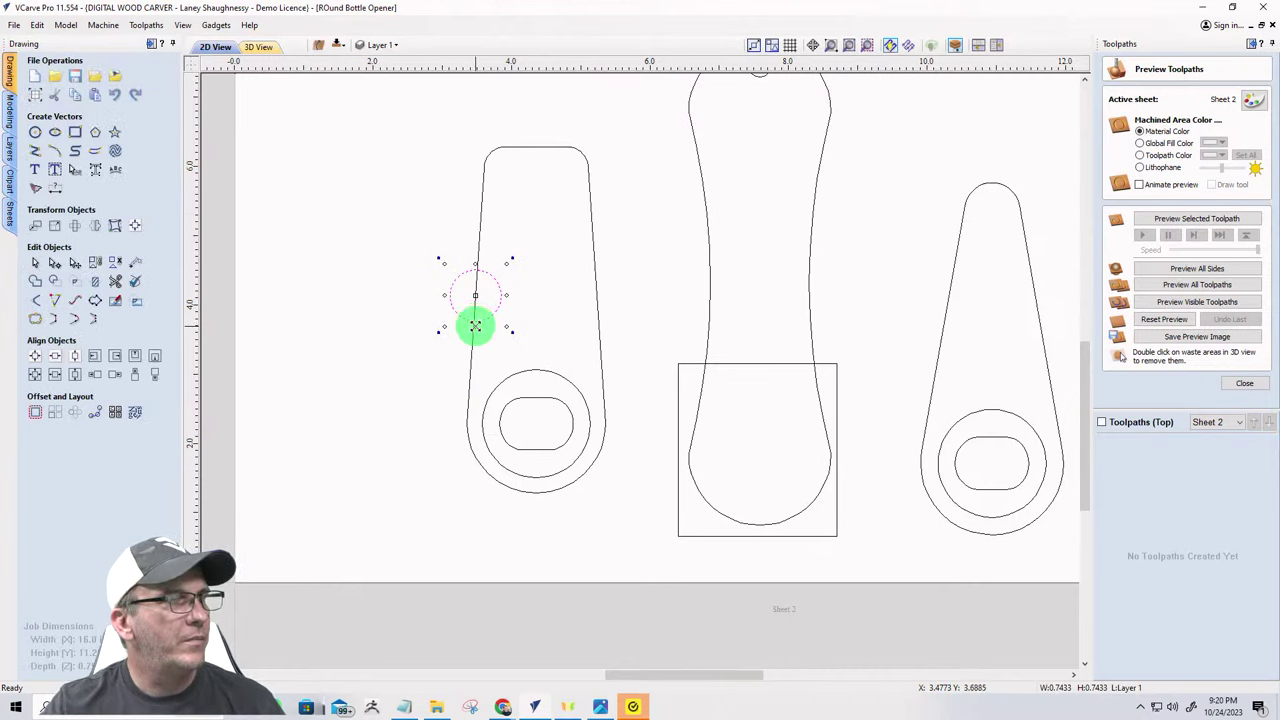
- Stretch the circle into a tilted ellipse of about 0.76 by 1.48 inches, overlapping the lever edge
{"action": "left_click_drag", "start_coordinate": [475, 326], "coordinate": [470, 374]}
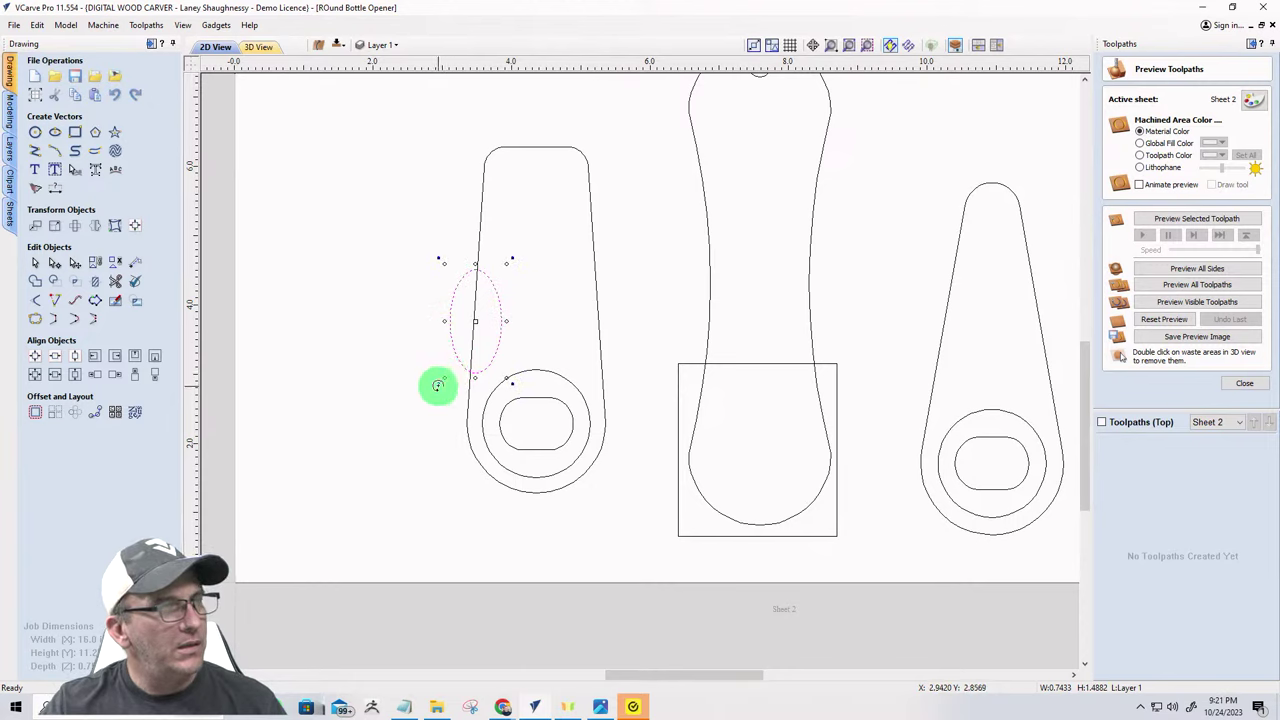
{"action": "left_click", "coordinate": [436, 384]}
{"action": "left_click", "coordinate": [430, 388]}
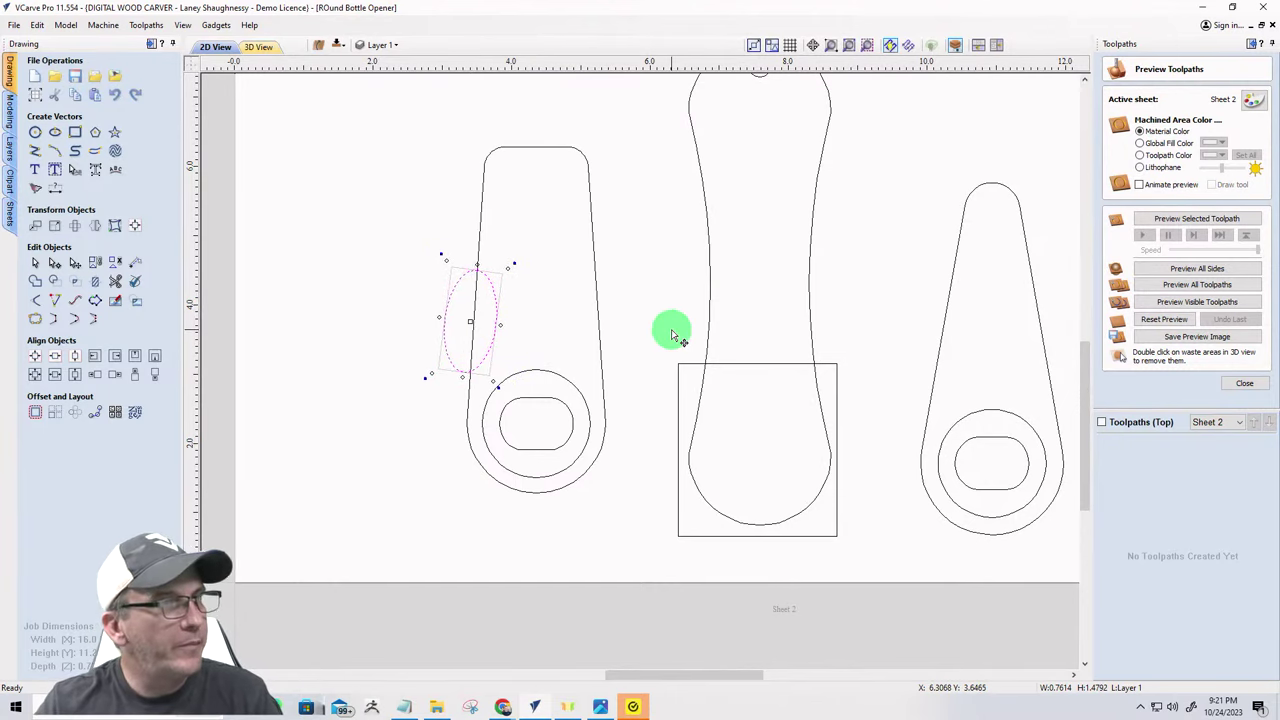
{"action": "scroll", "coordinate": [640, 290], "scroll_direction": "up", "scroll_amount": 4}
{"action": "scroll", "coordinate": [262, 323], "scroll_direction": "up", "scroll_amount": 1}
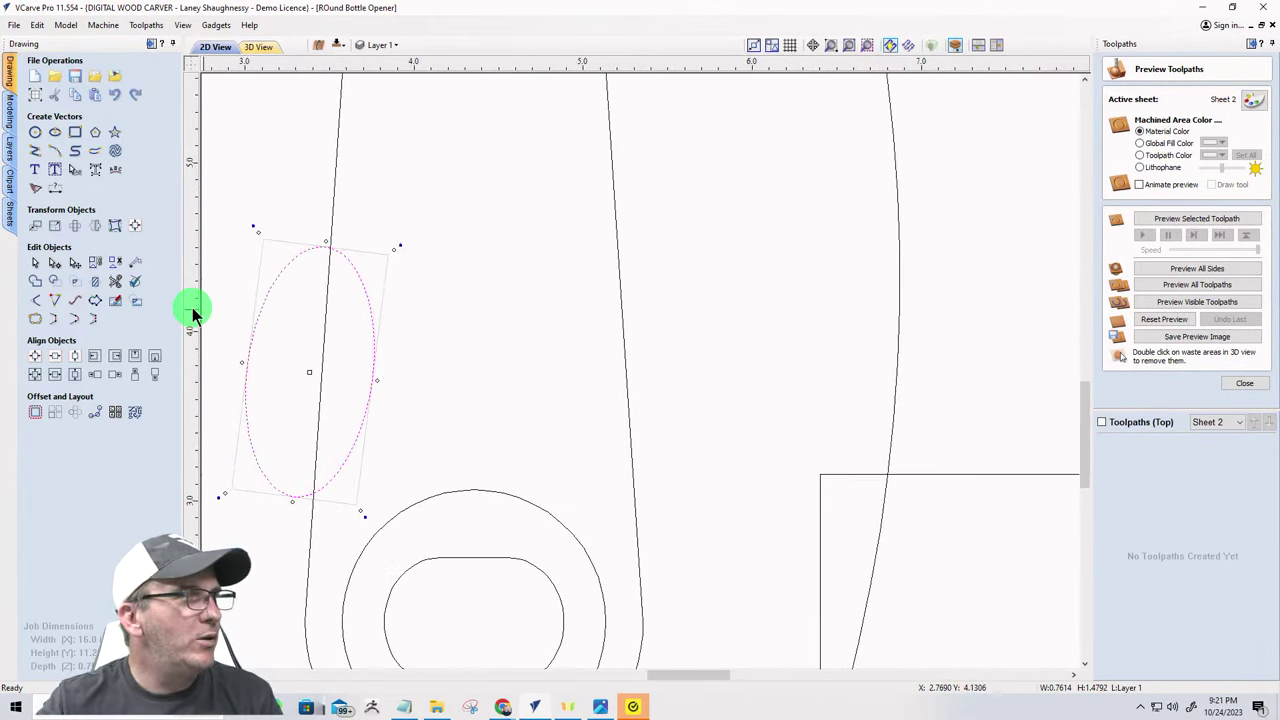
{"action": "left_click_drag", "start_coordinate": [296, 296], "coordinate": [289, 342]}
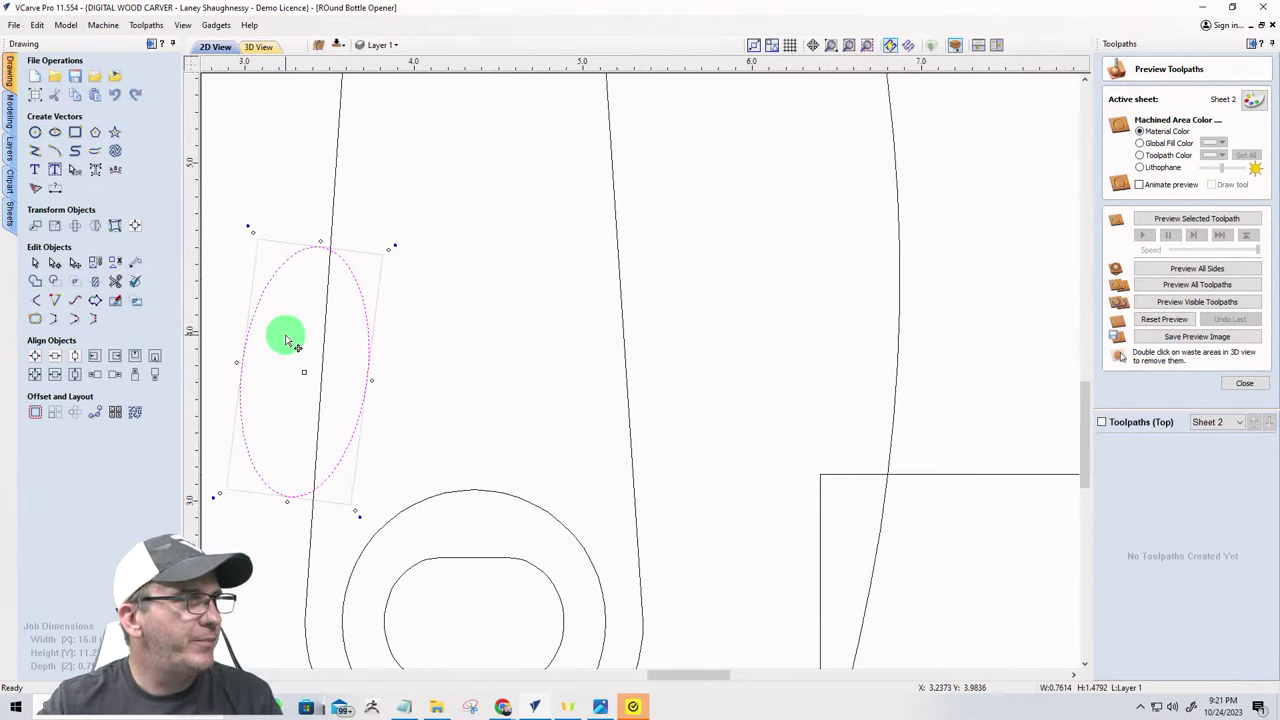
{"action": "scroll", "coordinate": [375, 335], "scroll_direction": "down", "scroll_amount": 2}
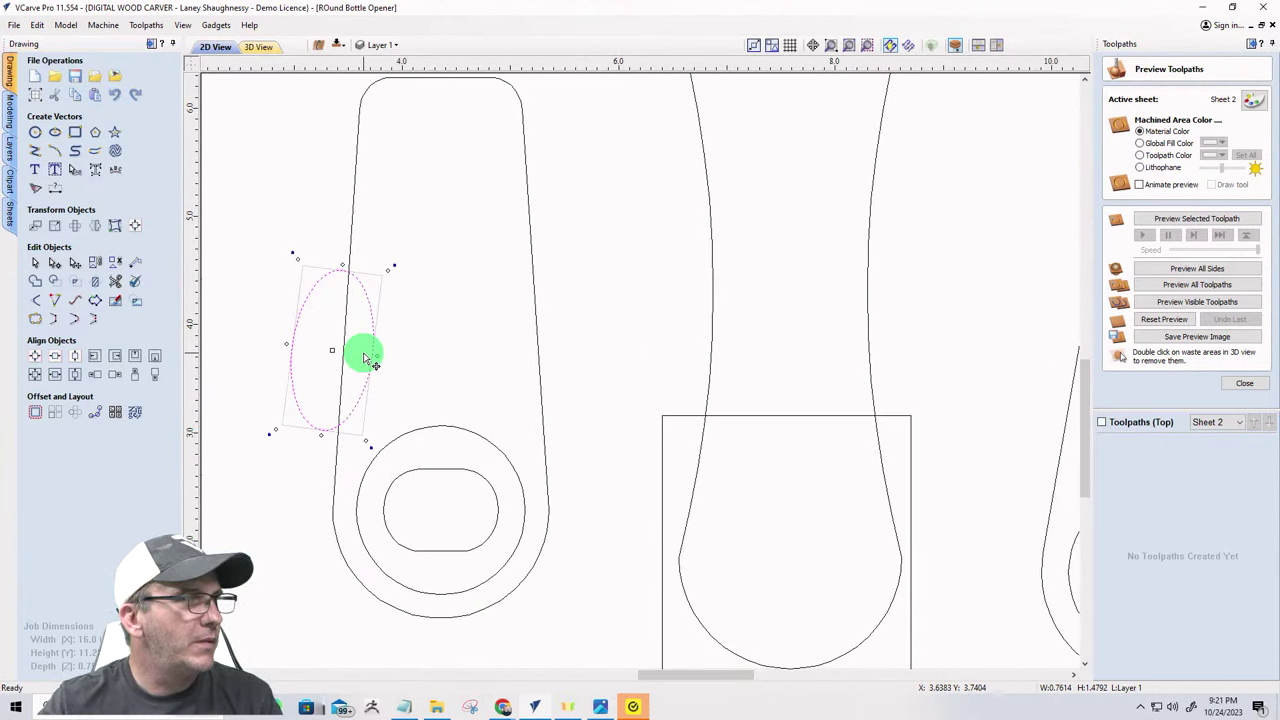
{"action": "left_click_drag", "start_coordinate": [365, 358], "coordinate": [470, 418]}
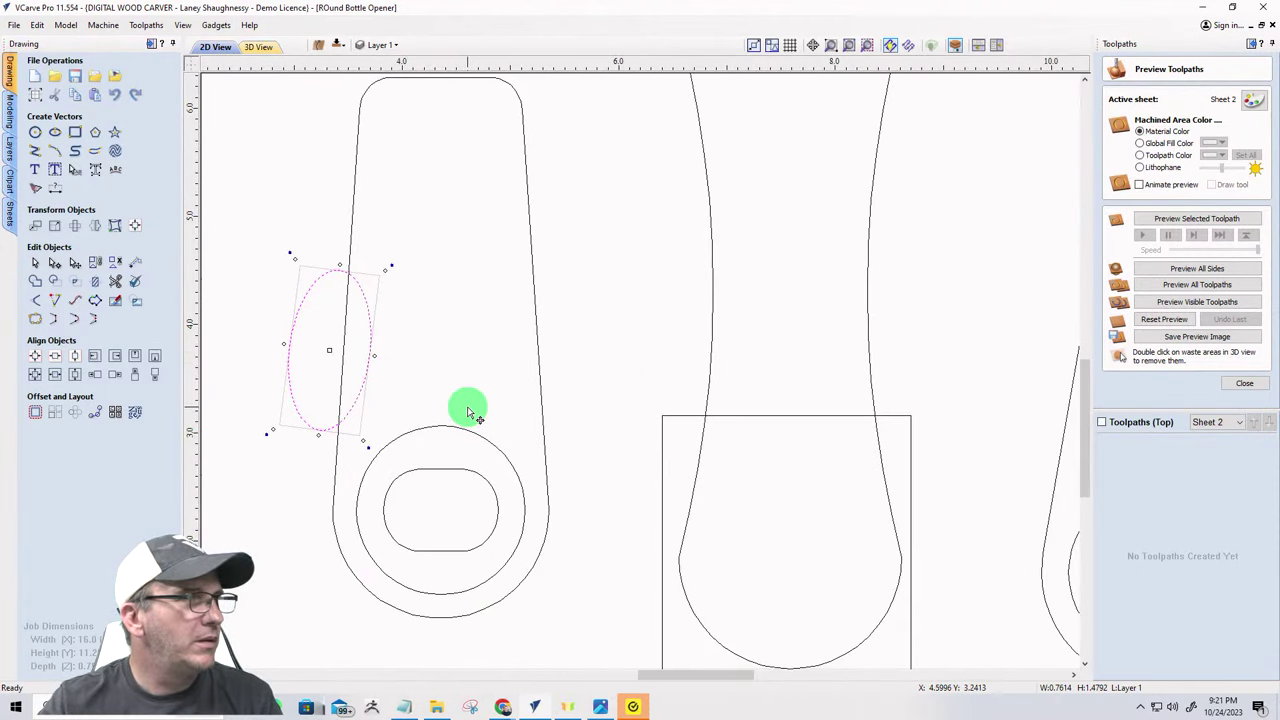
{"action": "scroll", "coordinate": [309, 266], "scroll_direction": "up", "scroll_amount": 3}
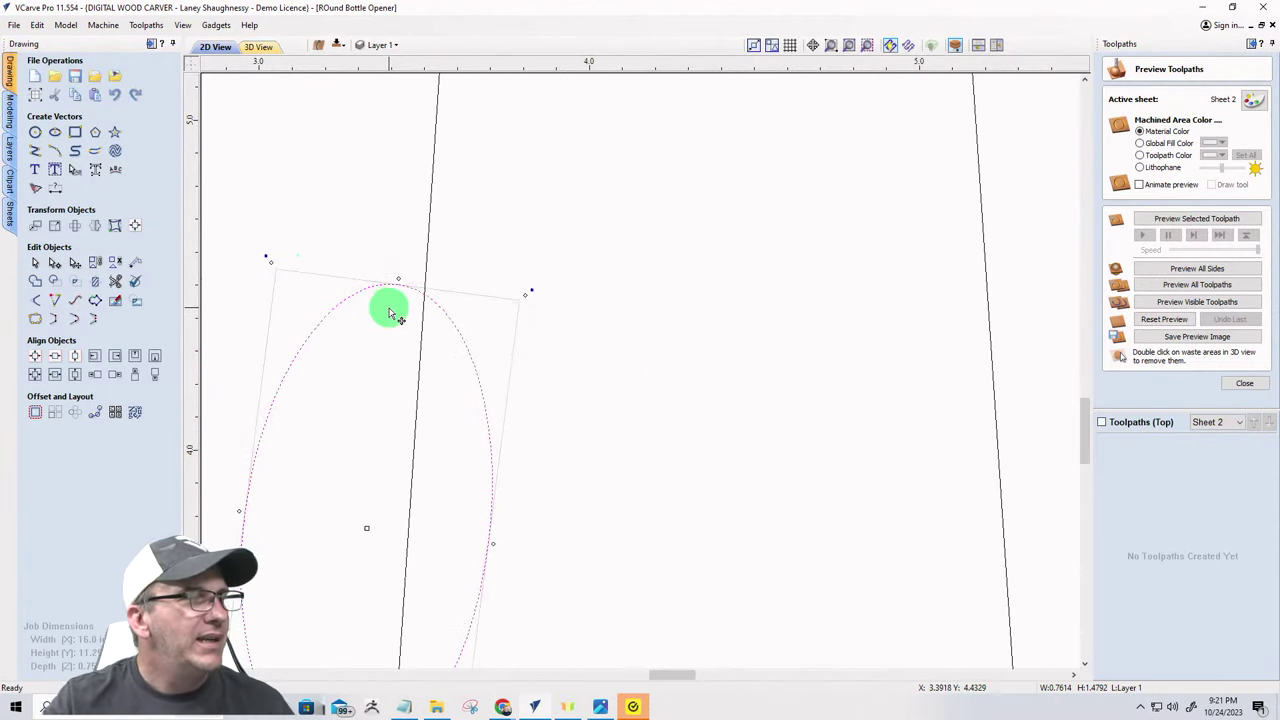
{"action": "scroll", "coordinate": [388, 306], "scroll_direction": "up", "scroll_amount": 1}
{"action": "scroll", "coordinate": [390, 306], "scroll_direction": "down", "scroll_amount": 4}
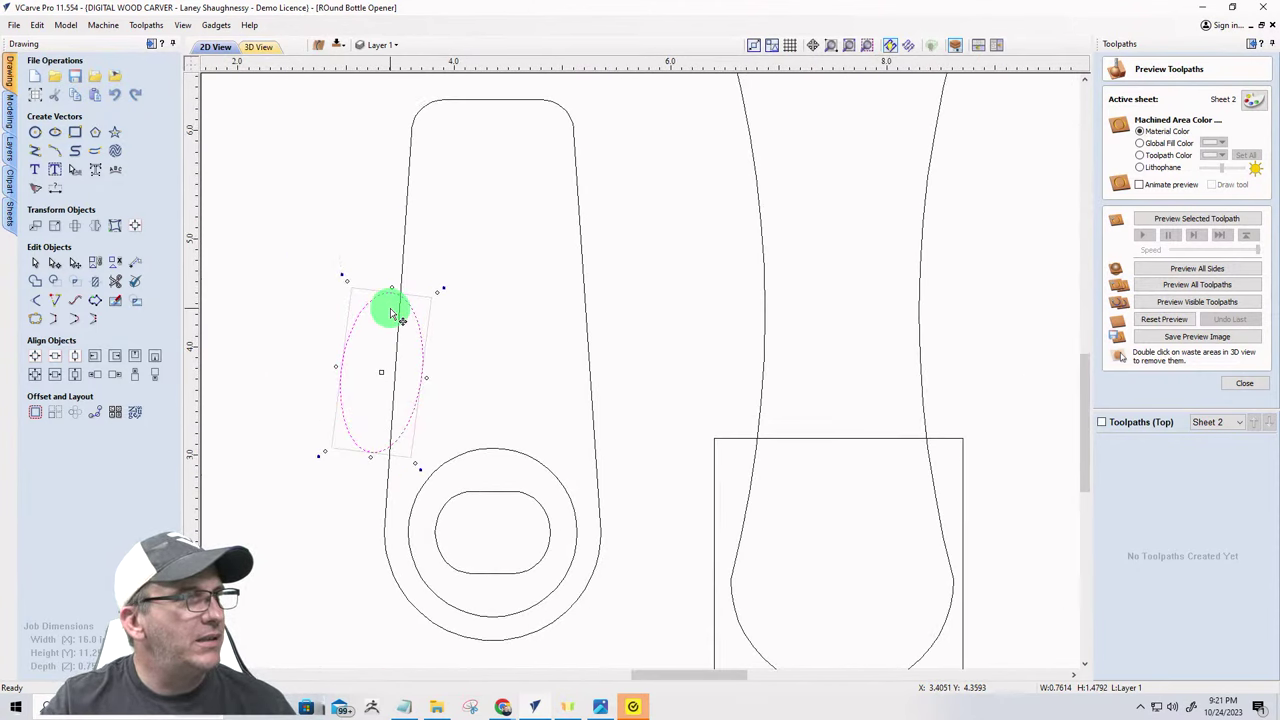
- Draw a vertical centre line from the lever's top down to just above the ring
{"action": "left_click", "coordinate": [35, 150]}
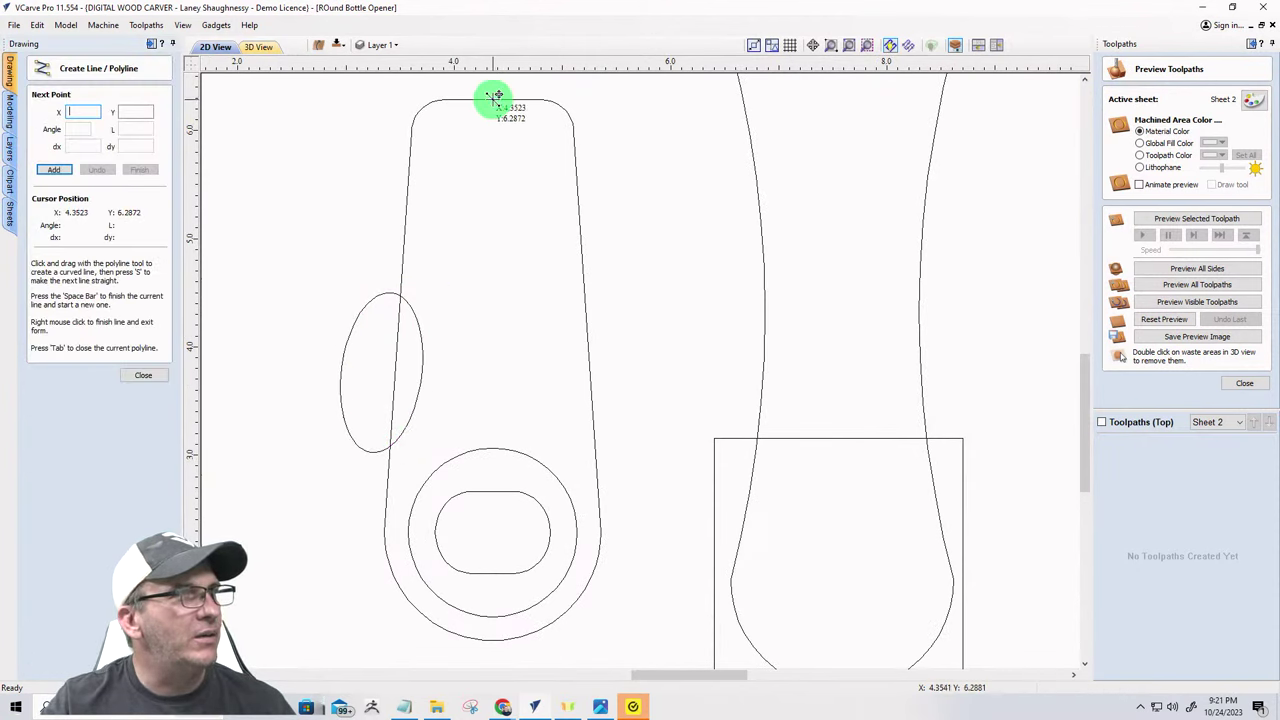
{"action": "left_click", "coordinate": [492, 100]}
{"action": "left_click", "coordinate": [492, 472]}
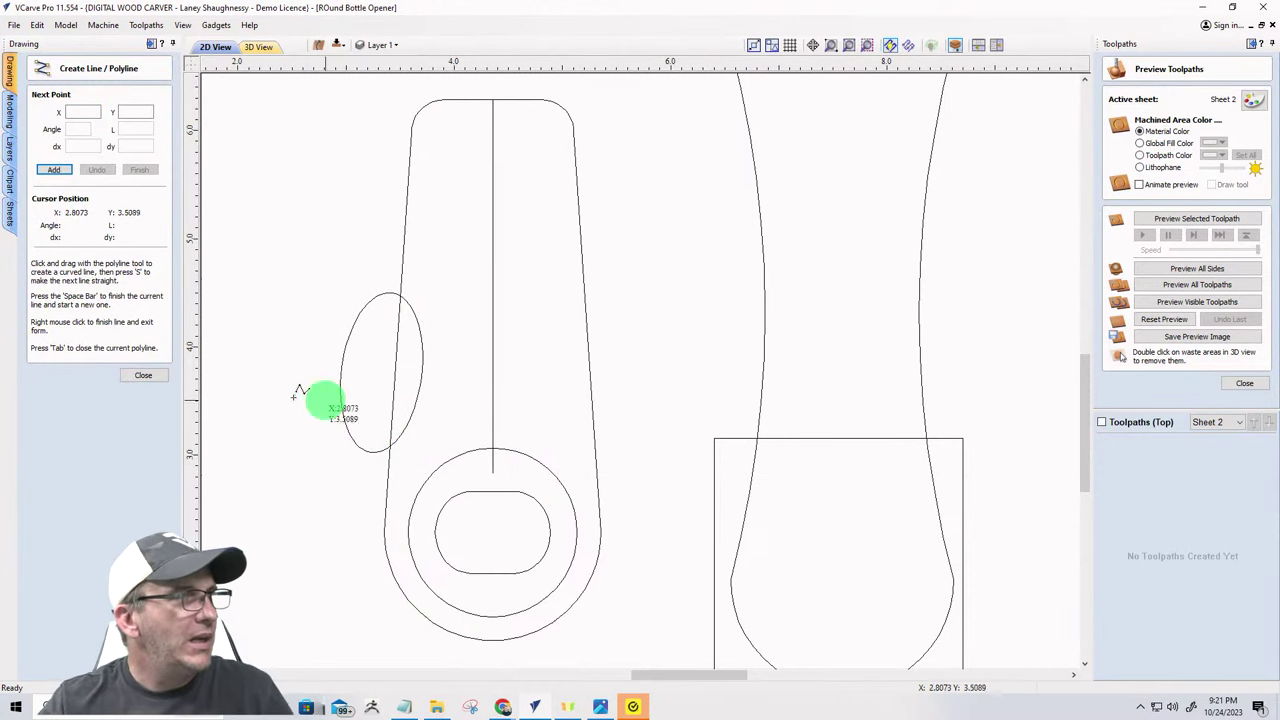
{"action": "left_click", "coordinate": [145, 377]}
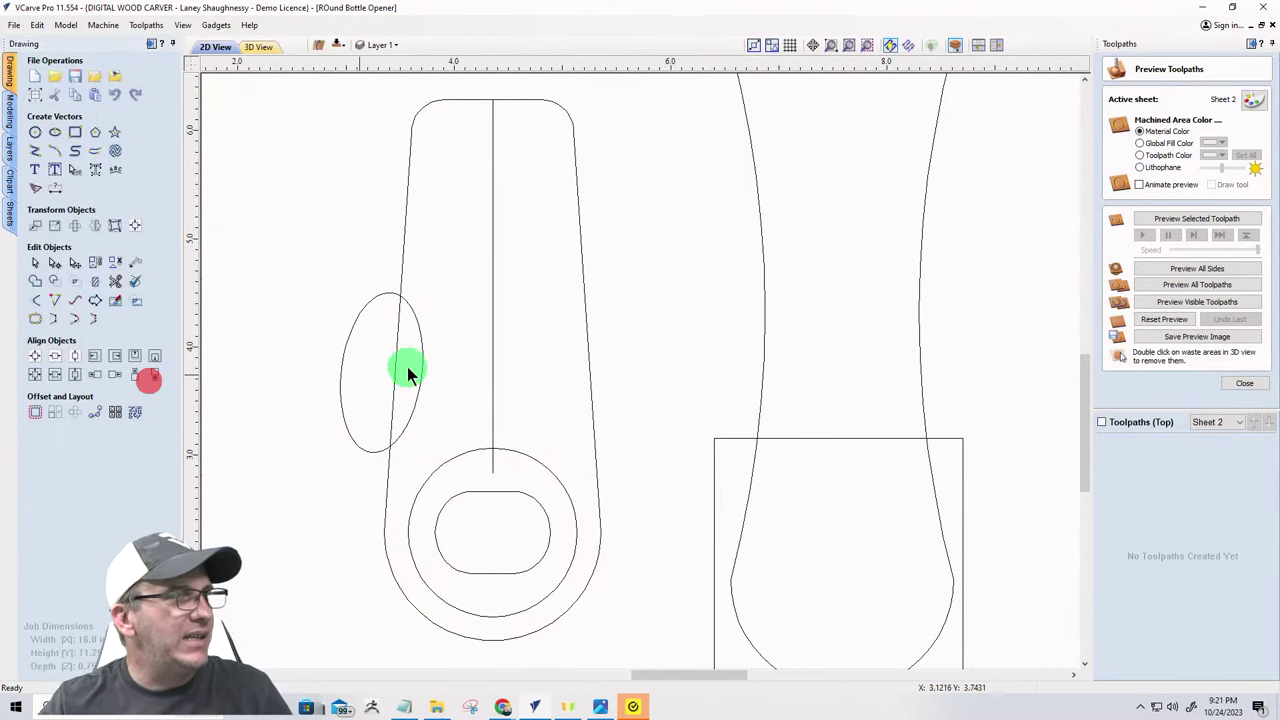
- Mirror a copy of the ellipse across the centre line to the right side
{"action": "left_click", "coordinate": [343, 345]}
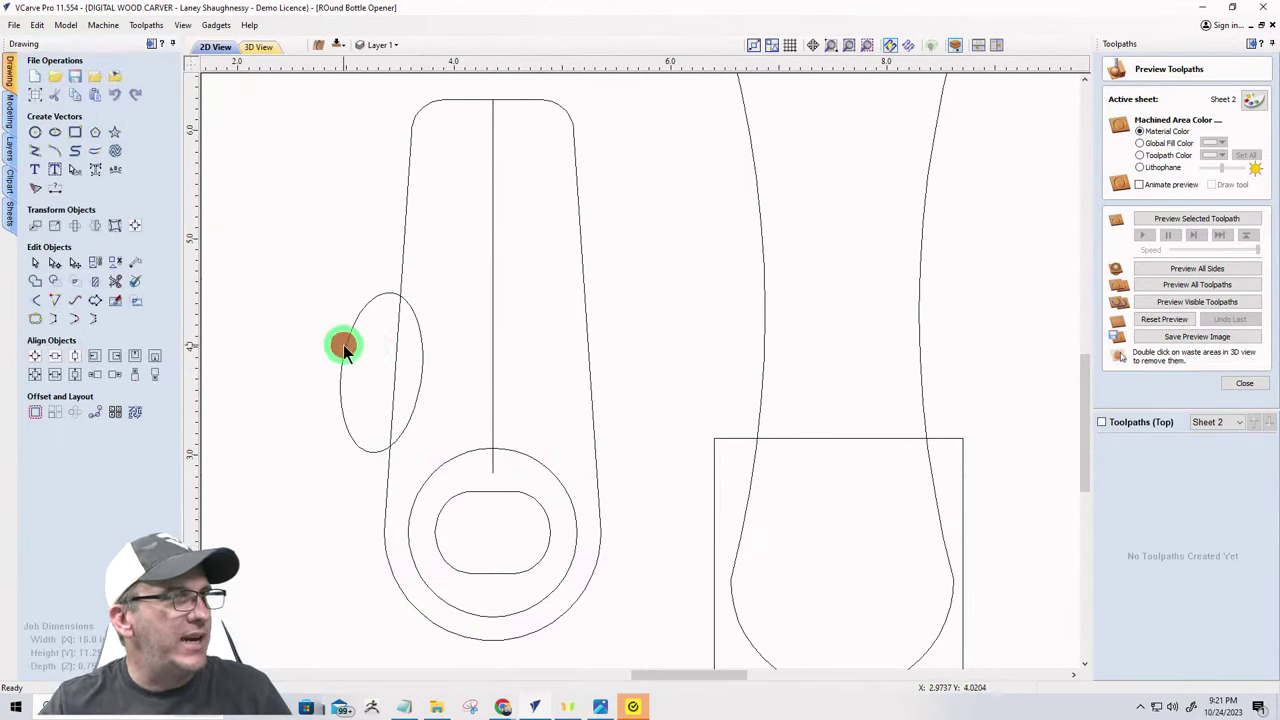
{"action": "left_click", "coordinate": [492, 342], "text": "shift"}
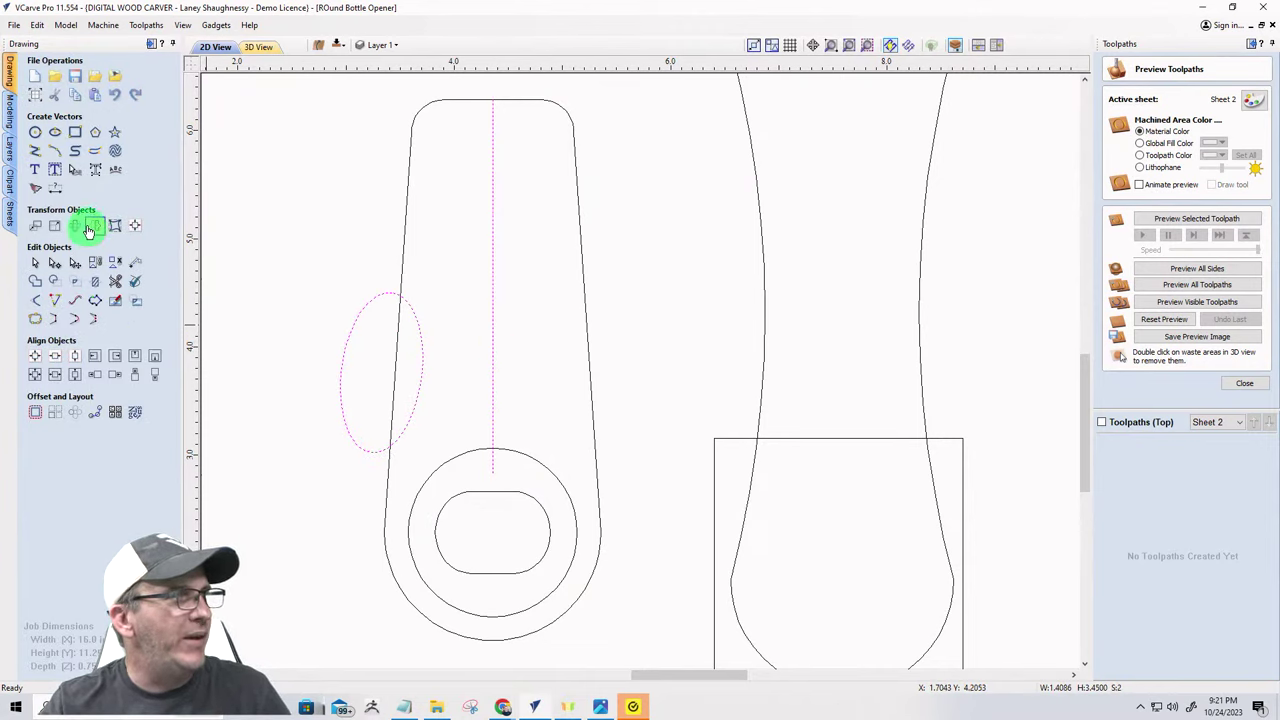
{"action": "left_click", "coordinate": [90, 226]}
{"action": "left_click", "coordinate": [109, 275]}
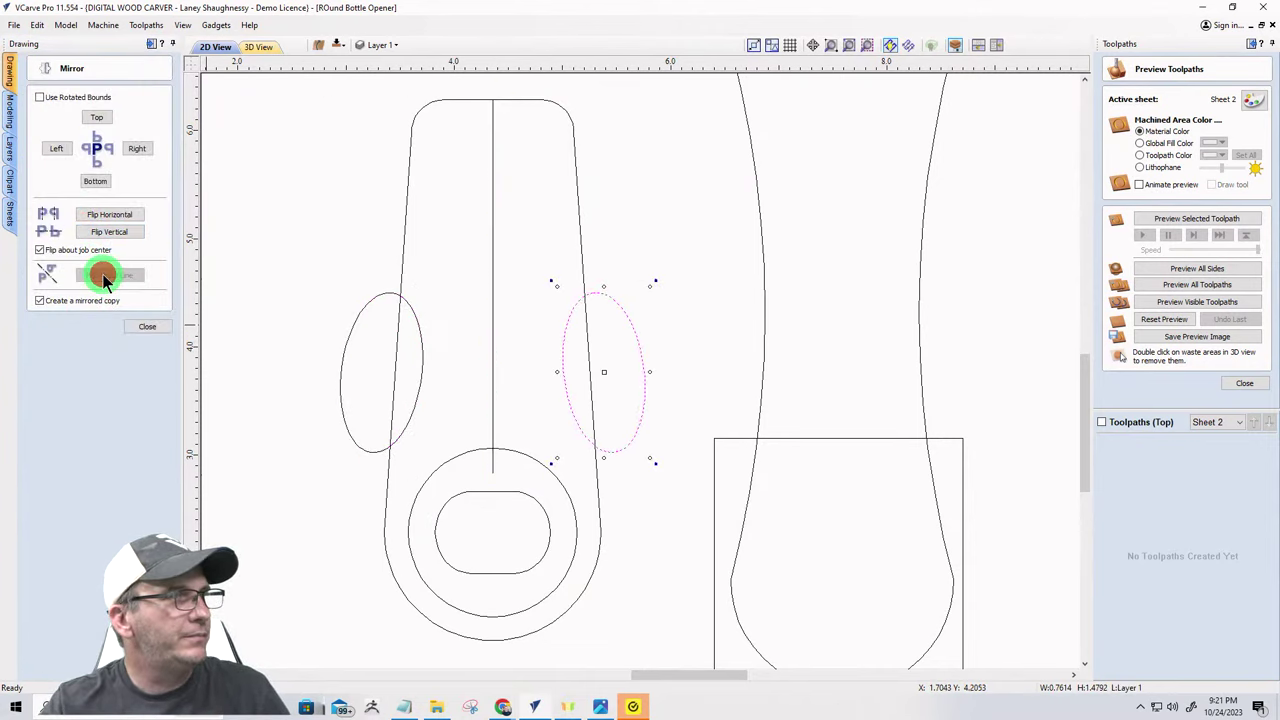
{"action": "left_click", "coordinate": [147, 327]}
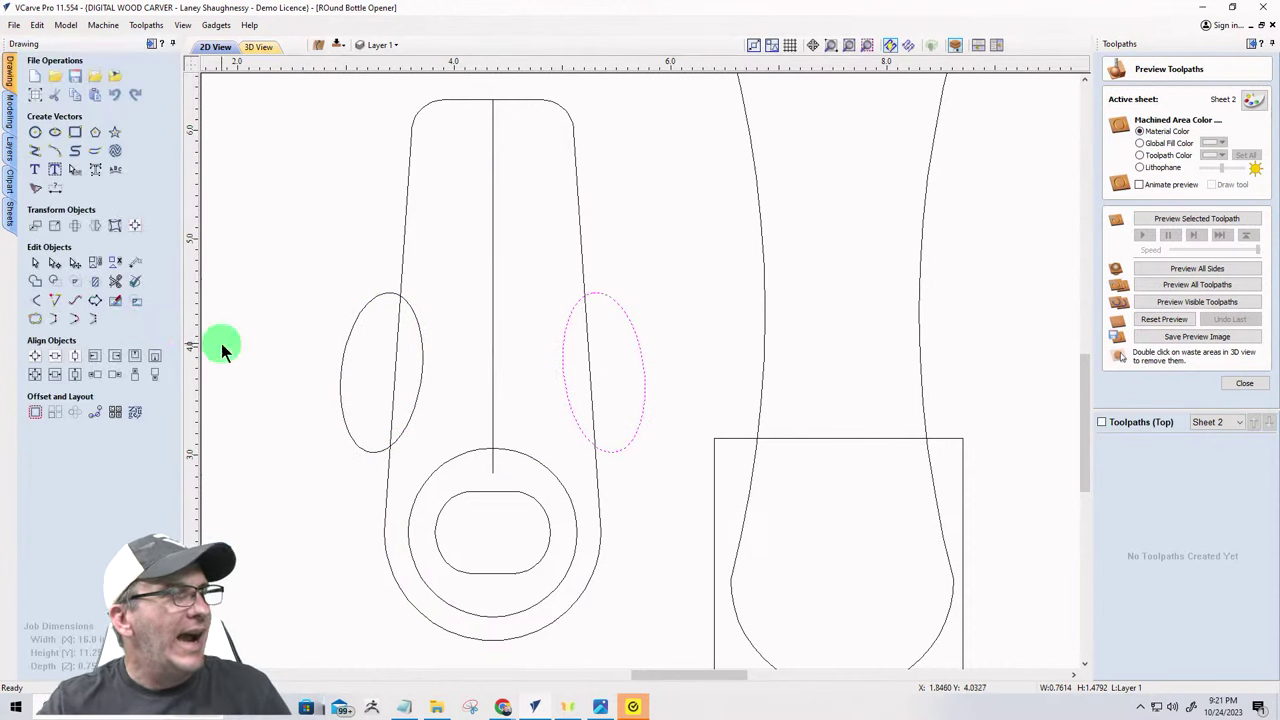
{"action": "left_click", "coordinate": [442, 452]}
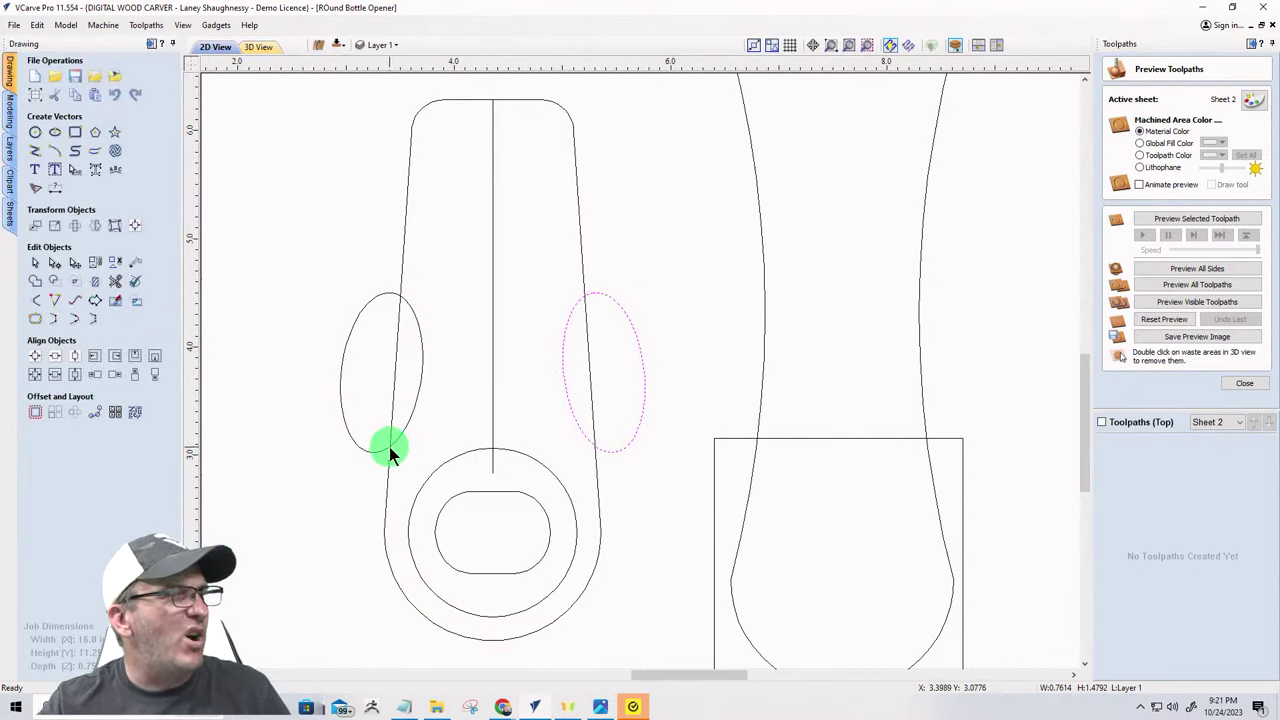
- Trim the ellipses' outer arcs and the overlapping lever edges into one notched outline
{"action": "left_click", "coordinate": [115, 281]}
{"action": "left_click", "coordinate": [352, 343]}
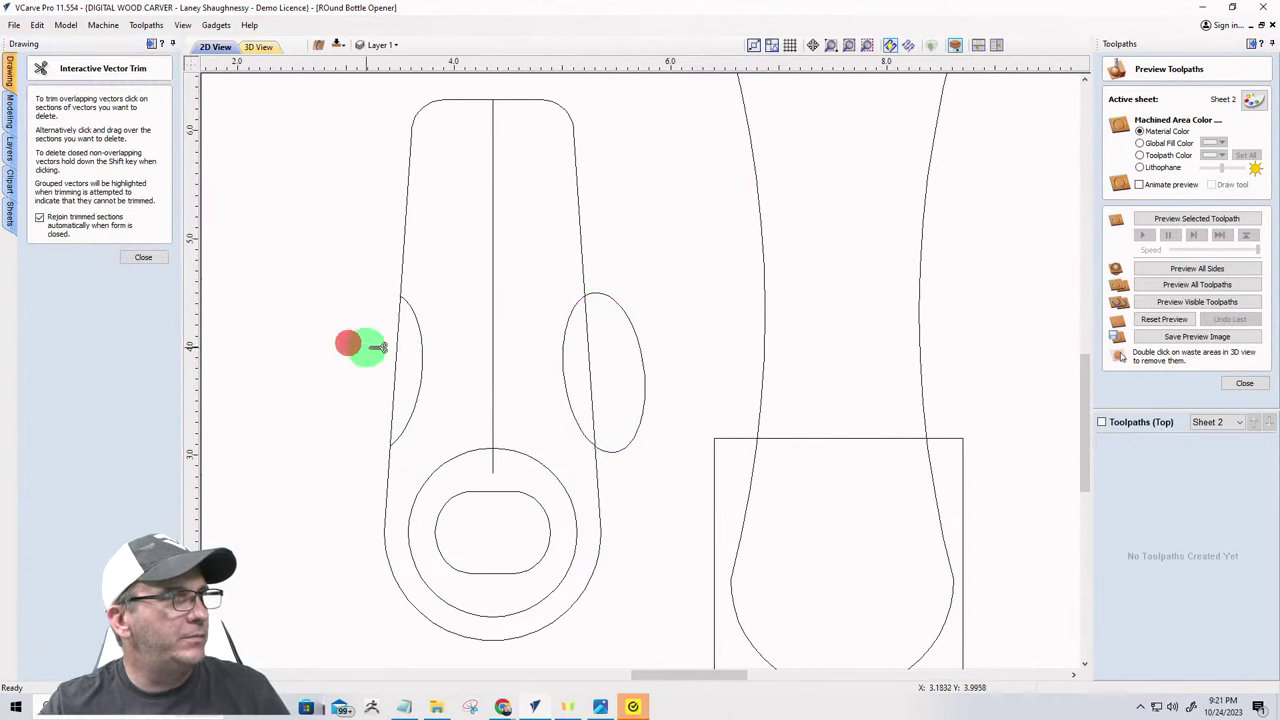
{"action": "left_click", "coordinate": [395, 354]}
{"action": "left_click", "coordinate": [643, 340]}
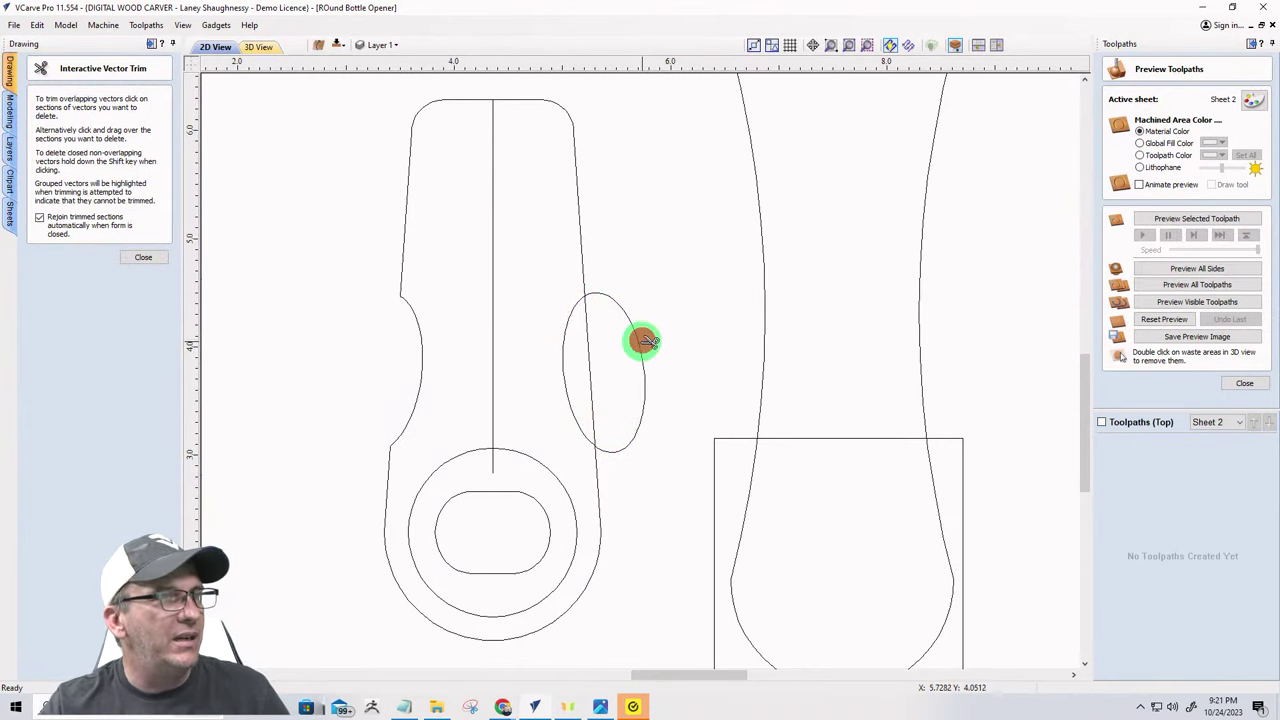
{"action": "left_click", "coordinate": [589, 352]}
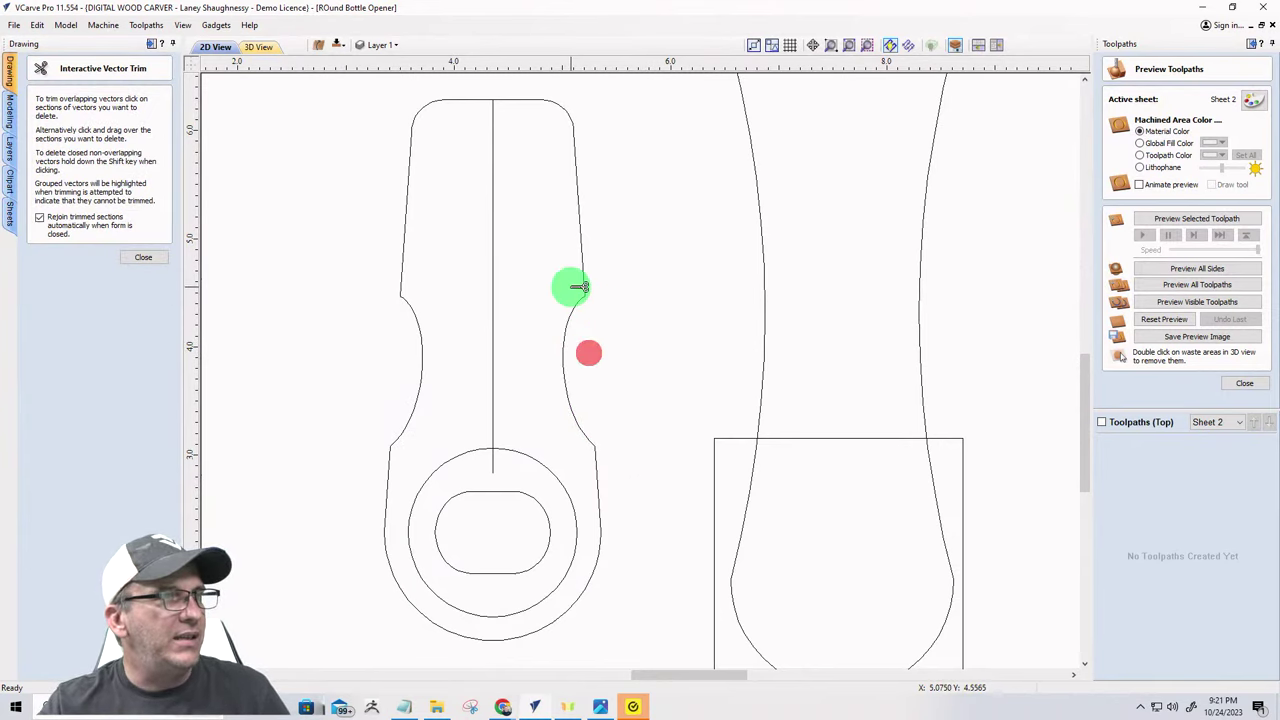
{"action": "scroll", "coordinate": [578, 287], "scroll_direction": "up", "scroll_amount": 3}
{"action": "scroll", "coordinate": [625, 353], "scroll_direction": "down", "scroll_amount": 2}
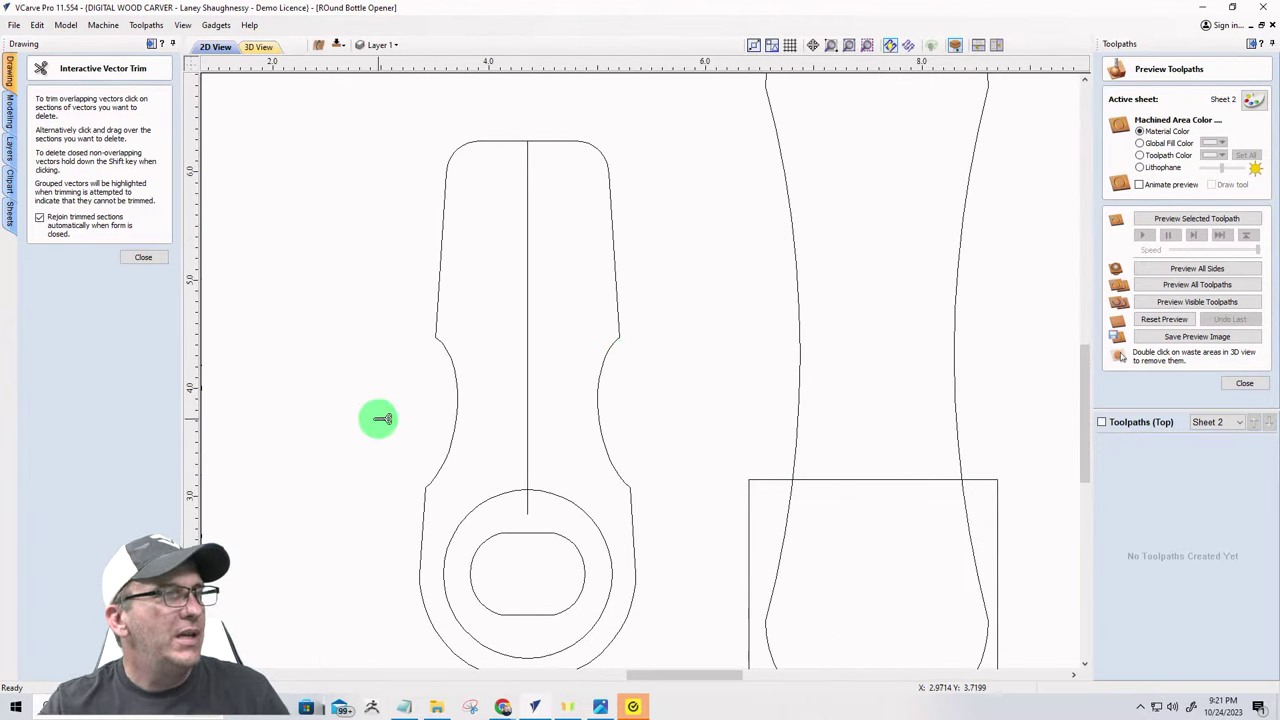
{"action": "left_click", "coordinate": [138, 256]}
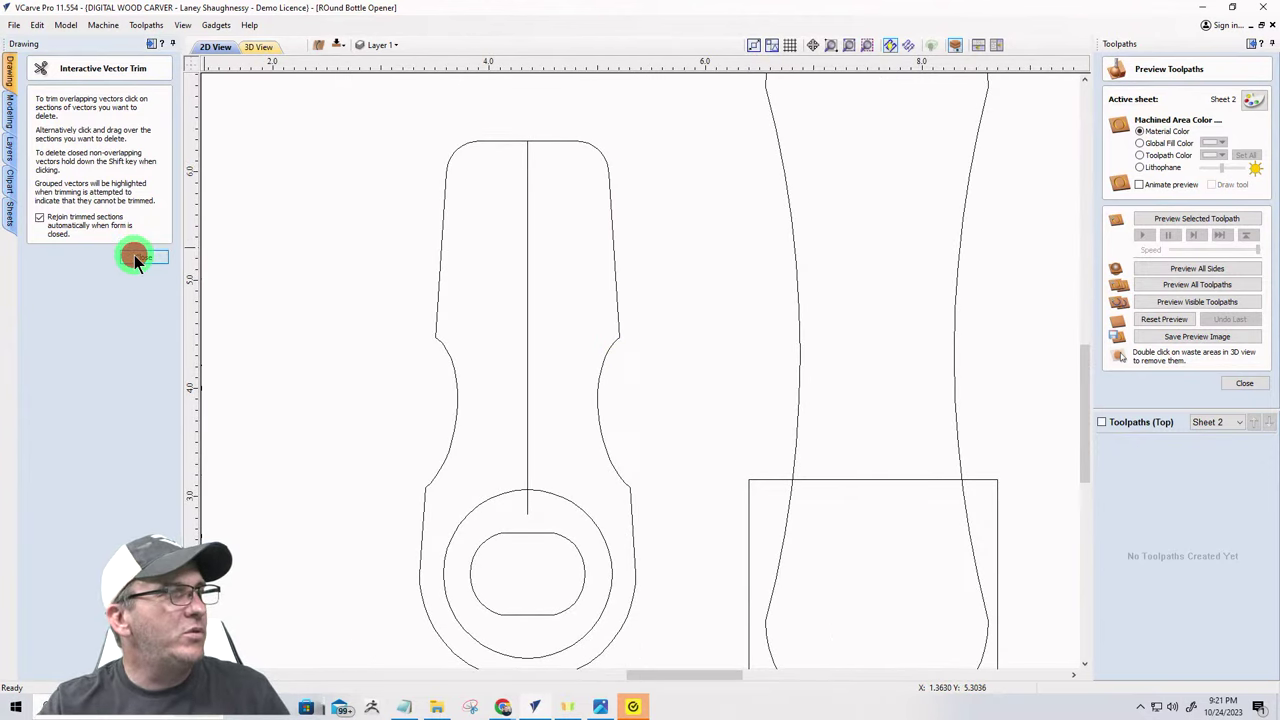
- Make the outline's left and right upper waist corner nodes Smooth Points
{"action": "left_click", "coordinate": [445, 345]}
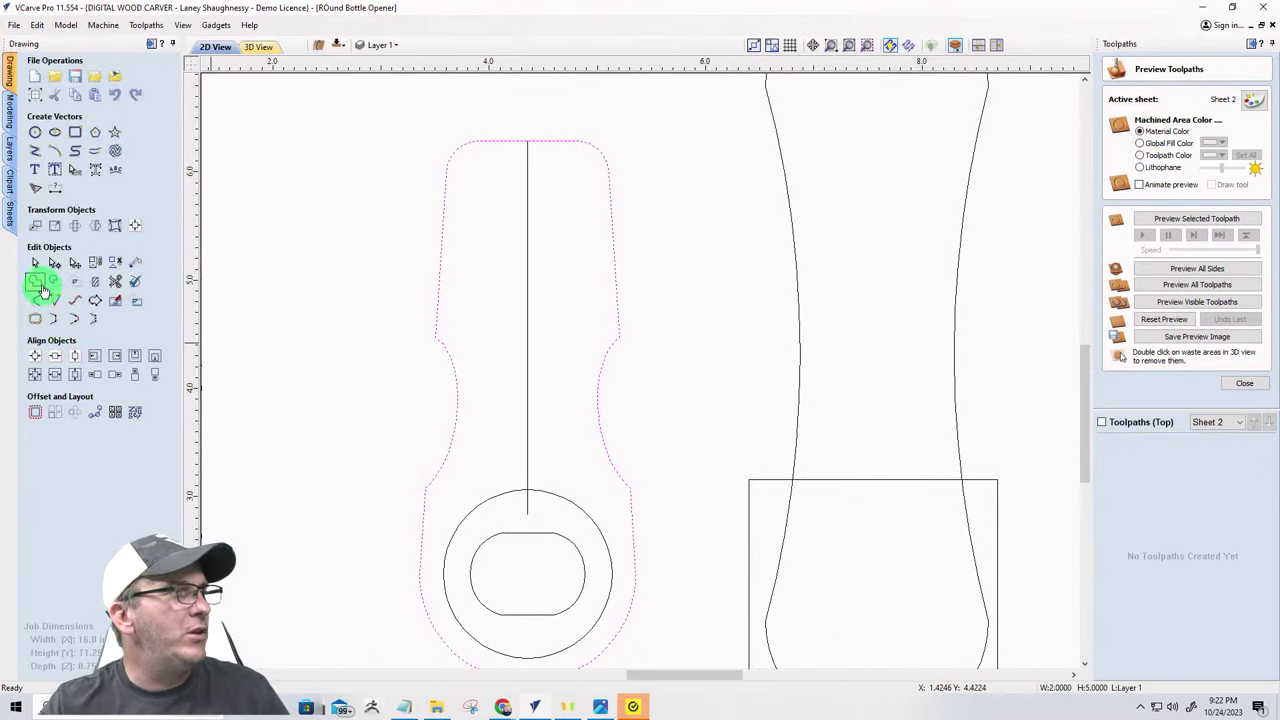
{"action": "left_click", "coordinate": [54, 262]}
{"action": "scroll", "coordinate": [461, 358], "scroll_direction": "up", "scroll_amount": 2}
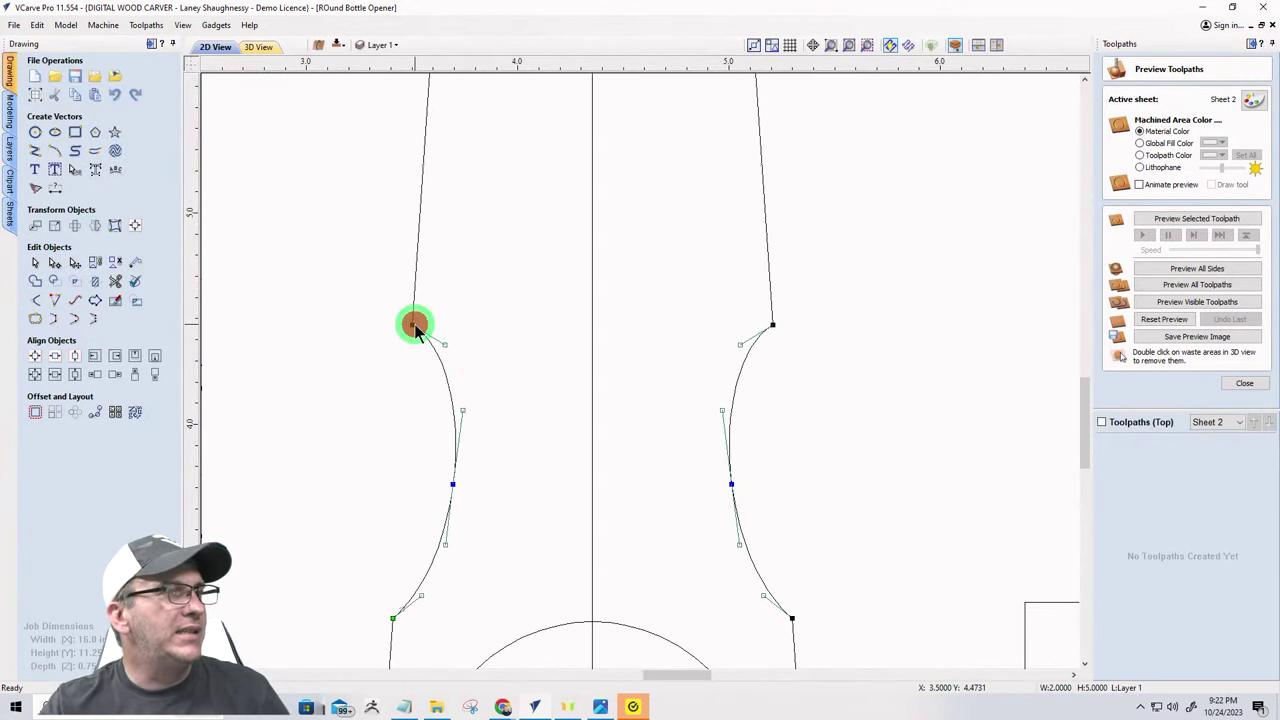
{"action": "right_click", "coordinate": [413, 326]}
{"action": "left_click", "coordinate": [443, 350]}
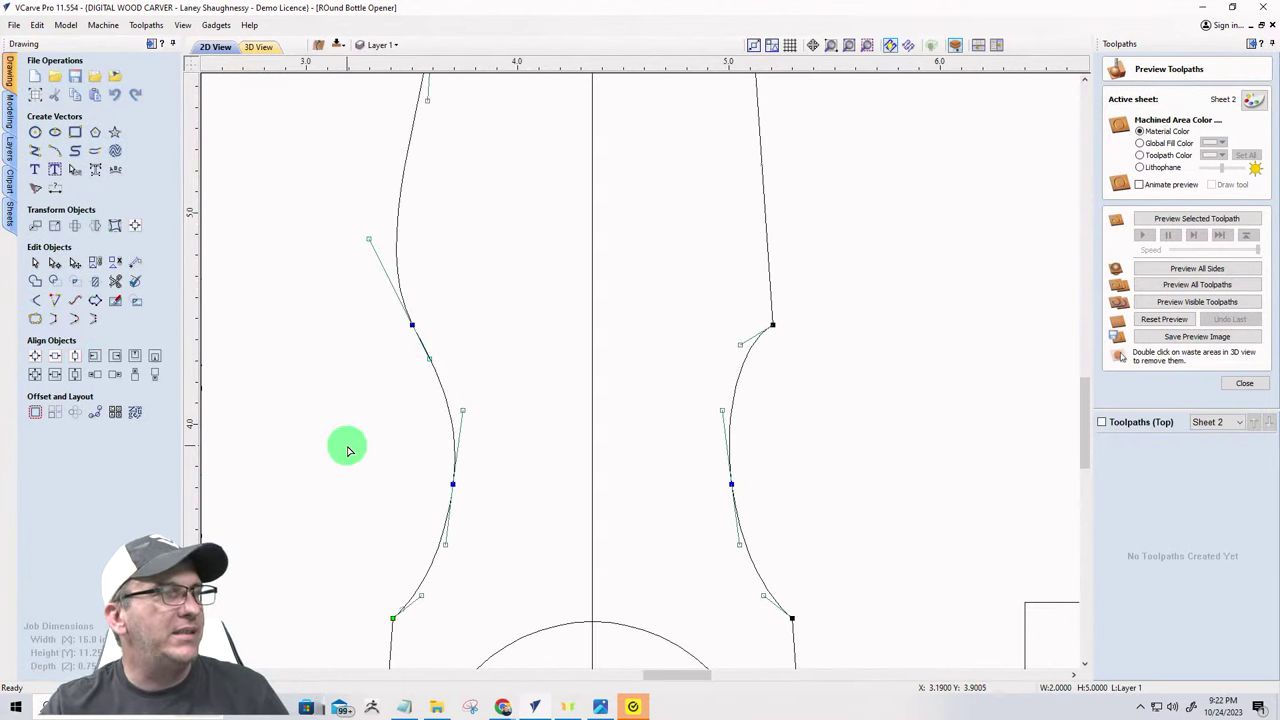
{"action": "right_click", "coordinate": [772, 325]}
{"action": "left_click", "coordinate": [801, 349]}
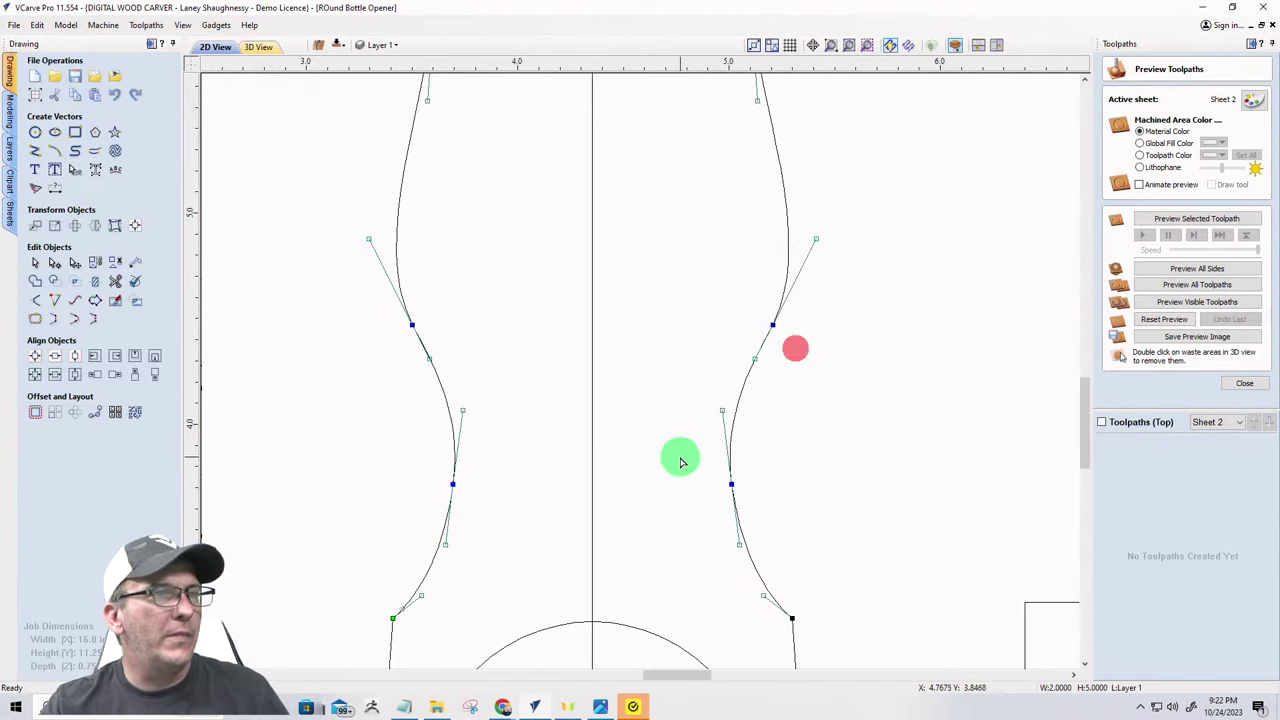
{"action": "scroll", "coordinate": [470, 472], "scroll_direction": "down", "scroll_amount": 2}
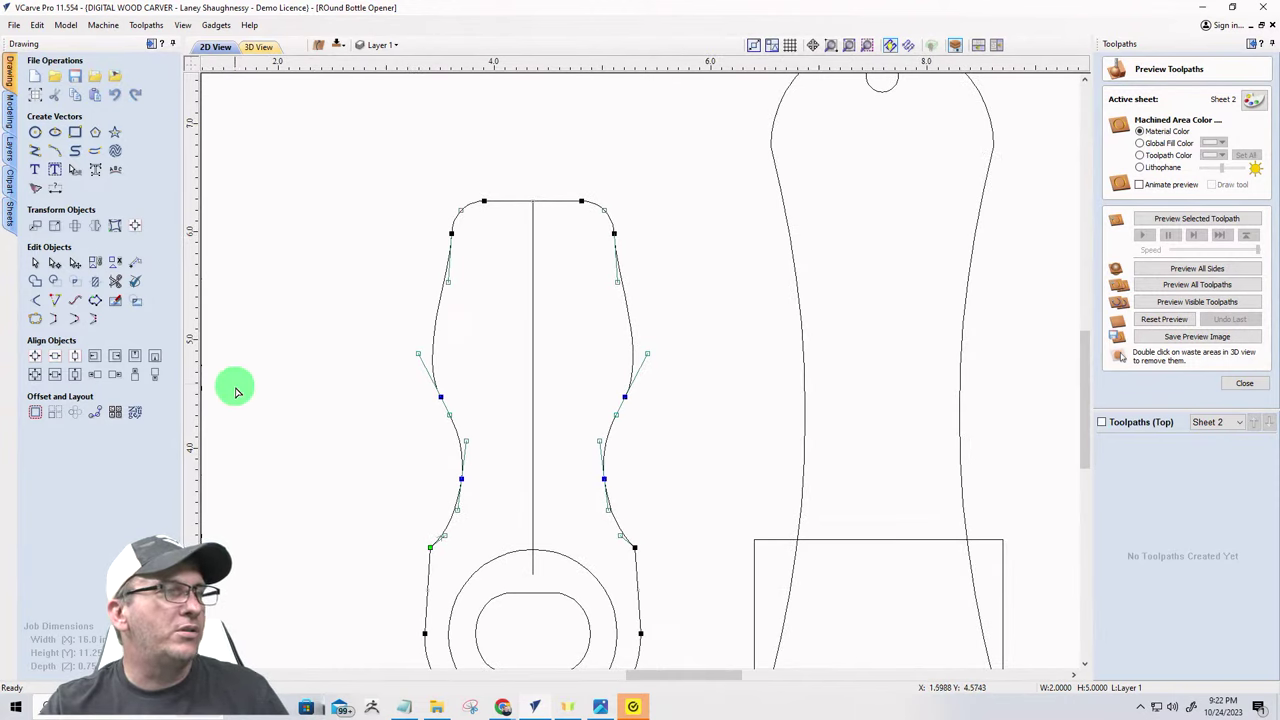
{"action": "scroll", "coordinate": [433, 503], "scroll_direction": "up", "scroll_amount": 3}
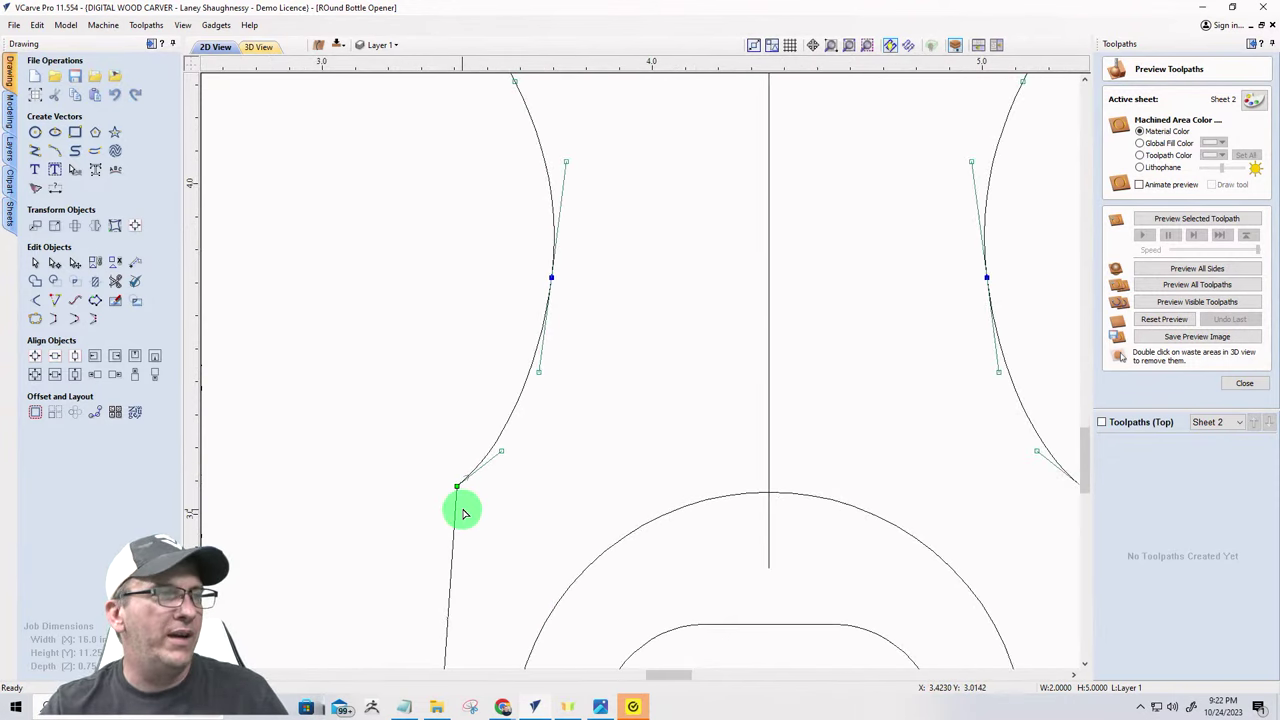
- Make the lower left and lower right waist corner nodes Smooth Points
{"action": "right_click", "coordinate": [455, 488]}
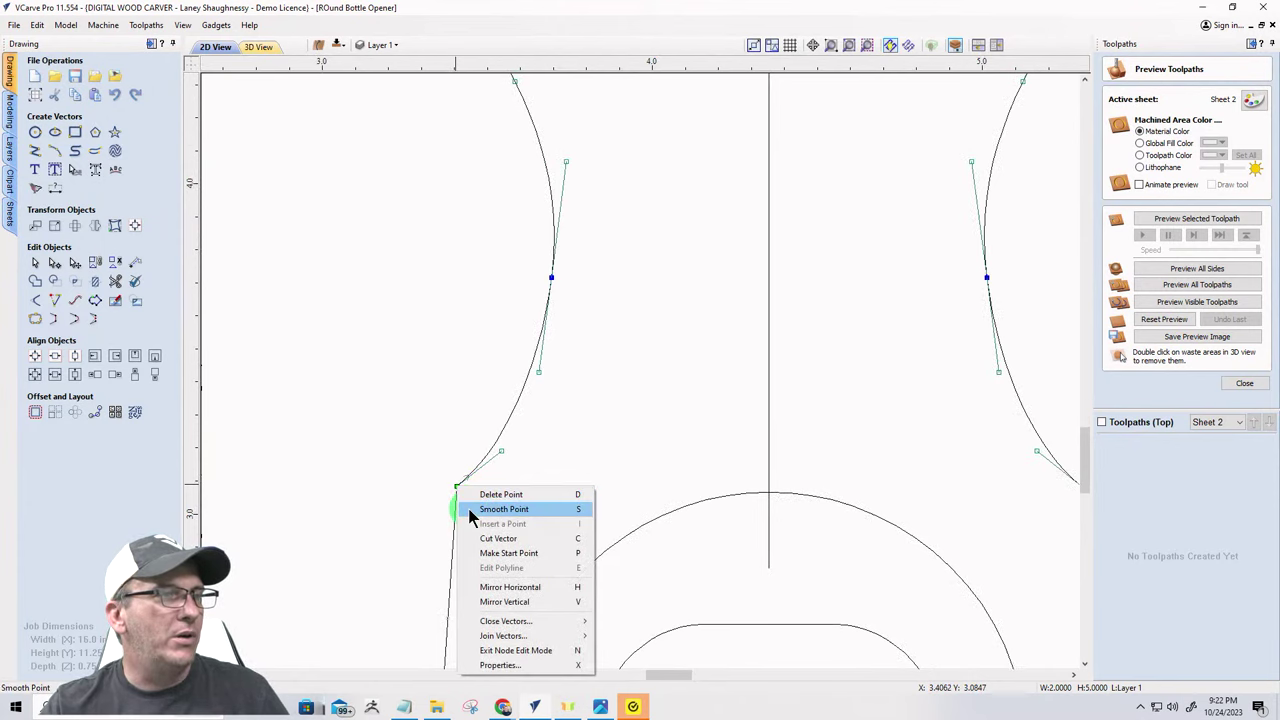
{"action": "left_click", "coordinate": [475, 509]}
{"action": "scroll", "coordinate": [1003, 469], "scroll_direction": "down", "scroll_amount": 3}
{"action": "scroll", "coordinate": [803, 457], "scroll_direction": "up", "scroll_amount": 3}
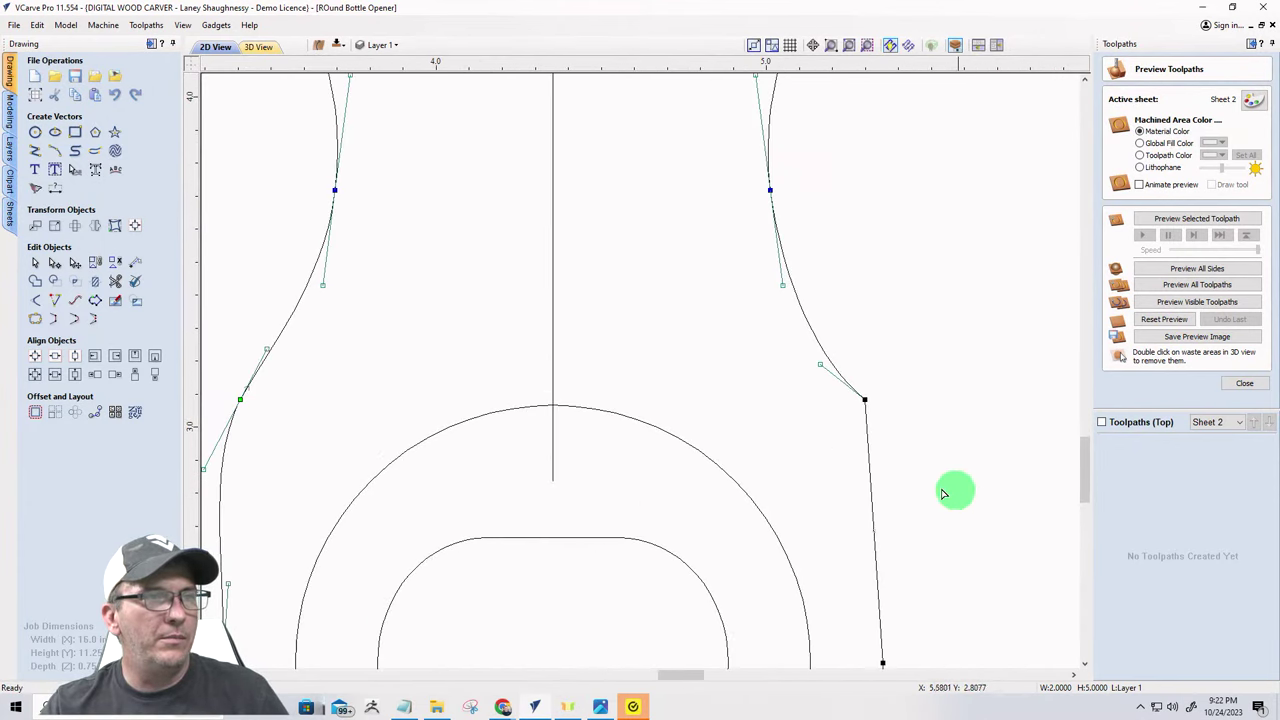
{"action": "left_click", "coordinate": [863, 404]}
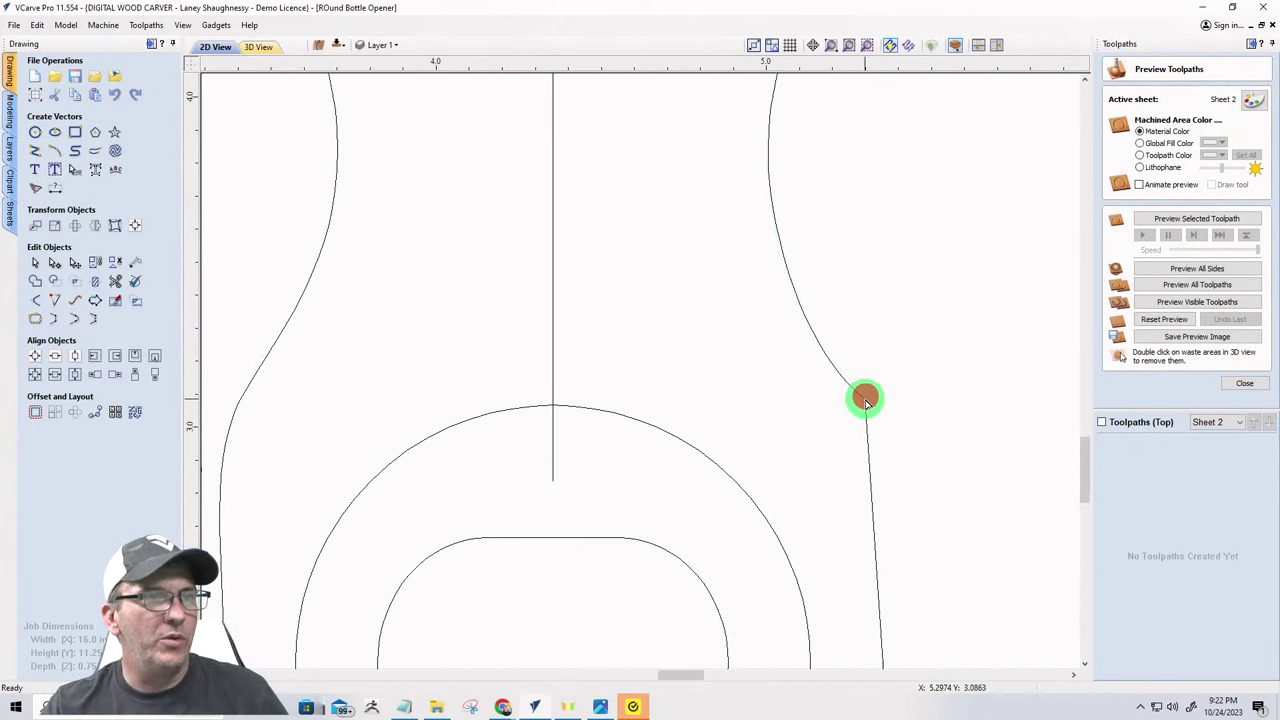
{"action": "left_click", "coordinate": [864, 403]}
{"action": "right_click", "coordinate": [863, 404]}
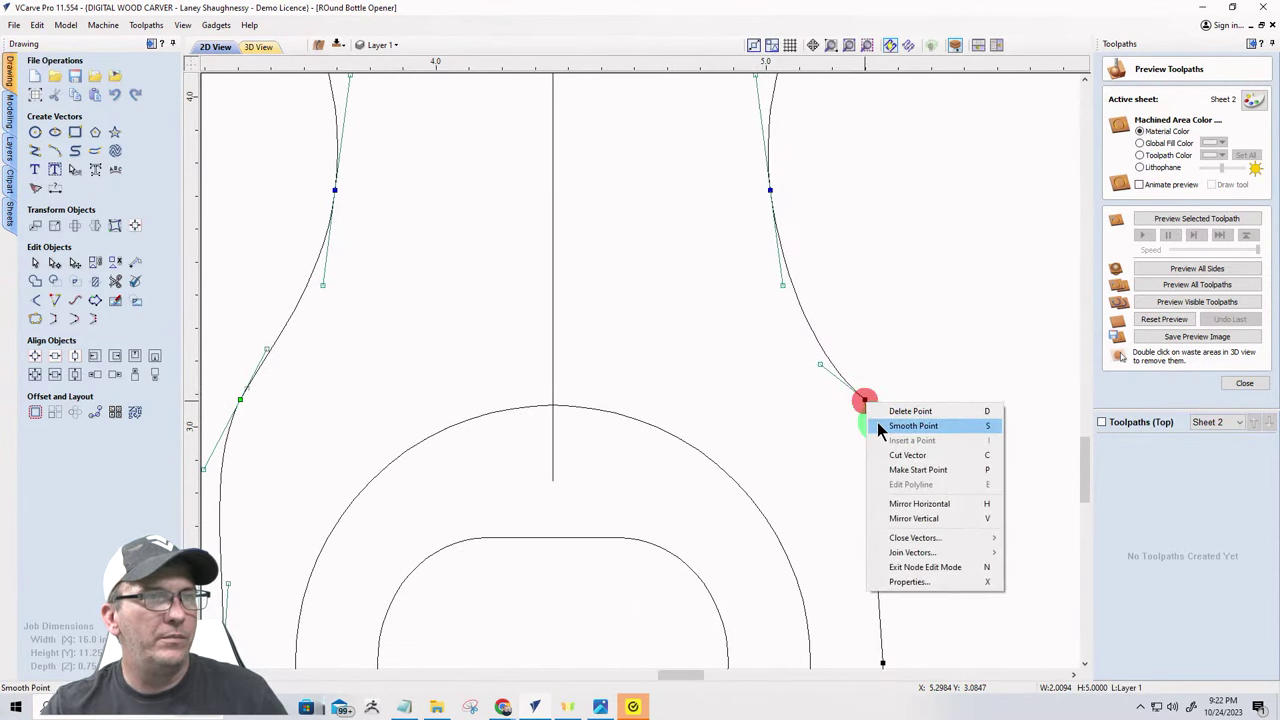
{"action": "left_click", "coordinate": [877, 422]}
{"action": "scroll", "coordinate": [936, 398], "scroll_direction": "down", "scroll_amount": 3}
- Delete the short opener's centre line
{"action": "left_click", "coordinate": [607, 511]}
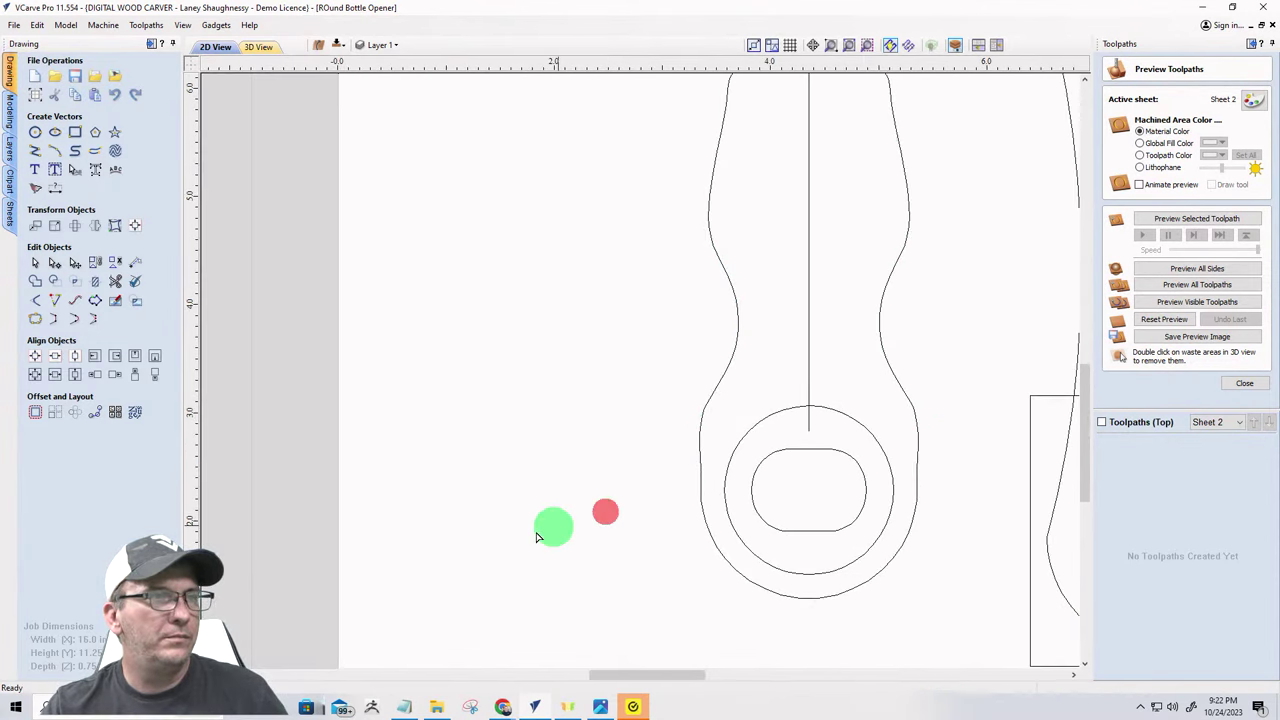
{"action": "scroll", "coordinate": [413, 518], "scroll_direction": "down", "scroll_amount": 3}
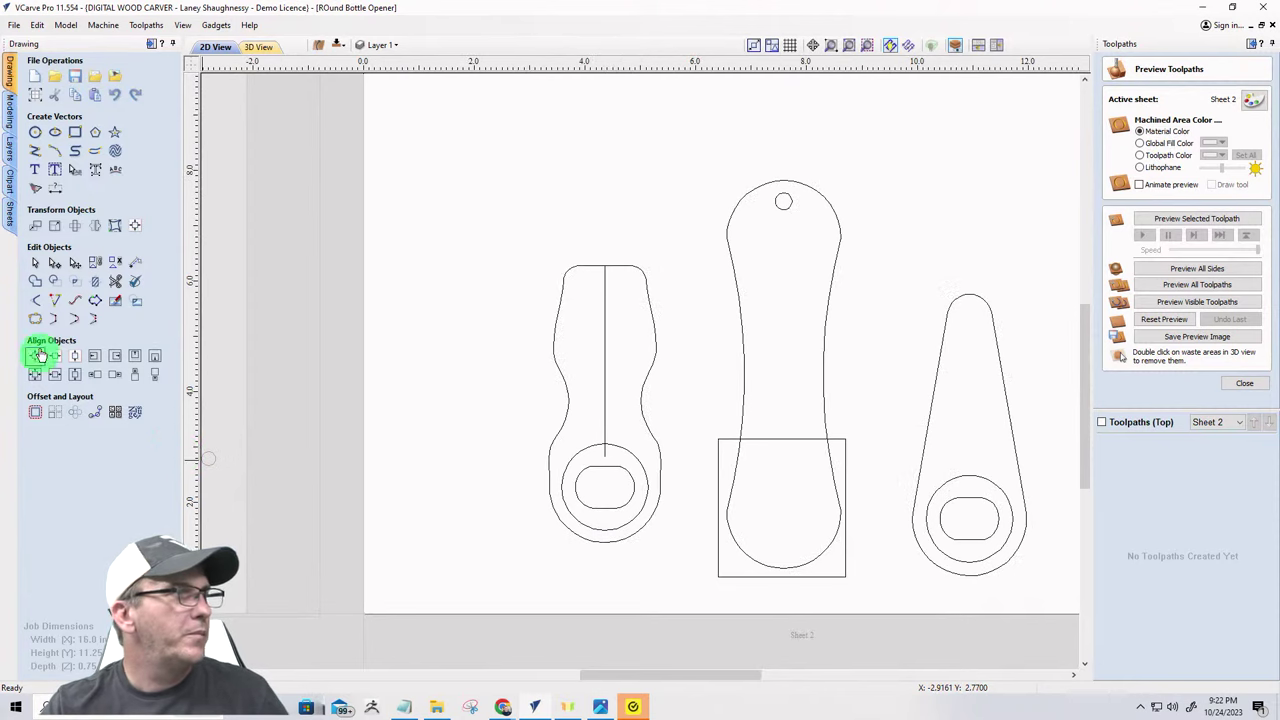
{"action": "left_click", "coordinate": [35, 262]}
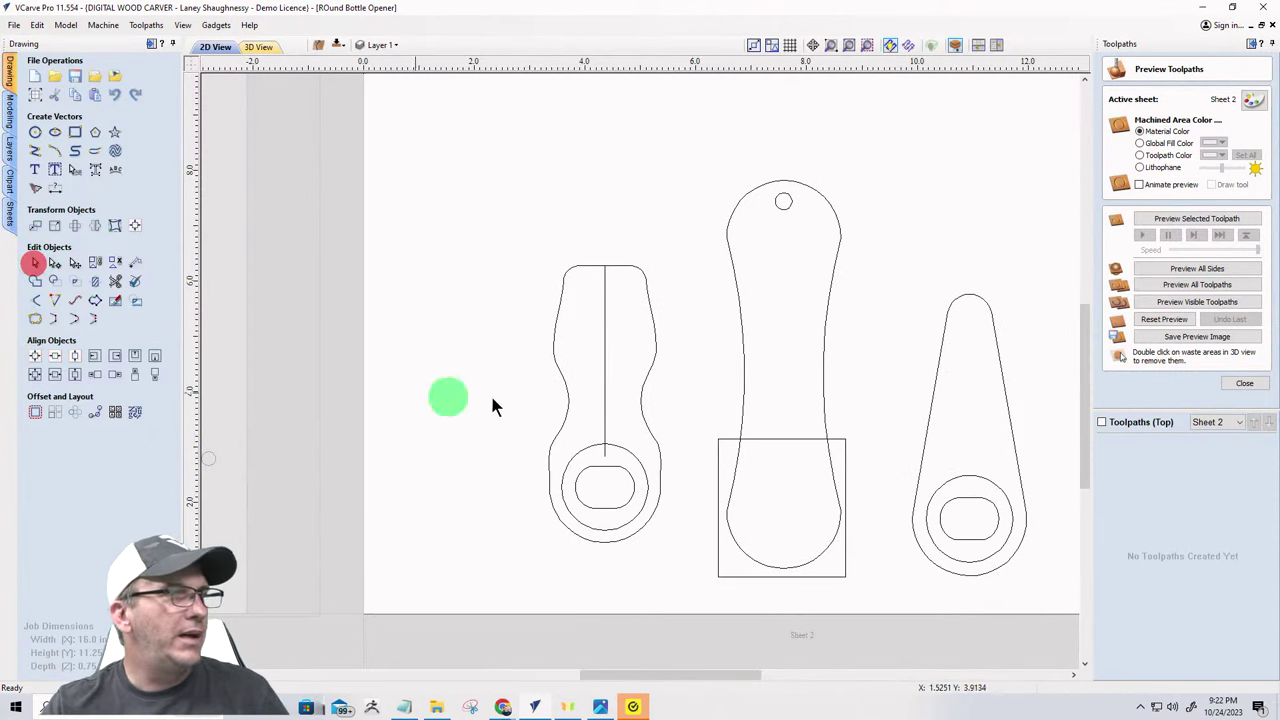
{"action": "left_click", "coordinate": [604, 391]}
{"action": "key", "text": "Delete"}
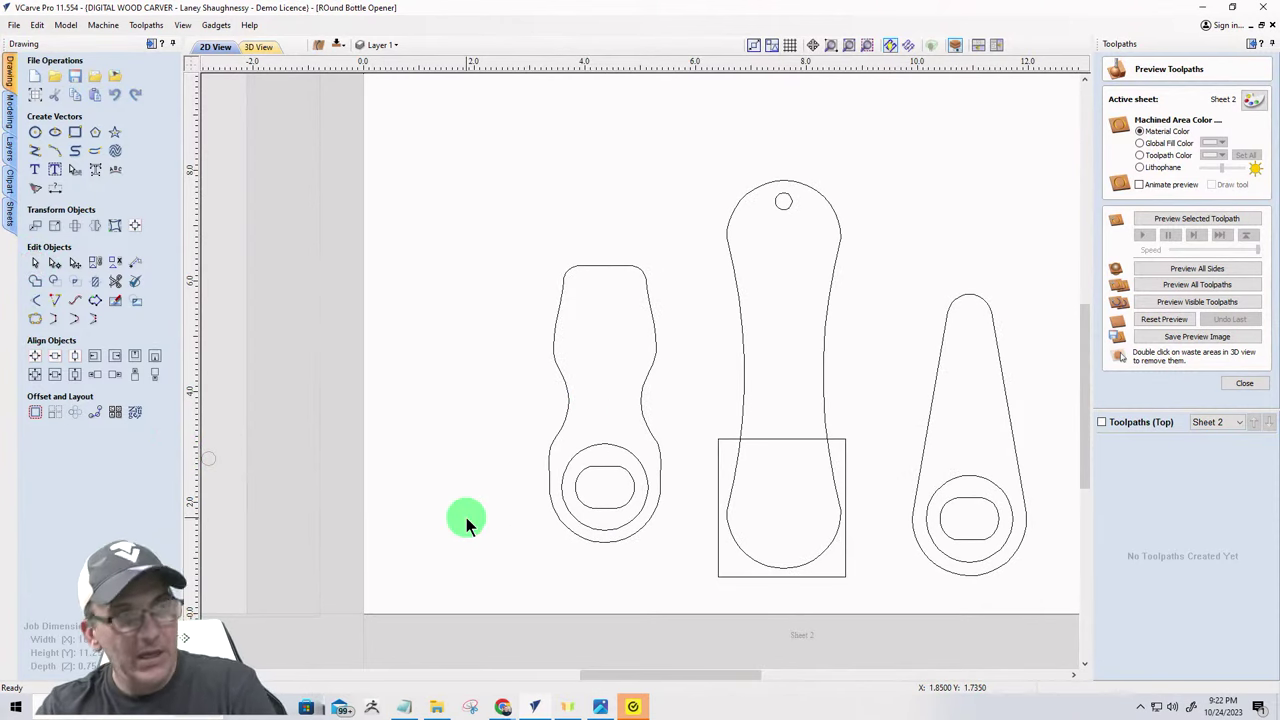
- Copy the long opener's small top hole and paste it into the short opener's top
{"action": "left_click", "coordinate": [782, 212]}
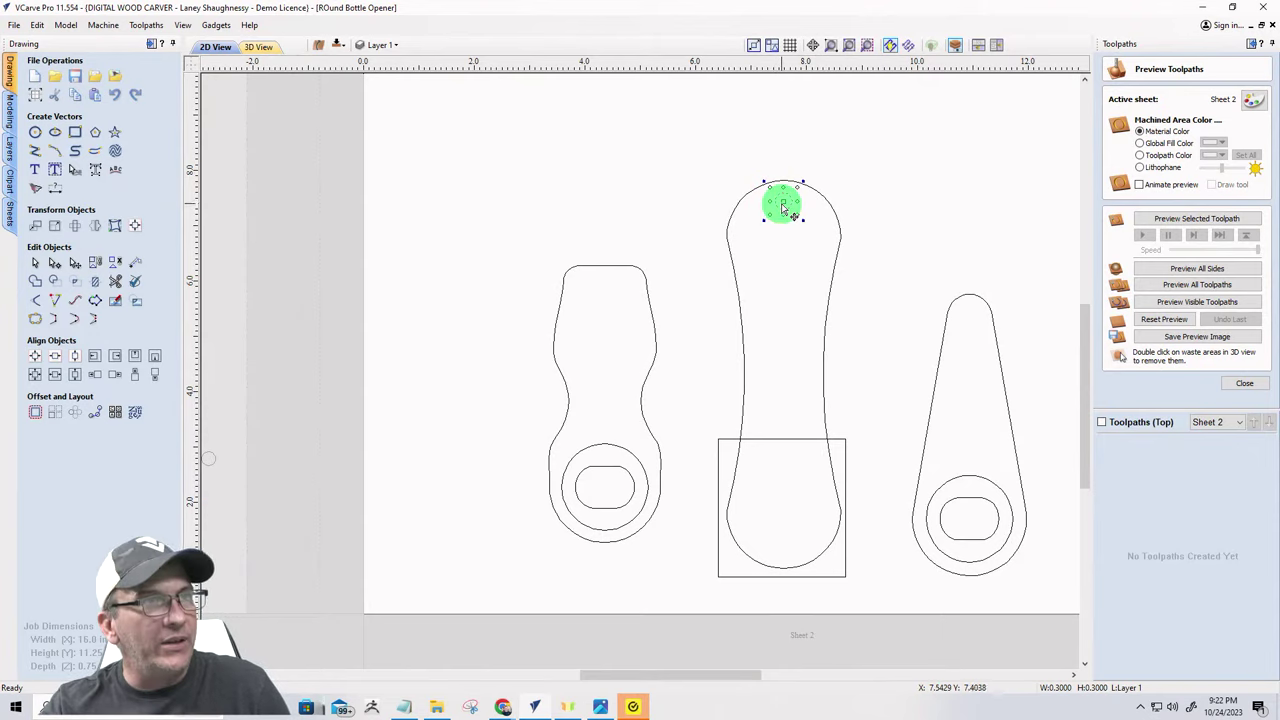
{"action": "left_click", "coordinate": [783, 198]}
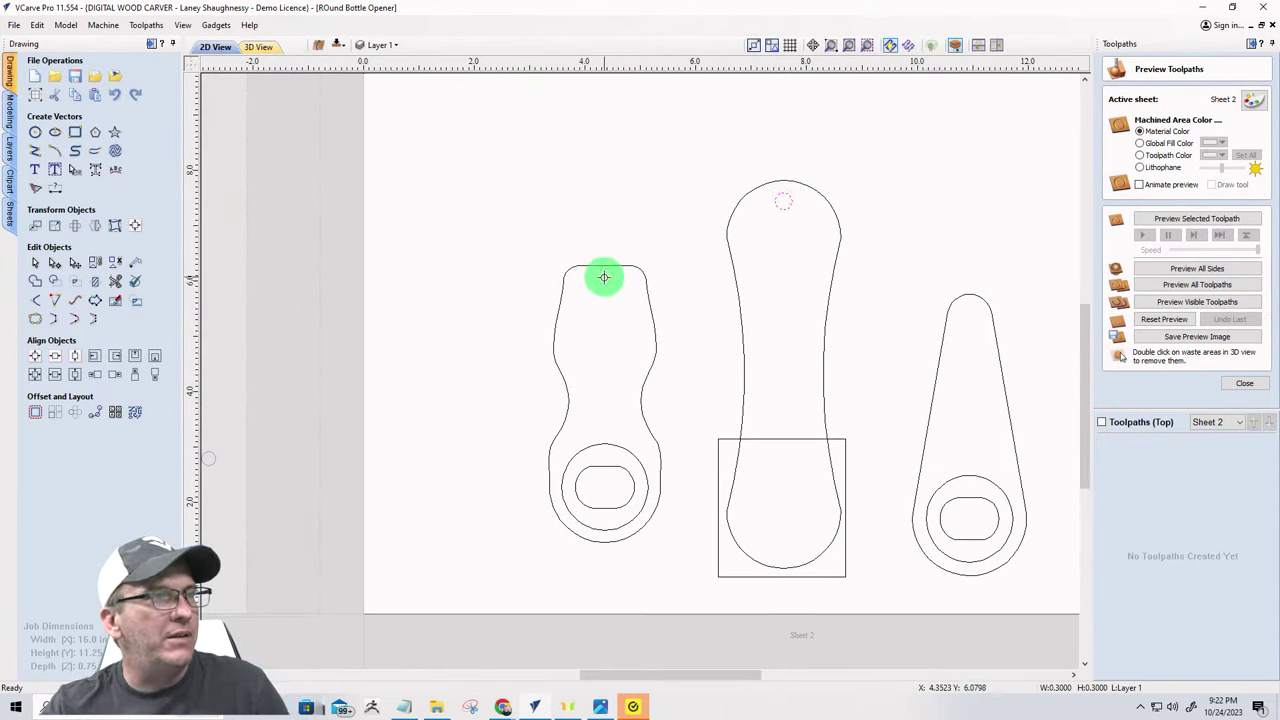
{"action": "key", "text": "ctrl+v"}
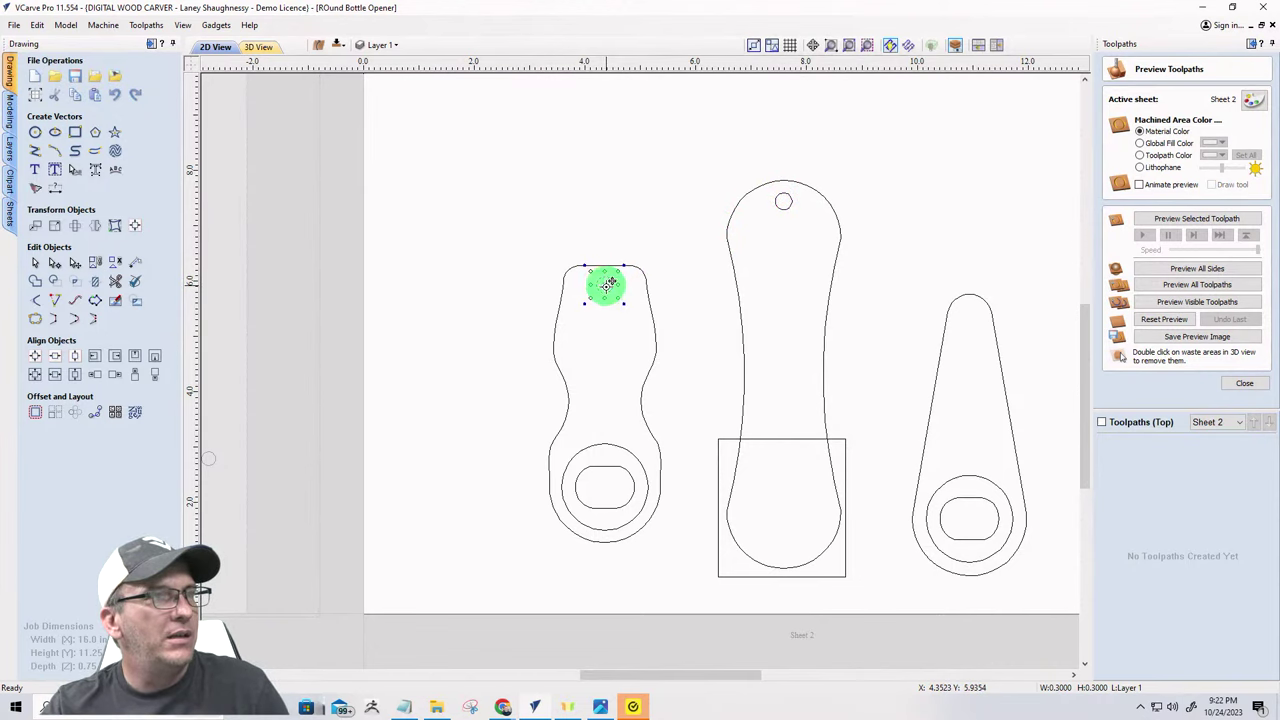
{"action": "left_click", "coordinate": [414, 277]}
{"action": "scroll", "coordinate": [494, 486], "scroll_direction": "down", "scroll_amount": 2}
{"action": "scroll", "coordinate": [533, 562], "scroll_direction": "up", "scroll_amount": 3}
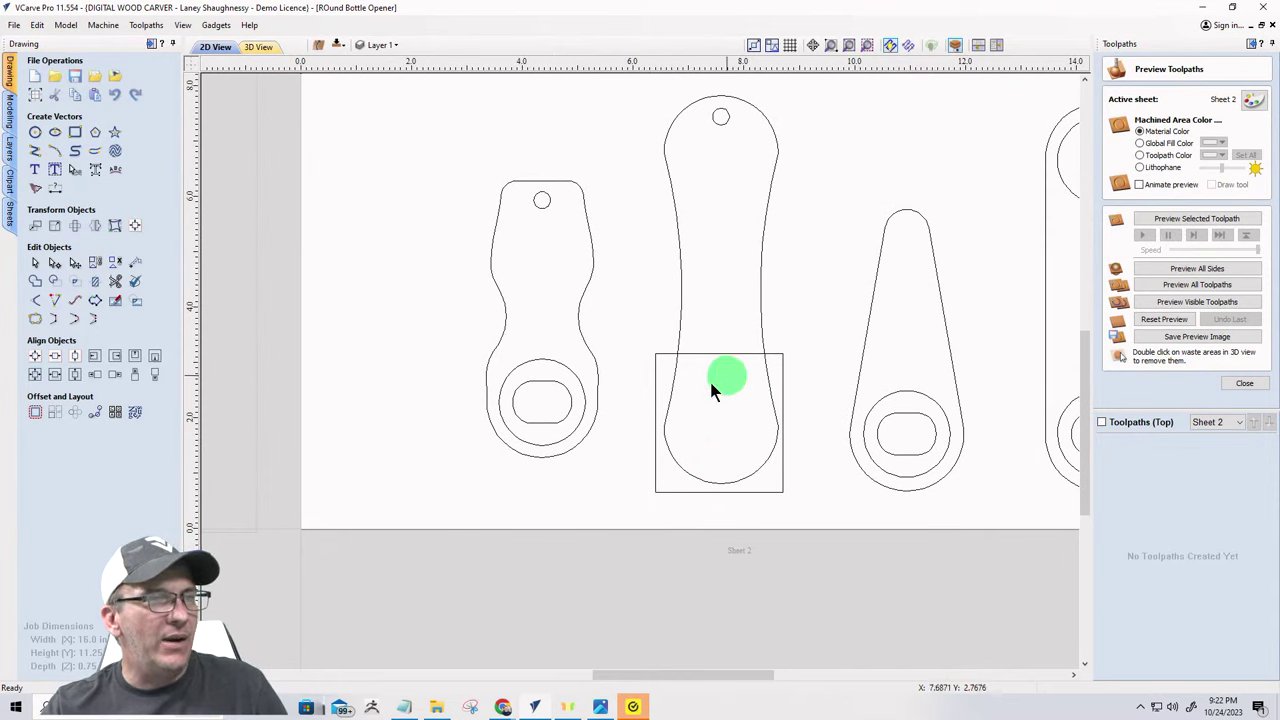
- Select the square at the long opener's base, then copy the short opener's two rings onto that base
{"action": "left_click", "coordinate": [659, 498]}
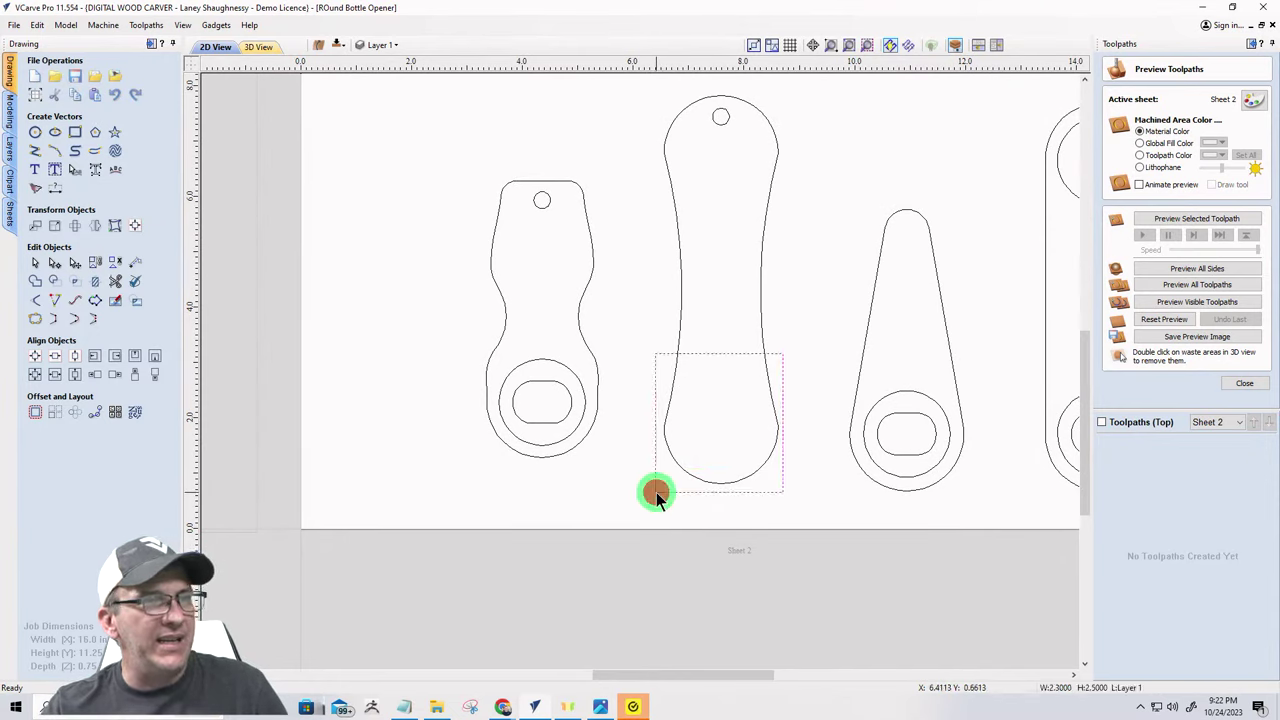
{"action": "left_click_drag", "start_coordinate": [452, 338], "coordinate": [646, 477]}
{"action": "left_click", "coordinate": [541, 406]}
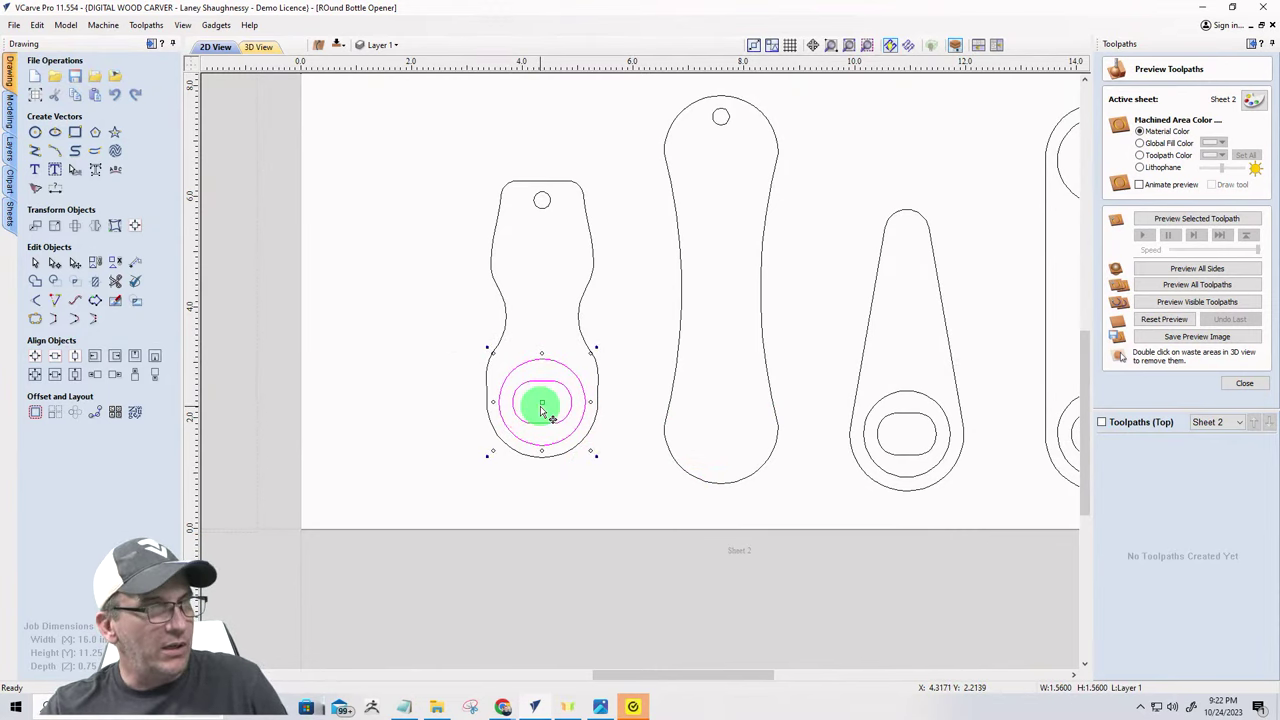
{"action": "left_click_drag", "start_coordinate": [541, 406], "coordinate": [721, 425]}
{"action": "left_click", "coordinate": [428, 446]}
{"action": "scroll", "coordinate": [428, 446], "scroll_direction": "down", "scroll_amount": 3}
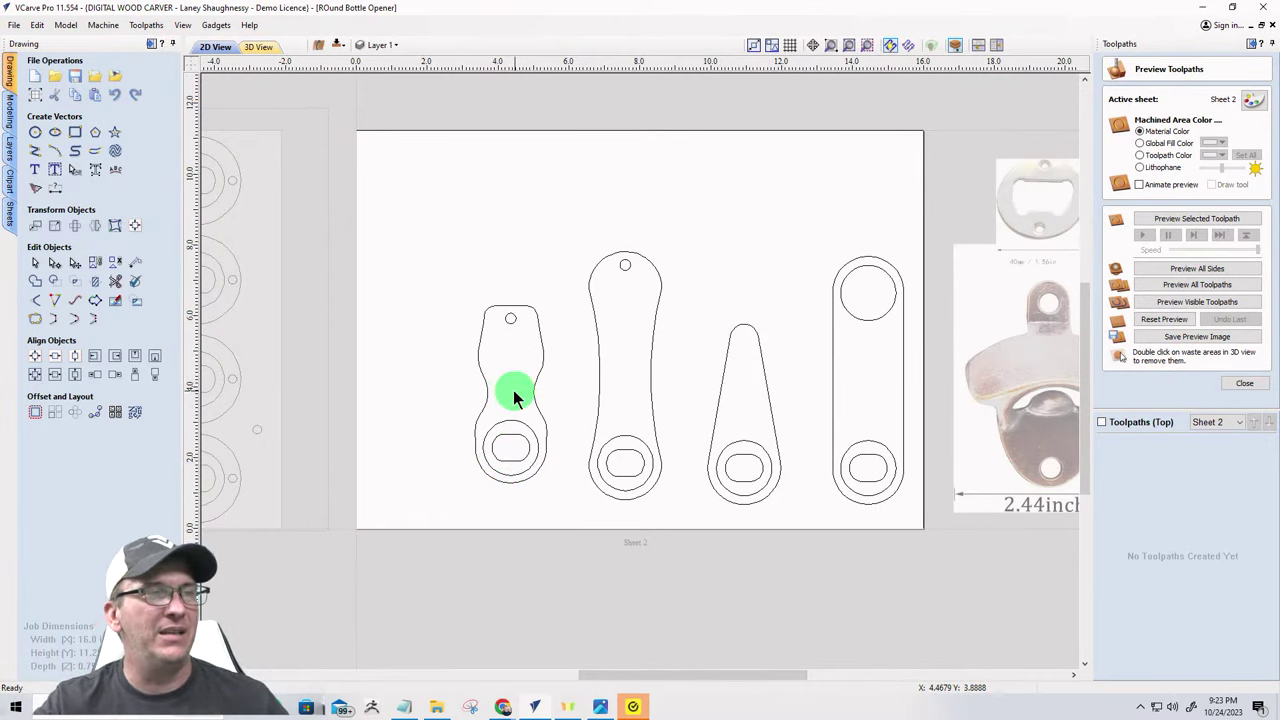
{"action": "scroll", "coordinate": [513, 392], "scroll_direction": "up", "scroll_amount": 2}
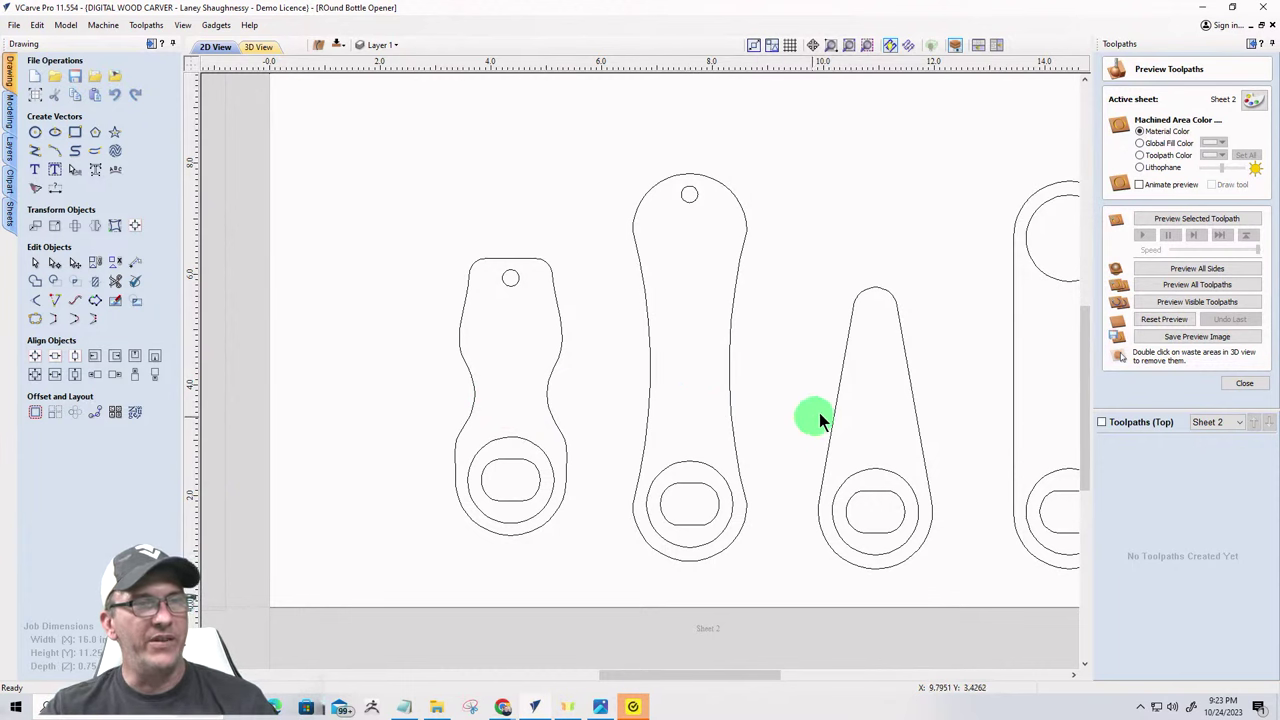
{"action": "scroll", "coordinate": [686, 423], "scroll_direction": "down", "scroll_amount": 2}
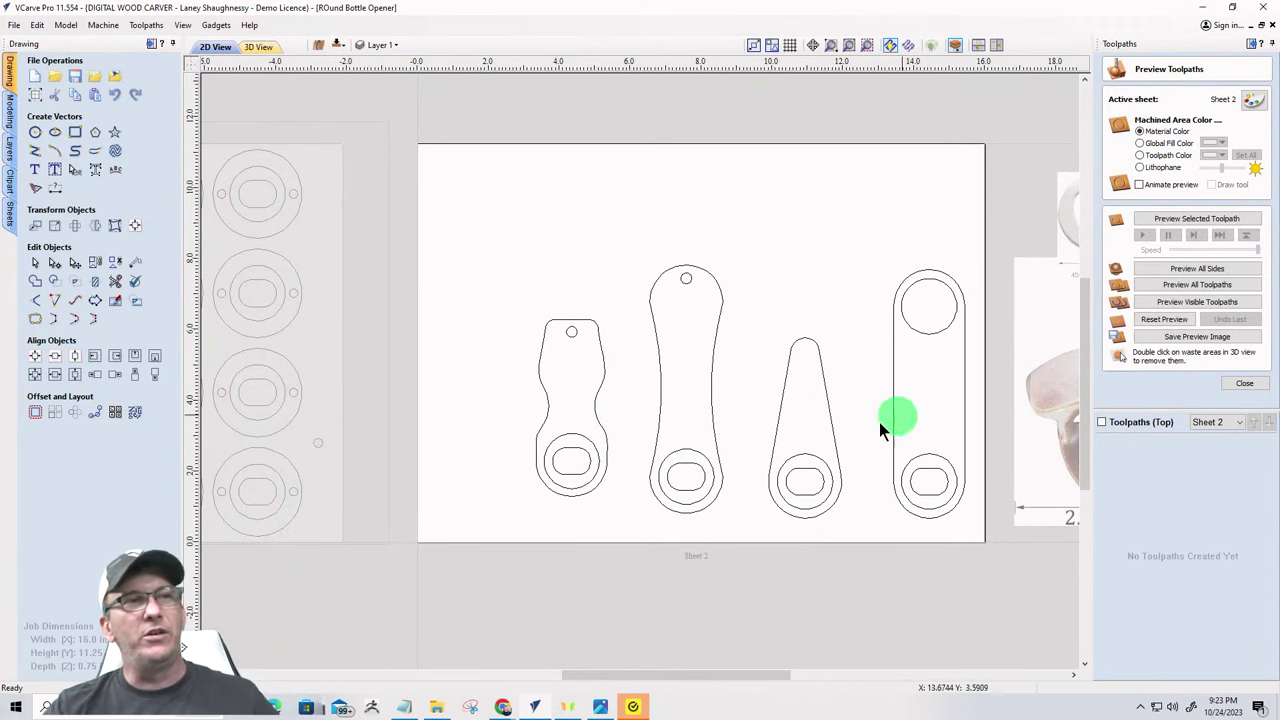
{"action": "left_click", "coordinate": [257, 294]}
{"action": "left_click", "coordinate": [259, 205]}
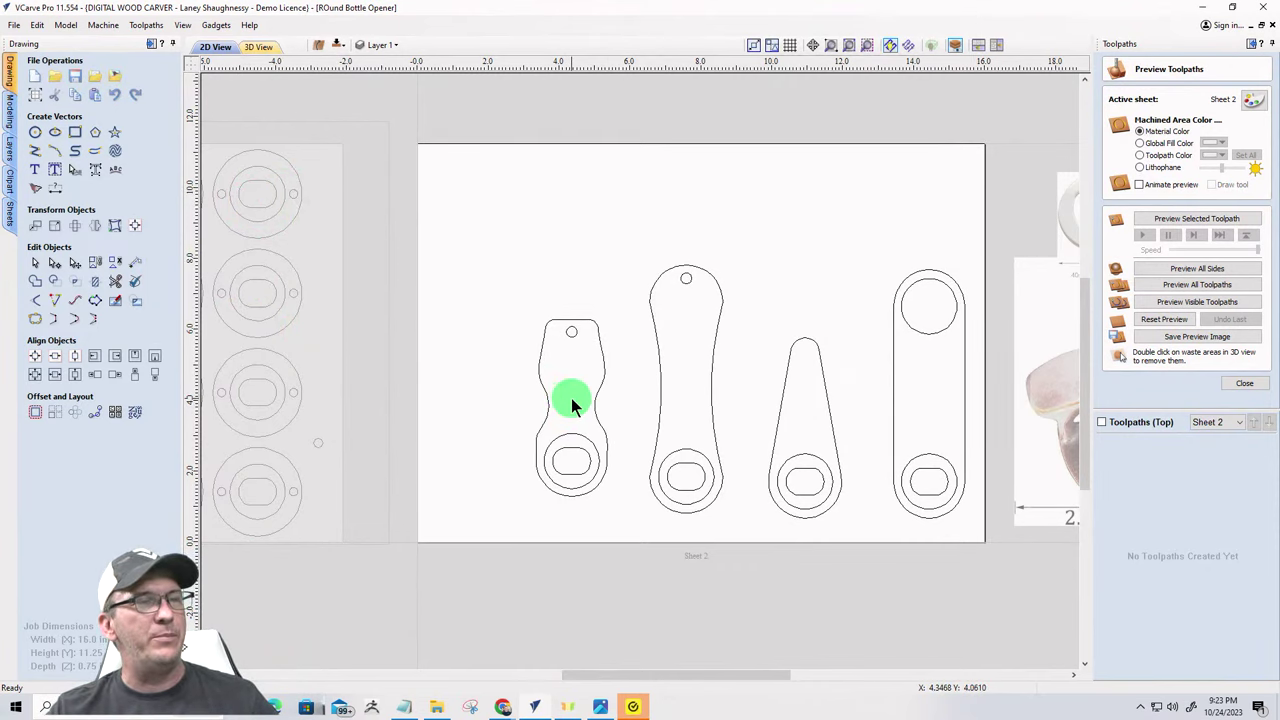
{"action": "scroll", "coordinate": [571, 403], "scroll_direction": "up", "scroll_amount": 2}
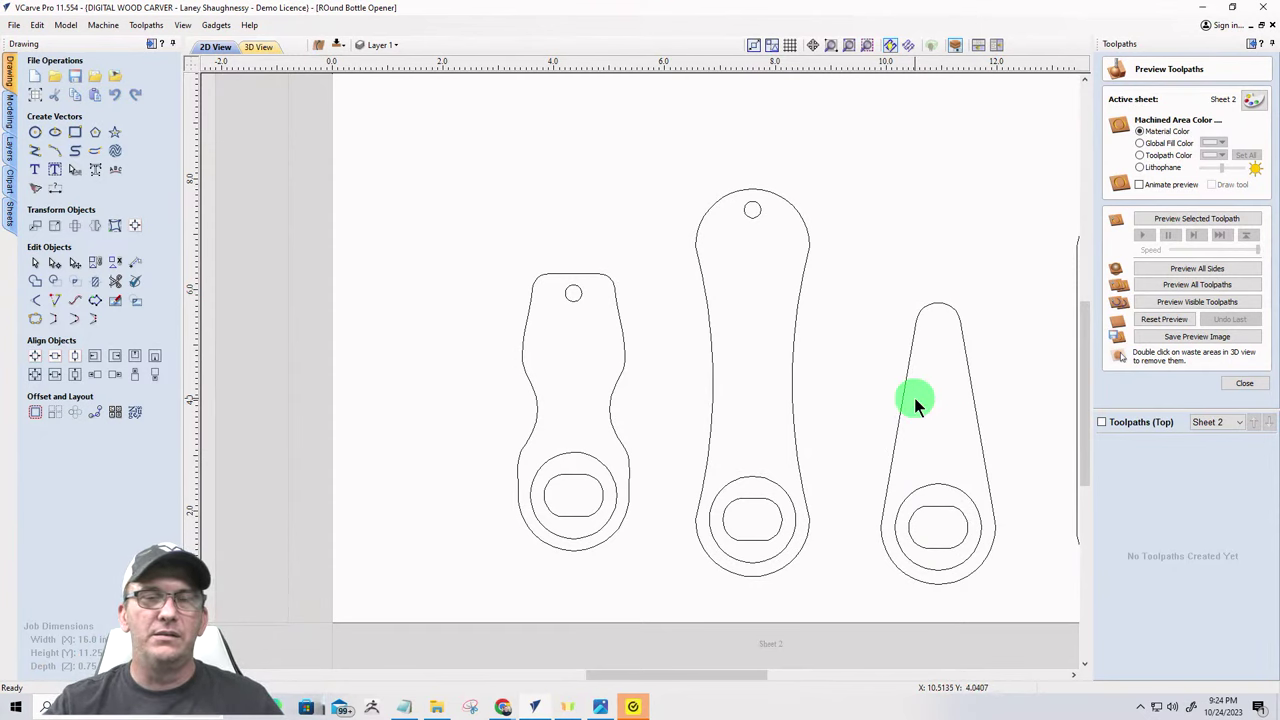
{"action": "scroll", "coordinate": [449, 352], "scroll_direction": "down", "scroll_amount": 3}
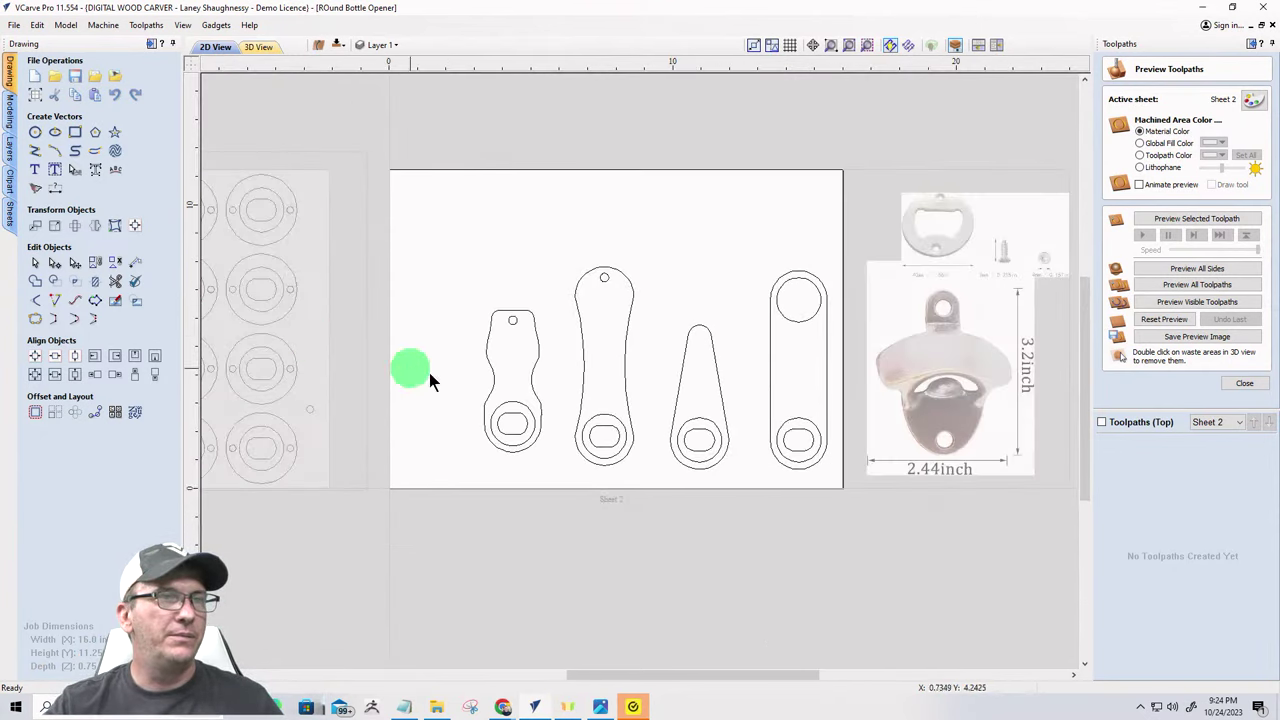
{"action": "scroll", "coordinate": [482, 392], "scroll_direction": "up", "scroll_amount": 2}
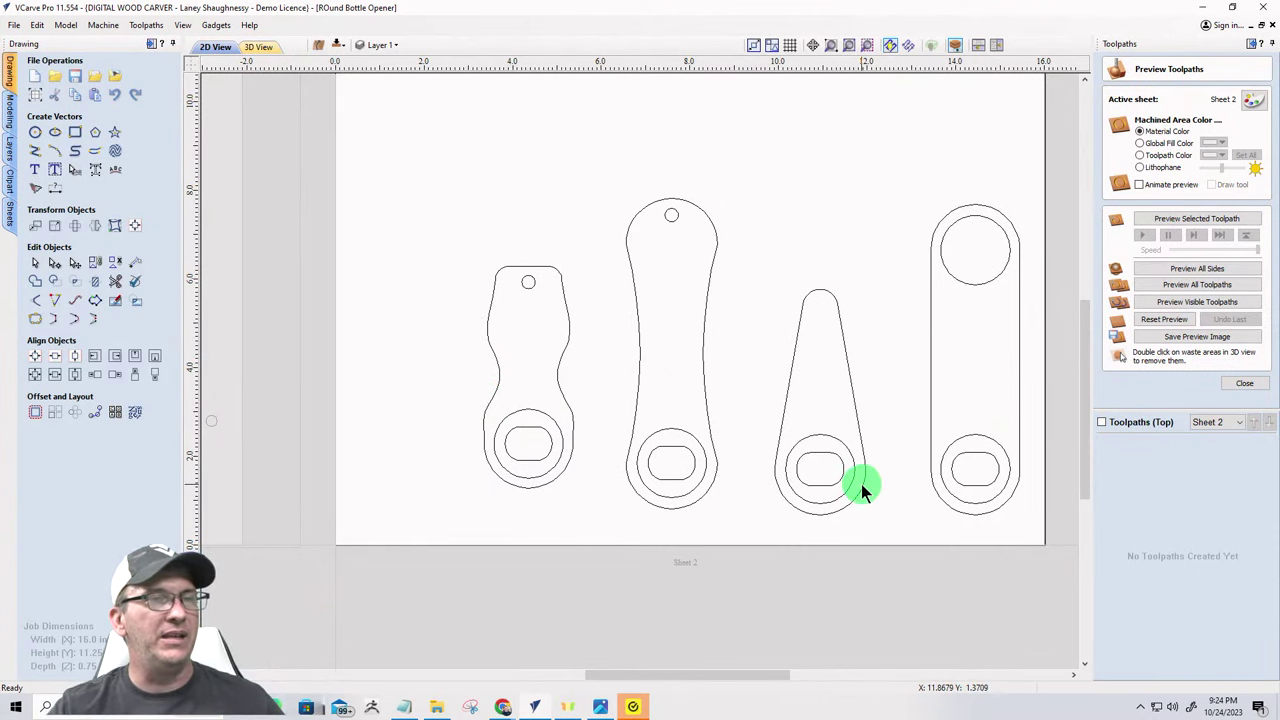
{"action": "scroll", "coordinate": [861, 484], "scroll_direction": "down", "scroll_amount": 2}
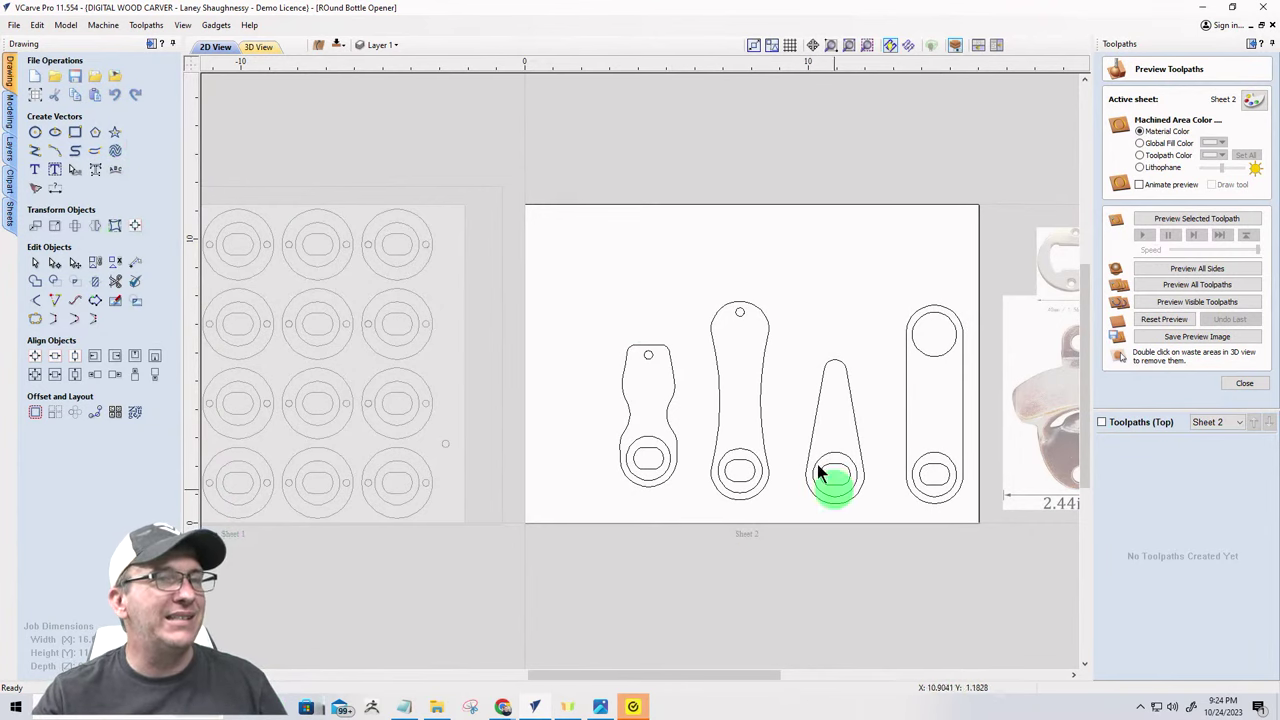
- Drag a copy of the rightmost straight-sided opener to Sheet 2's left edge
{"action": "left_click_drag", "start_coordinate": [884, 285], "coordinate": [980, 519]}
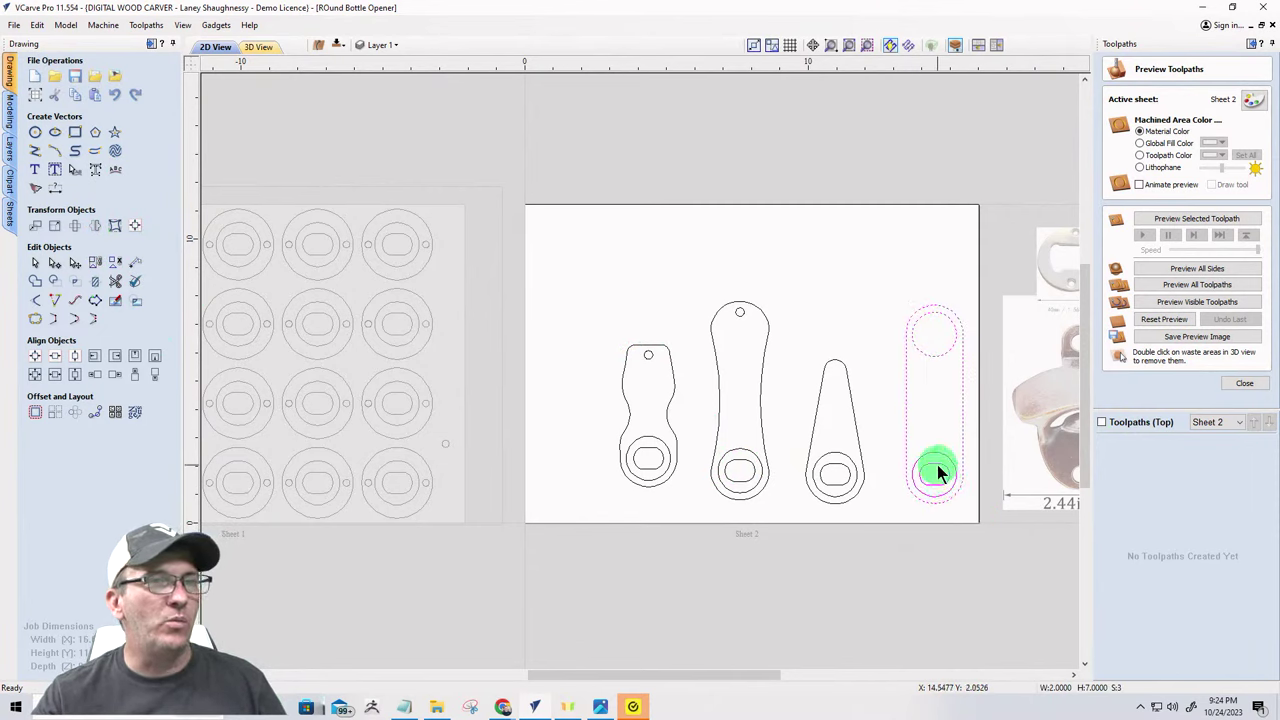
{"action": "left_click", "coordinate": [935, 464]}
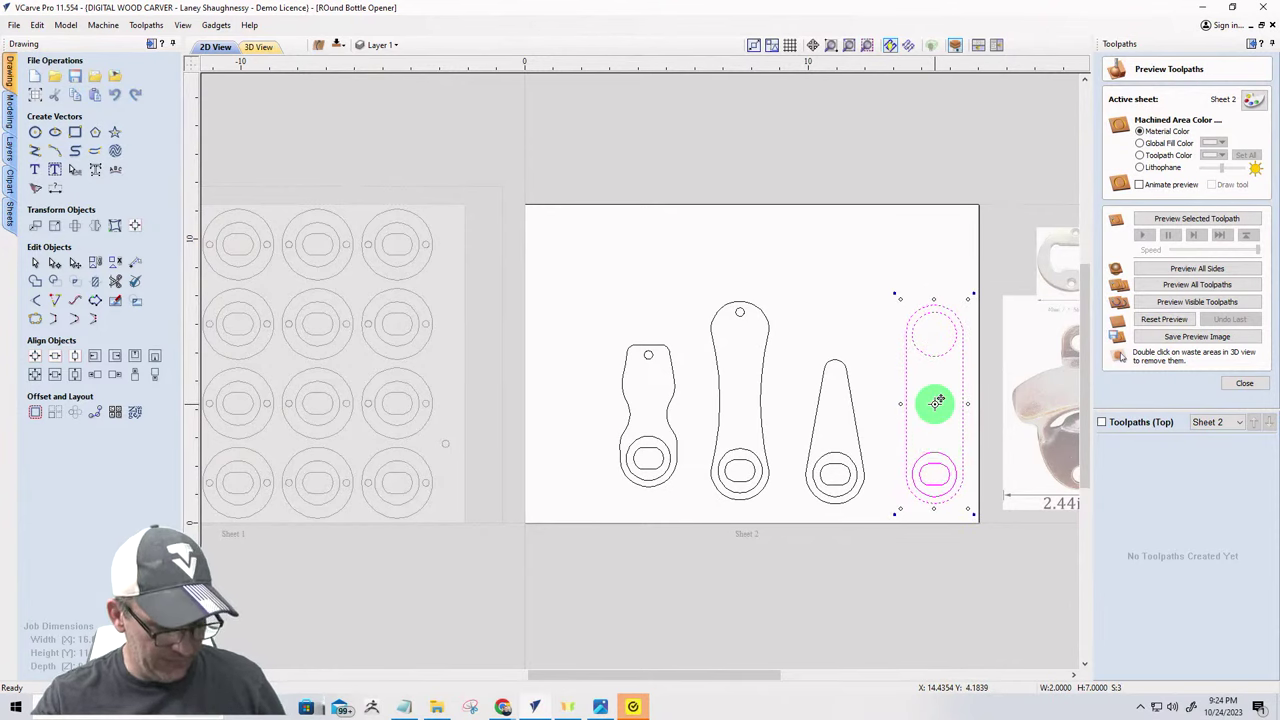
{"action": "left_click_drag", "start_coordinate": [936, 402], "coordinate": [543, 534]}
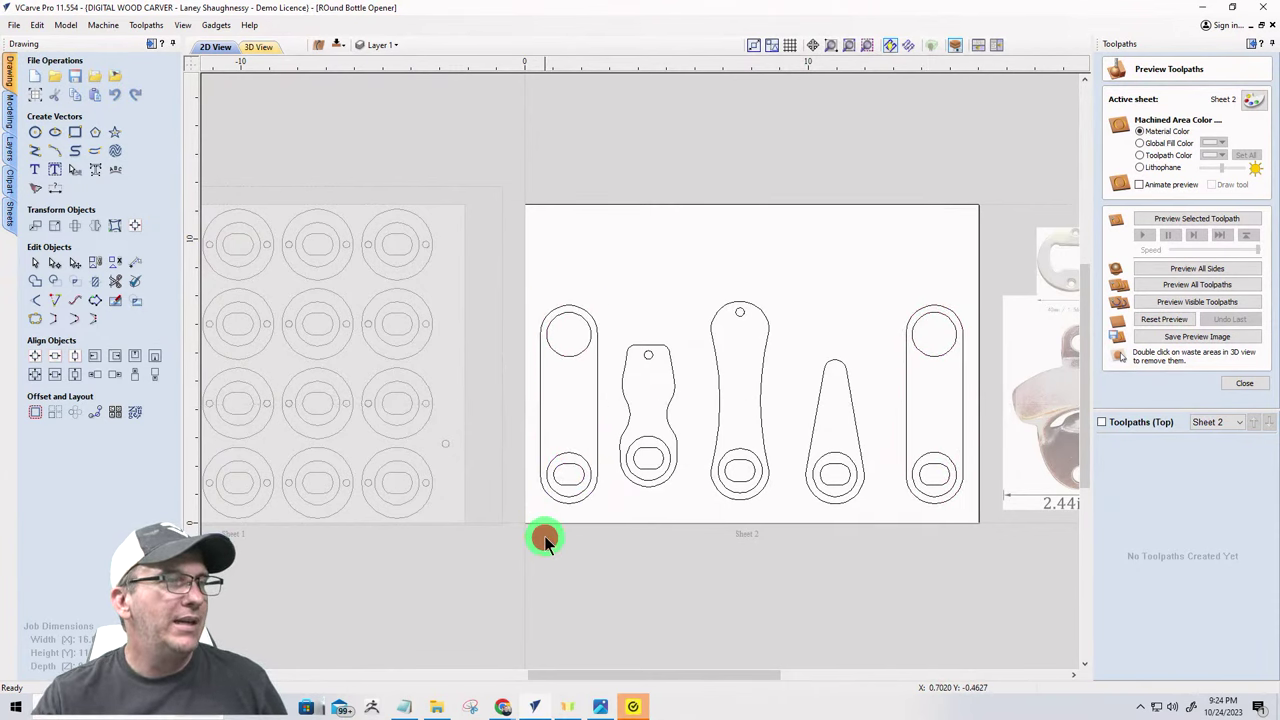
{"action": "scroll", "coordinate": [578, 494], "scroll_direction": "up", "scroll_amount": 3}
{"action": "scroll", "coordinate": [578, 494], "scroll_direction": "up", "scroll_amount": 1}
- Move the left copy's ring and oval higher with the Up arrow key
{"action": "left_click_drag", "start_coordinate": [457, 366], "coordinate": [631, 514]}
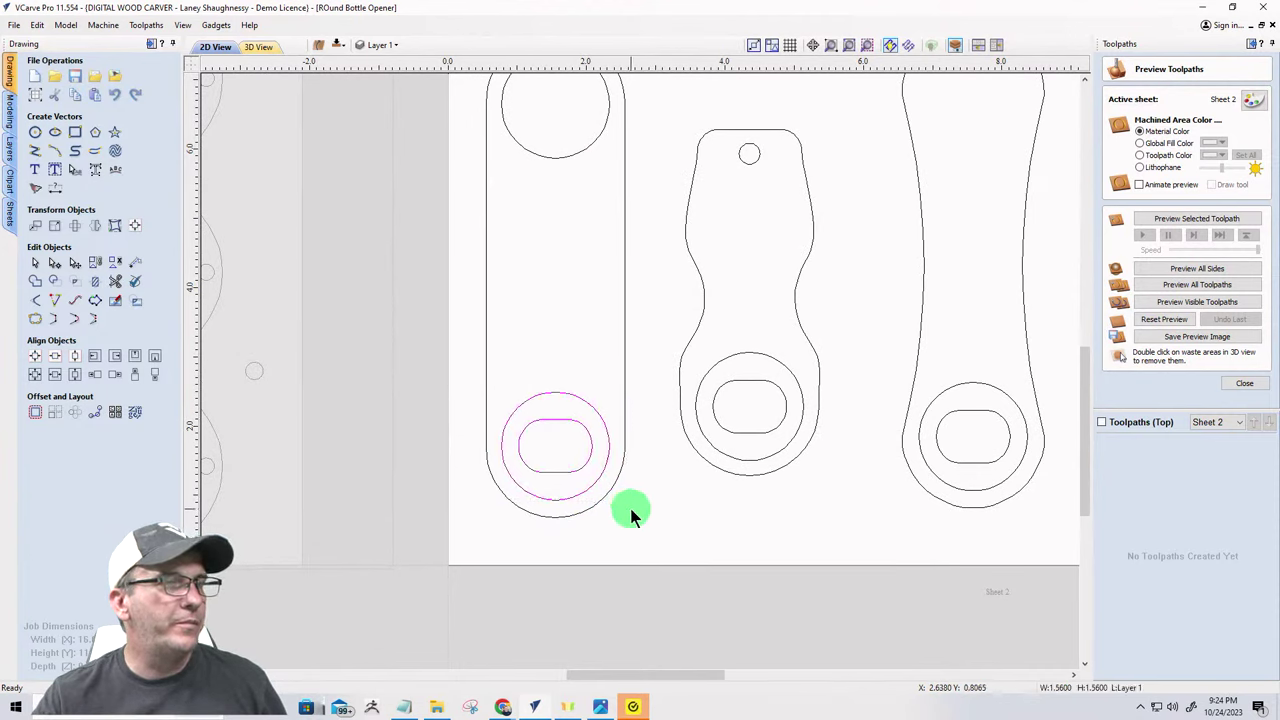
{"action": "key", "text": "Up"}
{"action": "key", "text": "Up"}
{"action": "key", "text": "Up"}
{"action": "key", "text": "Up"}
{"action": "key", "text": "Up"}
{"action": "key", "text": "Up"}
{"action": "key", "text": "Up"}
{"action": "key", "text": "Up"}
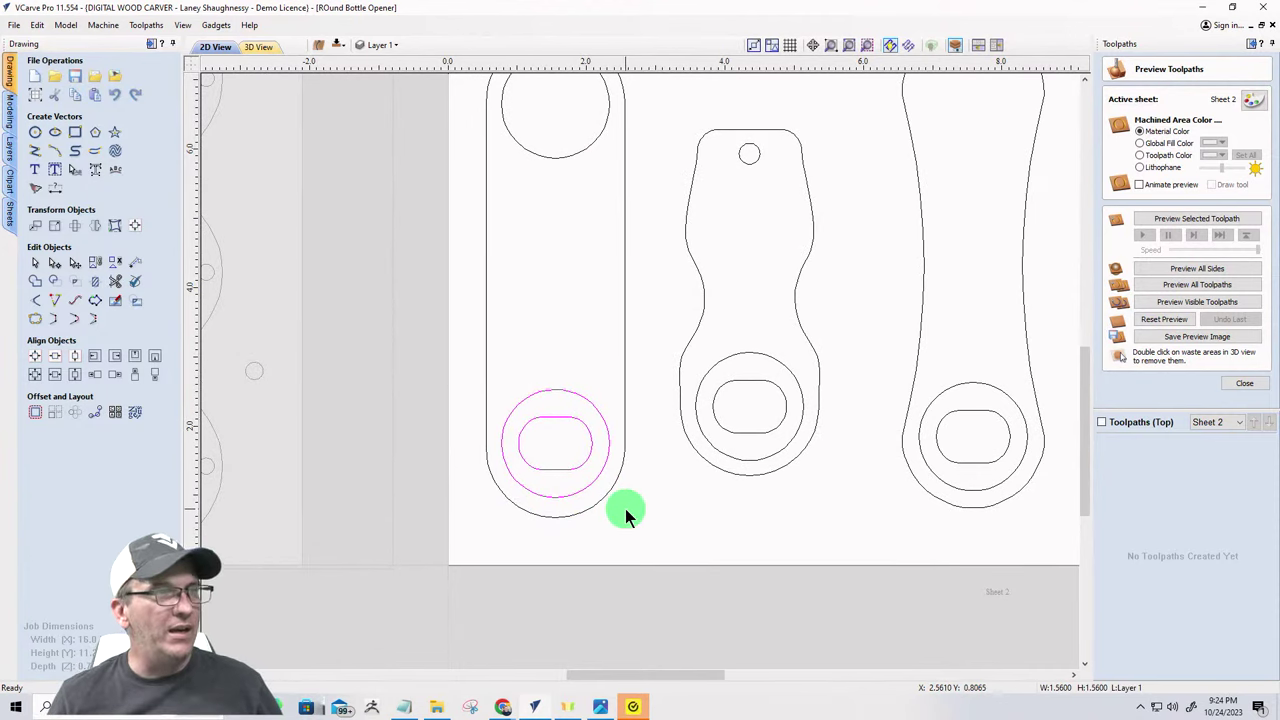
{"action": "key", "text": "Up"}
{"action": "key", "text": "Up"}
{"action": "key", "text": "Up"}
{"action": "key", "text": "Up"}
{"action": "key", "text": "Up"}
{"action": "key", "text": "Up"}
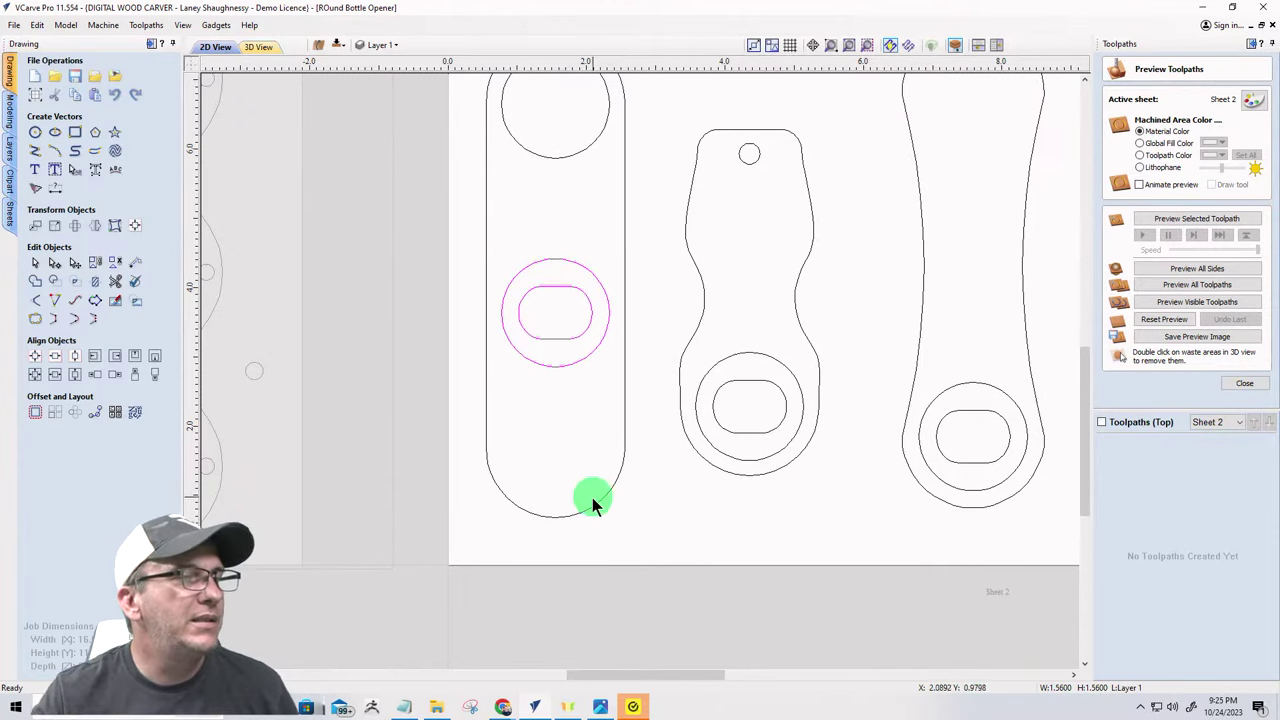
- Select the left opener outline's bottom nodes in node editing to shorten it
{"action": "left_click", "coordinate": [549, 517]}
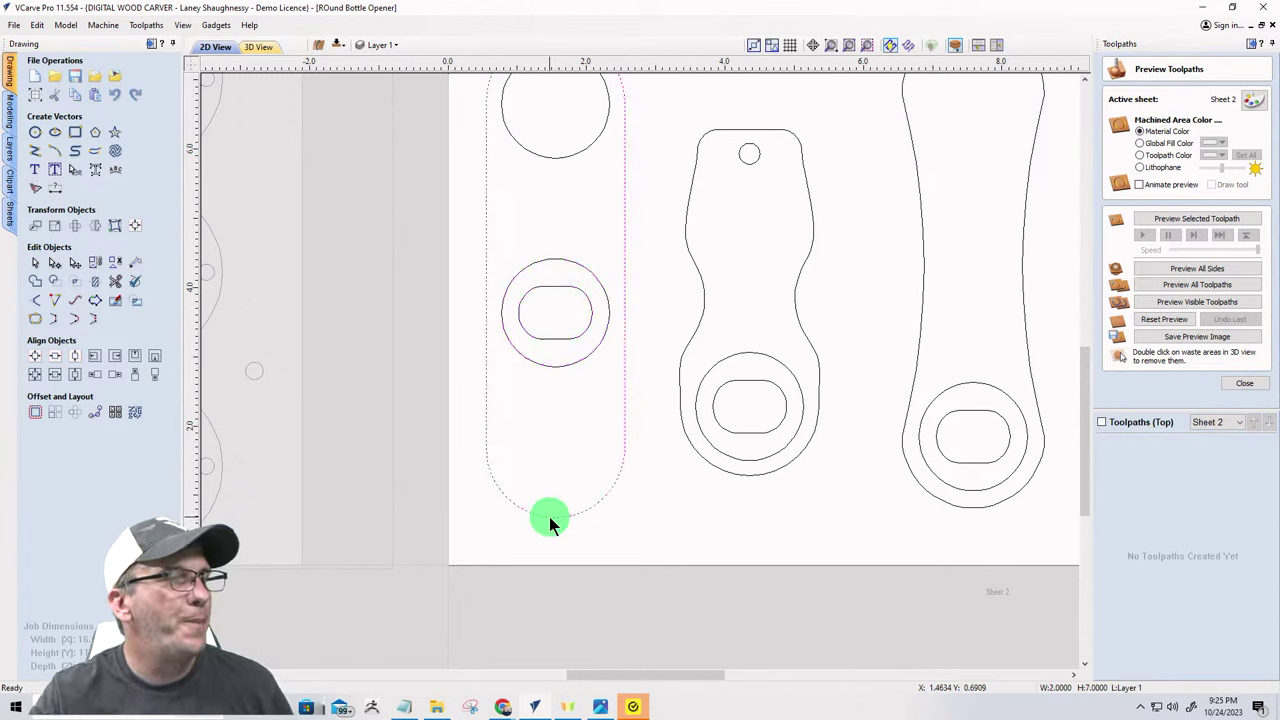
{"action": "left_click", "coordinate": [549, 521]}
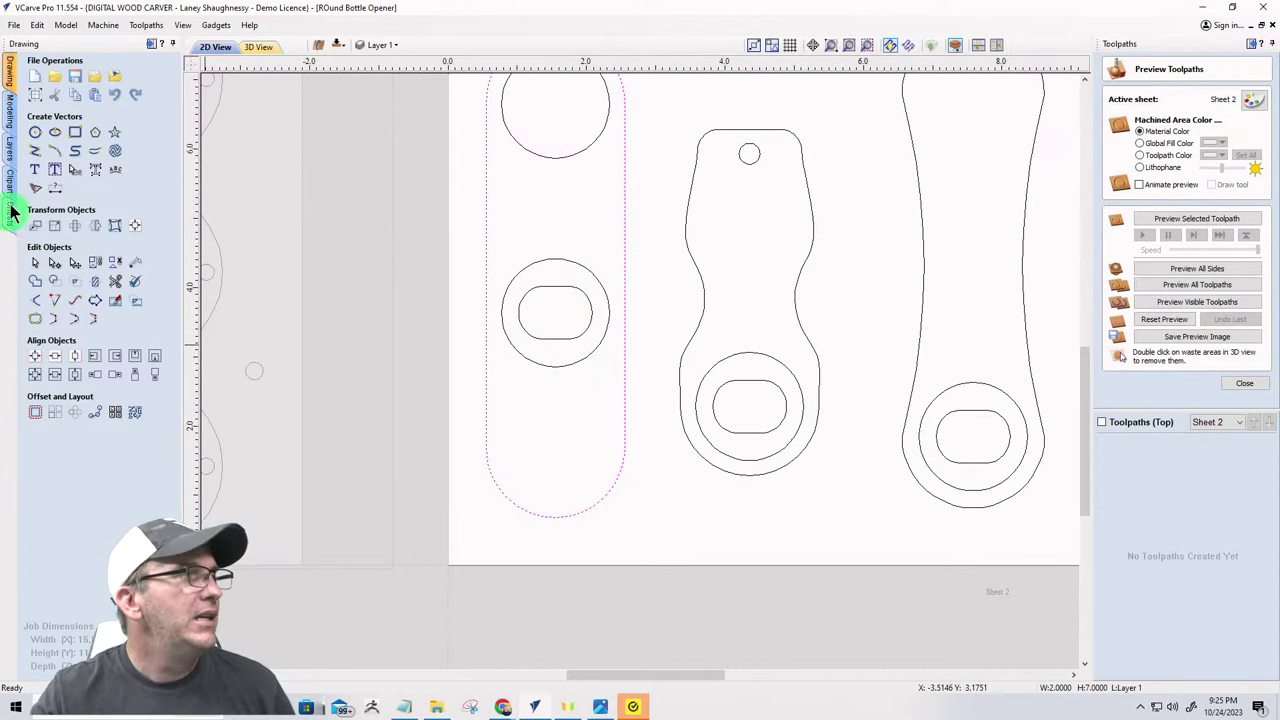
{"action": "left_click", "coordinate": [53, 261]}
{"action": "left_click_drag", "start_coordinate": [456, 421], "coordinate": [654, 537]}
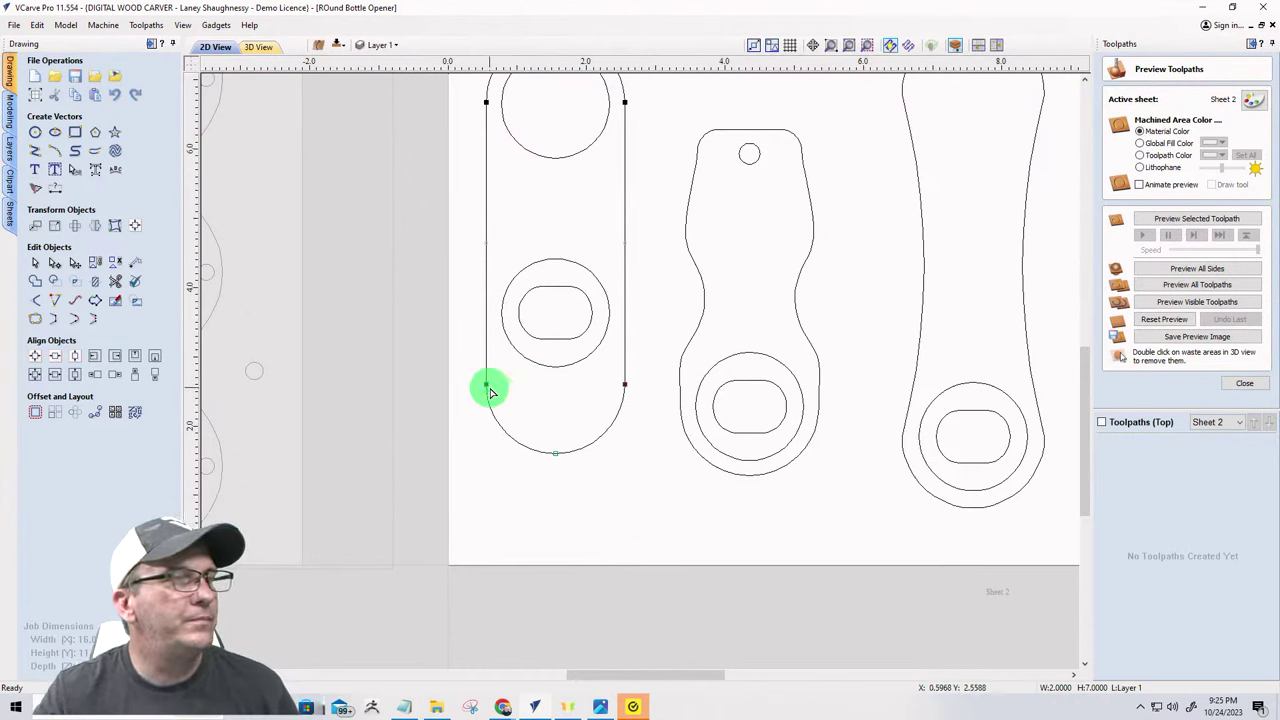
{"action": "left_click", "coordinate": [35, 132]}
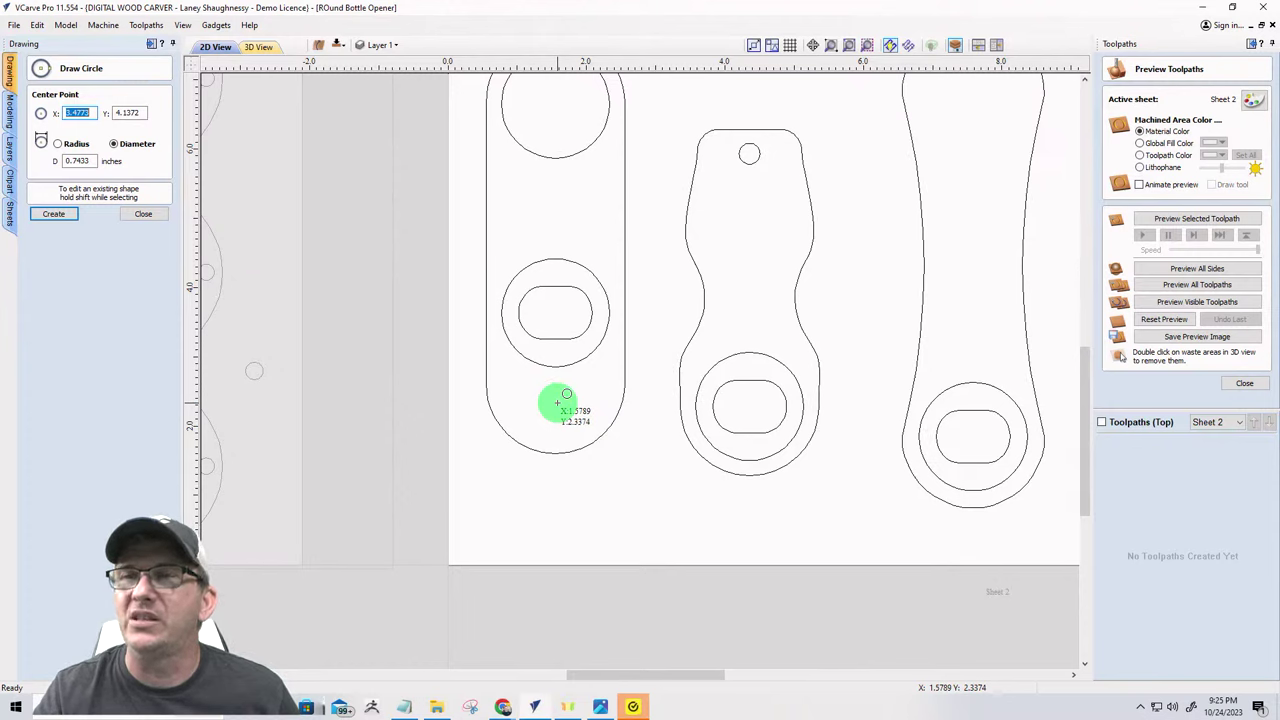
- Close the Draw Circle panel to return to the Drawing toolbox
{"action": "left_click", "coordinate": [144, 214]}
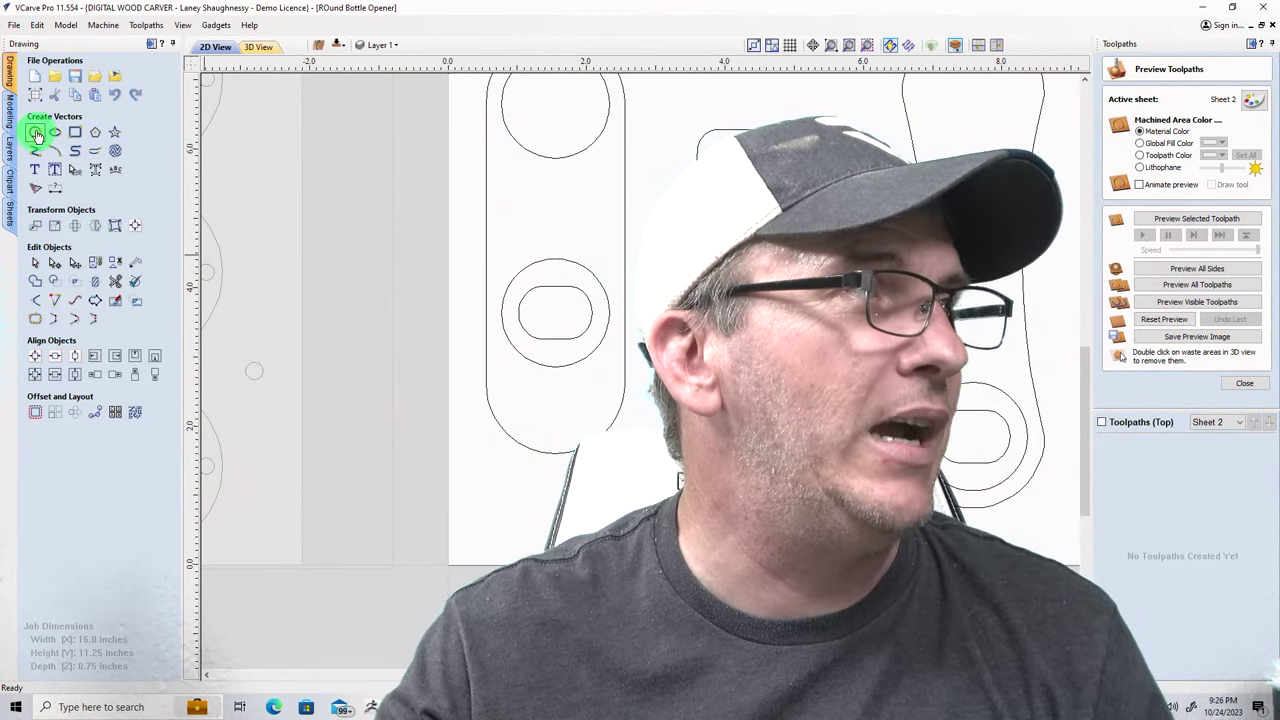
- Draw a 6 mm (0.2362-inch) circle at X 1.5483, Y 2.4048 inside the shortened opener
{"action": "left_click", "coordinate": [35, 133]}
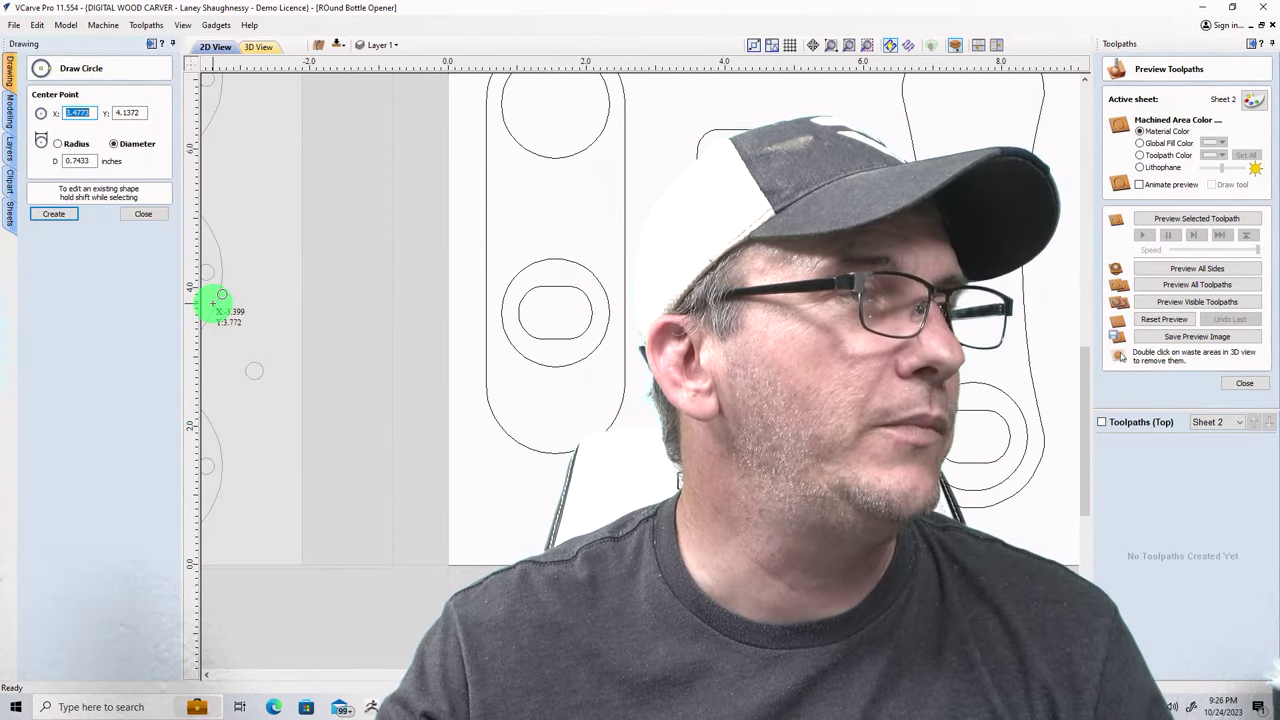
{"action": "double_click", "coordinate": [72, 161]}
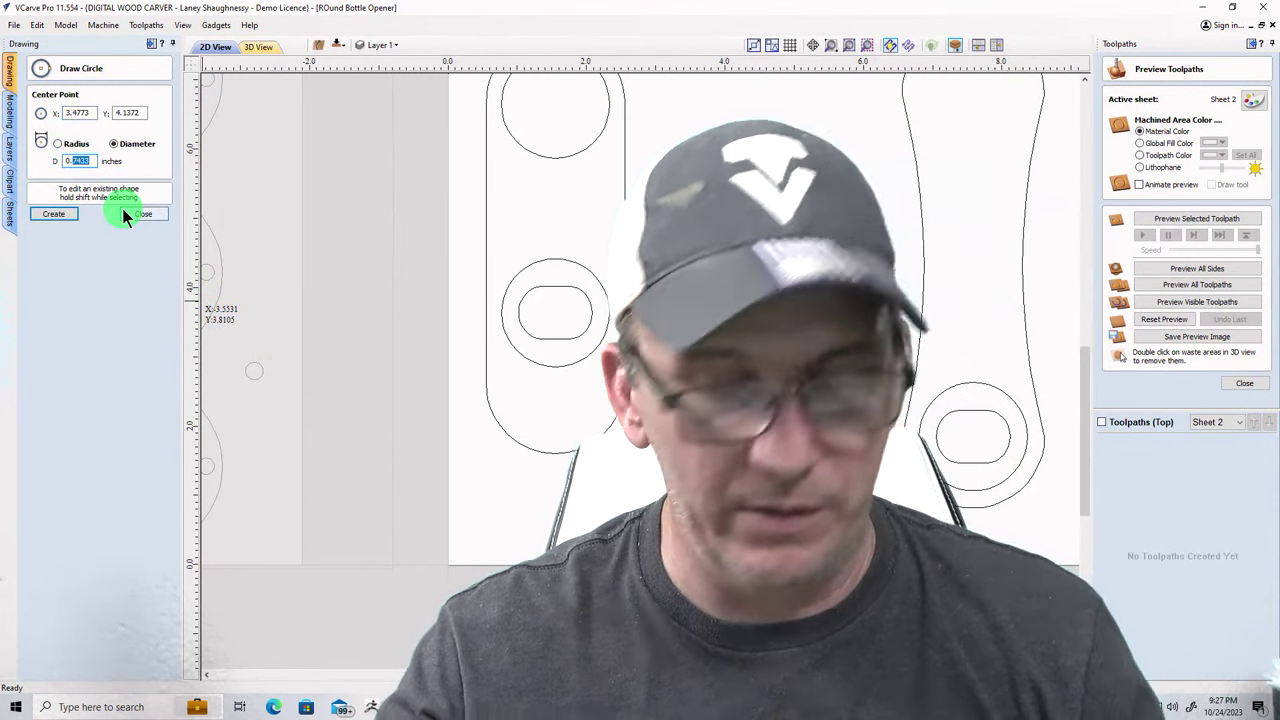
{"action": "type", "text": "0.6"}
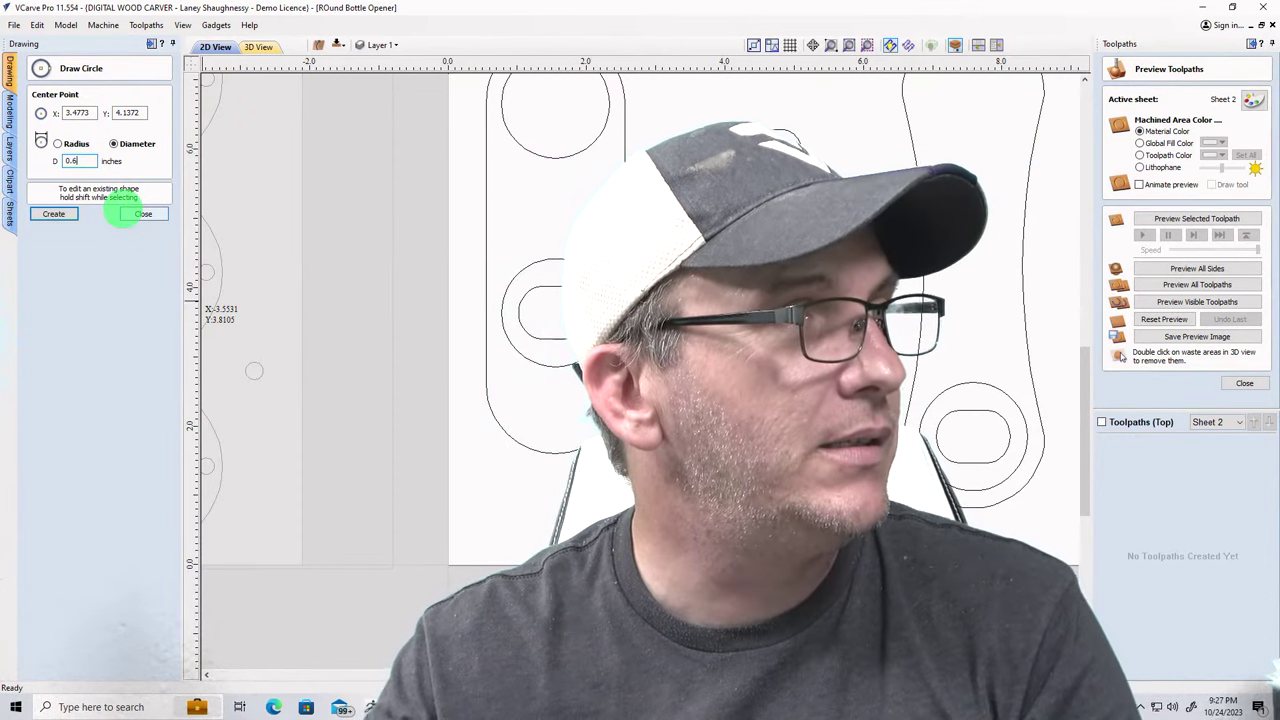
{"action": "key", "text": "BackSpace"}
{"action": "key", "text": "BackSpace"}
{"action": "key", "text": "BackSpace"}
{"action": "type", "text": "6"}
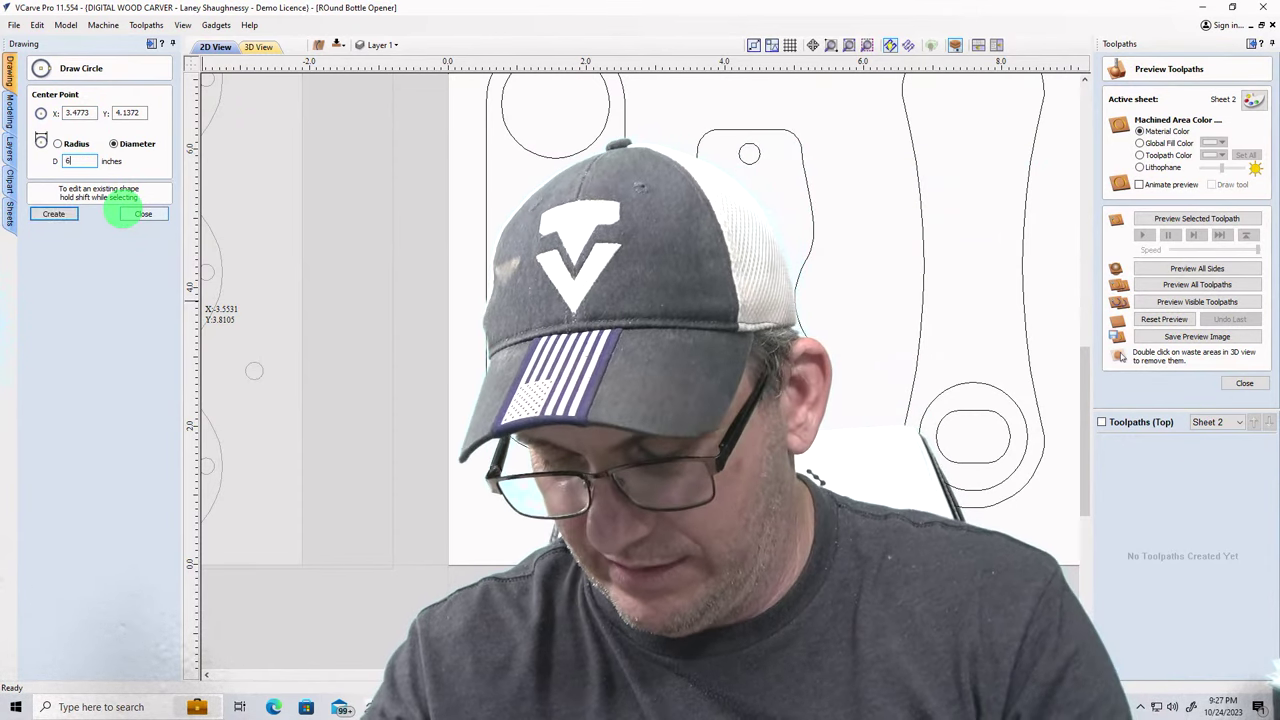
{"action": "type", "text": "\""}
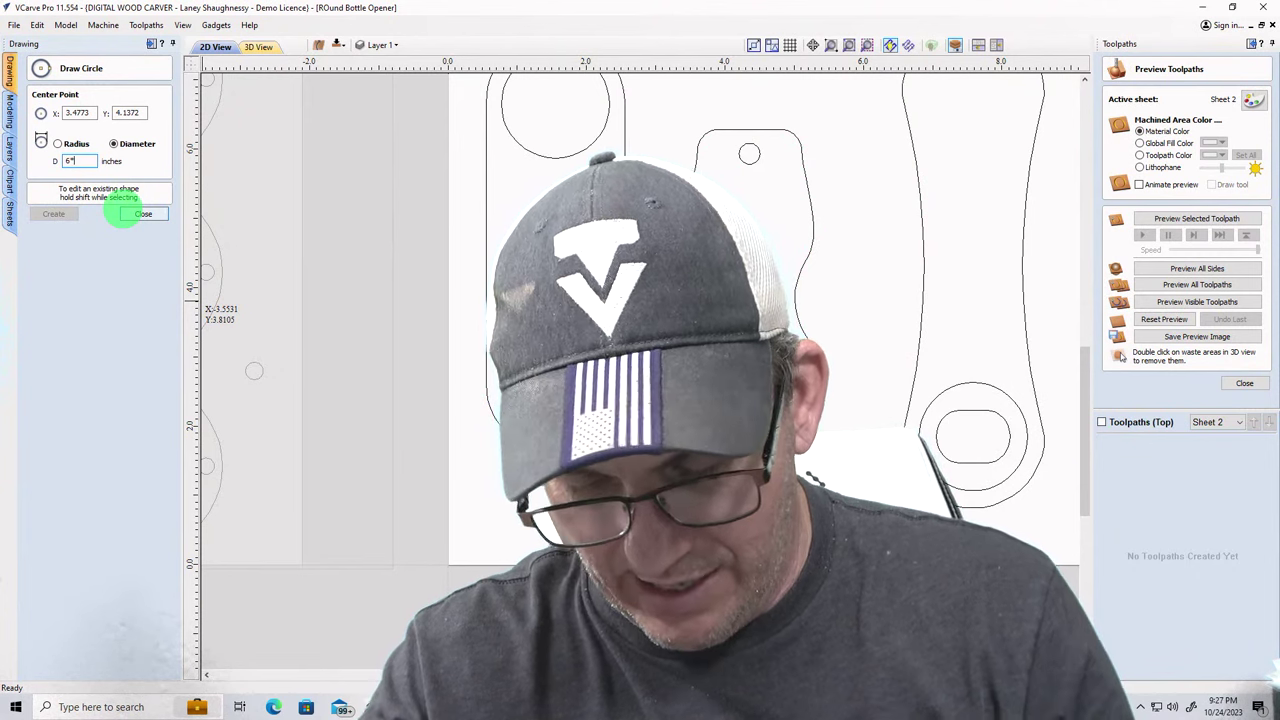
{"action": "key", "text": "Tab"}
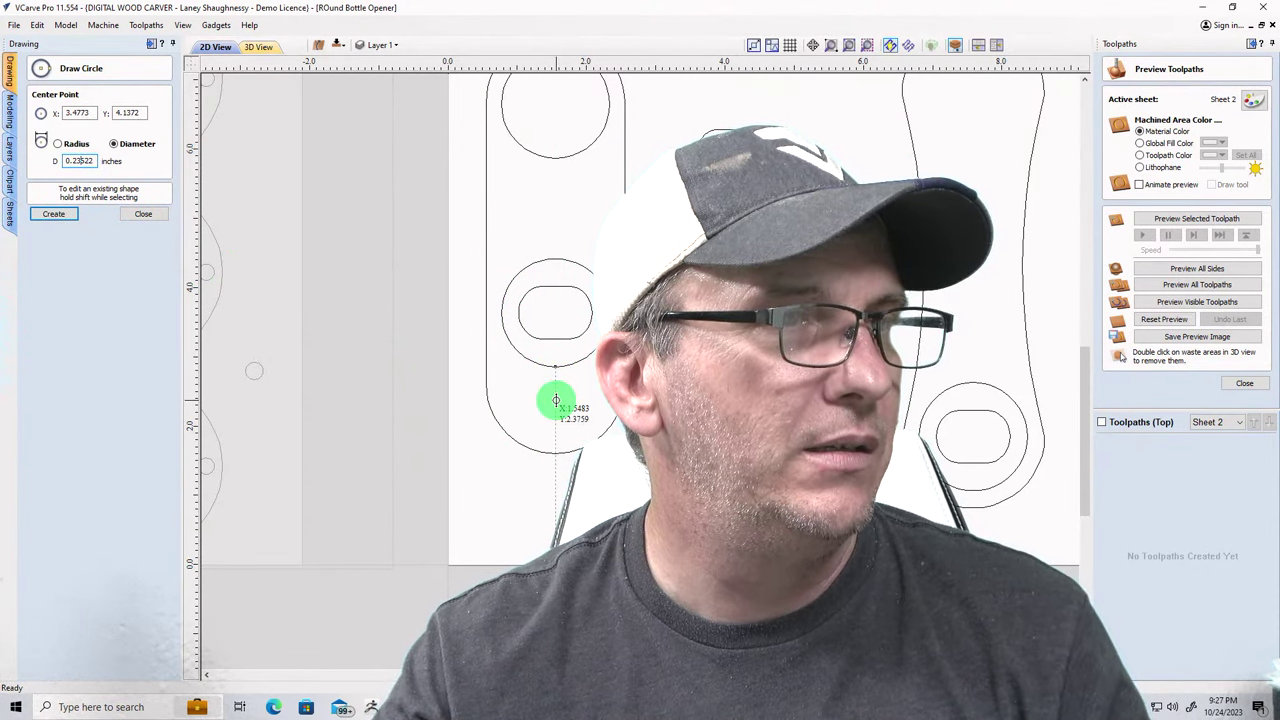
{"action": "left_click", "coordinate": [555, 399]}
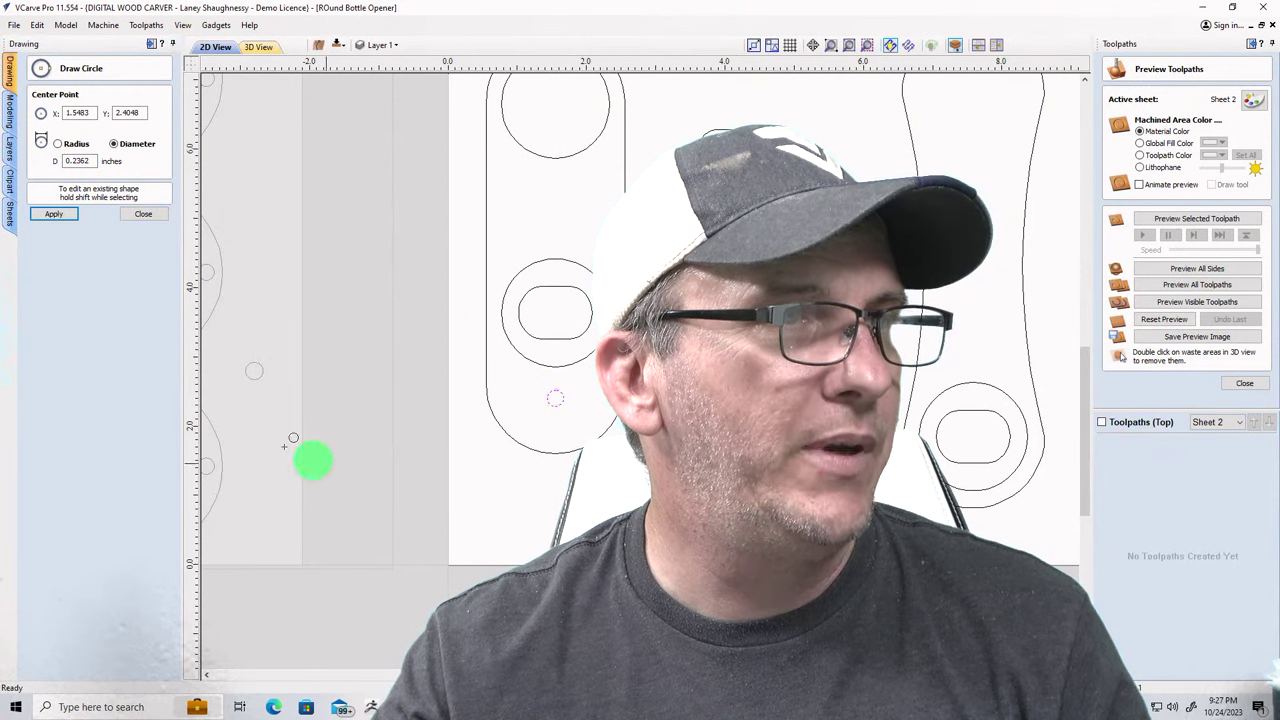
{"action": "left_click", "coordinate": [143, 214]}
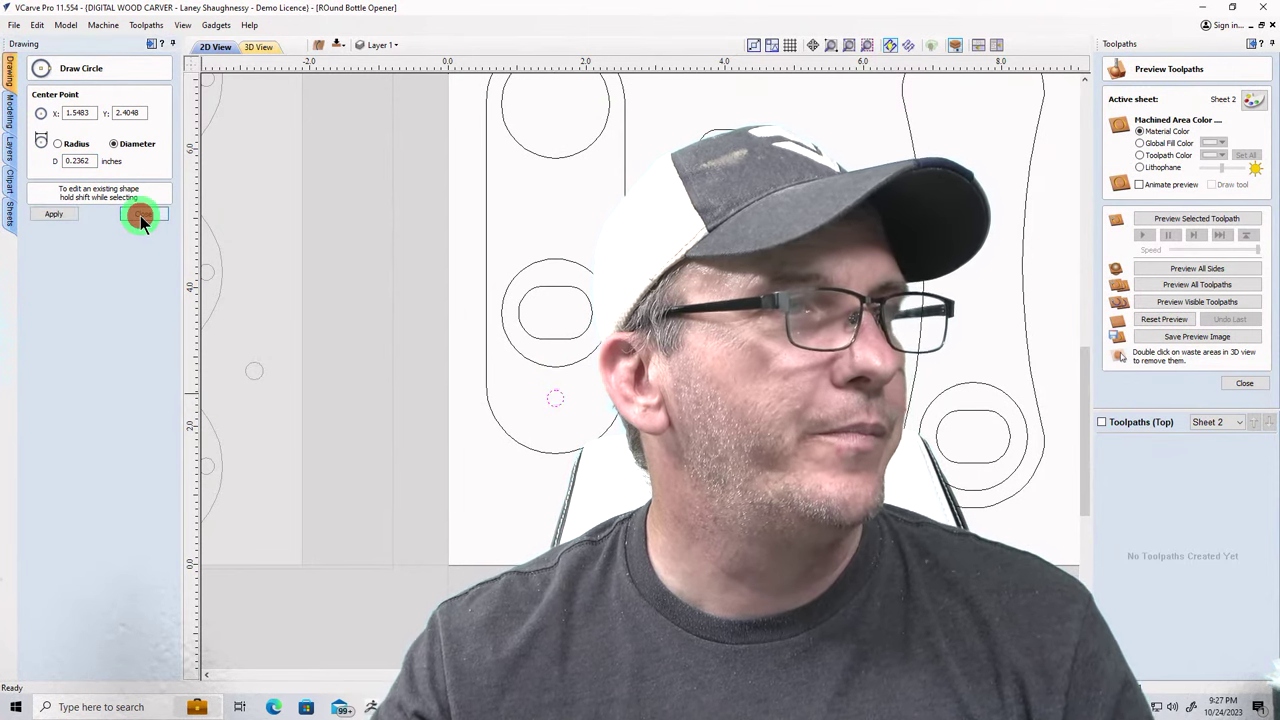
{"action": "left_click", "coordinate": [530, 402]}
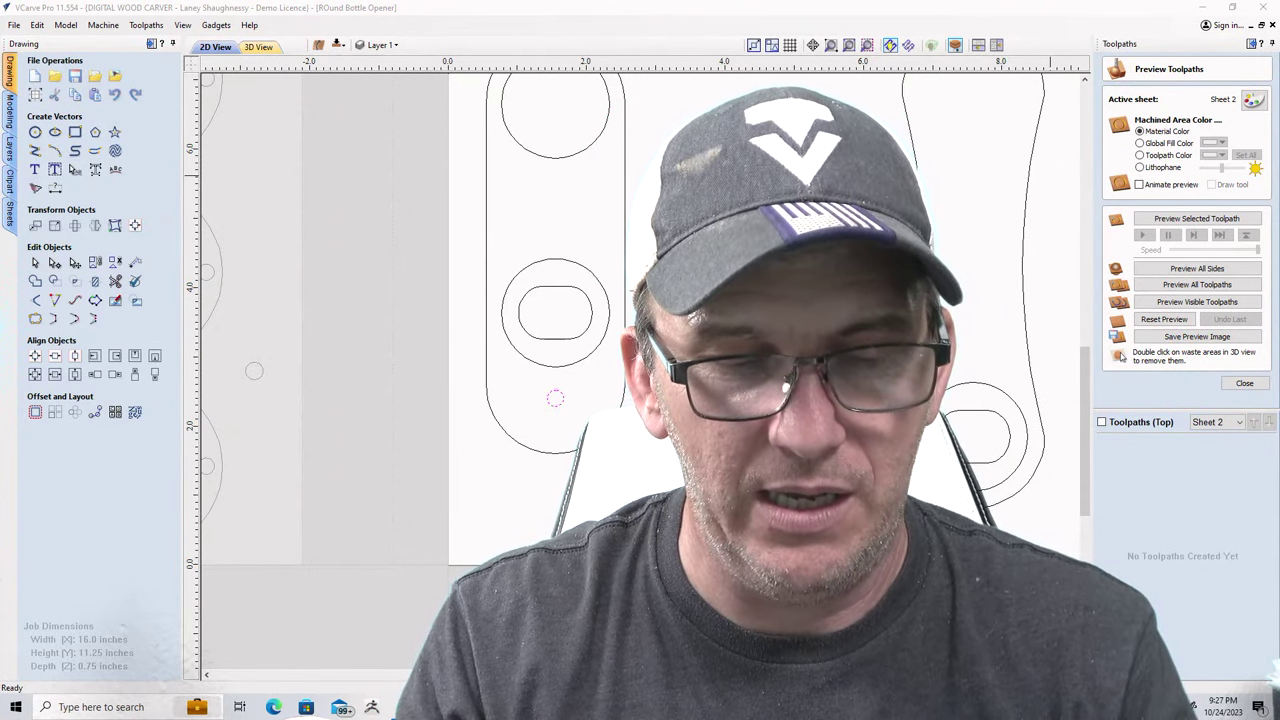
- Place the Amazon listing for WUDIME round neodymium magnets over the Sheet 2 layout
{"action": "left_click", "coordinate": [1198, 300]}
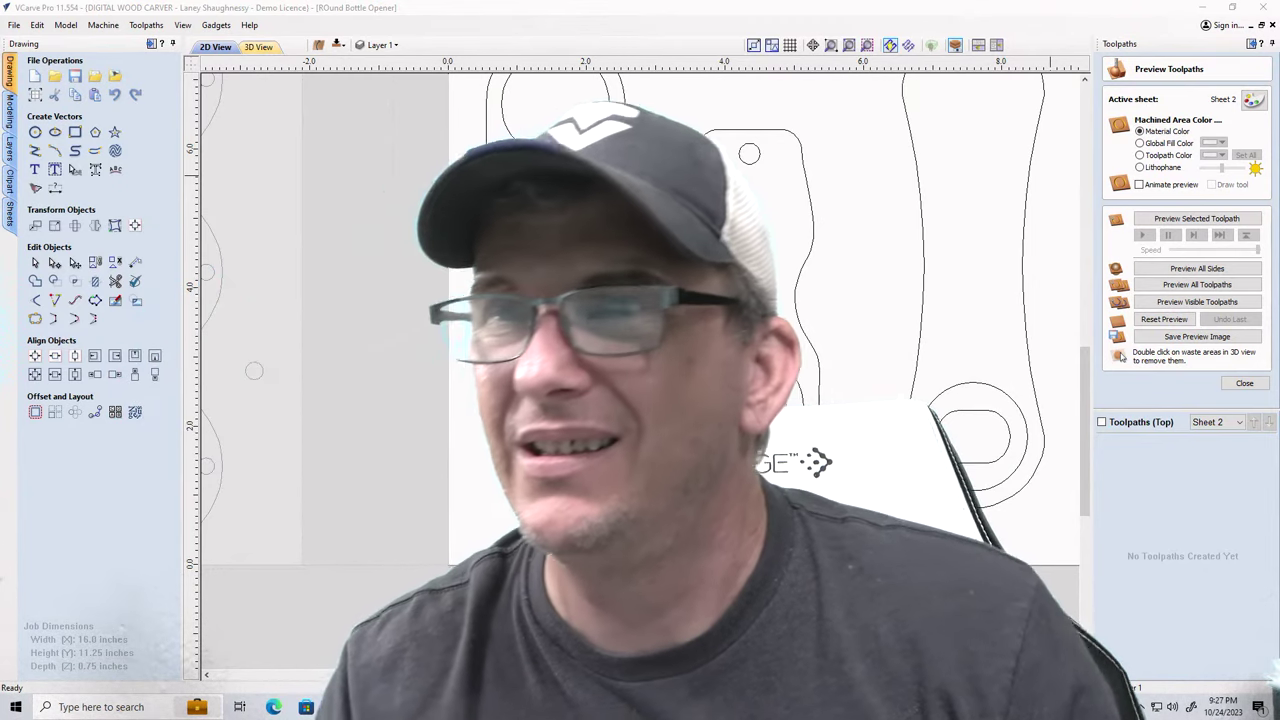
{"action": "mouse_move", "coordinate": [1279, 30]}
{"action": "left_mouse_down"}
{"action": "mouse_move", "coordinate": [1279, 98]}
{"action": "mouse_move", "coordinate": [859, 156]}
{"action": "mouse_move", "coordinate": [660, 113]}
{"action": "left_mouse_up"}
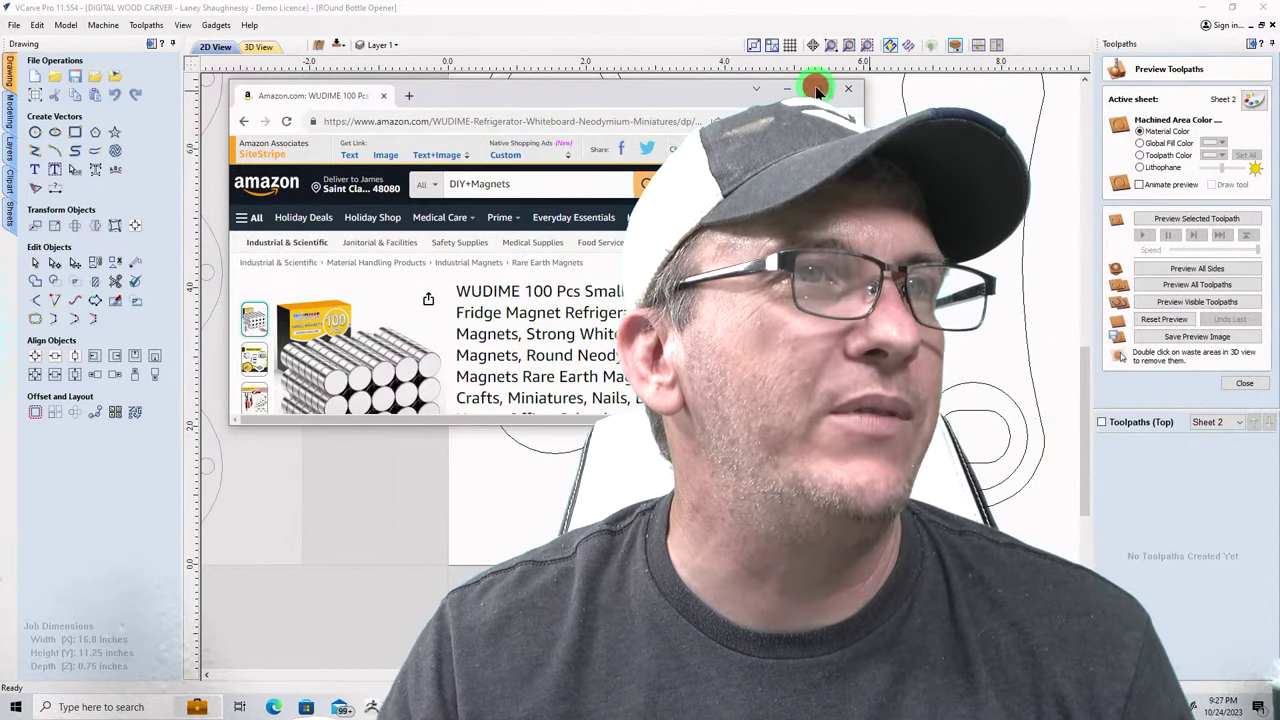
- Choose the 6x3mm 100pcs magnet size, then tuck the browser aside to reveal the opener drawing
{"action": "left_click", "coordinate": [817, 89]}
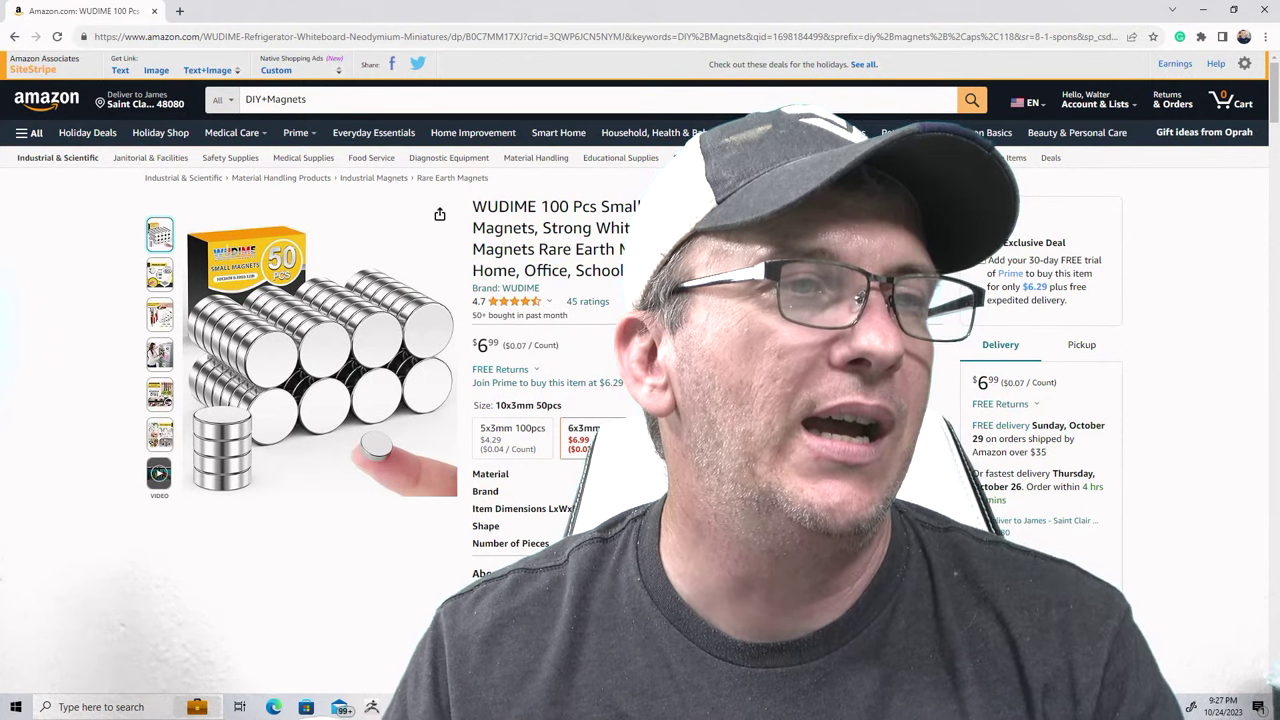
{"action": "left_click", "coordinate": [585, 440]}
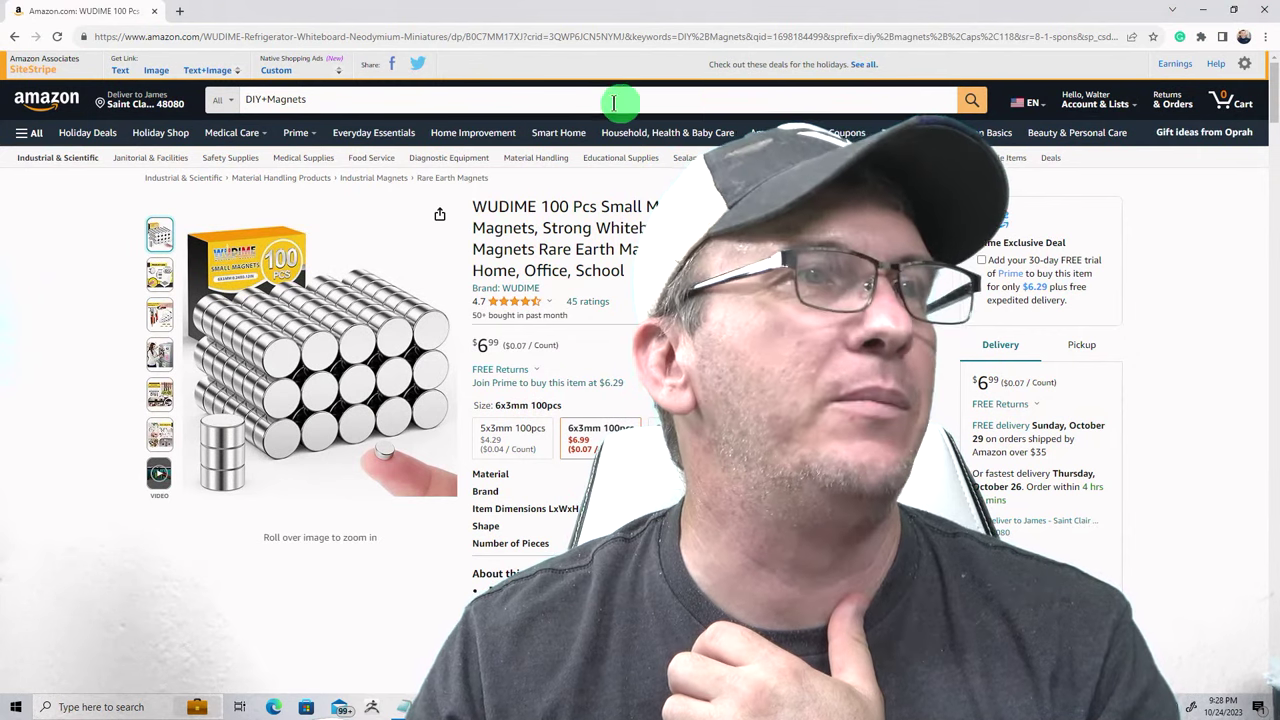
{"action": "key", "text": "super+Down"}
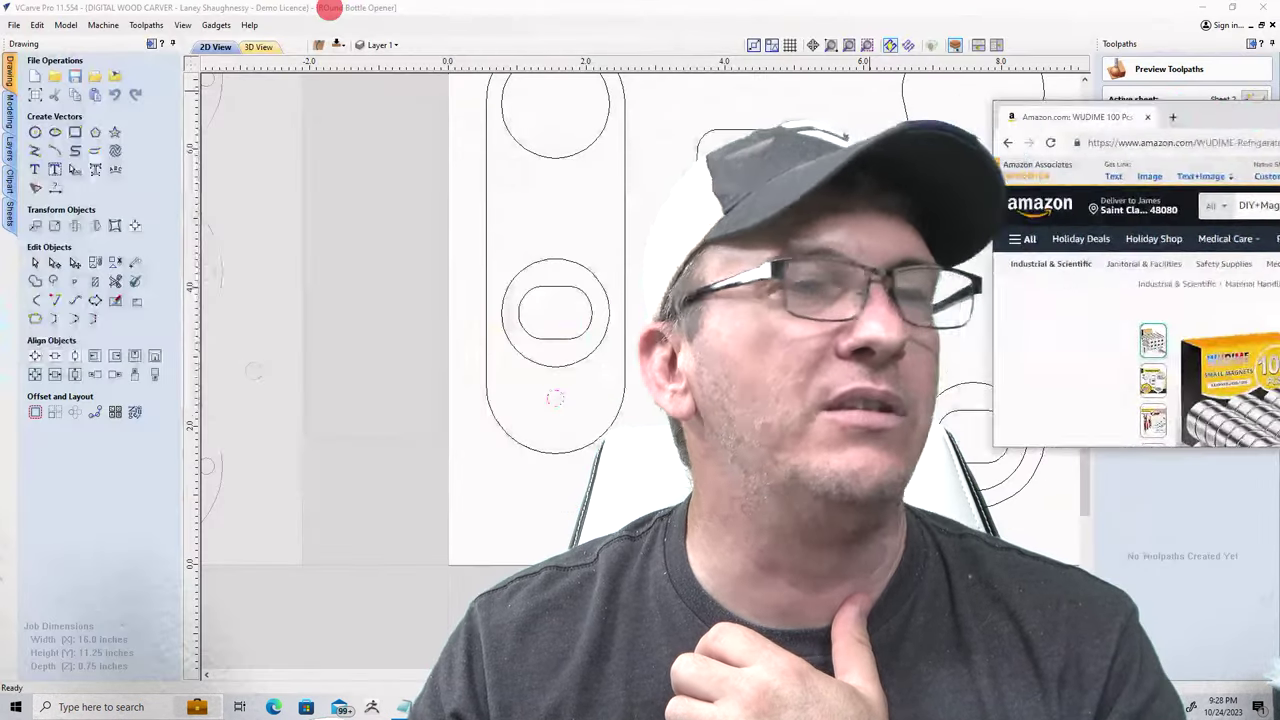
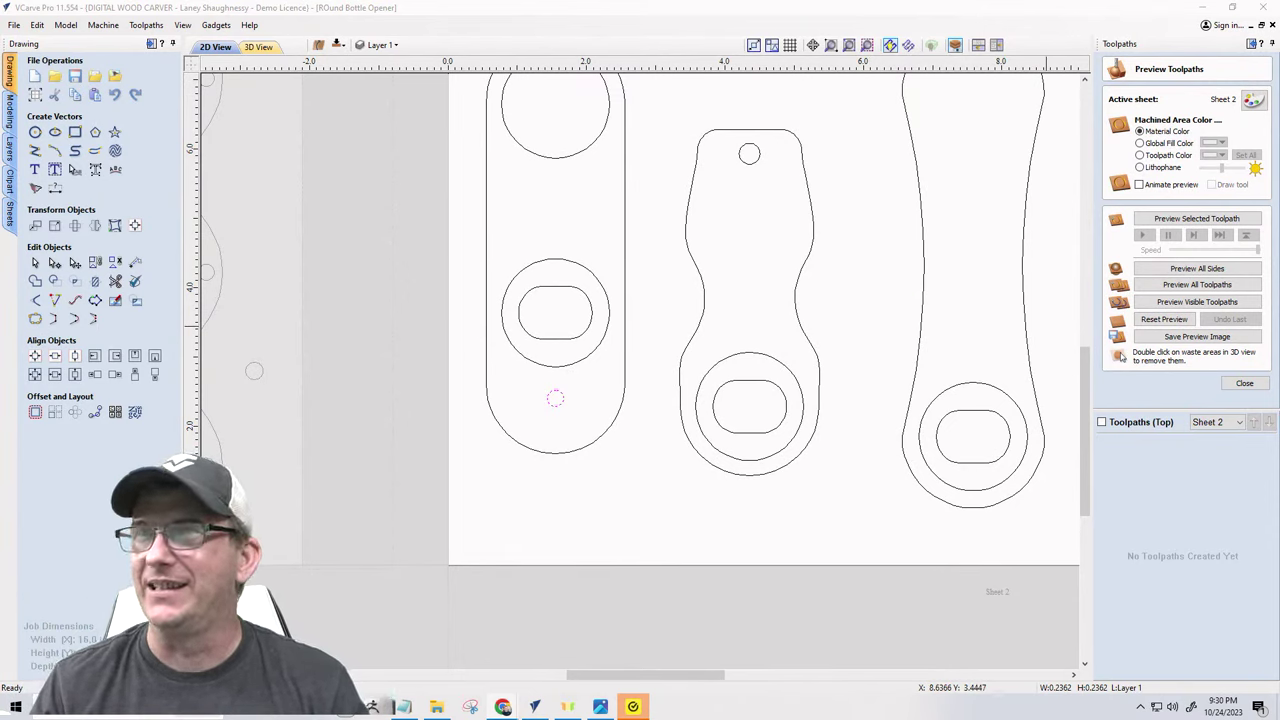
- Look up magnets in the browser and pick the 10x3mm 50-piece size
{"action": "key", "text": "alt+Tab"}
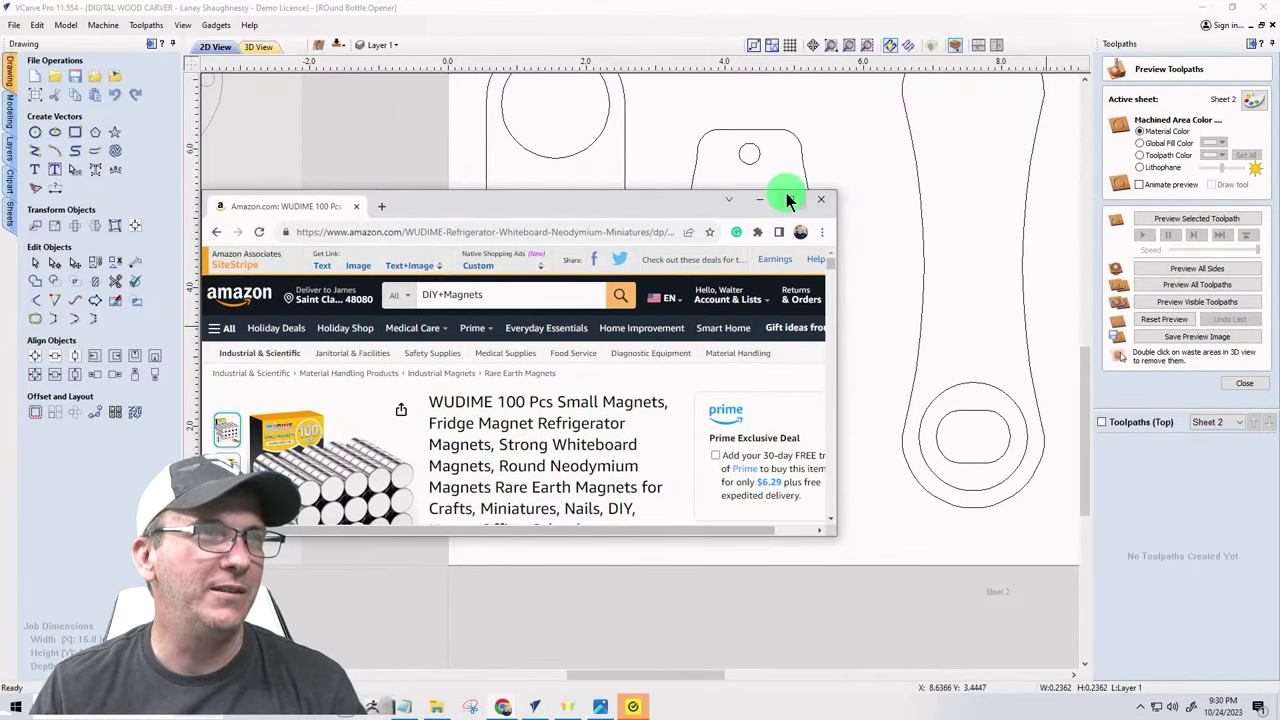
{"action": "left_click", "coordinate": [788, 196]}
{"action": "scroll", "coordinate": [620, 380], "scroll_direction": "down", "scroll_amount": 2}
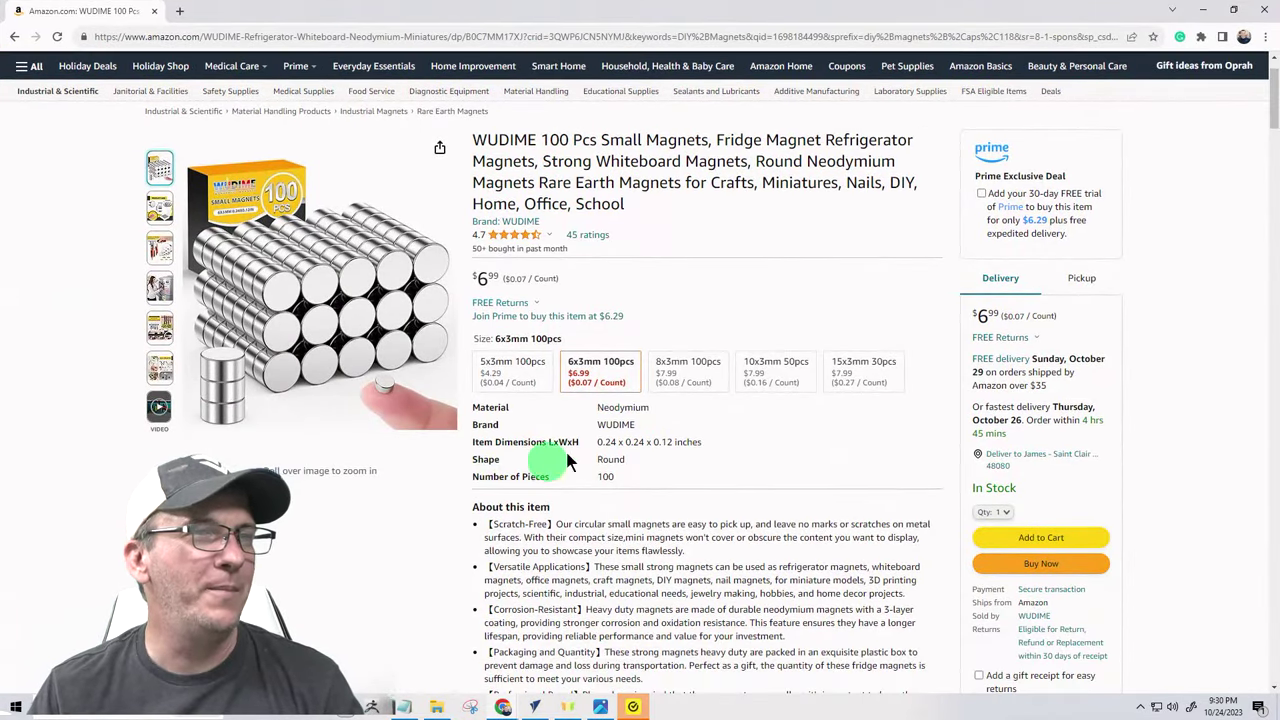
{"action": "scroll", "coordinate": [681, 431], "scroll_direction": "down", "scroll_amount": 1}
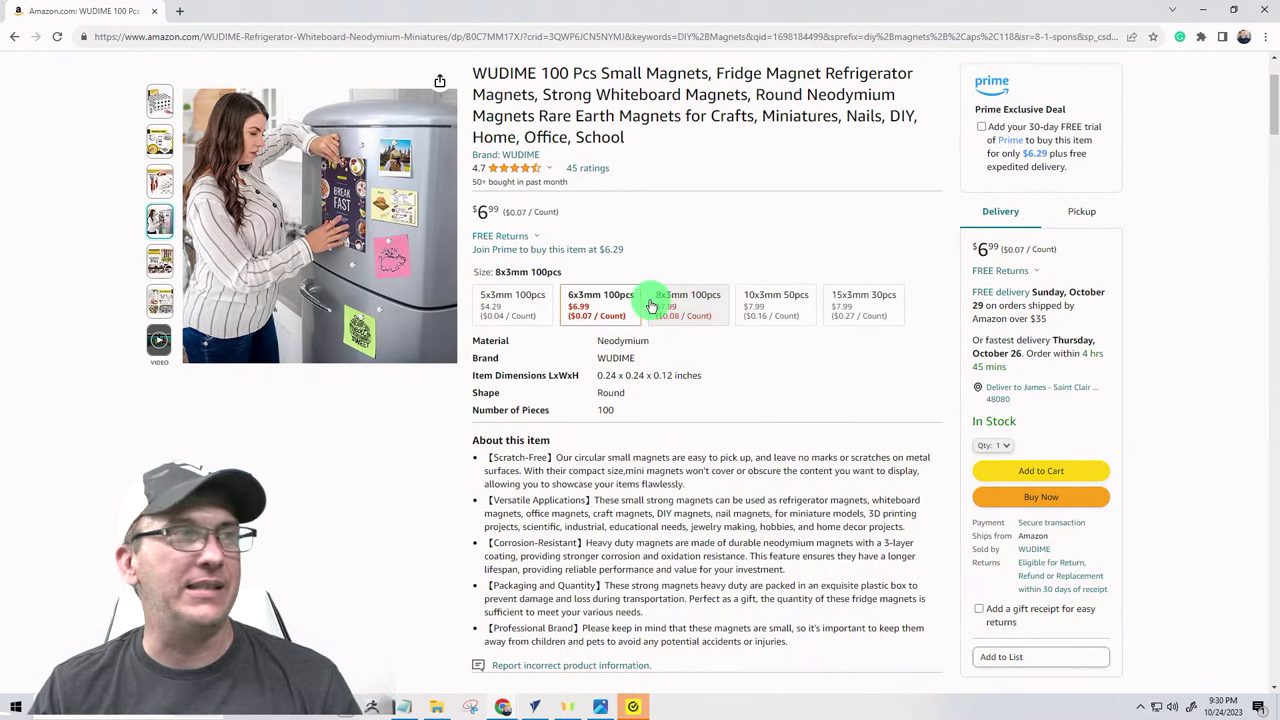
{"action": "mouse_move", "coordinate": [352, 278]}
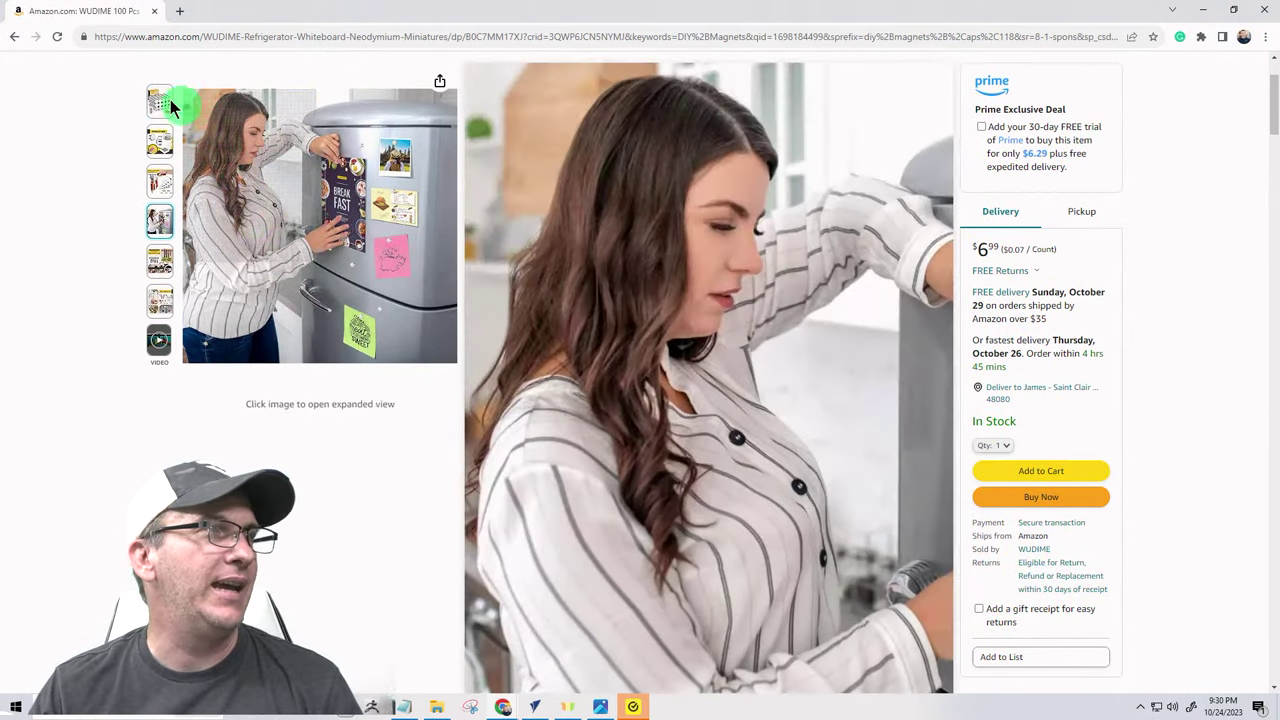
{"action": "mouse_move", "coordinate": [165, 100]}
{"action": "mouse_move", "coordinate": [766, 309]}
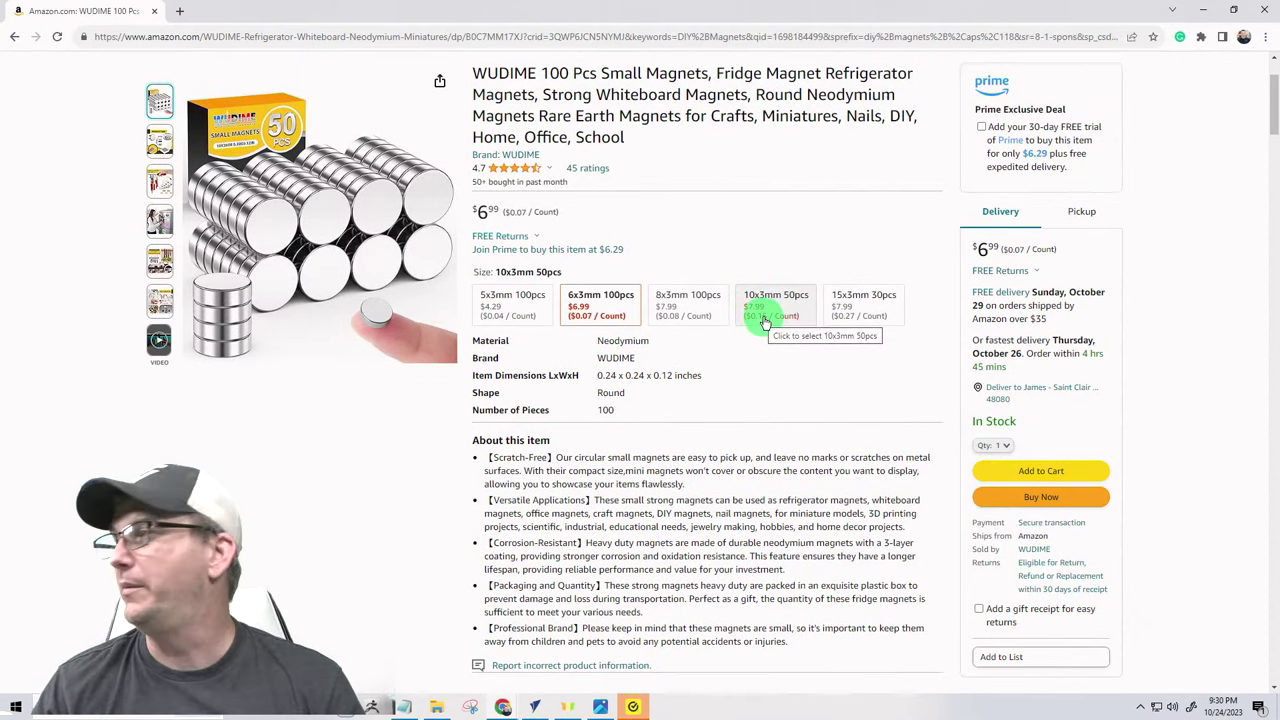
{"action": "left_click", "coordinate": [766, 318]}
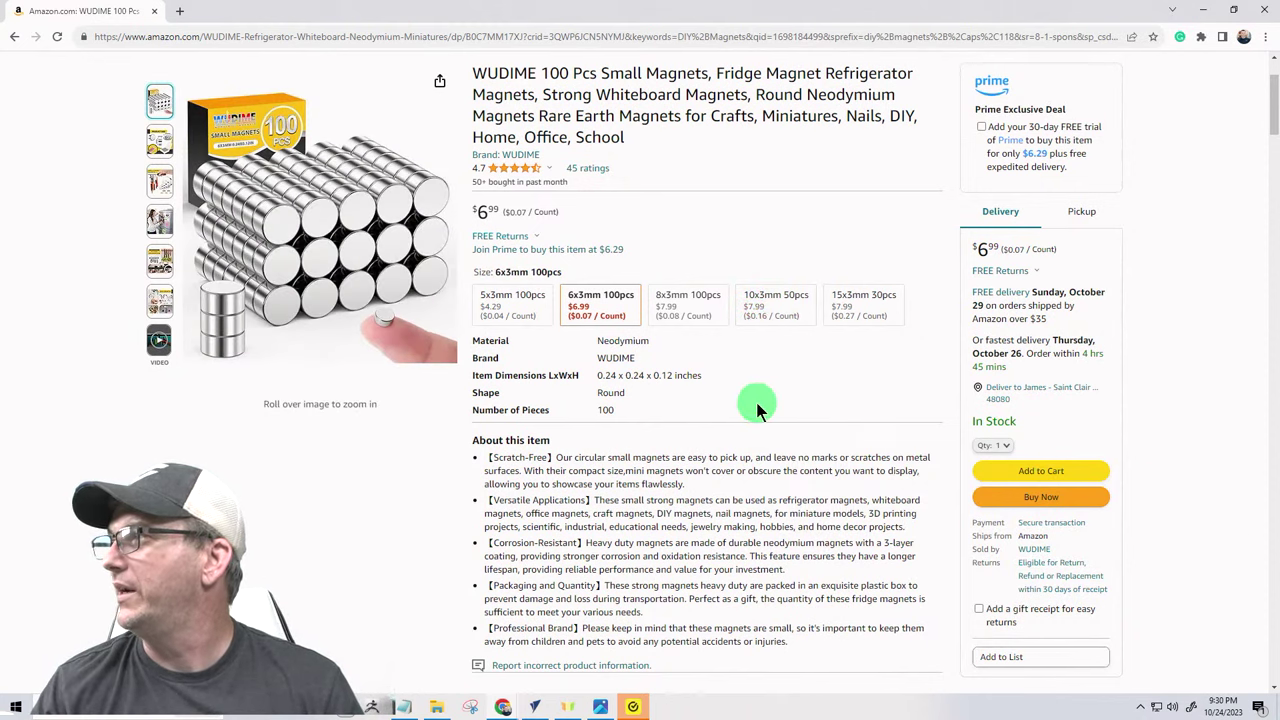
{"action": "left_click", "coordinate": [1203, 9]}
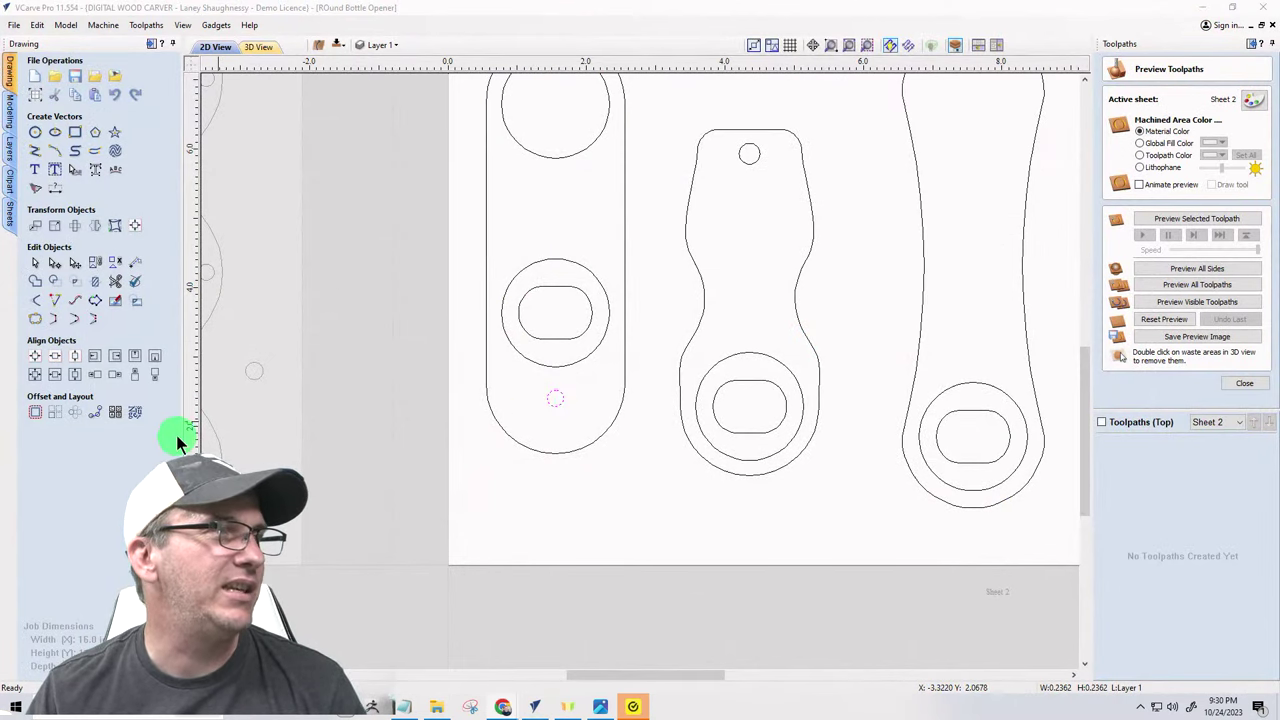
- Resize the small circle to 10 mm wide with Link XY on
{"action": "left_click", "coordinate": [54, 225]}
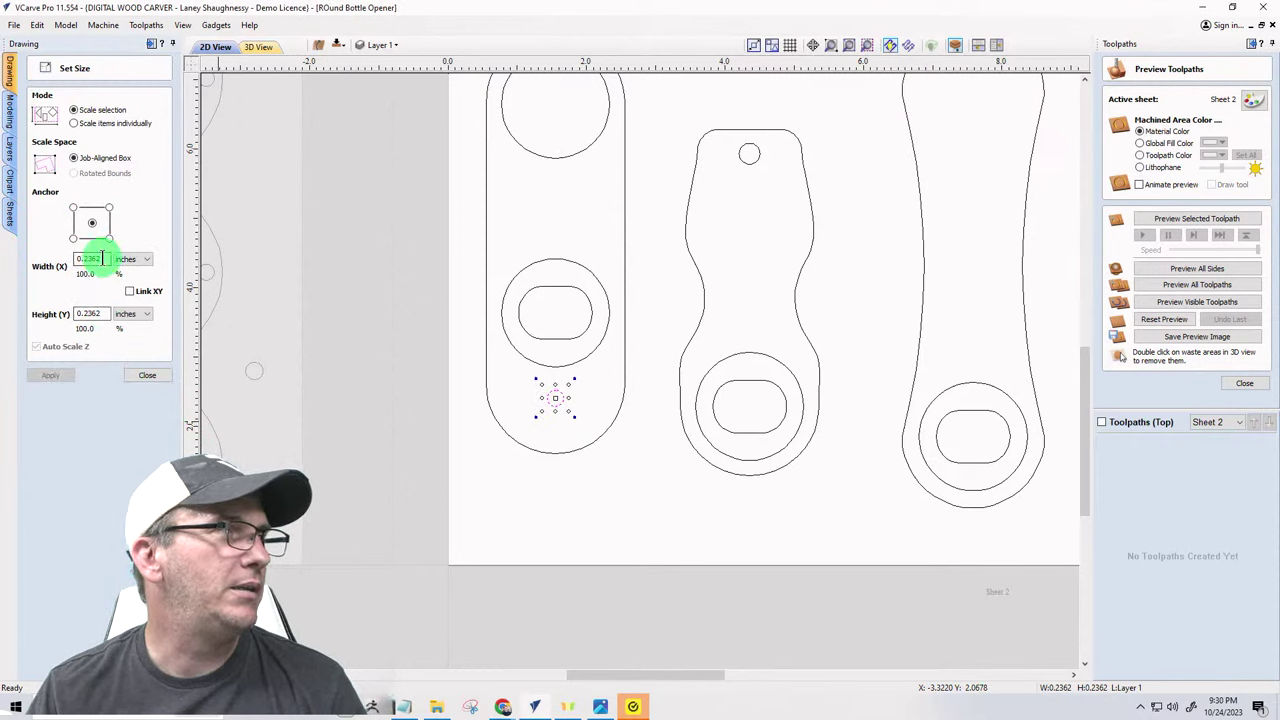
{"action": "left_click", "coordinate": [129, 291]}
{"action": "double_click", "coordinate": [105, 259]}
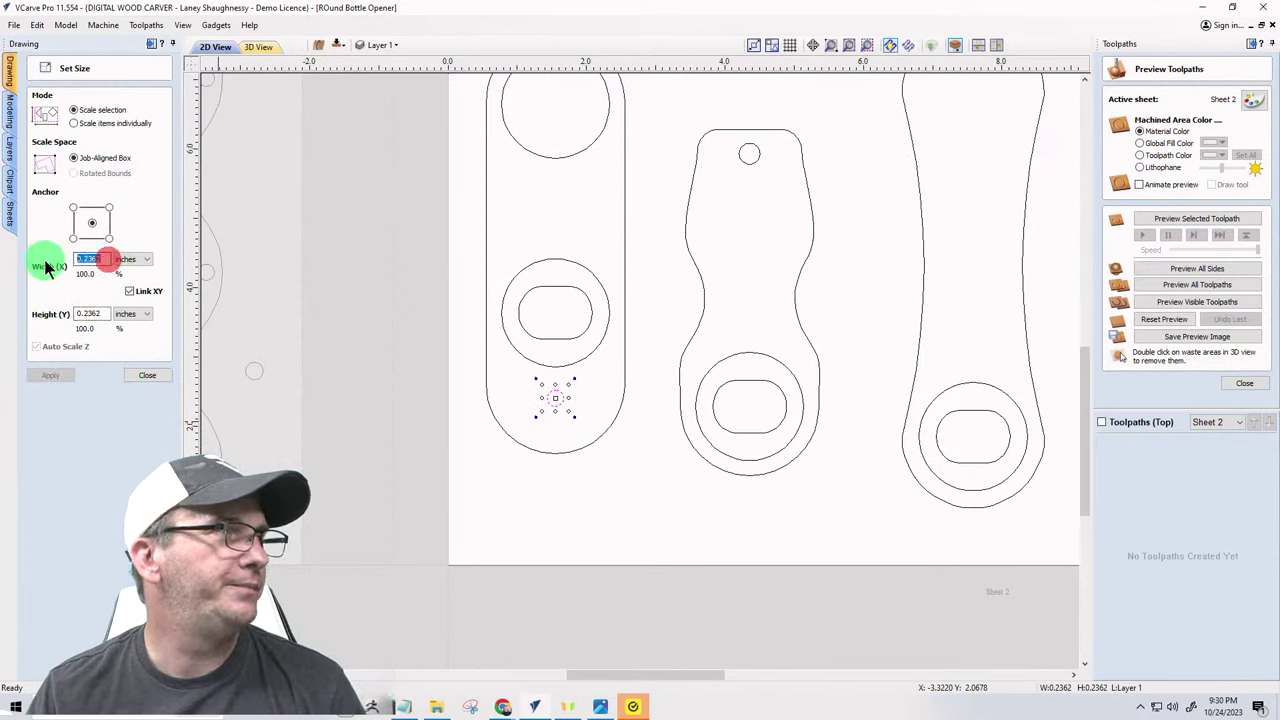
{"action": "type", "text": "10m"}
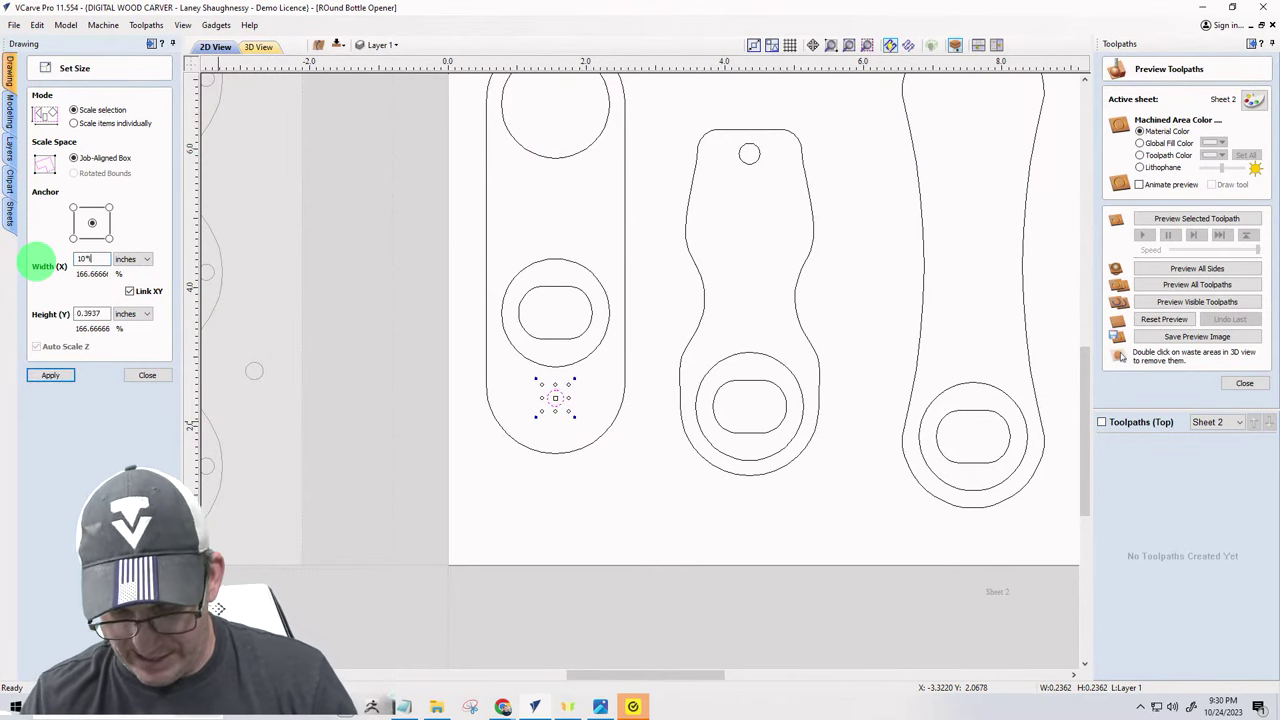
{"action": "type", "text": "m"}
{"action": "key", "text": "Tab"}
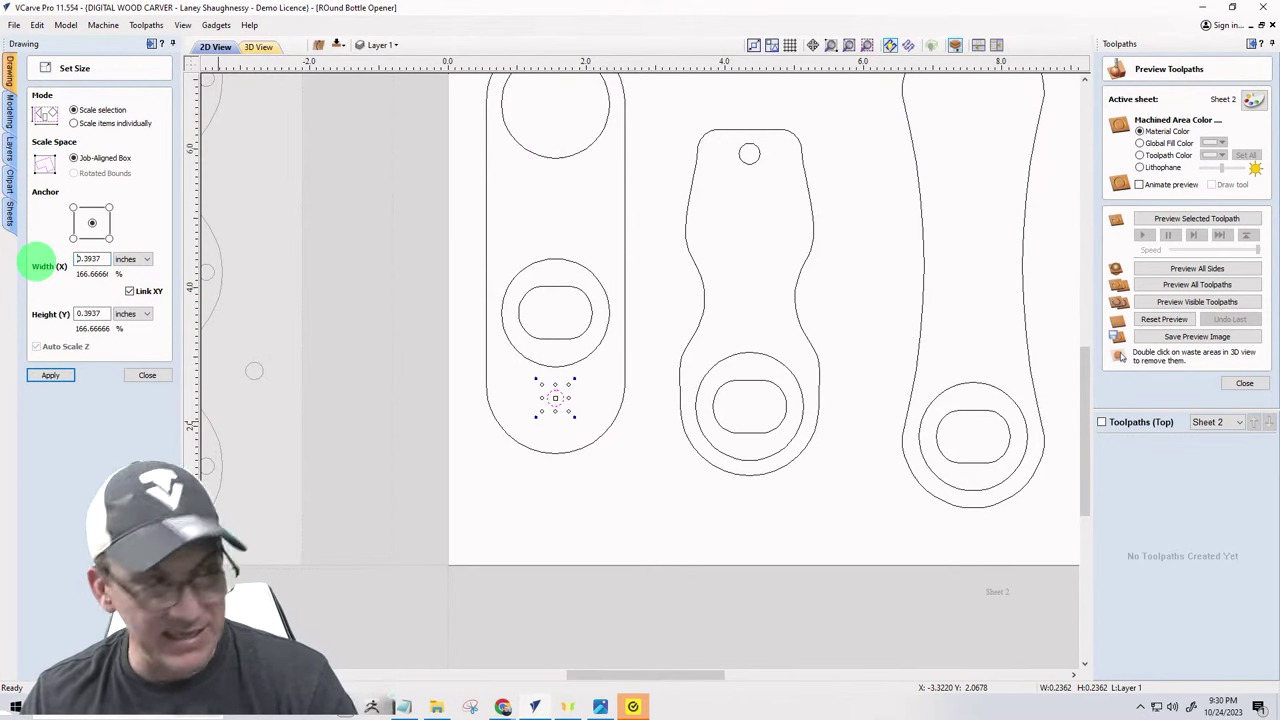
{"action": "left_click", "coordinate": [42, 377]}
{"action": "left_click", "coordinate": [132, 375]}
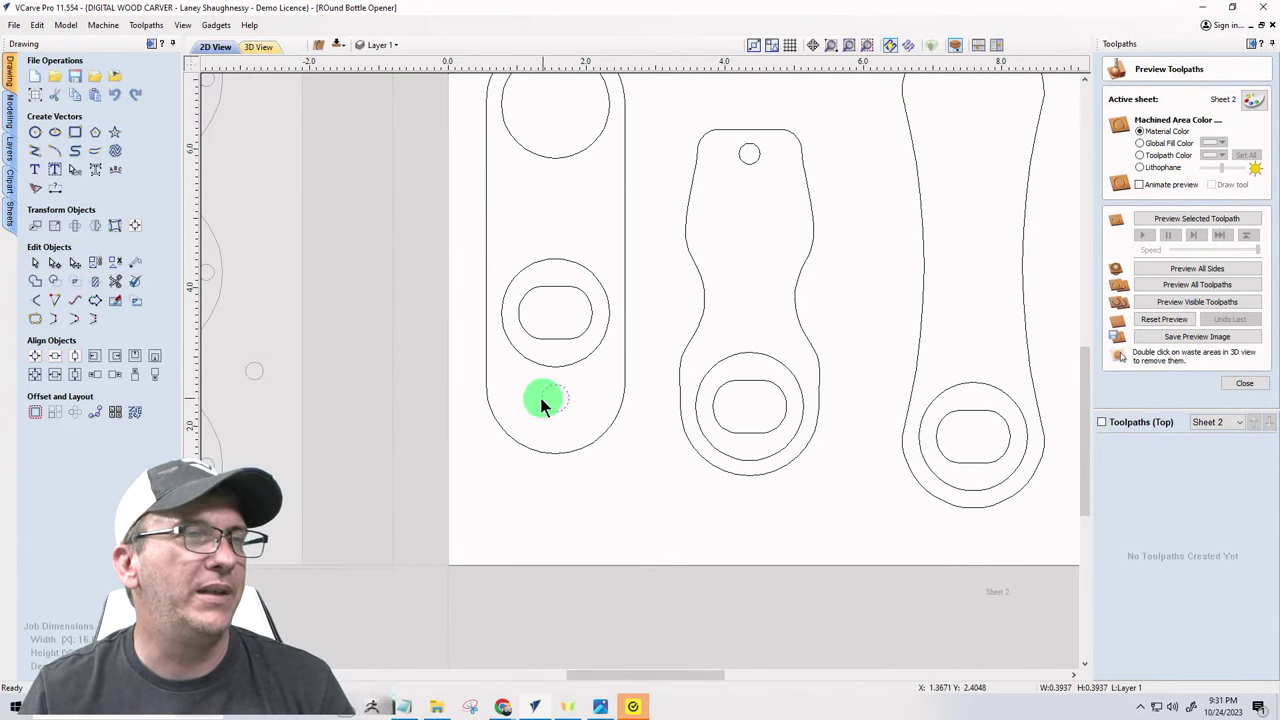
- Draw a 0.5 × 1.9 in ellipse beside the first opener's left edge
{"action": "scroll", "coordinate": [395, 475], "scroll_direction": "down", "scroll_amount": 3}
{"action": "scroll", "coordinate": [397, 465], "scroll_direction": "up", "scroll_amount": 3}
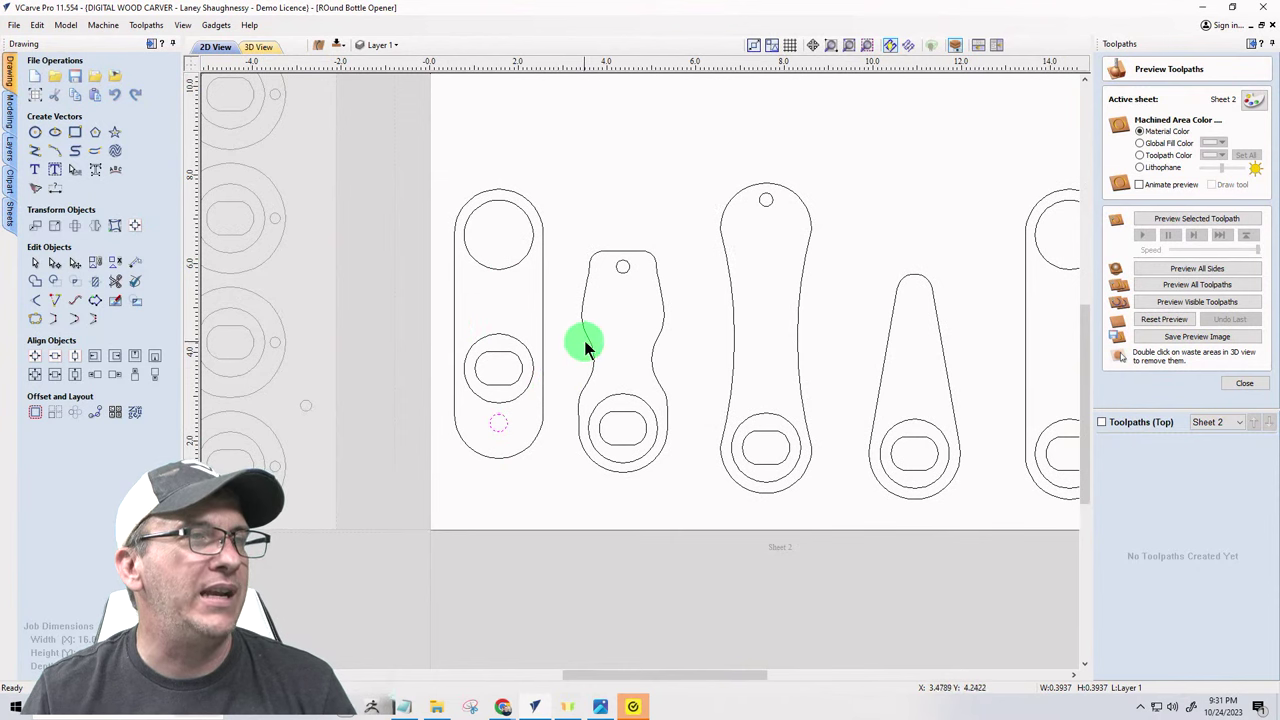
{"action": "scroll", "coordinate": [450, 292], "scroll_direction": "up", "scroll_amount": 3}
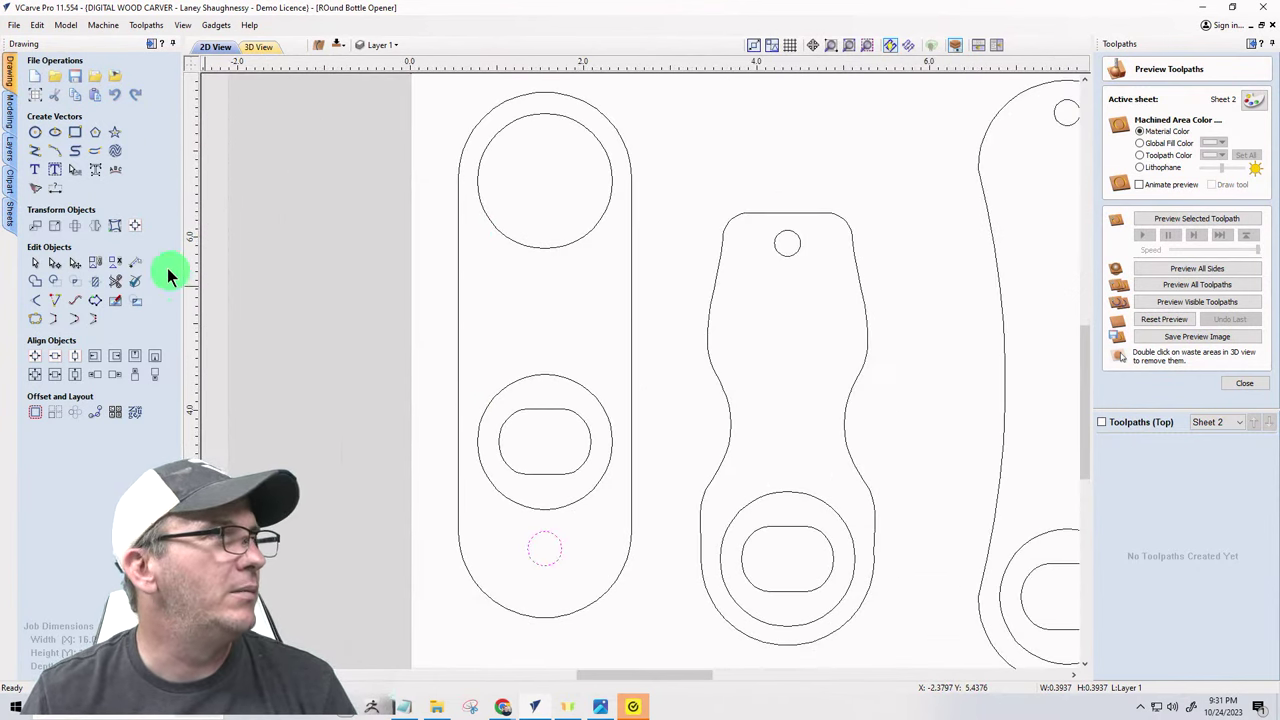
{"action": "left_click", "coordinate": [55, 132]}
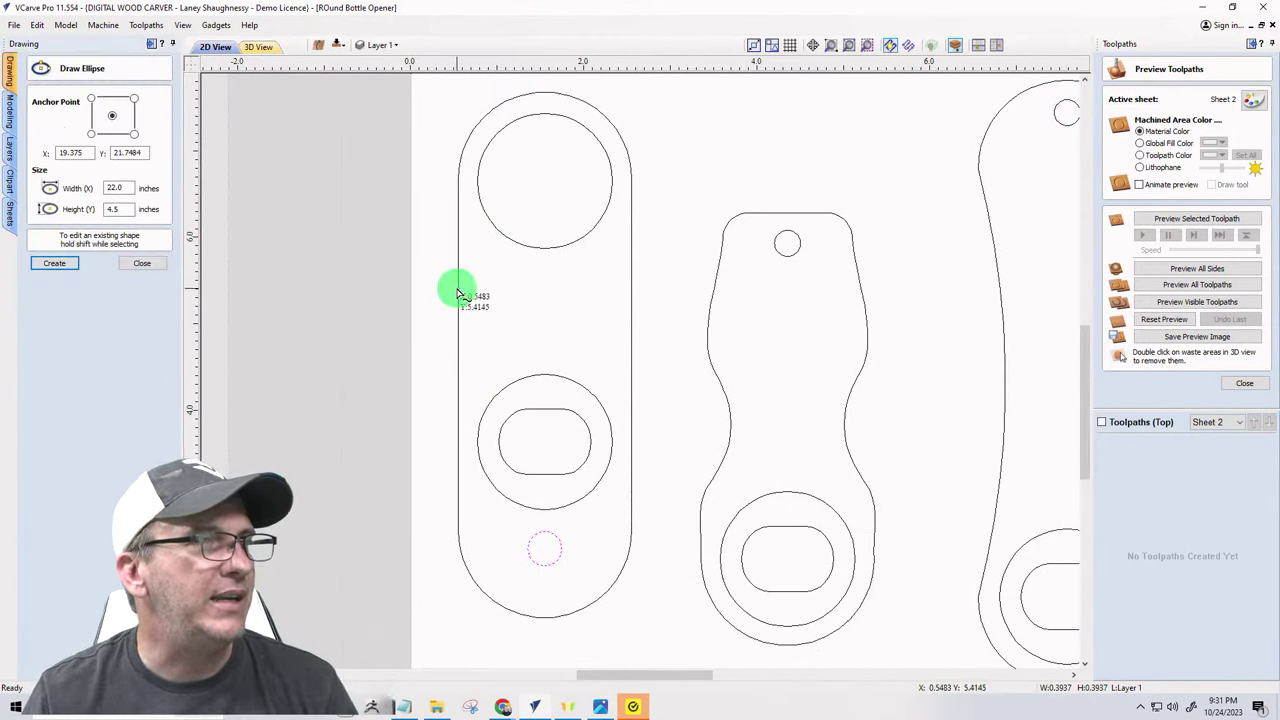
{"action": "left_click_drag", "start_coordinate": [457, 292], "coordinate": [474, 366]}
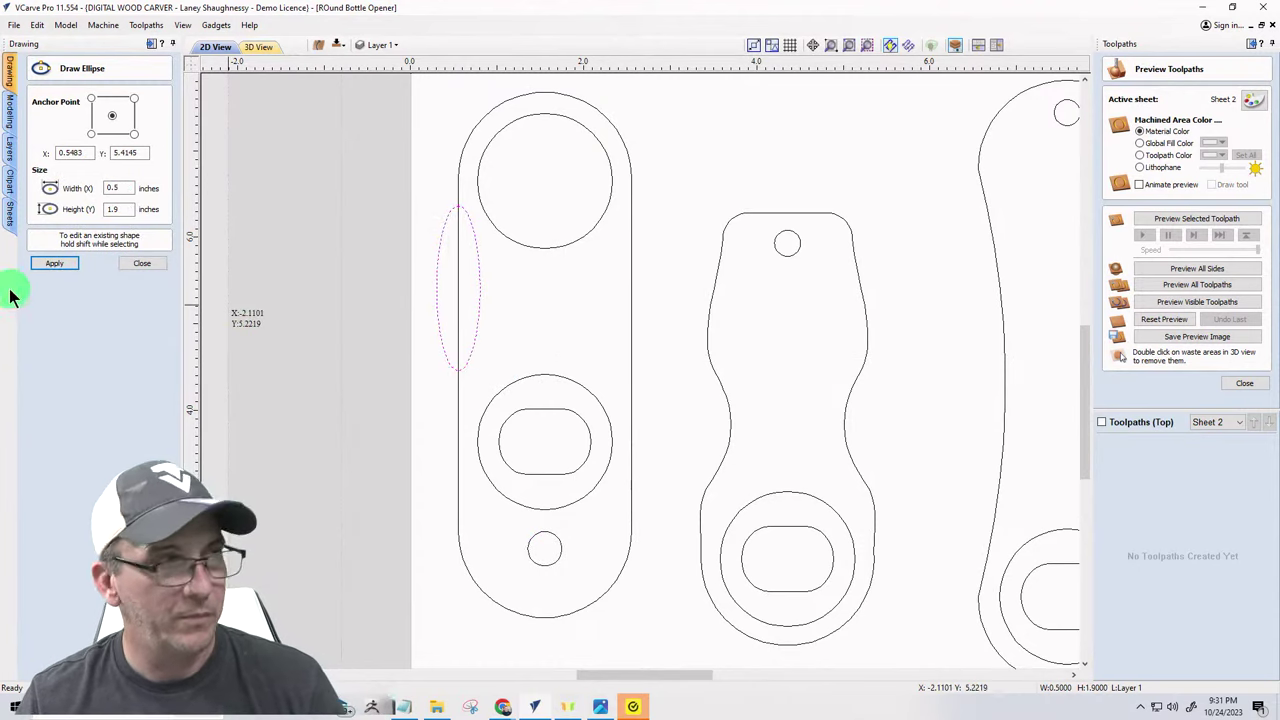
{"action": "left_click", "coordinate": [142, 266]}
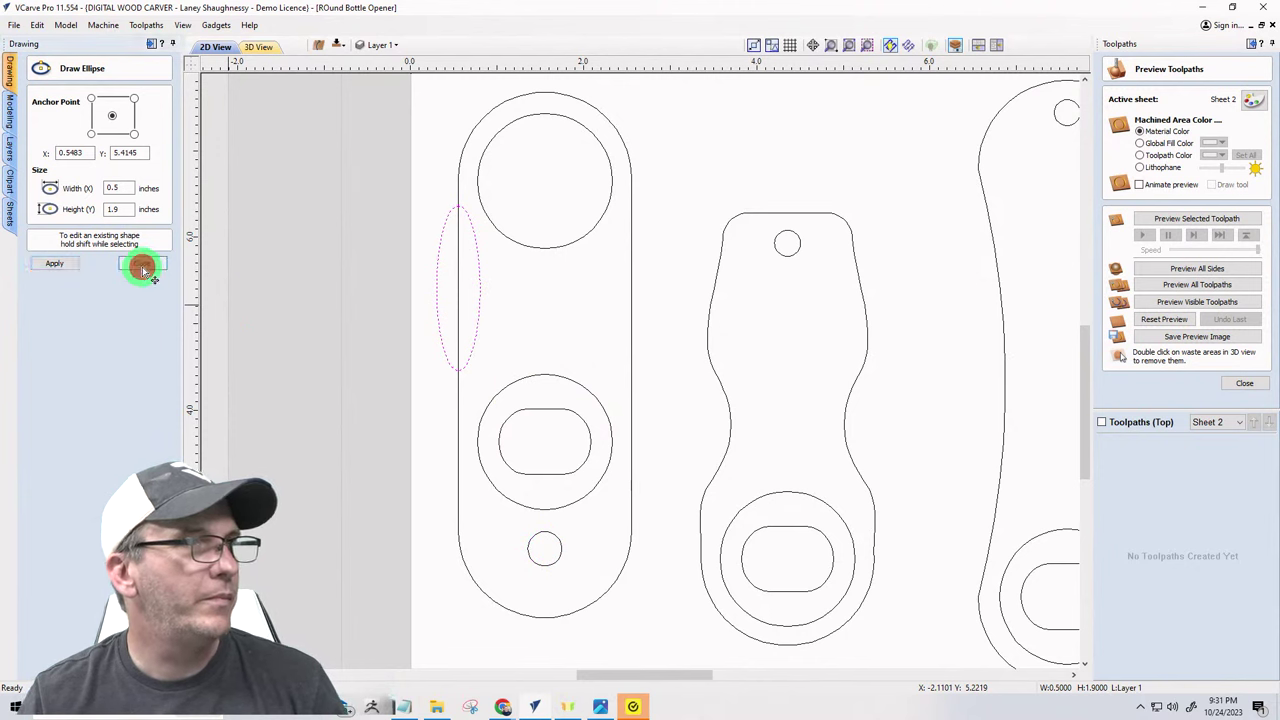
- Nudge the ellipse down twice and once left into position
{"action": "left_click", "coordinate": [449, 360]}
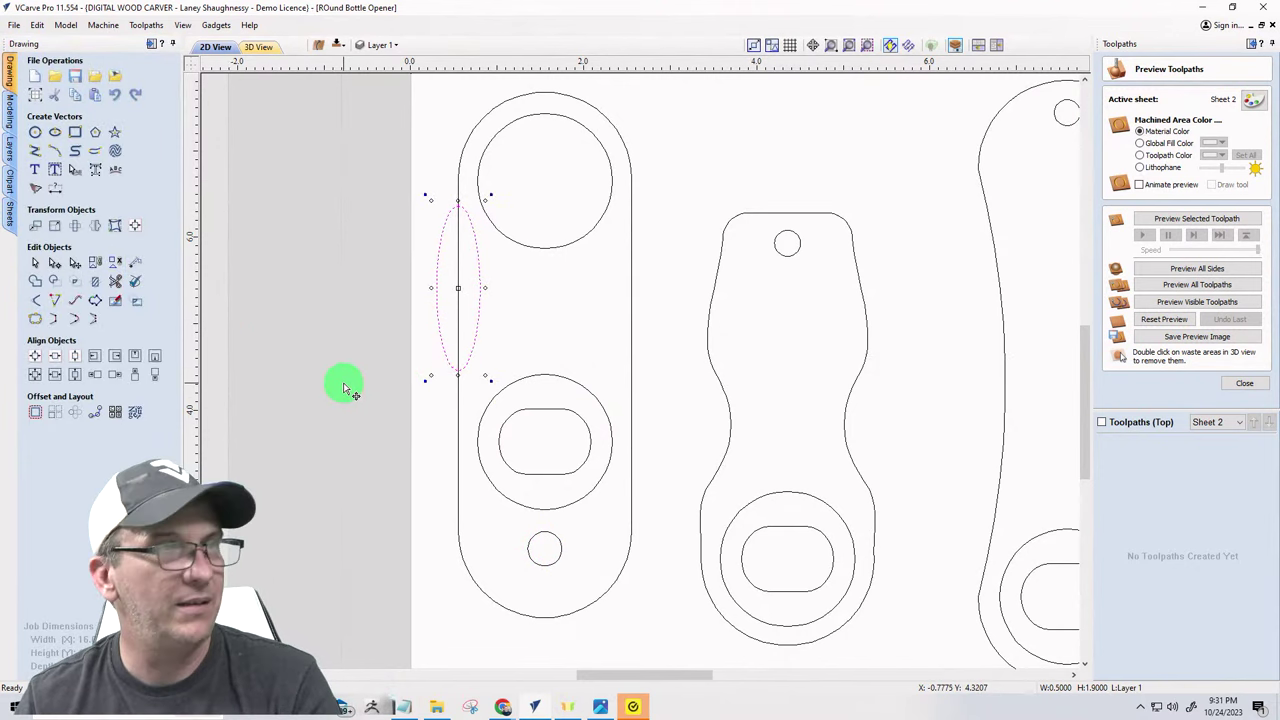
{"action": "key", "text": "Down"}
{"action": "key", "text": "Down"}
{"action": "key", "text": "Down"}
{"action": "key", "text": "Down"}
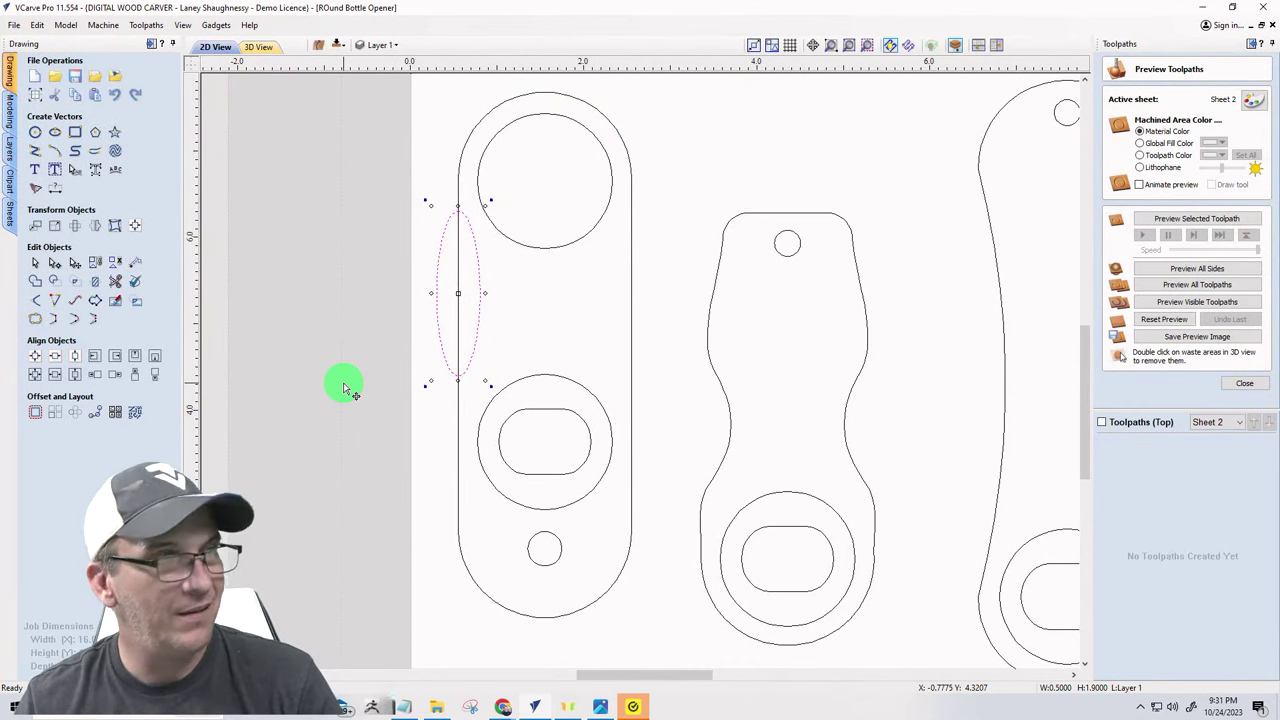
{"action": "key", "text": "Down"}
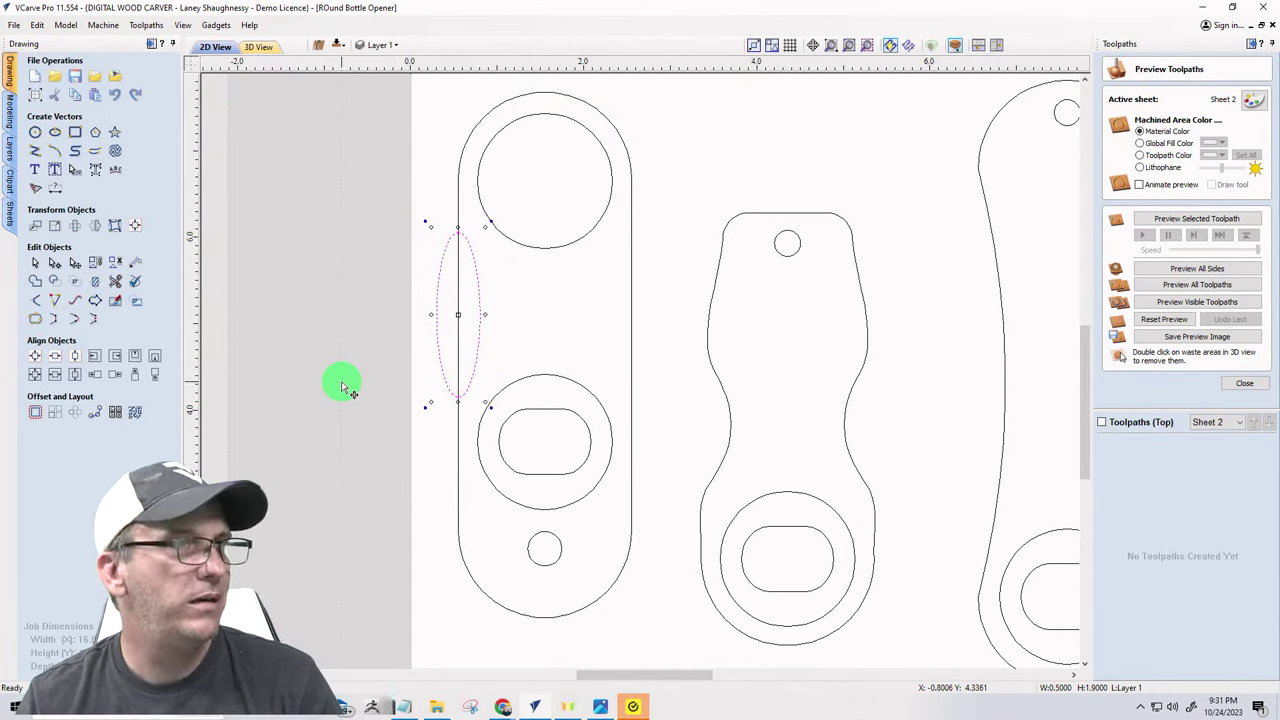
{"action": "key", "text": "Left"}
{"action": "key", "text": "Left"}
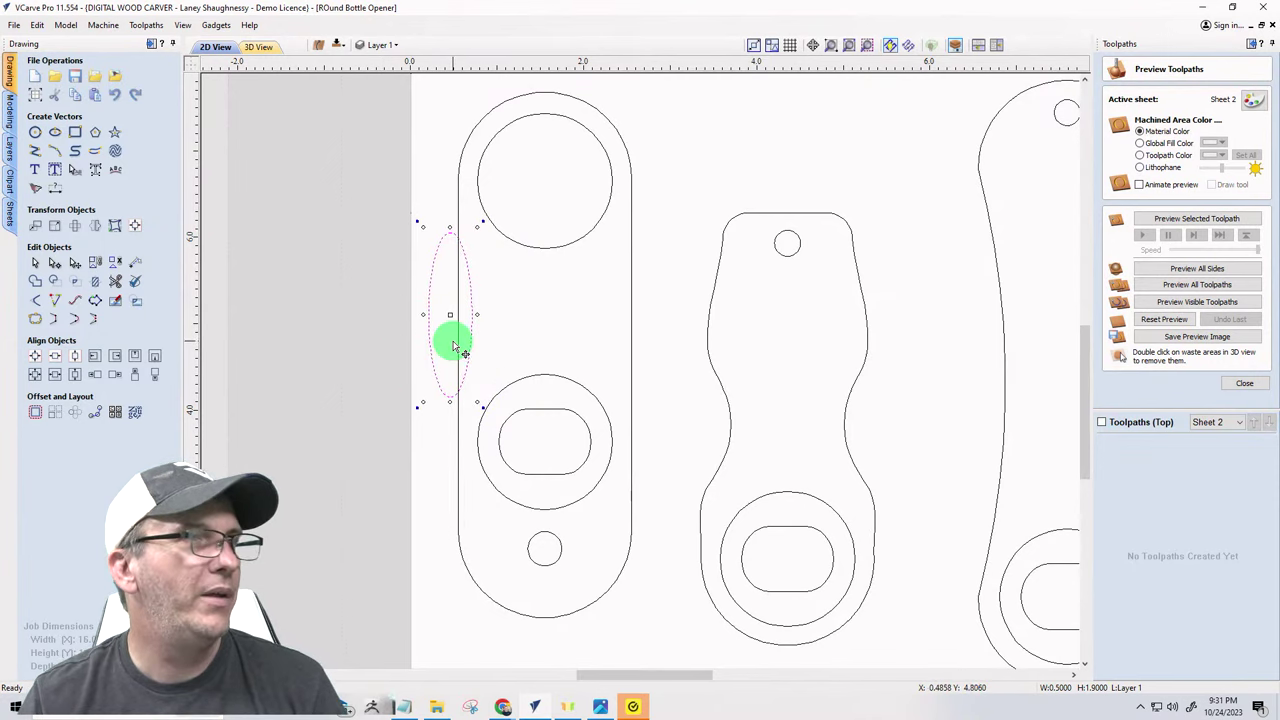
- Draw a vertical line from the top of the upper circle to the slot centre
{"action": "left_click", "coordinate": [36, 153]}
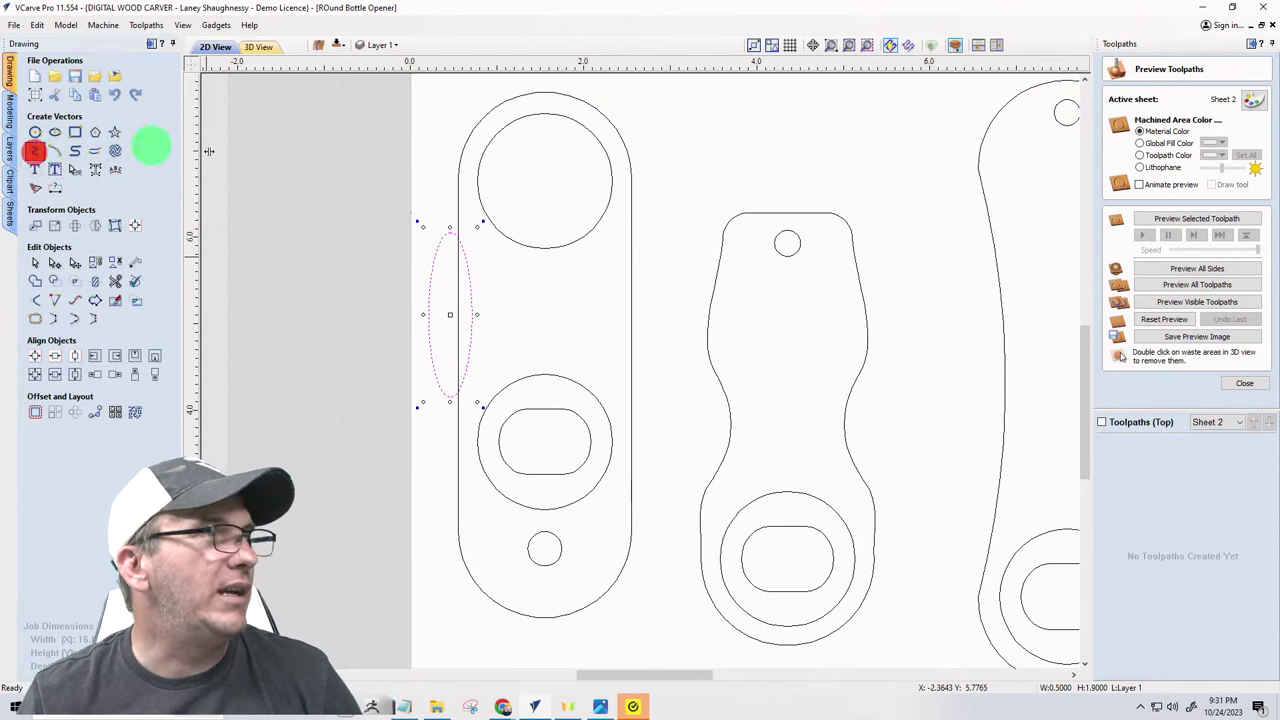
{"action": "left_click", "coordinate": [544, 92]}
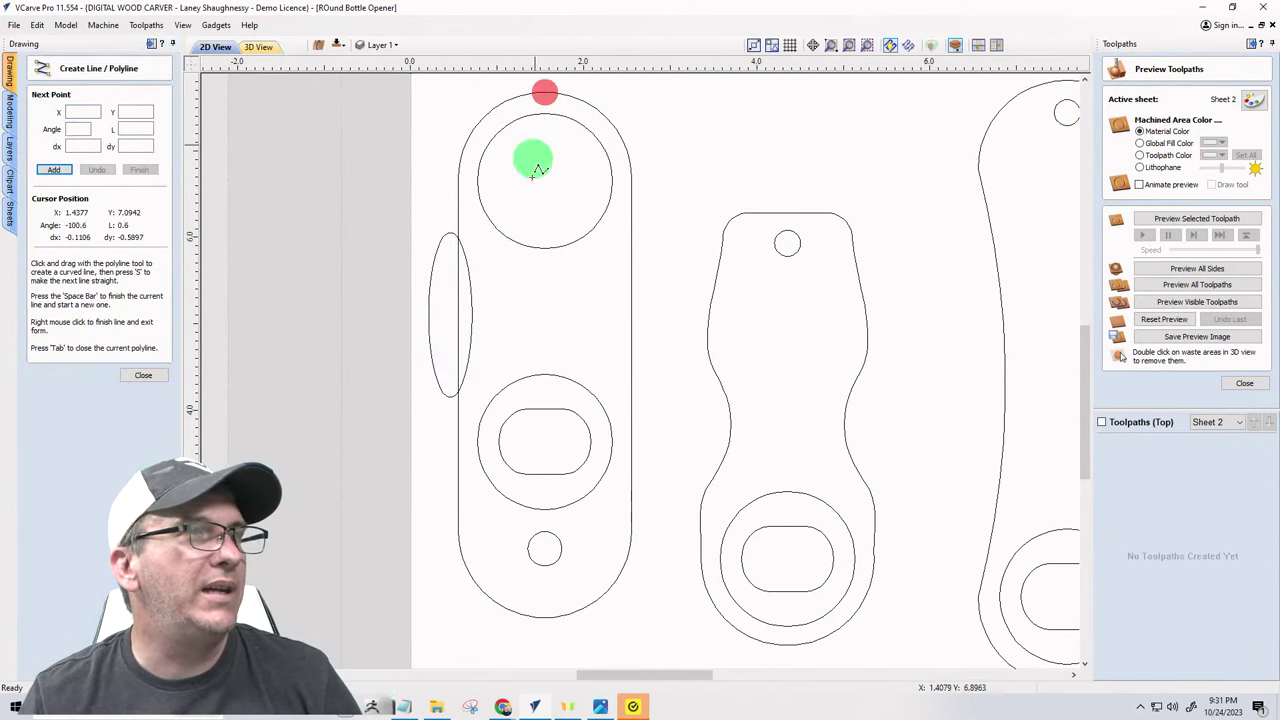
{"action": "left_click", "coordinate": [545, 440]}
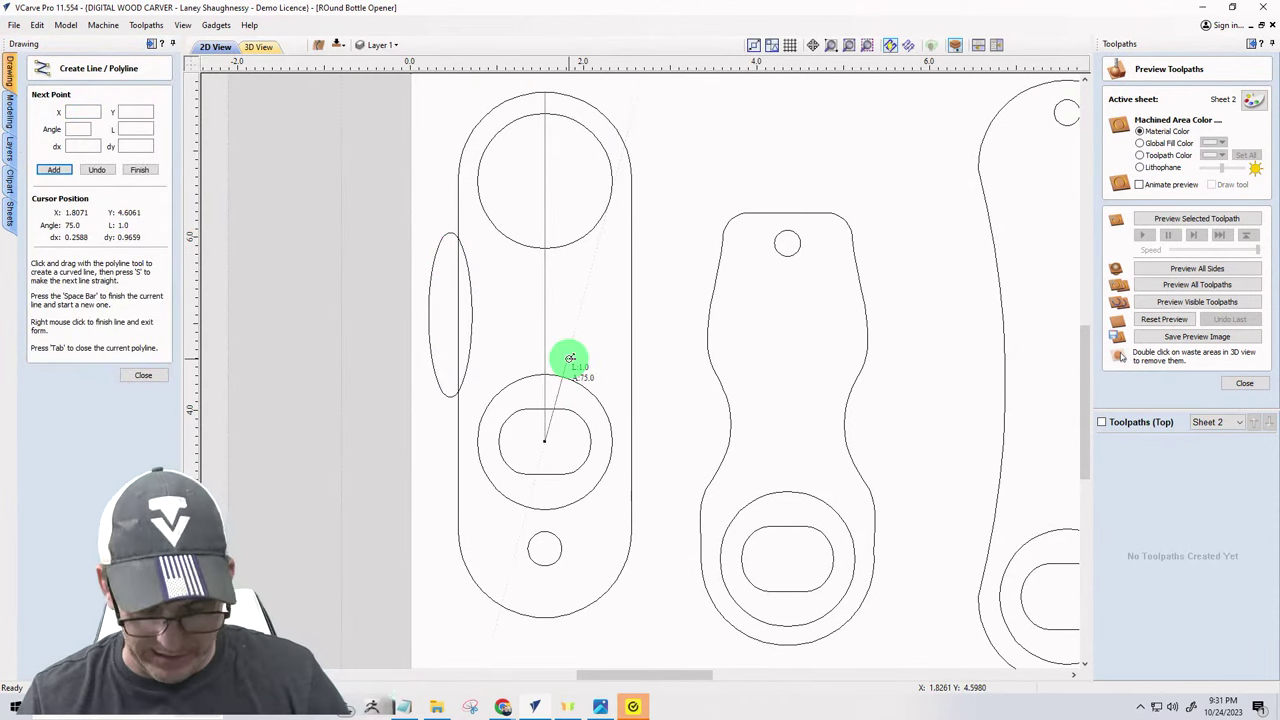
{"action": "key", "text": "space"}
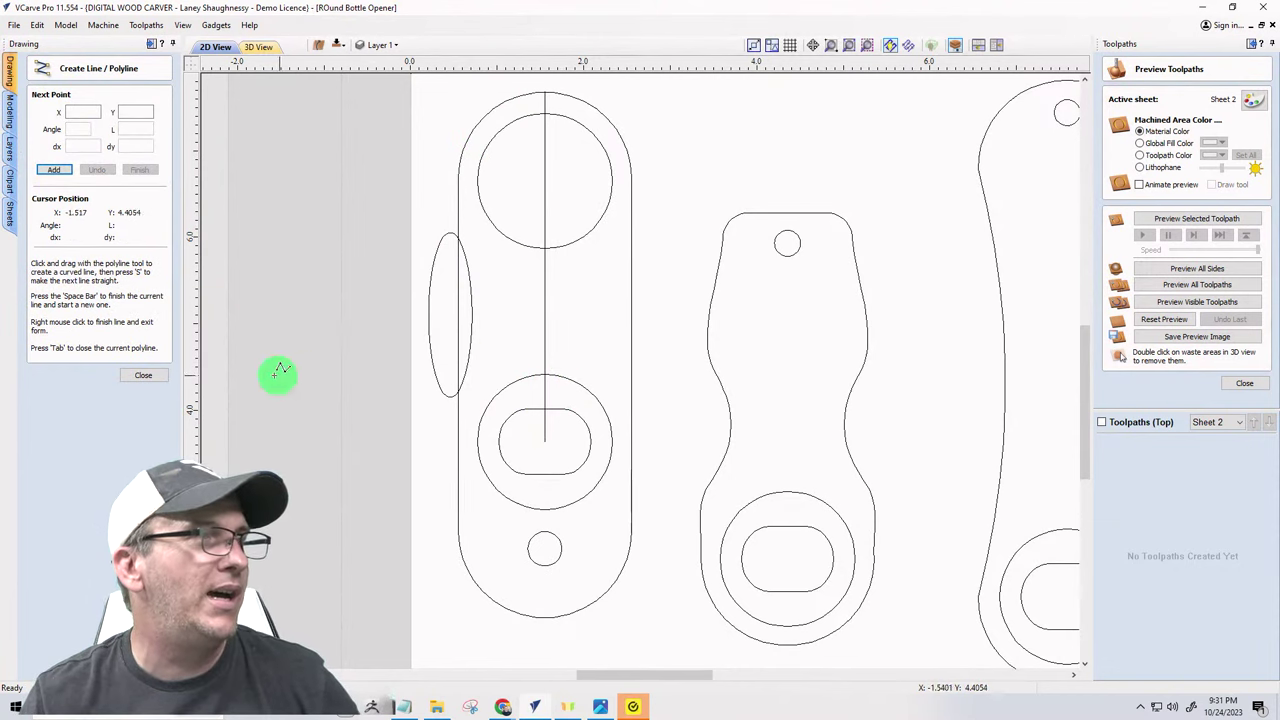
{"action": "left_click", "coordinate": [142, 375]}
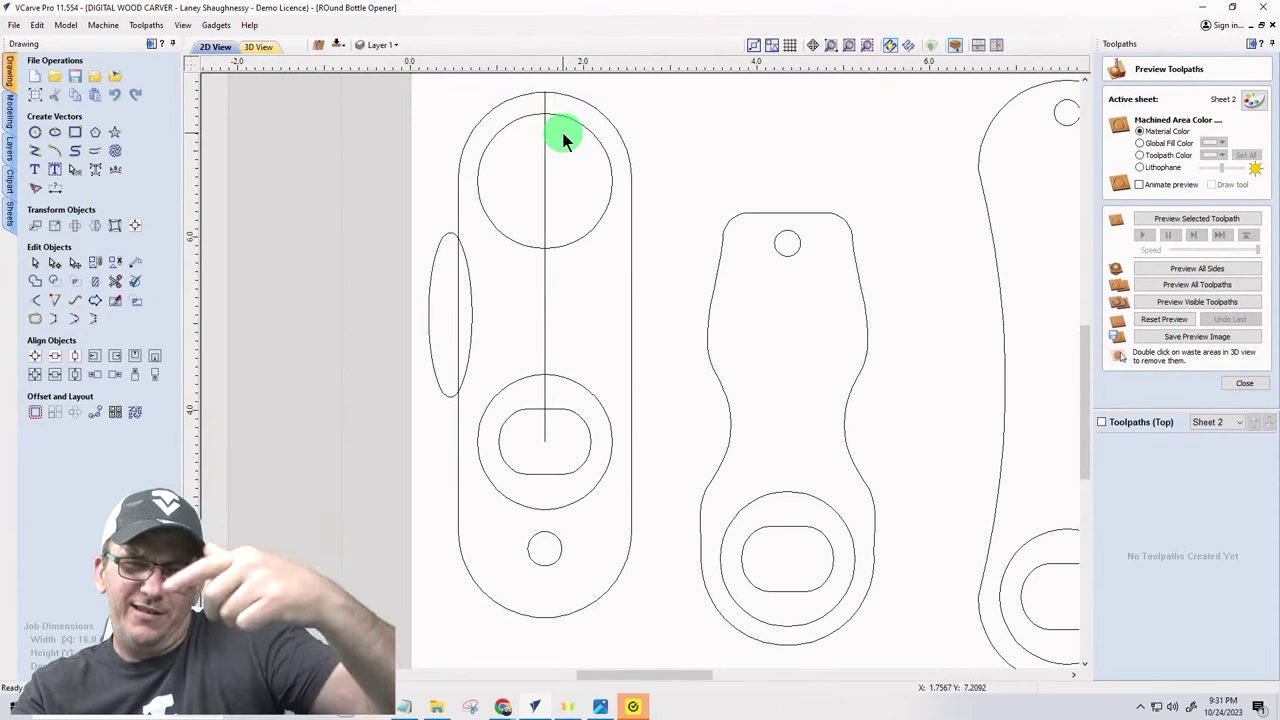
- Select the side ellipse together with the centre line
{"action": "left_click", "coordinate": [428, 324]}
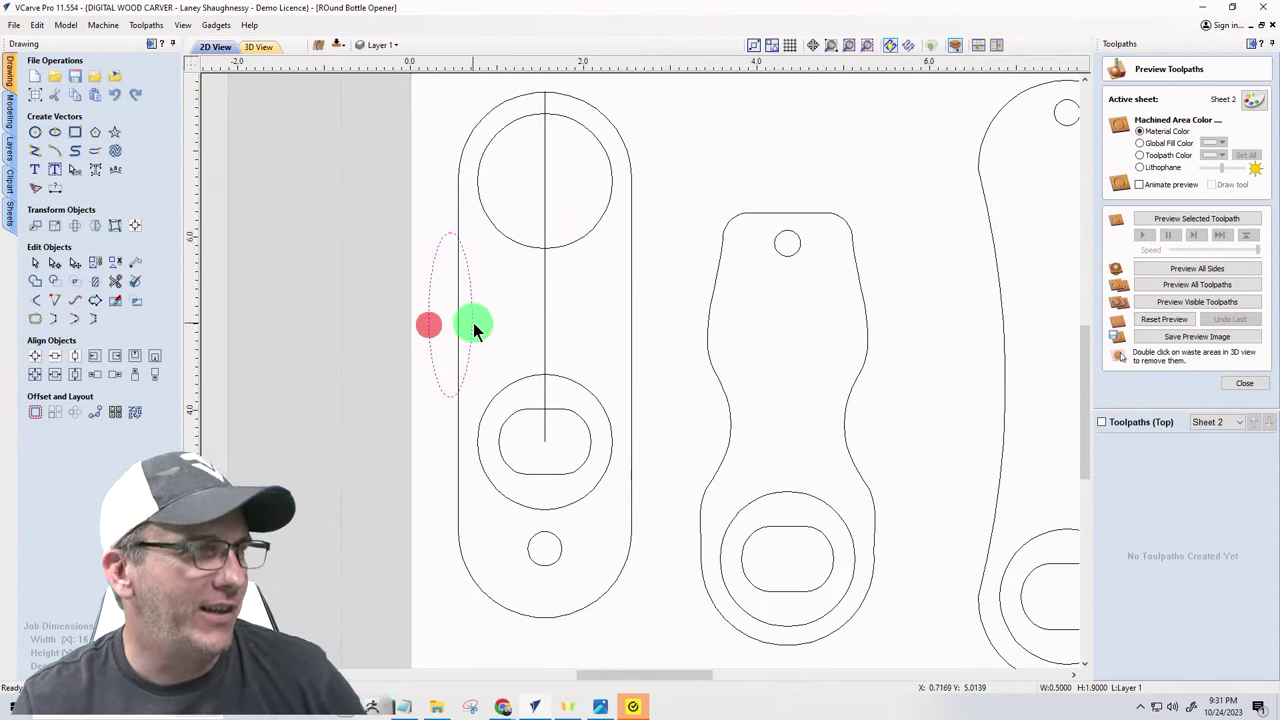
{"action": "left_click", "coordinate": [545, 300]}
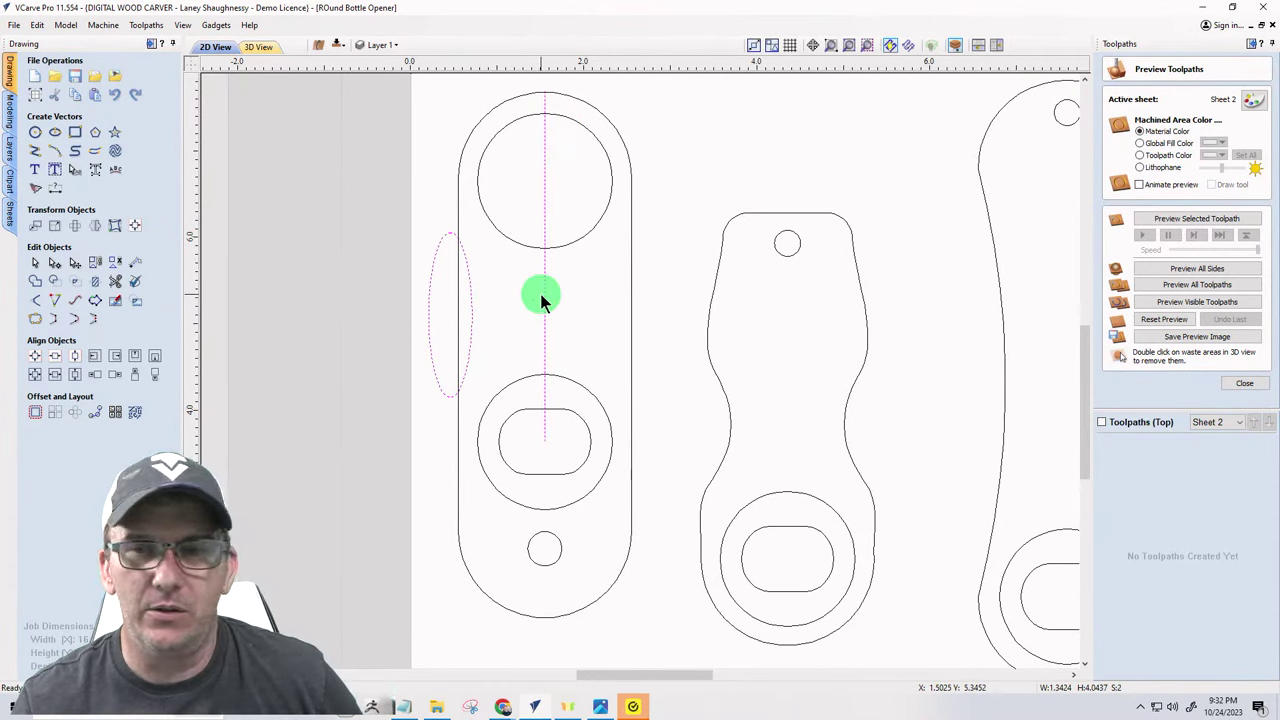
{"action": "key", "text": "p"}
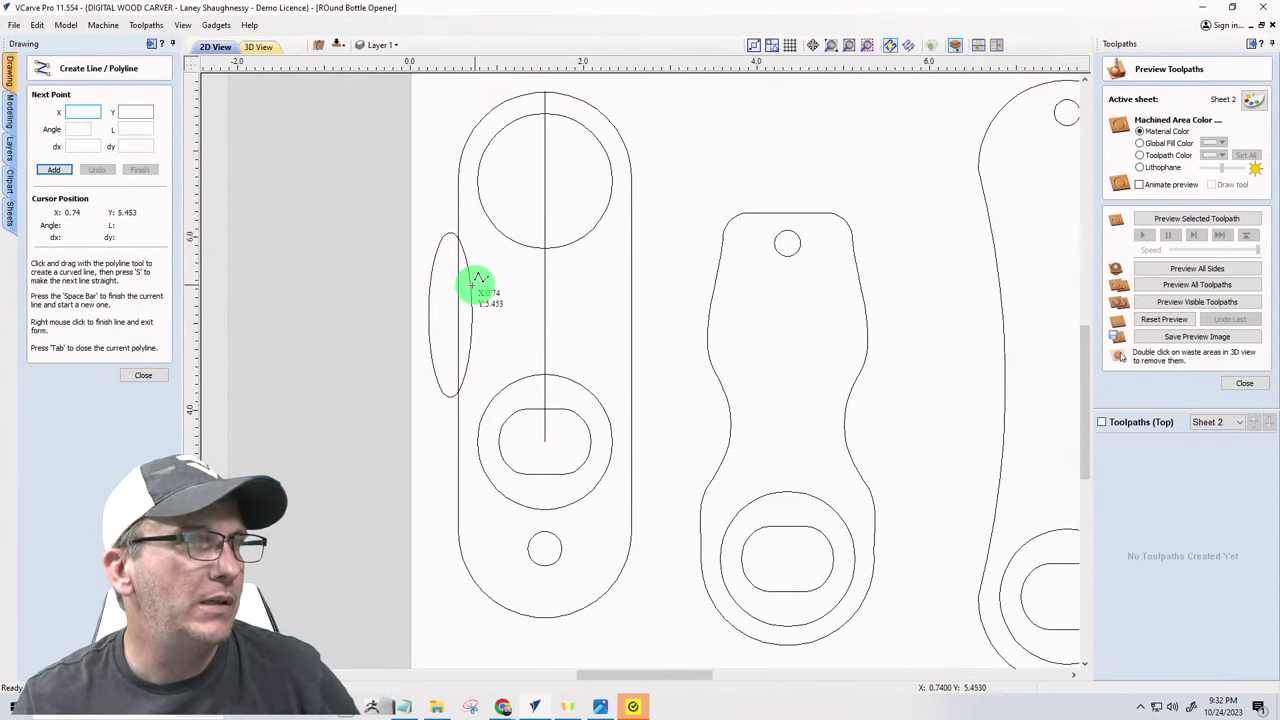
{"action": "left_click", "coordinate": [126, 376]}
{"action": "left_click", "coordinate": [470, 332]}
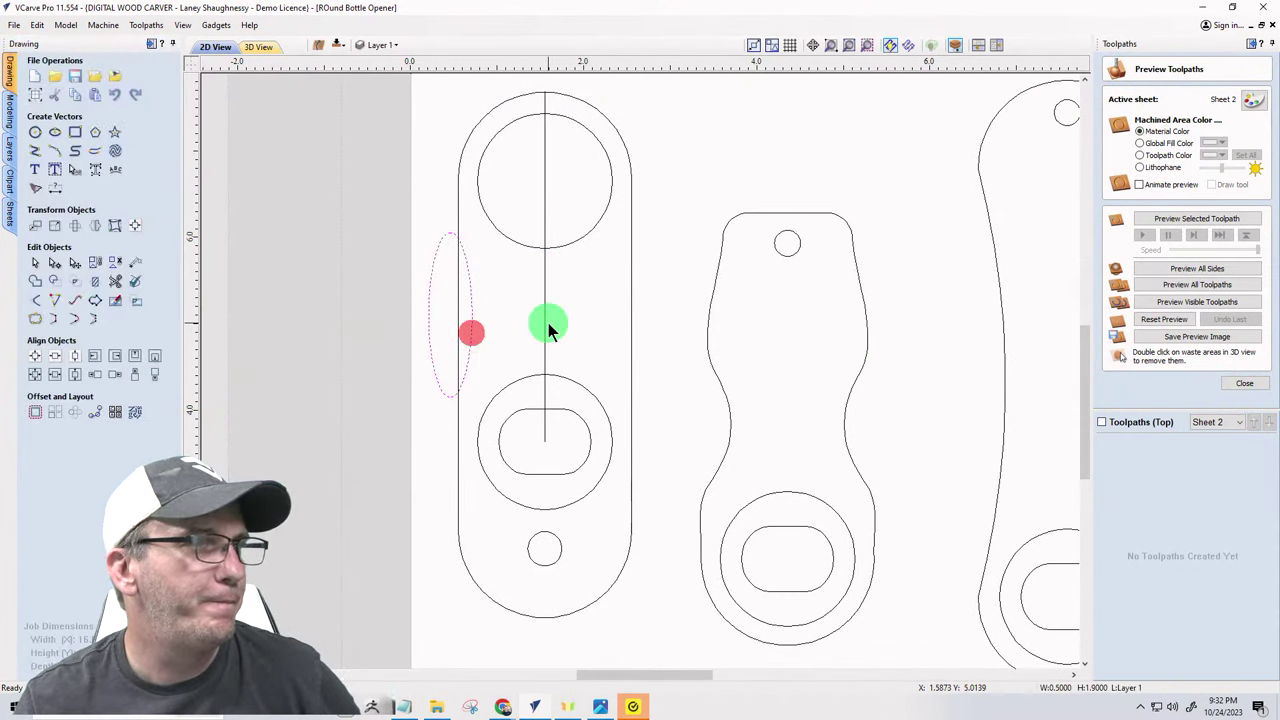
{"action": "left_click", "coordinate": [545, 328], "text": "shift"}
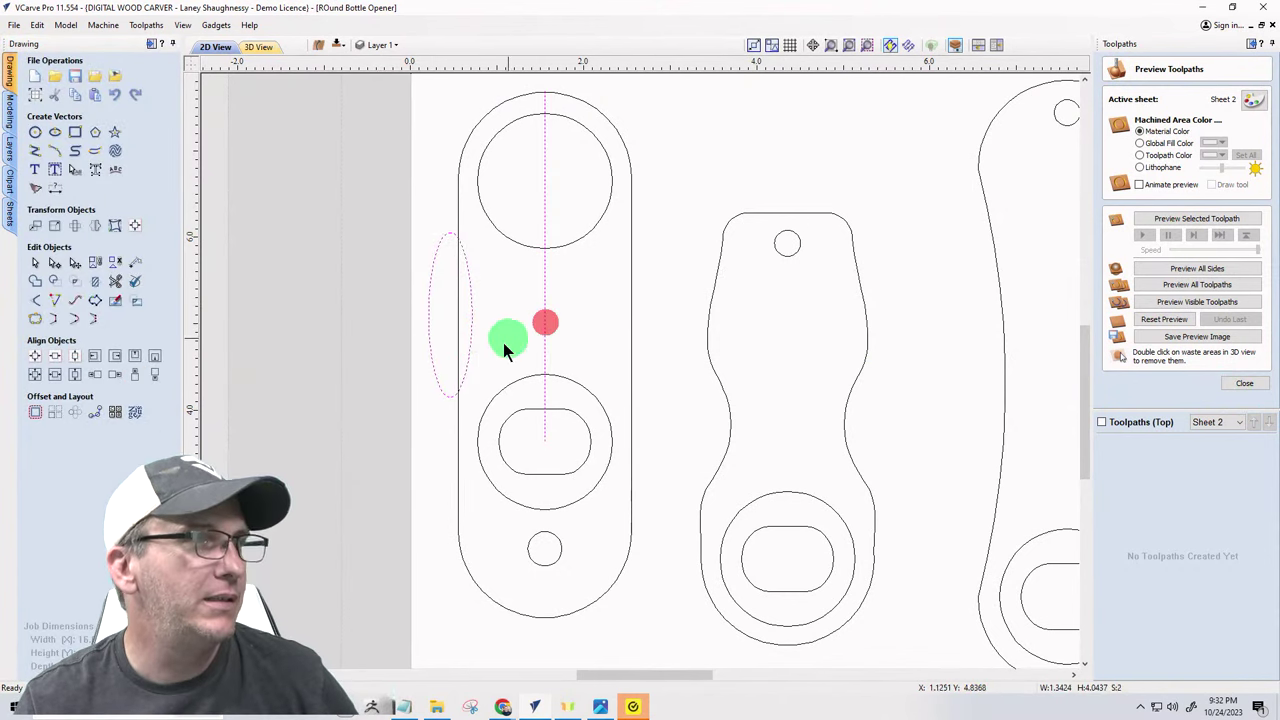
- Mirror a copy of the ellipse about the centre line
{"action": "left_click", "coordinate": [90, 226]}
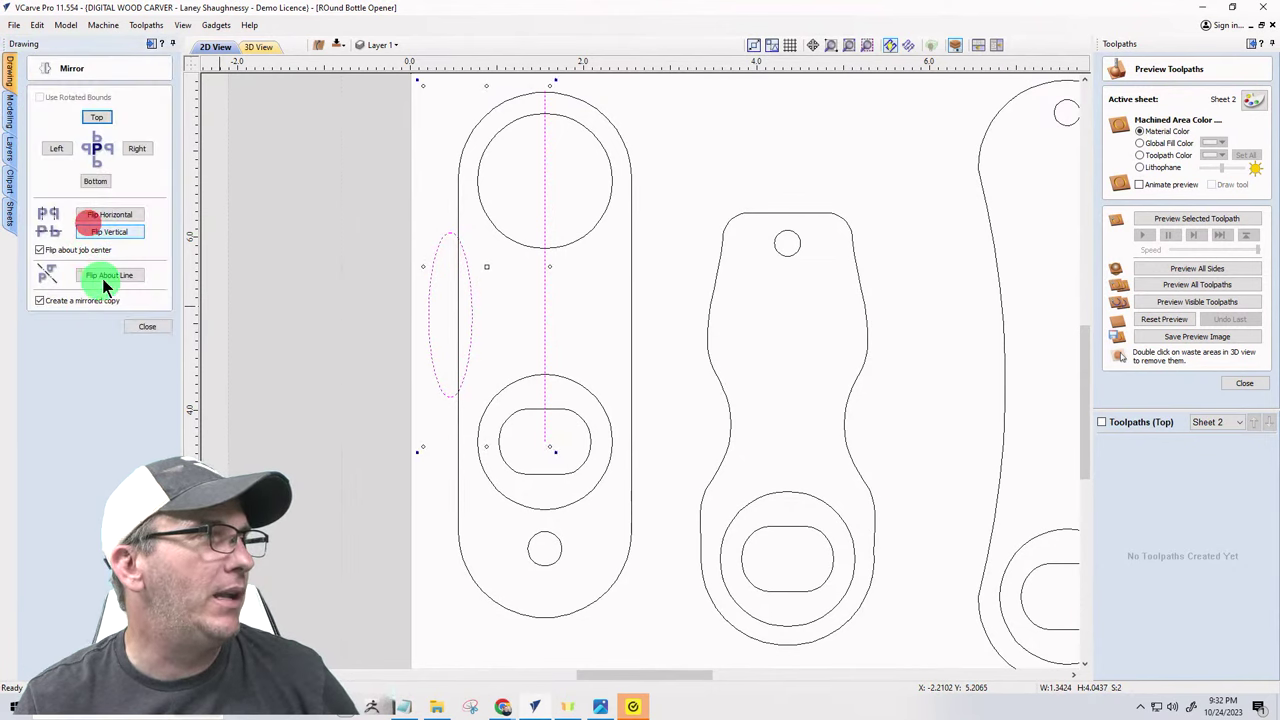
{"action": "left_click", "coordinate": [105, 273]}
{"action": "left_click", "coordinate": [140, 327]}
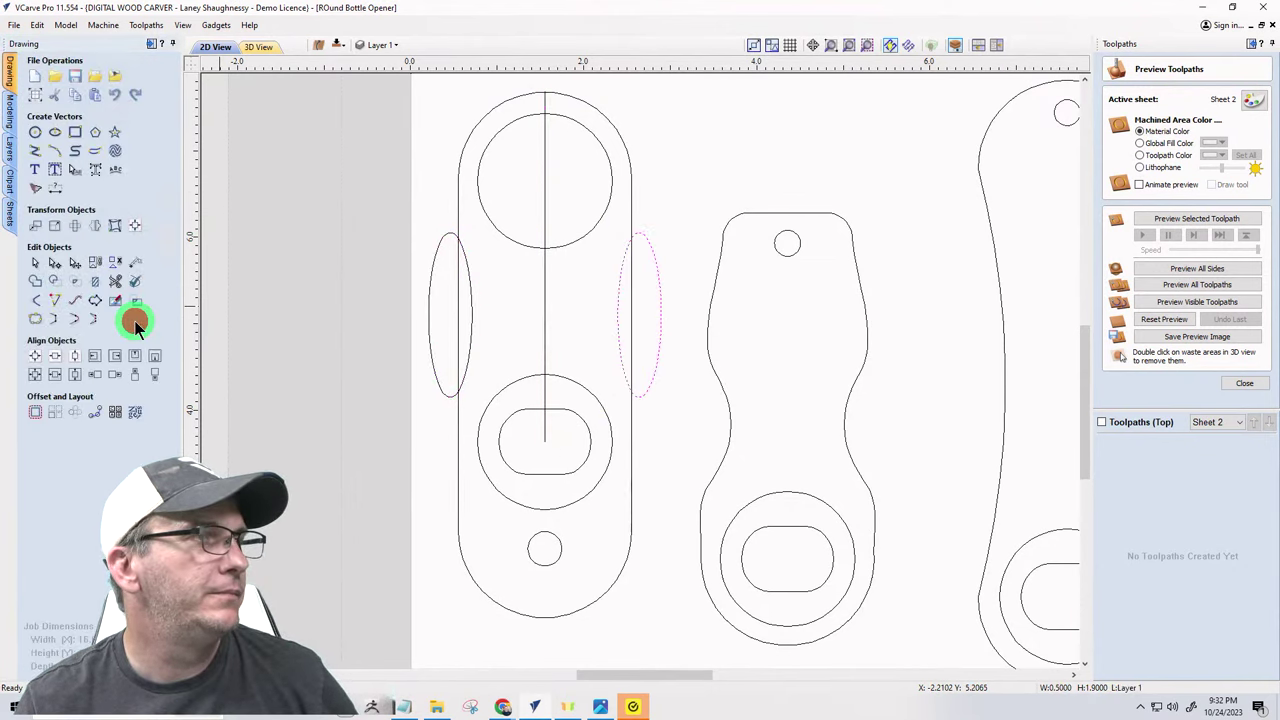
- Trim both ellipses and the outline overlaps into concave side grips
{"action": "left_click", "coordinate": [117, 278]}
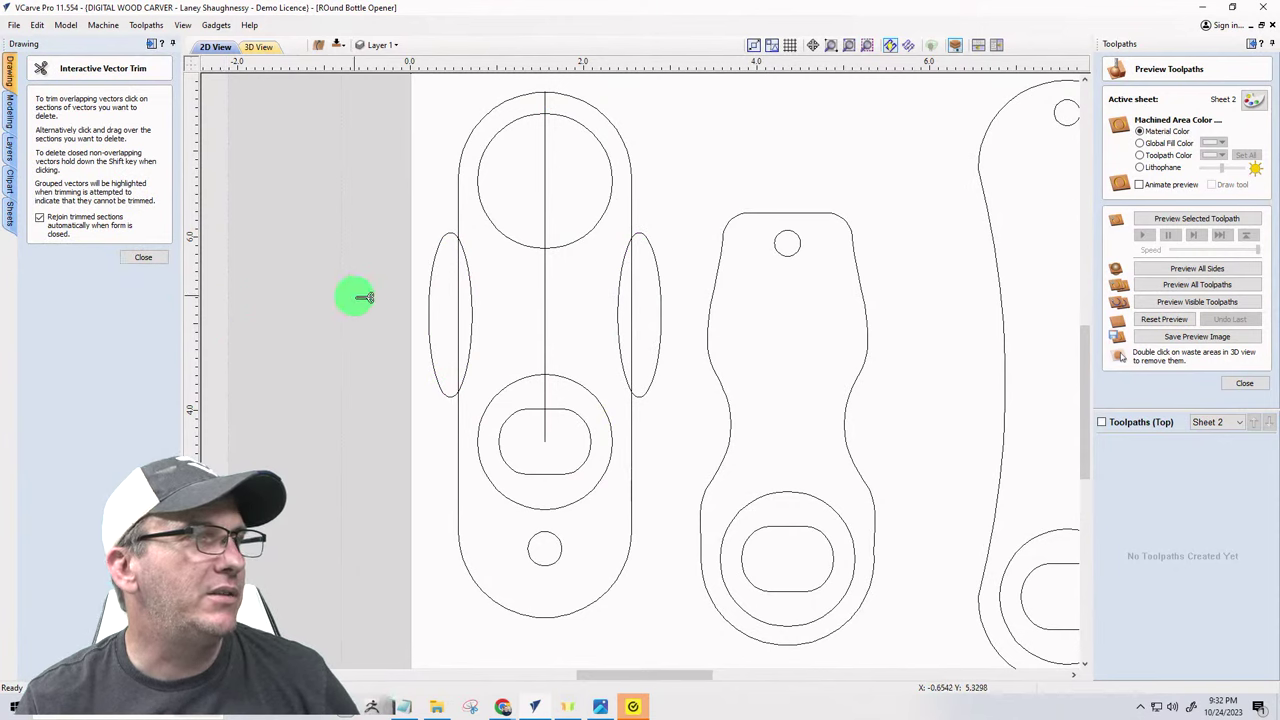
{"action": "left_click", "coordinate": [430, 295]}
{"action": "left_click", "coordinate": [460, 302]}
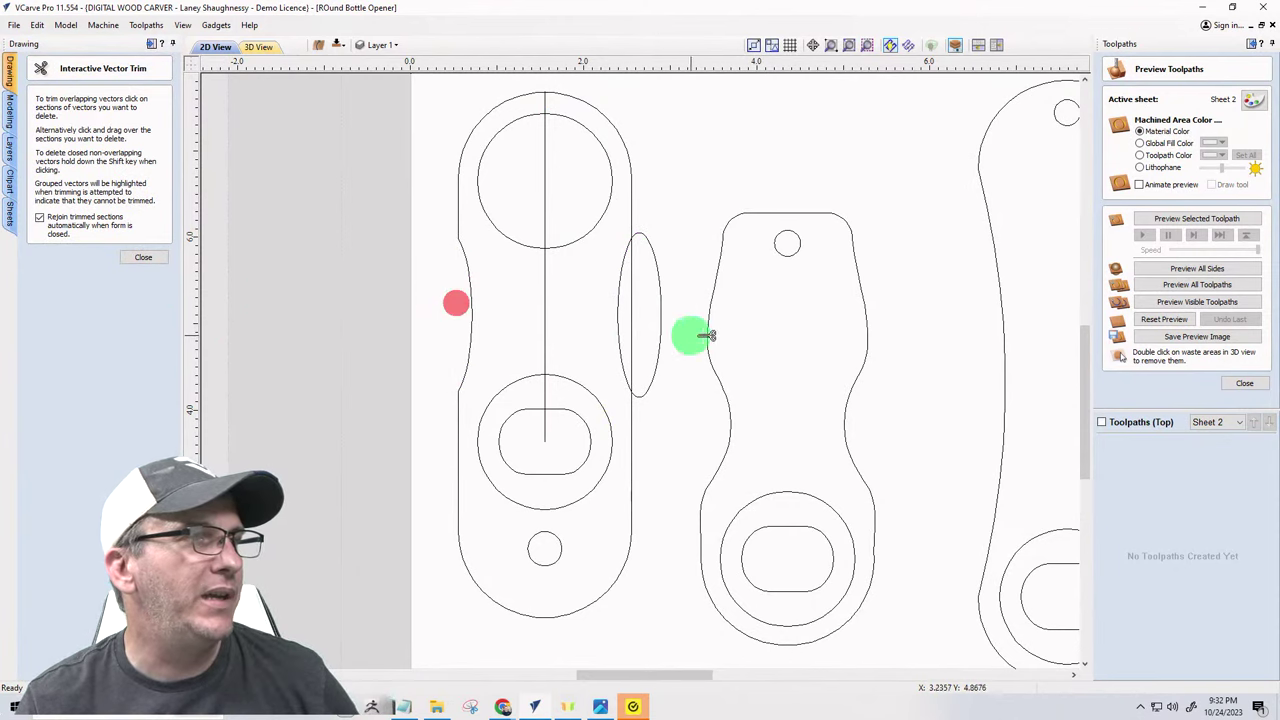
{"action": "left_click", "coordinate": [667, 310]}
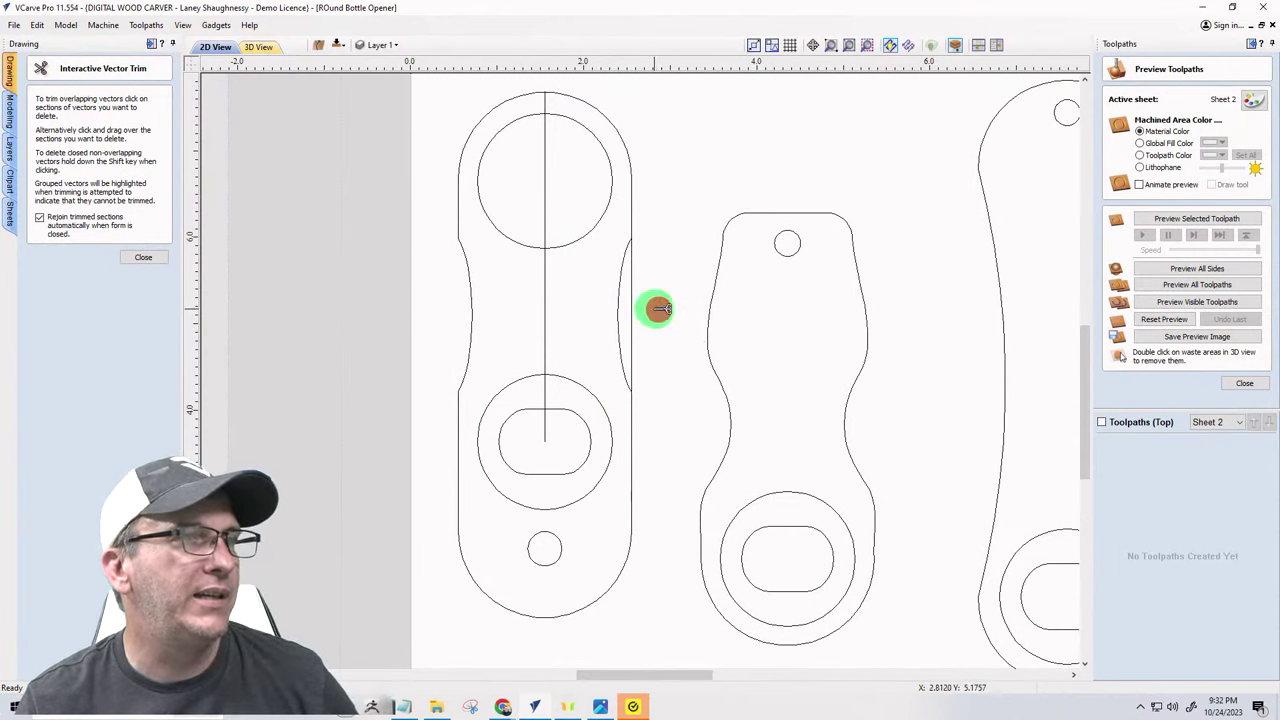
{"action": "left_click", "coordinate": [632, 310]}
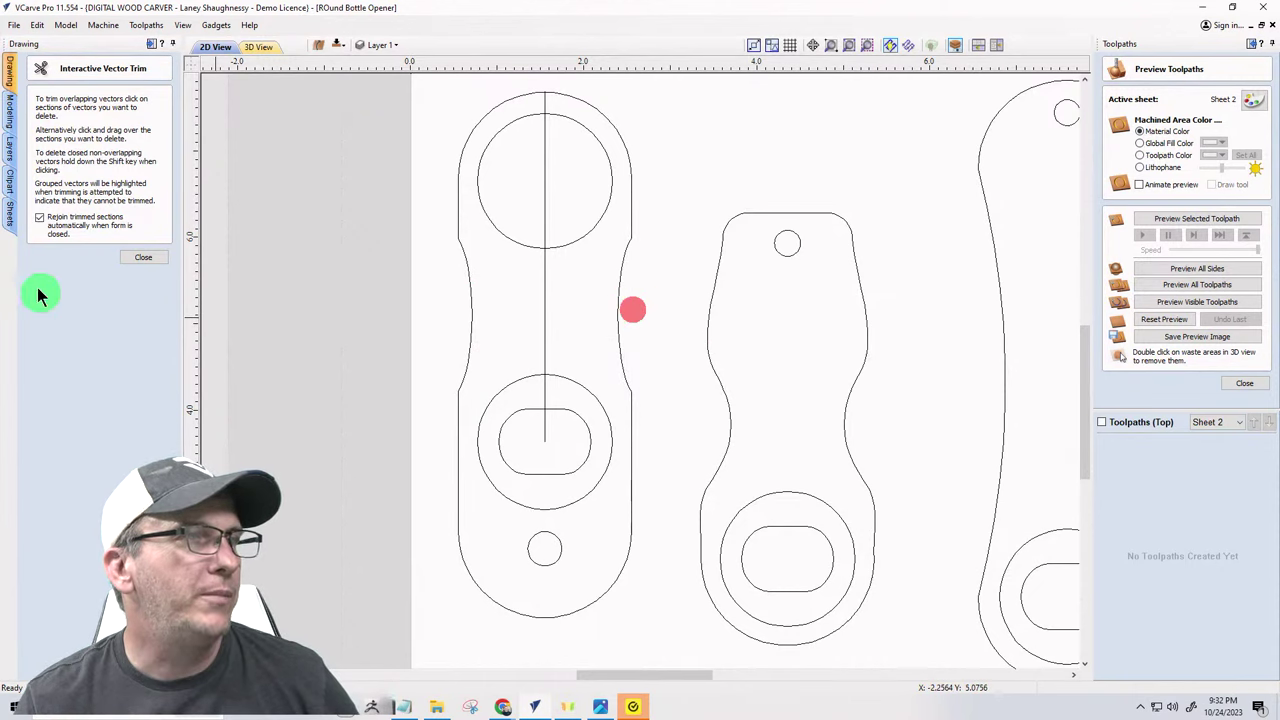
{"action": "left_click", "coordinate": [138, 257]}
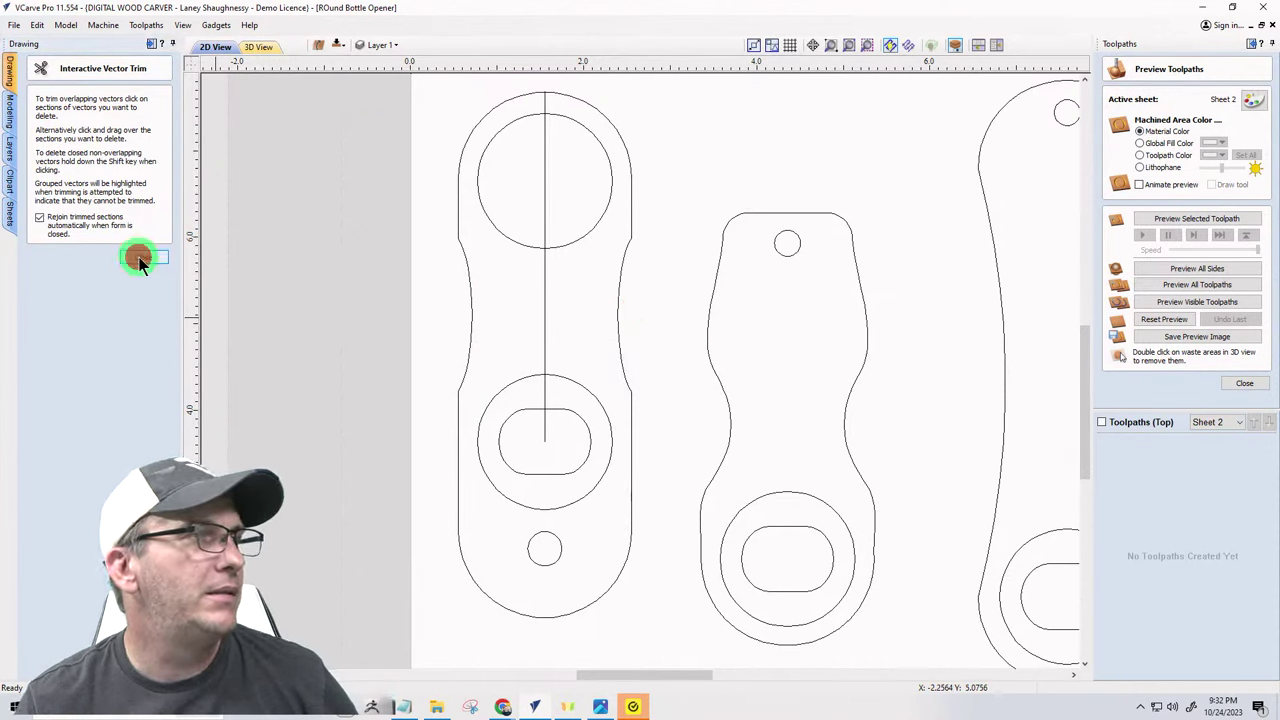
{"action": "left_click", "coordinate": [545, 297]}
- Delete the vertical centre line
{"action": "key", "text": "Delete"}
{"action": "scroll", "coordinate": [432, 283], "scroll_direction": "up", "scroll_amount": 1}
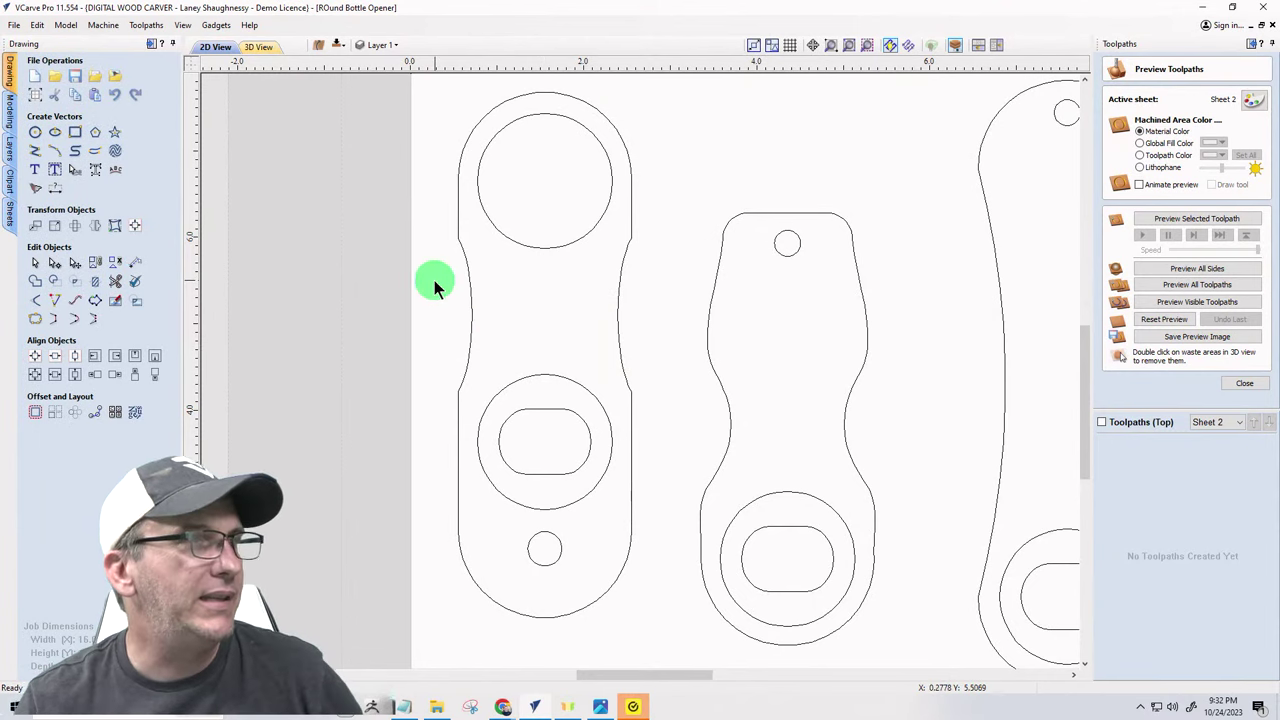
{"action": "scroll", "coordinate": [455, 240], "scroll_direction": "up", "scroll_amount": 4}
{"action": "scroll", "coordinate": [413, 262], "scroll_direction": "down", "scroll_amount": 1}
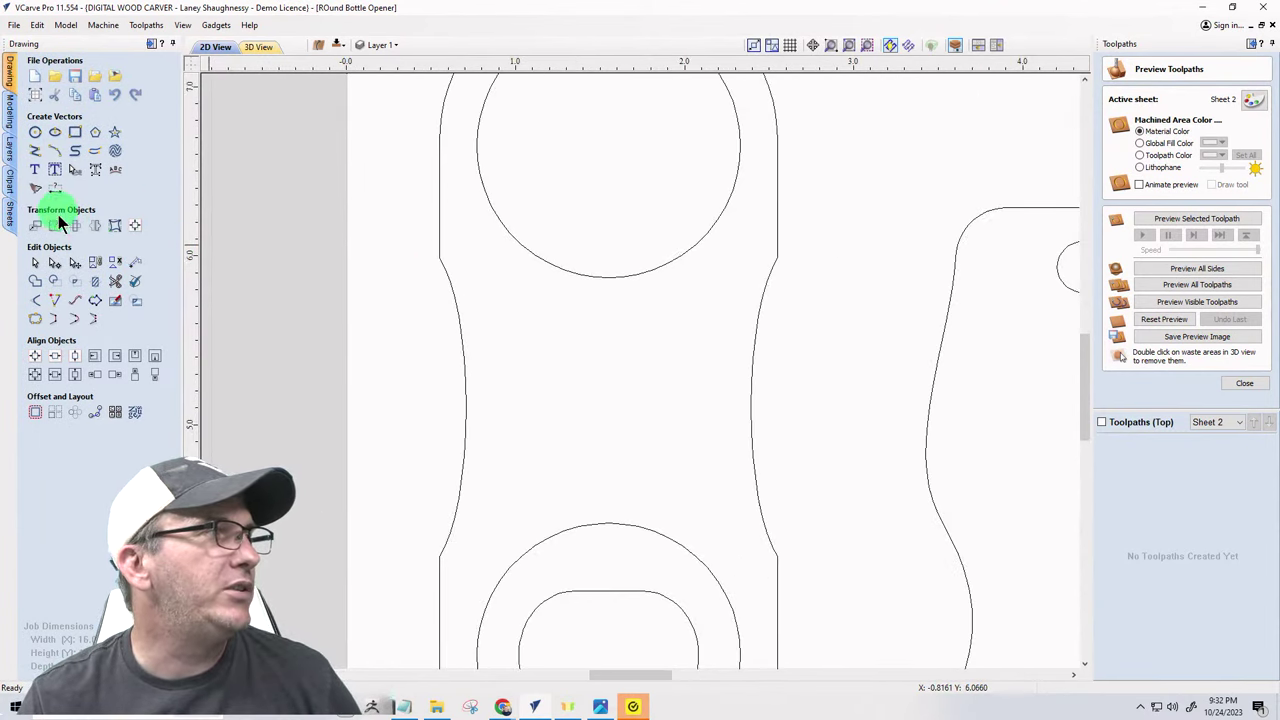
- Make the four corner nodes of the left outline smooth
{"action": "double_click", "coordinate": [447, 278]}
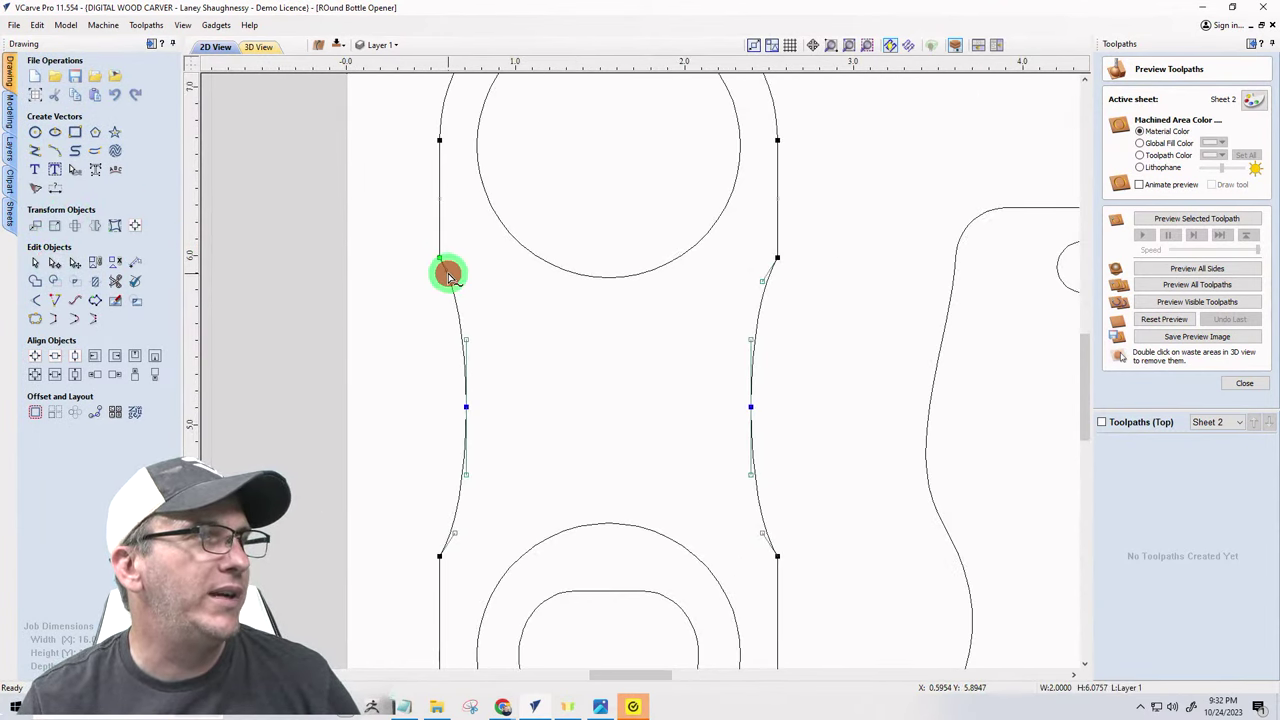
{"action": "right_click", "coordinate": [440, 259]}
{"action": "left_click", "coordinate": [470, 284]}
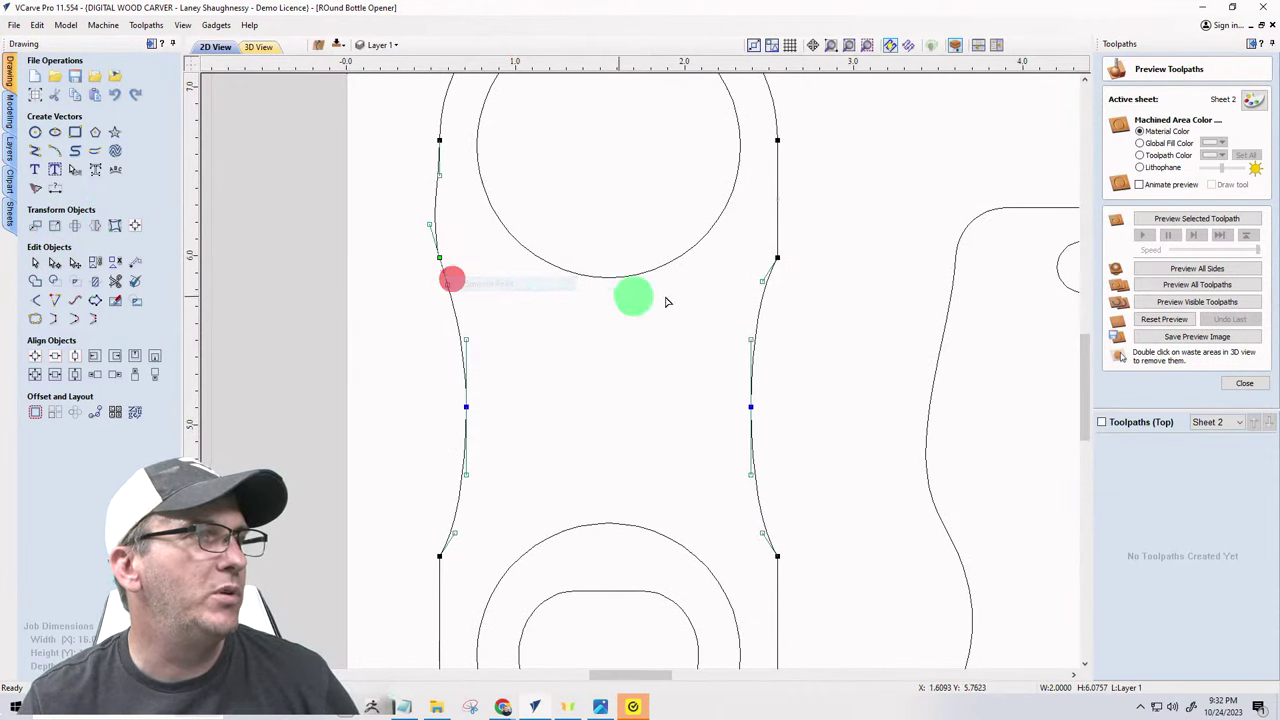
{"action": "right_click", "coordinate": [776, 260]}
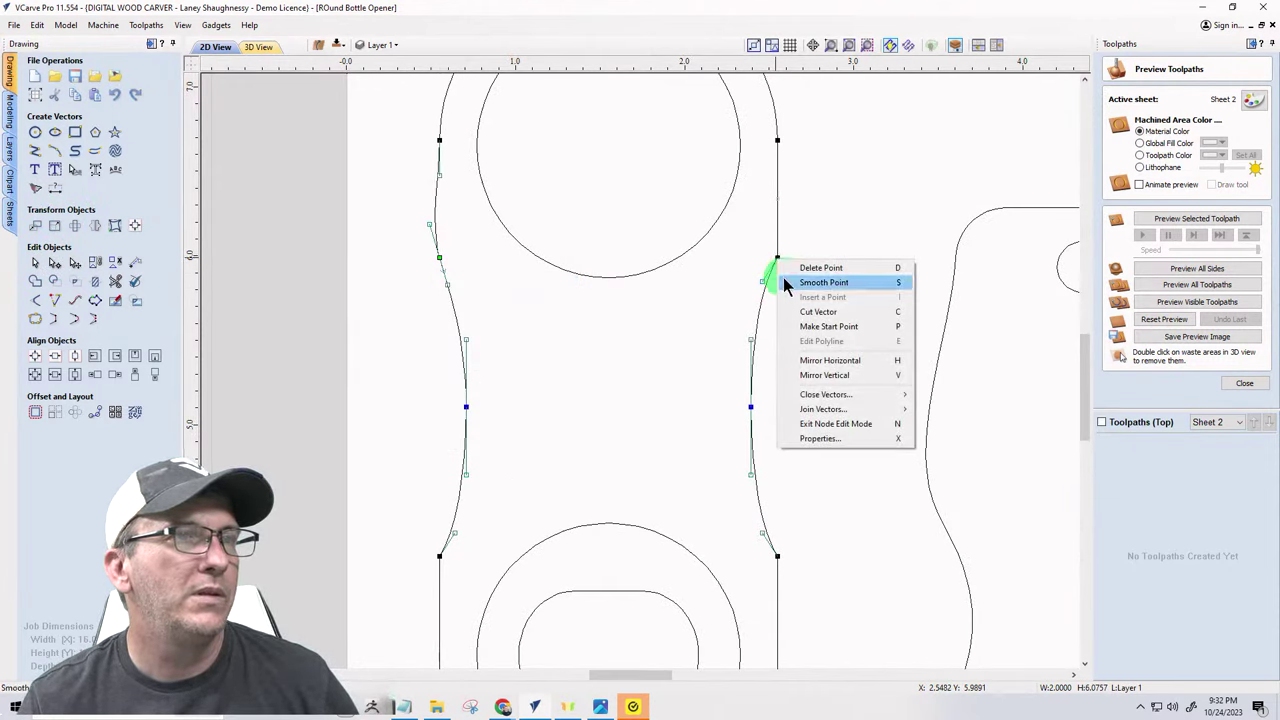
{"action": "left_click", "coordinate": [786, 282]}
{"action": "right_click", "coordinate": [442, 558]}
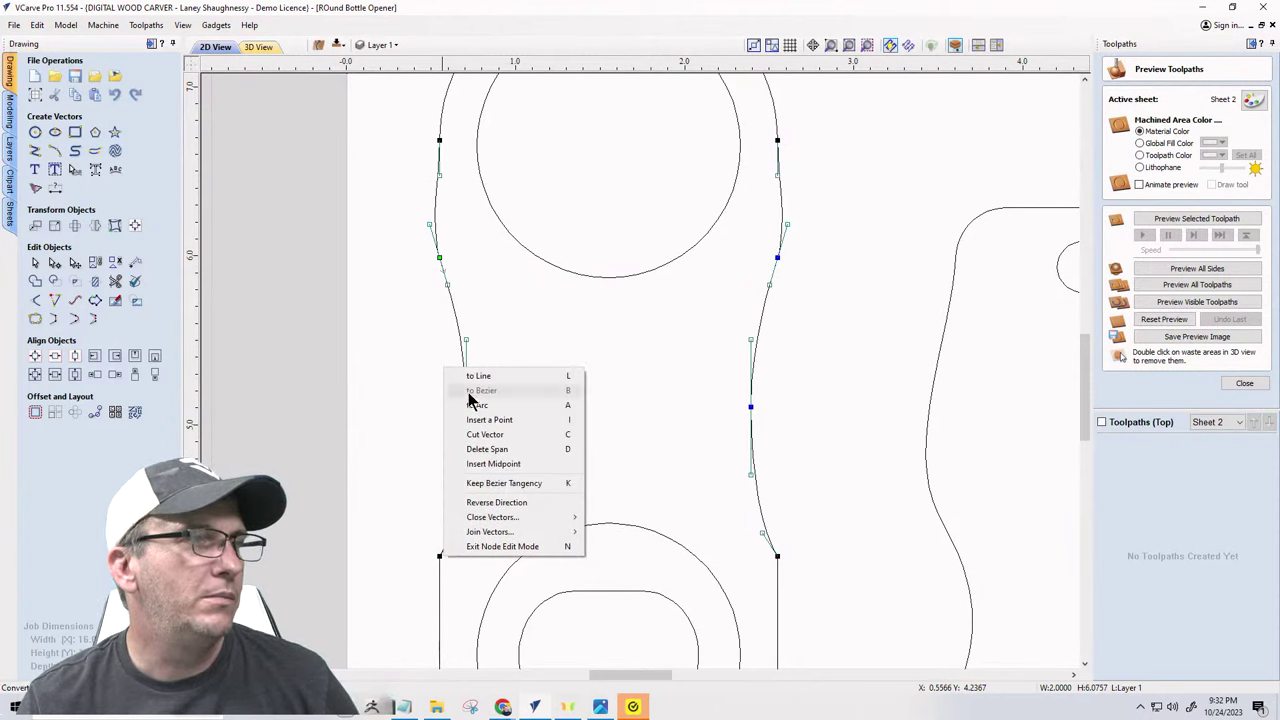
{"action": "right_click", "coordinate": [440, 556]}
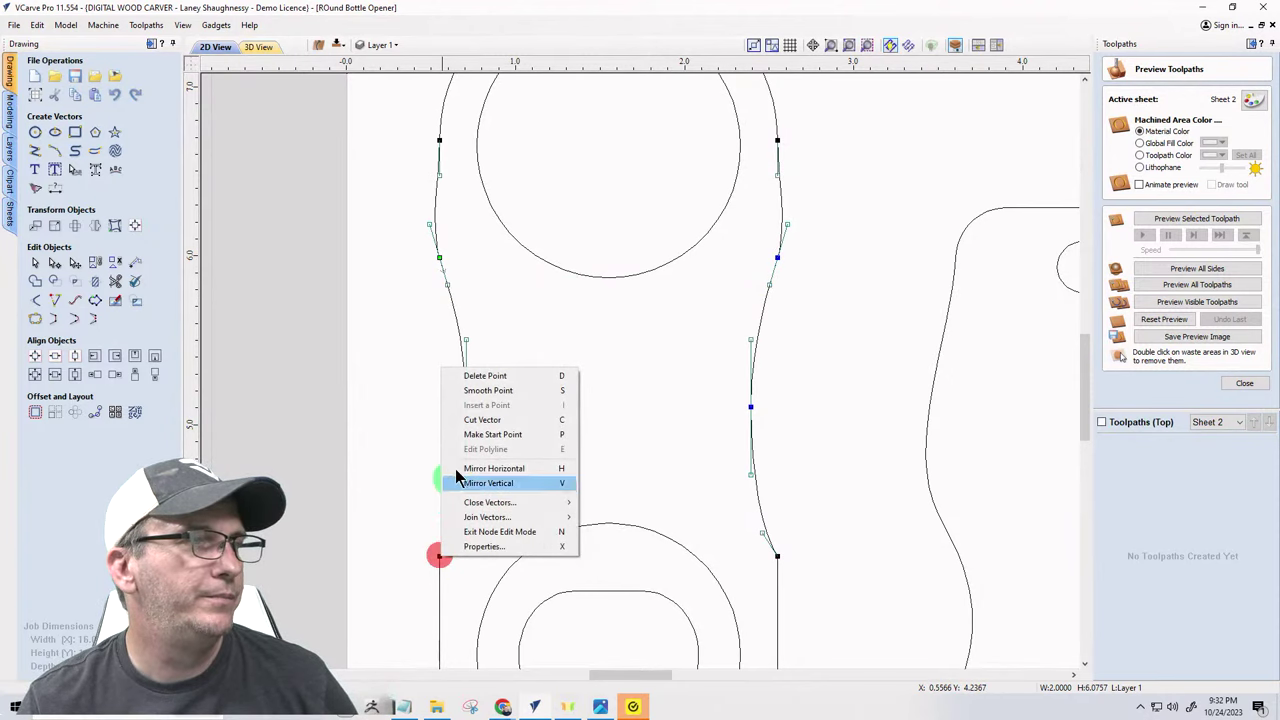
{"action": "left_click", "coordinate": [465, 392]}
{"action": "right_click", "coordinate": [777, 556]}
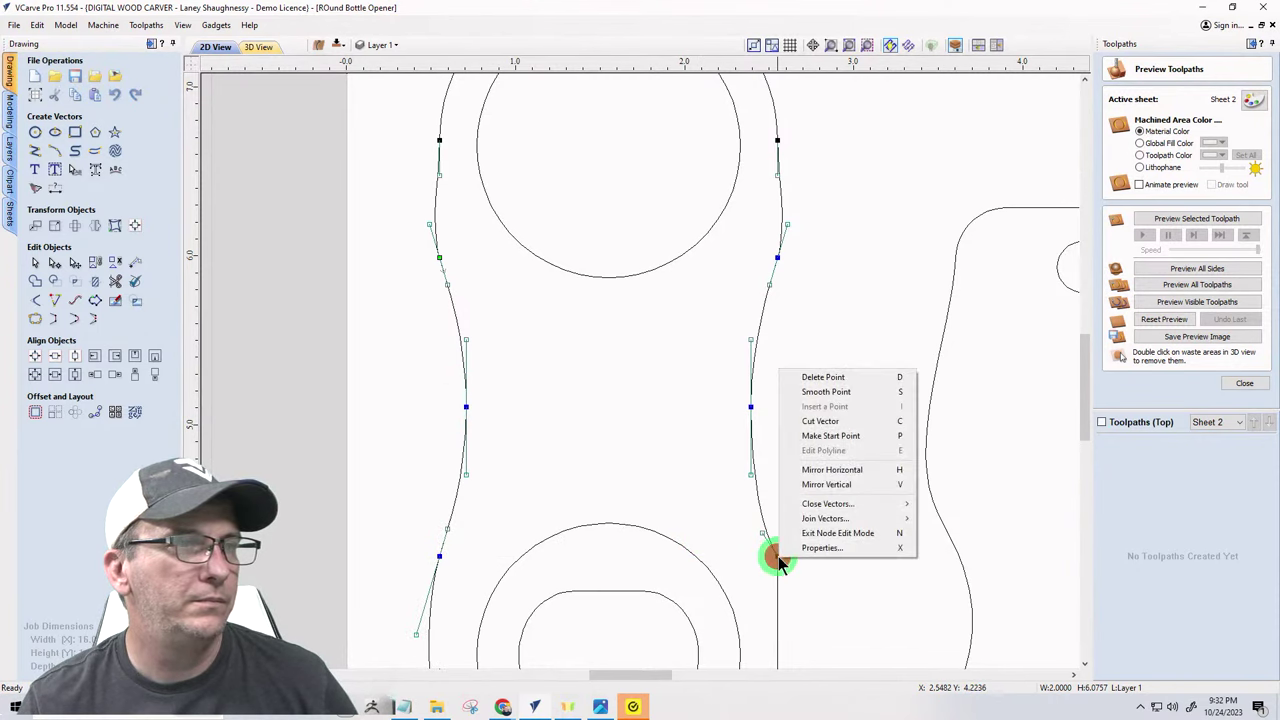
{"action": "left_click", "coordinate": [800, 392]}
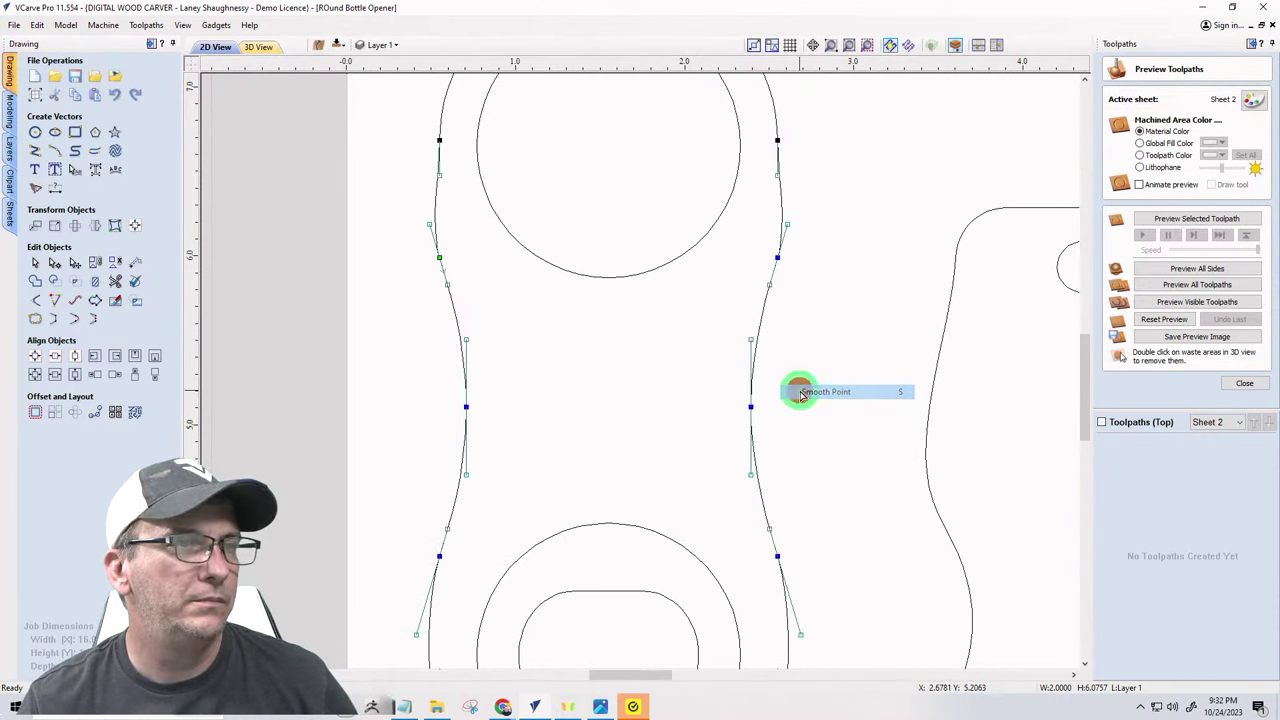
{"action": "left_click", "coordinate": [274, 415]}
- Select the left opener's lower nodes and nudge them up two steps
{"action": "scroll", "coordinate": [349, 263], "scroll_direction": "down", "scroll_amount": 3}
{"action": "scroll", "coordinate": [264, 315], "scroll_direction": "up", "scroll_amount": 3}
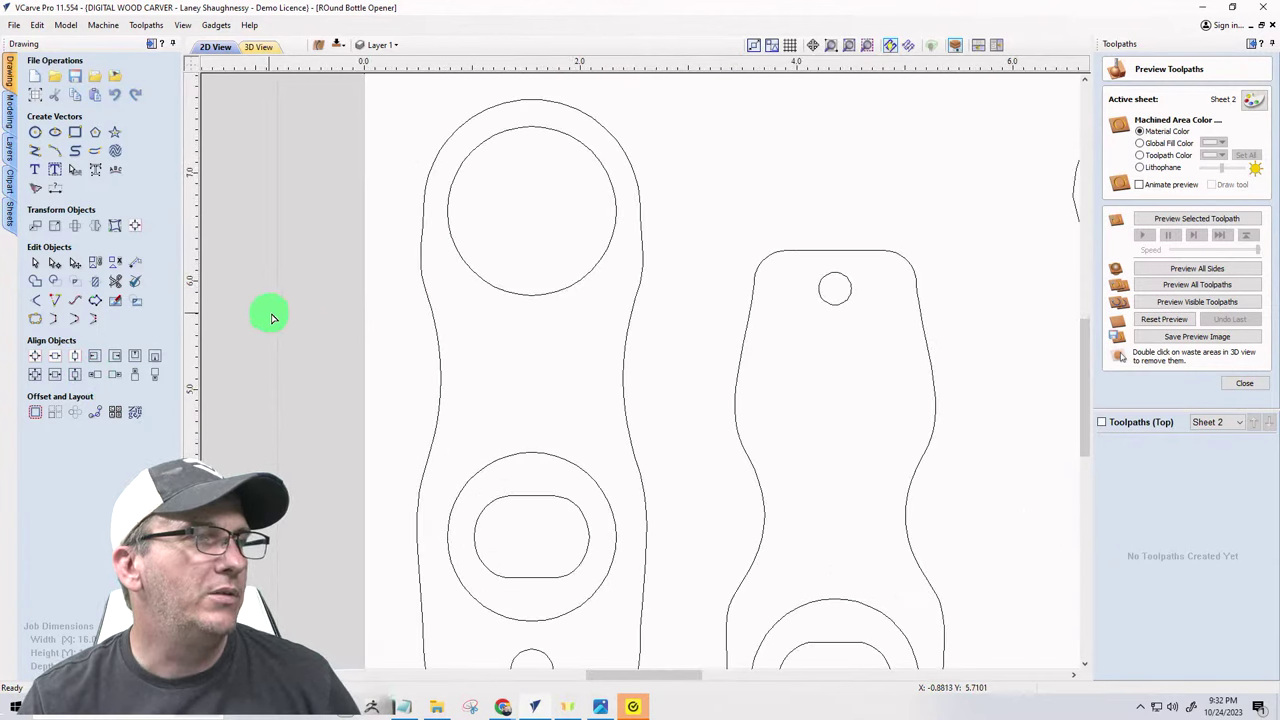
{"action": "scroll", "coordinate": [457, 263], "scroll_direction": "down", "scroll_amount": 4}
{"action": "scroll", "coordinate": [430, 400], "scroll_direction": "up", "scroll_amount": 1}
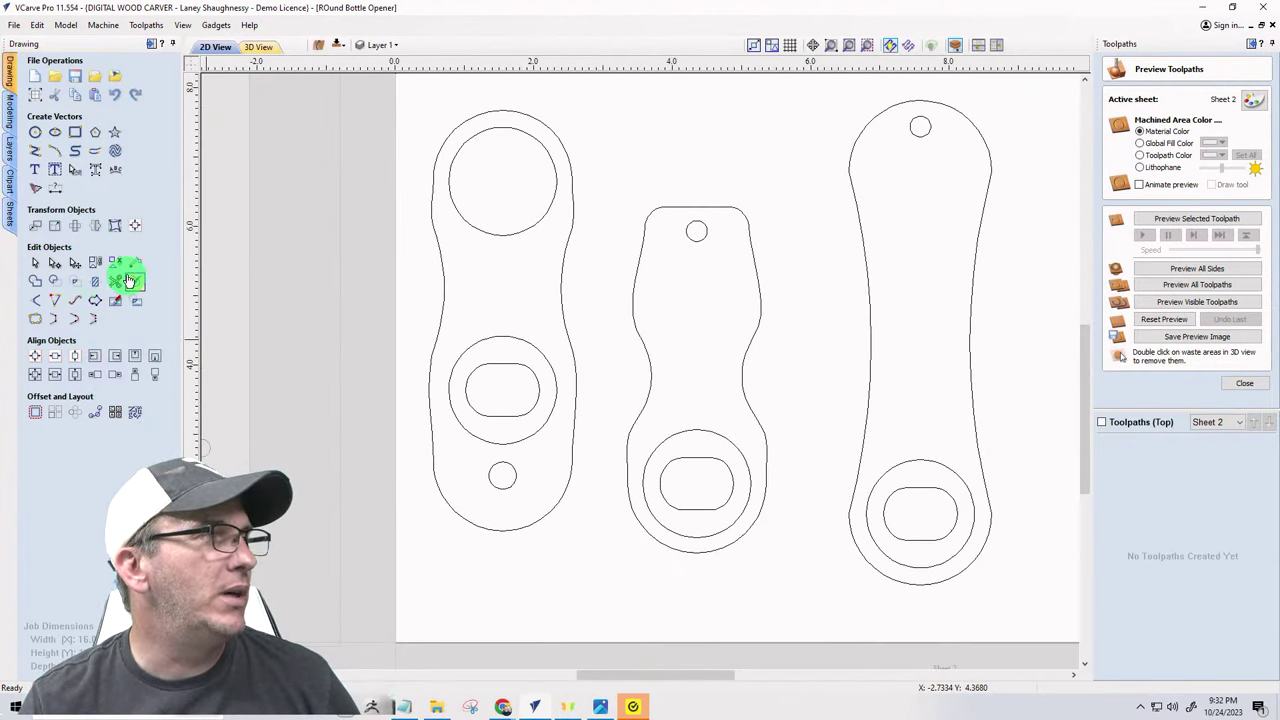
{"action": "left_click", "coordinate": [55, 262]}
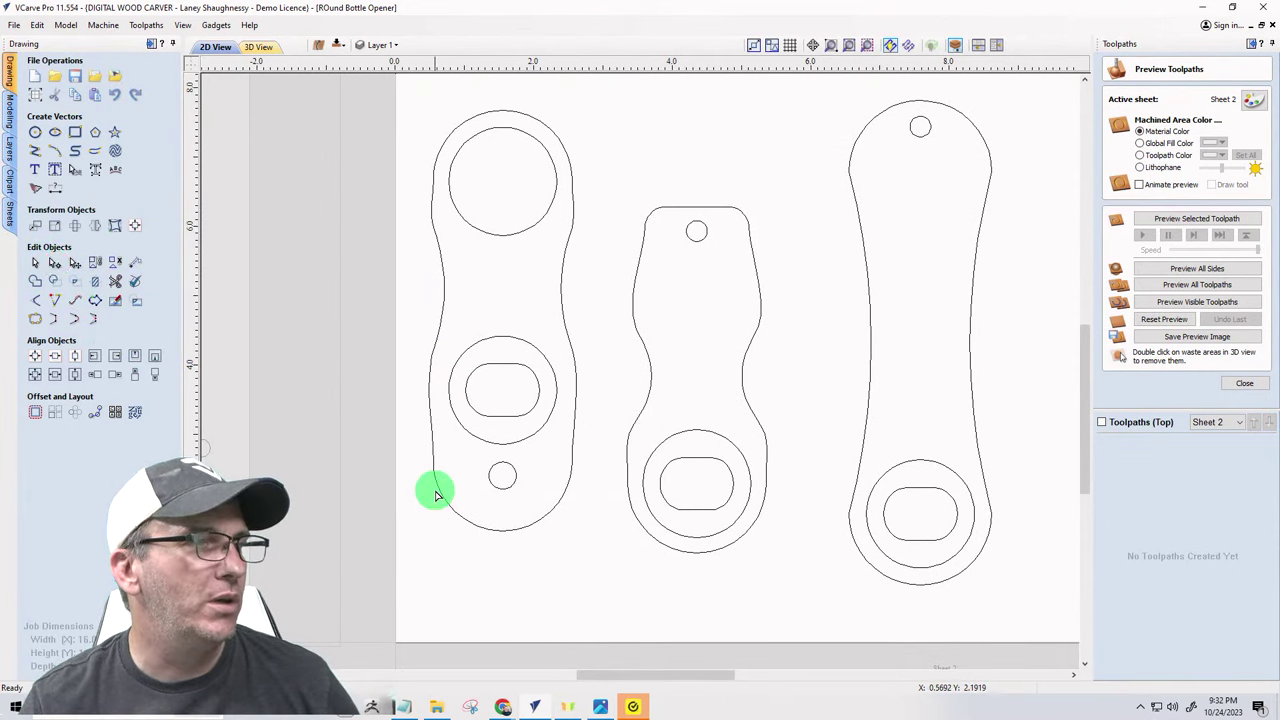
{"action": "left_click", "coordinate": [434, 490]}
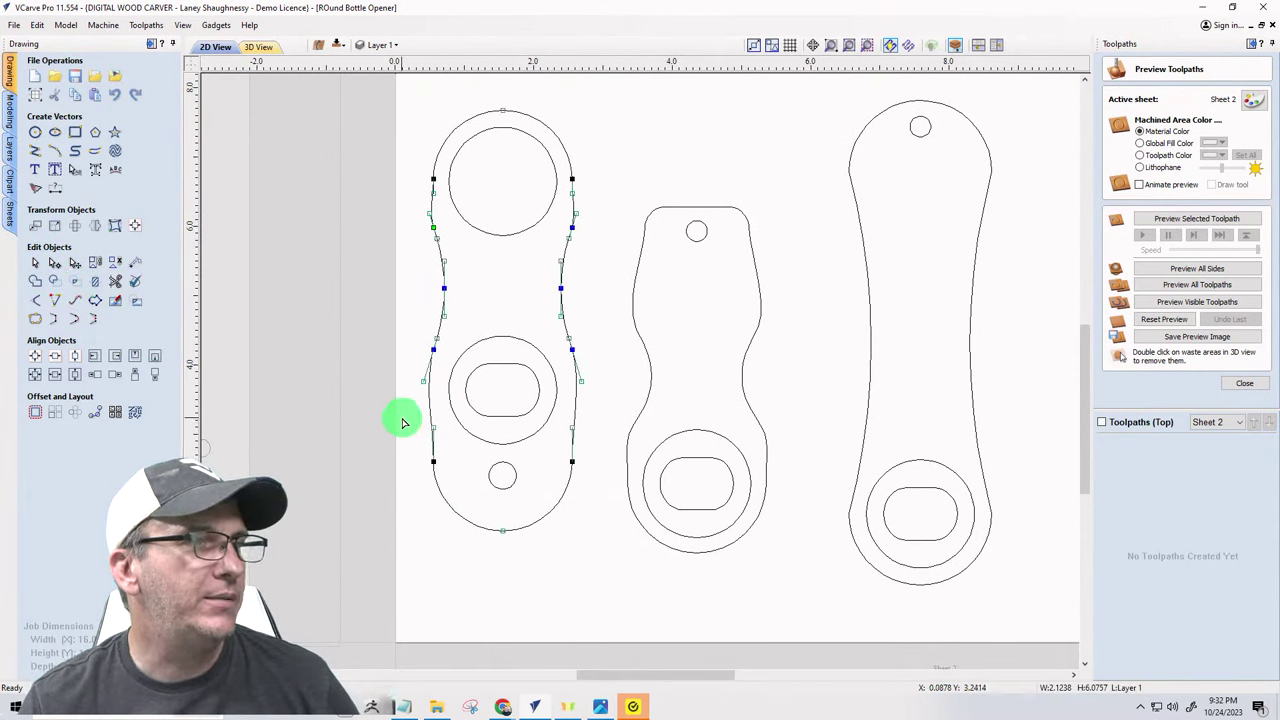
{"action": "left_click_drag", "start_coordinate": [402, 422], "coordinate": [616, 562]}
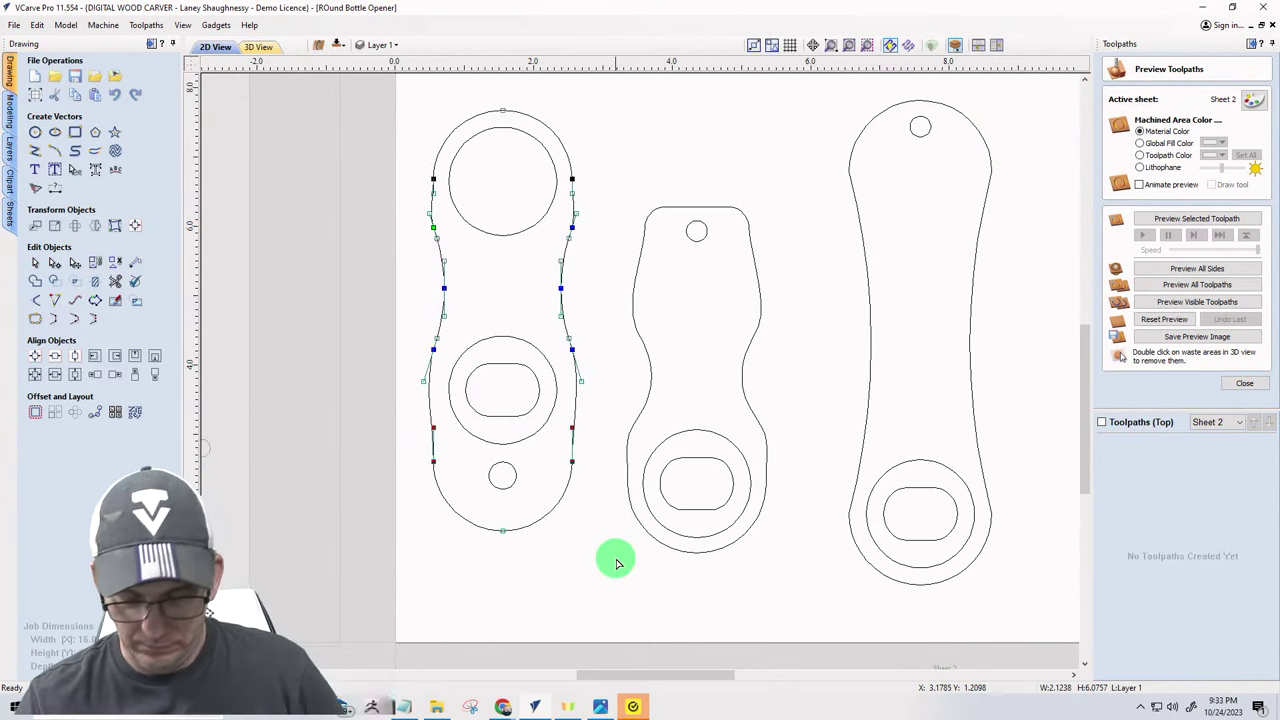
{"action": "key", "text": "Up"}
{"action": "key", "text": "Up"}
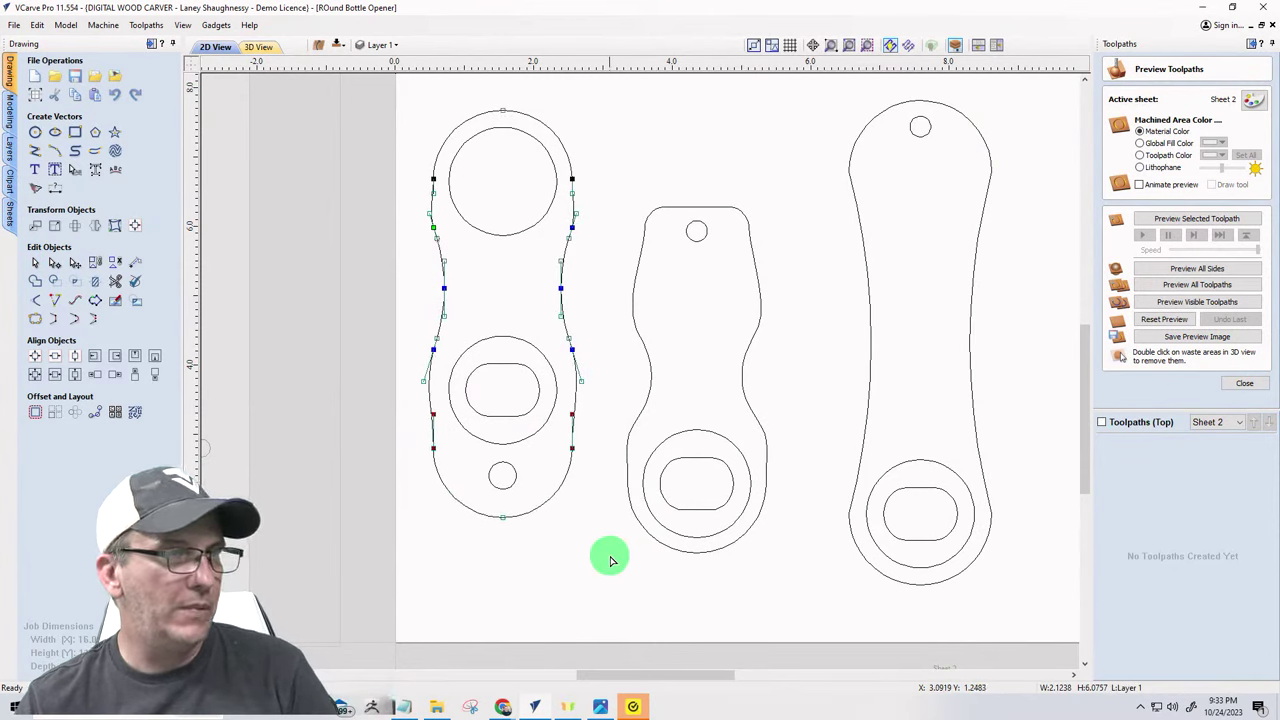
{"action": "key", "text": "Up"}
{"action": "key", "text": "Up"}
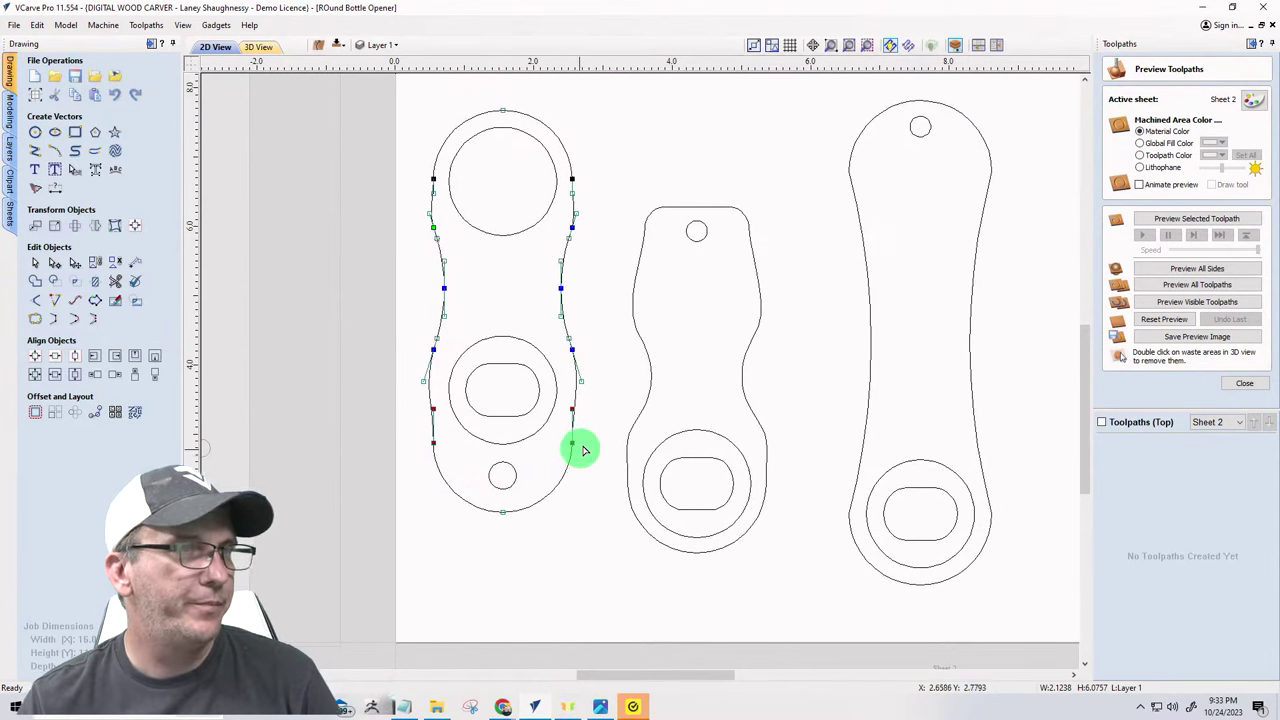
{"action": "scroll", "coordinate": [585, 450], "scroll_direction": "up", "scroll_amount": 3}
{"action": "left_click", "coordinate": [542, 403]}
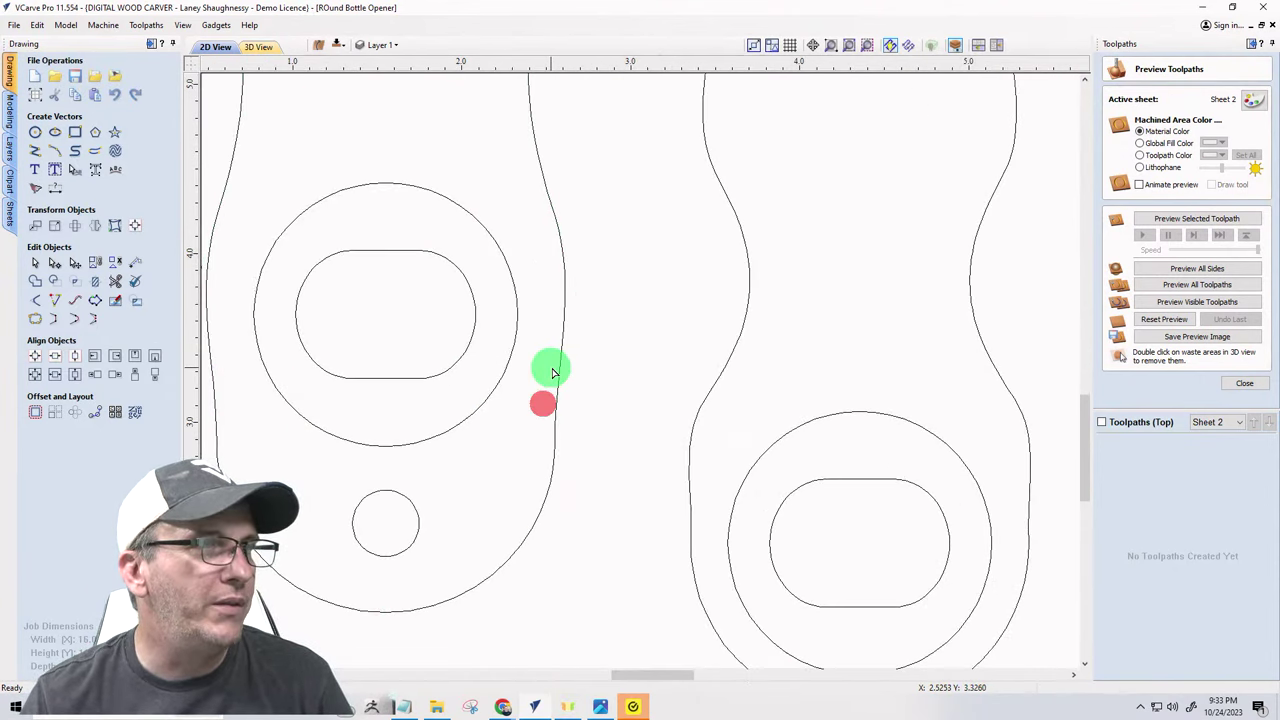
- Reshape the right and left side curves, then reselect the bottle-opener outline
{"action": "left_click", "coordinate": [554, 402]}
{"action": "left_click", "coordinate": [556, 362]}
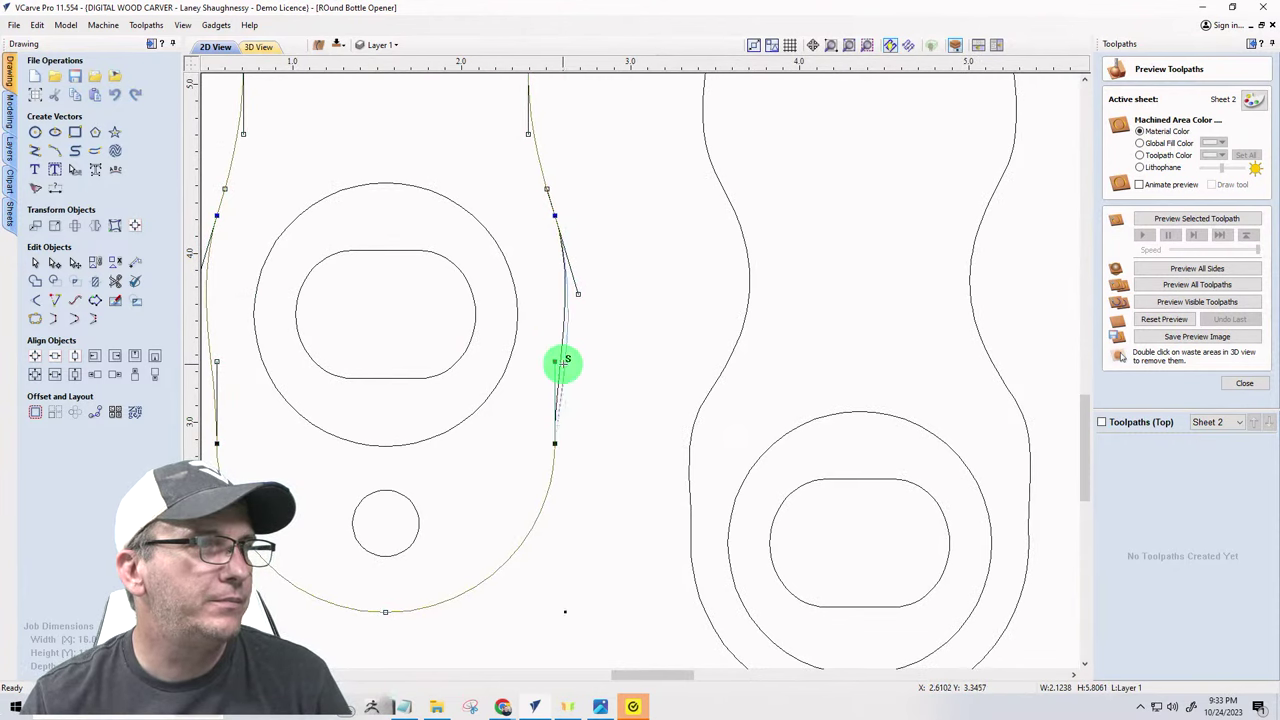
{"action": "left_click_drag", "start_coordinate": [563, 362], "coordinate": [563, 365]}
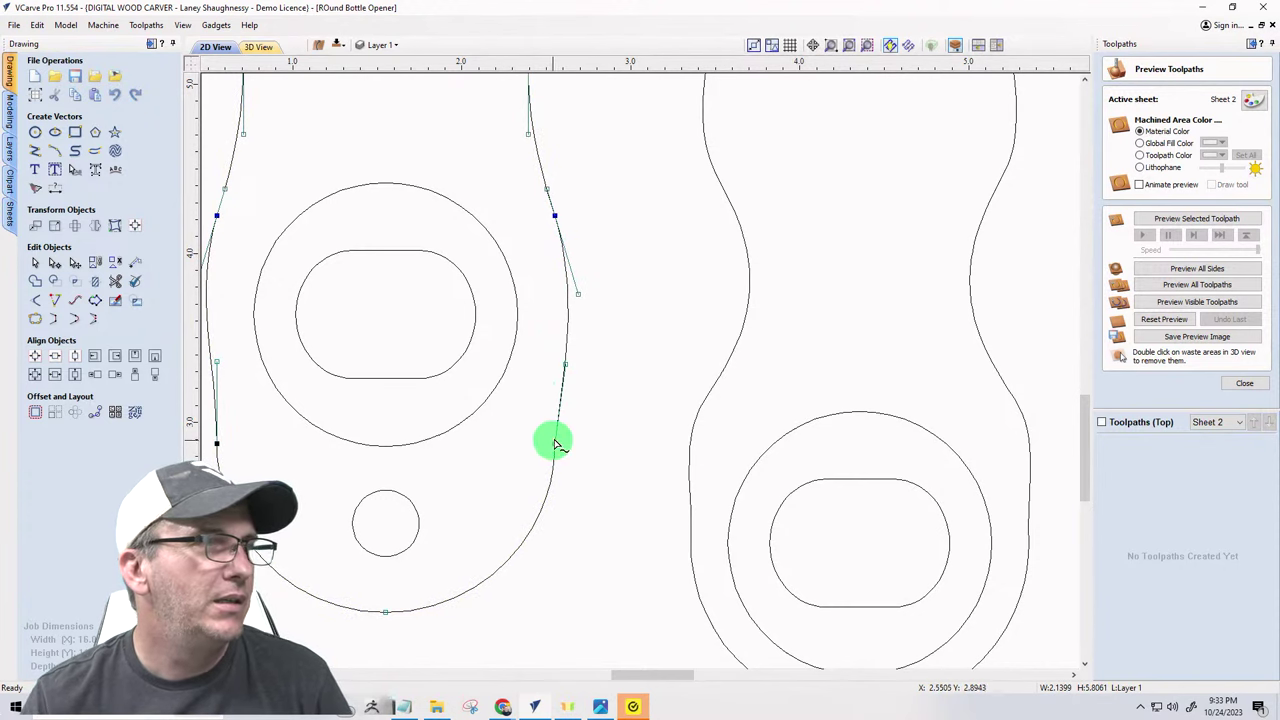
{"action": "scroll", "coordinate": [555, 443], "scroll_direction": "down", "scroll_amount": 2}
{"action": "scroll", "coordinate": [343, 429], "scroll_direction": "up", "scroll_amount": 1}
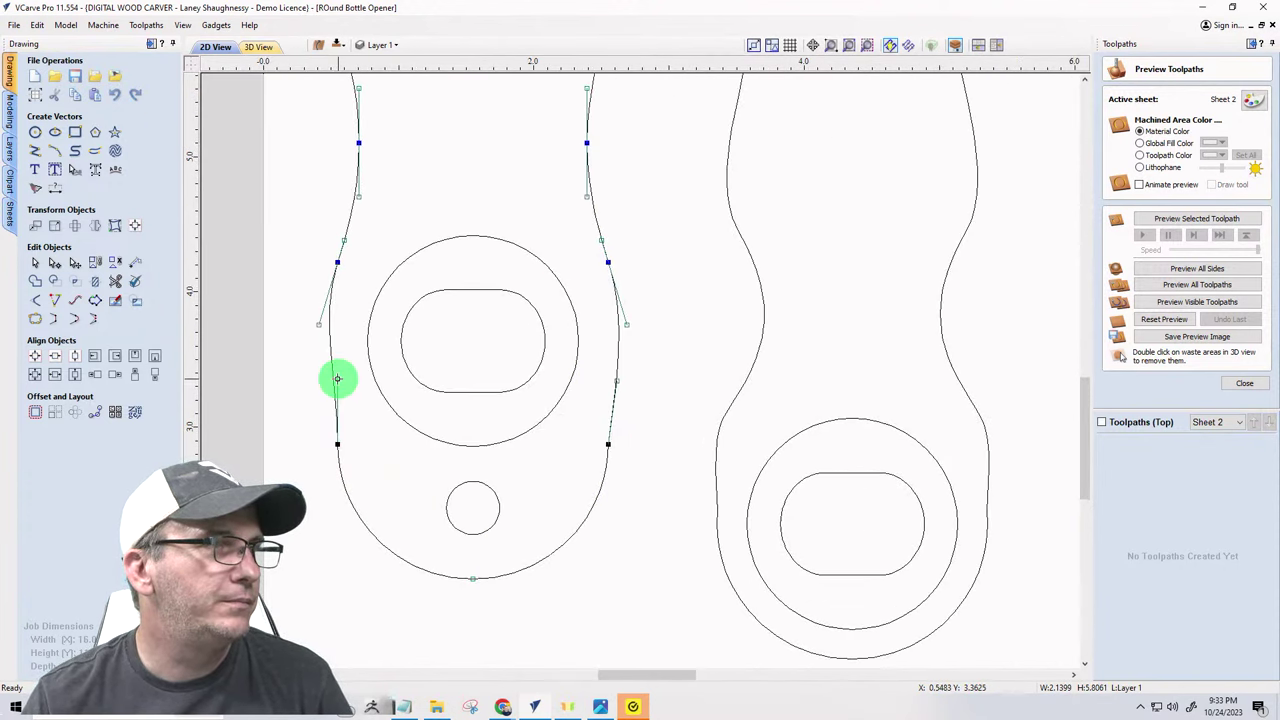
{"action": "mouse_move", "coordinate": [337, 378]}
{"action": "left_mouse_down"}
{"action": "mouse_move", "coordinate": [329, 391]}
{"action": "mouse_move", "coordinate": [339, 343]}
{"action": "mouse_move", "coordinate": [330, 348]}
{"action": "left_mouse_up"}
{"action": "scroll", "coordinate": [332, 391], "scroll_direction": "up", "scroll_amount": 3}
{"action": "scroll", "coordinate": [280, 408], "scroll_direction": "down", "scroll_amount": 3}
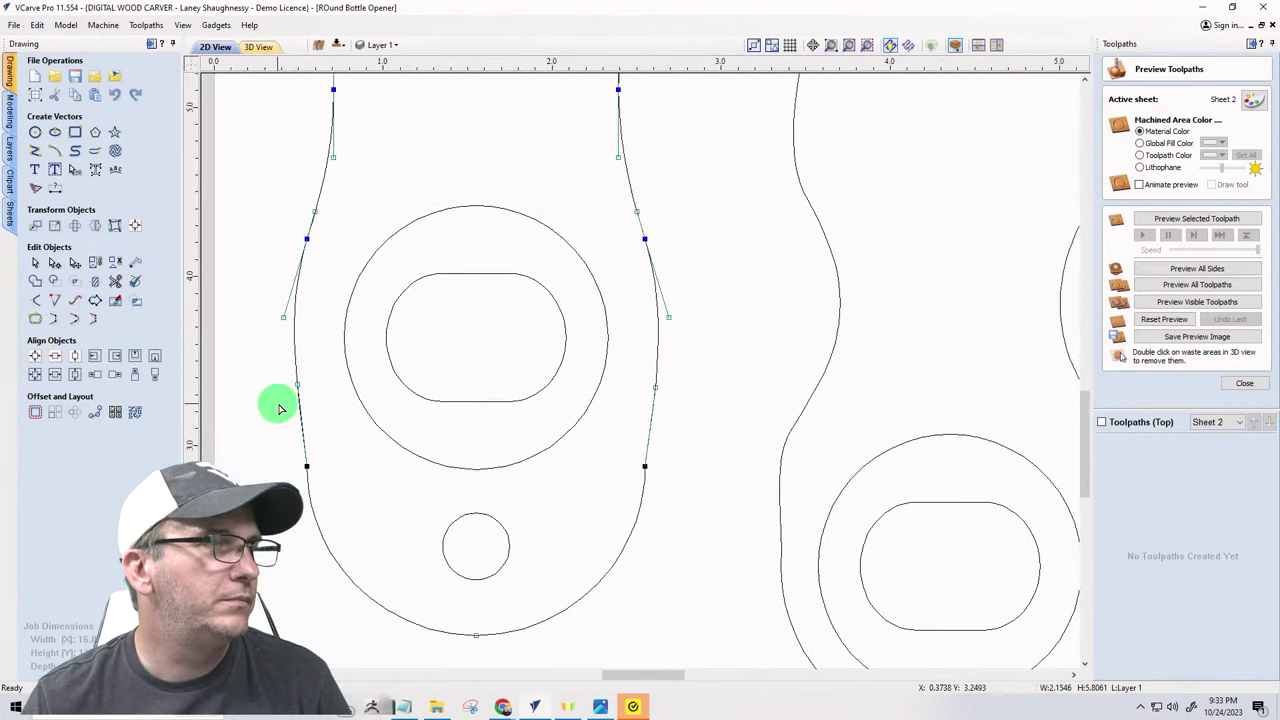
{"action": "left_click", "coordinate": [255, 449]}
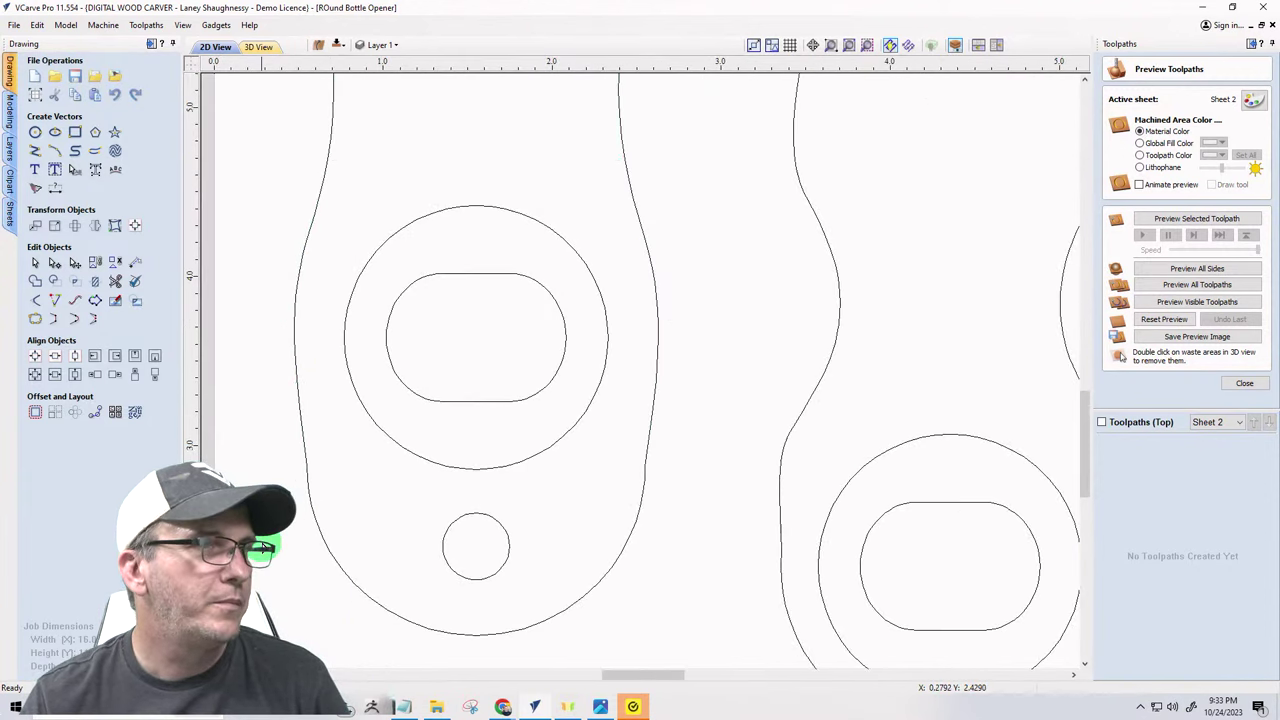
{"action": "left_click", "coordinate": [307, 483]}
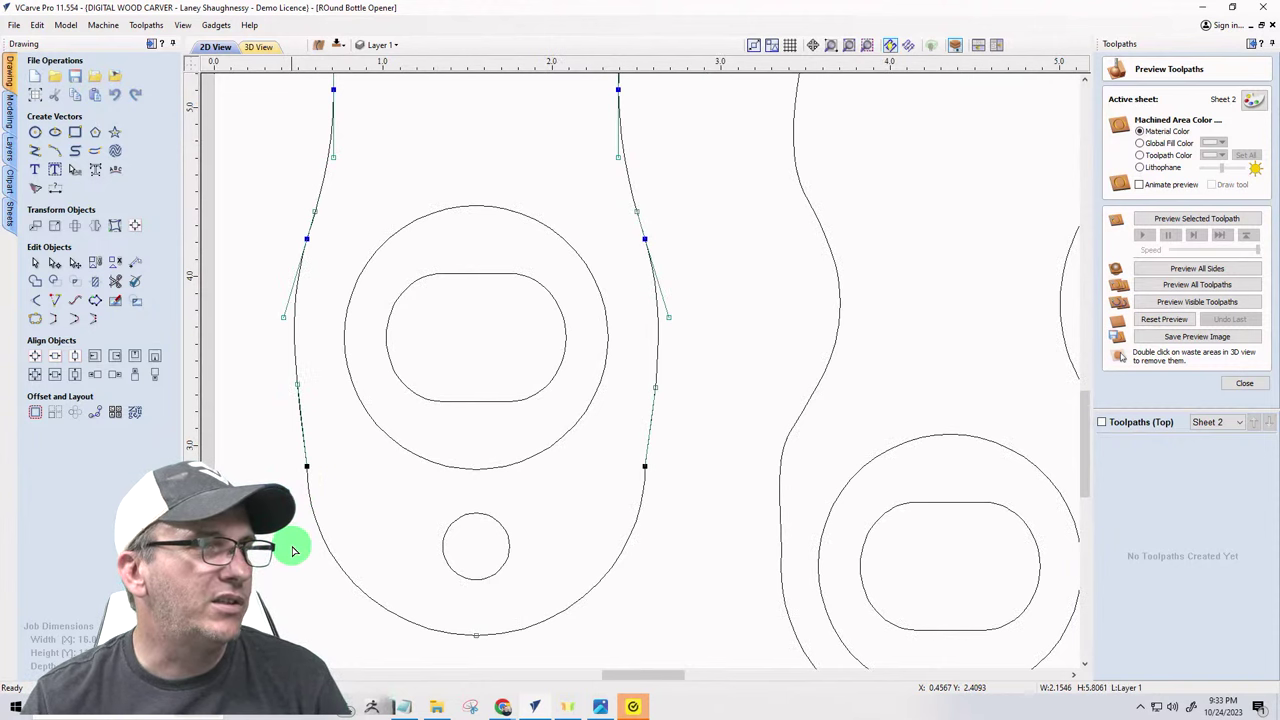
{"action": "scroll", "coordinate": [293, 550], "scroll_direction": "up", "scroll_amount": 1}
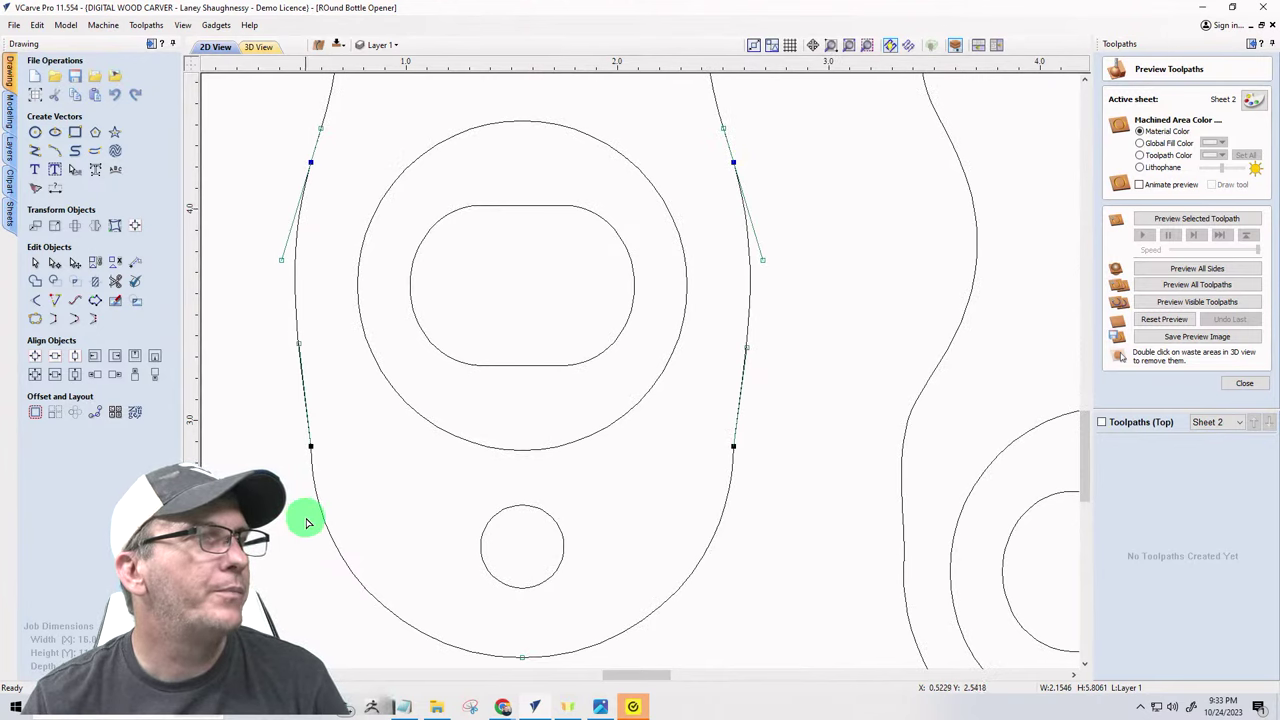
- Draw a 2-inch circle centred at X 1.5483, Y 2.8779
{"action": "left_click", "coordinate": [35, 132]}
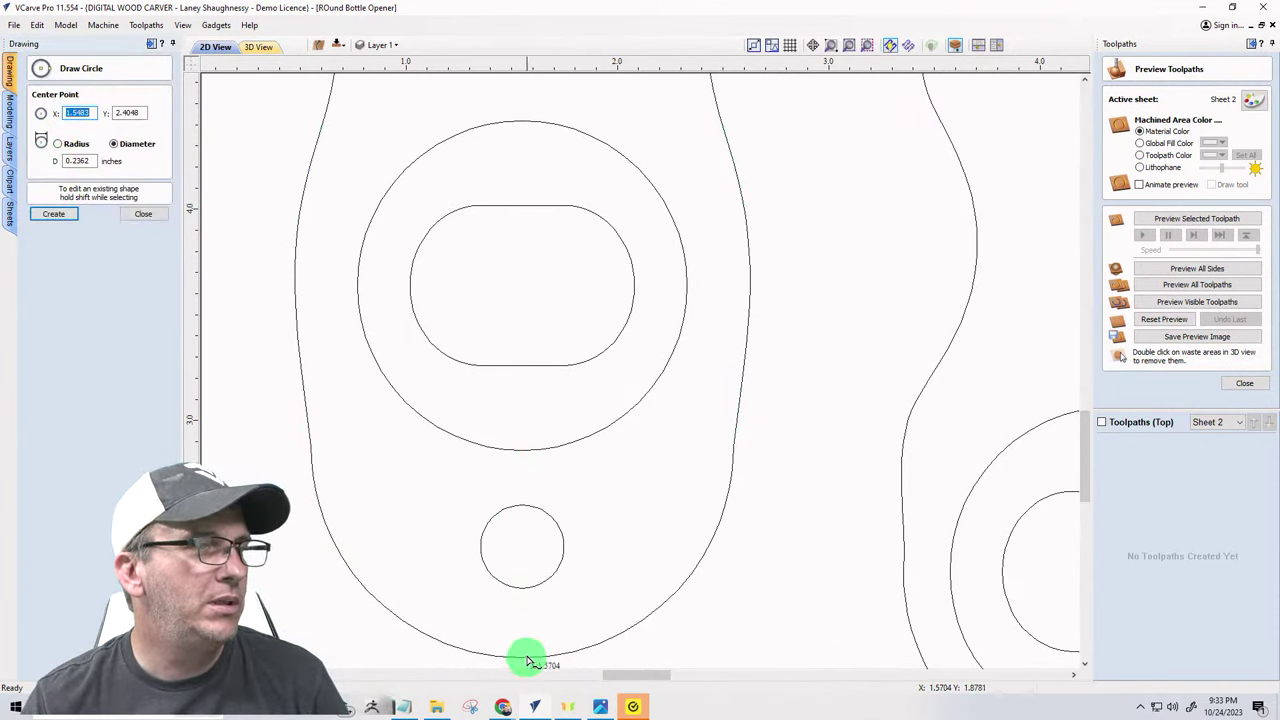
{"action": "left_click", "coordinate": [521, 445]}
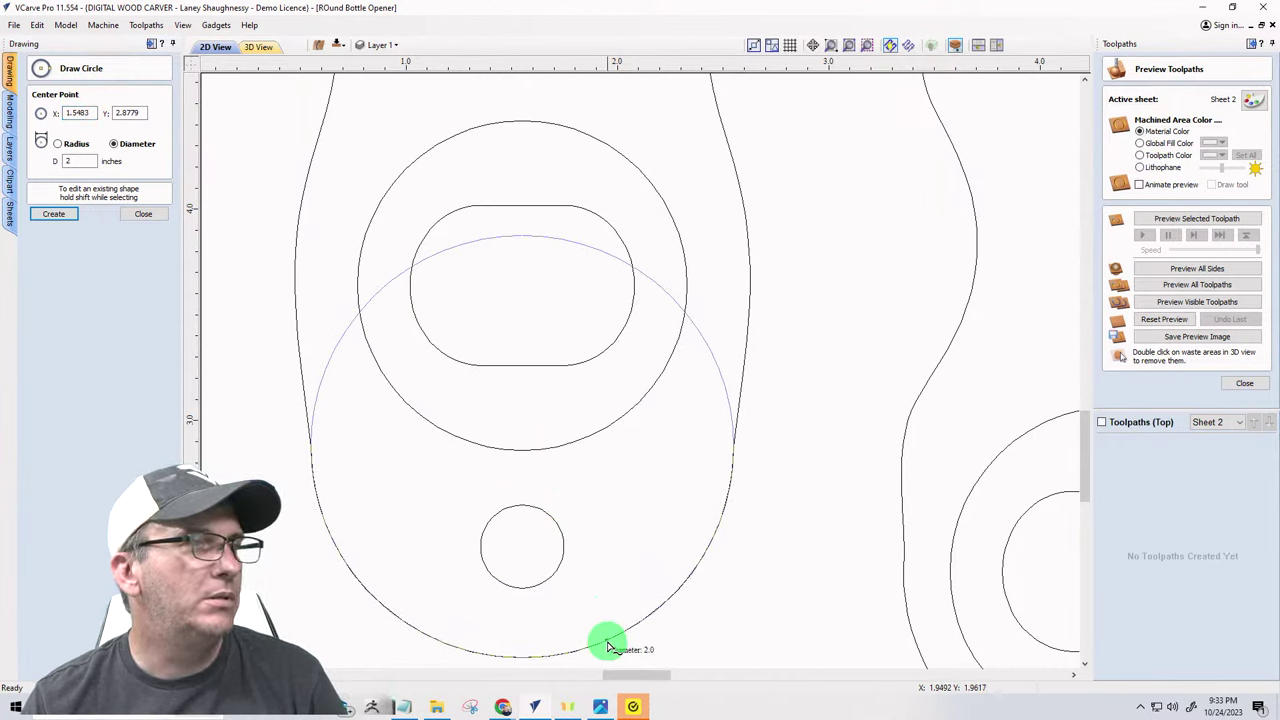
{"action": "left_click", "coordinate": [607, 647]}
{"action": "scroll", "coordinate": [517, 509], "scroll_direction": "down", "scroll_amount": 2}
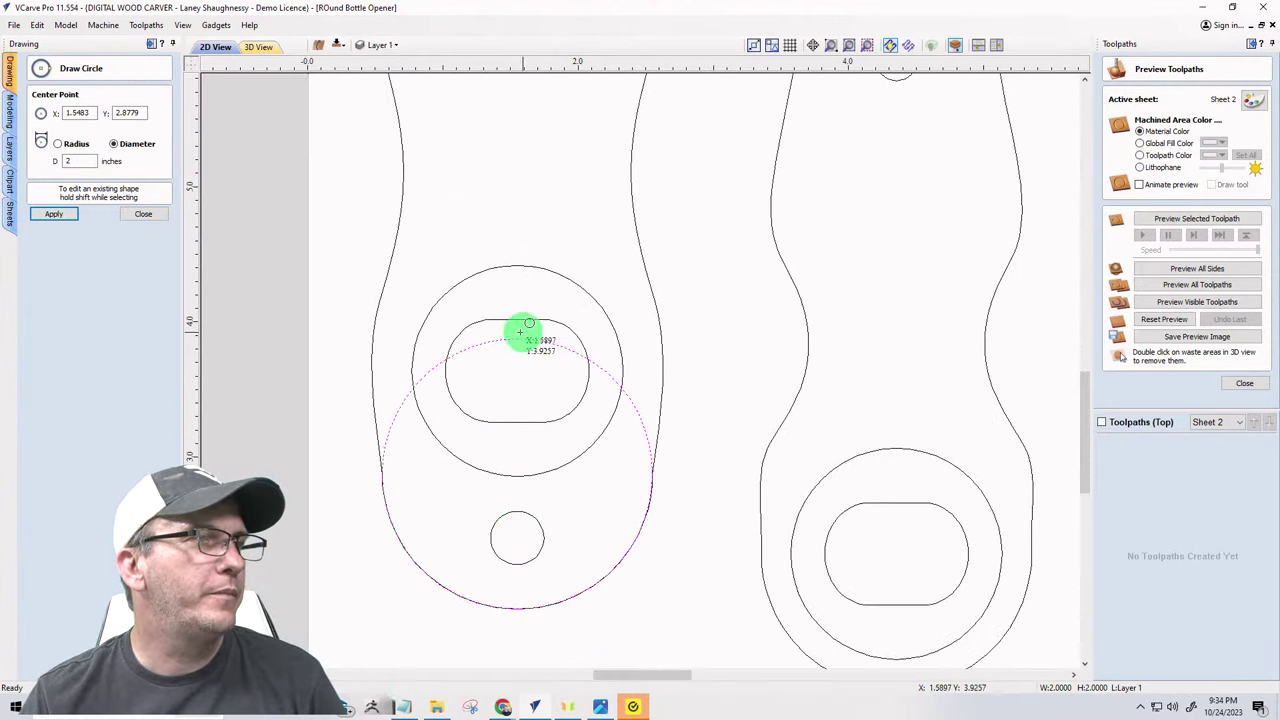
{"action": "left_click", "coordinate": [143, 213]}
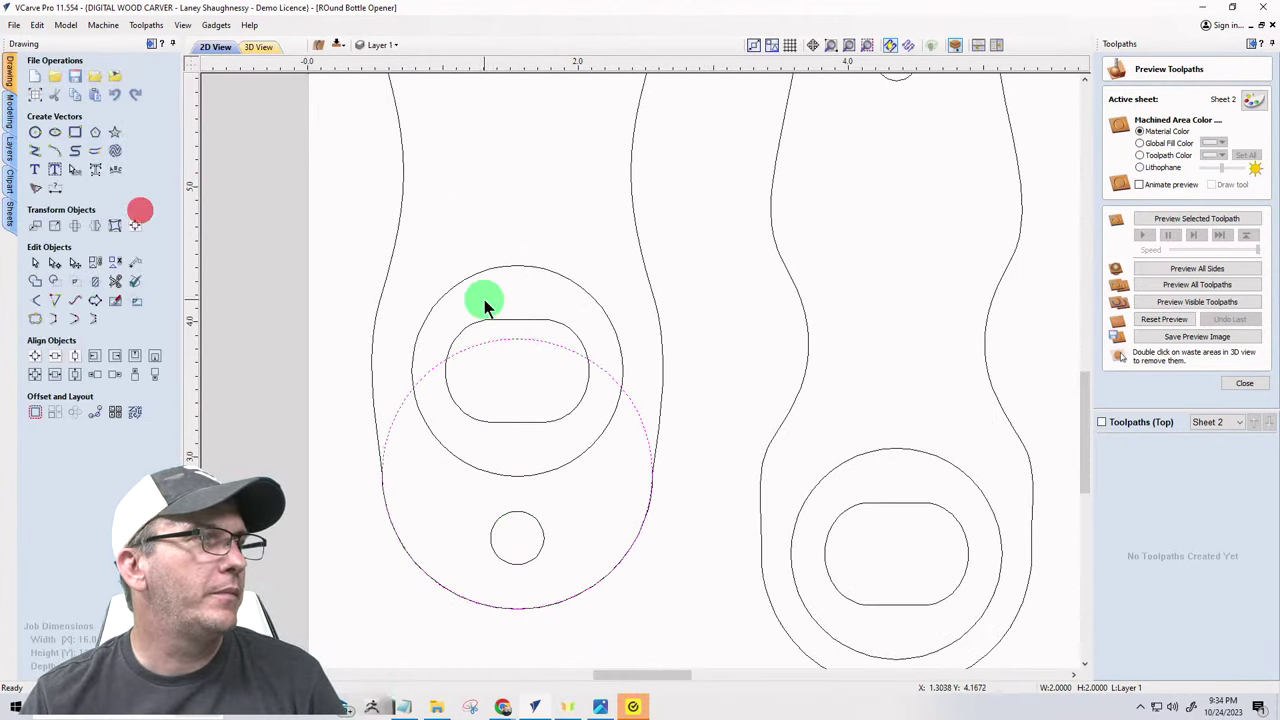
- Stretch the circle upward into a 2.0 × 2.94 inch oval around the ring
{"action": "left_click", "coordinate": [521, 336]}
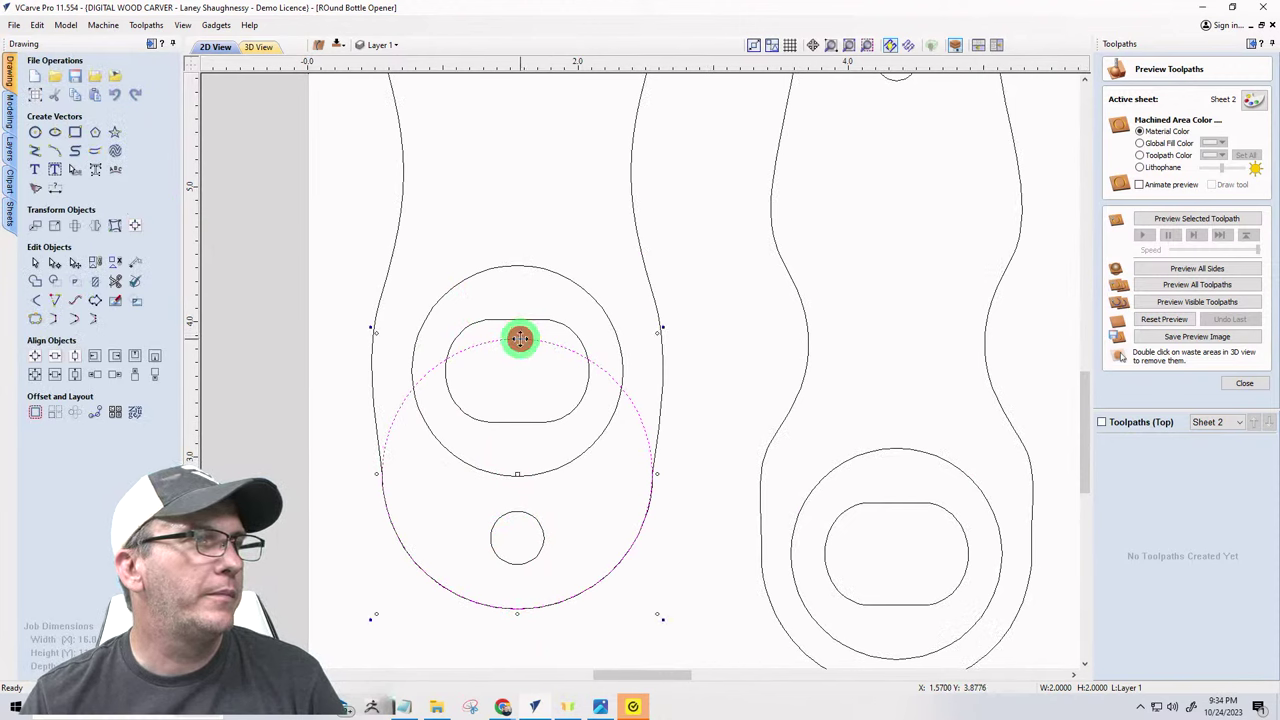
{"action": "left_click_drag", "start_coordinate": [516, 333], "coordinate": [511, 211]}
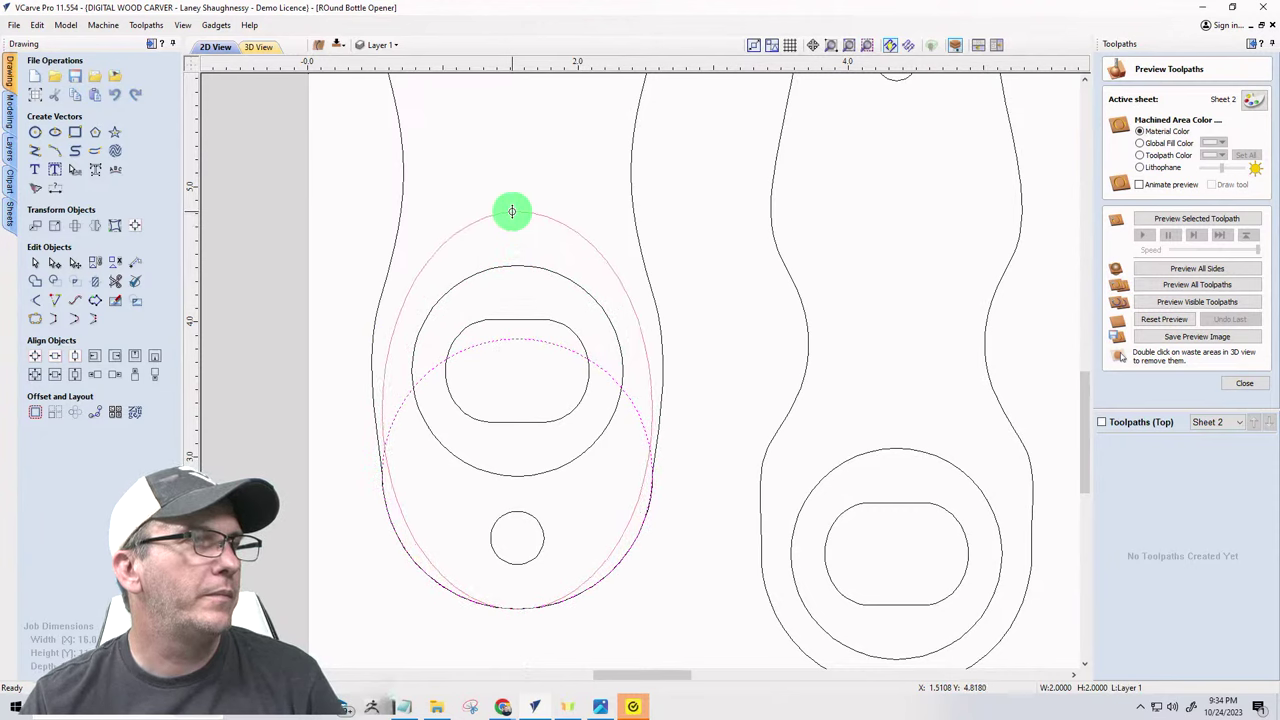
{"action": "left_click_drag", "start_coordinate": [511, 211], "coordinate": [511, 211]}
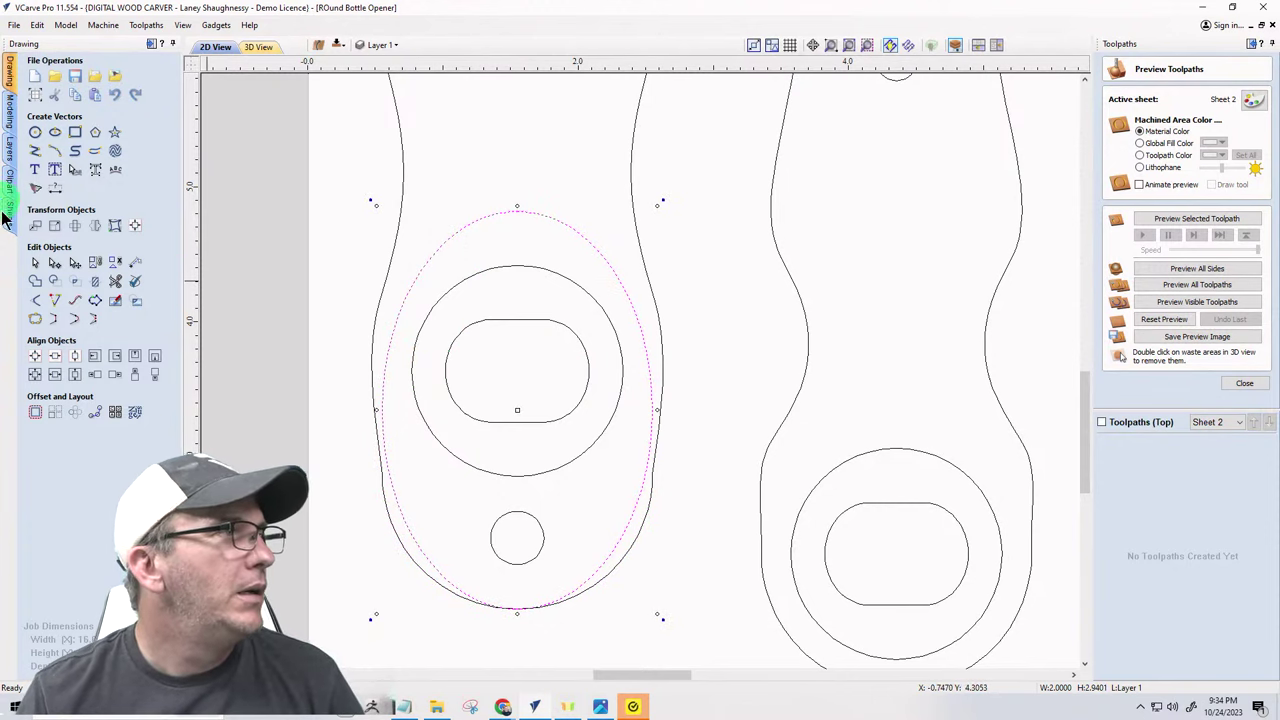
- Cut the outline at both side points and delete its old rounded bottom
{"action": "left_click", "coordinate": [54, 262]}
{"action": "left_click", "coordinate": [373, 336]}
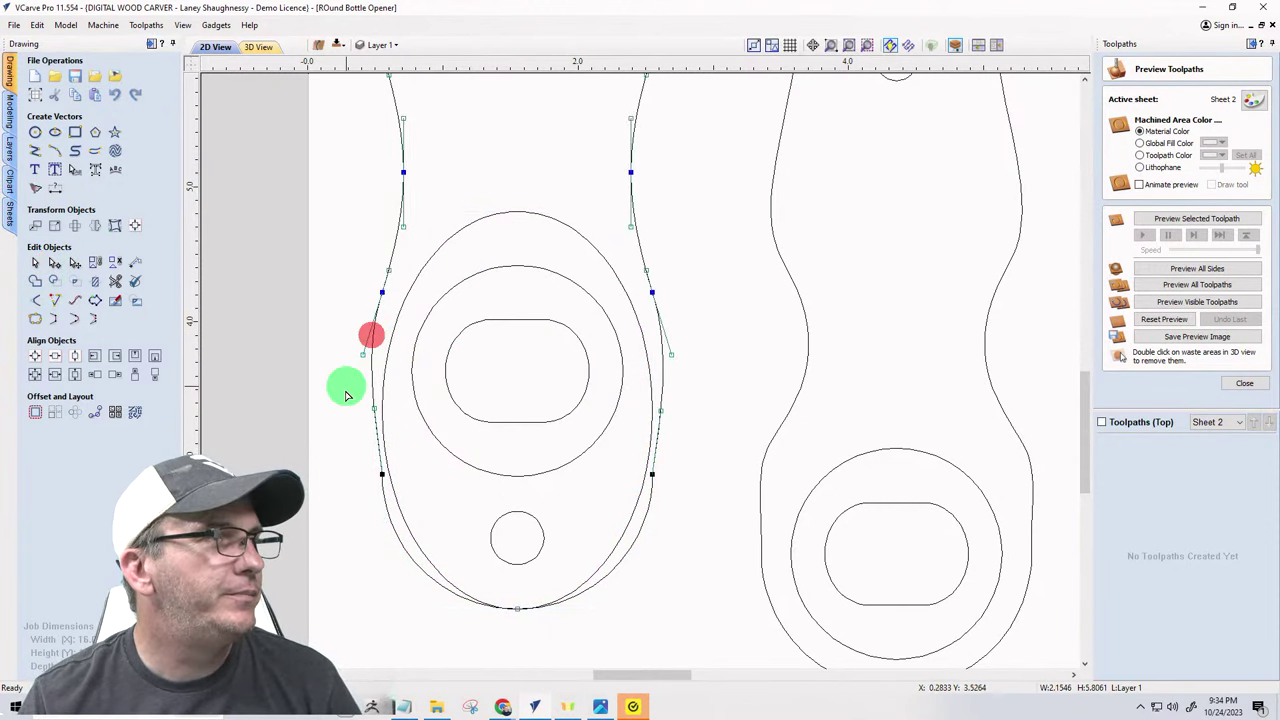
{"action": "right_click", "coordinate": [381, 290]}
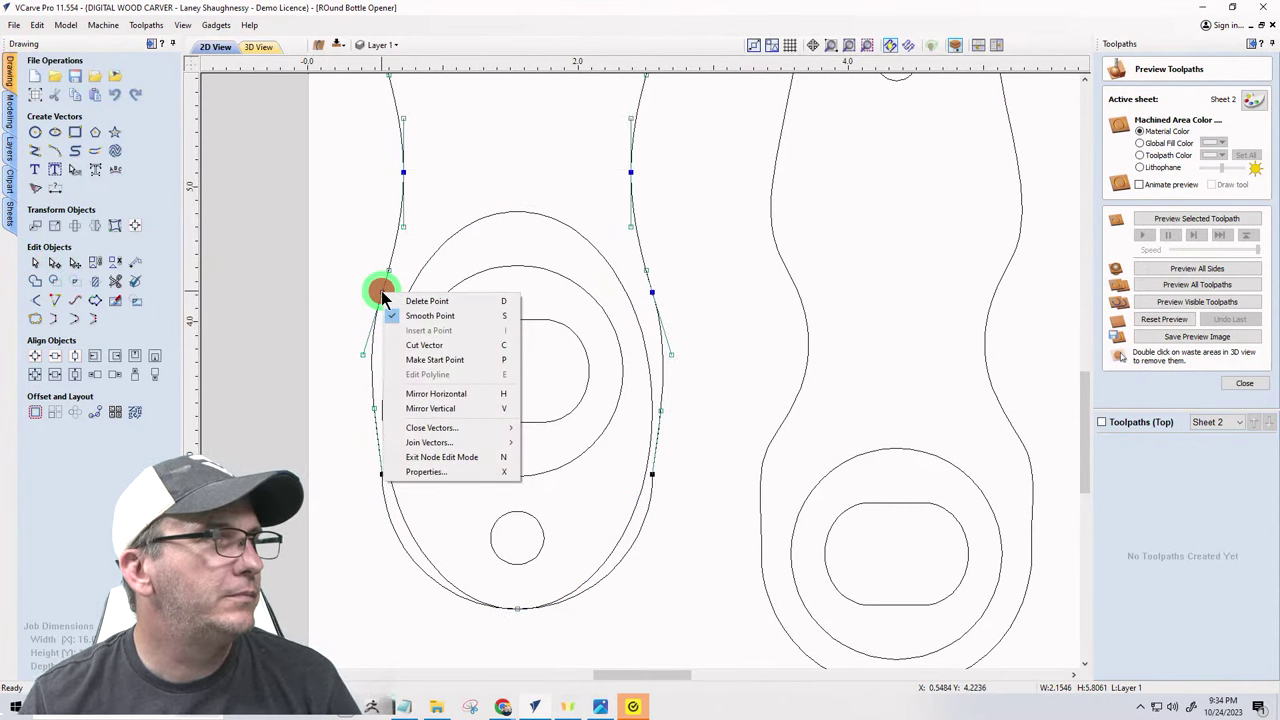
{"action": "left_click", "coordinate": [410, 346]}
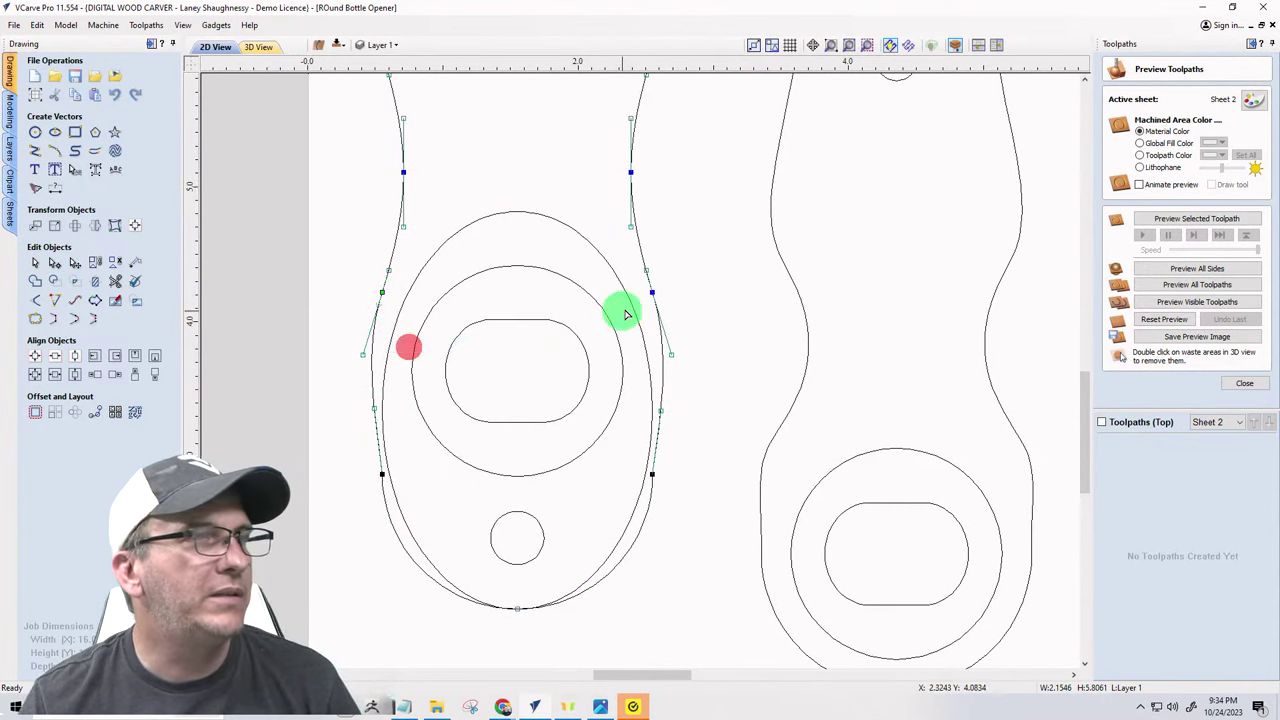
{"action": "right_click", "coordinate": [650, 291]}
{"action": "left_click", "coordinate": [680, 350]}
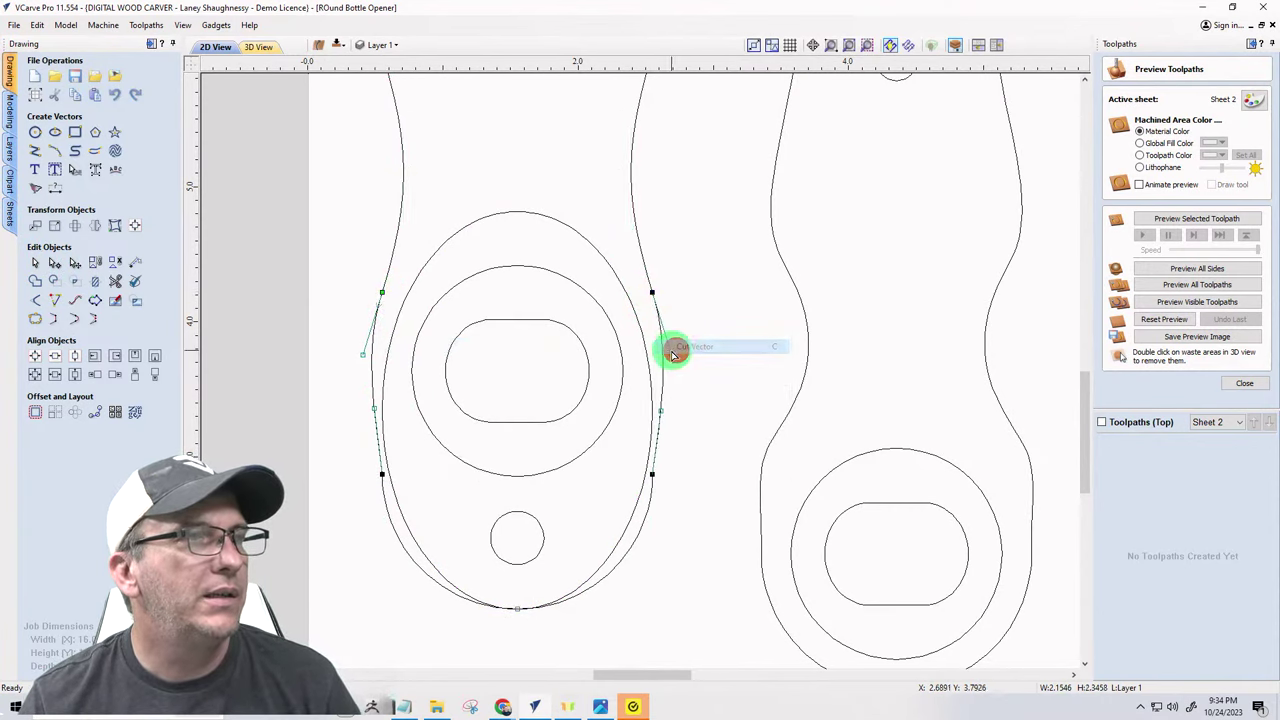
{"action": "left_click", "coordinate": [665, 357]}
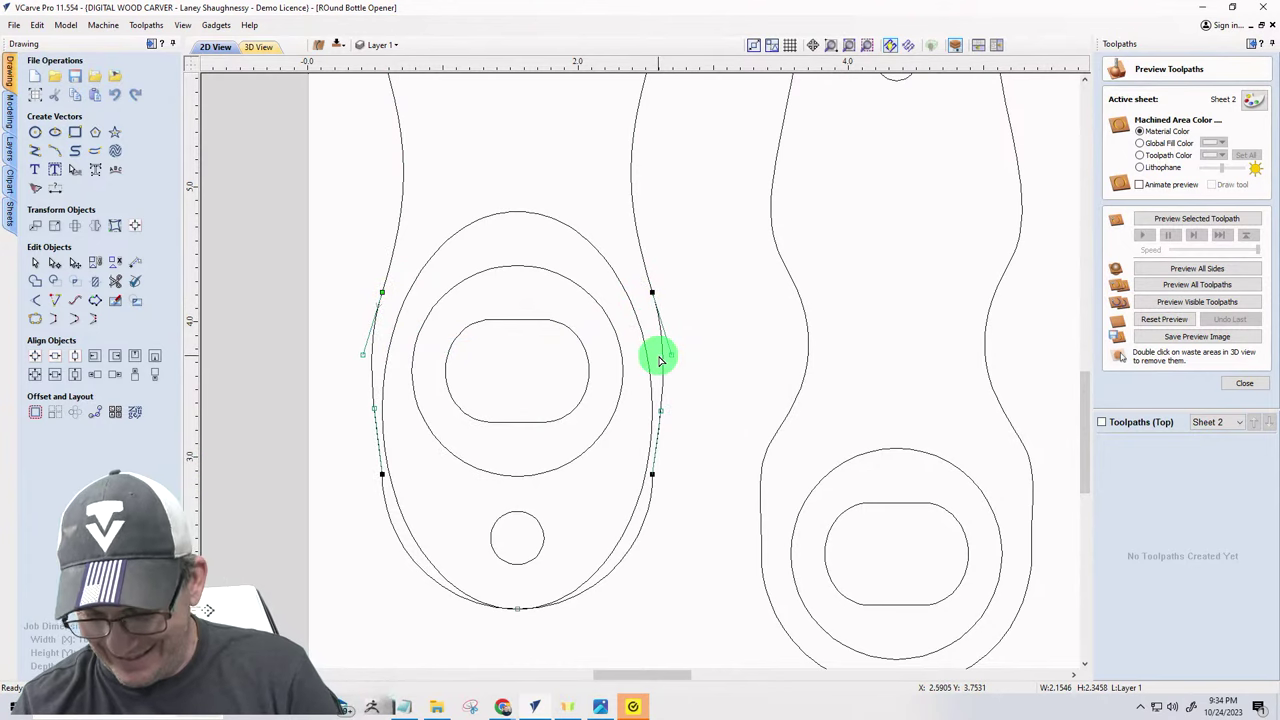
{"action": "key", "text": "Delete"}
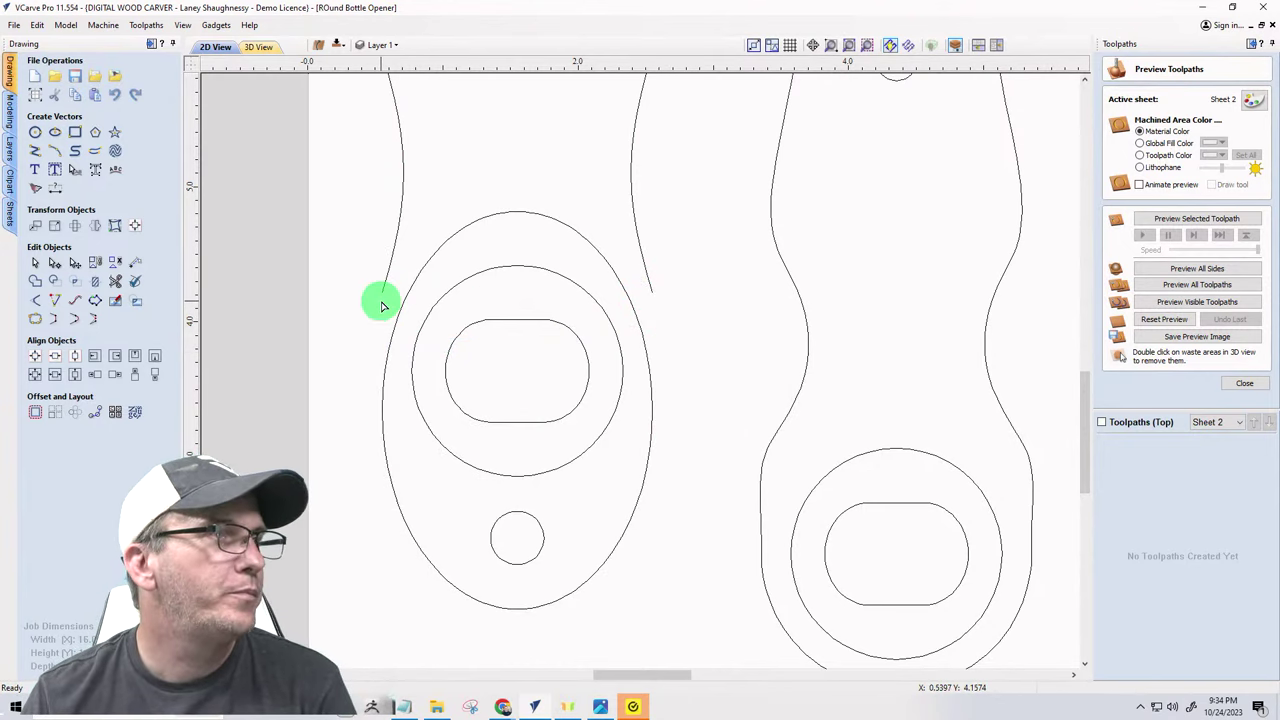
- Shift the left neck curve inward so it meets the oval
{"action": "left_click", "coordinate": [381, 291]}
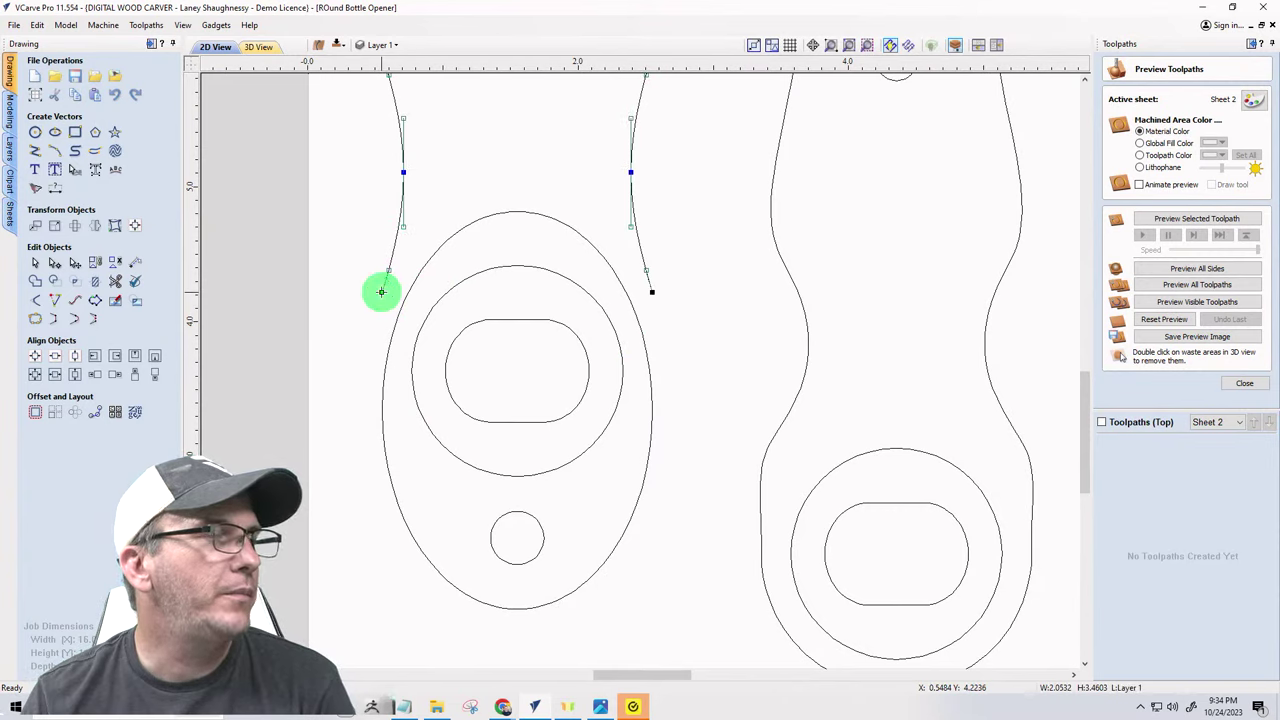
{"action": "left_click", "coordinate": [381, 291]}
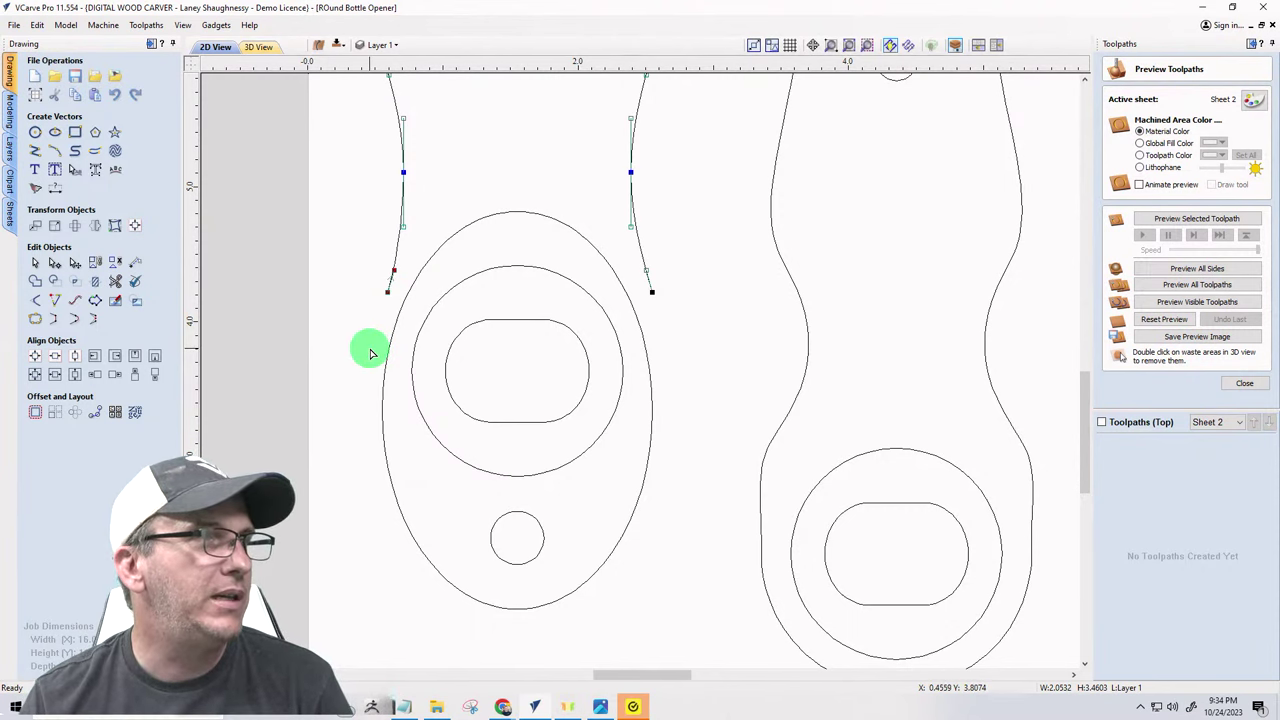
{"action": "scroll", "coordinate": [370, 353], "scroll_direction": "down", "scroll_amount": 2}
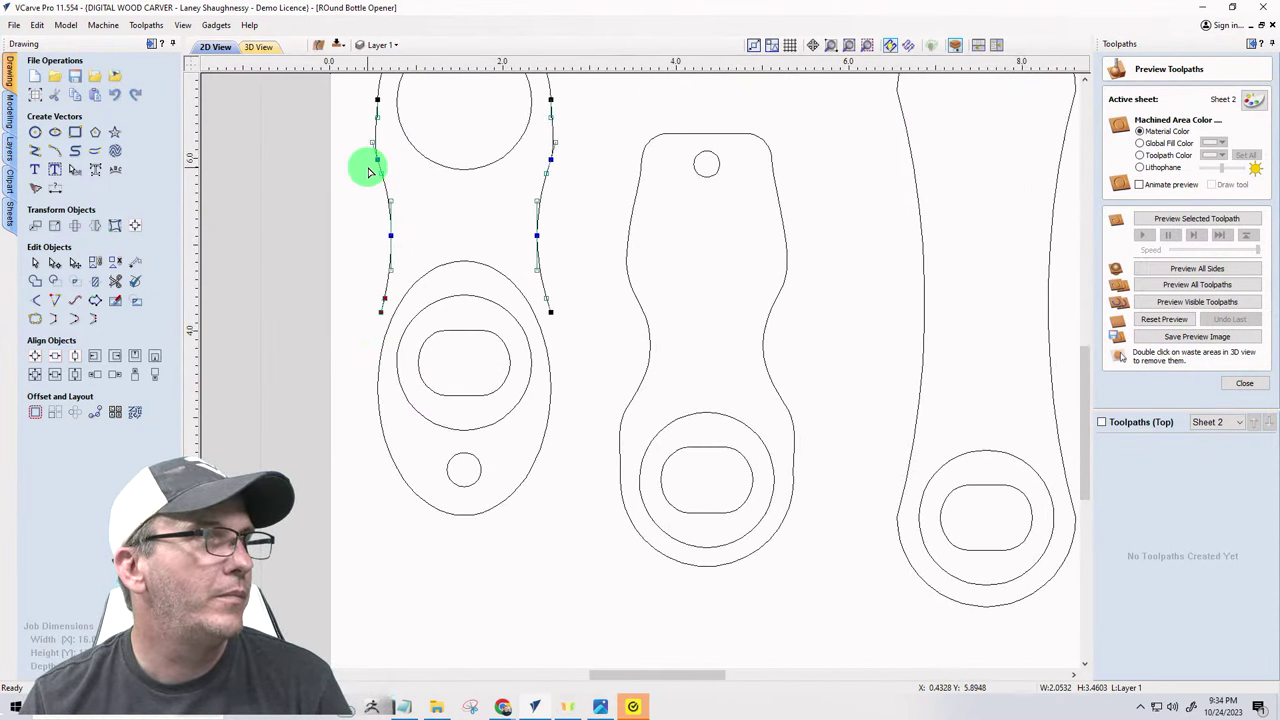
{"action": "left_click_drag", "start_coordinate": [362, 175], "coordinate": [400, 343]}
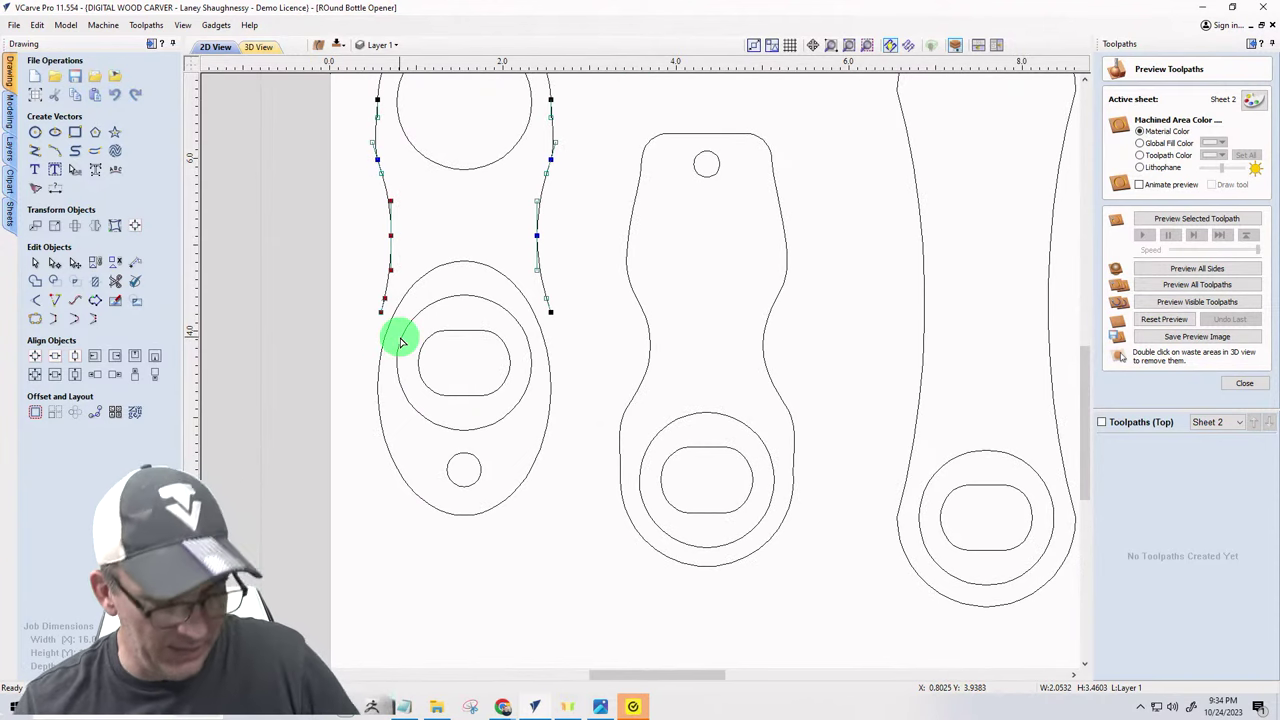
{"action": "key", "text": "j"}
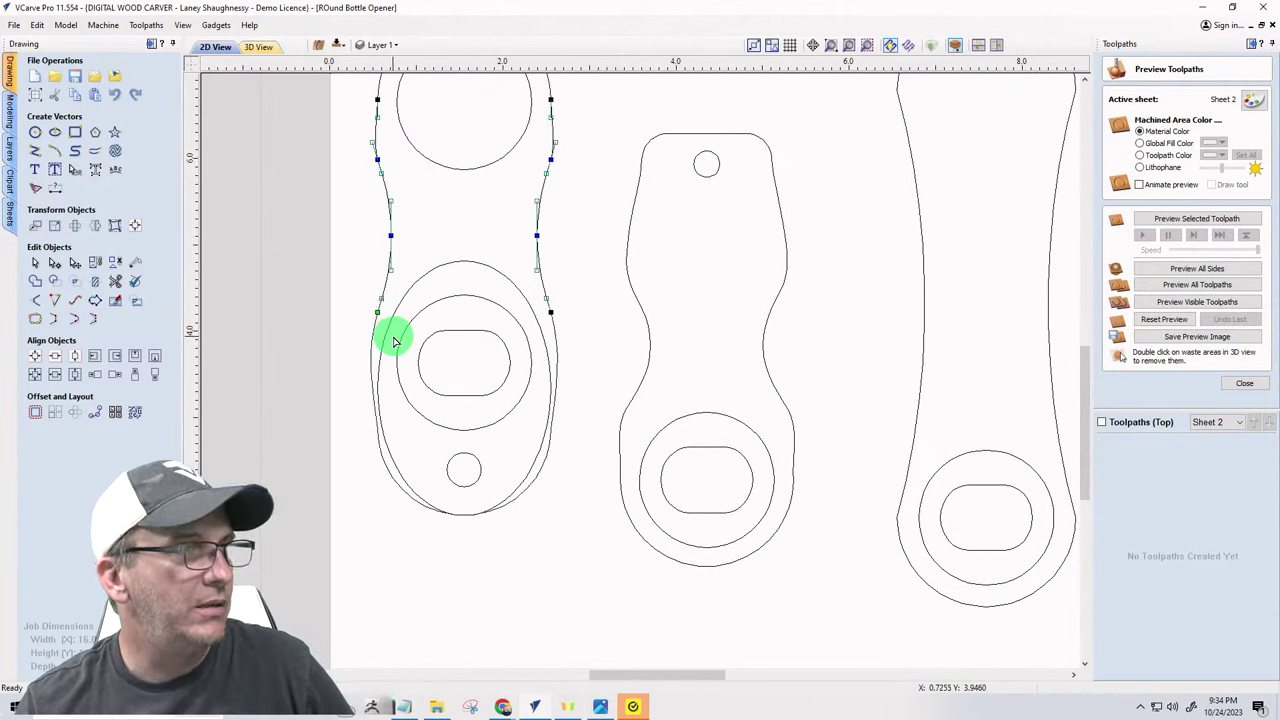
{"action": "key", "text": "ctrl+z"}
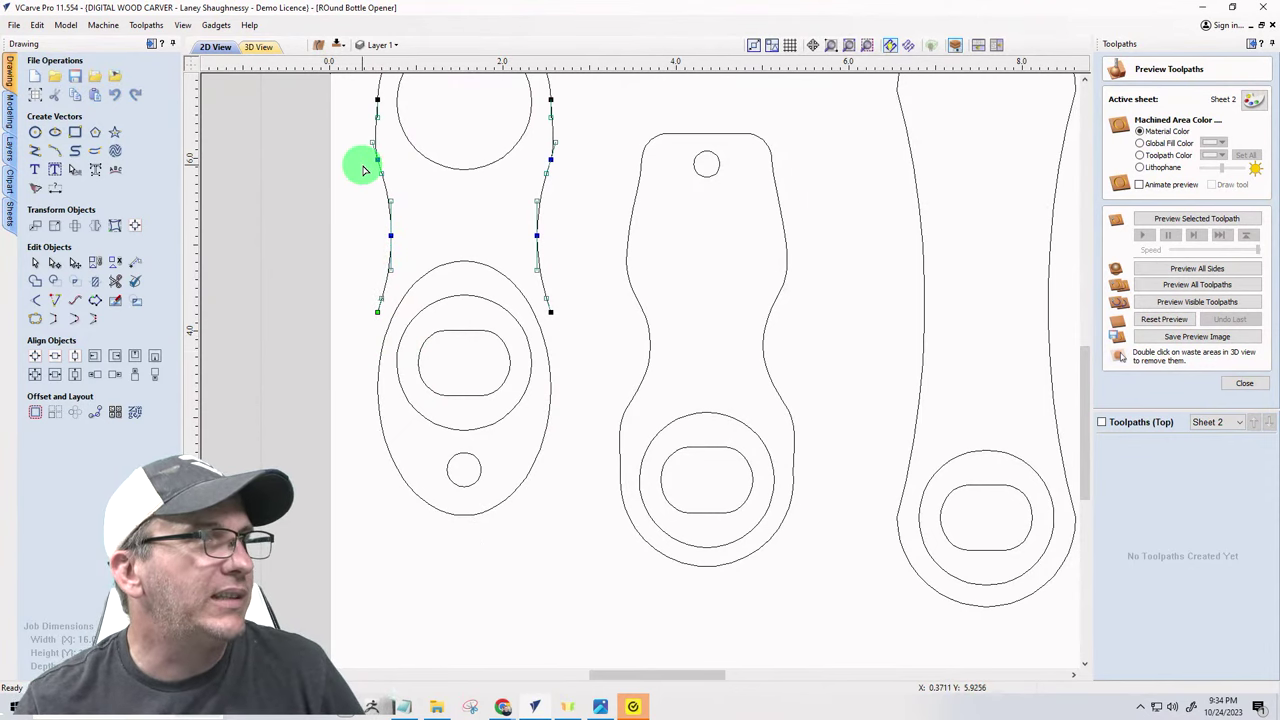
{"action": "scroll", "coordinate": [364, 183], "scroll_direction": "up", "scroll_amount": 1}
{"action": "left_click_drag", "start_coordinate": [360, 157], "coordinate": [406, 374]}
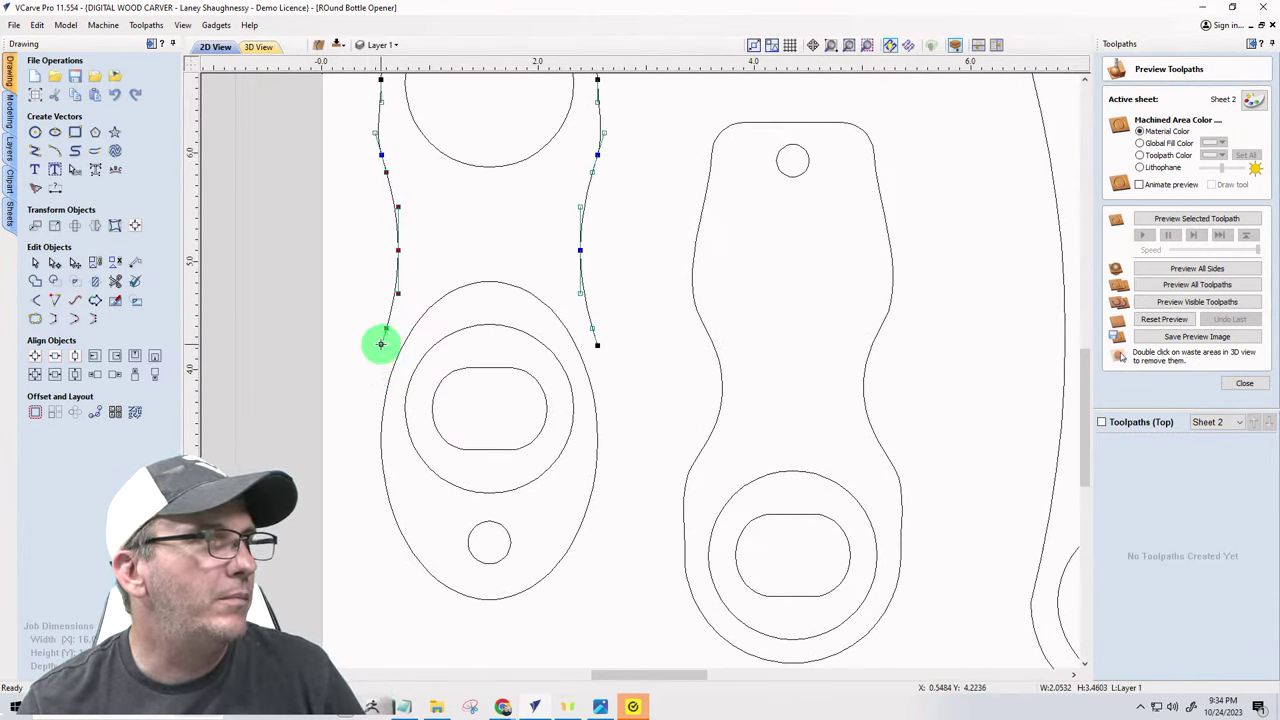
{"action": "left_click_drag", "start_coordinate": [381, 345], "coordinate": [400, 355]}
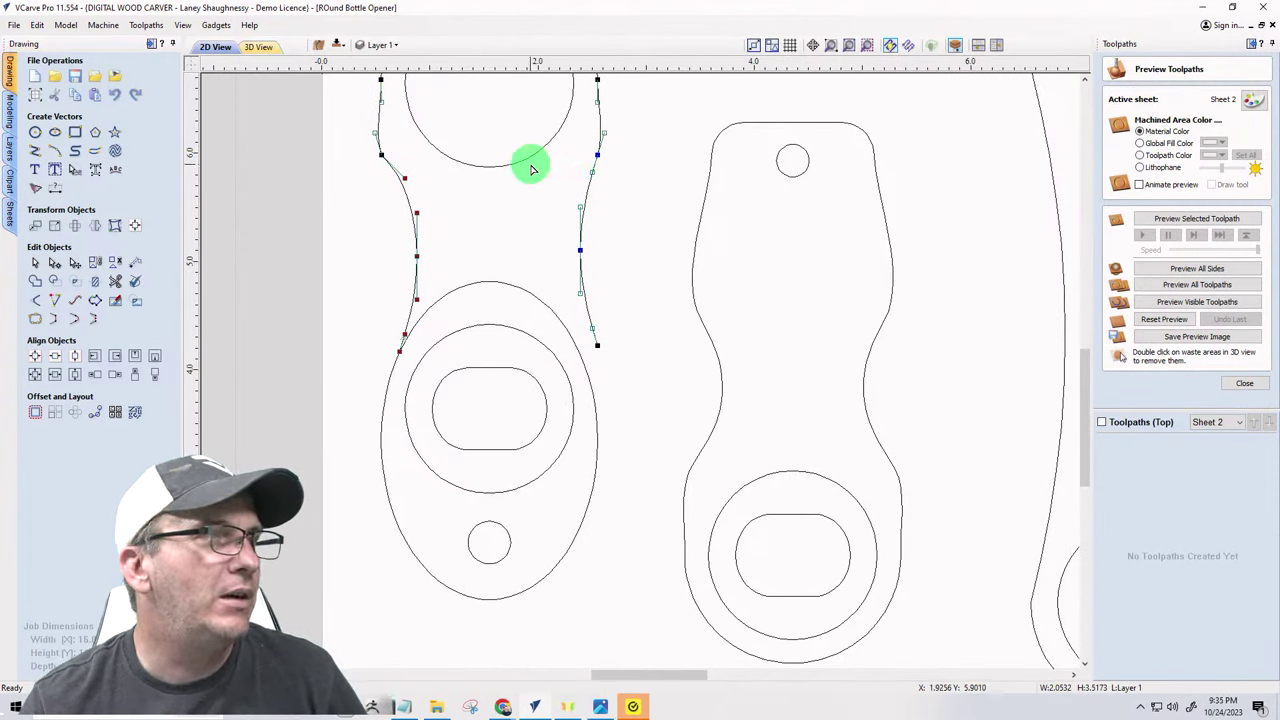
- Snap the right neck curve's end onto the oval
{"action": "left_click_drag", "start_coordinate": [530, 158], "coordinate": [578, 353]}
{"action": "left_click", "coordinate": [597, 344]}
{"action": "scroll", "coordinate": [567, 372], "scroll_direction": "up", "scroll_amount": 2}
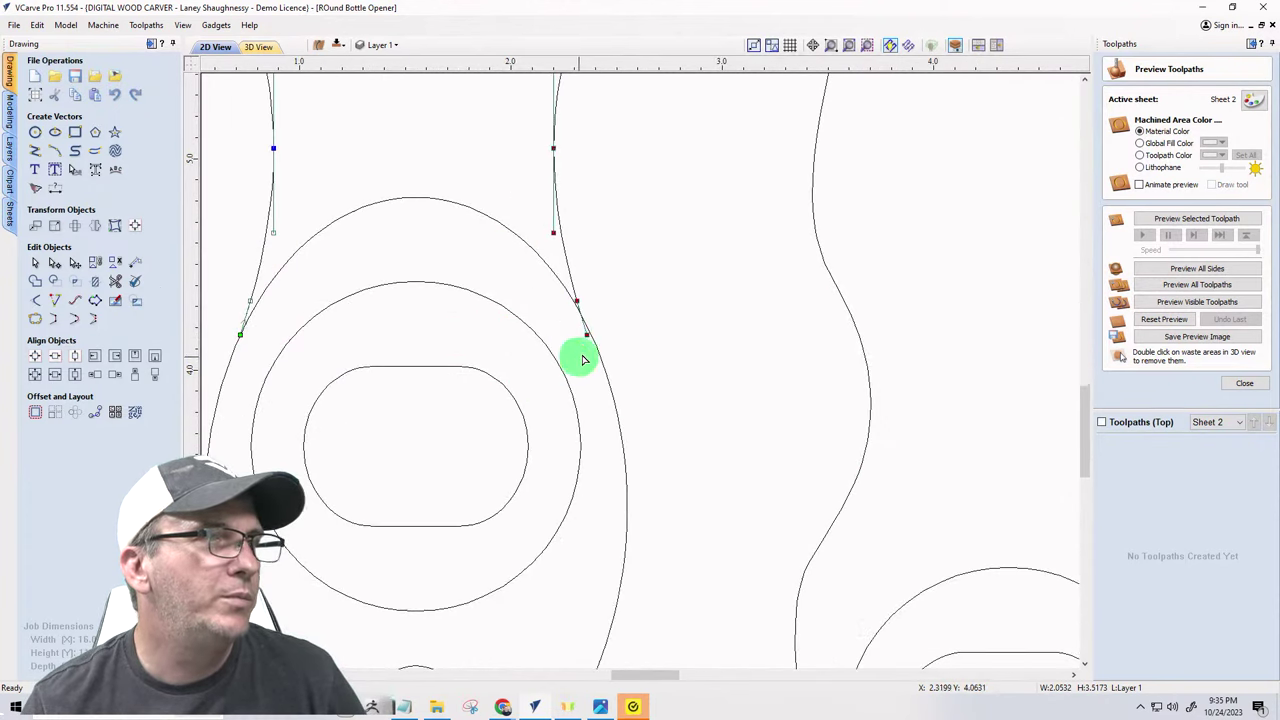
{"action": "scroll", "coordinate": [588, 335], "scroll_direction": "up", "scroll_amount": 2}
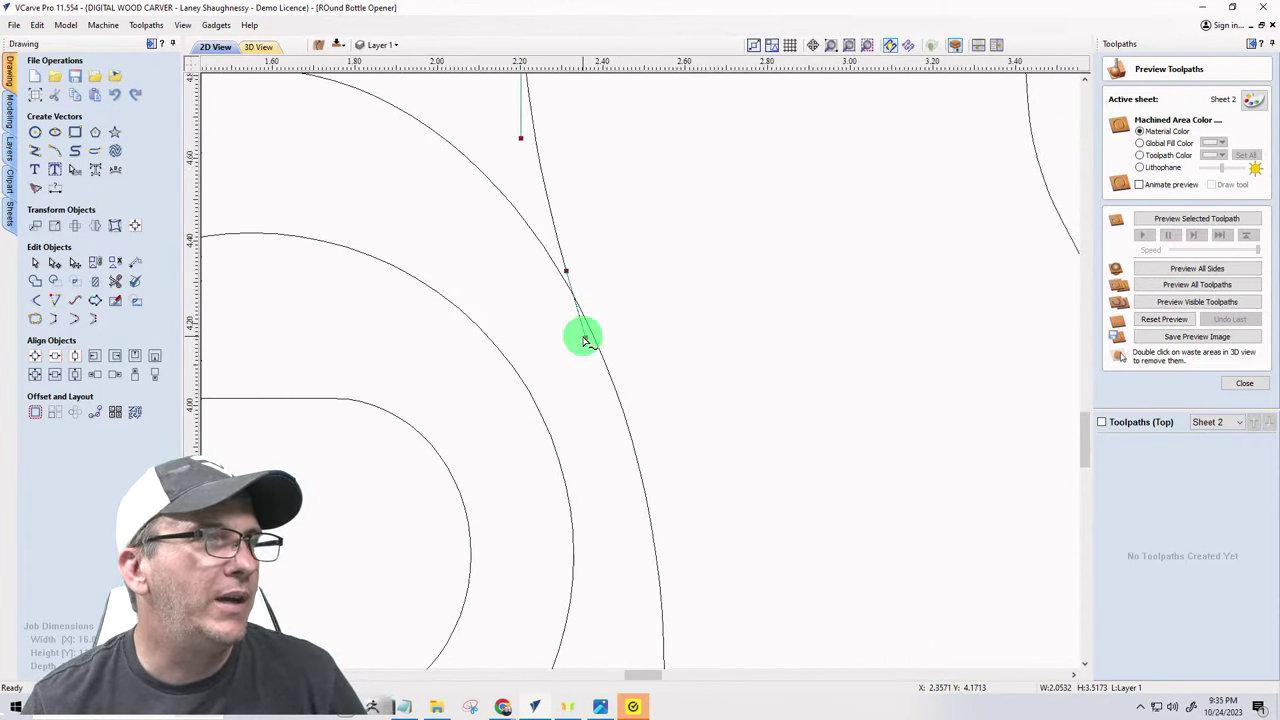
{"action": "left_click_drag", "start_coordinate": [590, 335], "coordinate": [594, 337]}
{"action": "scroll", "coordinate": [700, 386], "scroll_direction": "down", "scroll_amount": 2}
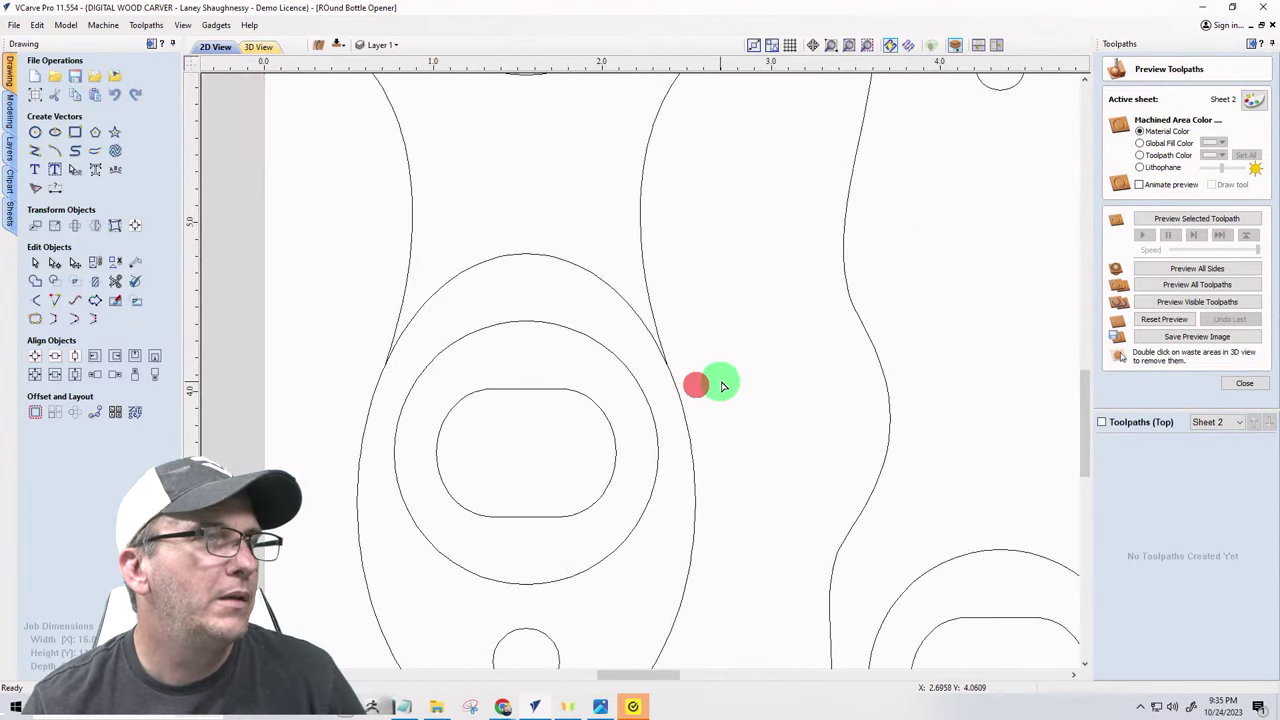
{"action": "scroll", "coordinate": [590, 431], "scroll_direction": "down", "scroll_amount": 2}
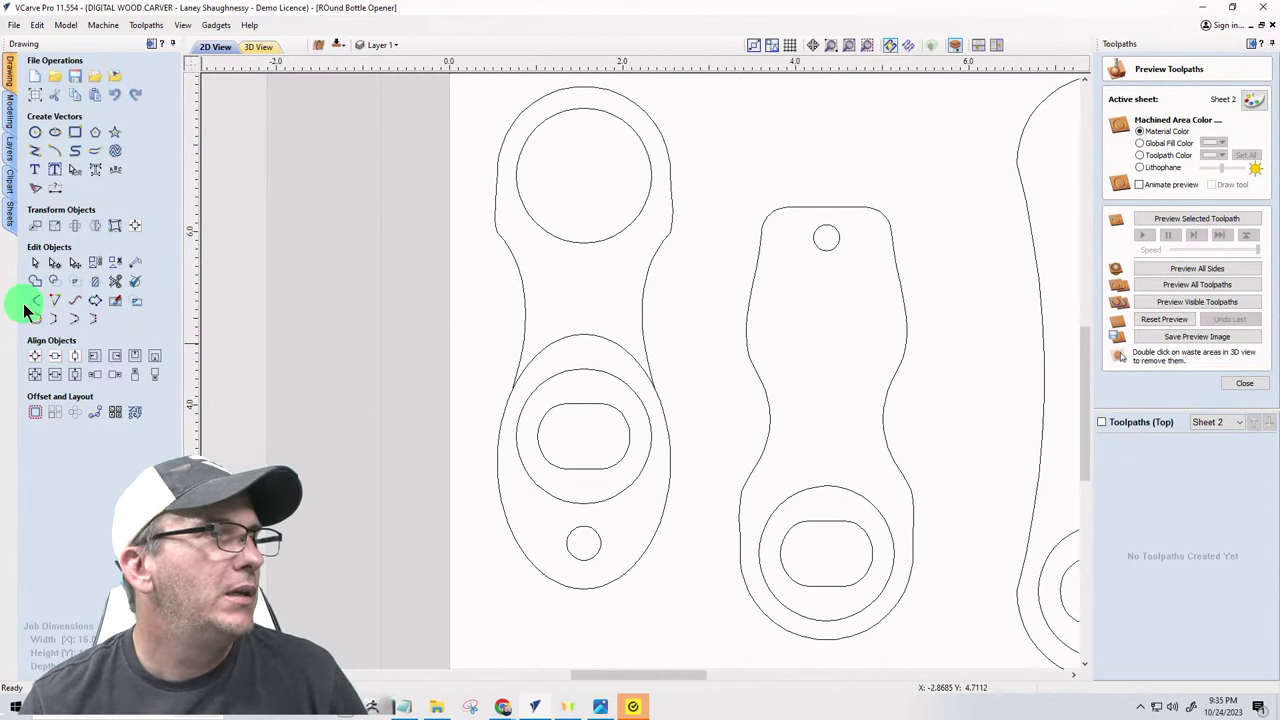
- Trim the oval's stray inner arc from the left opener
{"action": "left_click", "coordinate": [115, 281]}
{"action": "left_click", "coordinate": [594, 337]}
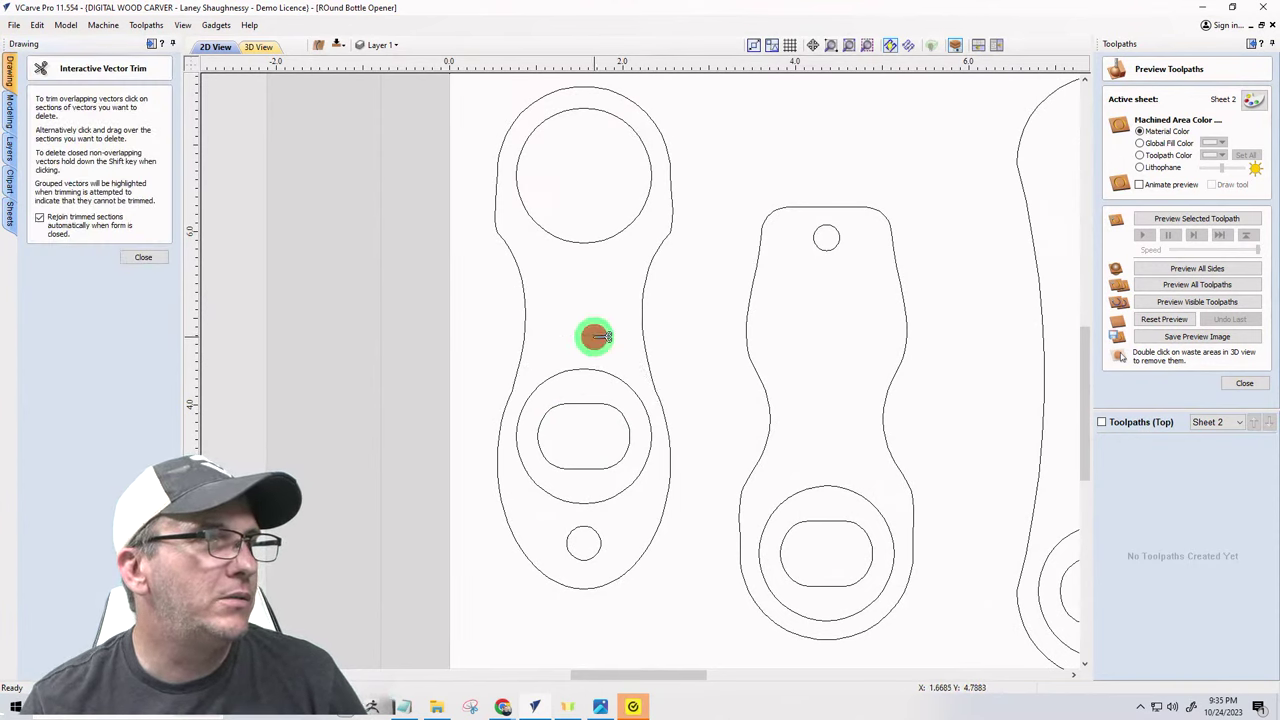
{"action": "left_click", "coordinate": [132, 257]}
{"action": "scroll", "coordinate": [380, 376], "scroll_direction": "down", "scroll_amount": 2}
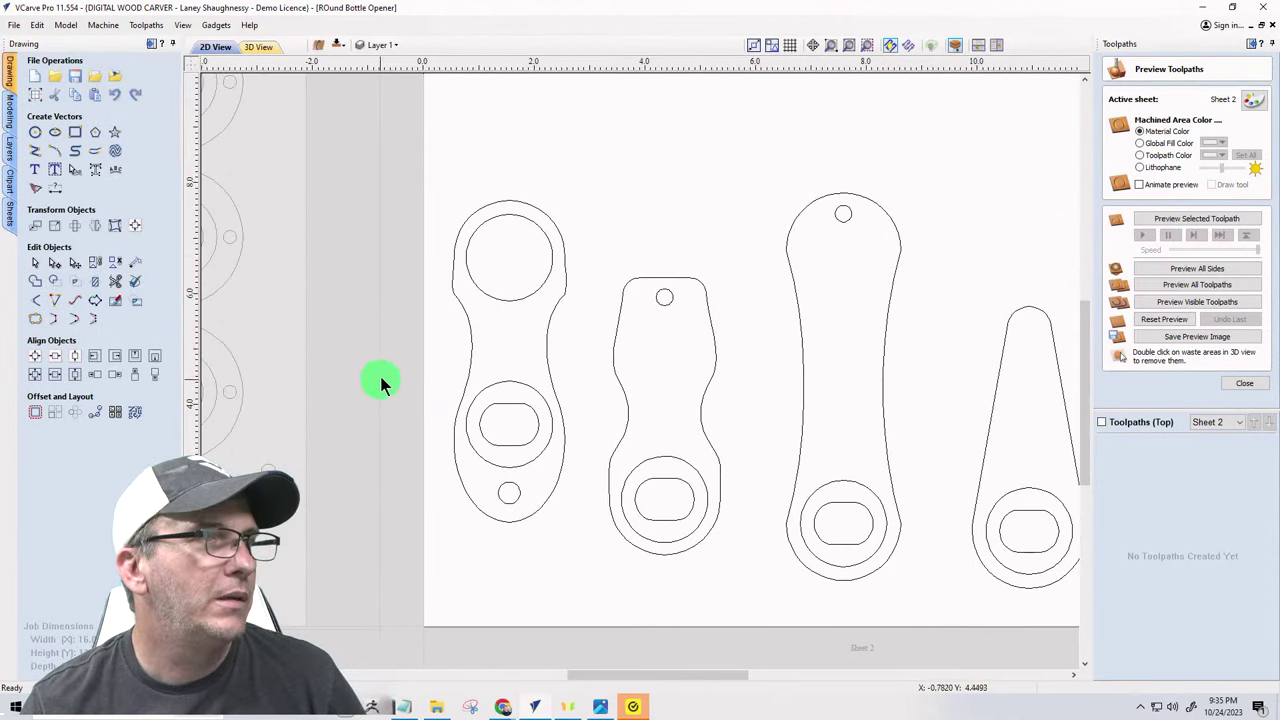
{"action": "scroll", "coordinate": [330, 372], "scroll_direction": "down", "scroll_amount": 2}
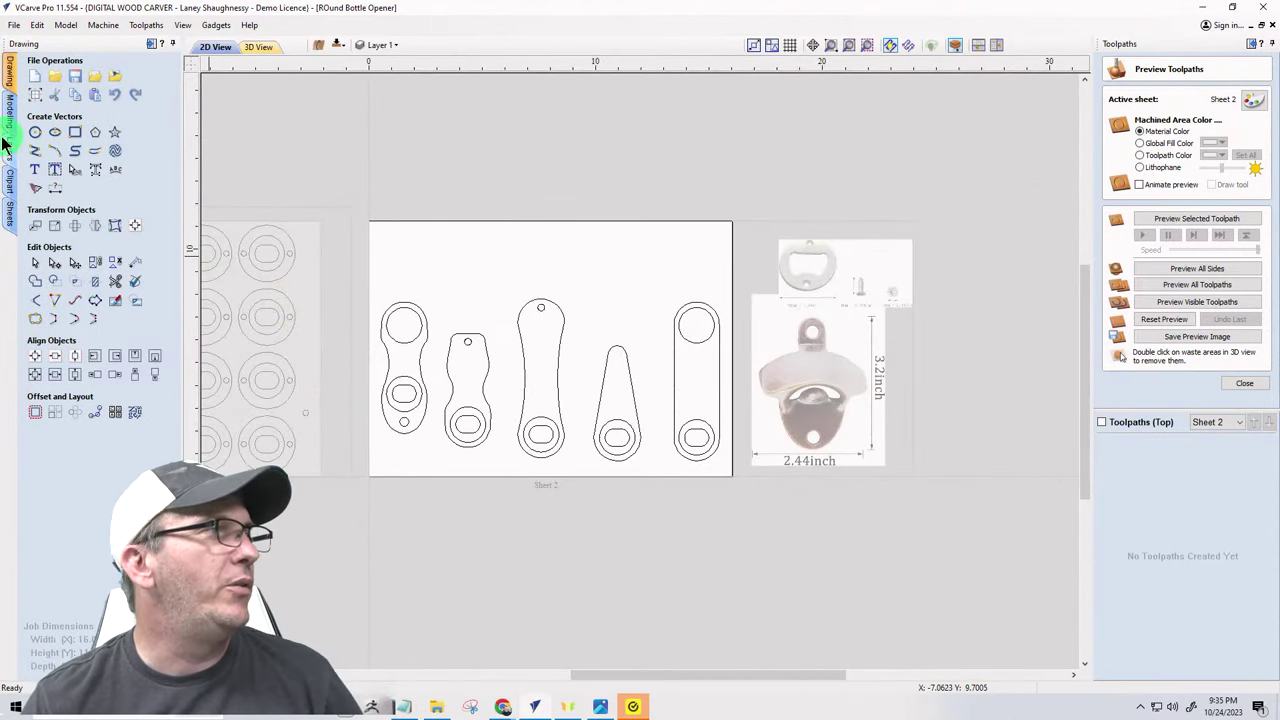
{"action": "left_click", "coordinate": [34, 171]}
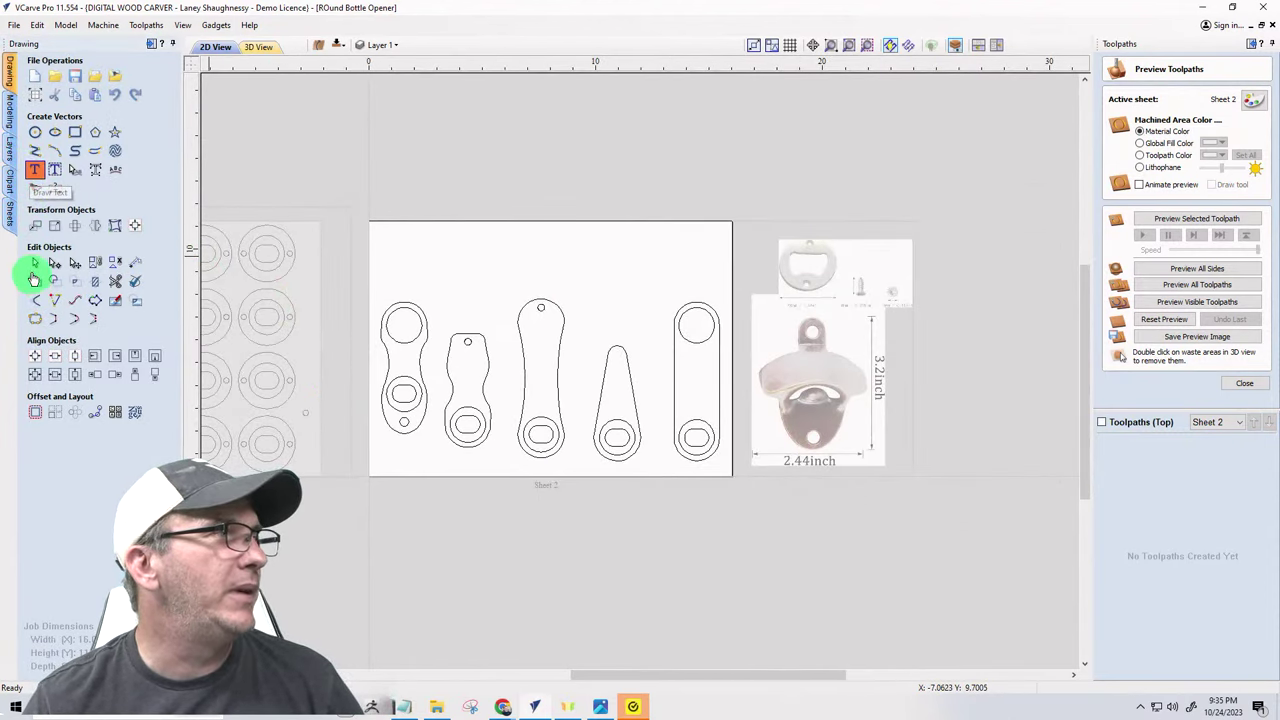
- Select the five opener shapes and align them, then undo the wrong move
{"action": "left_click", "coordinate": [144, 370]}
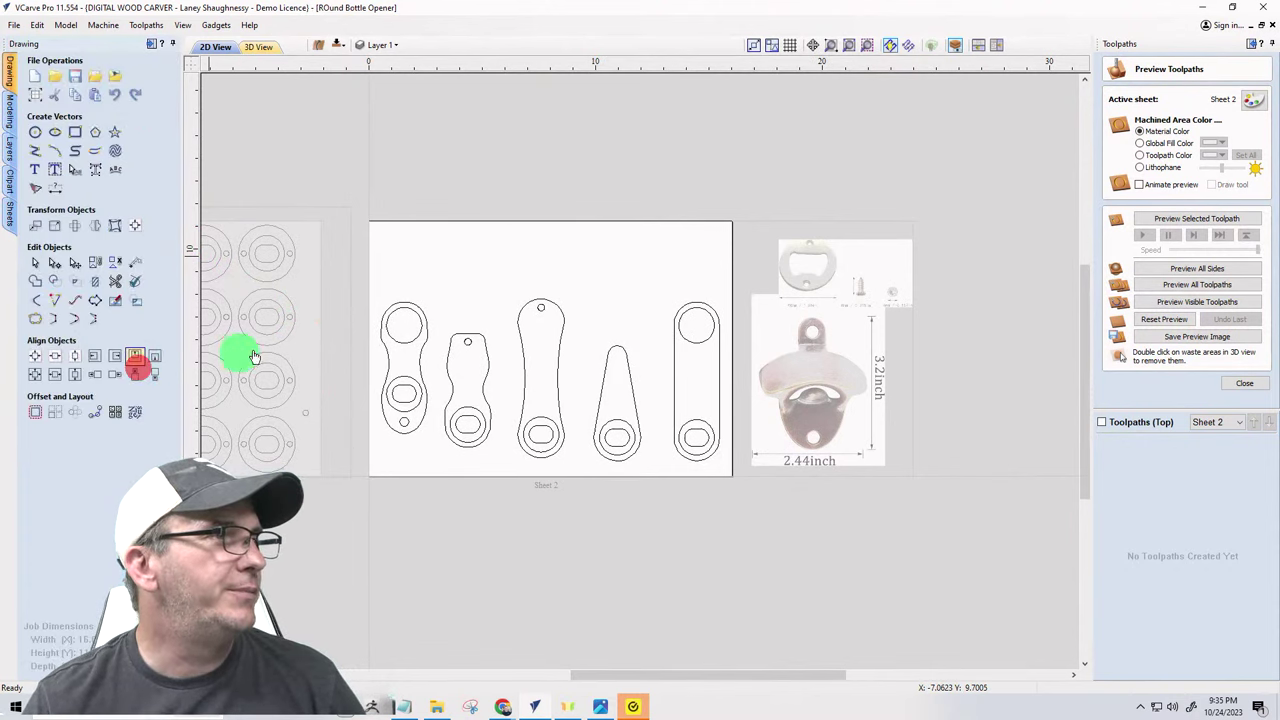
{"action": "left_click_drag", "start_coordinate": [353, 279], "coordinate": [439, 452]}
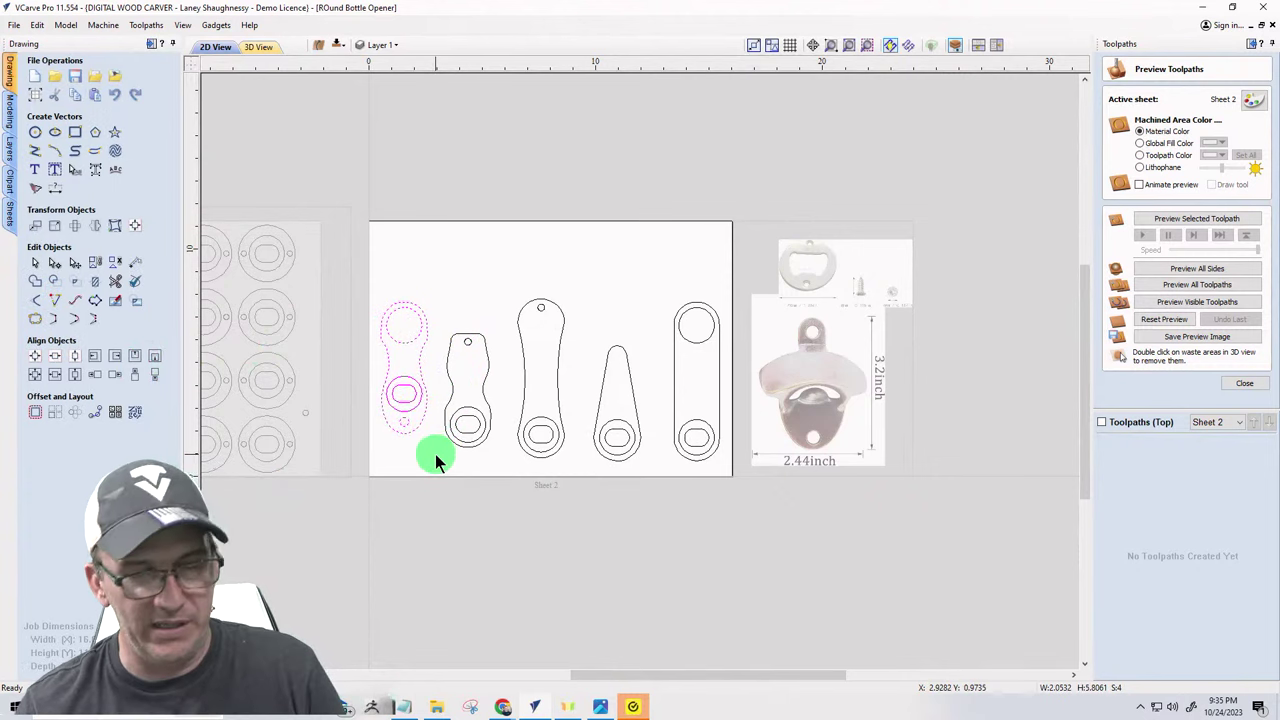
{"action": "left_click_drag", "start_coordinate": [440, 284], "coordinate": [503, 452]}
{"action": "left_click_drag", "start_coordinate": [491, 259], "coordinate": [573, 510]}
{"action": "left_click_drag", "start_coordinate": [583, 309], "coordinate": [654, 491]}
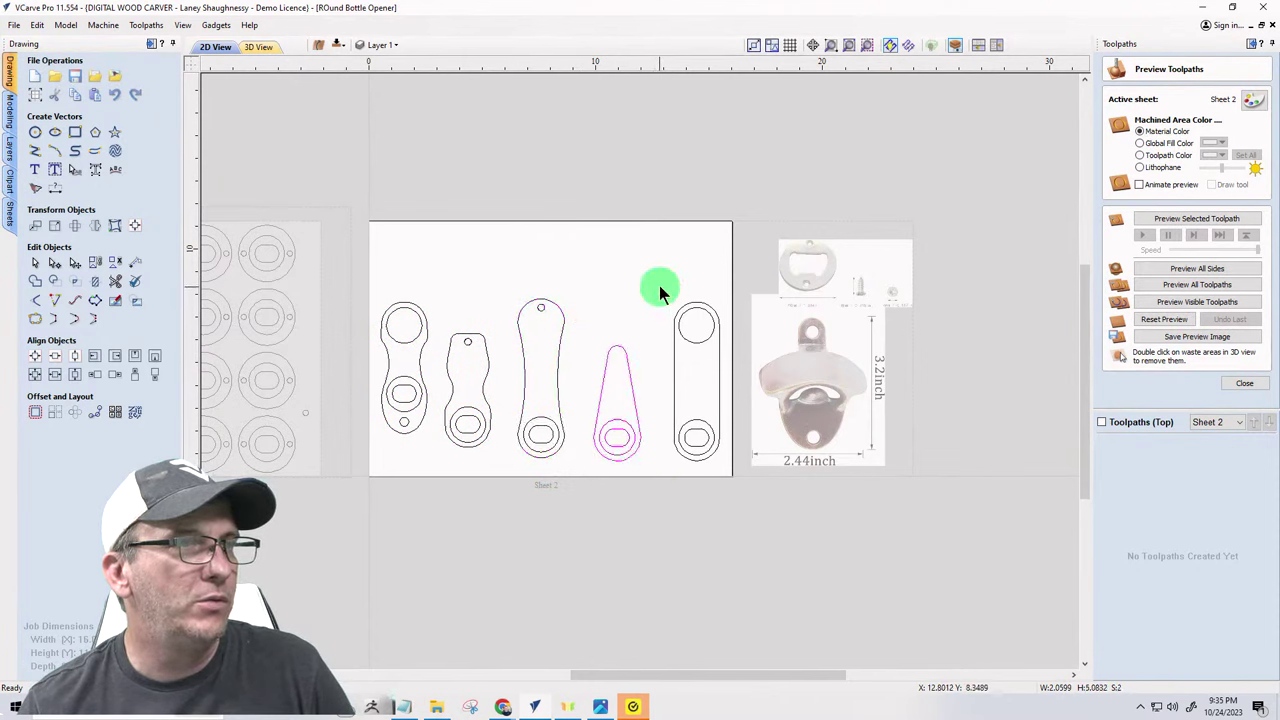
{"action": "left_click_drag", "start_coordinate": [654, 273], "coordinate": [731, 492]}
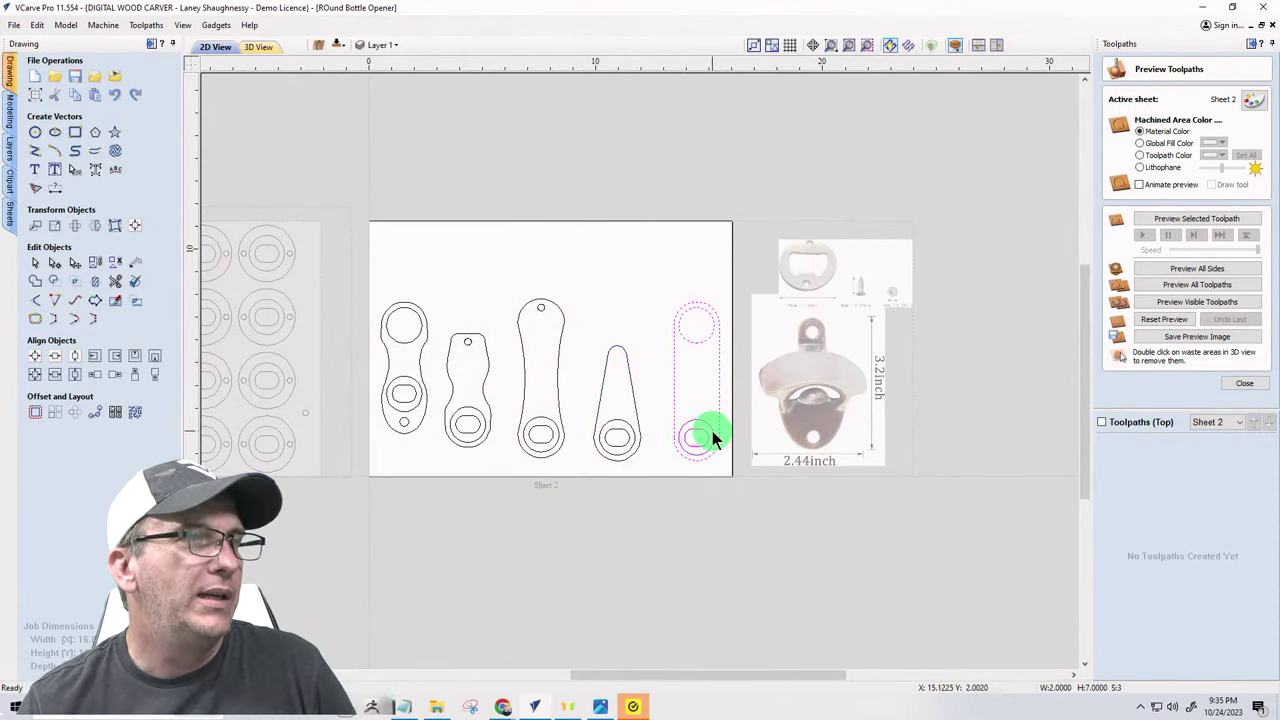
{"action": "left_click_drag", "start_coordinate": [712, 432], "coordinate": [400, 323]}
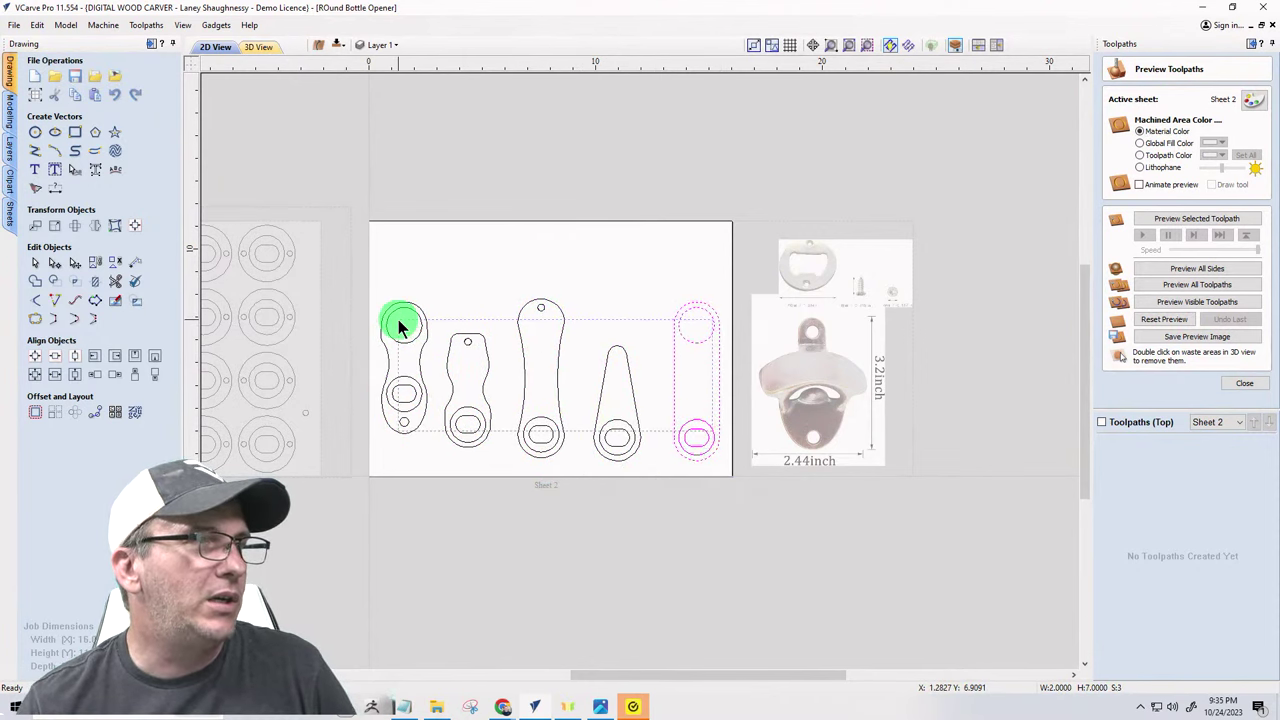
{"action": "left_click", "coordinate": [134, 228]}
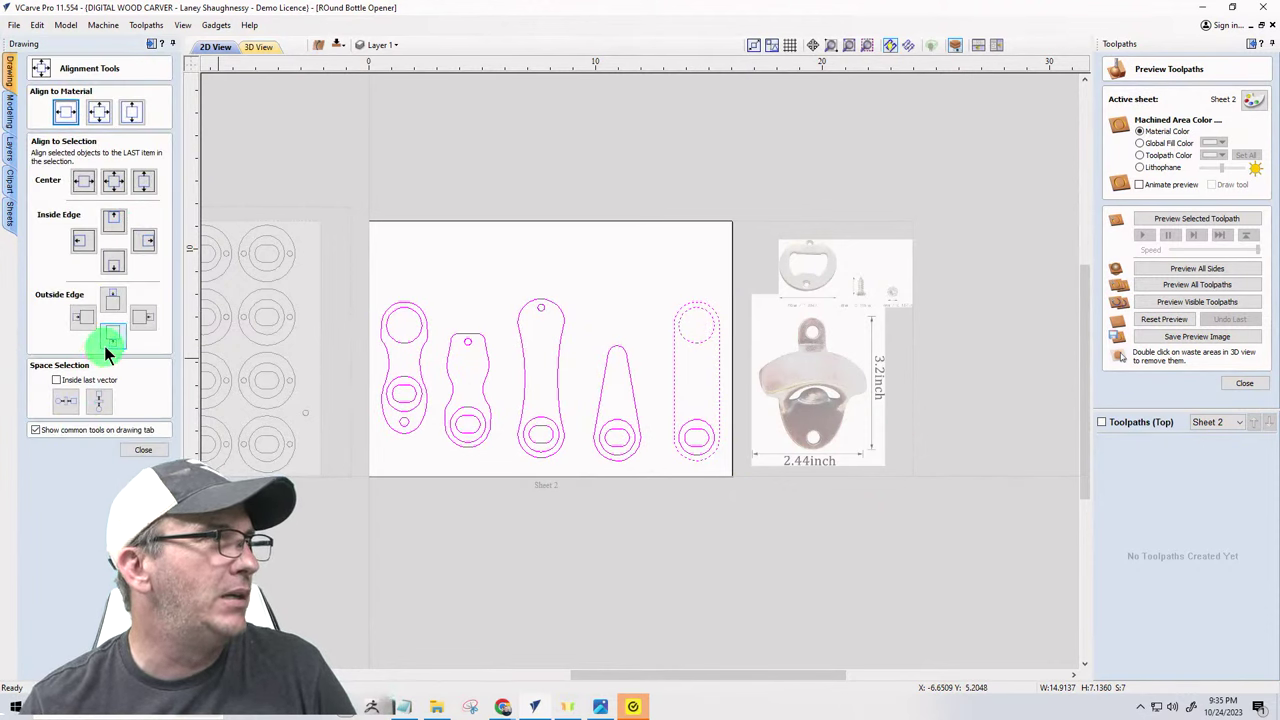
{"action": "left_click", "coordinate": [108, 339]}
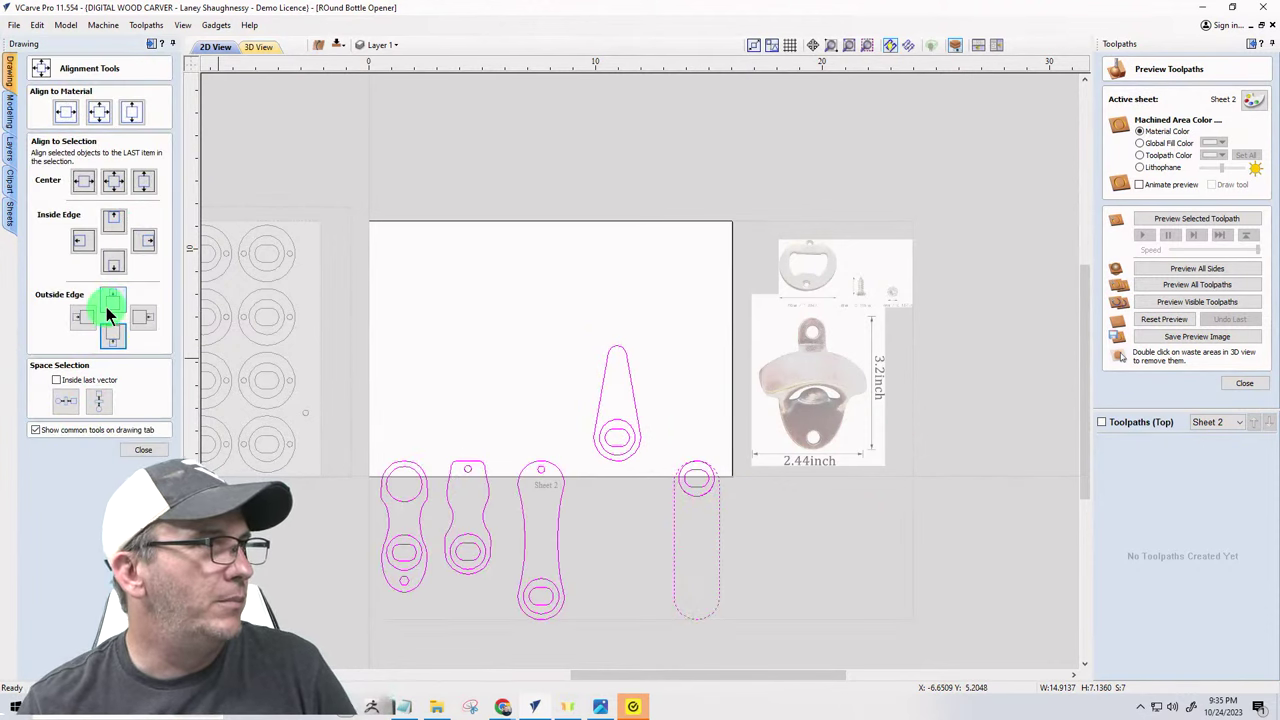
{"action": "left_click", "coordinate": [112, 268]}
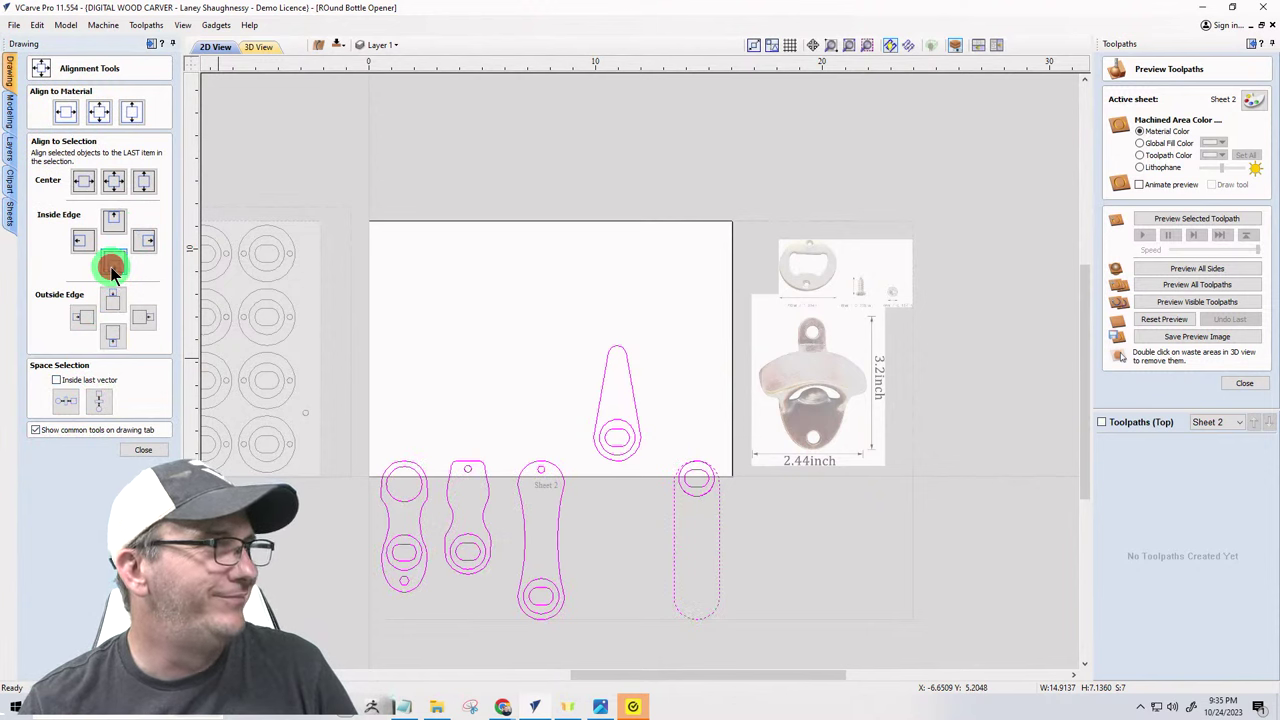
{"action": "left_click", "coordinate": [143, 450]}
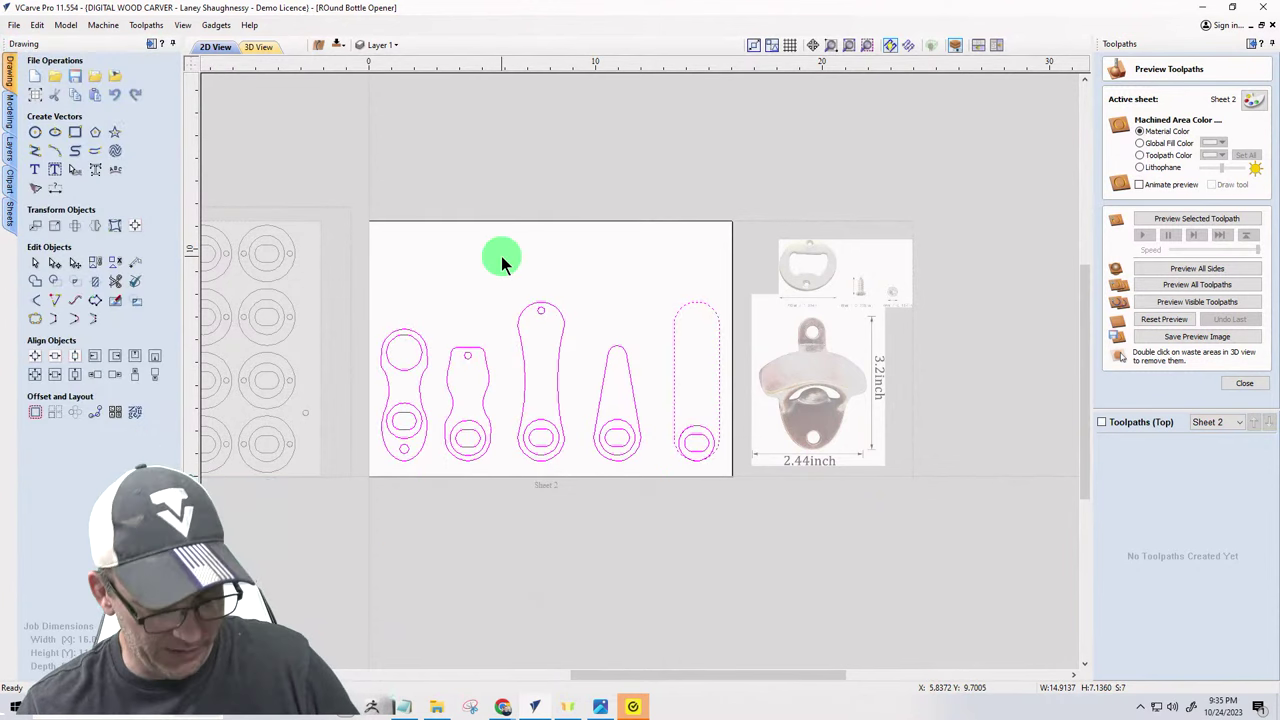
{"action": "key", "text": "ctrl+z"}
{"action": "key", "text": "ctrl+z"}
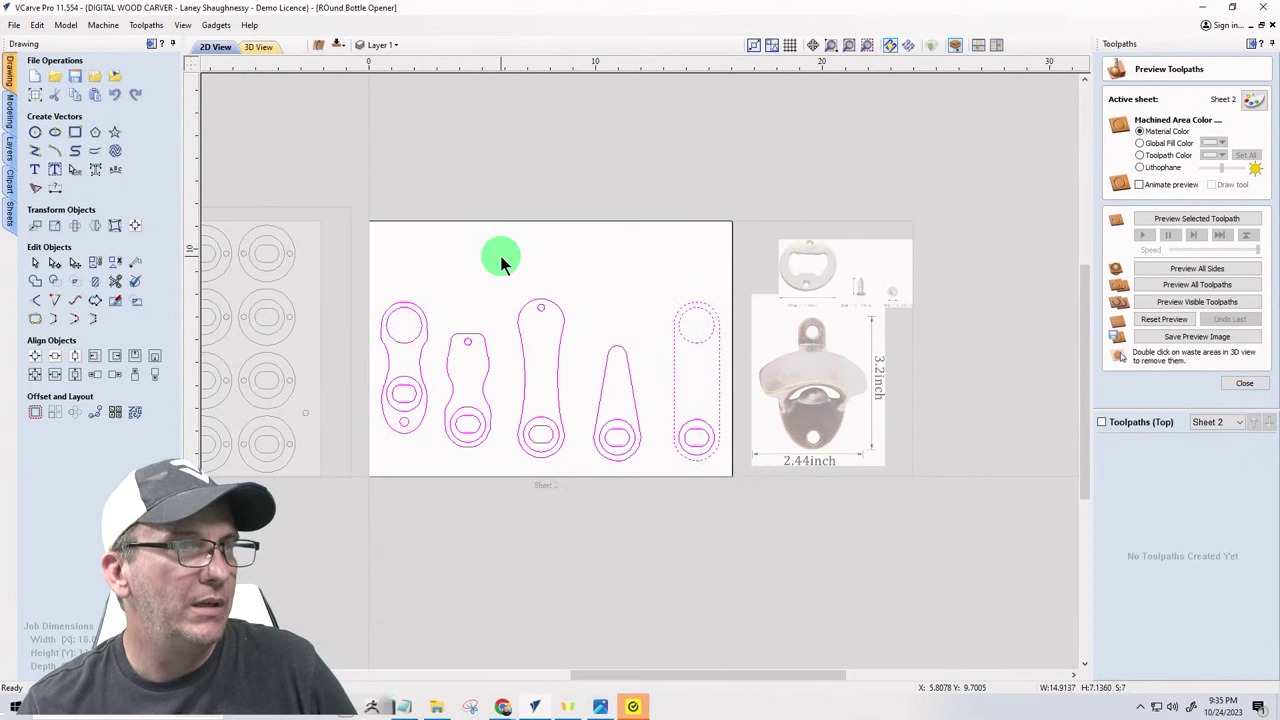
- Reselect all five with the rightmost as reference and align their bottom edges
{"action": "left_click", "coordinate": [620, 276]}
{"action": "left_click_drag", "start_coordinate": [647, 264], "coordinate": [743, 498]}
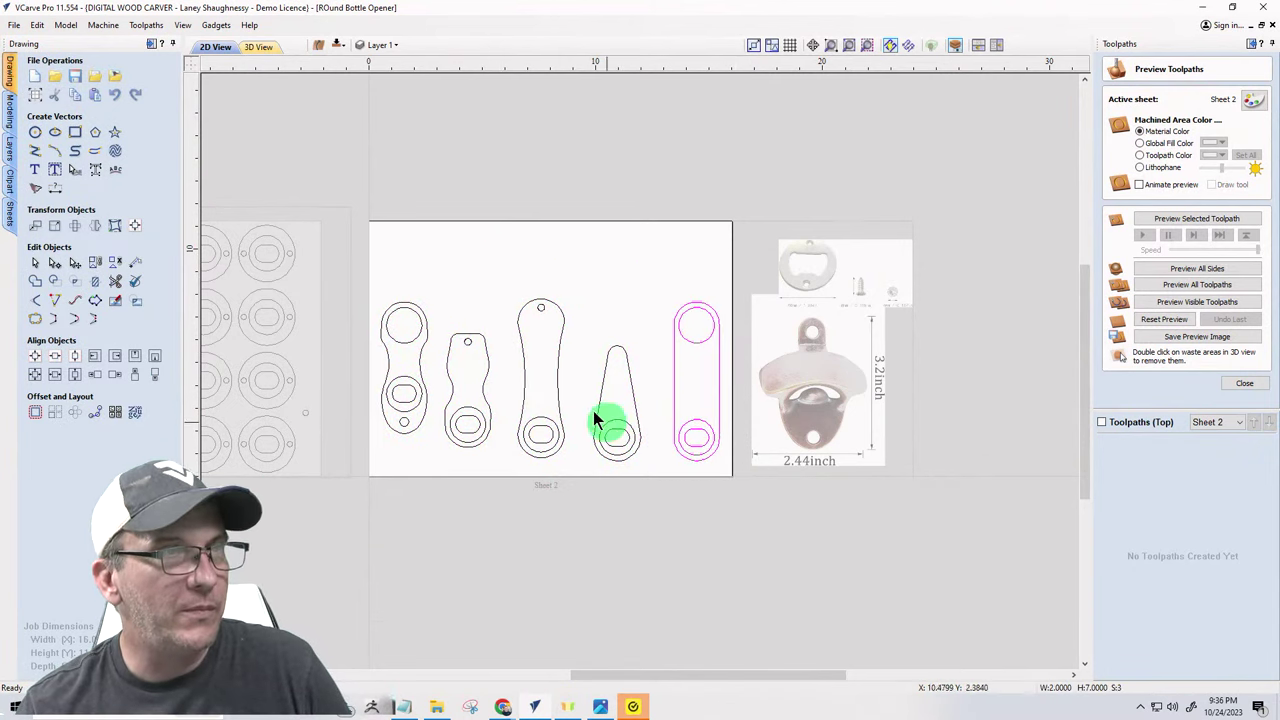
{"action": "left_click_drag", "start_coordinate": [354, 258], "coordinate": [752, 511]}
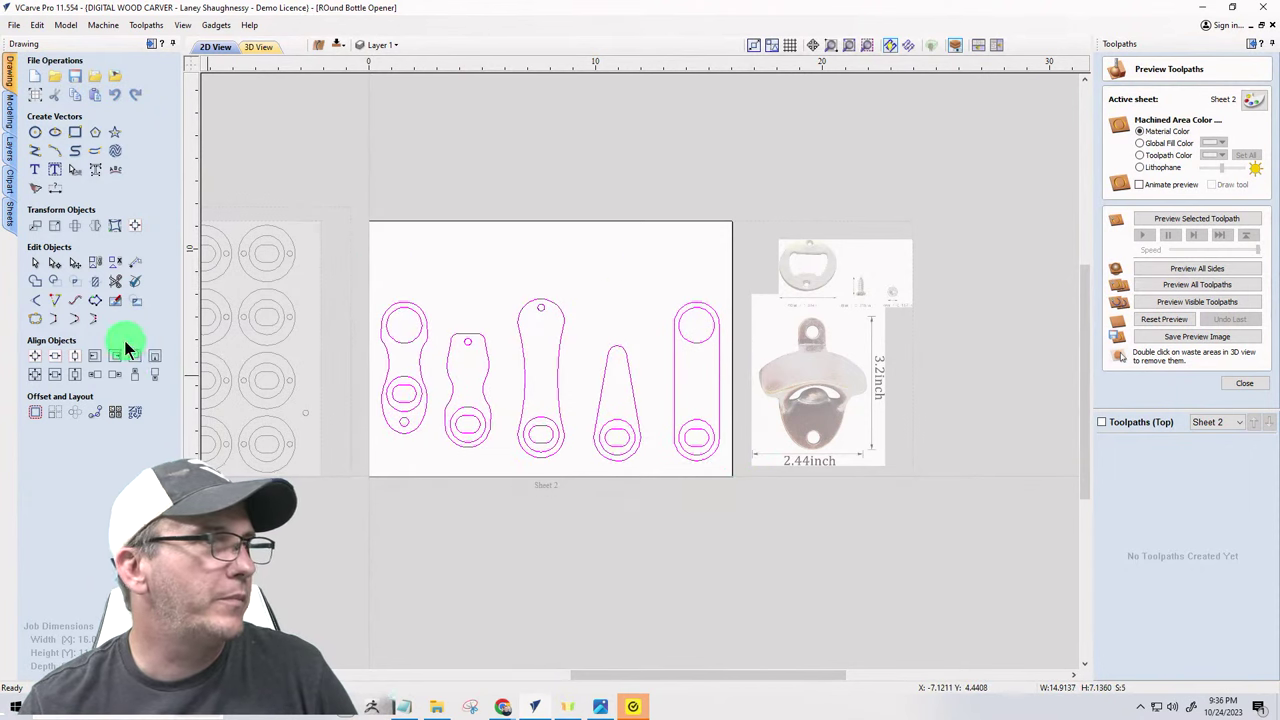
{"action": "left_click", "coordinate": [115, 226]}
{"action": "left_click", "coordinate": [113, 263]}
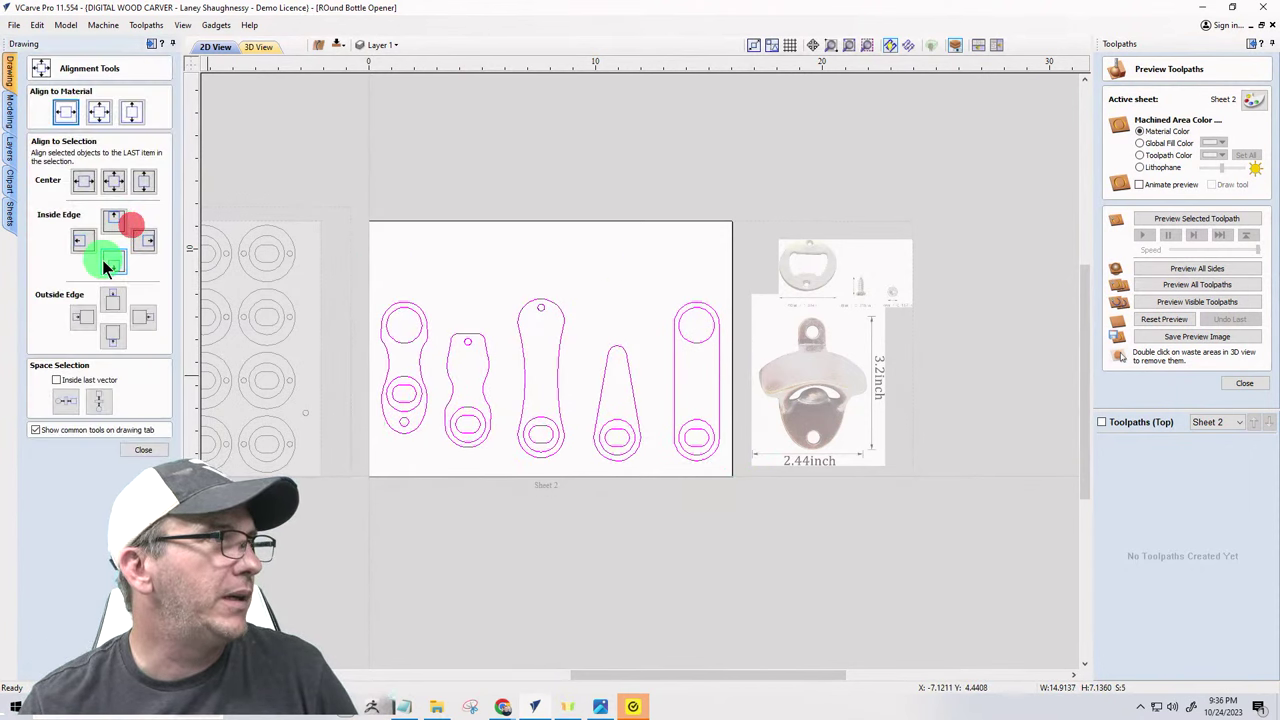
{"action": "left_click", "coordinate": [455, 230]}
{"action": "scroll", "coordinate": [514, 443], "scroll_direction": "up", "scroll_amount": 3}
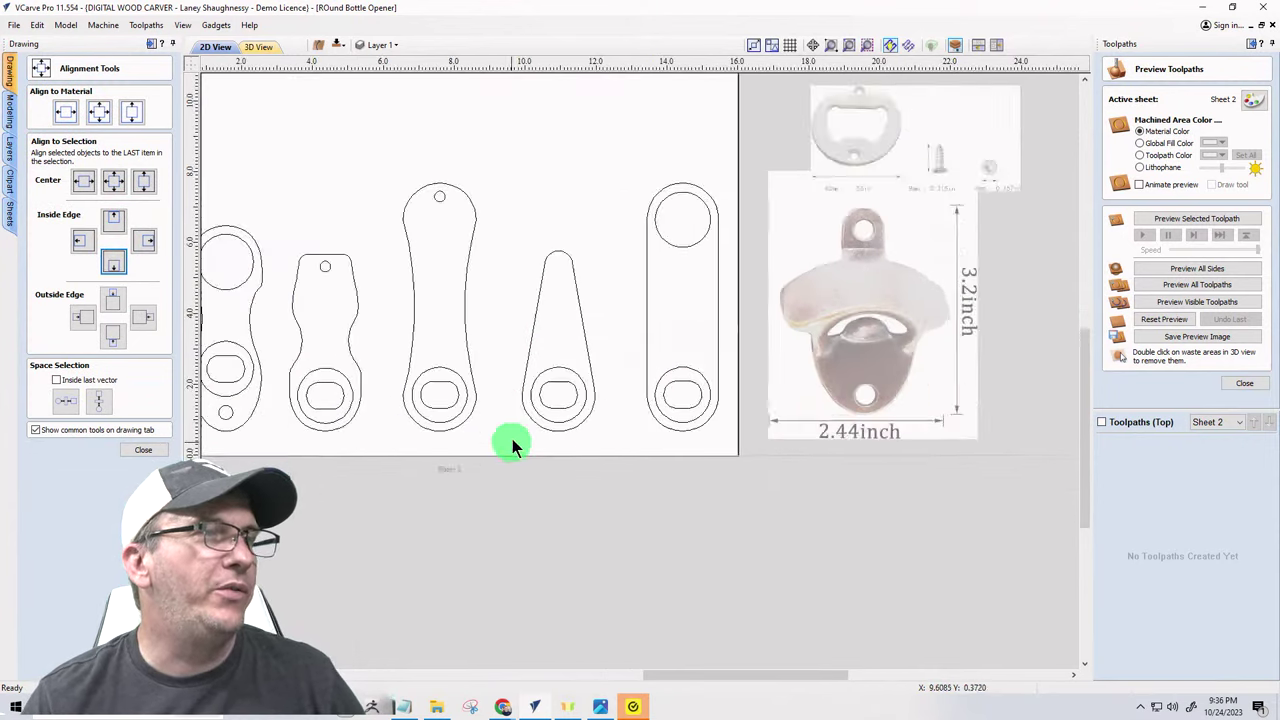
{"action": "scroll", "coordinate": [632, 400], "scroll_direction": "down", "scroll_amount": 1}
{"action": "scroll", "coordinate": [632, 398], "scroll_direction": "up", "scroll_amount": 4}
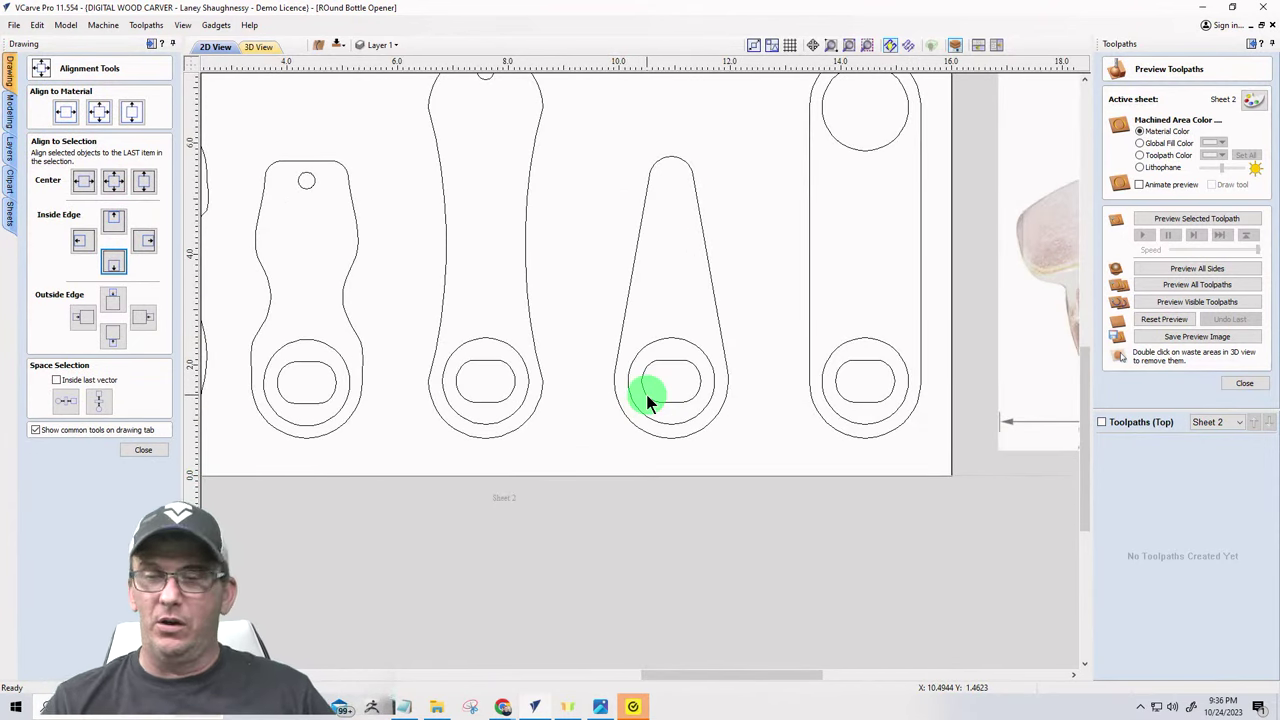
{"action": "scroll", "coordinate": [646, 400], "scroll_direction": "down", "scroll_amount": 5}
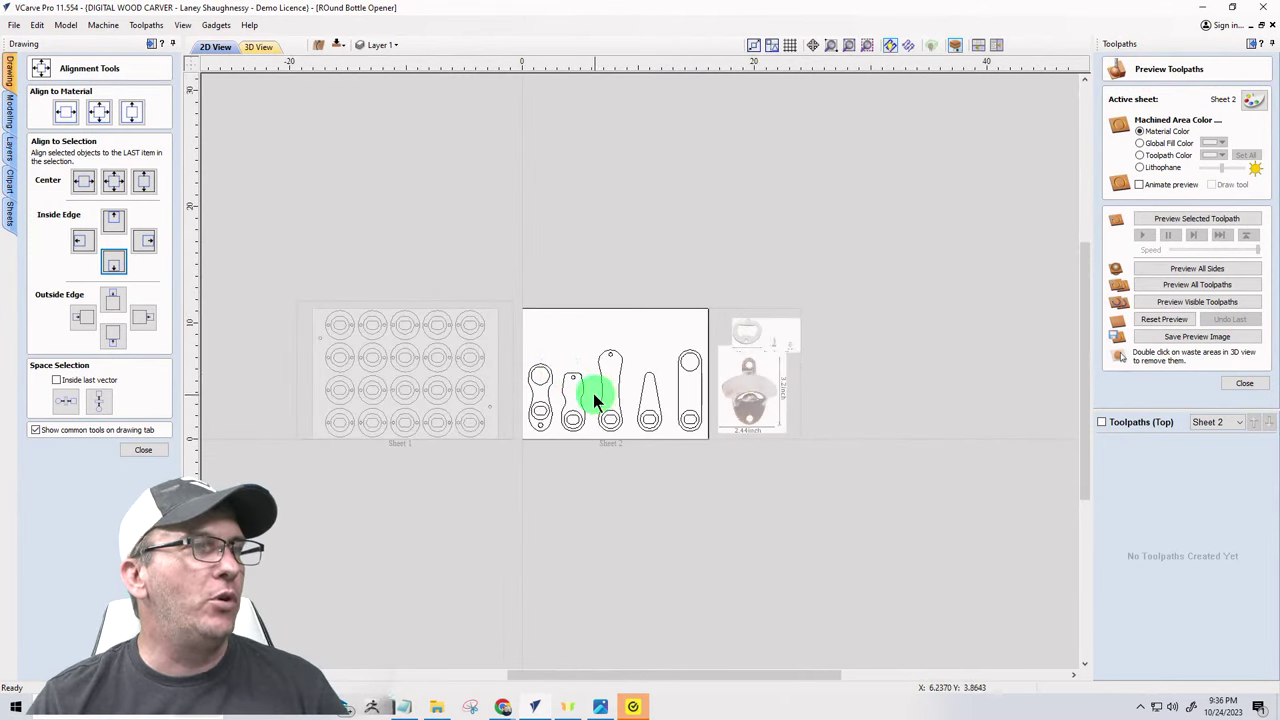
{"action": "scroll", "coordinate": [340, 340], "scroll_direction": "up", "scroll_amount": 4}
{"action": "scroll", "coordinate": [260, 358], "scroll_direction": "down", "scroll_amount": 3}
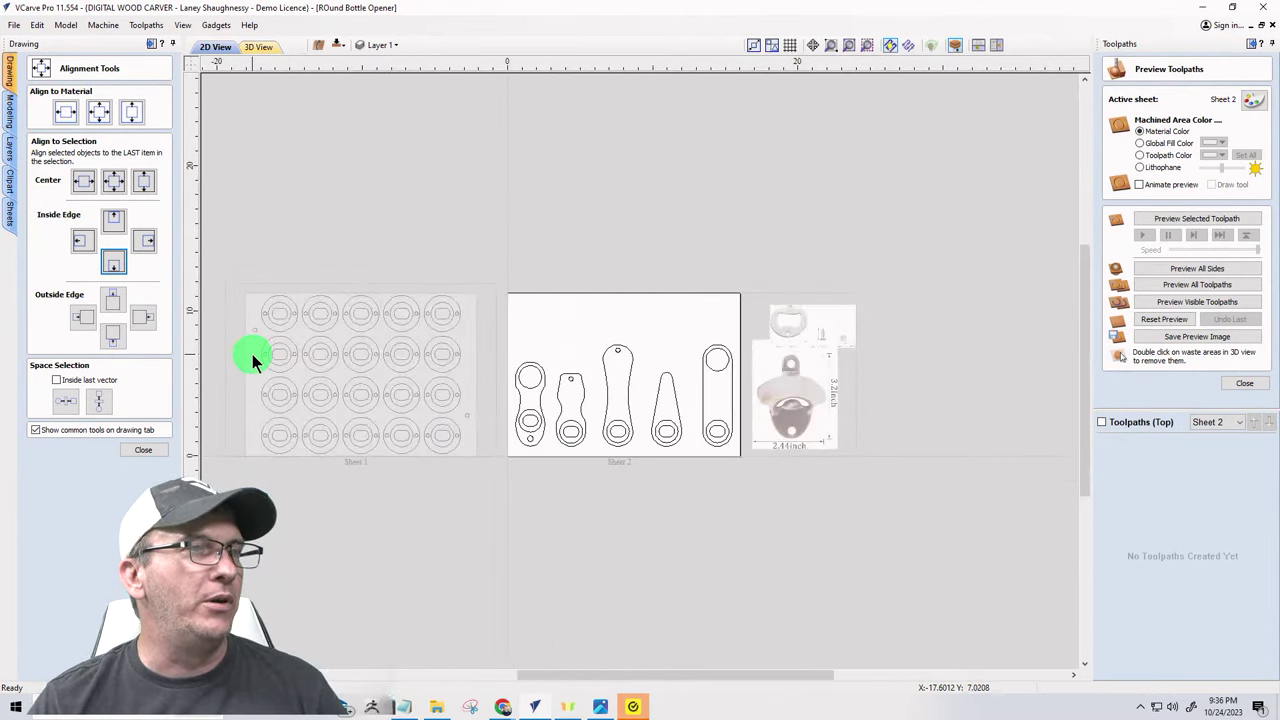
{"action": "scroll", "coordinate": [599, 446], "scroll_direction": "up", "scroll_amount": 5}
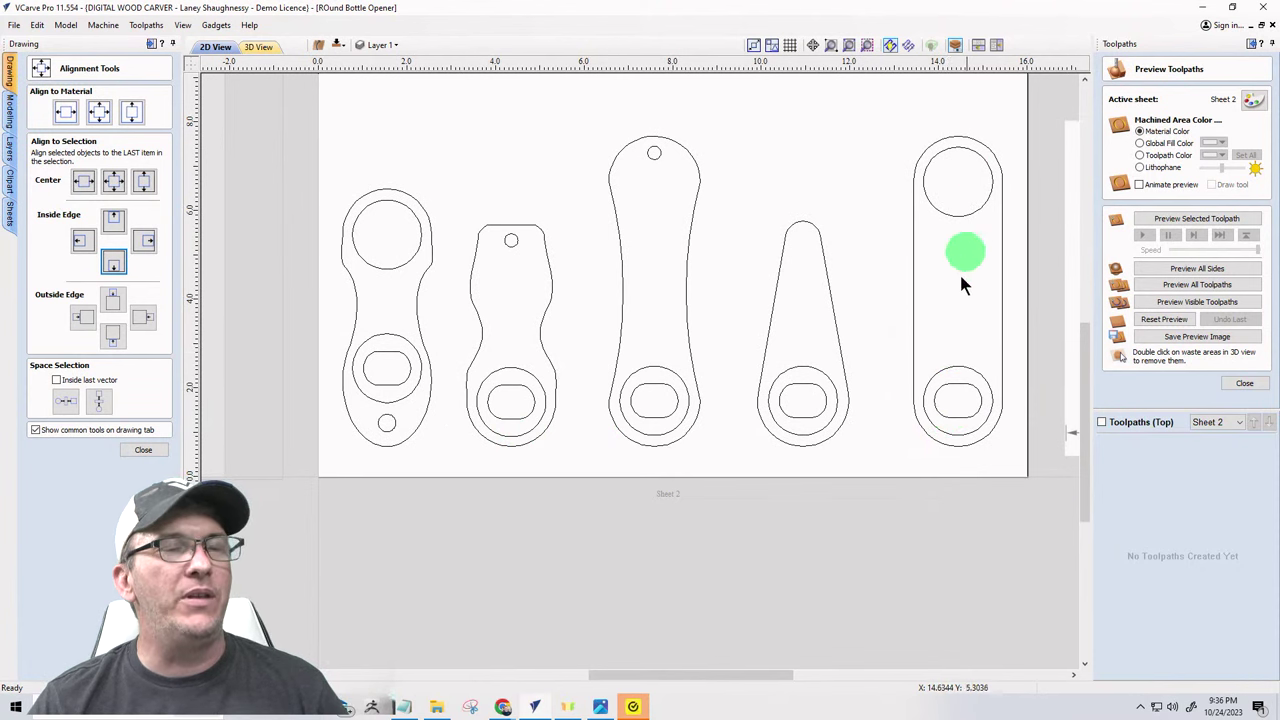
{"action": "scroll", "coordinate": [980, 425], "scroll_direction": "up", "scroll_amount": 1}
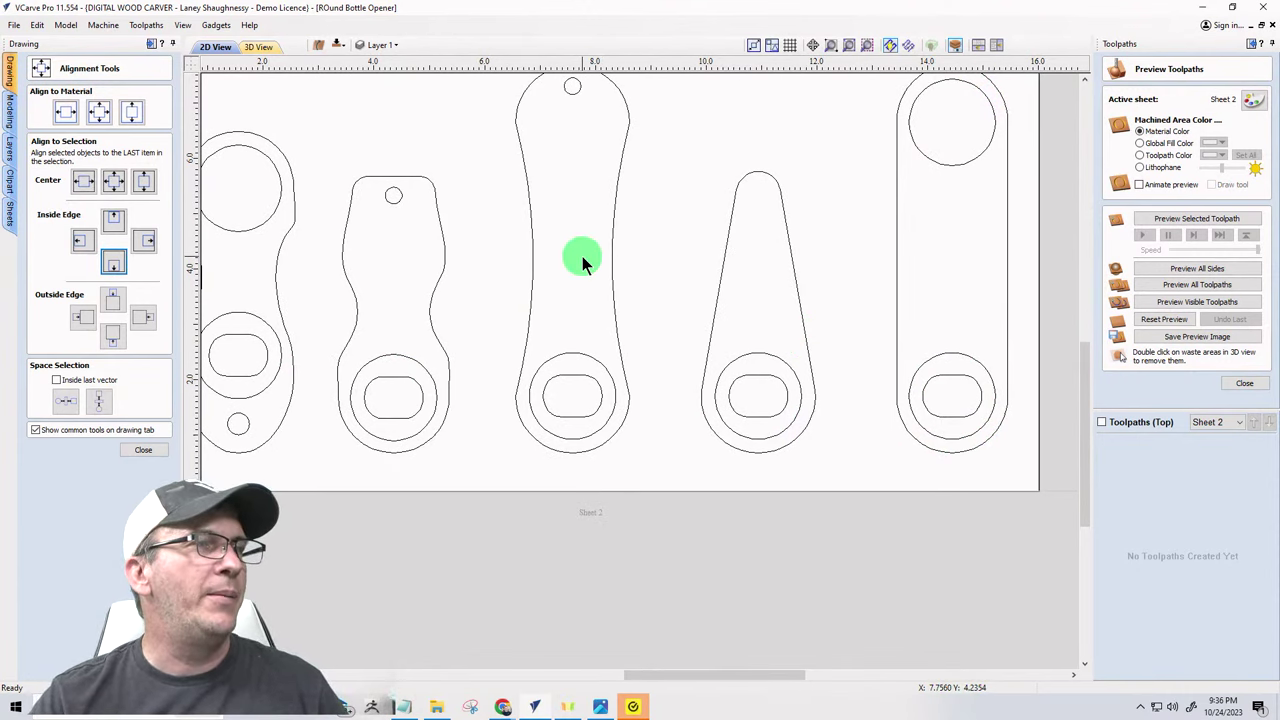
{"action": "scroll", "coordinate": [580, 257], "scroll_direction": "down", "scroll_amount": 1}
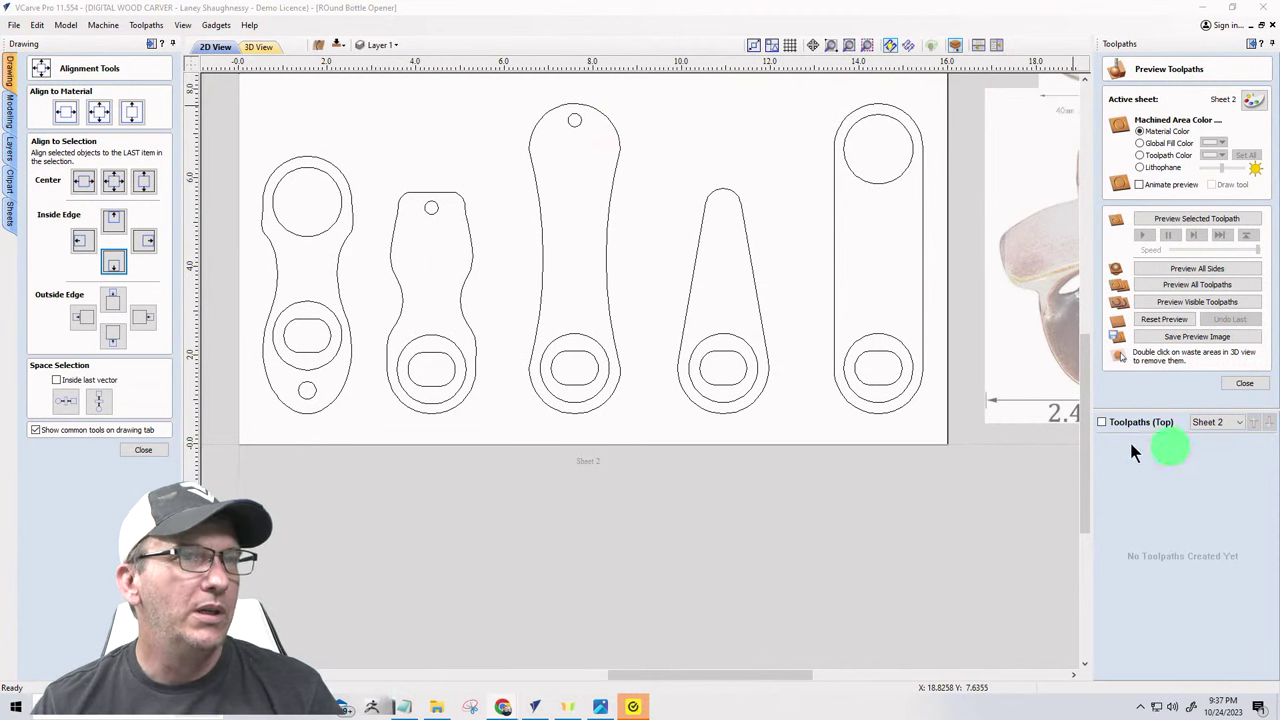
{"action": "scroll", "coordinate": [645, 515], "scroll_direction": "down", "scroll_amount": 3}
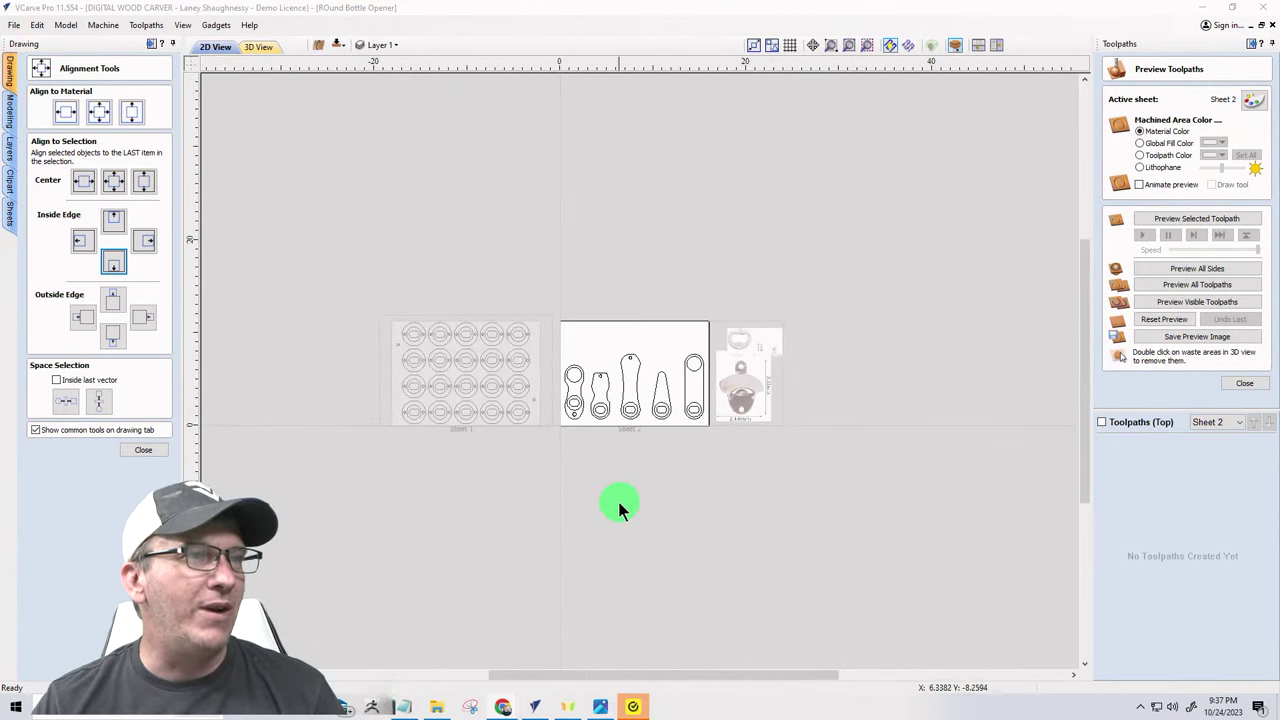
- Select the bottle-opener reference image and close the alignment options
{"action": "scroll", "coordinate": [706, 437], "scroll_direction": "up", "scroll_amount": 2}
{"action": "scroll", "coordinate": [784, 420], "scroll_direction": "up", "scroll_amount": 3}
{"action": "scroll", "coordinate": [775, 364], "scroll_direction": "up", "scroll_amount": 2}
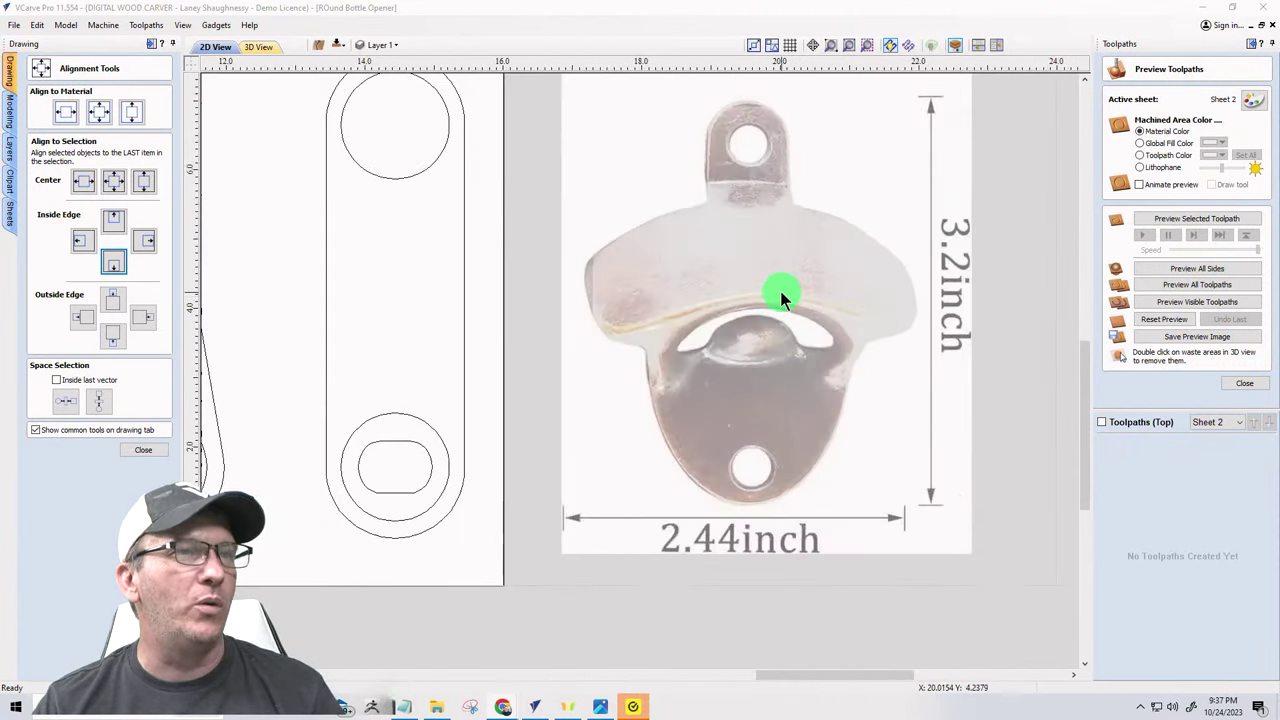
{"action": "left_click", "coordinate": [777, 288]}
{"action": "scroll", "coordinate": [768, 305], "scroll_direction": "down", "scroll_amount": 3}
{"action": "scroll", "coordinate": [771, 348], "scroll_direction": "down", "scroll_amount": 2}
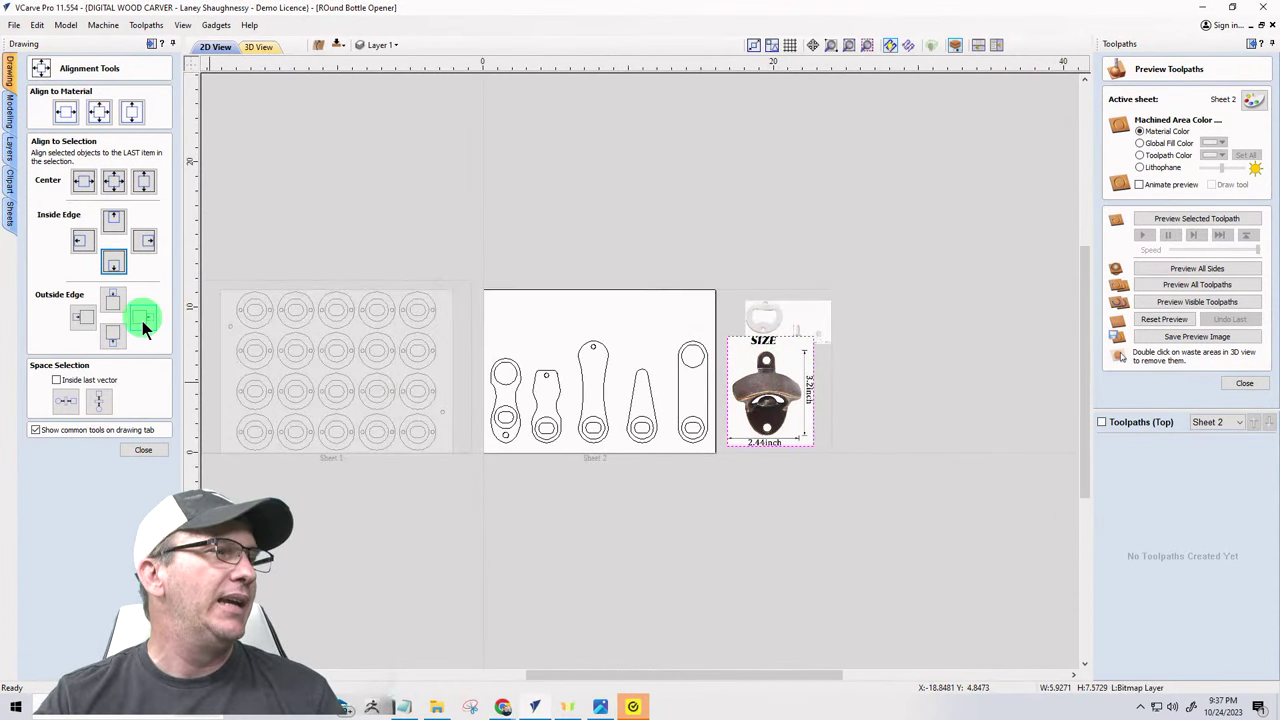
{"action": "left_click", "coordinate": [143, 449]}
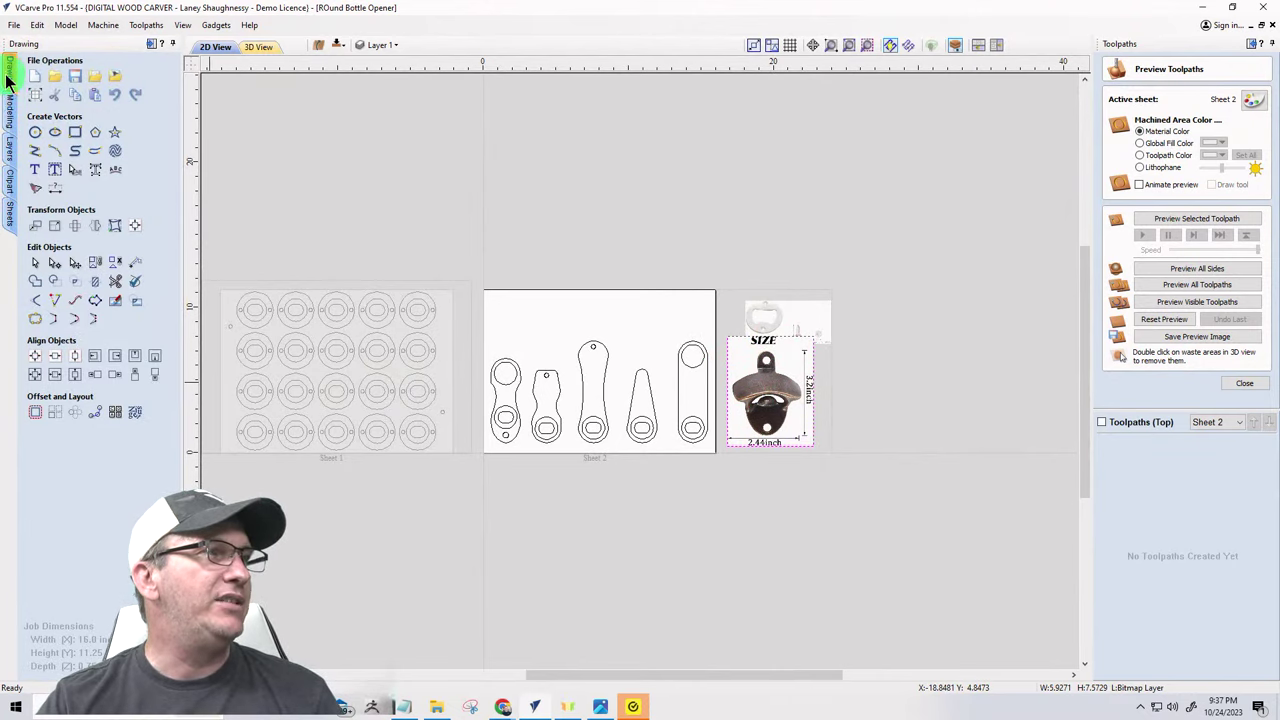
- Add a new sheet to the job, keeping the default name Sheet 3
{"action": "left_click", "coordinate": [10, 214]}
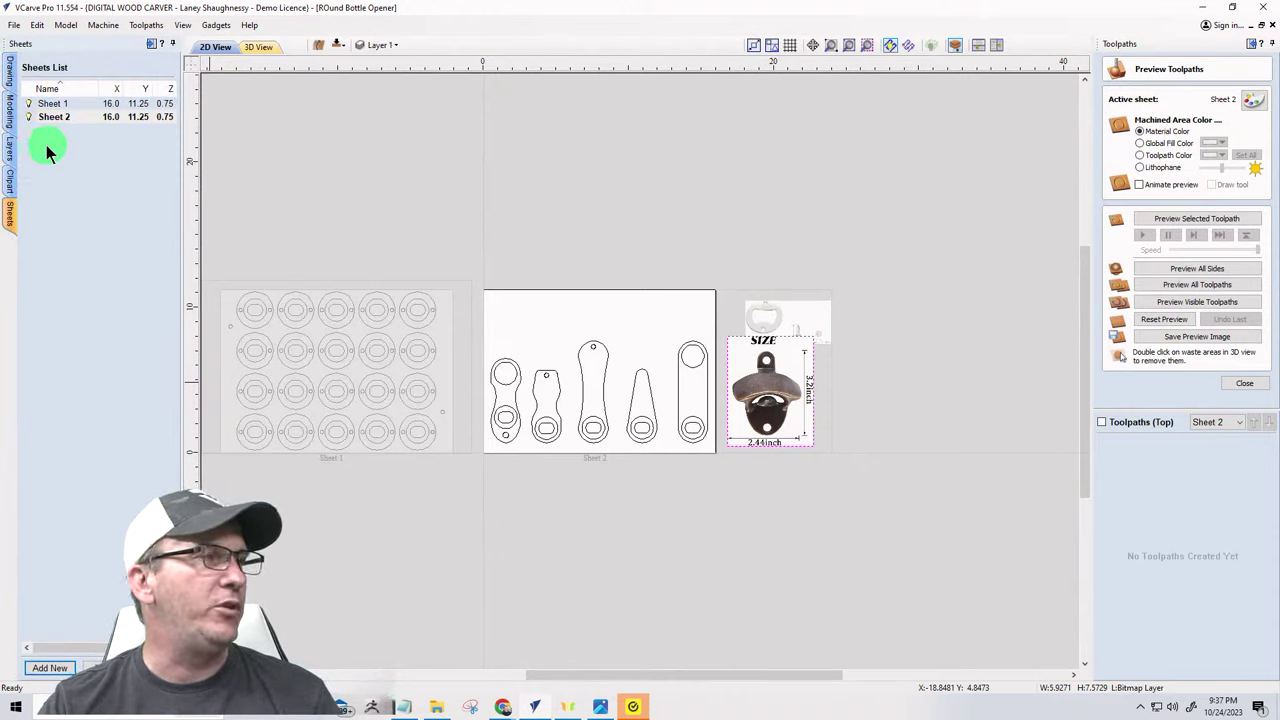
{"action": "left_click", "coordinate": [52, 670]}
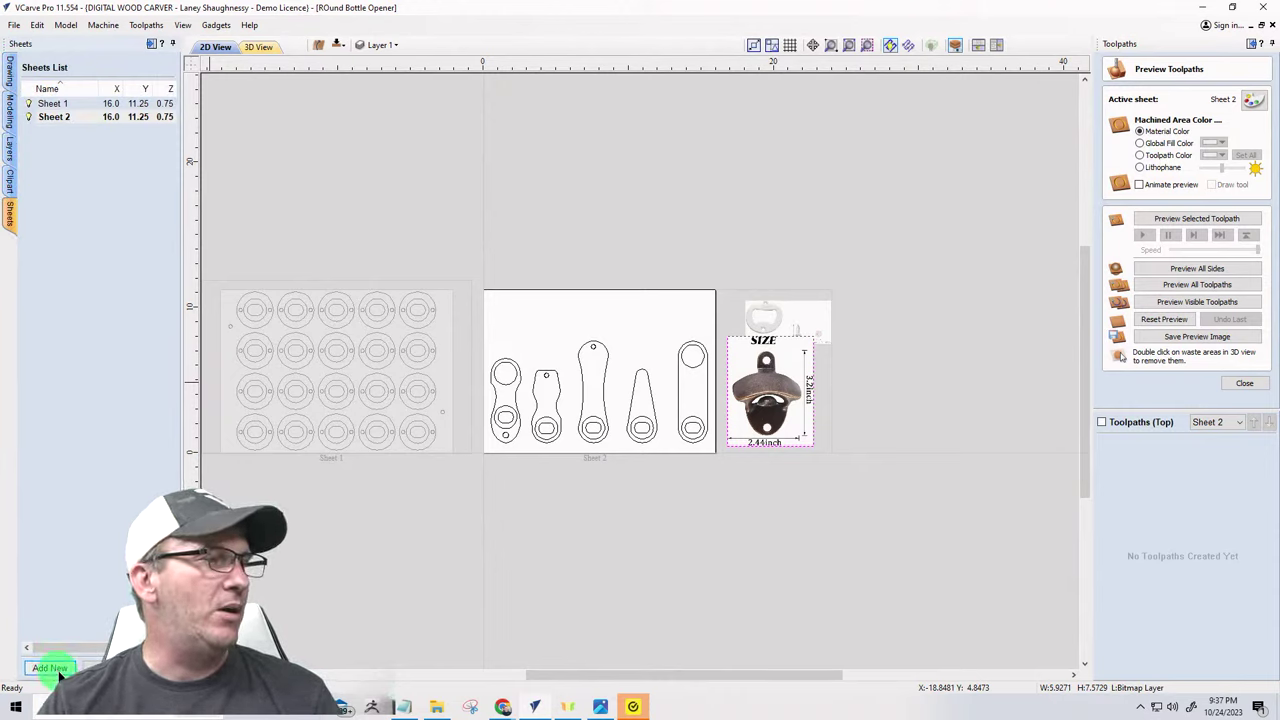
{"action": "left_click", "coordinate": [57, 667]}
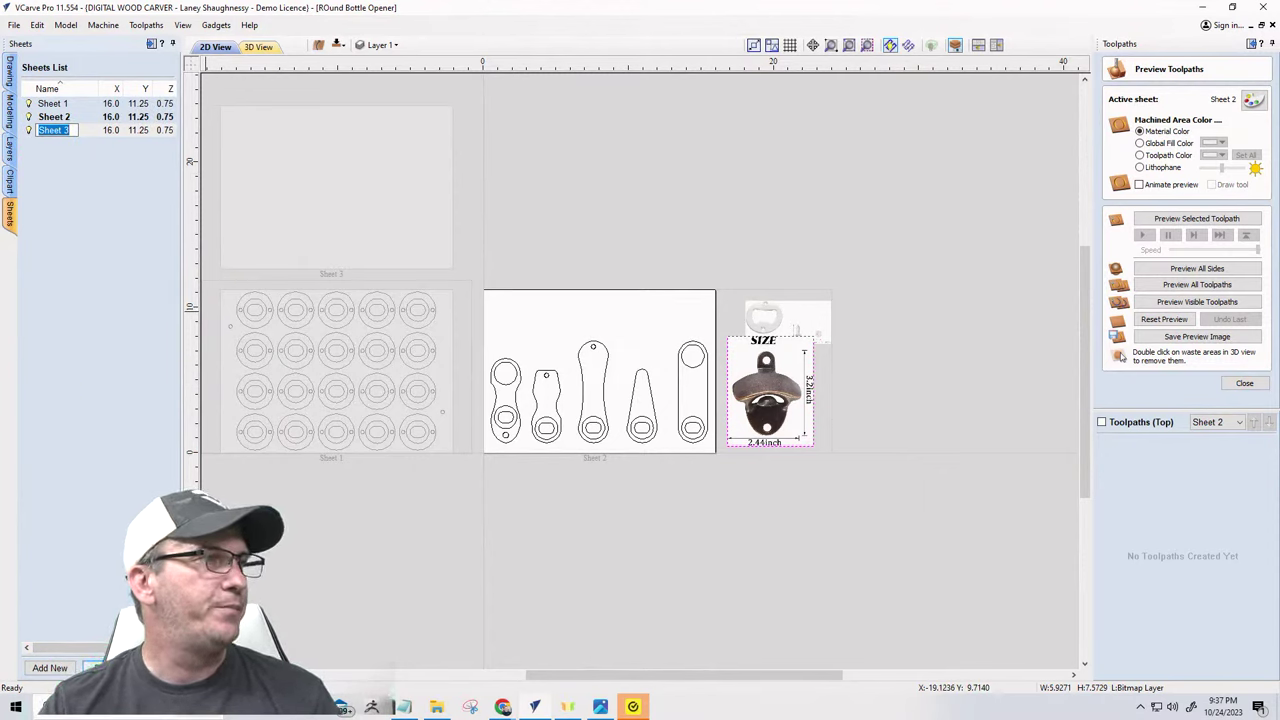
{"action": "left_click", "coordinate": [94, 597]}
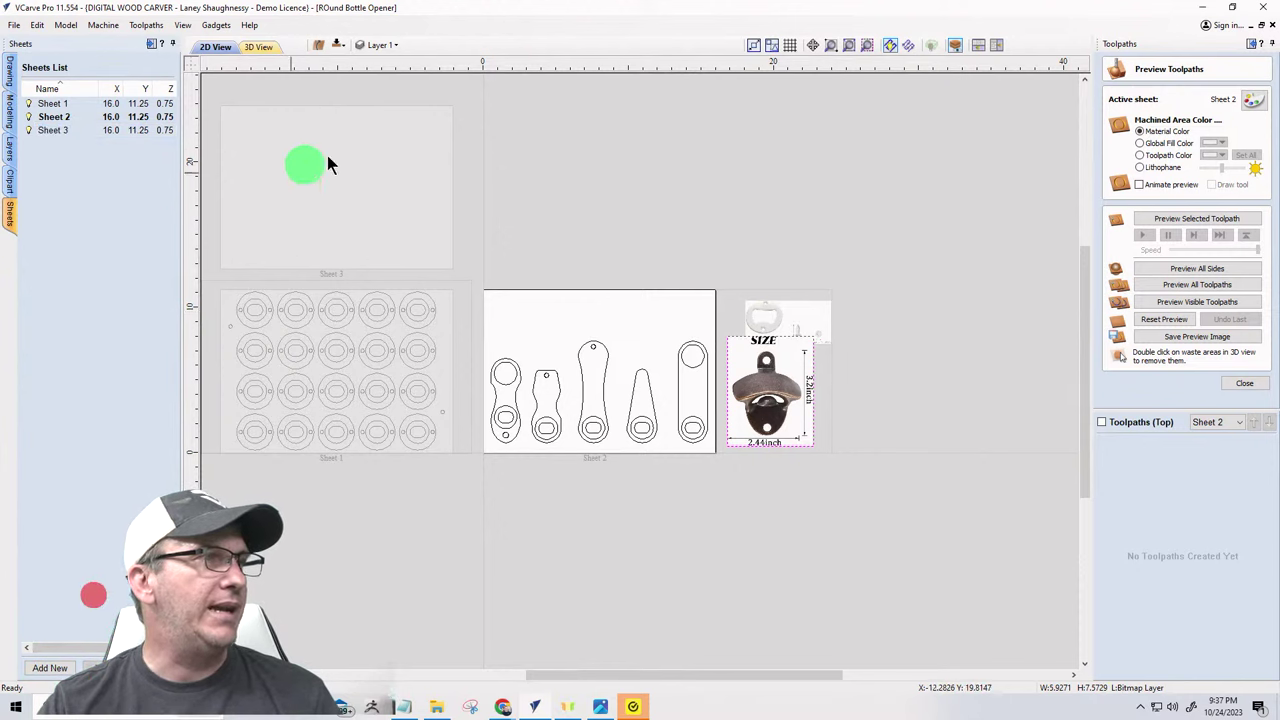
- Move the bottle-opener image to Sheet 3, make Sheet 3 active, and bring up the image search
{"action": "right_click", "coordinate": [767, 396]}
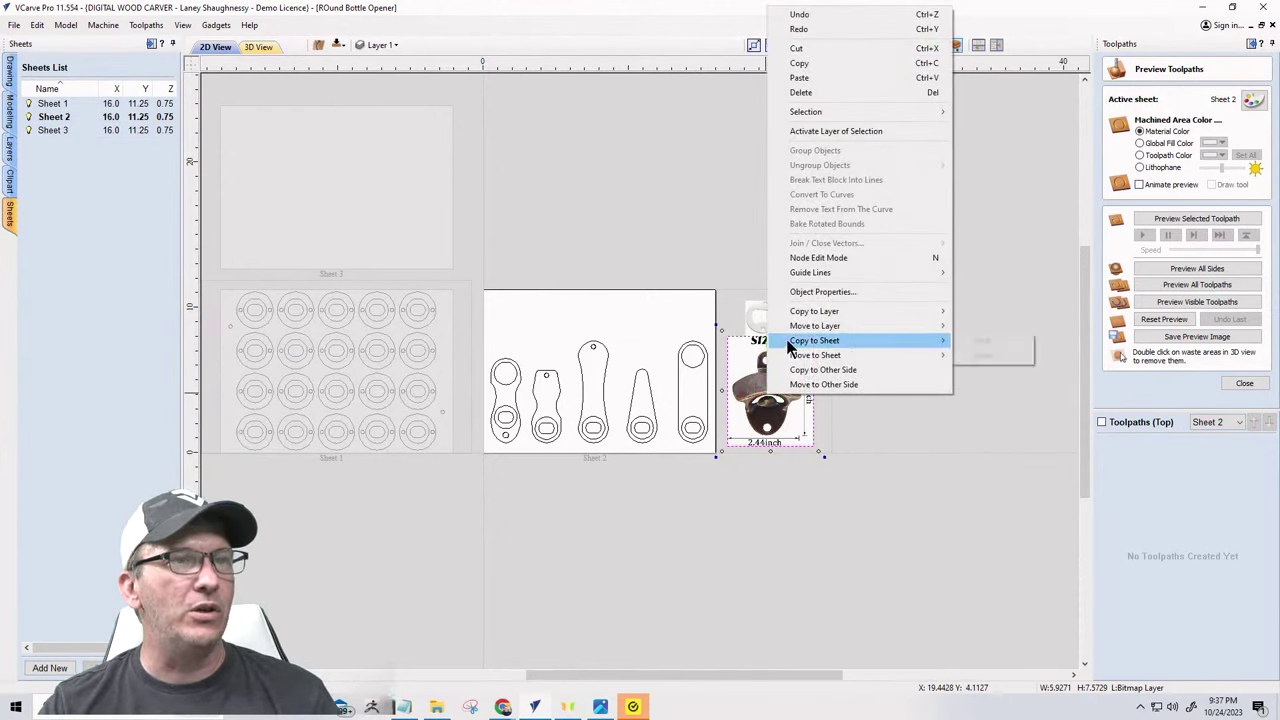
{"action": "mouse_move", "coordinate": [860, 355]}
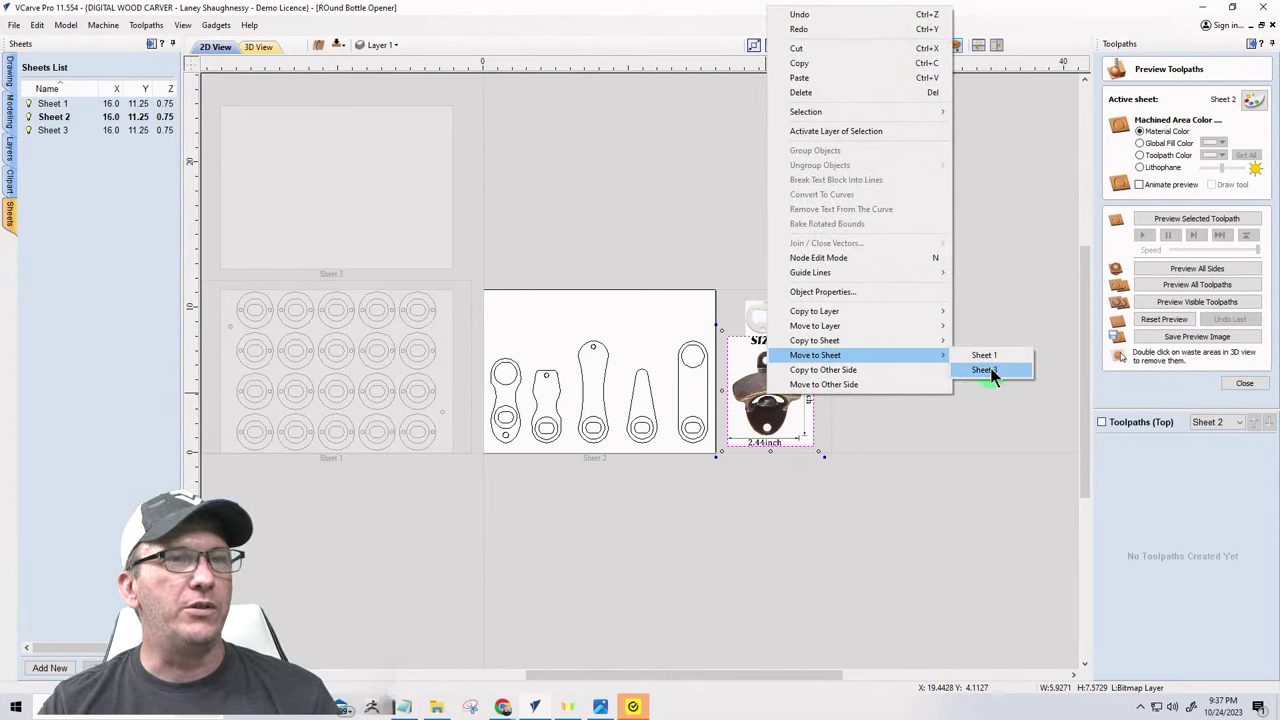
{"action": "left_click", "coordinate": [986, 369]}
{"action": "left_click", "coordinate": [349, 216]}
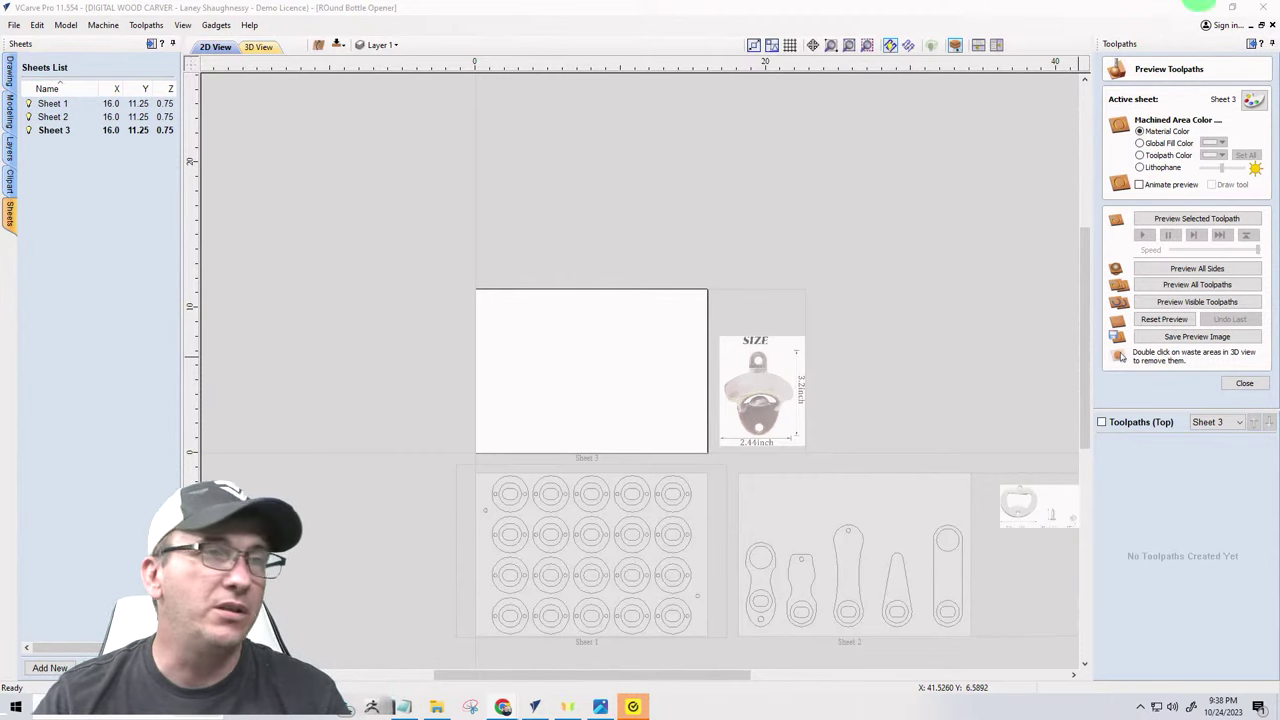
{"action": "left_click_drag", "start_coordinate": [1243, 20], "coordinate": [337, 134]}
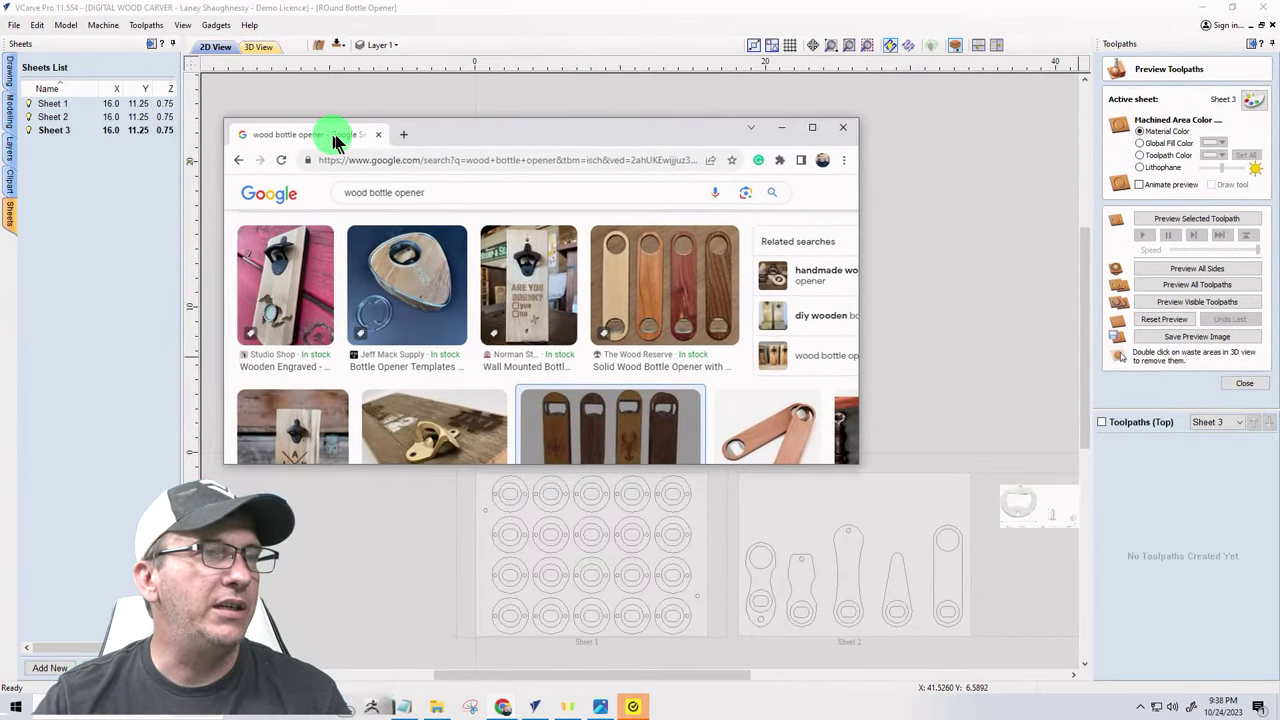
- Browse wooden bottle opener images, previewing four designs including the wood sign opener set, then minimize Chrome
{"action": "left_click", "coordinate": [813, 128]}
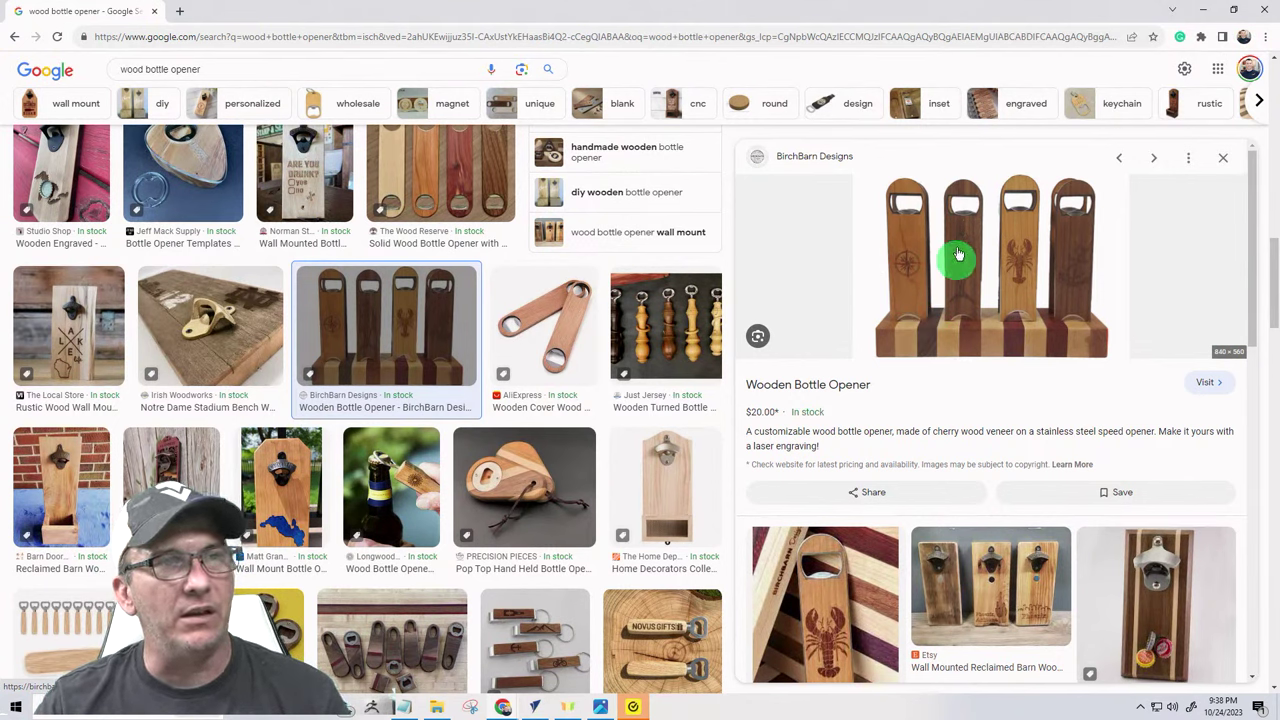
{"action": "scroll", "coordinate": [837, 487], "scroll_direction": "down", "scroll_amount": 3}
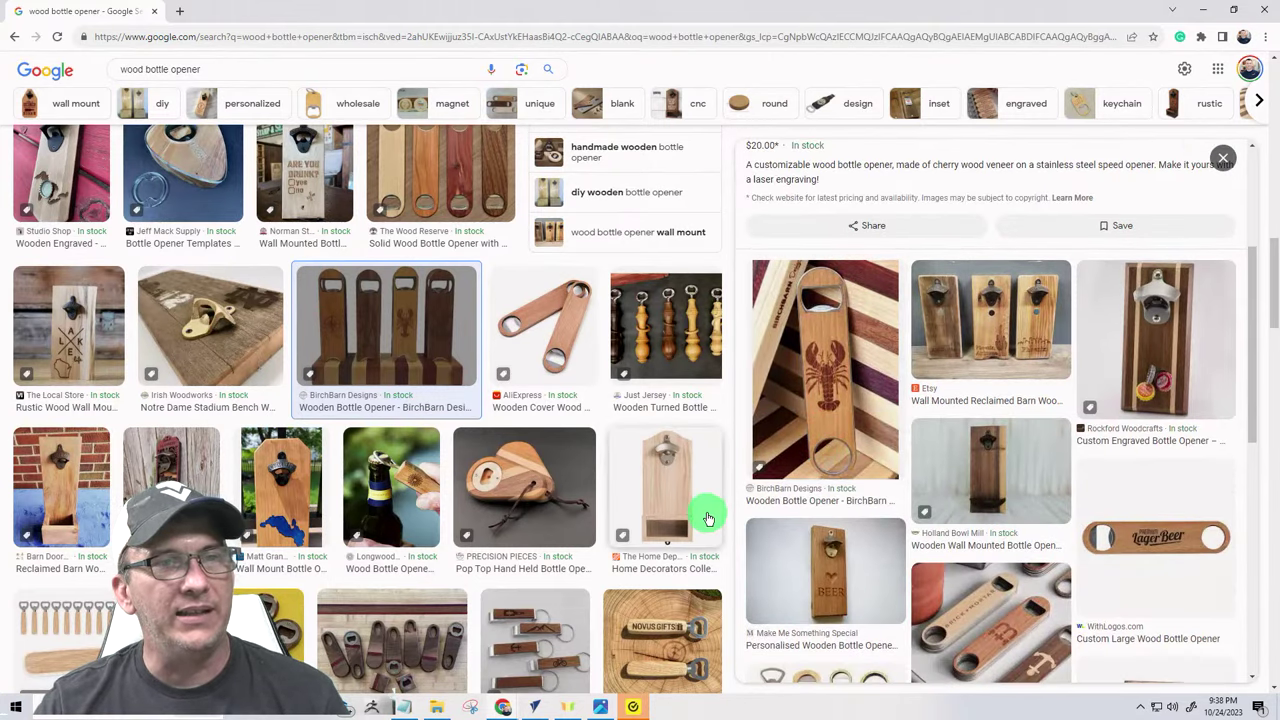
{"action": "scroll", "coordinate": [707, 518], "scroll_direction": "down", "scroll_amount": 3}
{"action": "scroll", "coordinate": [707, 518], "scroll_direction": "down", "scroll_amount": 1}
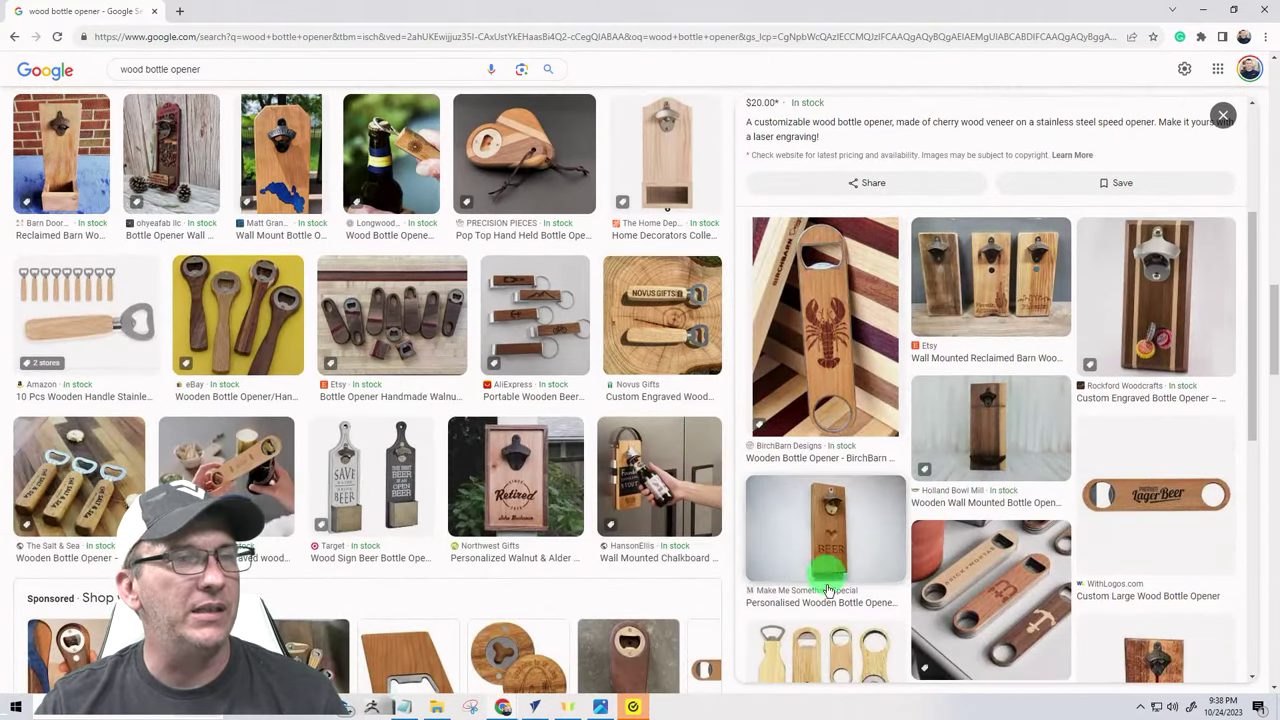
{"action": "scroll", "coordinate": [829, 585], "scroll_direction": "down", "scroll_amount": 5}
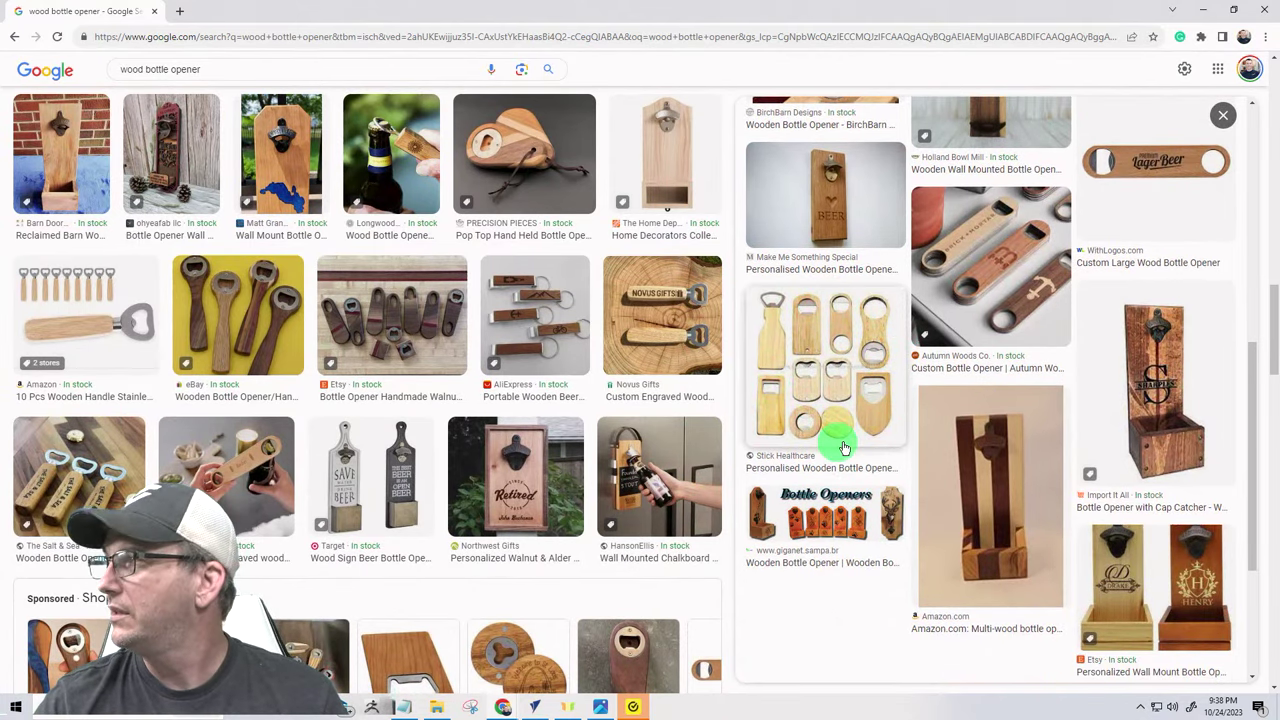
{"action": "left_click", "coordinate": [833, 346]}
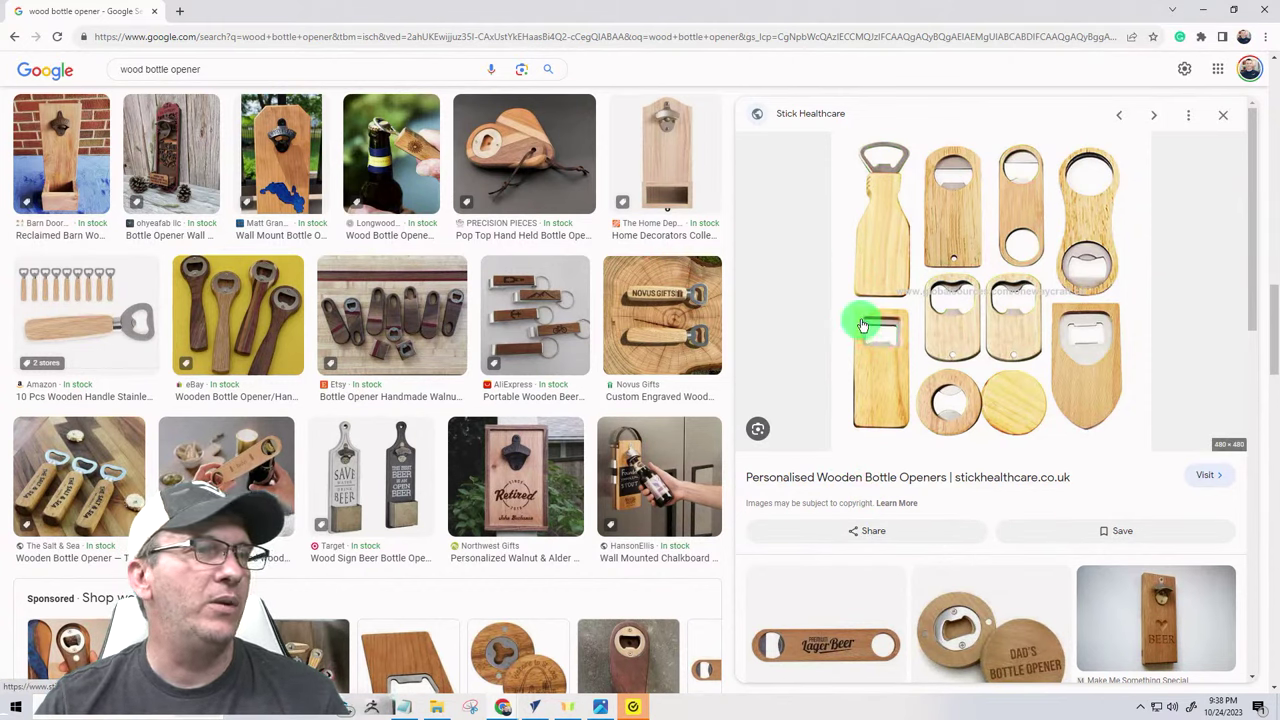
{"action": "left_click", "coordinate": [519, 497]}
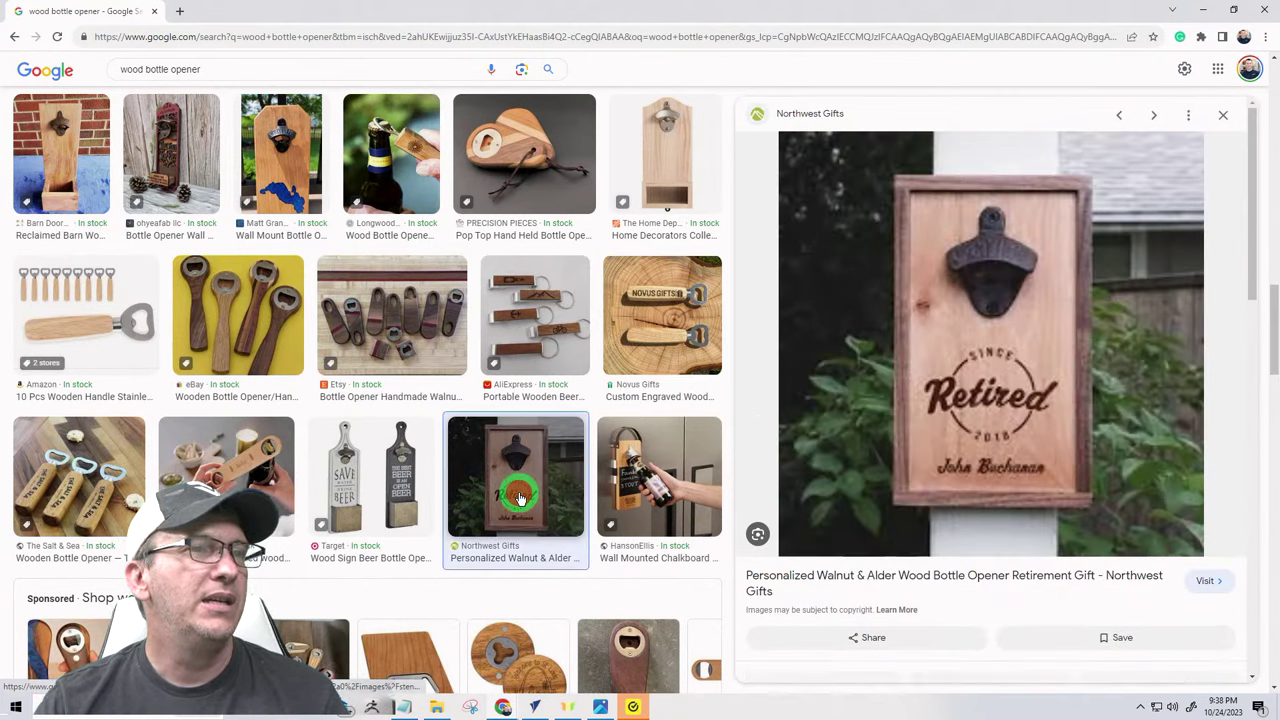
{"action": "left_click", "coordinate": [280, 152]}
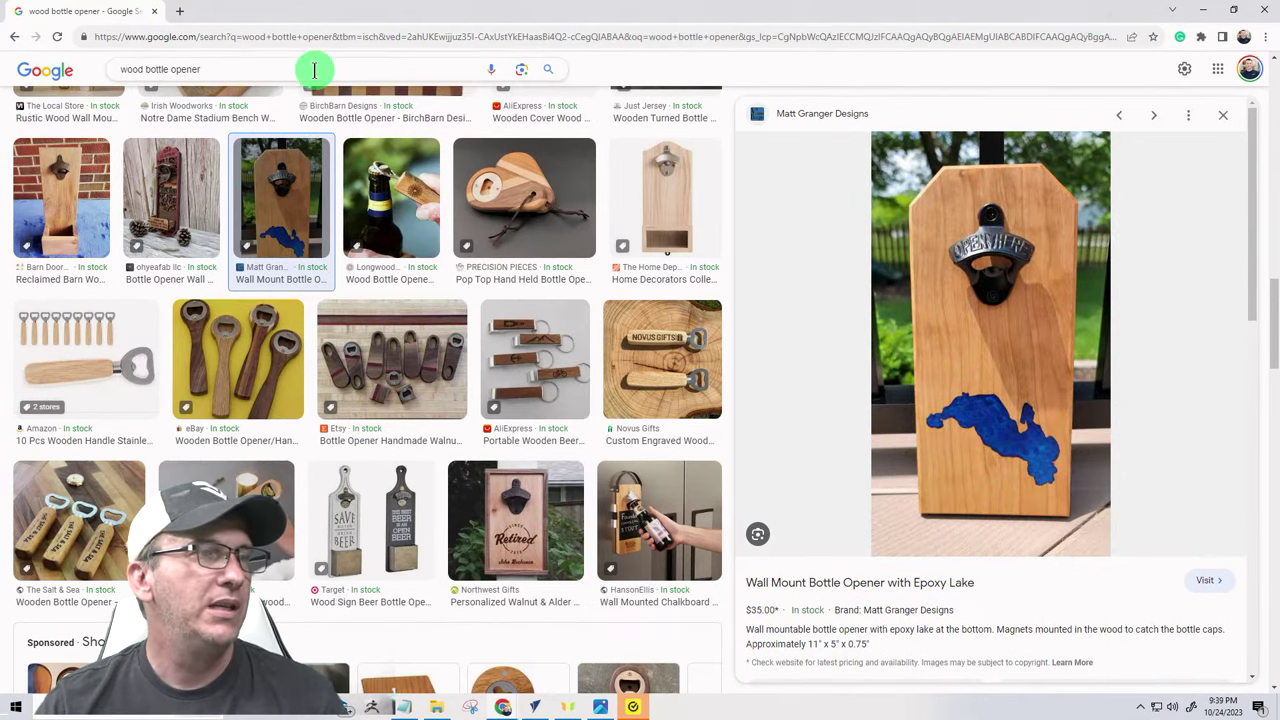
{"action": "left_click", "coordinate": [345, 535]}
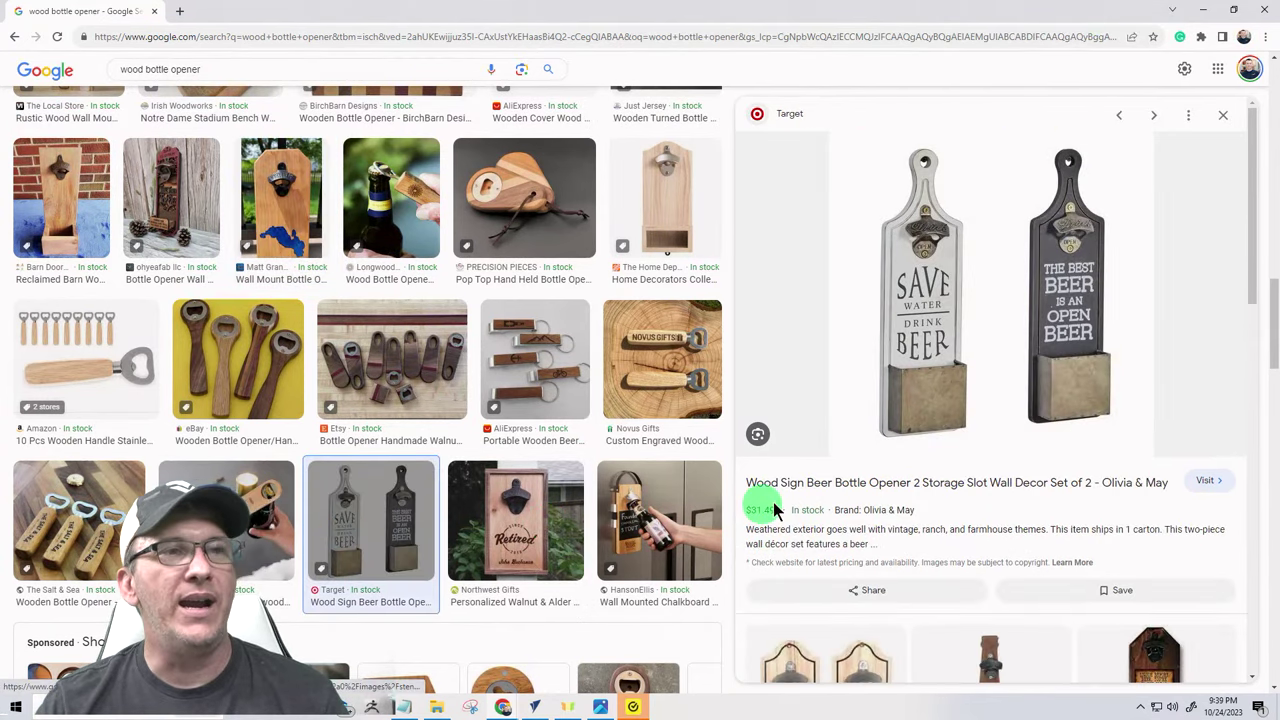
{"action": "left_click", "coordinate": [1203, 9]}
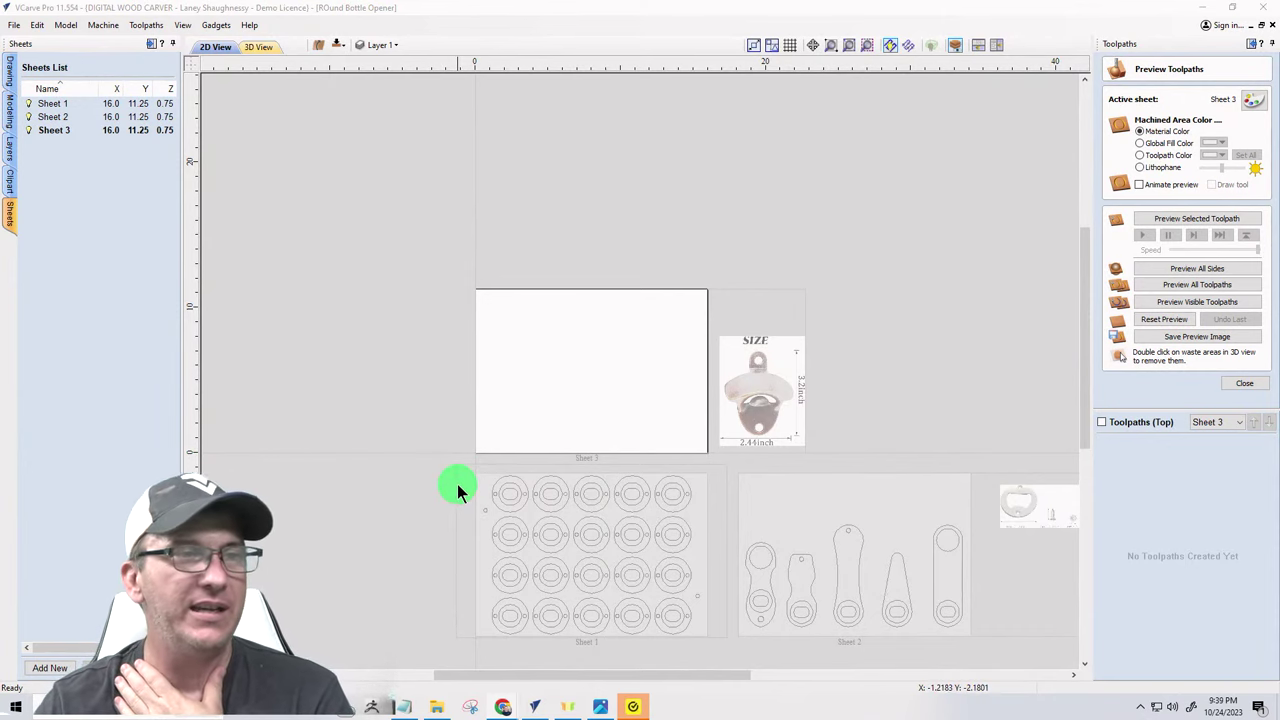
{"action": "scroll", "coordinate": [671, 363], "scroll_direction": "up", "scroll_amount": 4}
{"action": "scroll", "coordinate": [630, 362], "scroll_direction": "down", "scroll_amount": 3}
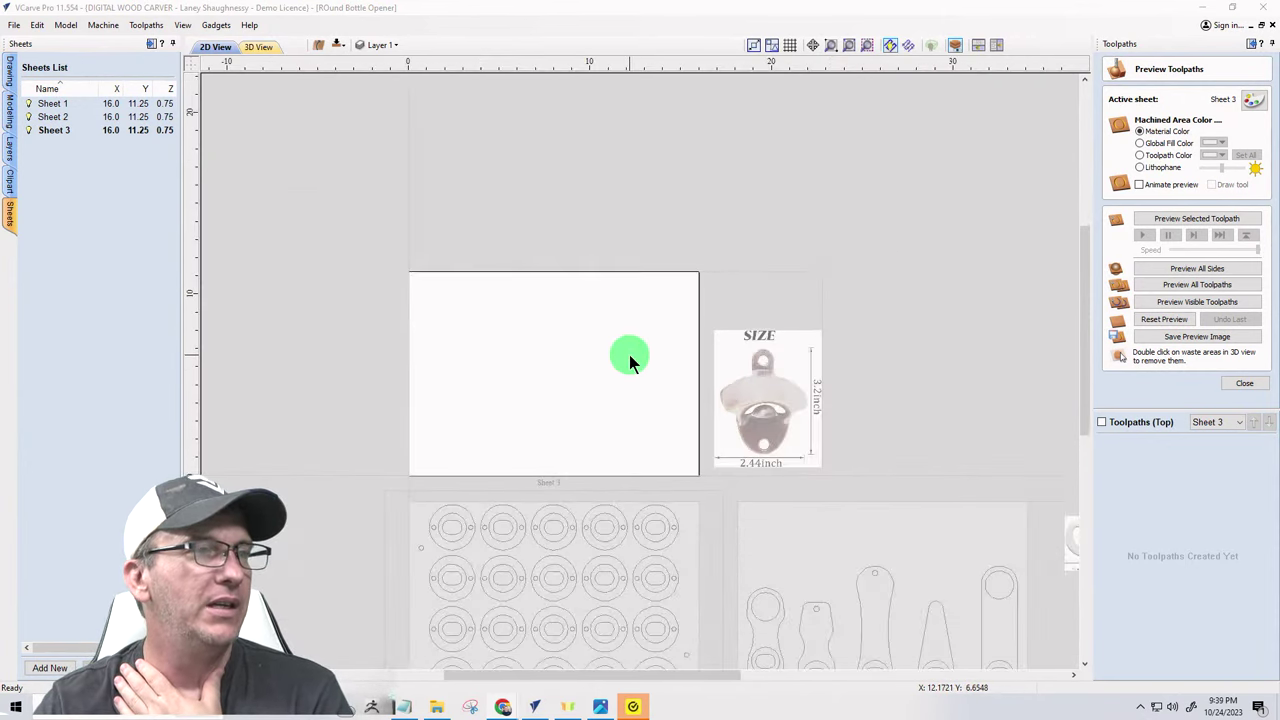
{"action": "mouse_move", "coordinate": [508, 706]}
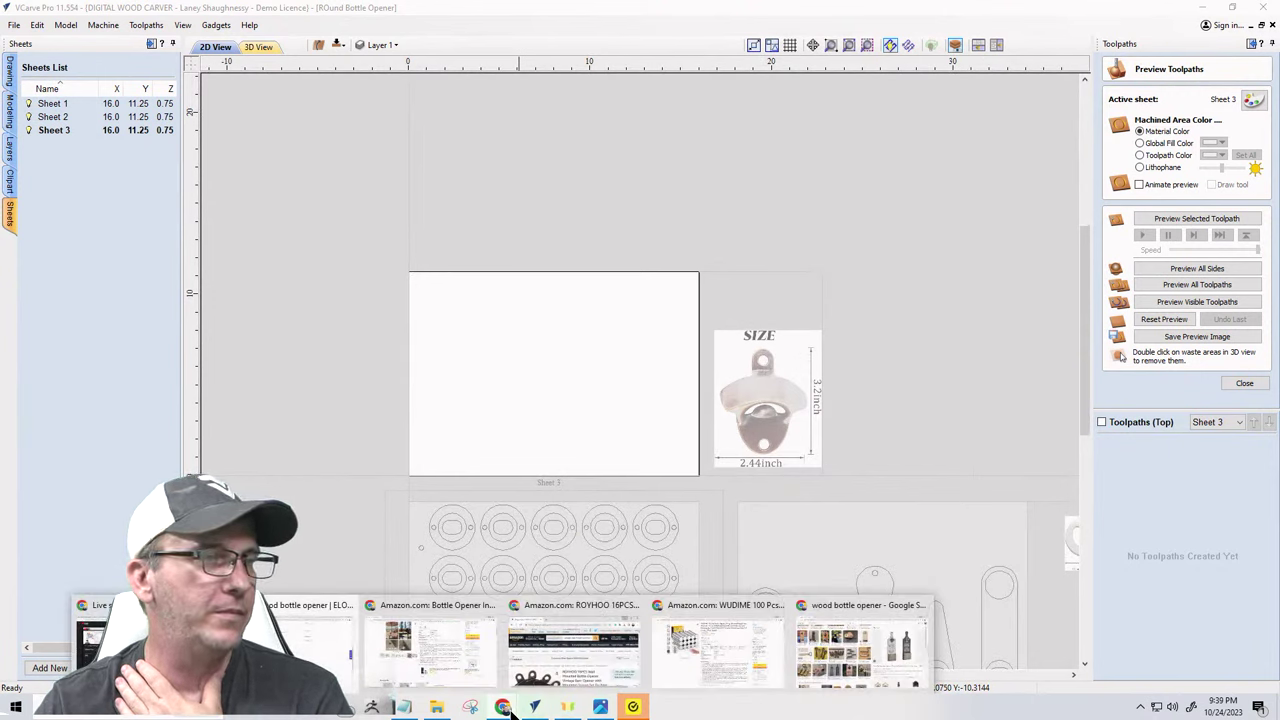
{"action": "left_click", "coordinate": [426, 678]}
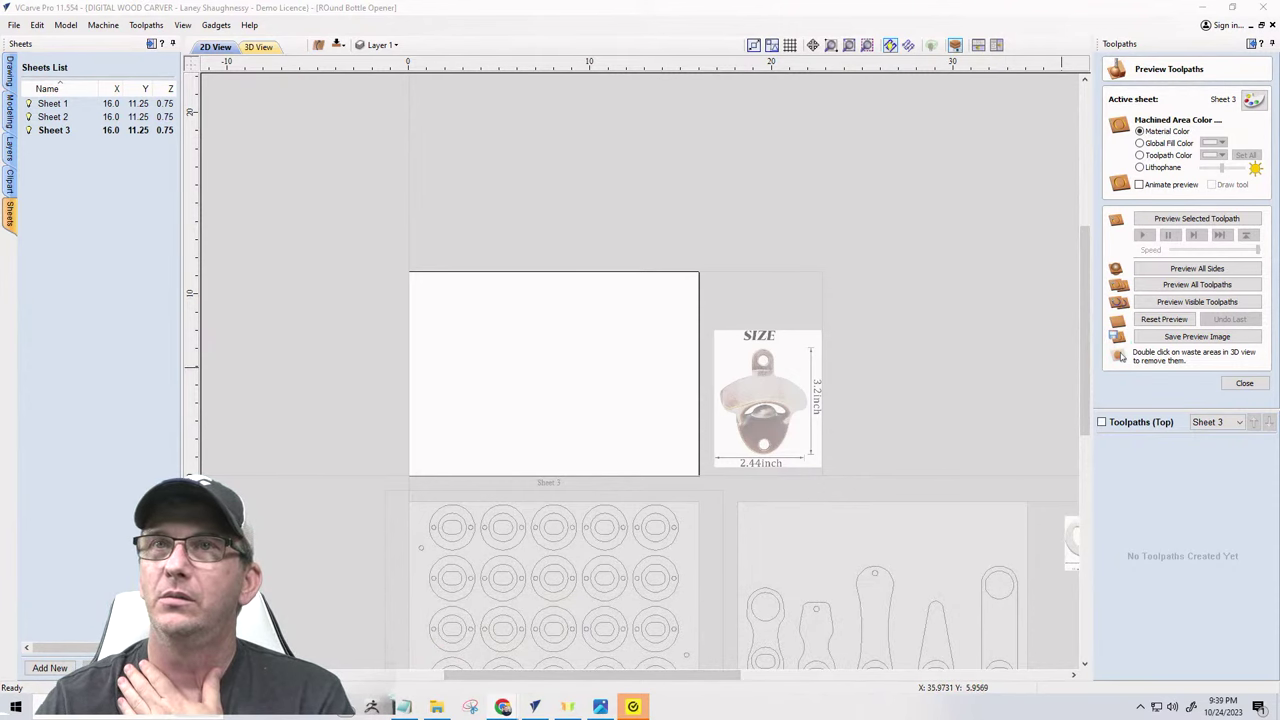
- Inspect the Amazon insert kit photos with 1.56 × 1.56 in inserts, then return to VCarve Pro
{"action": "mouse_move", "coordinate": [1279, 241]}
{"action": "left_mouse_down"}
{"action": "mouse_move", "coordinate": [736, 241]}
{"action": "mouse_move", "coordinate": [645, 185]}
{"action": "mouse_move", "coordinate": [276, 106]}
{"action": "left_mouse_up"}
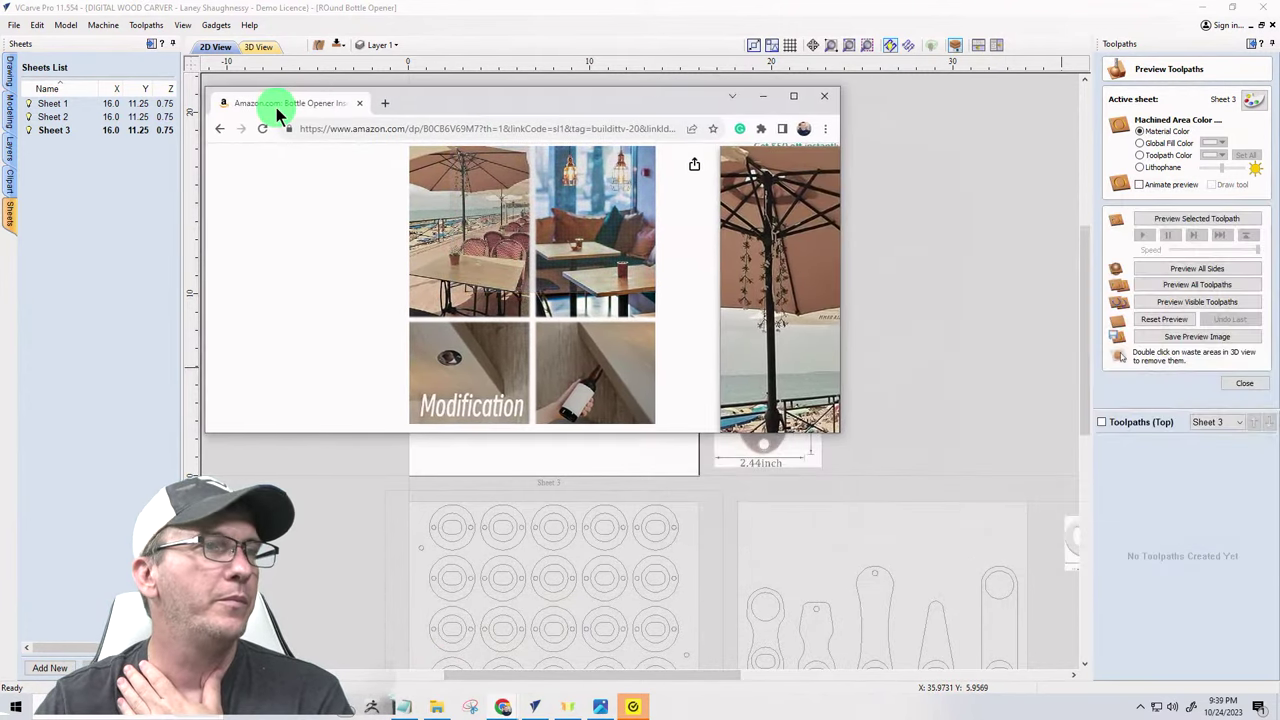
{"action": "left_click", "coordinate": [794, 97]}
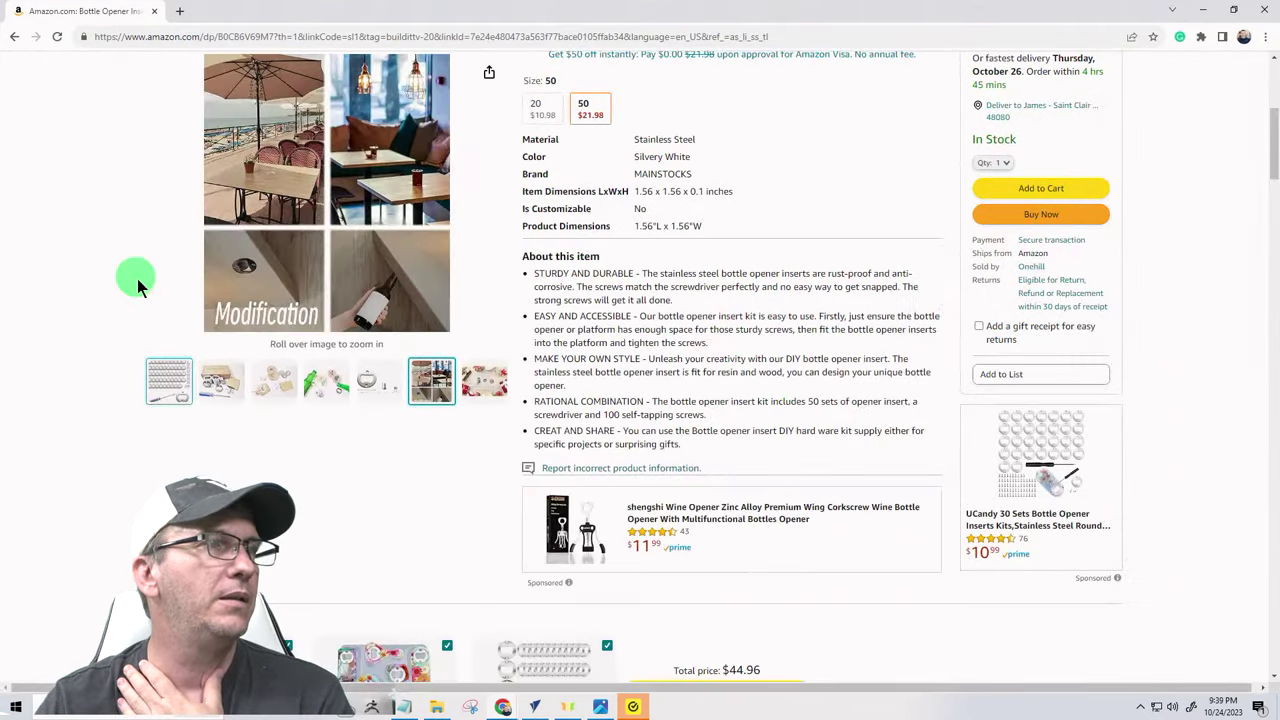
{"action": "left_click", "coordinate": [168, 378]}
{"action": "scroll", "coordinate": [352, 342], "scroll_direction": "up", "scroll_amount": 4}
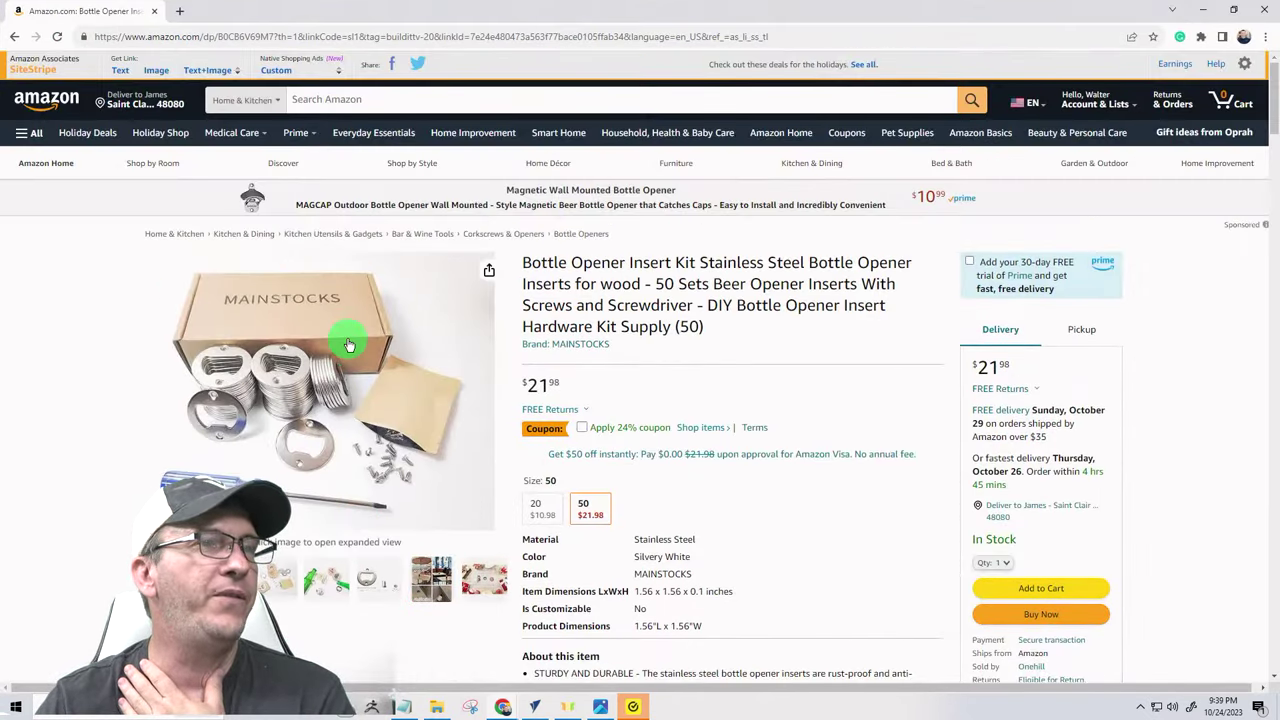
{"action": "mouse_move", "coordinate": [349, 345]}
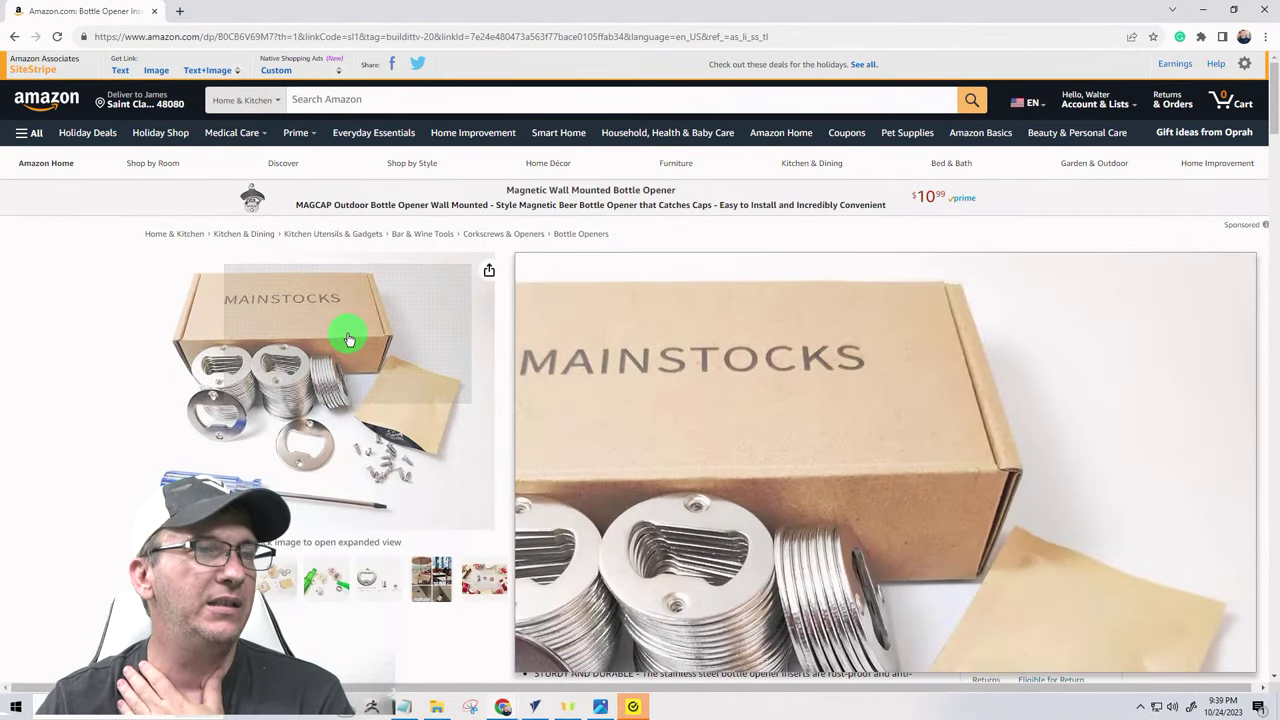
{"action": "scroll", "coordinate": [349, 342], "scroll_direction": "down", "scroll_amount": 2}
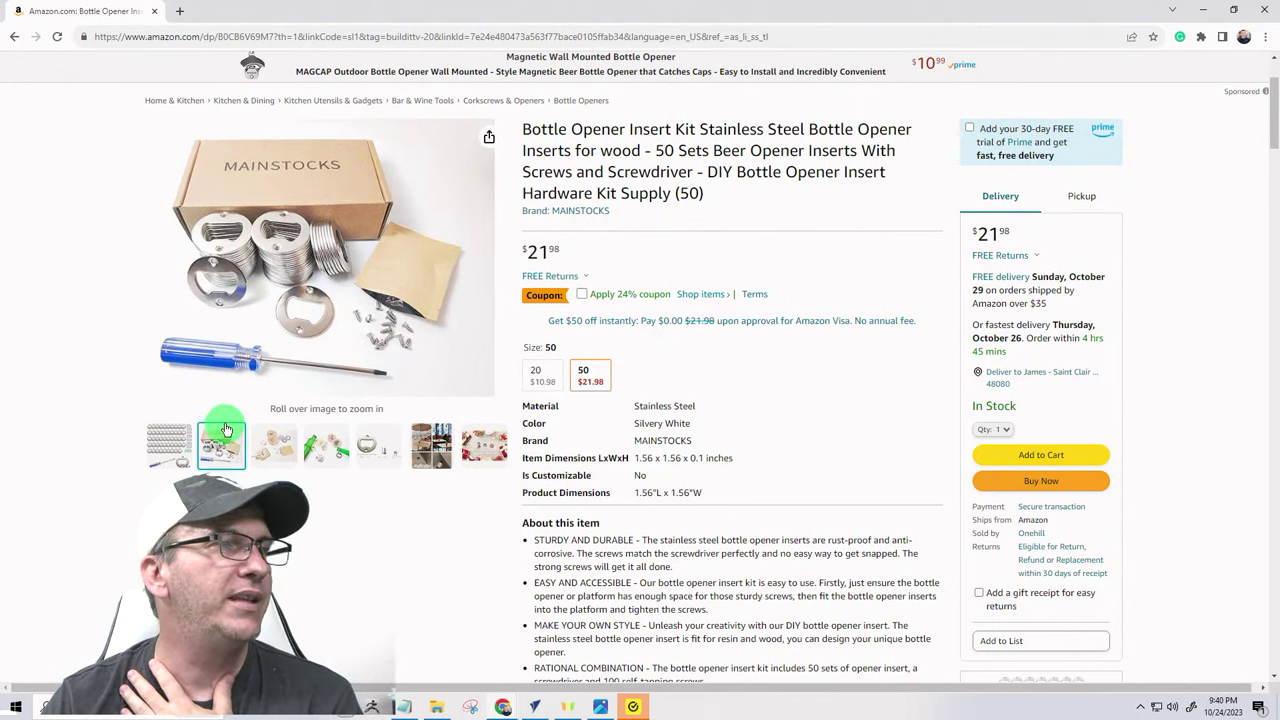
{"action": "mouse_move", "coordinate": [262, 262]}
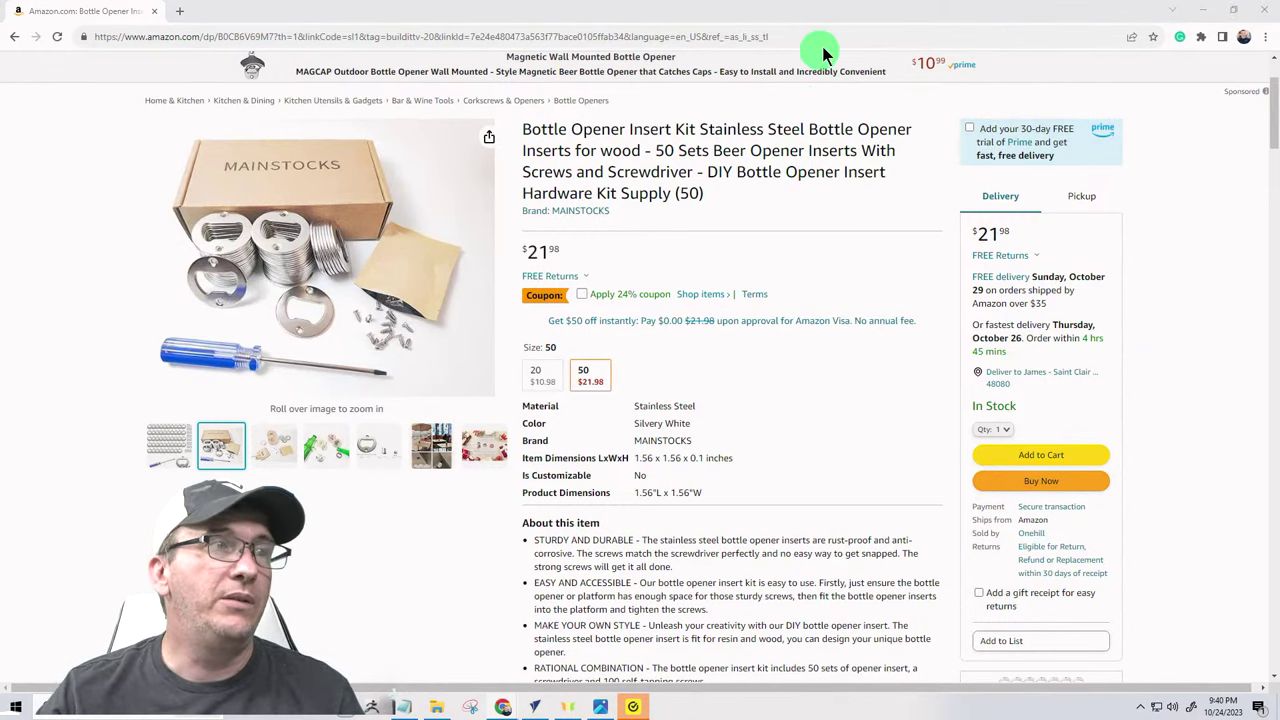
{"action": "left_click", "coordinate": [1205, 12]}
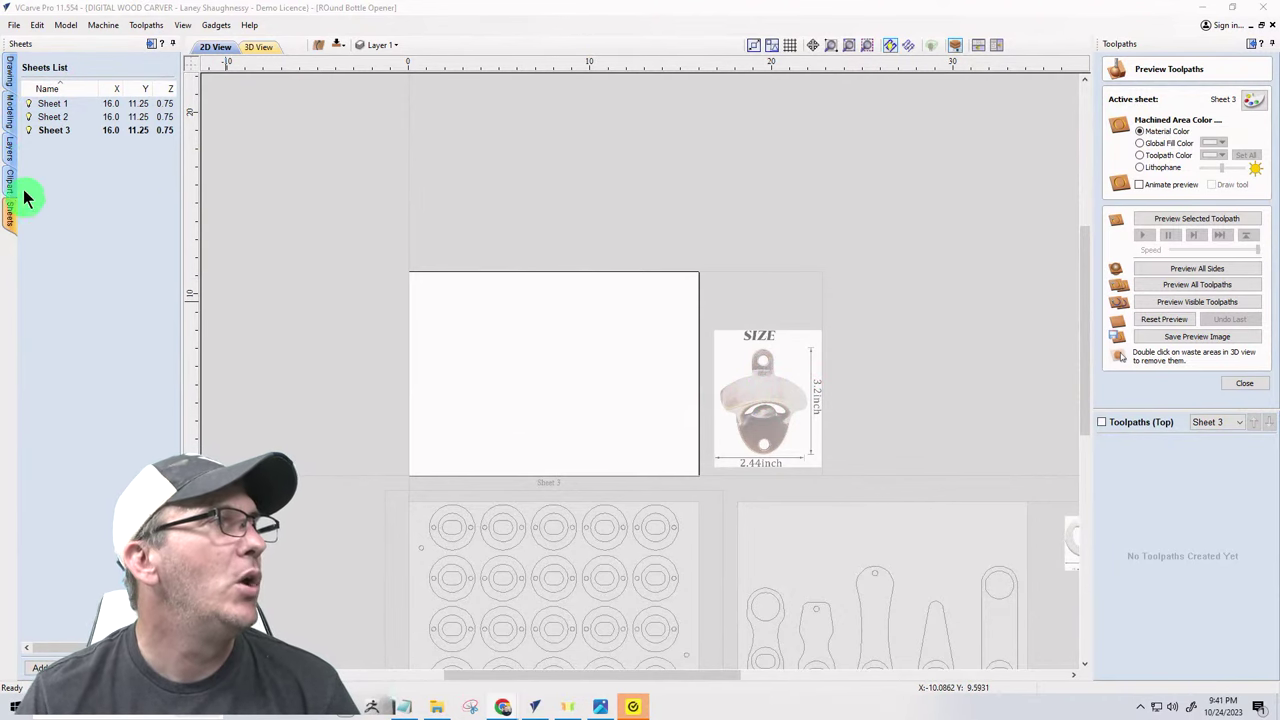
- Select Sheet 3 and open its Edit Sheet settings with the 16.0 in width value selected
{"action": "left_click", "coordinate": [58, 130]}
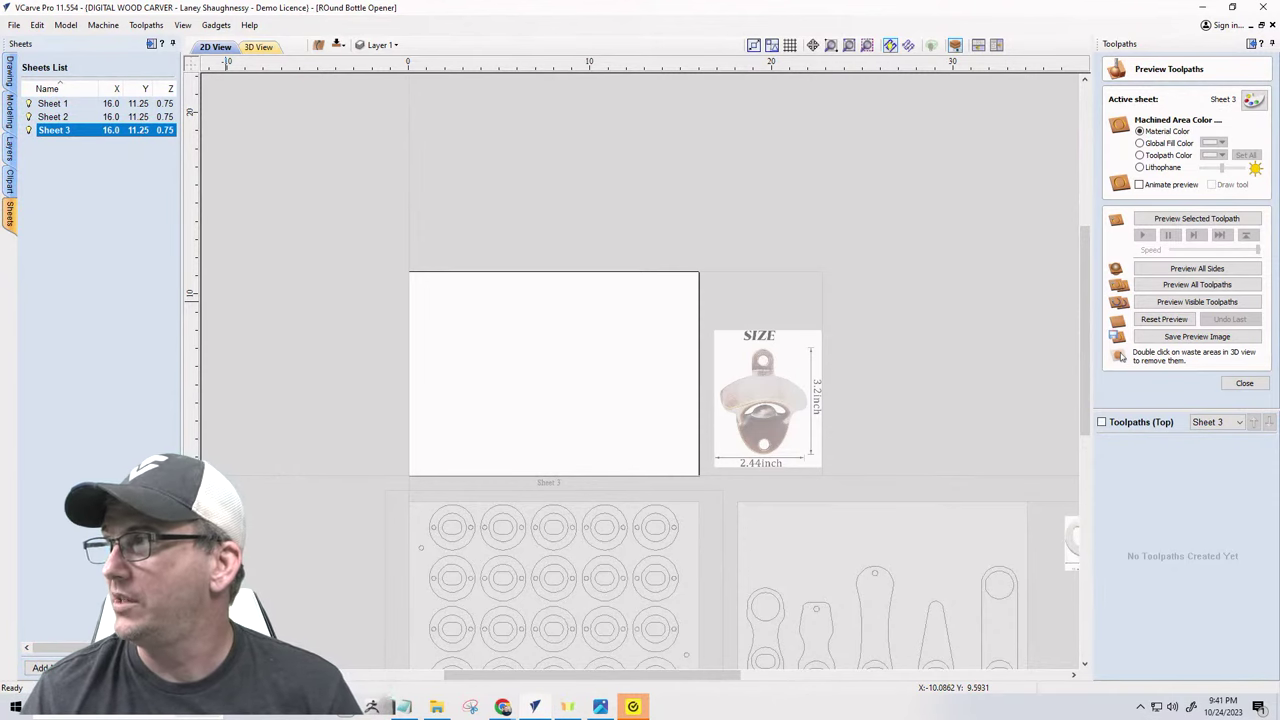
{"action": "double_click", "coordinate": [54, 130]}
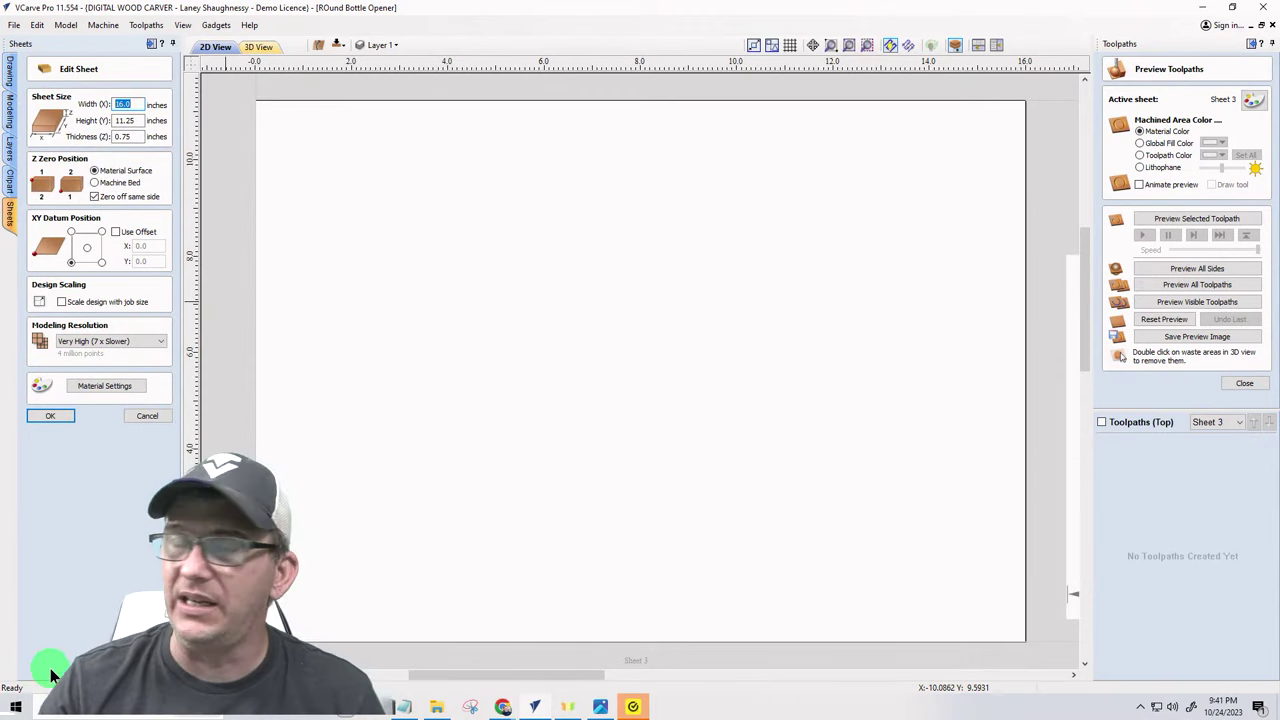
{"action": "double_click", "coordinate": [135, 103]}
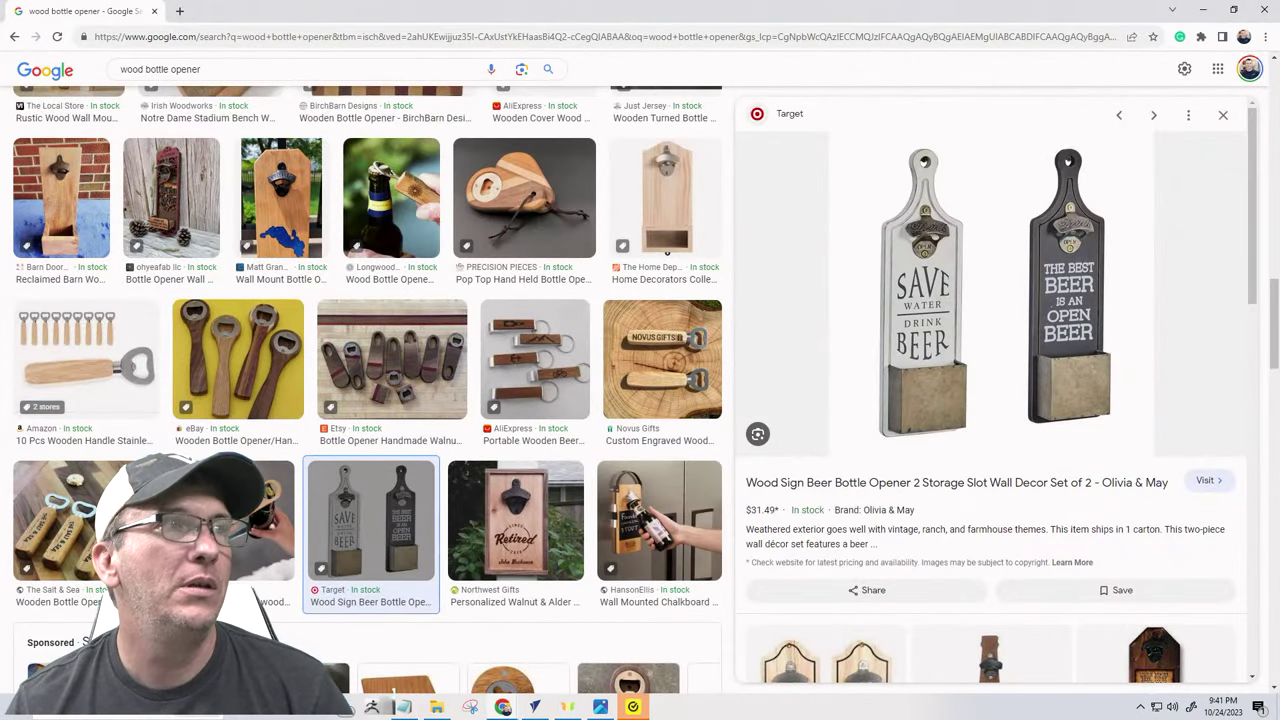
- Drag the Chrome window aside so VCarve Pro's Sheet 3 settings show again
{"action": "left_click_drag", "start_coordinate": [423, 10], "coordinate": [937, 8]}
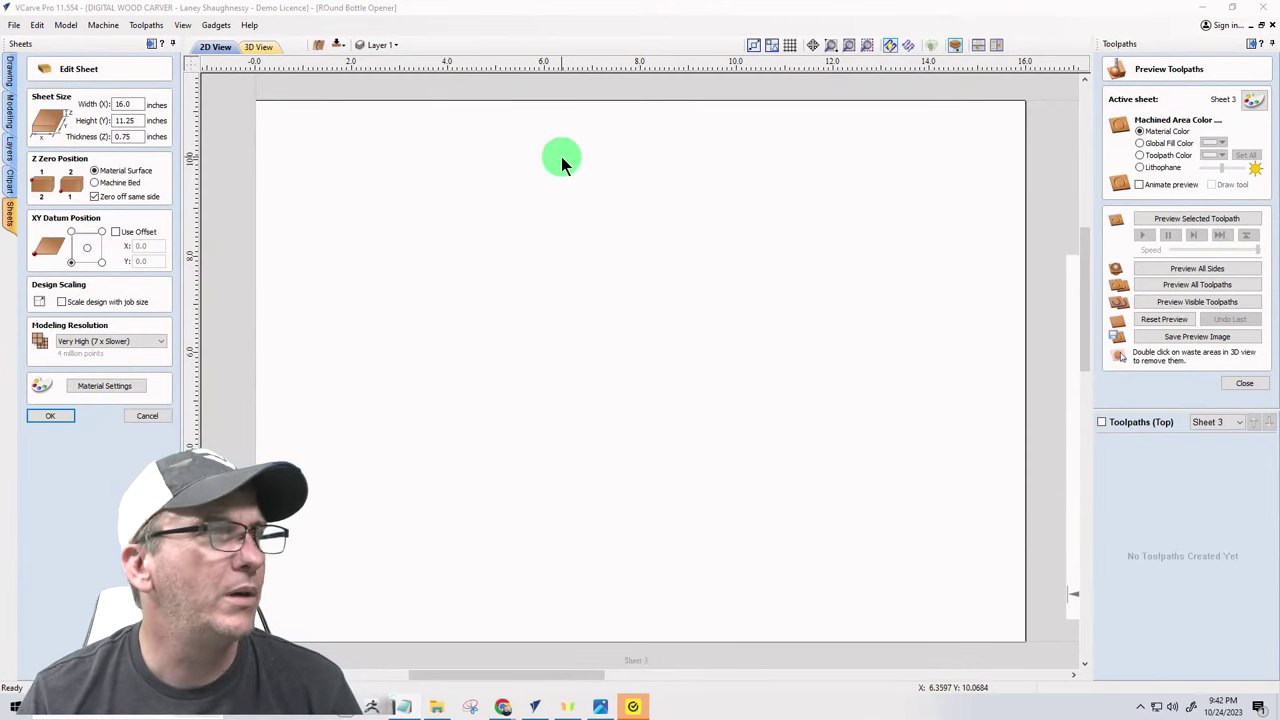
- Set Sheet 3 to 7.25 in wide by 12 in high and accept the cut-through warning
{"action": "left_click", "coordinate": [133, 120]}
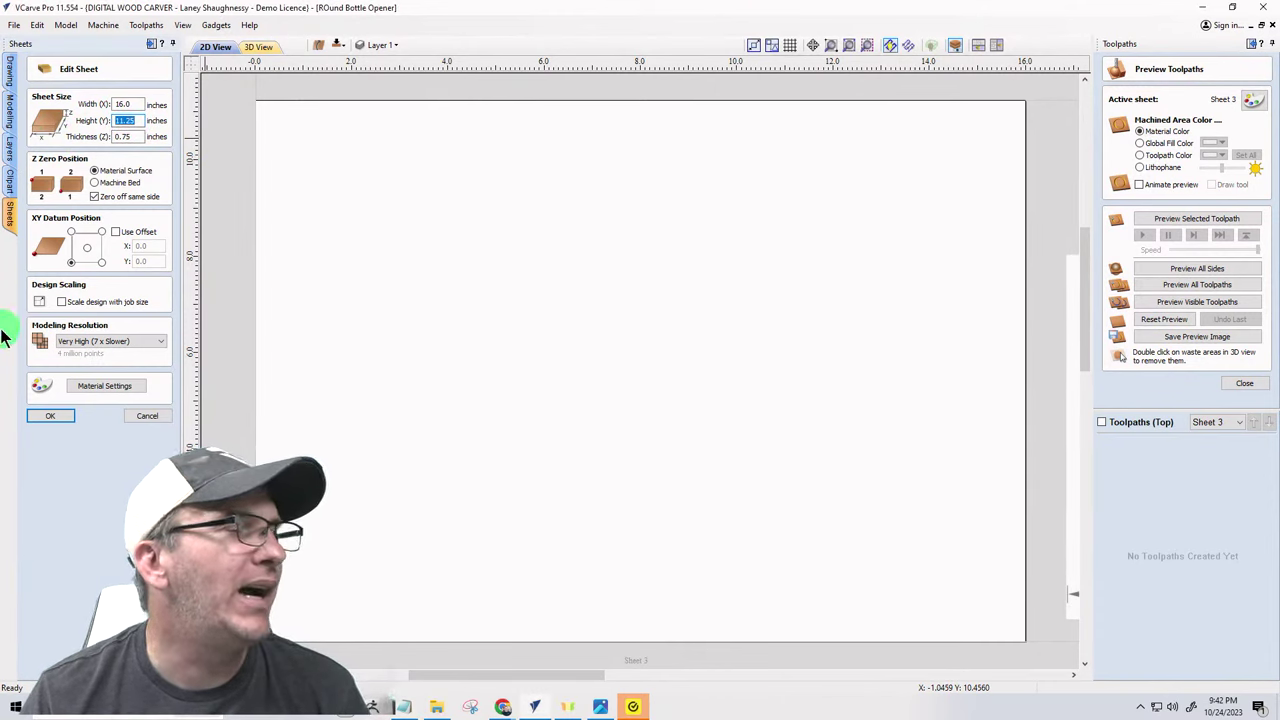
{"action": "left_click", "coordinate": [132, 104]}
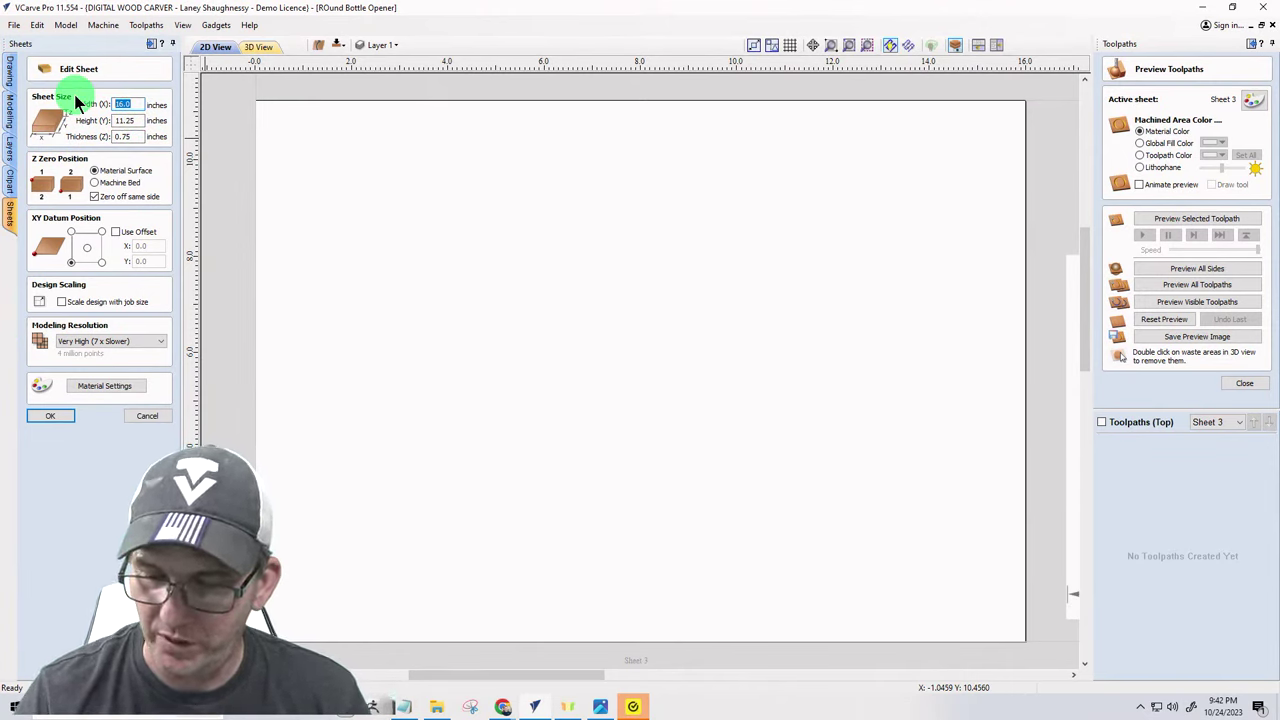
{"action": "type", "text": "7.2"}
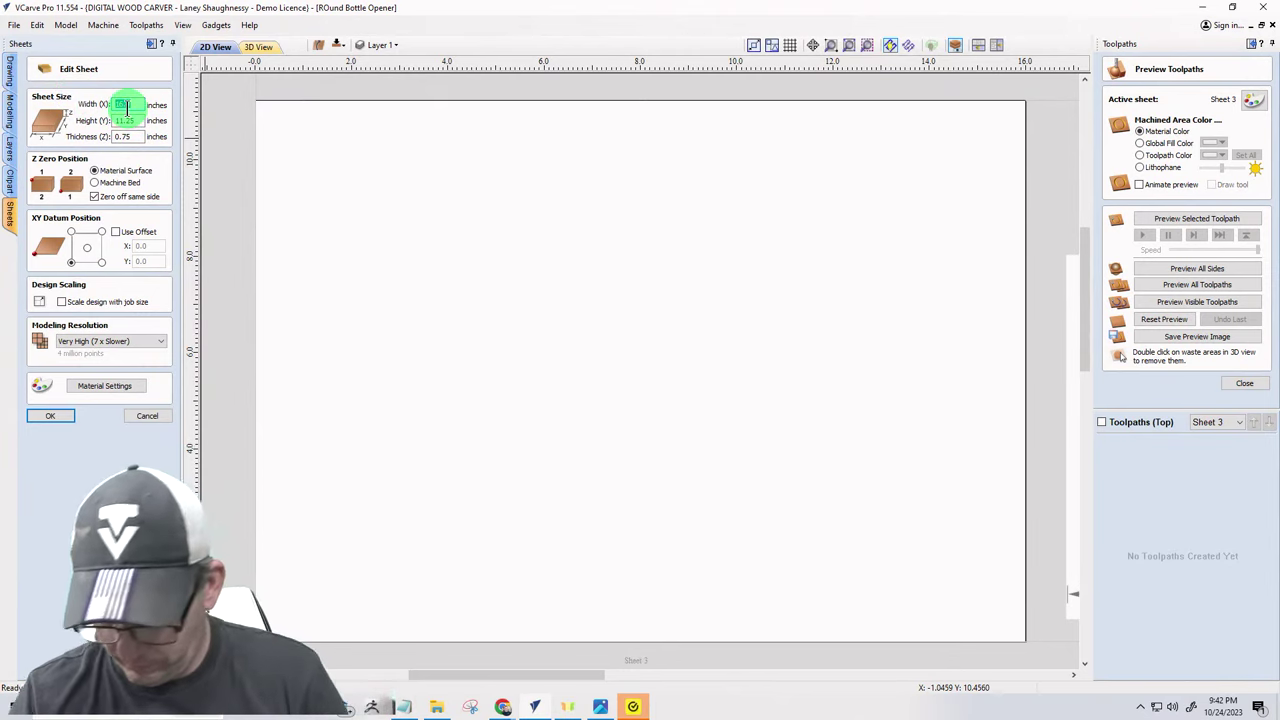
{"action": "type", "text": "5"}
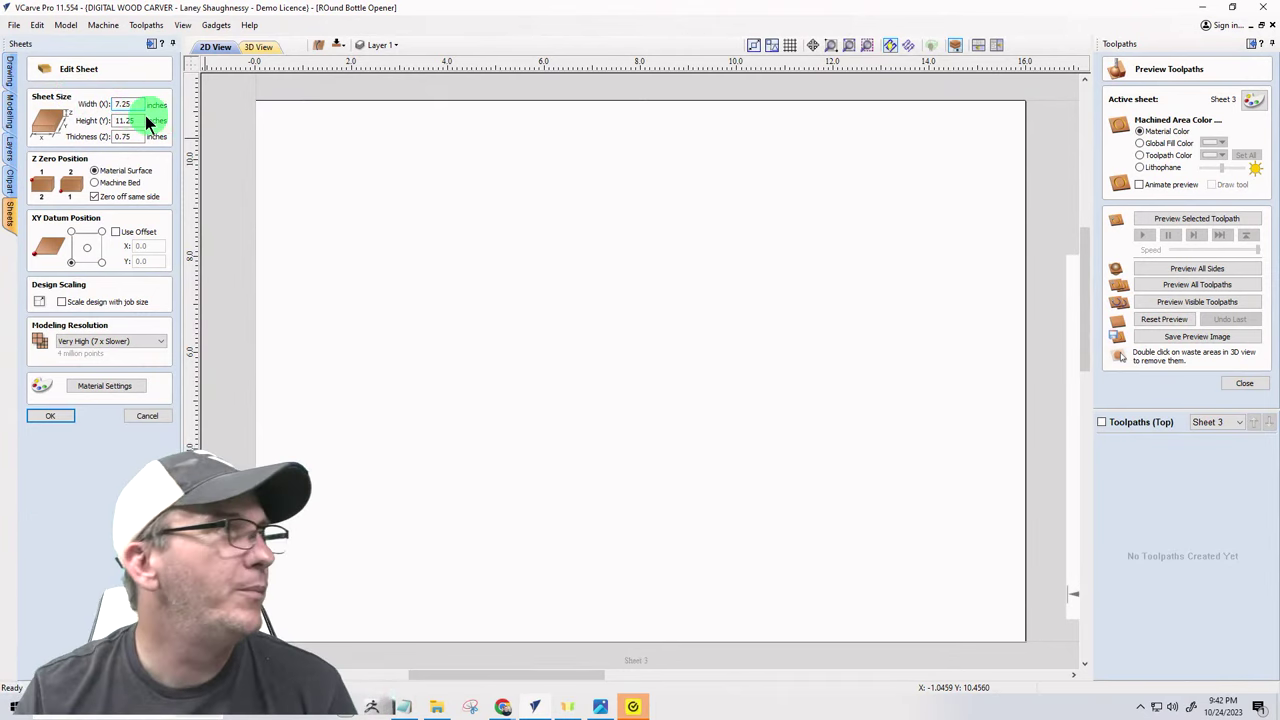
{"action": "left_click", "coordinate": [140, 120]}
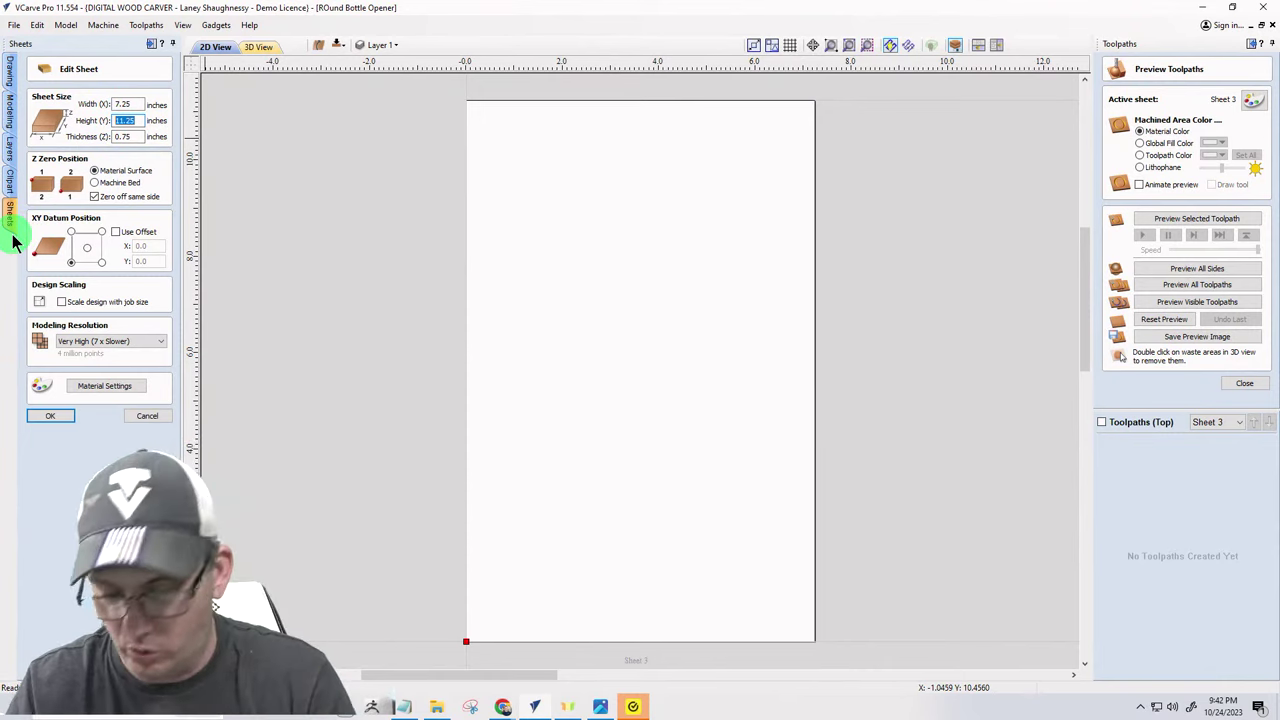
{"action": "type", "text": "12"}
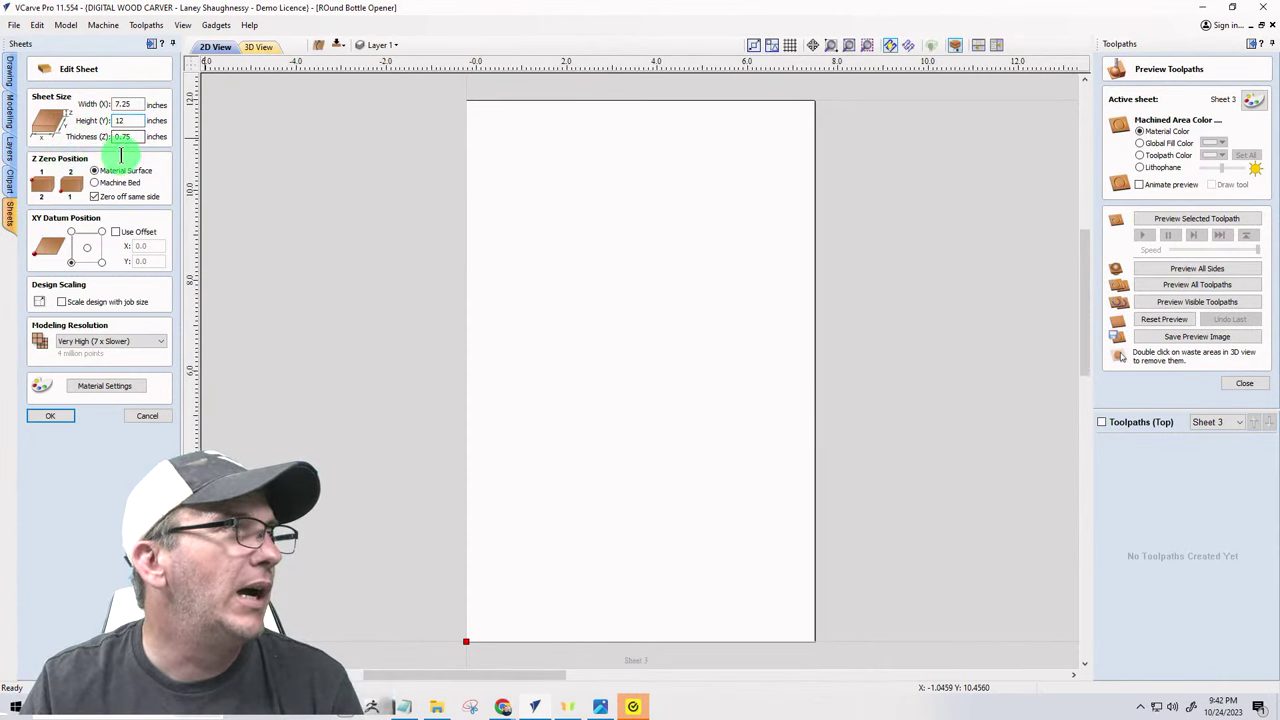
{"action": "double_click", "coordinate": [128, 139]}
{"action": "key", "text": "shift+Tab"}
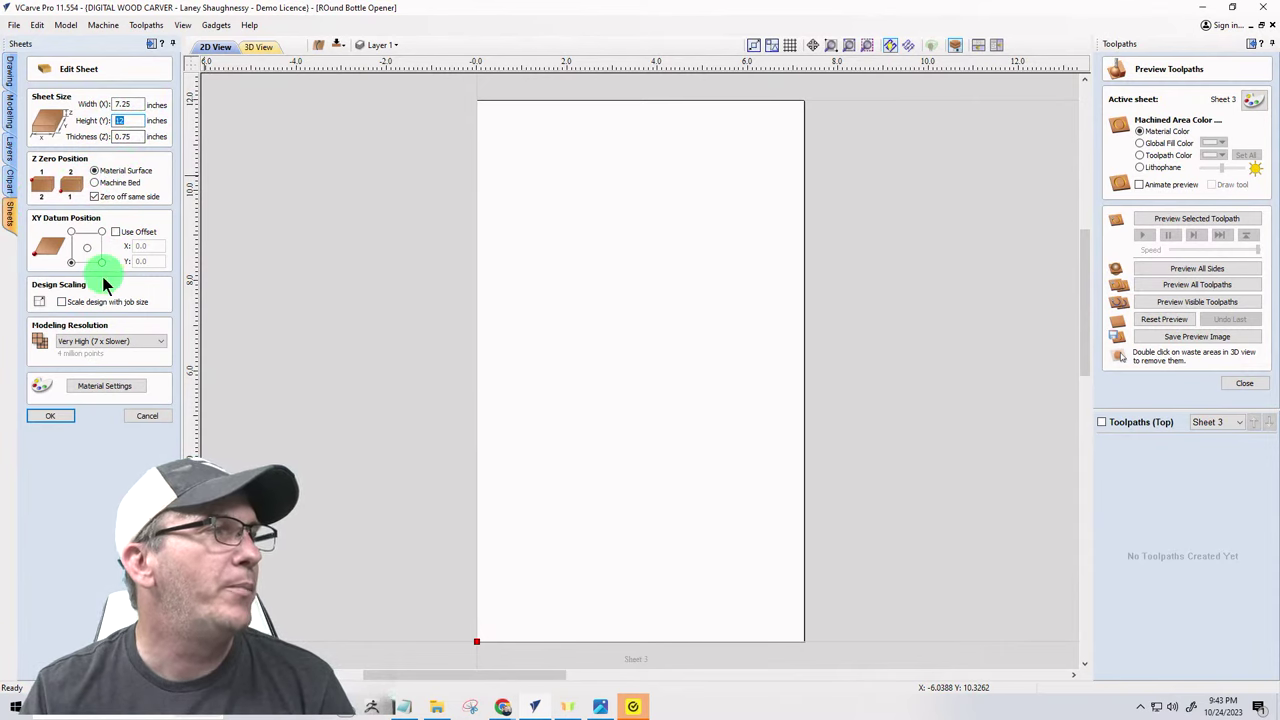
{"action": "left_click", "coordinate": [47, 418]}
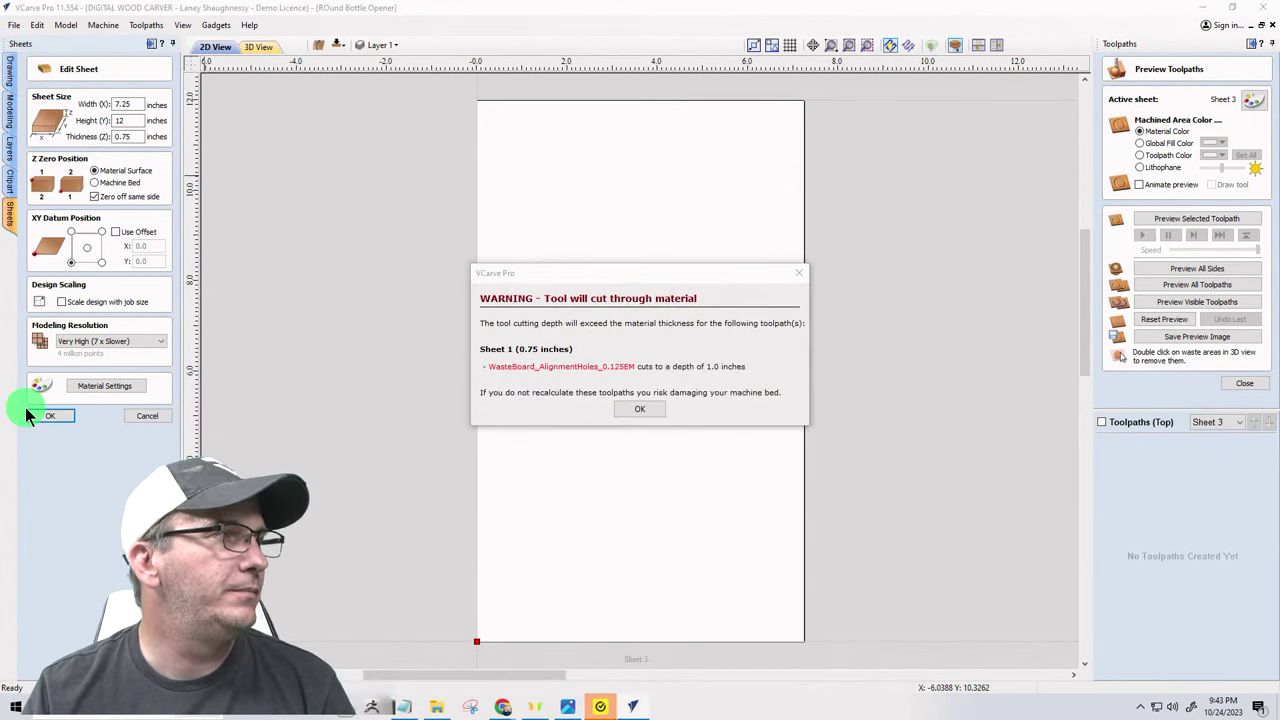
{"action": "left_click", "coordinate": [640, 409]}
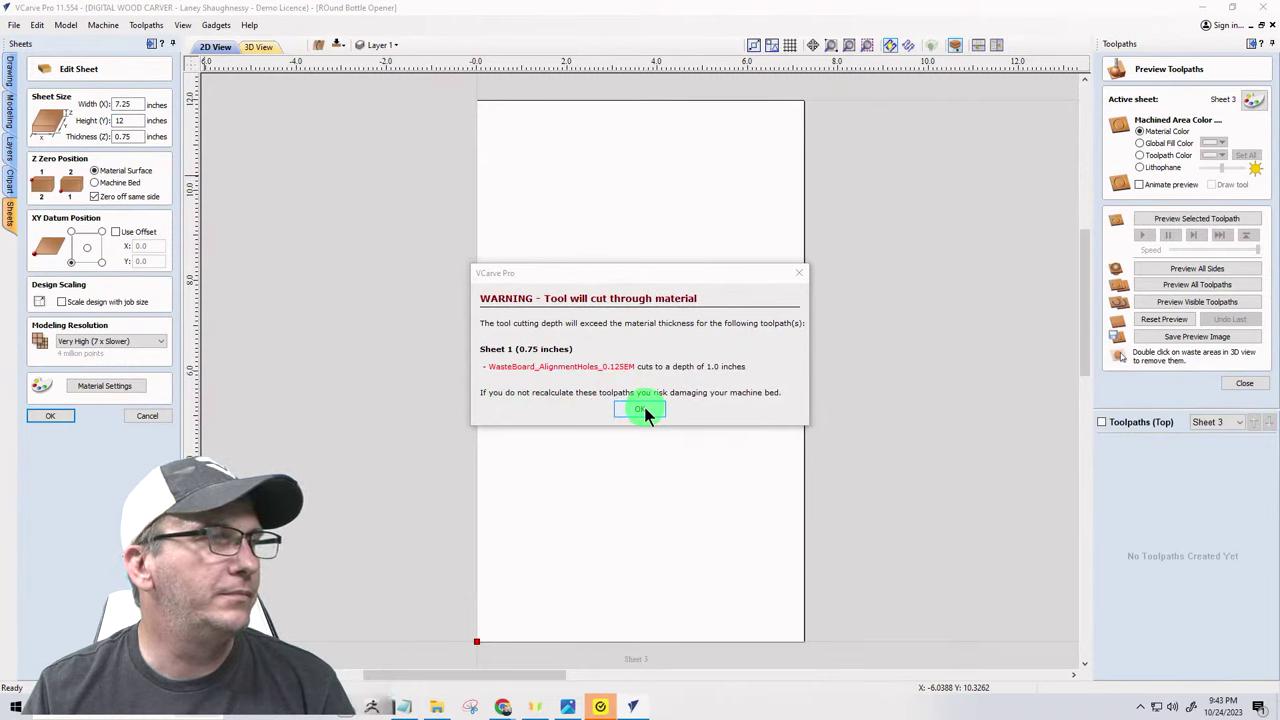
{"action": "left_click", "coordinate": [641, 409]}
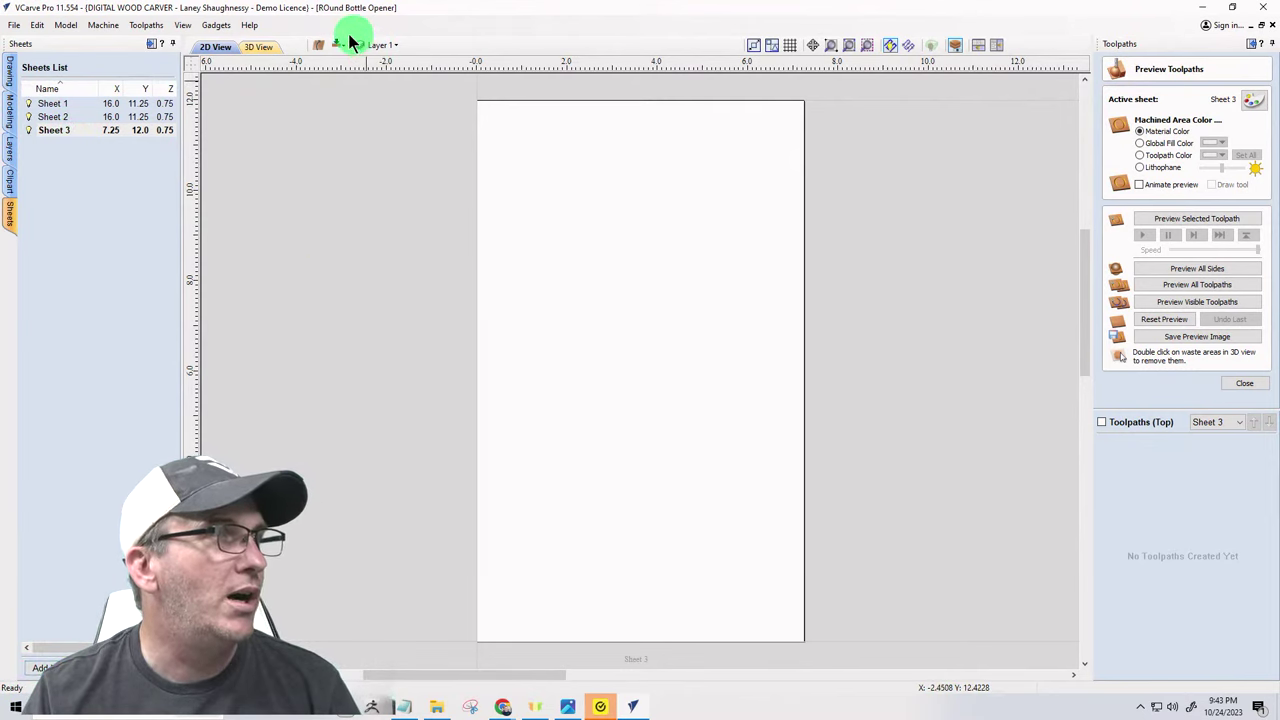
- Draw a rectangle and size it to 6 in wide by 12 in high
{"action": "left_click", "coordinate": [11, 75]}
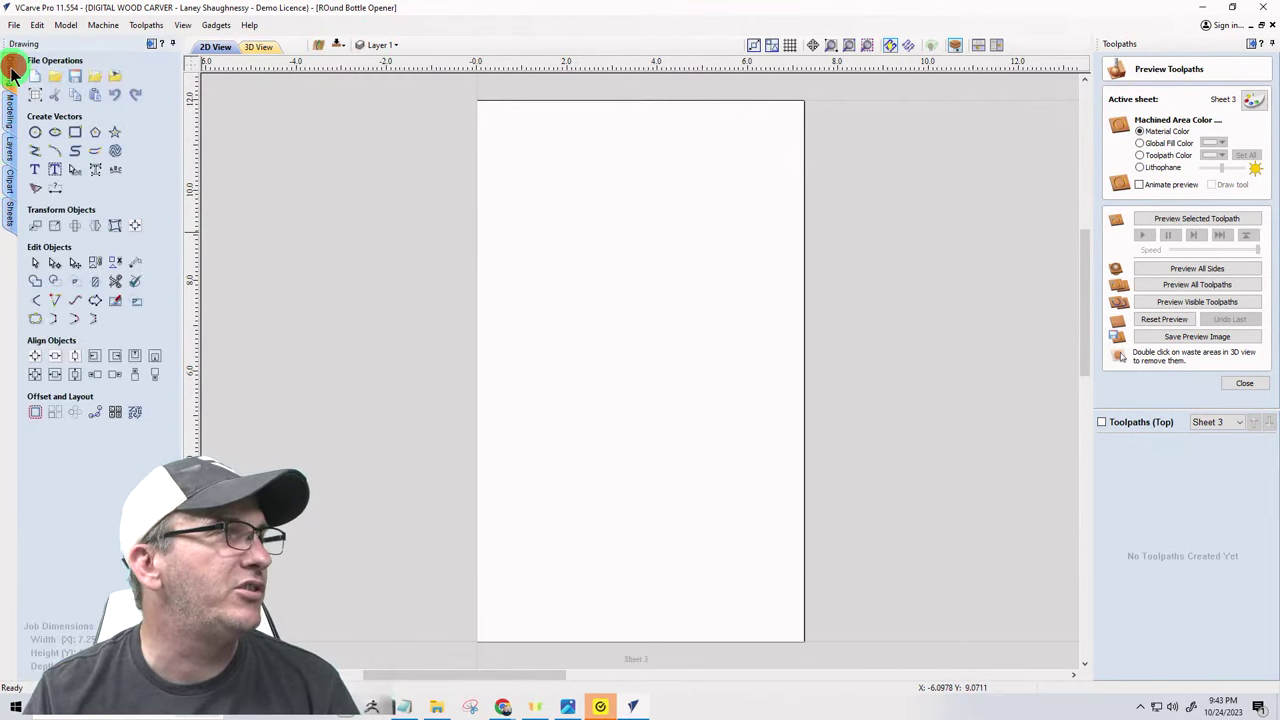
{"action": "left_click", "coordinate": [77, 129]}
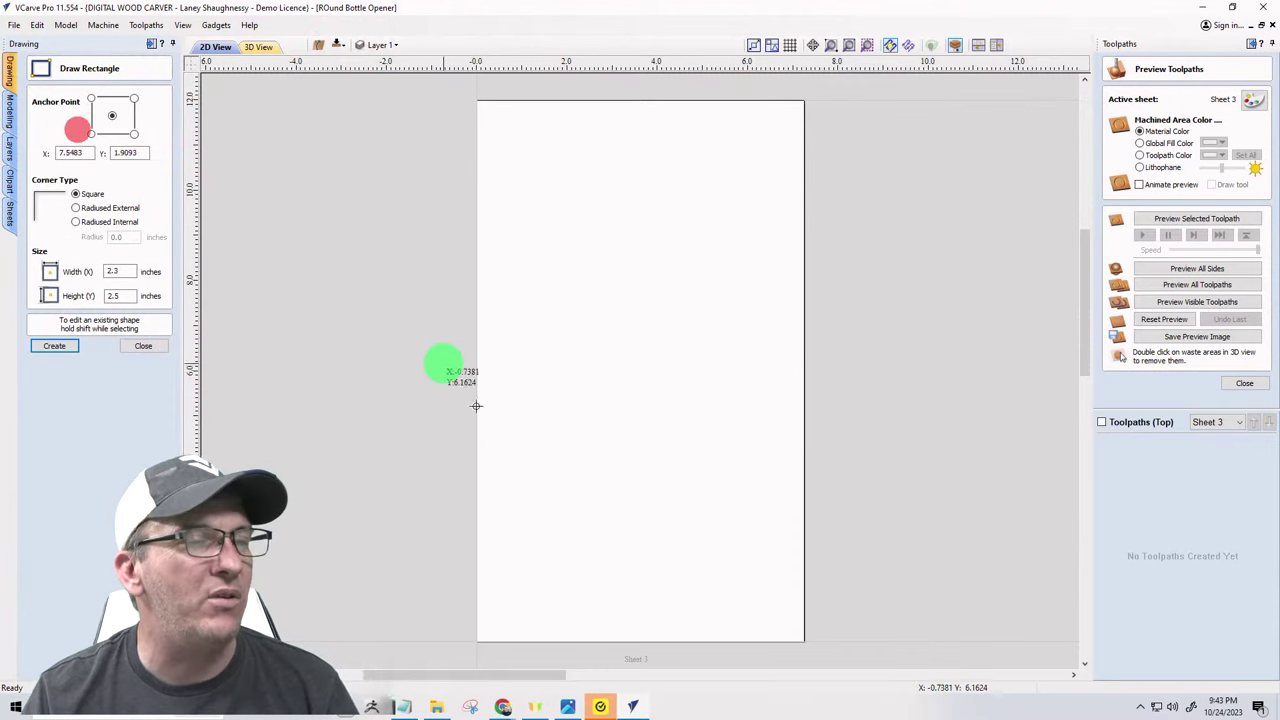
{"action": "left_click_drag", "start_coordinate": [741, 614], "coordinate": [537, 136]}
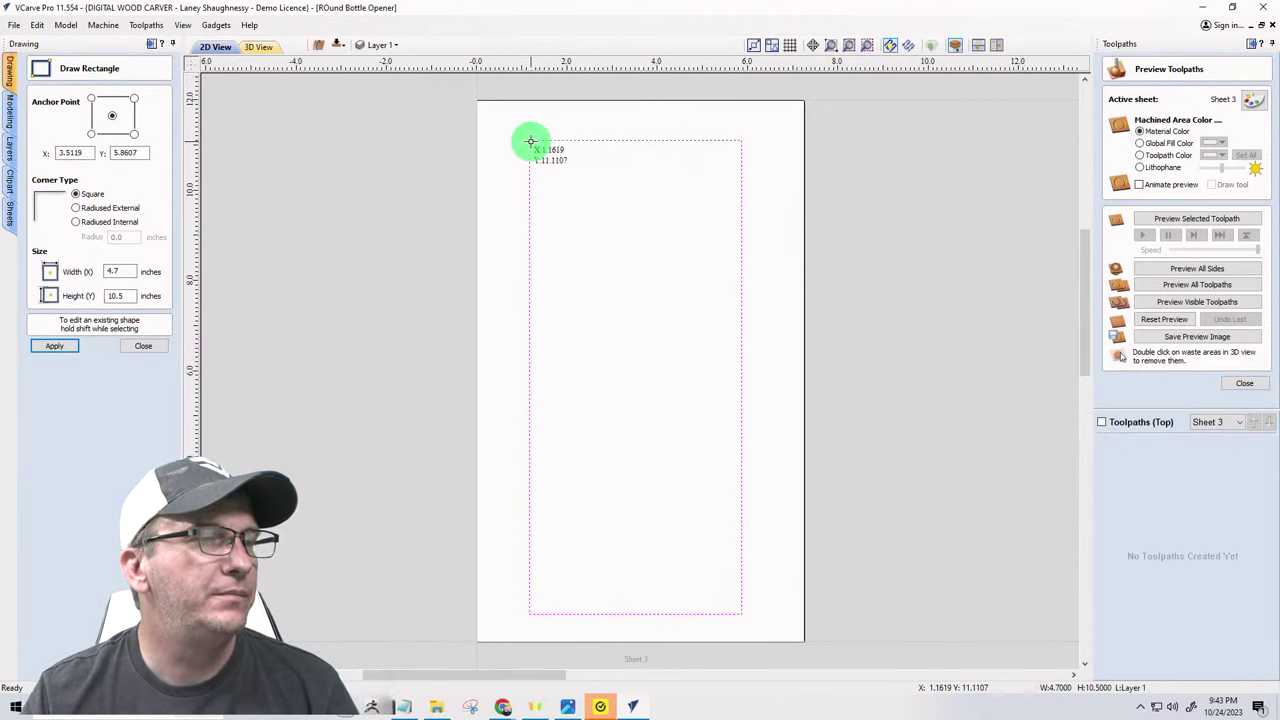
{"action": "left_click", "coordinate": [137, 345]}
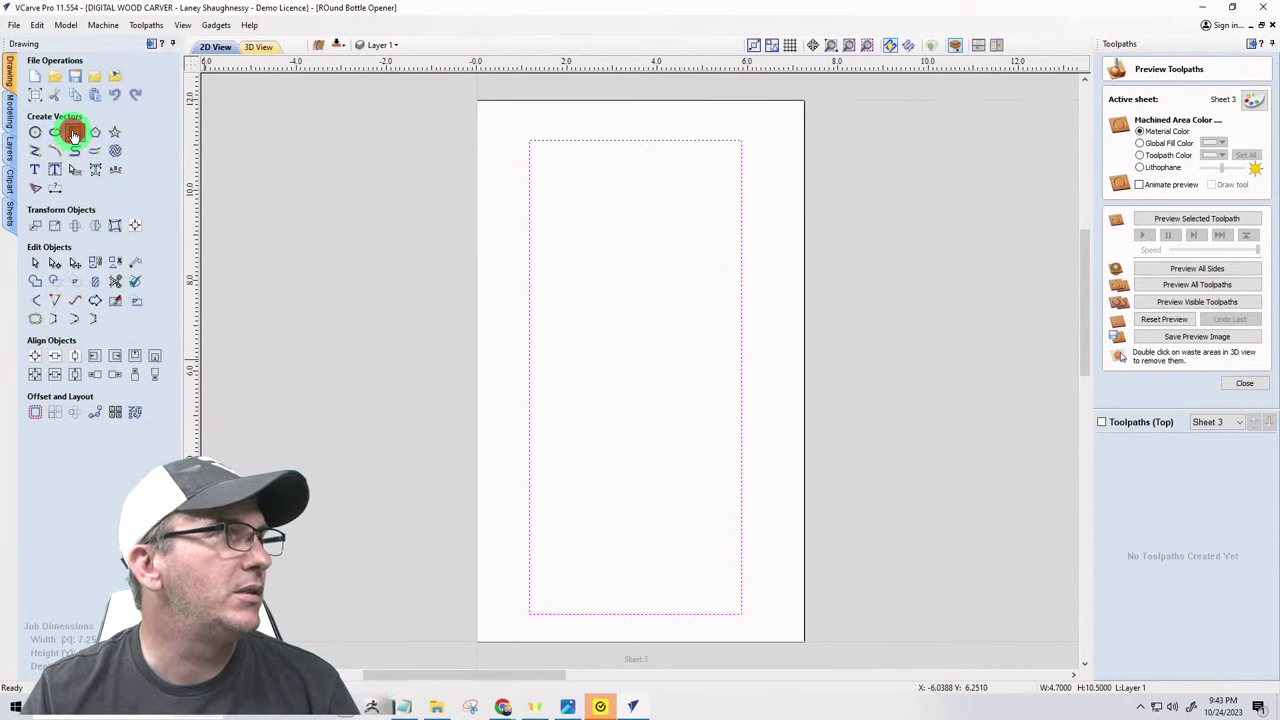
{"action": "left_click", "coordinate": [73, 132]}
{"action": "double_click", "coordinate": [126, 296]}
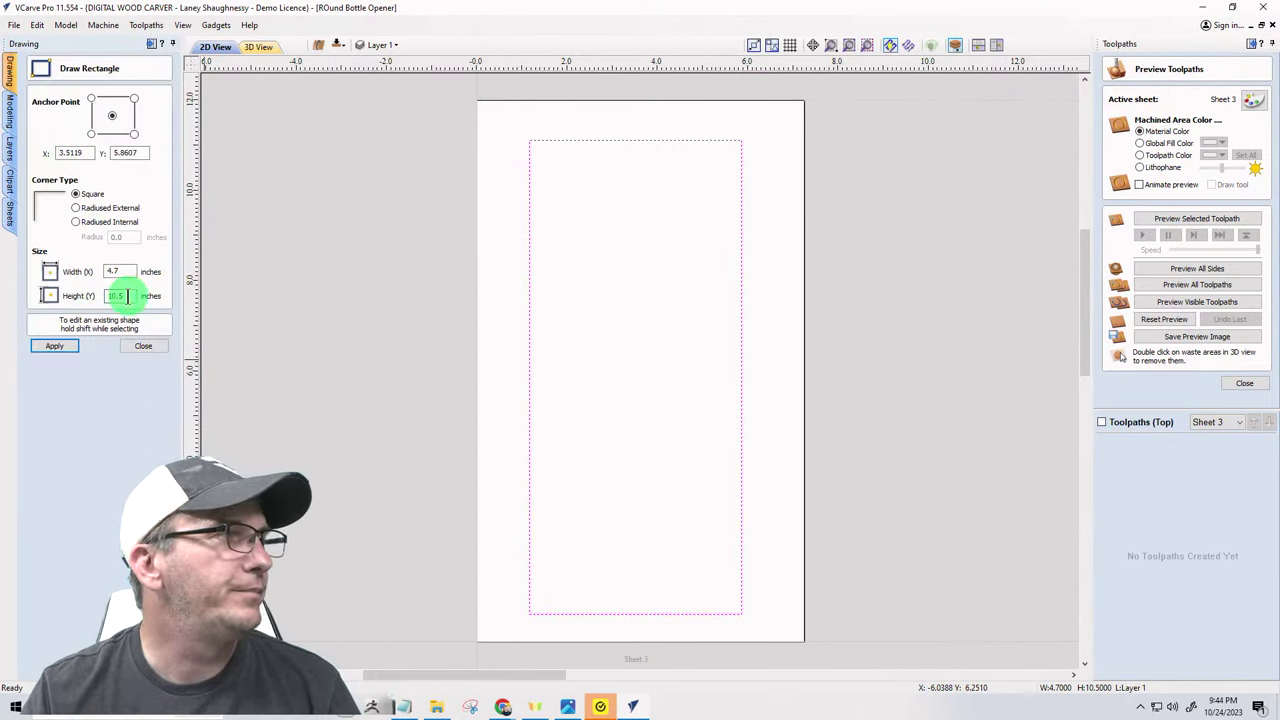
{"action": "left_click_drag", "start_coordinate": [126, 296], "coordinate": [86, 291]}
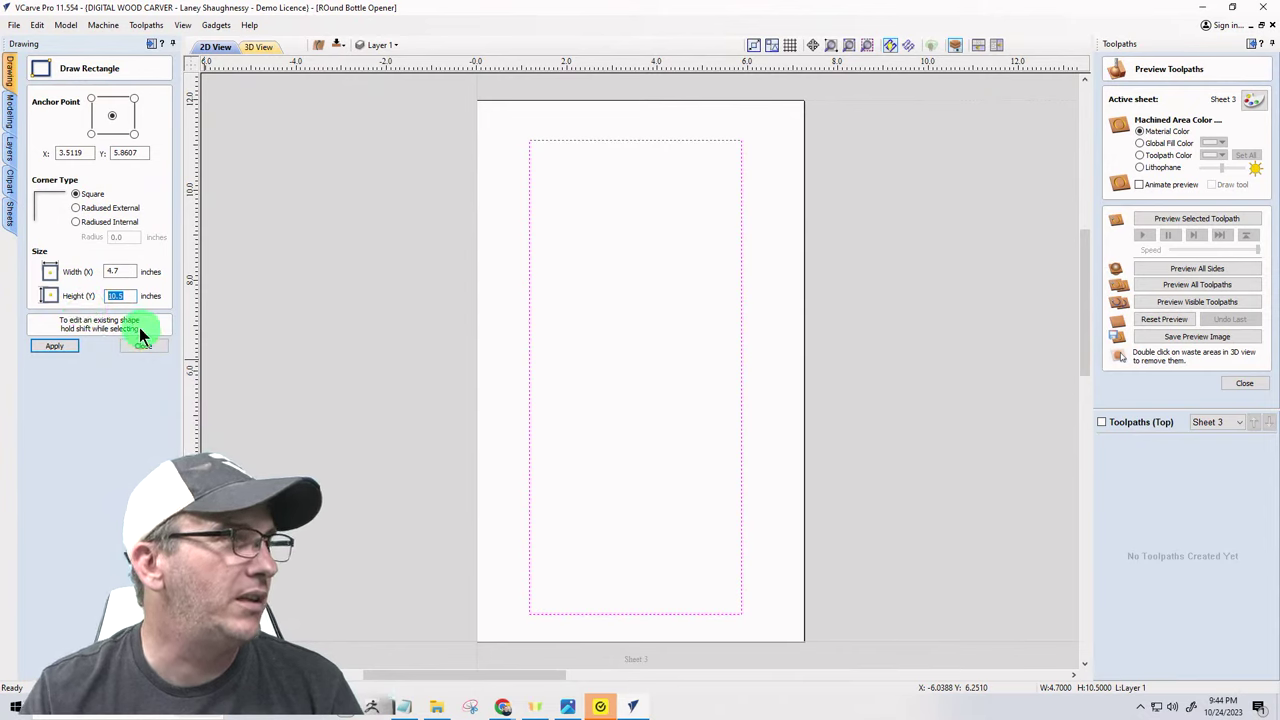
{"action": "type", "text": "12"}
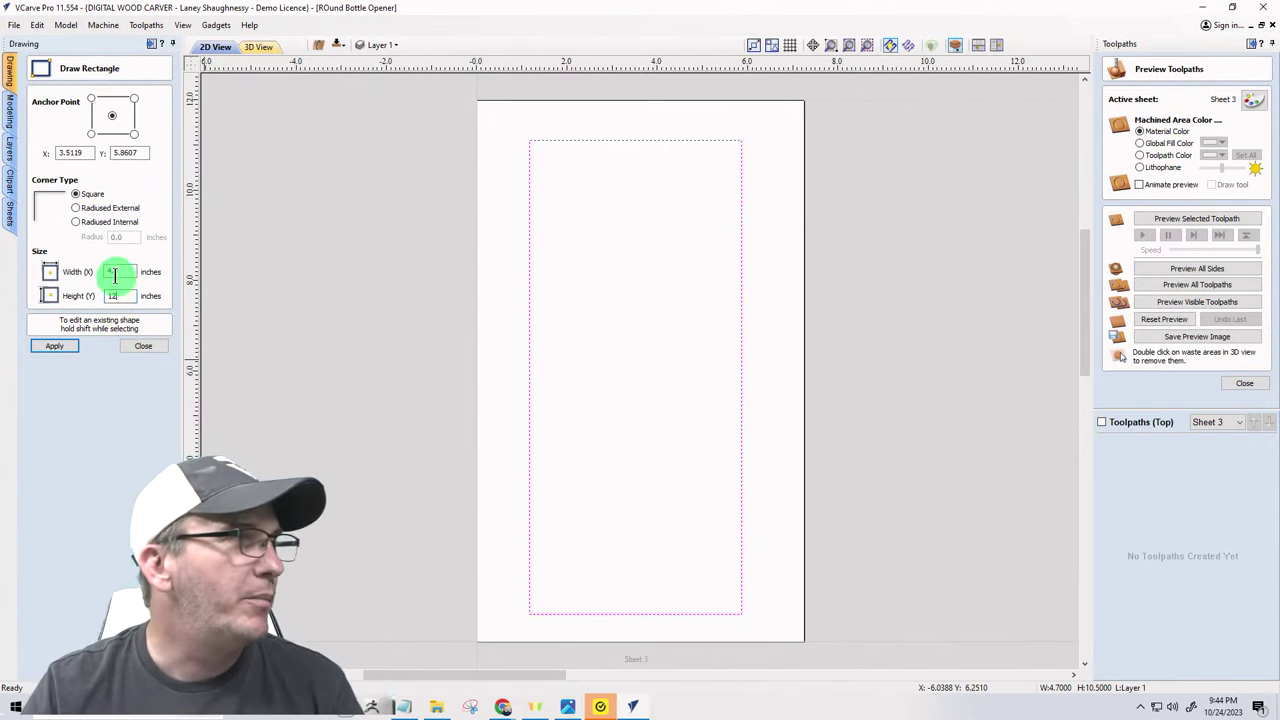
{"action": "left_click_drag", "start_coordinate": [127, 272], "coordinate": [86, 272]}
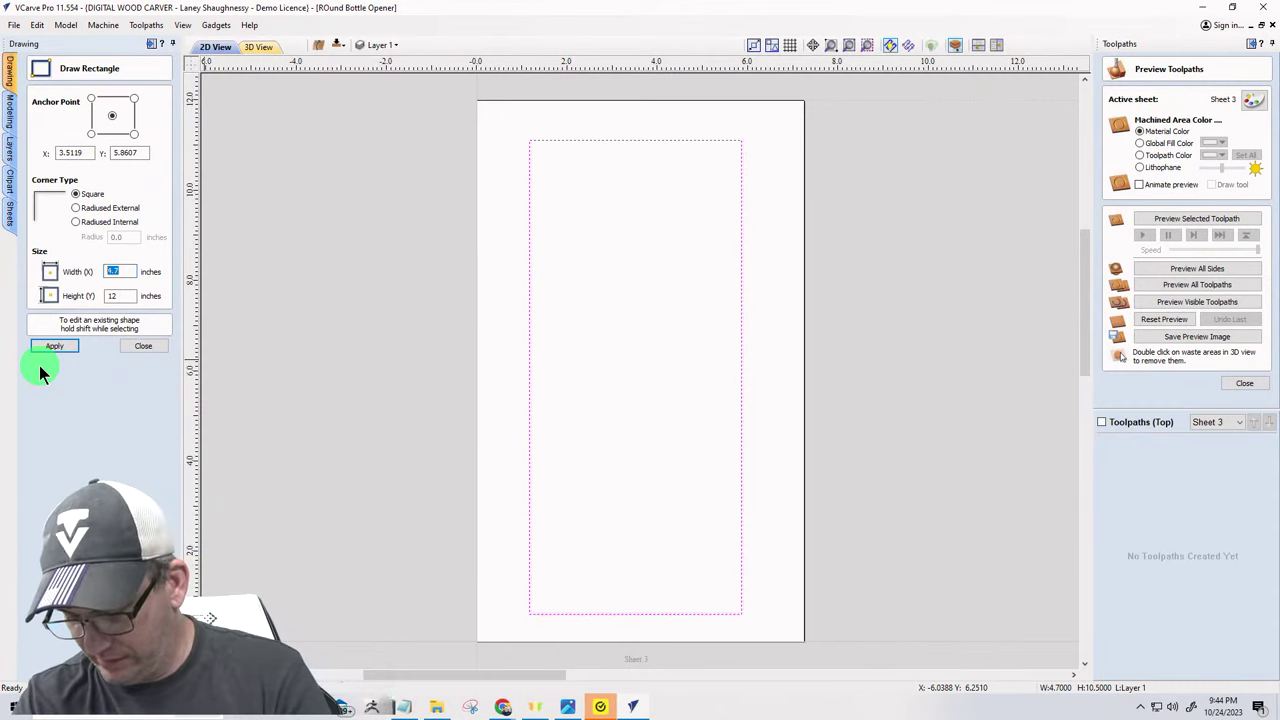
{"action": "type", "text": "6"}
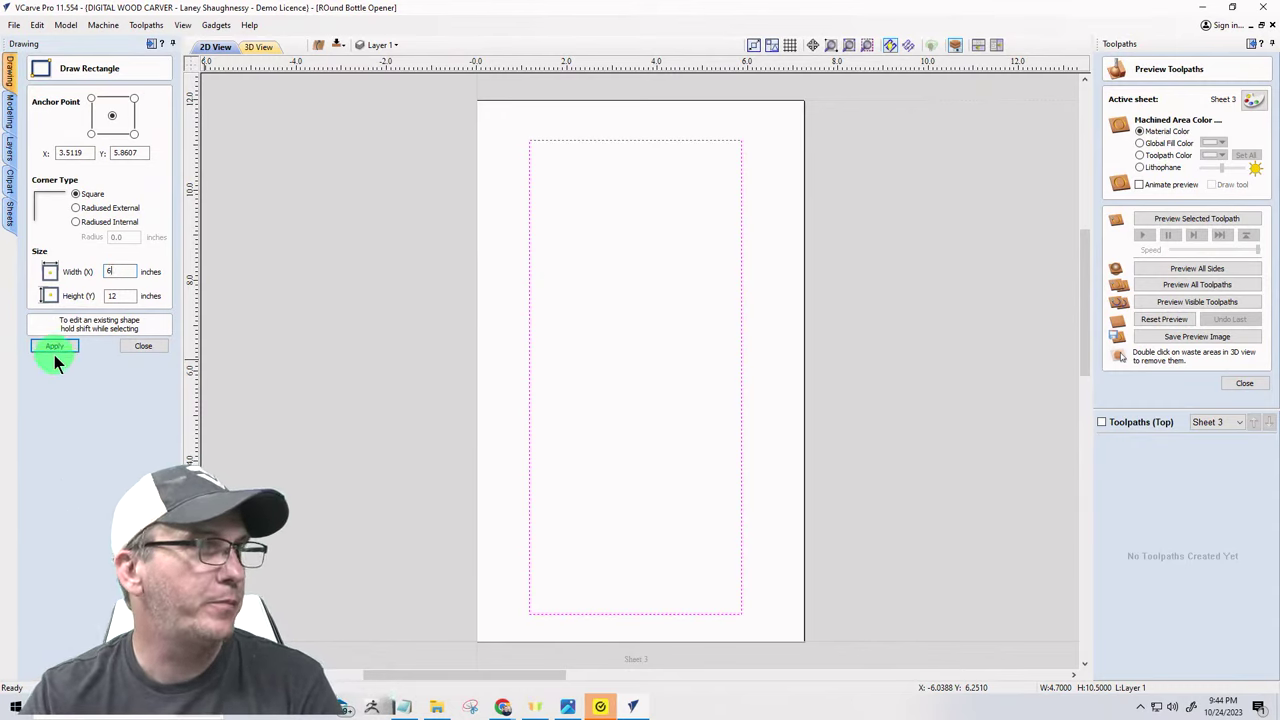
{"action": "left_click", "coordinate": [55, 347]}
{"action": "left_click", "coordinate": [143, 346]}
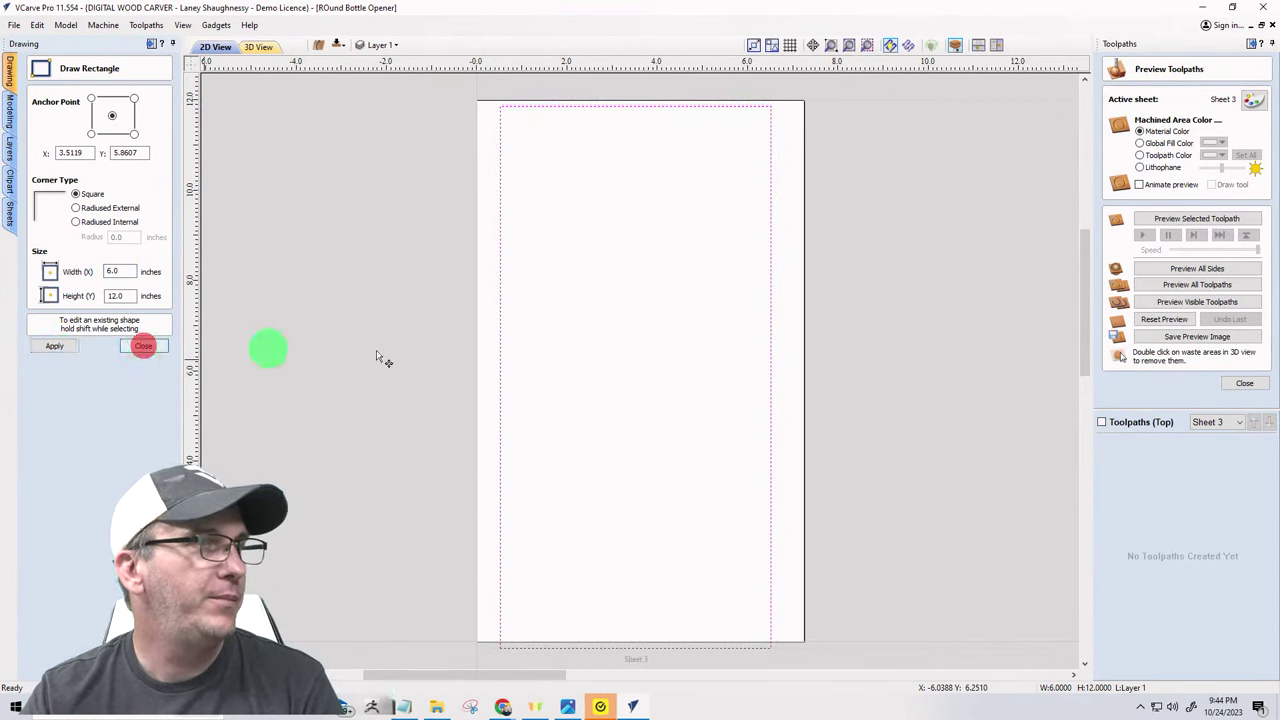
- Centre the rectangle on the material with the alignment tools
{"action": "left_click", "coordinate": [500, 345]}
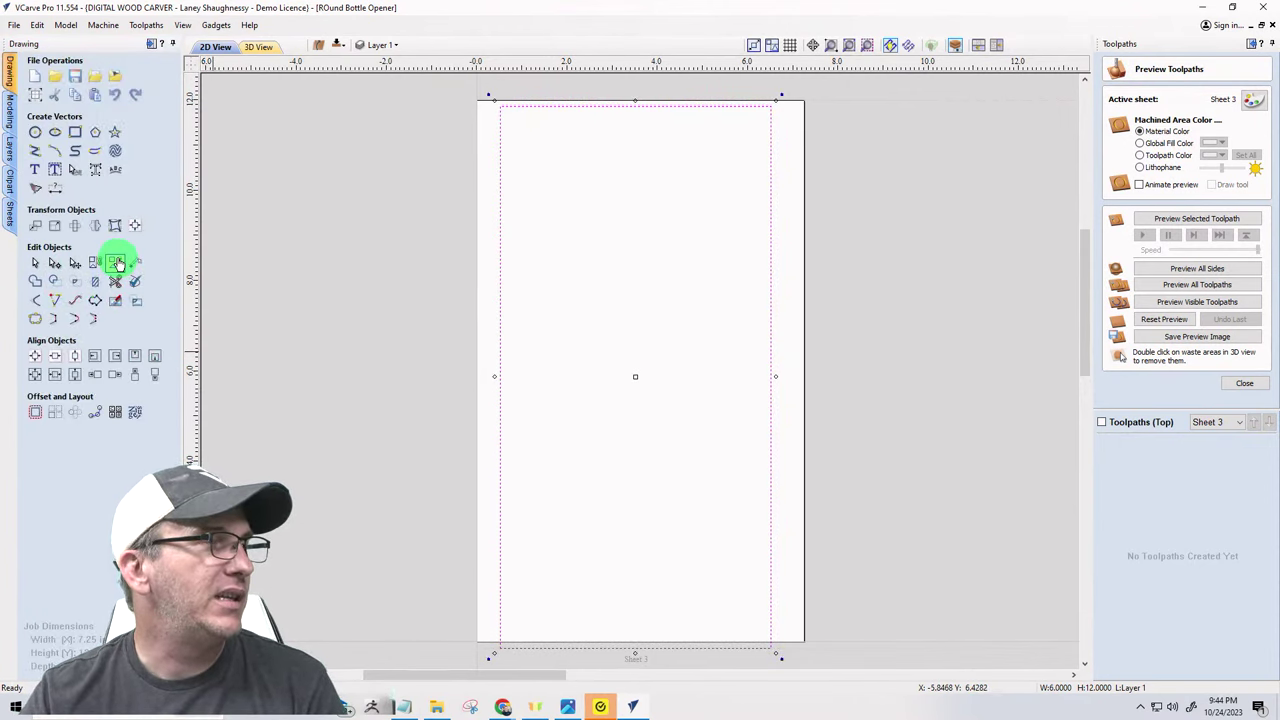
{"action": "left_click", "coordinate": [134, 225]}
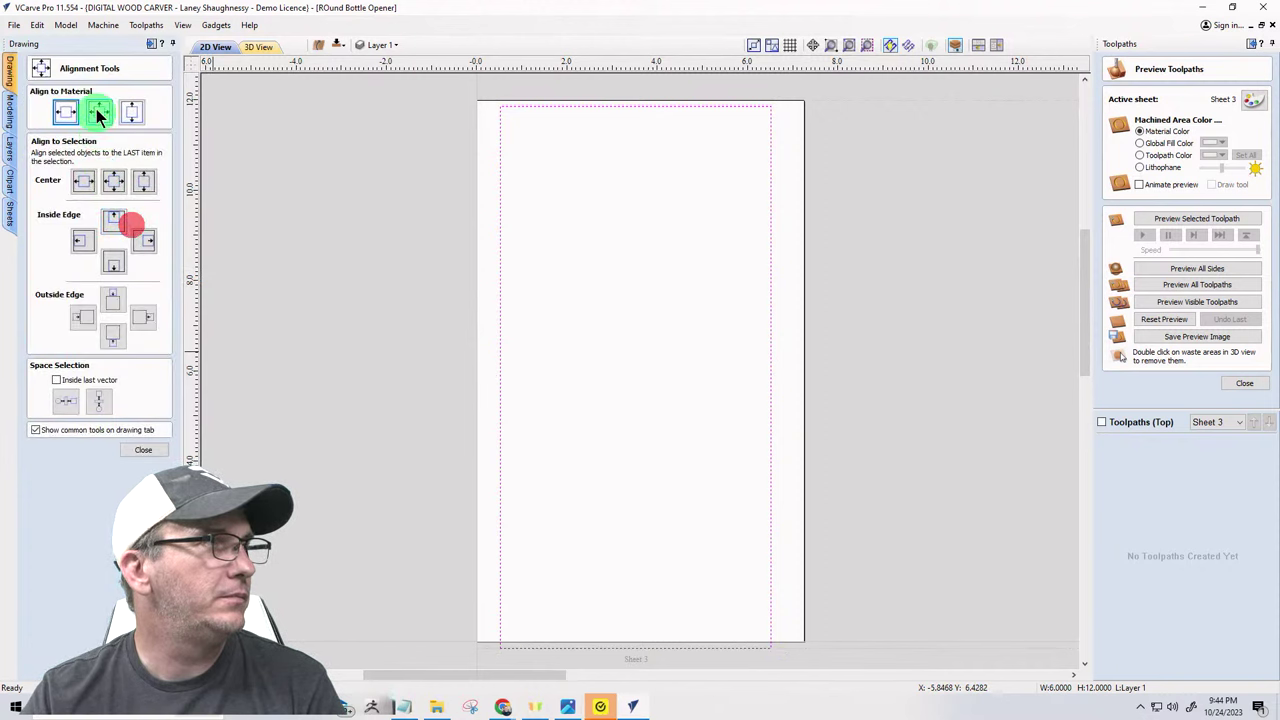
{"action": "left_click", "coordinate": [98, 113]}
{"action": "left_click", "coordinate": [139, 451]}
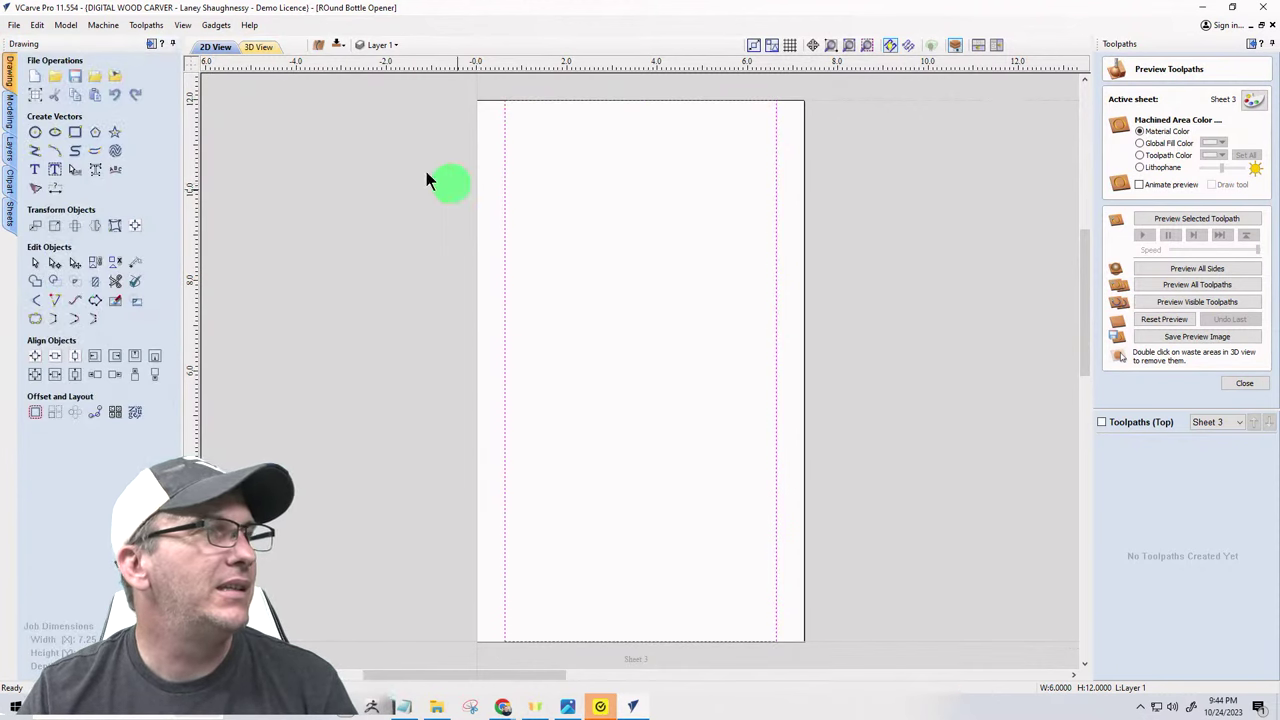
{"action": "left_click", "coordinate": [35, 132]}
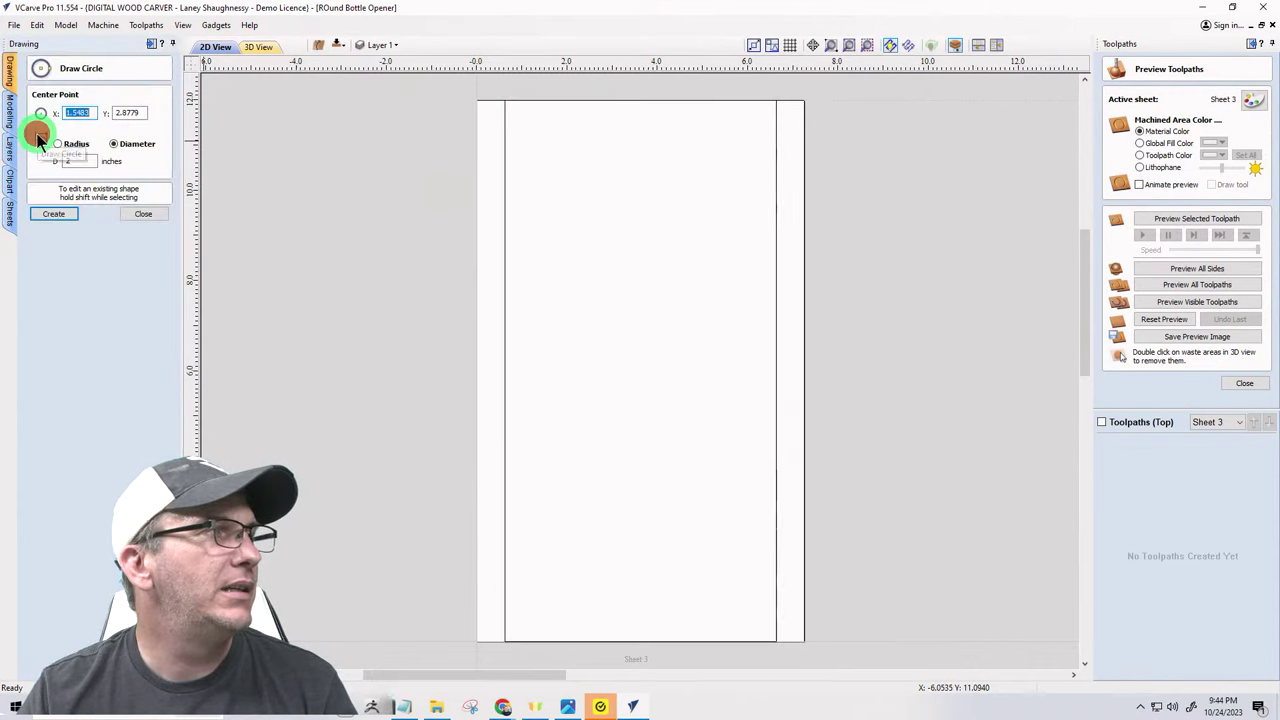
- Create a 2 in circle and drag it to the top centre of the board
{"action": "left_click", "coordinate": [53, 215]}
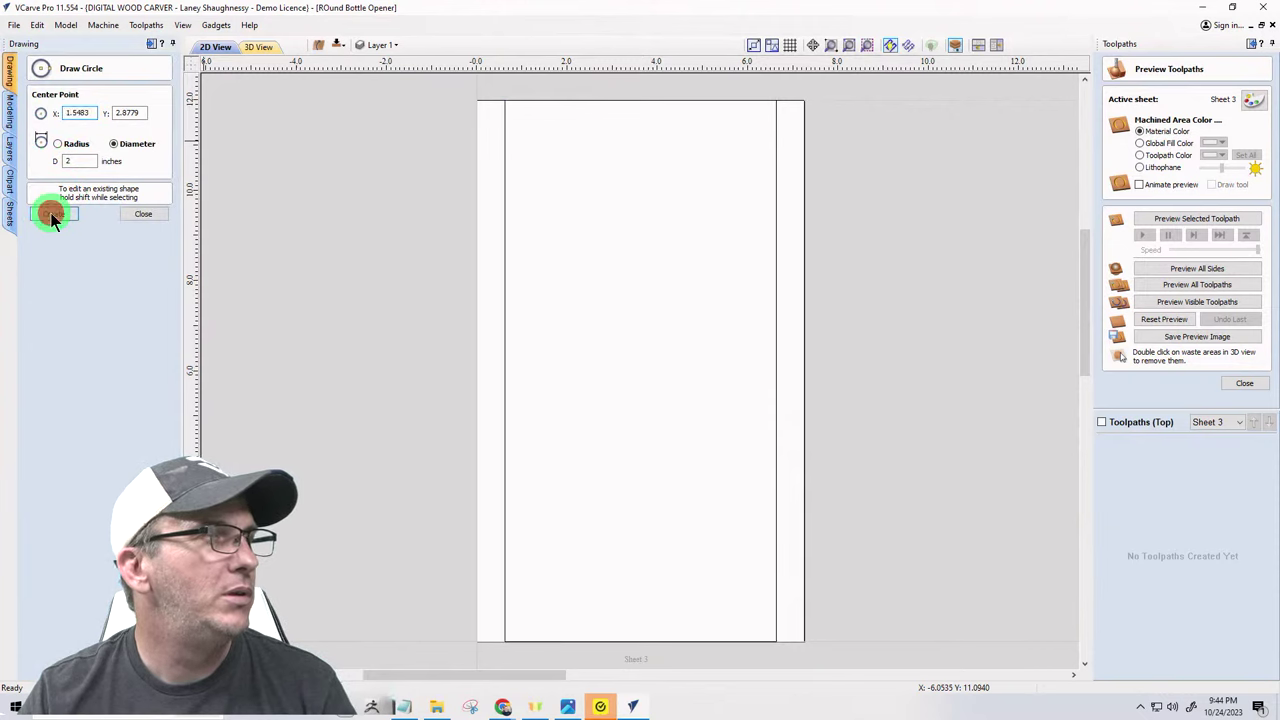
{"action": "left_click", "coordinate": [140, 216]}
{"action": "left_click", "coordinate": [539, 468]}
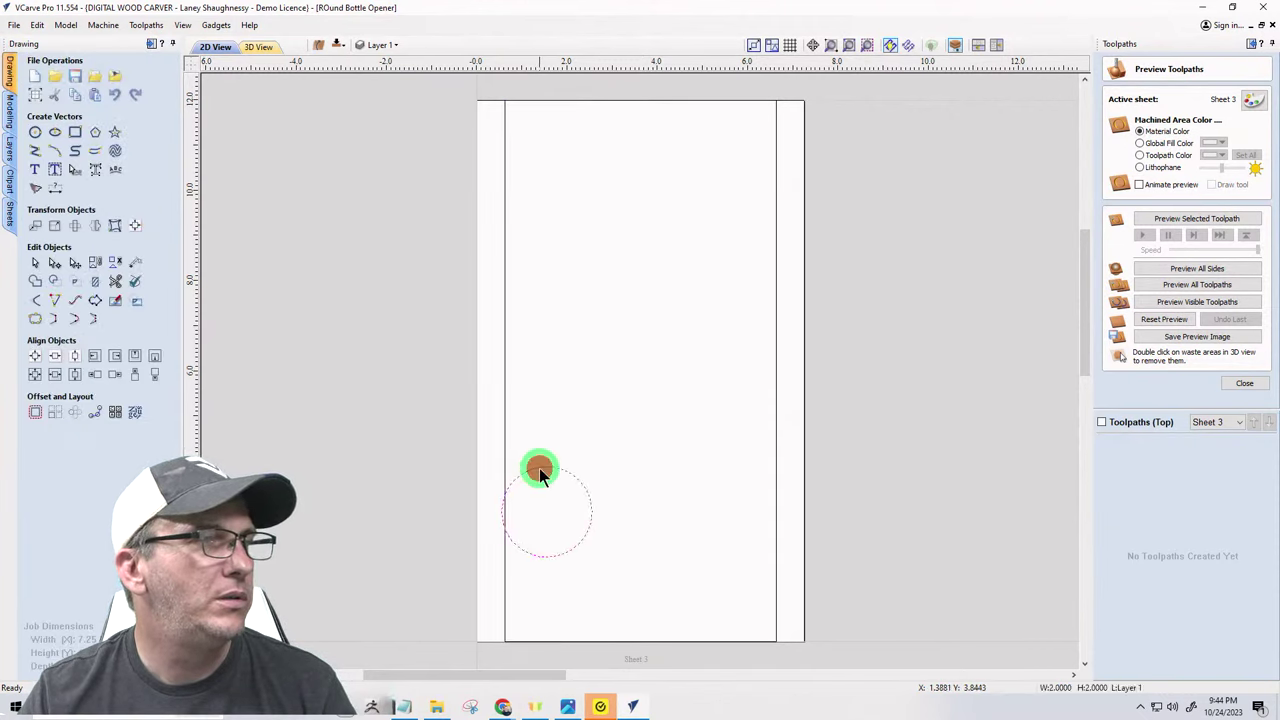
{"action": "left_click_drag", "start_coordinate": [547, 512], "coordinate": [644, 152]}
{"action": "left_click", "coordinate": [641, 110]}
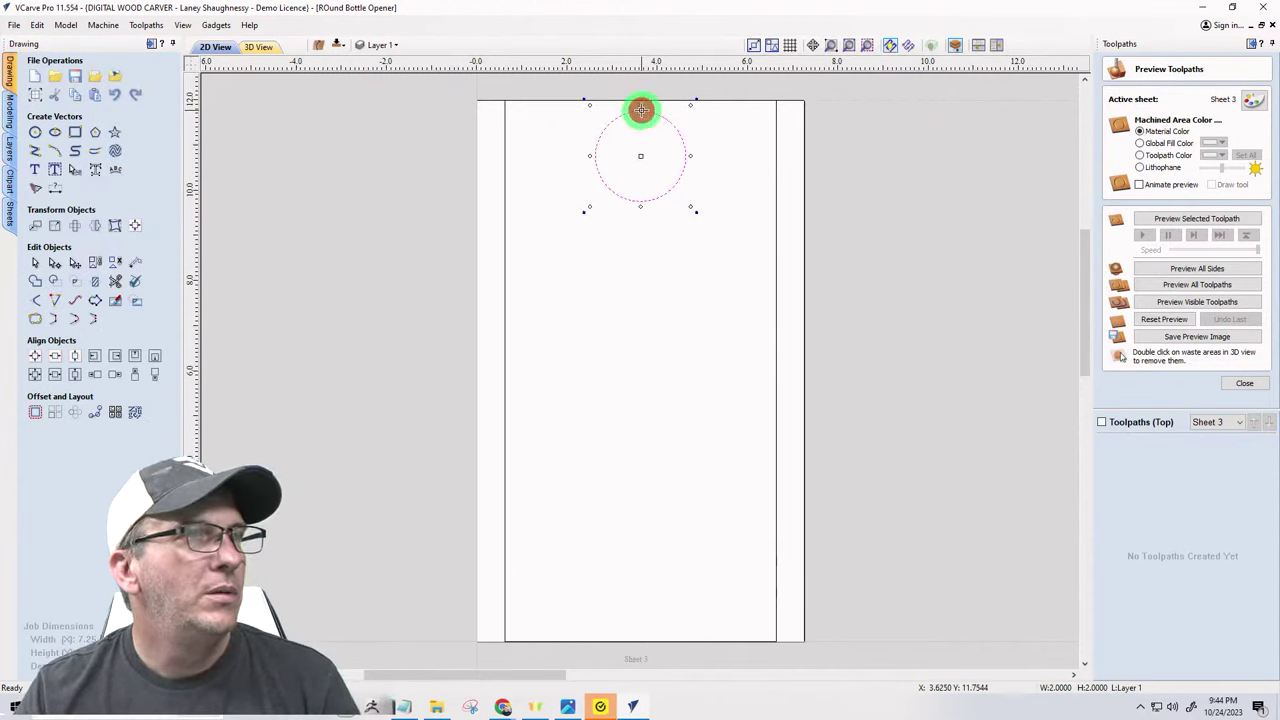
{"action": "left_click_drag", "start_coordinate": [641, 108], "coordinate": [643, 100]}
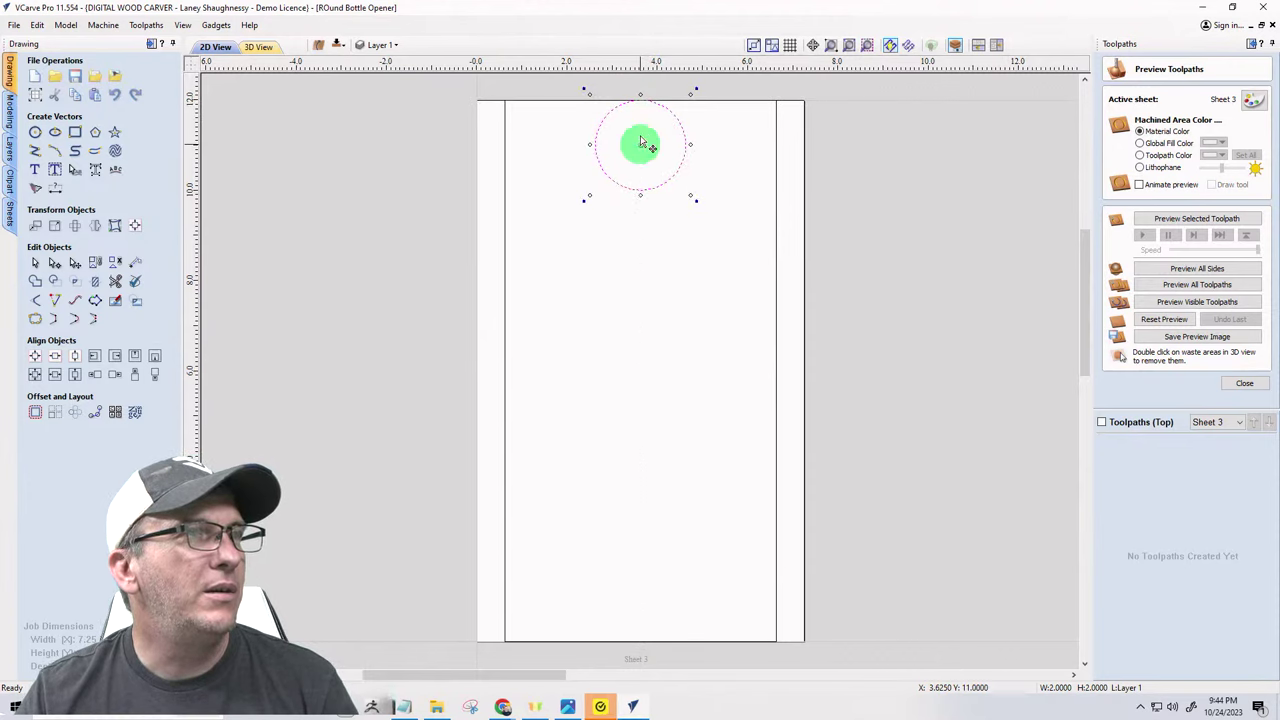
{"action": "scroll", "coordinate": [634, 91], "scroll_direction": "up", "scroll_amount": 3}
{"action": "scroll", "coordinate": [636, 160], "scroll_direction": "down", "scroll_amount": 2}
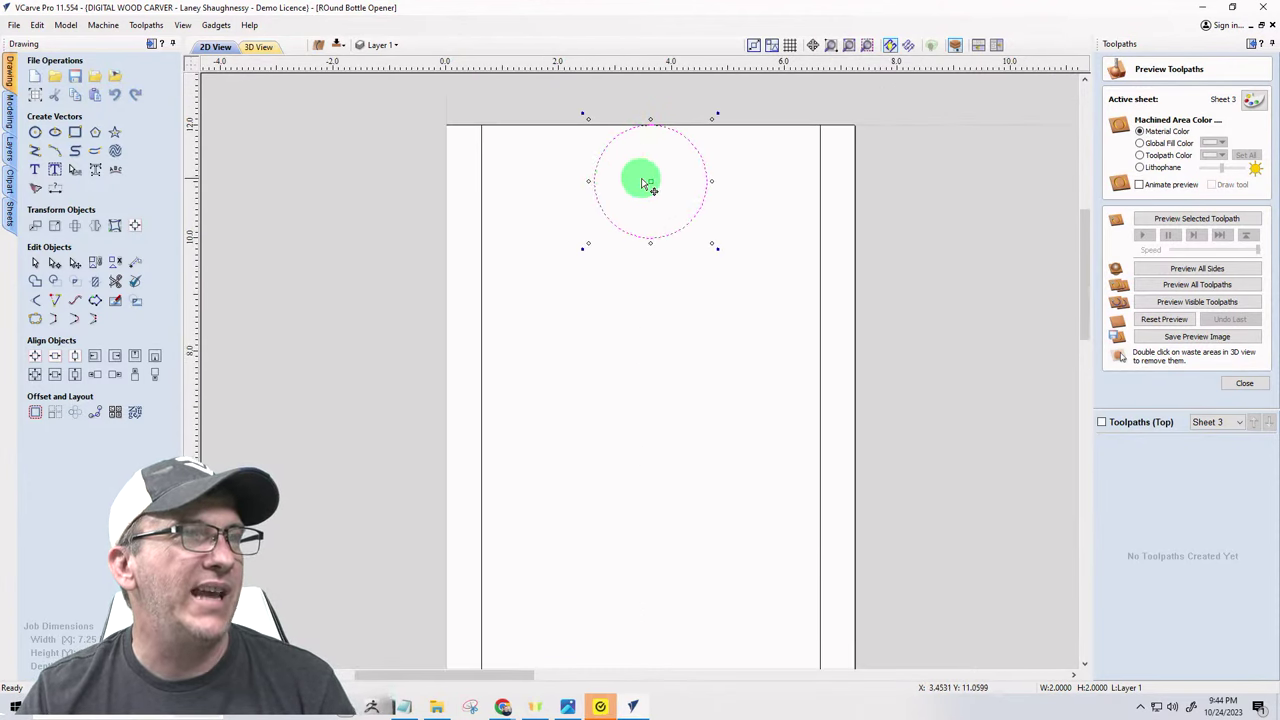
{"action": "mouse_move", "coordinate": [651, 181]}
{"action": "left_mouse_down"}
{"action": "mouse_move", "coordinate": [568, 178]}
{"action": "mouse_move", "coordinate": [650, 181]}
{"action": "left_mouse_up"}
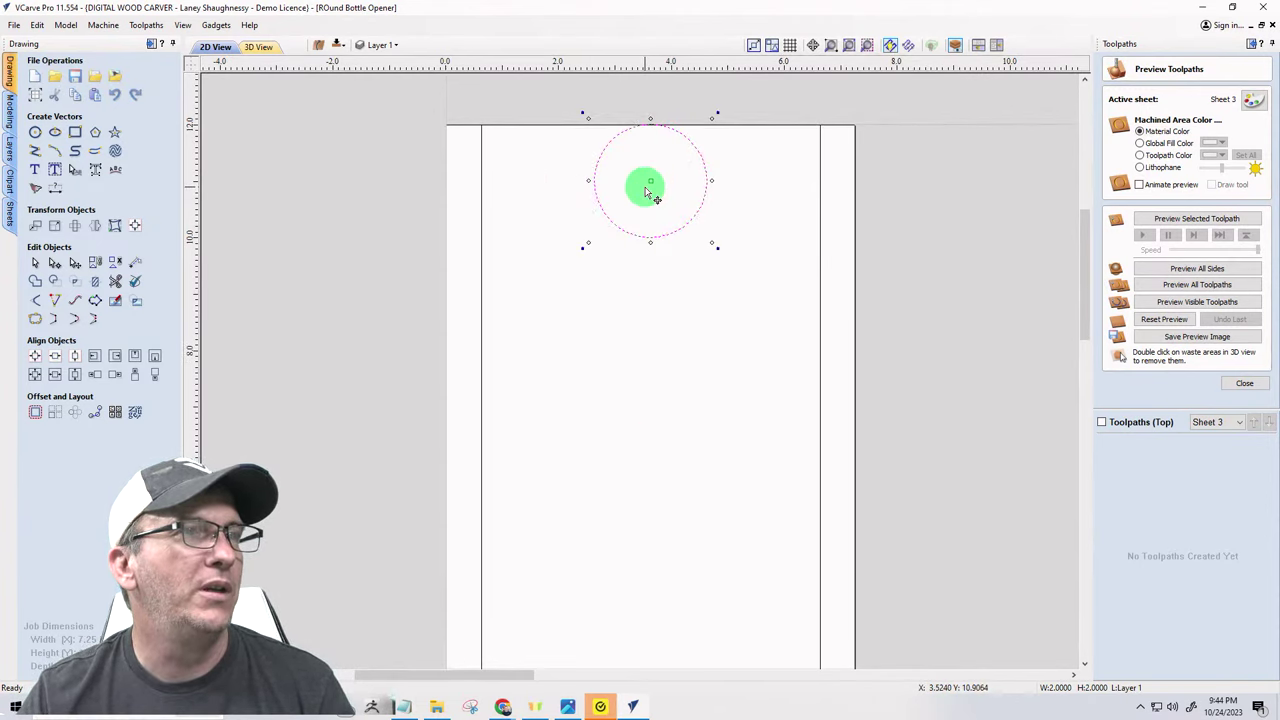
{"action": "scroll", "coordinate": [651, 123], "scroll_direction": "up", "scroll_amount": 3}
{"action": "mouse_move", "coordinate": [655, 123]}
{"action": "left_mouse_down"}
{"action": "mouse_move", "coordinate": [651, 154]}
{"action": "mouse_move", "coordinate": [651, 126]}
{"action": "left_mouse_up"}
{"action": "scroll", "coordinate": [637, 160], "scroll_direction": "down", "scroll_amount": 3}
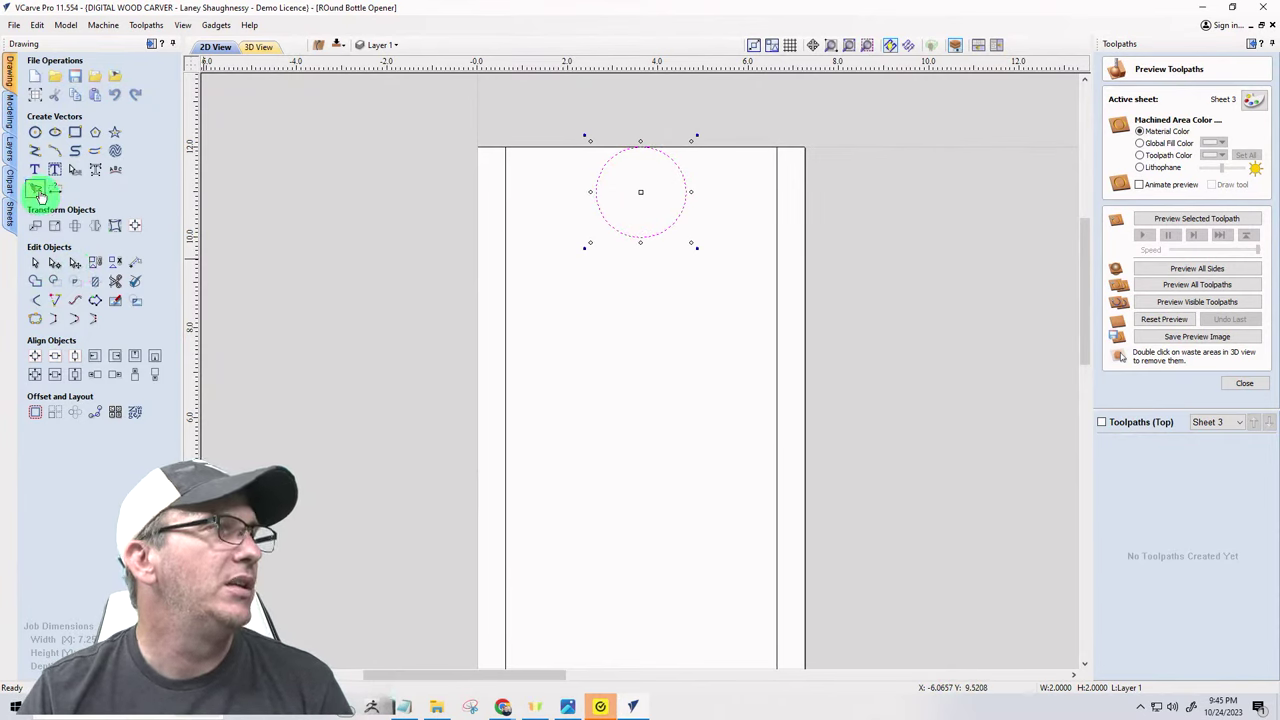
- Move the circle down by 0.375 in and select its width in the size settings
{"action": "left_click", "coordinate": [35, 228]}
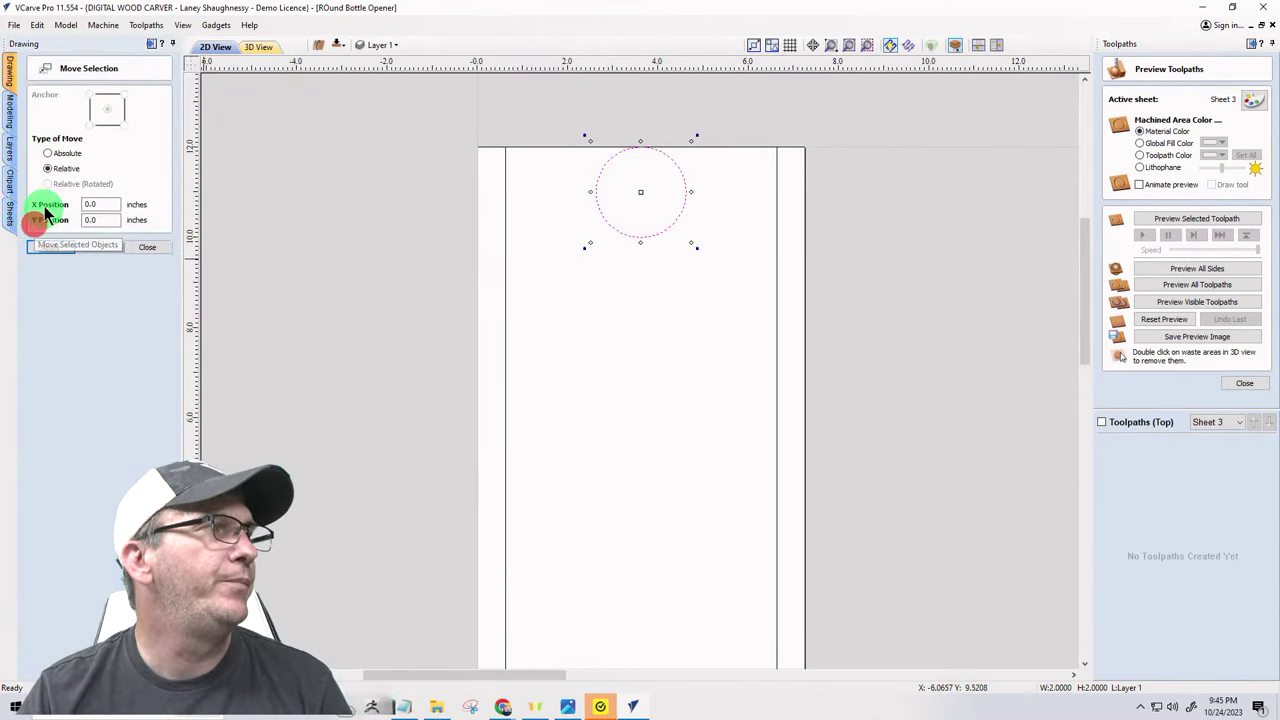
{"action": "double_click", "coordinate": [98, 219]}
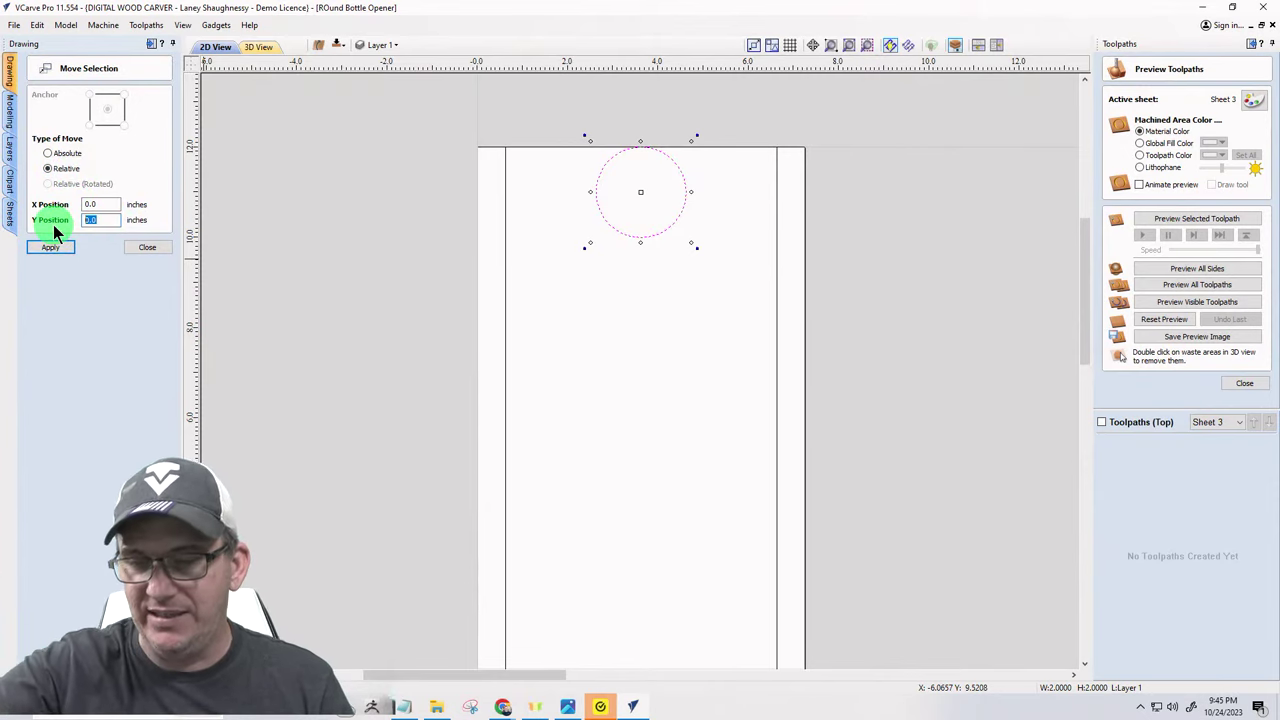
{"action": "type", "text": "-.375"}
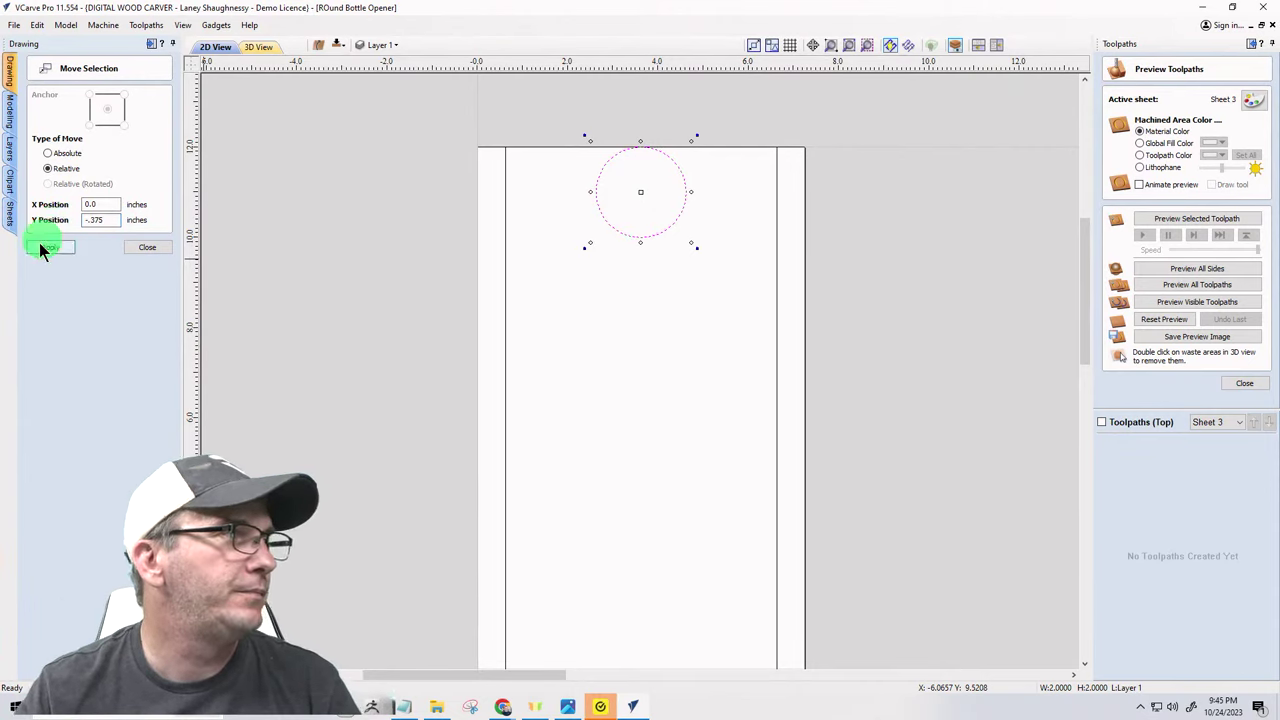
{"action": "left_click", "coordinate": [44, 247]}
{"action": "left_click", "coordinate": [131, 248]}
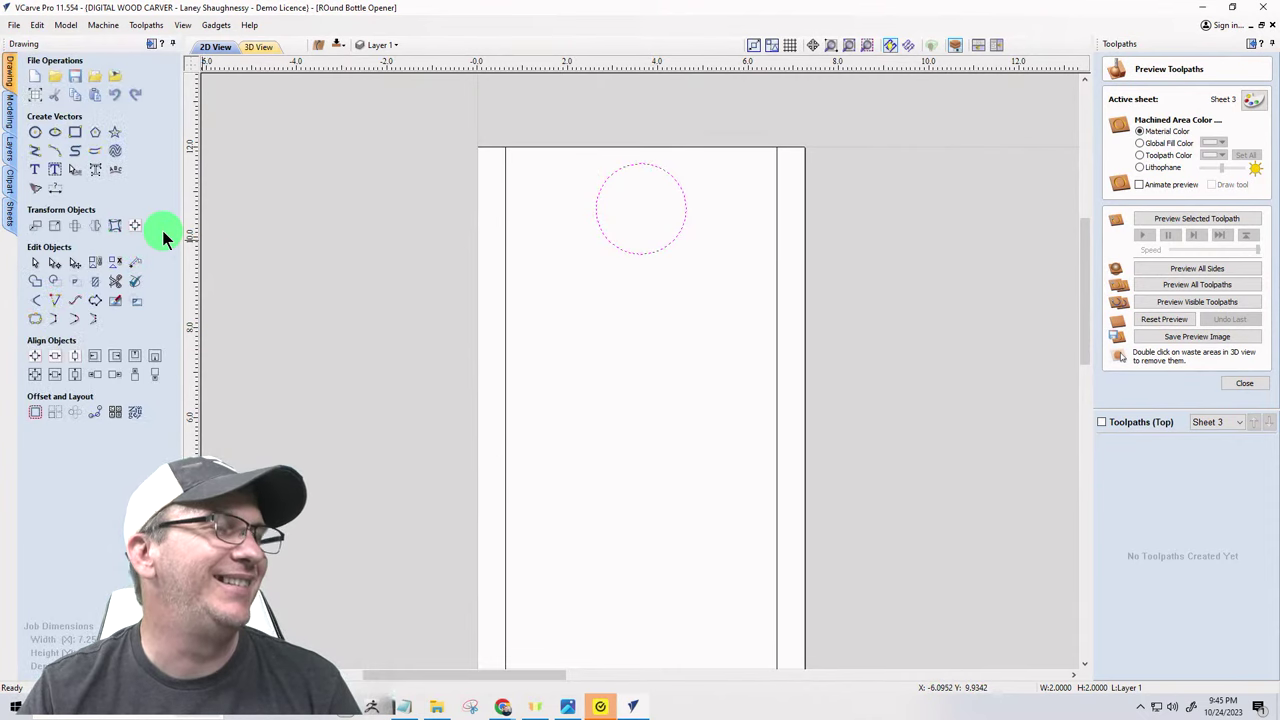
{"action": "left_click", "coordinate": [54, 226]}
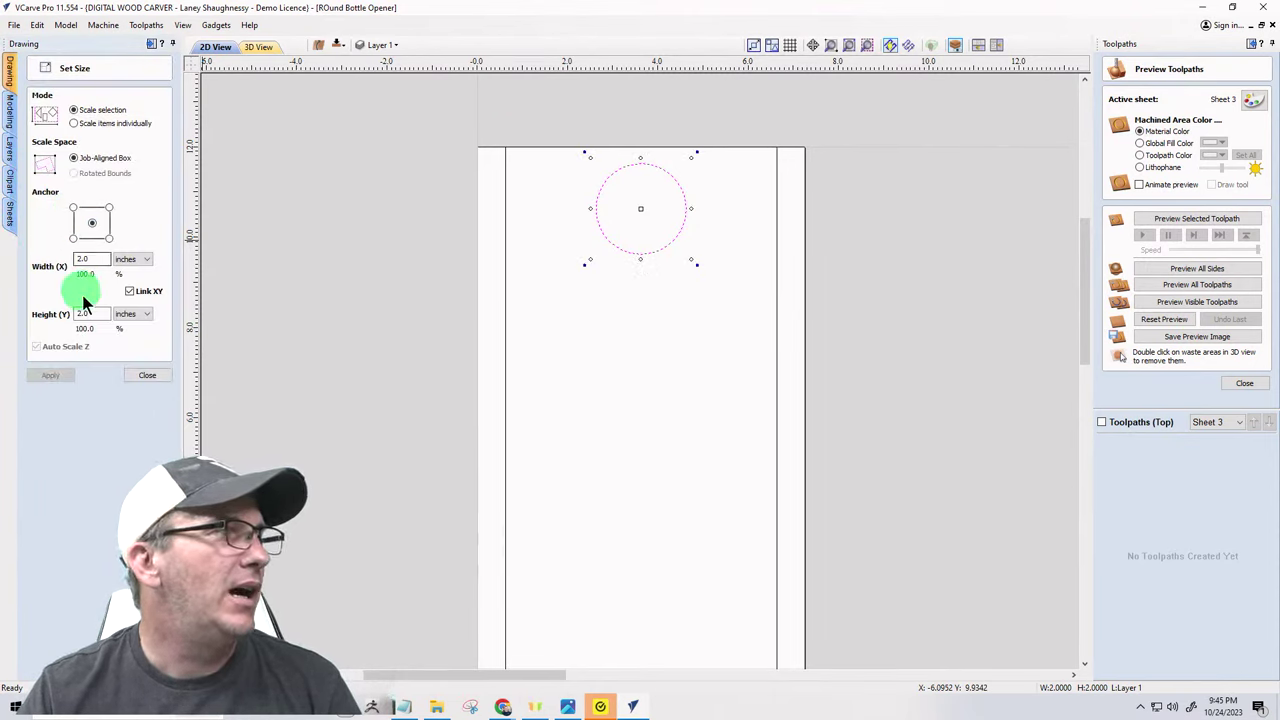
{"action": "left_click_drag", "start_coordinate": [95, 259], "coordinate": [31, 265]}
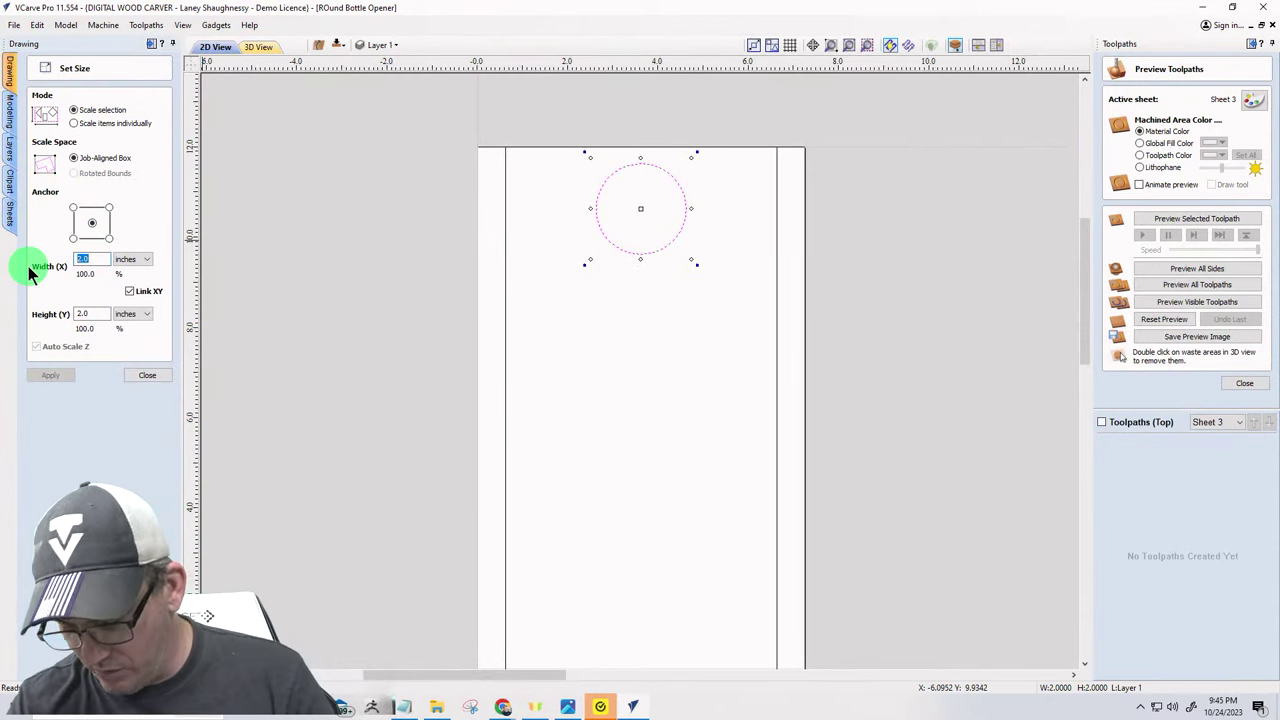
- Apply a 1 in width to the circle, close Set Size, and zoom to check the opener reference
{"action": "type", "text": "1"}
{"action": "left_click", "coordinate": [45, 375]}
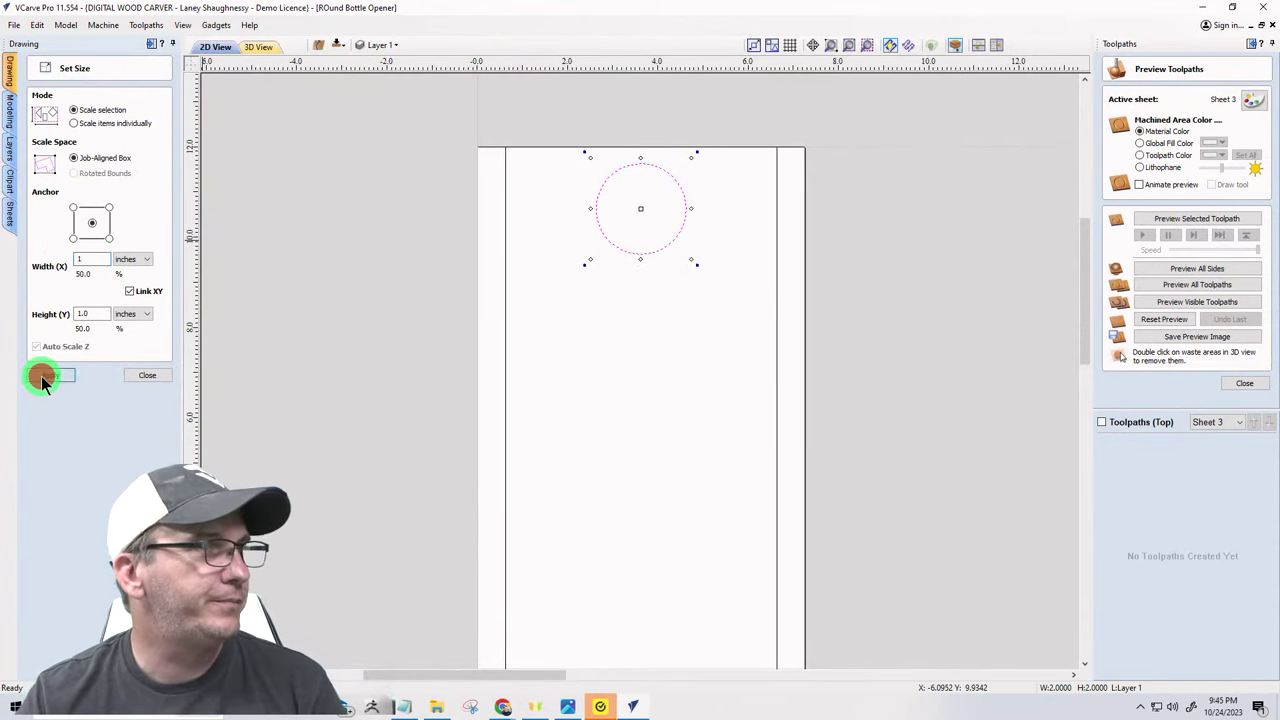
{"action": "left_click", "coordinate": [148, 375]}
{"action": "left_click", "coordinate": [148, 375]}
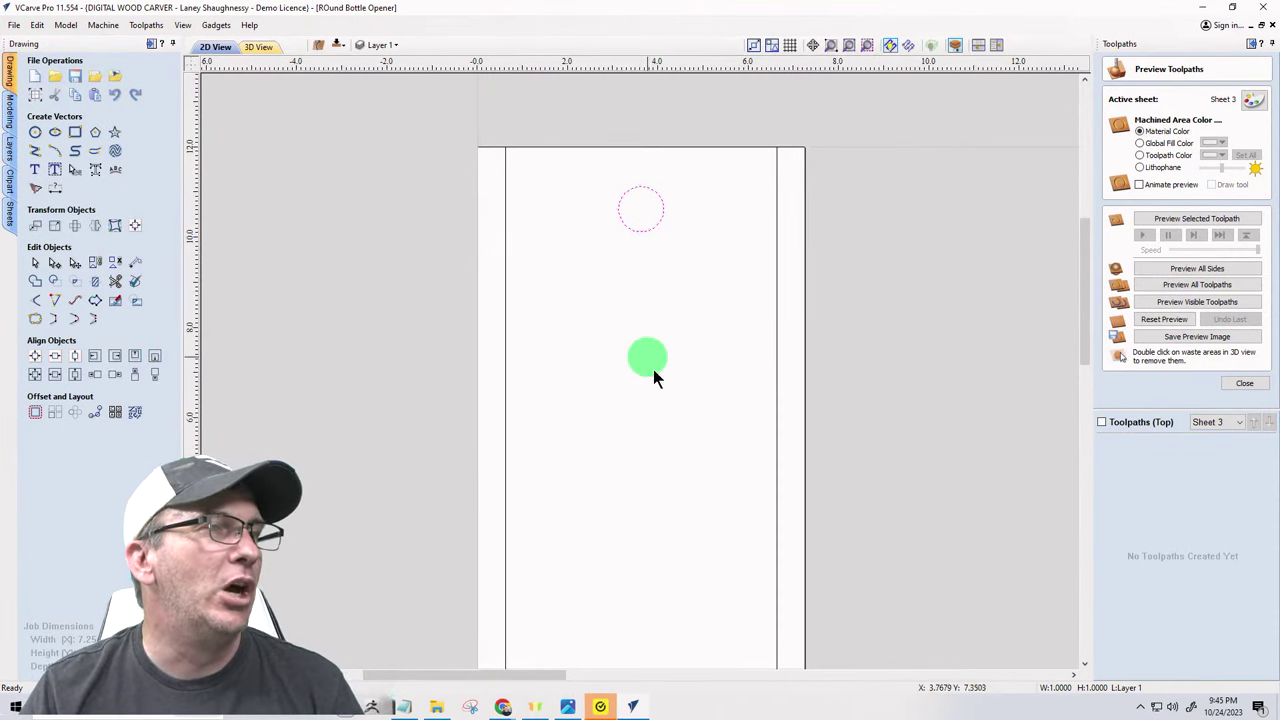
{"action": "scroll", "coordinate": [569, 363], "scroll_direction": "down", "scroll_amount": 2}
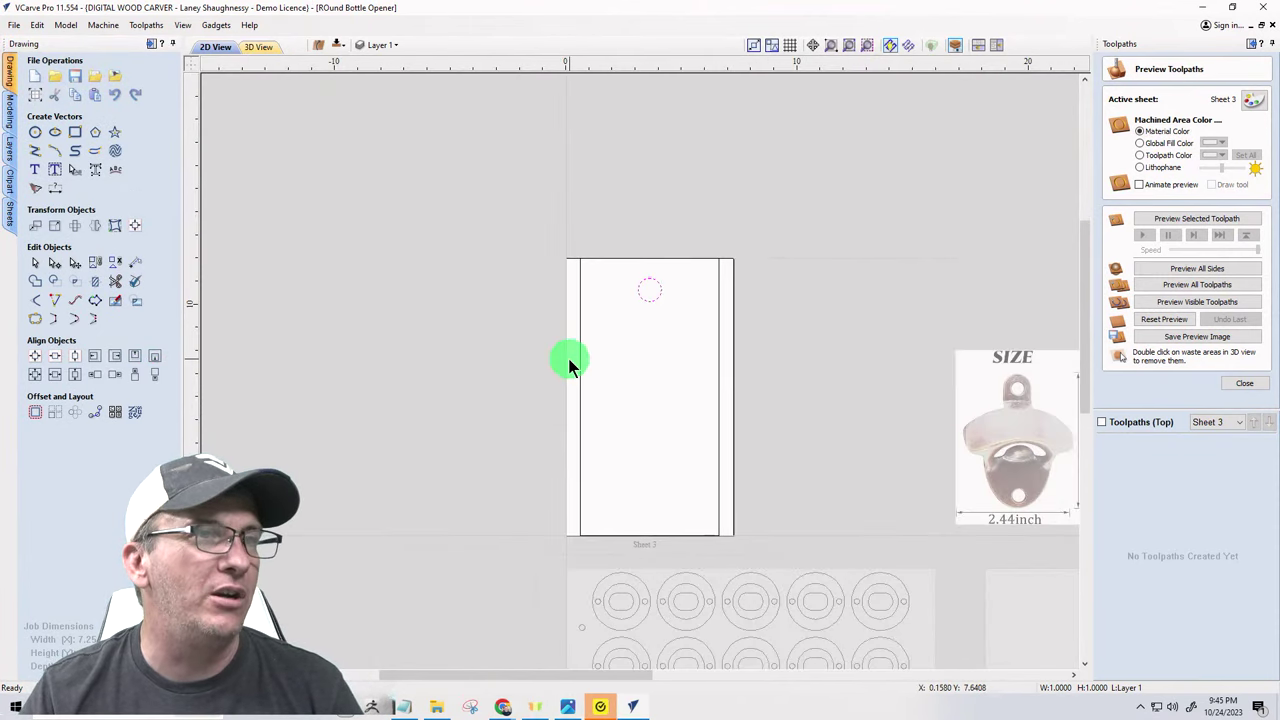
{"action": "scroll", "coordinate": [874, 471], "scroll_direction": "down", "scroll_amount": 2}
{"action": "scroll", "coordinate": [799, 398], "scroll_direction": "up", "scroll_amount": 4}
{"action": "scroll", "coordinate": [738, 462], "scroll_direction": "up", "scroll_amount": 2}
{"action": "scroll", "coordinate": [738, 462], "scroll_direction": "down", "scroll_amount": 2}
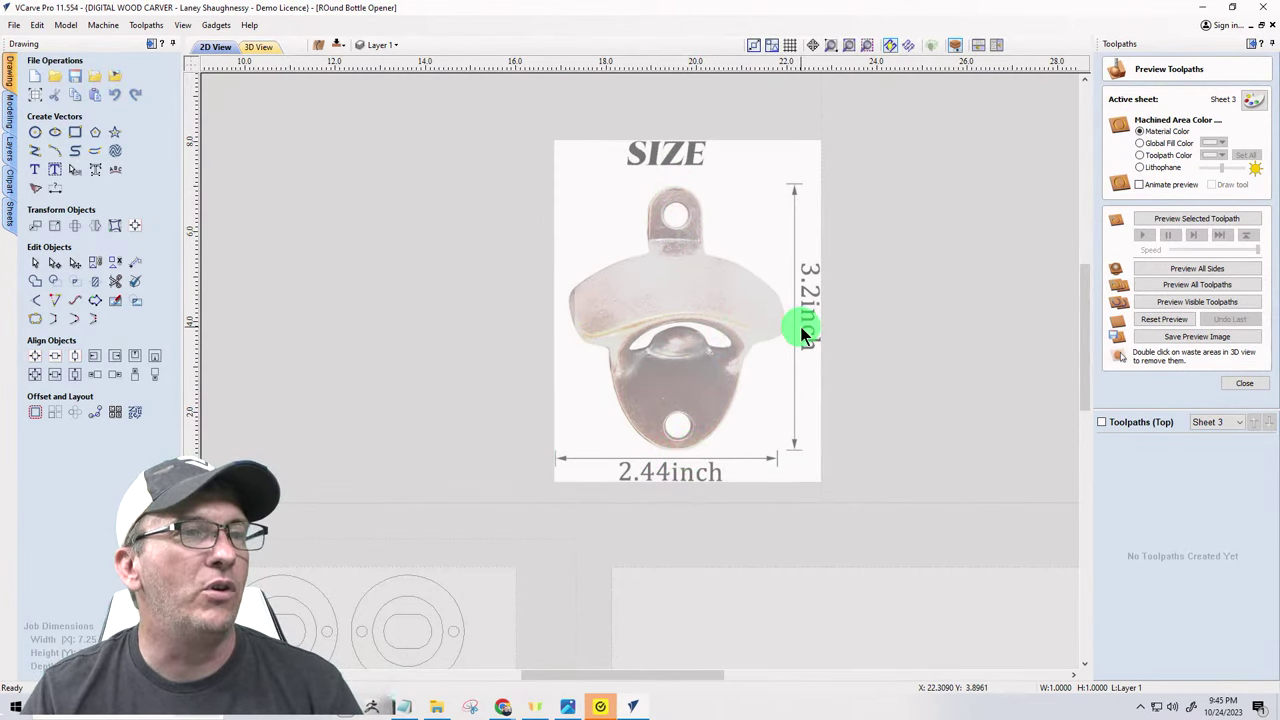
{"action": "scroll", "coordinate": [910, 343], "scroll_direction": "down", "scroll_amount": 5}
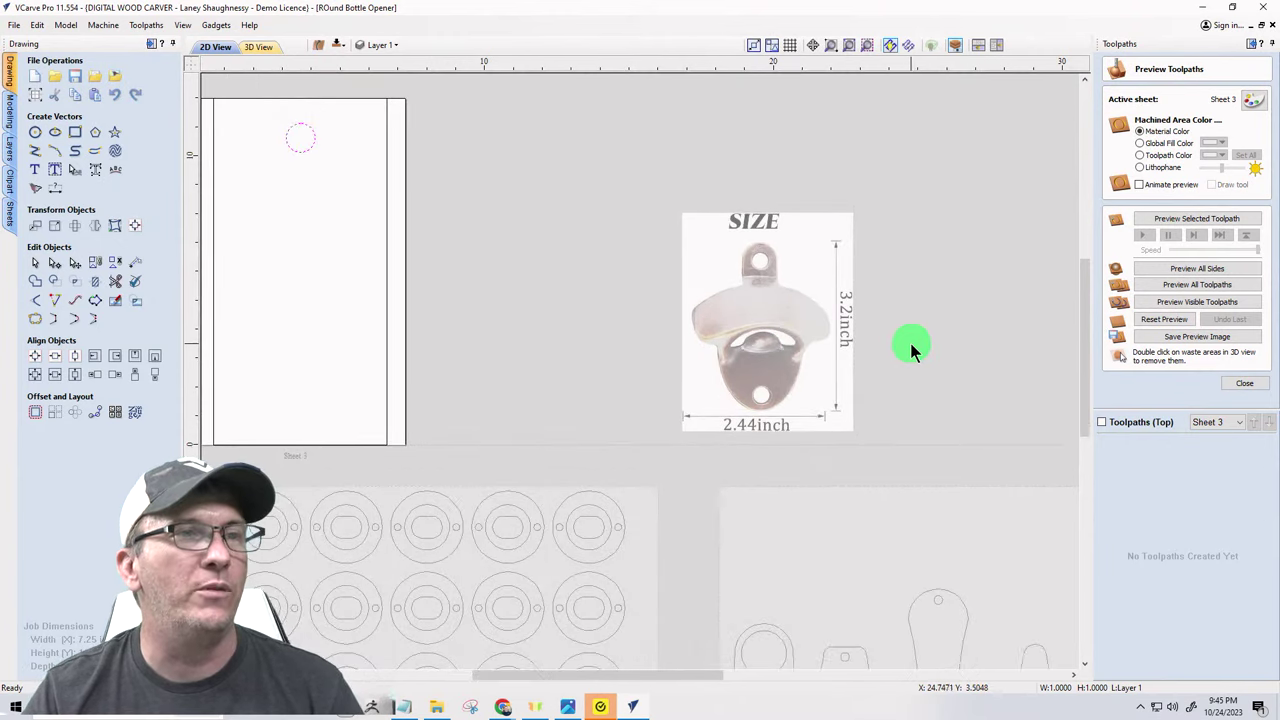
{"action": "scroll", "coordinate": [600, 256], "scroll_direction": "up", "scroll_amount": 3}
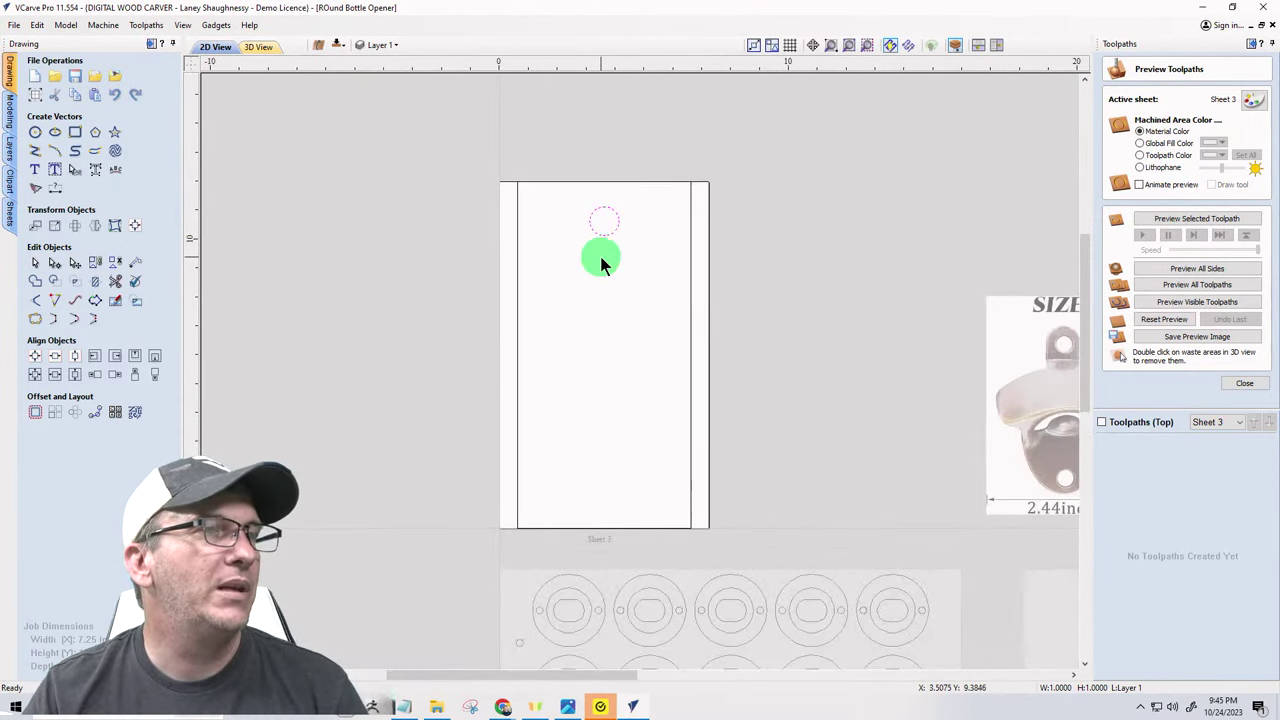
{"action": "scroll", "coordinate": [580, 270], "scroll_direction": "down", "scroll_amount": 2}
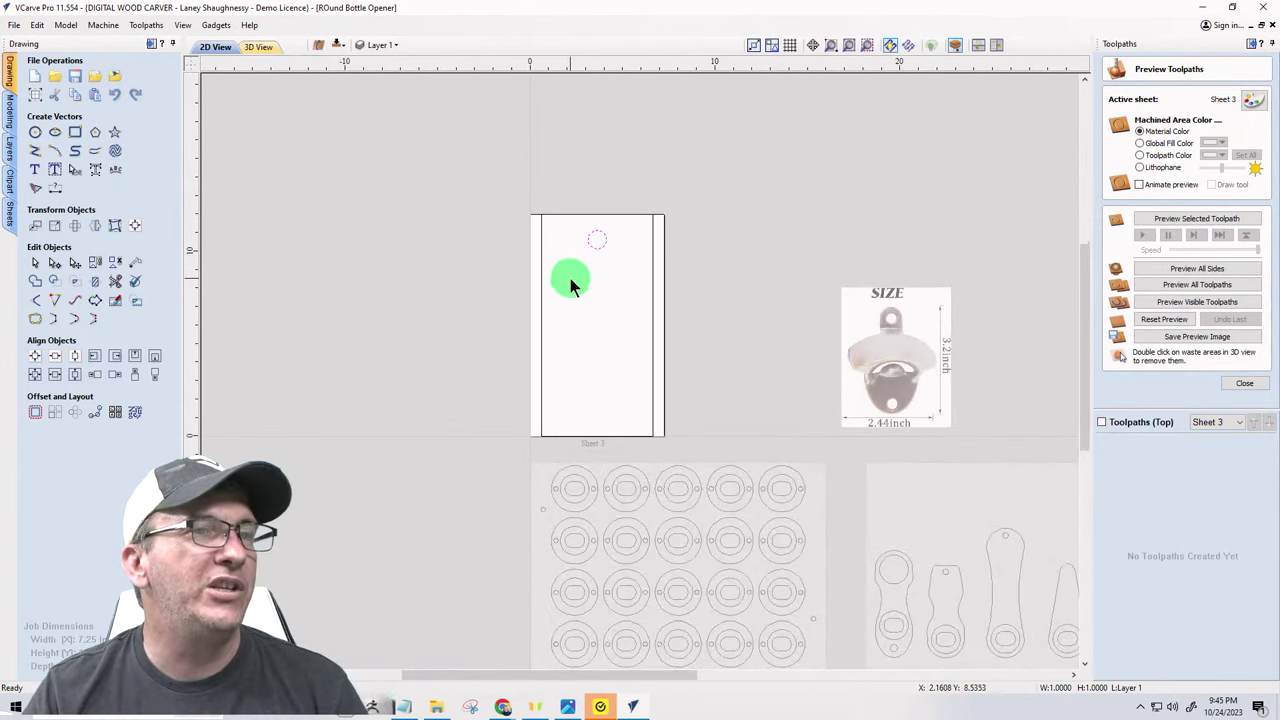
- Draw a square-cornered 2.44 × 3.2 inch rectangle below the hanging circle
{"action": "left_click", "coordinate": [73, 132]}
{"action": "left_click", "coordinate": [76, 193]}
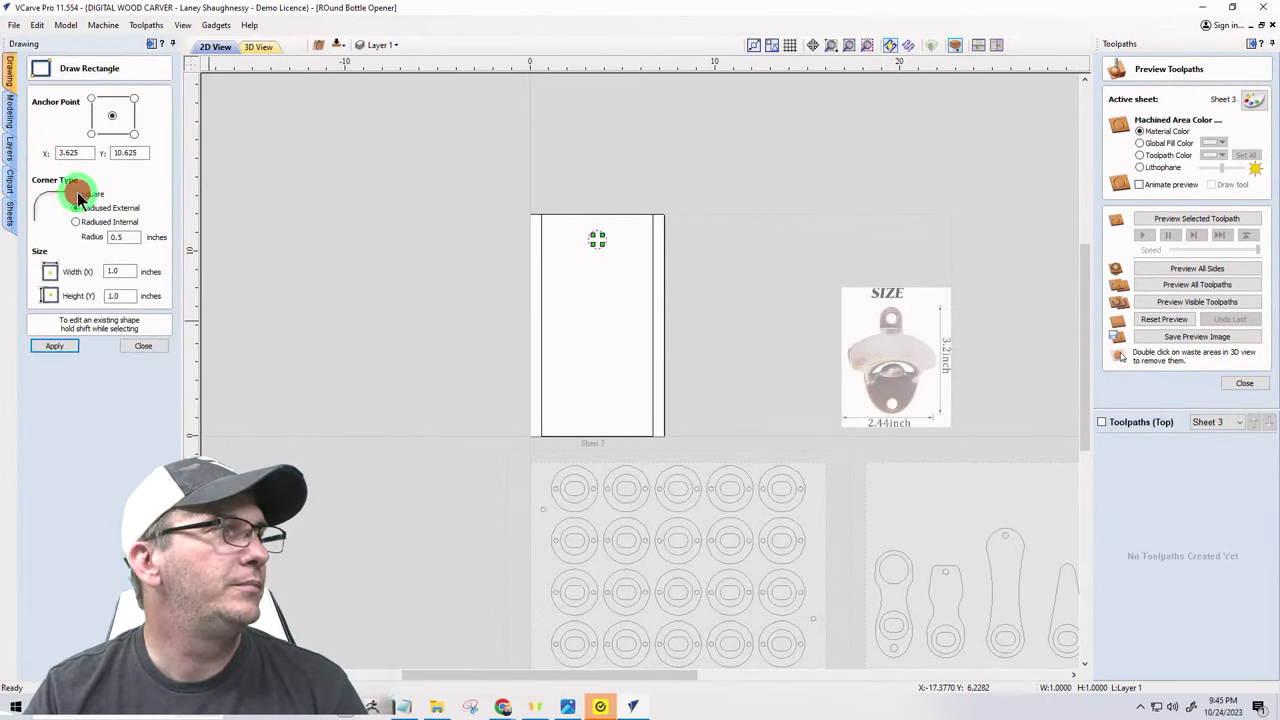
{"action": "left_click", "coordinate": [594, 289]}
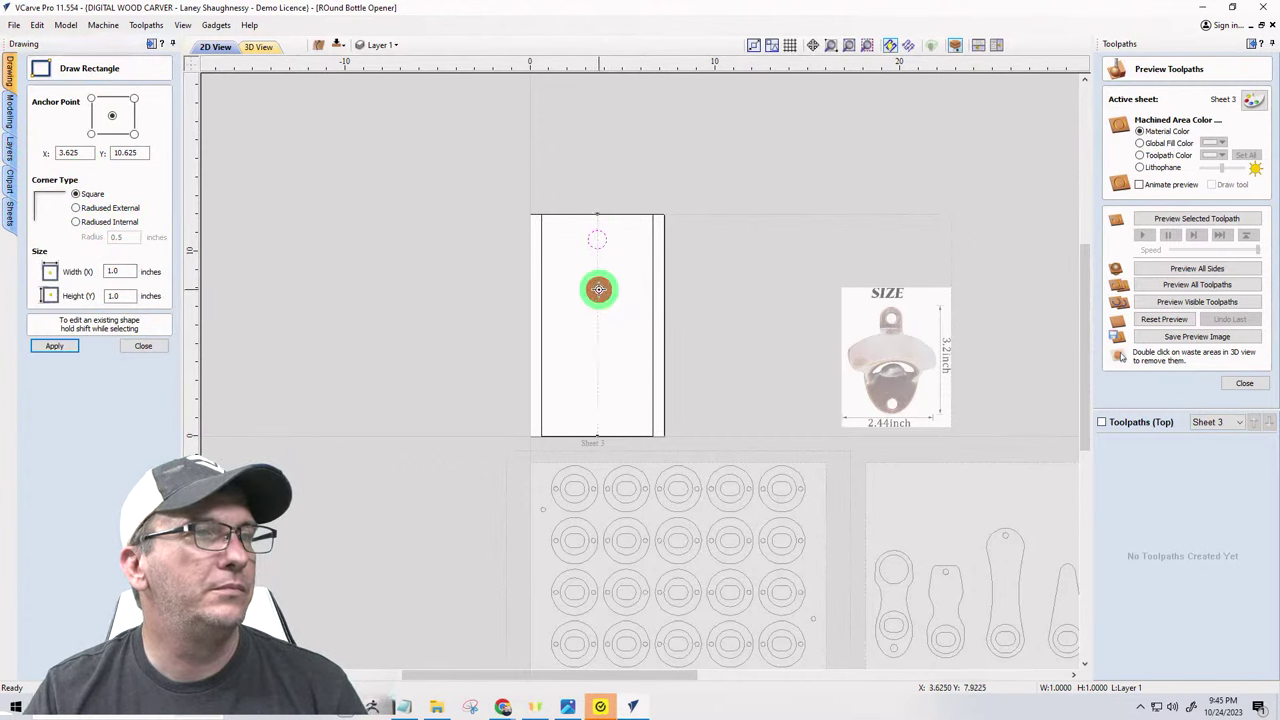
{"action": "double_click", "coordinate": [117, 271]}
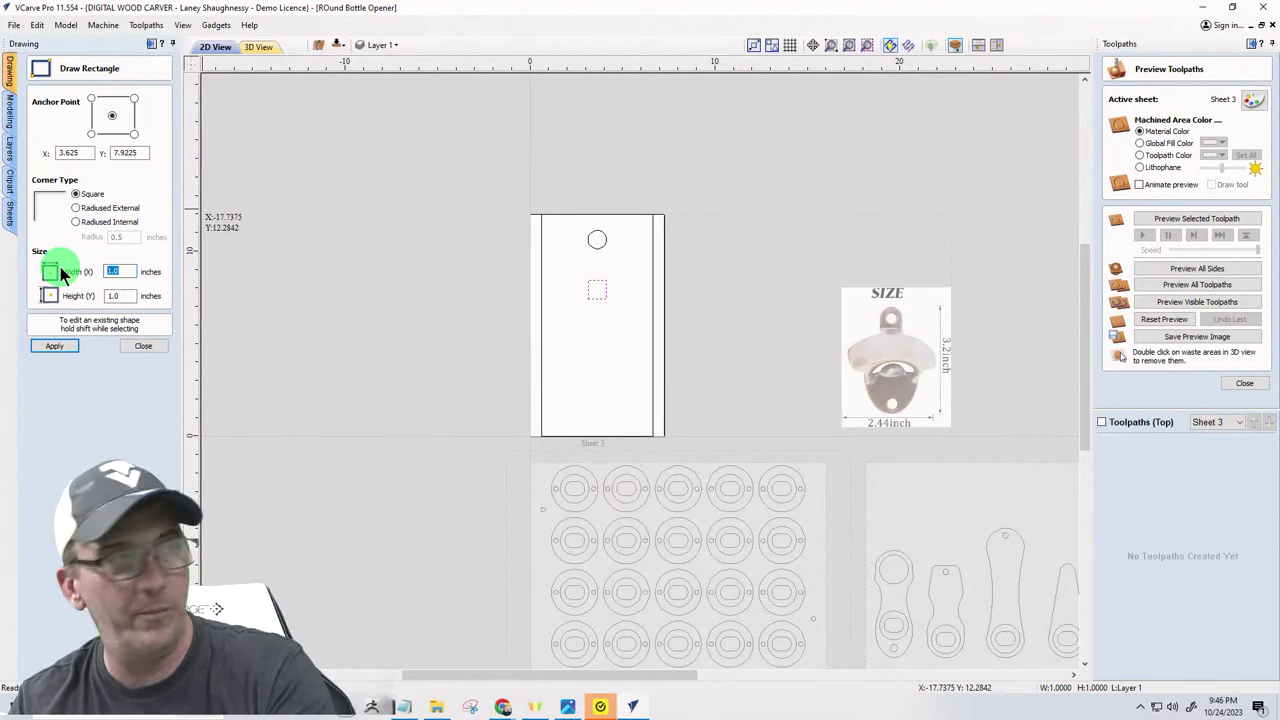
{"action": "type", "text": "2.44"}
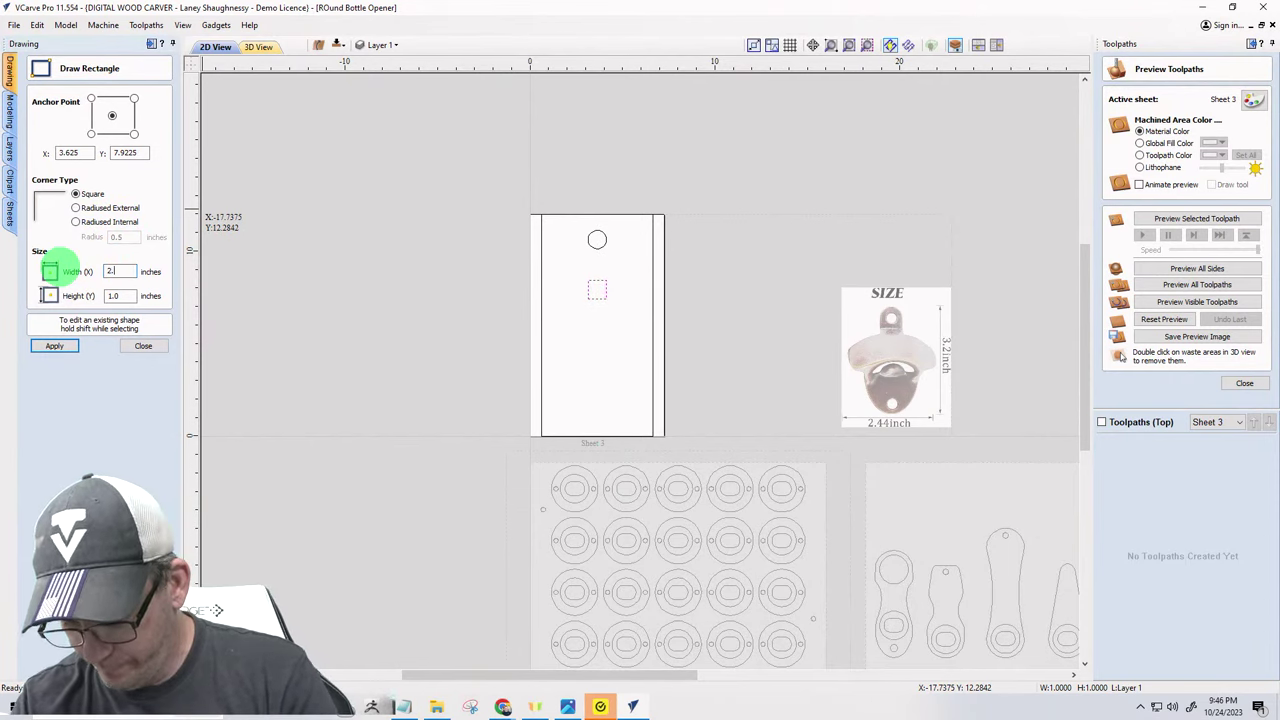
{"action": "double_click", "coordinate": [116, 296]}
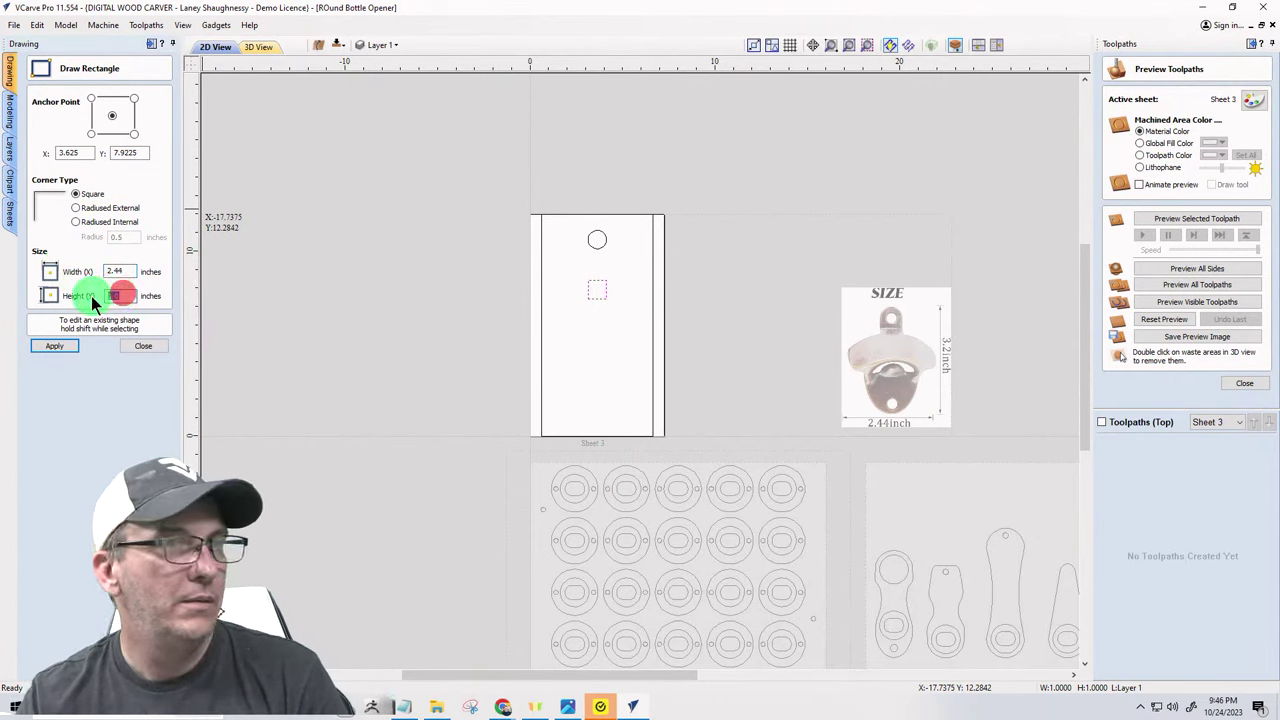
{"action": "type", "text": "3.2"}
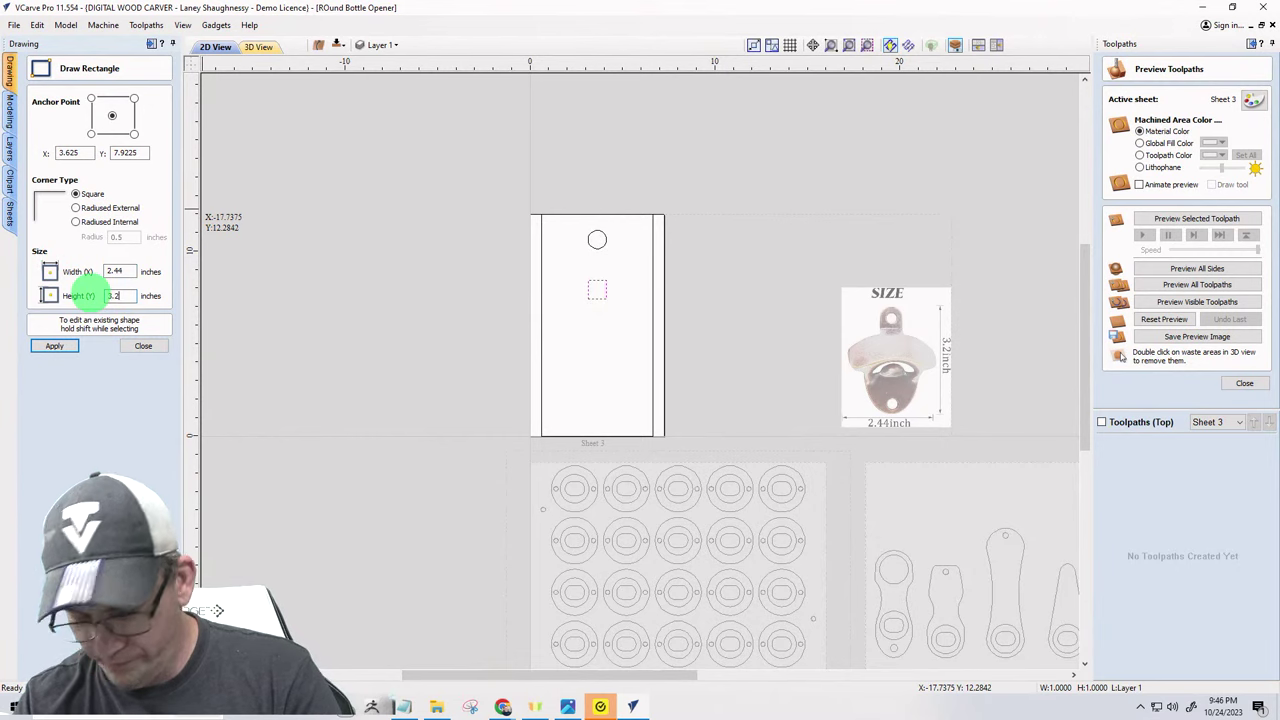
{"action": "left_click", "coordinate": [44, 348]}
{"action": "left_click", "coordinate": [46, 346]}
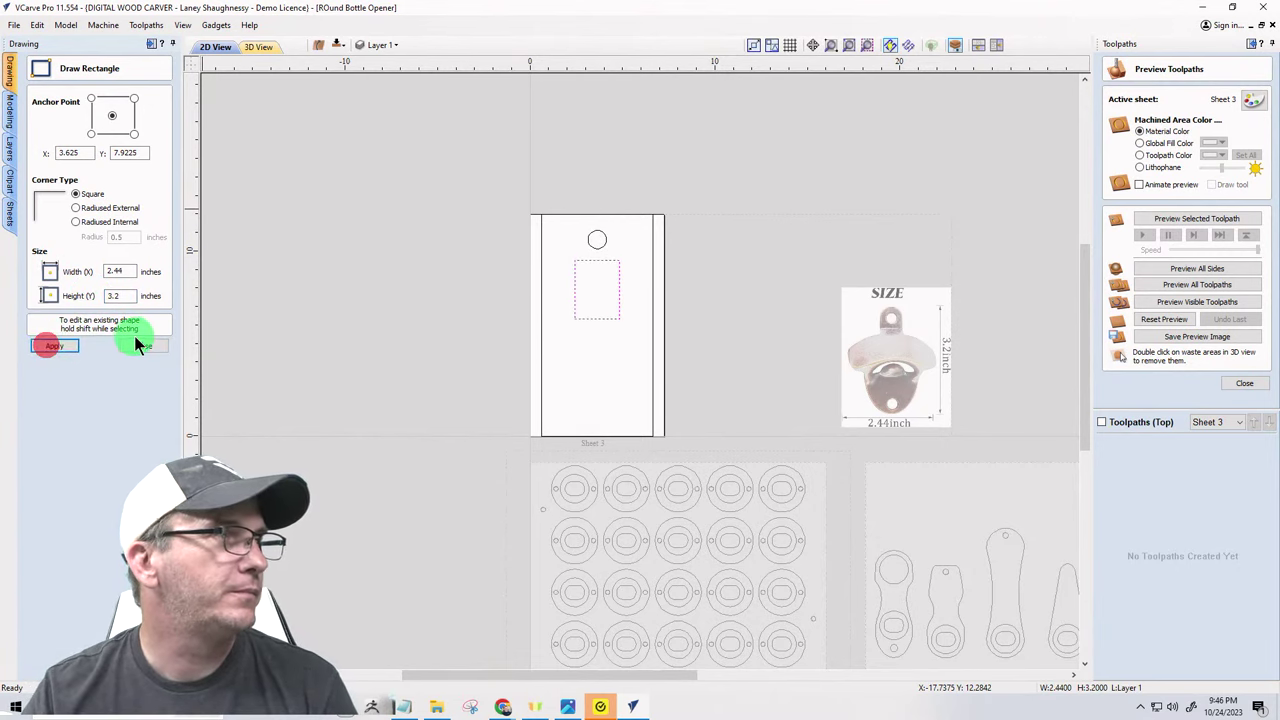
{"action": "left_click", "coordinate": [143, 345]}
{"action": "scroll", "coordinate": [593, 230], "scroll_direction": "up", "scroll_amount": 3}
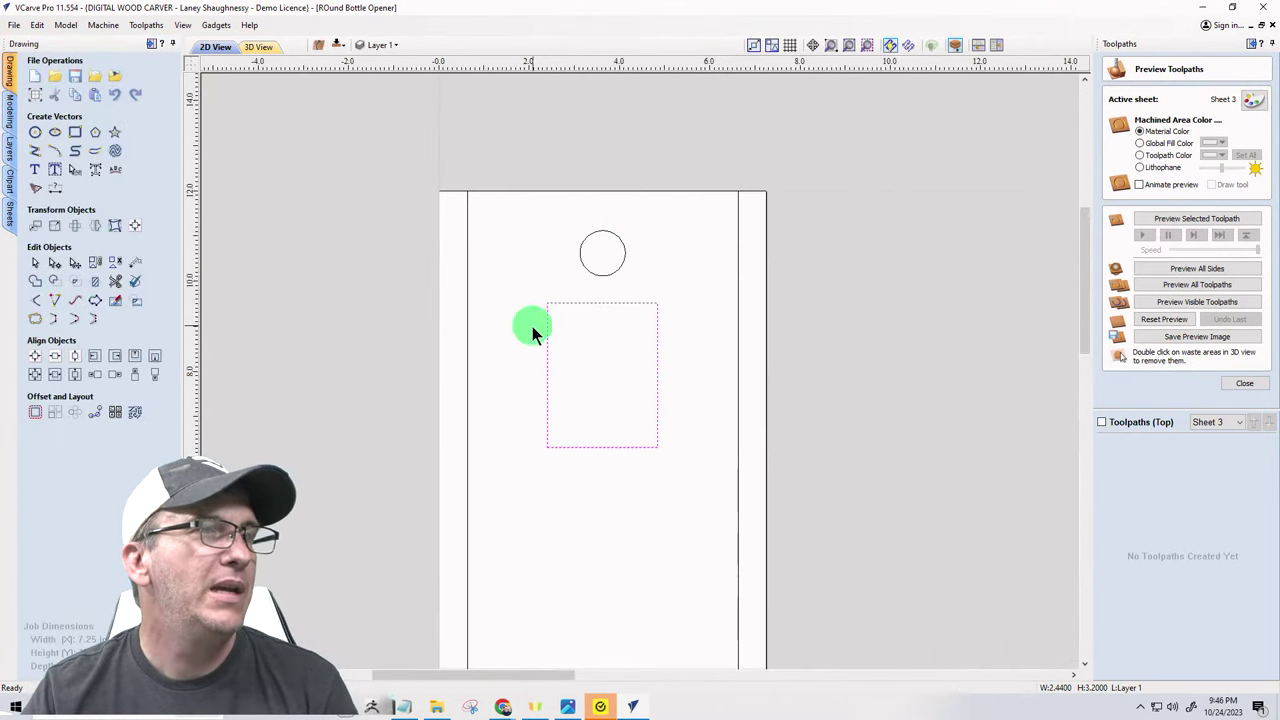
- Centre the rectangle on the material with the alignment tools
{"action": "left_click", "coordinate": [136, 226]}
{"action": "left_click", "coordinate": [63, 112]}
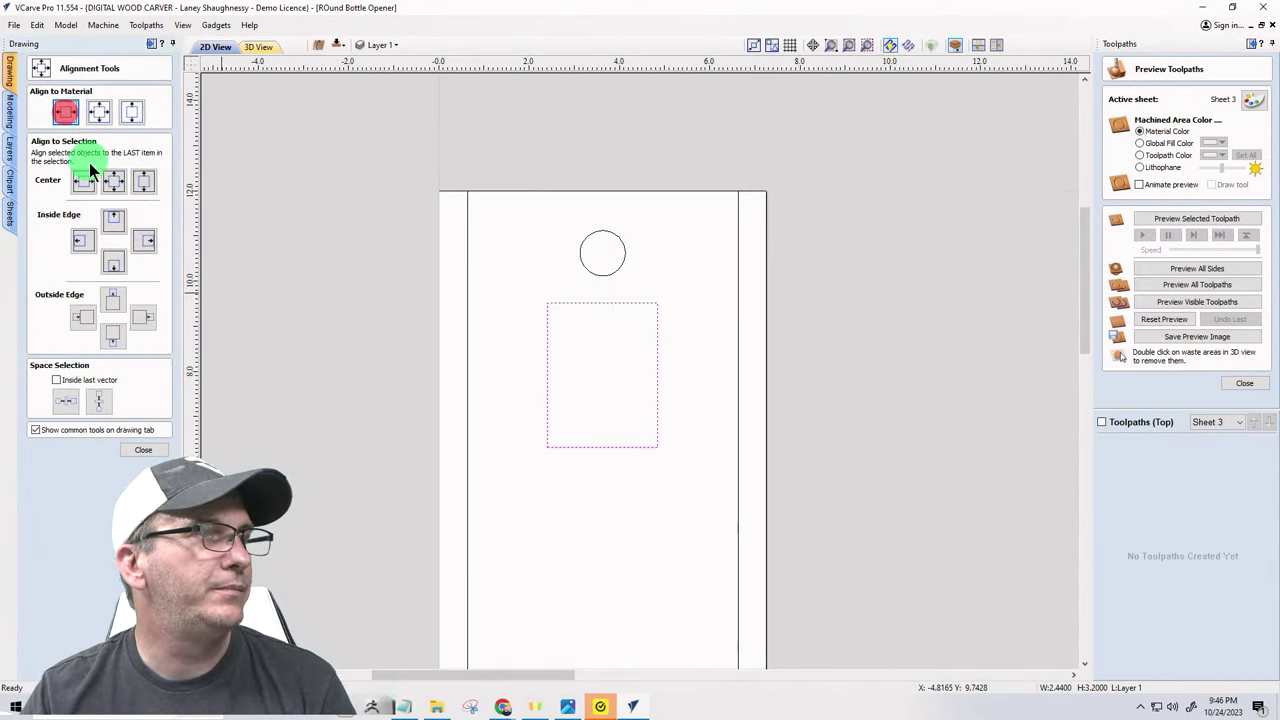
{"action": "left_click", "coordinate": [137, 449]}
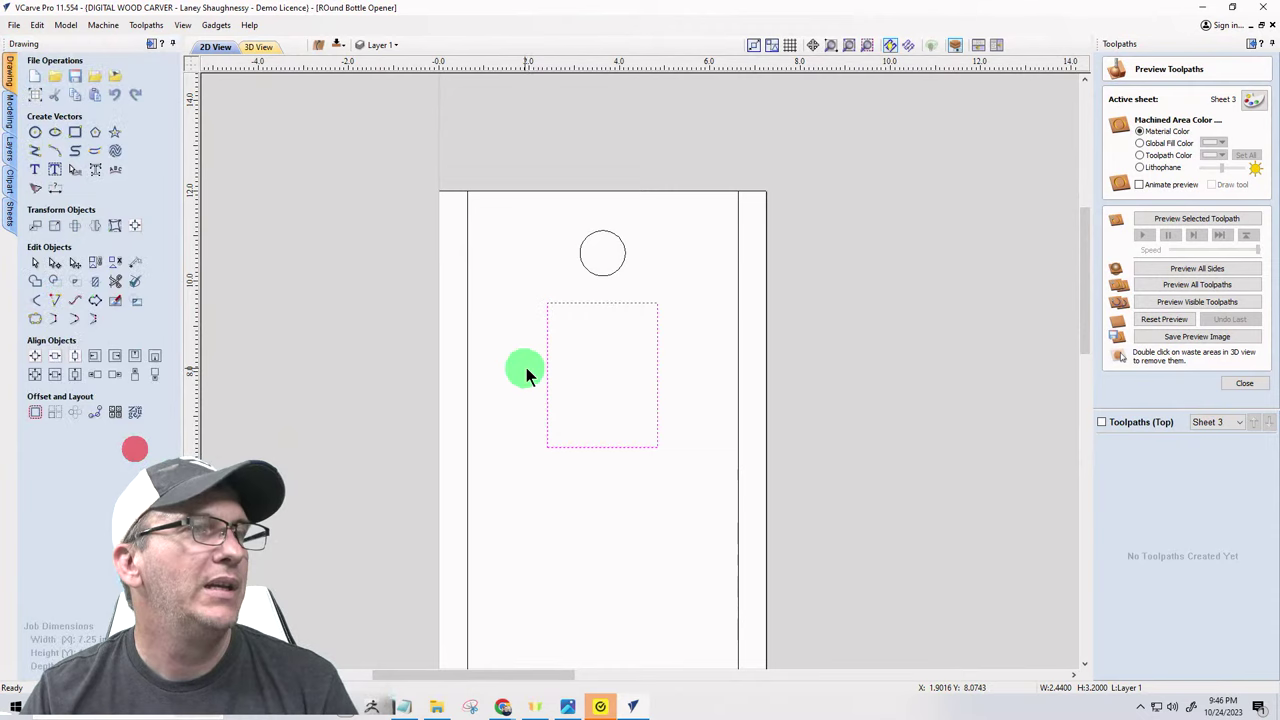
{"action": "scroll", "coordinate": [608, 303], "scroll_direction": "up", "scroll_amount": 2}
- Nudge the rectangle down two steps and confirm it is still 2.44 × 3.2 inches
{"action": "left_click", "coordinate": [612, 305]}
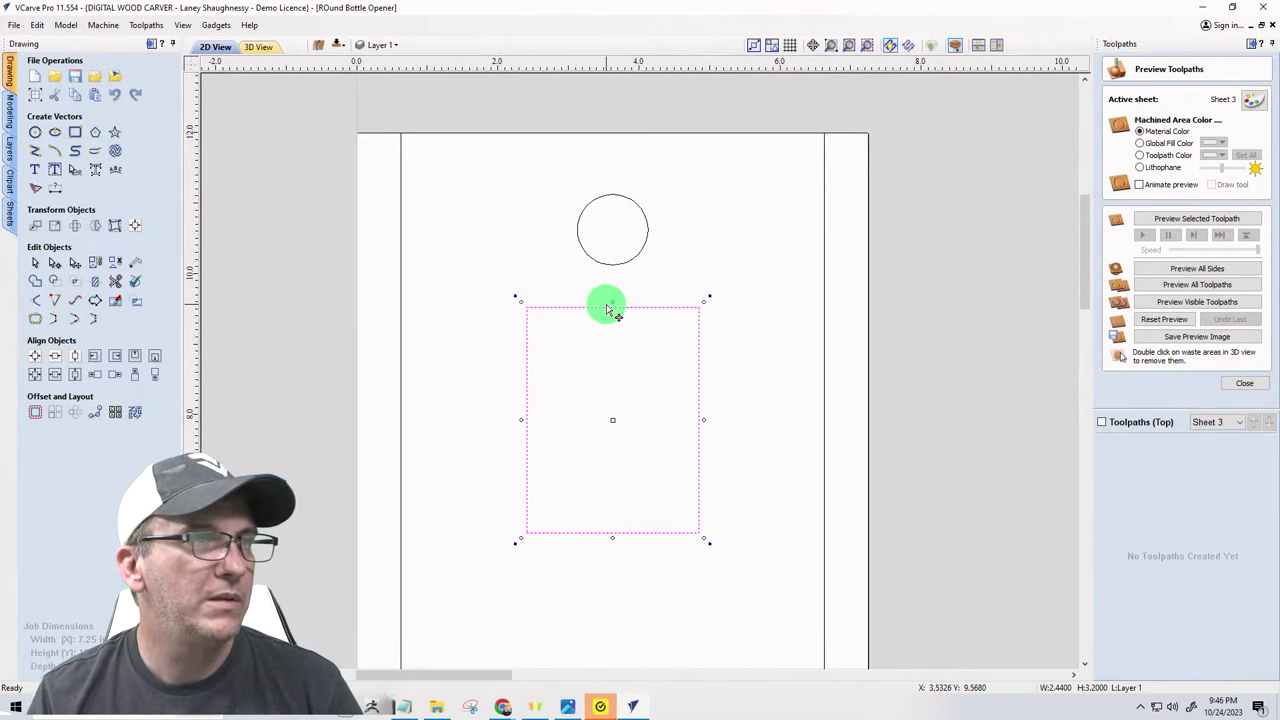
{"action": "key", "text": "Down"}
{"action": "key", "text": "Down"}
{"action": "key", "text": "Down"}
{"action": "key", "text": "Down"}
{"action": "key", "text": "Down"}
{"action": "key", "text": "Down"}
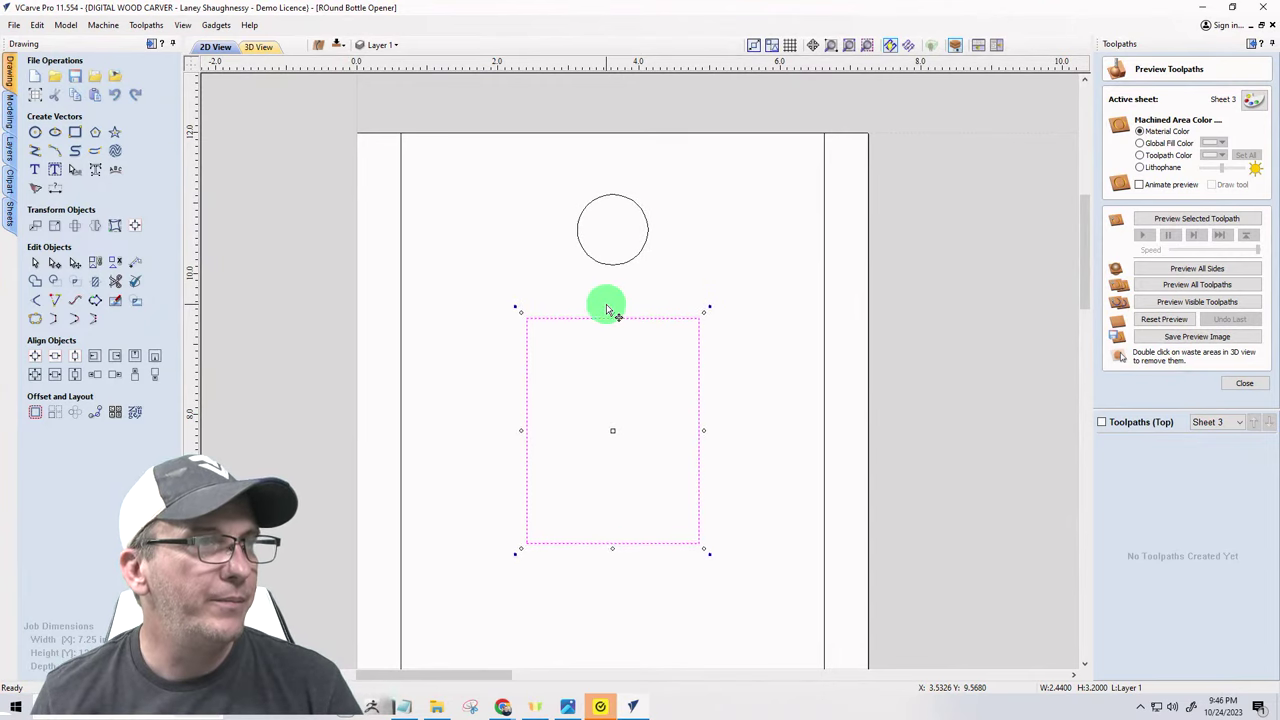
{"action": "key", "text": "Down"}
{"action": "key", "text": "Down"}
{"action": "key", "text": "Down"}
{"action": "key", "text": "Down"}
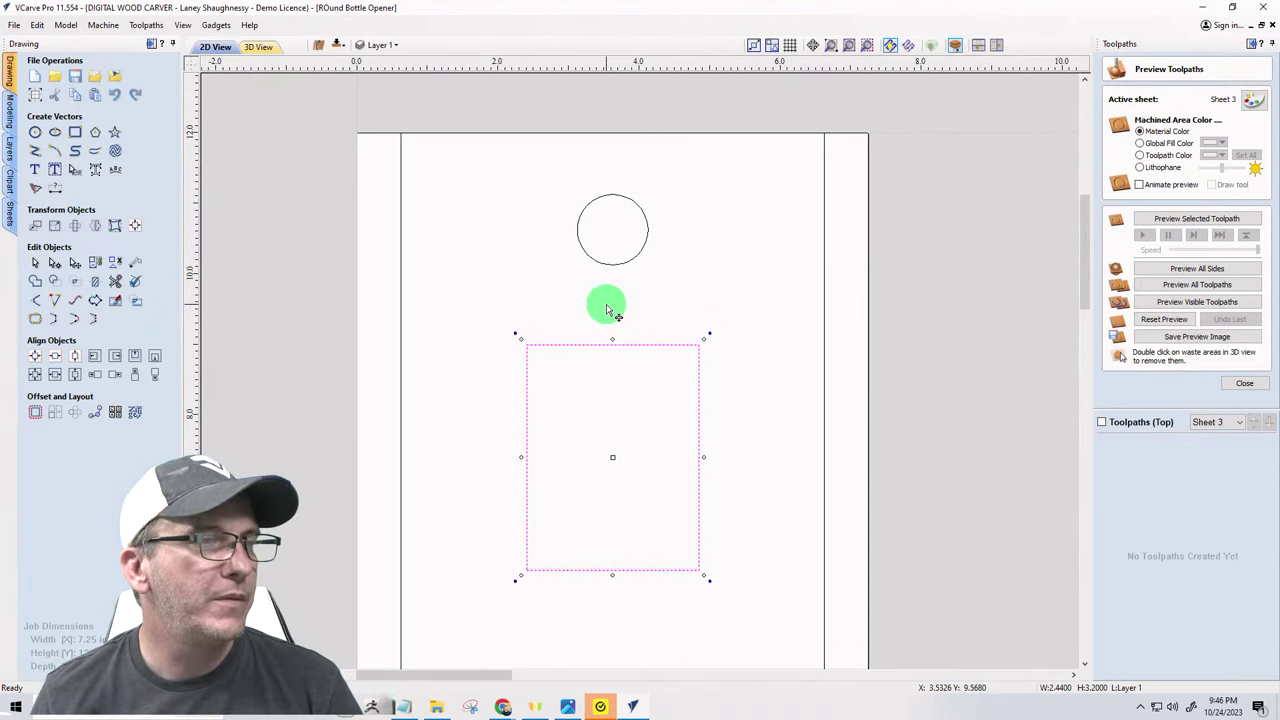
{"action": "scroll", "coordinate": [606, 134], "scroll_direction": "down", "scroll_amount": 3}
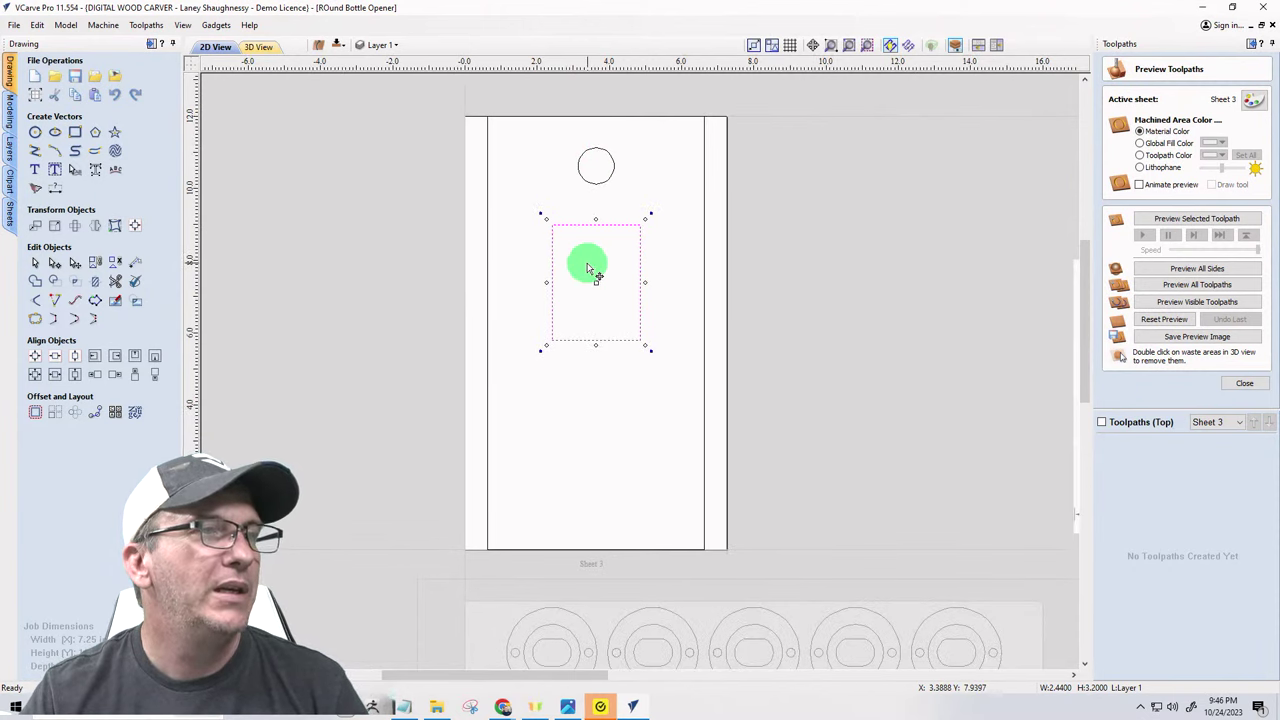
{"action": "scroll", "coordinate": [586, 272], "scroll_direction": "up", "scroll_amount": 3}
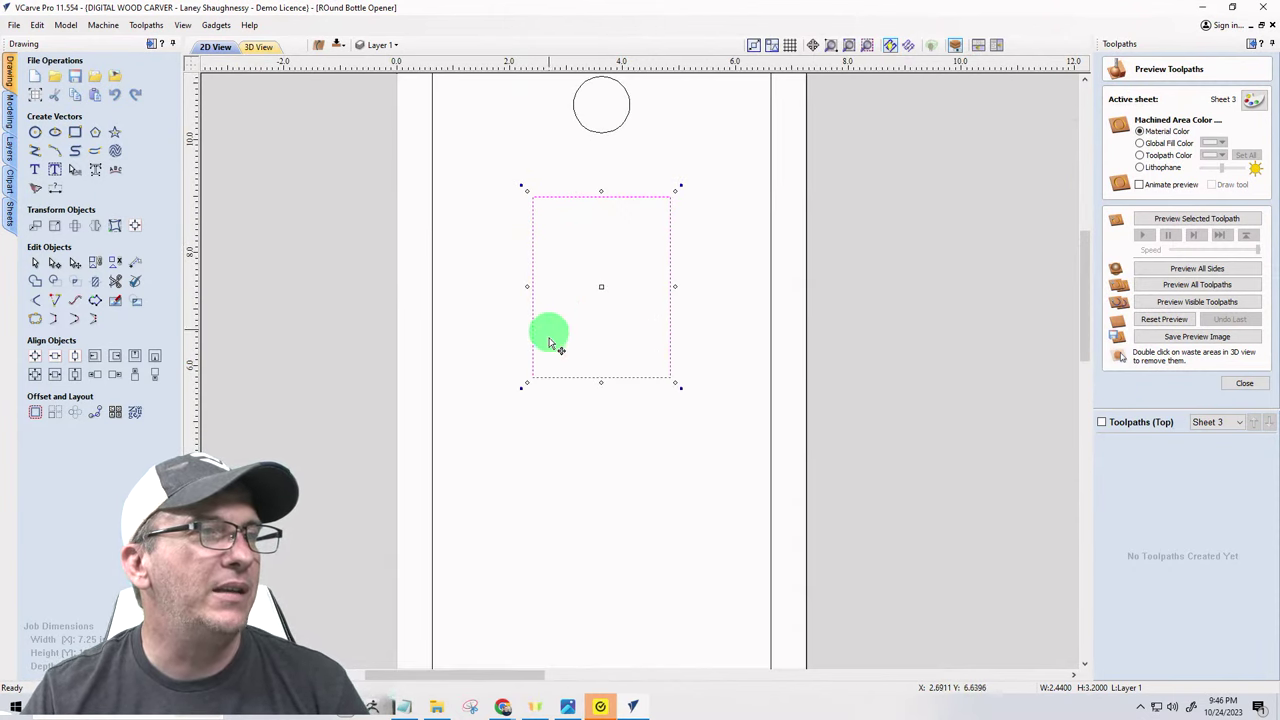
{"action": "scroll", "coordinate": [699, 203], "scroll_direction": "down", "scroll_amount": 3}
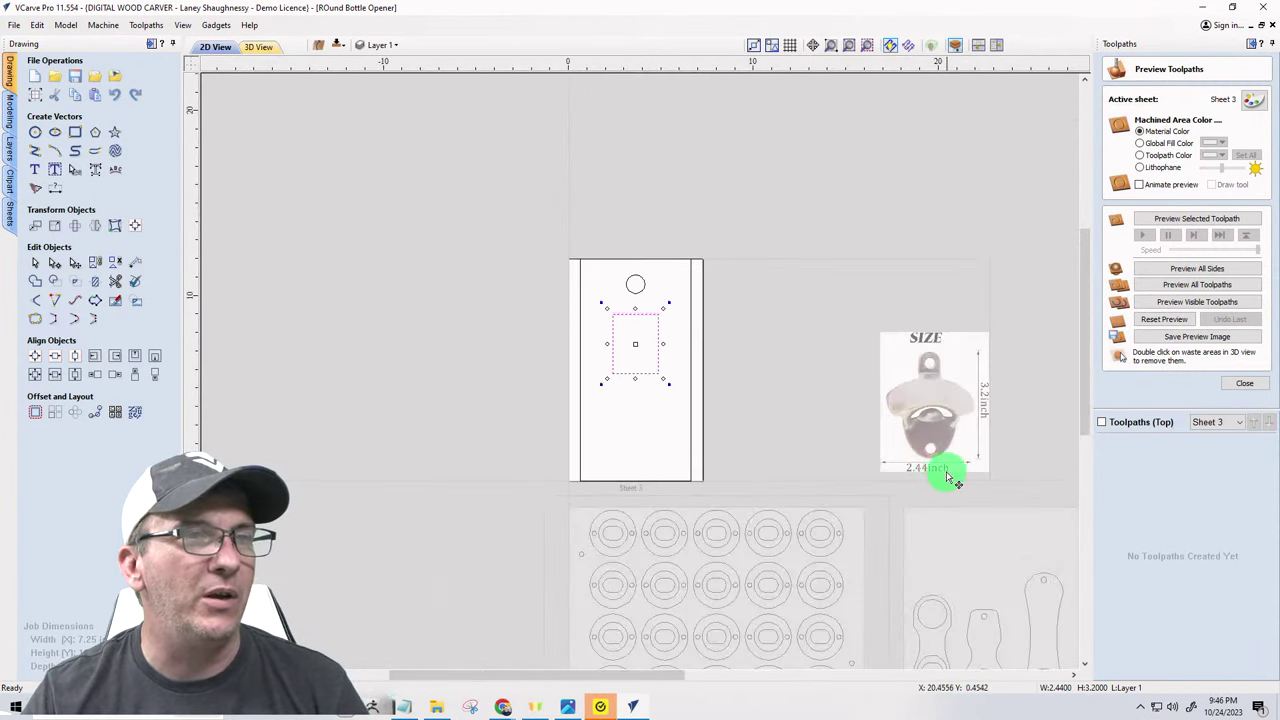
{"action": "scroll", "coordinate": [930, 471], "scroll_direction": "up", "scroll_amount": 2}
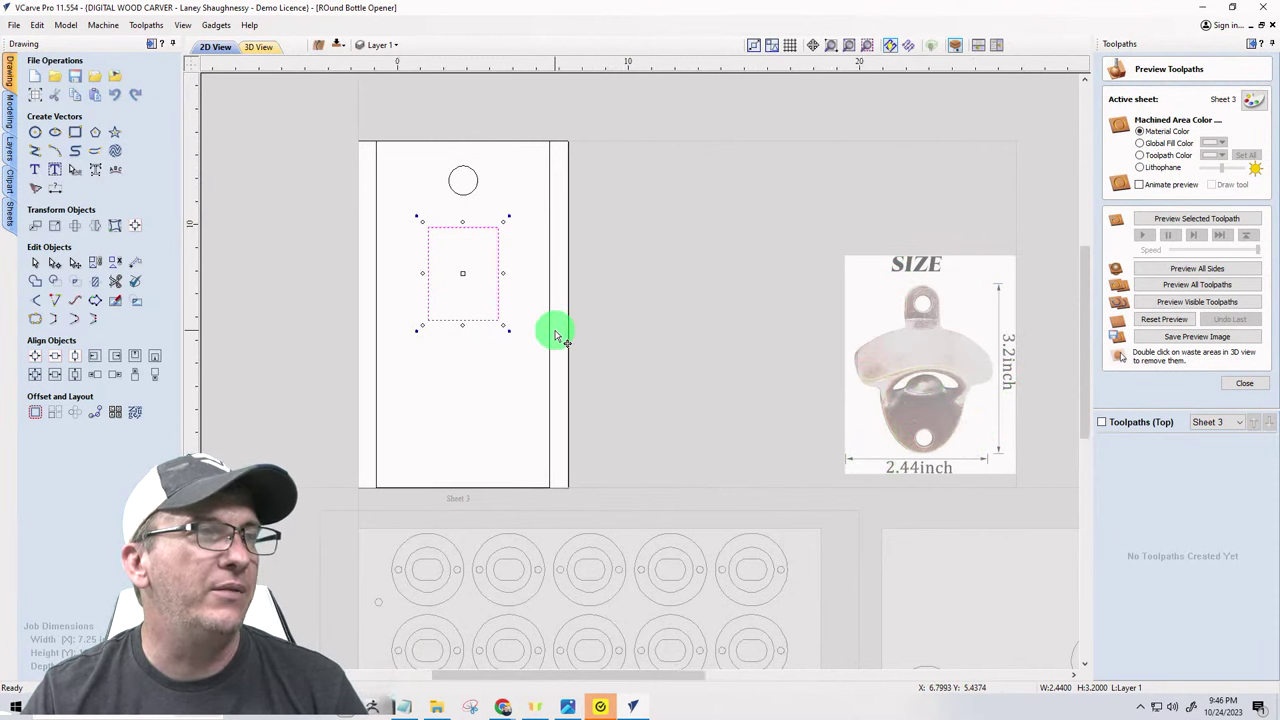
{"action": "scroll", "coordinate": [555, 330], "scroll_direction": "down", "scroll_amount": 3}
{"action": "scroll", "coordinate": [418, 268], "scroll_direction": "up", "scroll_amount": 2}
{"action": "scroll", "coordinate": [416, 270], "scroll_direction": "up", "scroll_amount": 3}
{"action": "scroll", "coordinate": [520, 267], "scroll_direction": "down", "scroll_amount": 1}
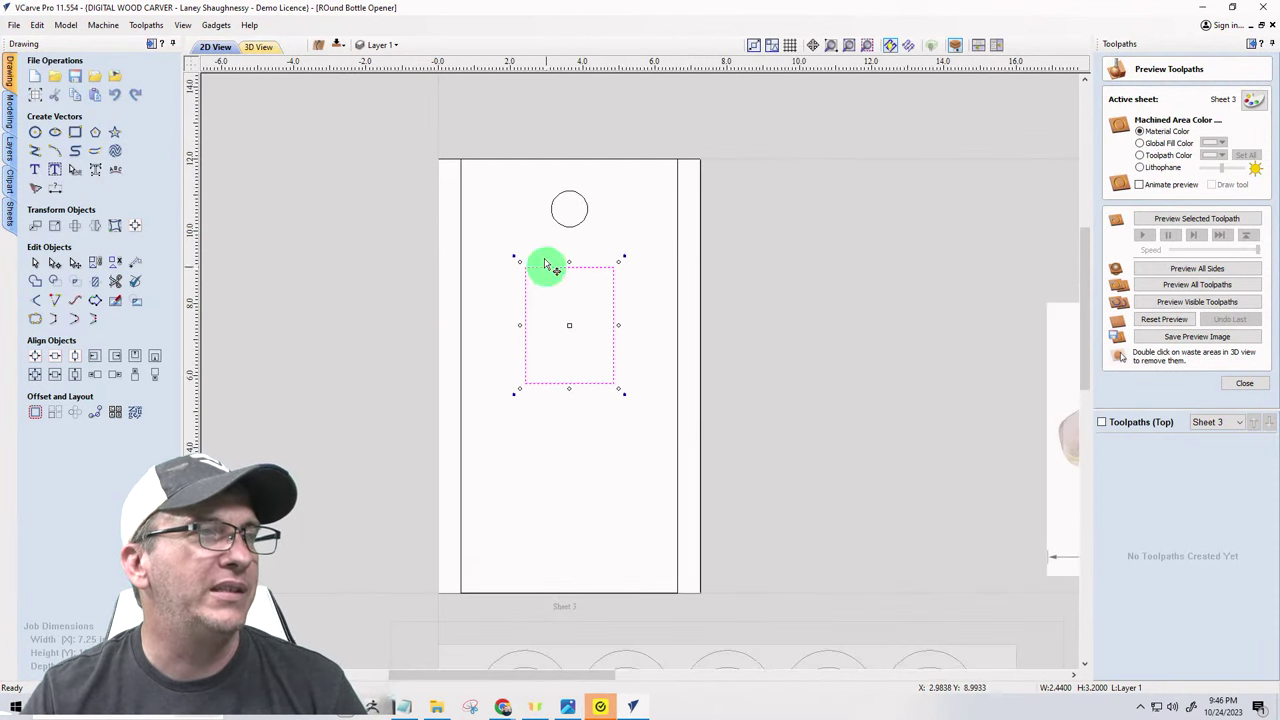
{"action": "scroll", "coordinate": [600, 340], "scroll_direction": "up", "scroll_amount": 2}
{"action": "scroll", "coordinate": [555, 345], "scroll_direction": "down", "scroll_amount": 2}
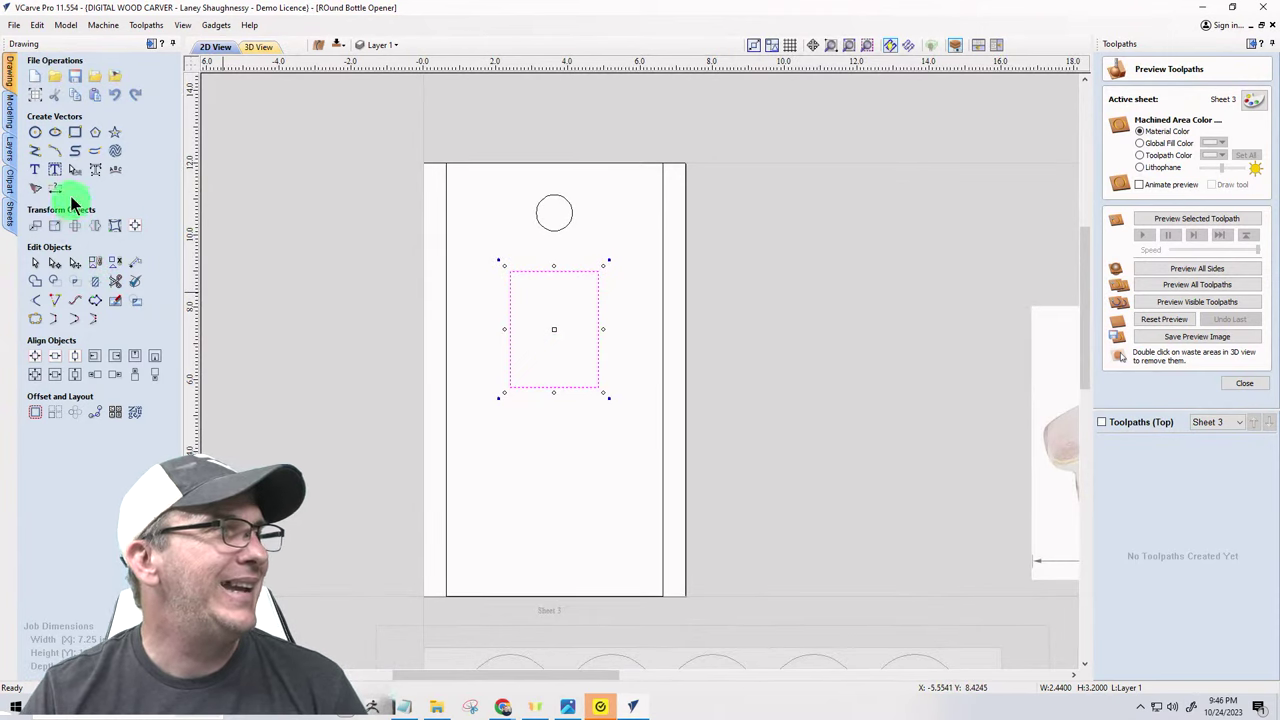
{"action": "left_click", "coordinate": [76, 135]}
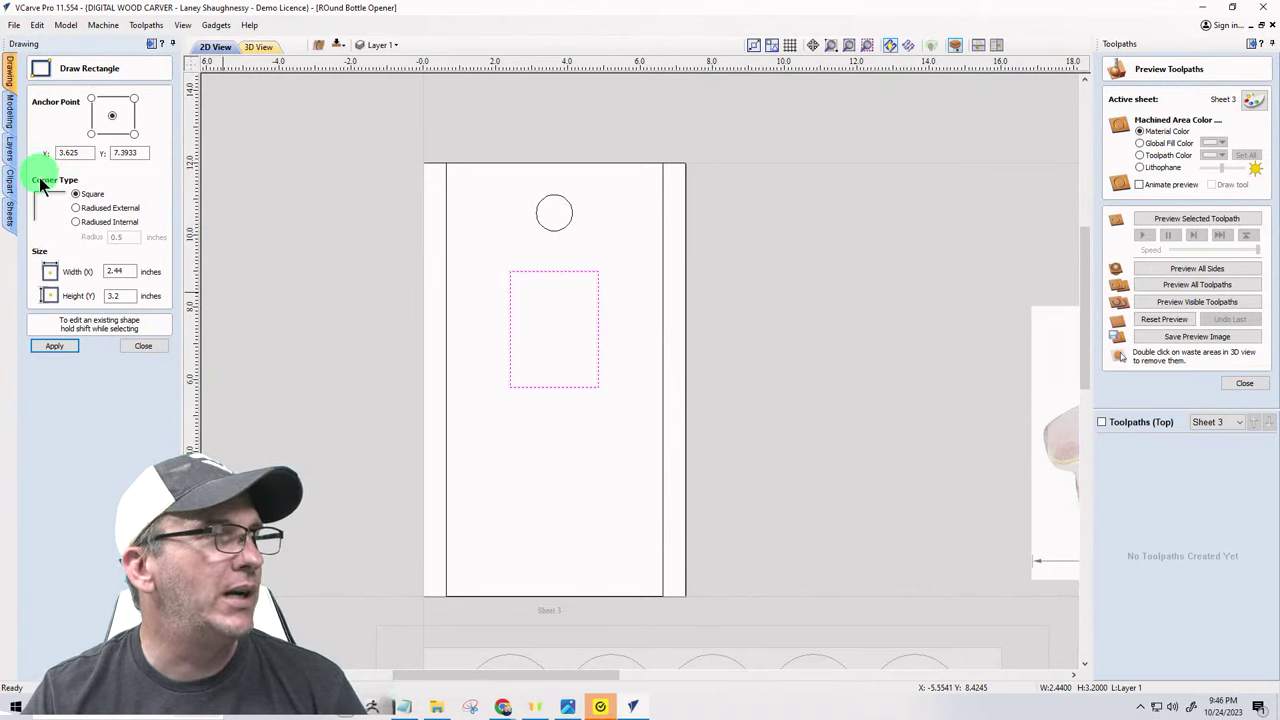
{"action": "left_click", "coordinate": [140, 350]}
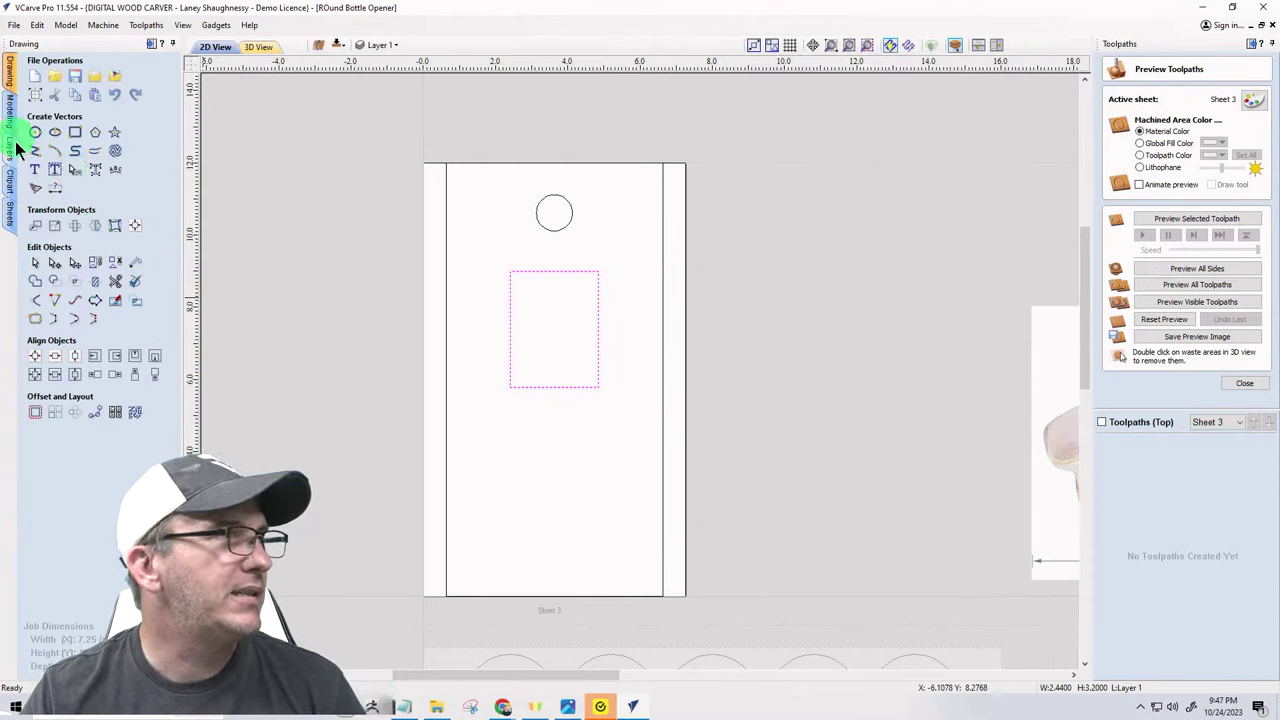
- Add the text 'Hendersons' just below the opener rectangle
{"action": "left_click", "coordinate": [34, 169]}
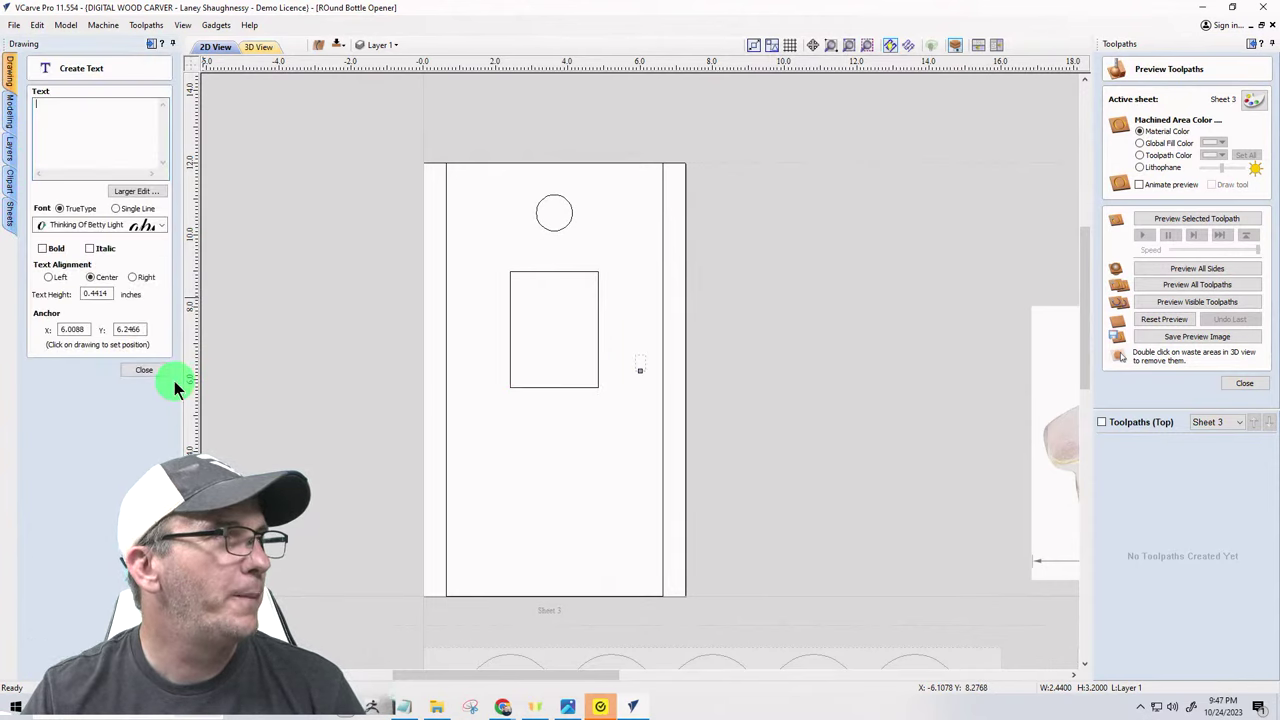
{"action": "left_click", "coordinate": [520, 455]}
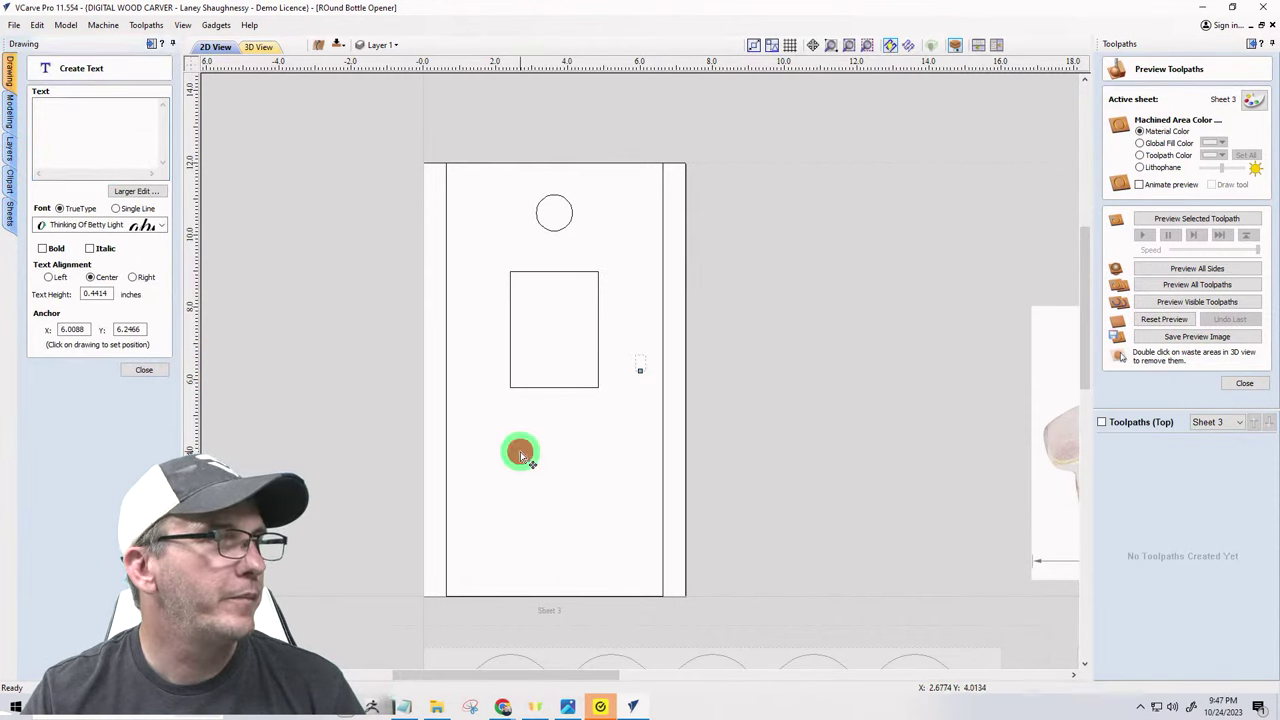
{"action": "left_click", "coordinate": [69, 126]}
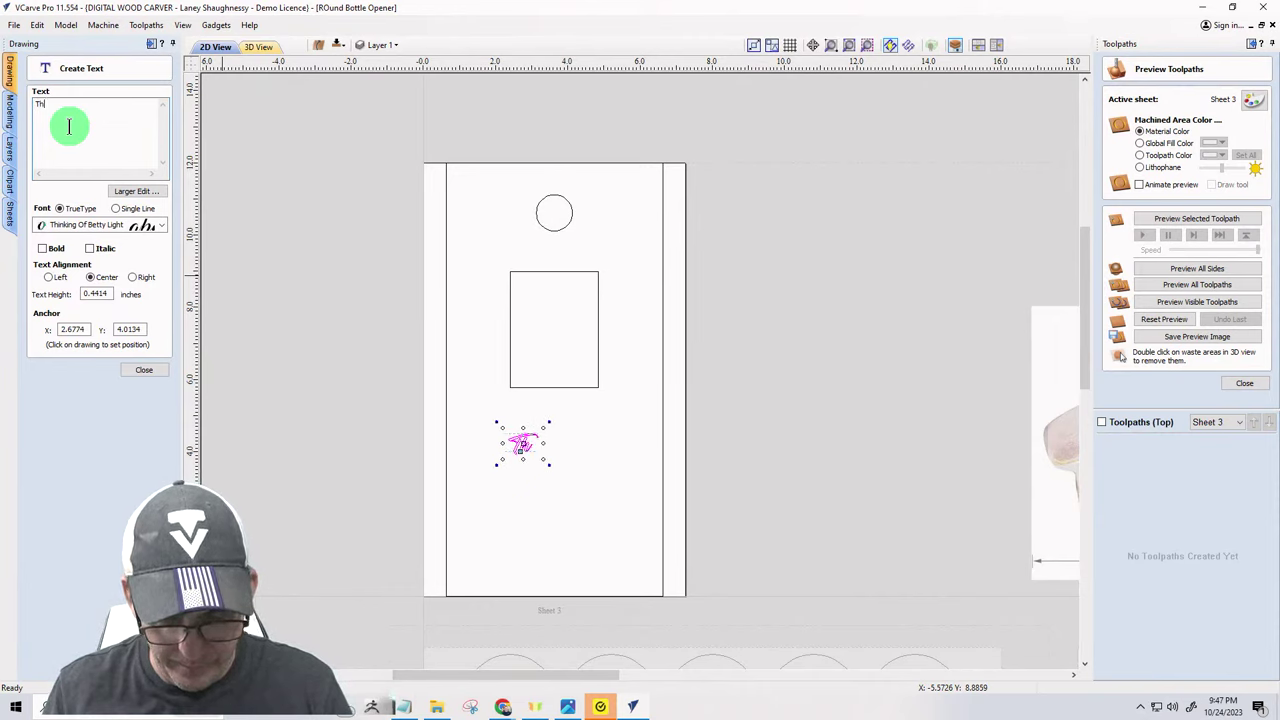
{"action": "type", "text": "e"}
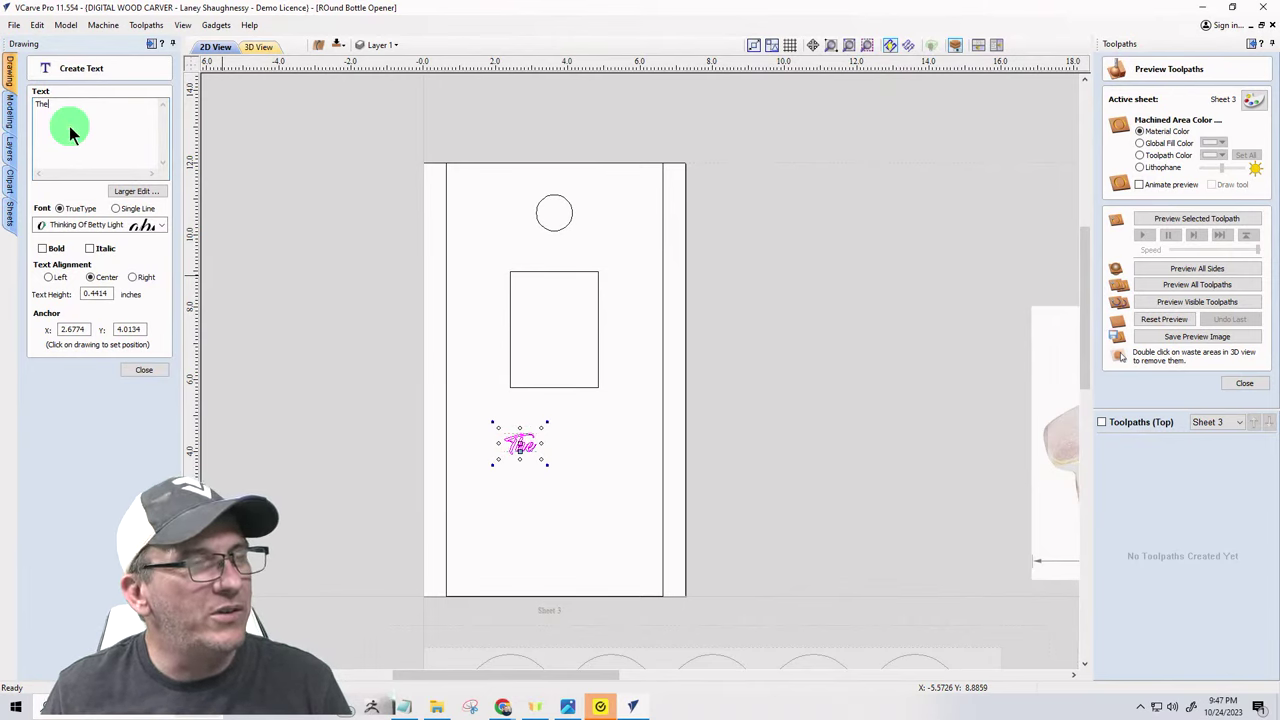
{"action": "key", "text": "BackSpace"}
{"action": "key", "text": "BackSpace"}
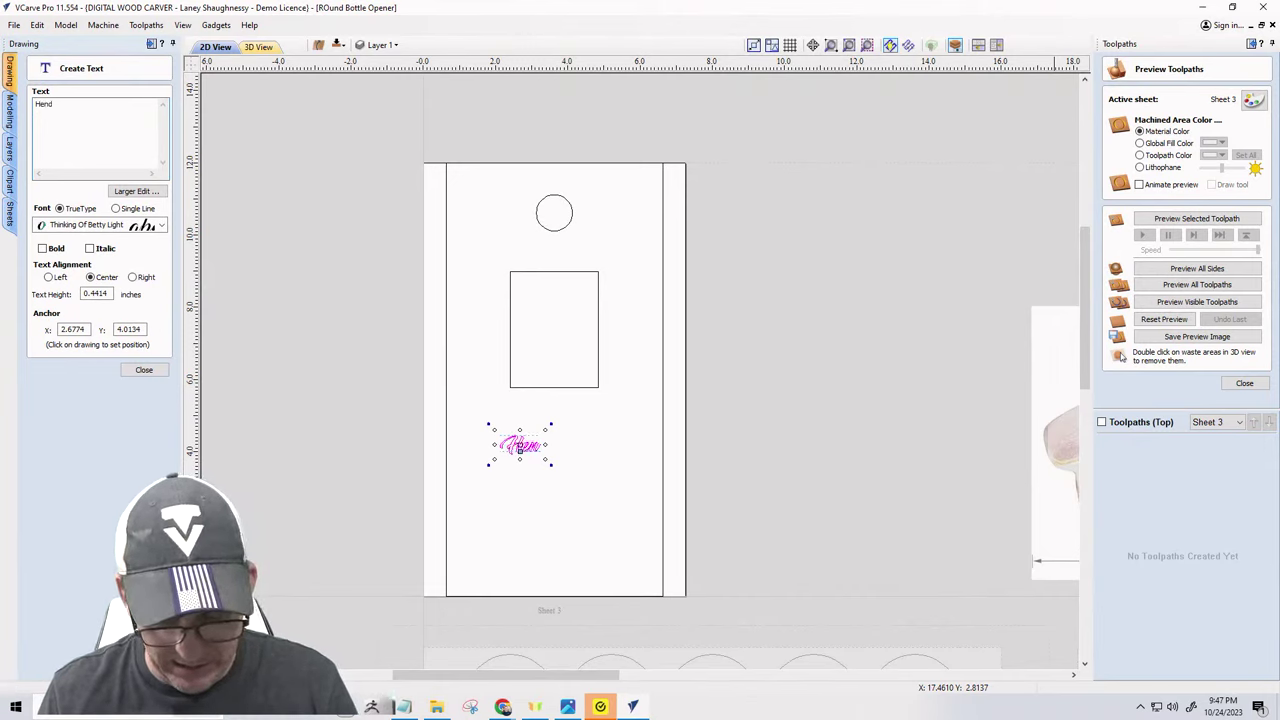
{"action": "type", "text": "ersons"}
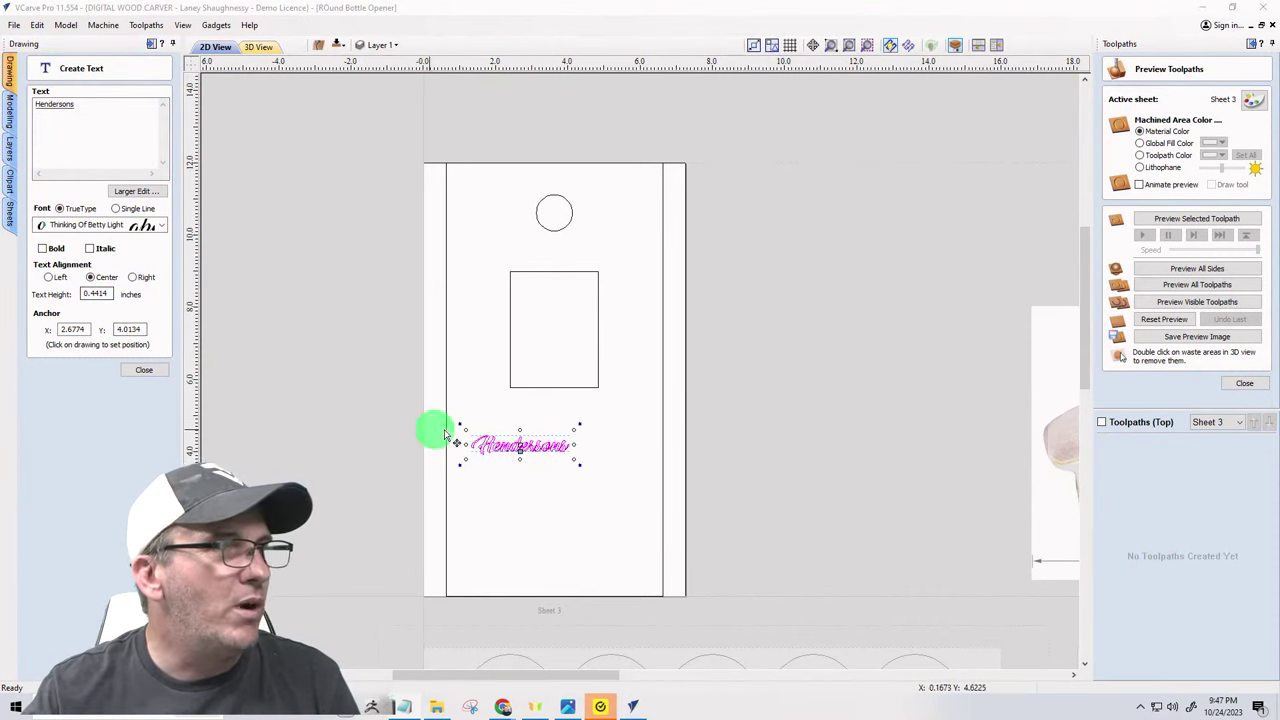
- Enlarge the Hendersons text to roughly double size, about 5.19 × 1.0 inch
{"action": "left_click_drag", "start_coordinate": [577, 462], "coordinate": [623, 469]}
{"action": "scroll", "coordinate": [661, 470], "scroll_direction": "up", "scroll_amount": 2}
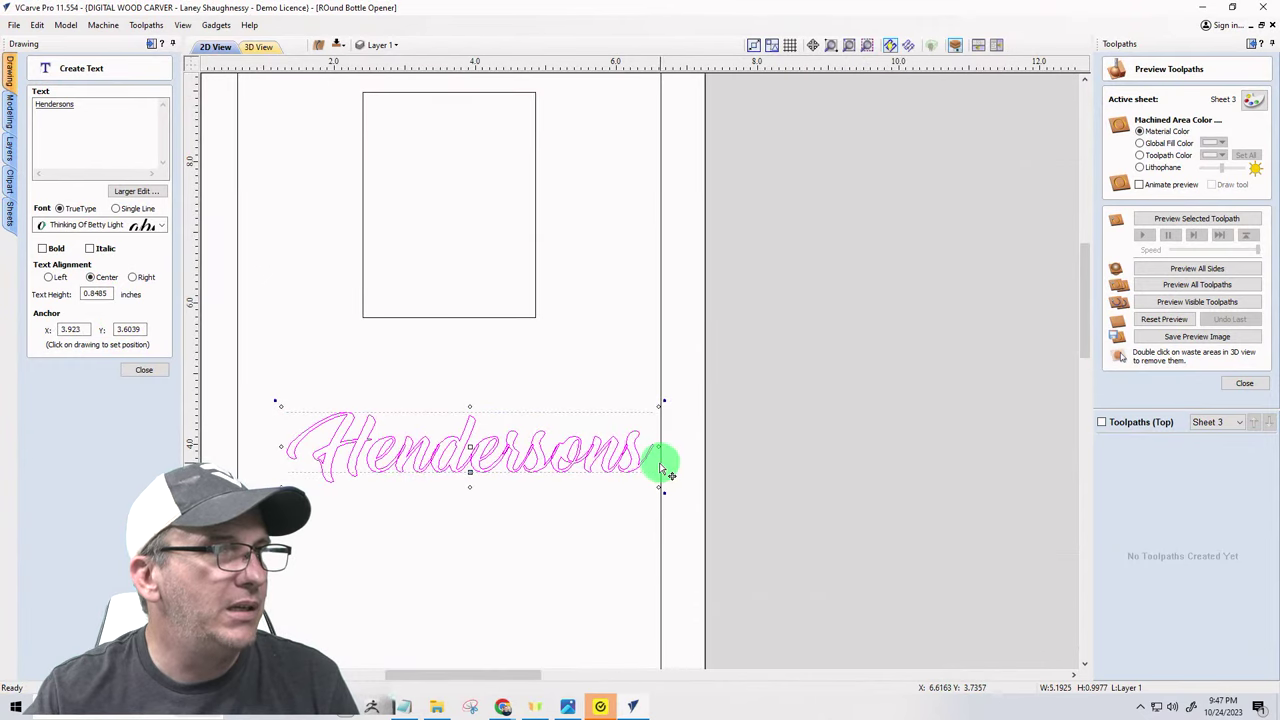
{"action": "scroll", "coordinate": [661, 470], "scroll_direction": "down", "scroll_amount": 2}
{"action": "left_click", "coordinate": [144, 370]}
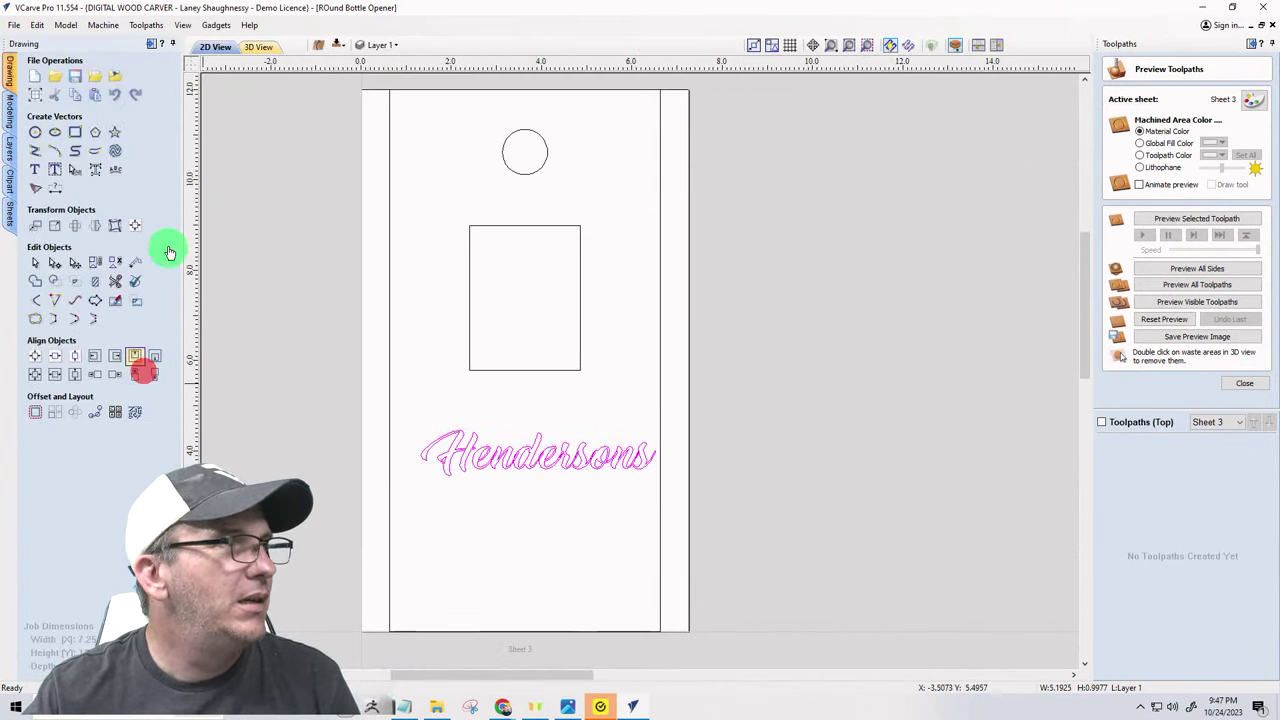
- Centre the Hendersons text horizontally on the board
{"action": "left_click", "coordinate": [134, 226]}
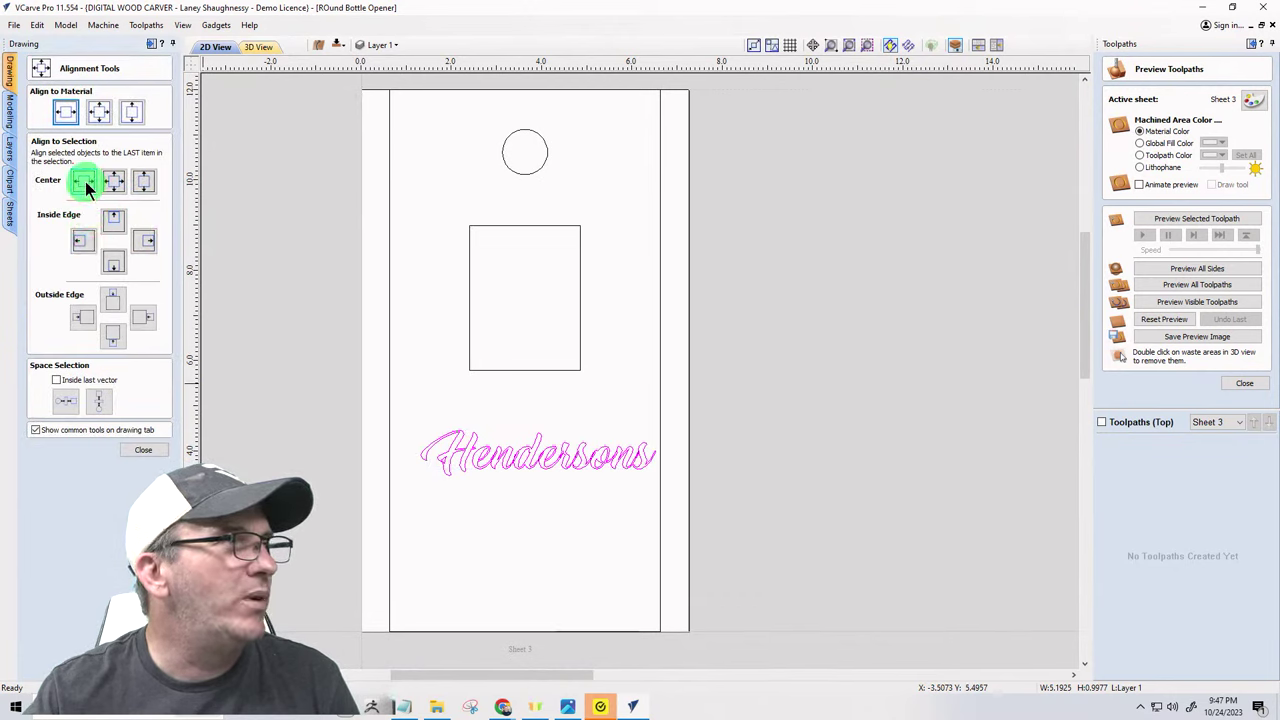
{"action": "left_click", "coordinate": [64, 113]}
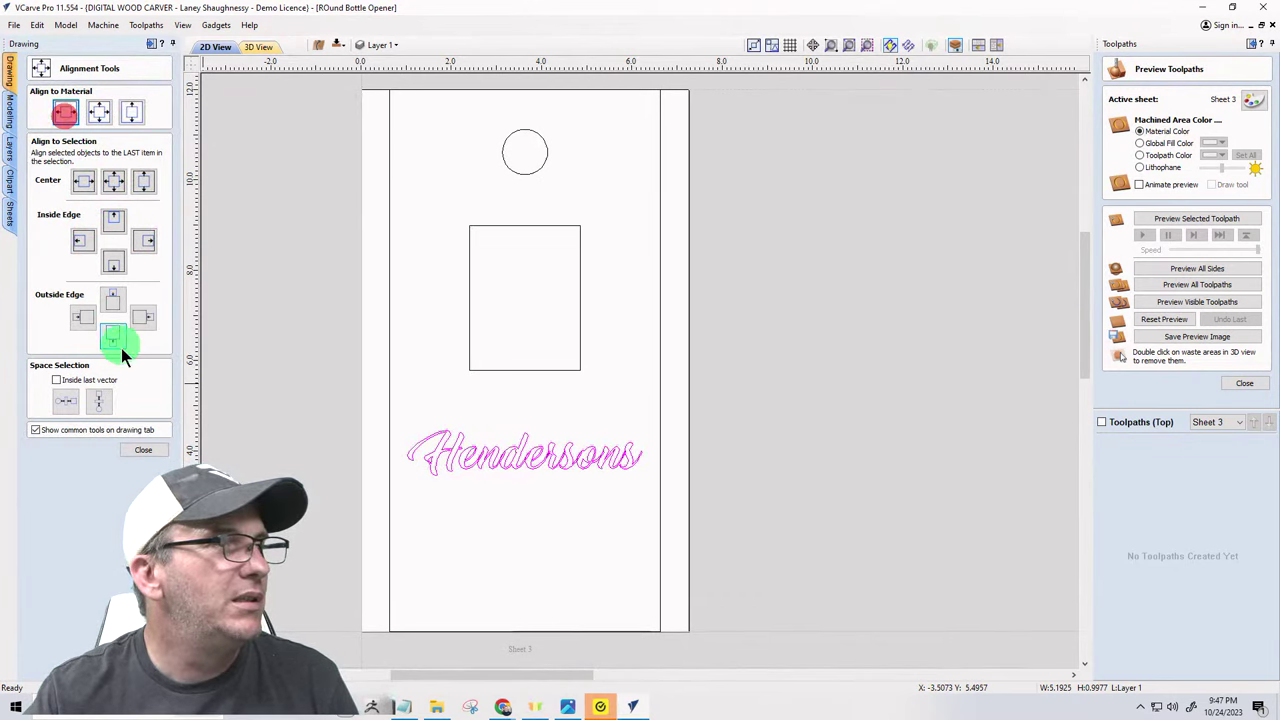
{"action": "left_click", "coordinate": [152, 447]}
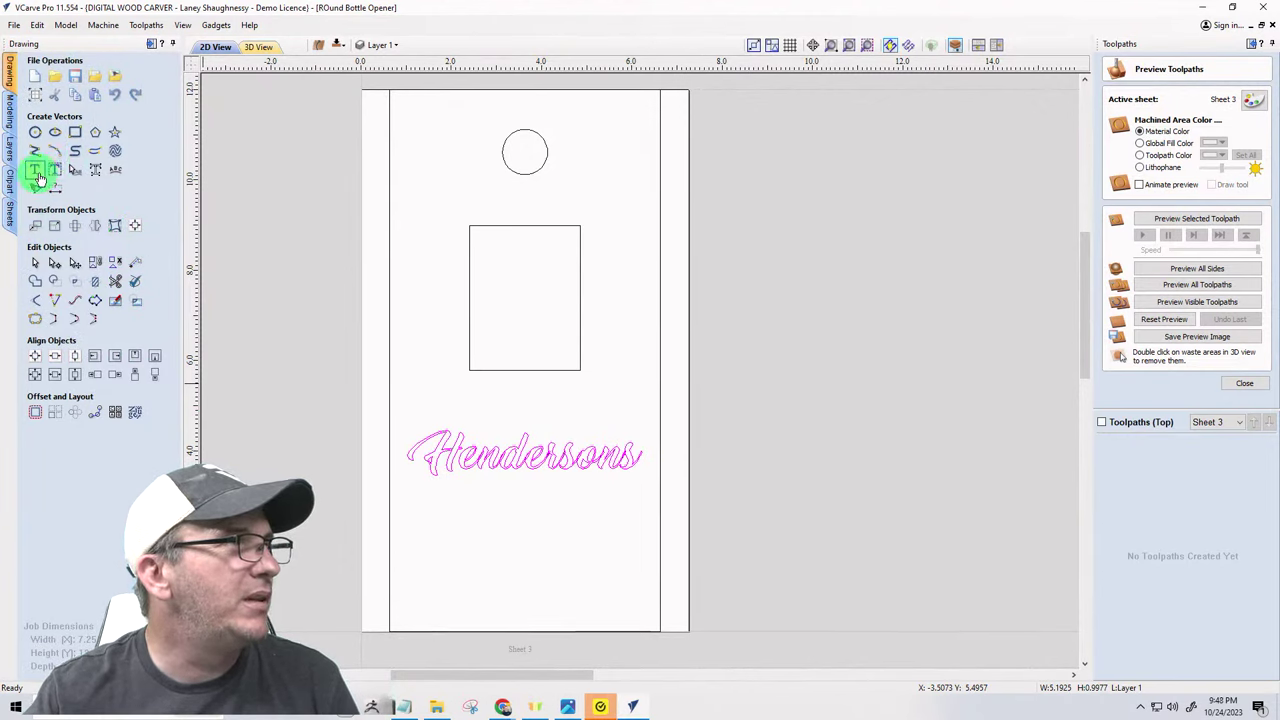
- Switch the Hendersons lettering's font to Baris Cerin Regular
{"action": "left_click", "coordinate": [35, 175]}
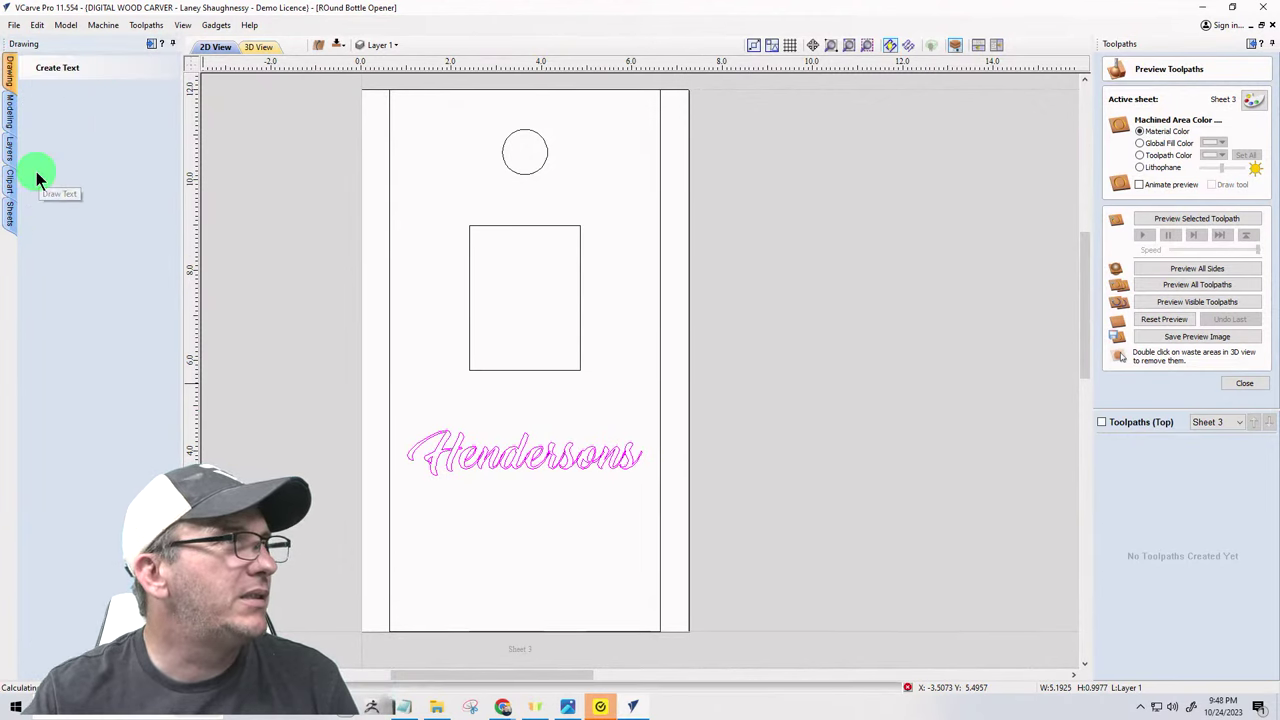
{"action": "left_click", "coordinate": [162, 224]}
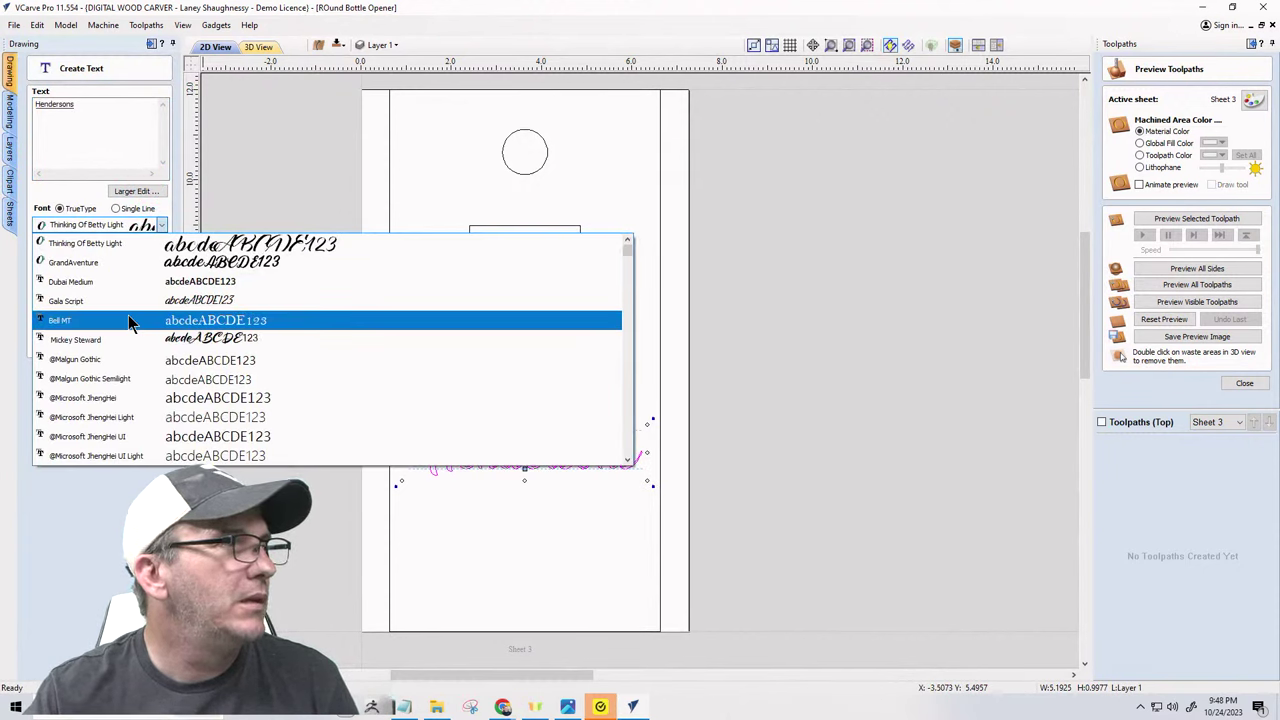
{"action": "scroll", "coordinate": [132, 326], "scroll_direction": "down", "scroll_amount": 3}
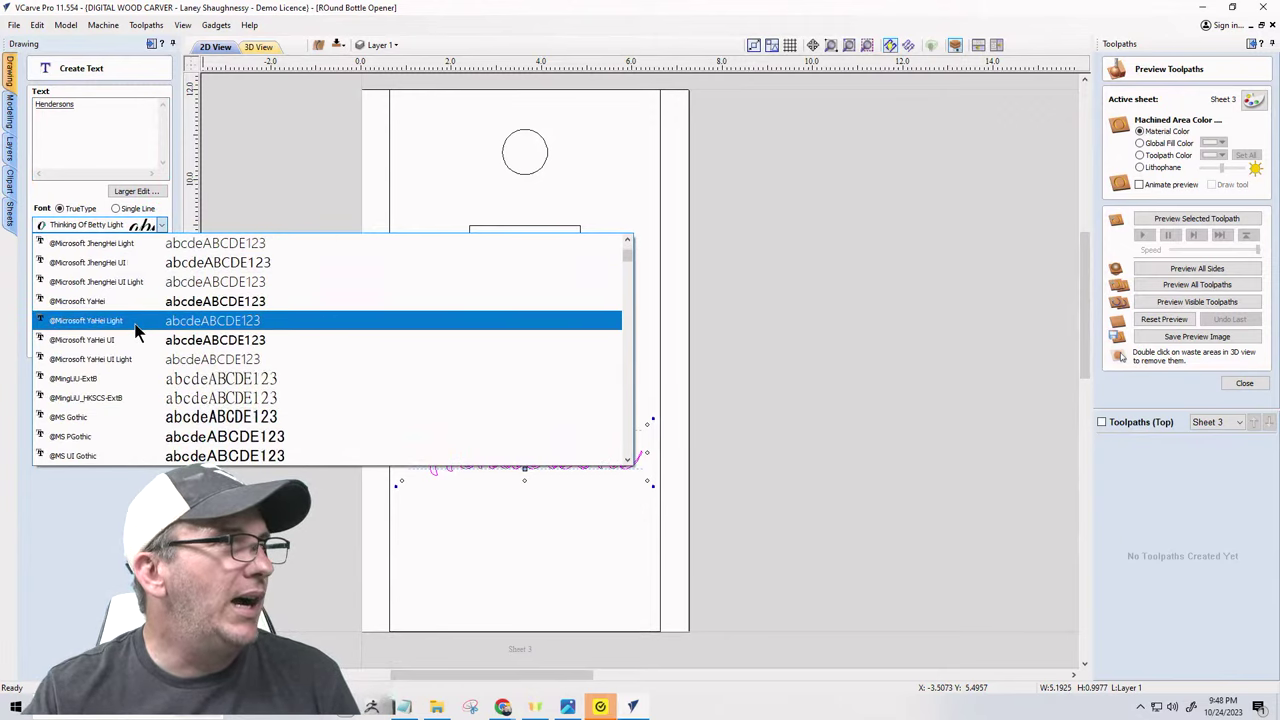
{"action": "scroll", "coordinate": [135, 332], "scroll_direction": "down", "scroll_amount": 15}
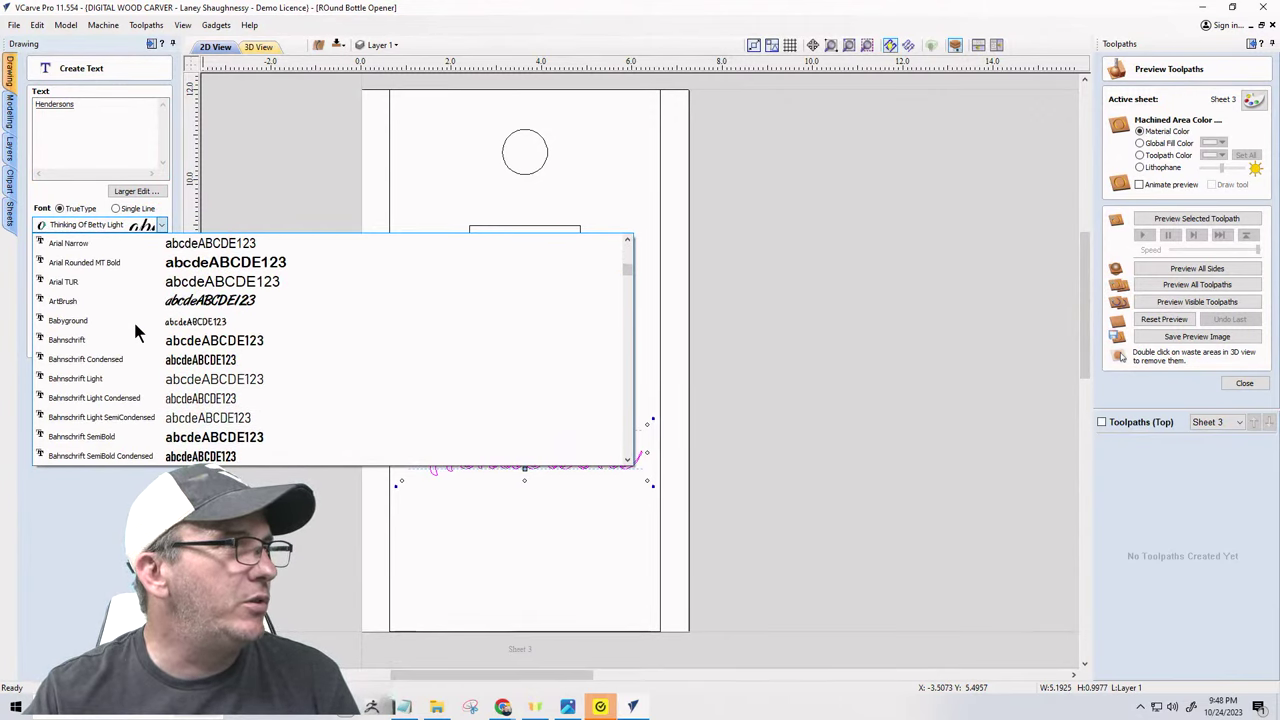
{"action": "scroll", "coordinate": [135, 332], "scroll_direction": "down", "scroll_amount": 4}
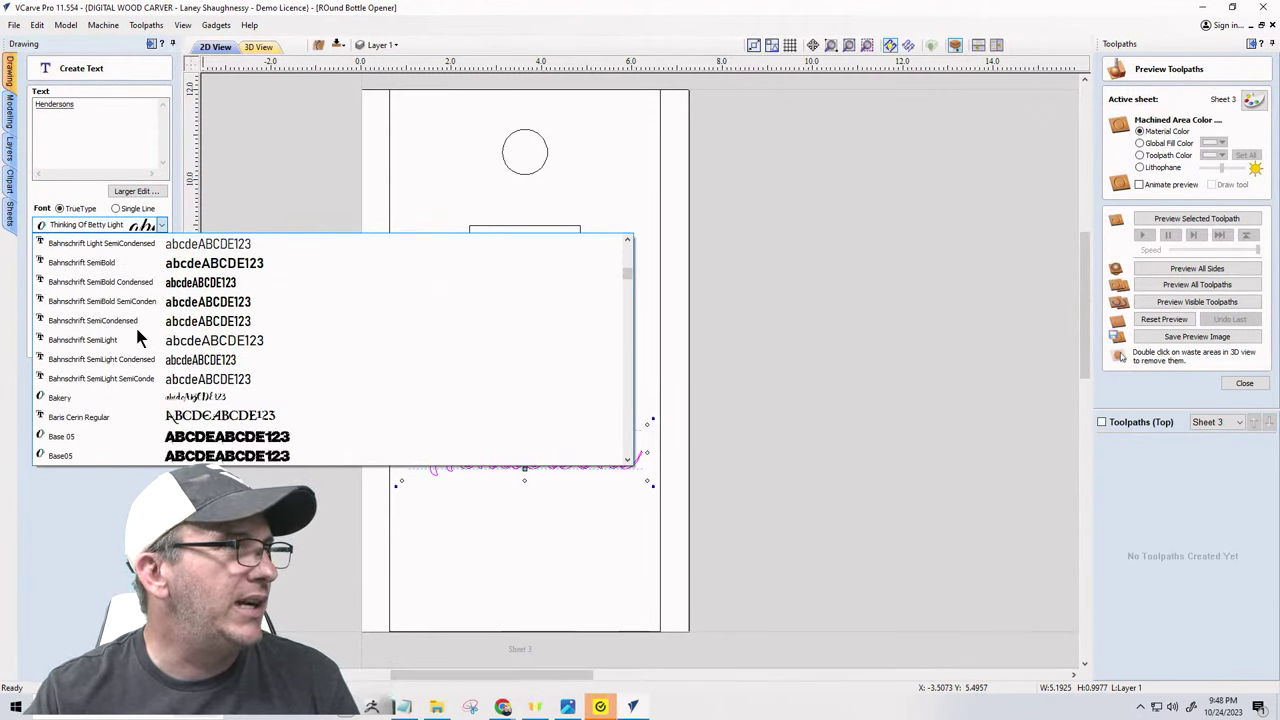
{"action": "scroll", "coordinate": [140, 338], "scroll_direction": "down", "scroll_amount": 1}
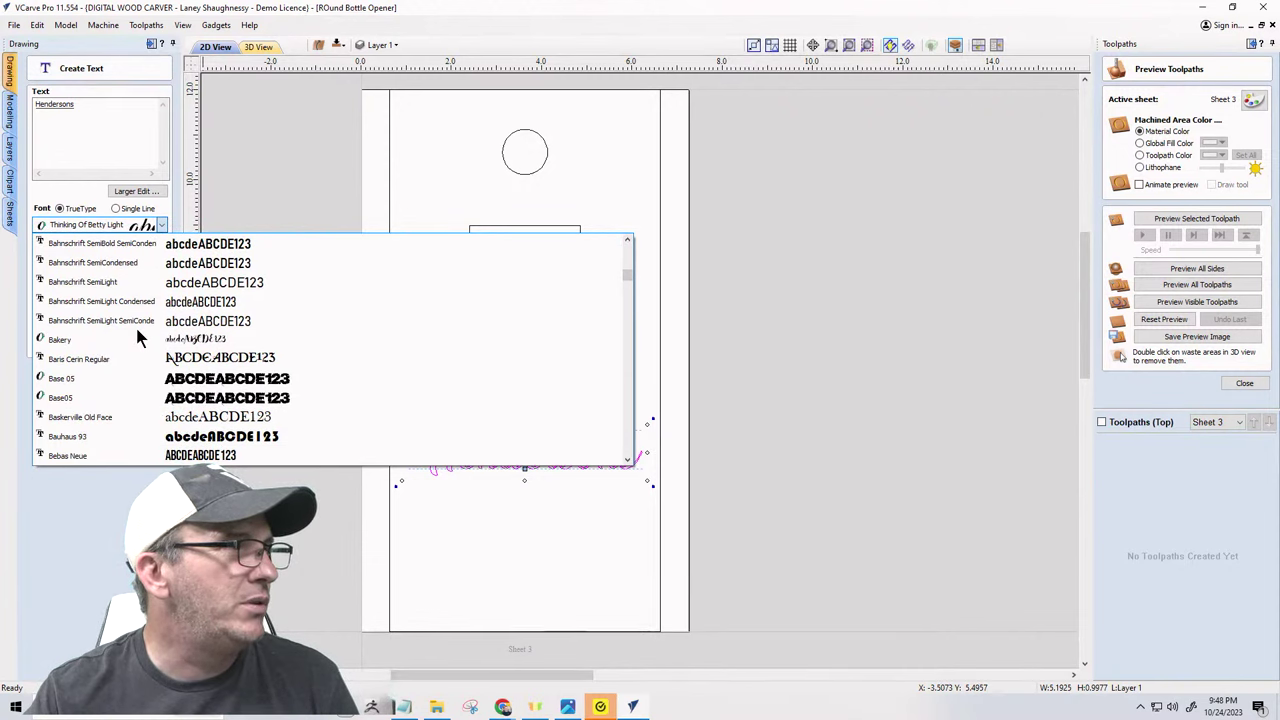
{"action": "left_click", "coordinate": [148, 362]}
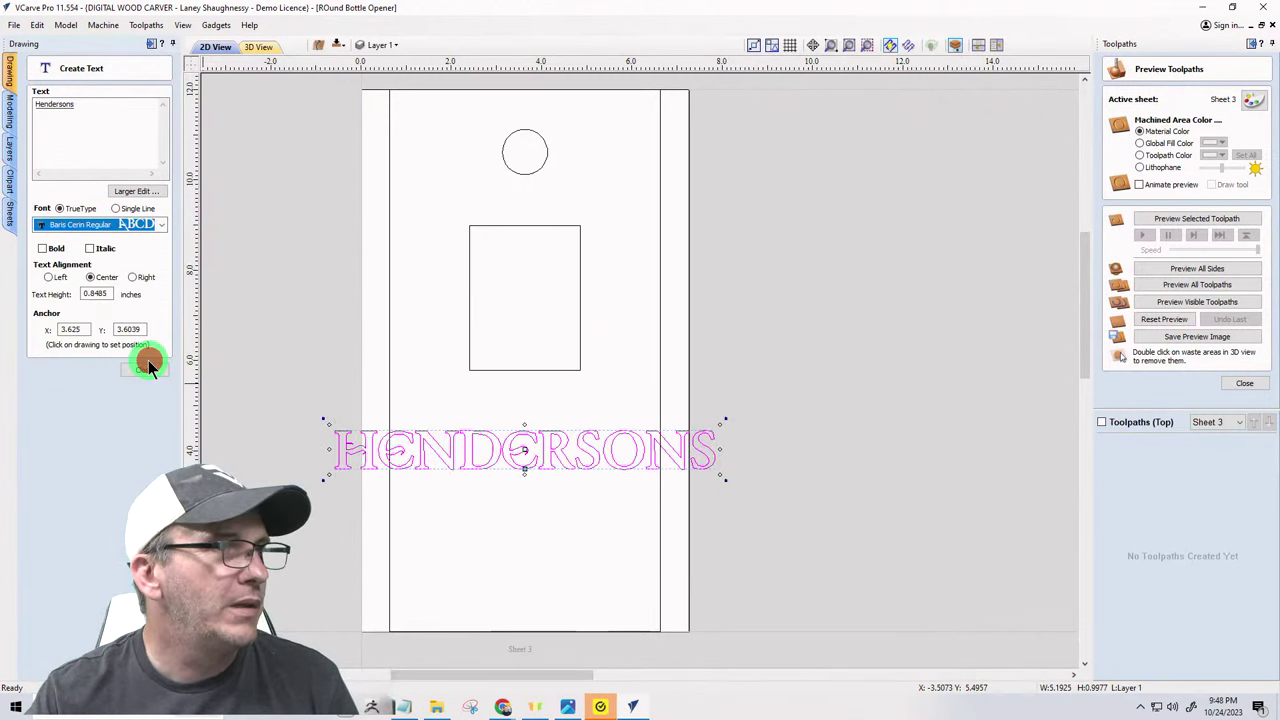
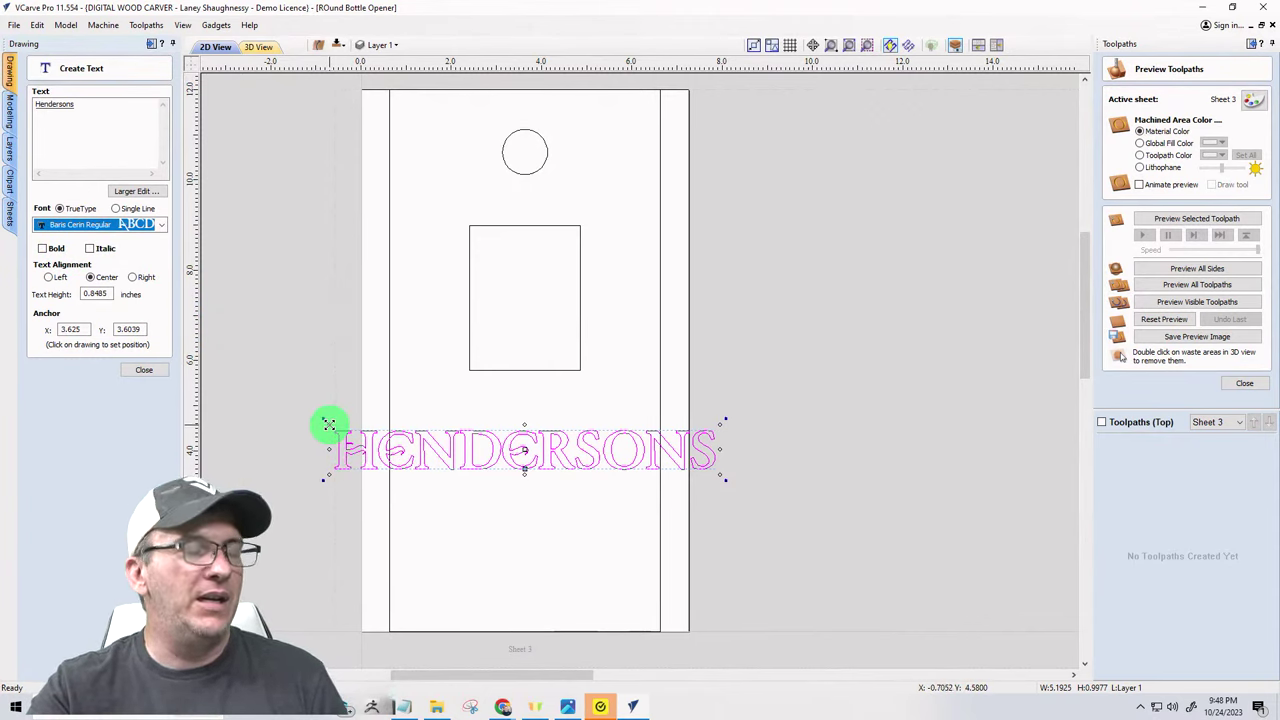
- Resize HENDERSONS to 0.4735 inches tall so it fits the board beneath the cutout
{"action": "left_click_drag", "start_coordinate": [329, 424], "coordinate": [401, 441]}
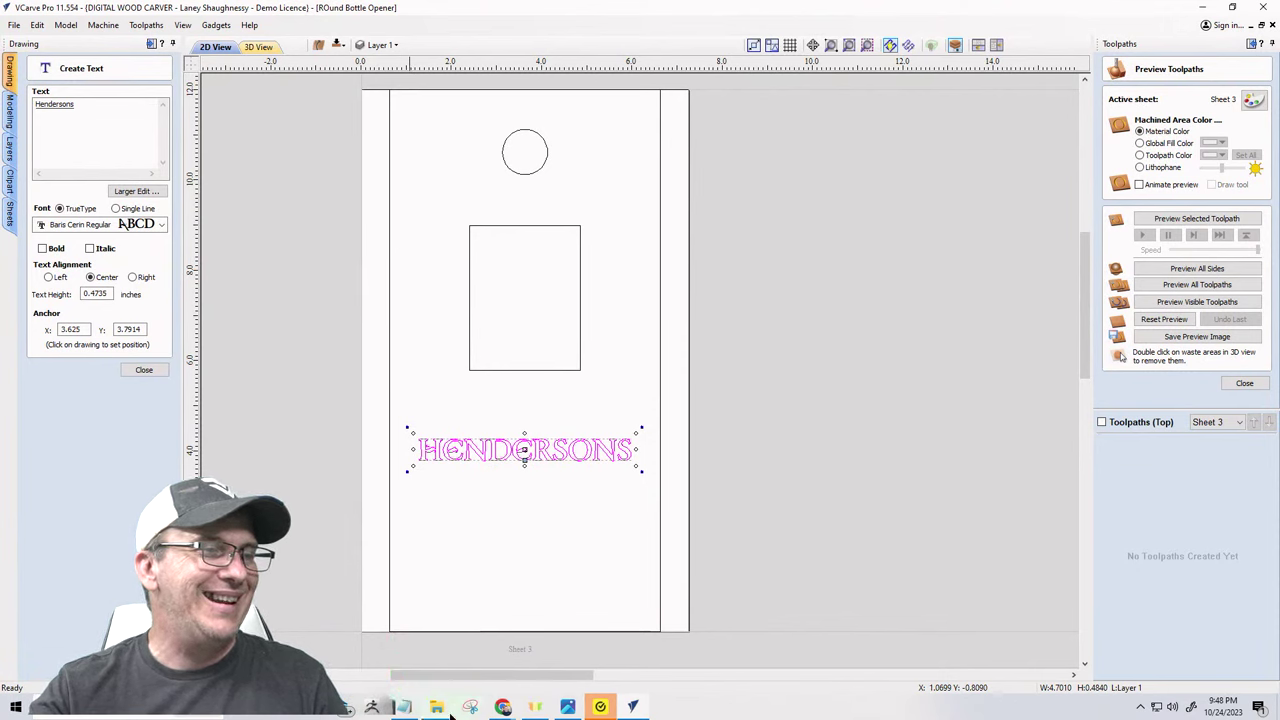
{"action": "mouse_move", "coordinate": [505, 707]}
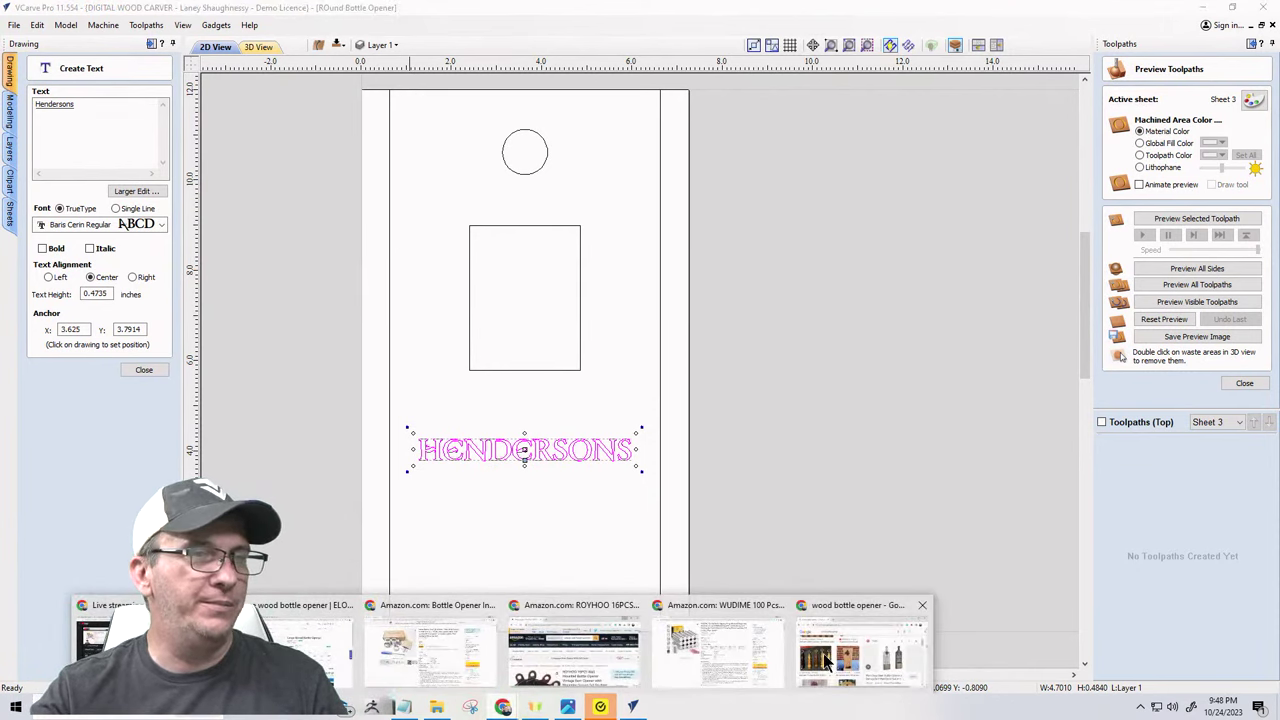
- Search Chrome for 'Heritage fonts' and open the Heritage Type Co Vintage Font Bundle ad
{"action": "left_click", "coordinate": [715, 612]}
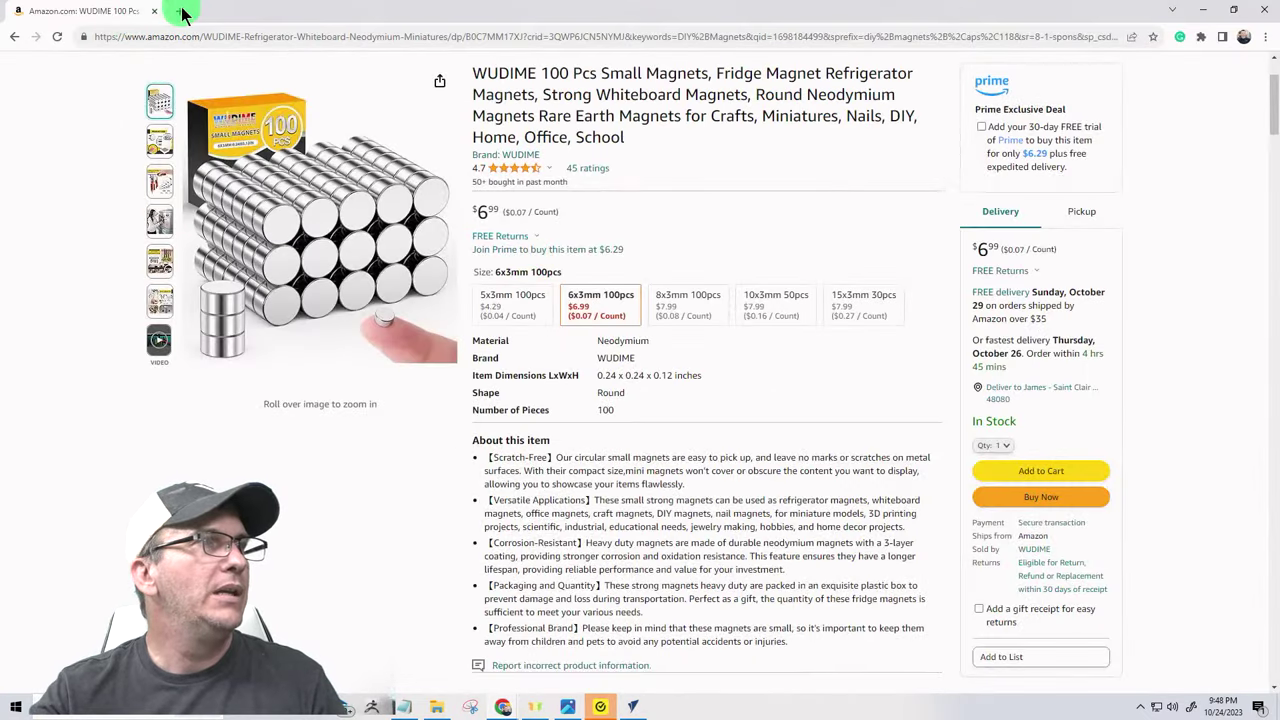
{"action": "left_click", "coordinate": [178, 12]}
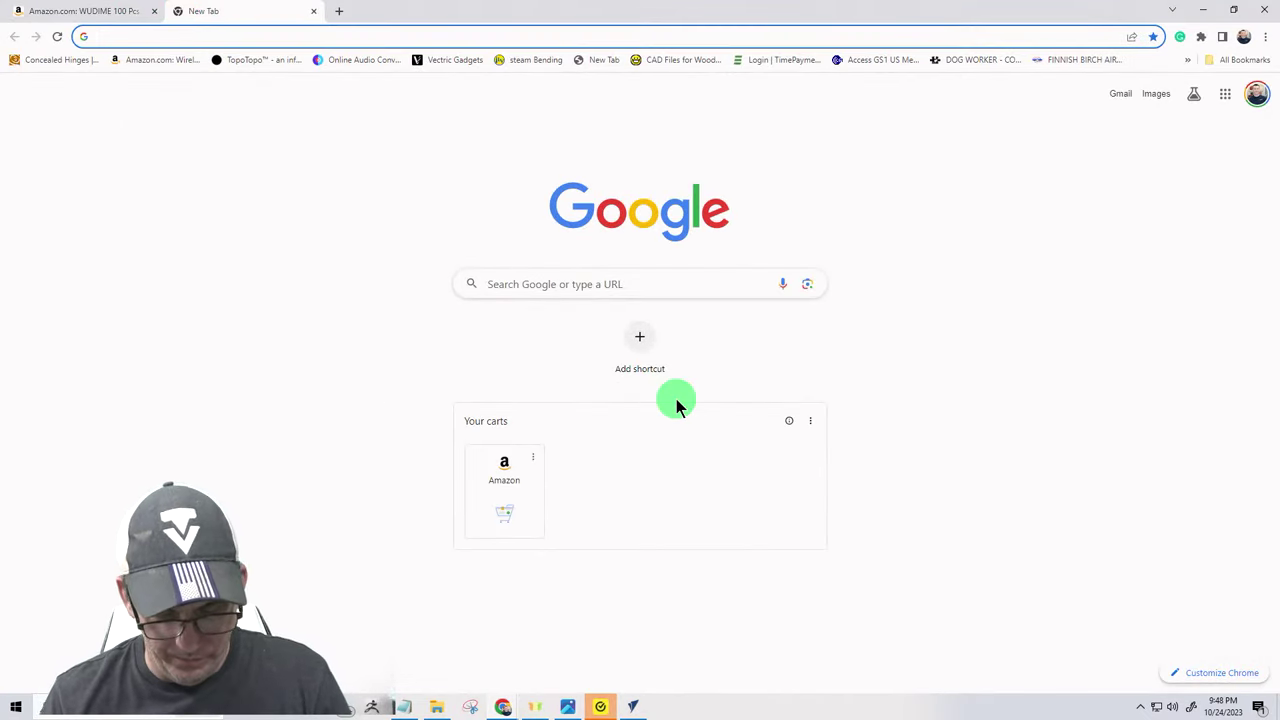
{"action": "type", "text": "Heritage "}
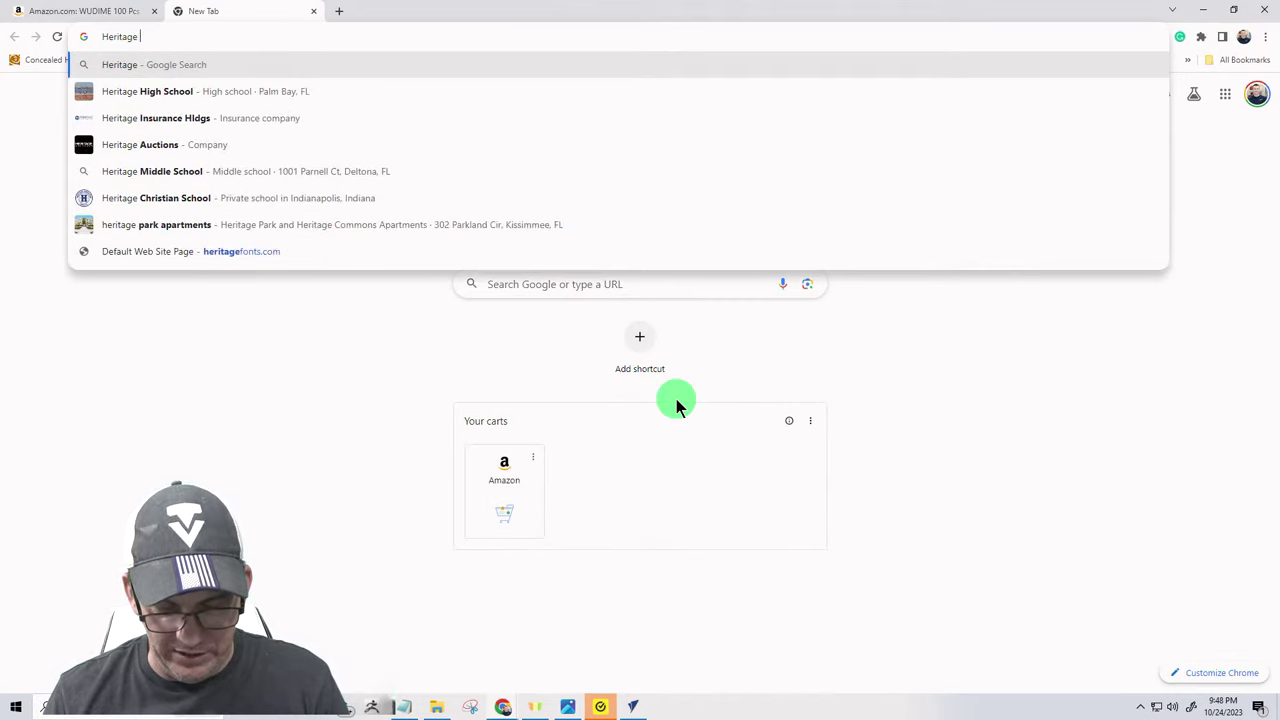
{"action": "type", "text": "fonts"}
{"action": "key", "text": "Return"}
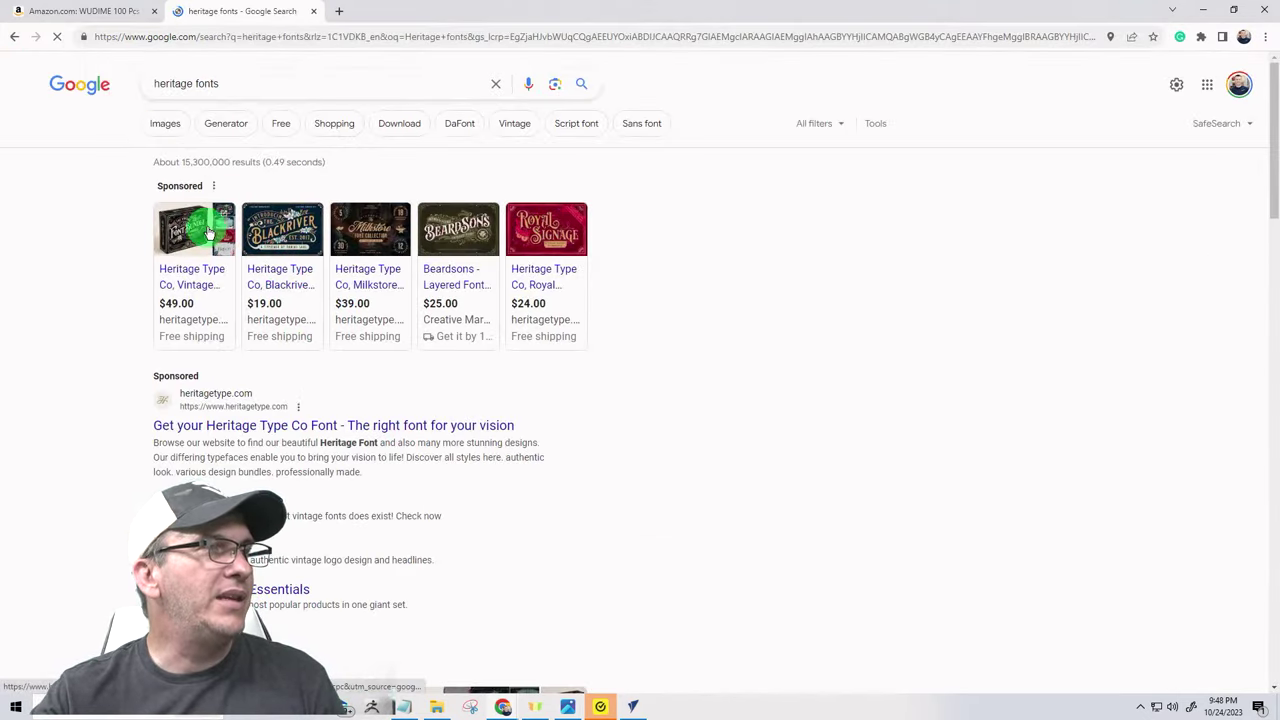
{"action": "mouse_move", "coordinate": [214, 337]}
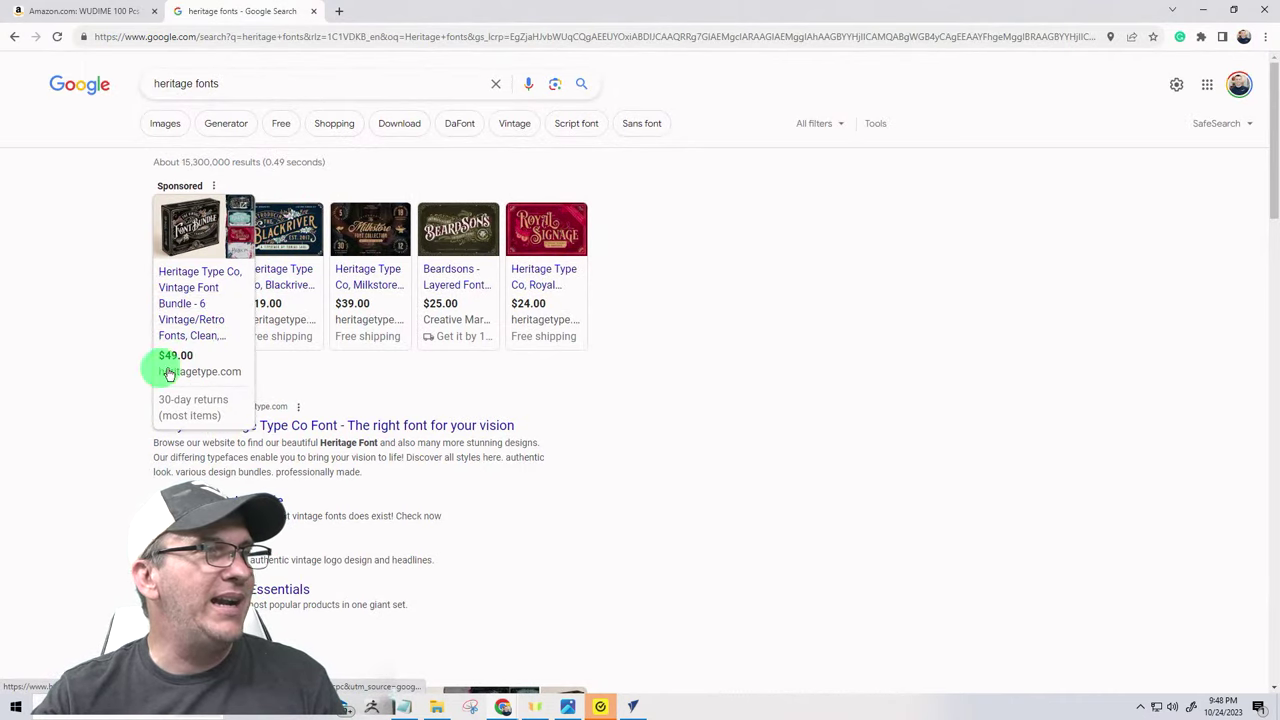
{"action": "left_click", "coordinate": [189, 222]}
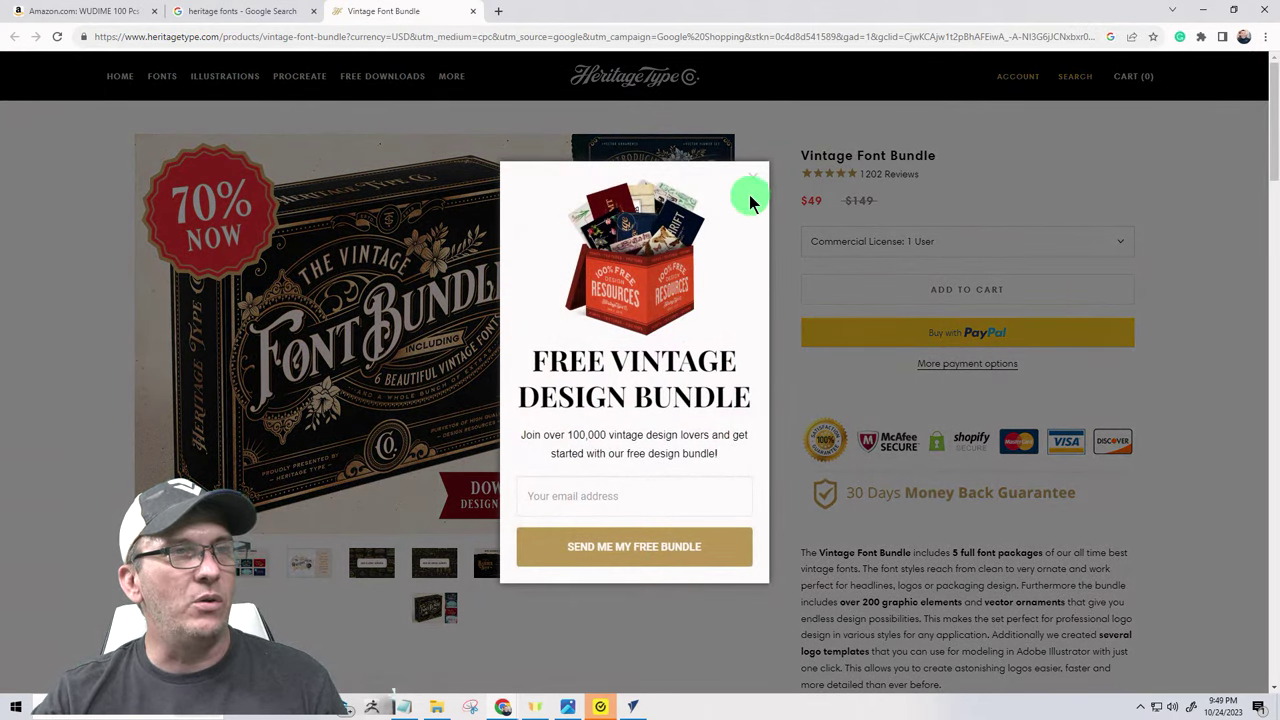
- Browse Heritage Type Co's All Fonts collection, then close the tab and minimize Chrome
{"action": "left_click", "coordinate": [753, 183]}
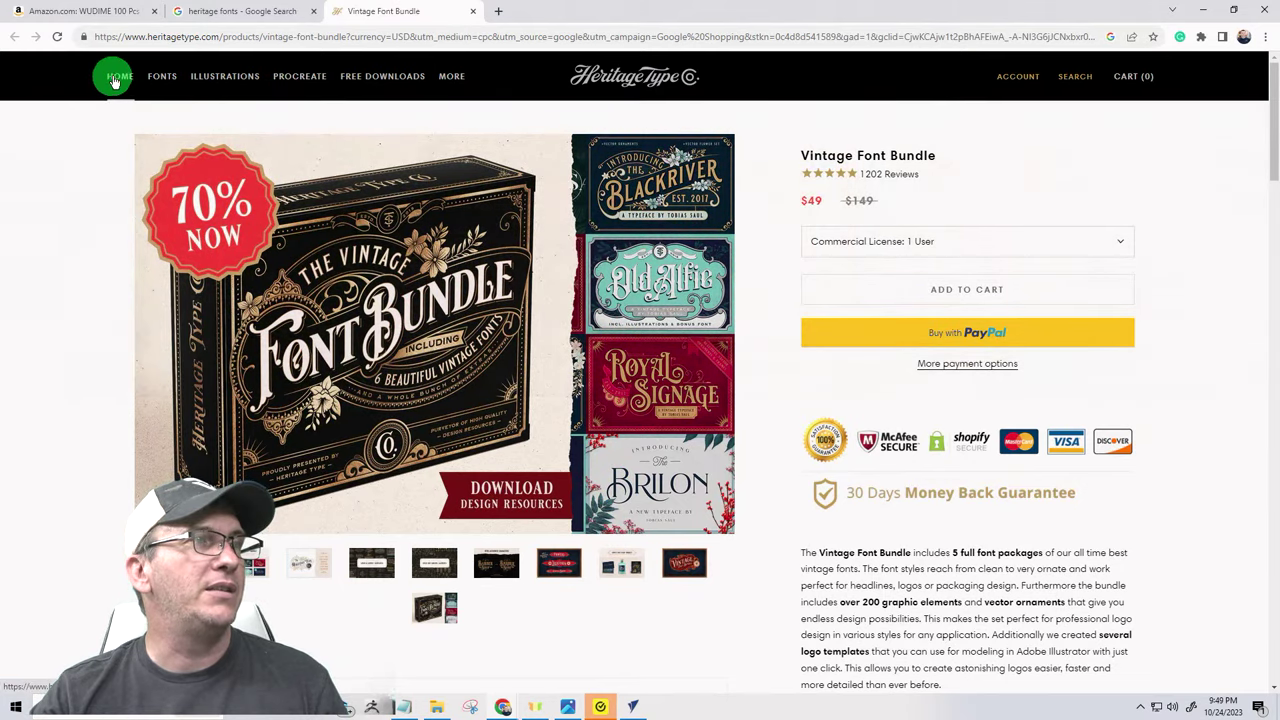
{"action": "left_click", "coordinate": [157, 82]}
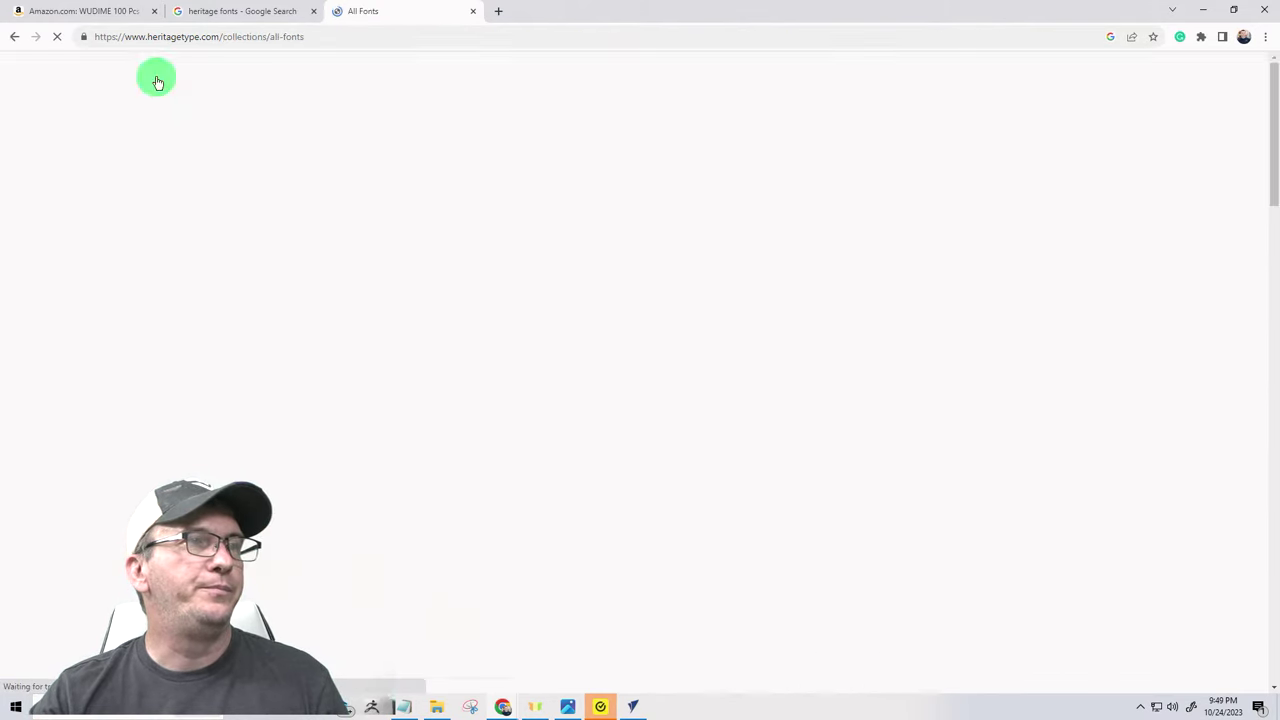
{"action": "scroll", "coordinate": [185, 328], "scroll_direction": "down", "scroll_amount": 1}
{"action": "scroll", "coordinate": [185, 328], "scroll_direction": "down", "scroll_amount": 4}
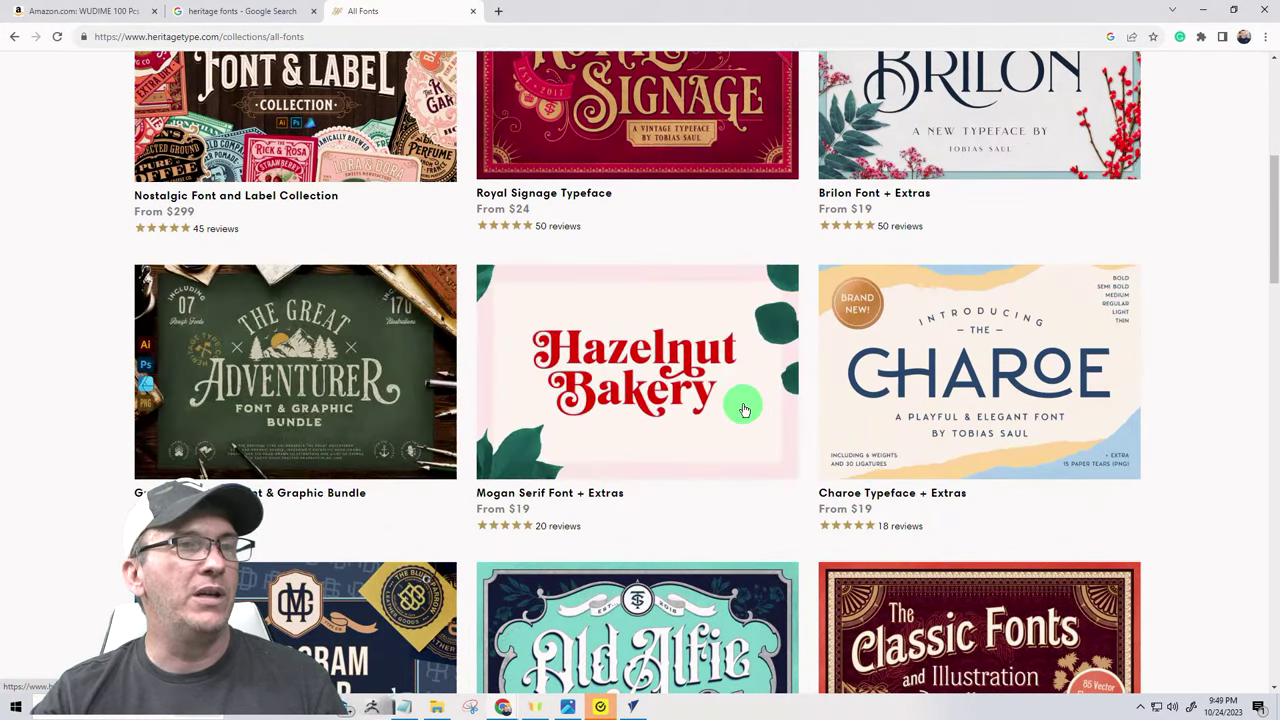
{"action": "scroll", "coordinate": [780, 410], "scroll_direction": "down", "scroll_amount": 3}
{"action": "scroll", "coordinate": [300, 470], "scroll_direction": "down", "scroll_amount": 3}
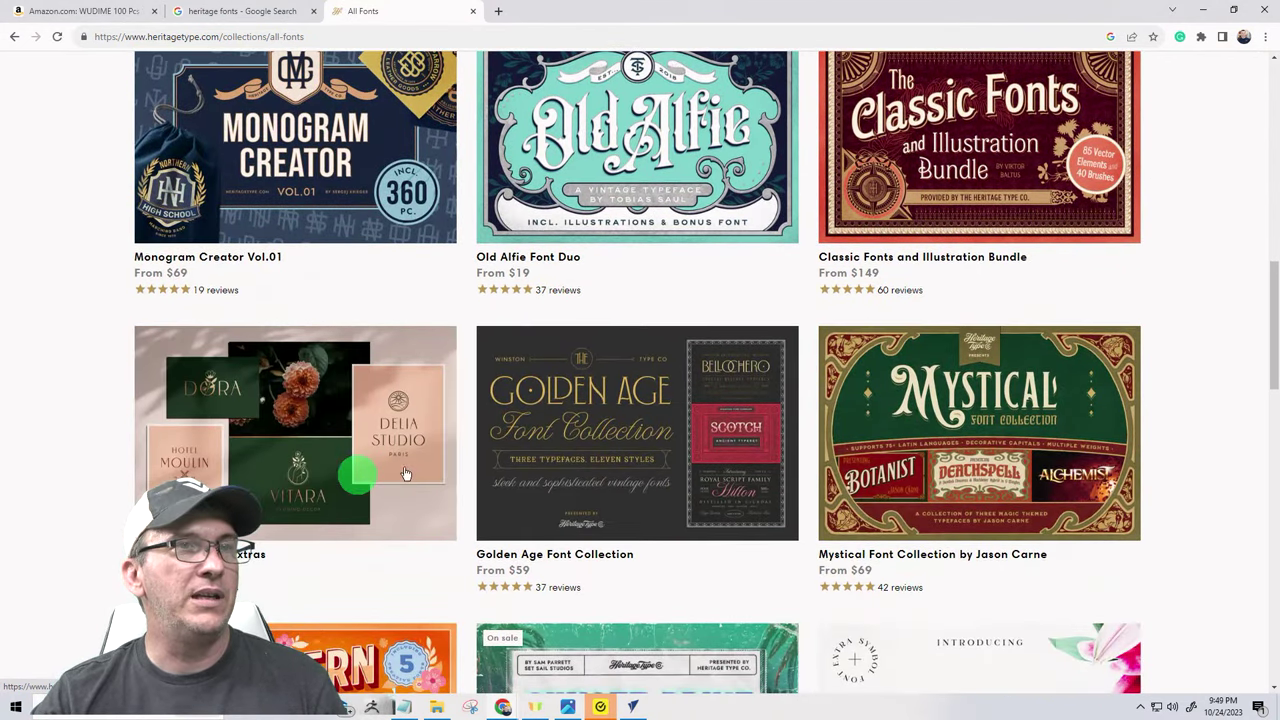
{"action": "scroll", "coordinate": [840, 495], "scroll_direction": "down", "scroll_amount": 3}
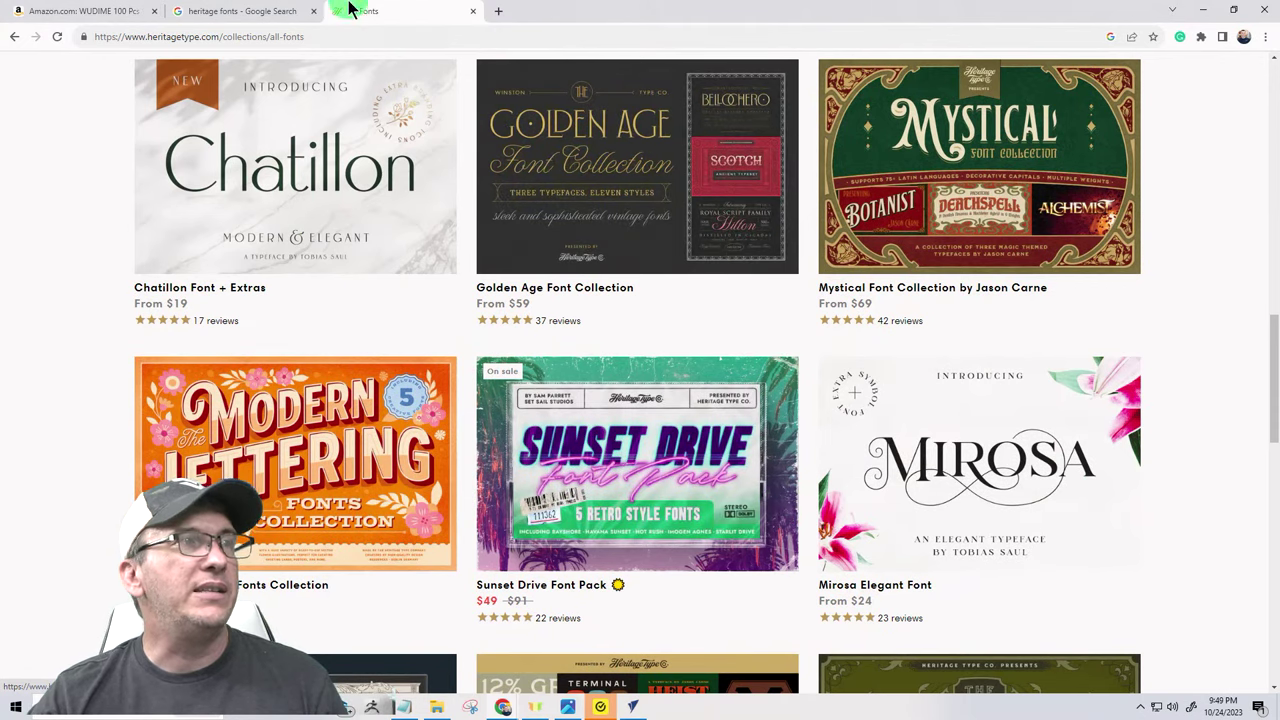
{"action": "left_click", "coordinate": [473, 11]}
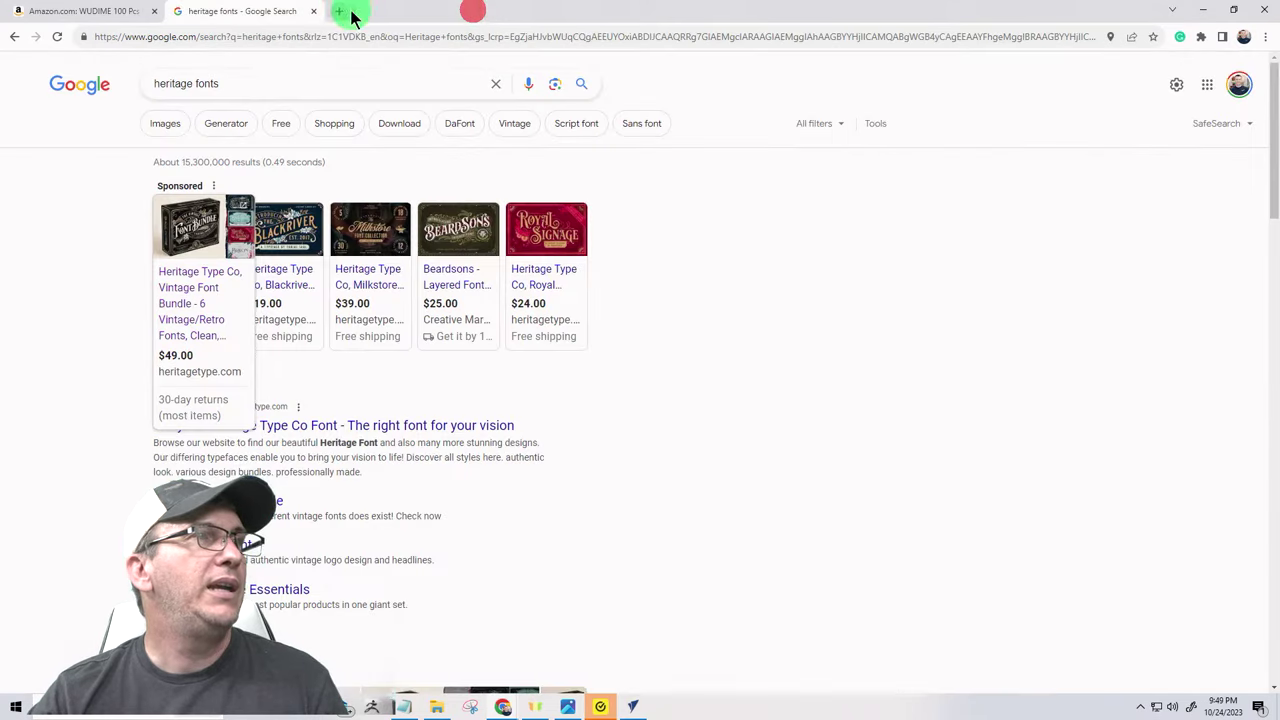
{"action": "left_click", "coordinate": [1200, 10]}
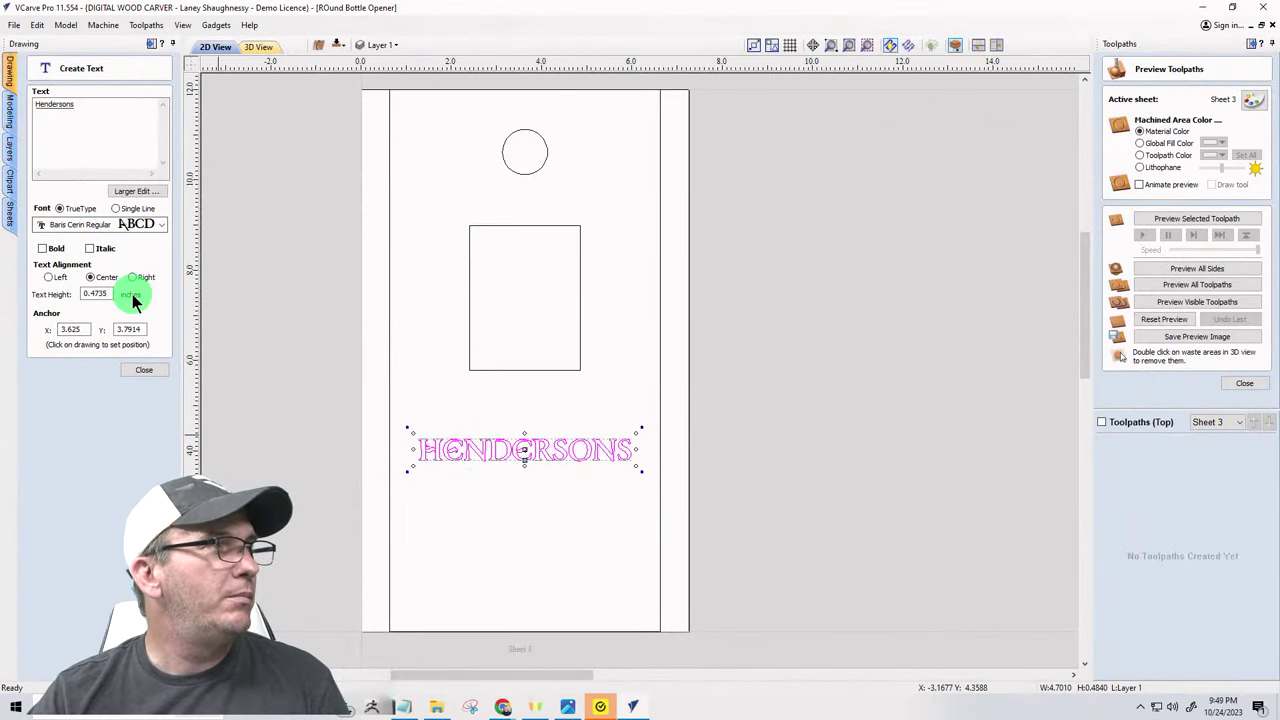
- Add a letter H in Baris Cerin Regular, enlarged to about 4.44 × 4.03 inches
{"action": "scroll", "coordinate": [529, 434], "scroll_direction": "up", "scroll_amount": 3}
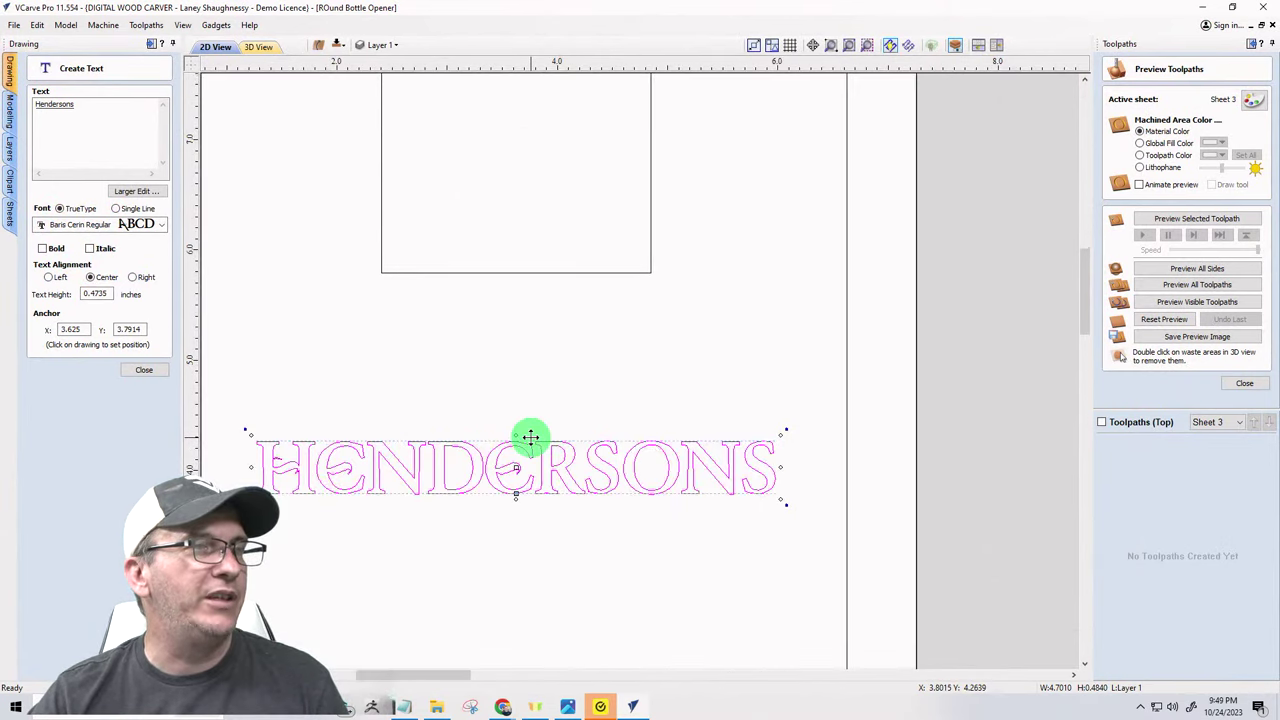
{"action": "scroll", "coordinate": [580, 385], "scroll_direction": "up", "scroll_amount": 3}
{"action": "scroll", "coordinate": [700, 357], "scroll_direction": "down", "scroll_amount": 3}
{"action": "scroll", "coordinate": [580, 440], "scroll_direction": "down", "scroll_amount": 3}
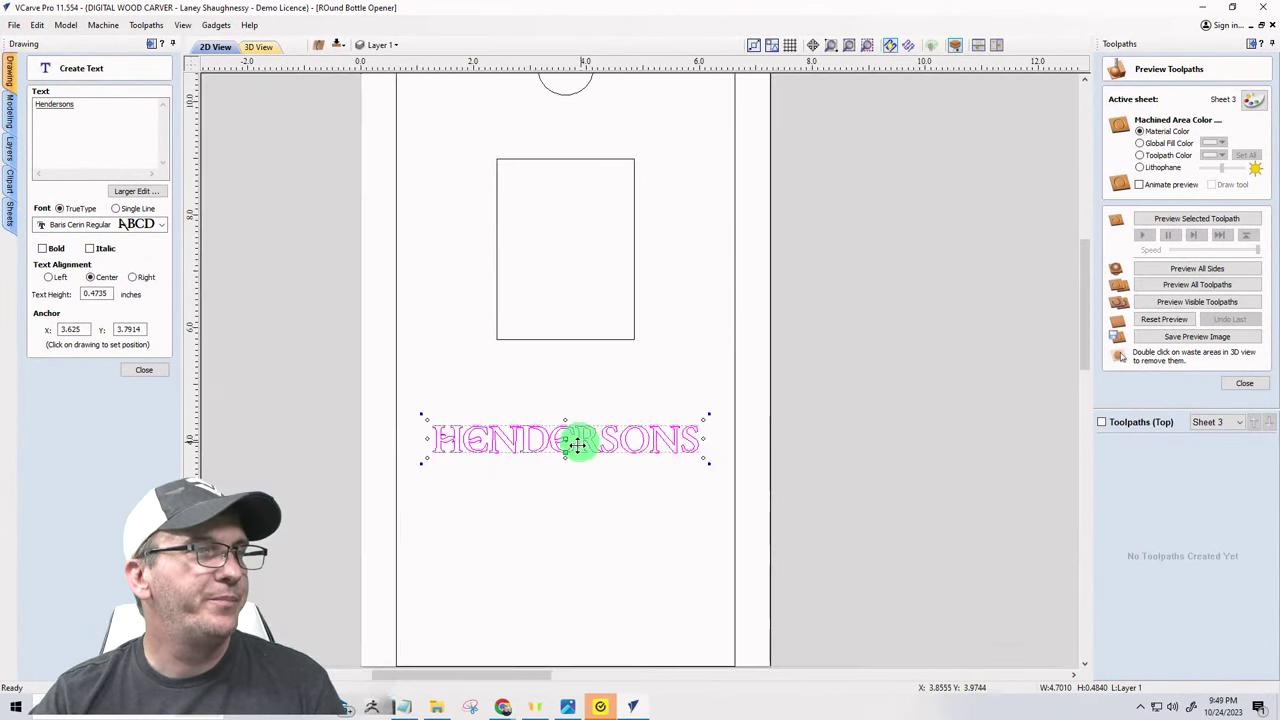
{"action": "left_click", "coordinate": [145, 371]}
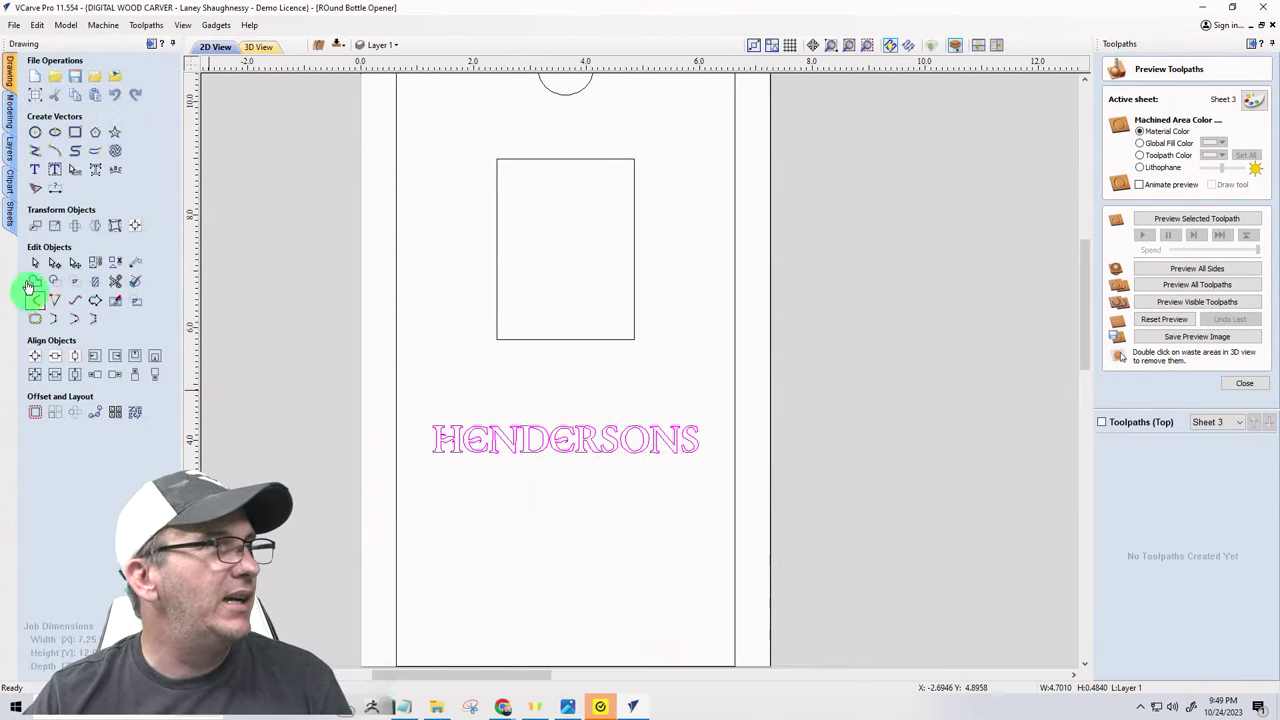
{"action": "left_click", "coordinate": [36, 170]}
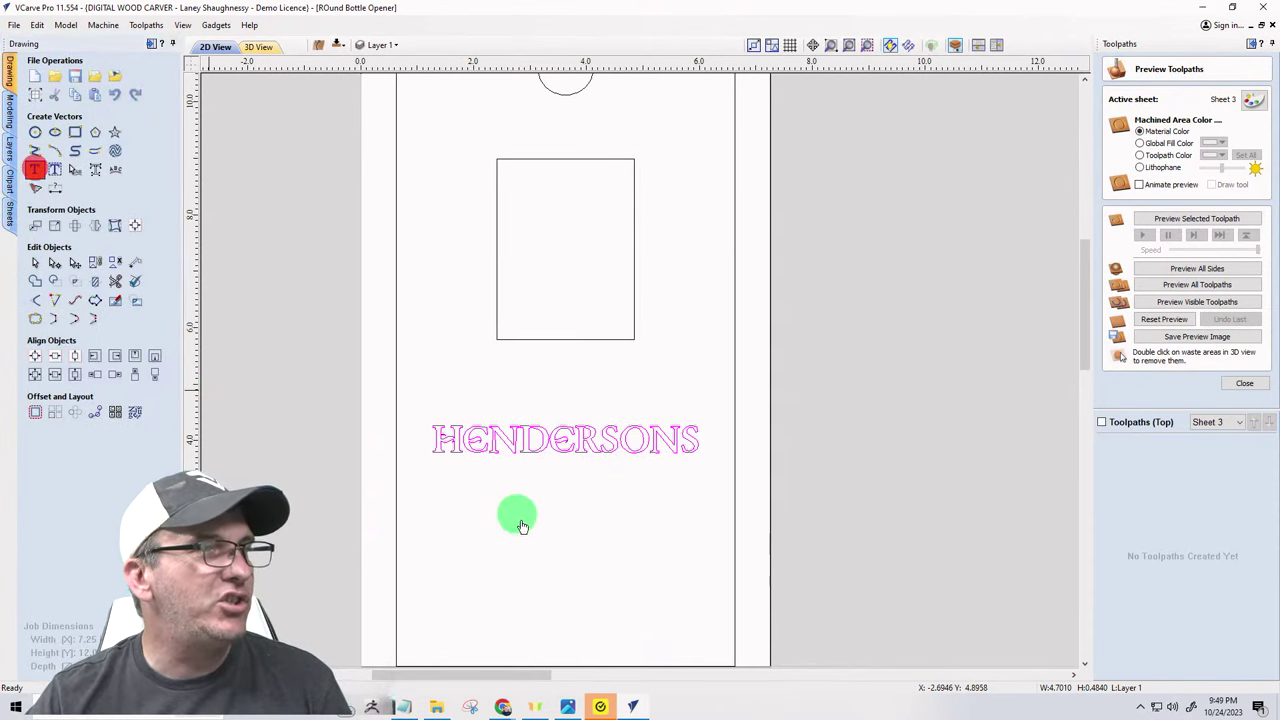
{"action": "left_click", "coordinate": [568, 518]}
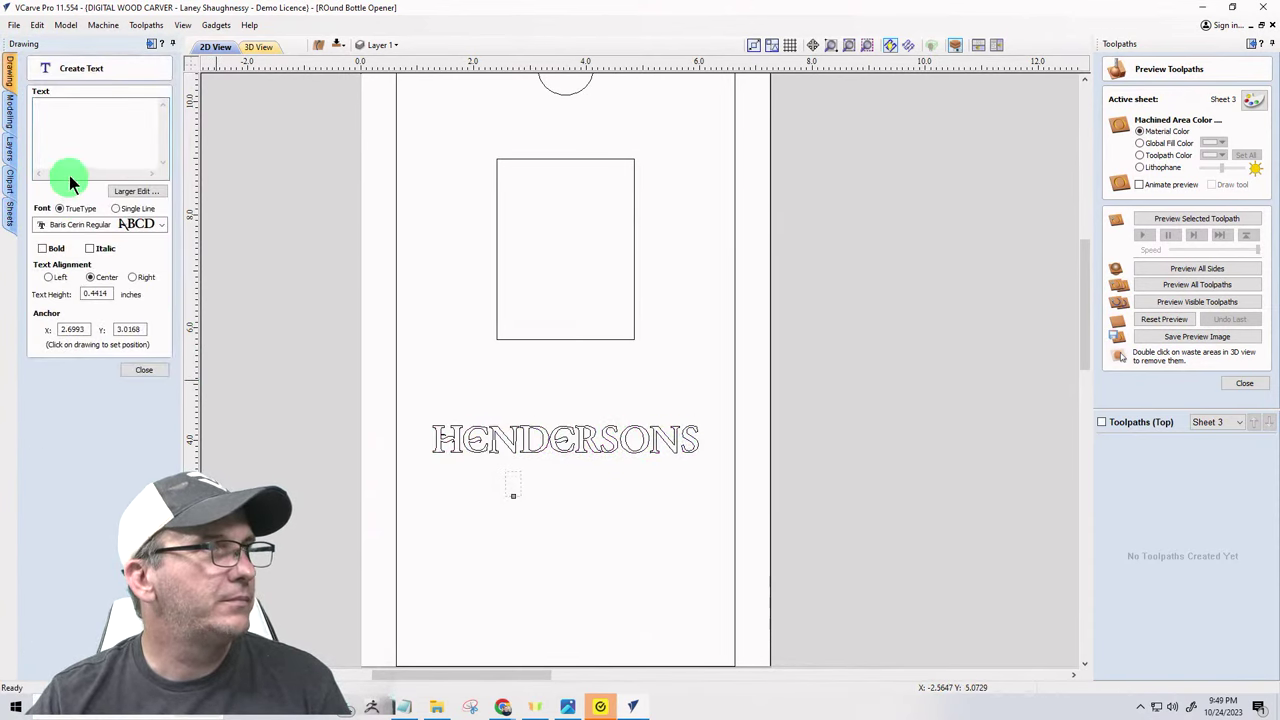
{"action": "left_click", "coordinate": [75, 122]}
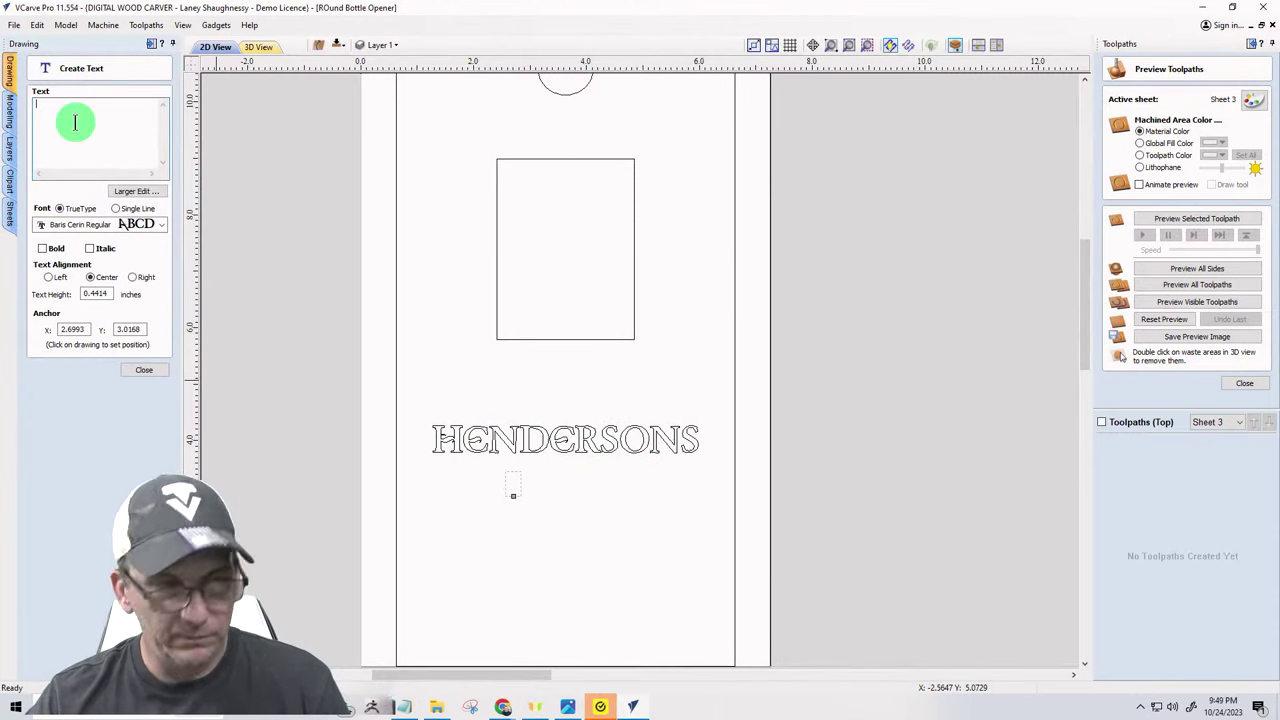
{"action": "left_click", "coordinate": [140, 371]}
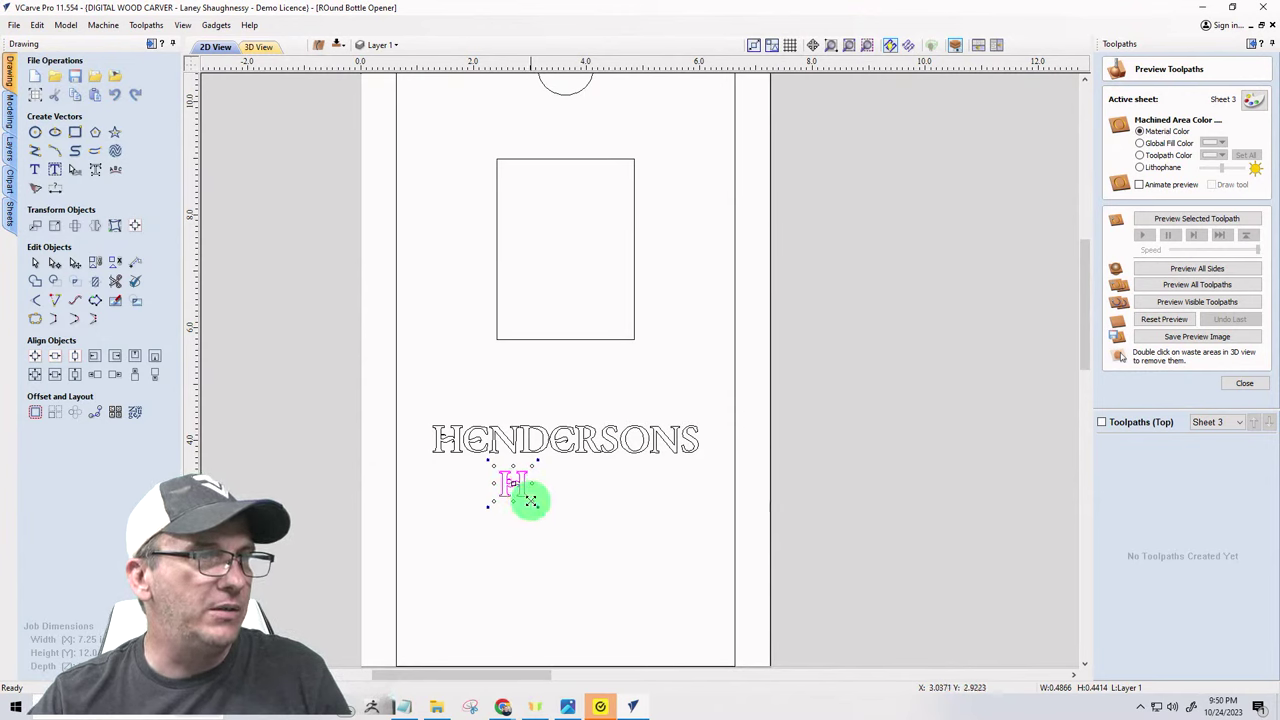
{"action": "left_click_drag", "start_coordinate": [530, 500], "coordinate": [640, 597]}
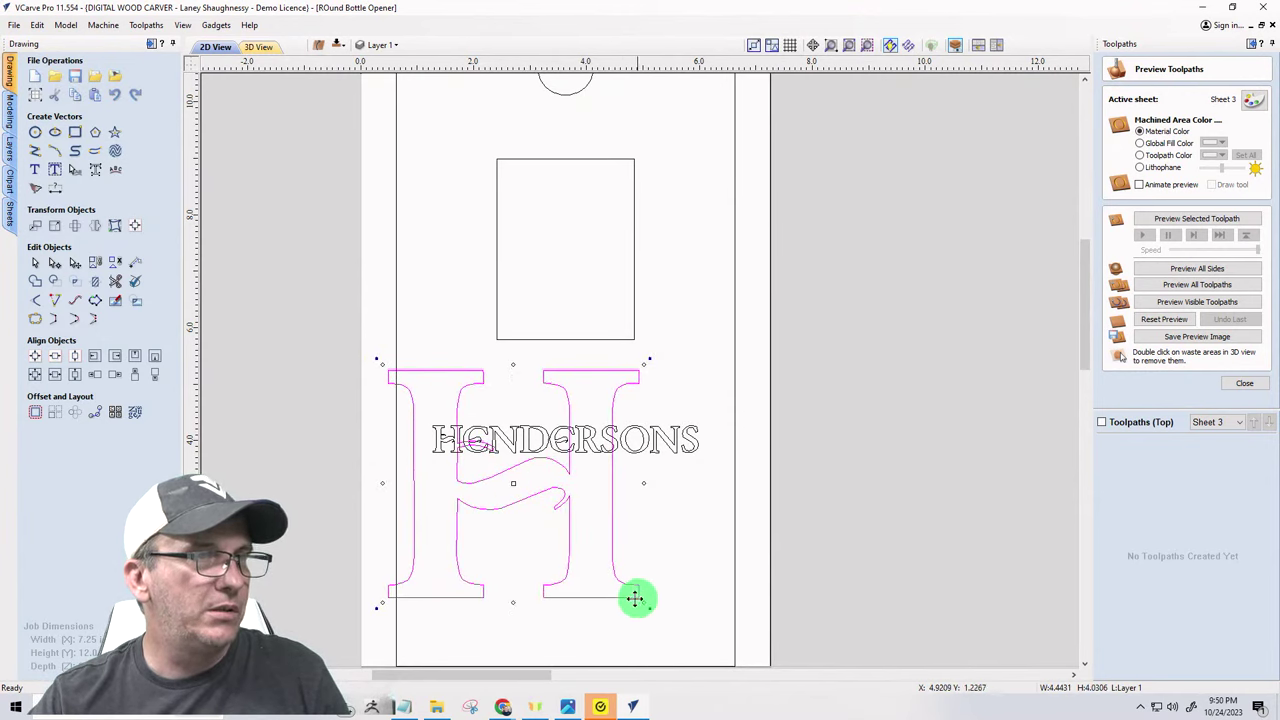
- Centre the H on the material and nudge it down the board
{"action": "left_click", "coordinate": [135, 225]}
{"action": "left_click", "coordinate": [95, 112]}
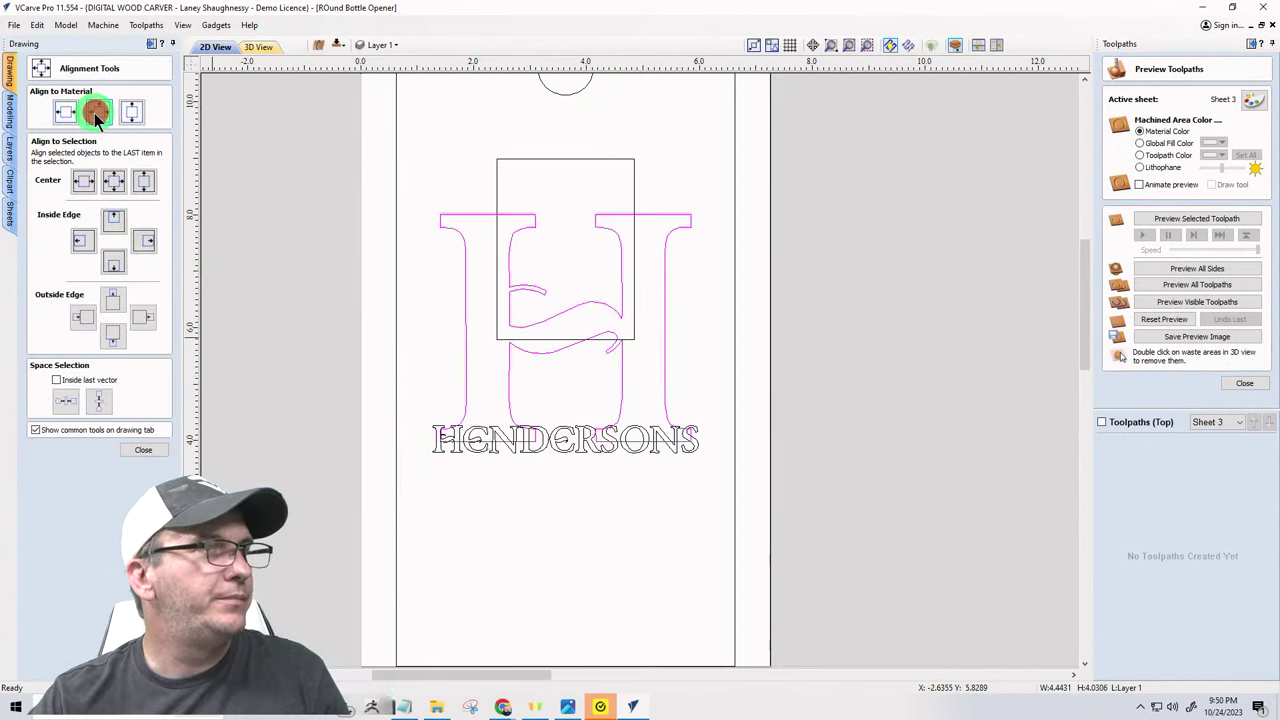
{"action": "left_click", "coordinate": [141, 449]}
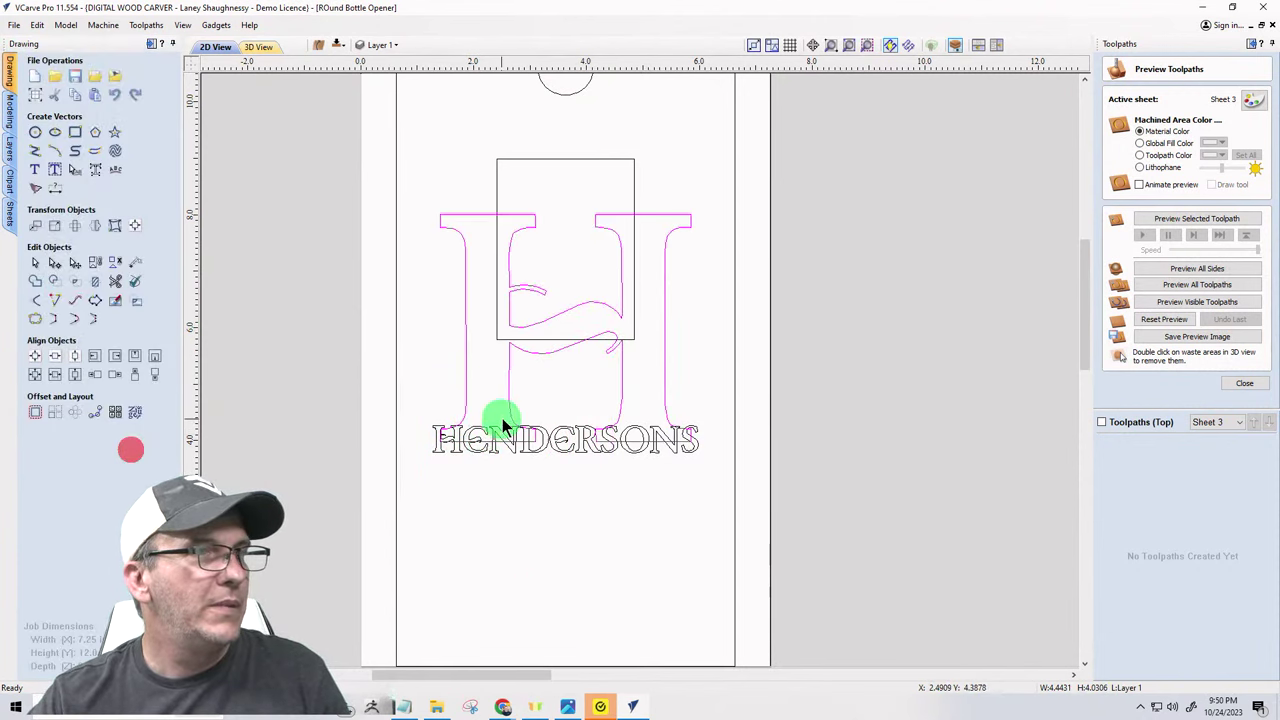
{"action": "key", "text": "Down"}
{"action": "key", "text": "Down"}
{"action": "key", "text": "Down"}
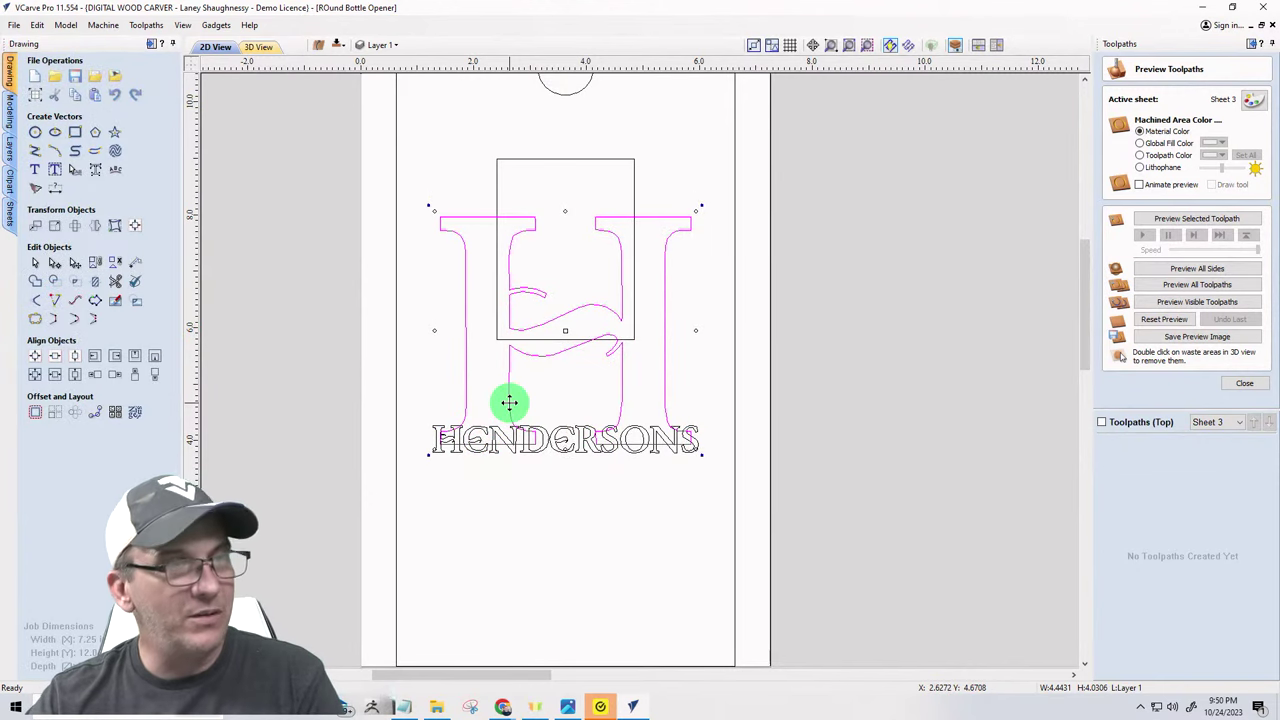
{"action": "key", "text": "Down"}
{"action": "key", "text": "Down"}
{"action": "key", "text": "Down"}
{"action": "key", "text": "Down"}
{"action": "key", "text": "Down"}
{"action": "key", "text": "Down"}
{"action": "key", "text": "Down"}
{"action": "key", "text": "Down"}
{"action": "key", "text": "Down"}
{"action": "key", "text": "Down"}
{"action": "key", "text": "Down"}
{"action": "key", "text": "Down"}
{"action": "key", "text": "Down"}
{"action": "key", "text": "Down"}
{"action": "key", "text": "Down"}
{"action": "key", "text": "Down"}
{"action": "key", "text": "Down"}
{"action": "key", "text": "Down"}
{"action": "key", "text": "Down"}
{"action": "key", "text": "Down"}
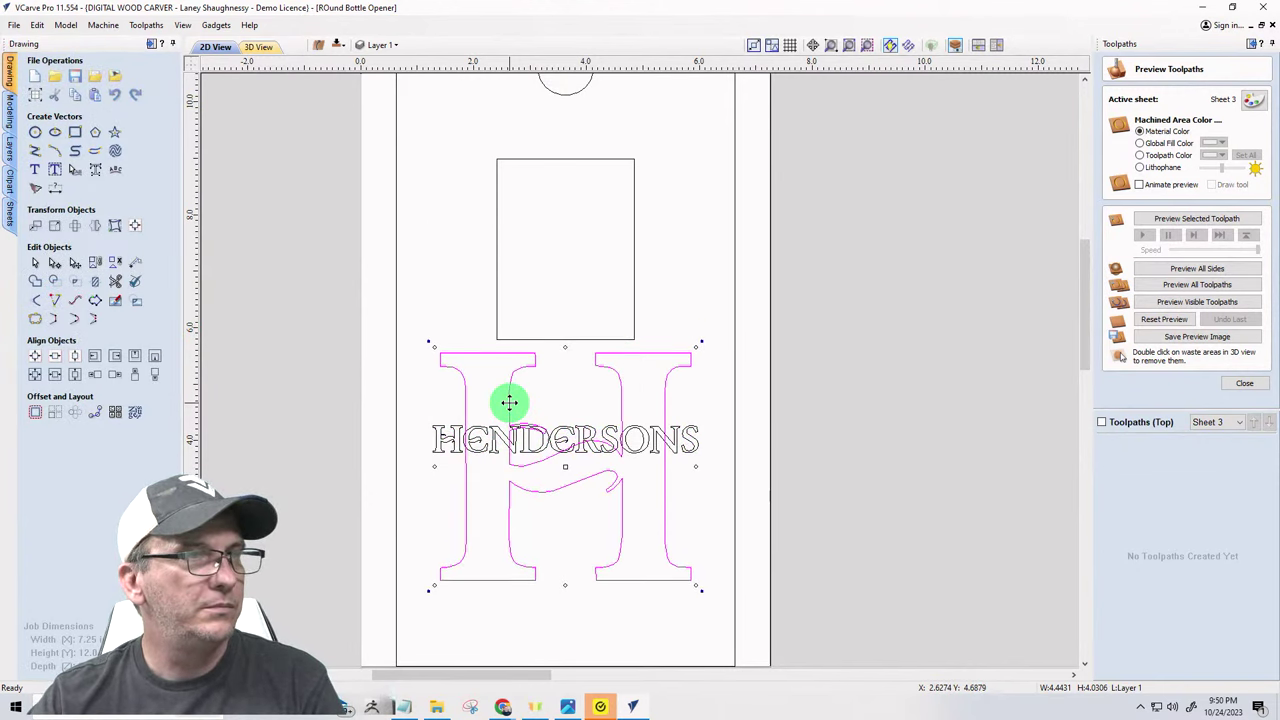
{"action": "key", "text": "Down"}
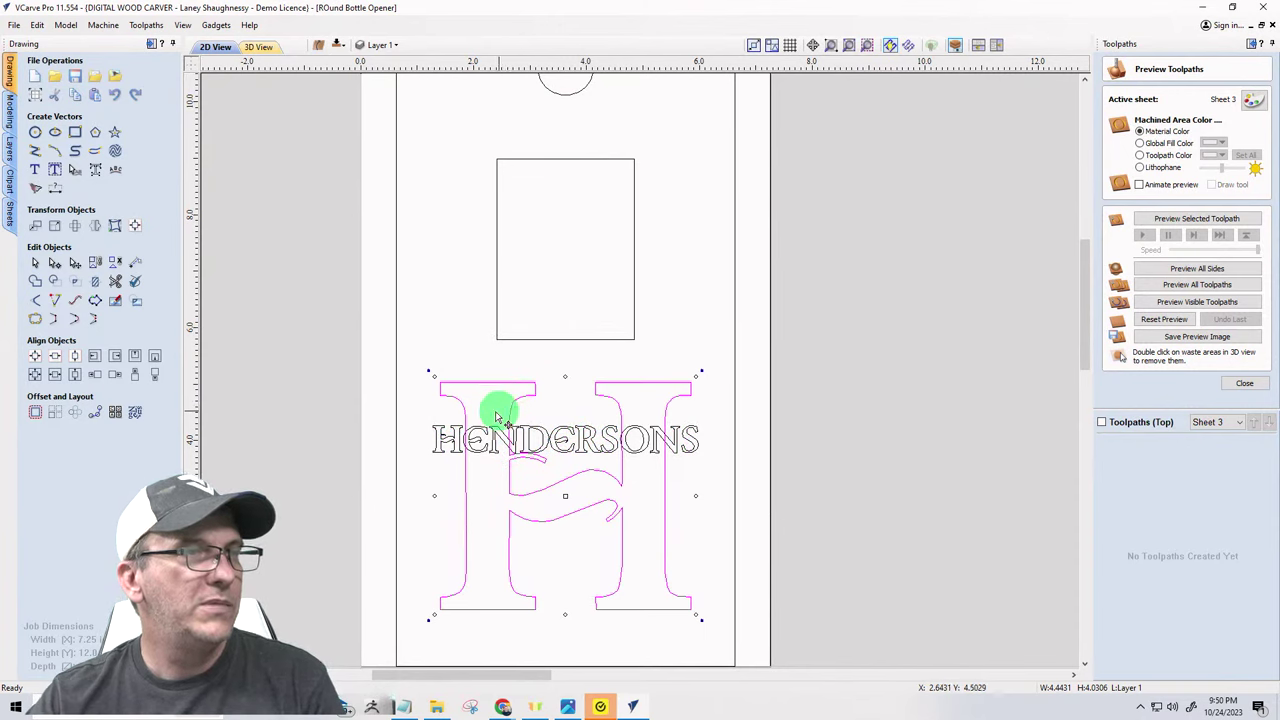
- Centre the HENDERSONS text on the big H
{"action": "left_click", "coordinate": [561, 431]}
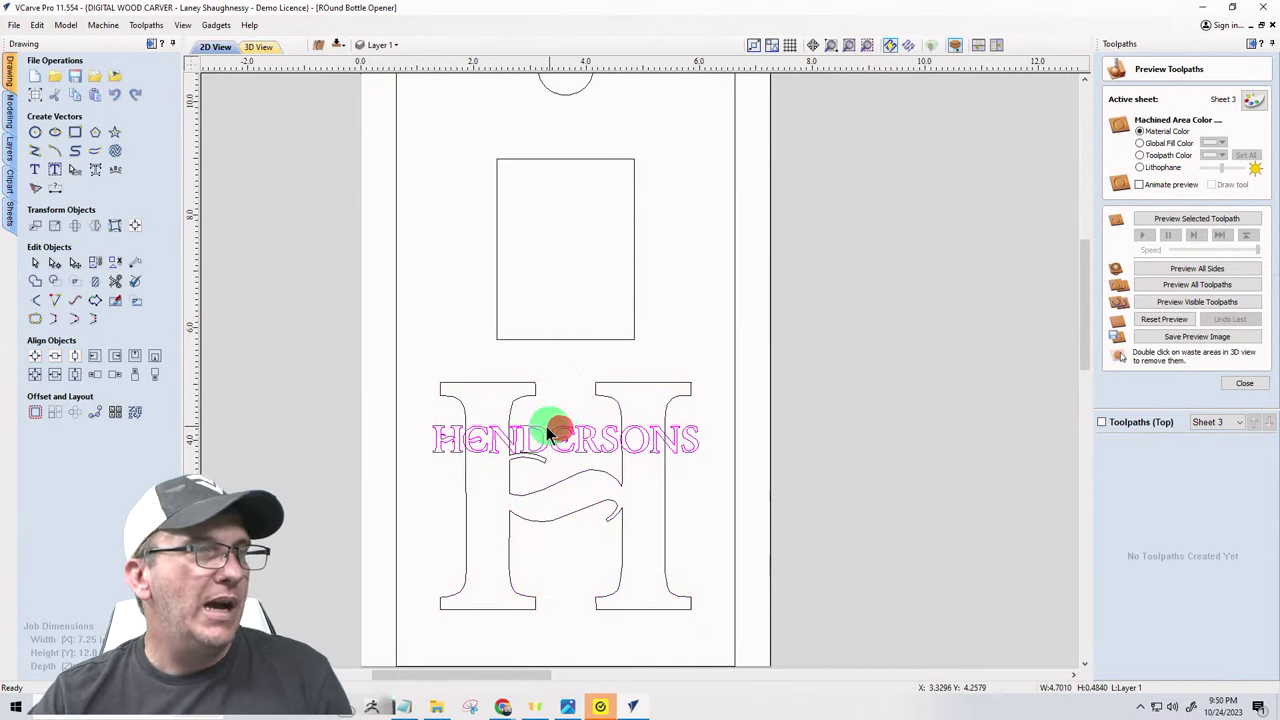
{"action": "left_click", "coordinate": [508, 385], "text": "shift"}
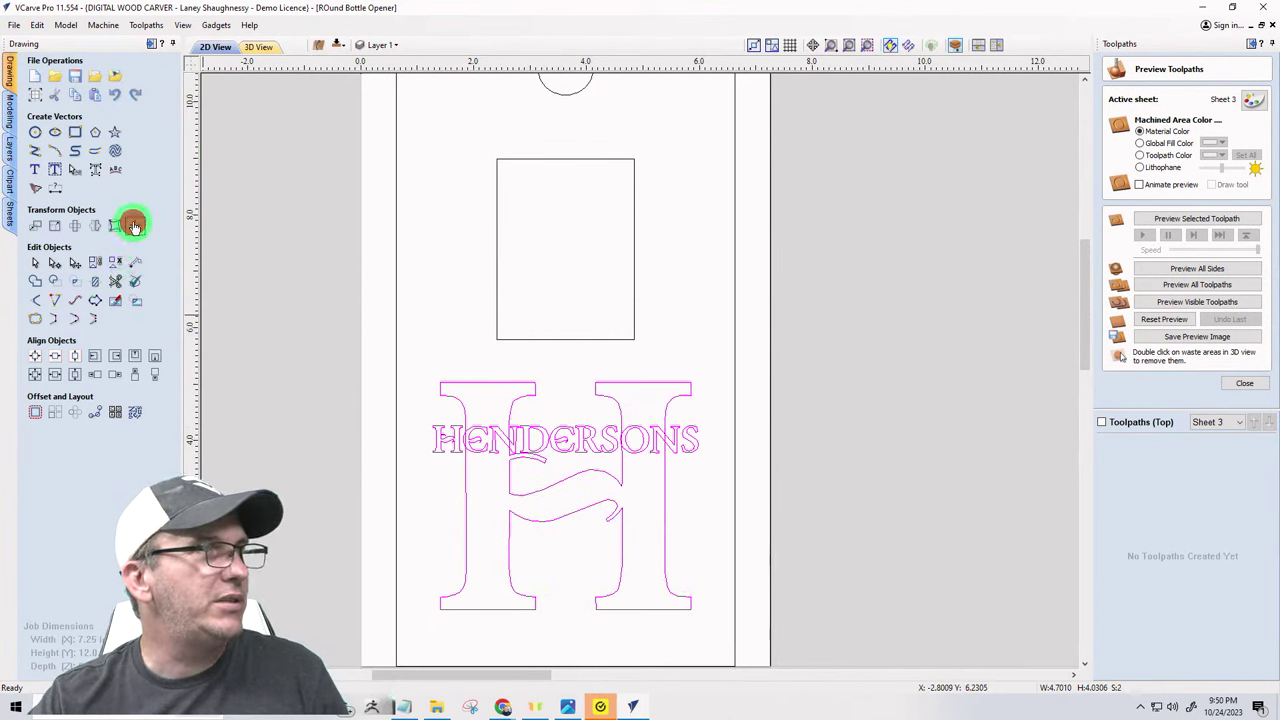
{"action": "left_click", "coordinate": [135, 226]}
{"action": "left_click", "coordinate": [113, 180]}
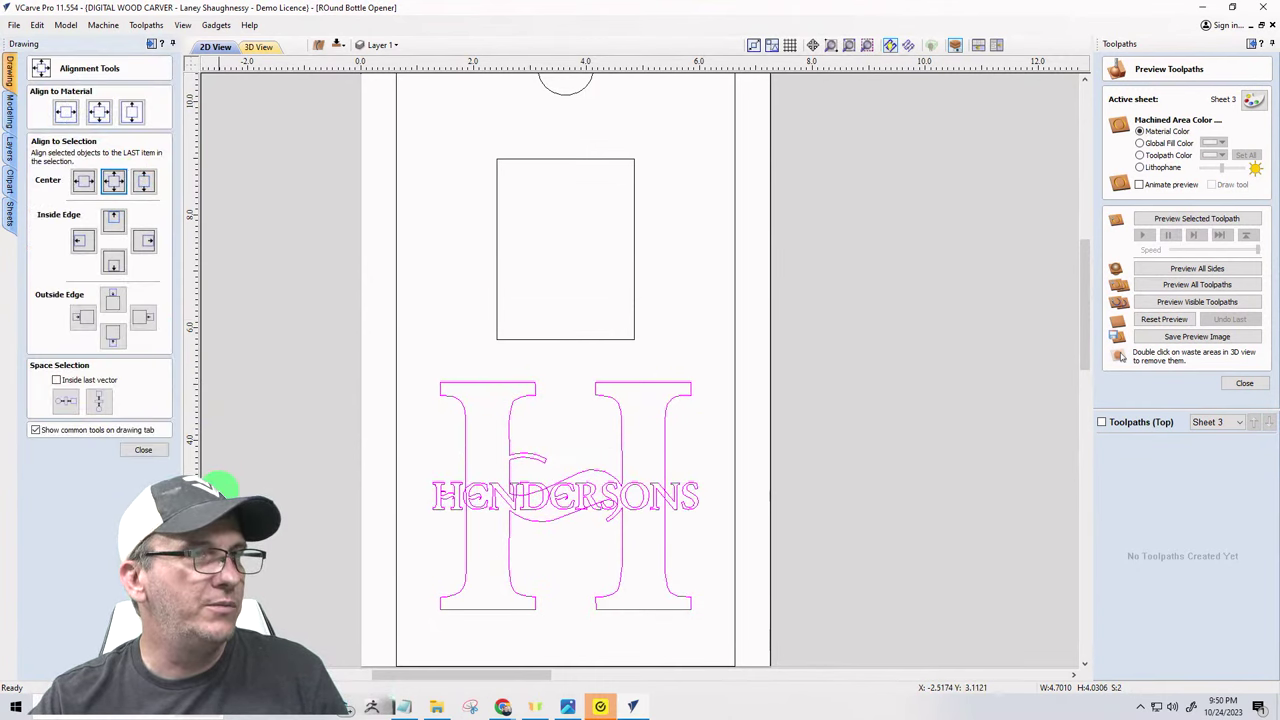
{"action": "left_click", "coordinate": [138, 452]}
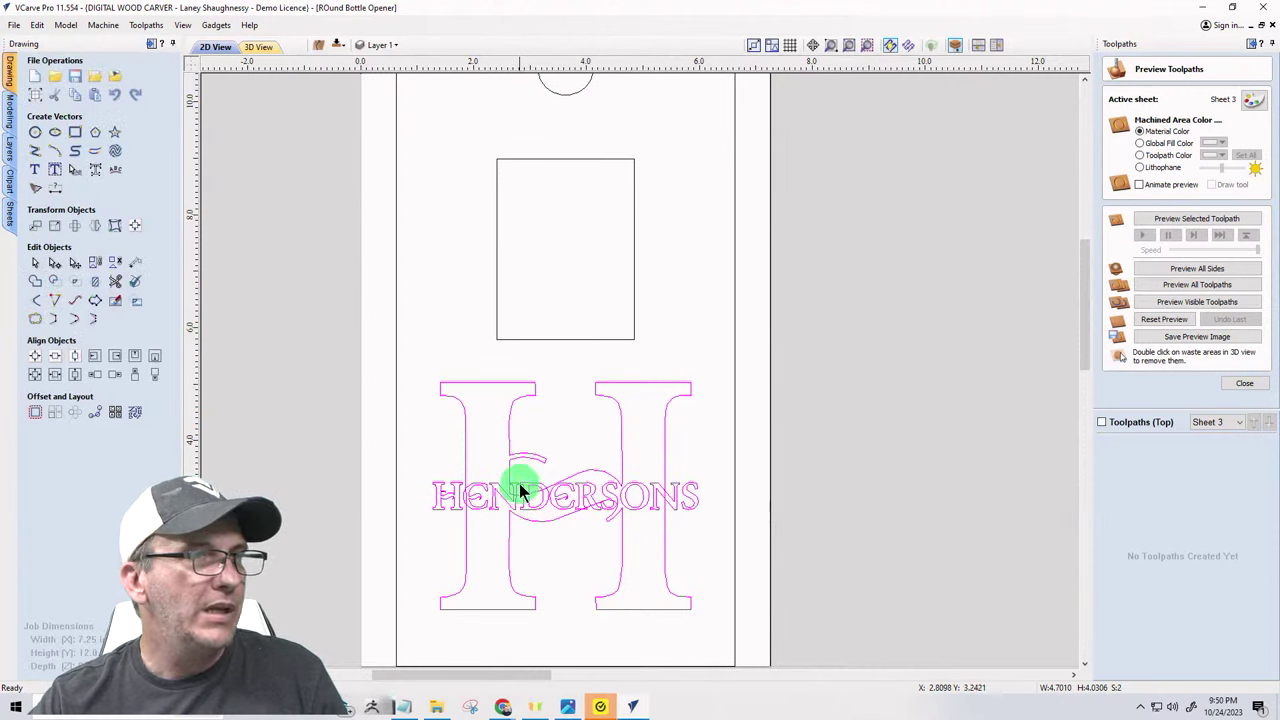
{"action": "left_click", "coordinate": [520, 481]}
- Stretch HENDERSONS taller to about 4.70 × 1.05 inches across the H
{"action": "left_click", "coordinate": [557, 570]}
{"action": "left_click", "coordinate": [546, 494]}
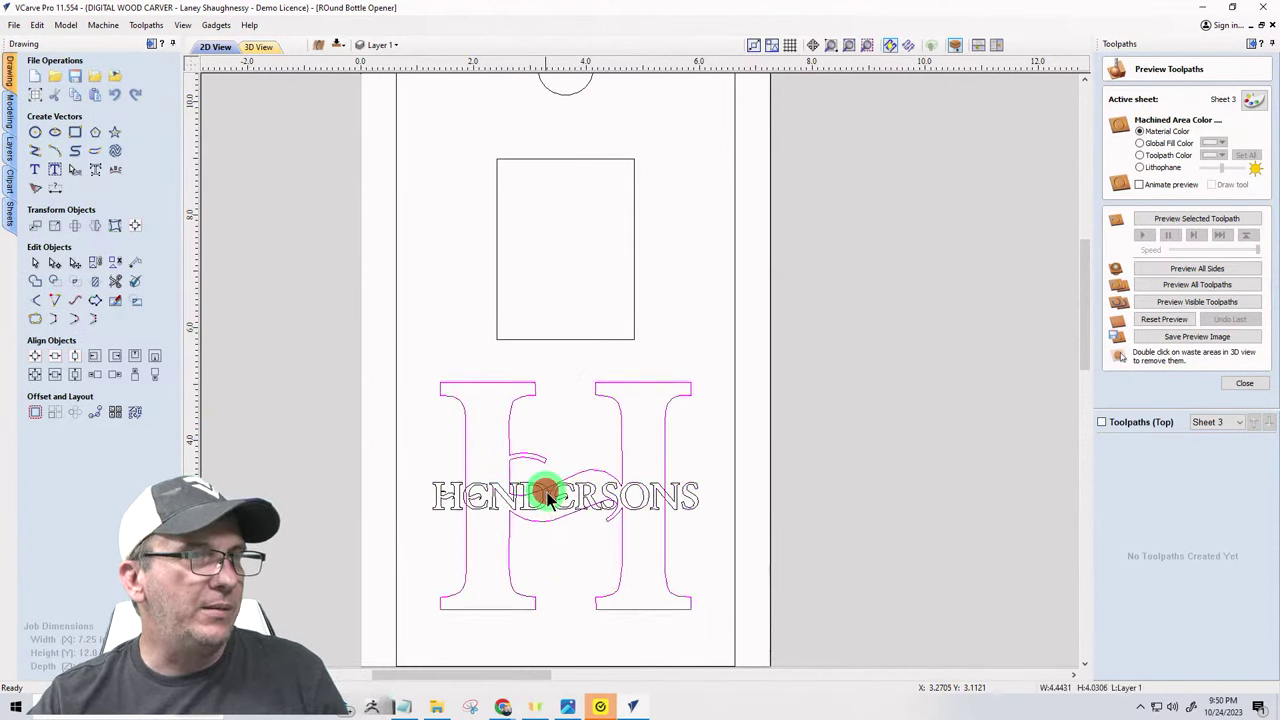
{"action": "left_click", "coordinate": [548, 497]}
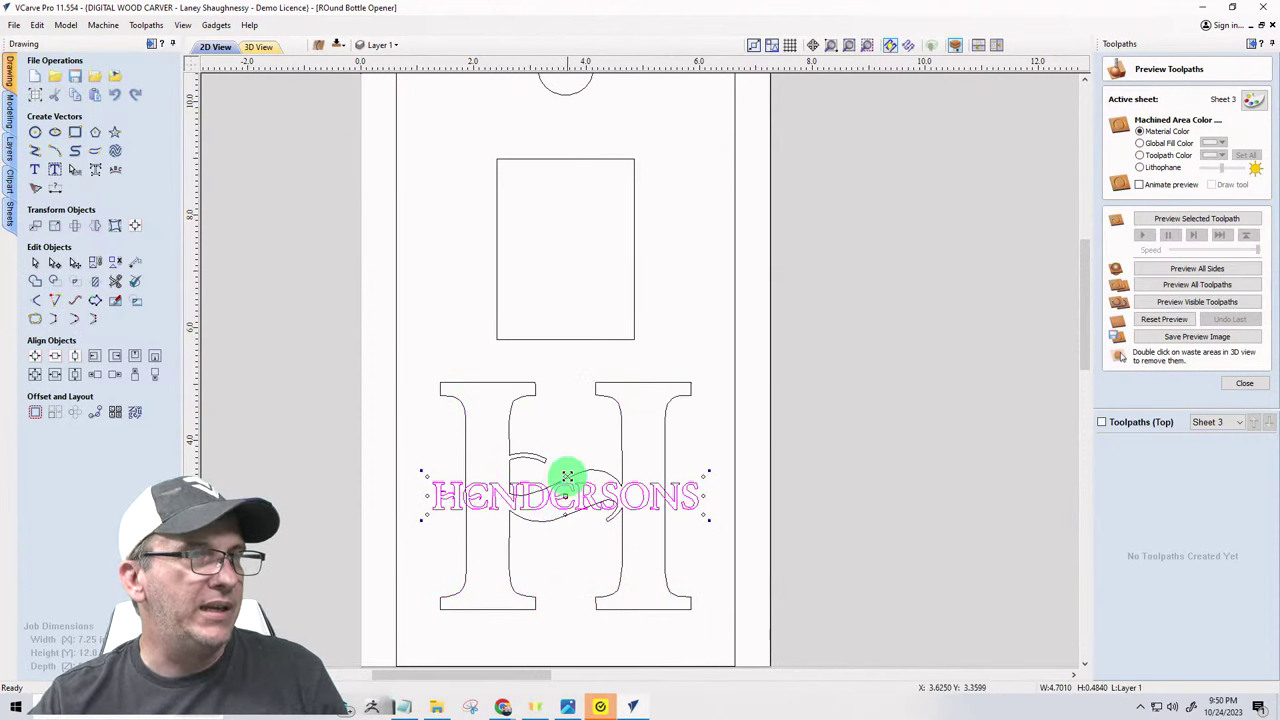
{"action": "left_click_drag", "start_coordinate": [566, 476], "coordinate": [563, 466]}
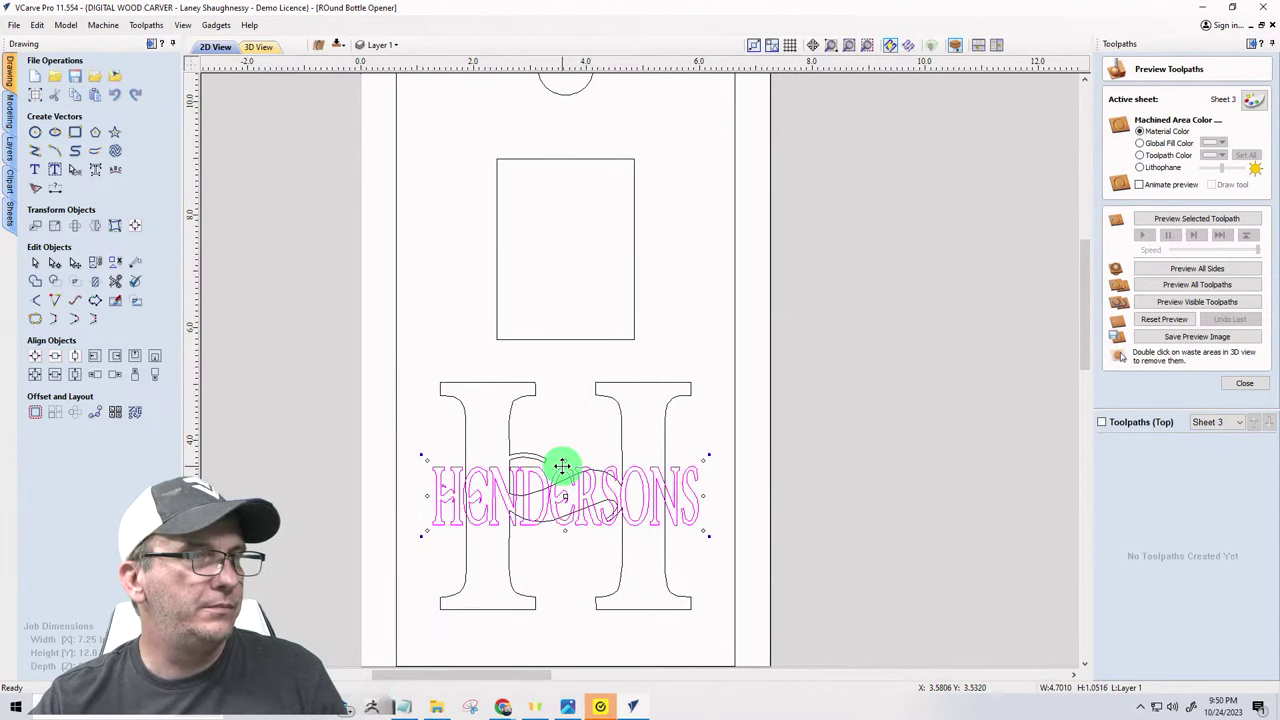
{"action": "scroll", "coordinate": [561, 560], "scroll_direction": "up", "scroll_amount": 2}
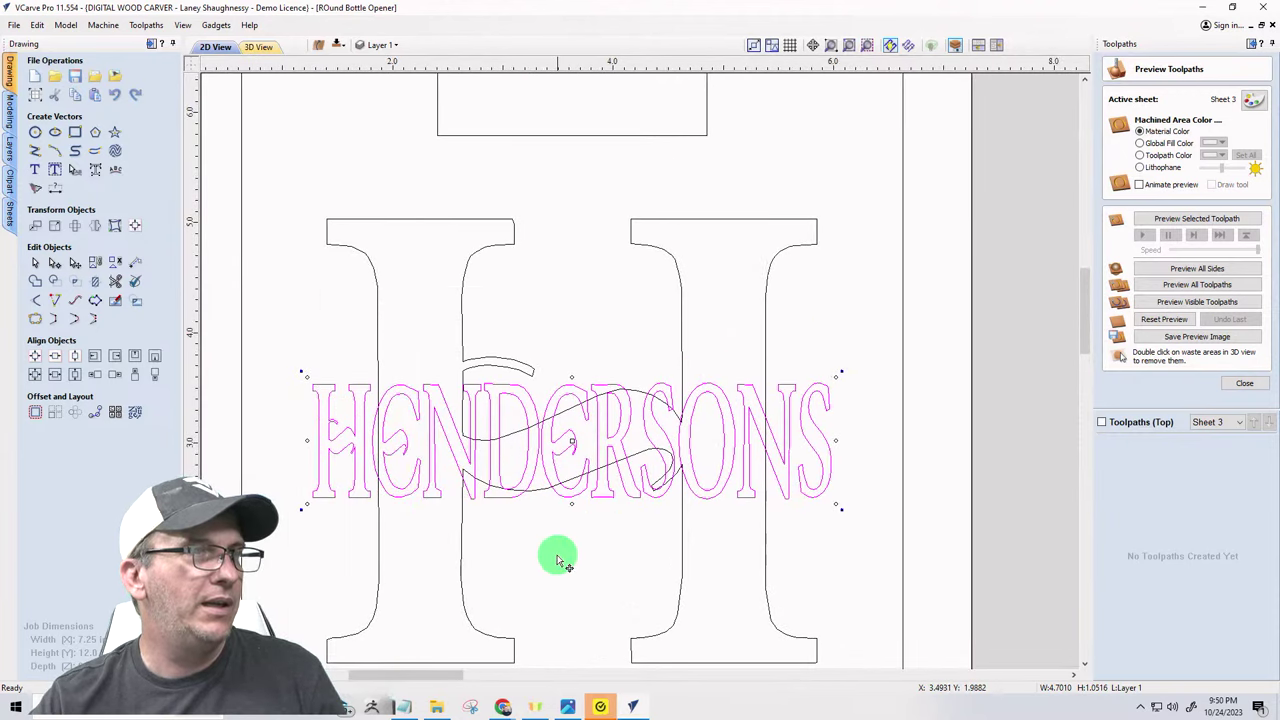
{"action": "scroll", "coordinate": [517, 563], "scroll_direction": "down", "scroll_amount": 1}
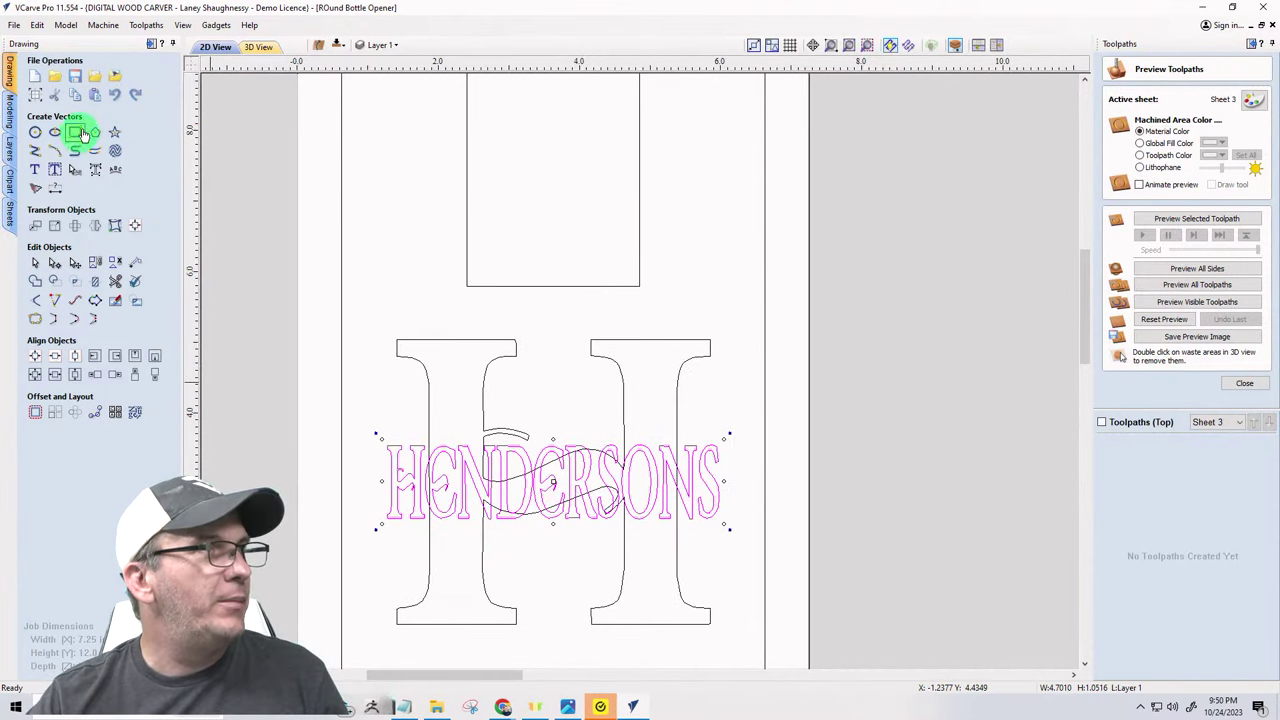
- Draw a 5.15 × 1.3 inch rectangle enclosing the HENDERSONS text
{"action": "left_click", "coordinate": [80, 133]}
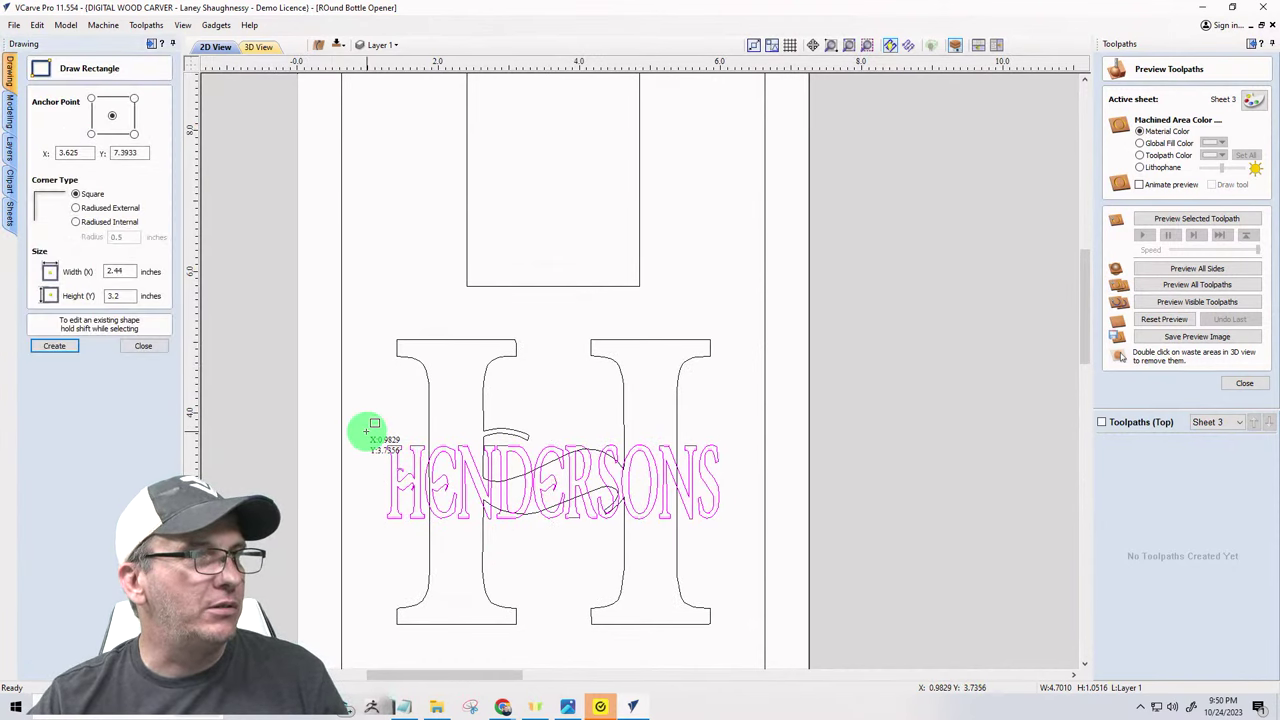
{"action": "left_click_drag", "start_coordinate": [370, 435], "coordinate": [734, 527]}
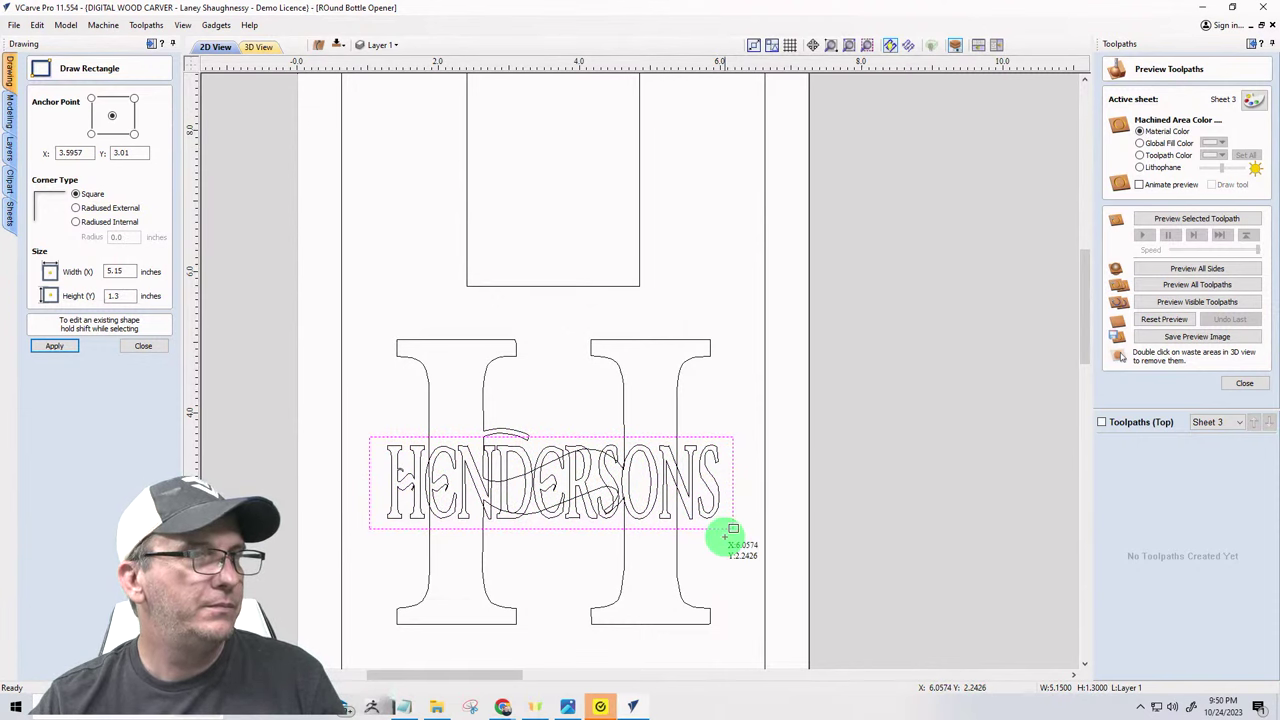
{"action": "scroll", "coordinate": [447, 487], "scroll_direction": "up", "scroll_amount": 1}
{"action": "scroll", "coordinate": [447, 487], "scroll_direction": "up", "scroll_amount": 1}
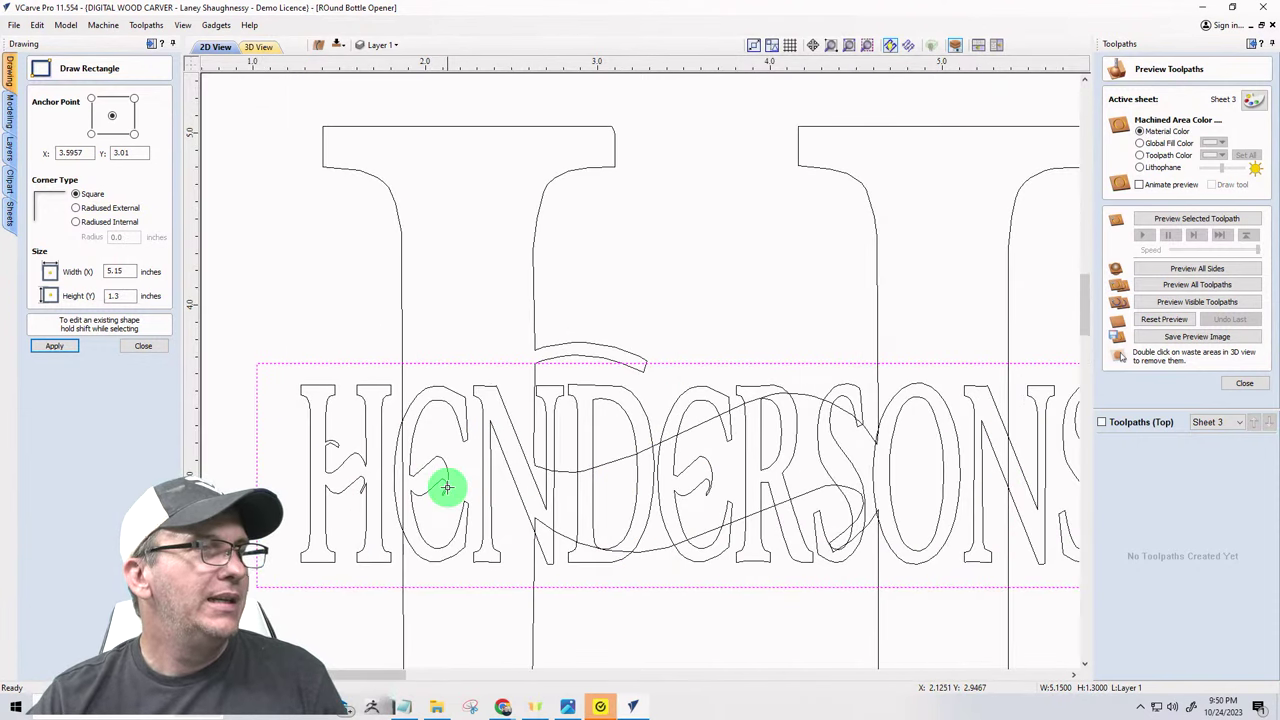
{"action": "scroll", "coordinate": [440, 480], "scroll_direction": "down", "scroll_amount": 1}
{"action": "scroll", "coordinate": [410, 470], "scroll_direction": "down", "scroll_amount": 1}
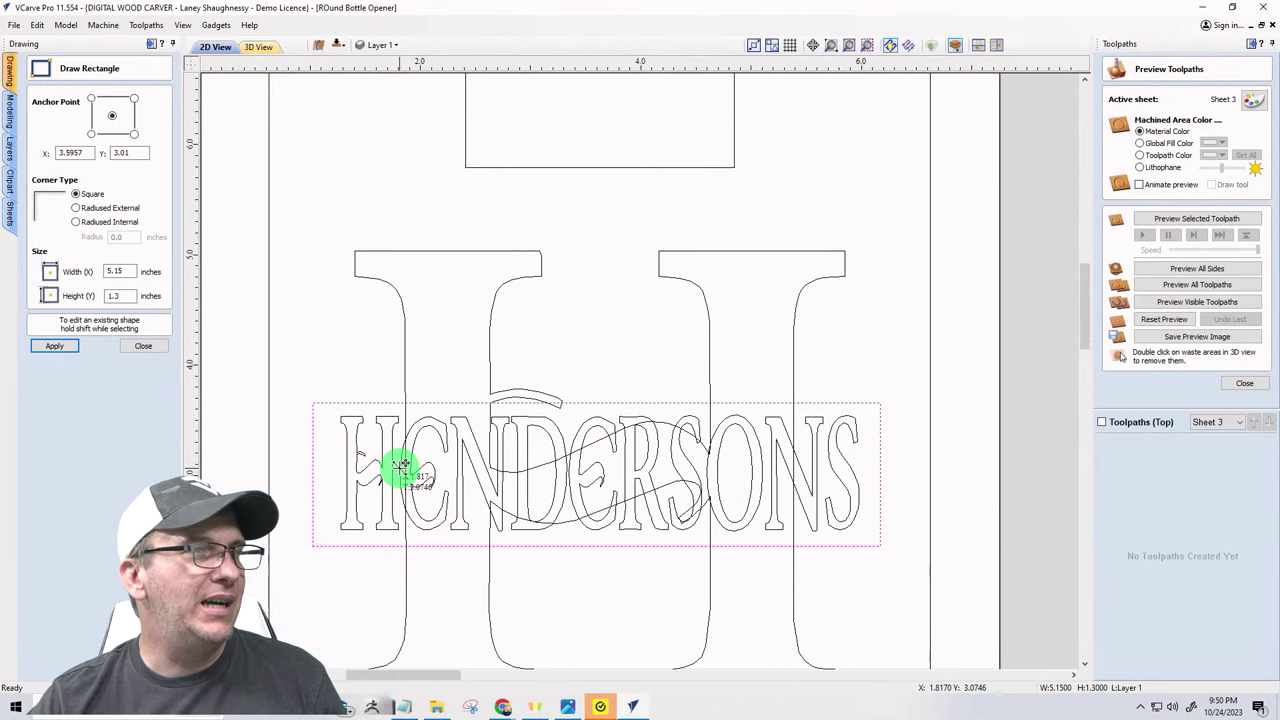
{"action": "left_click", "coordinate": [144, 345]}
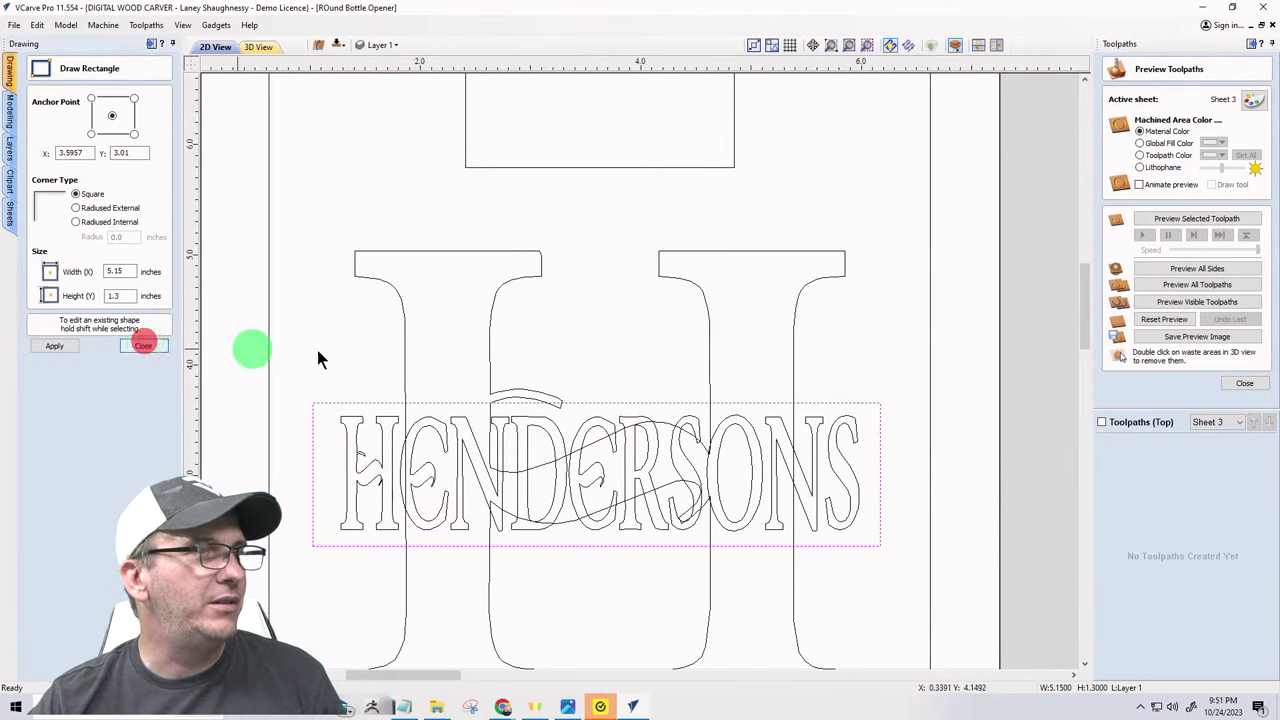
{"action": "key", "text": "Caps_Lock"}
- Centre the HENDERSONS rectangle on the big H, then shrink HENDERSONS slightly
{"action": "left_click", "coordinate": [403, 346]}
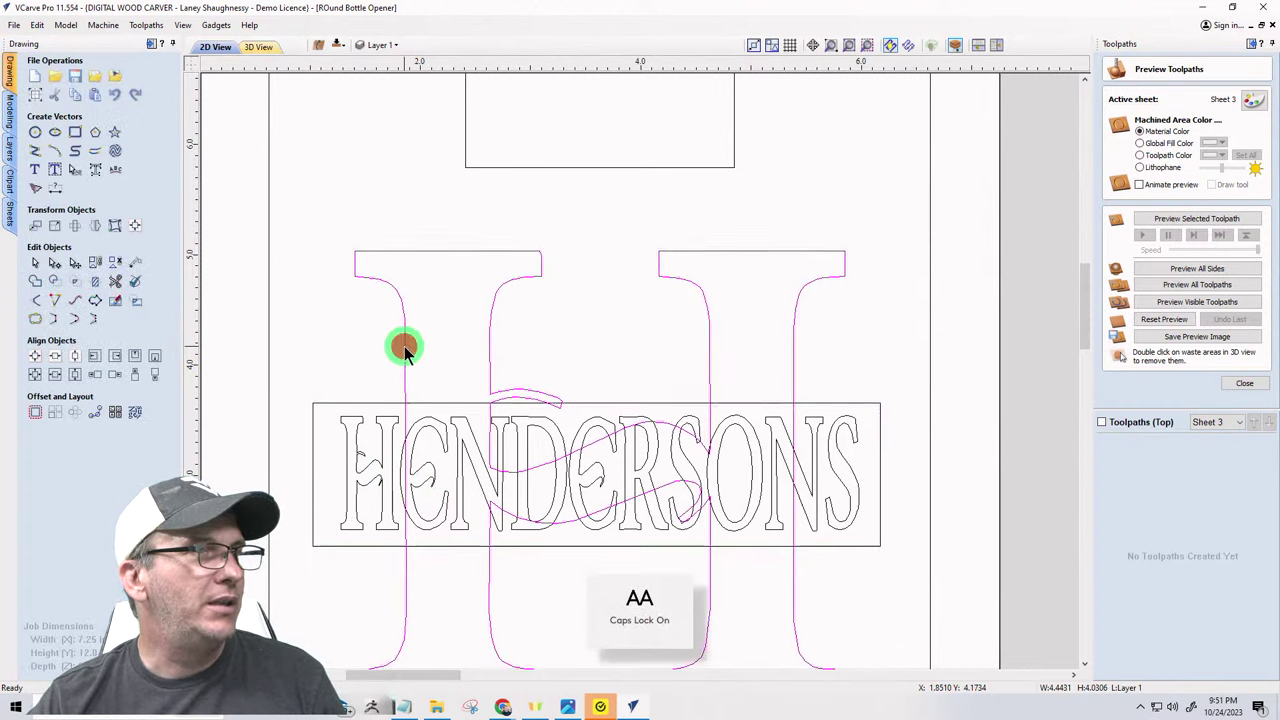
{"action": "left_click", "coordinate": [324, 403]}
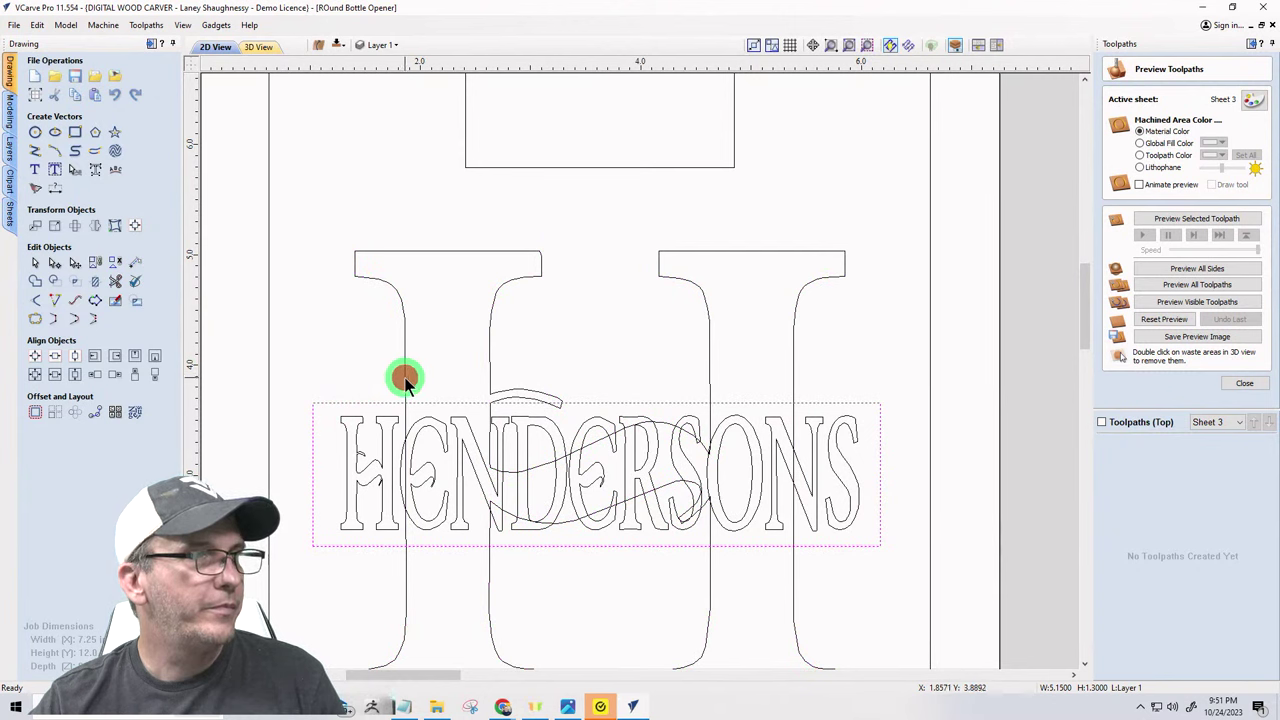
{"action": "left_click", "coordinate": [405, 383], "text": "shift"}
{"action": "left_click", "coordinate": [136, 229]}
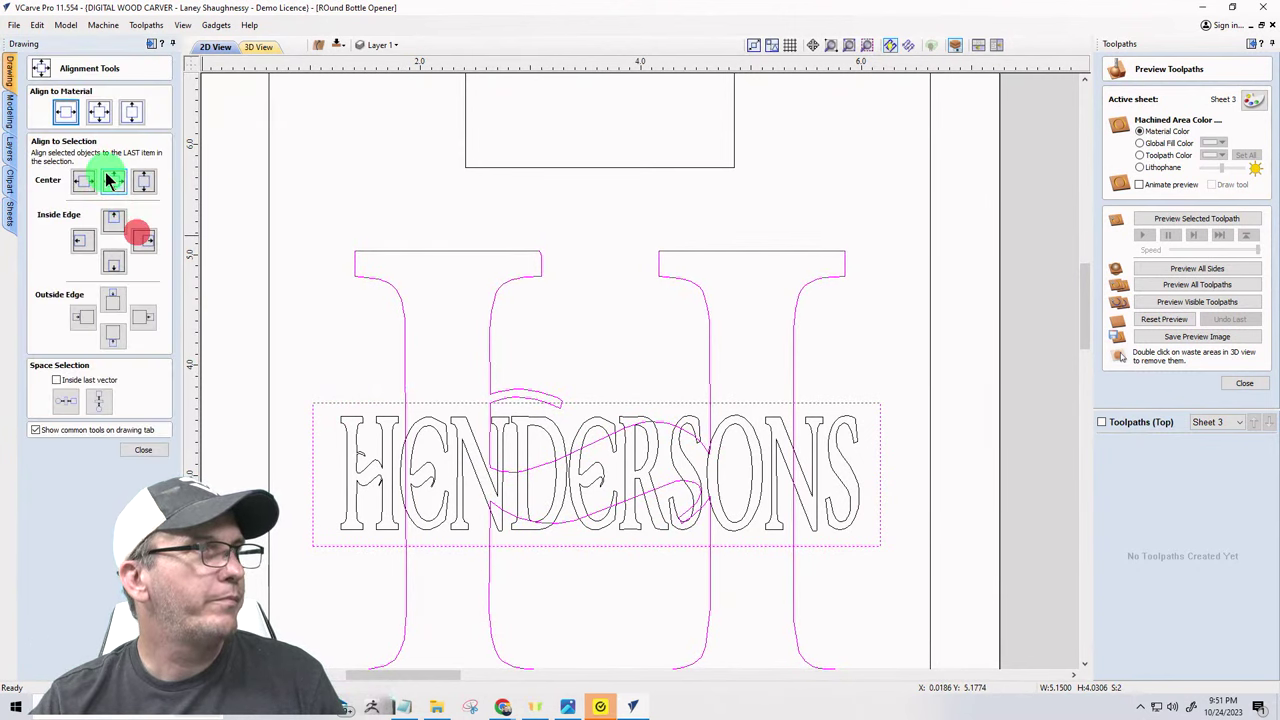
{"action": "left_click", "coordinate": [110, 182]}
{"action": "left_click", "coordinate": [143, 450]}
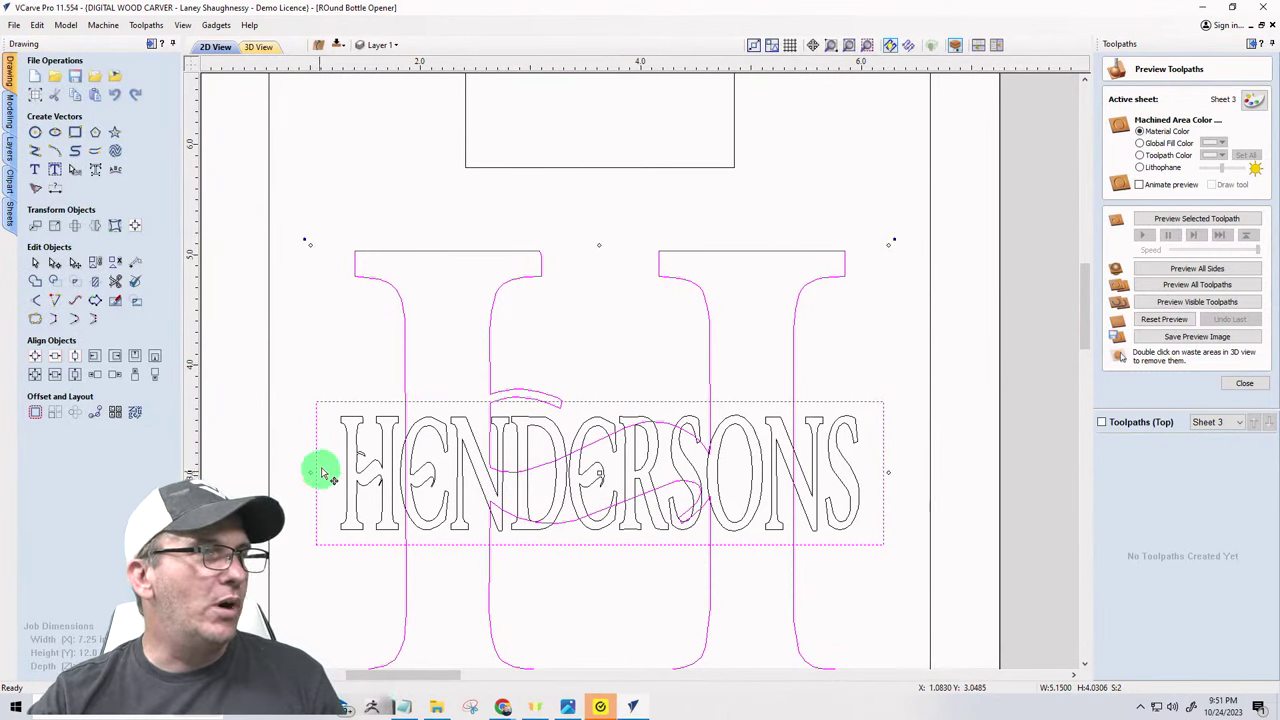
{"action": "left_click", "coordinate": [315, 436]}
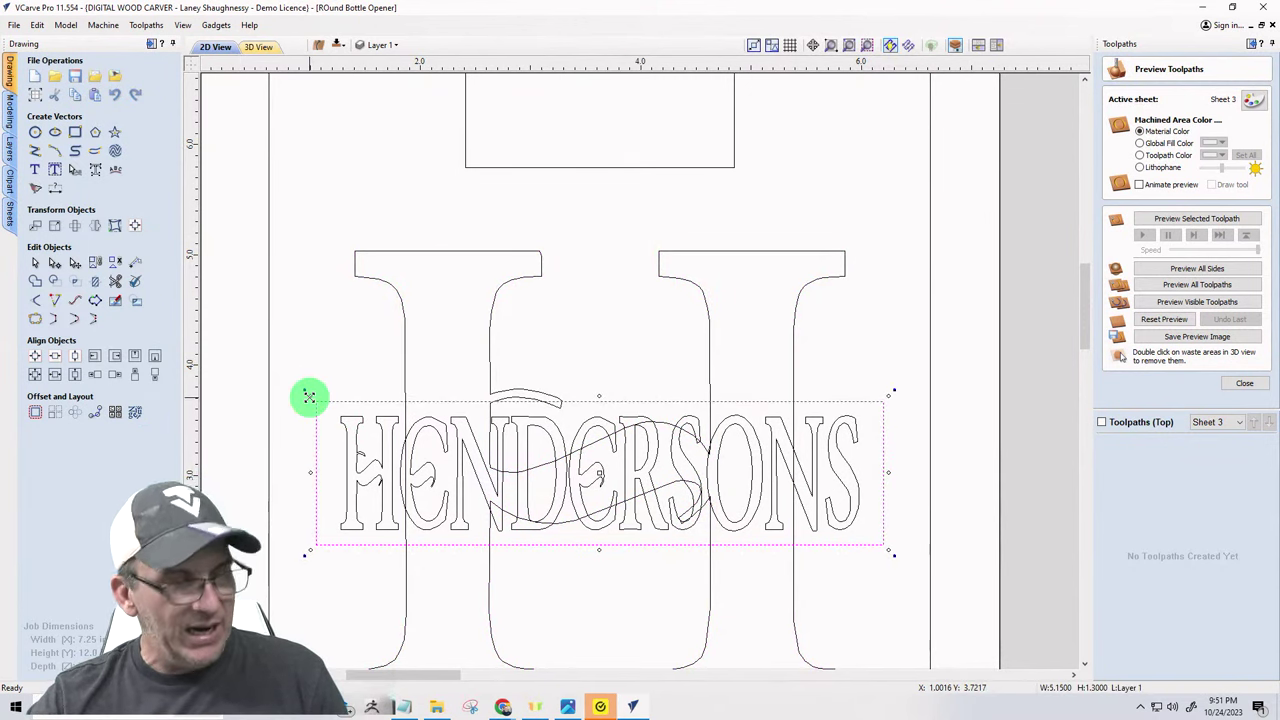
{"action": "left_click_drag", "start_coordinate": [309, 397], "coordinate": [316, 405]}
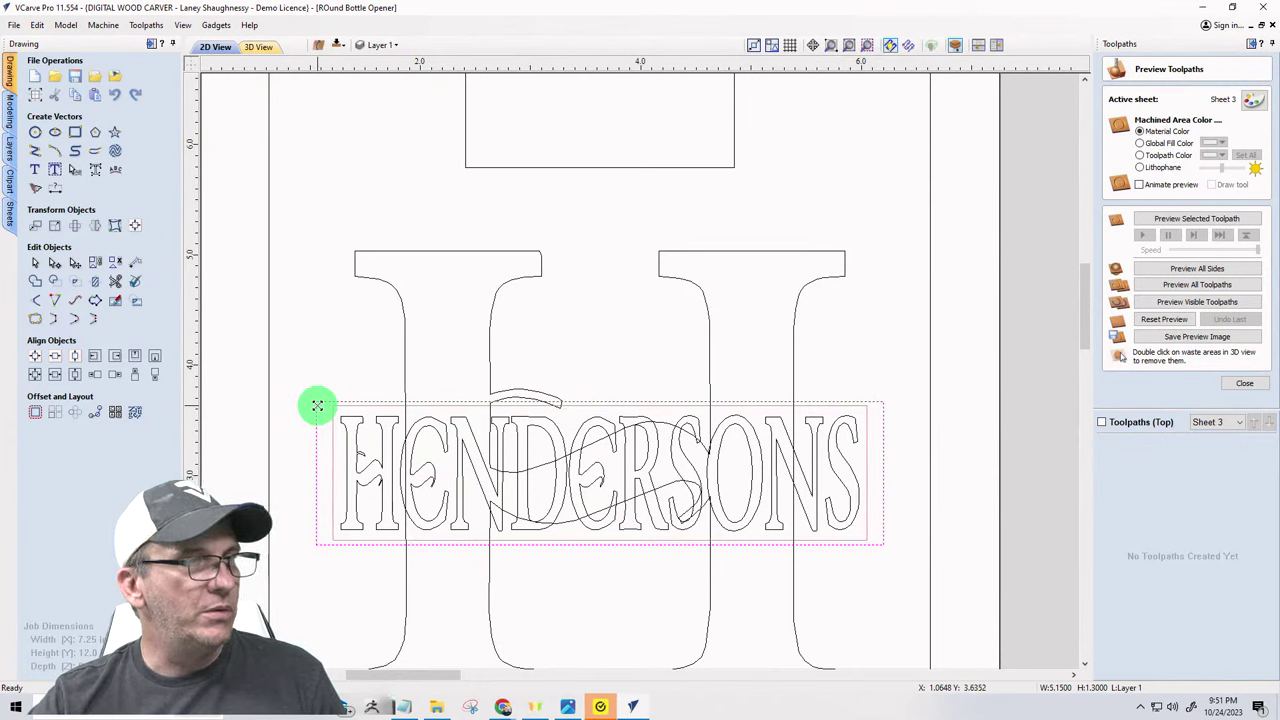
{"action": "left_click_drag", "start_coordinate": [316, 405], "coordinate": [317, 407]}
{"action": "left_click", "coordinate": [563, 500]}
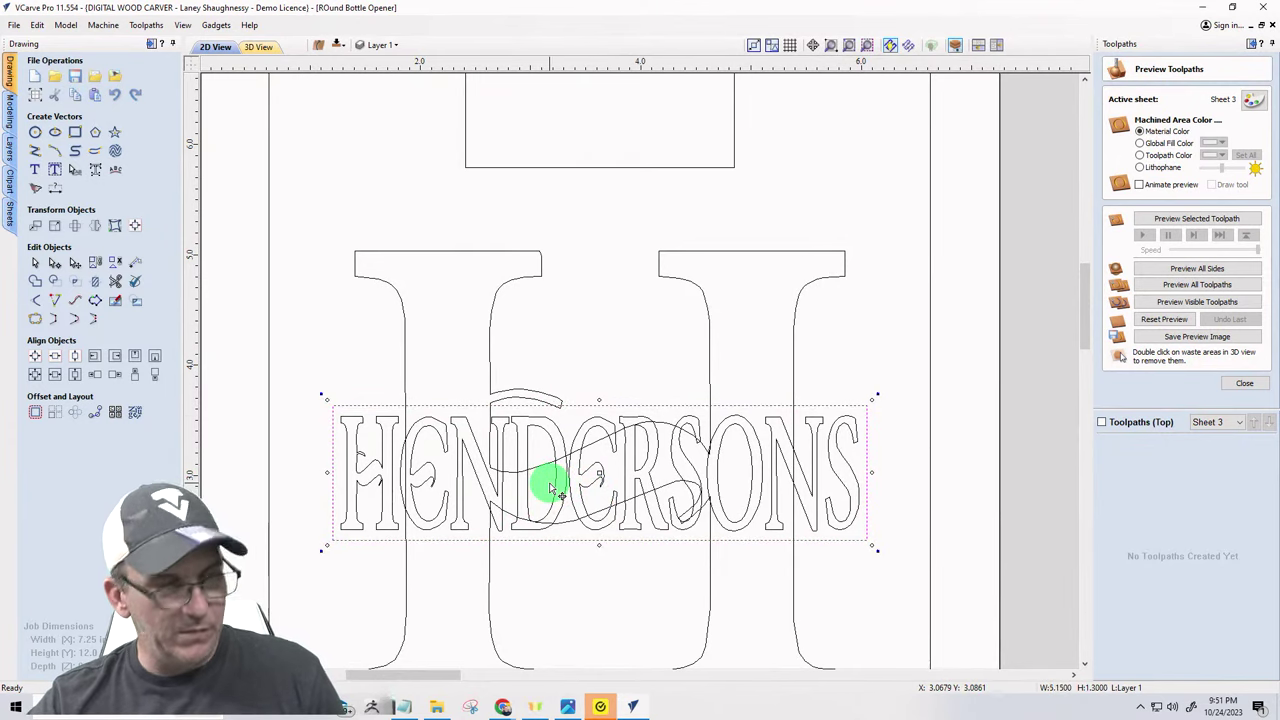
{"action": "left_click", "coordinate": [553, 488]}
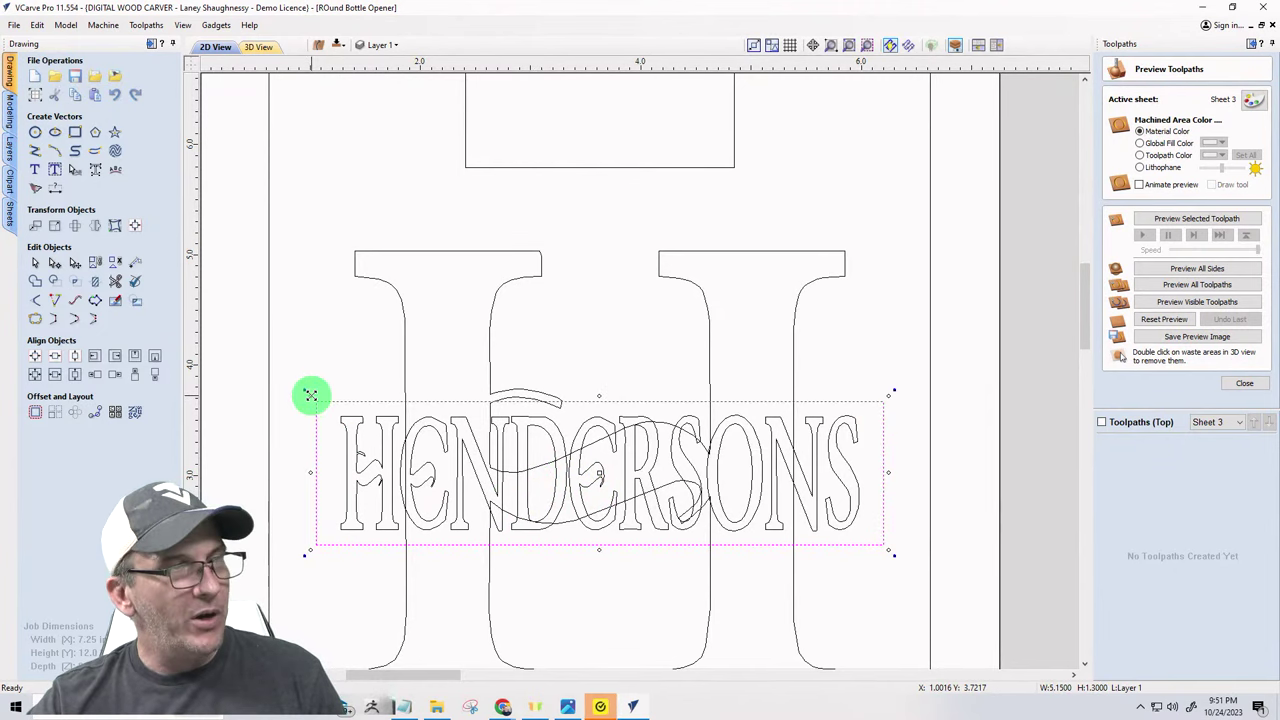
{"action": "left_click_drag", "start_coordinate": [311, 395], "coordinate": [326, 408]}
{"action": "scroll", "coordinate": [620, 423], "scroll_direction": "up", "scroll_amount": 2}
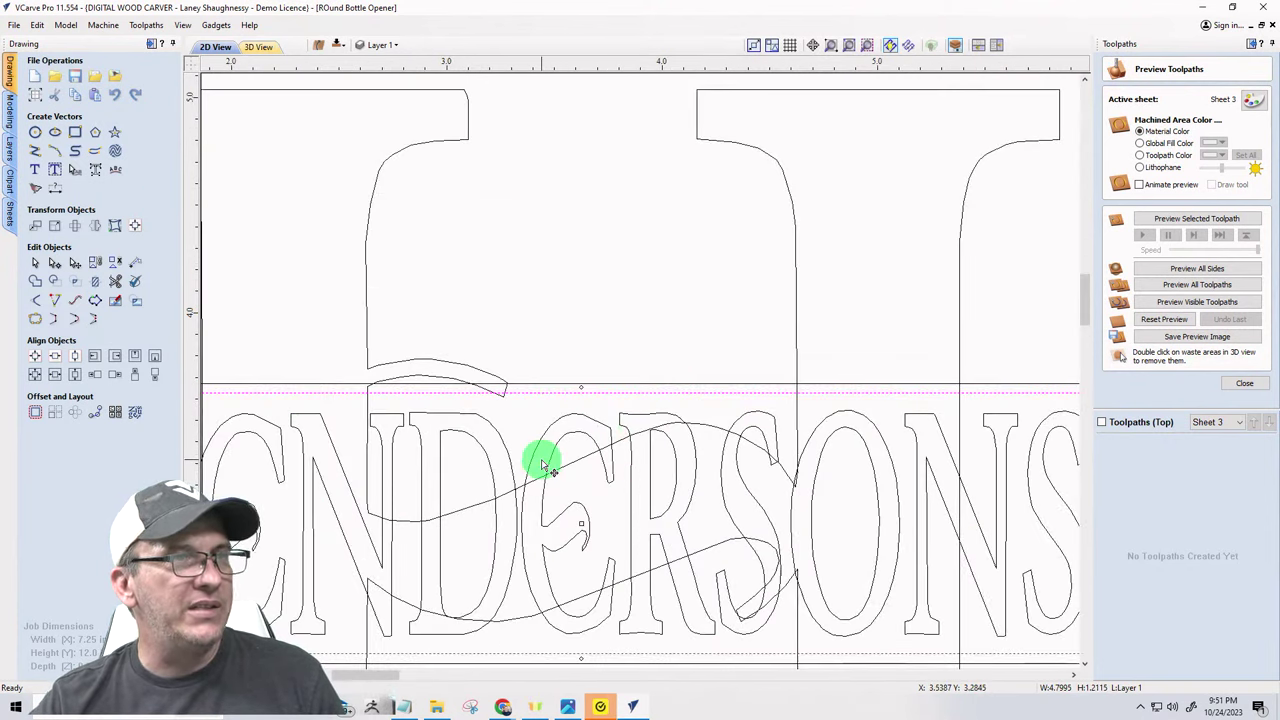
{"action": "scroll", "coordinate": [578, 393], "scroll_direction": "up", "scroll_amount": 1}
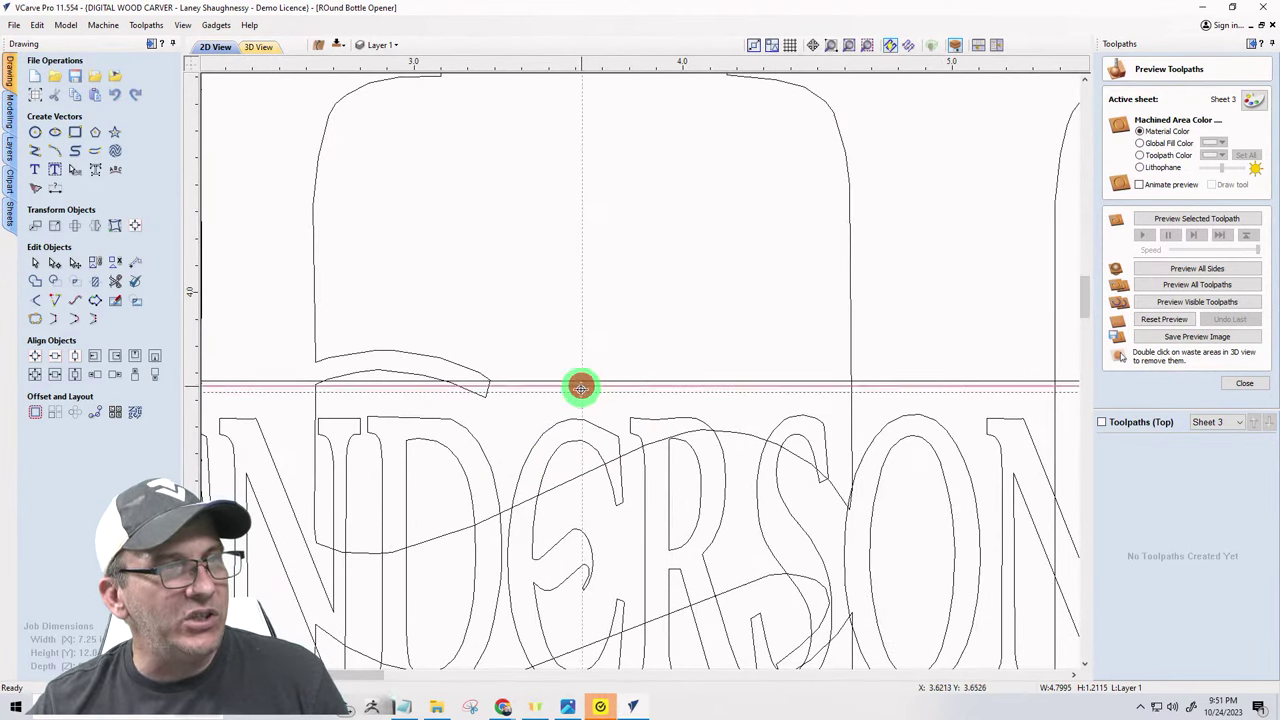
{"action": "left_click_drag", "start_coordinate": [580, 386], "coordinate": [574, 423]}
{"action": "scroll", "coordinate": [477, 414], "scroll_direction": "down", "scroll_amount": 2}
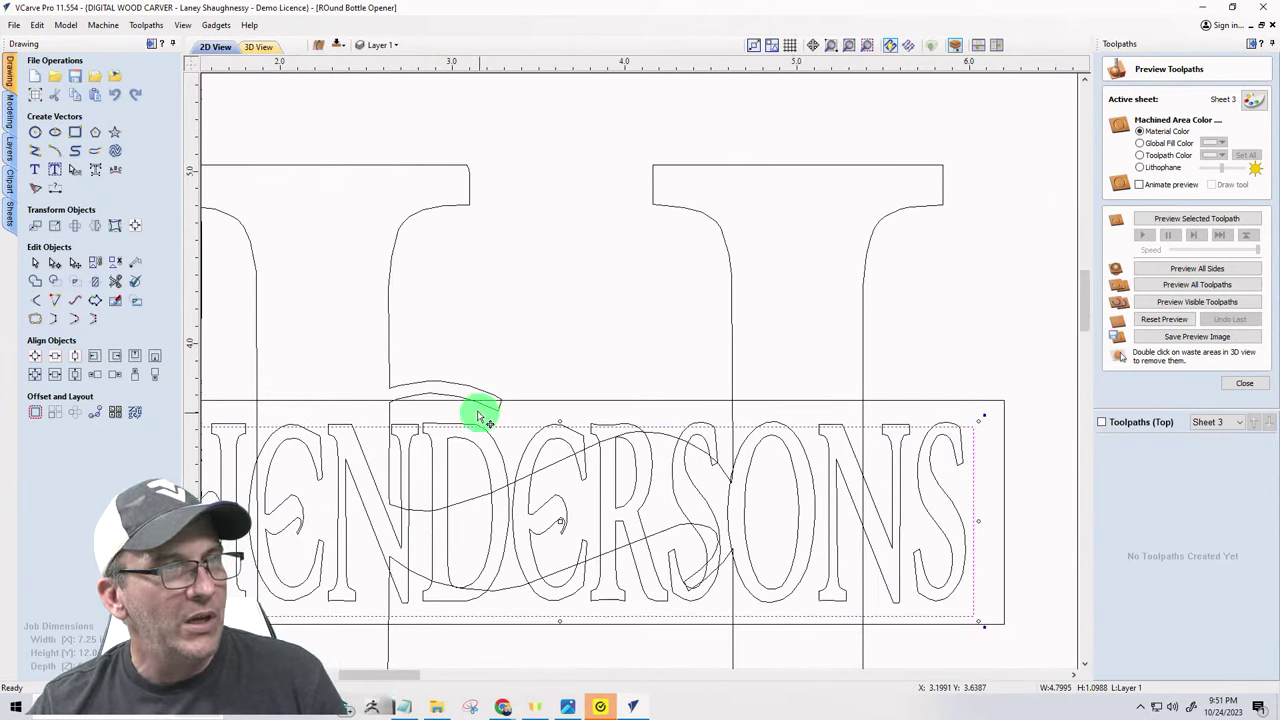
{"action": "scroll", "coordinate": [922, 429], "scroll_direction": "up", "scroll_amount": 8}
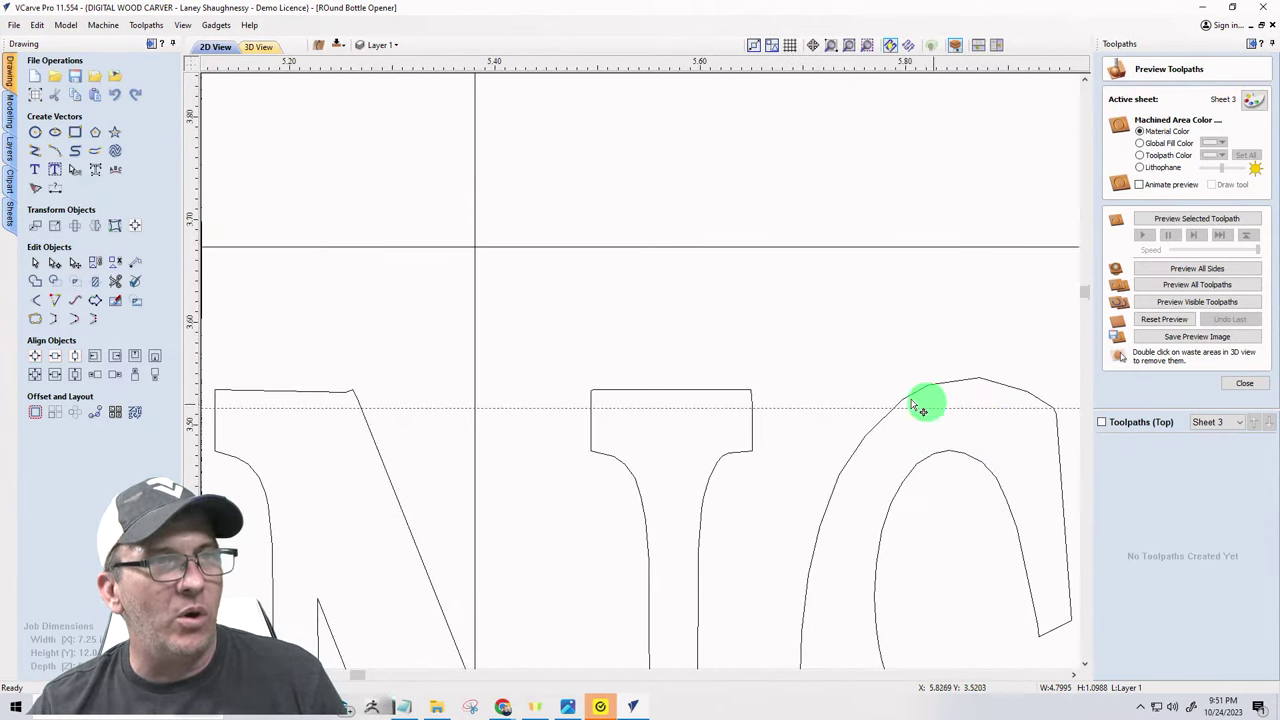
{"action": "scroll", "coordinate": [871, 486], "scroll_direction": "down", "scroll_amount": 10}
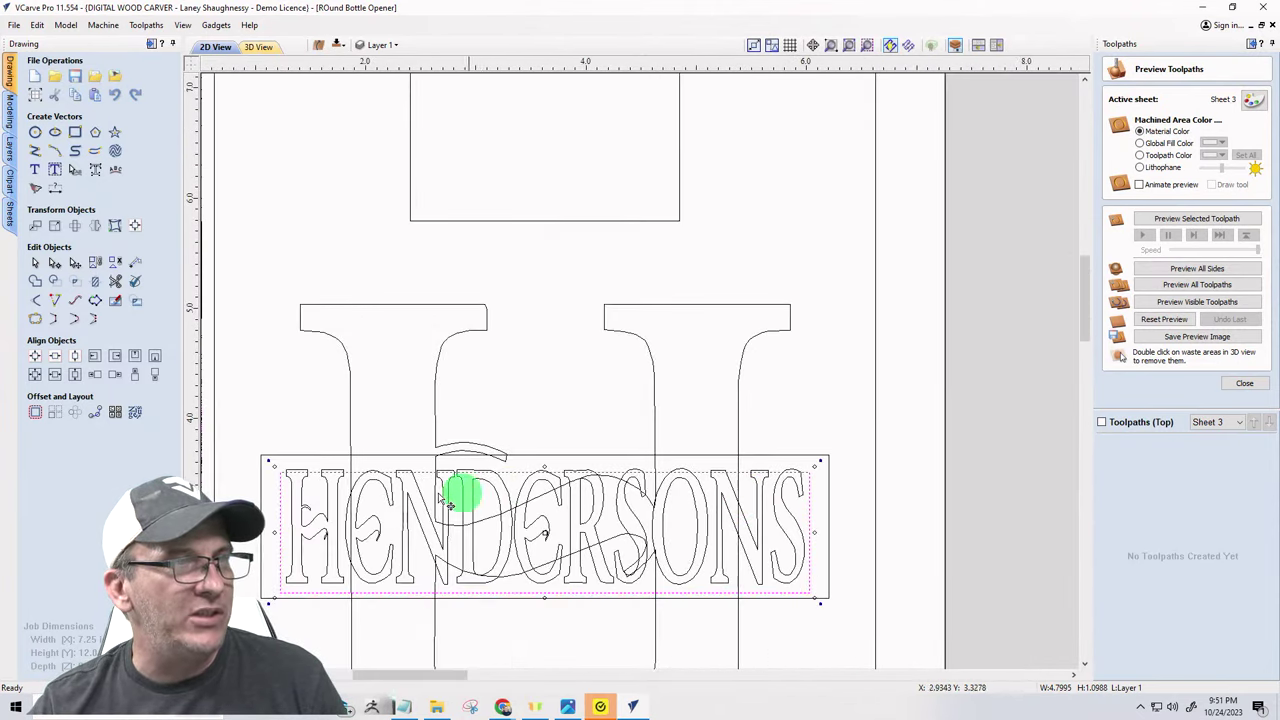
{"action": "scroll", "coordinate": [400, 497], "scroll_direction": "up", "scroll_amount": 5}
{"action": "scroll", "coordinate": [443, 500], "scroll_direction": "up", "scroll_amount": 3}
{"action": "scroll", "coordinate": [277, 394], "scroll_direction": "down", "scroll_amount": 2}
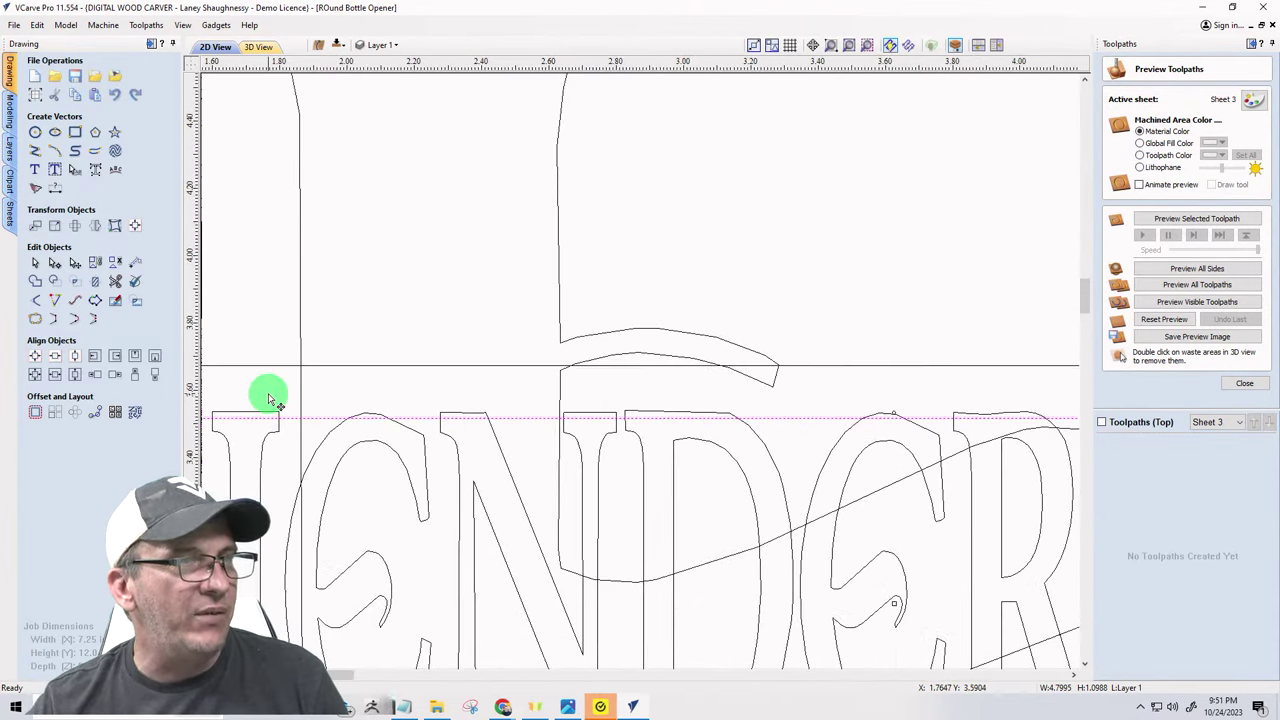
{"action": "scroll", "coordinate": [257, 398], "scroll_direction": "down", "scroll_amount": 3}
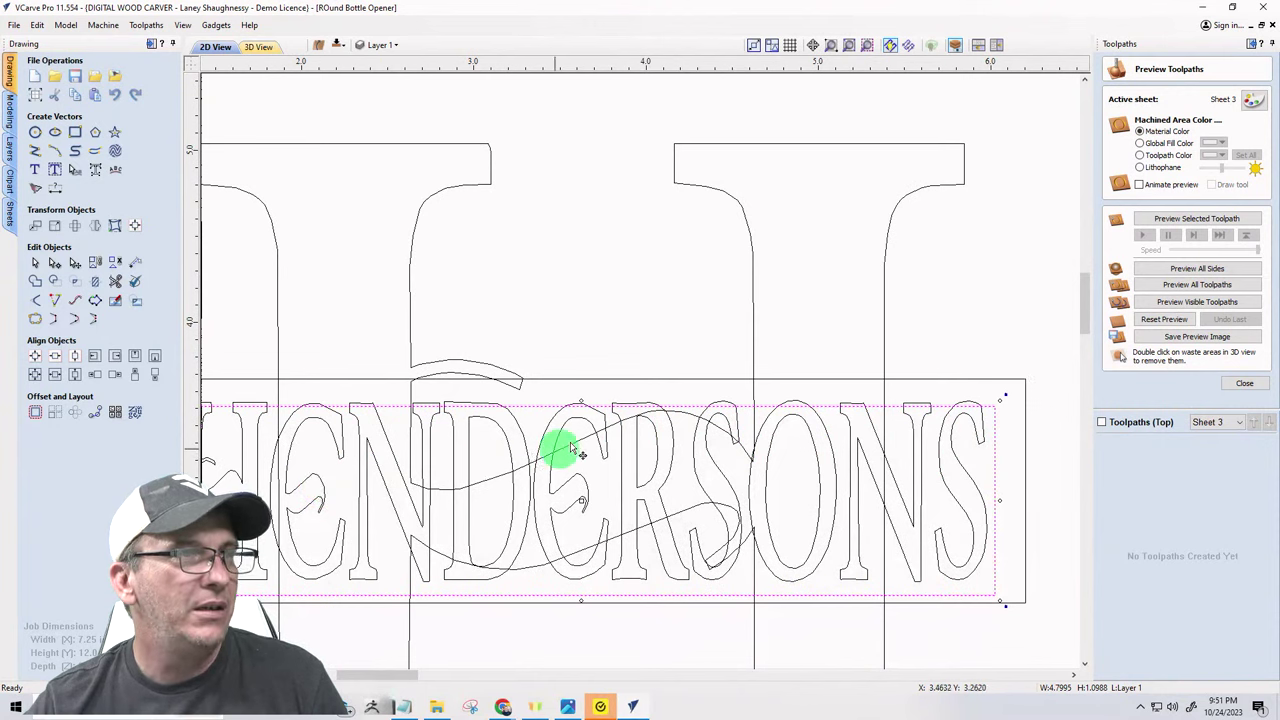
{"action": "scroll", "coordinate": [566, 443], "scroll_direction": "up", "scroll_amount": 8}
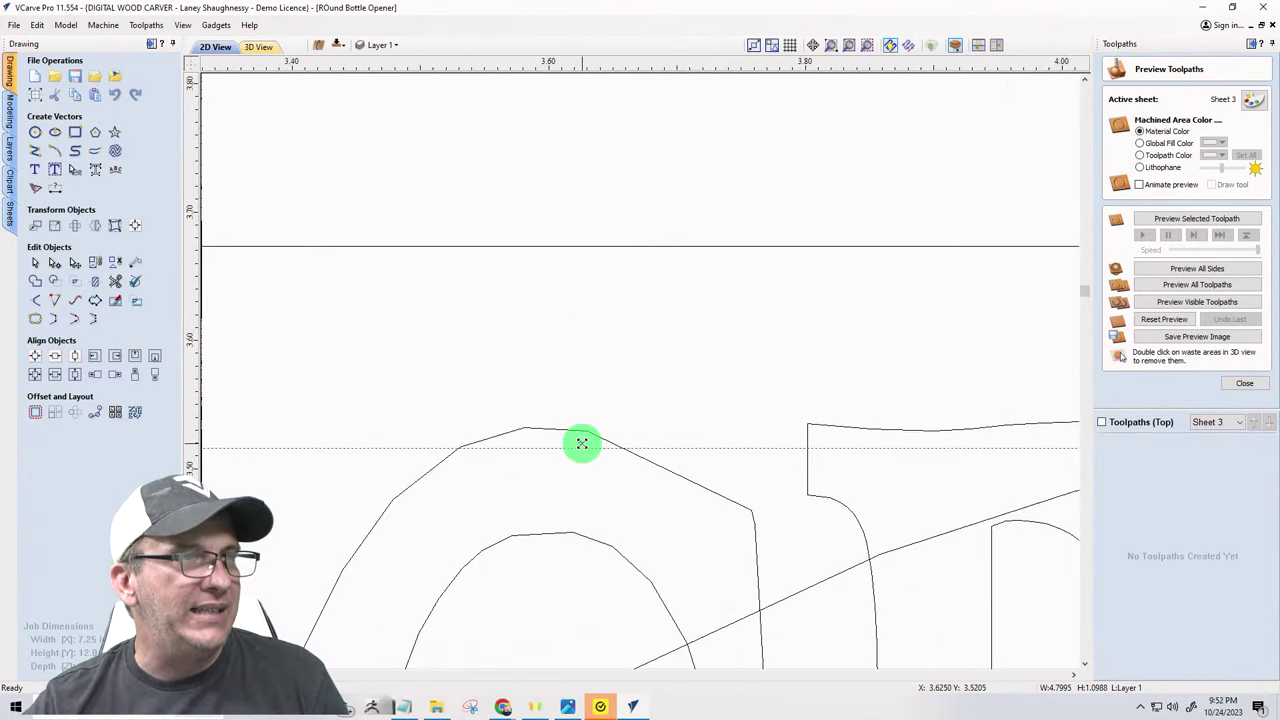
{"action": "left_click_drag", "start_coordinate": [580, 442], "coordinate": [557, 434]}
{"action": "scroll", "coordinate": [456, 546], "scroll_direction": "down", "scroll_amount": 5}
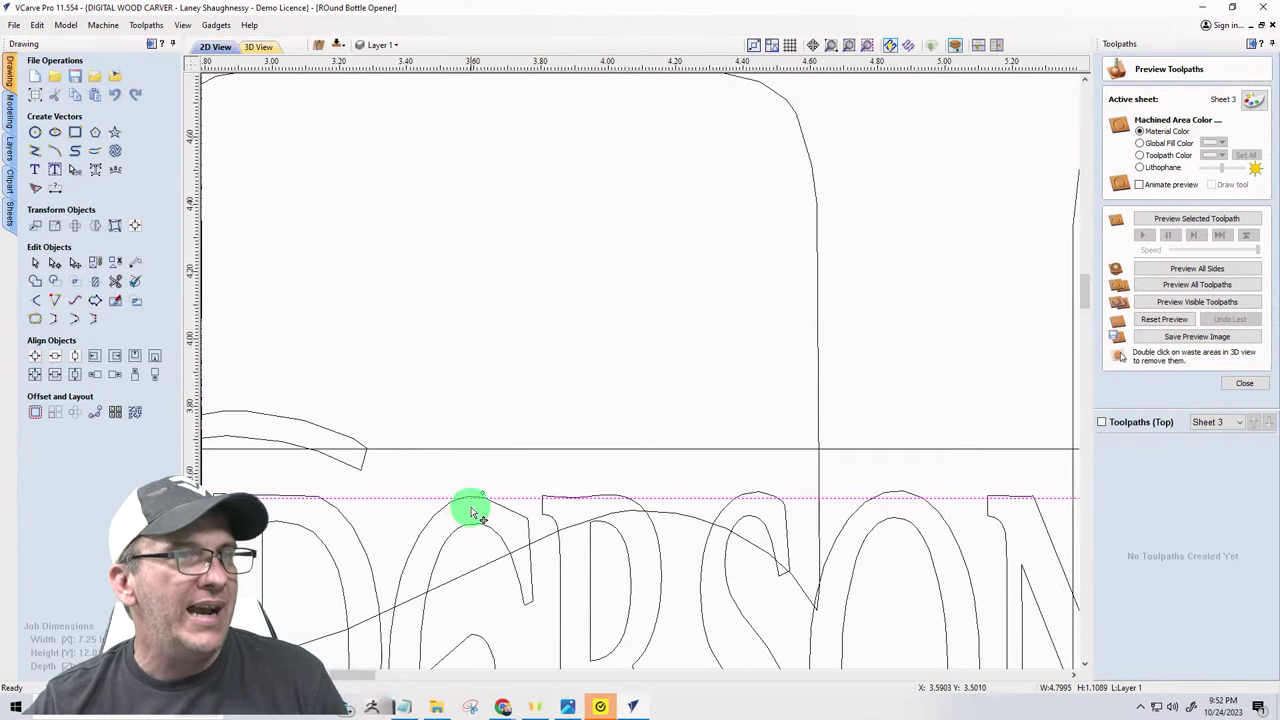
{"action": "scroll", "coordinate": [1066, 426], "scroll_direction": "down", "scroll_amount": 3}
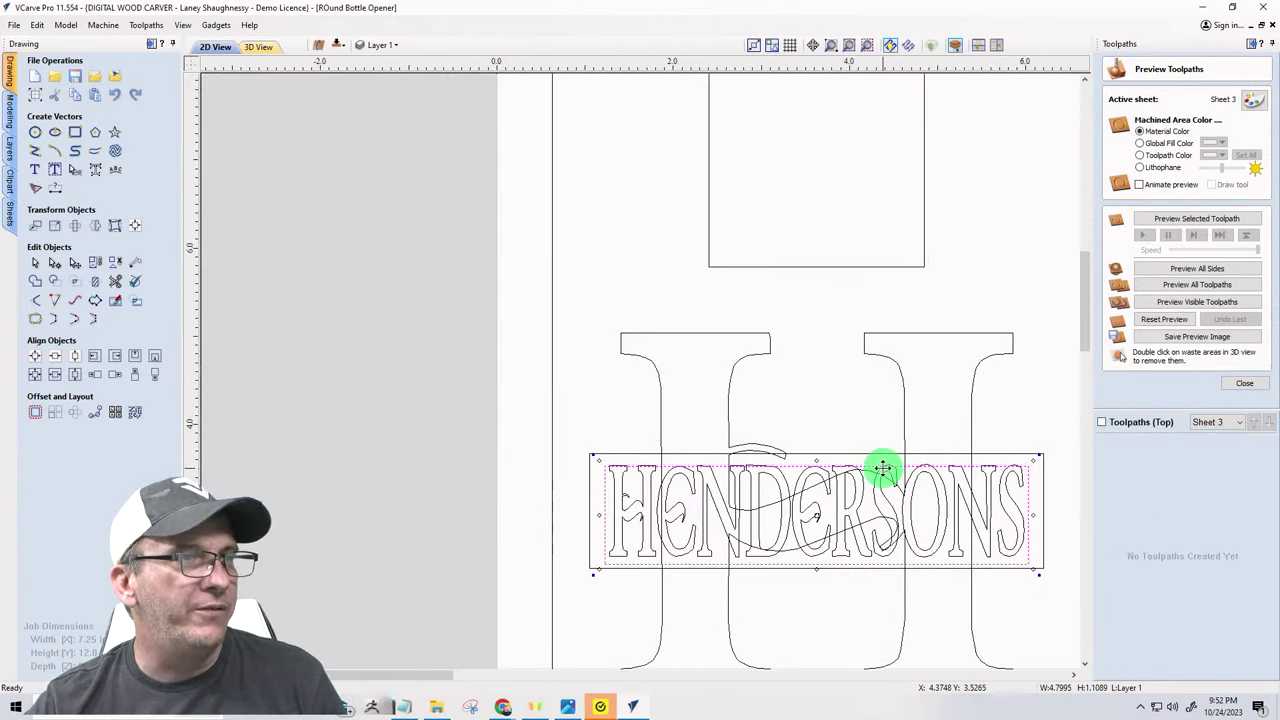
{"action": "scroll", "coordinate": [830, 600], "scroll_direction": "up", "scroll_amount": 3}
{"action": "scroll", "coordinate": [486, 491], "scroll_direction": "down", "scroll_amount": 3}
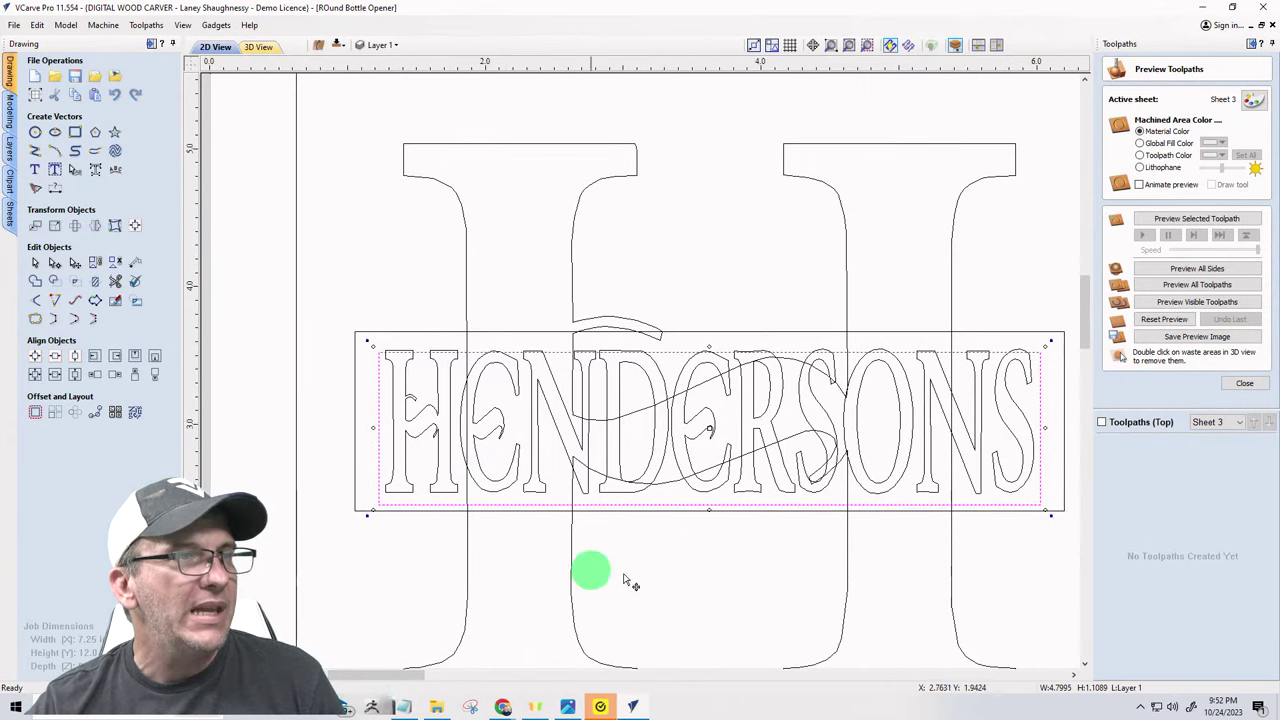
{"action": "scroll", "coordinate": [737, 509], "scroll_direction": "up", "scroll_amount": 4}
{"action": "scroll", "coordinate": [620, 500], "scroll_direction": "down", "scroll_amount": 3}
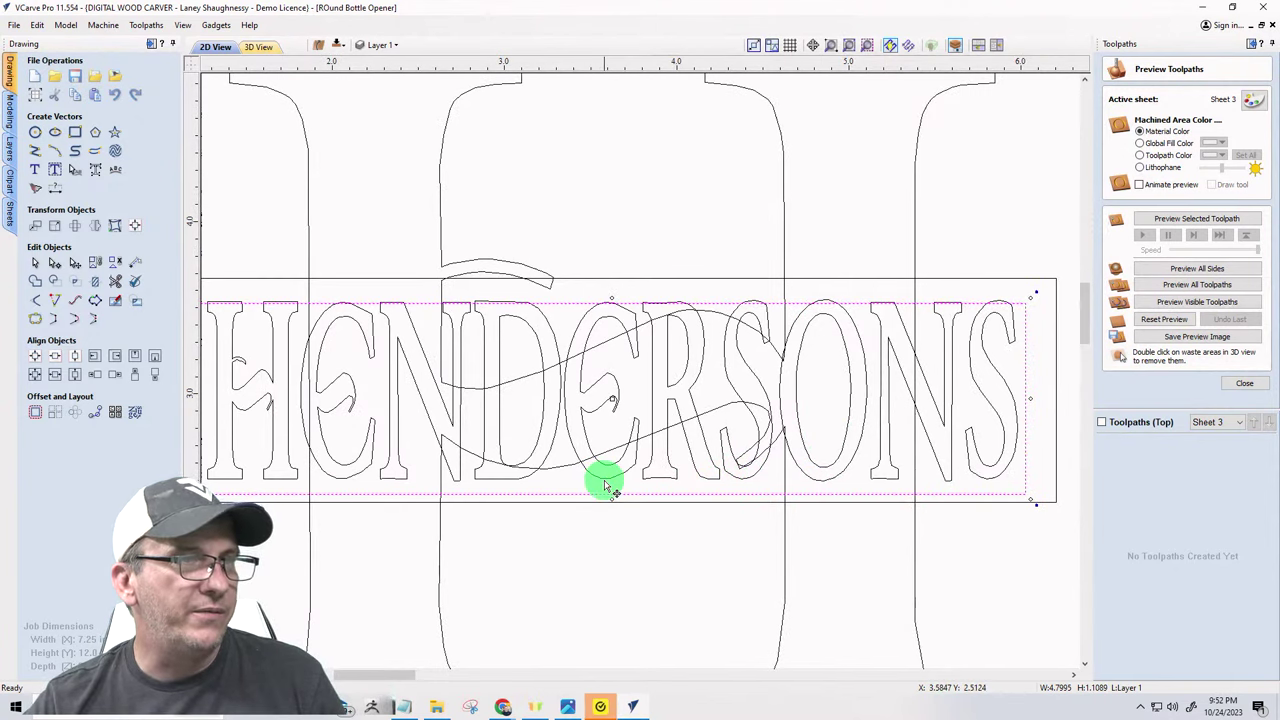
{"action": "scroll", "coordinate": [606, 508], "scroll_direction": "up", "scroll_amount": 4}
{"action": "scroll", "coordinate": [640, 486], "scroll_direction": "up", "scroll_amount": 2}
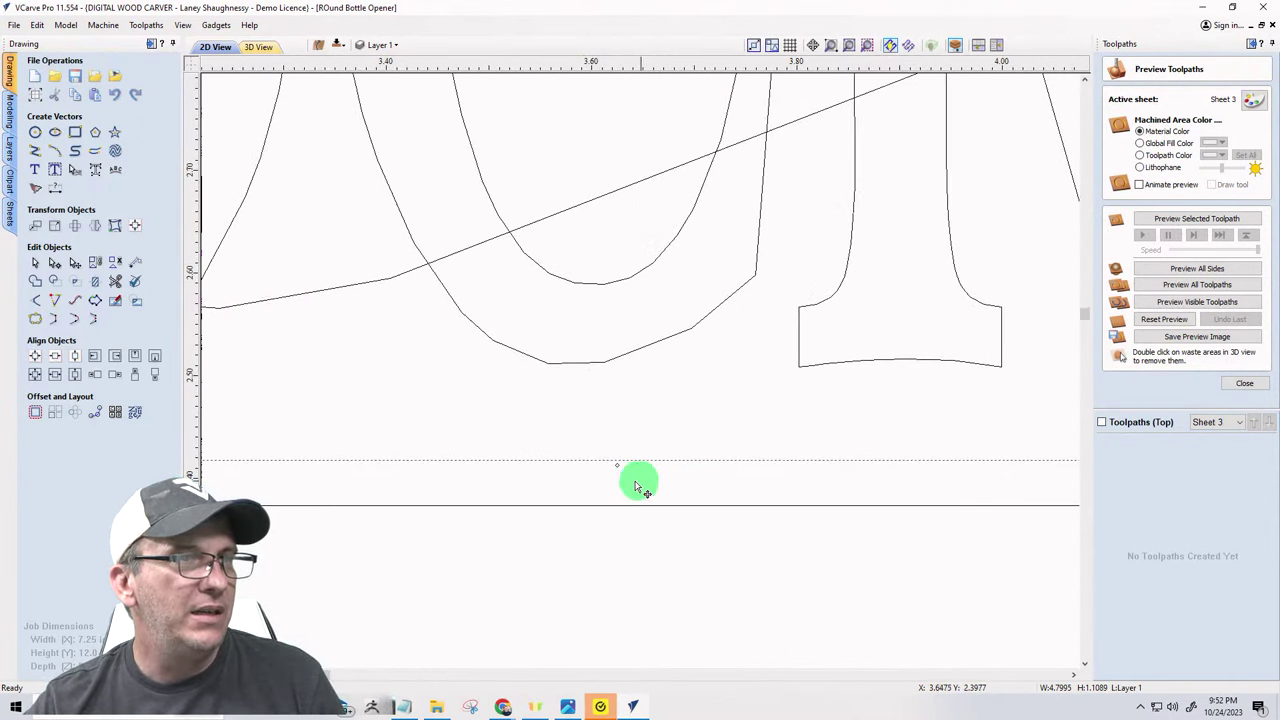
{"action": "left_click", "coordinate": [609, 451]}
{"action": "left_click_drag", "start_coordinate": [609, 451], "coordinate": [576, 358]}
{"action": "scroll", "coordinate": [463, 371], "scroll_direction": "down", "scroll_amount": 5}
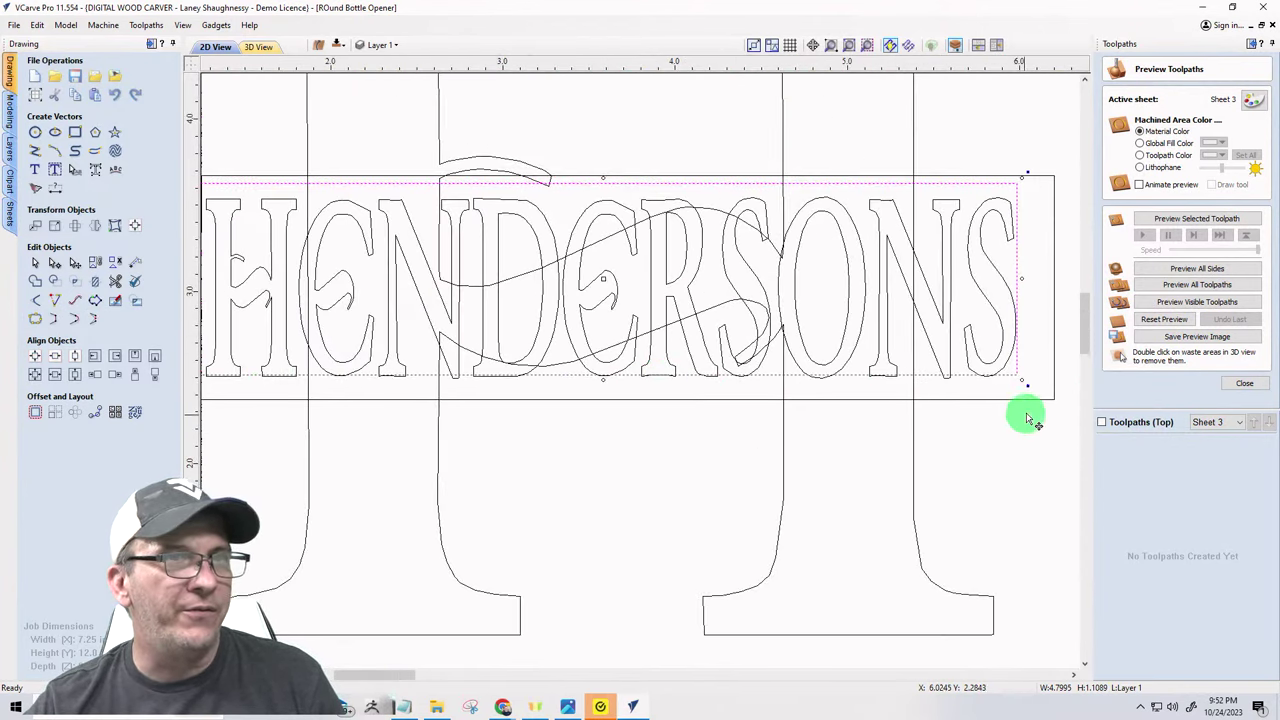
{"action": "scroll", "coordinate": [1020, 405], "scroll_direction": "up", "scroll_amount": 4}
{"action": "scroll", "coordinate": [1009, 371], "scroll_direction": "down", "scroll_amount": 8}
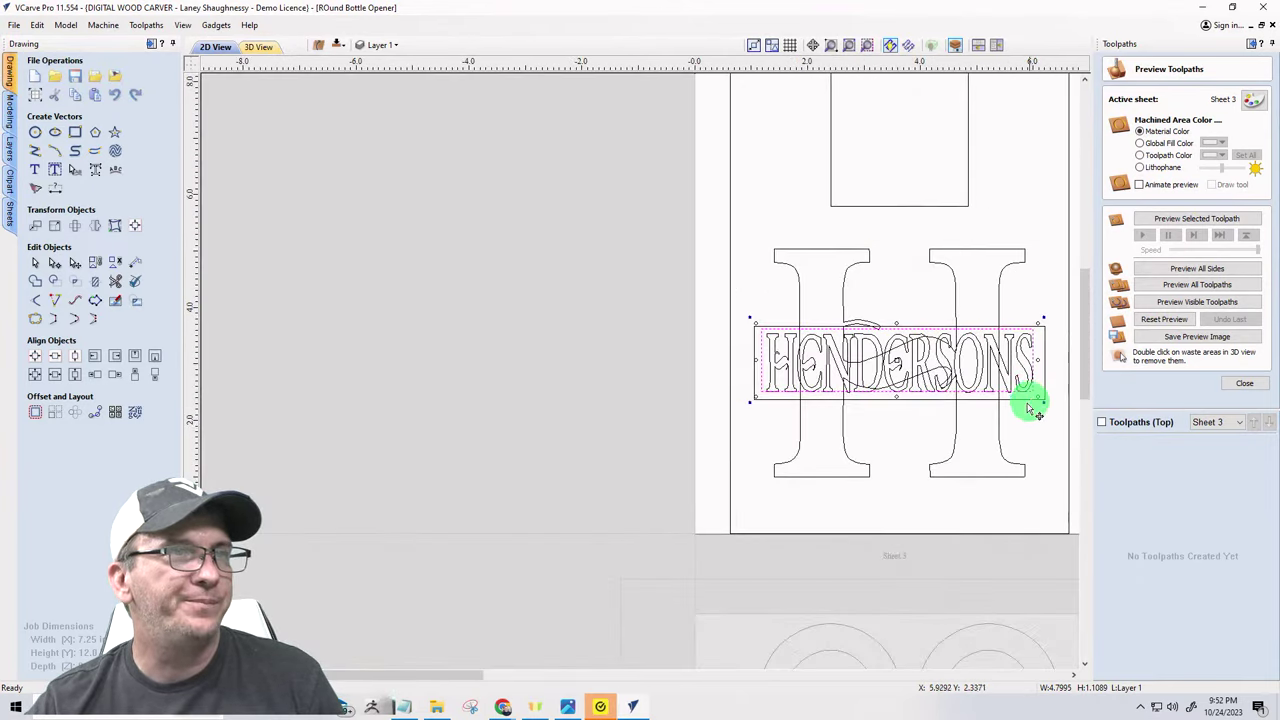
{"action": "scroll", "coordinate": [897, 435], "scroll_direction": "up", "scroll_amount": 3}
{"action": "scroll", "coordinate": [649, 400], "scroll_direction": "down", "scroll_amount": 2}
{"action": "scroll", "coordinate": [1000, 430], "scroll_direction": "up", "scroll_amount": 2}
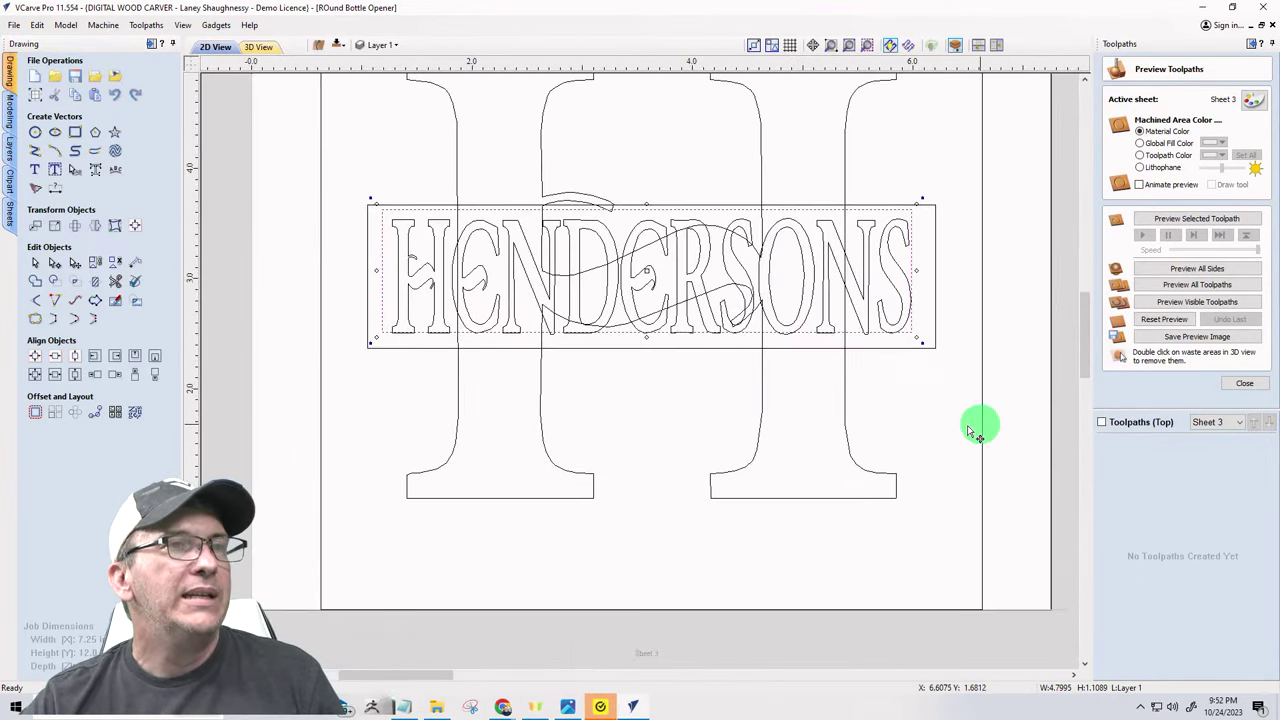
{"action": "scroll", "coordinate": [816, 443], "scroll_direction": "down", "scroll_amount": 1}
- Select HENDERSONS and its panel and arrow-nudge them to sit just above centre
{"action": "left_click", "coordinate": [694, 248]}
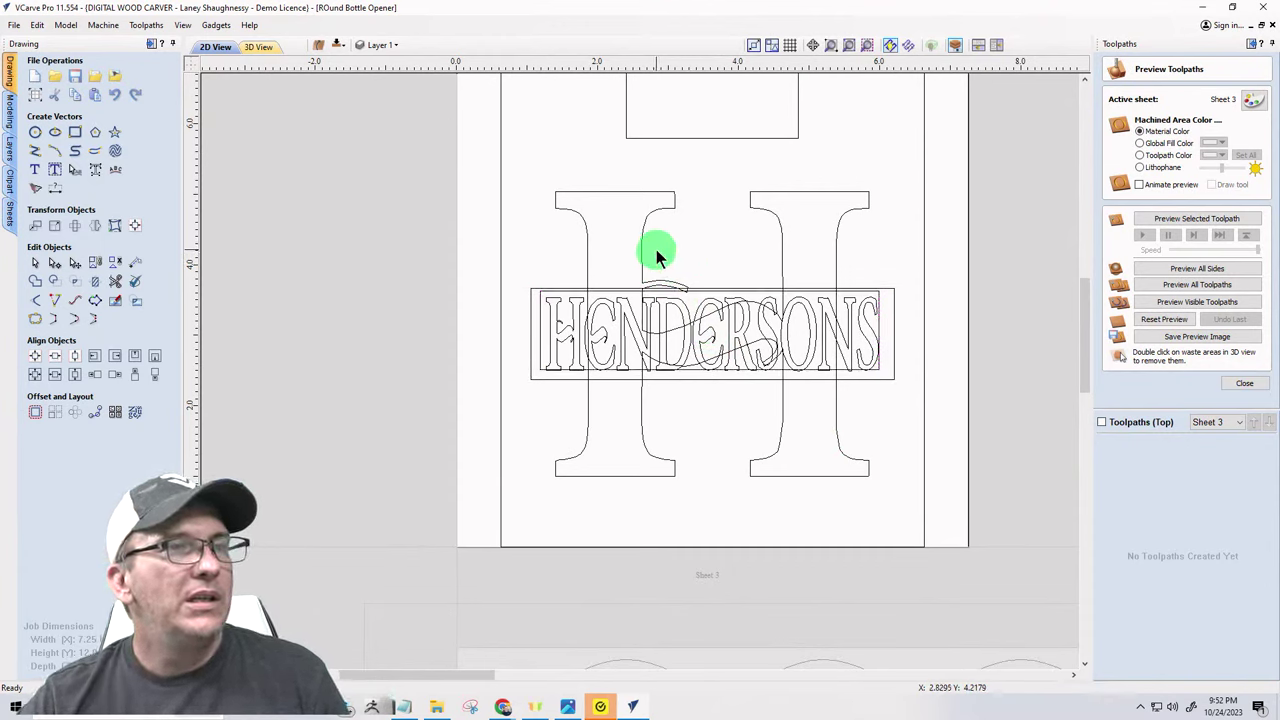
{"action": "left_click_drag", "start_coordinate": [504, 269], "coordinate": [912, 405]}
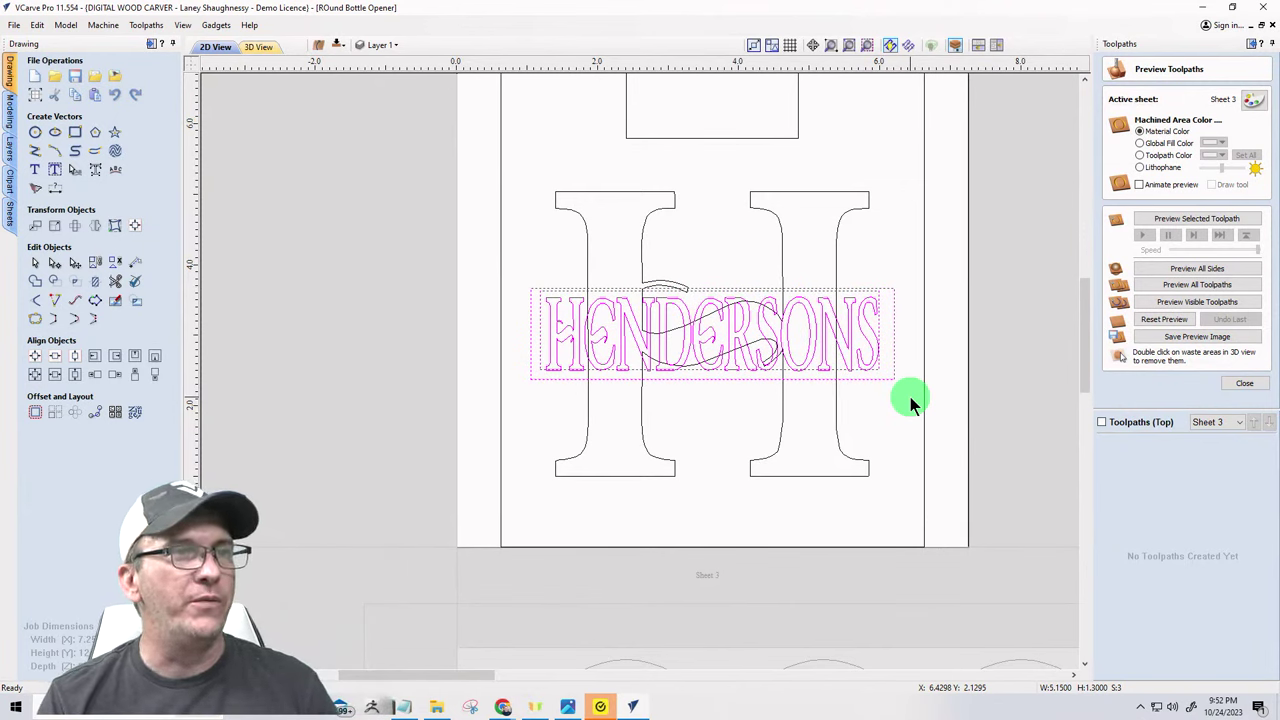
{"action": "key", "text": "Down"}
{"action": "key", "text": "Down"}
{"action": "key", "text": "Down"}
{"action": "key", "text": "Down"}
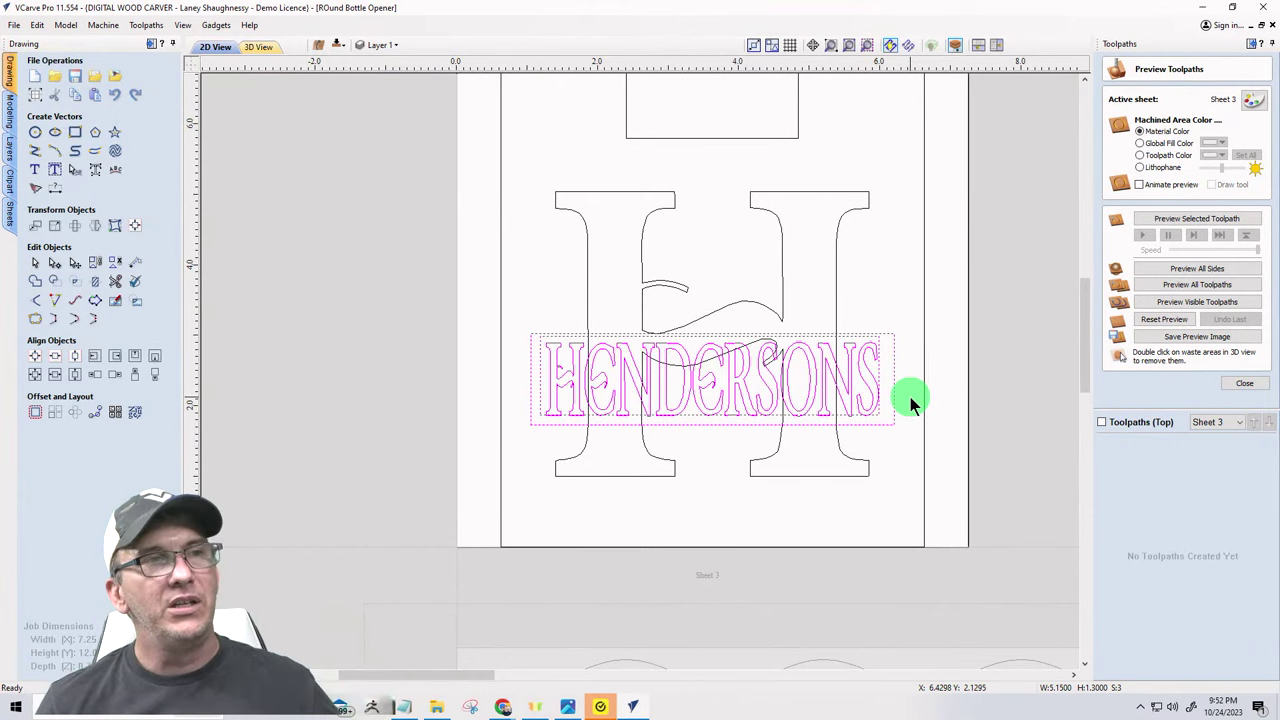
{"action": "key", "text": "Down"}
{"action": "key", "text": "Down"}
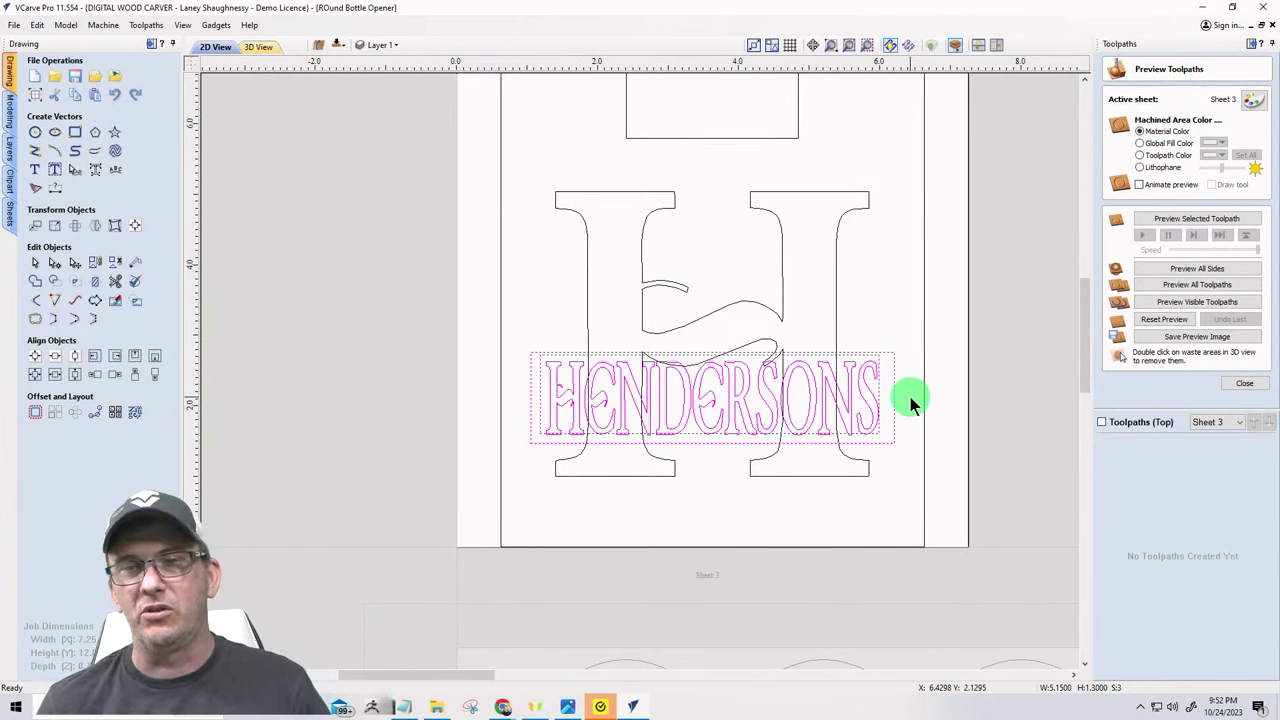
{"action": "key", "text": "Up"}
{"action": "key", "text": "Up"}
{"action": "key", "text": "Up"}
{"action": "key", "text": "Up"}
{"action": "key", "text": "Up"}
{"action": "key", "text": "Up"}
{"action": "key", "text": "Up"}
{"action": "key", "text": "Up"}
{"action": "key", "text": "Up"}
{"action": "key", "text": "Up"}
{"action": "key", "text": "Up"}
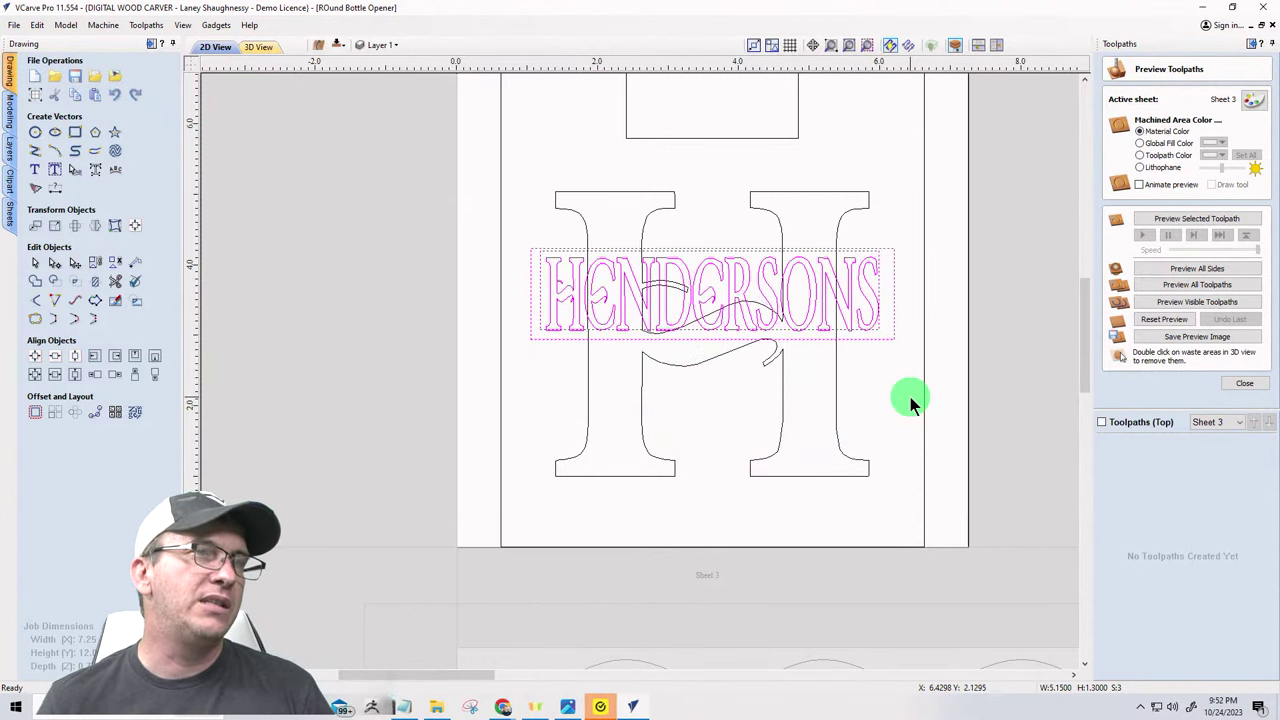
{"action": "key", "text": "Up"}
{"action": "key", "text": "Up"}
{"action": "key", "text": "Up"}
{"action": "key", "text": "Down"}
{"action": "key", "text": "Down"}
{"action": "key", "text": "Down"}
{"action": "key", "text": "Down"}
{"action": "key", "text": "Down"}
{"action": "key", "text": "Down"}
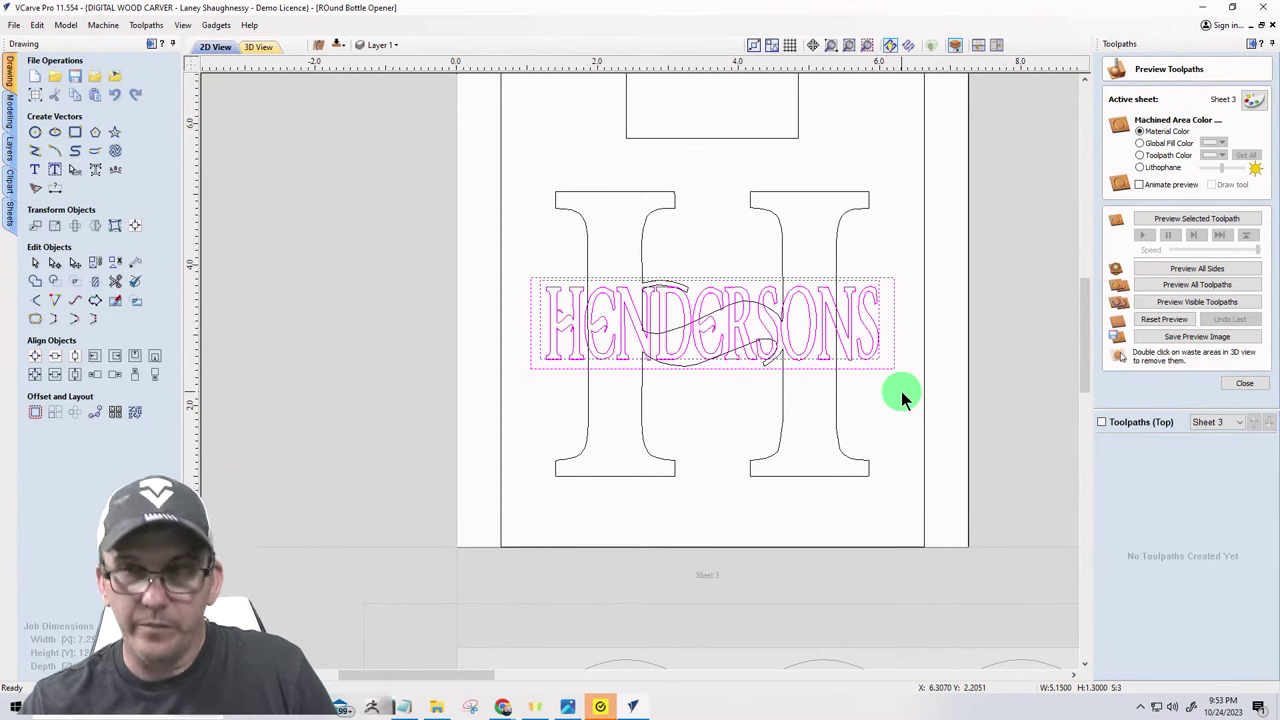
{"action": "key", "text": "Up"}
{"action": "key", "text": "Up"}
{"action": "key", "text": "Up"}
{"action": "key", "text": "Up"}
{"action": "key", "text": "Up"}
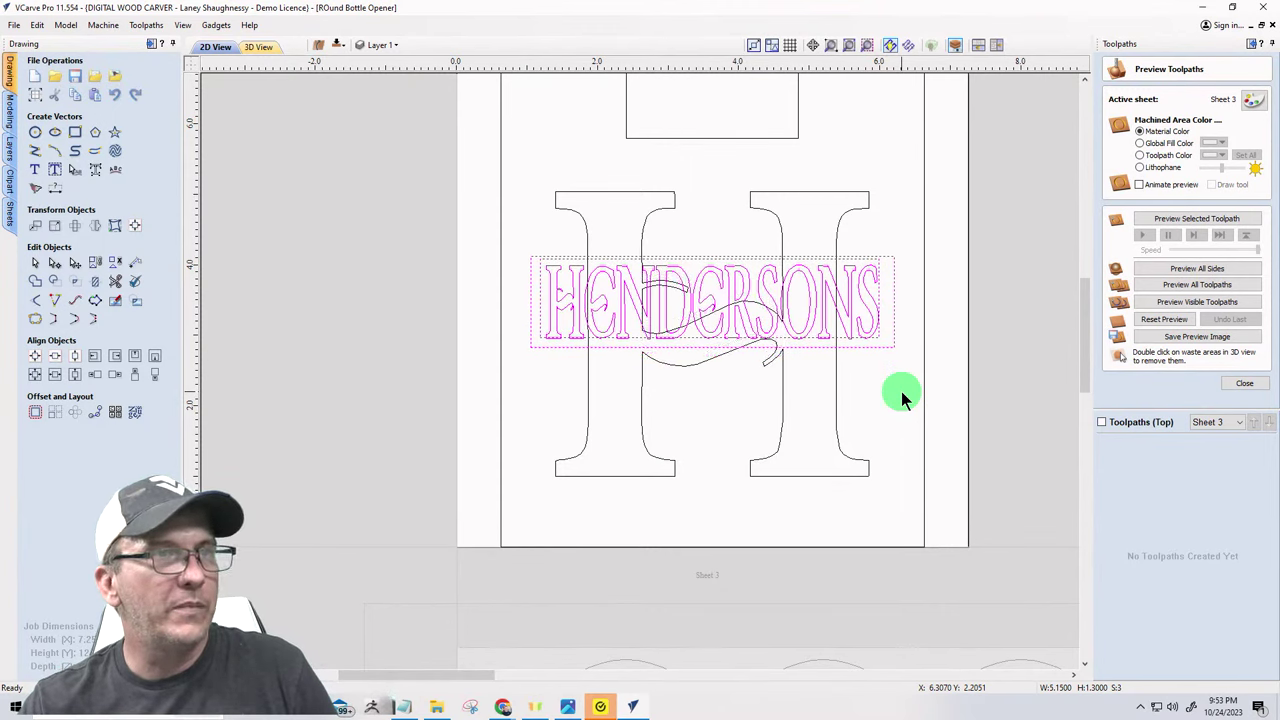
{"action": "key", "text": "Up"}
{"action": "key", "text": "Up"}
{"action": "key", "text": "Up"}
{"action": "key", "text": "Up"}
{"action": "key", "text": "Up"}
{"action": "key", "text": "Up"}
{"action": "key", "text": "Up"}
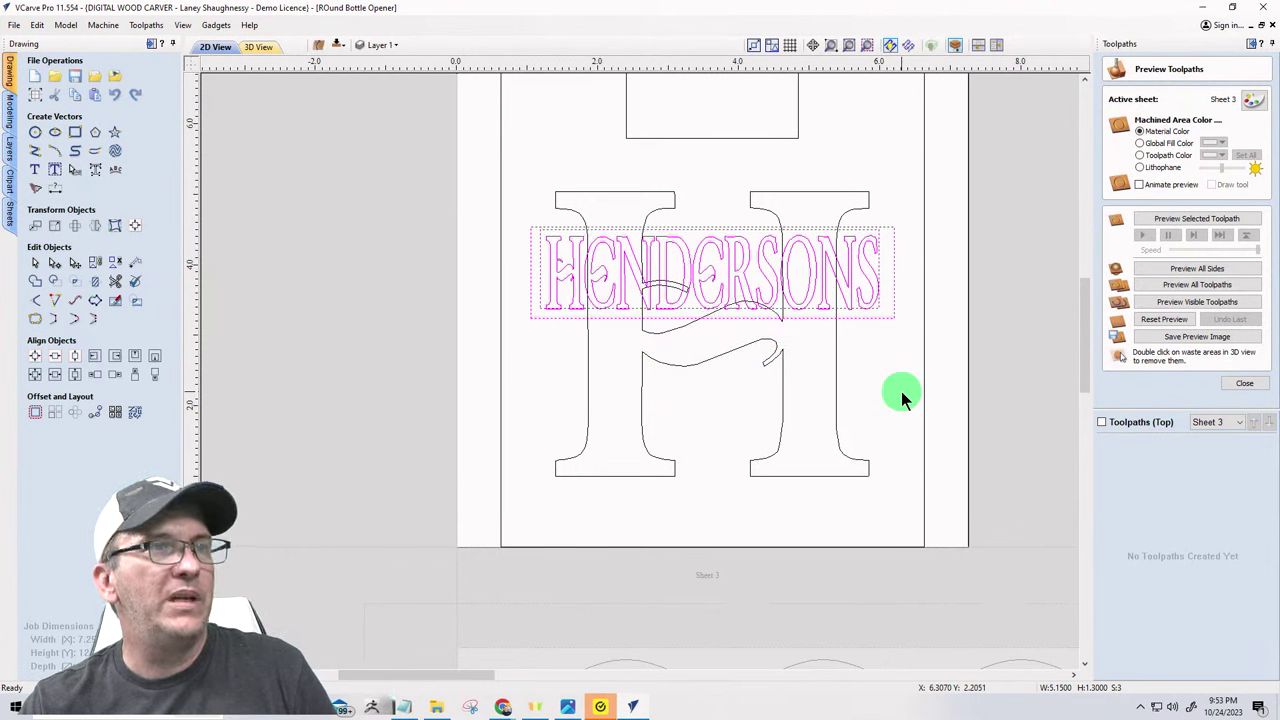
{"action": "key", "text": "Down"}
{"action": "key", "text": "Down"}
{"action": "key", "text": "Down"}
{"action": "key", "text": "Down"}
{"action": "key", "text": "Down"}
{"action": "key", "text": "Down"}
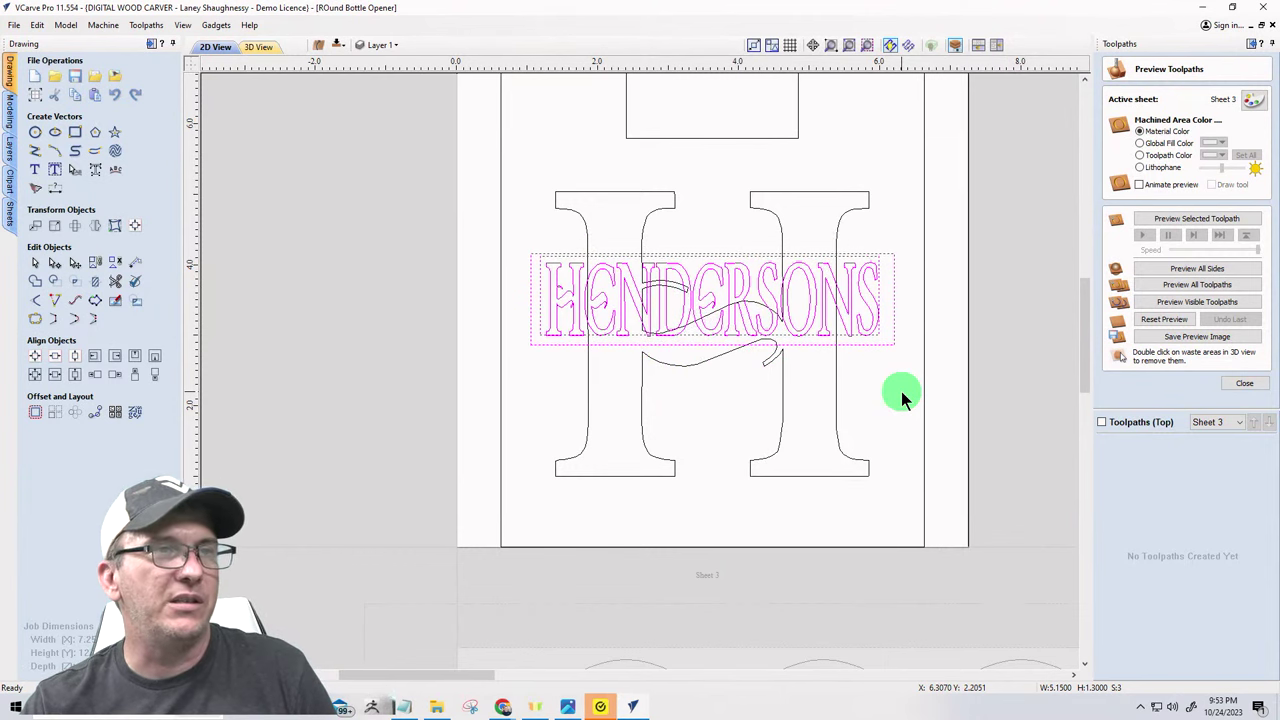
{"action": "key", "text": "Down"}
{"action": "key", "text": "Down"}
{"action": "key", "text": "Down"}
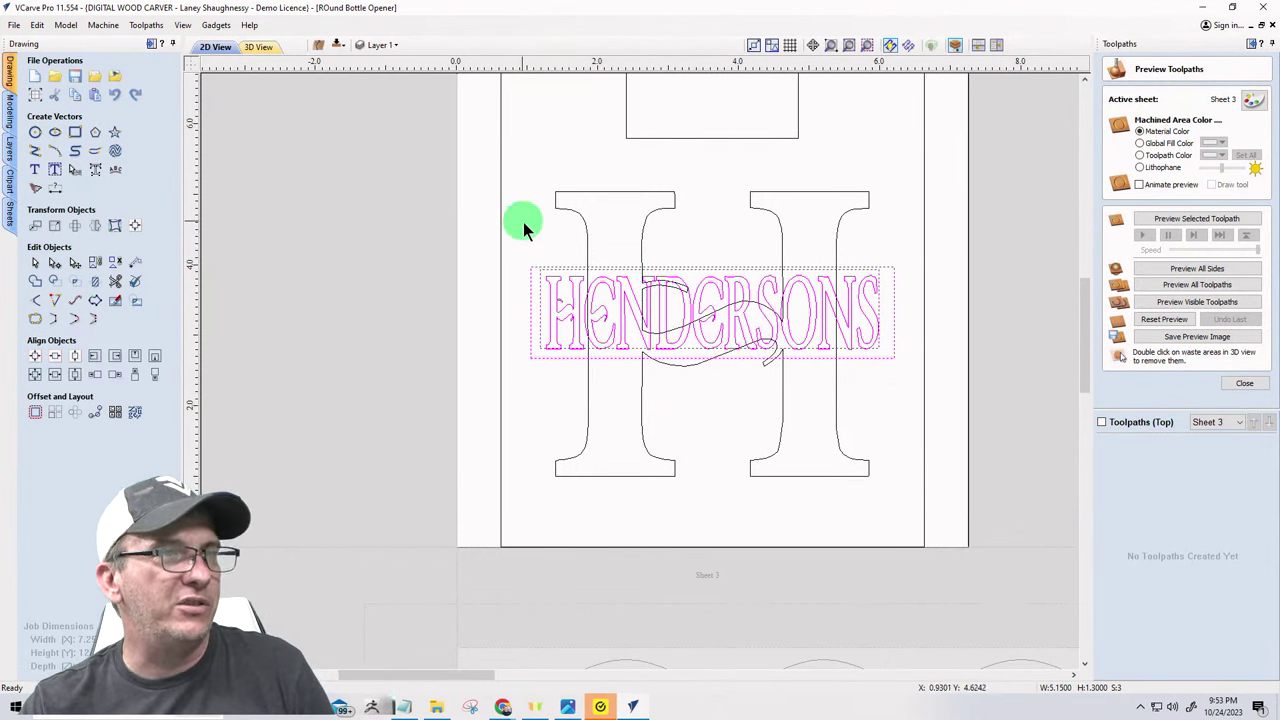
- Centre the HENDERSONS lettering horizontally on the H
{"action": "left_click", "coordinate": [587, 243], "text": "shift"}
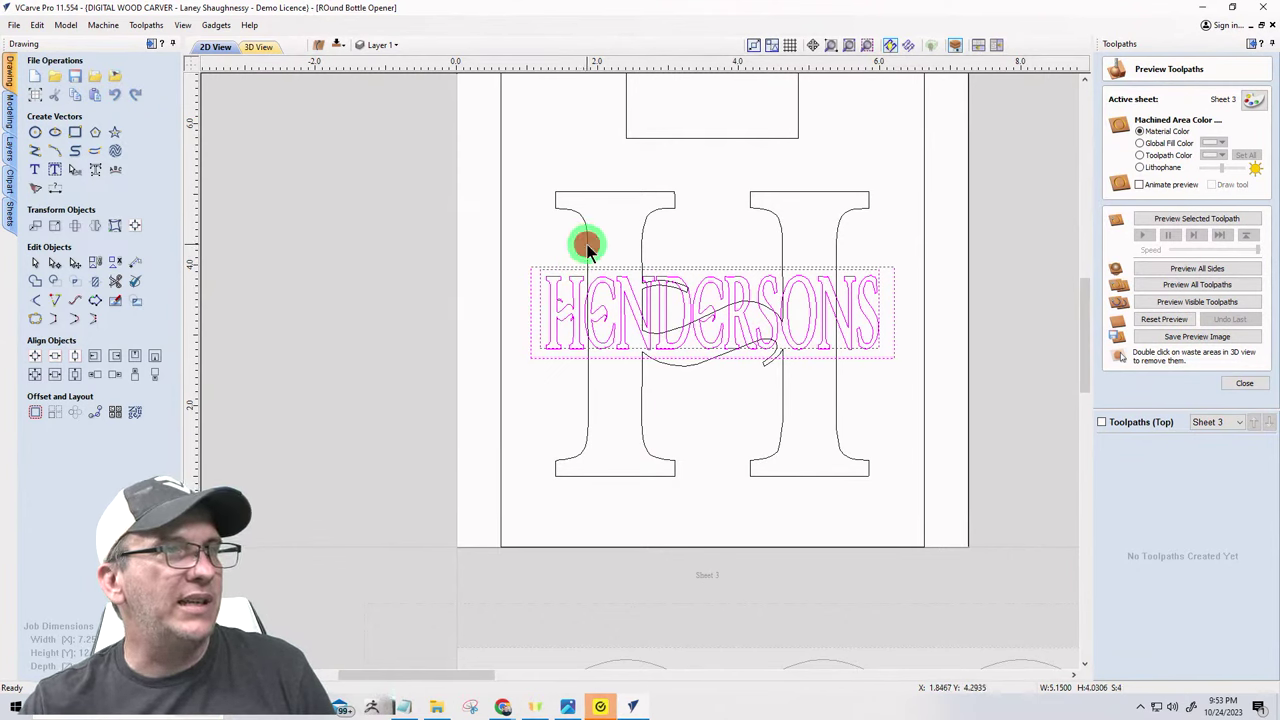
{"action": "left_click", "coordinate": [135, 225]}
{"action": "left_click", "coordinate": [113, 181]}
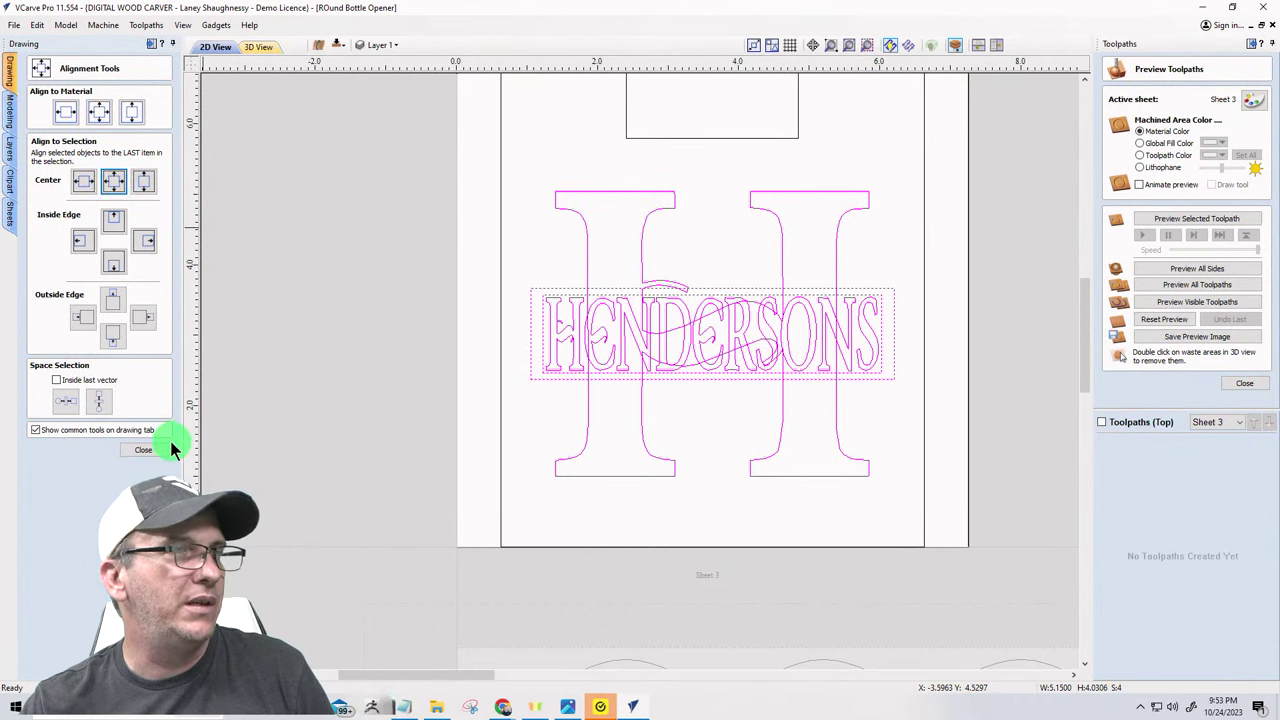
{"action": "left_click", "coordinate": [143, 451]}
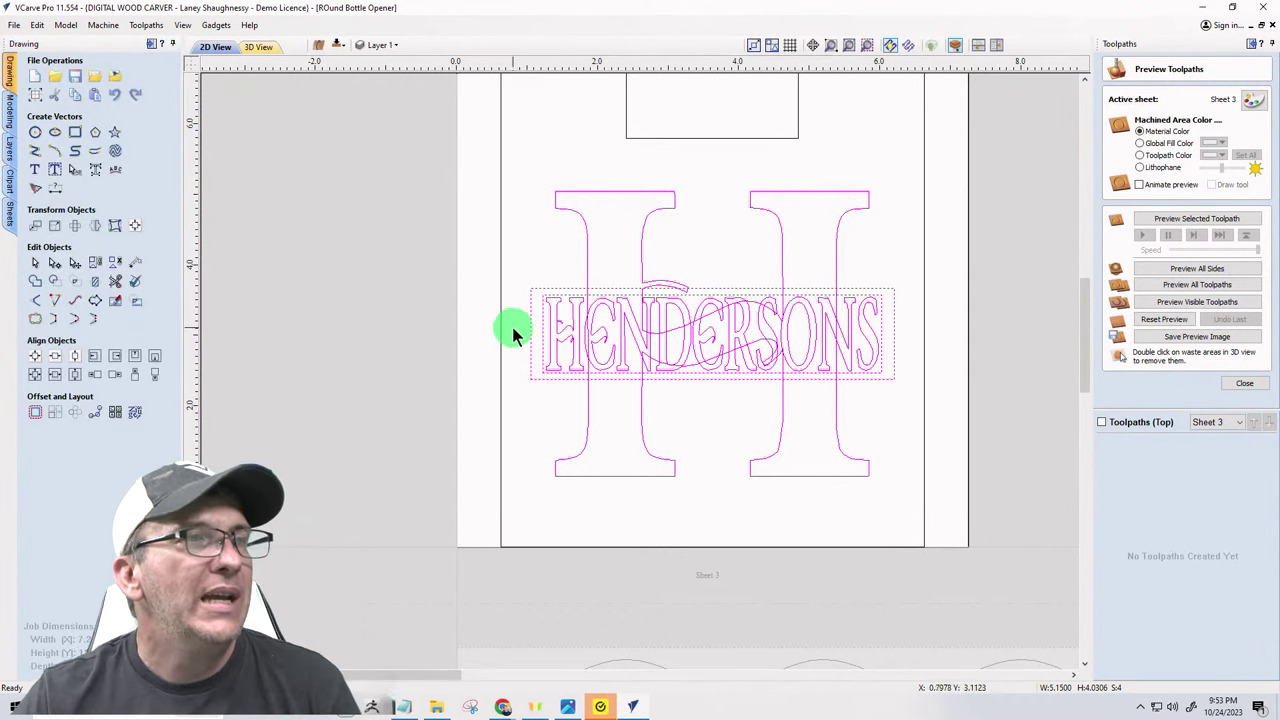
{"action": "scroll", "coordinate": [589, 286], "scroll_direction": "up", "scroll_amount": 3}
{"action": "scroll", "coordinate": [487, 275], "scroll_direction": "down", "scroll_amount": 3}
{"action": "scroll", "coordinate": [530, 273], "scroll_direction": "up", "scroll_amount": 2}
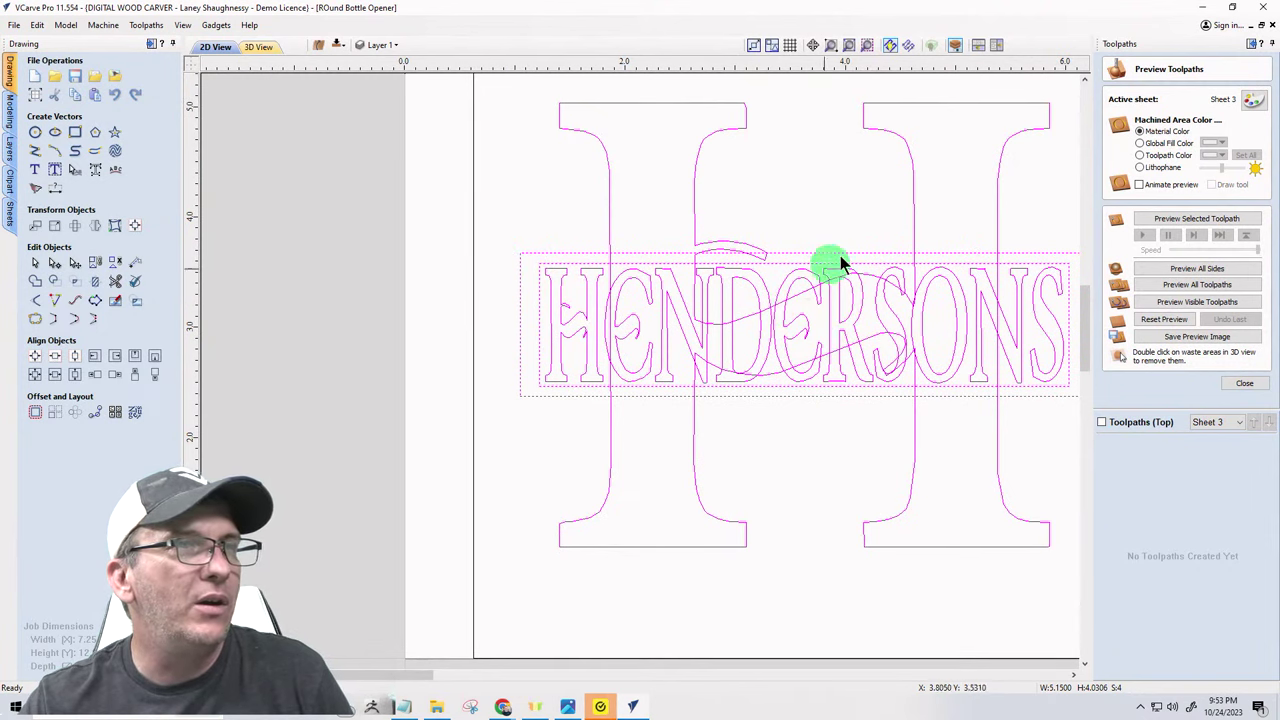
- Shorten HENDERSONS to about 4.80 × 1.00 inches inside its panel, then select the rectangle
{"action": "left_click", "coordinate": [799, 206]}
{"action": "left_click", "coordinate": [802, 262]}
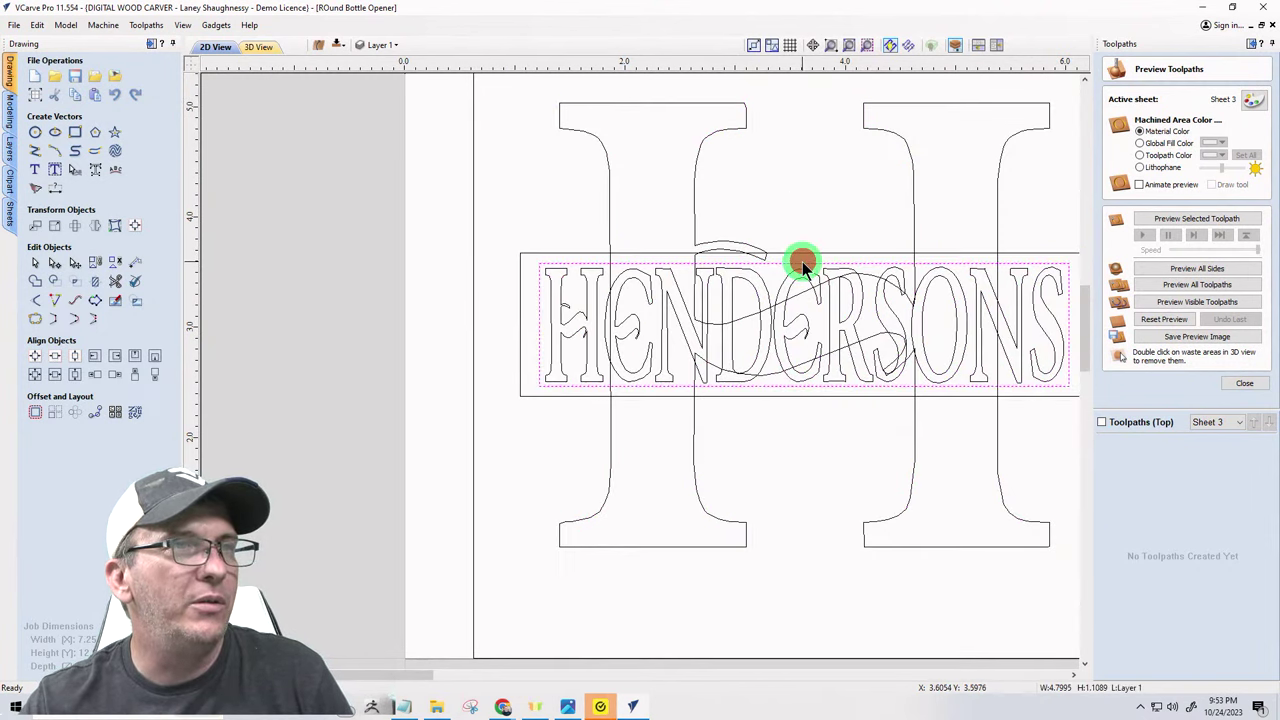
{"action": "scroll", "coordinate": [802, 262], "scroll_direction": "up", "scroll_amount": 4}
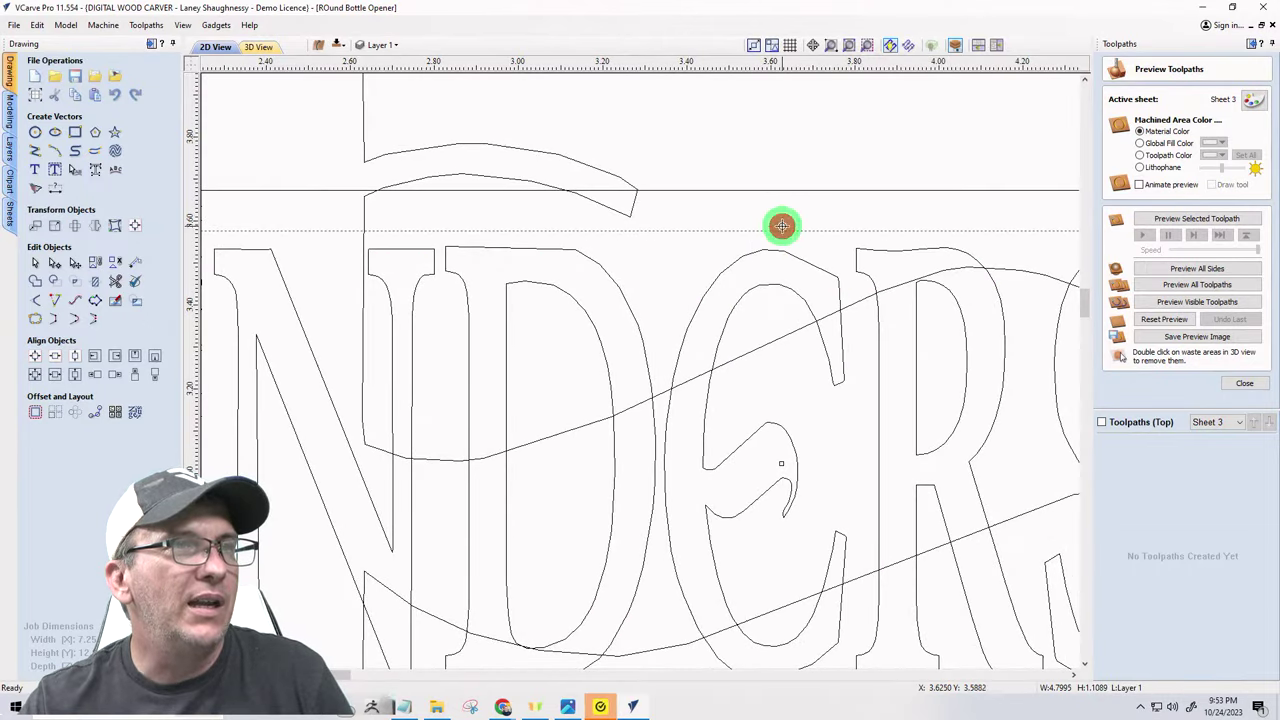
{"action": "left_click_drag", "start_coordinate": [779, 229], "coordinate": [771, 253]}
{"action": "scroll", "coordinate": [747, 308], "scroll_direction": "down", "scroll_amount": 4}
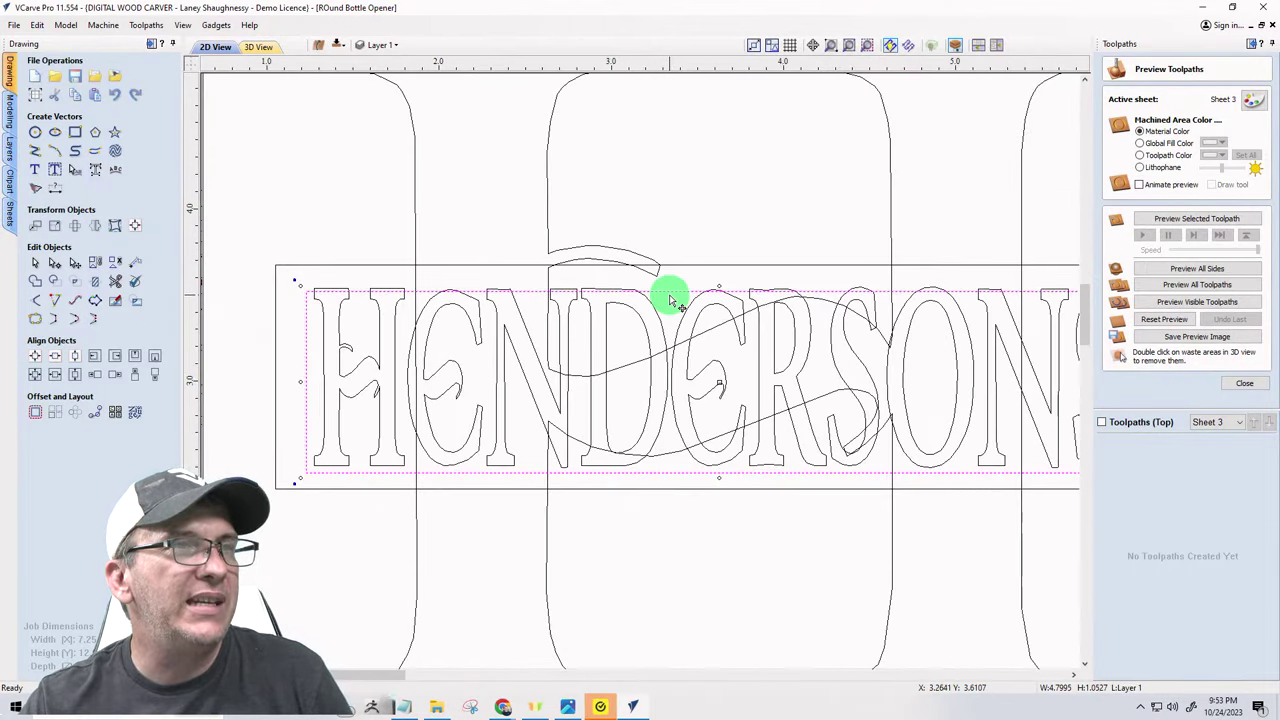
{"action": "scroll", "coordinate": [683, 397], "scroll_direction": "up", "scroll_amount": 4}
{"action": "left_click_drag", "start_coordinate": [660, 382], "coordinate": [647, 345]}
{"action": "scroll", "coordinate": [660, 415], "scroll_direction": "down", "scroll_amount": 4}
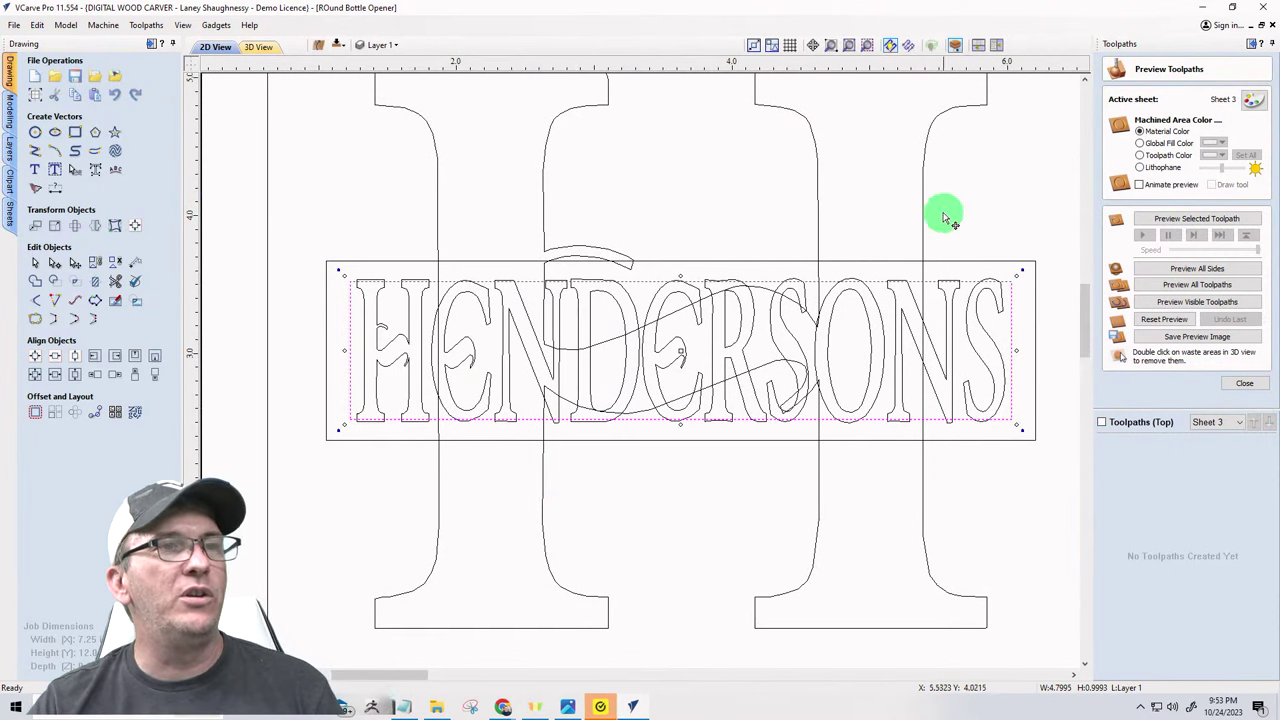
{"action": "left_click", "coordinate": [490, 262]}
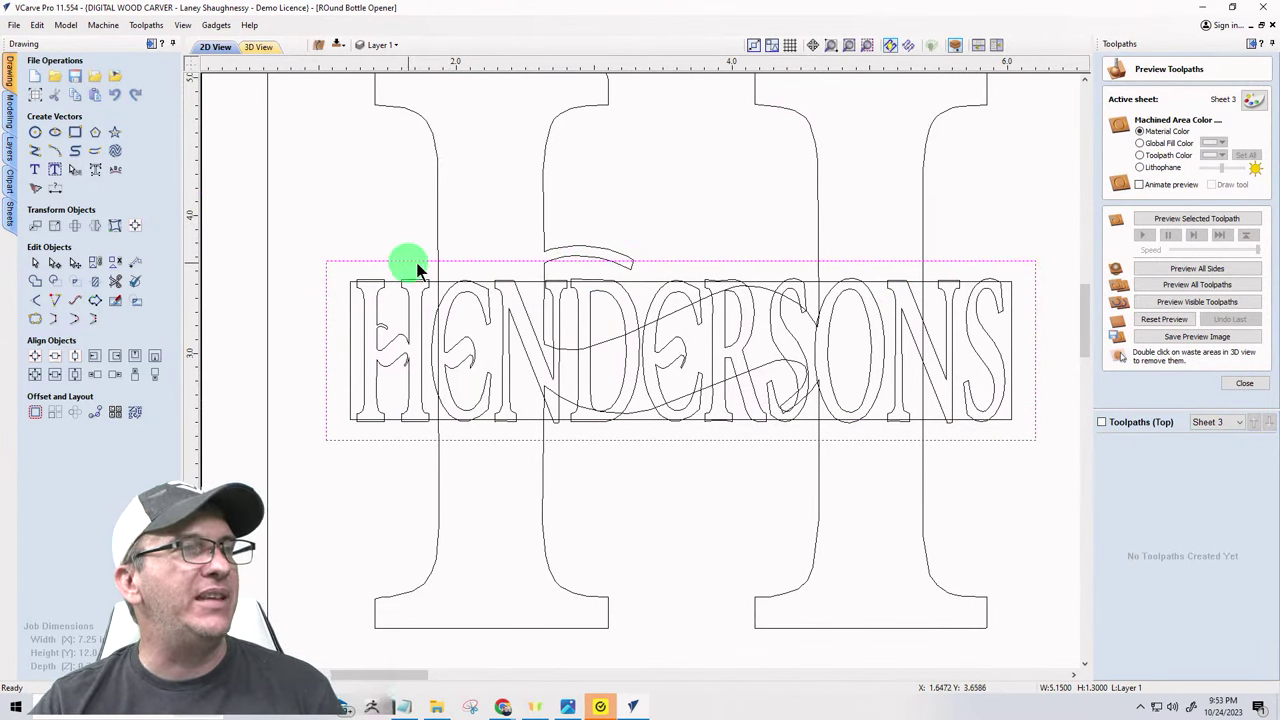
- Offset the panel rectangle outwards by 0.02 inches to create a double border
{"action": "left_click", "coordinate": [35, 412]}
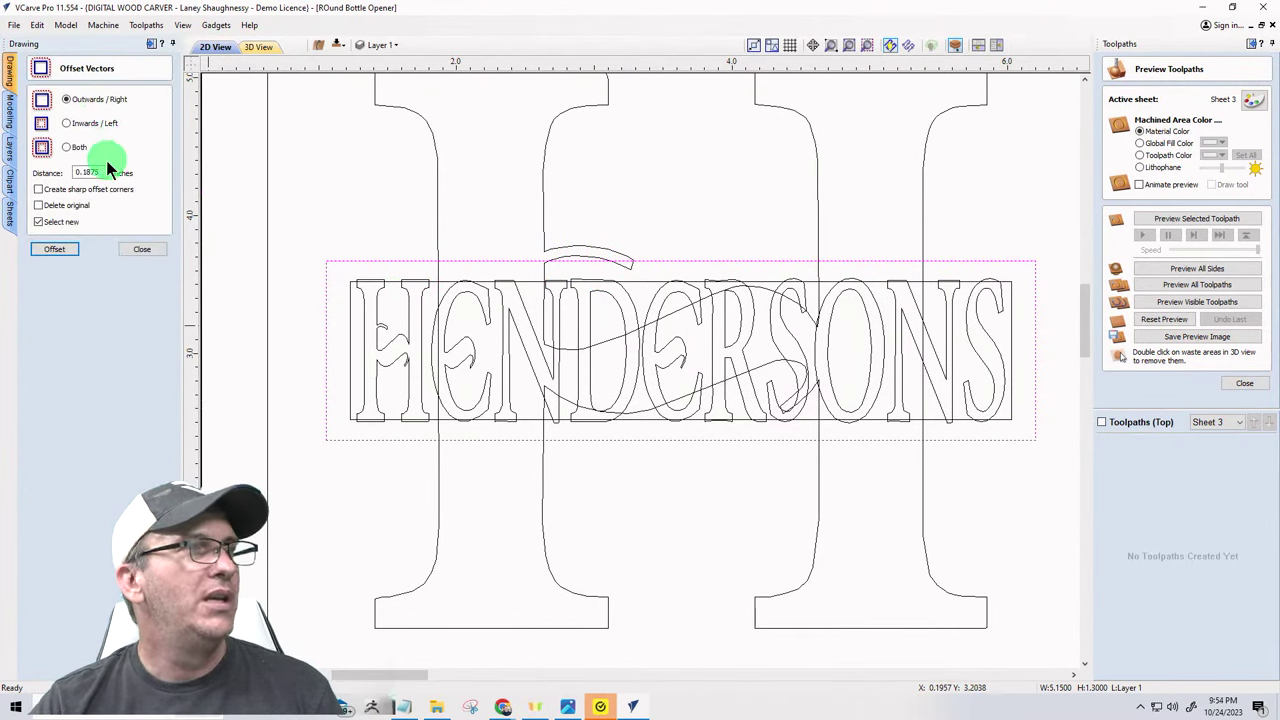
{"action": "left_click_drag", "start_coordinate": [100, 173], "coordinate": [62, 180]}
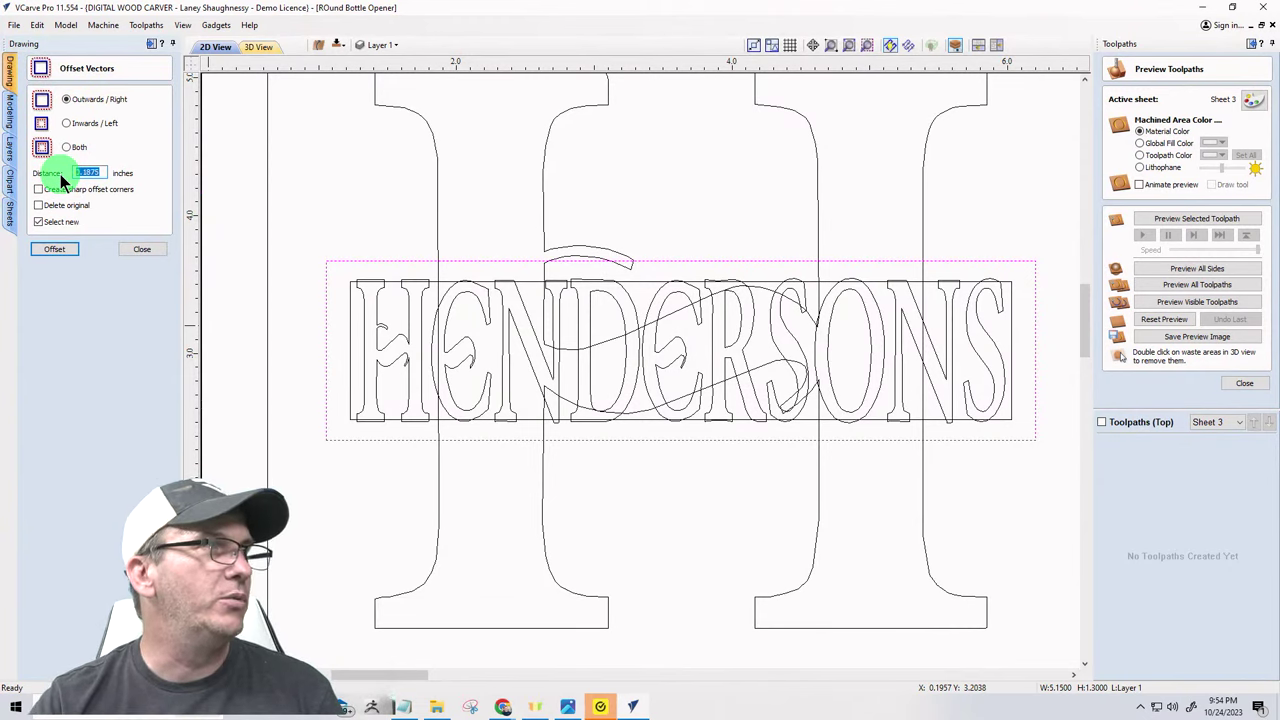
{"action": "double_click", "coordinate": [100, 172]}
{"action": "type", "text": "0.02"}
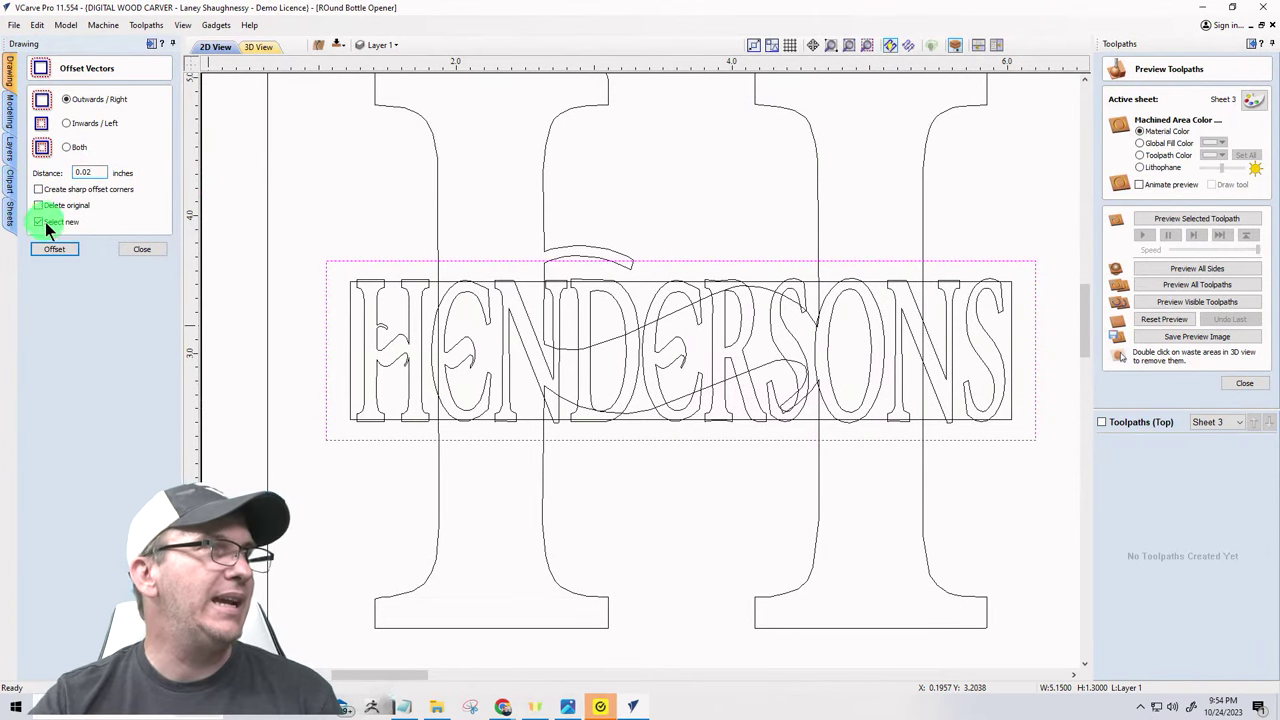
{"action": "left_click", "coordinate": [54, 250]}
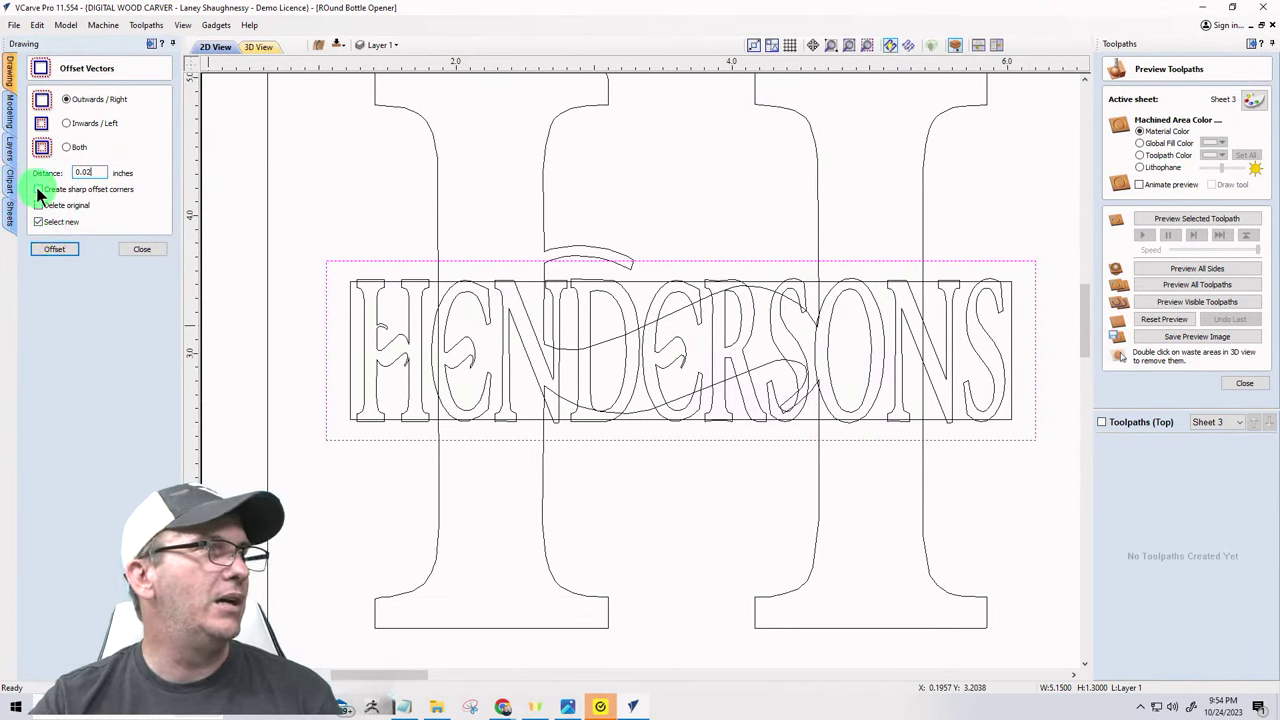
{"action": "left_click", "coordinate": [54, 249]}
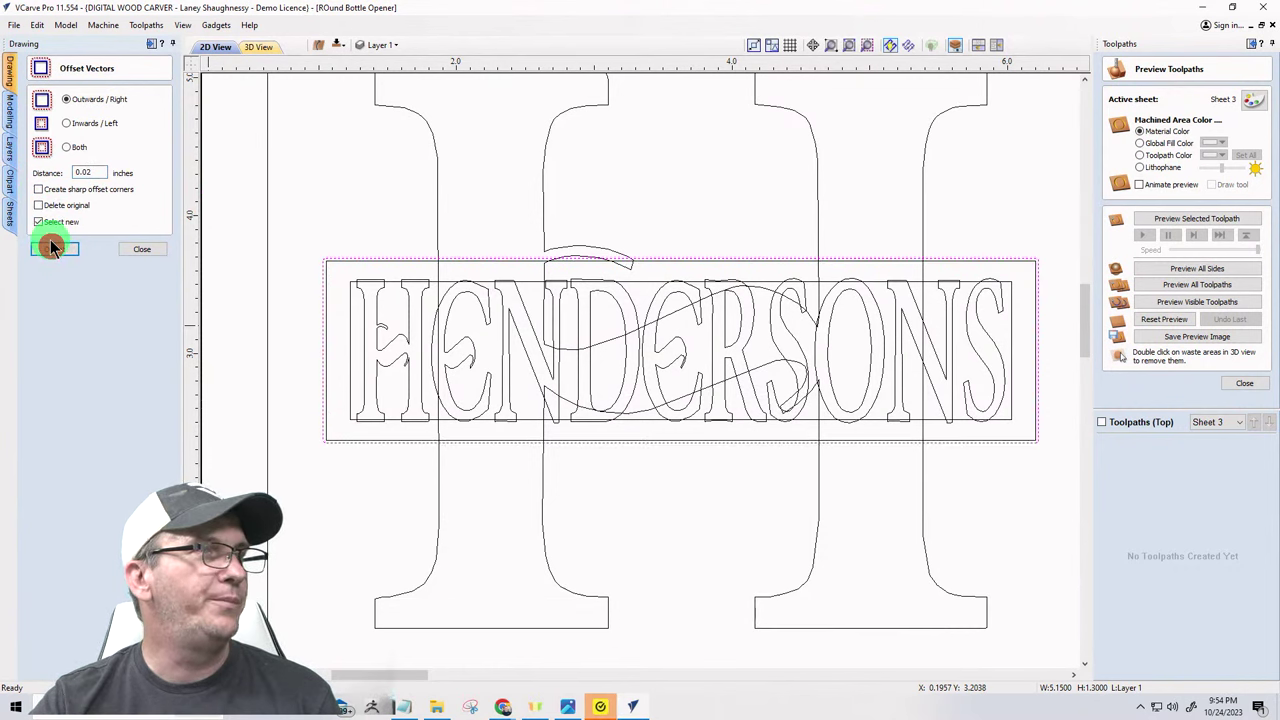
{"action": "left_click", "coordinate": [126, 250]}
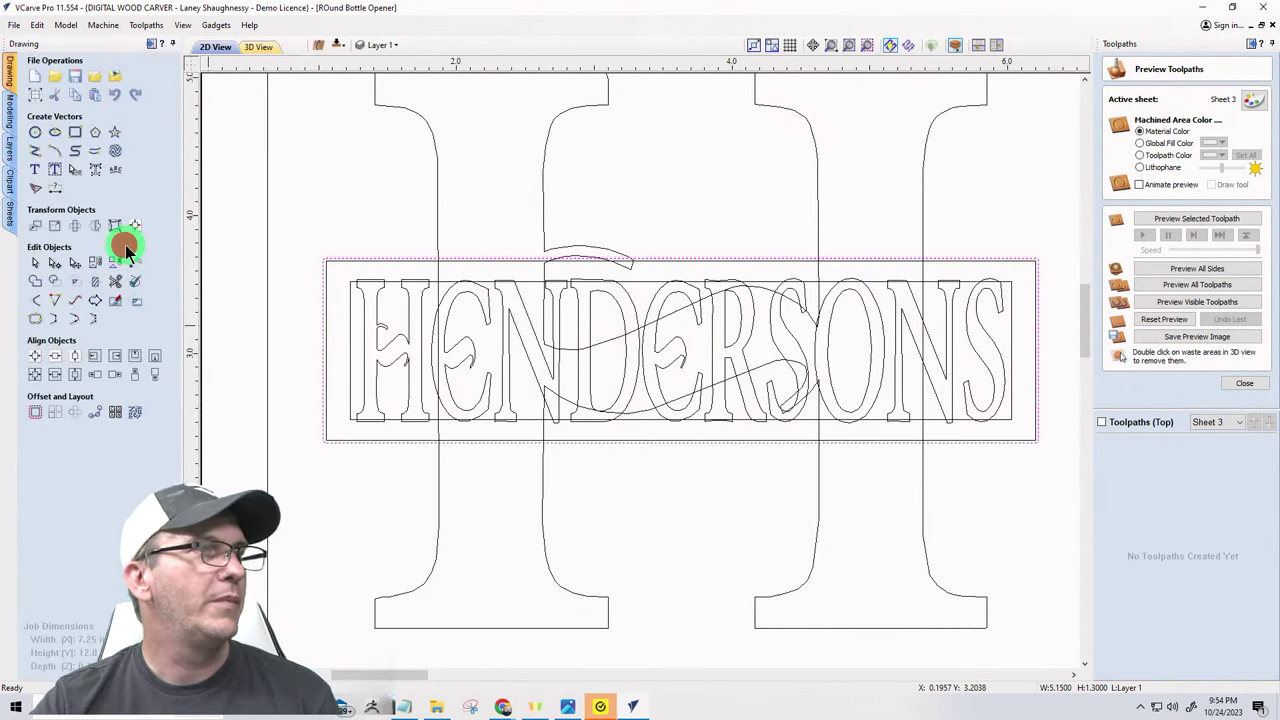
{"action": "left_click", "coordinate": [435, 229]}
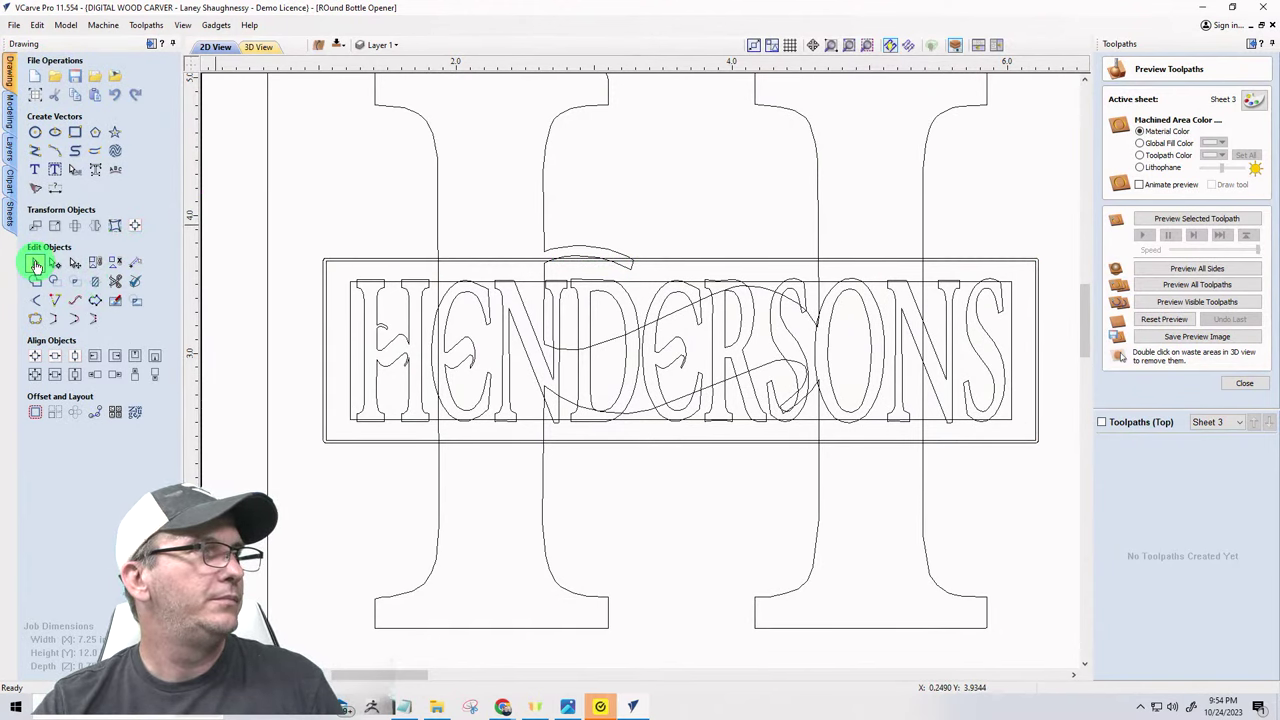
- Select the H outline and the panel's top line, then clear the H lines inside the banner
{"action": "left_click", "coordinate": [437, 222]}
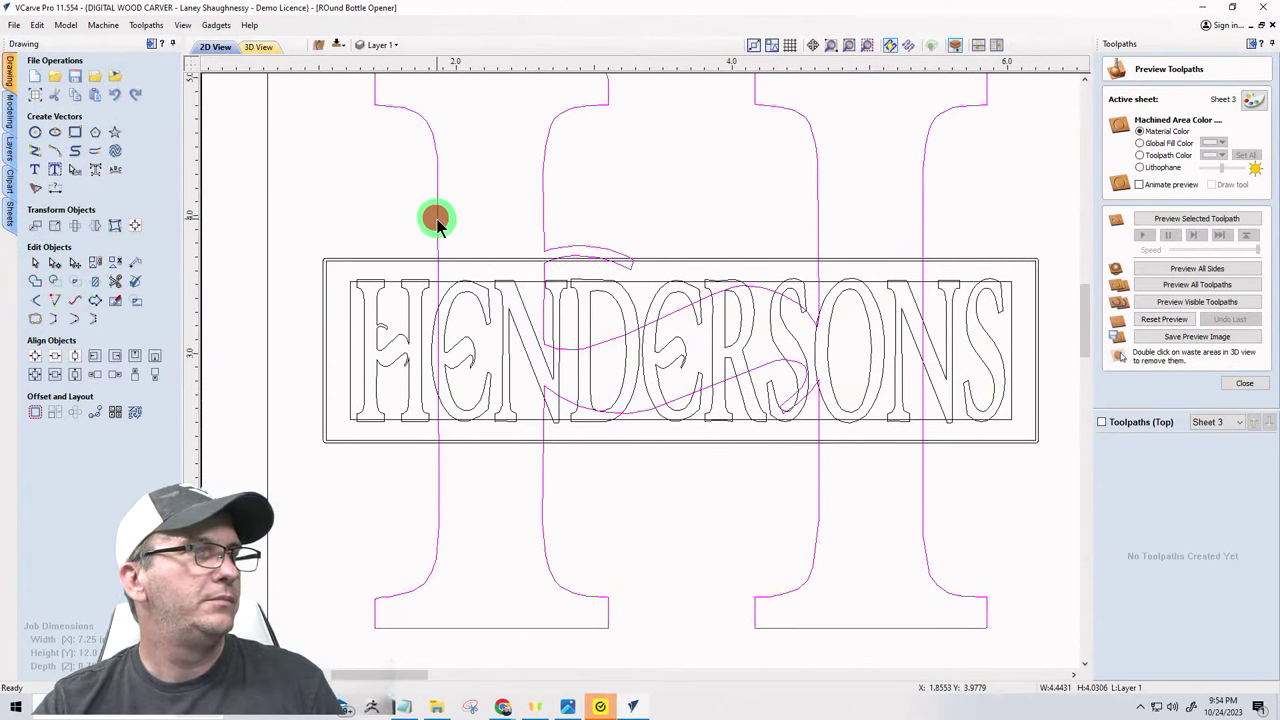
{"action": "scroll", "coordinate": [437, 222], "scroll_direction": "up", "scroll_amount": 3}
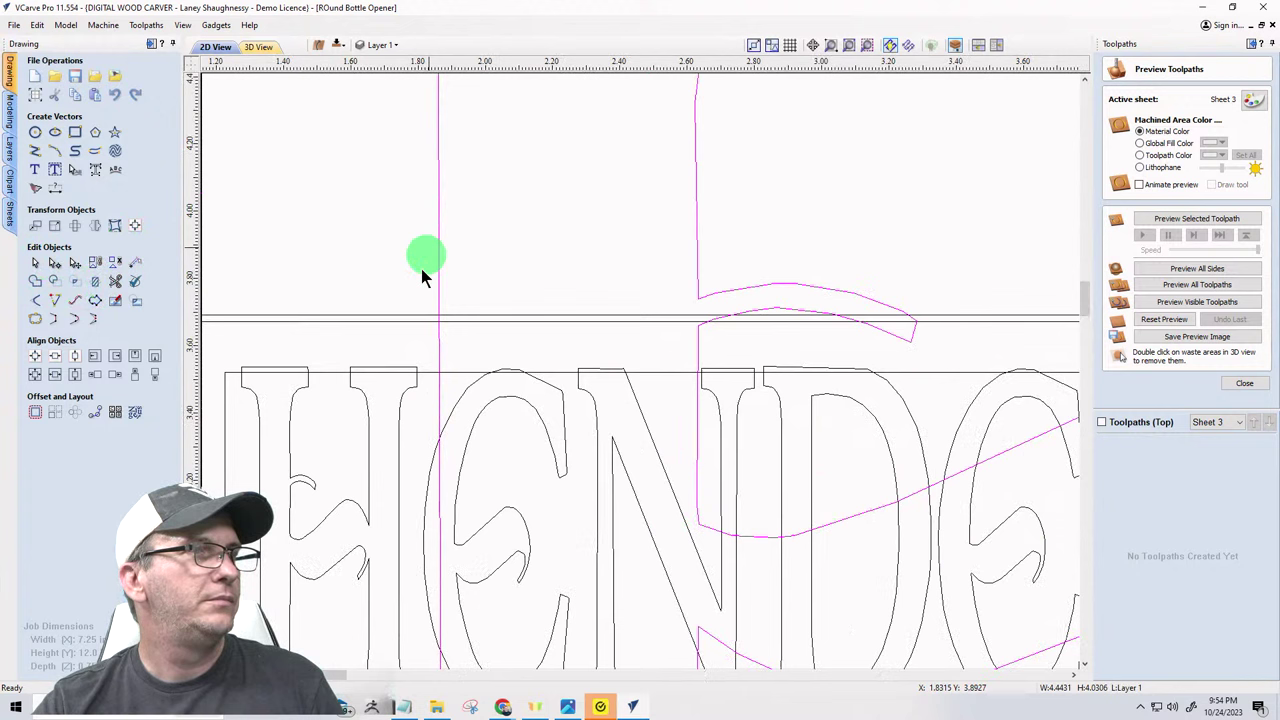
{"action": "left_click", "coordinate": [397, 316], "text": "shift"}
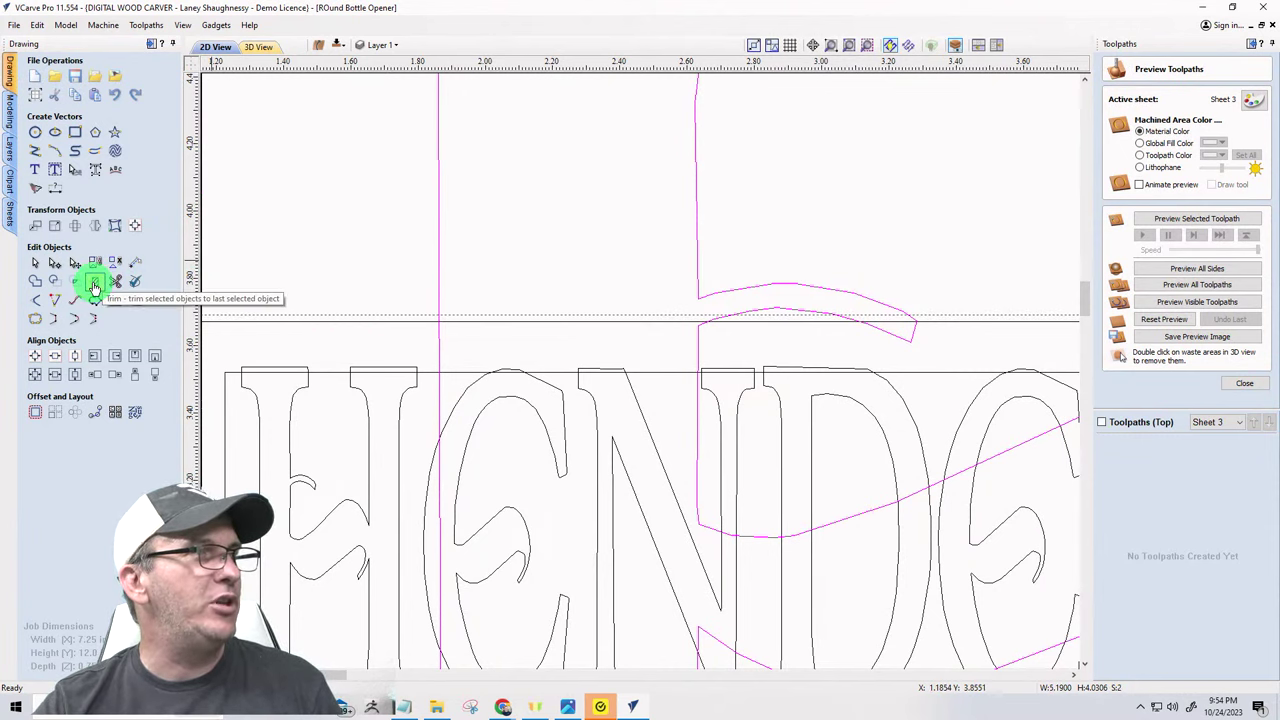
{"action": "left_click", "coordinate": [94, 287]}
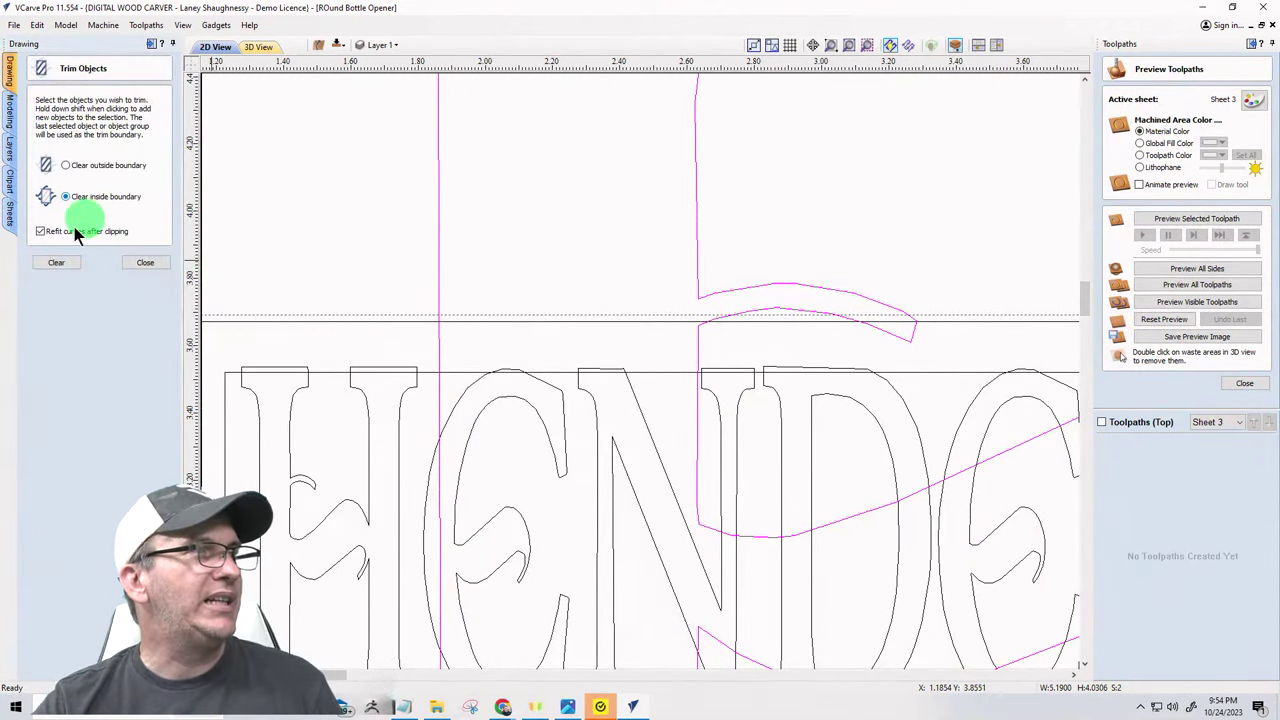
{"action": "left_click", "coordinate": [52, 262]}
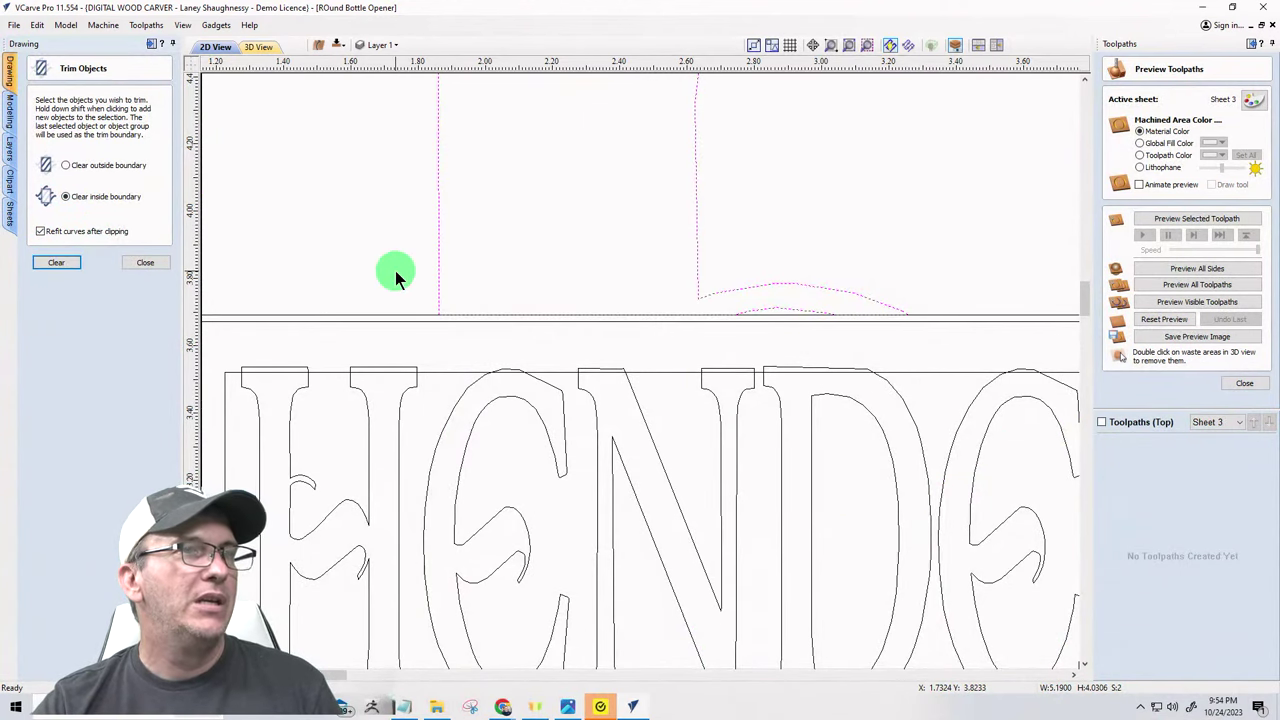
{"action": "scroll", "coordinate": [390, 272], "scroll_direction": "down", "scroll_amount": 3}
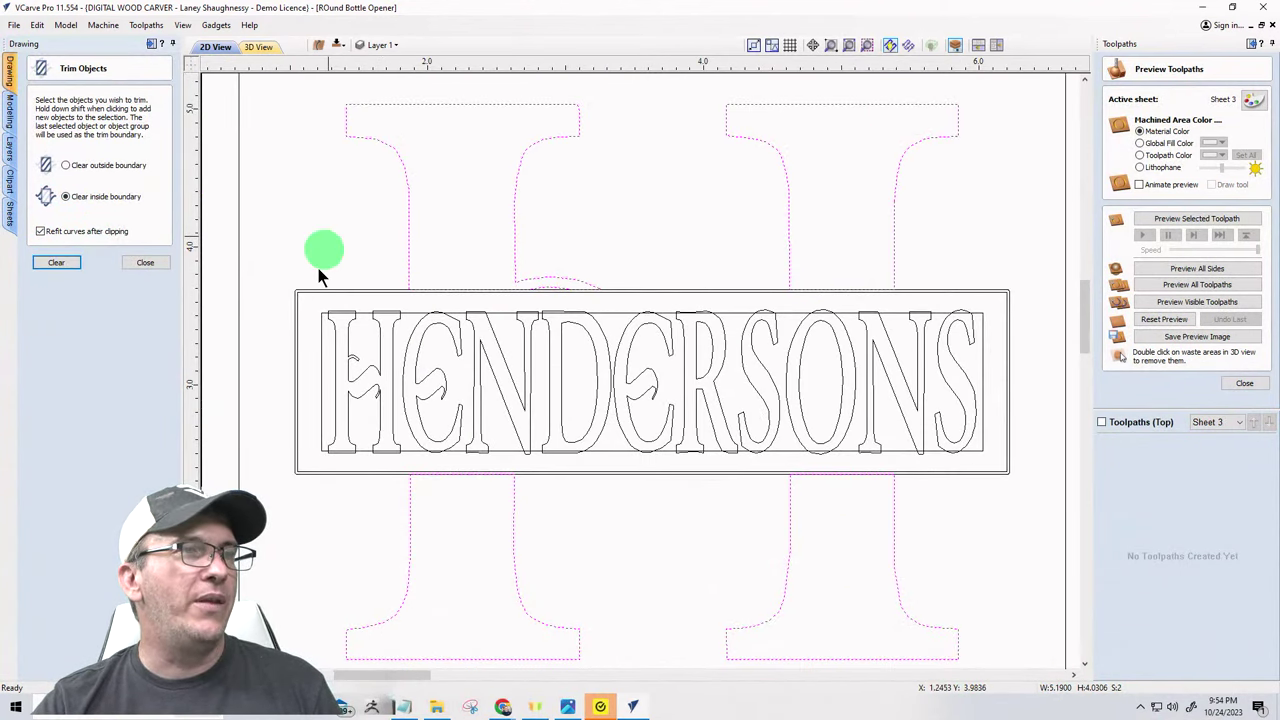
{"action": "left_click", "coordinate": [142, 265]}
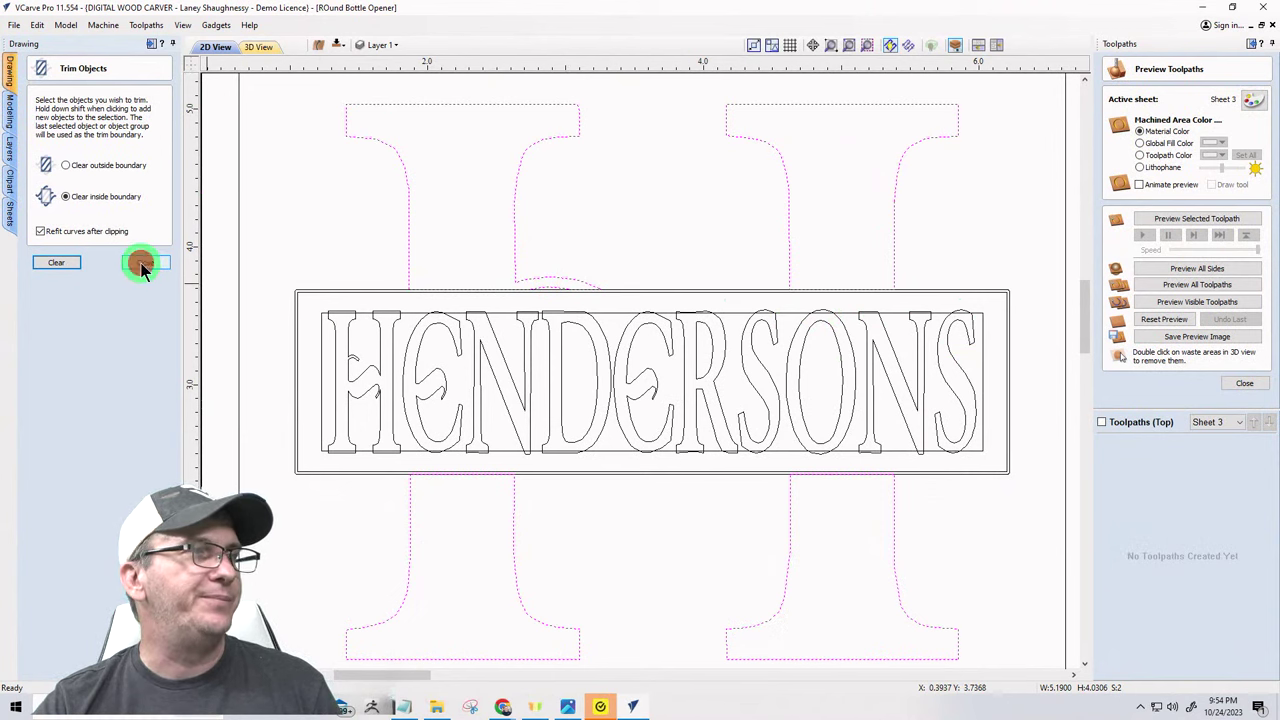
{"action": "scroll", "coordinate": [363, 298], "scroll_direction": "up", "scroll_amount": 3}
- Deselect the trimmed H, then select the HENDERSONS text outline
{"action": "left_click", "coordinate": [363, 272]}
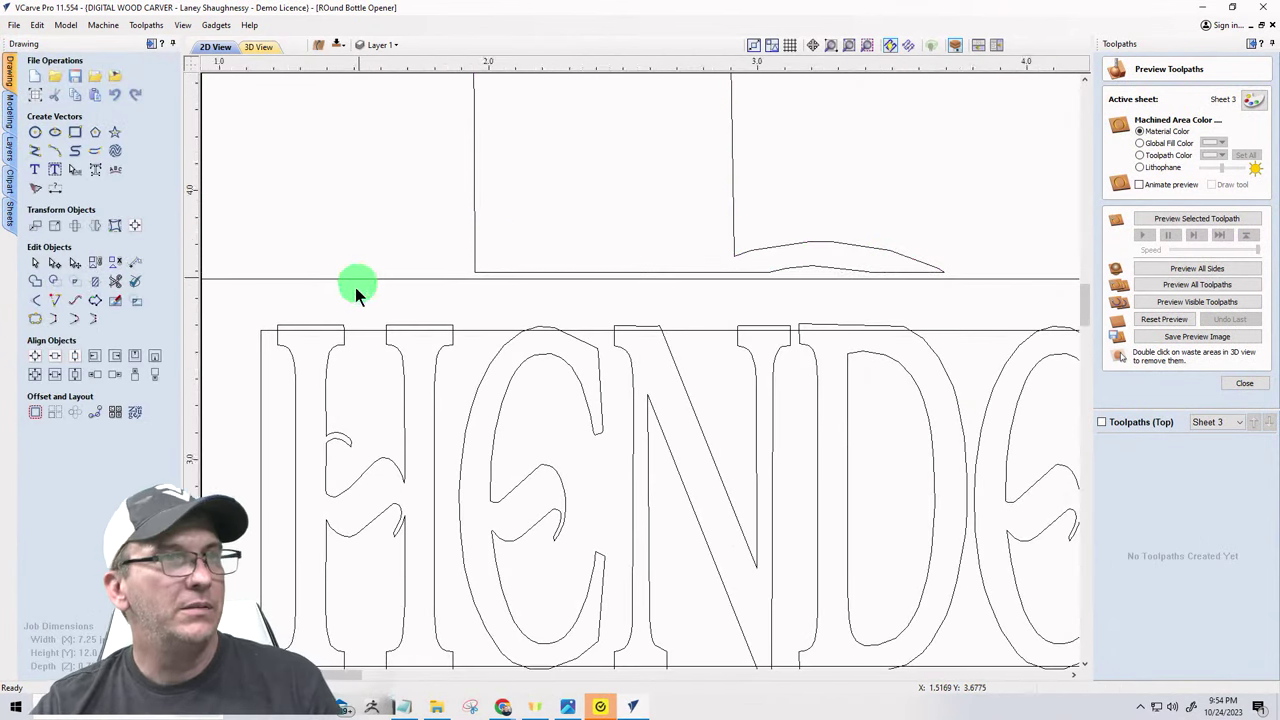
{"action": "scroll", "coordinate": [355, 290], "scroll_direction": "down", "scroll_amount": 5}
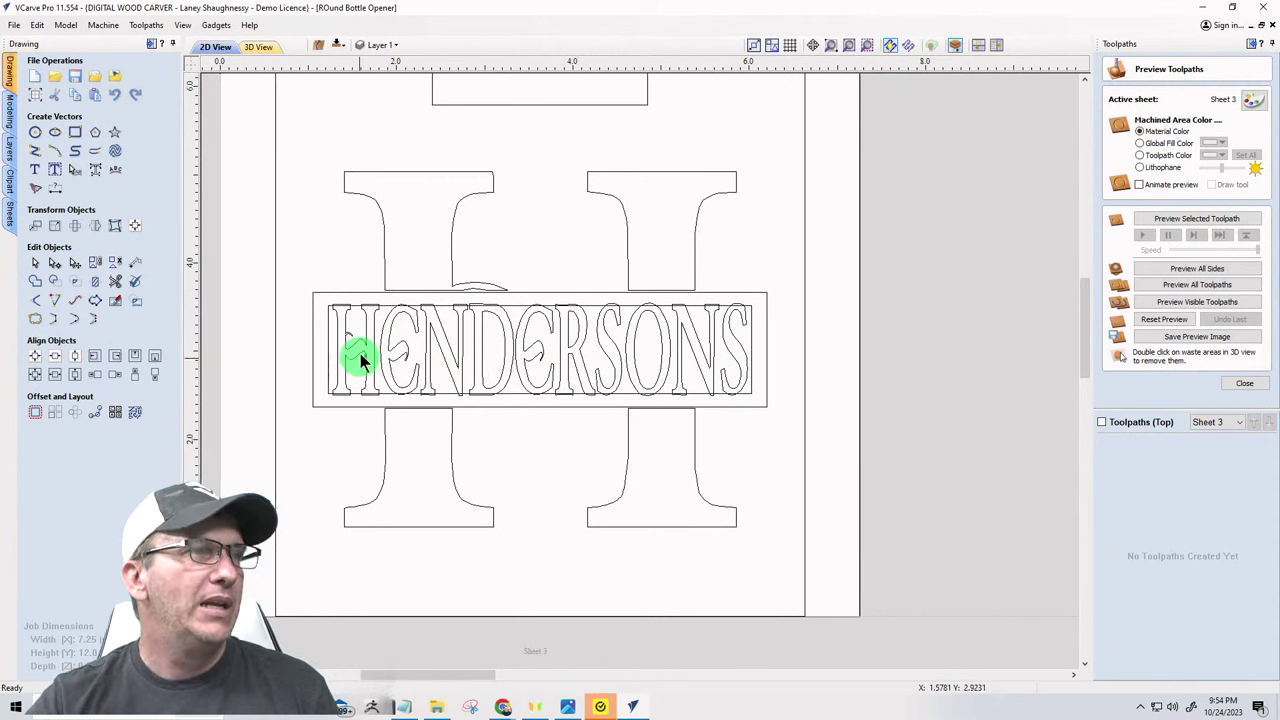
{"action": "scroll", "coordinate": [358, 357], "scroll_direction": "up", "scroll_amount": 4}
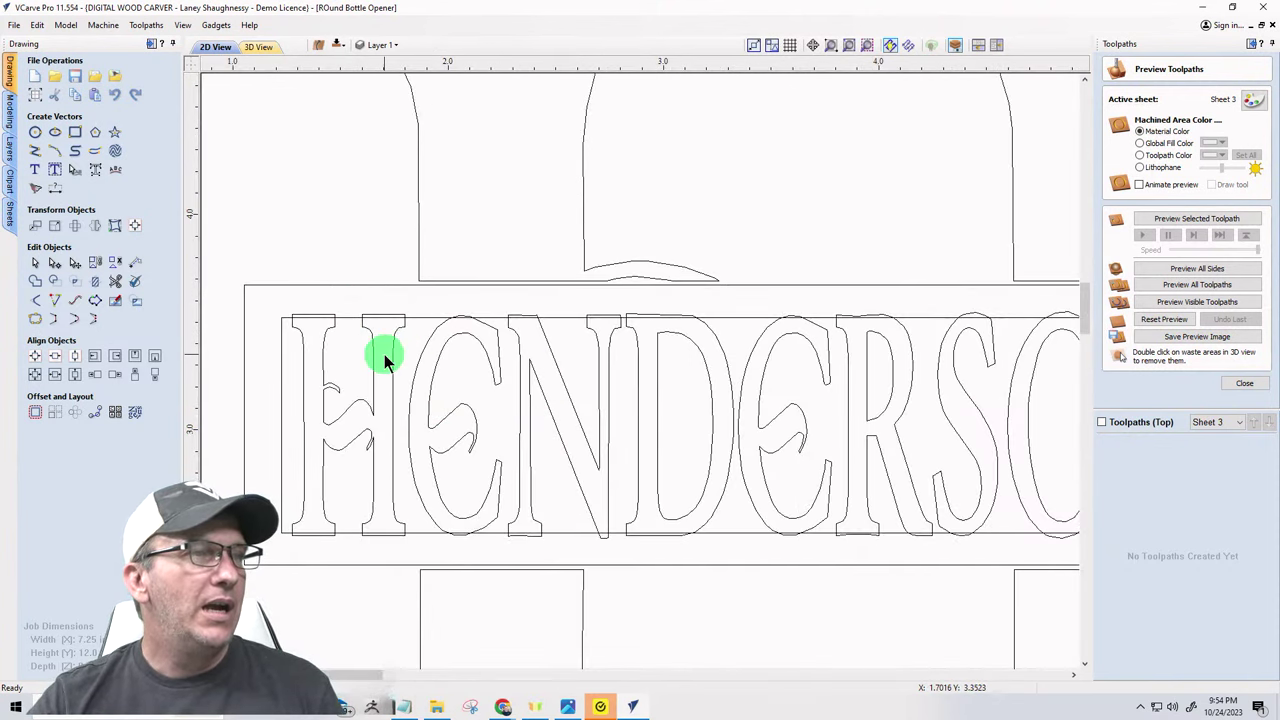
{"action": "left_click", "coordinate": [391, 351]}
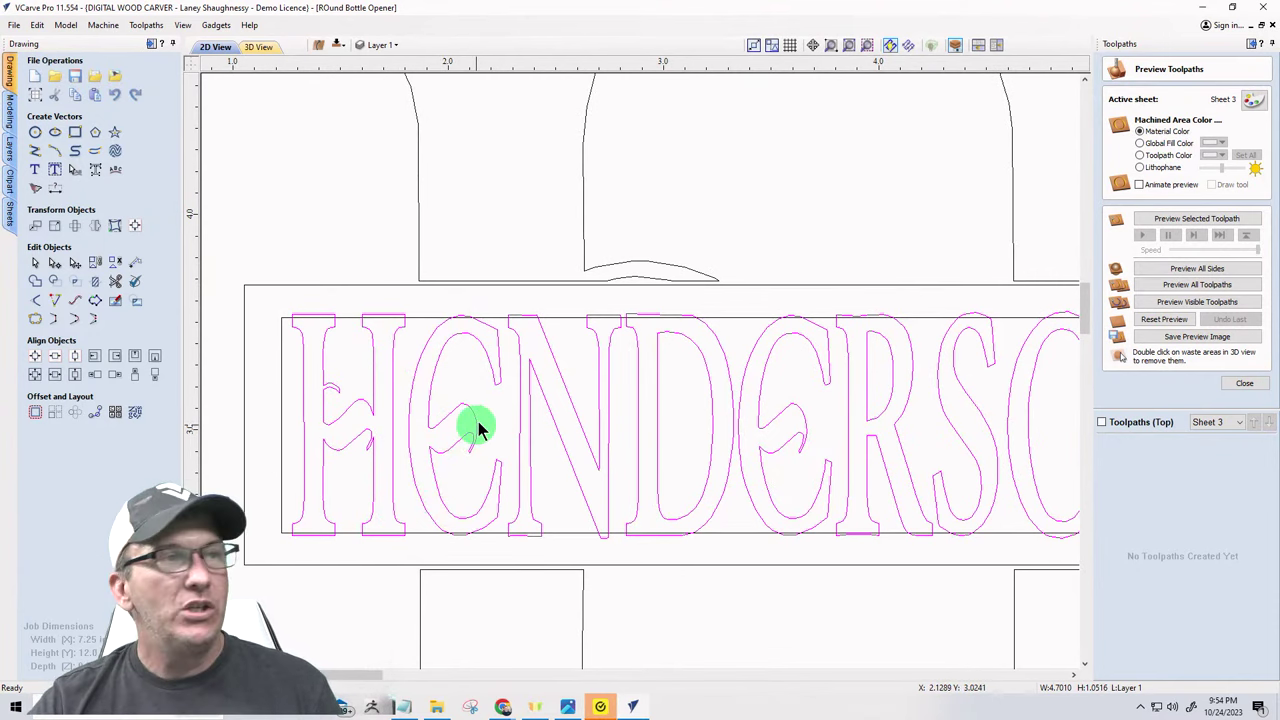
{"action": "scroll", "coordinate": [412, 323], "scroll_direction": "up", "scroll_amount": 2}
{"action": "left_click", "coordinate": [415, 318]}
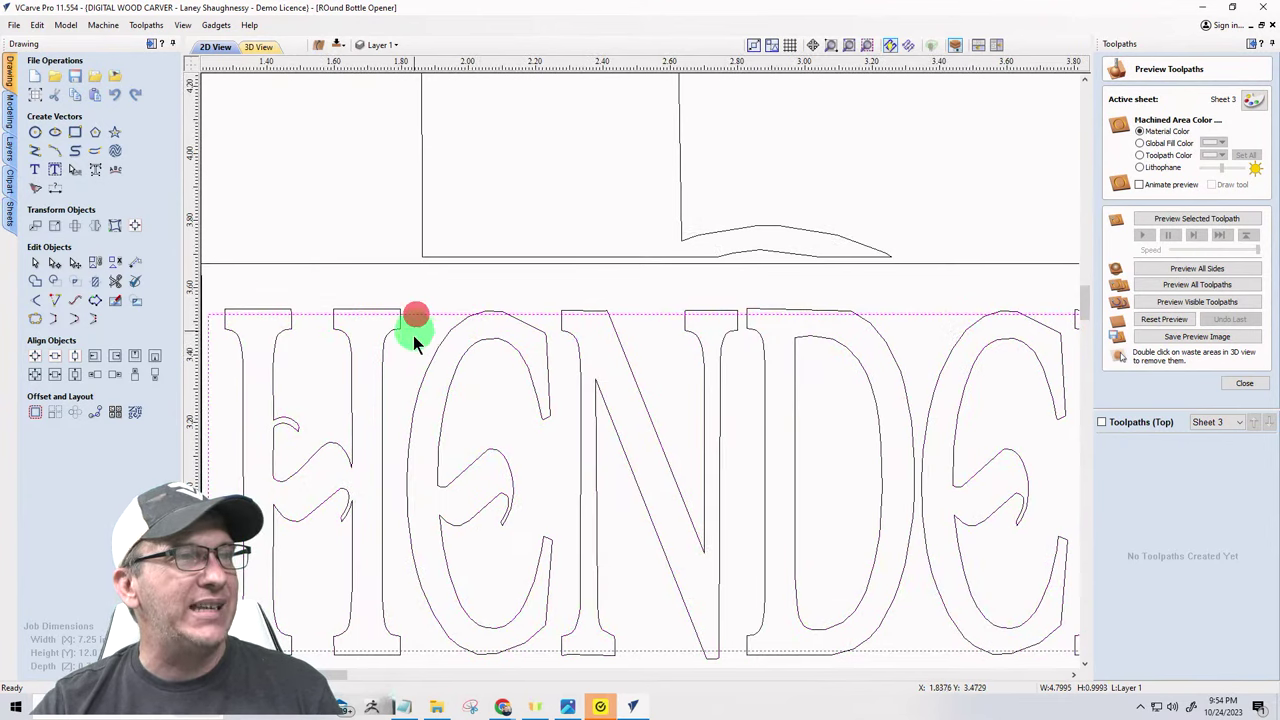
{"action": "key", "text": "Caps_Lock"}
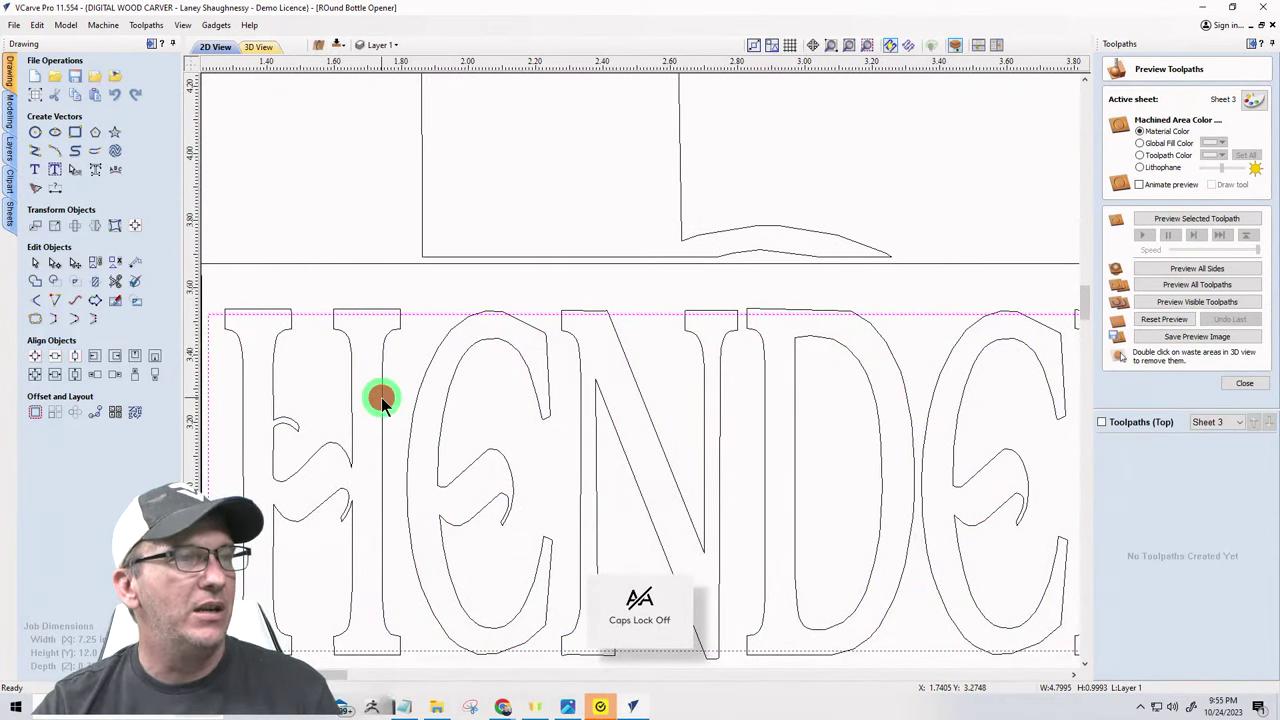
{"action": "left_click", "coordinate": [381, 399]}
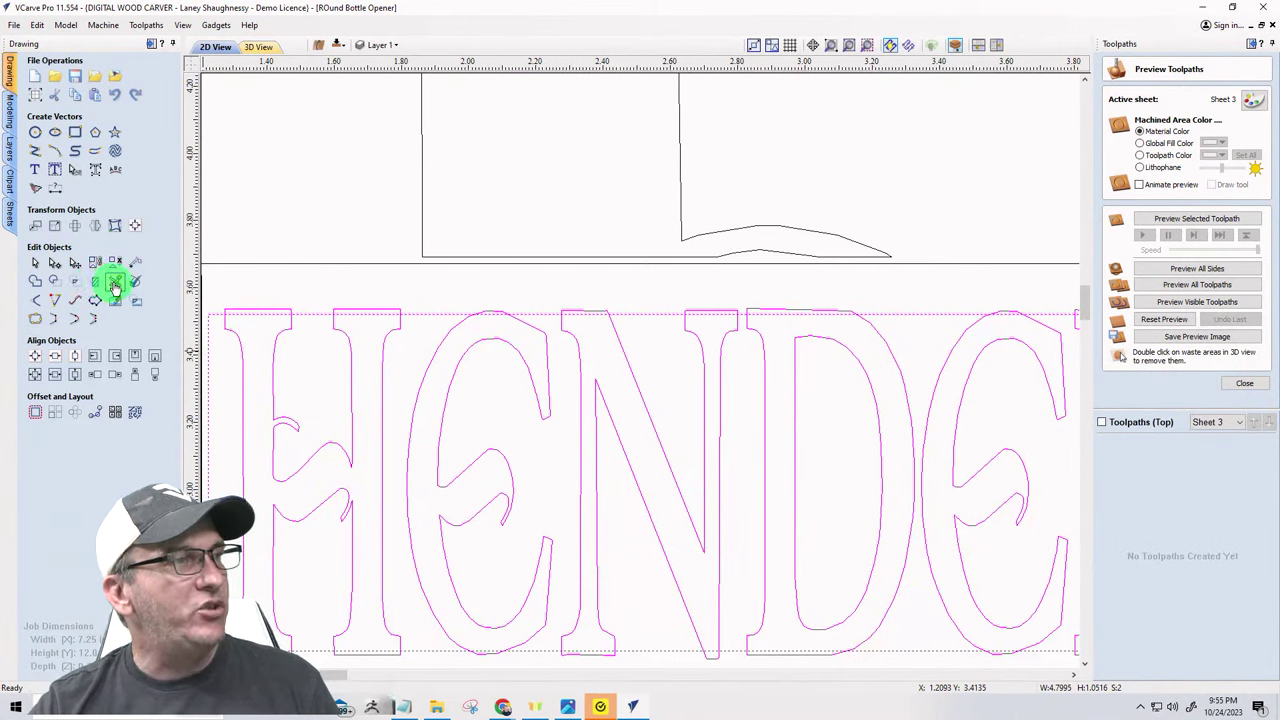
- Trim away the lines inside the HENDERSONS letter shapes with Clear inside boundary
{"action": "left_click", "coordinate": [94, 281]}
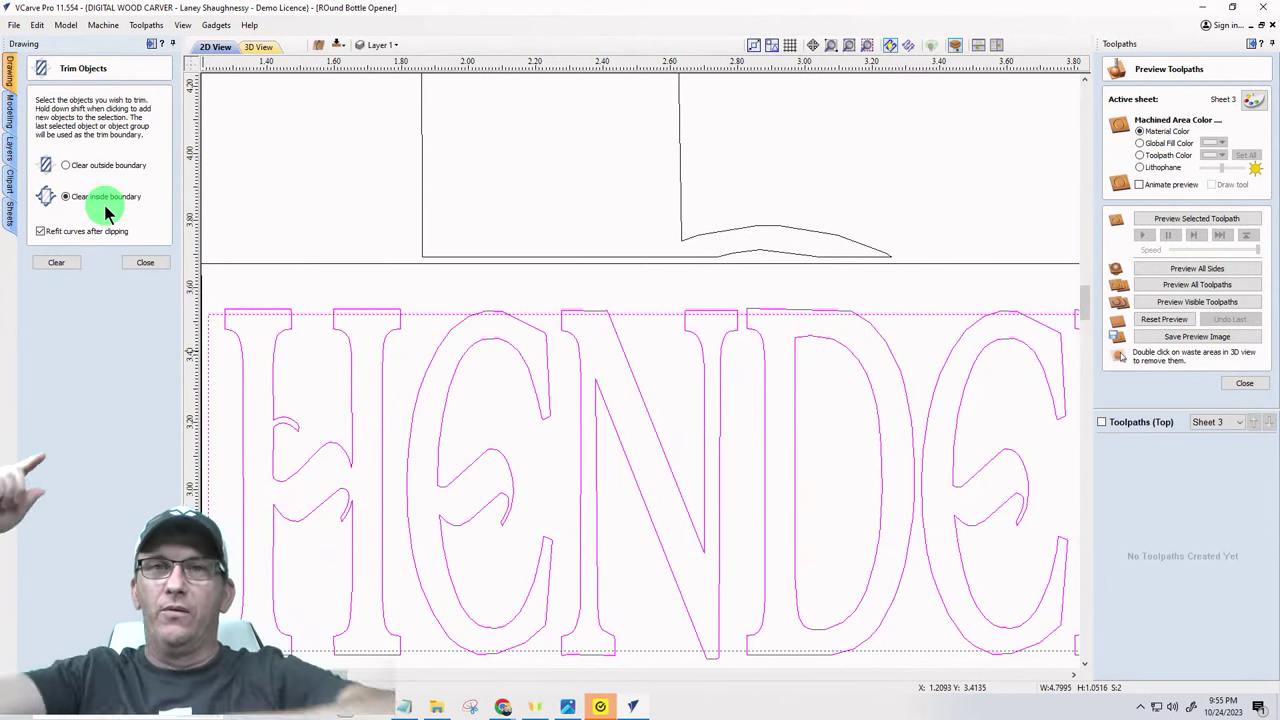
{"action": "left_click", "coordinate": [44, 265]}
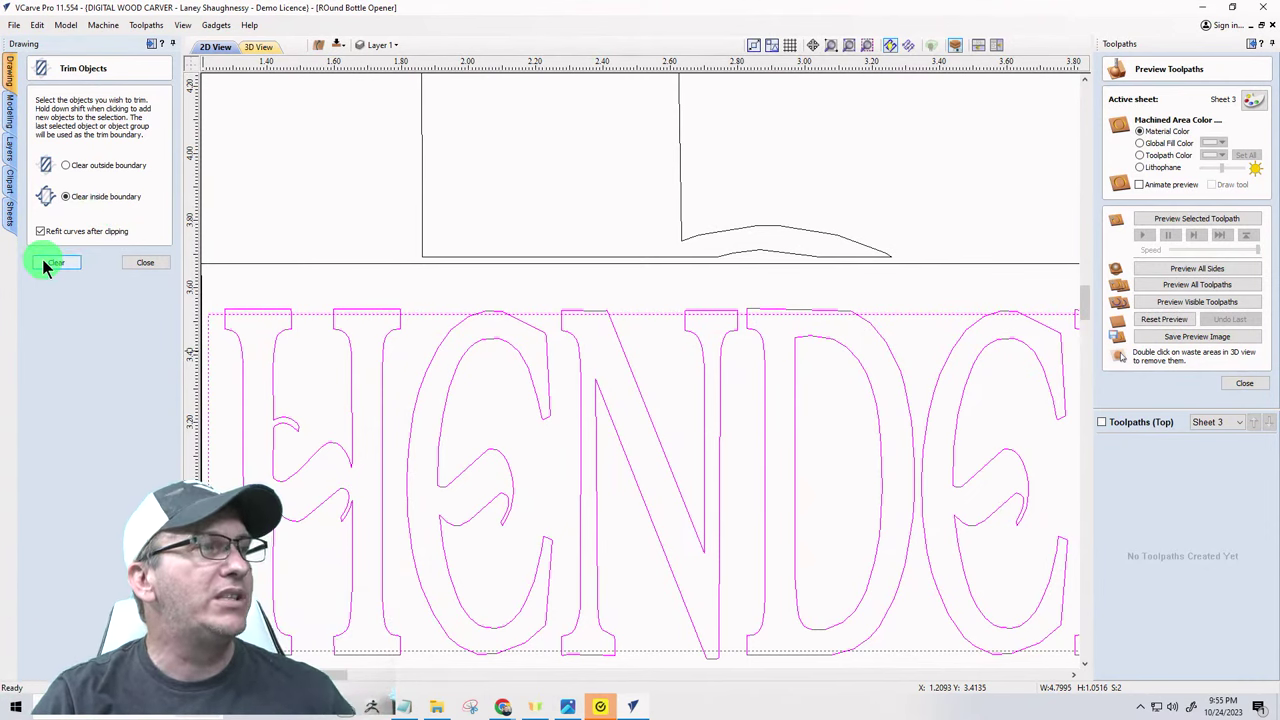
{"action": "left_click", "coordinate": [42, 265]}
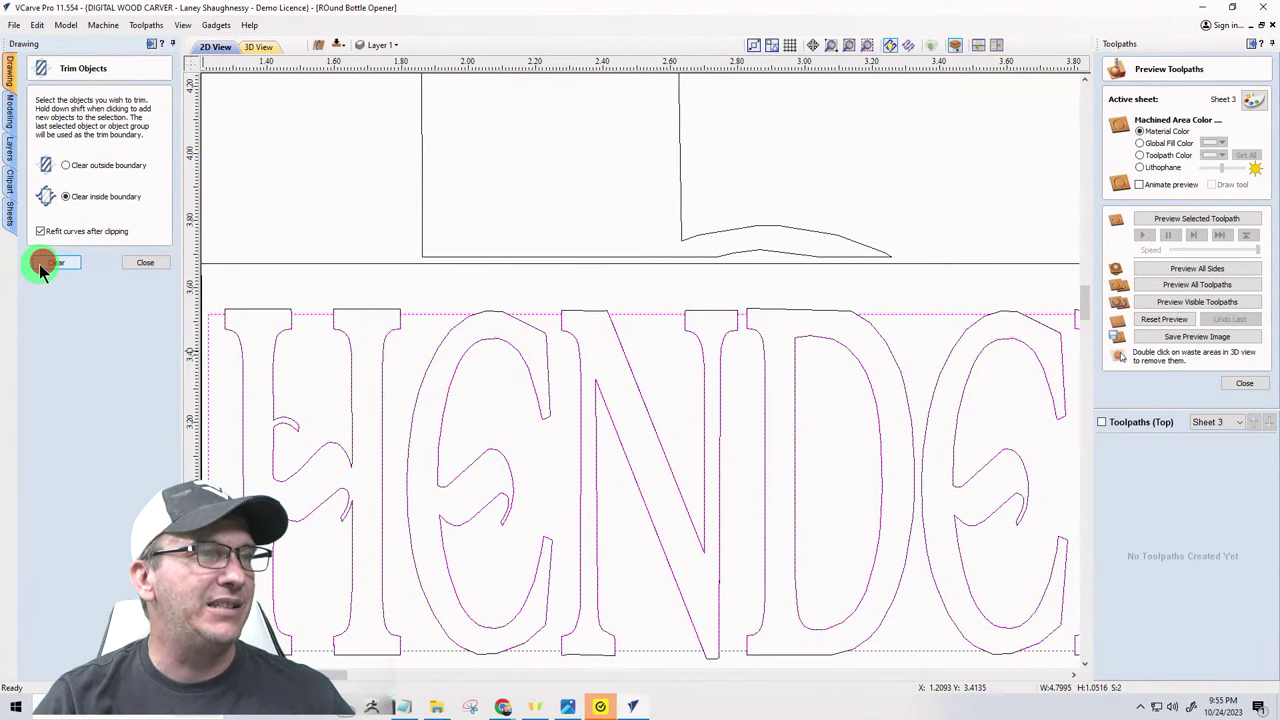
{"action": "left_click", "coordinate": [422, 291]}
{"action": "scroll", "coordinate": [486, 343], "scroll_direction": "down", "scroll_amount": 3}
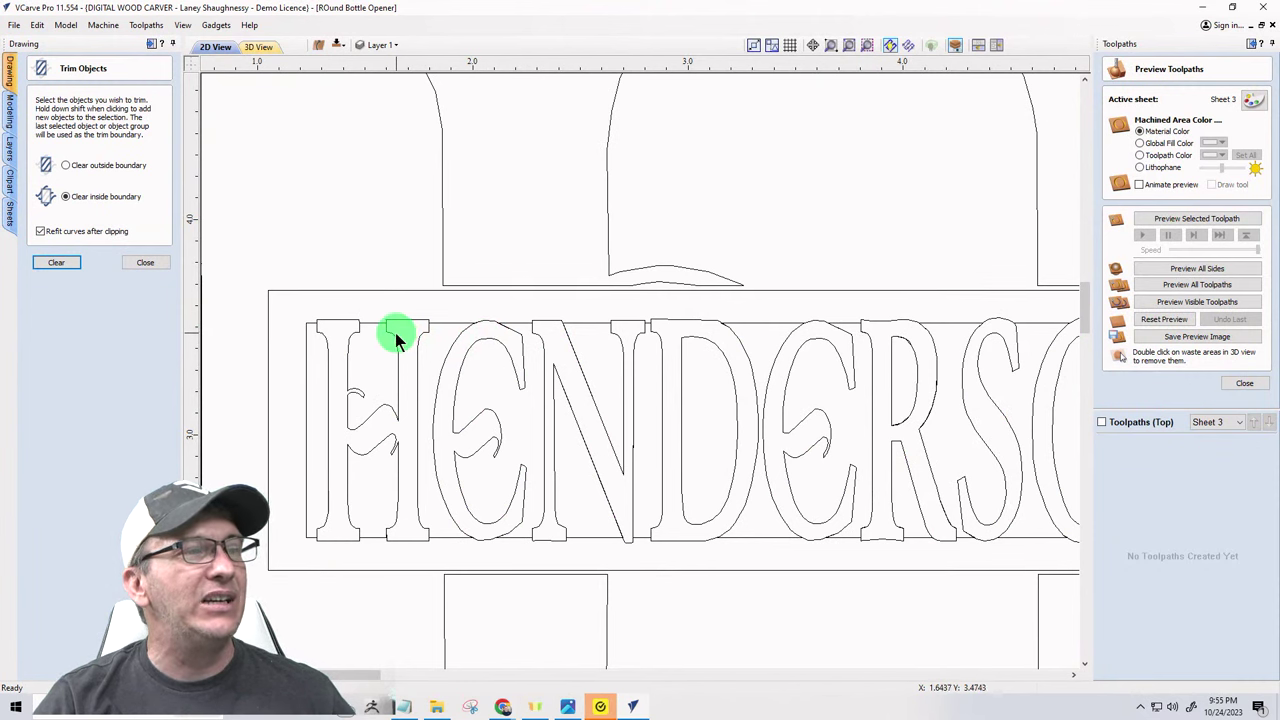
- Drag a spare copy of the HENDERSONS lettering off the sheet to the right
{"action": "left_click", "coordinate": [402, 325]}
{"action": "scroll", "coordinate": [400, 320], "scroll_direction": "down", "scroll_amount": 3}
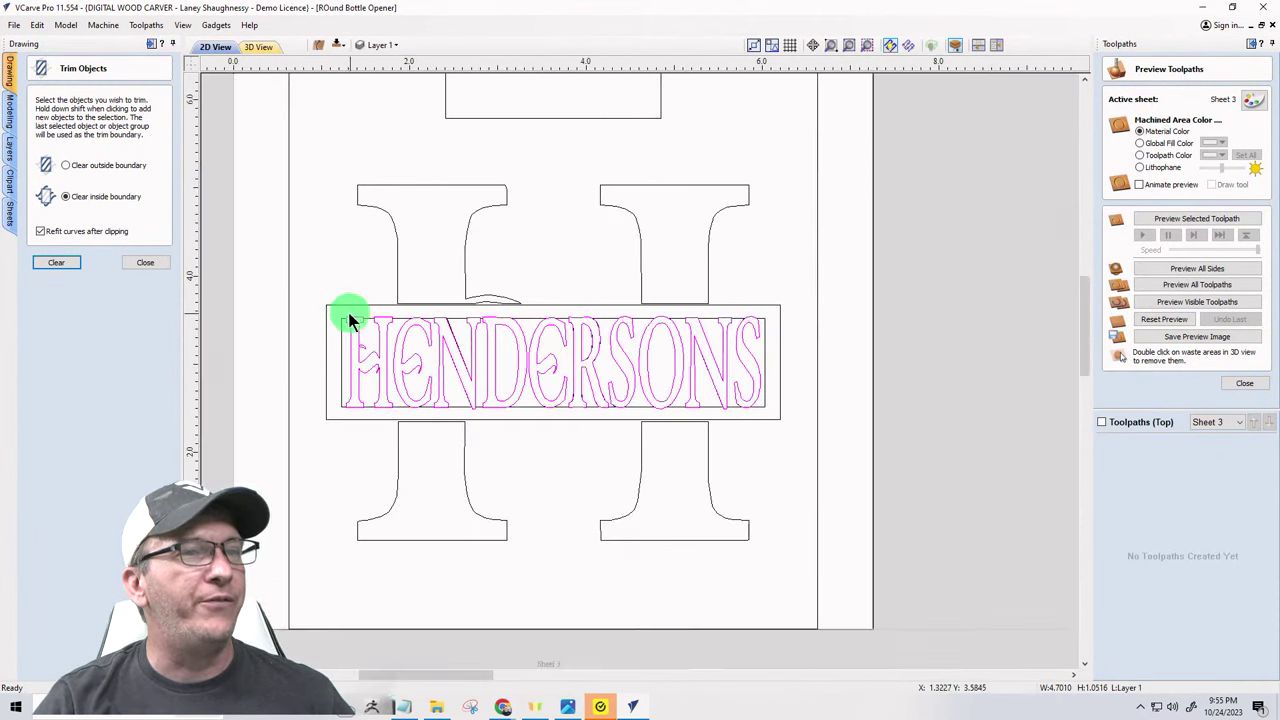
{"action": "left_click_drag", "start_coordinate": [380, 318], "coordinate": [984, 270]}
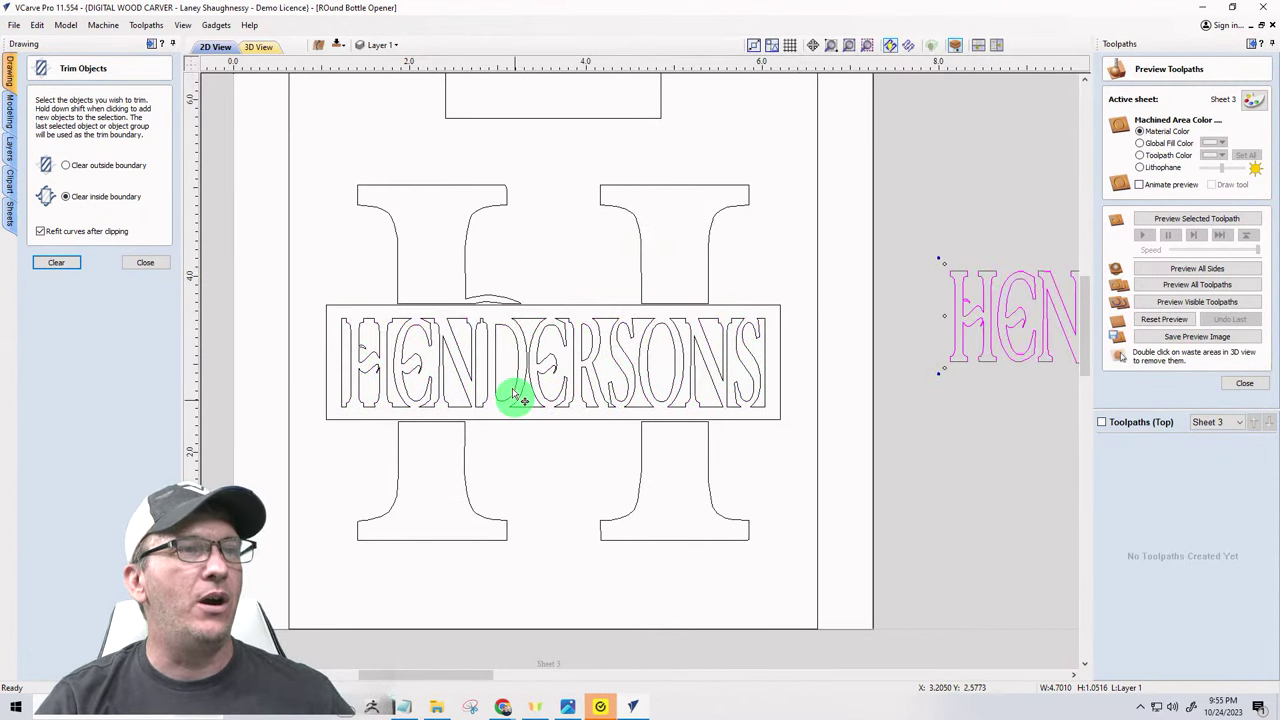
{"action": "scroll", "coordinate": [470, 332], "scroll_direction": "up", "scroll_amount": 3}
{"action": "scroll", "coordinate": [530, 265], "scroll_direction": "down", "scroll_amount": 3}
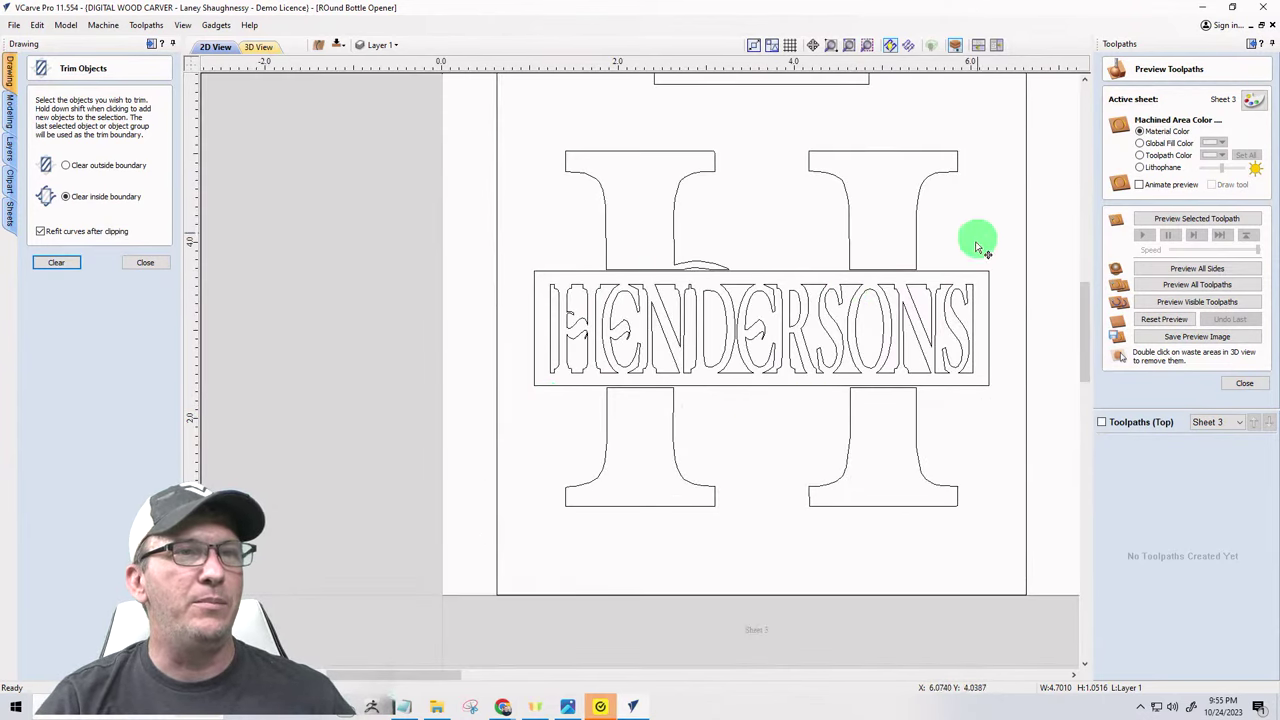
{"action": "scroll", "coordinate": [597, 270], "scroll_direction": "up", "scroll_amount": 2}
{"action": "scroll", "coordinate": [597, 272], "scroll_direction": "up", "scroll_amount": 3}
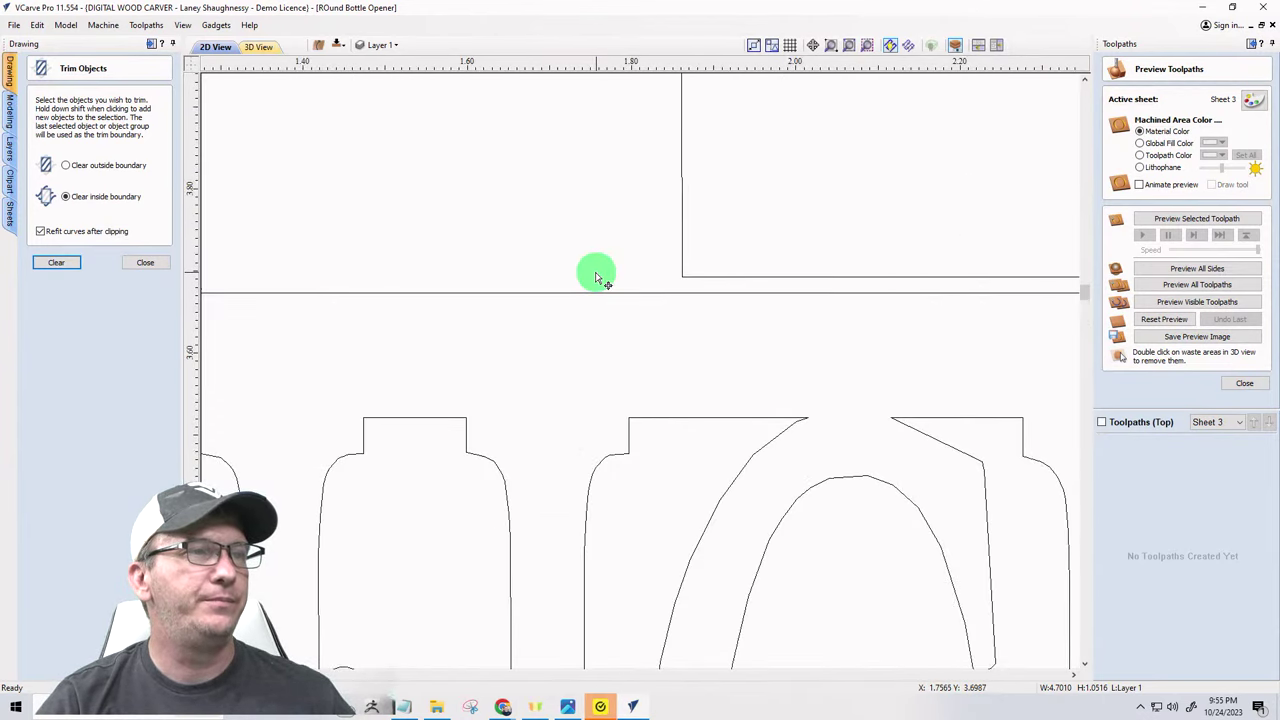
{"action": "scroll", "coordinate": [595, 277], "scroll_direction": "down", "scroll_amount": 3}
{"action": "scroll", "coordinate": [440, 296], "scroll_direction": "down", "scroll_amount": 1}
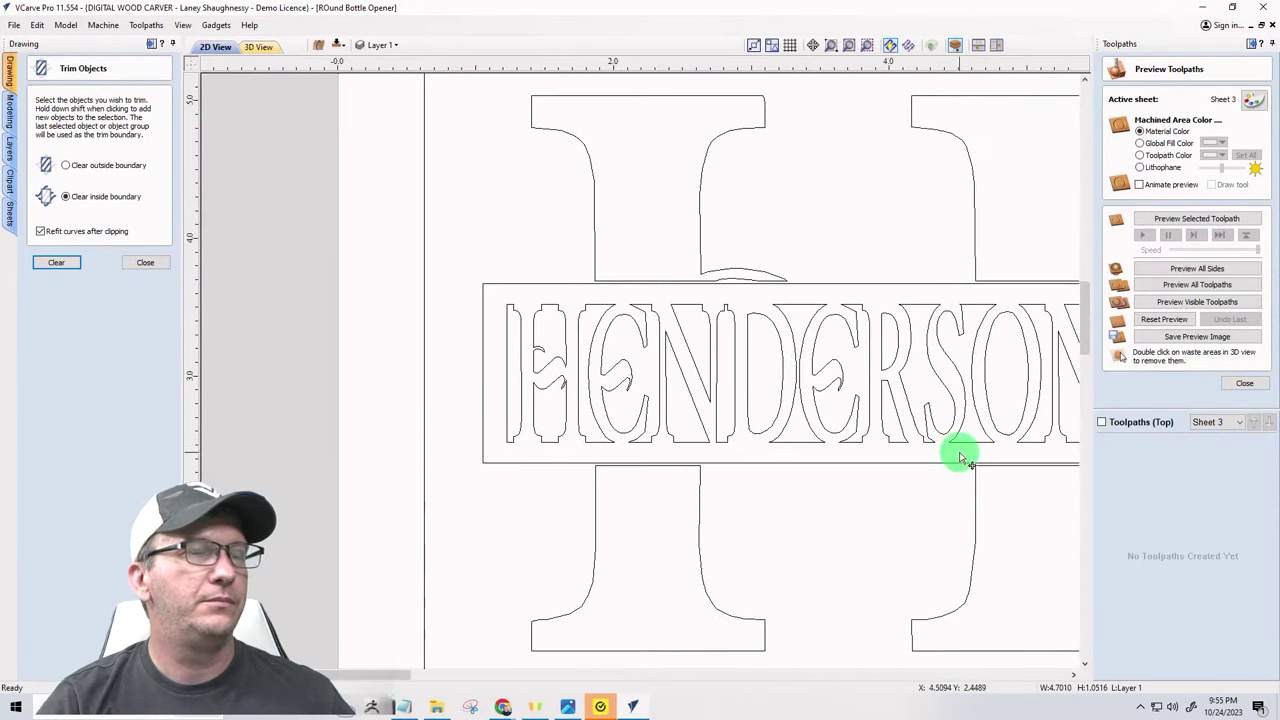
{"action": "scroll", "coordinate": [510, 425], "scroll_direction": "down", "scroll_amount": 2}
- Trim away the leftover stray segment on the letter H
{"action": "scroll", "coordinate": [806, 385], "scroll_direction": "up", "scroll_amount": 3}
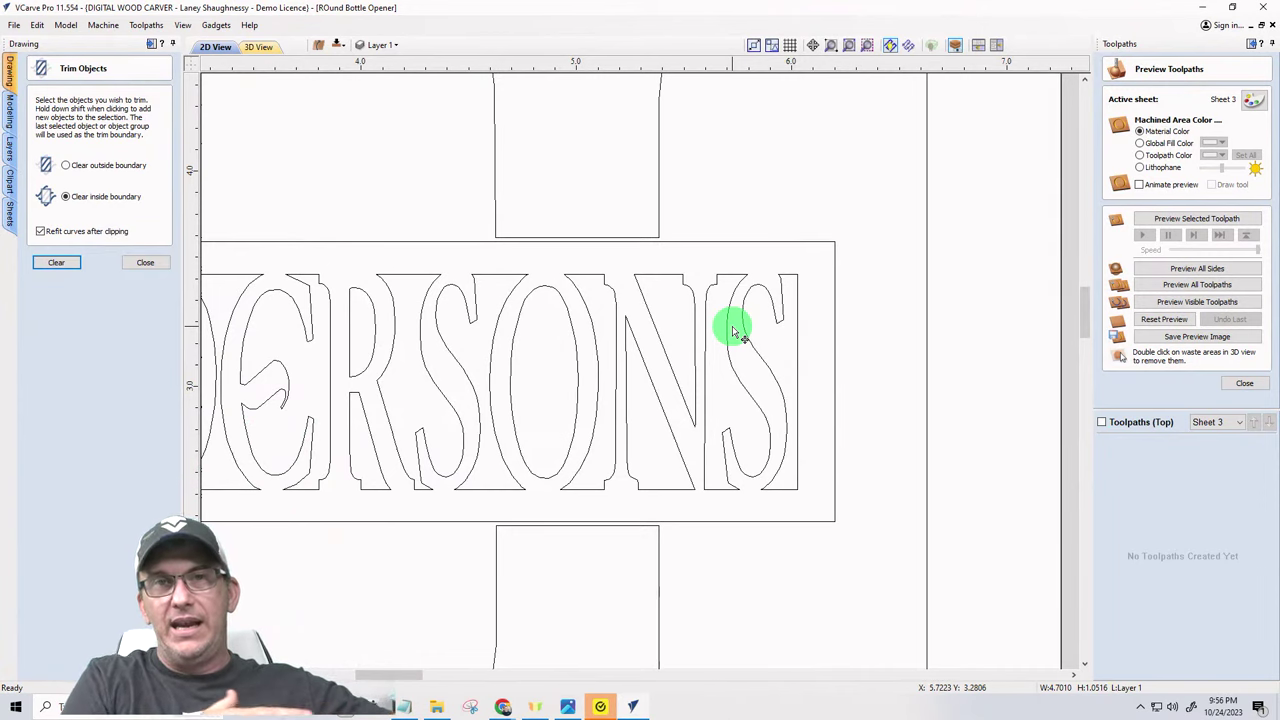
{"action": "scroll", "coordinate": [915, 369], "scroll_direction": "down", "scroll_amount": 2}
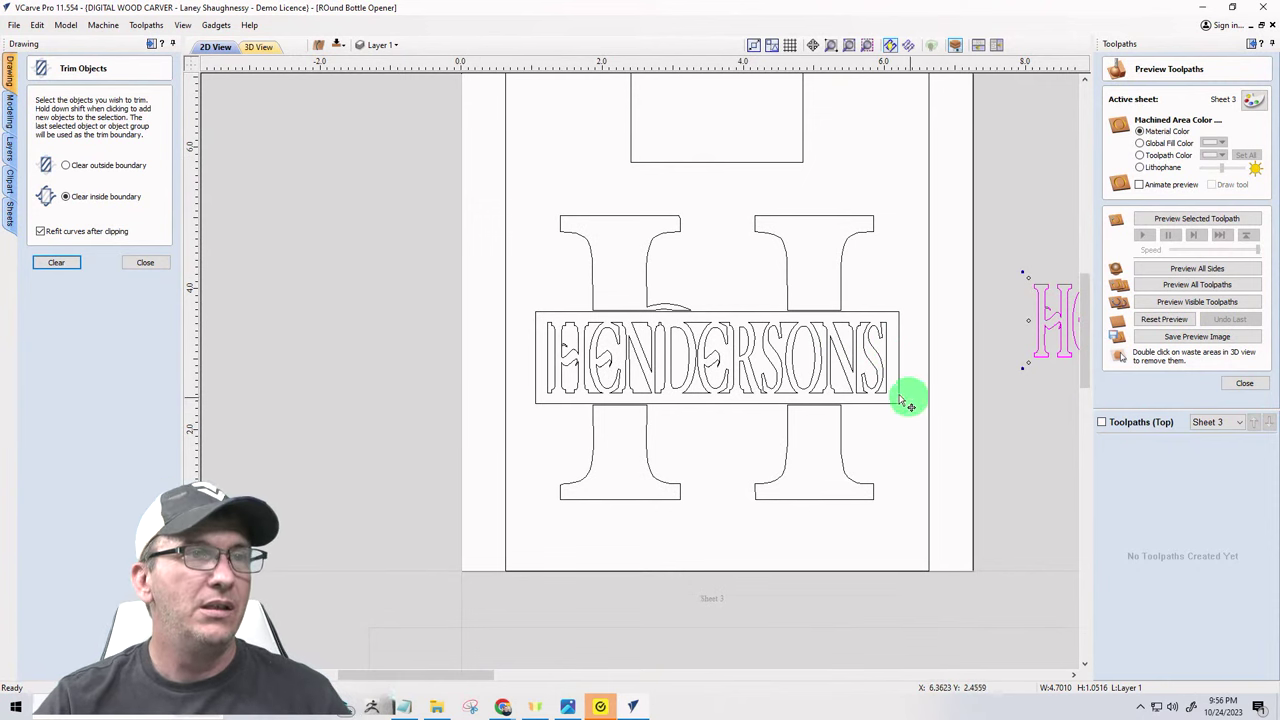
{"action": "scroll", "coordinate": [714, 358], "scroll_direction": "up", "scroll_amount": 2}
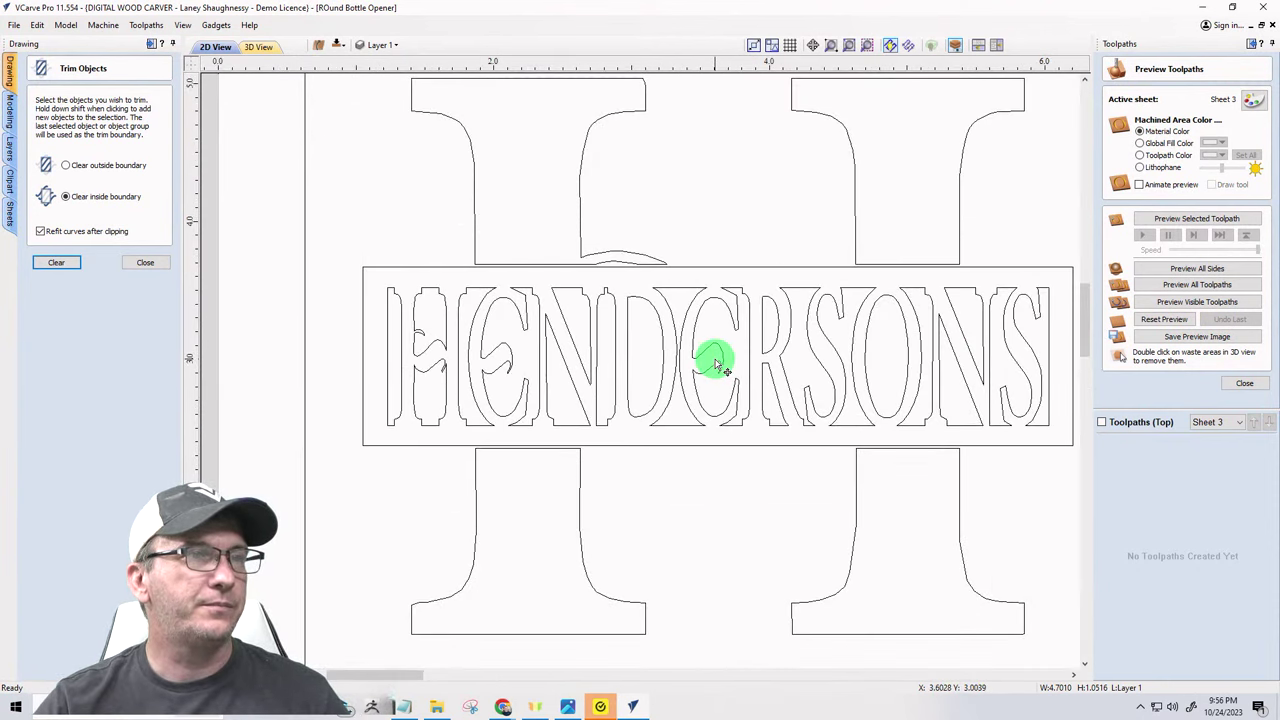
{"action": "scroll", "coordinate": [556, 377], "scroll_direction": "down", "scroll_amount": 2}
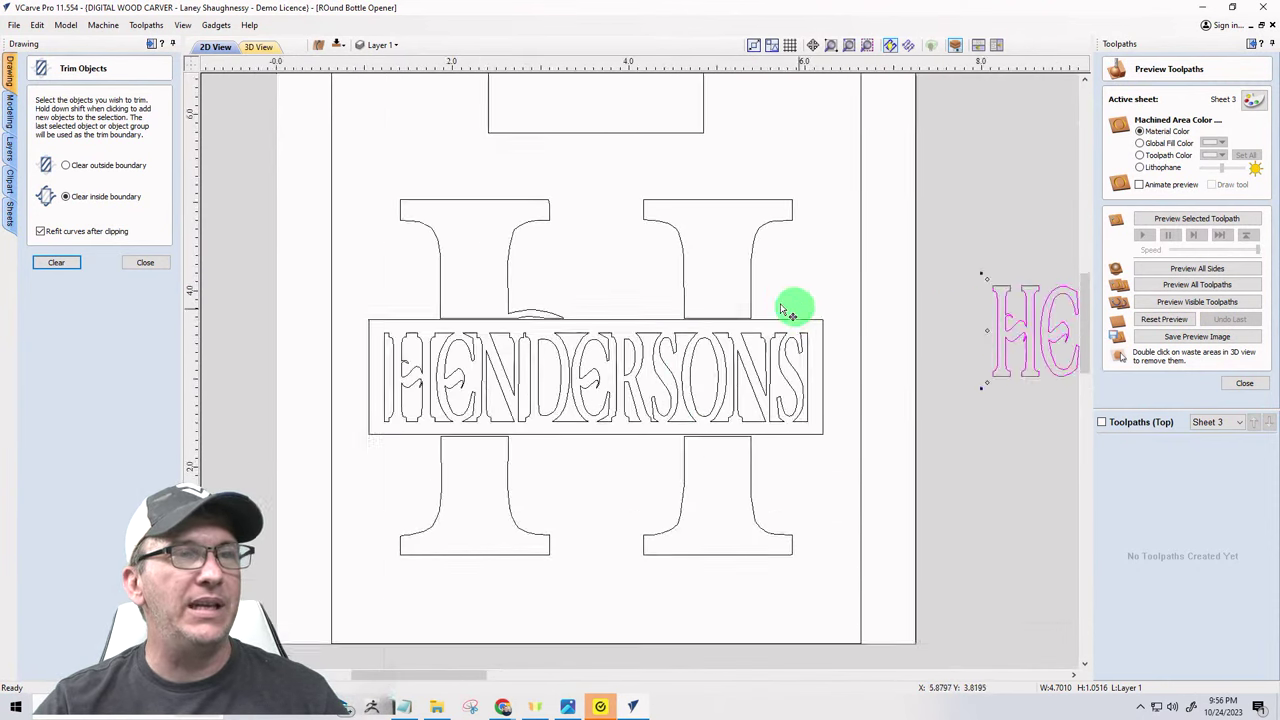
{"action": "scroll", "coordinate": [810, 320], "scroll_direction": "up", "scroll_amount": 3}
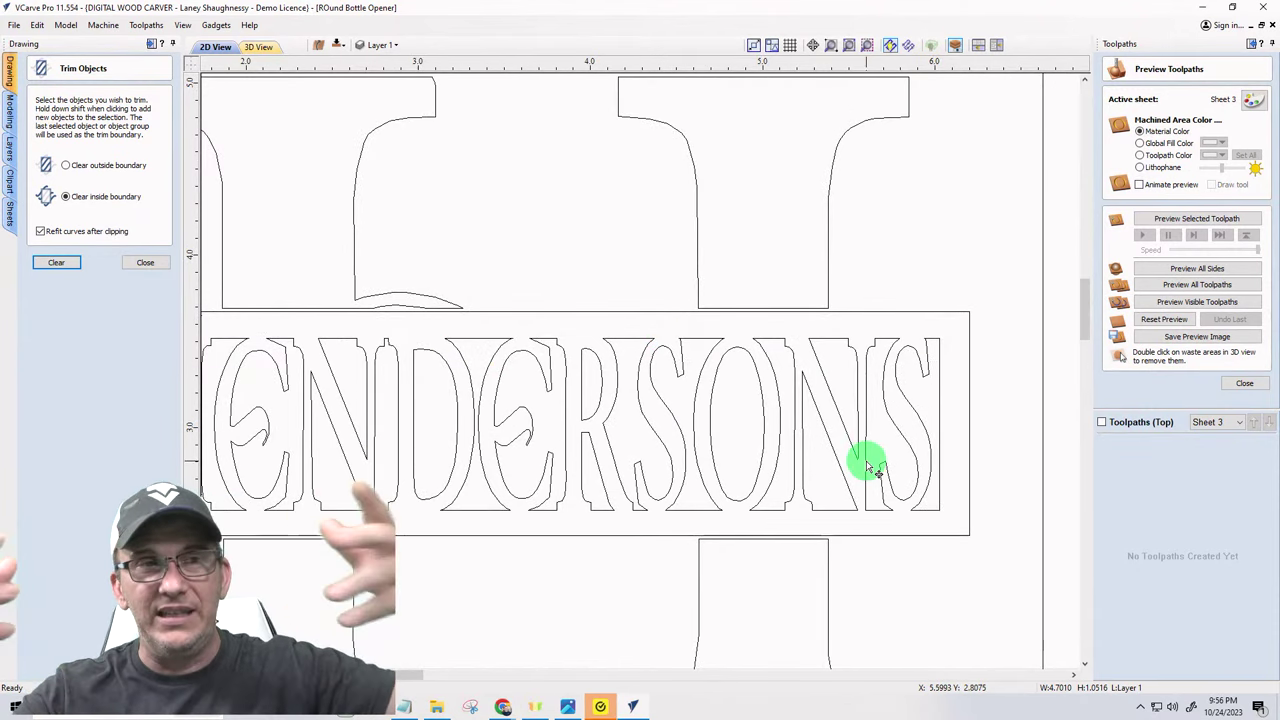
{"action": "scroll", "coordinate": [680, 485], "scroll_direction": "down", "scroll_amount": 2}
{"action": "scroll", "coordinate": [677, 471], "scroll_direction": "down", "scroll_amount": 2}
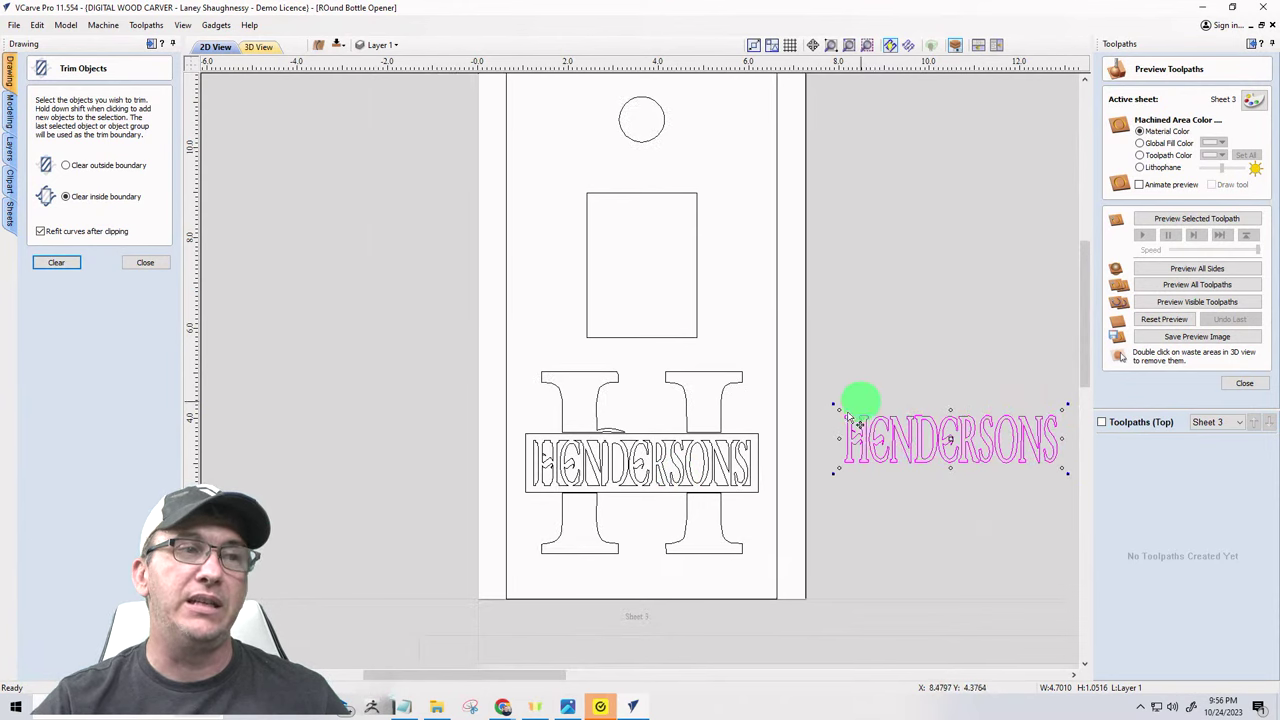
{"action": "scroll", "coordinate": [785, 468], "scroll_direction": "up", "scroll_amount": 2}
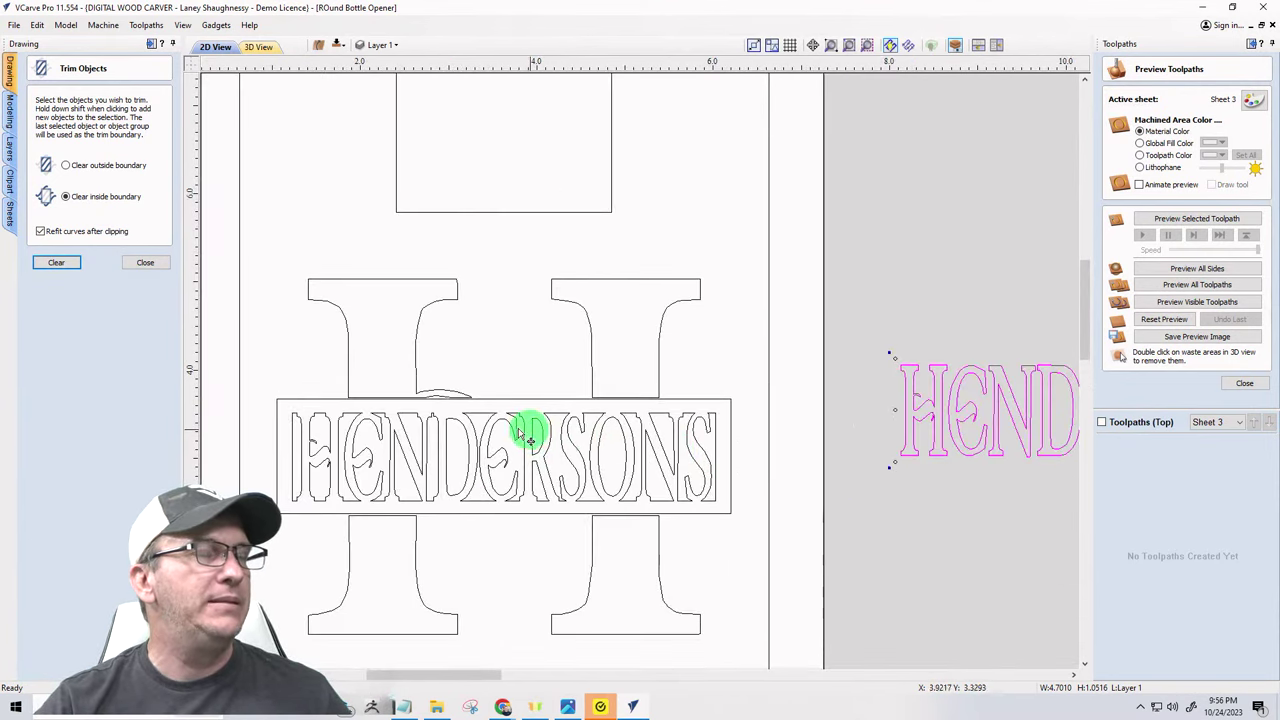
{"action": "scroll", "coordinate": [523, 431], "scroll_direction": "up", "scroll_amount": 2}
{"action": "scroll", "coordinate": [290, 341], "scroll_direction": "down", "scroll_amount": 2}
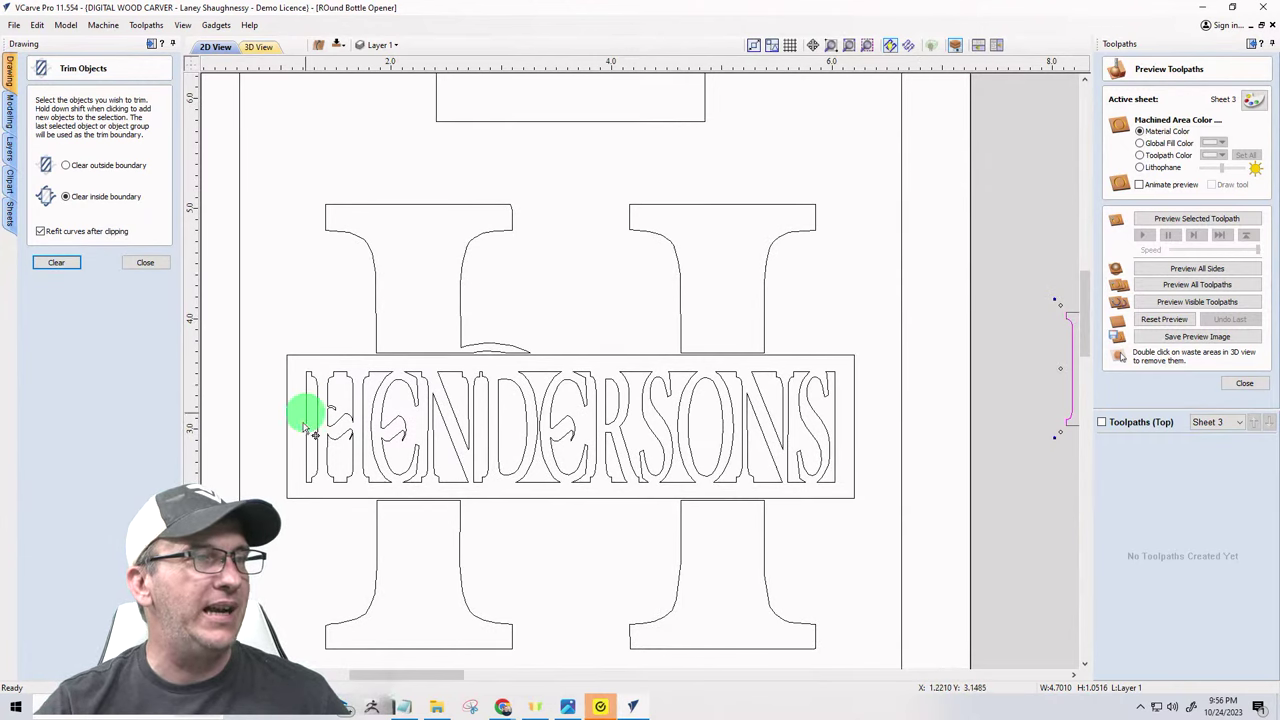
{"action": "left_click", "coordinate": [339, 412]}
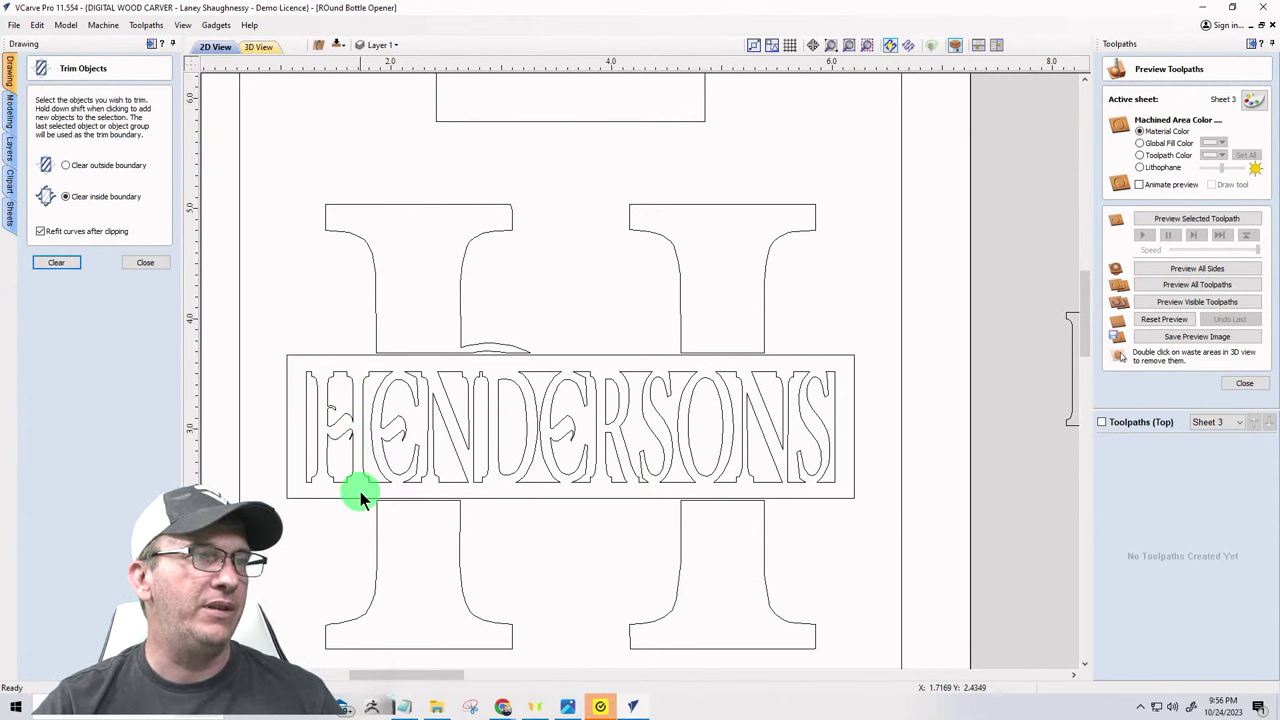
- Box-select all the HENDERSONS letters inside the banner
{"action": "scroll", "coordinate": [312, 392], "scroll_direction": "up", "scroll_amount": 3}
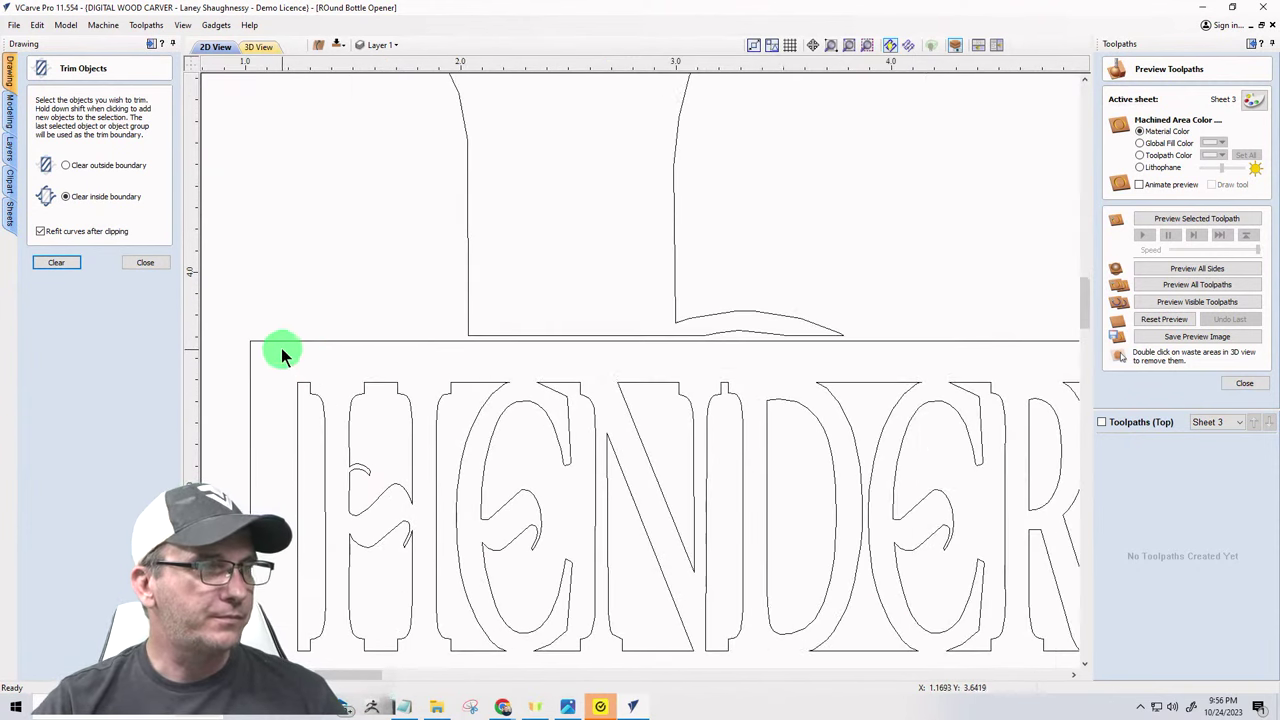
{"action": "scroll", "coordinate": [281, 348], "scroll_direction": "down", "scroll_amount": 1}
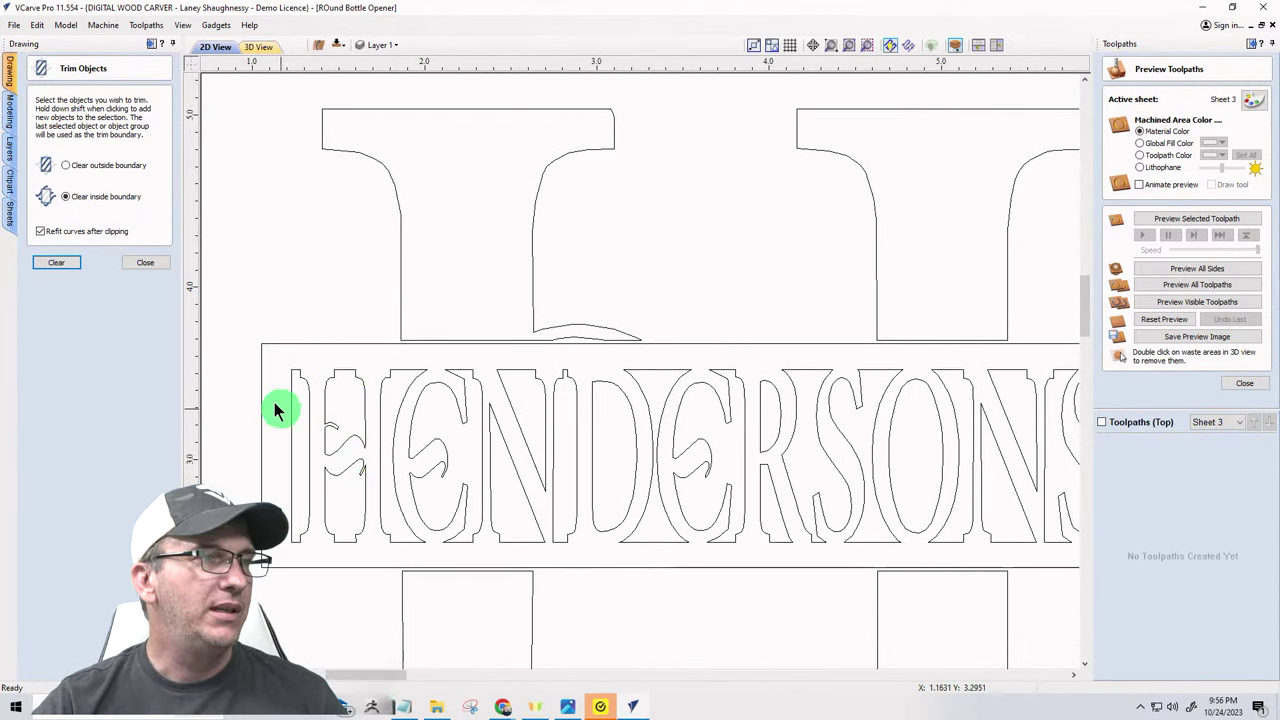
{"action": "scroll", "coordinate": [274, 402], "scroll_direction": "down", "scroll_amount": 3}
{"action": "left_click_drag", "start_coordinate": [267, 373], "coordinate": [705, 483]}
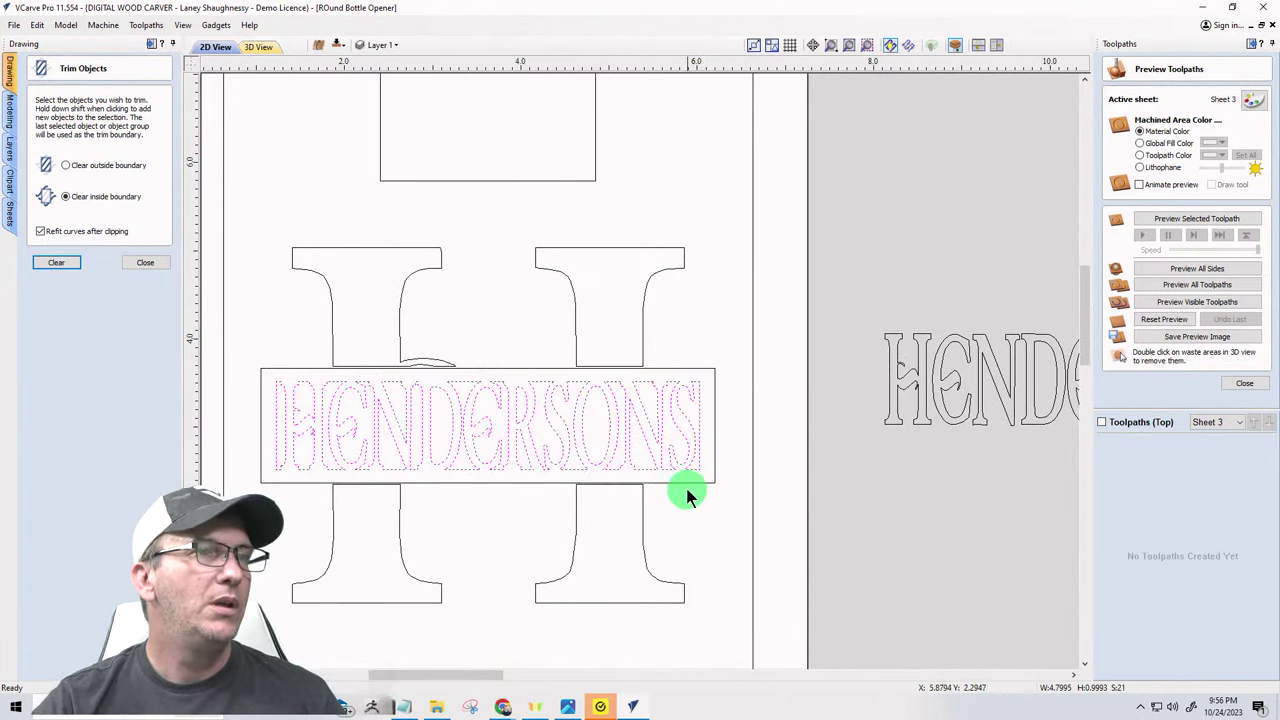
- Start a V-Carve toolpath for HENDERSONS with start depth 0 and flat depth 0.125 inches
{"action": "left_click", "coordinate": [148, 265]}
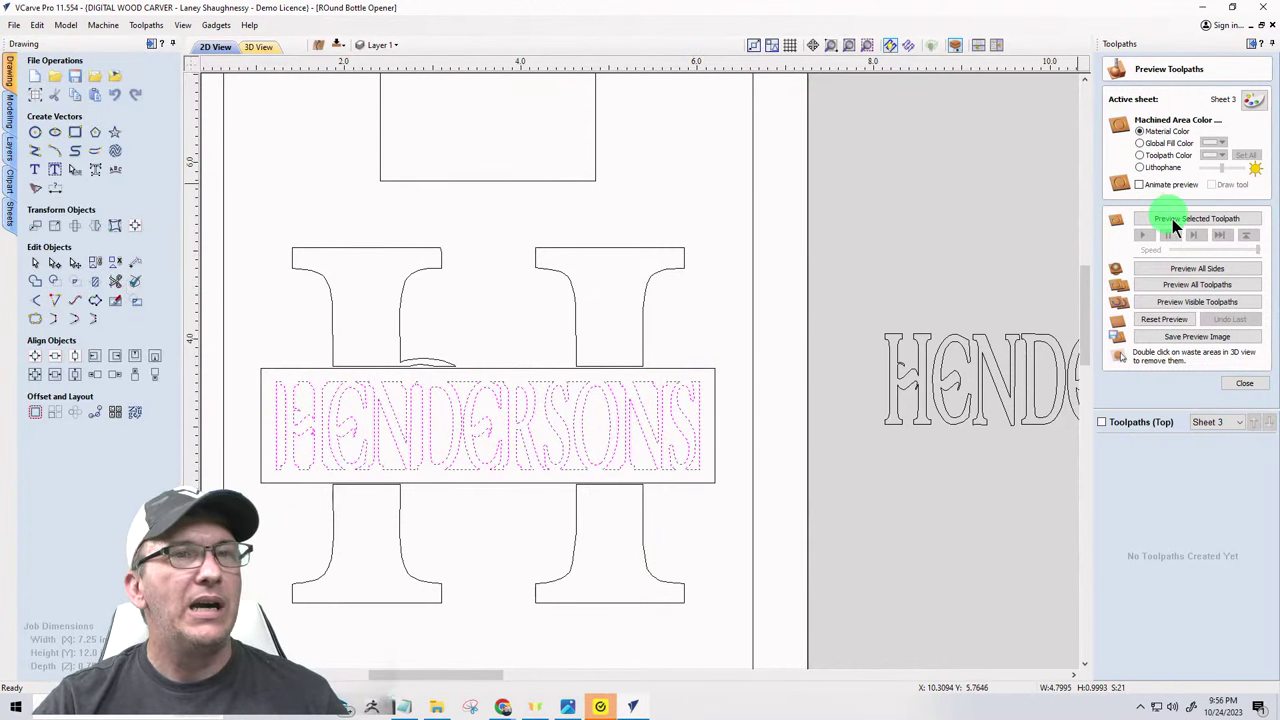
{"action": "left_click", "coordinate": [1240, 386]}
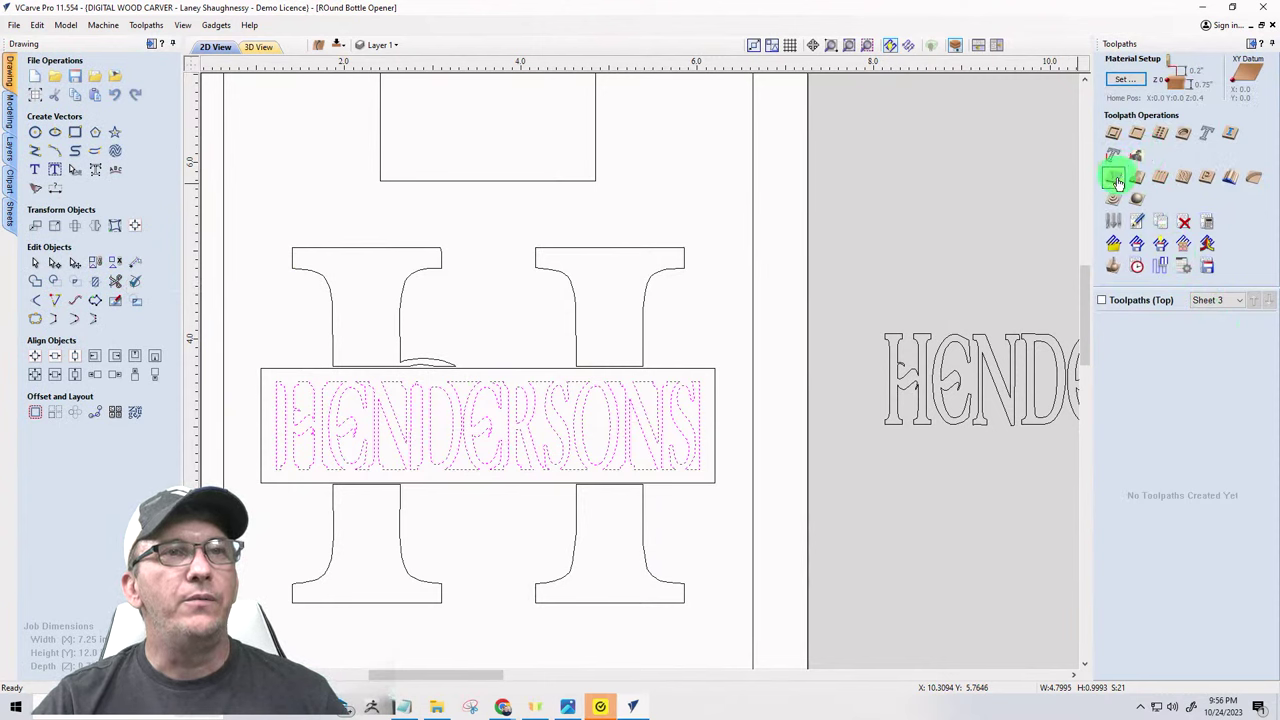
{"action": "left_click", "coordinate": [1117, 183]}
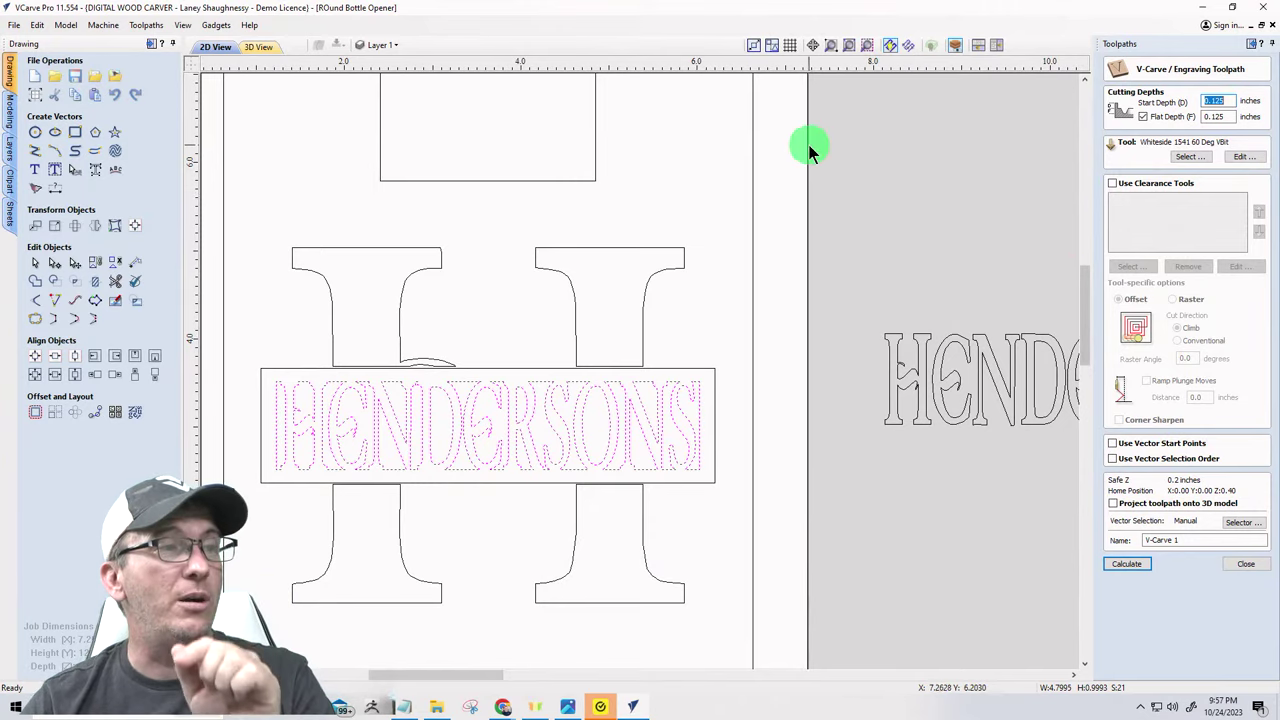
{"action": "scroll", "coordinate": [418, 399], "scroll_direction": "up", "scroll_amount": 10}
{"action": "scroll", "coordinate": [385, 287], "scroll_direction": "down", "scroll_amount": 10}
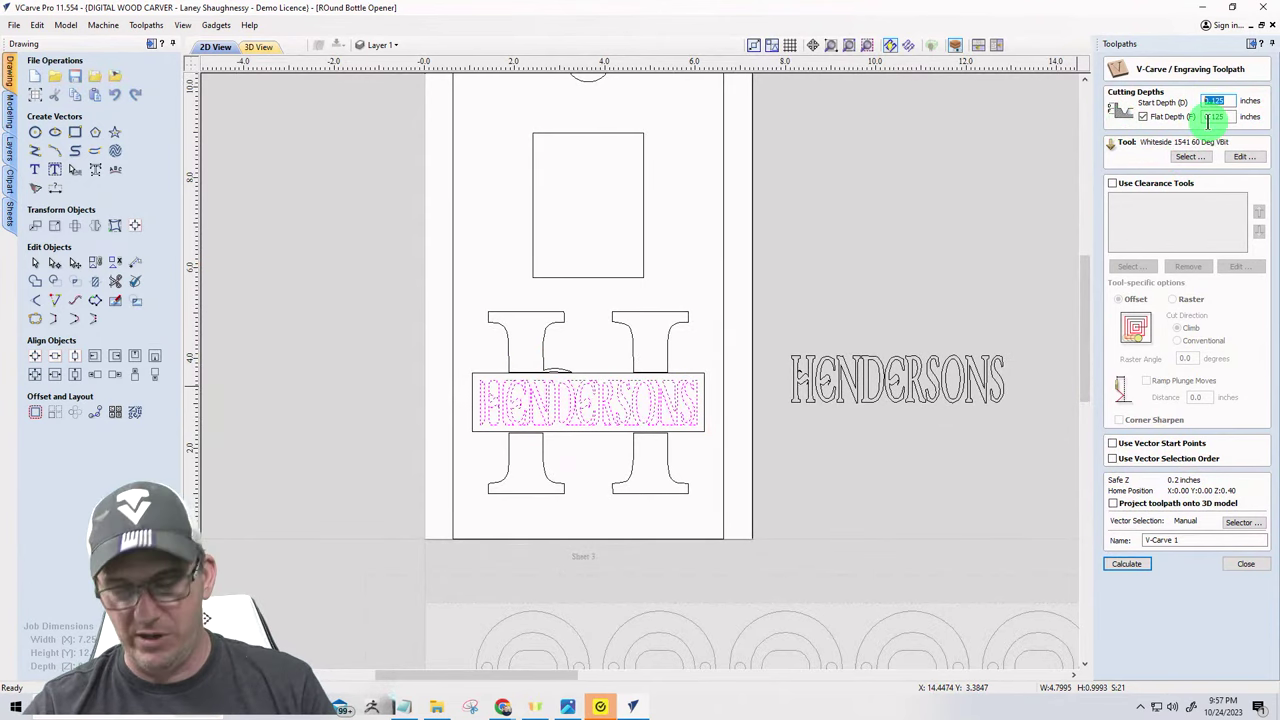
{"action": "type", "text": "0"}
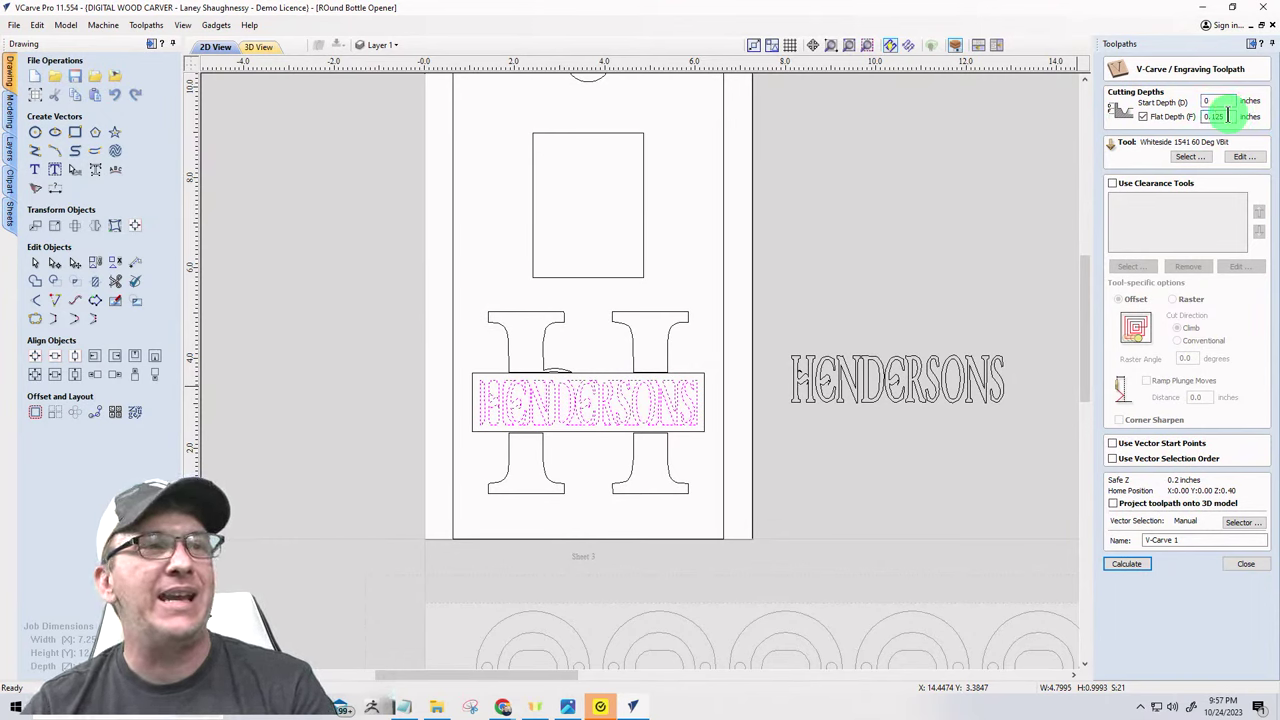
{"action": "double_click", "coordinate": [1226, 116]}
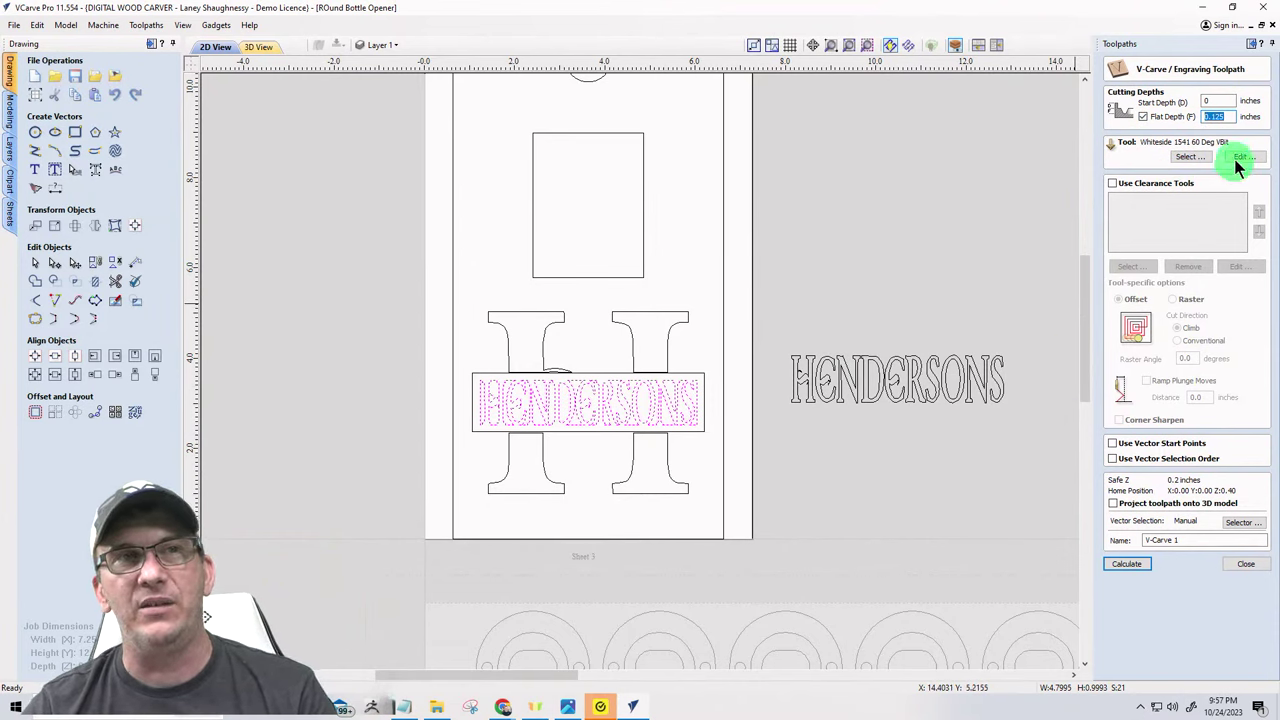
{"action": "double_click", "coordinate": [1224, 117]}
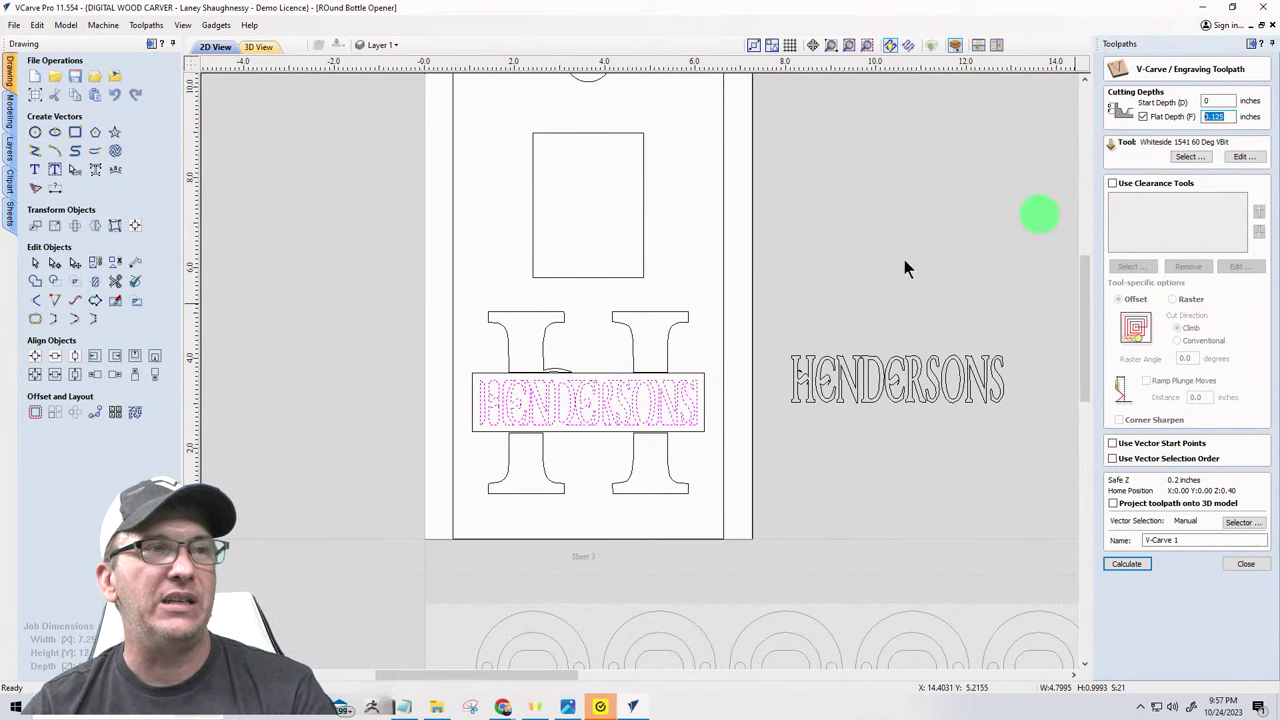
{"action": "scroll", "coordinate": [605, 391], "scroll_direction": "up", "scroll_amount": 5}
{"action": "scroll", "coordinate": [602, 413], "scroll_direction": "up", "scroll_amount": 2}
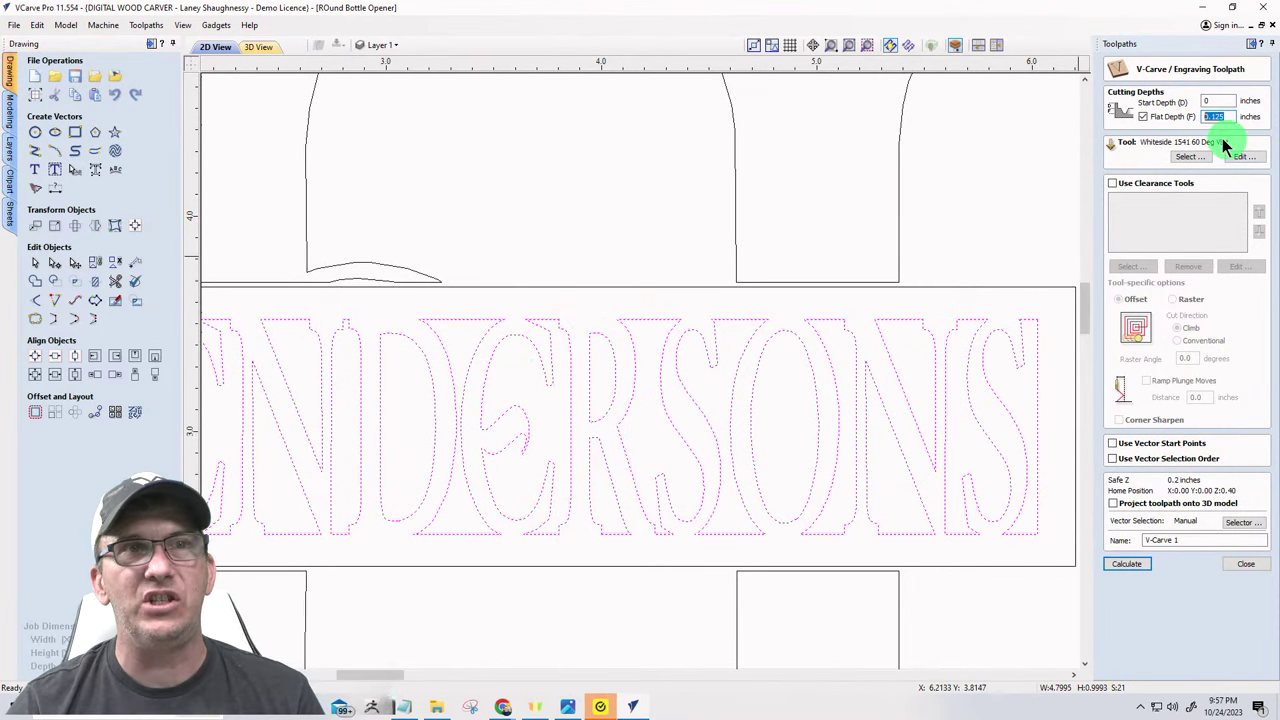
- Review the 60° V-bit in the tool database without changing tools
{"action": "left_click", "coordinate": [1192, 159]}
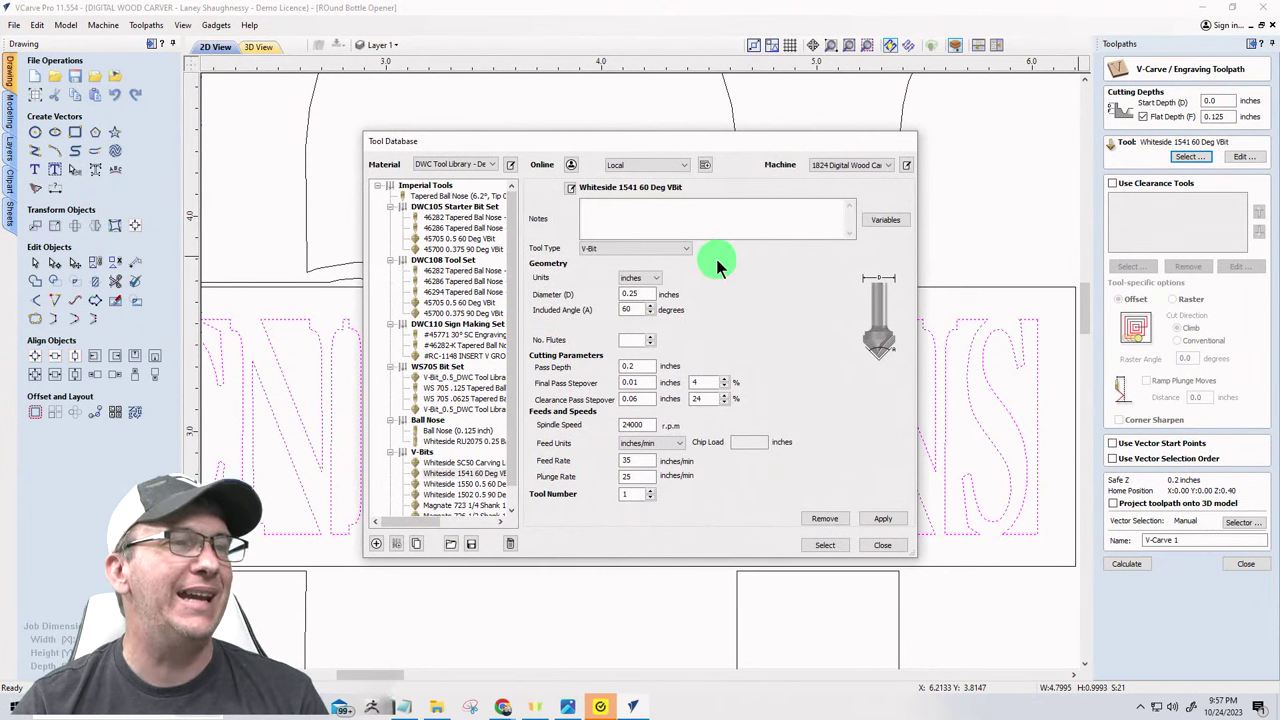
{"action": "left_click", "coordinate": [463, 432]}
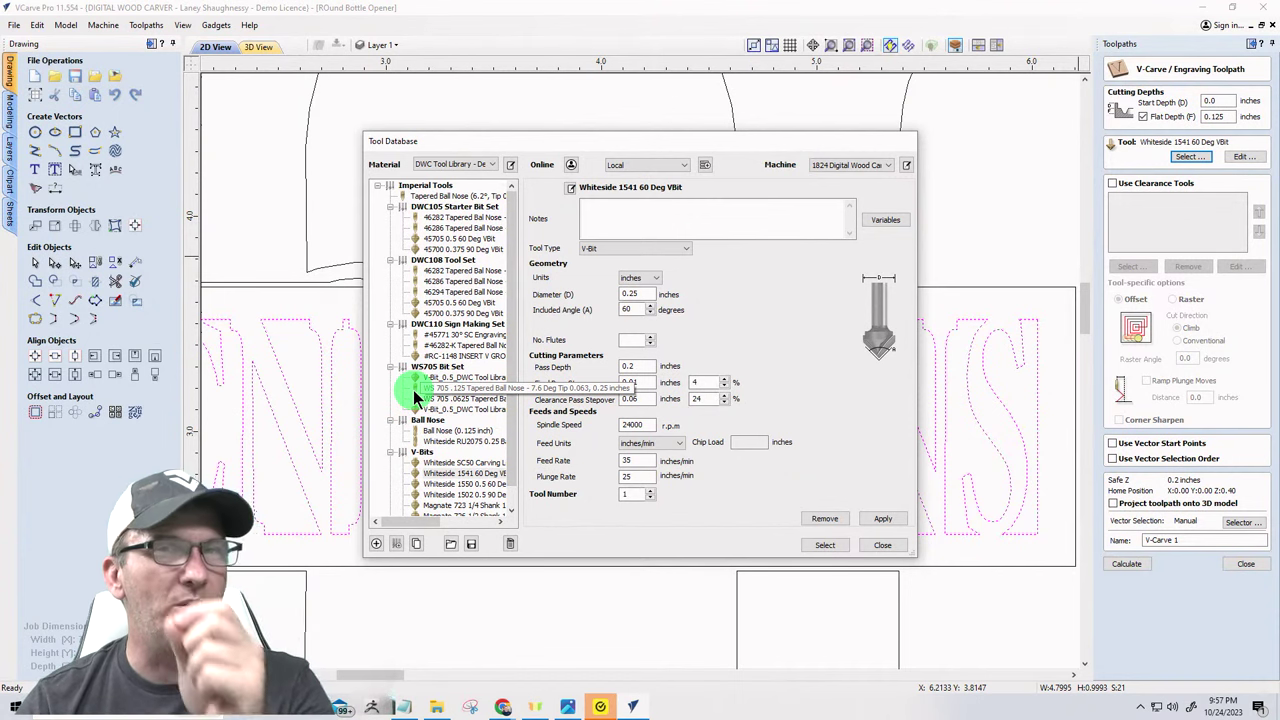
{"action": "scroll", "coordinate": [428, 396], "scroll_direction": "down", "scroll_amount": 1}
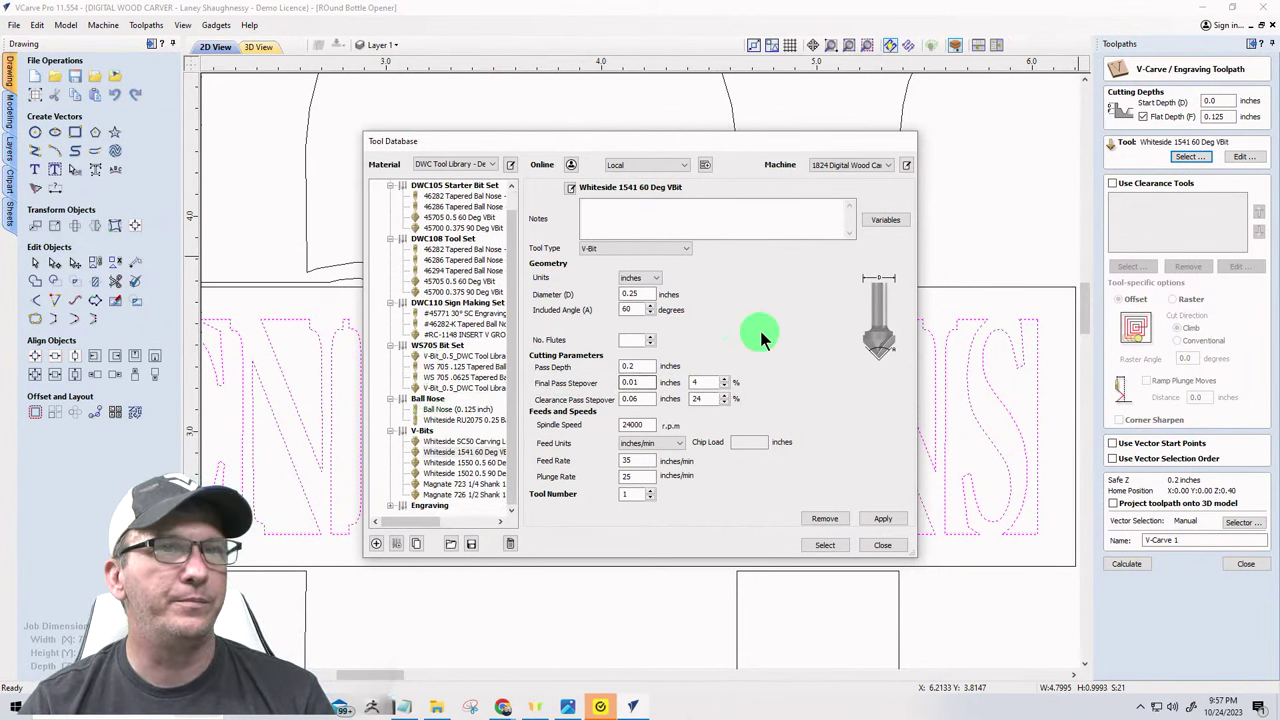
{"action": "left_click", "coordinate": [872, 544]}
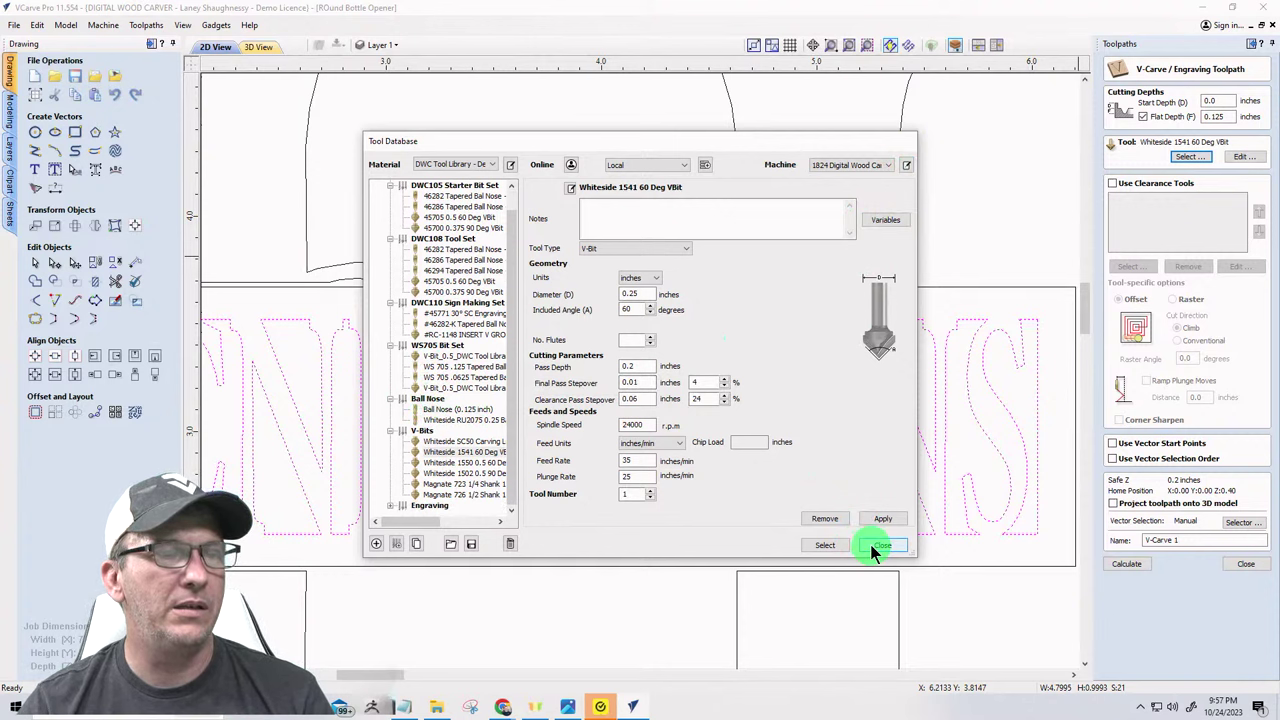
- Enable clearance tools and add the 0.125-inch end mill as the first clearance tool
{"action": "left_click", "coordinate": [1114, 184]}
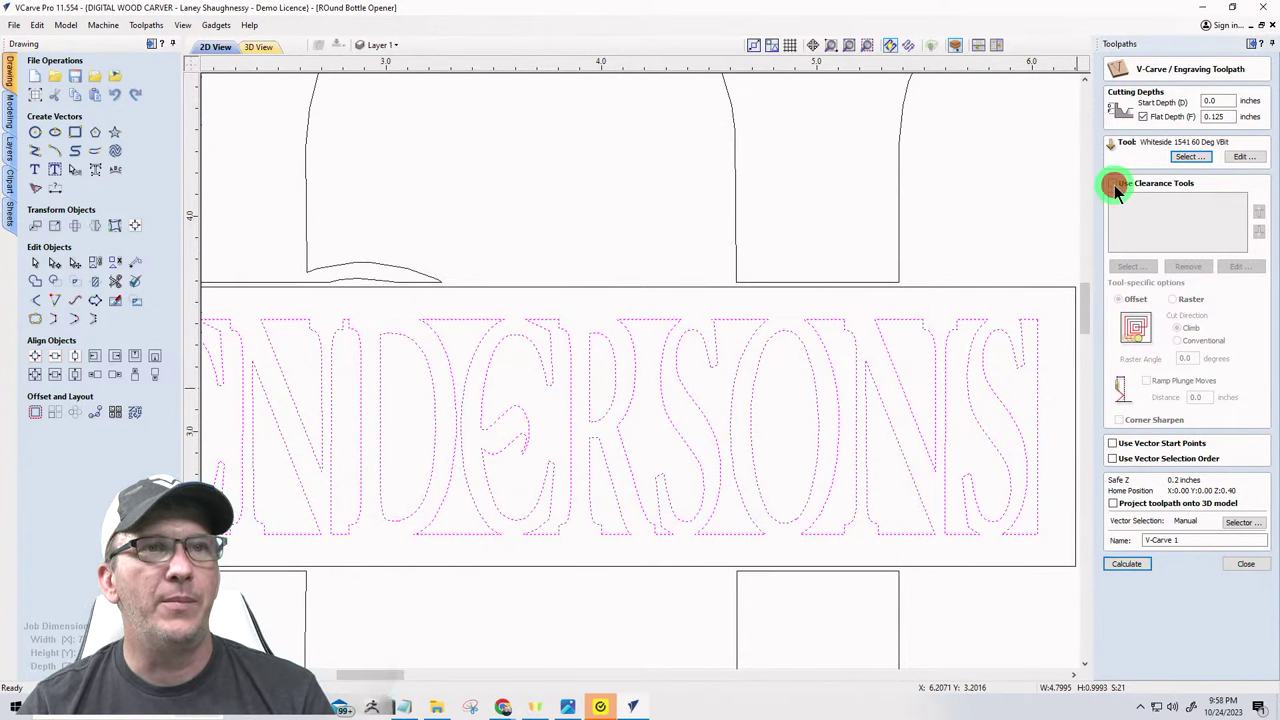
{"action": "left_click", "coordinate": [1120, 266]}
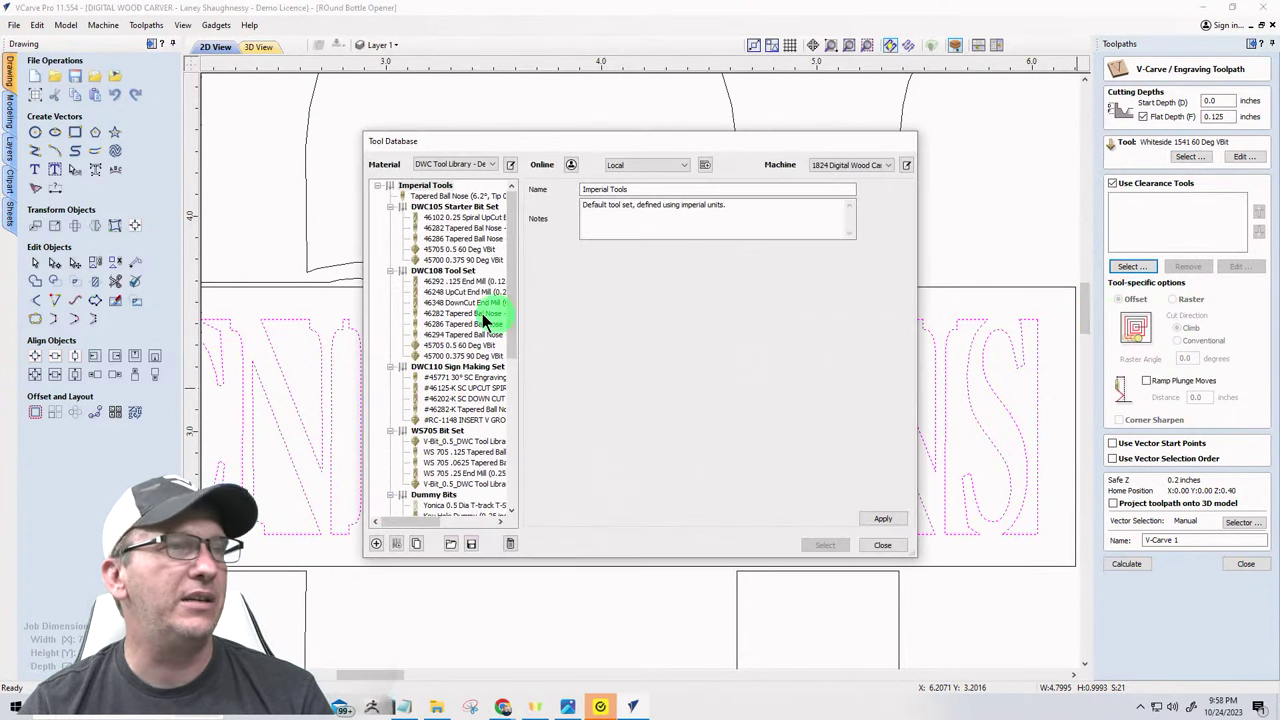
{"action": "scroll", "coordinate": [455, 450], "scroll_direction": "down", "scroll_amount": 3}
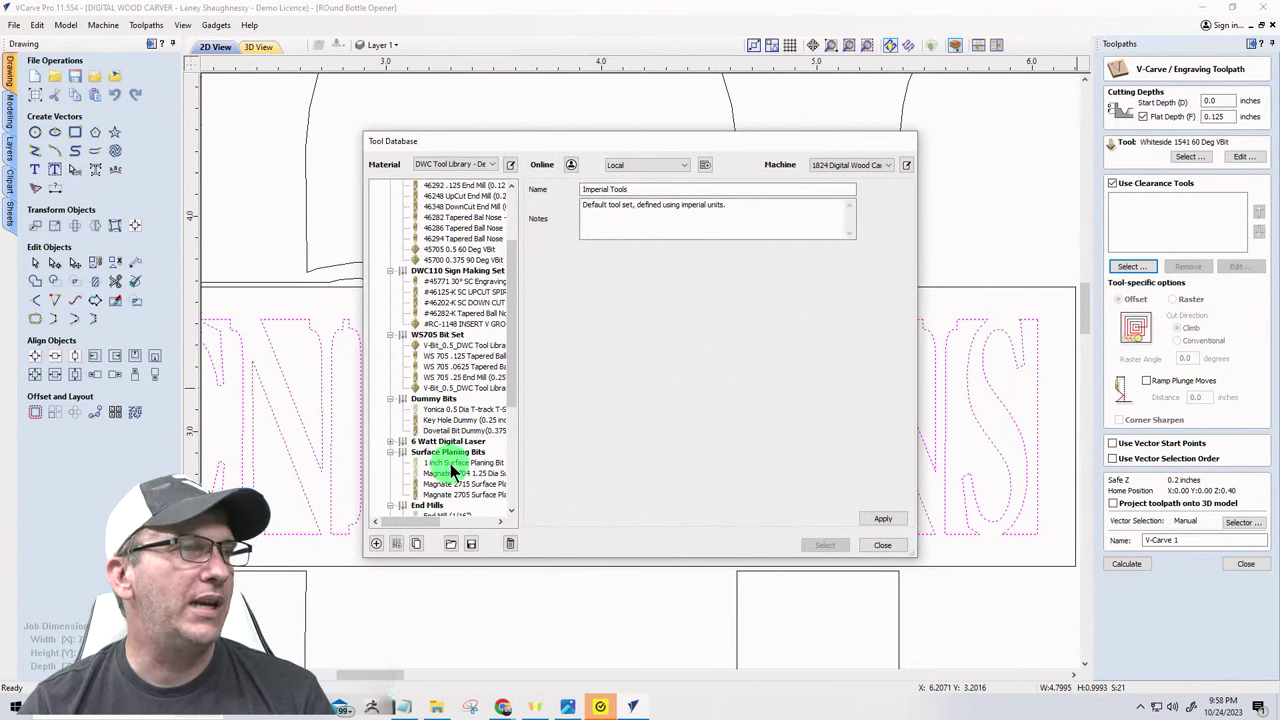
{"action": "scroll", "coordinate": [440, 462], "scroll_direction": "up", "scroll_amount": 3}
{"action": "scroll", "coordinate": [451, 470], "scroll_direction": "down", "scroll_amount": 2}
{"action": "scroll", "coordinate": [451, 470], "scroll_direction": "down", "scroll_amount": 7}
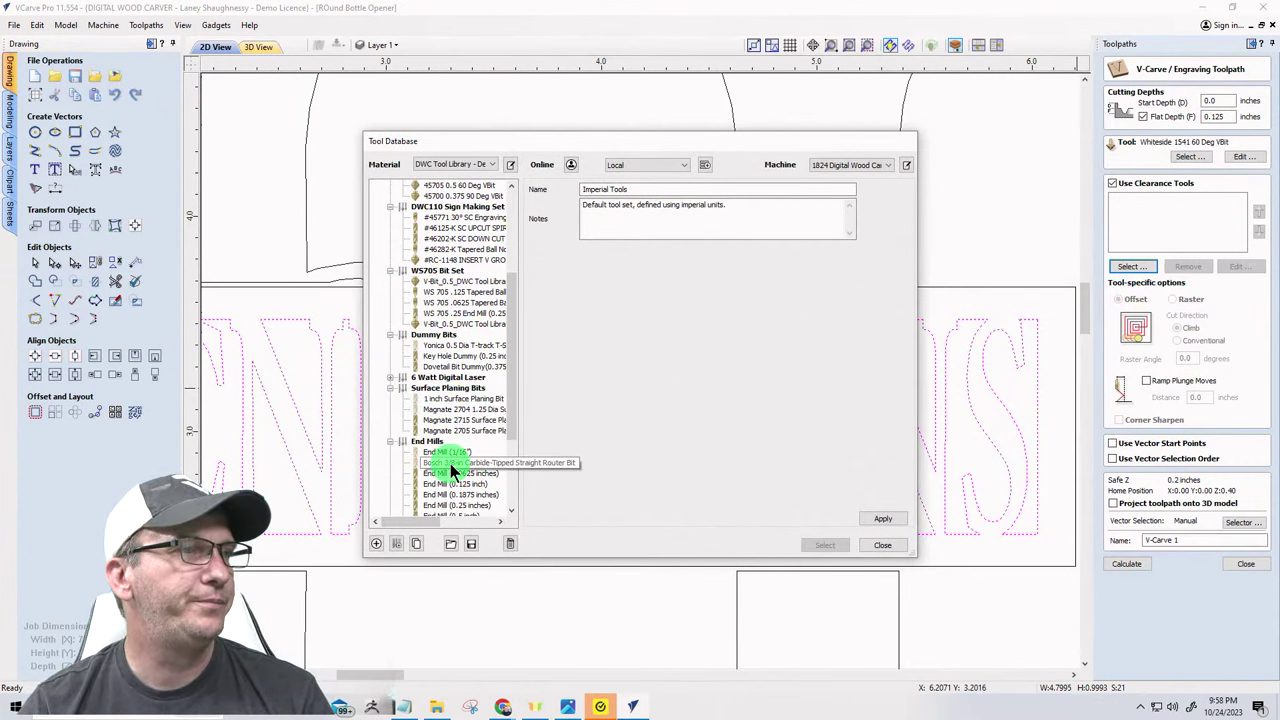
{"action": "left_click", "coordinate": [445, 357]}
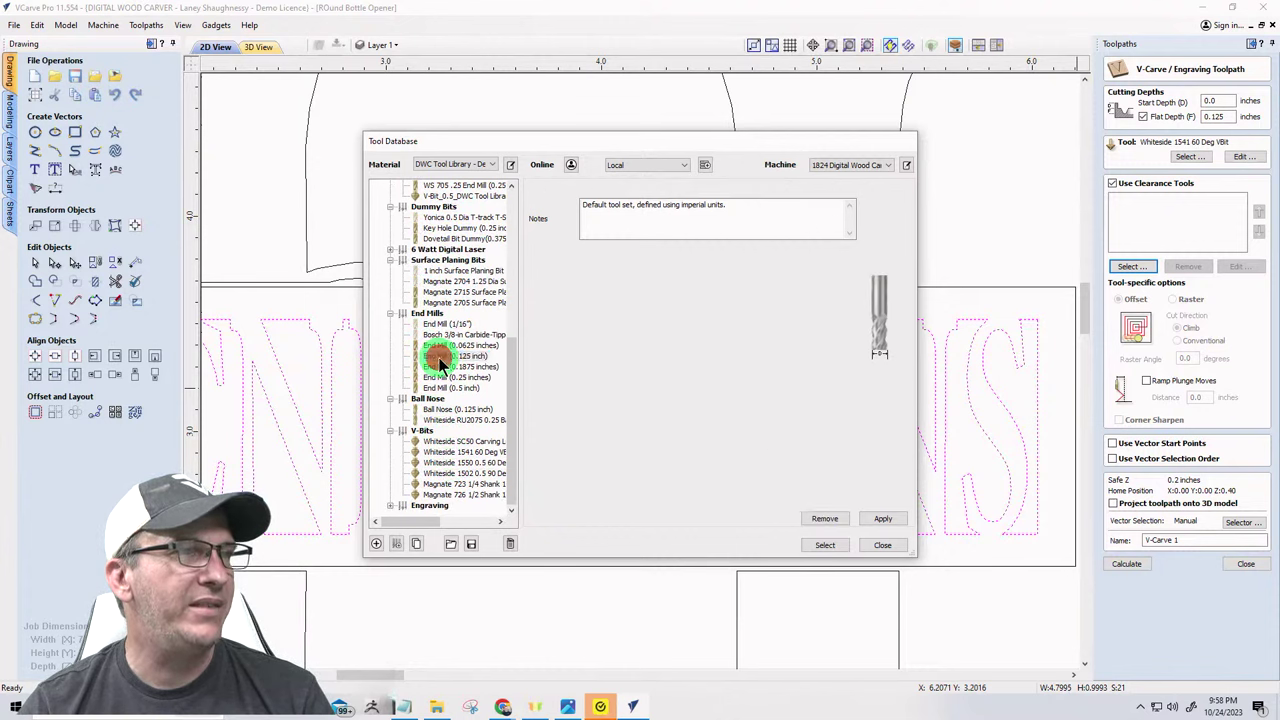
{"action": "left_click", "coordinate": [818, 544]}
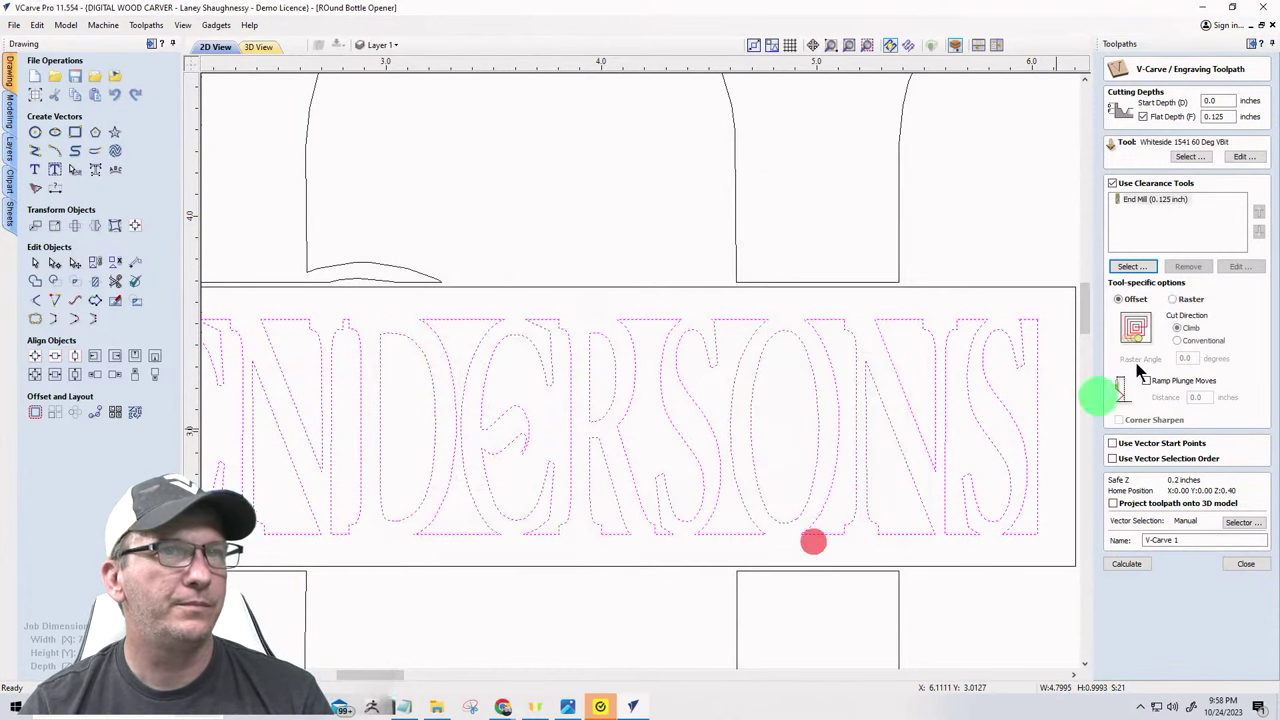
- Add the 0.0625-inch end mill as a second clearance tool and calculate the toolpath
{"action": "left_click", "coordinate": [1131, 266]}
{"action": "scroll", "coordinate": [455, 405], "scroll_direction": "down", "scroll_amount": 1}
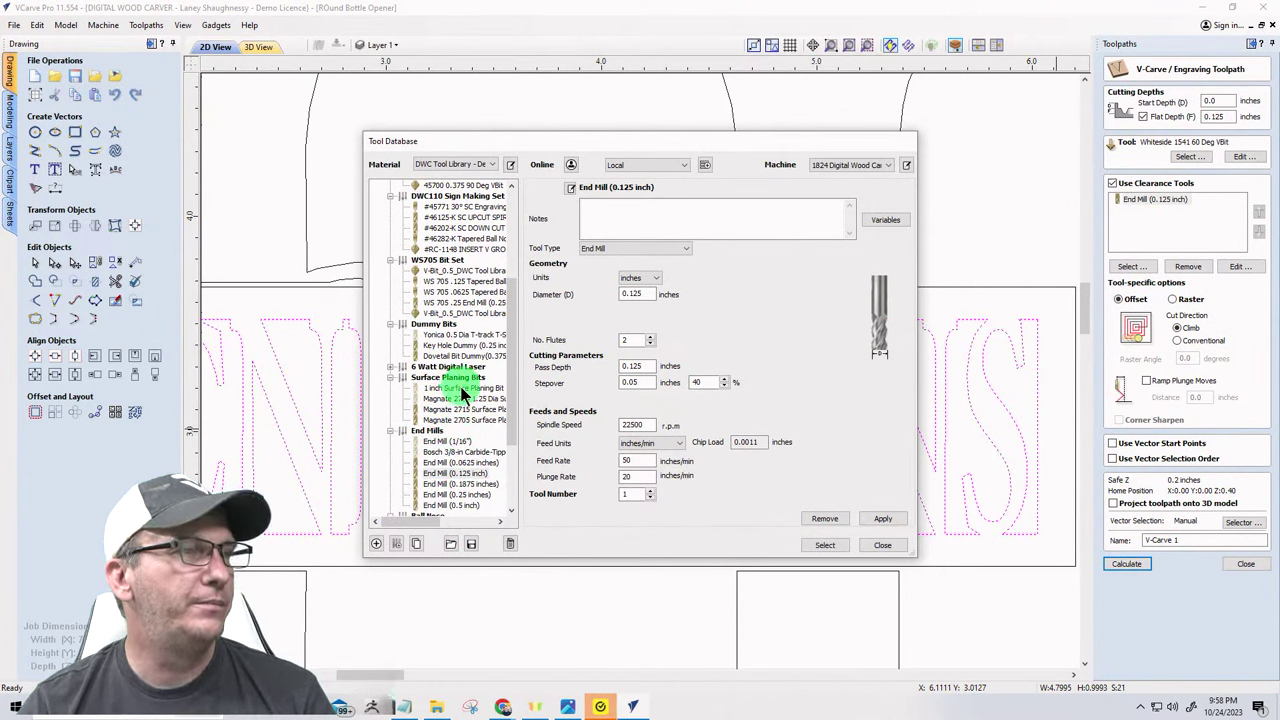
{"action": "left_click", "coordinate": [440, 462]}
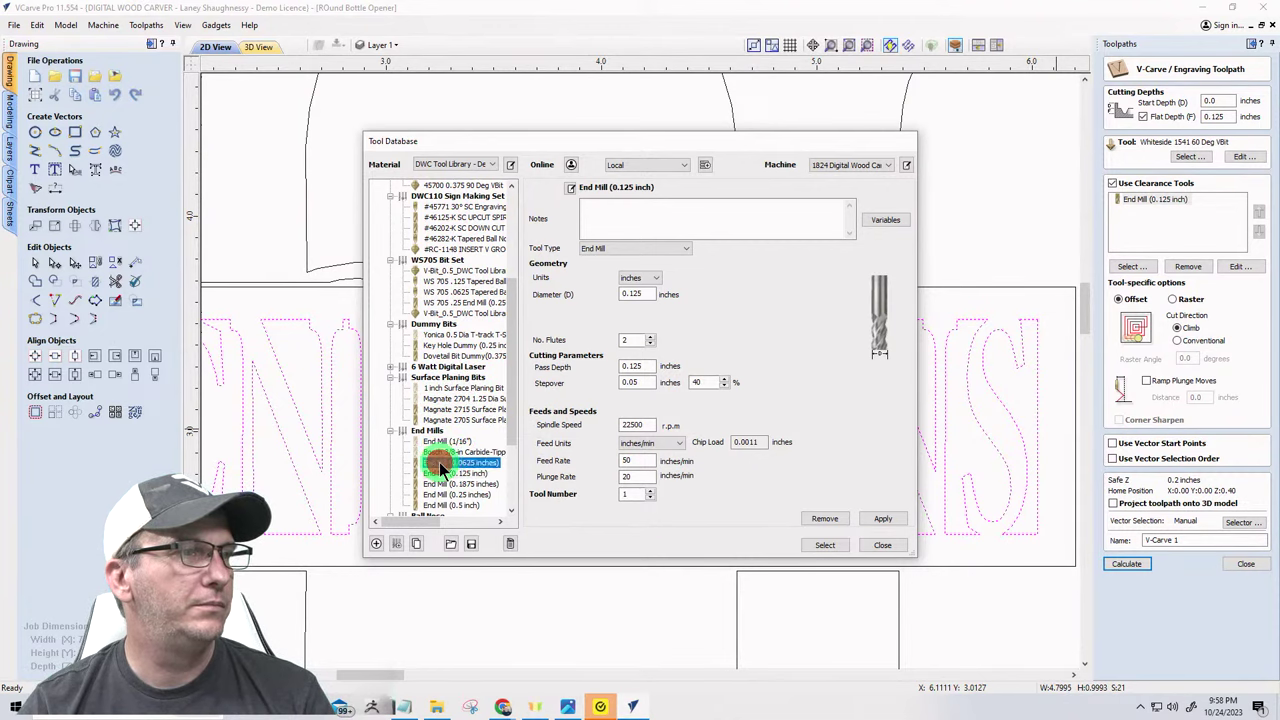
{"action": "left_click", "coordinate": [826, 545]}
{"action": "left_click", "coordinate": [1125, 565]}
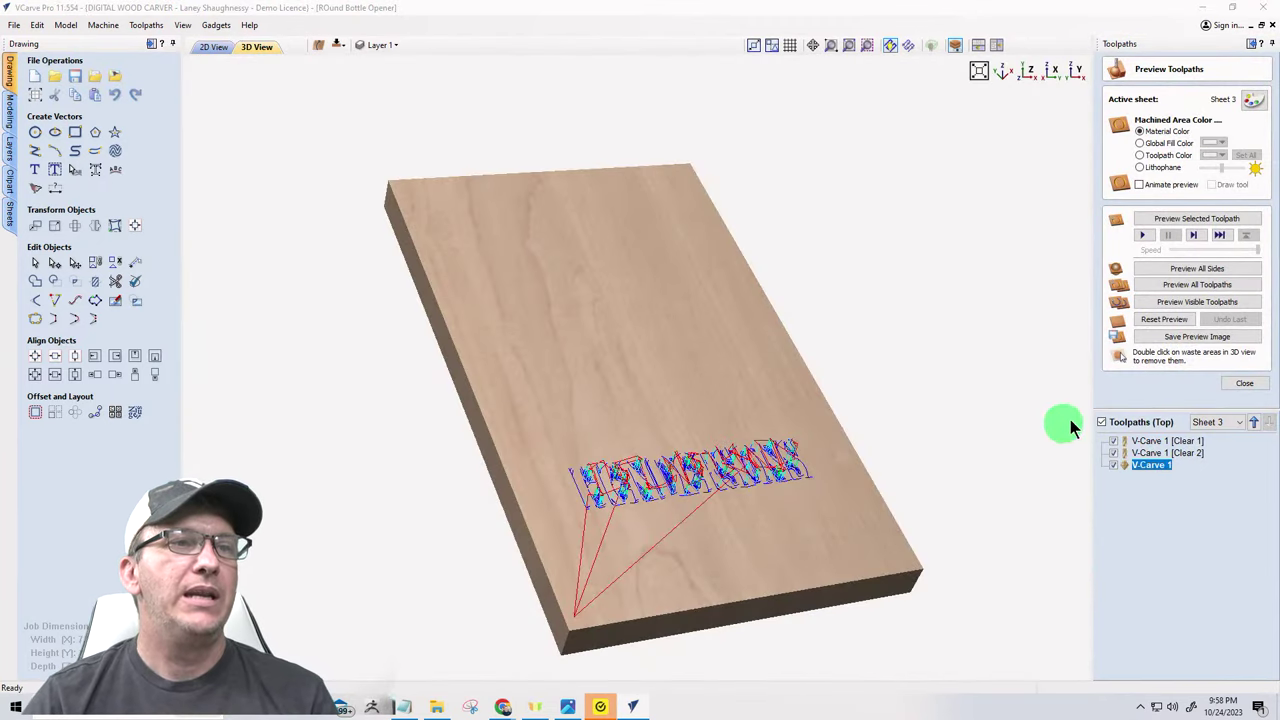
- Simulate the HENDERSONS V-carve and orbit the 3D board to face the carved lettering
{"action": "left_click", "coordinate": [1183, 302]}
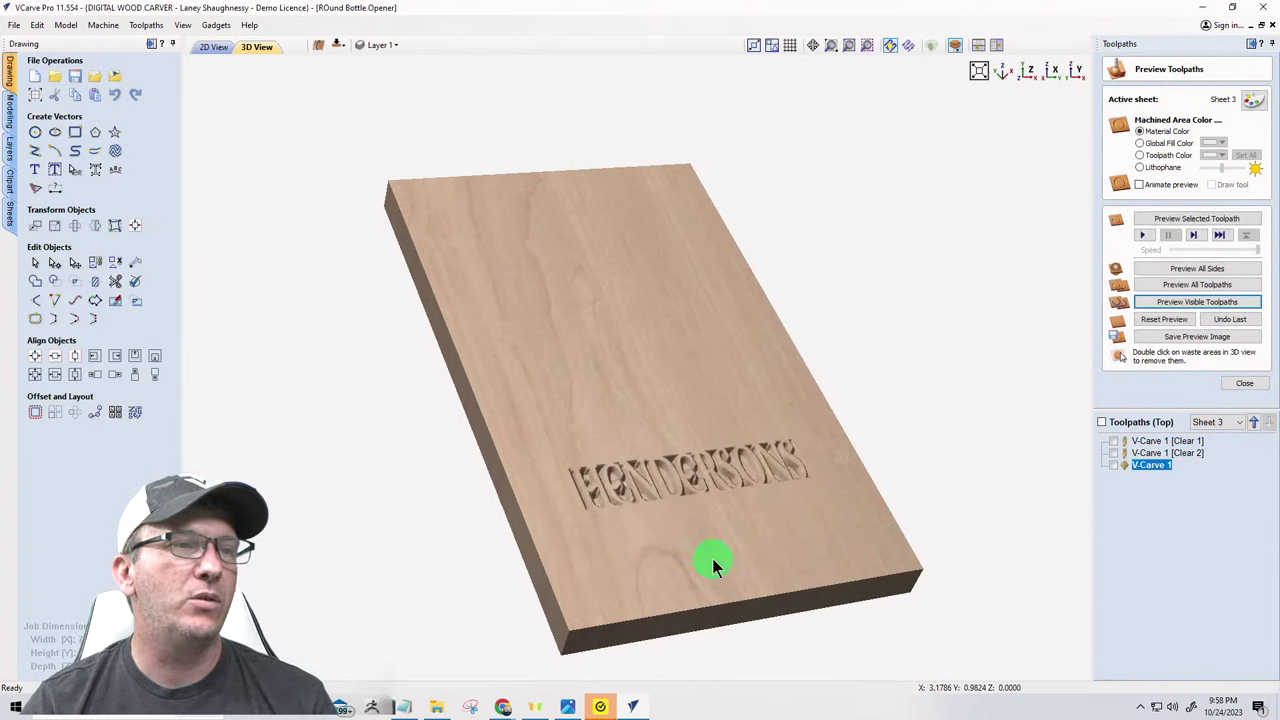
{"action": "scroll", "coordinate": [735, 497], "scroll_direction": "up", "scroll_amount": 5}
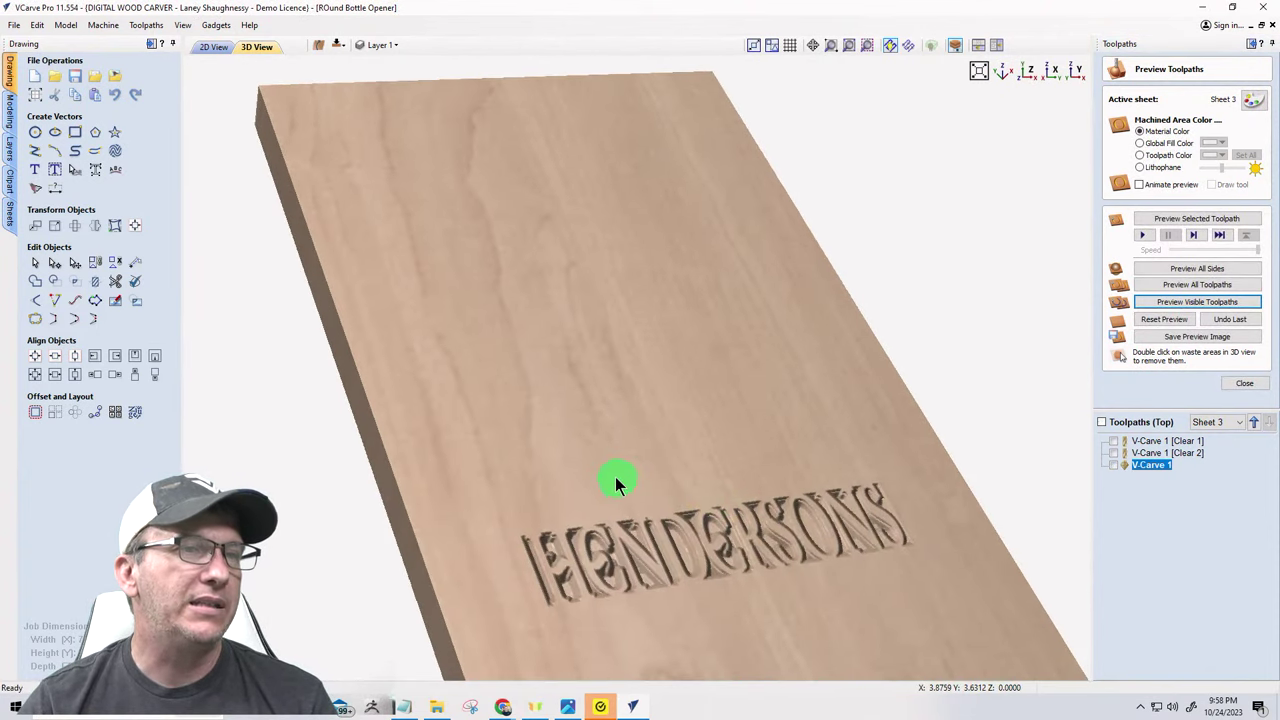
{"action": "left_click_drag", "start_coordinate": [581, 431], "coordinate": [574, 523]}
{"action": "scroll", "coordinate": [610, 366], "scroll_direction": "down", "scroll_amount": 3}
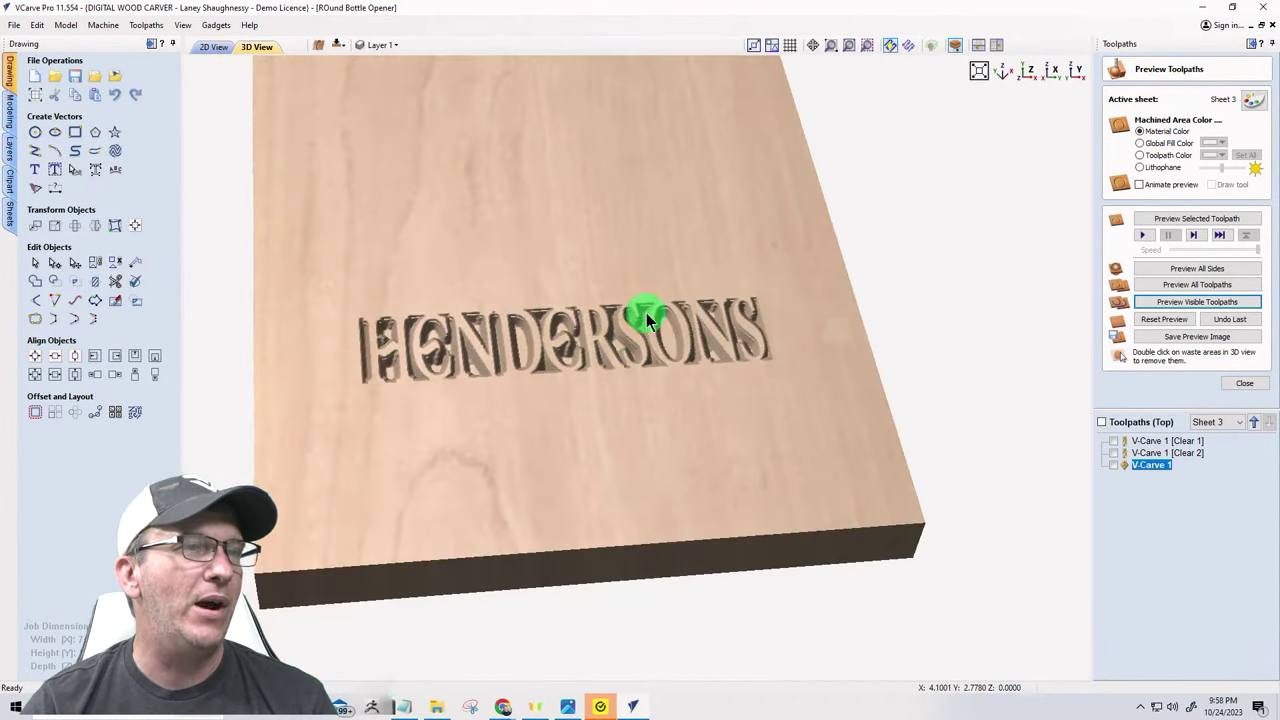
{"action": "left_click_drag", "start_coordinate": [646, 309], "coordinate": [643, 388]}
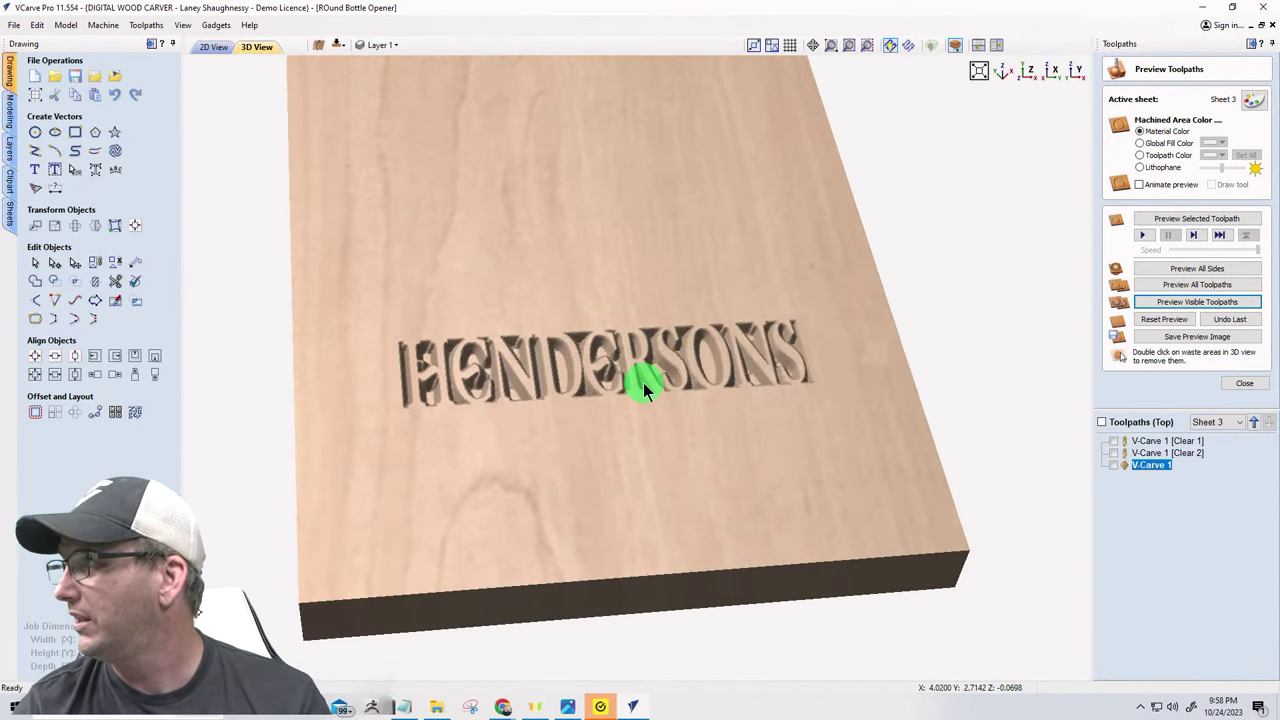
{"action": "scroll", "coordinate": [643, 388], "scroll_direction": "up", "scroll_amount": 2}
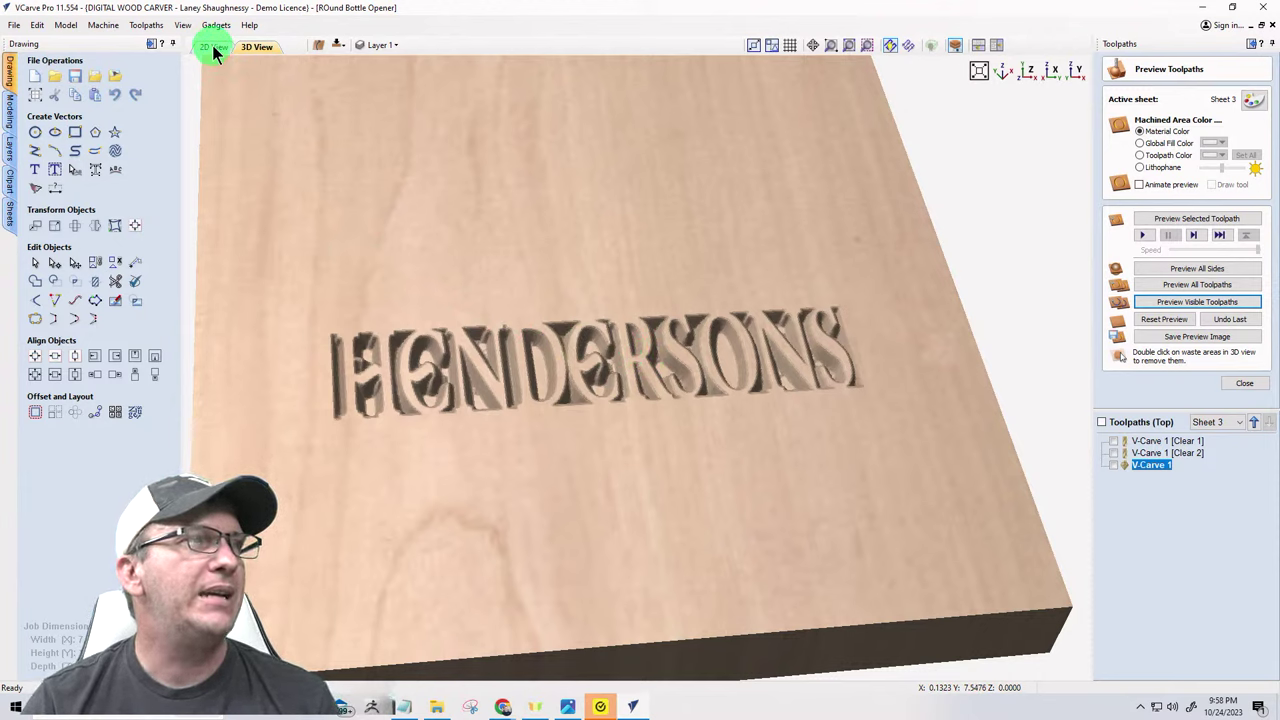
- Set Preview Simulation Quality to High and re-run the preview of all toolpaths
{"action": "left_click", "coordinate": [146, 25]}
{"action": "mouse_move", "coordinate": [160, 86]}
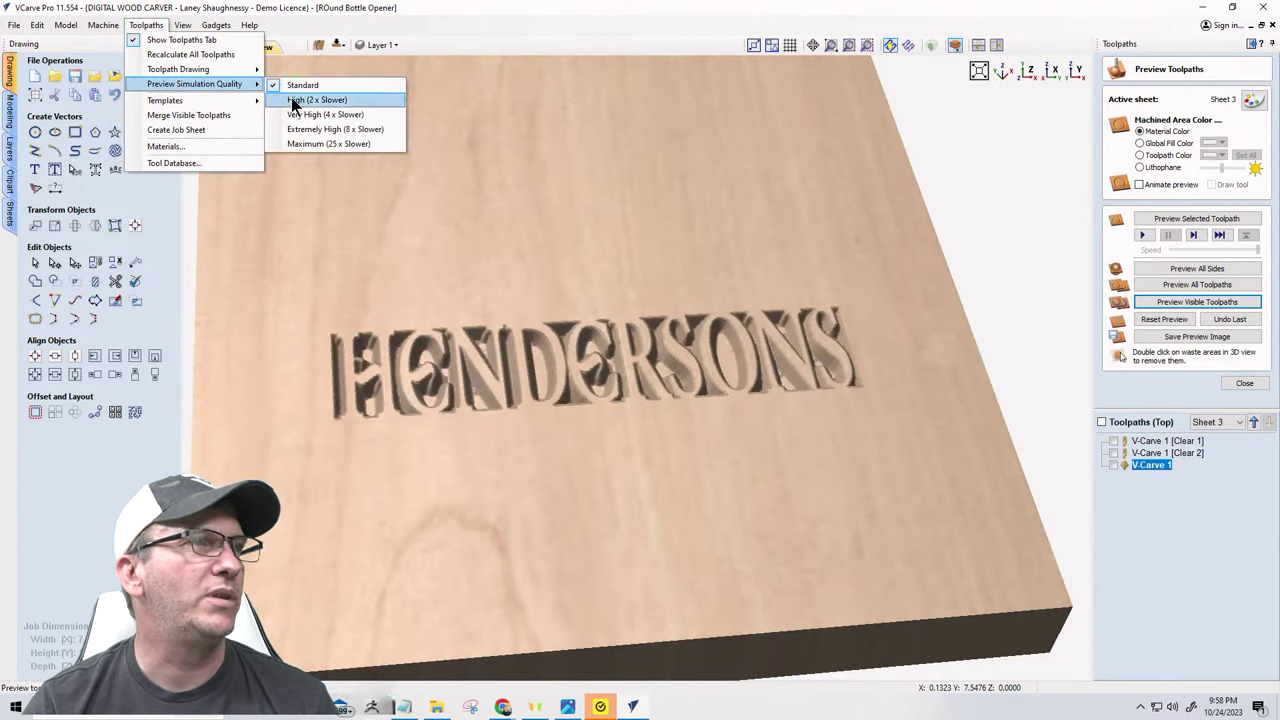
{"action": "left_click", "coordinate": [291, 101]}
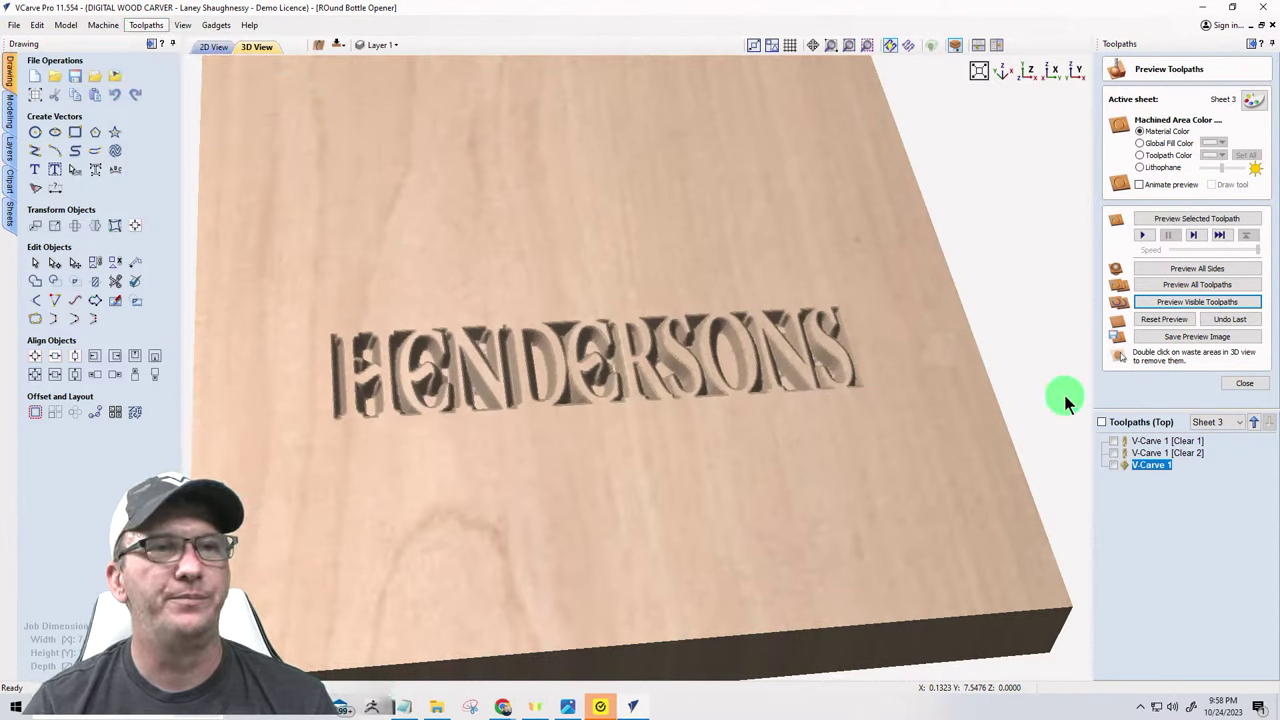
{"action": "left_click", "coordinate": [1172, 285]}
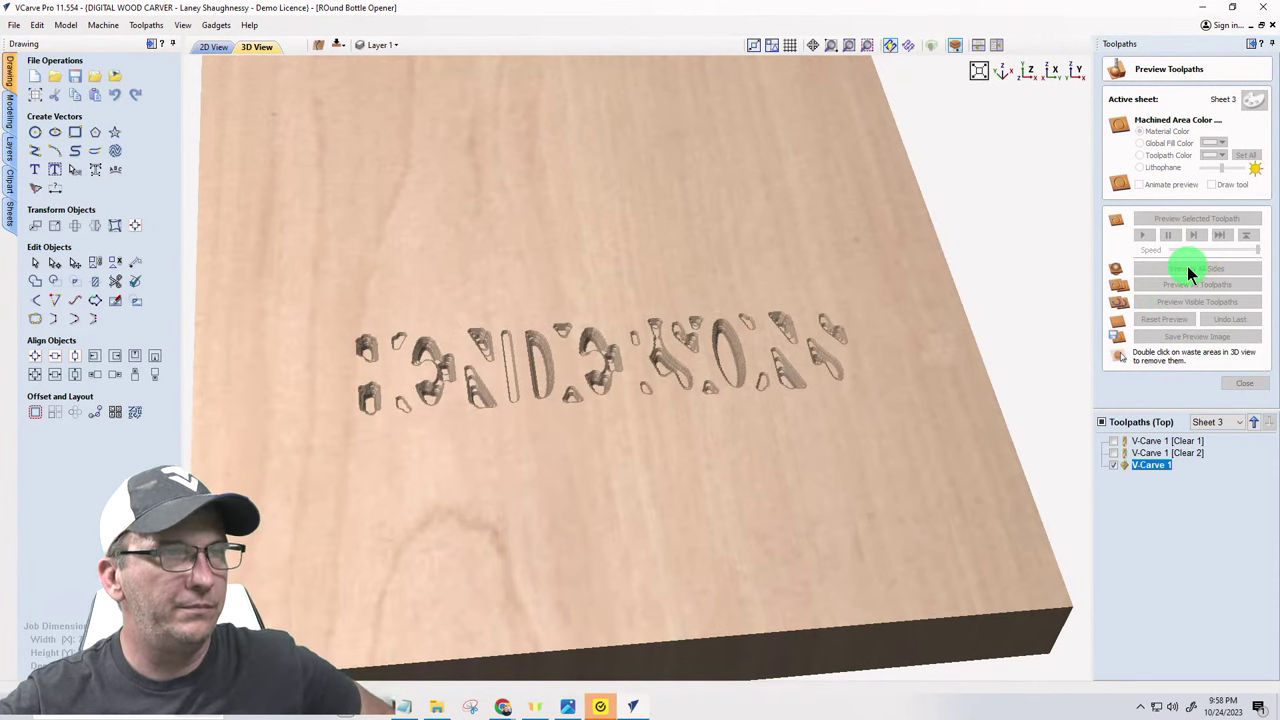
- Orbit to a top-down view of the carving, then return to the 2D drawing
{"action": "left_click_drag", "start_coordinate": [722, 407], "coordinate": [686, 434]}
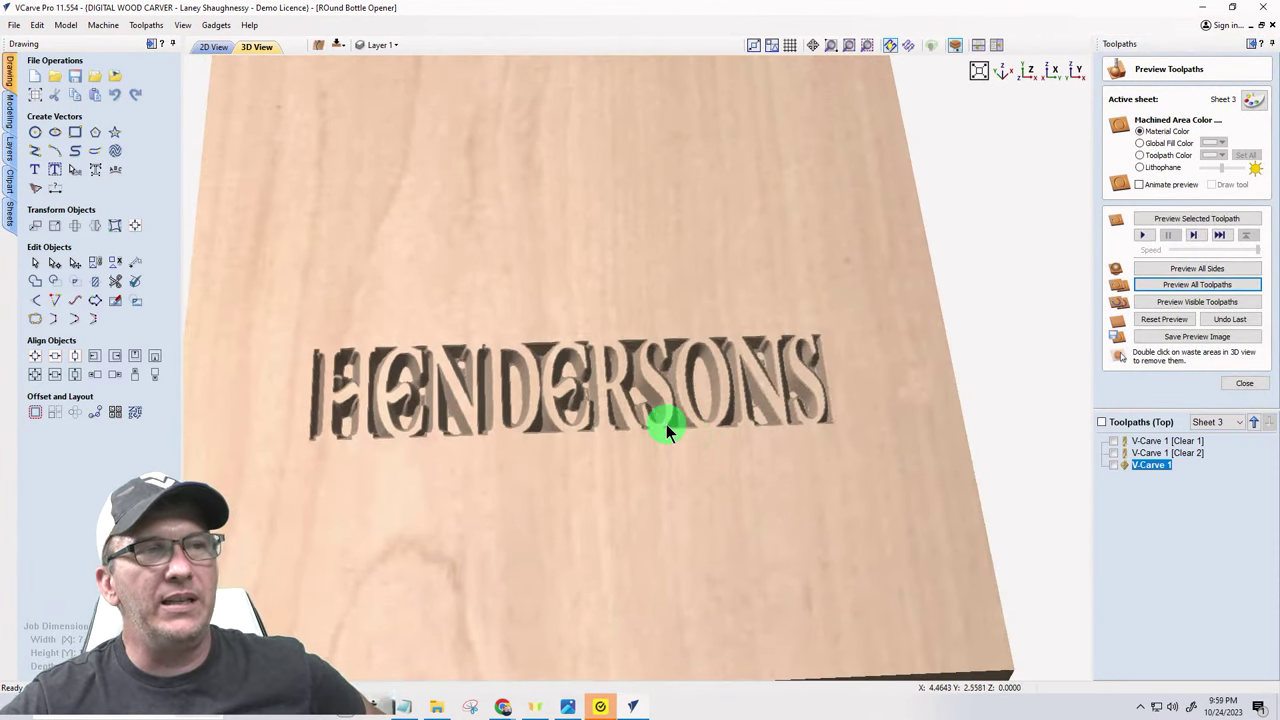
{"action": "left_click", "coordinate": [213, 46]}
{"action": "scroll", "coordinate": [668, 428], "scroll_direction": "down", "scroll_amount": 2}
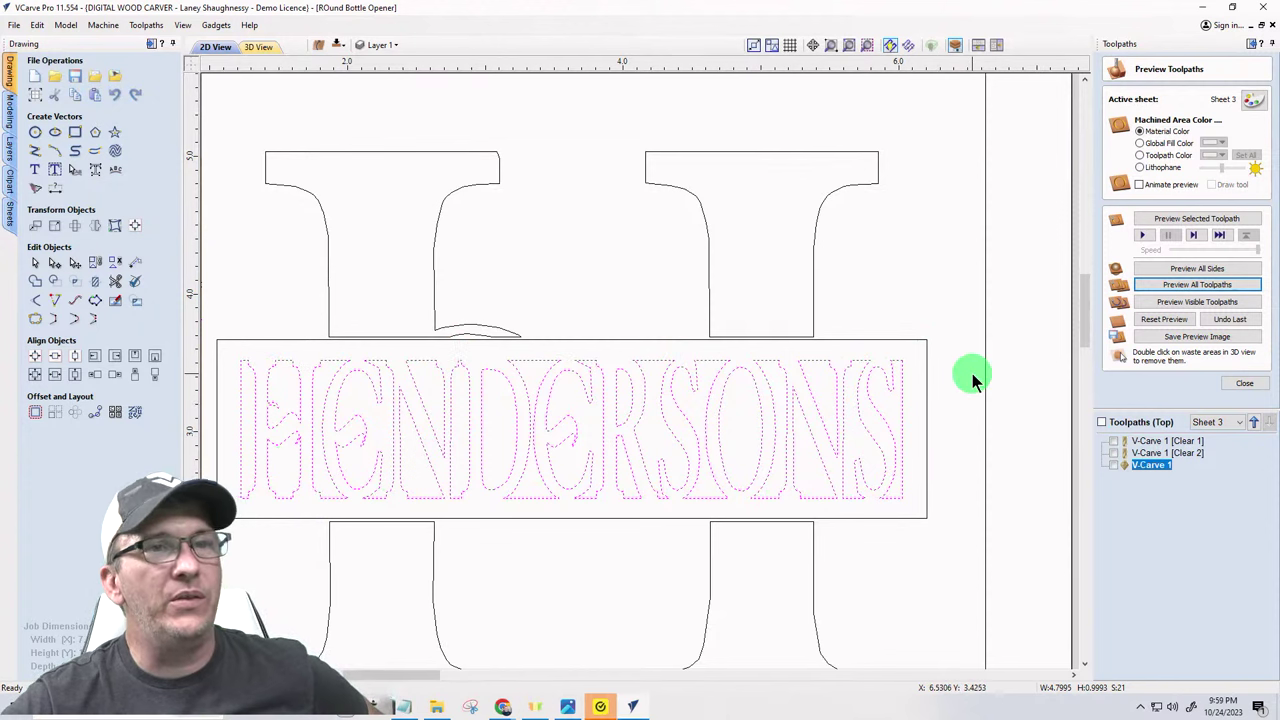
- Select the HENDERSONS letters plus panel rectangle and calculate V-Carve 2, dismissing the warning
{"action": "left_click", "coordinate": [1244, 382]}
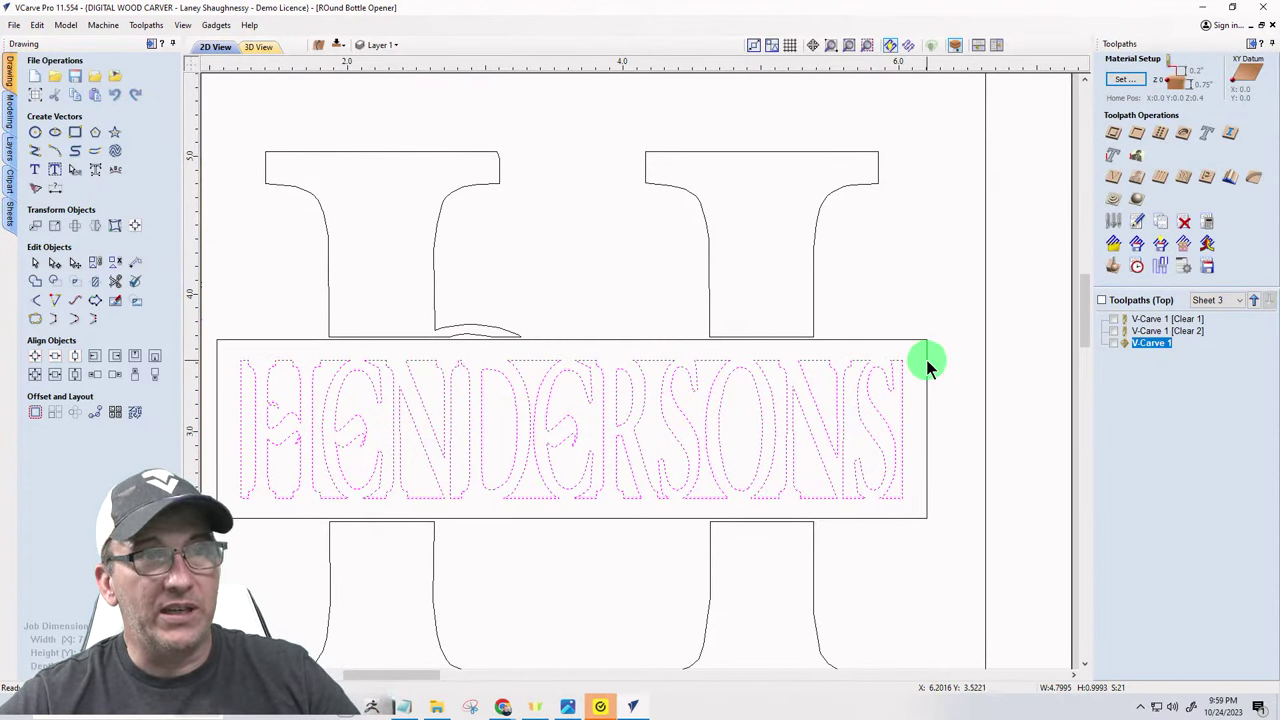
{"action": "left_click", "coordinate": [926, 360]}
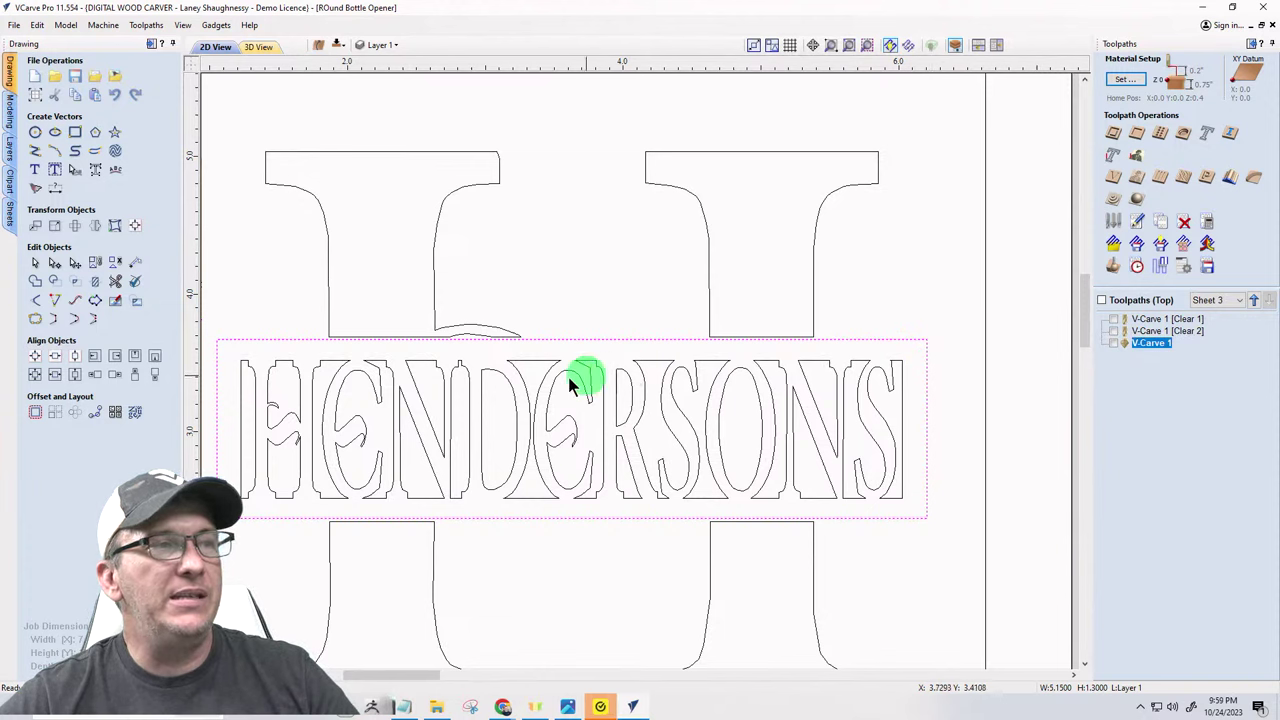
{"action": "left_click_drag", "start_coordinate": [203, 347], "coordinate": [906, 548]}
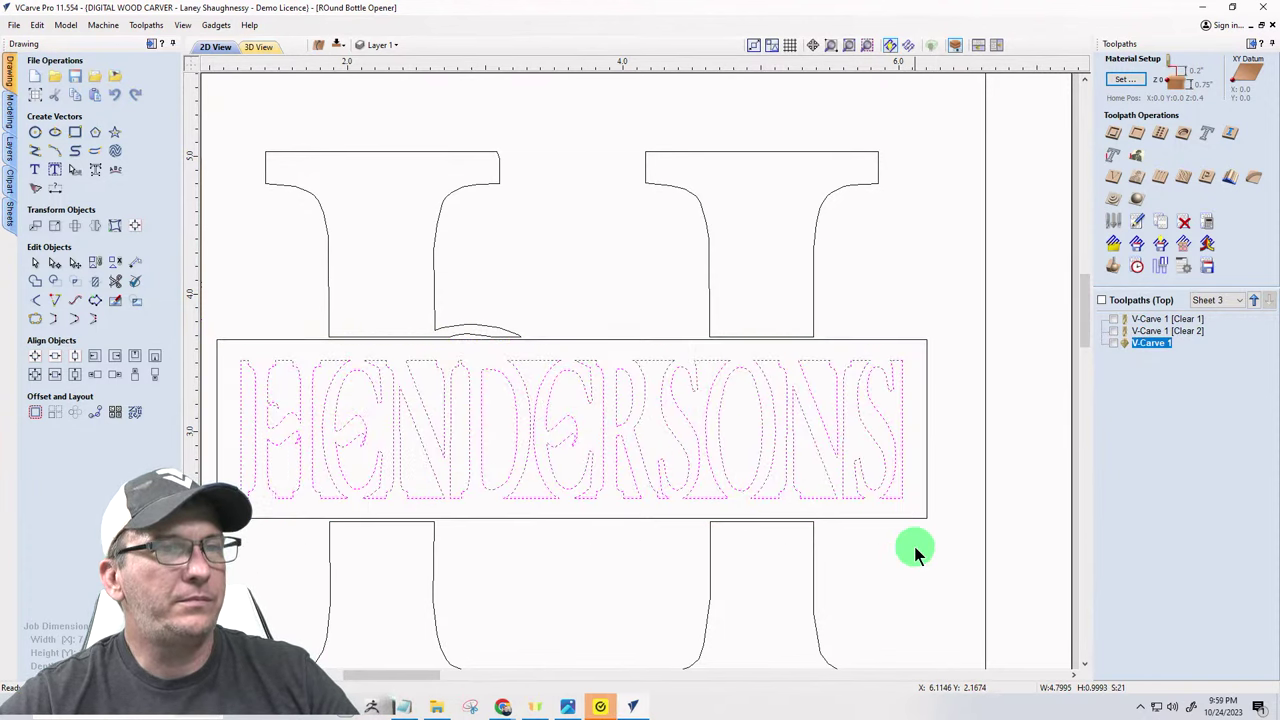
{"action": "left_click", "coordinate": [927, 463], "text": "shift"}
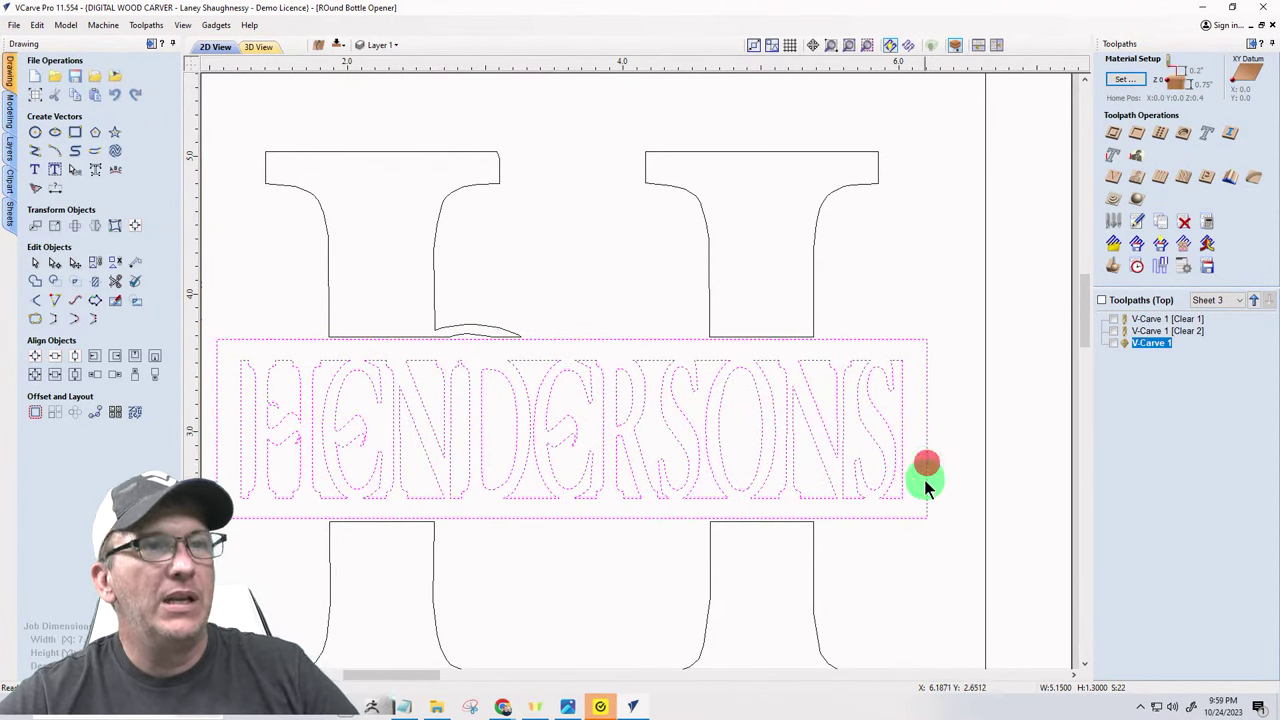
{"action": "left_click", "coordinate": [1113, 178]}
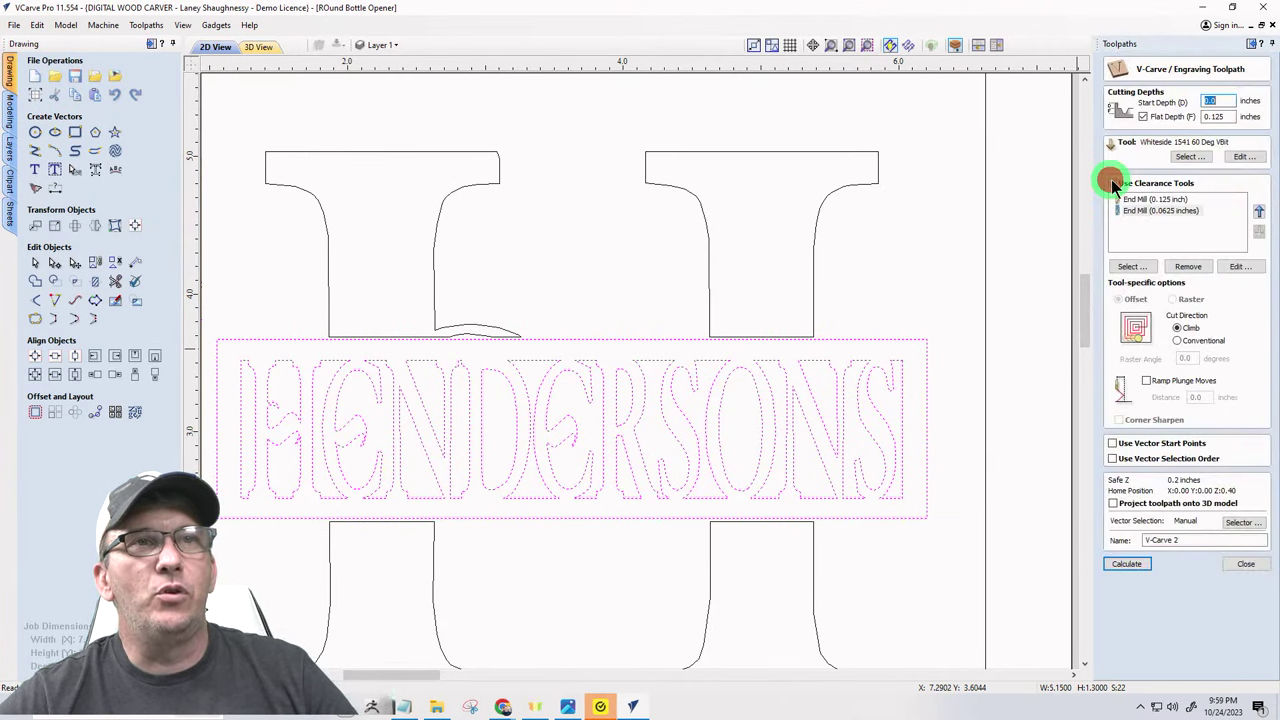
{"action": "left_click", "coordinate": [1126, 564]}
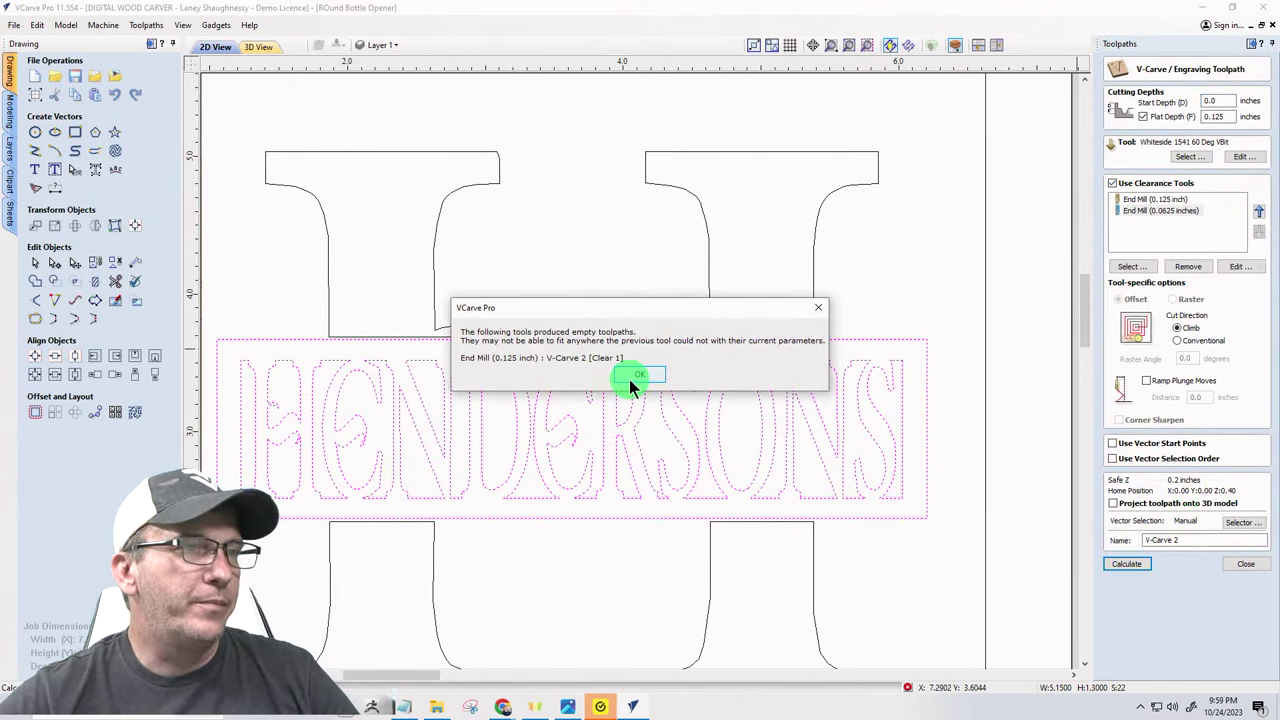
{"action": "left_click", "coordinate": [629, 376]}
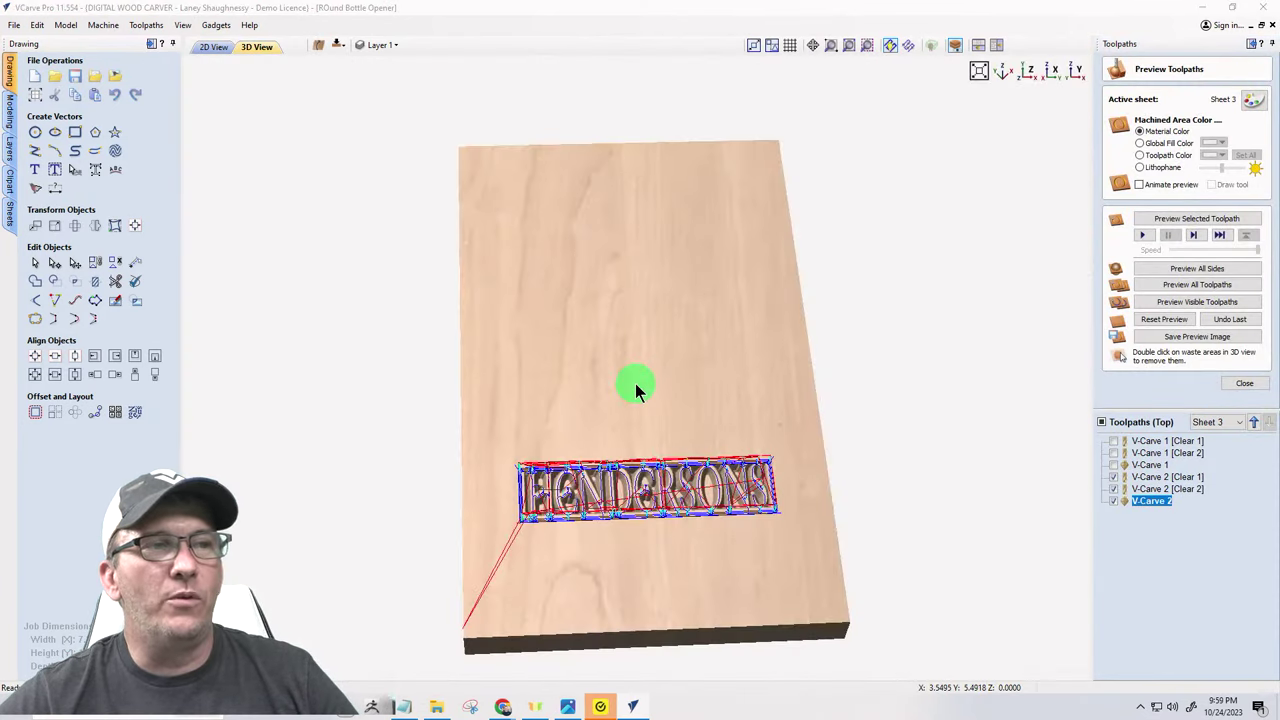
- Reset and rerun the preview showing the pocketed HENDERSONS panel, then return to 2D
{"action": "left_click", "coordinate": [1148, 318]}
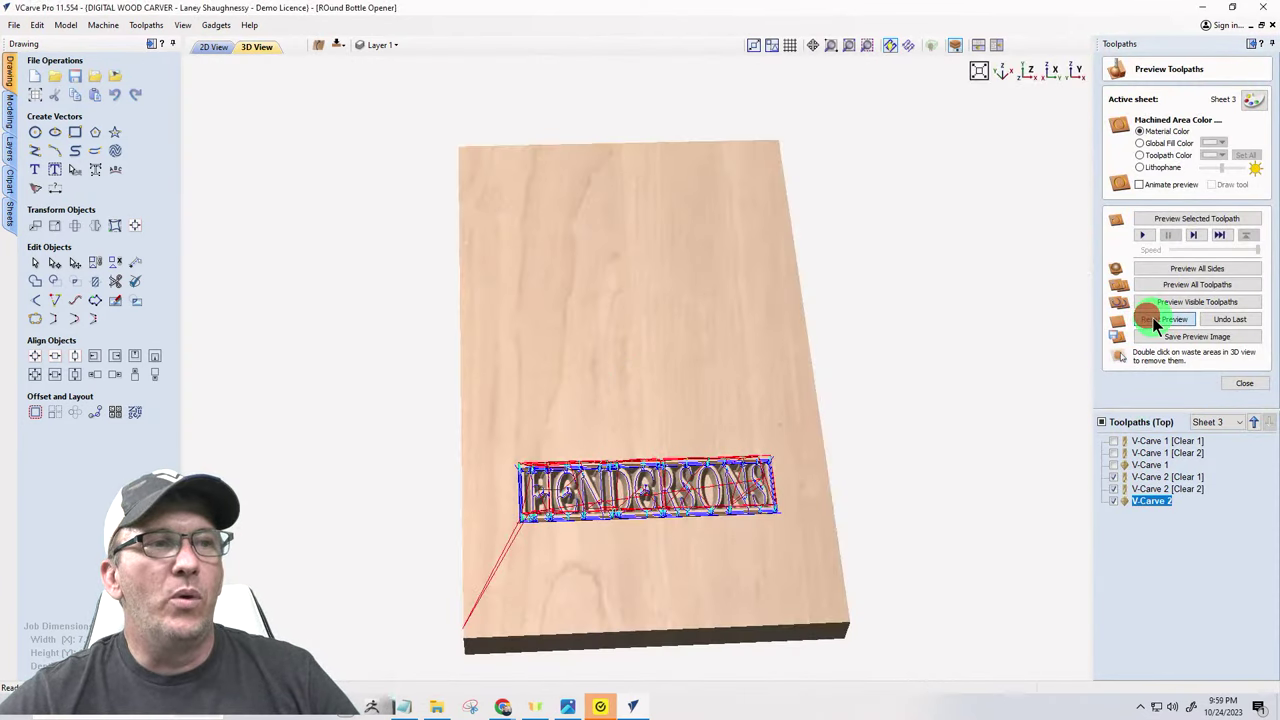
{"action": "left_click", "coordinate": [1166, 302]}
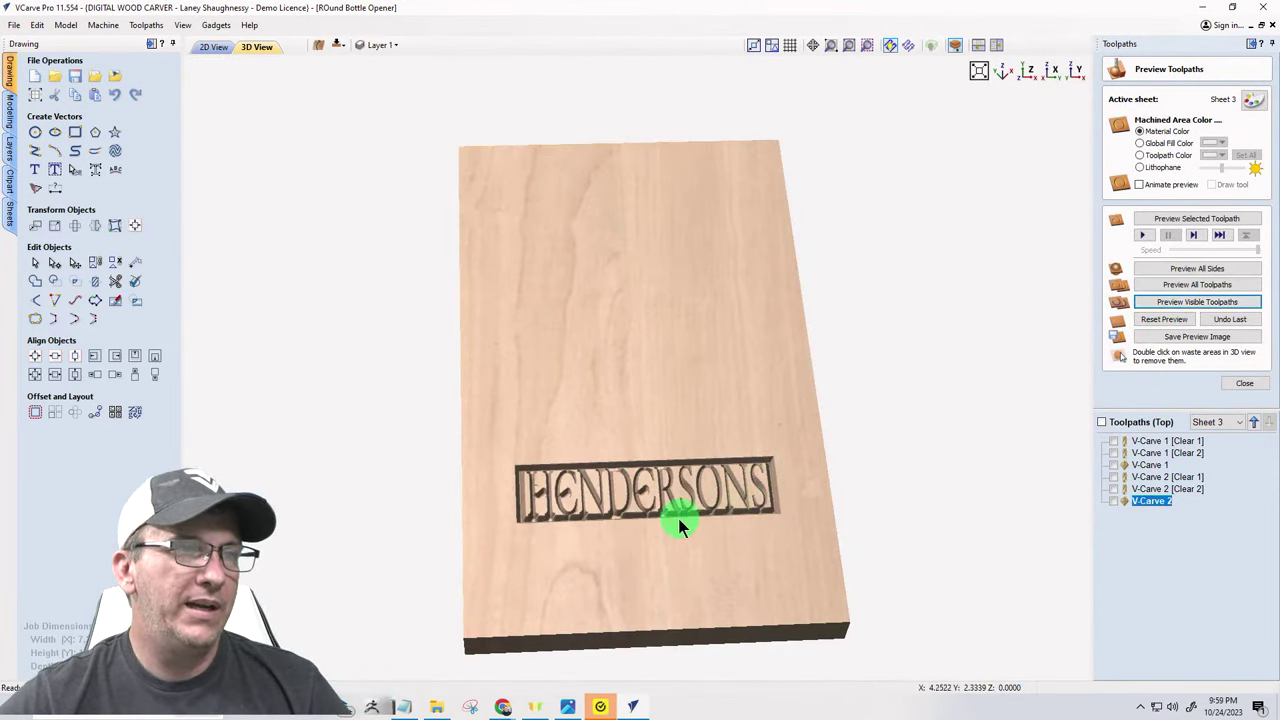
{"action": "scroll", "coordinate": [678, 516], "scroll_direction": "up", "scroll_amount": 5}
{"action": "scroll", "coordinate": [676, 392], "scroll_direction": "down", "scroll_amount": 5}
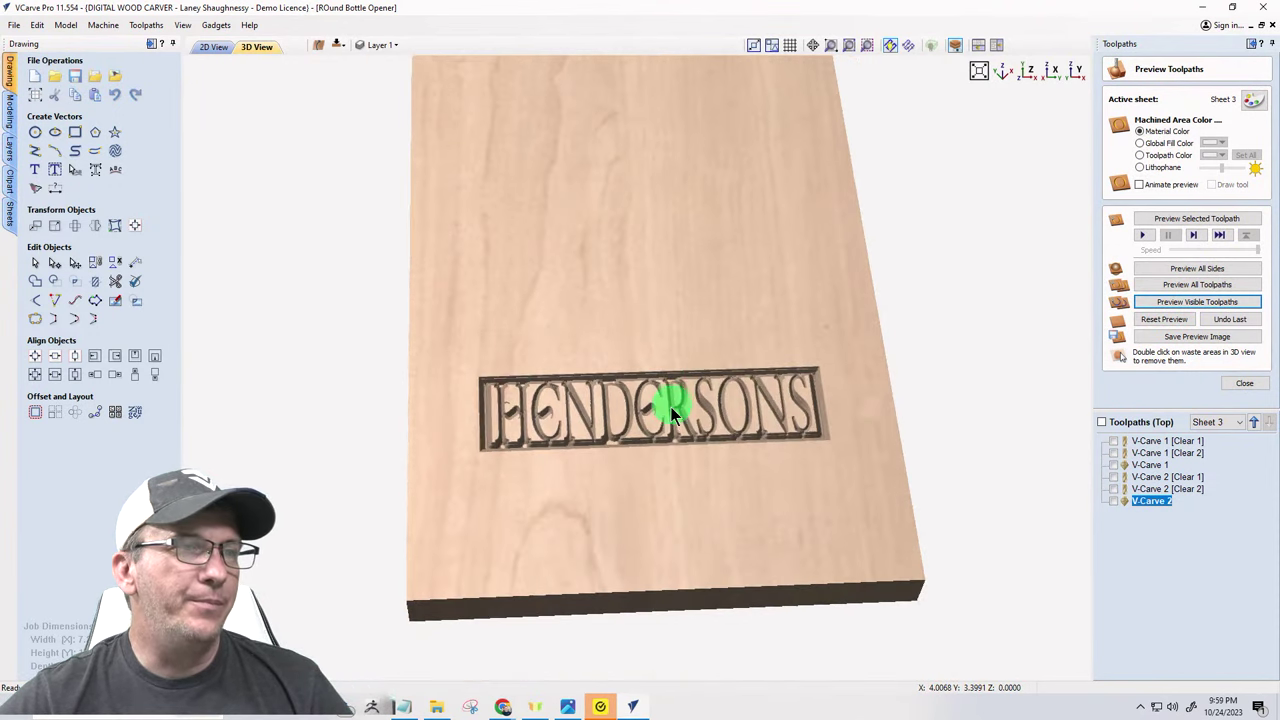
{"action": "scroll", "coordinate": [669, 414], "scroll_direction": "up", "scroll_amount": 6}
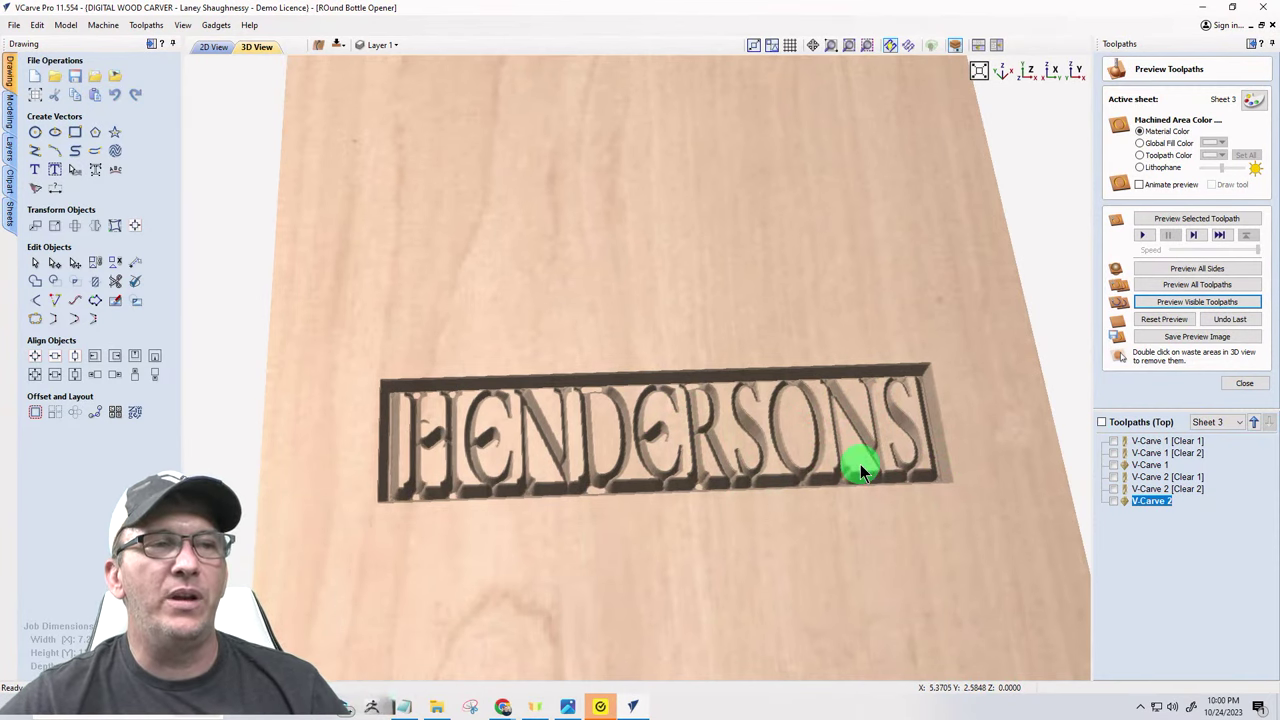
{"action": "left_click", "coordinate": [210, 46]}
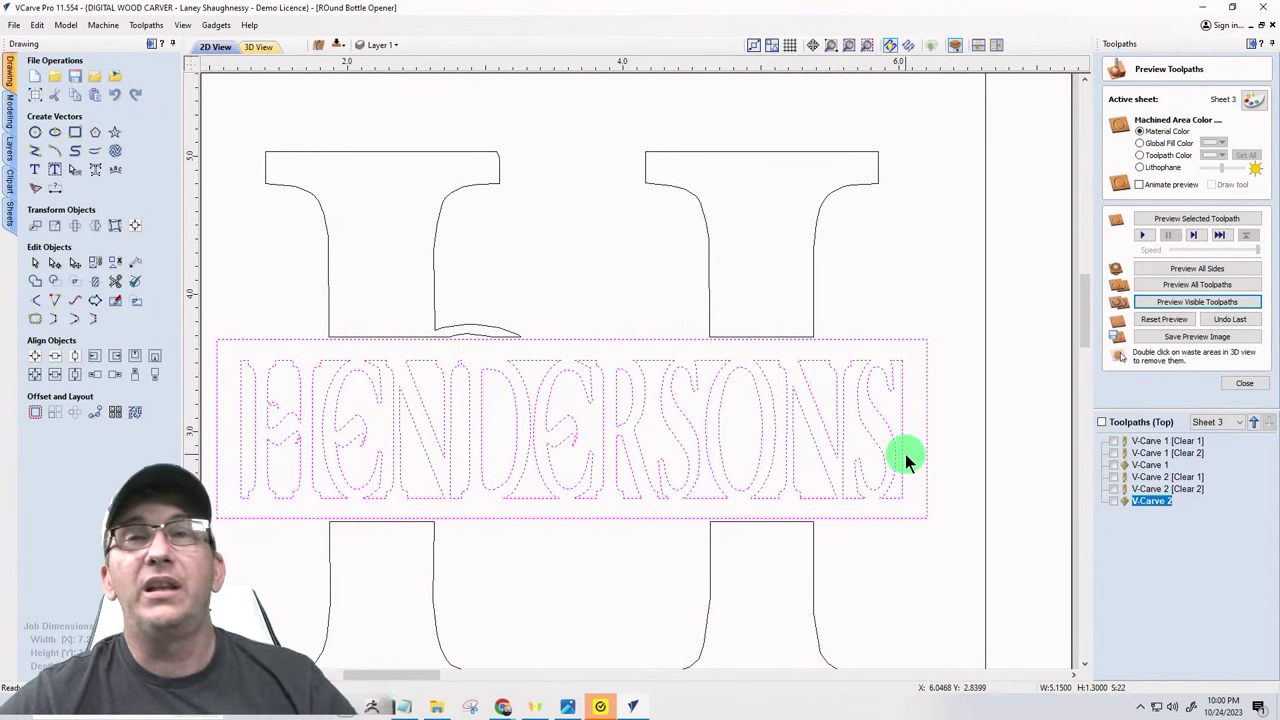
- Tick the three V-Carve 2 toolpaths and delete all visible ones, leaving V-Carve 1
{"action": "left_click", "coordinate": [1114, 477]}
{"action": "left_click", "coordinate": [1114, 489]}
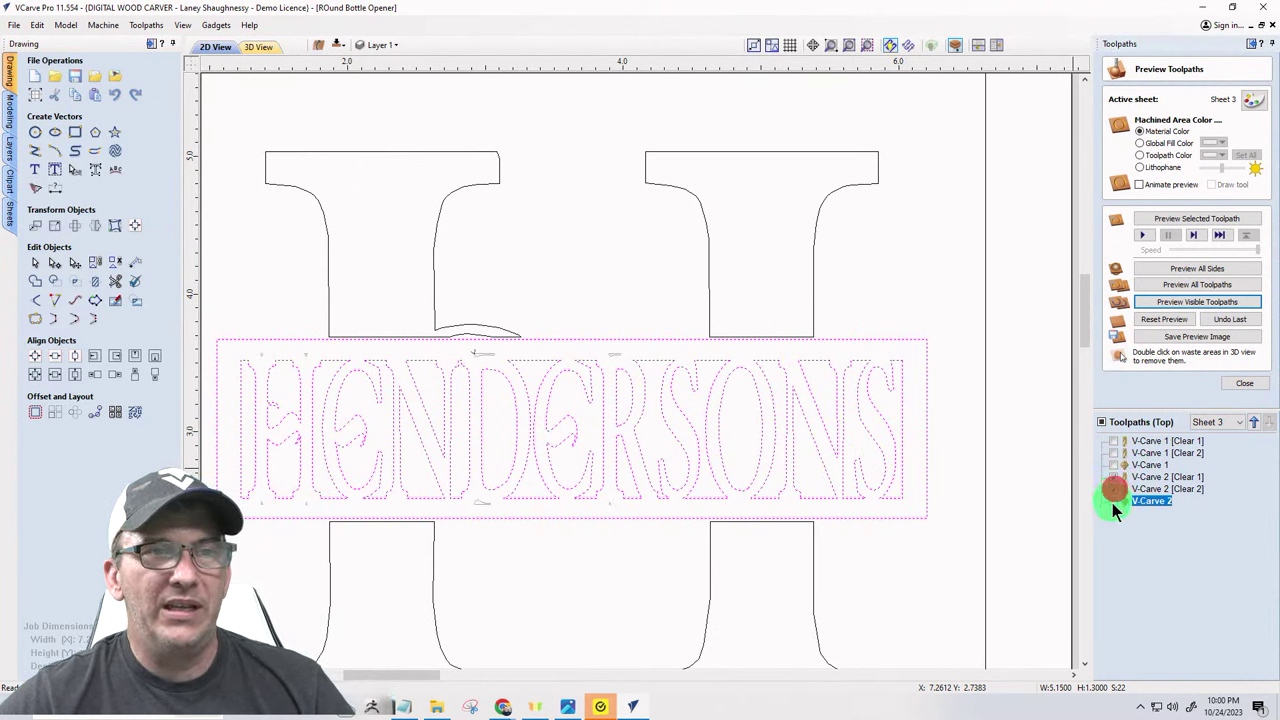
{"action": "left_click", "coordinate": [1114, 501]}
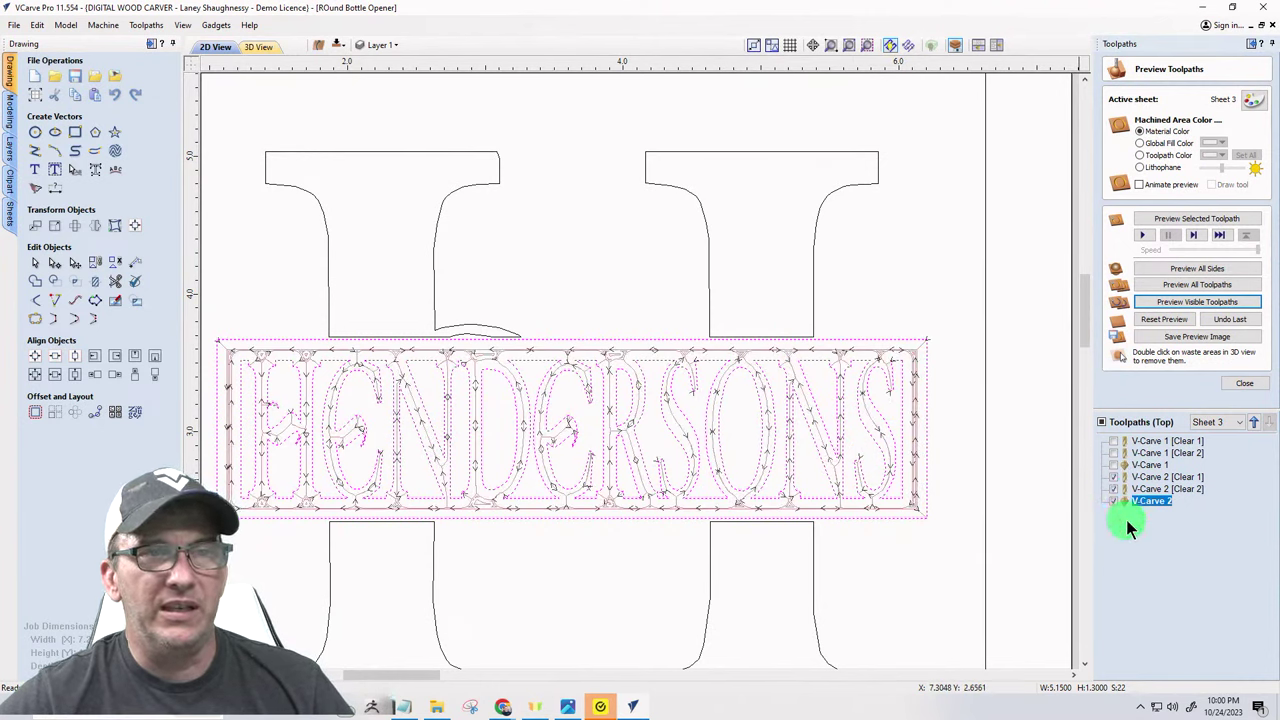
{"action": "right_click", "coordinate": [1148, 490]}
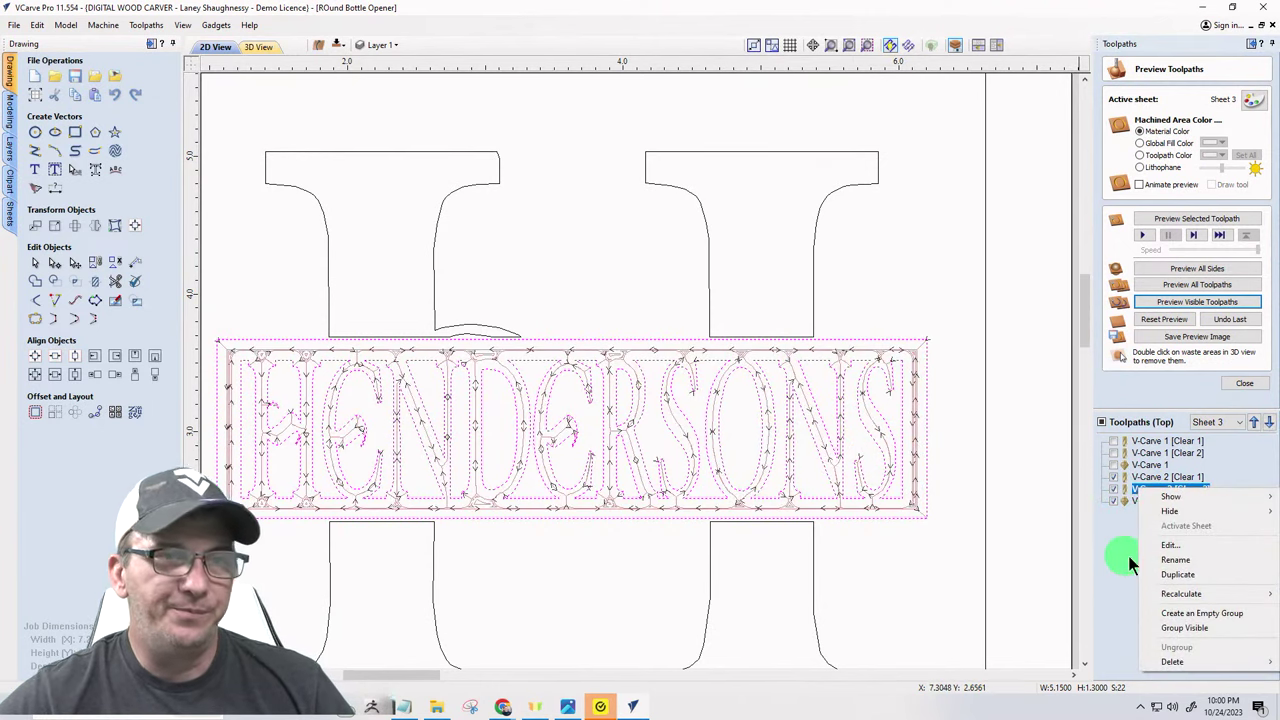
{"action": "mouse_move", "coordinate": [1170, 662]}
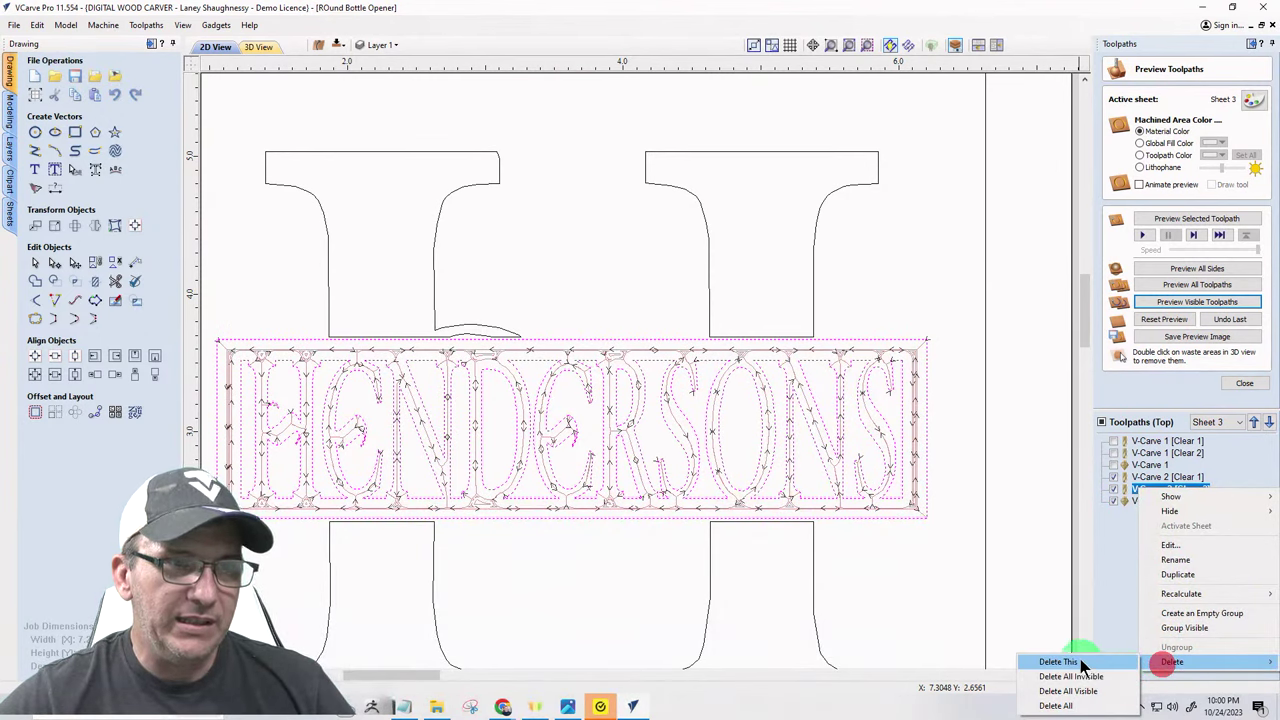
{"action": "left_click", "coordinate": [1082, 692]}
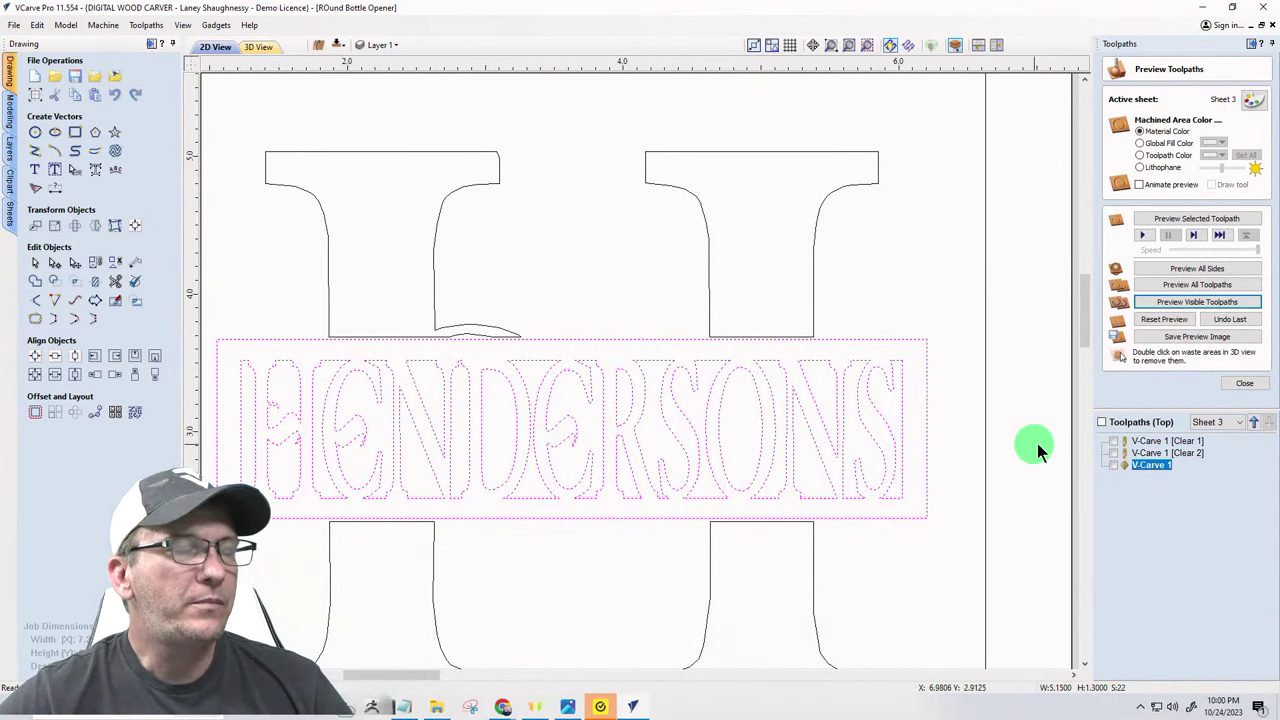
- In 3D view, reset and preview all remaining toolpaths, tilting to inspect the HENDERSONS lettering
{"action": "left_click", "coordinate": [256, 47]}
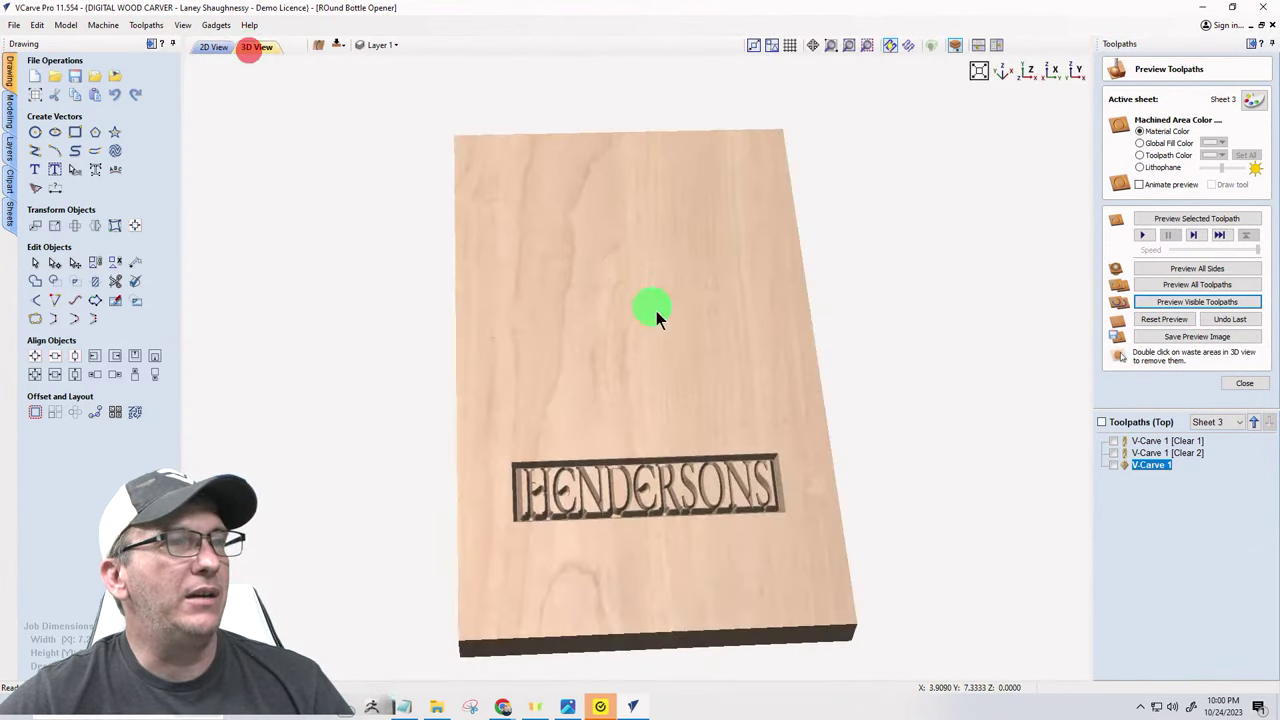
{"action": "left_click", "coordinate": [1160, 319]}
{"action": "left_click", "coordinate": [1165, 285]}
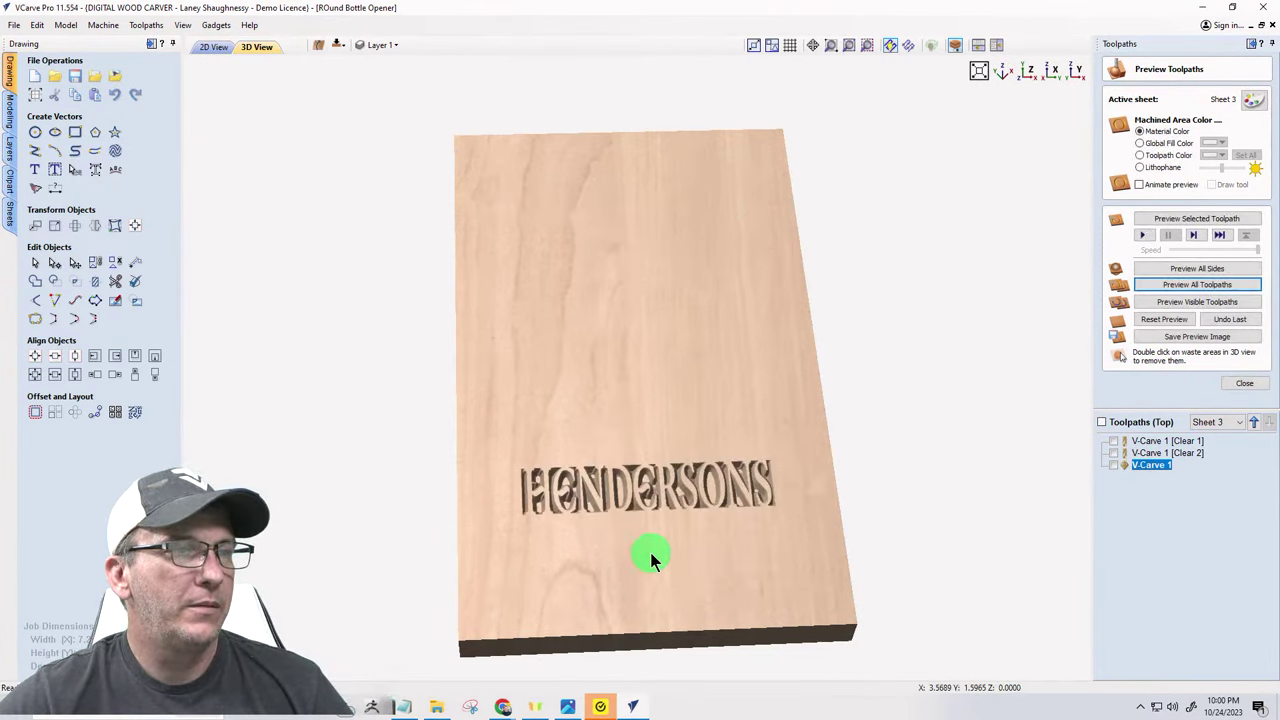
{"action": "scroll", "coordinate": [650, 552], "scroll_direction": "up", "scroll_amount": 3}
{"action": "left_click_drag", "start_coordinate": [639, 547], "coordinate": [655, 413]}
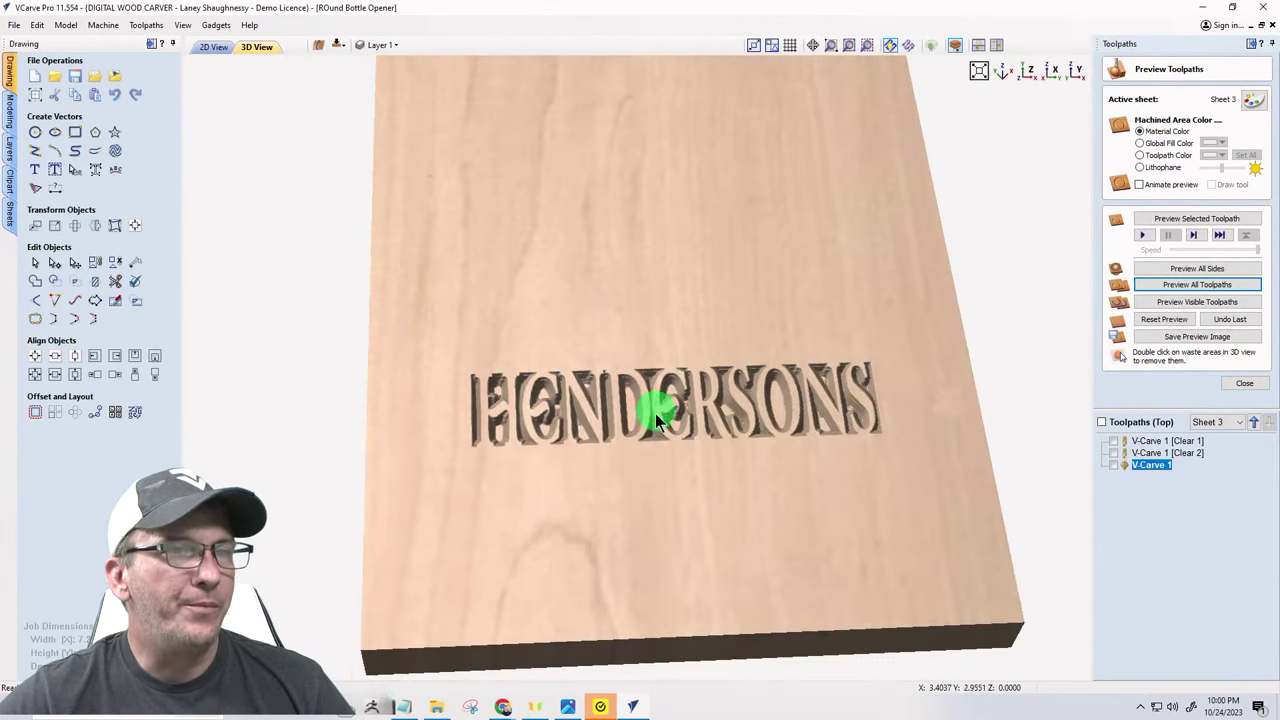
{"action": "scroll", "coordinate": [655, 420], "scroll_direction": "down", "scroll_amount": 1}
{"action": "scroll", "coordinate": [651, 423], "scroll_direction": "up", "scroll_amount": 3}
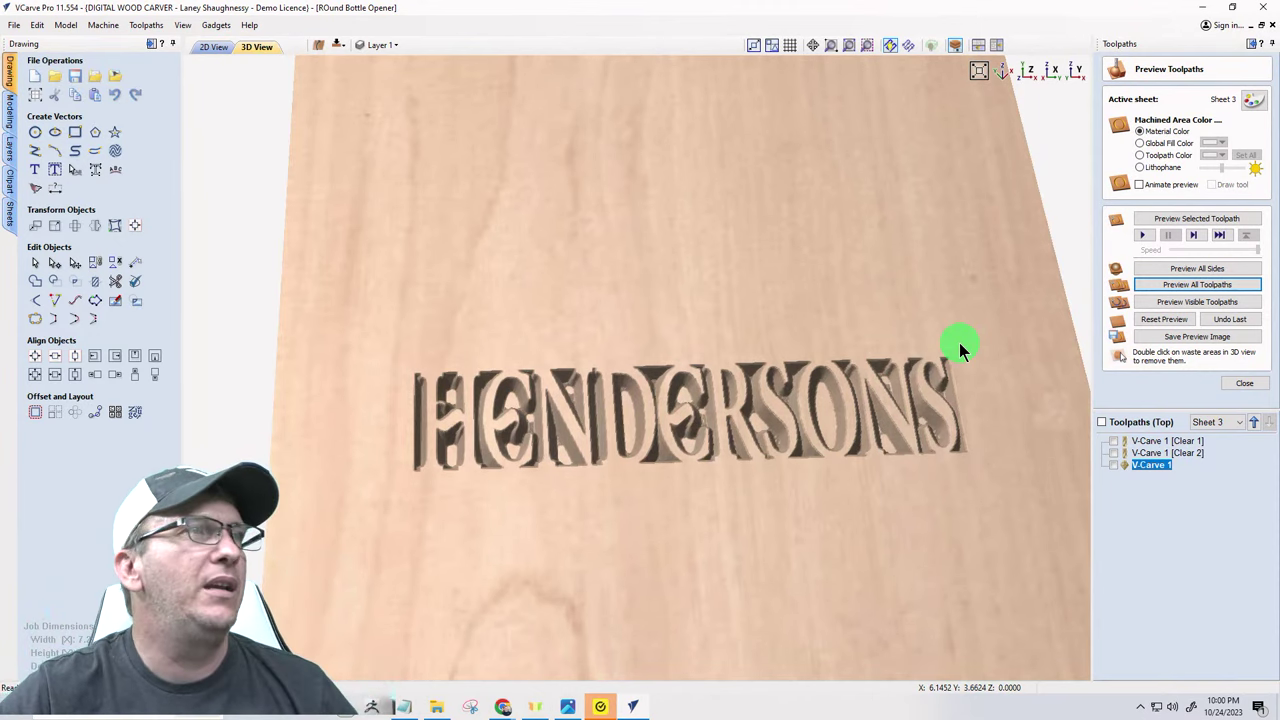
- Back in 2D, deselect the HENDERSONS lettering and select only its border rectangle
{"action": "left_click", "coordinate": [215, 47]}
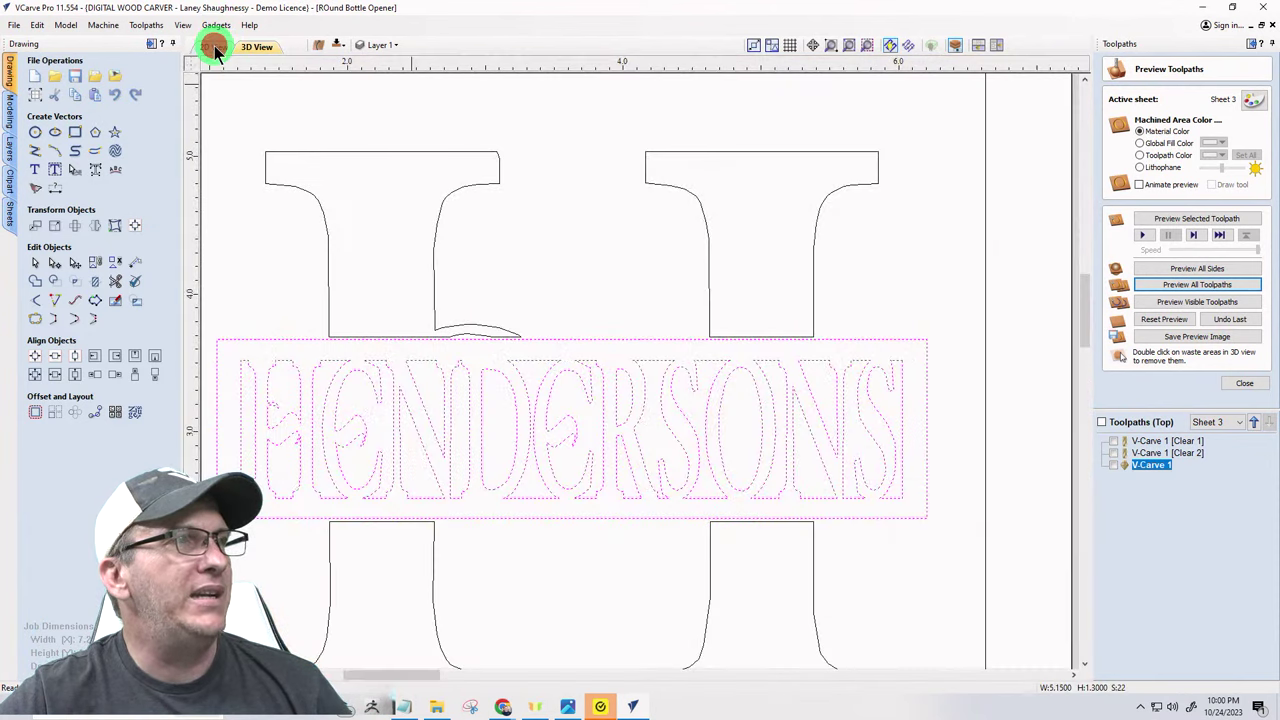
{"action": "scroll", "coordinate": [429, 471], "scroll_direction": "down", "scroll_amount": 2}
{"action": "scroll", "coordinate": [457, 449], "scroll_direction": "up", "scroll_amount": 4}
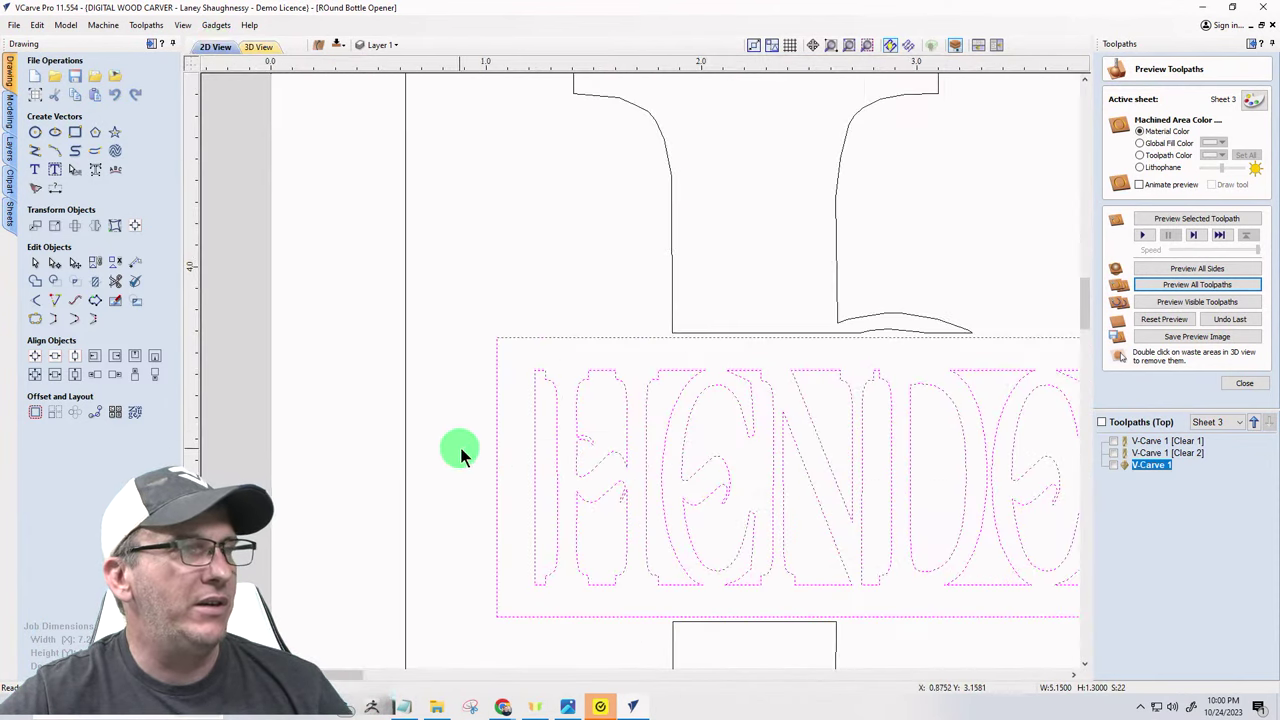
{"action": "left_click", "coordinate": [470, 362]}
{"action": "left_click", "coordinate": [497, 352]}
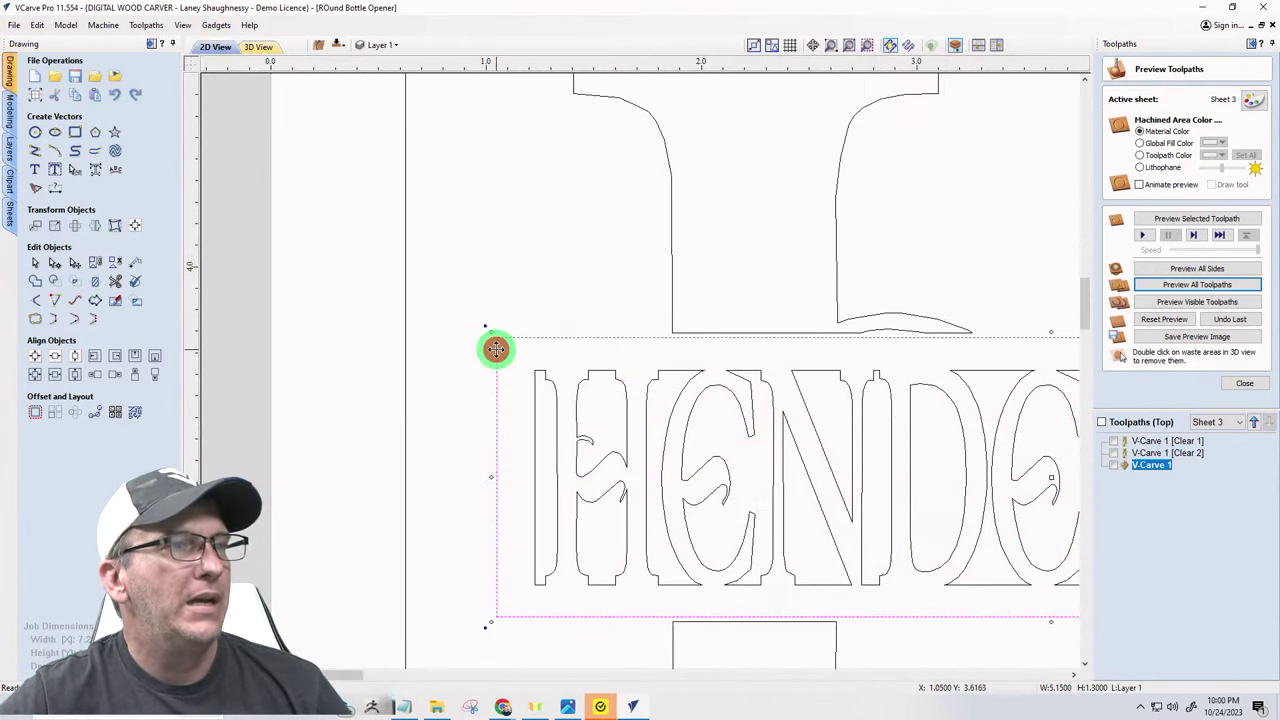
- Try resizing the HENDERSONS border rectangle from its corner handle
{"action": "scroll", "coordinate": [394, 314], "scroll_direction": "down", "scroll_amount": 2}
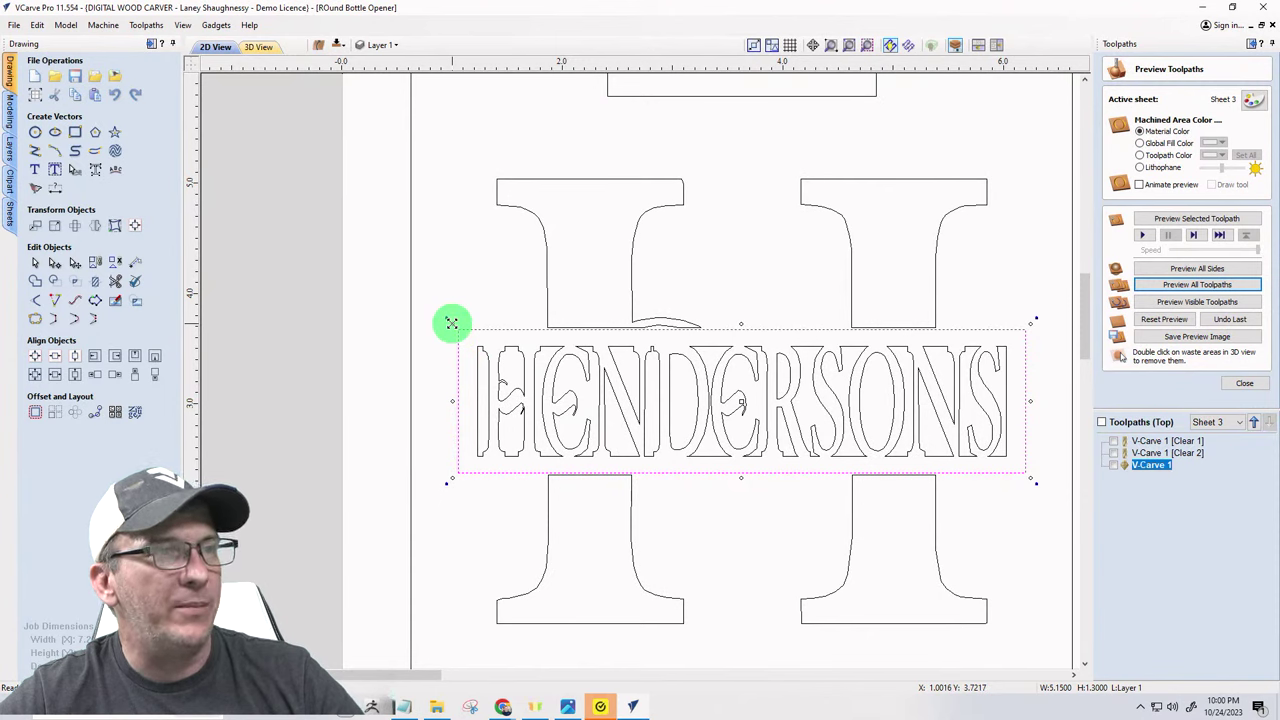
{"action": "left_click_drag", "start_coordinate": [451, 322], "coordinate": [454, 332]}
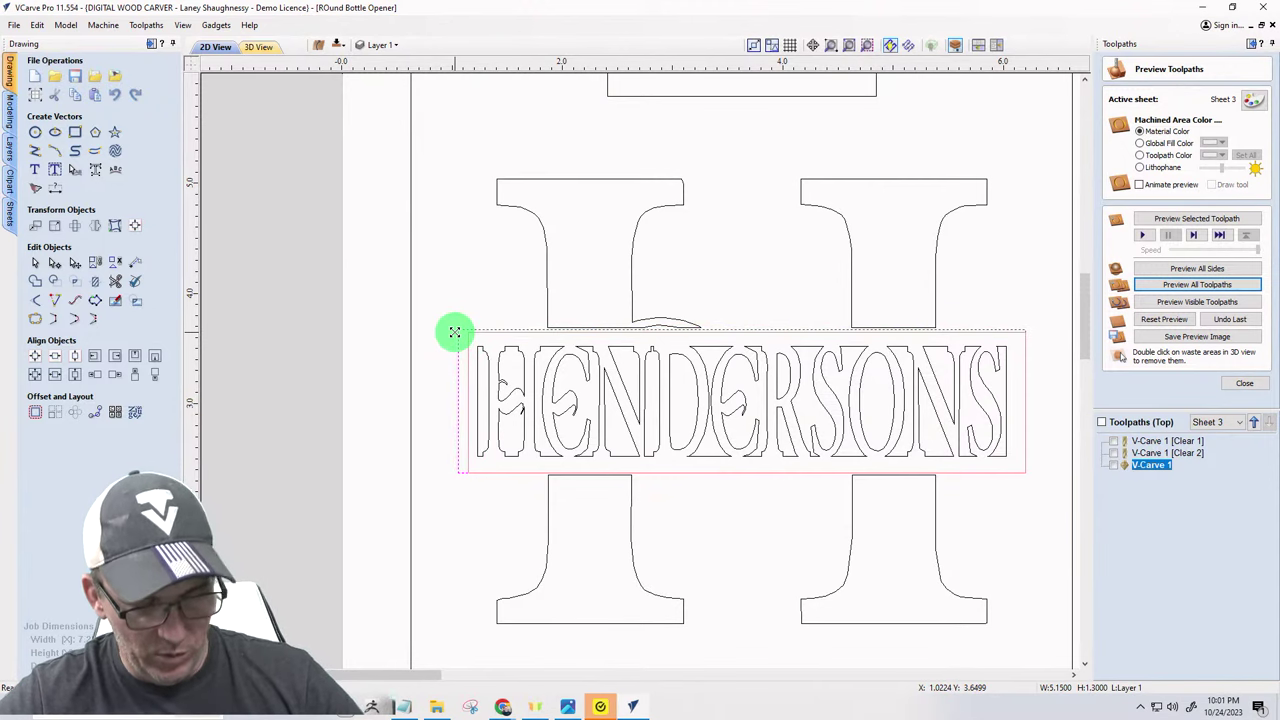
{"action": "left_click_drag", "start_coordinate": [454, 332], "coordinate": [449, 334]}
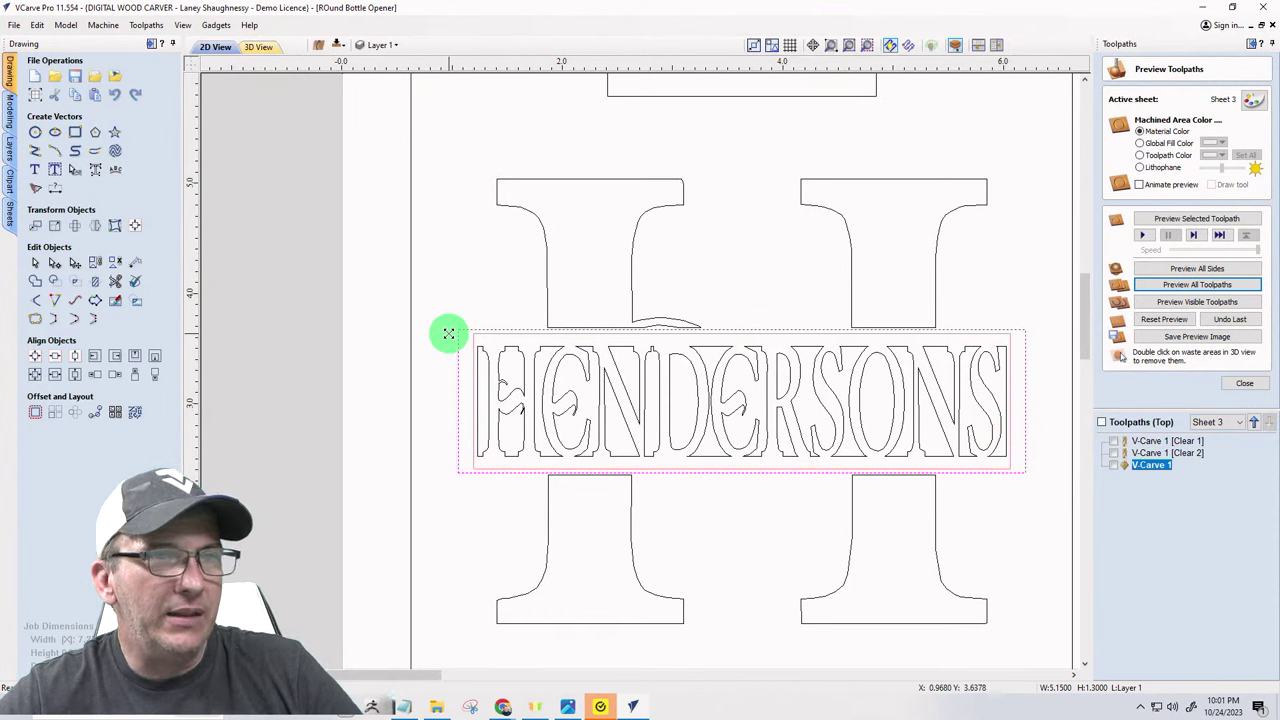
{"action": "left_click_drag", "start_coordinate": [449, 334], "coordinate": [450, 336]}
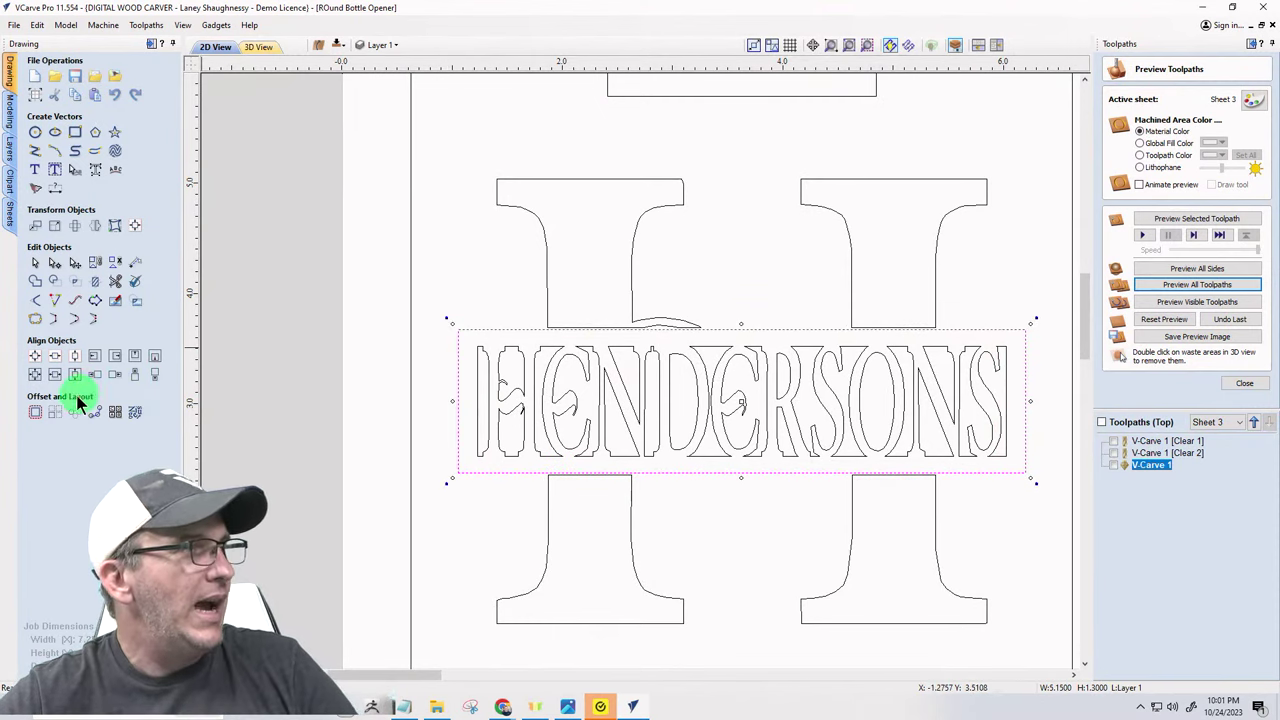
- Offset the HENDERSONS box rectangle inwards by 0.0625 inches
{"action": "left_click", "coordinate": [36, 412]}
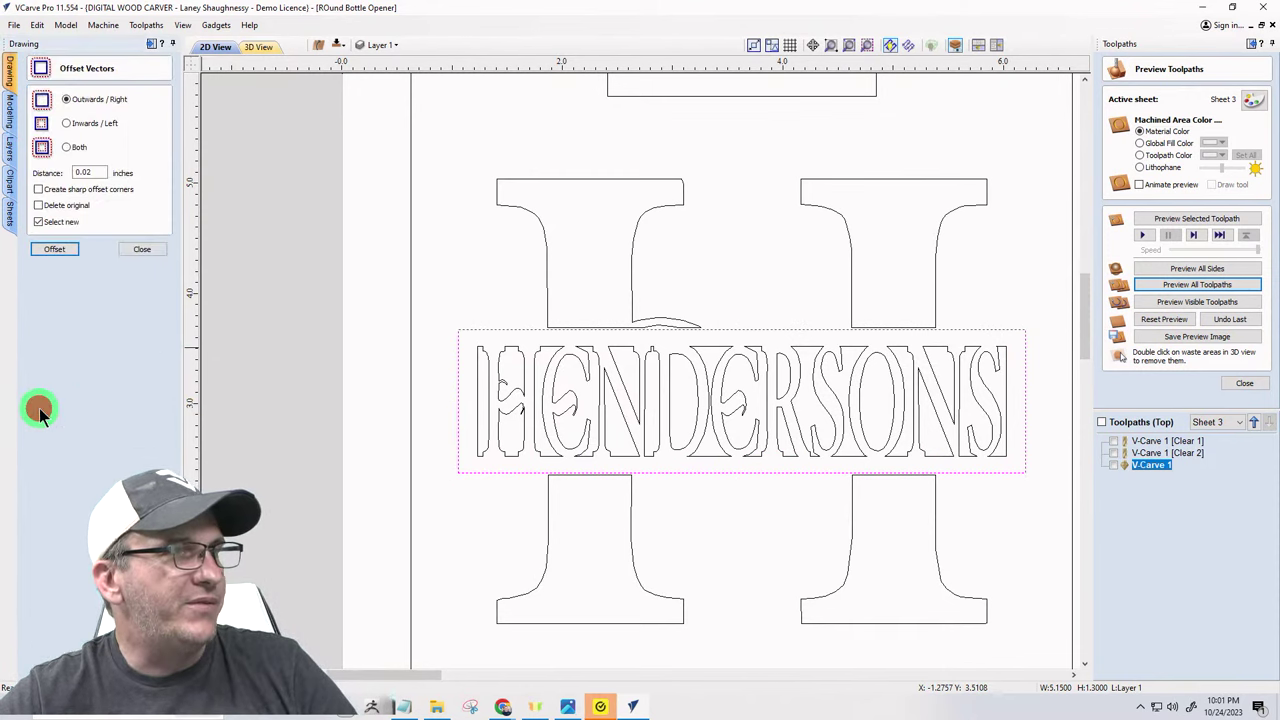
{"action": "left_click", "coordinate": [66, 123]}
{"action": "double_click", "coordinate": [88, 173]}
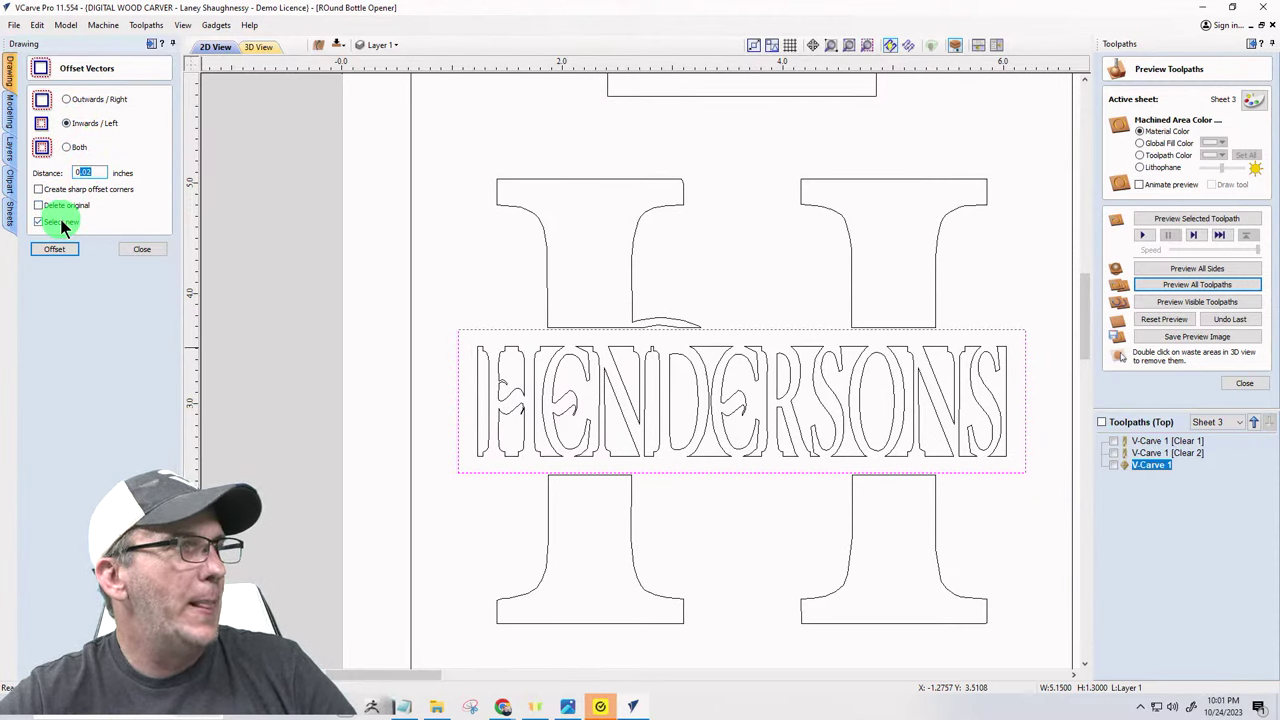
{"action": "type", "text": "0.0625"}
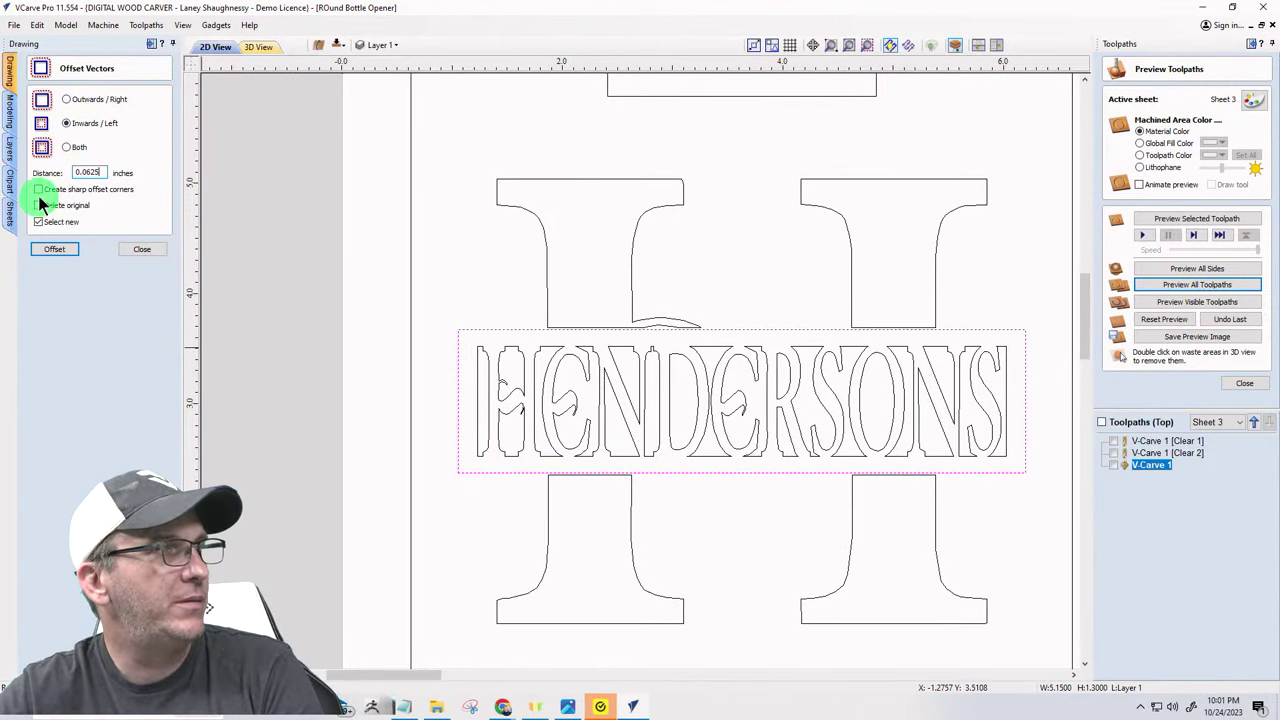
{"action": "left_click", "coordinate": [43, 249]}
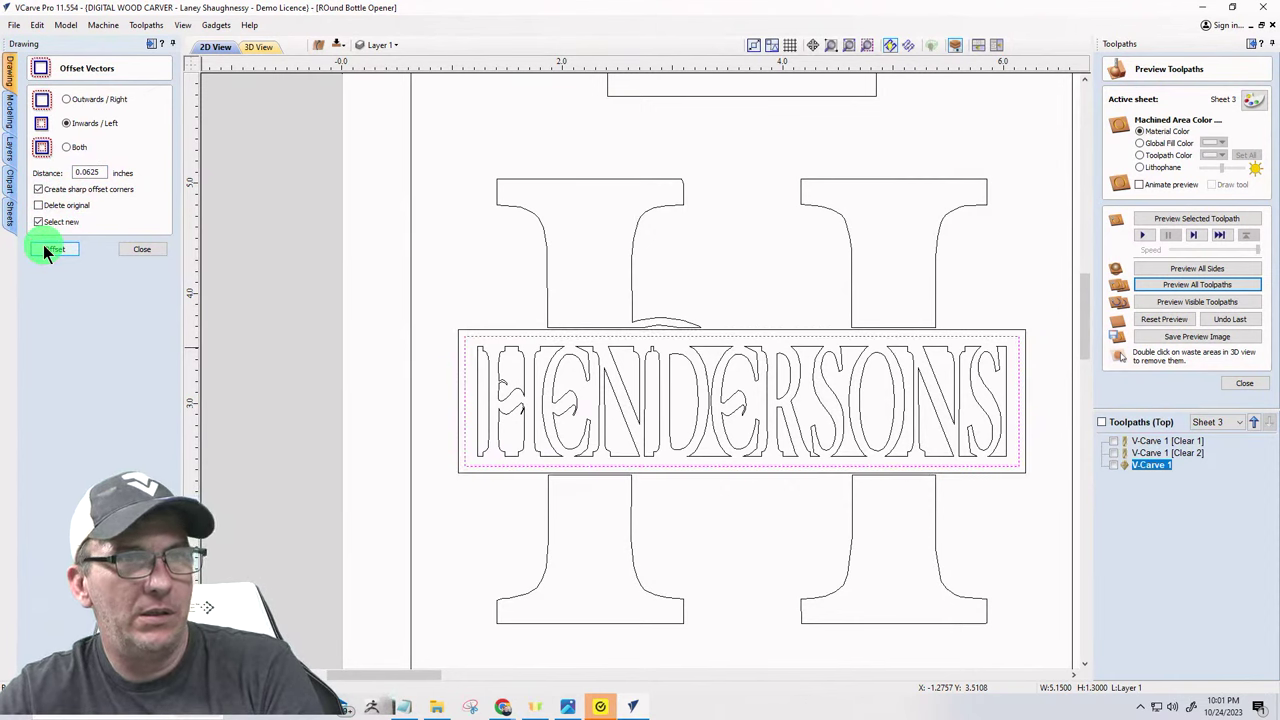
{"action": "left_click", "coordinate": [43, 249]}
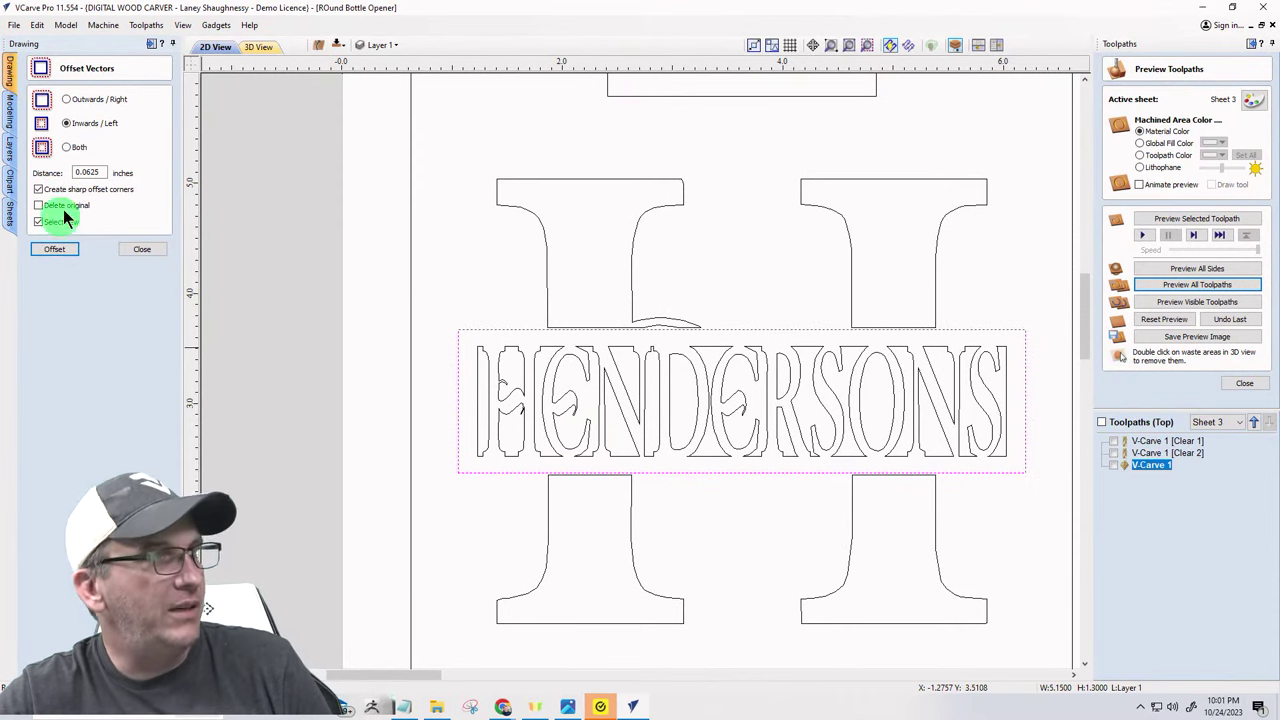
- Try a 0.125-inch inward offset instead, then undo it
{"action": "double_click", "coordinate": [86, 173]}
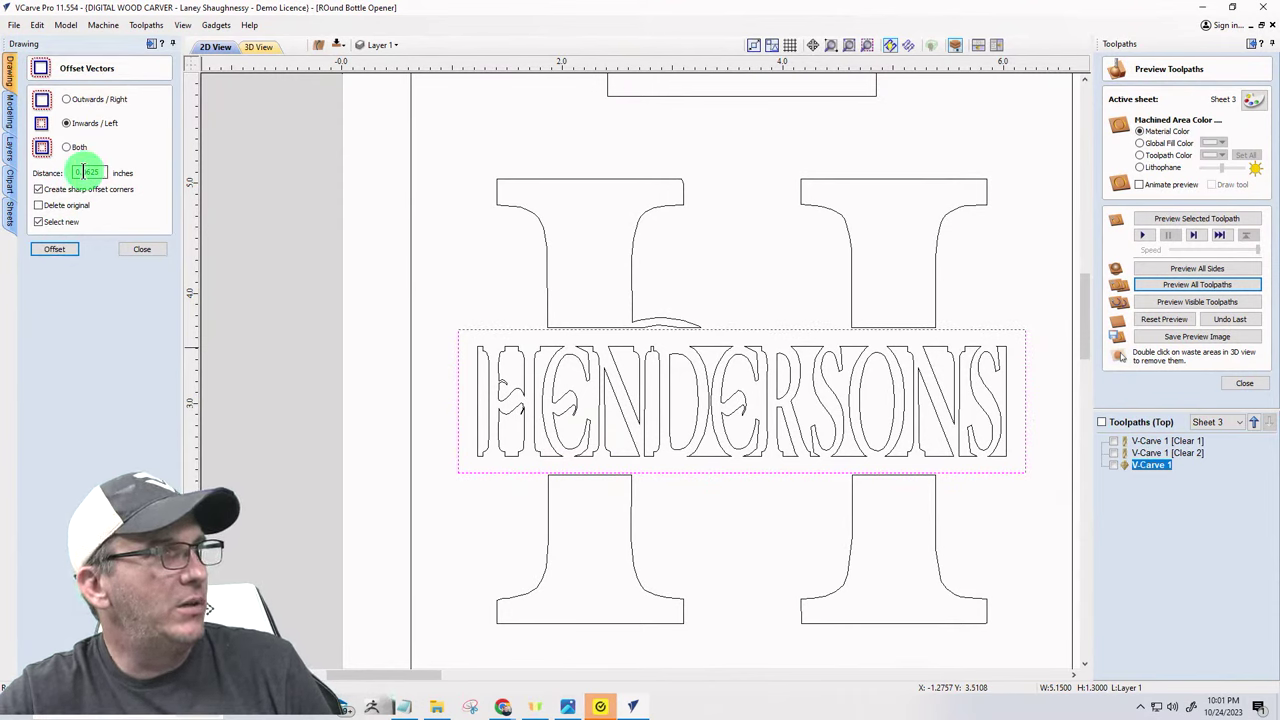
{"action": "left_click", "coordinate": [138, 247]}
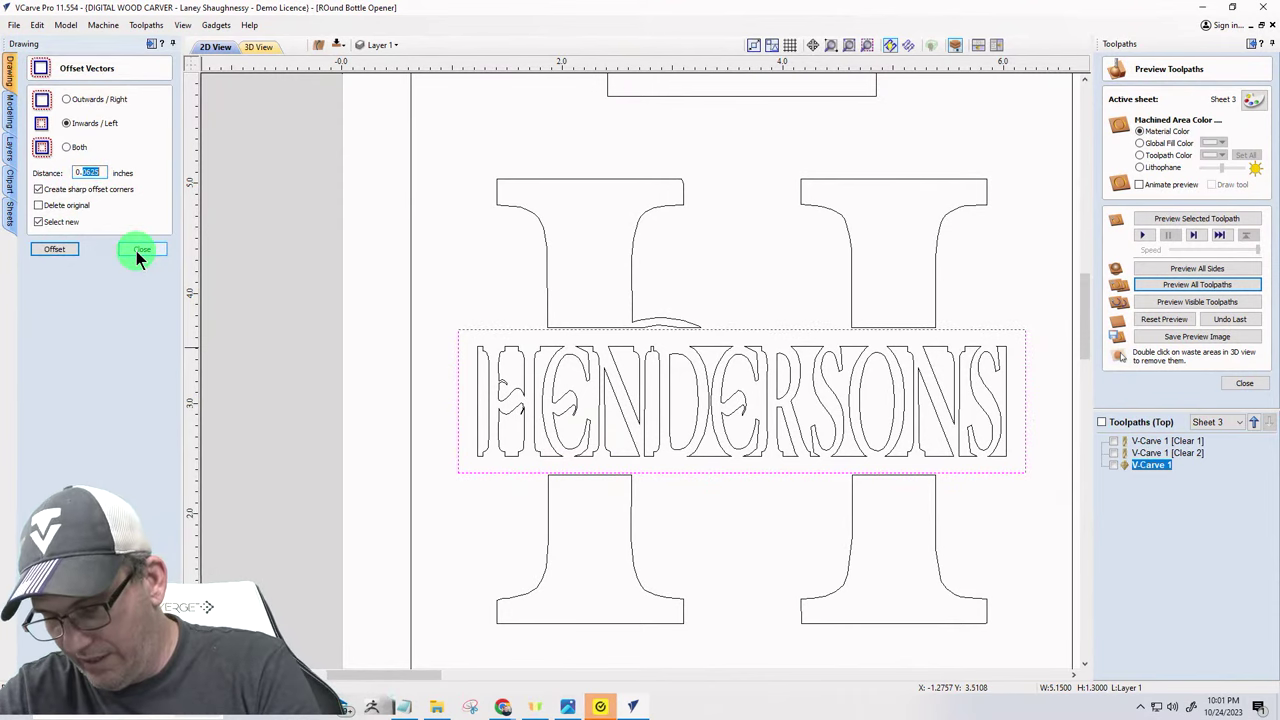
{"action": "type", "text": "0.125"}
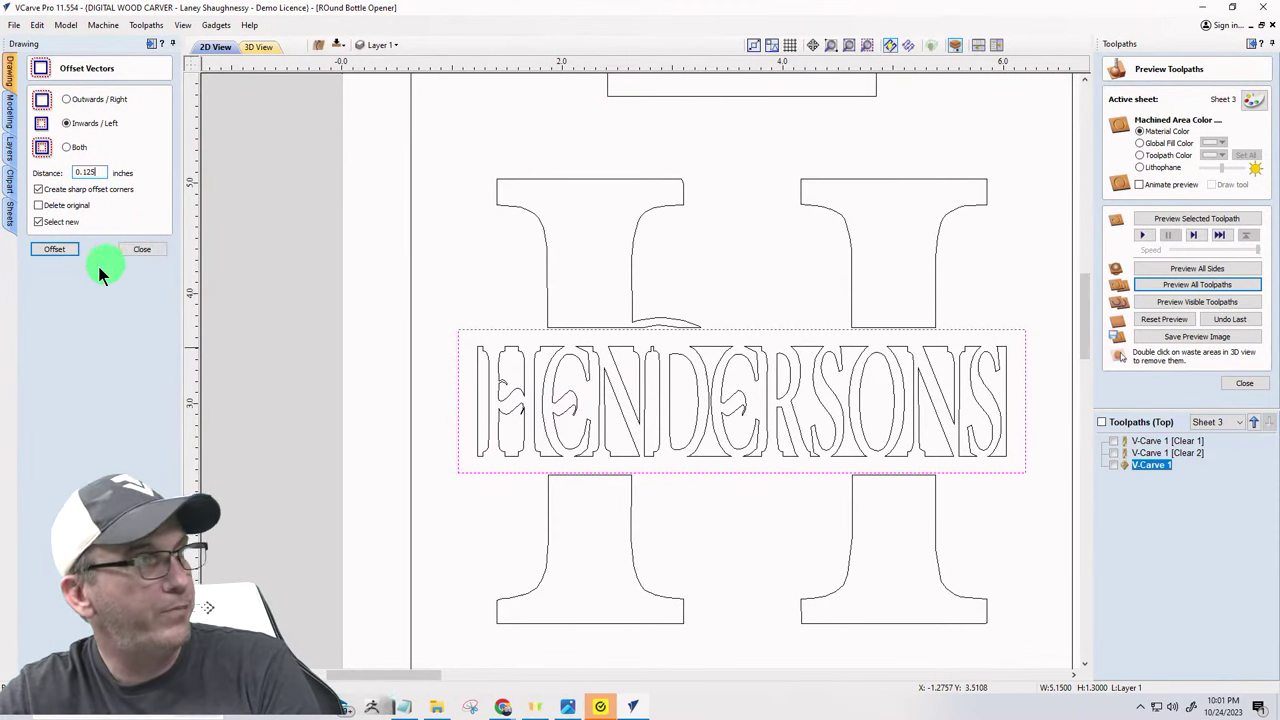
{"action": "left_click", "coordinate": [50, 250]}
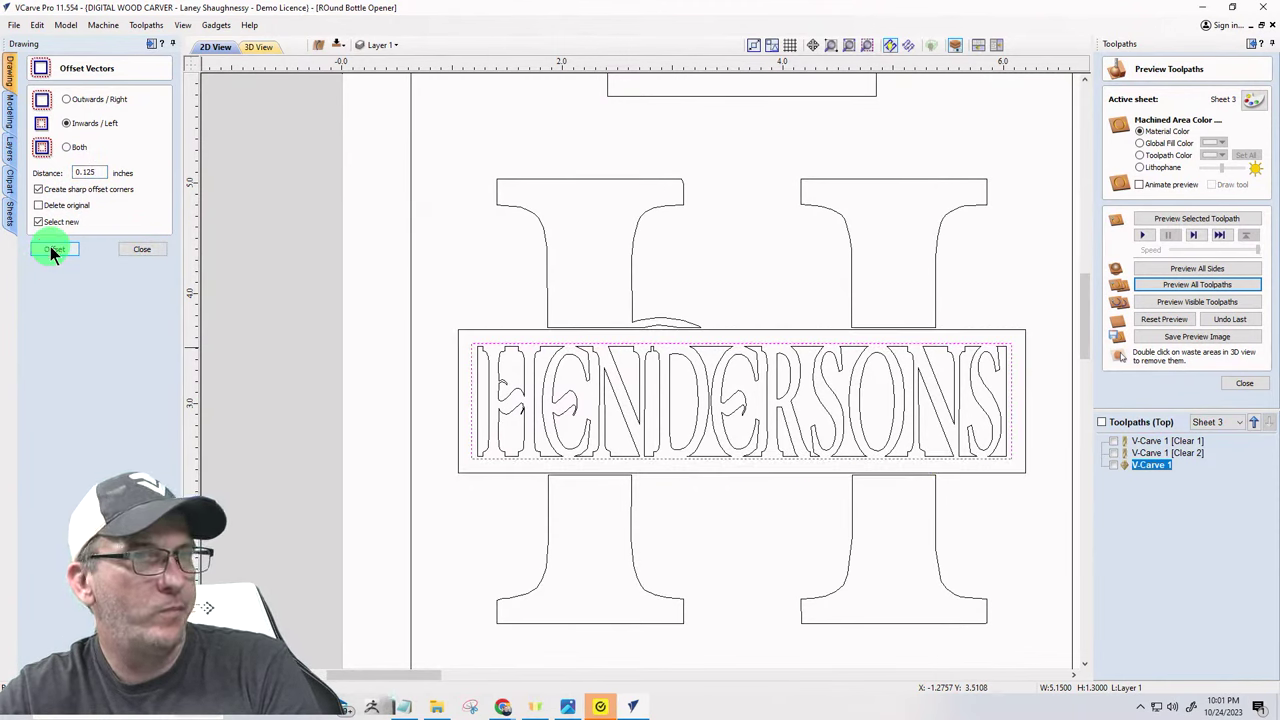
{"action": "left_click_drag", "start_coordinate": [52, 252], "coordinate": [68, 203]}
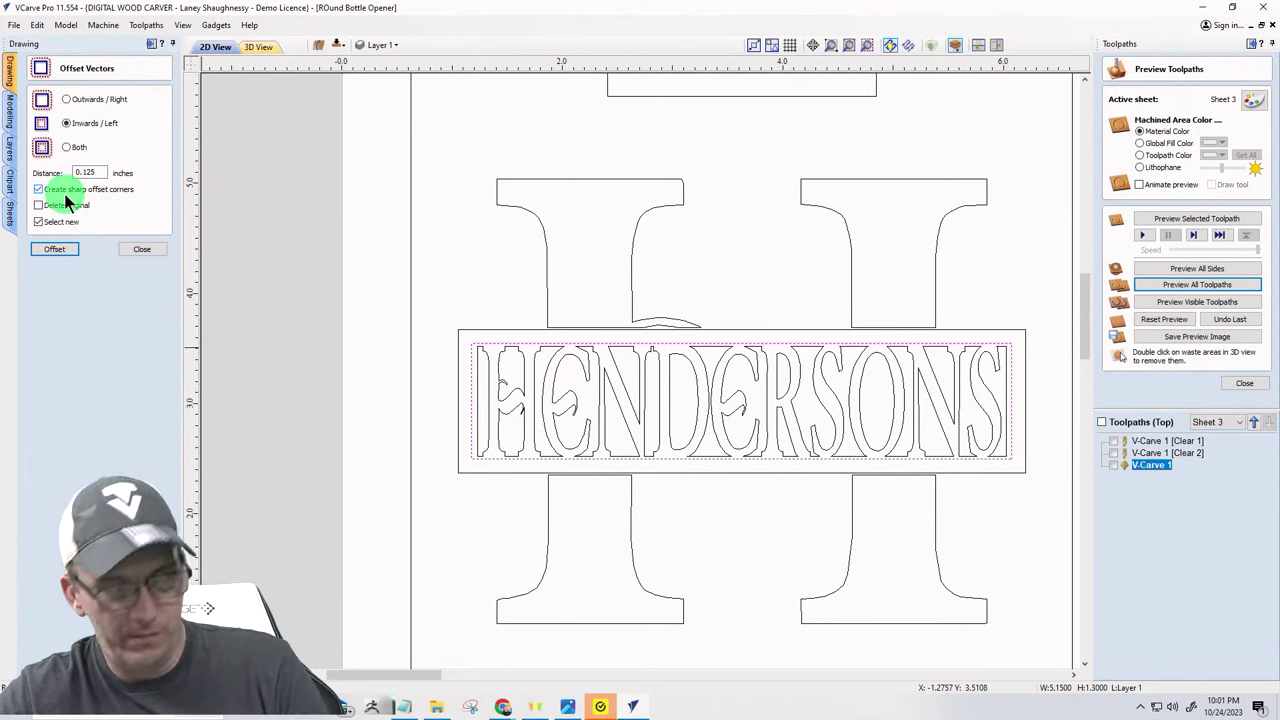
{"action": "key", "text": "ctrl+z"}
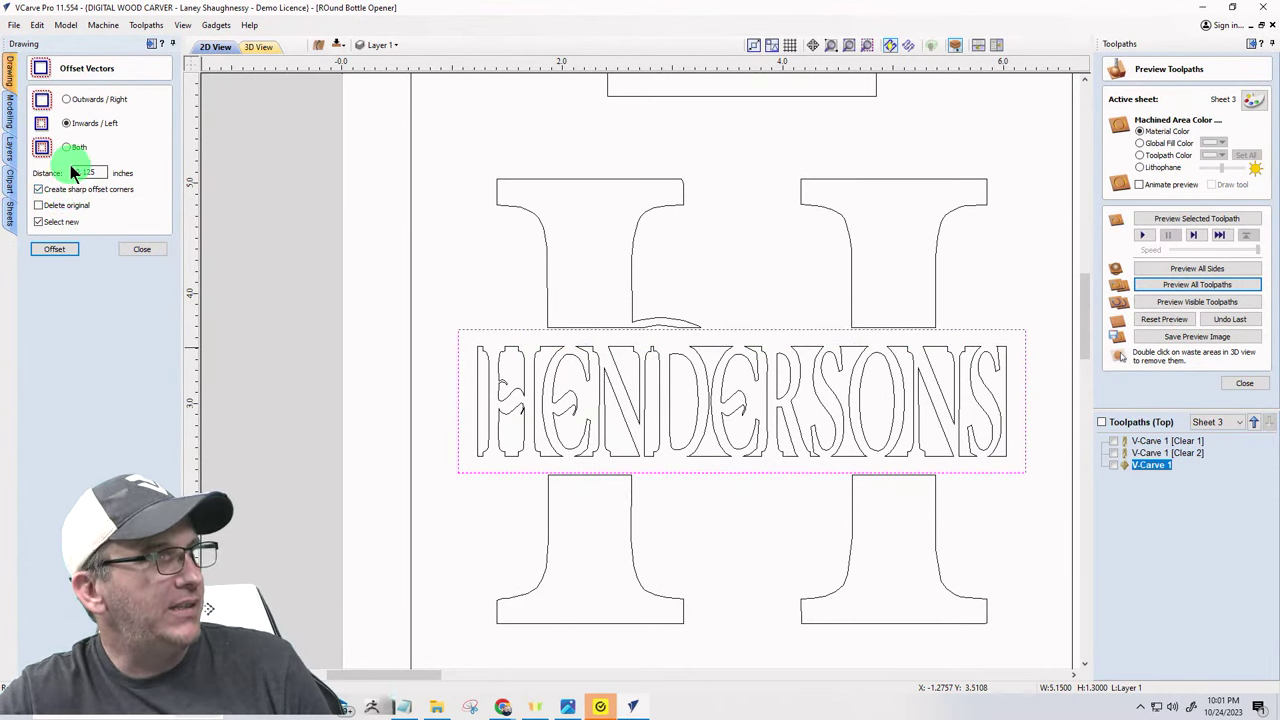
- Create the inward offset at 0.08 inches and close Offset Vectors
{"action": "left_click_drag", "start_coordinate": [90, 172], "coordinate": [164, 249]}
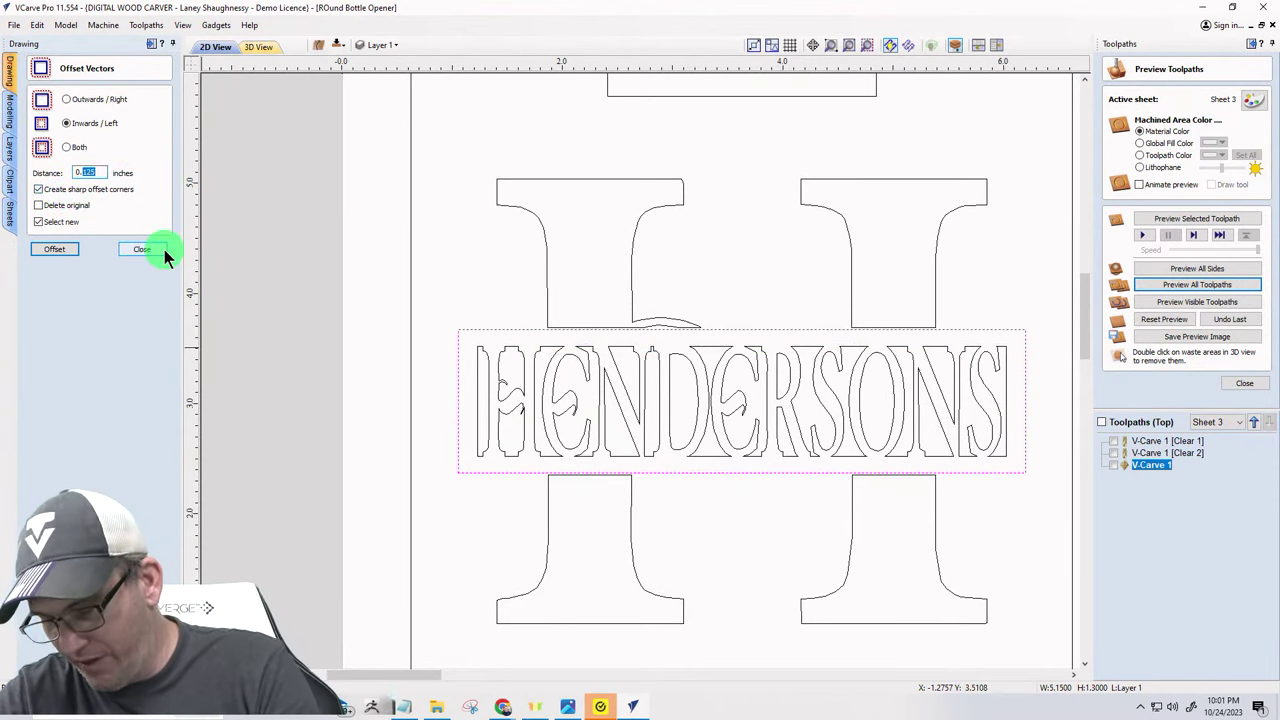
{"action": "type", "text": "0.0"}
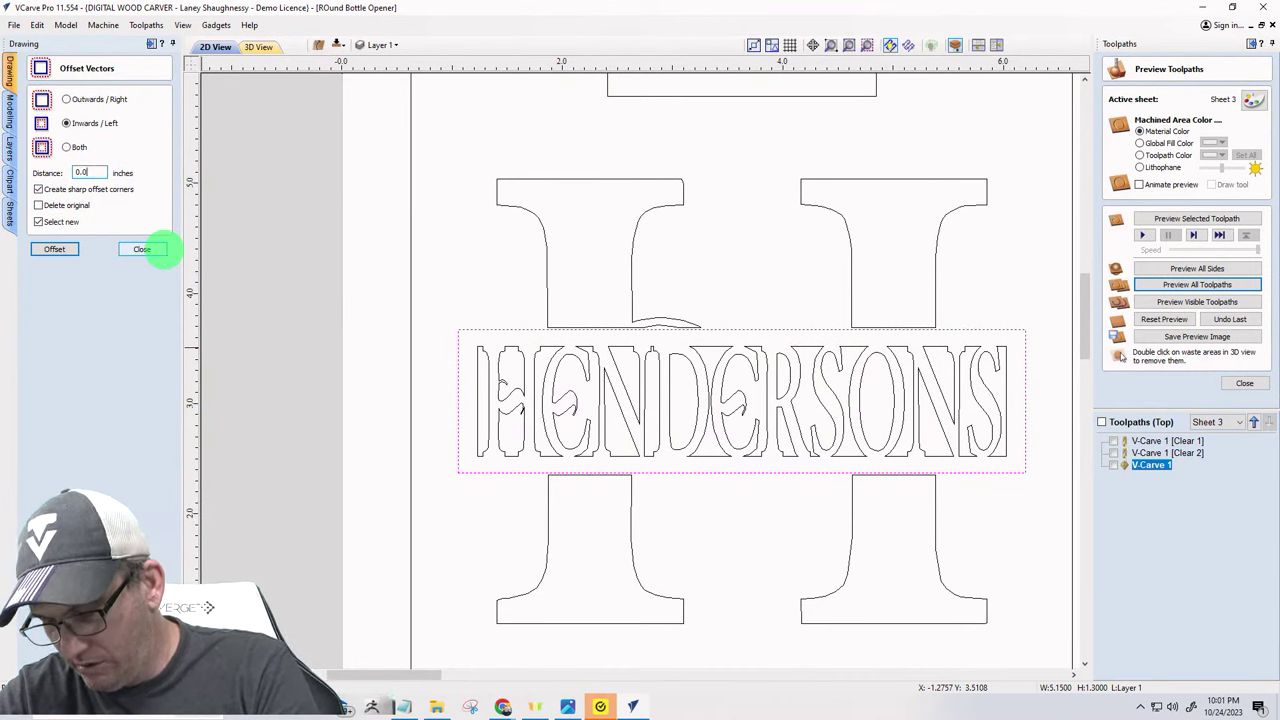
{"action": "type", "text": "8"}
{"action": "left_click", "coordinate": [55, 249]}
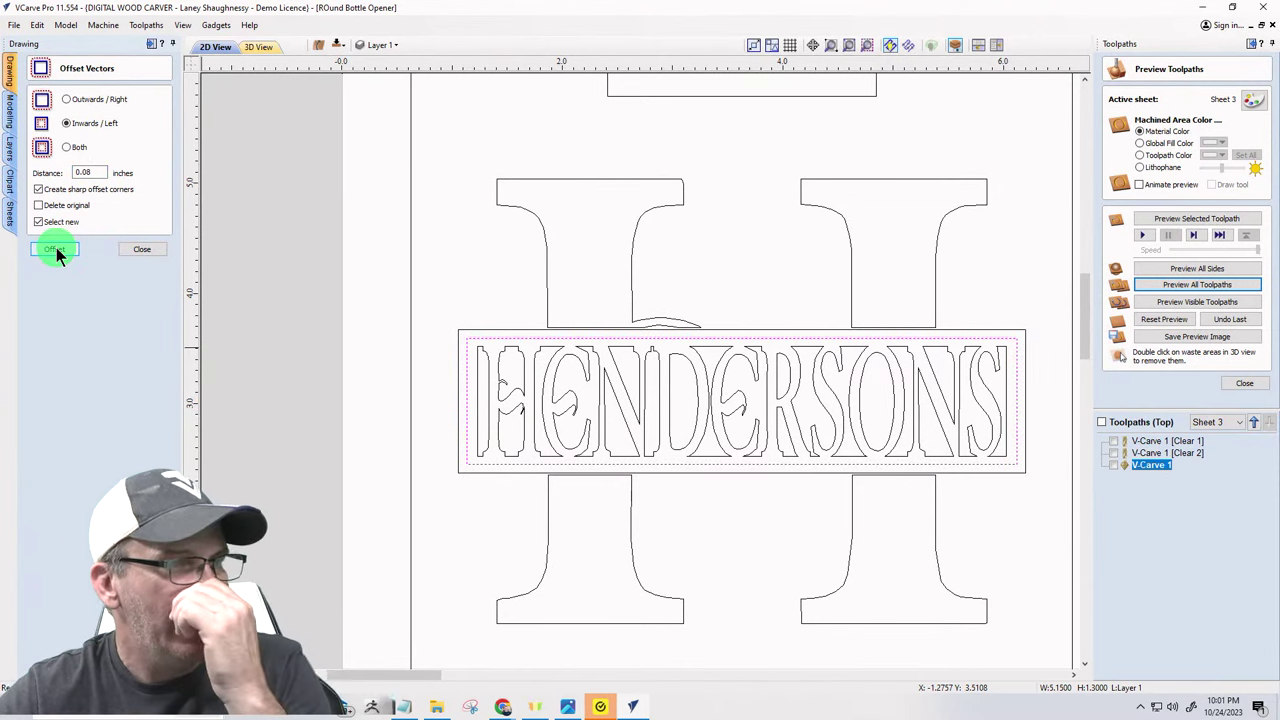
{"action": "left_click", "coordinate": [140, 249]}
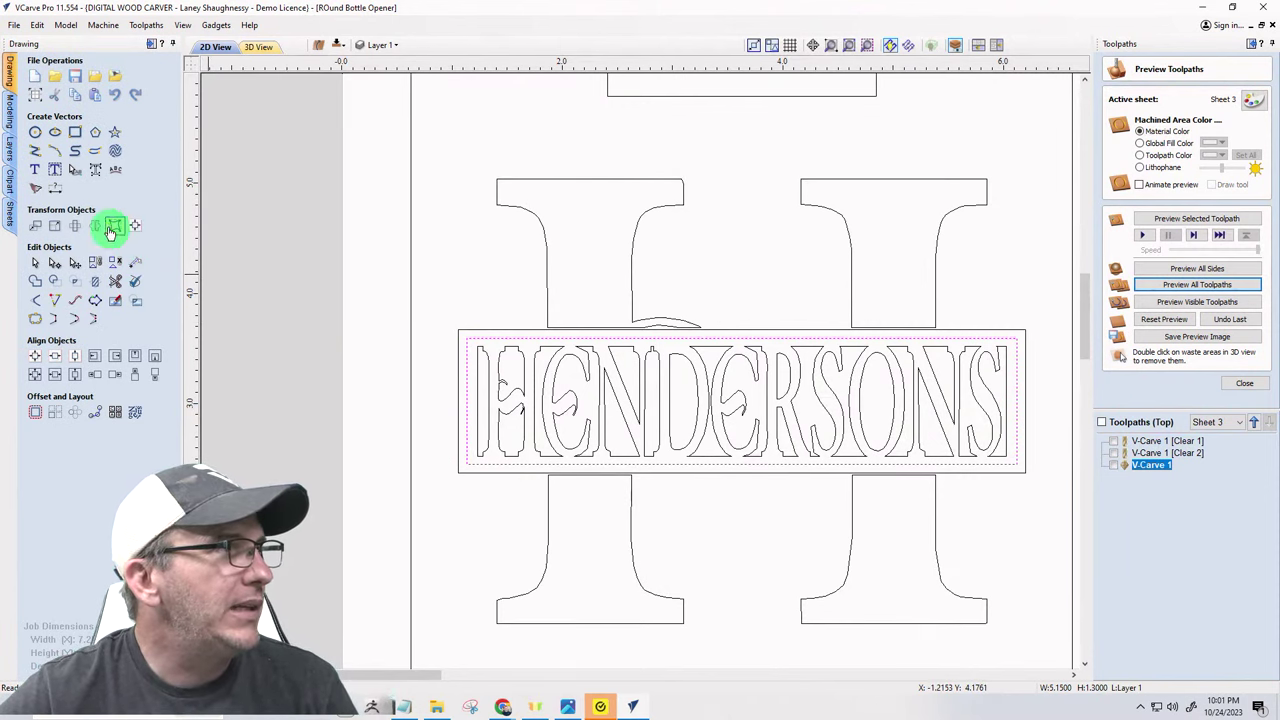
- Try drawing a new rectangle inside the HENDERSONS box with Draw Rectangle
{"action": "left_click", "coordinate": [74, 132]}
{"action": "scroll", "coordinate": [530, 366], "scroll_direction": "up", "scroll_amount": 2}
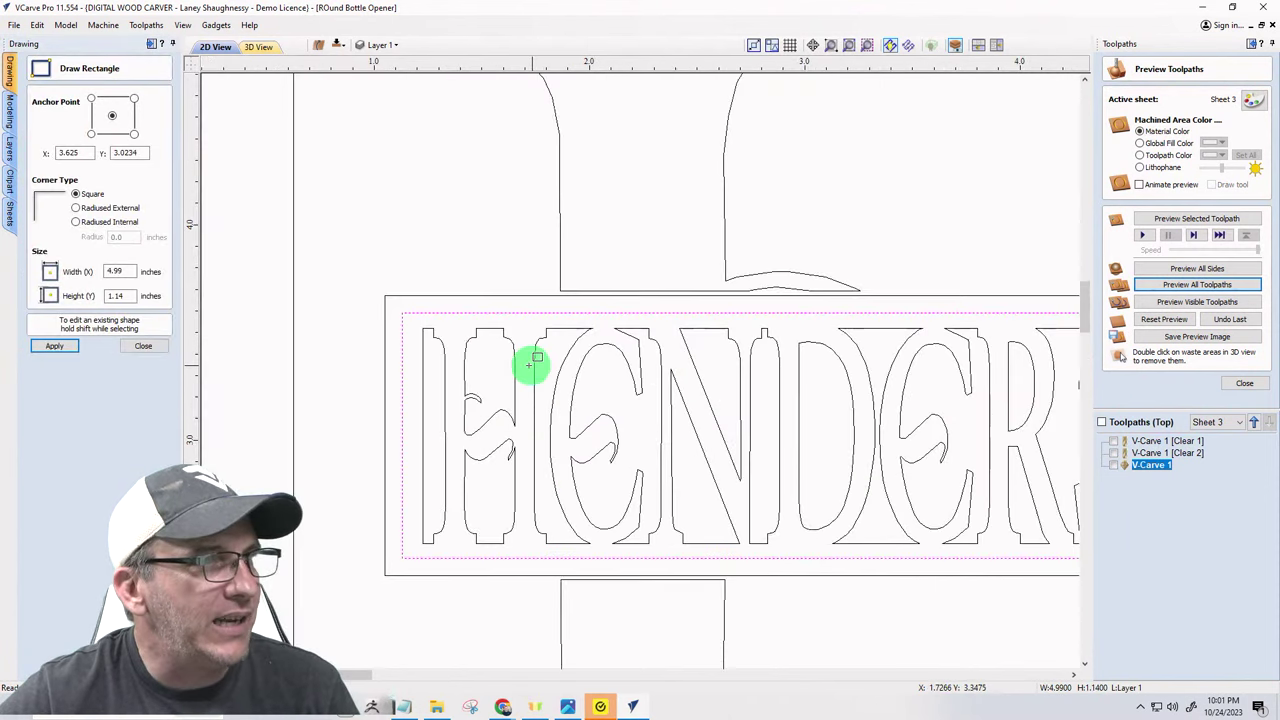
{"action": "scroll", "coordinate": [300, 350], "scroll_direction": "down", "scroll_amount": 2}
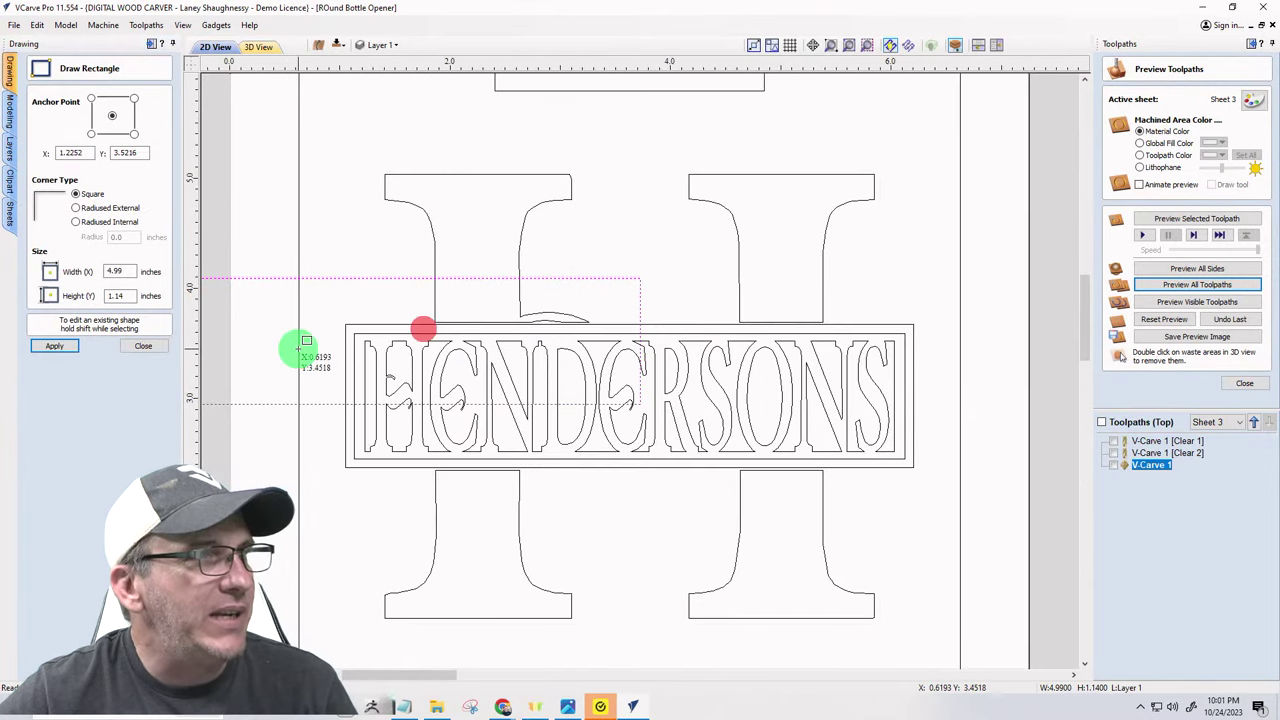
{"action": "left_click", "coordinate": [146, 346]}
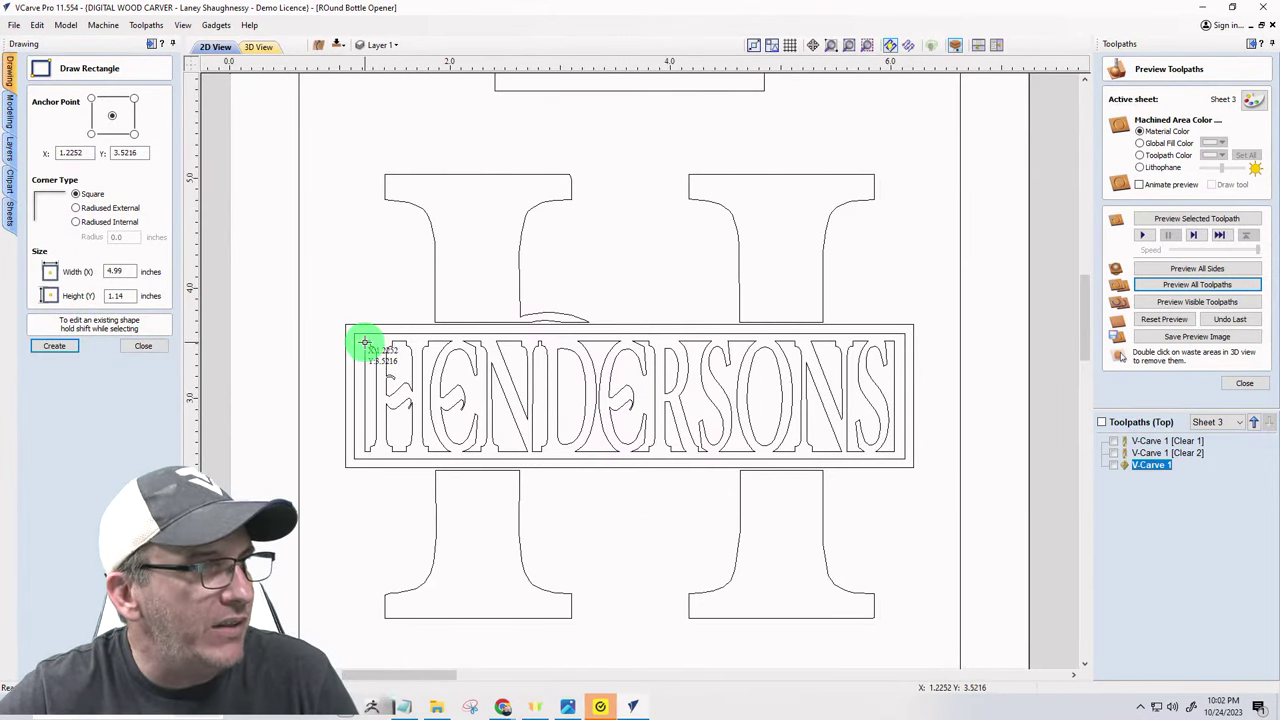
{"action": "left_click_drag", "start_coordinate": [364, 341], "coordinate": [893, 452]}
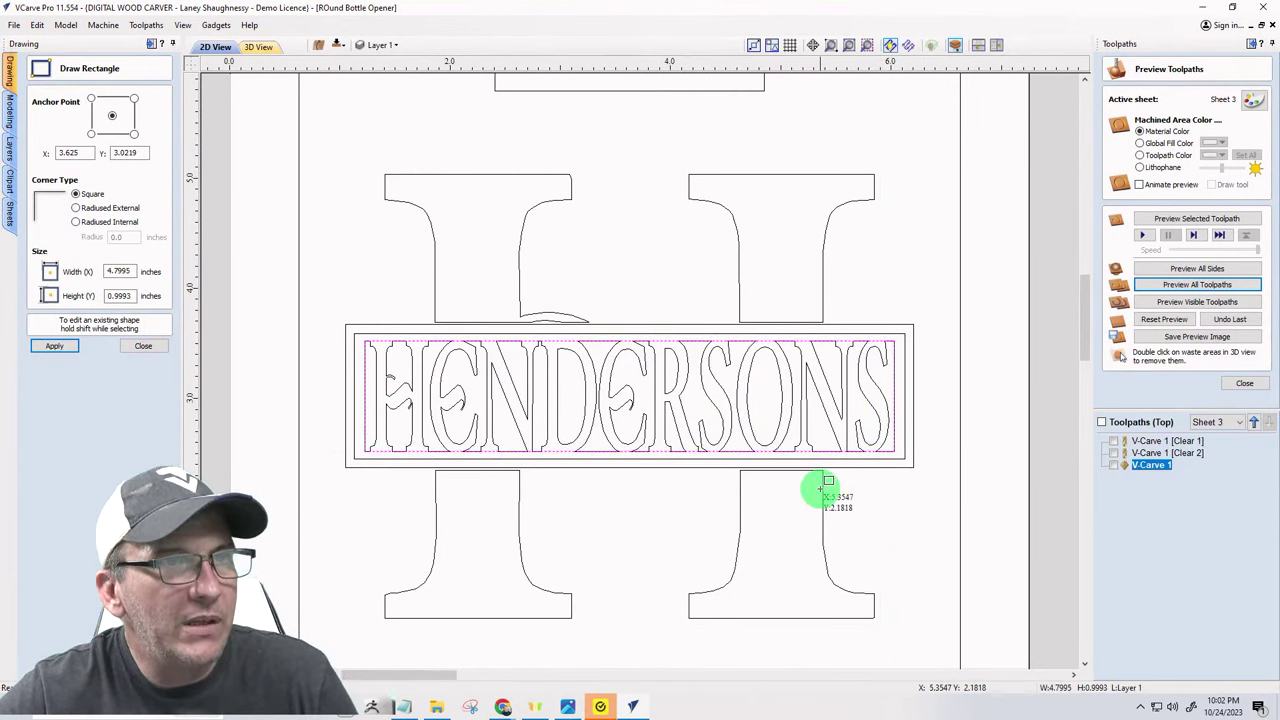
{"action": "scroll", "coordinate": [886, 280], "scroll_direction": "up", "scroll_amount": 8}
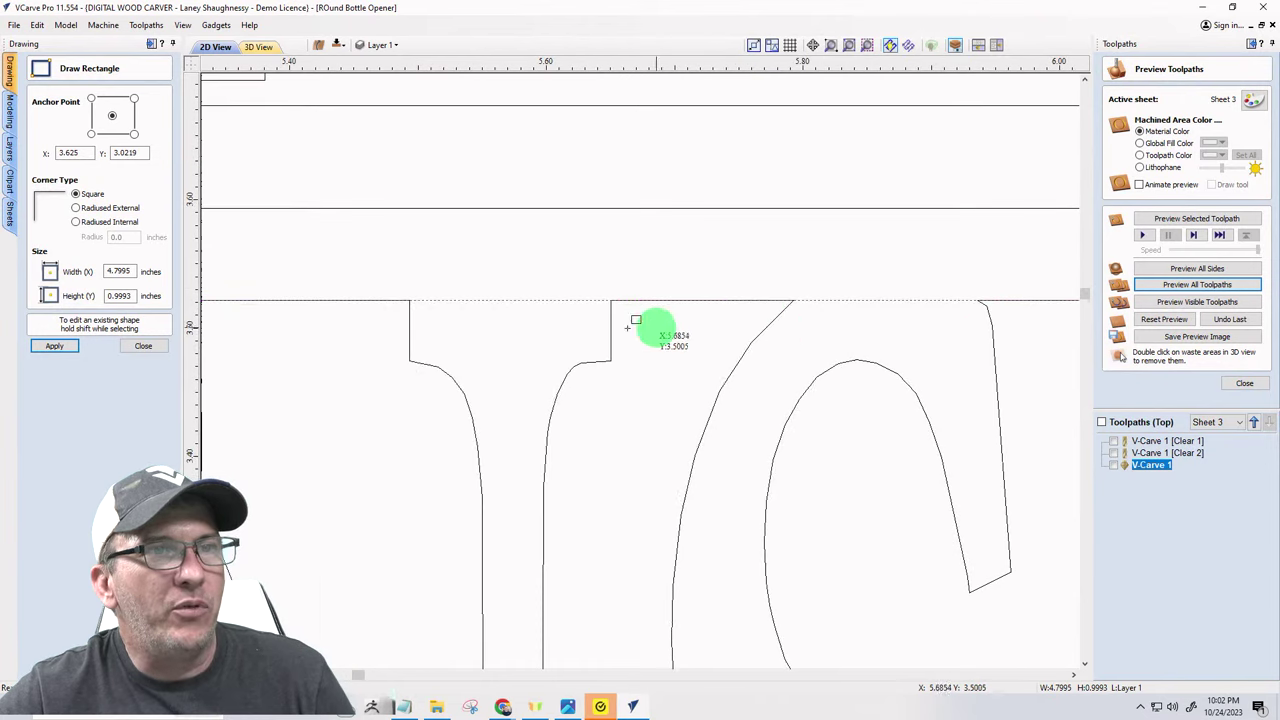
{"action": "scroll", "coordinate": [636, 320], "scroll_direction": "down", "scroll_amount": 6}
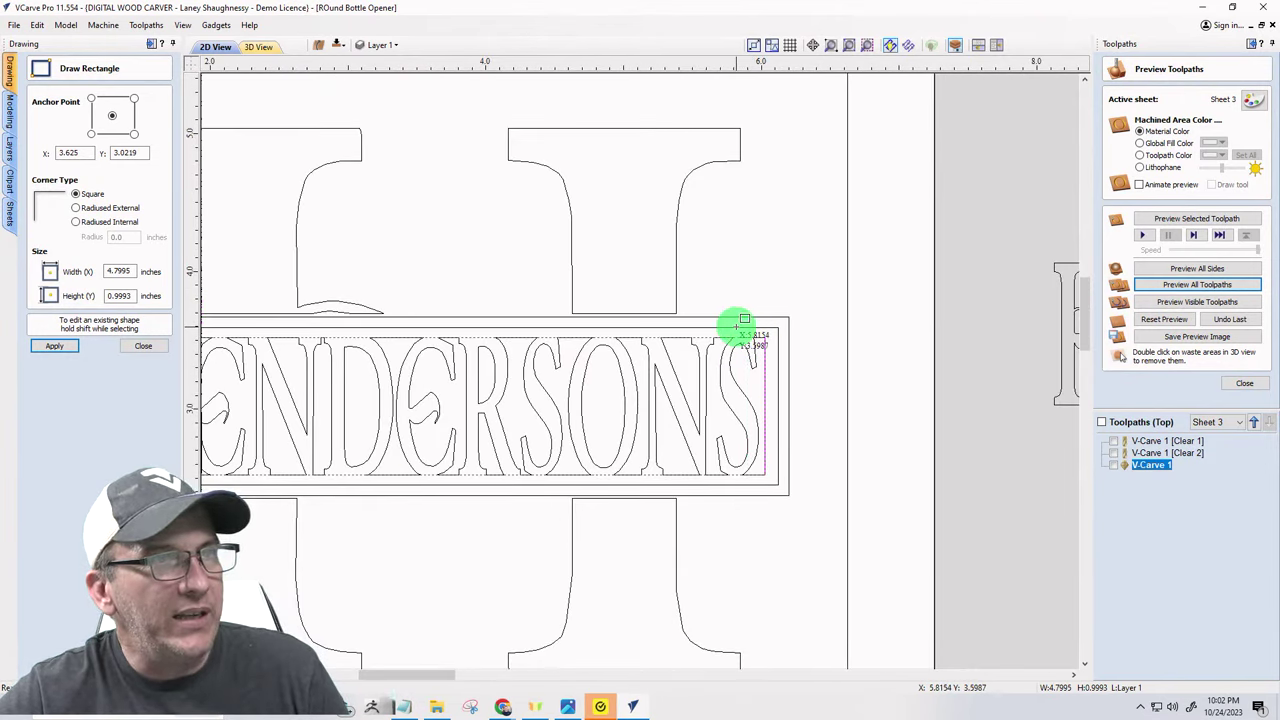
- Close the rectangle tool, select the inner offset border rectangle, and close the preview
{"action": "left_click", "coordinate": [150, 346]}
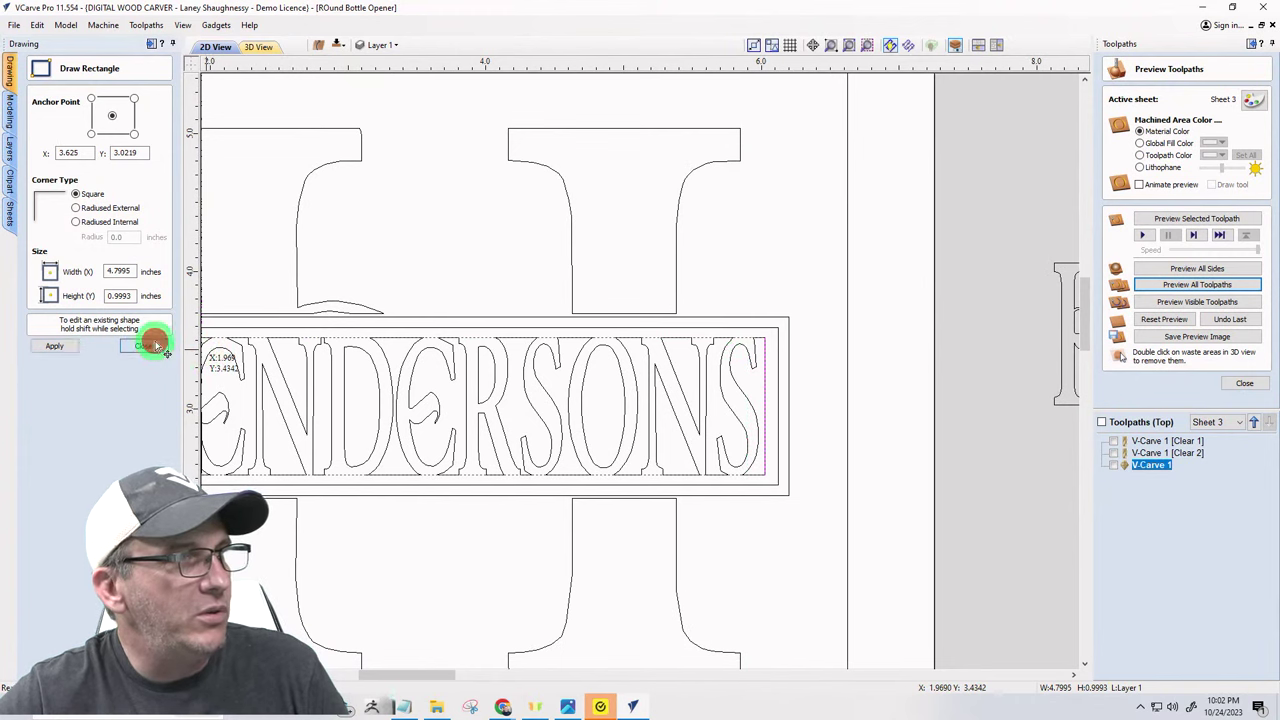
{"action": "left_click", "coordinate": [421, 328]}
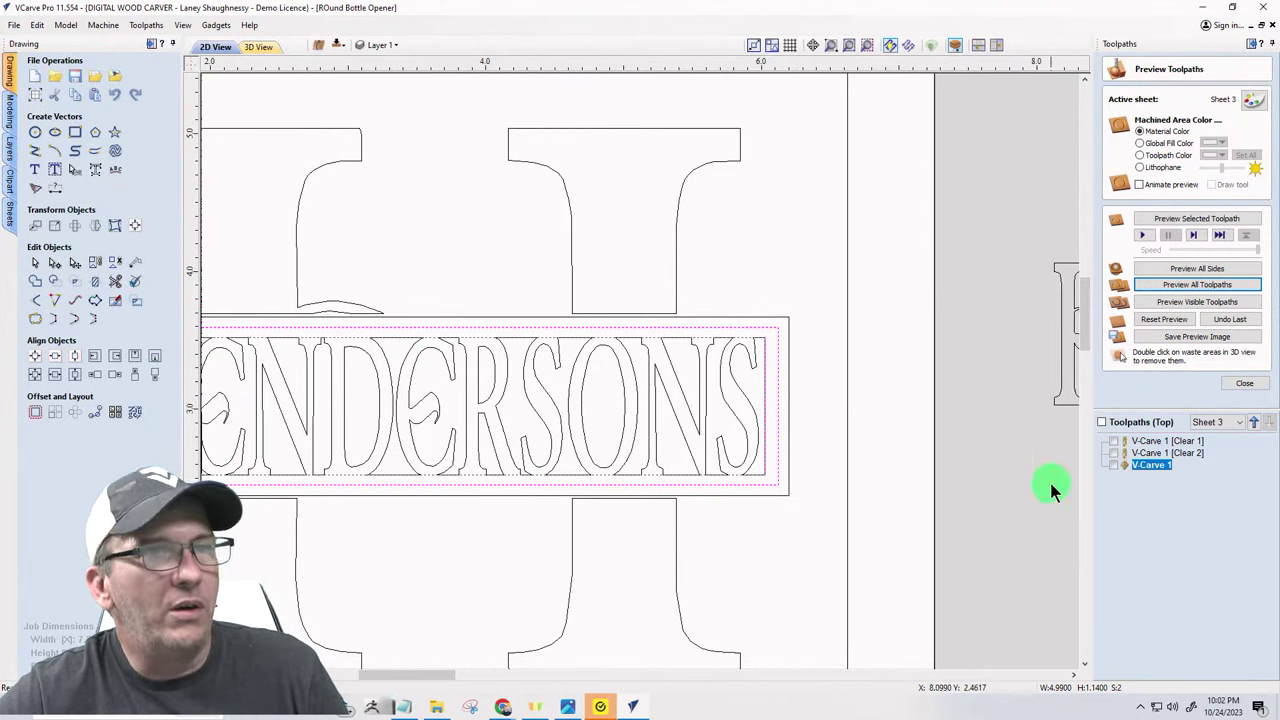
{"action": "left_click", "coordinate": [1250, 386]}
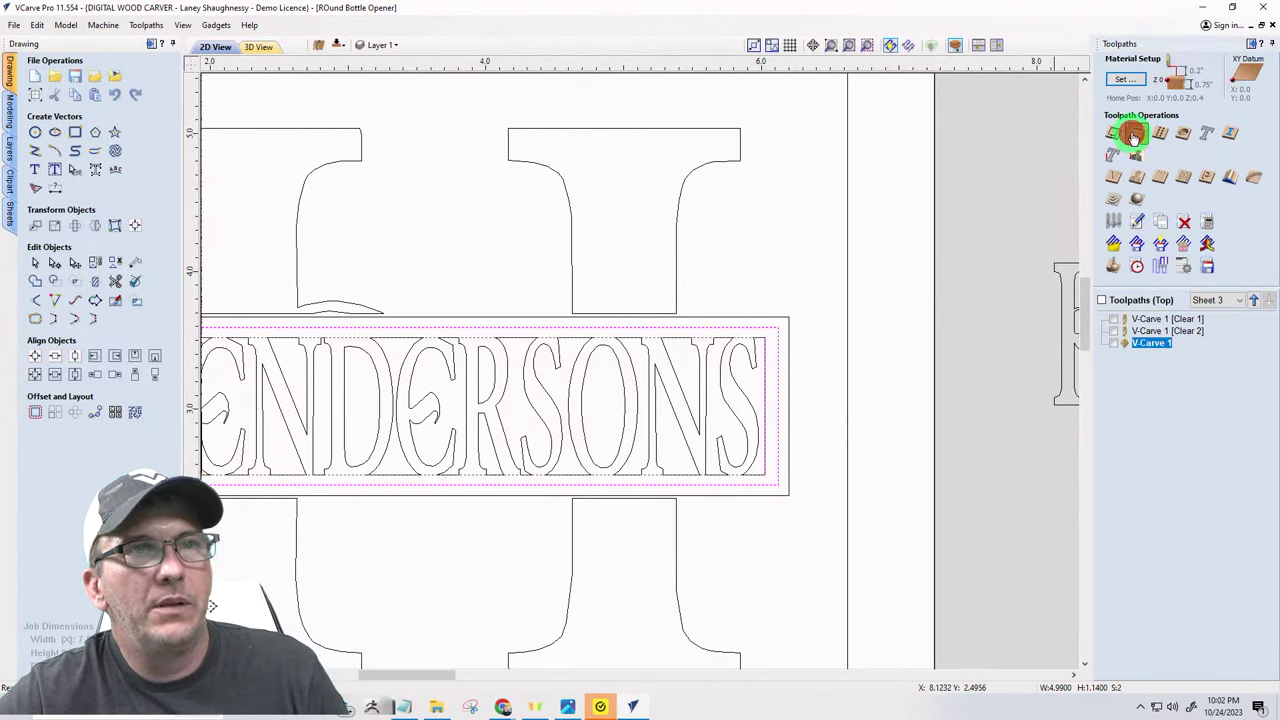
- Create a pocket toolpath with 0.125-inch cut depth, calculate it, and accept the empty-toolpath warning
{"action": "left_click", "coordinate": [1135, 133]}
{"action": "left_click", "coordinate": [1212, 116]}
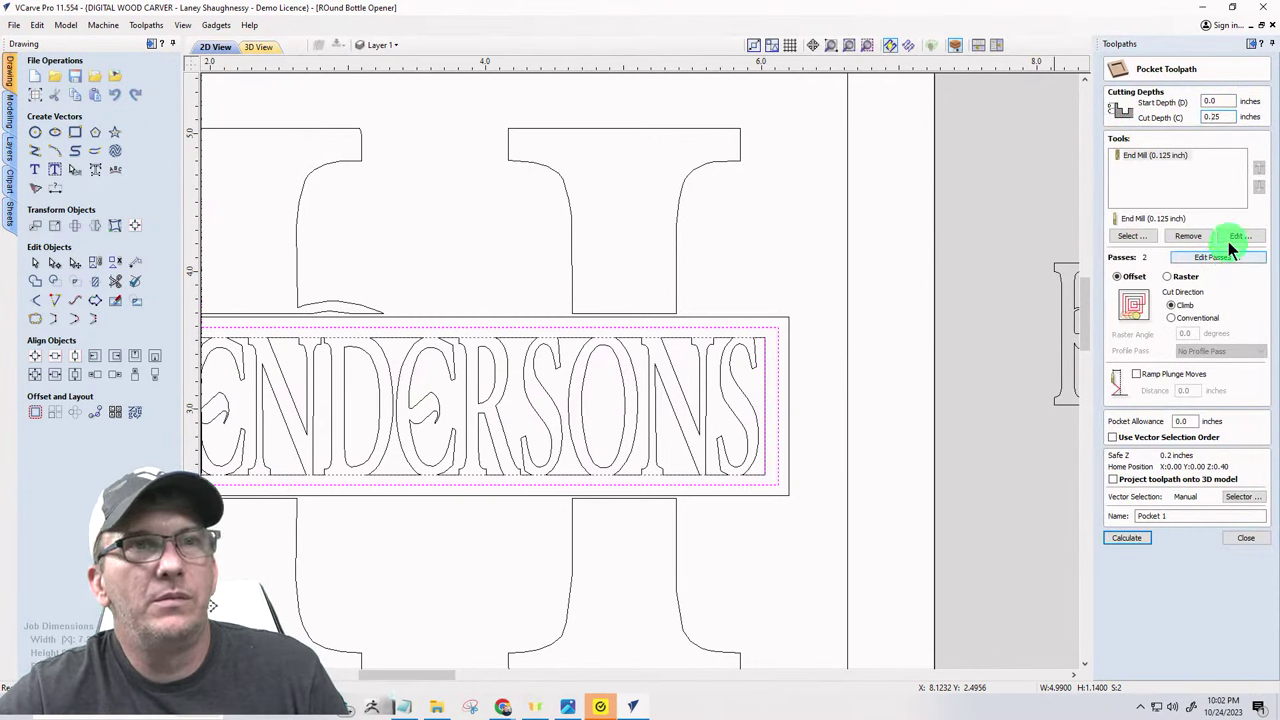
{"action": "type", "text": "1"}
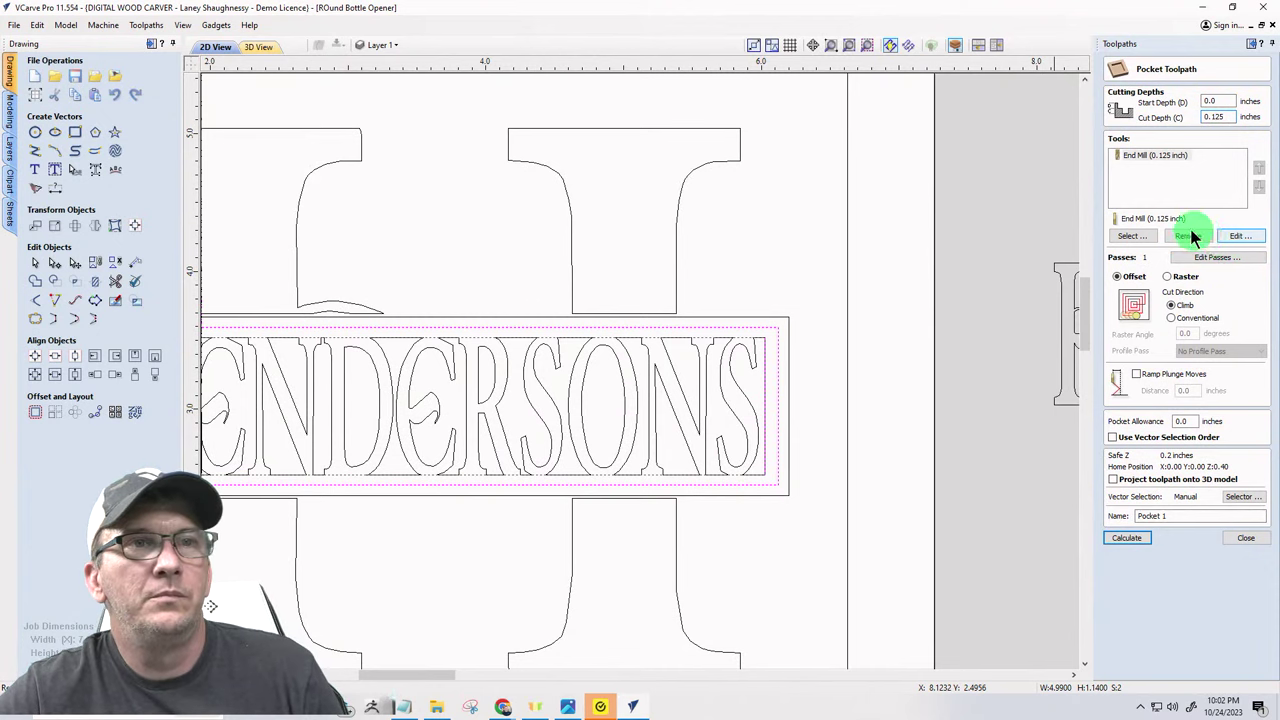
{"action": "left_click", "coordinate": [1127, 539]}
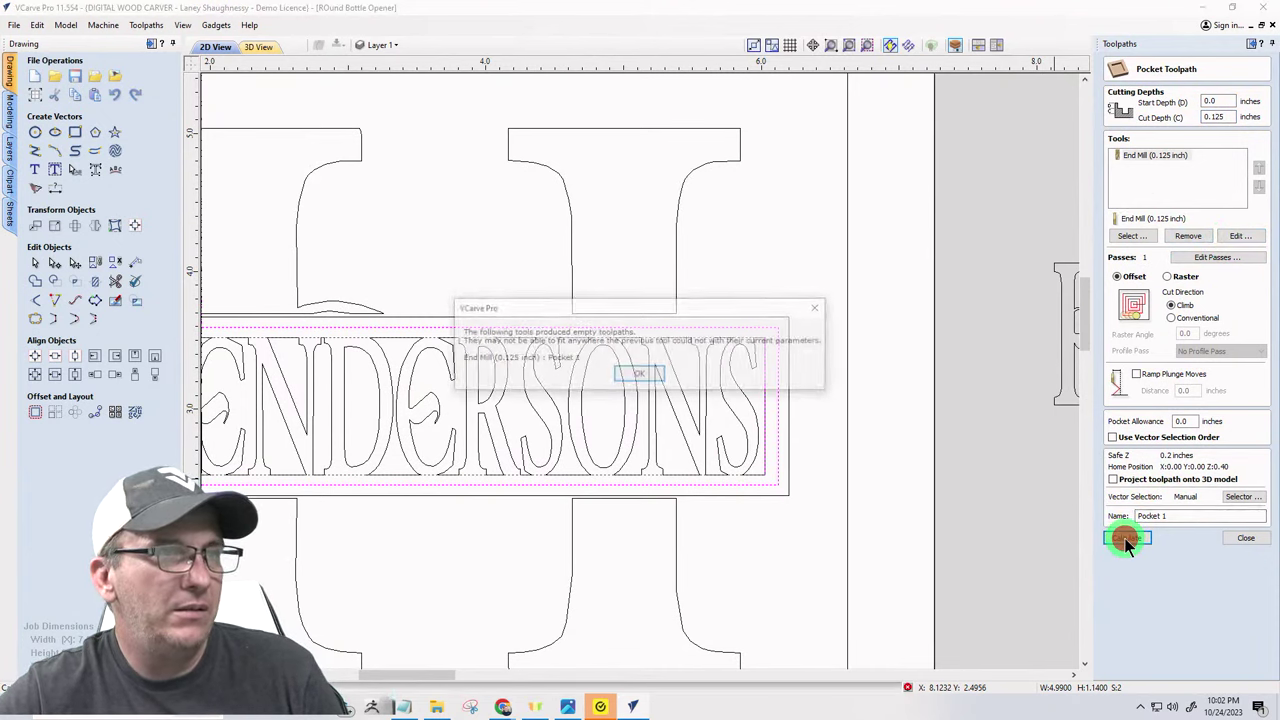
{"action": "left_click", "coordinate": [645, 375]}
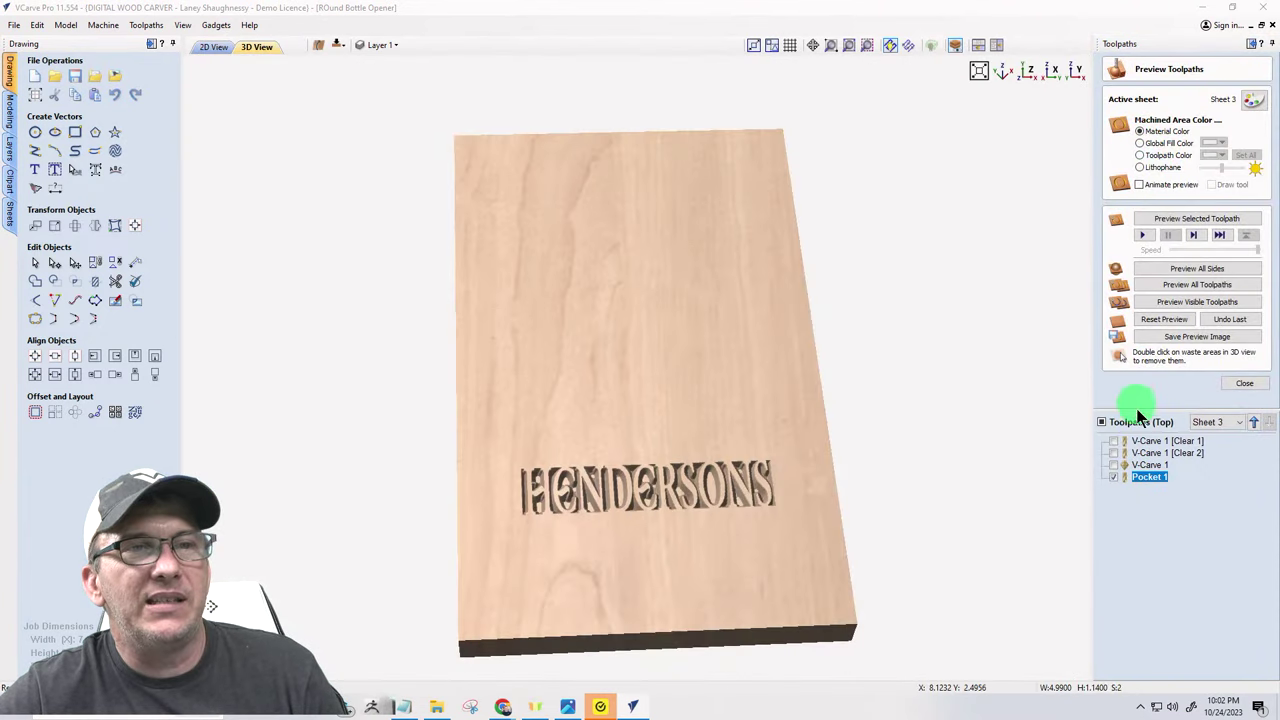
- Replace Pocket 1's tool with the End Mill (0.0625 inches)
{"action": "left_click", "coordinate": [1145, 478]}
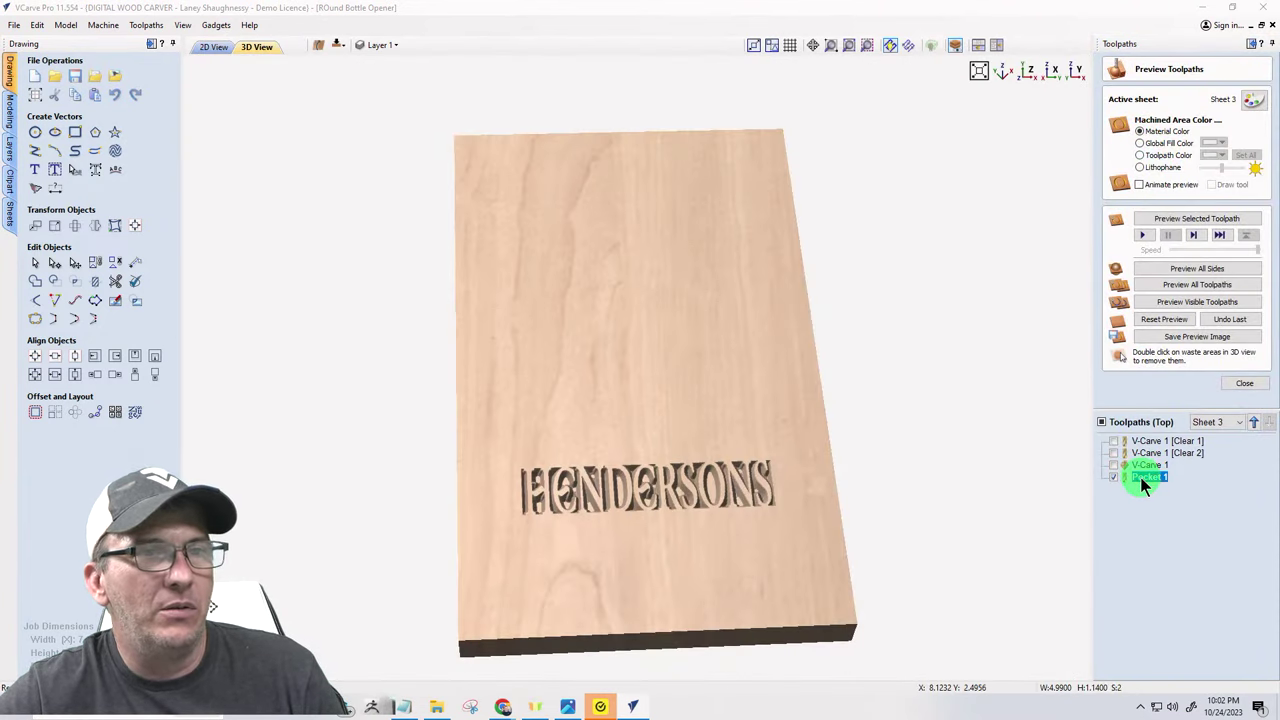
{"action": "double_click", "coordinate": [1145, 478]}
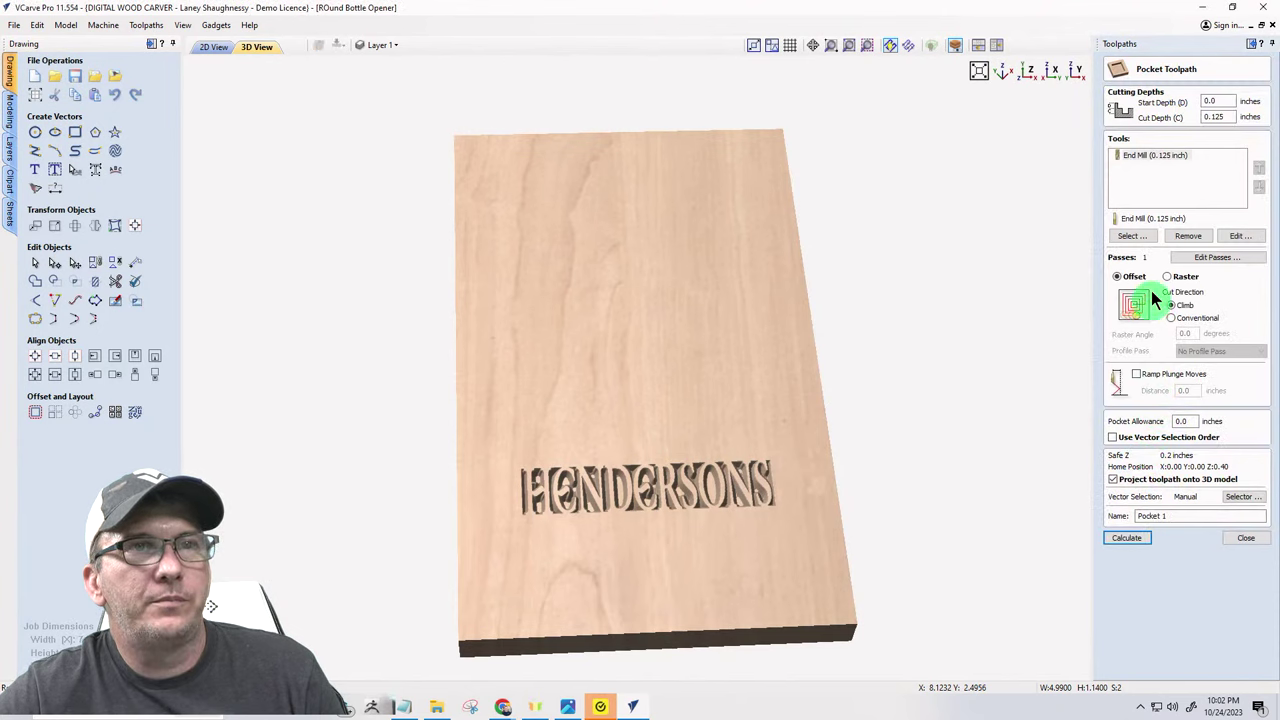
{"action": "left_click", "coordinate": [1182, 238]}
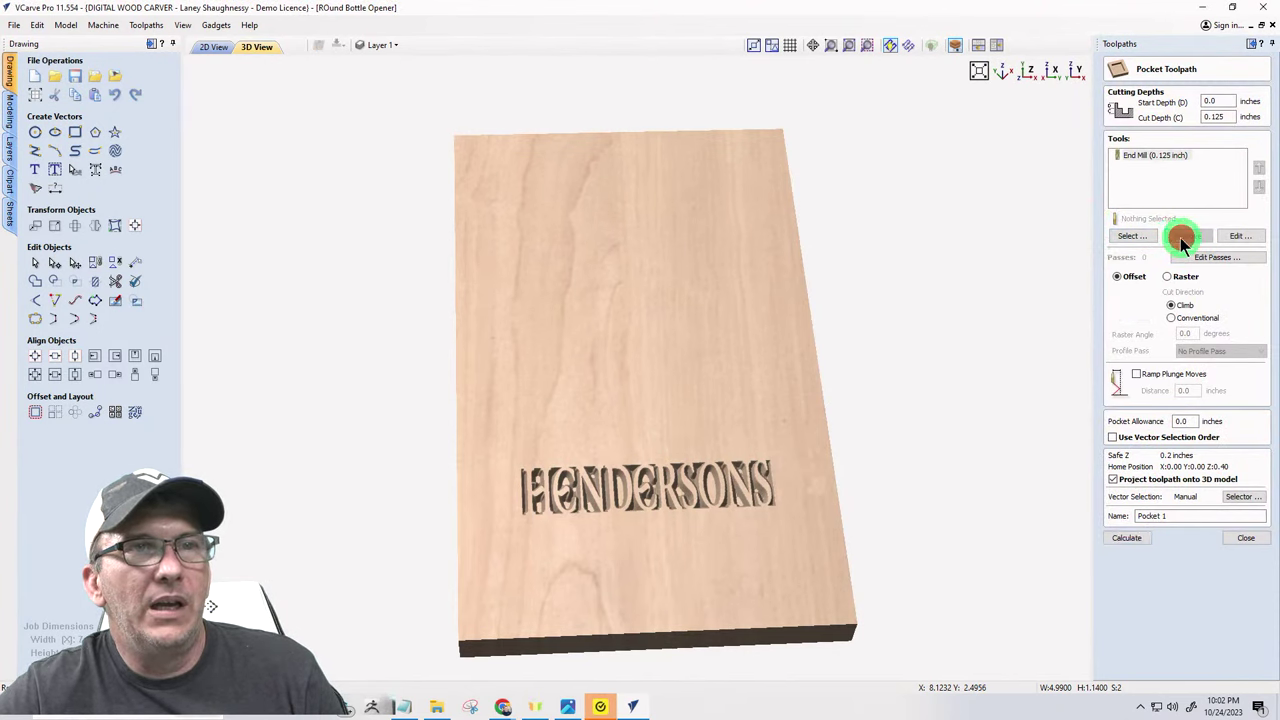
{"action": "left_click", "coordinate": [1133, 236]}
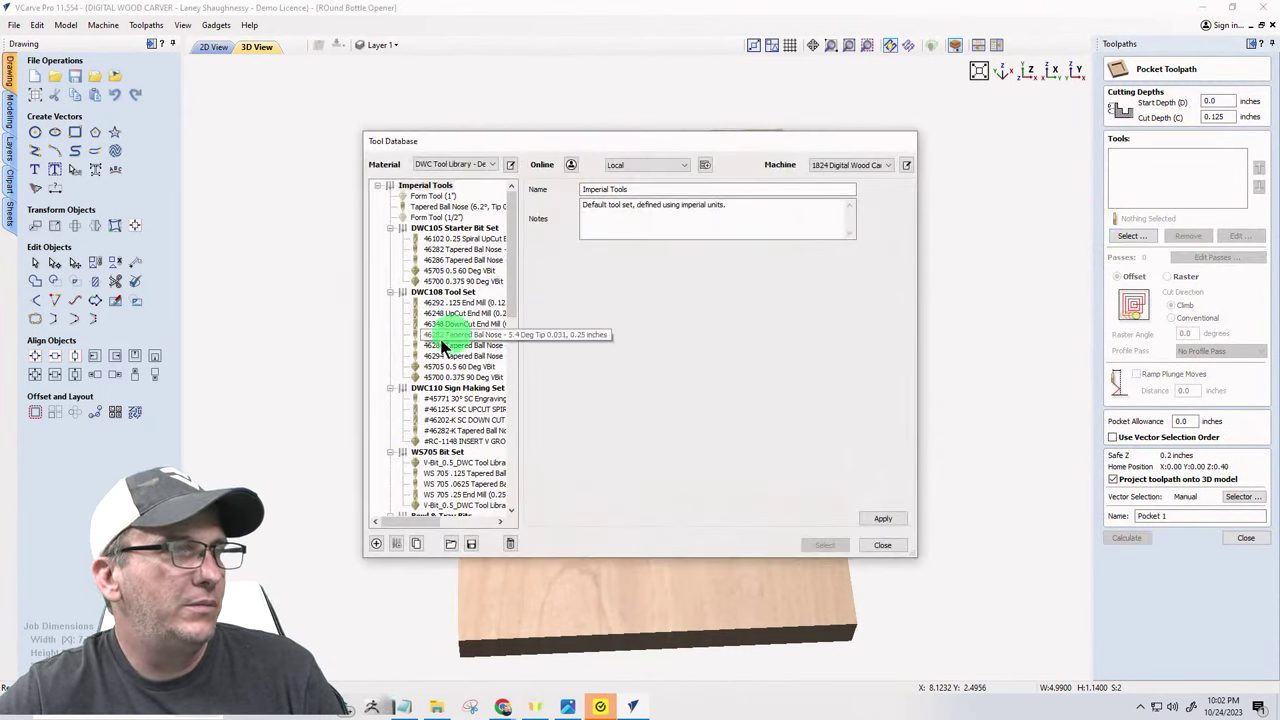
{"action": "scroll", "coordinate": [425, 460], "scroll_direction": "down", "scroll_amount": 2}
{"action": "scroll", "coordinate": [425, 458], "scroll_direction": "down", "scroll_amount": 3}
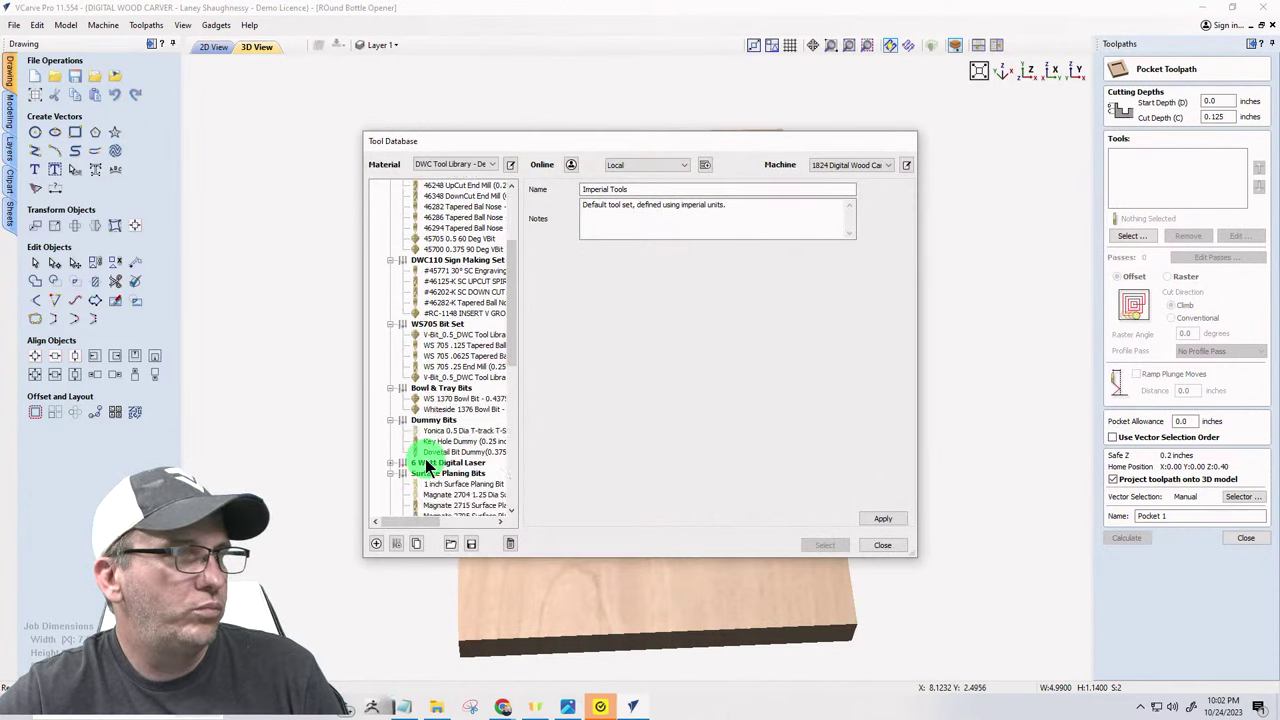
{"action": "scroll", "coordinate": [430, 505], "scroll_direction": "down", "scroll_amount": 2}
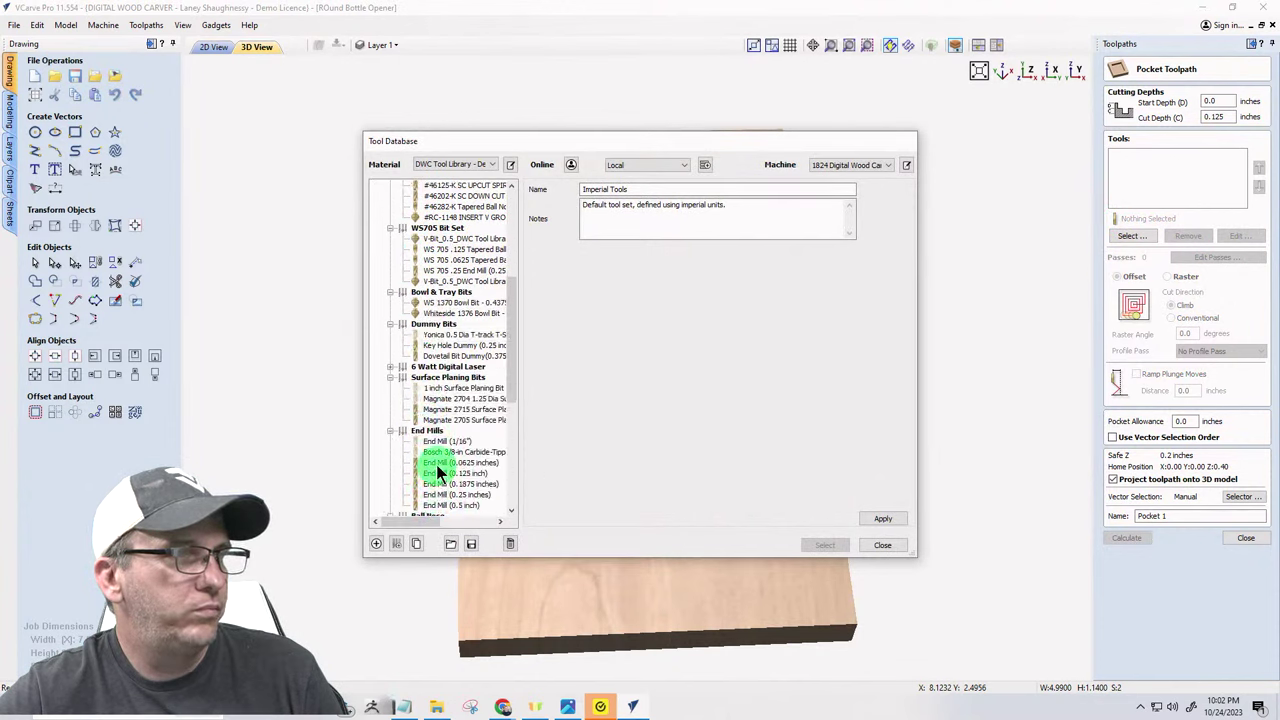
{"action": "left_click", "coordinate": [437, 463]}
{"action": "left_click", "coordinate": [824, 545]}
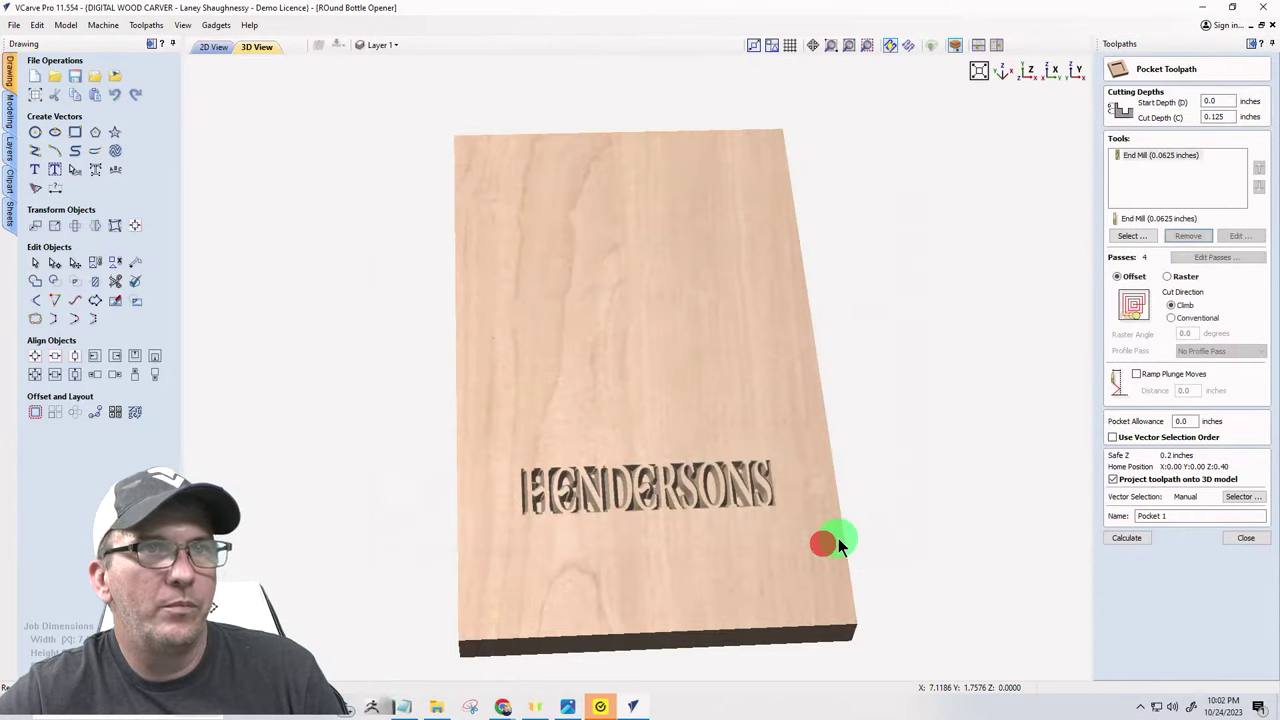
- Set Pocket 1 to 2 passes and recalculate it
{"action": "left_click", "coordinate": [1217, 257]}
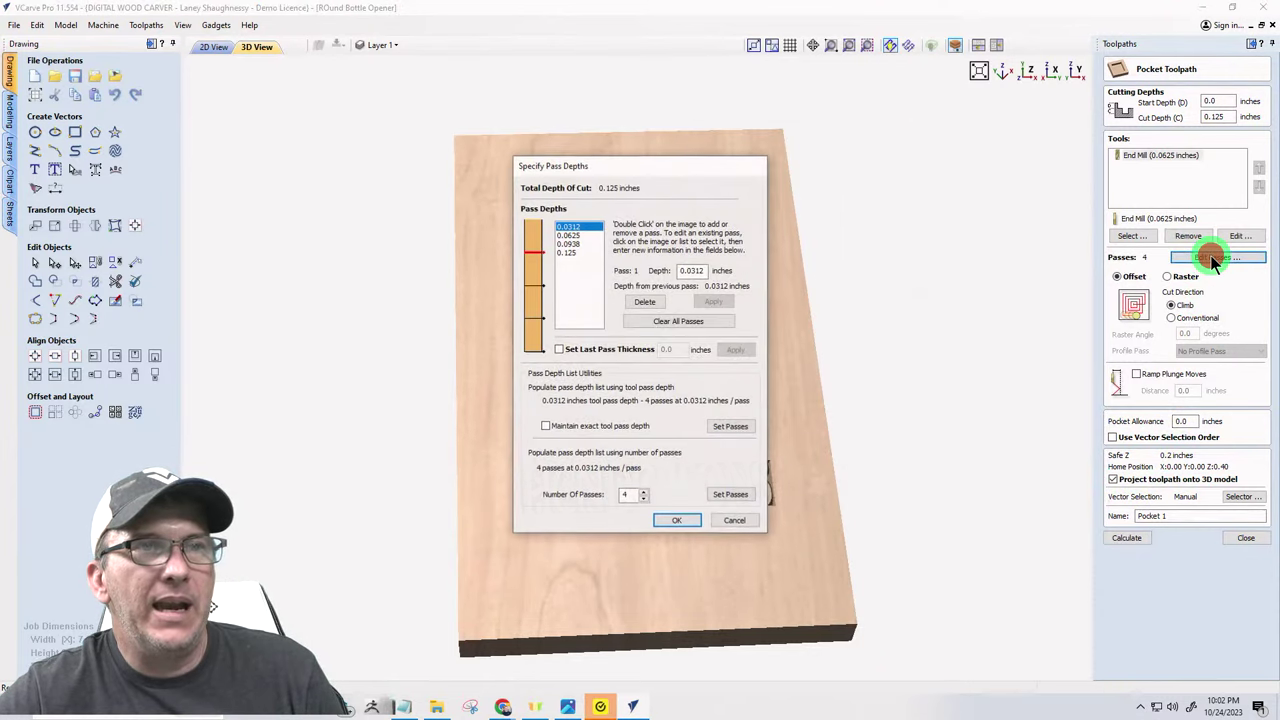
{"action": "left_click", "coordinate": [644, 499]}
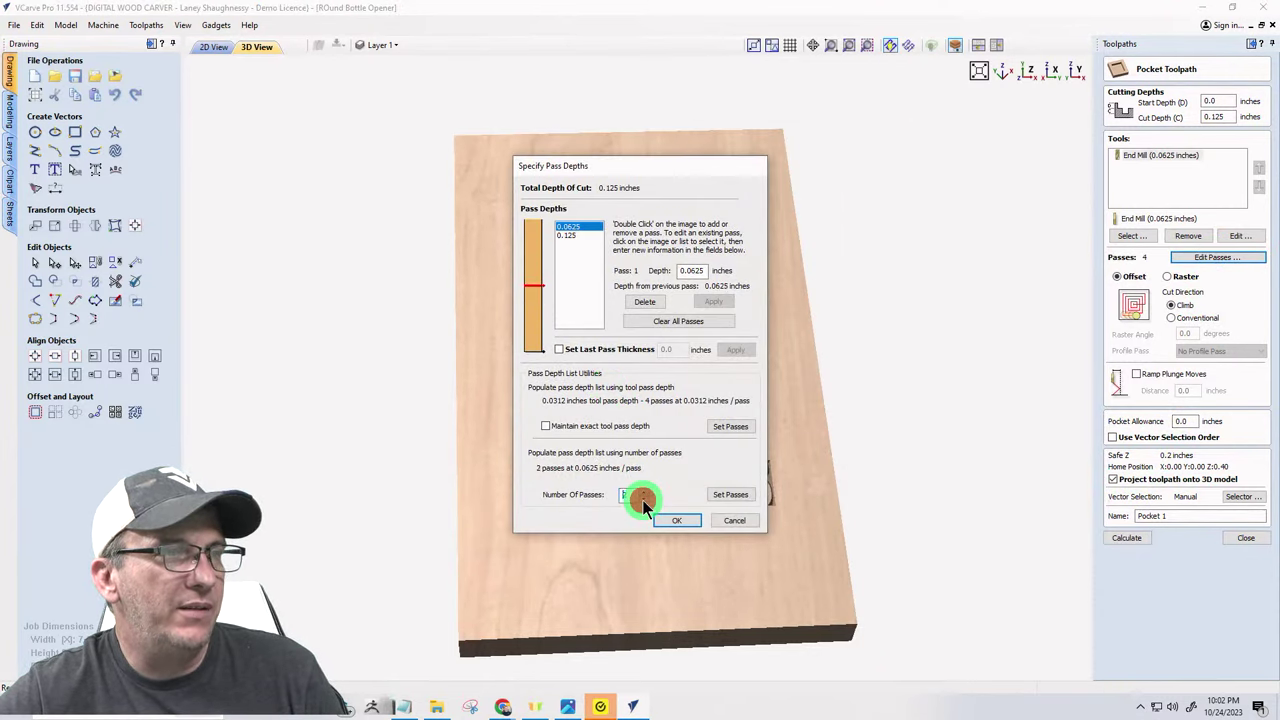
{"action": "left_click", "coordinate": [644, 499]}
{"action": "left_click", "coordinate": [664, 520]}
{"action": "left_click", "coordinate": [1120, 538]}
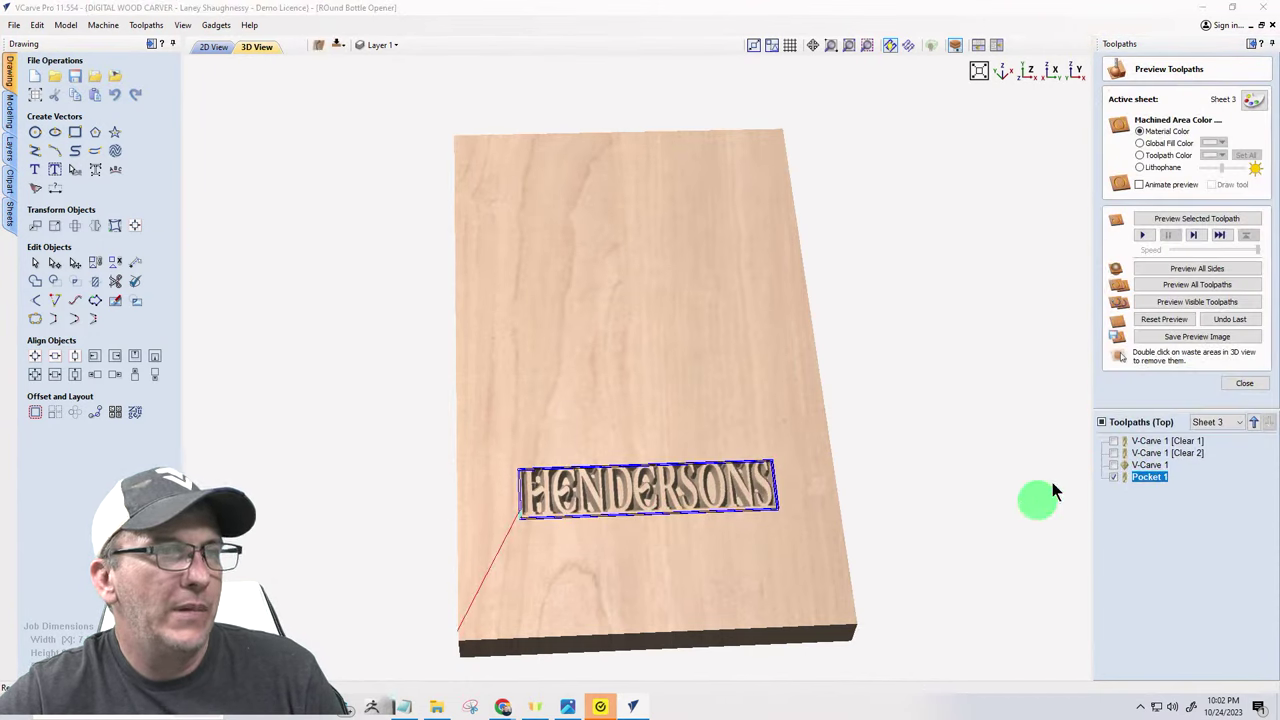
- Preview the pocketed HENDERSONS panel in 3D, then return to 2D and select Pocket 1
{"action": "left_click", "coordinate": [1190, 300]}
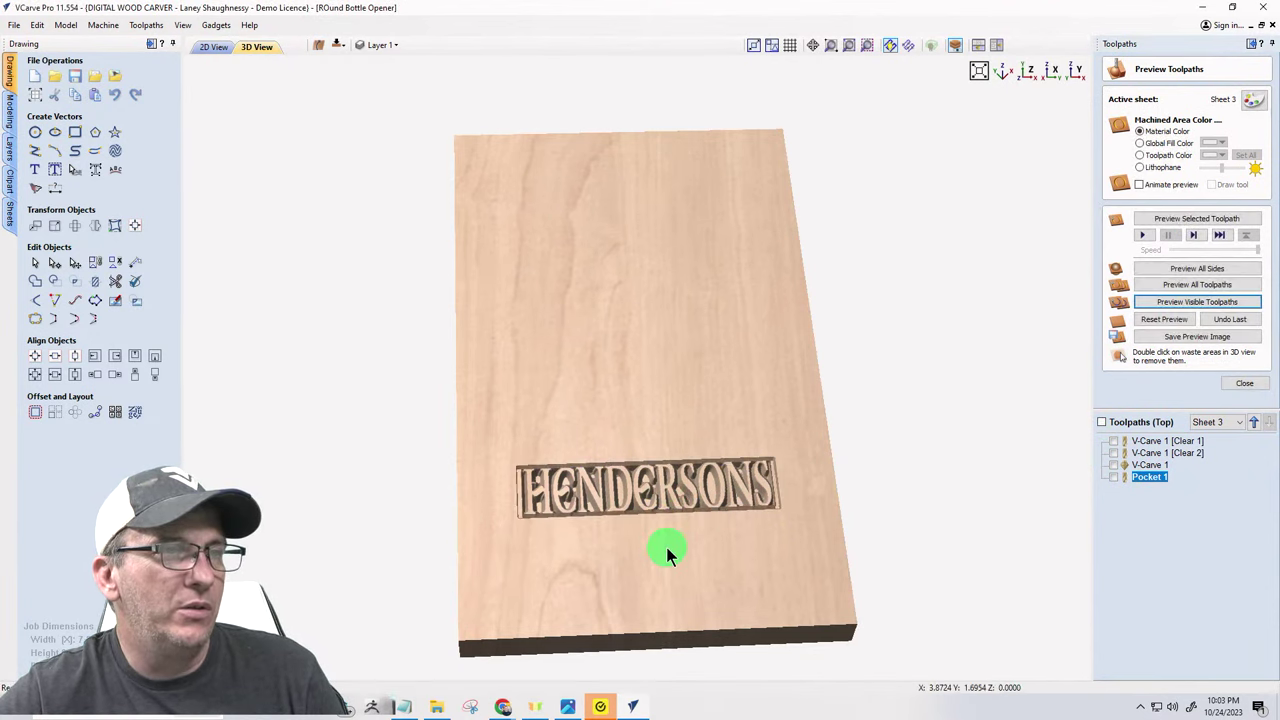
{"action": "scroll", "coordinate": [666, 547], "scroll_direction": "up", "scroll_amount": 6}
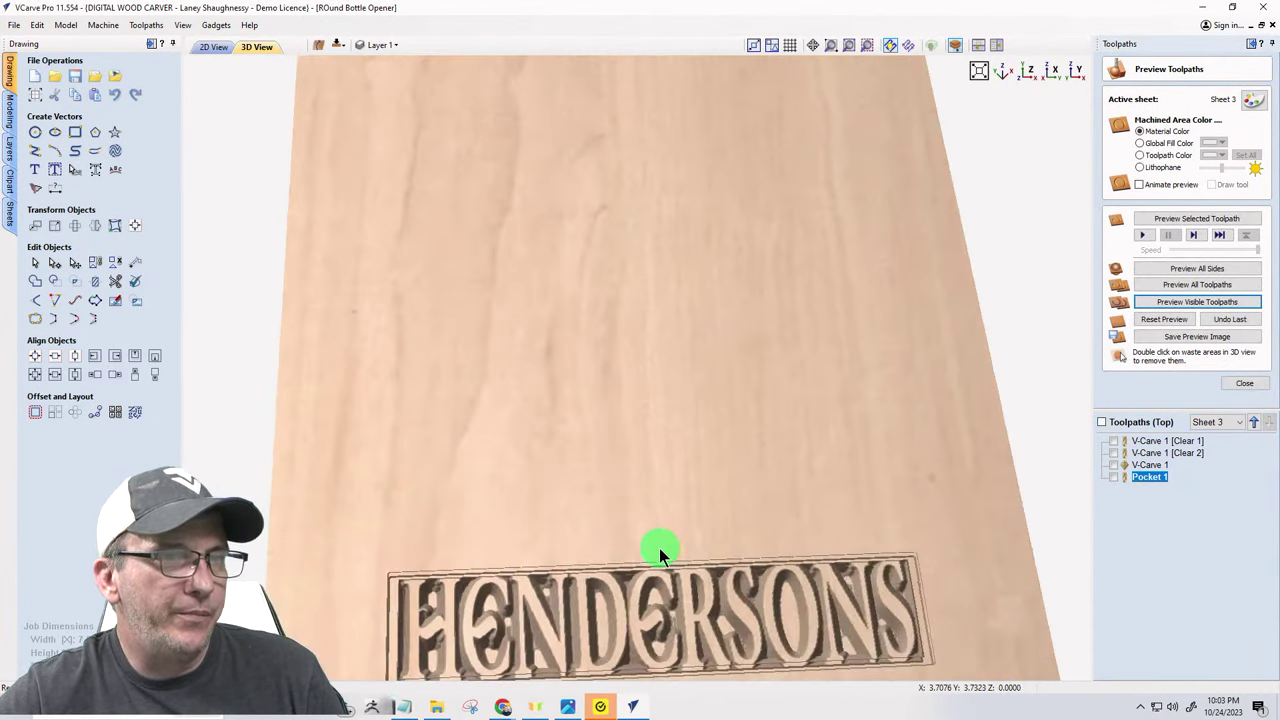
{"action": "scroll", "coordinate": [631, 497], "scroll_direction": "down", "scroll_amount": 2}
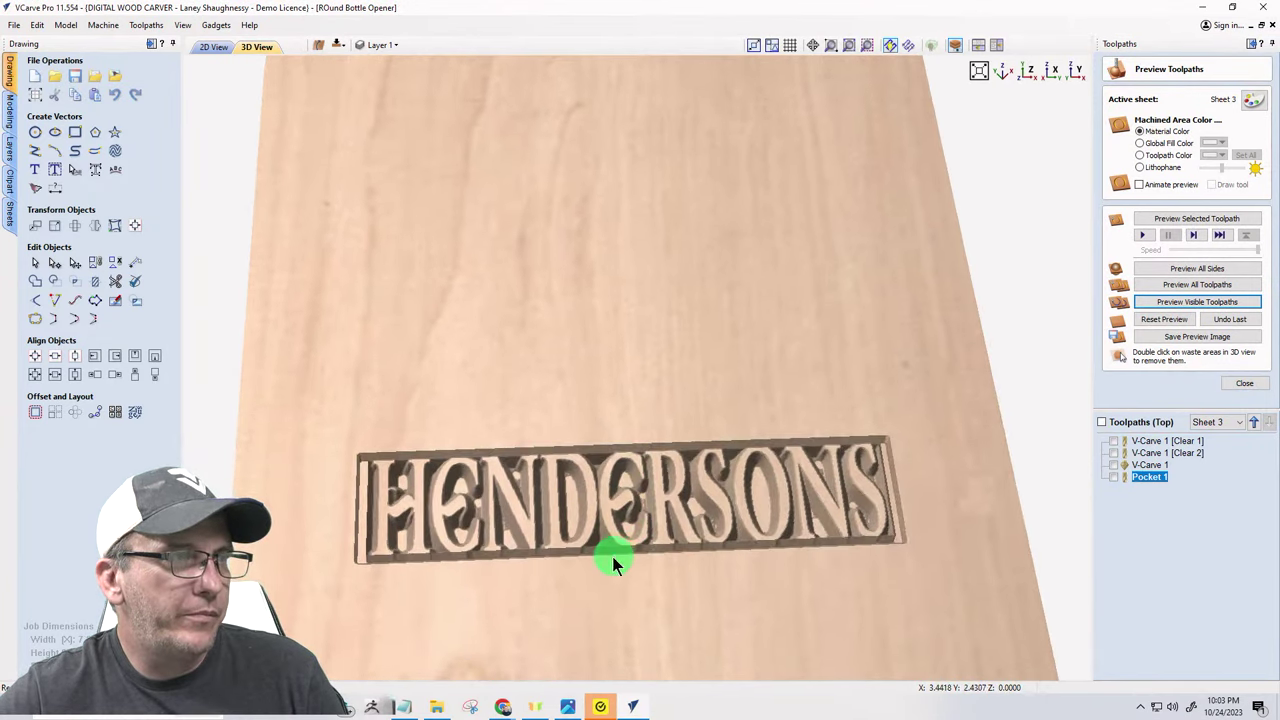
{"action": "left_click_drag", "start_coordinate": [606, 541], "coordinate": [606, 528]}
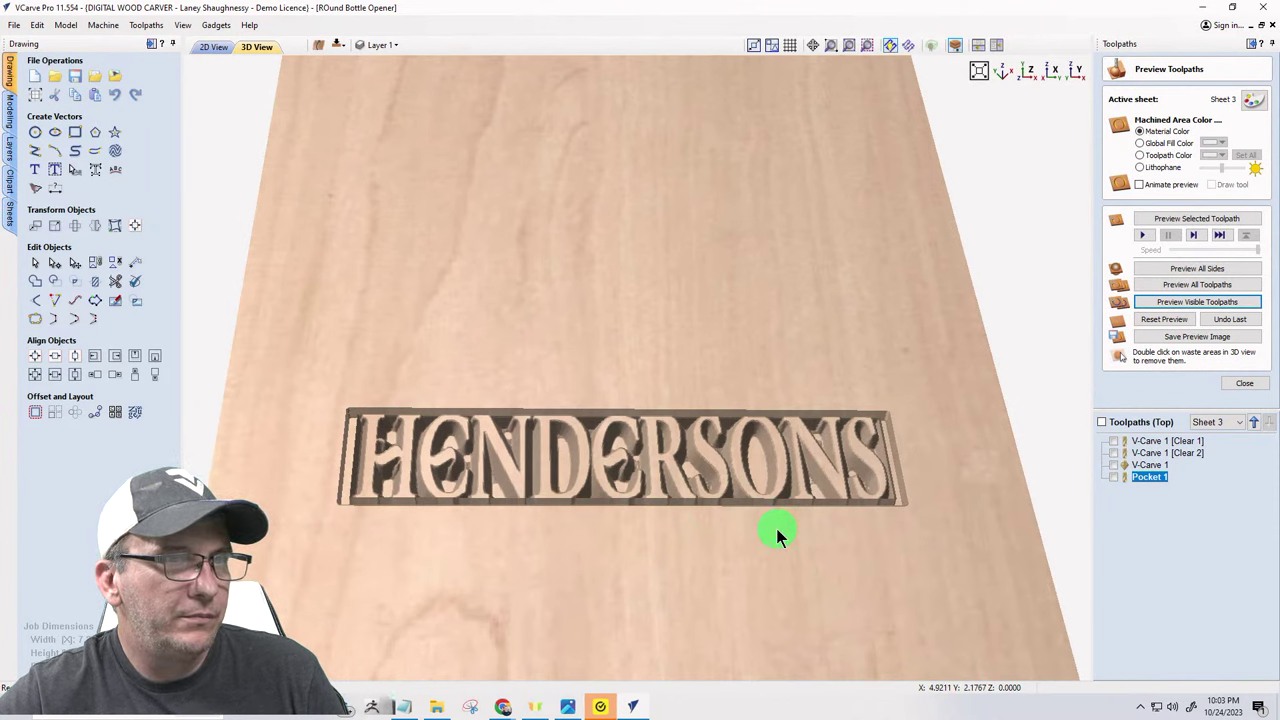
{"action": "scroll", "coordinate": [340, 490], "scroll_direction": "up", "scroll_amount": 4}
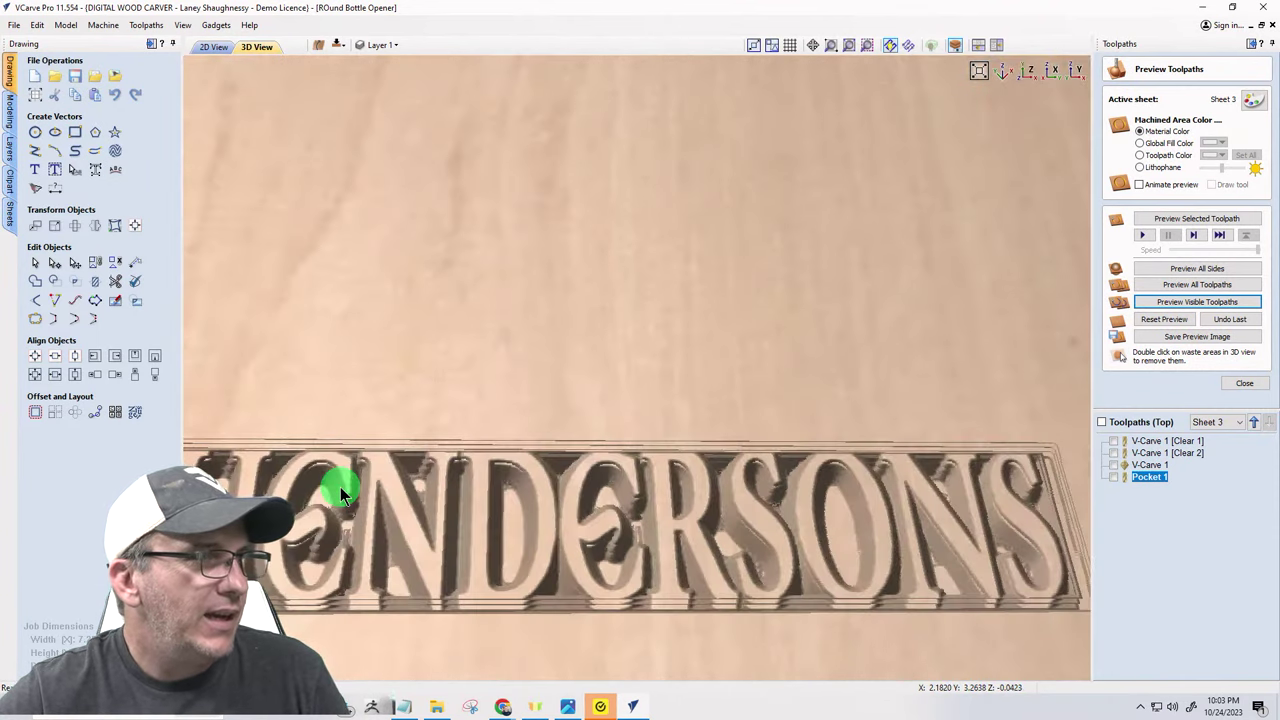
{"action": "scroll", "coordinate": [340, 487], "scroll_direction": "down", "scroll_amount": 3}
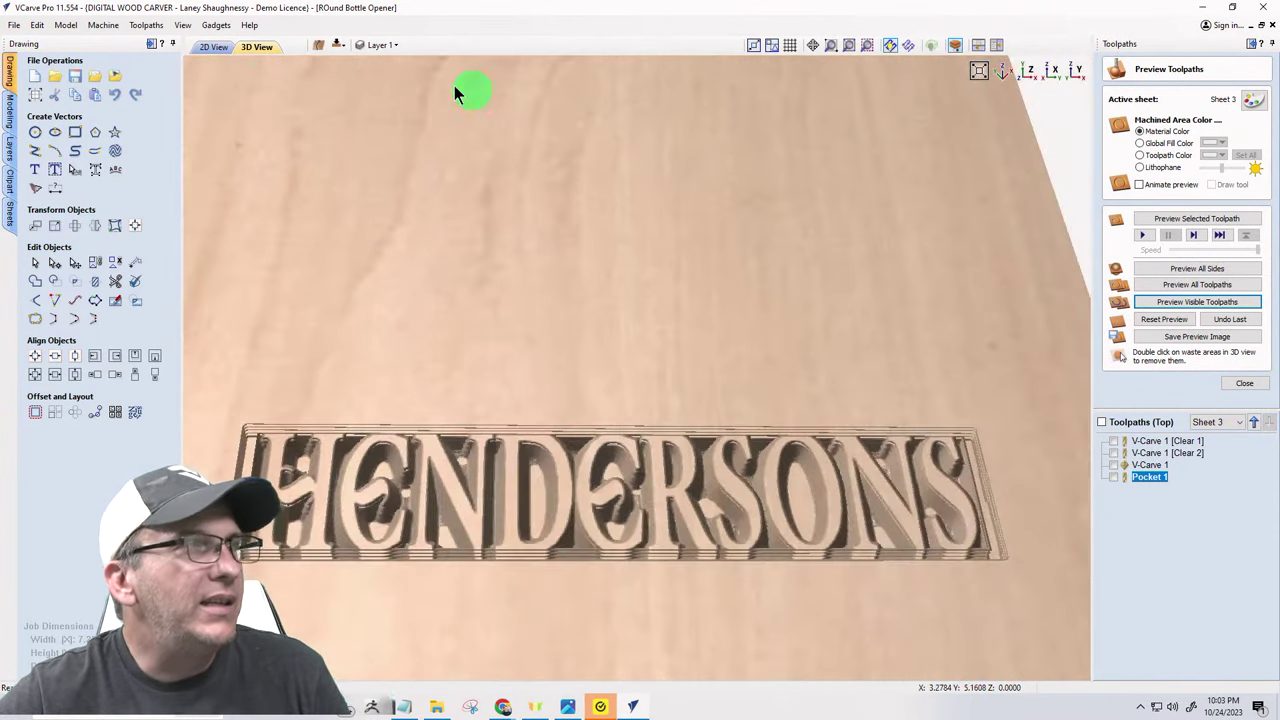
{"action": "left_click", "coordinate": [218, 47]}
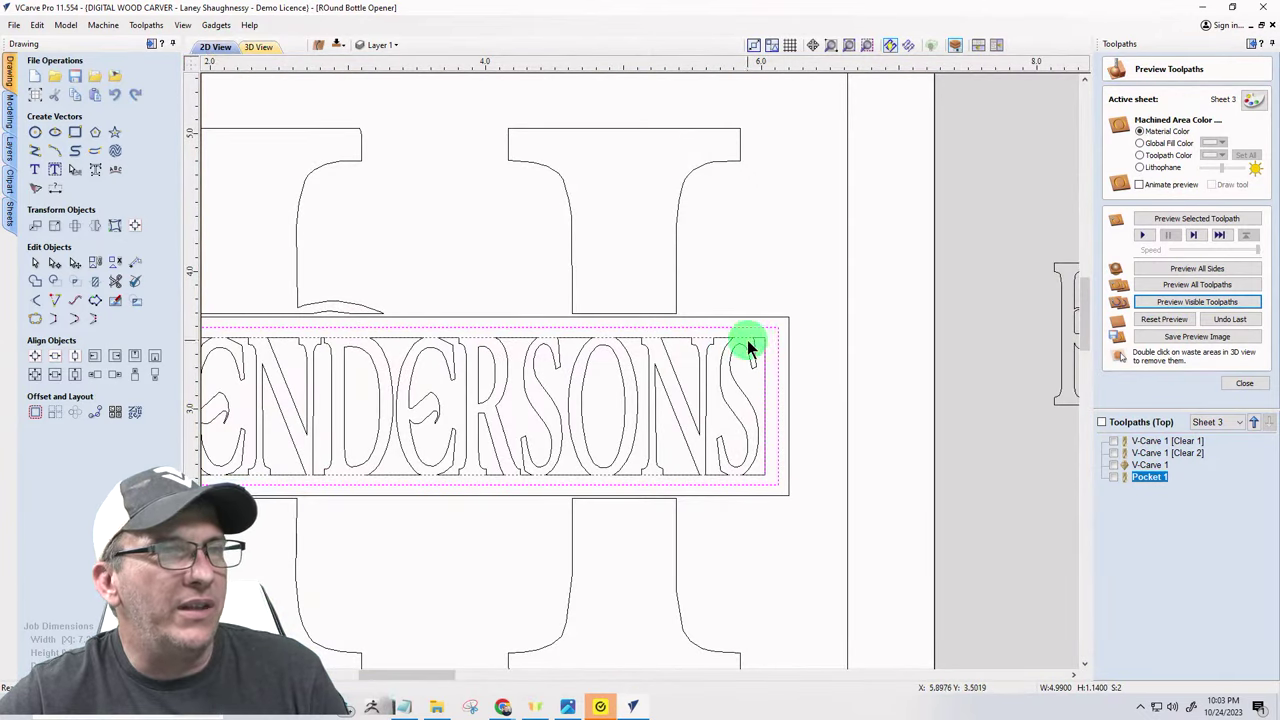
{"action": "left_click", "coordinate": [1146, 478]}
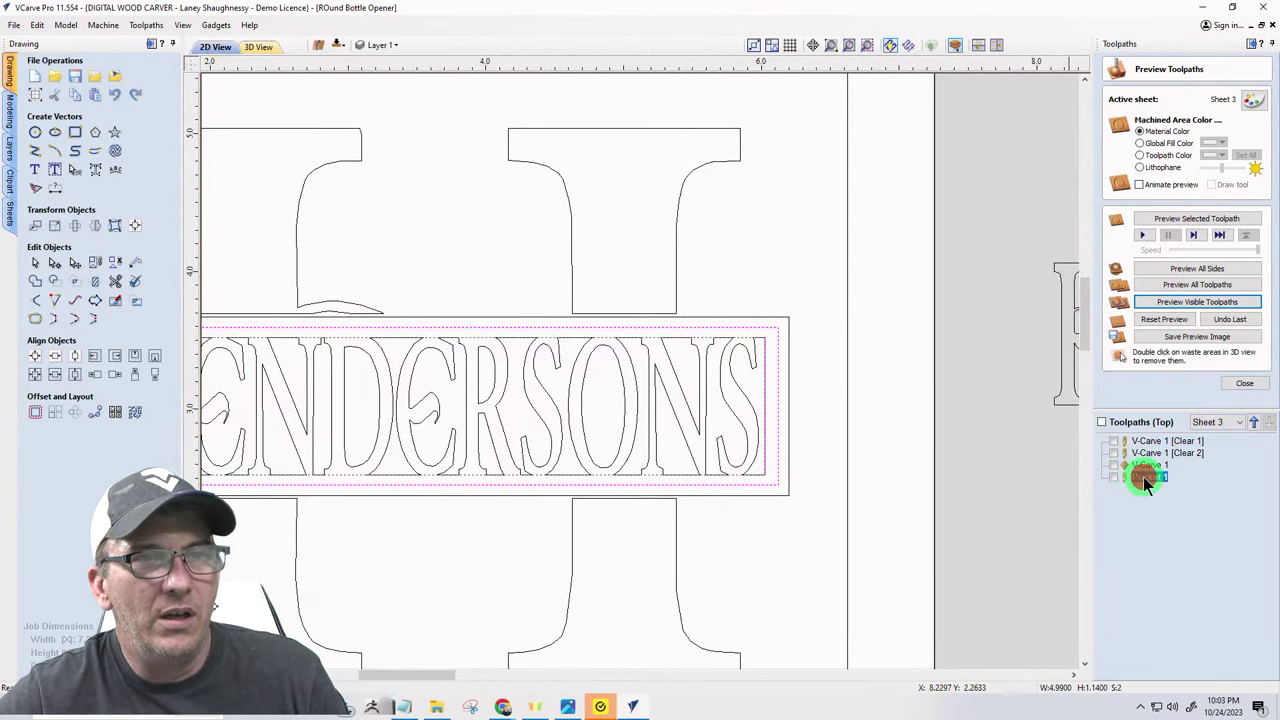
- Set Pocket 1's pocket allowance to -0.02 inches and recalculate
{"action": "double_click", "coordinate": [1143, 477]}
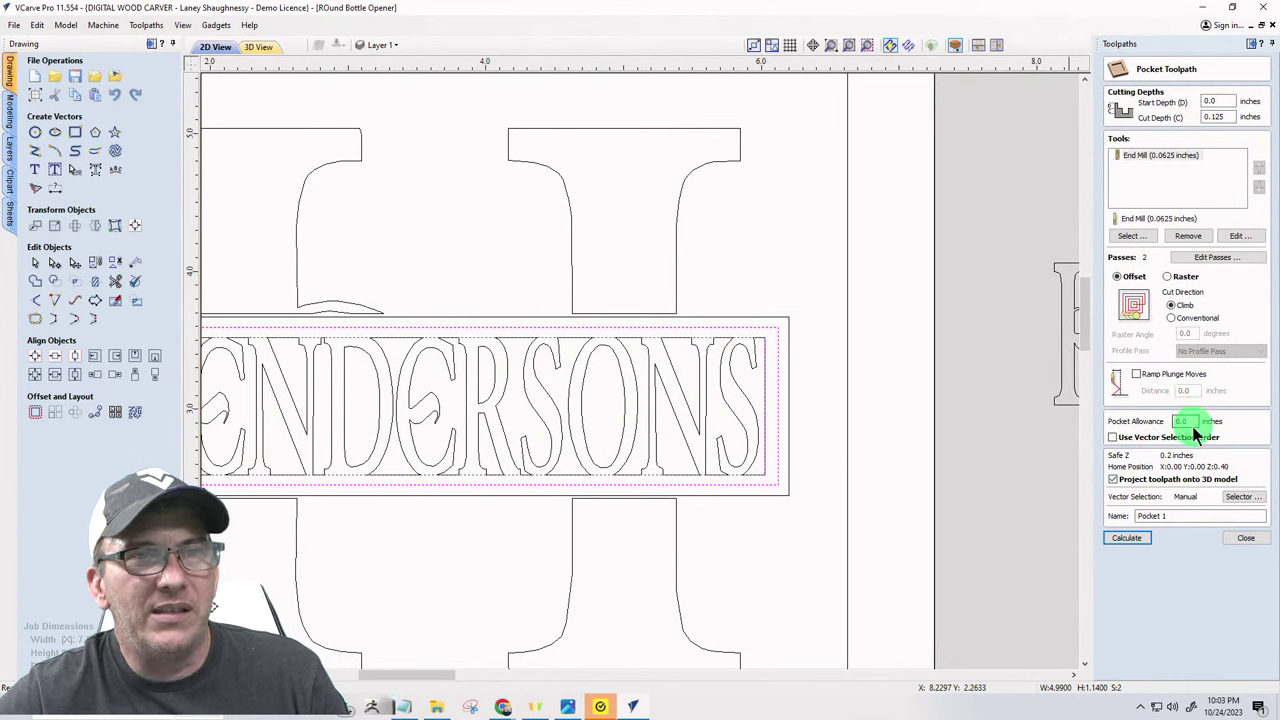
{"action": "double_click", "coordinate": [1185, 421]}
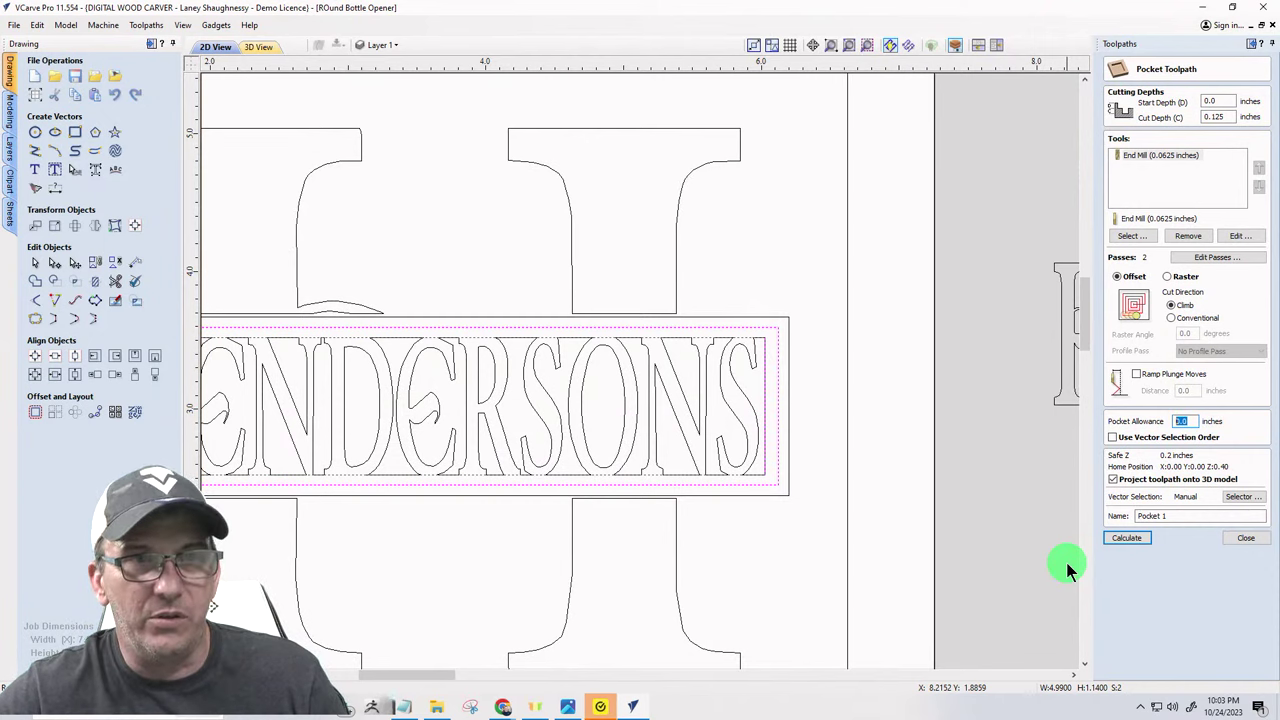
{"action": "type", "text": "-"}
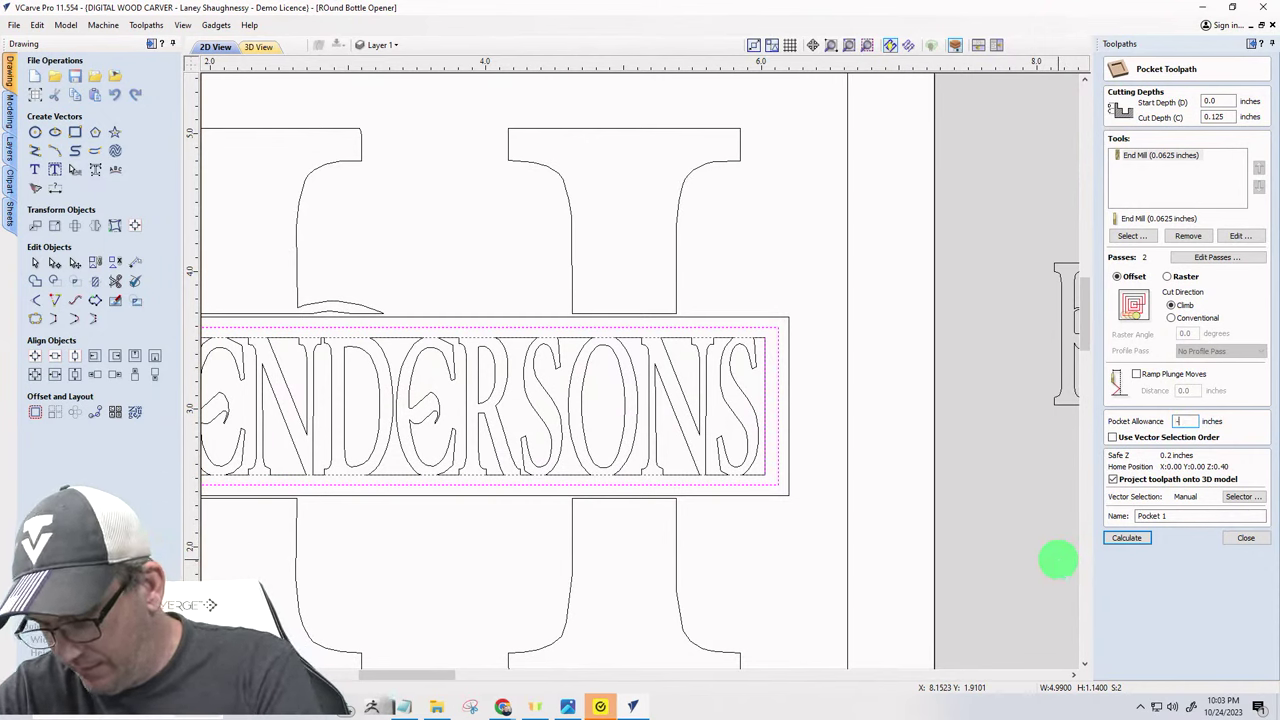
{"action": "type", "text": "0.02"}
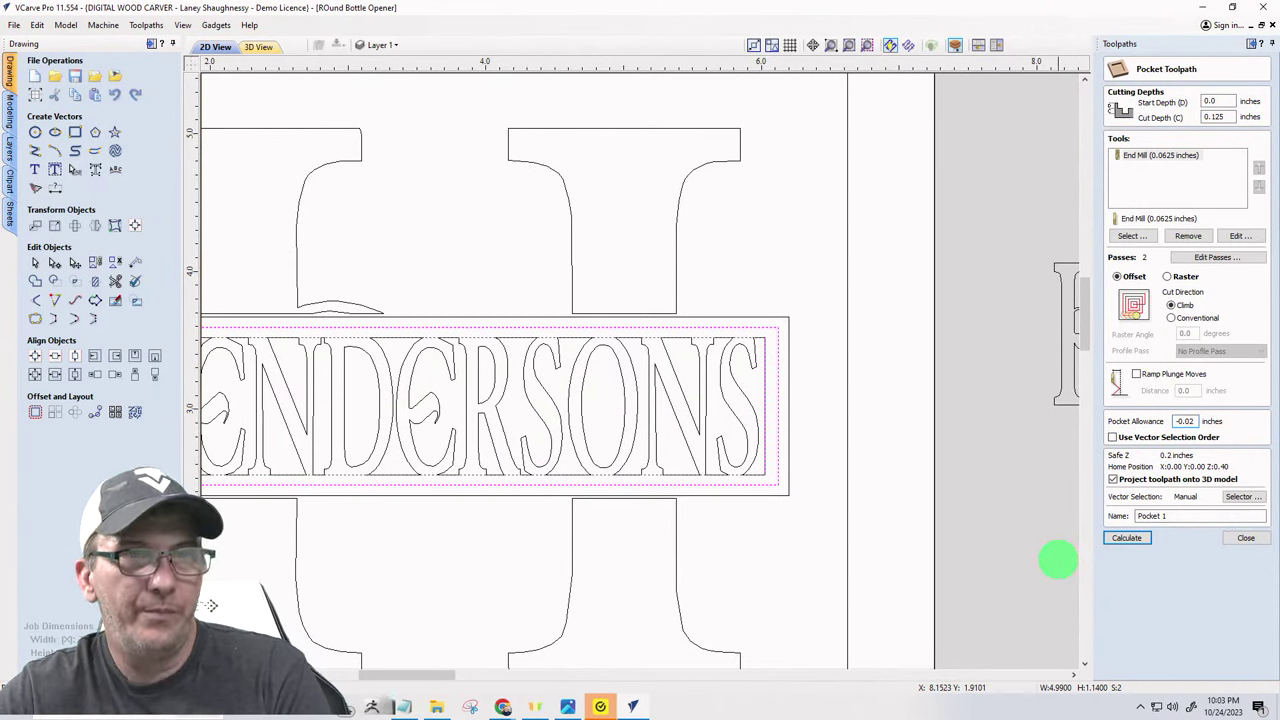
{"action": "left_click", "coordinate": [1124, 538]}
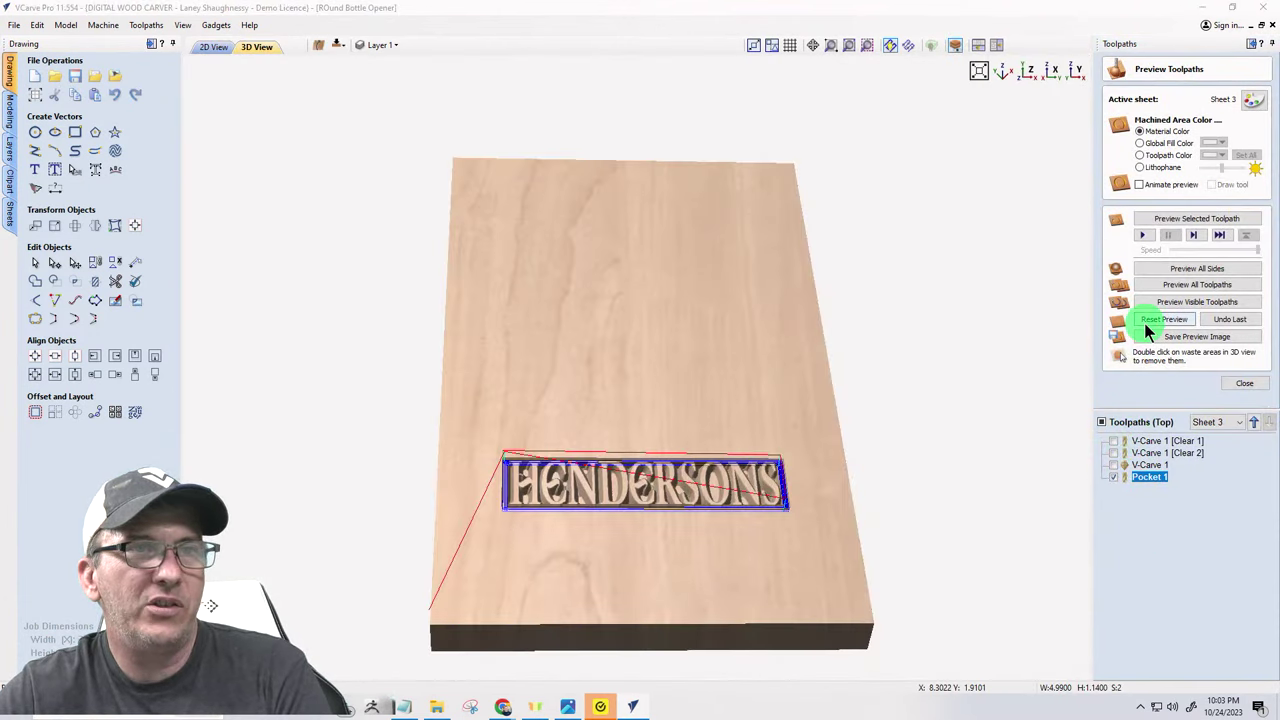
- Render the recalculated Pocket 1 in 3D and orbit around the raised HENDERSONS letters and pocket walls
{"action": "left_click", "coordinate": [1165, 301]}
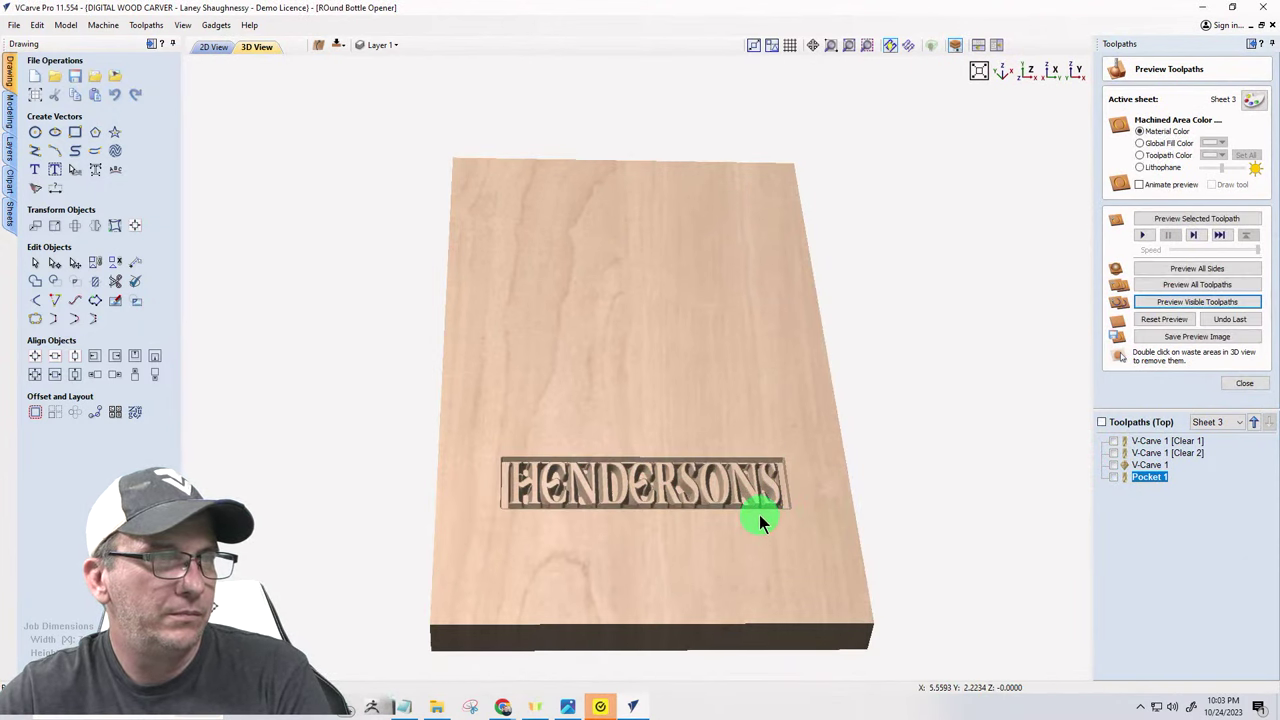
{"action": "scroll", "coordinate": [759, 514], "scroll_direction": "up", "scroll_amount": 8}
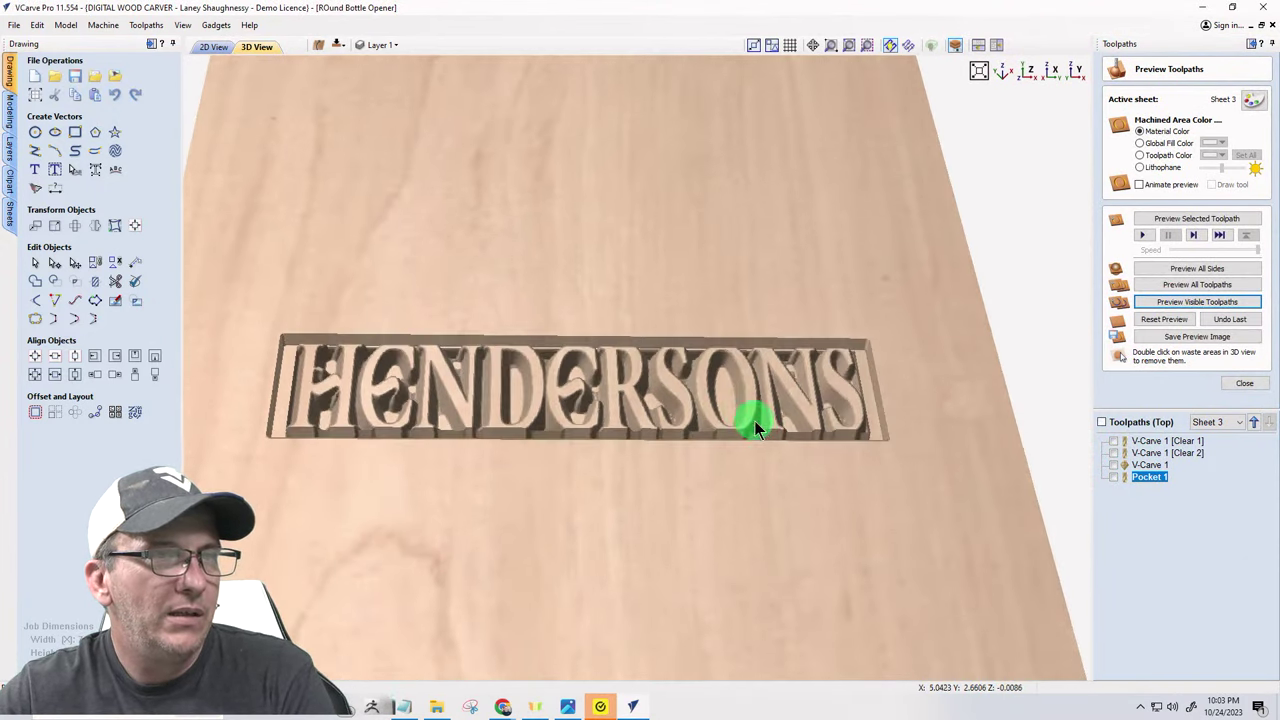
{"action": "scroll", "coordinate": [760, 430], "scroll_direction": "up", "scroll_amount": 6}
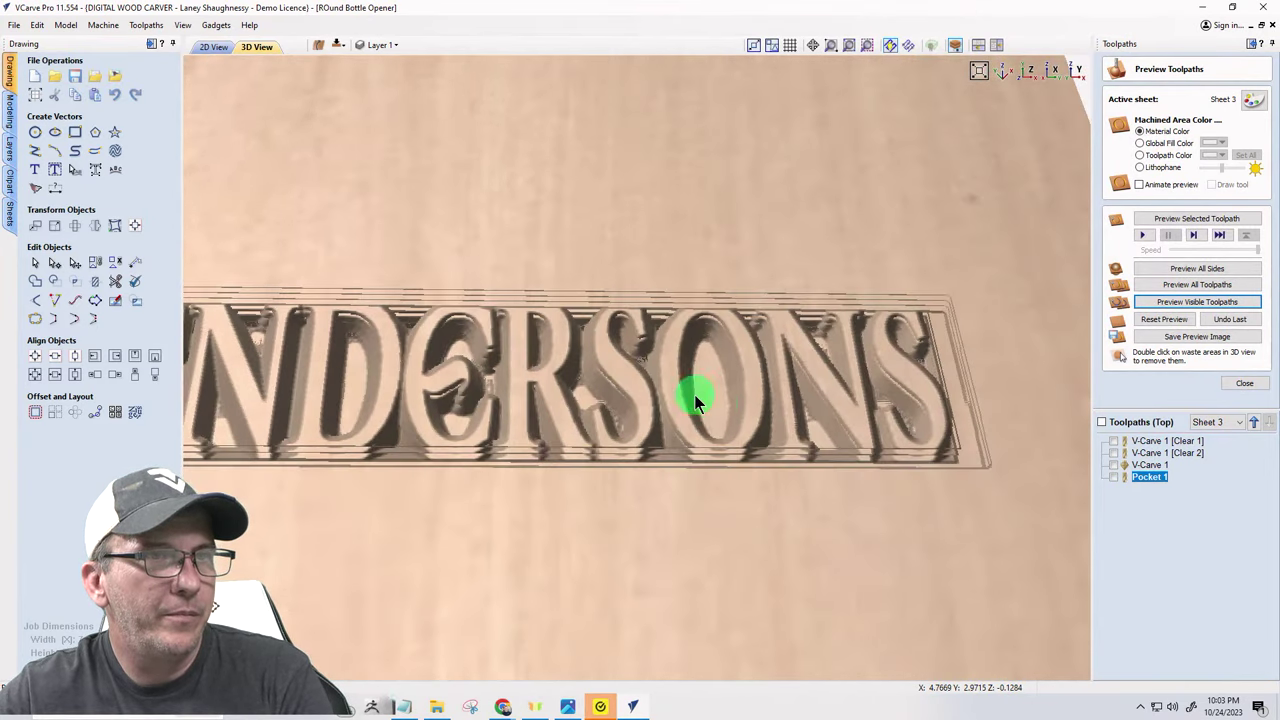
{"action": "left_click_drag", "start_coordinate": [926, 484], "coordinate": [590, 455]}
{"action": "scroll", "coordinate": [588, 438], "scroll_direction": "up", "scroll_amount": 3}
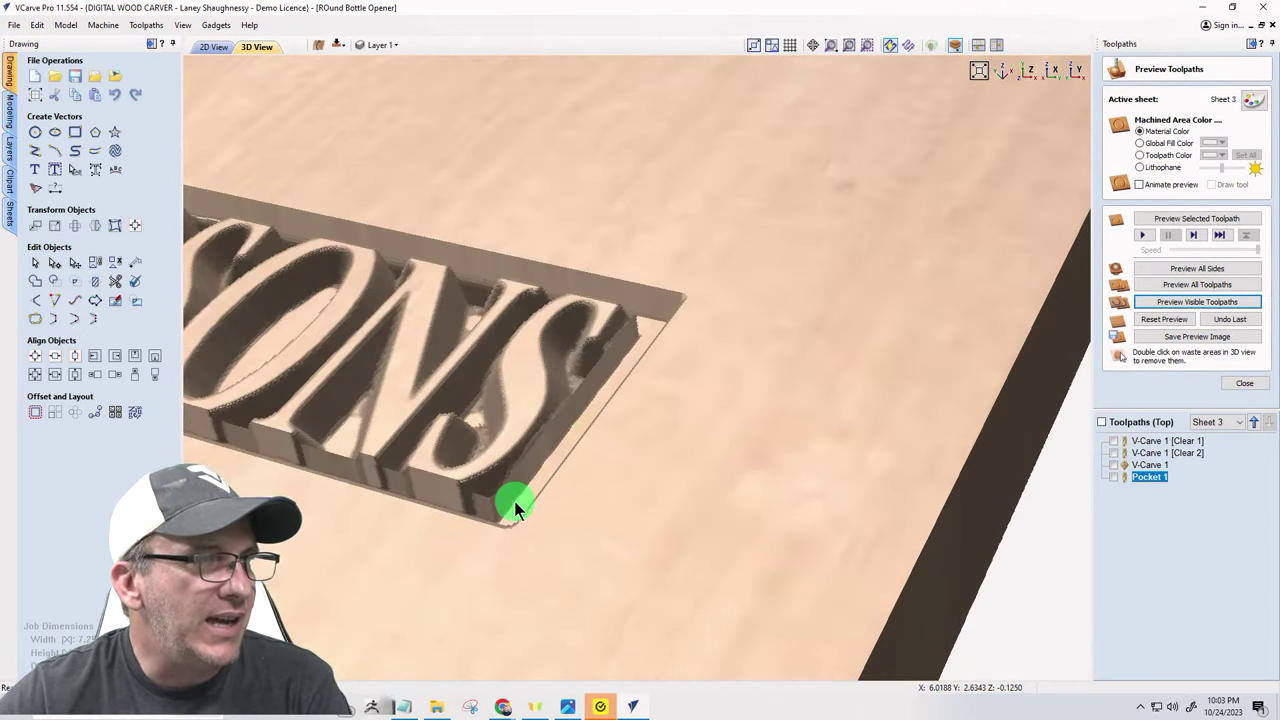
{"action": "left_click_drag", "start_coordinate": [657, 491], "coordinate": [710, 495]}
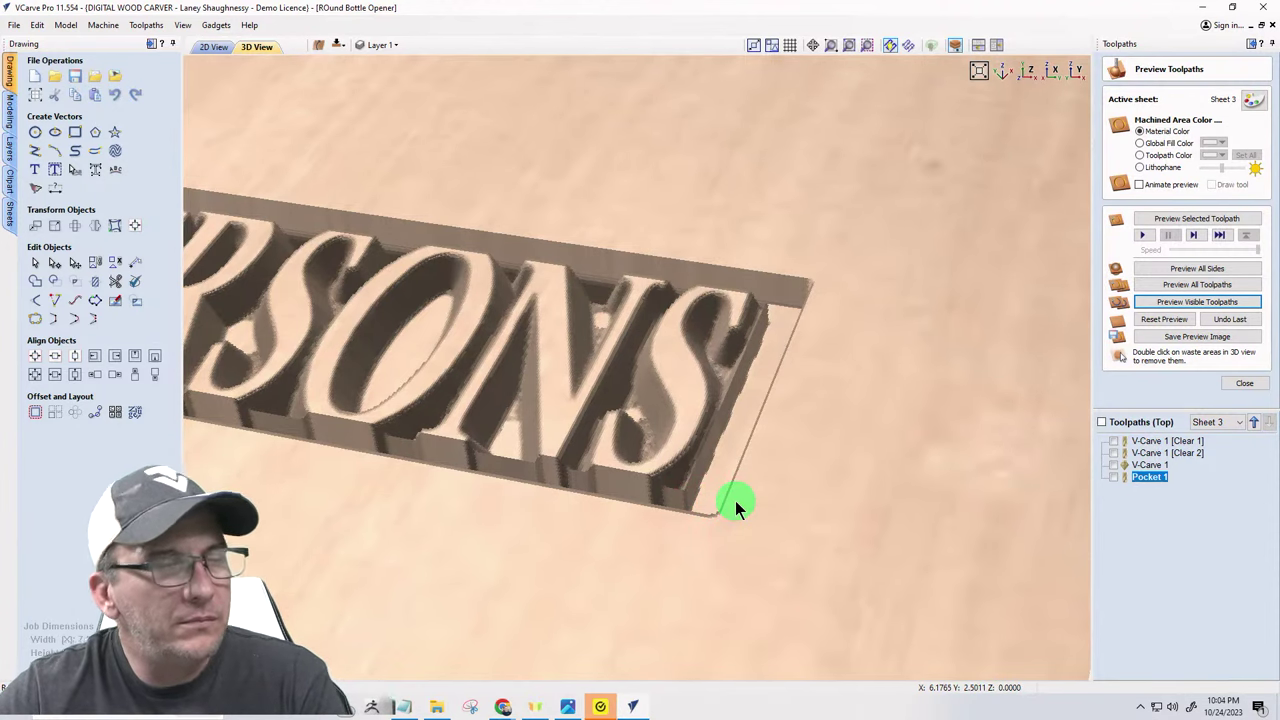
{"action": "left_click_drag", "start_coordinate": [690, 497], "coordinate": [573, 507]}
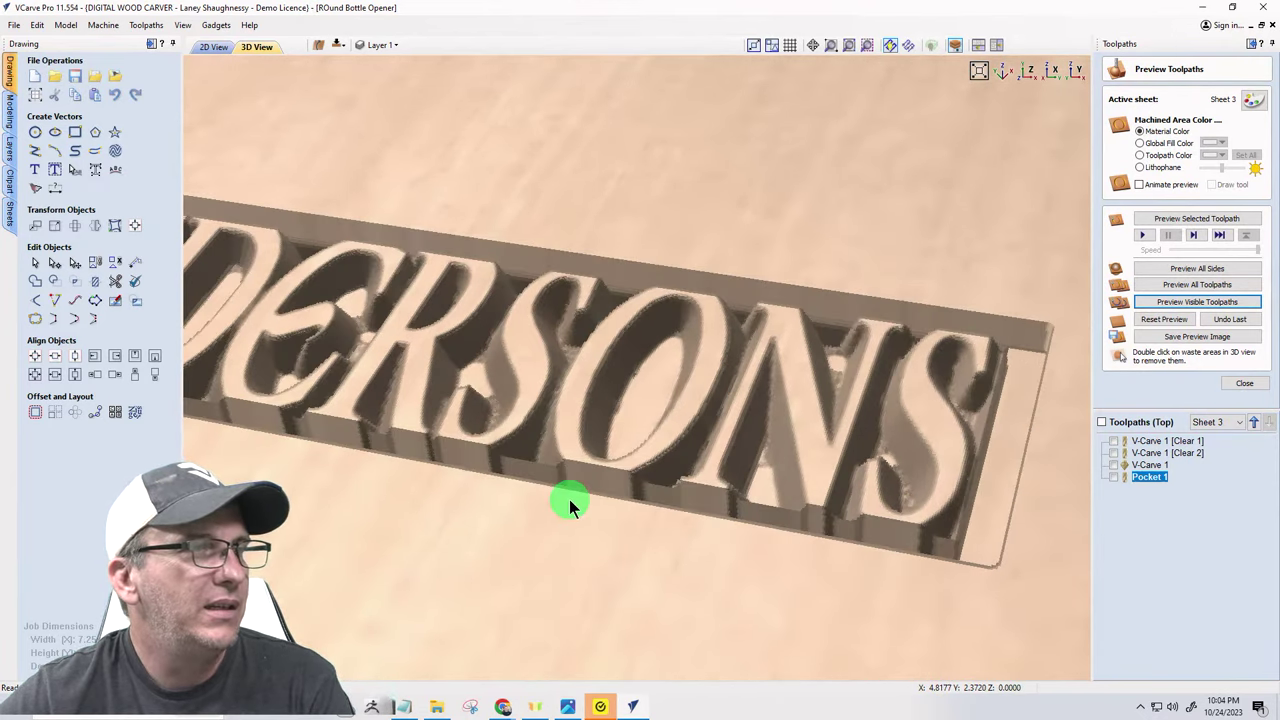
{"action": "left_click", "coordinate": [207, 48]}
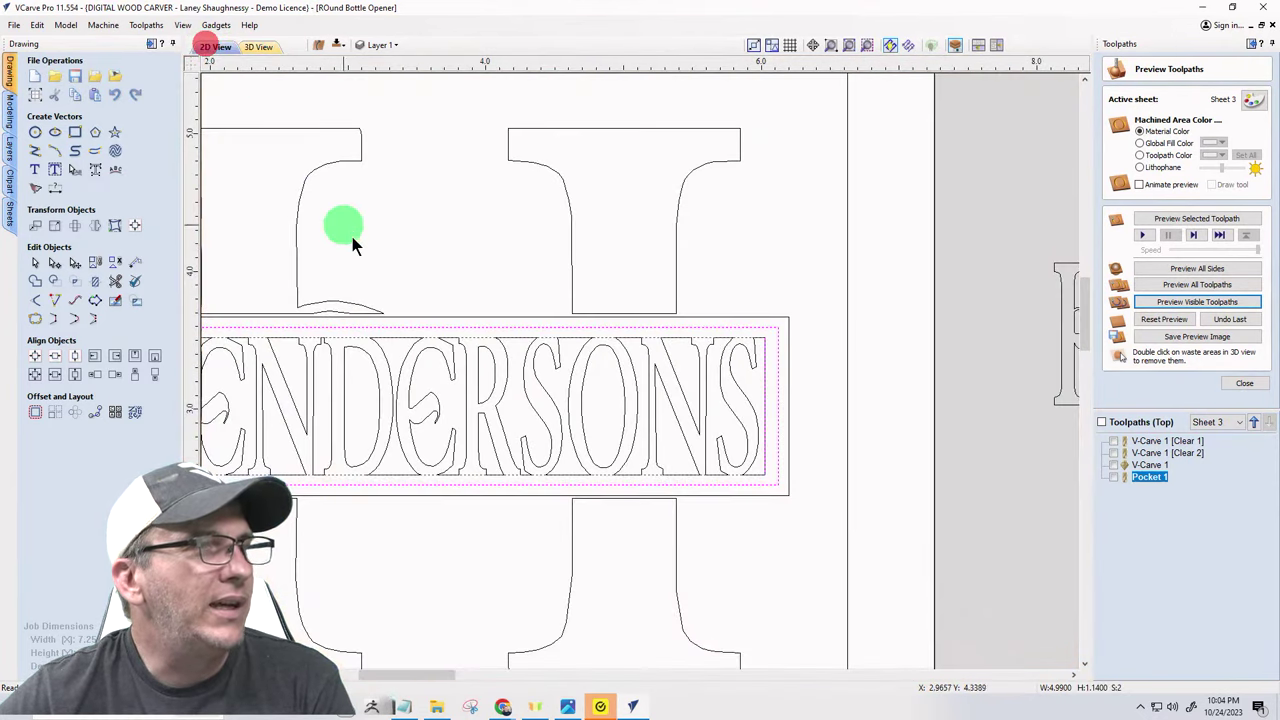
{"action": "scroll", "coordinate": [523, 286], "scroll_direction": "down", "scroll_amount": 3}
{"action": "left_click", "coordinate": [253, 48]}
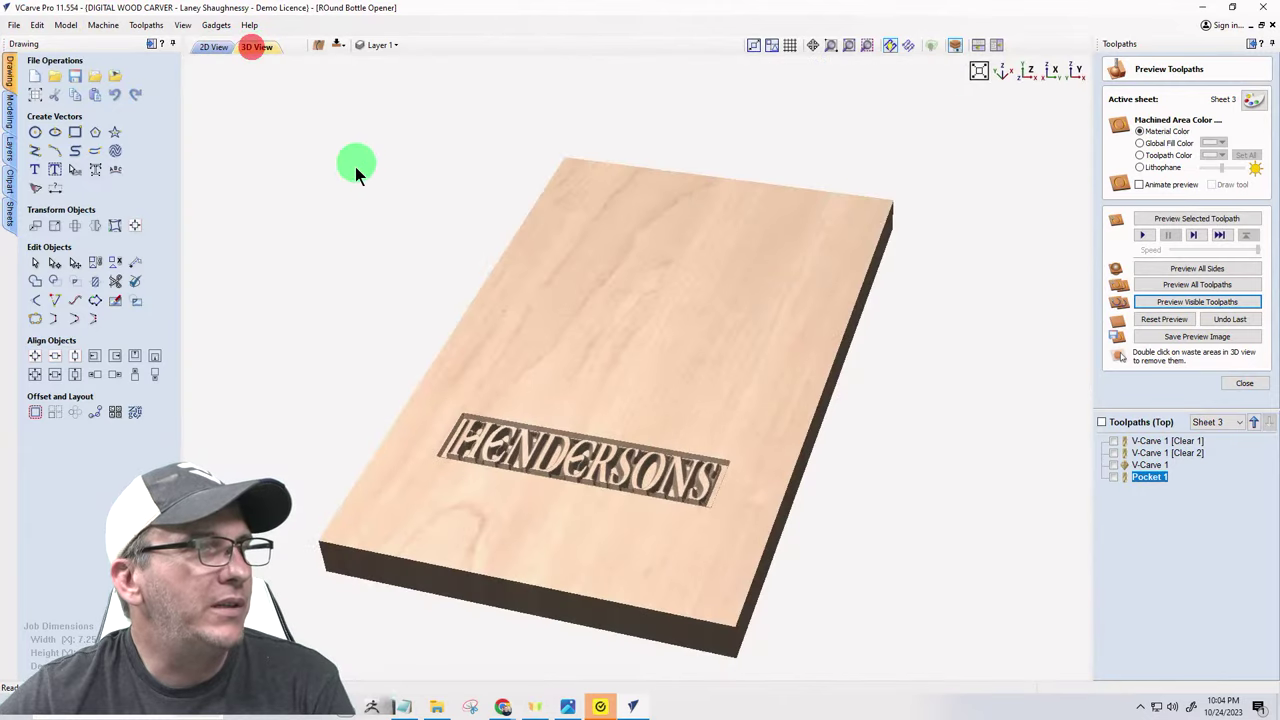
{"action": "left_click_drag", "start_coordinate": [748, 445], "coordinate": [816, 547]}
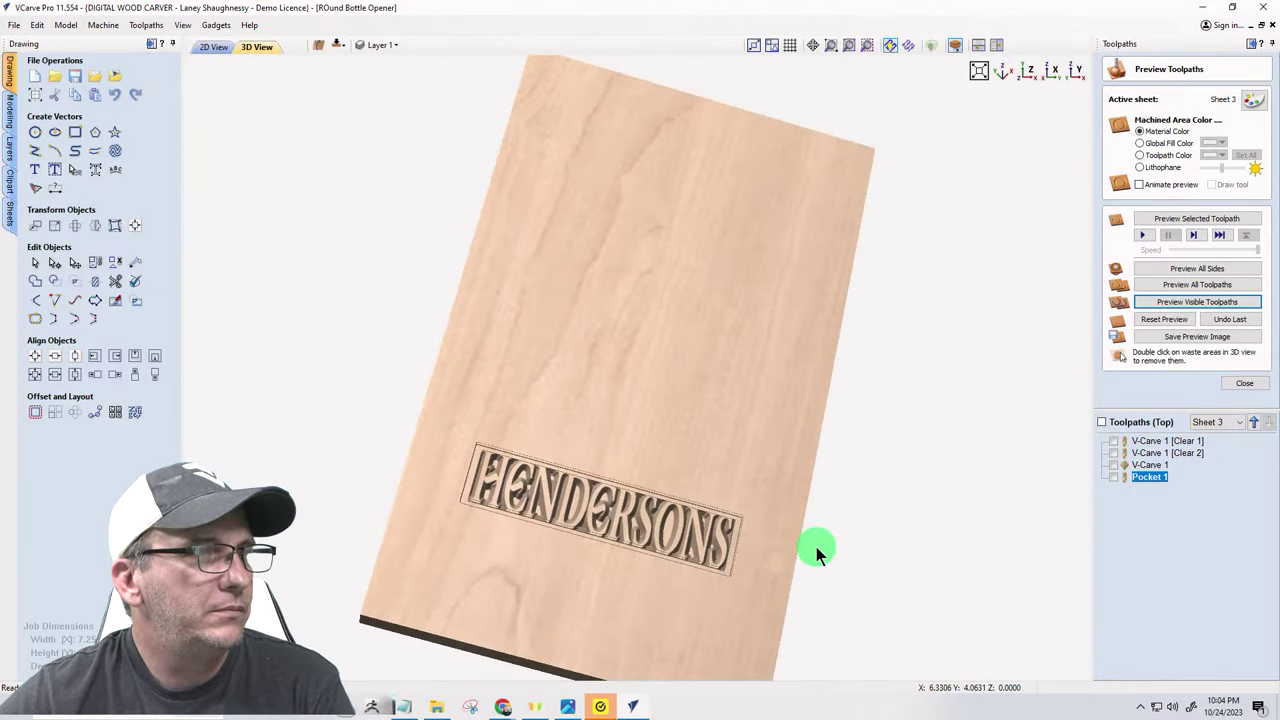
{"action": "left_click", "coordinate": [1027, 73]}
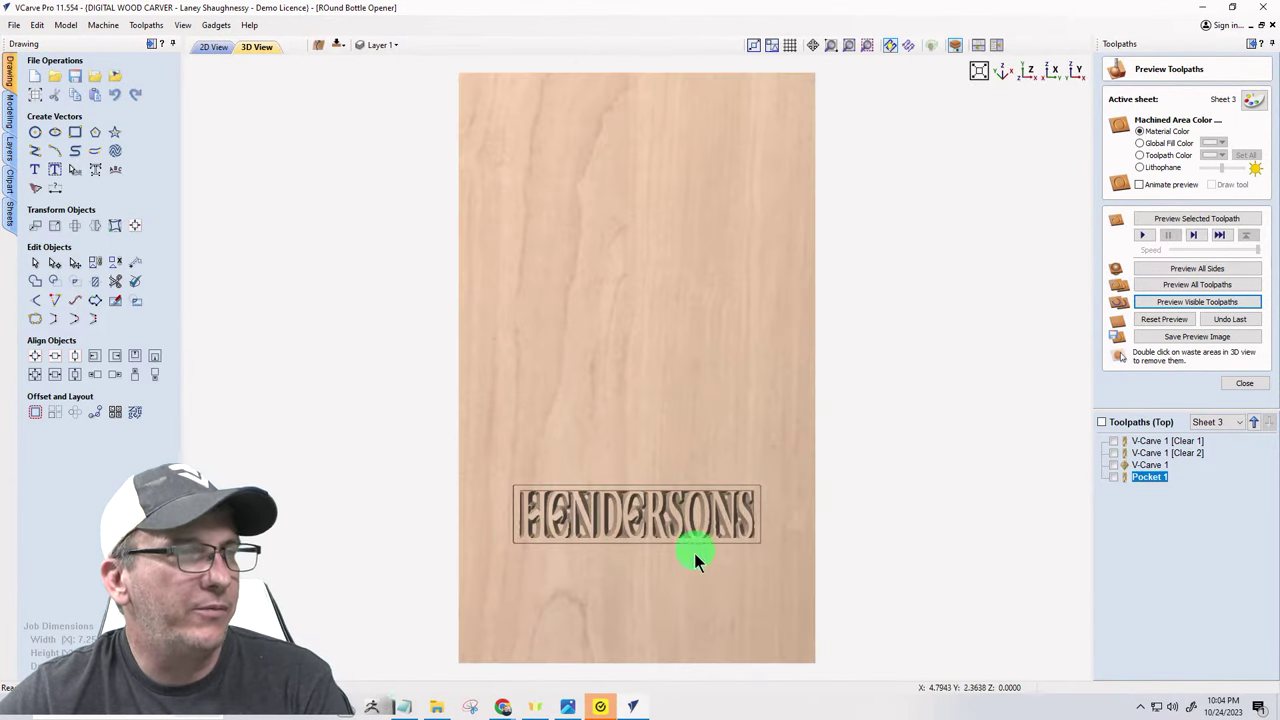
{"action": "left_click_drag", "start_coordinate": [636, 443], "coordinate": [628, 416]}
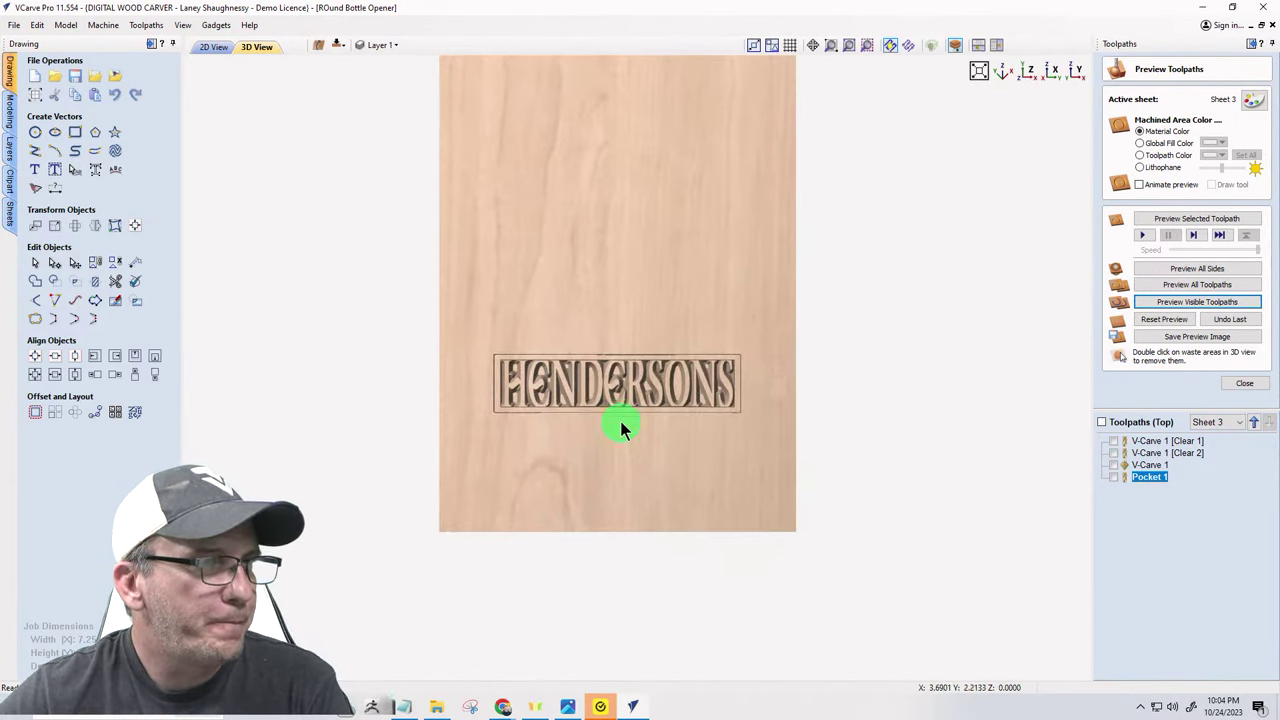
{"action": "scroll", "coordinate": [620, 417], "scroll_direction": "up", "scroll_amount": 3}
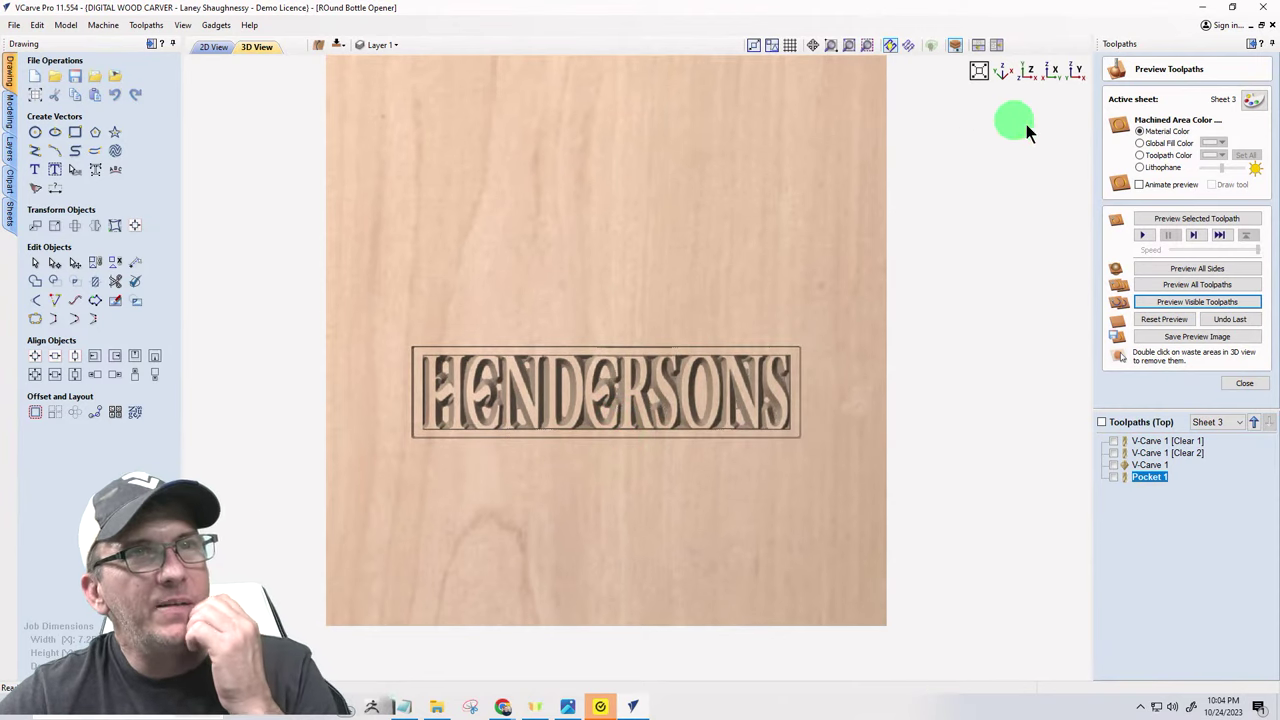
{"action": "left_click", "coordinate": [1139, 143]}
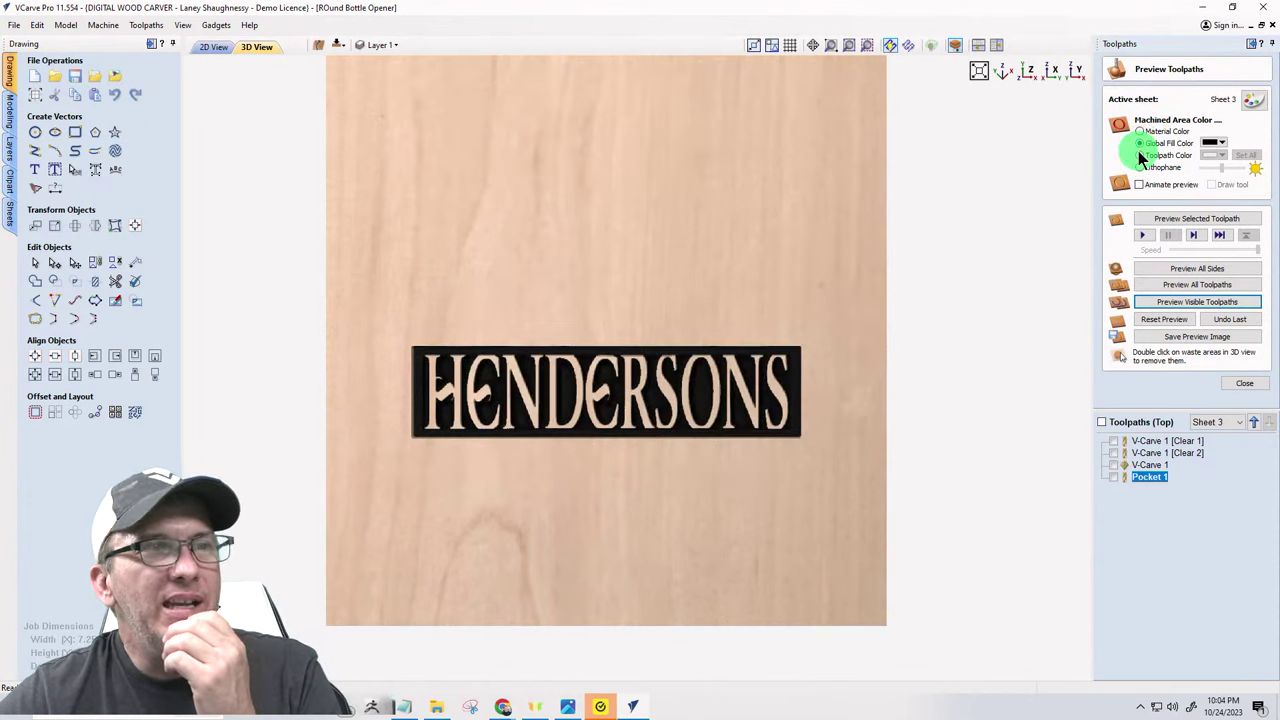
{"action": "scroll", "coordinate": [745, 402], "scroll_direction": "up", "scroll_amount": 2}
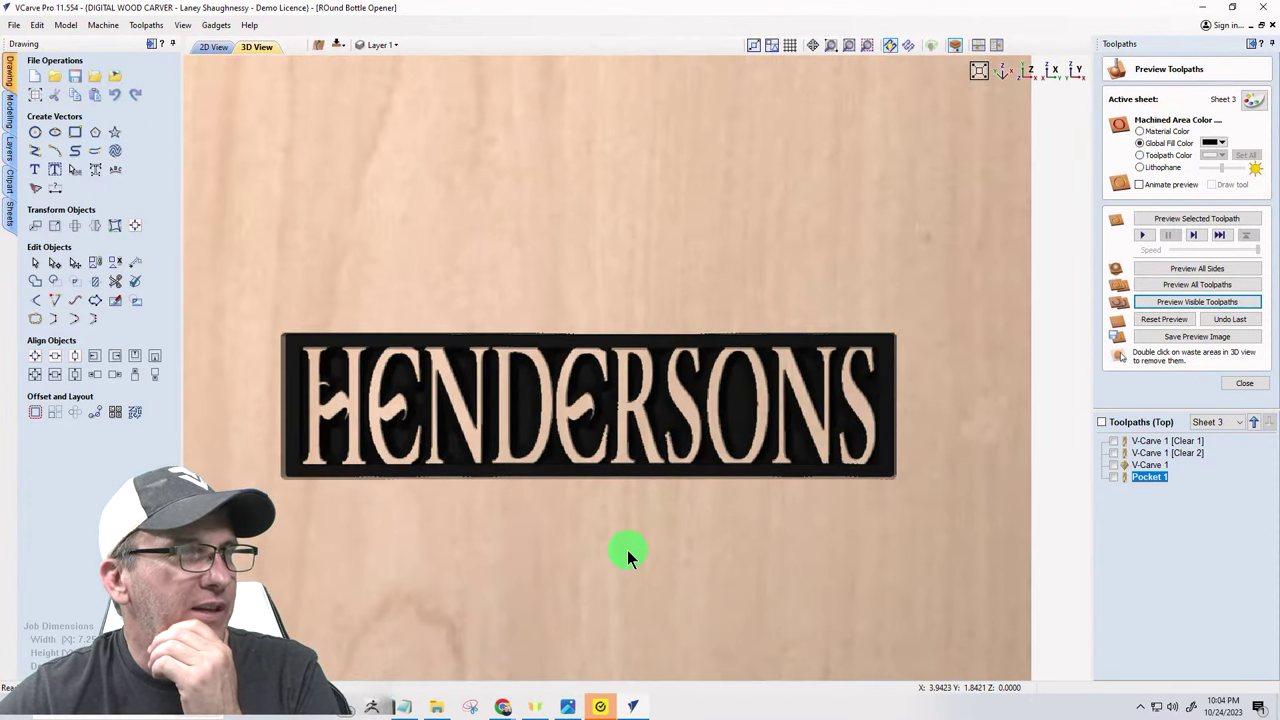
{"action": "left_click", "coordinate": [1139, 133]}
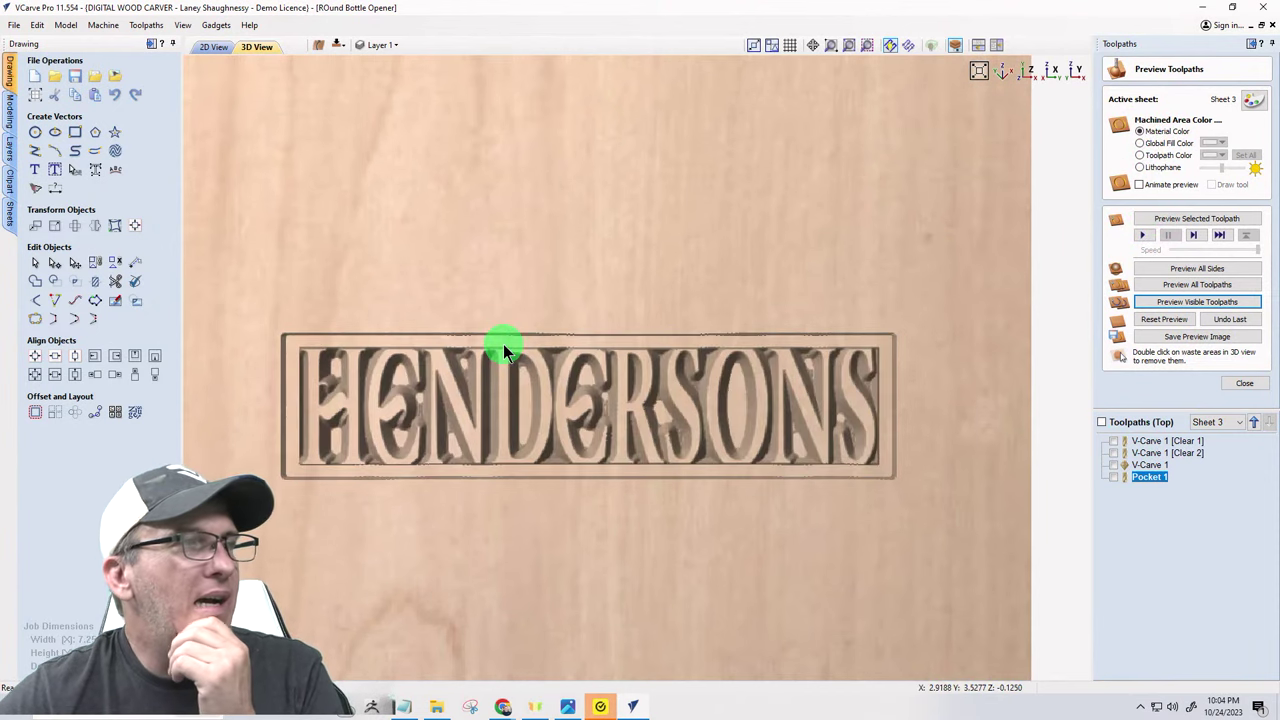
- In 2D, marquee-select both upper H legs and add them to the lower legs' selection
{"action": "left_click", "coordinate": [210, 47]}
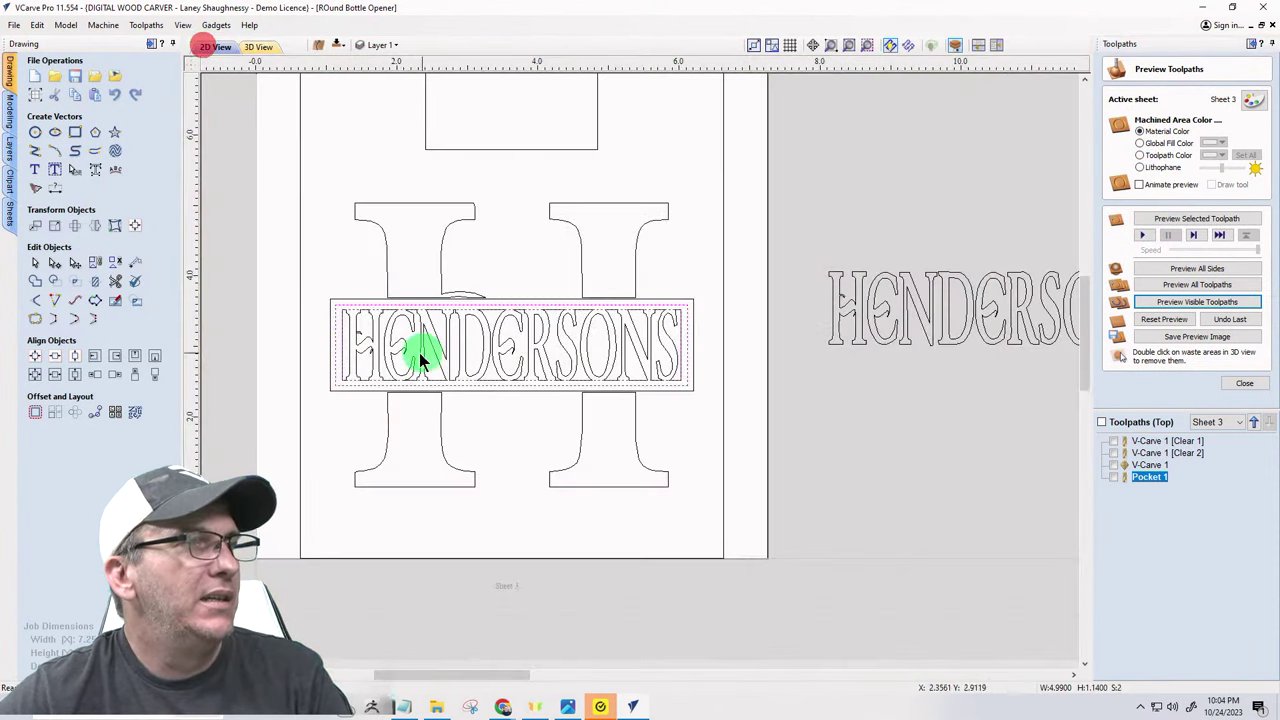
{"action": "left_click", "coordinate": [361, 298]}
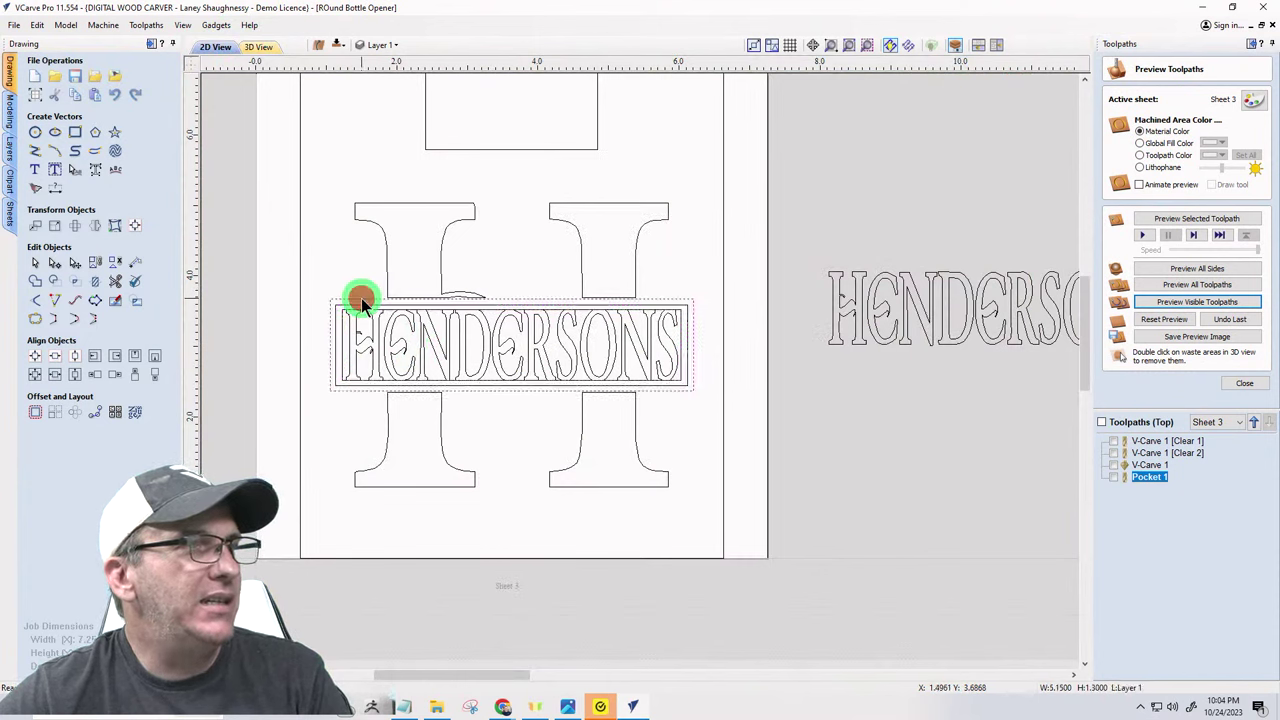
{"action": "left_click_drag", "start_coordinate": [695, 256], "coordinate": [357, 186]}
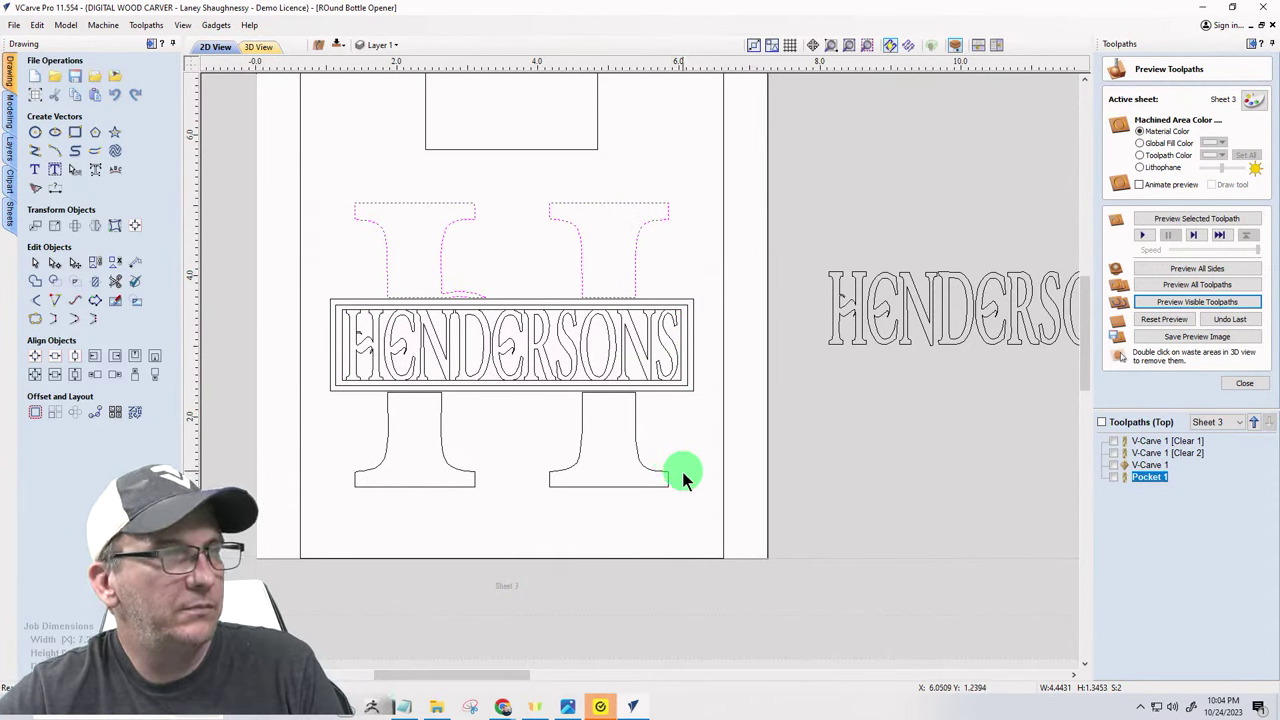
{"action": "left_click_drag", "start_coordinate": [677, 485], "coordinate": [348, 427]}
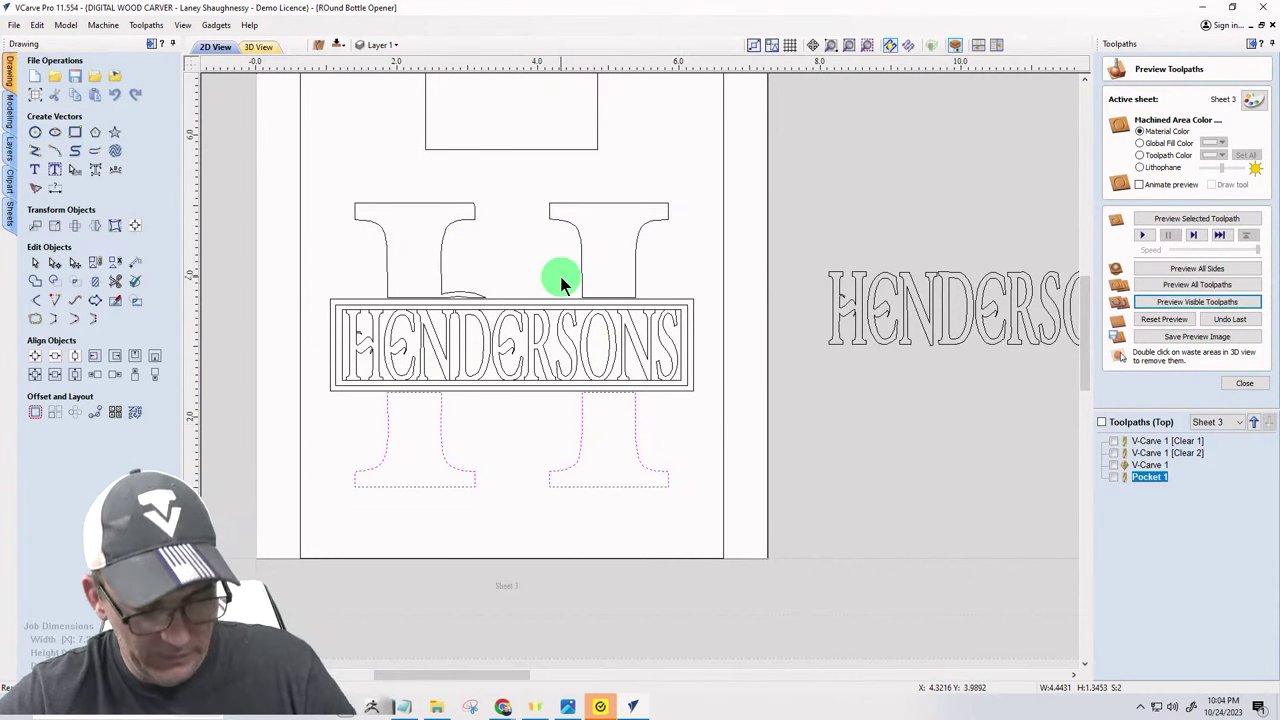
{"action": "left_click_drag", "start_coordinate": [663, 263], "coordinate": [351, 184], "text": "shift"}
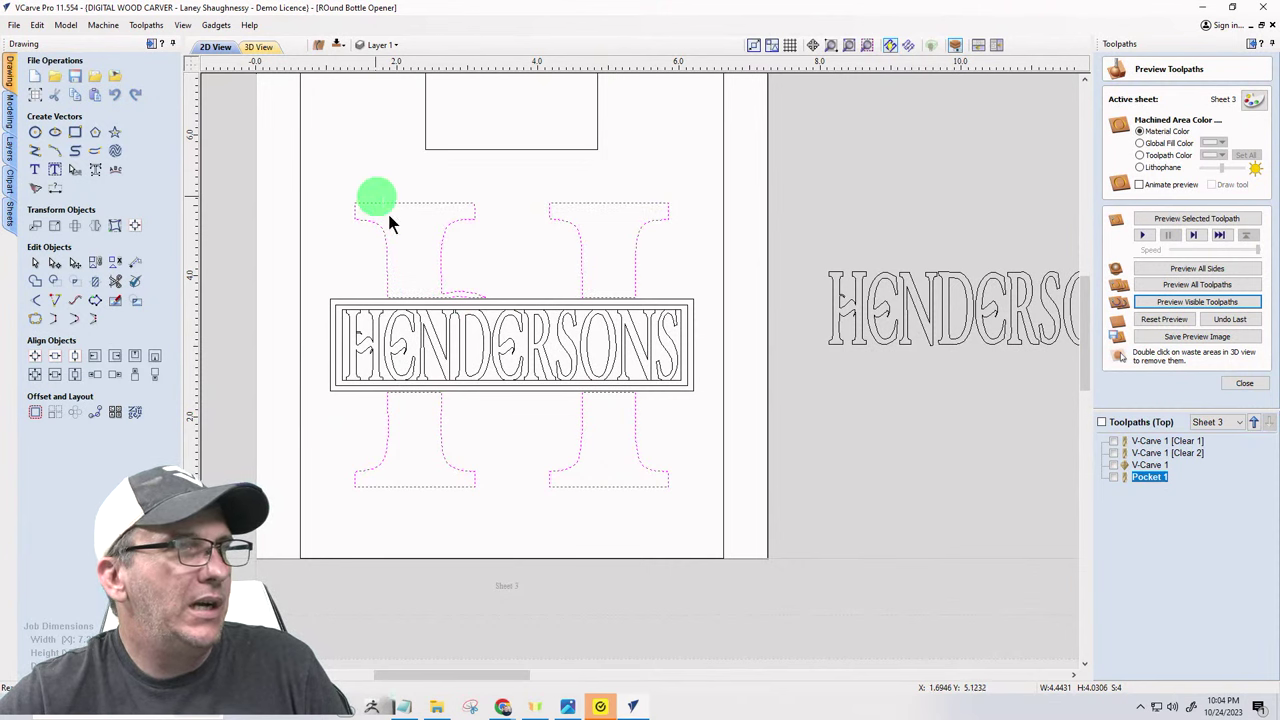
{"action": "scroll", "coordinate": [488, 316], "scroll_direction": "up", "scroll_amount": 5}
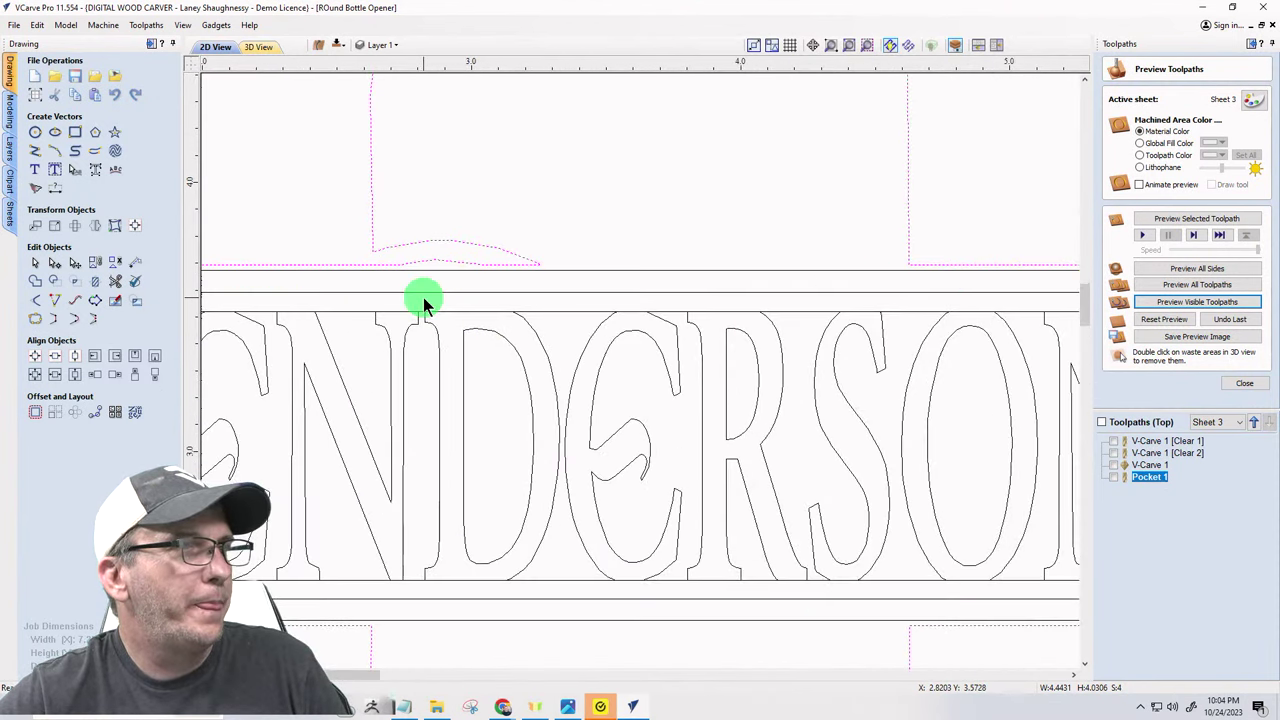
{"action": "scroll", "coordinate": [450, 315], "scroll_direction": "down", "scroll_amount": 4}
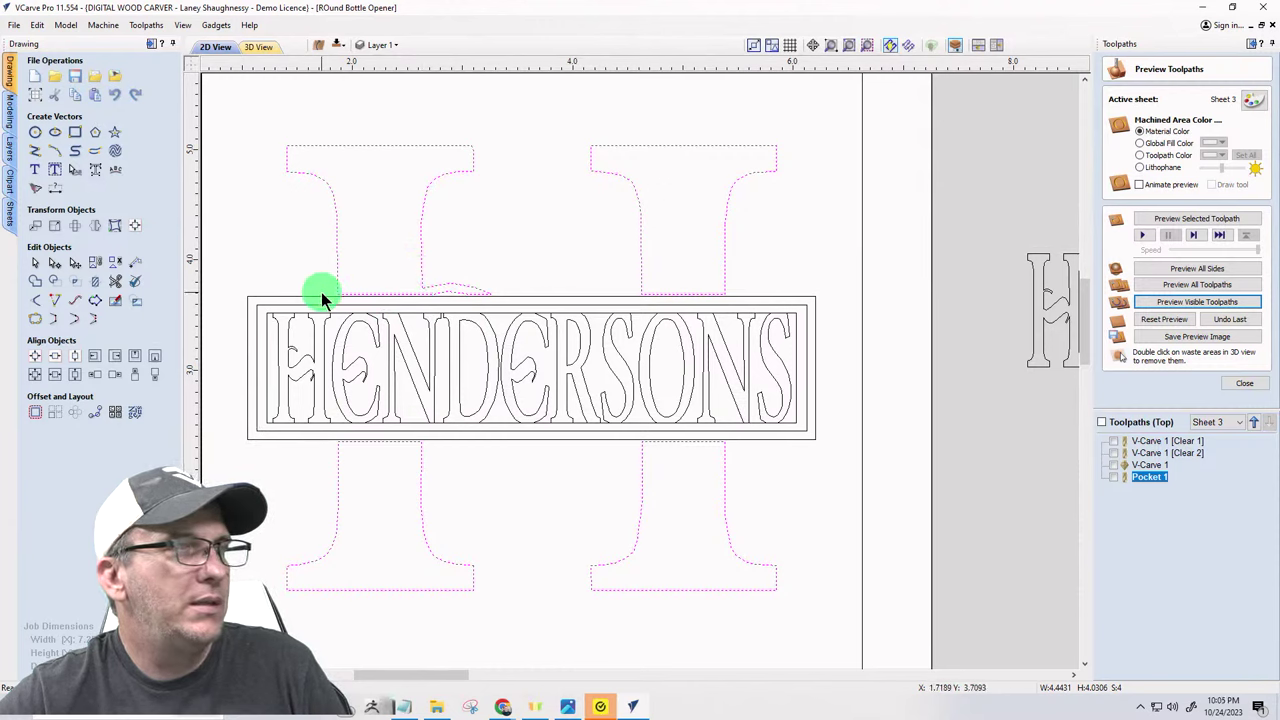
- Calculate a V-carve toolpath for the four H legs with 0.0625-inch flat depth and preview it carved
{"action": "left_click", "coordinate": [1240, 384]}
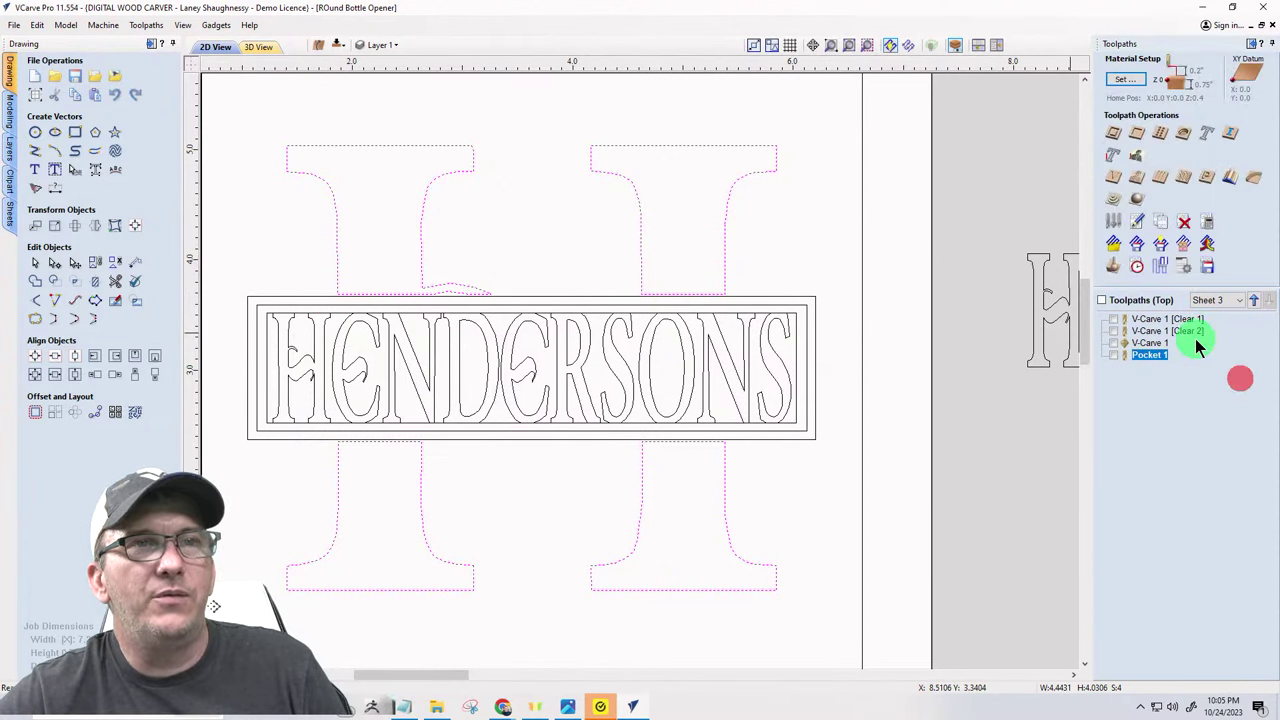
{"action": "left_click", "coordinate": [1116, 189]}
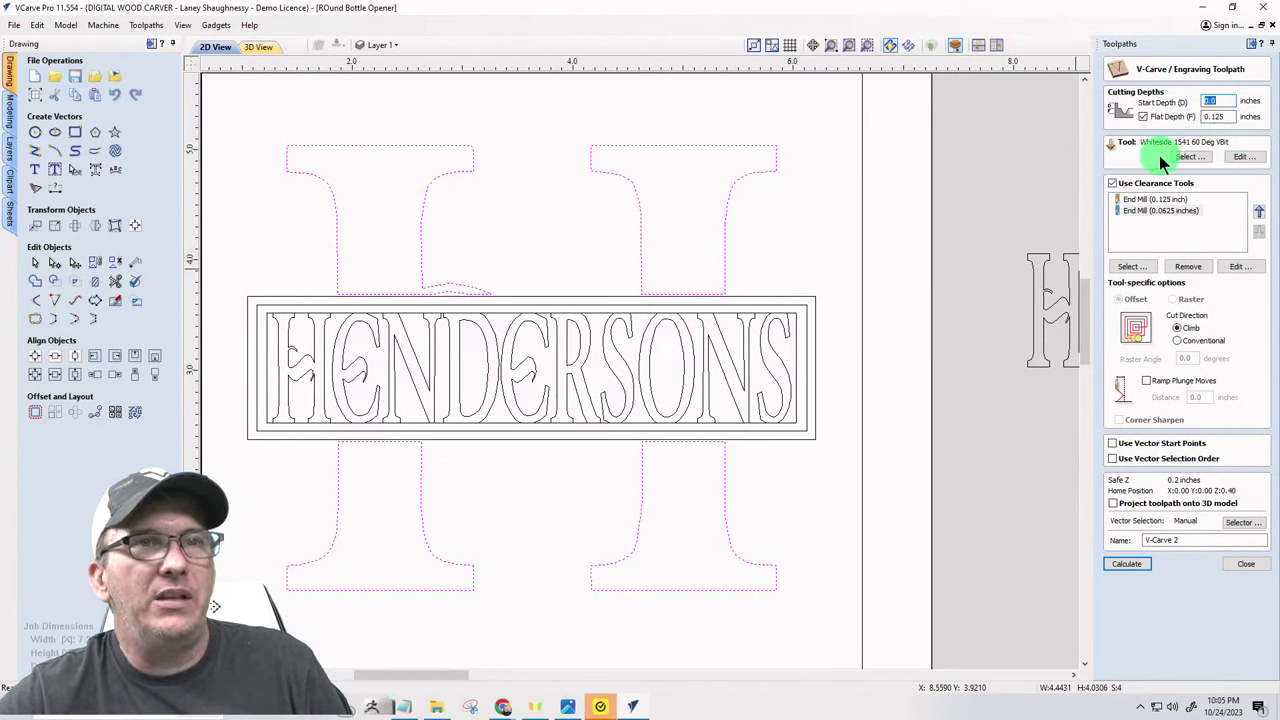
{"action": "double_click", "coordinate": [1211, 117]}
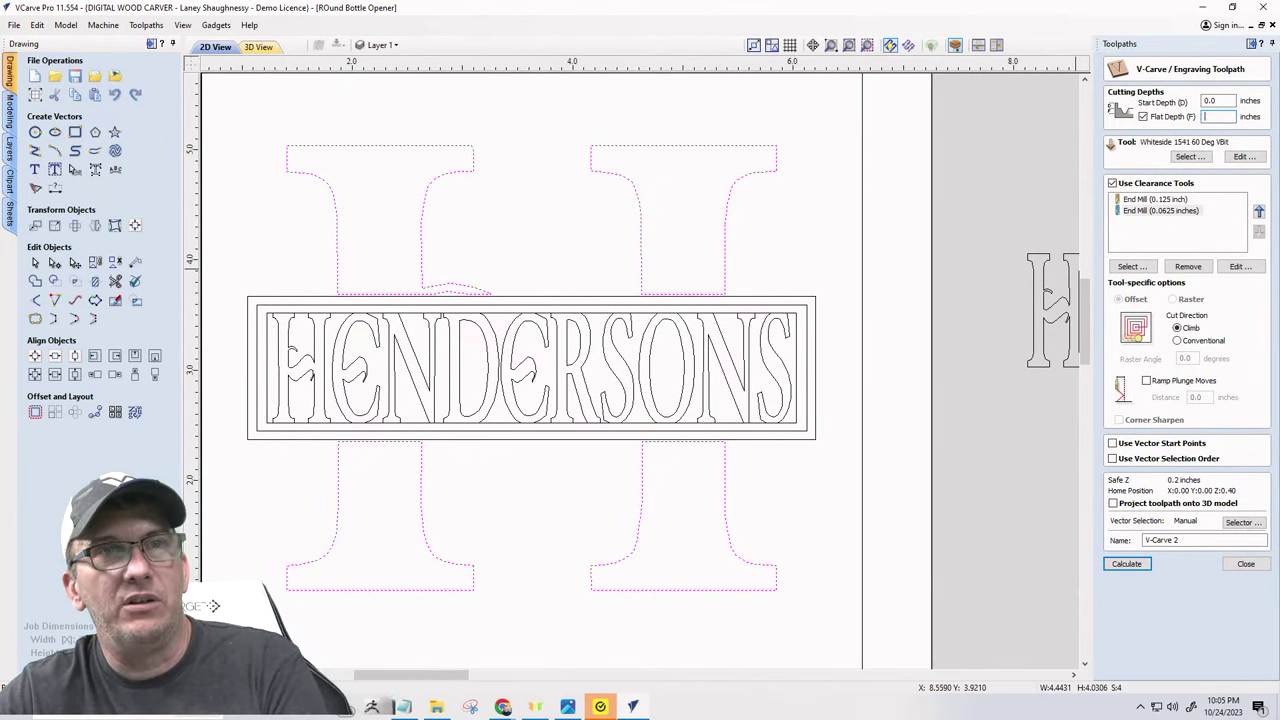
{"action": "type", "text": "0.0625"}
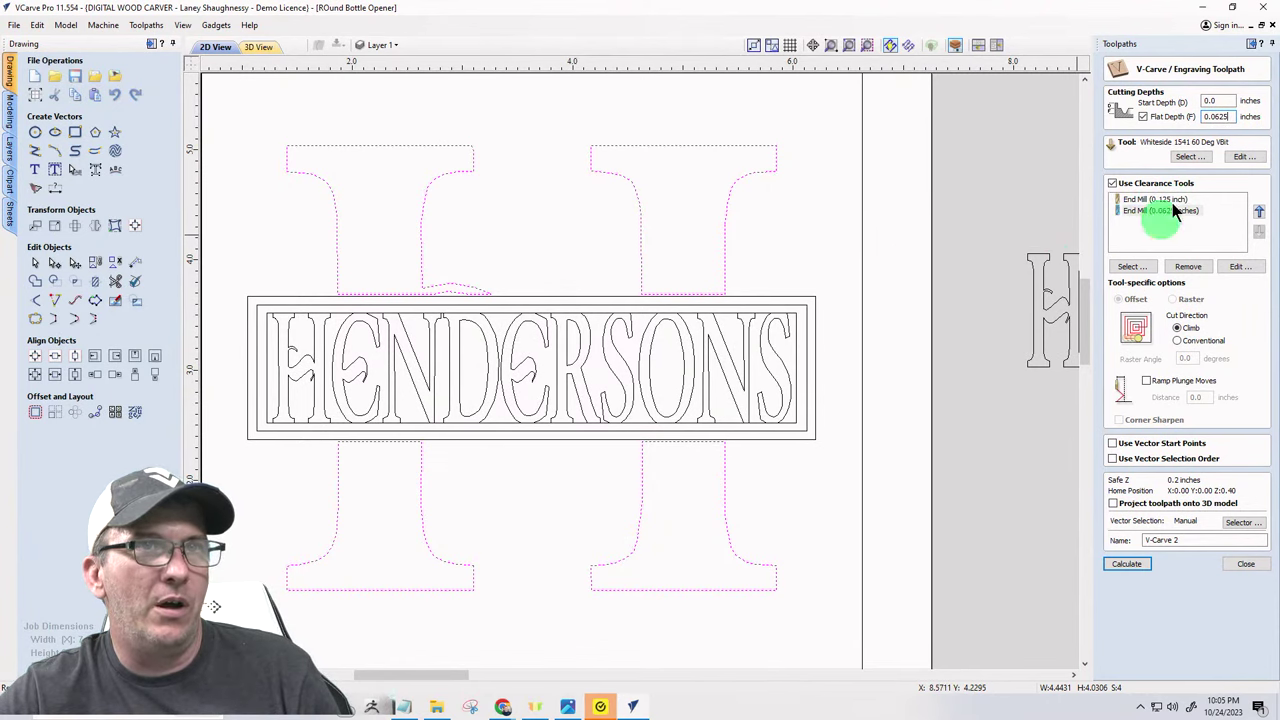
{"action": "left_click", "coordinate": [1122, 565]}
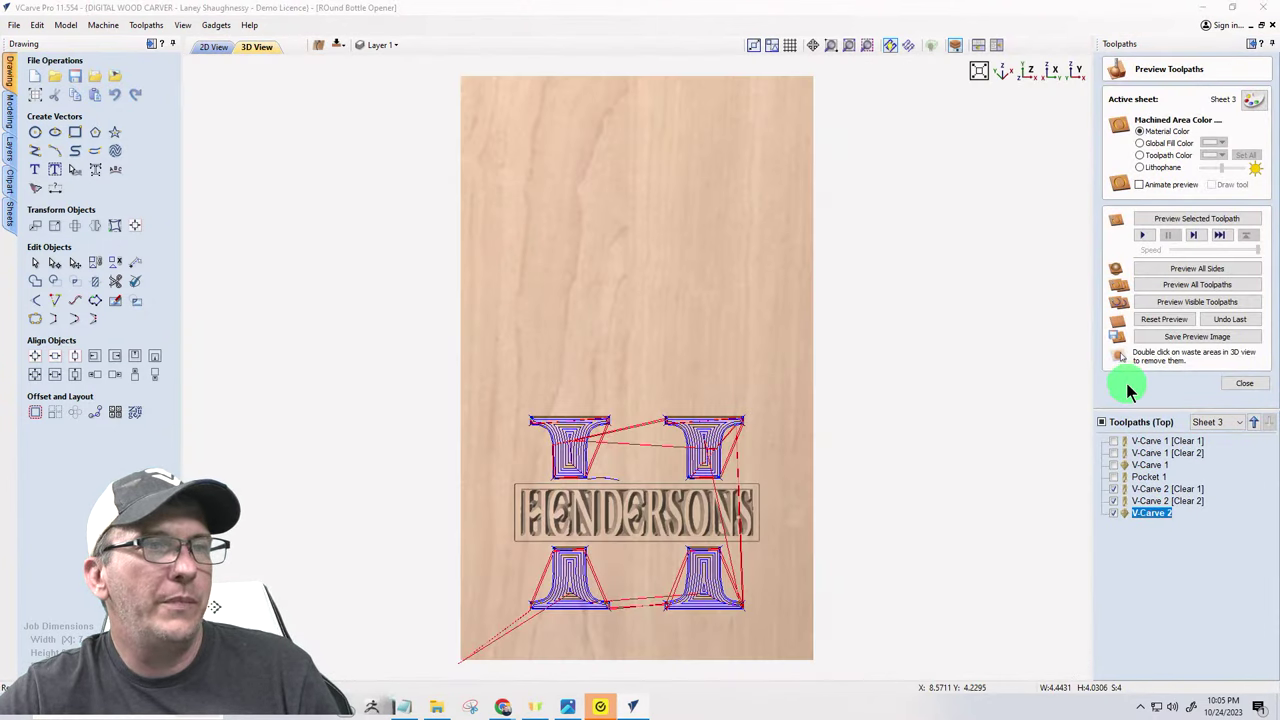
{"action": "left_click", "coordinate": [1145, 301]}
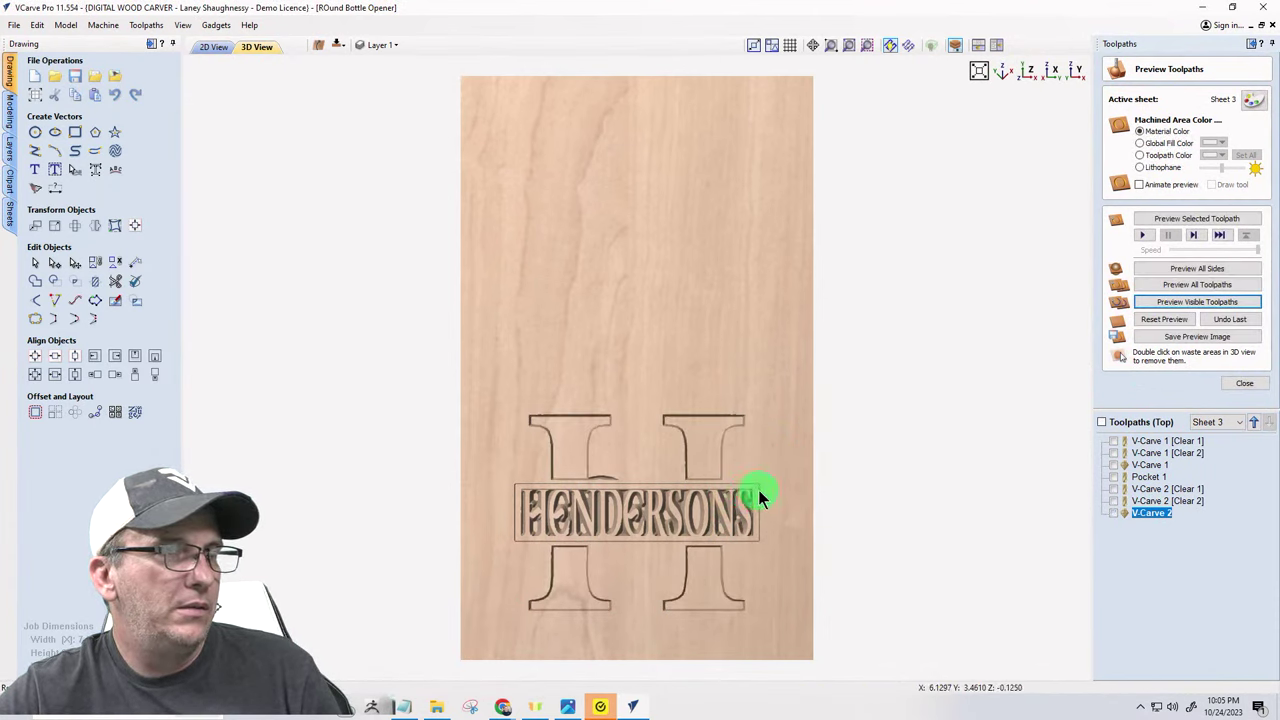
{"action": "left_click", "coordinate": [210, 47]}
- Profile the banner border rectangle 0.08 inch deep with the Whiteside 1541 60 Deg VBit, climb cut
{"action": "left_click", "coordinate": [742, 297]}
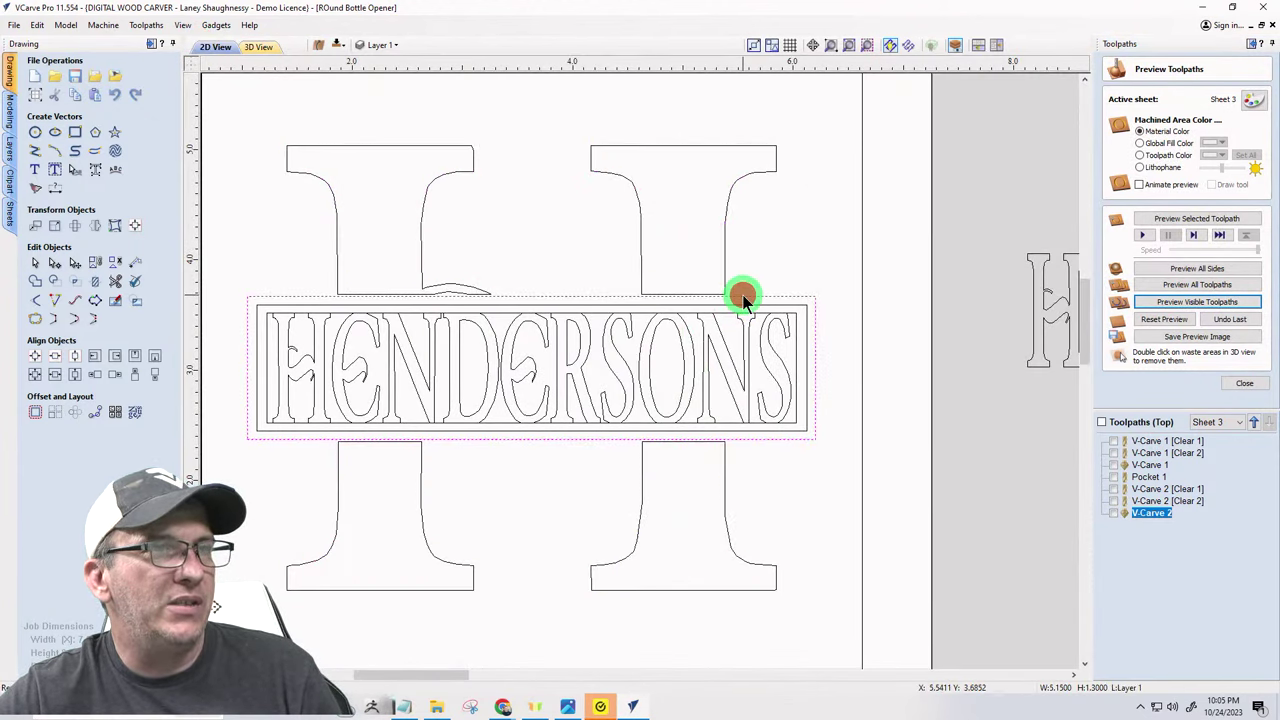
{"action": "left_click", "coordinate": [1243, 383]}
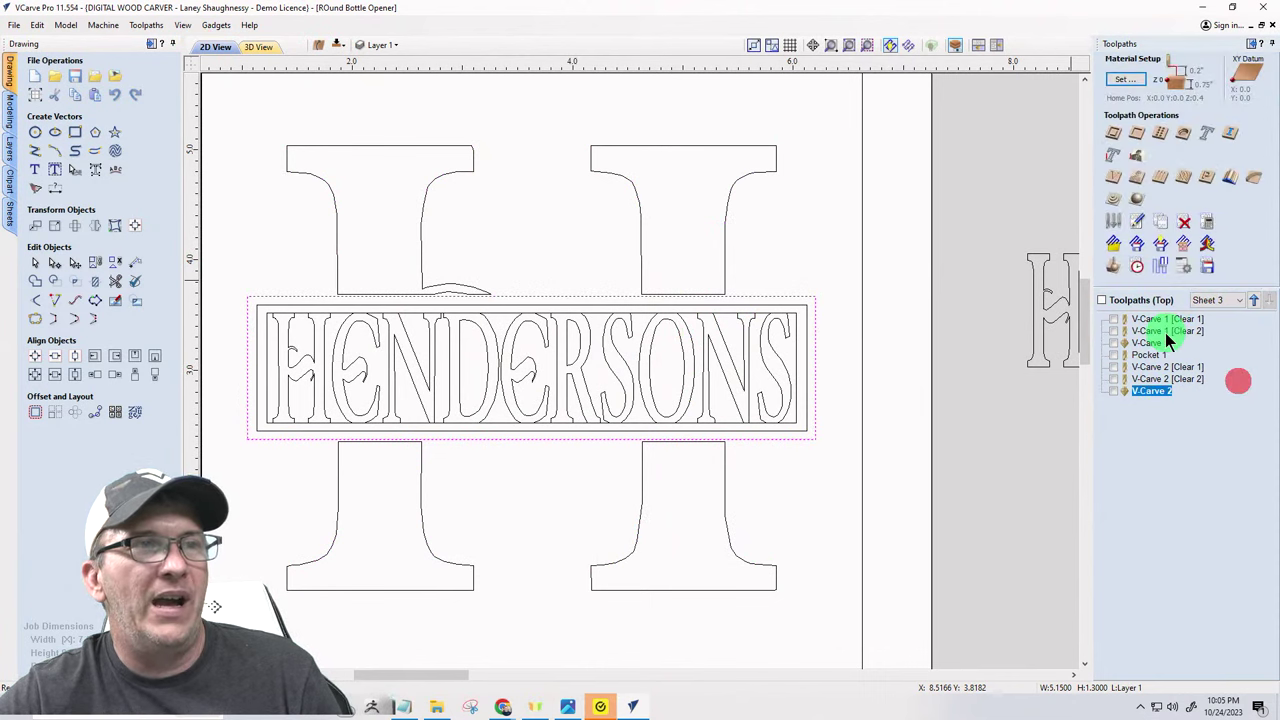
{"action": "left_click", "coordinate": [1113, 134]}
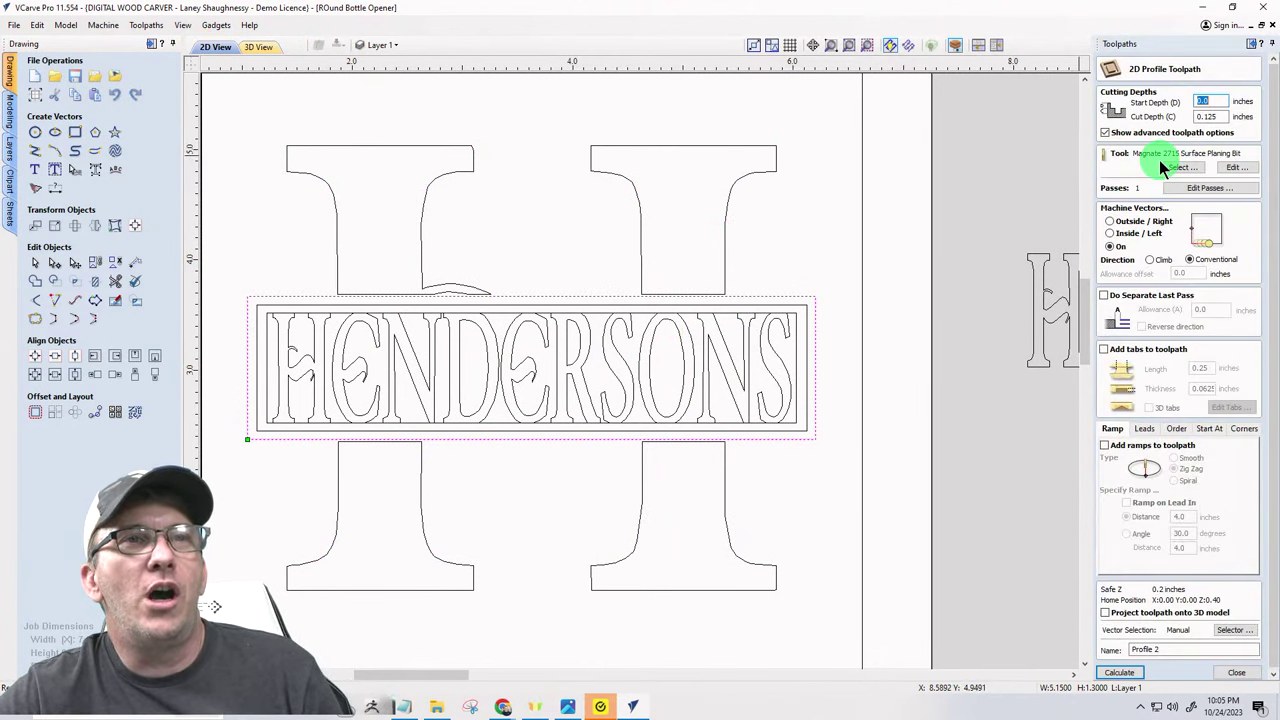
{"action": "left_click", "coordinate": [1222, 116]}
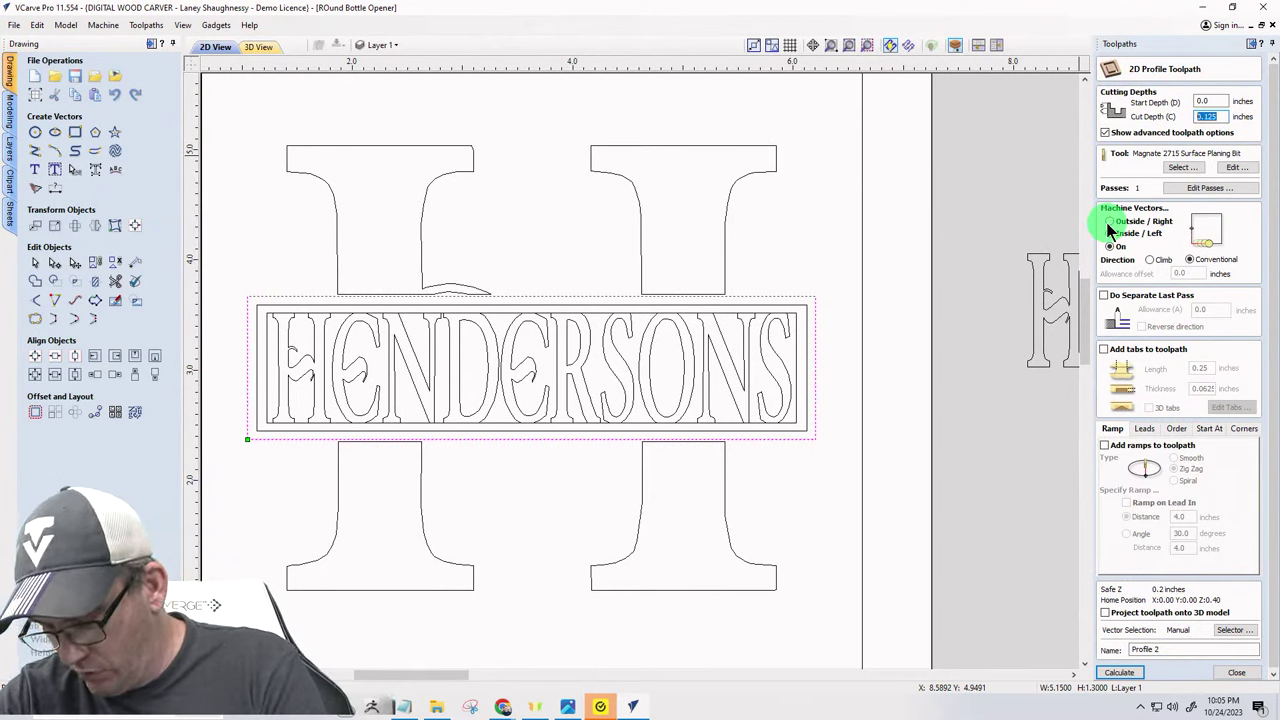
{"action": "type", "text": "0.0"}
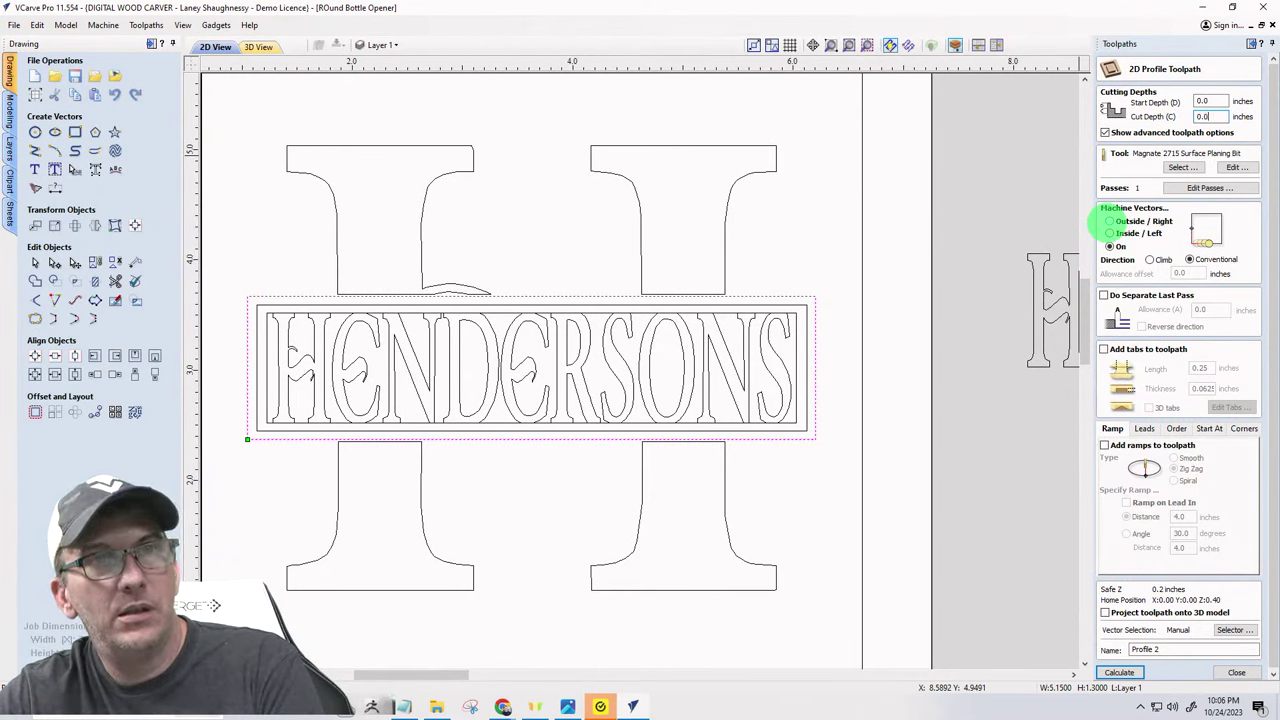
{"action": "type", "text": "8"}
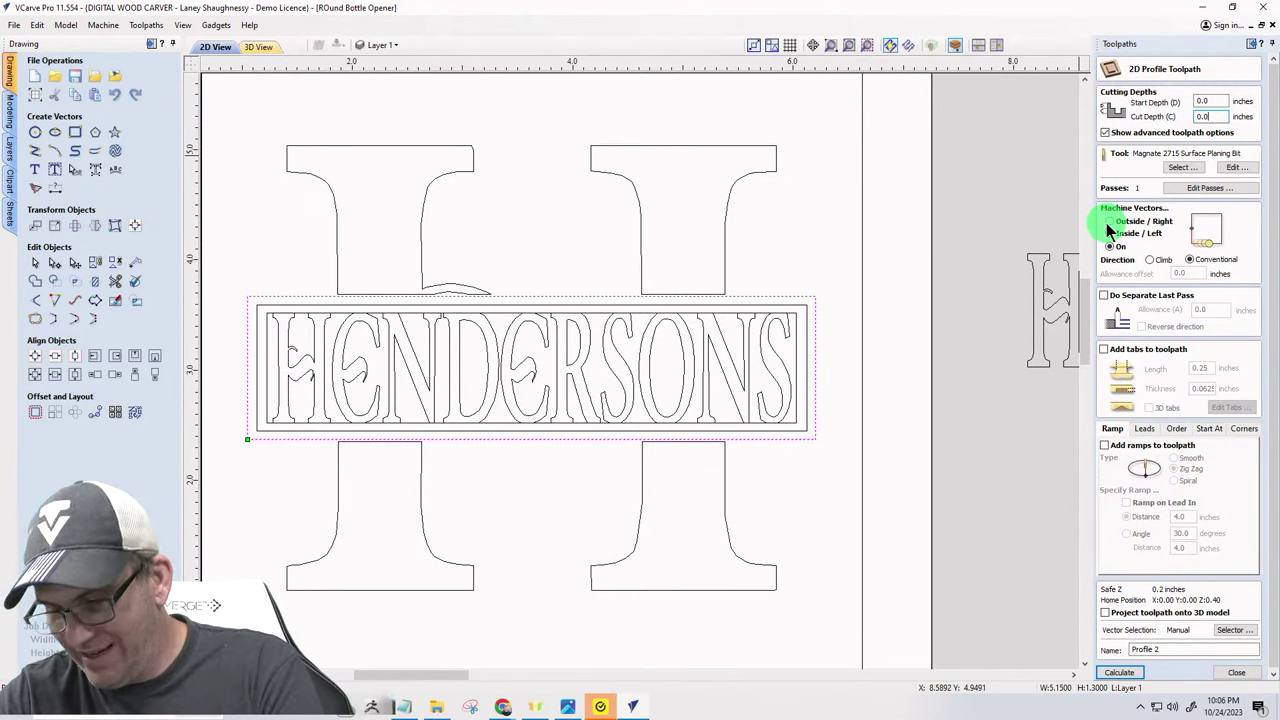
{"action": "left_click", "coordinate": [1181, 168]}
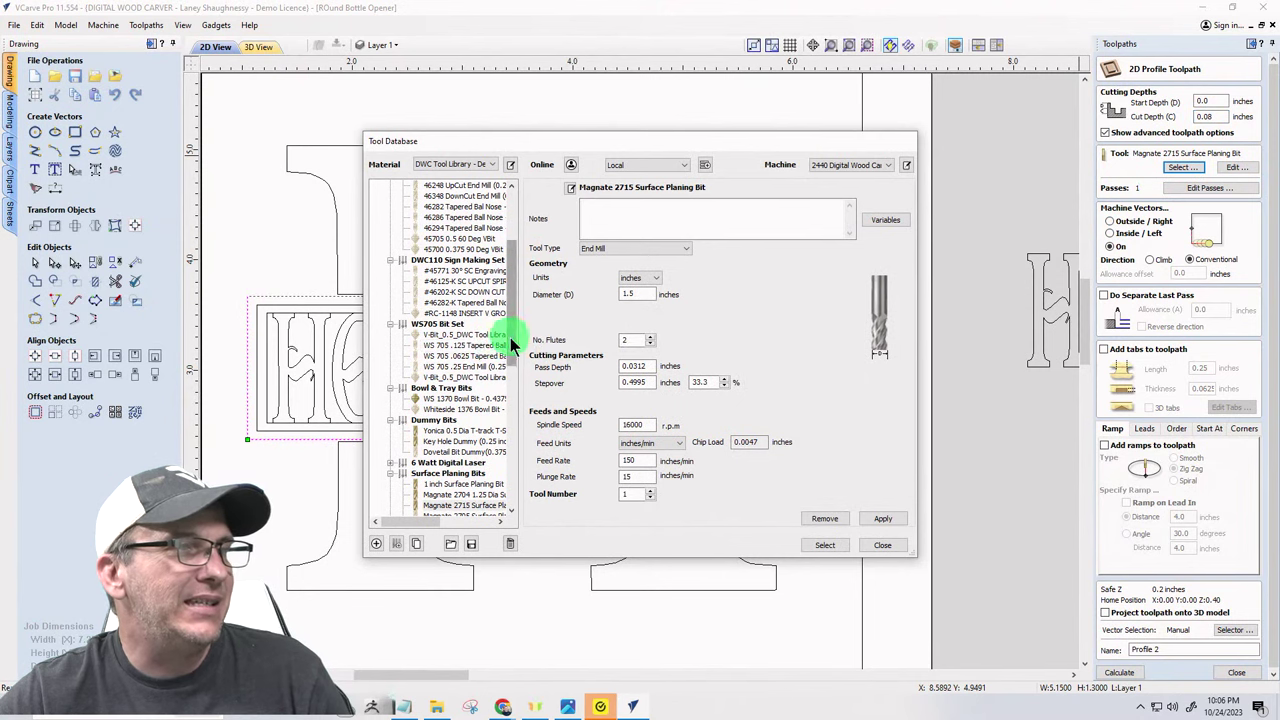
{"action": "left_click_drag", "start_coordinate": [510, 340], "coordinate": [511, 414]}
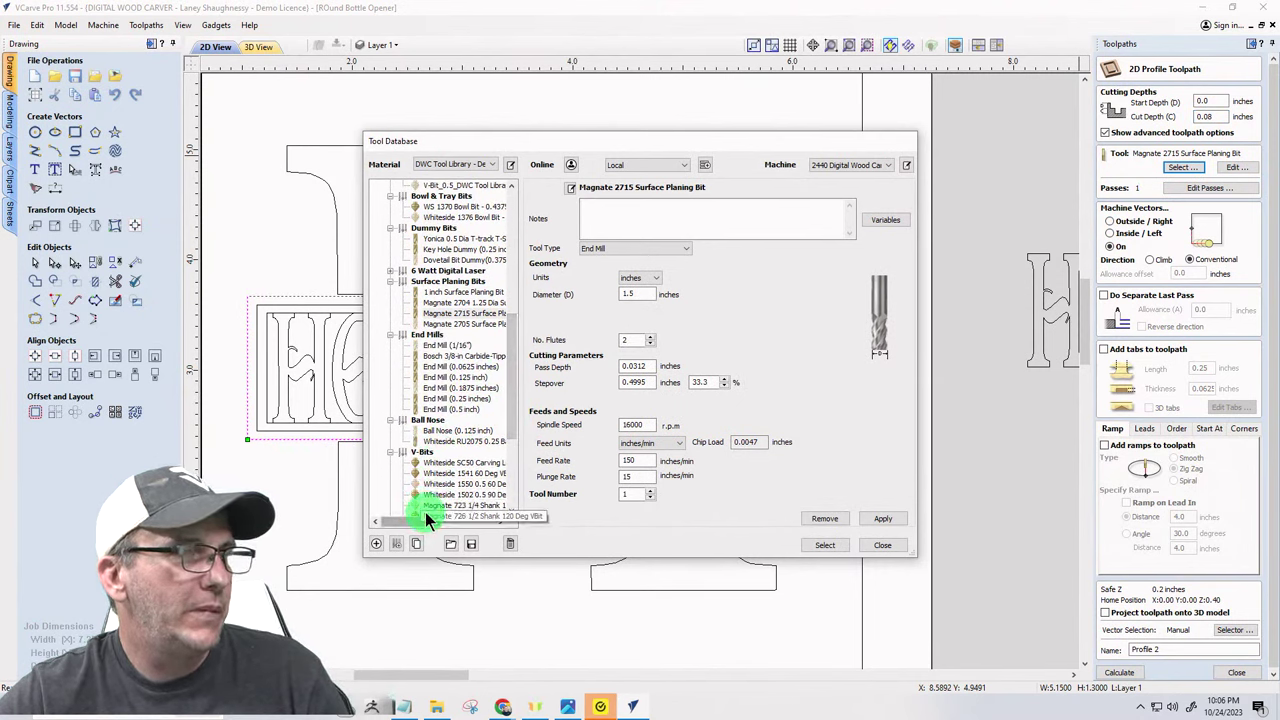
{"action": "left_click", "coordinate": [450, 473]}
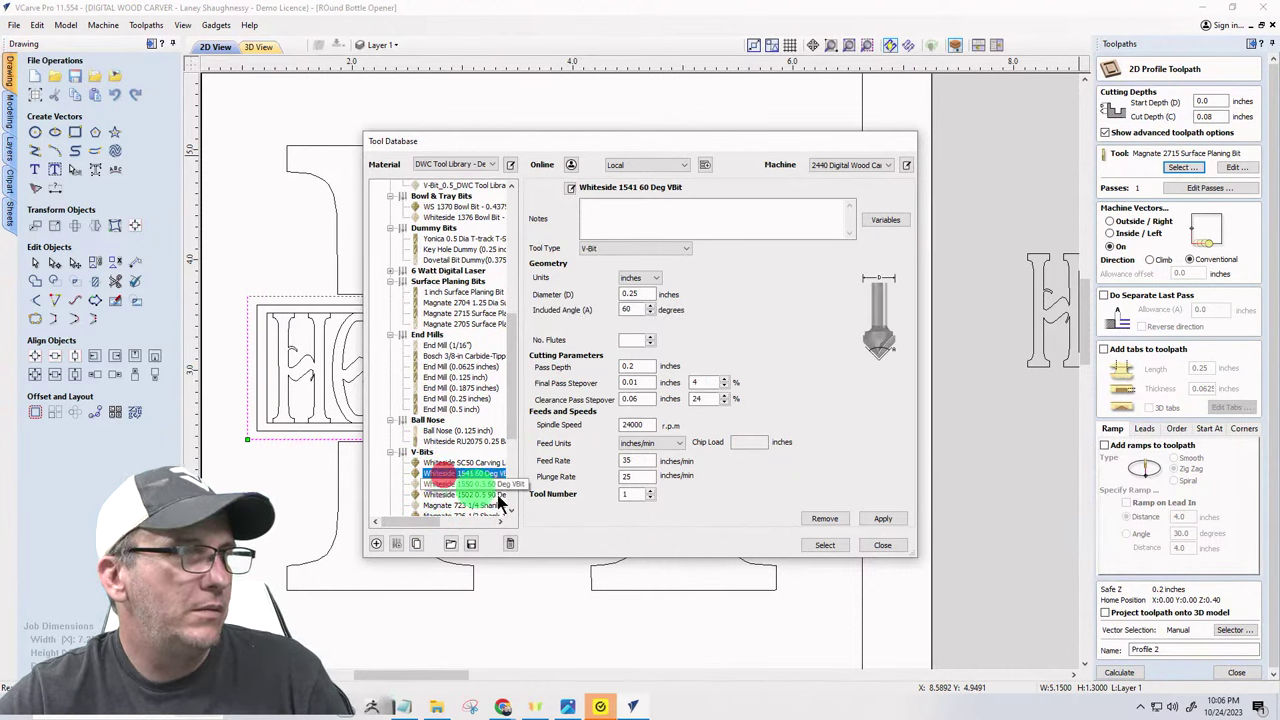
{"action": "left_click", "coordinate": [825, 545]}
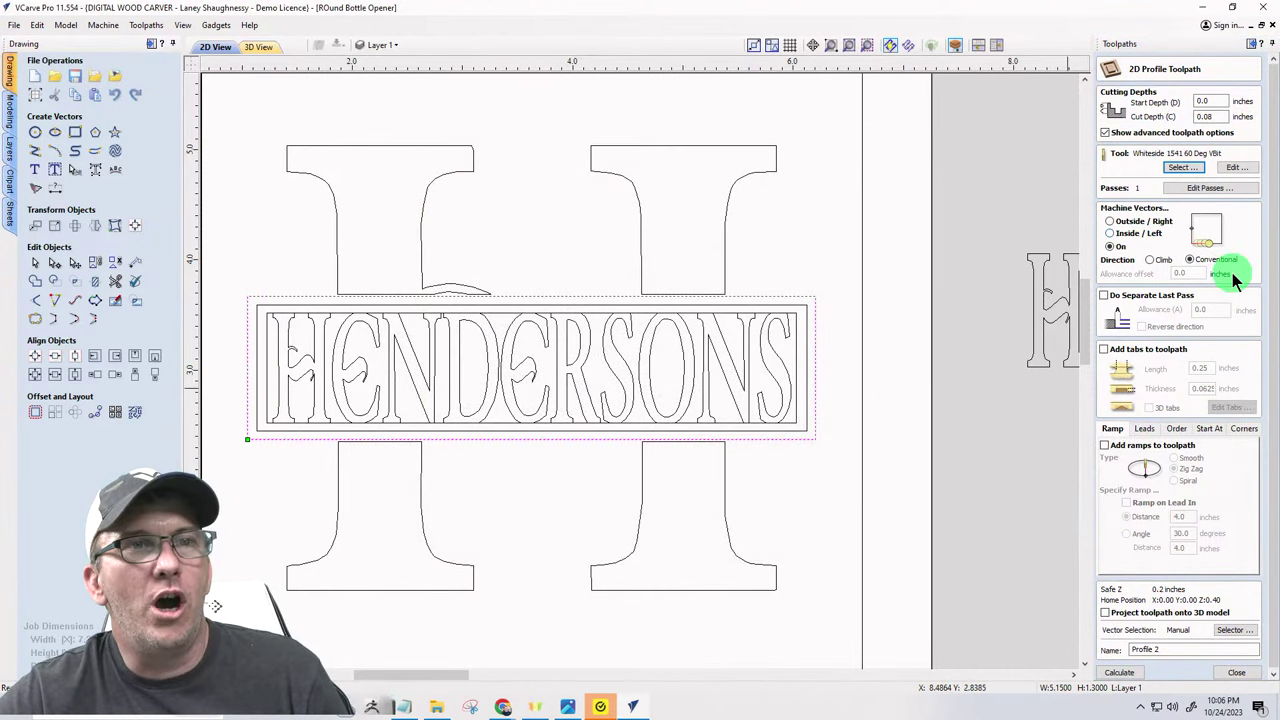
{"action": "left_click", "coordinate": [1151, 259]}
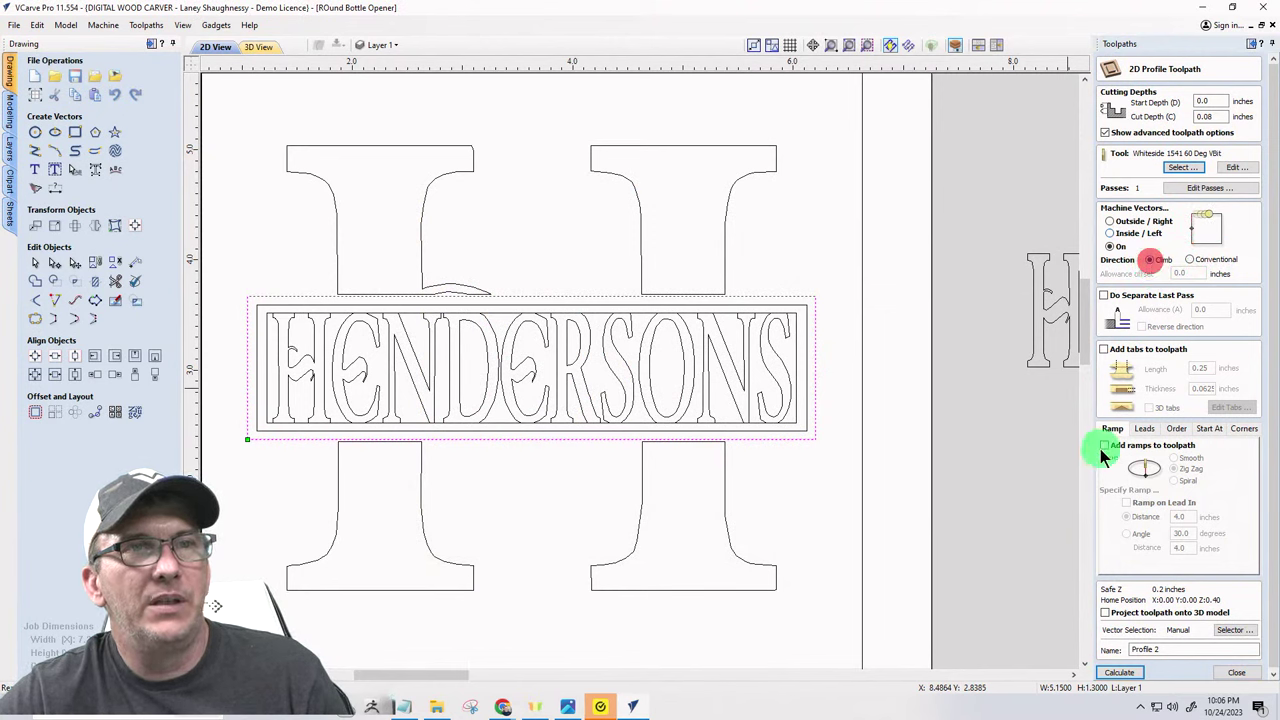
{"action": "left_click", "coordinate": [1117, 672]}
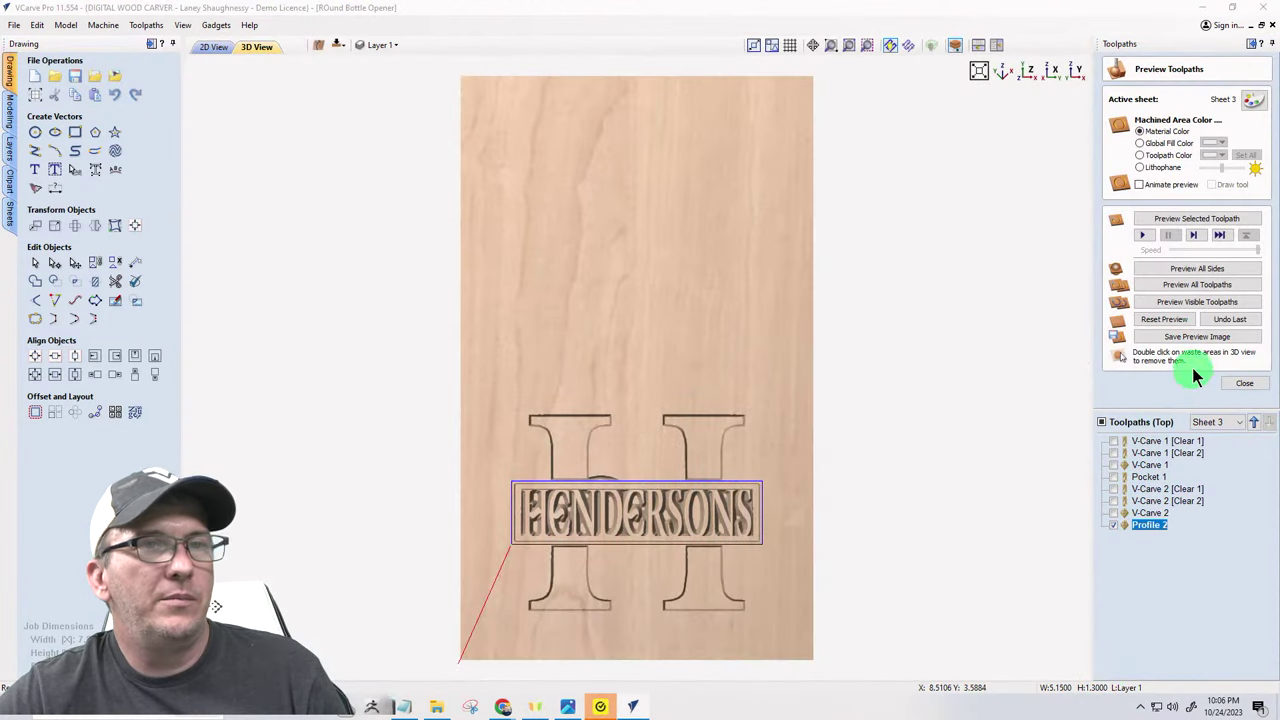
- Preview all toolpaths carved in a tilted, zoomed 3D view with machined areas filled black
{"action": "left_click", "coordinate": [1185, 301]}
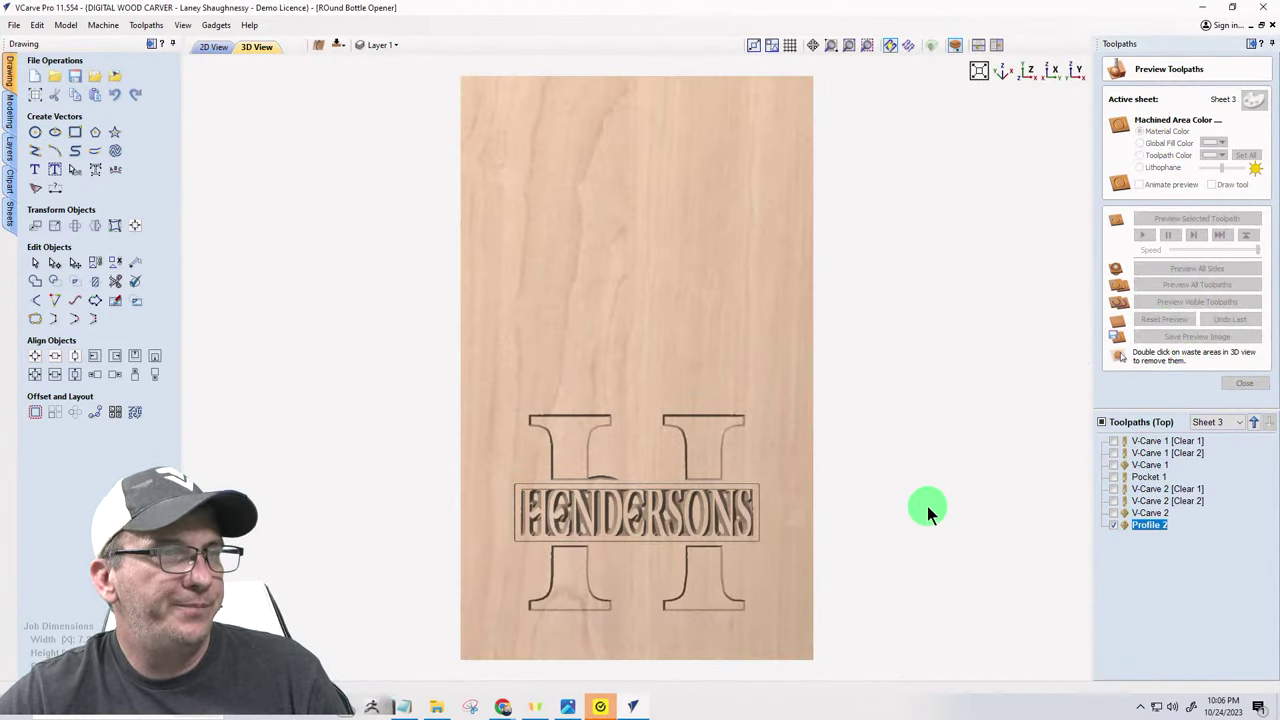
{"action": "left_click", "coordinate": [697, 572]}
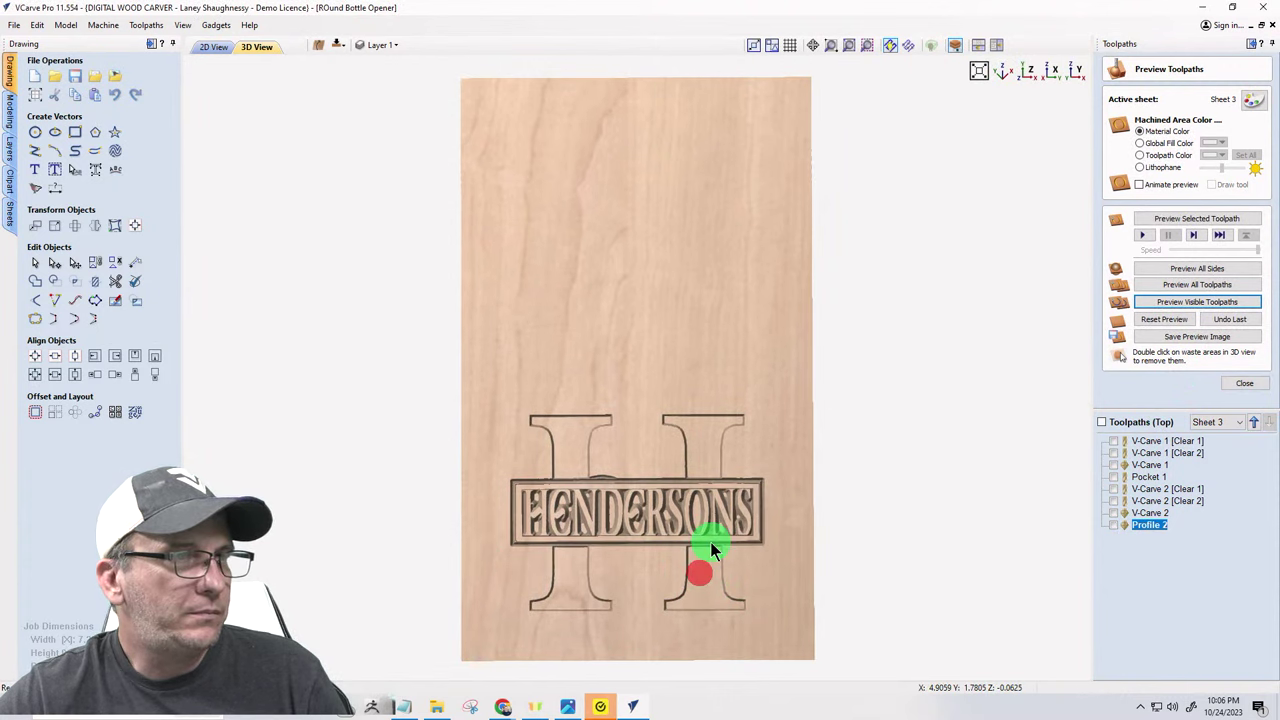
{"action": "left_click_drag", "start_coordinate": [711, 549], "coordinate": [660, 392]}
{"action": "scroll", "coordinate": [690, 558], "scroll_direction": "up", "scroll_amount": 3}
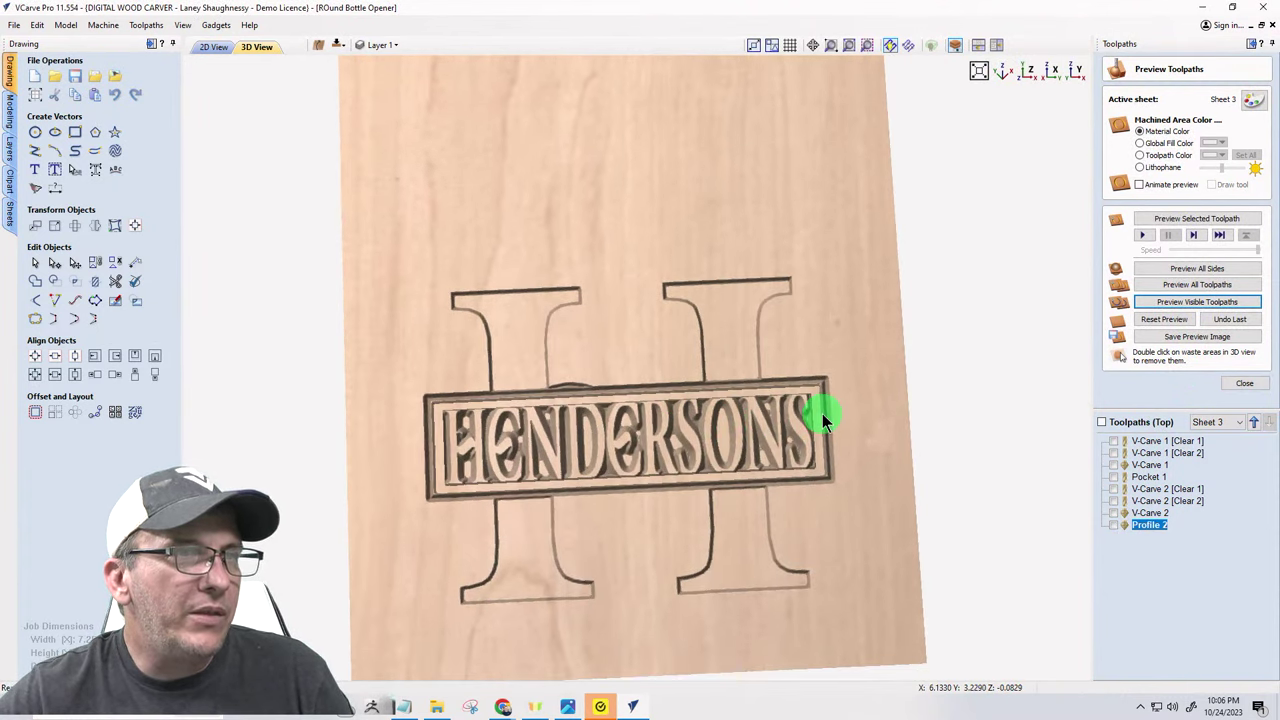
{"action": "scroll", "coordinate": [821, 417], "scroll_direction": "up", "scroll_amount": 2}
{"action": "left_click_drag", "start_coordinate": [543, 443], "coordinate": [604, 417]}
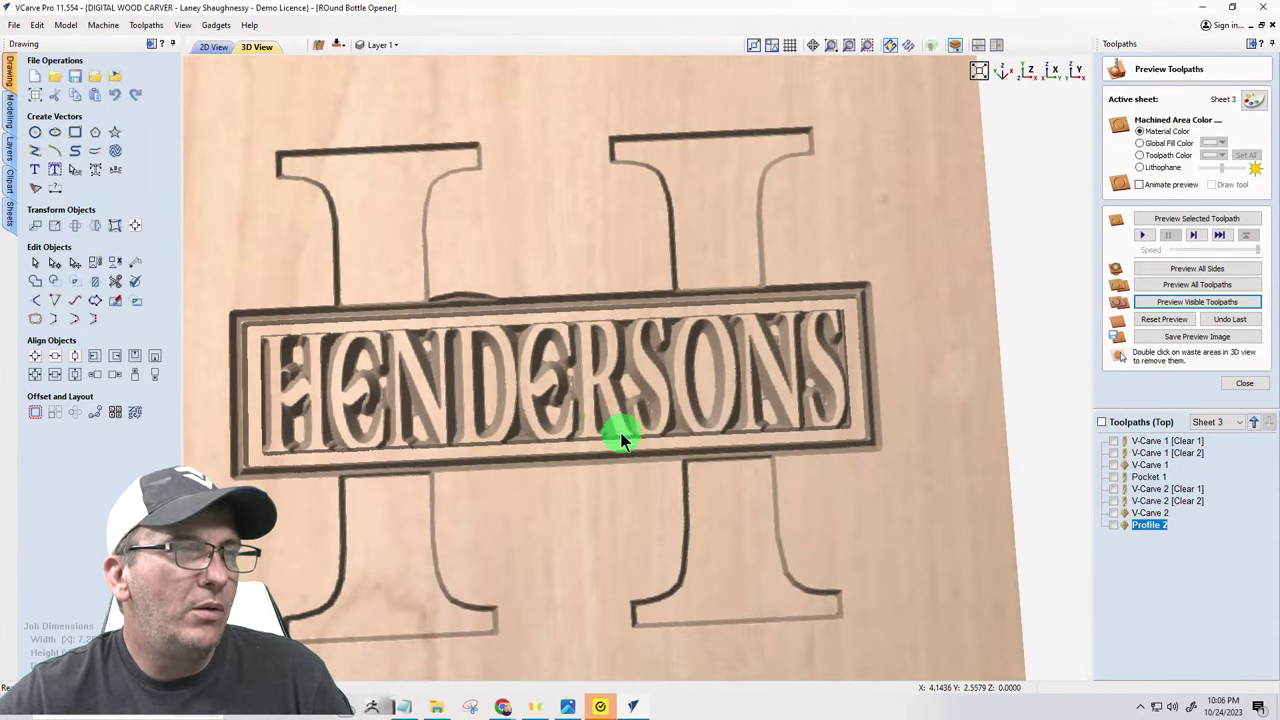
{"action": "mouse_move", "coordinate": [666, 537]}
{"action": "left_mouse_down"}
{"action": "mouse_move", "coordinate": [657, 548]}
{"action": "mouse_move", "coordinate": [654, 537]}
{"action": "left_mouse_up"}
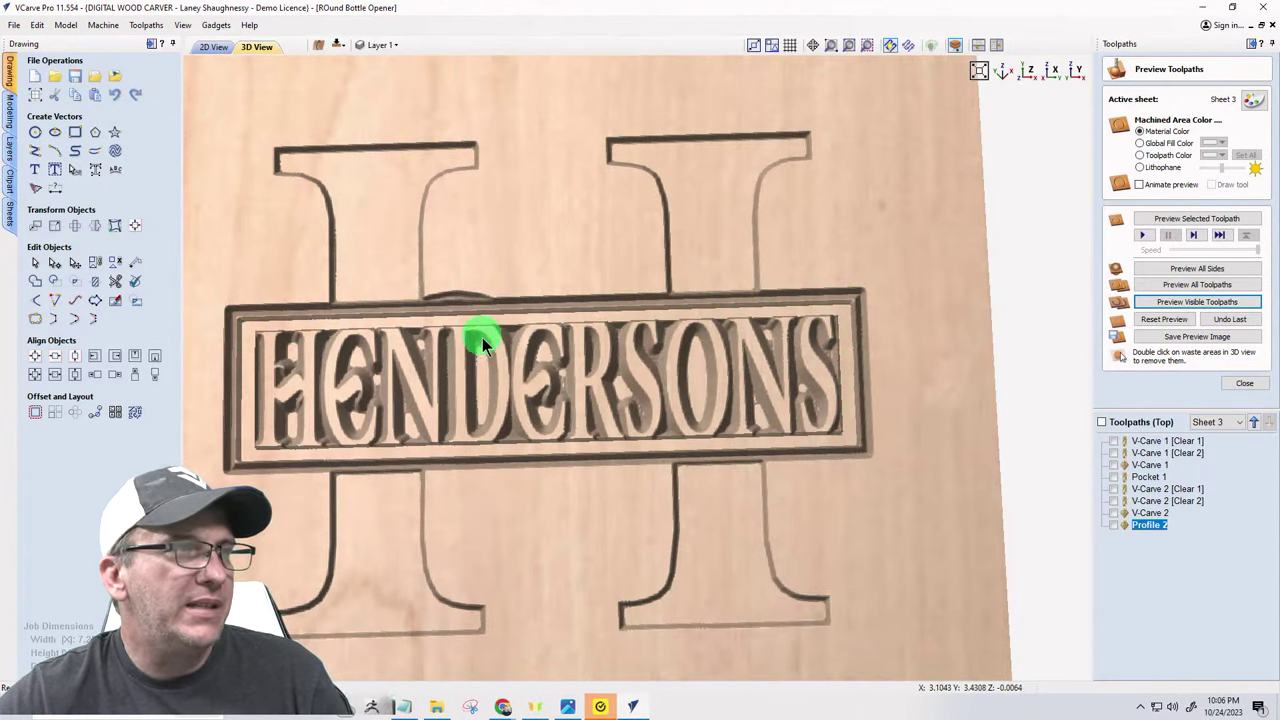
{"action": "left_click", "coordinate": [1139, 143]}
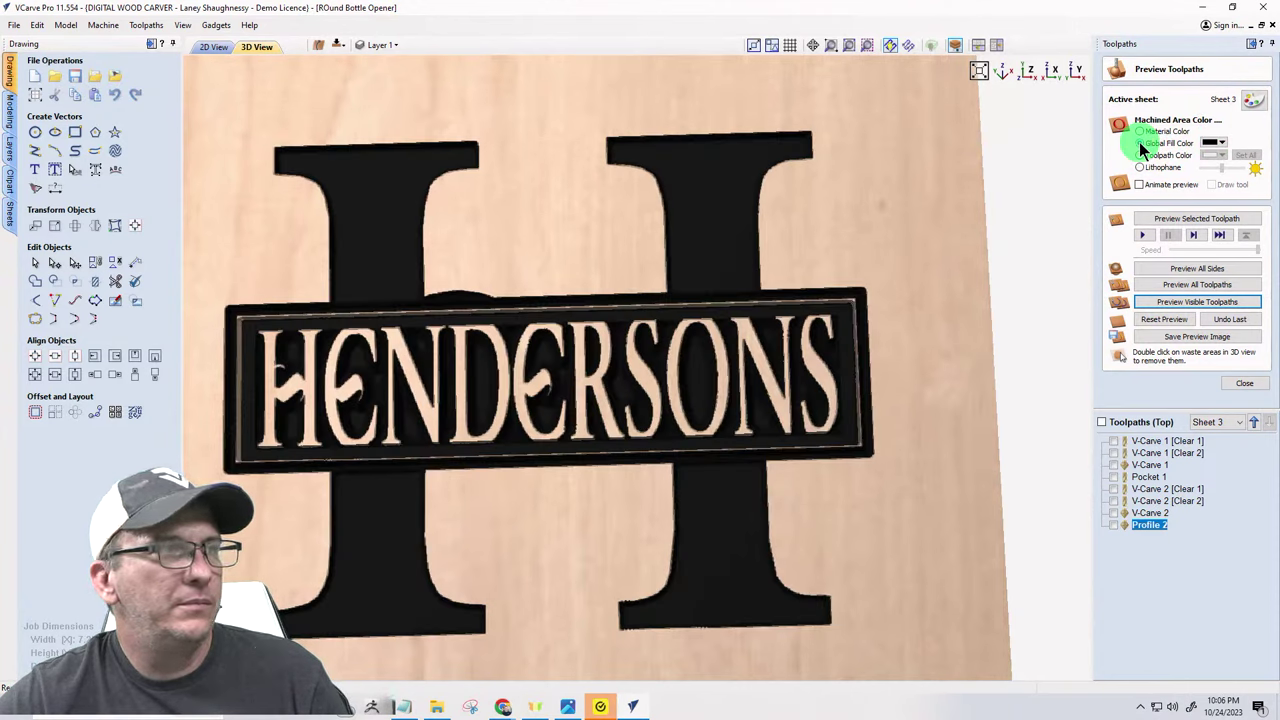
{"action": "left_click", "coordinate": [211, 47]}
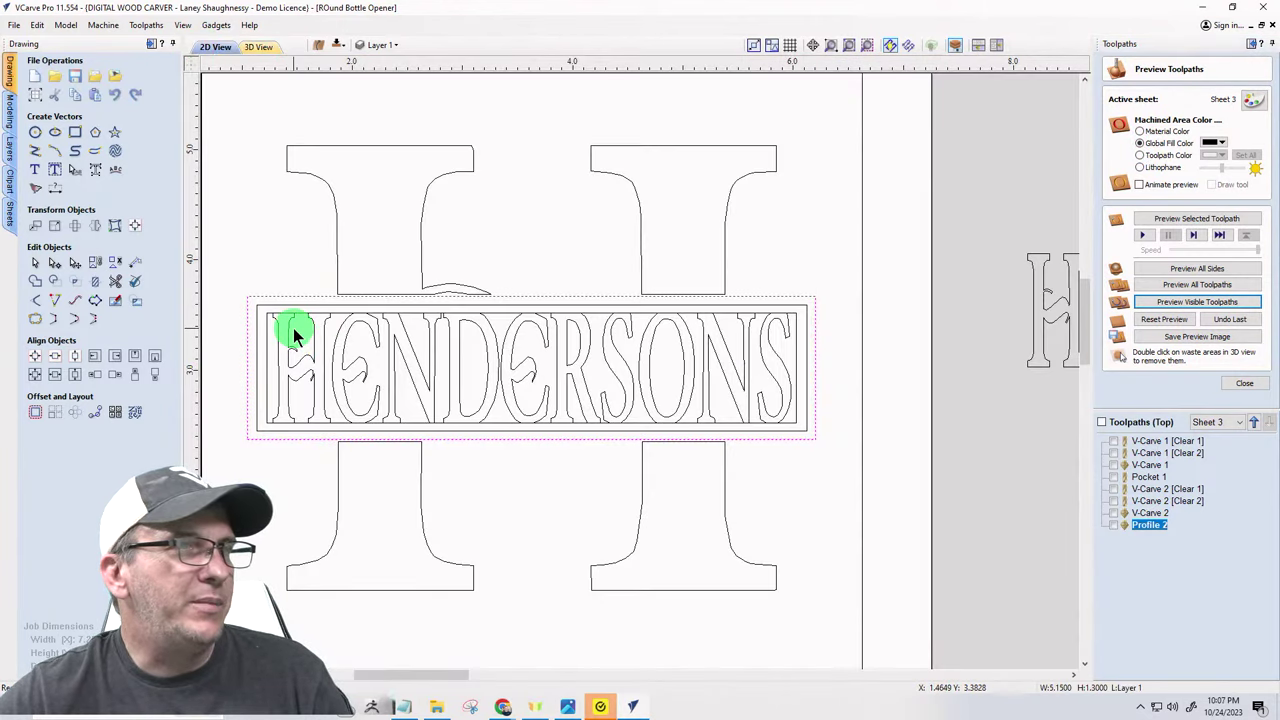
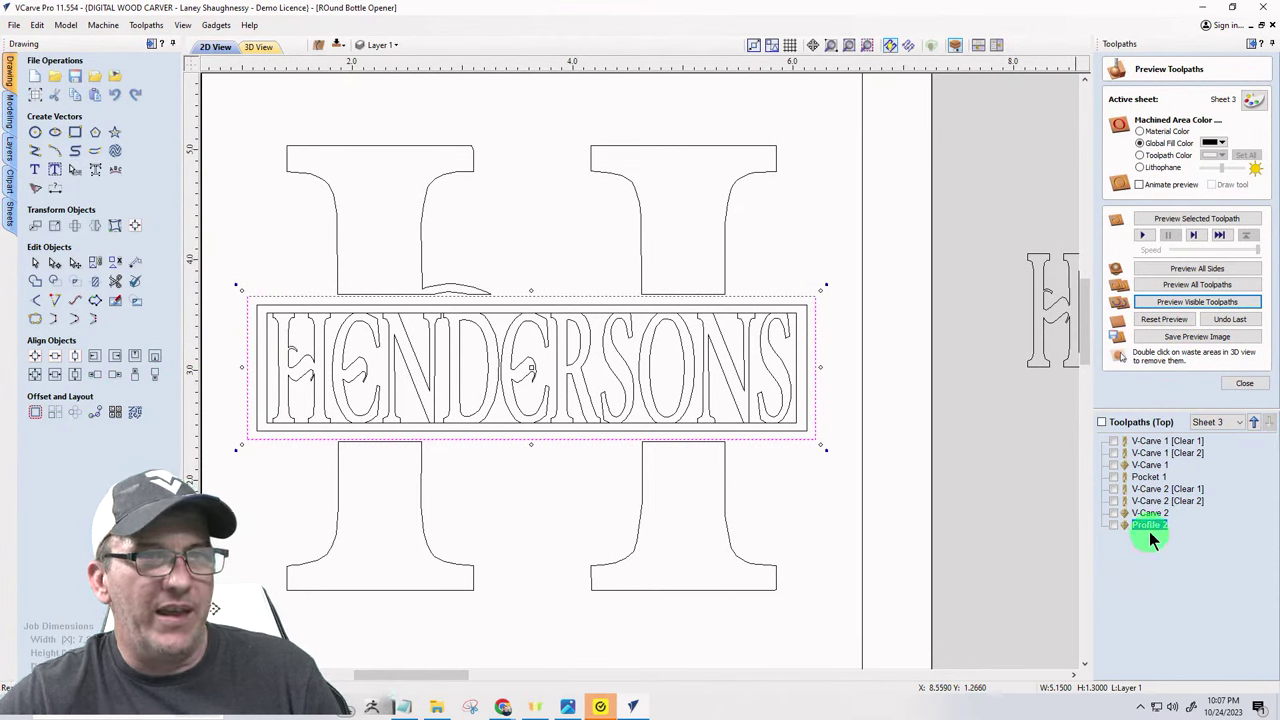
- Offset the HENDERSONS panel border 0.125 inches outward
{"action": "left_click", "coordinate": [34, 415]}
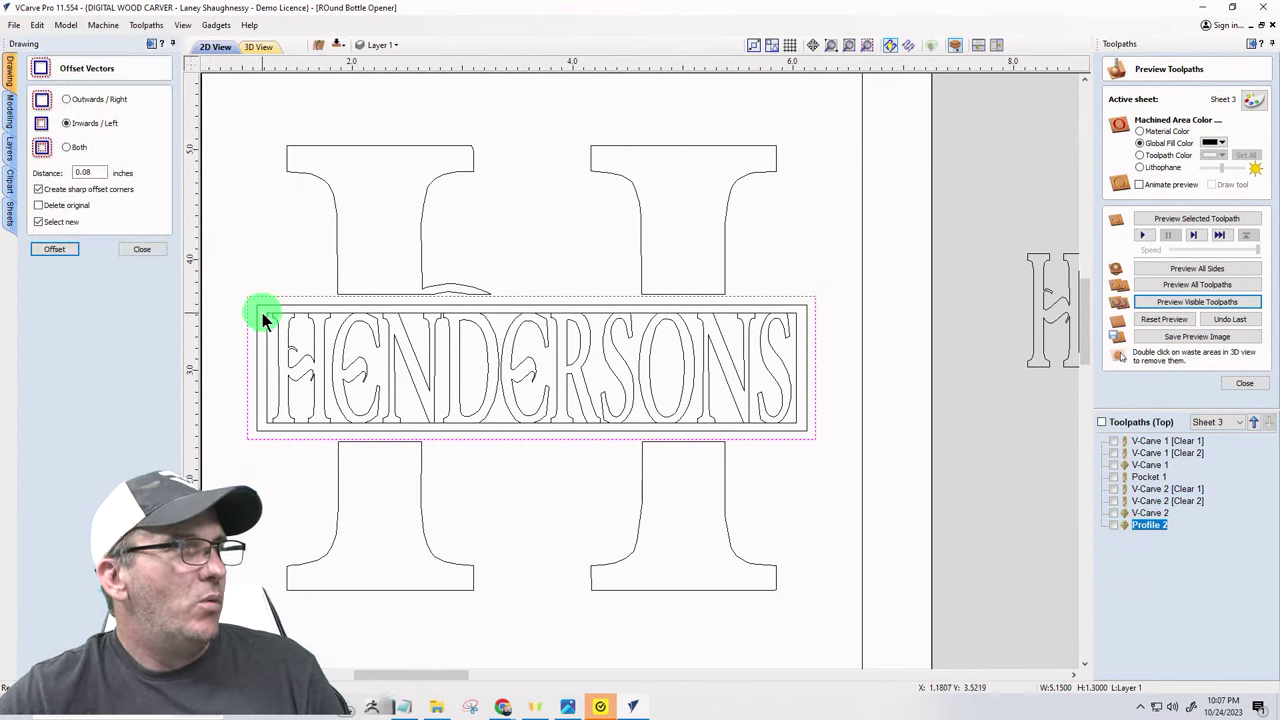
{"action": "left_click", "coordinate": [66, 100]}
{"action": "double_click", "coordinate": [84, 172]}
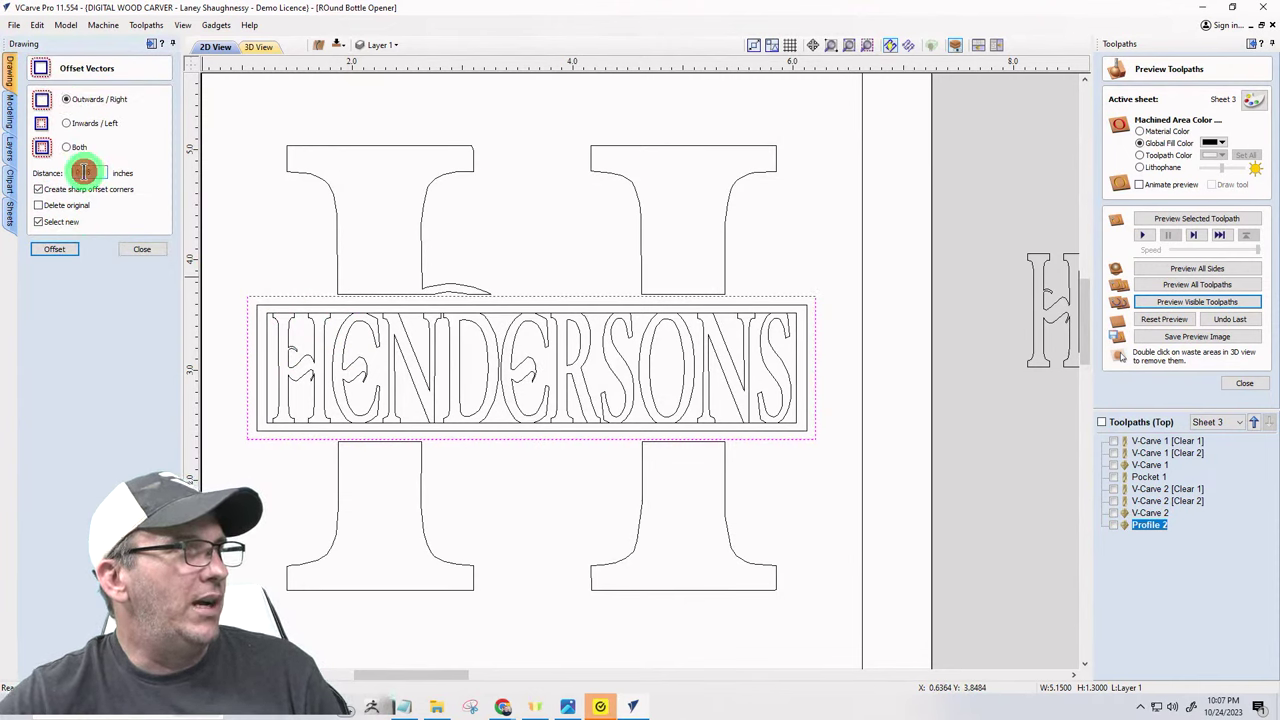
{"action": "type", "text": "0.1"}
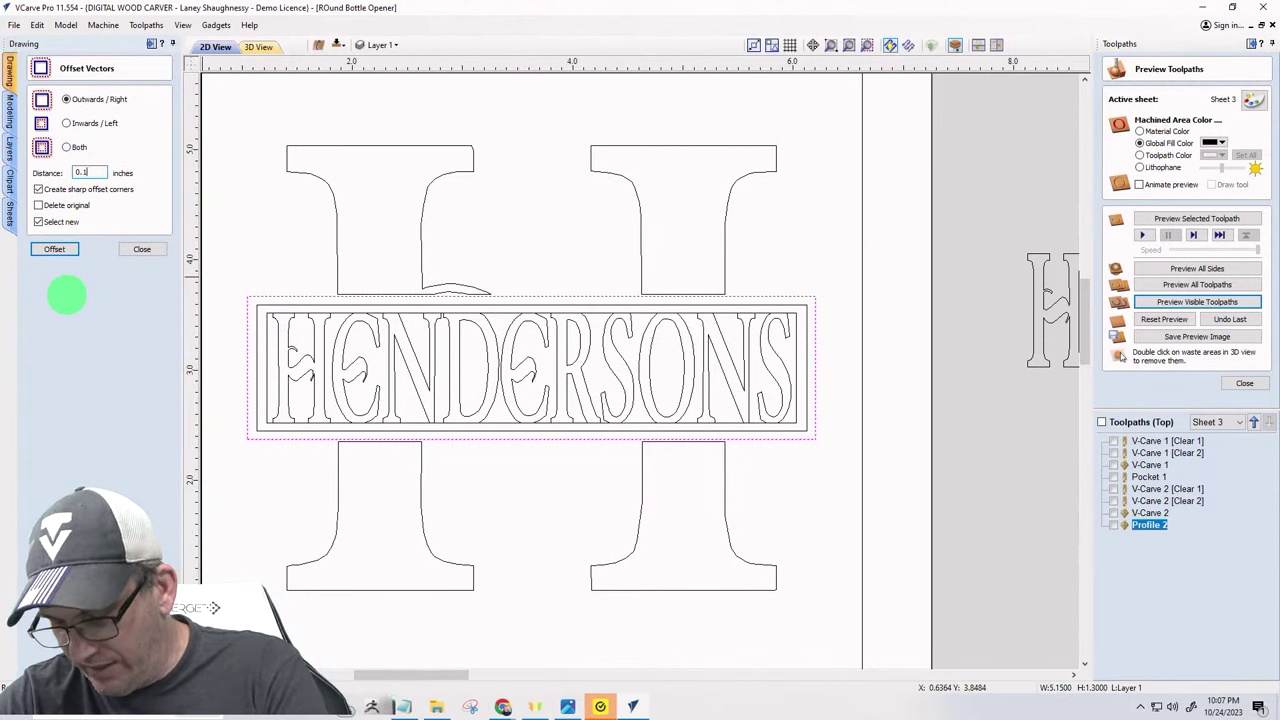
{"action": "type", "text": "25"}
{"action": "left_click", "coordinate": [54, 250]}
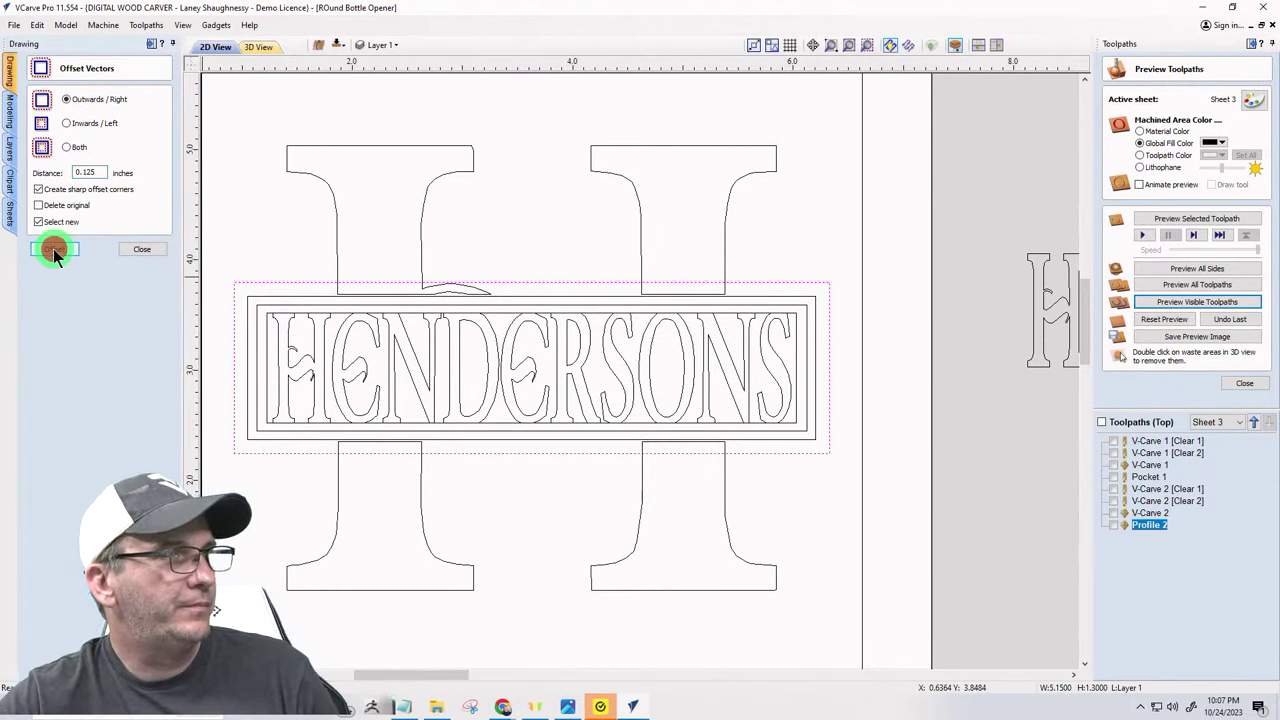
- Undo that offset and redo it with Delete original enabled, replacing the old border
{"action": "key", "text": "ctrl+z"}
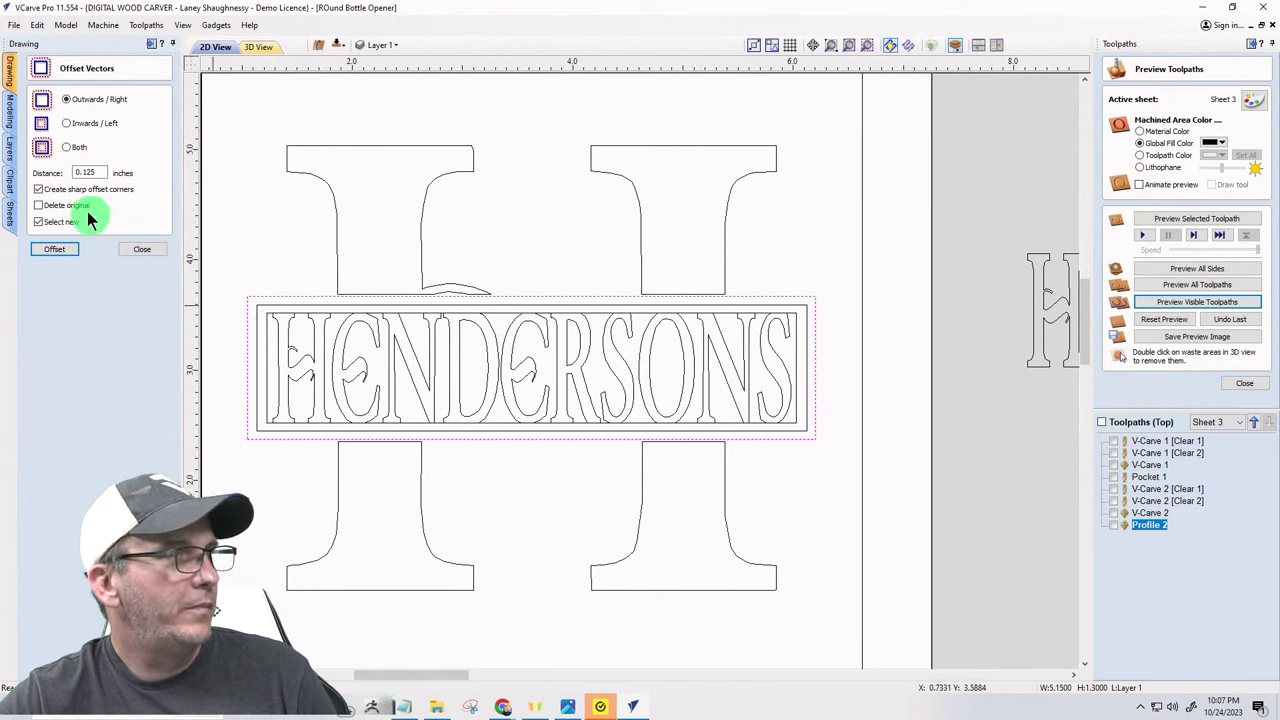
{"action": "left_click", "coordinate": [39, 205]}
{"action": "left_click", "coordinate": [54, 249]}
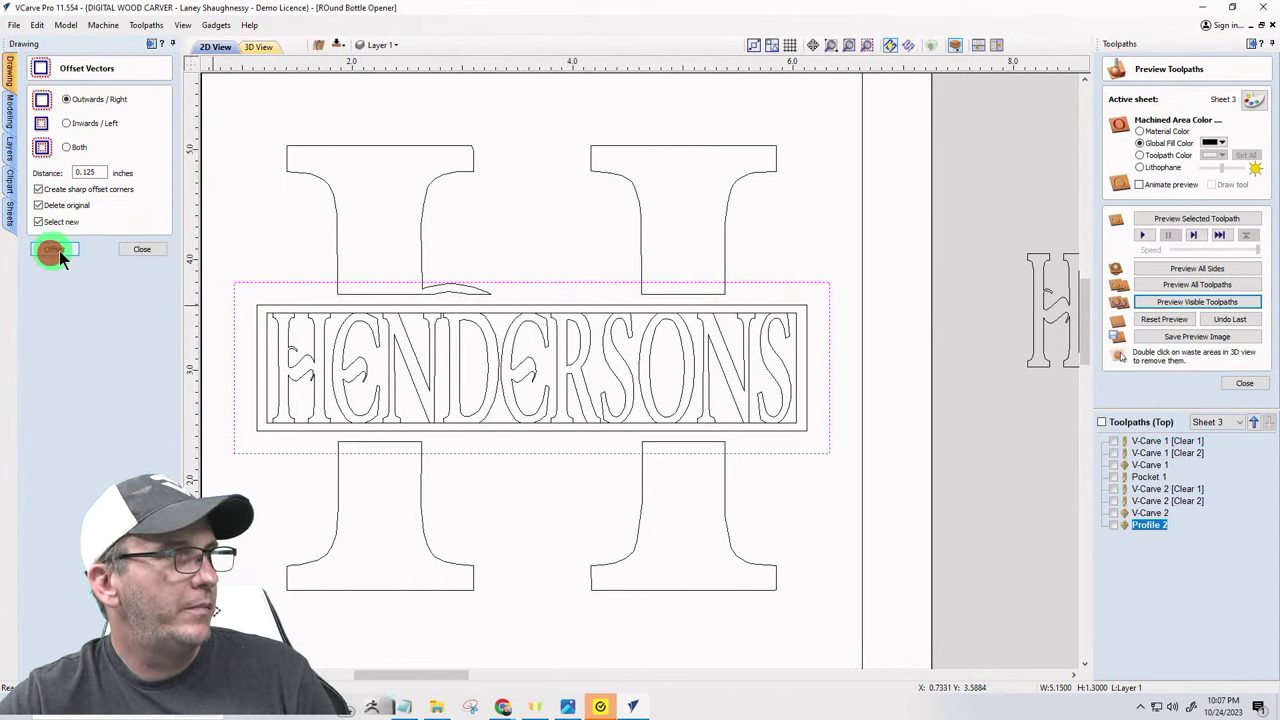
{"action": "left_click", "coordinate": [140, 251]}
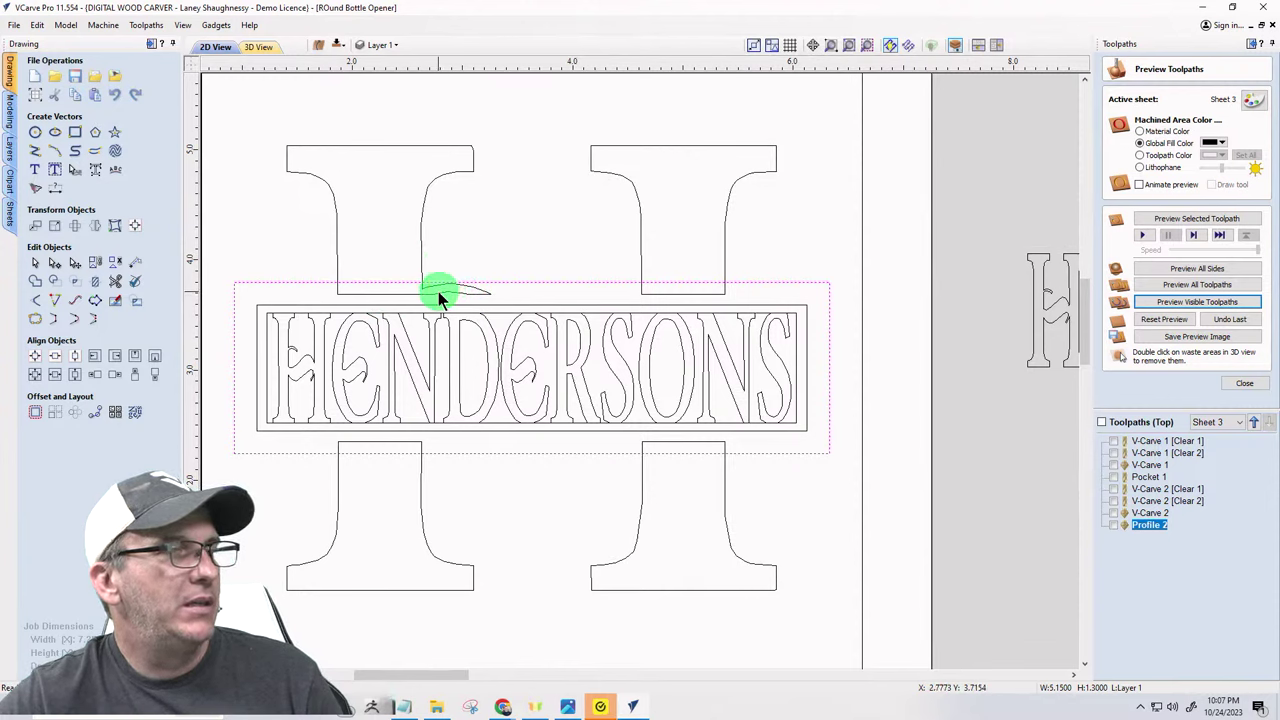
- Add a sharp-cornered border offset 0.0625 inches inward from the enlarged outer border
{"action": "mouse_move", "coordinate": [427, 292]}
{"action": "left_mouse_down"}
{"action": "mouse_move", "coordinate": [357, 277]}
{"action": "mouse_move", "coordinate": [499, 284]}
{"action": "left_mouse_up"}
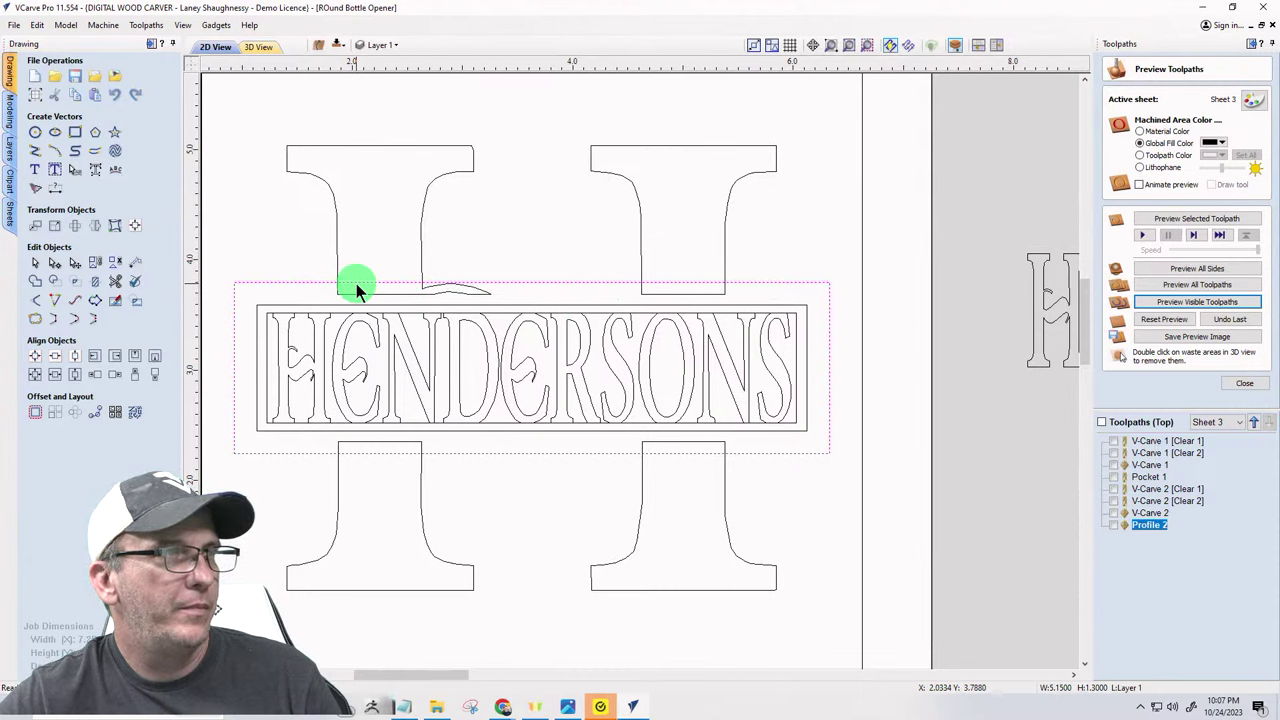
{"action": "left_click", "coordinate": [35, 412]}
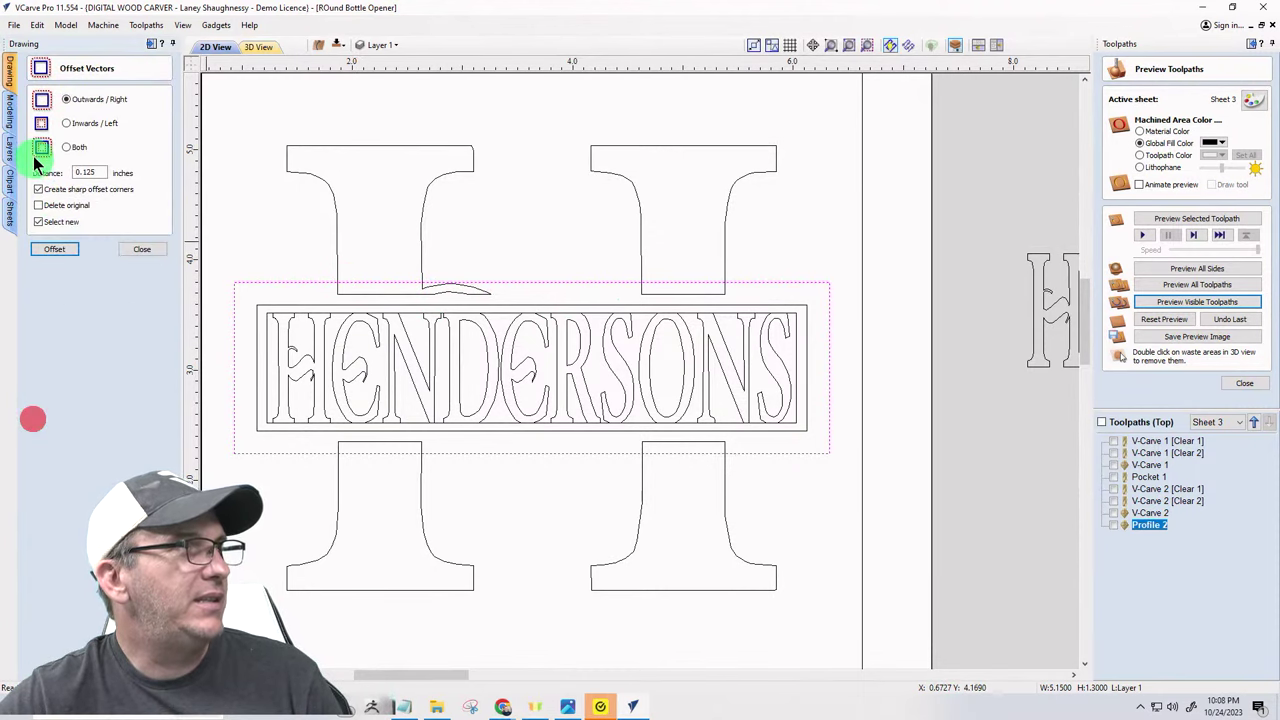
{"action": "left_click", "coordinate": [67, 123]}
{"action": "double_click", "coordinate": [90, 172]}
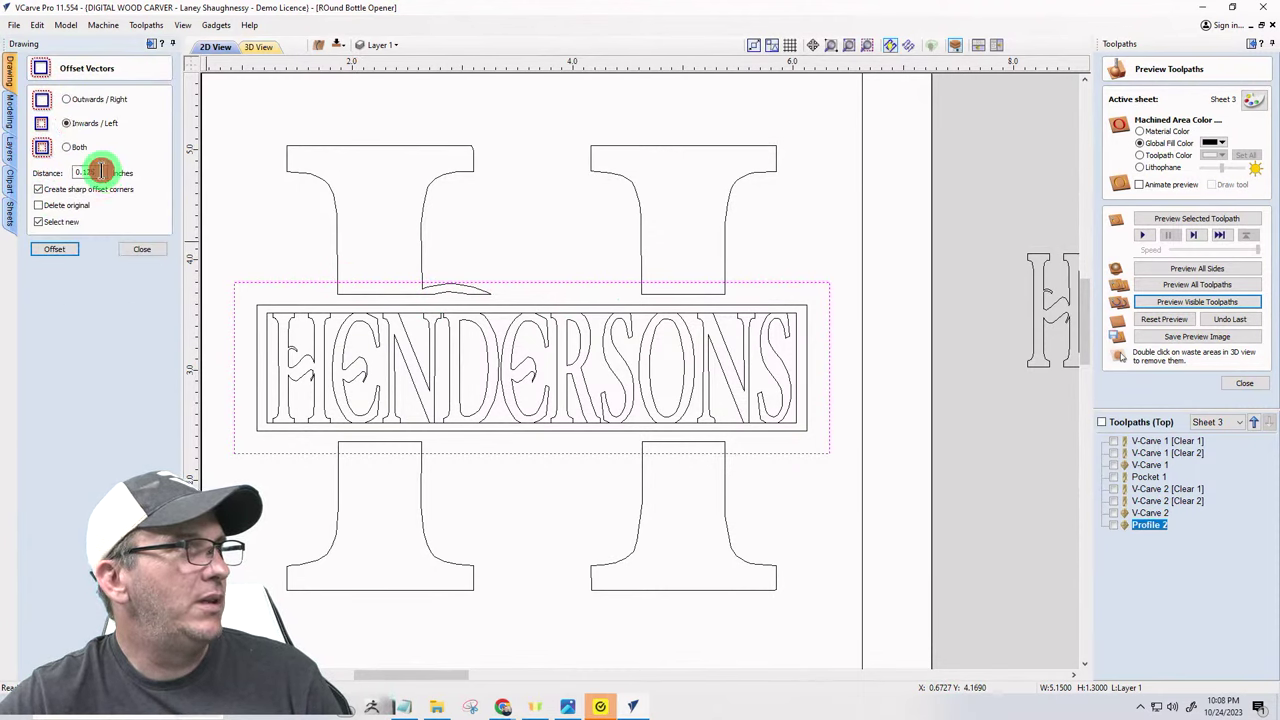
{"action": "type", "text": "0.0625"}
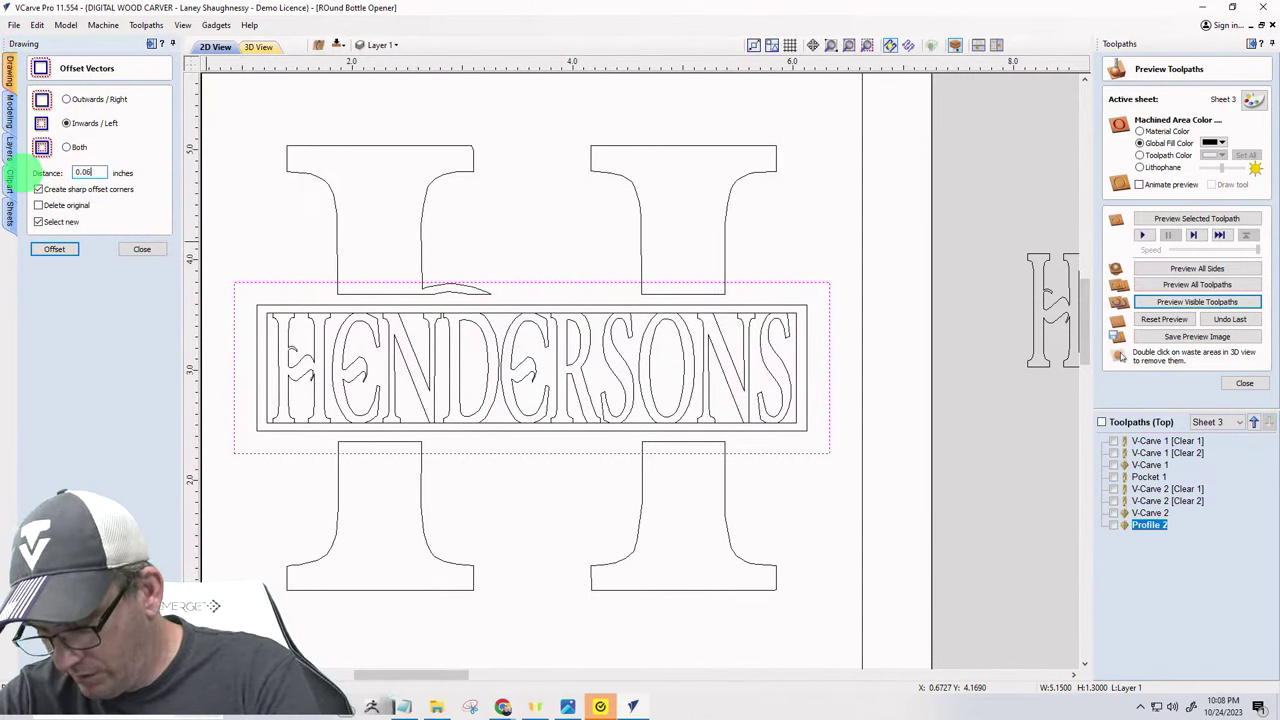
{"action": "left_click", "coordinate": [38, 189]}
{"action": "left_click", "coordinate": [54, 249]}
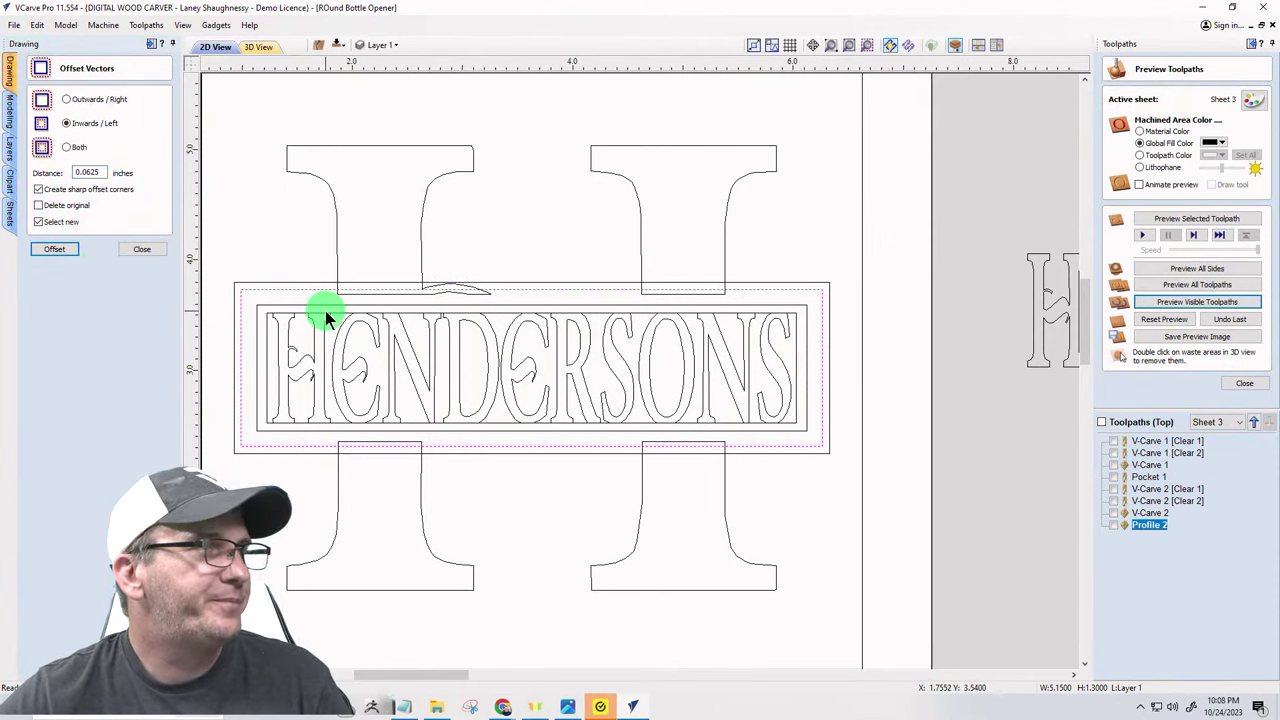
{"action": "scroll", "coordinate": [329, 314], "scroll_direction": "up", "scroll_amount": 3}
{"action": "scroll", "coordinate": [394, 300], "scroll_direction": "down", "scroll_amount": 2}
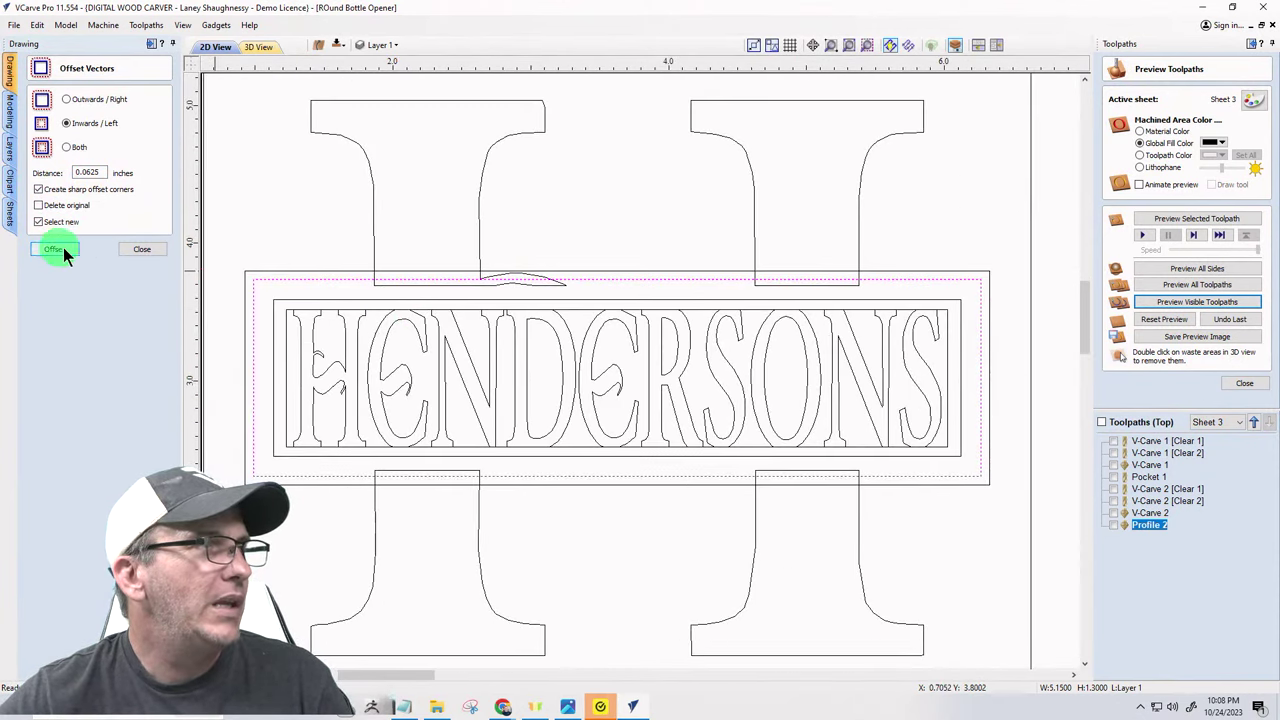
{"action": "left_click", "coordinate": [138, 249]}
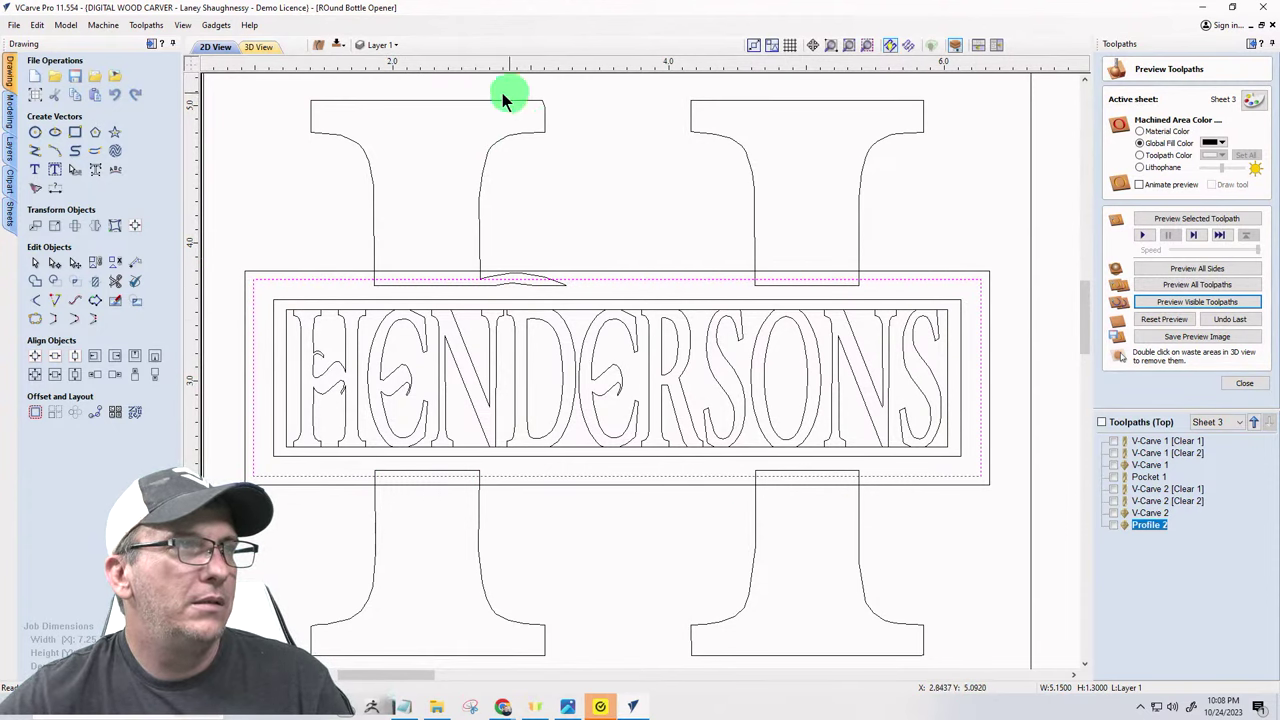
- Trim the overlapping rail, curve and stem segments in the H's upper section
{"action": "left_click", "coordinate": [115, 280]}
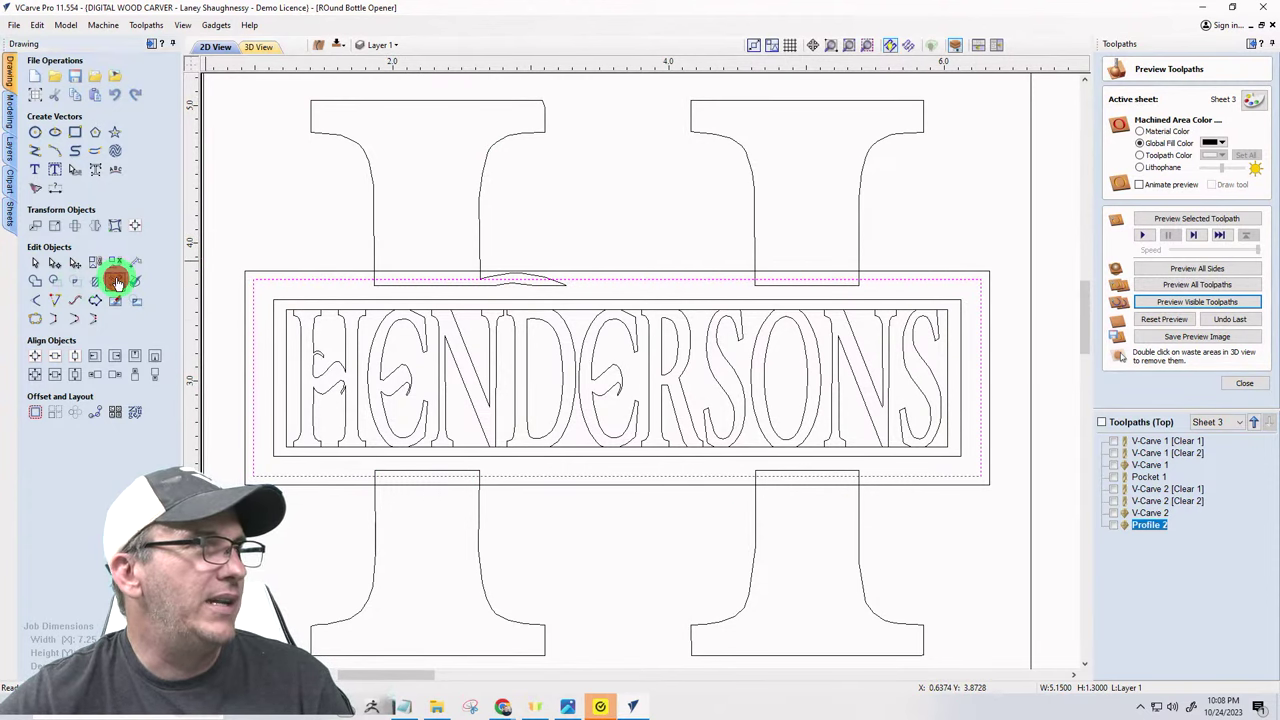
{"action": "scroll", "coordinate": [375, 270], "scroll_direction": "up", "scroll_amount": 5}
{"action": "left_click", "coordinate": [366, 274]}
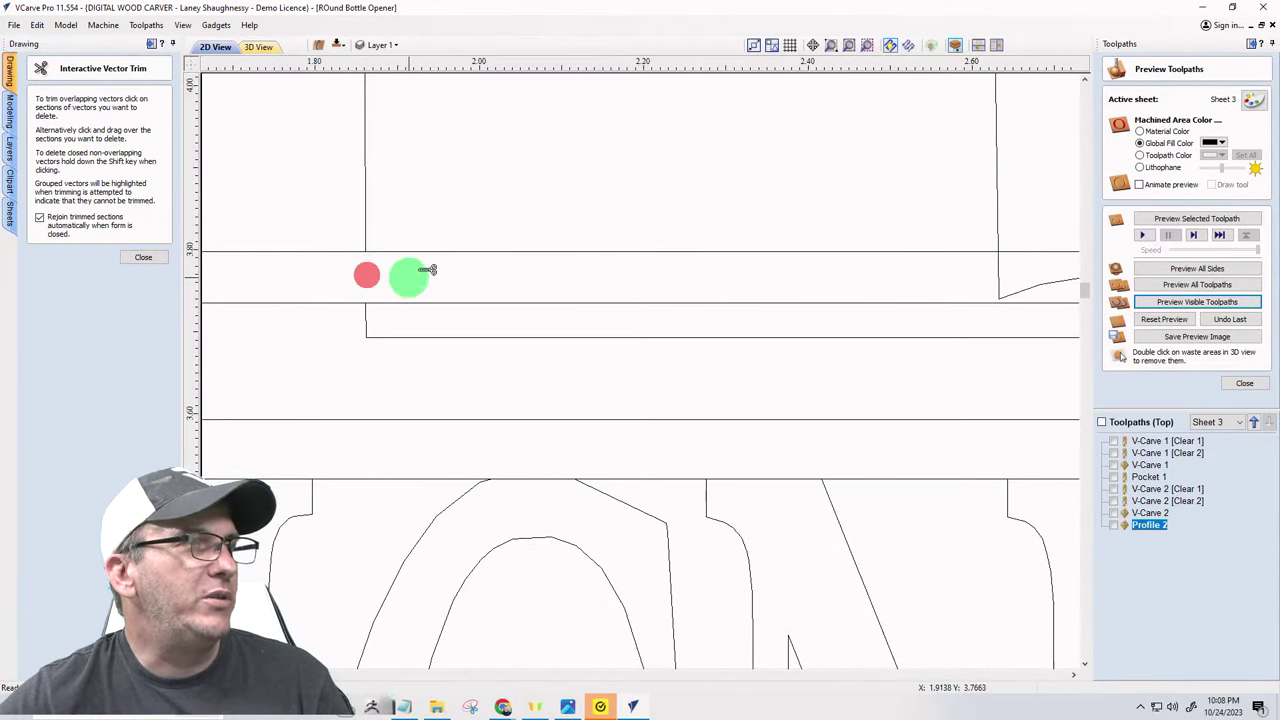
{"action": "left_click", "coordinate": [432, 252]}
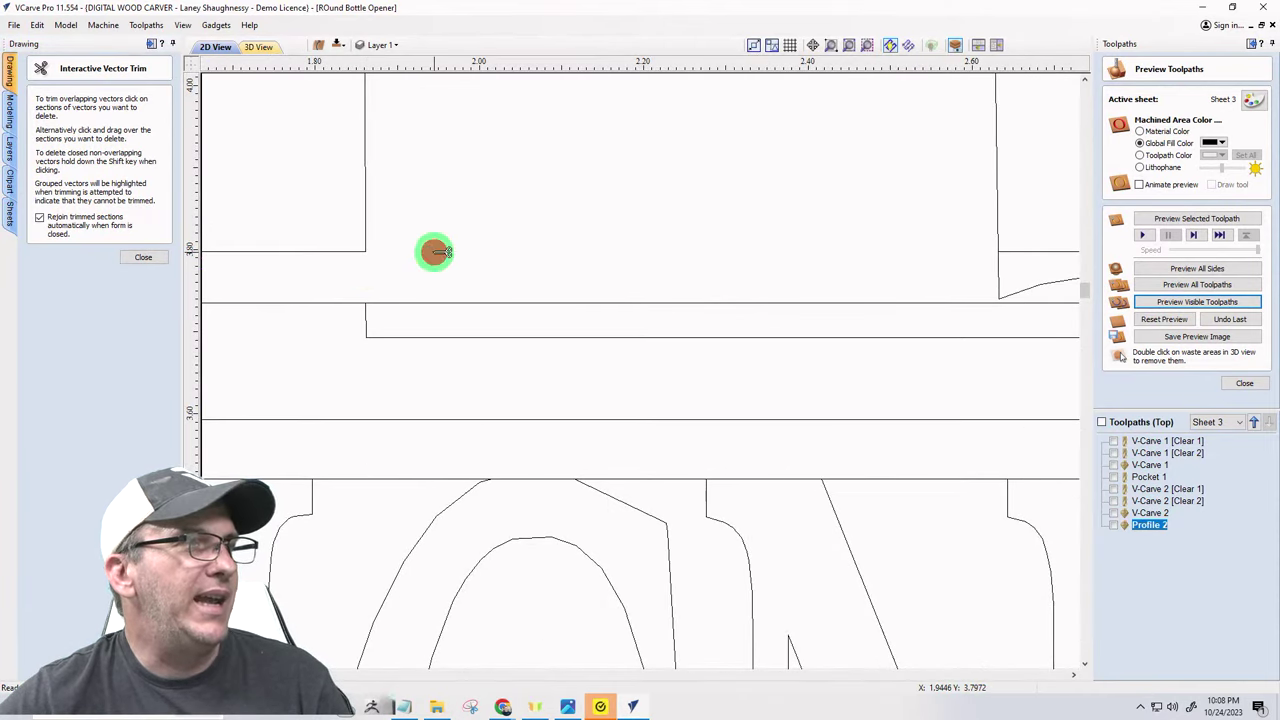
{"action": "left_click", "coordinate": [489, 336]}
{"action": "scroll", "coordinate": [374, 320], "scroll_direction": "down", "scroll_amount": 3}
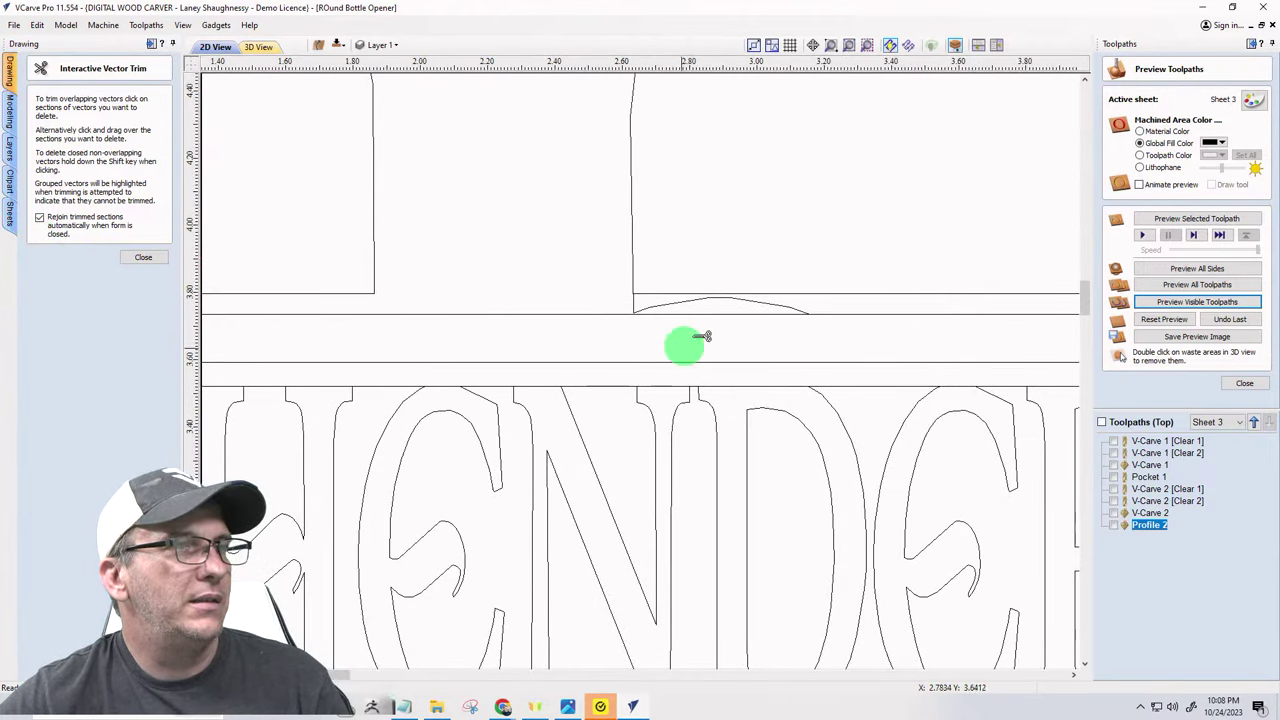
{"action": "left_click", "coordinate": [683, 305]}
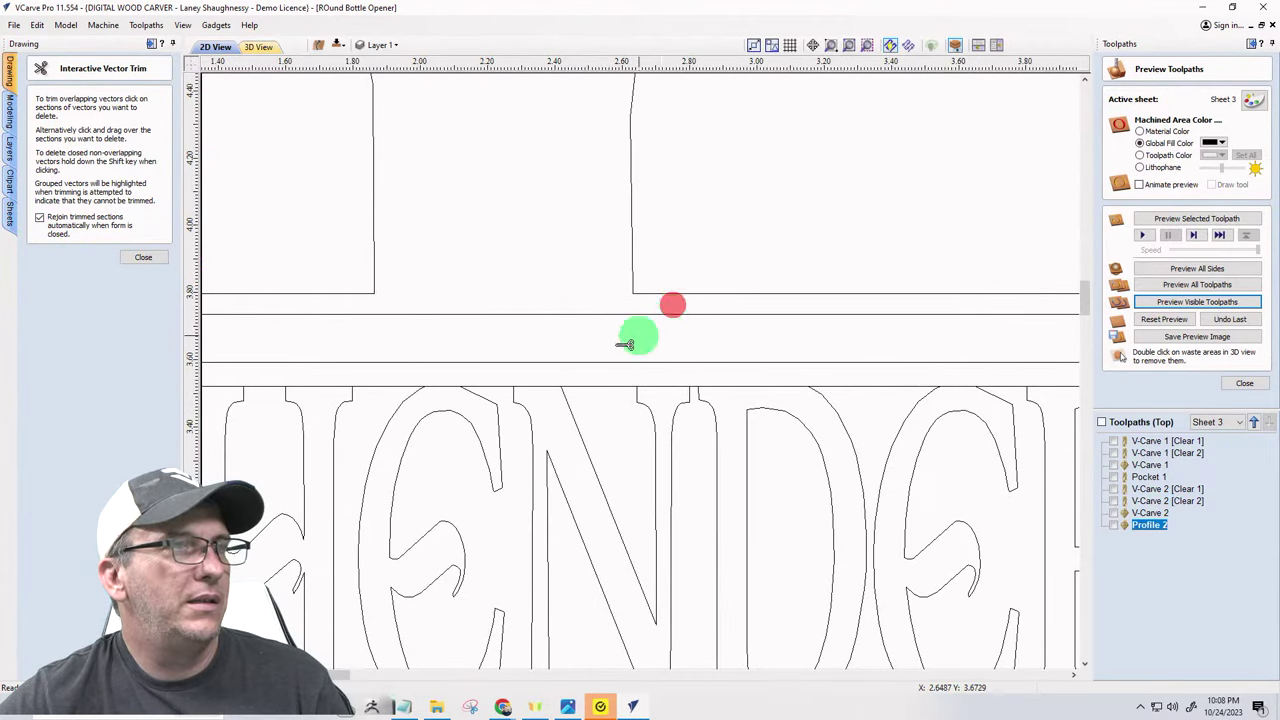
{"action": "scroll", "coordinate": [394, 323], "scroll_direction": "down", "scroll_amount": 3}
{"action": "scroll", "coordinate": [698, 350], "scroll_direction": "up", "scroll_amount": 2}
{"action": "scroll", "coordinate": [698, 350], "scroll_direction": "up", "scroll_amount": 2}
{"action": "left_click", "coordinate": [677, 285]}
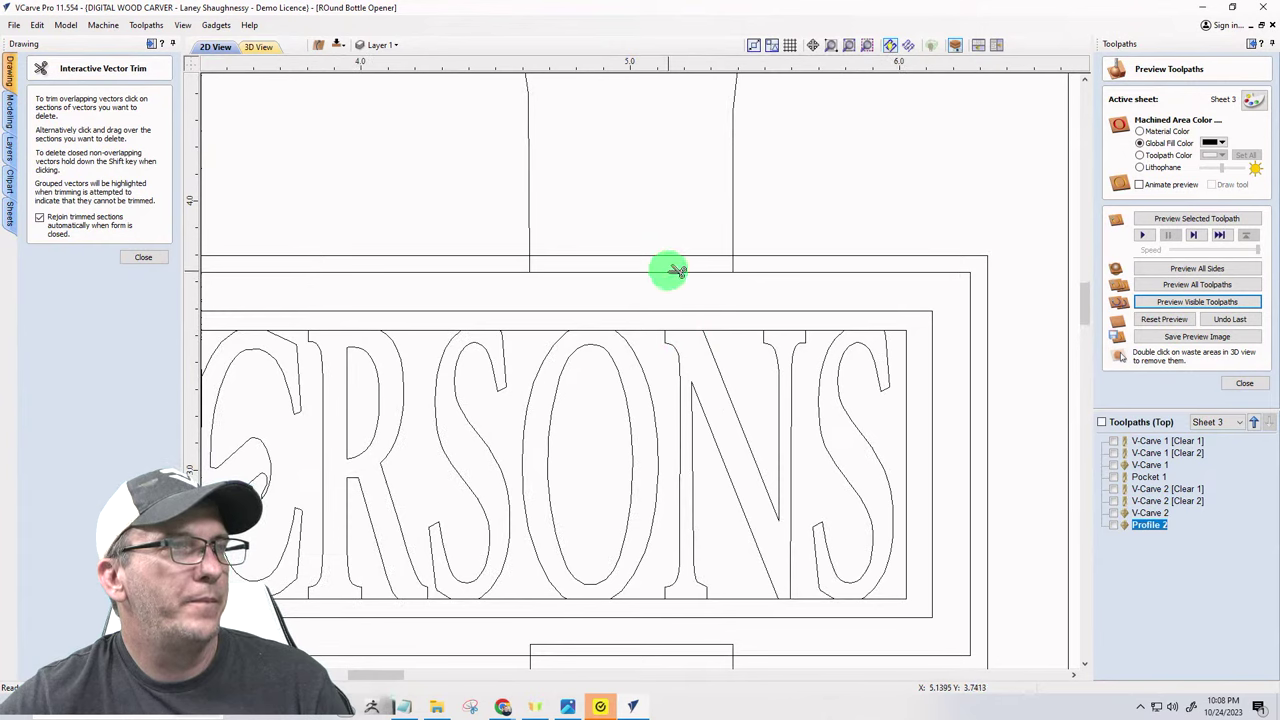
{"action": "left_click", "coordinate": [674, 254]}
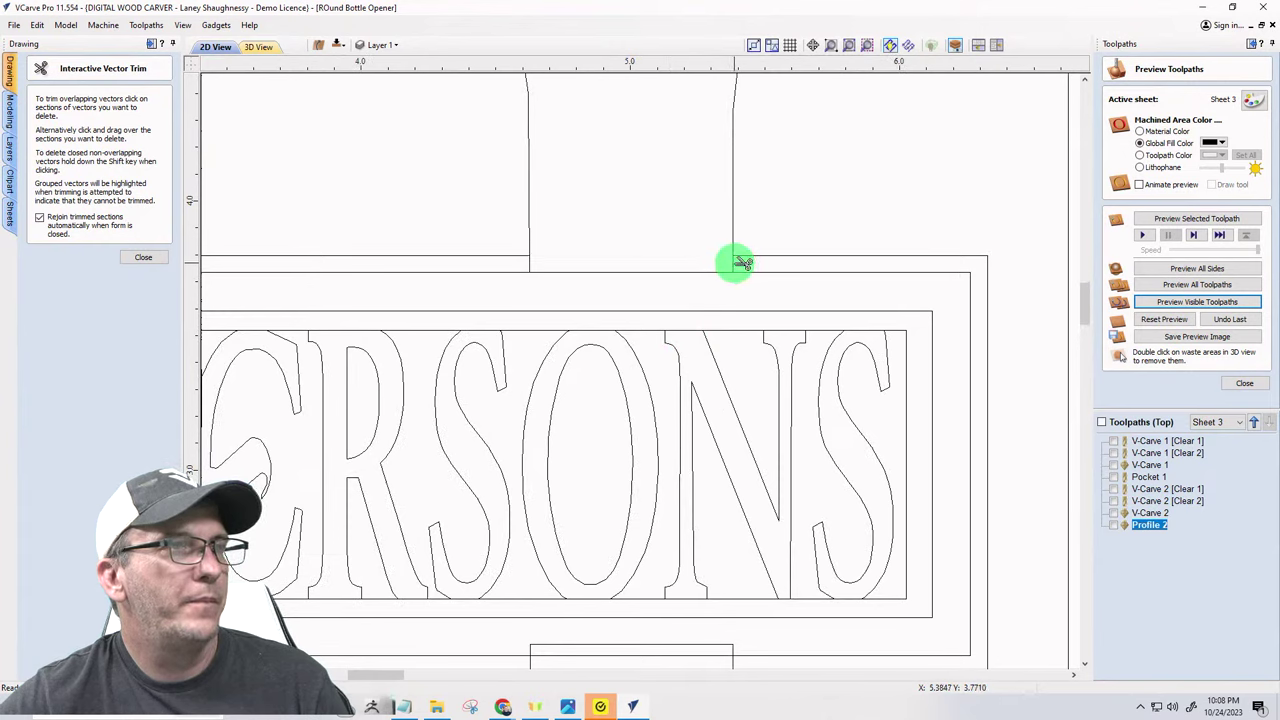
{"action": "left_click", "coordinate": [732, 263]}
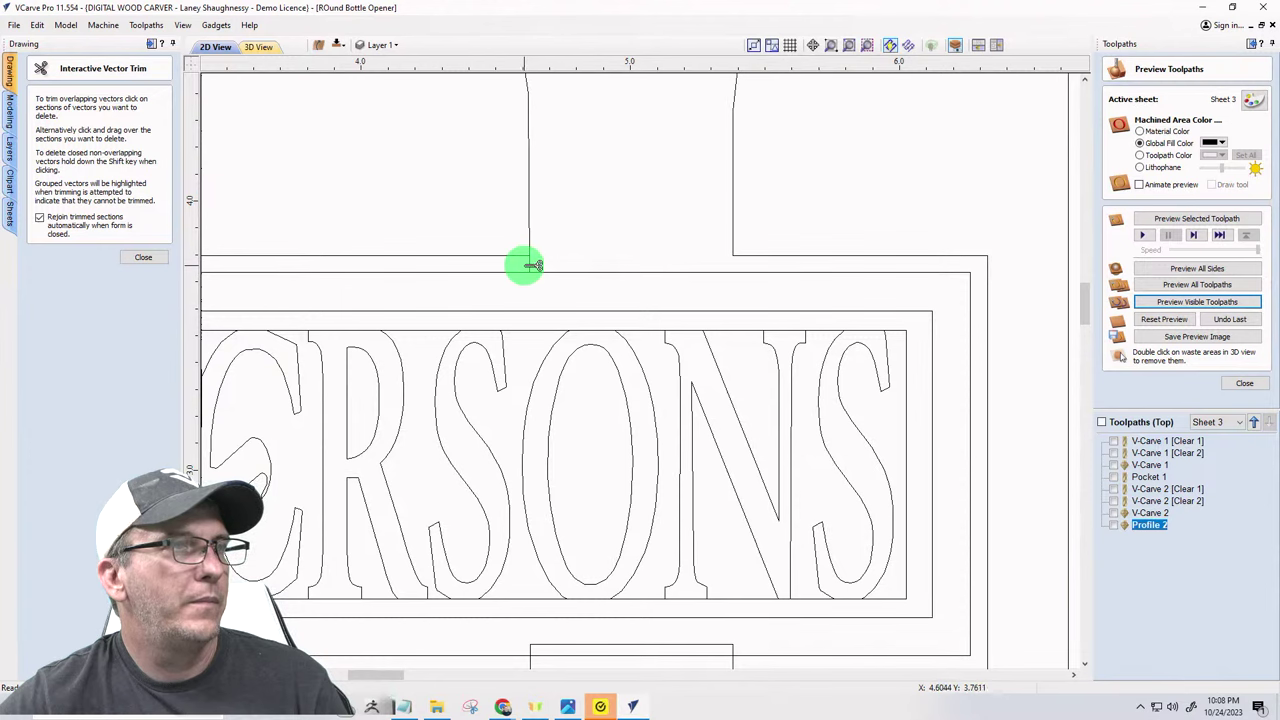
- Trim the overlapping border and rail segments around the H's lower posts
{"action": "scroll", "coordinate": [530, 265], "scroll_direction": "down", "scroll_amount": 3}
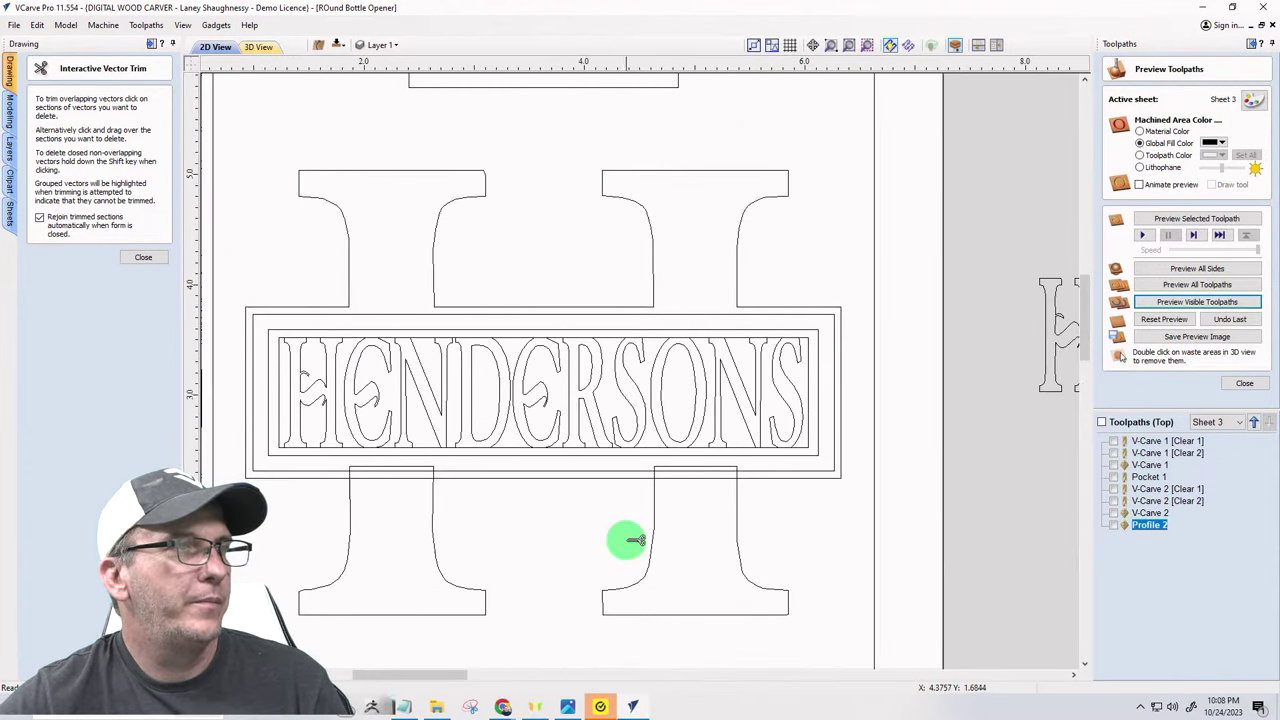
{"action": "scroll", "coordinate": [658, 527], "scroll_direction": "up", "scroll_amount": 3}
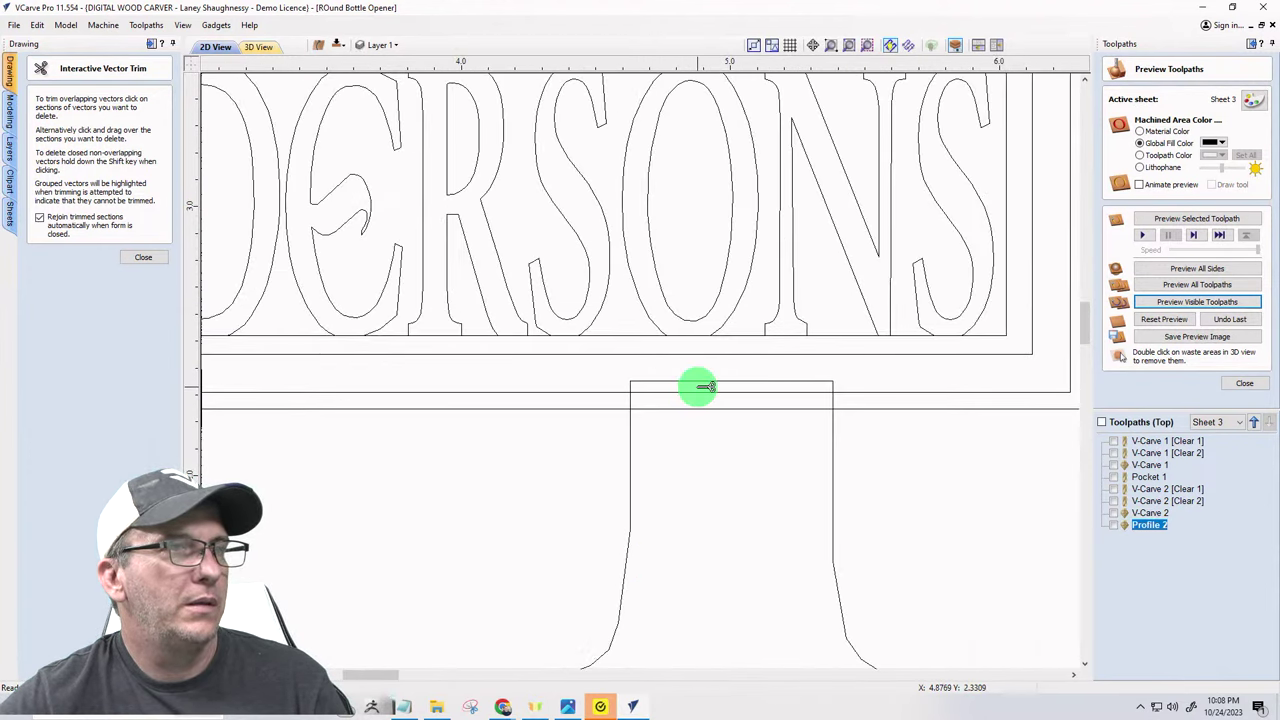
{"action": "left_click", "coordinate": [706, 381]}
{"action": "left_click", "coordinate": [630, 401]}
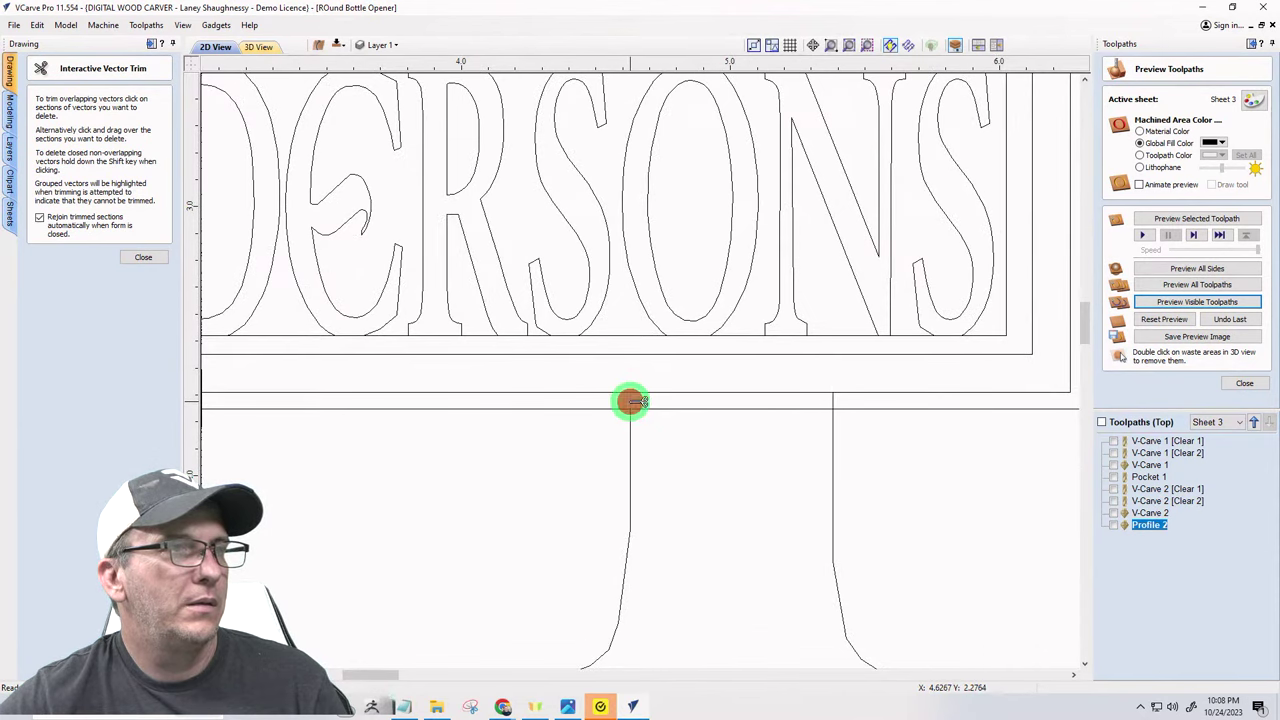
{"action": "left_click", "coordinate": [688, 410]}
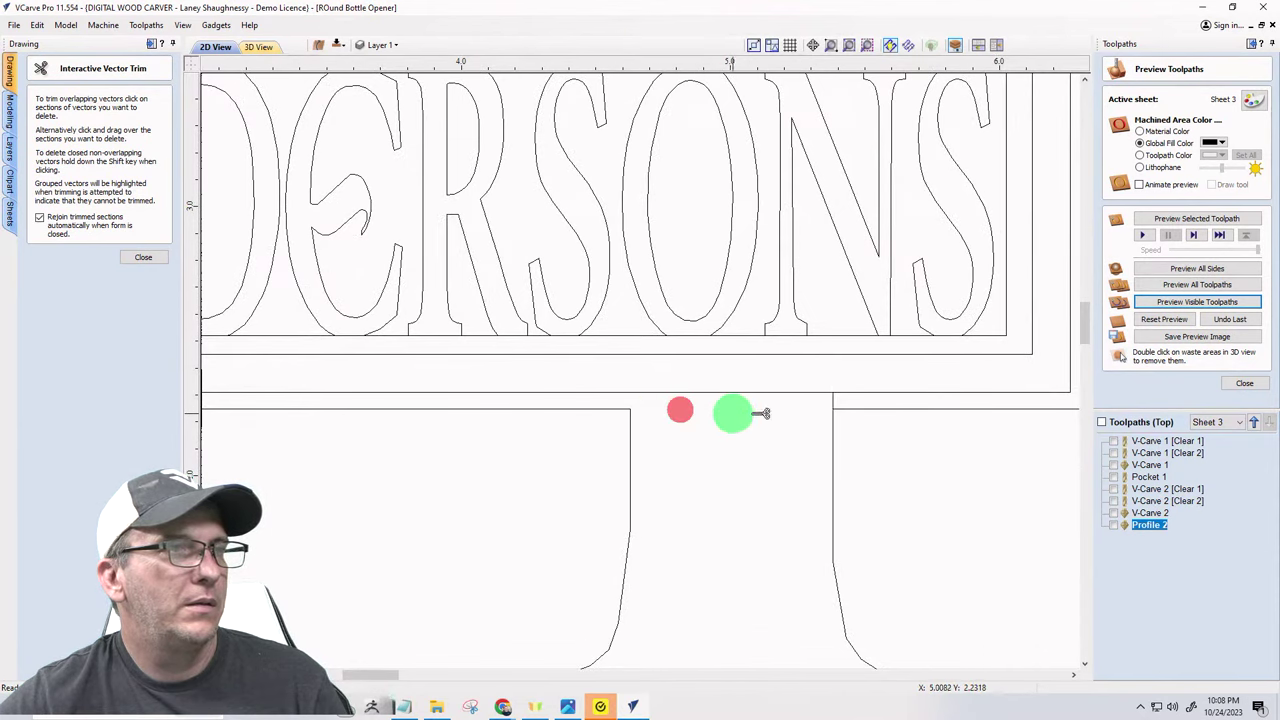
{"action": "left_click", "coordinate": [834, 403]}
{"action": "scroll", "coordinate": [856, 426], "scroll_direction": "down", "scroll_amount": 2}
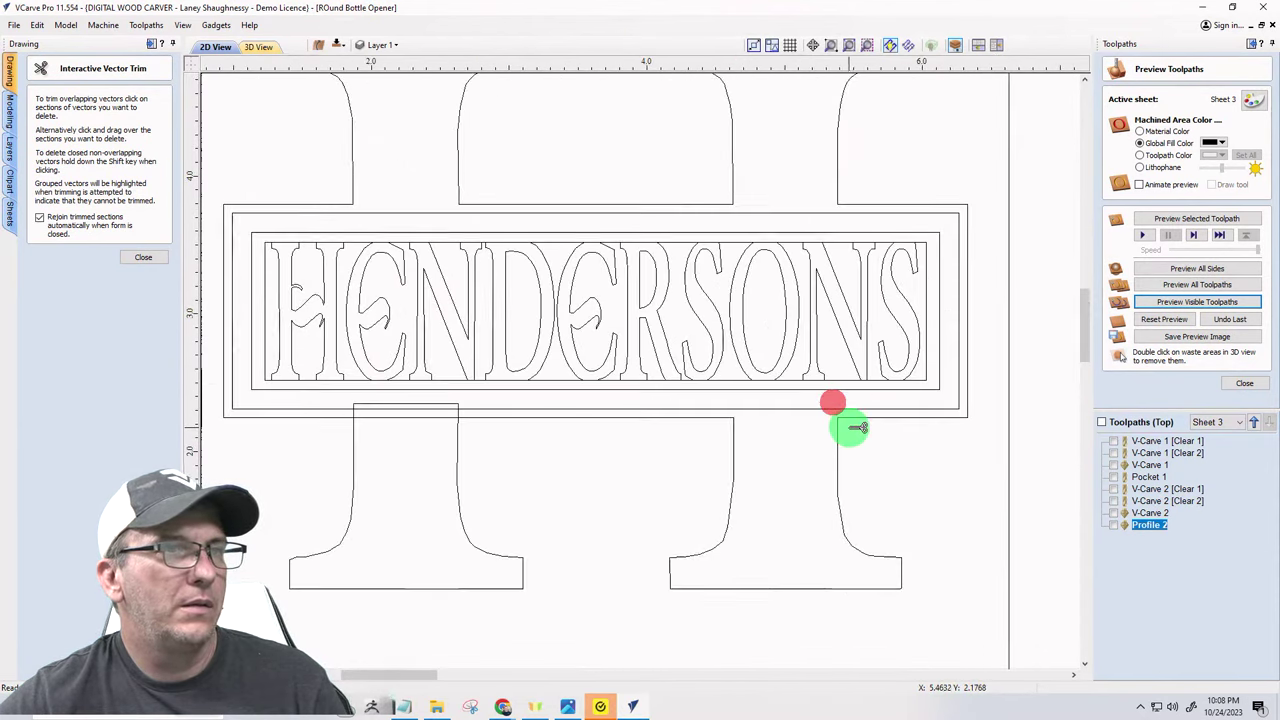
{"action": "left_click", "coordinate": [418, 406]}
{"action": "left_click", "coordinate": [411, 417]}
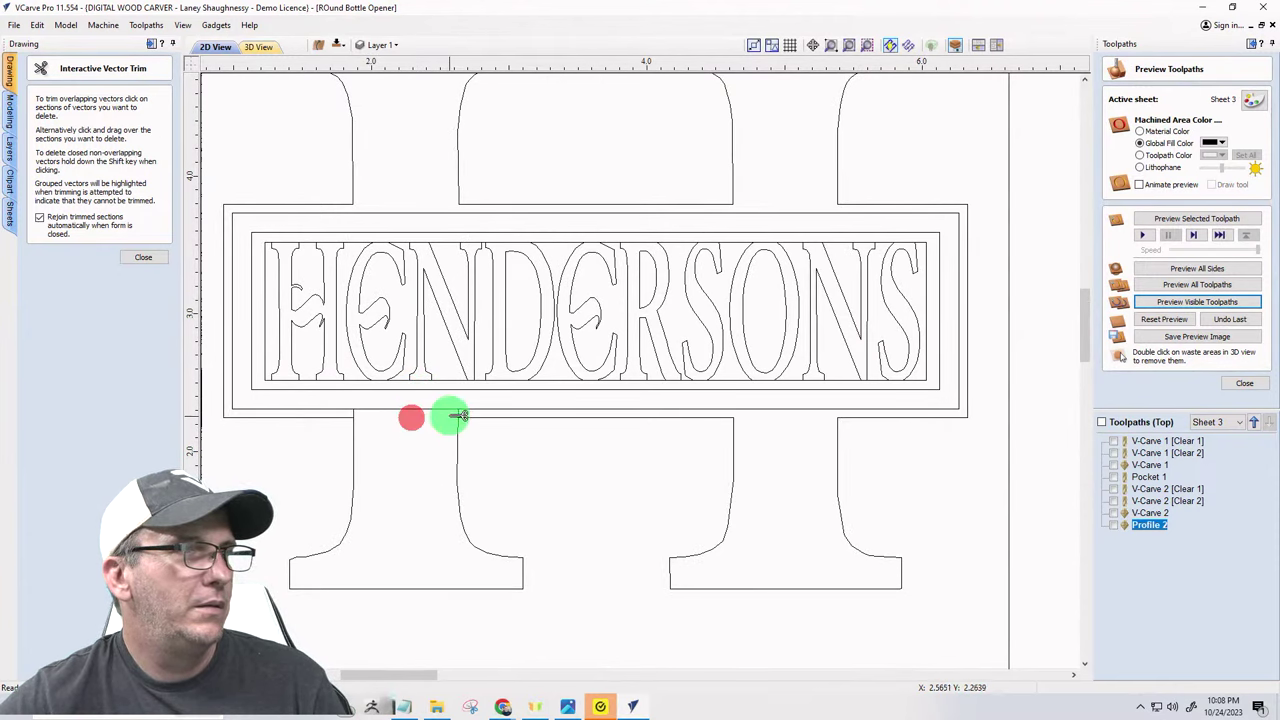
- Trim the last overlaps at the middle post and close Interactive Vector Trim
{"action": "scroll", "coordinate": [450, 416], "scroll_direction": "up", "scroll_amount": 3}
{"action": "left_click", "coordinate": [411, 407]}
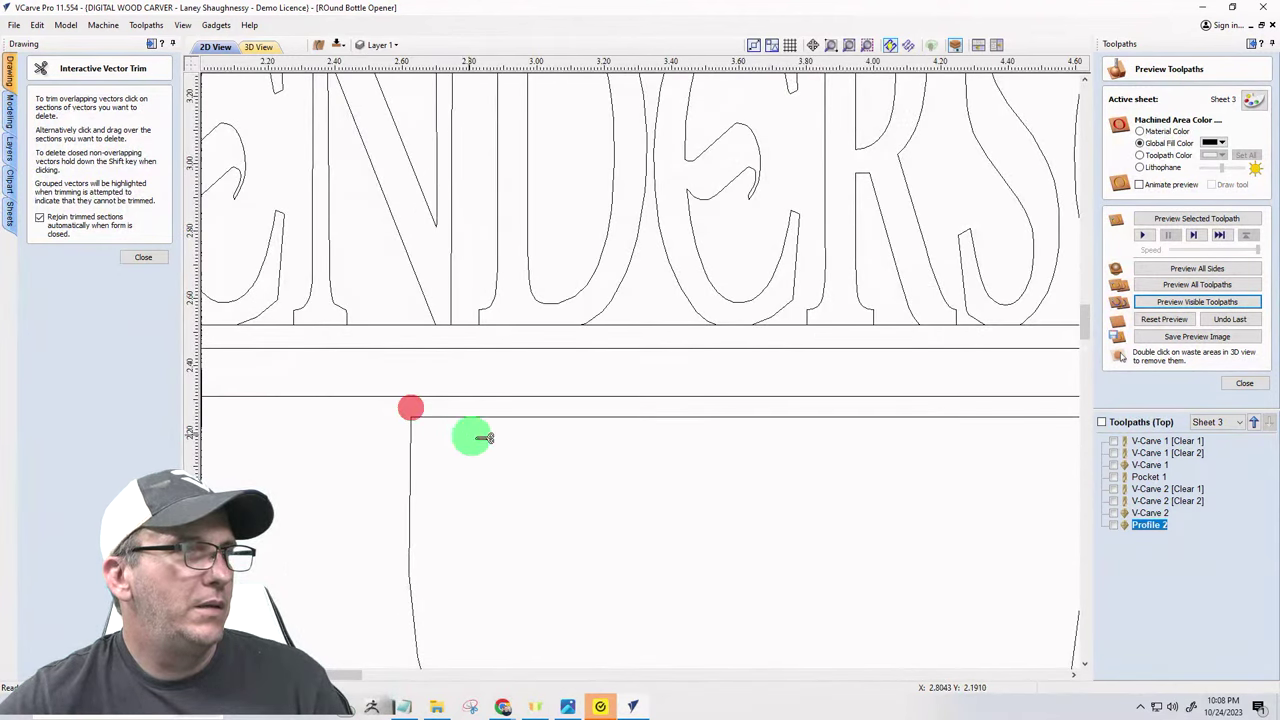
{"action": "scroll", "coordinate": [391, 420], "scroll_direction": "down", "scroll_amount": 3}
{"action": "scroll", "coordinate": [351, 423], "scroll_direction": "up", "scroll_amount": 3}
{"action": "left_click", "coordinate": [340, 427]}
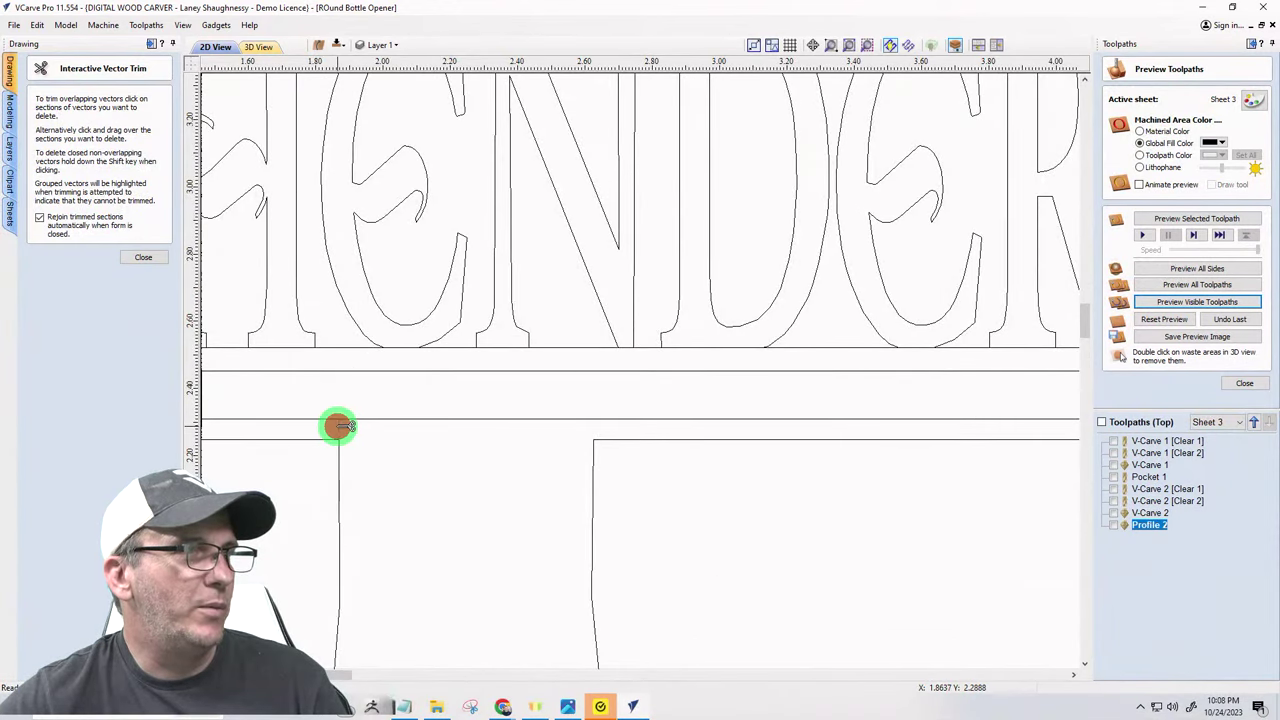
{"action": "scroll", "coordinate": [426, 460], "scroll_direction": "down", "scroll_amount": 5}
{"action": "left_click", "coordinate": [133, 259]}
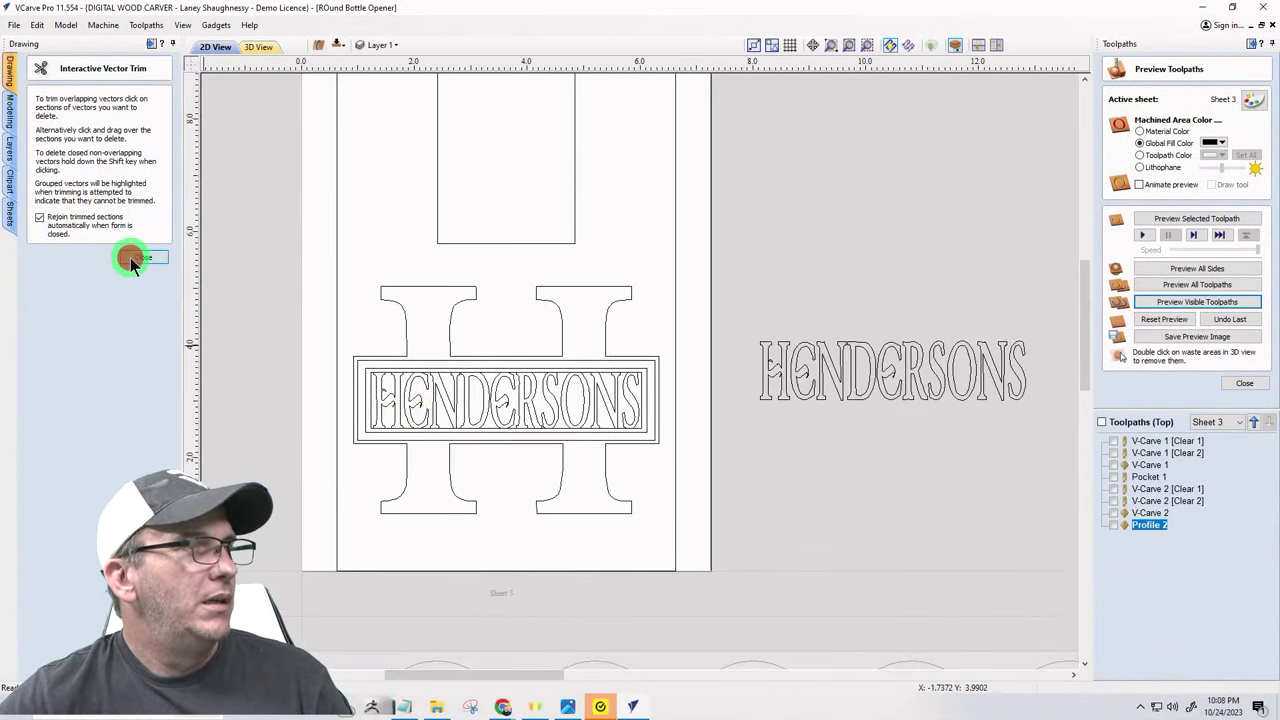
- Delete the Profile 2 toolpath
{"action": "left_click", "coordinate": [1143, 523]}
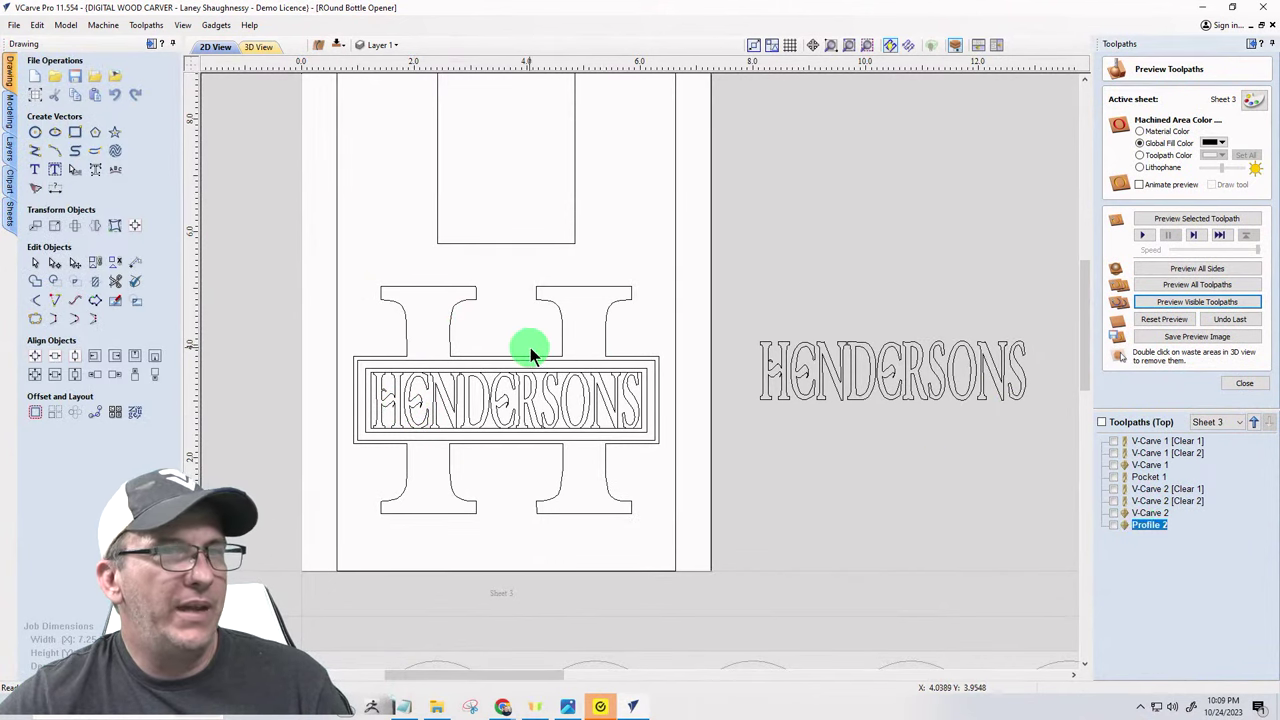
{"action": "mouse_move", "coordinate": [1155, 527]}
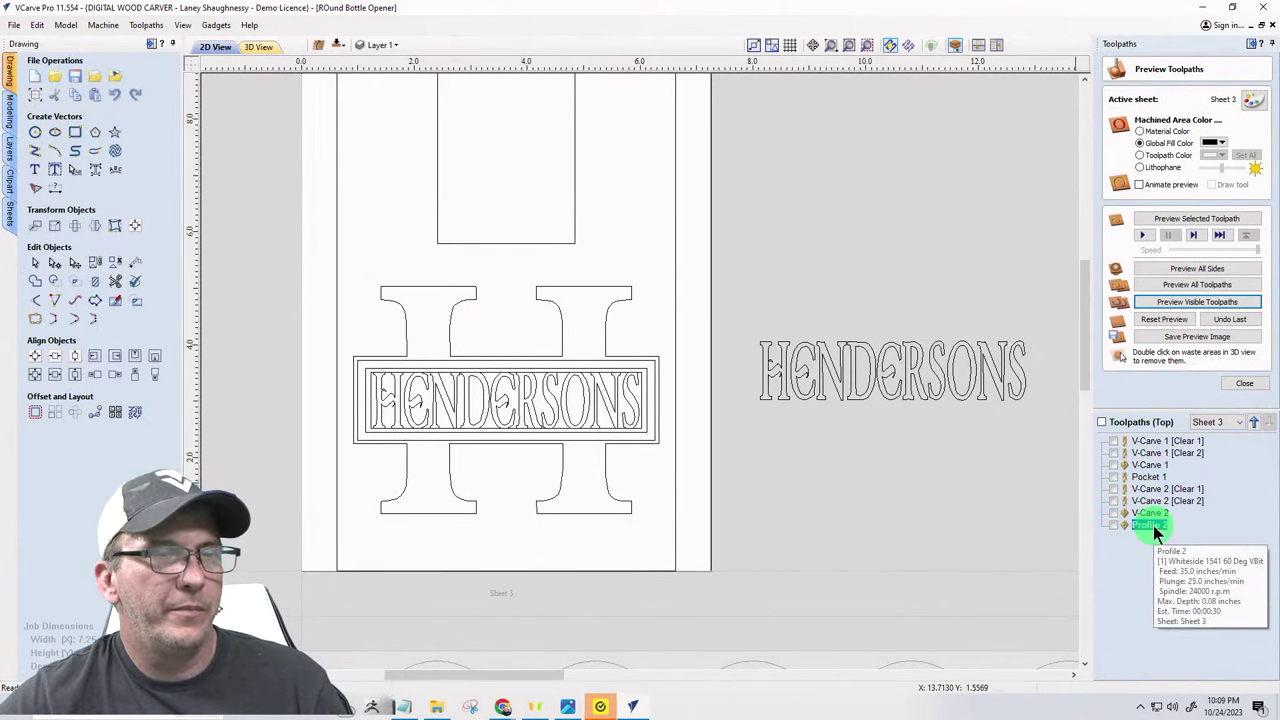
{"action": "right_click", "coordinate": [1145, 524]}
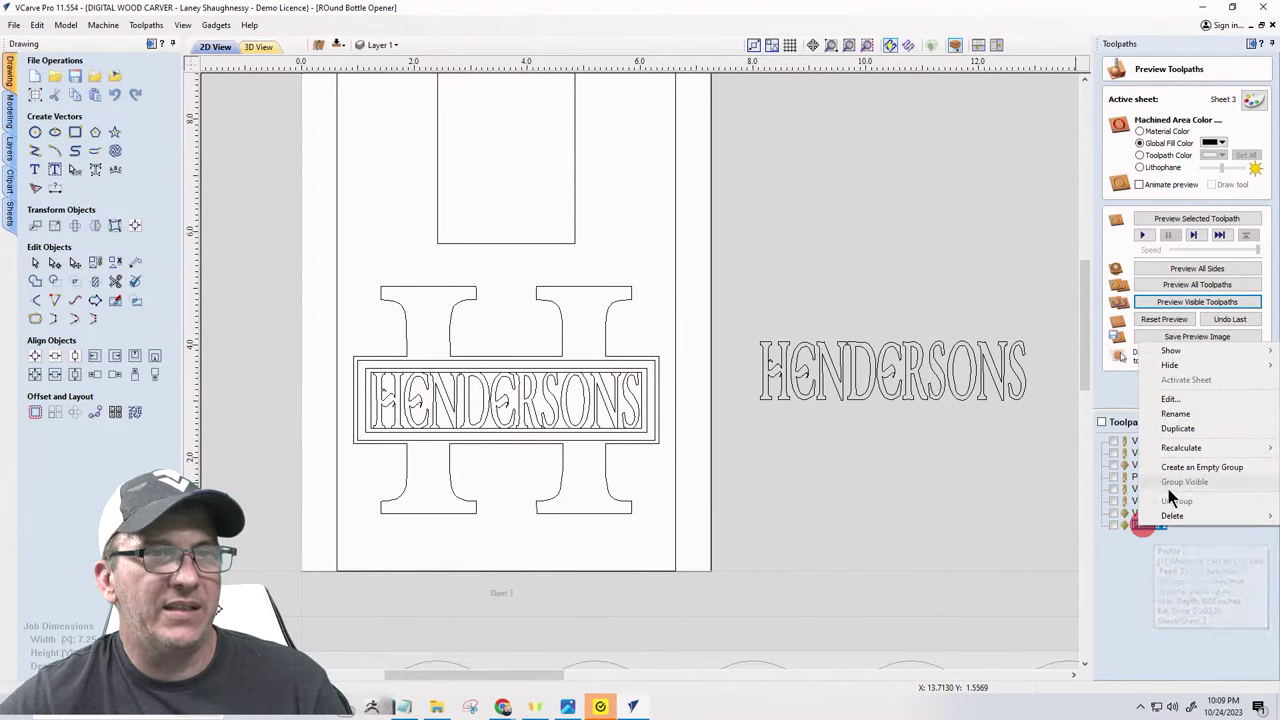
{"action": "mouse_move", "coordinate": [1170, 517]}
{"action": "left_click", "coordinate": [1096, 515]}
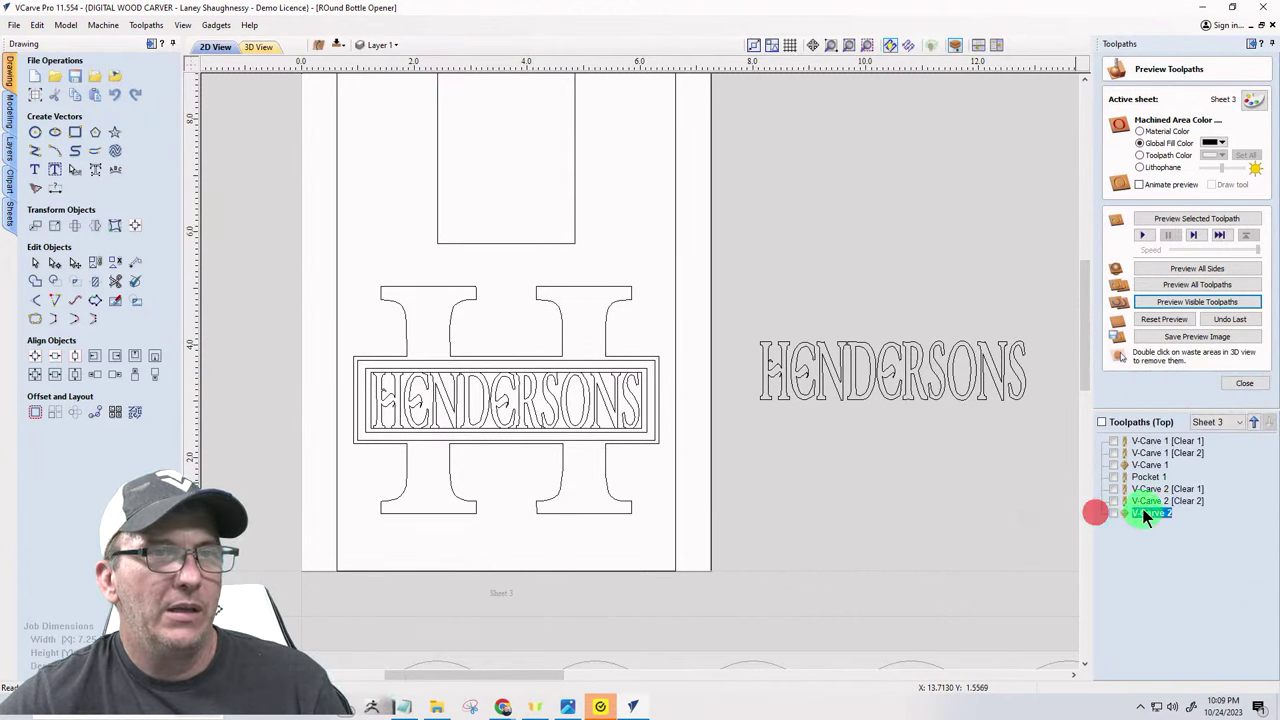
- Edit V-Carve 2 to use only the split H shapes, excluding the frame, and recalculate
{"action": "left_click", "coordinate": [1113, 489]}
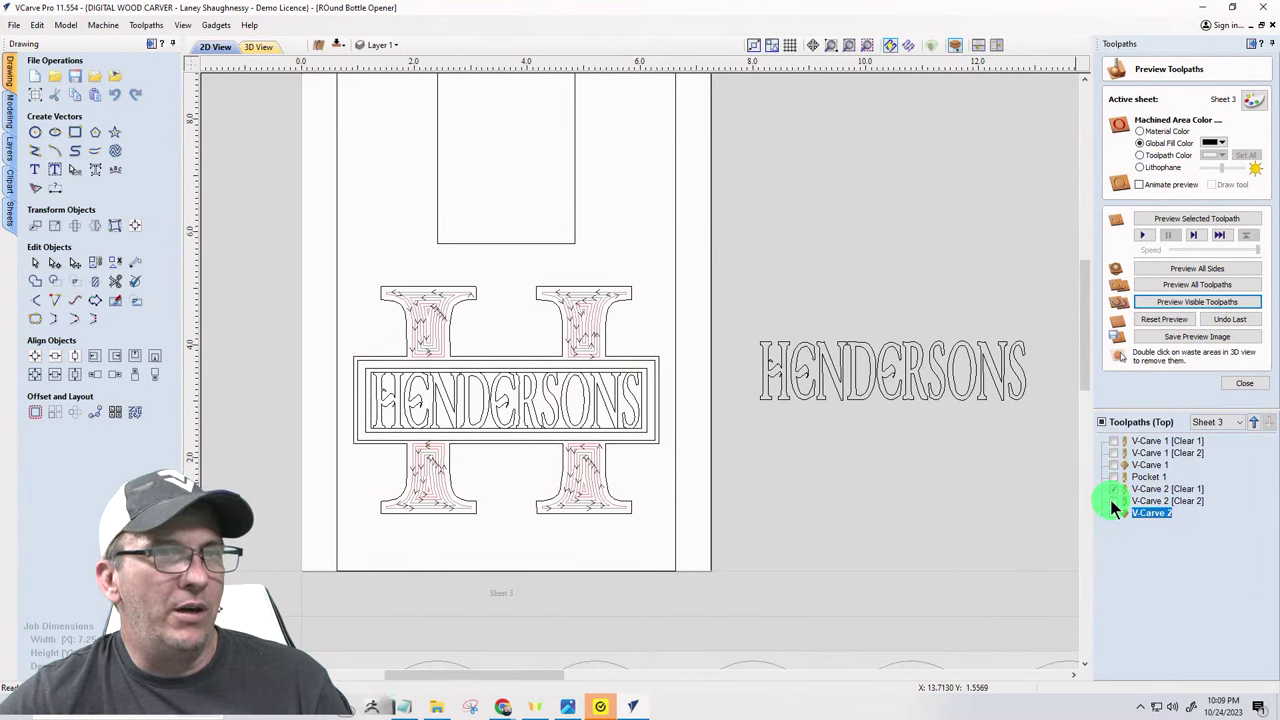
{"action": "double_click", "coordinate": [1150, 488]}
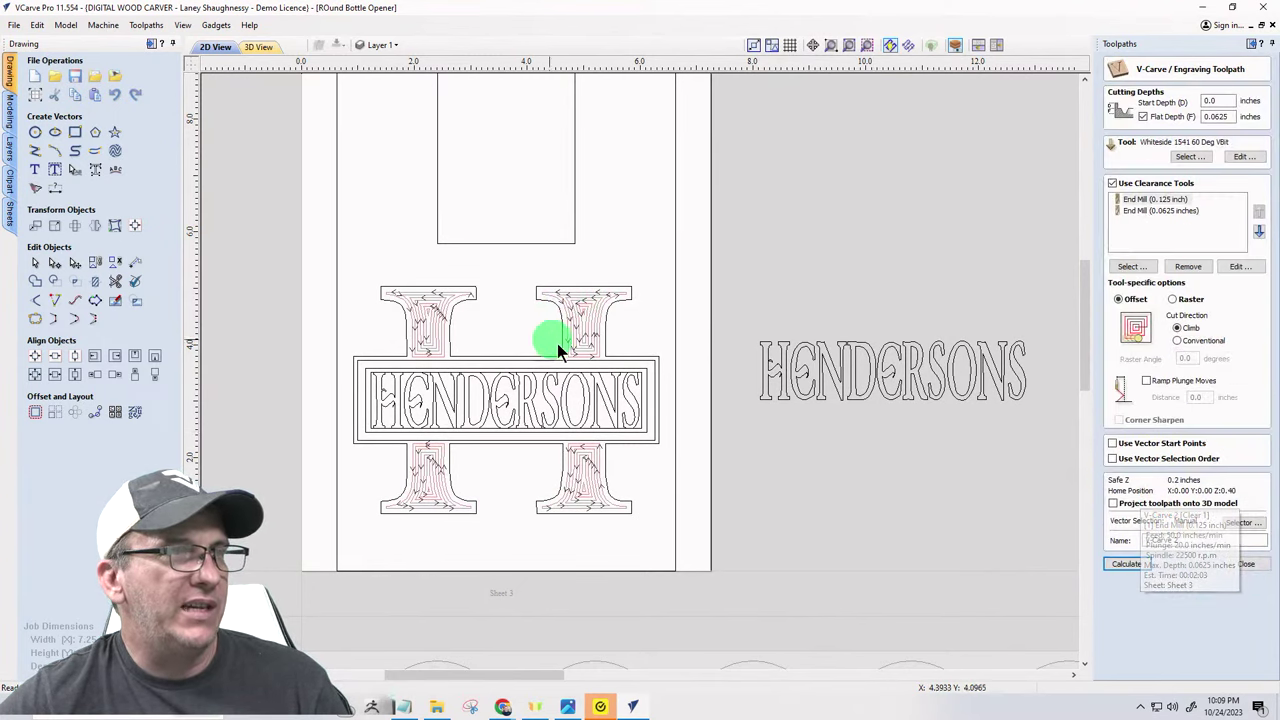
{"action": "scroll", "coordinate": [557, 343], "scroll_direction": "up", "scroll_amount": 3}
{"action": "key", "text": "Caps_Lock"}
{"action": "left_click", "coordinate": [602, 364]}
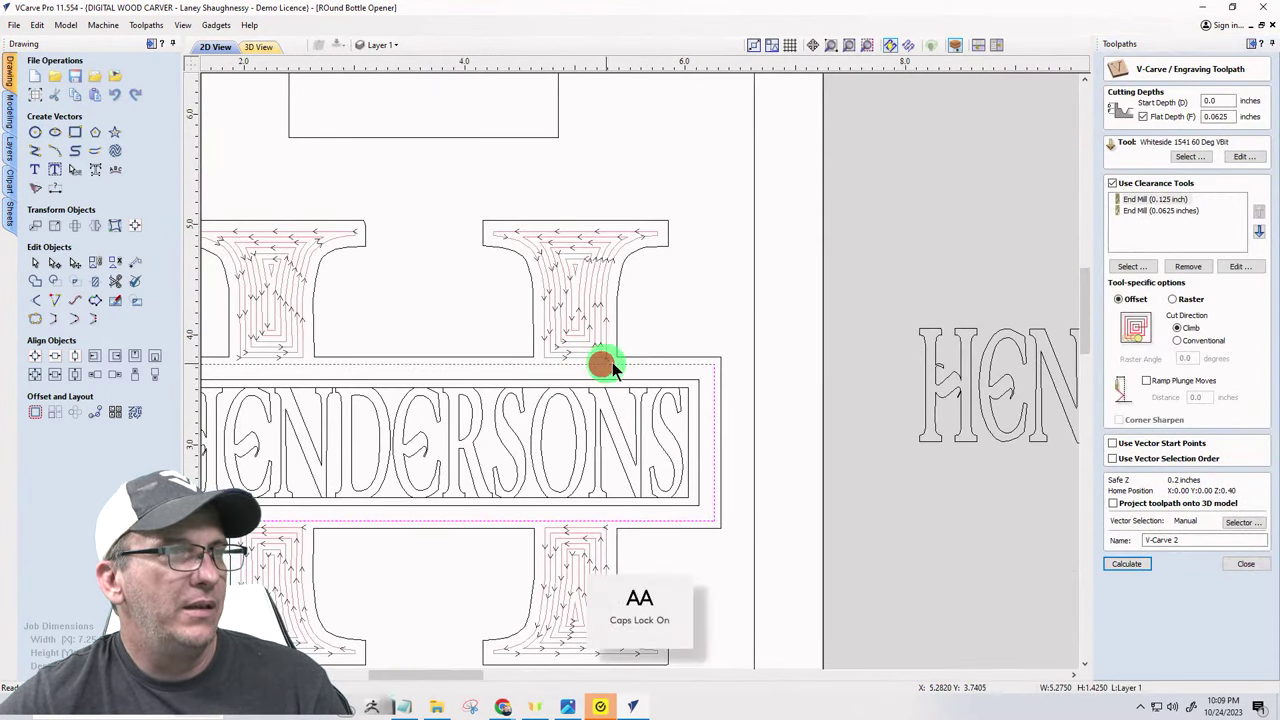
{"action": "left_click", "coordinate": [616, 341], "text": "shift"}
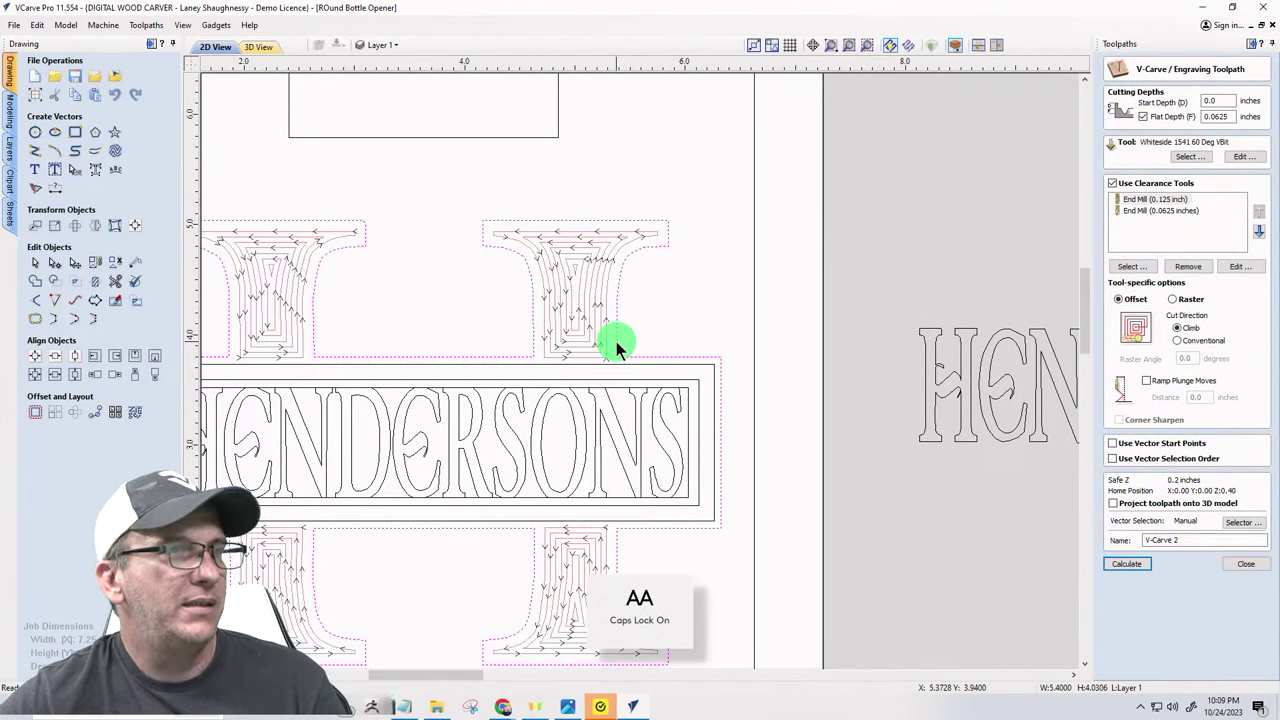
{"action": "left_click", "coordinate": [608, 362], "text": "shift"}
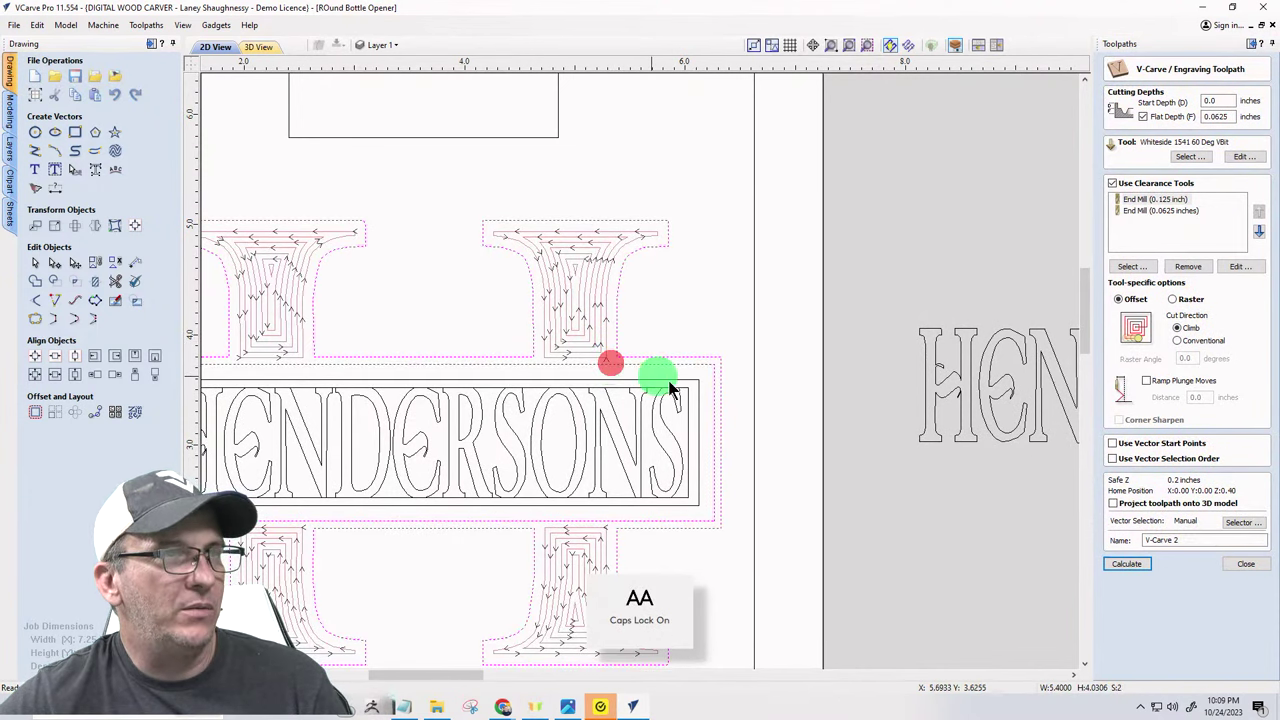
{"action": "left_click", "coordinate": [1127, 565]}
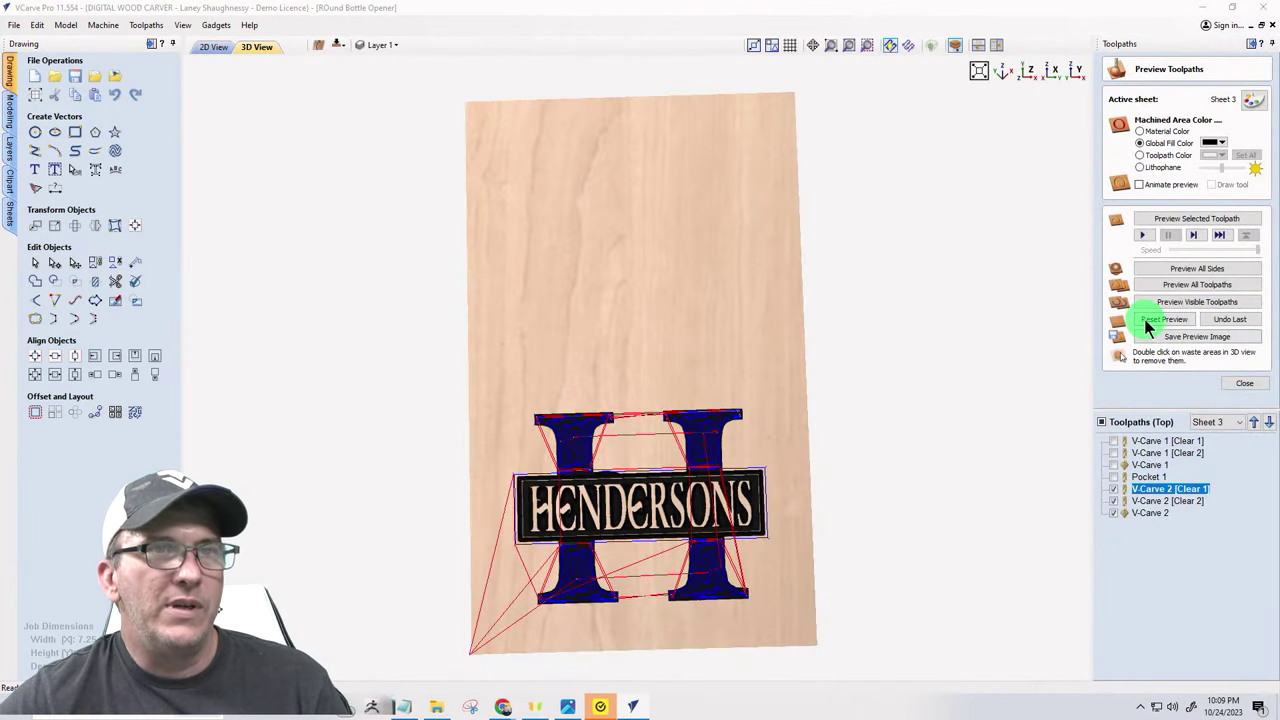
- Reset the preview and preview the H clearance toolpath in a tilted 3D view
{"action": "left_click", "coordinate": [1150, 319]}
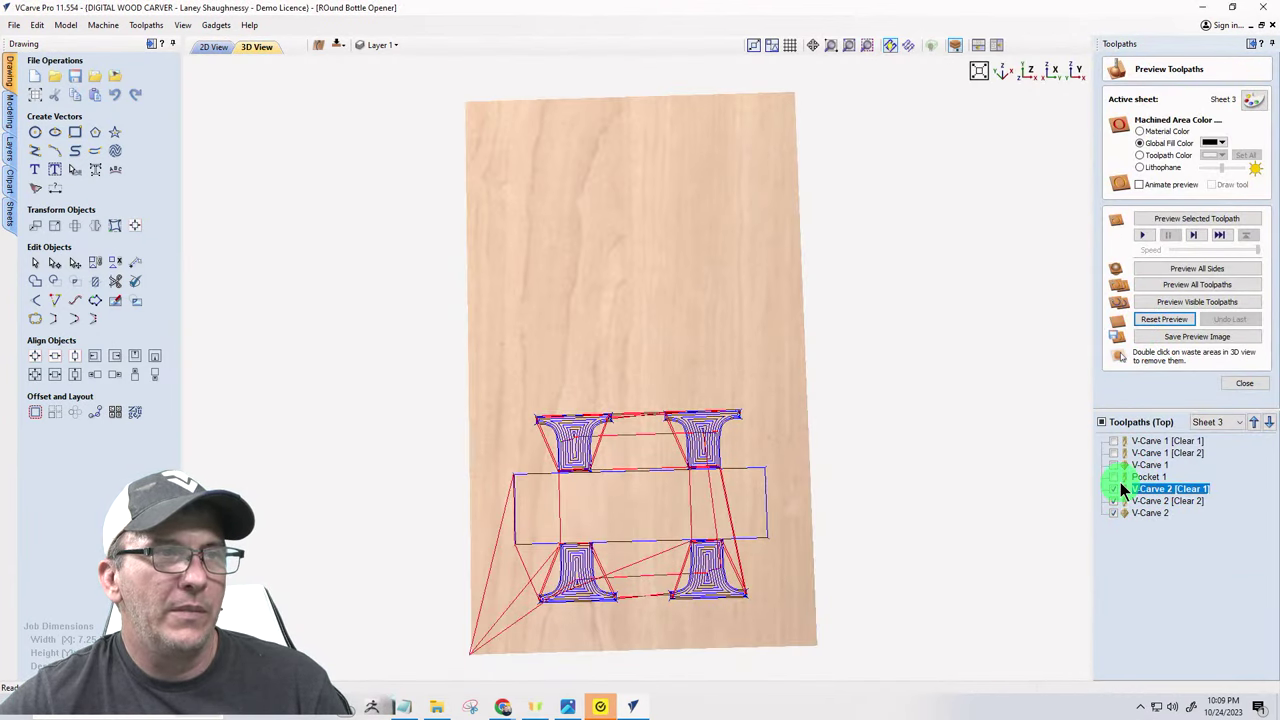
{"action": "left_click", "coordinate": [1159, 299]}
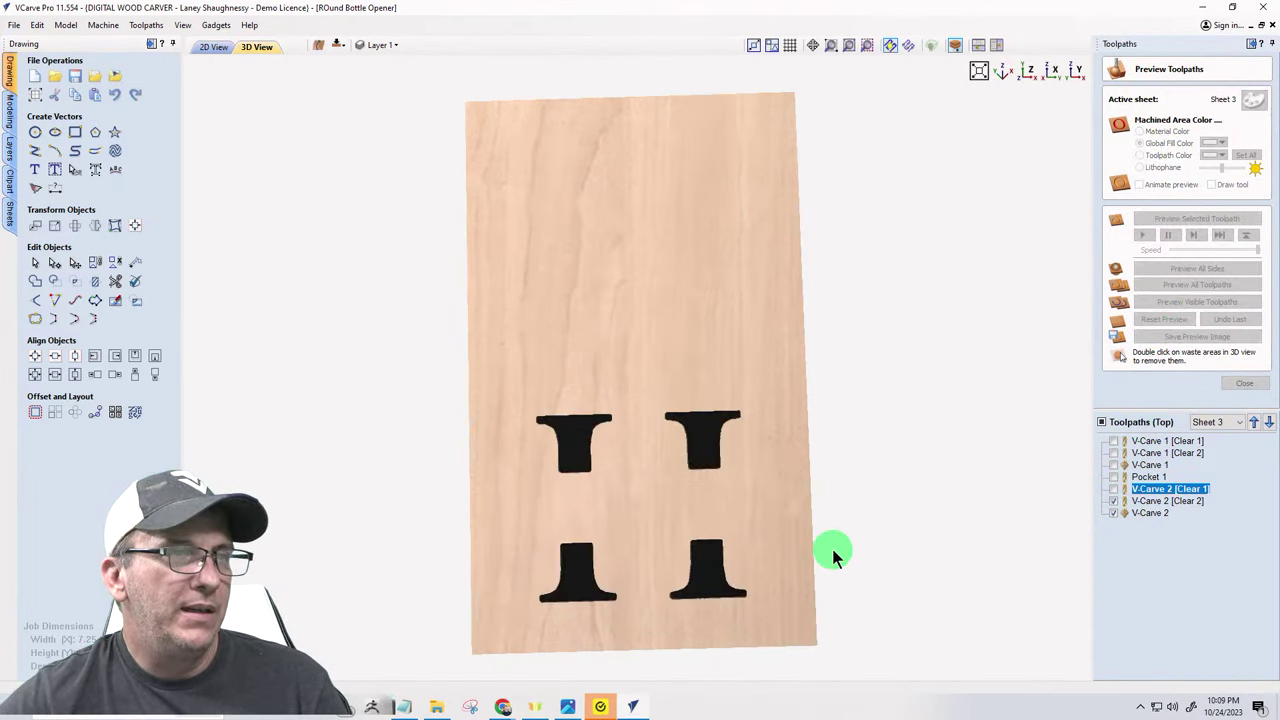
{"action": "scroll", "coordinate": [668, 553], "scroll_direction": "up", "scroll_amount": 2}
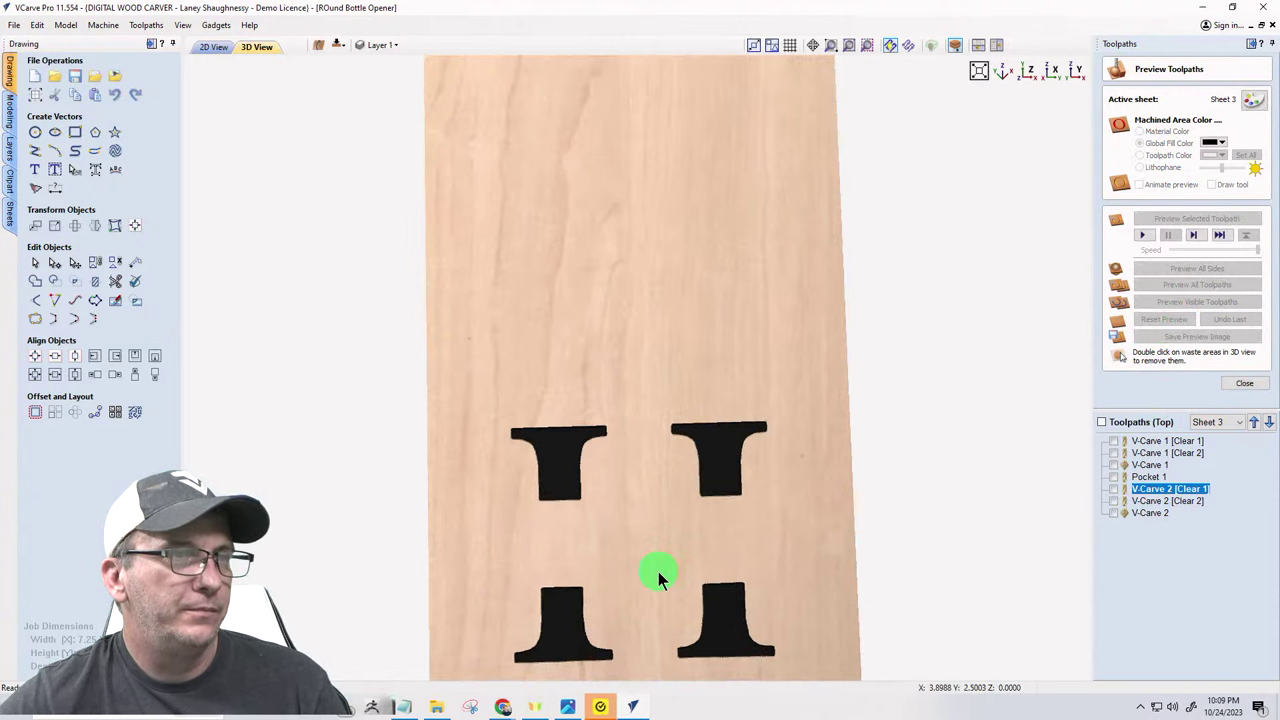
{"action": "middle_click_drag", "start_coordinate": [643, 520], "coordinate": [640, 480]}
{"action": "left_click_drag", "start_coordinate": [755, 475], "coordinate": [660, 430]}
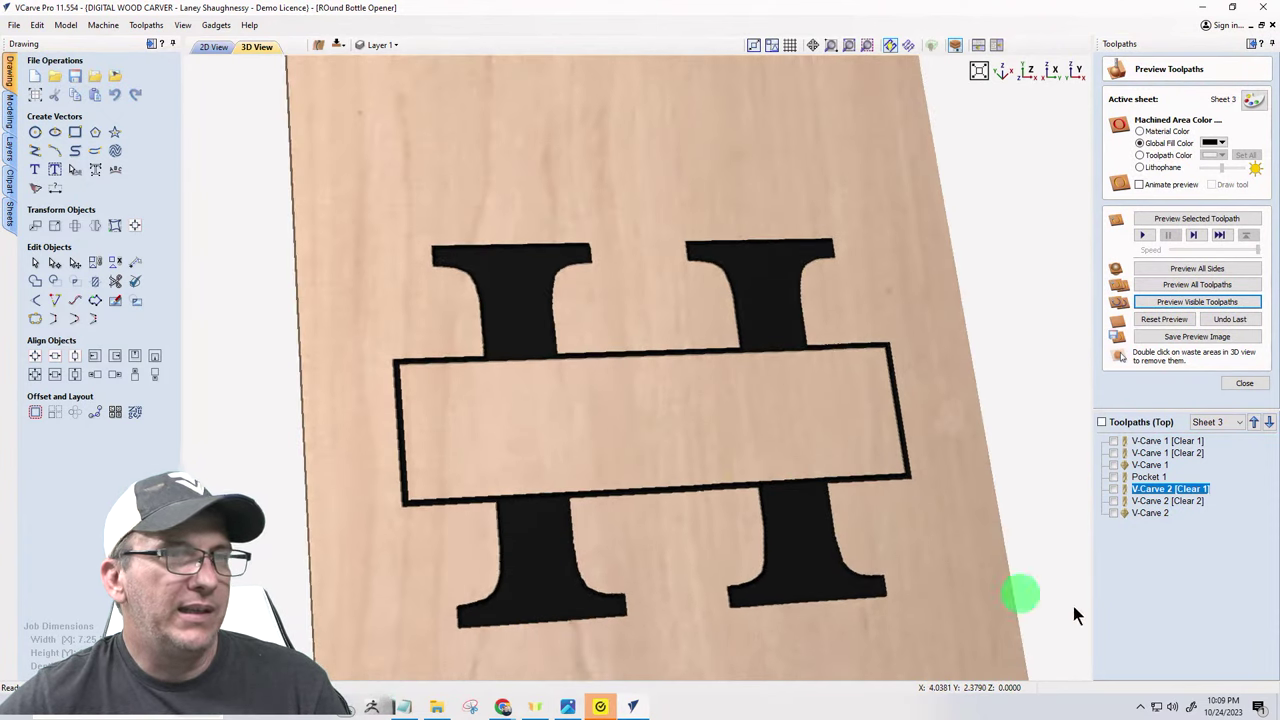
- Show the name panel and Pocket 1 toolpaths, preview them, and orbit the carved sign
{"action": "left_click", "coordinate": [1114, 454]}
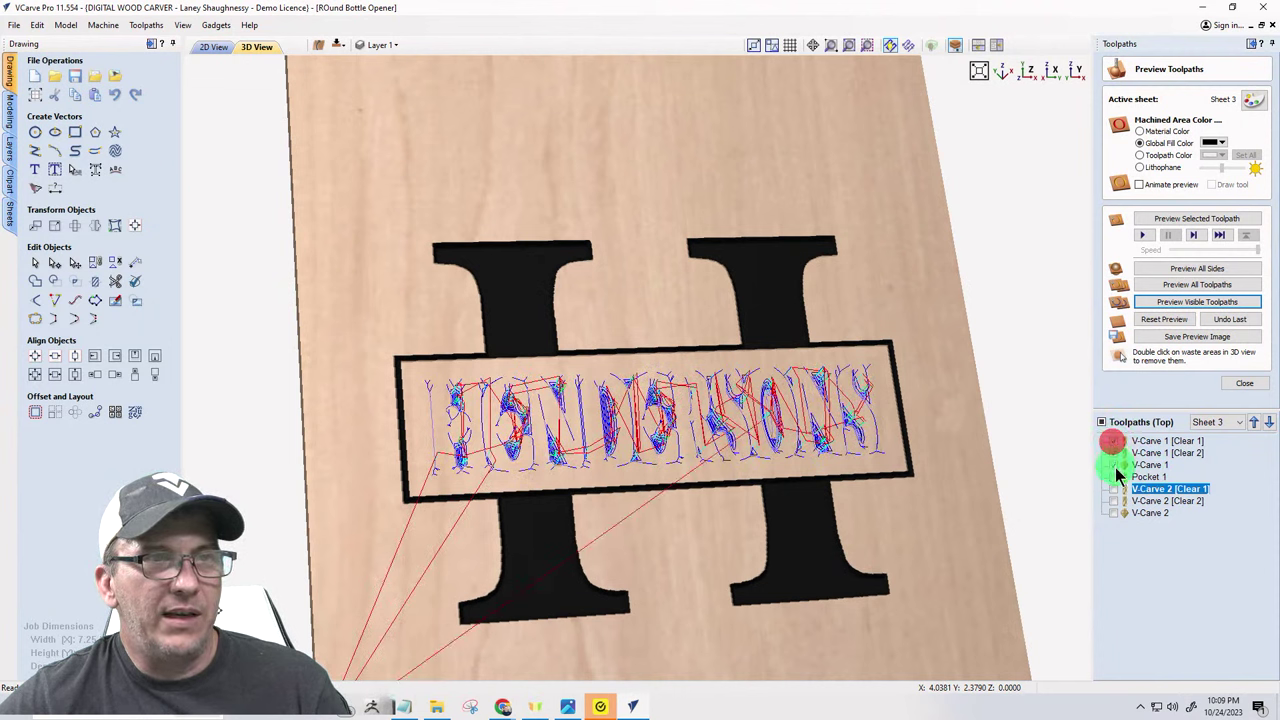
{"action": "left_click", "coordinate": [1113, 466]}
{"action": "left_click", "coordinate": [1116, 477]}
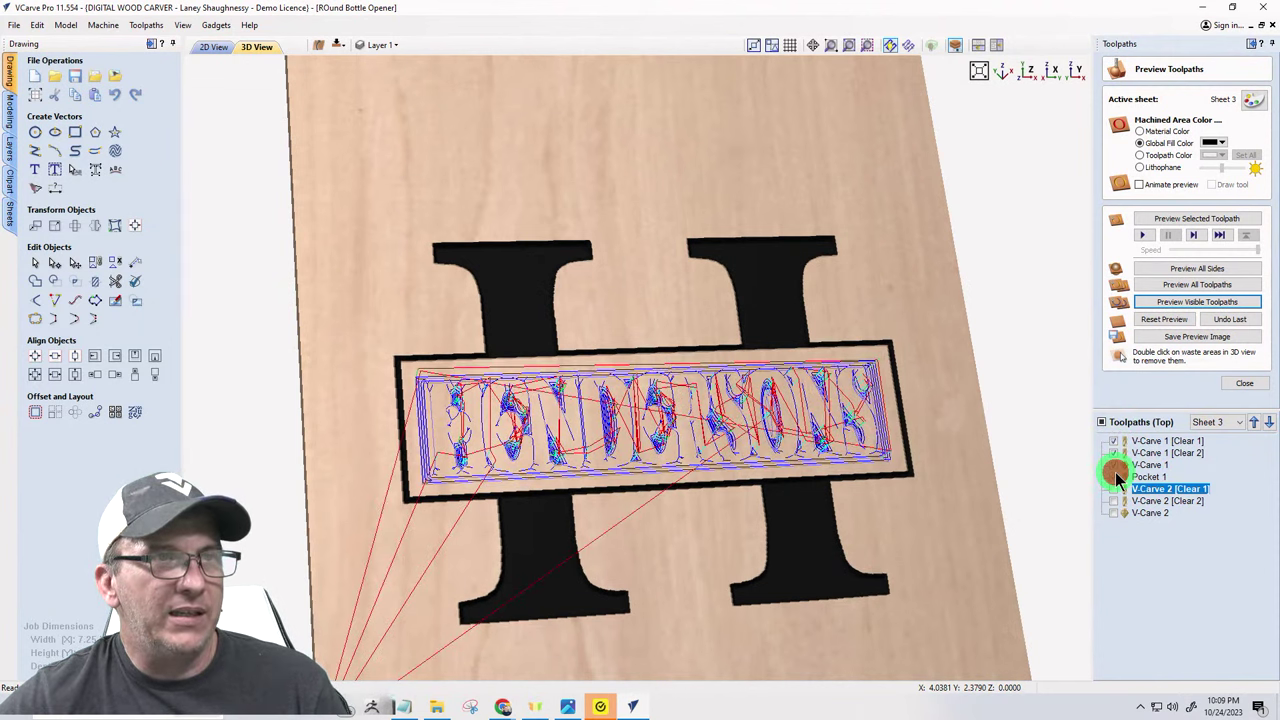
{"action": "left_click", "coordinate": [1158, 302]}
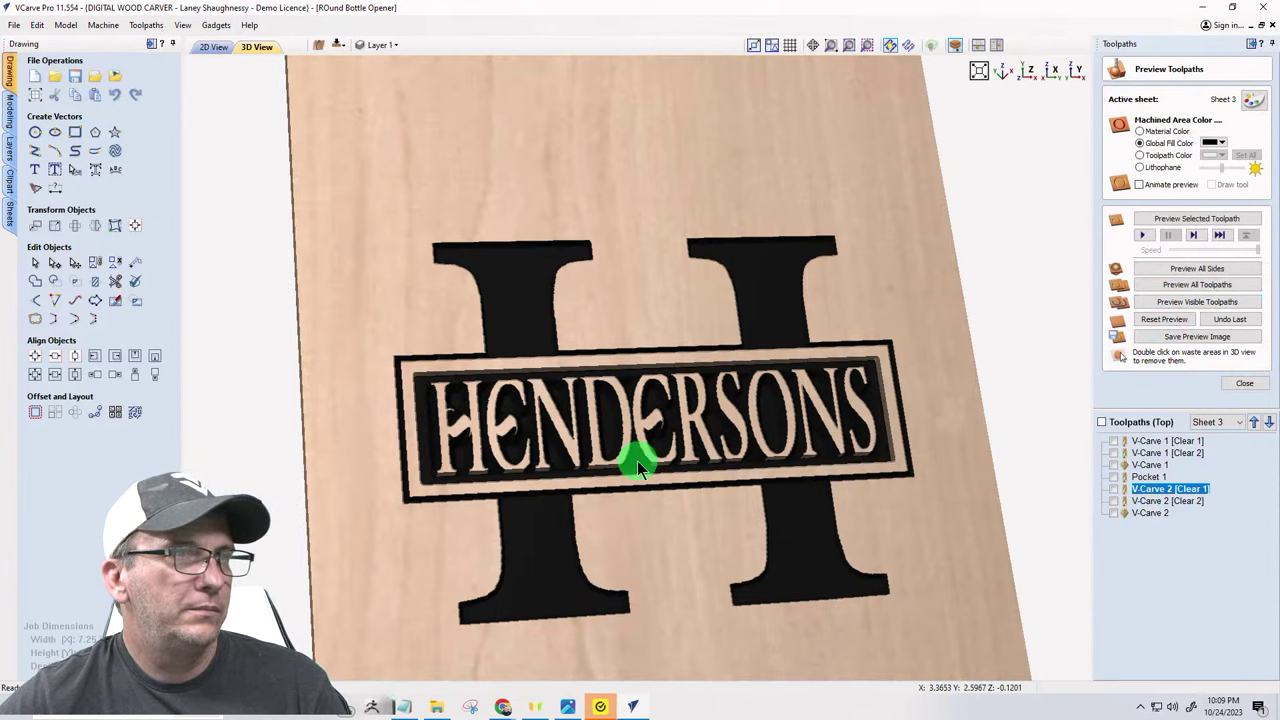
{"action": "left_click_drag", "start_coordinate": [831, 499], "coordinate": [763, 522]}
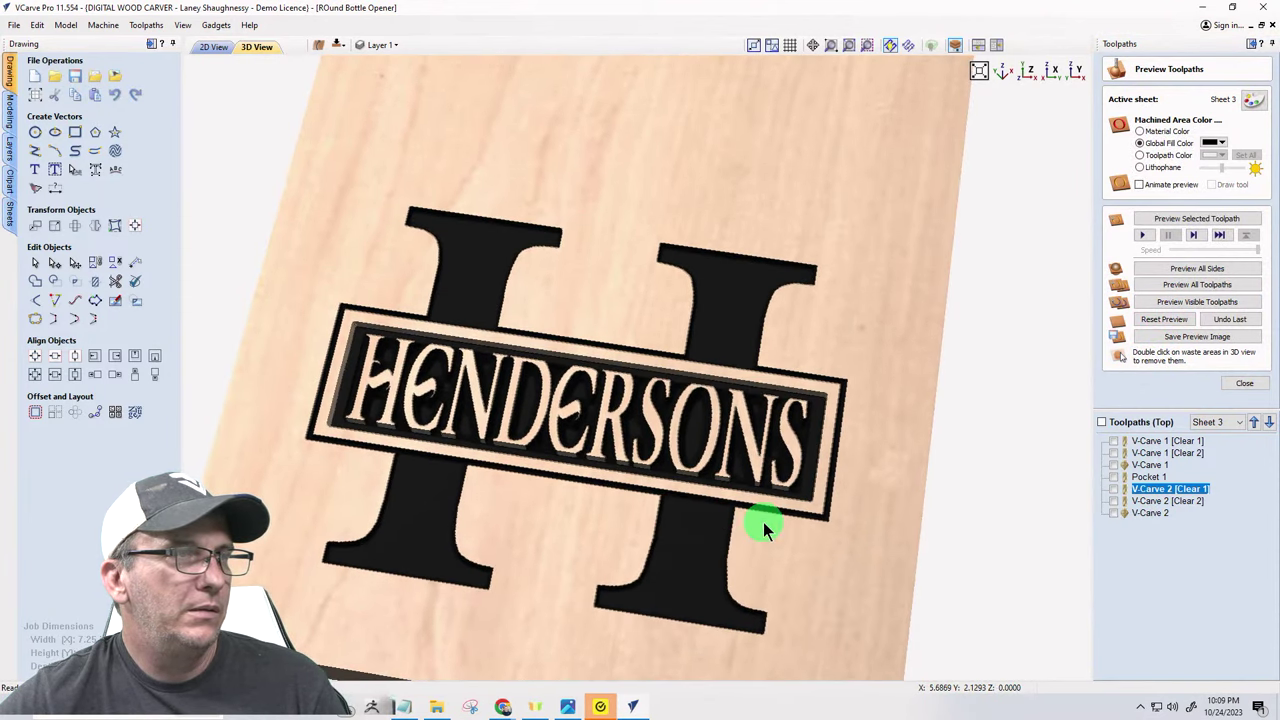
{"action": "left_click", "coordinate": [880, 563]}
{"action": "mouse_move", "coordinate": [890, 565]}
{"action": "left_mouse_down"}
{"action": "mouse_move", "coordinate": [880, 551]}
{"action": "mouse_move", "coordinate": [891, 551]}
{"action": "left_mouse_up"}
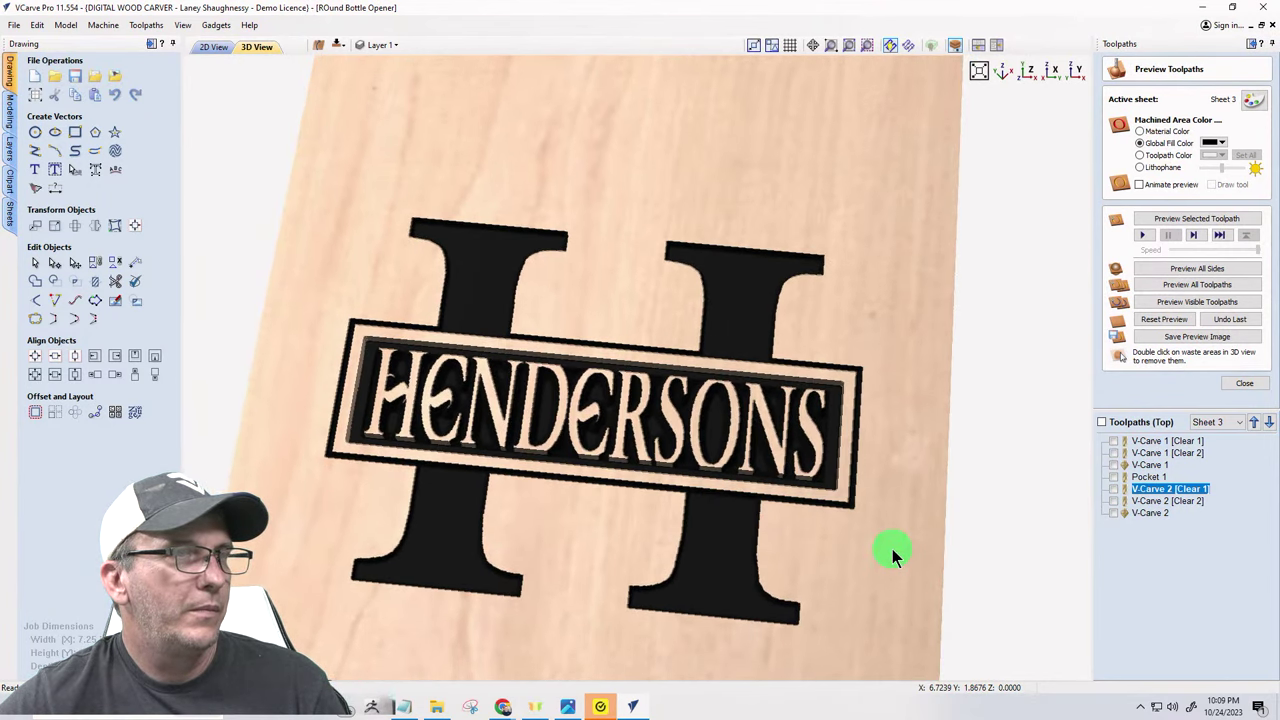
{"action": "scroll", "coordinate": [876, 563], "scroll_direction": "down", "scroll_amount": 5}
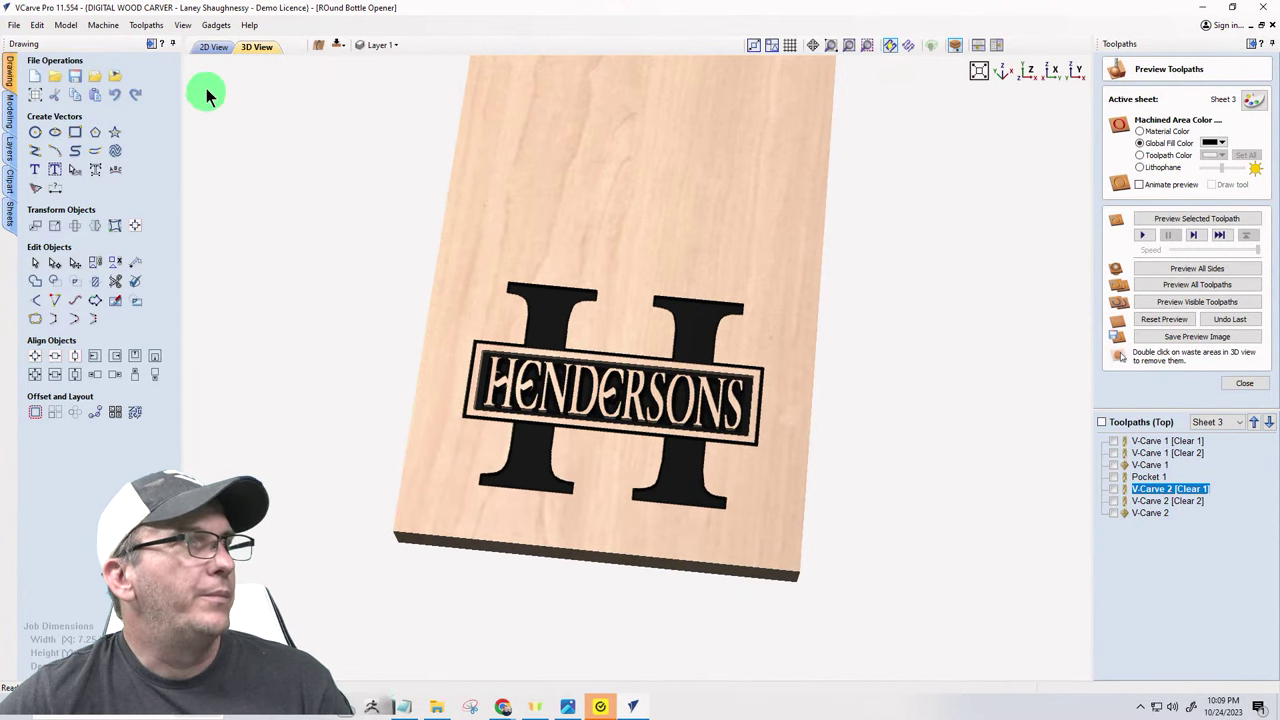
{"action": "left_click", "coordinate": [213, 50]}
- Zoom the 2D view out to show the whole board with hole, opening and monogram
{"action": "scroll", "coordinate": [794, 434], "scroll_direction": "down", "scroll_amount": 2}
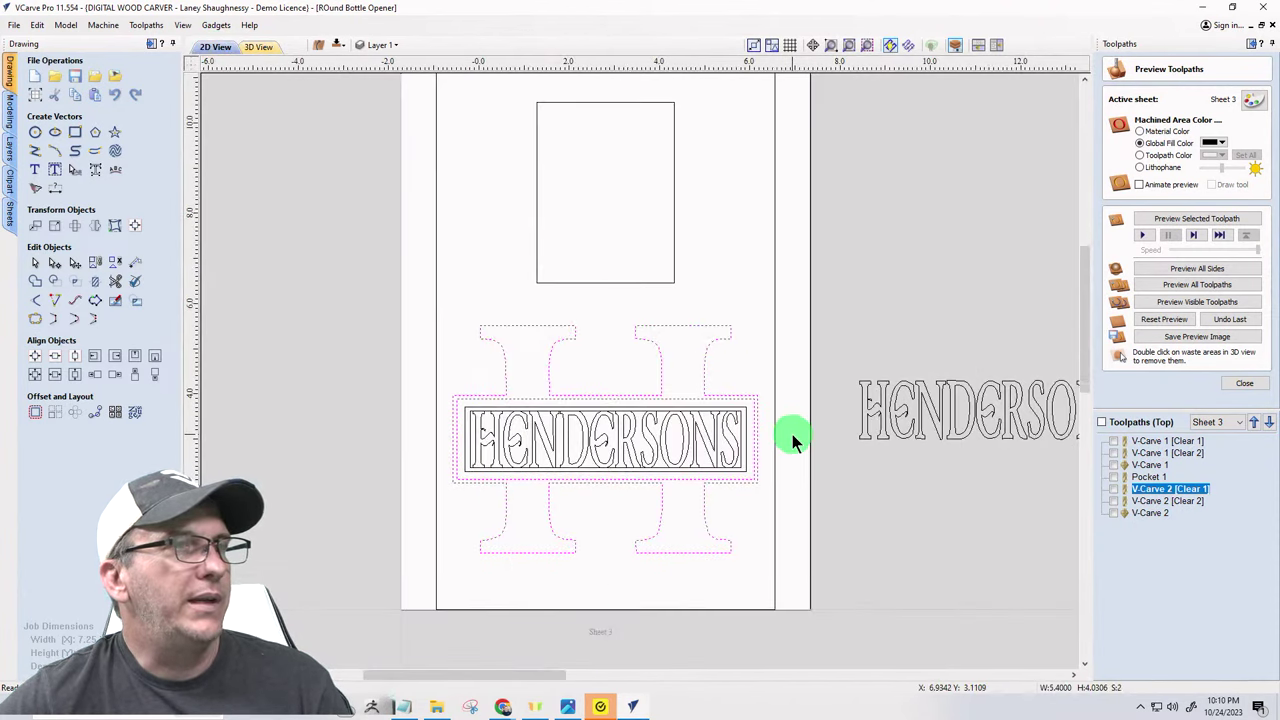
{"action": "scroll", "coordinate": [792, 434], "scroll_direction": "down", "scroll_amount": 2}
{"action": "scroll", "coordinate": [792, 434], "scroll_direction": "down", "scroll_amount": 1}
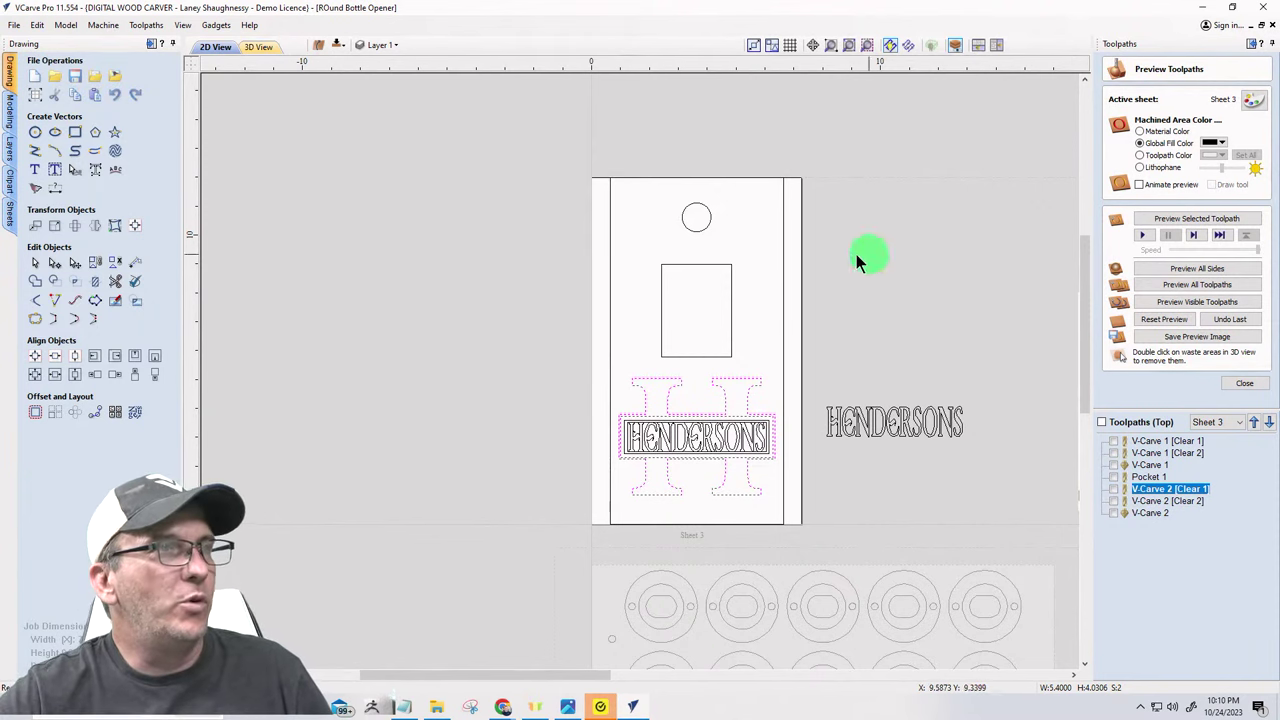
{"action": "scroll", "coordinate": [831, 213], "scroll_direction": "up", "scroll_amount": 3}
{"action": "scroll", "coordinate": [820, 222], "scroll_direction": "down", "scroll_amount": 3}
{"action": "scroll", "coordinate": [737, 176], "scroll_direction": "up", "scroll_amount": 3}
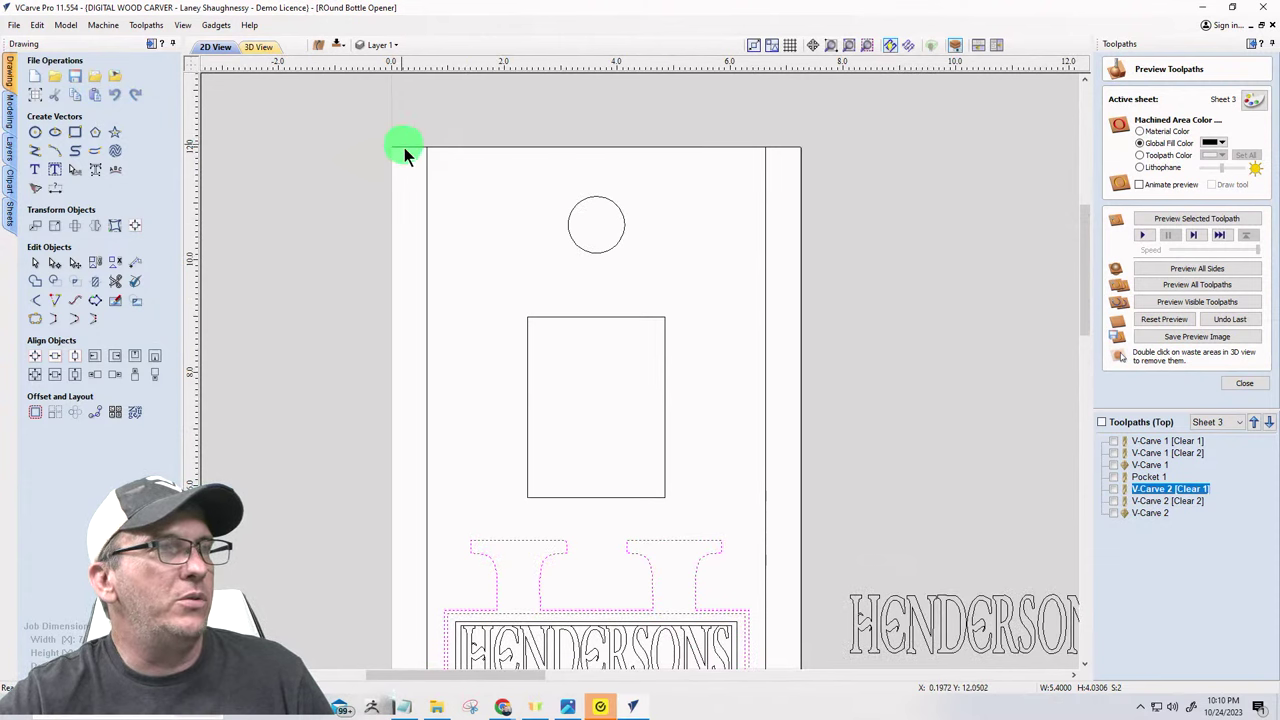
- Switch to node editing on the board outline and grab its top-left corner node
{"action": "left_click", "coordinate": [55, 262]}
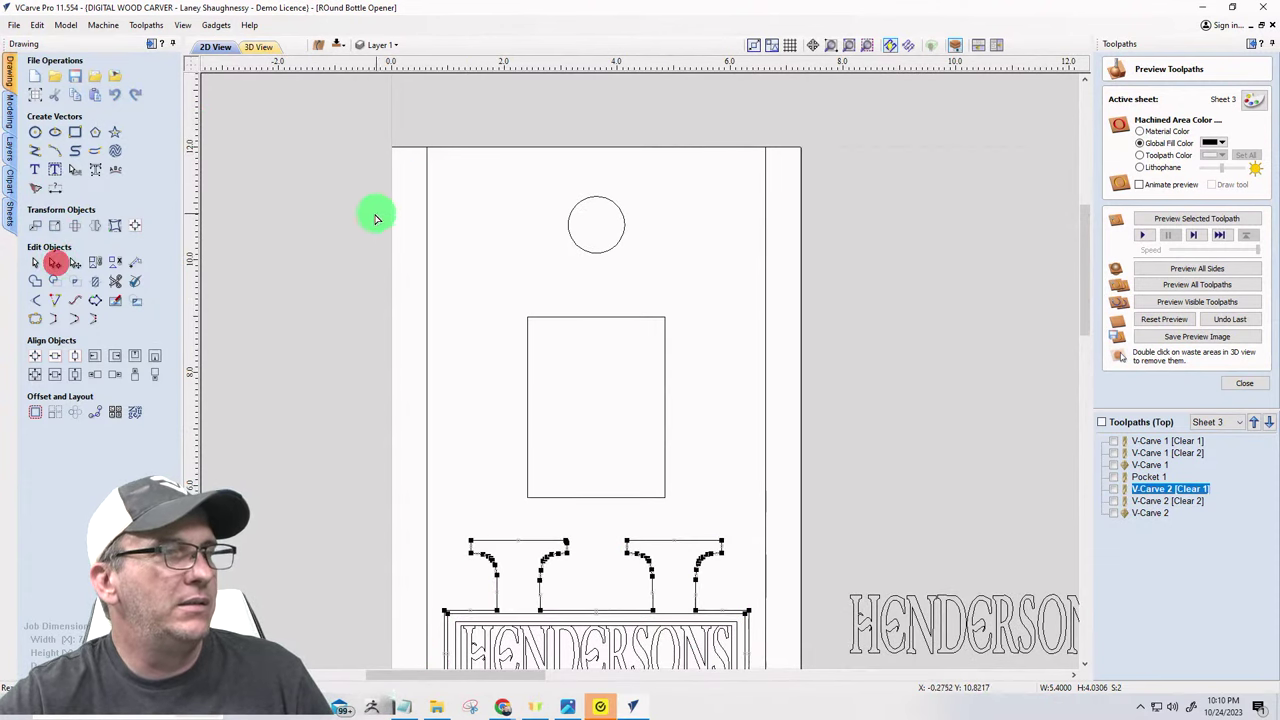
{"action": "left_click", "coordinate": [426, 238]}
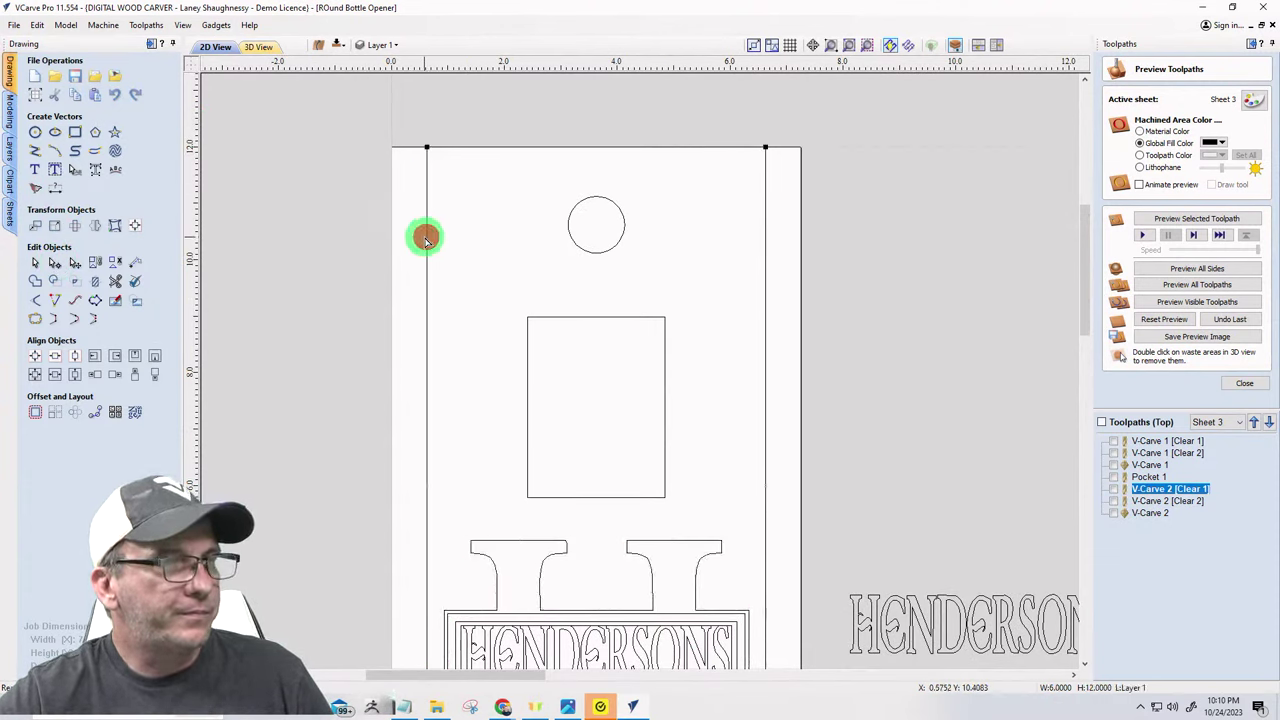
{"action": "scroll", "coordinate": [423, 236], "scroll_direction": "down", "scroll_amount": 2}
{"action": "scroll", "coordinate": [409, 399], "scroll_direction": "up", "scroll_amount": 2}
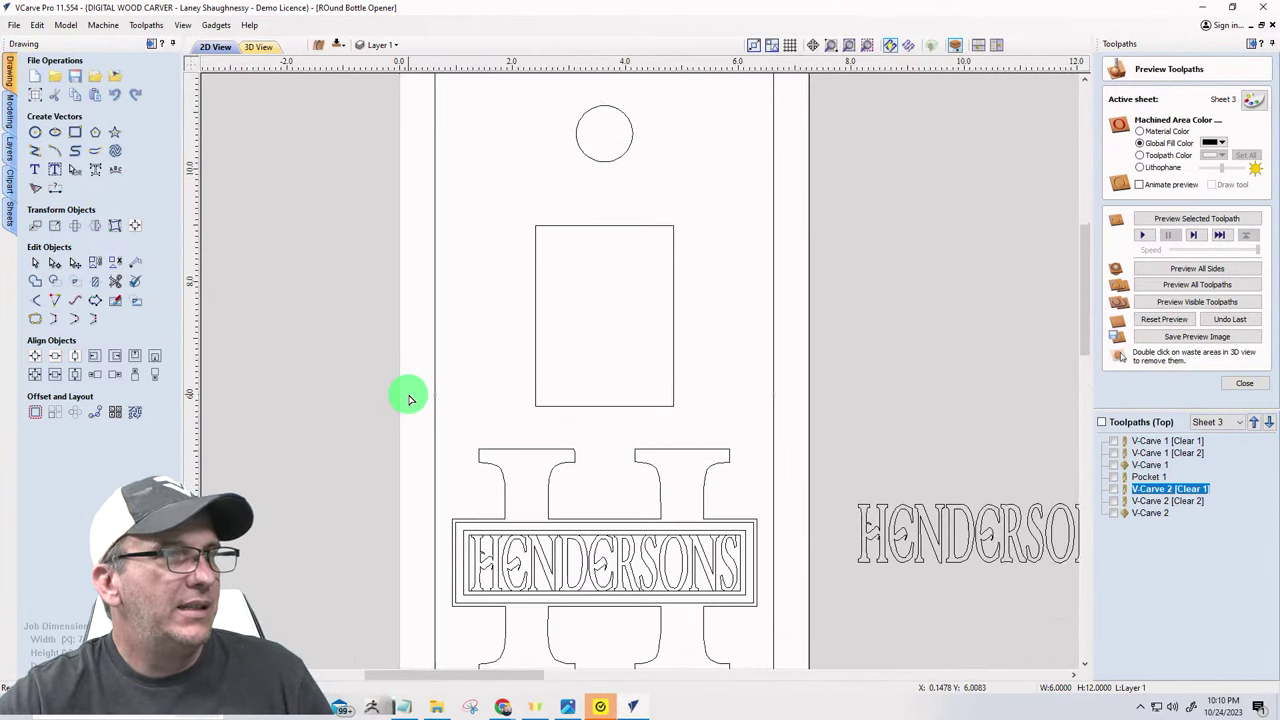
{"action": "scroll", "coordinate": [409, 399], "scroll_direction": "down", "scroll_amount": 2}
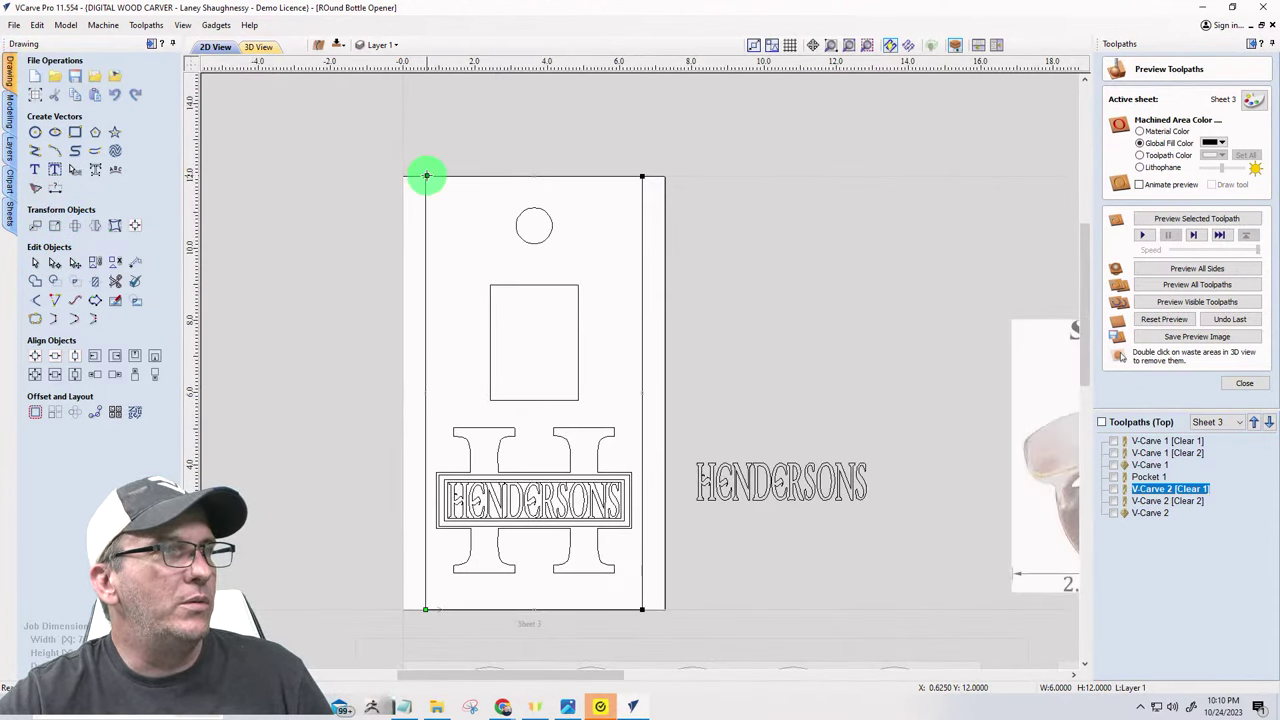
{"action": "mouse_move", "coordinate": [426, 176]}
{"action": "left_mouse_down"}
{"action": "mouse_move", "coordinate": [449, 181]}
{"action": "mouse_move", "coordinate": [426, 176]}
{"action": "left_mouse_up"}
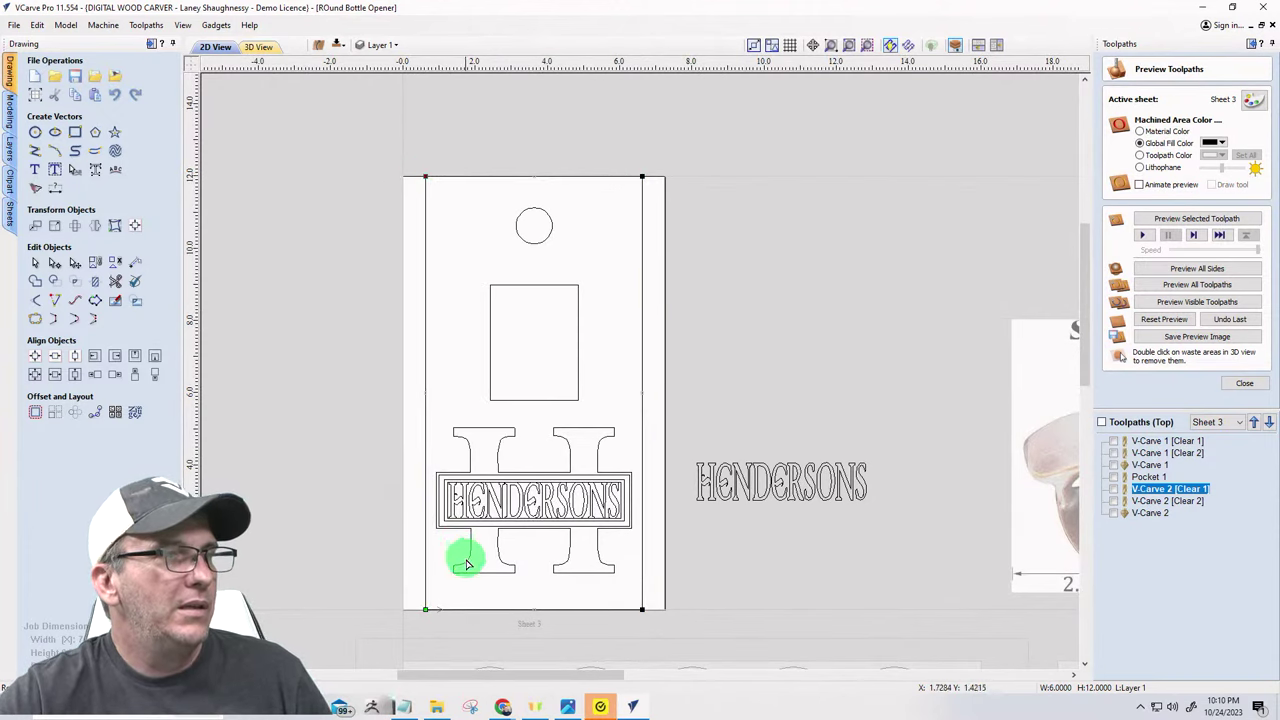
- Insert matching new nodes on the board's left and right edges
{"action": "right_click", "coordinate": [426, 419]}
{"action": "left_click", "coordinate": [445, 471]}
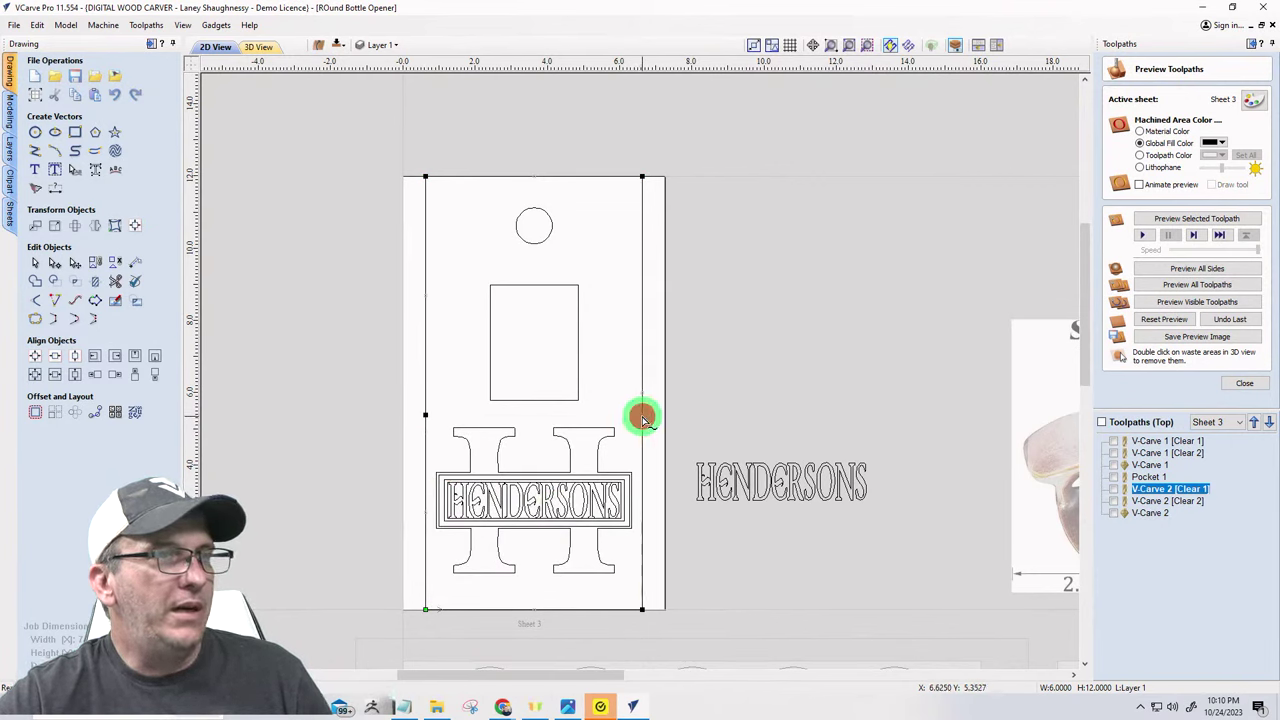
{"action": "right_click", "coordinate": [643, 418]}
{"action": "left_click", "coordinate": [663, 471]}
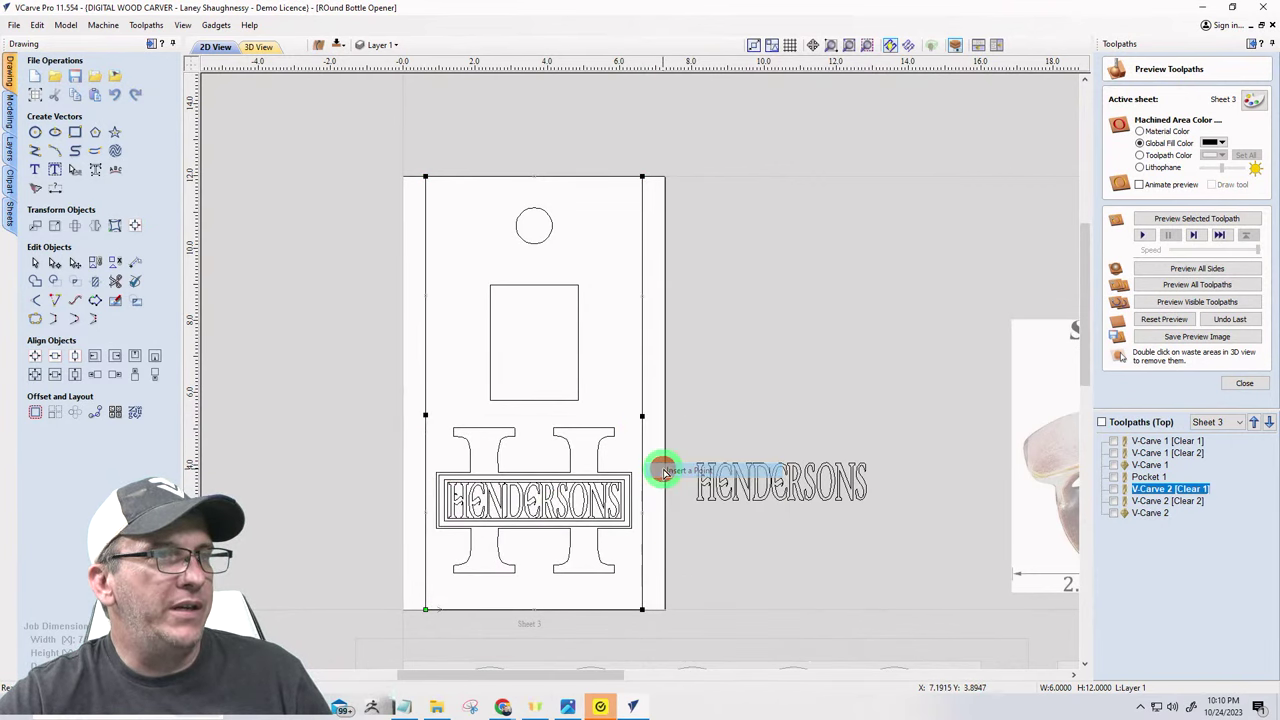
{"action": "left_click", "coordinate": [643, 416]}
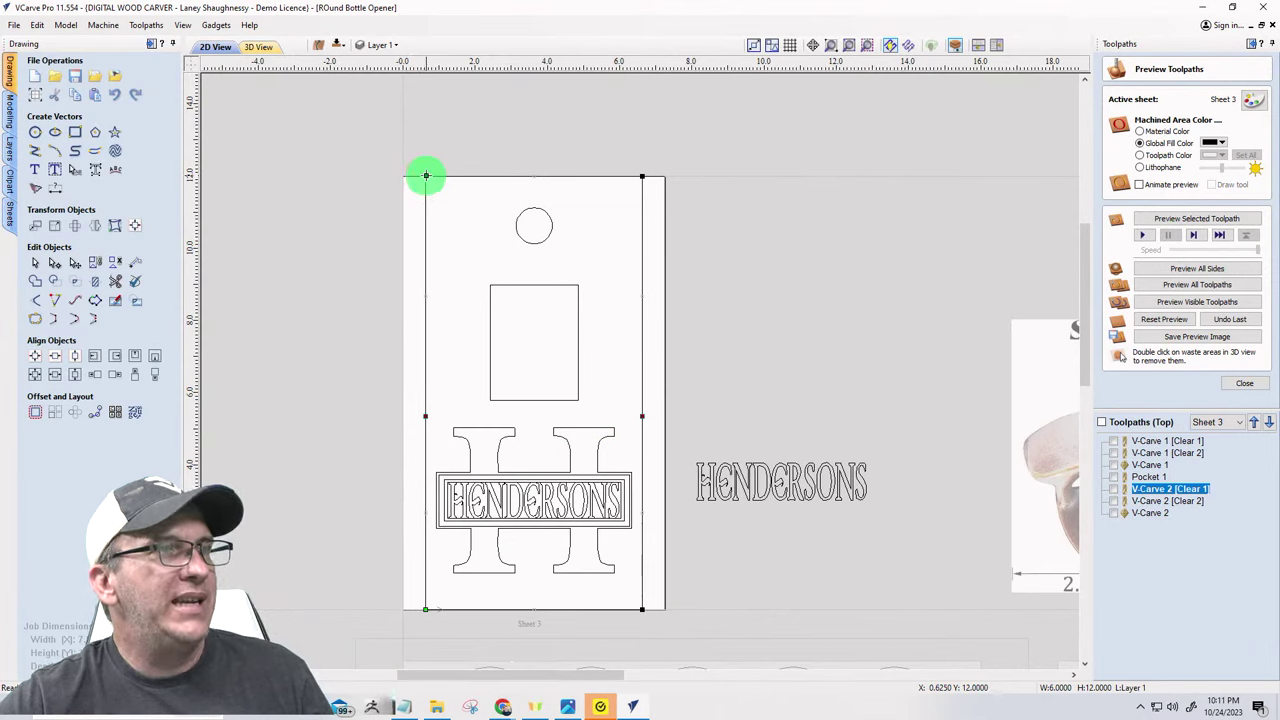
- Drag the top-left and top-right corner nodes inward to taper the top
{"action": "left_click_drag", "start_coordinate": [426, 176], "coordinate": [443, 180]}
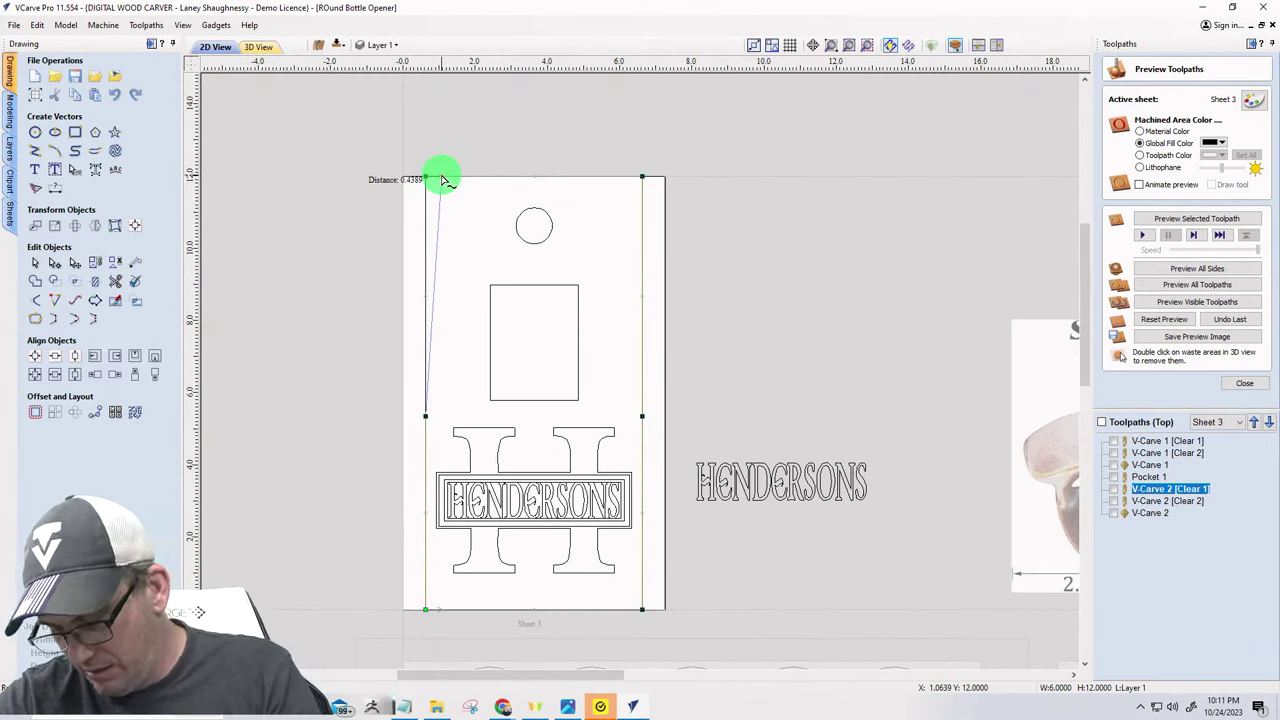
{"action": "left_click_drag", "start_coordinate": [444, 180], "coordinate": [460, 177]}
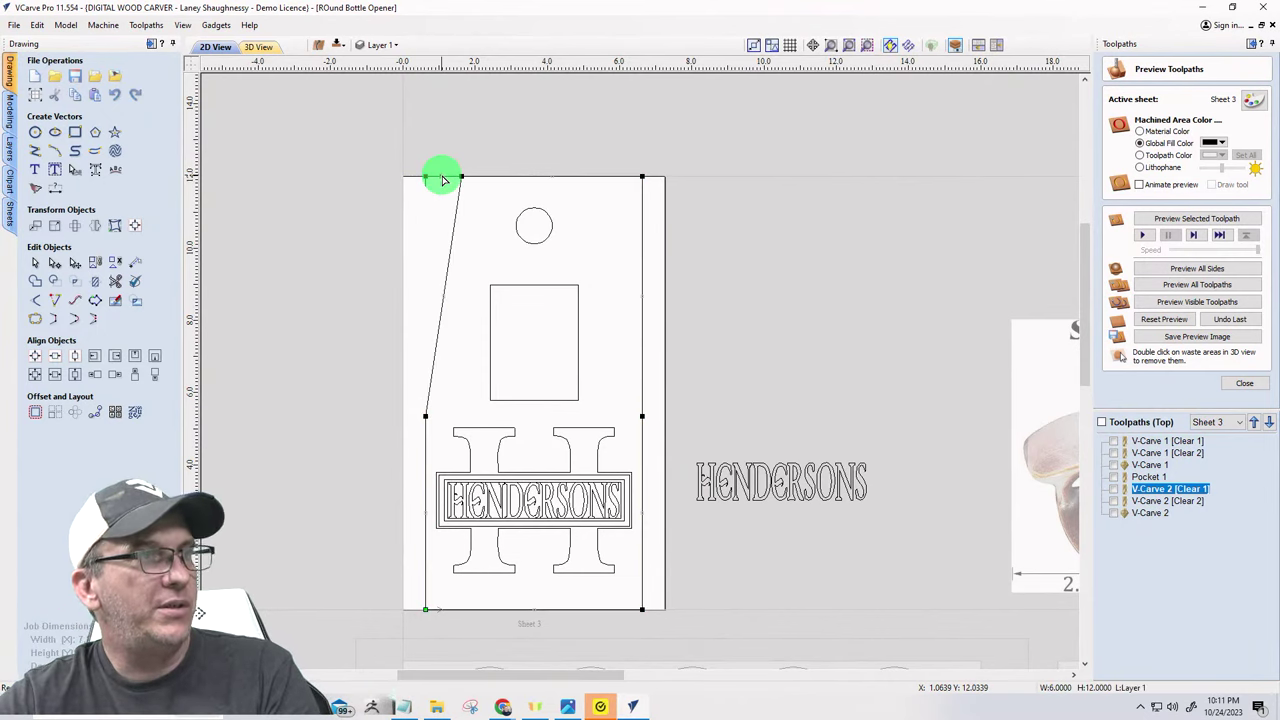
{"action": "left_click_drag", "start_coordinate": [642, 176], "coordinate": [615, 181]}
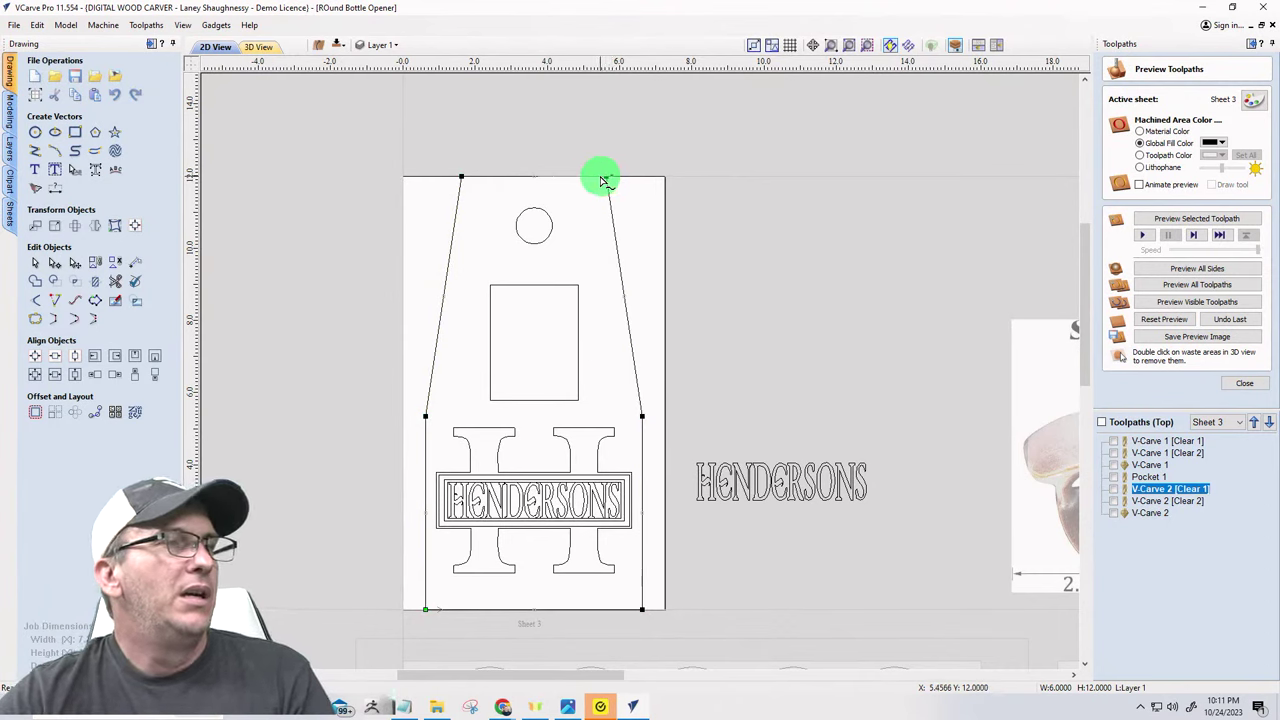
- Convert the upper right span to a Bezier and bow it using its control handles
{"action": "right_click", "coordinate": [617, 254]}
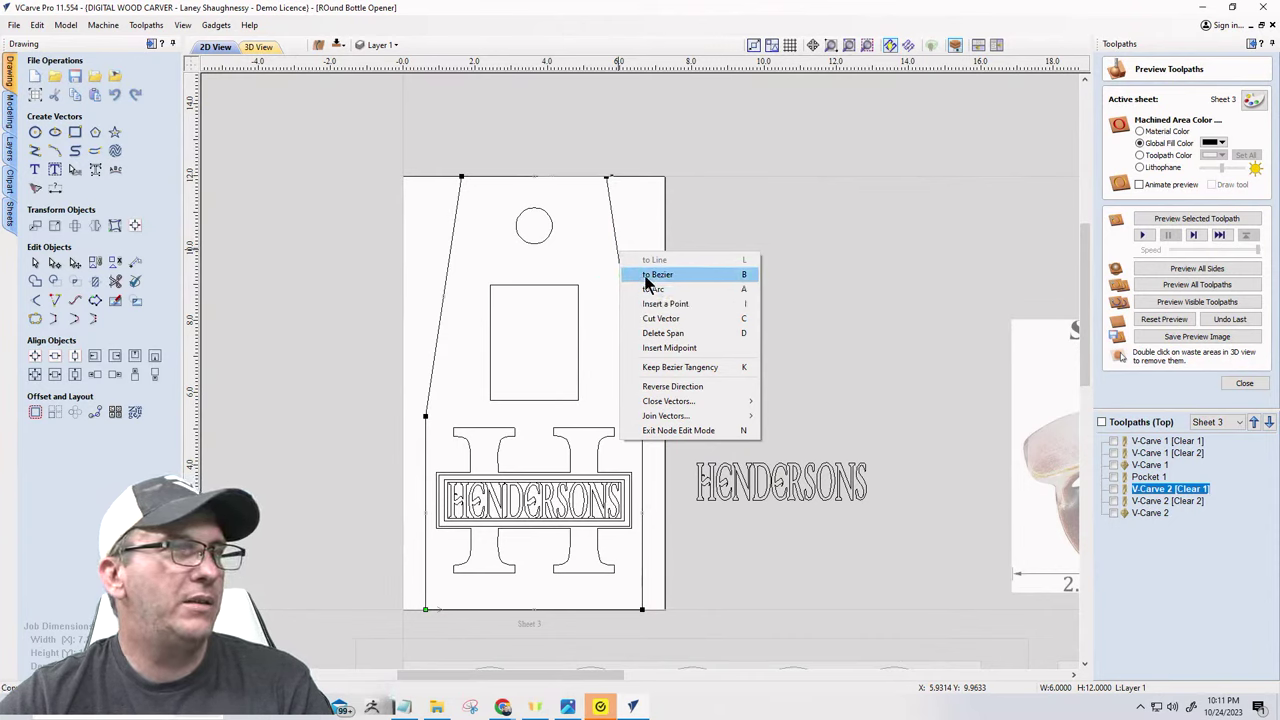
{"action": "left_click", "coordinate": [648, 274]}
{"action": "left_click_drag", "start_coordinate": [632, 345], "coordinate": [605, 349]}
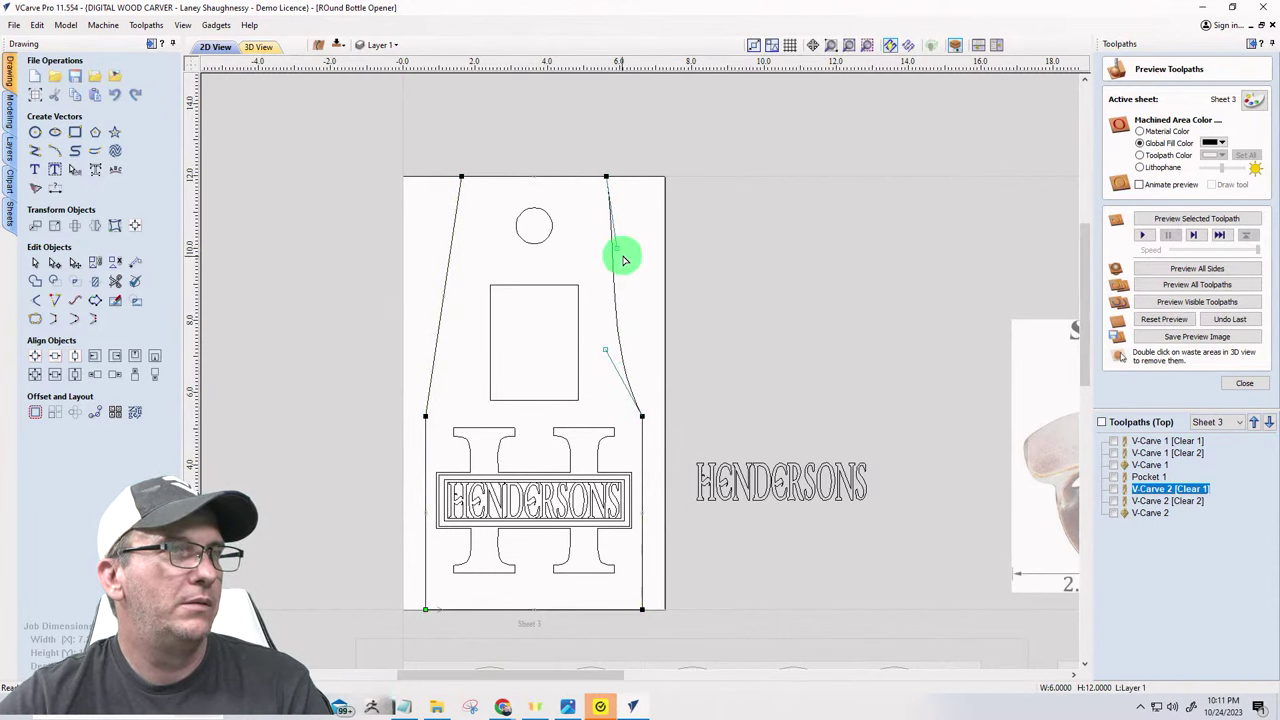
{"action": "left_click_drag", "start_coordinate": [617, 248], "coordinate": [643, 249]}
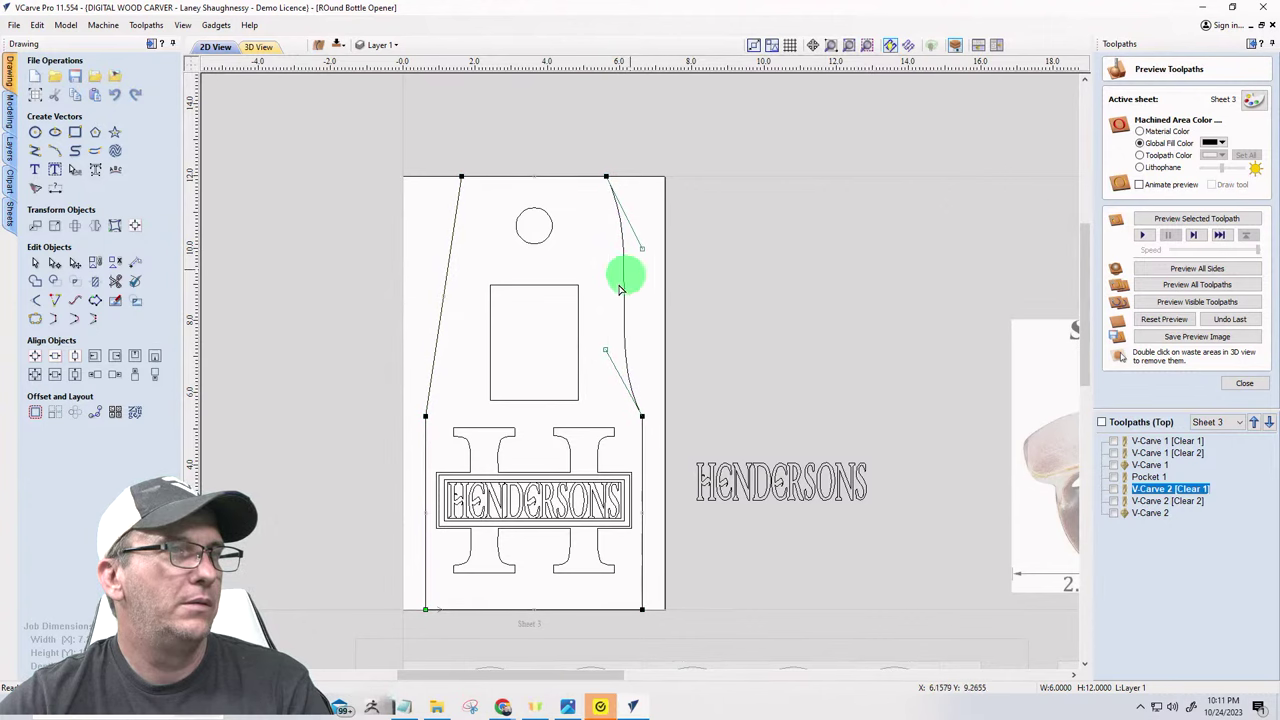
{"action": "left_click_drag", "start_coordinate": [603, 351], "coordinate": [571, 341]}
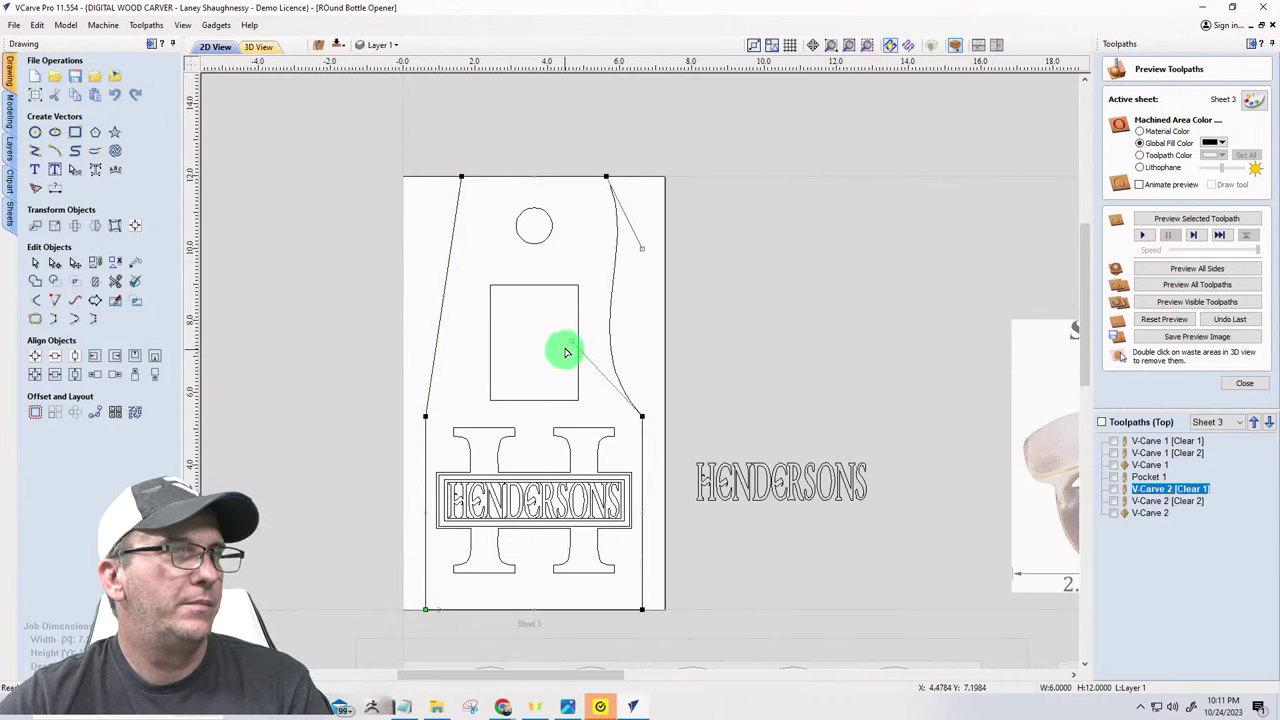
- Convert the outline's top span into an arc over the hanger hole
{"action": "right_click", "coordinate": [549, 177]}
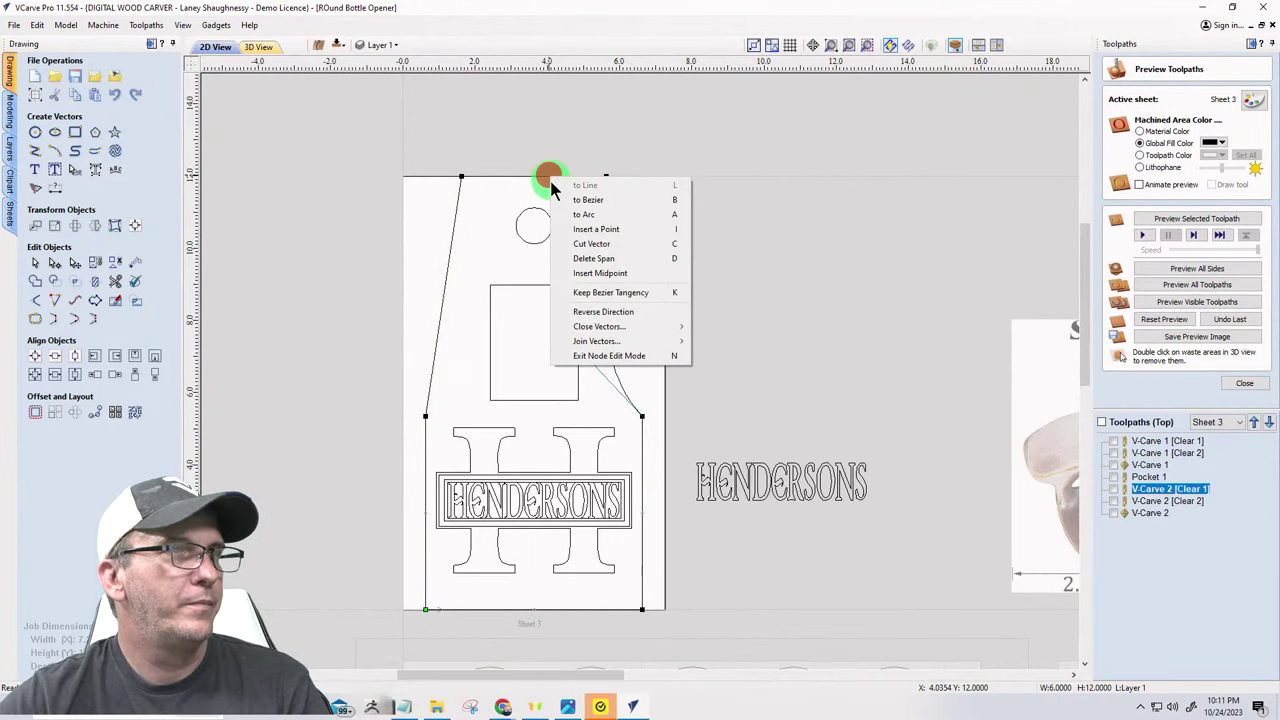
{"action": "left_click", "coordinate": [566, 214]}
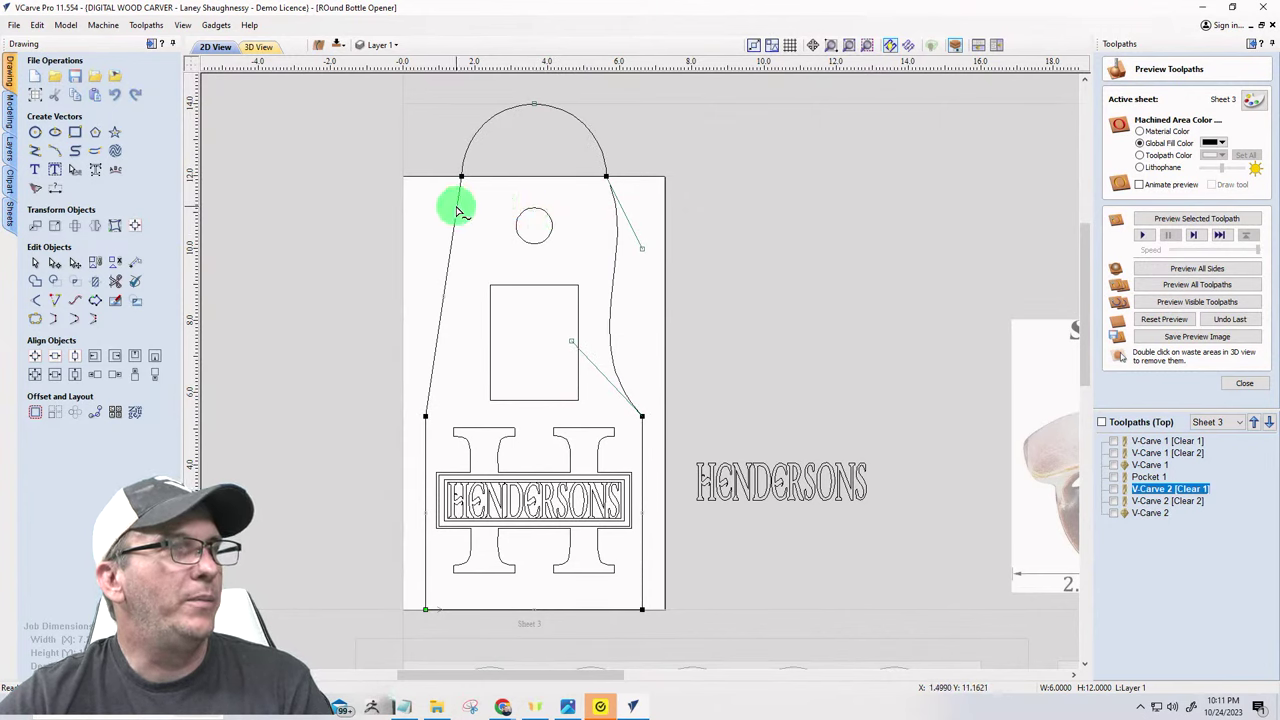
{"action": "left_click", "coordinate": [413, 168]}
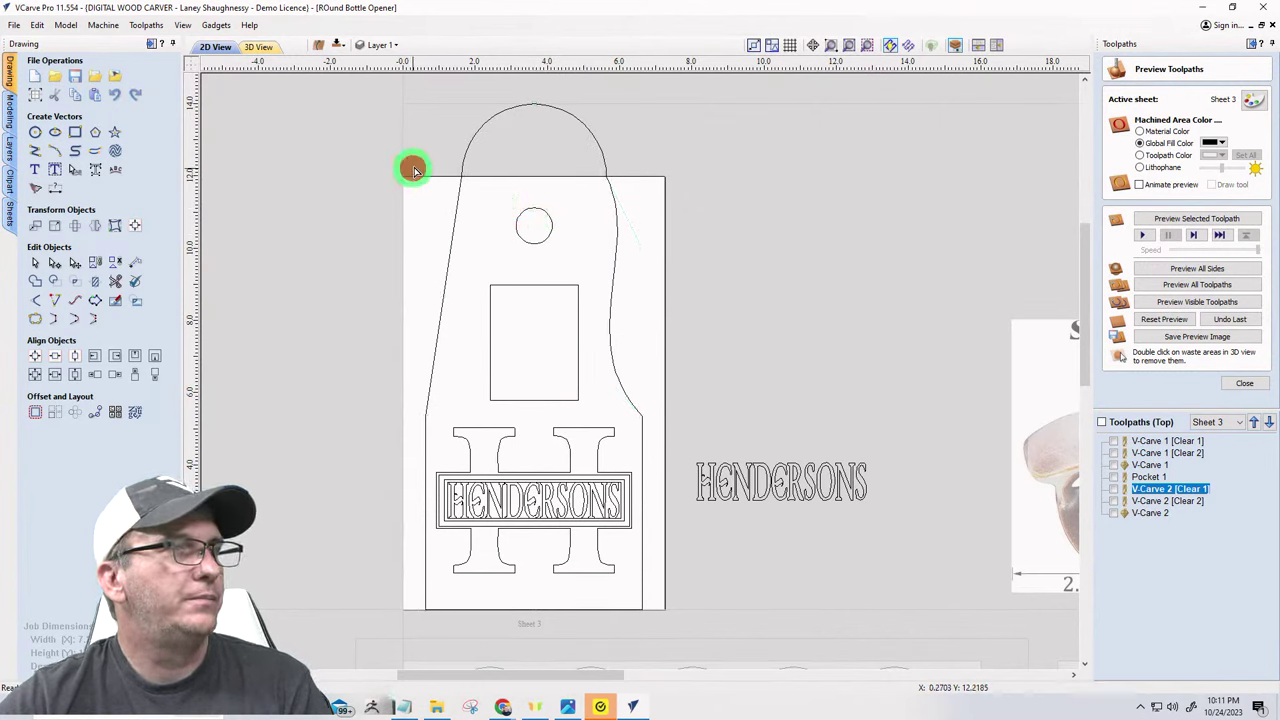
{"action": "left_click", "coordinate": [363, 96]}
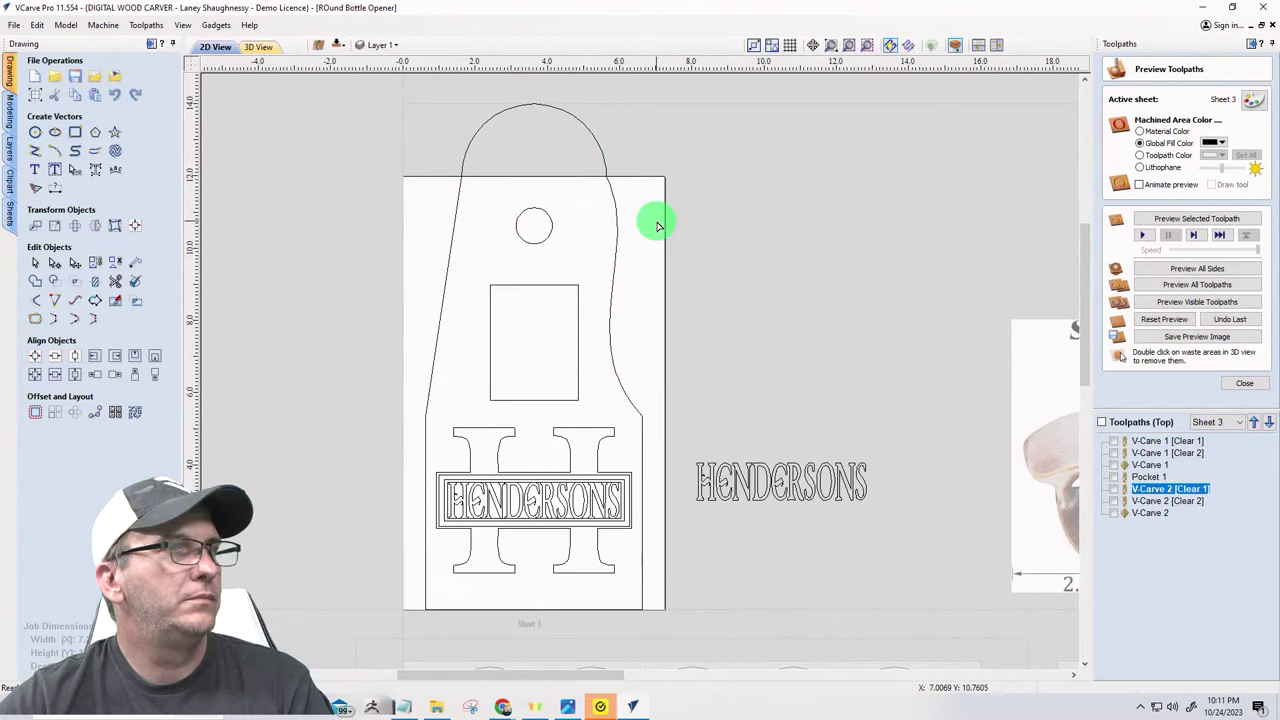
{"action": "left_click", "coordinate": [600, 149]}
- Select the arc's end nodes and nudge the arch down two steps onto the board
{"action": "left_click_drag", "start_coordinate": [394, 92], "coordinate": [634, 207]}
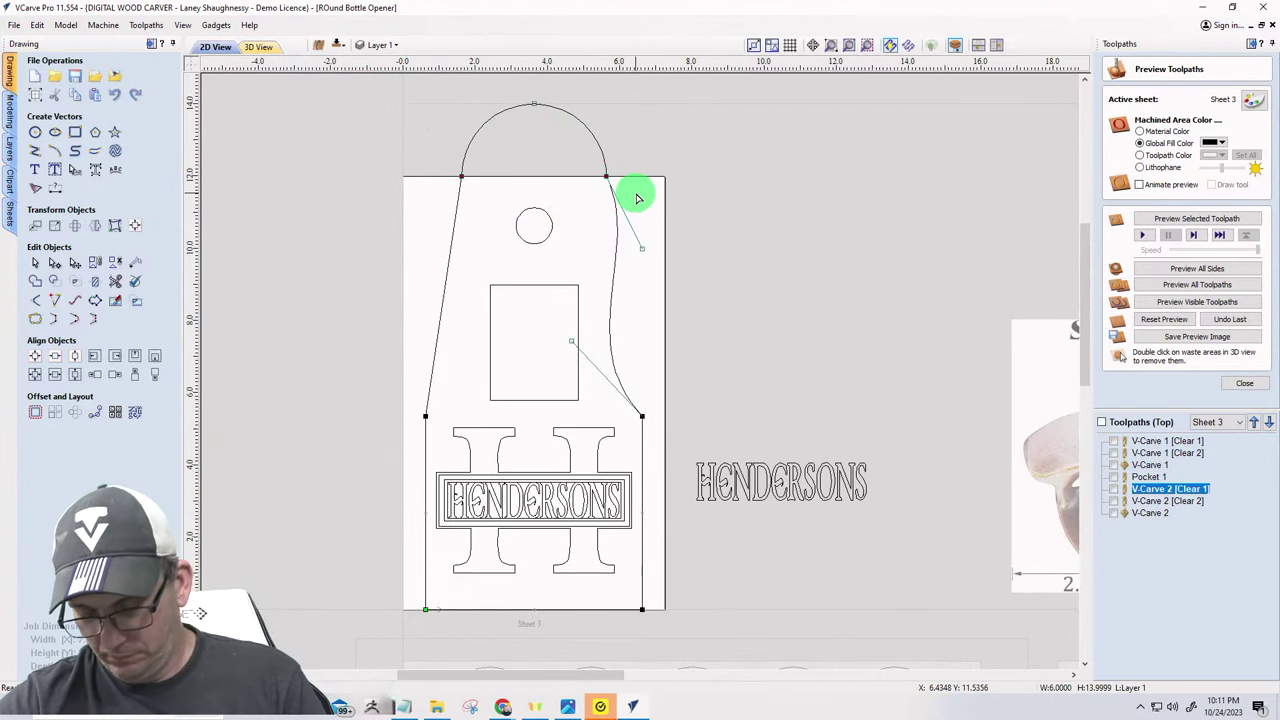
{"action": "key", "text": "Down"}
{"action": "key", "text": "Down"}
{"action": "key", "text": "Down"}
{"action": "key", "text": "Down"}
{"action": "key", "text": "Down"}
{"action": "key", "text": "Down"}
{"action": "key", "text": "Down"}
{"action": "key", "text": "Down"}
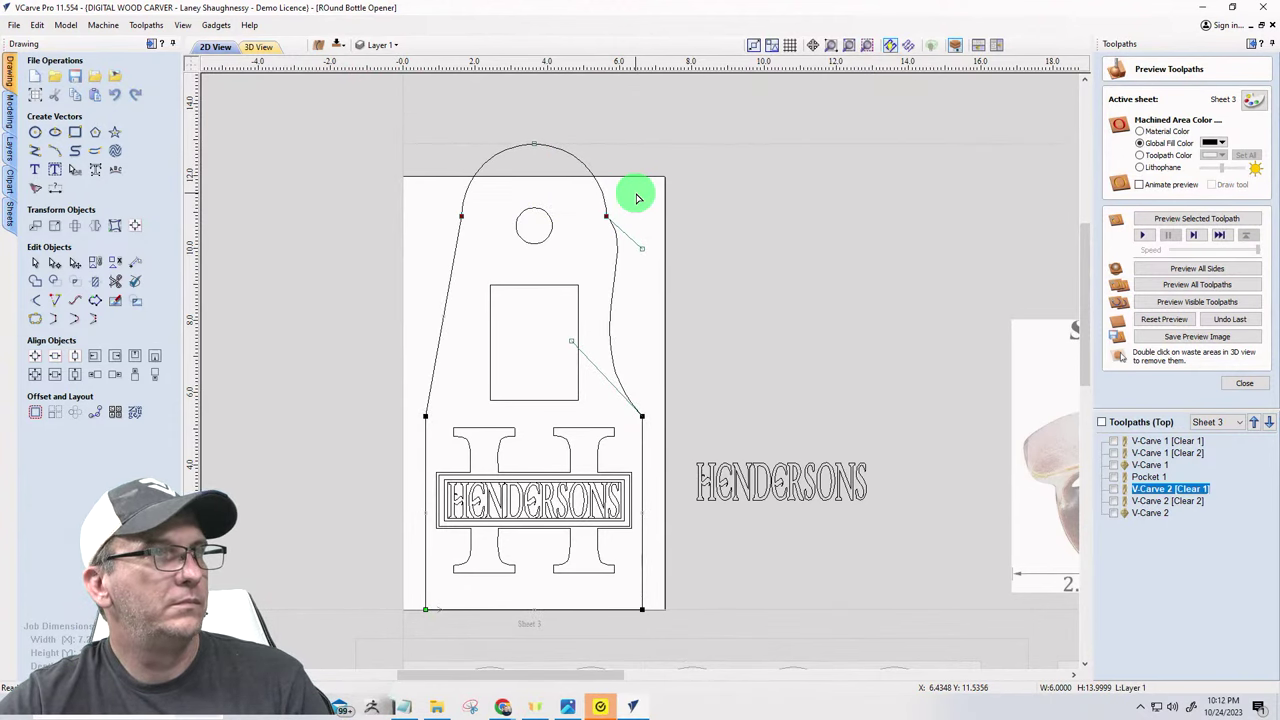
{"action": "key", "text": "Down"}
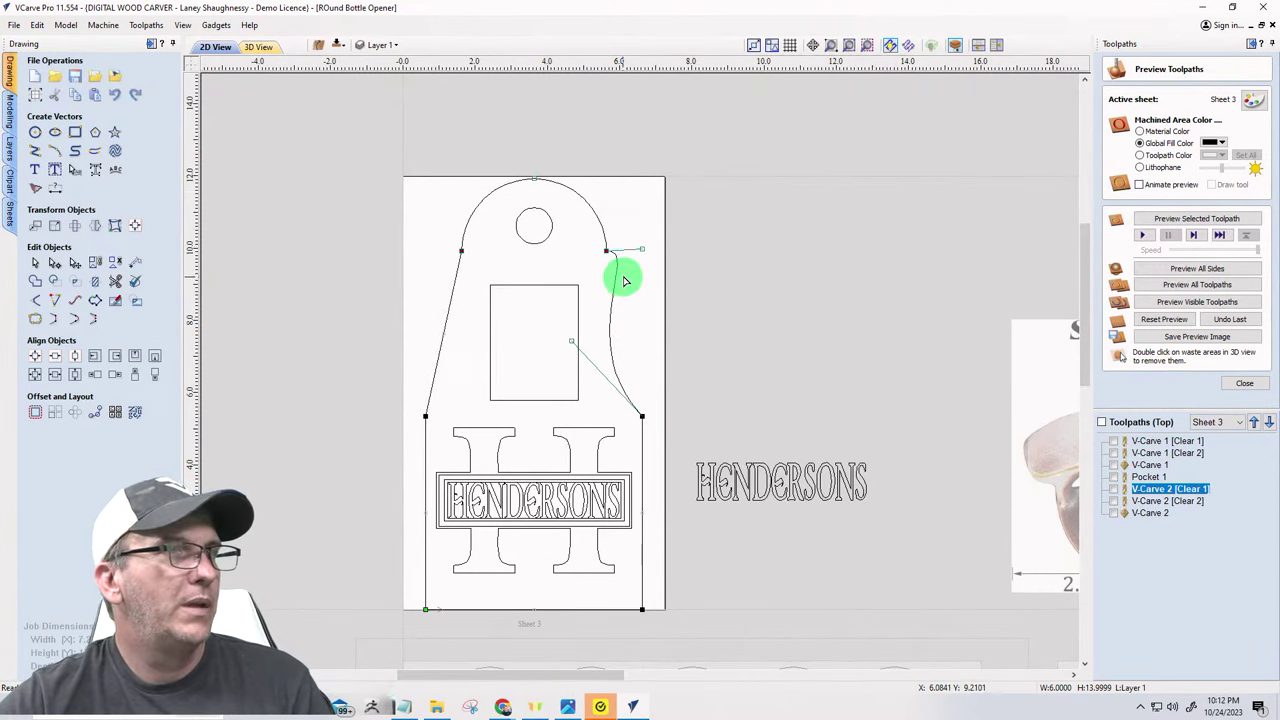
{"action": "scroll", "coordinate": [631, 262], "scroll_direction": "up", "scroll_amount": 4}
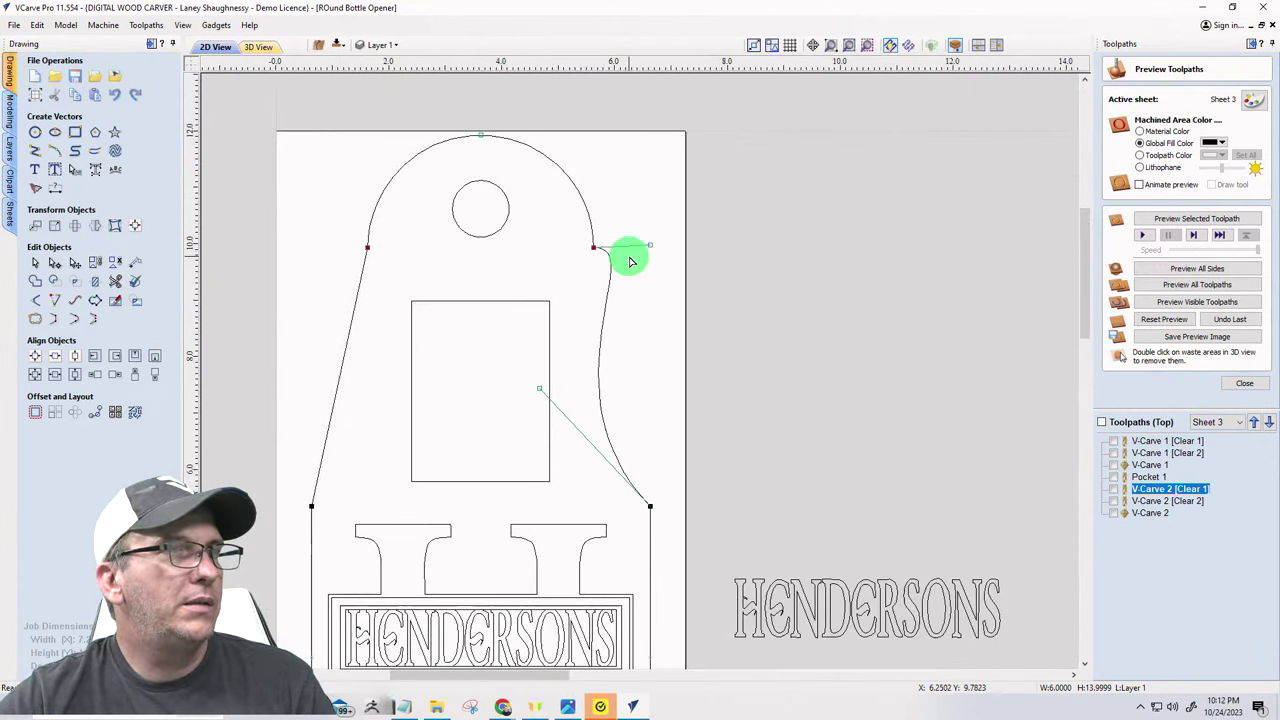
{"action": "scroll", "coordinate": [631, 262], "scroll_direction": "down", "scroll_amount": 4}
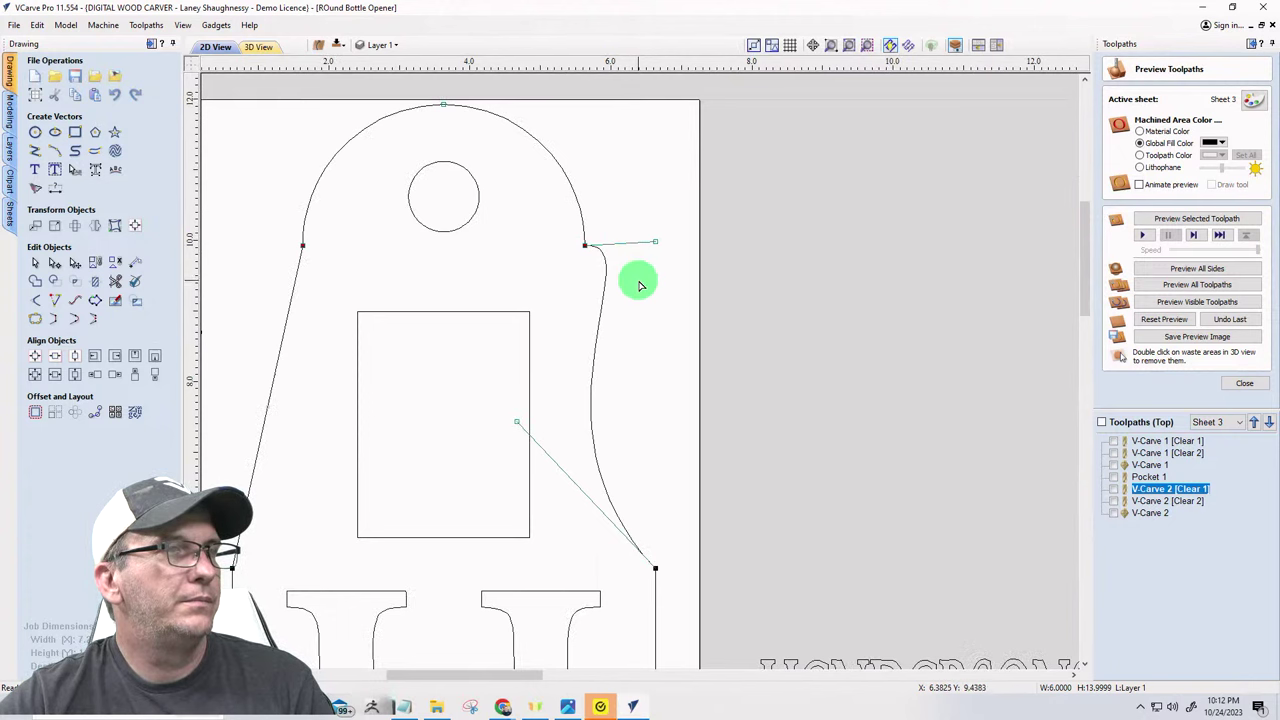
{"action": "left_click", "coordinate": [637, 288]}
{"action": "scroll", "coordinate": [650, 284], "scroll_direction": "down", "scroll_amount": 1}
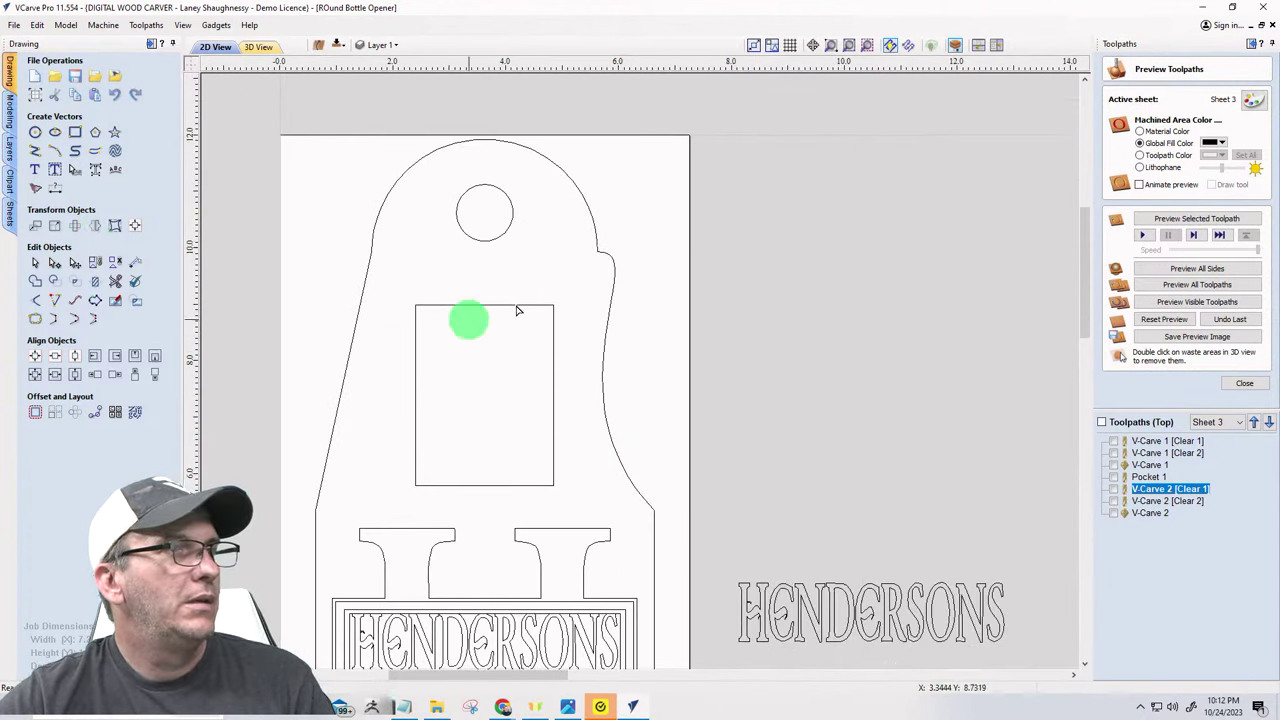
- Make the right curve's node a Smooth Point
{"action": "left_click", "coordinate": [613, 309]}
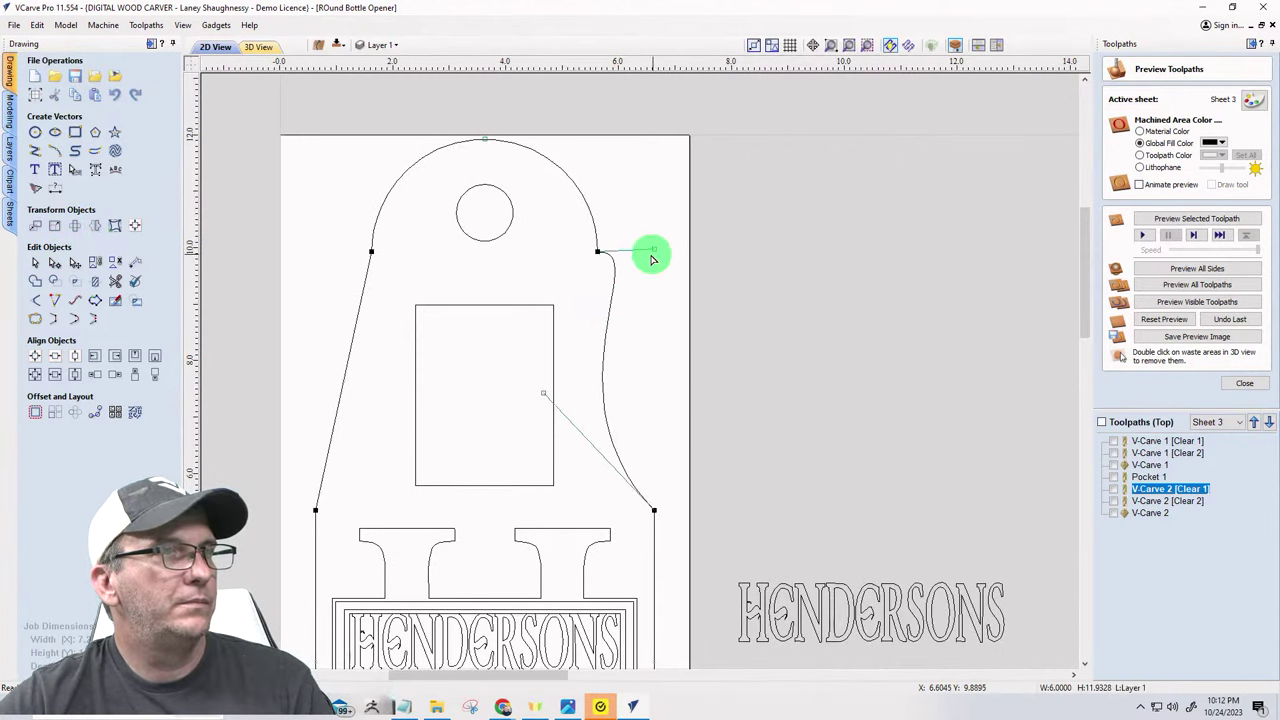
{"action": "left_click", "coordinate": [596, 252]}
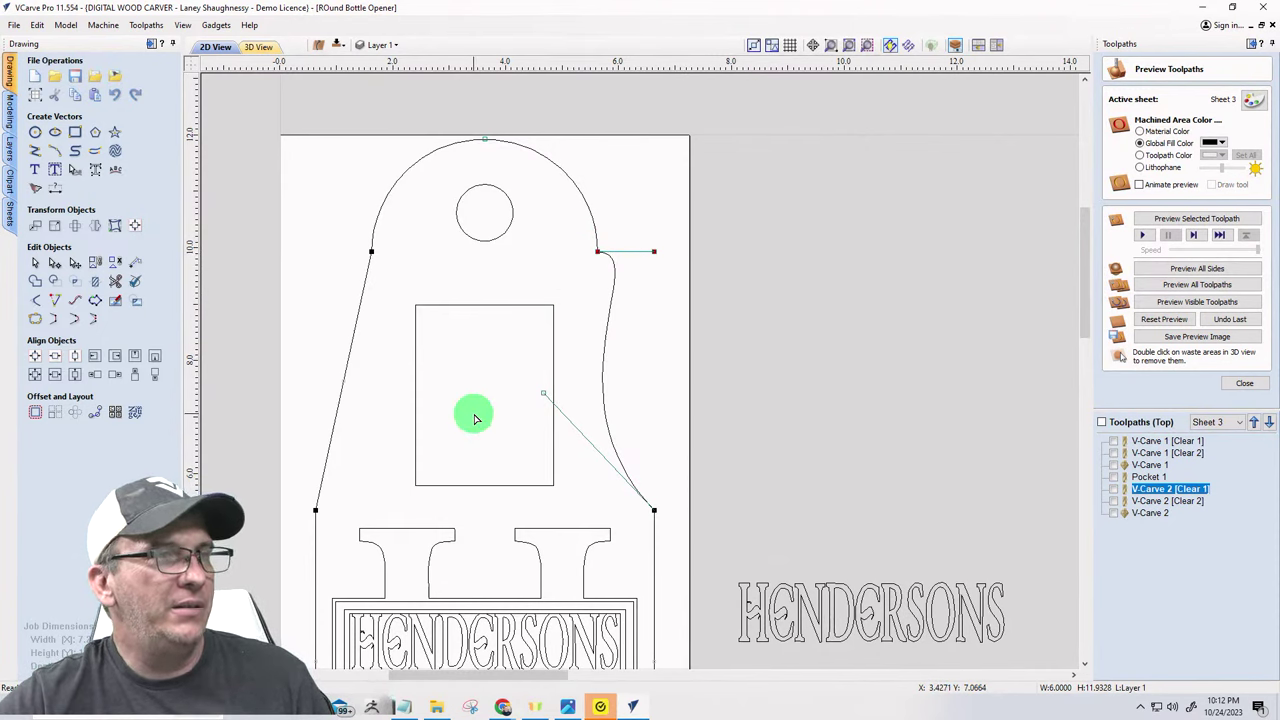
{"action": "right_click", "coordinate": [652, 510]}
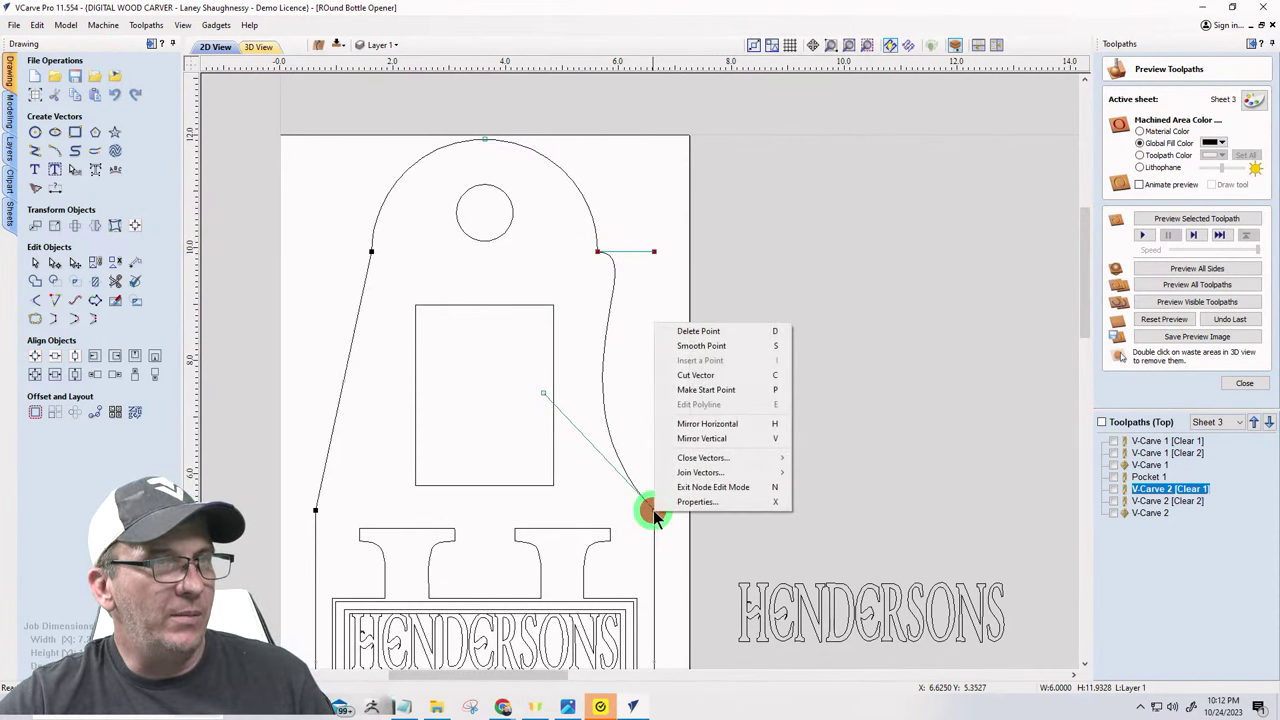
{"action": "left_click", "coordinate": [669, 349]}
{"action": "scroll", "coordinate": [669, 349], "scroll_direction": "down", "scroll_amount": 3}
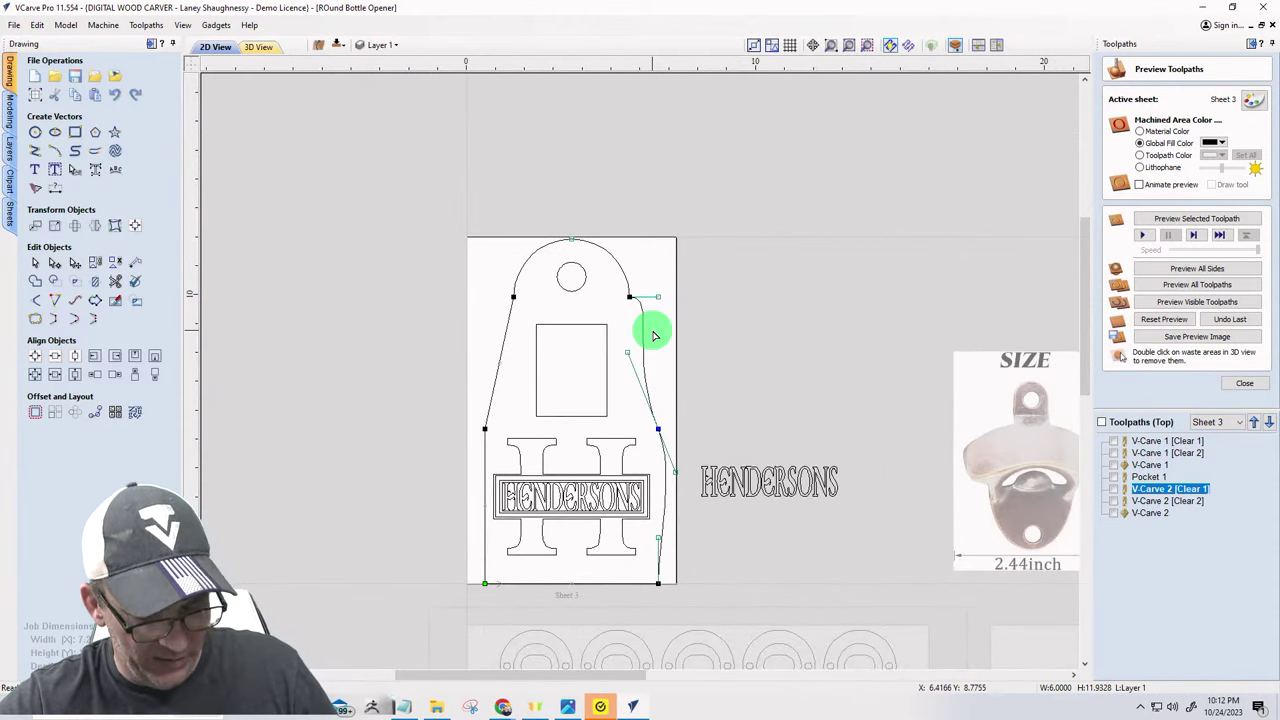
- Reshape the lower right curve and make its upper node the outline's start point
{"action": "left_click_drag", "start_coordinate": [652, 335], "coordinate": [611, 420]}
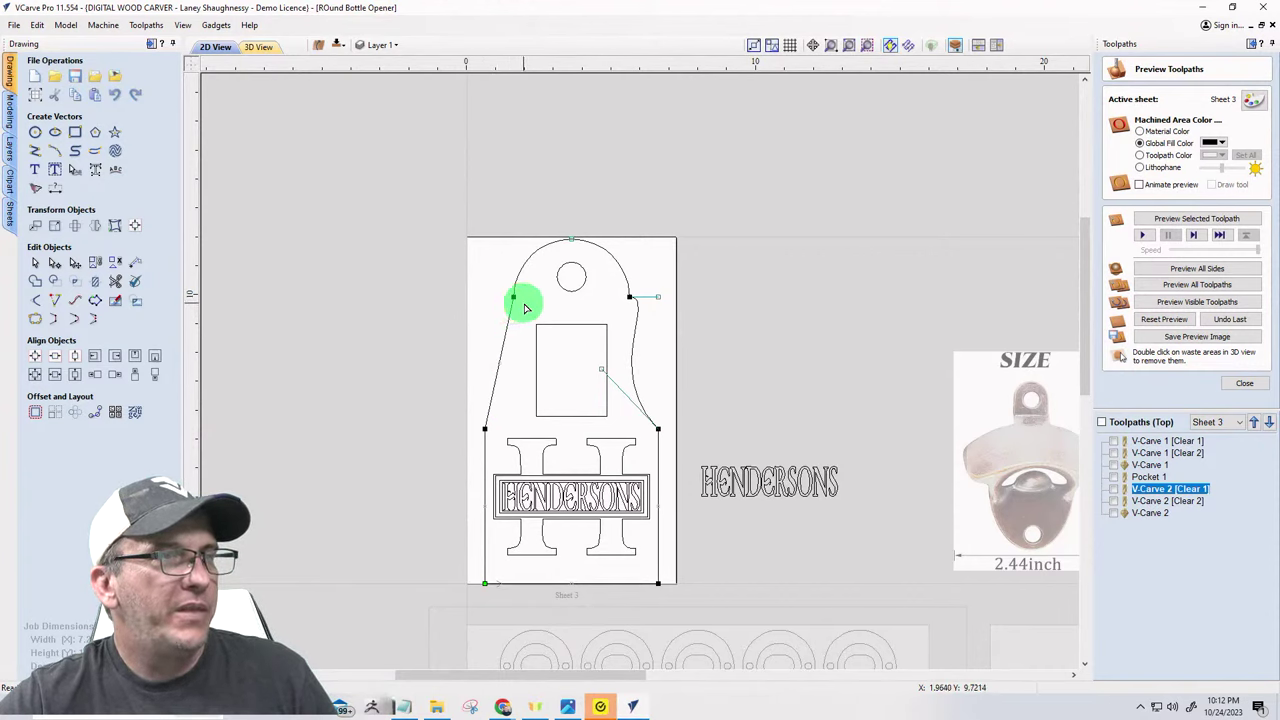
{"action": "right_click", "coordinate": [630, 300]}
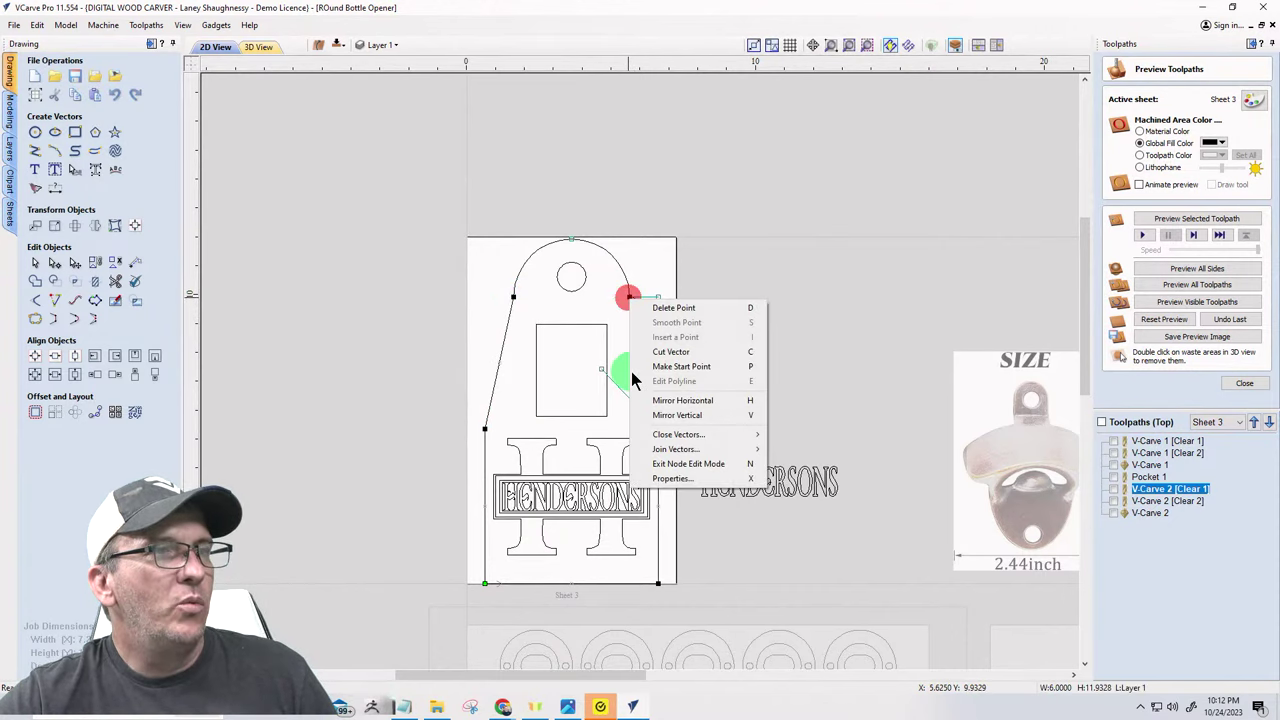
{"action": "left_click", "coordinate": [652, 348]}
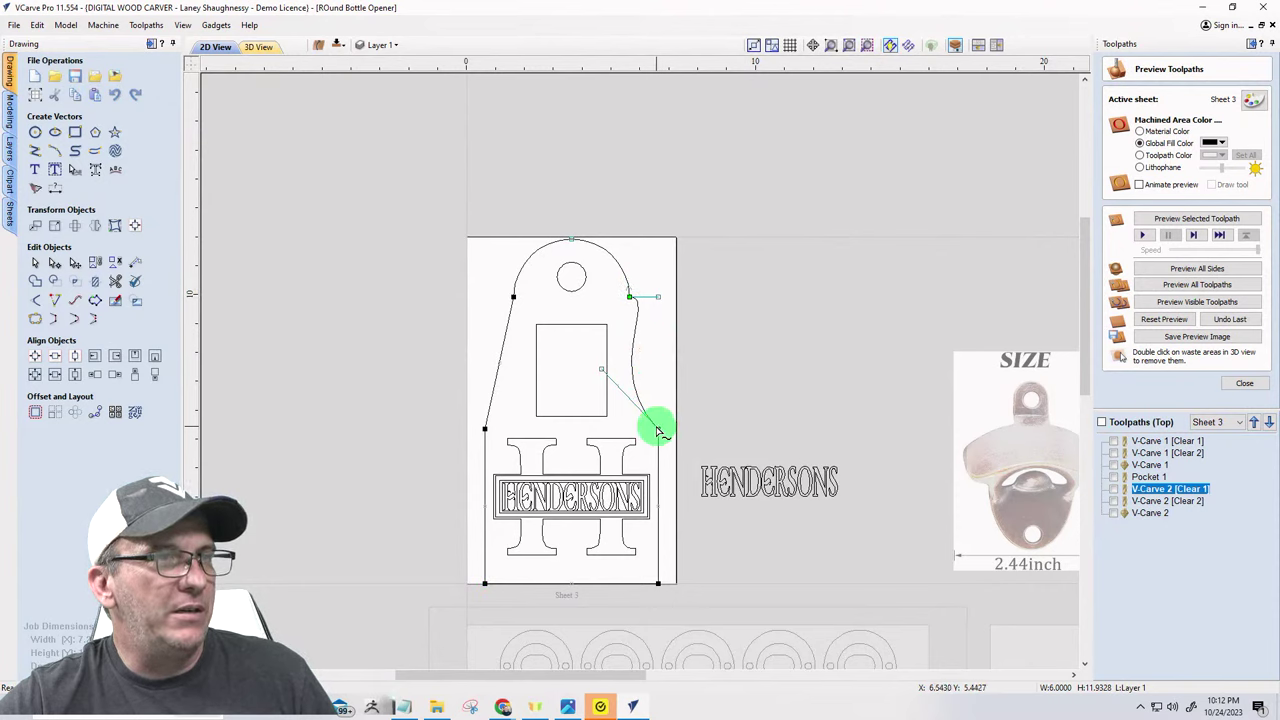
{"action": "right_click", "coordinate": [658, 430]}
{"action": "left_click", "coordinate": [686, 484]}
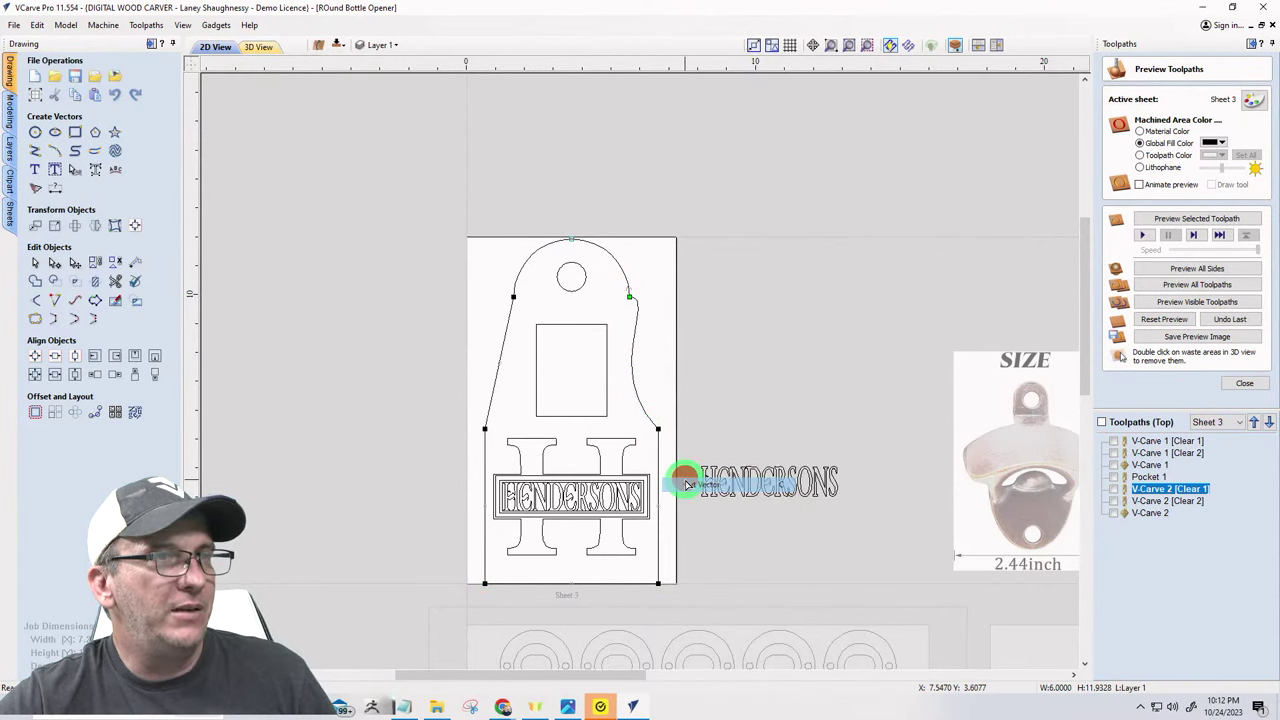
- Draw a vertical centre line down the opener rectangle
{"action": "left_click", "coordinate": [35, 150]}
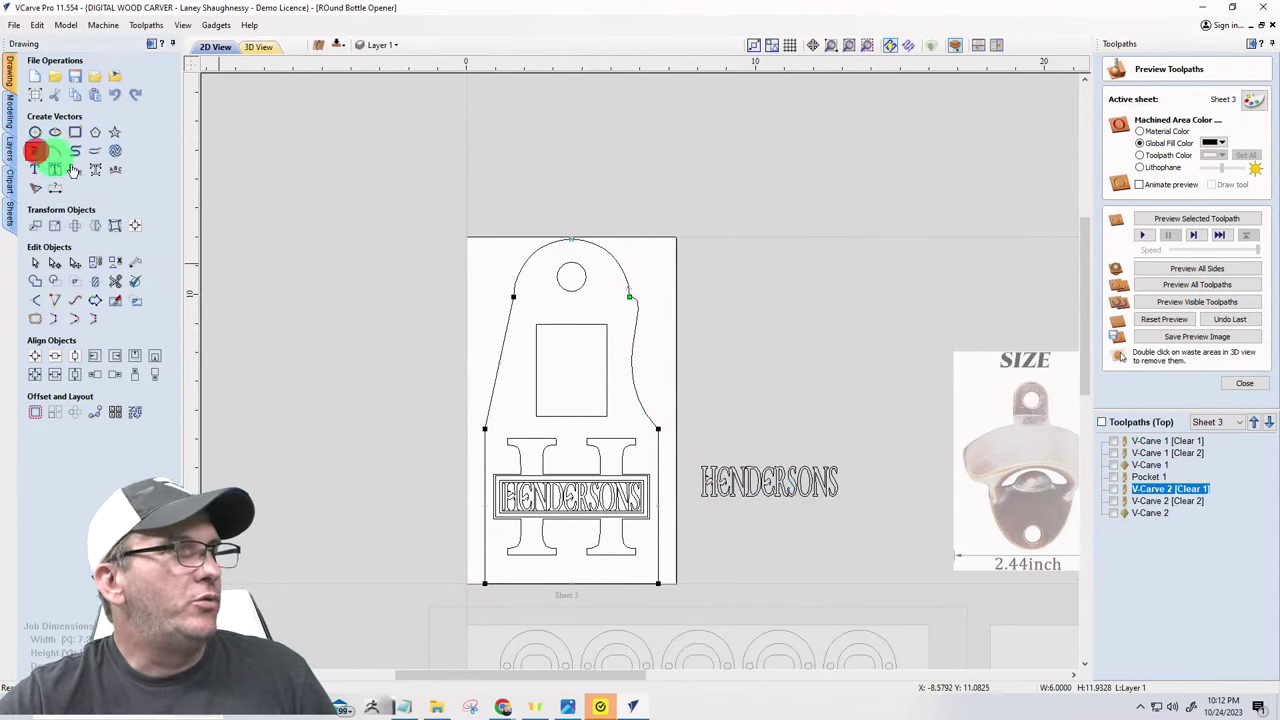
{"action": "left_click", "coordinate": [570, 322]}
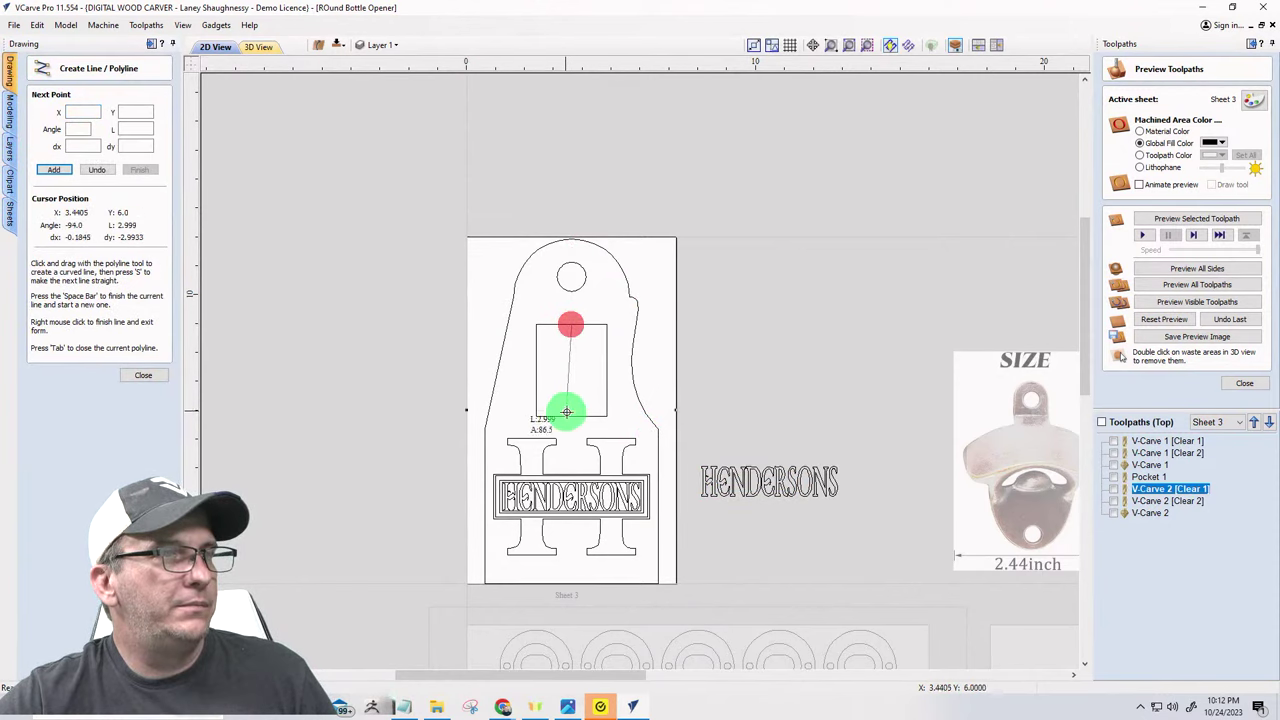
{"action": "left_click", "coordinate": [572, 415]}
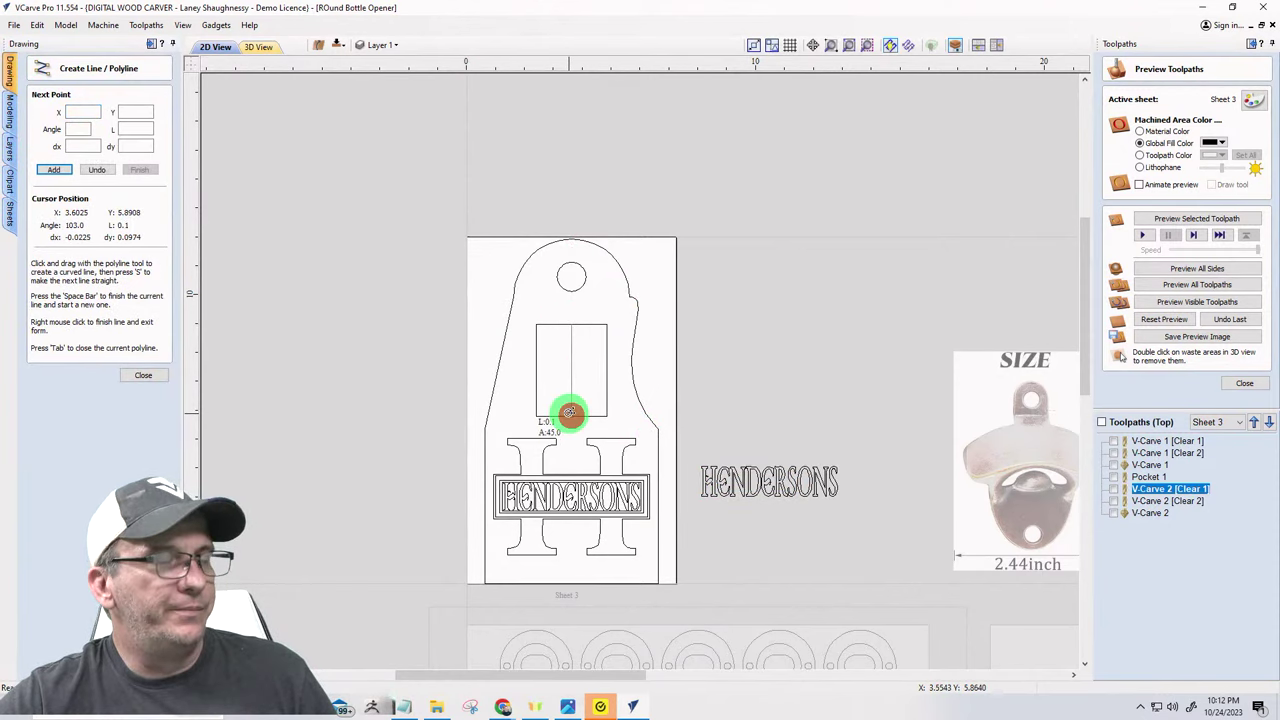
{"action": "key", "text": "space"}
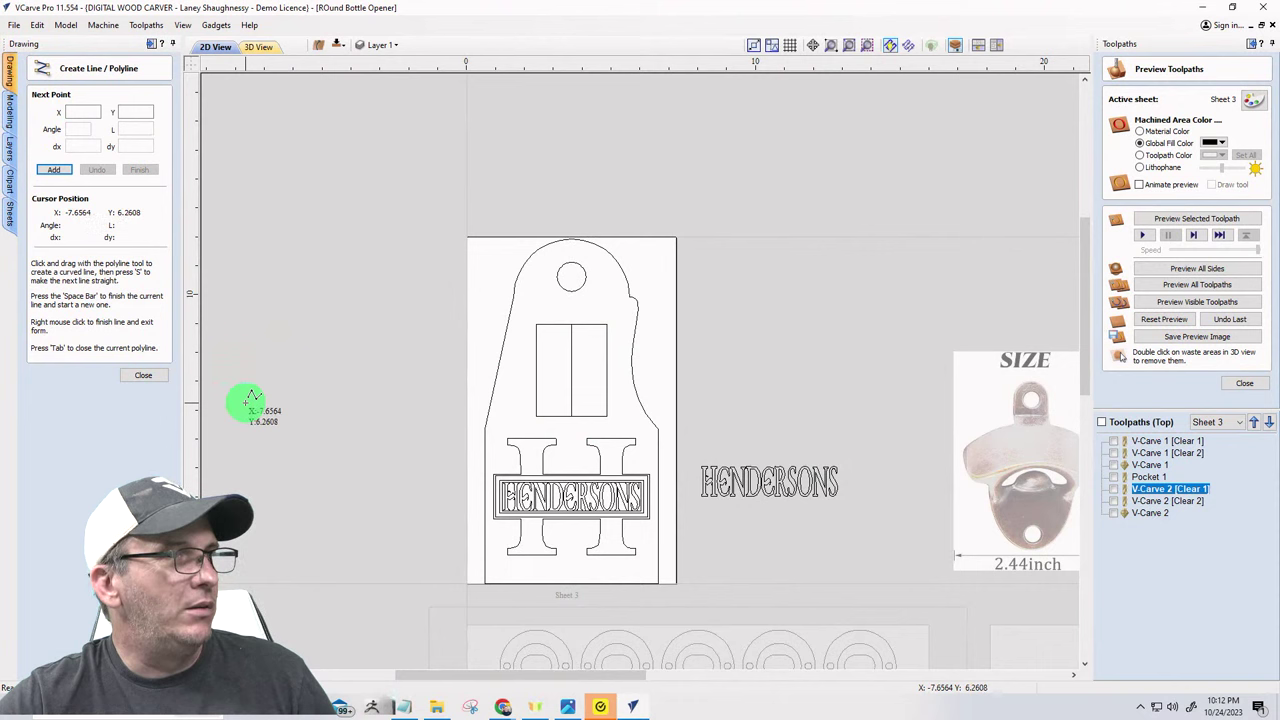
{"action": "left_click", "coordinate": [143, 375]}
- Mirror the curved right edge about the centre line to the left side
{"action": "left_click", "coordinate": [510, 322]}
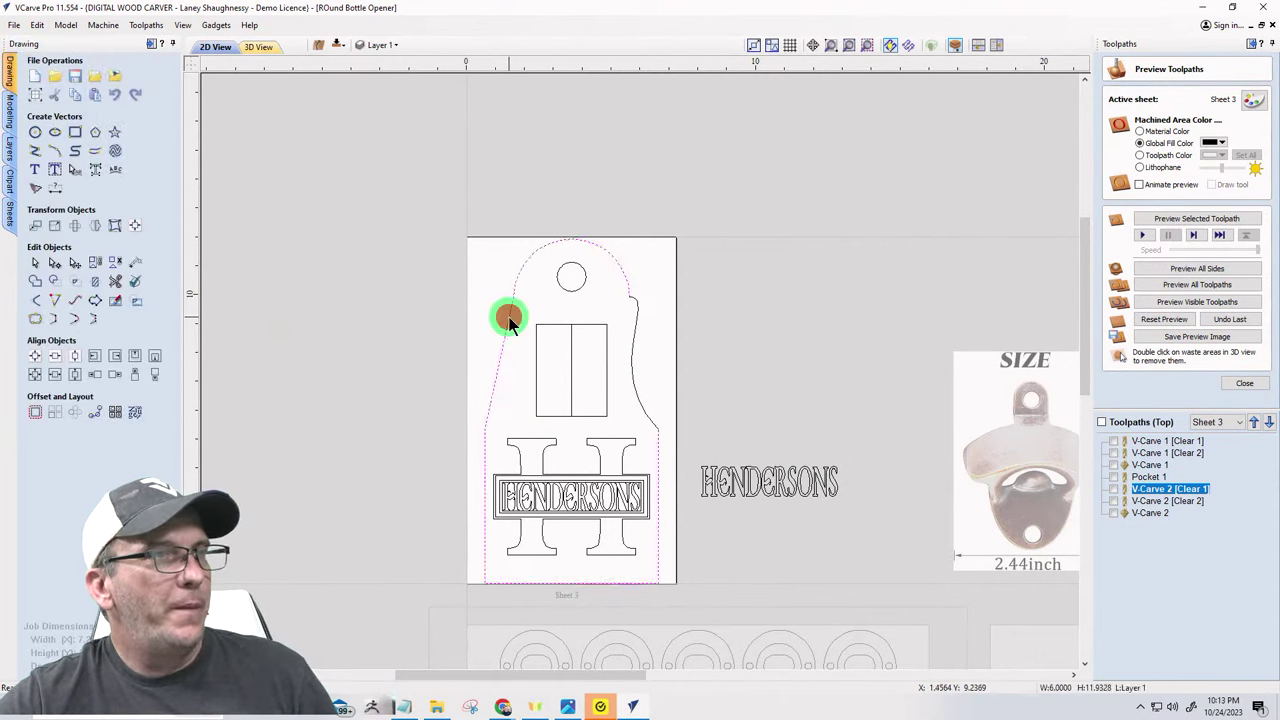
{"action": "left_click", "coordinate": [632, 341]}
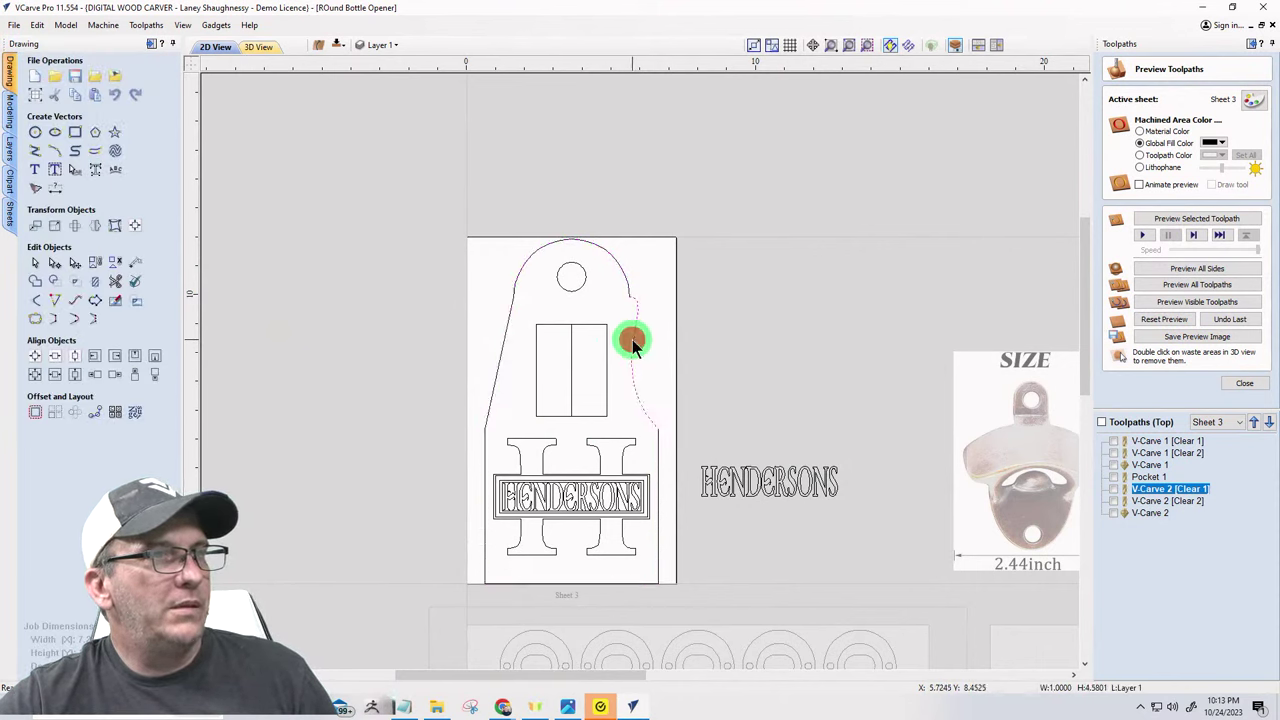
{"action": "left_click", "coordinate": [572, 370], "text": "shift"}
{"action": "left_click", "coordinate": [95, 228]}
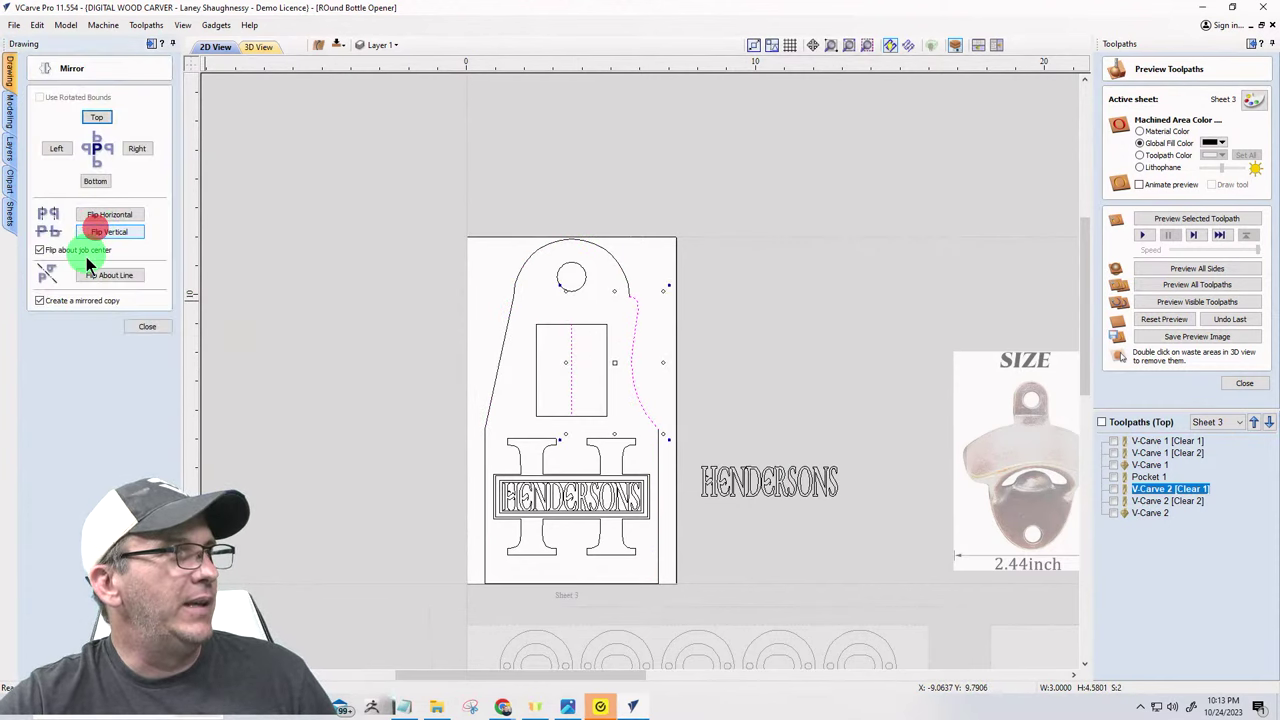
{"action": "left_click", "coordinate": [91, 275]}
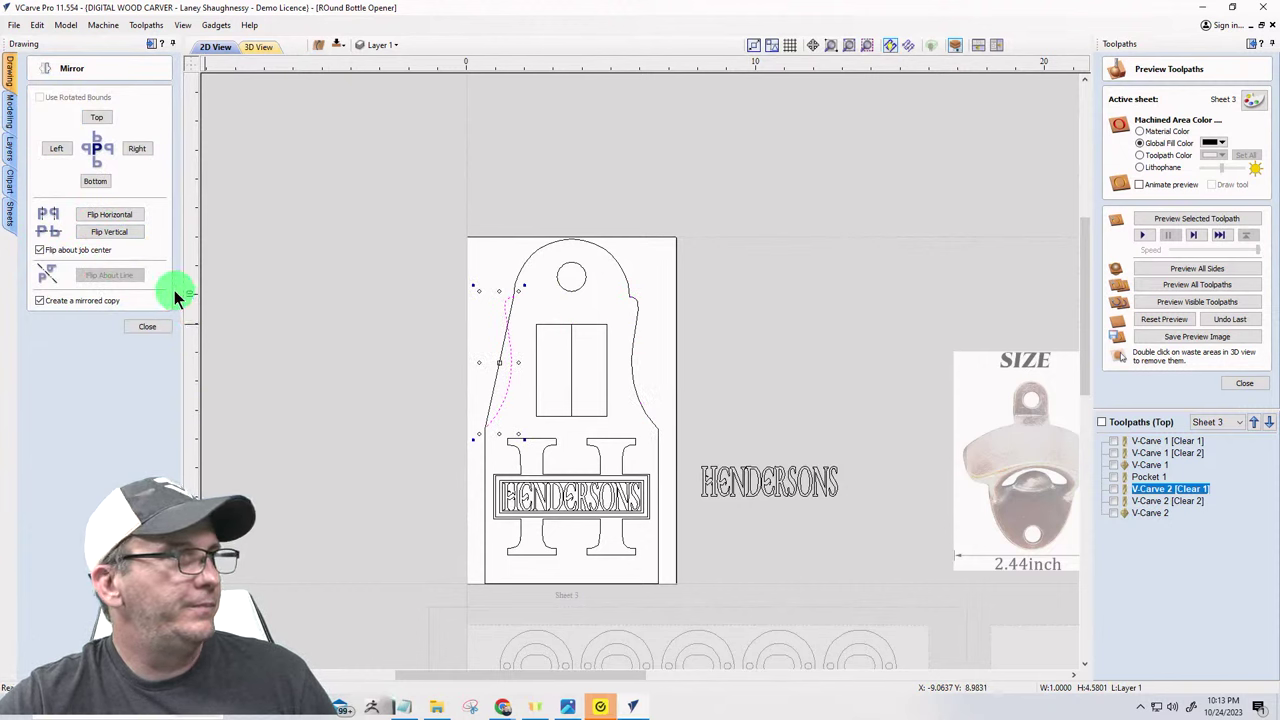
{"action": "left_click", "coordinate": [141, 330]}
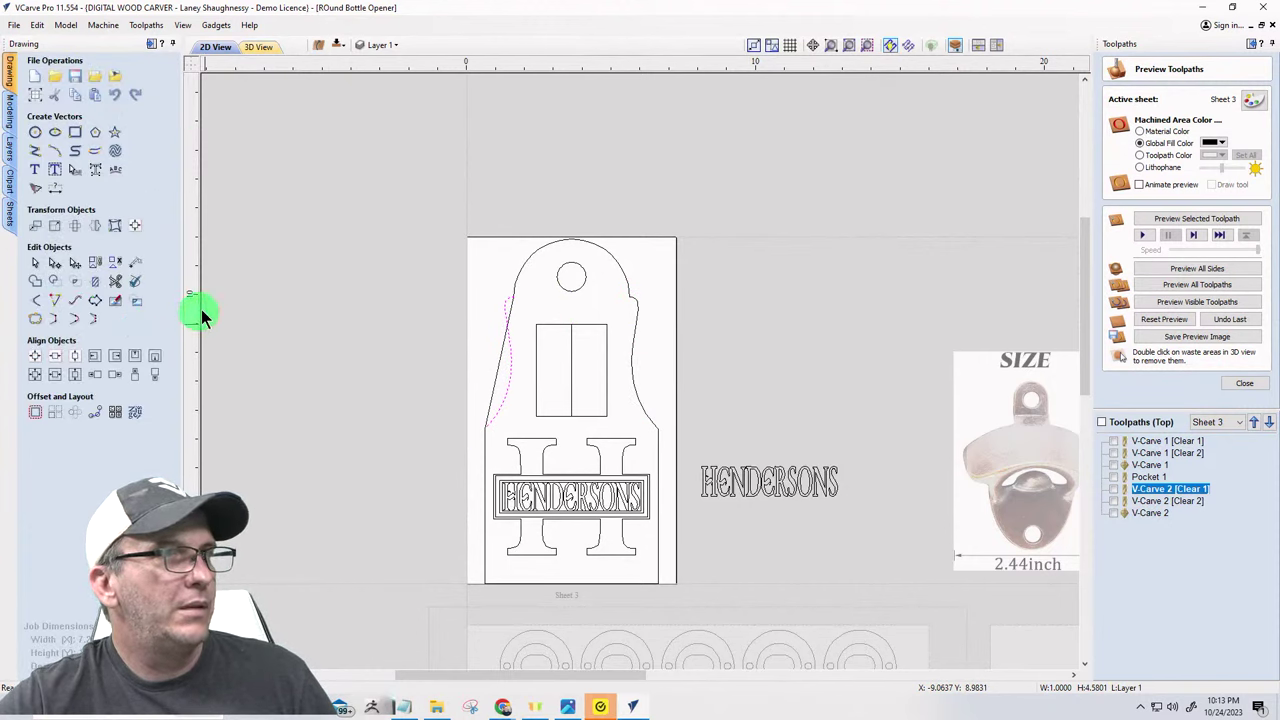
- Trim away the two straight segments left on the plaque's left edge
{"action": "left_click", "coordinate": [115, 281]}
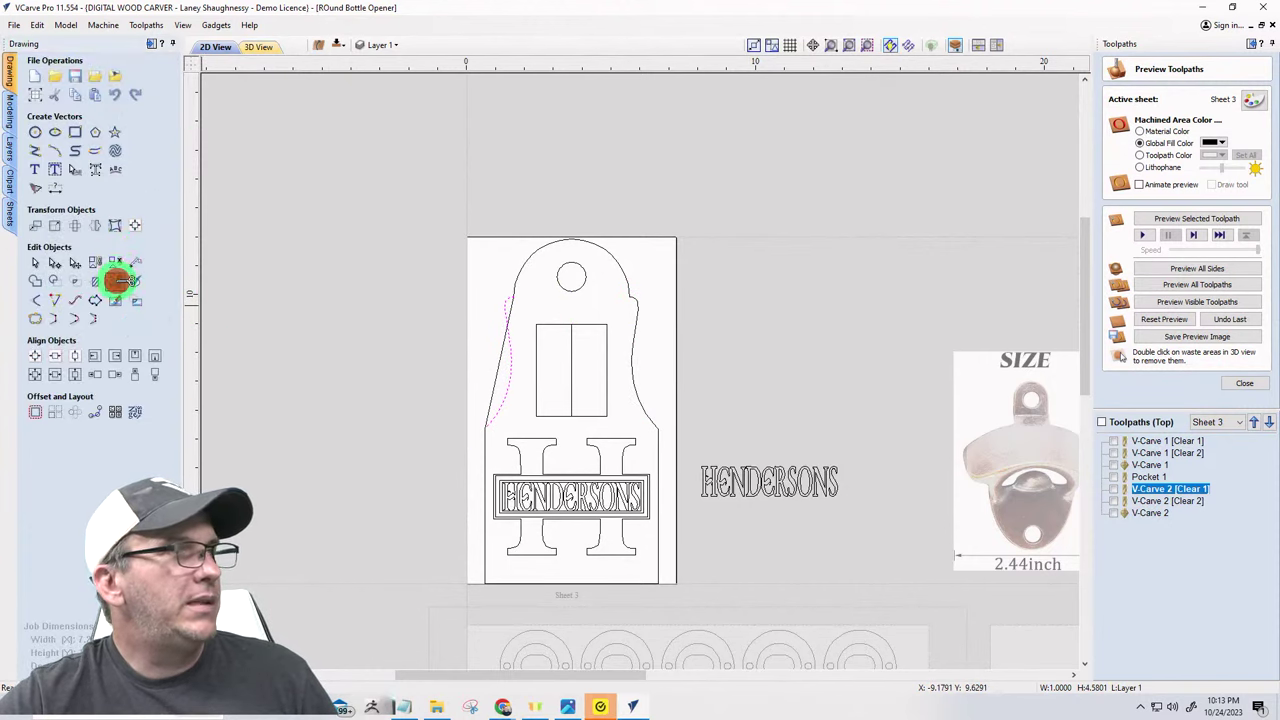
{"action": "scroll", "coordinate": [537, 303], "scroll_direction": "up", "scroll_amount": 3}
{"action": "left_click", "coordinate": [494, 312]}
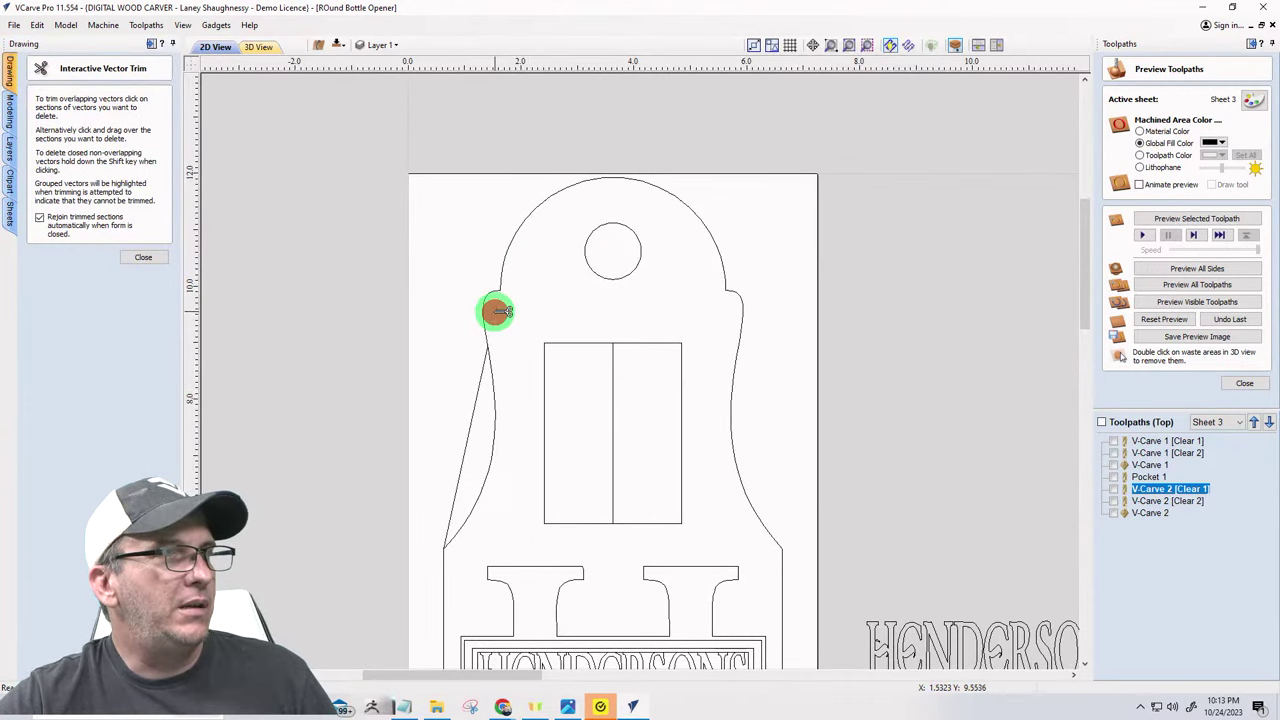
{"action": "left_click", "coordinate": [471, 422]}
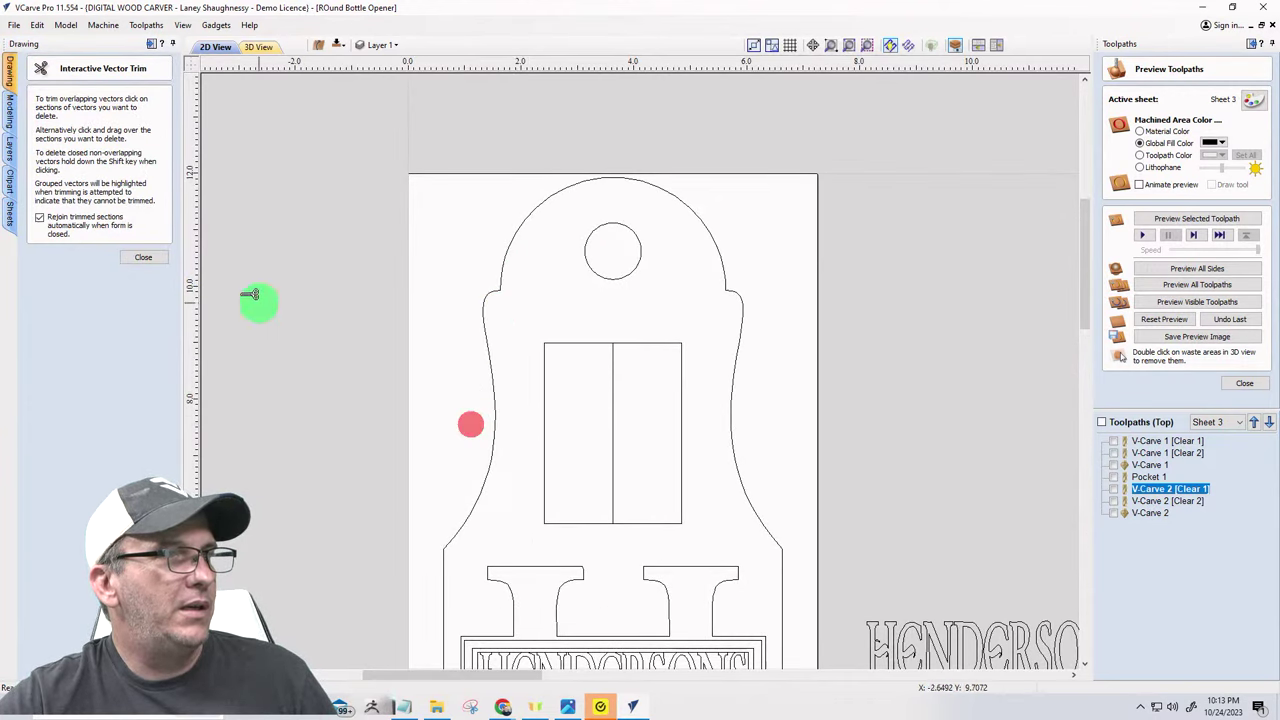
{"action": "left_click", "coordinate": [145, 260]}
{"action": "scroll", "coordinate": [429, 214], "scroll_direction": "down", "scroll_amount": 4}
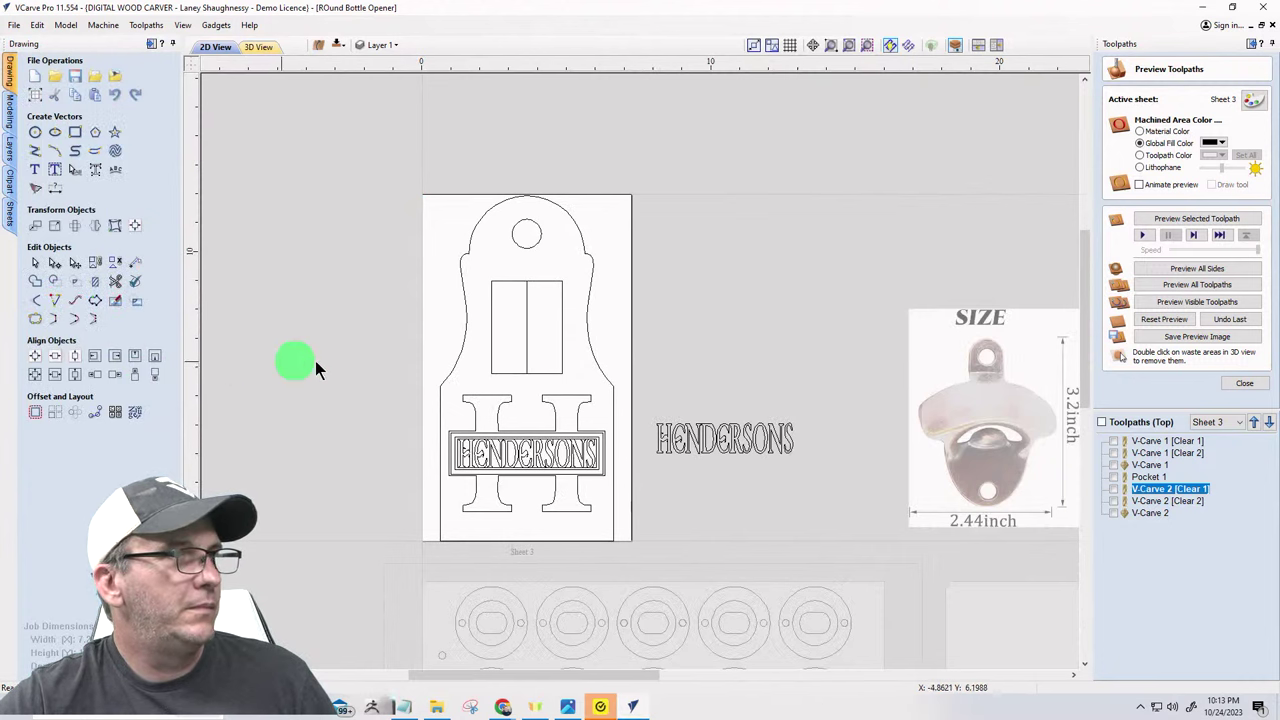
{"action": "scroll", "coordinate": [360, 366], "scroll_direction": "down", "scroll_amount": 2}
{"action": "scroll", "coordinate": [364, 335], "scroll_direction": "up", "scroll_amount": 3}
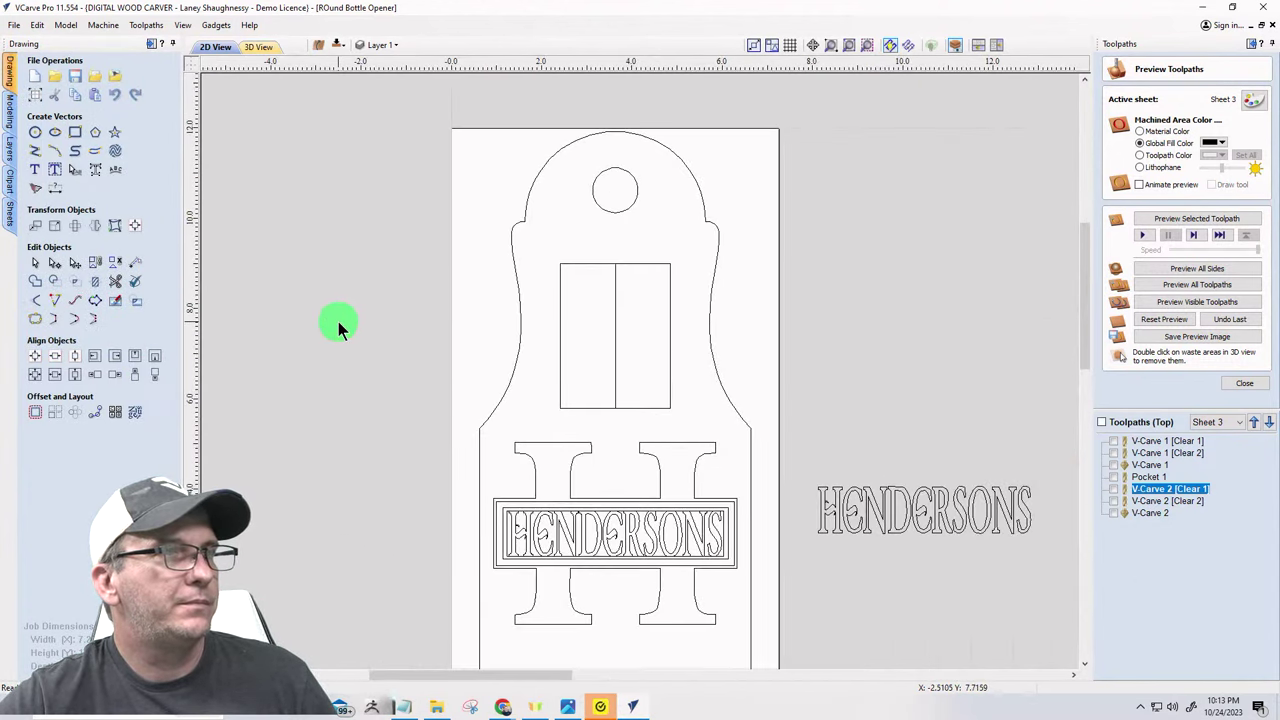
- Select and then deselect the centre line while zooming to check the symmetric outline
{"action": "left_click", "coordinate": [616, 345]}
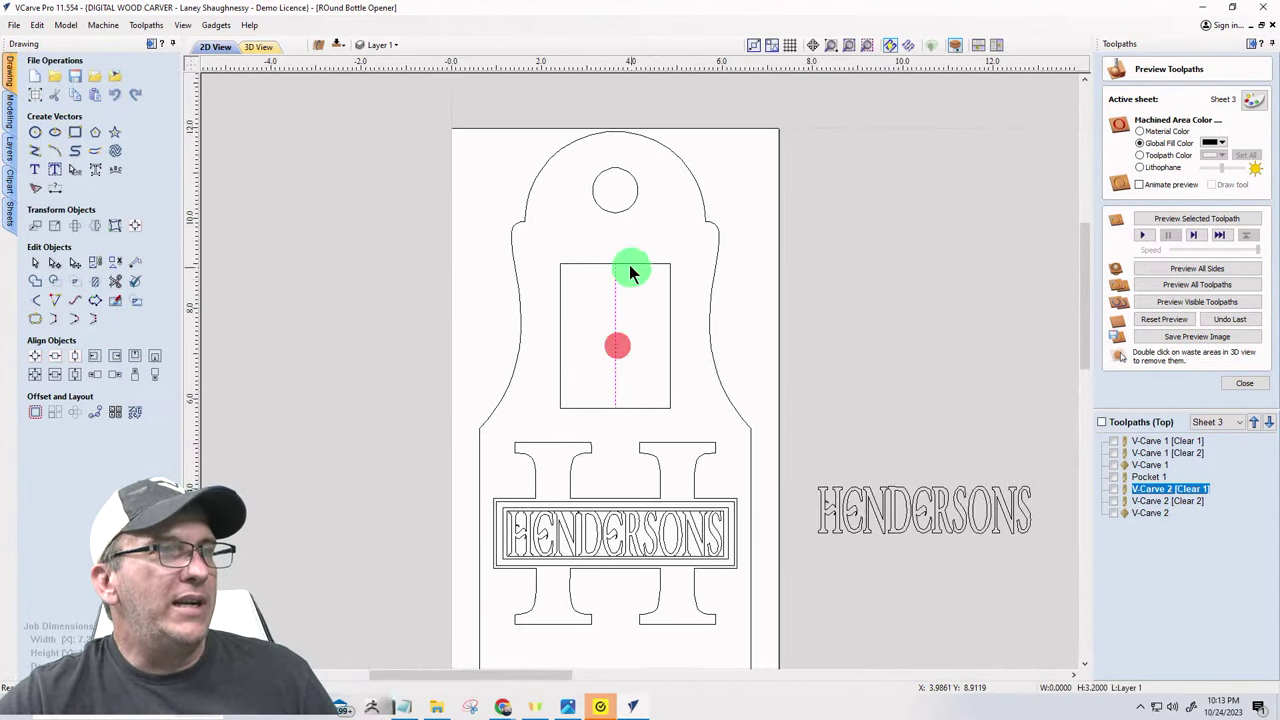
{"action": "scroll", "coordinate": [474, 359], "scroll_direction": "down", "scroll_amount": 3}
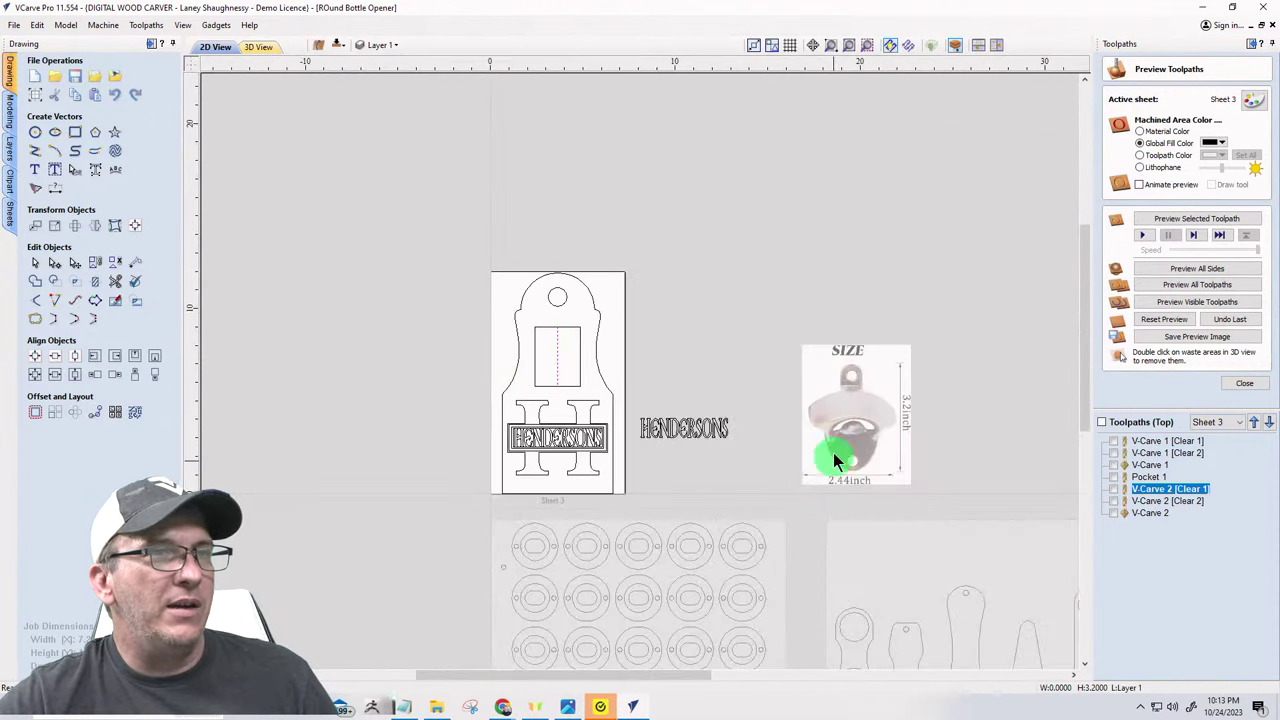
{"action": "scroll", "coordinate": [834, 445], "scroll_direction": "up", "scroll_amount": 4}
{"action": "scroll", "coordinate": [904, 537], "scroll_direction": "down", "scroll_amount": 4}
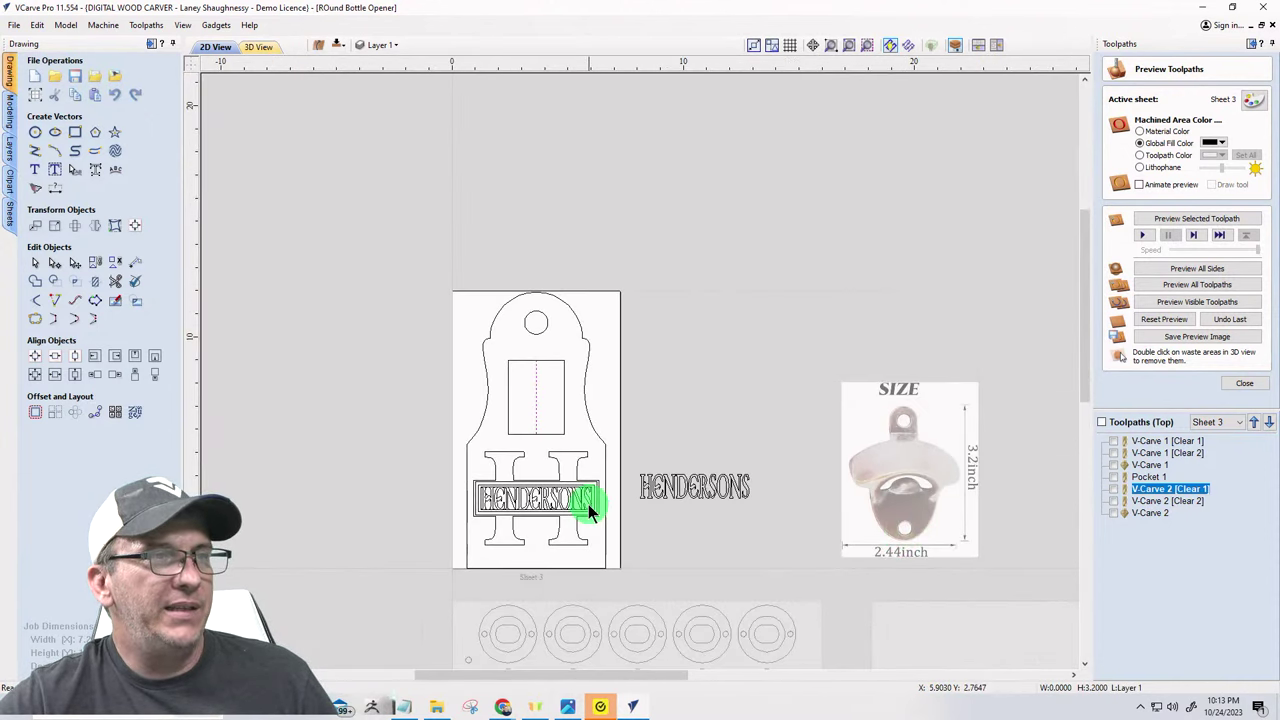
{"action": "scroll", "coordinate": [469, 499], "scroll_direction": "up", "scroll_amount": 2}
{"action": "scroll", "coordinate": [469, 499], "scroll_direction": "up", "scroll_amount": 1}
{"action": "scroll", "coordinate": [399, 405], "scroll_direction": "down", "scroll_amount": 2}
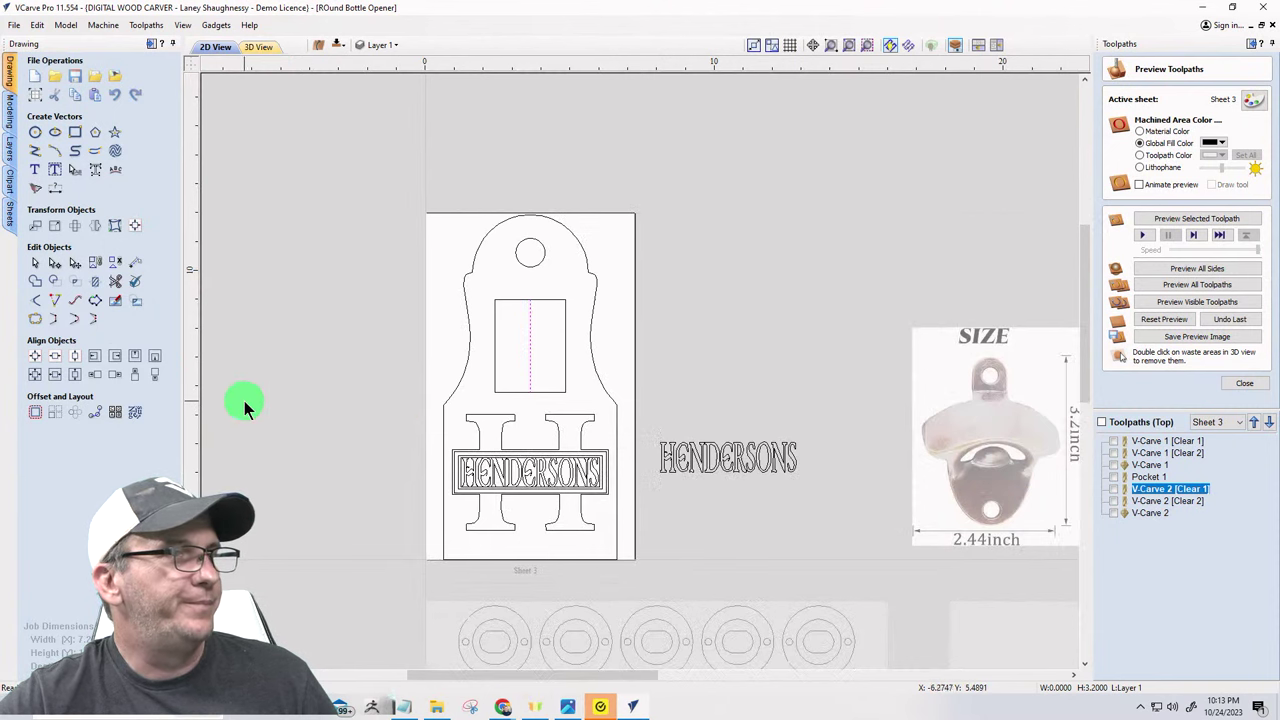
{"action": "scroll", "coordinate": [266, 410], "scroll_direction": "up", "scroll_amount": 1}
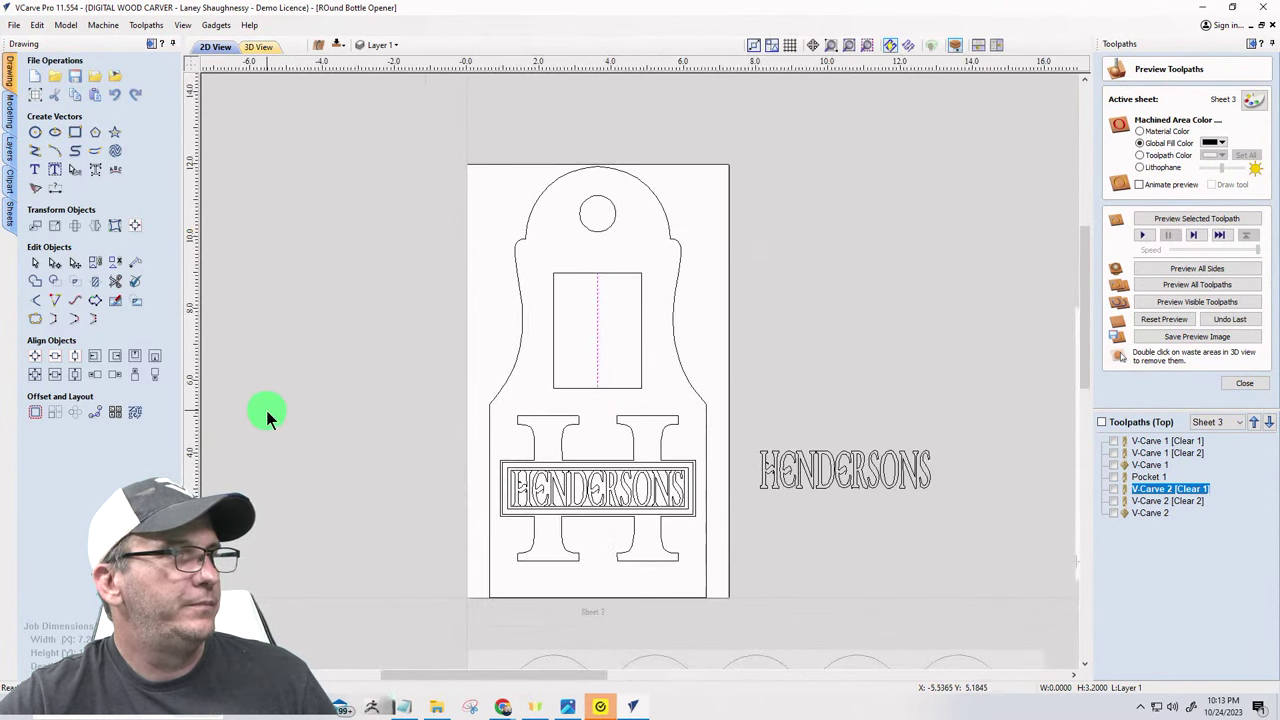
{"action": "left_click", "coordinate": [243, 271]}
{"action": "scroll", "coordinate": [400, 280], "scroll_direction": "down", "scroll_amount": 2}
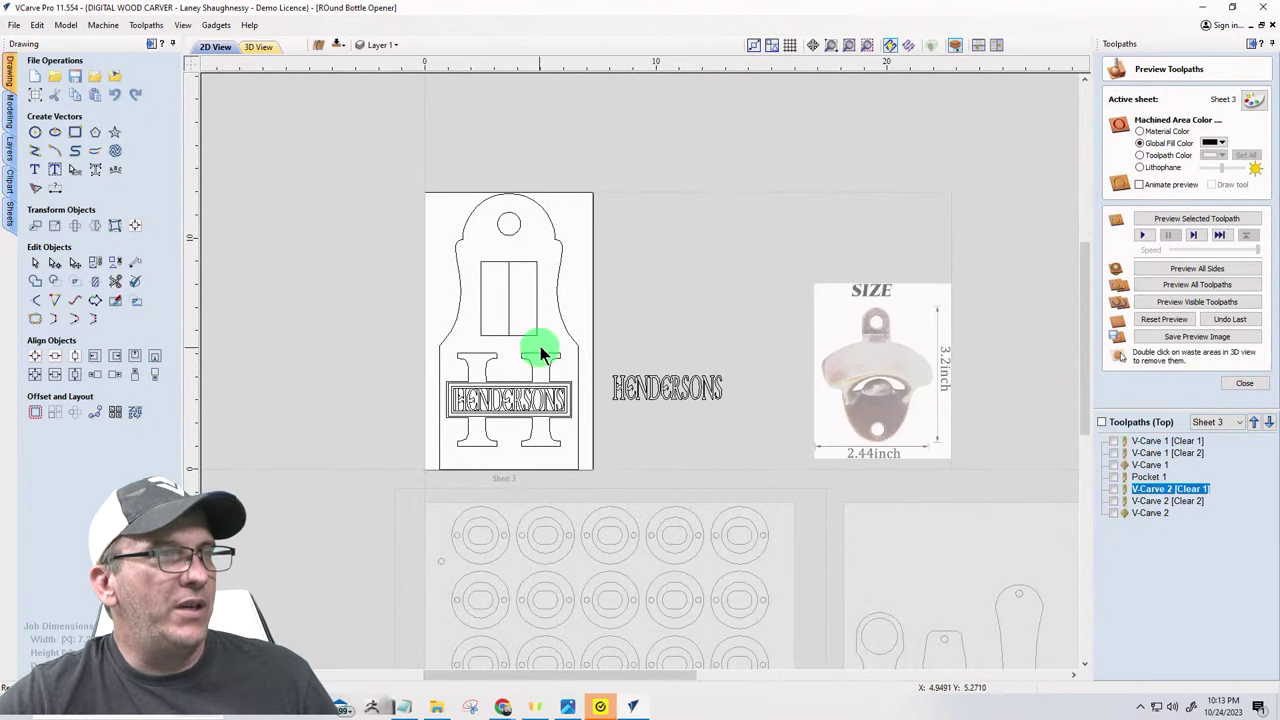
- Start a pocket toolpath on the hanger hole circle with 0.75-inch cut depth
{"action": "left_click", "coordinate": [509, 210]}
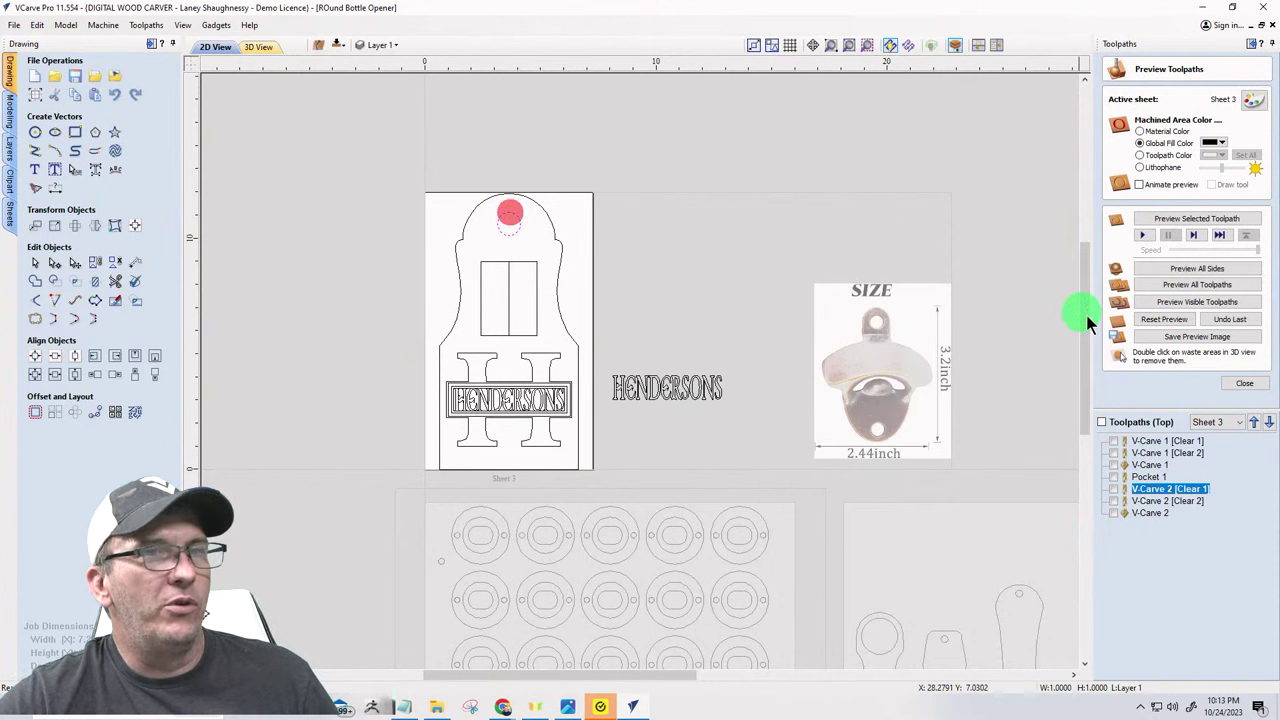
{"action": "left_click", "coordinate": [1246, 383]}
{"action": "left_click", "coordinate": [1137, 132]}
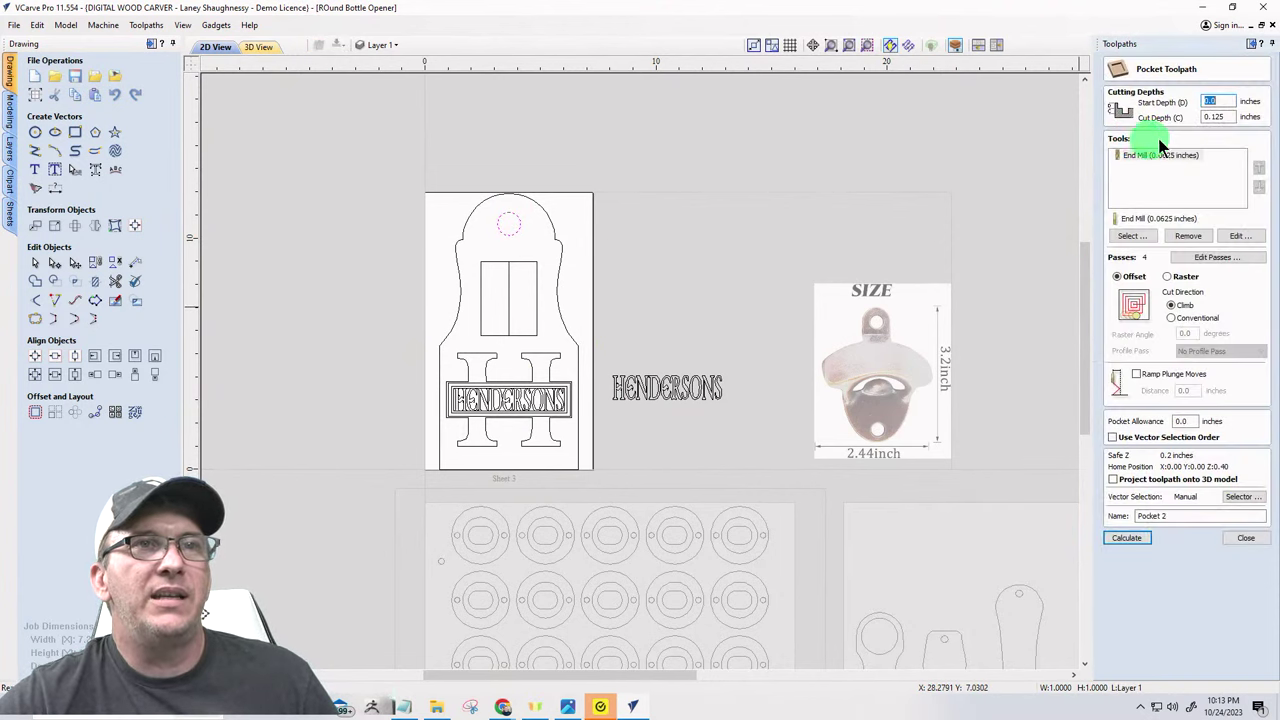
{"action": "double_click", "coordinate": [1226, 117]}
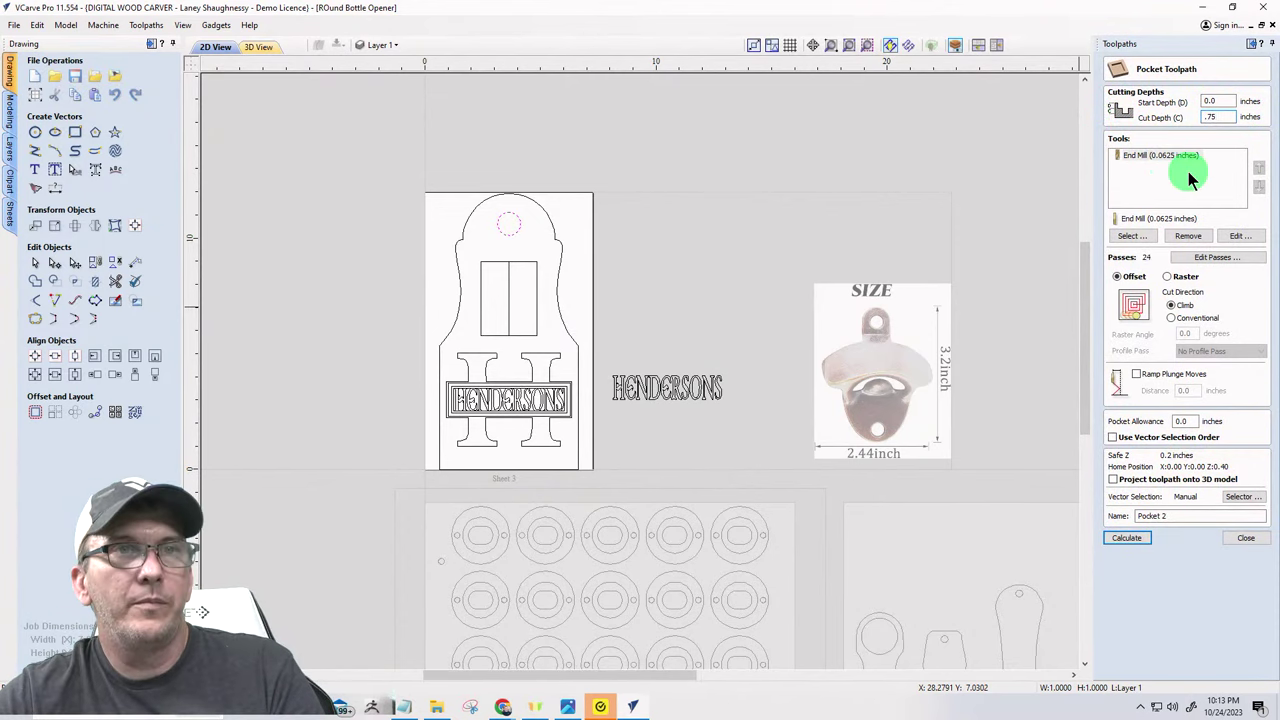
- Replace the 0.0625-inch bit with the 0.25-inch end mill, calculate Pocket 2, return to 2D
{"action": "left_click", "coordinate": [1186, 238]}
{"action": "left_click", "coordinate": [1127, 236]}
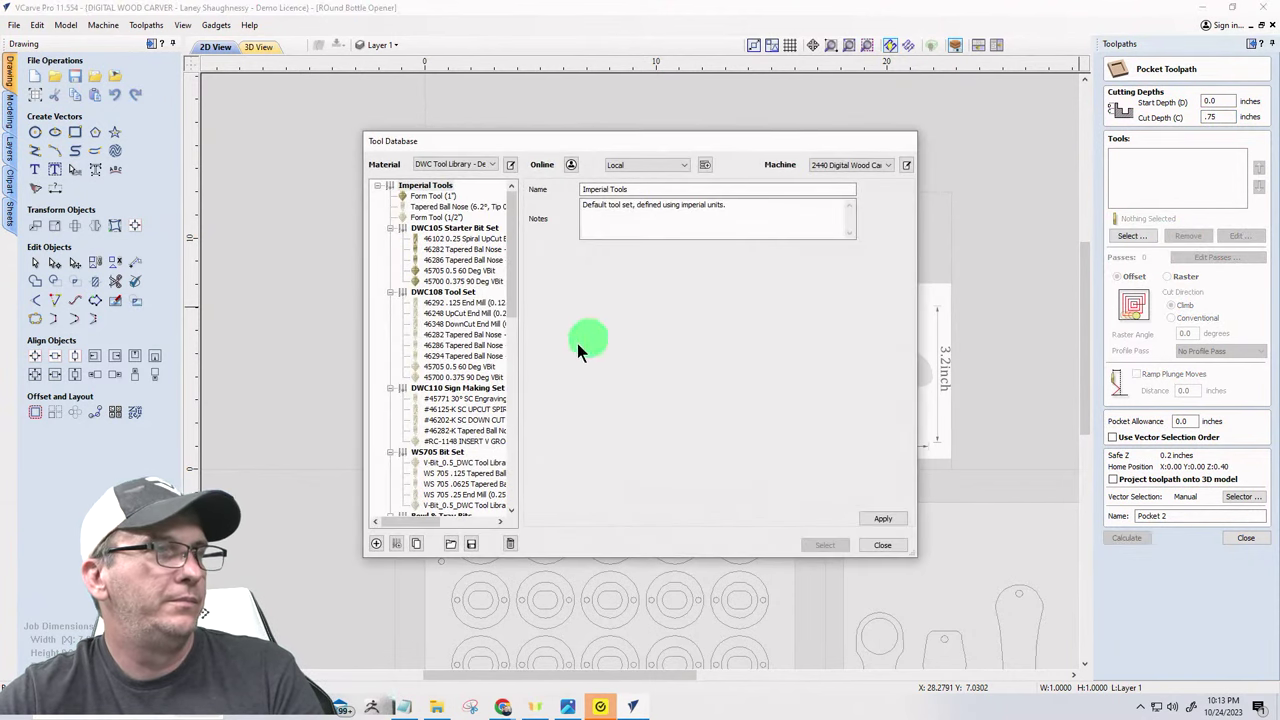
{"action": "scroll", "coordinate": [459, 470], "scroll_direction": "down", "scroll_amount": 7}
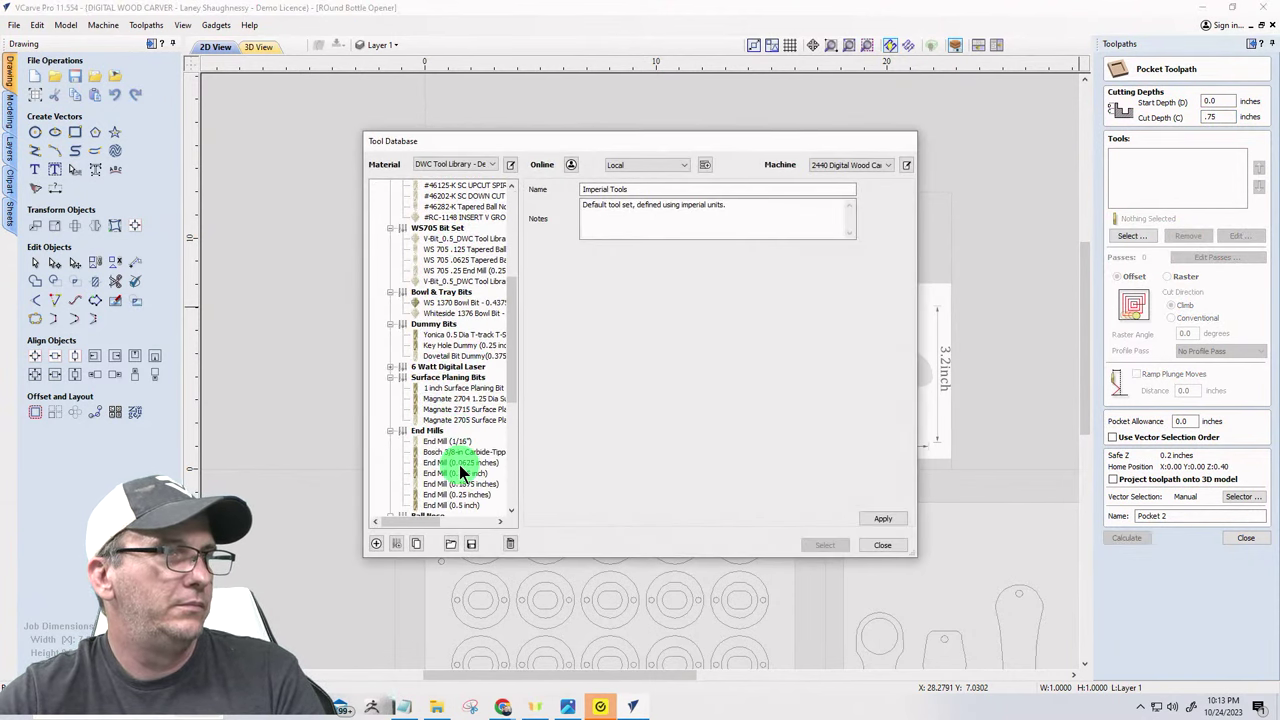
{"action": "left_click", "coordinate": [452, 493]}
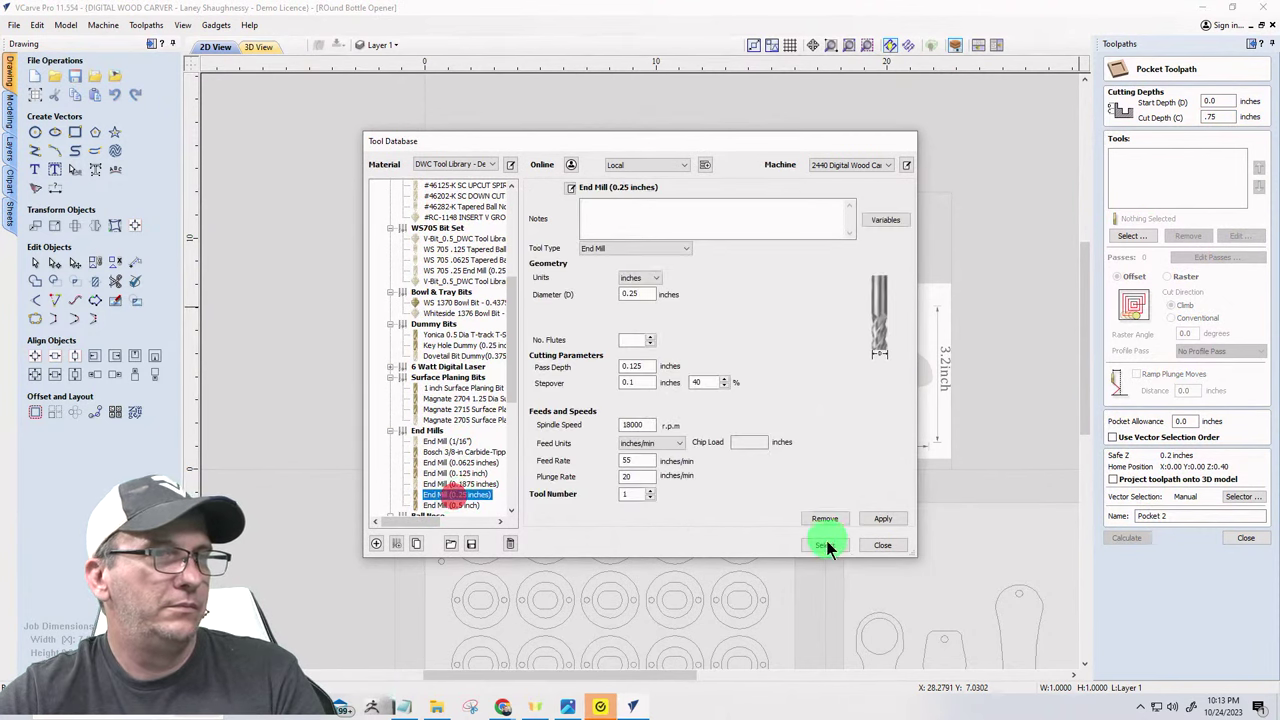
{"action": "left_click", "coordinate": [823, 545]}
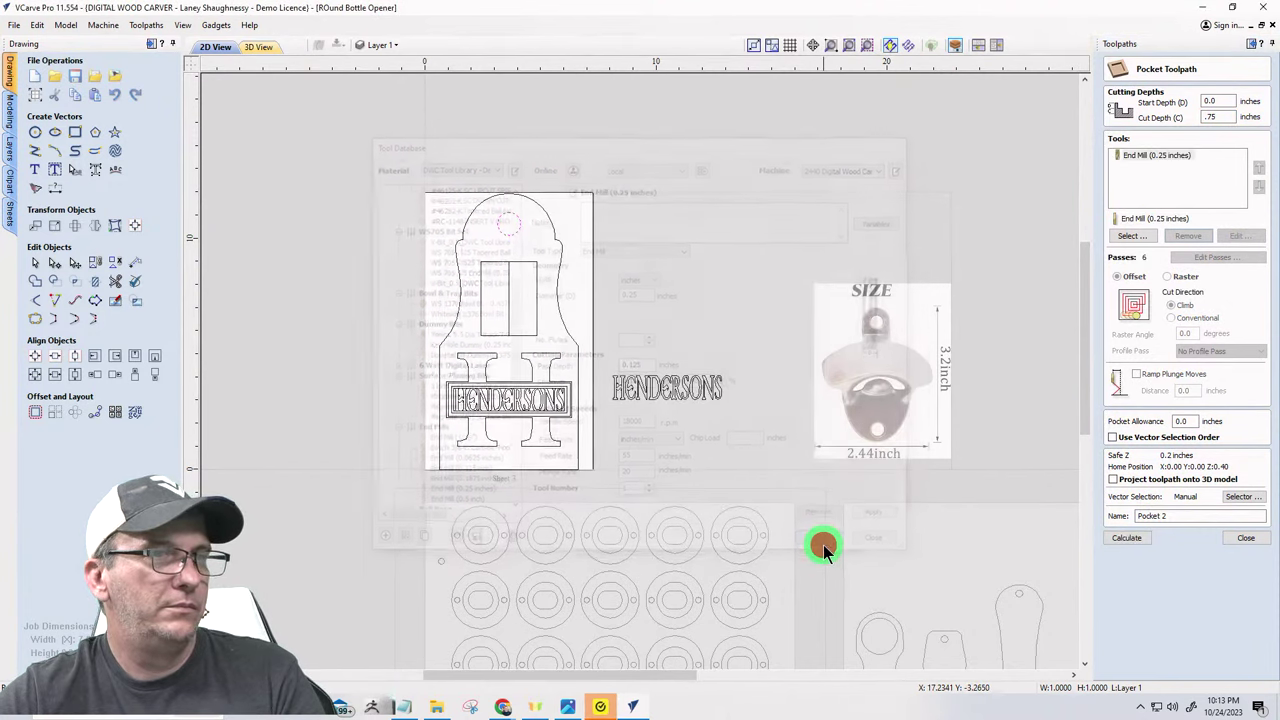
{"action": "left_click", "coordinate": [1122, 539]}
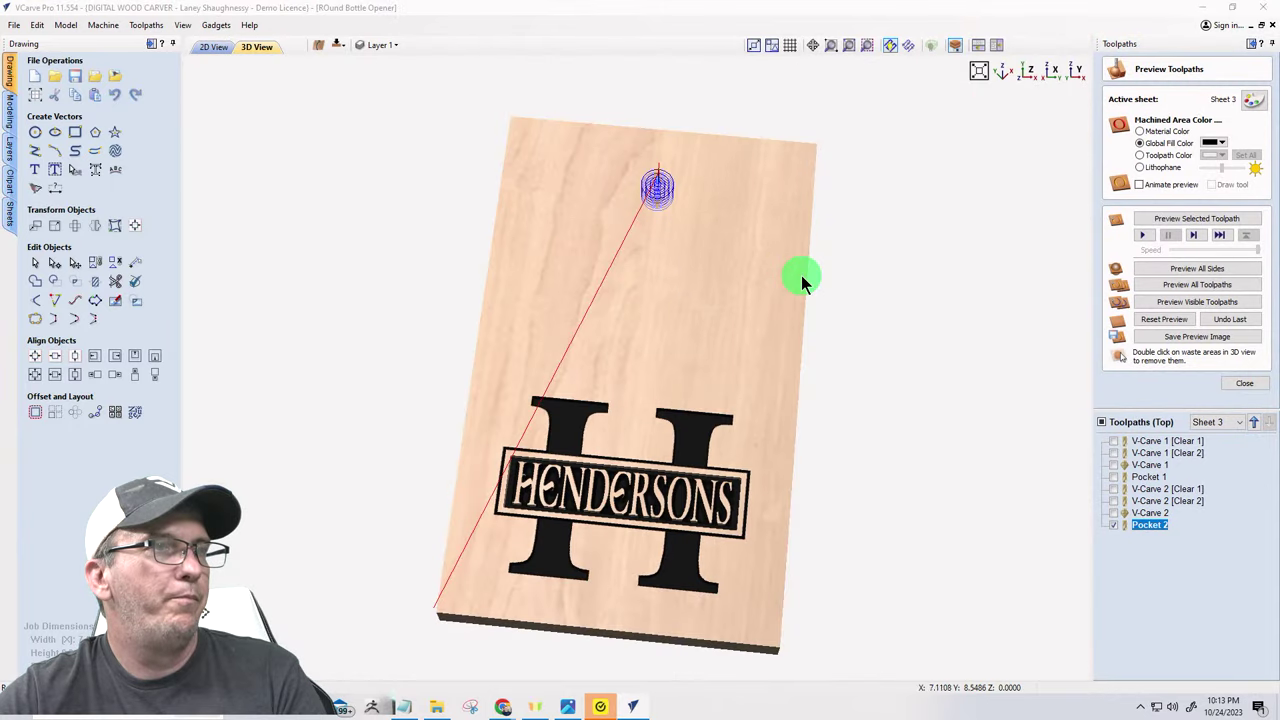
{"action": "left_click", "coordinate": [213, 47]}
{"action": "left_click", "coordinate": [351, 166]}
{"action": "left_click", "coordinate": [1034, 531]}
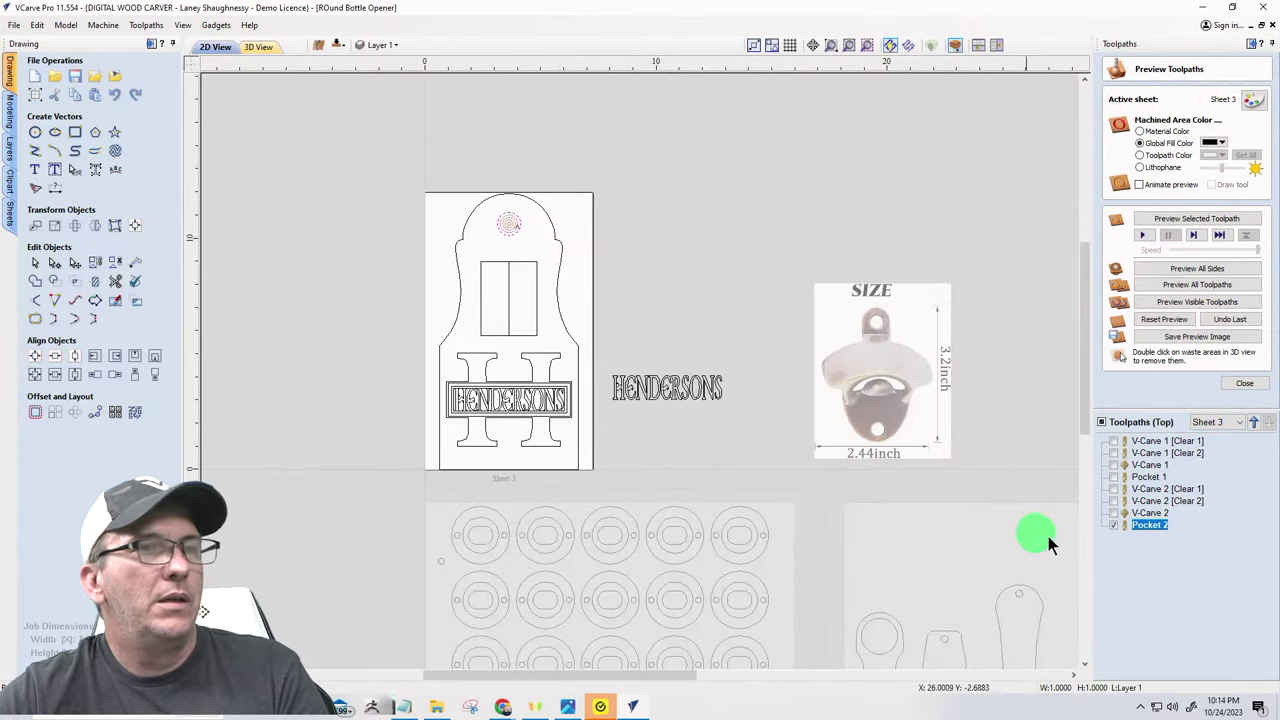
- Join the left and right outline pieces into one closed shape
{"action": "left_click", "coordinate": [570, 335]}
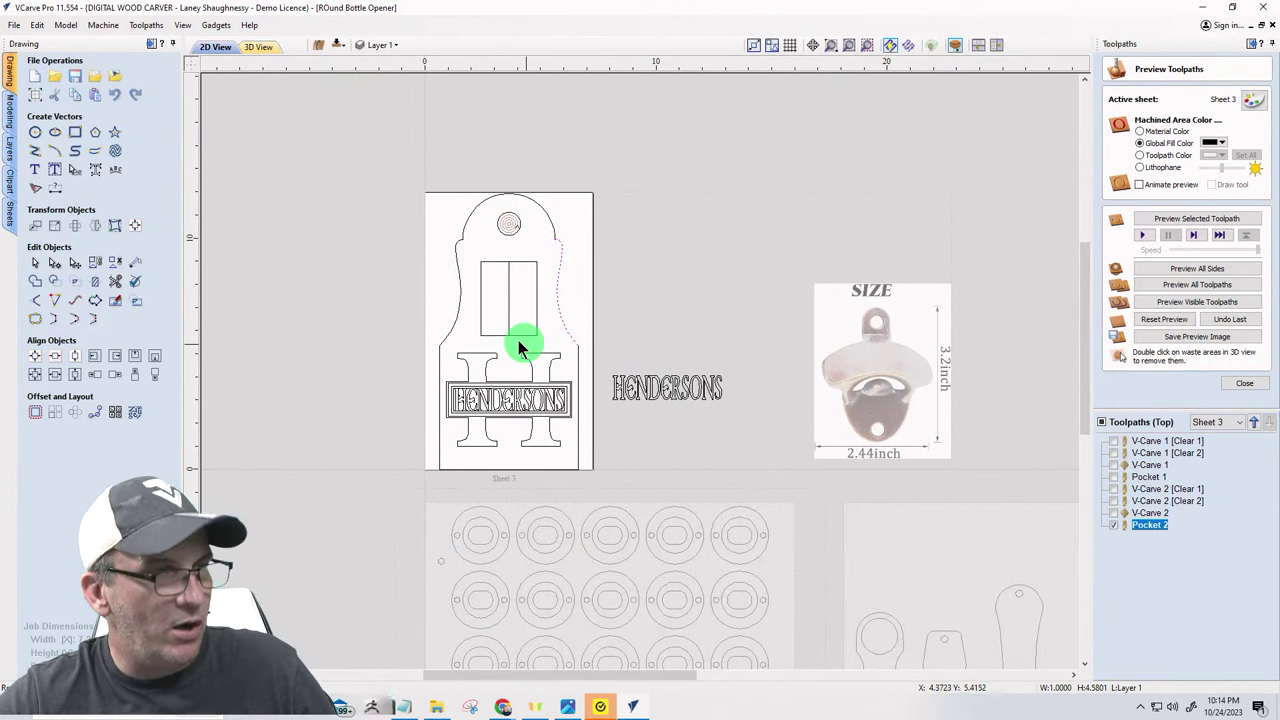
{"action": "left_click", "coordinate": [458, 316], "text": "shift"}
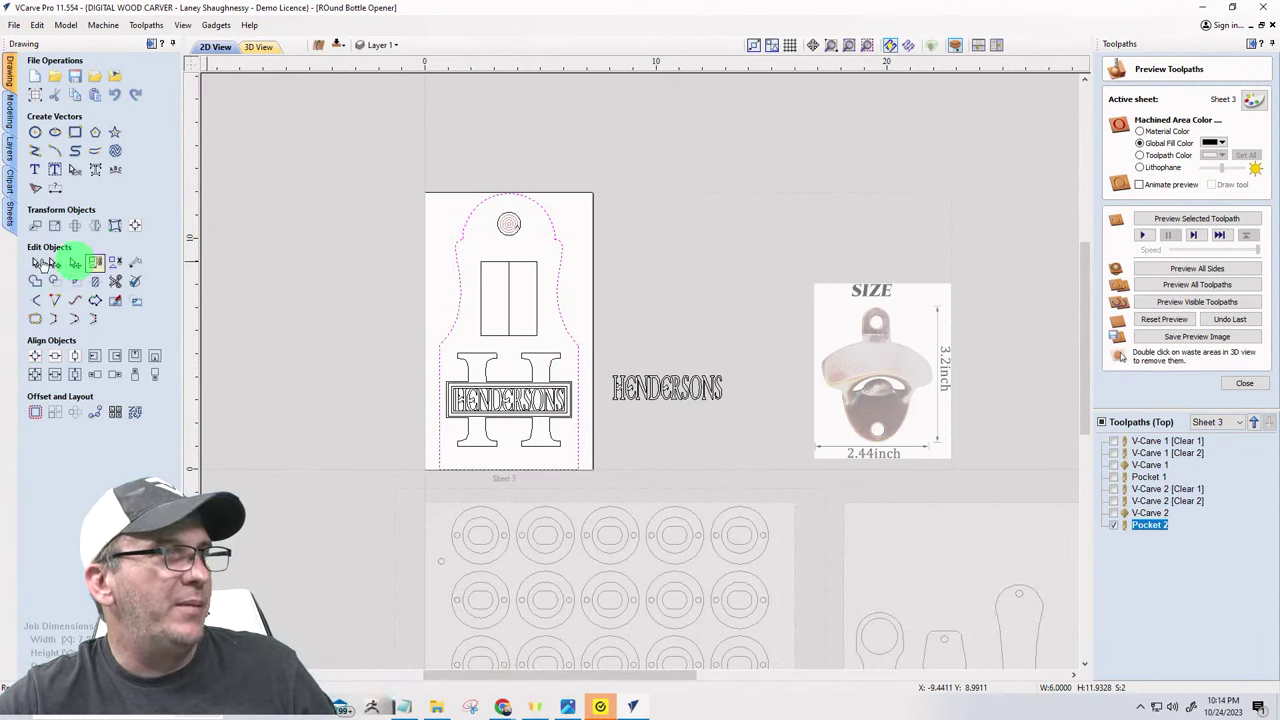
{"action": "left_click", "coordinate": [34, 319]}
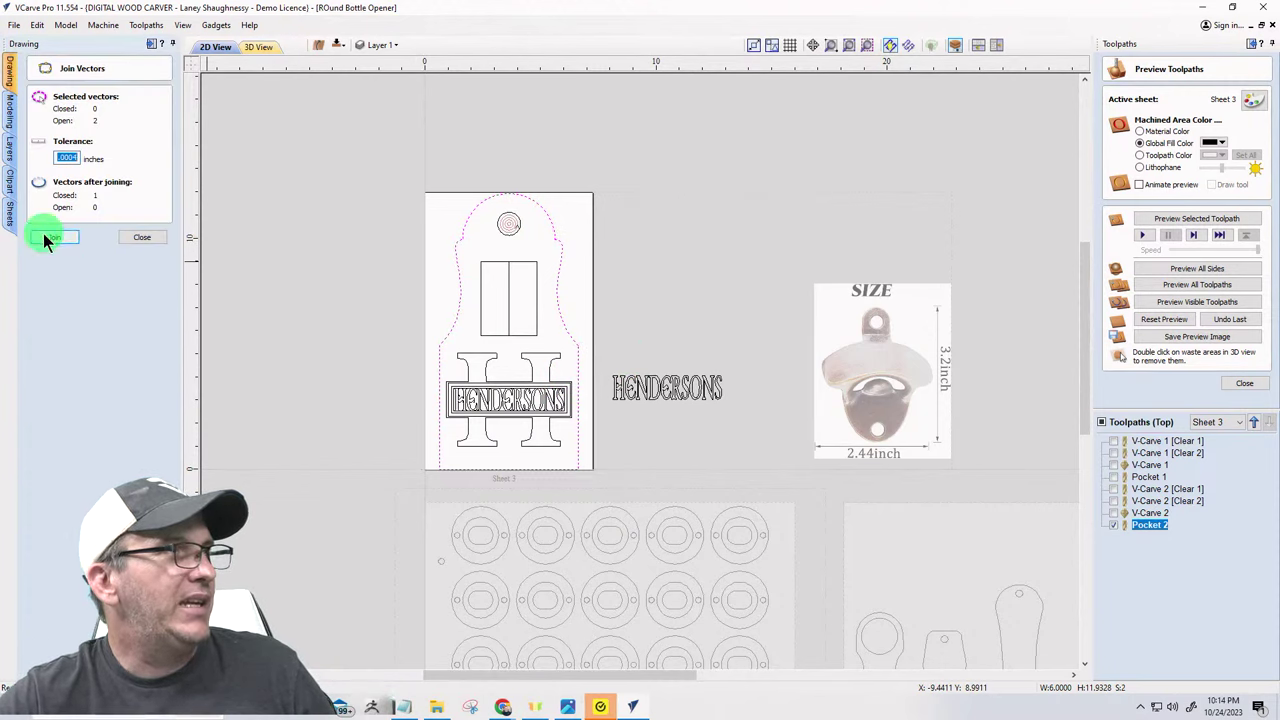
{"action": "left_click", "coordinate": [45, 237]}
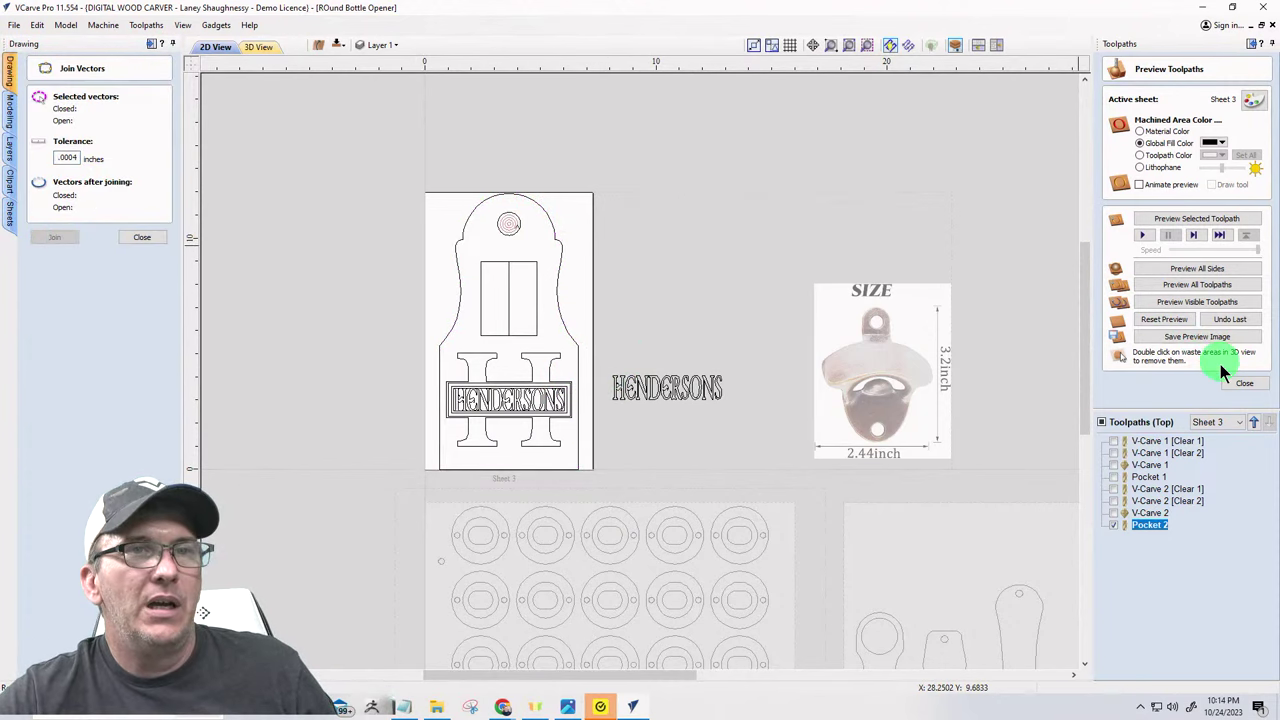
- Delete the Pocket 2 toolpath from the list and select the outer bottle-opener outline
{"action": "left_click", "coordinate": [1244, 384]}
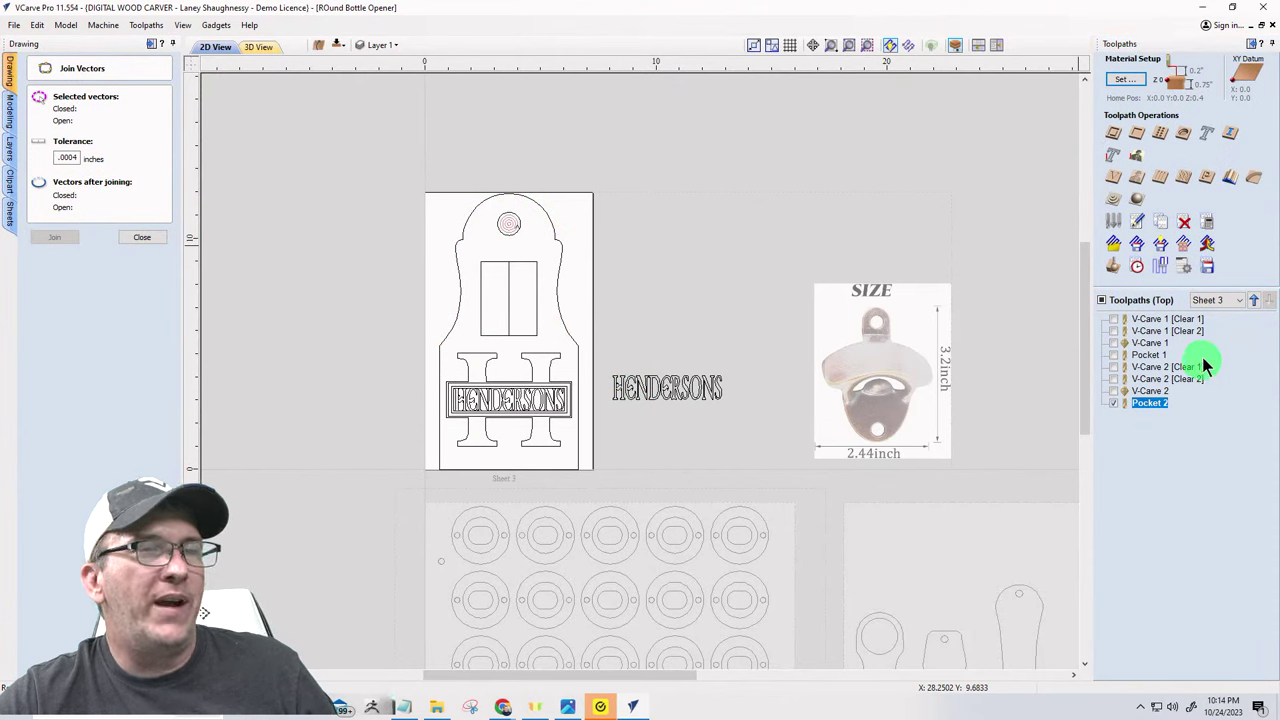
{"action": "left_click", "coordinate": [1110, 136]}
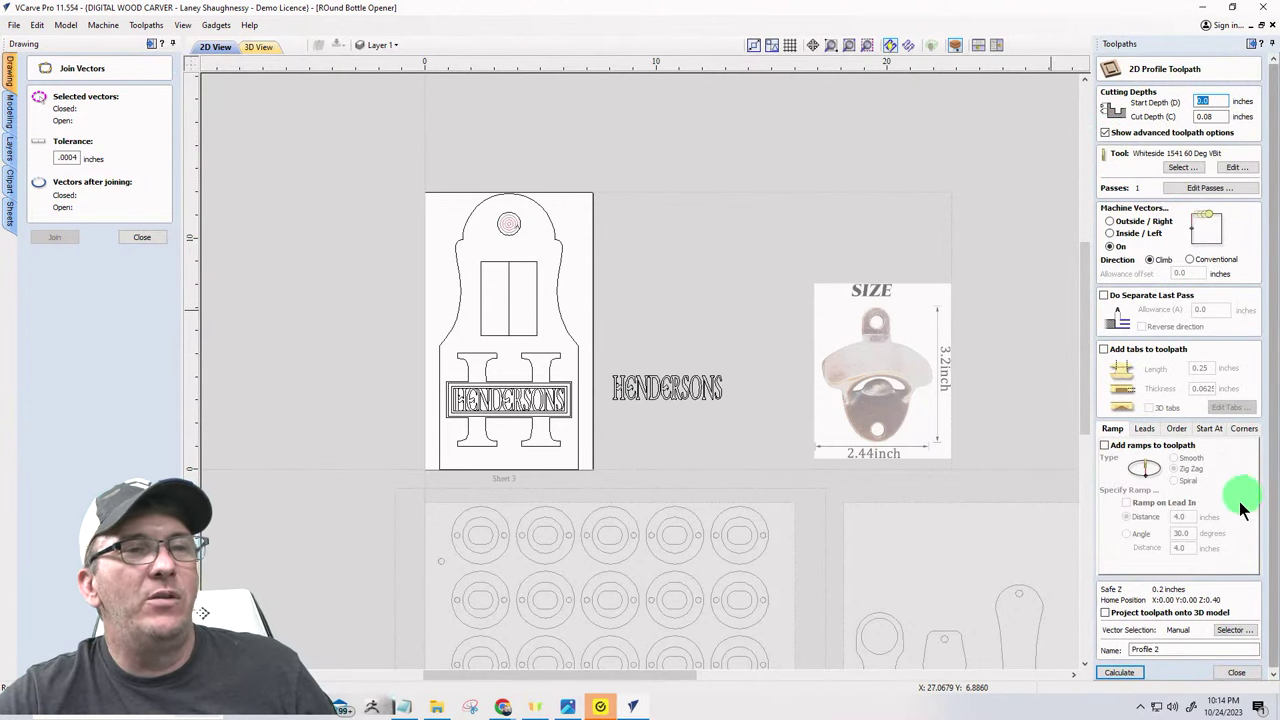
{"action": "left_click", "coordinate": [1236, 673]}
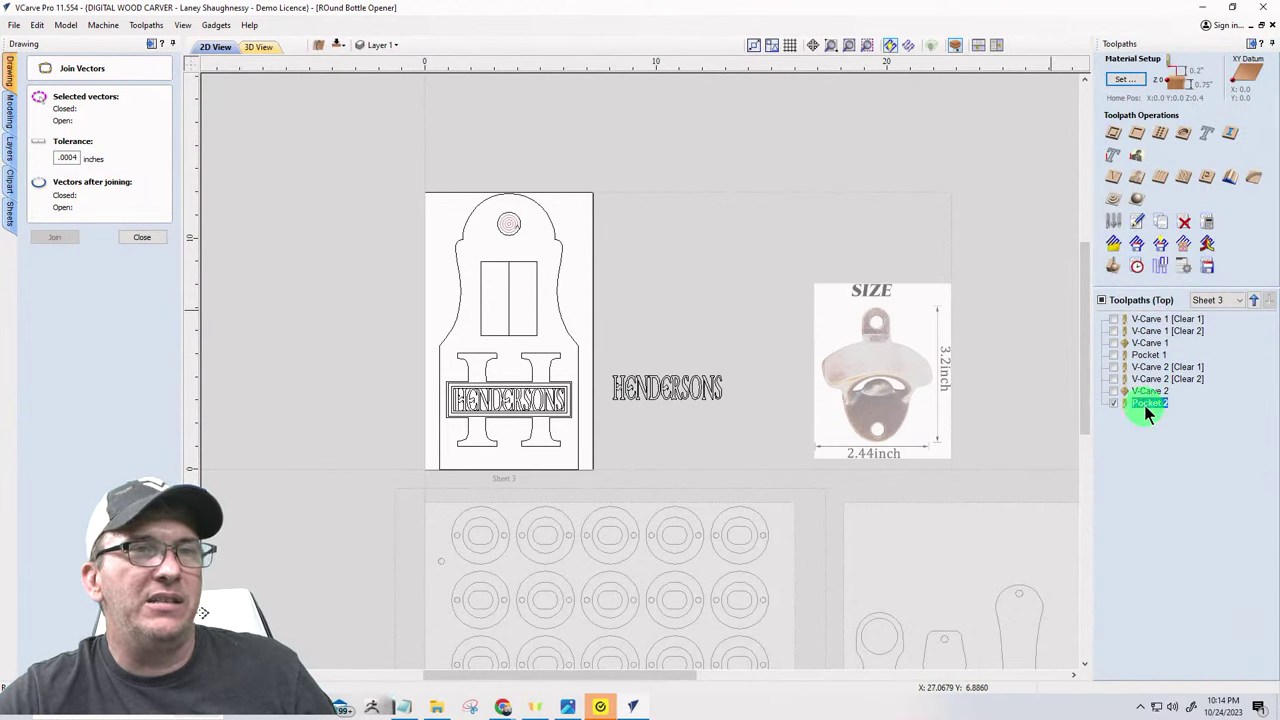
{"action": "right_click", "coordinate": [1145, 405]}
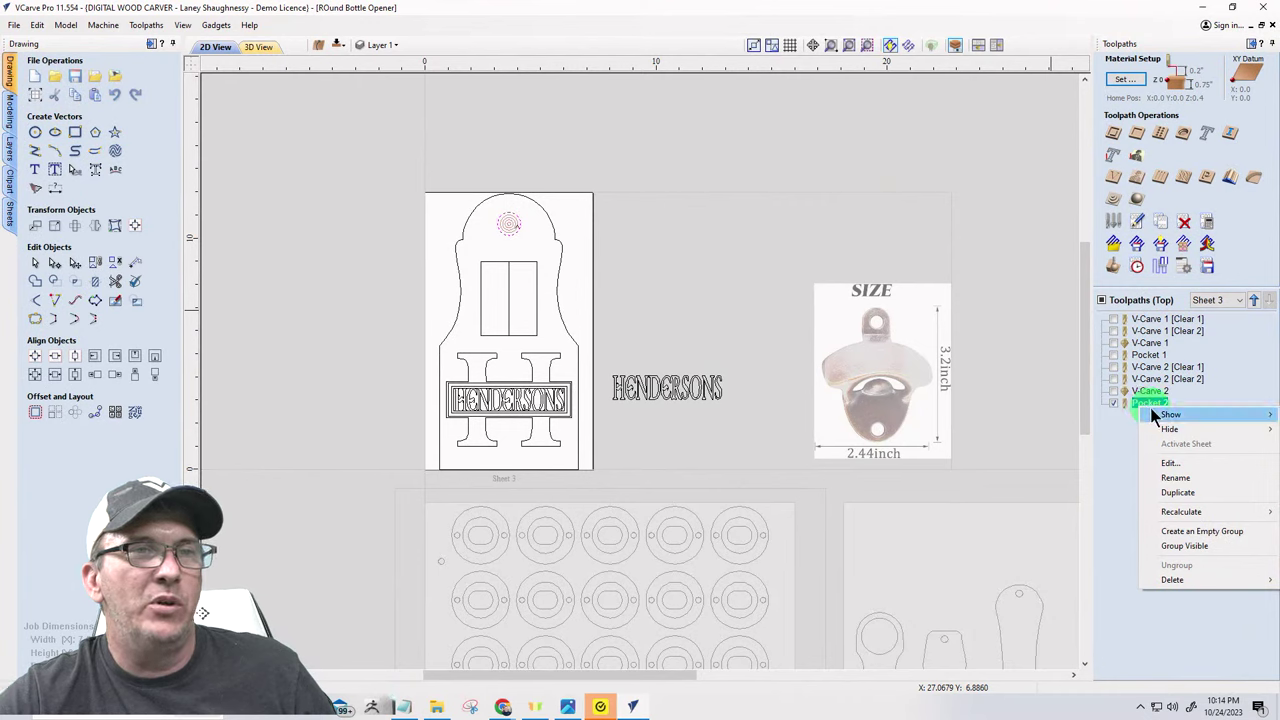
{"action": "mouse_move", "coordinate": [1169, 581]}
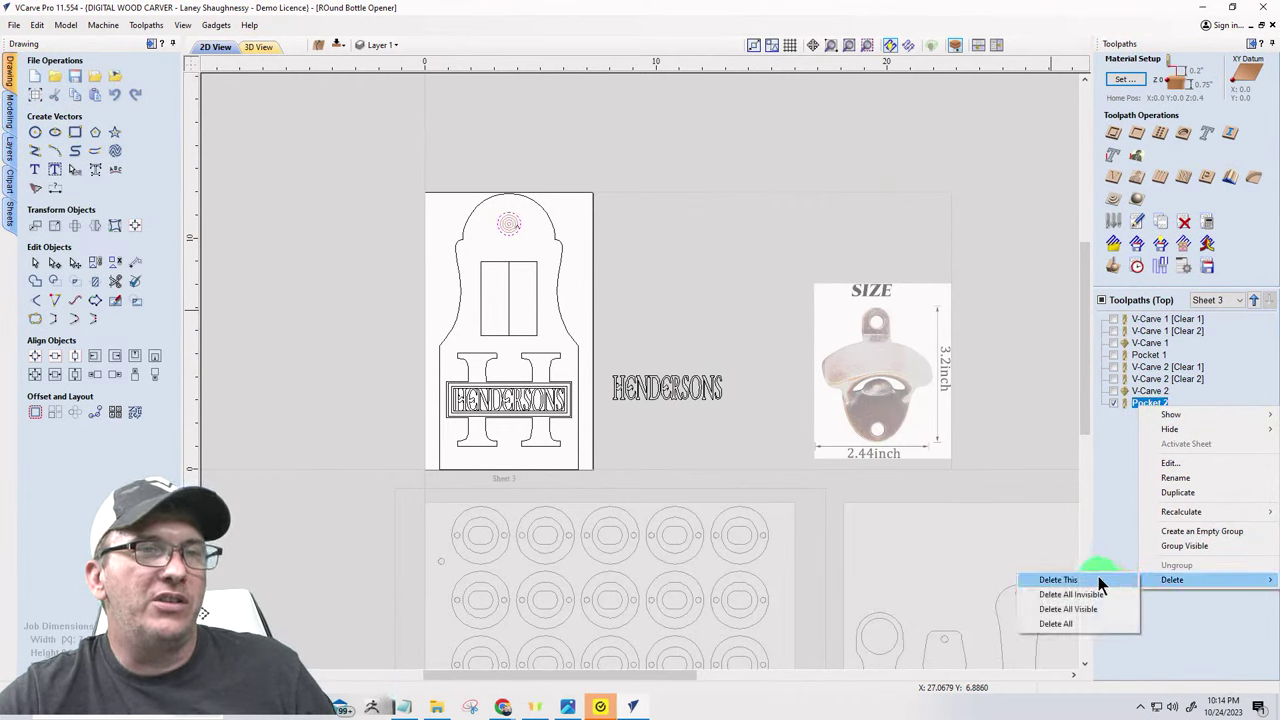
{"action": "left_click", "coordinate": [1081, 578]}
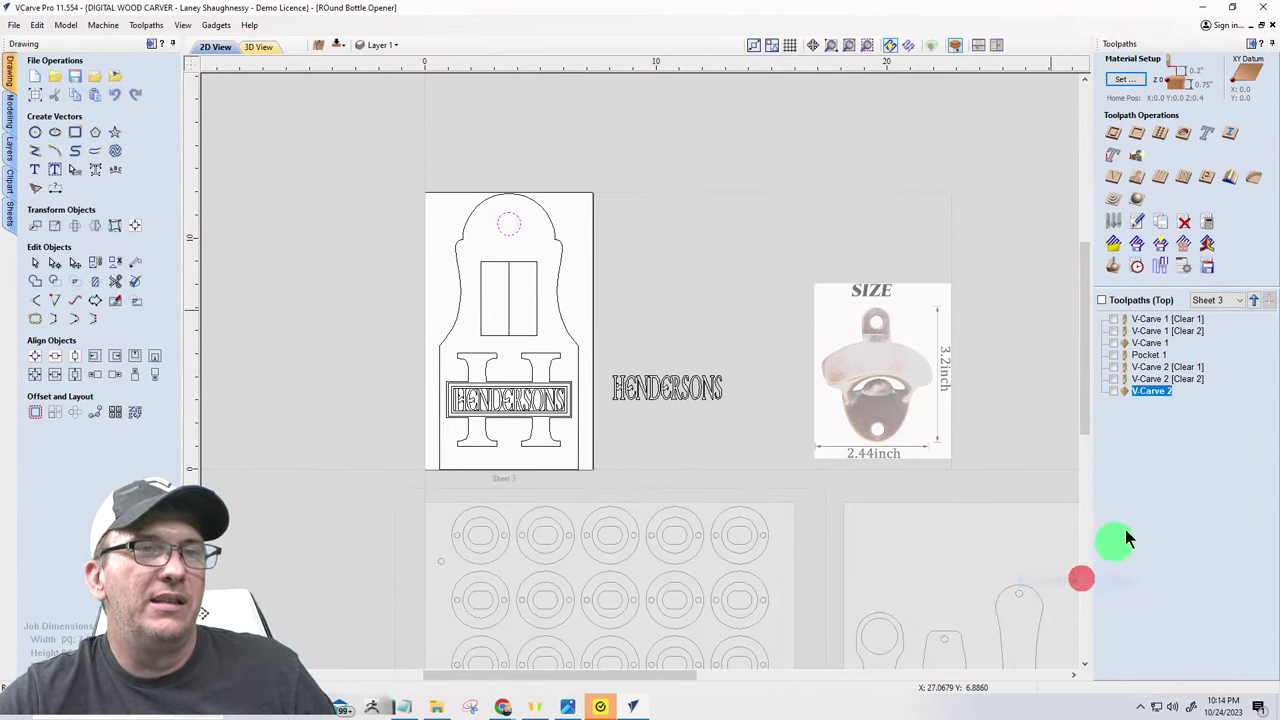
{"action": "left_click", "coordinate": [547, 214]}
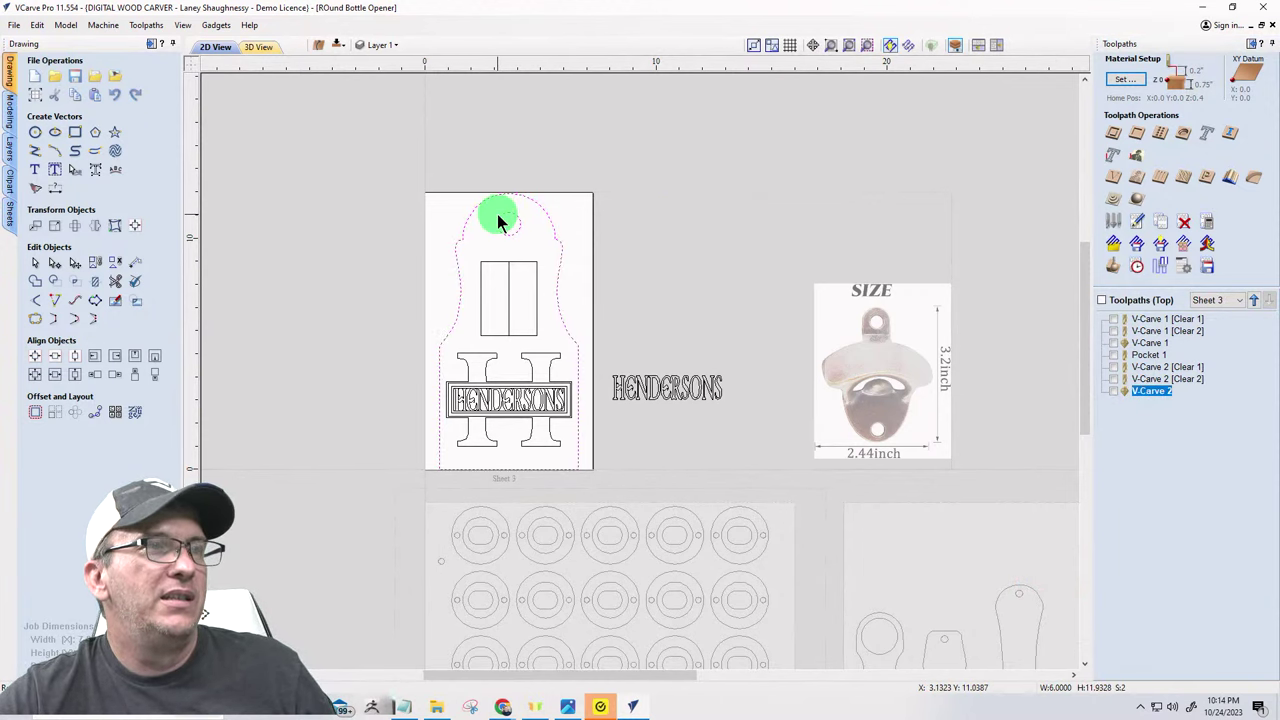
{"action": "scroll", "coordinate": [497, 214], "scroll_direction": "up", "scroll_amount": 2}
- Profile the outline and hanger hole outside at 0.75-inch depth with the 0.25-inch end mill
{"action": "left_click", "coordinate": [518, 215], "text": "shift"}
{"action": "scroll", "coordinate": [540, 207], "scroll_direction": "down", "scroll_amount": 1}
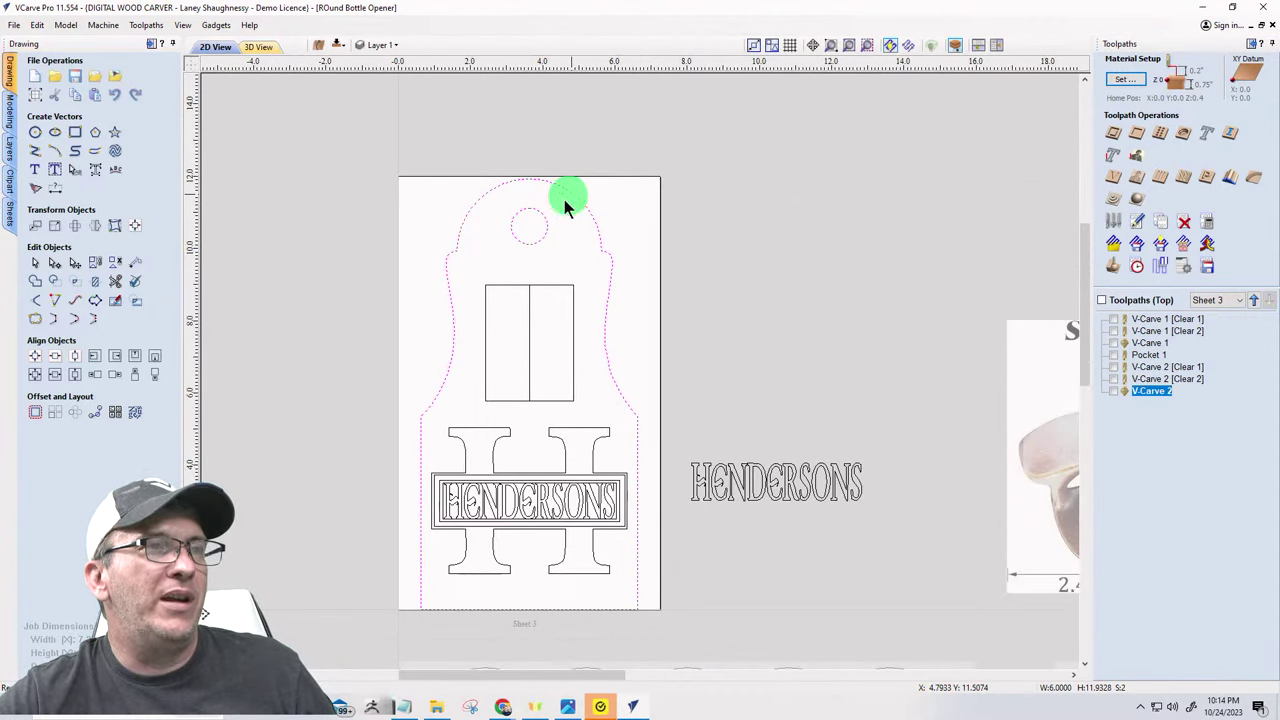
{"action": "left_click", "coordinate": [1116, 134]}
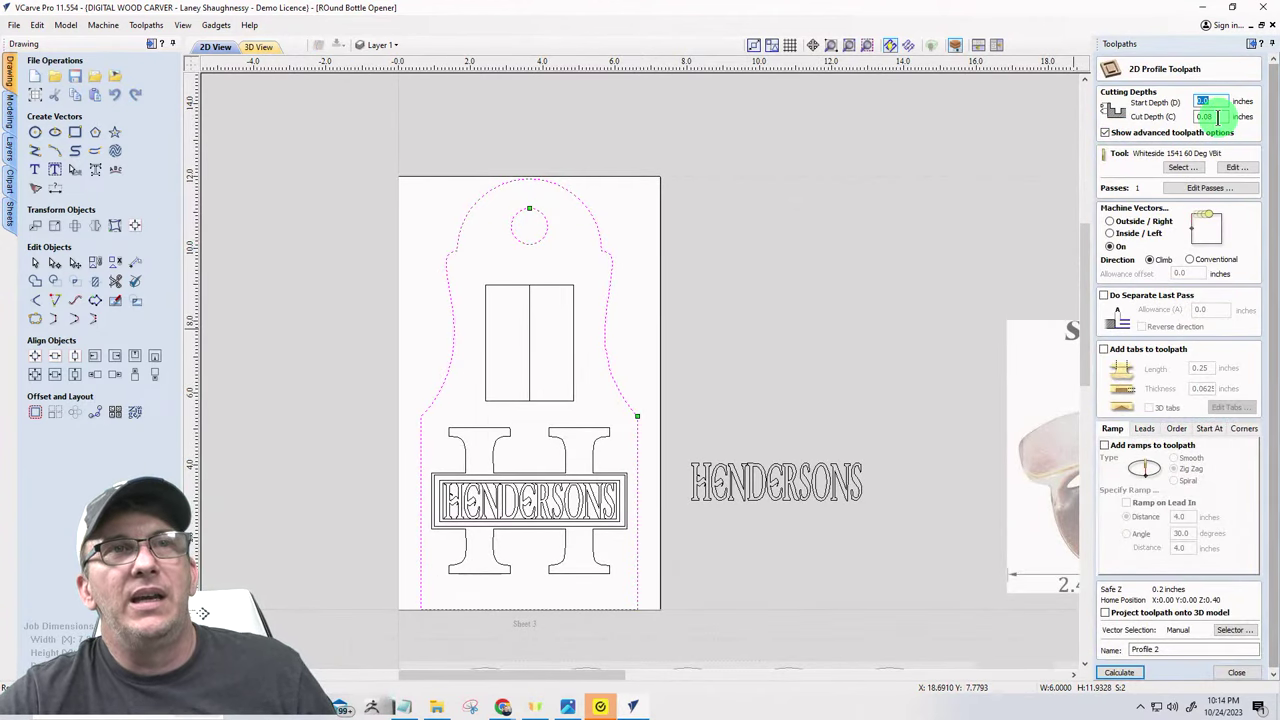
{"action": "left_click", "coordinate": [1218, 117]}
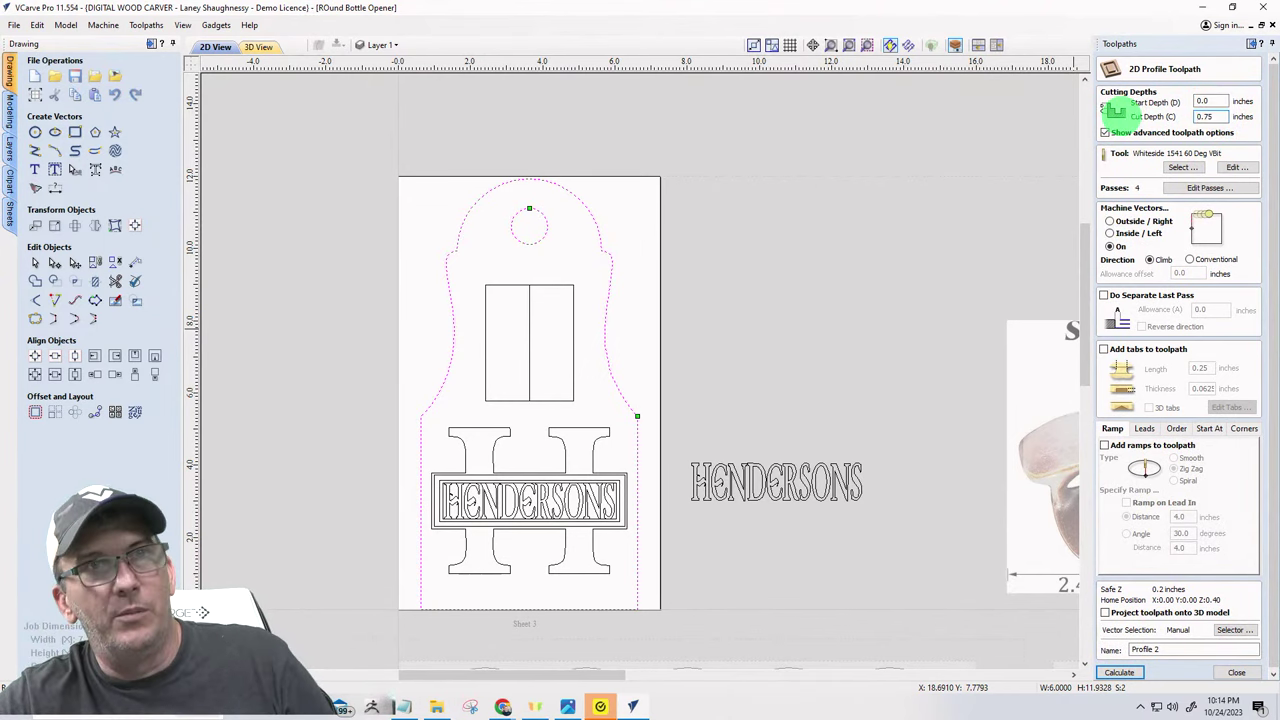
{"action": "left_click", "coordinate": [1182, 167]}
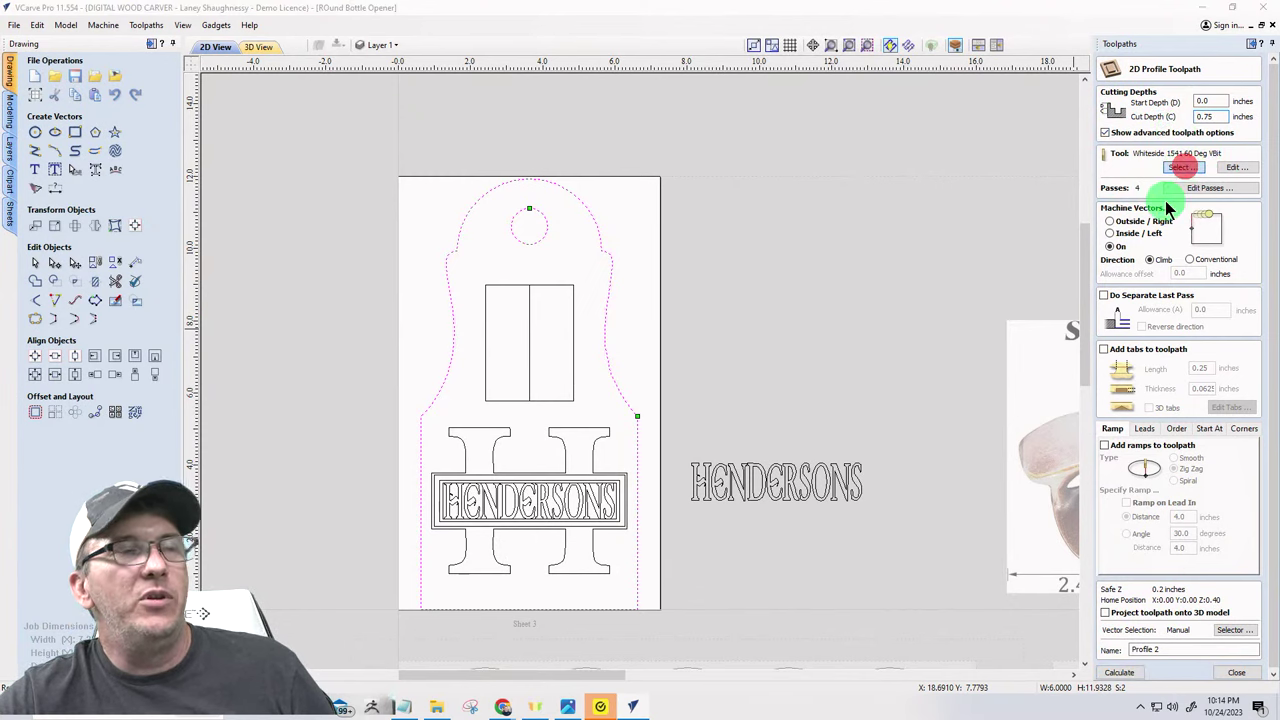
{"action": "scroll", "coordinate": [447, 452], "scroll_direction": "down", "scroll_amount": 2}
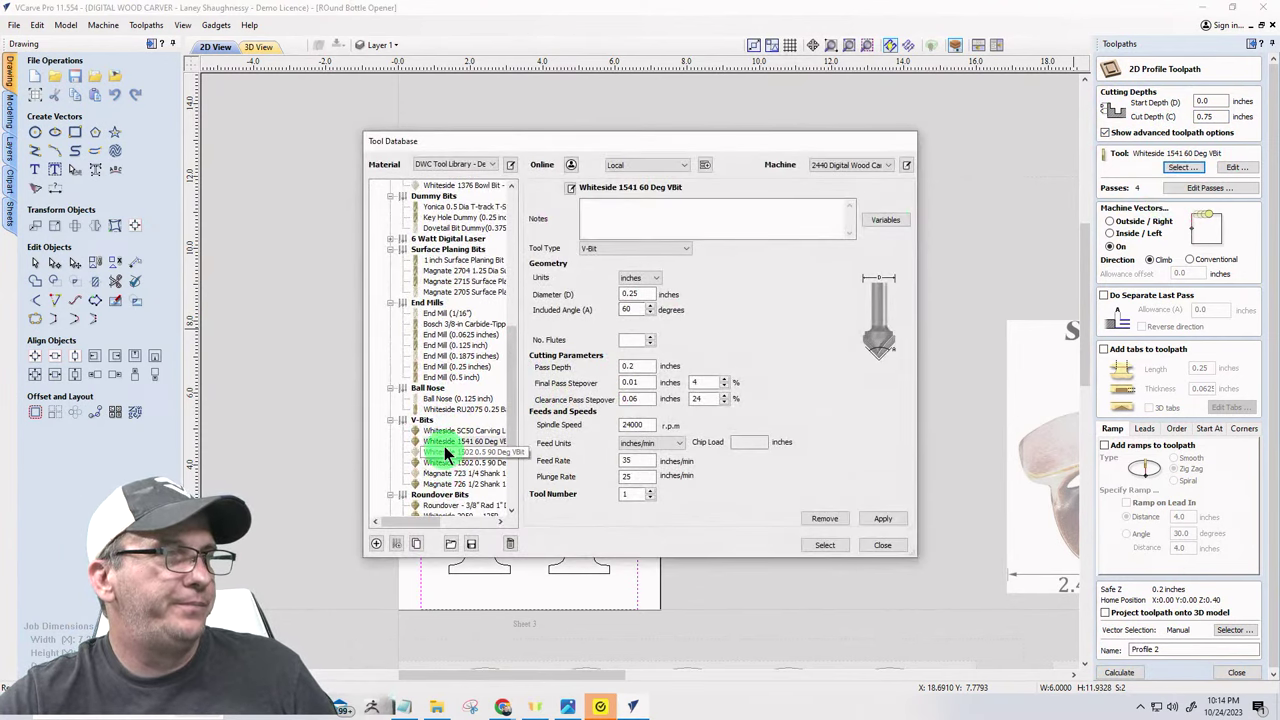
{"action": "left_click", "coordinate": [456, 366]}
{"action": "left_click", "coordinate": [828, 545]}
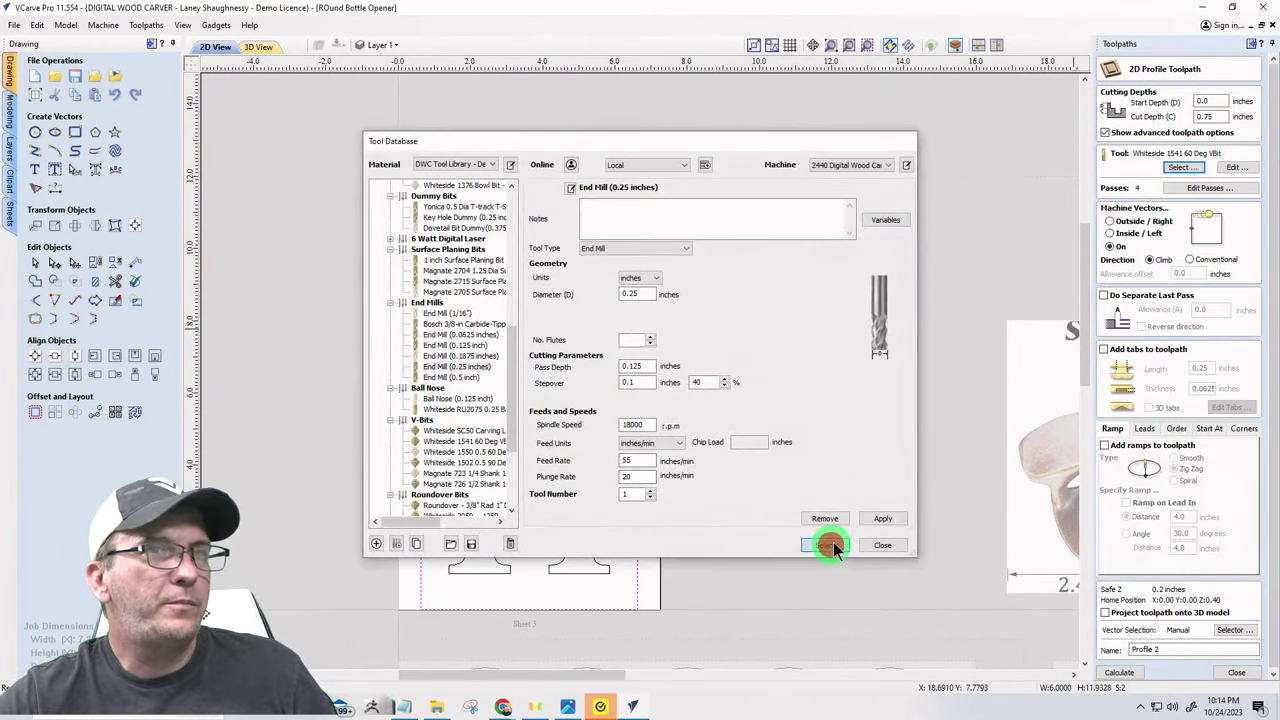
{"action": "left_click", "coordinate": [1110, 221]}
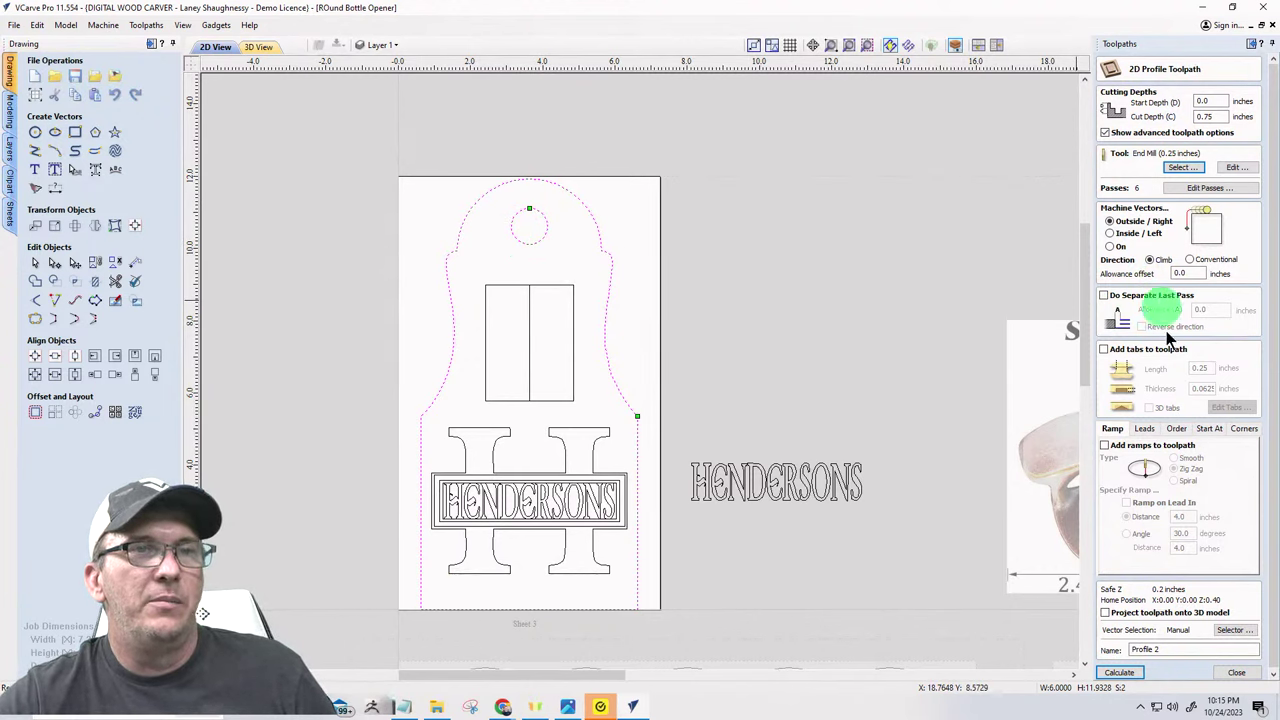
- Calculate Profile 2 and preview the cut-free plaque with waste removed, then go back to 2D
{"action": "left_click", "coordinate": [1127, 675]}
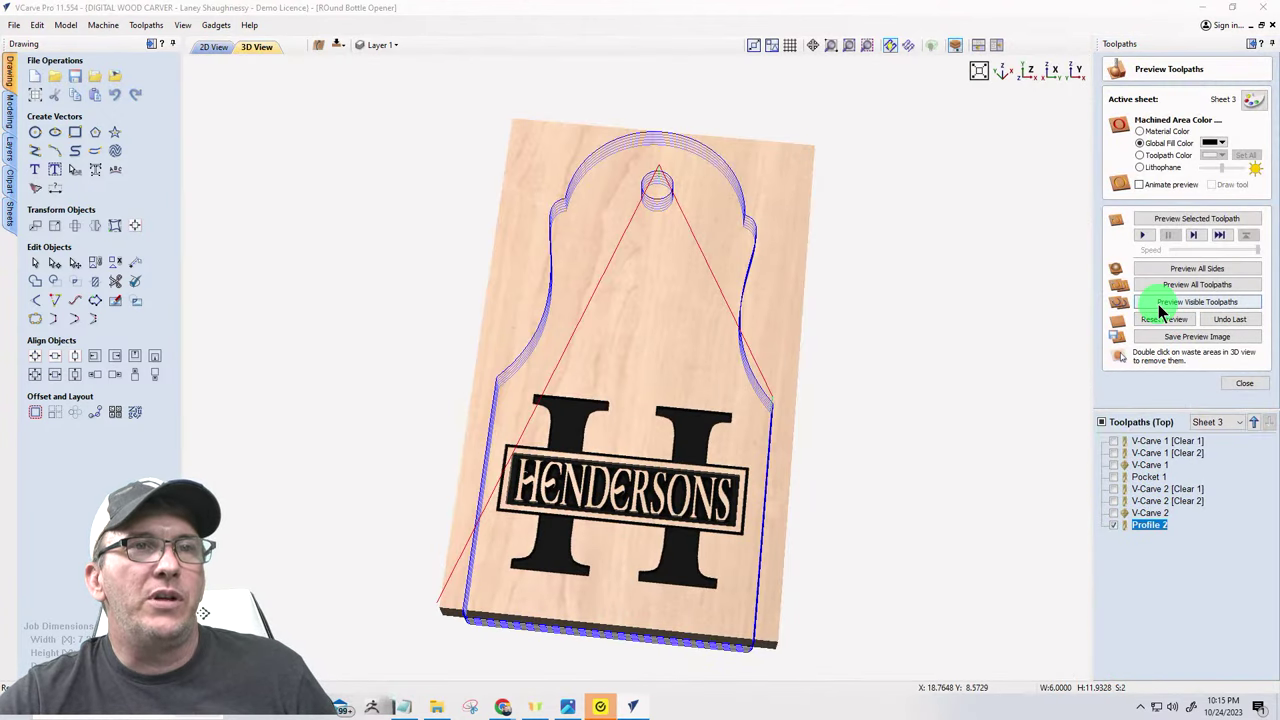
{"action": "left_click", "coordinate": [1157, 302]}
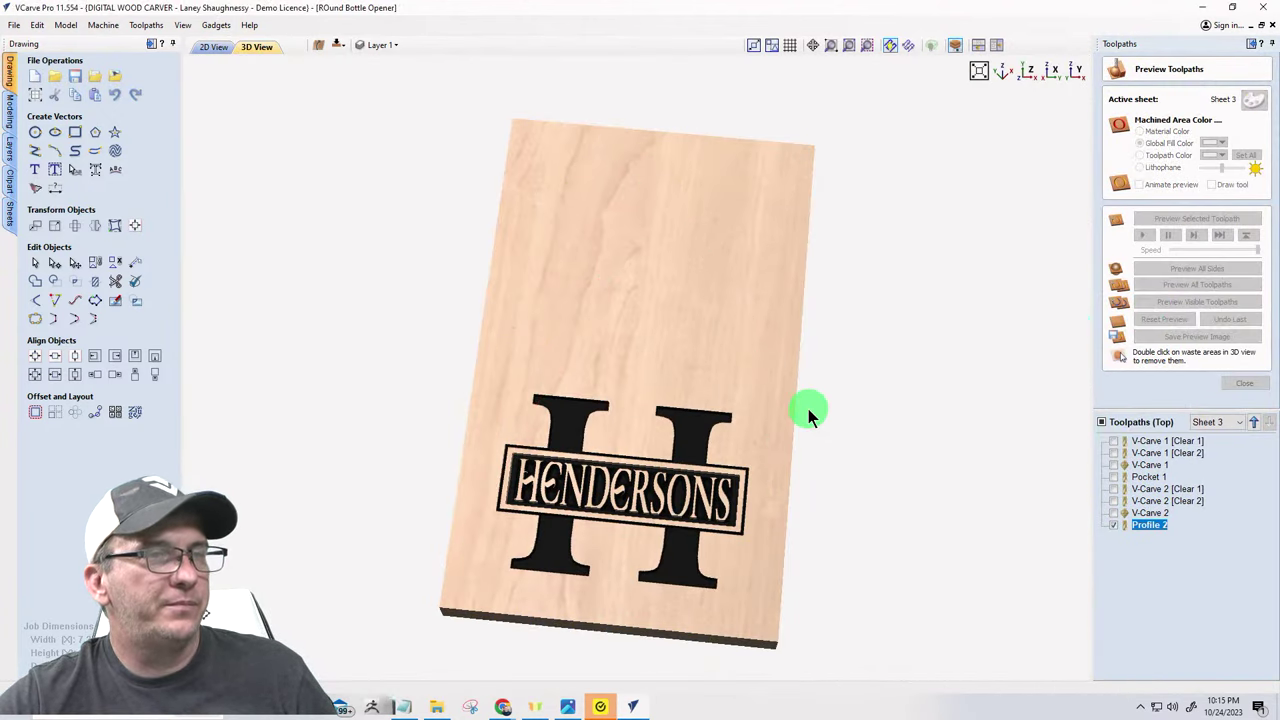
{"action": "left_click", "coordinate": [776, 349]}
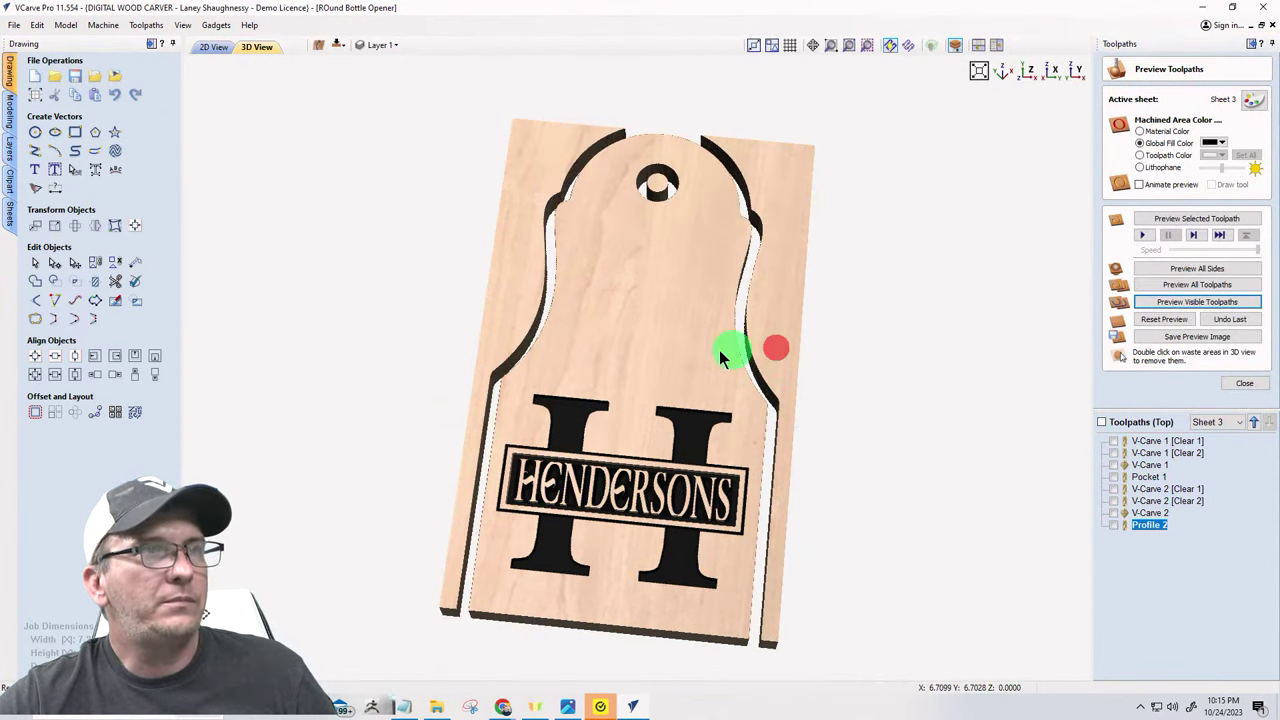
{"action": "double_click", "coordinate": [660, 182]}
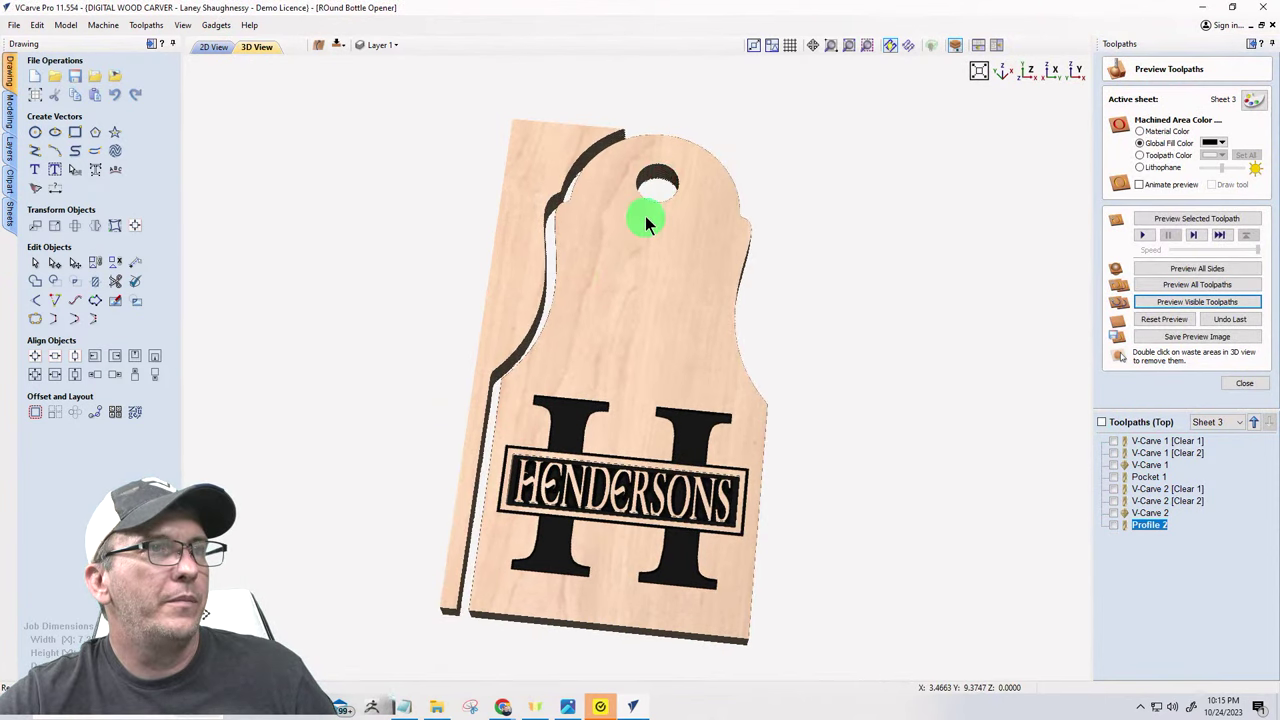
{"action": "left_click_drag", "start_coordinate": [546, 452], "coordinate": [606, 517]}
{"action": "mouse_move", "coordinate": [657, 551]}
{"action": "left_mouse_down"}
{"action": "mouse_move", "coordinate": [651, 560]}
{"action": "mouse_move", "coordinate": [672, 248]}
{"action": "mouse_move", "coordinate": [701, 316]}
{"action": "mouse_move", "coordinate": [658, 295]}
{"action": "mouse_move", "coordinate": [519, 408]}
{"action": "left_mouse_up"}
{"action": "left_click_drag", "start_coordinate": [738, 403], "coordinate": [778, 603]}
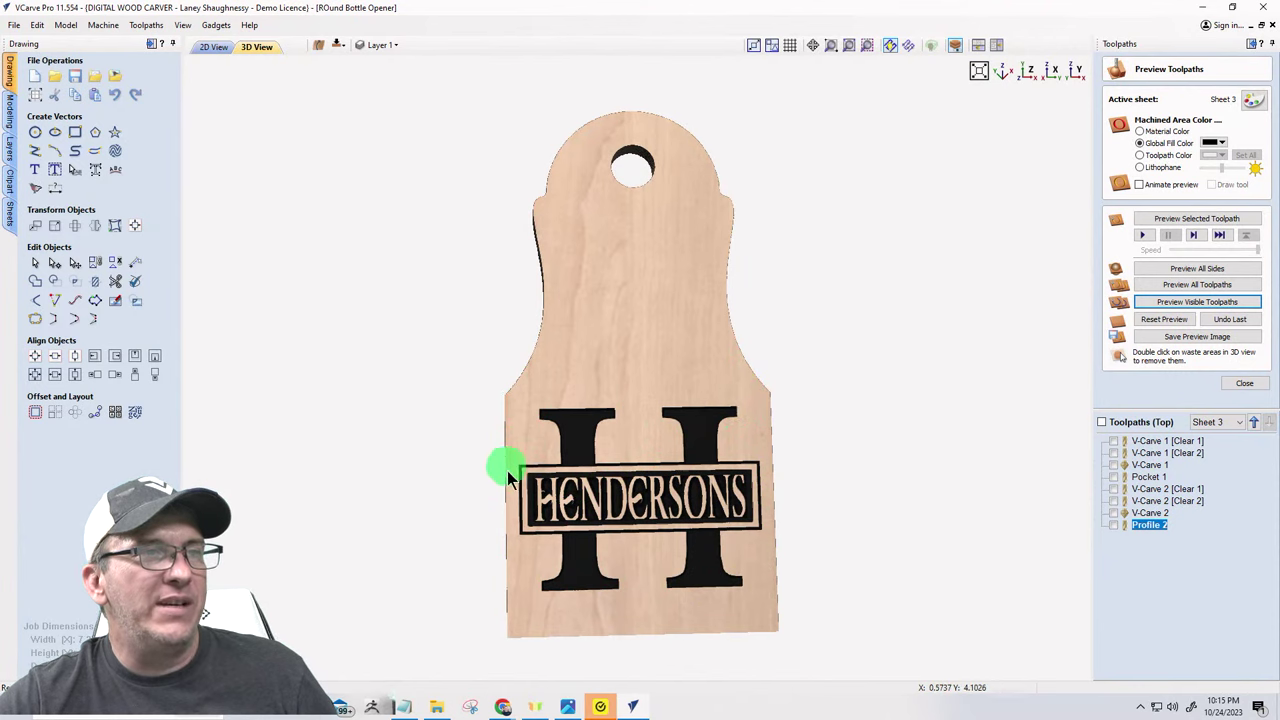
{"action": "left_click", "coordinate": [213, 46]}
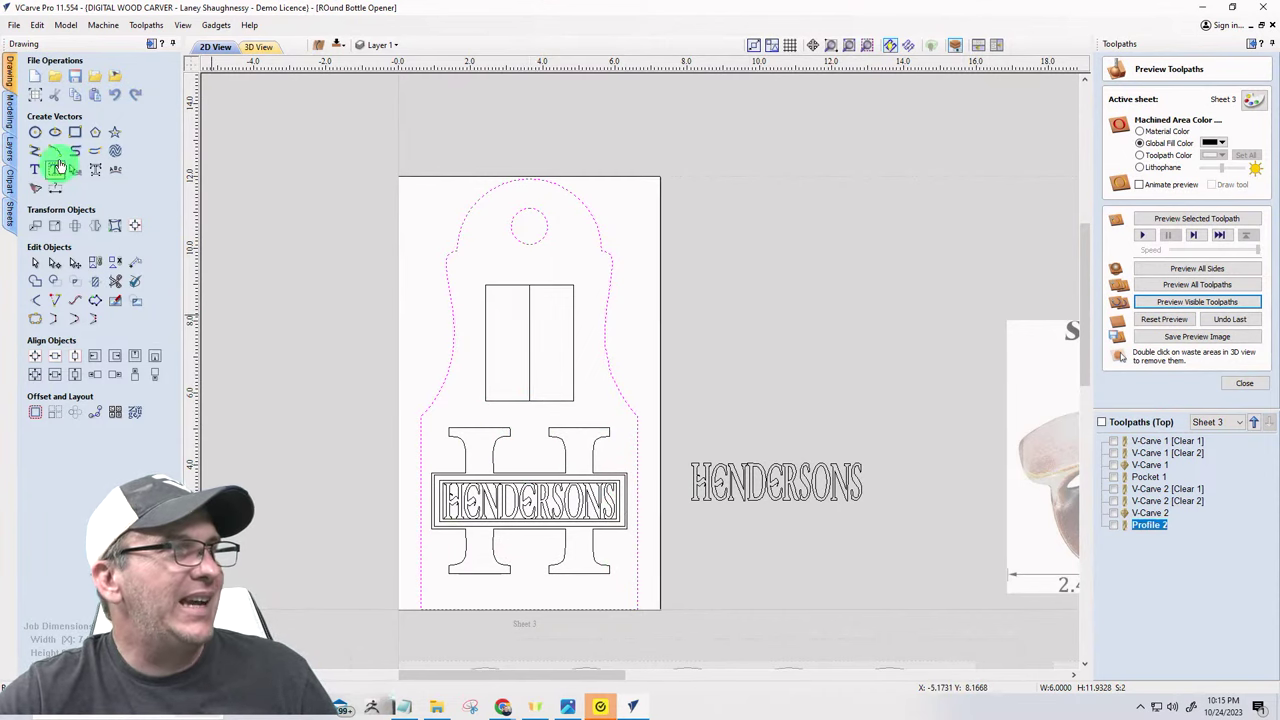
- Clear the selection and draw a 6.0 by 5.3527 inch rectangle across the lower plaque
{"action": "left_click", "coordinate": [76, 134]}
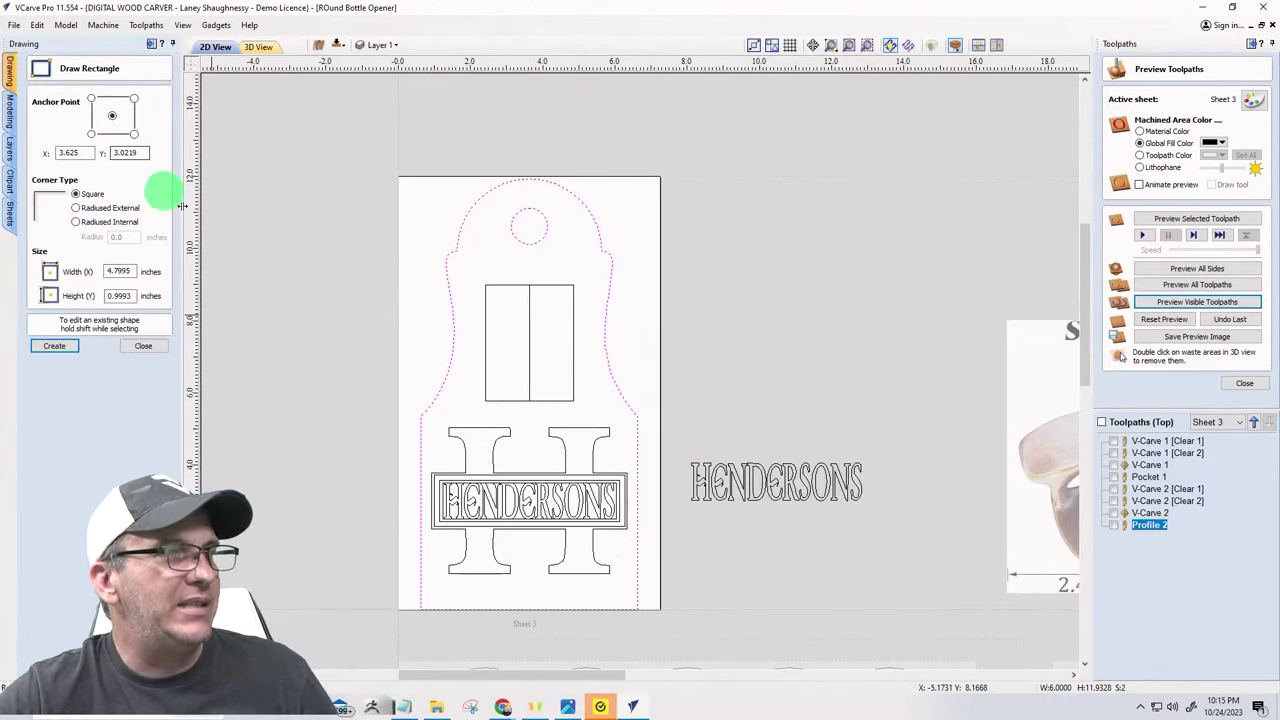
{"action": "left_click", "coordinate": [141, 347]}
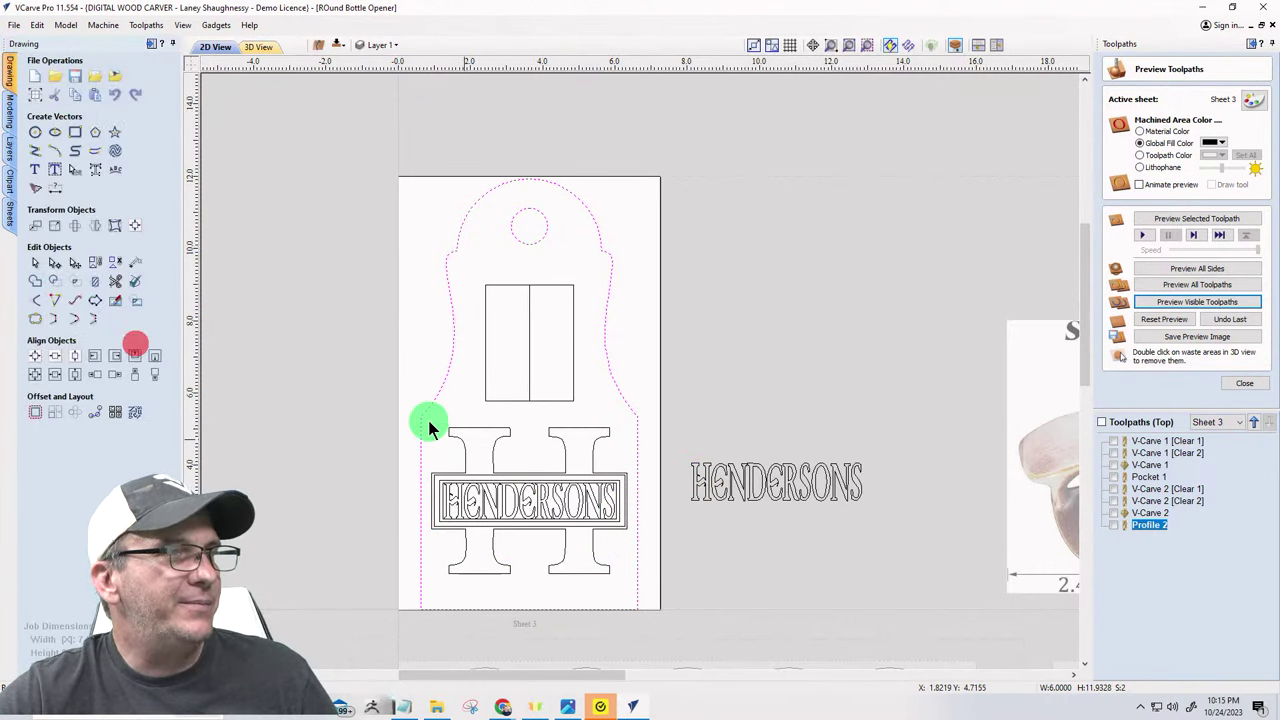
{"action": "left_click", "coordinate": [35, 265]}
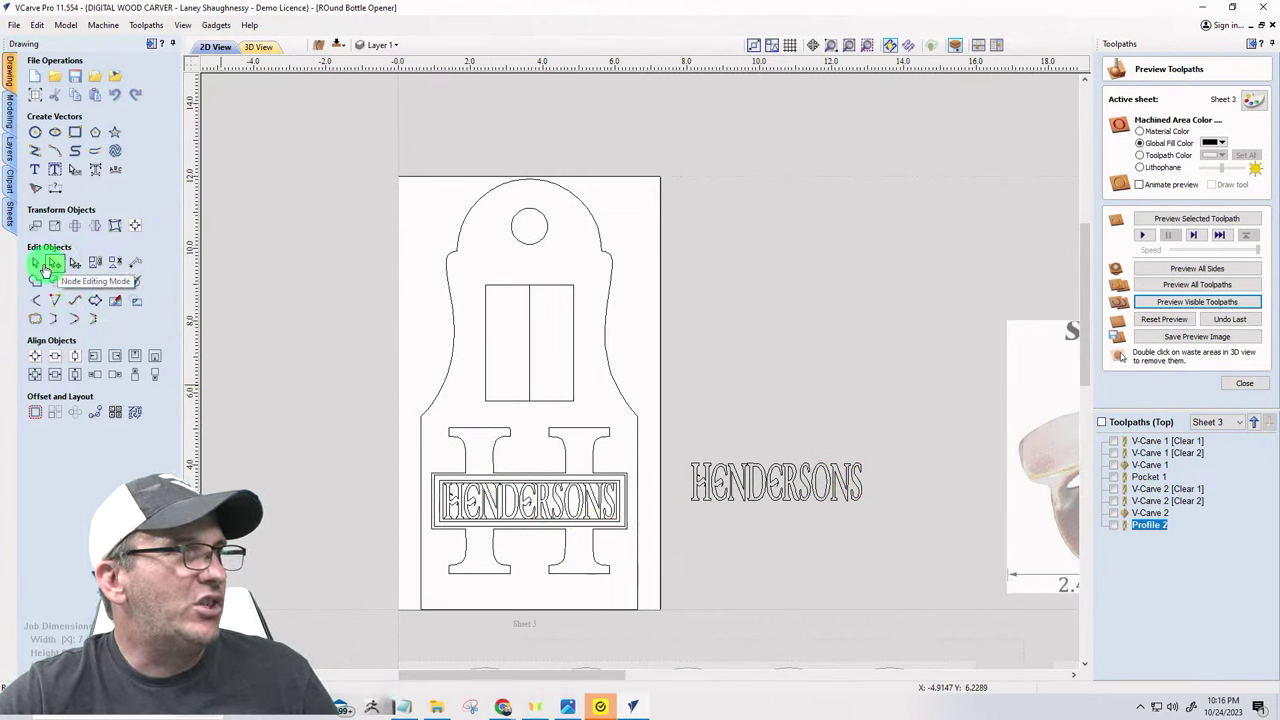
{"action": "left_click", "coordinate": [75, 132]}
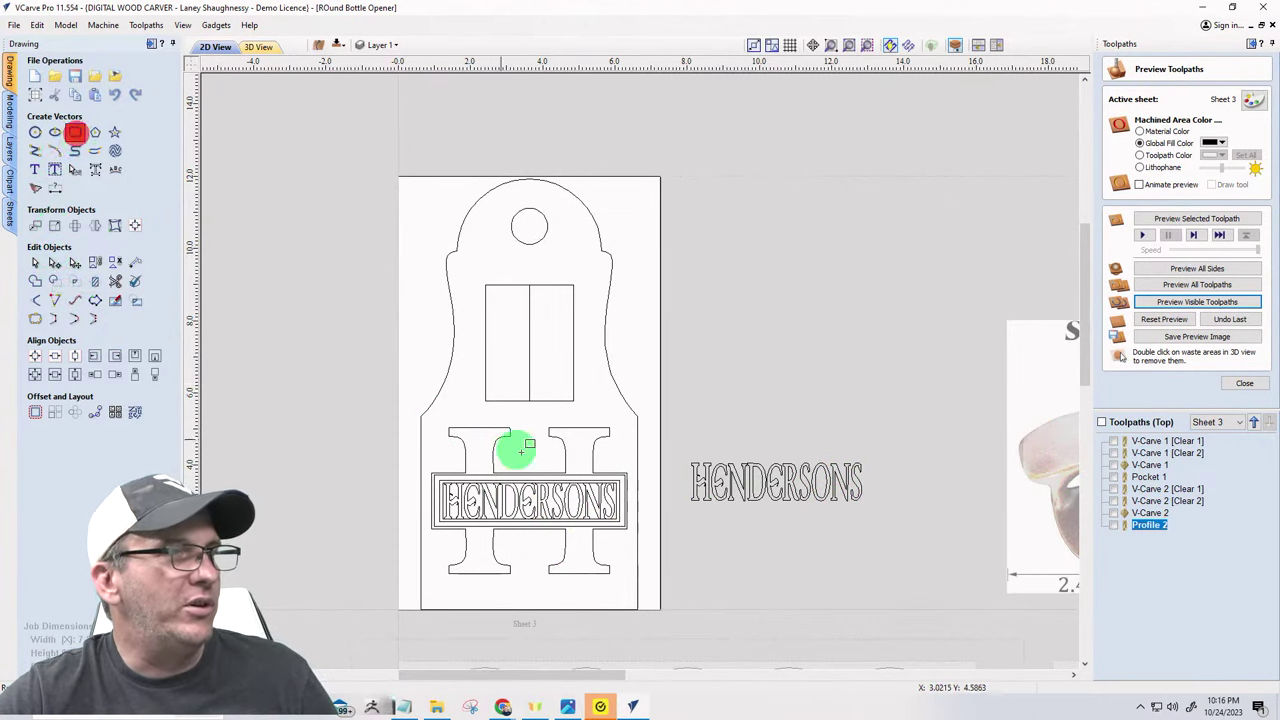
{"action": "left_click", "coordinate": [421, 416]}
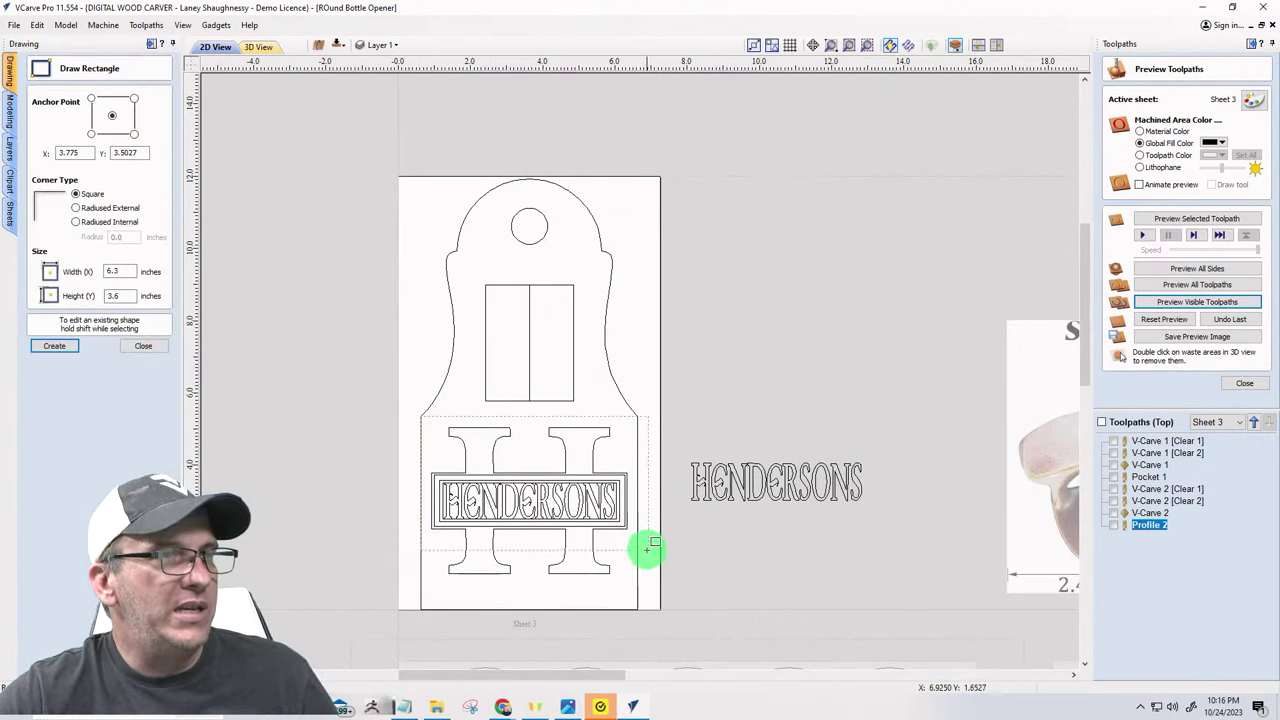
{"action": "left_click", "coordinate": [636, 607]}
{"action": "scroll", "coordinate": [531, 571], "scroll_direction": "up", "scroll_amount": 2}
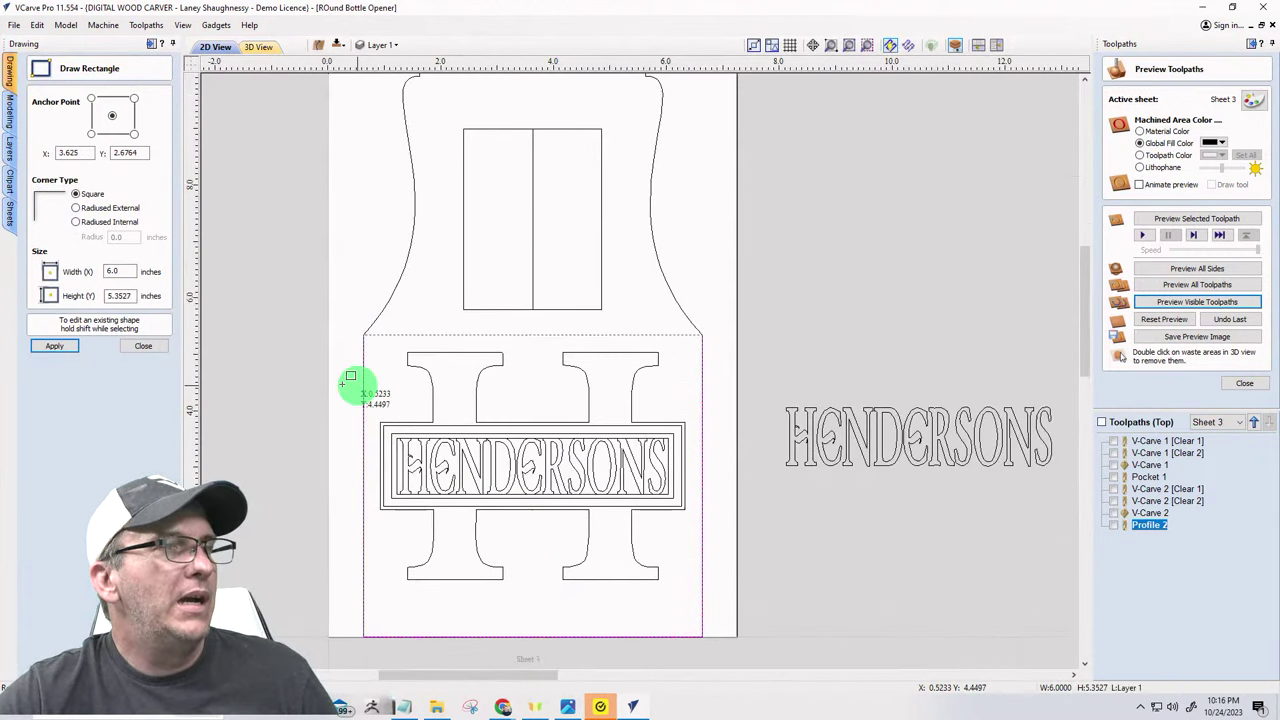
{"action": "left_click", "coordinate": [148, 350]}
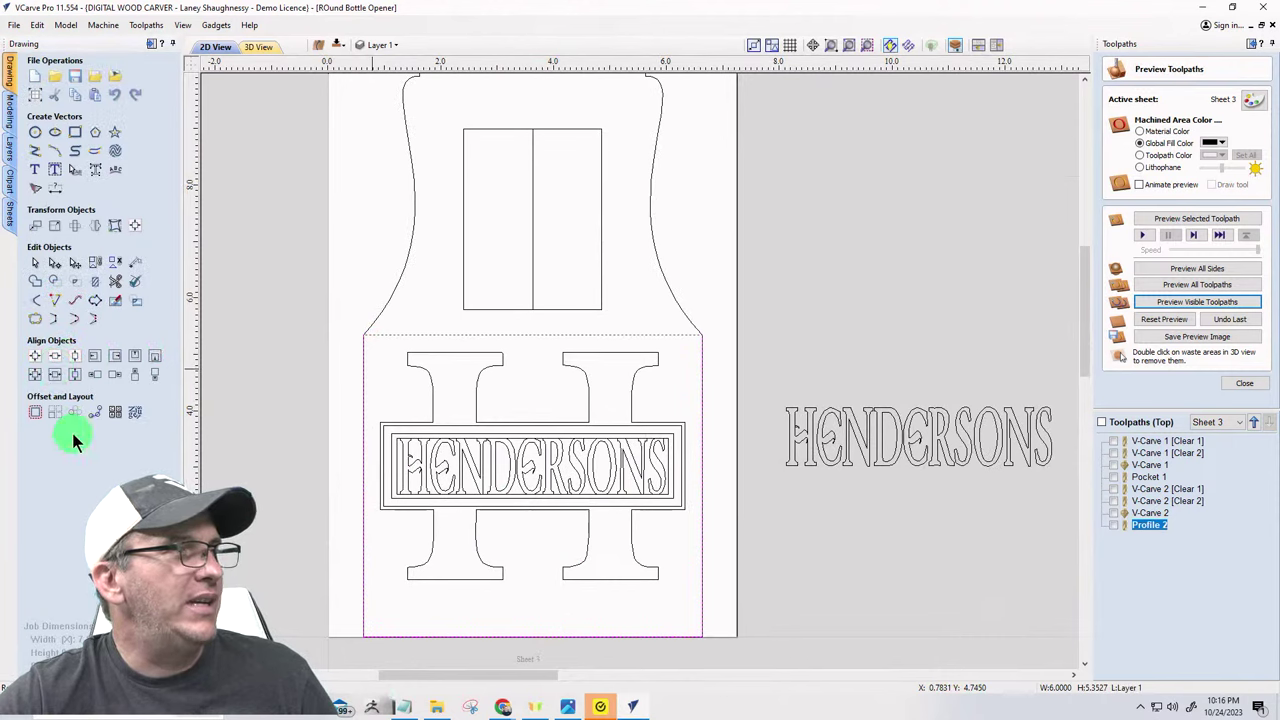
{"action": "left_click", "coordinate": [33, 412]}
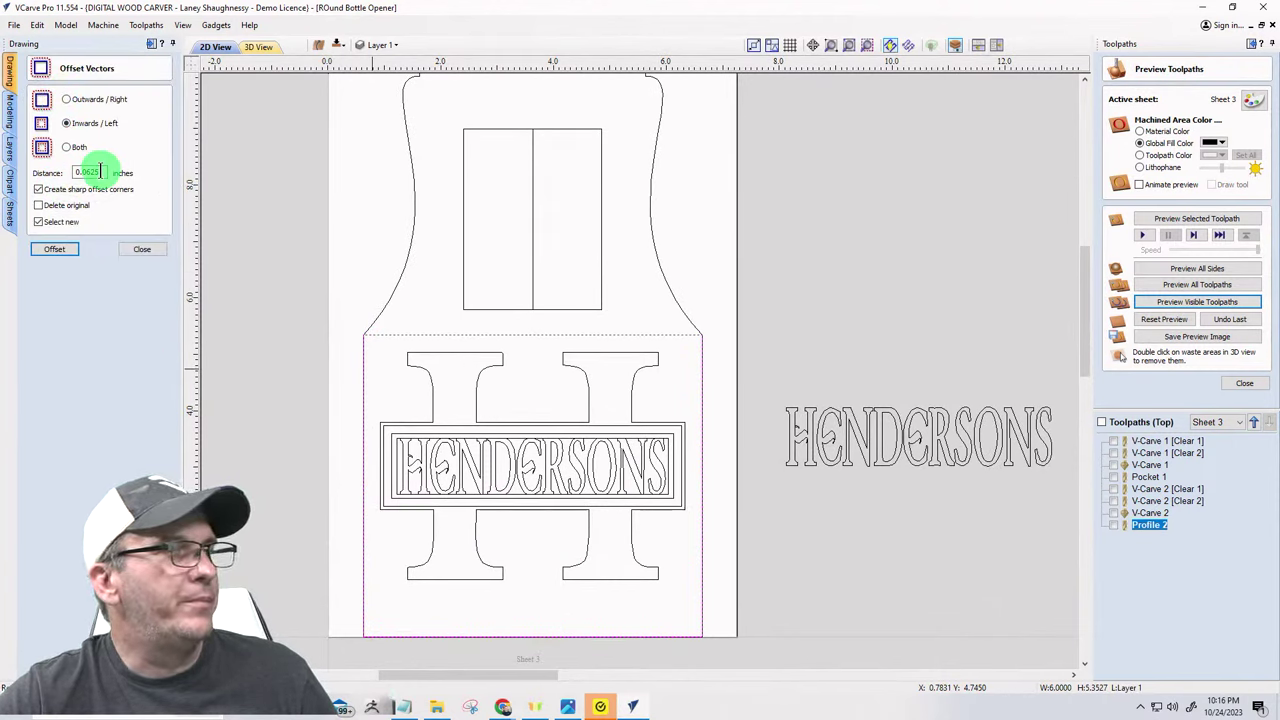
- Offset the lower rectangle 0.125 inch inwards, giving a 5.75 by 5.1027 inch rectangle
{"action": "left_click_drag", "start_coordinate": [100, 172], "coordinate": [62, 178]}
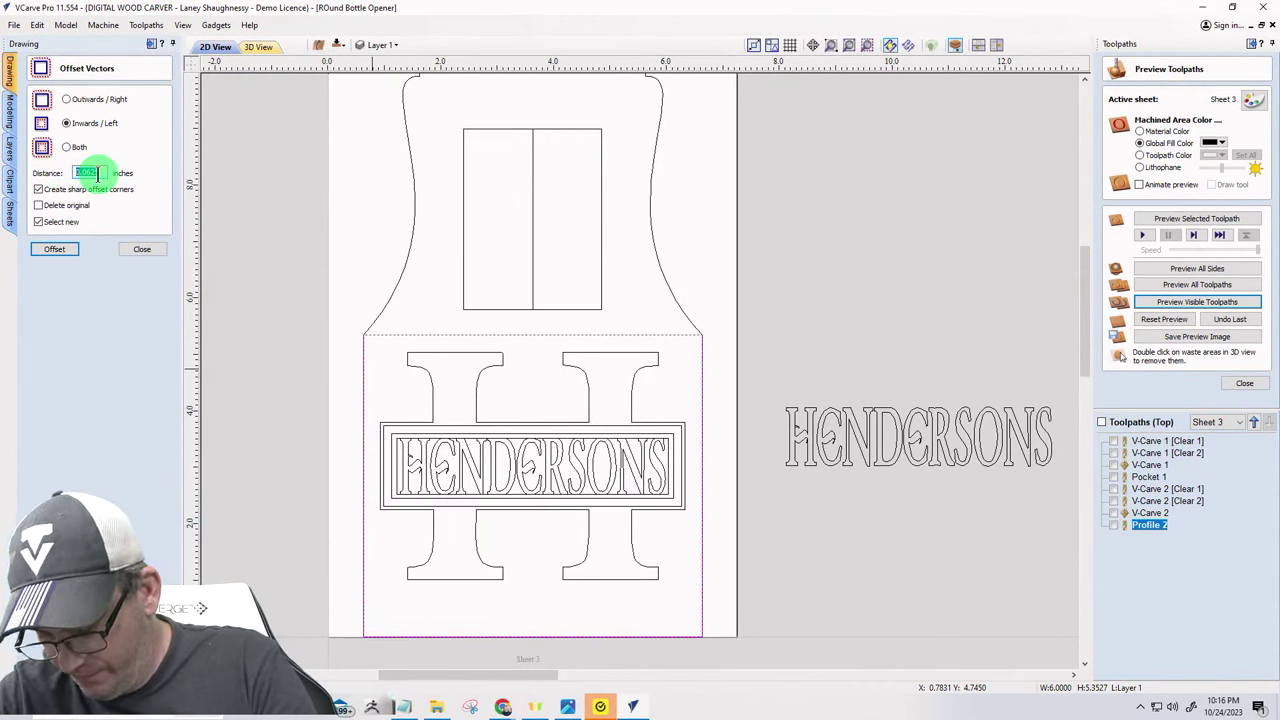
{"action": "key", "text": "BackSpace"}
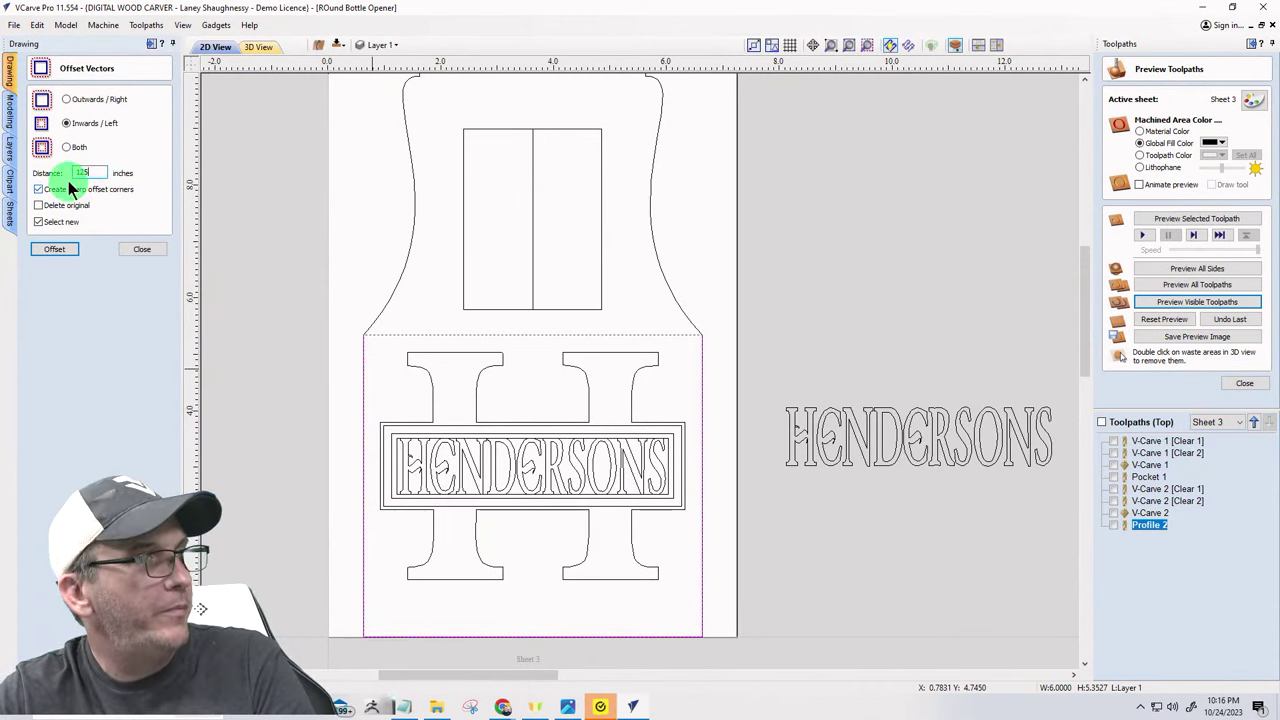
{"action": "type", "text": ".125"}
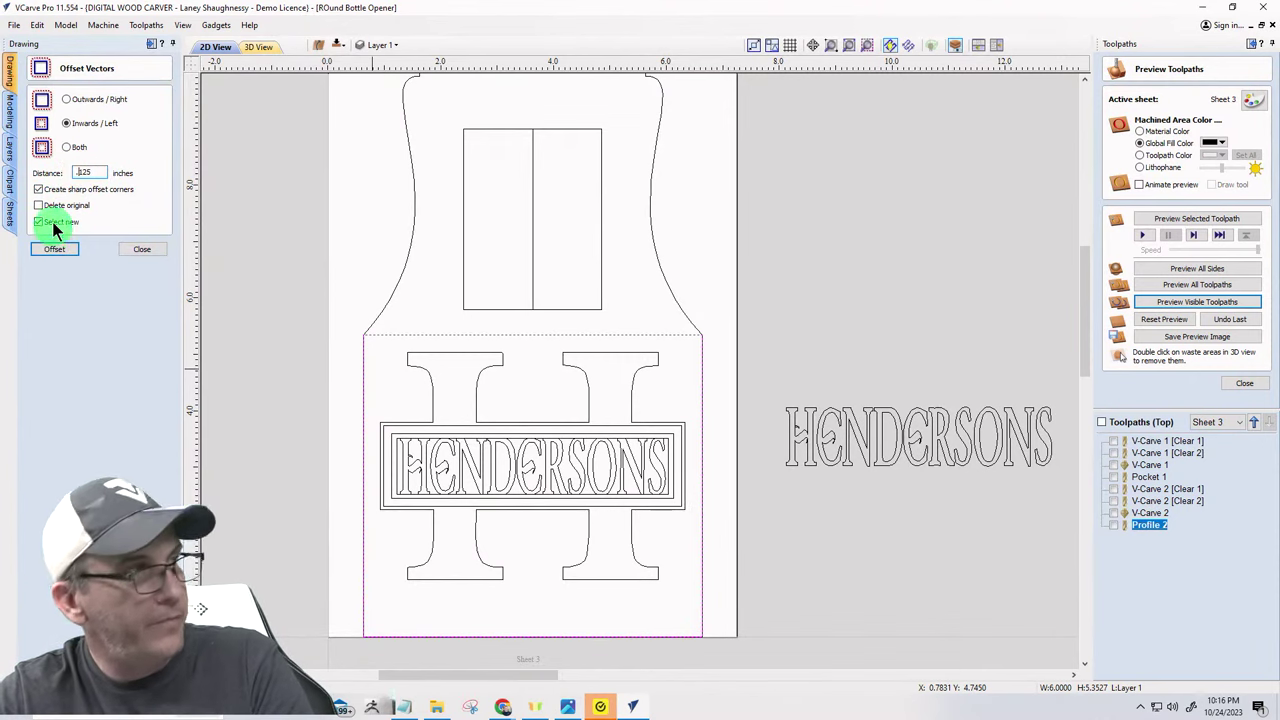
{"action": "left_click", "coordinate": [40, 249]}
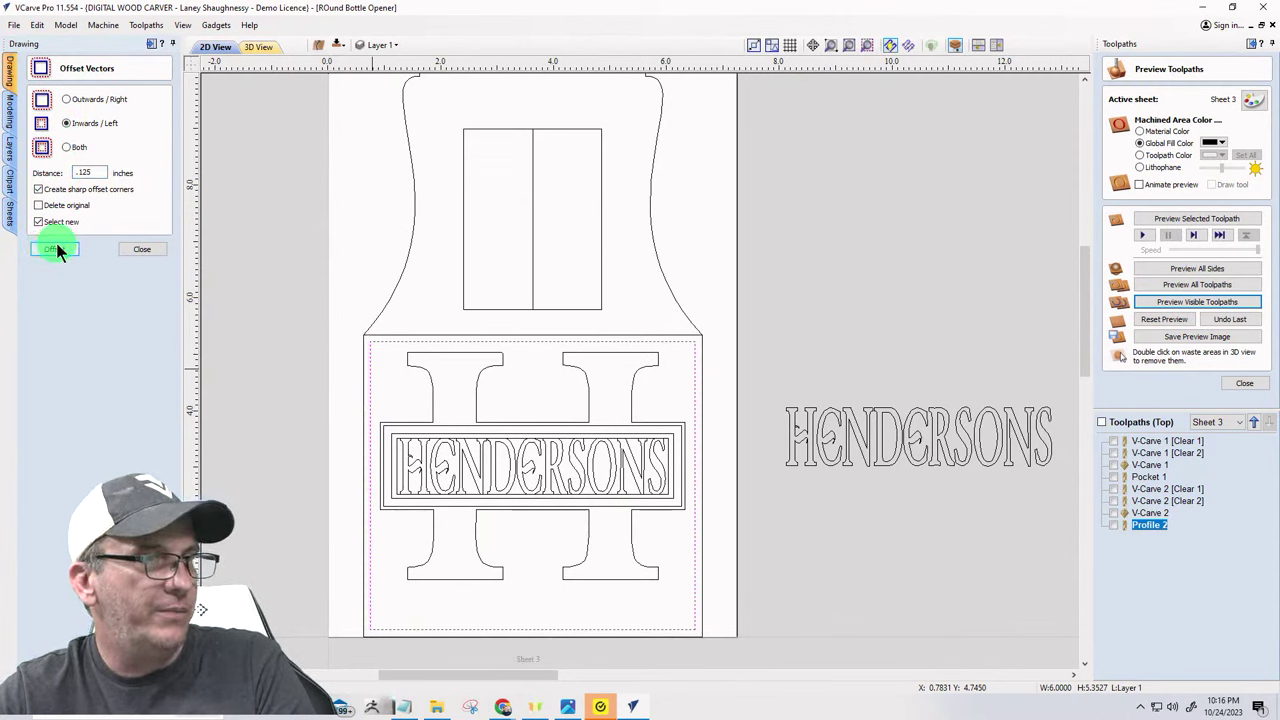
{"action": "left_click", "coordinate": [378, 336]}
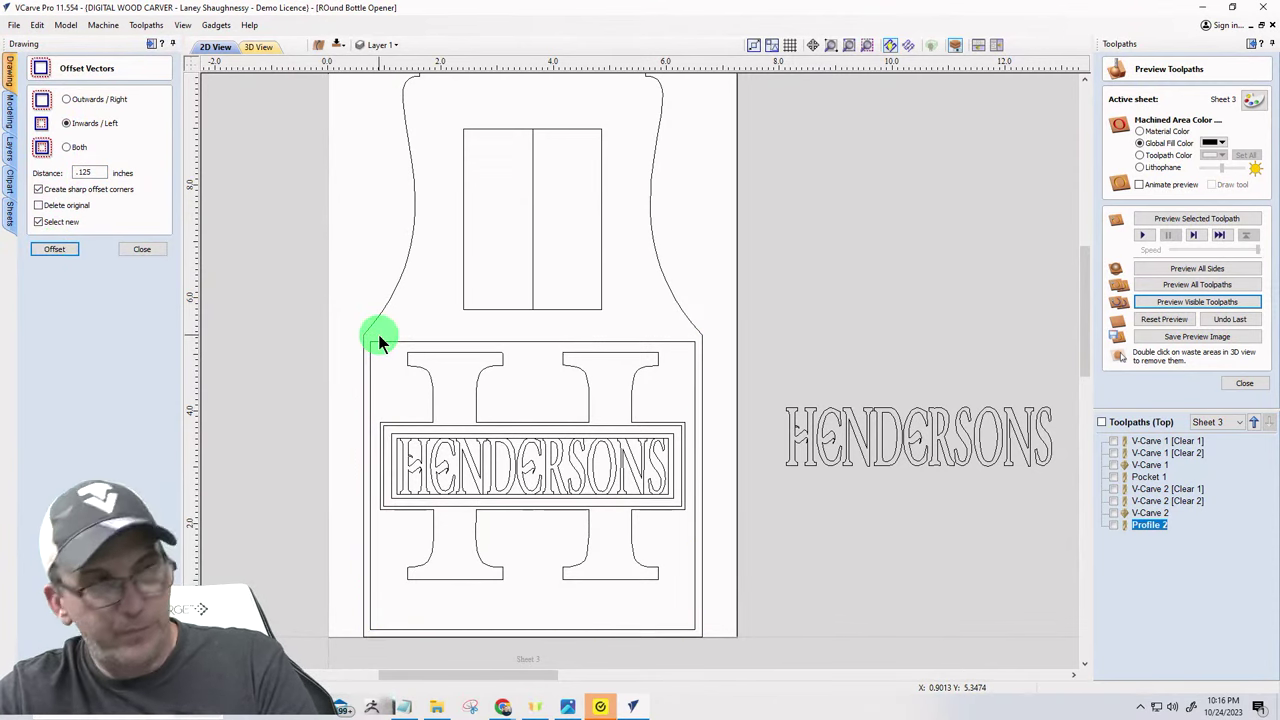
{"action": "left_click", "coordinate": [388, 342]}
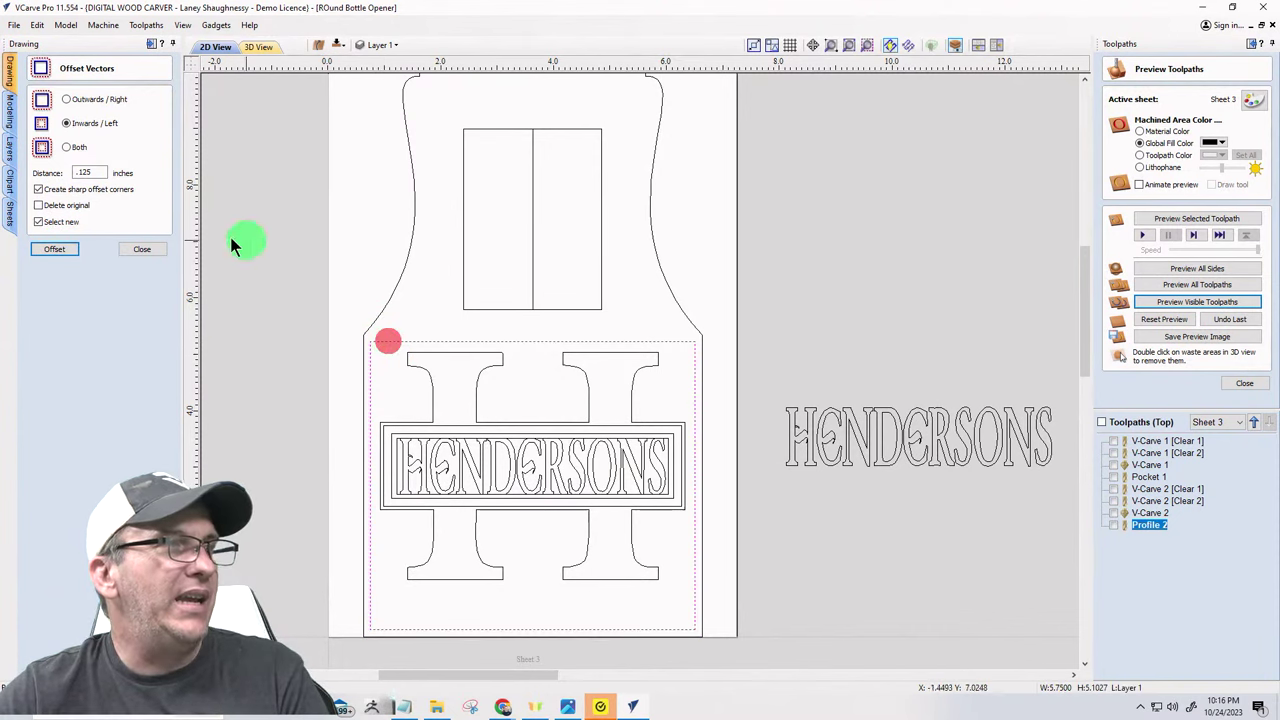
{"action": "left_click", "coordinate": [141, 250]}
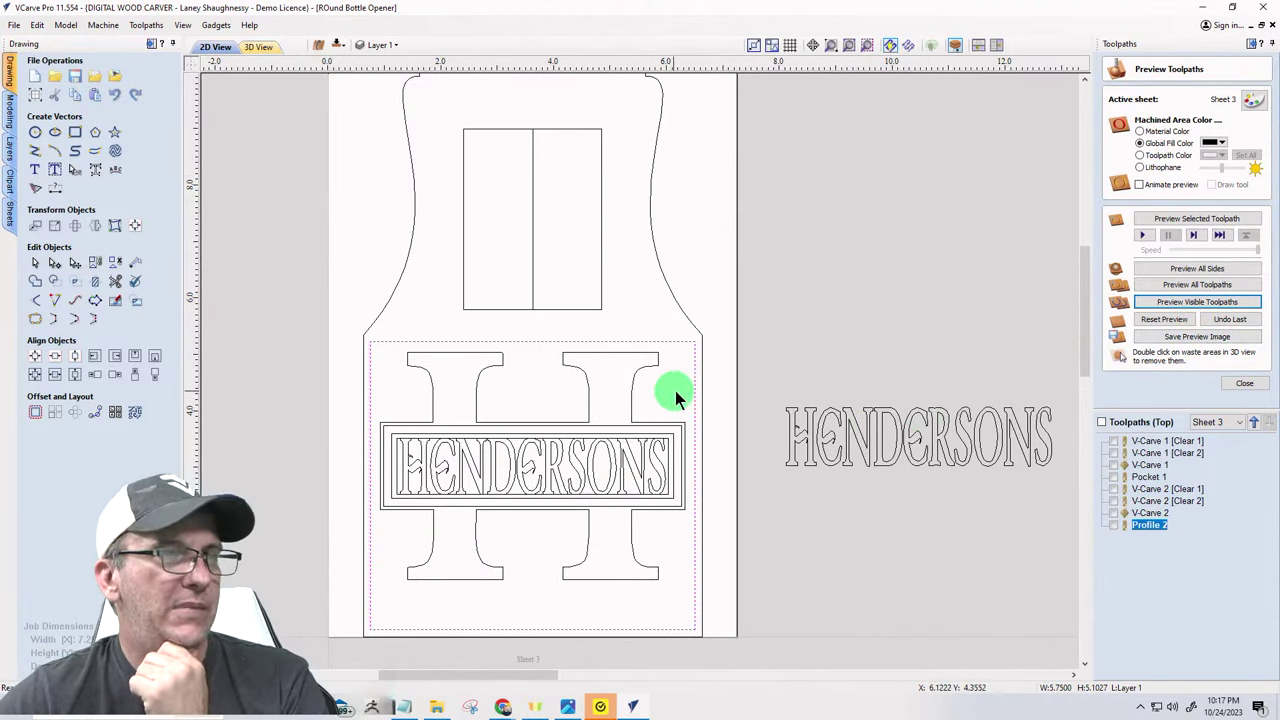
{"action": "left_click", "coordinate": [1243, 385]}
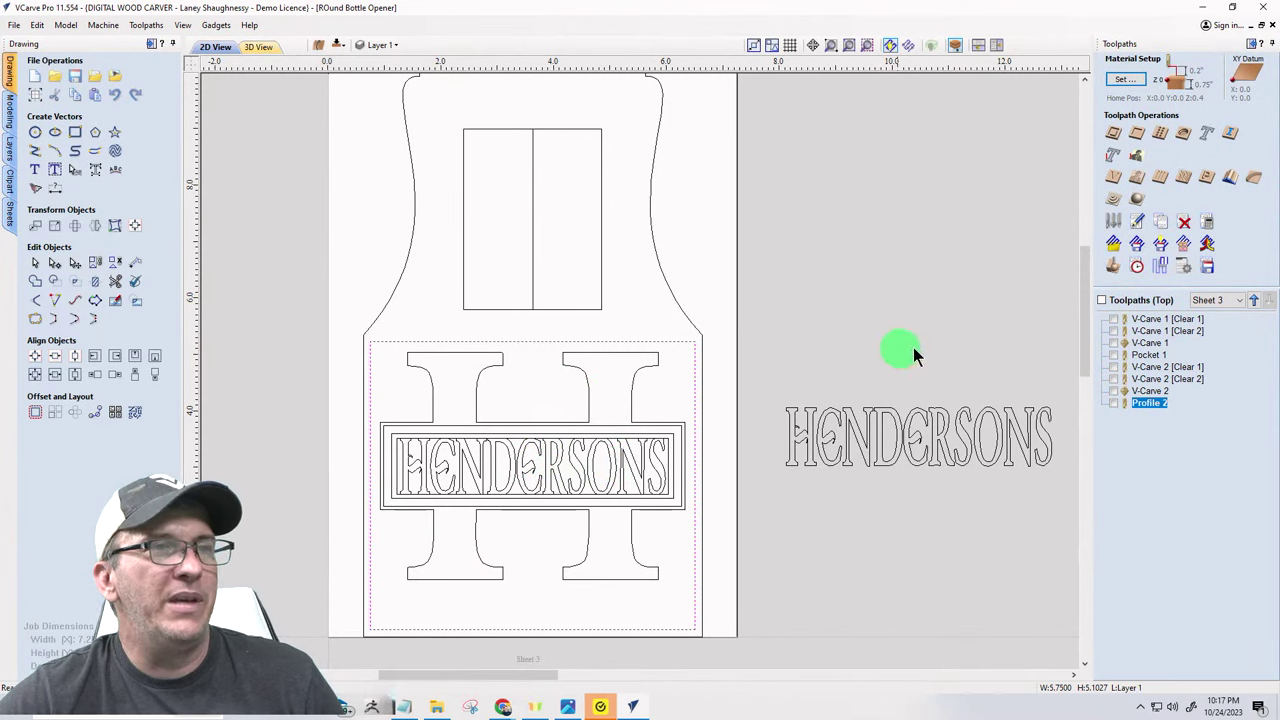
- Calculate V-Carve 3 on the H outline and name rectangle with 0.0625-inch flat depth
{"action": "left_click", "coordinate": [1112, 178]}
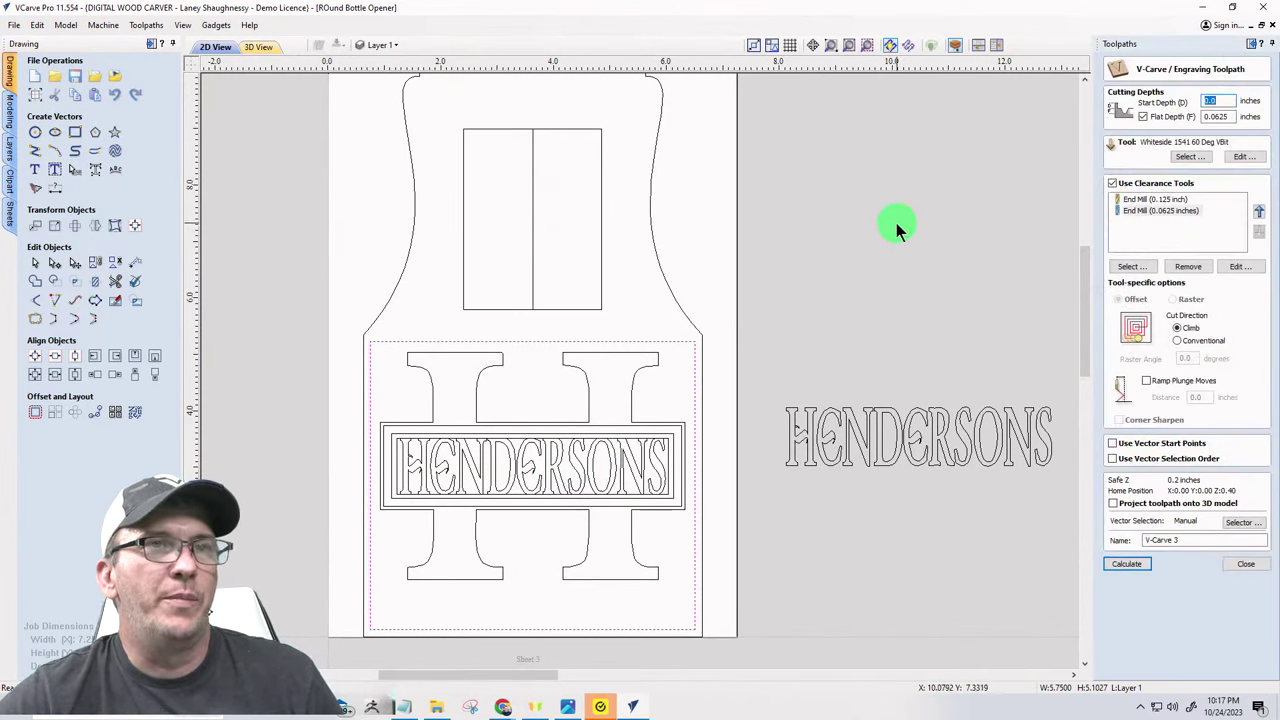
{"action": "left_click", "coordinate": [646, 368]}
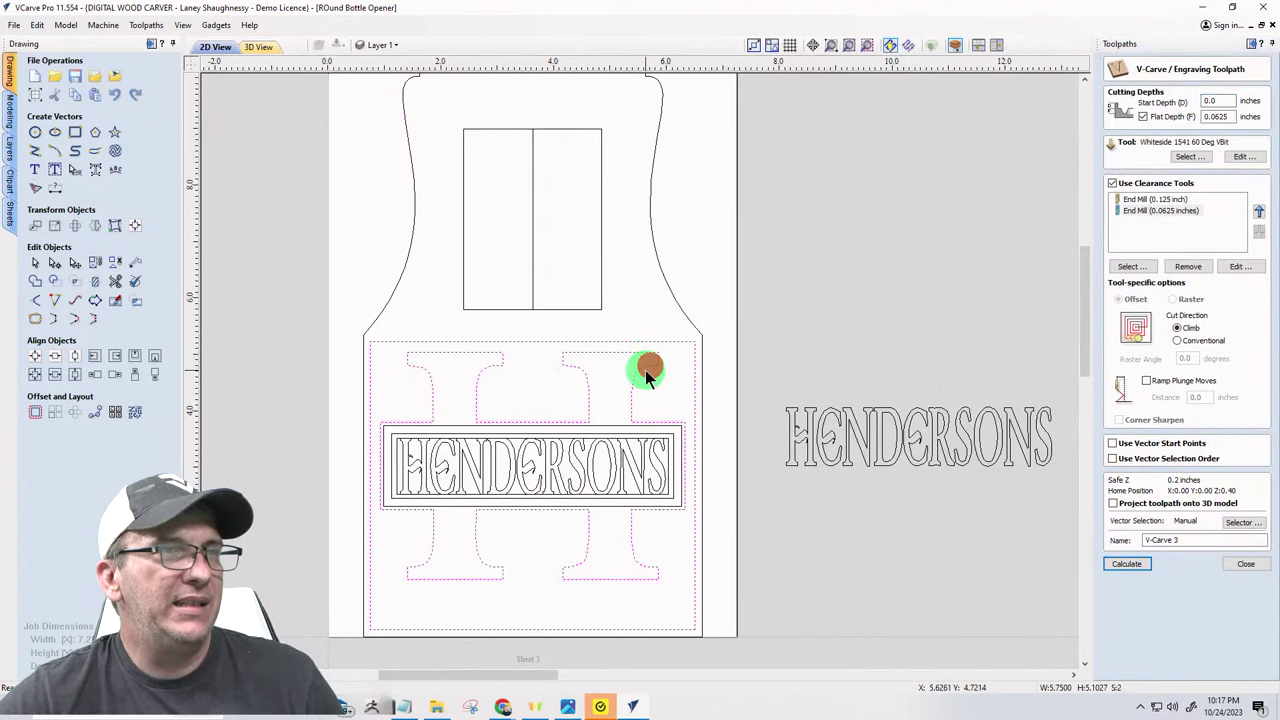
{"action": "left_click", "coordinate": [612, 428], "text": "shift"}
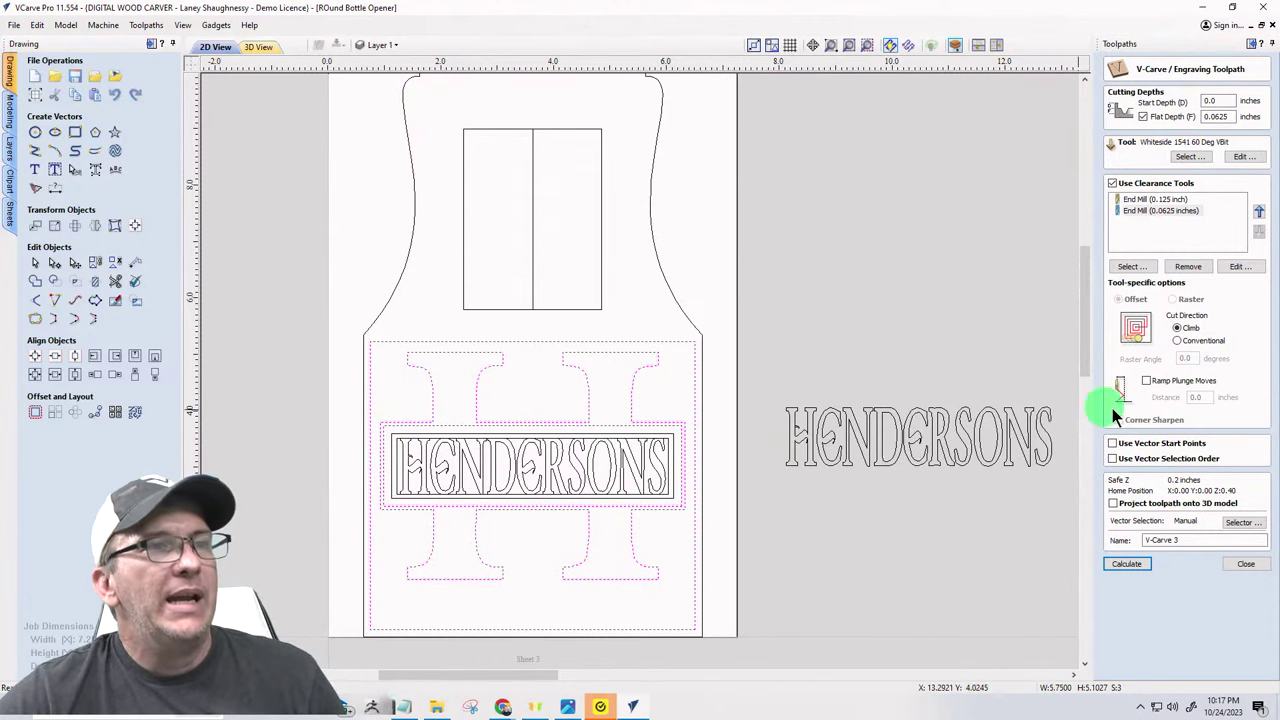
{"action": "double_click", "coordinate": [1222, 117]}
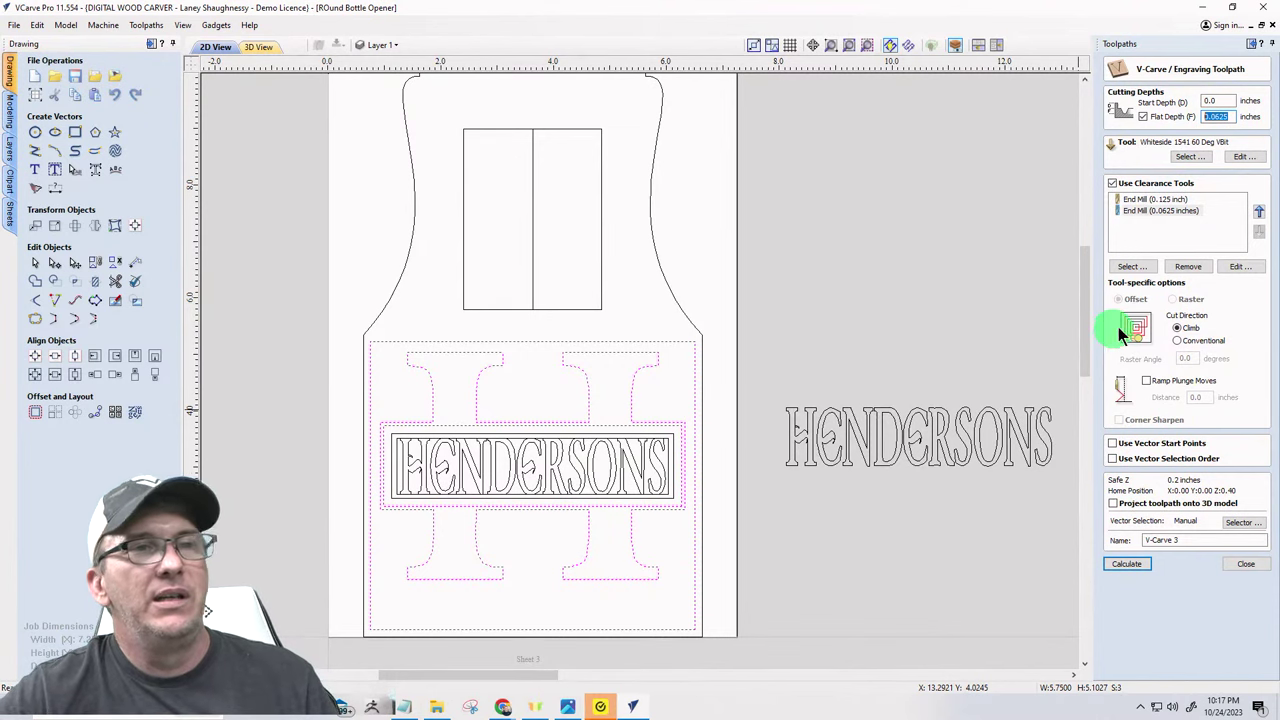
{"action": "left_click", "coordinate": [1130, 562]}
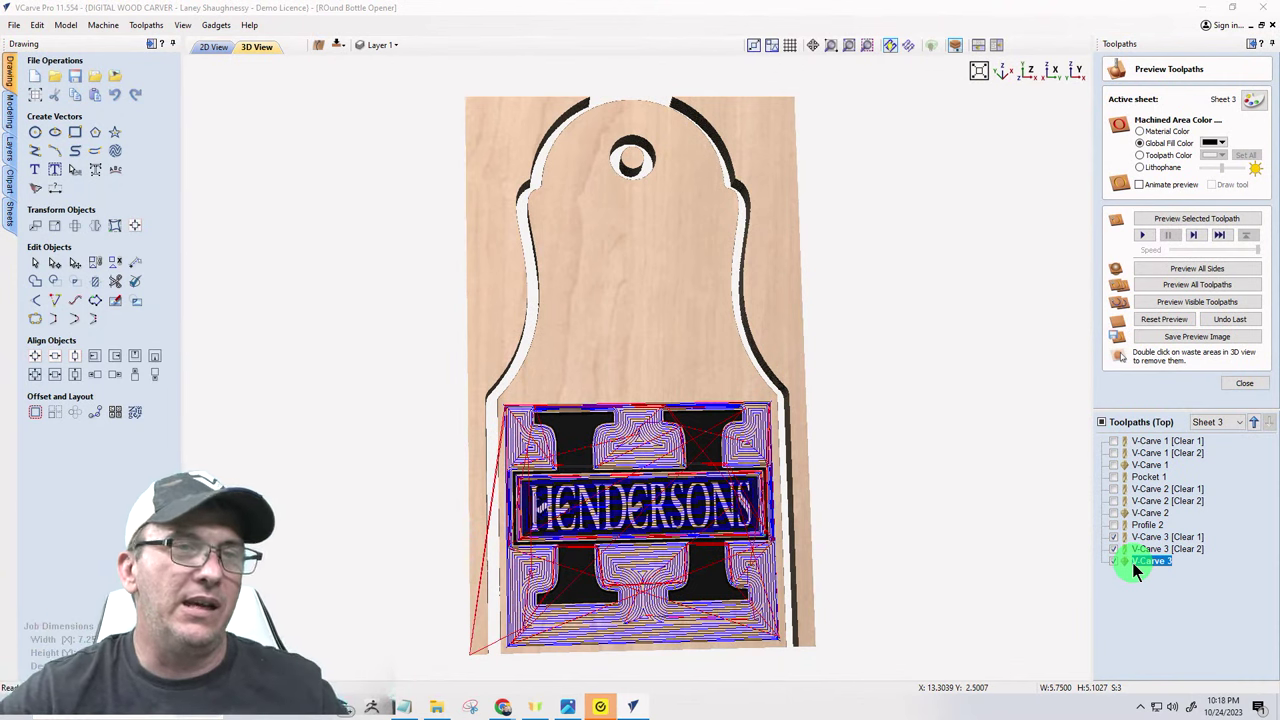
- Reset and preview all toolpaths in material colour, tilting and zooming to inspect the recessed H
{"action": "left_click", "coordinate": [1155, 320]}
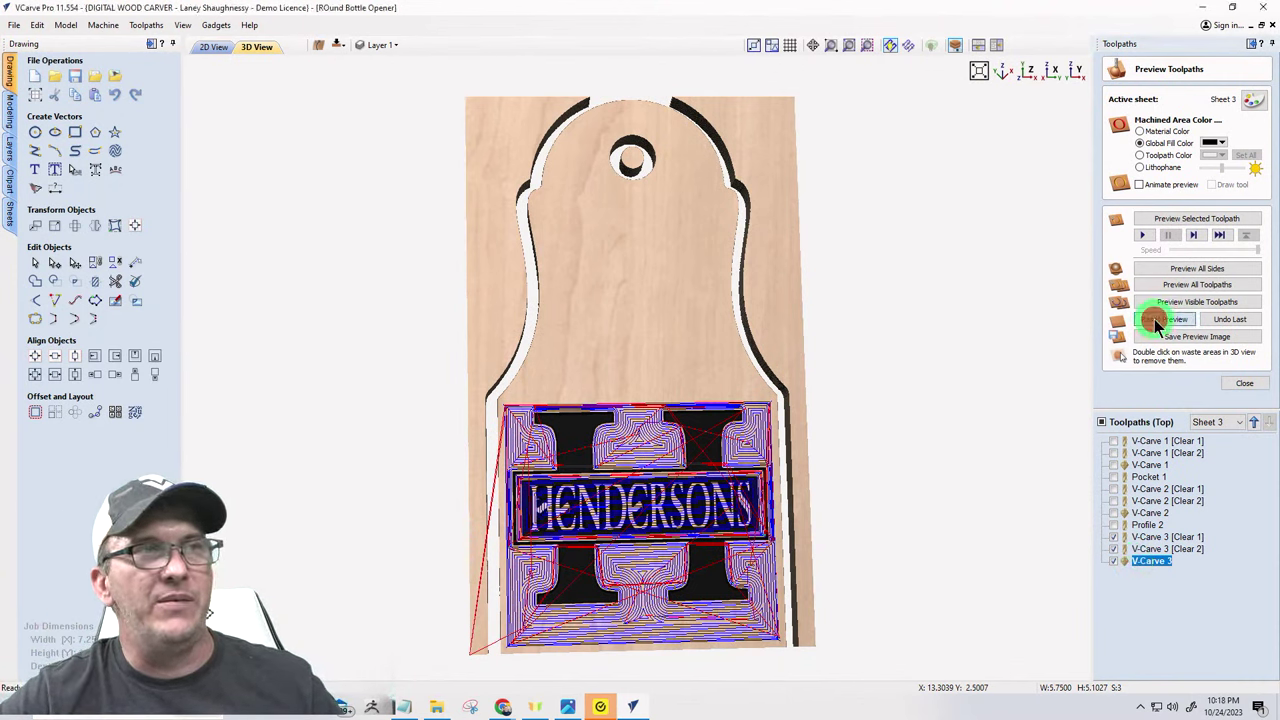
{"action": "left_click", "coordinate": [1170, 302]}
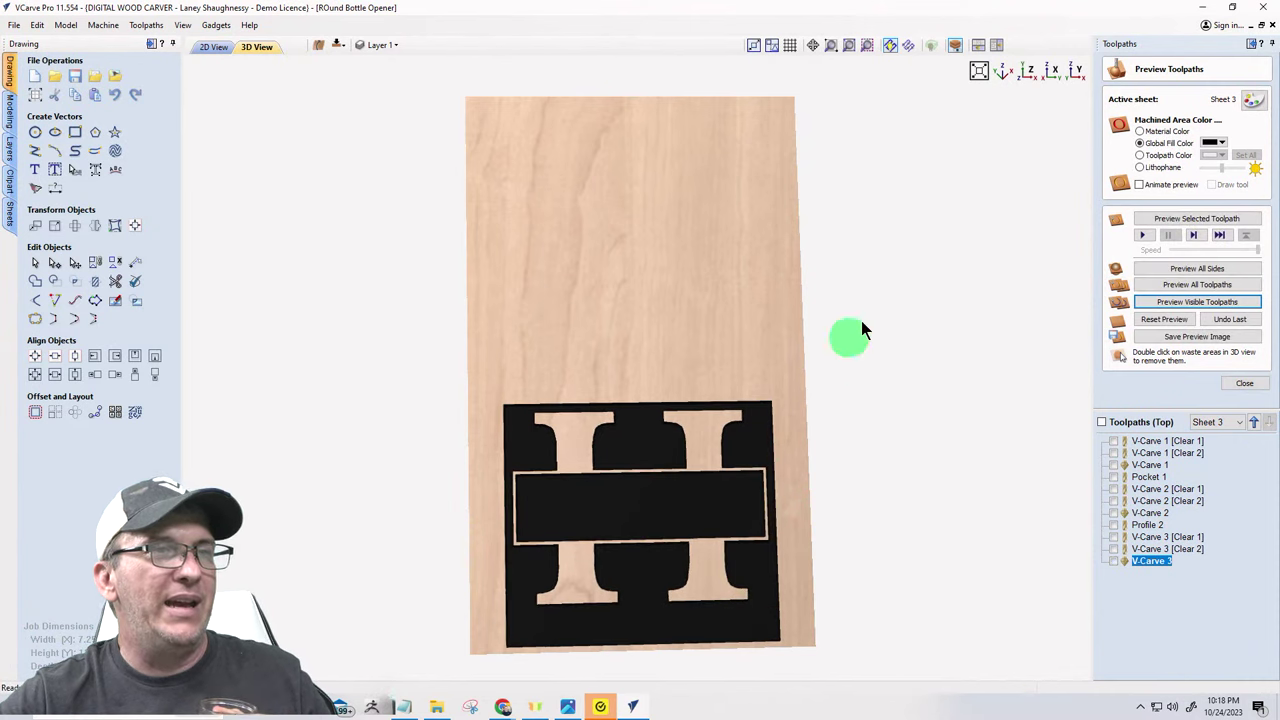
{"action": "left_click", "coordinate": [1140, 131]}
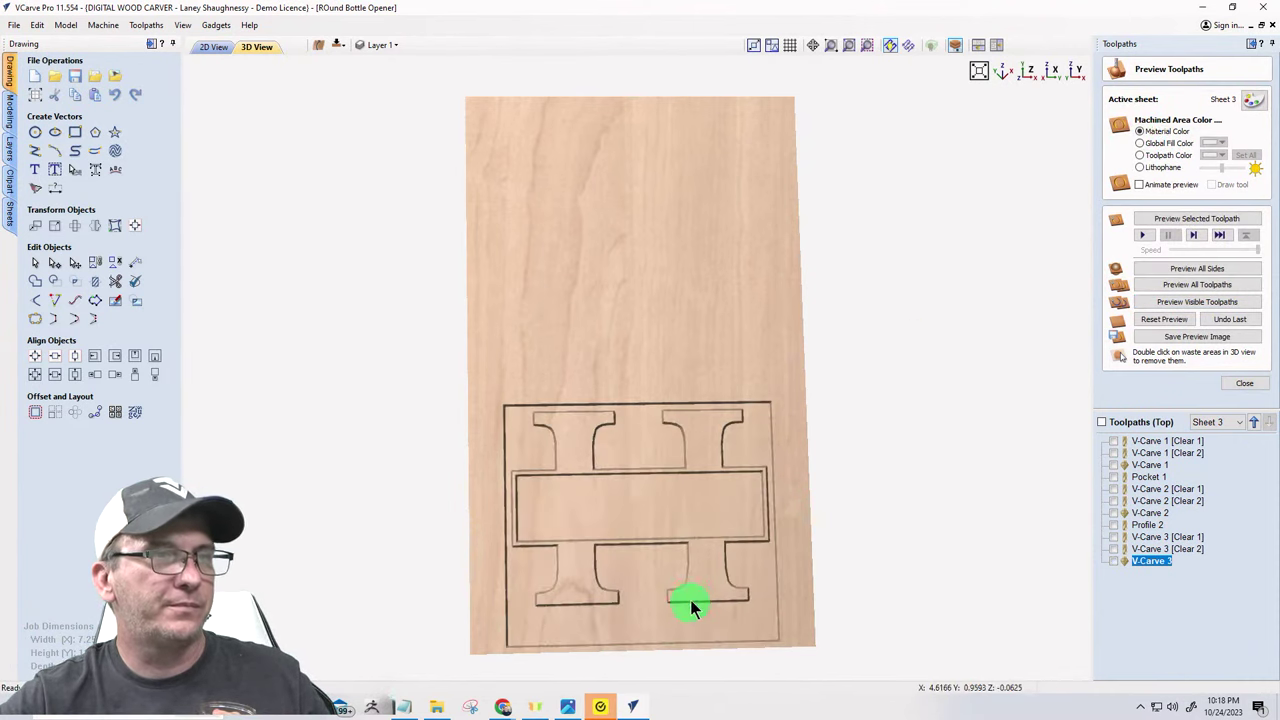
{"action": "left_click_drag", "start_coordinate": [689, 592], "coordinate": [649, 495]}
{"action": "scroll", "coordinate": [649, 495], "scroll_direction": "up", "scroll_amount": 4}
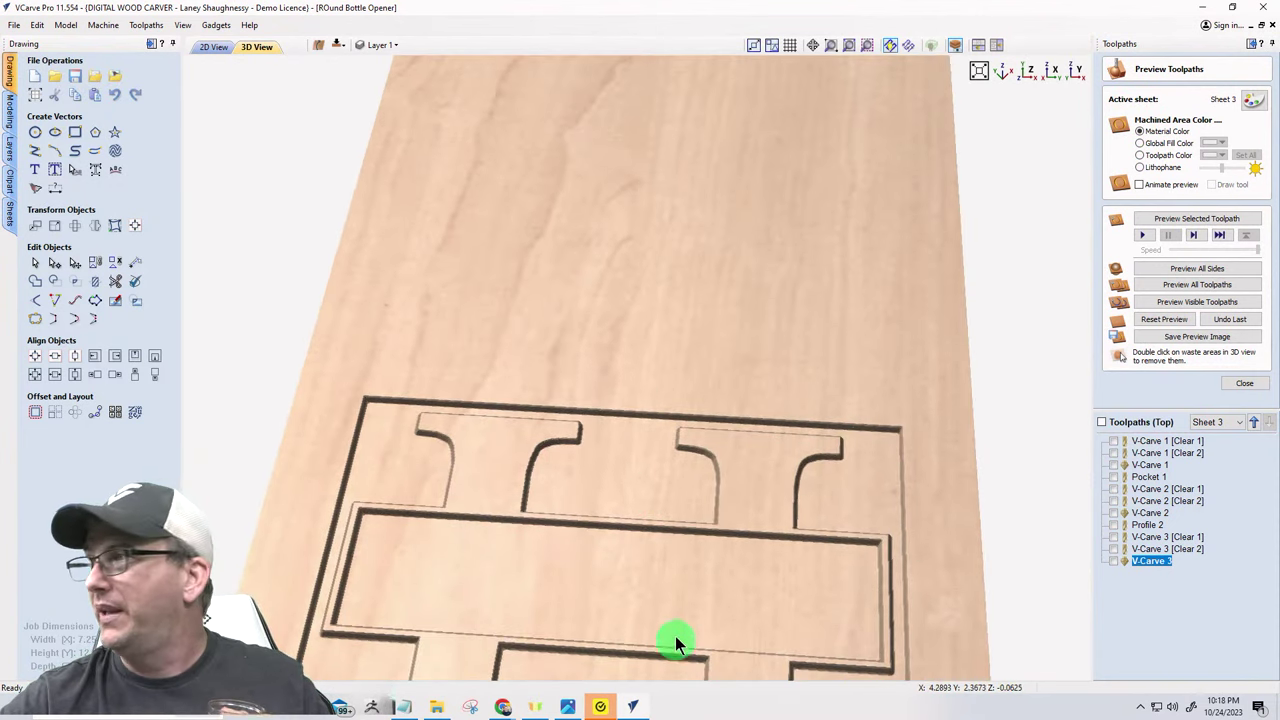
{"action": "middle_click_drag", "start_coordinate": [675, 636], "coordinate": [706, 504]}
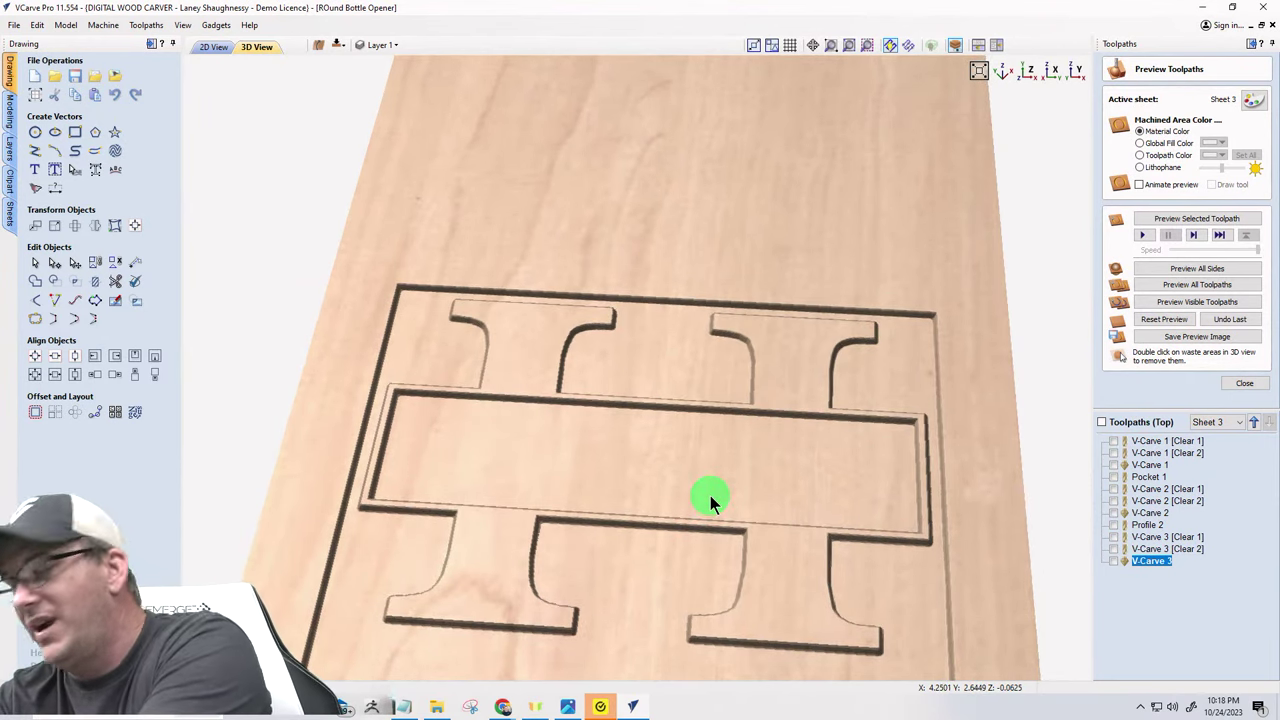
- In 2D view, pick V-Carve 3's first clearance pass and select the HENDERSONS text vector
{"action": "left_click", "coordinate": [214, 47]}
{"action": "scroll", "coordinate": [334, 457], "scroll_direction": "up", "scroll_amount": 4}
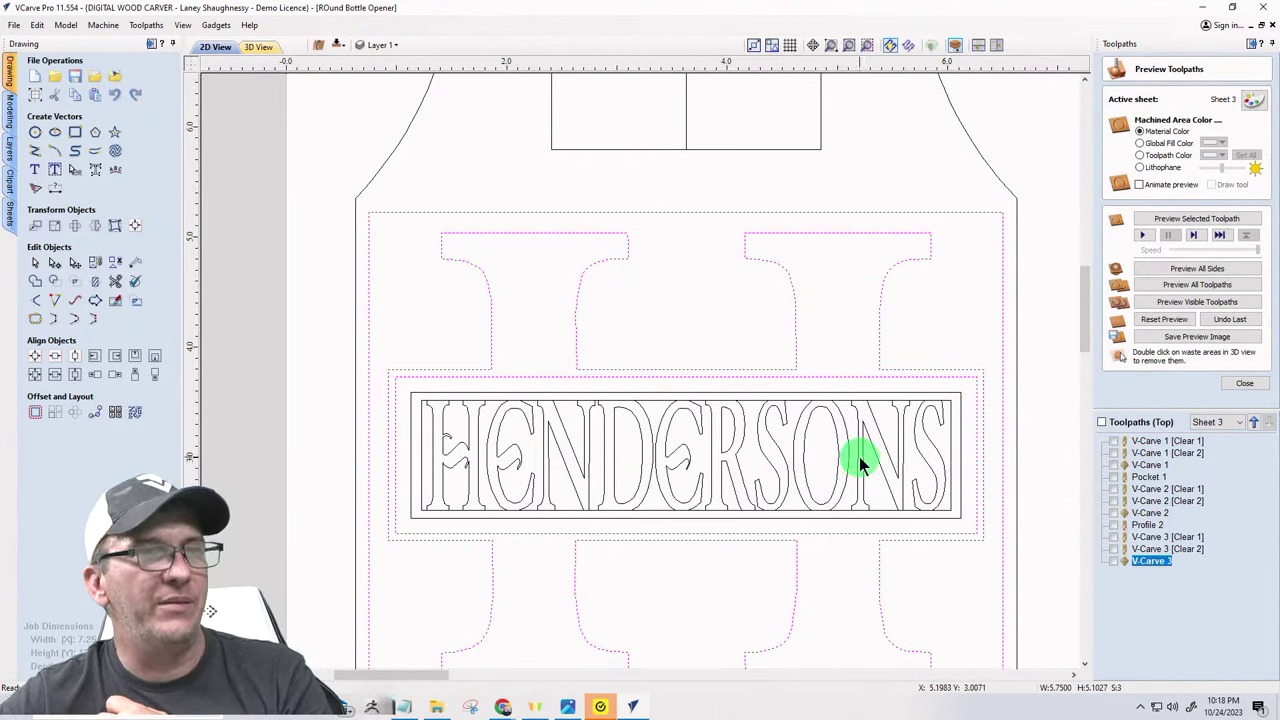
{"action": "left_click", "coordinate": [1148, 537]}
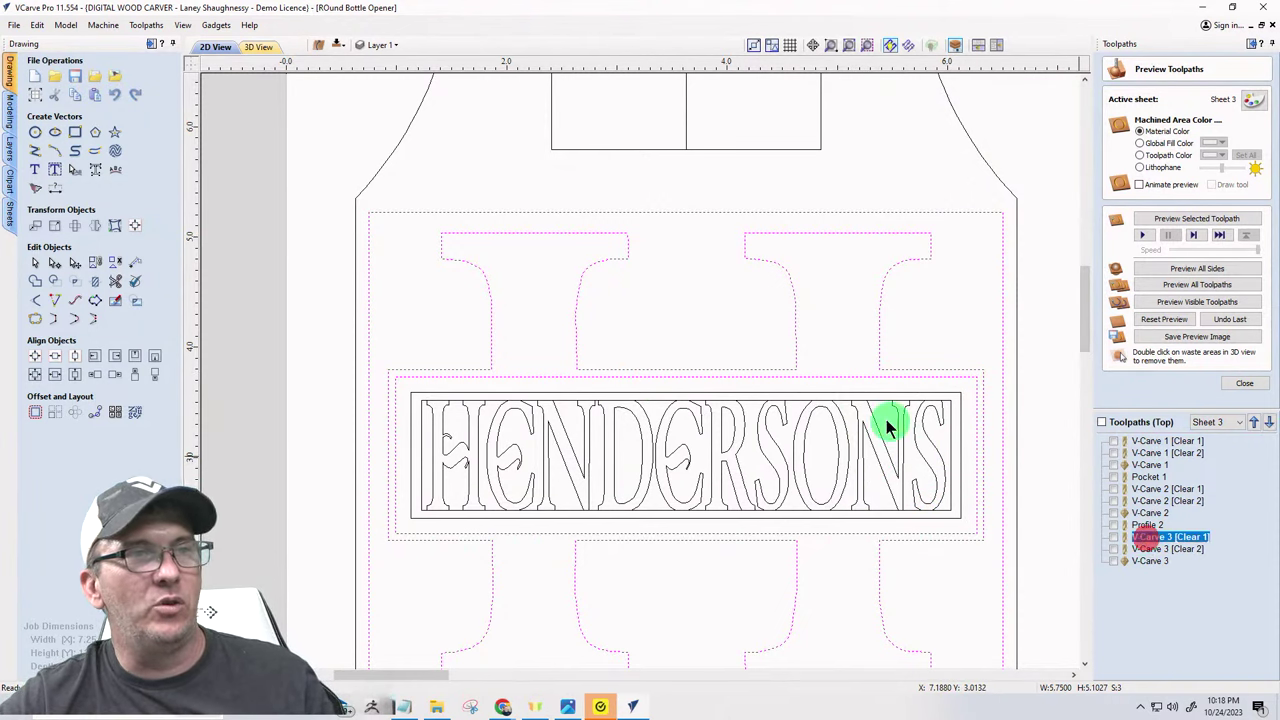
{"action": "left_click", "coordinate": [836, 377]}
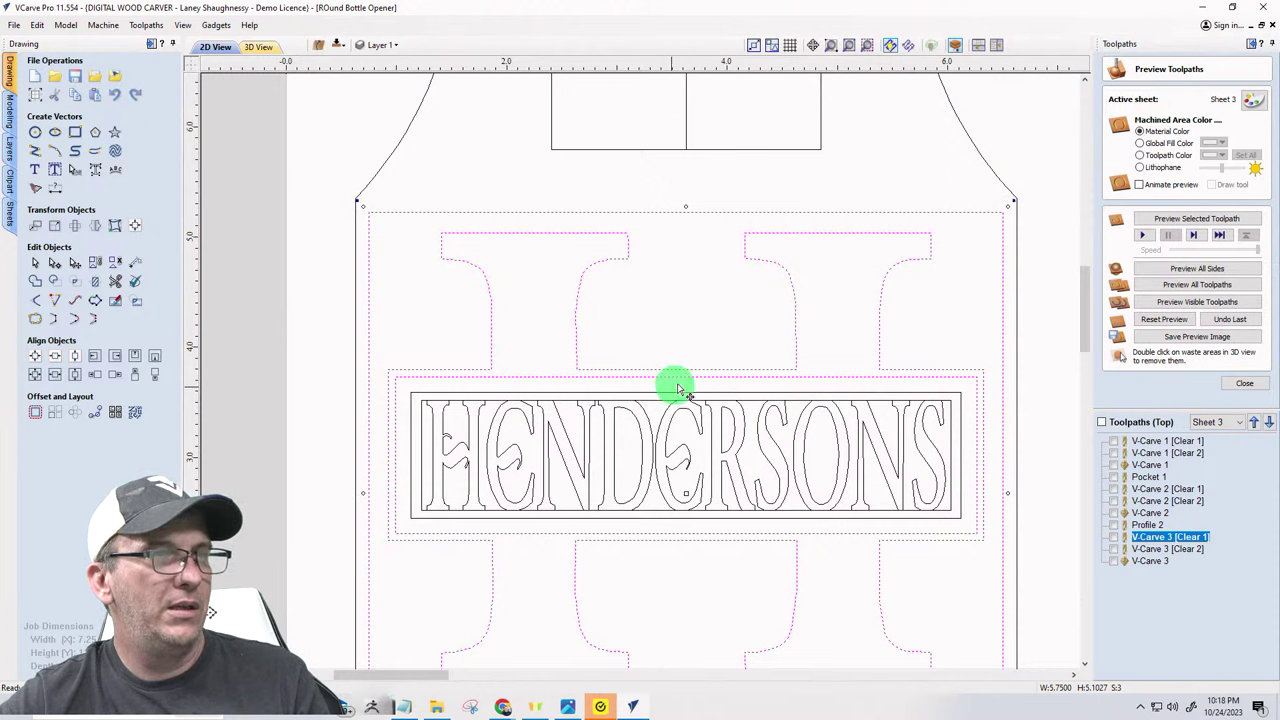
{"action": "left_click", "coordinate": [819, 405]}
{"action": "scroll", "coordinate": [720, 421], "scroll_direction": "down", "scroll_amount": 1}
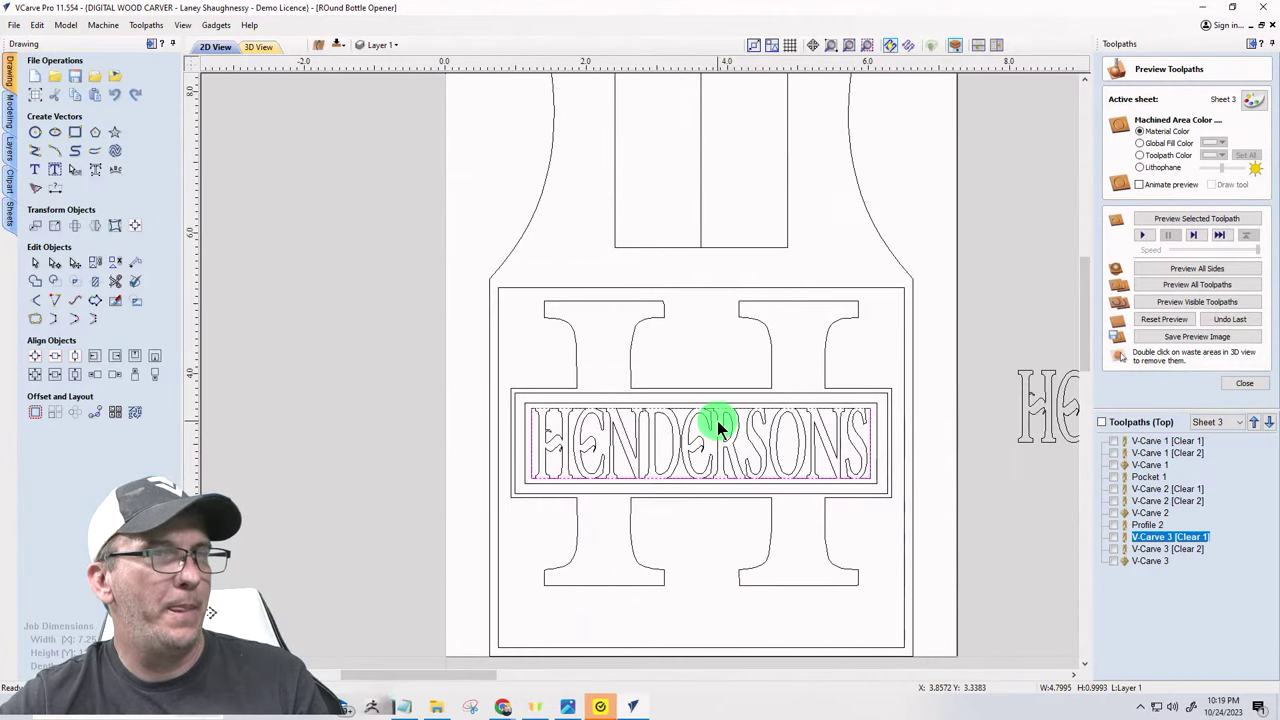
{"action": "scroll", "coordinate": [716, 420], "scroll_direction": "down", "scroll_amount": 1}
- Add the HENDERSONS letters and the border line above them to V-Carve 3 and recalculate it
{"action": "double_click", "coordinate": [1141, 536]}
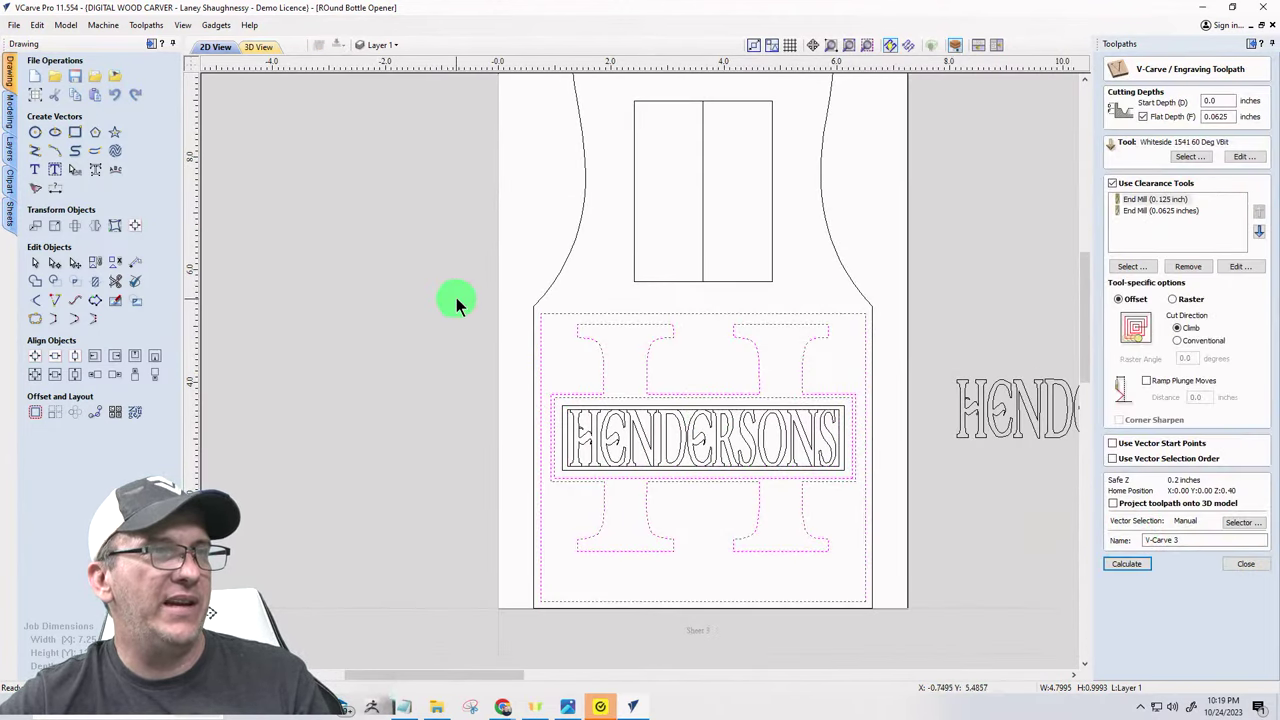
{"action": "mouse_move", "coordinate": [466, 272]}
{"action": "left_mouse_down"}
{"action": "mouse_move", "coordinate": [826, 450]}
{"action": "mouse_move", "coordinate": [894, 617]}
{"action": "mouse_move", "coordinate": [889, 600]}
{"action": "mouse_move", "coordinate": [910, 602]}
{"action": "left_mouse_up"}
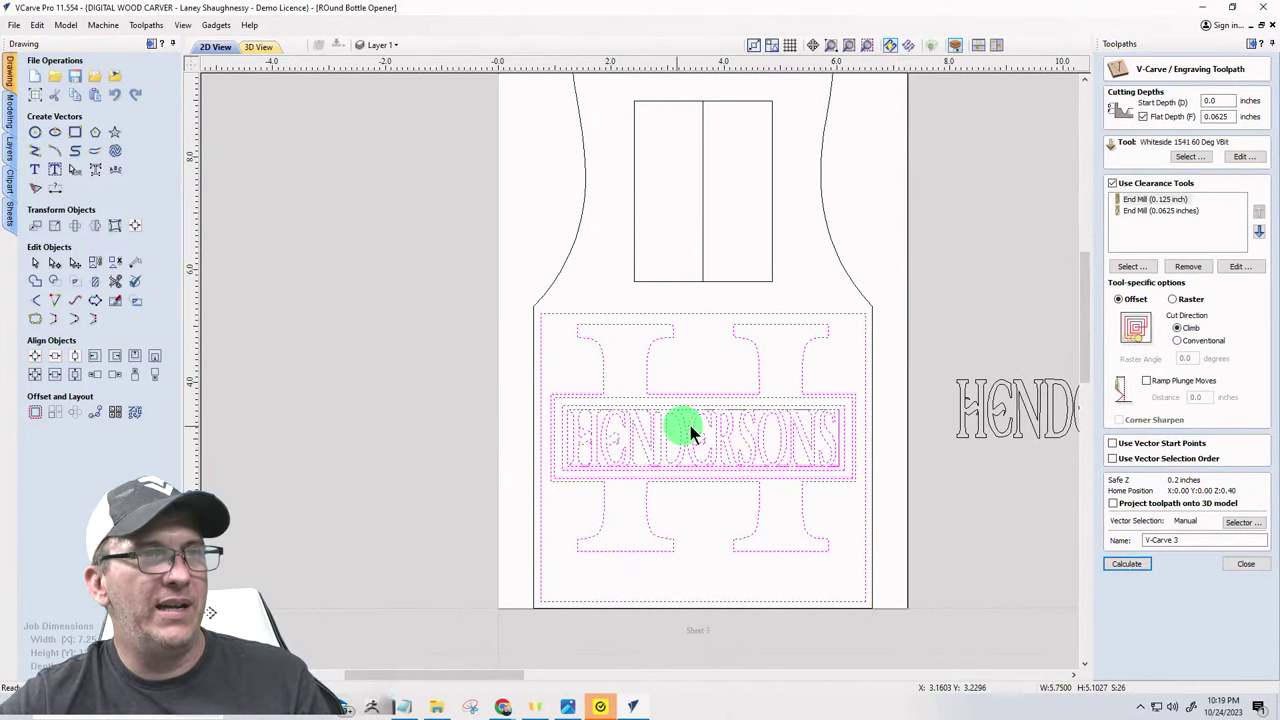
{"action": "scroll", "coordinate": [745, 428], "scroll_direction": "up", "scroll_amount": 8}
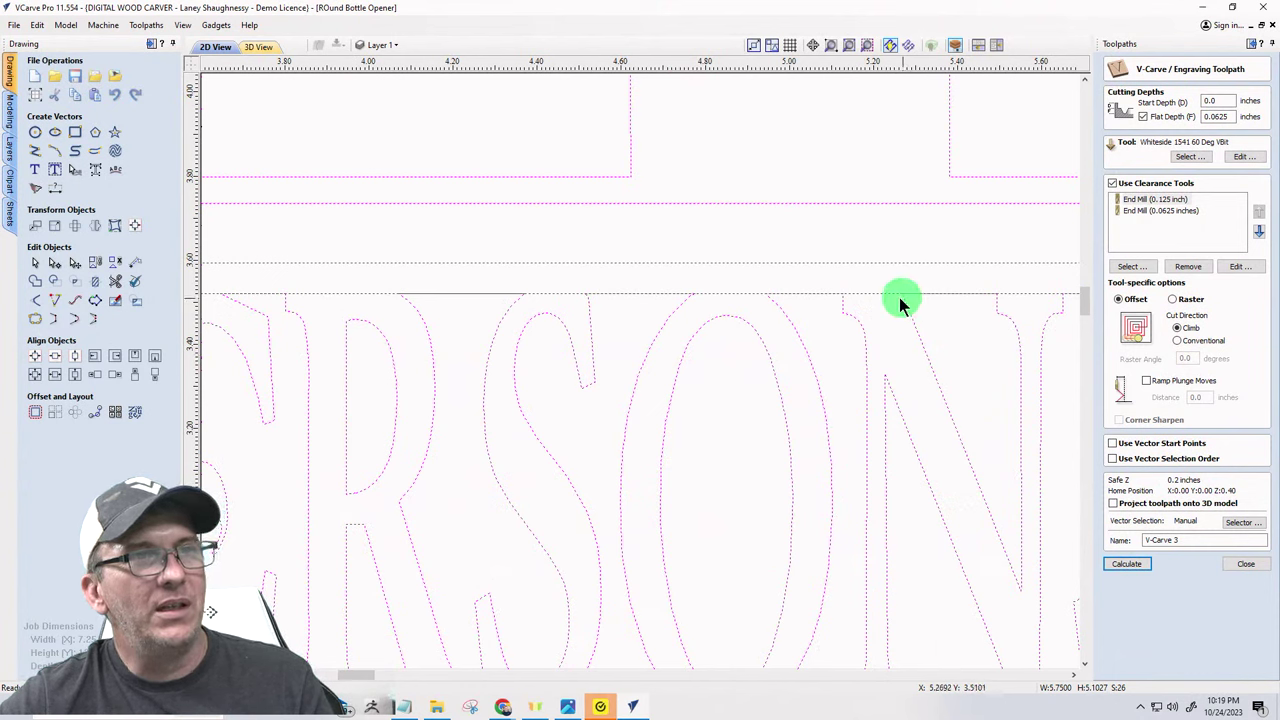
{"action": "left_click", "coordinate": [877, 292]}
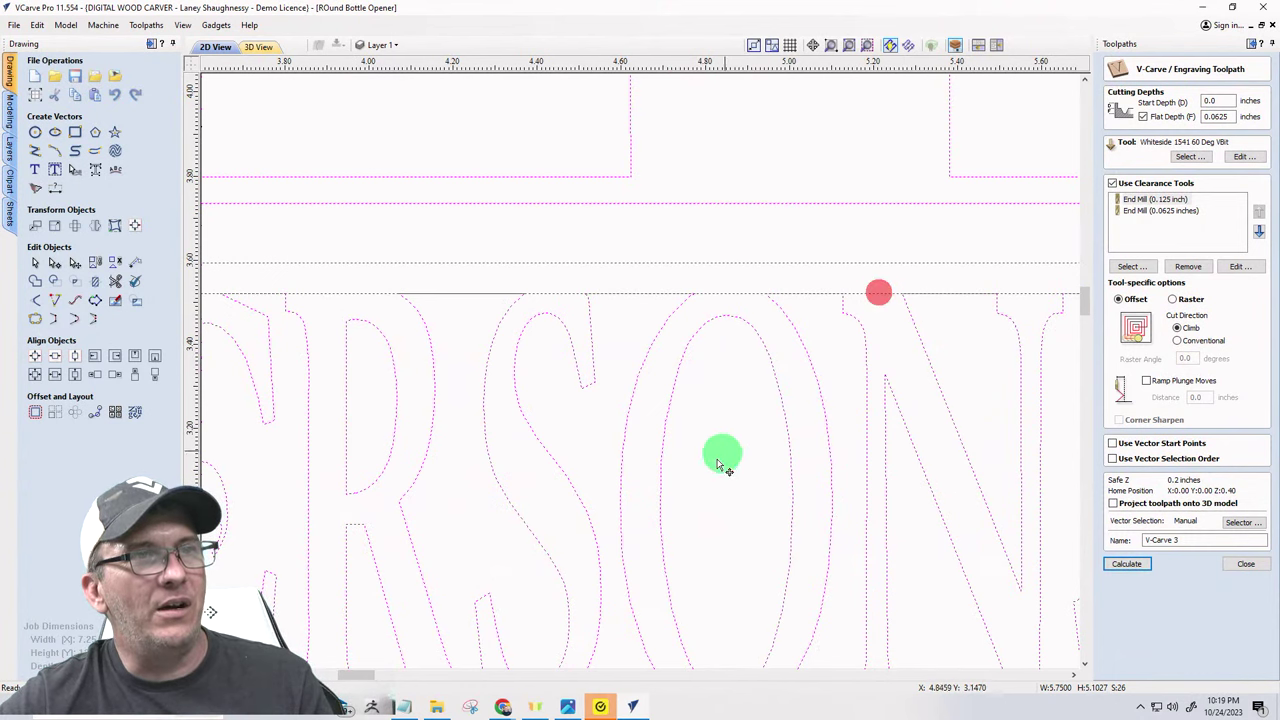
{"action": "left_click", "coordinate": [869, 294]}
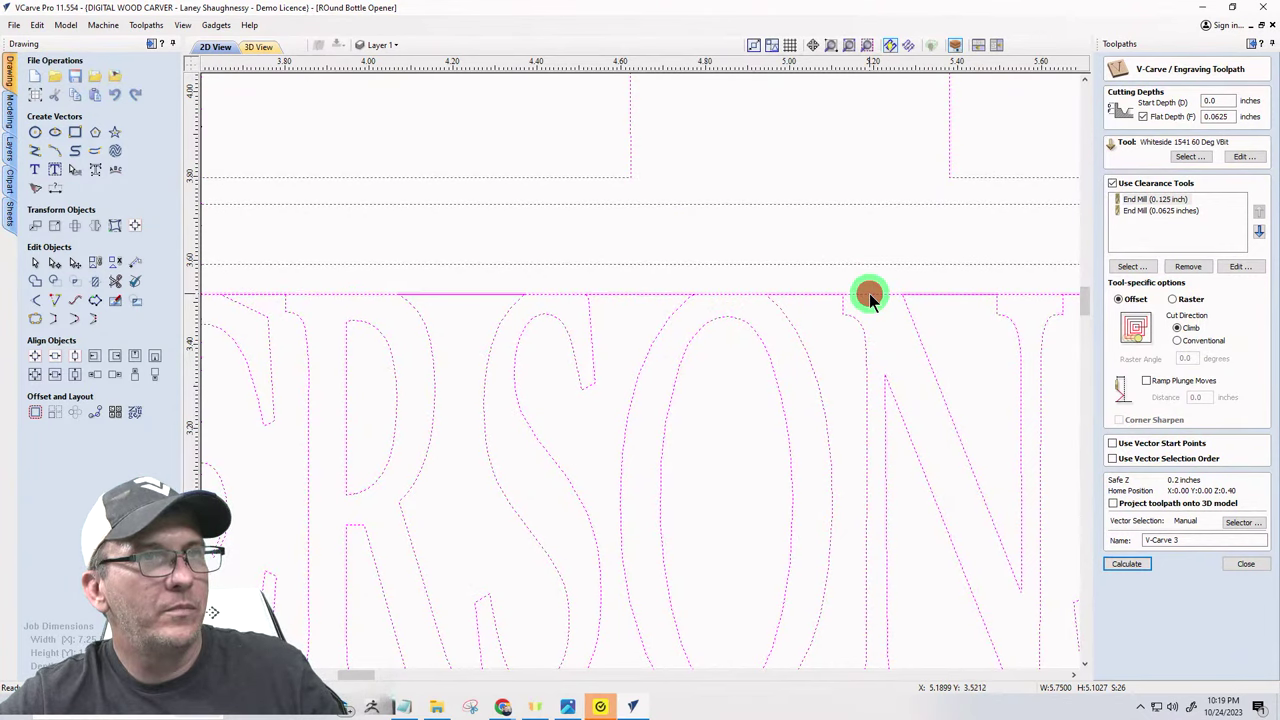
{"action": "scroll", "coordinate": [620, 440], "scroll_direction": "down", "scroll_amount": 2}
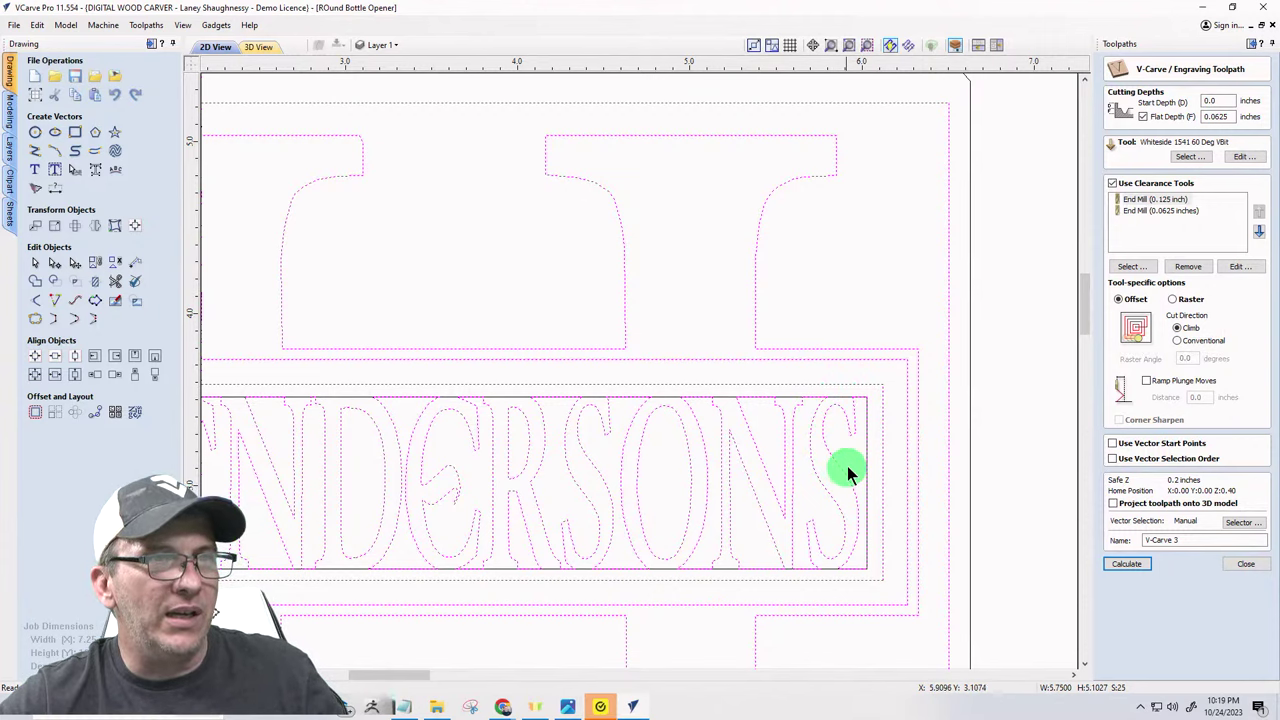
{"action": "scroll", "coordinate": [847, 466], "scroll_direction": "up", "scroll_amount": 2}
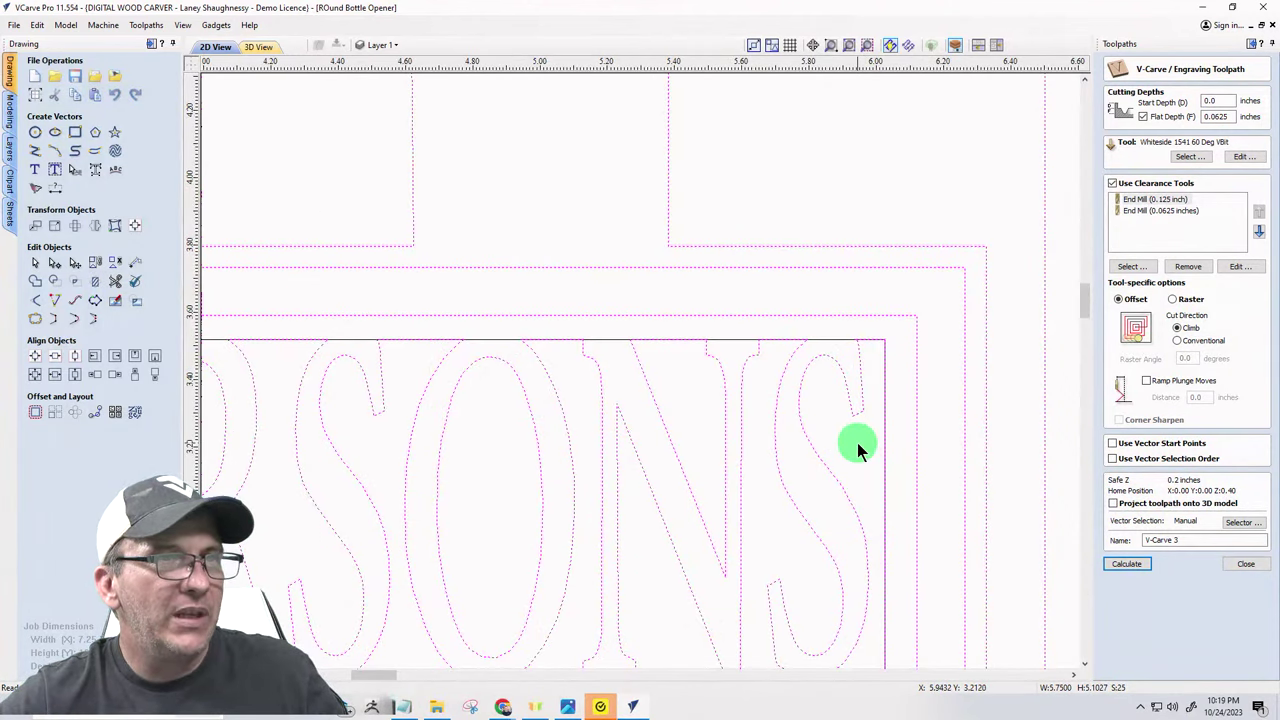
{"action": "scroll", "coordinate": [822, 418], "scroll_direction": "up", "scroll_amount": 2}
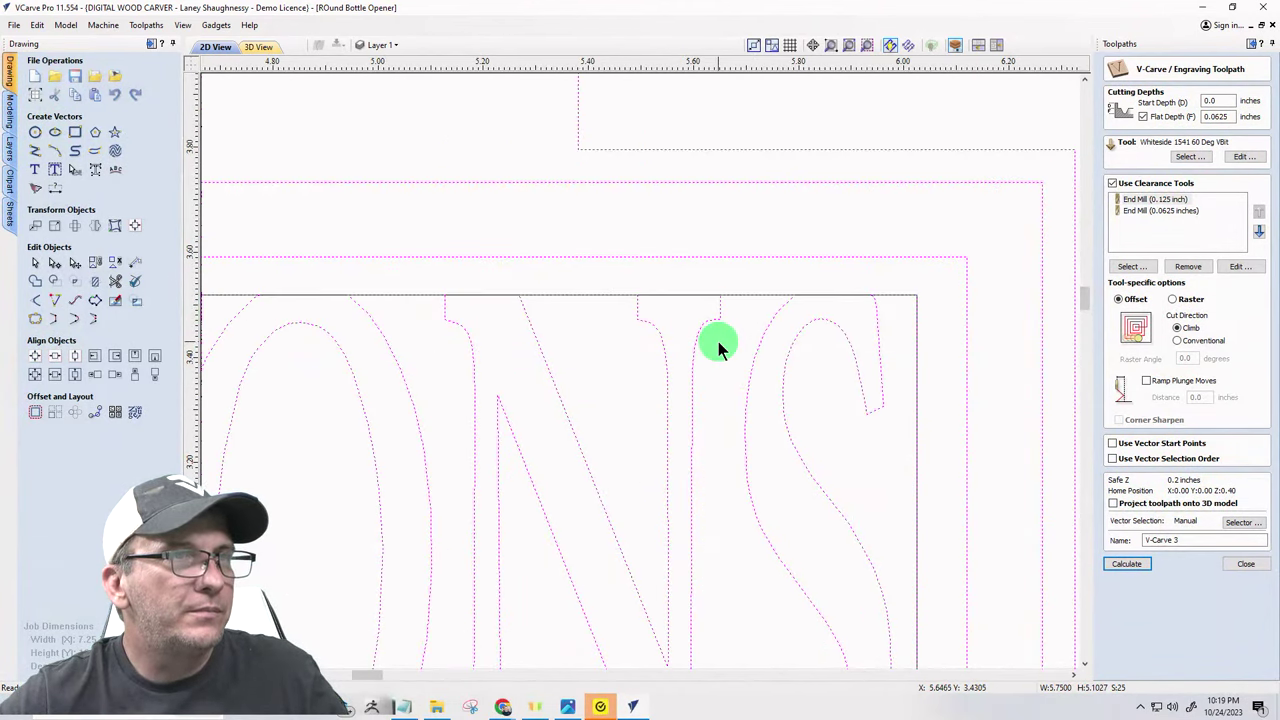
{"action": "scroll", "coordinate": [766, 477], "scroll_direction": "down", "scroll_amount": 4}
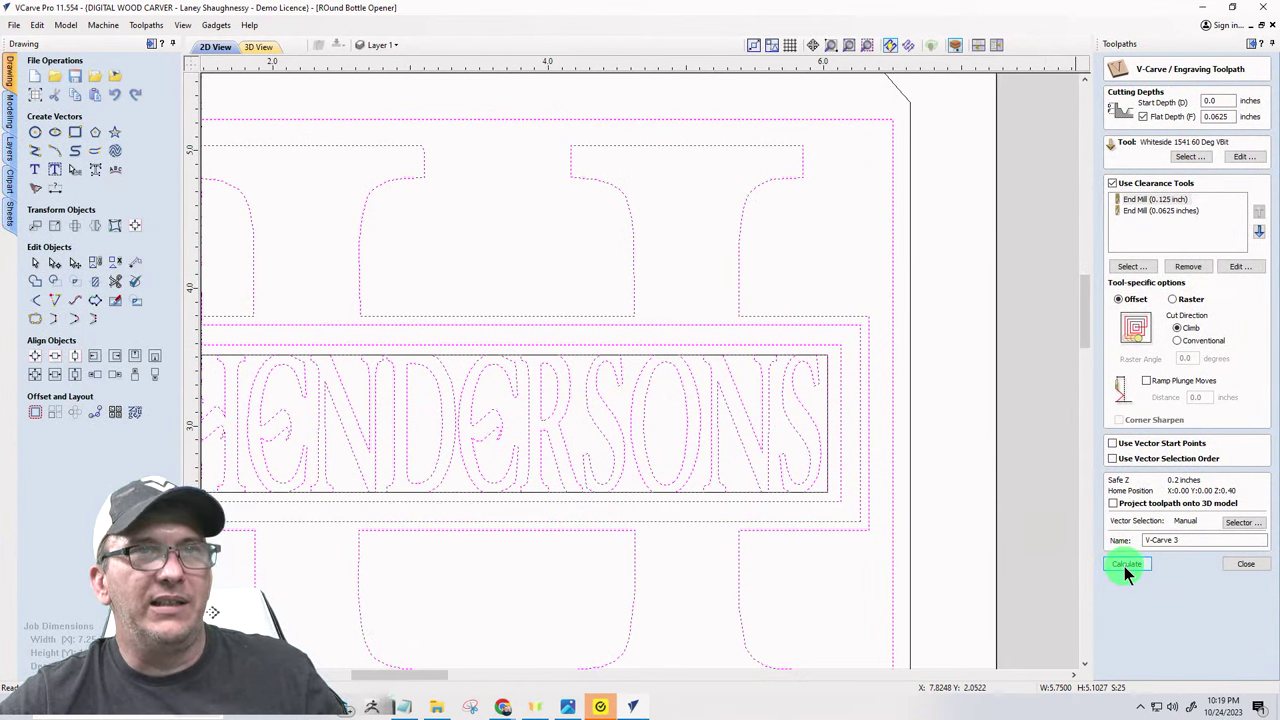
{"action": "left_click", "coordinate": [1120, 568]}
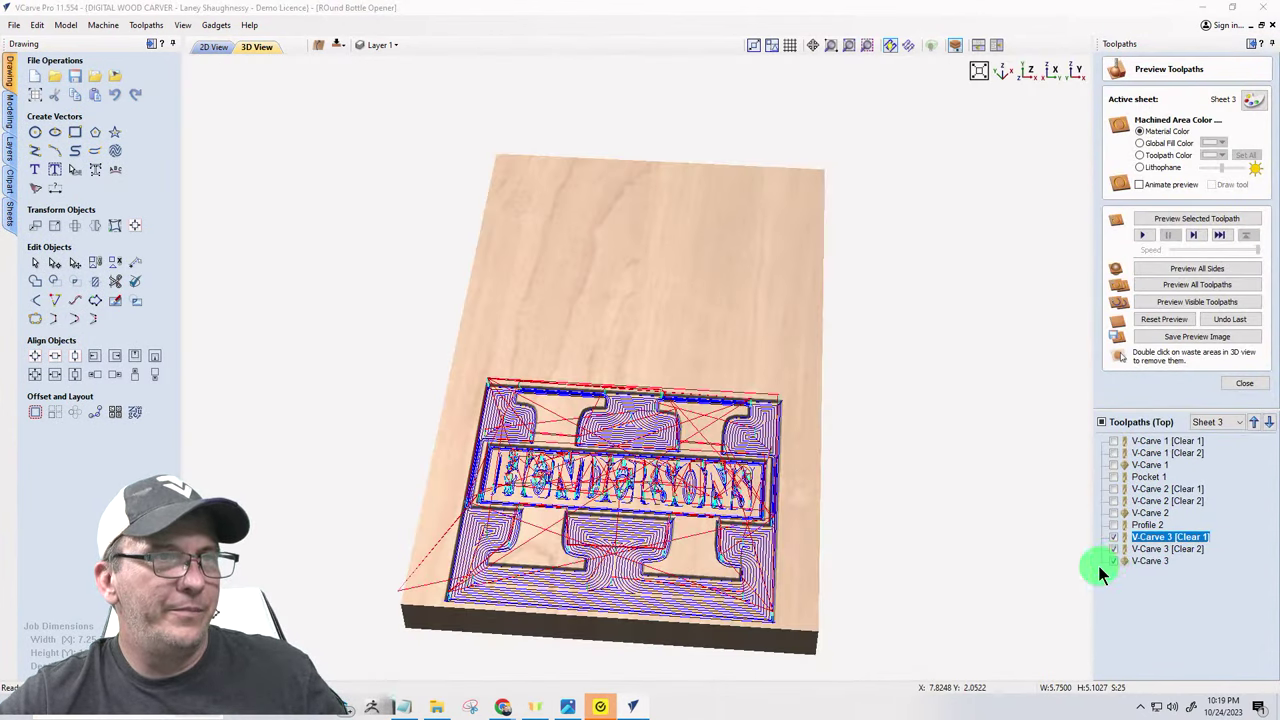
- Preview the carving top-down with machined areas in solid Global Fill Color, then return to 2D
{"action": "left_click", "coordinate": [1162, 320]}
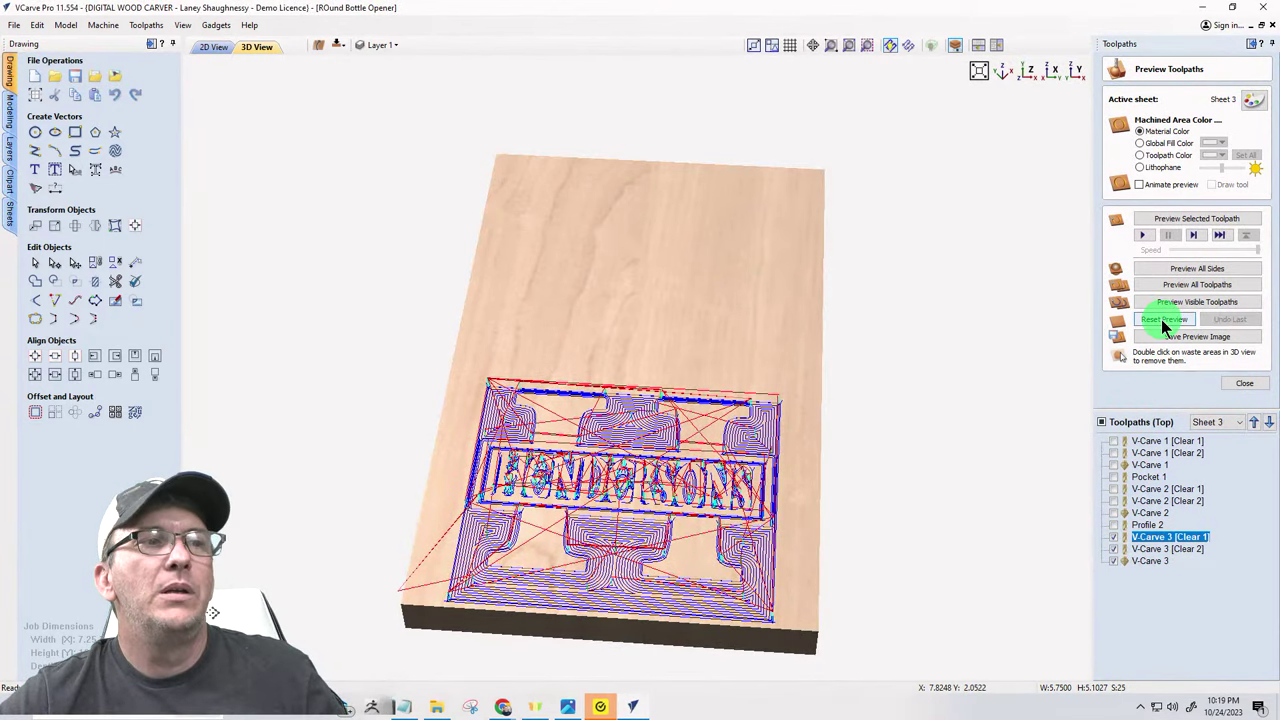
{"action": "left_click", "coordinate": [1171, 298]}
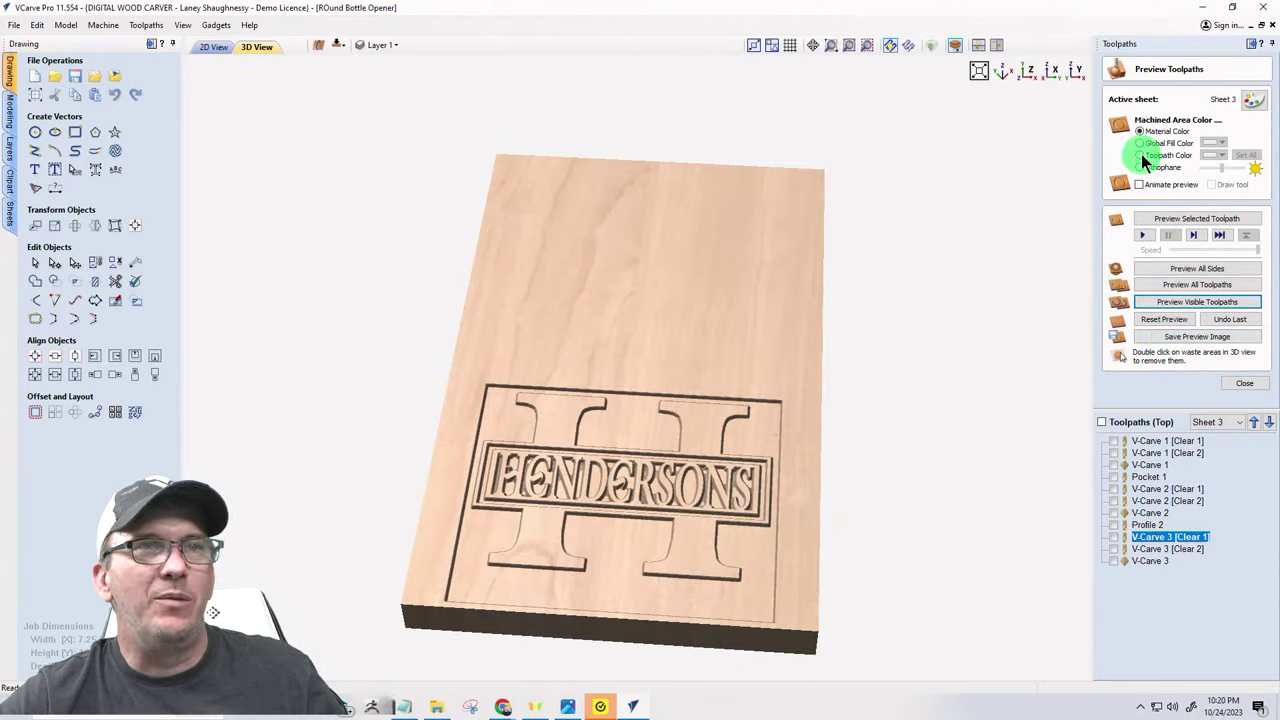
{"action": "left_click", "coordinate": [1140, 155]}
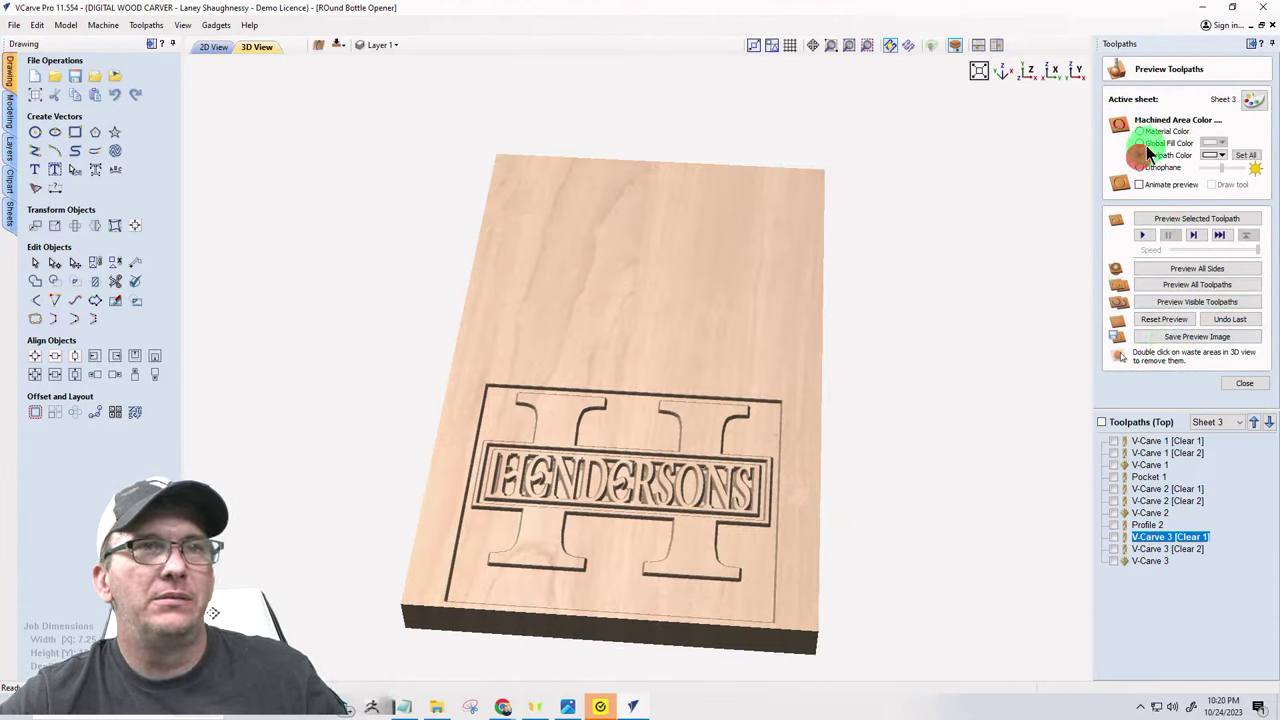
{"action": "left_click", "coordinate": [1140, 143]}
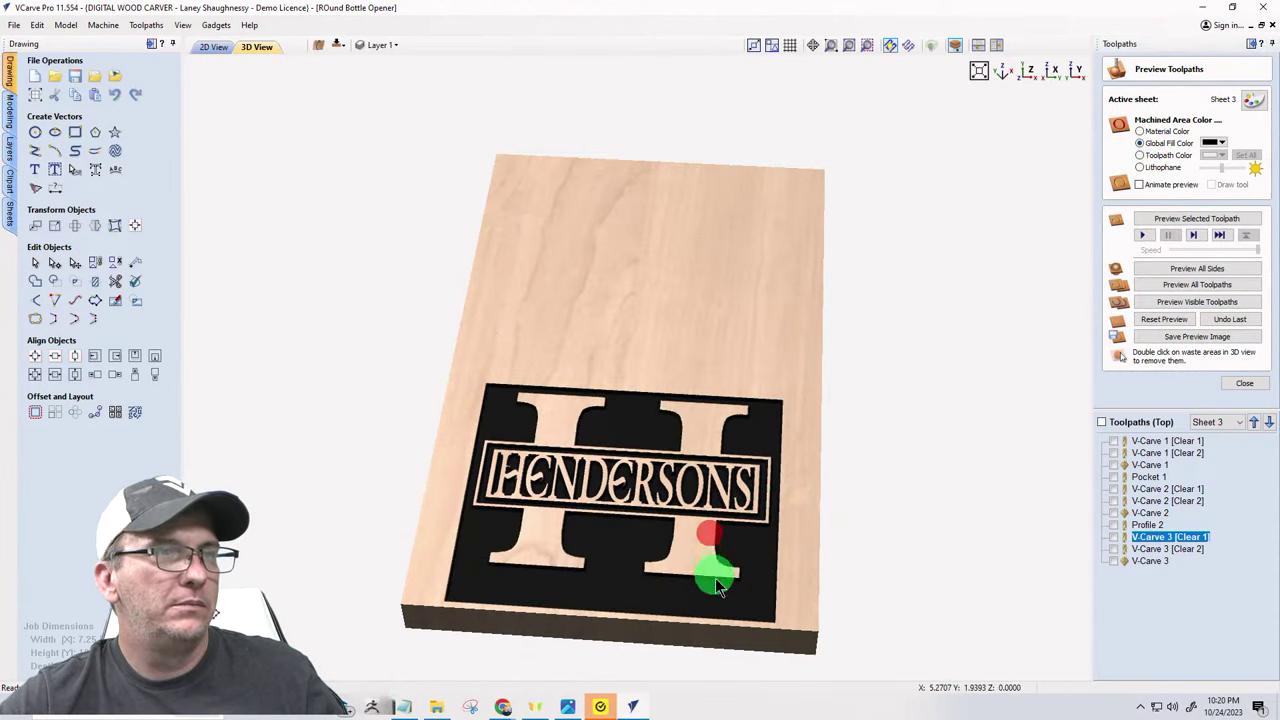
{"action": "left_click_drag", "start_coordinate": [709, 571], "coordinate": [772, 618]}
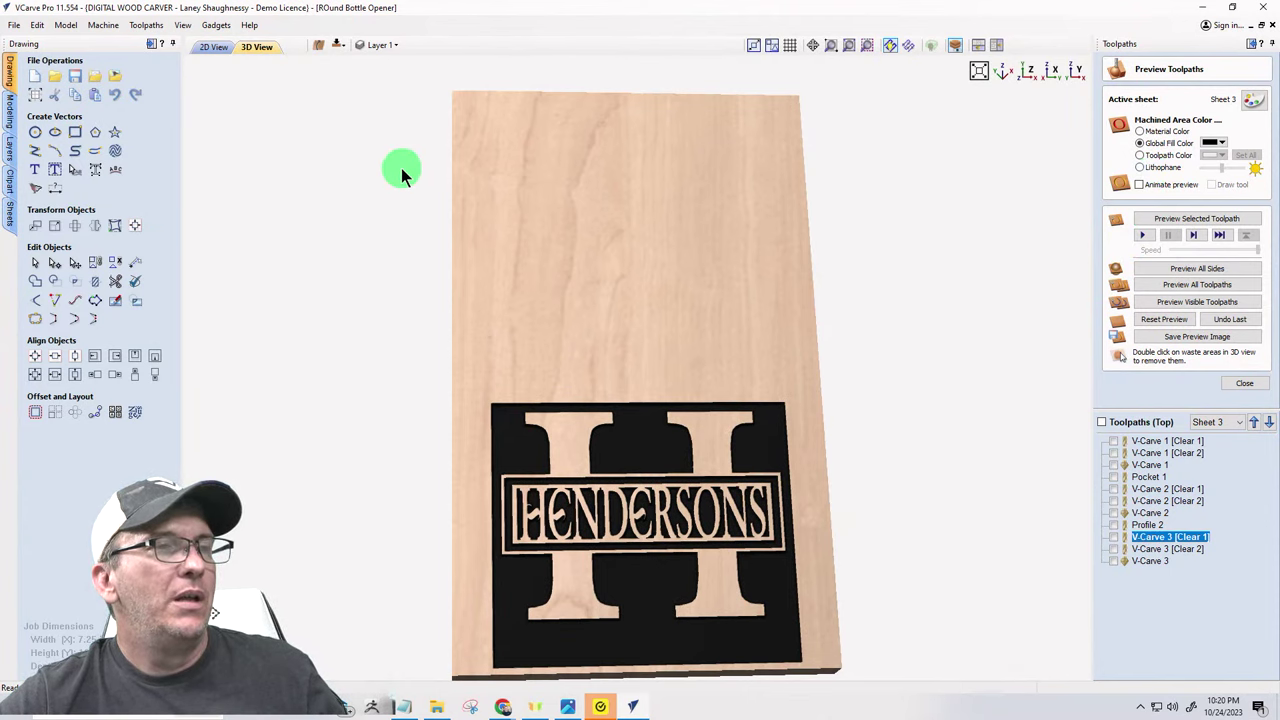
{"action": "left_click", "coordinate": [209, 57]}
{"action": "scroll", "coordinate": [647, 358], "scroll_direction": "down", "scroll_amount": 5}
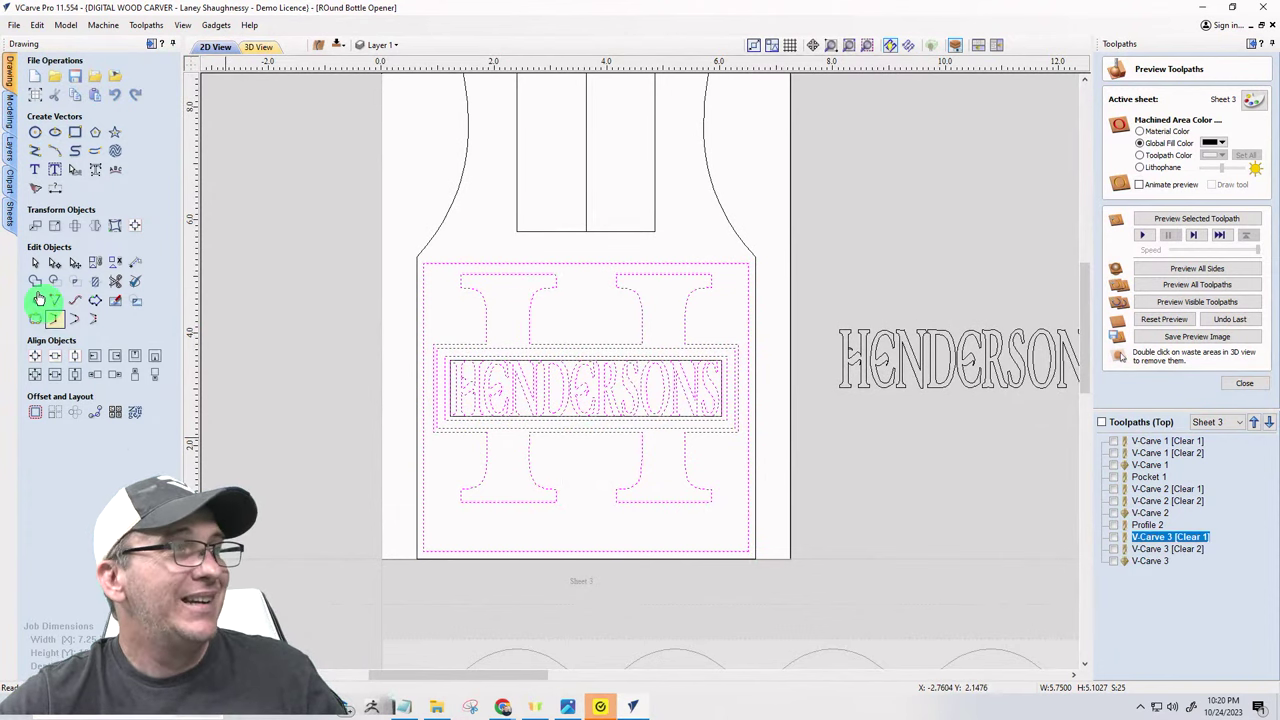
- Add a 0.189-inch vertical dimension from the dividing line to the H's top edge, undoing a duplicate
{"action": "left_click", "coordinate": [377, 500]}
{"action": "left_click", "coordinate": [586, 551]}
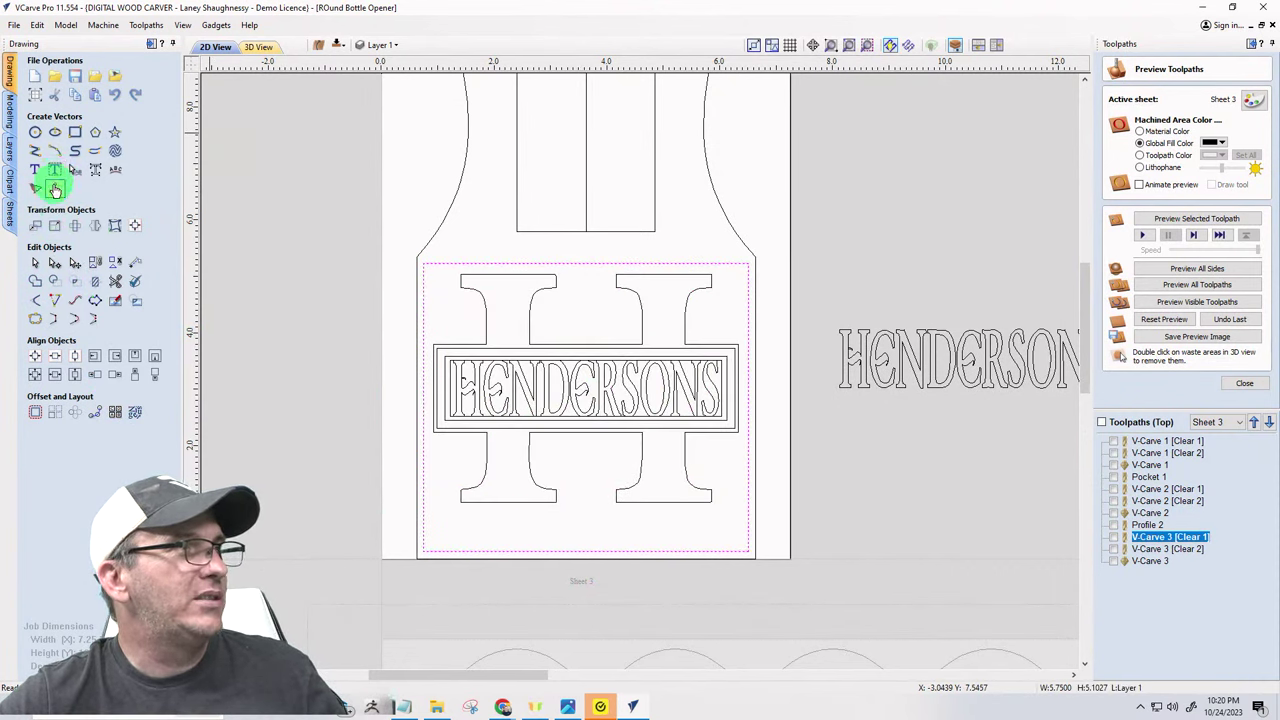
{"action": "left_click", "coordinate": [55, 188]}
{"action": "scroll", "coordinate": [520, 251], "scroll_direction": "up", "scroll_amount": 5}
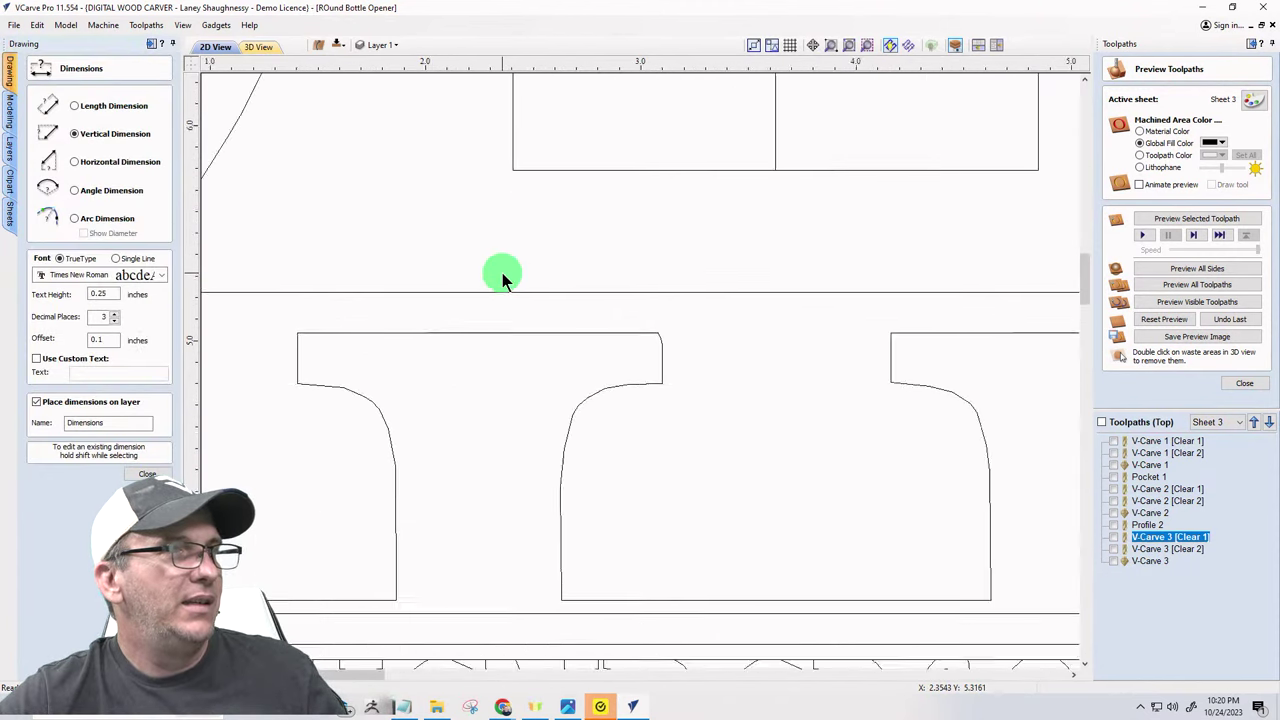
{"action": "scroll", "coordinate": [502, 273], "scroll_direction": "up", "scroll_amount": 1}
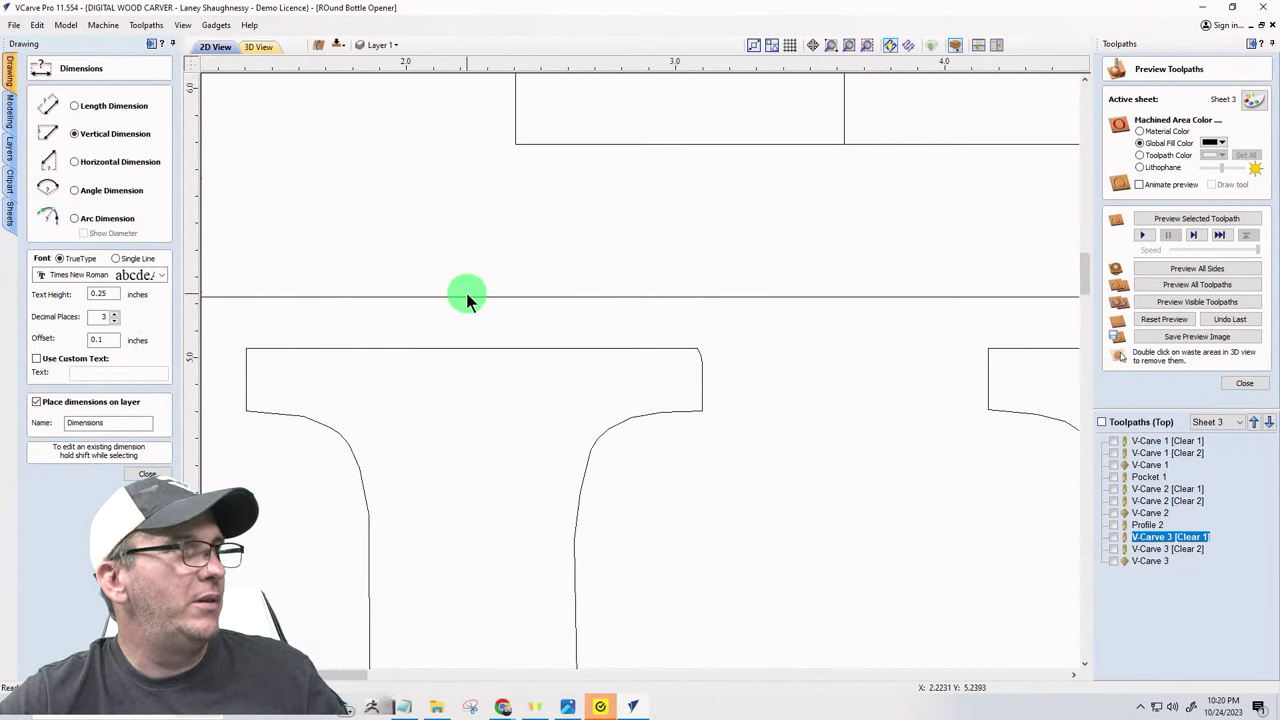
{"action": "left_click", "coordinate": [467, 297]}
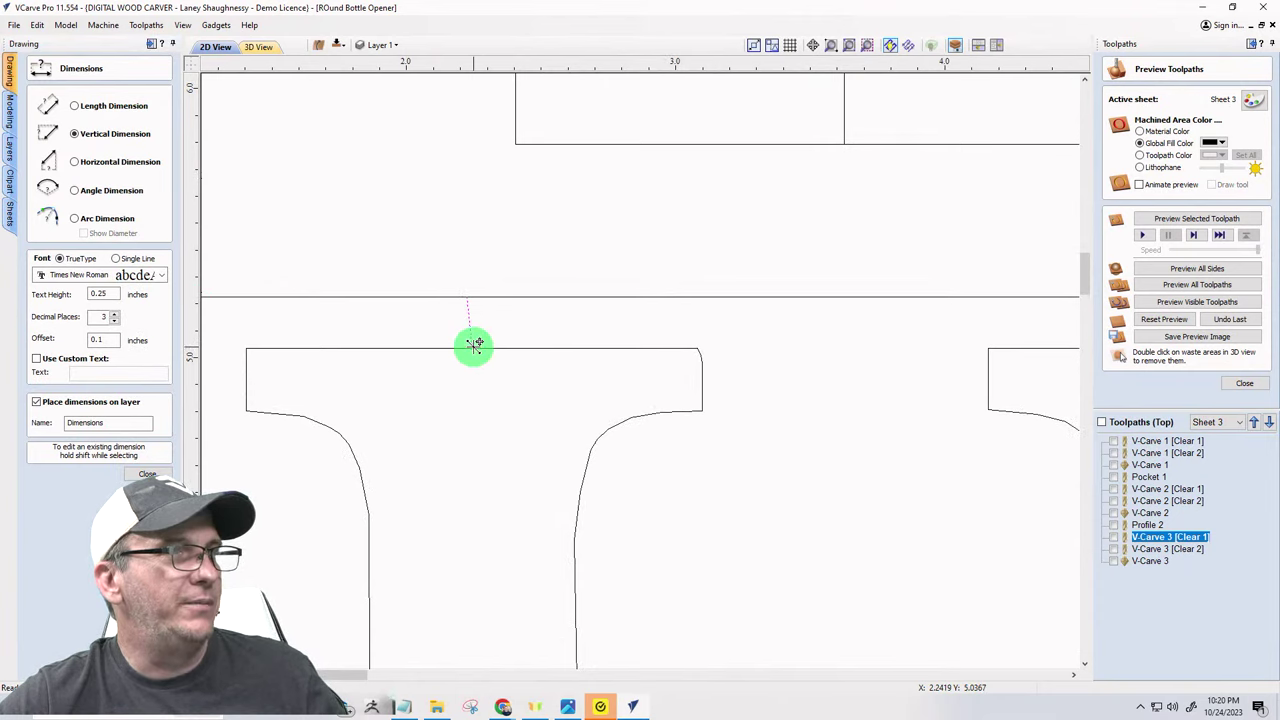
{"action": "left_click", "coordinate": [474, 346]}
{"action": "left_click", "coordinate": [472, 320]}
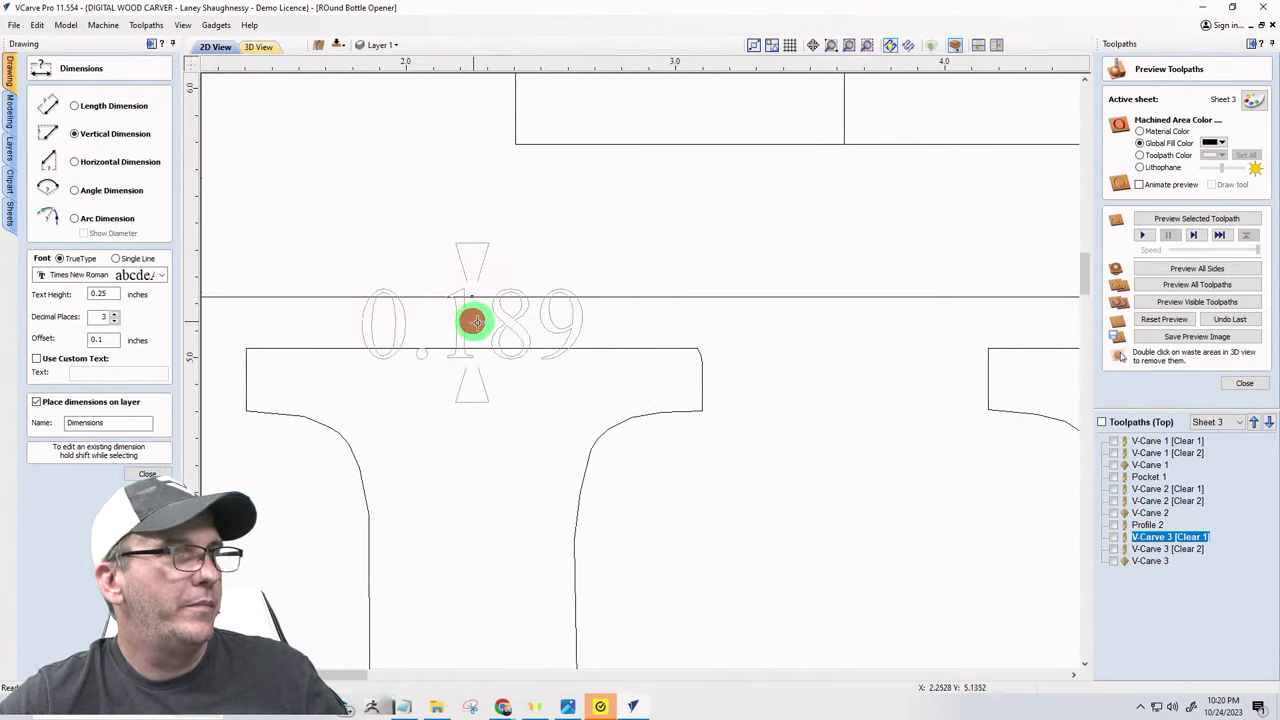
{"action": "left_click", "coordinate": [664, 297]}
{"action": "left_click", "coordinate": [670, 347]}
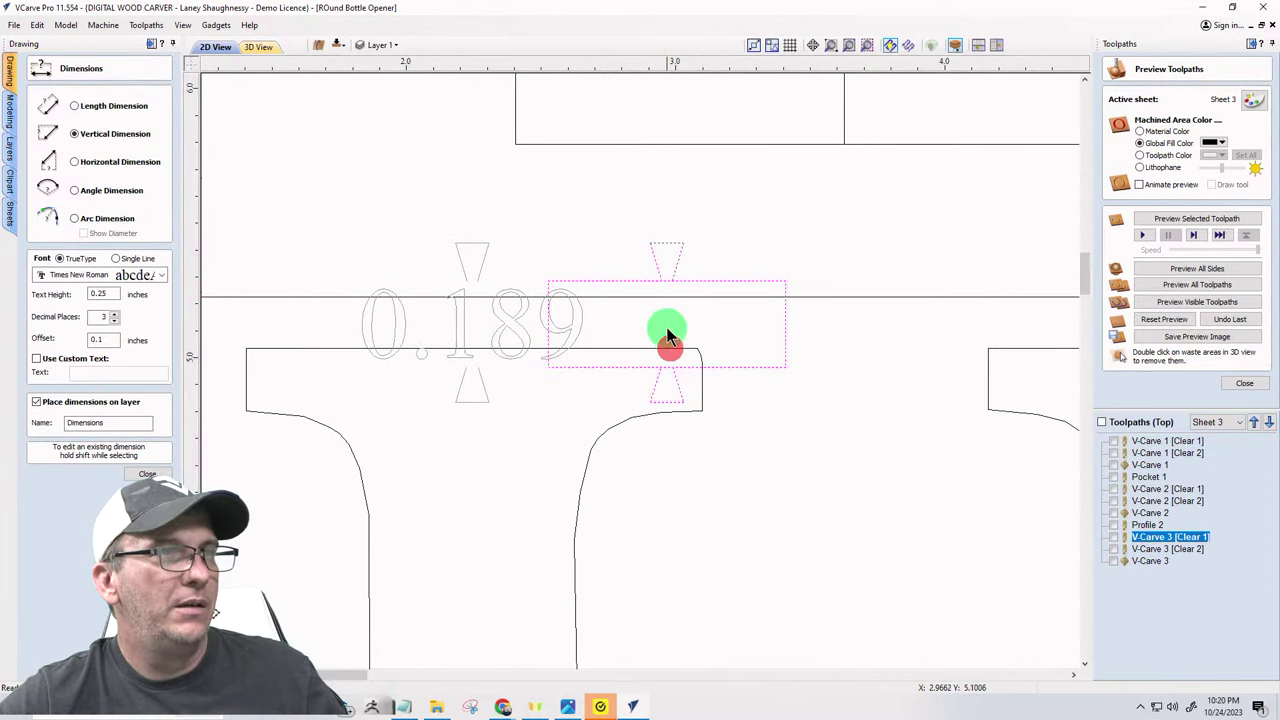
{"action": "left_click", "coordinate": [667, 324]}
{"action": "key", "text": "ctrl+z"}
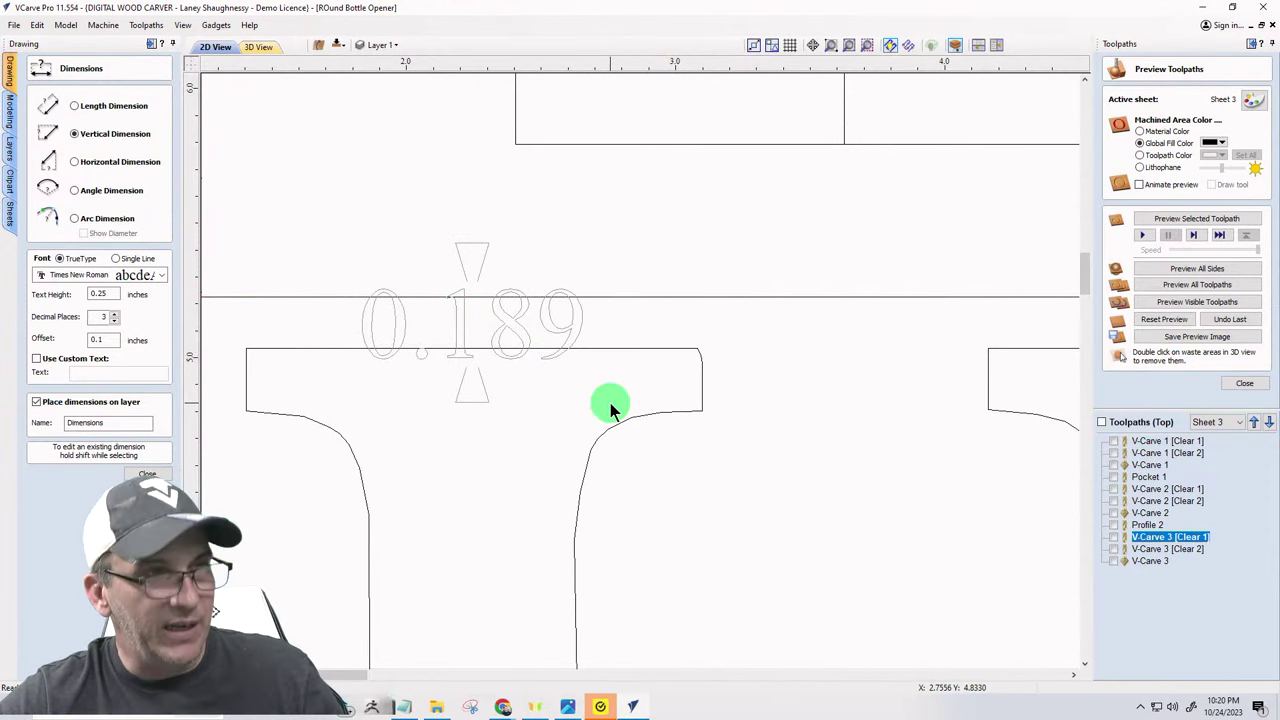
{"action": "scroll", "coordinate": [535, 336], "scroll_direction": "down", "scroll_amount": 8}
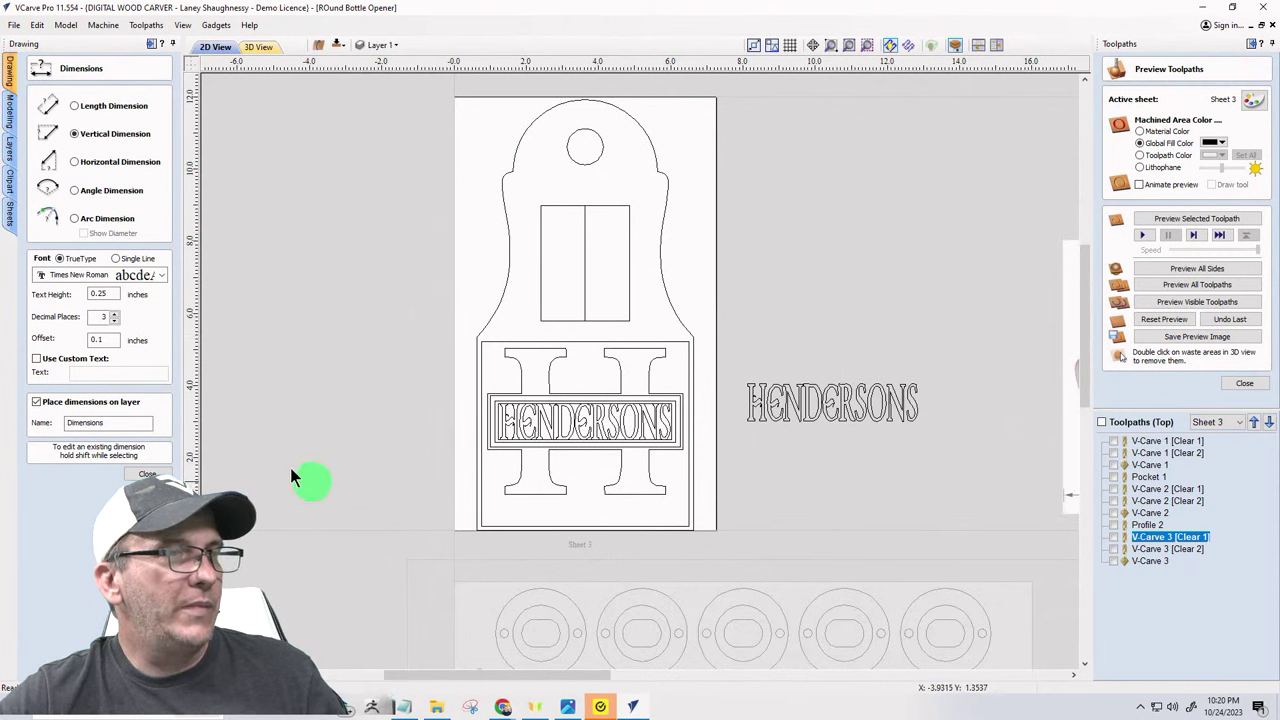
- Node-edit the recess rectangle, moving its bottom edge up level with the H's bottom
{"action": "left_click", "coordinate": [148, 474]}
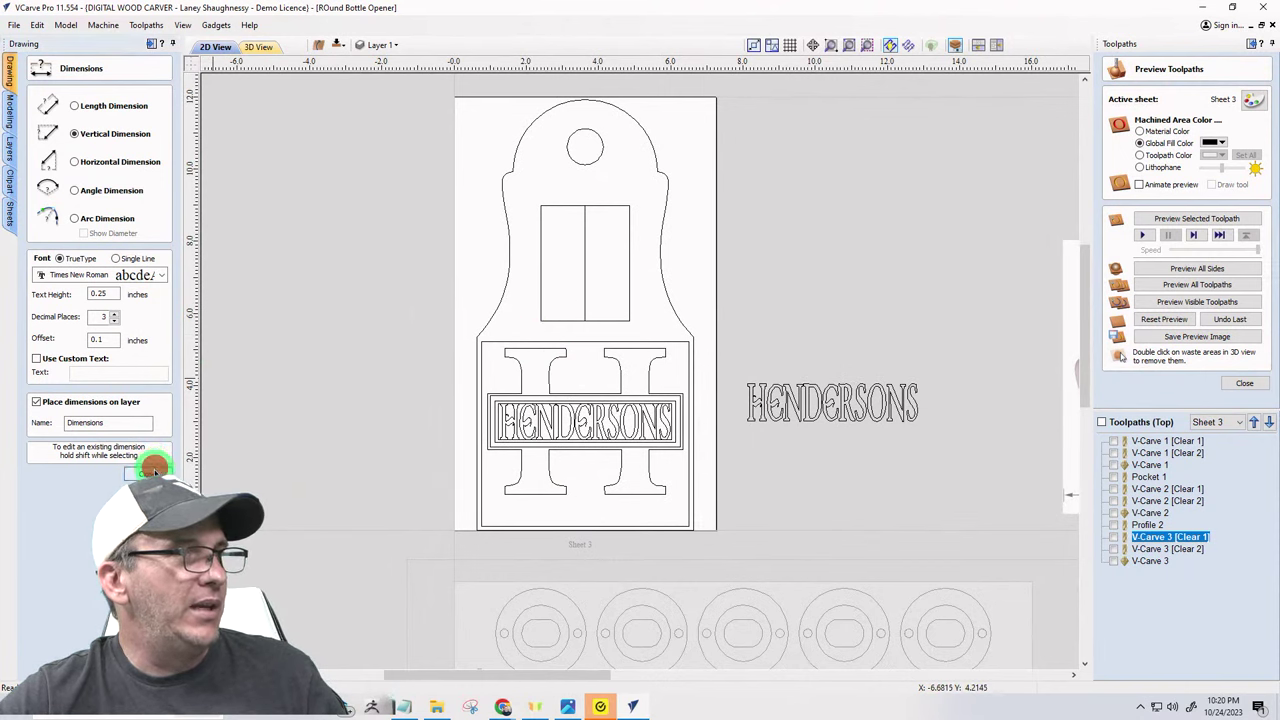
{"action": "left_click", "coordinate": [570, 529]}
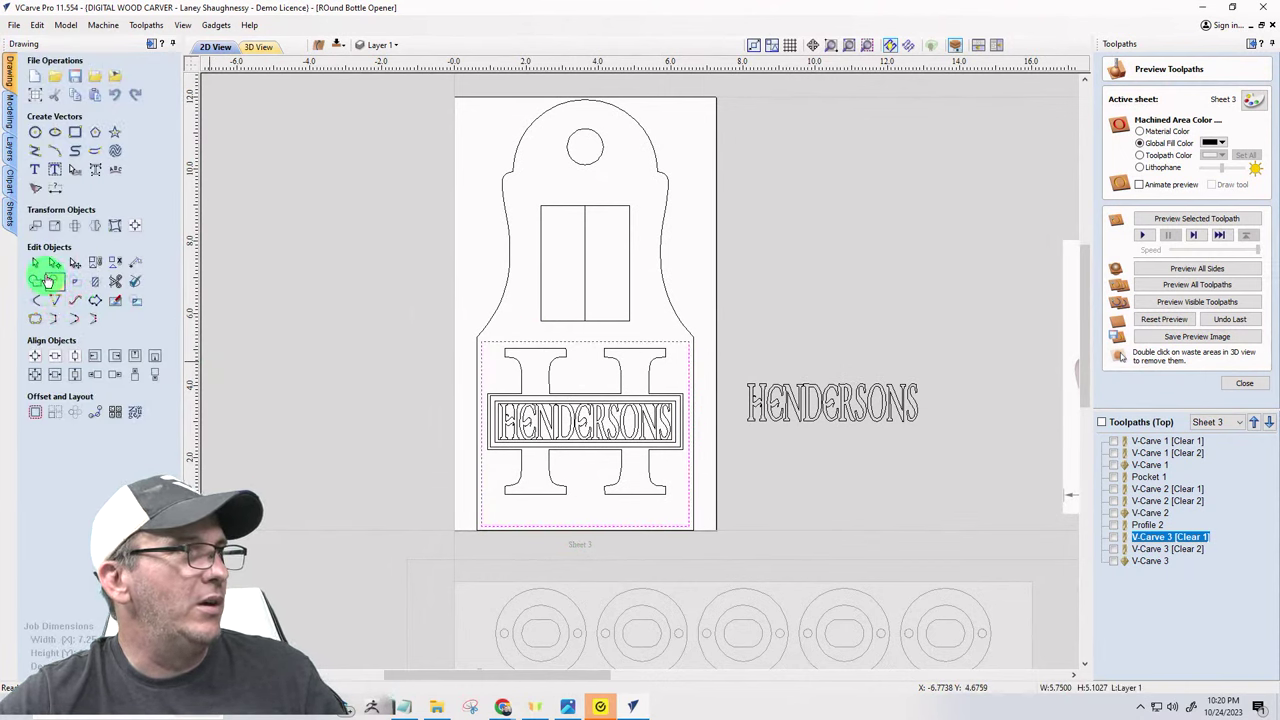
{"action": "left_click", "coordinate": [45, 280]}
{"action": "scroll", "coordinate": [600, 575], "scroll_direction": "up", "scroll_amount": 3}
{"action": "scroll", "coordinate": [430, 447], "scroll_direction": "down", "scroll_amount": 1}
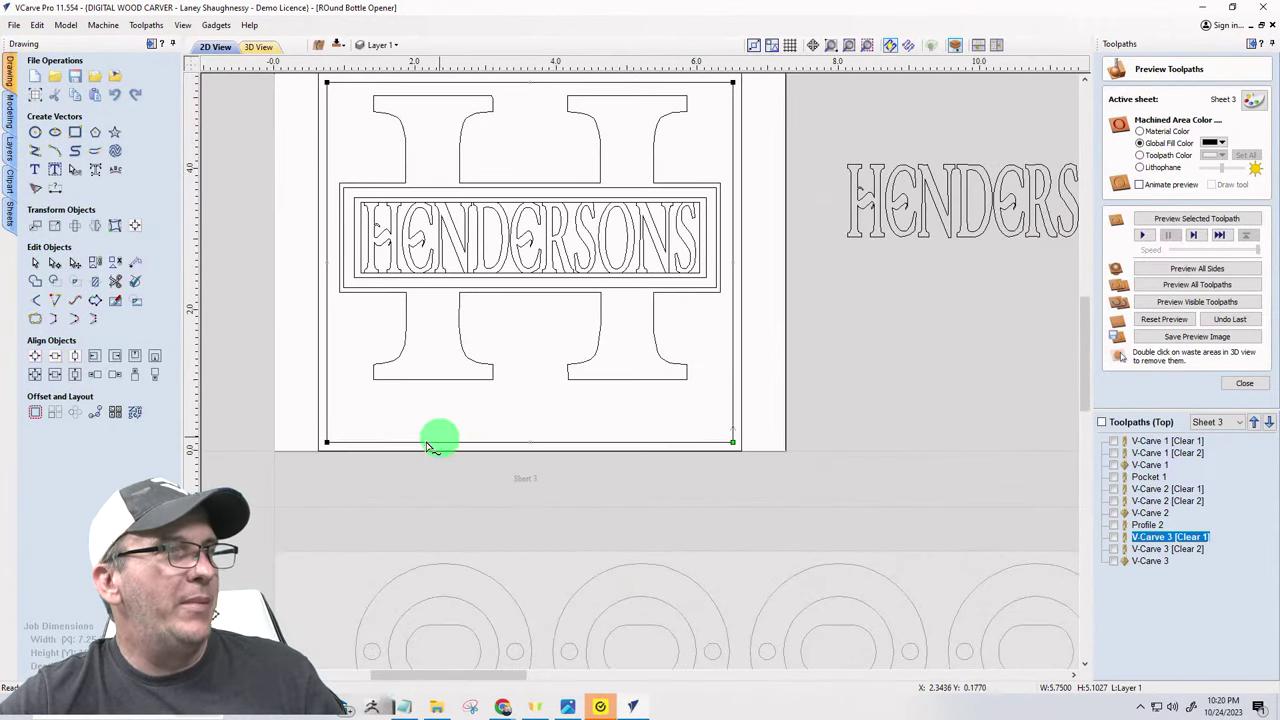
{"action": "left_click_drag", "start_coordinate": [279, 431], "coordinate": [877, 520]}
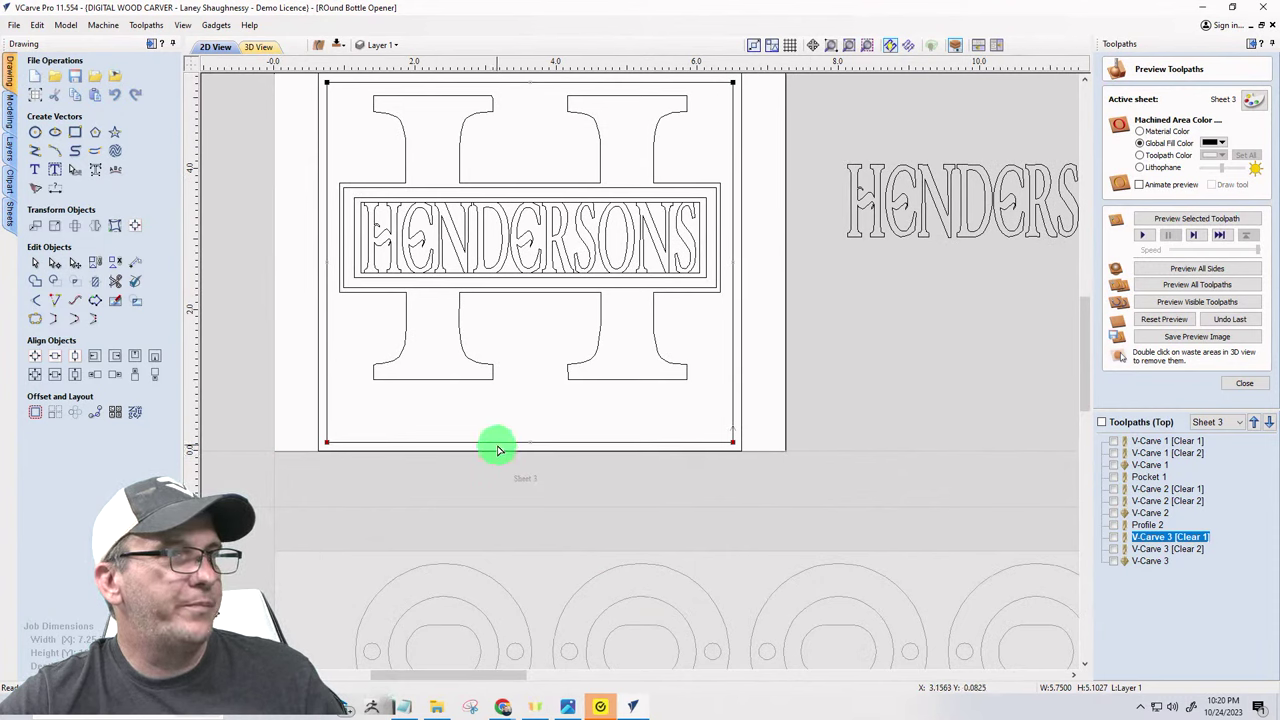
{"action": "left_click_drag", "start_coordinate": [497, 443], "coordinate": [496, 381]}
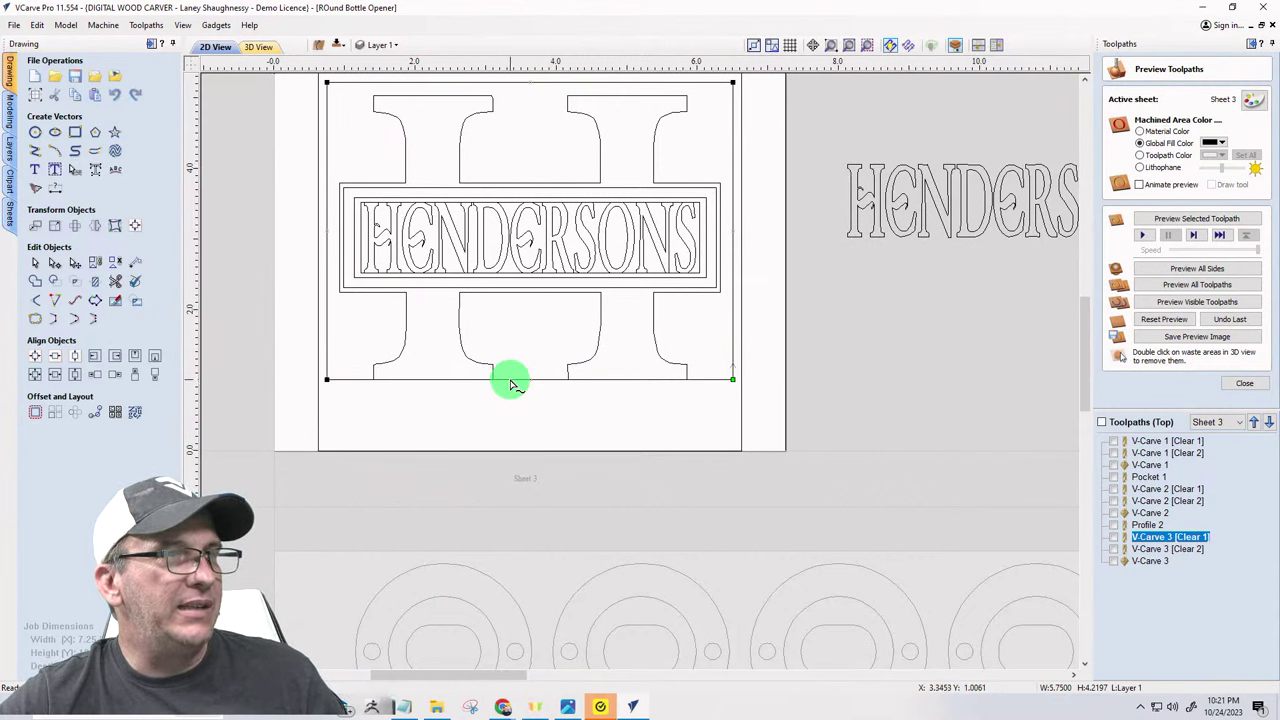
- Move both bottom corner nodes down exactly 0.2 inches
{"action": "left_click", "coordinate": [328, 378]}
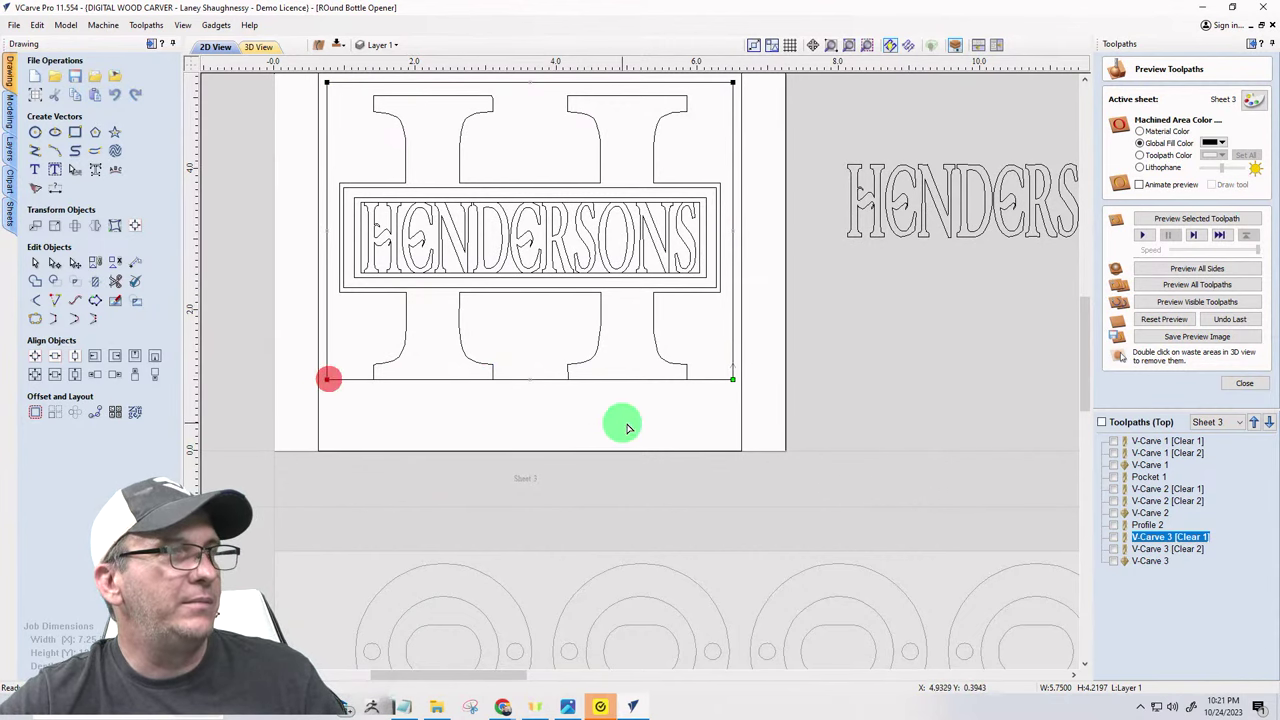
{"action": "left_click", "coordinate": [733, 378]}
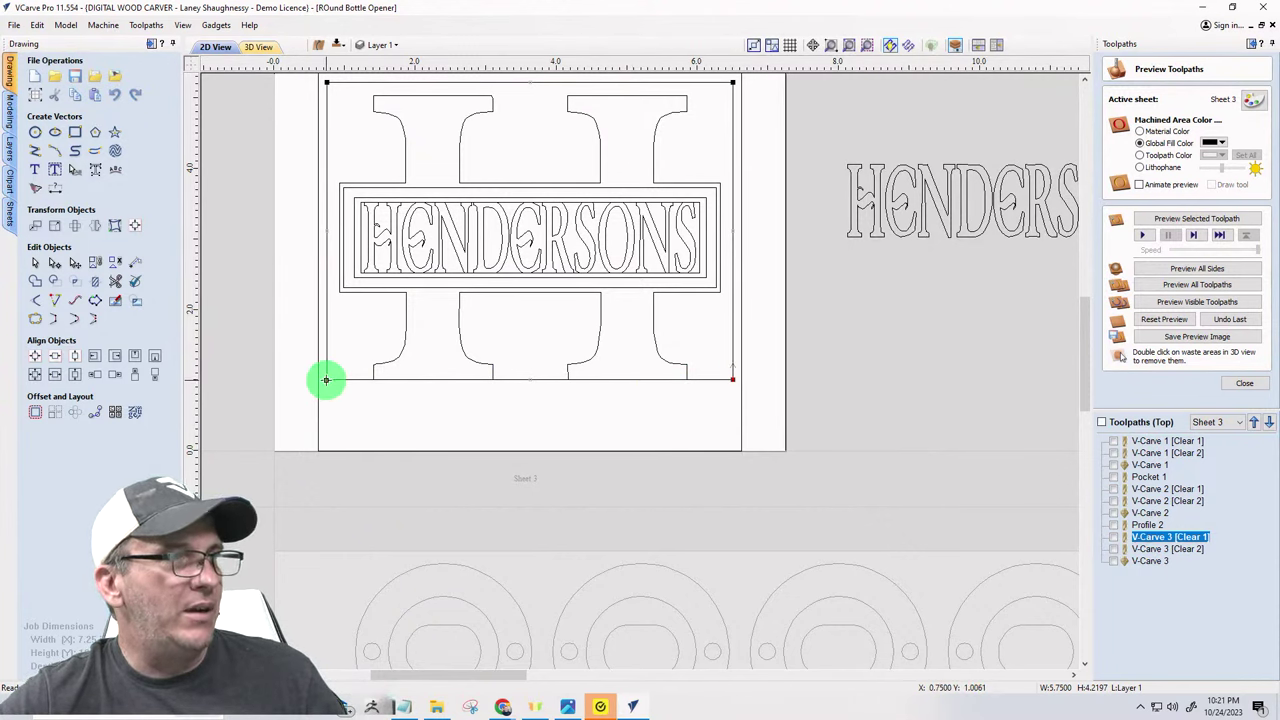
{"action": "left_click_drag", "start_coordinate": [326, 380], "coordinate": [326, 383]}
{"action": "type", "text": "0."}
{"action": "type", "text": "2"}
{"action": "key", "text": "Return"}
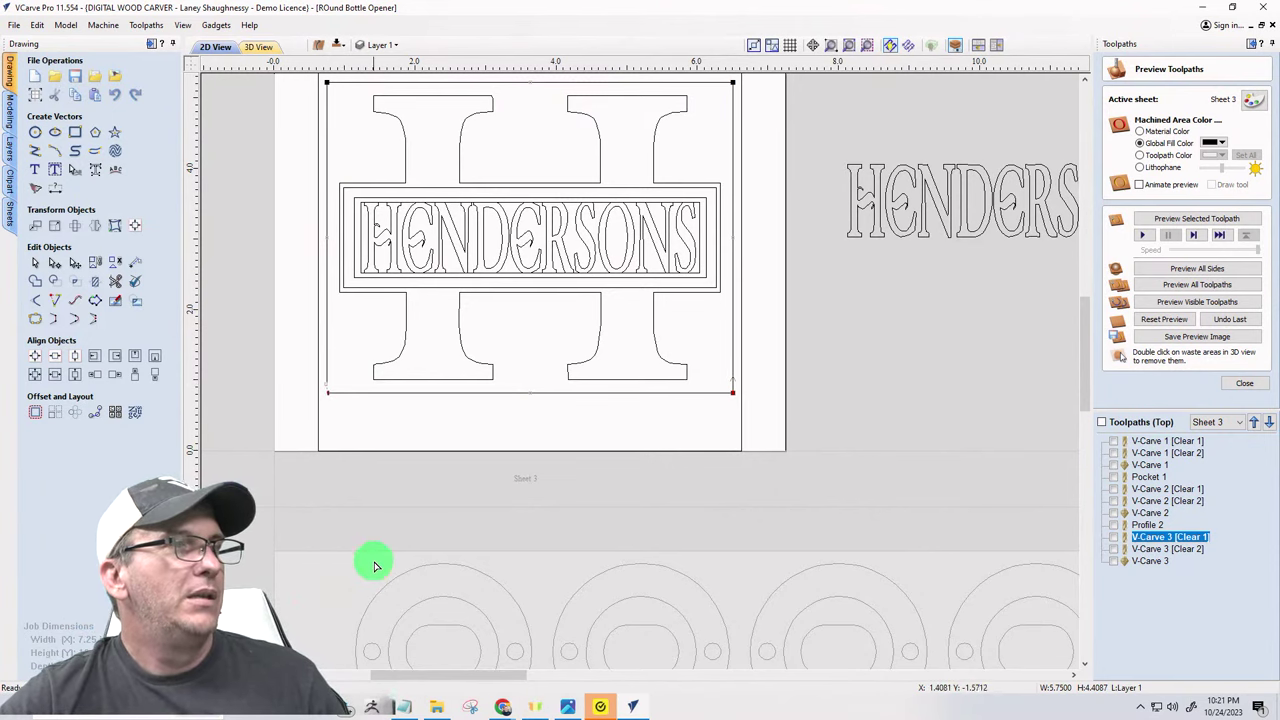
{"action": "scroll", "coordinate": [373, 563], "scroll_direction": "down", "scroll_amount": 2}
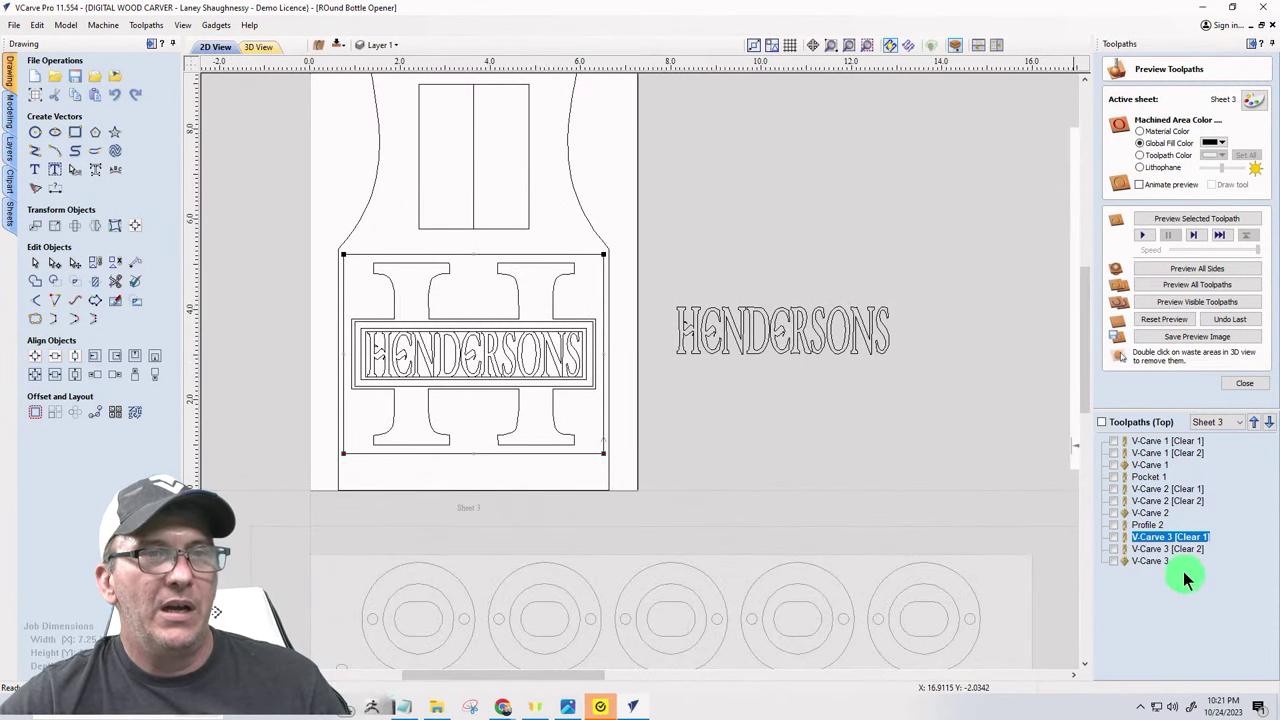
- Recalculate V-Carve 3 and make both V-Carve 3 and Profile 2 toolpaths visible
{"action": "double_click", "coordinate": [1166, 539]}
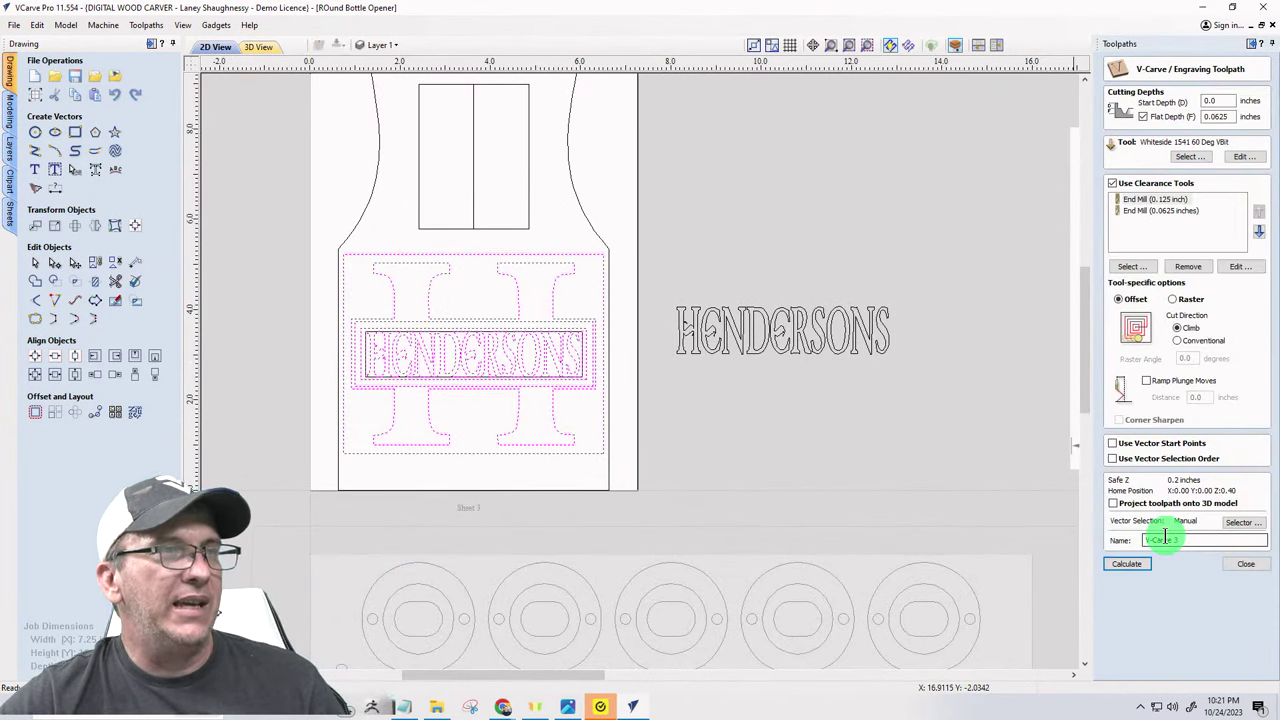
{"action": "left_click", "coordinate": [1126, 564]}
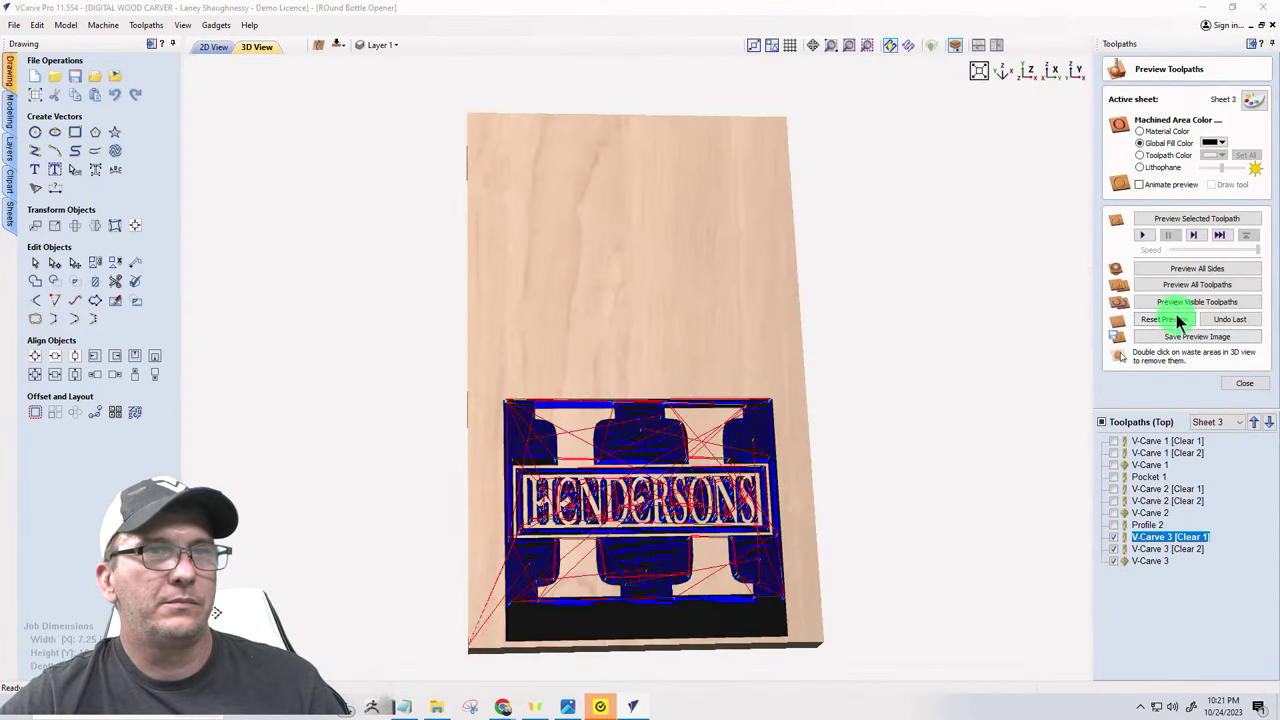
{"action": "left_click", "coordinate": [1176, 302]}
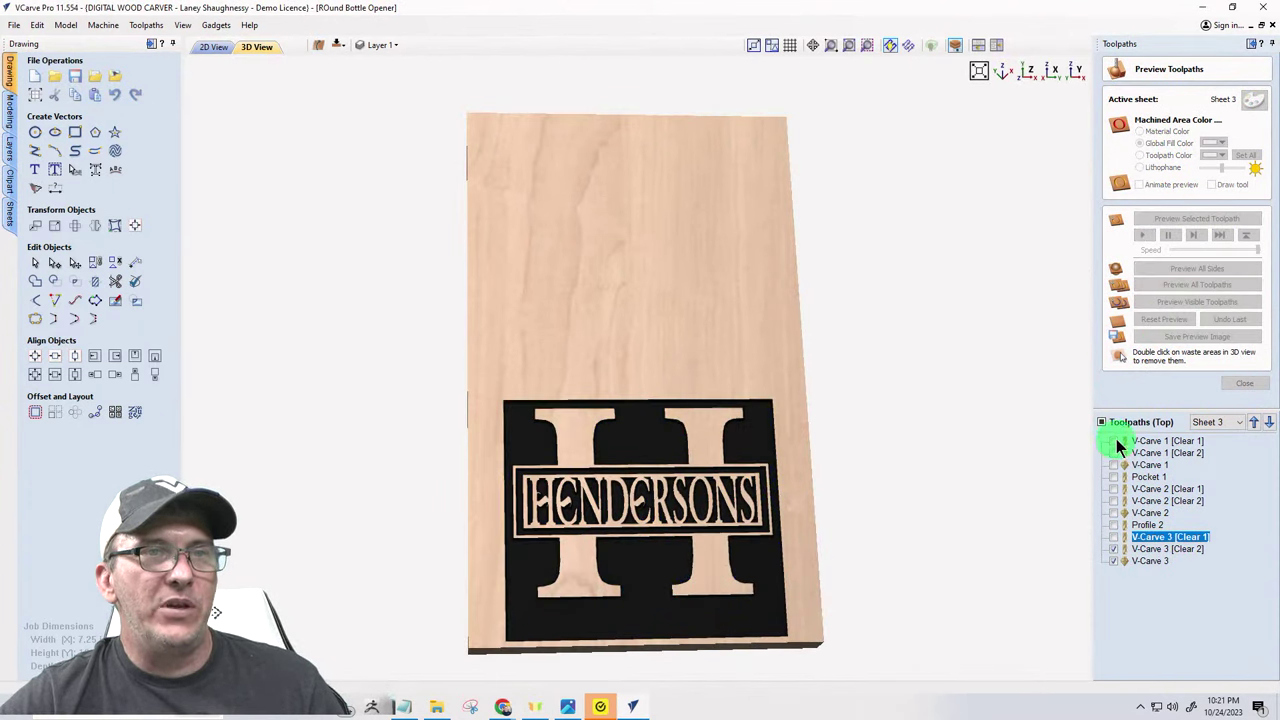
{"action": "left_click", "coordinate": [1113, 549]}
{"action": "left_click", "coordinate": [1113, 537]}
{"action": "left_click", "coordinate": [1113, 561]}
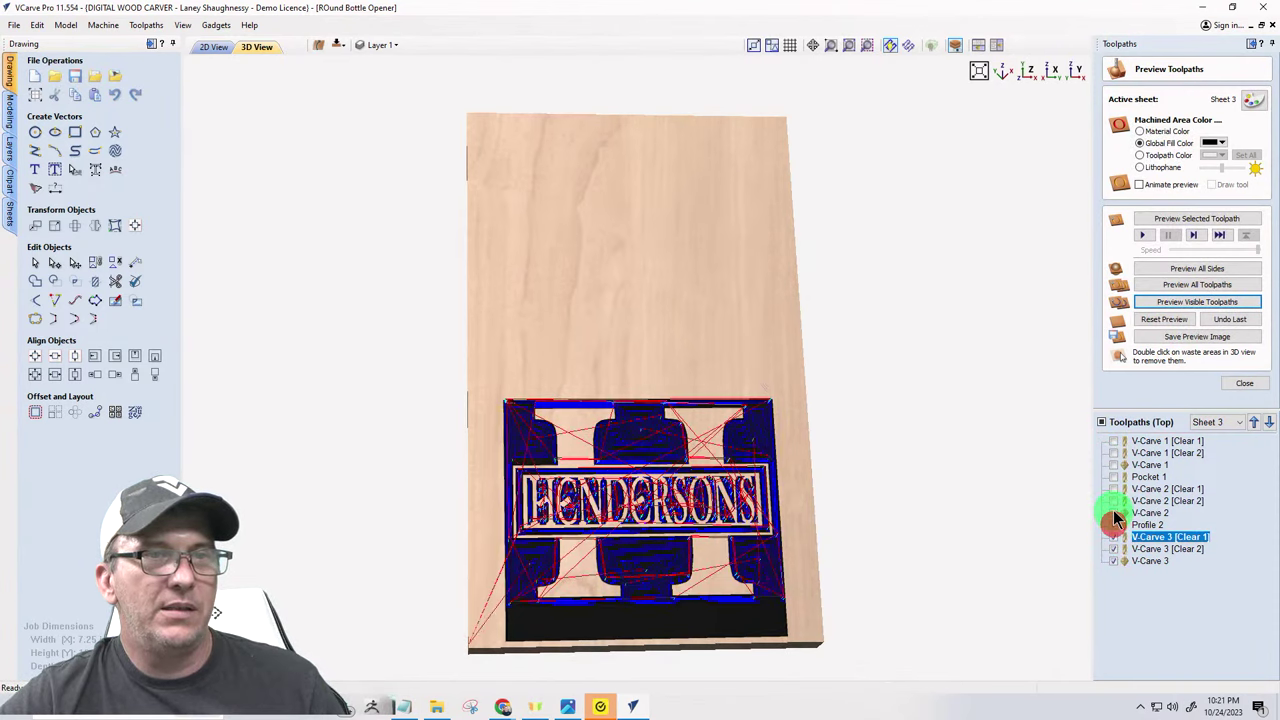
{"action": "left_click", "coordinate": [1113, 525]}
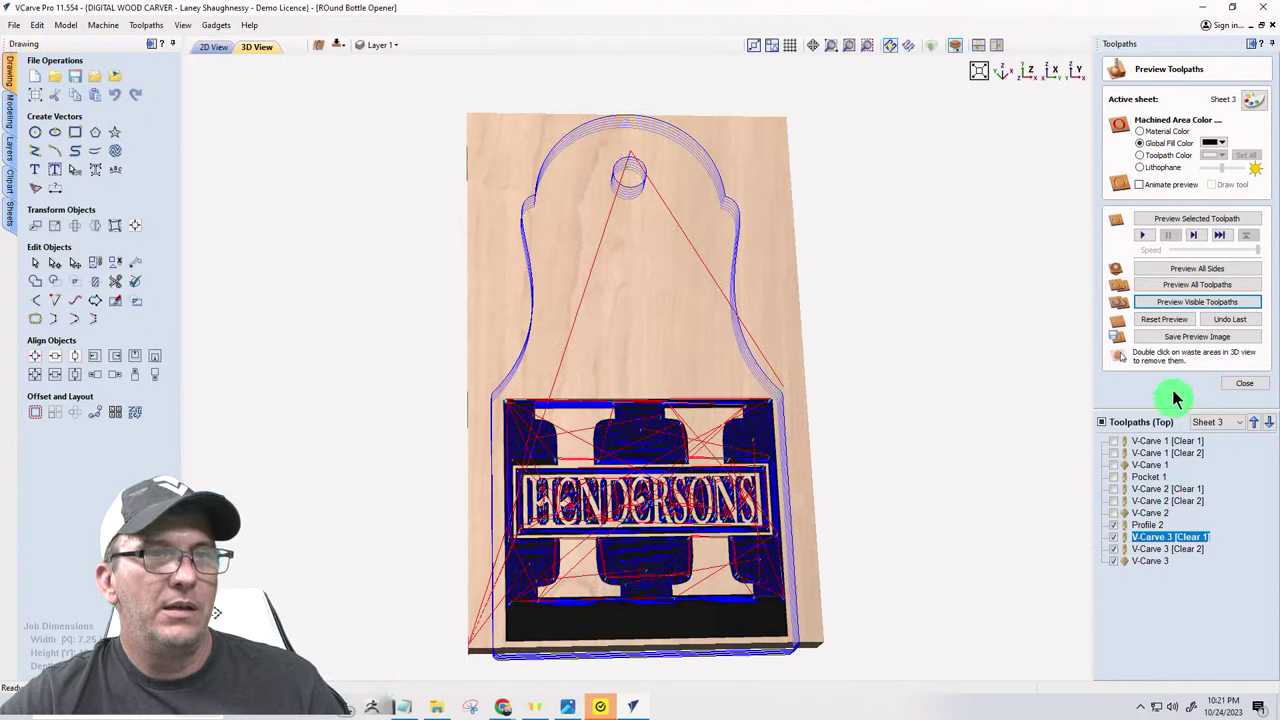
- Re-run the preview and remove the left and right waste strips around the plaque
{"action": "left_click", "coordinate": [1172, 318]}
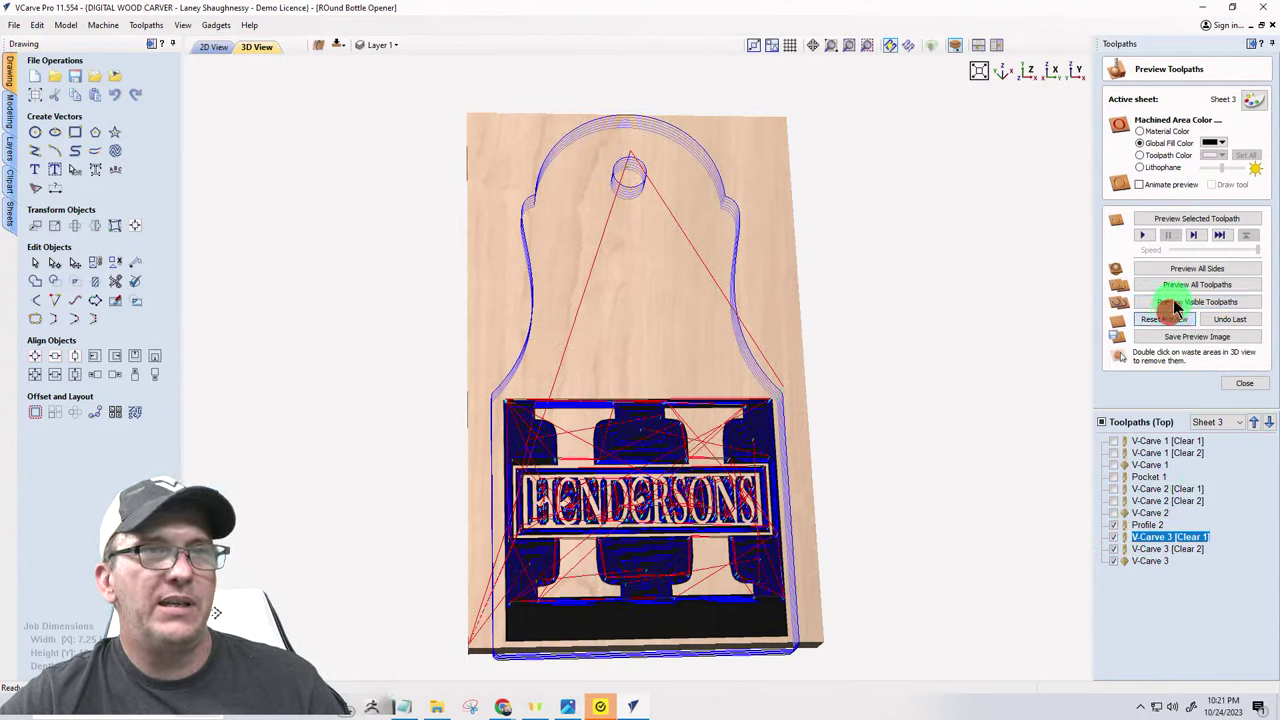
{"action": "left_click", "coordinate": [1177, 303]}
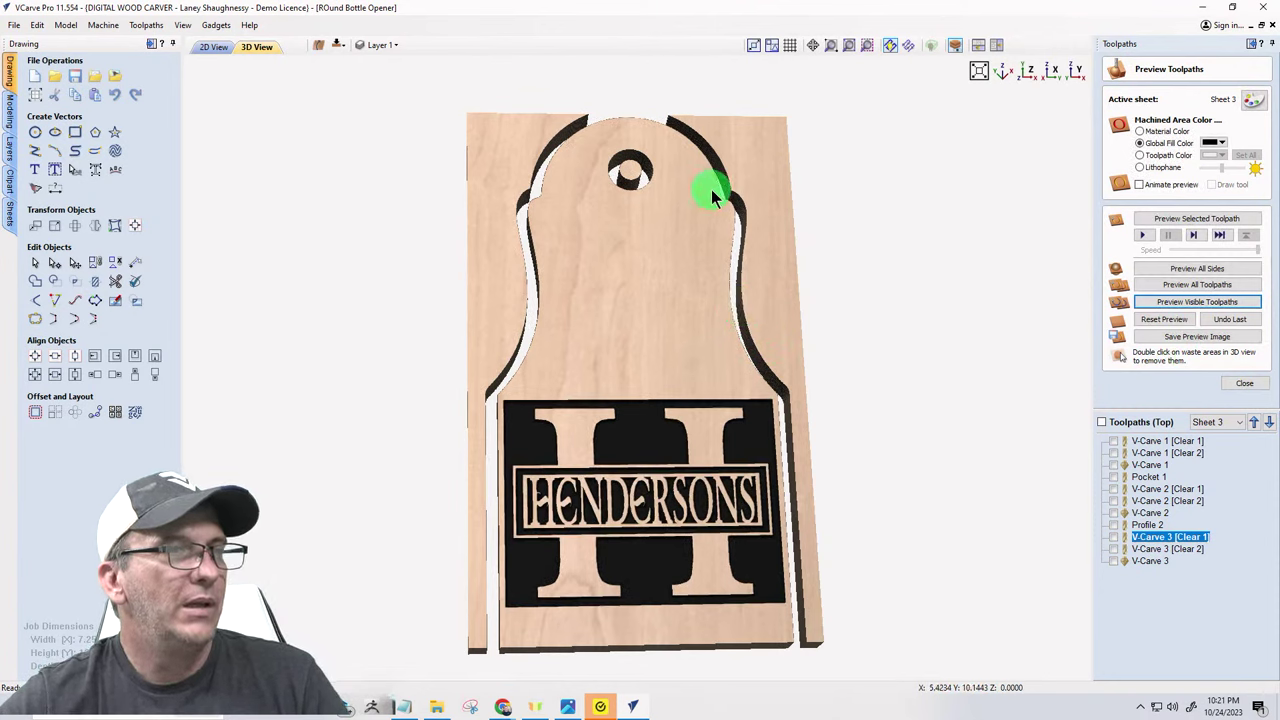
{"action": "left_click", "coordinate": [778, 243]}
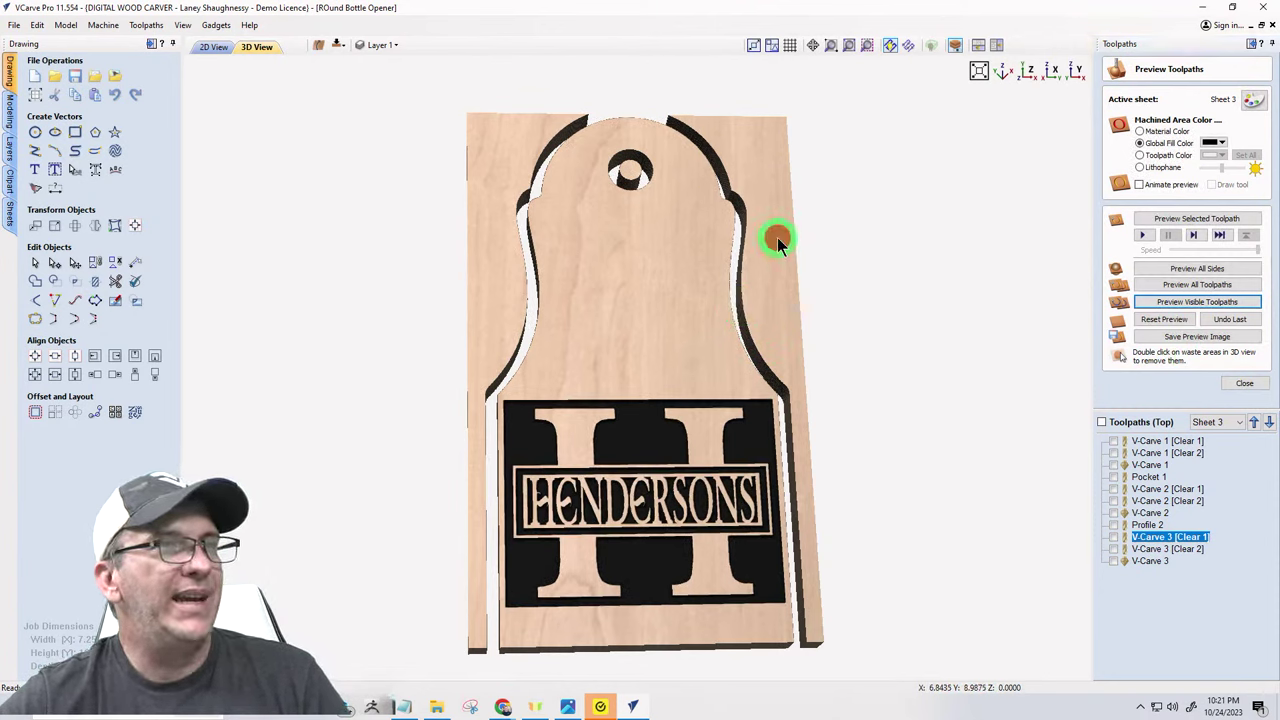
{"action": "double_click", "coordinate": [510, 182]}
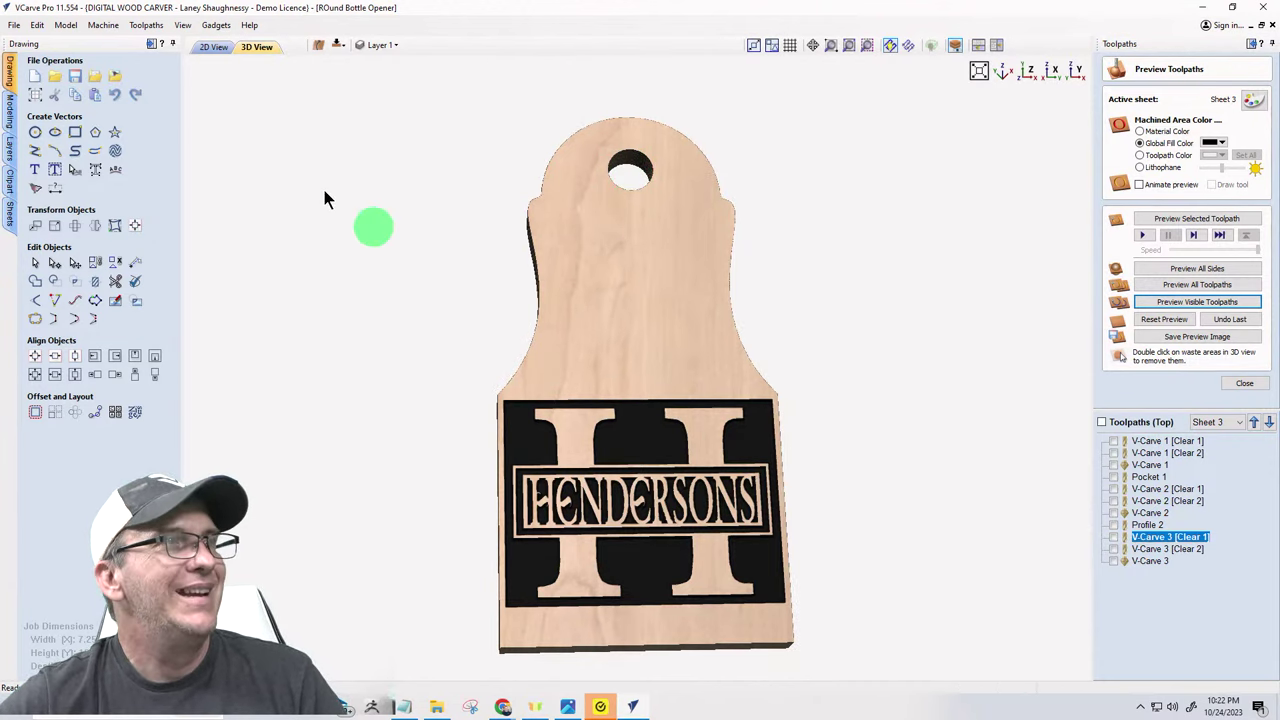
- Check the bottom side has no toolpaths, return to the top's 2D view, then go to the browser
{"action": "left_click", "coordinate": [327, 49]}
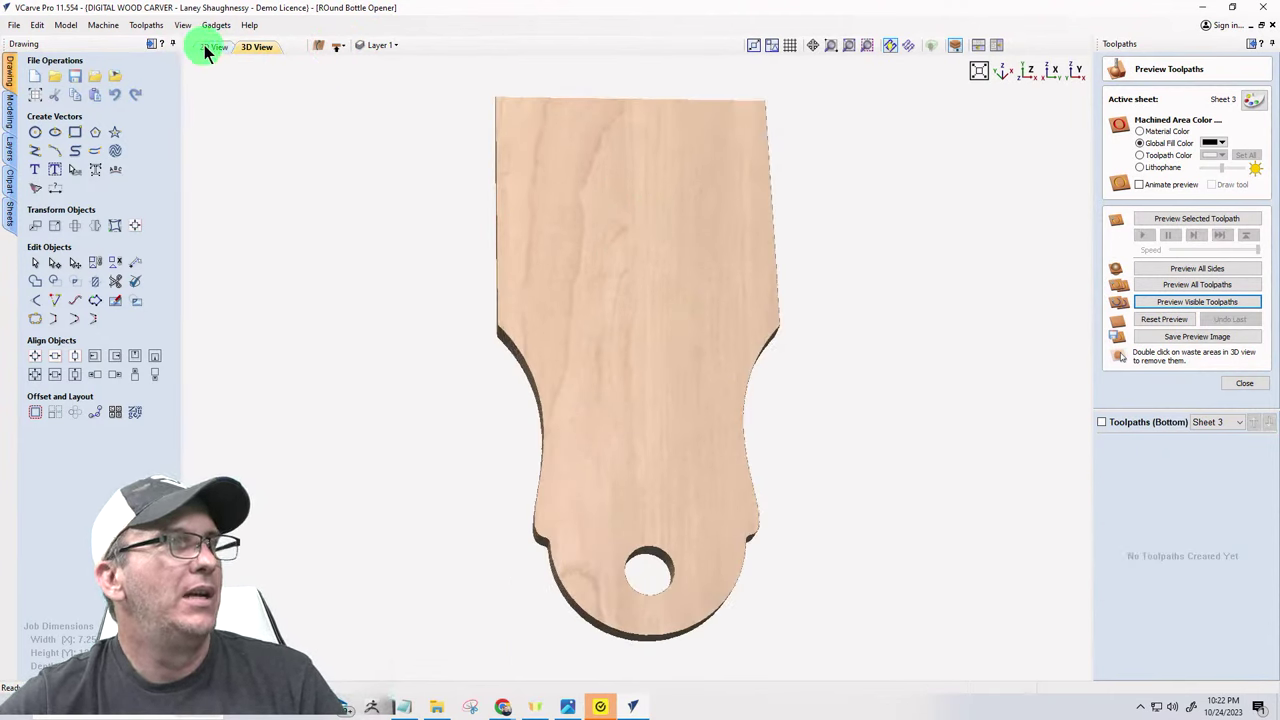
{"action": "left_click", "coordinate": [331, 47]}
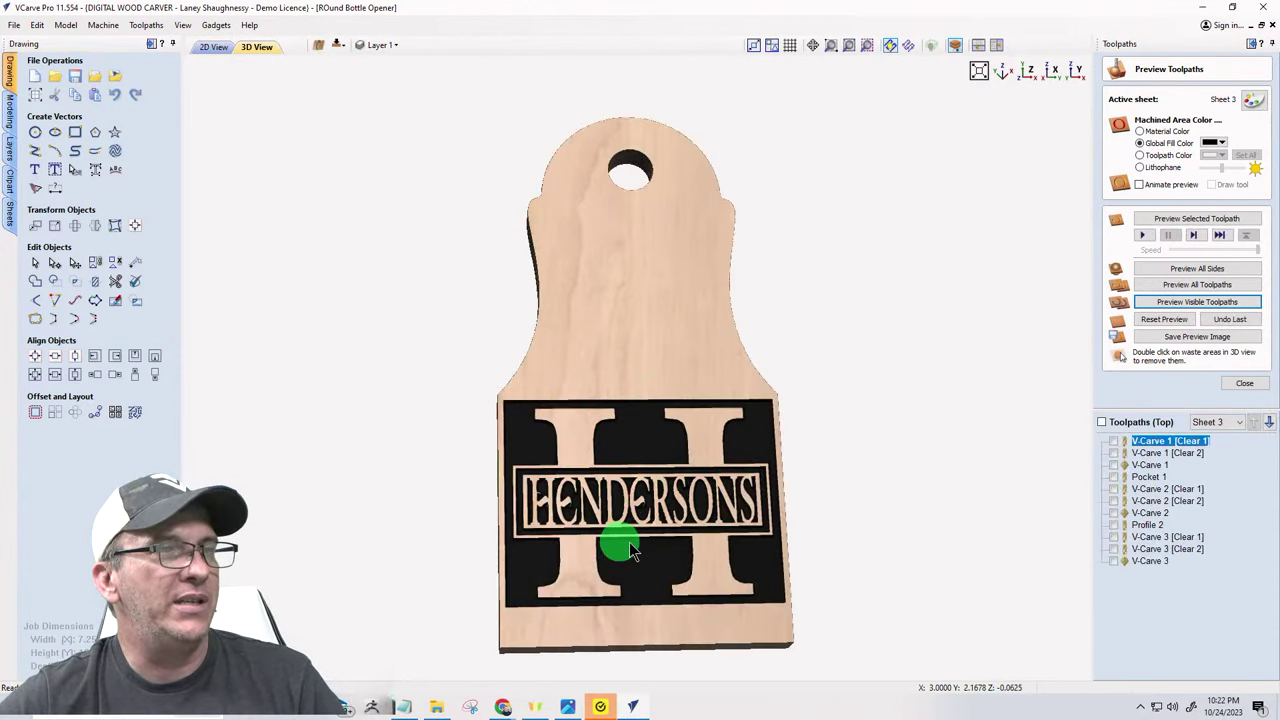
{"action": "left_click", "coordinate": [210, 47]}
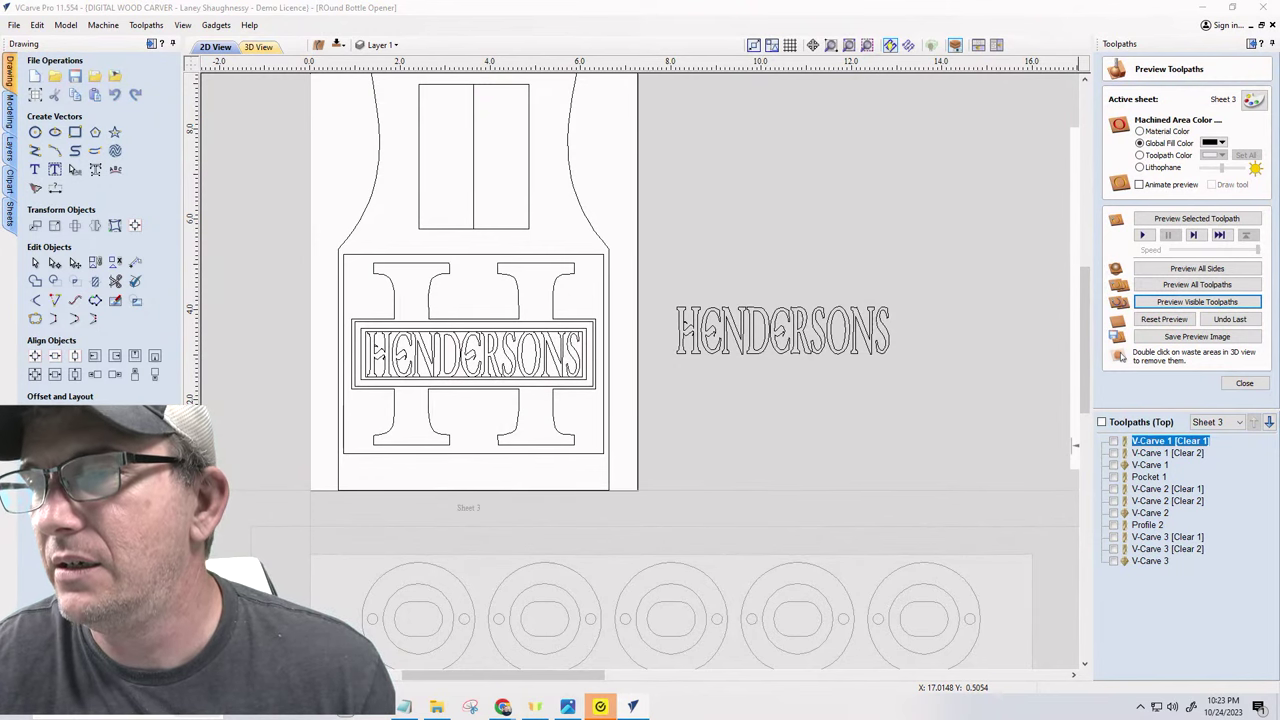
{"action": "key", "text": "alt+Tab"}
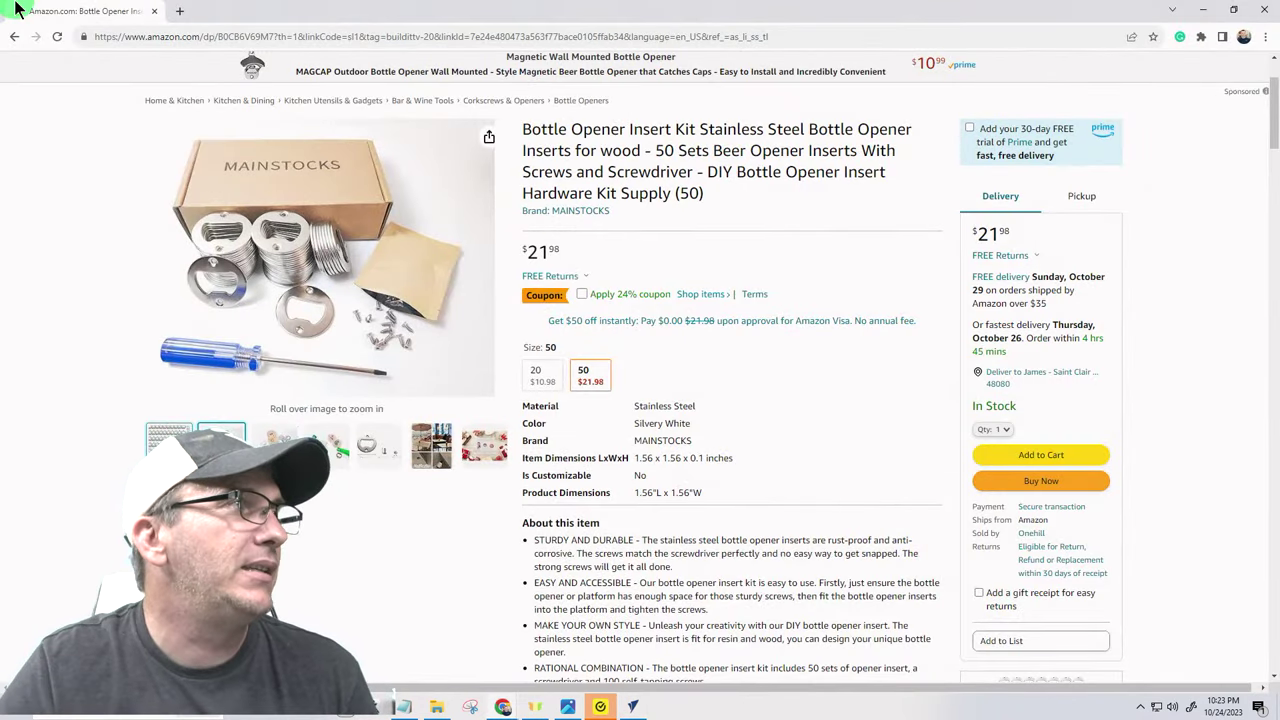
- Search Amazon for 'rare earth magnet'
{"action": "scroll", "coordinate": [586, 295], "scroll_direction": "up", "scroll_amount": 3}
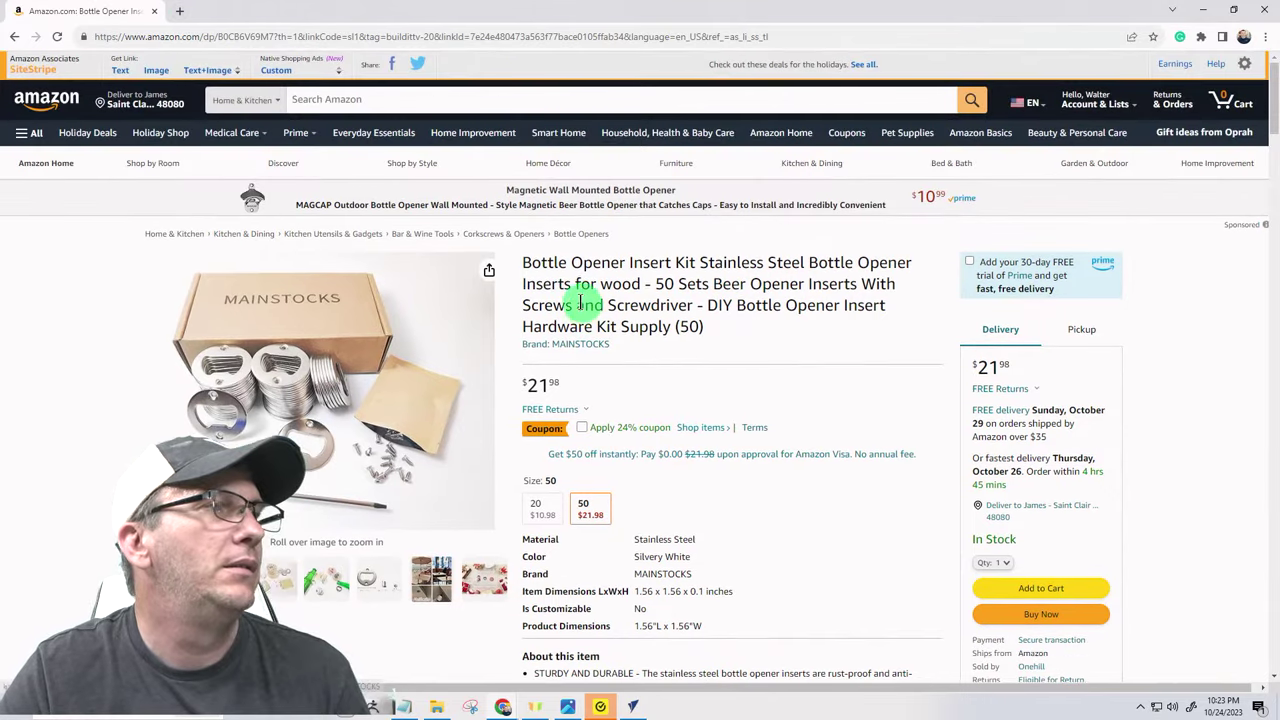
{"action": "left_click", "coordinate": [363, 99]}
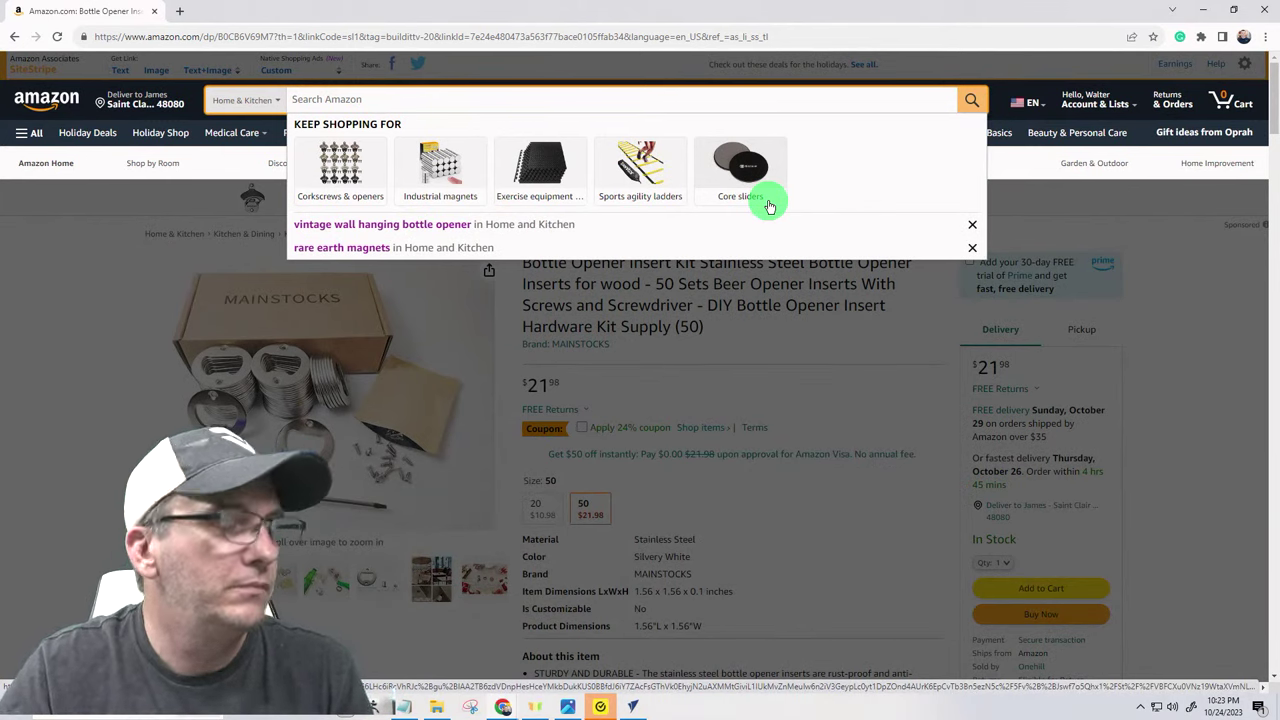
{"action": "type", "text": "rARE "}
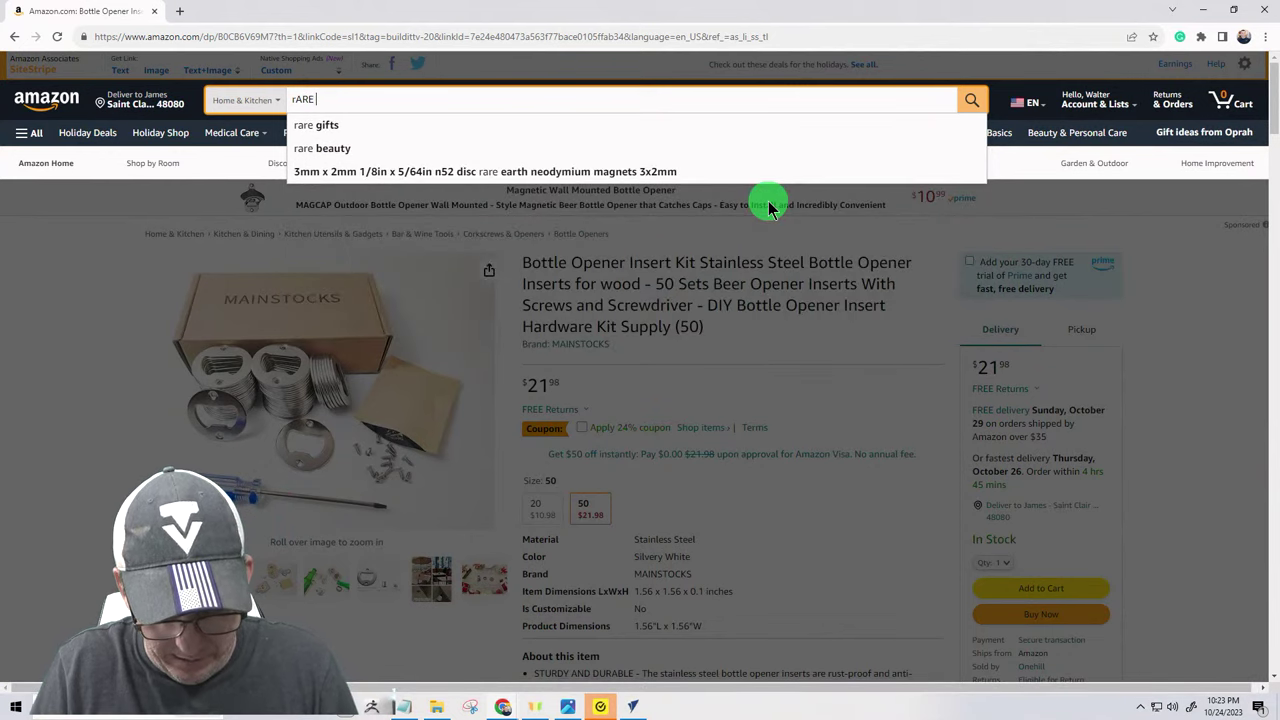
{"action": "type", "text": "eARTH "}
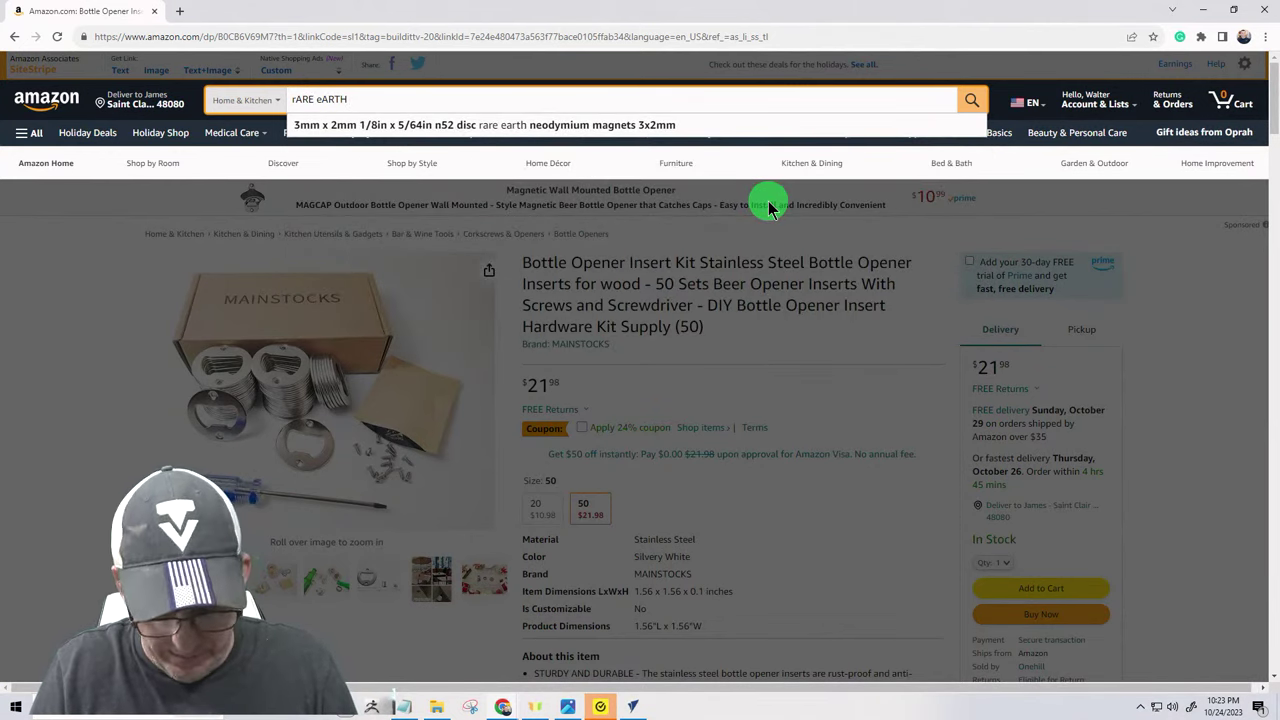
{"action": "type", "text": "mAGNET"}
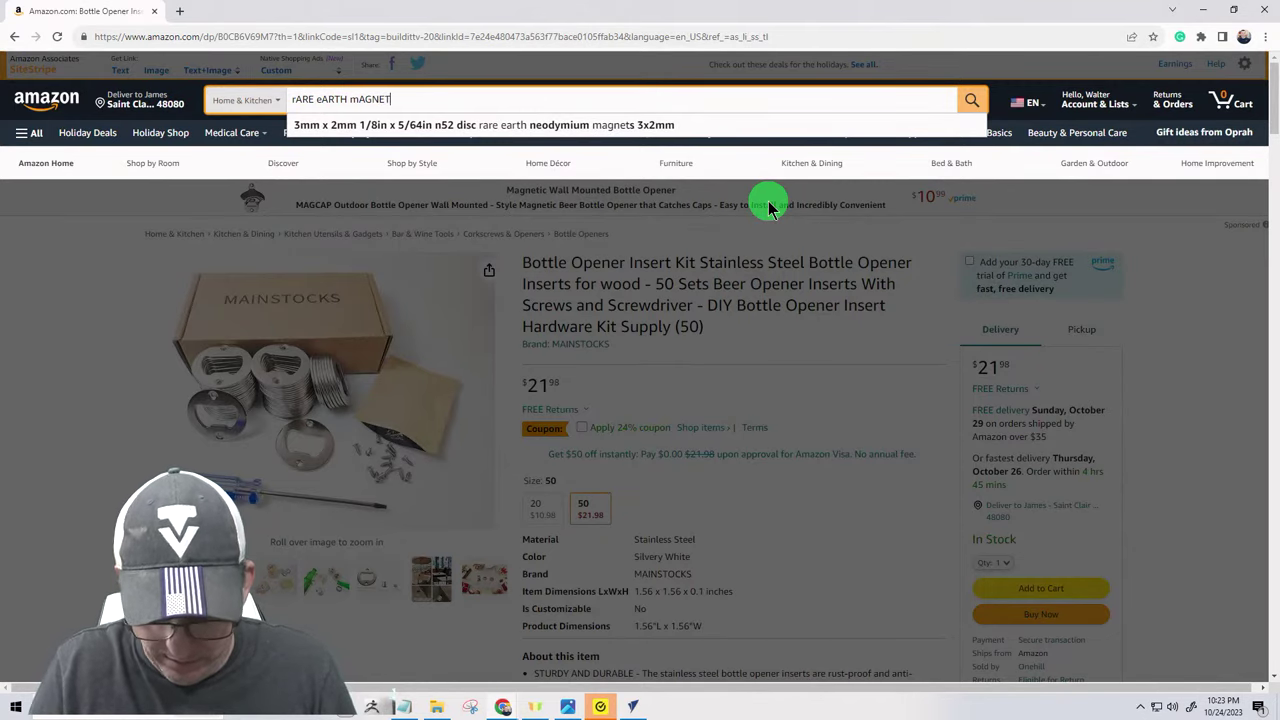
{"action": "key", "text": "Return"}
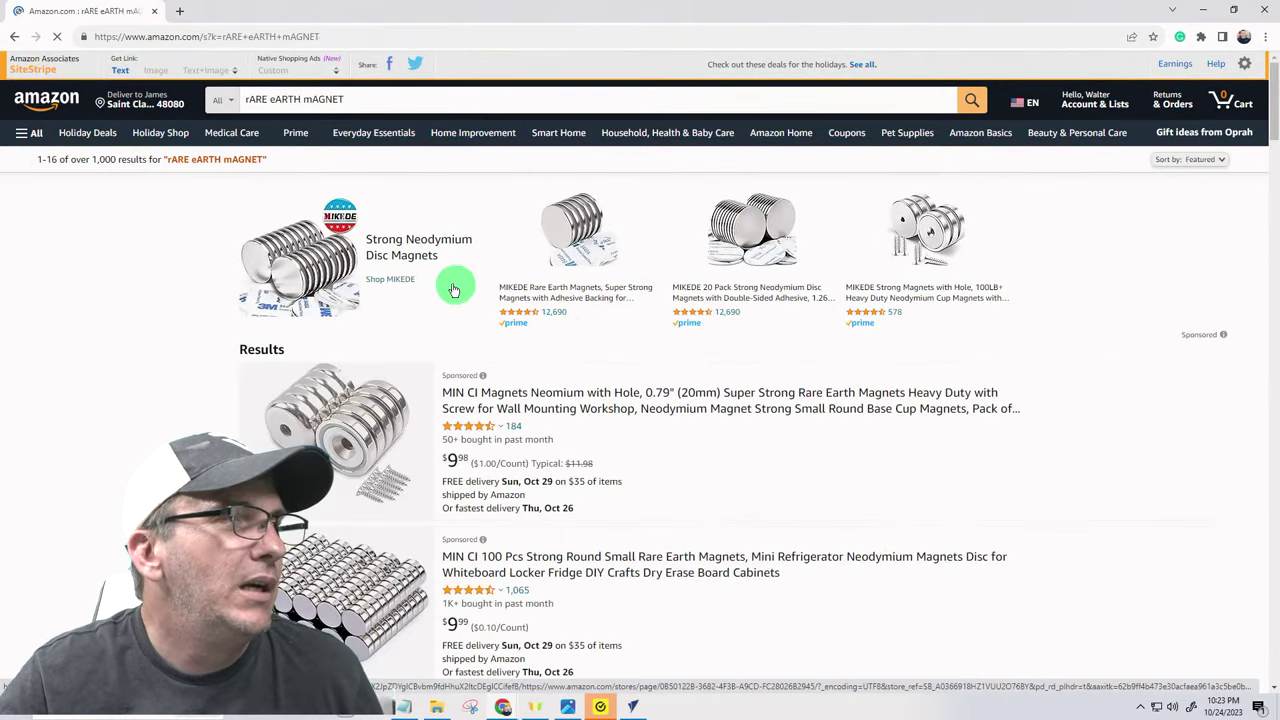
- Open the TRYMAG 25Pcs 20x3mm magnet listing, then return to VCarve Pro
{"action": "scroll", "coordinate": [500, 280], "scroll_direction": "down", "scroll_amount": 10}
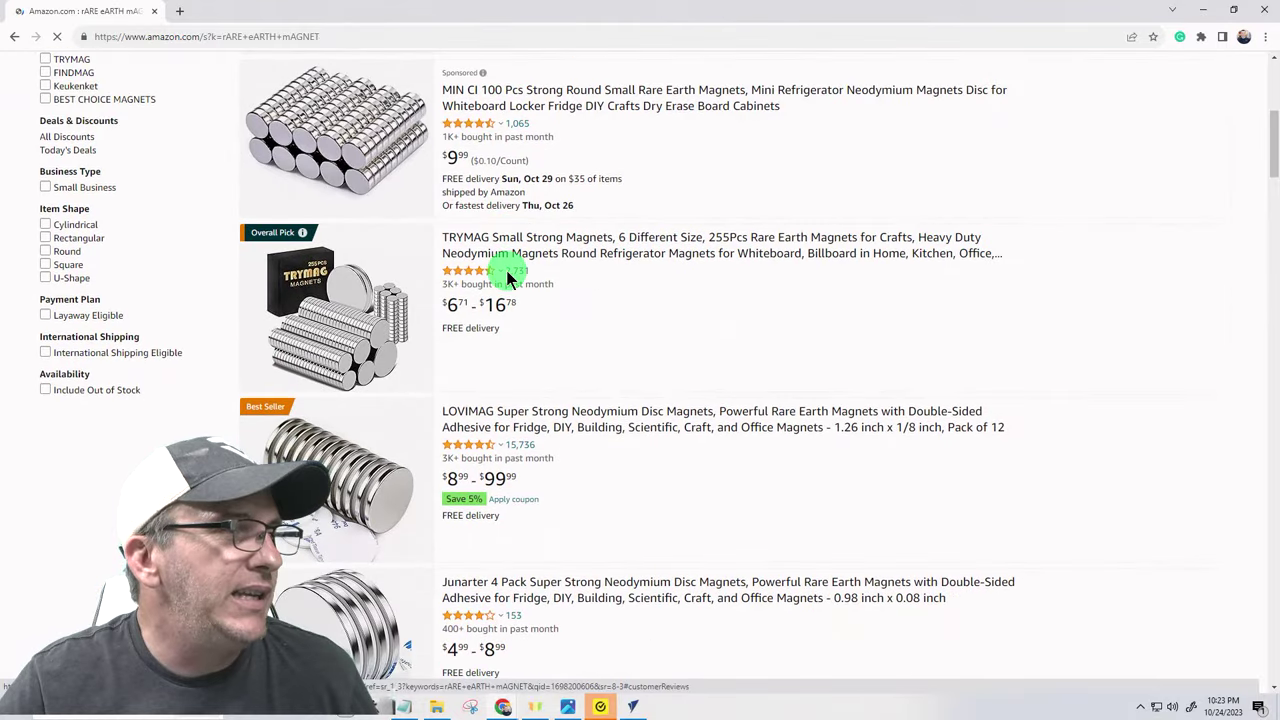
{"action": "scroll", "coordinate": [428, 400], "scroll_direction": "down", "scroll_amount": 2}
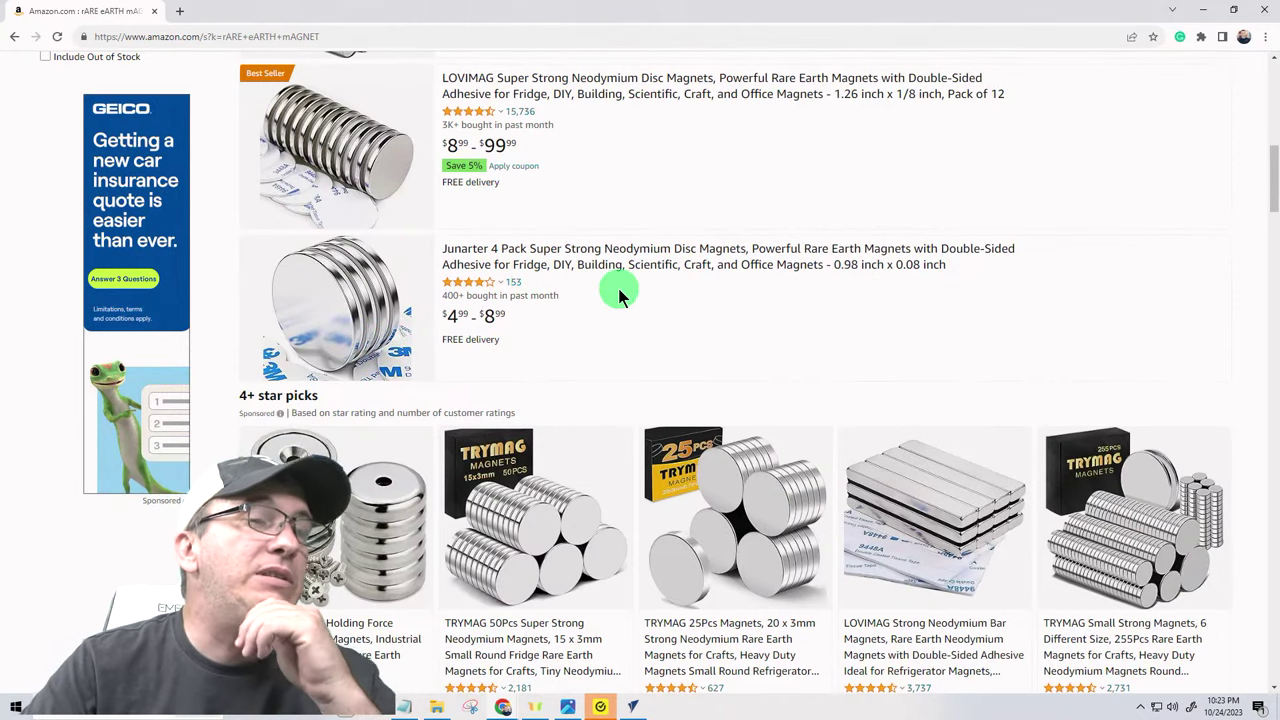
{"action": "scroll", "coordinate": [618, 289], "scroll_direction": "down", "scroll_amount": 2}
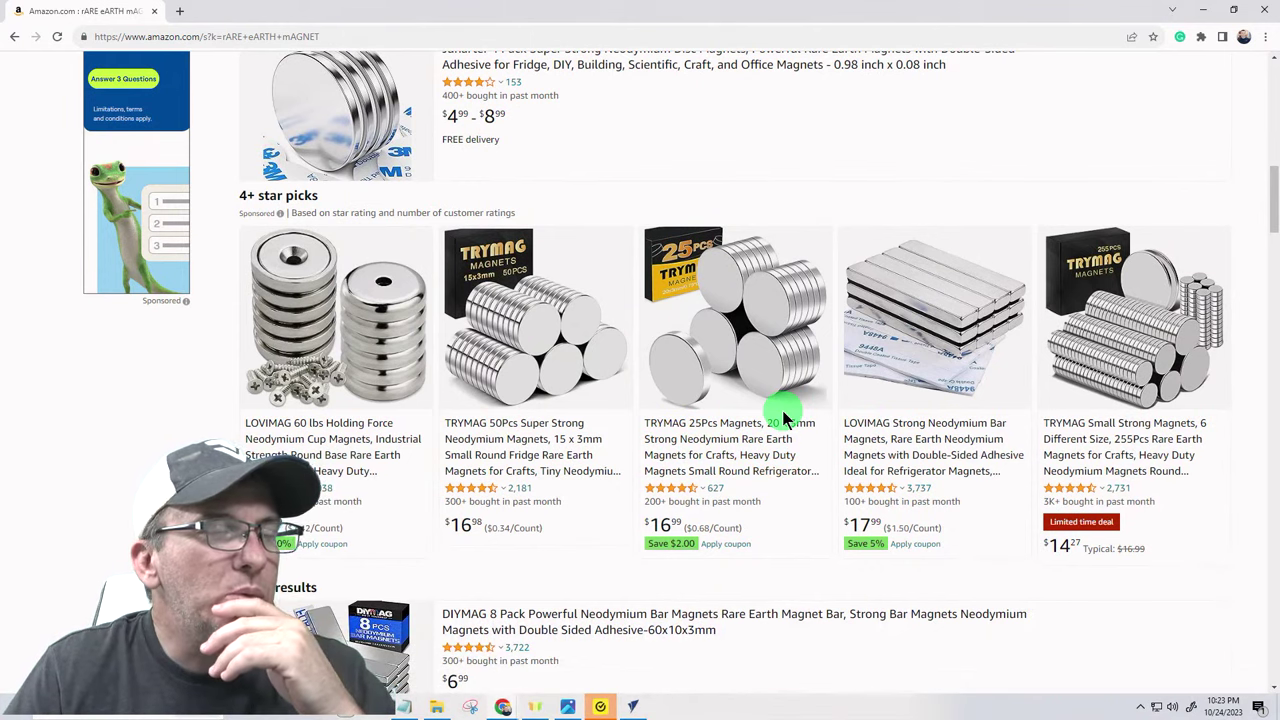
{"action": "scroll", "coordinate": [785, 418], "scroll_direction": "up", "scroll_amount": 1}
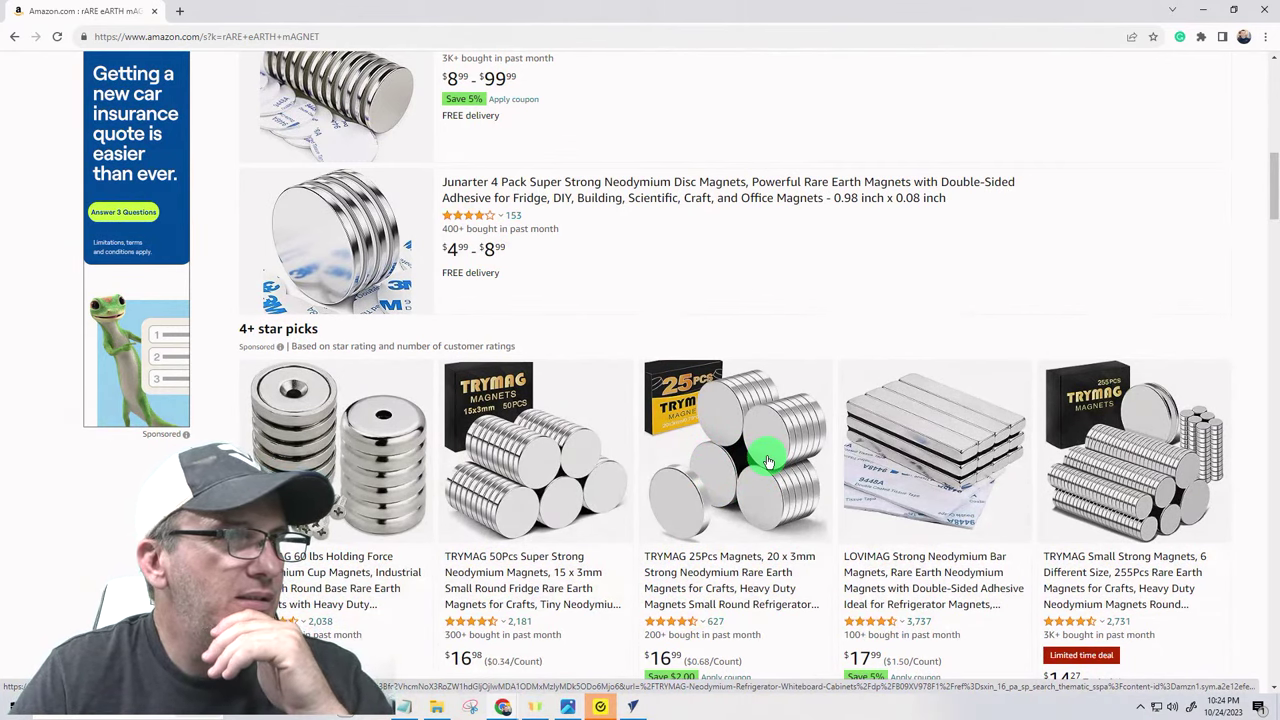
{"action": "scroll", "coordinate": [767, 461], "scroll_direction": "down", "scroll_amount": 2}
{"action": "left_click", "coordinate": [753, 242]}
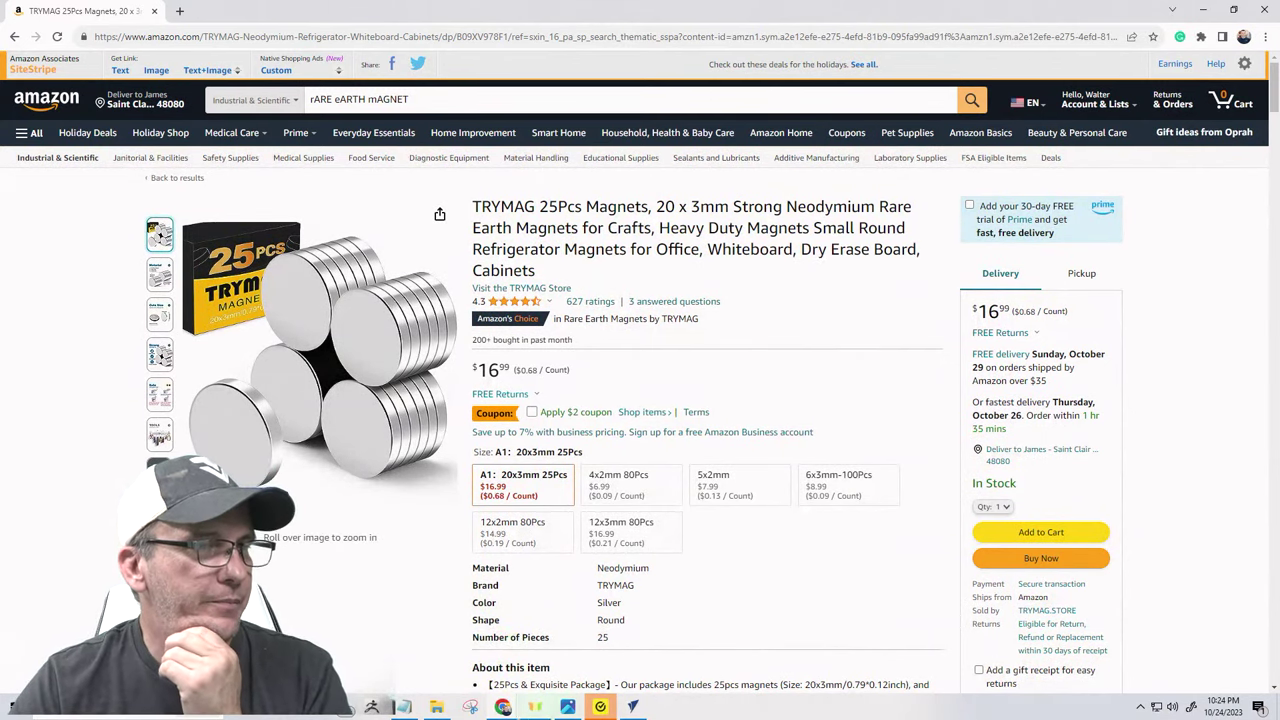
{"action": "mouse_move", "coordinate": [514, 713]}
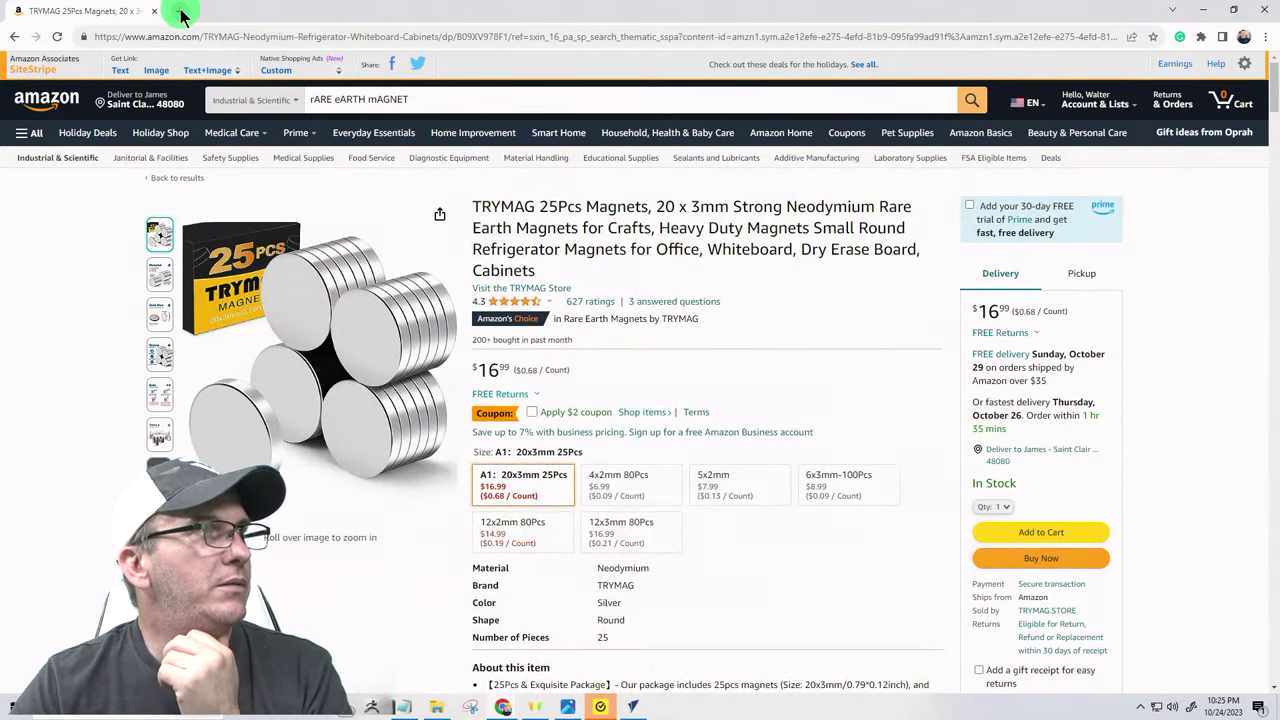
{"action": "left_click", "coordinate": [635, 707]}
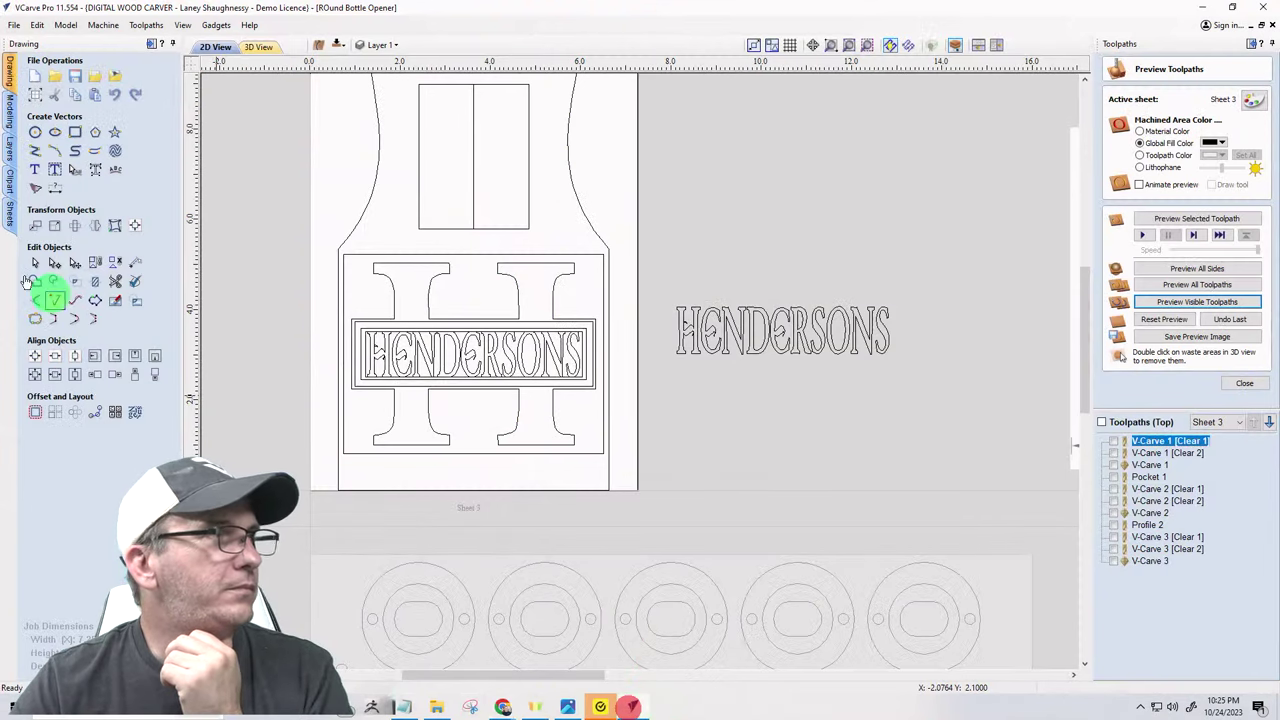
- Draw a 20 mm (0.7874-inch) circle in the H's upper gap, discarding an extra circle
{"action": "scroll", "coordinate": [505, 459], "scroll_direction": "up", "scroll_amount": 2}
{"action": "scroll", "coordinate": [505, 459], "scroll_direction": "down", "scroll_amount": 2}
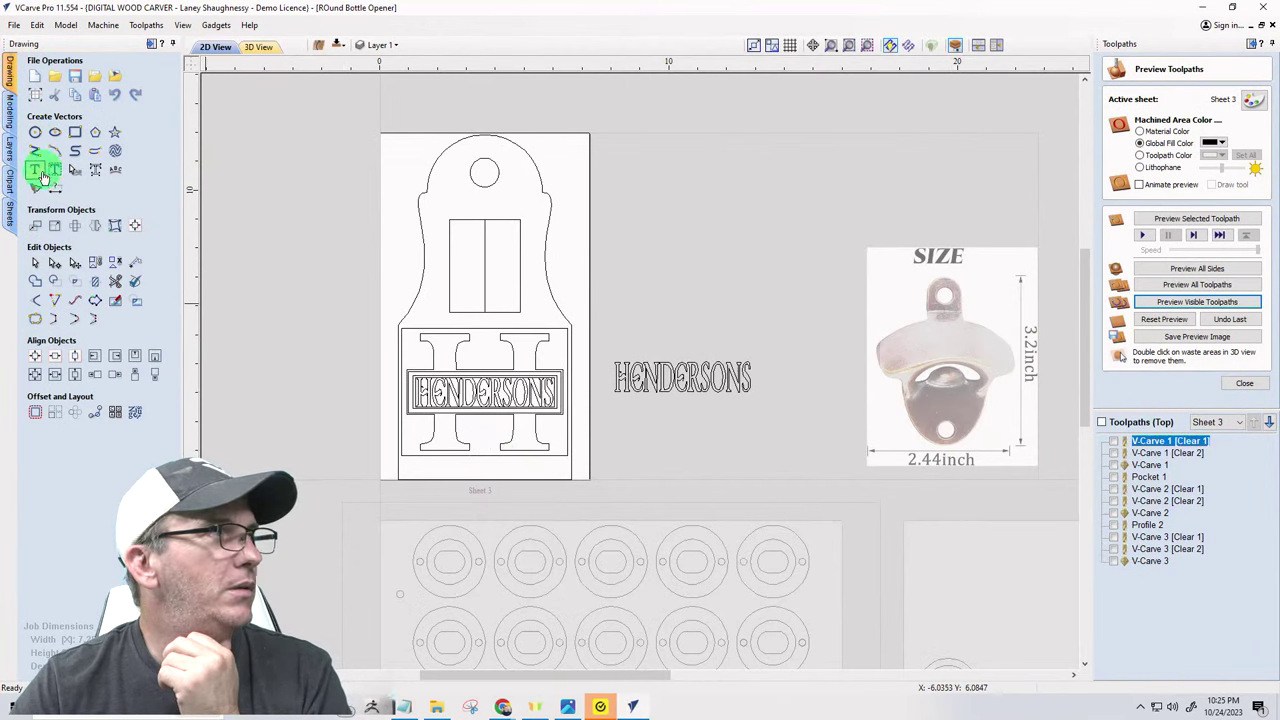
{"action": "left_click", "coordinate": [35, 132]}
{"action": "left_click", "coordinate": [66, 161]}
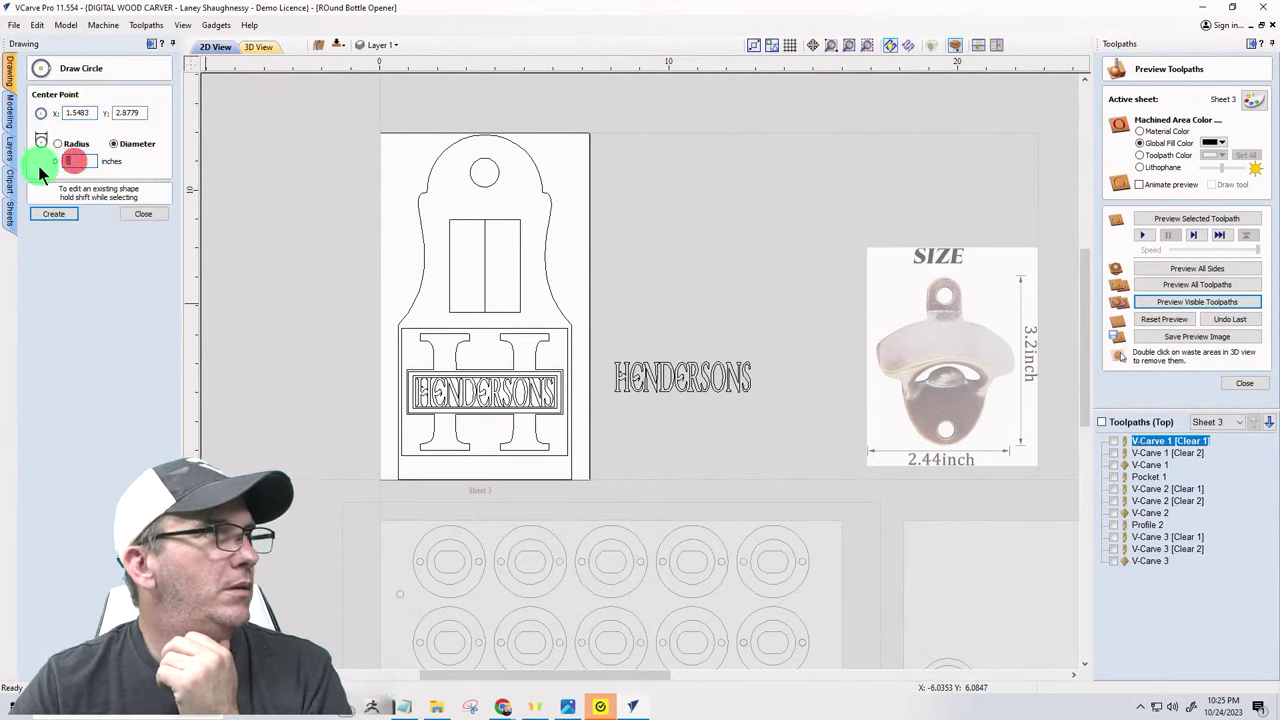
{"action": "type", "text": "20\""}
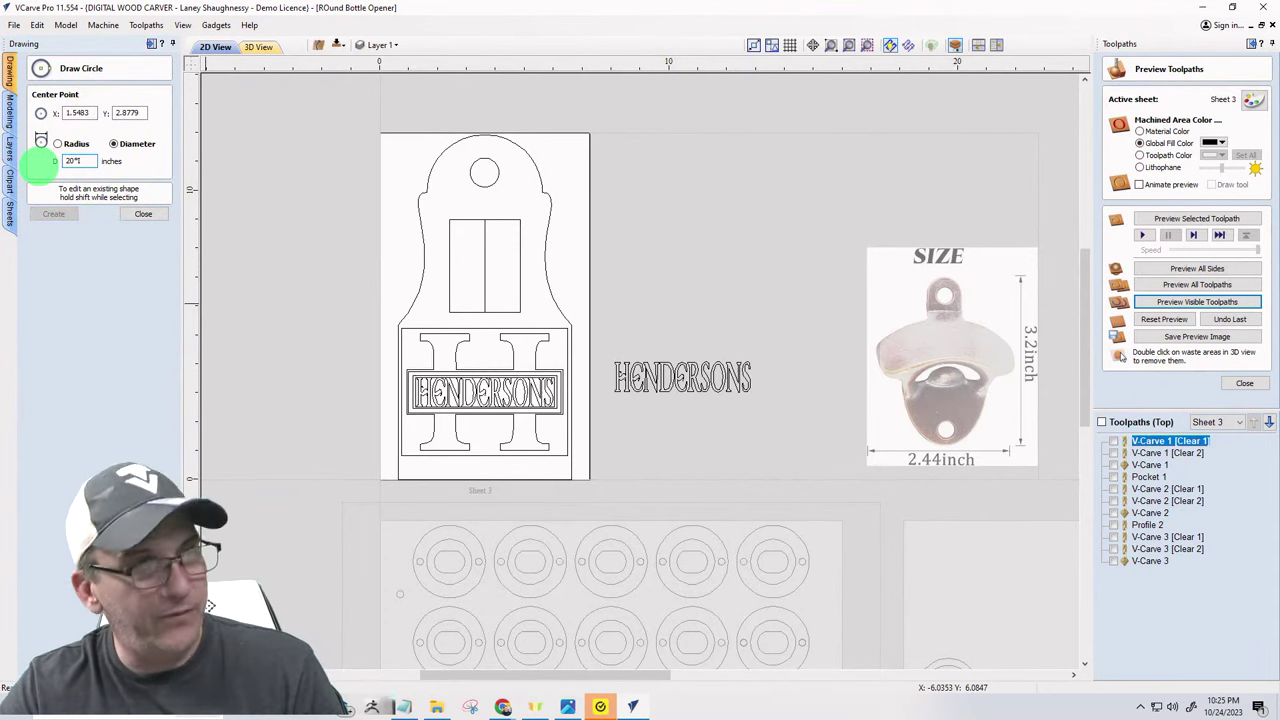
{"action": "key", "text": "Tab"}
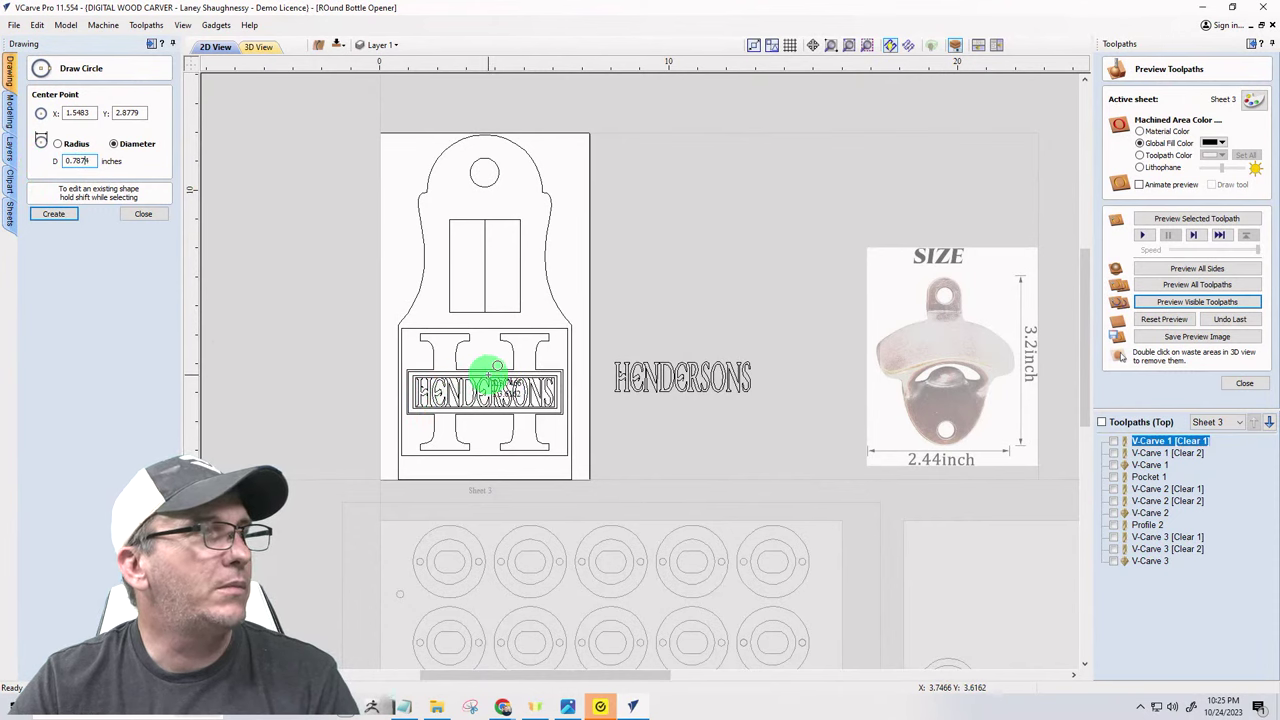
{"action": "scroll", "coordinate": [490, 376], "scroll_direction": "up", "scroll_amount": 4}
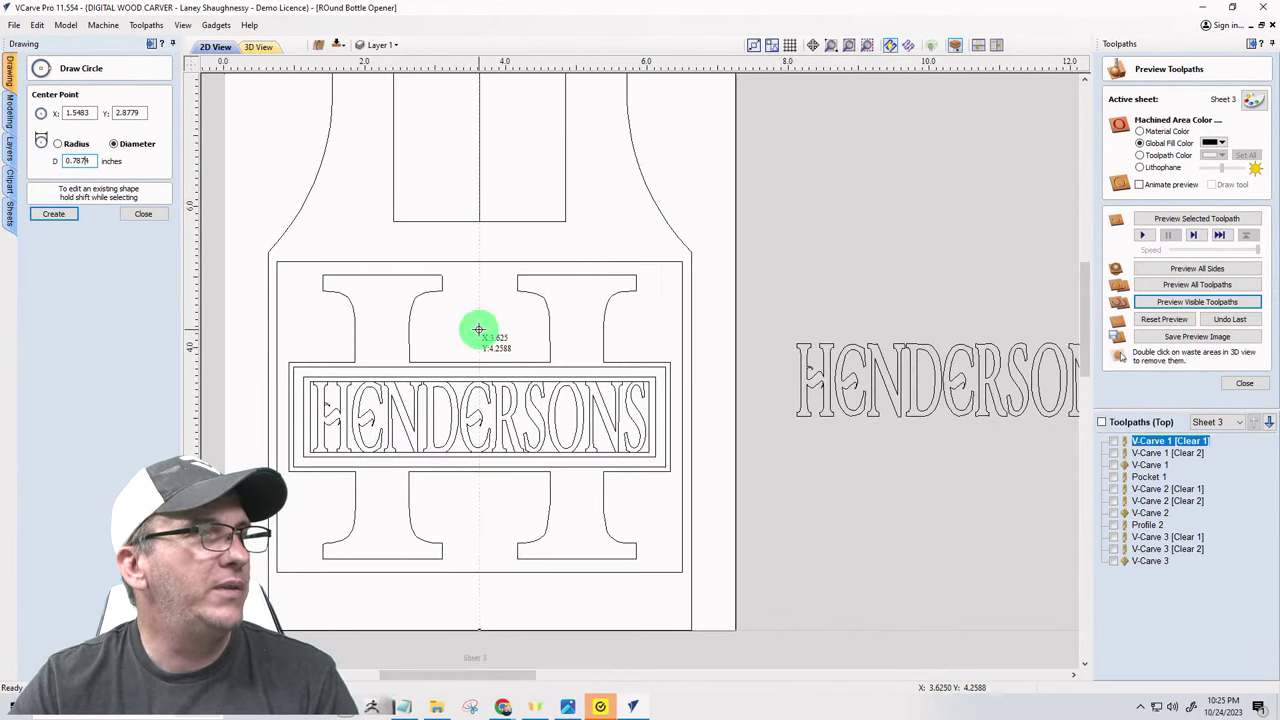
{"action": "left_click", "coordinate": [478, 330]}
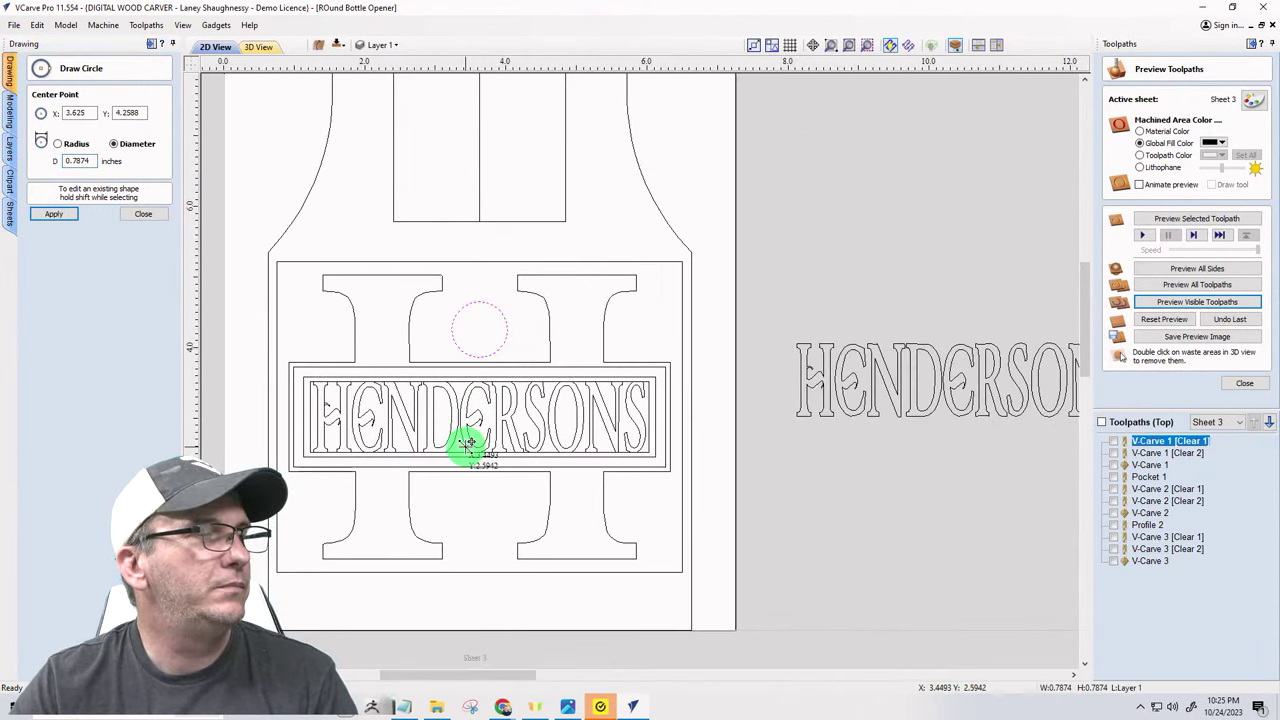
{"action": "scroll", "coordinate": [466, 443], "scroll_direction": "up", "scroll_amount": 1}
{"action": "scroll", "coordinate": [466, 443], "scroll_direction": "up", "scroll_amount": 1}
{"action": "scroll", "coordinate": [471, 443], "scroll_direction": "down", "scroll_amount": 2}
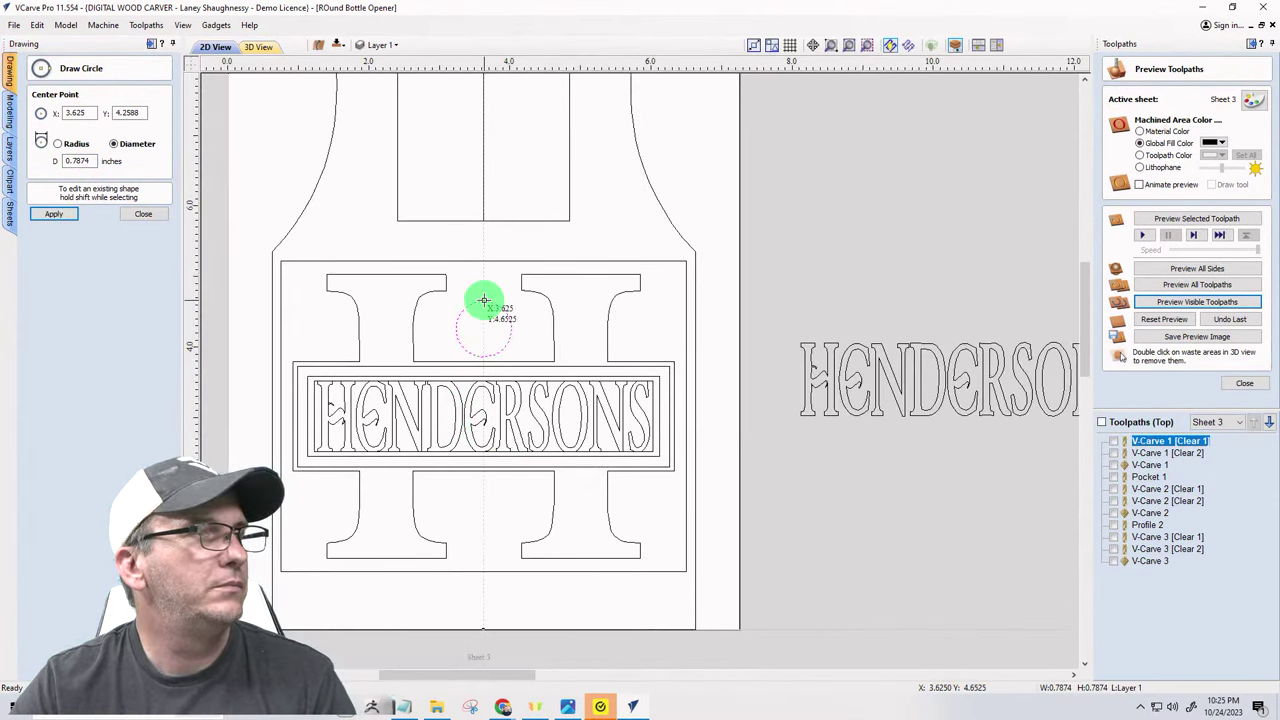
{"action": "left_click_drag", "start_coordinate": [484, 300], "coordinate": [484, 283]}
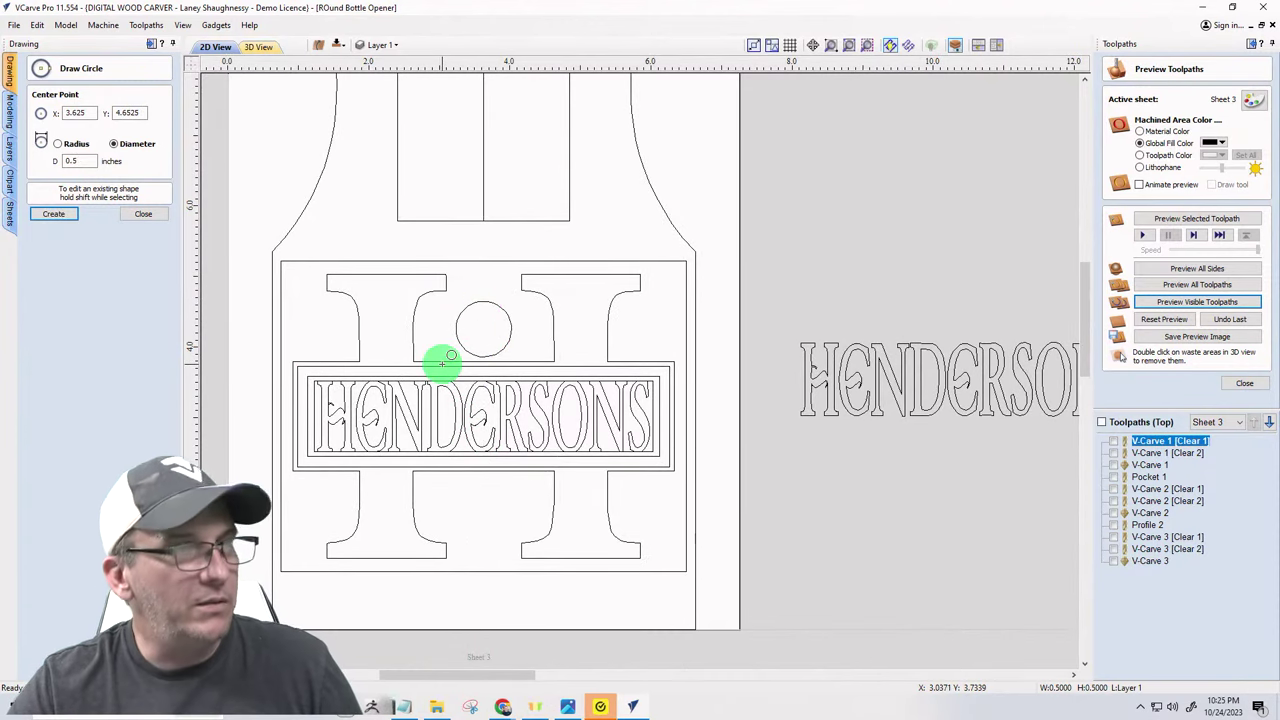
{"action": "key", "text": "ctrl+z"}
{"action": "left_click", "coordinate": [142, 214]}
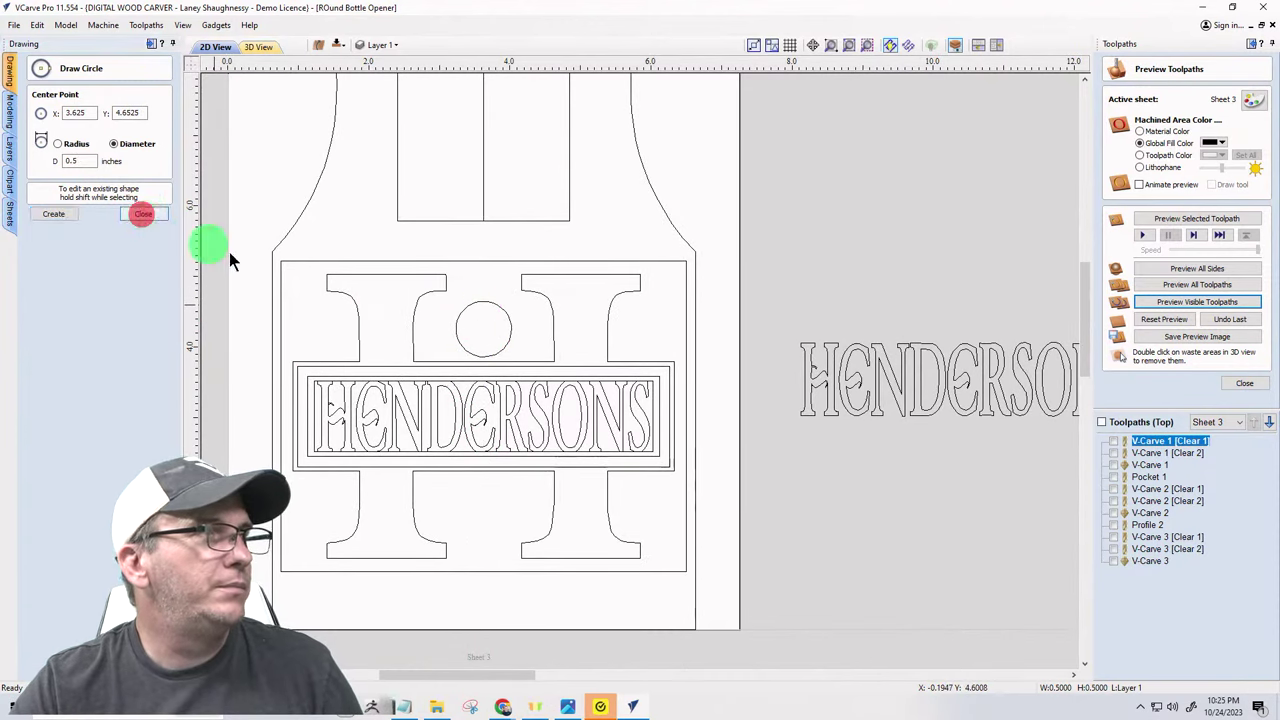
- Move the circle up the centre line to the top edge and drag a copy down into the H
{"action": "left_click", "coordinate": [482, 302]}
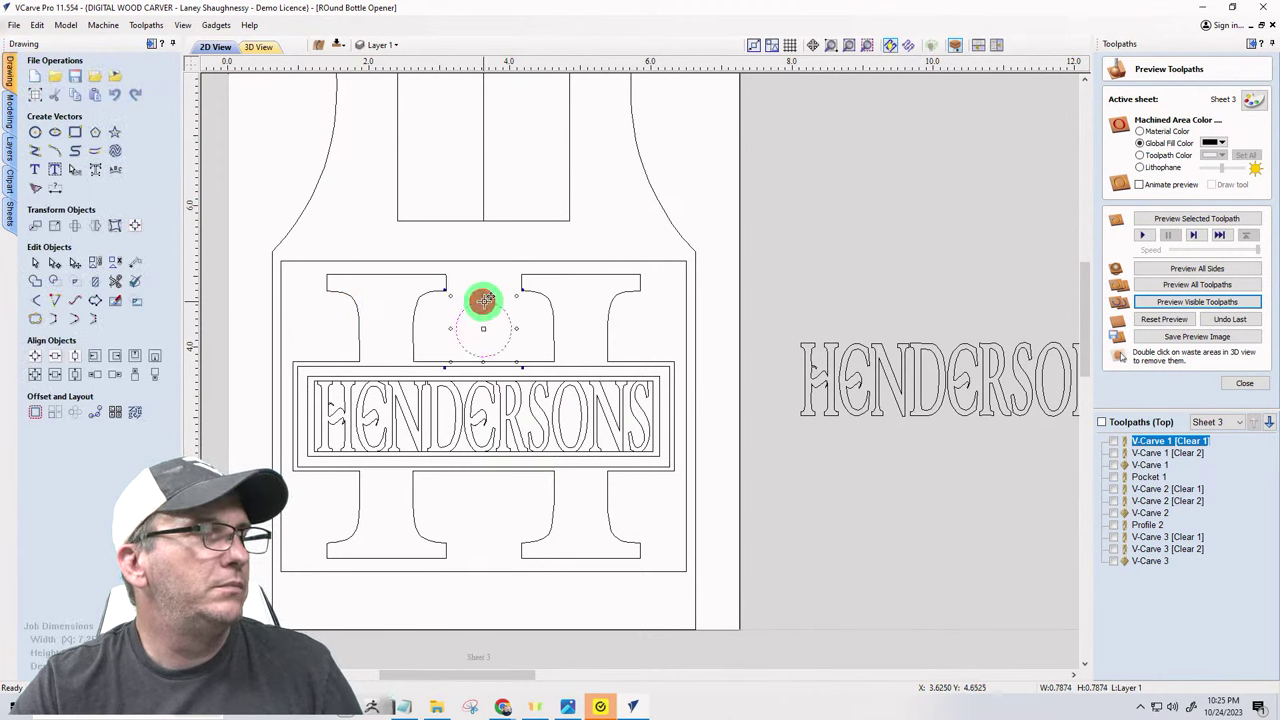
{"action": "left_click_drag", "start_coordinate": [482, 302], "coordinate": [482, 233]}
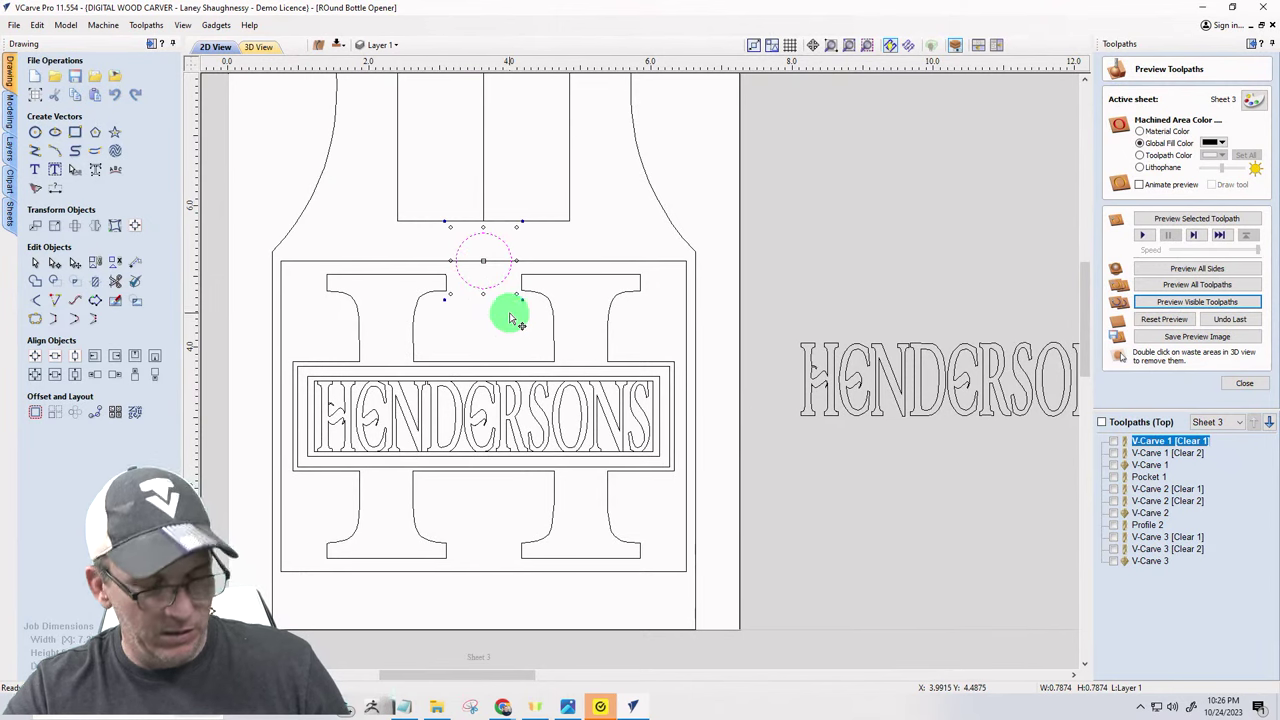
{"action": "left_click_drag", "start_coordinate": [481, 263], "coordinate": [485, 217]}
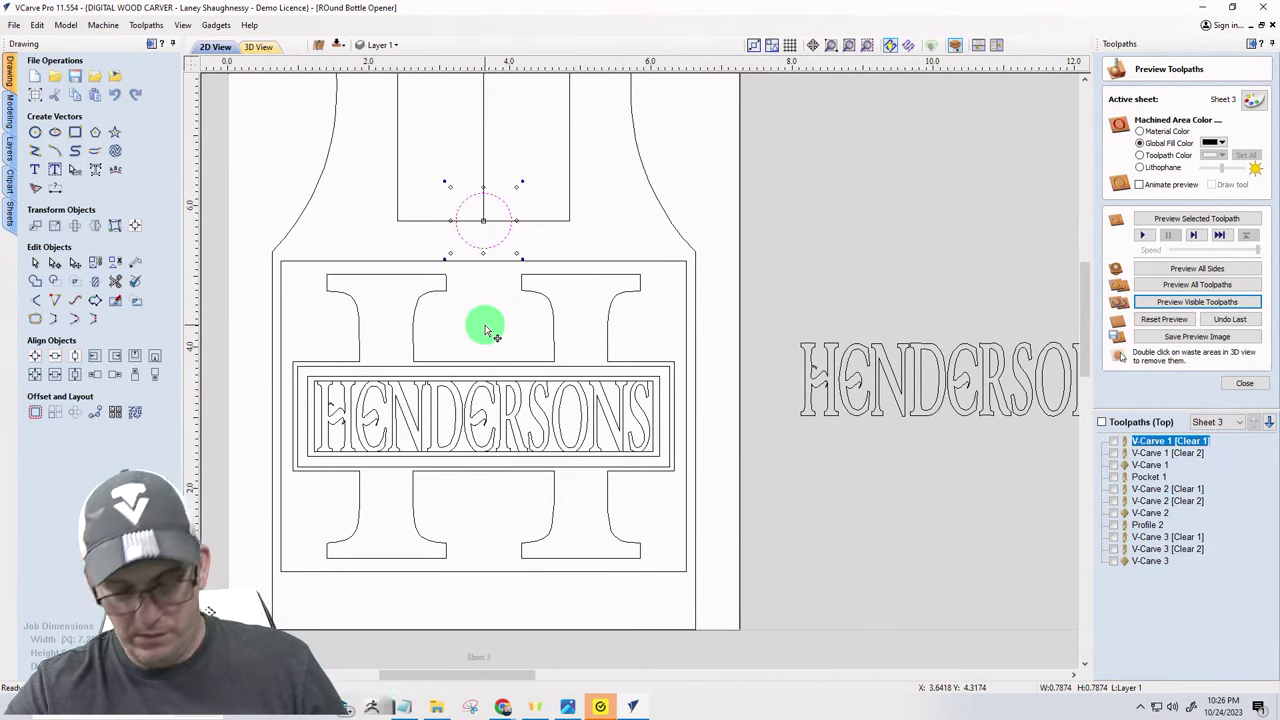
{"action": "key", "text": "Down"}
{"action": "key", "text": "Down"}
{"action": "key", "text": "Down"}
{"action": "key", "text": "Down"}
{"action": "key", "text": "Down"}
{"action": "key", "text": "Down"}
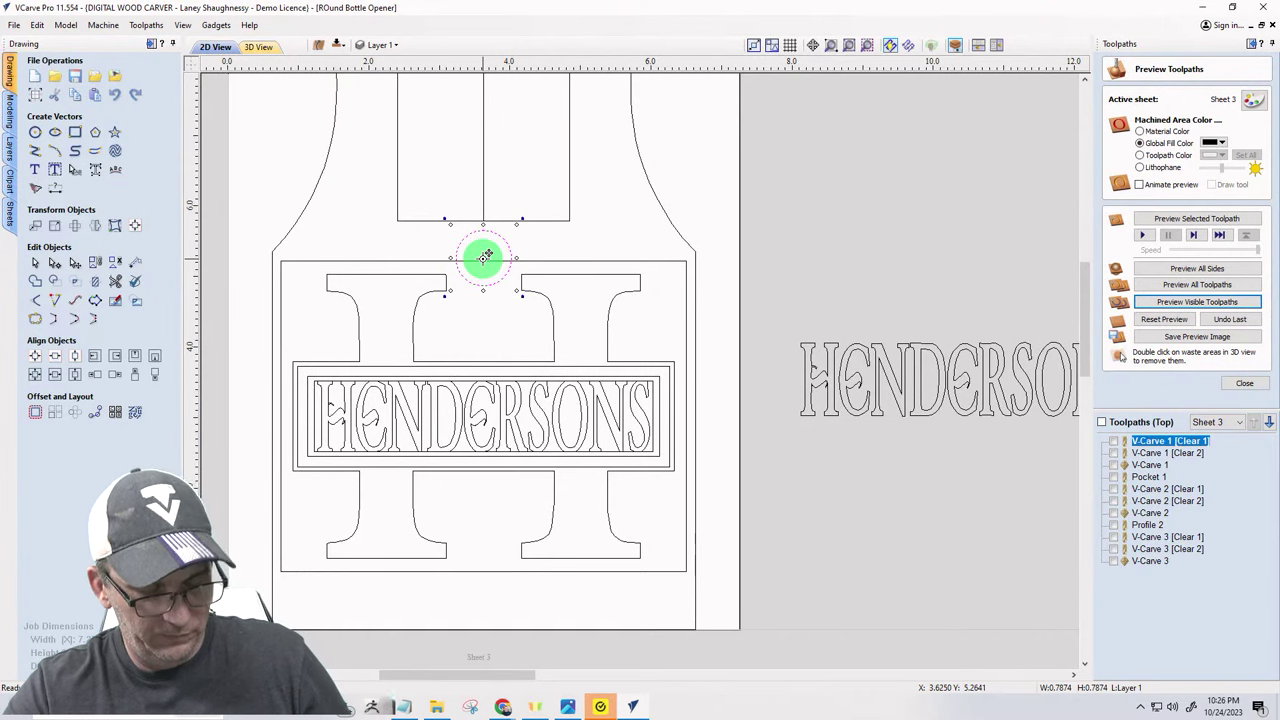
{"action": "left_click_drag", "start_coordinate": [484, 258], "coordinate": [484, 329]}
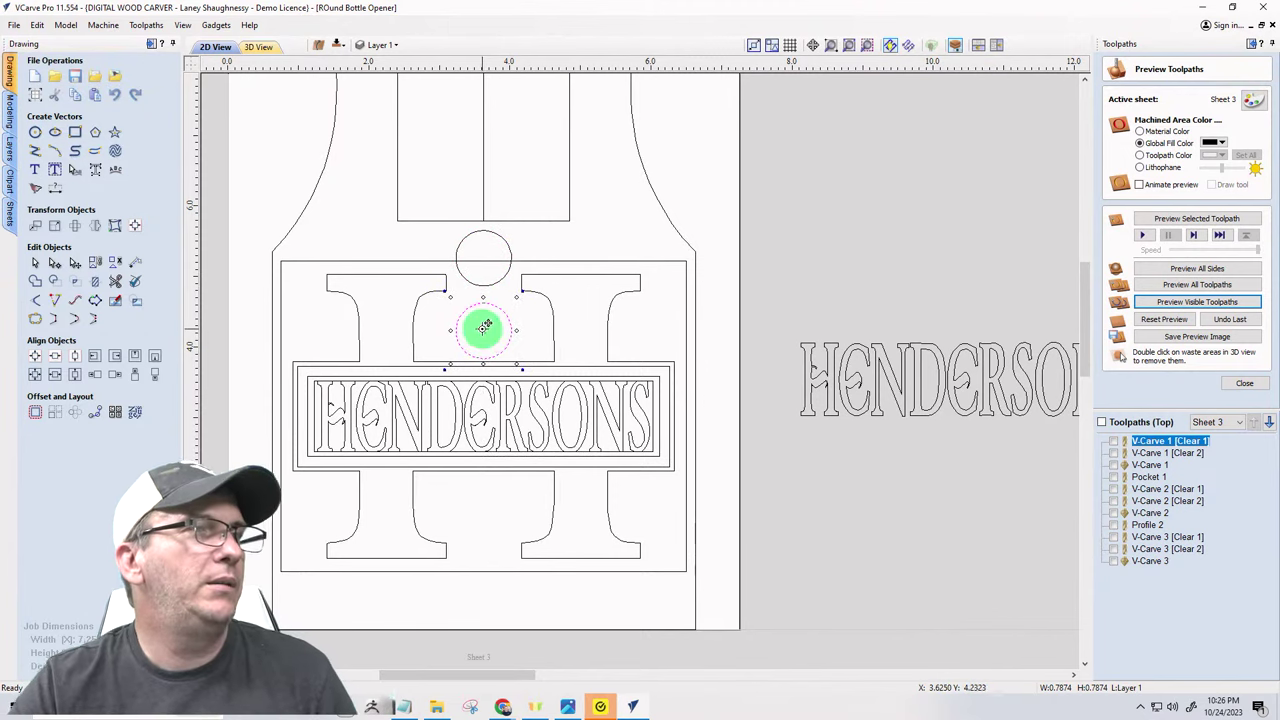
{"action": "left_click", "coordinate": [491, 324]}
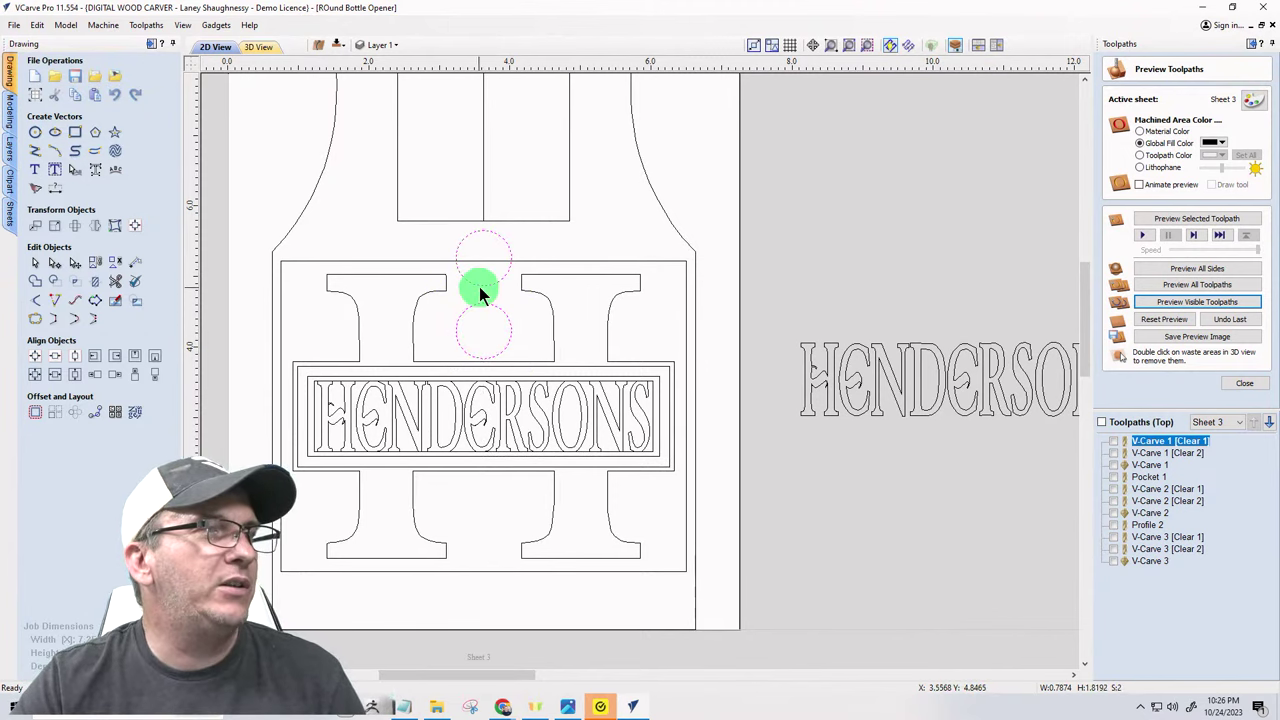
- Move both magnet circles to the plaque's back side
{"action": "right_click", "coordinate": [480, 283]}
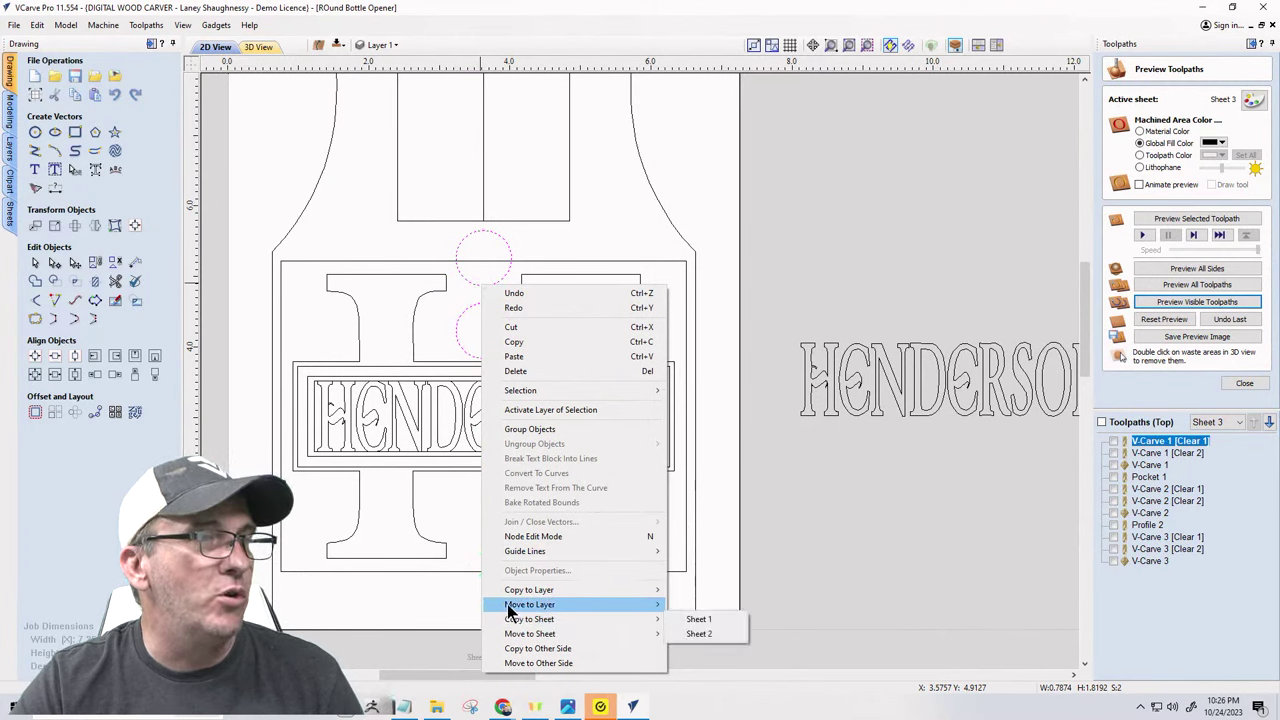
{"action": "left_click", "coordinate": [514, 663]}
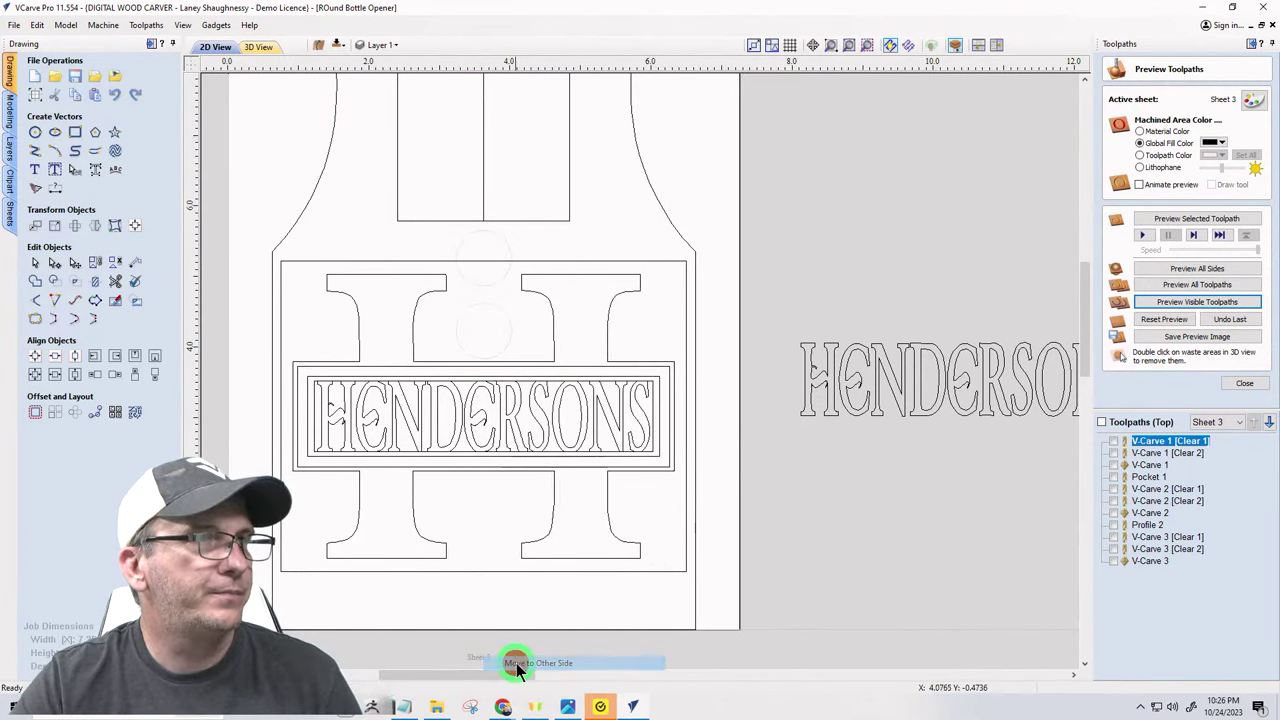
{"action": "left_click", "coordinate": [337, 47]}
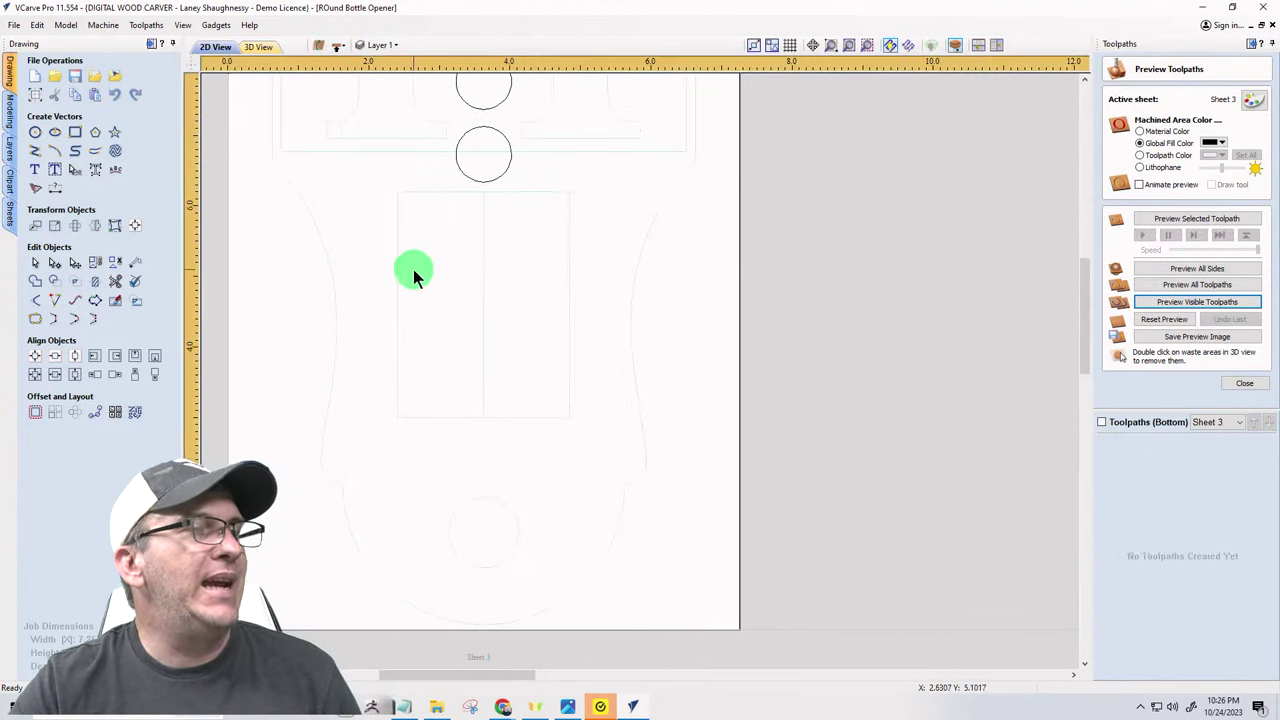
{"action": "left_click", "coordinate": [339, 47]}
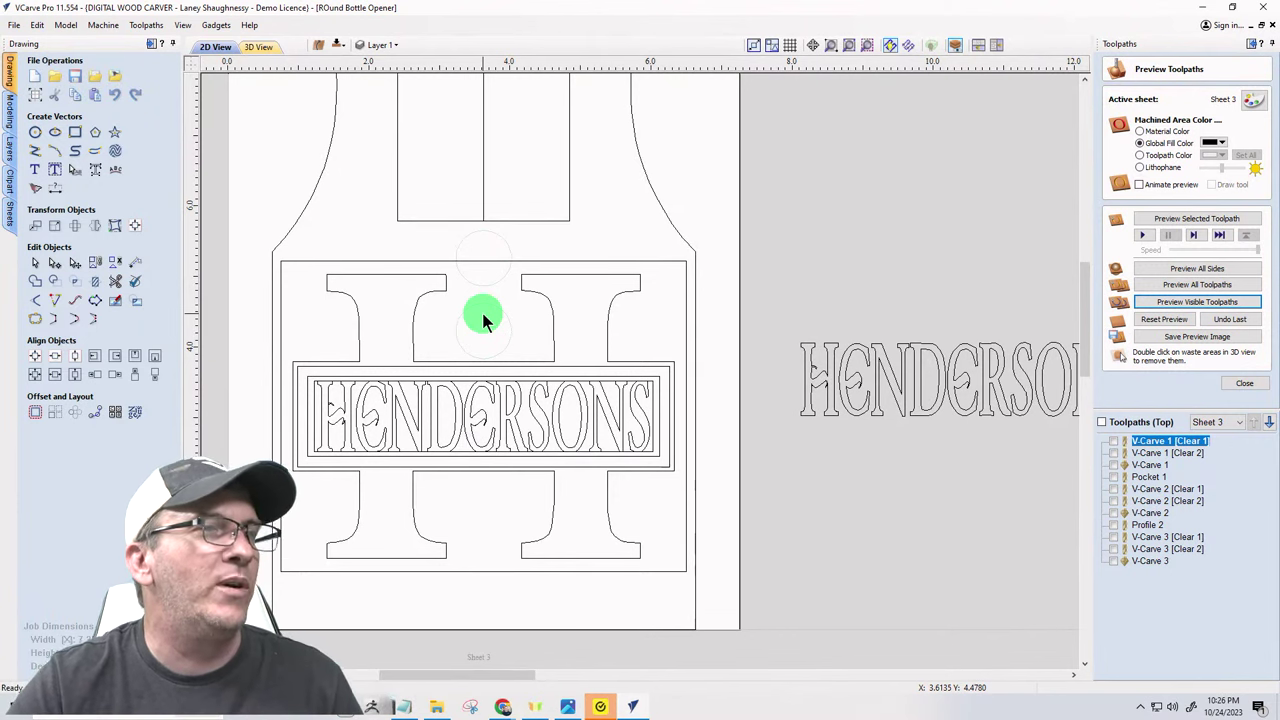
- Show the V-Carve 3 Clear 1, Clear 2 and lettering toolpaths in a shaded material preview
{"action": "left_click", "coordinate": [1155, 541]}
{"action": "left_click", "coordinate": [1114, 537]}
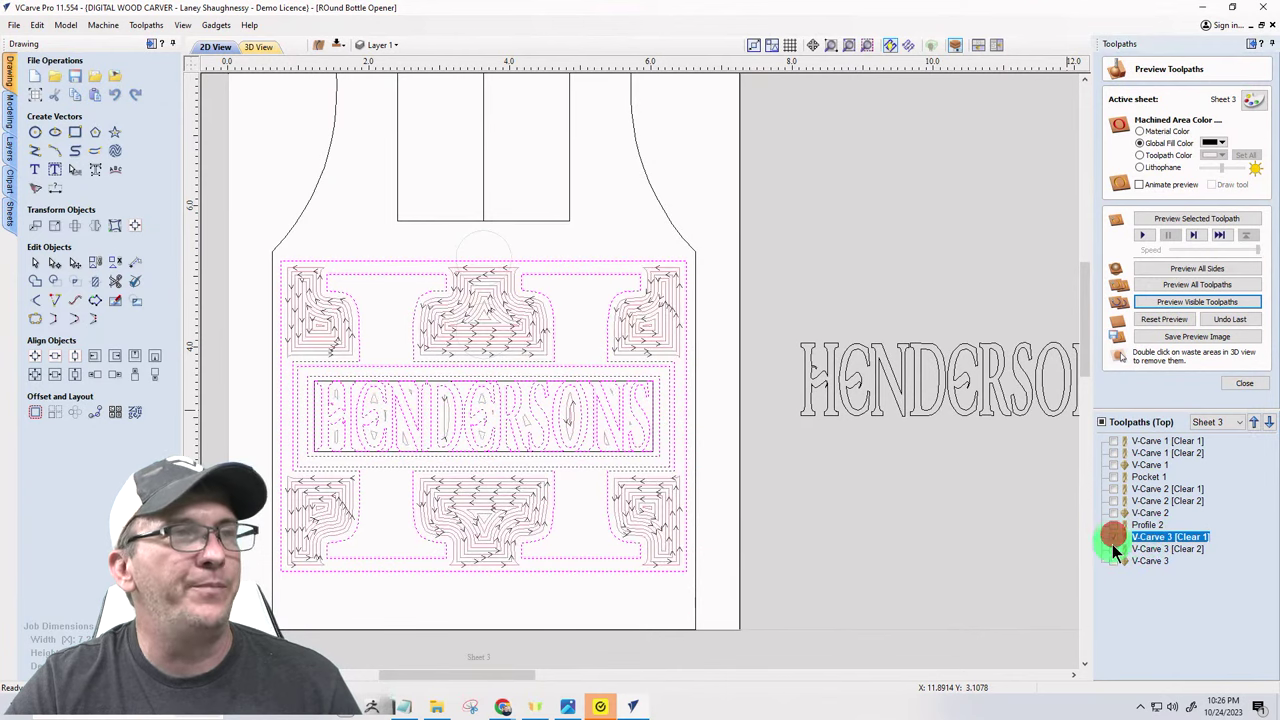
{"action": "left_click", "coordinate": [1114, 549]}
{"action": "left_click", "coordinate": [1116, 577]}
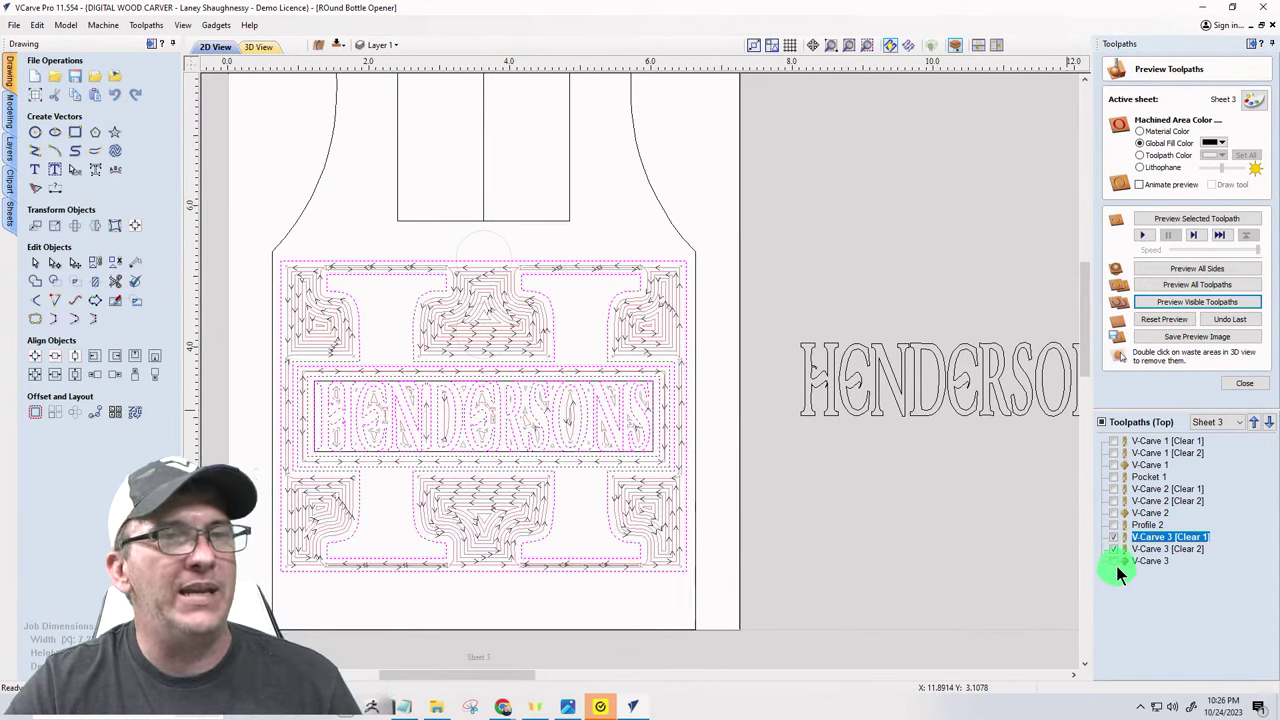
{"action": "left_click", "coordinate": [1118, 561]}
{"action": "left_click", "coordinate": [900, 46]}
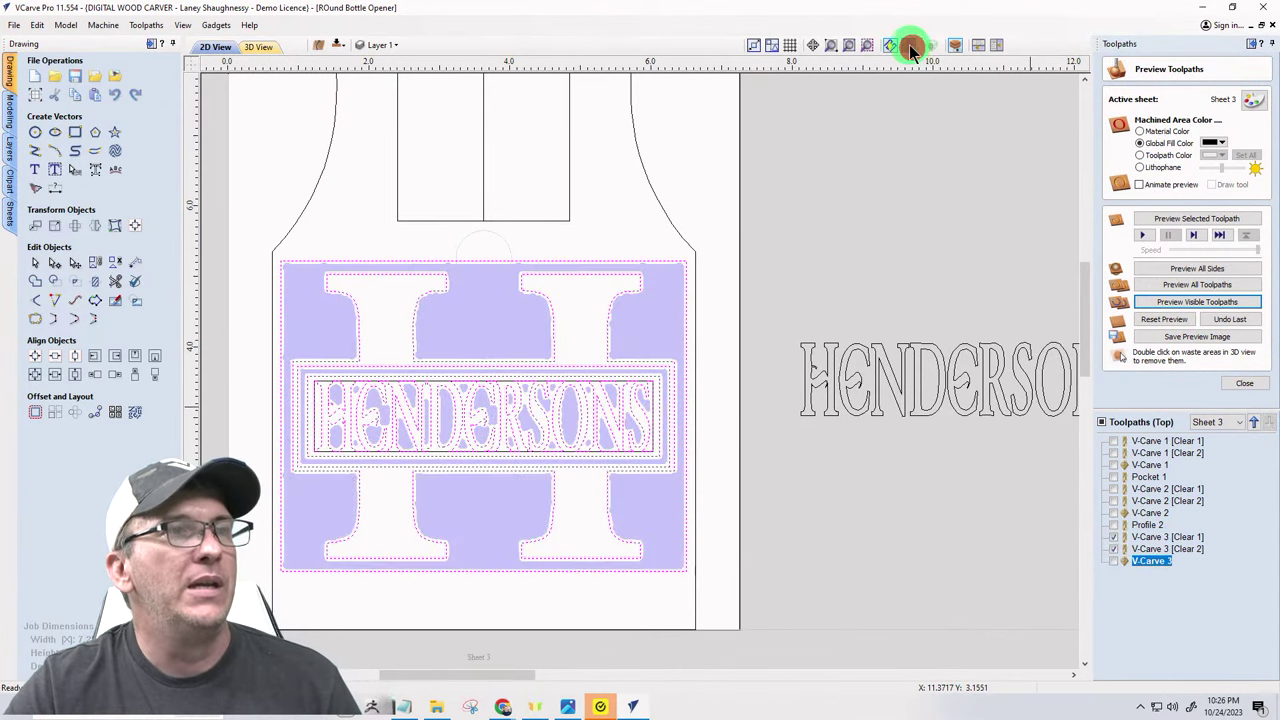
{"action": "left_click", "coordinate": [1113, 561]}
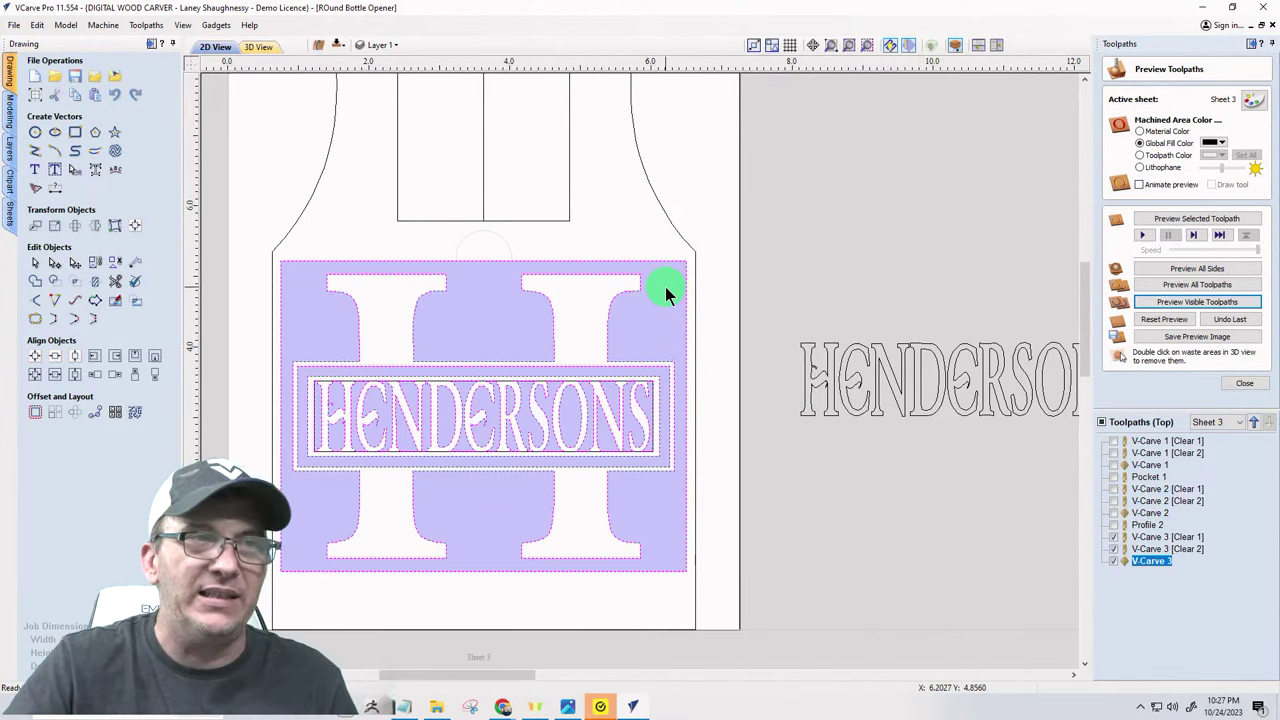
- Flip to the back side, select both circles, and close the toolpath preview
{"action": "left_click", "coordinate": [335, 48]}
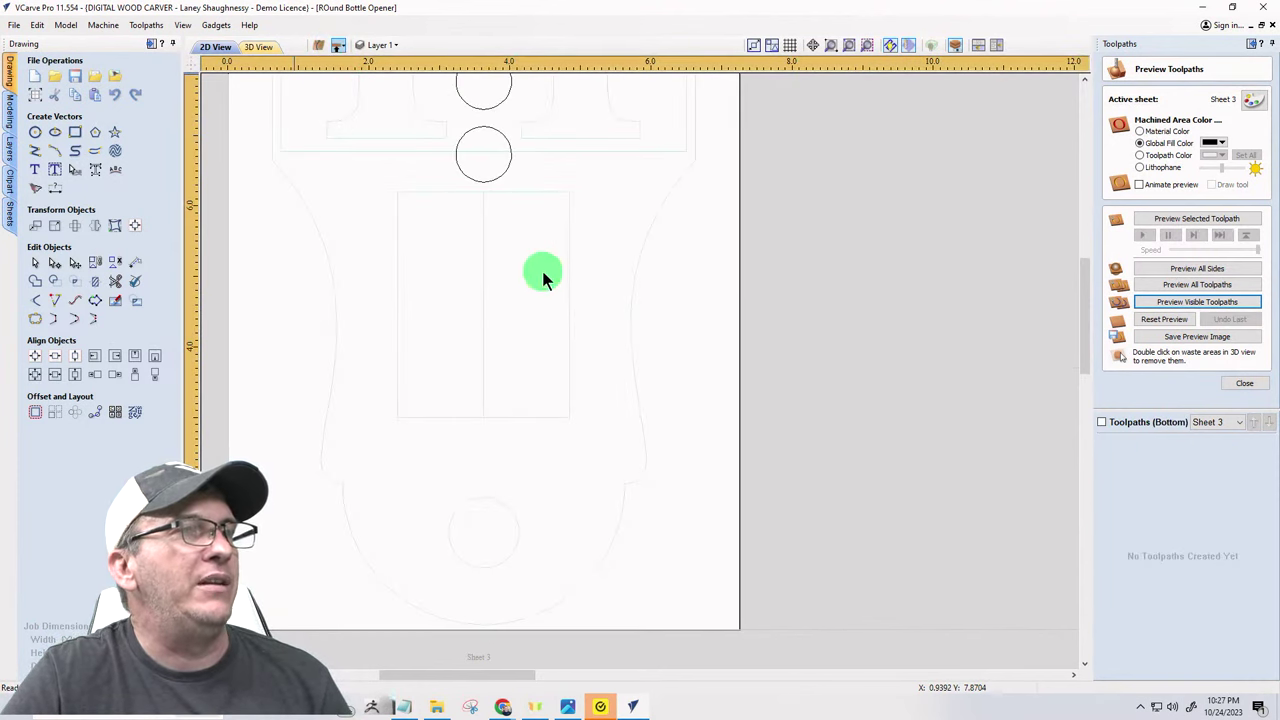
{"action": "scroll", "coordinate": [543, 274], "scroll_direction": "down", "scroll_amount": 4}
{"action": "scroll", "coordinate": [521, 165], "scroll_direction": "up", "scroll_amount": 1}
{"action": "scroll", "coordinate": [521, 163], "scroll_direction": "up", "scroll_amount": 3}
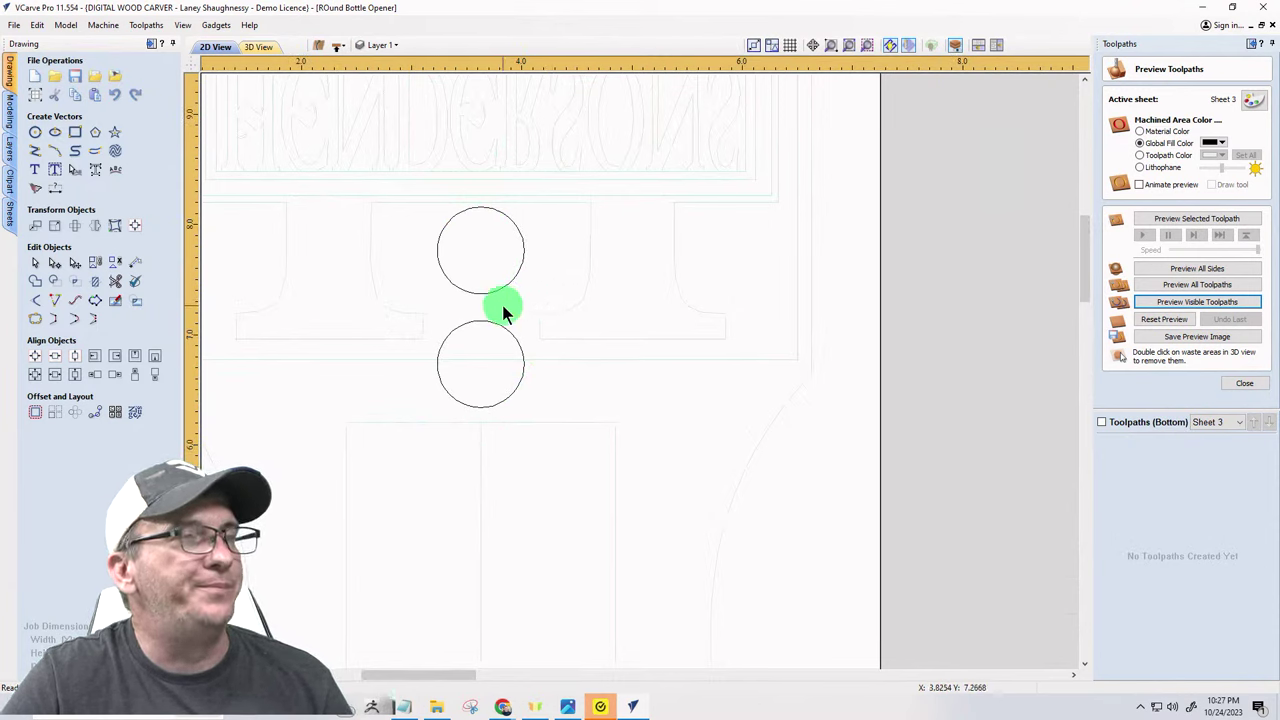
{"action": "left_click", "coordinate": [474, 294]}
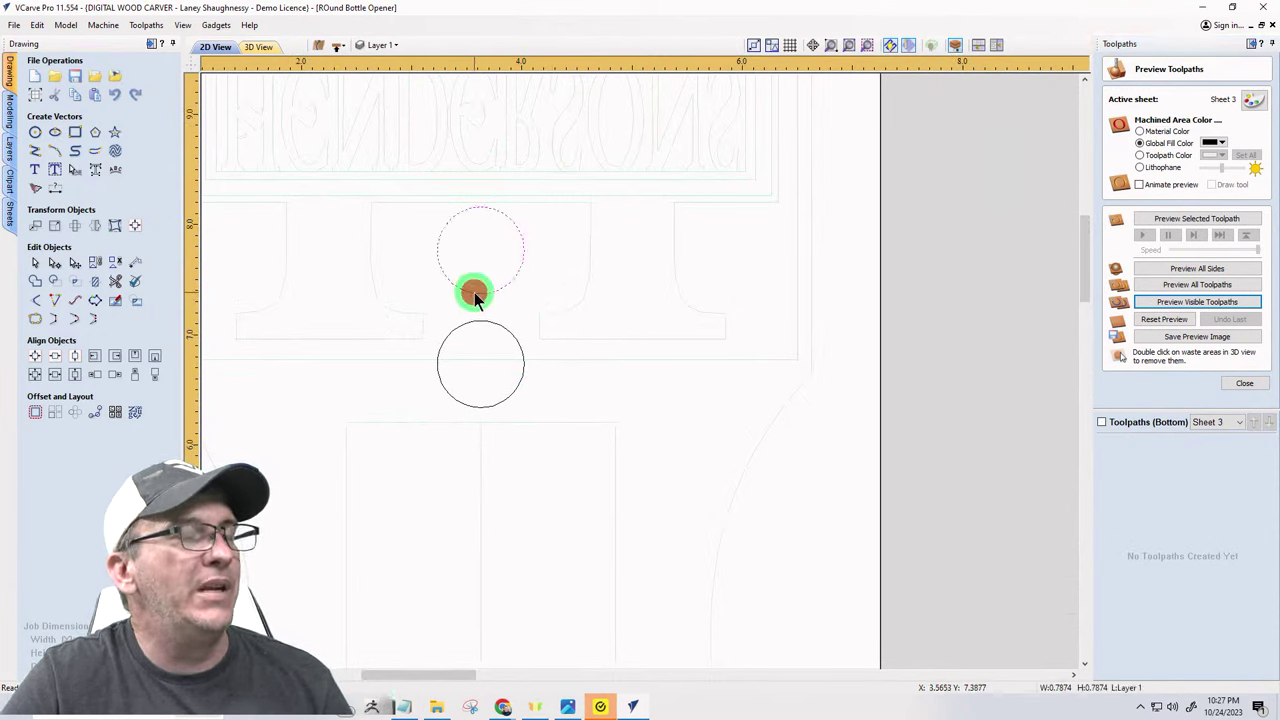
{"action": "left_click", "coordinate": [478, 322]}
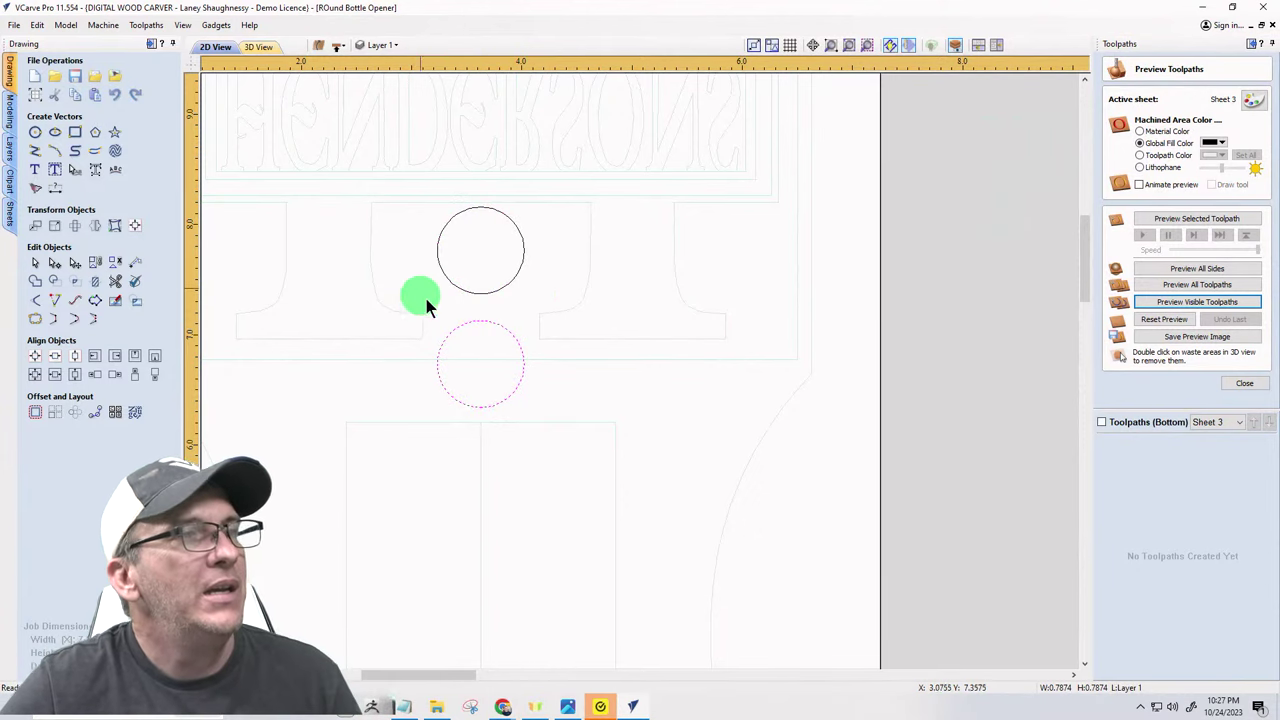
{"action": "left_click", "coordinate": [484, 295]}
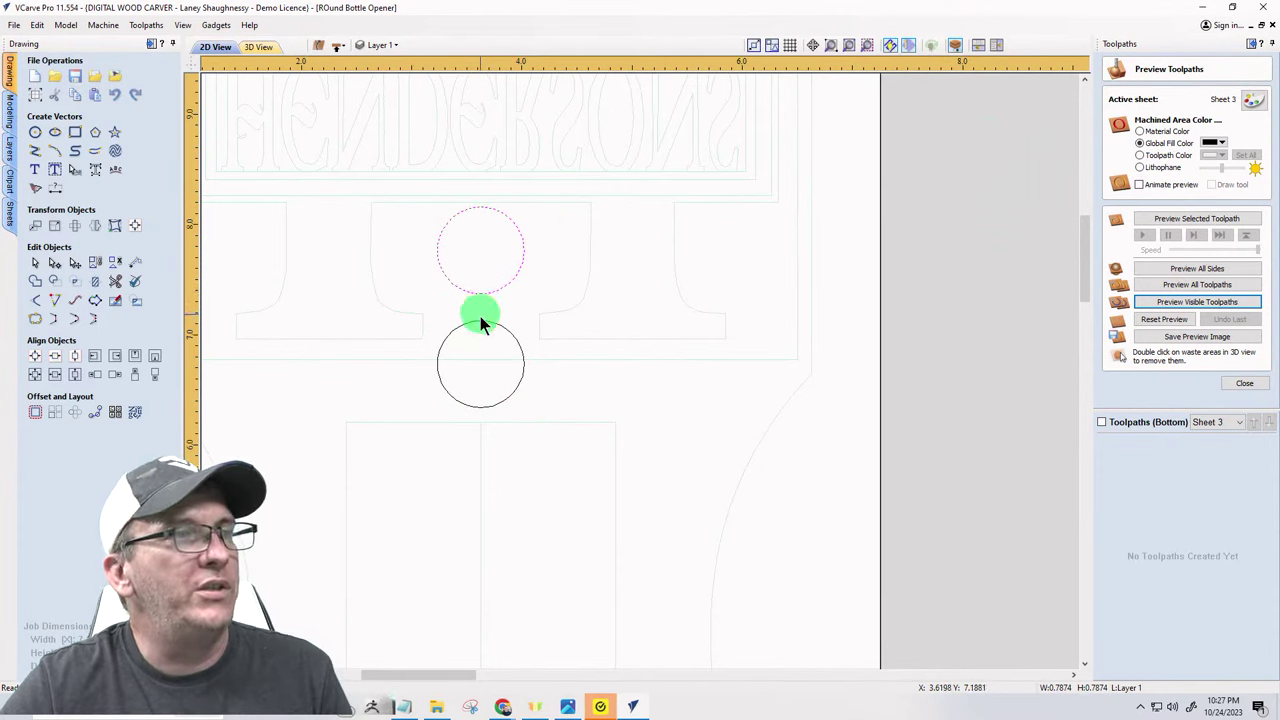
{"action": "left_click", "coordinate": [483, 334], "text": "shift"}
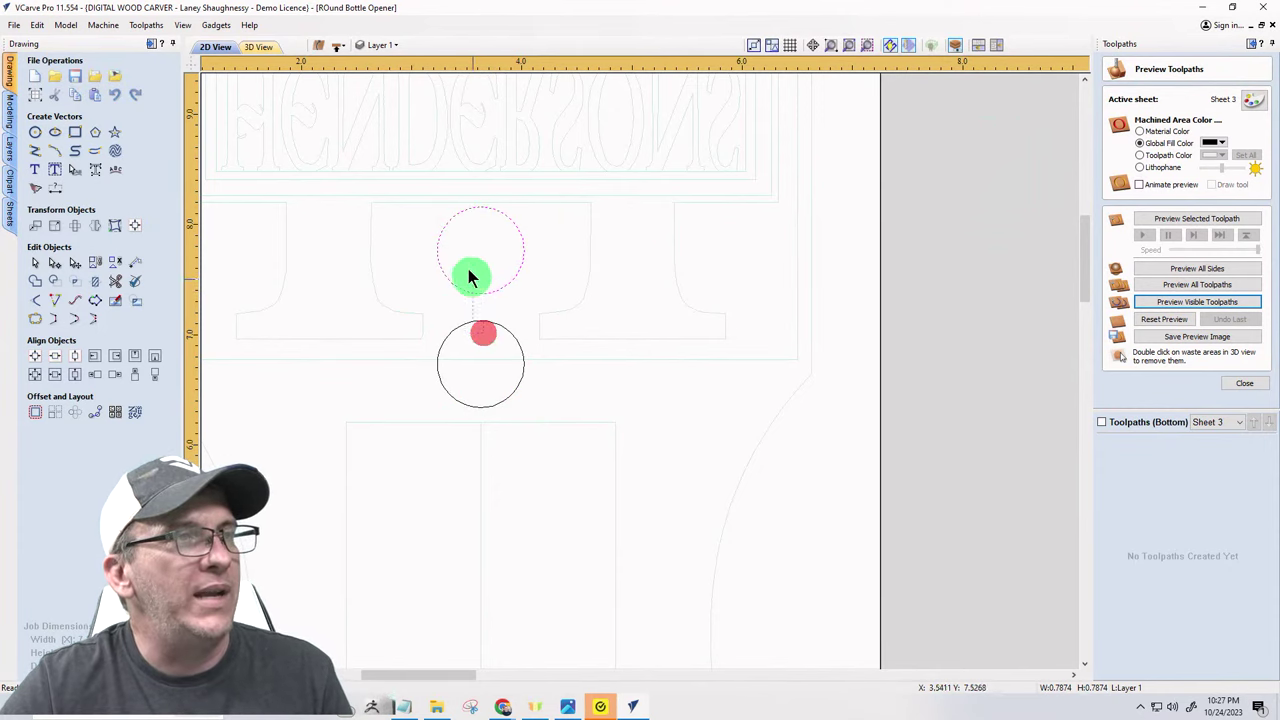
{"action": "left_click", "coordinate": [1244, 383]}
- Create a pocket toolpath with -0.02 inch allowance and cut depth changed from 0.75 to 0.6875 inch
{"action": "left_click", "coordinate": [1142, 134]}
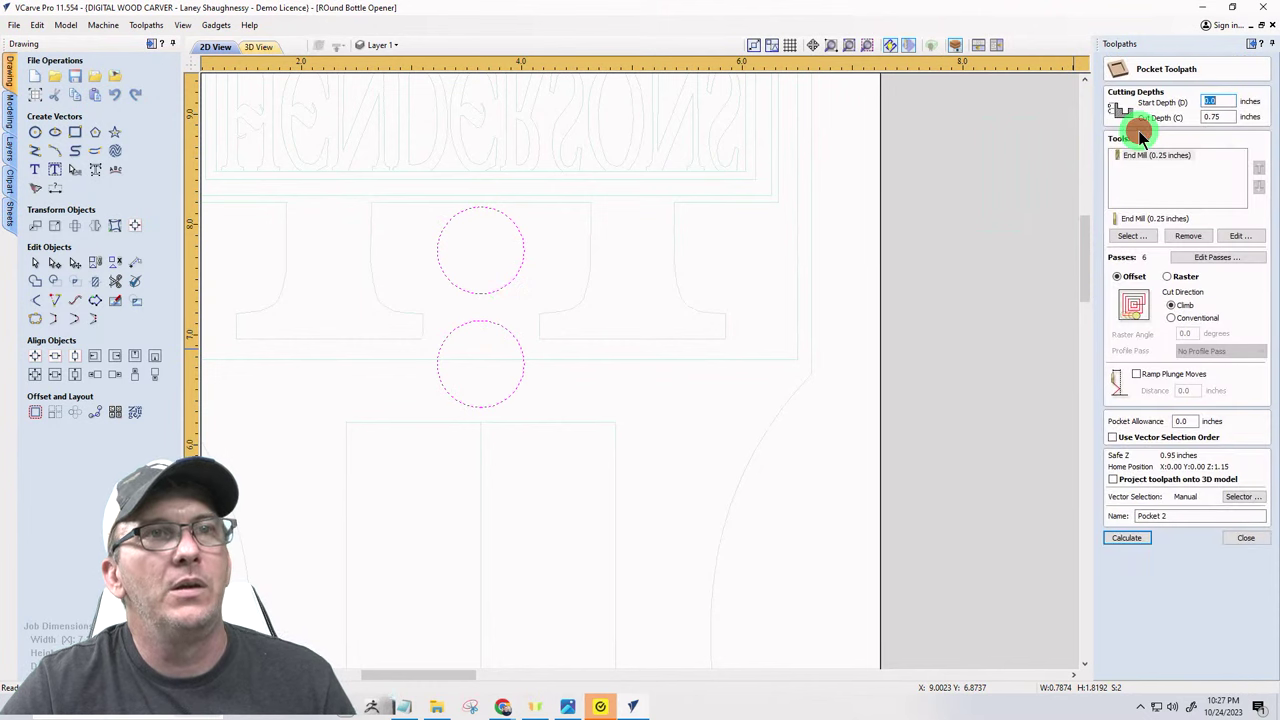
{"action": "double_click", "coordinate": [1190, 421]}
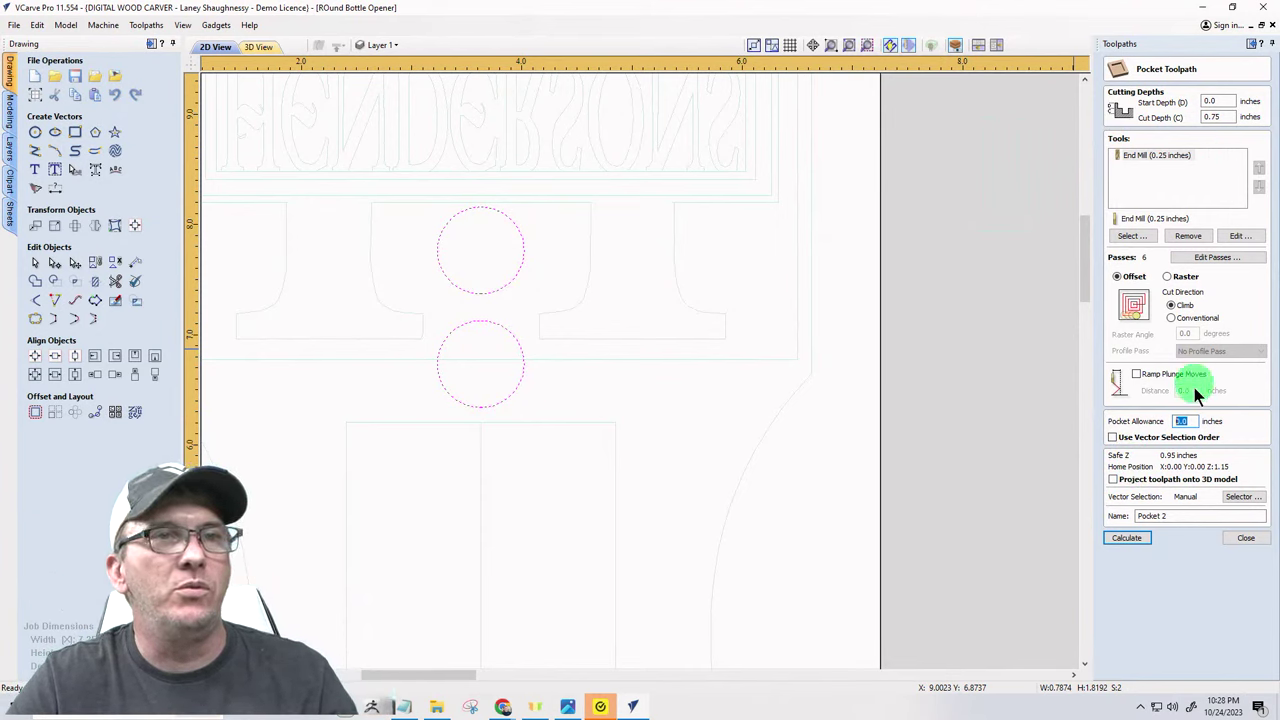
{"action": "left_click", "coordinate": [1186, 421]}
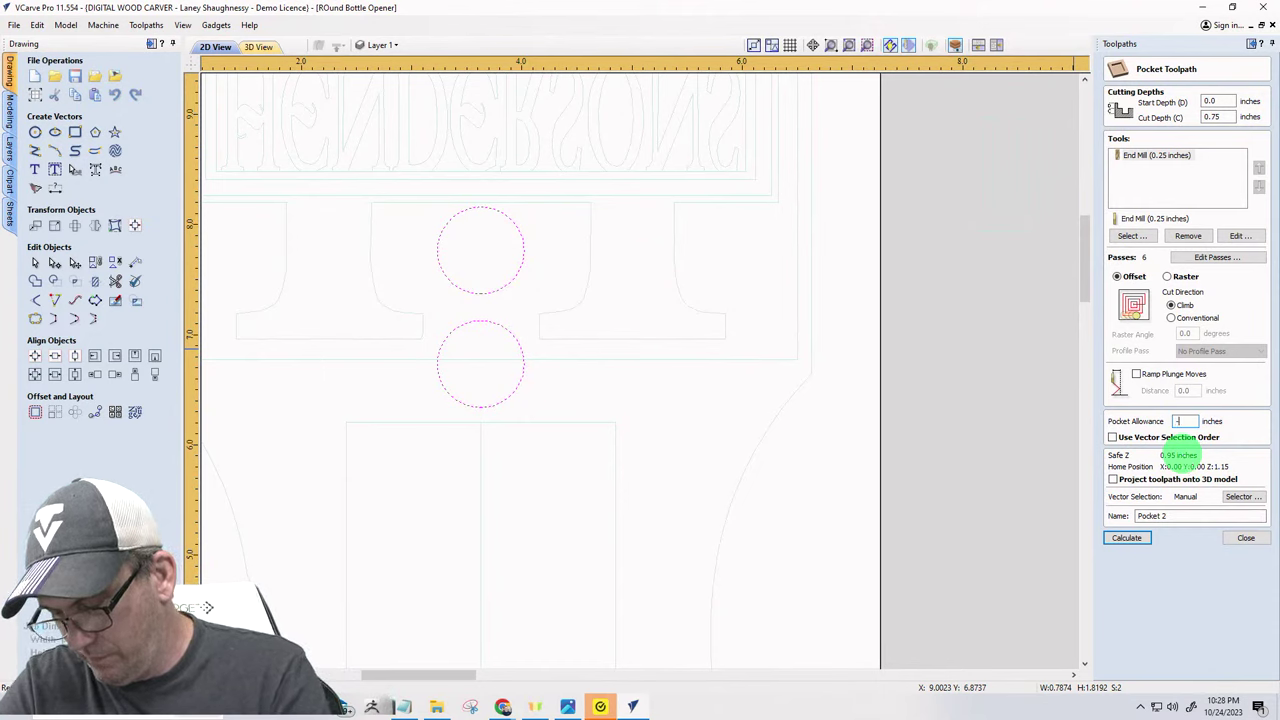
{"action": "type", "text": "-0.02"}
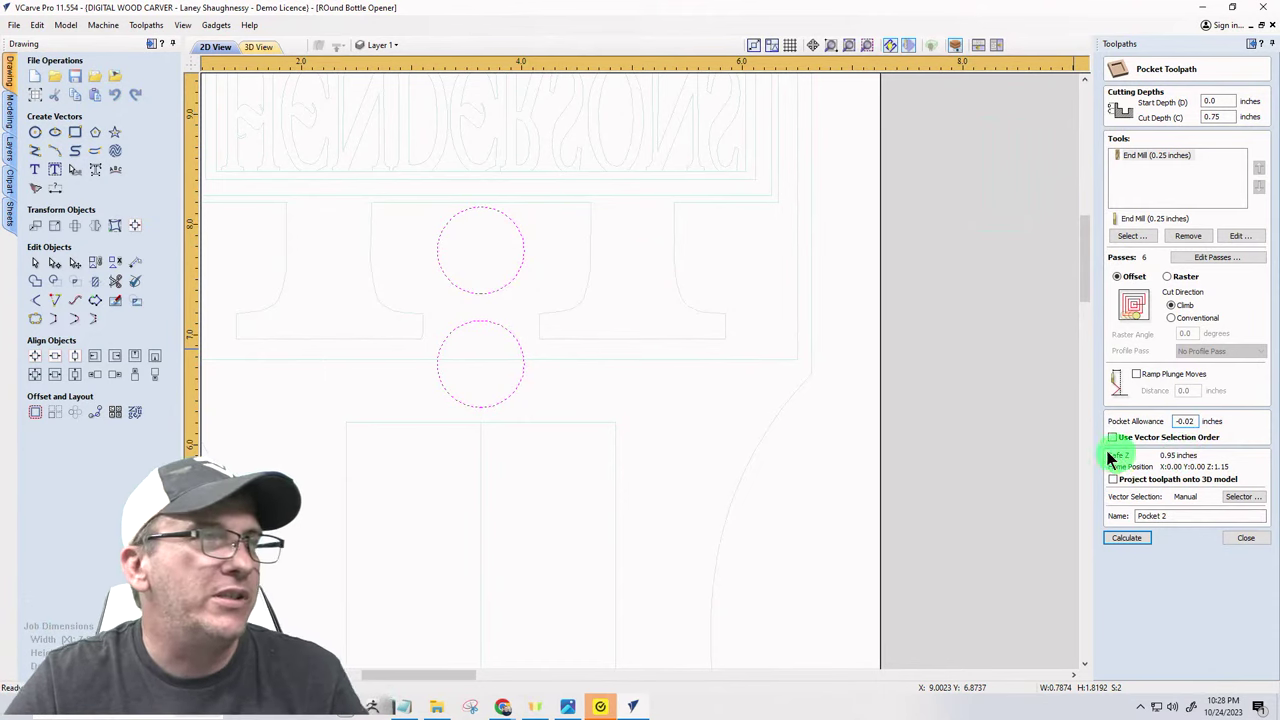
{"action": "double_click", "coordinate": [1212, 116]}
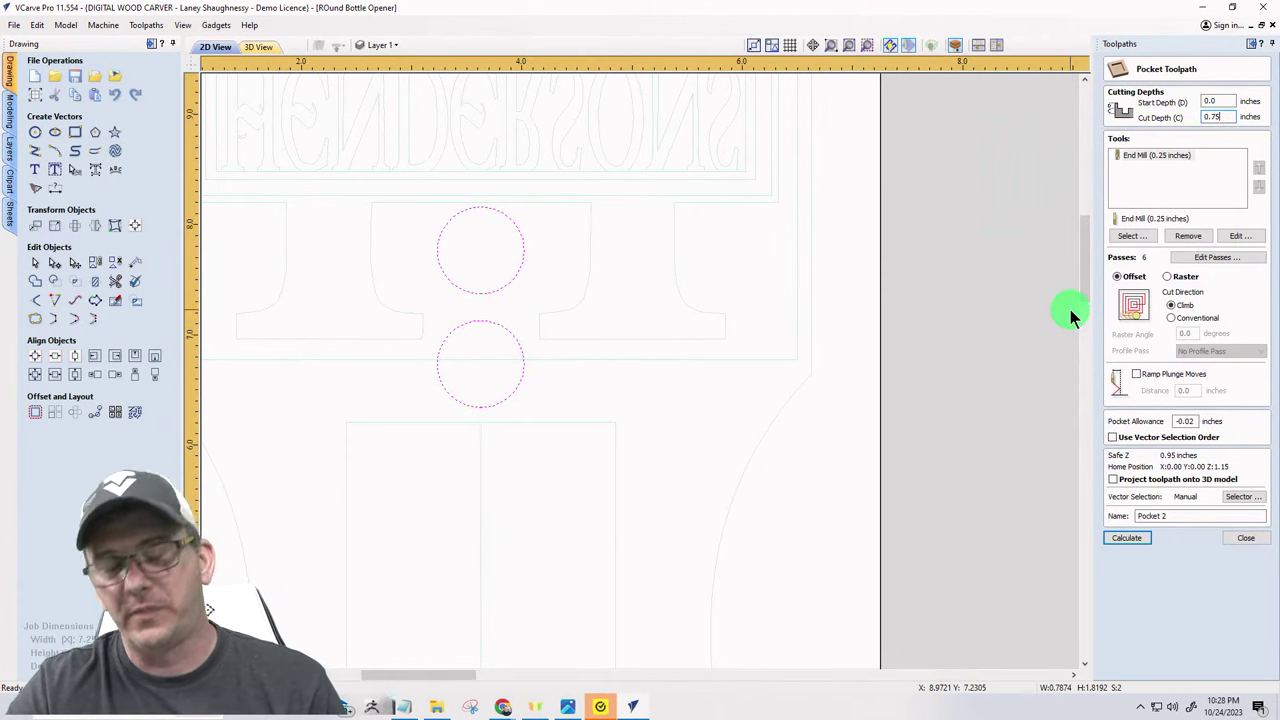
{"action": "type", "text": "-0"}
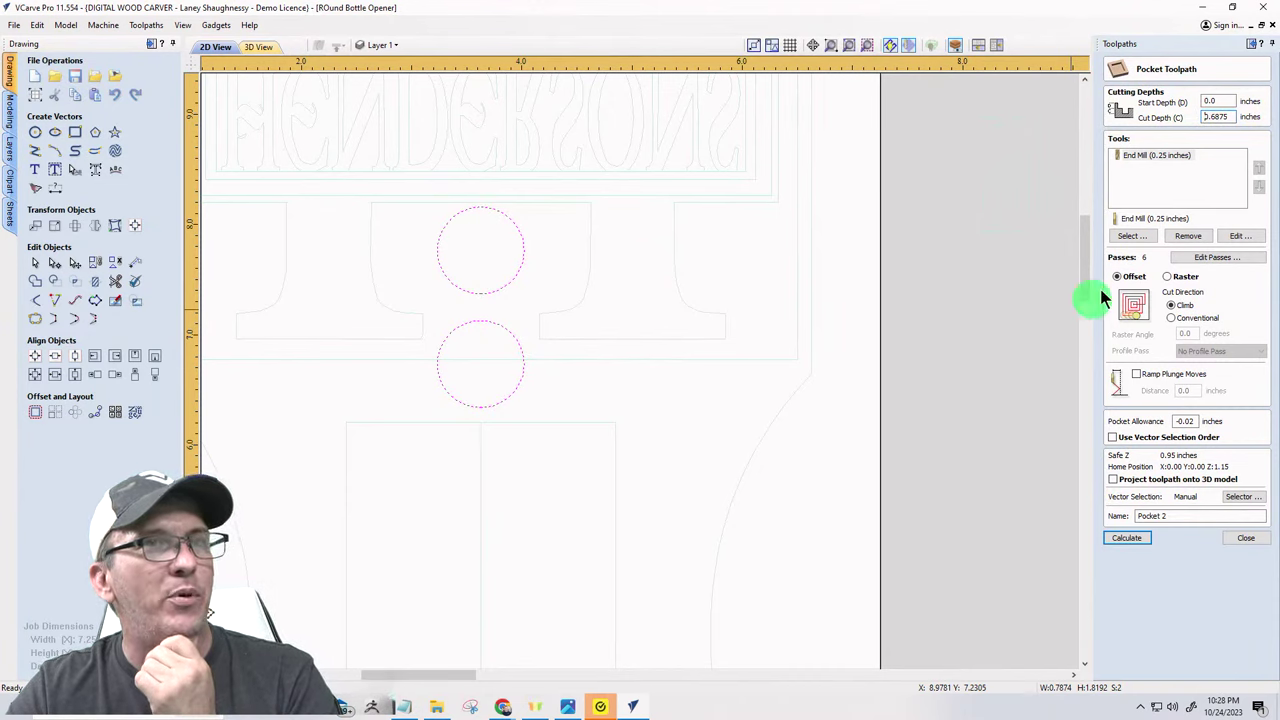
{"action": "left_click", "coordinate": [1216, 118]}
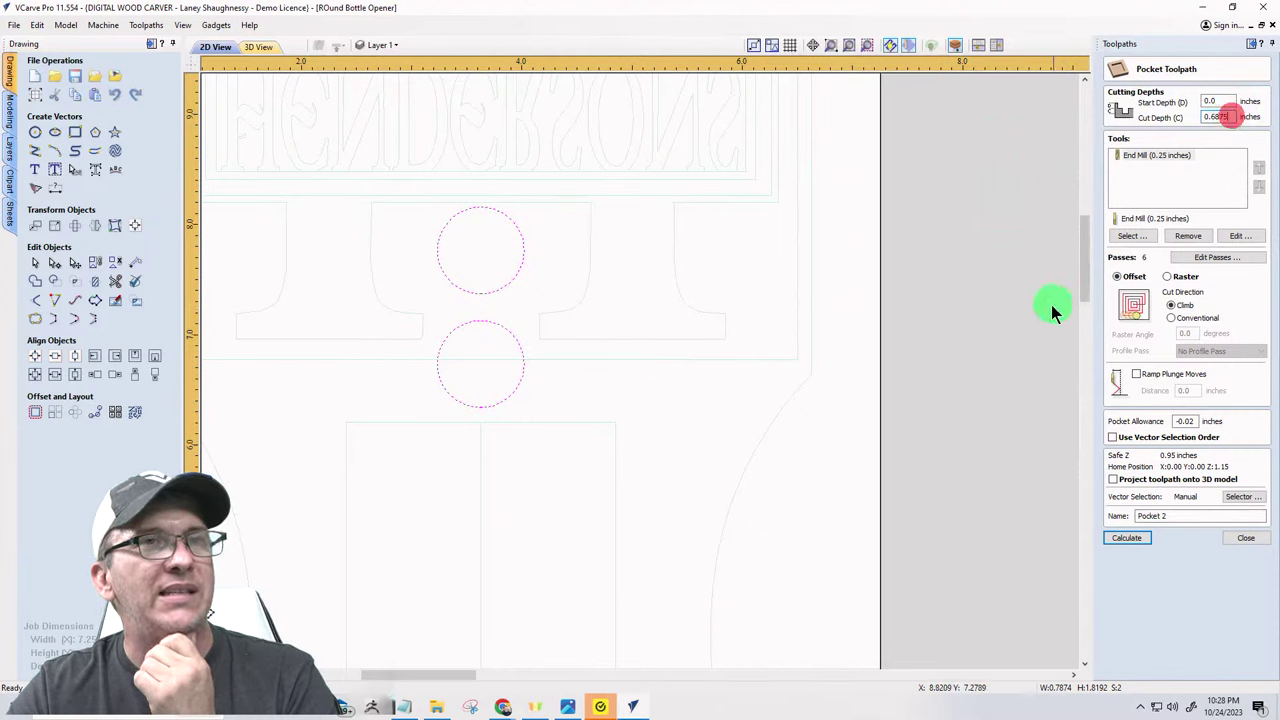
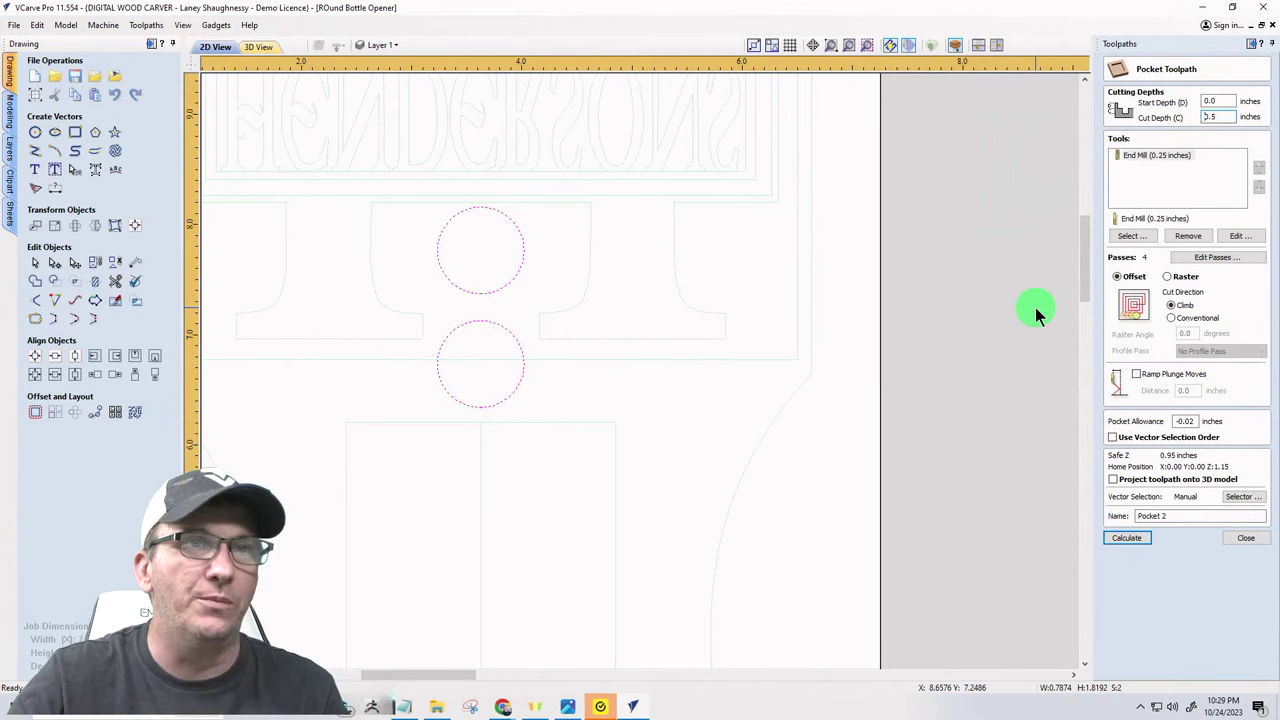
- Calculate the Pocket 2 toolpath and simulate all visible toolpaths
{"action": "left_click", "coordinate": [1128, 539]}
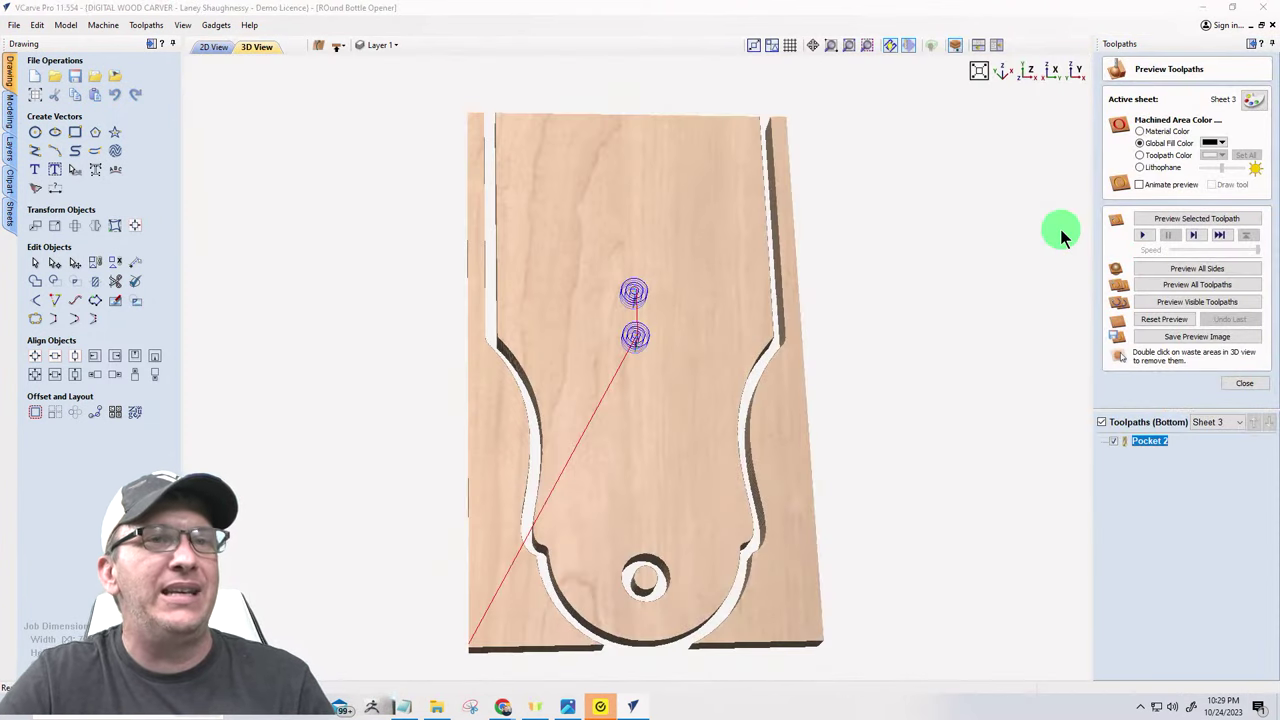
{"action": "left_click", "coordinate": [213, 47]}
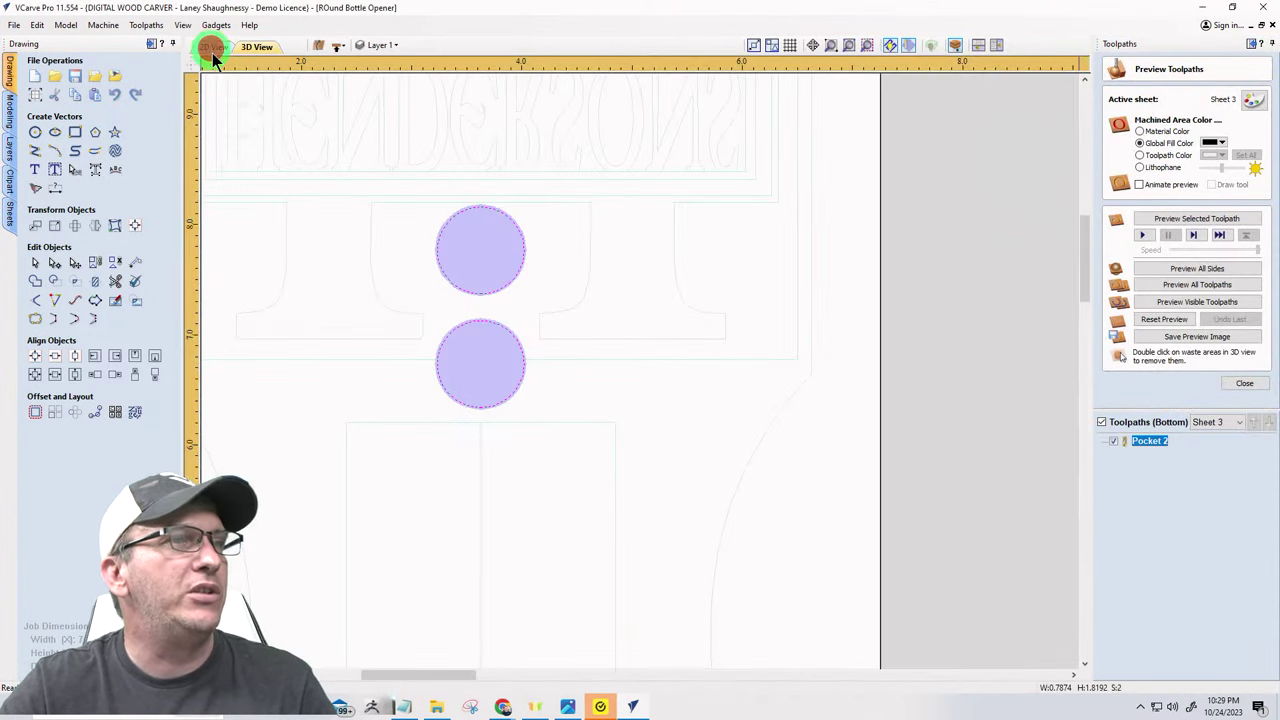
{"action": "scroll", "coordinate": [498, 251], "scroll_direction": "up", "scroll_amount": 3}
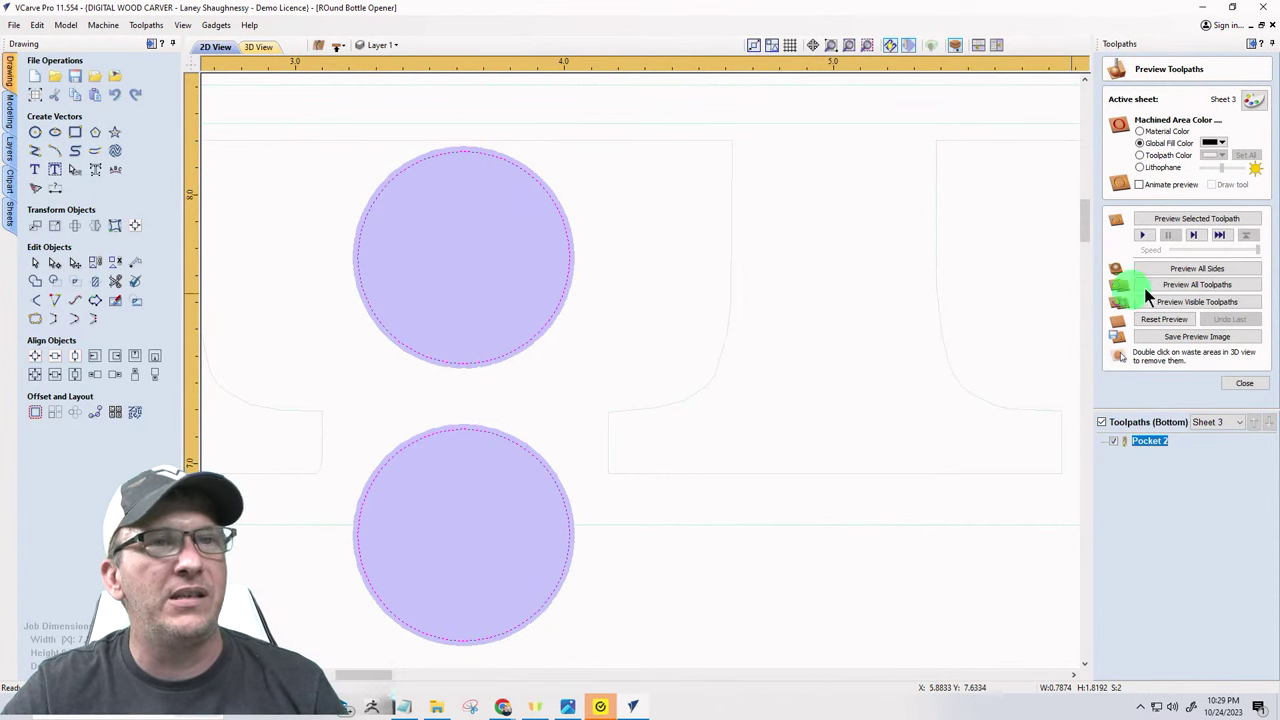
{"action": "left_click", "coordinate": [1168, 304]}
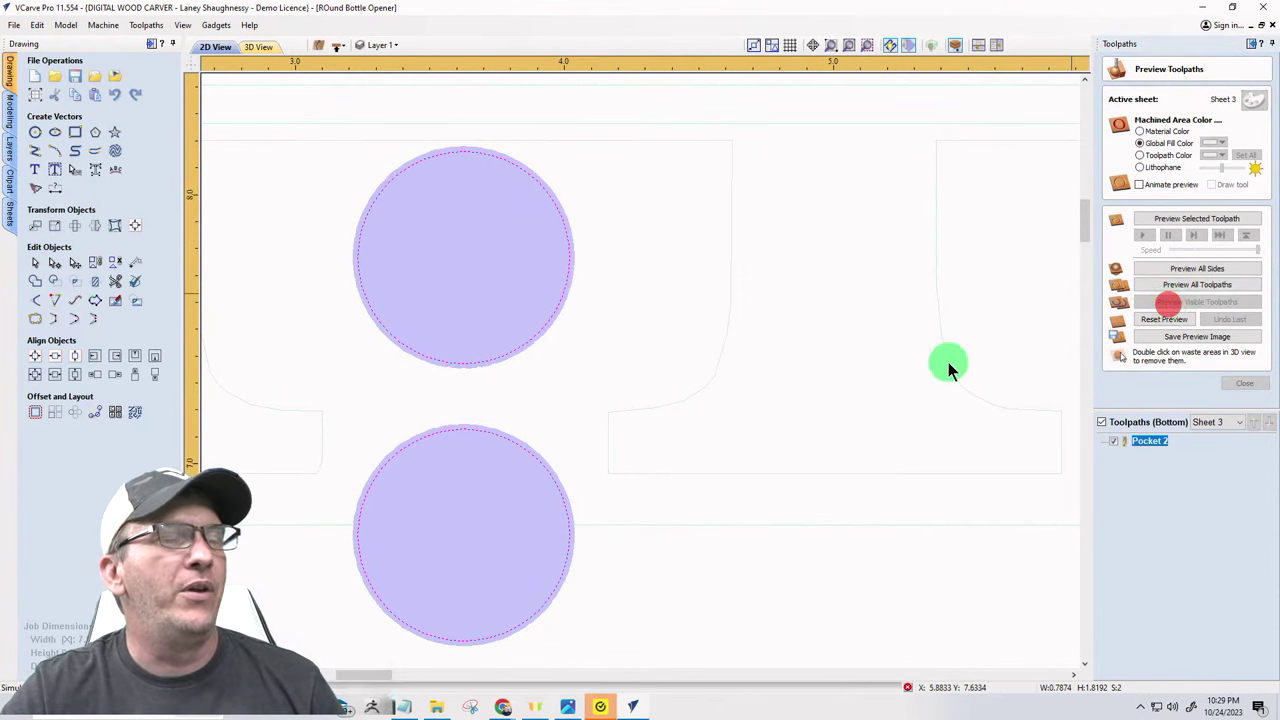
- In 3D, clear the hanging-hole plug and edge waste strip, then orbit the board
{"action": "left_click", "coordinate": [262, 47]}
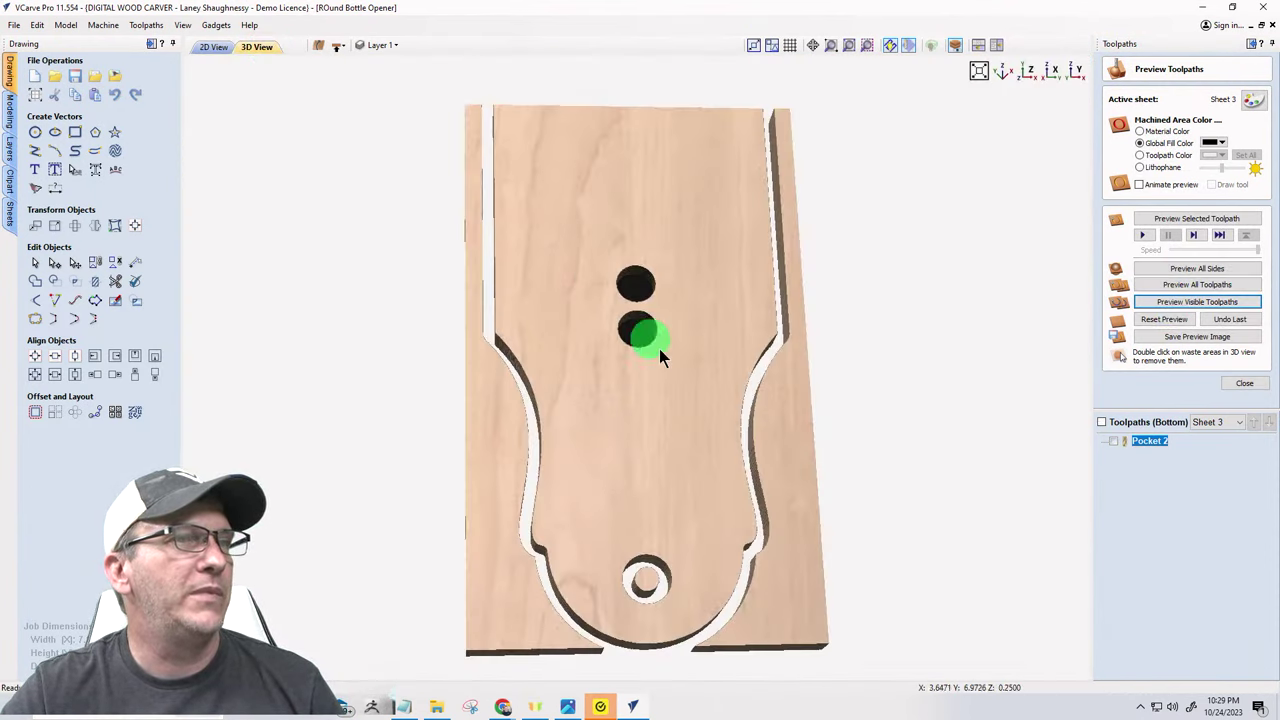
{"action": "left_click_drag", "start_coordinate": [640, 452], "coordinate": [831, 354]}
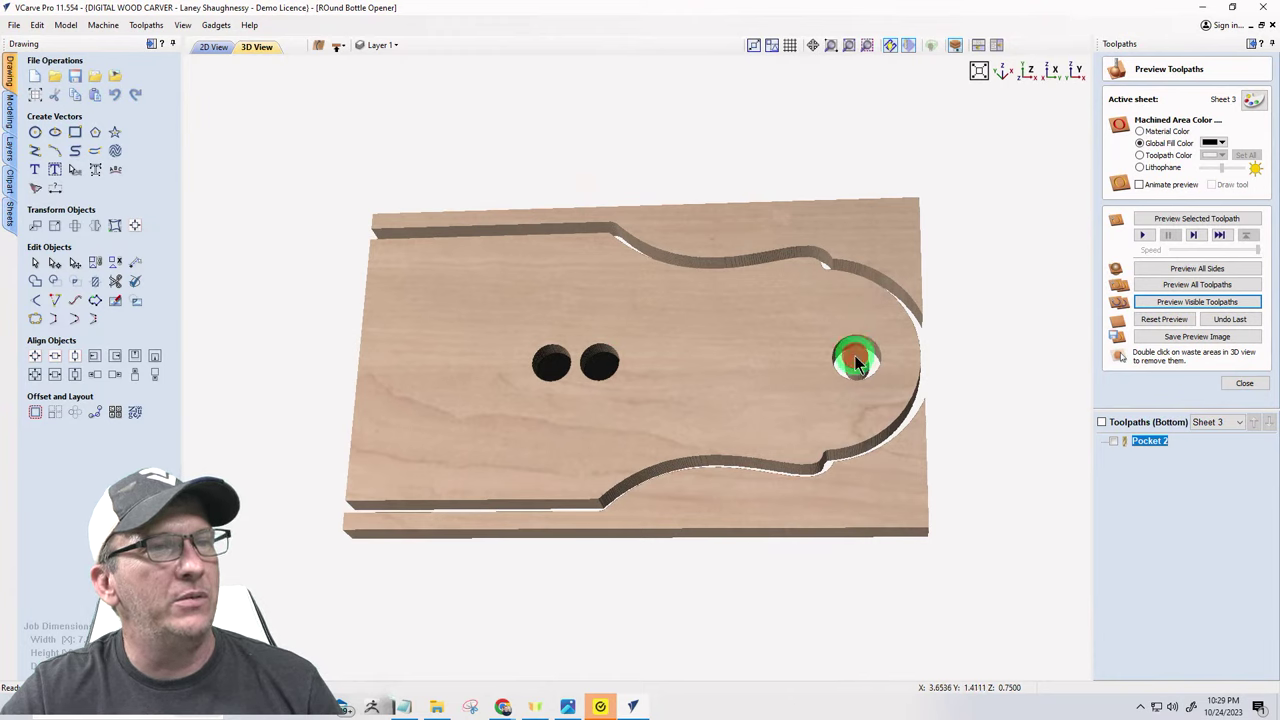
{"action": "double_click", "coordinate": [855, 362]}
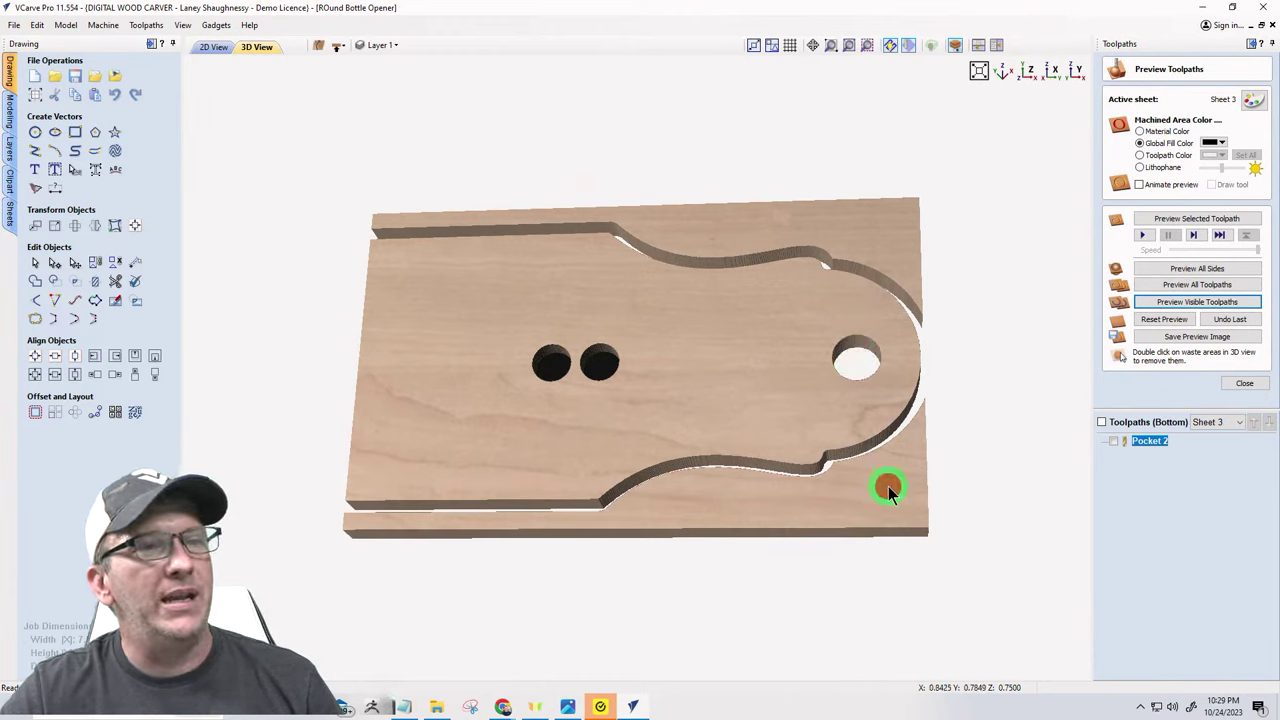
{"action": "left_click", "coordinate": [890, 489]}
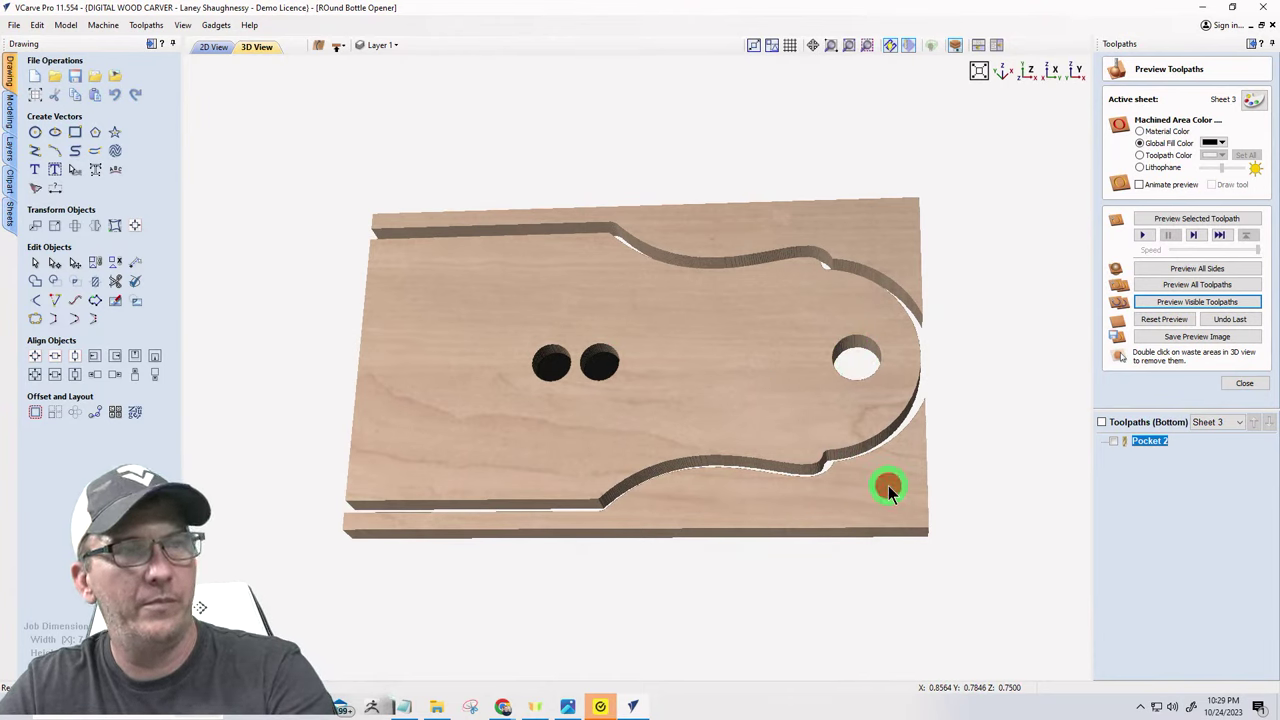
{"action": "double_click", "coordinate": [881, 240]}
{"action": "left_click_drag", "start_coordinate": [725, 458], "coordinate": [504, 645]}
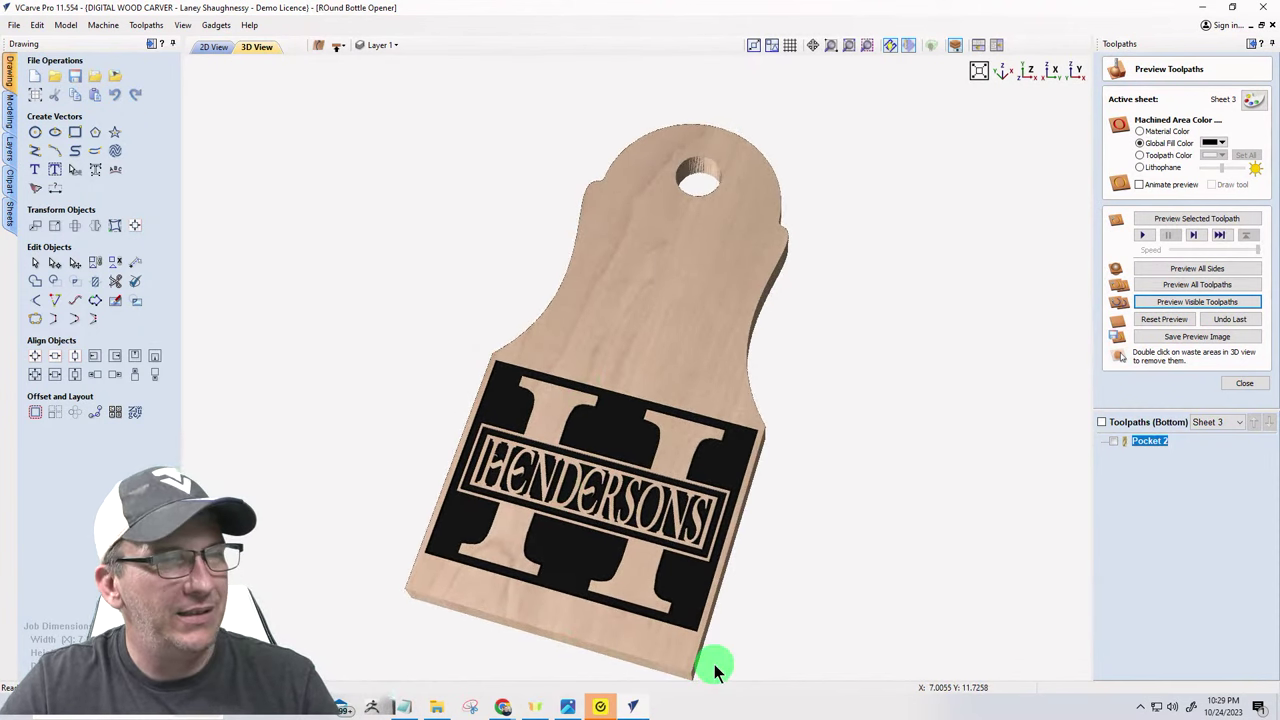
- Back in the 2D view, switch to the top-side toolpaths
{"action": "scroll", "coordinate": [714, 664], "scroll_direction": "up", "scroll_amount": 2}
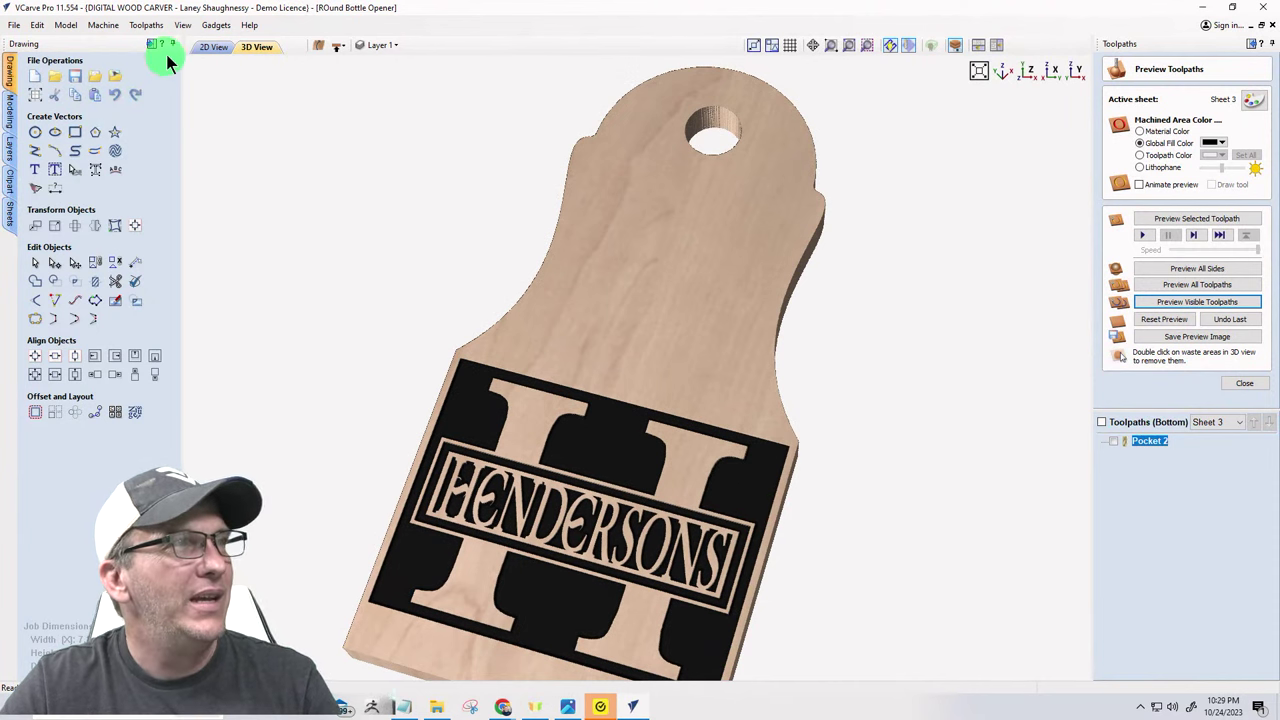
{"action": "left_click", "coordinate": [212, 47]}
{"action": "scroll", "coordinate": [465, 277], "scroll_direction": "down", "scroll_amount": 3}
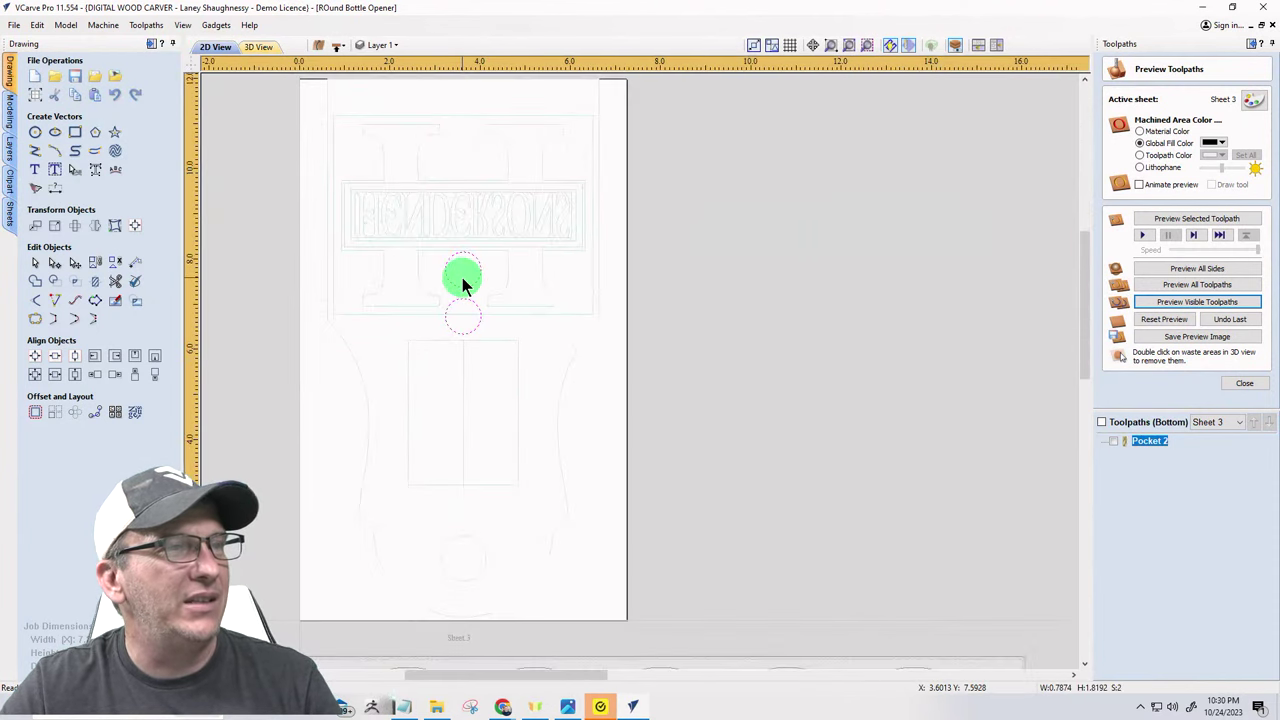
{"action": "scroll", "coordinate": [420, 225], "scroll_direction": "down", "scroll_amount": 2}
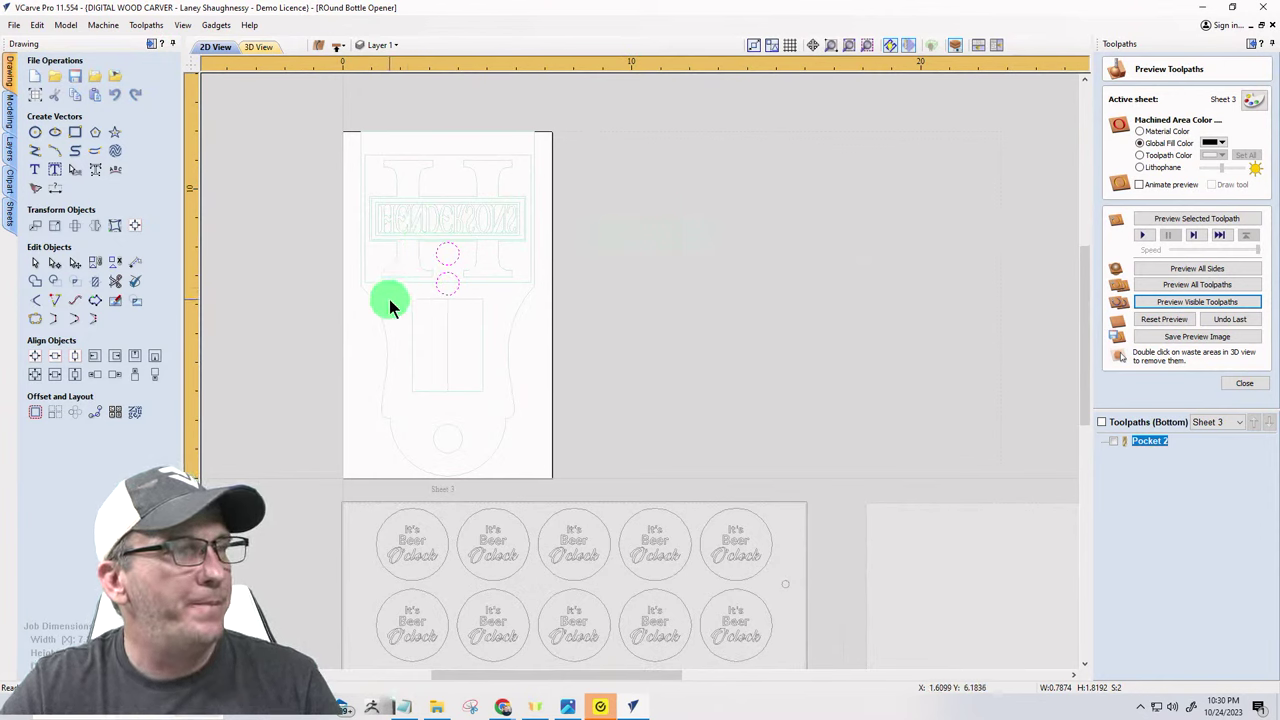
{"action": "left_click", "coordinate": [338, 55]}
{"action": "scroll", "coordinate": [383, 465], "scroll_direction": "up", "scroll_amount": 2}
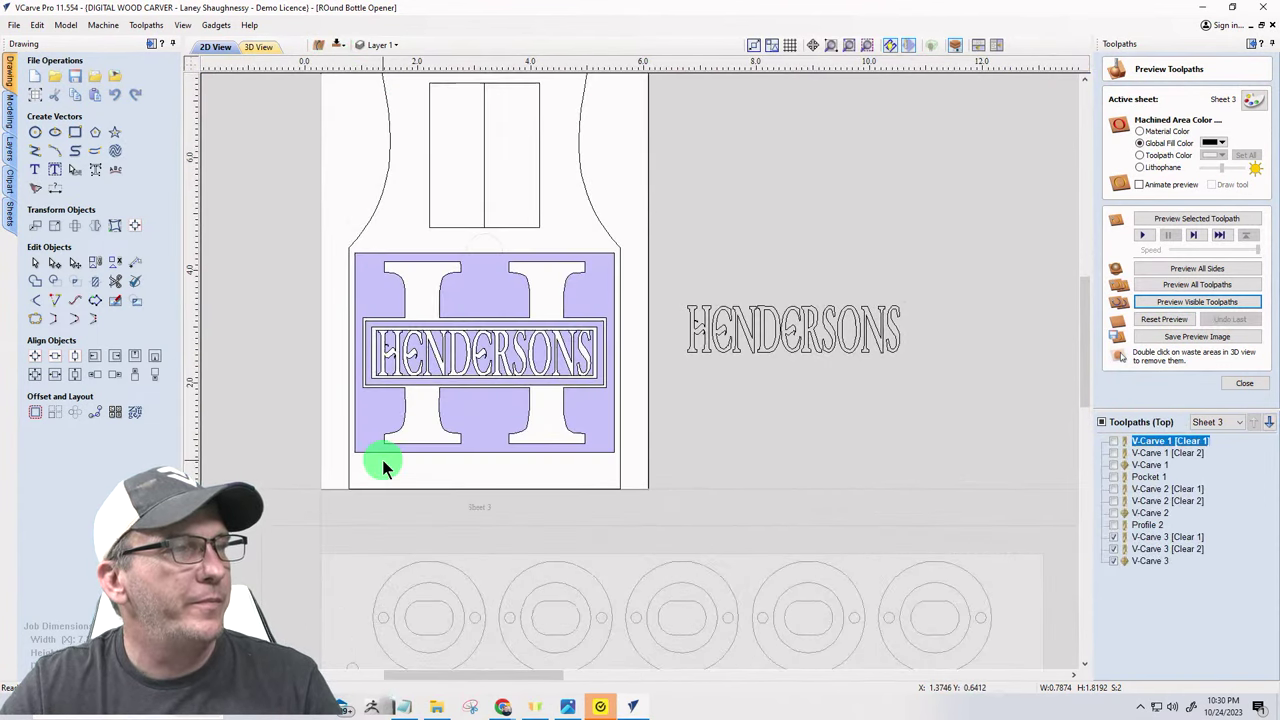
{"action": "scroll", "coordinate": [383, 465], "scroll_direction": "up", "scroll_amount": 2}
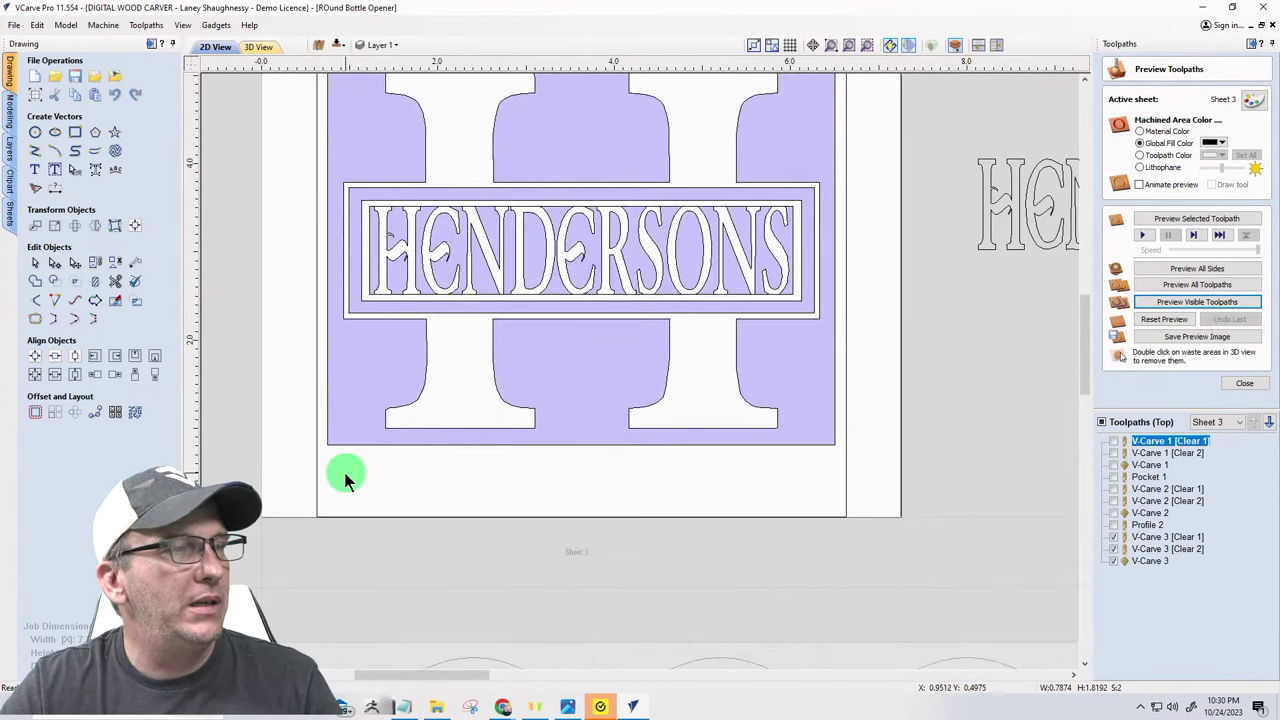
- Add a horizontal 0.125 dimension at the sheet's left edge
{"action": "left_click", "coordinate": [55, 195]}
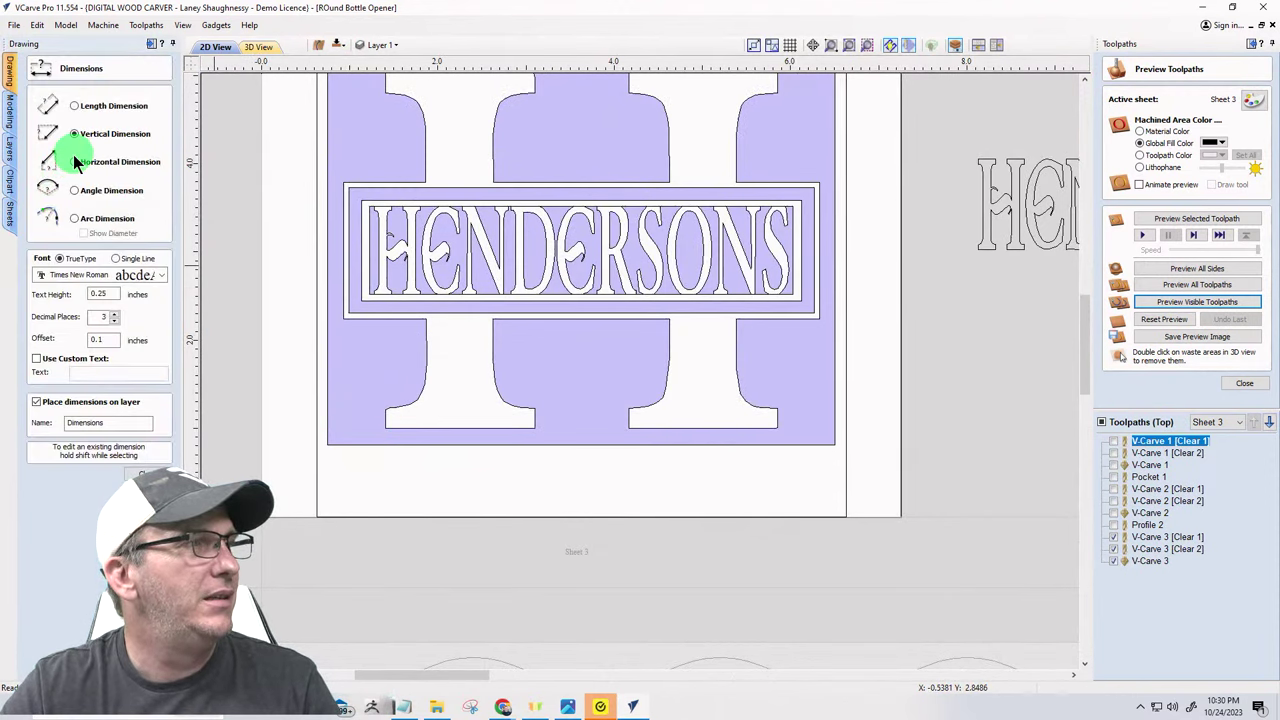
{"action": "left_click", "coordinate": [74, 161]}
{"action": "scroll", "coordinate": [325, 380], "scroll_direction": "up", "scroll_amount": 2}
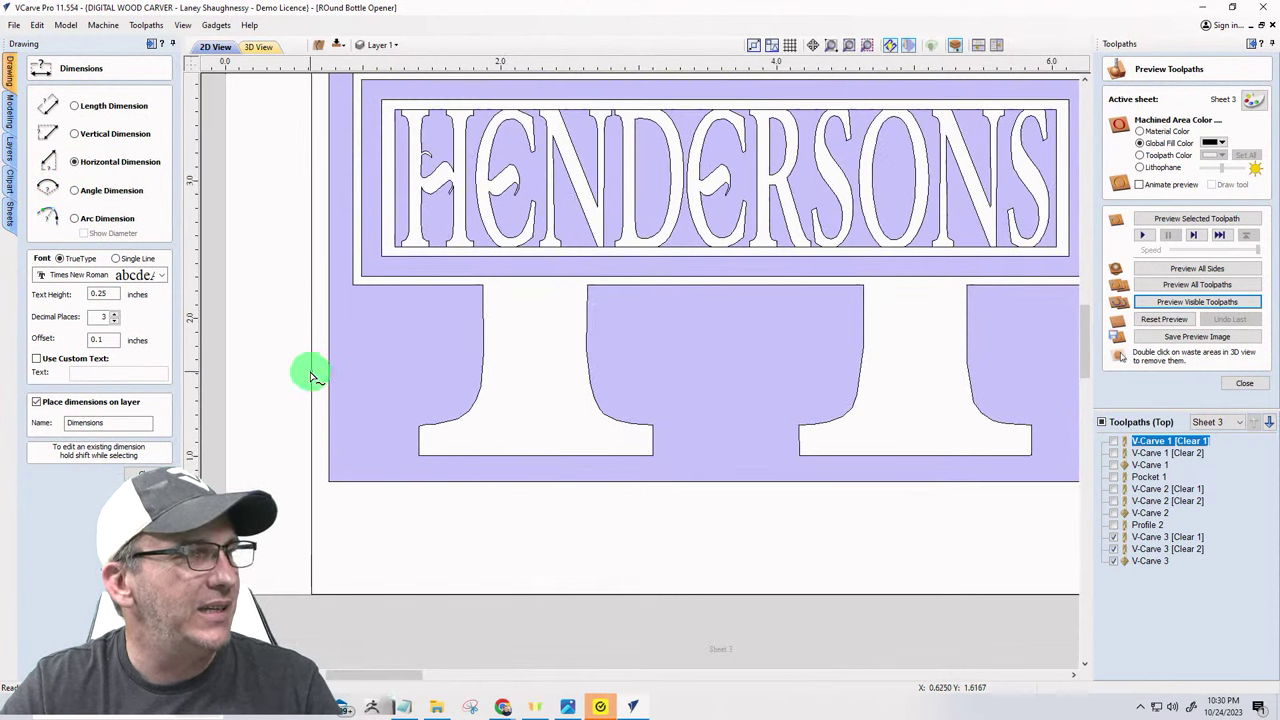
{"action": "left_click", "coordinate": [312, 371]}
{"action": "left_click", "coordinate": [327, 367]}
{"action": "left_click", "coordinate": [322, 391]}
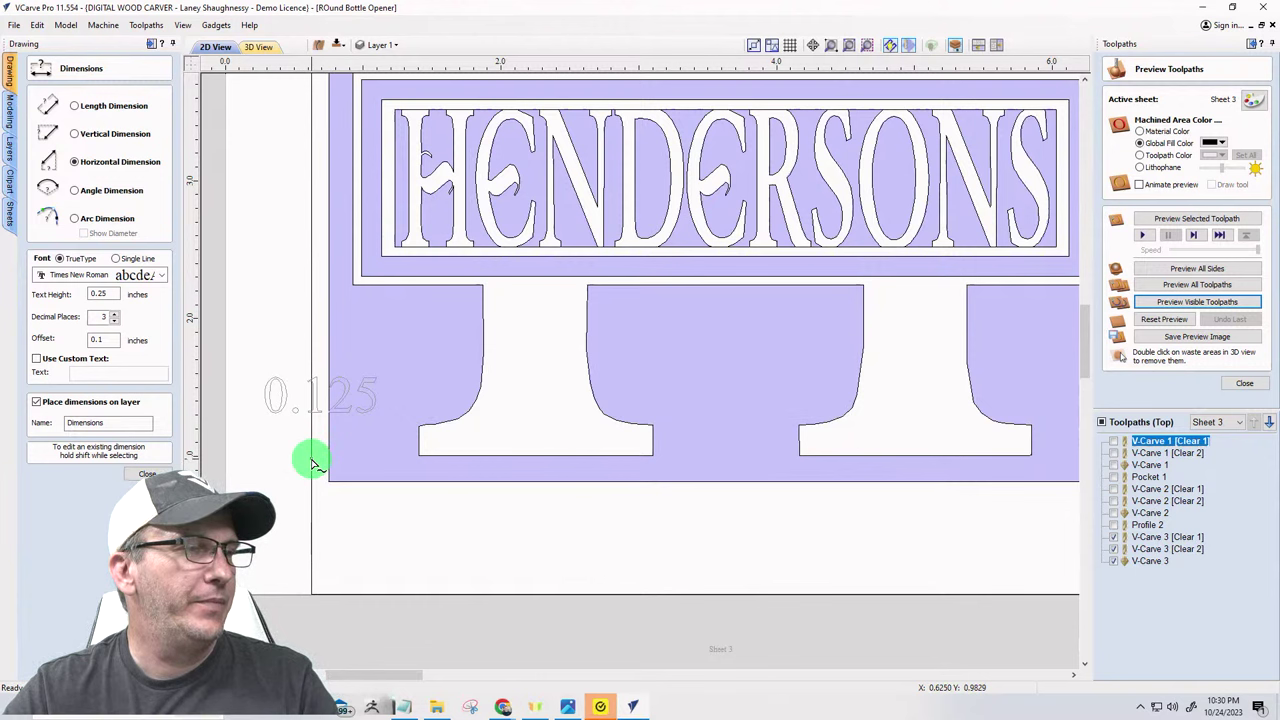
{"action": "scroll", "coordinate": [311, 463], "scroll_direction": "down", "scroll_amount": 4}
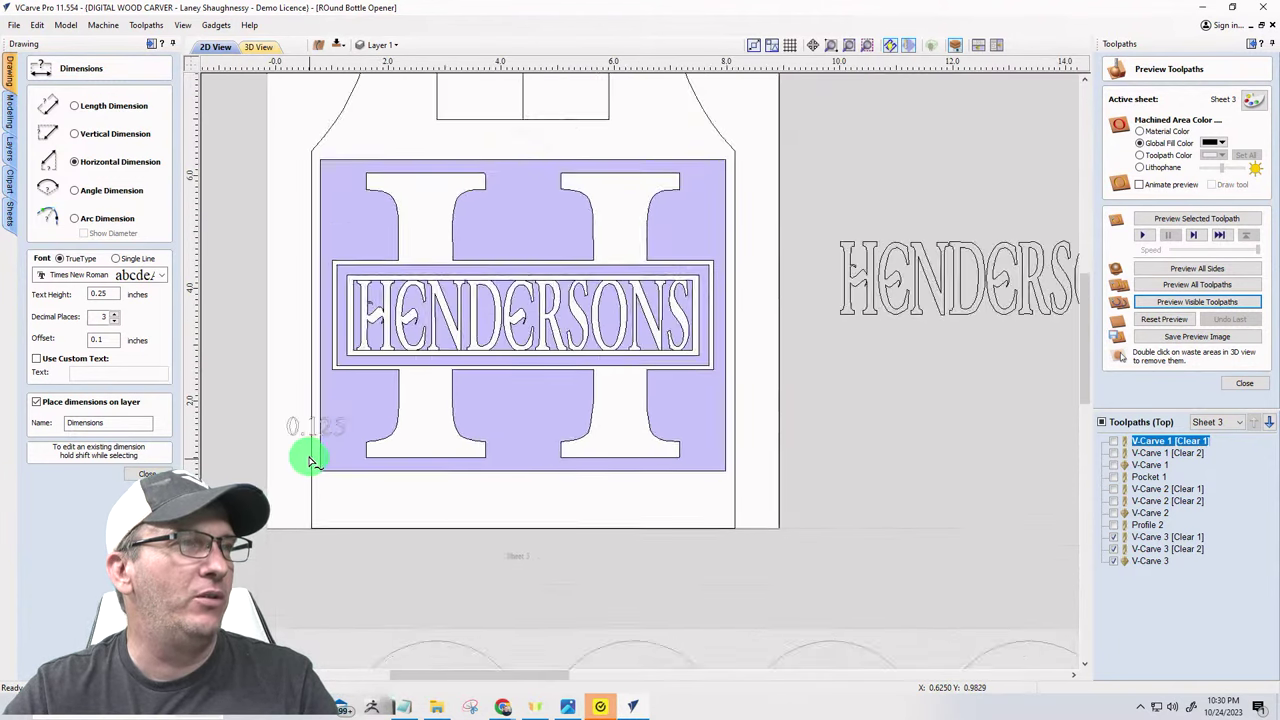
{"action": "scroll", "coordinate": [311, 463], "scroll_direction": "down", "scroll_amount": 2}
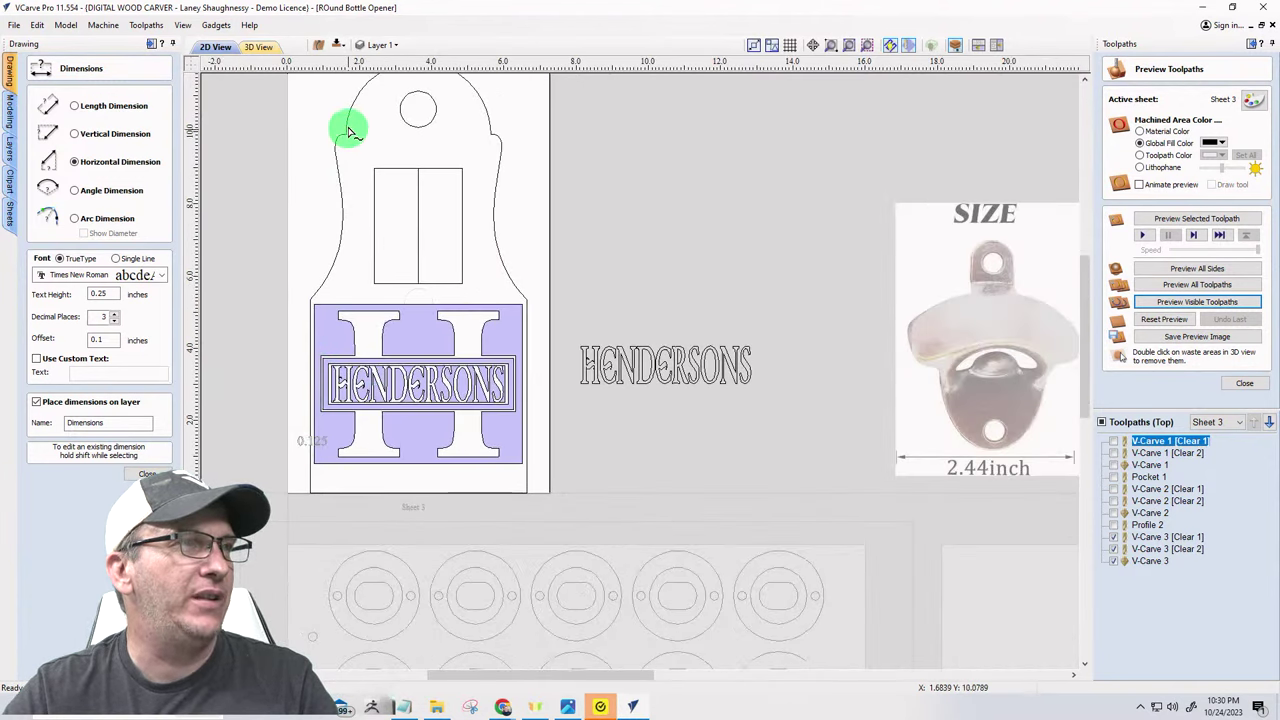
{"action": "scroll", "coordinate": [337, 331], "scroll_direction": "down", "scroll_amount": 1}
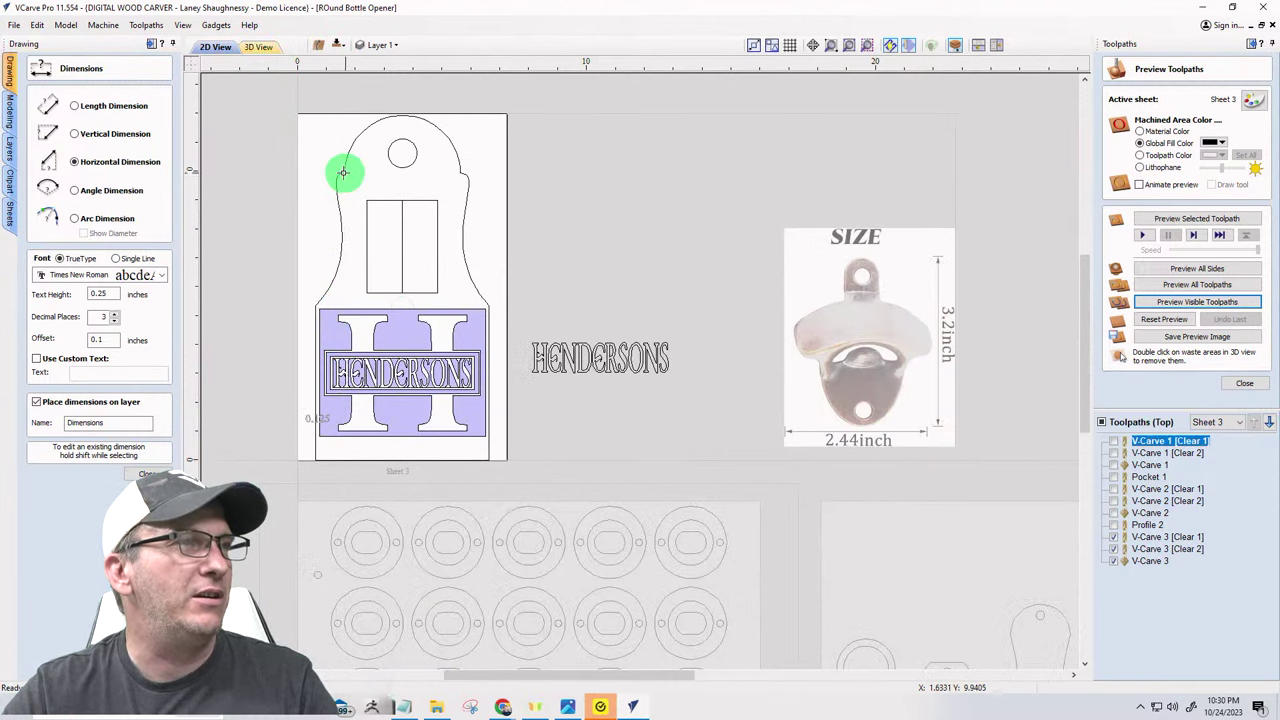
{"action": "scroll", "coordinate": [340, 178], "scroll_direction": "up", "scroll_amount": 4}
{"action": "scroll", "coordinate": [430, 170], "scroll_direction": "down", "scroll_amount": 5}
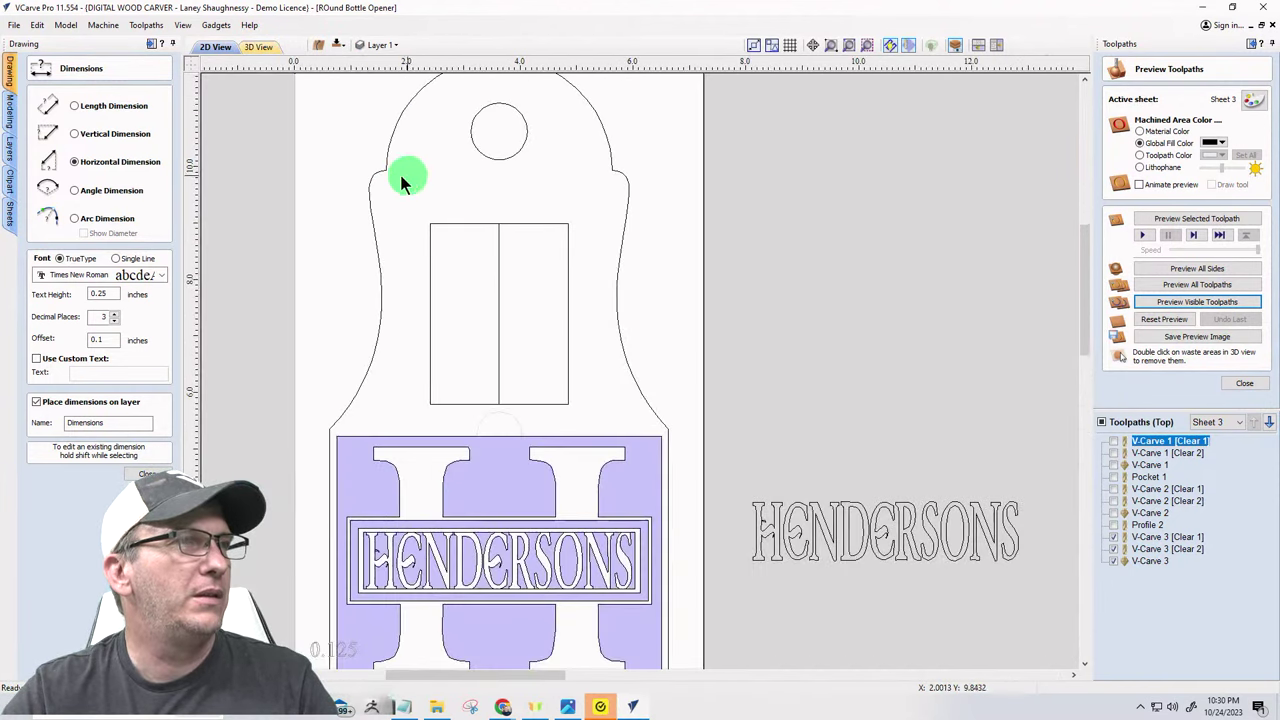
- Rotate the 3D board upright to check the HENDERSONS top carving
{"action": "left_click", "coordinate": [275, 55]}
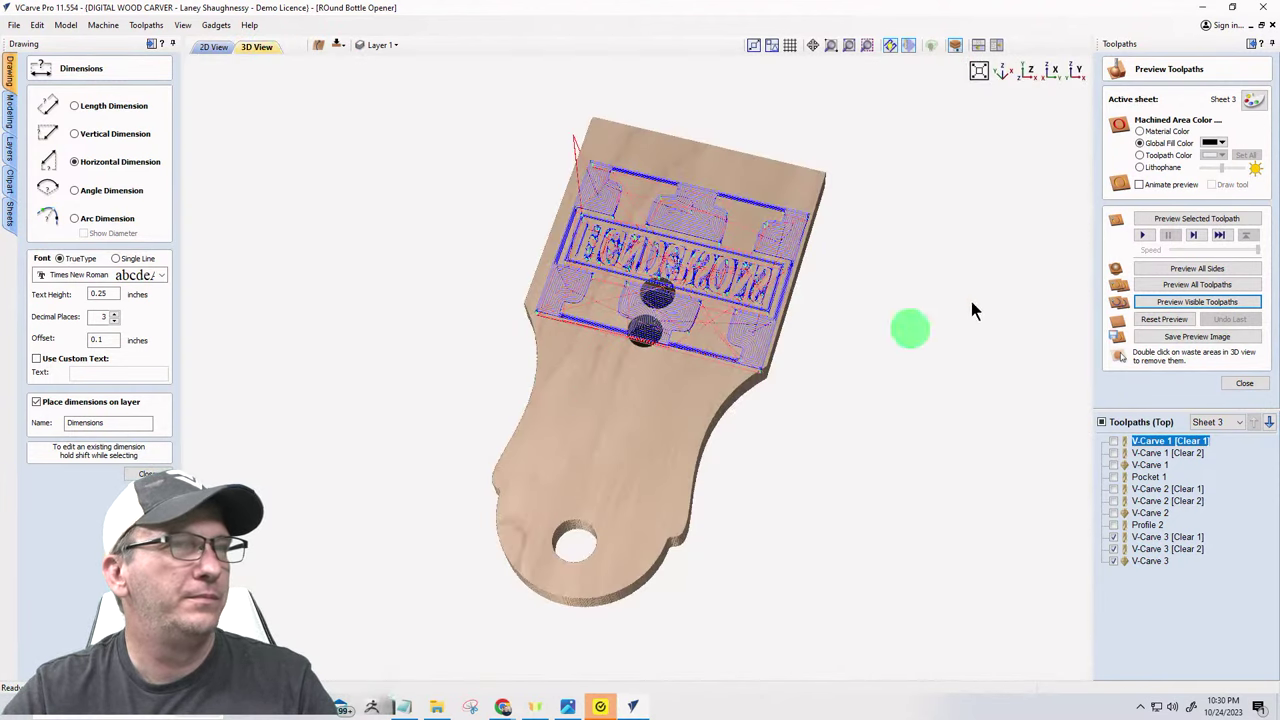
{"action": "left_click_drag", "start_coordinate": [515, 548], "coordinate": [614, 294]}
{"action": "mouse_move", "coordinate": [623, 340]}
{"action": "left_mouse_down"}
{"action": "mouse_move", "coordinate": [703, 223]}
{"action": "mouse_move", "coordinate": [709, 374]}
{"action": "mouse_move", "coordinate": [852, 457]}
{"action": "mouse_move", "coordinate": [857, 508]}
{"action": "mouse_move", "coordinate": [800, 457]}
{"action": "mouse_move", "coordinate": [694, 406]}
{"action": "mouse_move", "coordinate": [531, 366]}
{"action": "mouse_move", "coordinate": [727, 420]}
{"action": "mouse_move", "coordinate": [777, 394]}
{"action": "left_mouse_up"}
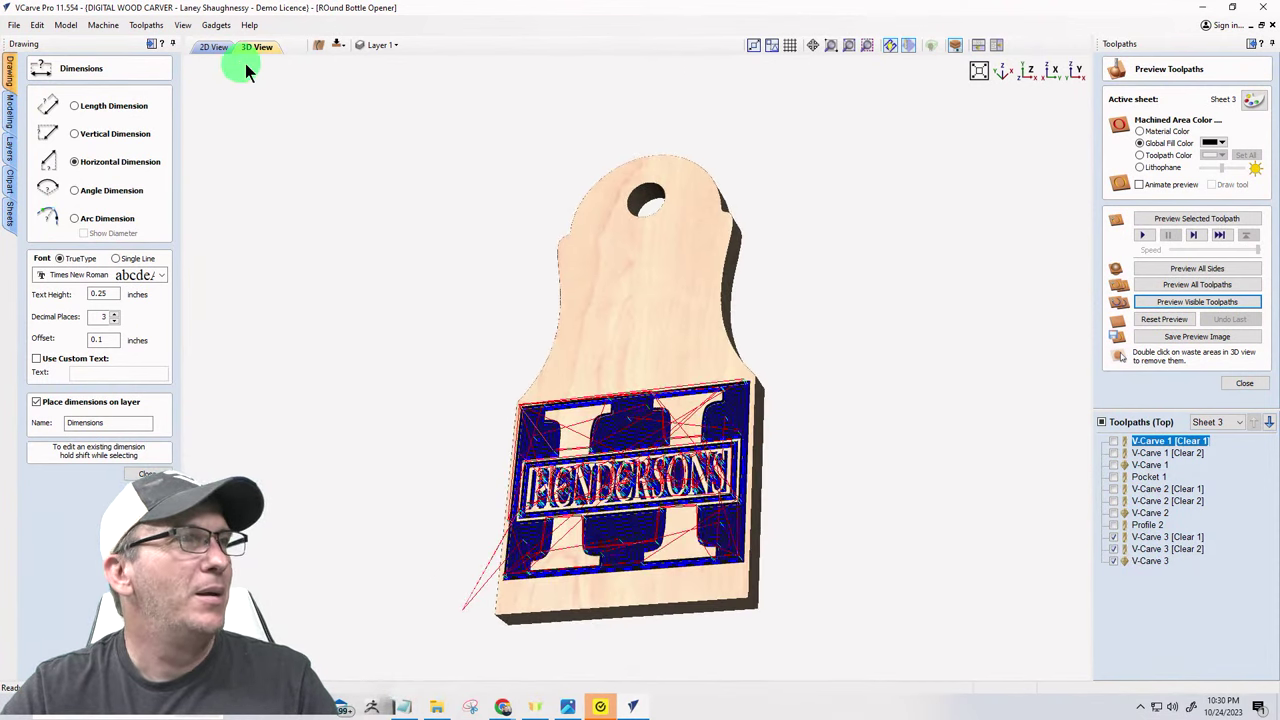
- In 2D, leave dimensioning and select the board outline and hanging hole
{"action": "left_click", "coordinate": [220, 47]}
{"action": "left_click", "coordinate": [566, 186]}
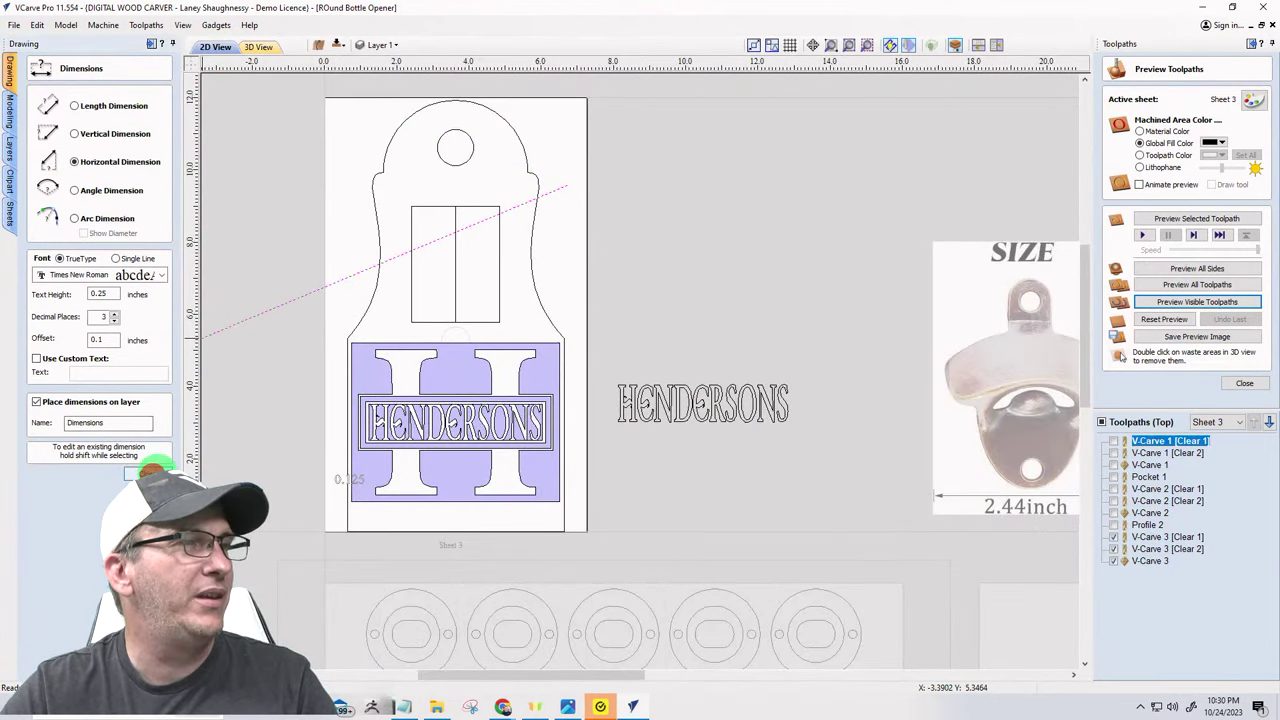
{"action": "key", "text": "Escape"}
{"action": "left_click_drag", "start_coordinate": [551, 189], "coordinate": [457, 124]}
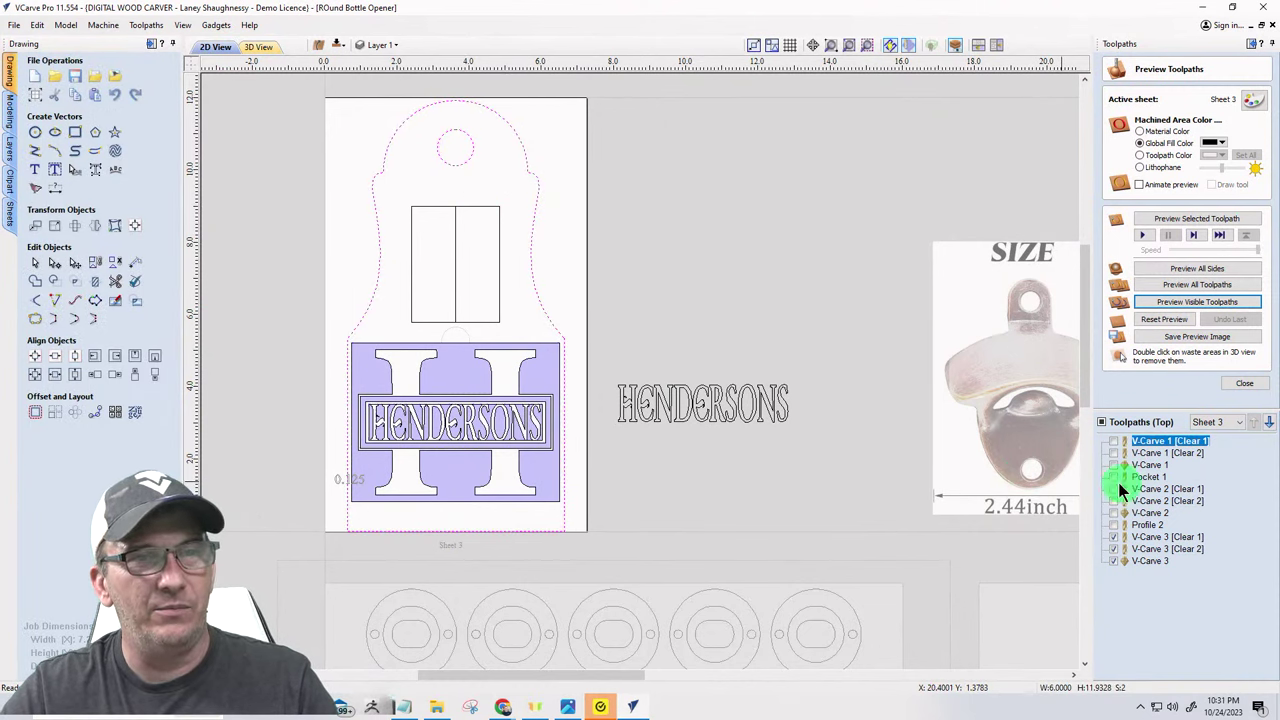
- Set up a profile cut: 0.25 depth, Whiteside 2050 roundover bit, -0.125 allowance offset
{"action": "left_click", "coordinate": [1244, 386]}
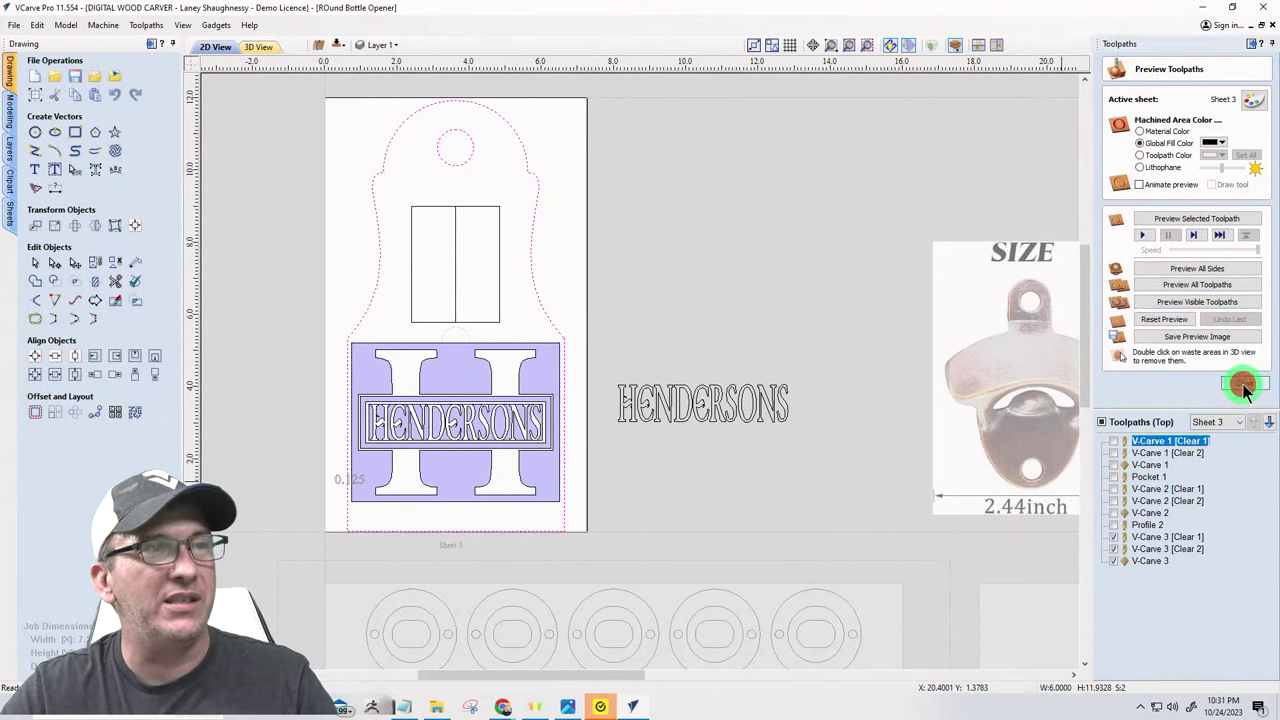
{"action": "left_click", "coordinate": [1115, 139]}
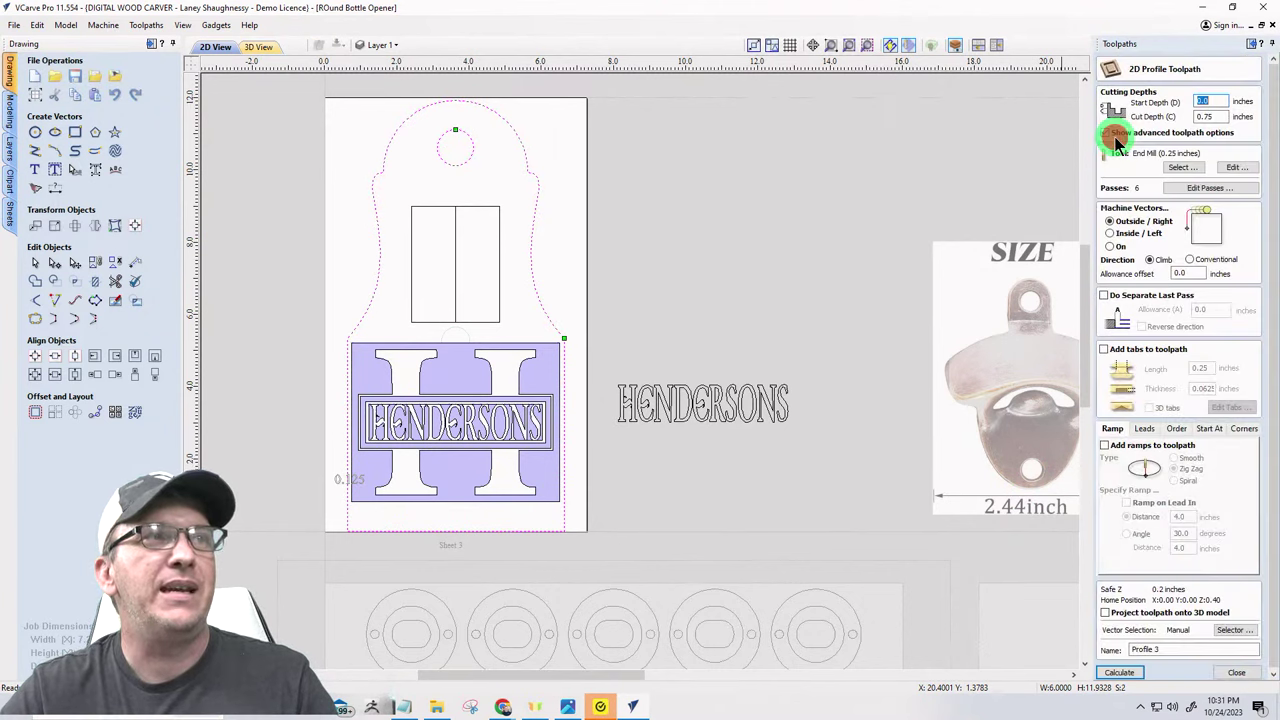
{"action": "left_click", "coordinate": [1207, 116]}
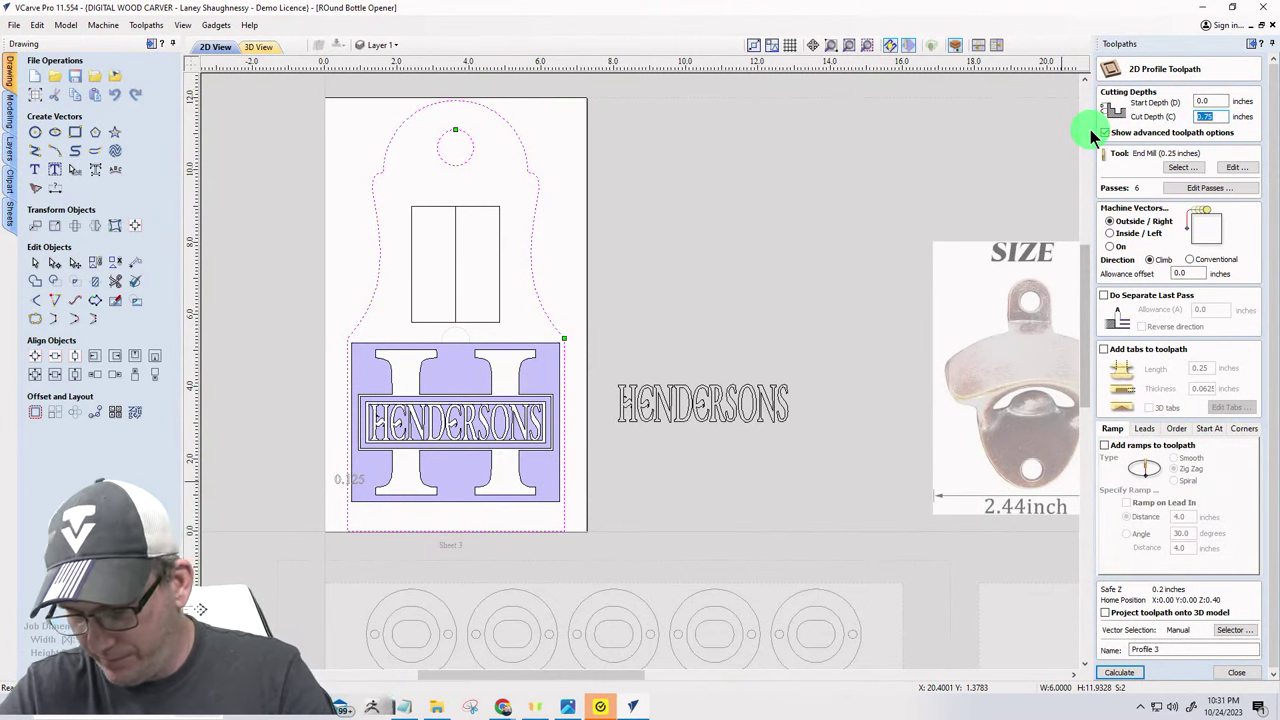
{"action": "type", "text": ".25"}
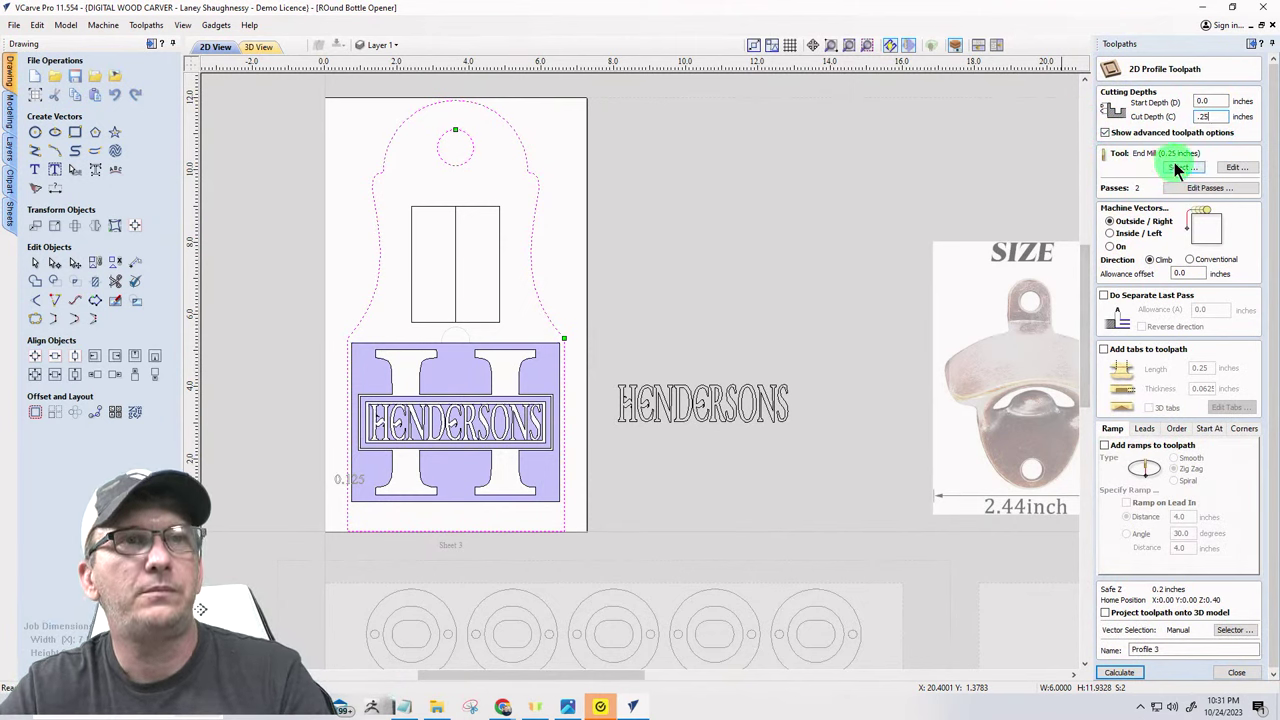
{"action": "left_click", "coordinate": [1180, 167]}
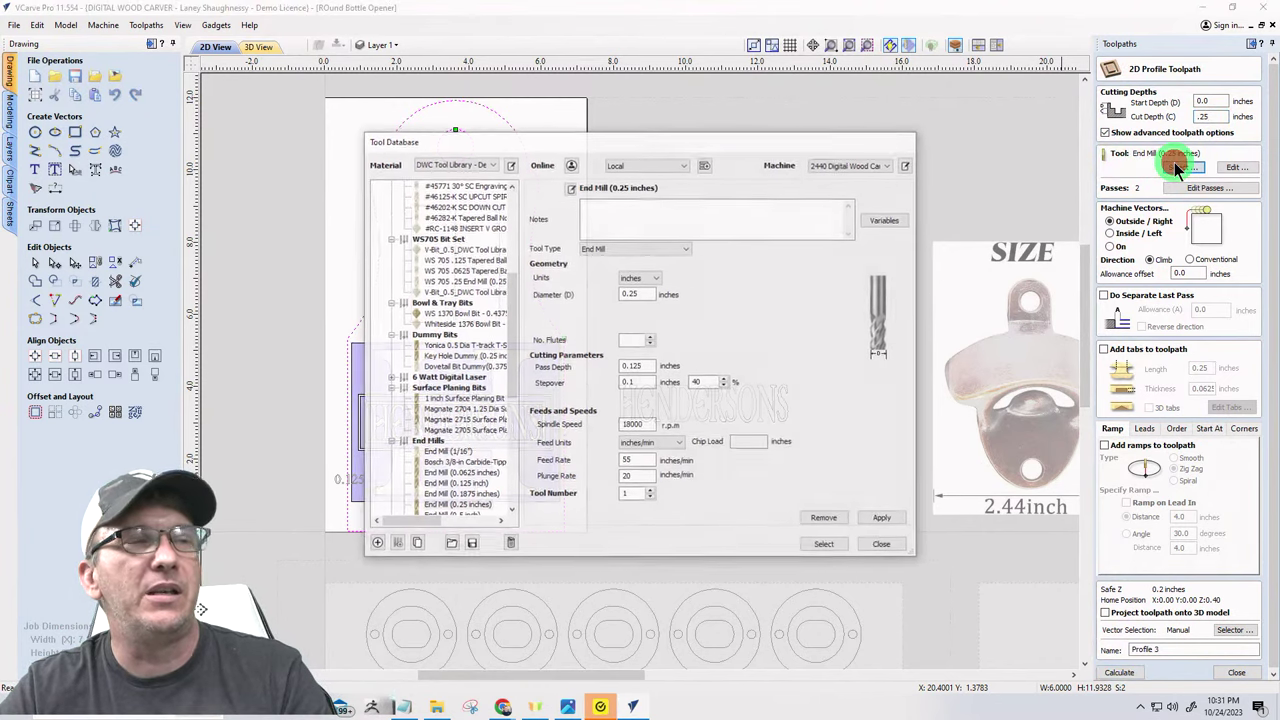
{"action": "scroll", "coordinate": [461, 434], "scroll_direction": "down", "scroll_amount": 3}
{"action": "scroll", "coordinate": [461, 434], "scroll_direction": "down", "scroll_amount": 3}
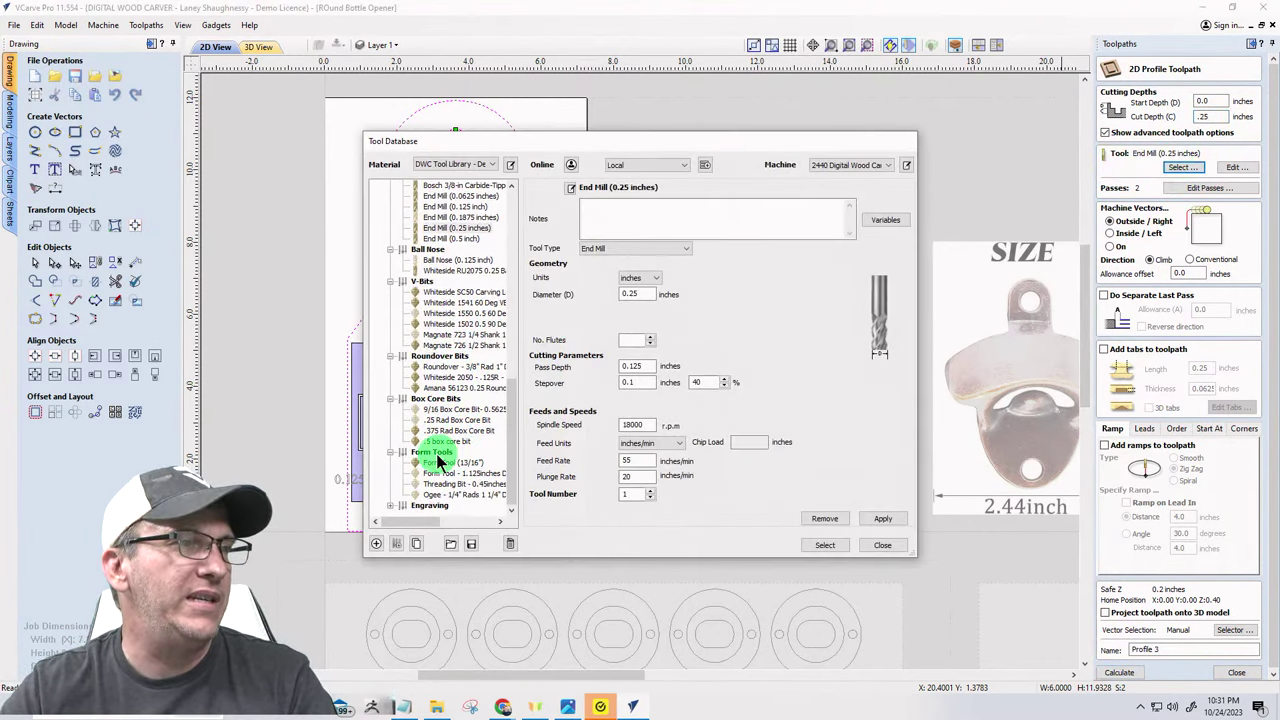
{"action": "left_click", "coordinate": [440, 380]}
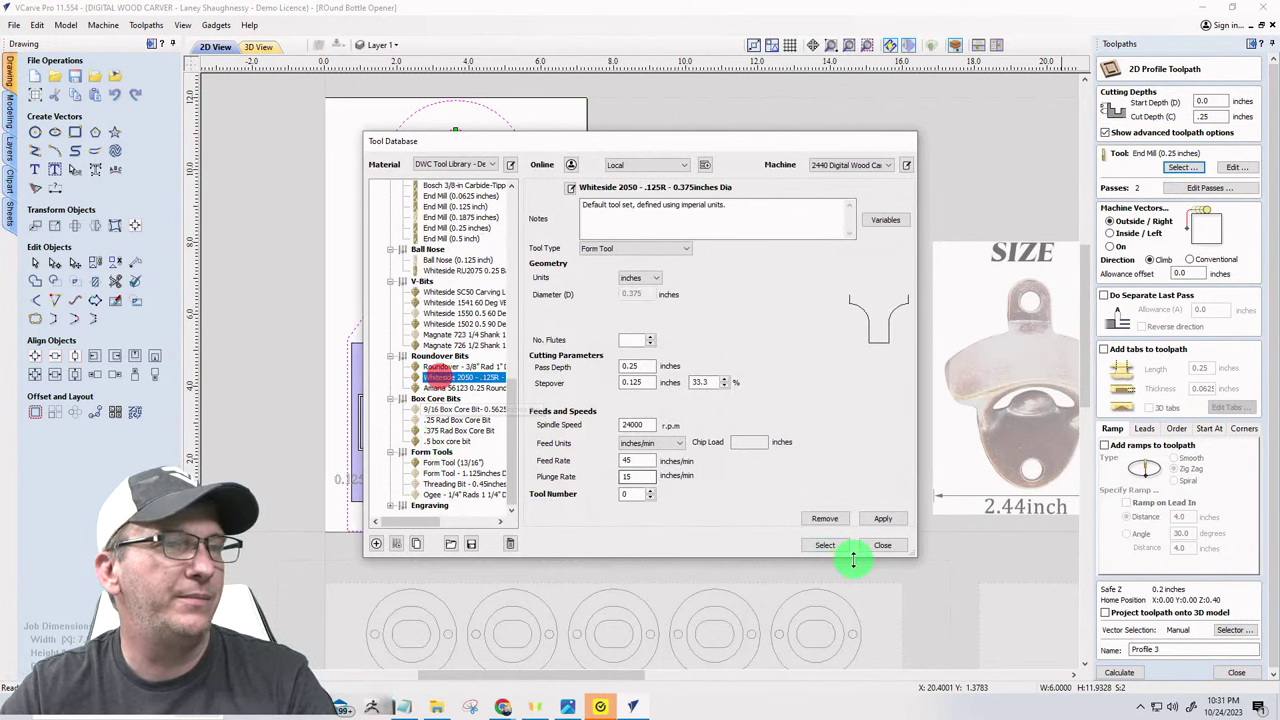
{"action": "left_click", "coordinate": [826, 542]}
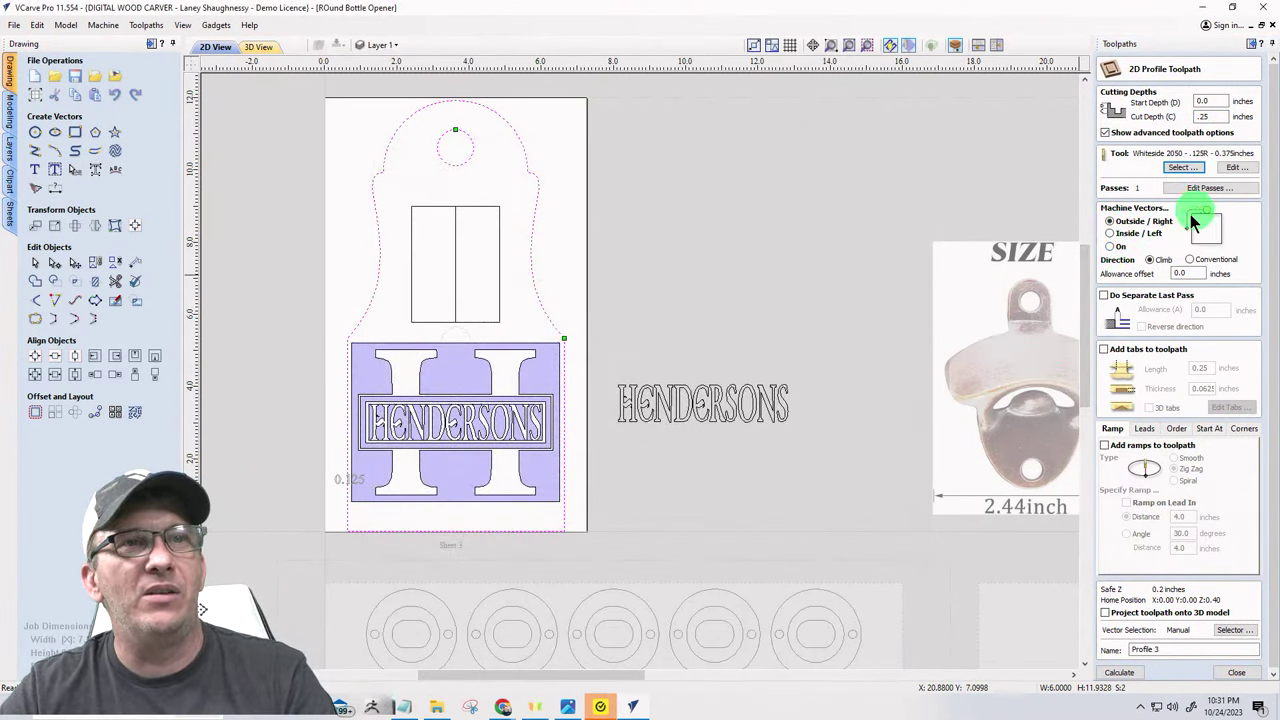
{"action": "left_click", "coordinate": [1185, 273]}
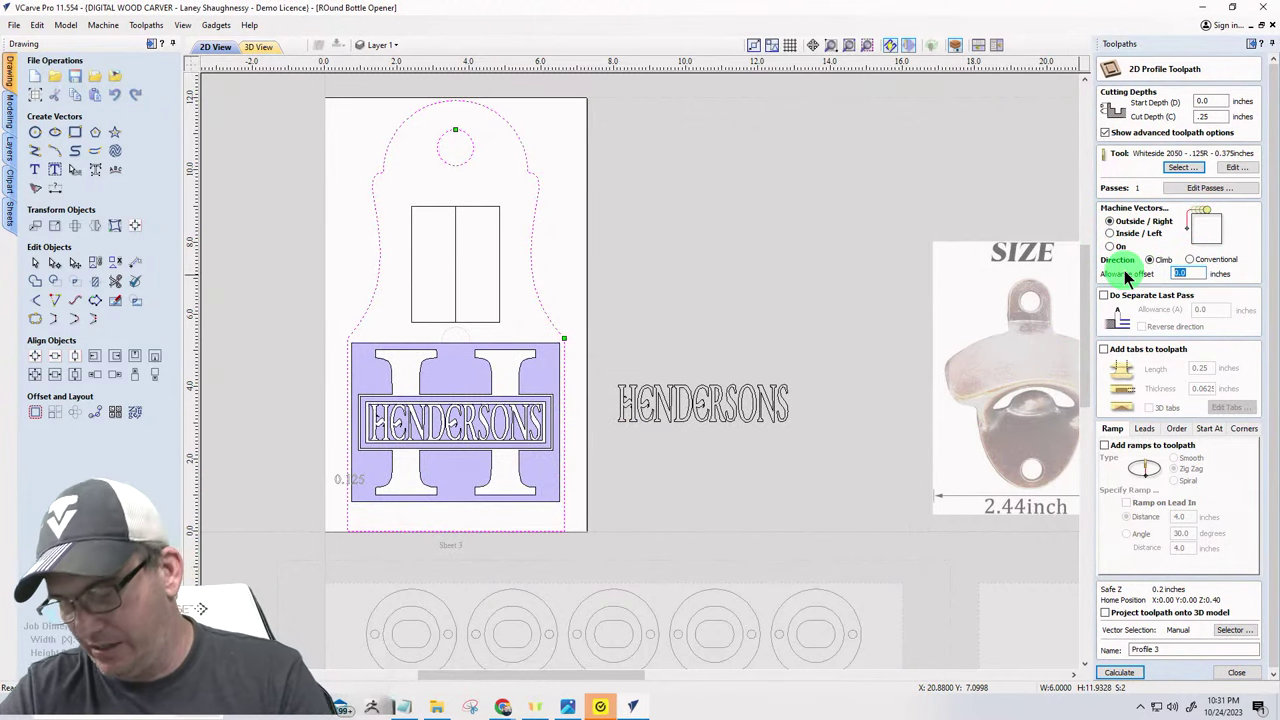
{"action": "type", "text": "-.125"}
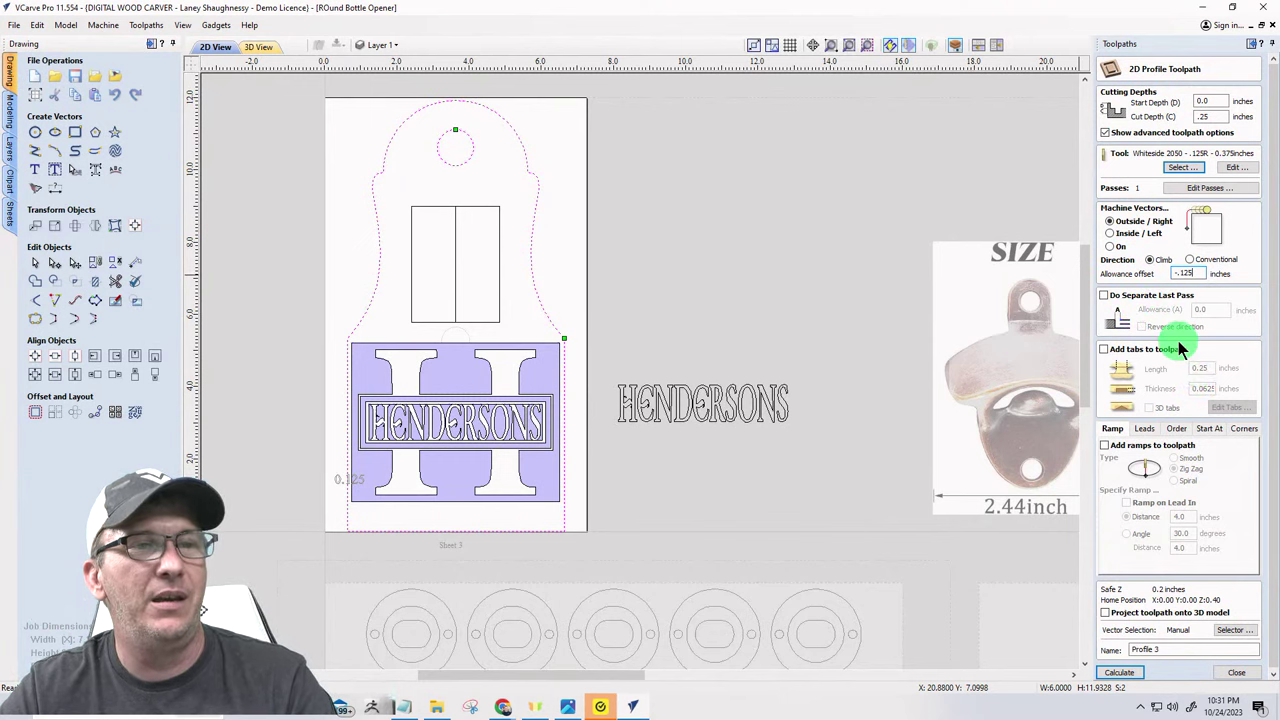
- Calculate the profile toolpath and clear the side waste strips and hanging-hole plug
{"action": "left_click", "coordinate": [1119, 672]}
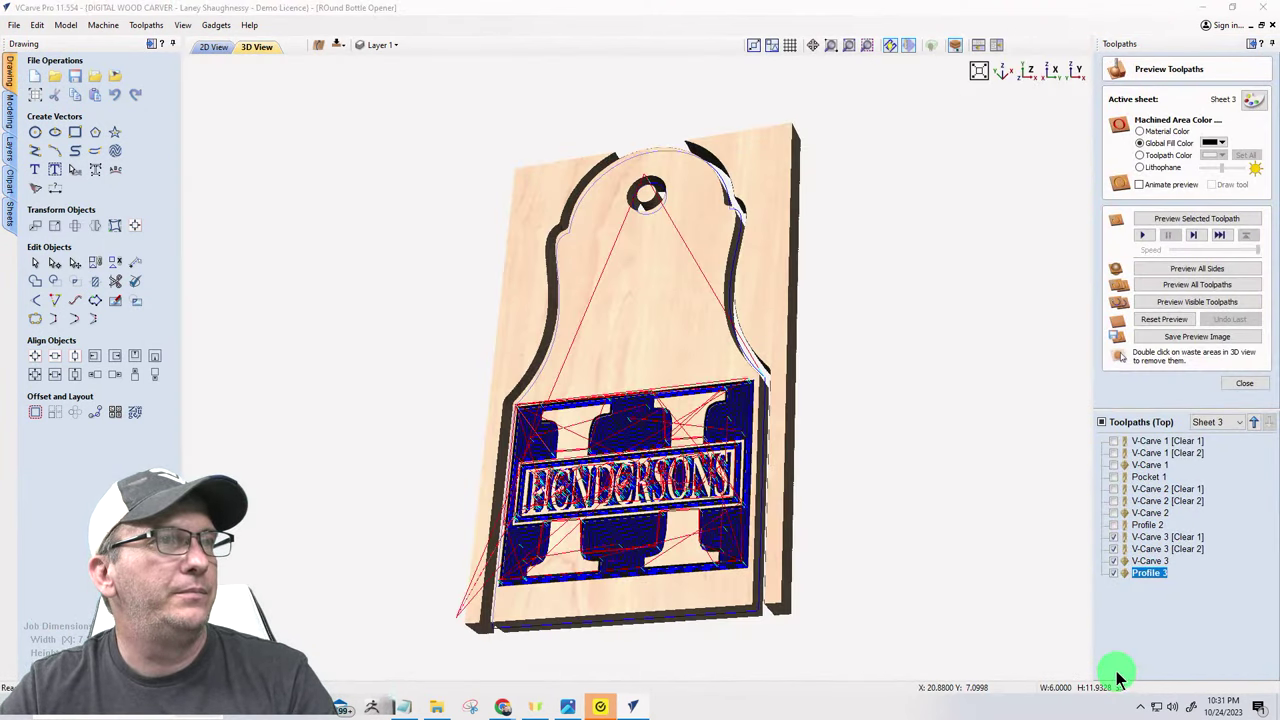
{"action": "double_click", "coordinate": [766, 230]}
{"action": "double_click", "coordinate": [648, 194]}
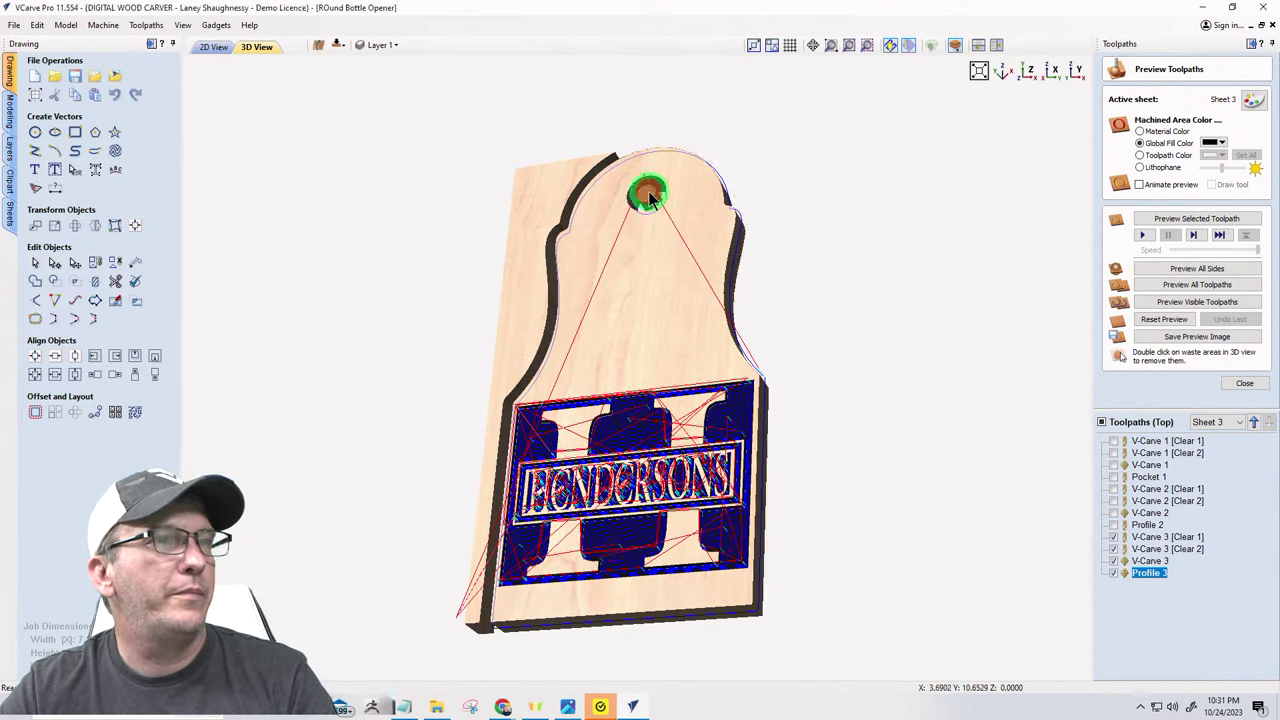
{"action": "double_click", "coordinate": [525, 218]}
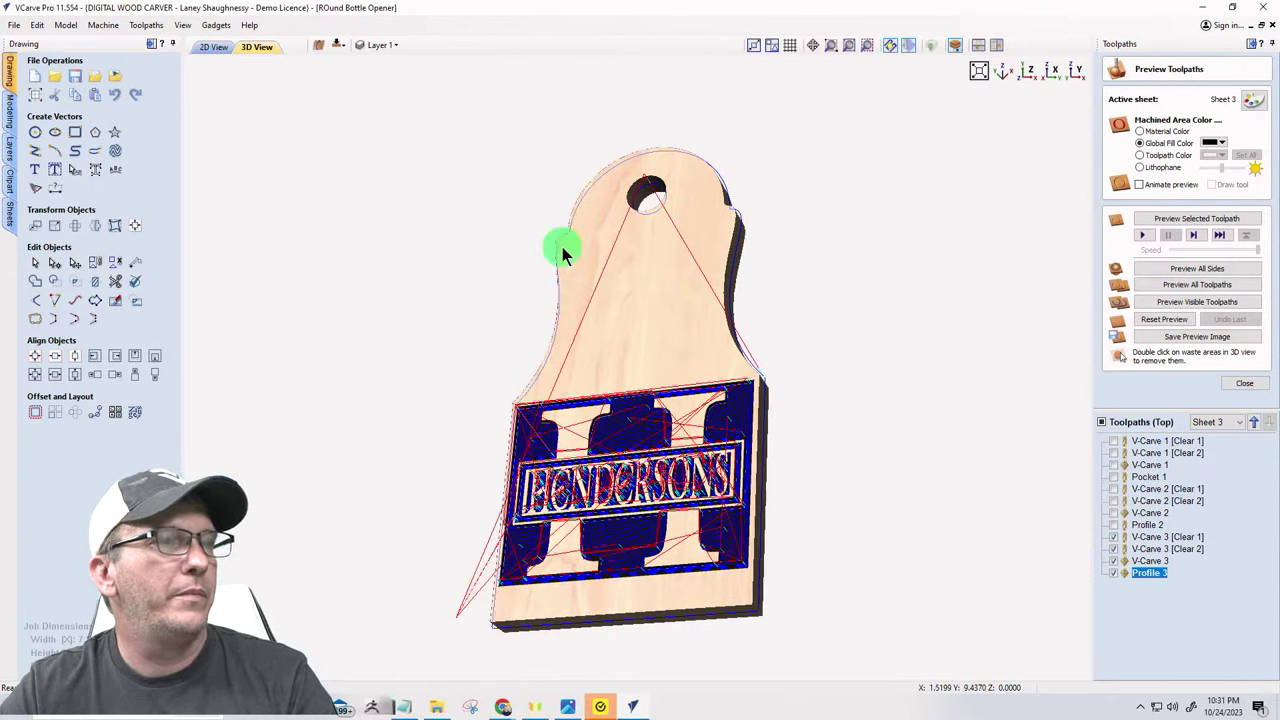
- Preview only the profile toolpath in wood colour, clear the waste, and inspect the rounded edge
{"action": "left_click", "coordinate": [1113, 561]}
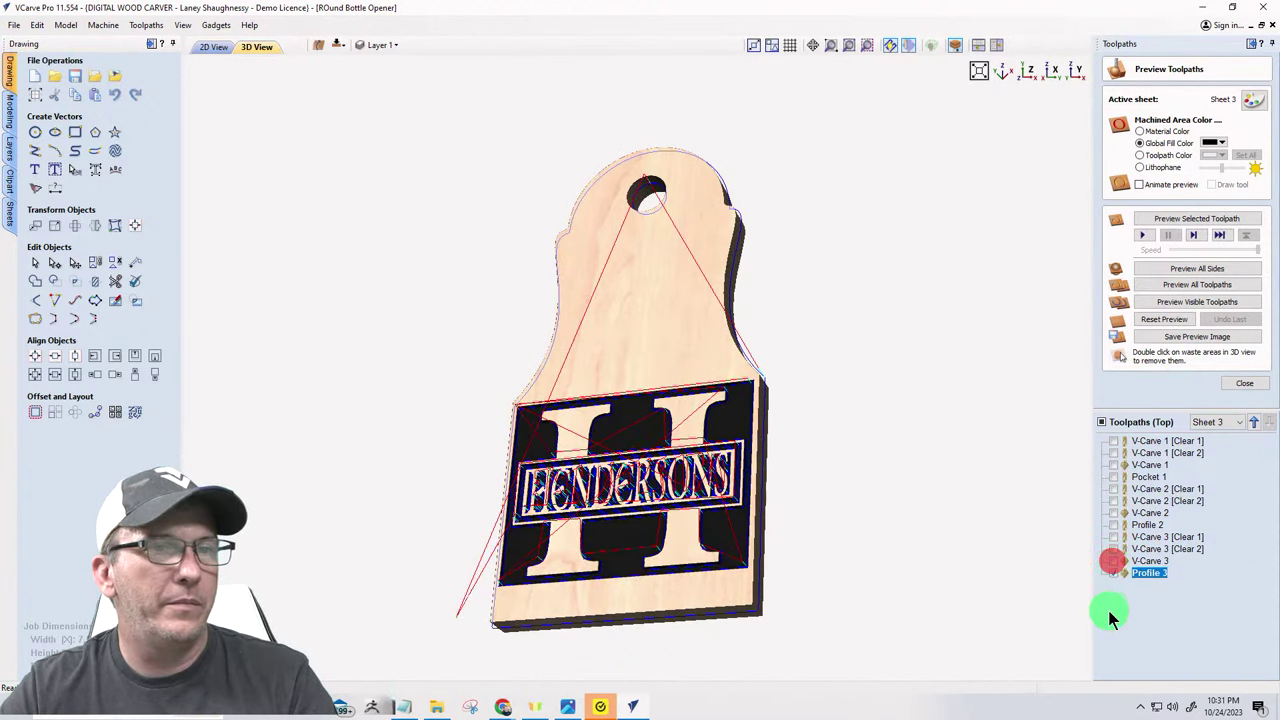
{"action": "left_click", "coordinate": [1162, 302]}
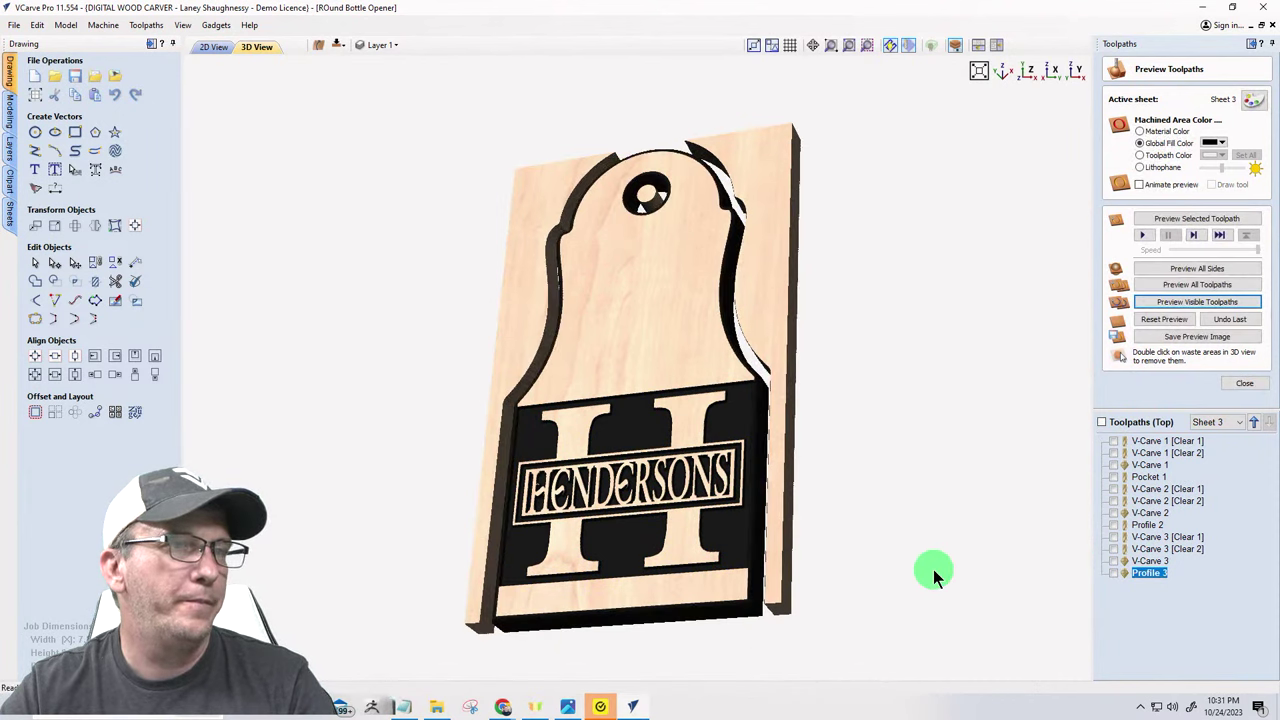
{"action": "left_click", "coordinate": [1139, 131]}
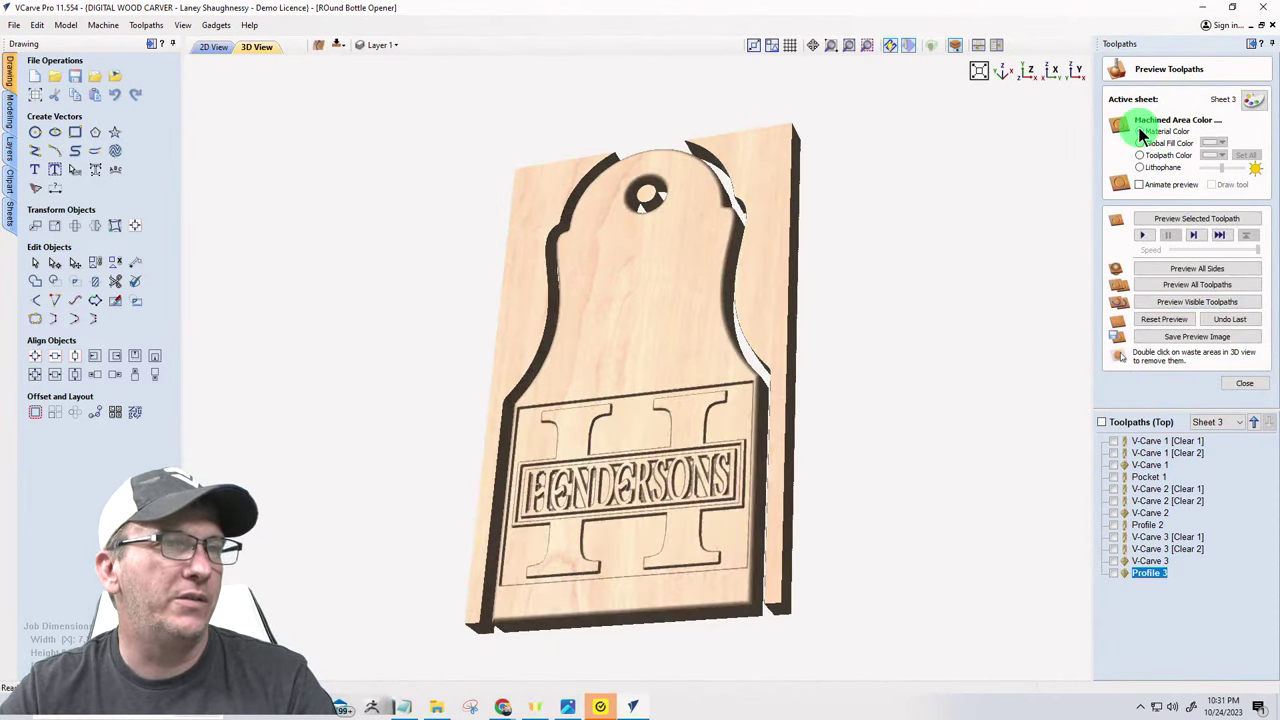
{"action": "double_click", "coordinate": [777, 232]}
{"action": "double_click", "coordinate": [647, 195]}
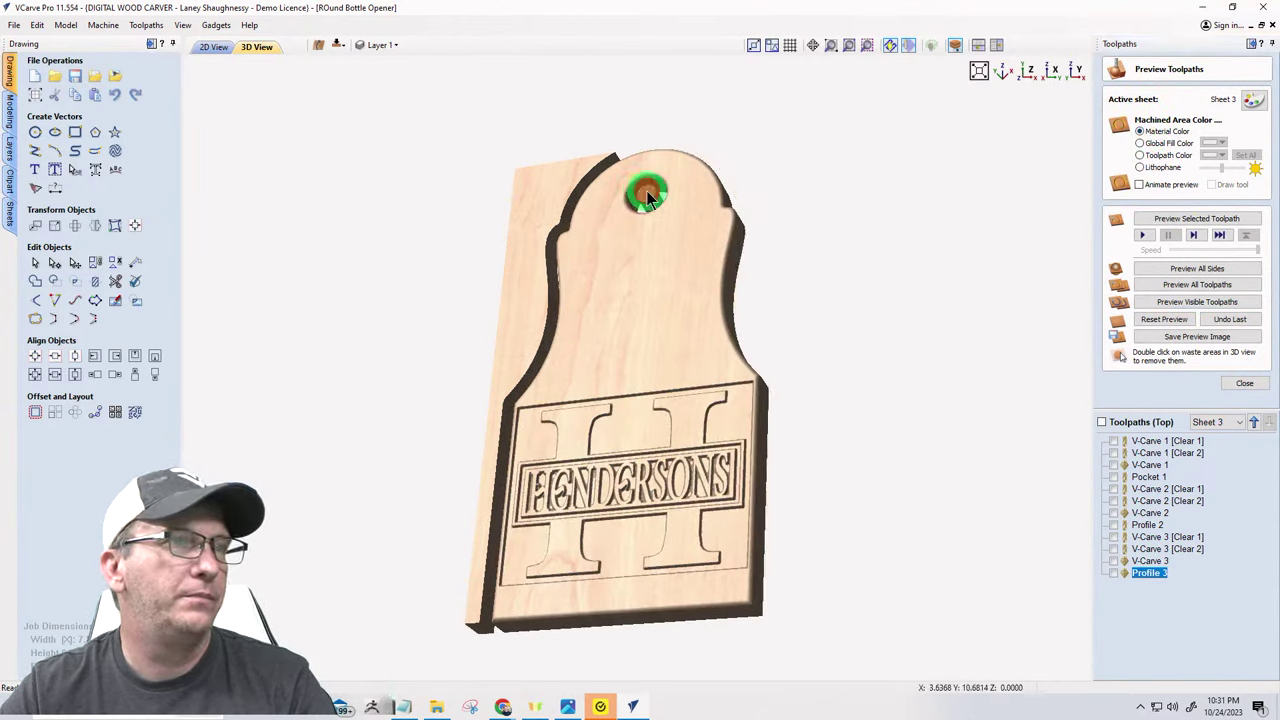
{"action": "double_click", "coordinate": [527, 240]}
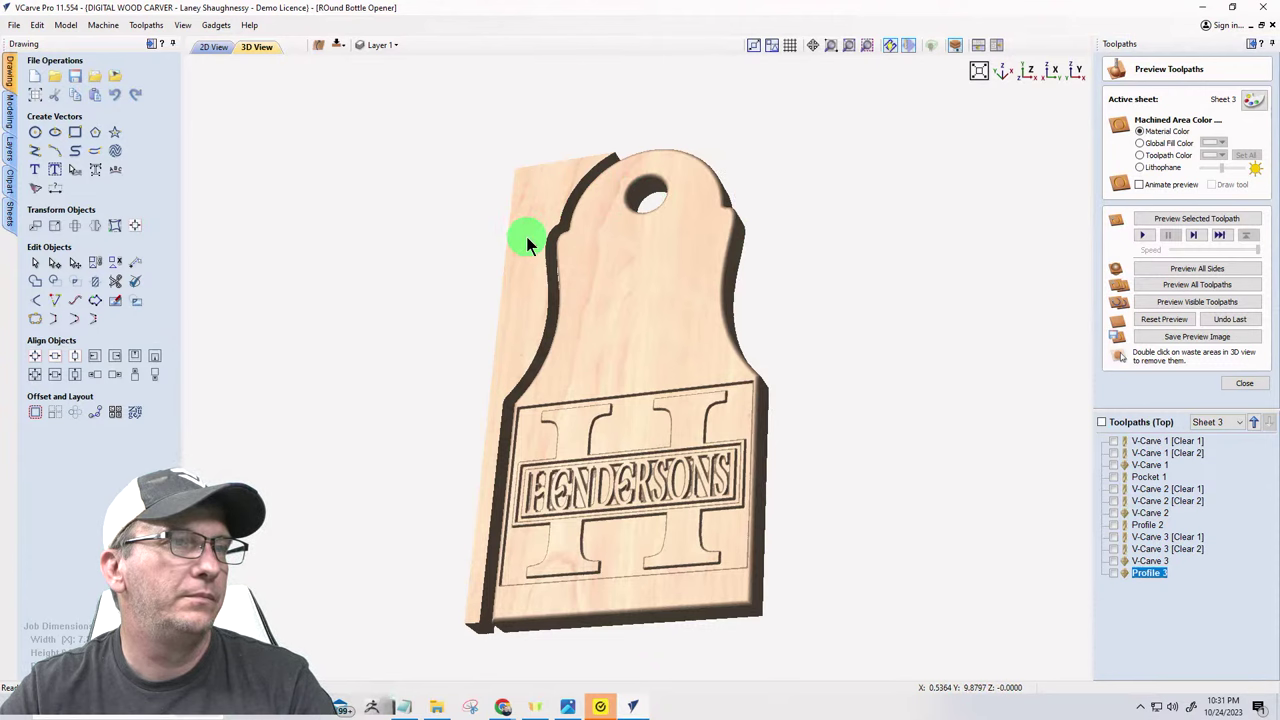
{"action": "double_click", "coordinate": [527, 240]}
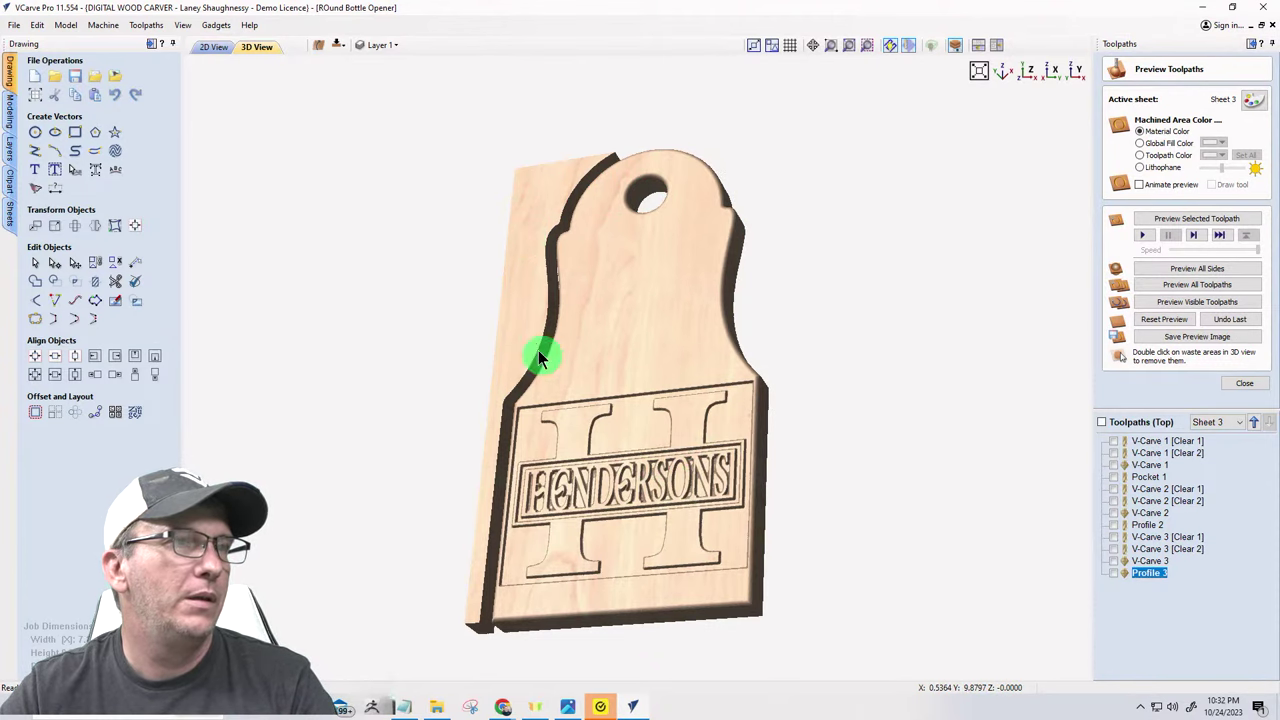
{"action": "scroll", "coordinate": [743, 595], "scroll_direction": "up", "scroll_amount": 4}
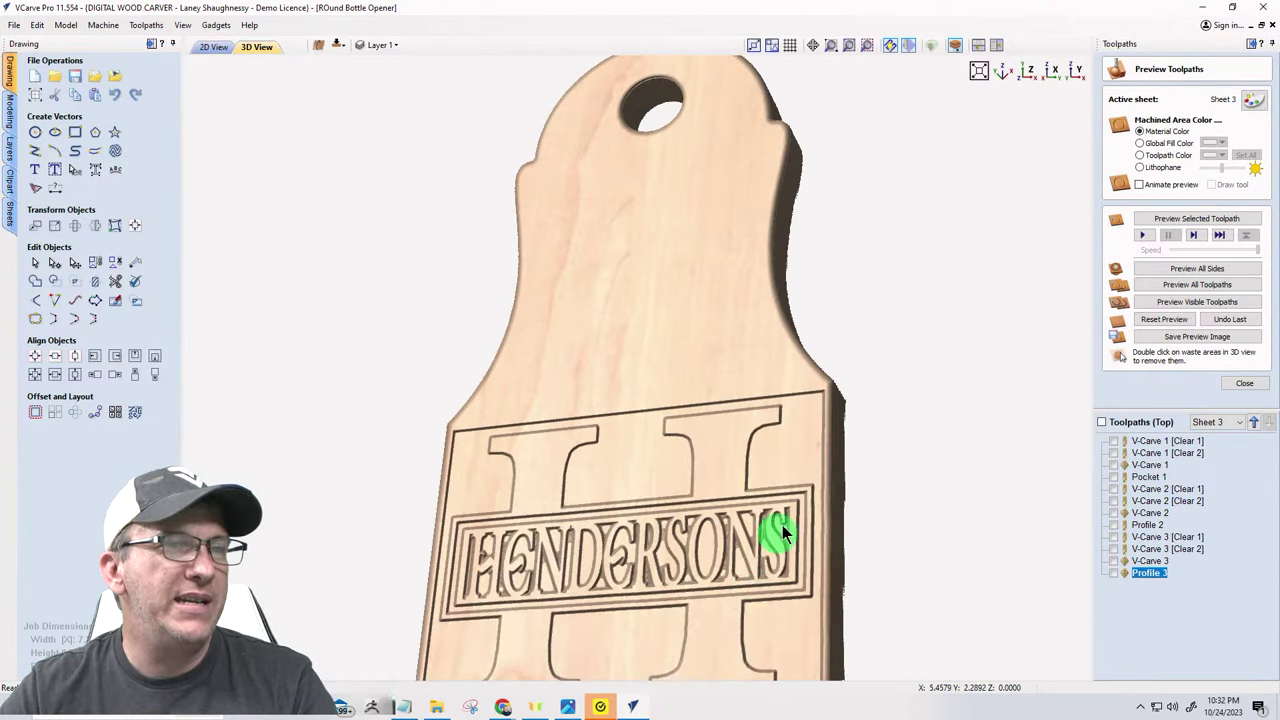
{"action": "left_click_drag", "start_coordinate": [797, 423], "coordinate": [910, 335]}
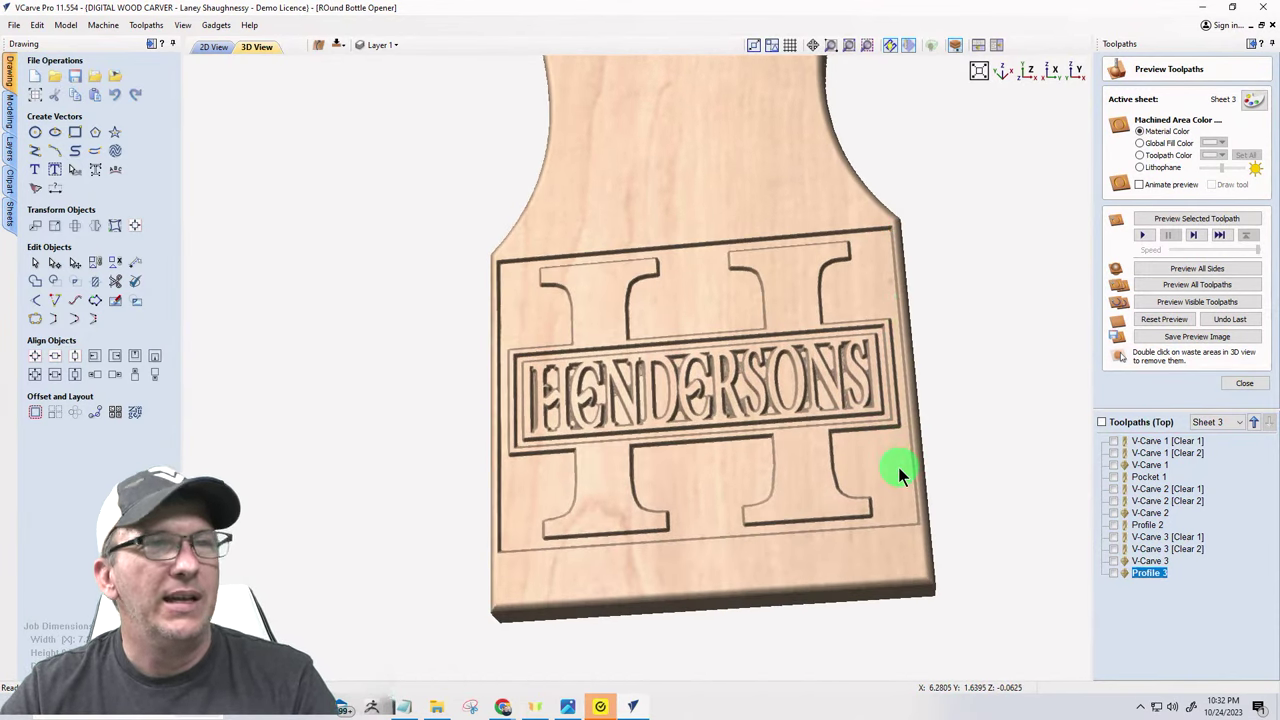
- In the 2D drawing, select the 0.125 dimension label
{"action": "left_click", "coordinate": [207, 48]}
{"action": "scroll", "coordinate": [329, 466], "scroll_direction": "up", "scroll_amount": 1}
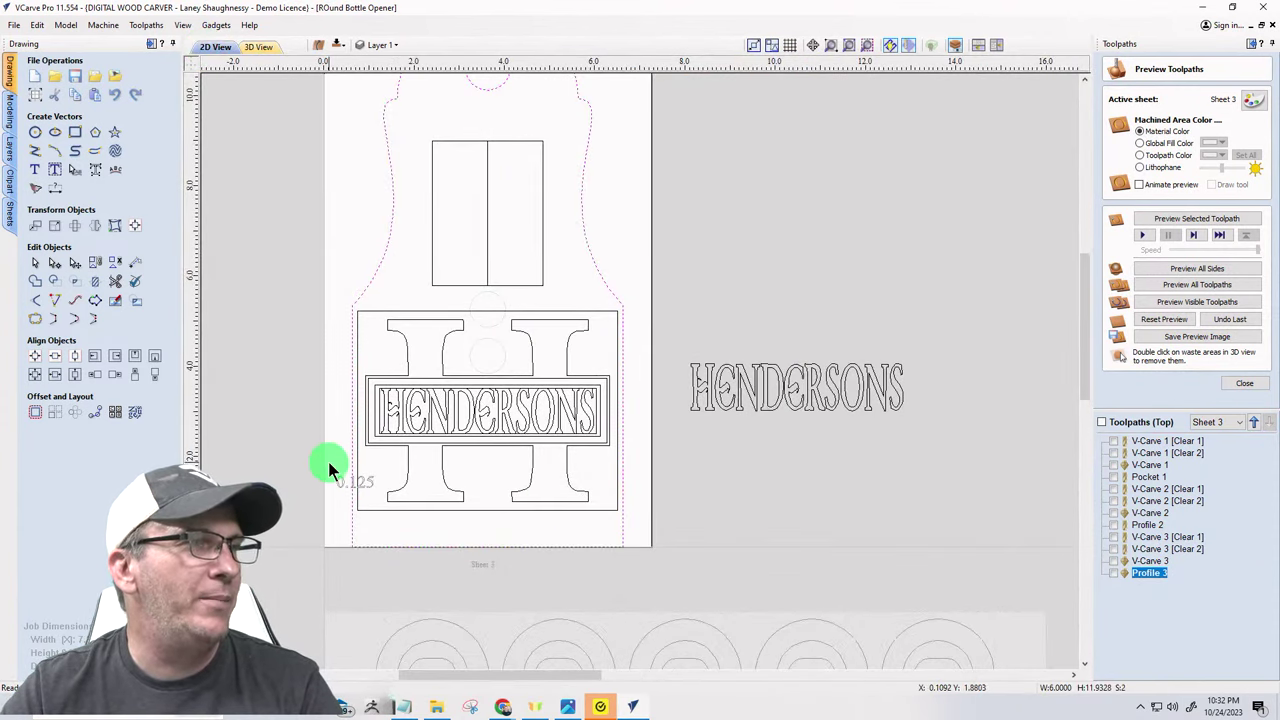
{"action": "left_click_drag", "start_coordinate": [318, 284], "coordinate": [648, 532]}
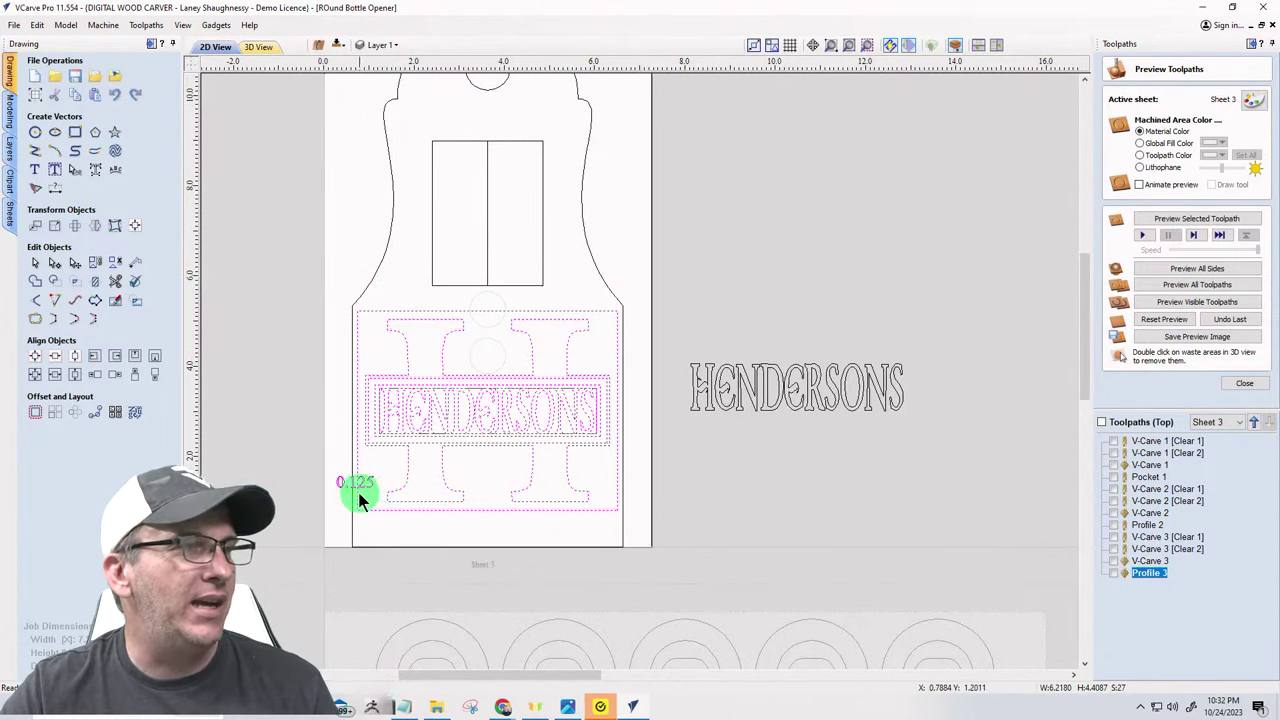
{"action": "left_click", "coordinate": [259, 477]}
{"action": "left_click", "coordinate": [341, 484]}
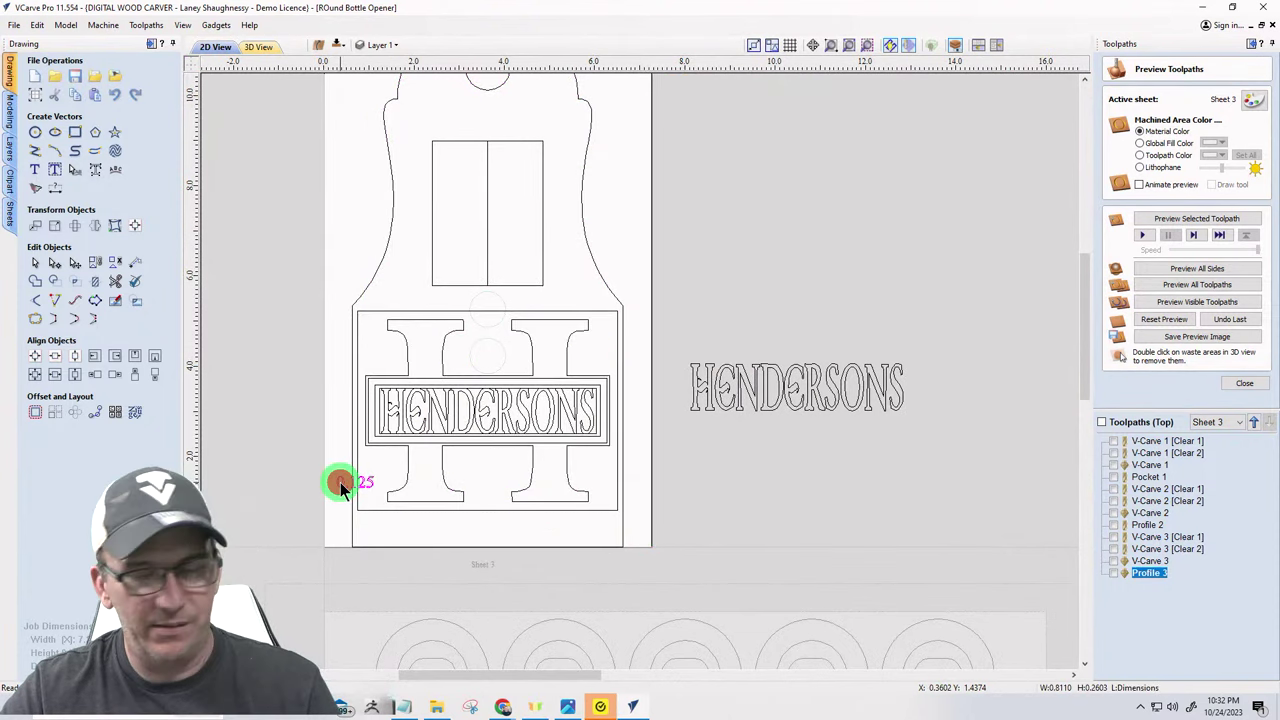
- Select the H and HENDERSONS vectors and scale them down to about 5.50 × 4.21 inches
{"action": "left_click_drag", "start_coordinate": [314, 288], "coordinate": [634, 545]}
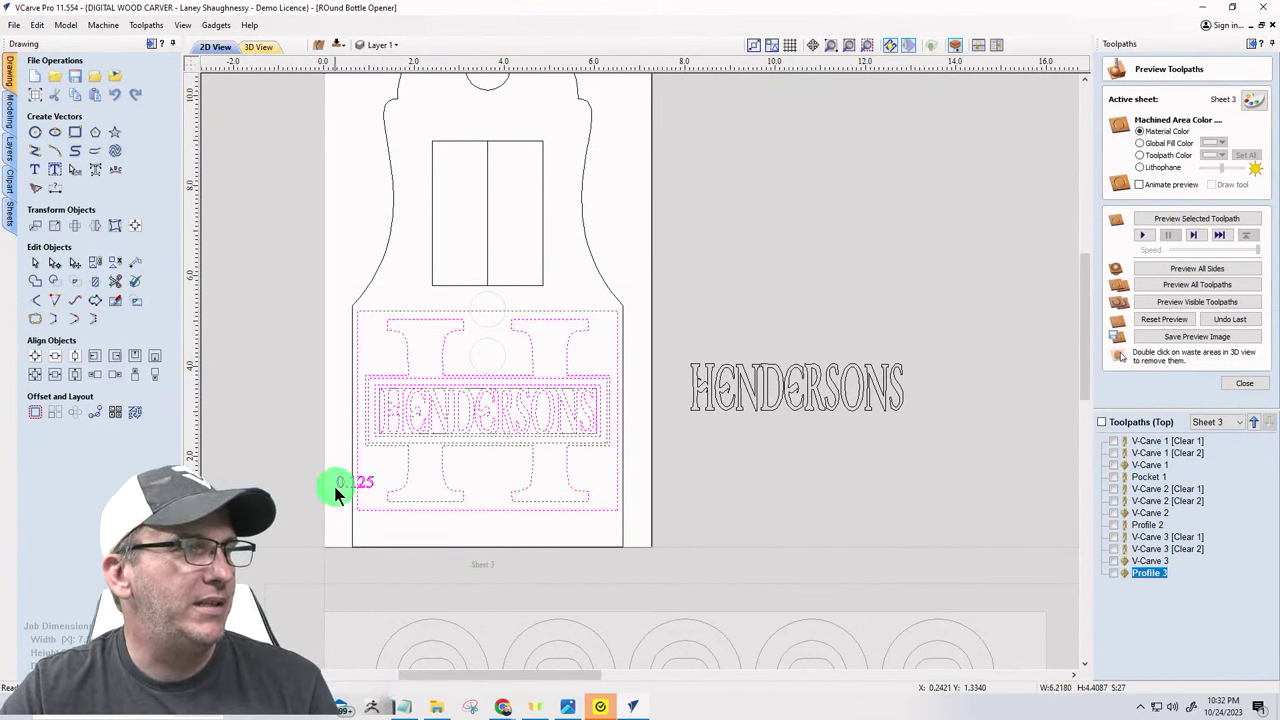
{"action": "left_click", "coordinate": [324, 521]}
{"action": "left_click", "coordinate": [338, 486]}
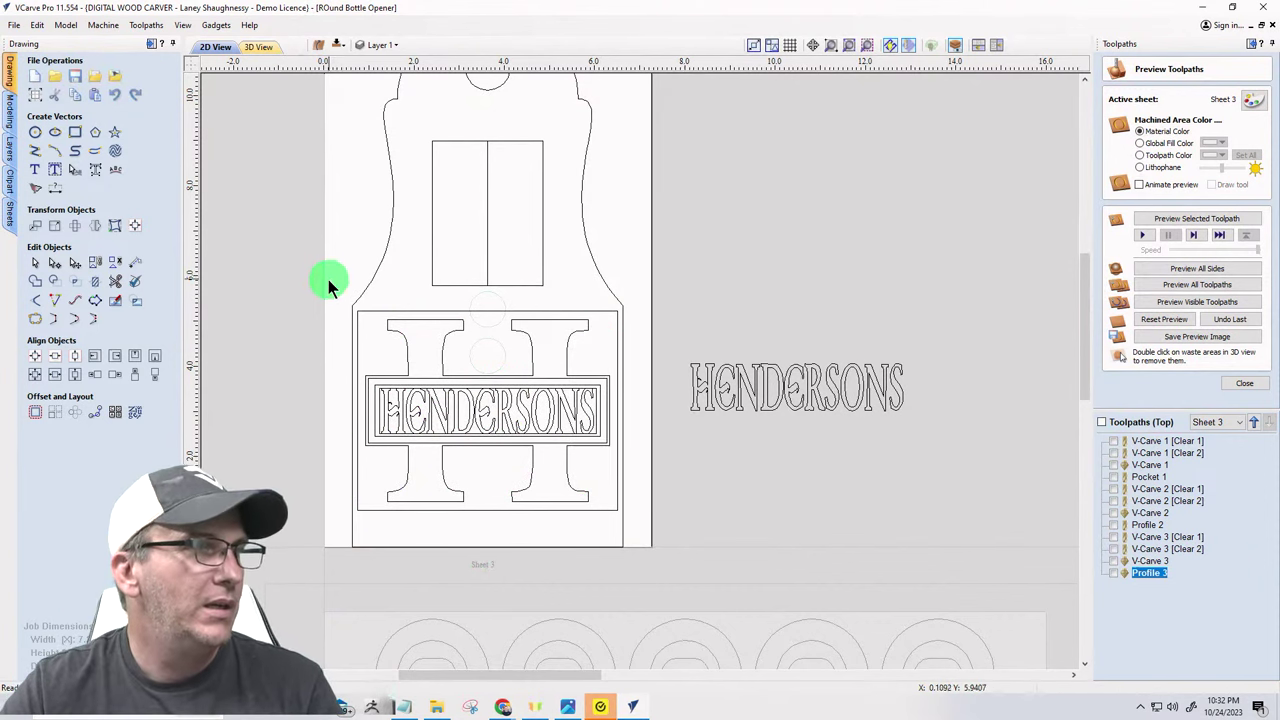
{"action": "left_click_drag", "start_coordinate": [329, 281], "coordinate": [640, 570]}
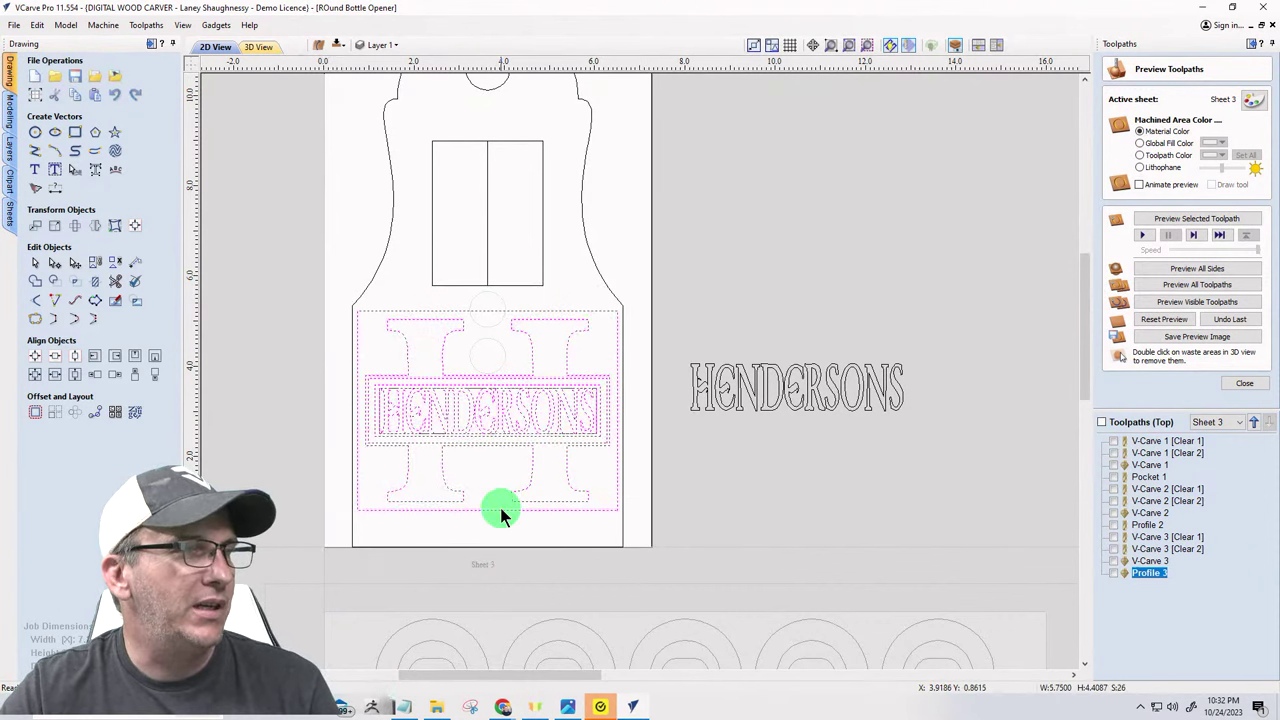
{"action": "left_click", "coordinate": [500, 509]}
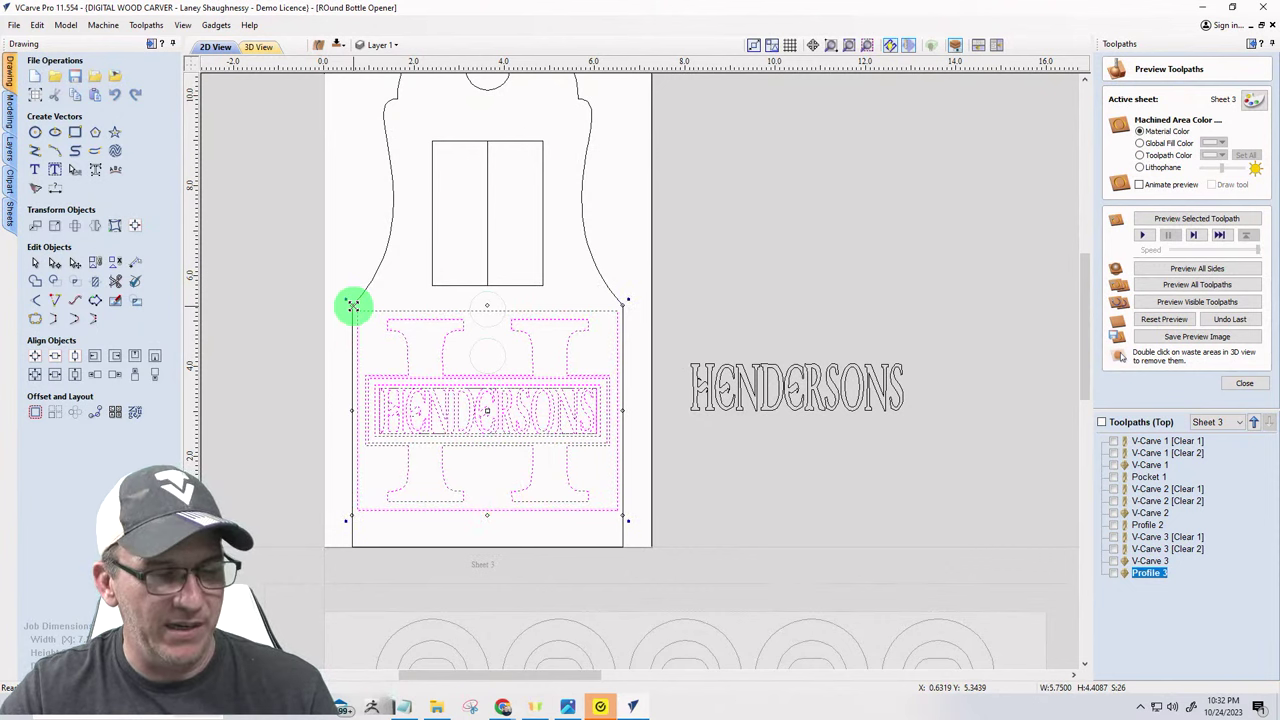
{"action": "left_click_drag", "start_coordinate": [352, 304], "coordinate": [362, 316]}
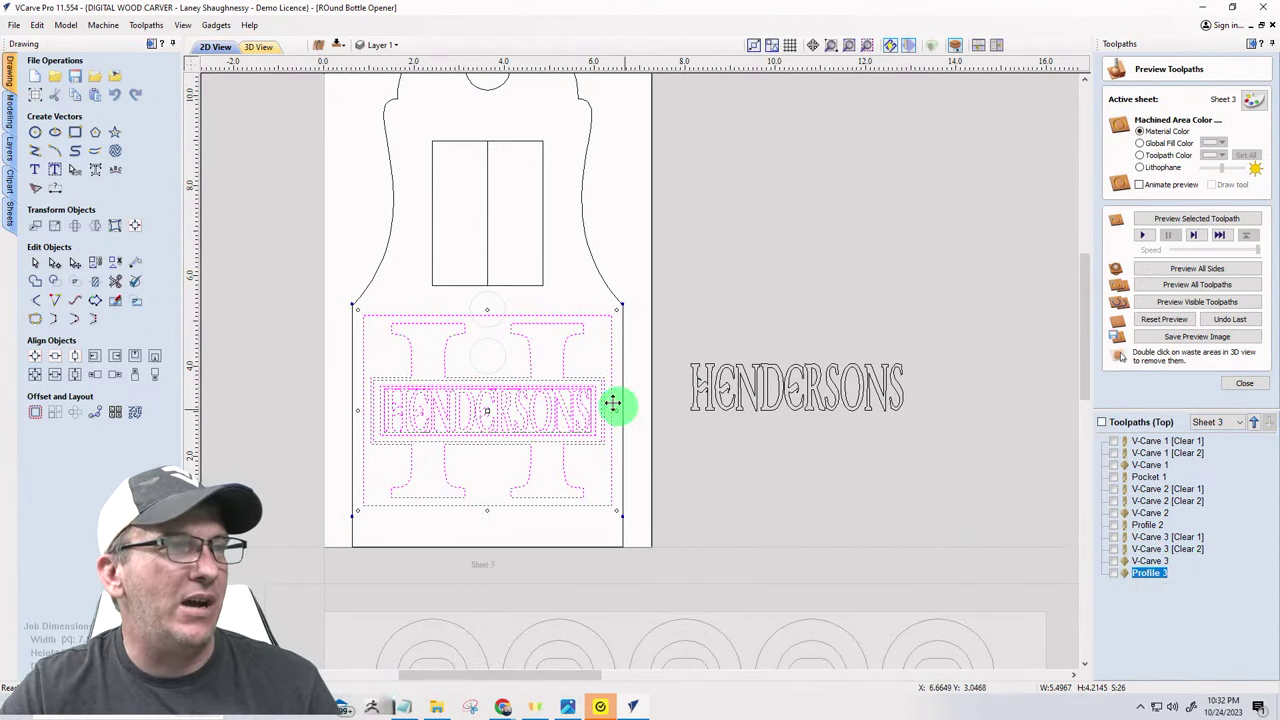
- Make the V-Carve 3, Clear 1 and Clear 2 toolpaths visible
{"action": "mouse_move", "coordinate": [1125, 543]}
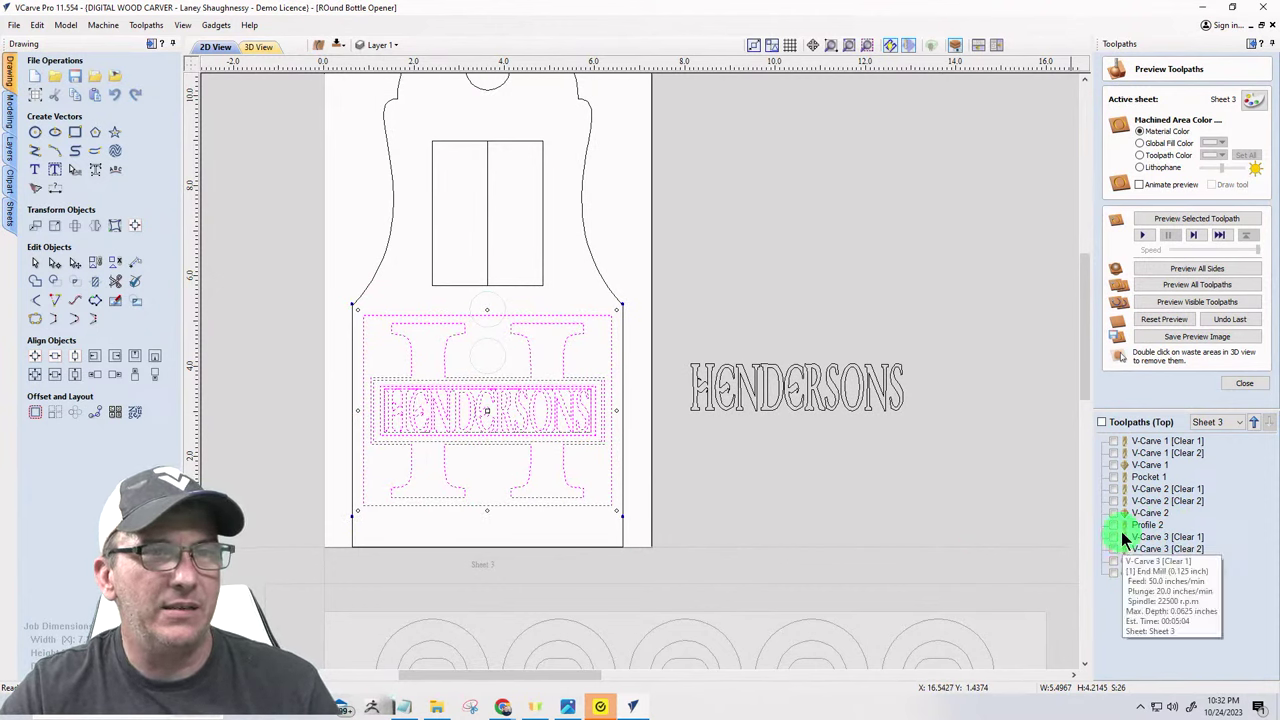
{"action": "left_click", "coordinate": [1114, 538]}
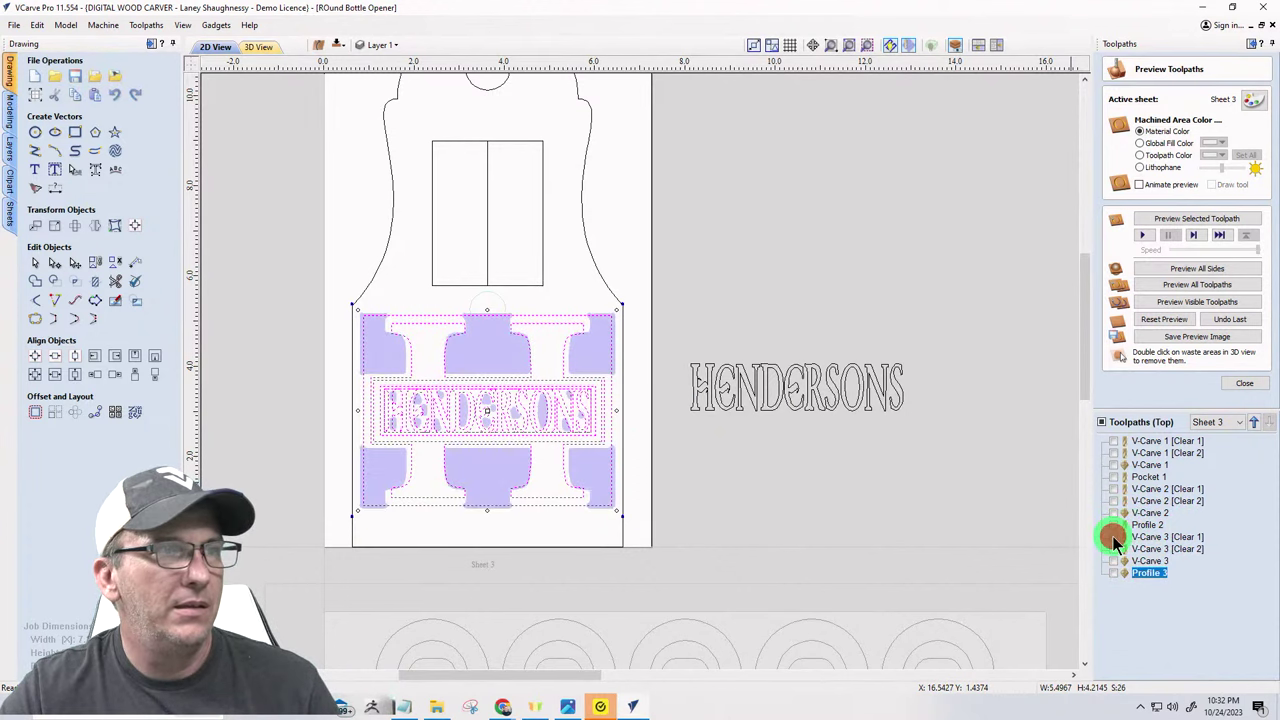
{"action": "left_click", "coordinate": [1114, 549]}
{"action": "left_click", "coordinate": [1114, 562]}
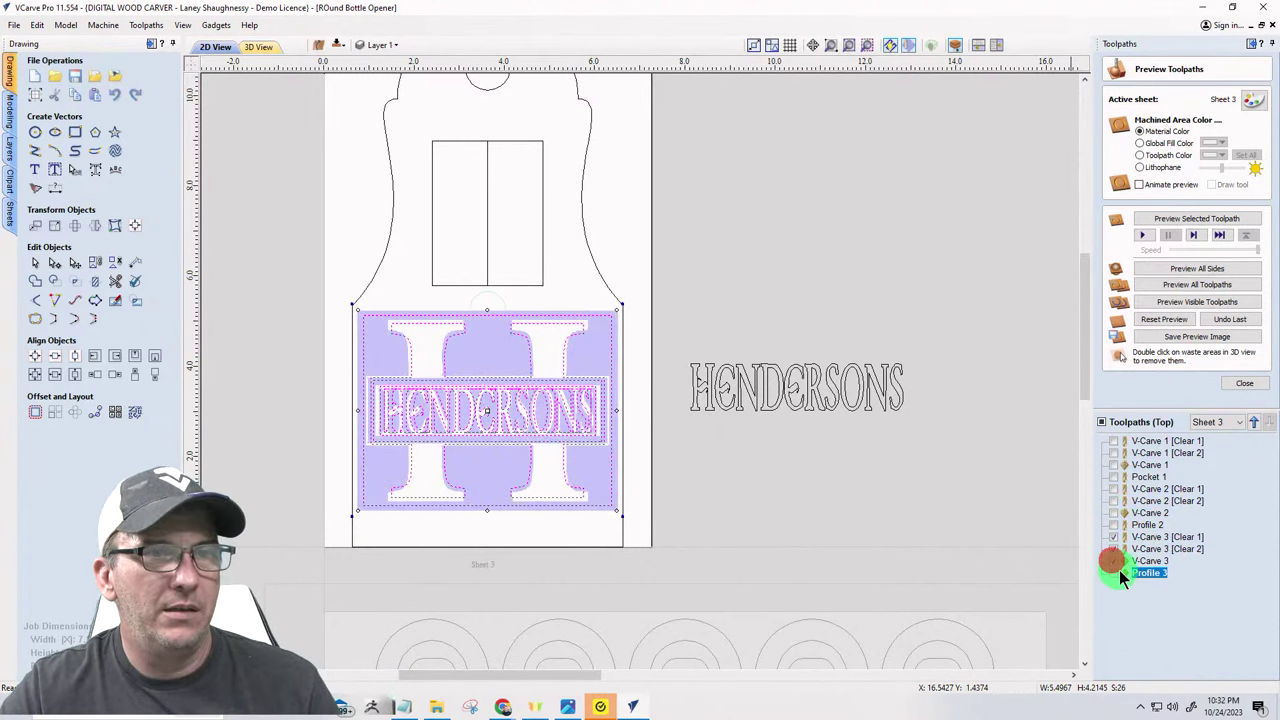
- Recalculate the visible toolpaths past the cut-through warning and view them in 3D
{"action": "right_click", "coordinate": [1147, 541]}
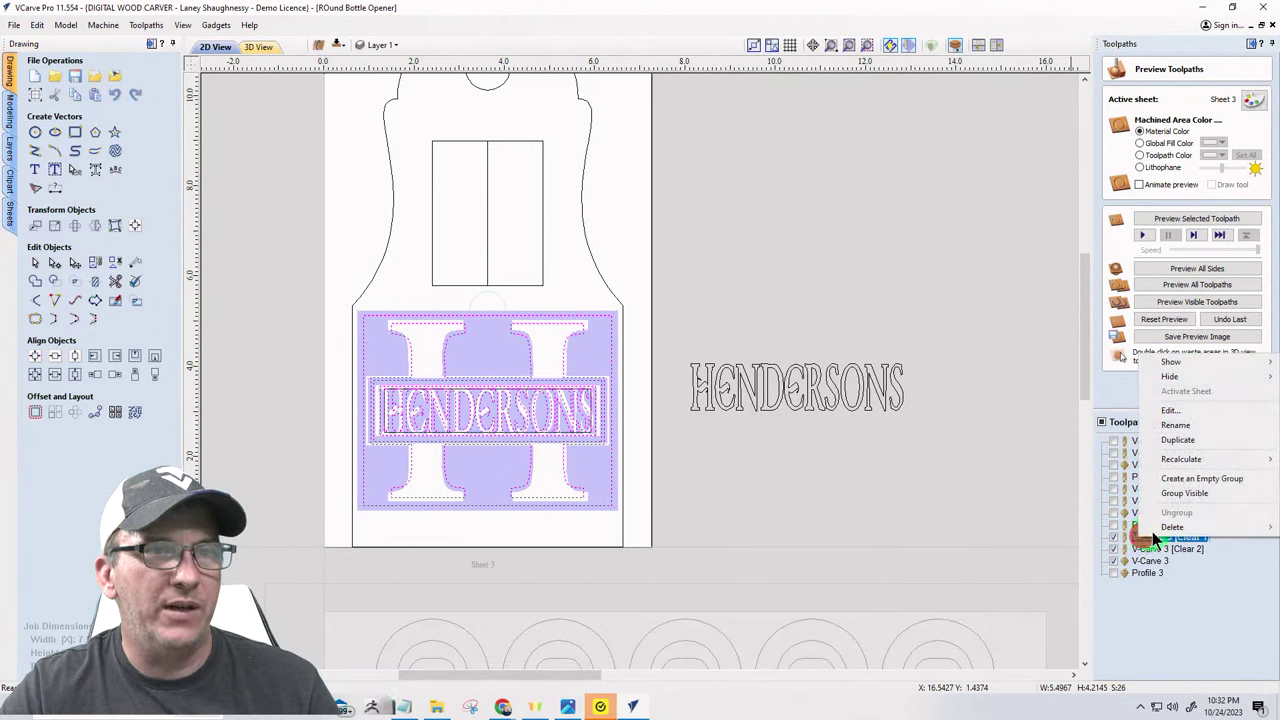
{"action": "mouse_move", "coordinate": [1163, 467]}
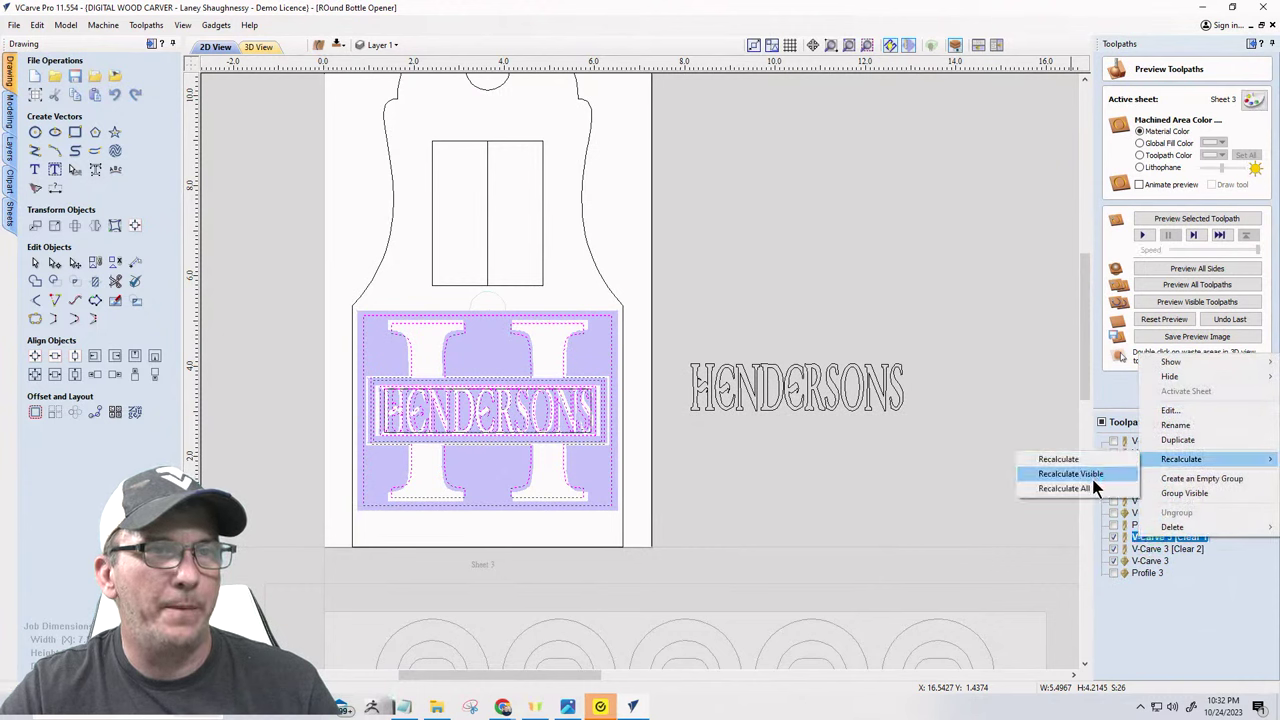
{"action": "left_click", "coordinate": [1092, 476]}
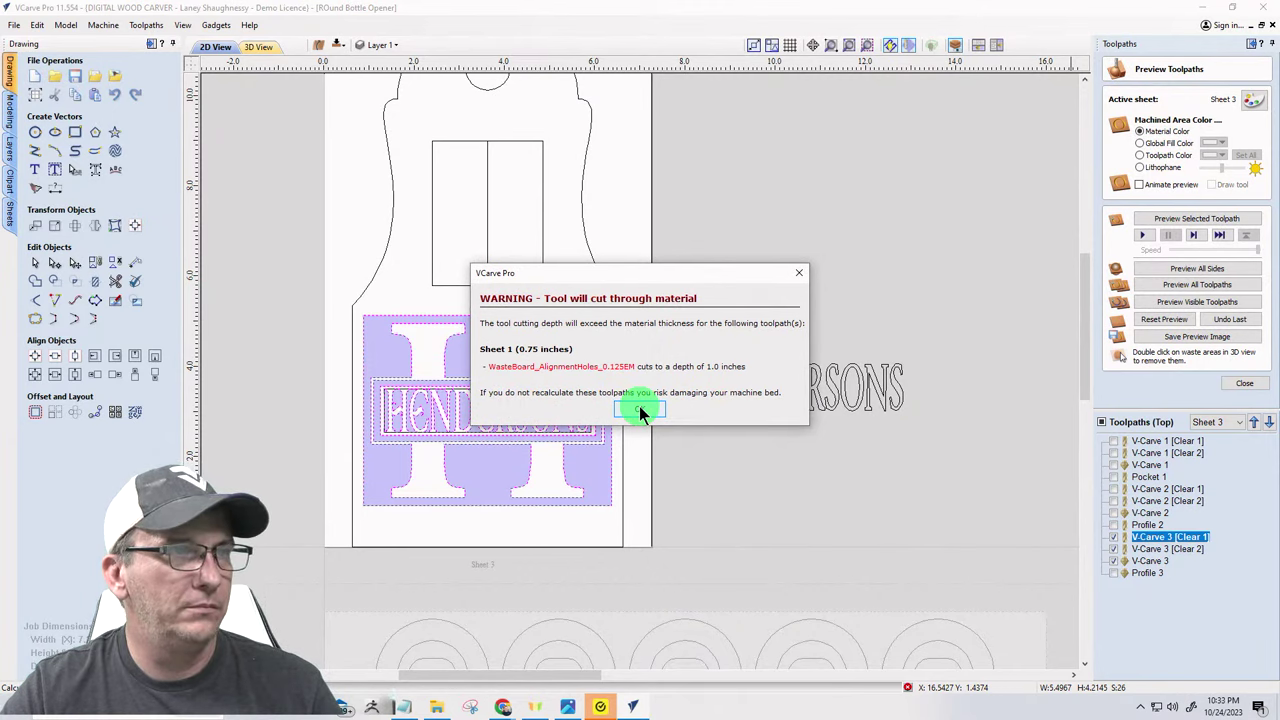
{"action": "left_click", "coordinate": [639, 406]}
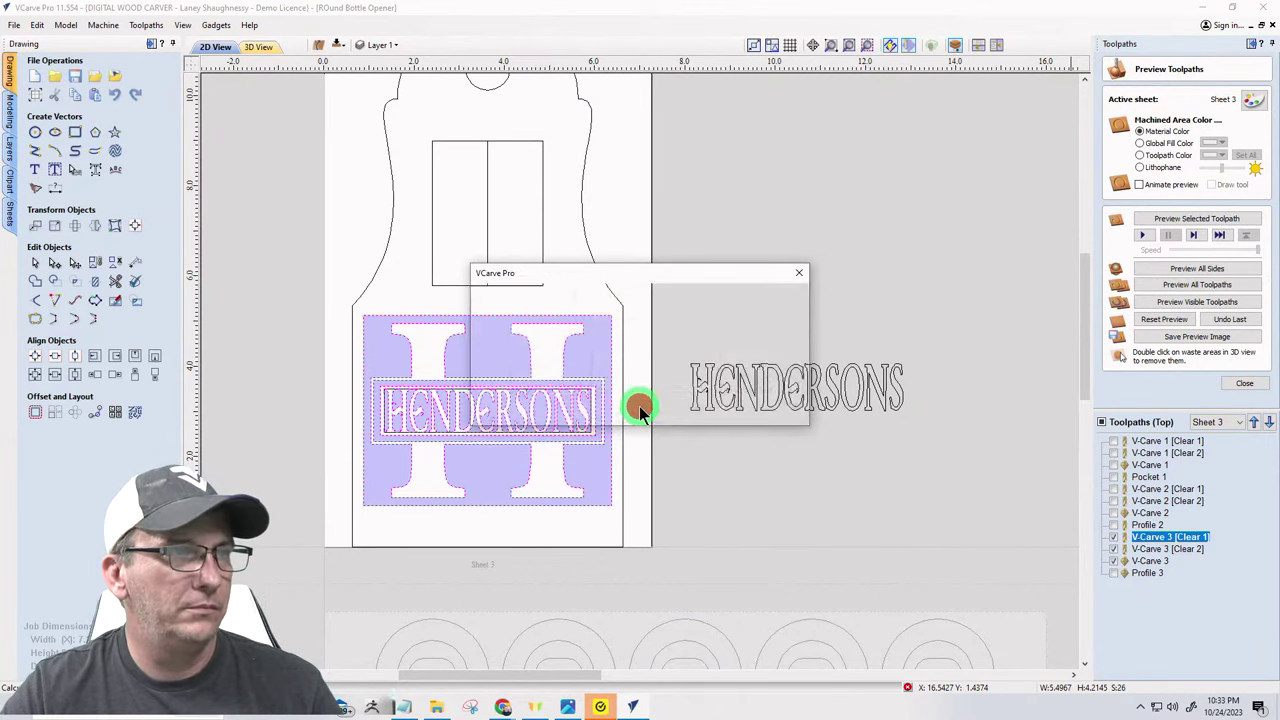
{"action": "left_click", "coordinate": [636, 371]}
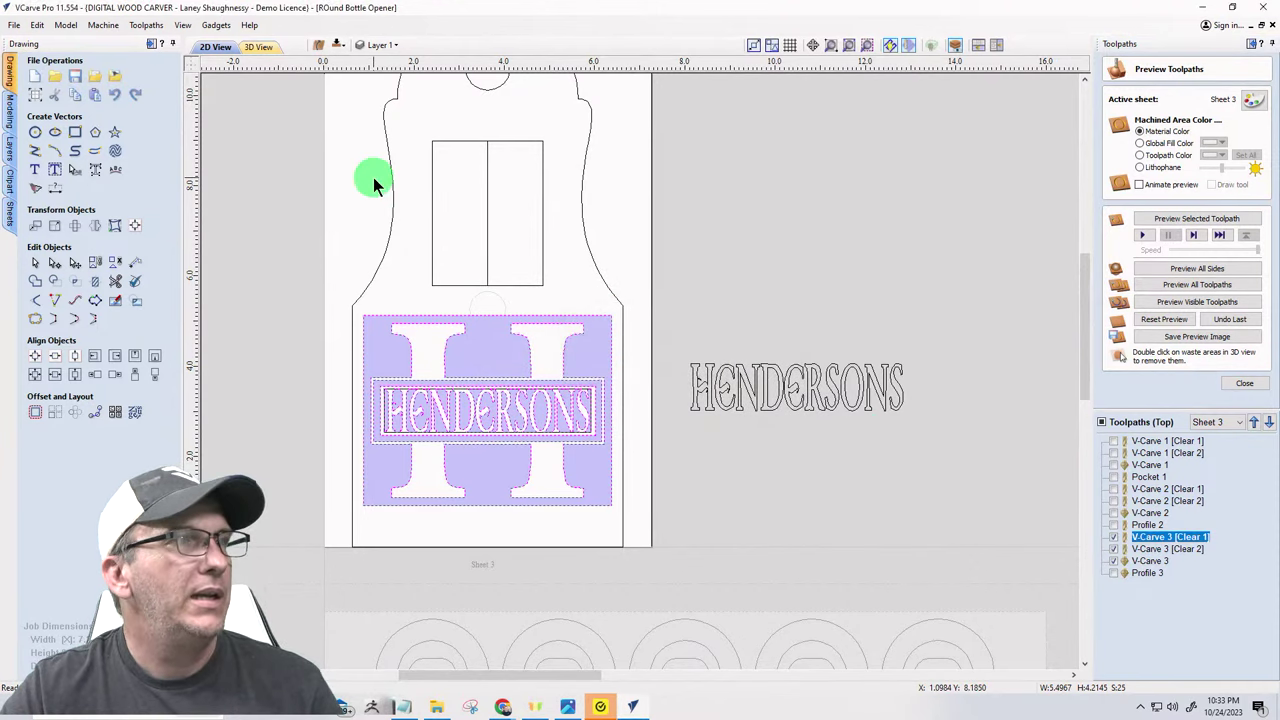
{"action": "left_click", "coordinate": [258, 47]}
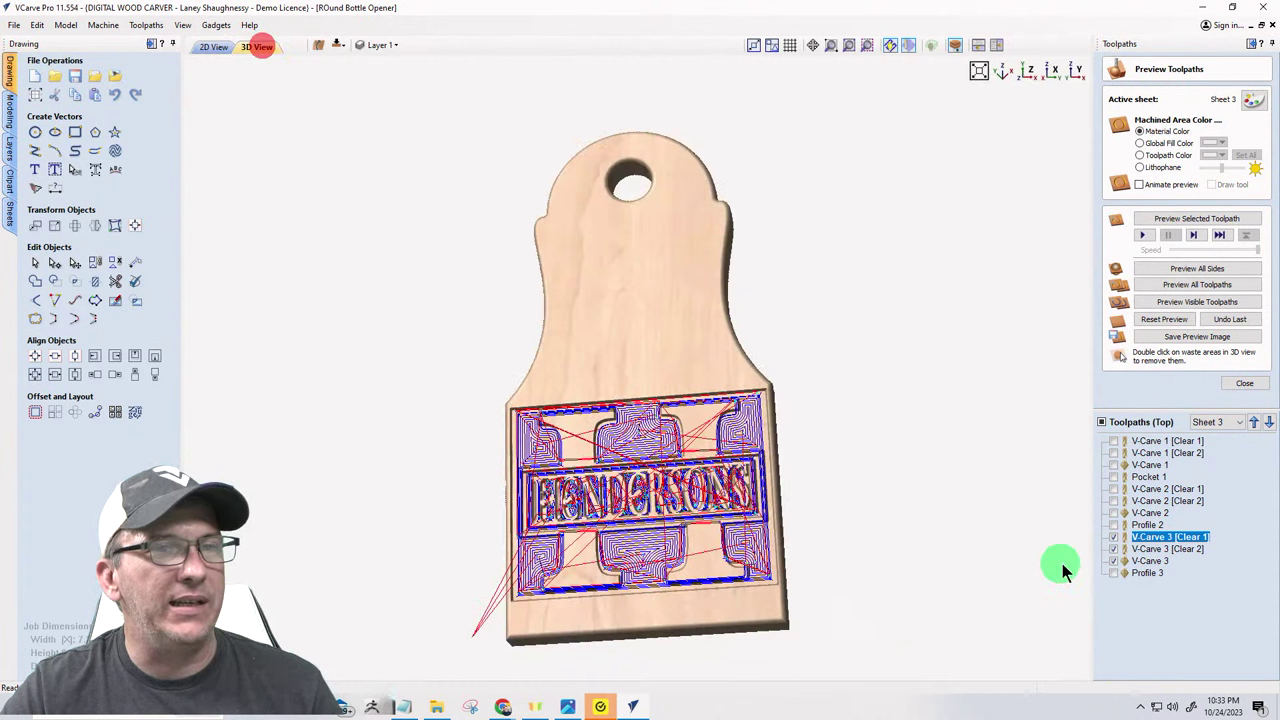
- Show Profile 3 and Profile 2, reset the preview, and simulate the visible toolpaths
{"action": "left_click", "coordinate": [1113, 572]}
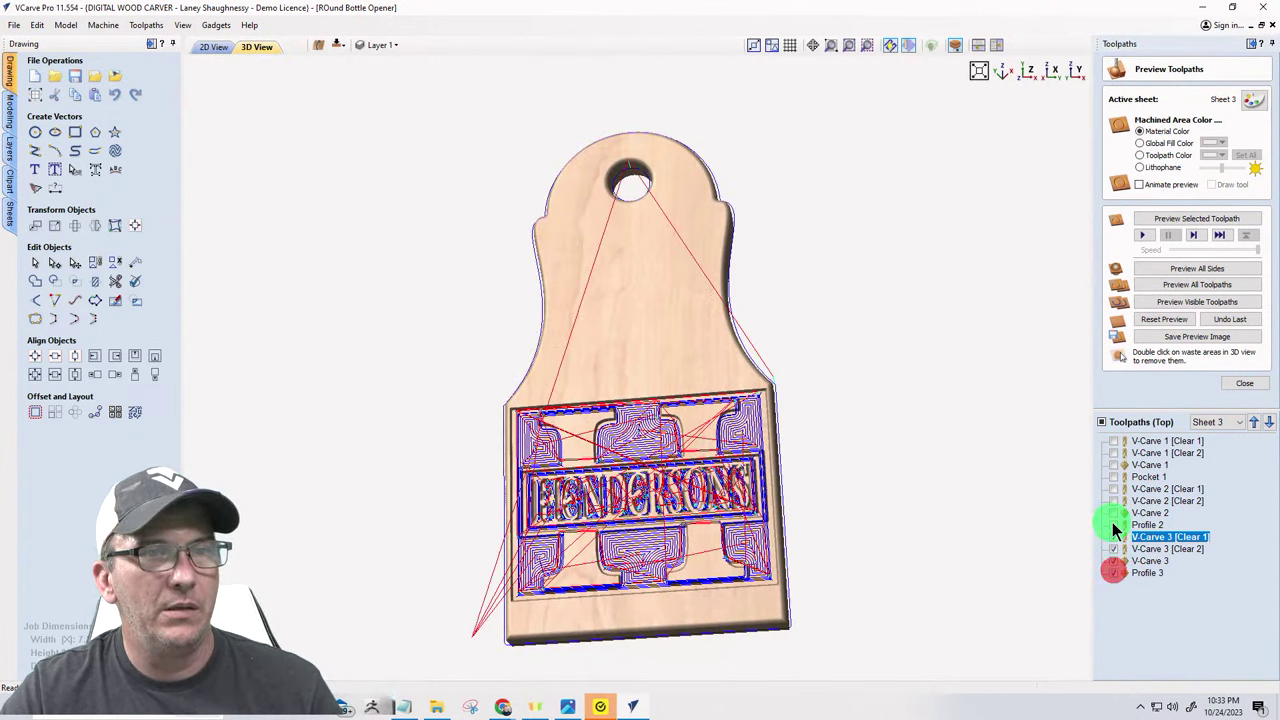
{"action": "left_click", "coordinate": [1157, 322]}
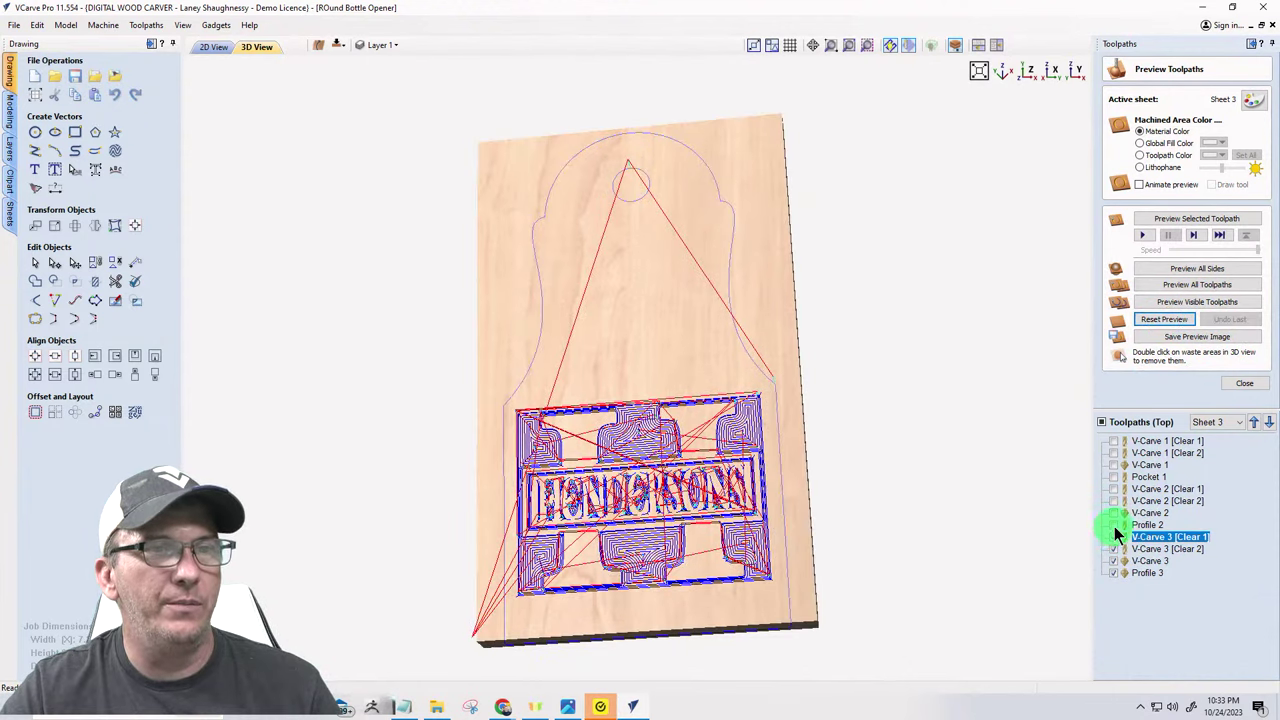
{"action": "left_click", "coordinate": [1113, 525]}
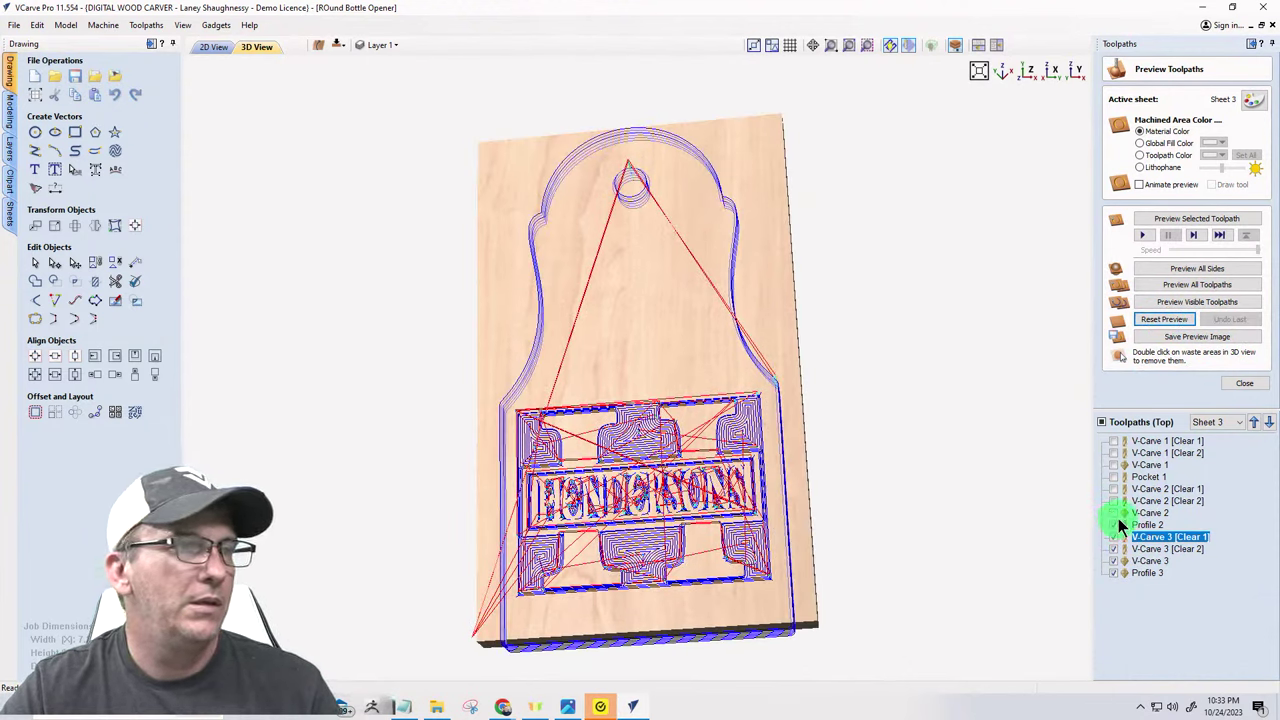
{"action": "left_click", "coordinate": [1176, 300]}
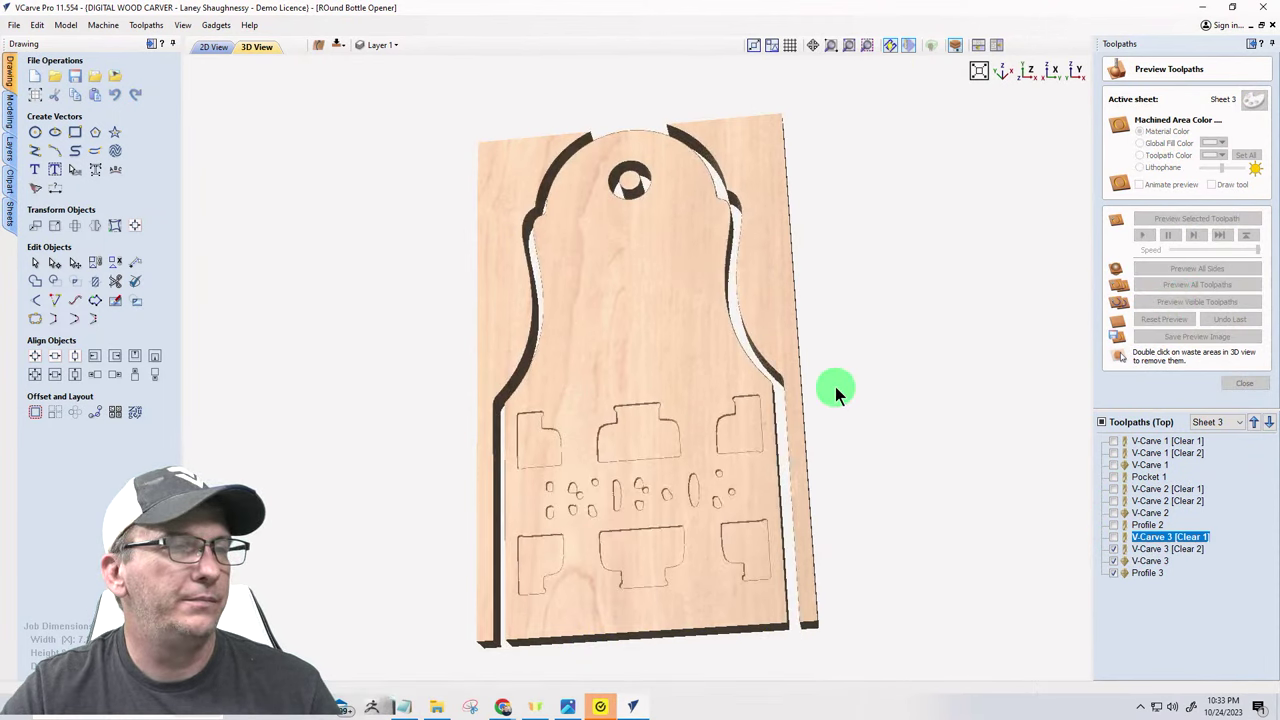
- Clear the waste strips on both sides and orbit to inspect the resized monogram carving
{"action": "double_click", "coordinate": [785, 328]}
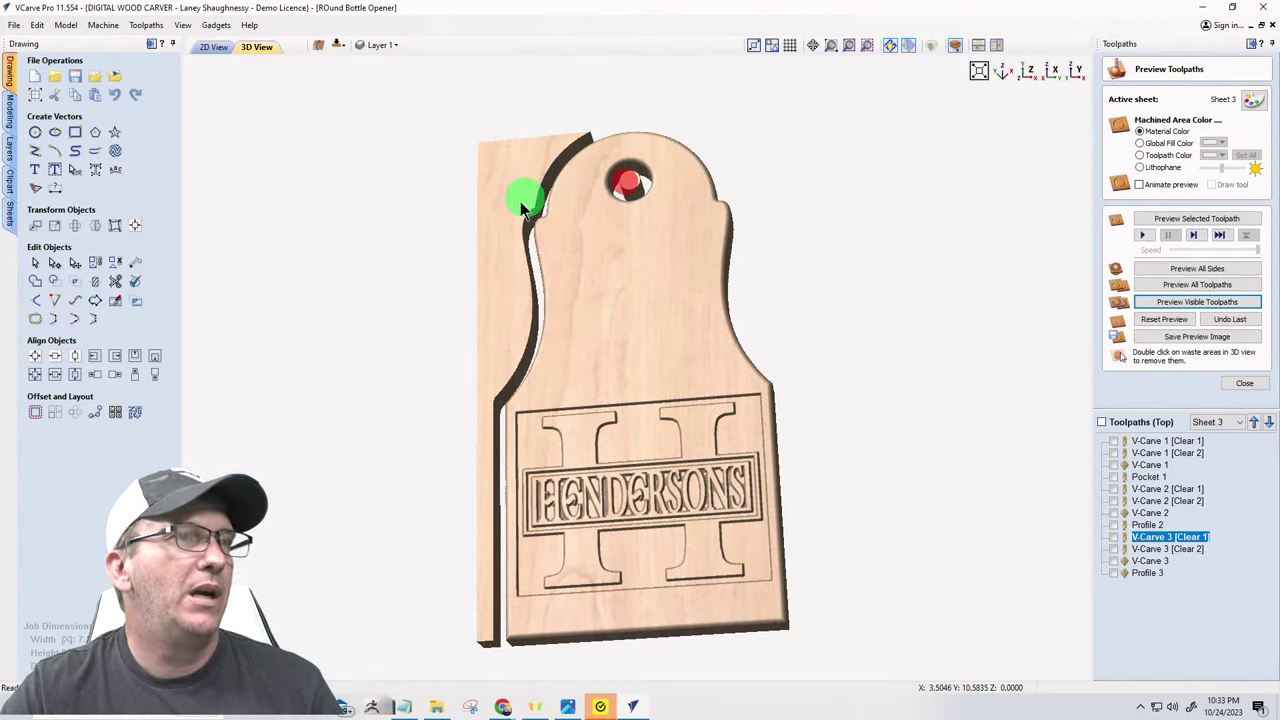
{"action": "double_click", "coordinate": [487, 248]}
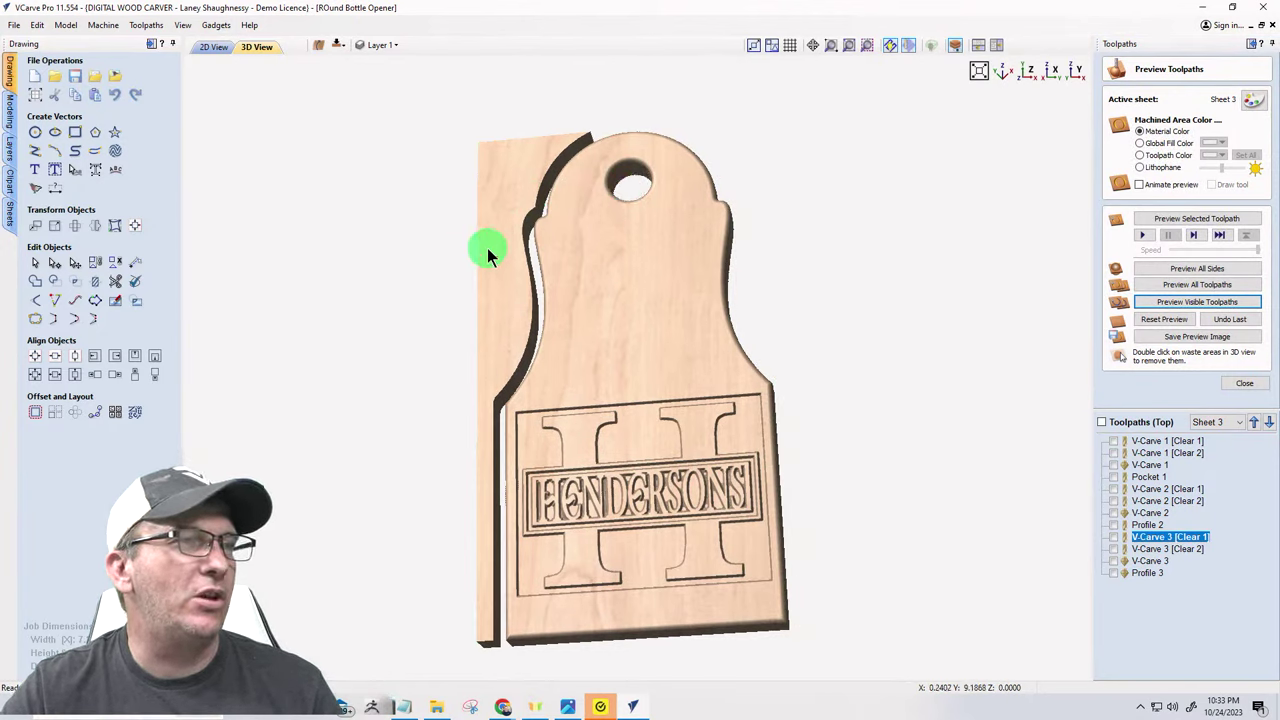
{"action": "scroll", "coordinate": [778, 575], "scroll_direction": "up", "scroll_amount": 2}
{"action": "scroll", "coordinate": [780, 572], "scroll_direction": "up", "scroll_amount": 1}
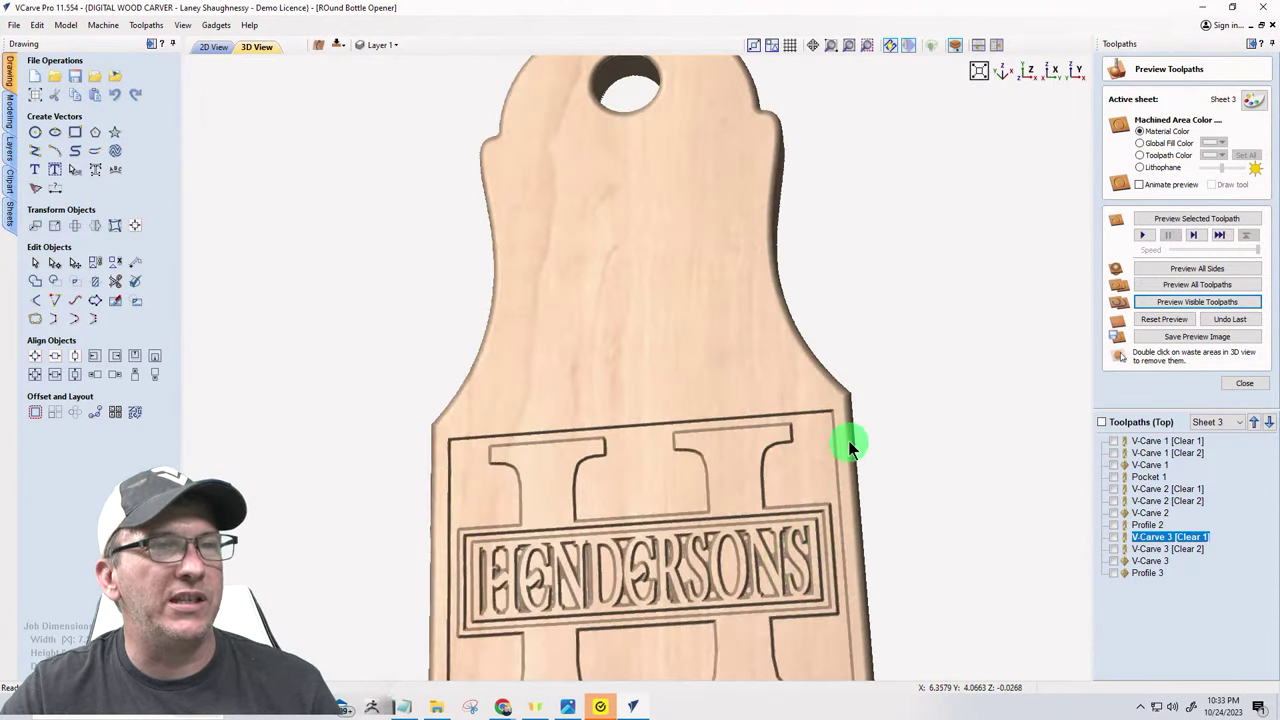
{"action": "left_click", "coordinate": [608, 272]}
{"action": "mouse_move", "coordinate": [724, 248]}
{"action": "left_mouse_down"}
{"action": "mouse_move", "coordinate": [809, 251]}
{"action": "mouse_move", "coordinate": [677, 280]}
{"action": "mouse_move", "coordinate": [670, 328]}
{"action": "left_mouse_up"}
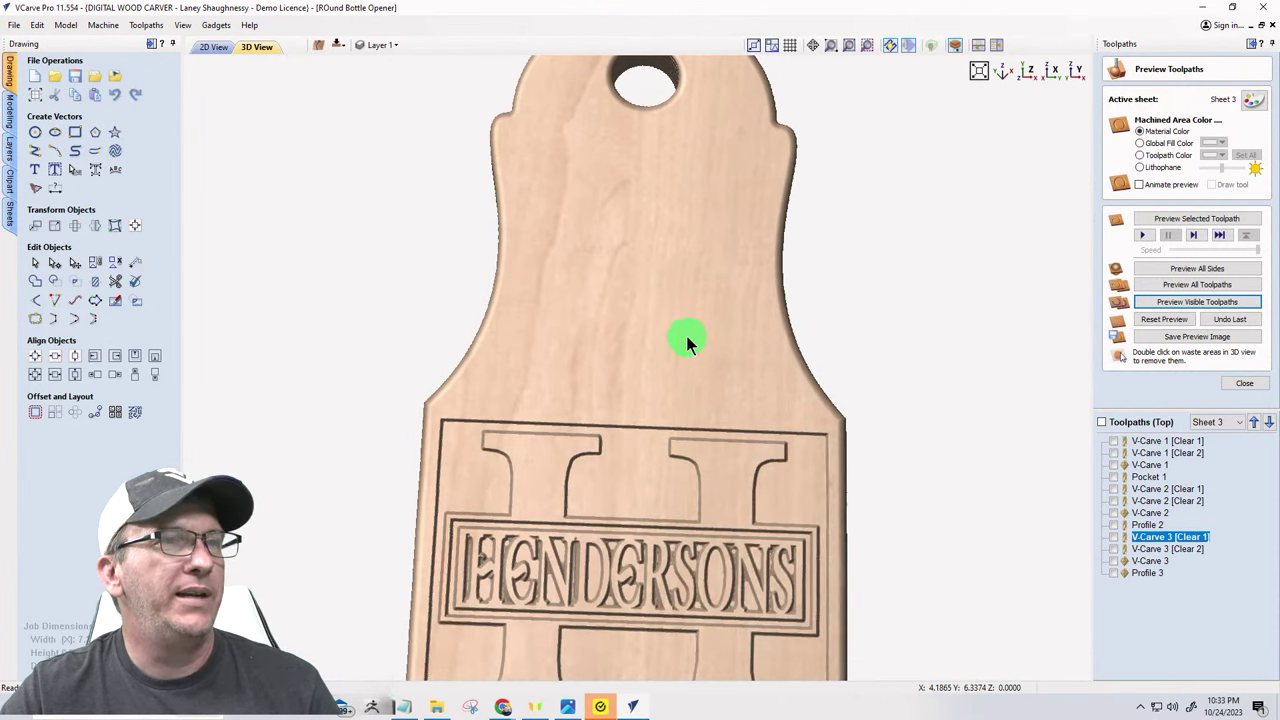
{"action": "scroll", "coordinate": [686, 343], "scroll_direction": "down", "scroll_amount": 4}
{"action": "mouse_move", "coordinate": [620, 573]}
{"action": "left_mouse_down"}
{"action": "mouse_move", "coordinate": [640, 603]}
{"action": "mouse_move", "coordinate": [680, 415]}
{"action": "mouse_move", "coordinate": [628, 248]}
{"action": "left_mouse_up"}
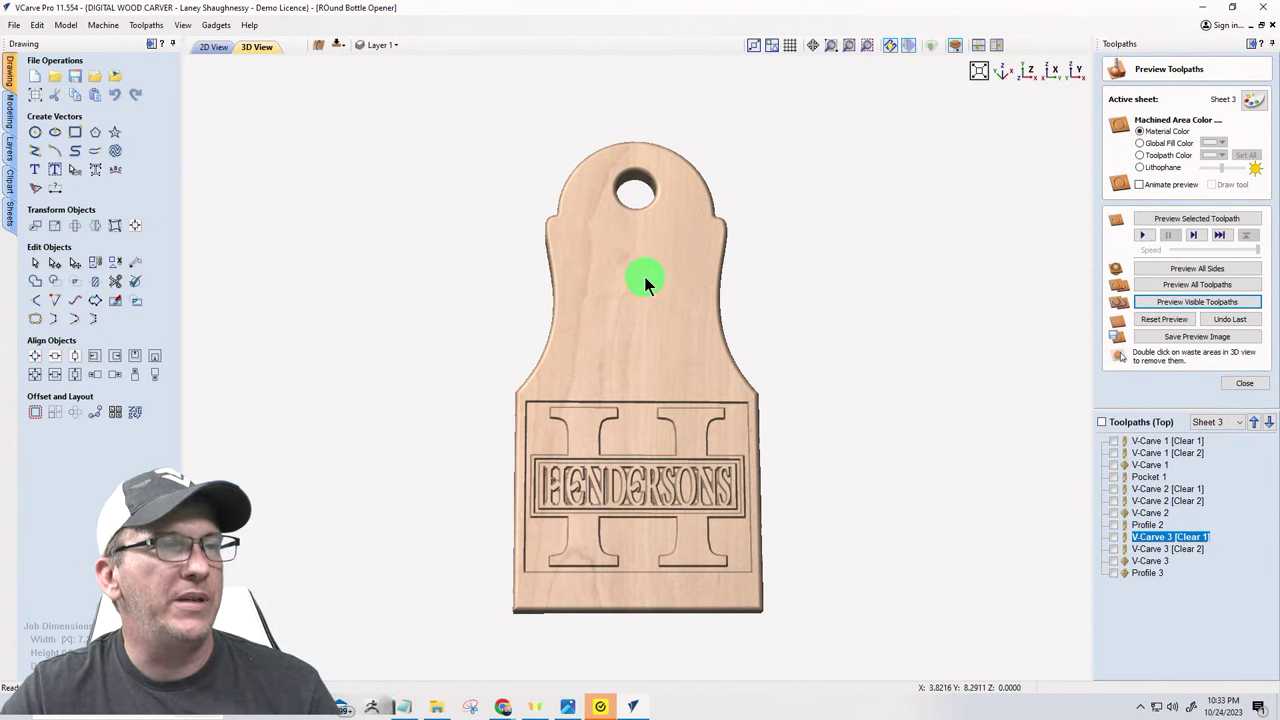
{"action": "left_click", "coordinate": [214, 47]}
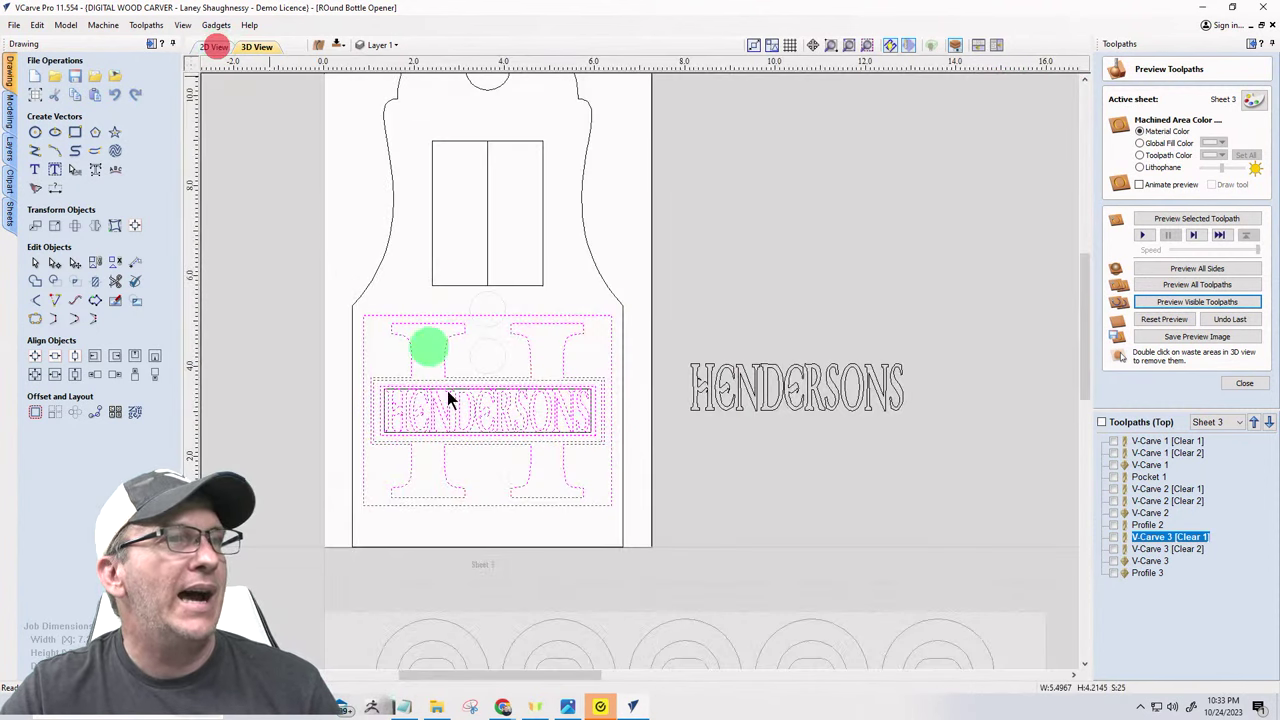
{"action": "scroll", "coordinate": [449, 434], "scroll_direction": "up", "scroll_amount": 3}
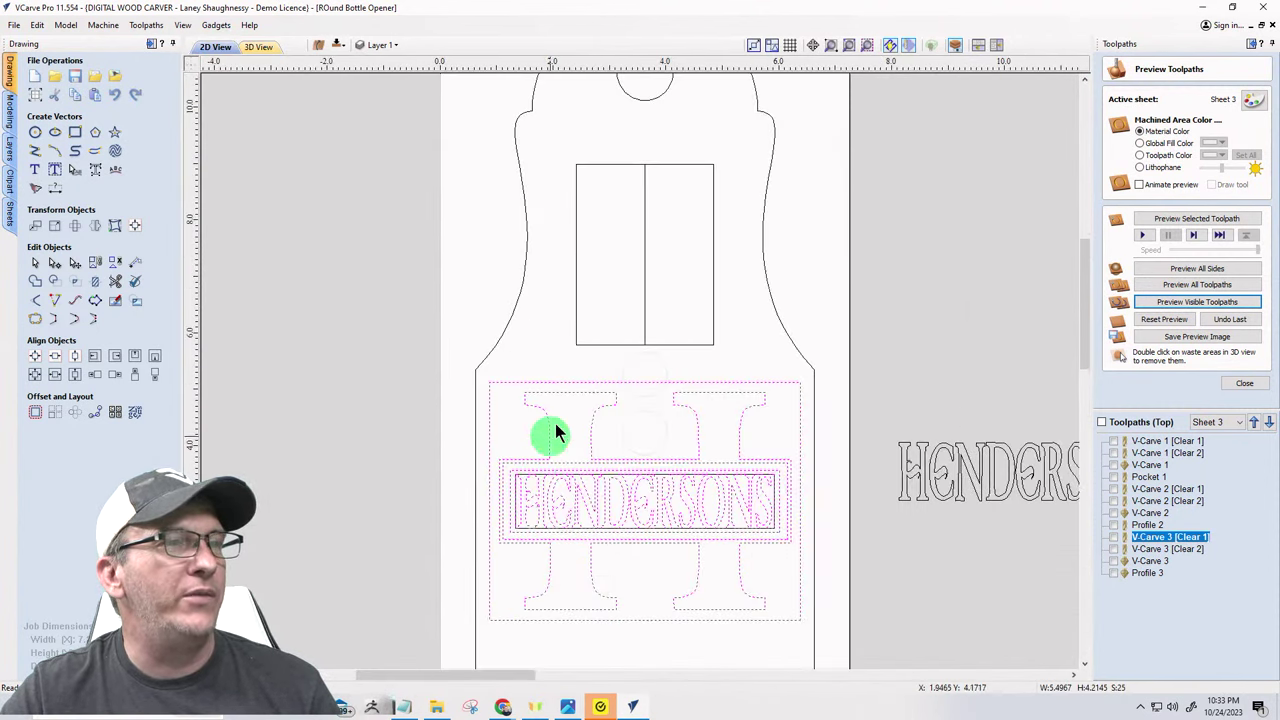
{"action": "scroll", "coordinate": [586, 471], "scroll_direction": "down", "scroll_amount": 2}
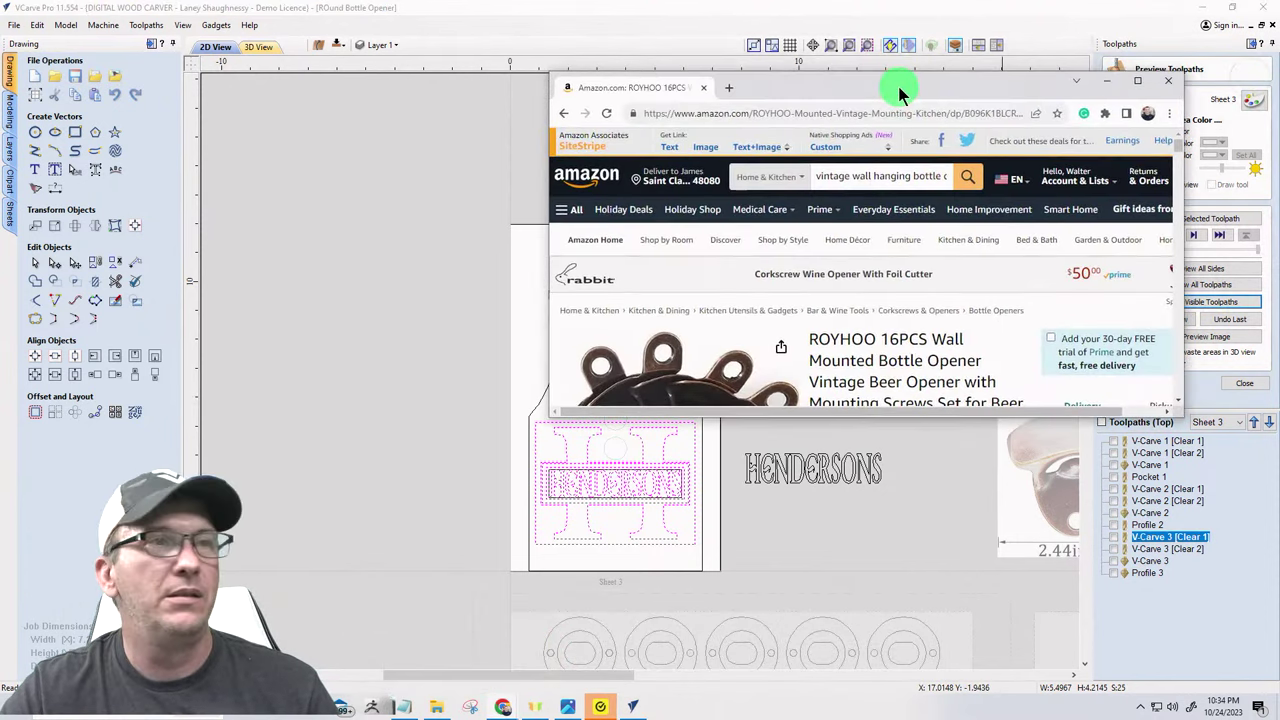
- Center and maximize the ROYHOO bottle opener listing and look over its product photos
{"action": "left_click_drag", "start_coordinate": [900, 86], "coordinate": [777, 126]}
{"action": "left_click", "coordinate": [1010, 108]}
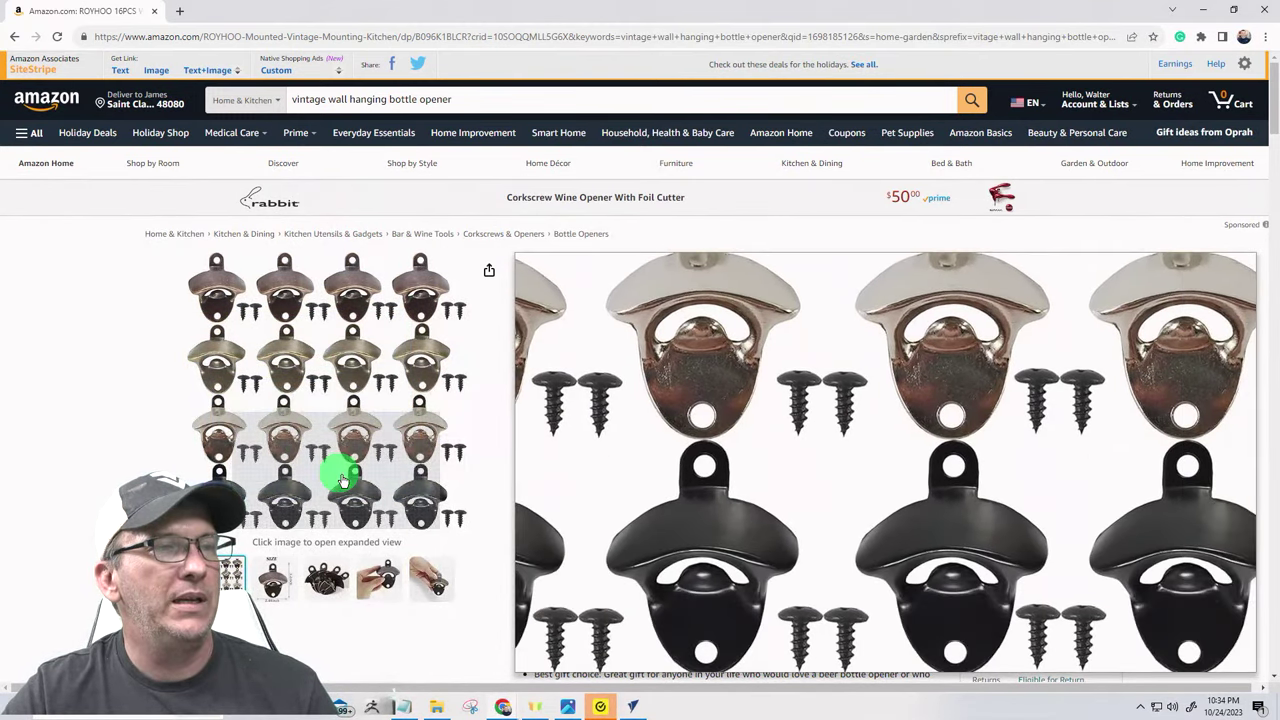
{"action": "mouse_move", "coordinate": [378, 592]}
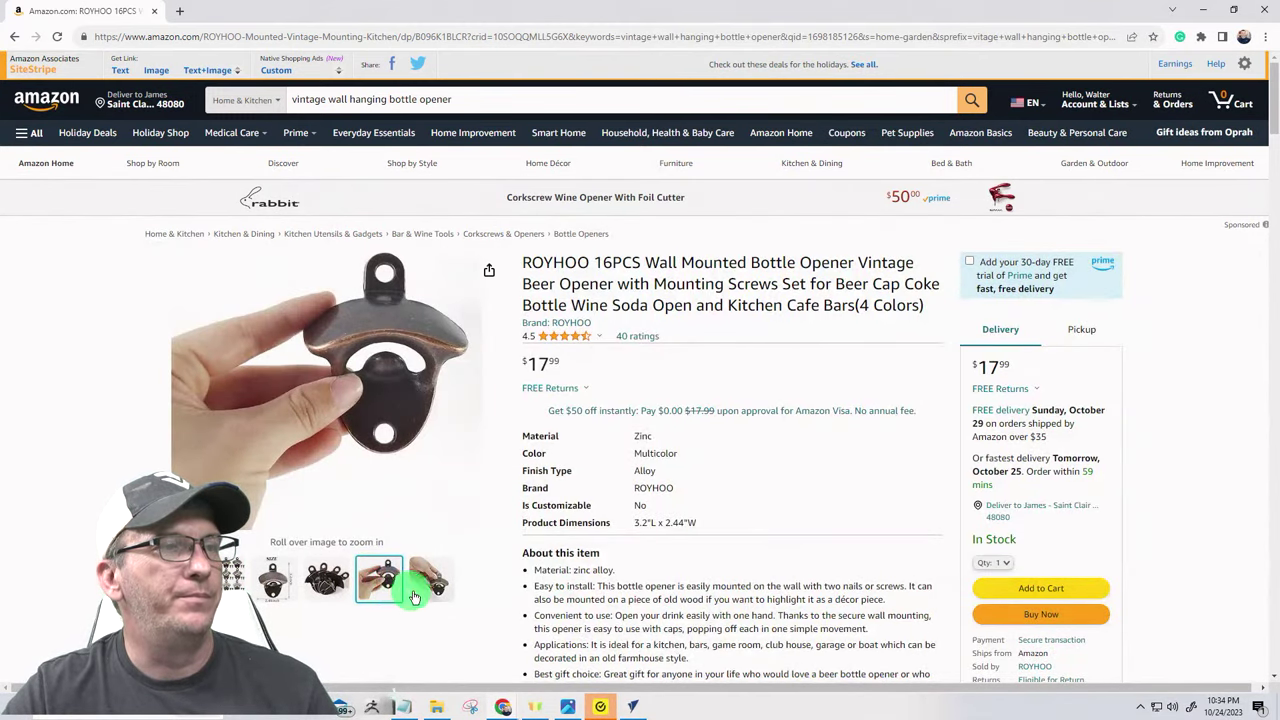
{"action": "mouse_move", "coordinate": [430, 595]}
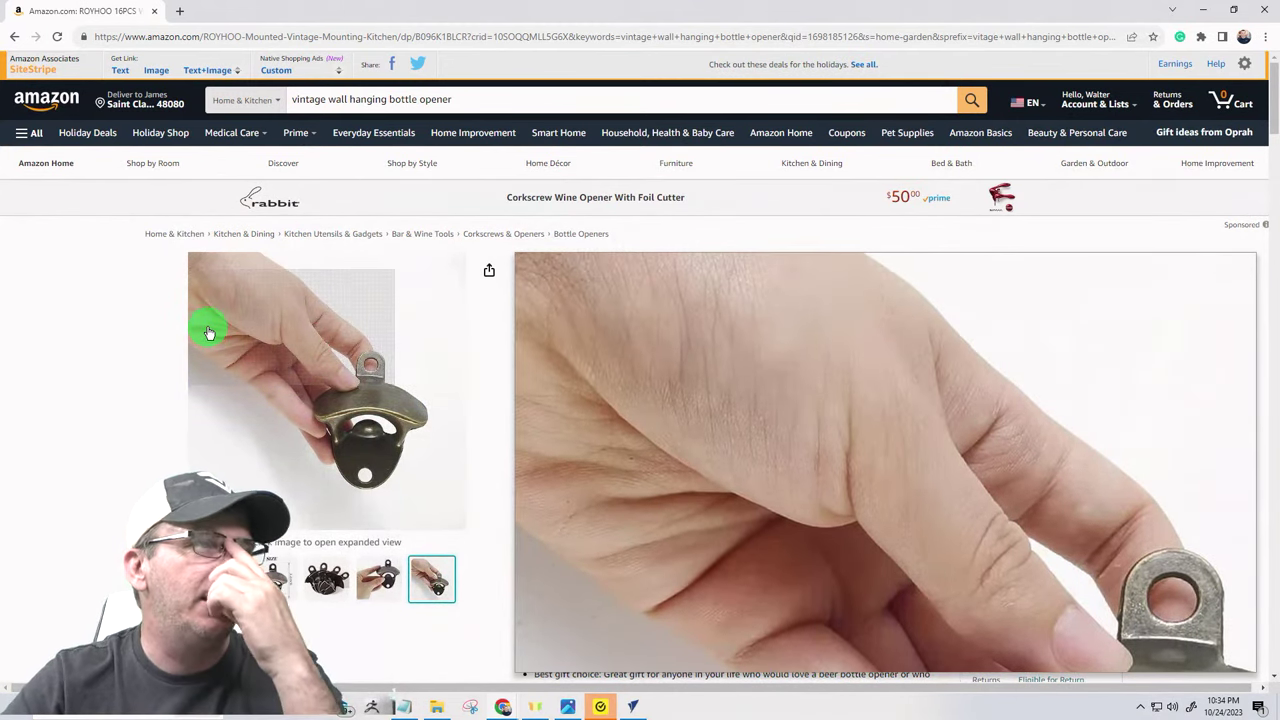
- Minimize the browser, then bring the 'wood beer bottle tote' image results forward, moved up-left
{"action": "left_click", "coordinate": [1207, 9]}
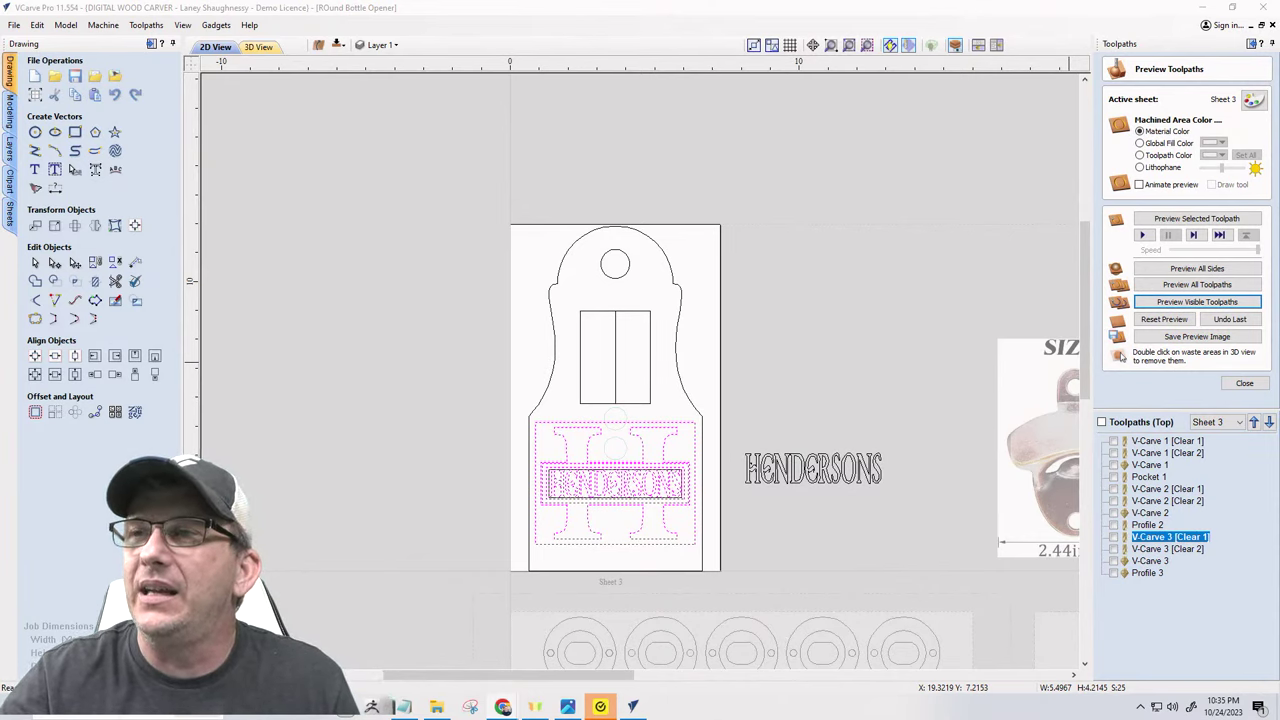
{"action": "key", "text": "alt+Tab"}
{"action": "left_click_drag", "start_coordinate": [894, 149], "coordinate": [577, 82]}
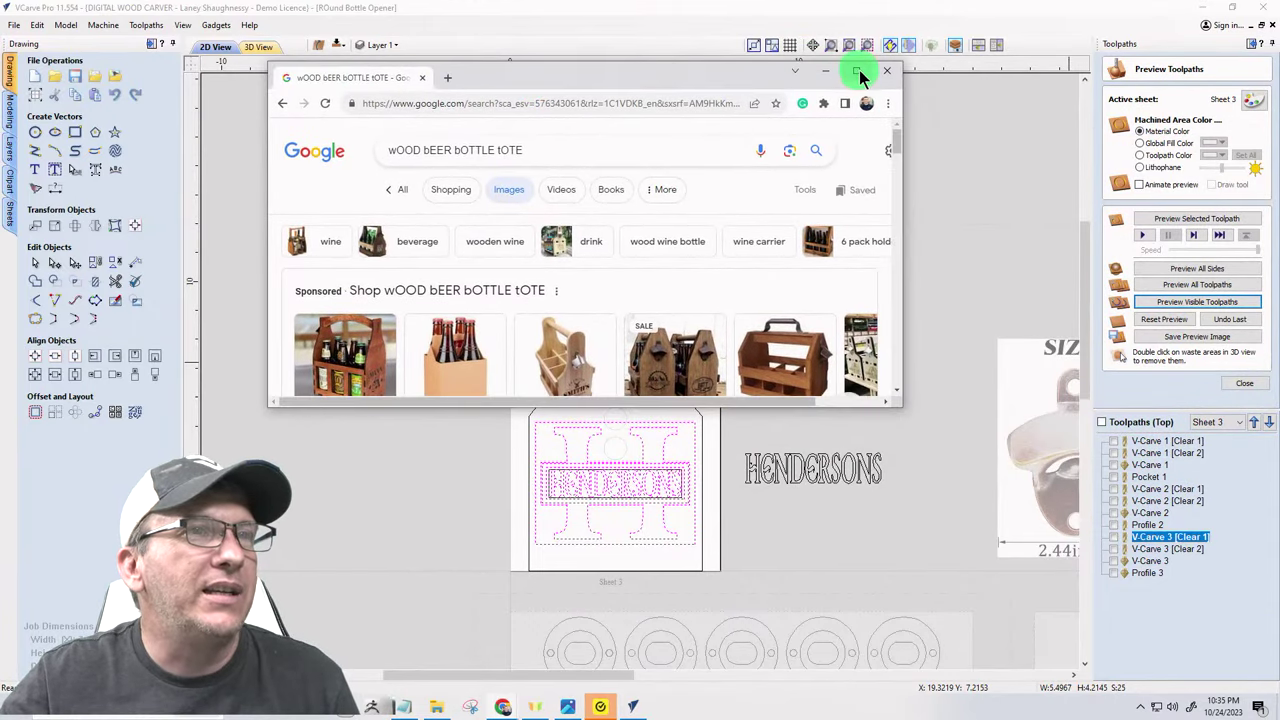
- Maximize the Google results and scroll through the wooden beer caddy images
{"action": "left_click", "coordinate": [857, 72]}
{"action": "scroll", "coordinate": [775, 420], "scroll_direction": "down", "scroll_amount": 2}
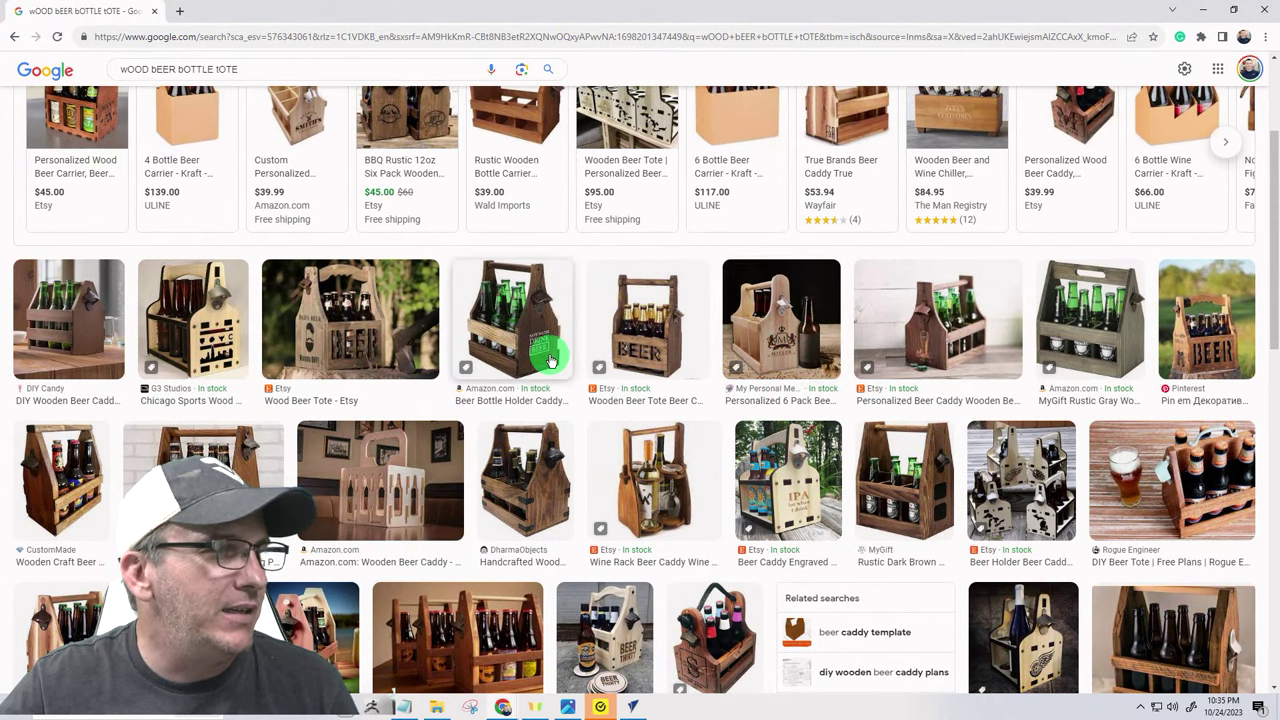
{"action": "scroll", "coordinate": [490, 418], "scroll_direction": "down", "scroll_amount": 1}
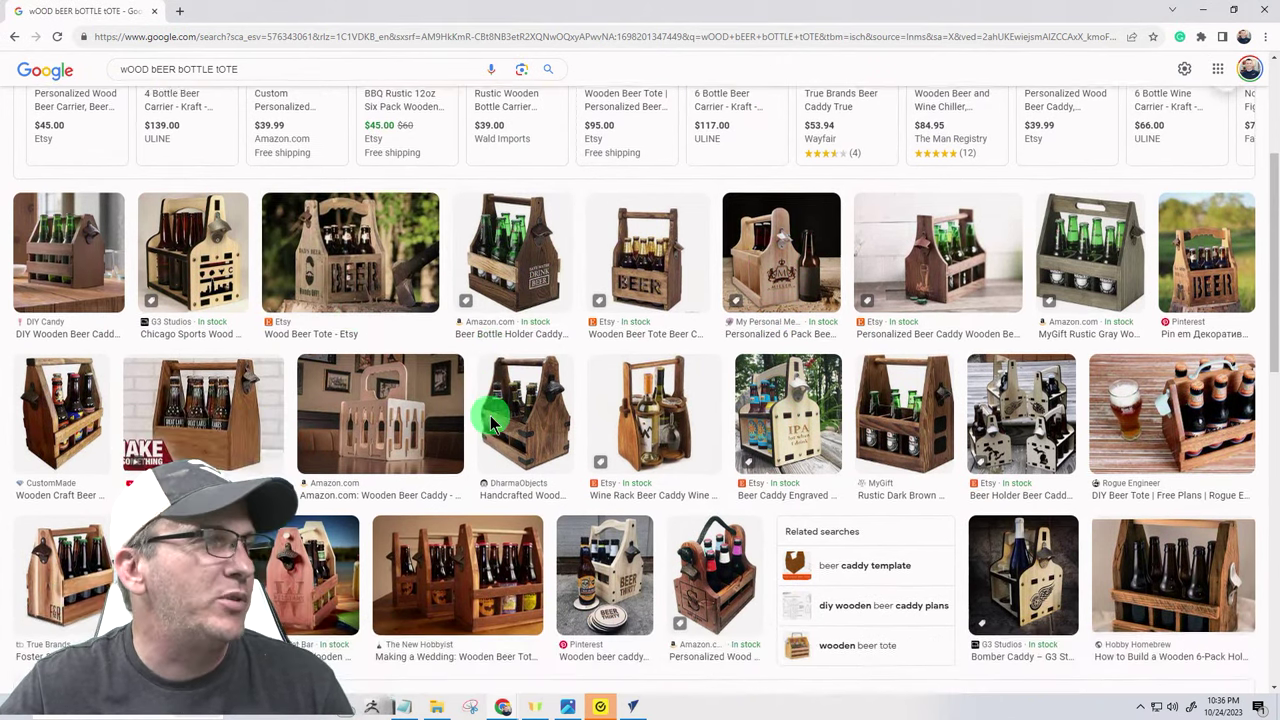
{"action": "scroll", "coordinate": [490, 420], "scroll_direction": "down", "scroll_amount": 4}
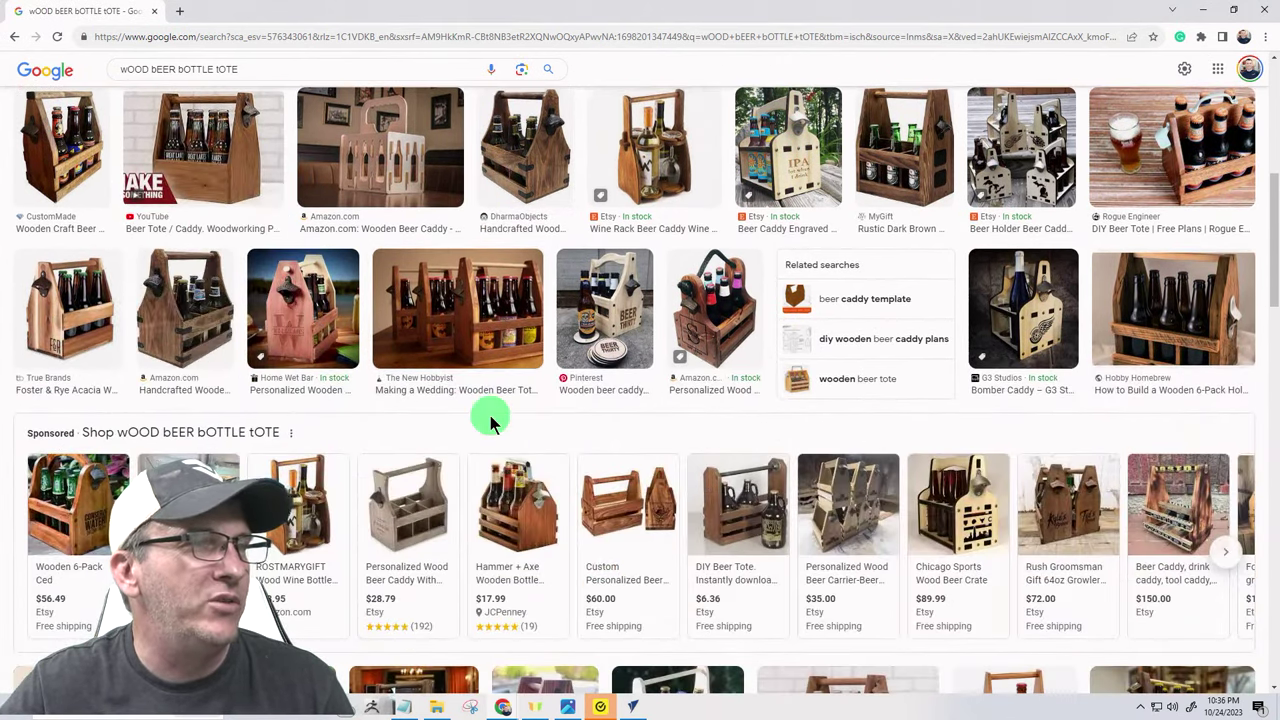
{"action": "scroll", "coordinate": [490, 415], "scroll_direction": "up", "scroll_amount": 5}
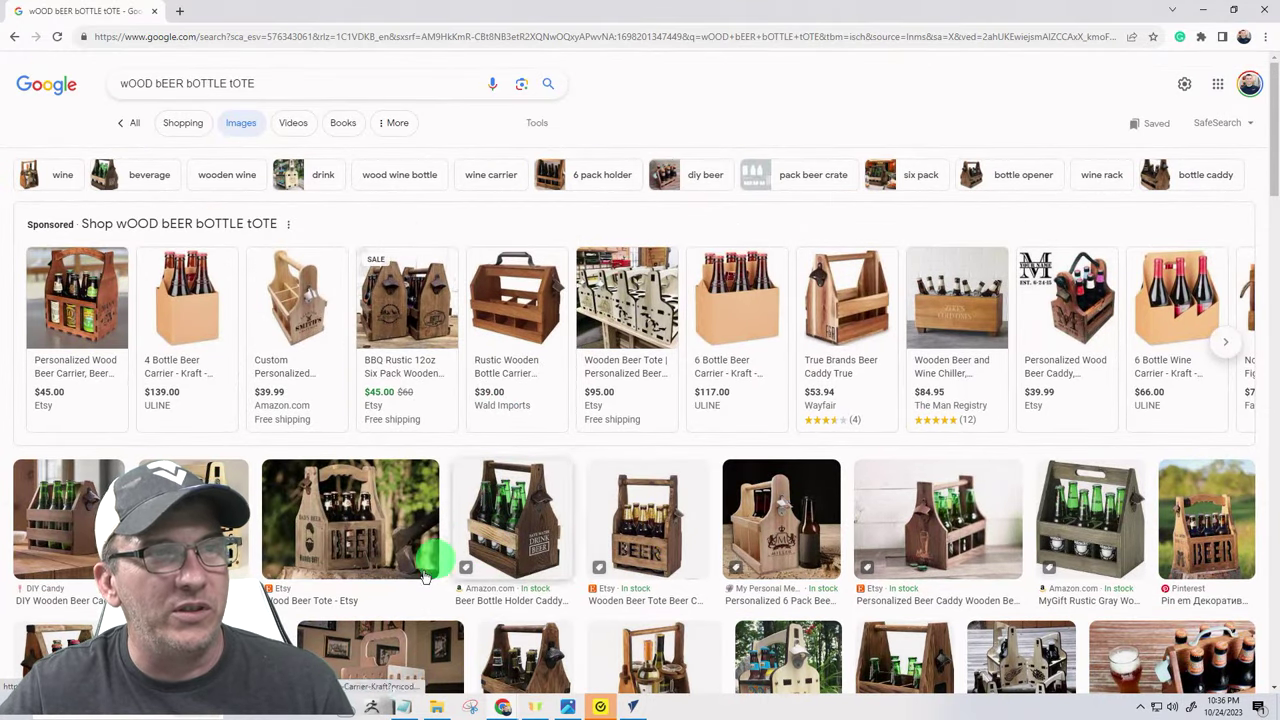
{"action": "scroll", "coordinate": [560, 500], "scroll_direction": "down", "scroll_amount": 2}
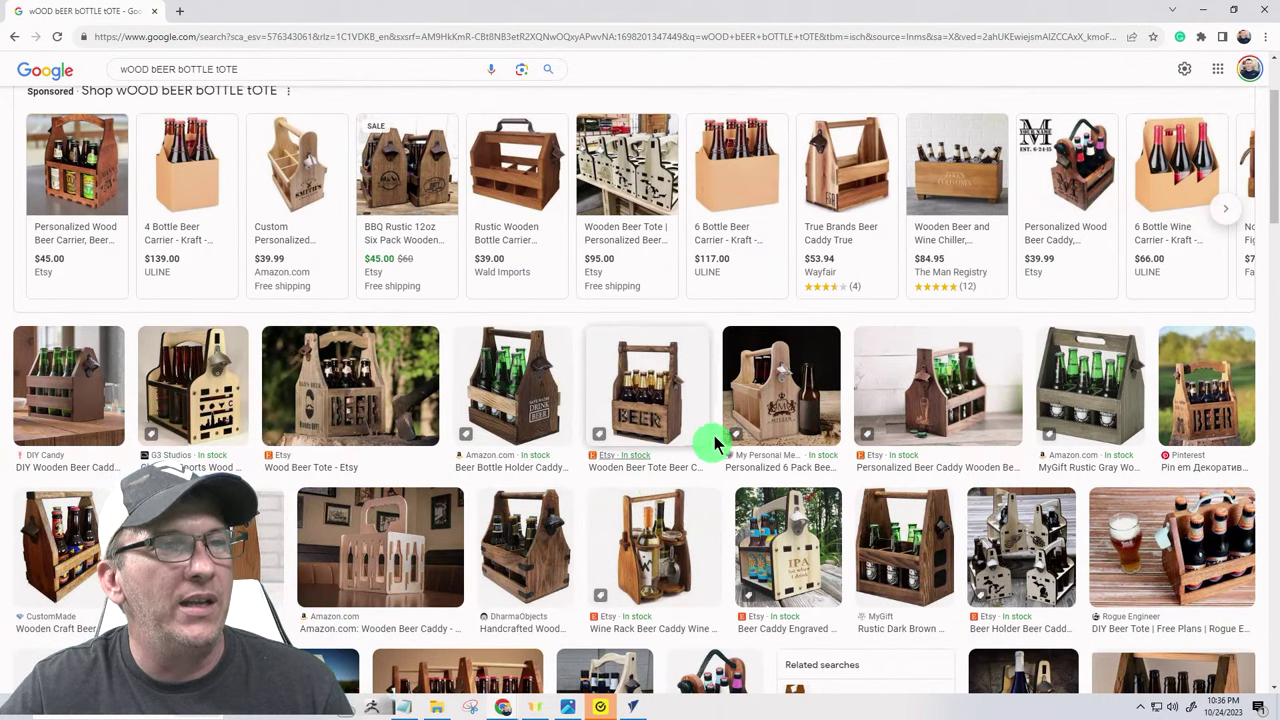
- View the Personalized 6 Pack Beer Caddy Carrier image, close it, and minimize Chrome
{"action": "left_click", "coordinate": [768, 398]}
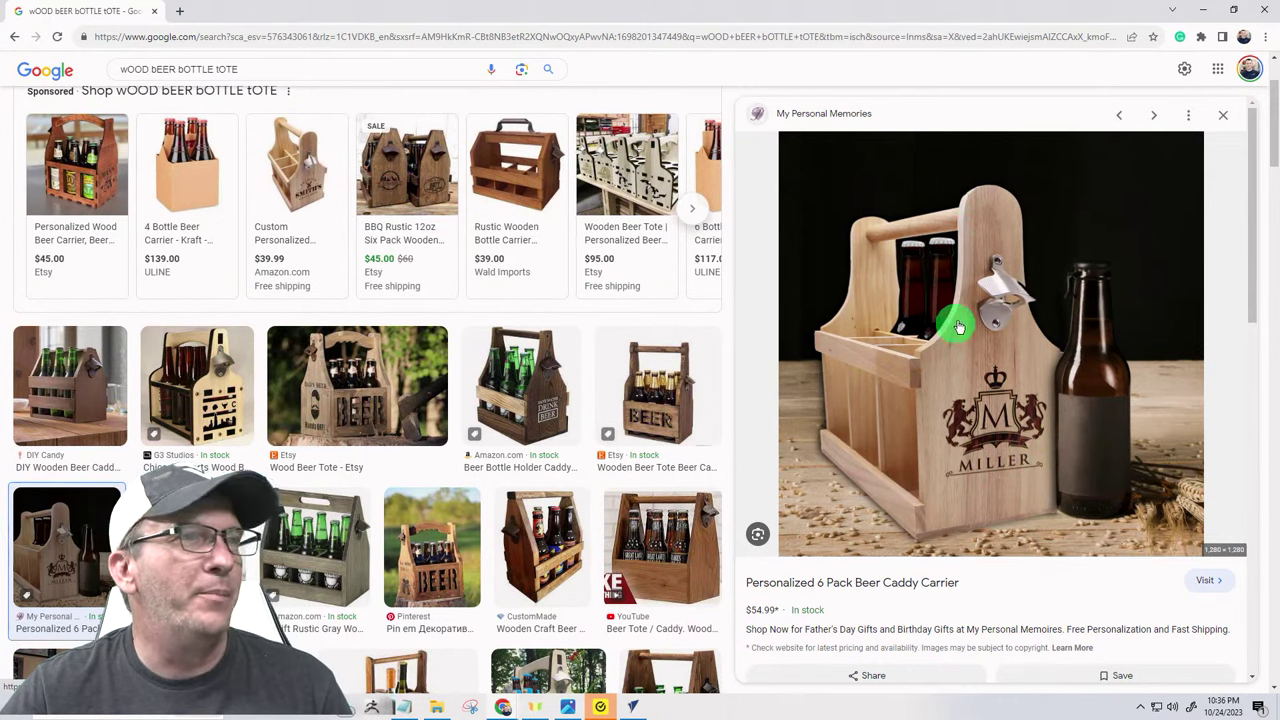
{"action": "left_click", "coordinate": [1222, 114]}
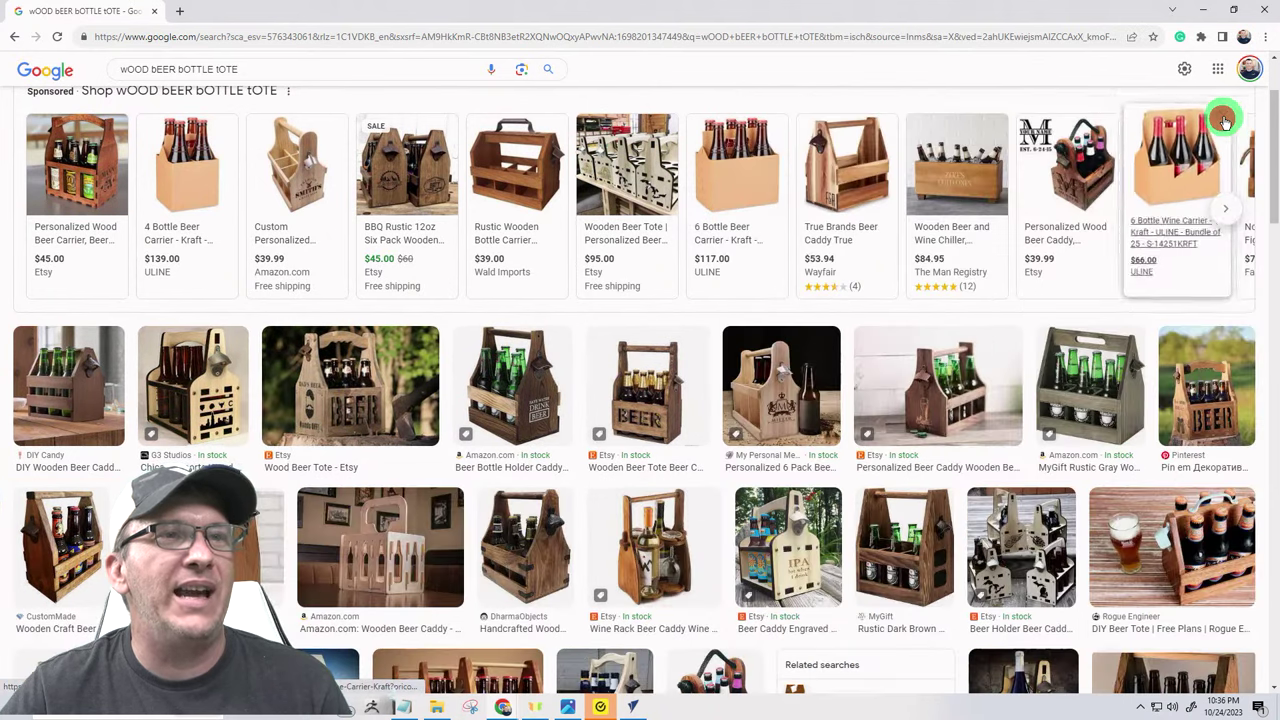
{"action": "left_click", "coordinate": [1210, 10]}
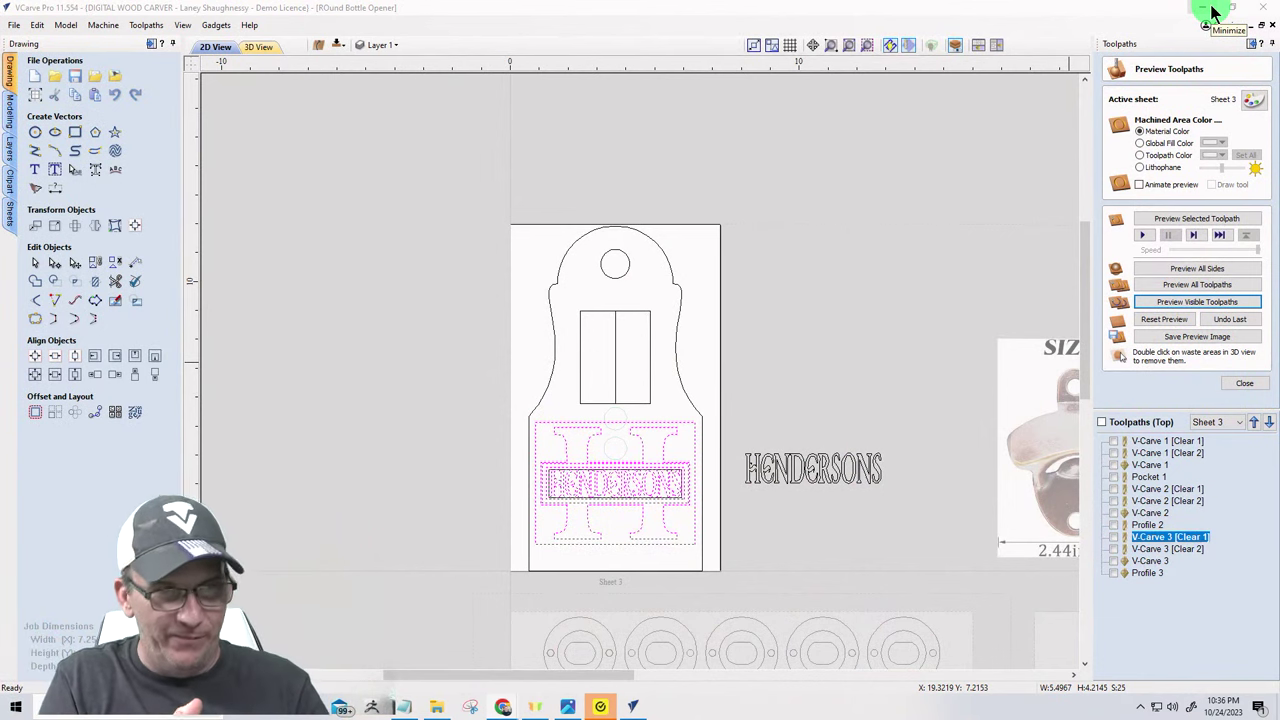
{"action": "scroll", "coordinate": [280, 172], "scroll_direction": "down", "scroll_amount": 4}
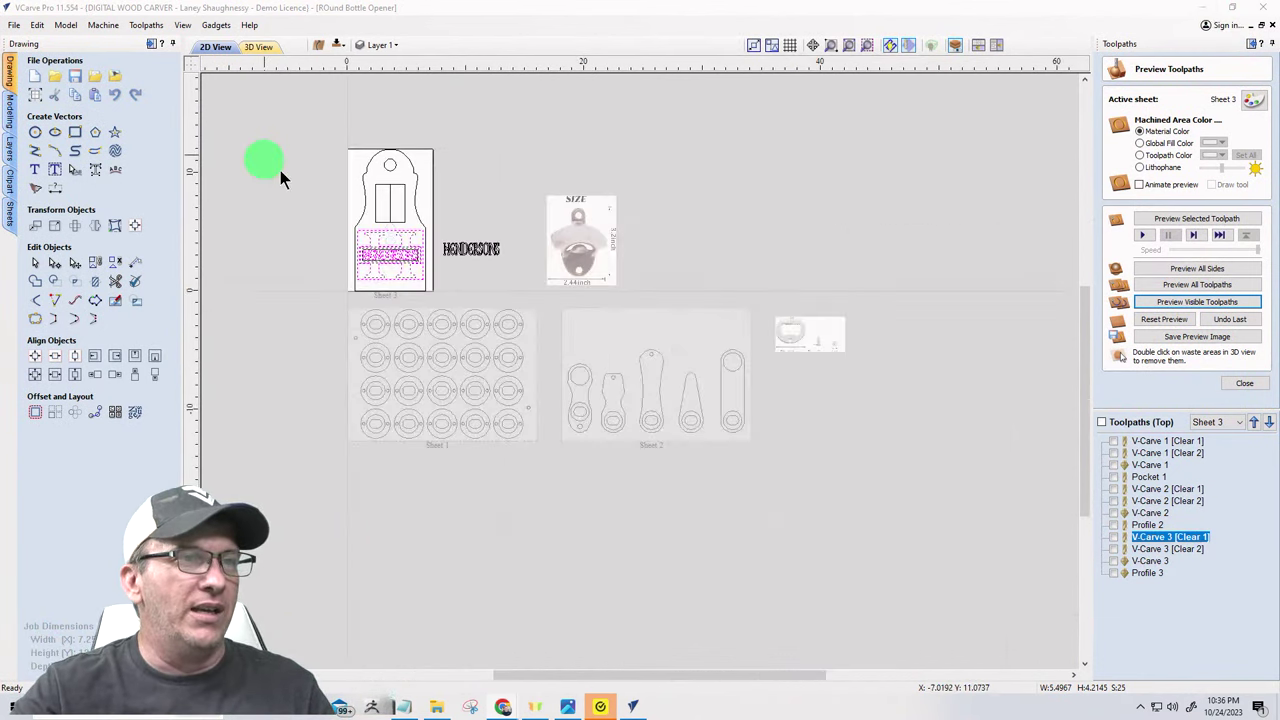
{"action": "scroll", "coordinate": [488, 360], "scroll_direction": "up", "scroll_amount": 2}
{"action": "scroll", "coordinate": [498, 362], "scroll_direction": "down", "scroll_amount": 2}
{"action": "scroll", "coordinate": [400, 220], "scroll_direction": "up", "scroll_amount": 2}
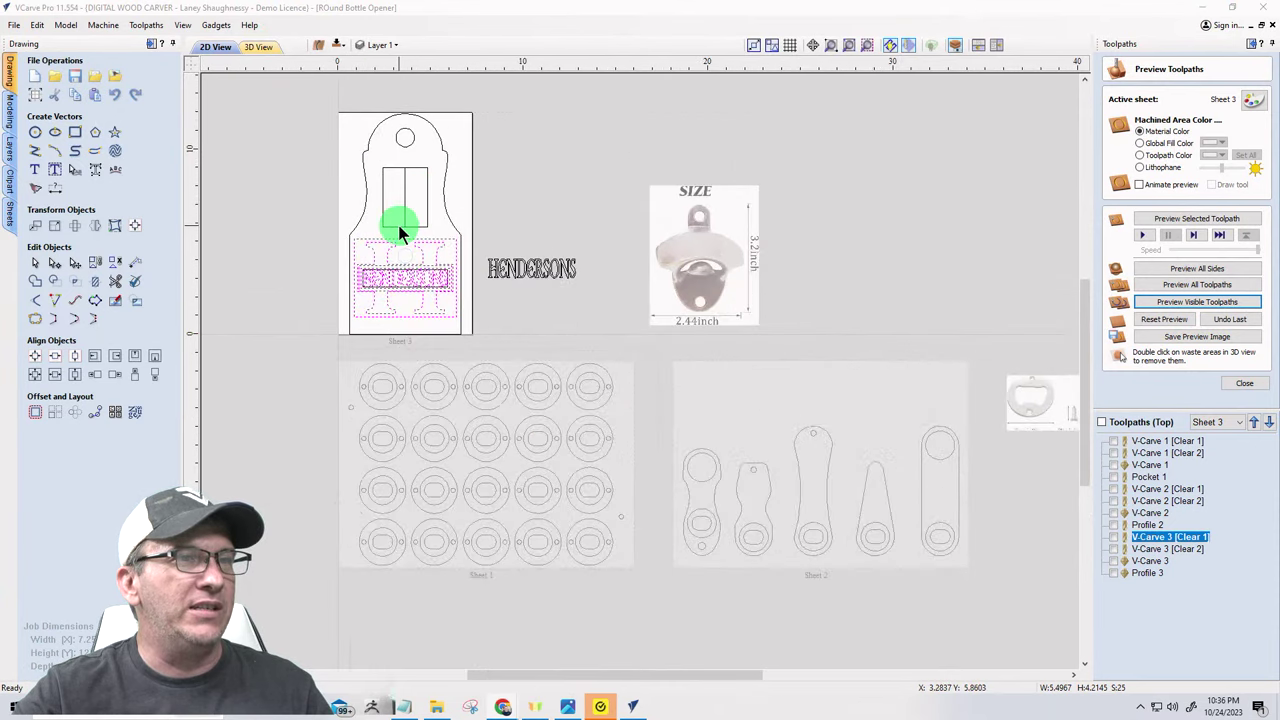
{"action": "scroll", "coordinate": [298, 408], "scroll_direction": "up", "scroll_amount": 2}
{"action": "scroll", "coordinate": [298, 406], "scroll_direction": "down", "scroll_amount": 1}
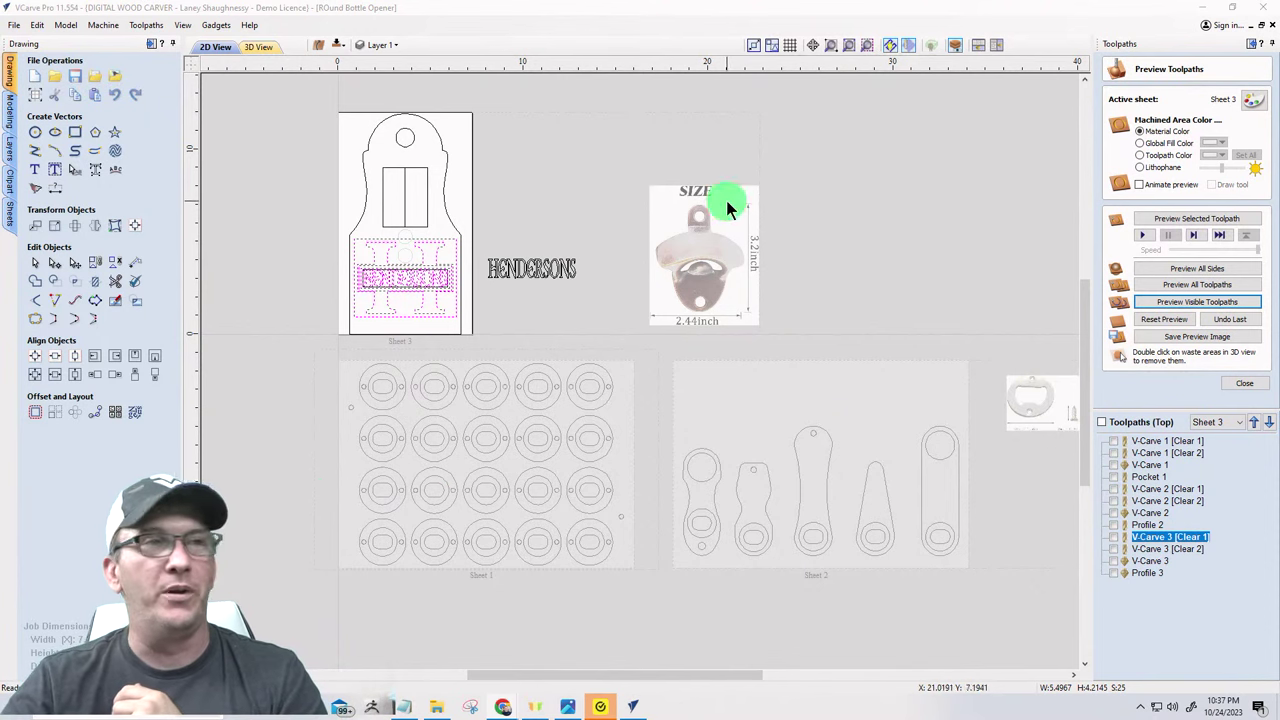
{"action": "left_click", "coordinate": [724, 250]}
{"action": "scroll", "coordinate": [724, 250], "scroll_direction": "up", "scroll_amount": 5}
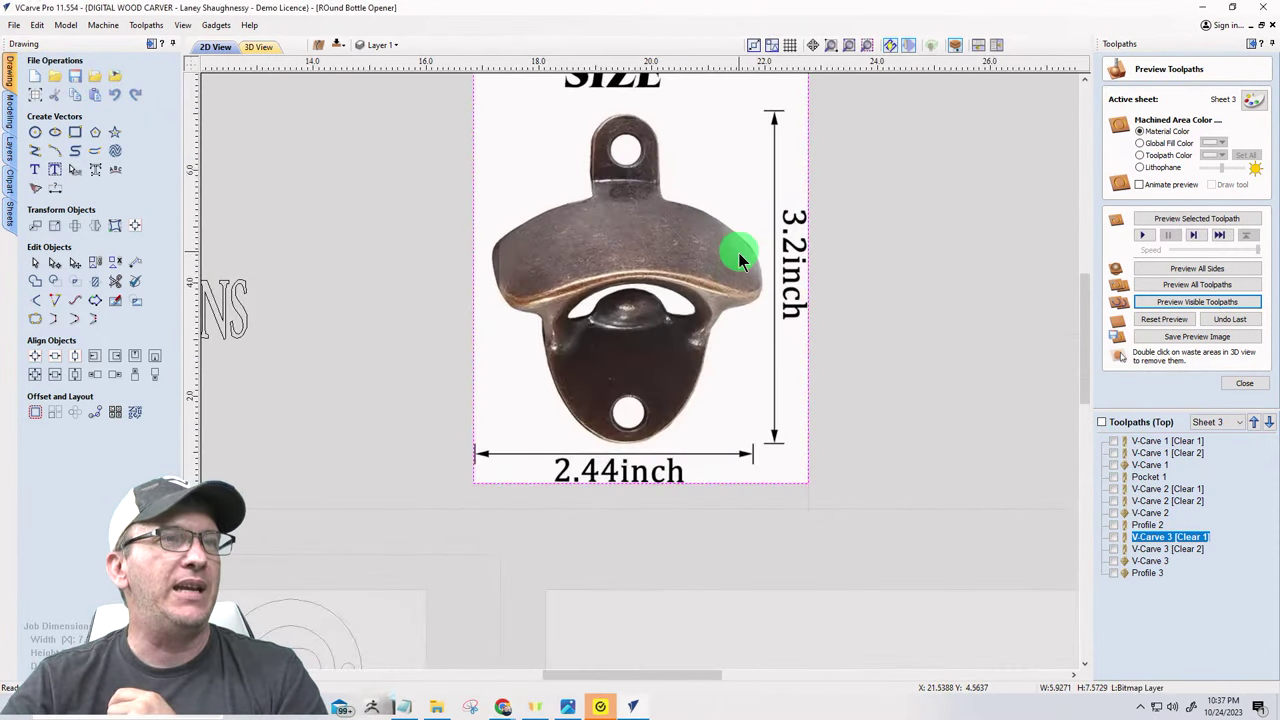
{"action": "scroll", "coordinate": [870, 290], "scroll_direction": "down", "scroll_amount": 2}
{"action": "scroll", "coordinate": [870, 298], "scroll_direction": "down", "scroll_amount": 2}
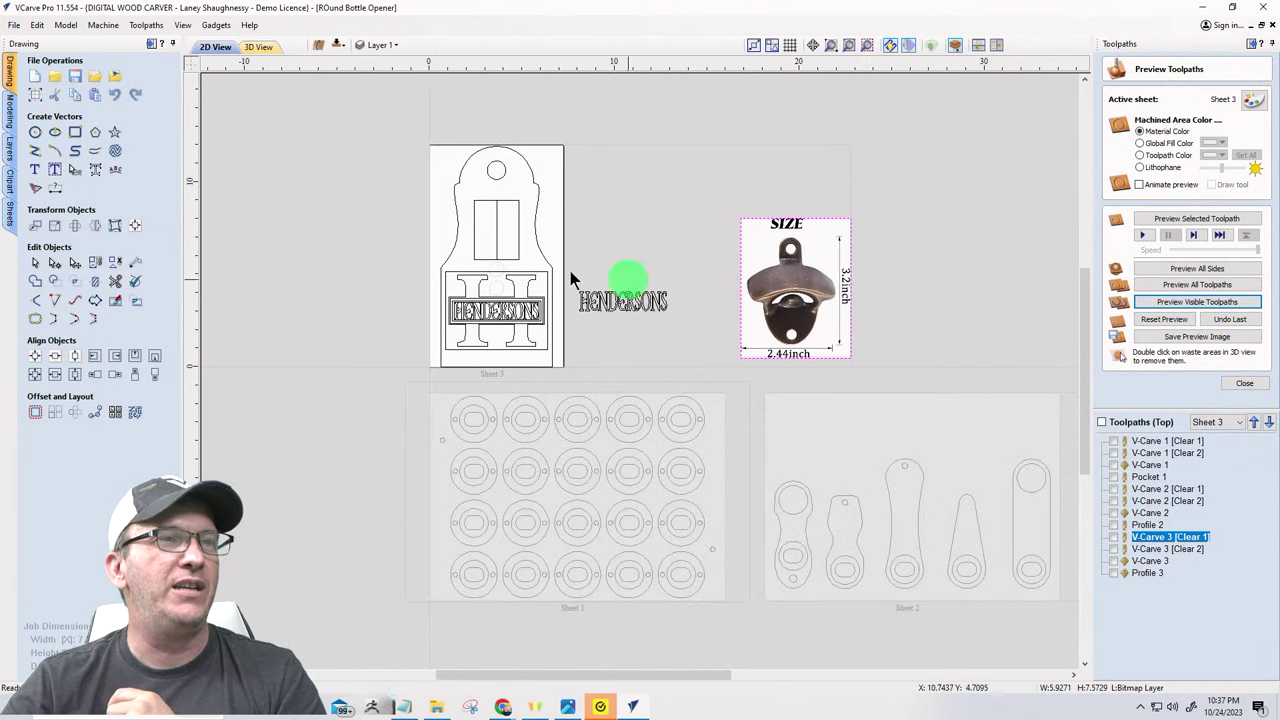
{"action": "scroll", "coordinate": [476, 203], "scroll_direction": "up", "scroll_amount": 4}
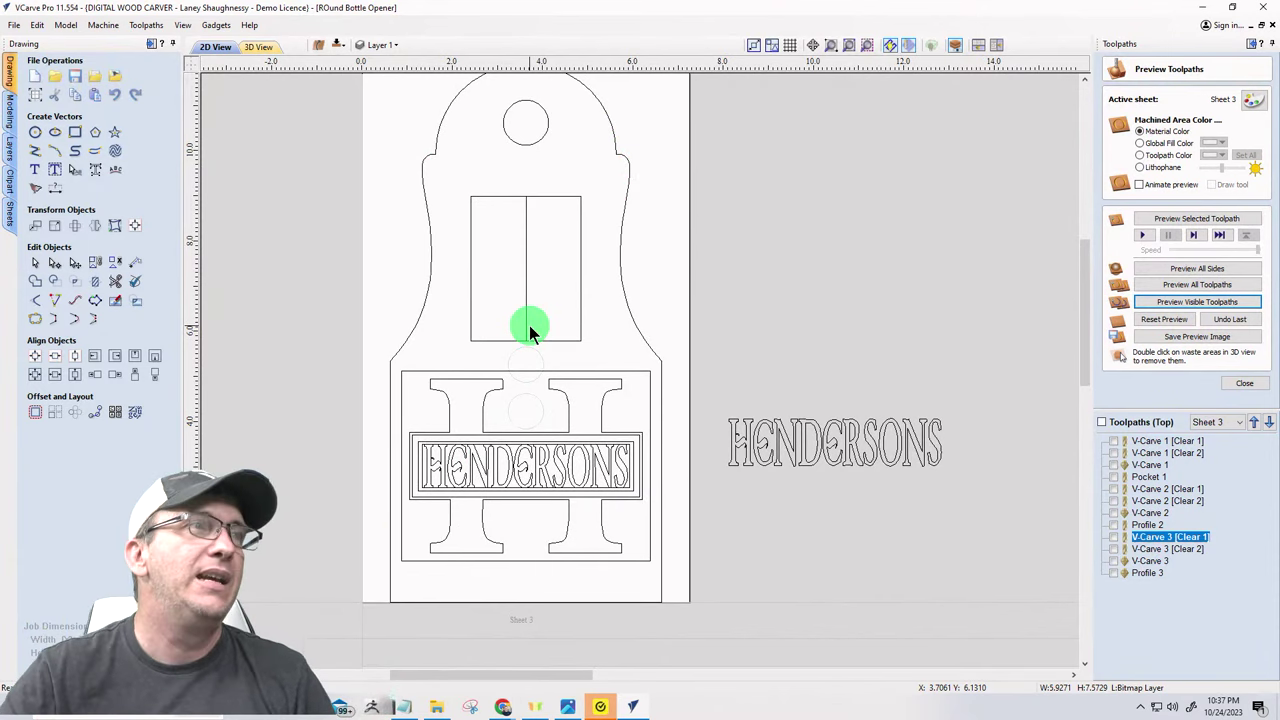
- On the bottom side, make Pocket 2 visible and preview all toolpaths in 3D
{"action": "left_click", "coordinate": [338, 44]}
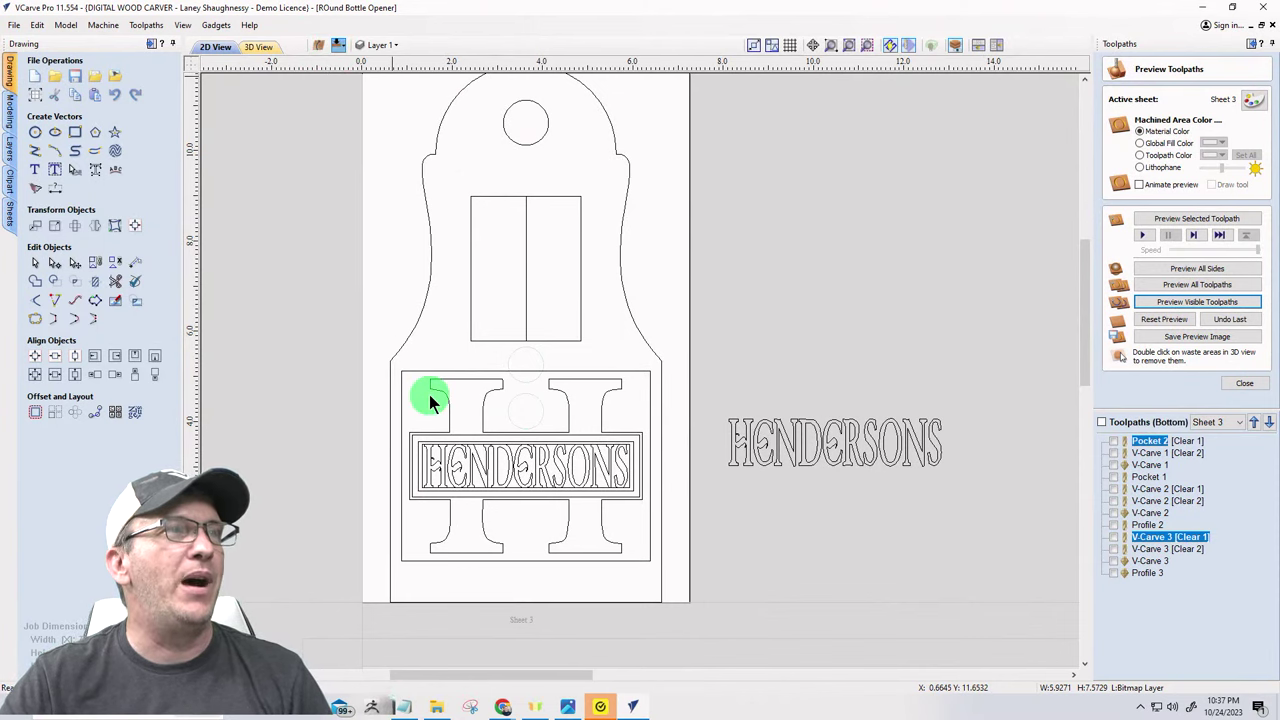
{"action": "left_click", "coordinate": [258, 47]}
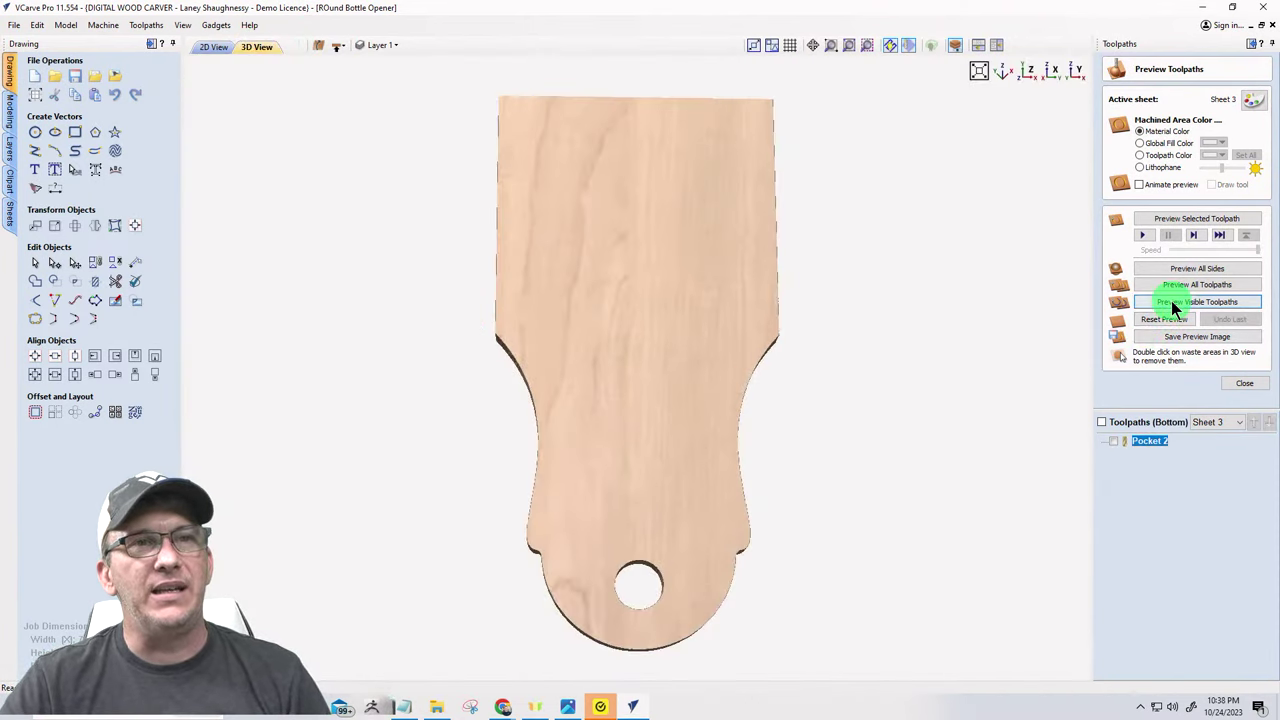
{"action": "left_click", "coordinate": [1114, 441]}
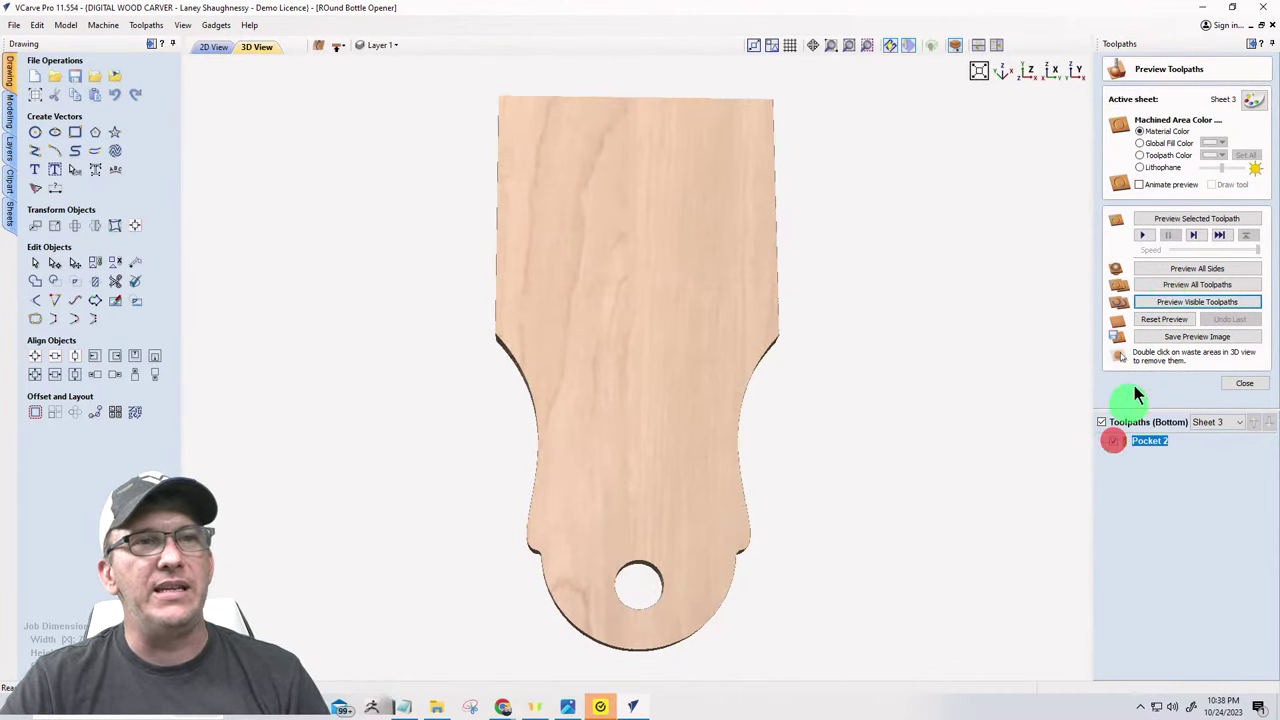
{"action": "left_click", "coordinate": [1176, 285]}
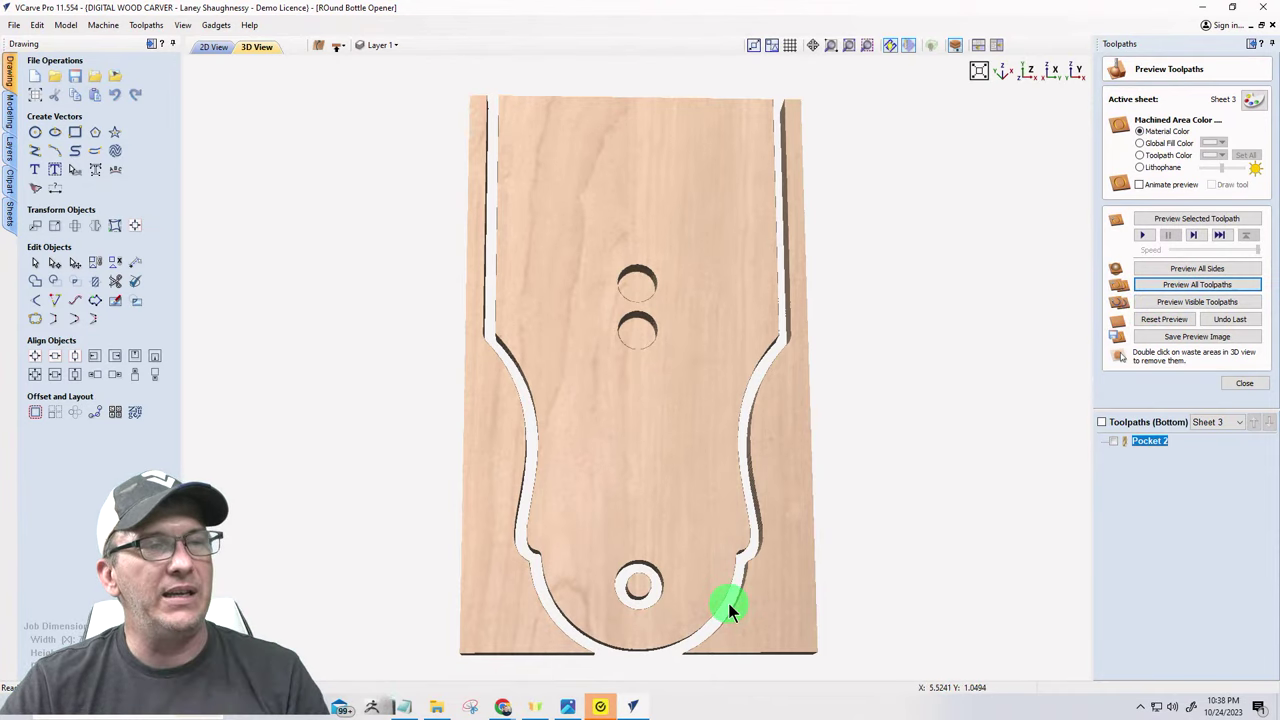
- Orbit the board to inspect the carving and pocket holes, then switch to the magnets page
{"action": "left_click_drag", "start_coordinate": [691, 608], "coordinate": [652, 468]}
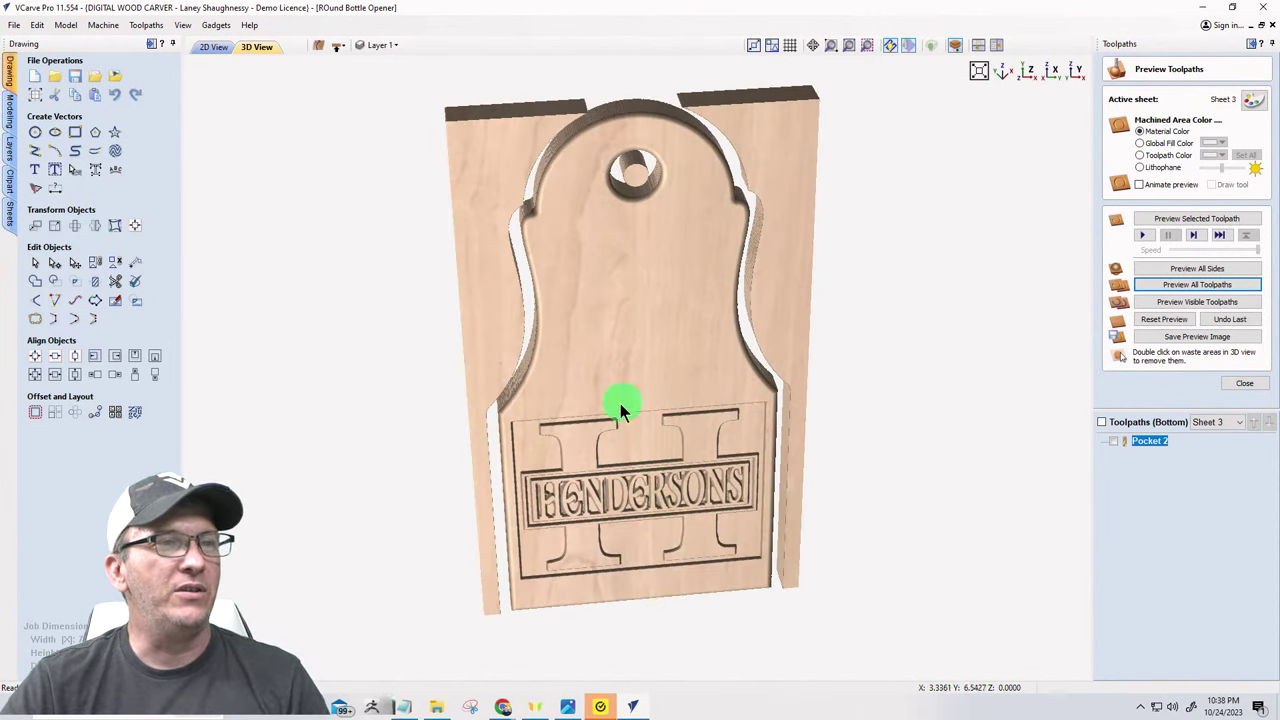
{"action": "mouse_move", "coordinate": [648, 413]}
{"action": "left_mouse_down"}
{"action": "mouse_move", "coordinate": [640, 346]}
{"action": "mouse_move", "coordinate": [641, 360]}
{"action": "left_mouse_up"}
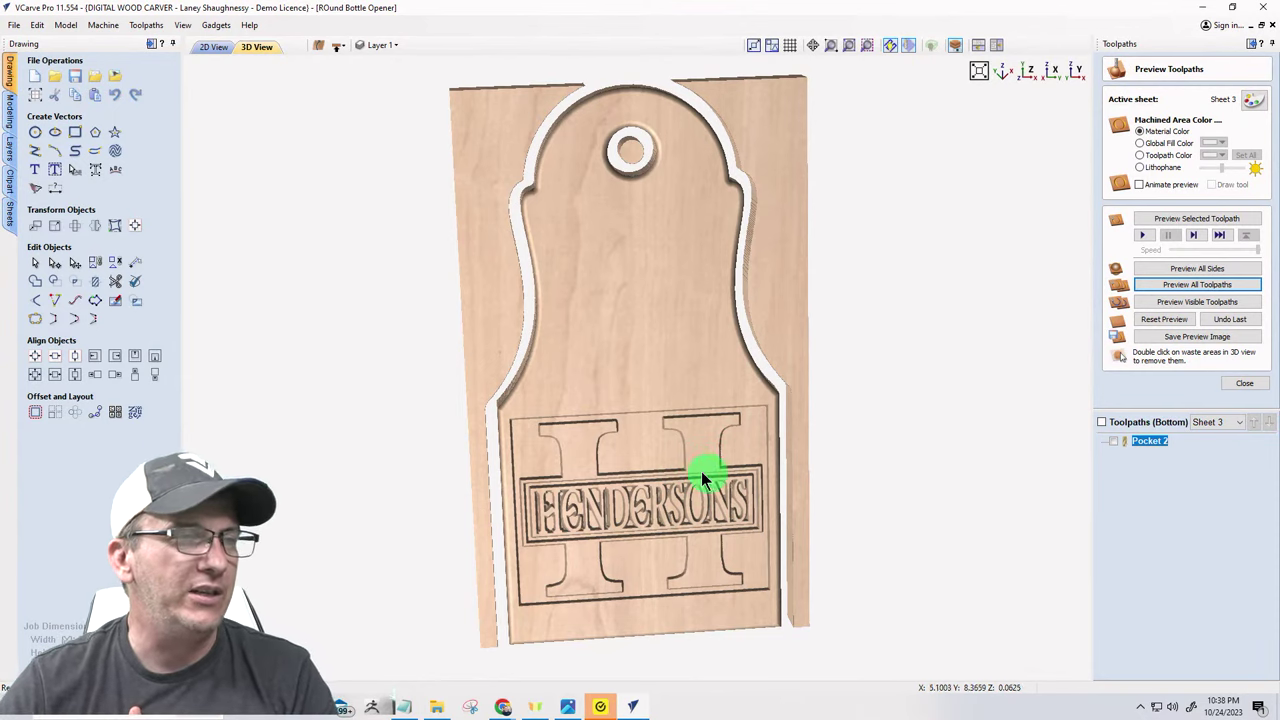
{"action": "left_click", "coordinate": [613, 291]}
{"action": "mouse_move", "coordinate": [668, 272]}
{"action": "left_mouse_down"}
{"action": "mouse_move", "coordinate": [660, 247]}
{"action": "mouse_move", "coordinate": [610, 213]}
{"action": "mouse_move", "coordinate": [690, 378]}
{"action": "left_mouse_up"}
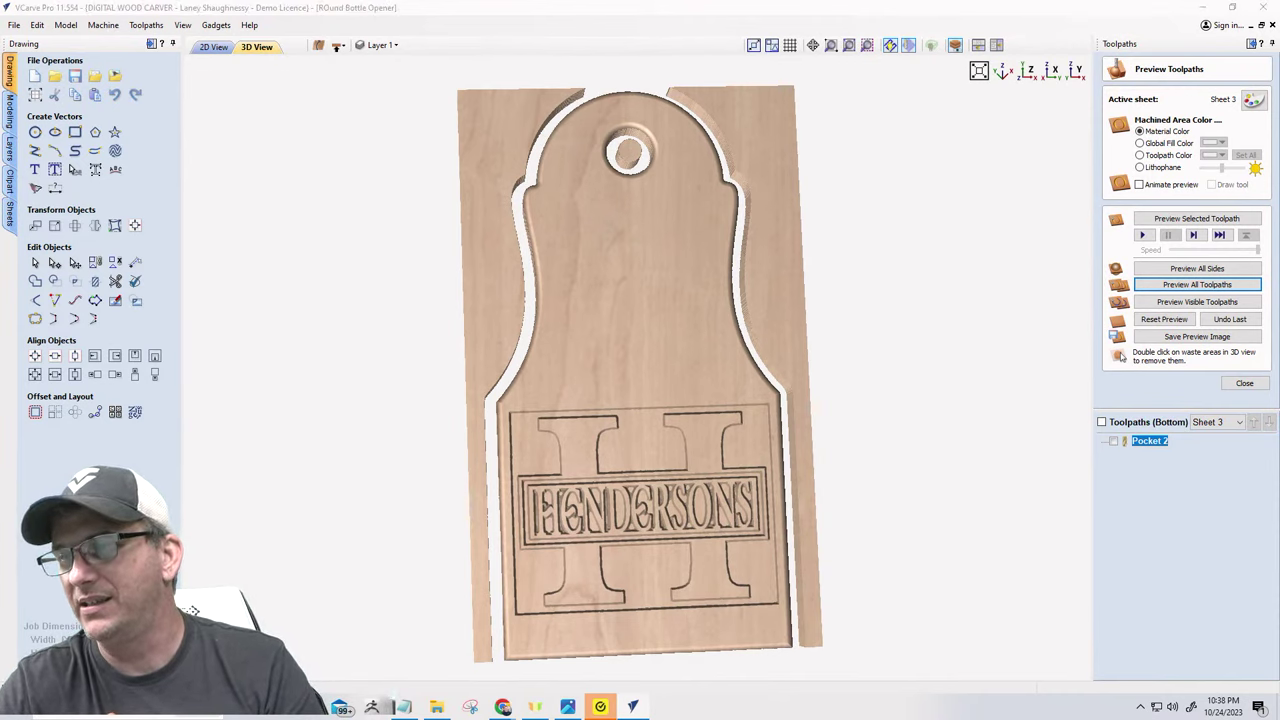
{"action": "key", "text": "alt+Tab"}
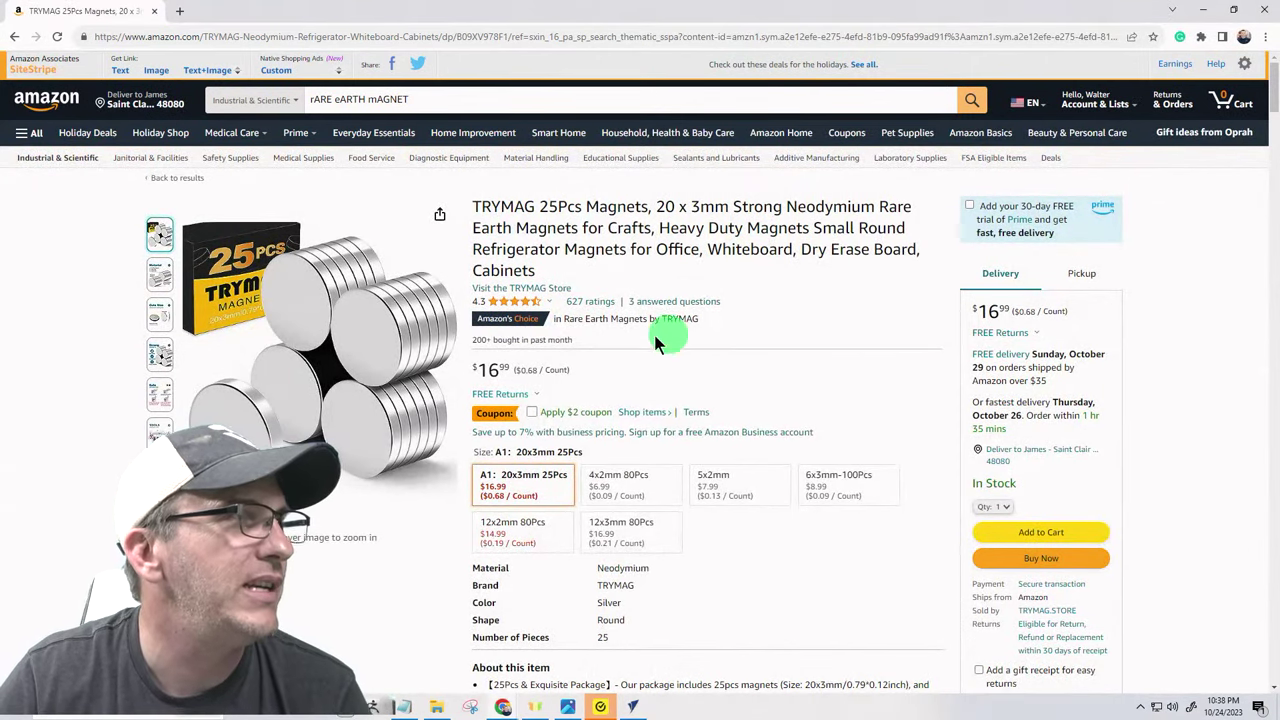
- Copy the SiteStripe short text link for the rare earth magnets listing, then minimize Chrome
{"action": "mouse_move", "coordinate": [245, 316]}
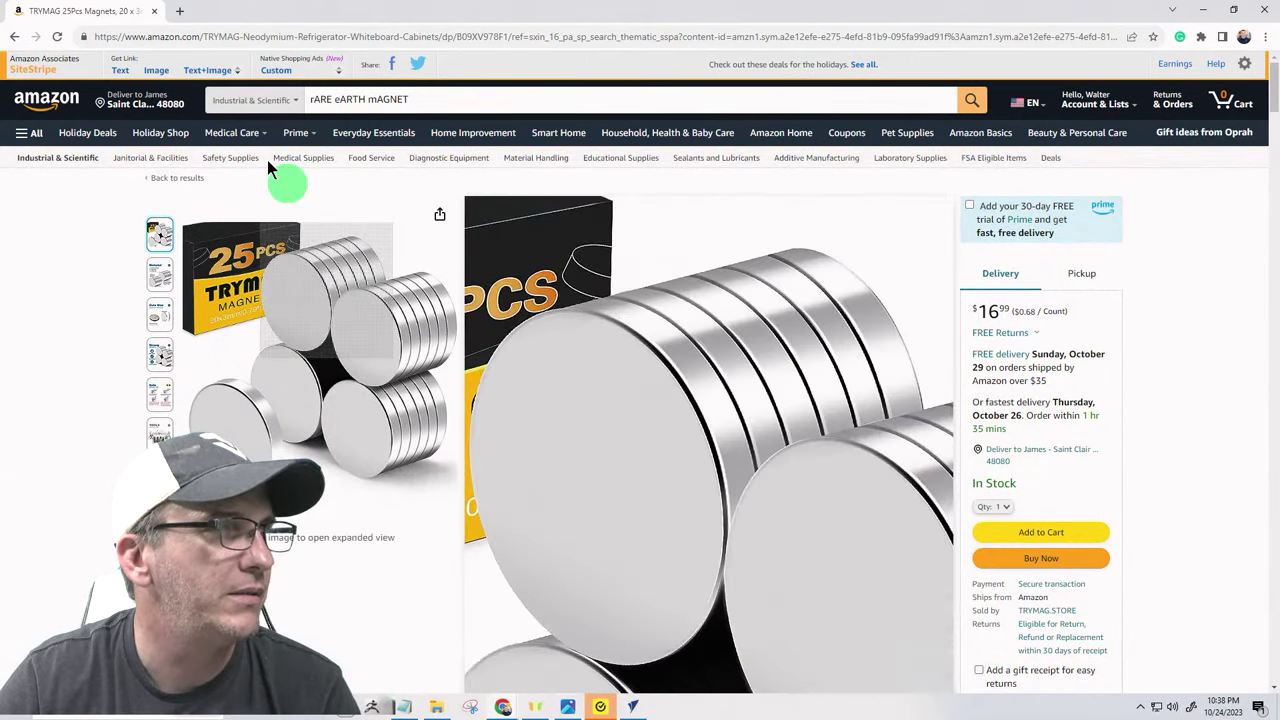
{"action": "left_click", "coordinate": [120, 70]}
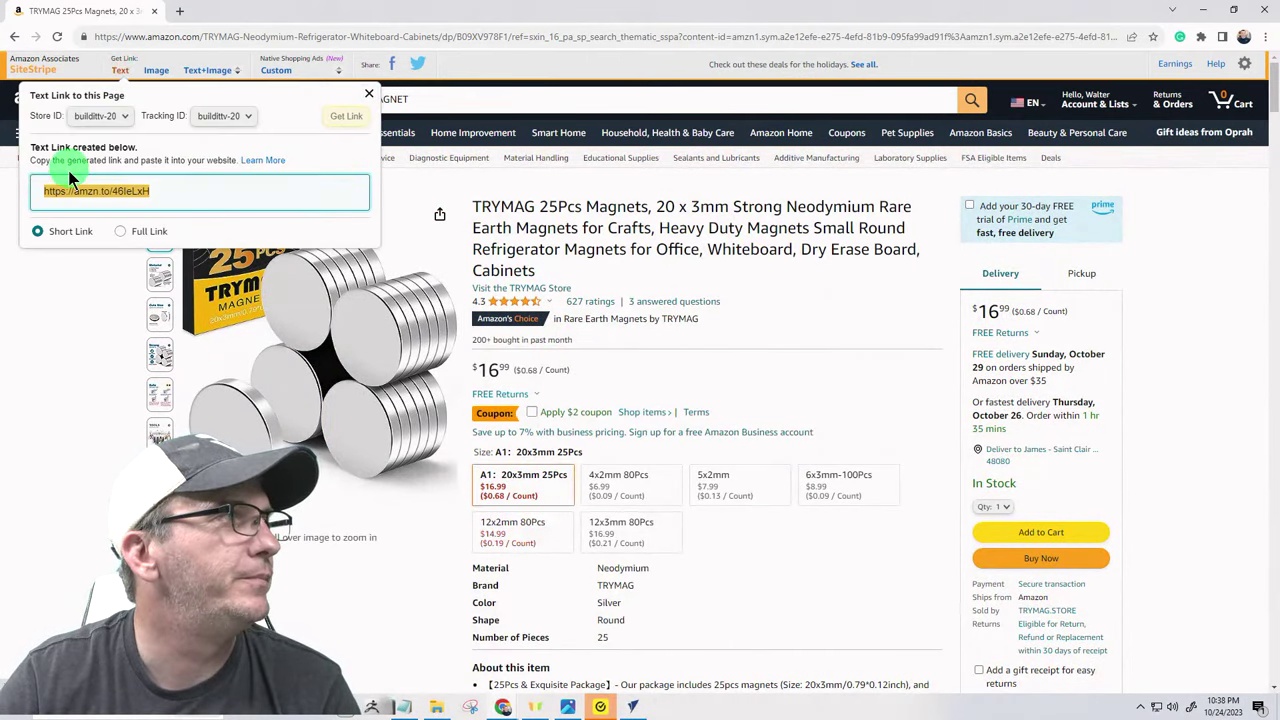
{"action": "right_click", "coordinate": [88, 195]}
{"action": "left_click", "coordinate": [119, 203]}
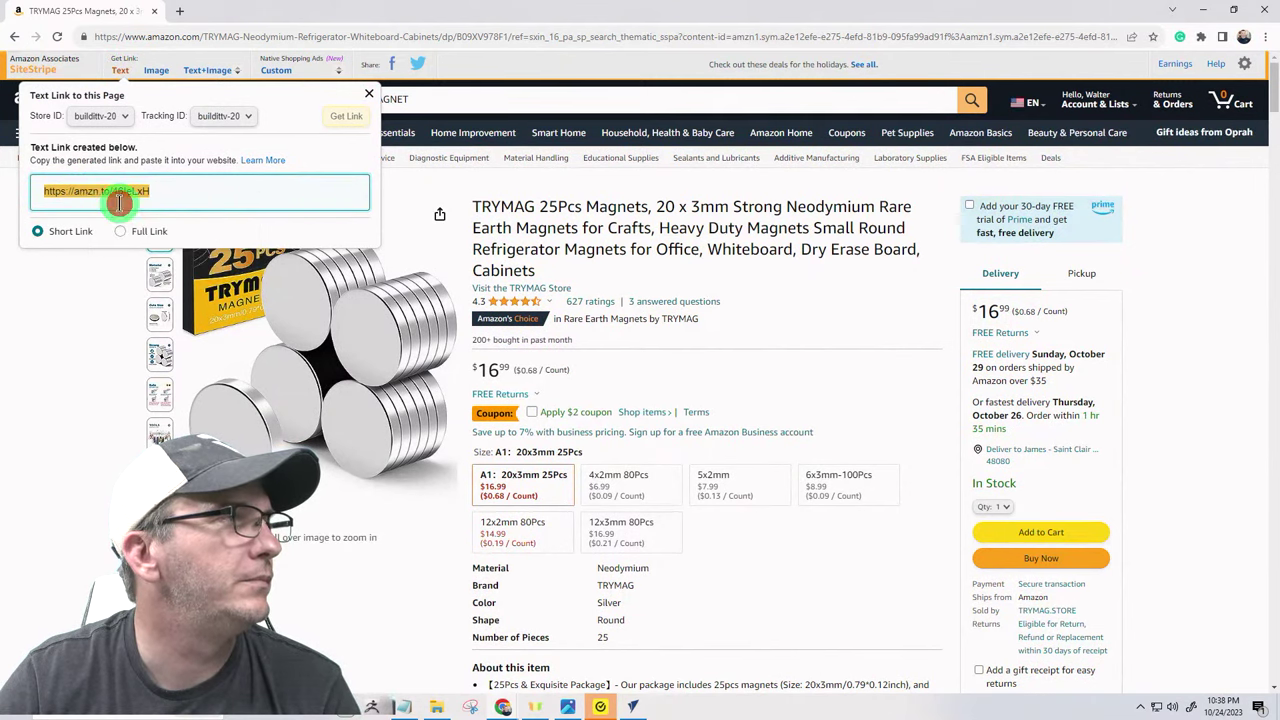
{"action": "left_click", "coordinate": [1207, 17]}
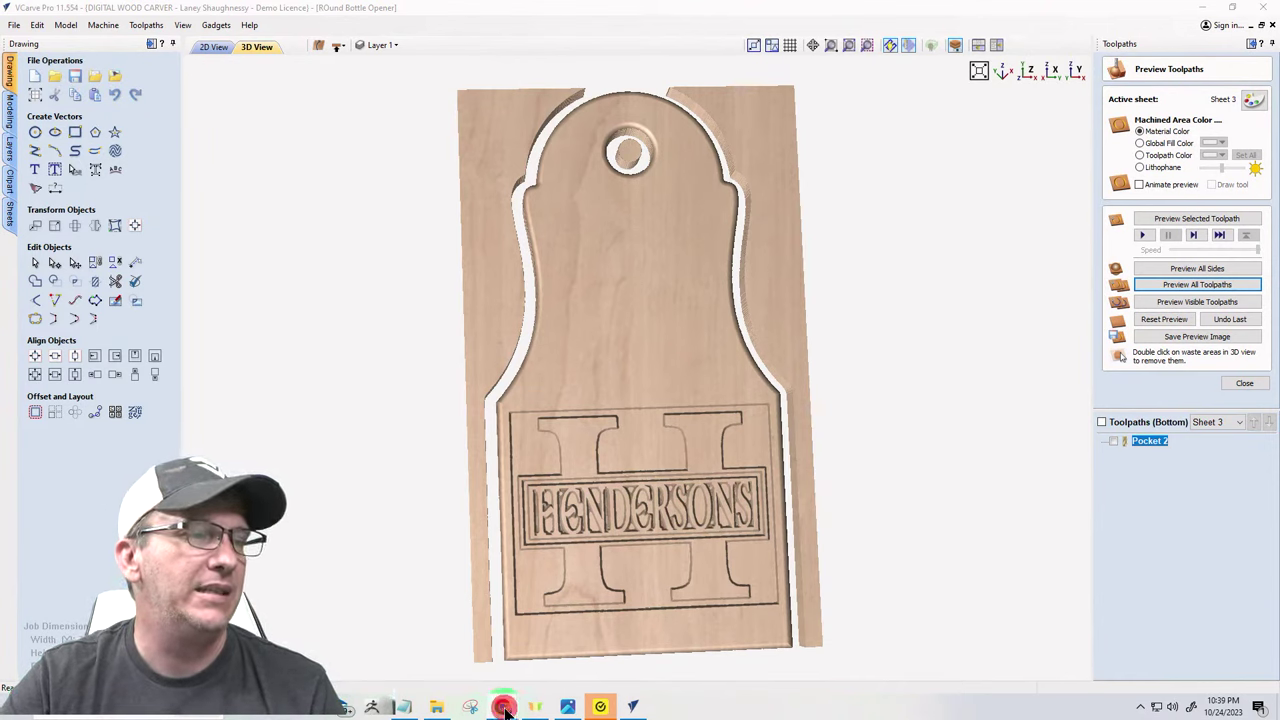
{"action": "mouse_move", "coordinate": [502, 706]}
{"action": "left_click", "coordinate": [605, 652]}
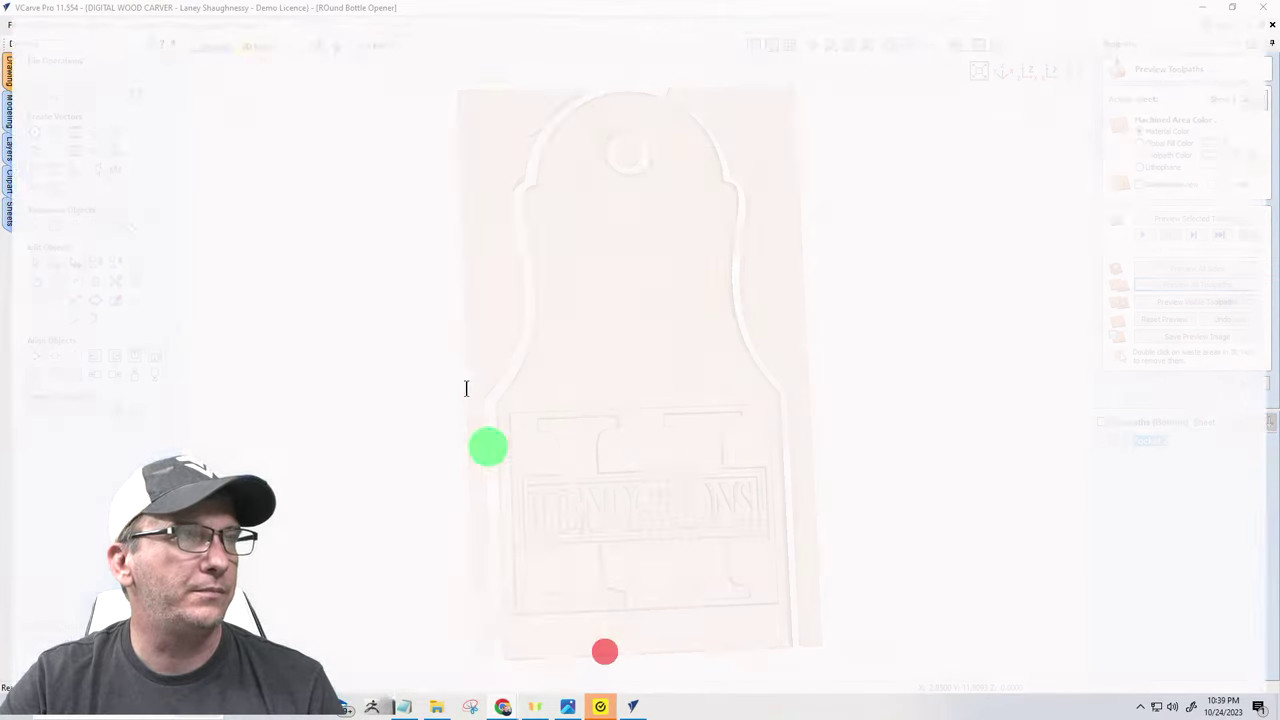
{"action": "left_click", "coordinate": [340, 12]}
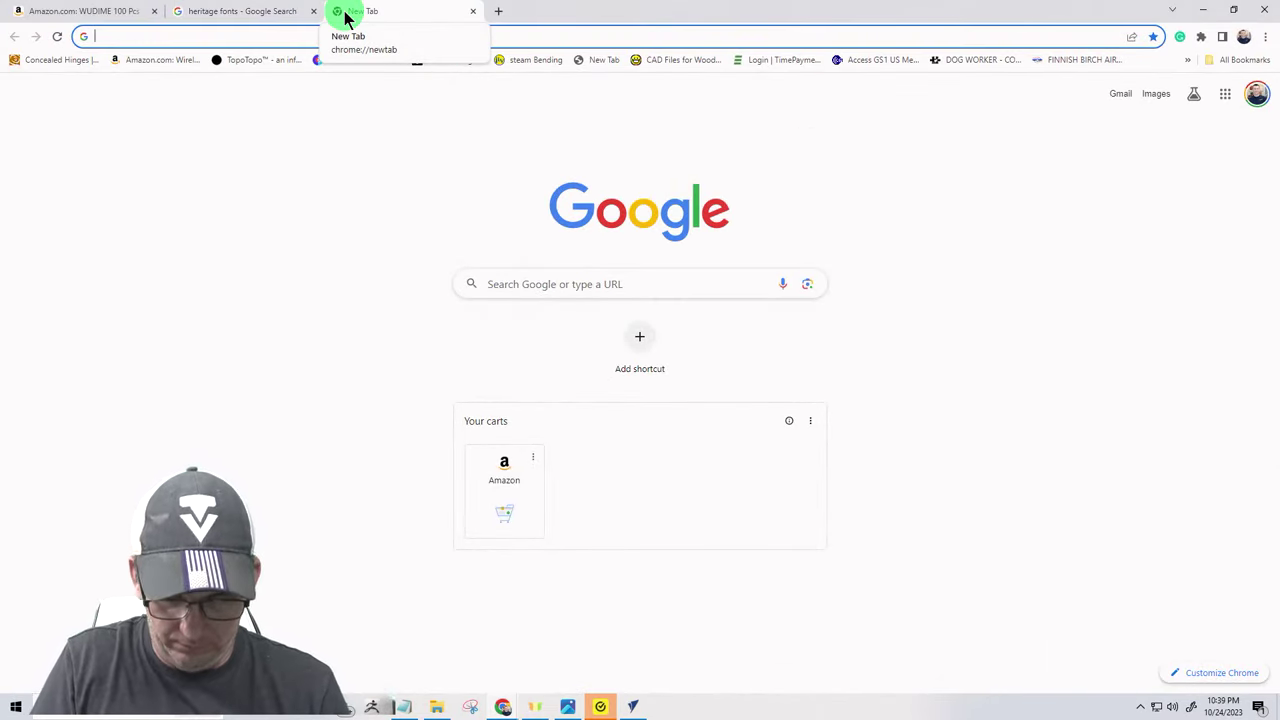
{"action": "type", "text": "YOUTU"}
{"action": "key", "text": "Return"}
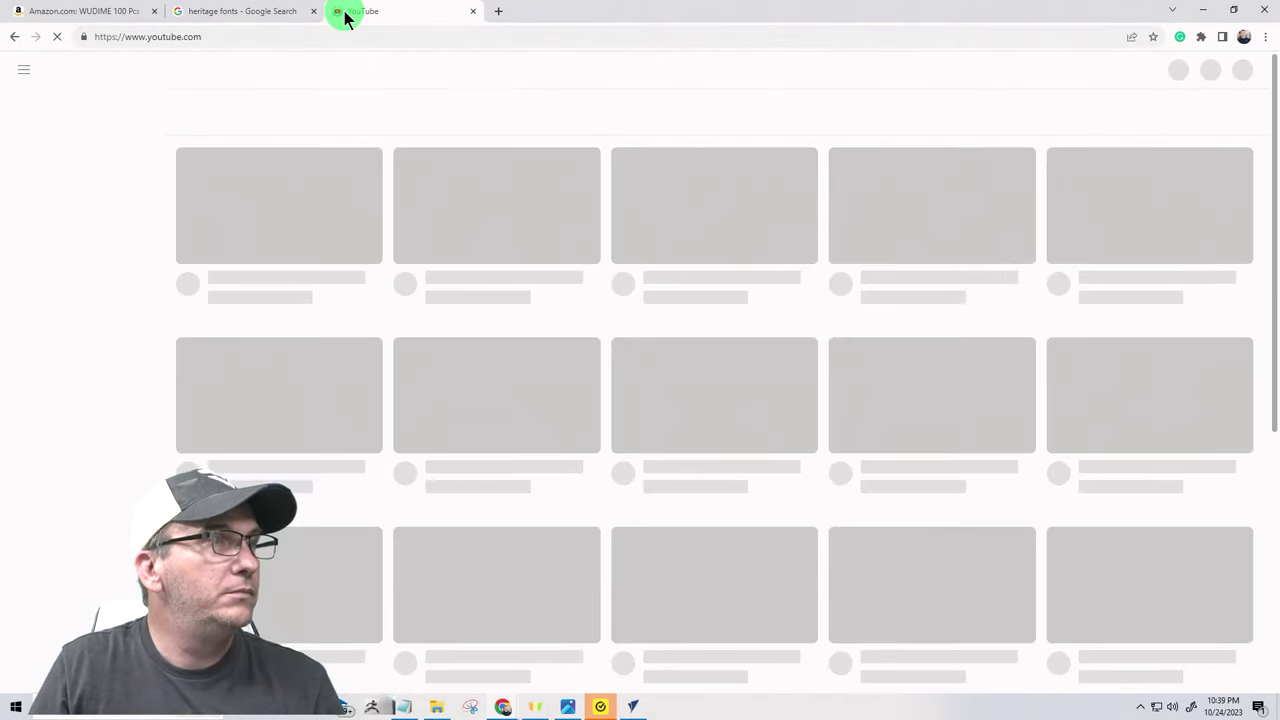
{"action": "left_click", "coordinate": [220, 36]}
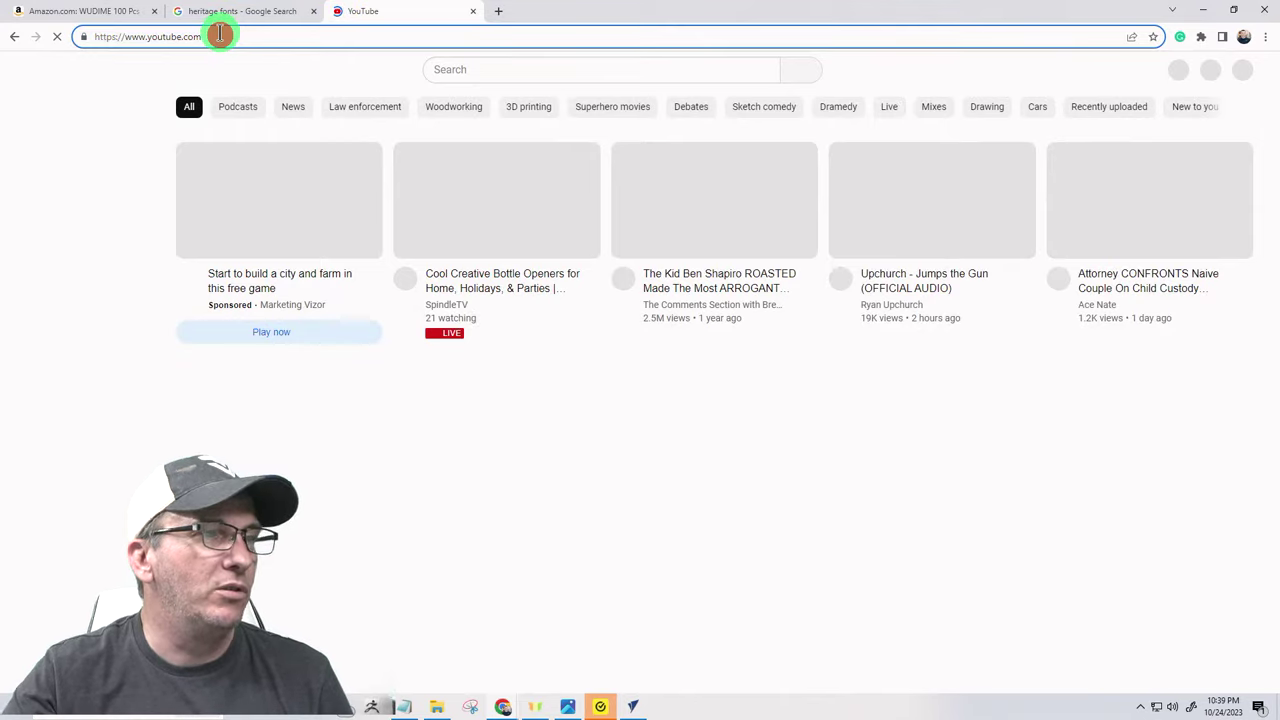
{"action": "left_click", "coordinate": [220, 36]}
{"action": "type", "text": "@SPINDLETV"}
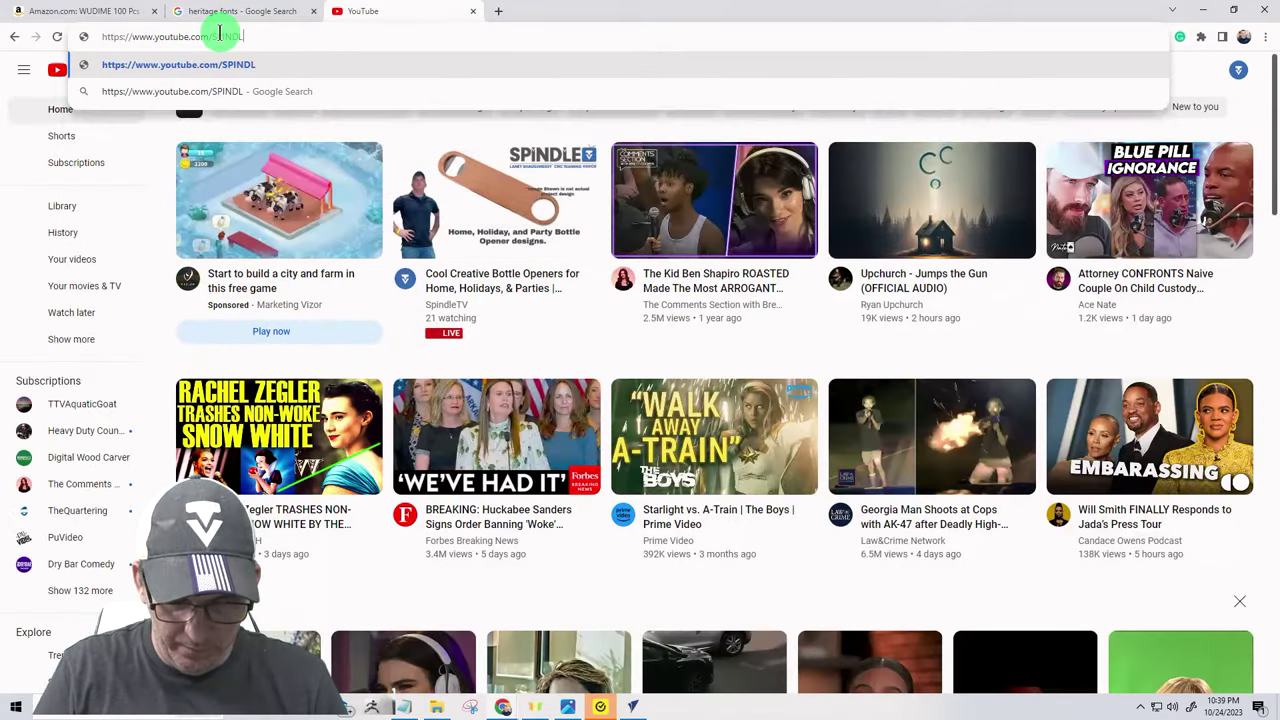
{"action": "key", "text": "Return"}
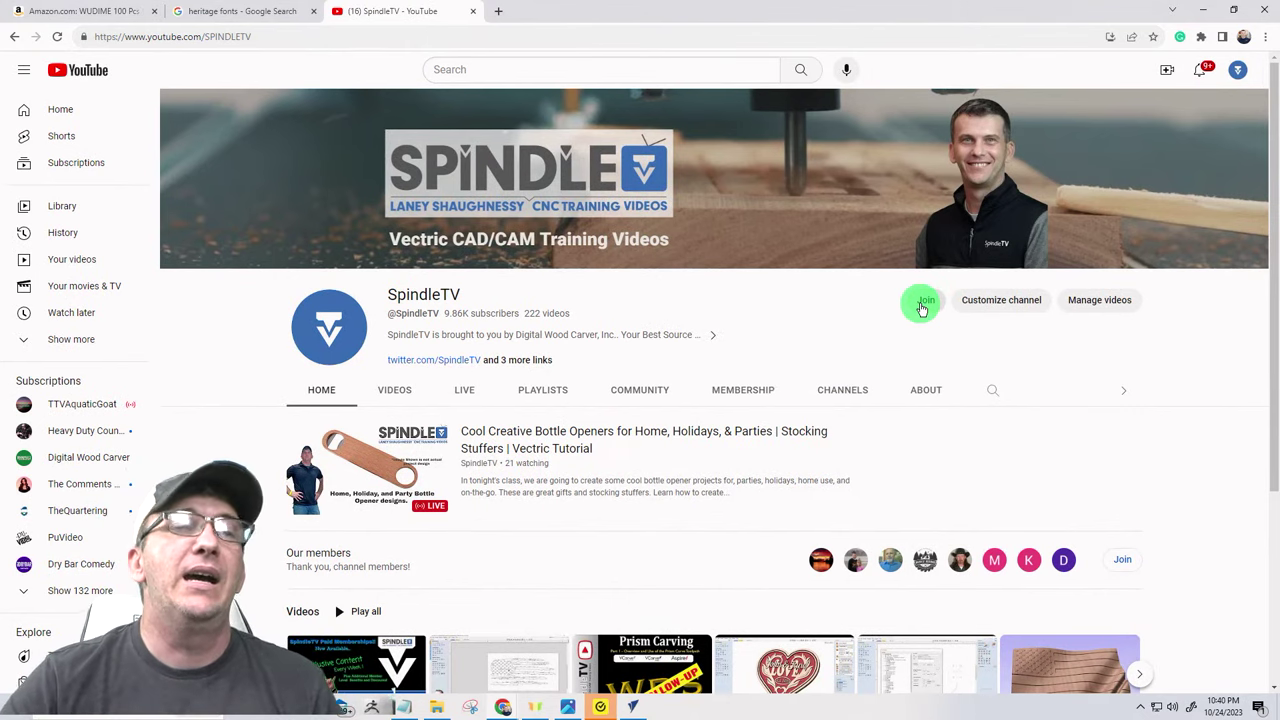
- Review SpindleTV's Join membership tiers and perks video, then close it and minimize Chrome
{"action": "left_click", "coordinate": [927, 312]}
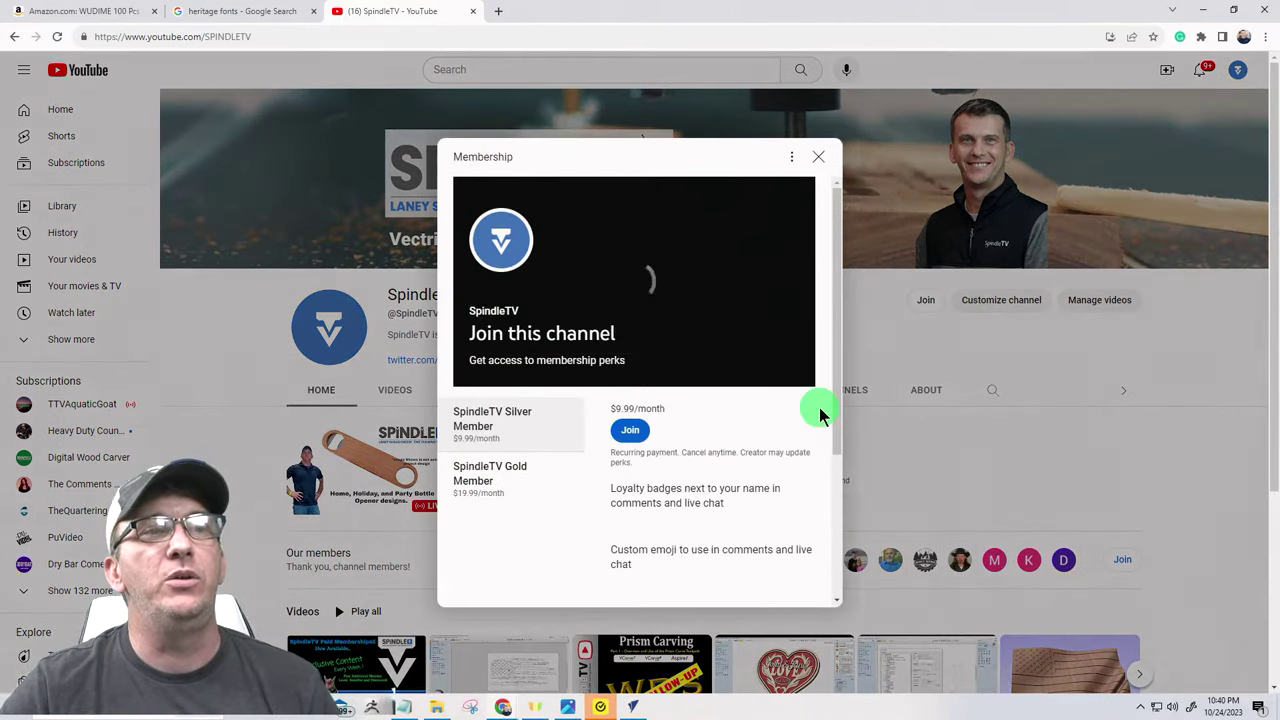
{"action": "left_click", "coordinate": [608, 312]}
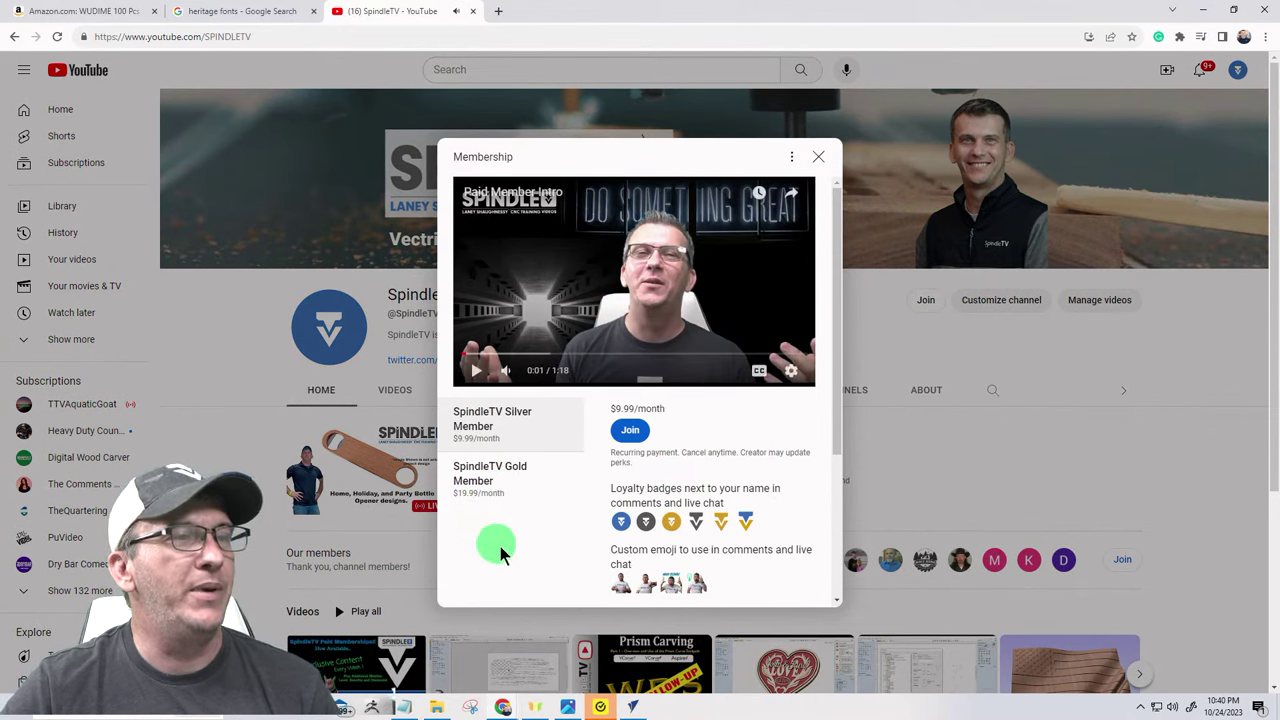
{"action": "scroll", "coordinate": [651, 498], "scroll_direction": "down", "scroll_amount": 3}
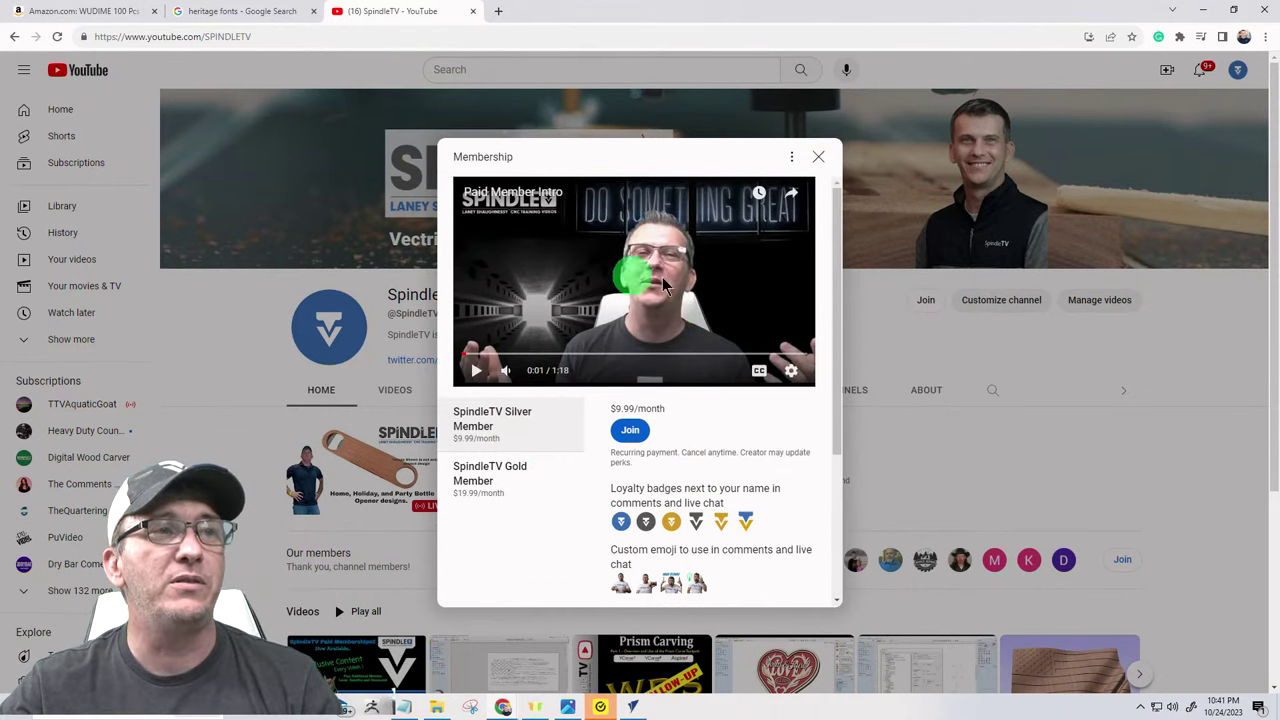
{"action": "left_click", "coordinate": [820, 160]}
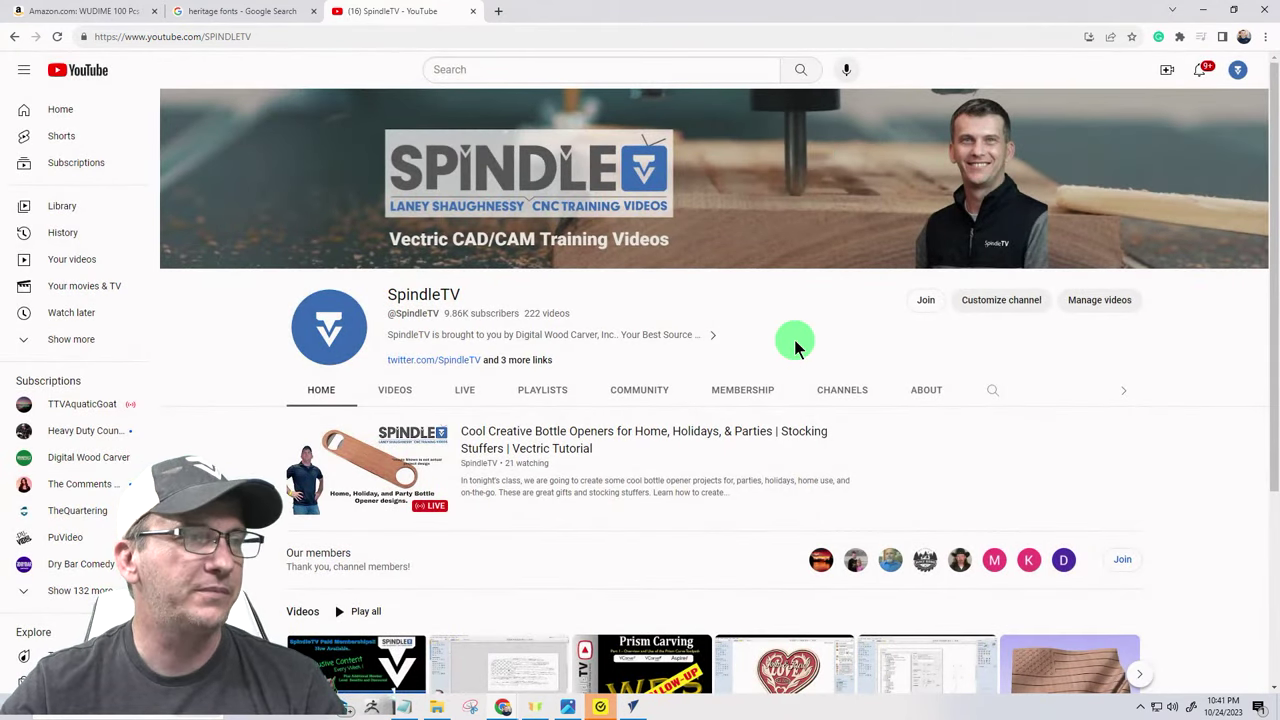
{"action": "left_click", "coordinate": [1204, 18]}
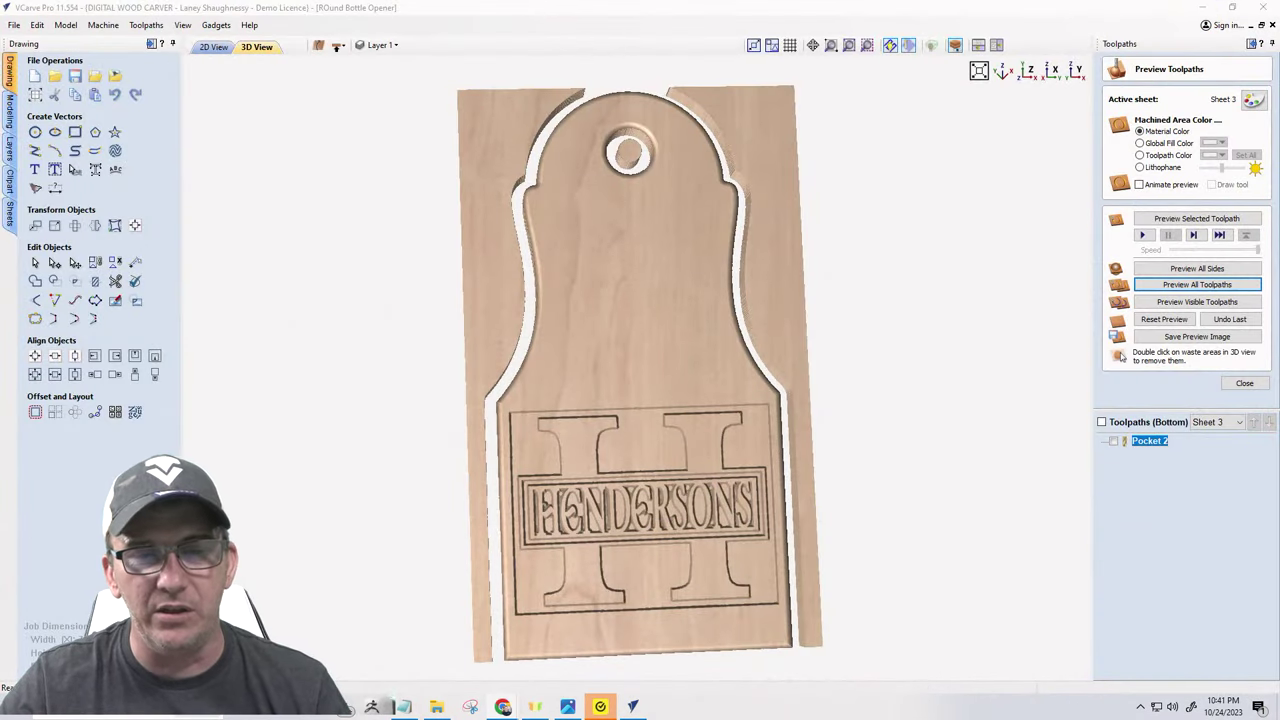